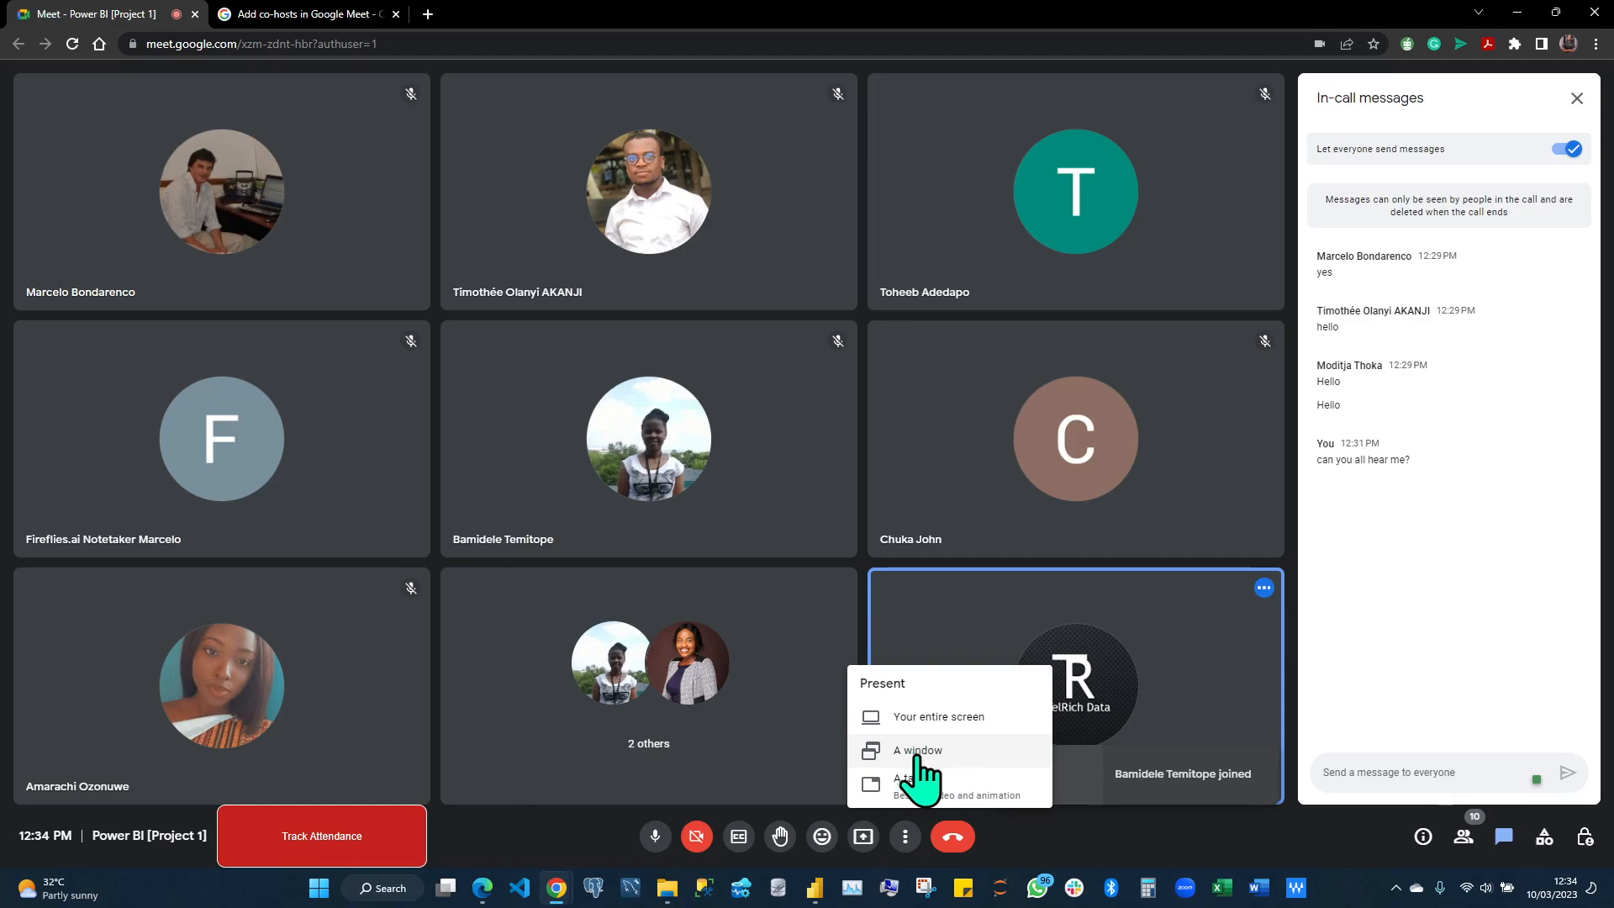
click(934, 757)
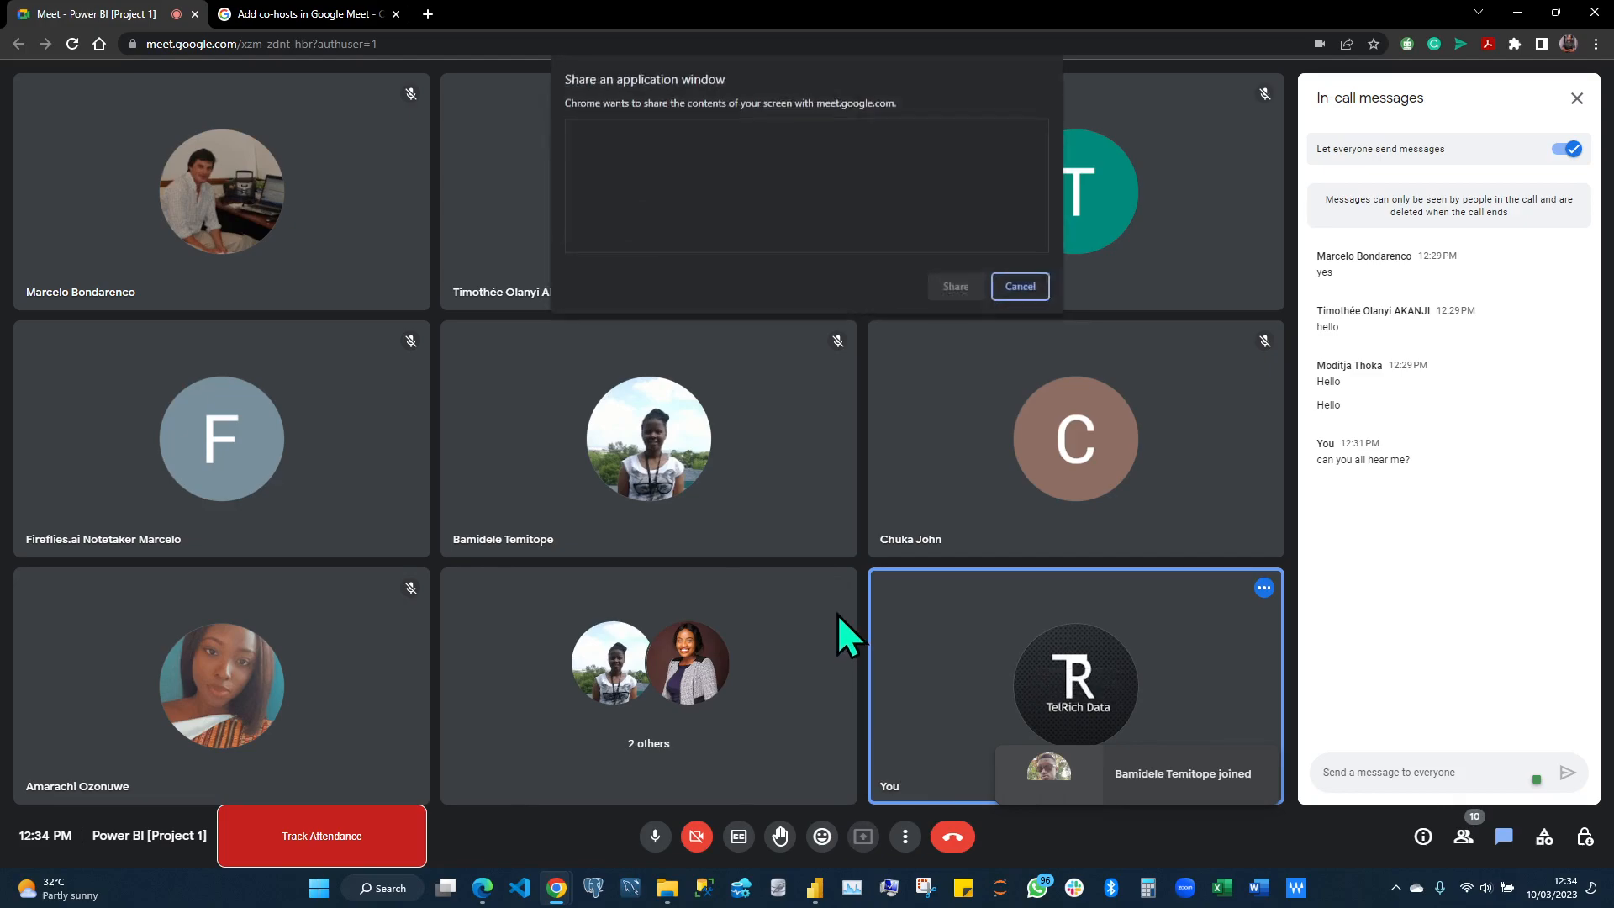
click(1007, 287)
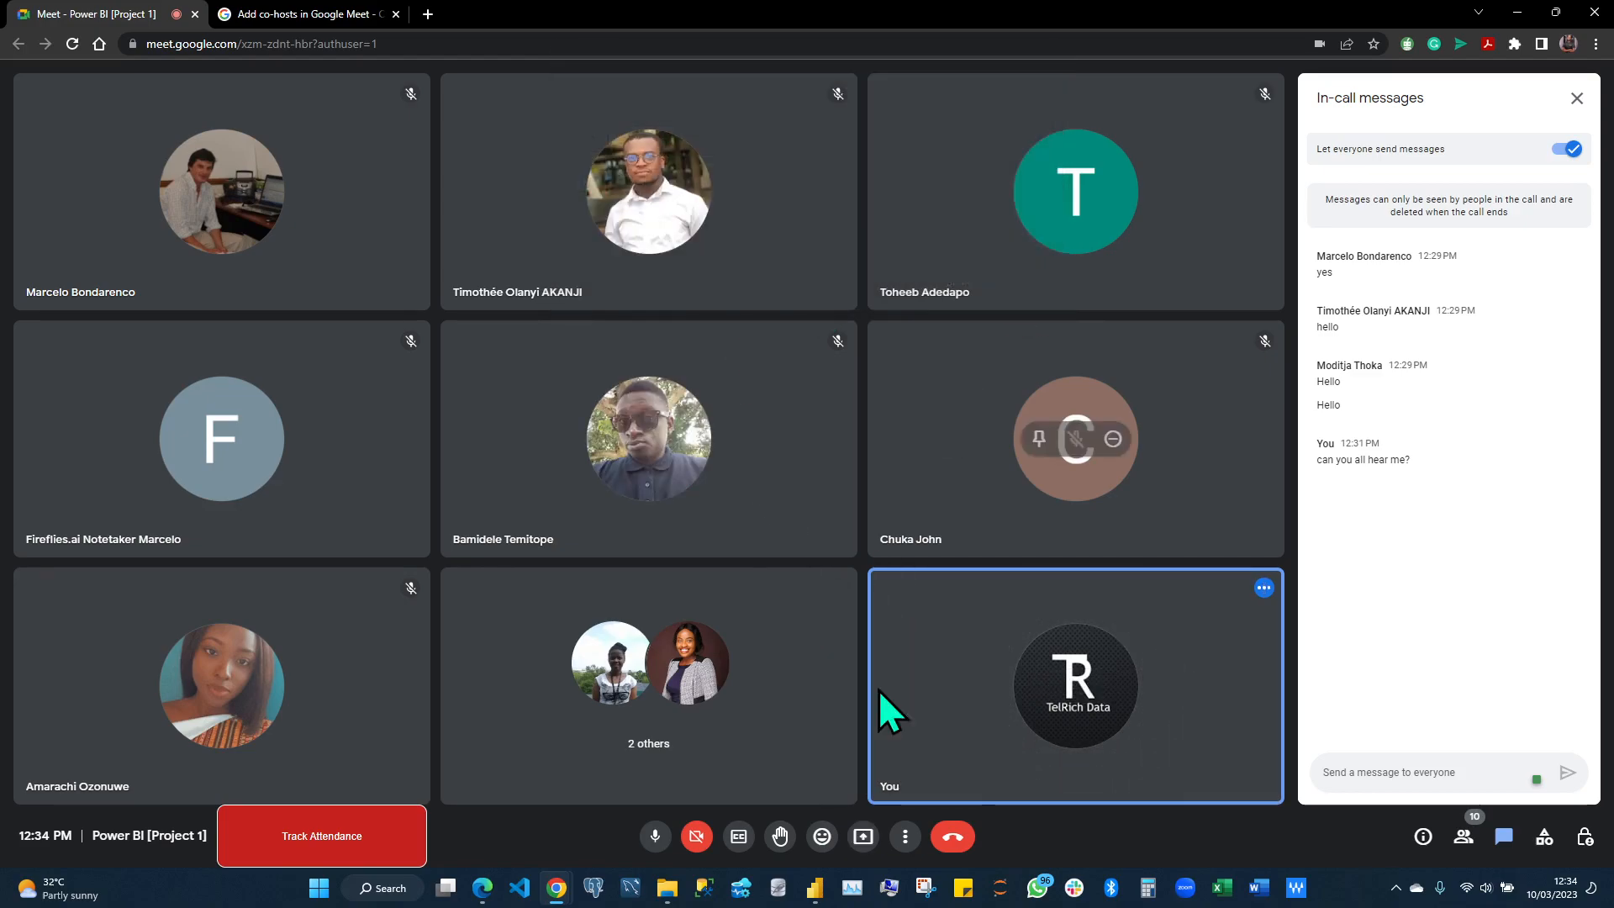
click(864, 836)
click(919, 747)
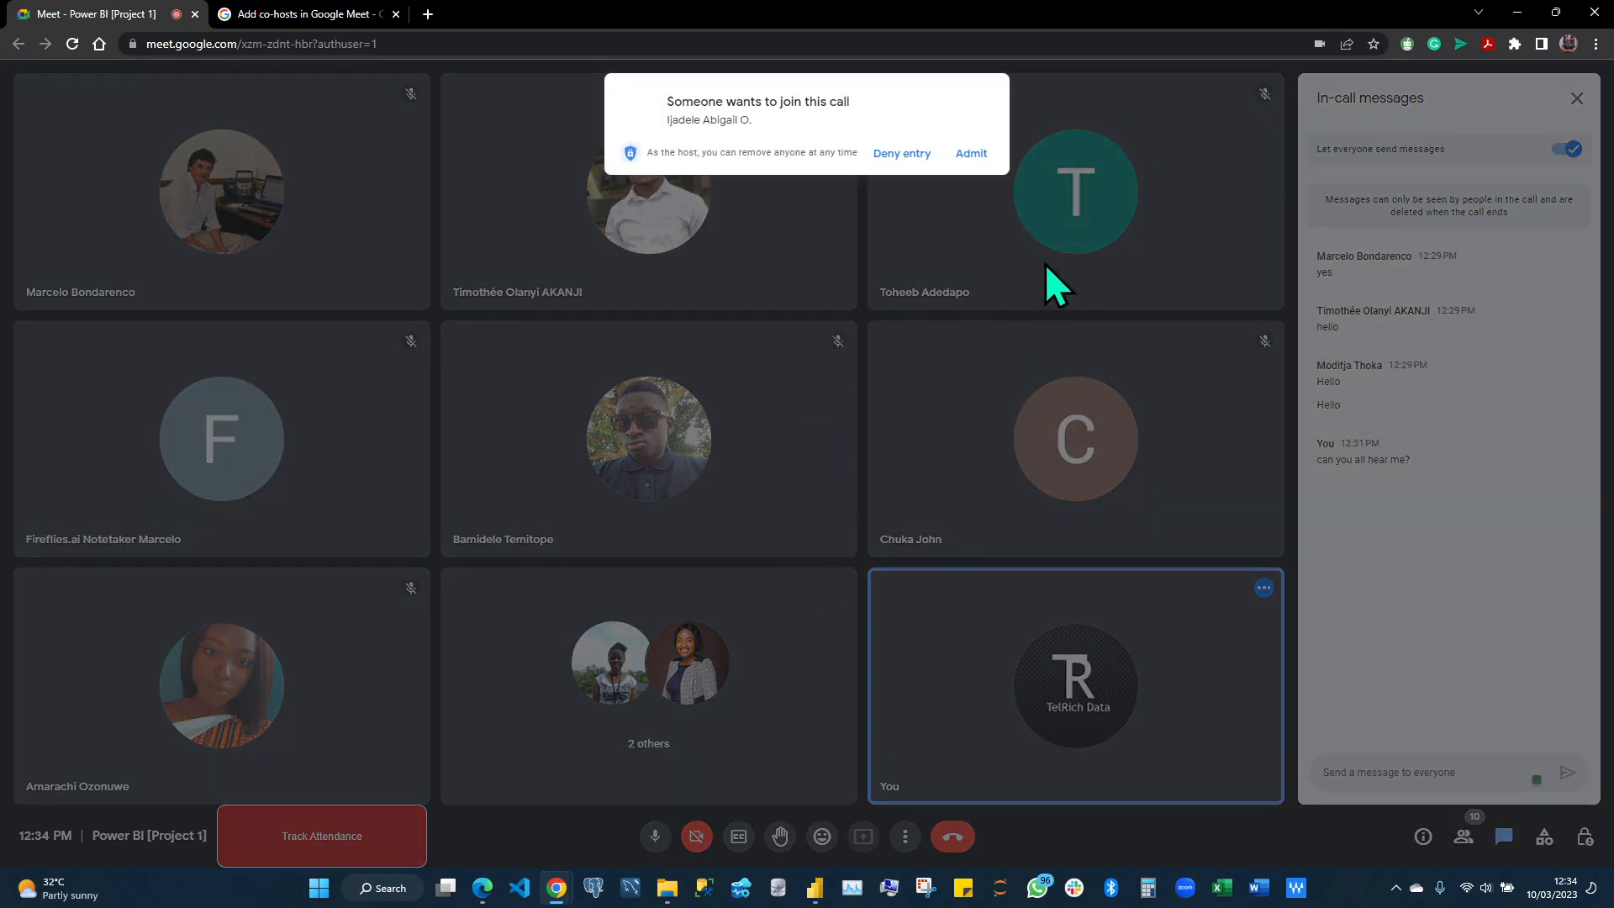
Admit the guests waiting to join the call, cancelling the open screen-sharing request
click(972, 153)
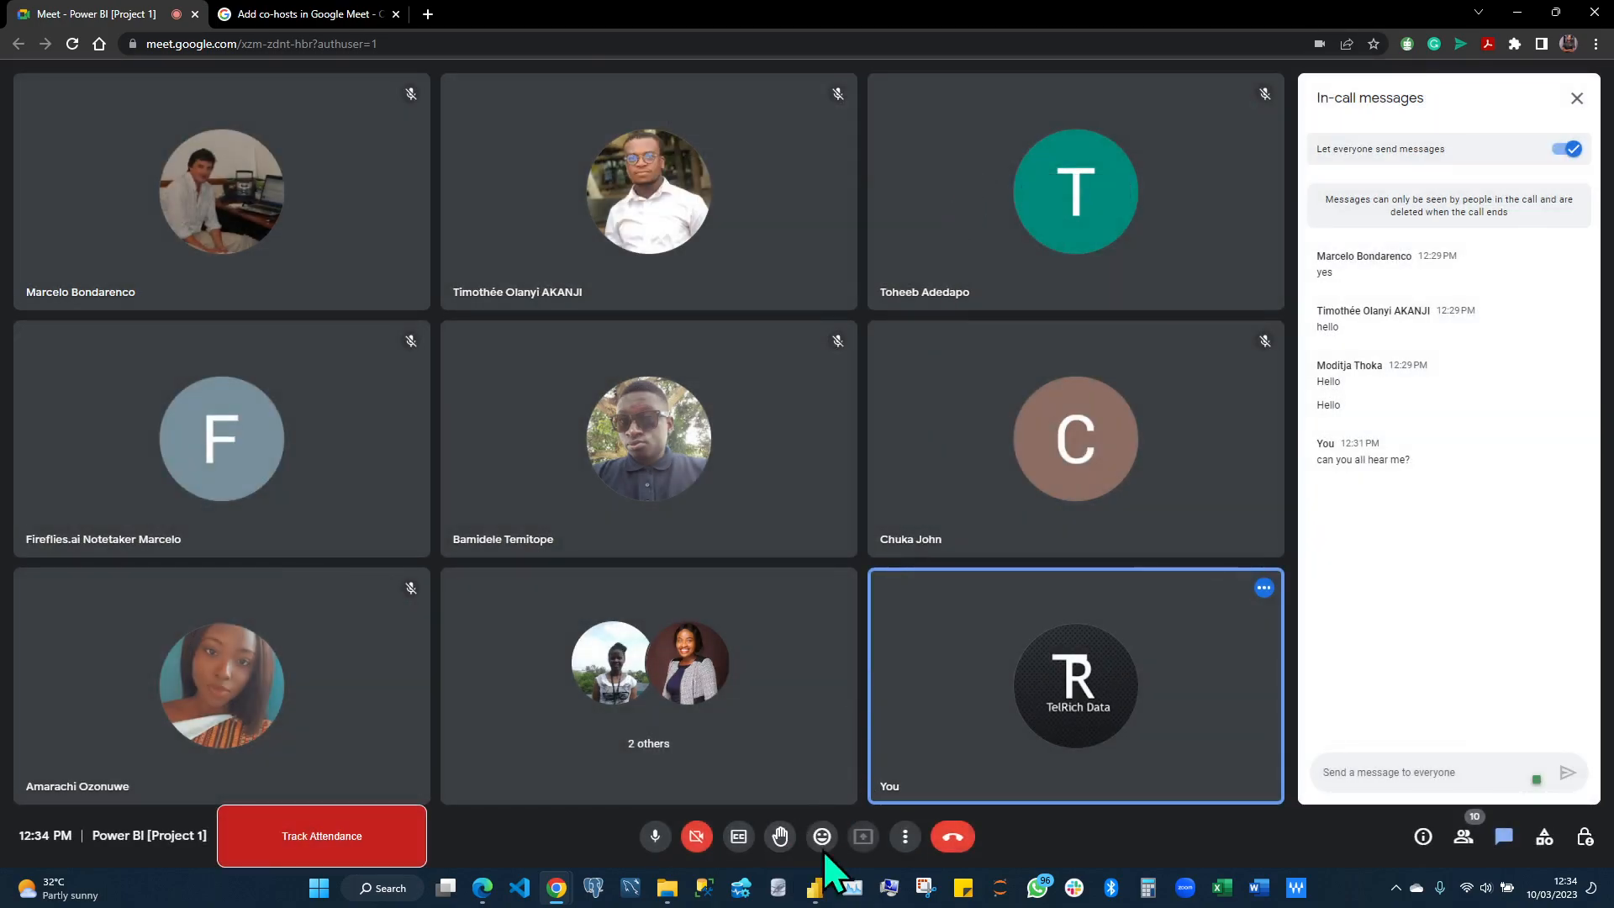
click(724, 194)
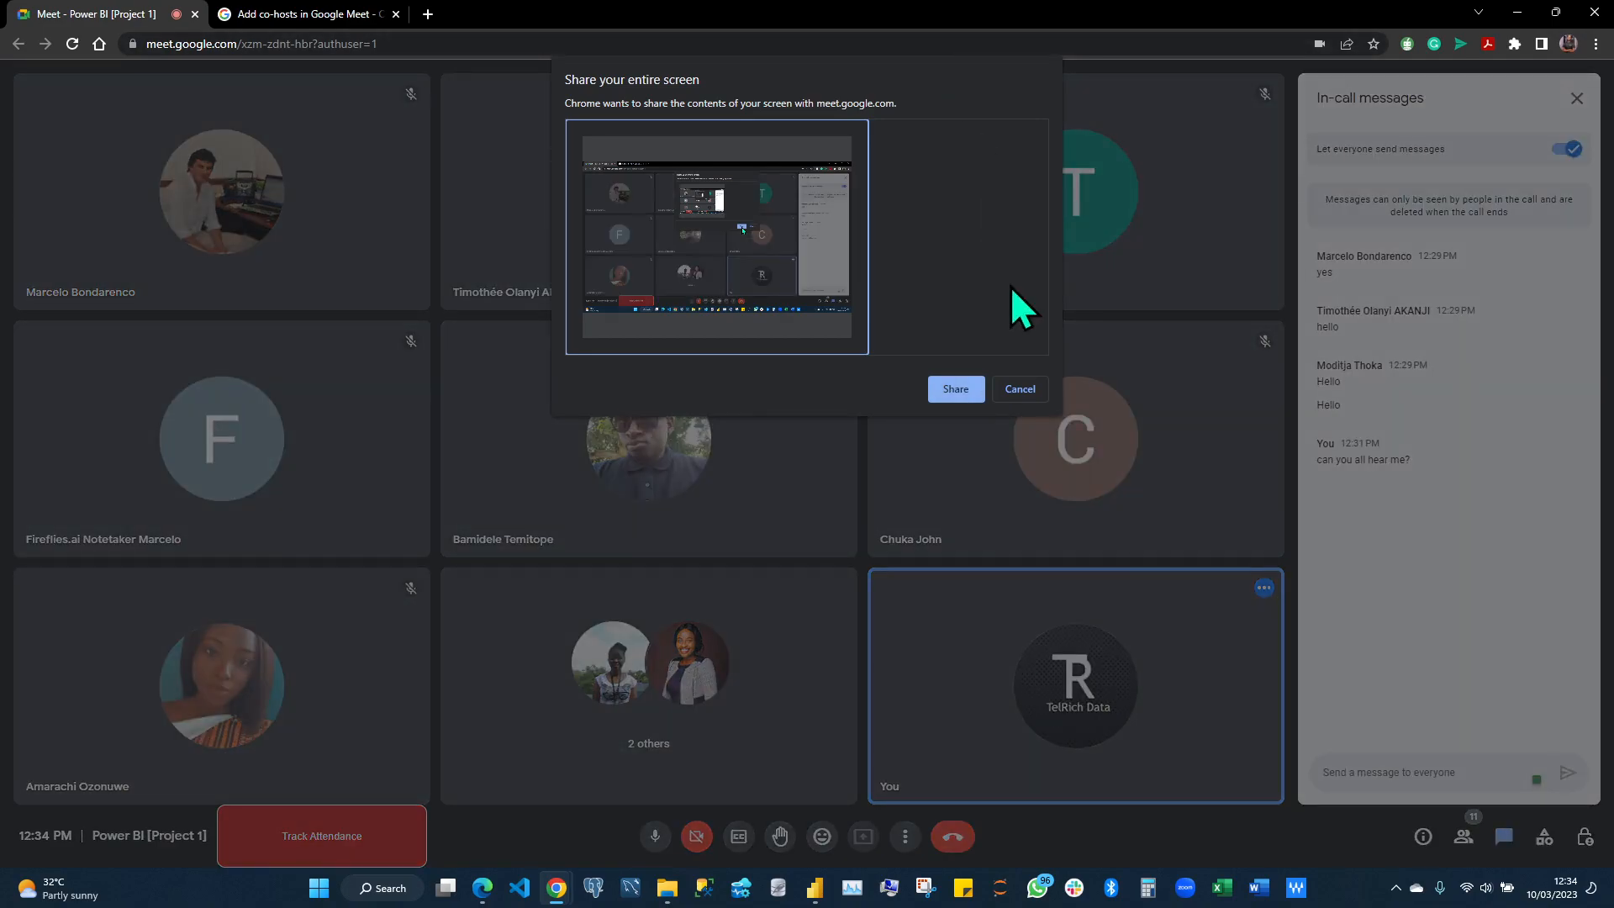
click(1024, 390)
click(972, 228)
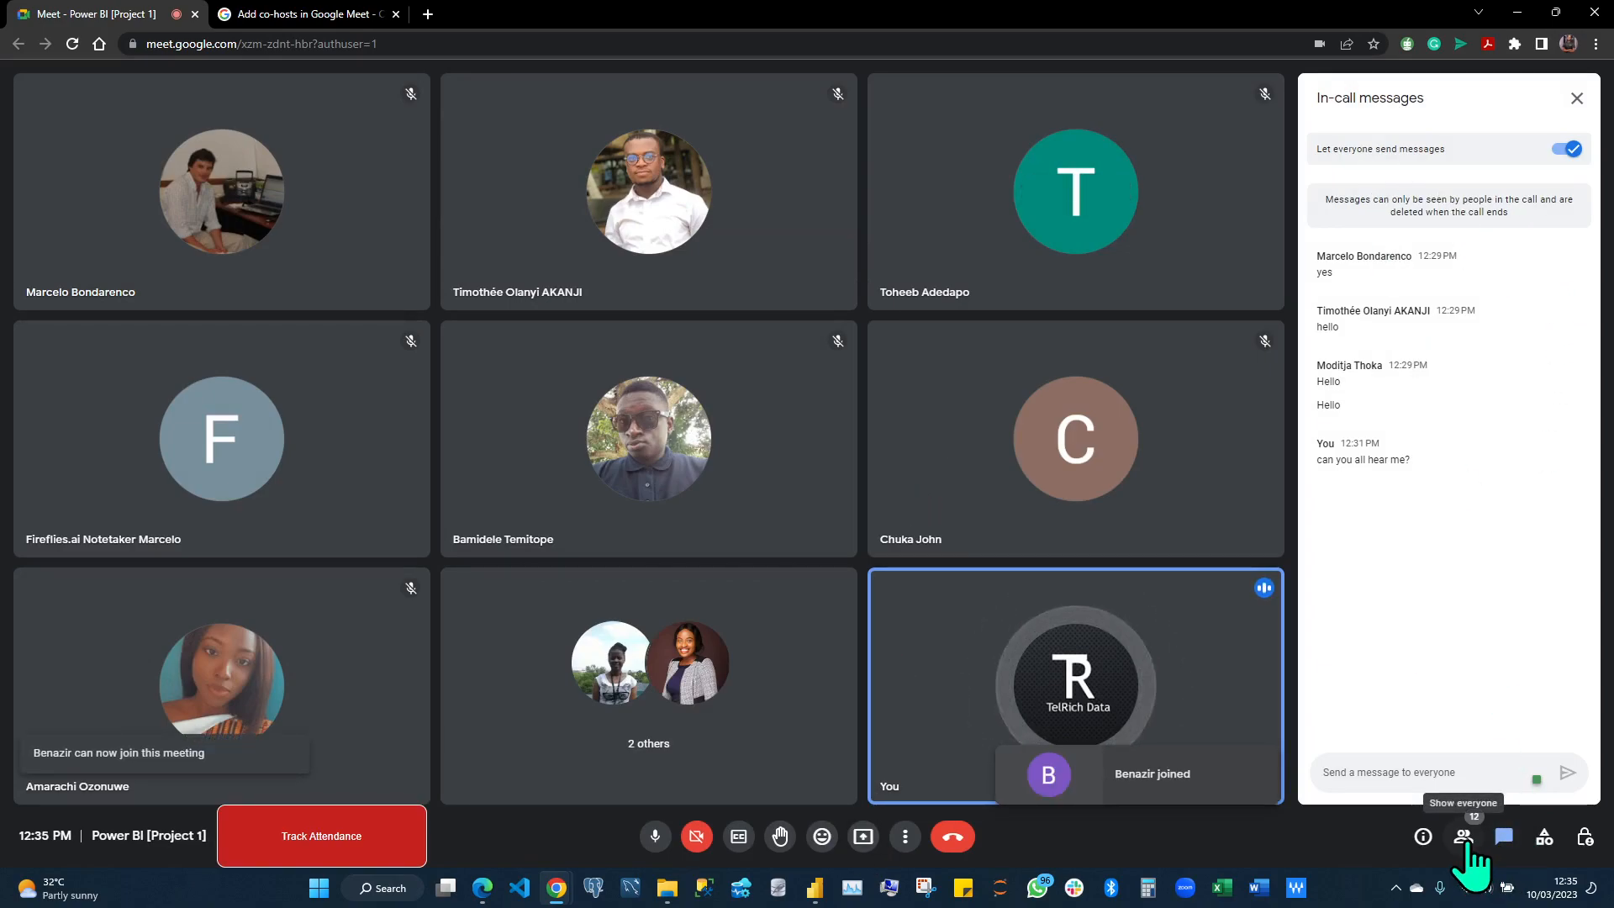
Show the list of everyone in the call and check the options available for the first guest
click(1467, 839)
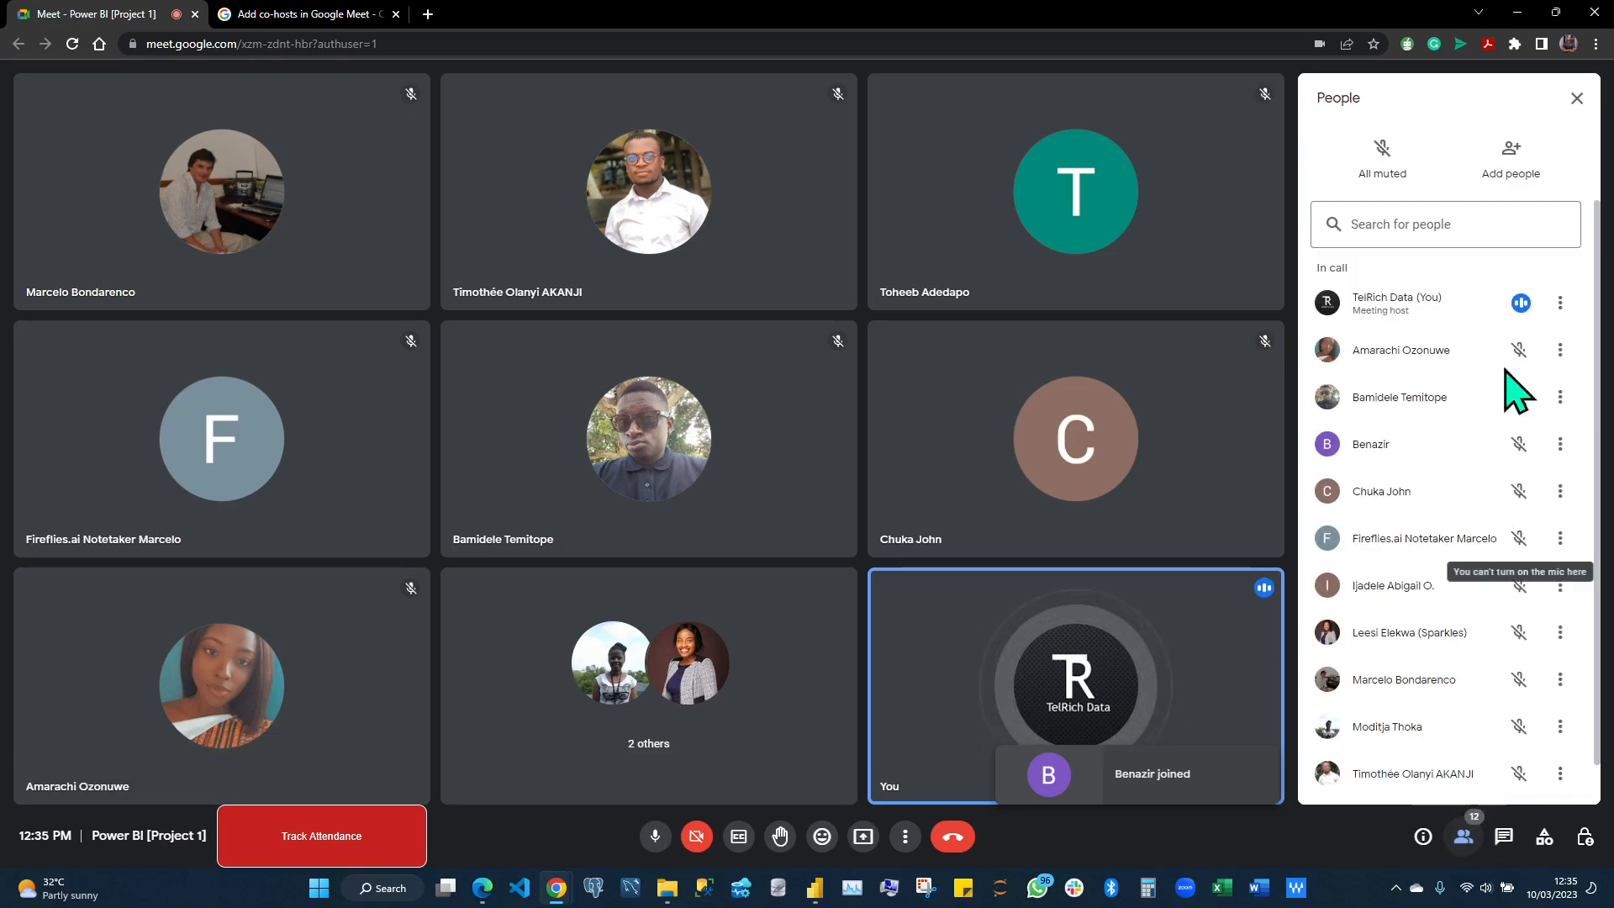
click(1561, 349)
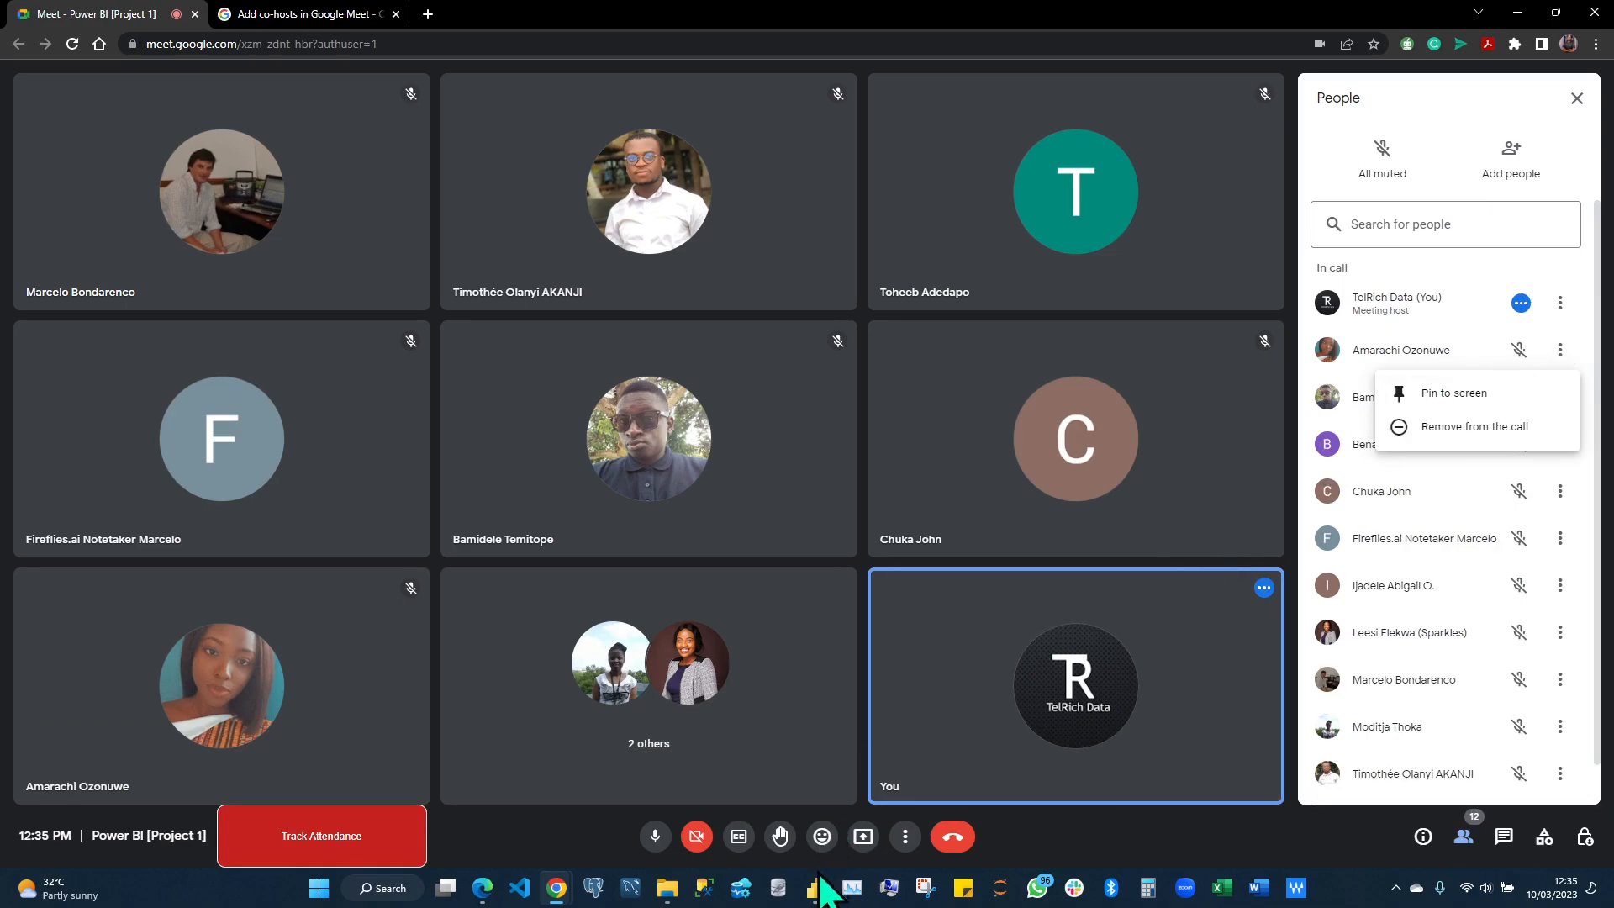
Present the entire screen to everyone in the call
click(863, 837)
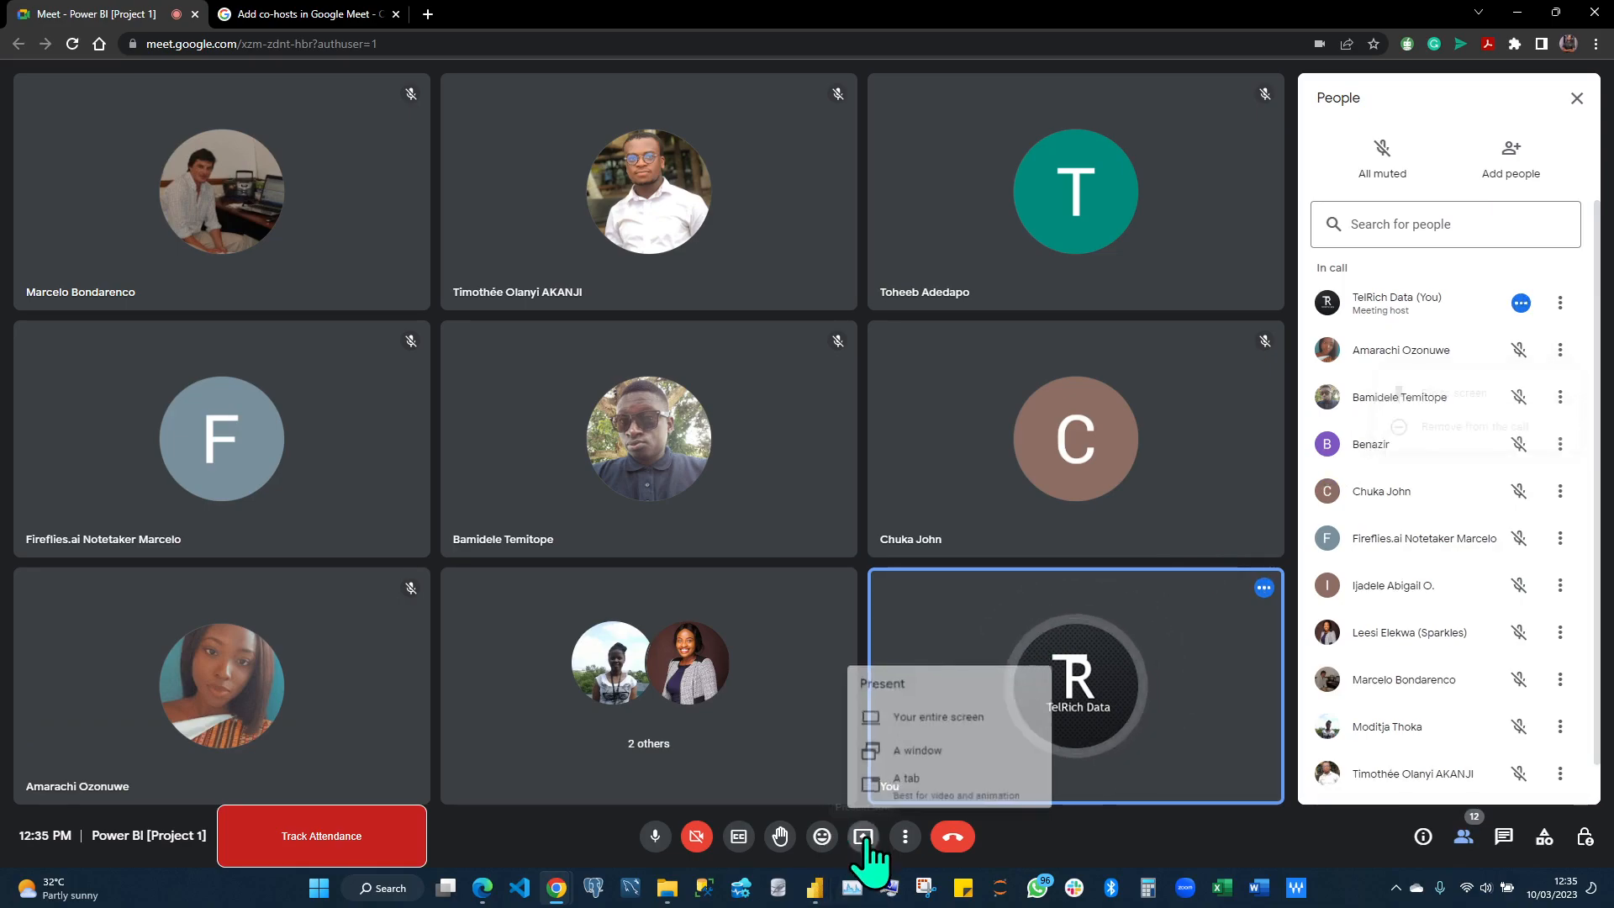
click(955, 729)
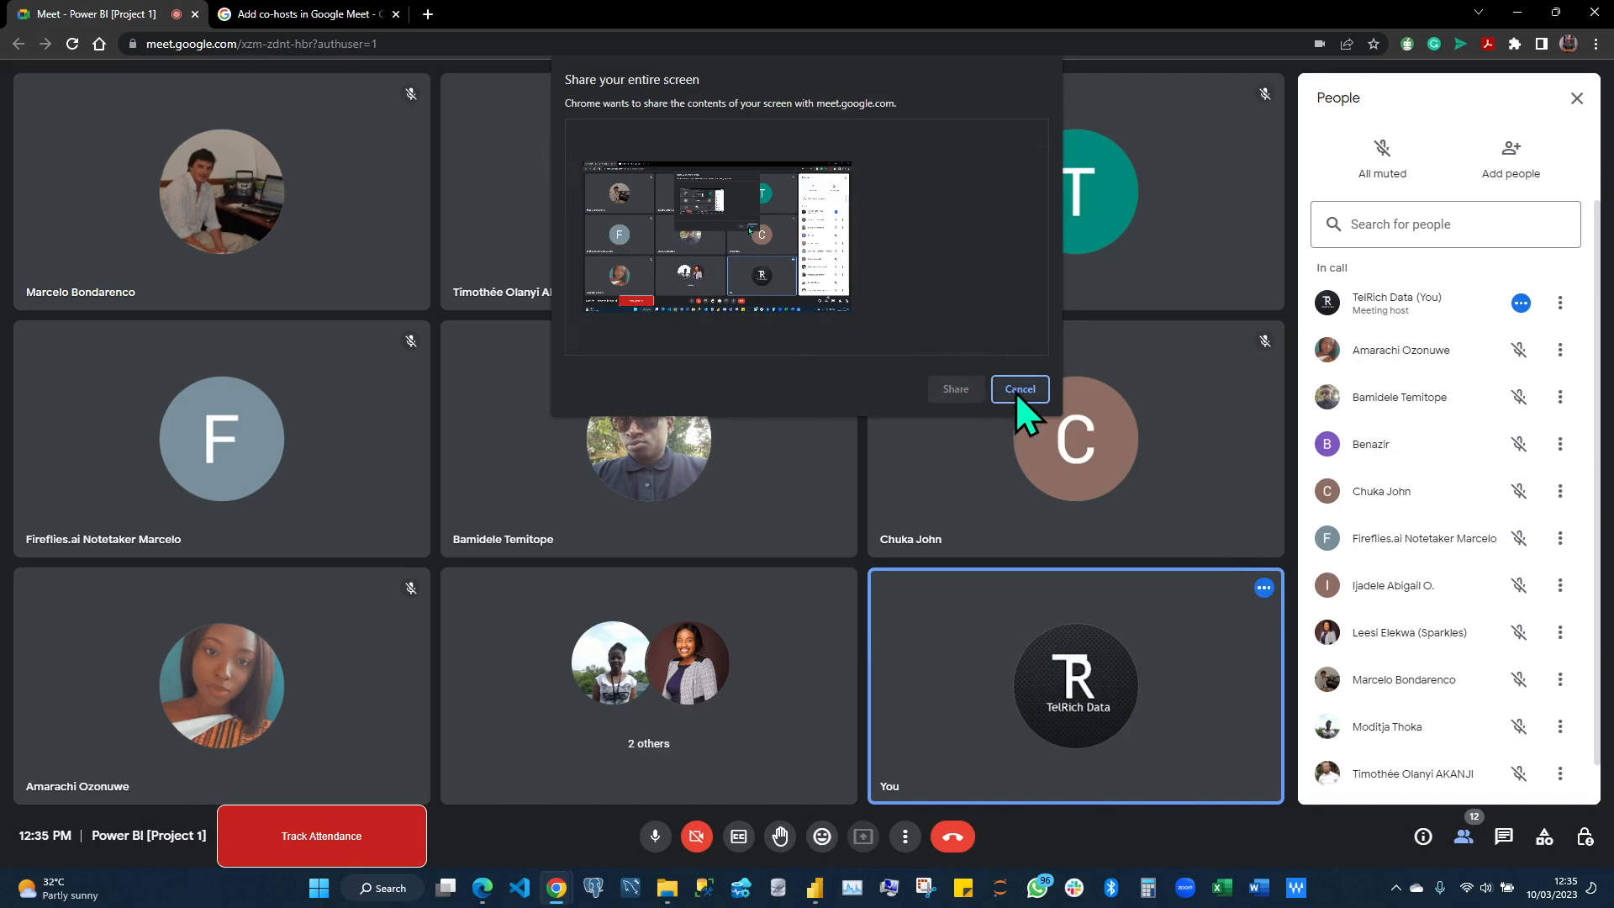
click(780, 269)
click(956, 389)
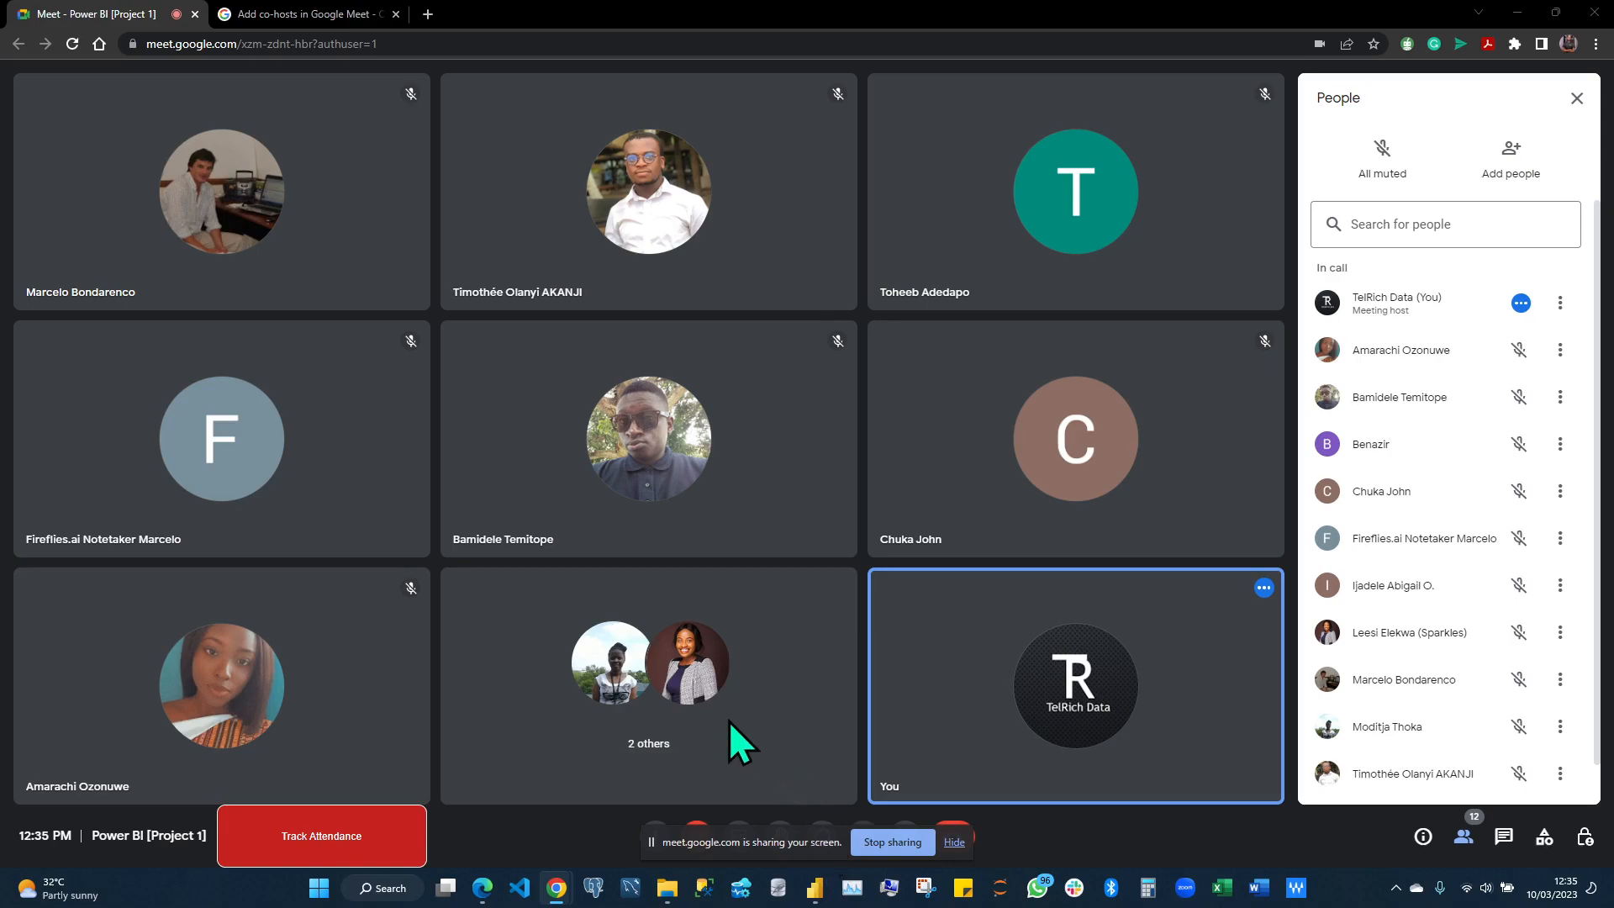
Switch to the une report in Power BI Desktop and reduce its window so the meeting's participant list shows beside it
mouse_move(698, 533)
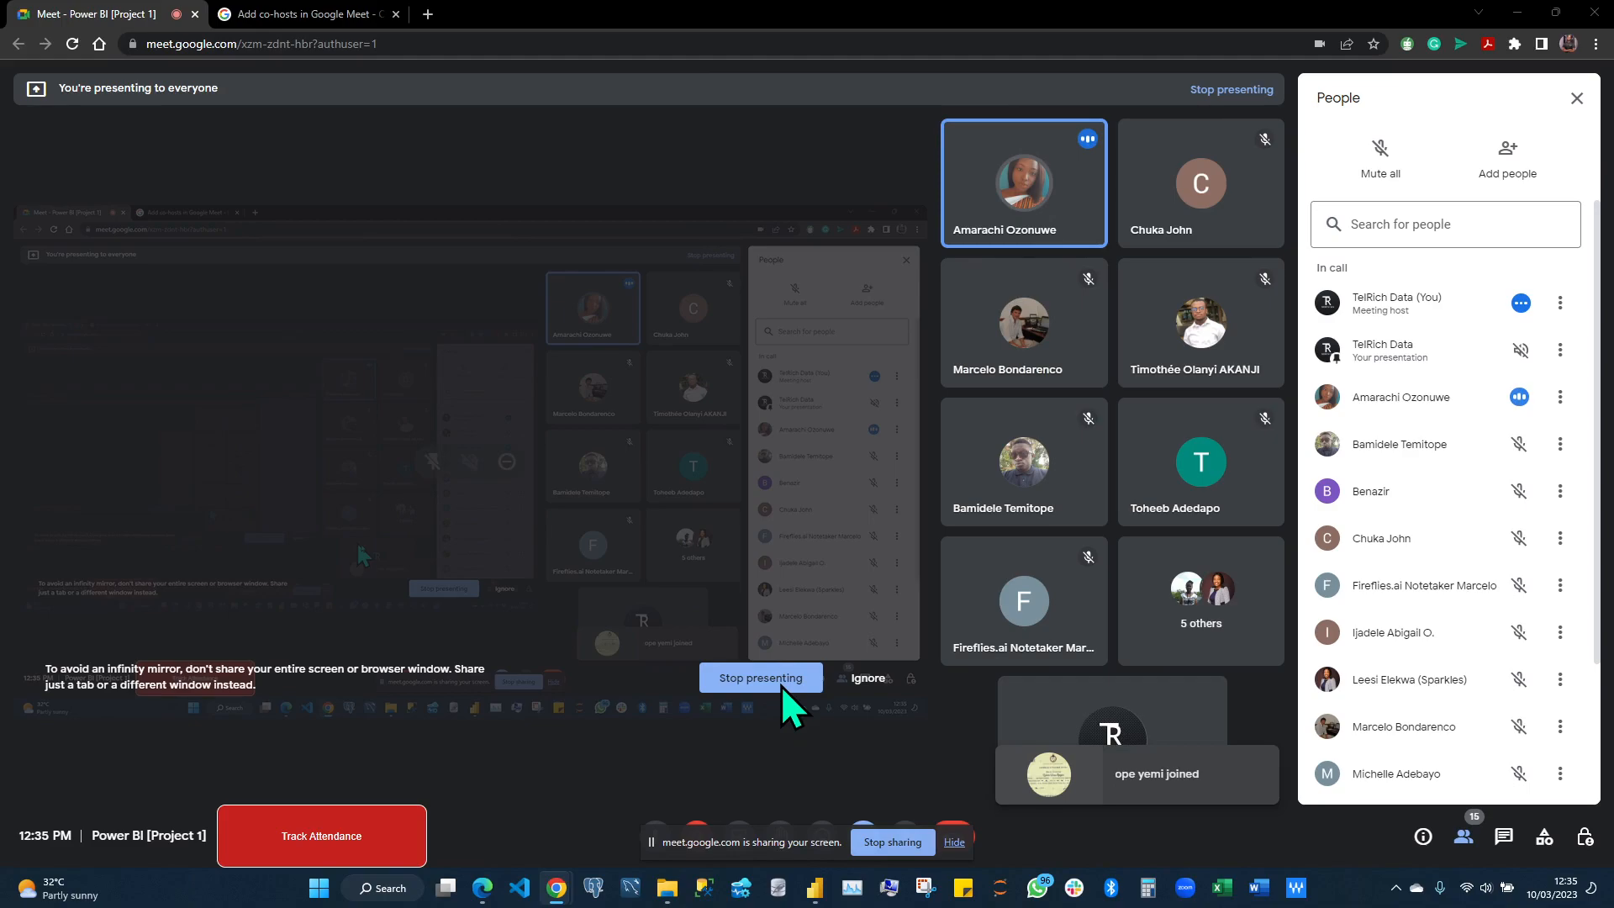
click(813, 888)
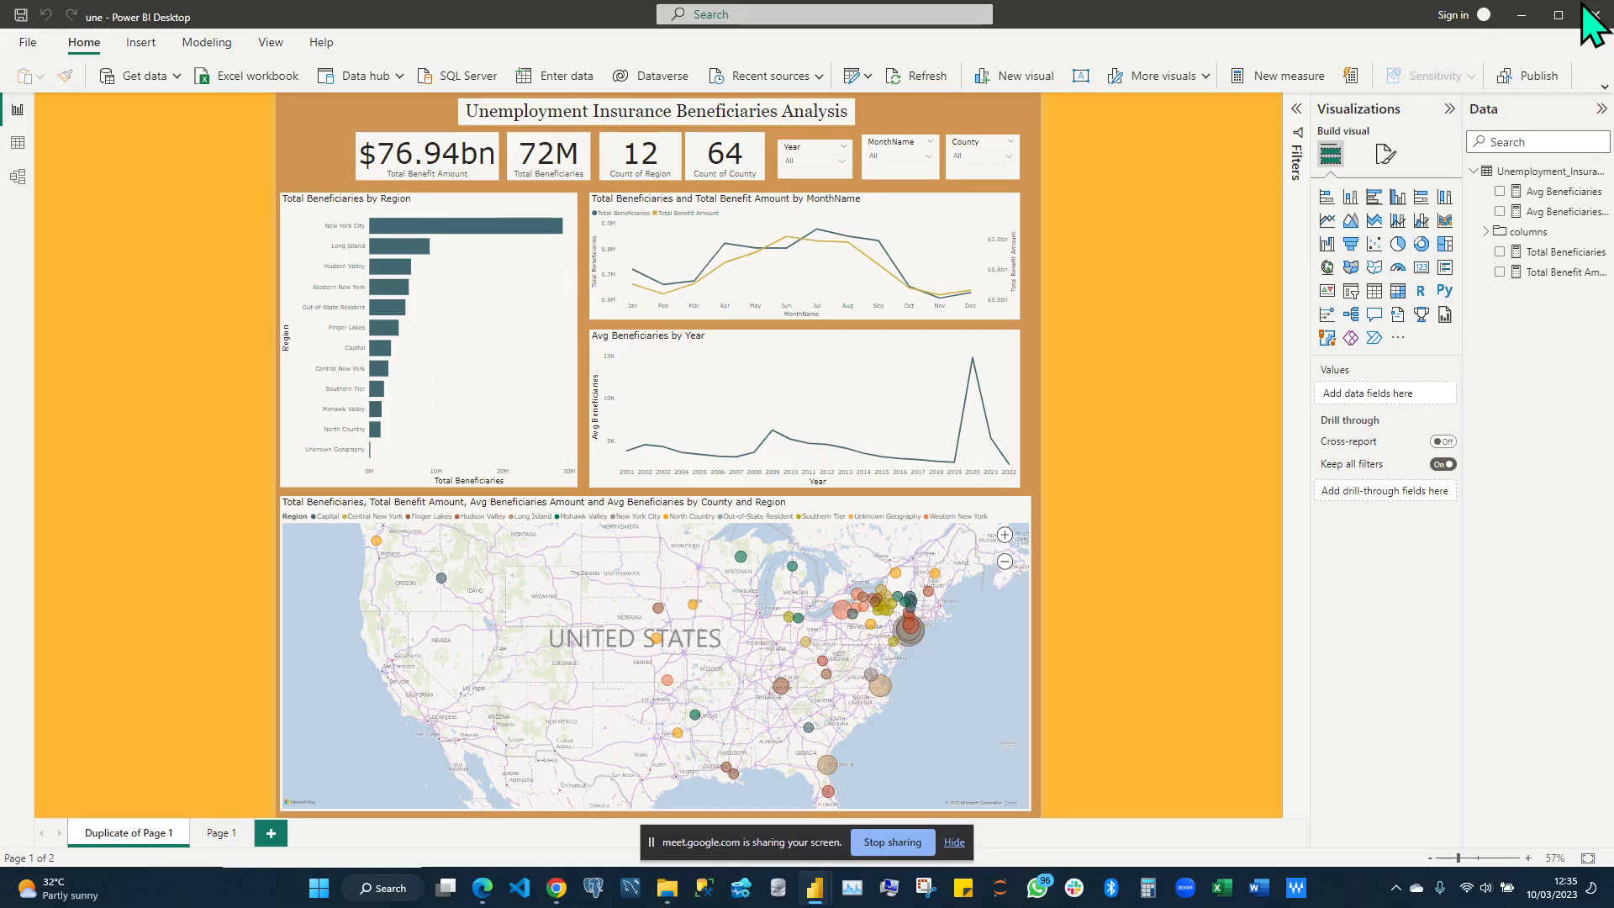
drag(1302, 18, 1138, 44)
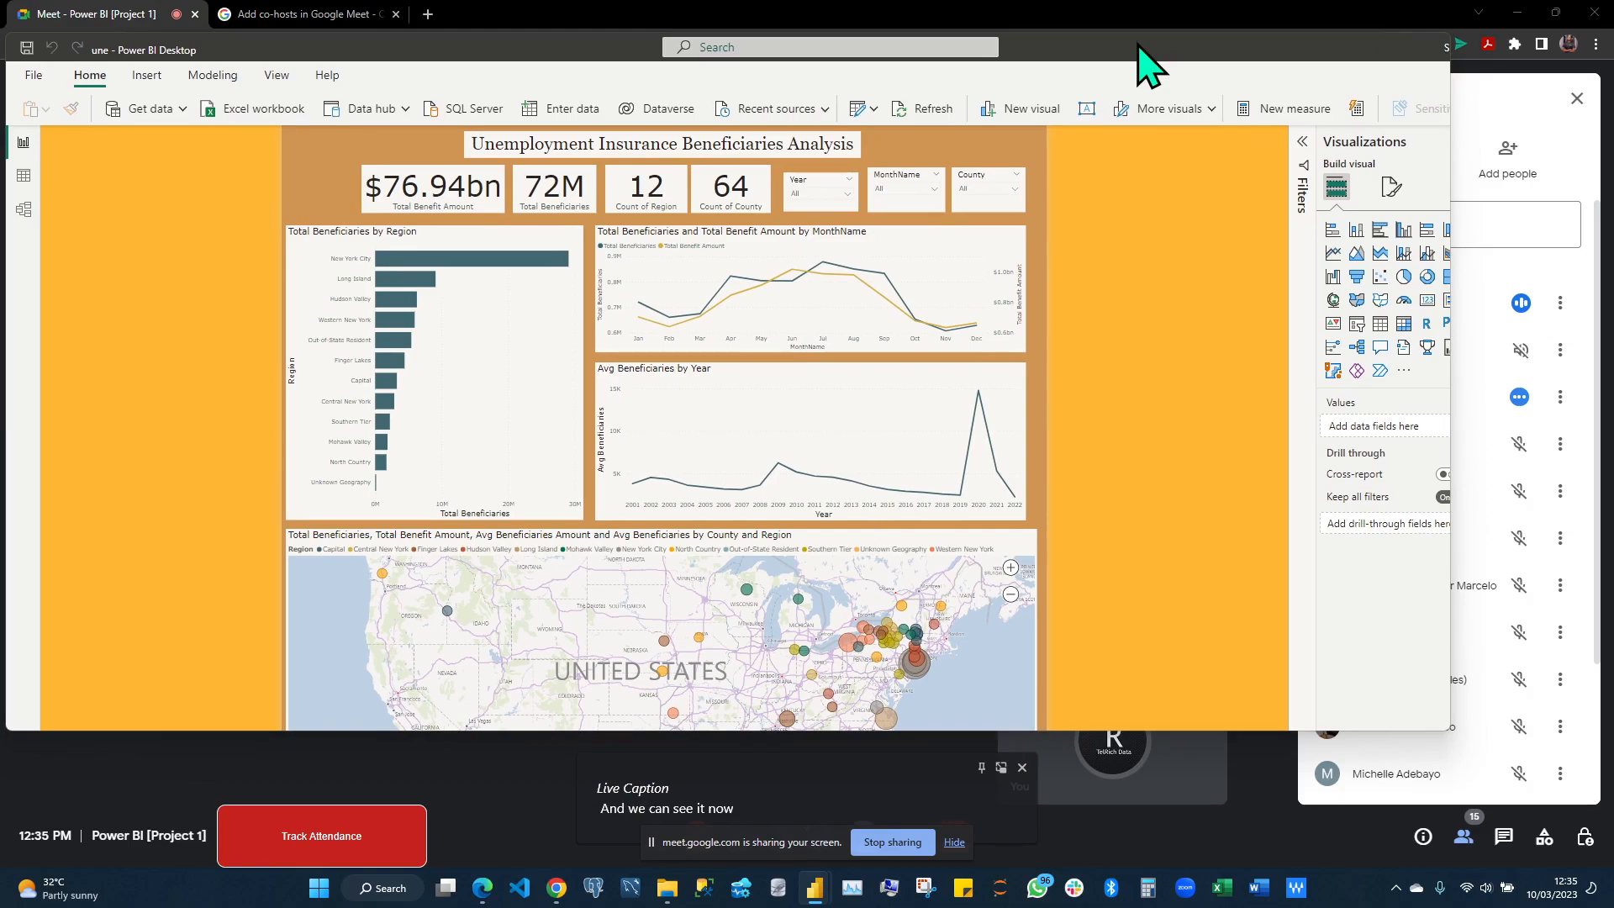
drag(1139, 44, 1128, 24)
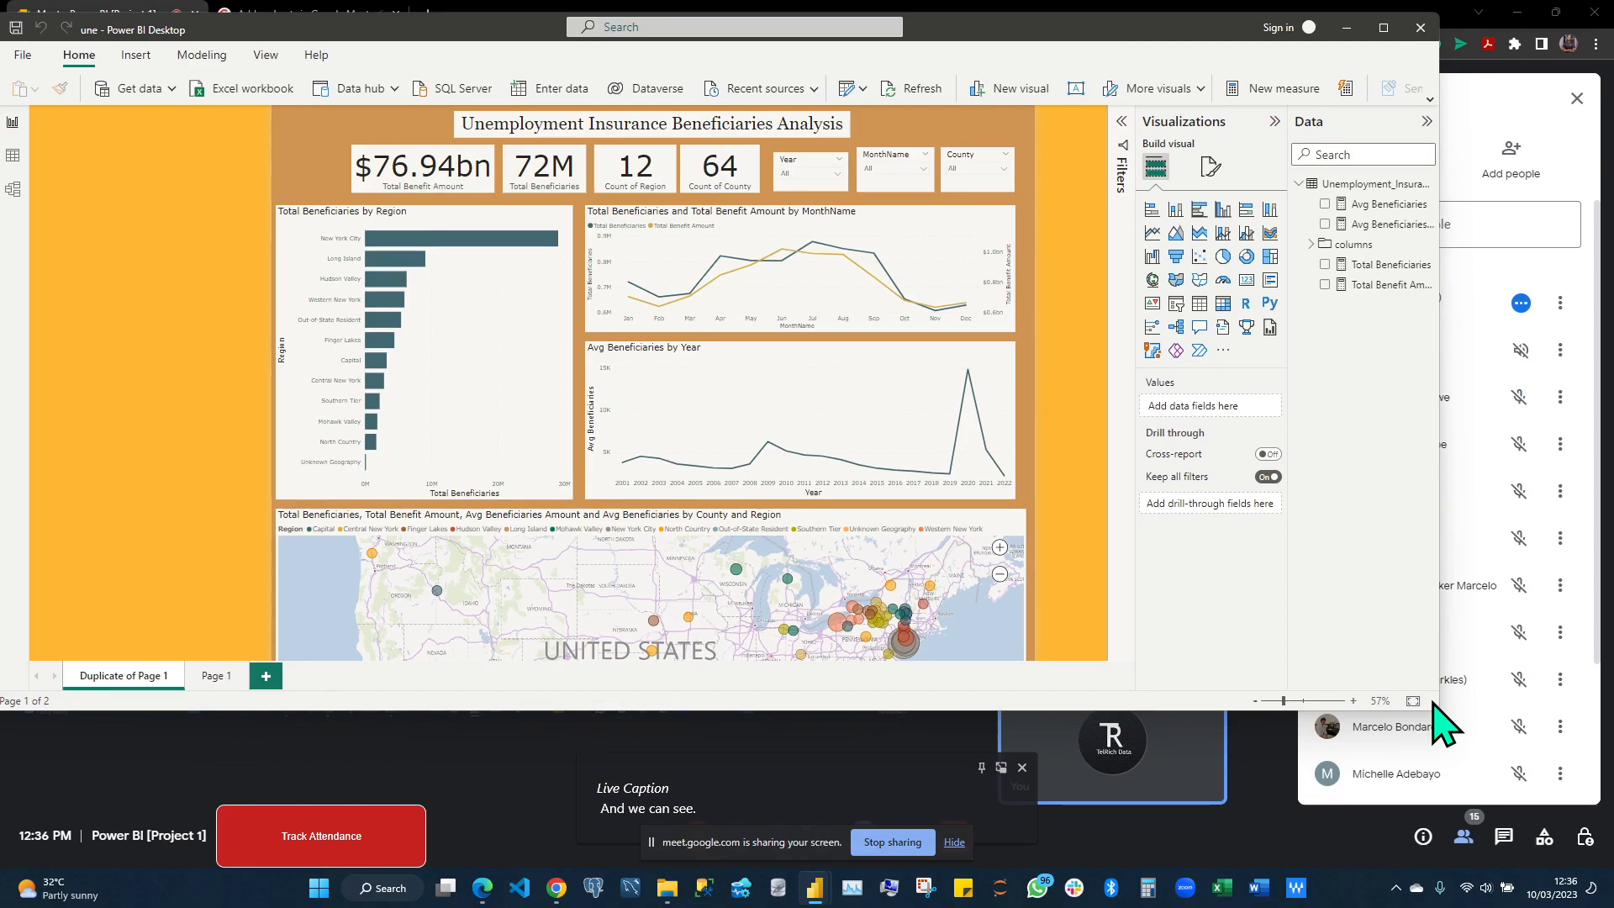
drag(1434, 703, 445, 670)
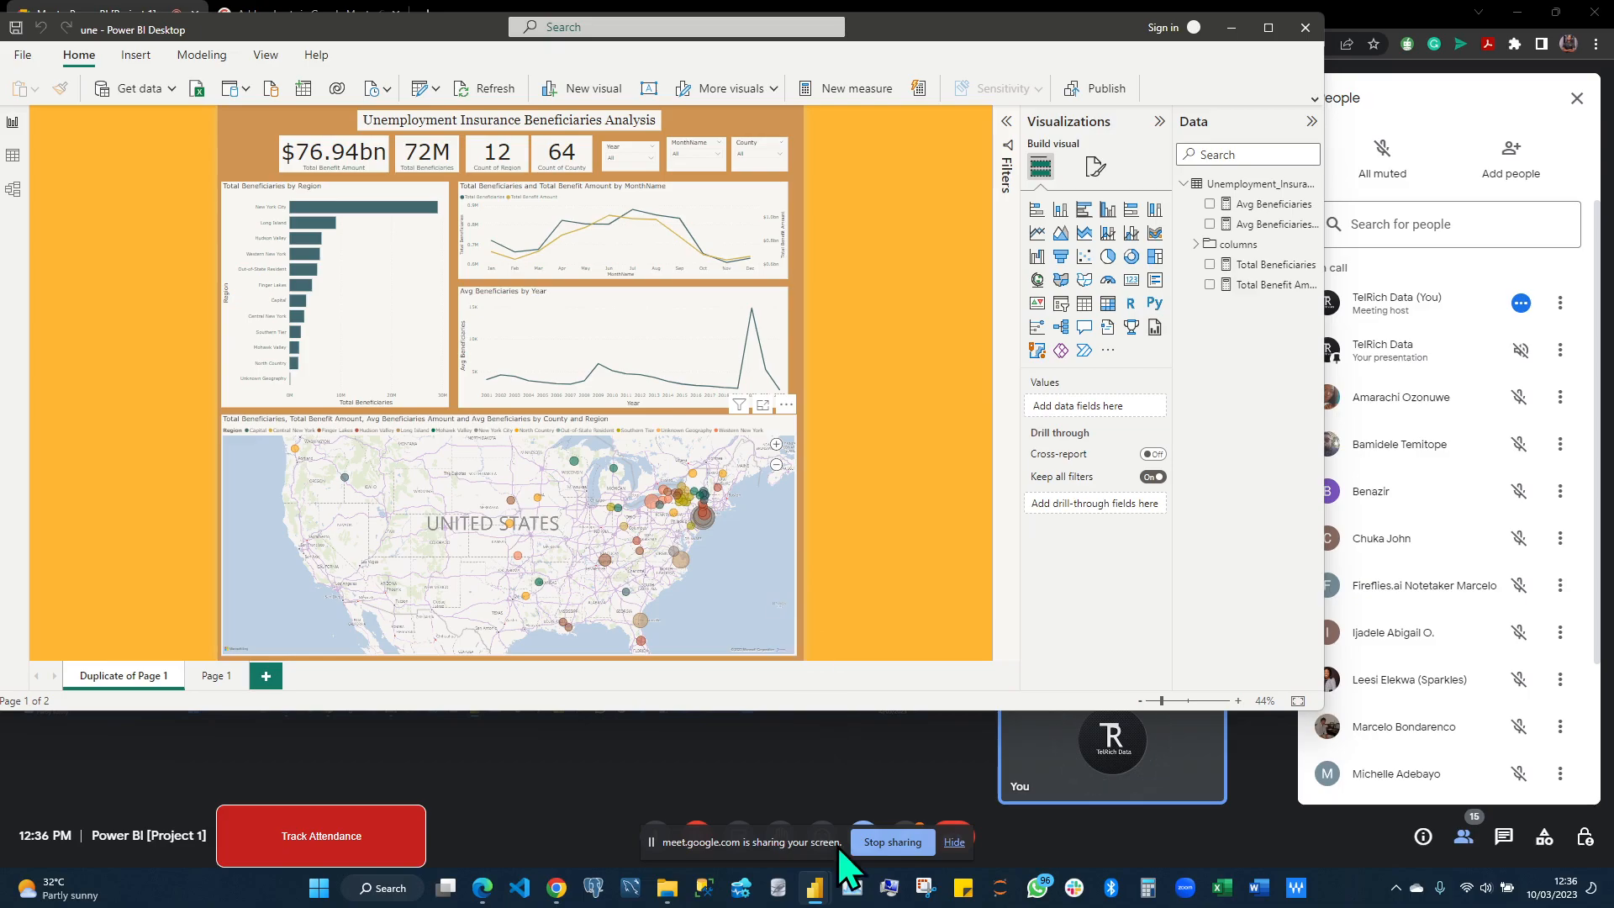
Close the clife_investments report, saving its changes, and return to the une report
mouse_move(816, 891)
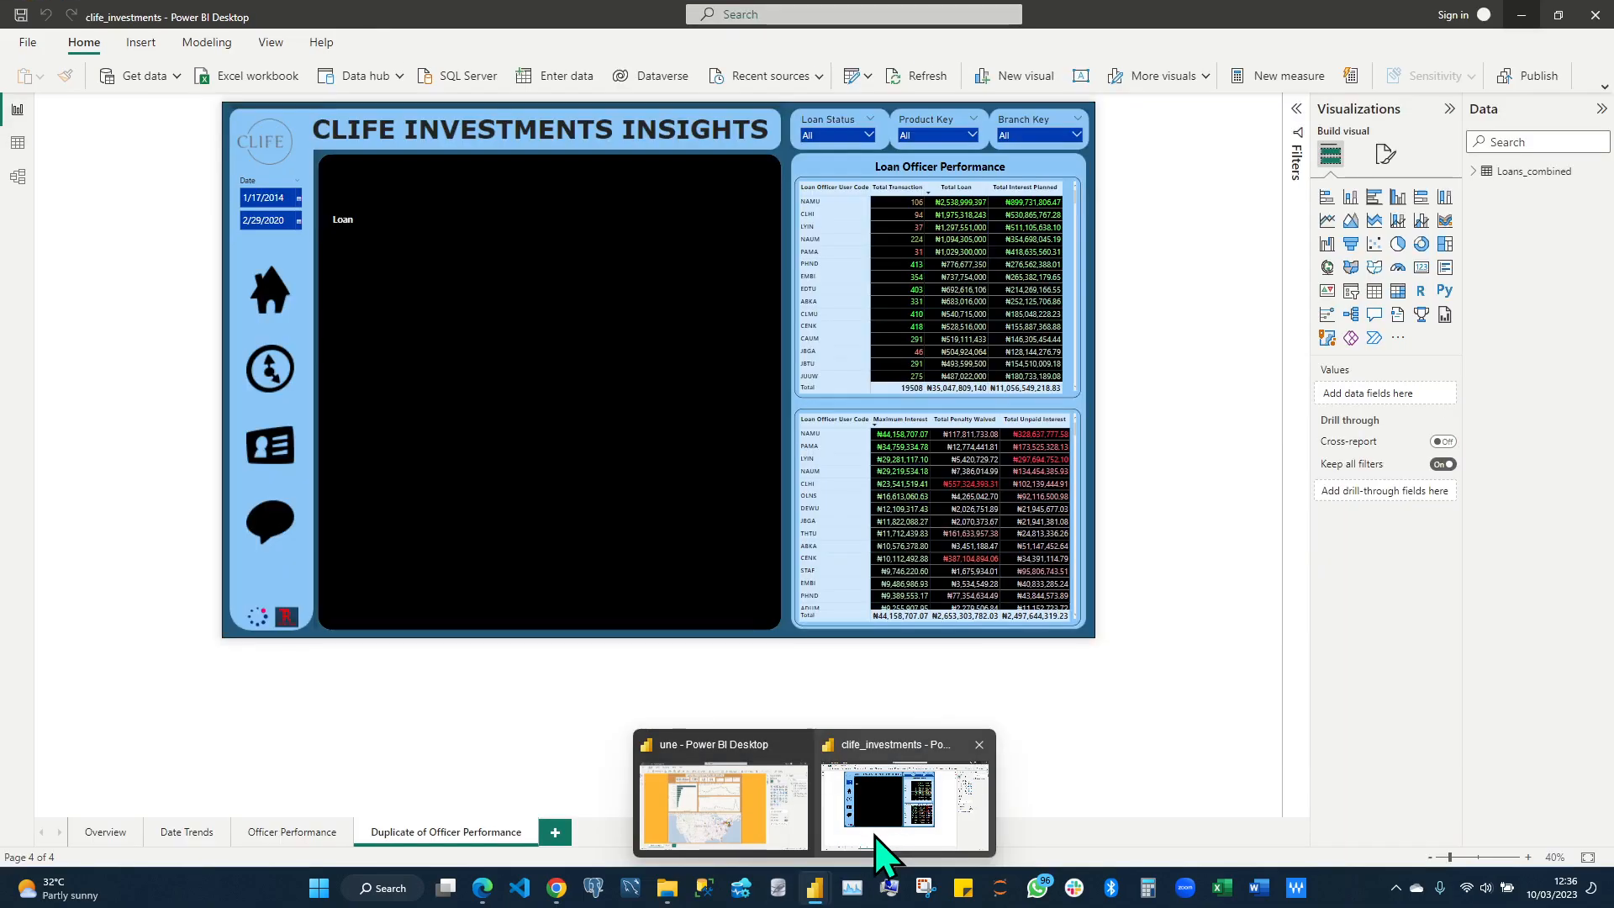
click(886, 841)
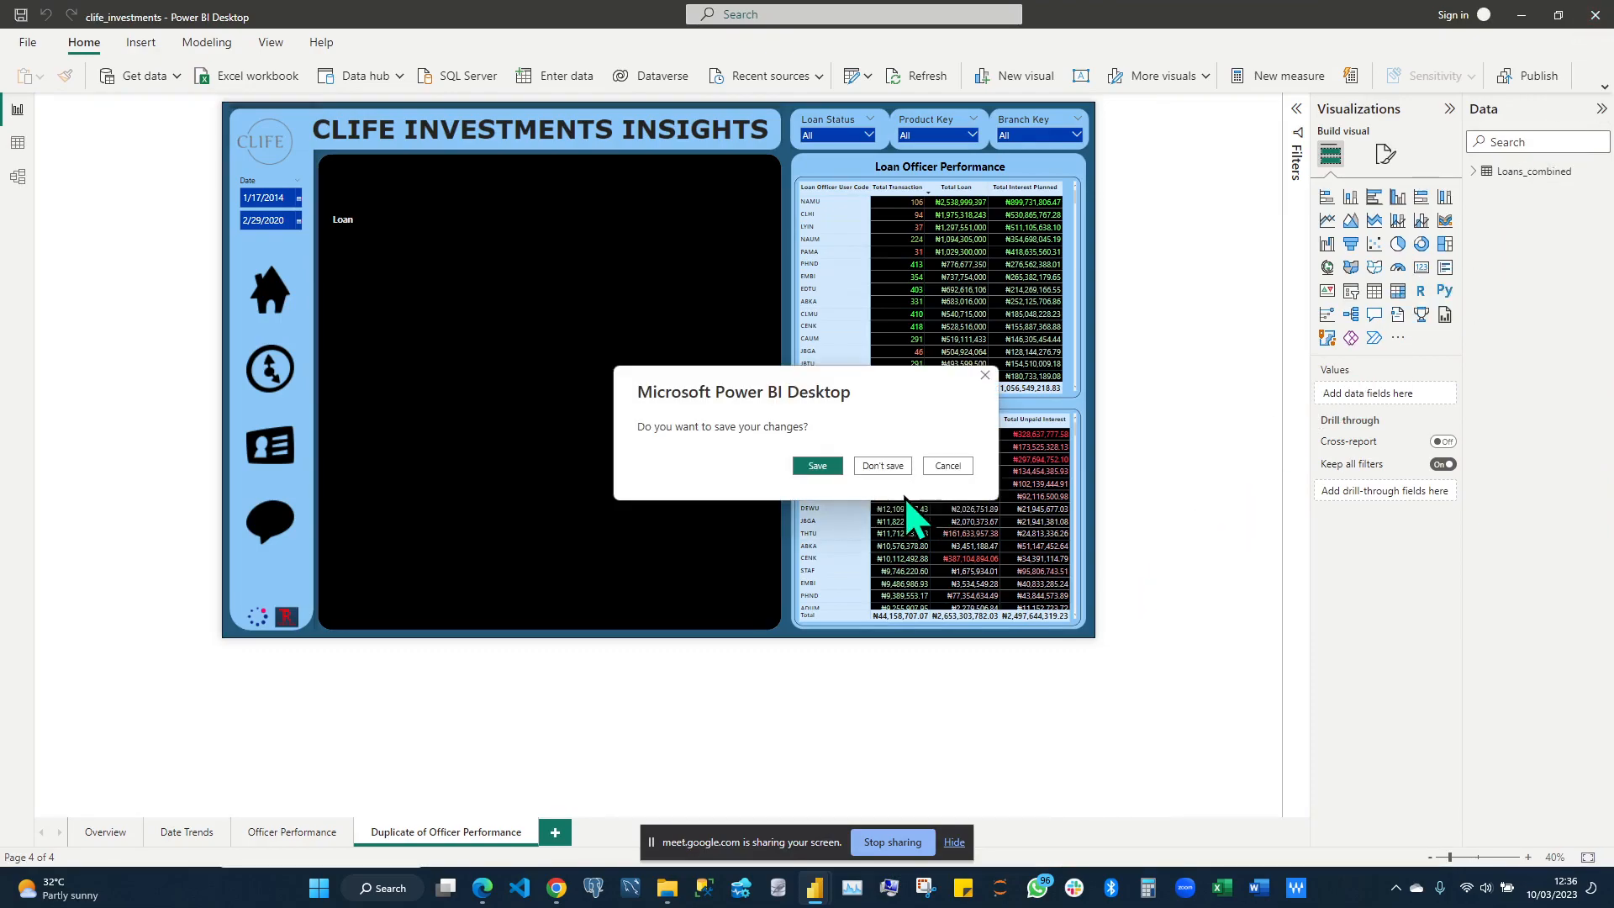
click(816, 471)
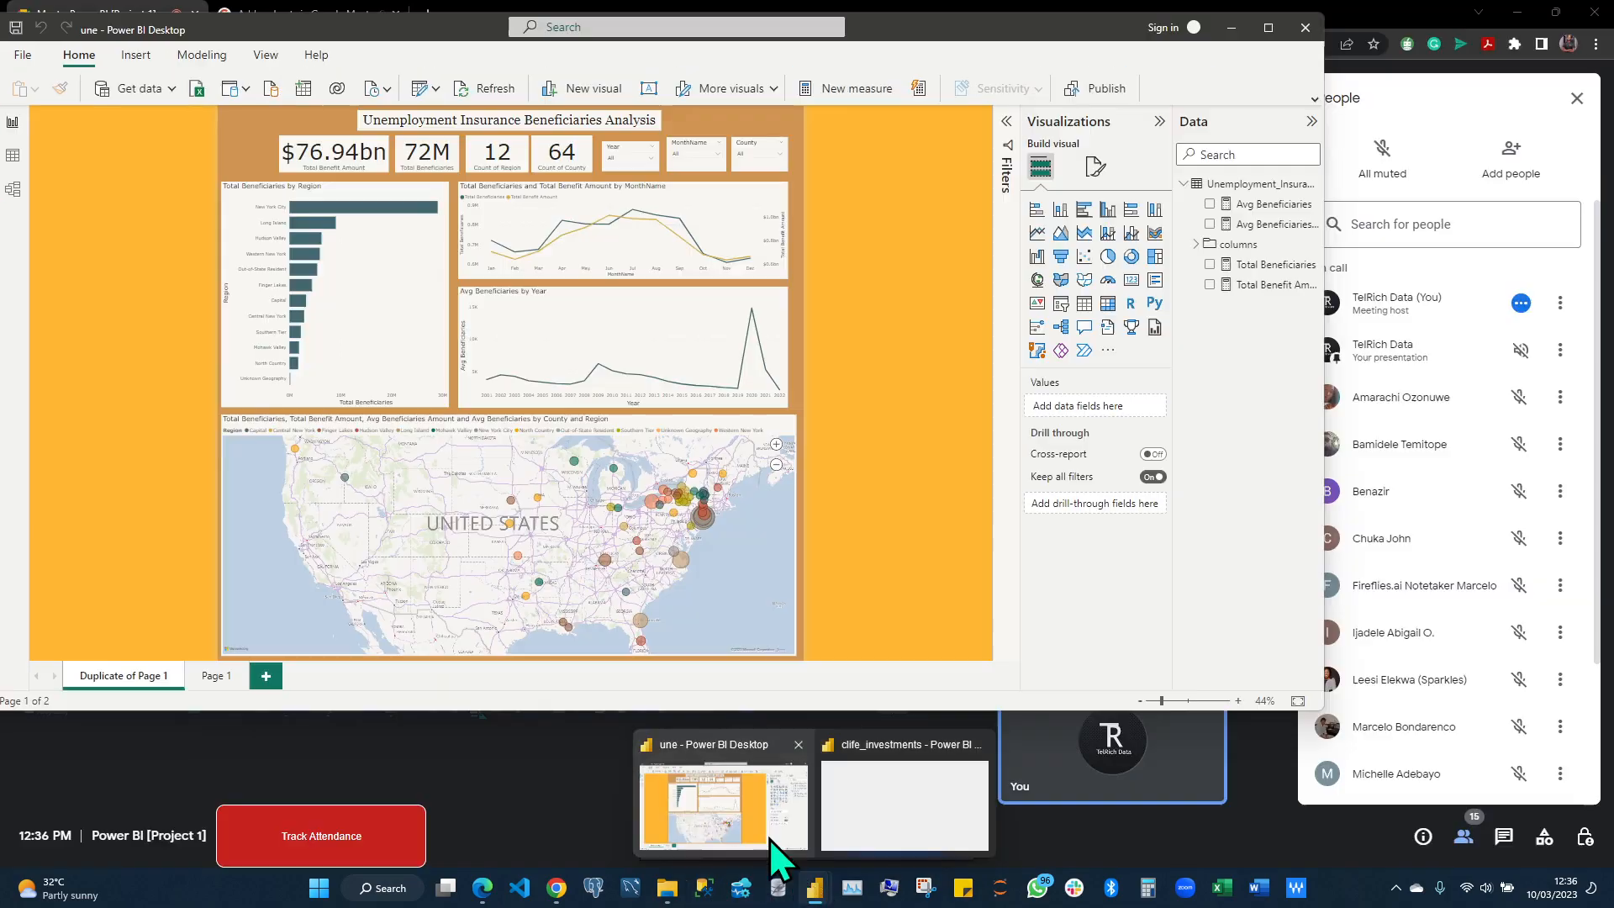
click(769, 839)
click(825, 789)
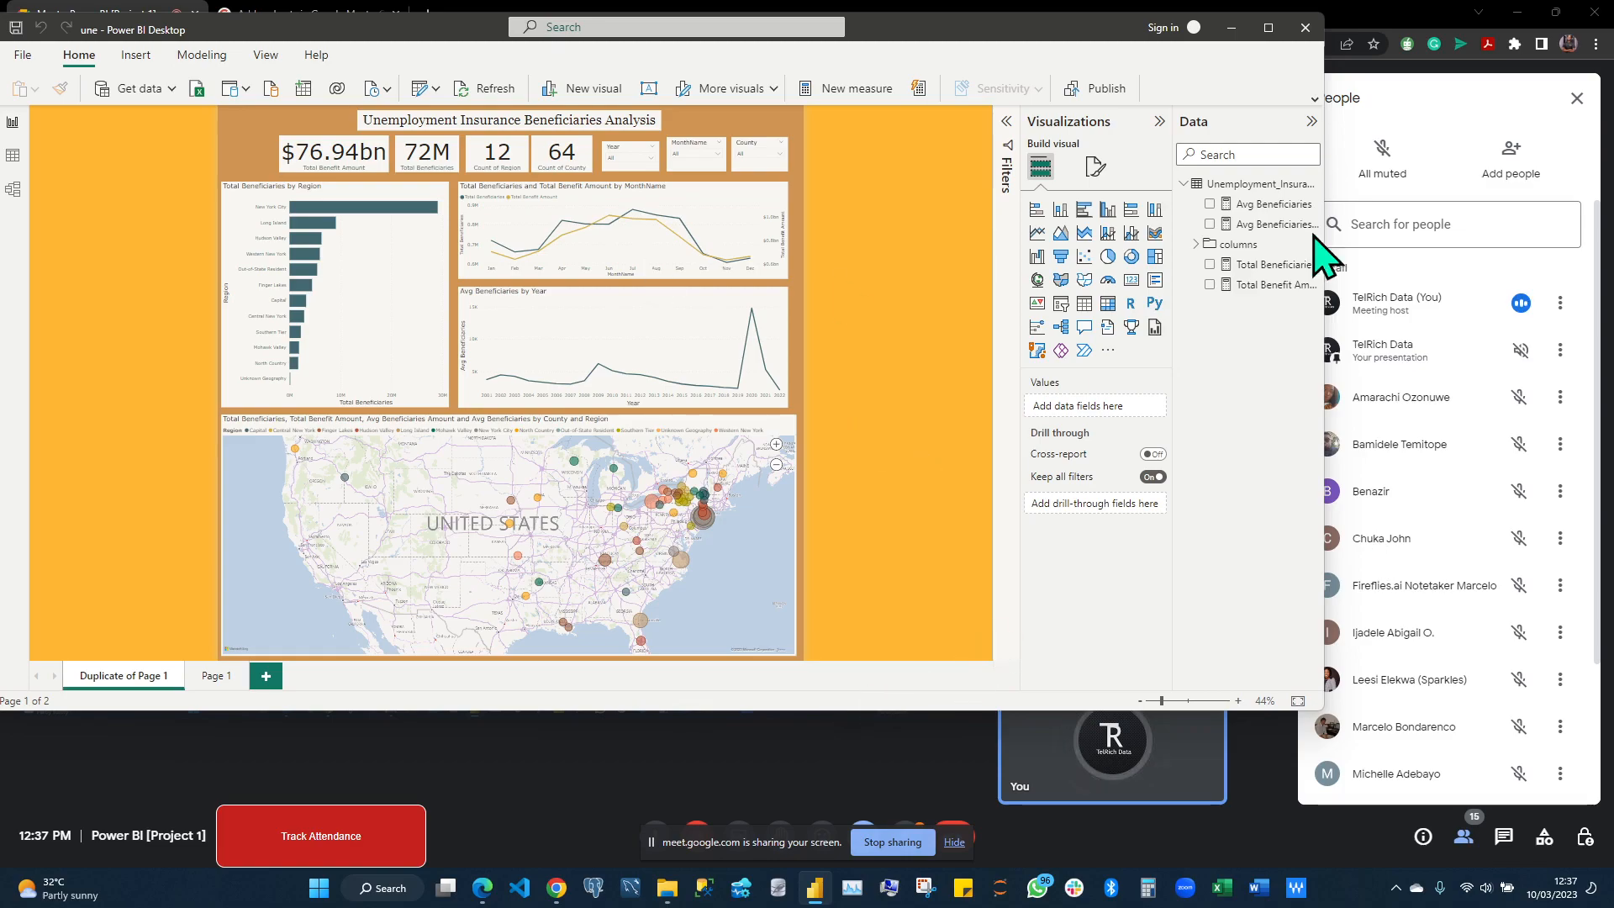
Maximize the une report window and collapse the unemployment insurance table's field list
click(1268, 32)
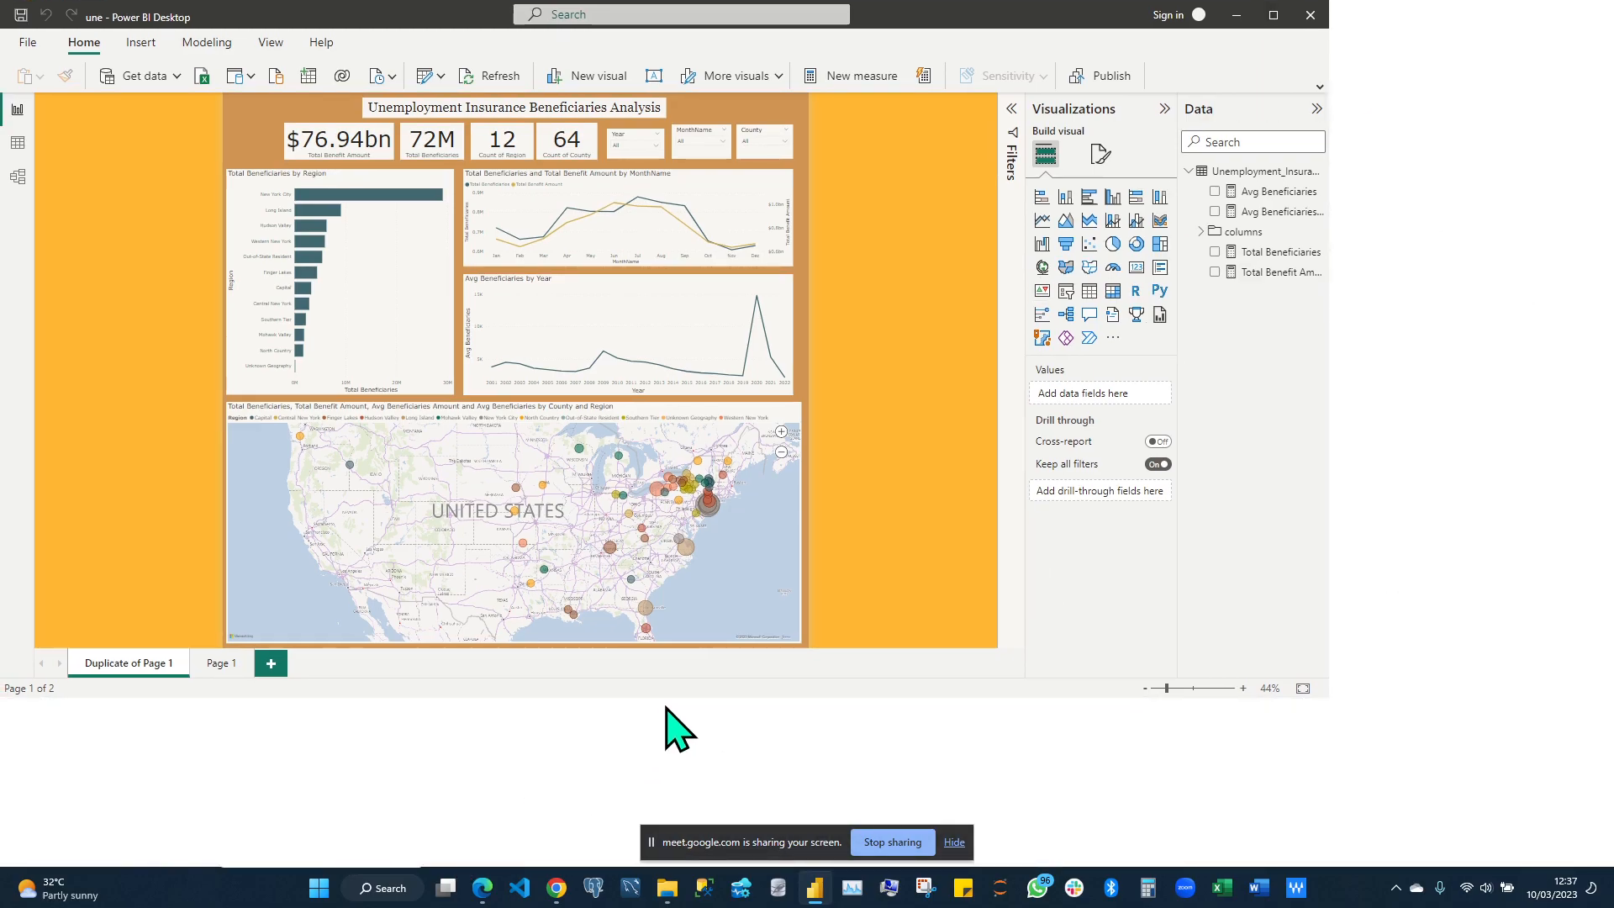
scroll(877, 566, down, 1)
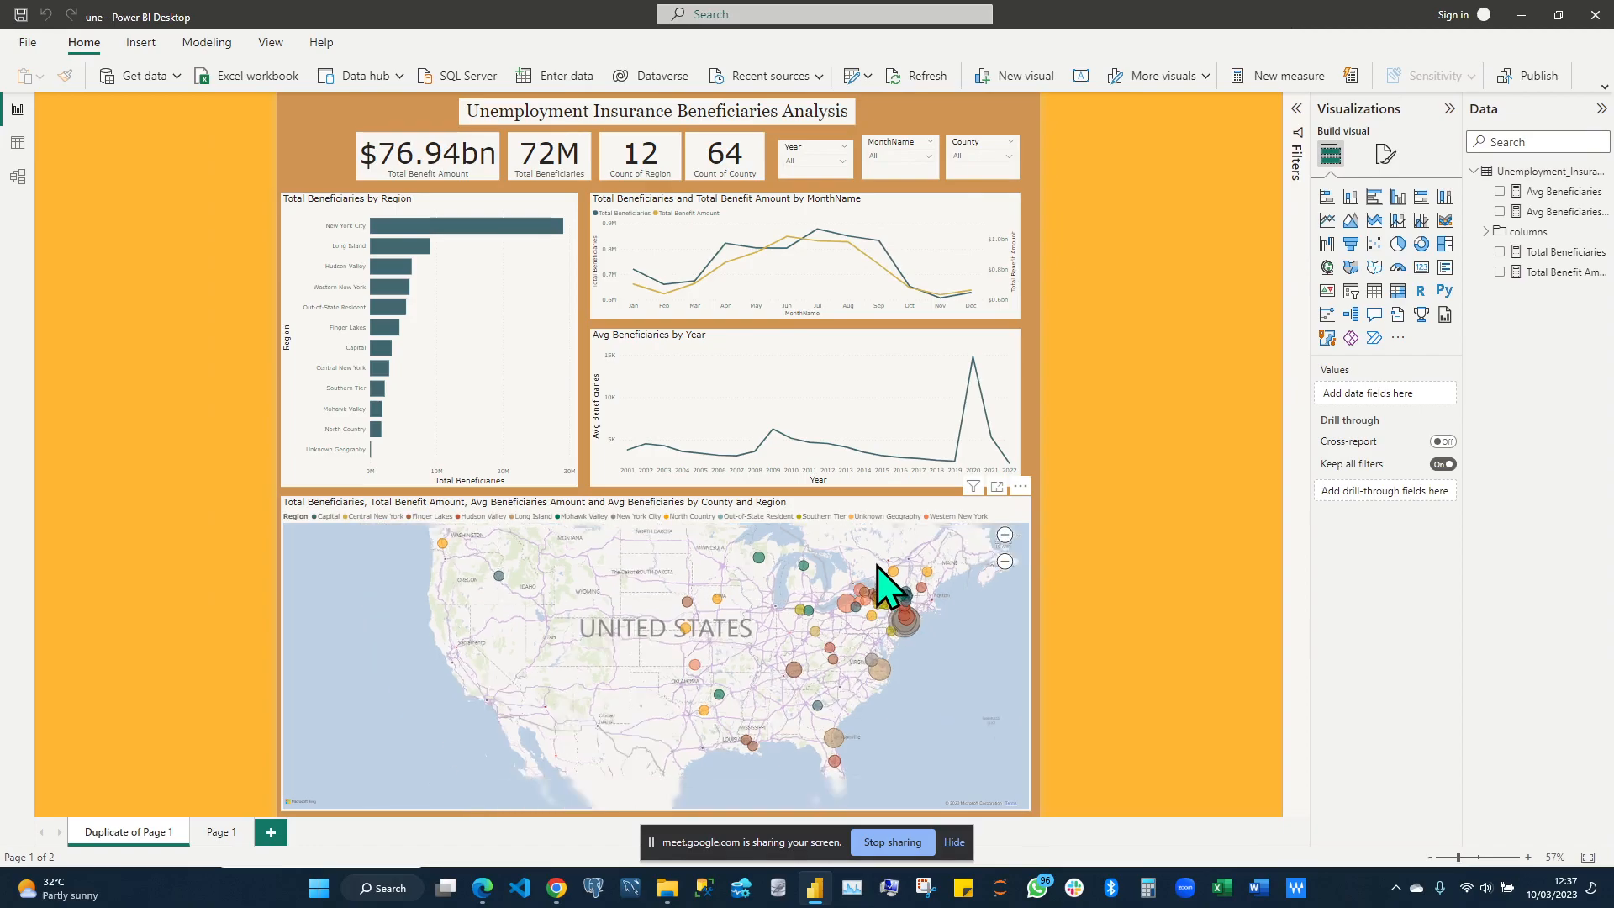
scroll(878, 580, up, 1)
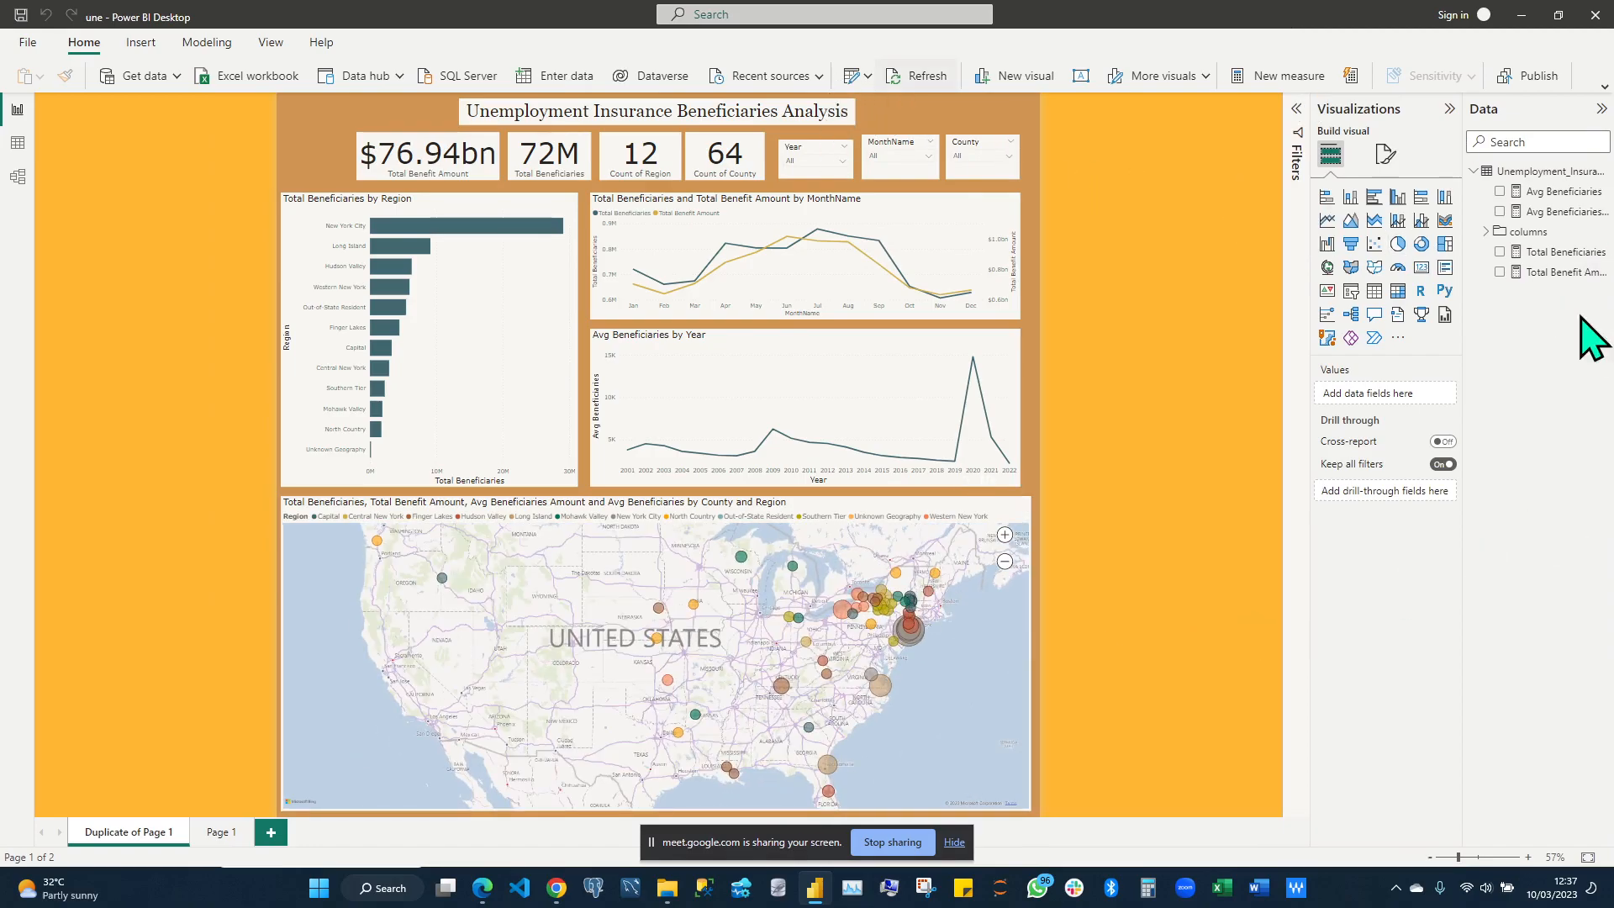
click(1473, 172)
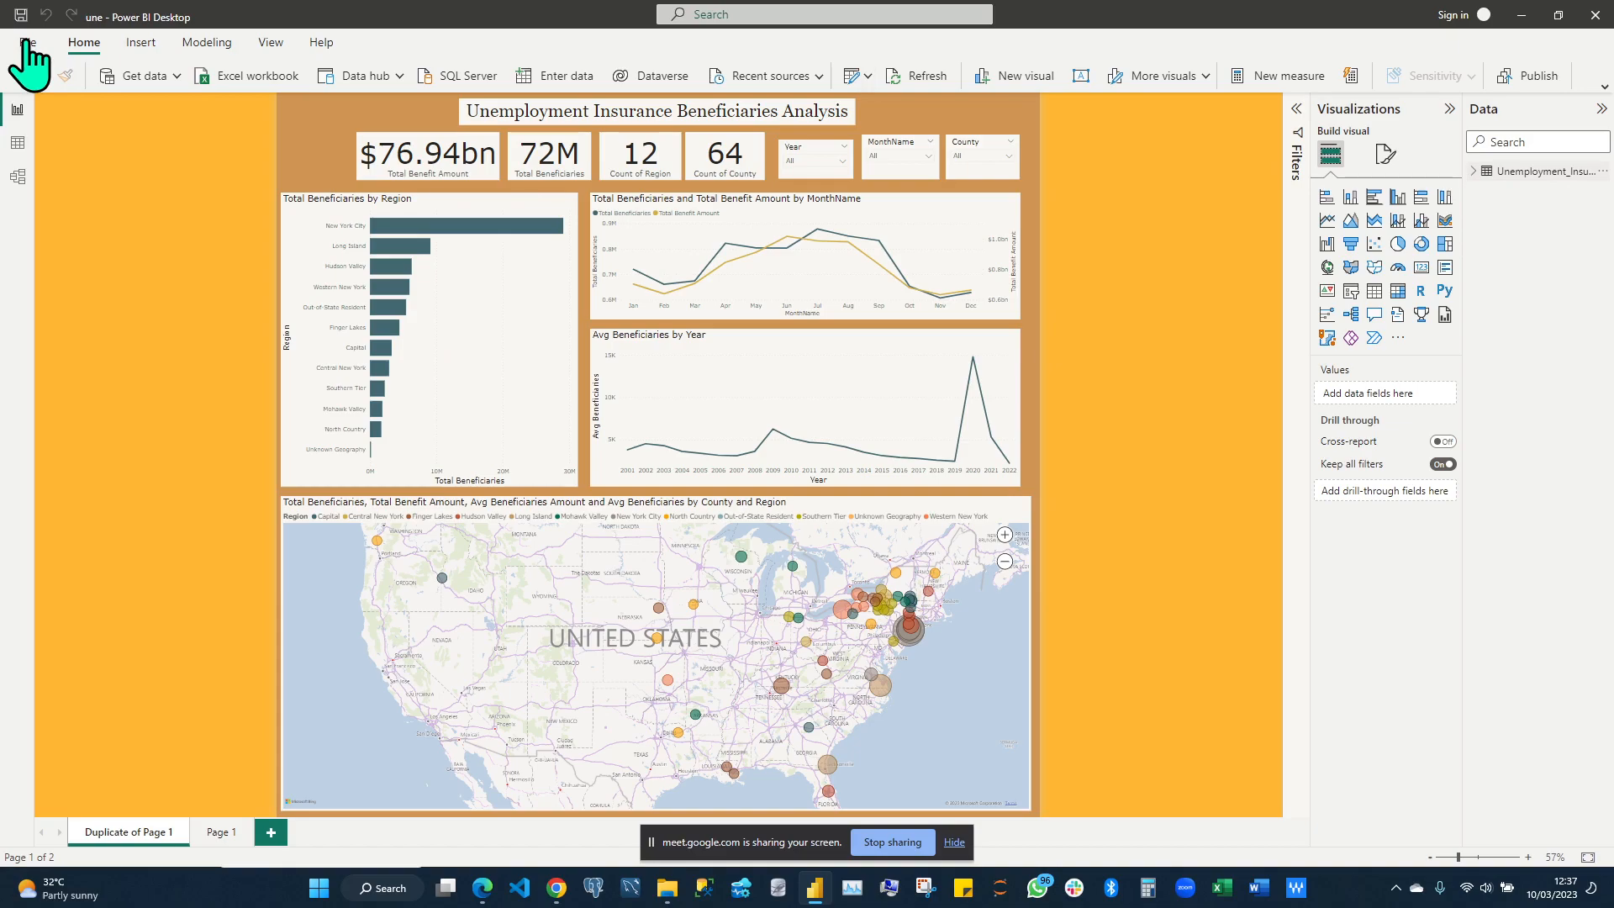
Delete the "Sum of Benefit Amounts (Dollars) by County" map from Page 1
click(220, 835)
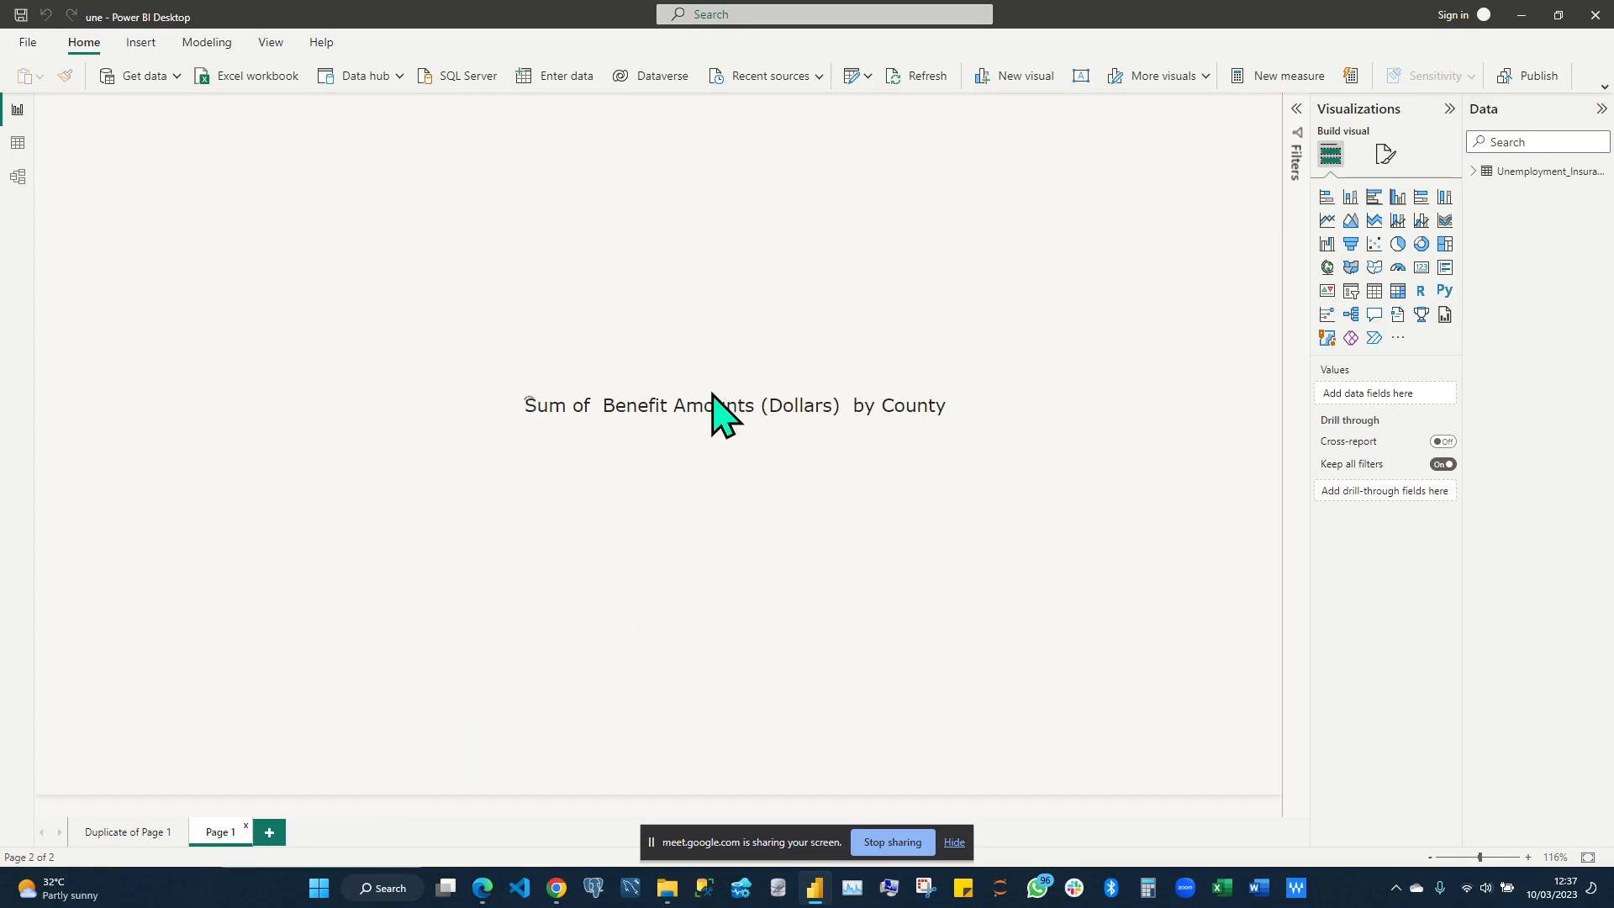
click(715, 458)
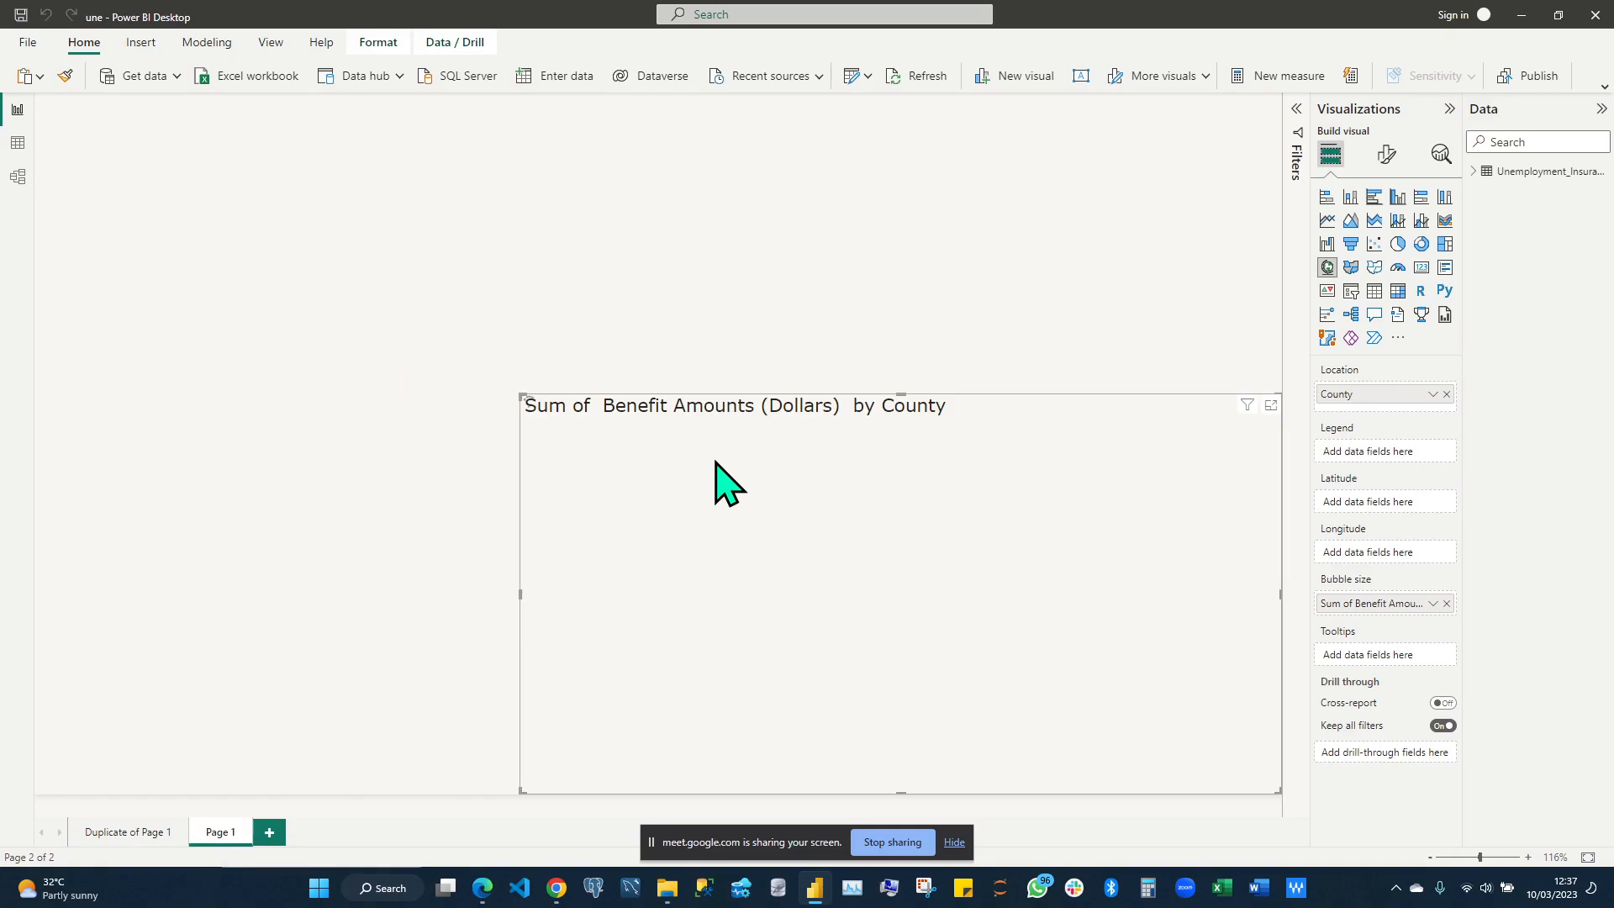
key(Delete)
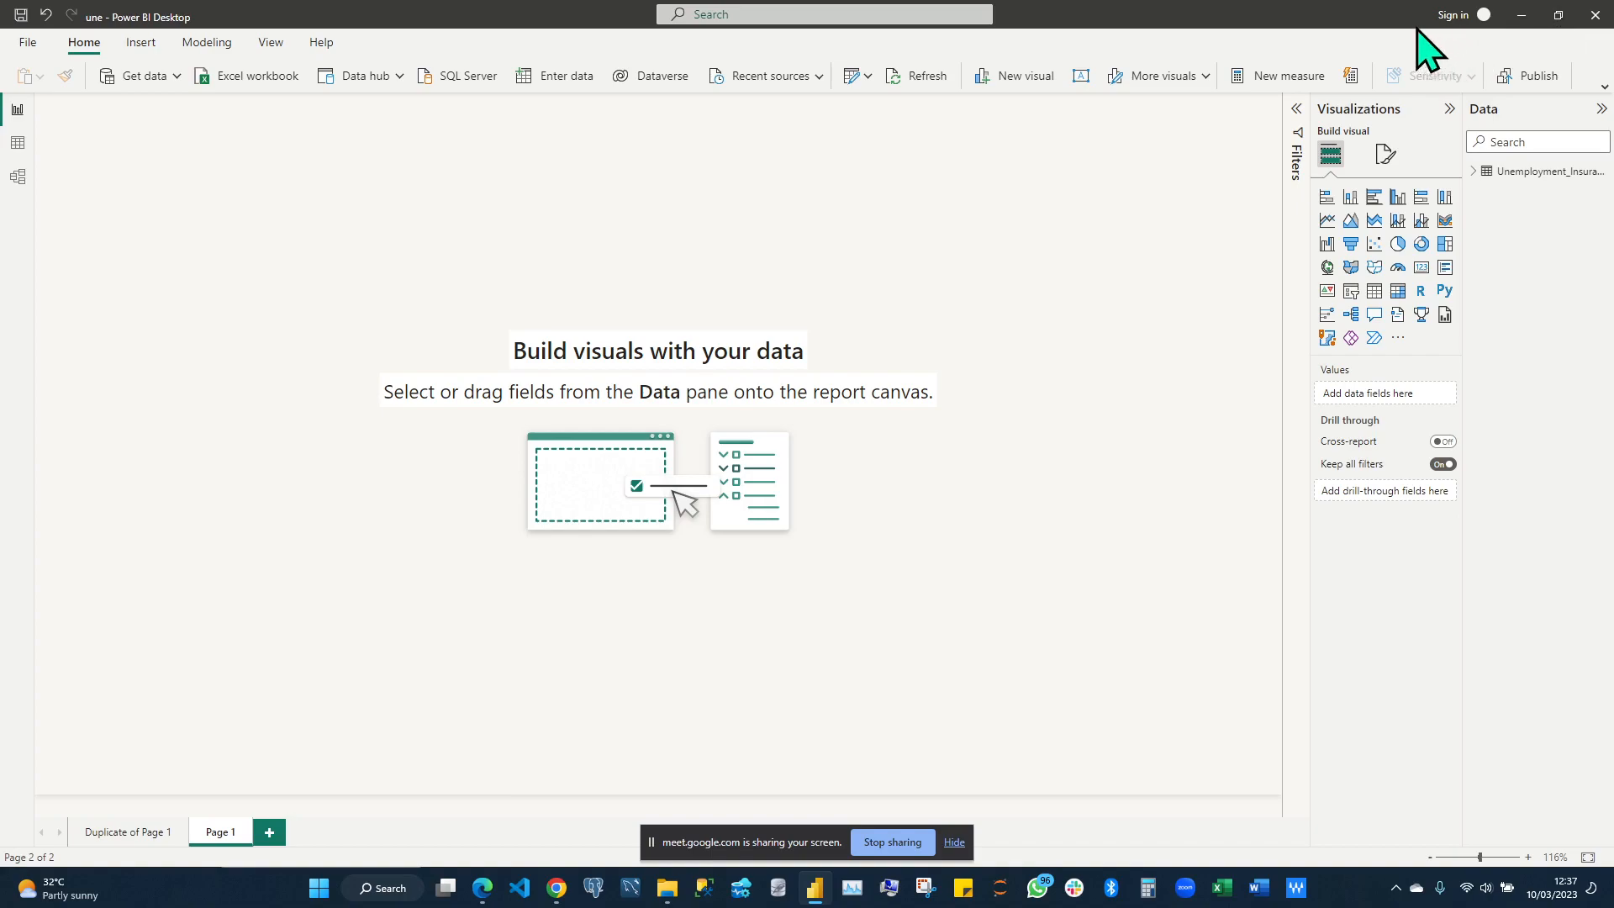
Restore the report window to its reduced width and stretch it to the full height of the screen
drag(1379, 29, 1092, 23)
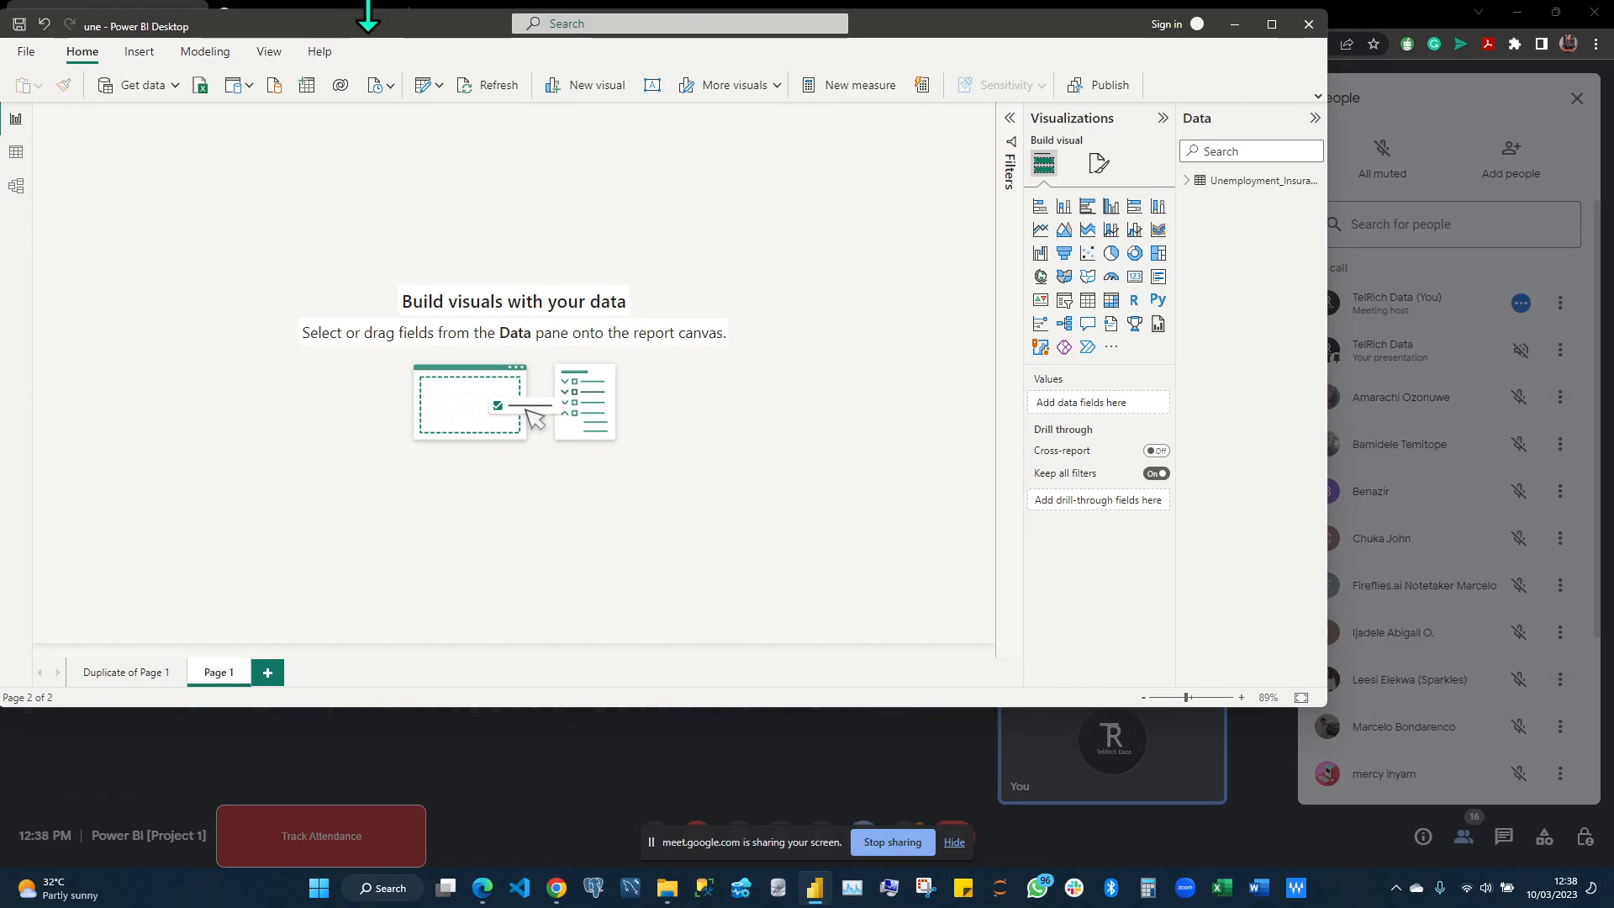
drag(407, 29, 475, 14)
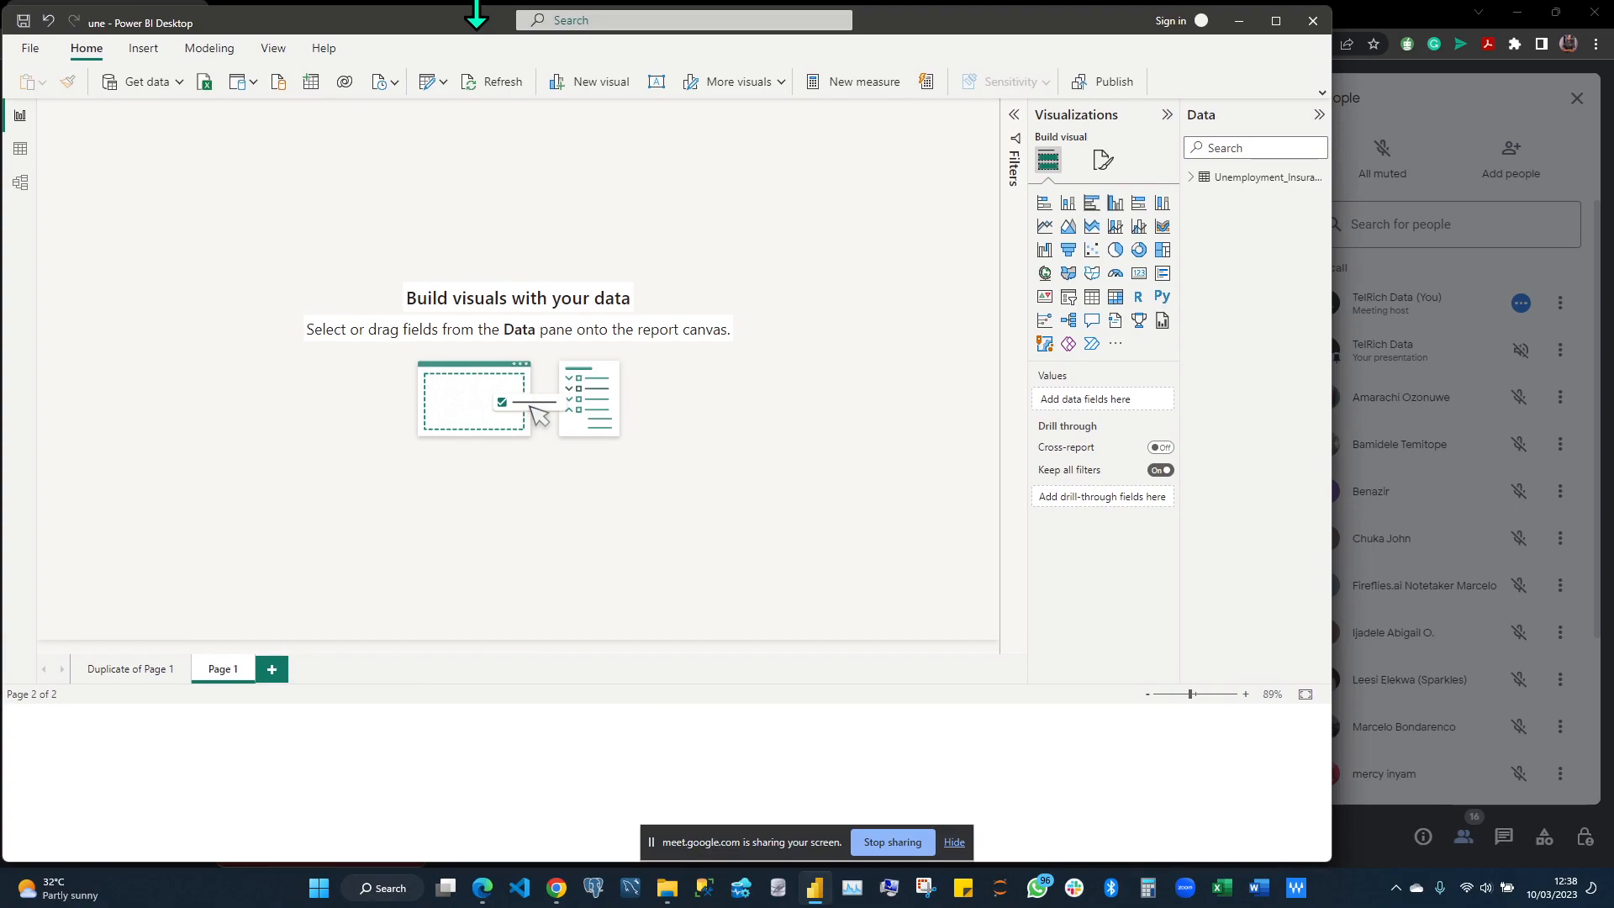
Switch to the Google Meet call and admit the guest who is waiting to join
click(1482, 117)
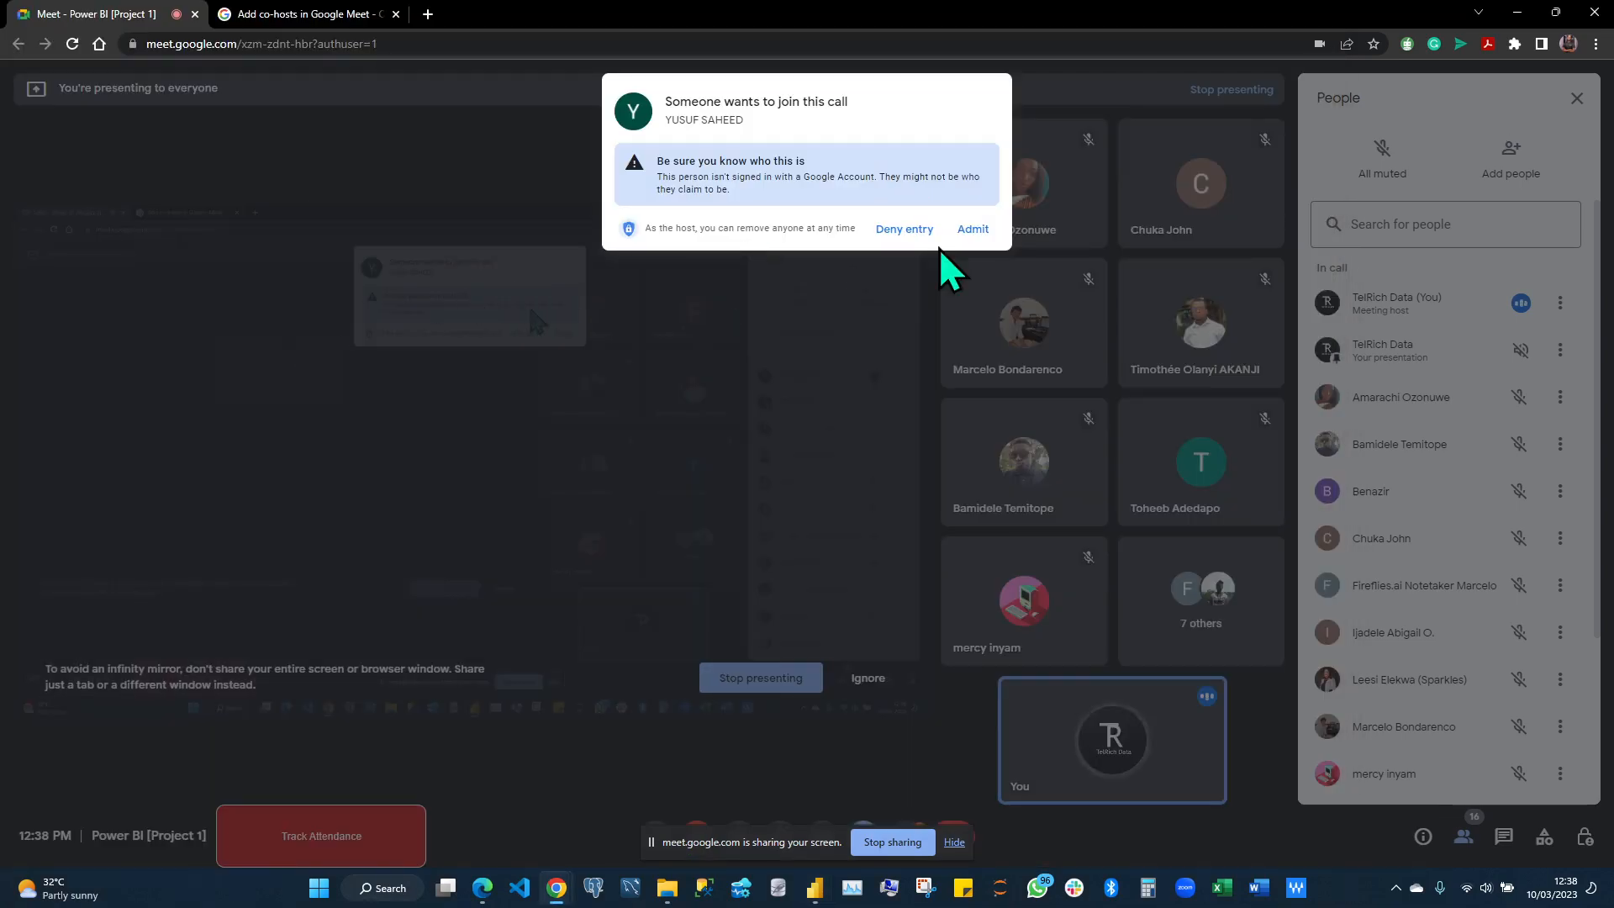
click(973, 230)
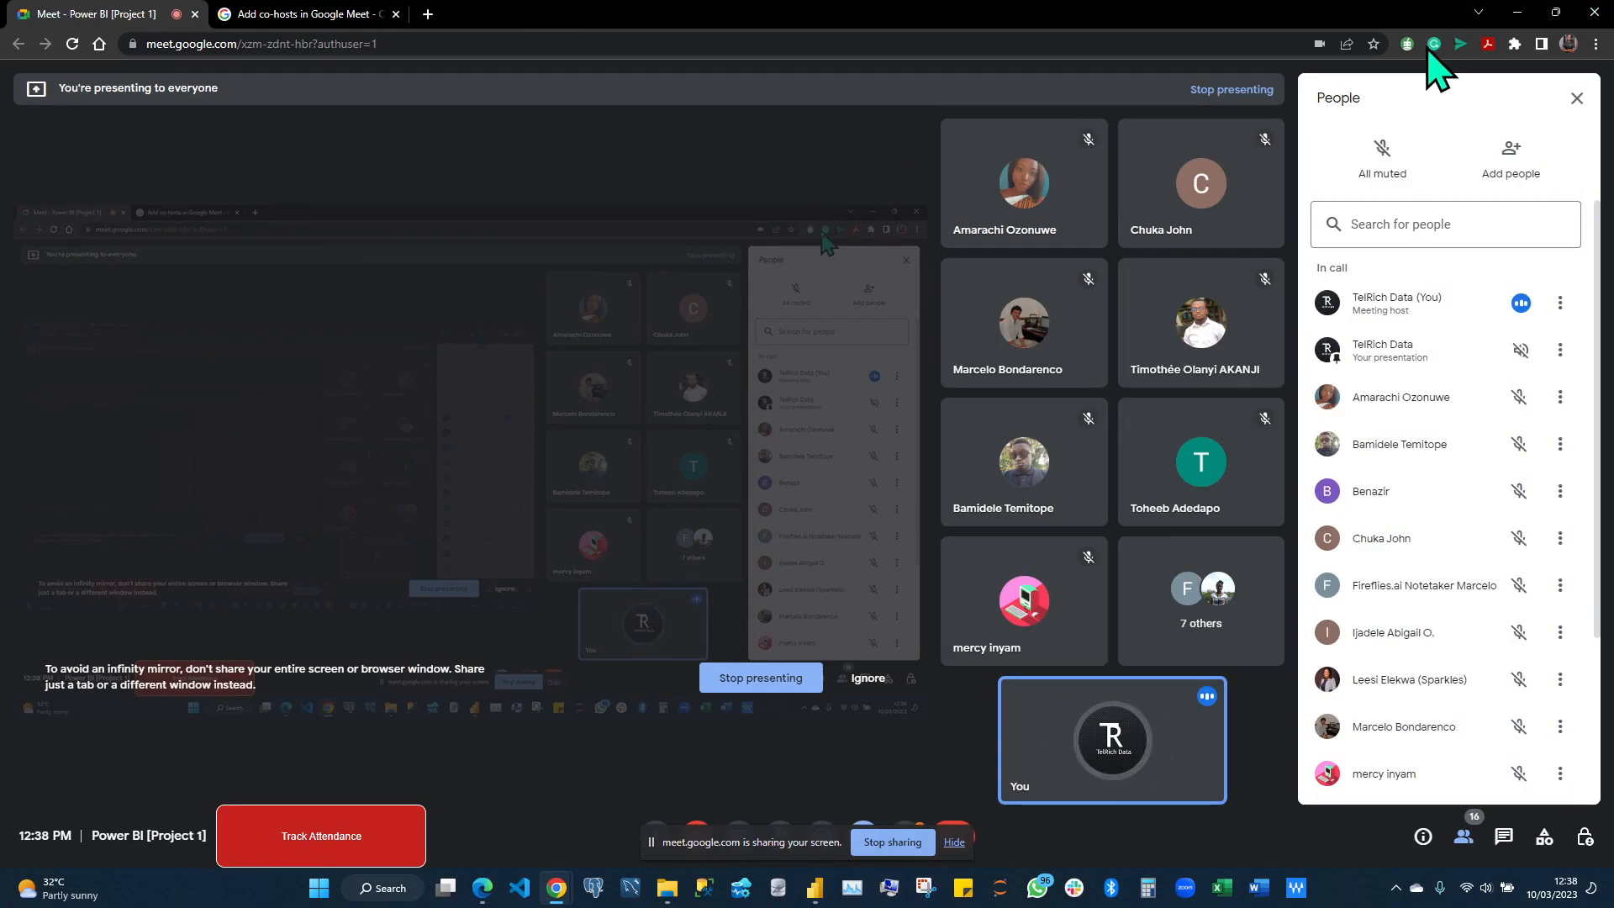
Shrink the Meet browser window to a narrow strip beside the report, and bring the Power BI window to the front
drag(1332, 17, 1329, 52)
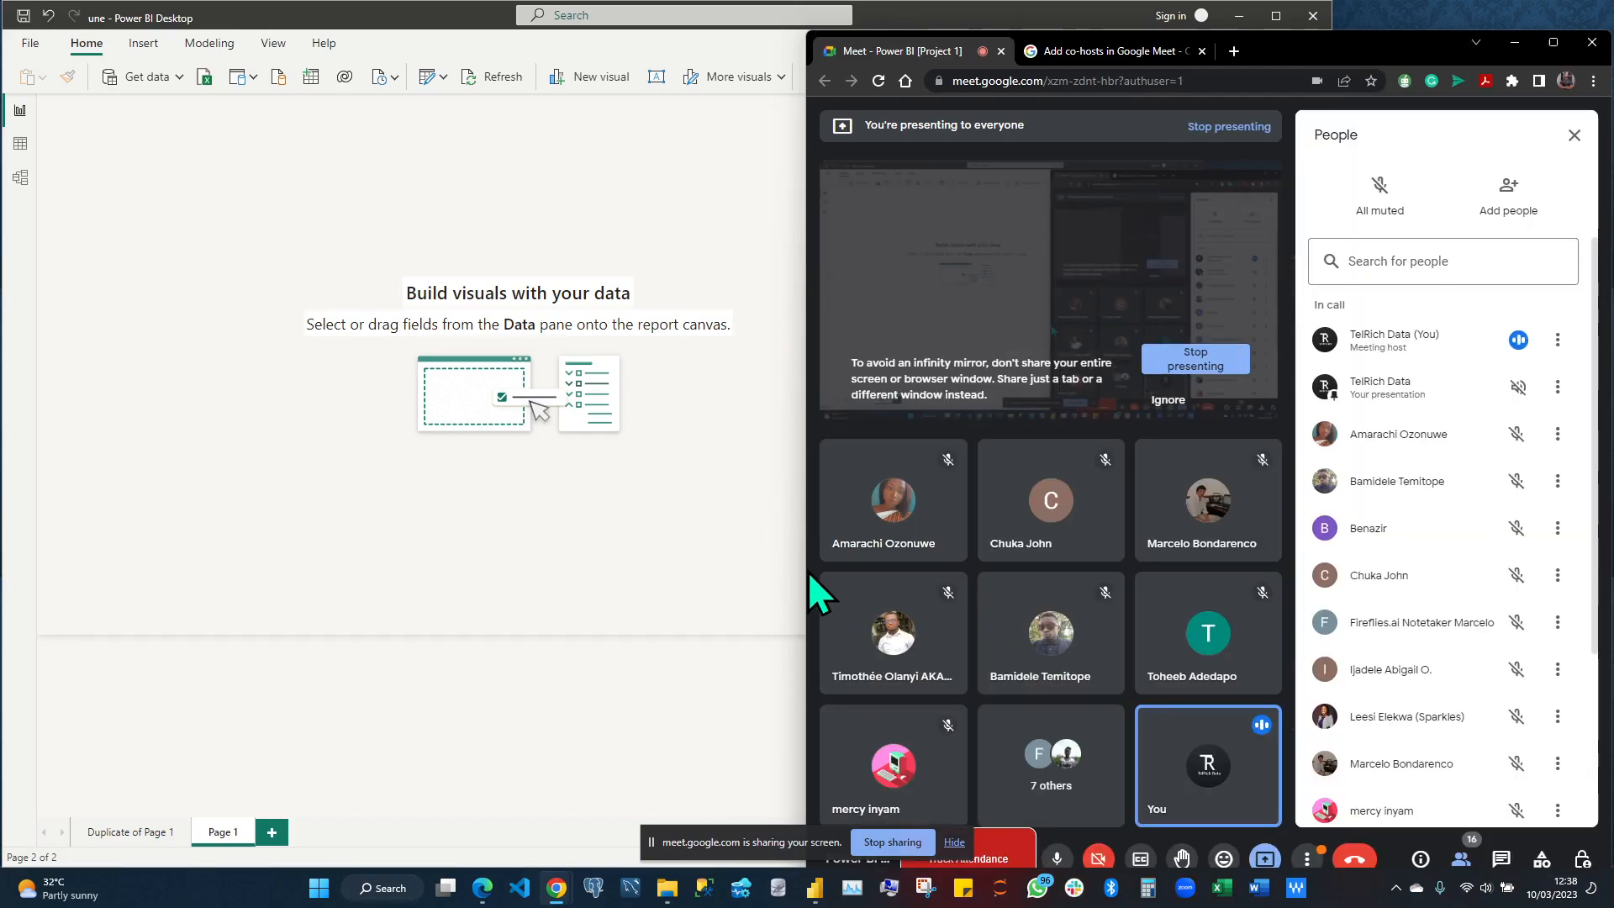
drag(803, 572, 1280, 517)
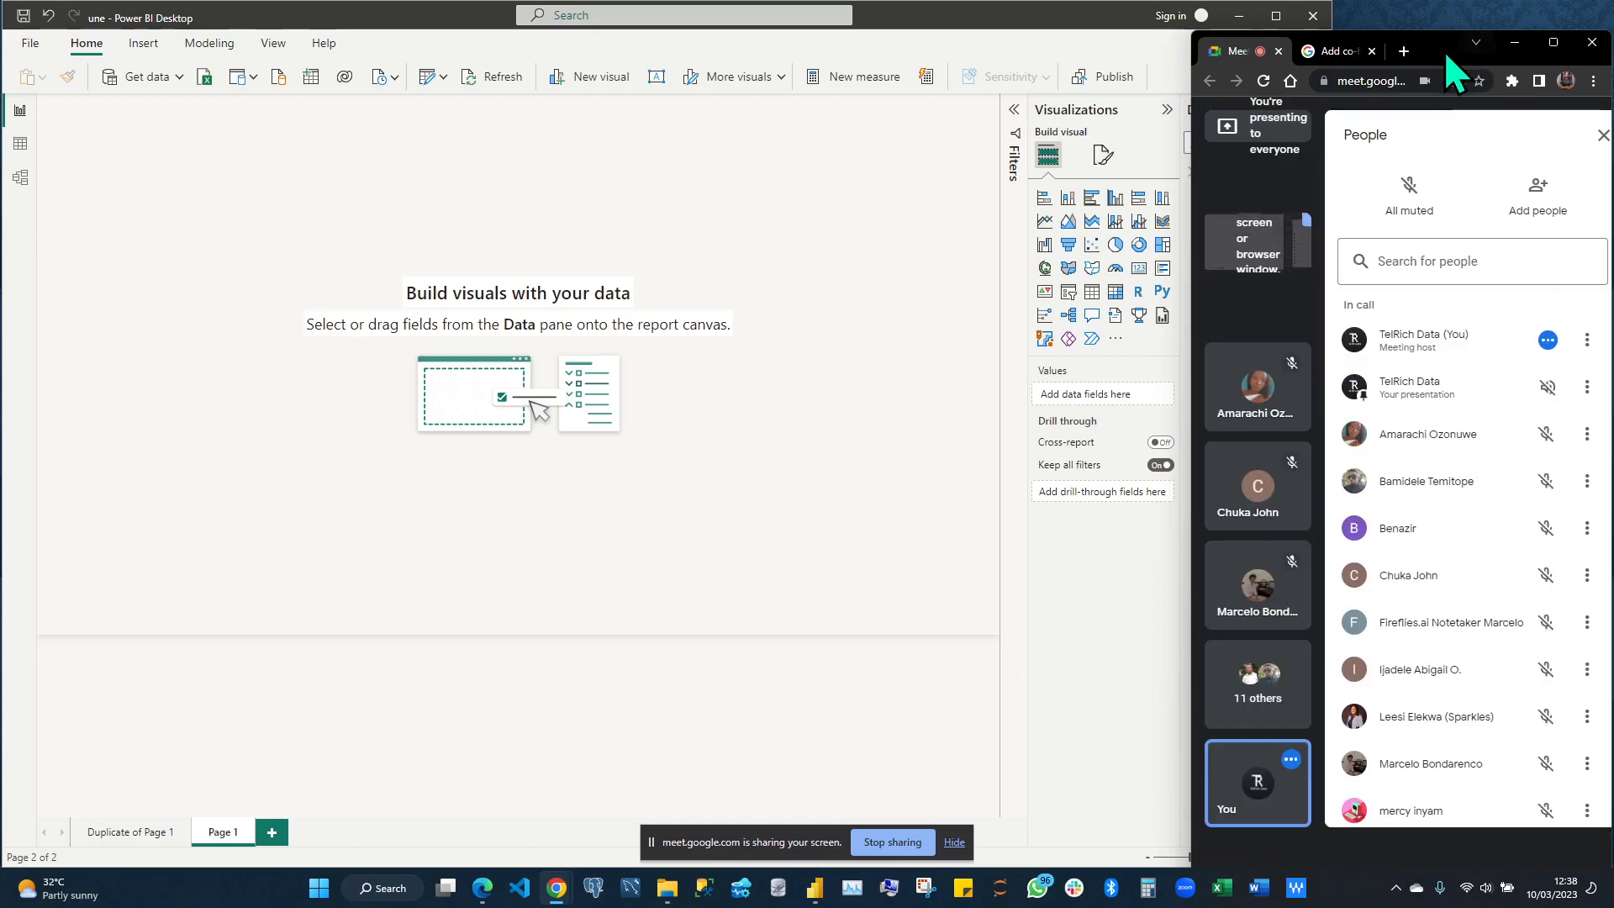
drag(1423, 42, 1424, 15)
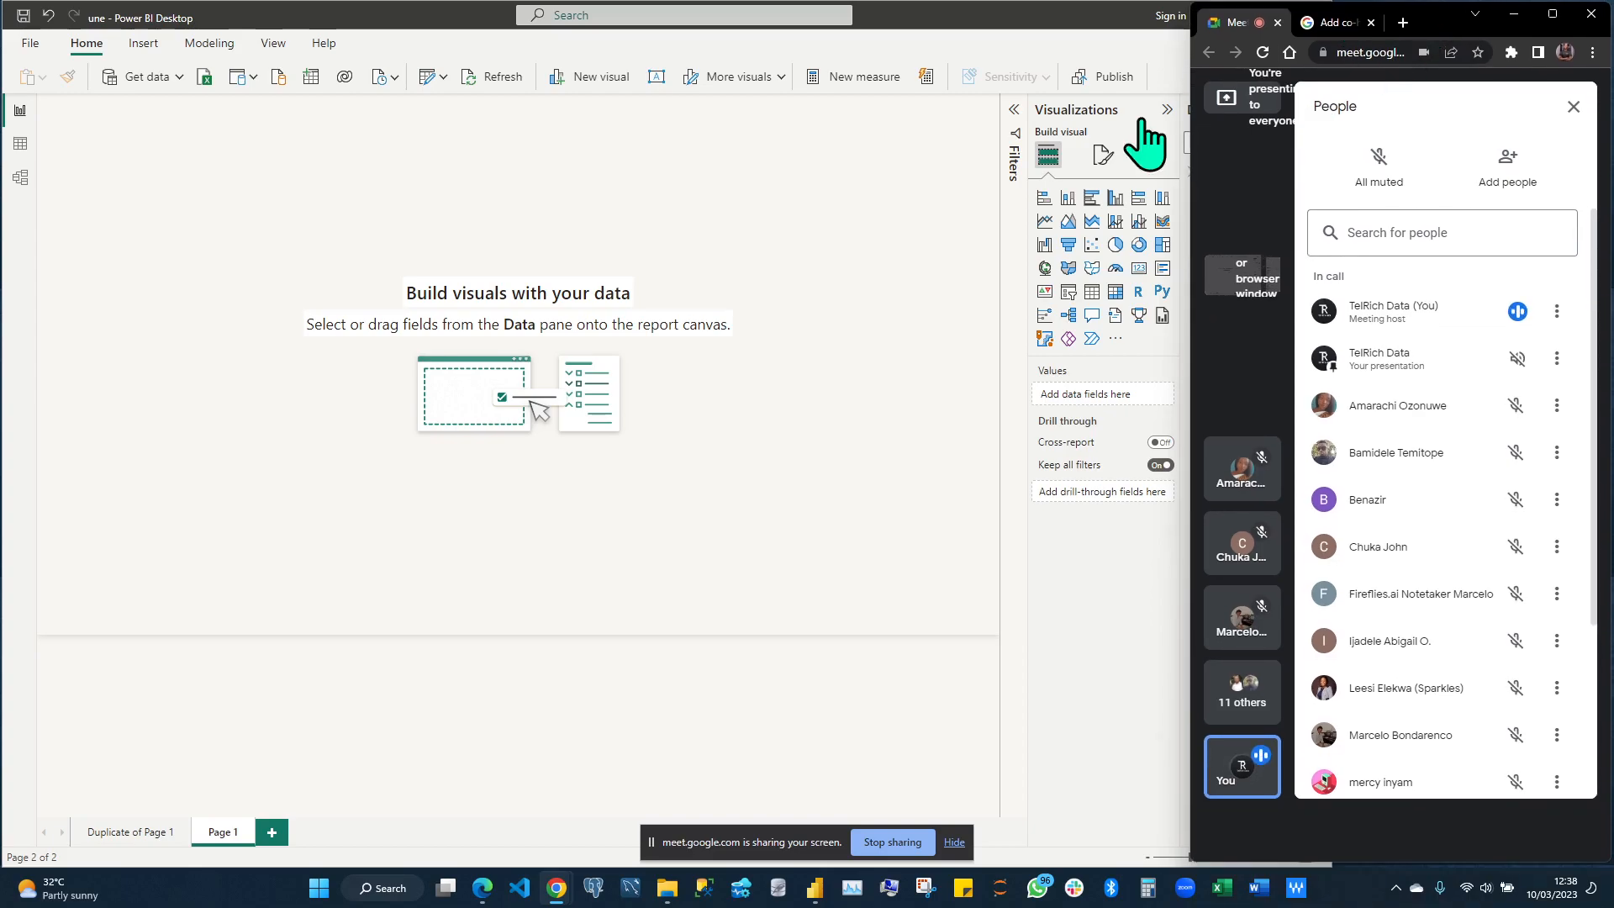
click(803, 252)
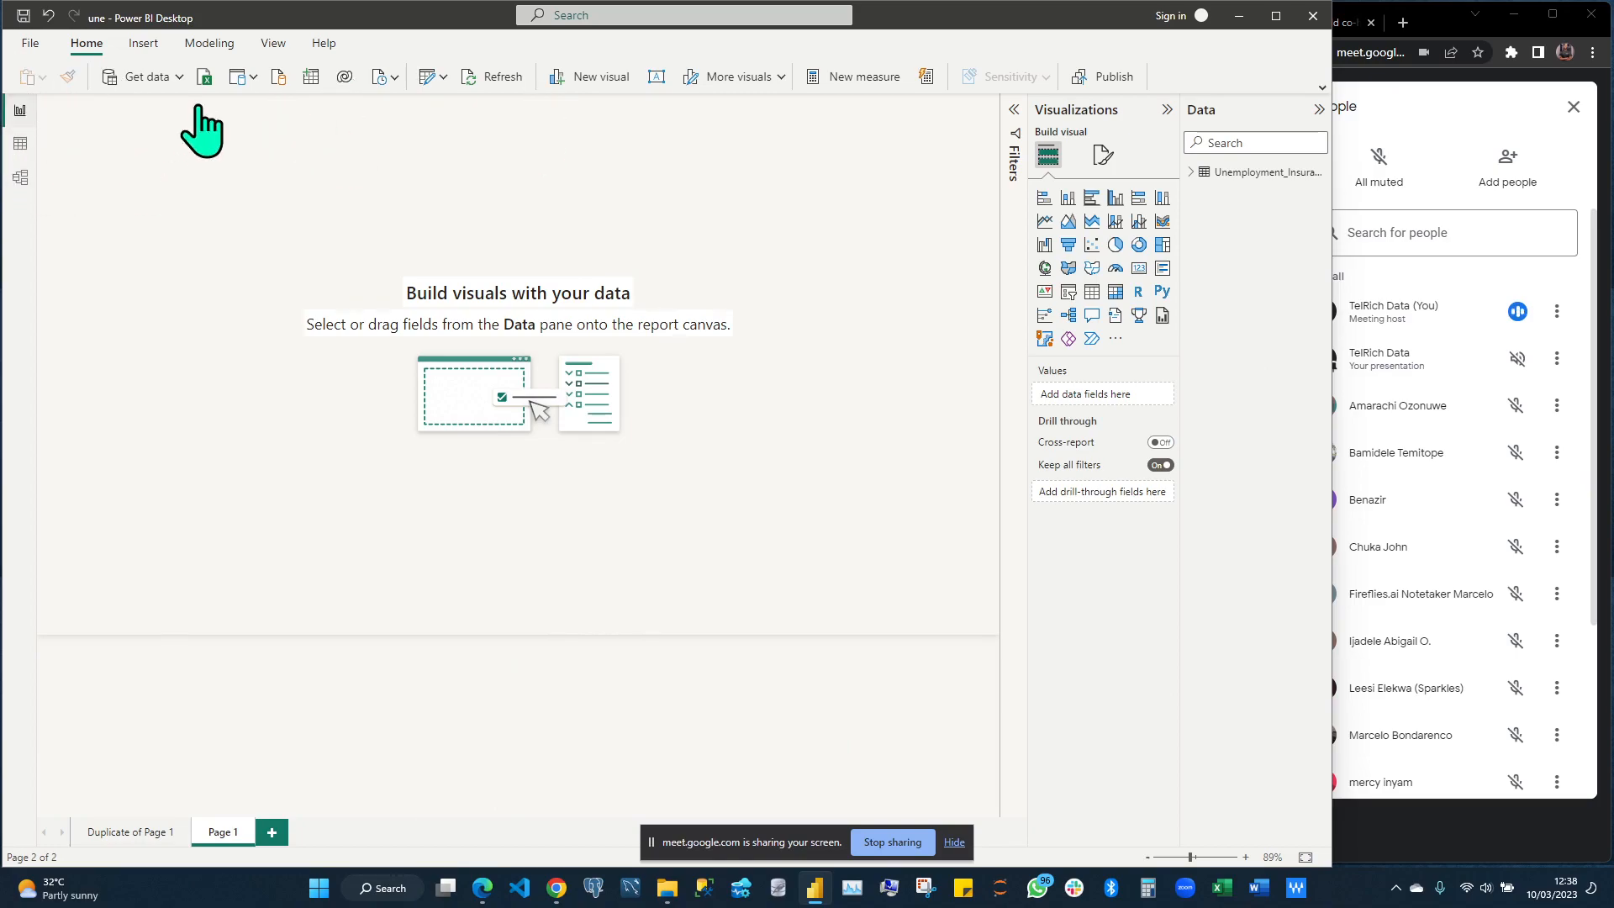
Start a data import from a Text/CSV source
click(136, 79)
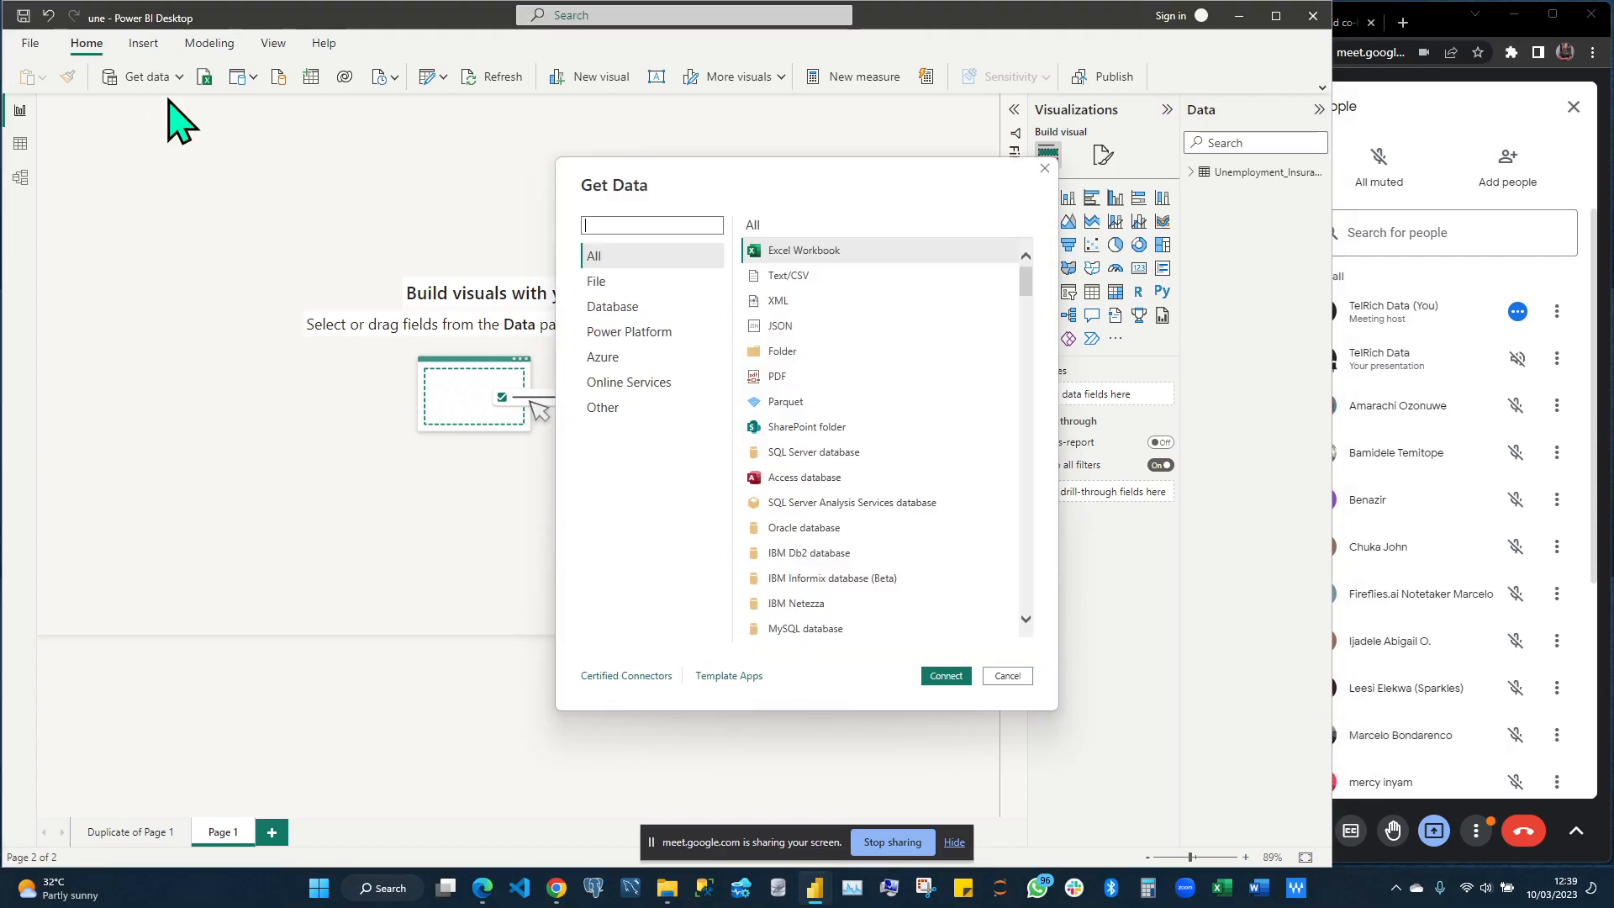
click(832, 278)
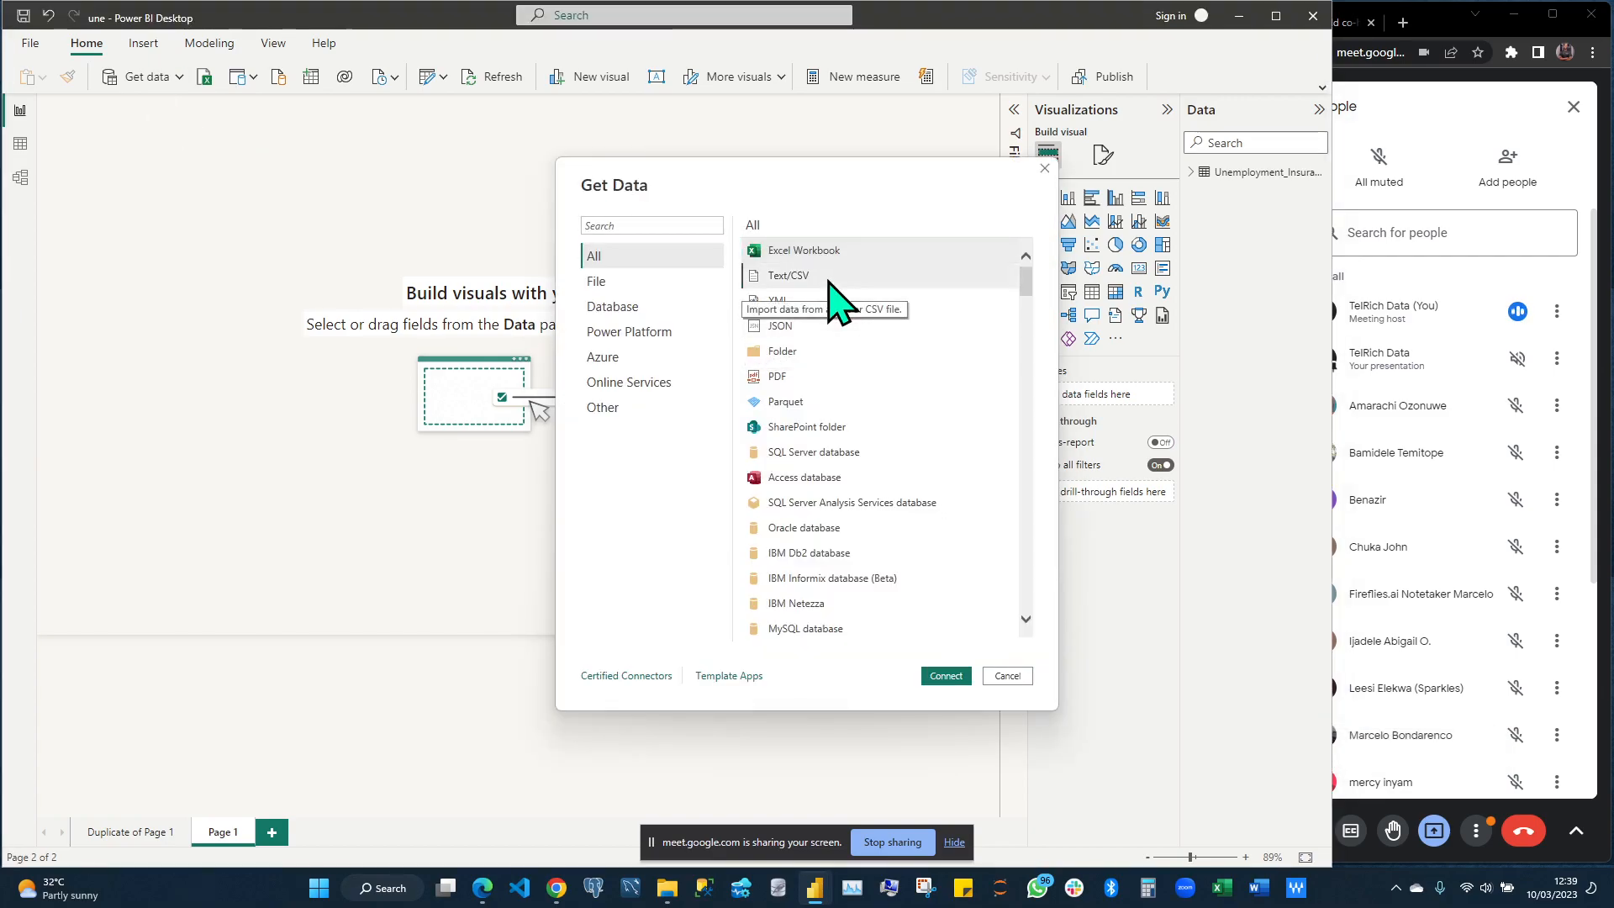
click(946, 678)
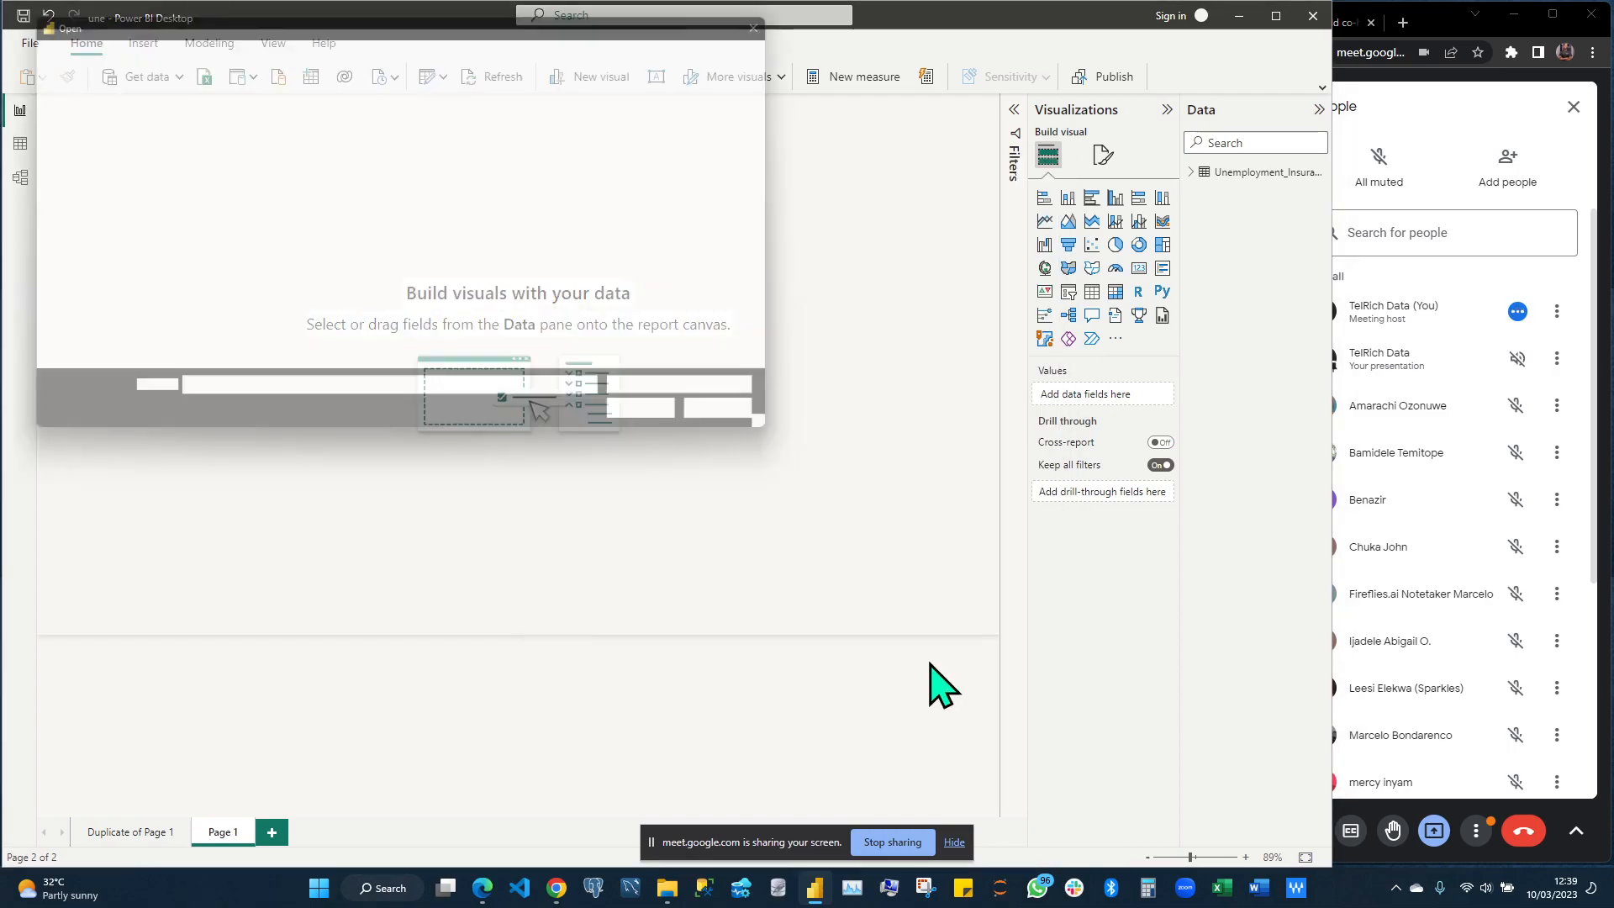
Browse the Data Space (D:) drive and open its DA_Project_Class folder
scroll(111, 295, down, 2)
scroll(113, 220, up, 1)
scroll(116, 221, up, 5)
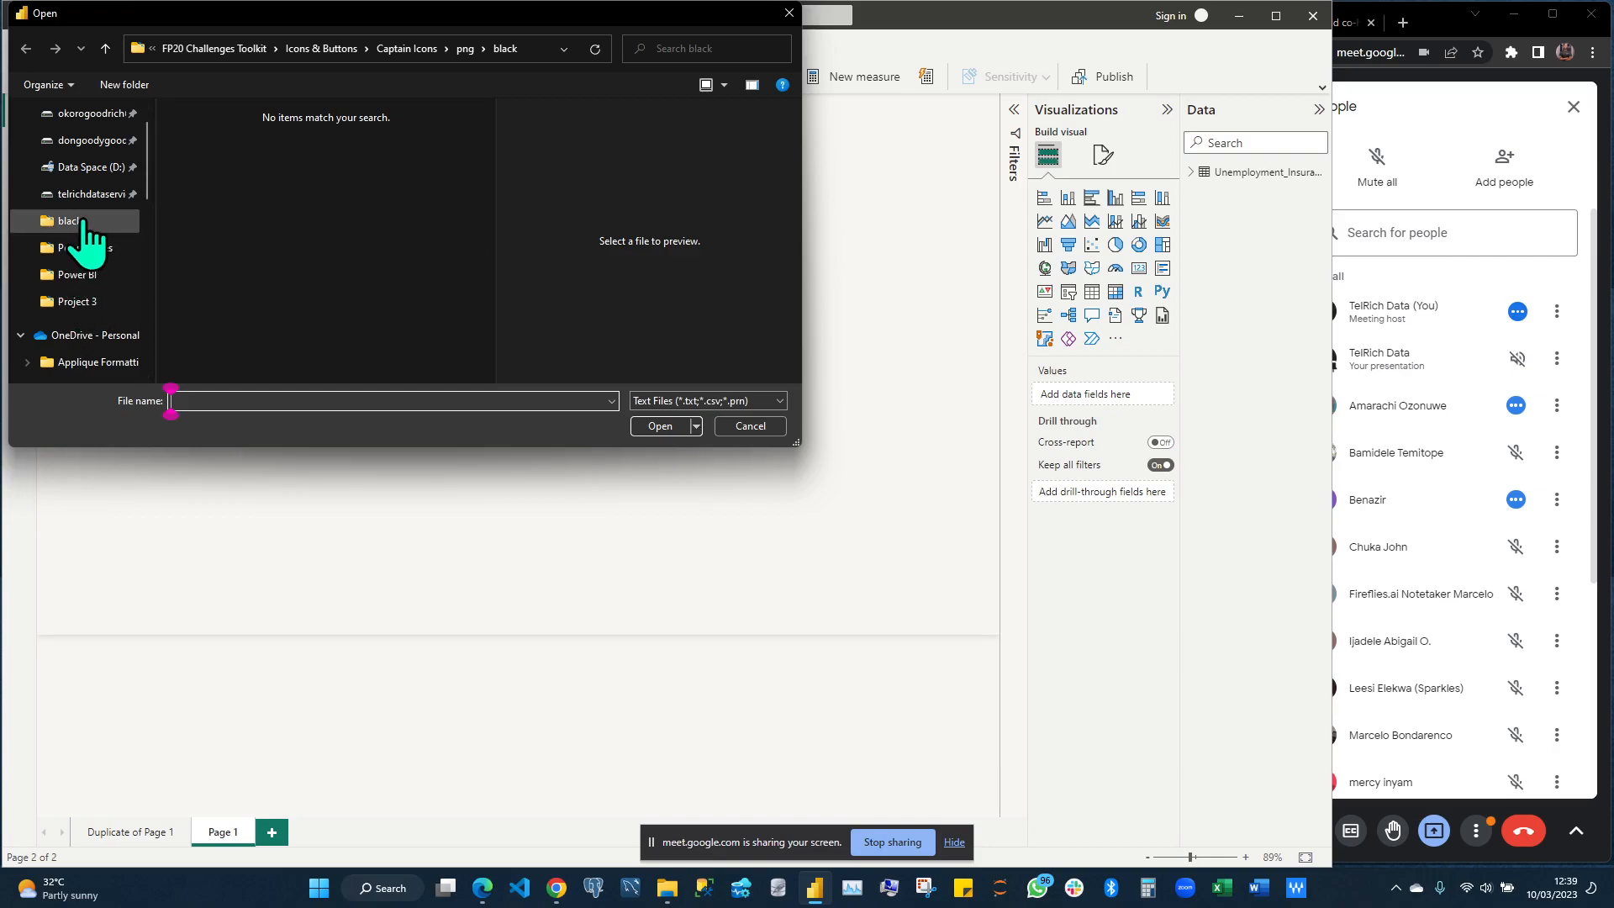
scroll(83, 223, up, 1)
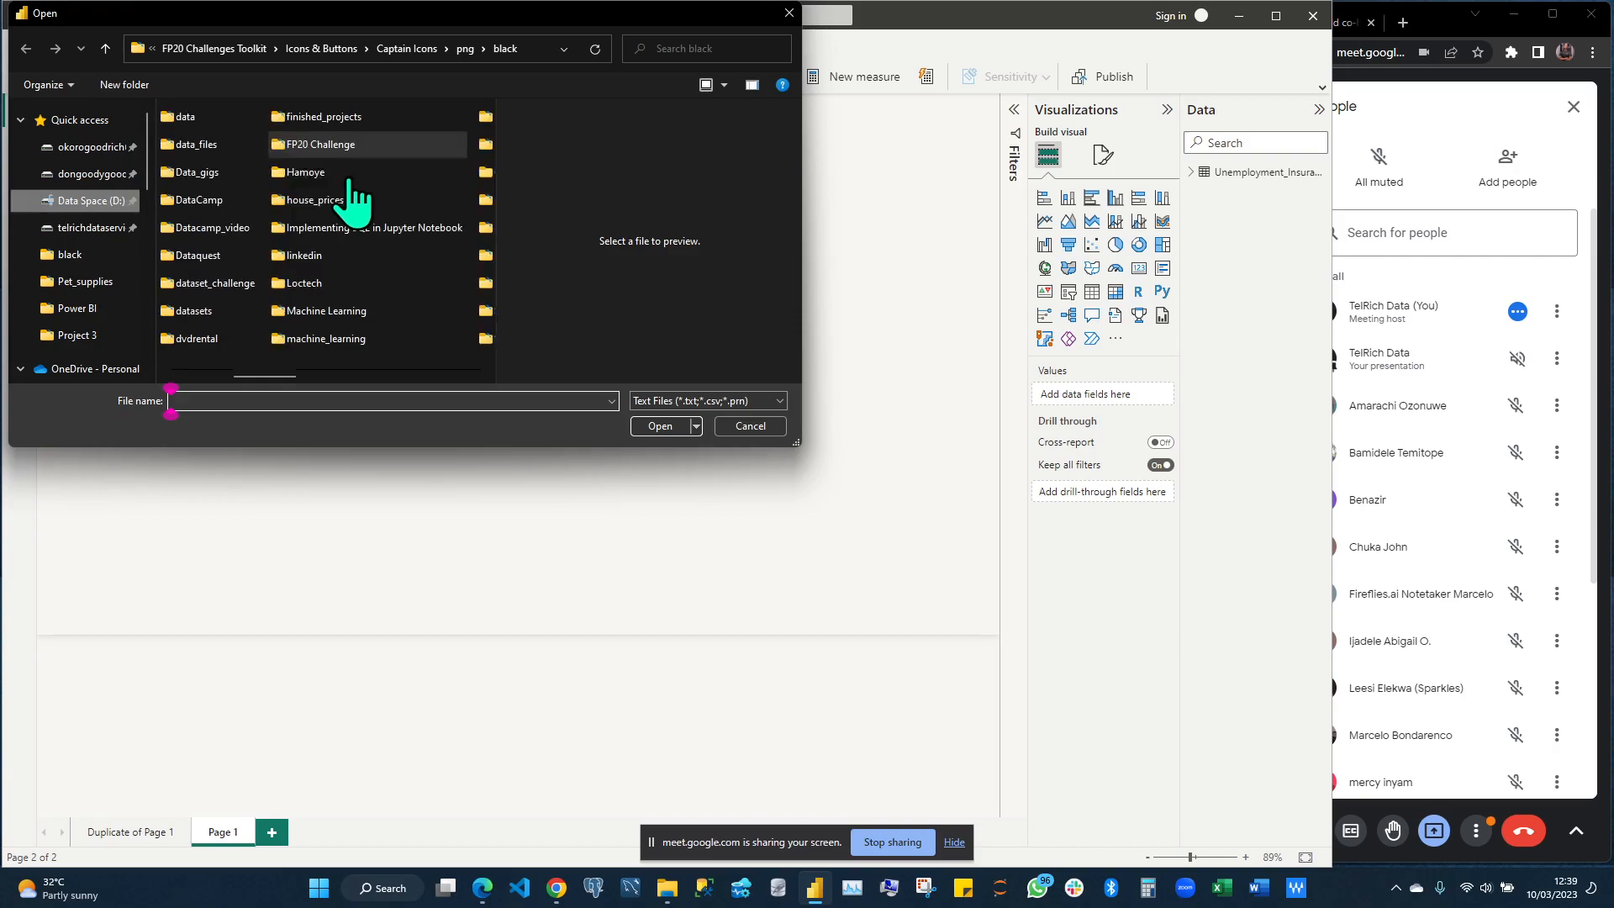
scroll(376, 294, down, 3)
scroll(370, 294, up, 3)
scroll(362, 295, down, 1)
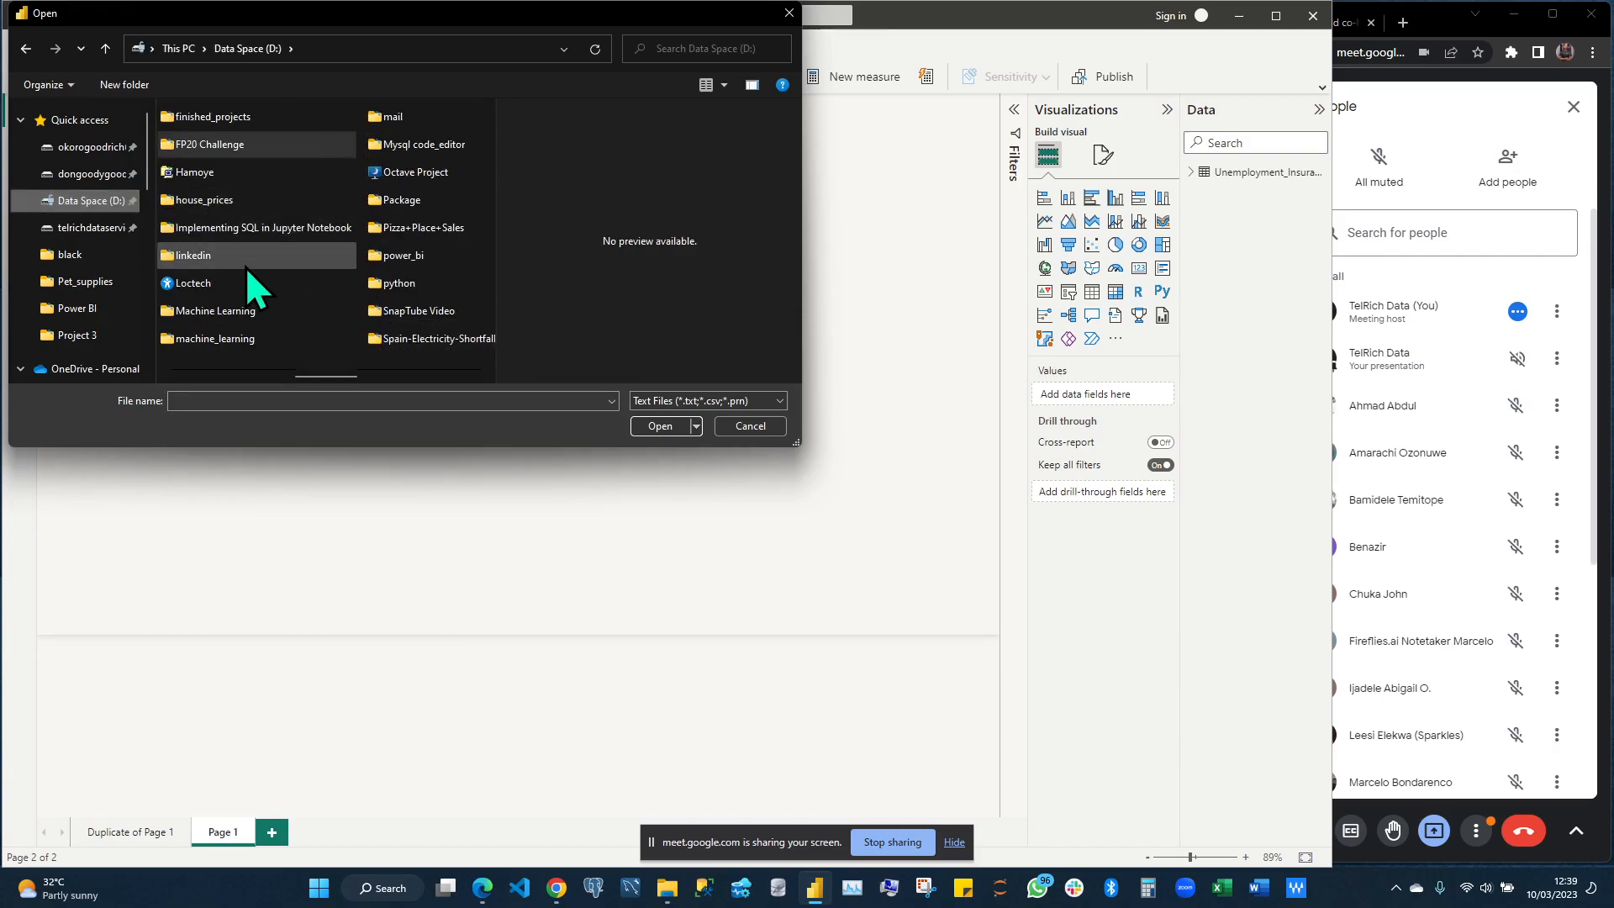
scroll(281, 249, down, 1)
scroll(281, 249, up, 4)
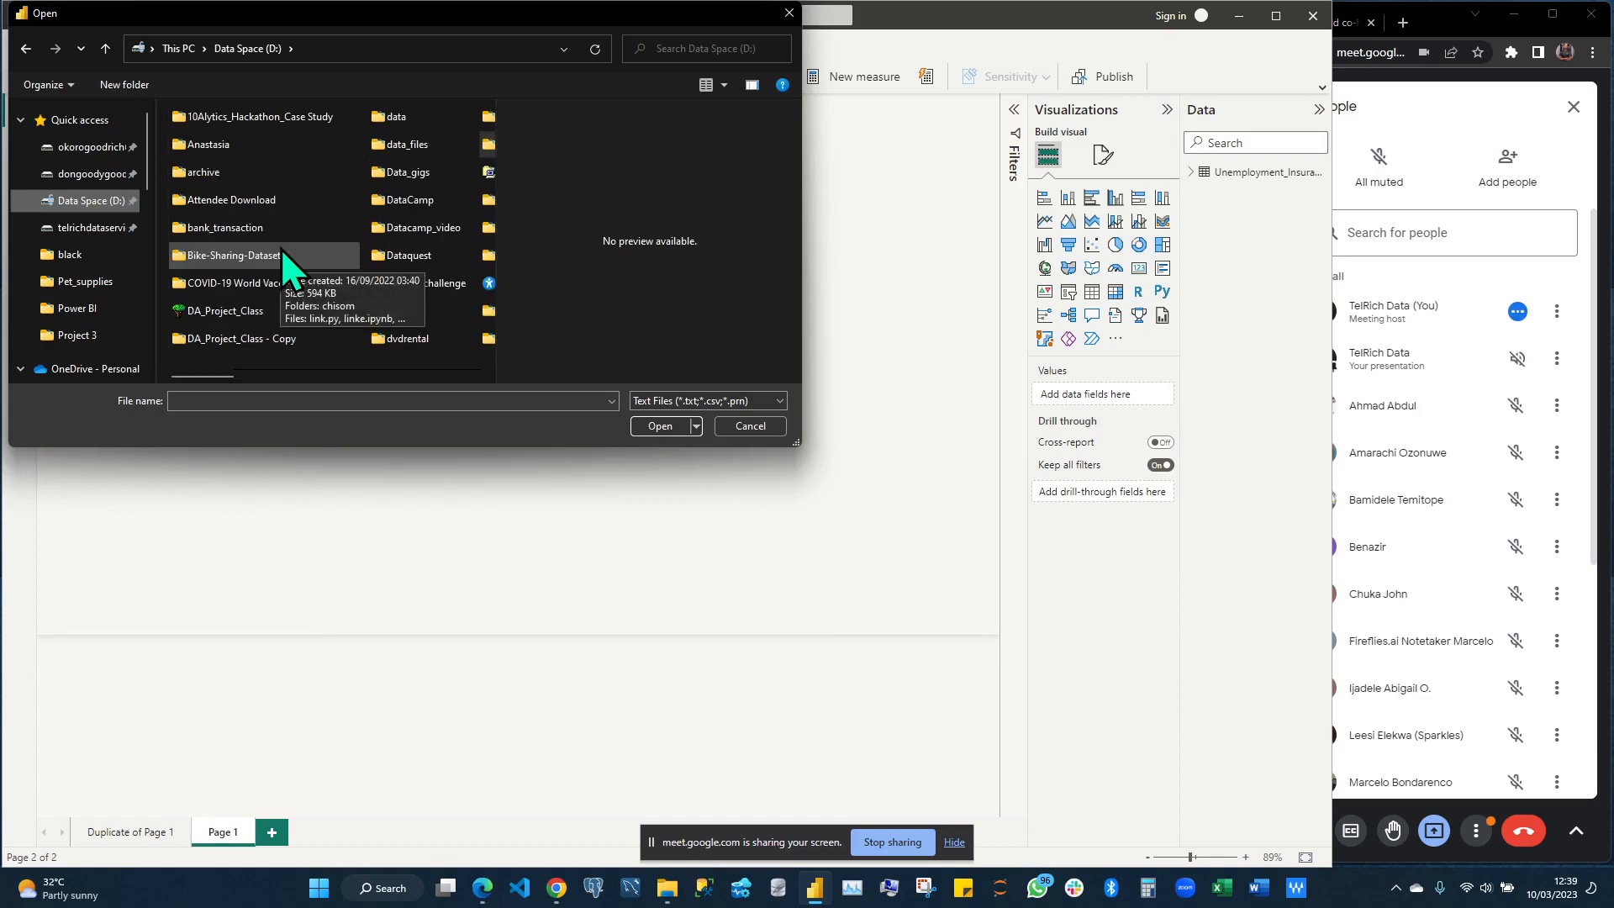
double_click(250, 317)
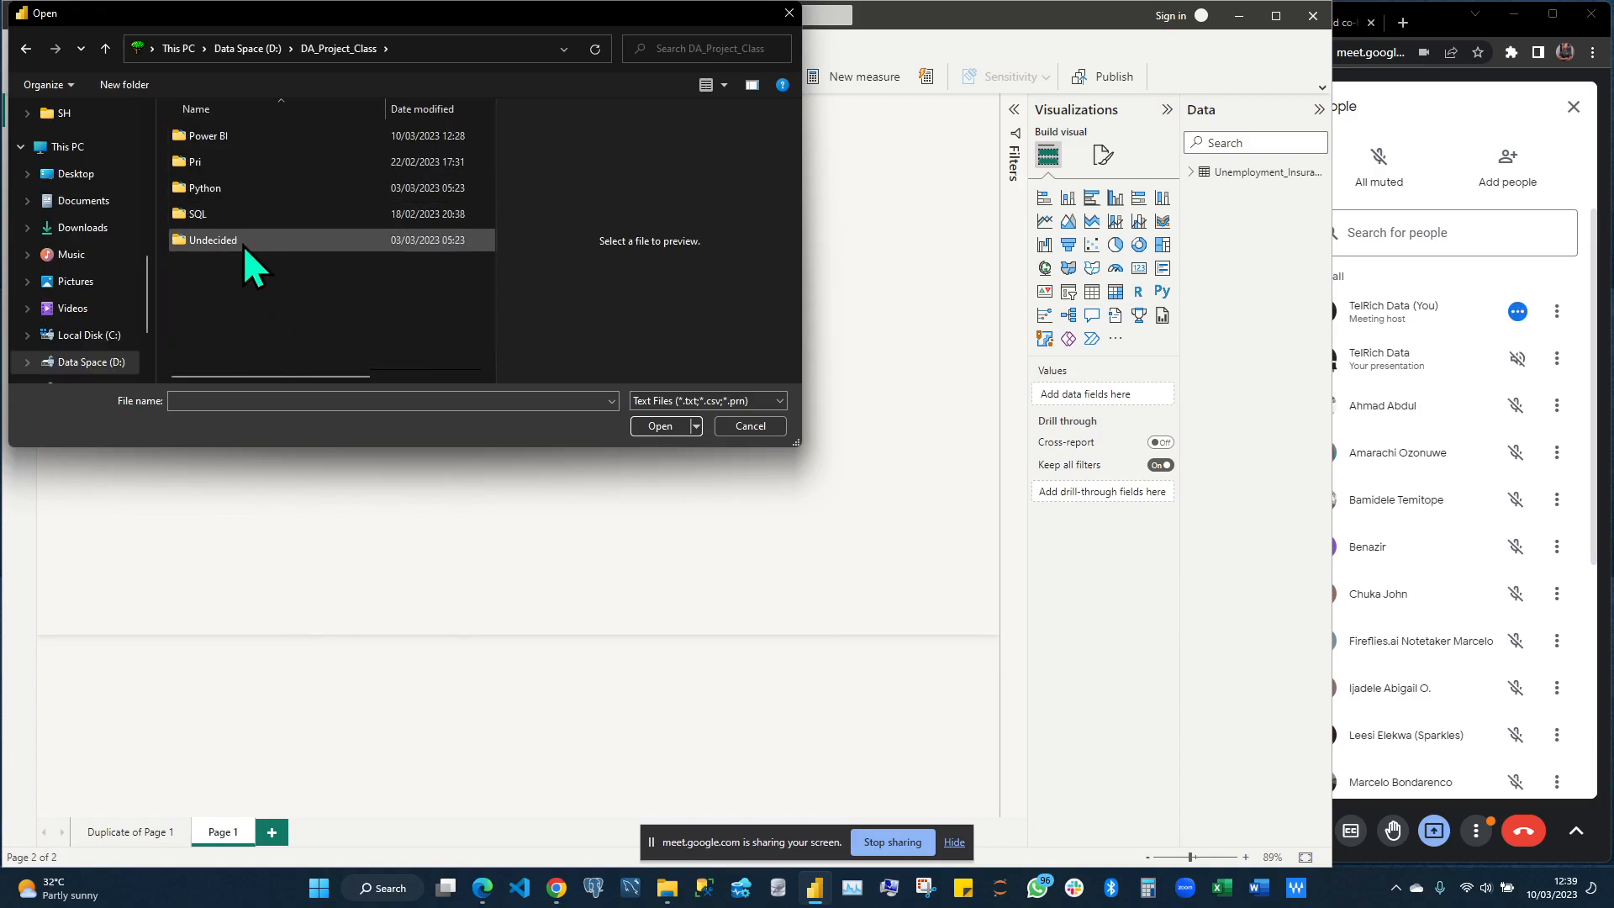
Open Unemploy_Insurance.csv from the Power BI folder for import
click(240, 136)
double_click(240, 137)
click(246, 138)
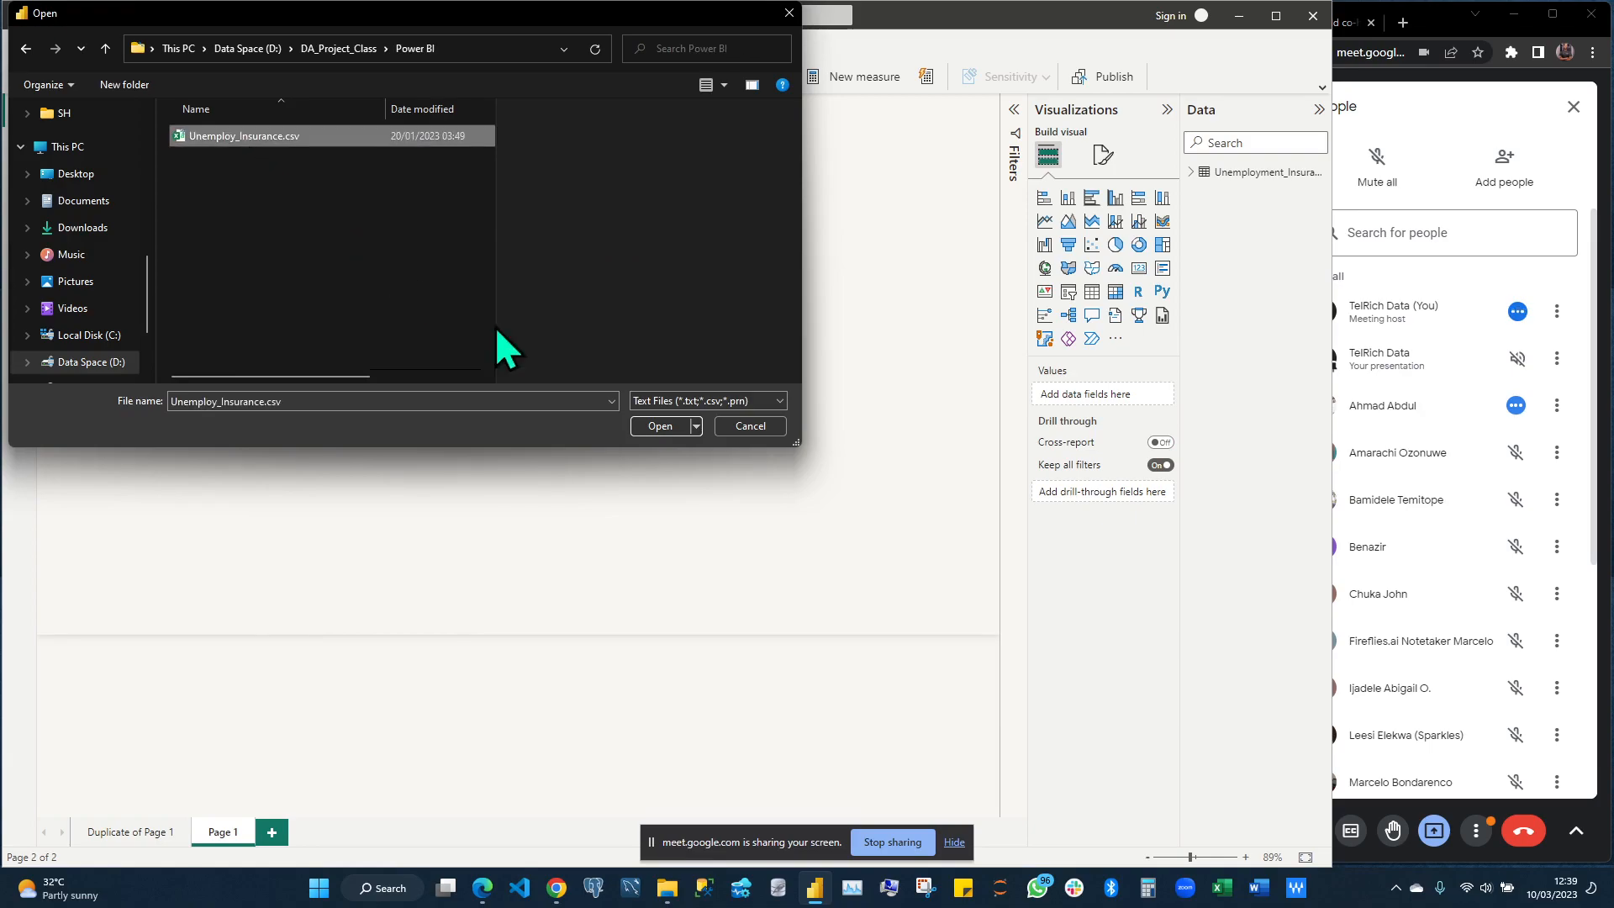
click(660, 427)
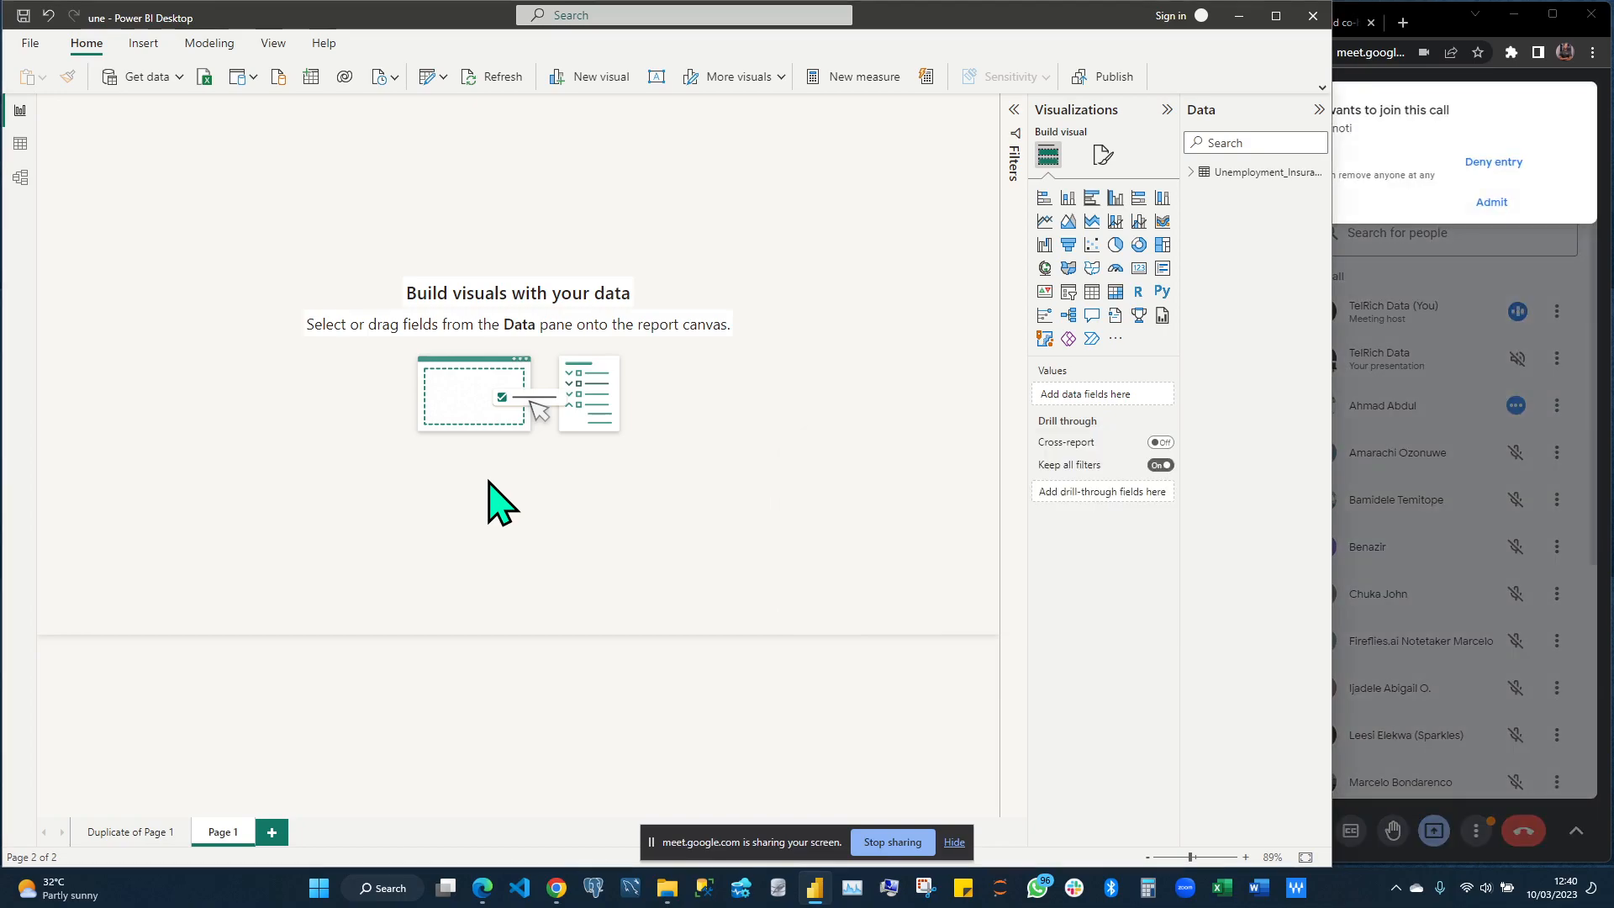
Admit the guest waiting to join the Google Meet call and bring the call window to the front
click(1487, 202)
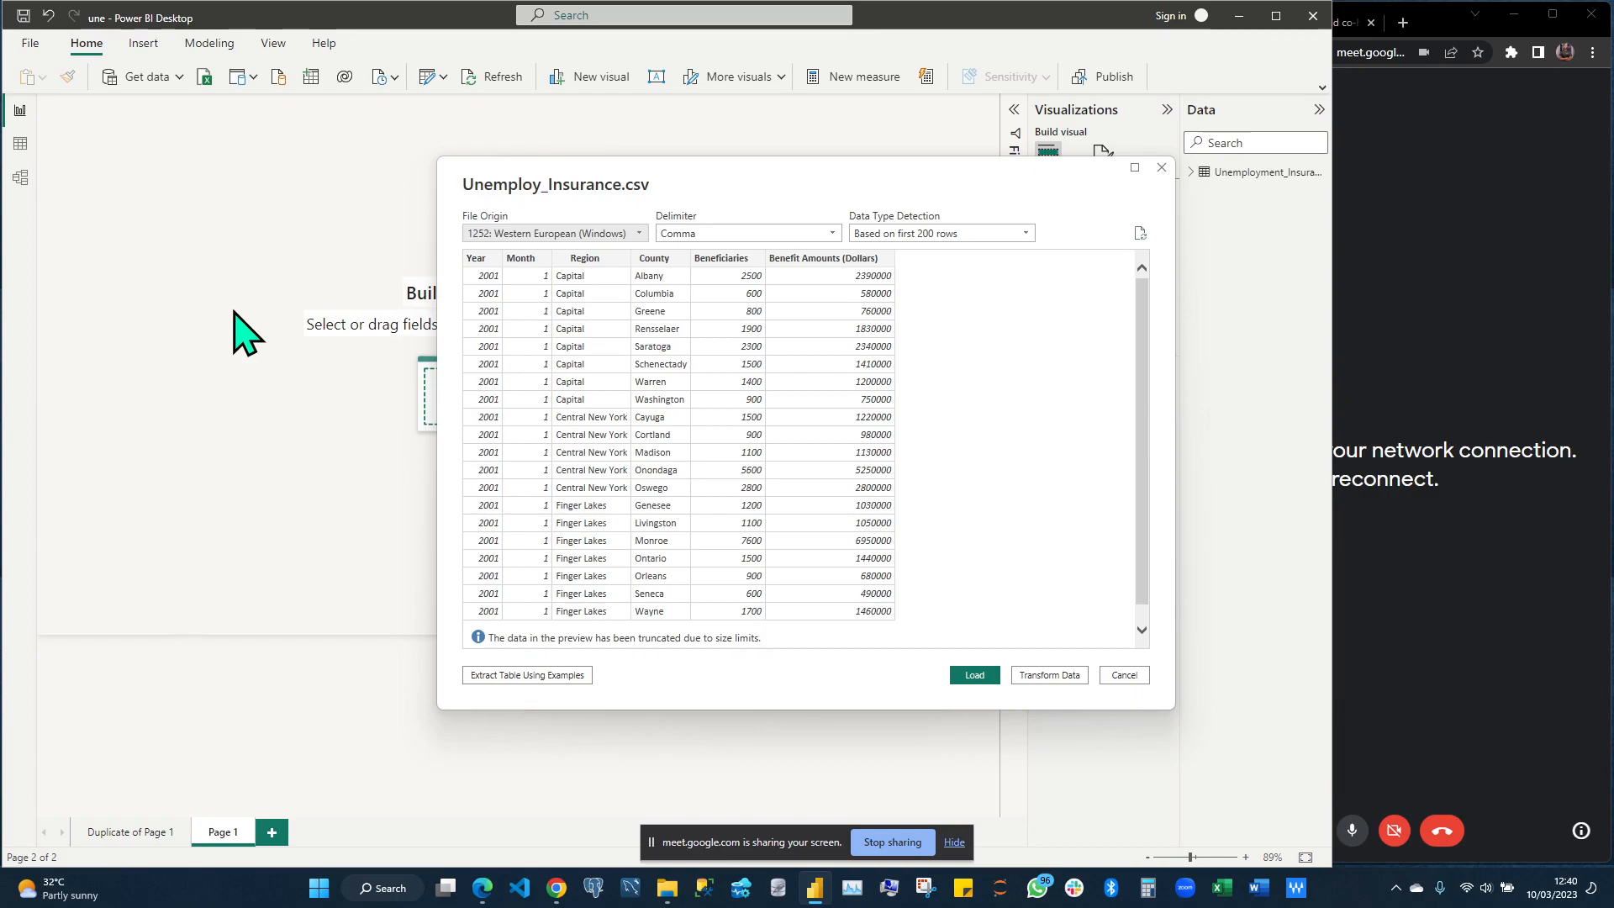
click(1436, 195)
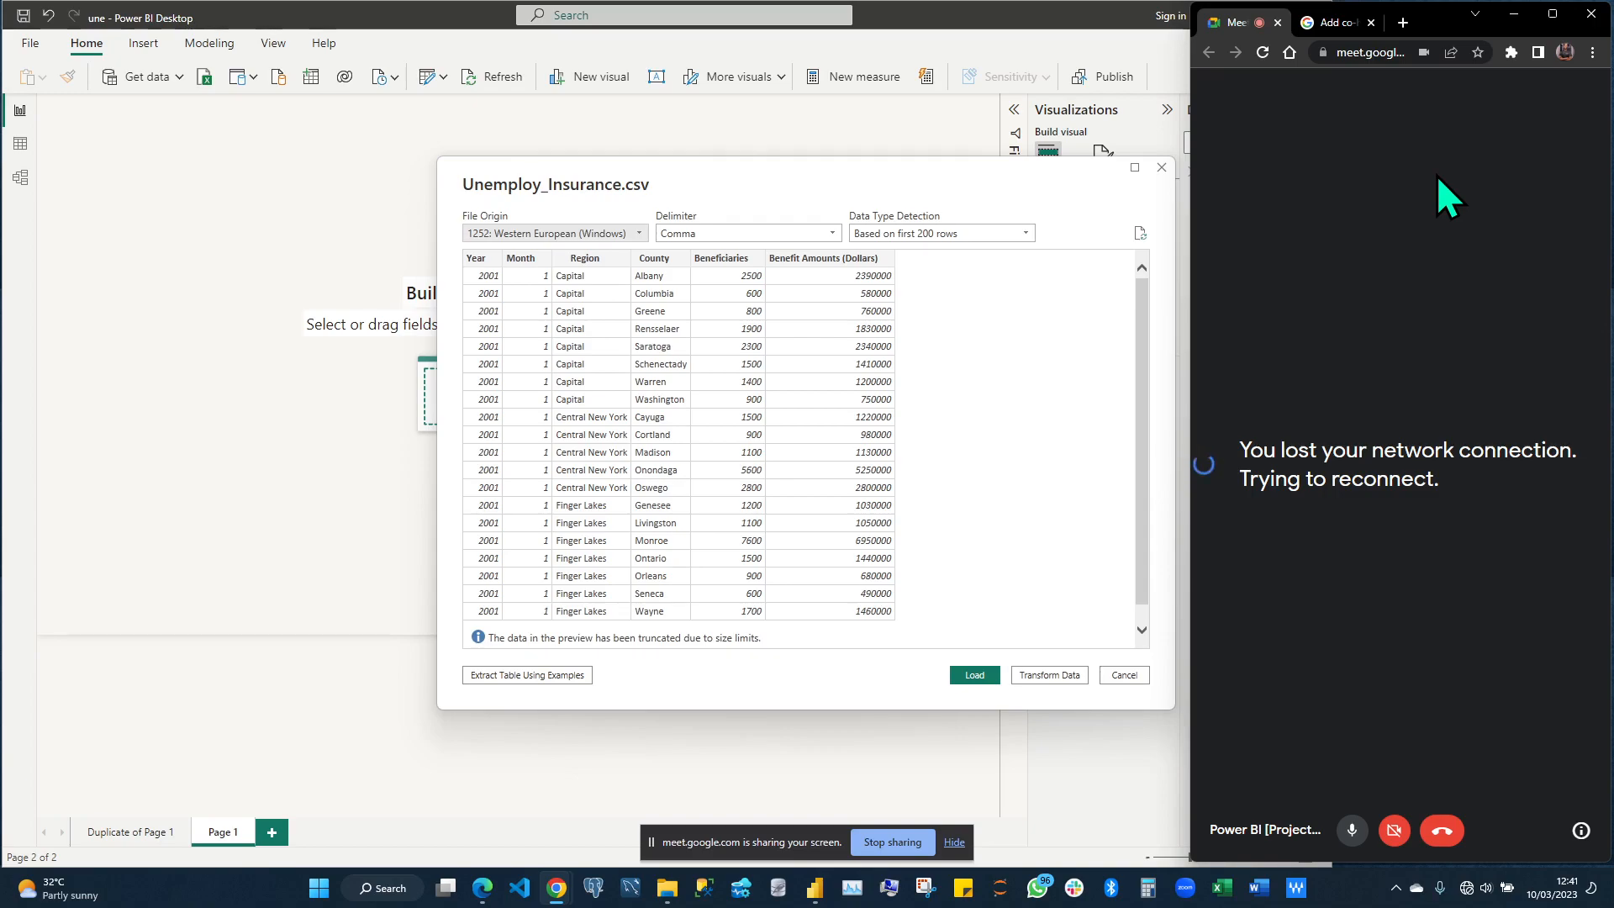
Switch the computer's Wi-Fi connection to the TelRich_Data_Services_(5G) network
click(1464, 898)
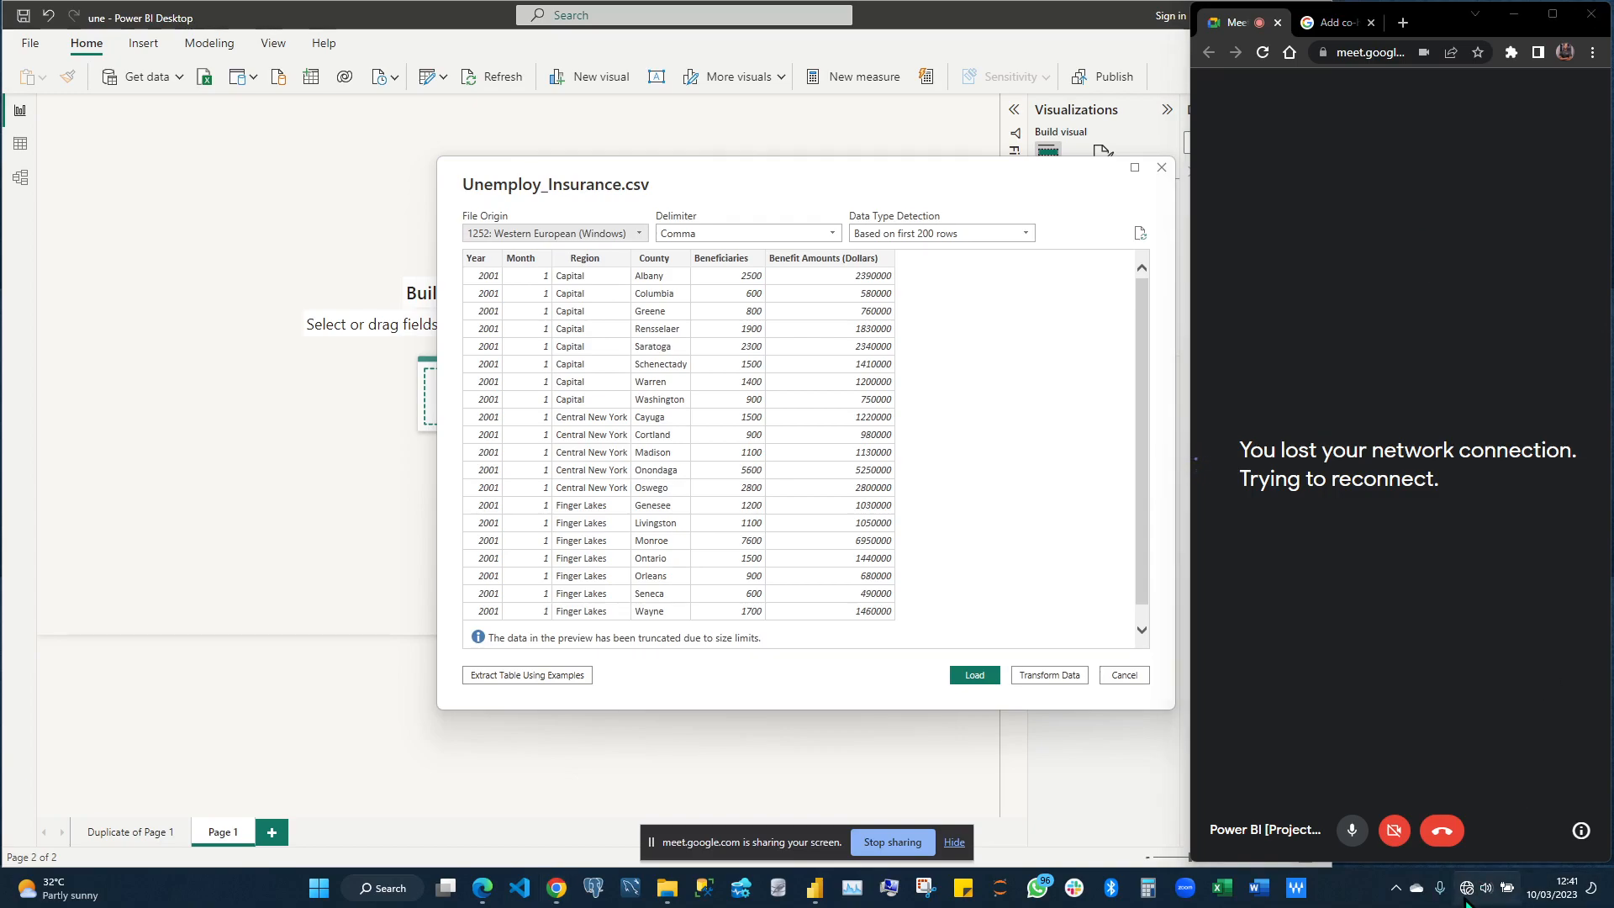
click(1467, 889)
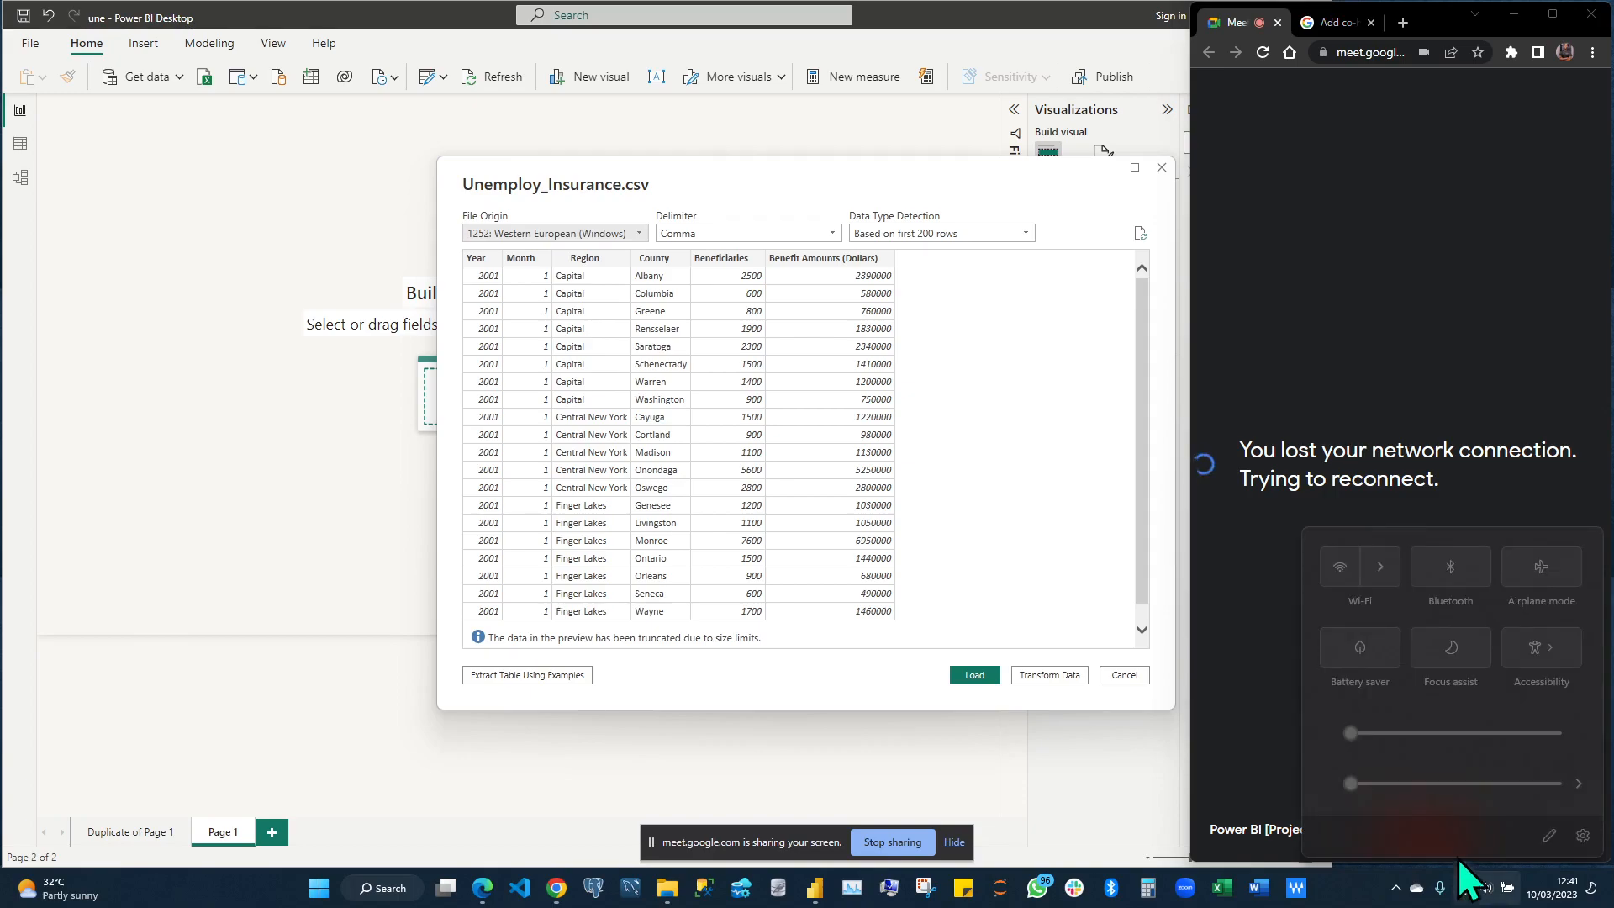
click(1386, 578)
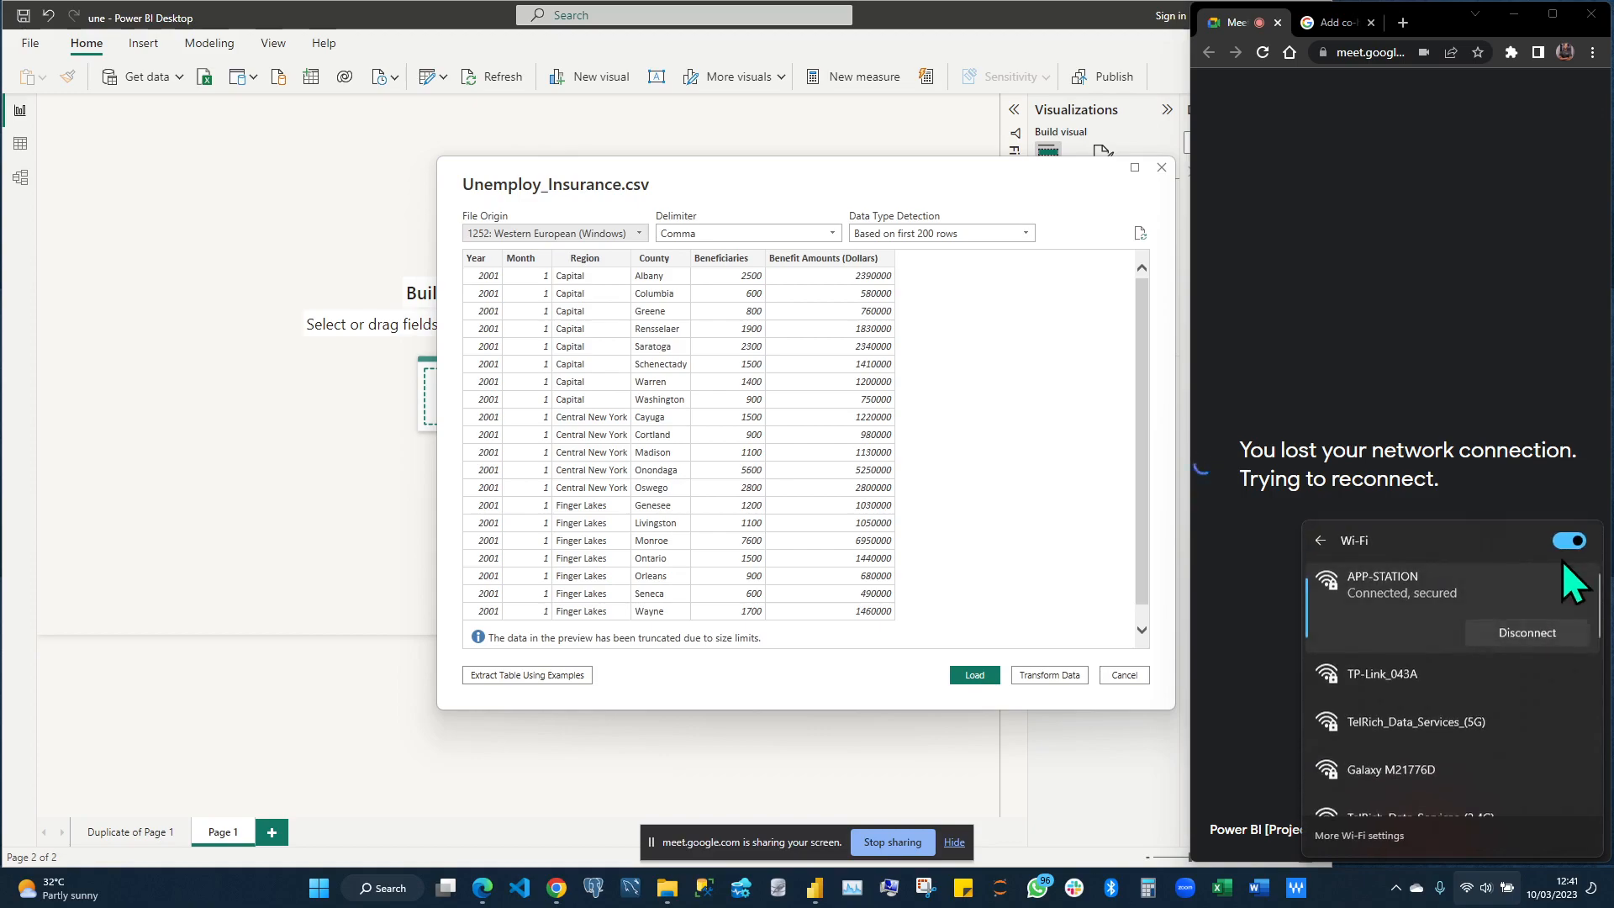
click(1430, 725)
click(1354, 717)
click(1510, 750)
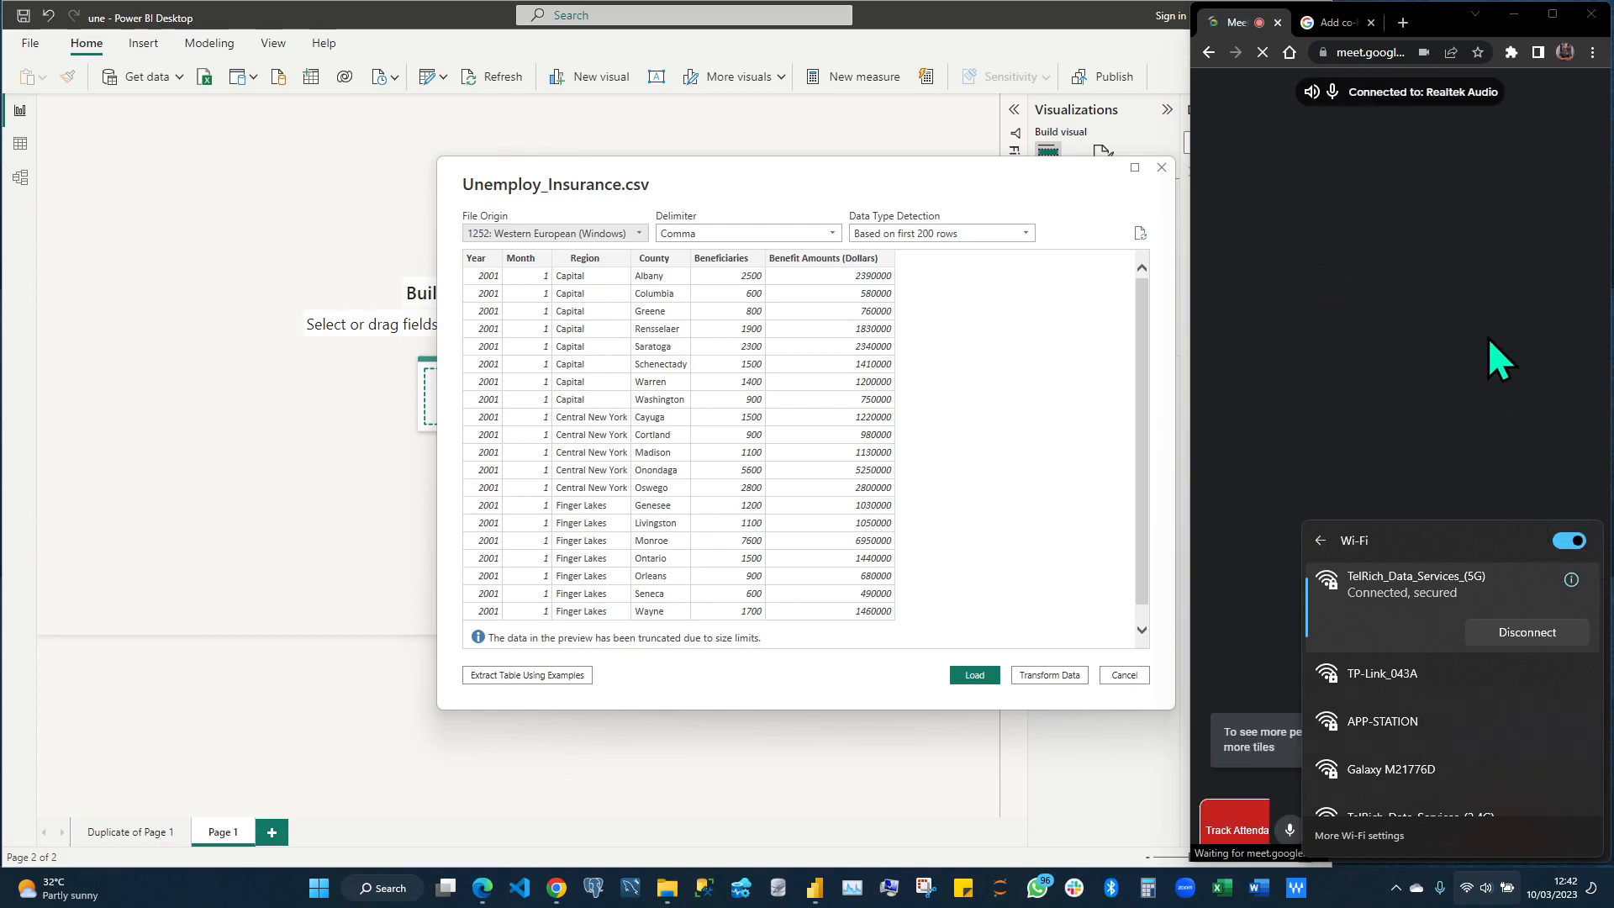
Present the entire screen again in the reconnected Google Meet call
click(1488, 202)
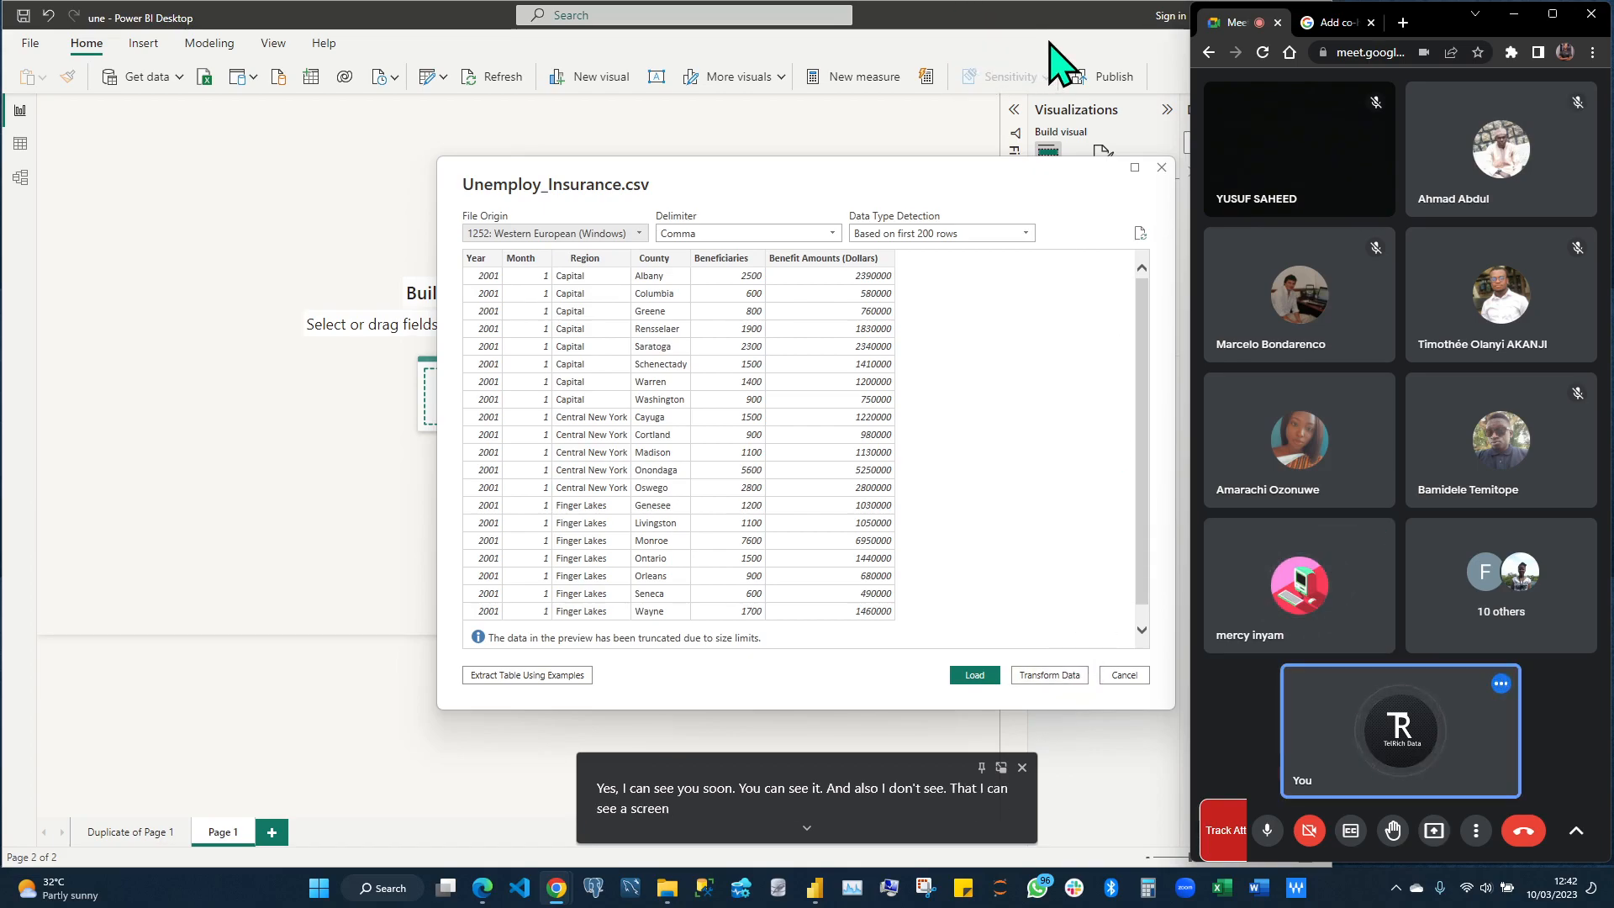
click(1434, 831)
click(1361, 742)
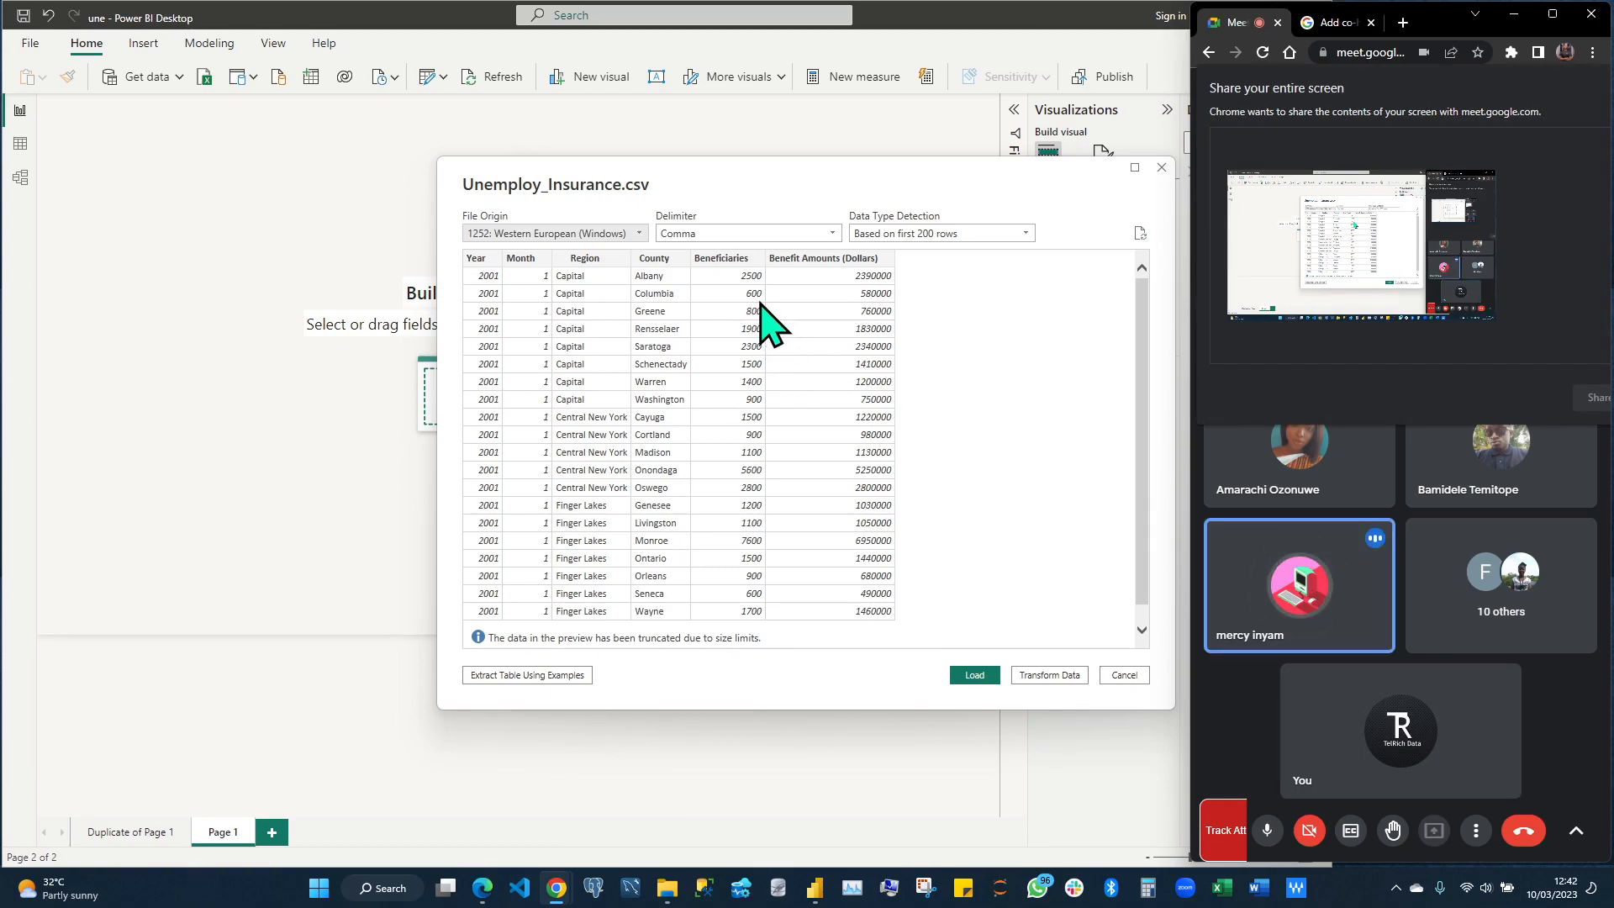
click(1426, 271)
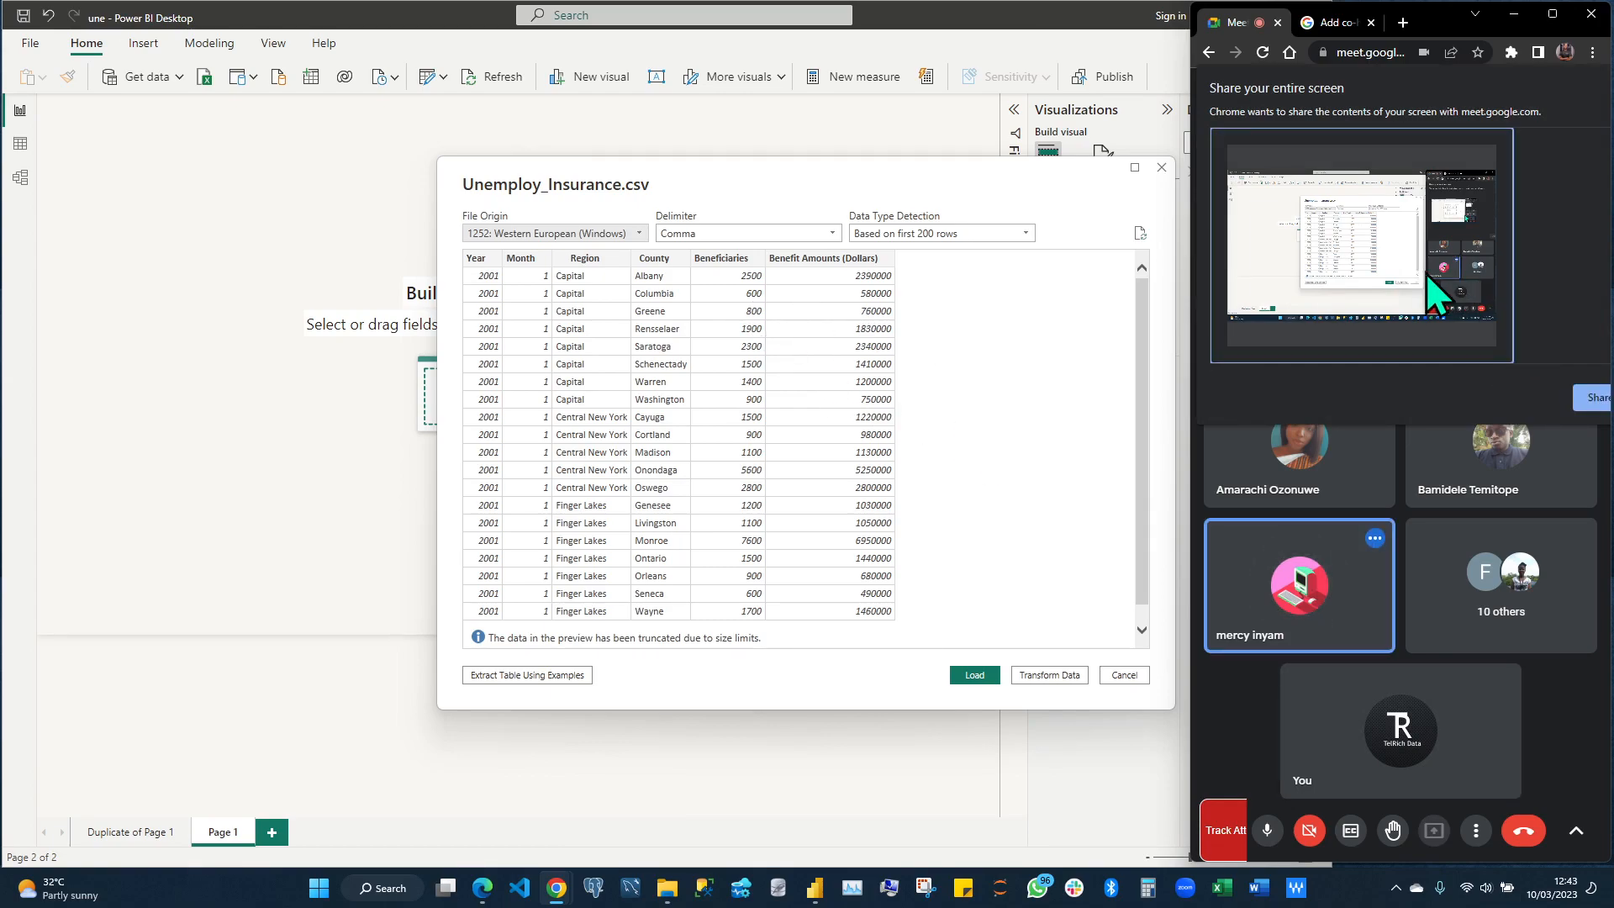
click(1592, 405)
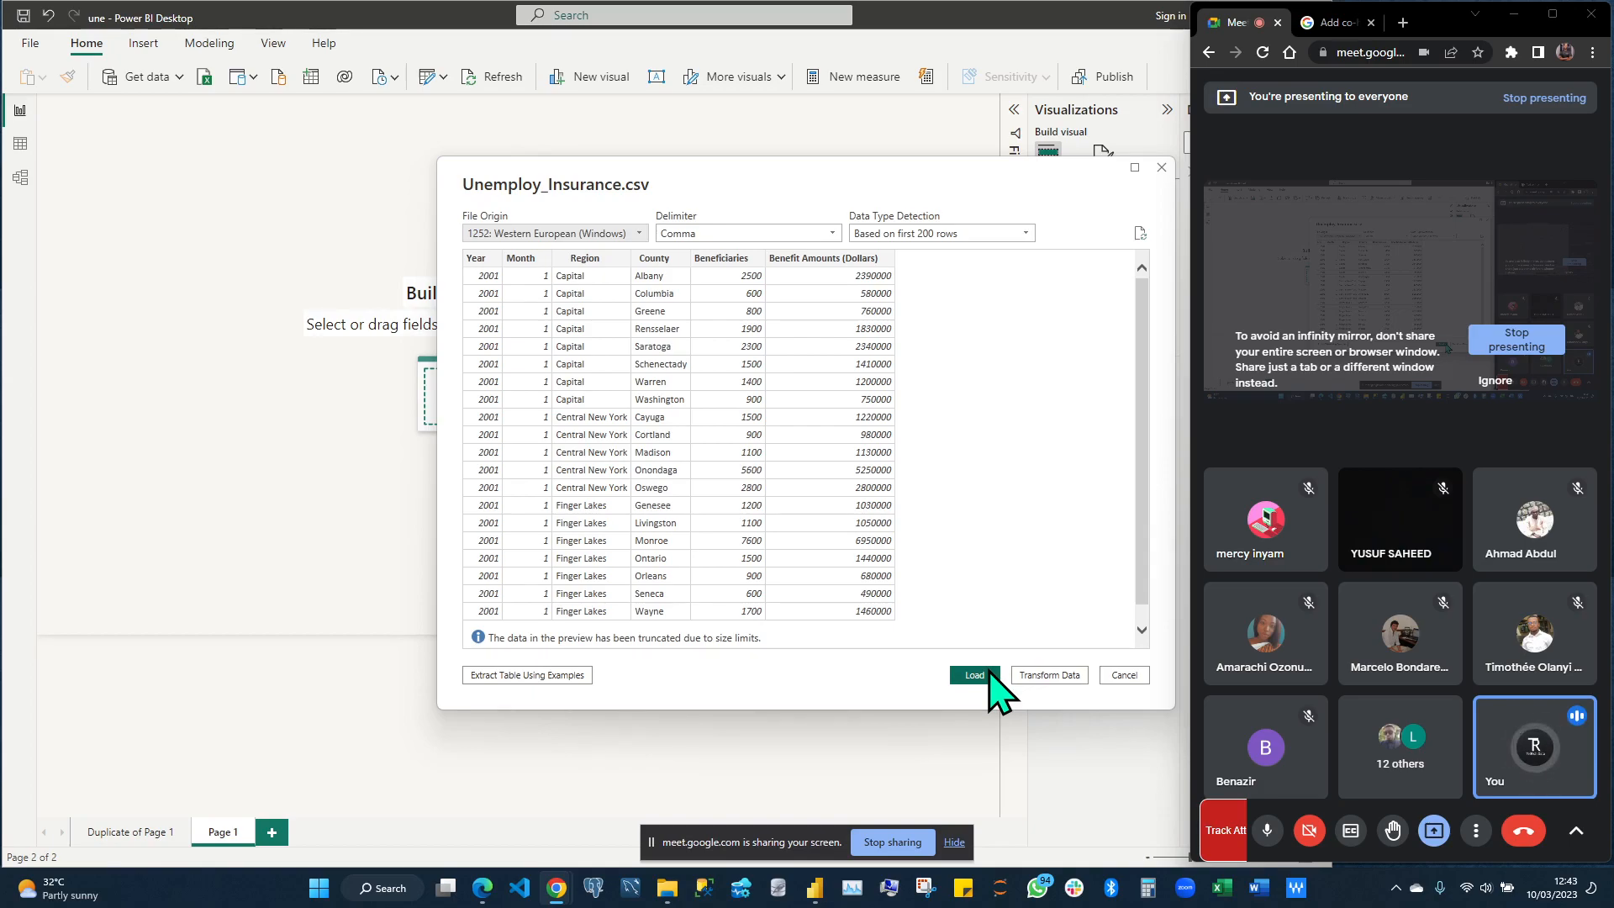
Send the CSV data to Power Query for transformation and view its Source and Promoted Headers applied steps
click(1051, 675)
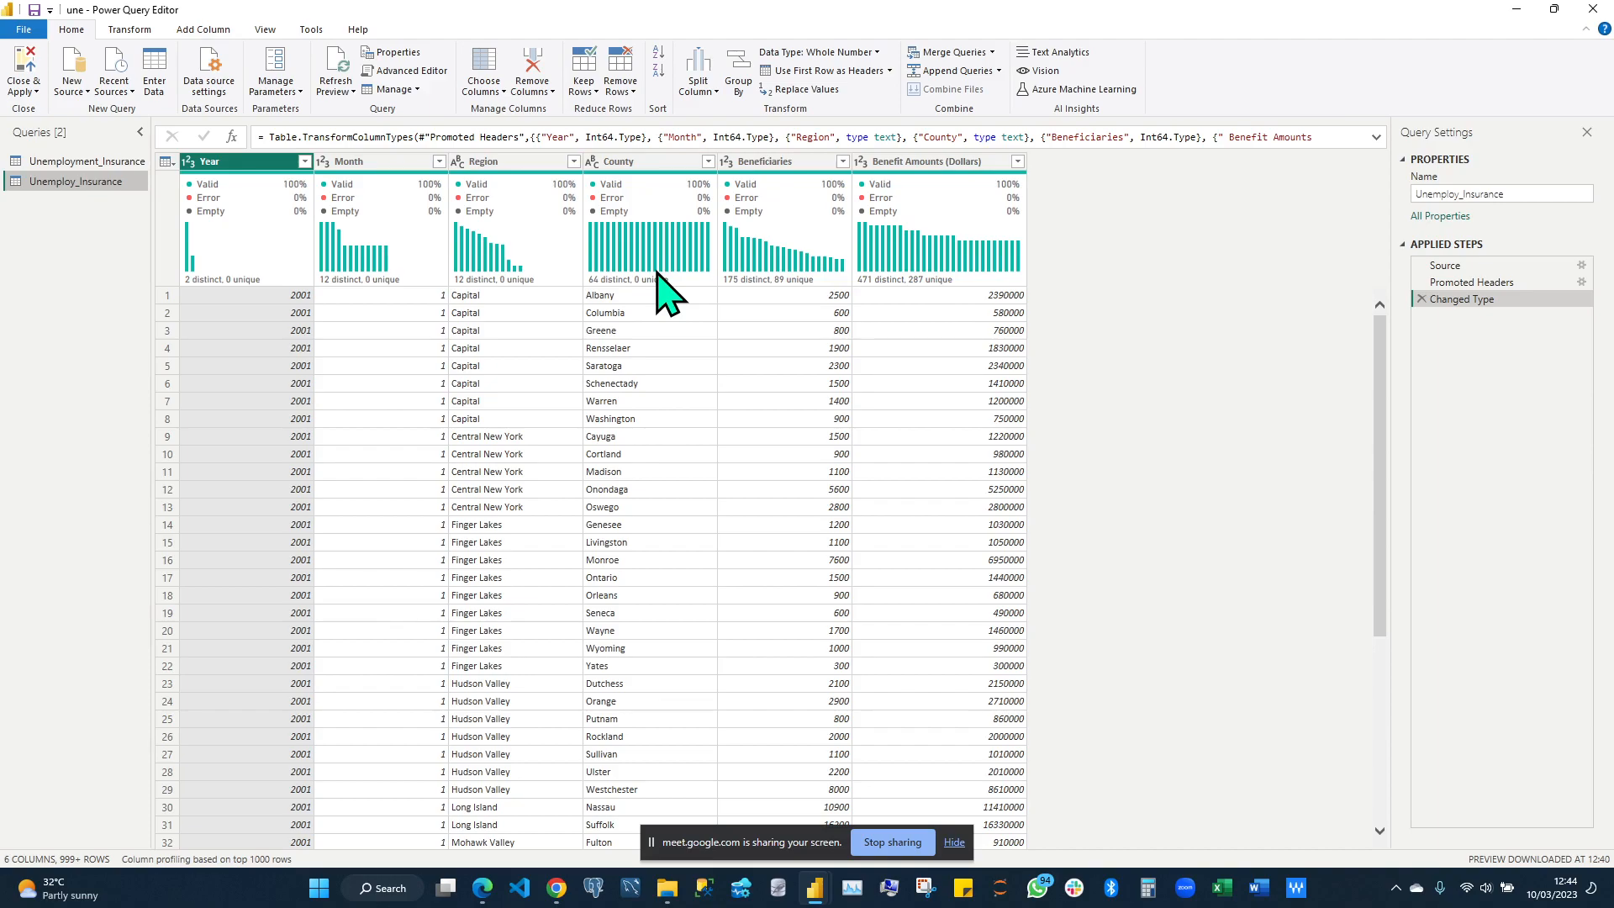
click(1487, 264)
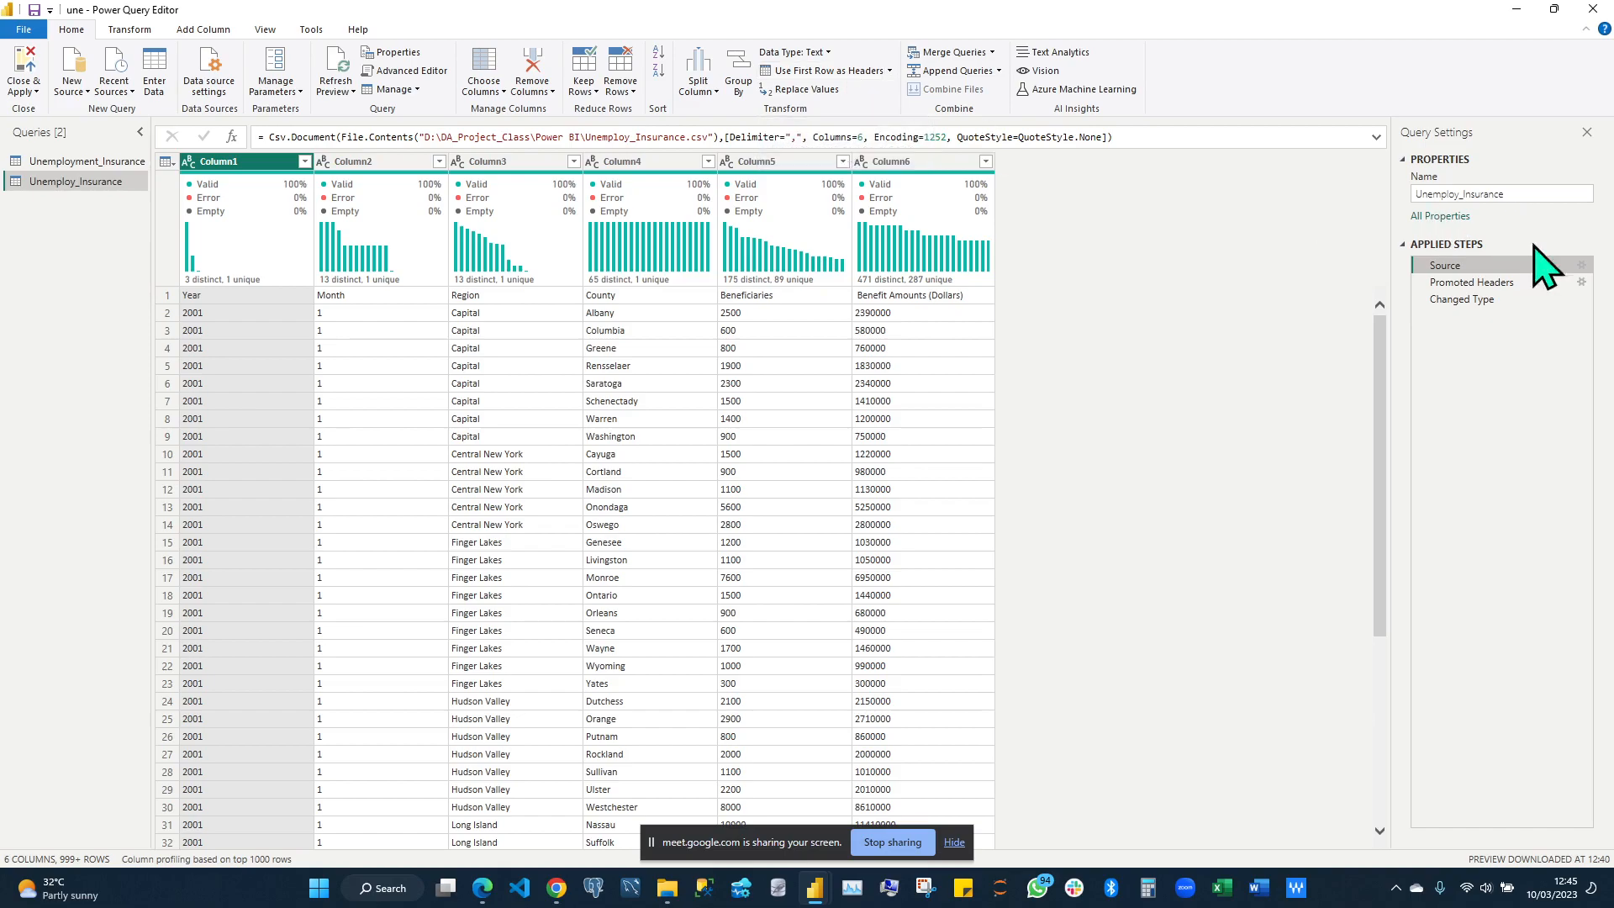
click(1488, 283)
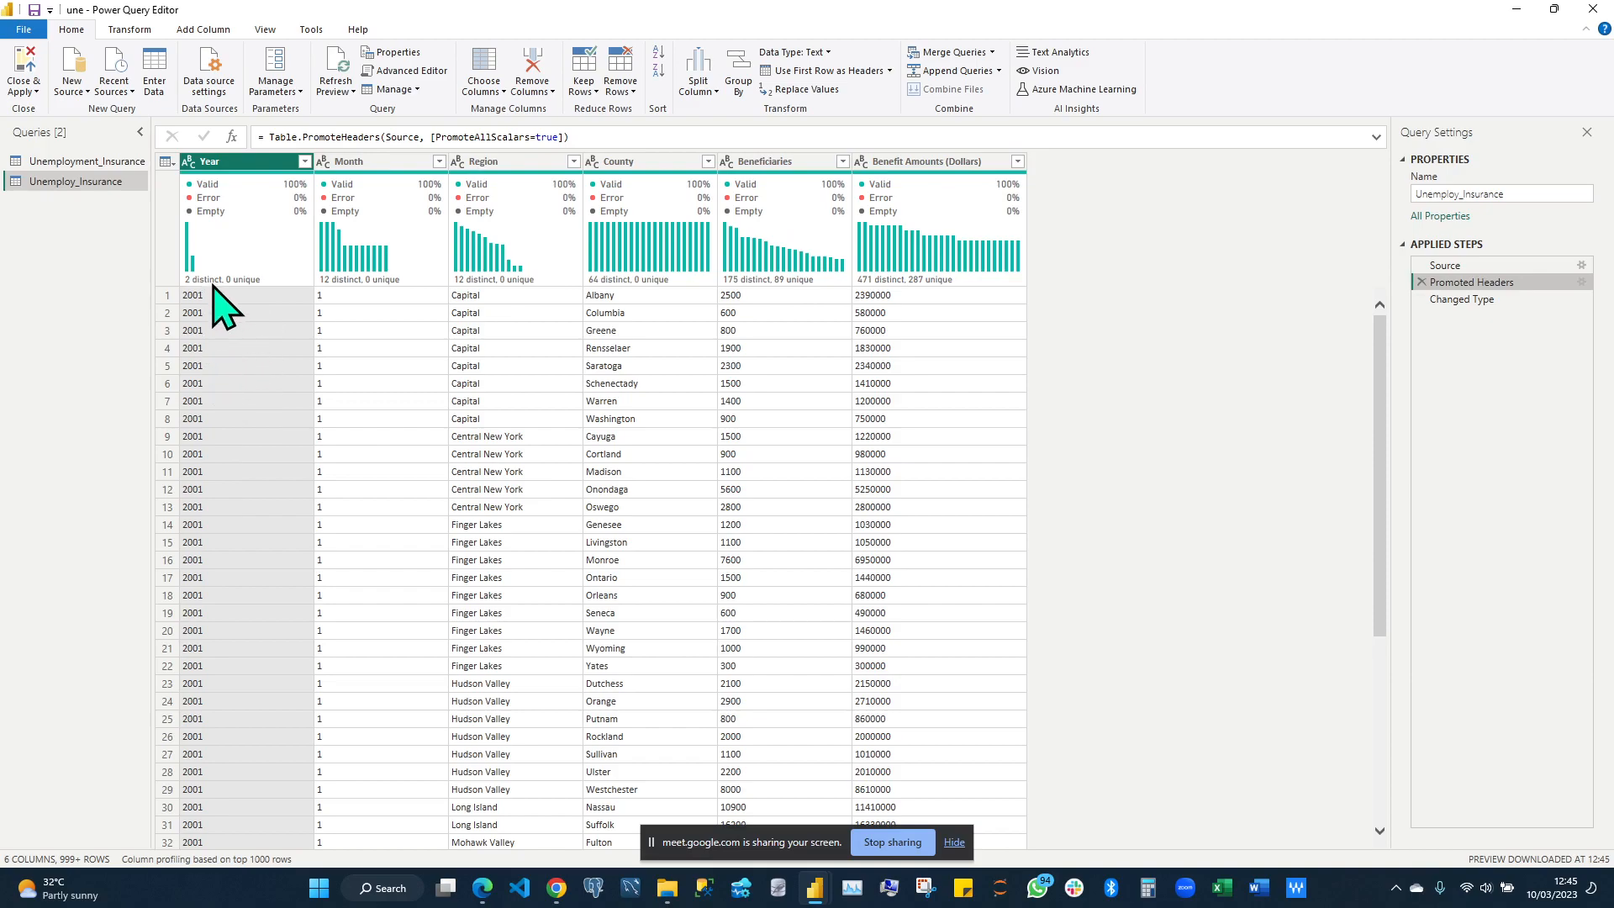
Examine the Year column's data type options and the Month column's statistics at the Promoted Headers step
click(188, 165)
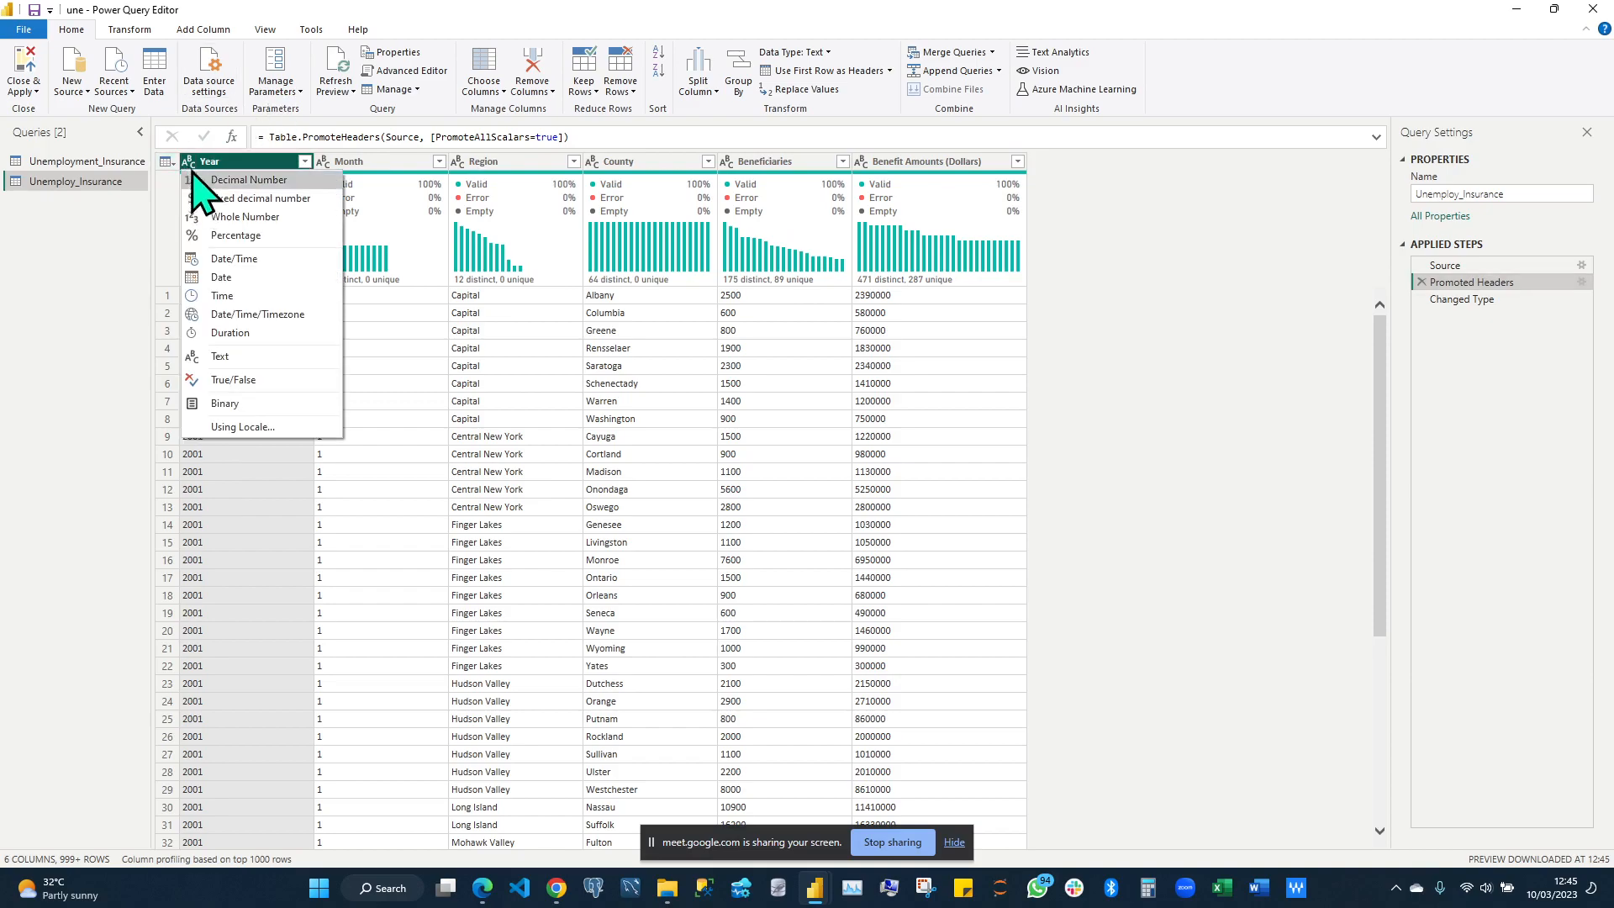
click(426, 240)
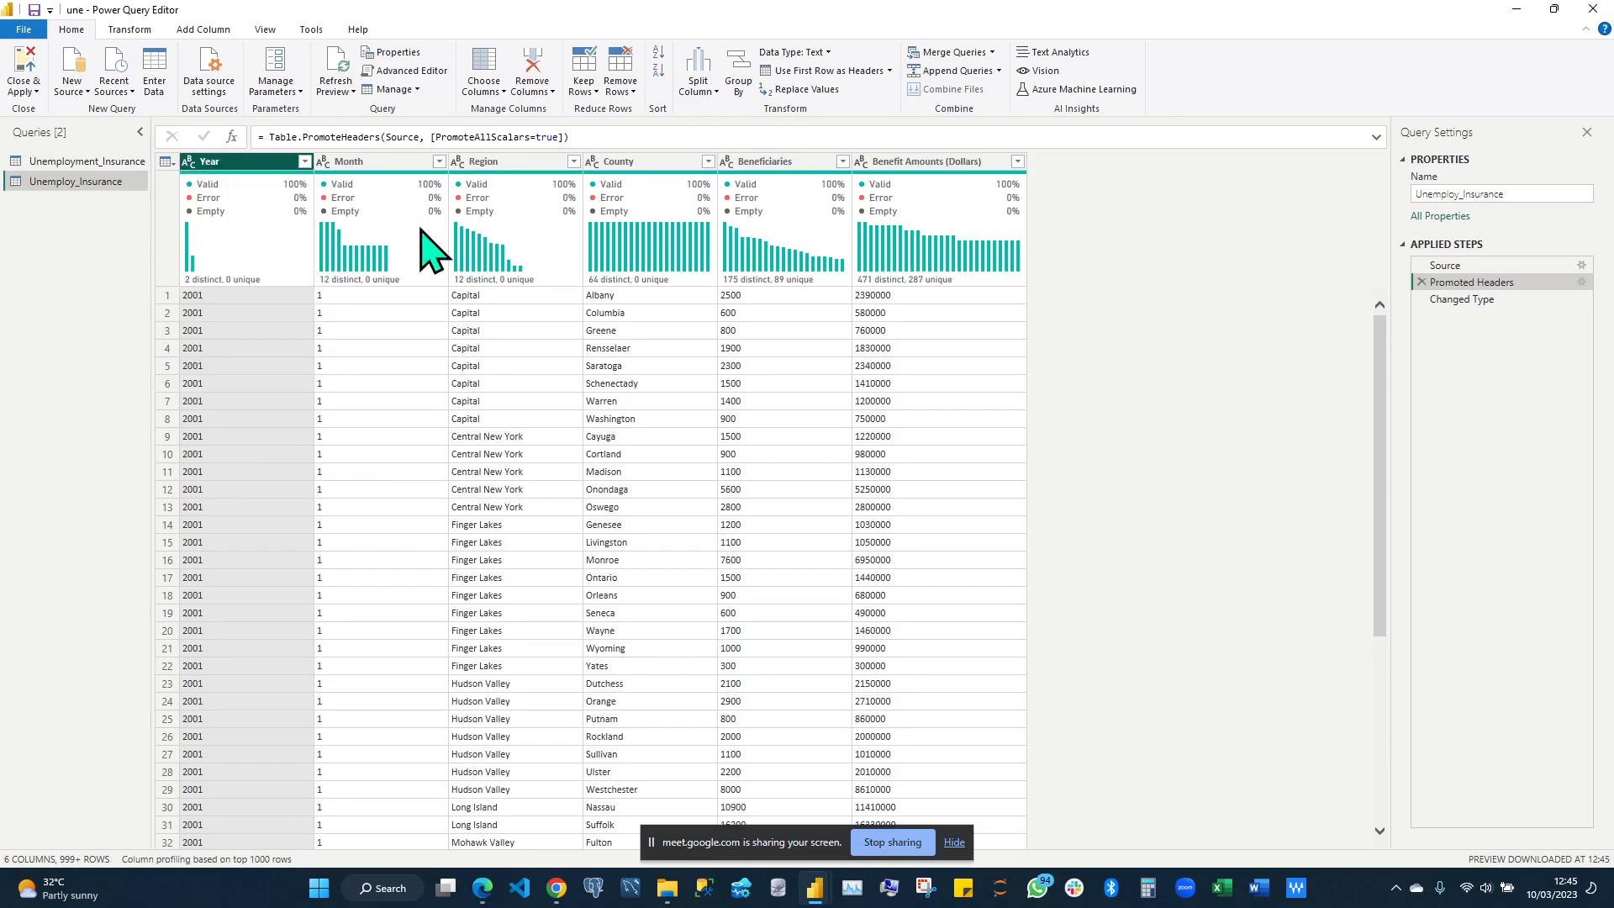
click(338, 313)
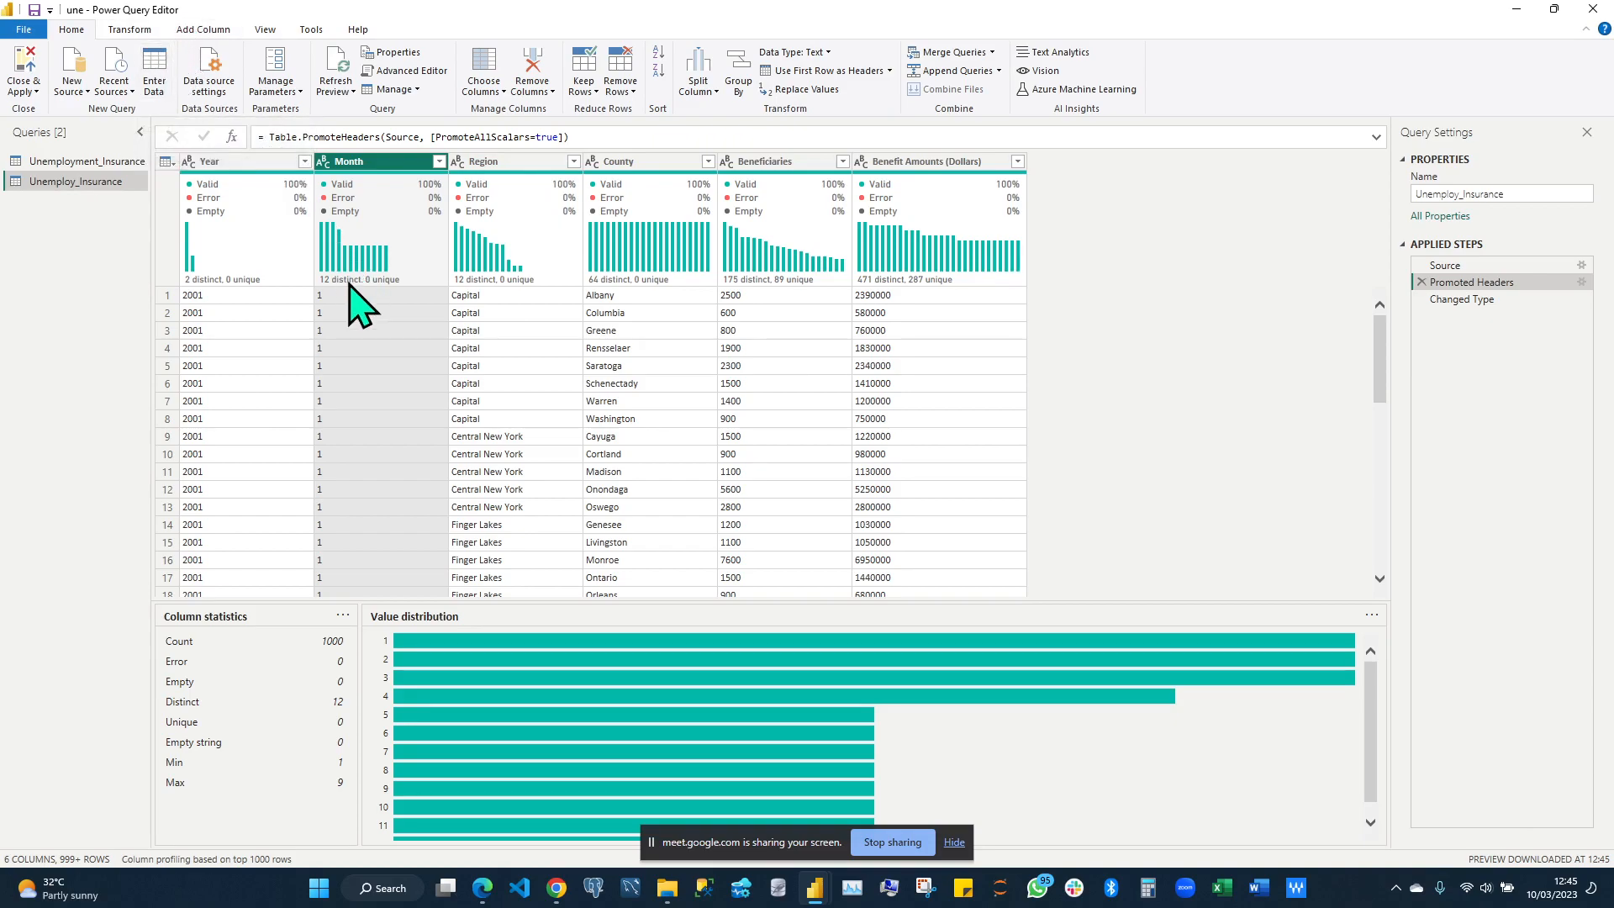
mouse_move(308, 305)
Return to the Changed Type applied step and review the rows and column profiles of the Unemploy_Insurance query
click(1481, 301)
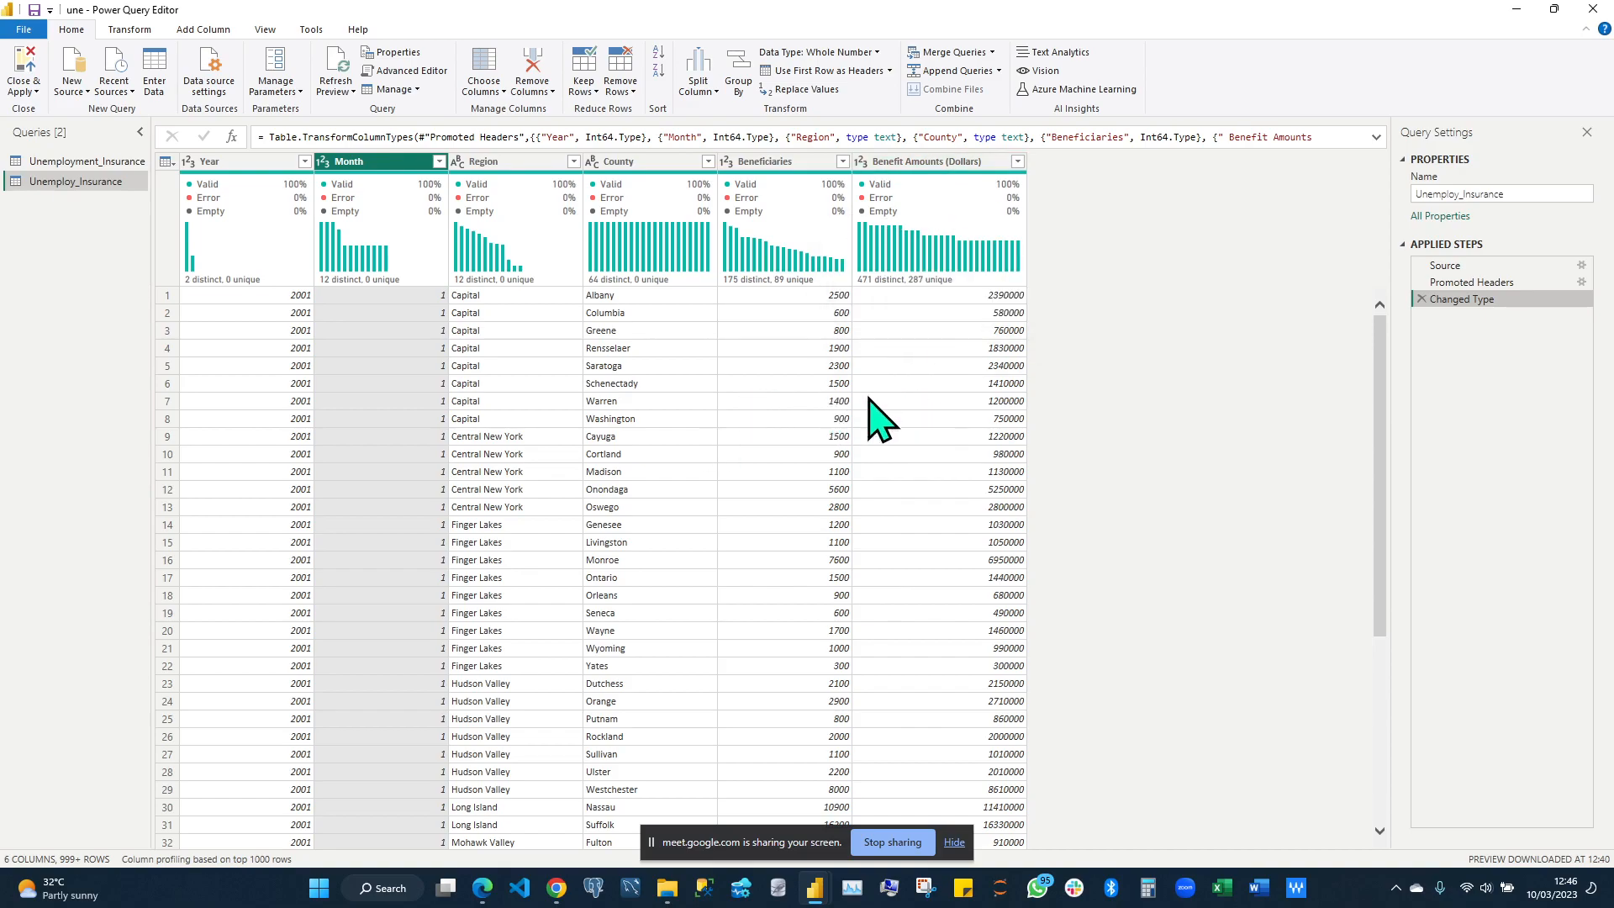
scroll(504, 504, down, 3)
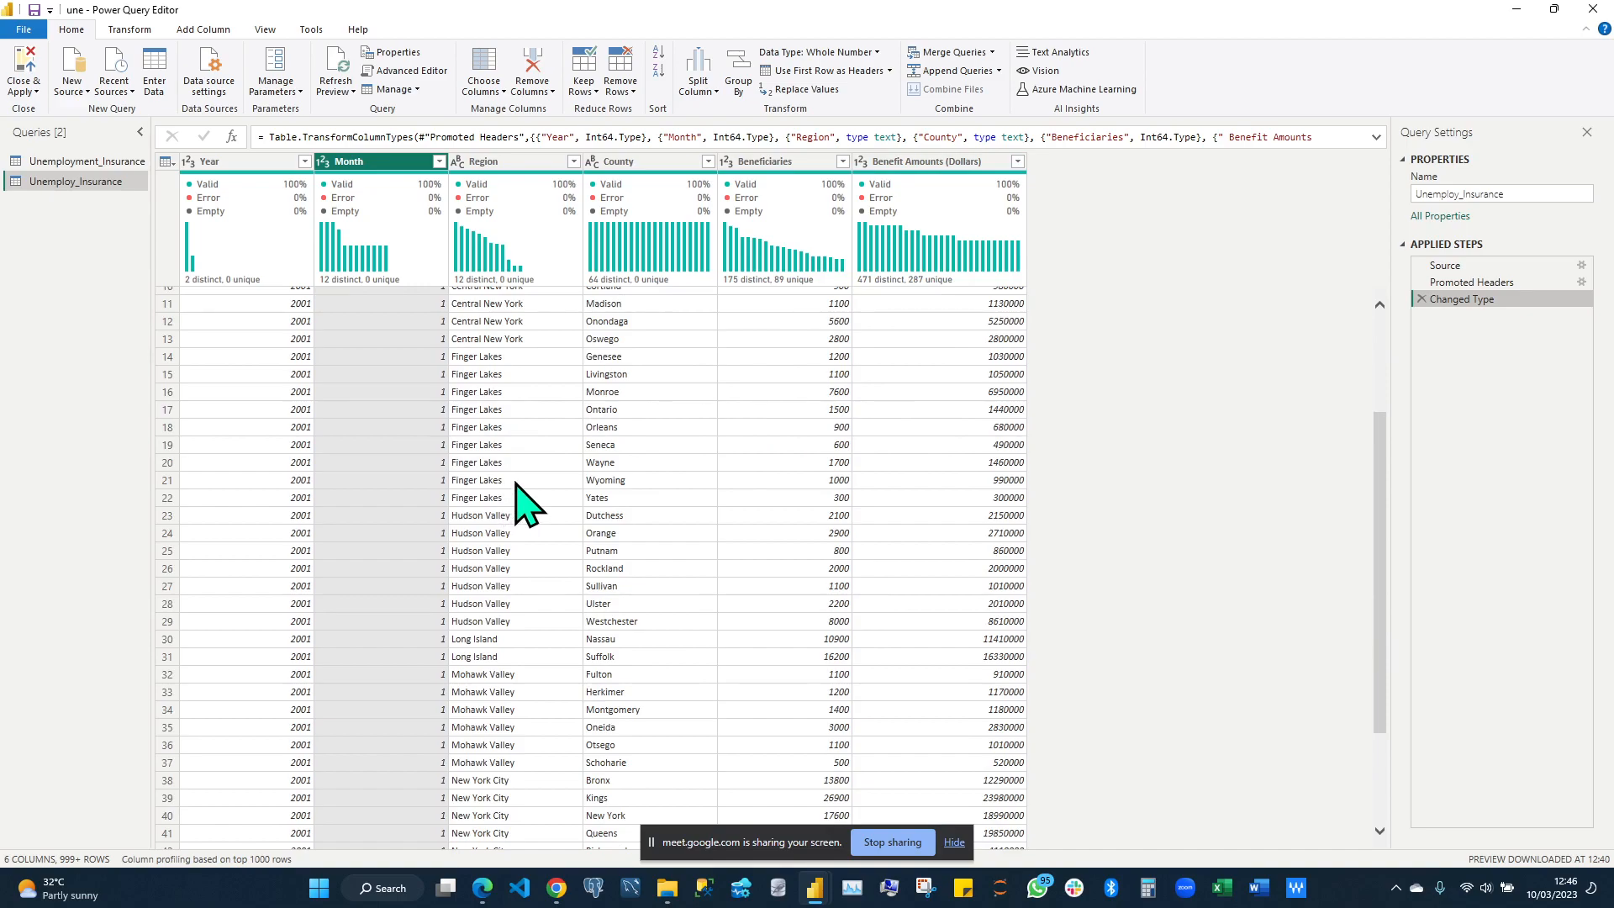
scroll(525, 502, up, 3)
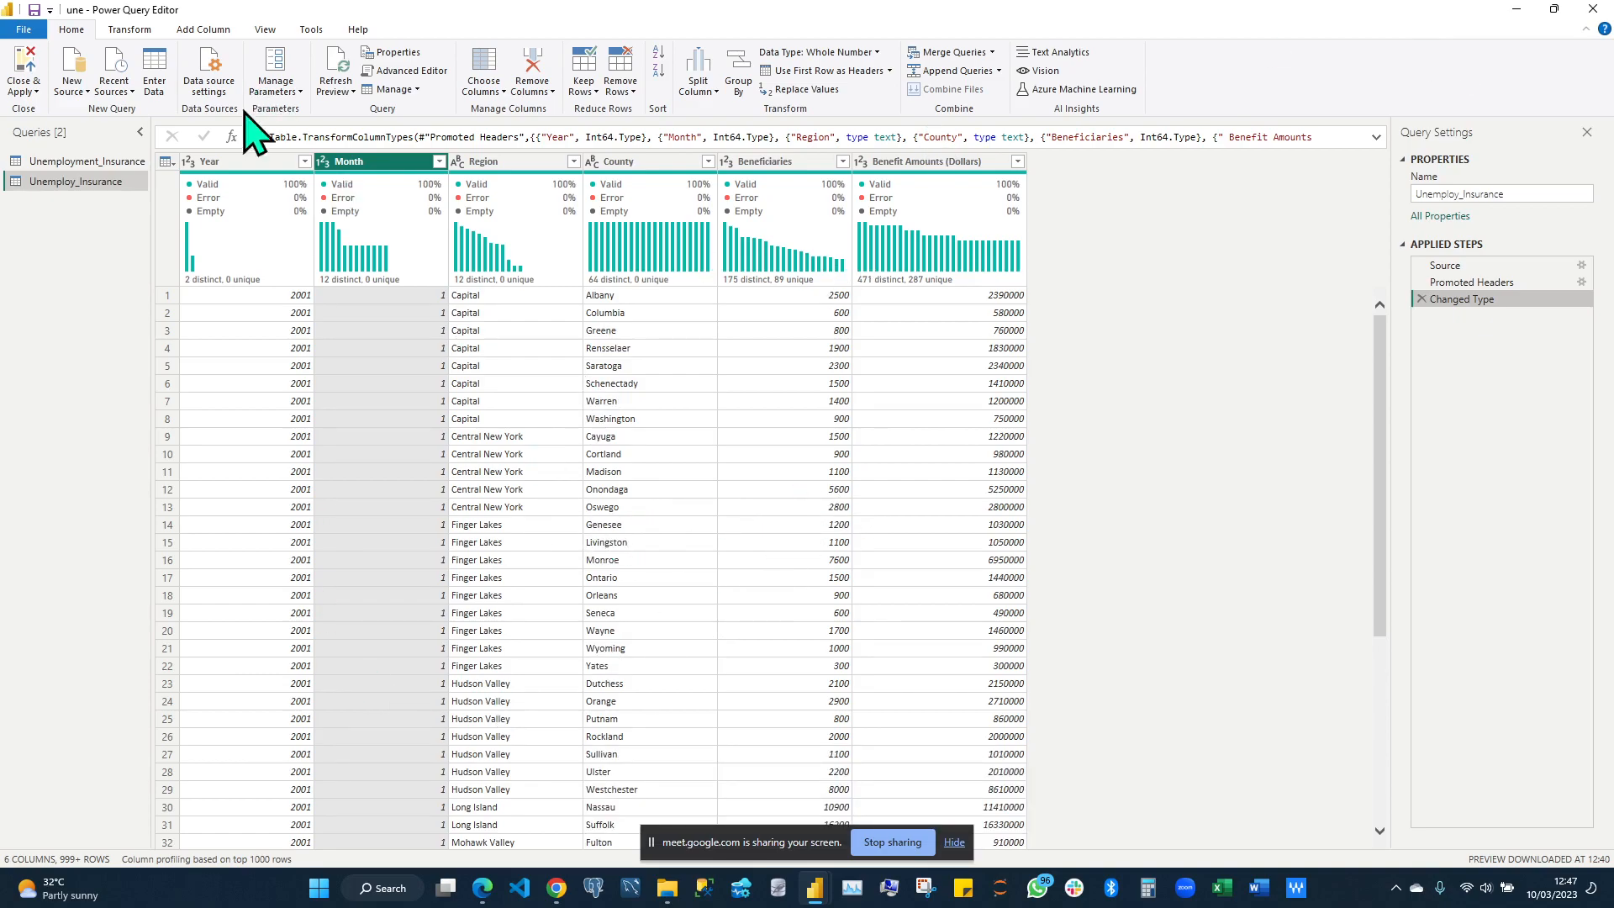
mouse_move(228, 203)
mouse_move(828, 210)
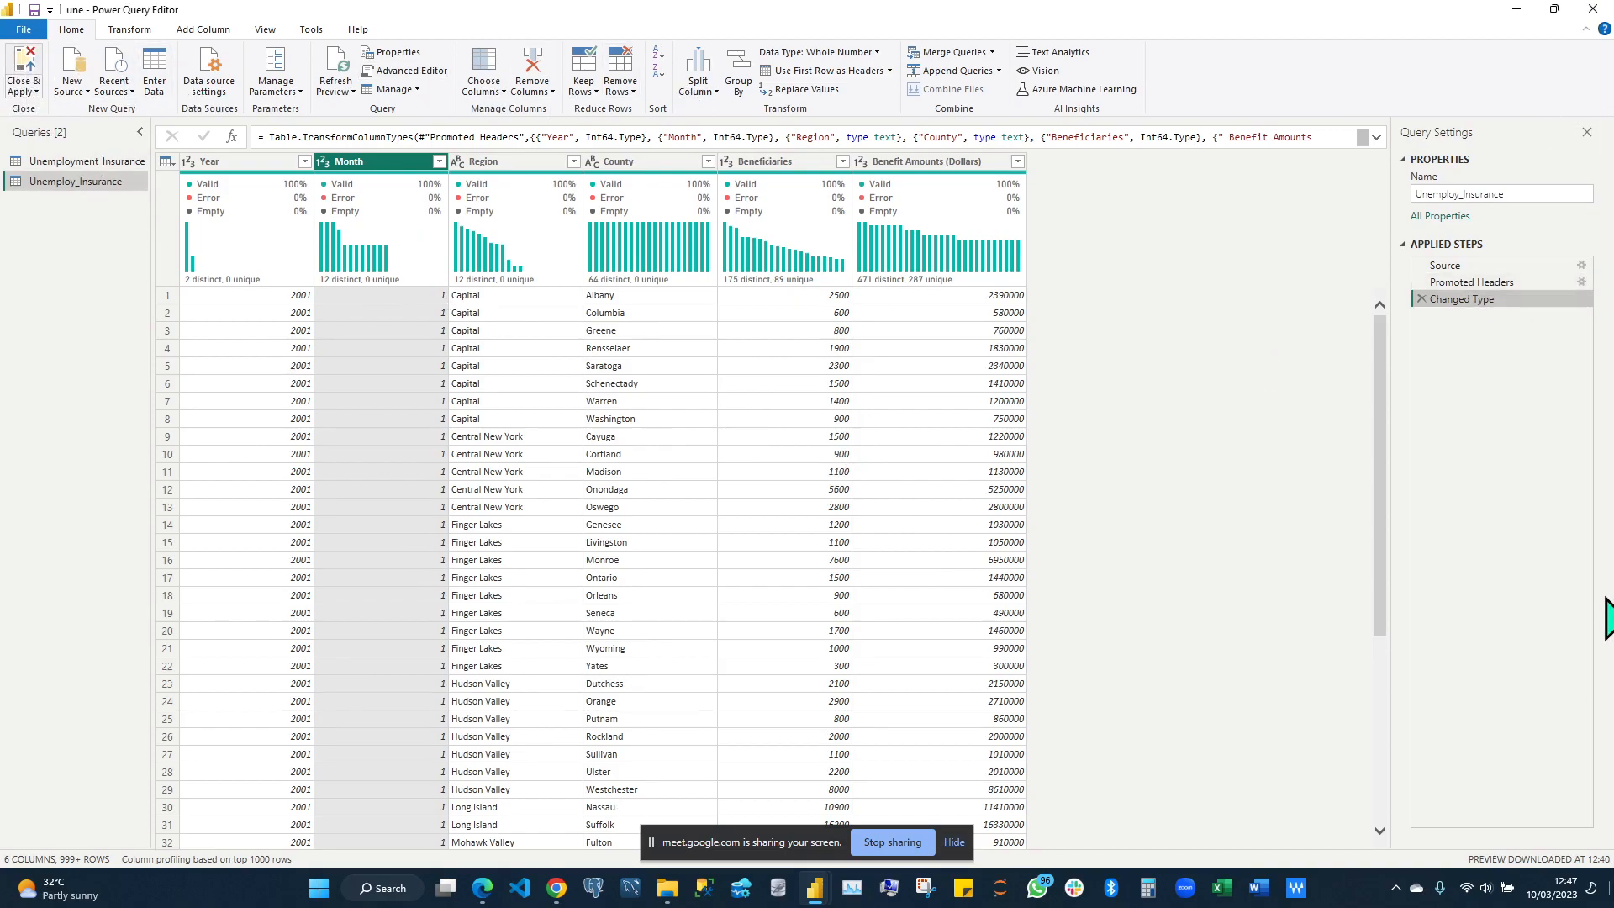
Switch back to the report window and apply the pending query changes
key(alt+Tab)
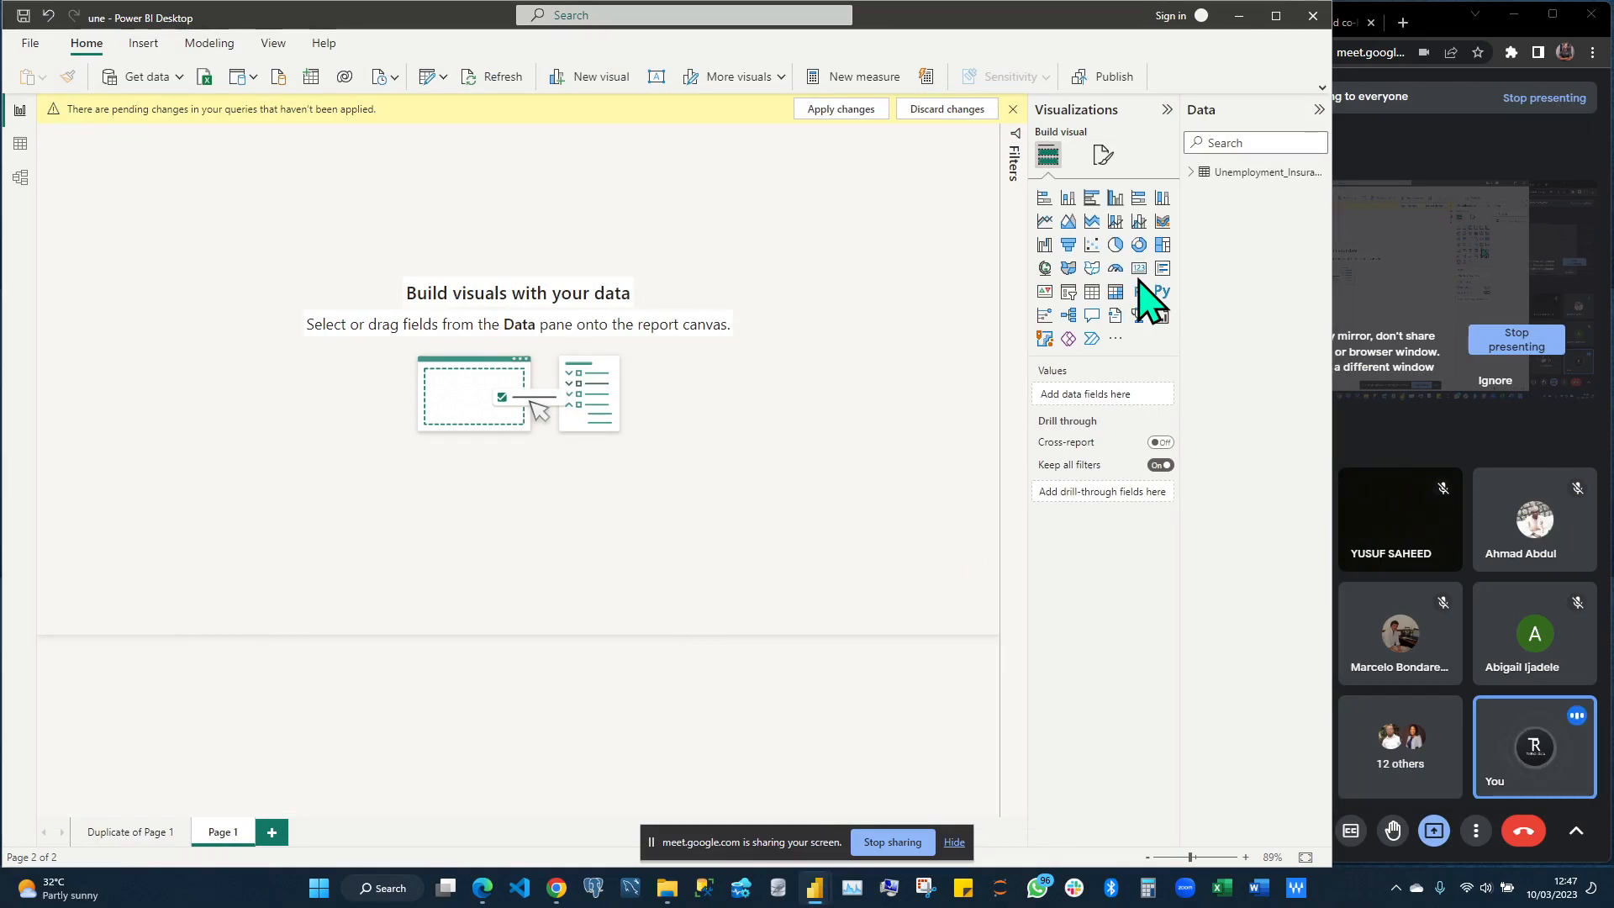
click(846, 115)
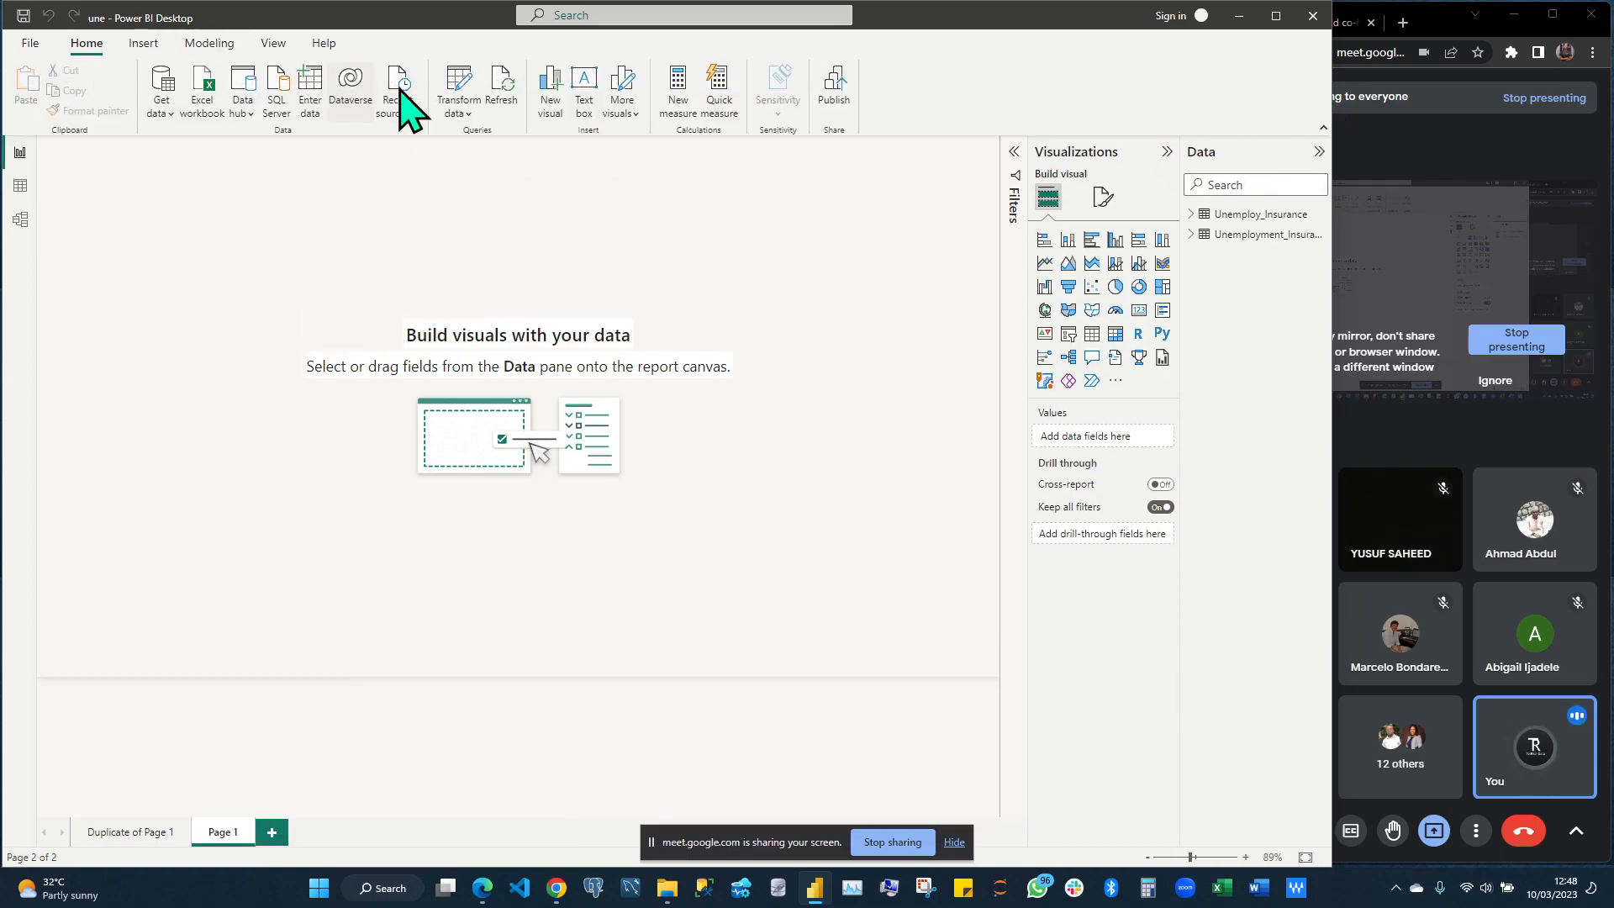
Reopen the Power Query Editor to transform data and display the Unemploy_Insurance query
click(471, 92)
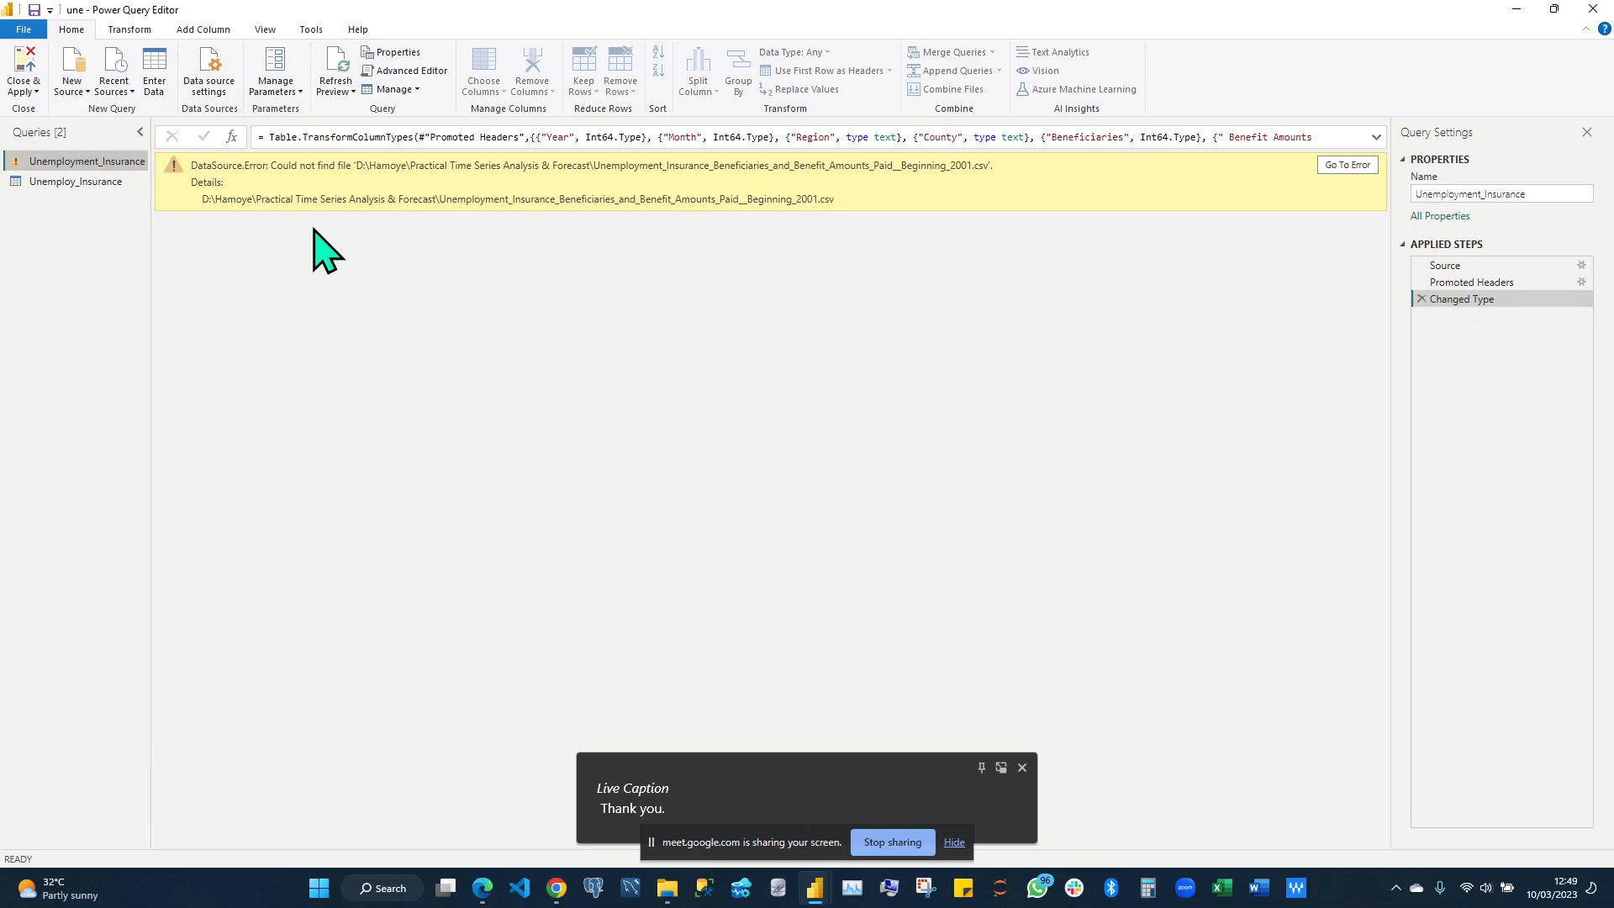
click(71, 181)
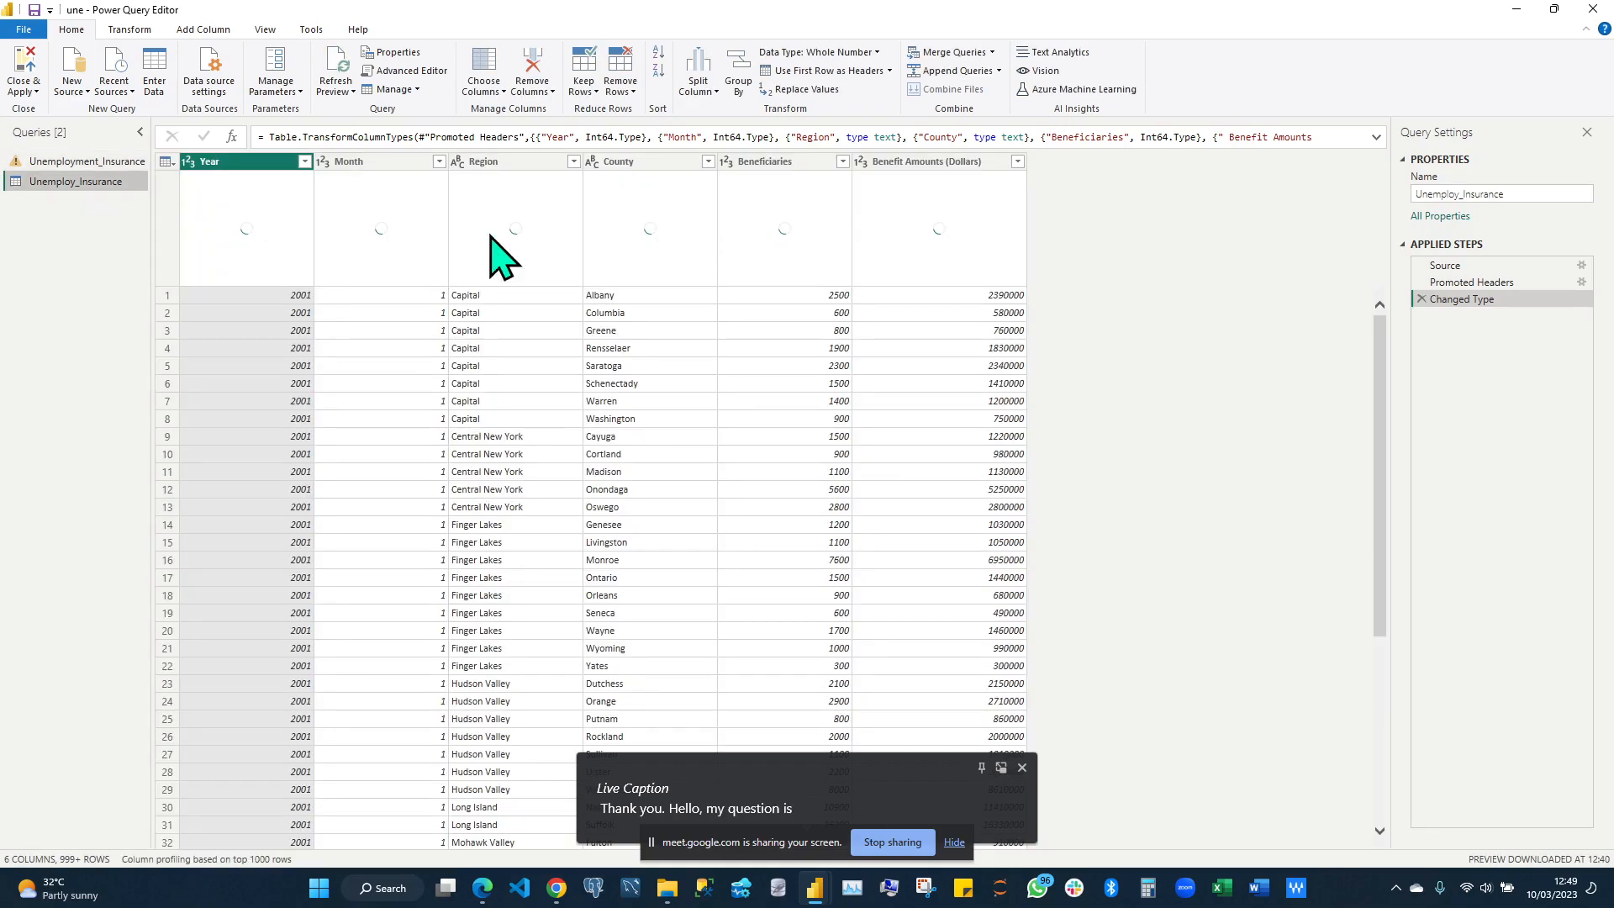
mouse_move(472, 263)
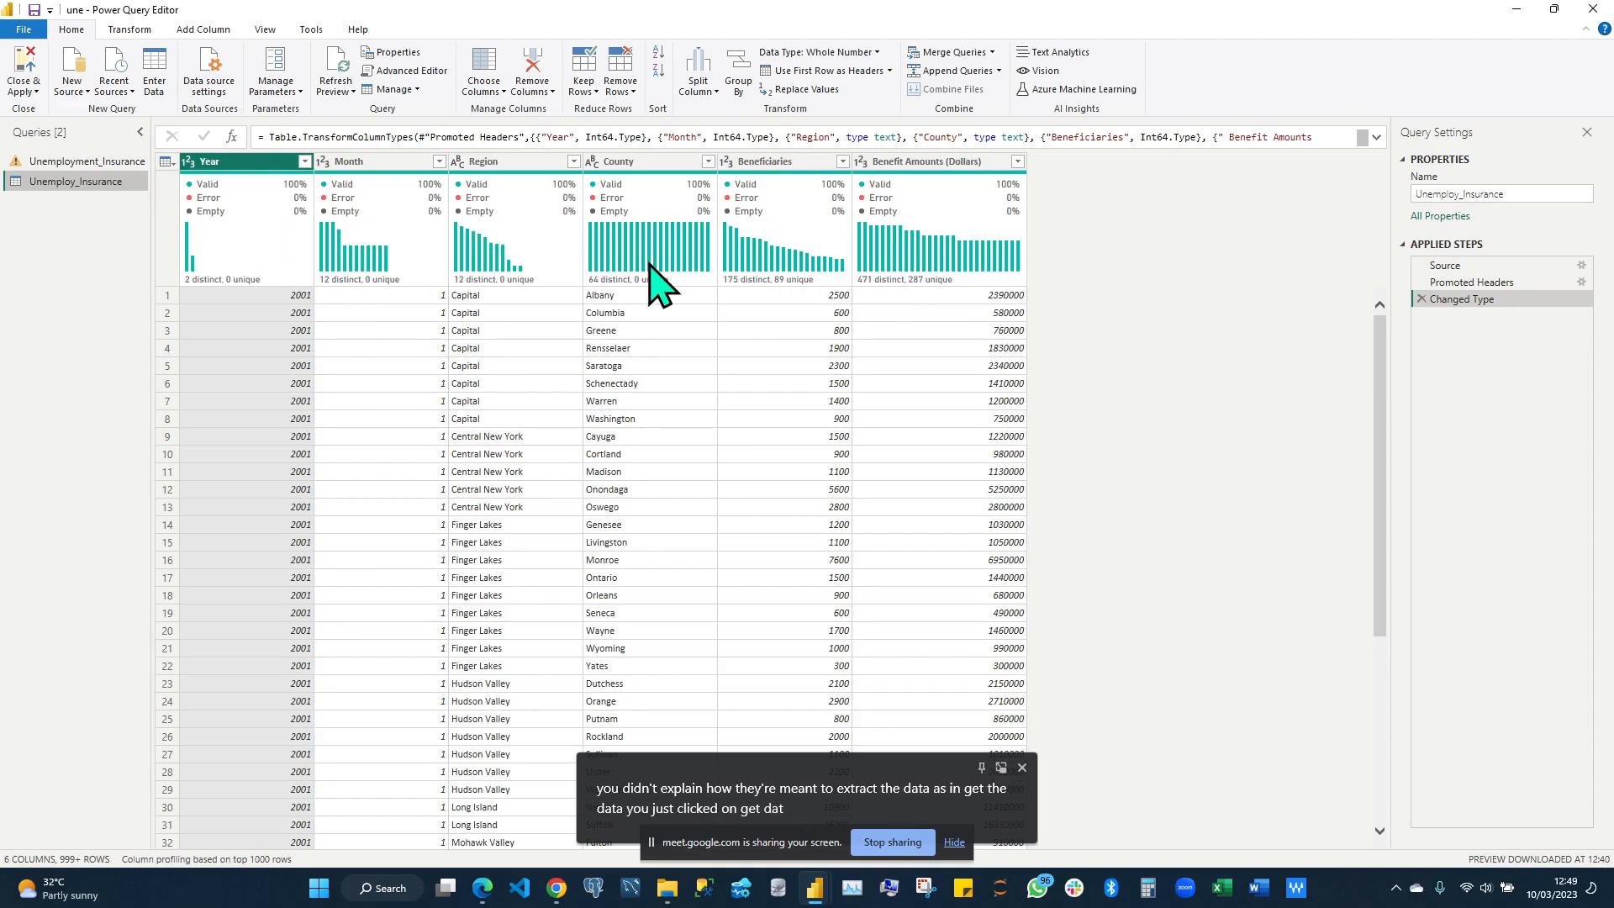
Close the Power Query Editor and return to the report window
click(263, 29)
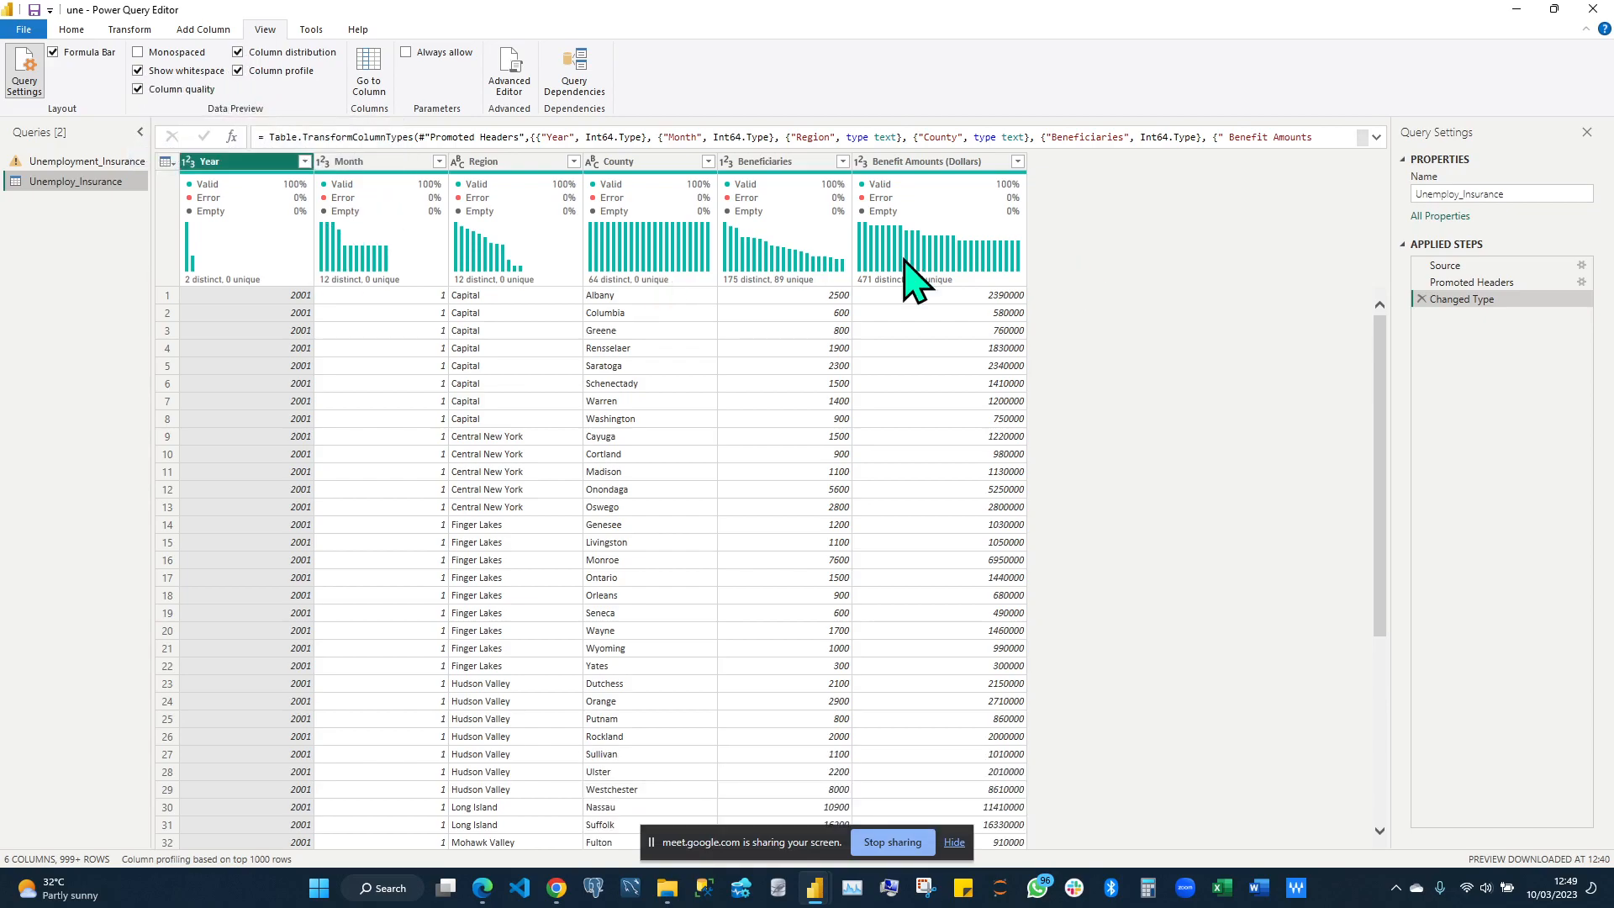
click(71, 29)
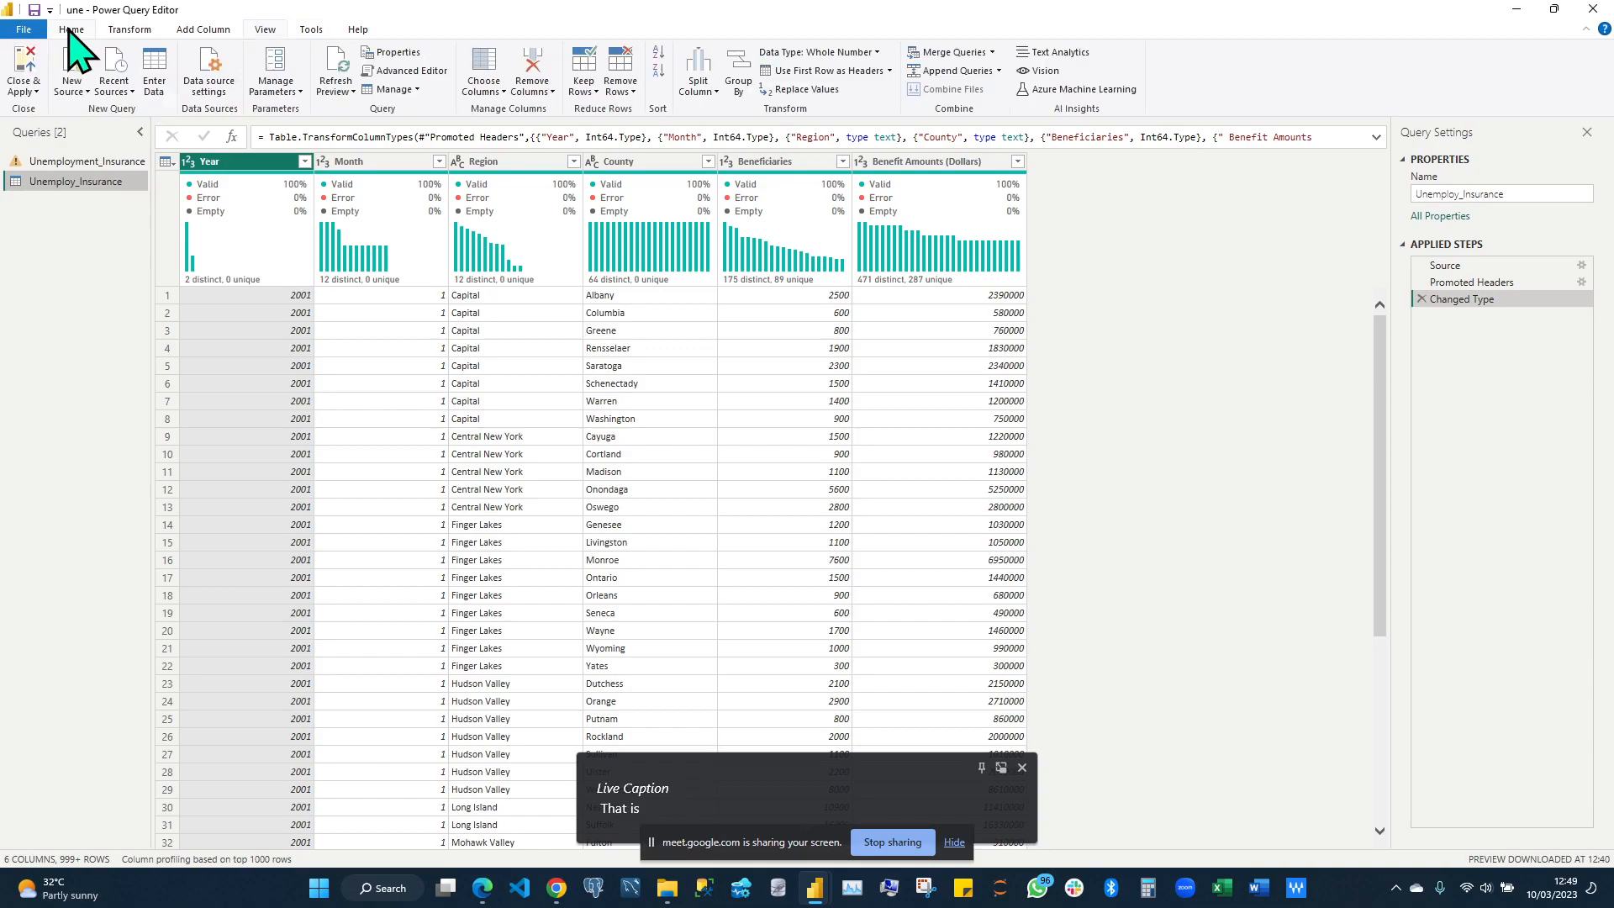
click(35, 92)
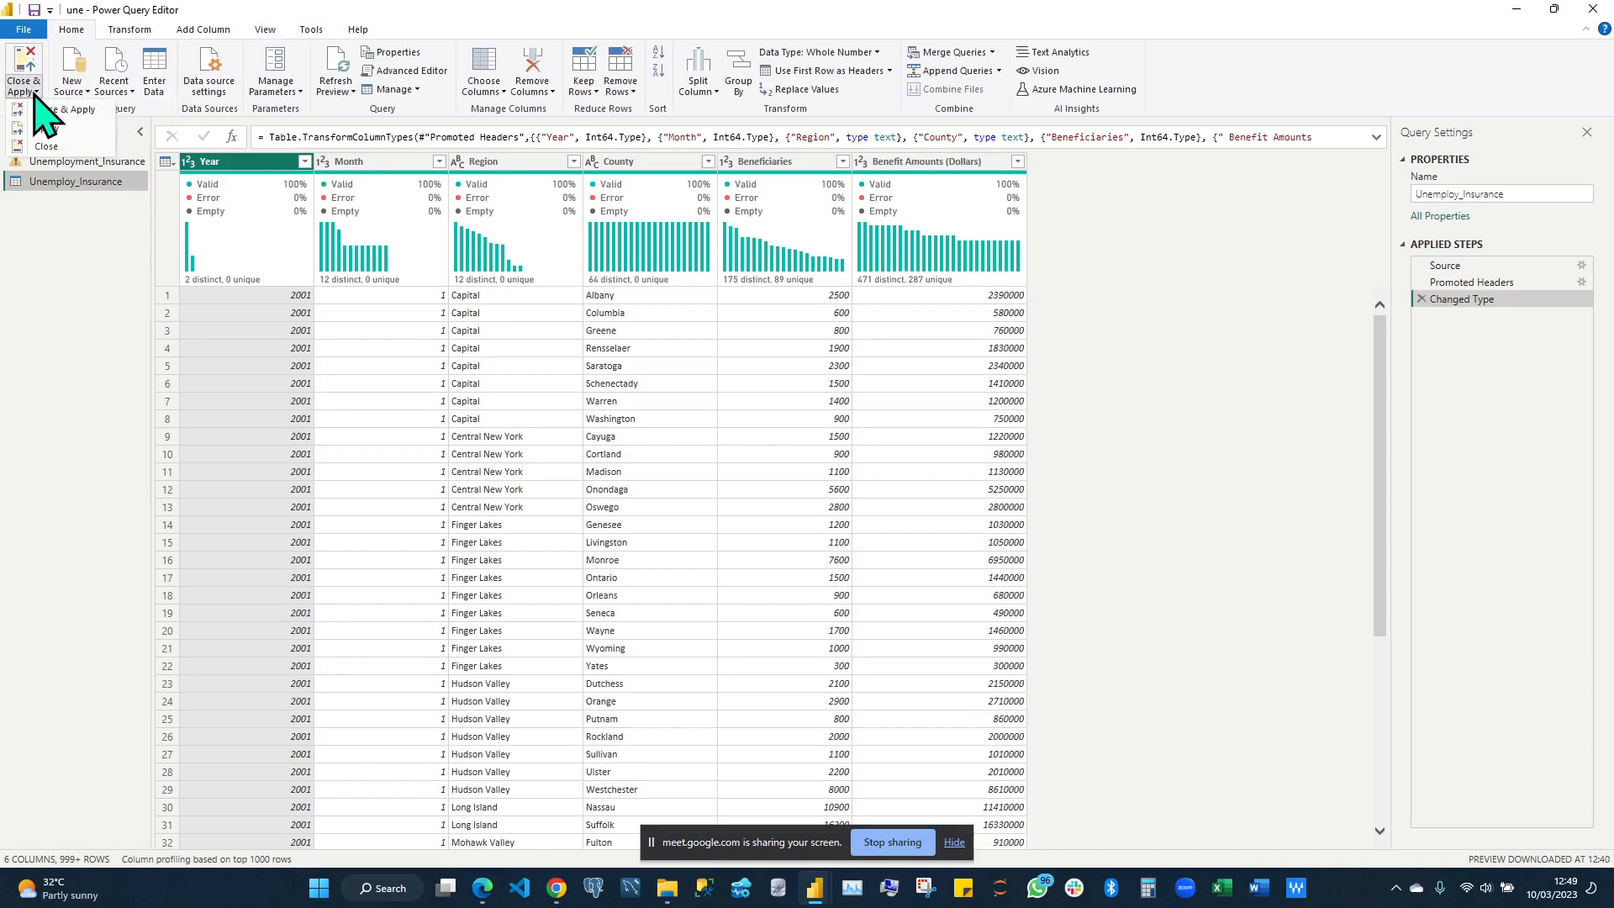
click(62, 153)
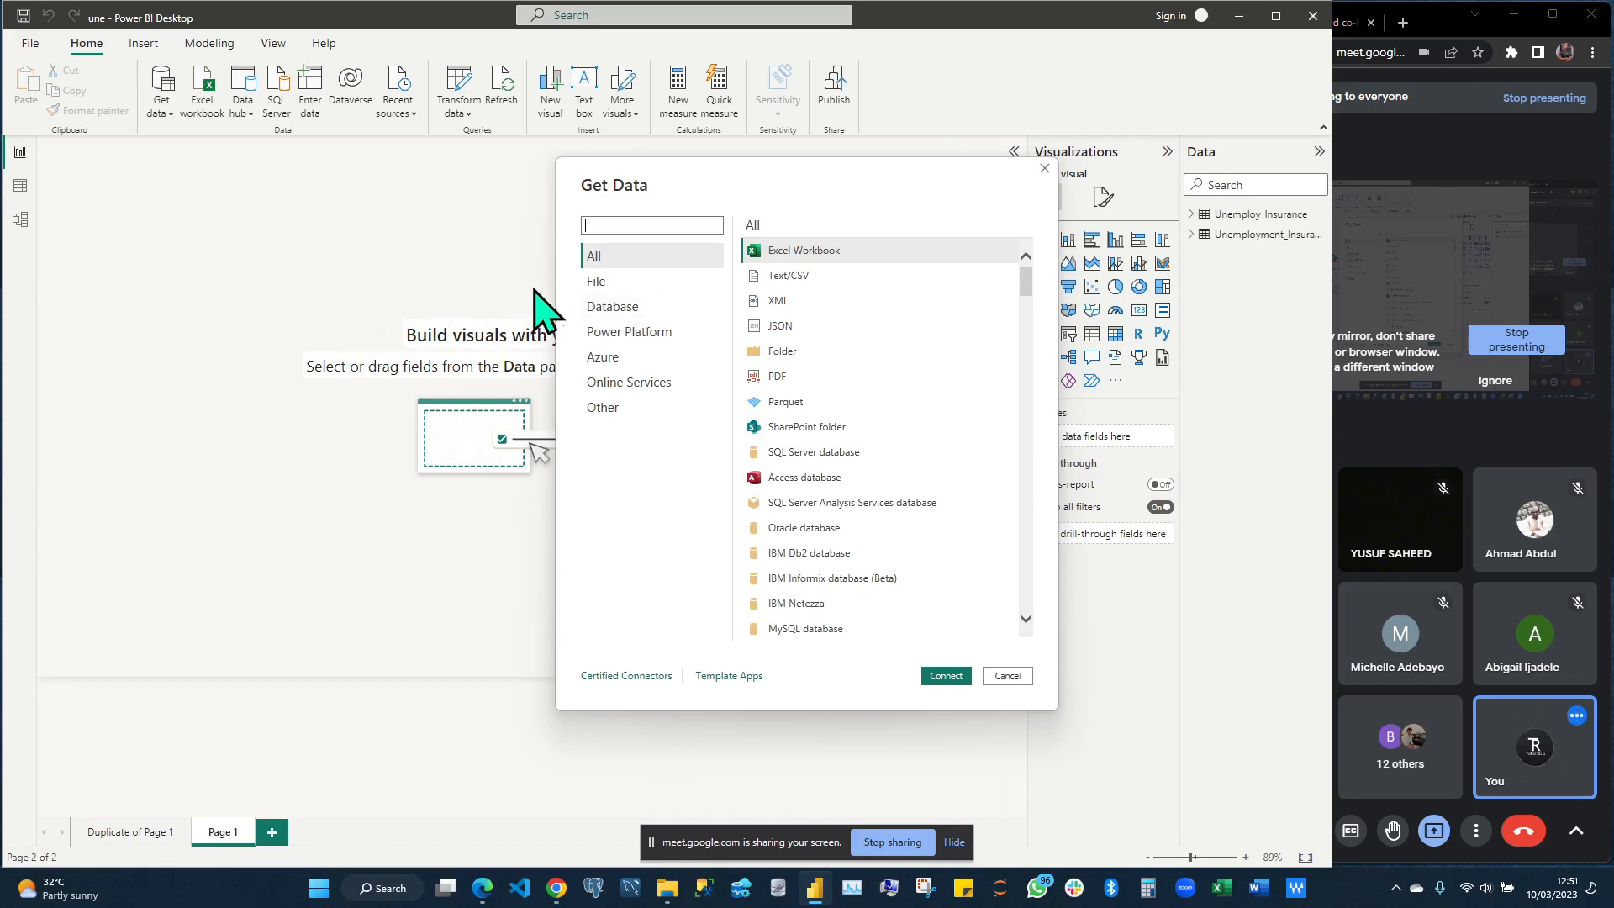
Choose Text/CSV as the data source, browse the folders for Unemploy_Insurance.csv, and cancel the import
click(599, 225)
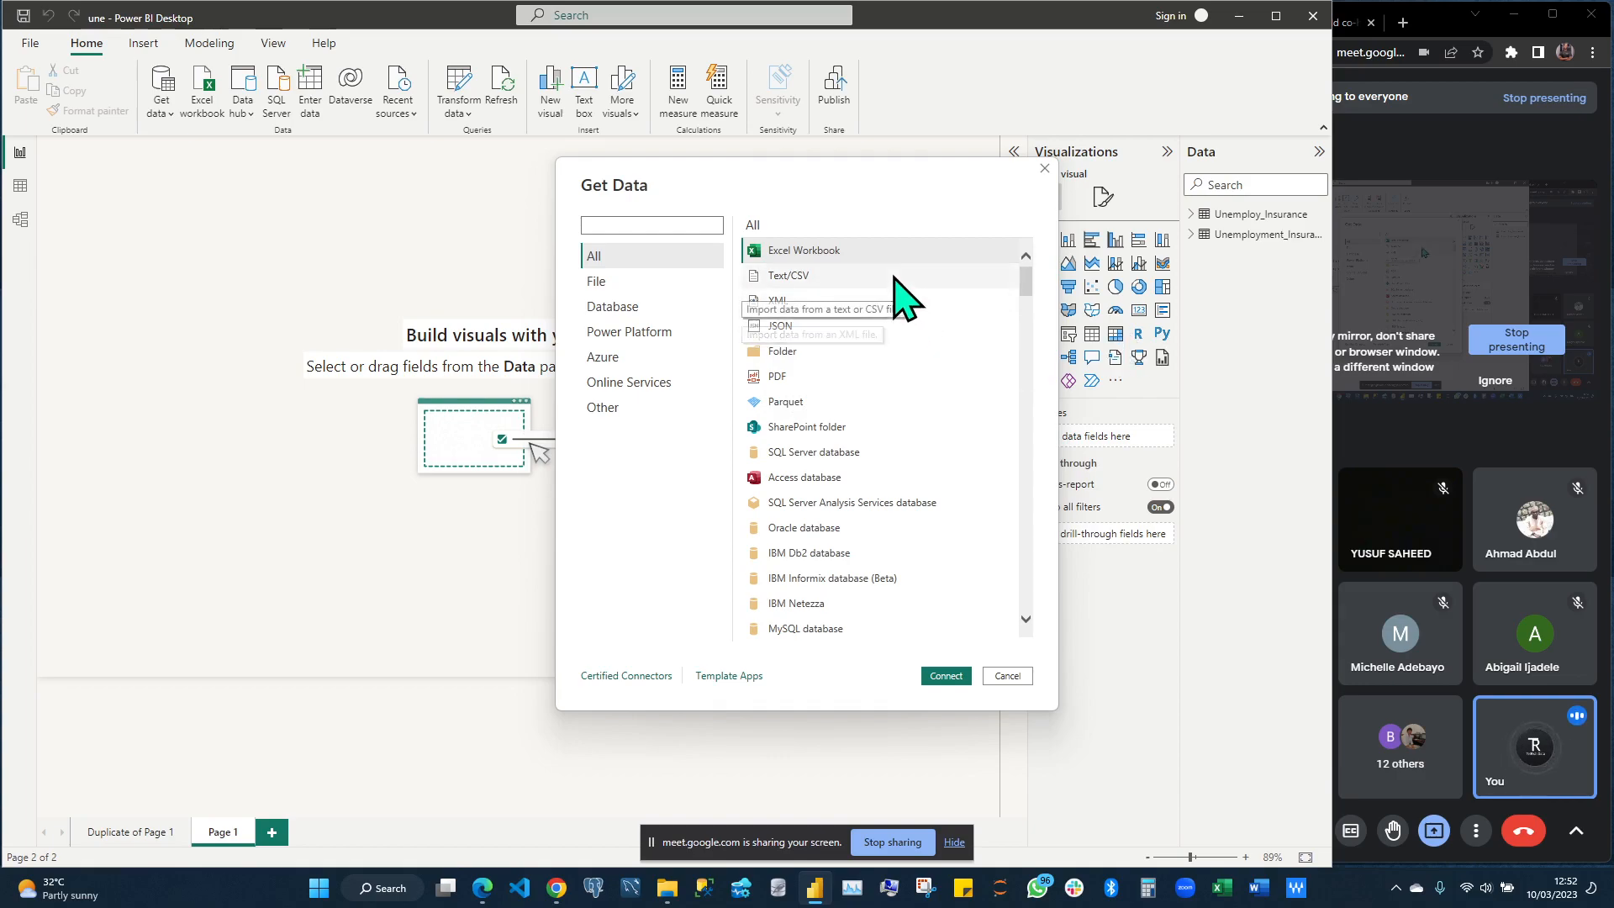
click(851, 281)
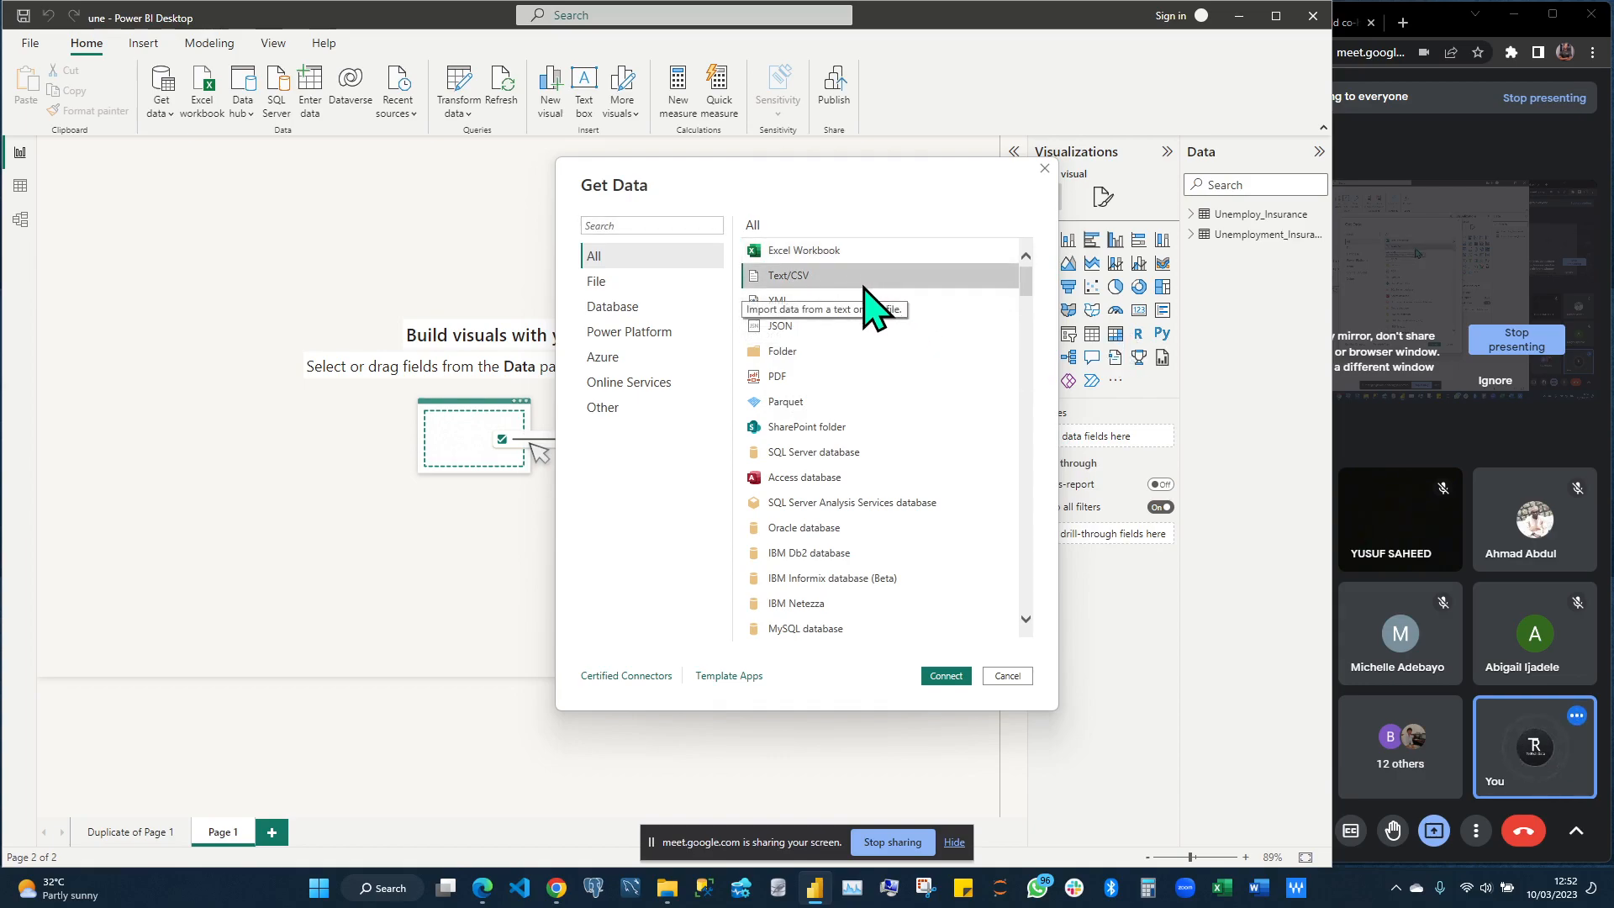
click(948, 679)
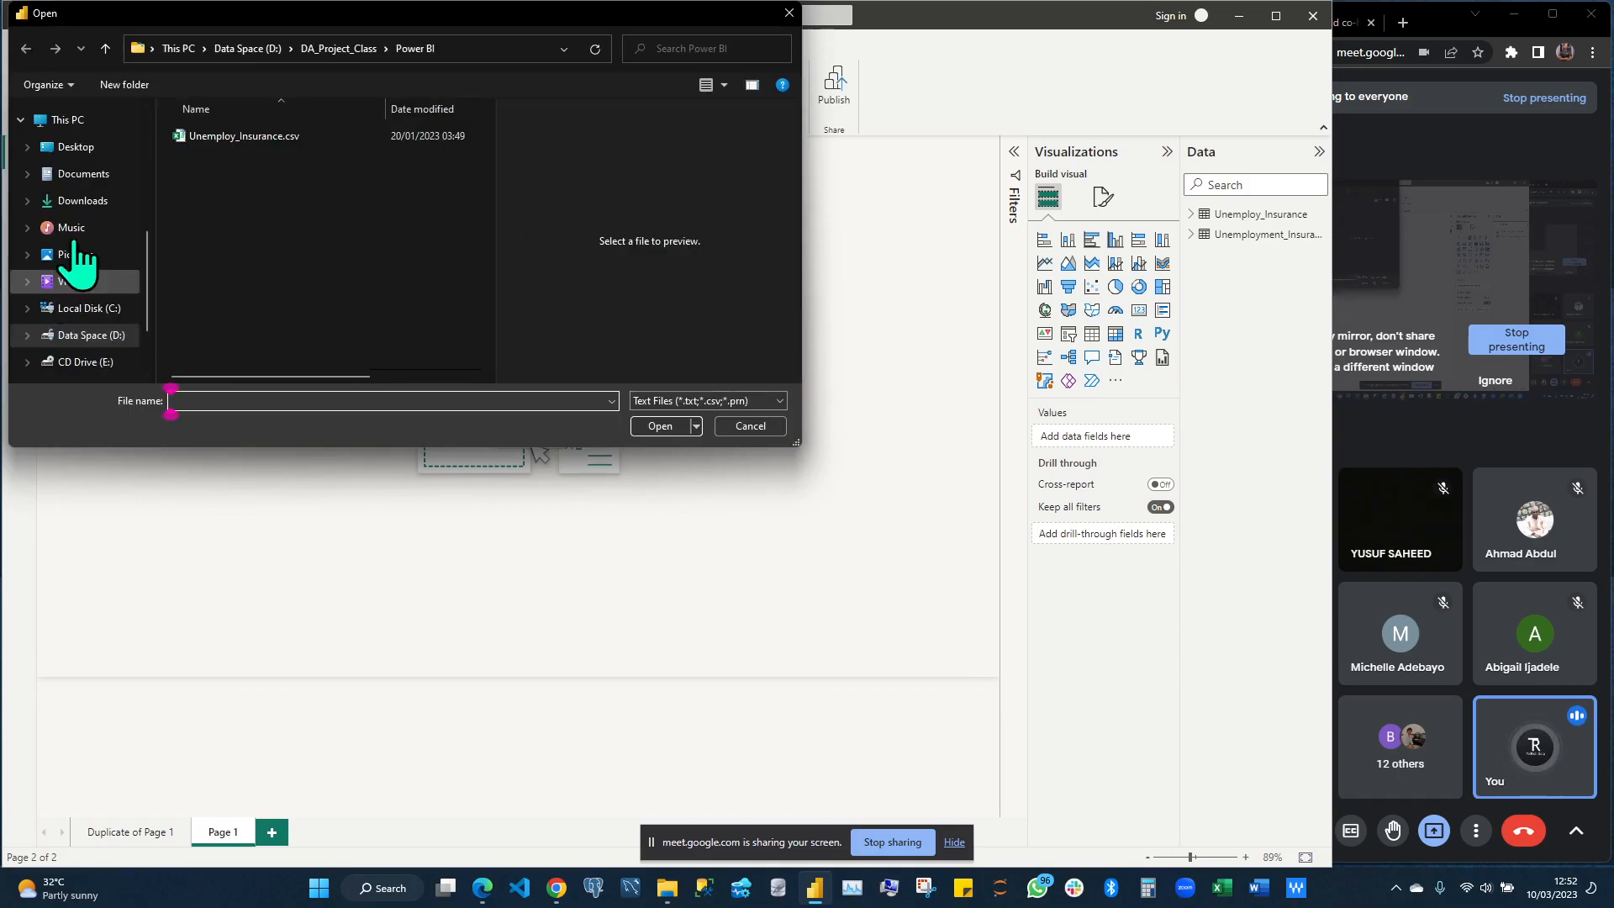
scroll(118, 172, down, 2)
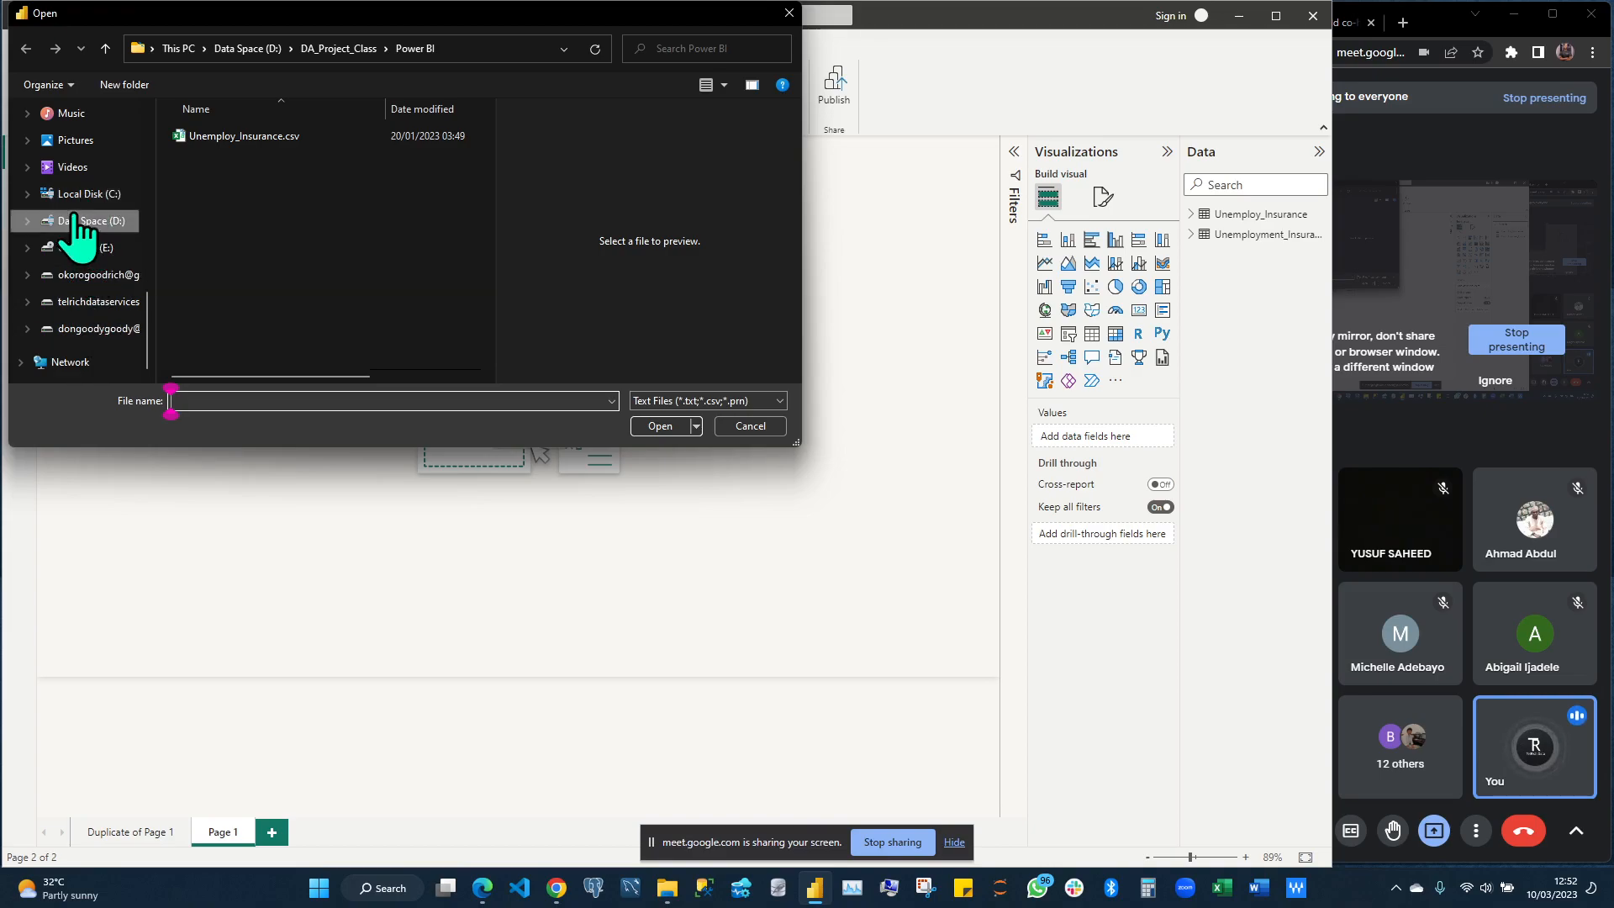
scroll(97, 227, up, 6)
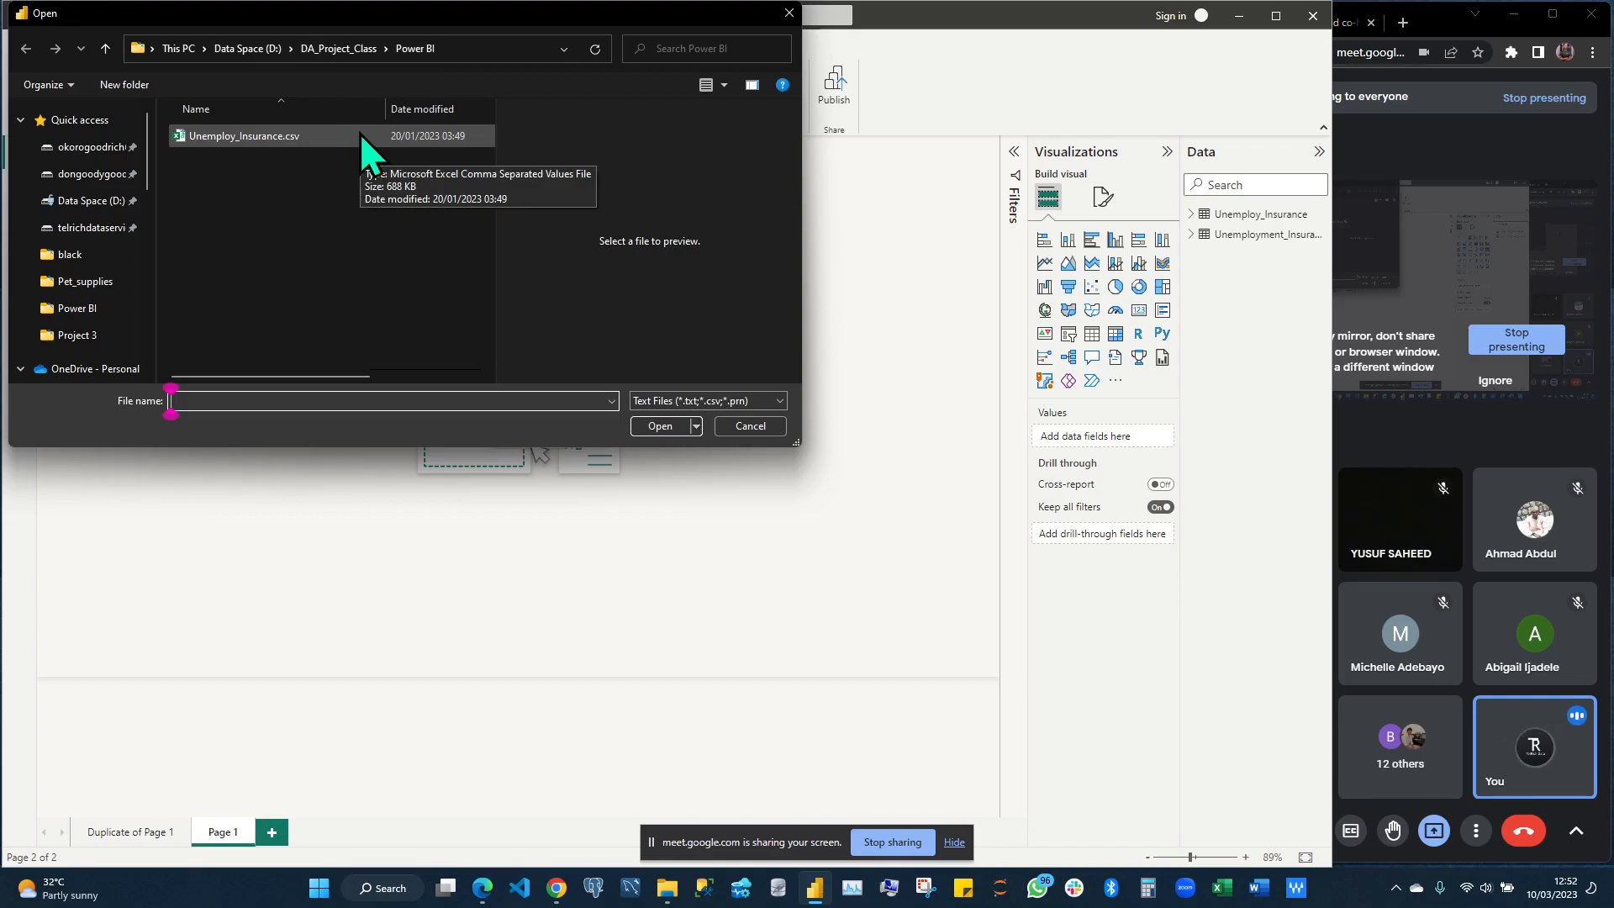
click(786, 12)
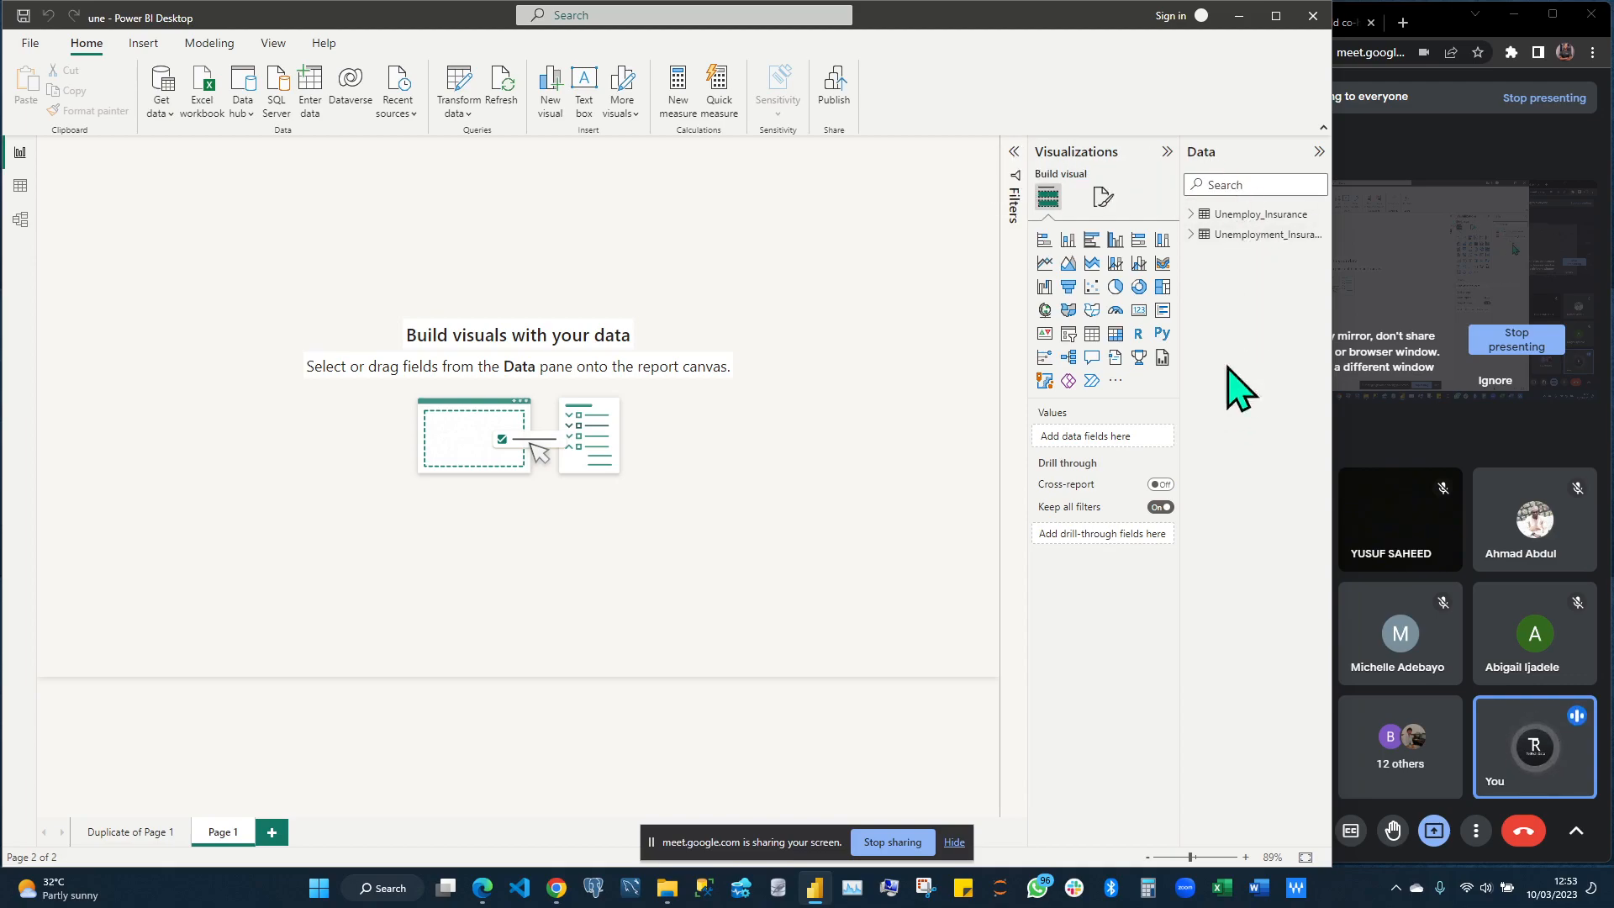
List the fields of the Unemployment_Insurance and Unemploy_Insurance tables and display the Duplicate of Page 1 report page
click(1192, 235)
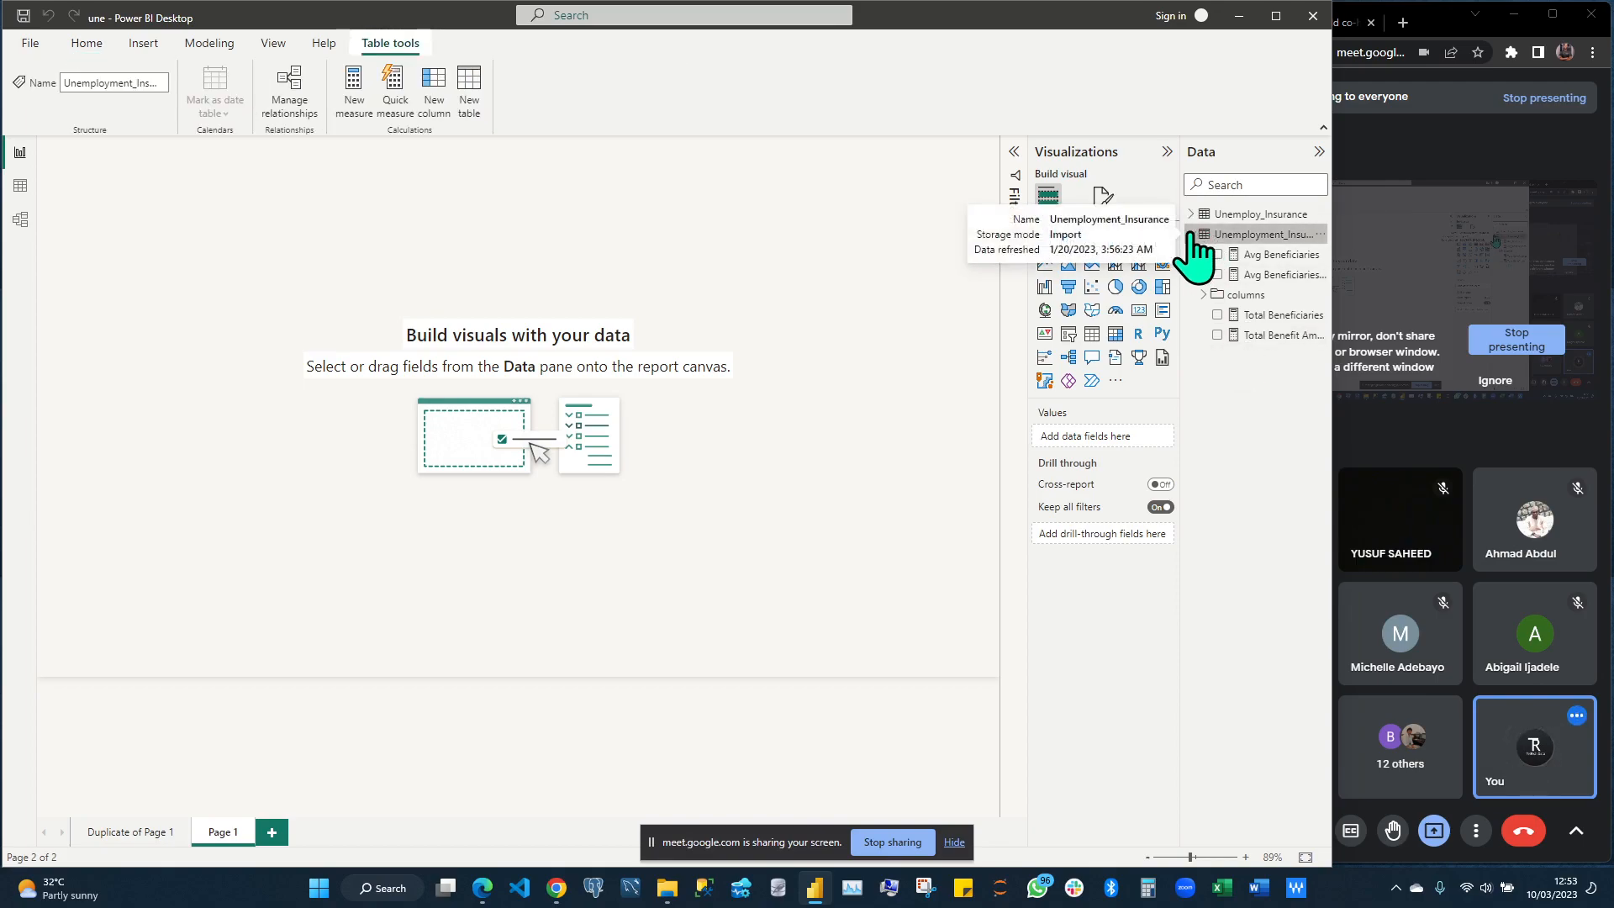
click(1191, 214)
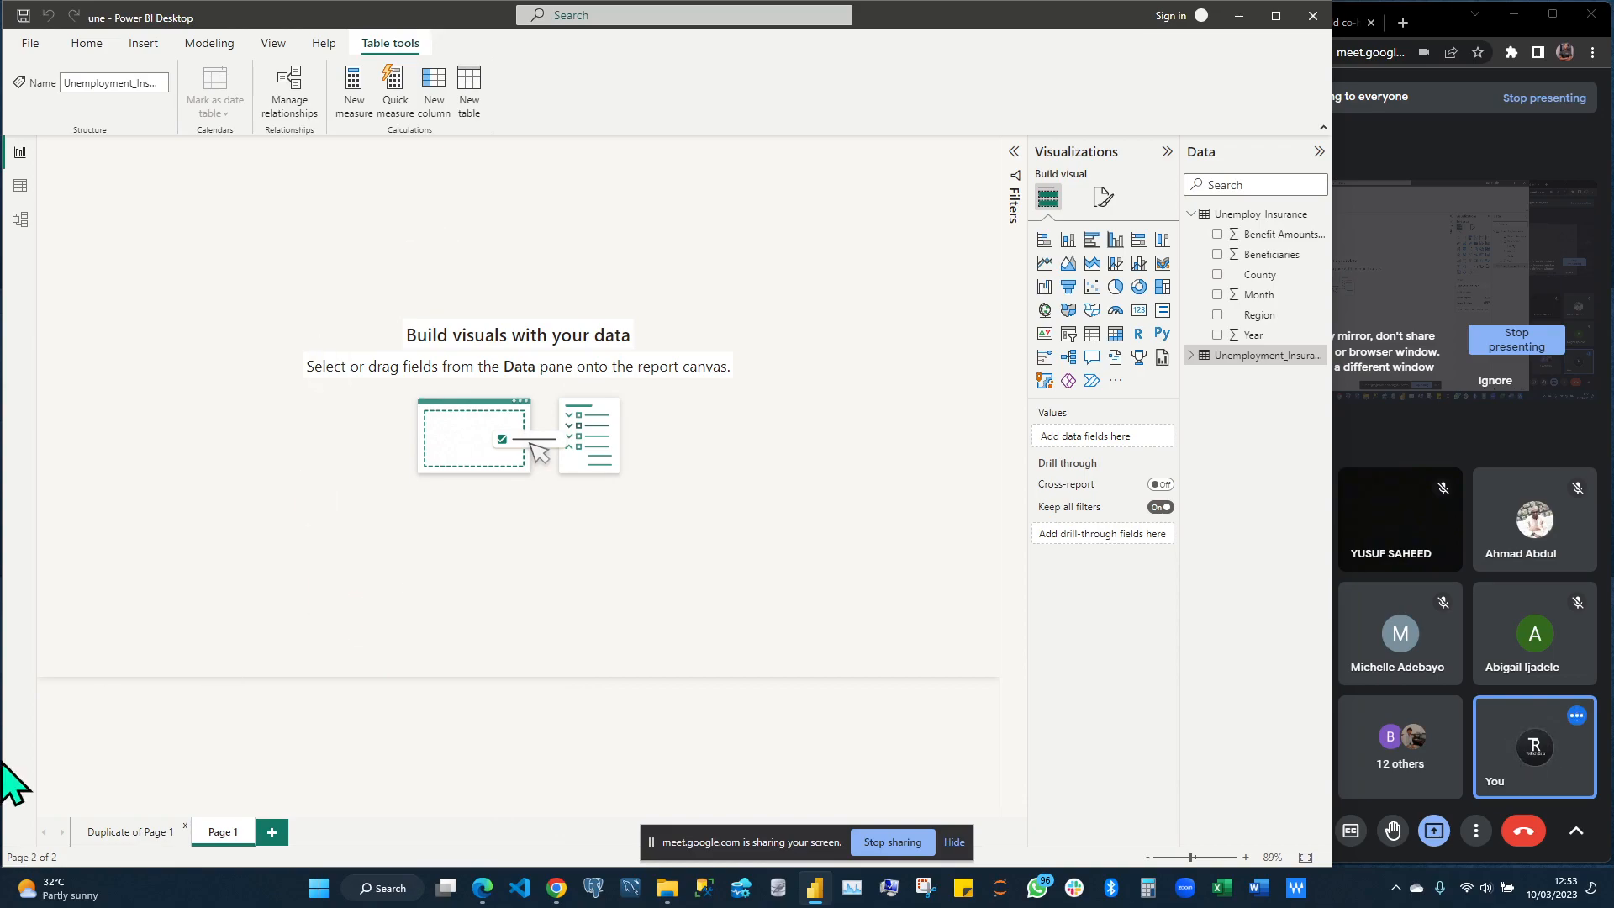
click(149, 834)
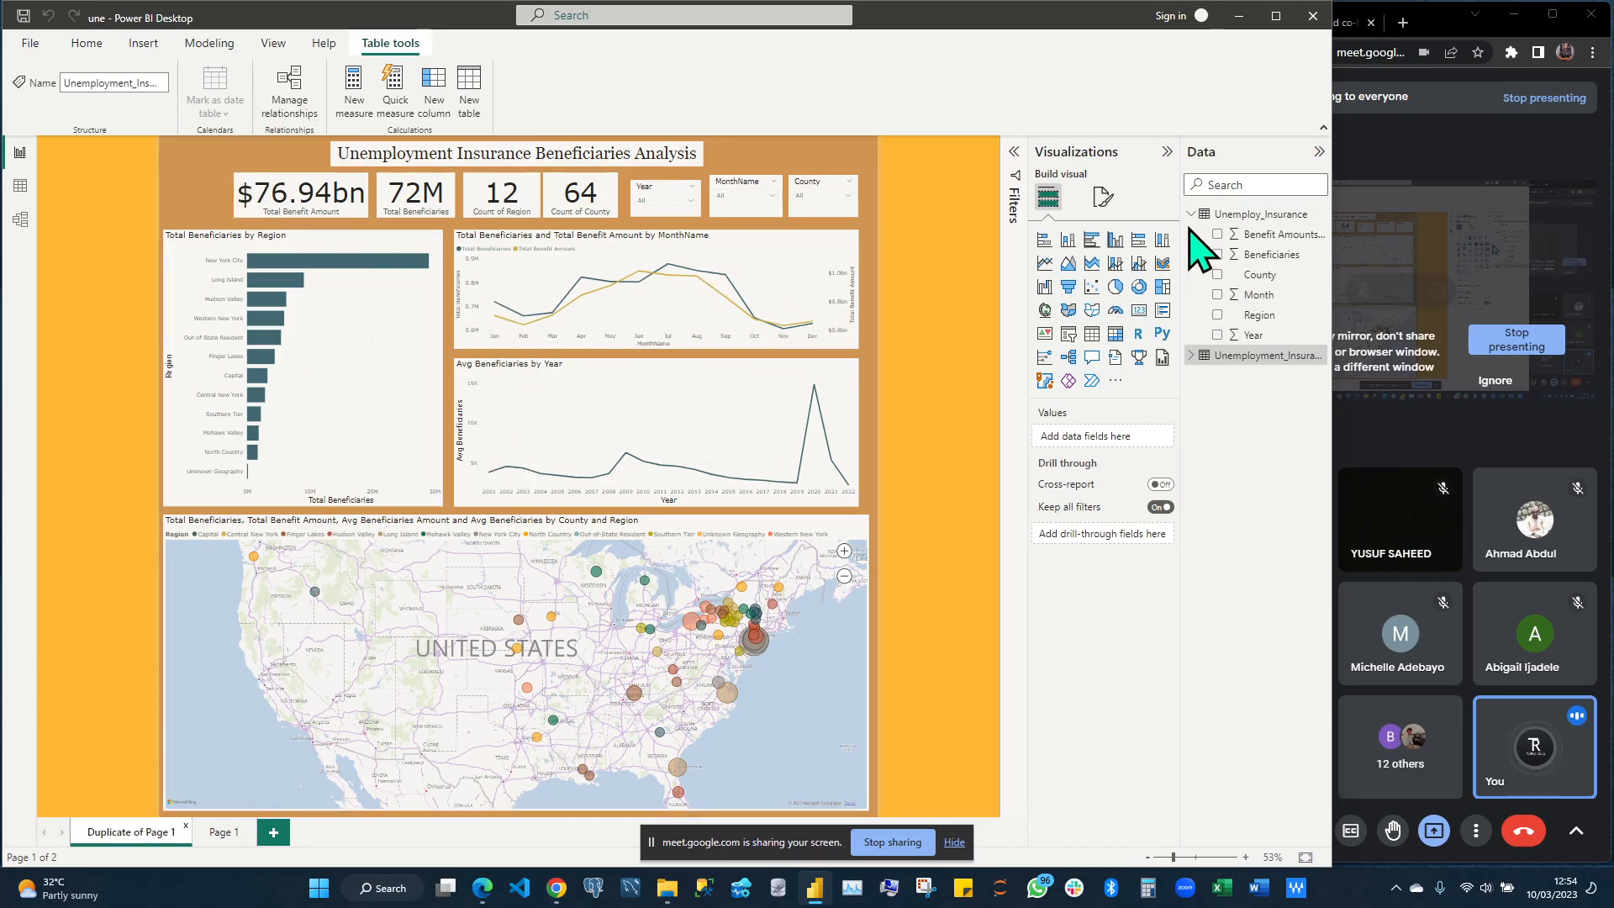
Inspect the canvas type, height and width settings of the finished dashboard page
click(88, 216)
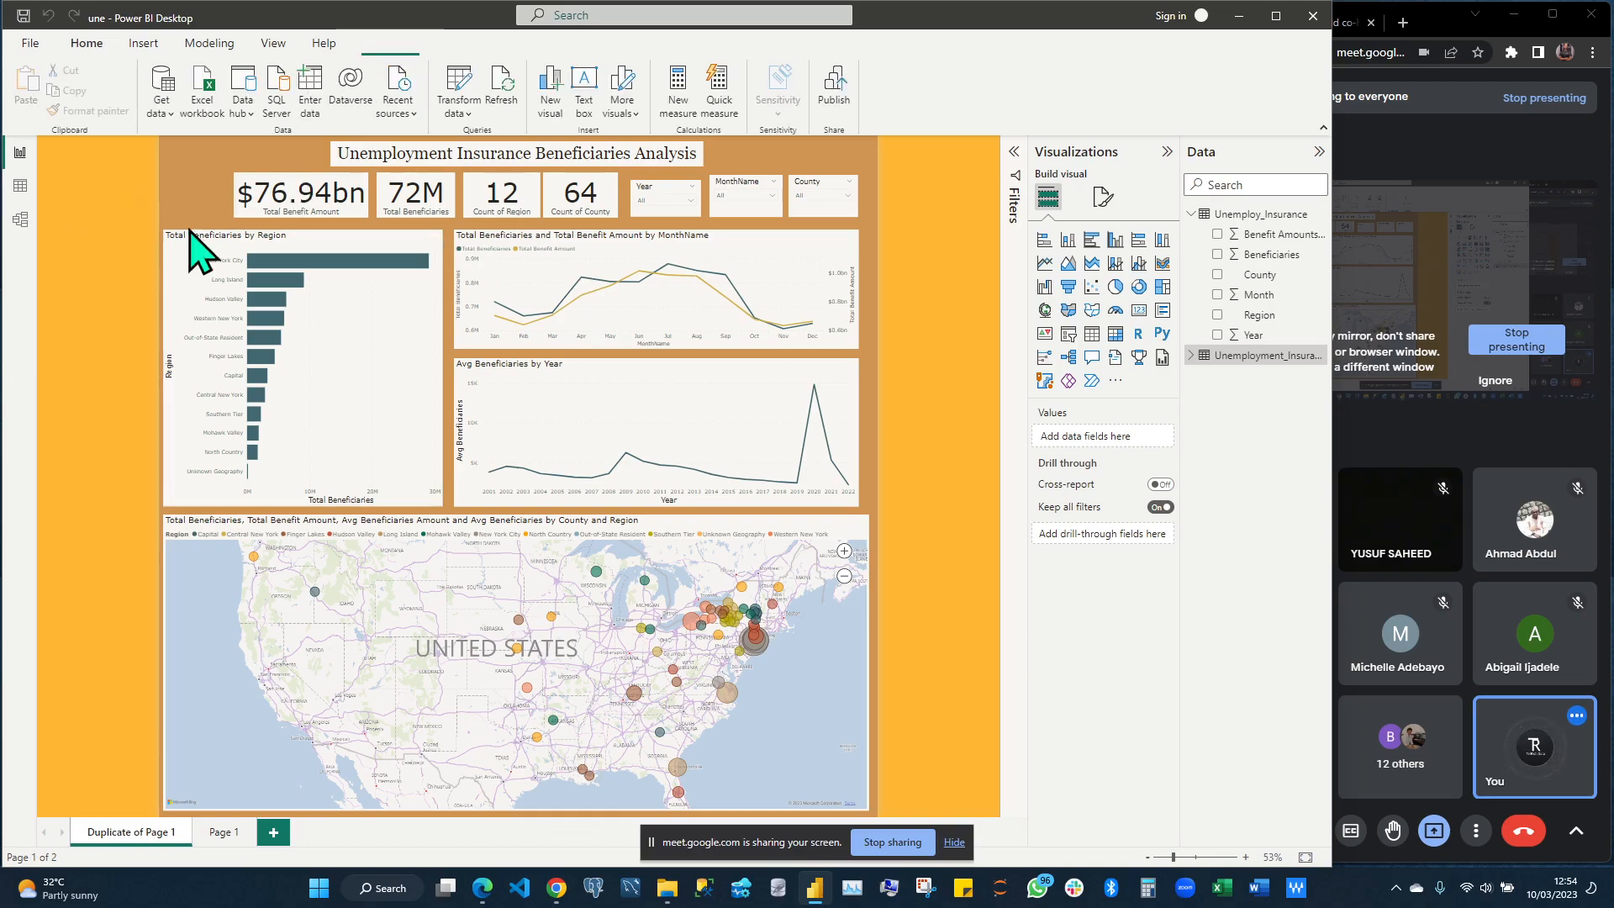
click(1101, 199)
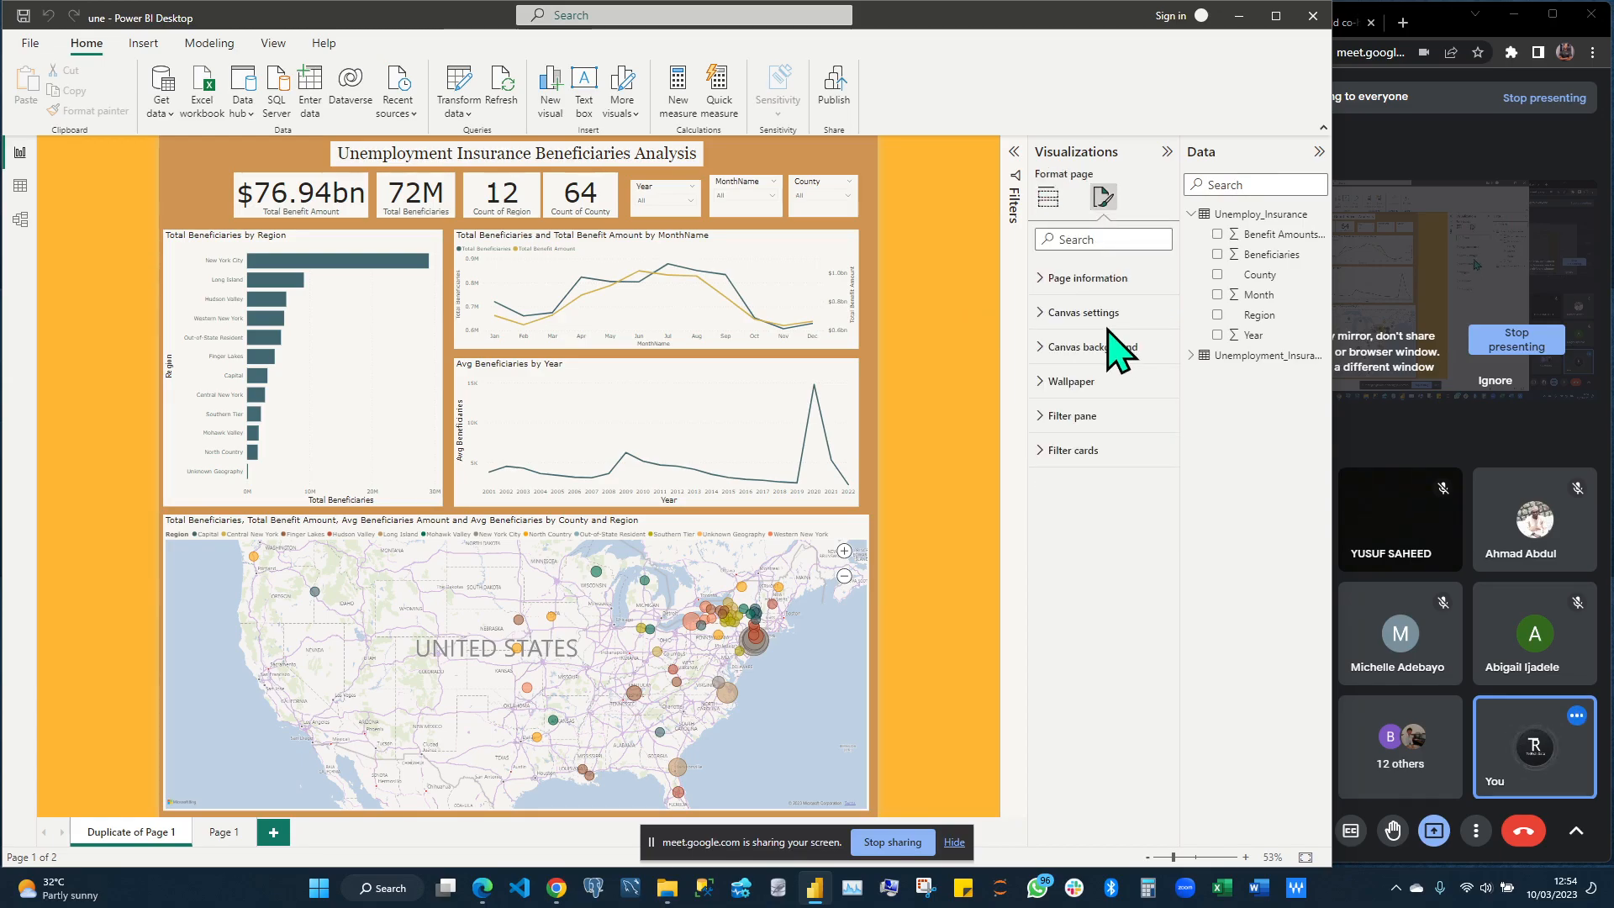
click(1036, 314)
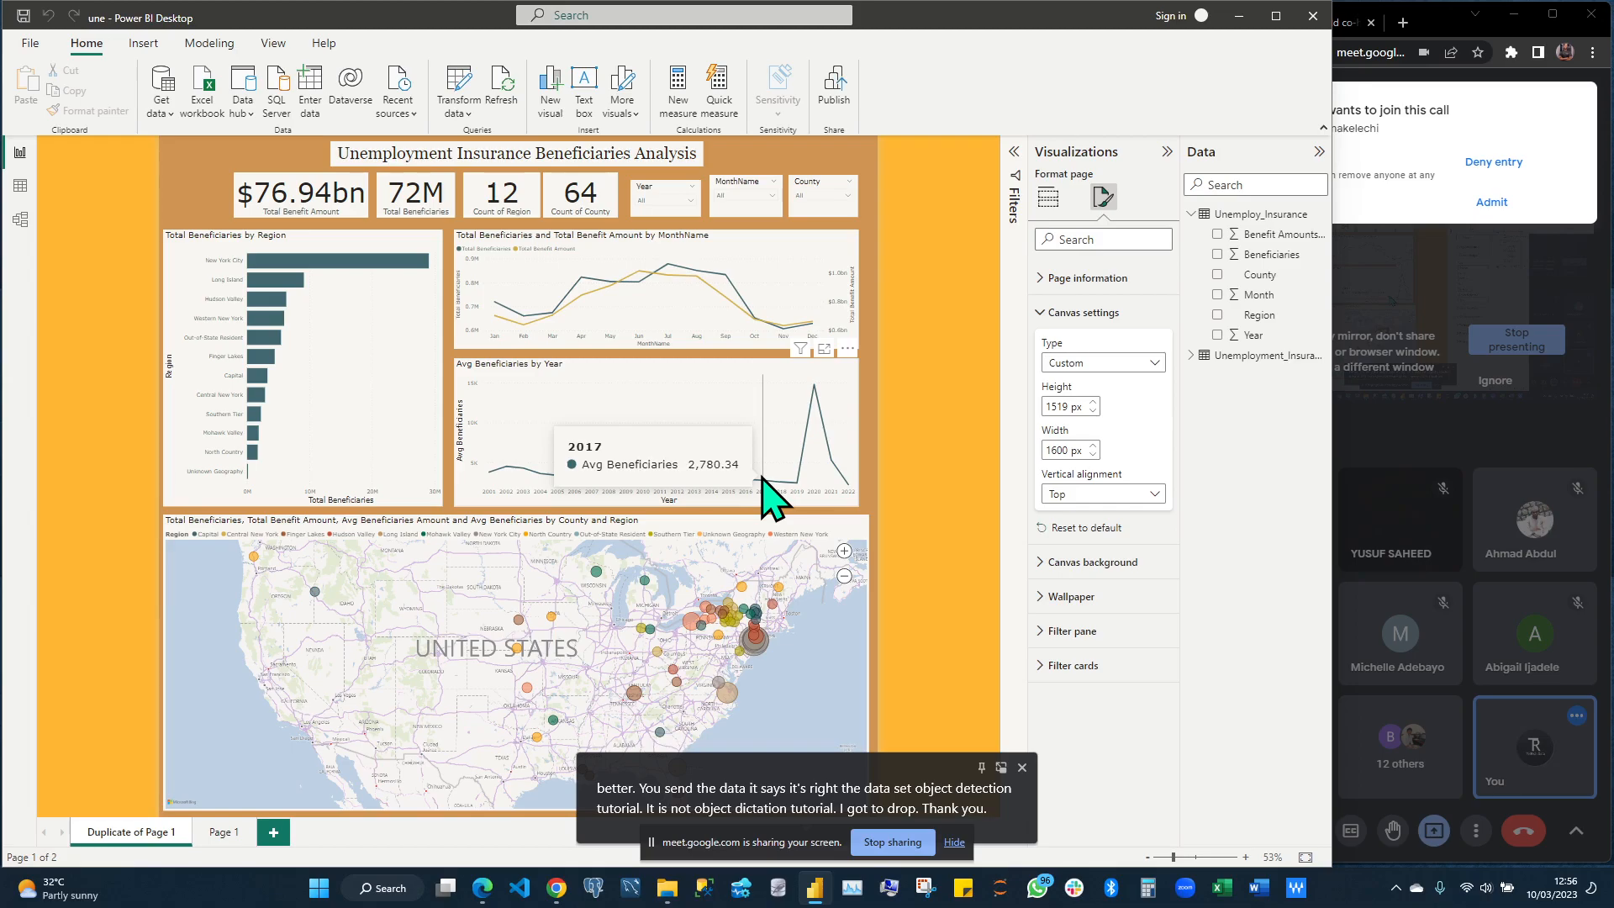
Admit the waiting participant to the Google Meet call
click(1504, 204)
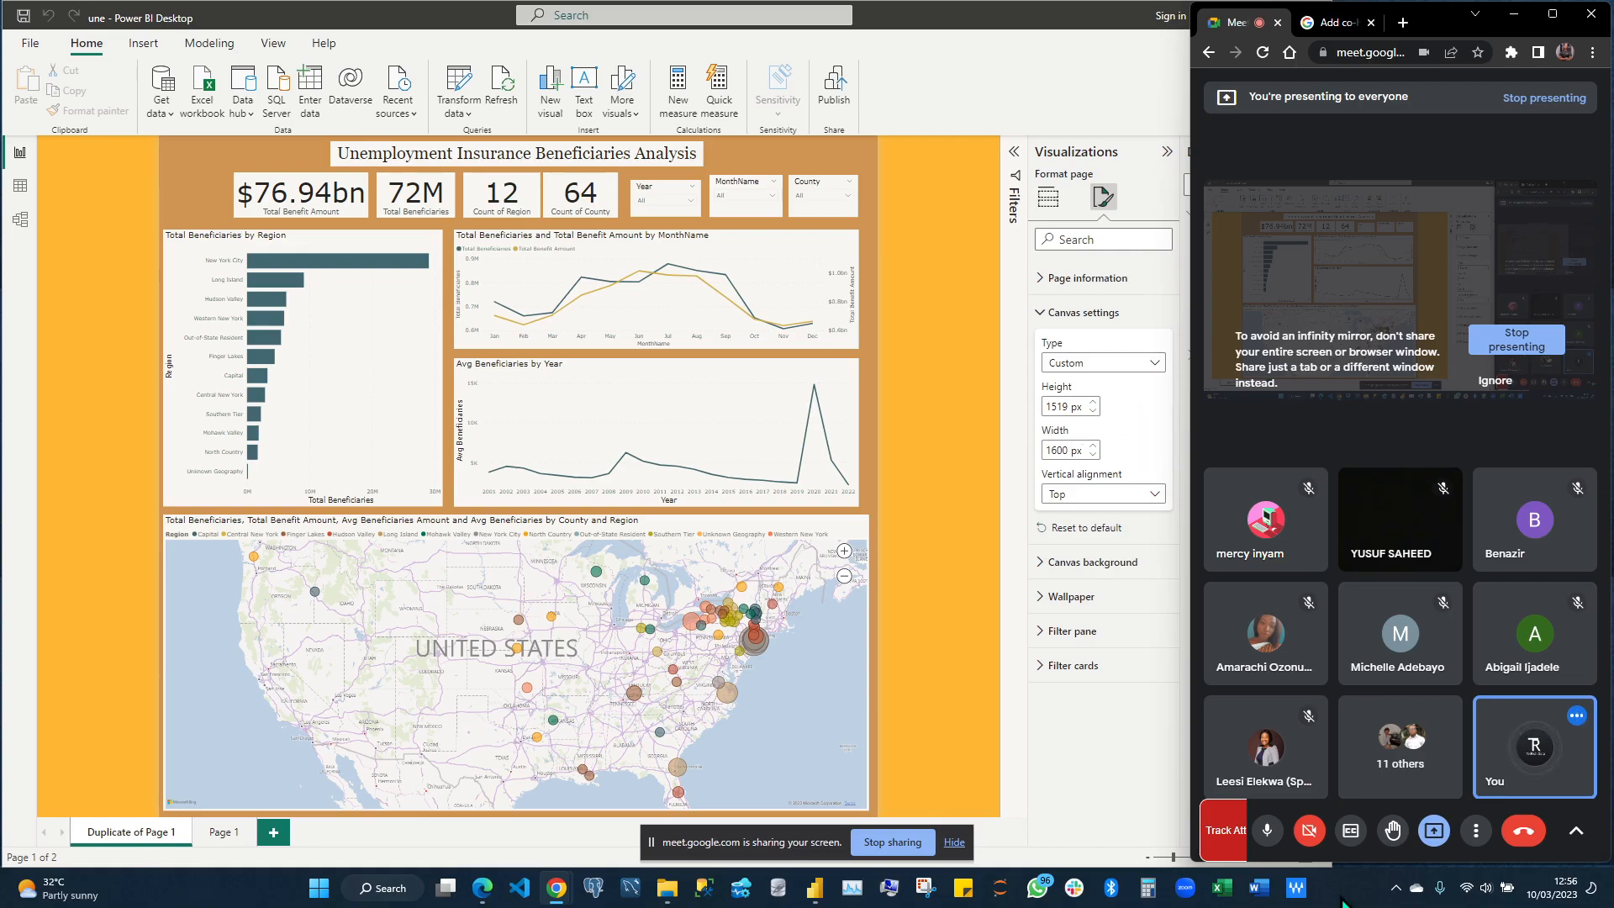
click(1397, 890)
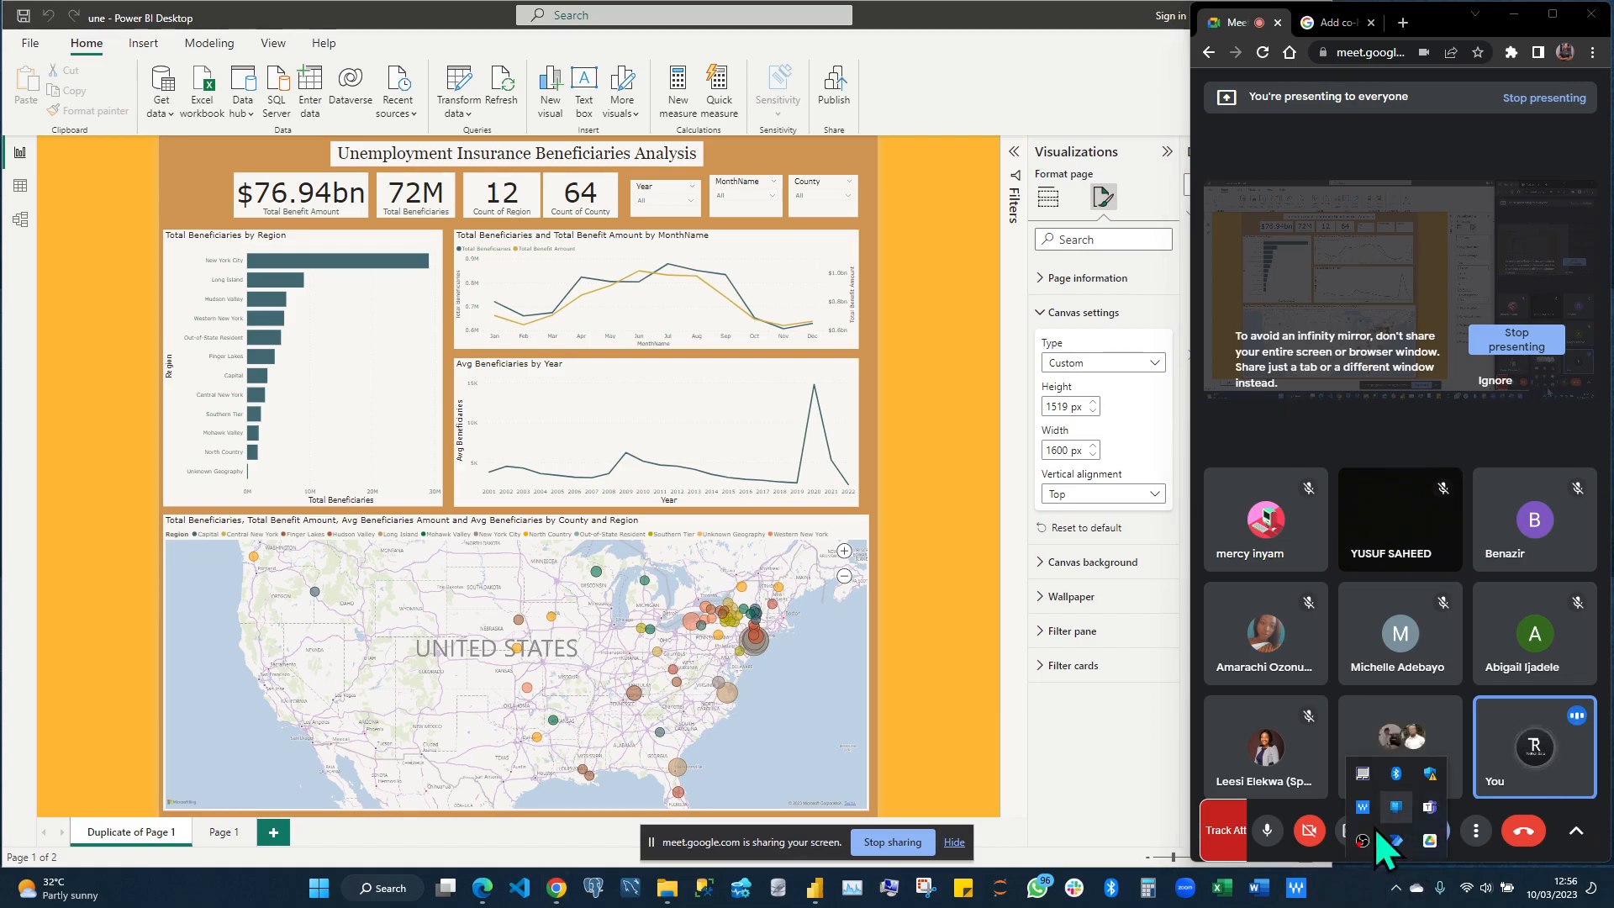
click(1368, 848)
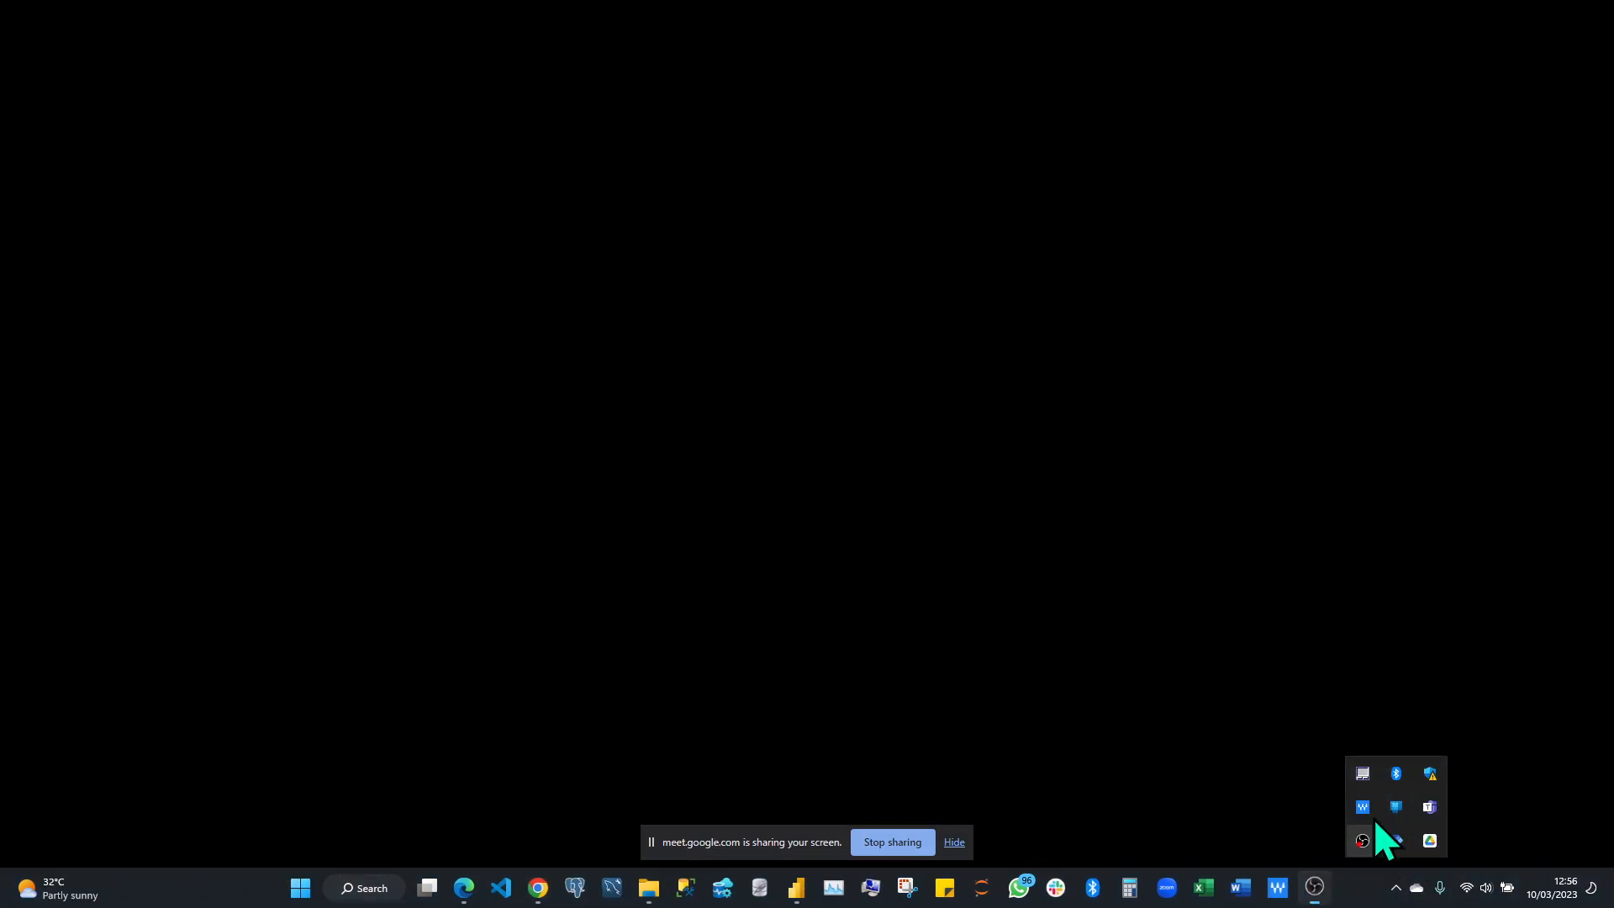
click(1516, 15)
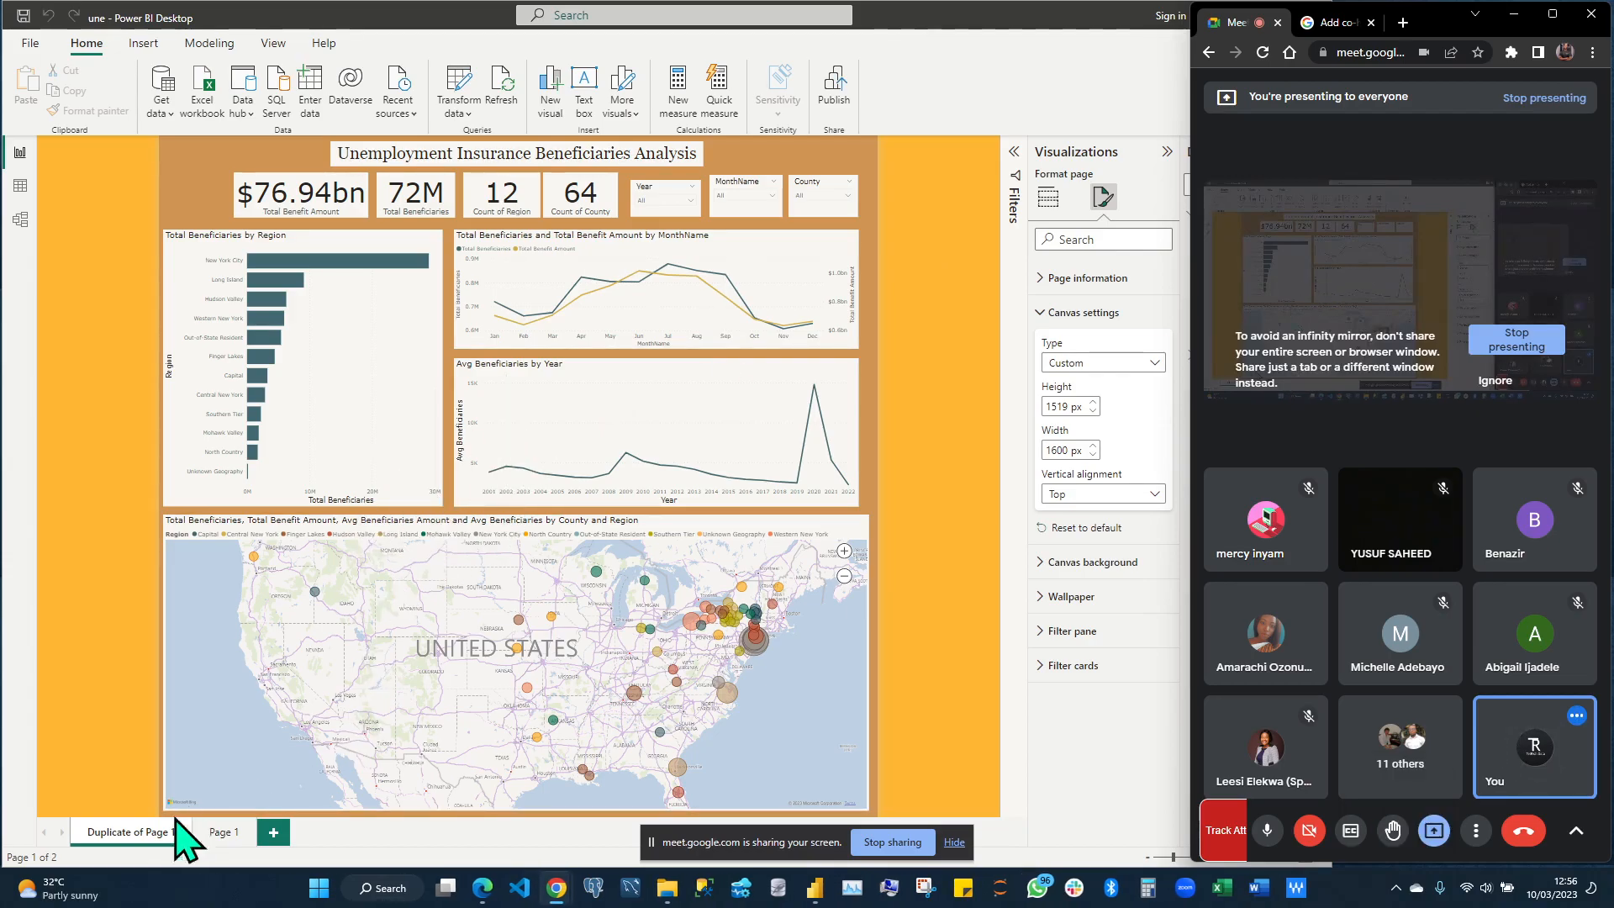
Set Page 1's canvas type to Custom with a width of 1600 px and a height of 1519 px
click(220, 839)
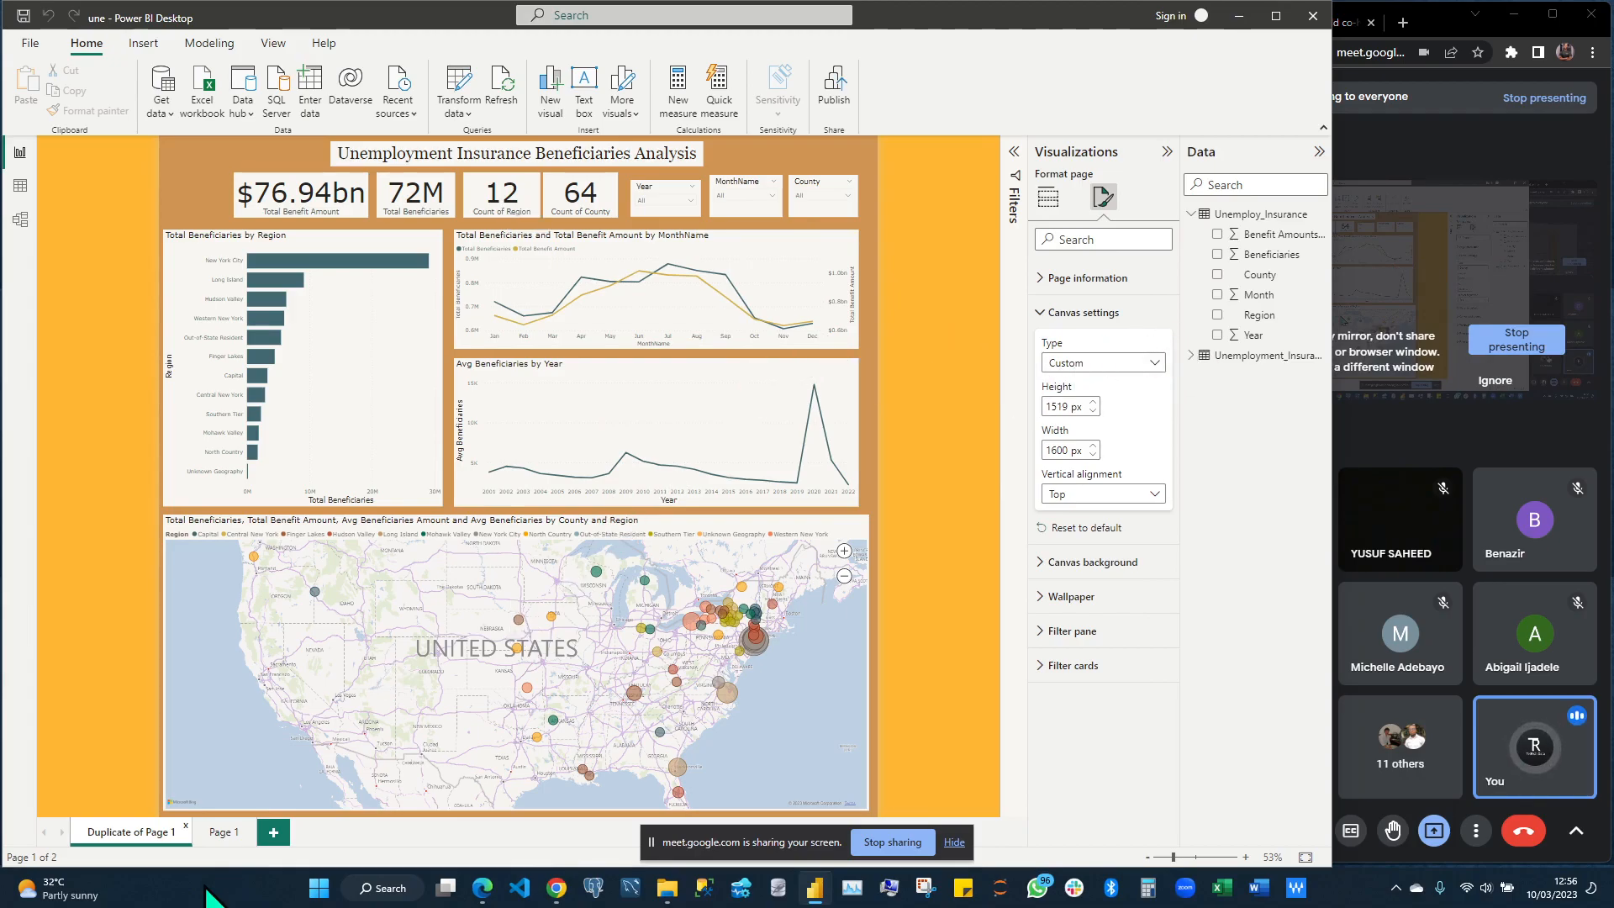
click(223, 832)
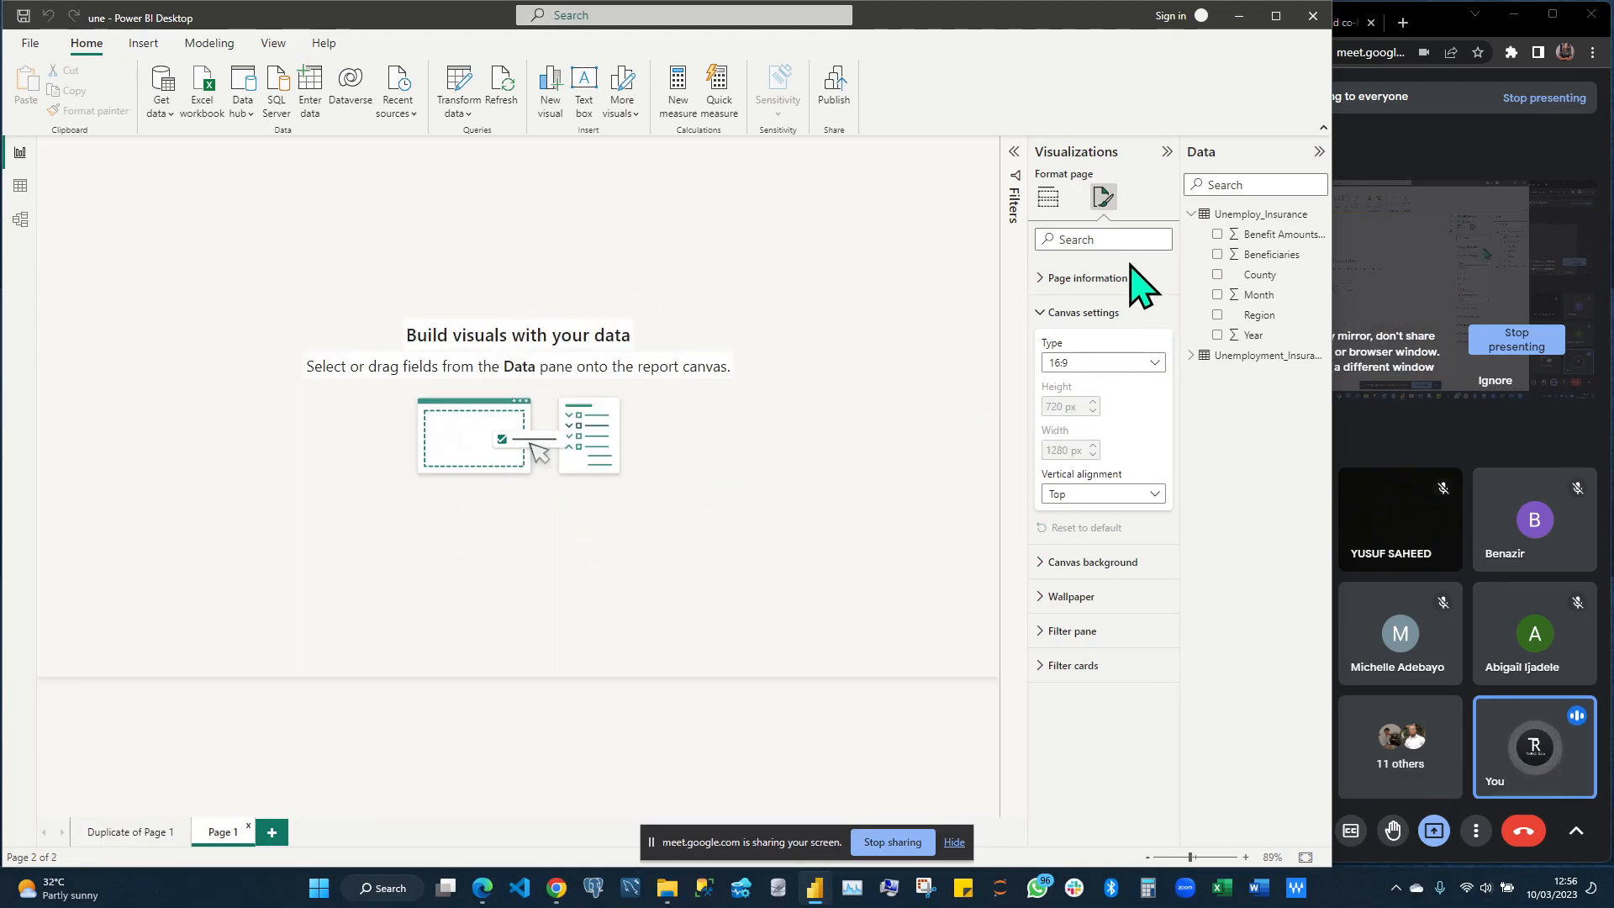
click(1130, 368)
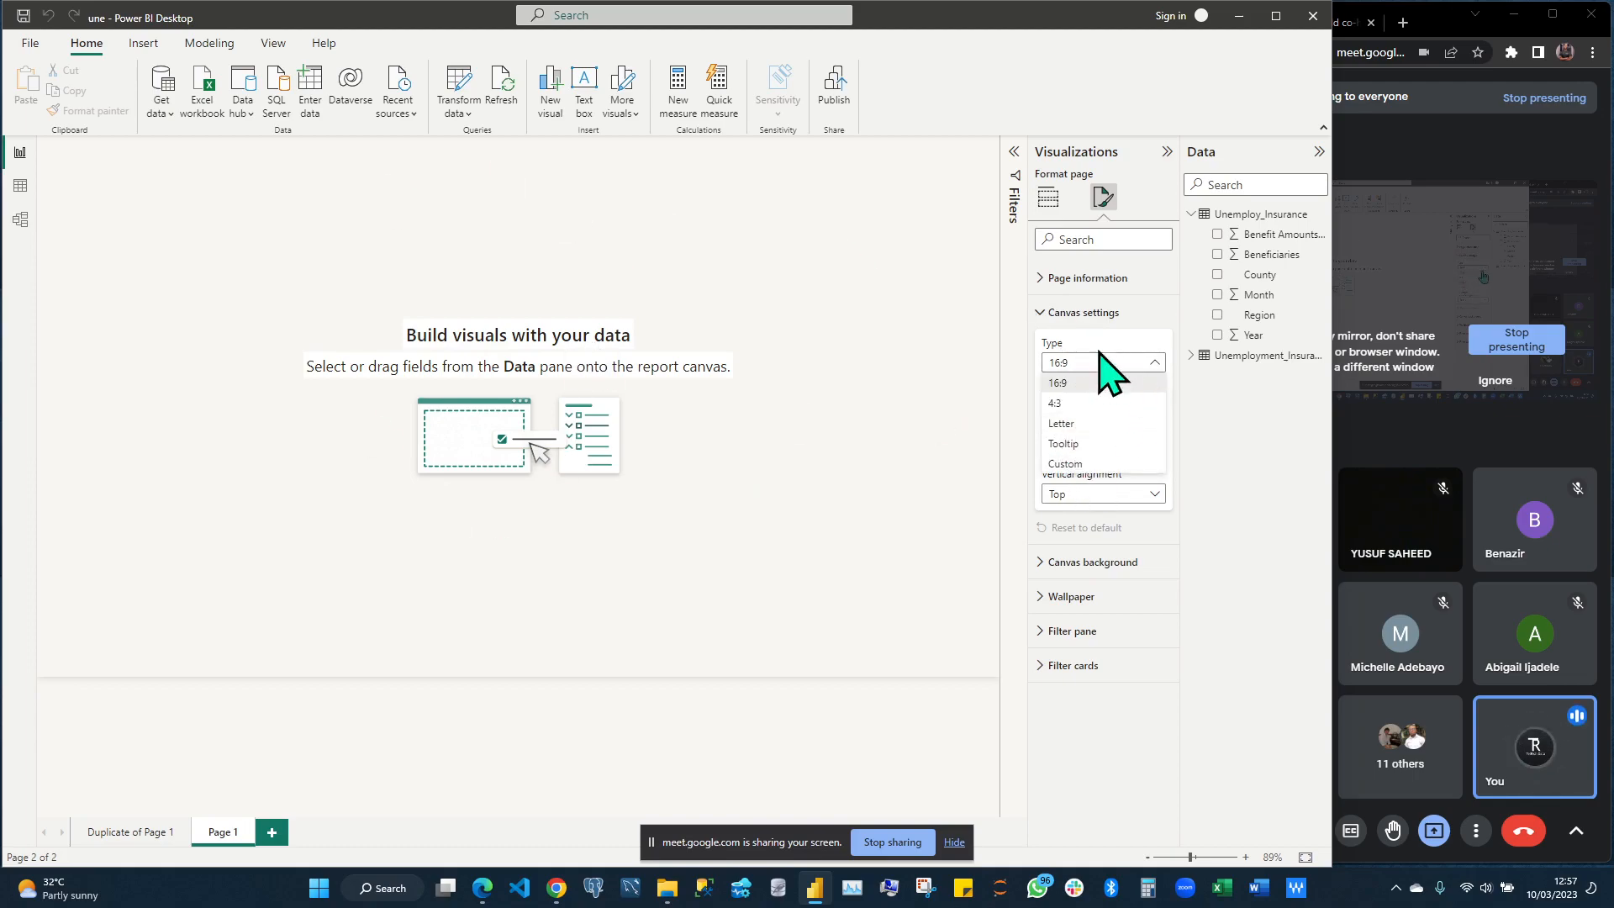
click(1077, 464)
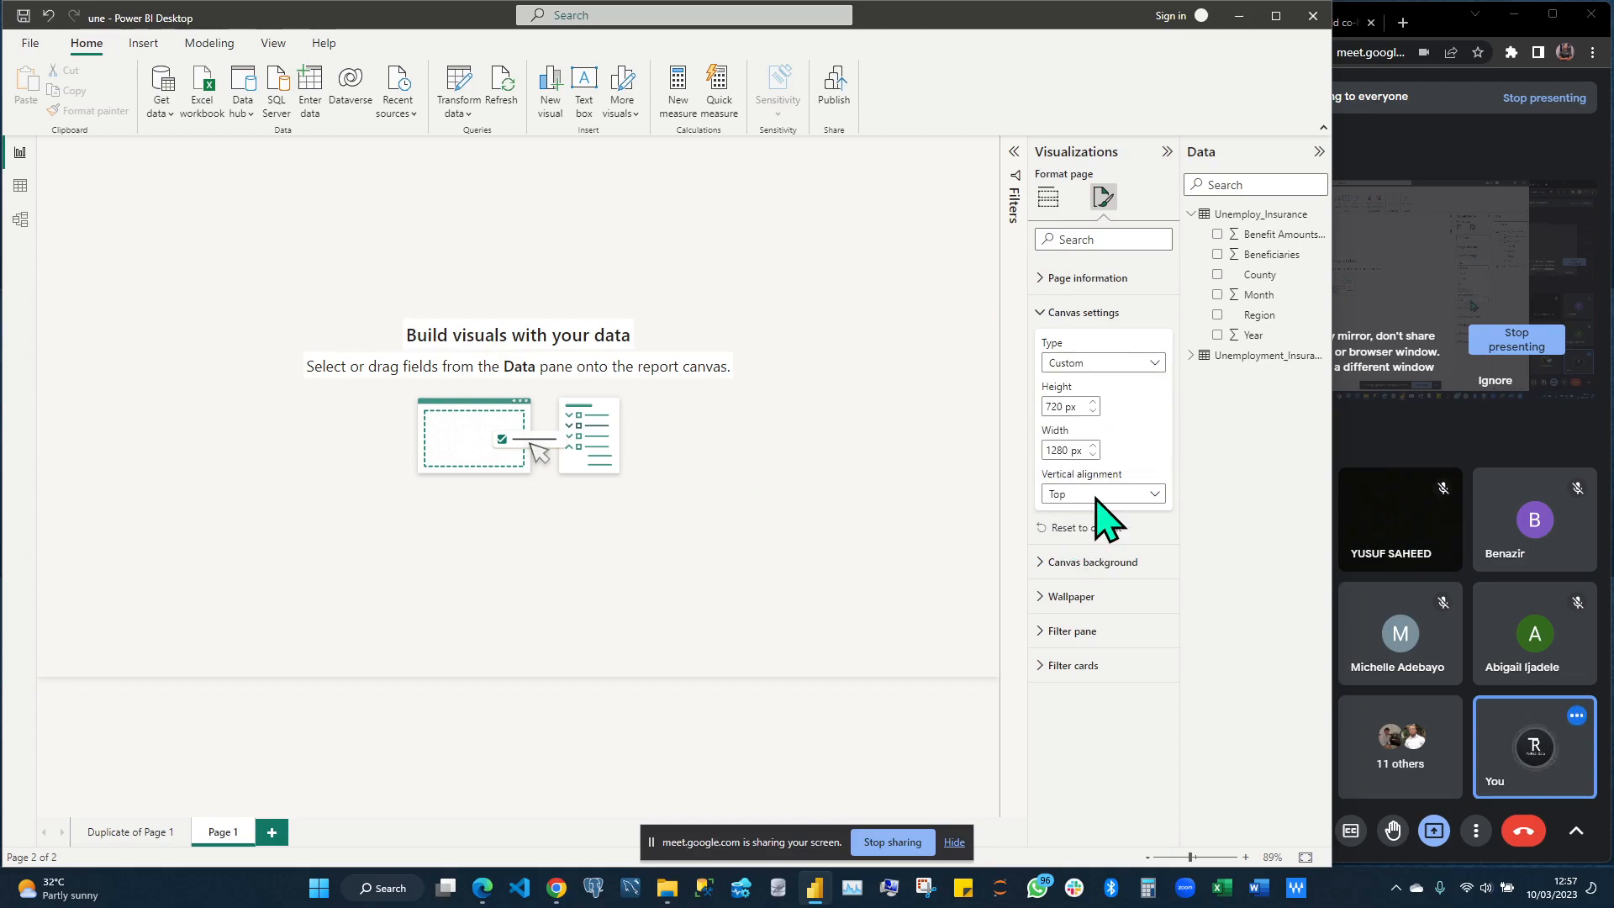
double_click(1059, 451)
text(1600)
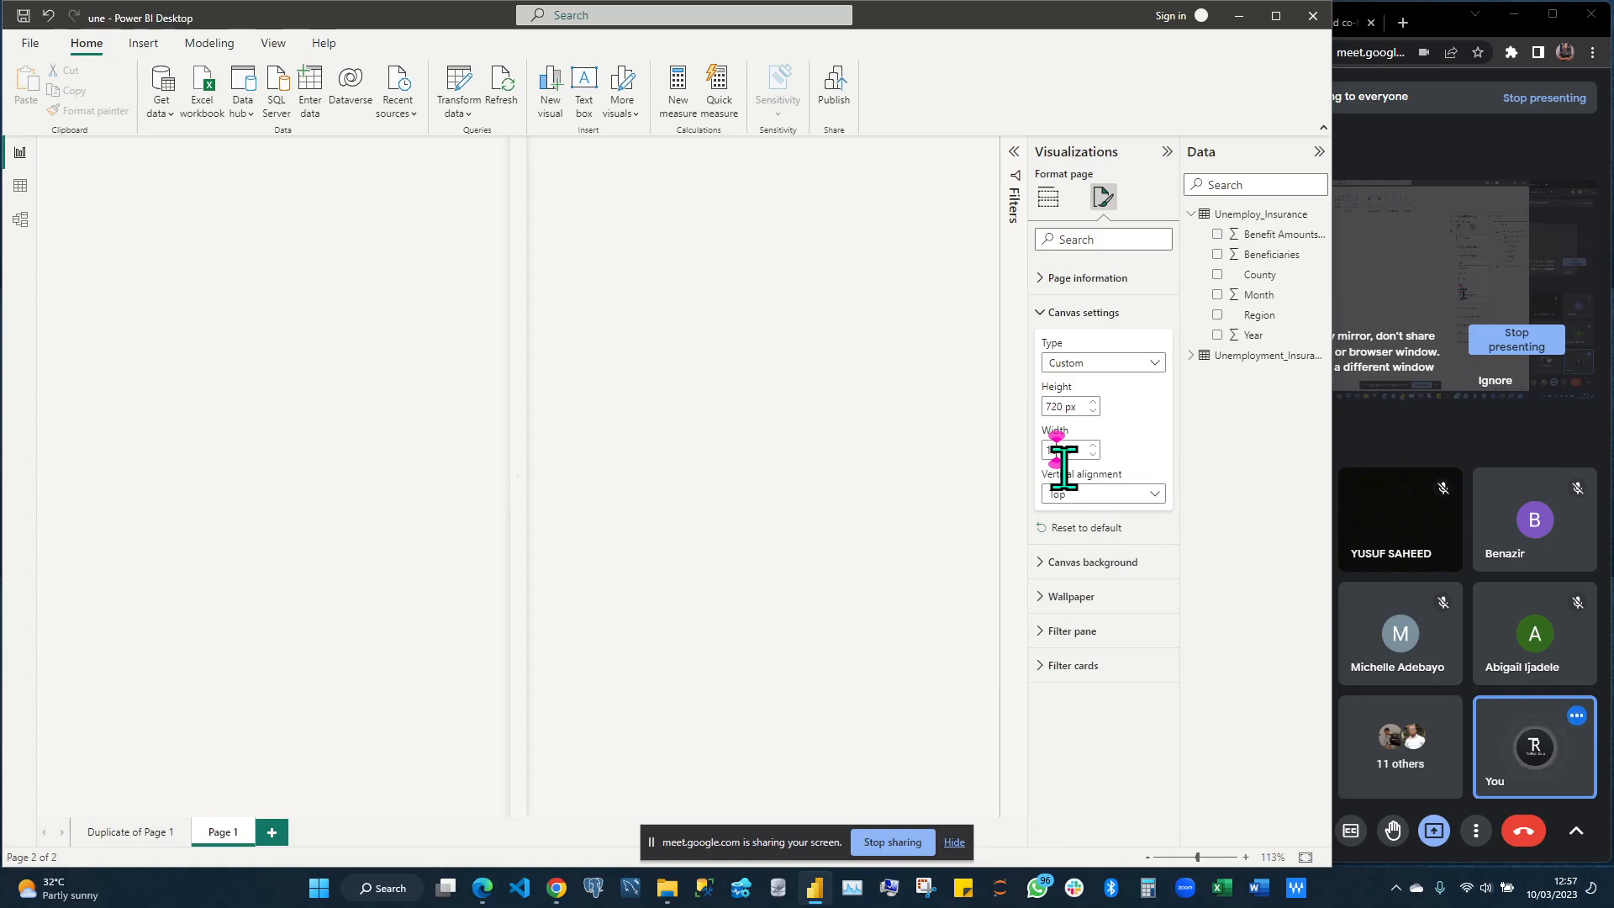
double_click(1056, 403)
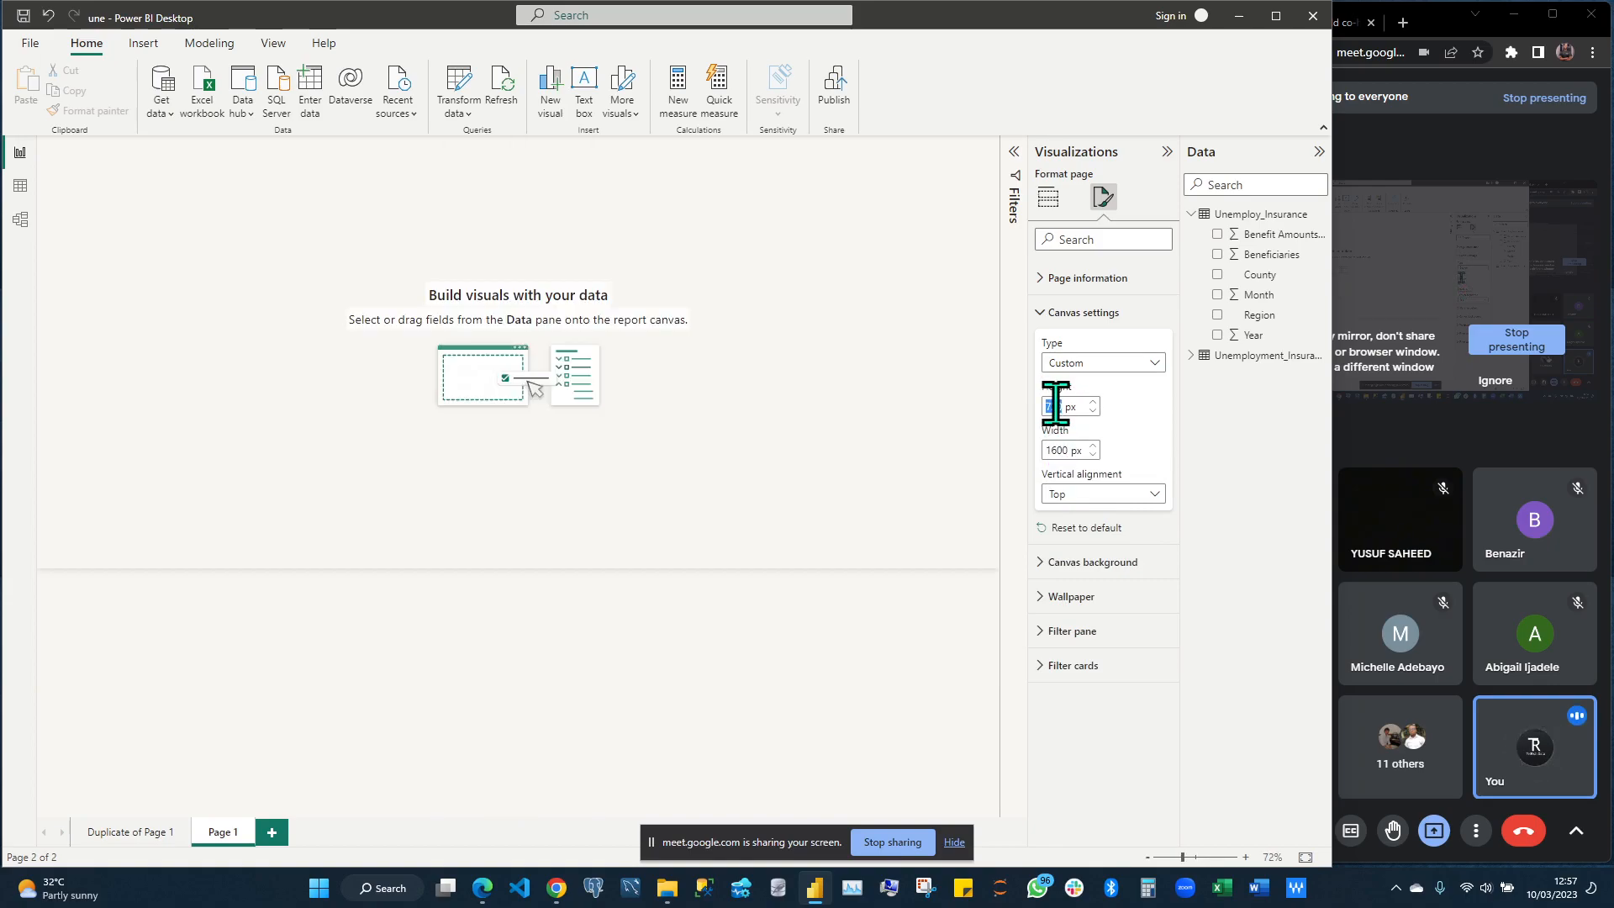
text(1519)
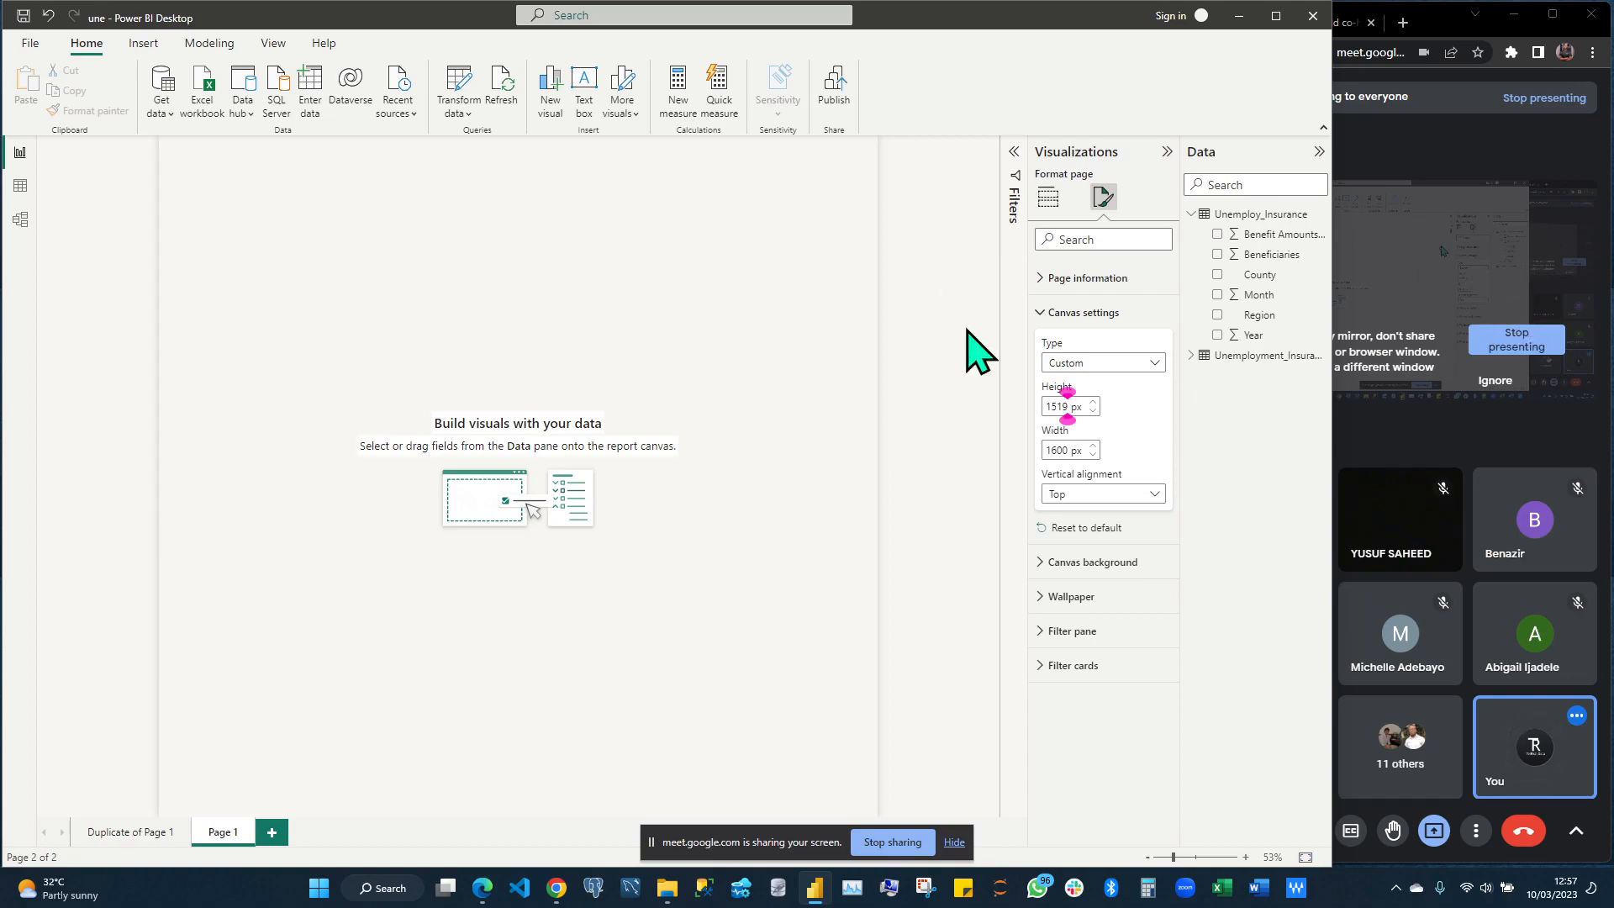
click(1042, 312)
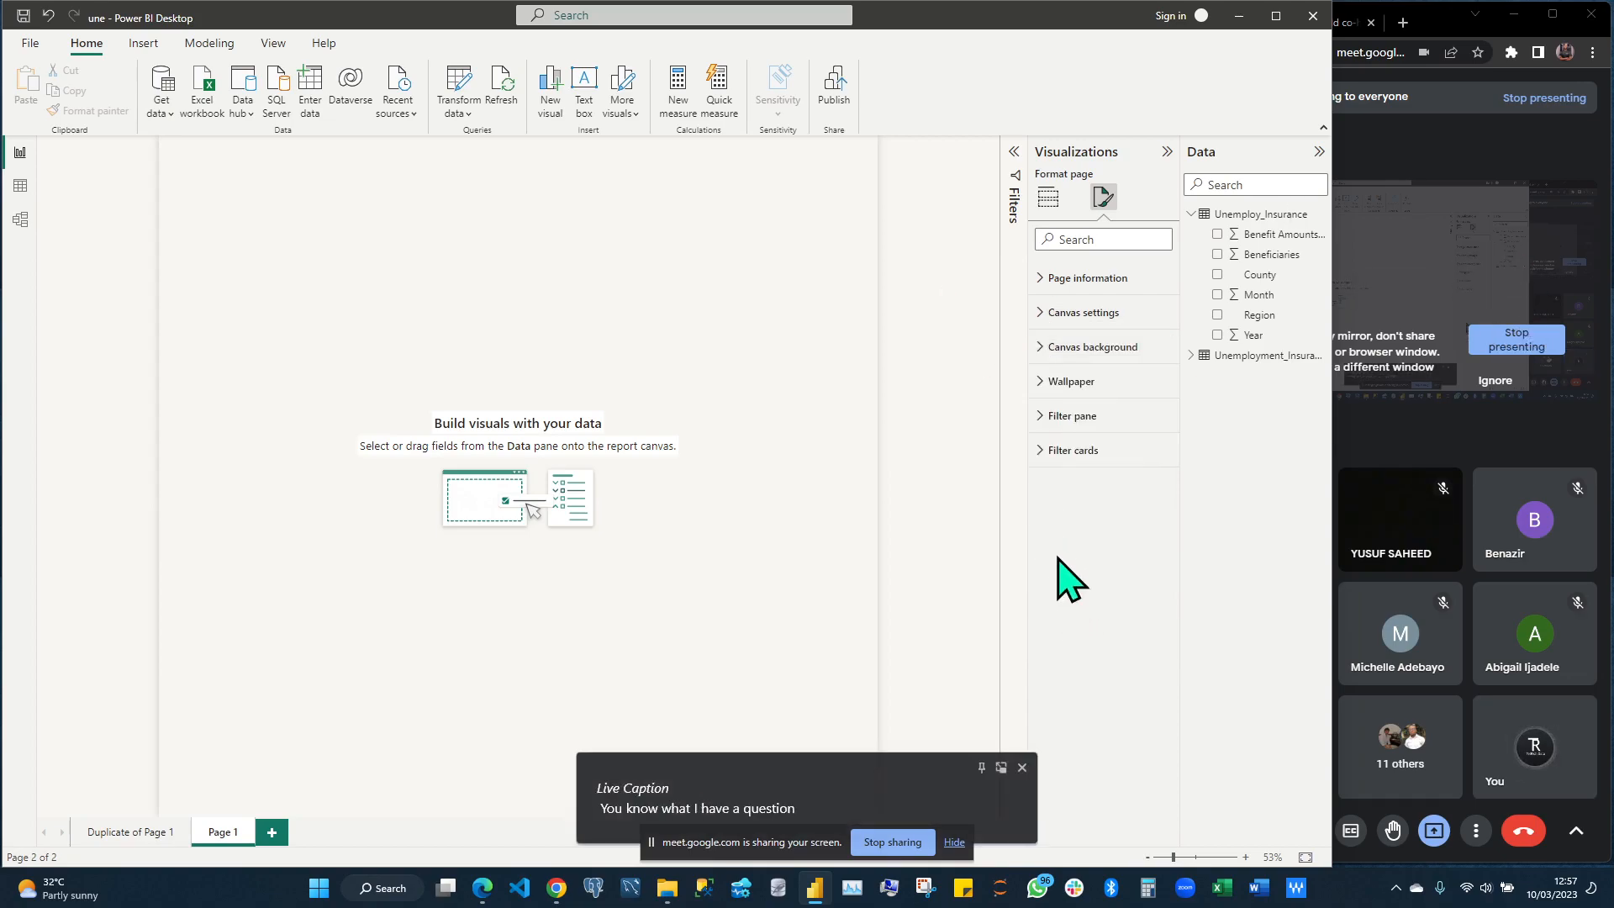
click(1047, 347)
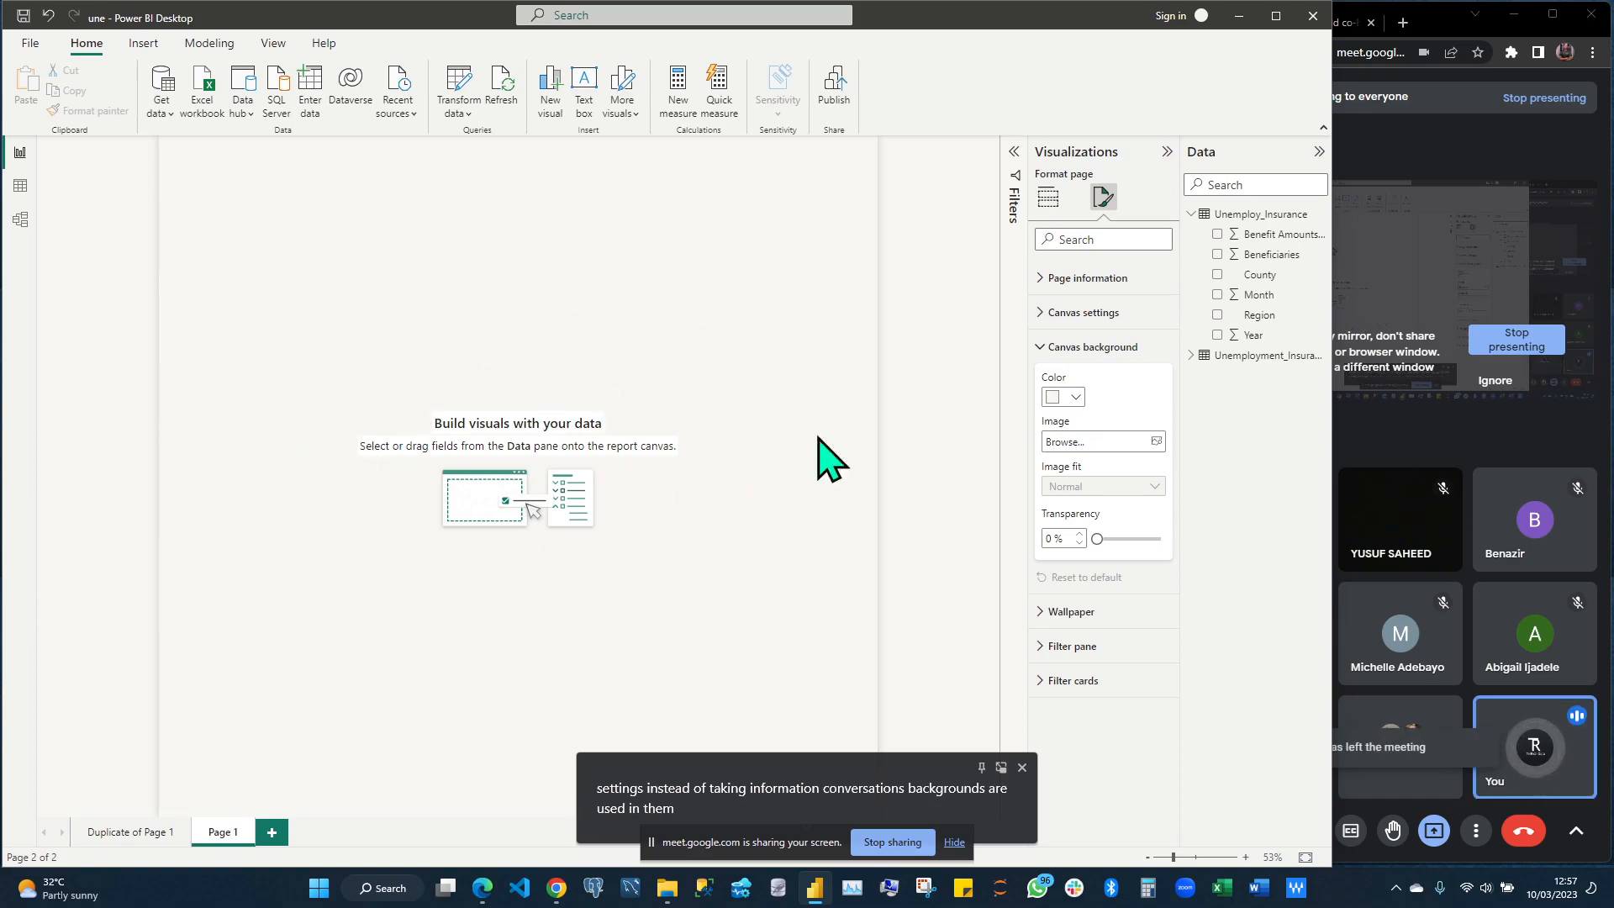
click(458, 519)
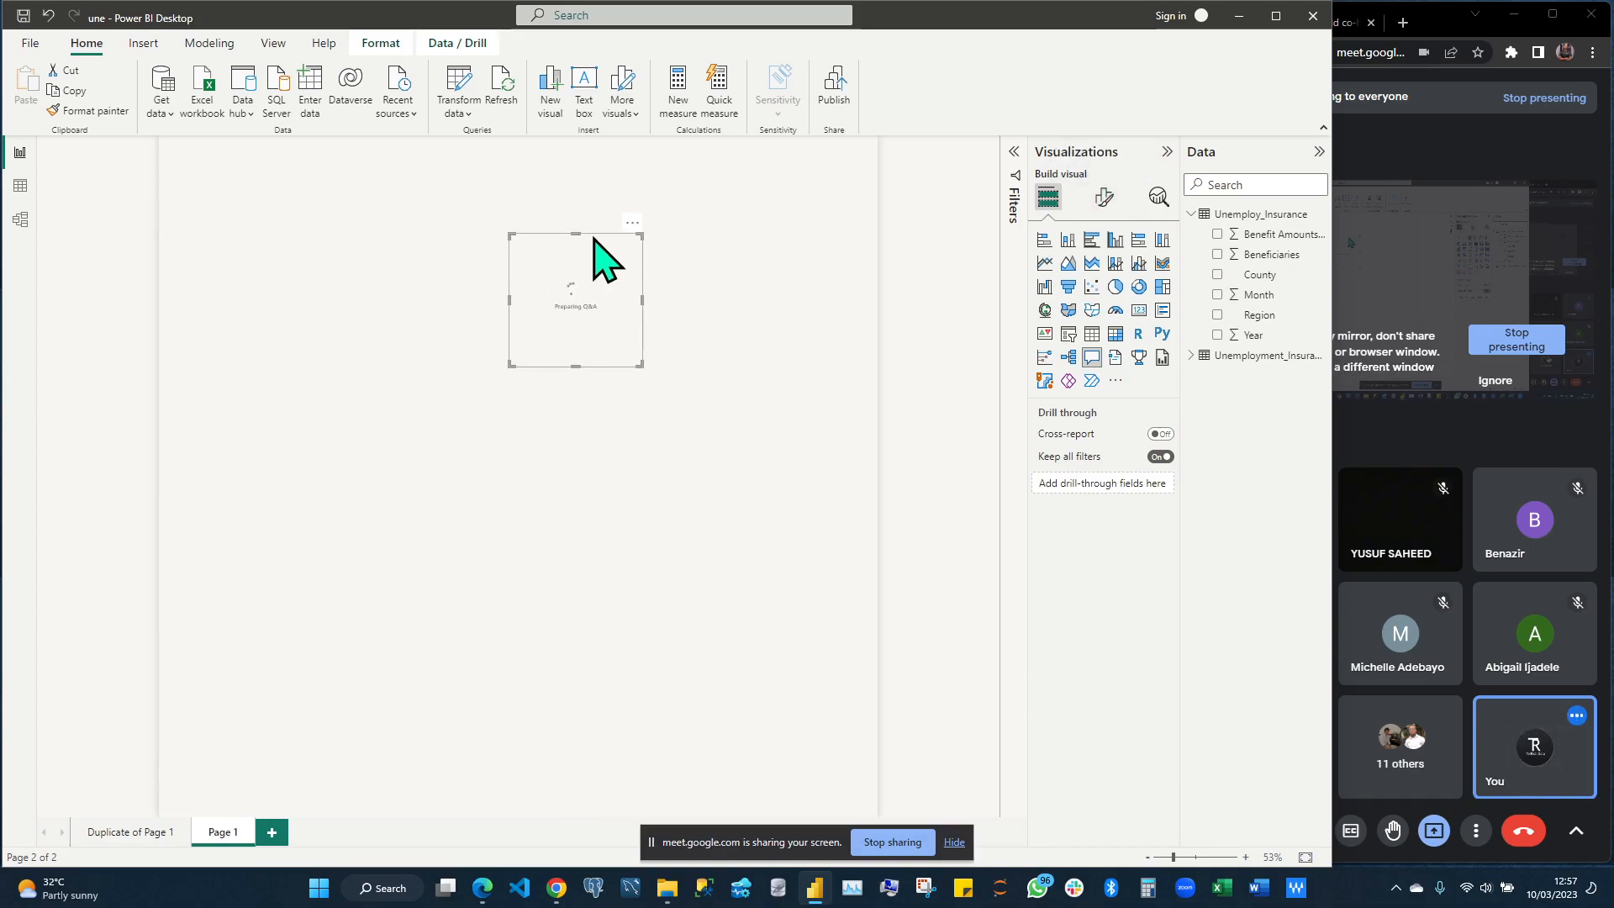
key(ctrl+z)
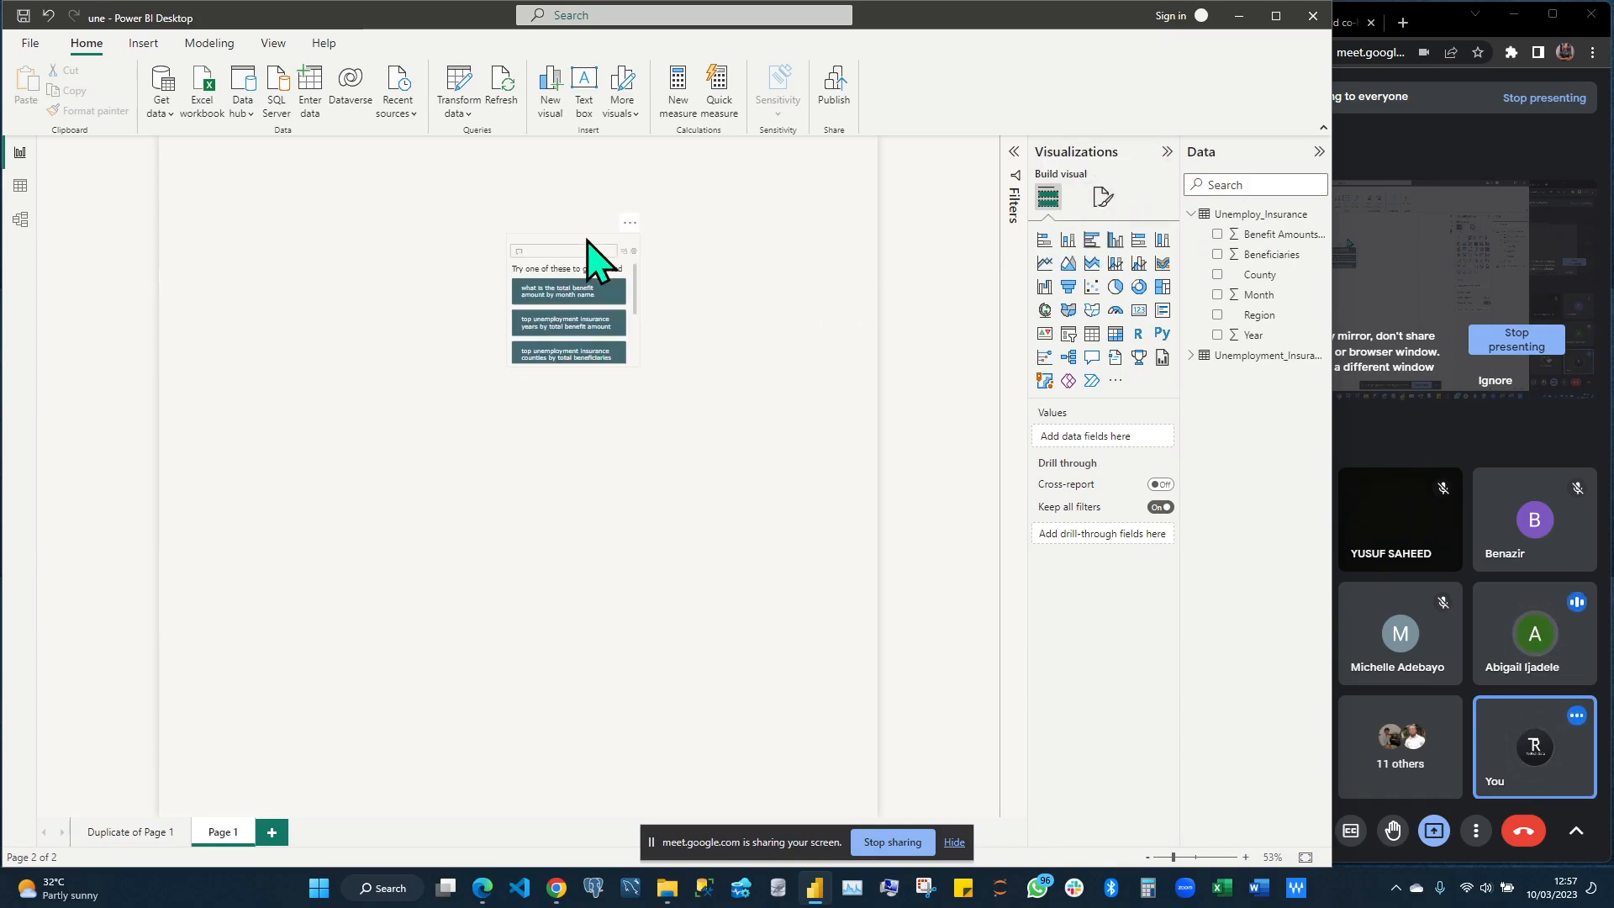
click(587, 241)
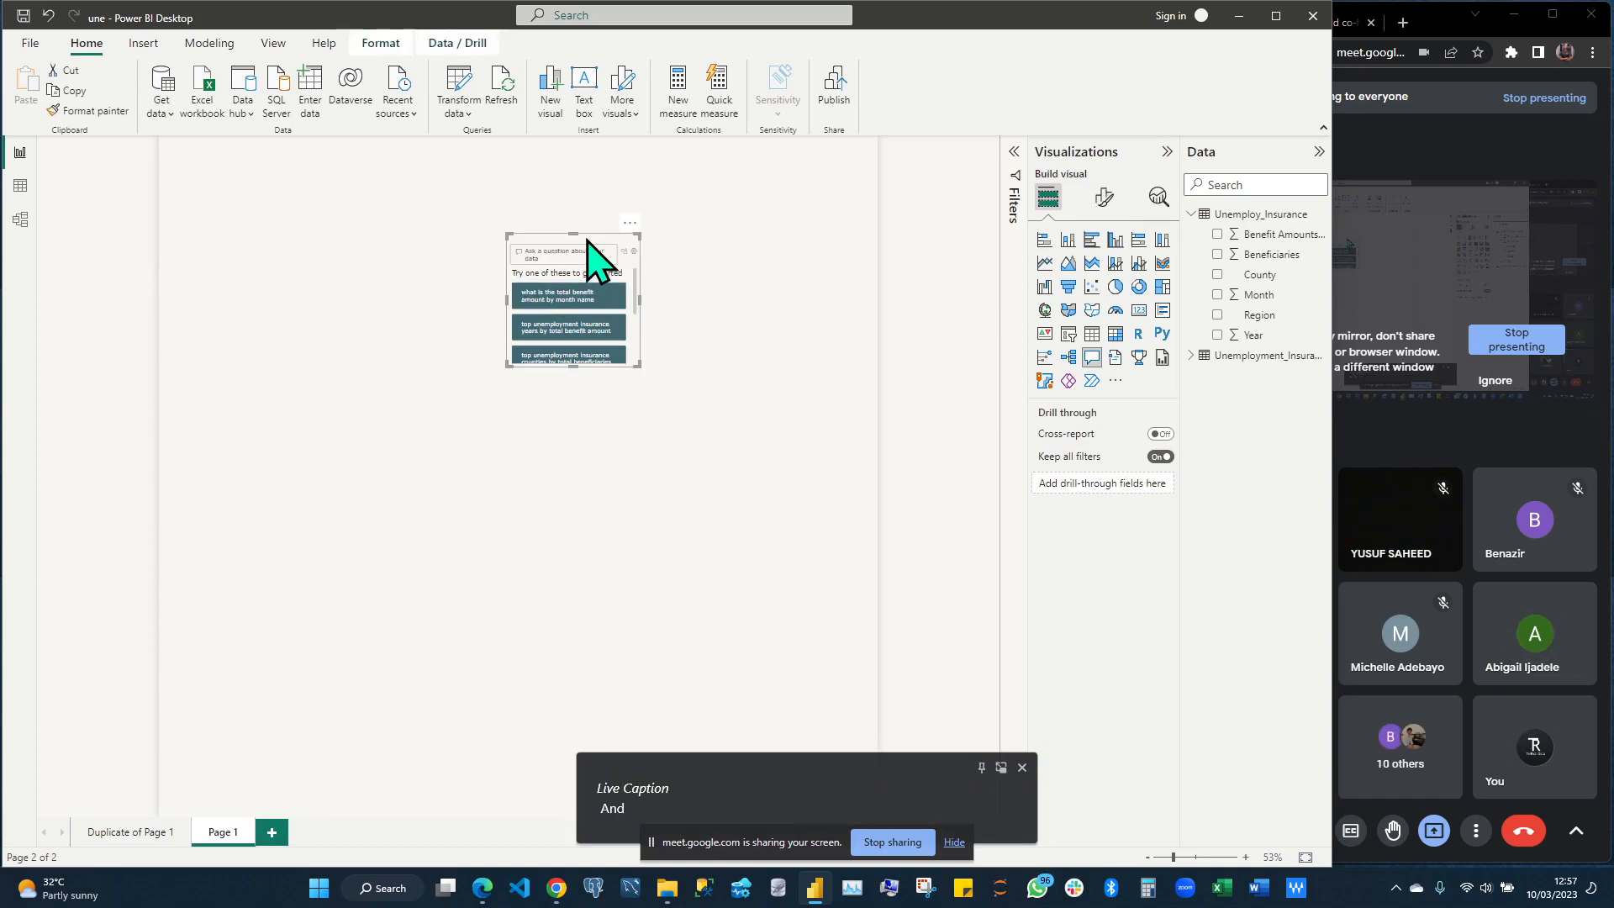
key(Delete)
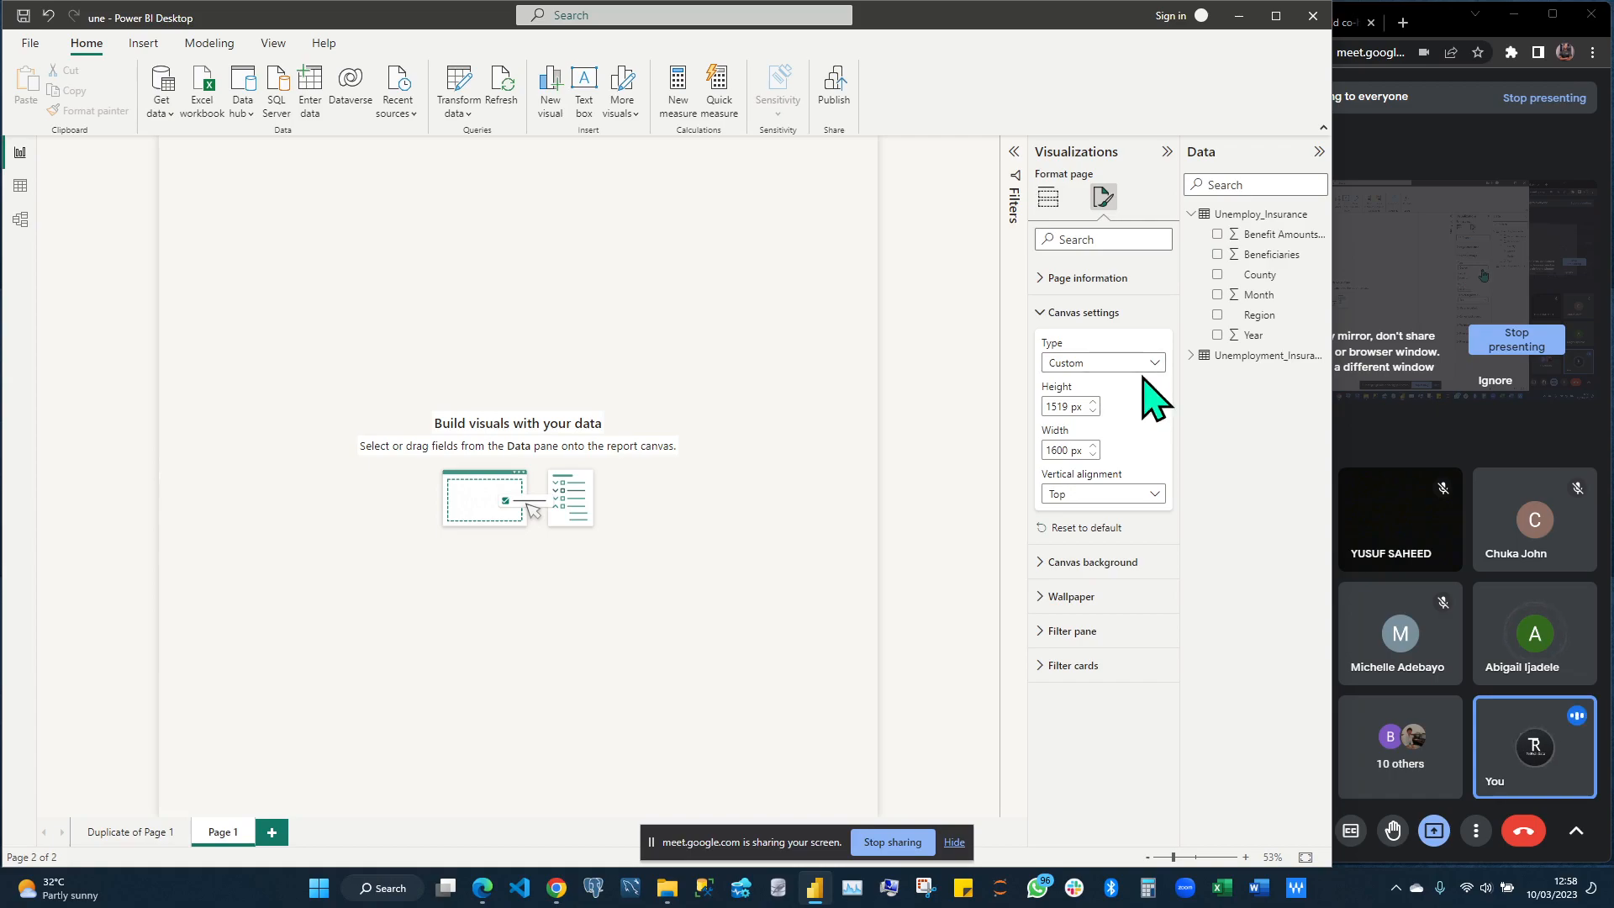
Set Page 1's canvas background to a solid dark green theme color
click(1042, 312)
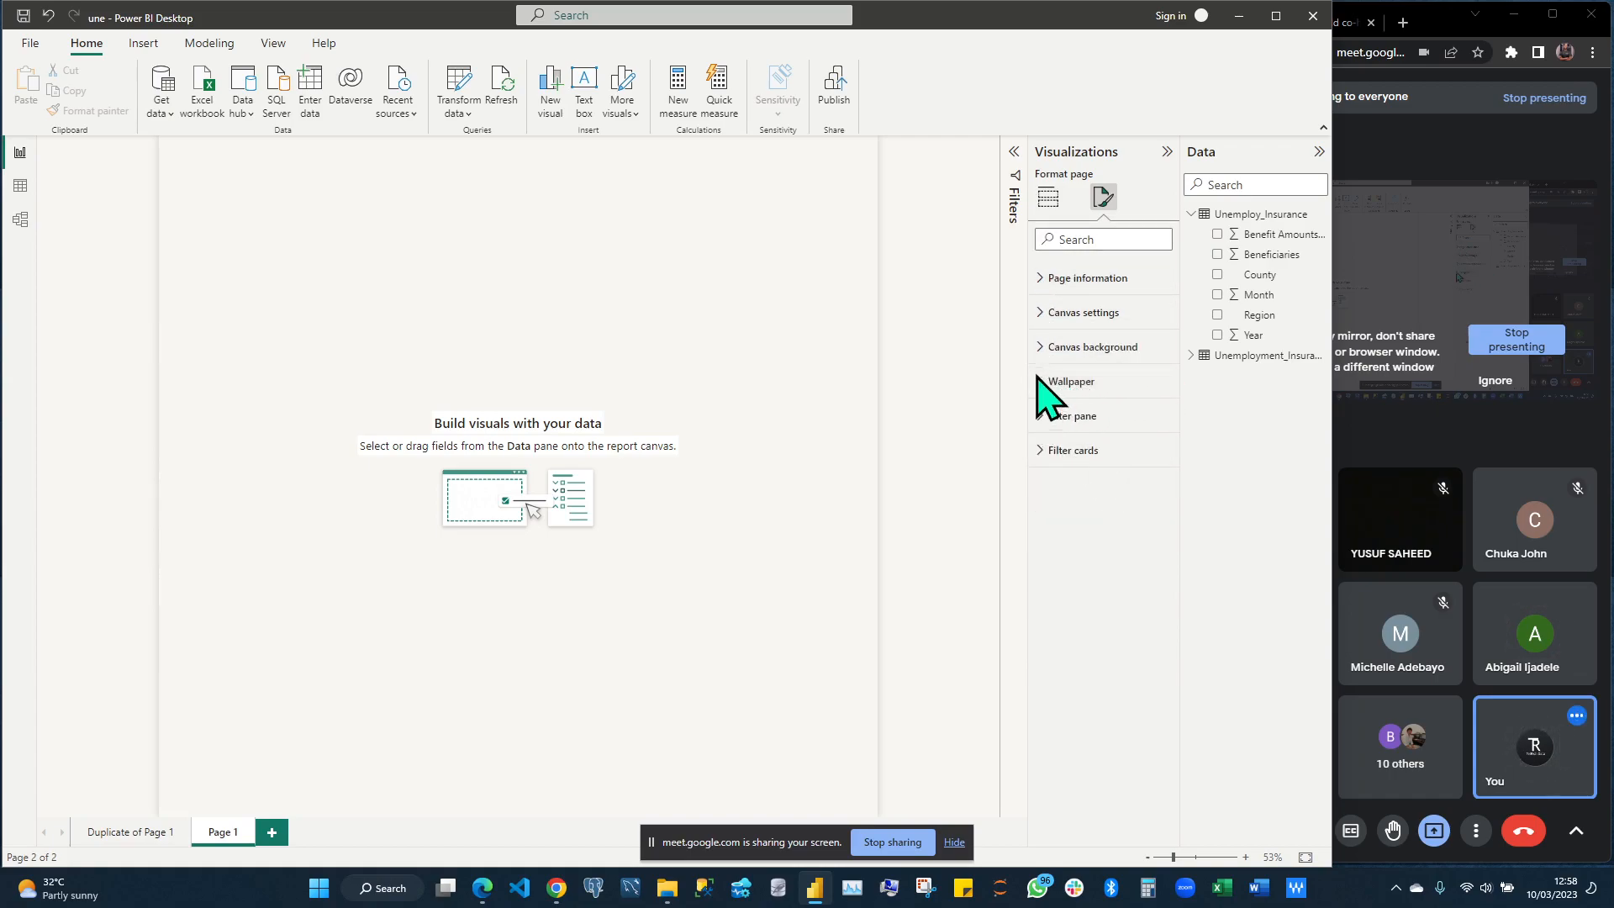
click(1045, 346)
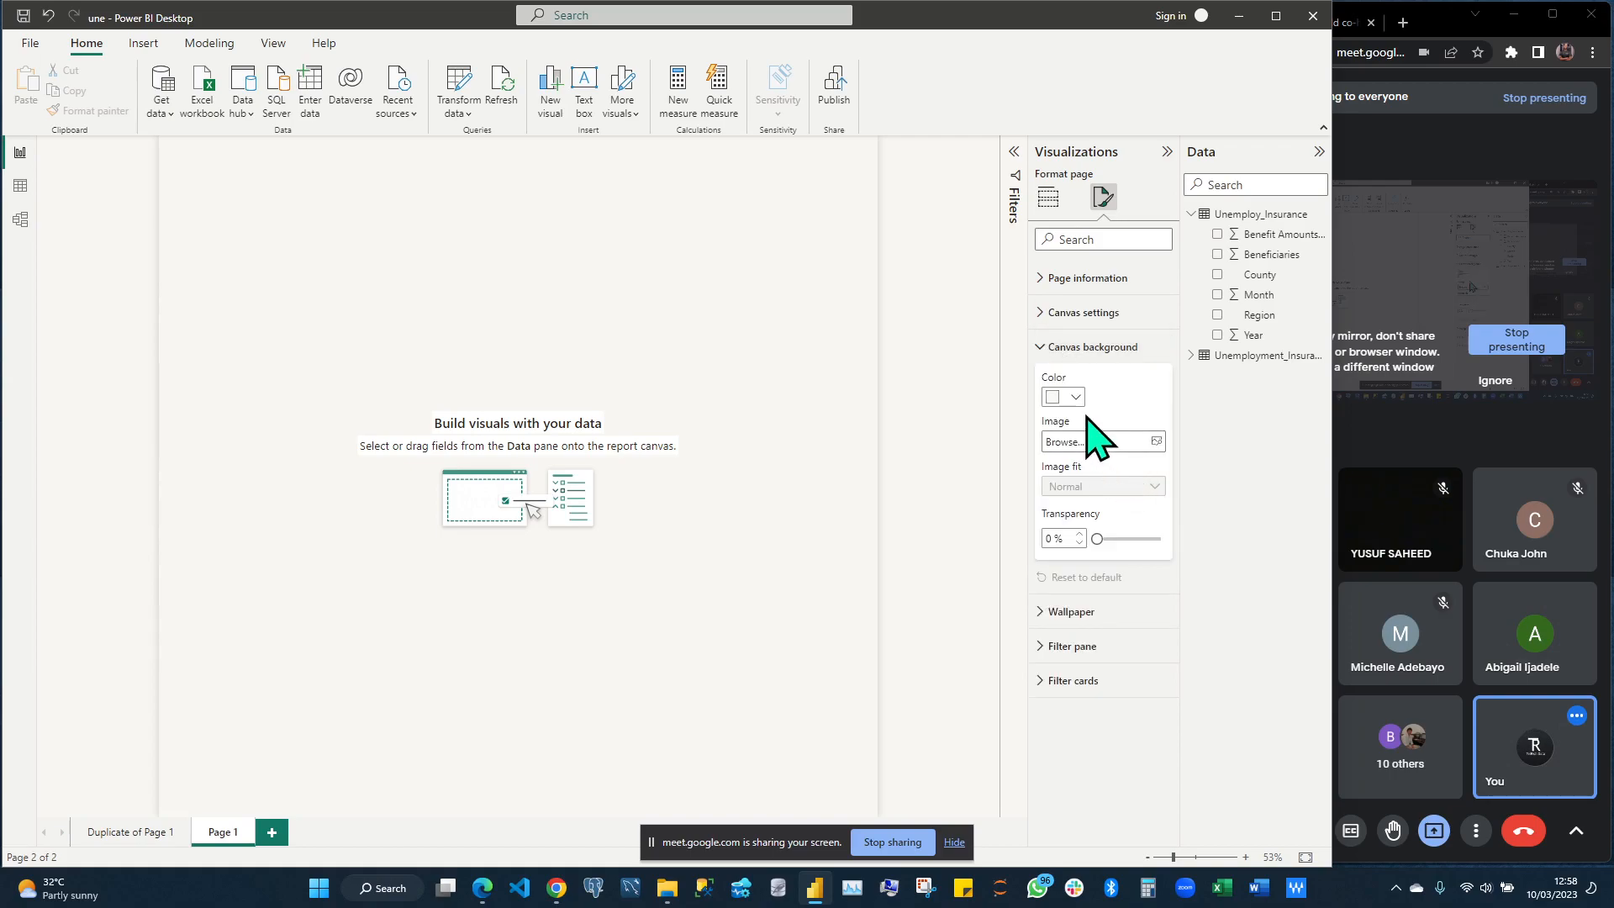
click(1064, 397)
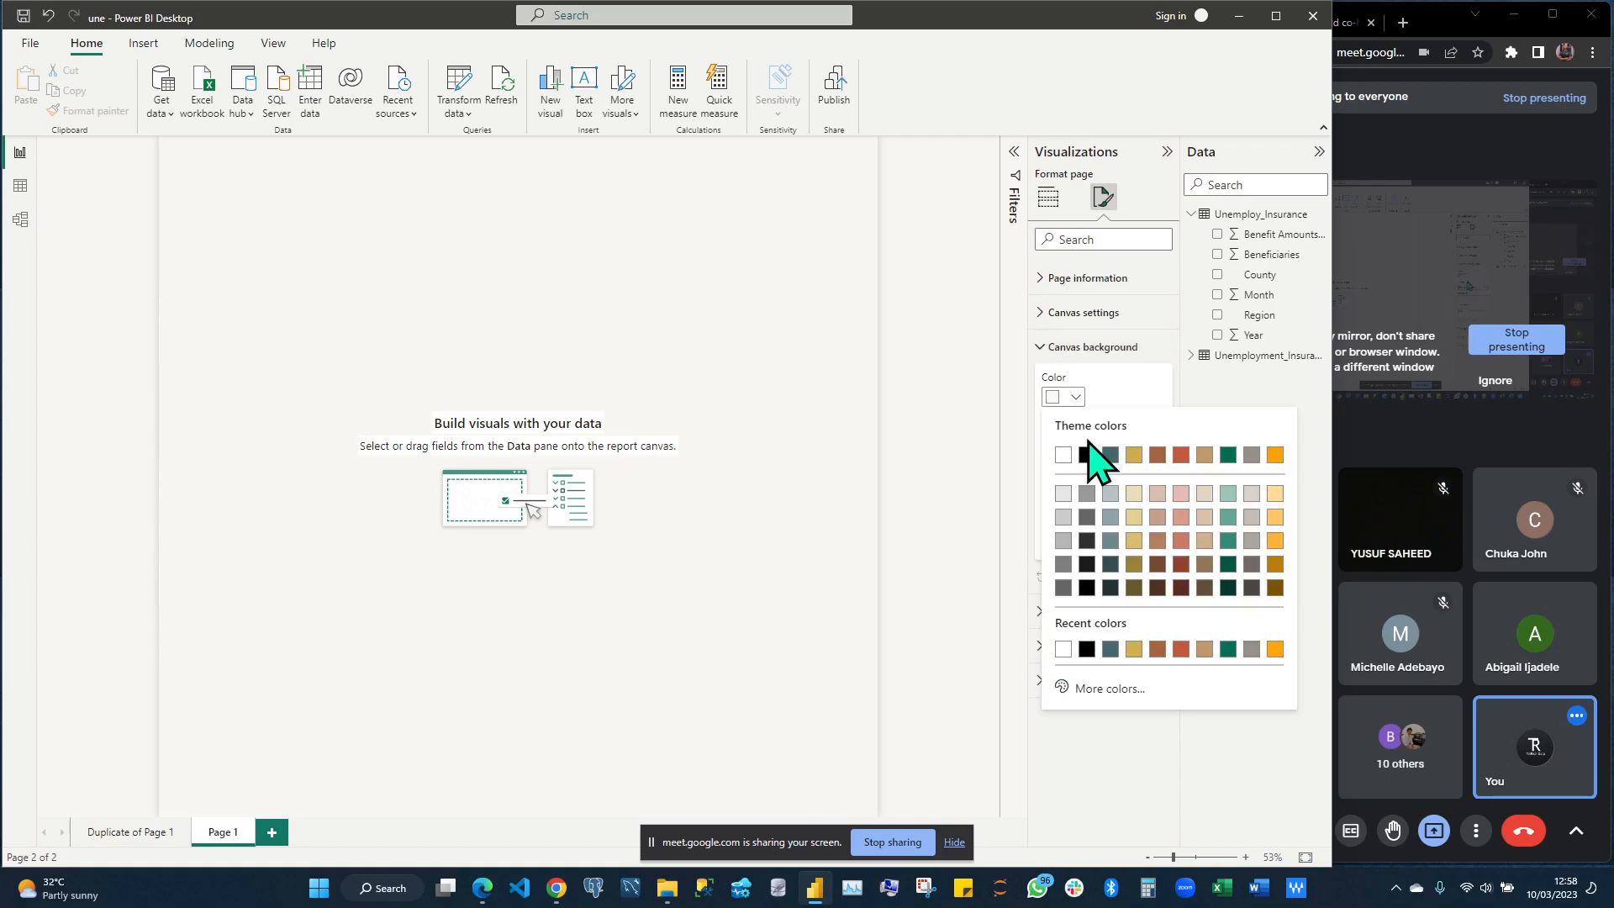
click(1140, 562)
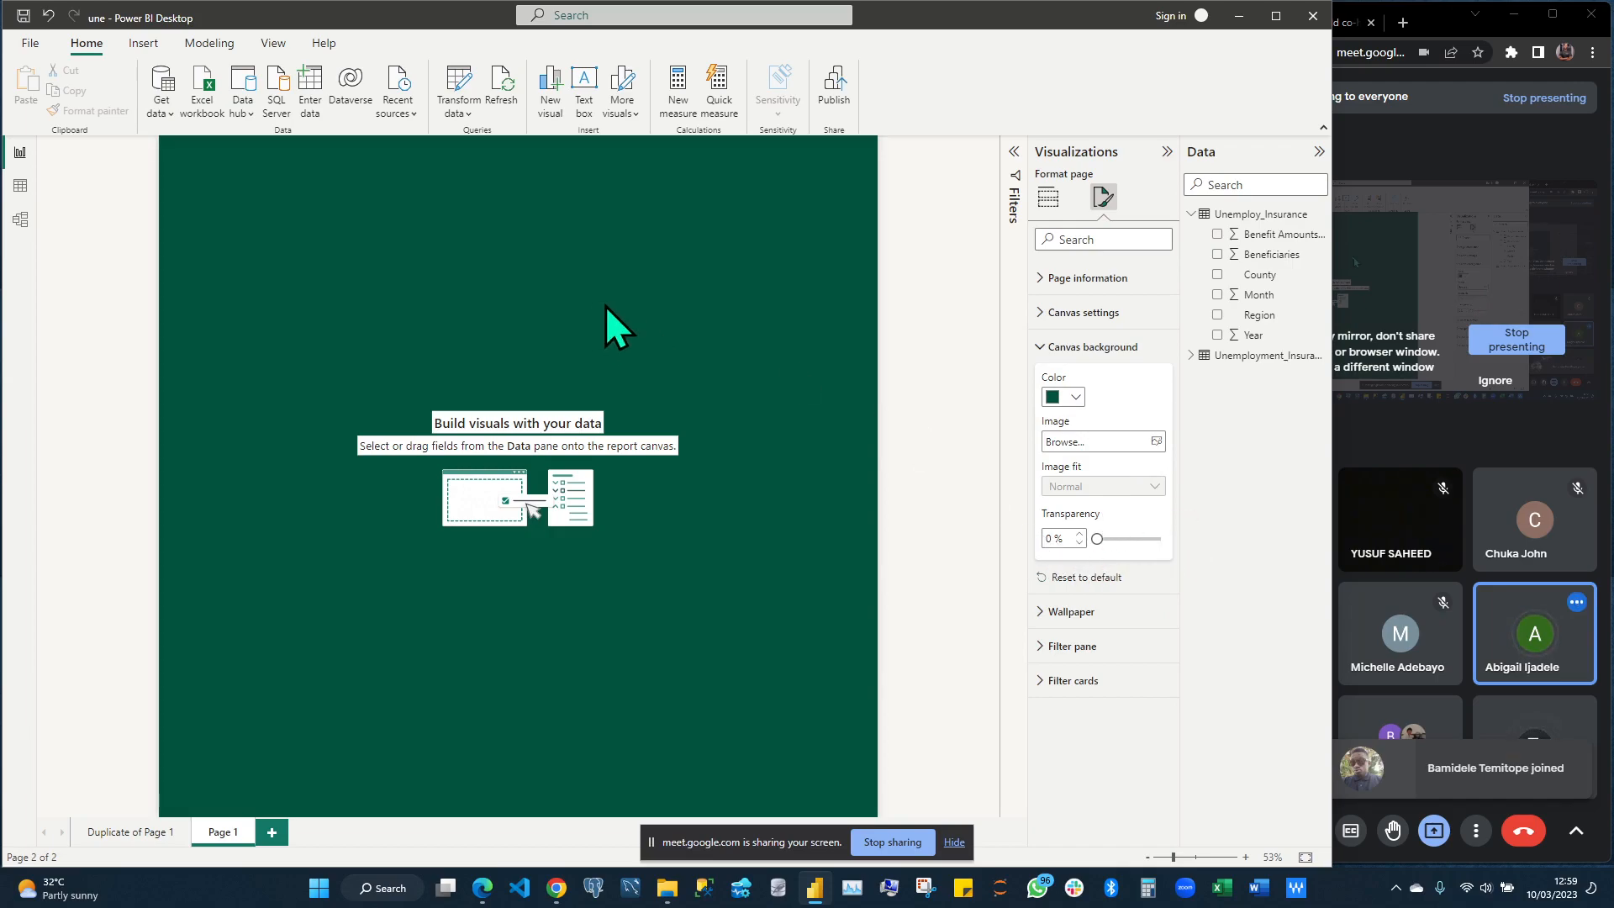
Insert a text box on Page 1 with the title "UNEMPLOYMENT INSURANCE BENEFICIARIES ANALYSIS"
click(1049, 199)
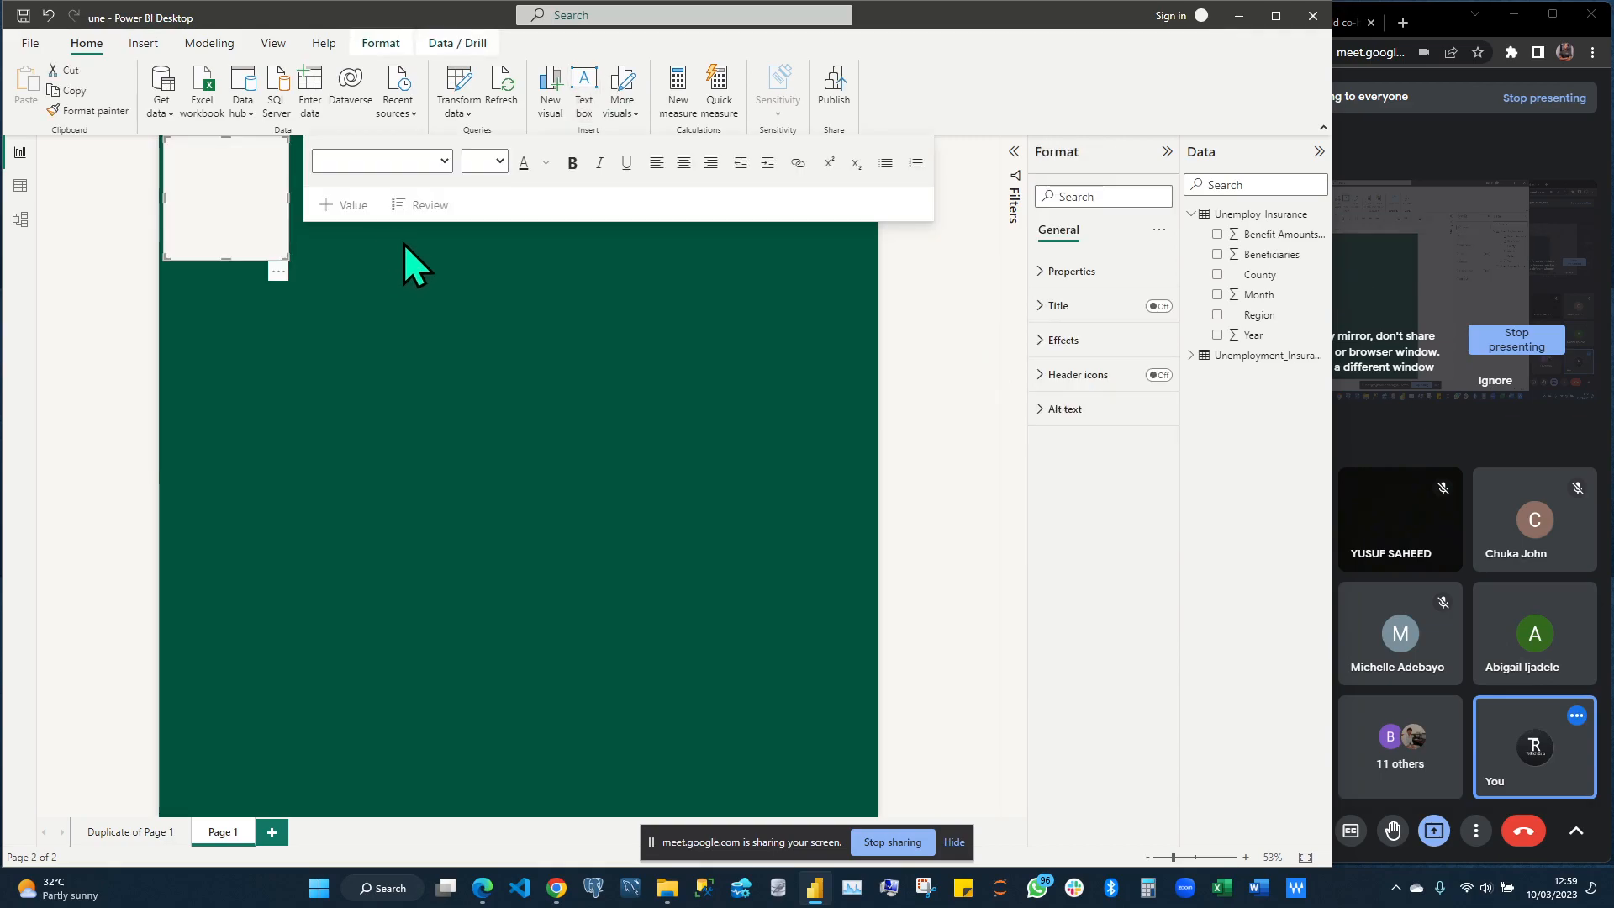
click(217, 160)
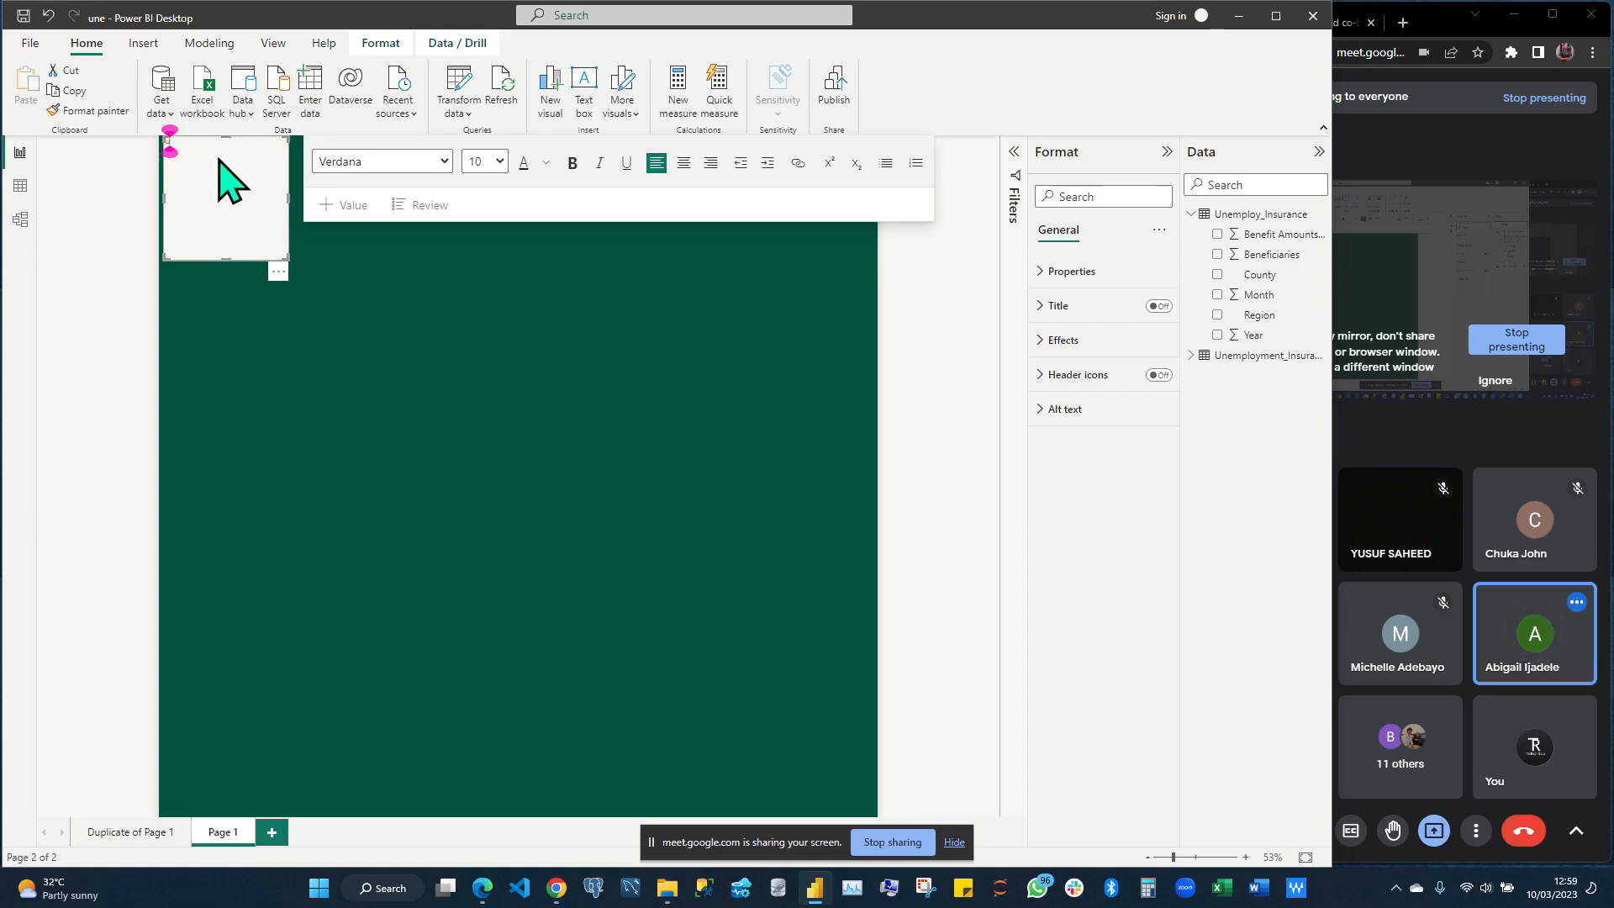
text(UNME)
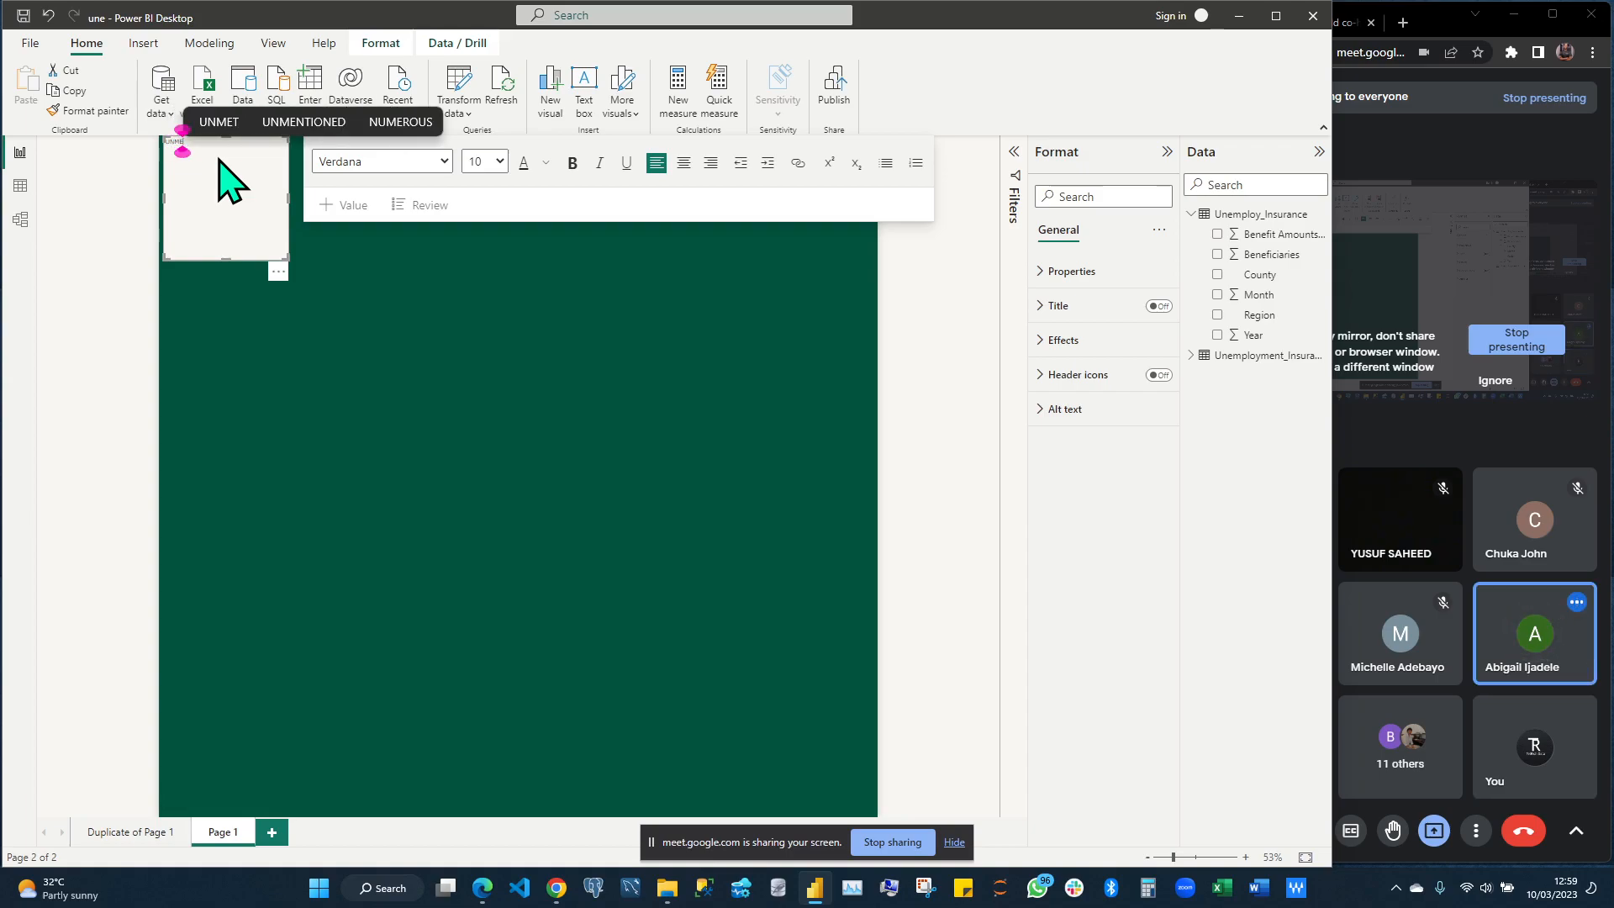
key(BackSpace)
key(BackSpace)
text(EMPLO)
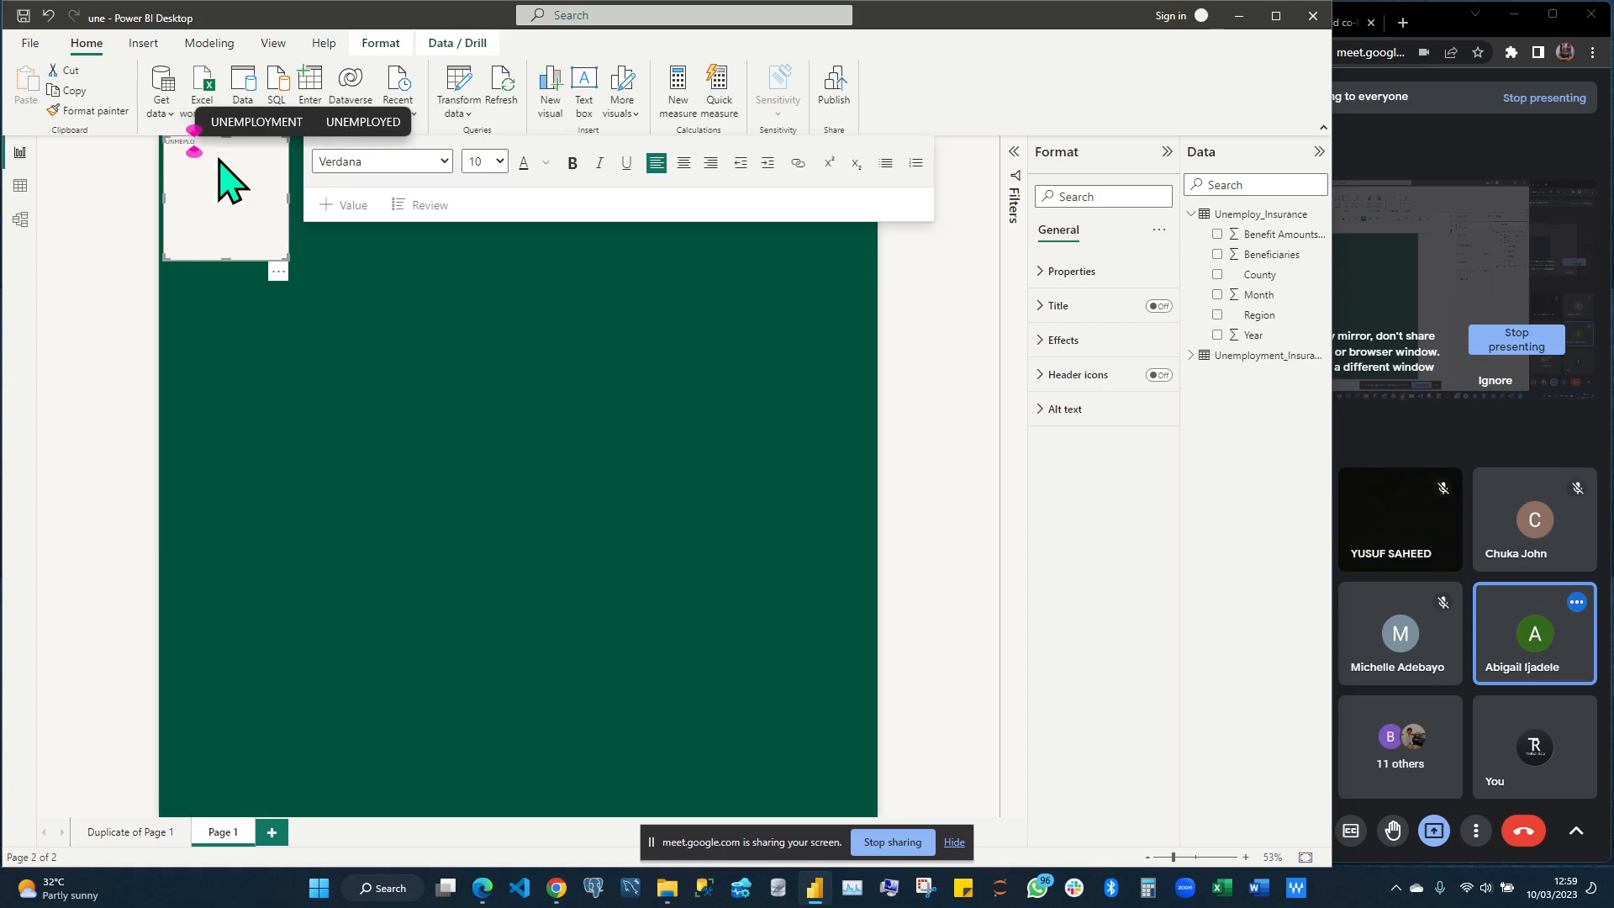
text(YMENT)
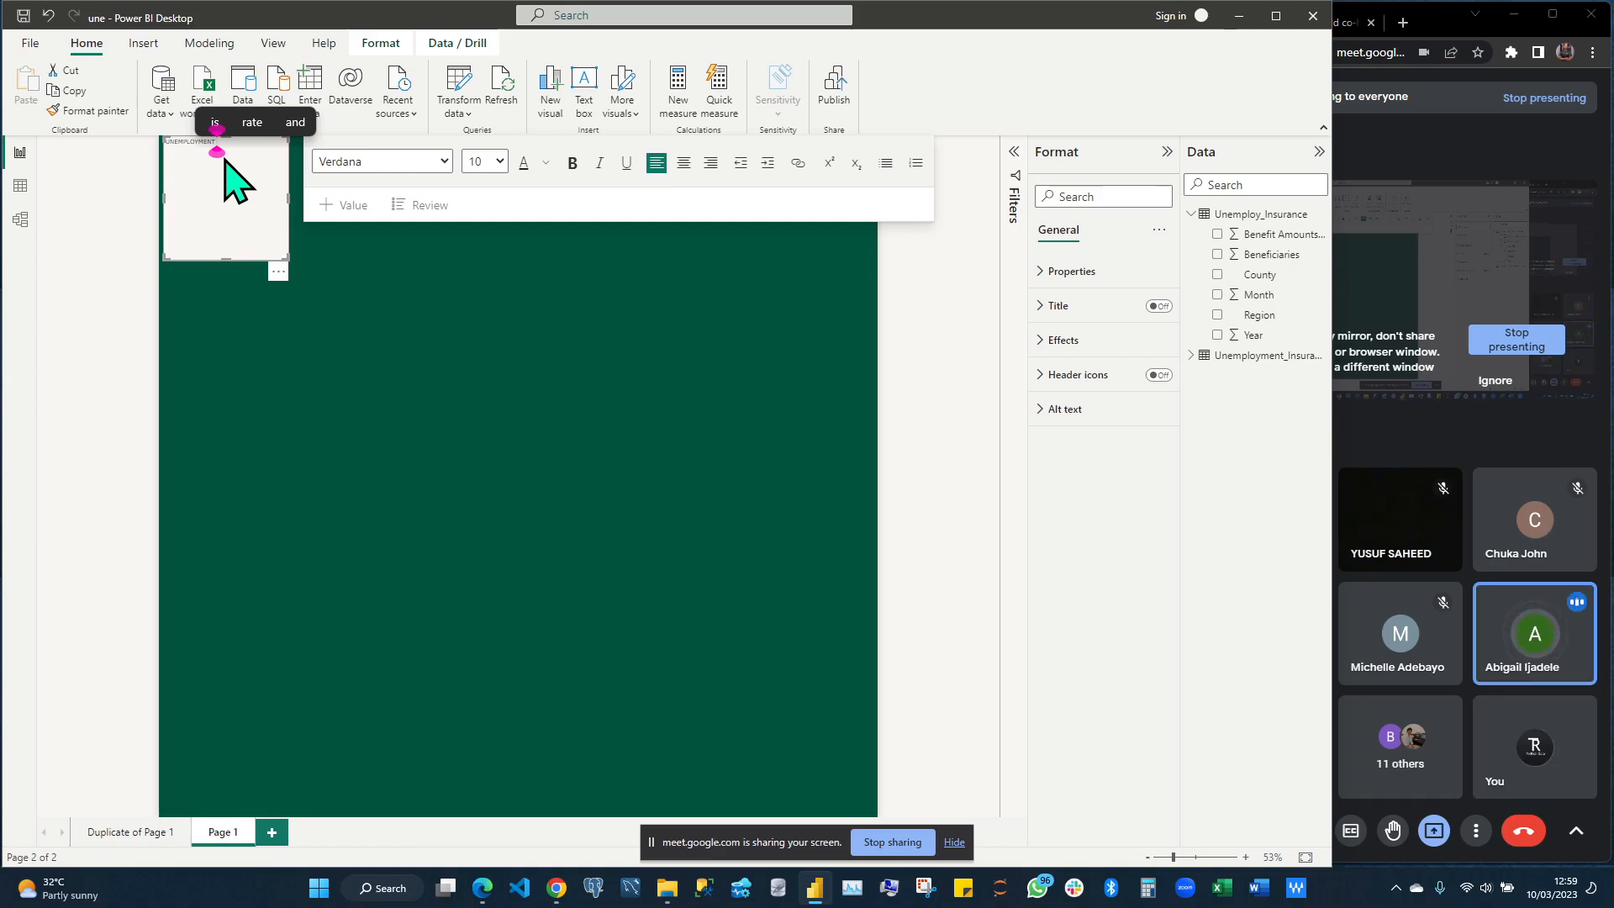
text(IN)
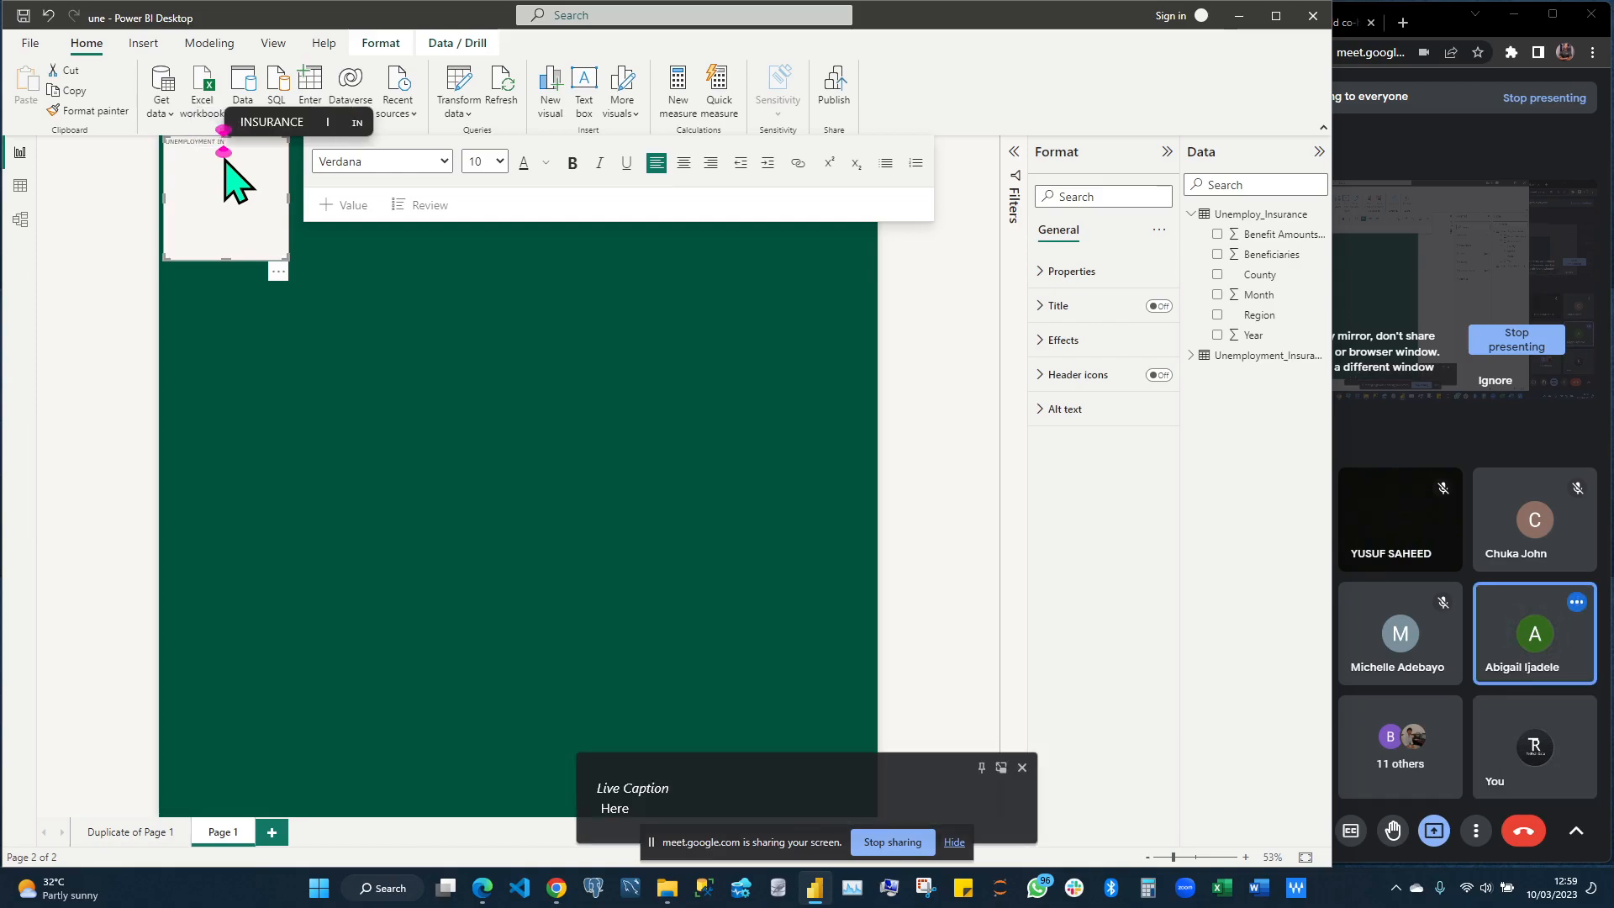
text(SU)
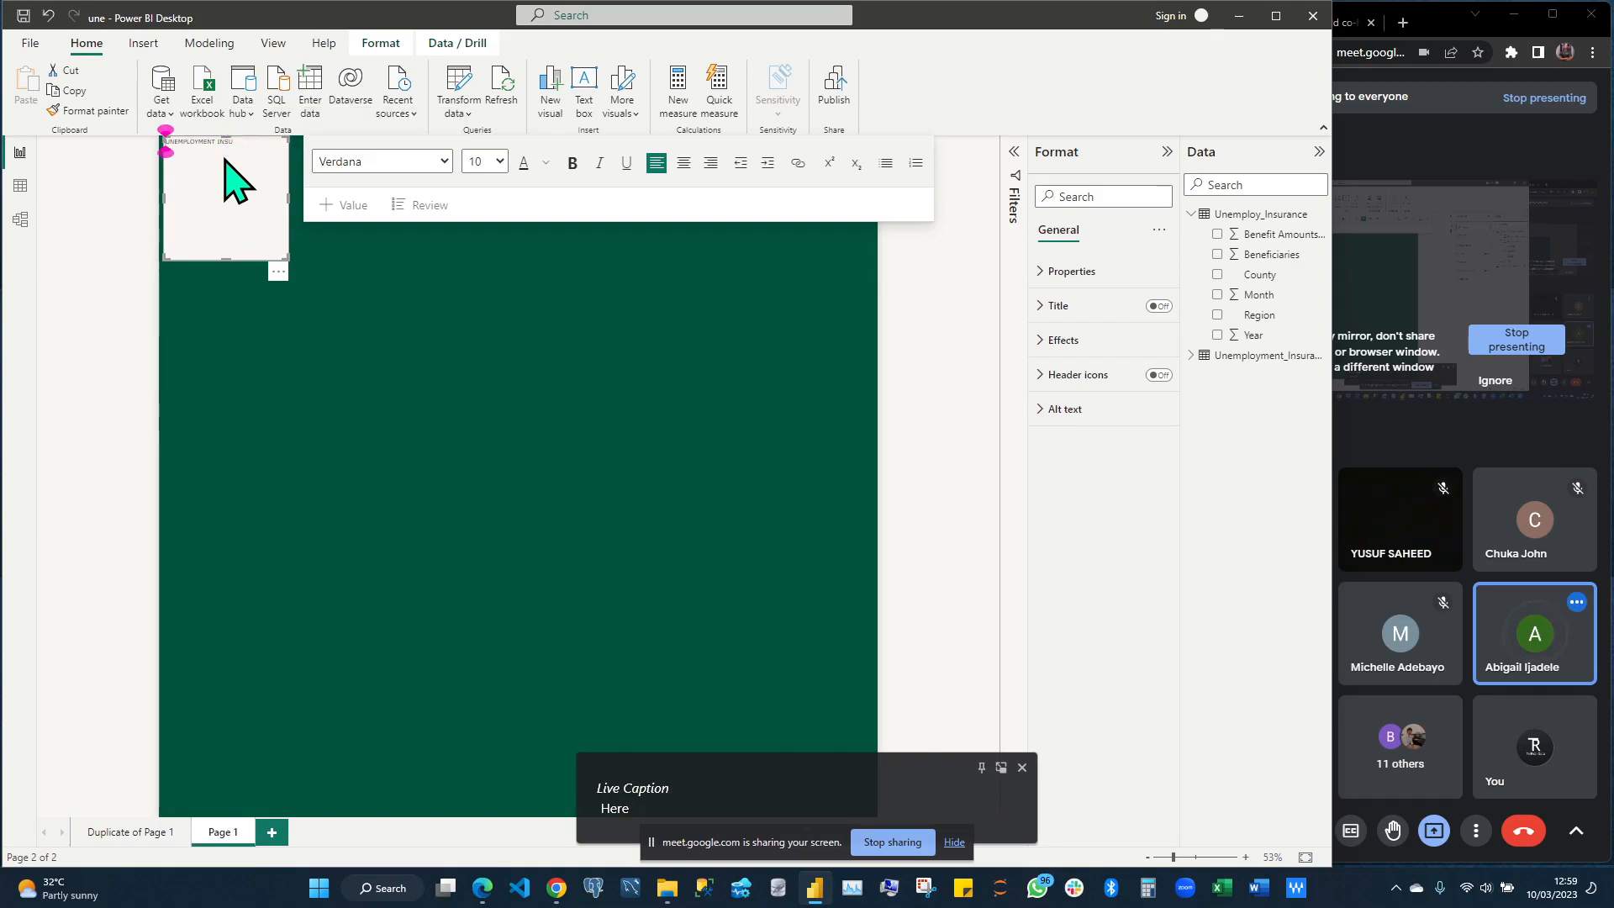
click(239, 143)
click(238, 142)
text(RA)
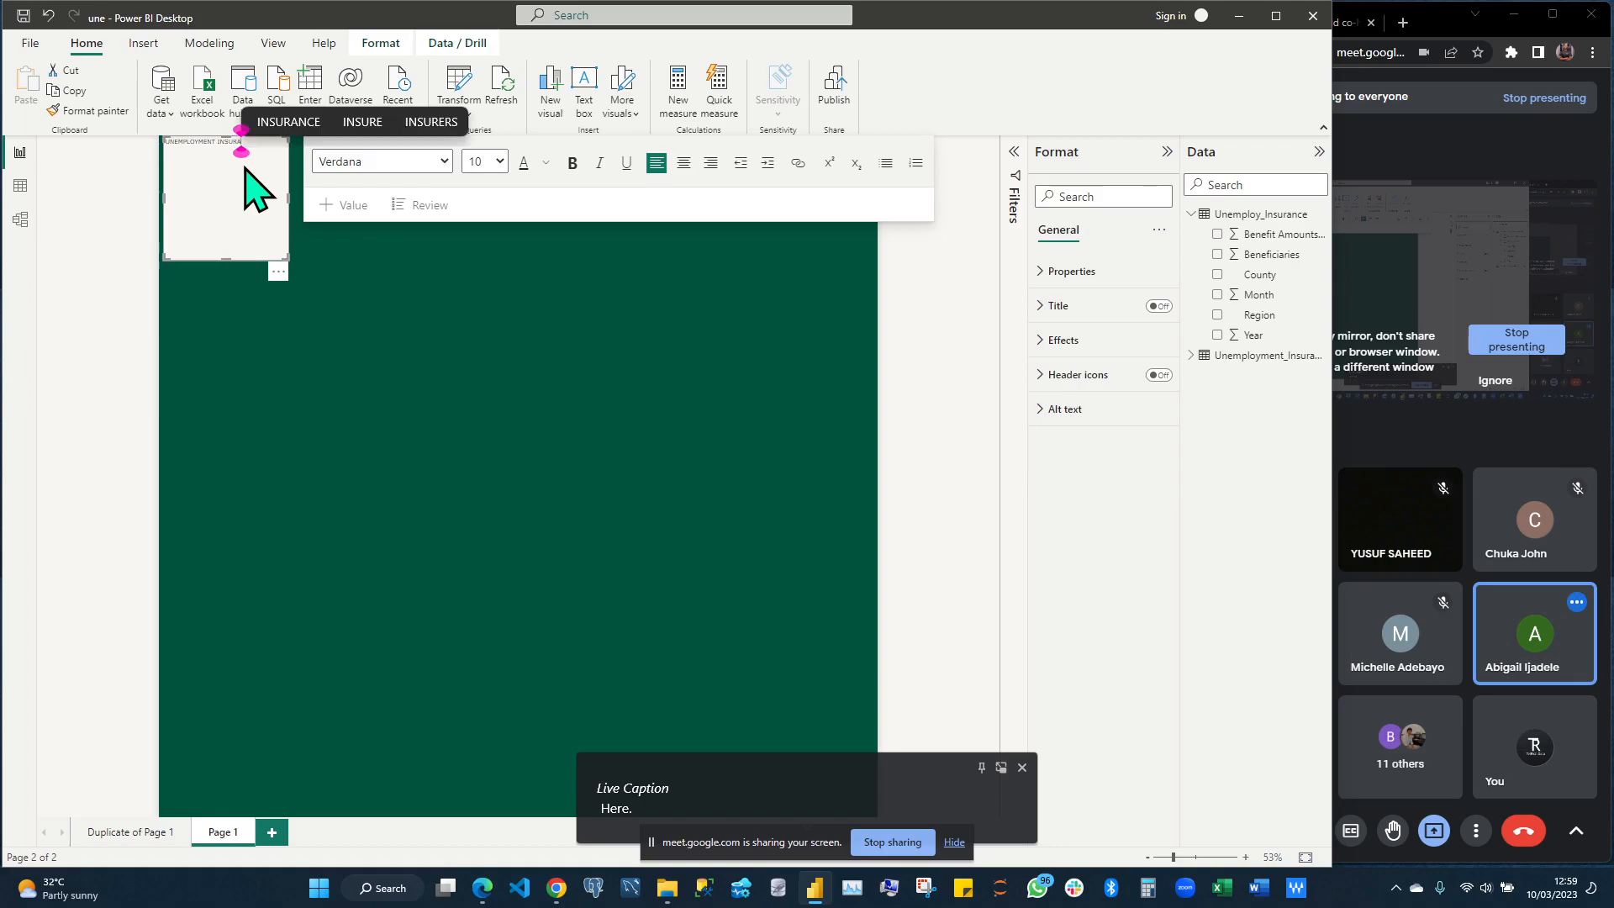
text(NCE)
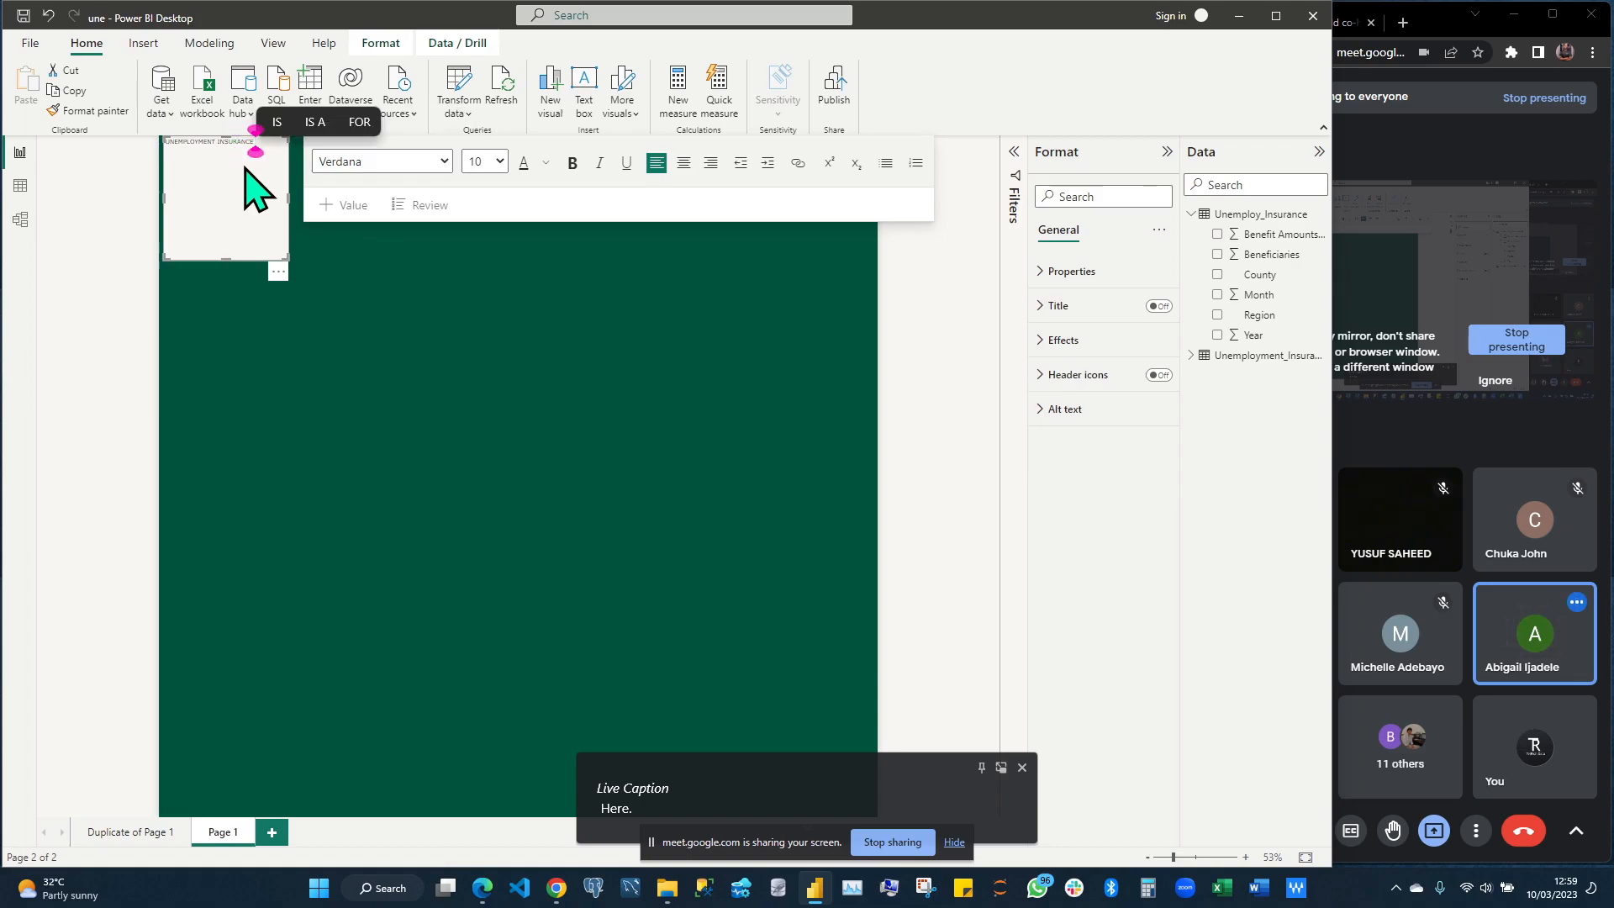
text( BENEFI)
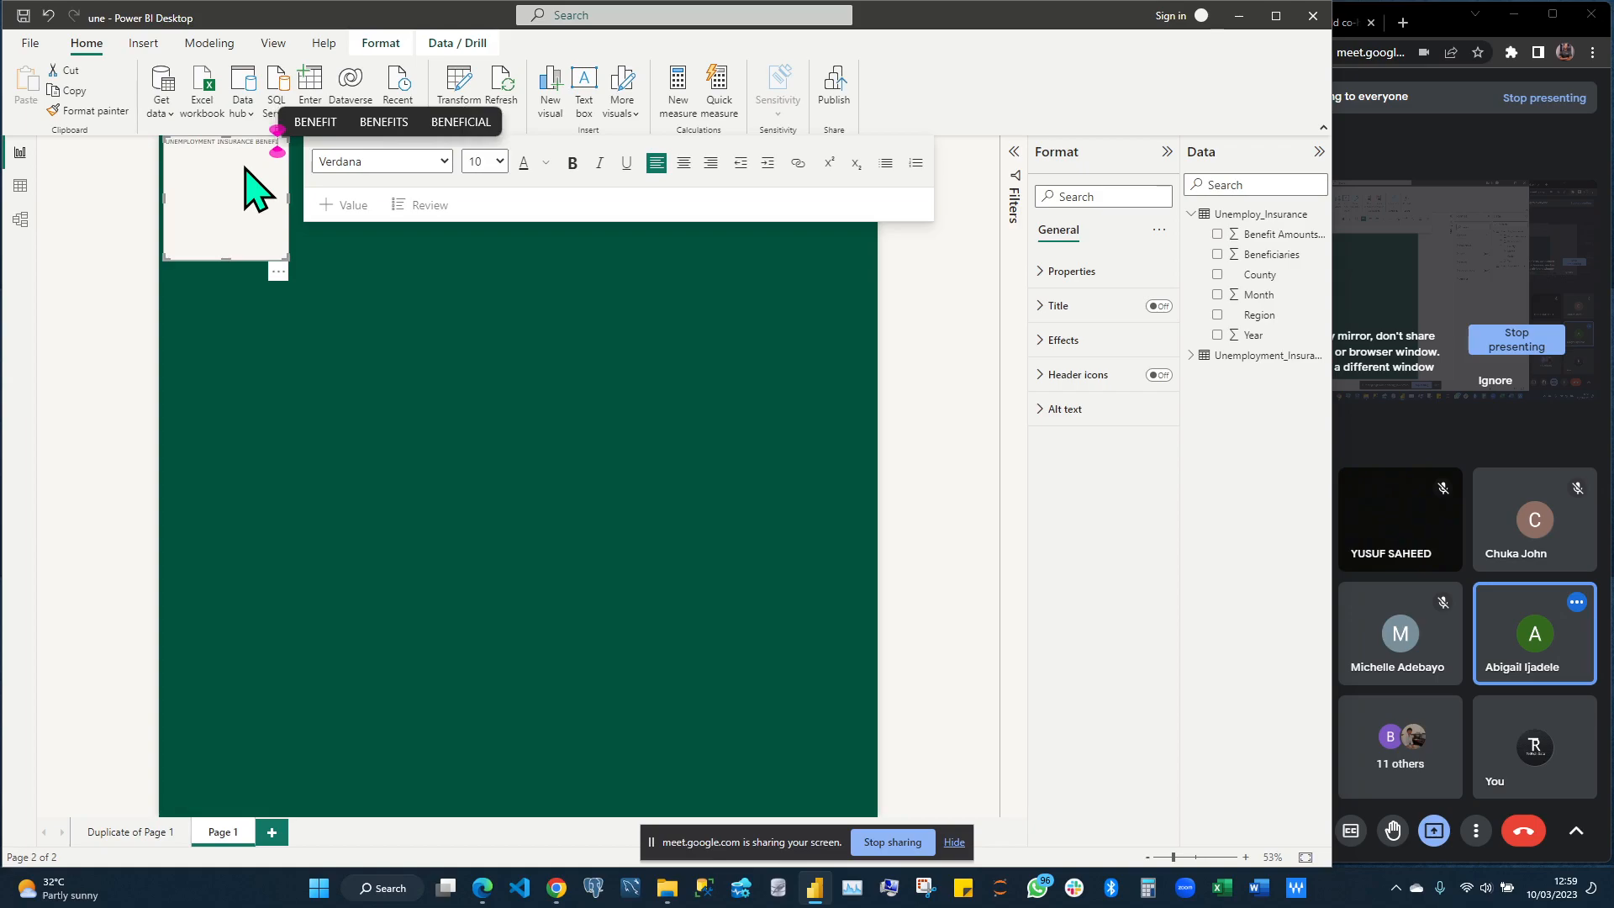
text(CIAR)
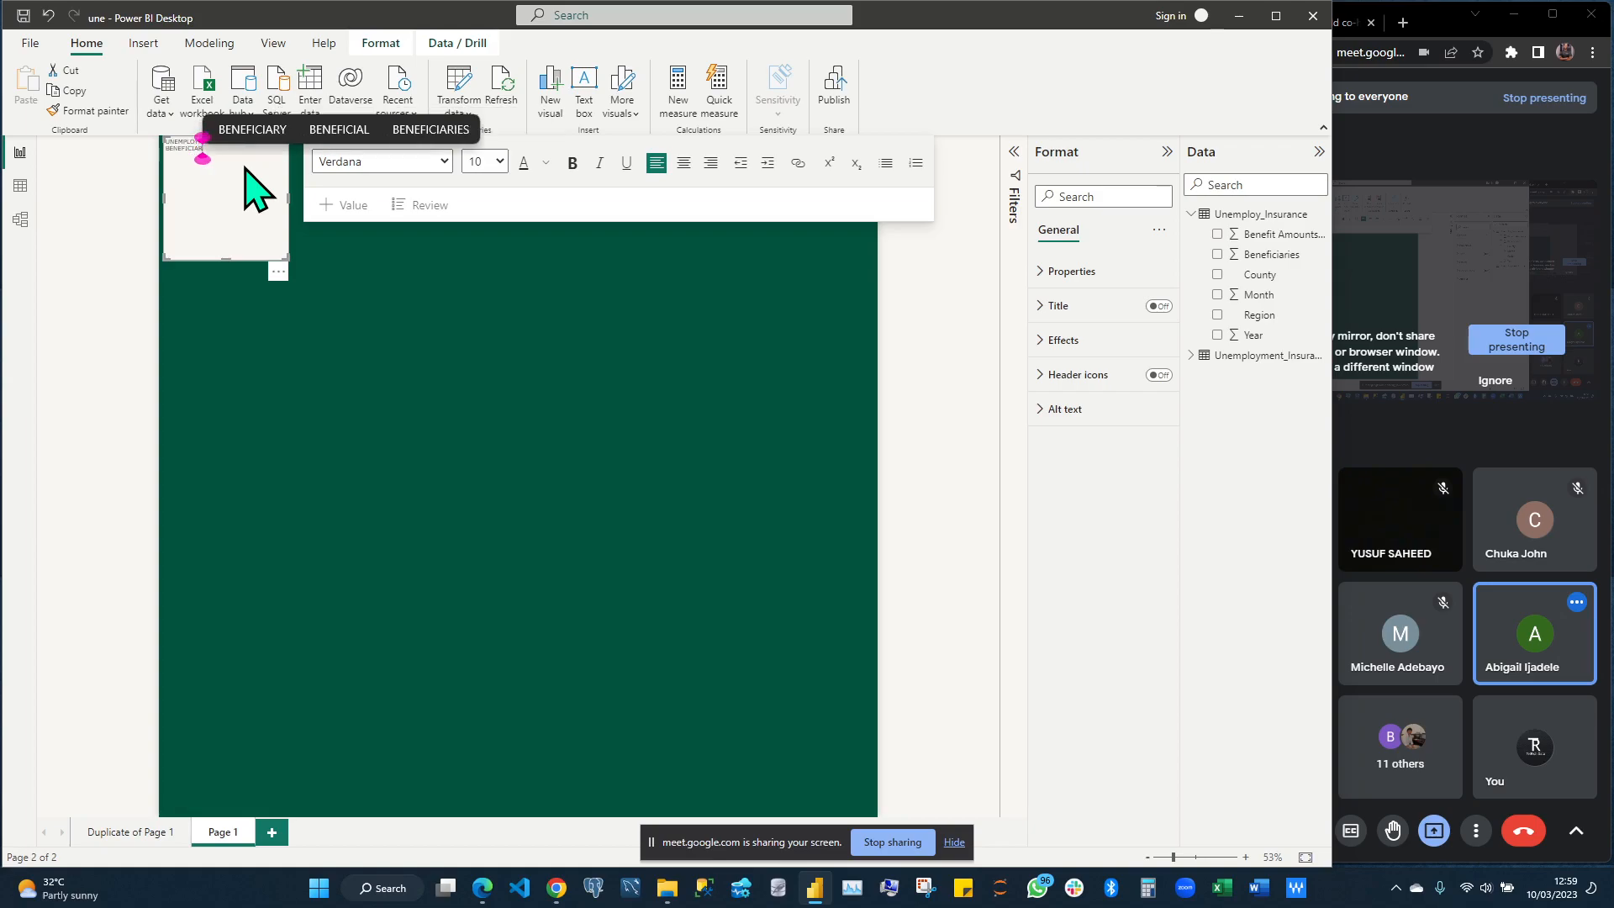
text(IES )
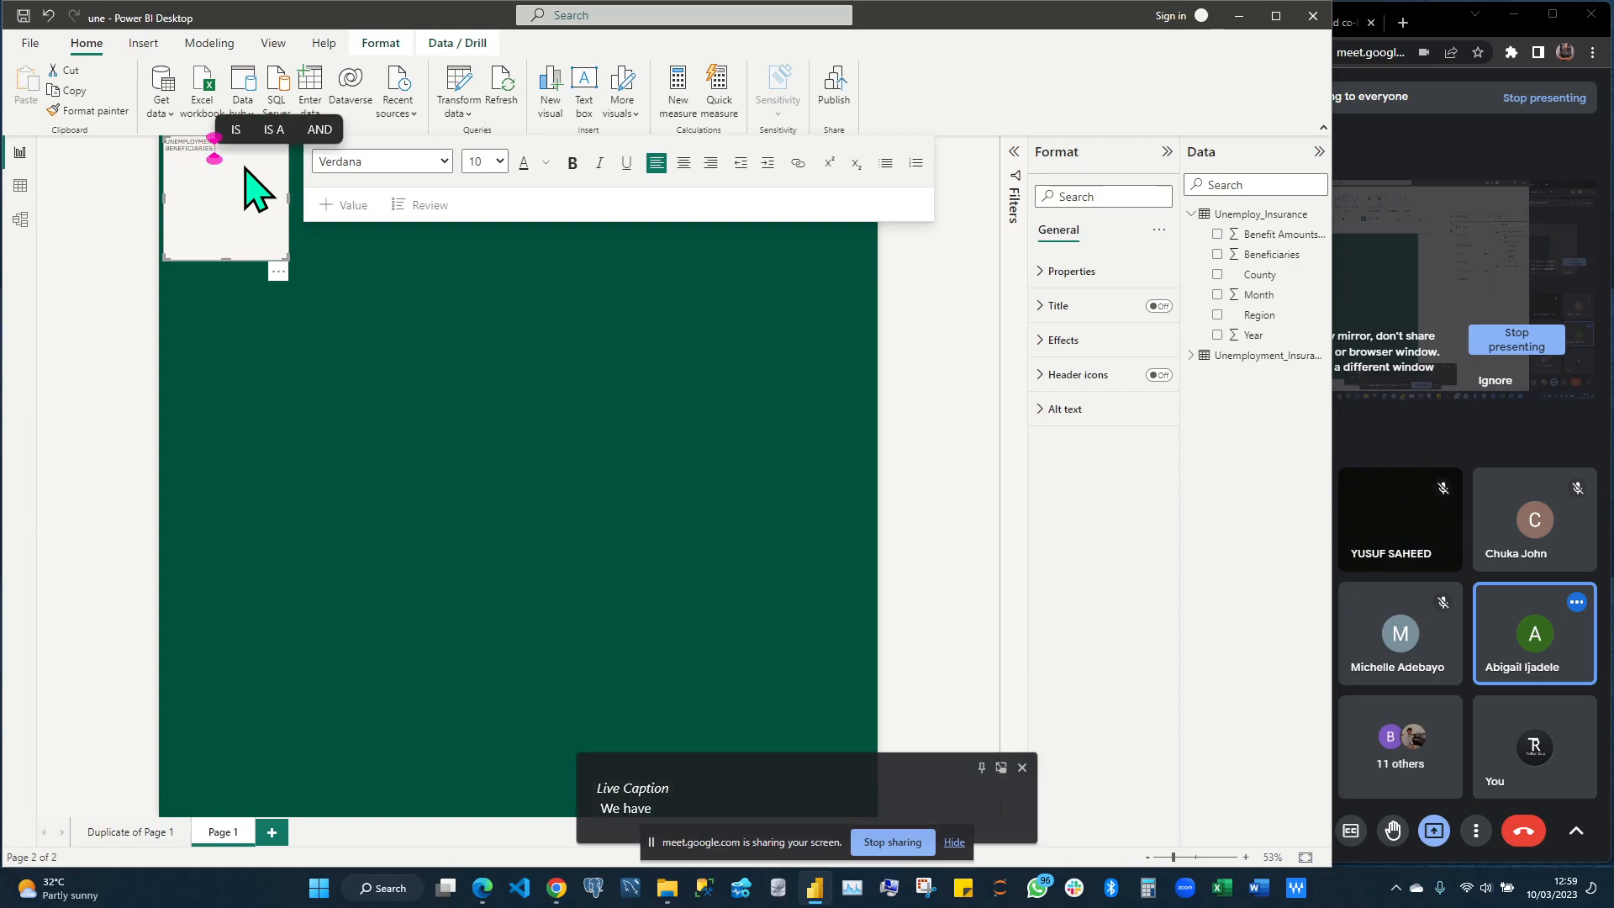
text(ANALYS)
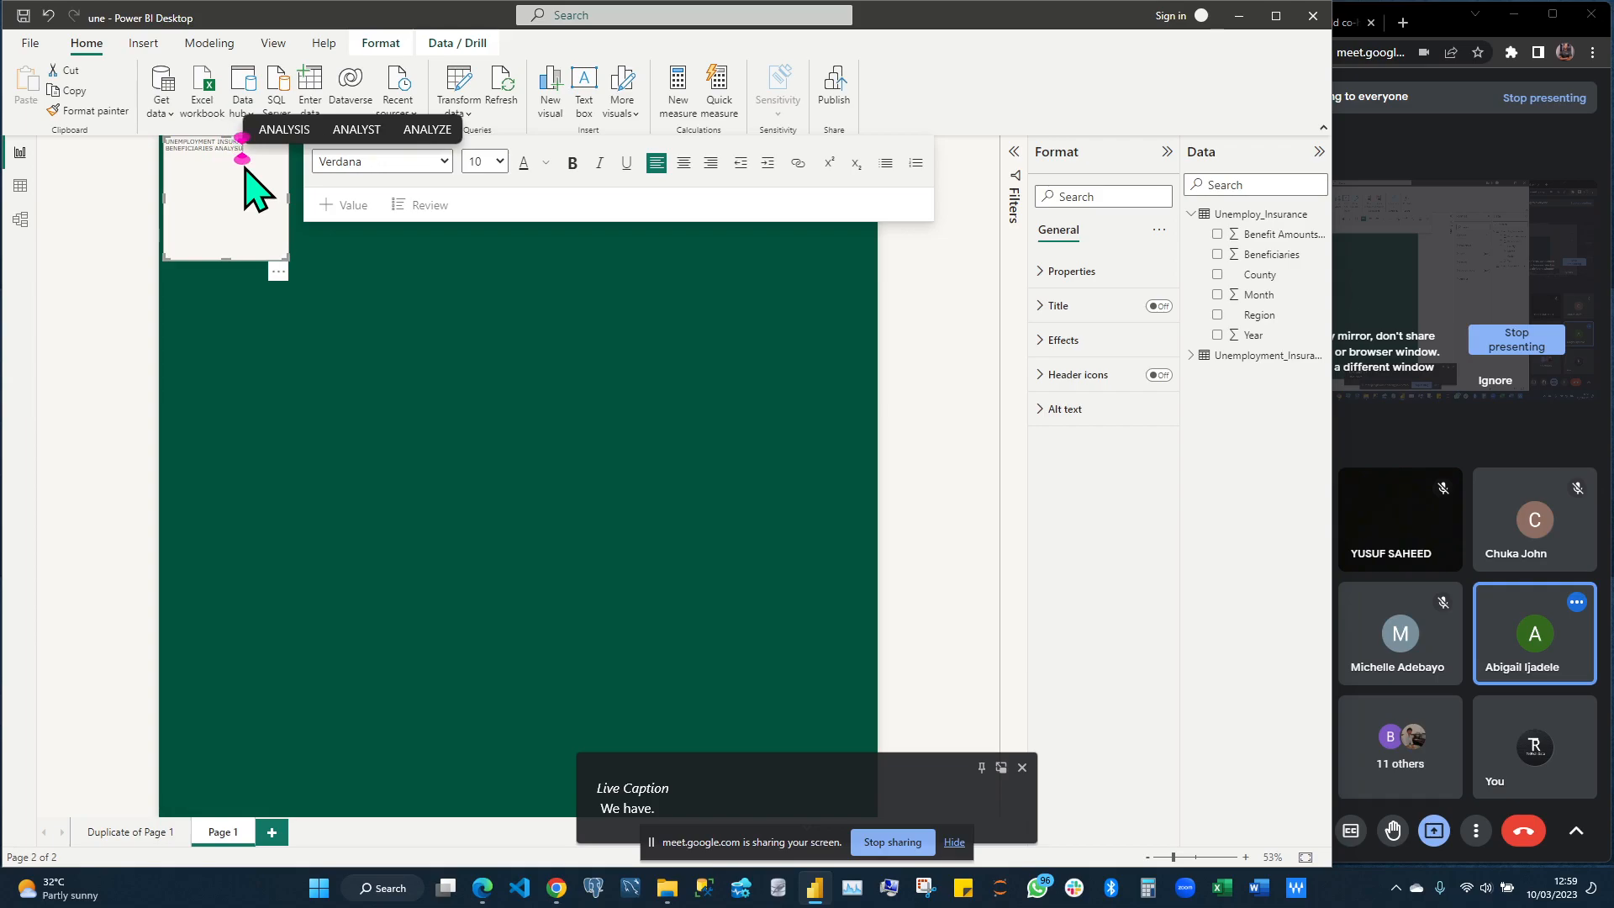
text(IS)
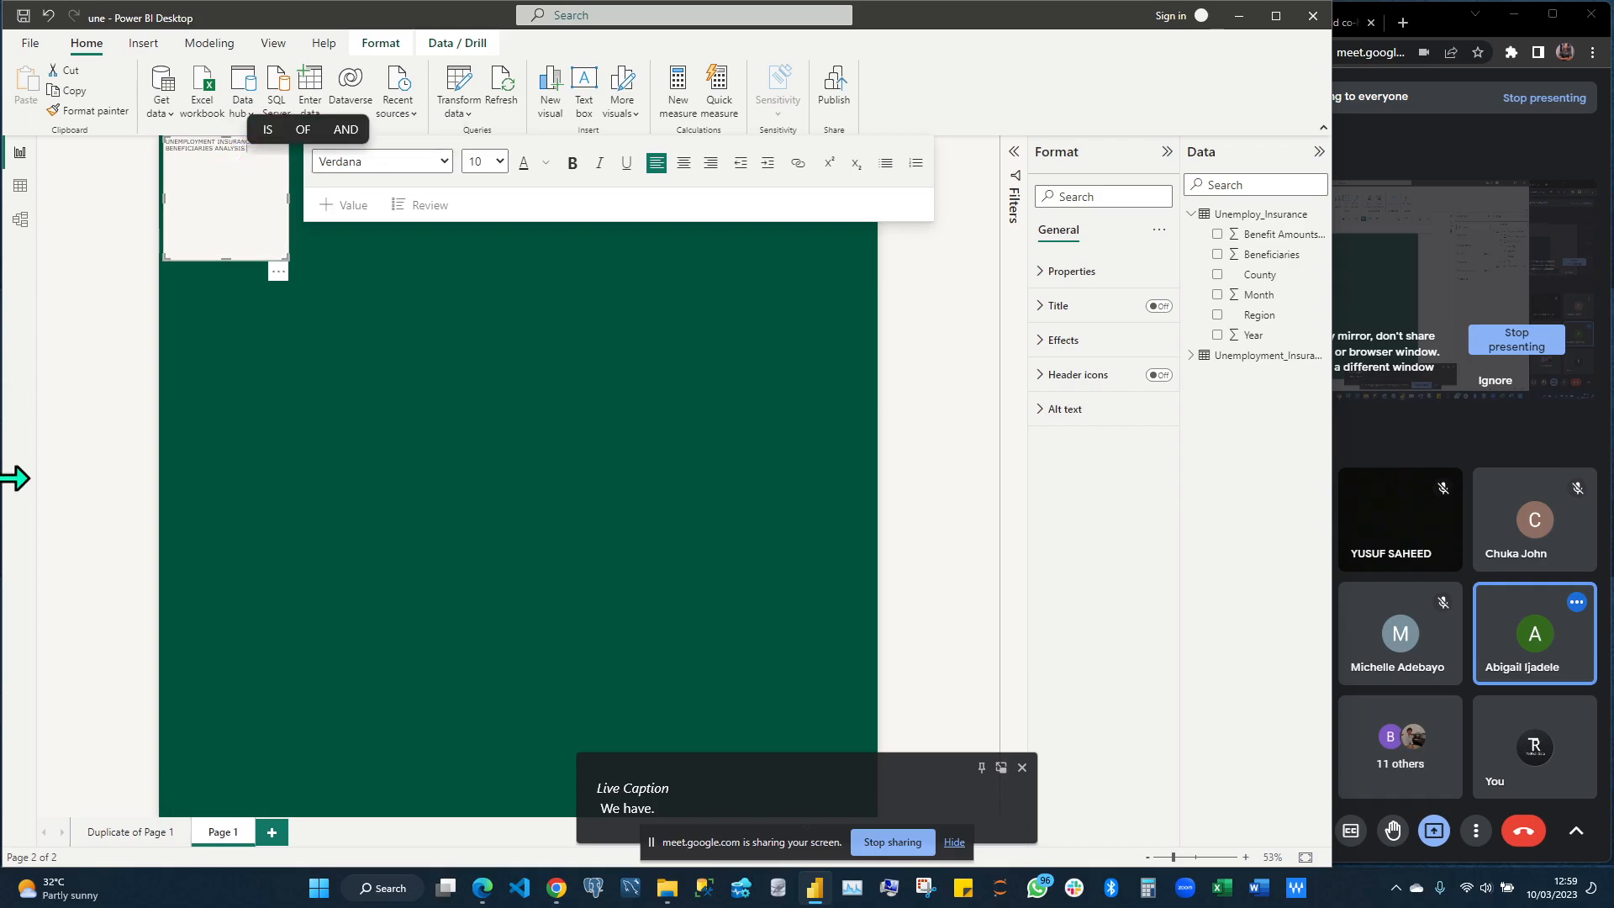
Format the whole title text in Constantia at font size 32
key(ctrl+a)
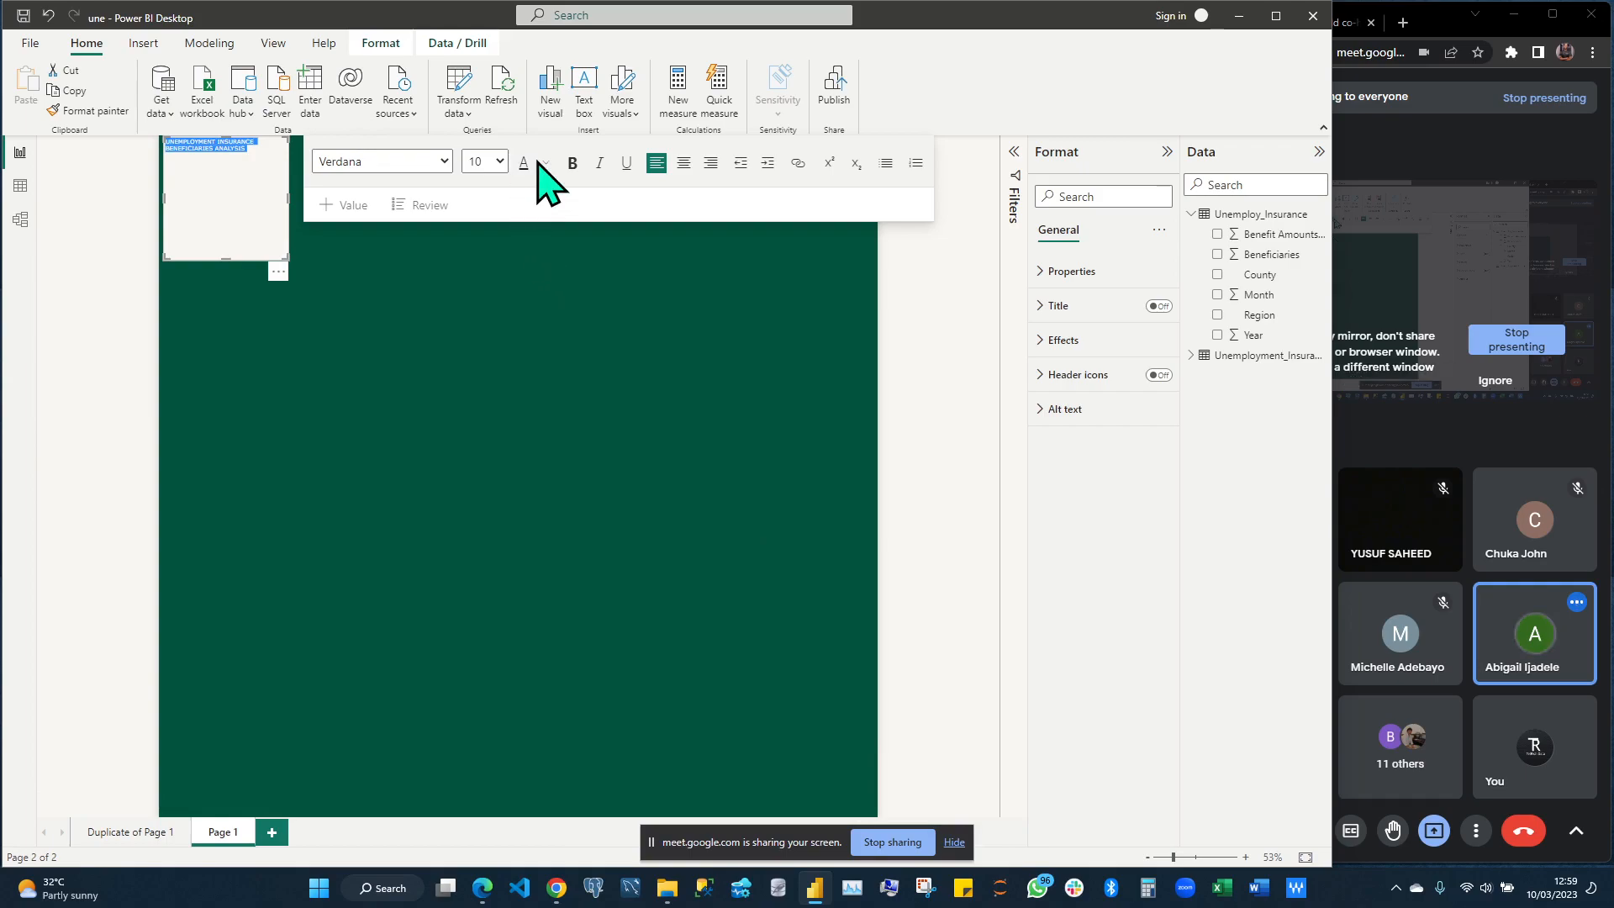
click(496, 165)
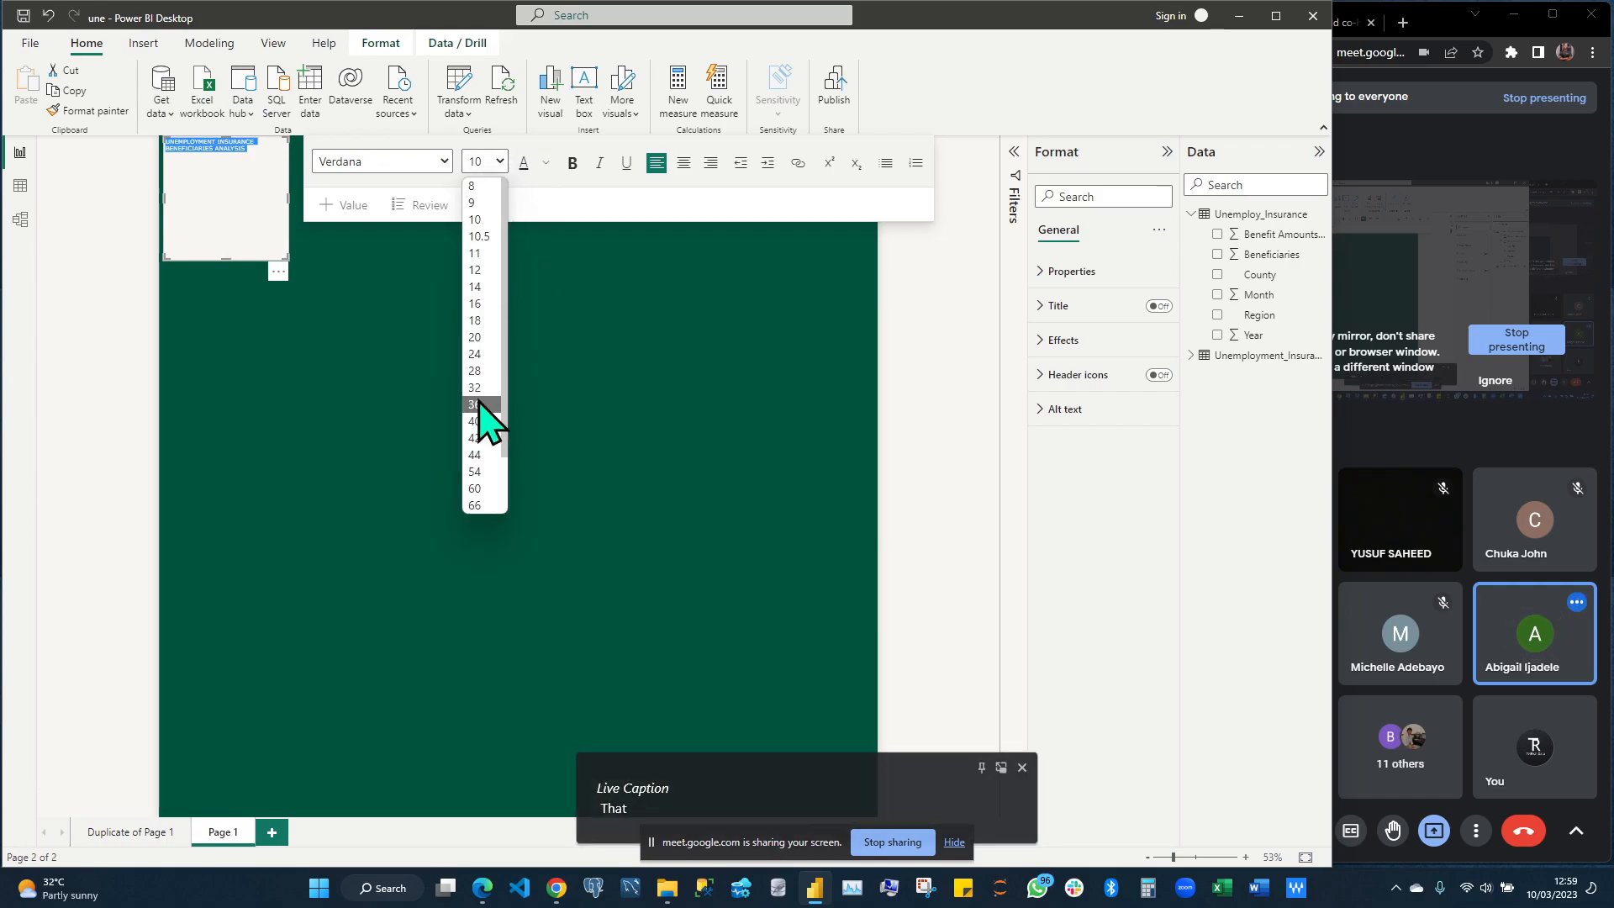
click(475, 387)
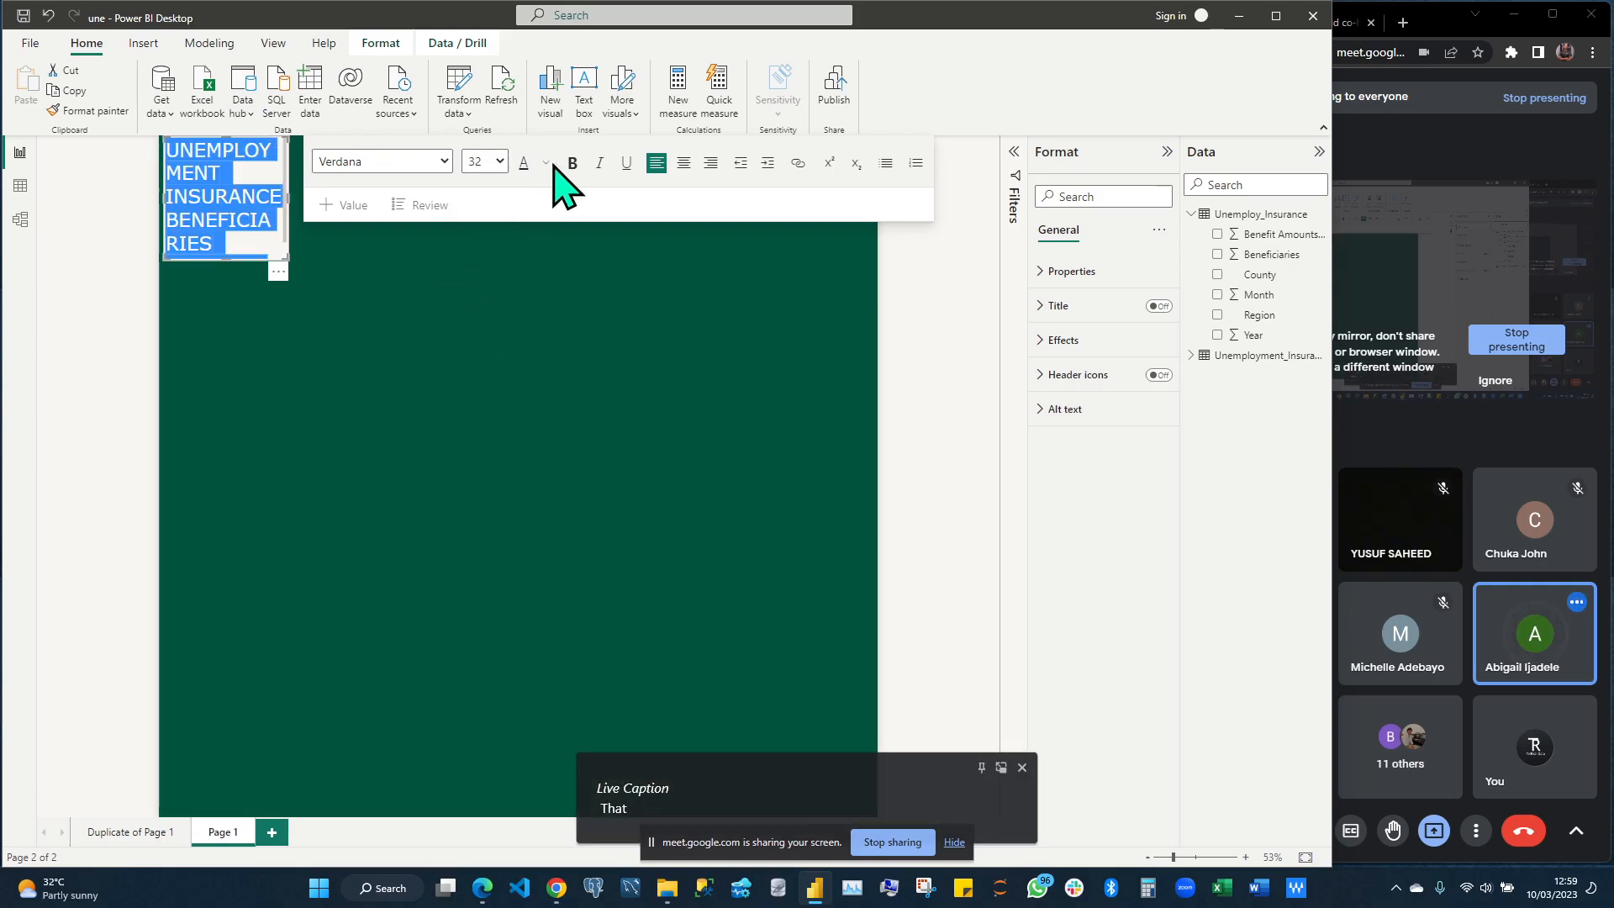
click(445, 164)
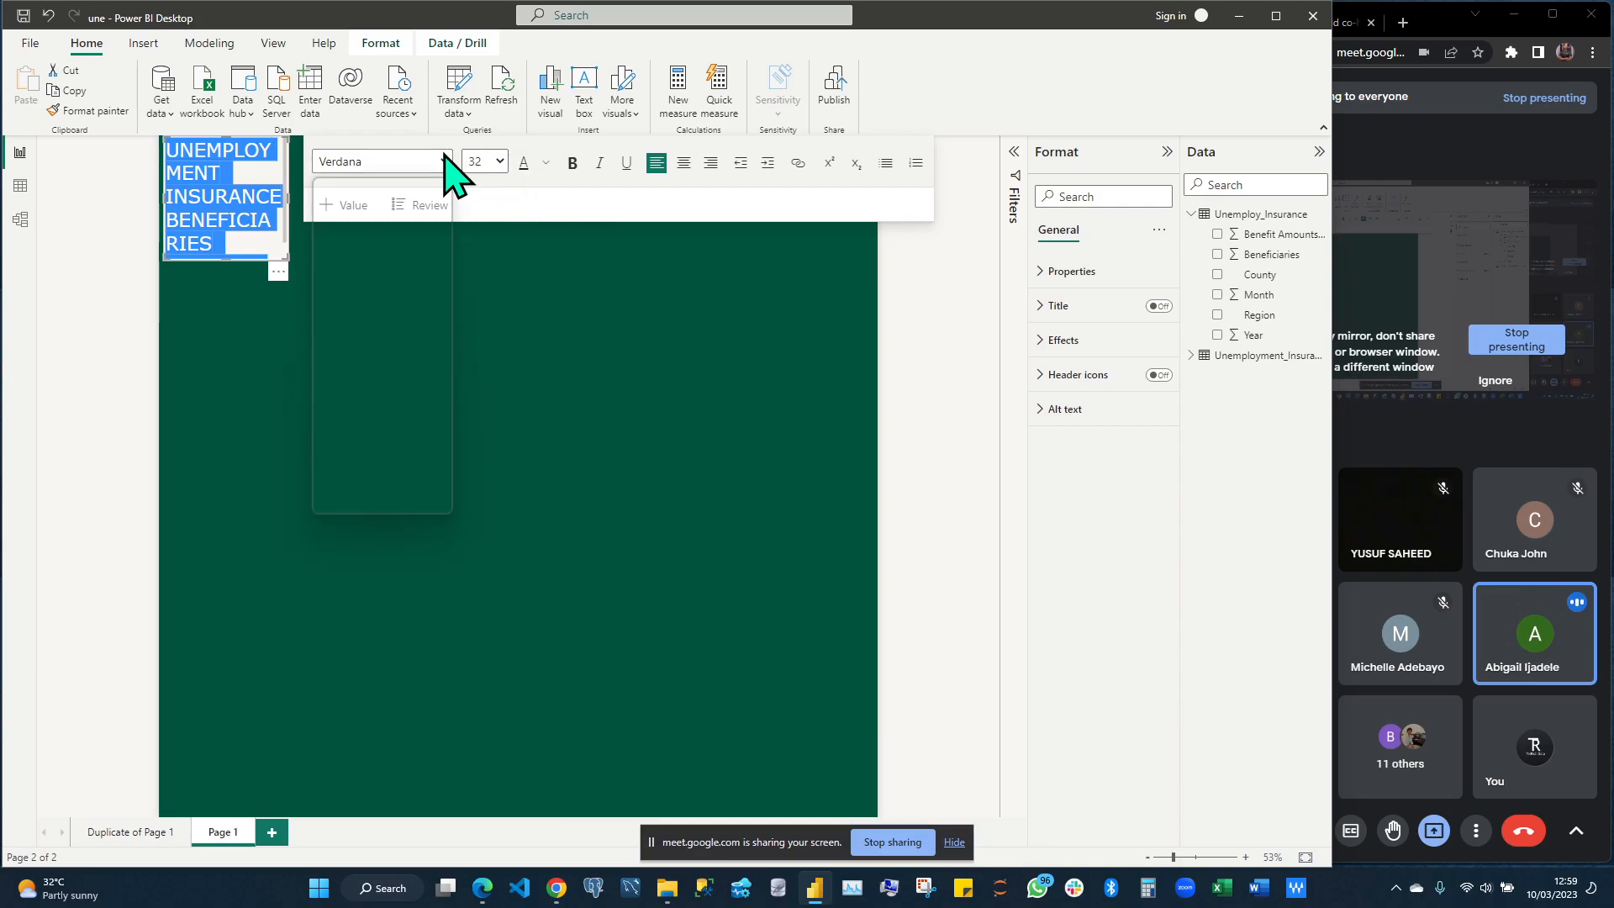
click(383, 304)
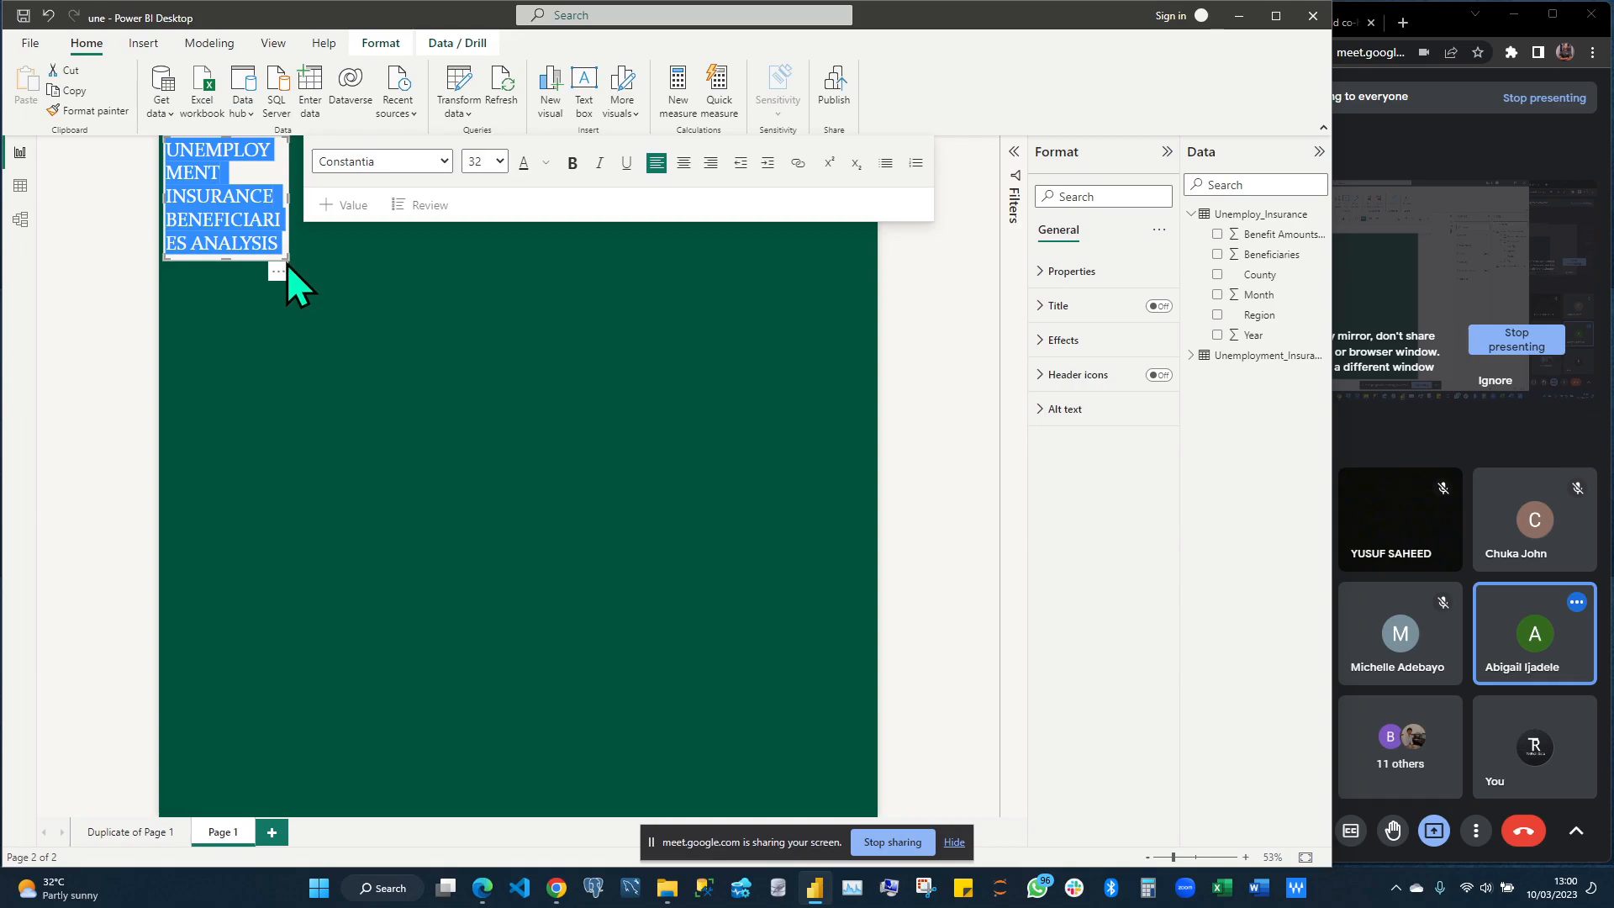
Widen the title text box until the full title fits on a single line
click(286, 262)
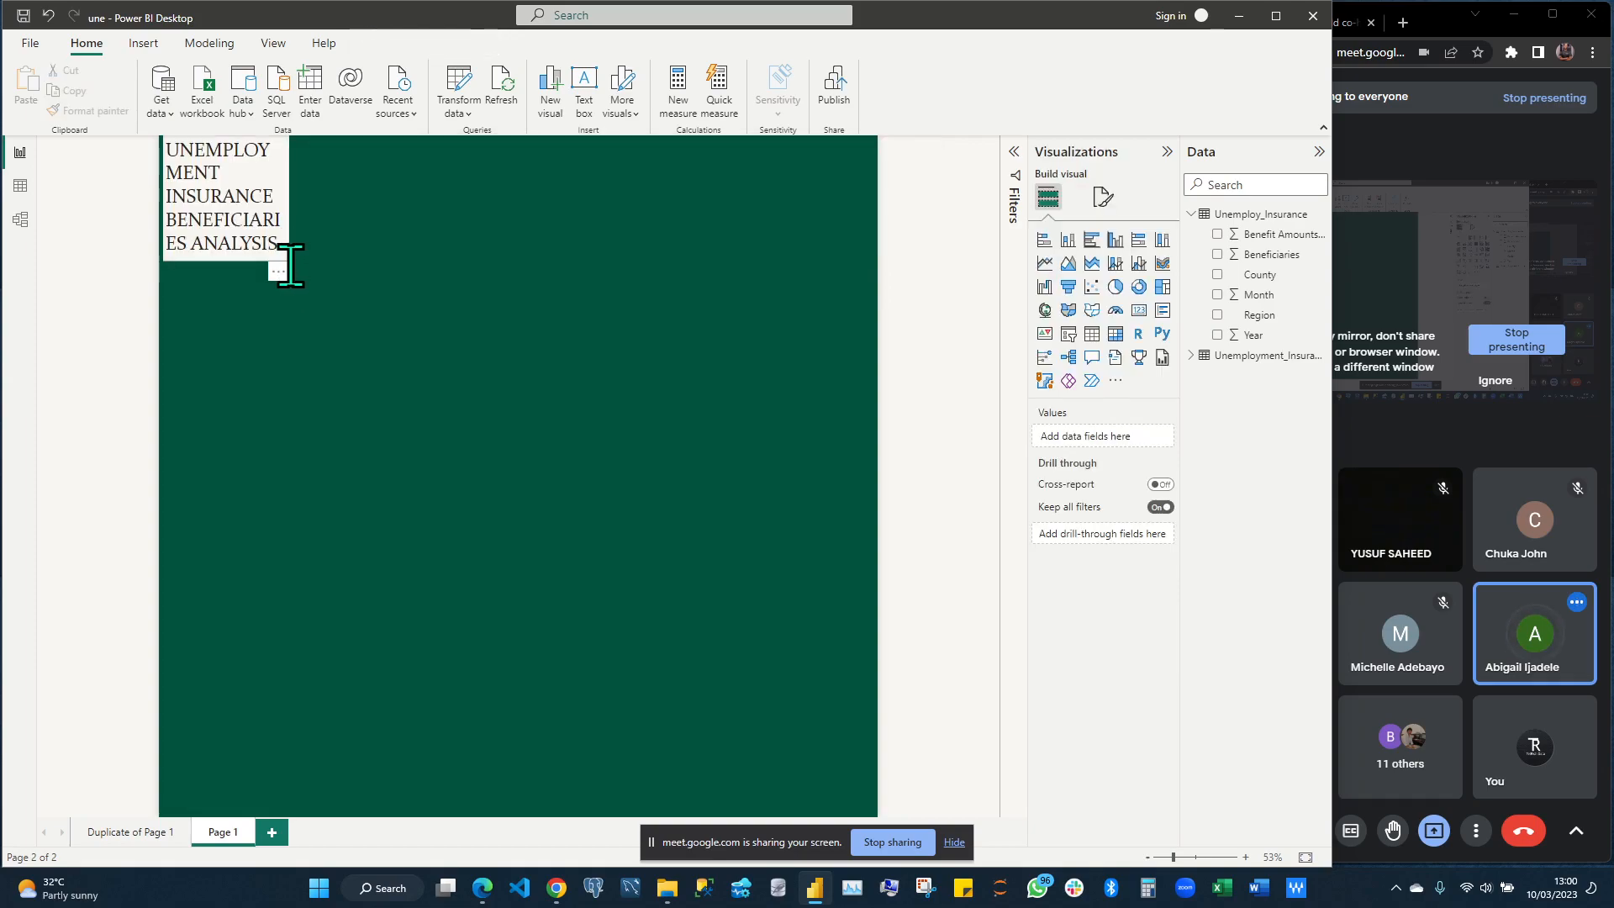
click(296, 262)
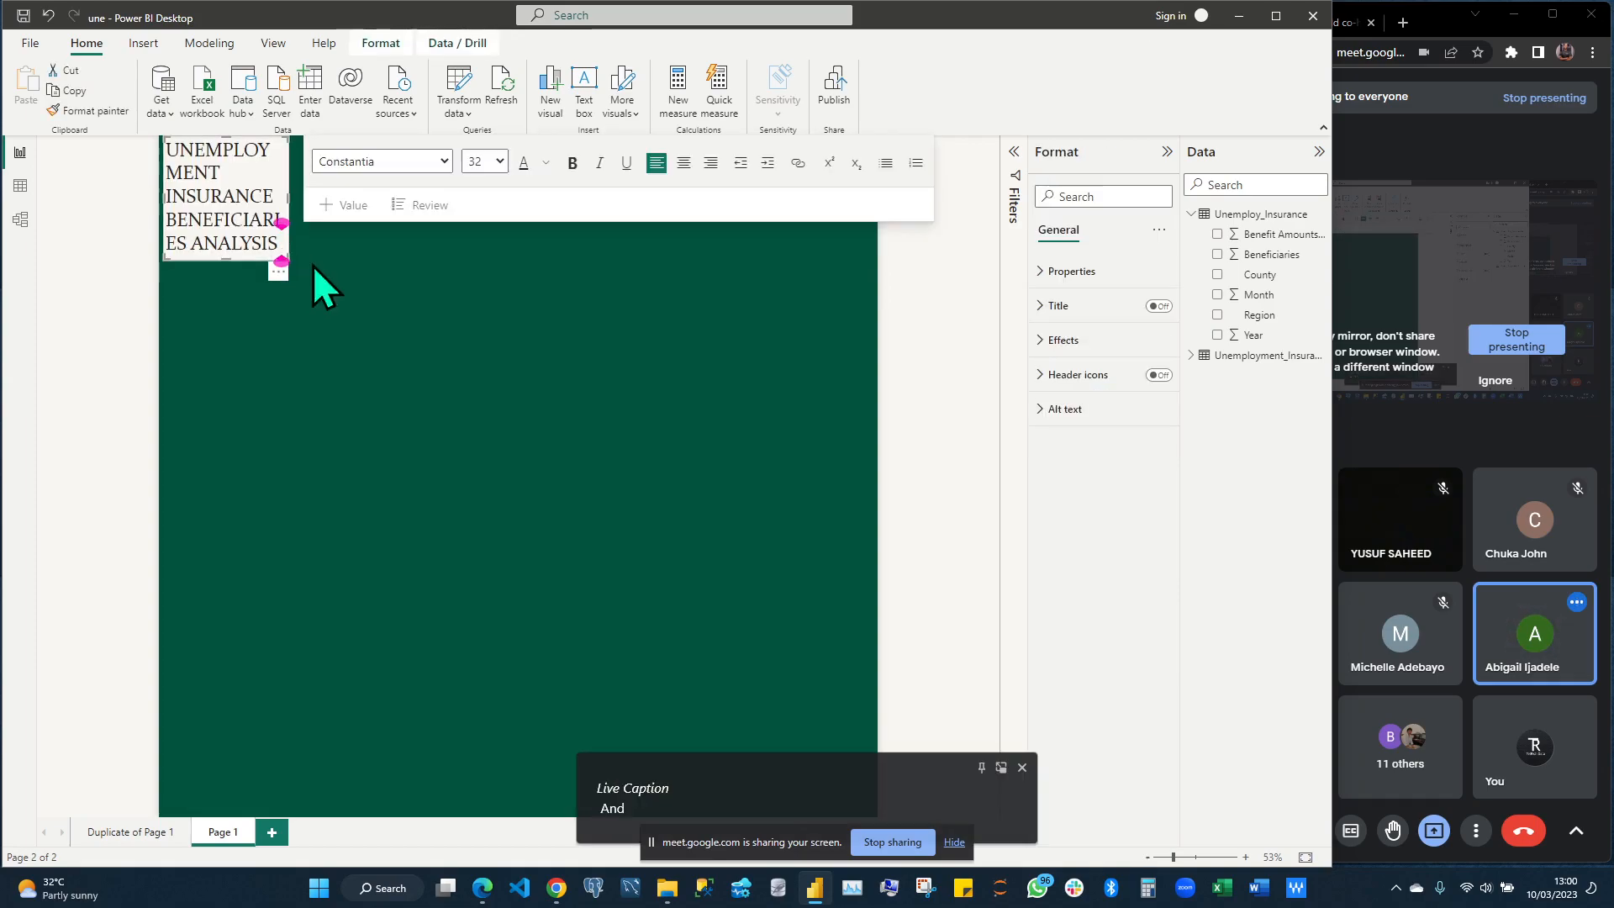
drag(535, 261, 653, 248)
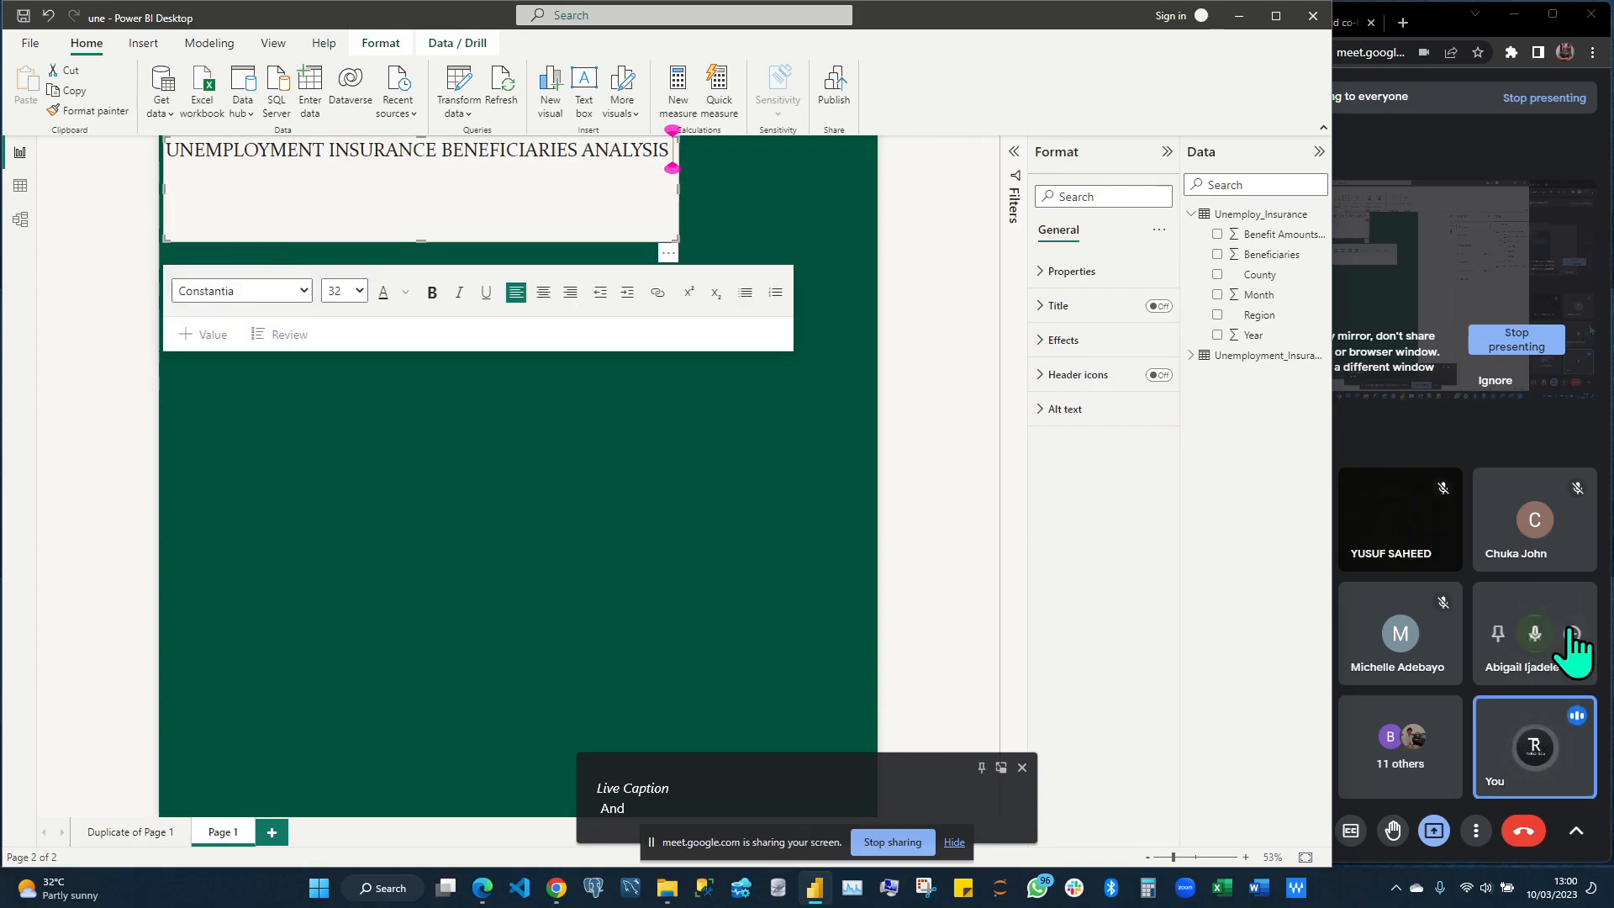
Mute the unmuted participant for everyone in the Google Meet call and return to the Power BI report
click(1538, 636)
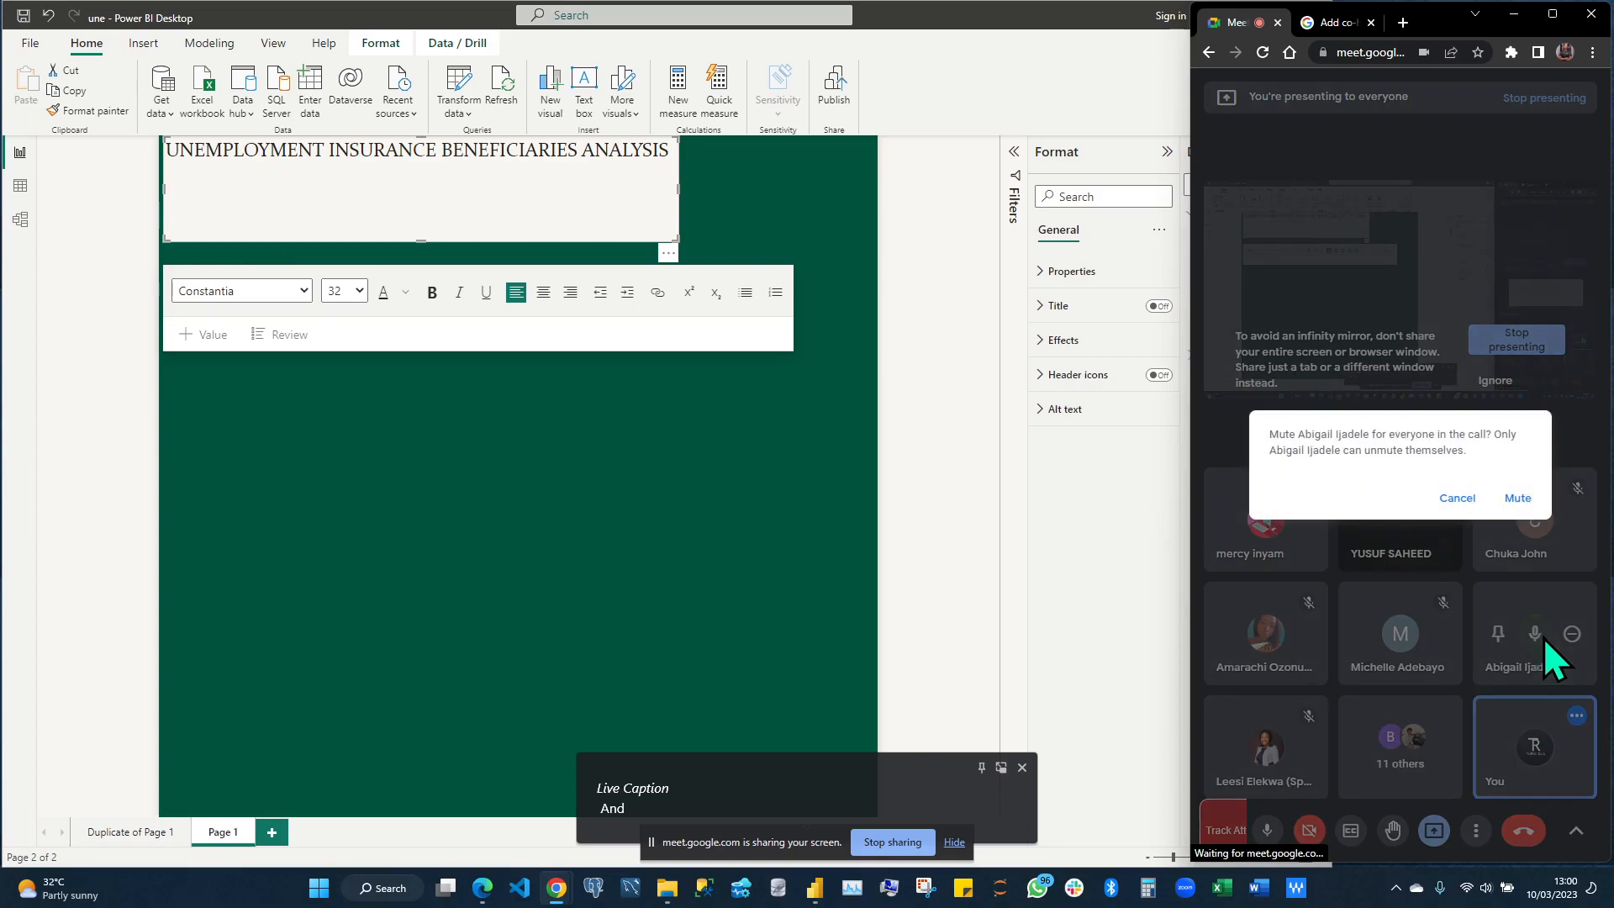
click(1522, 502)
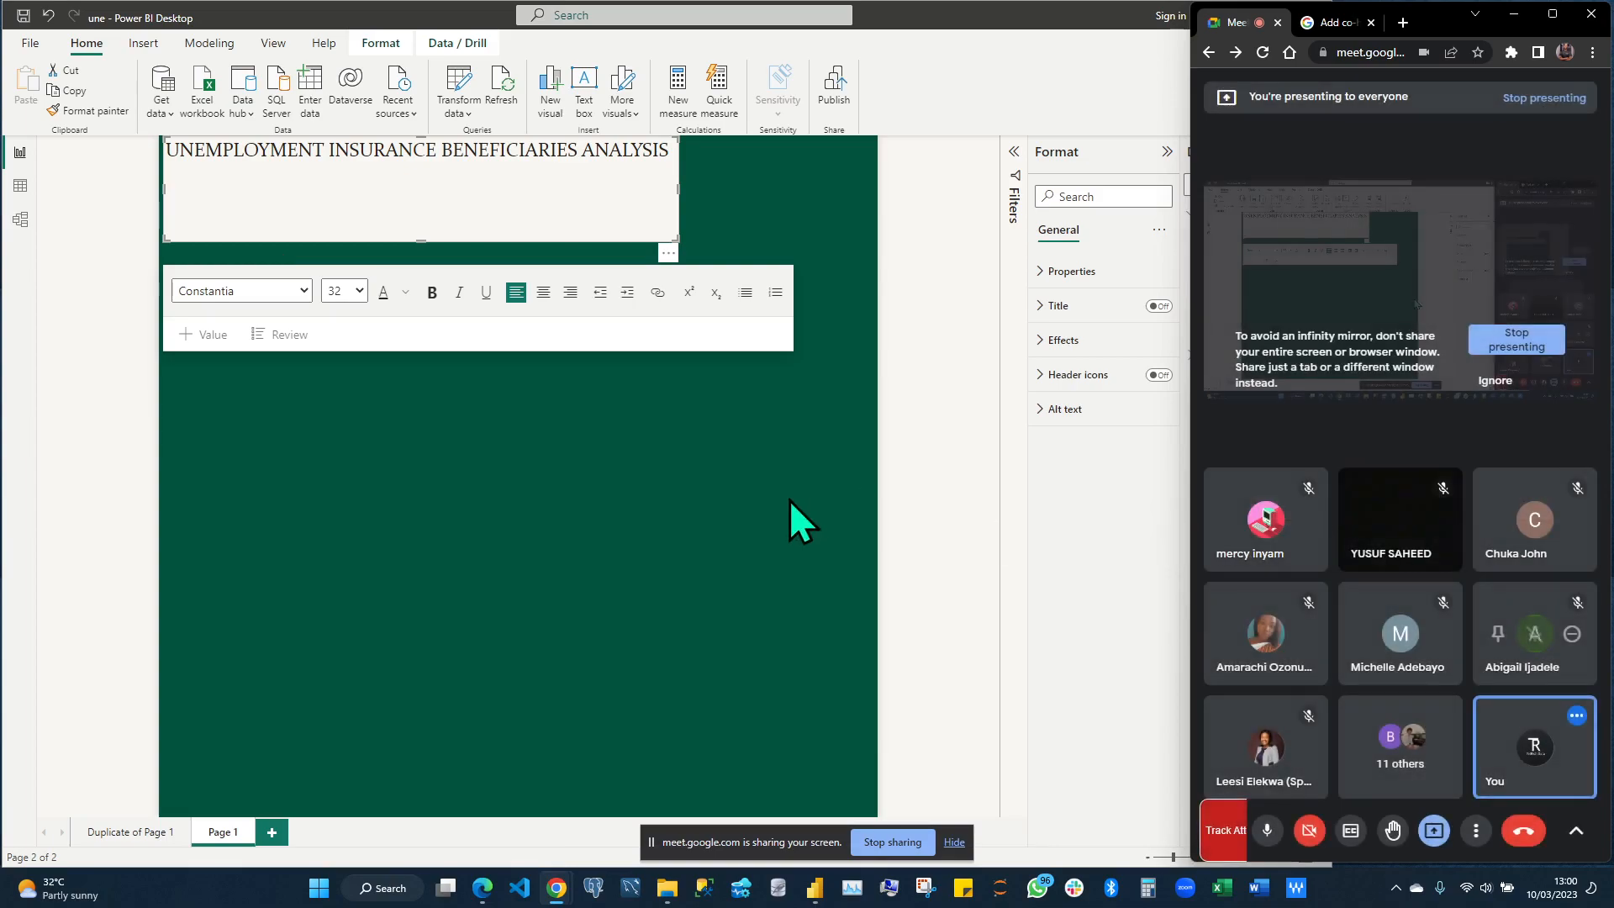
click(941, 484)
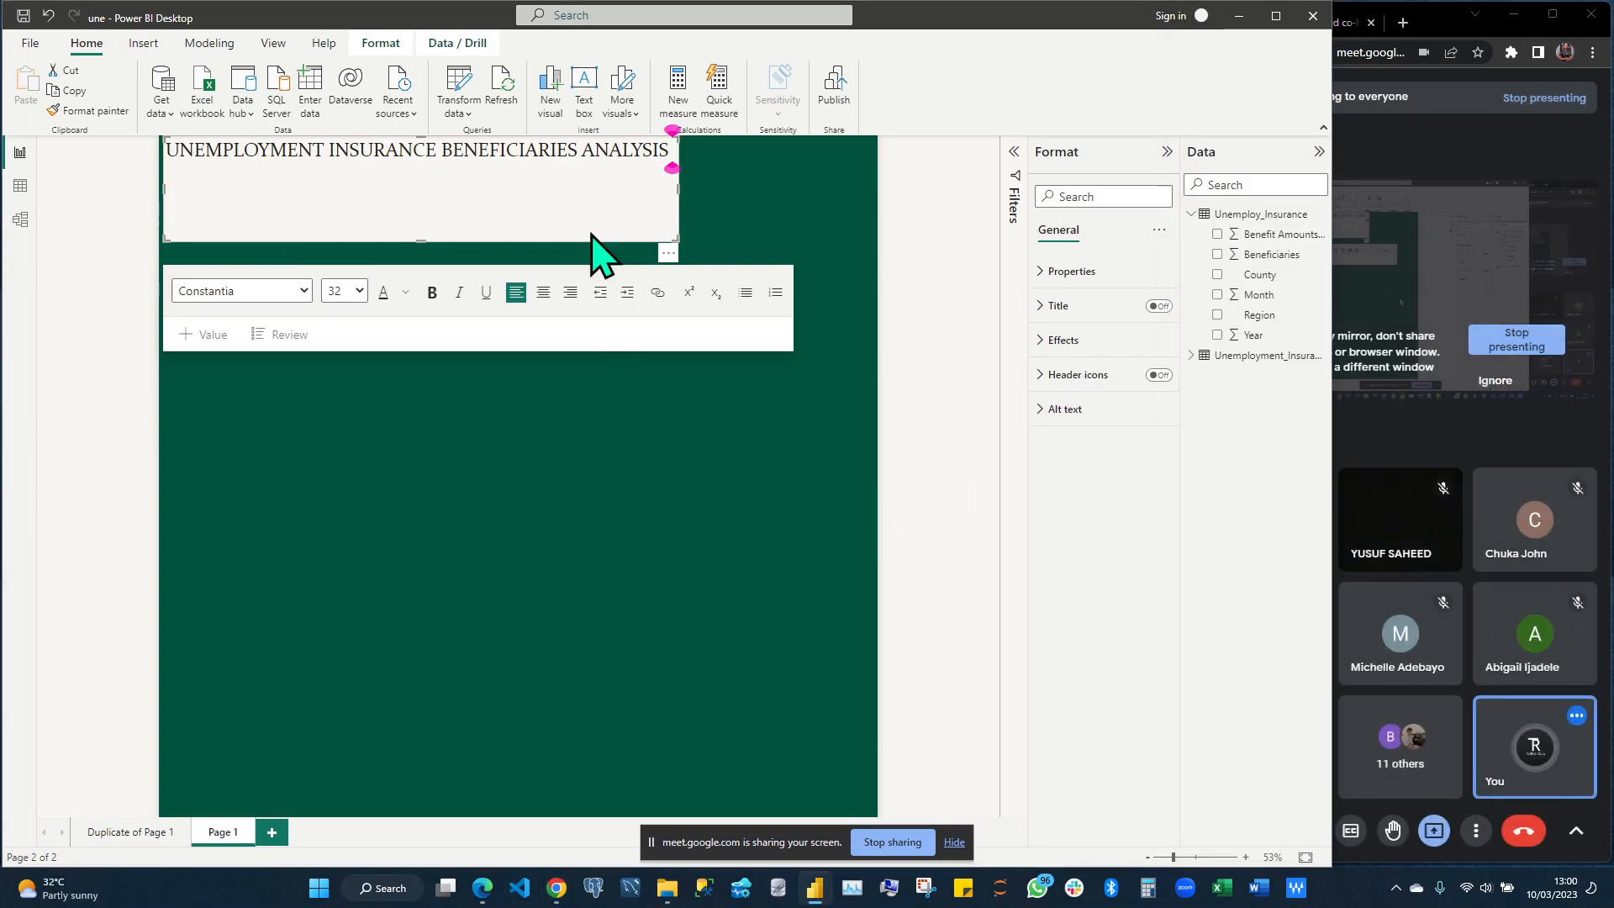
Reduce the title text box's height to one line of text and center it near the page's upper edge
click(421, 244)
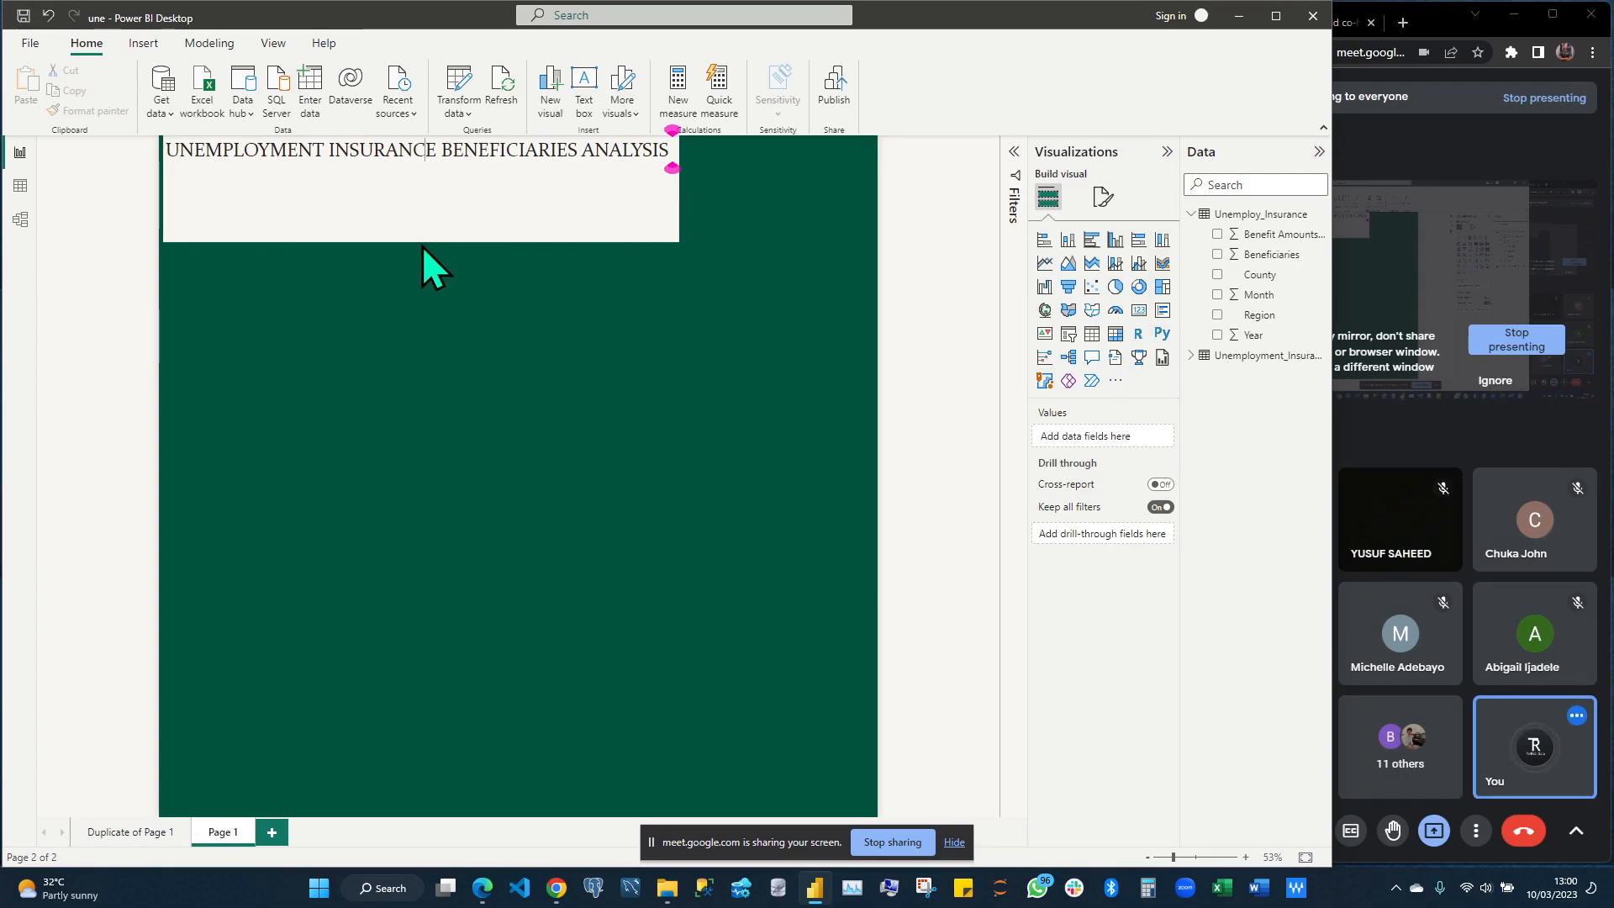
click(422, 240)
drag(422, 241, 533, 200)
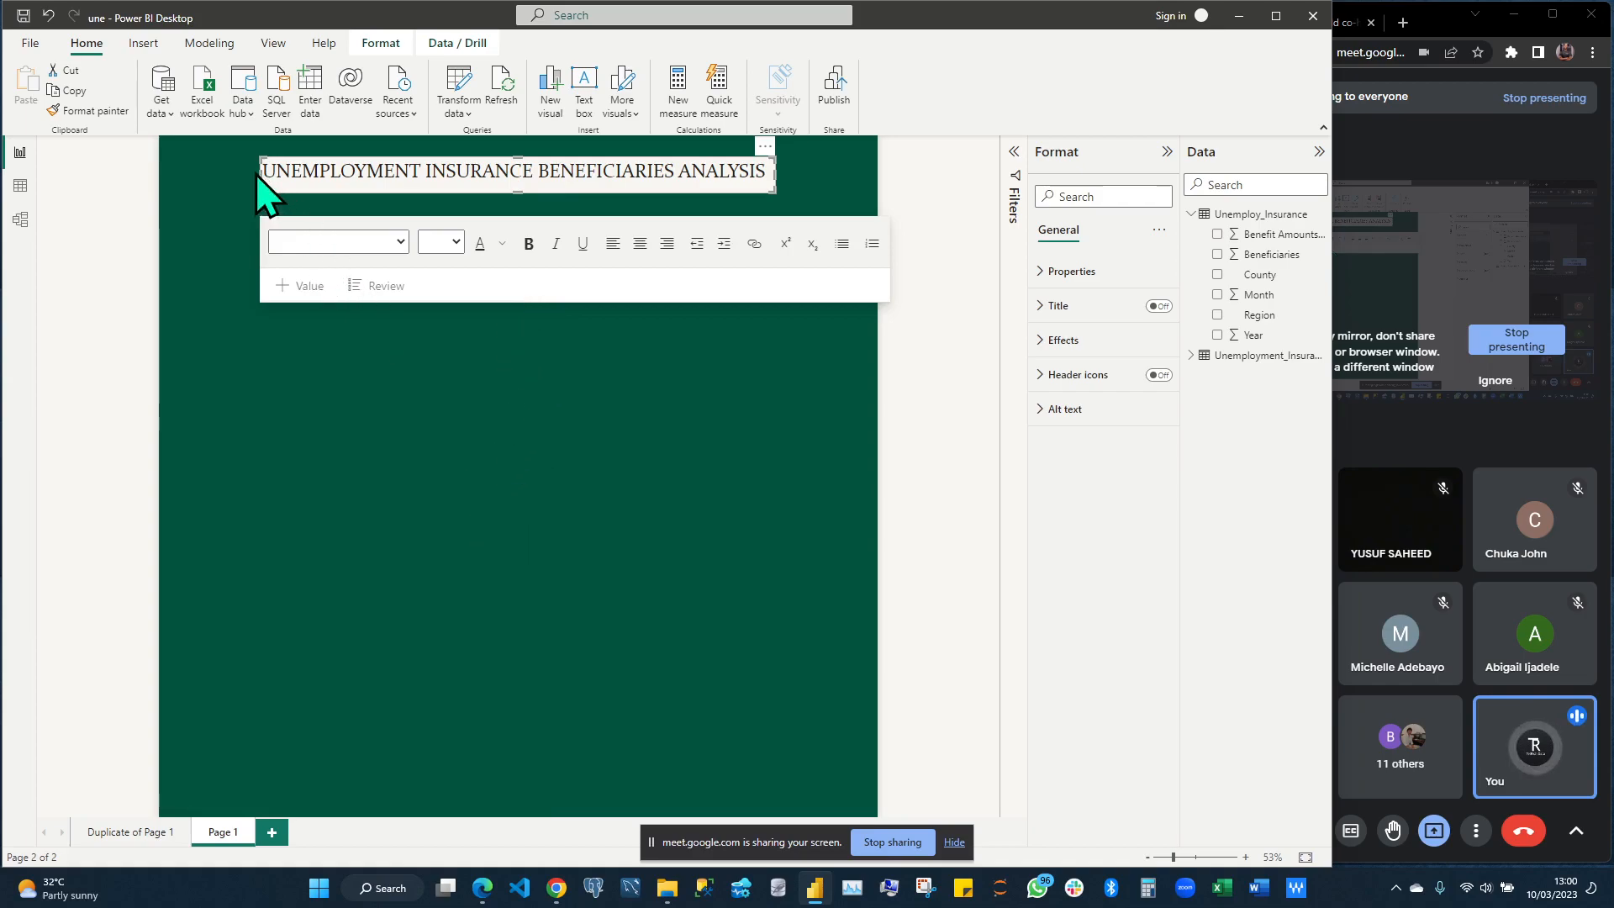
click(186, 158)
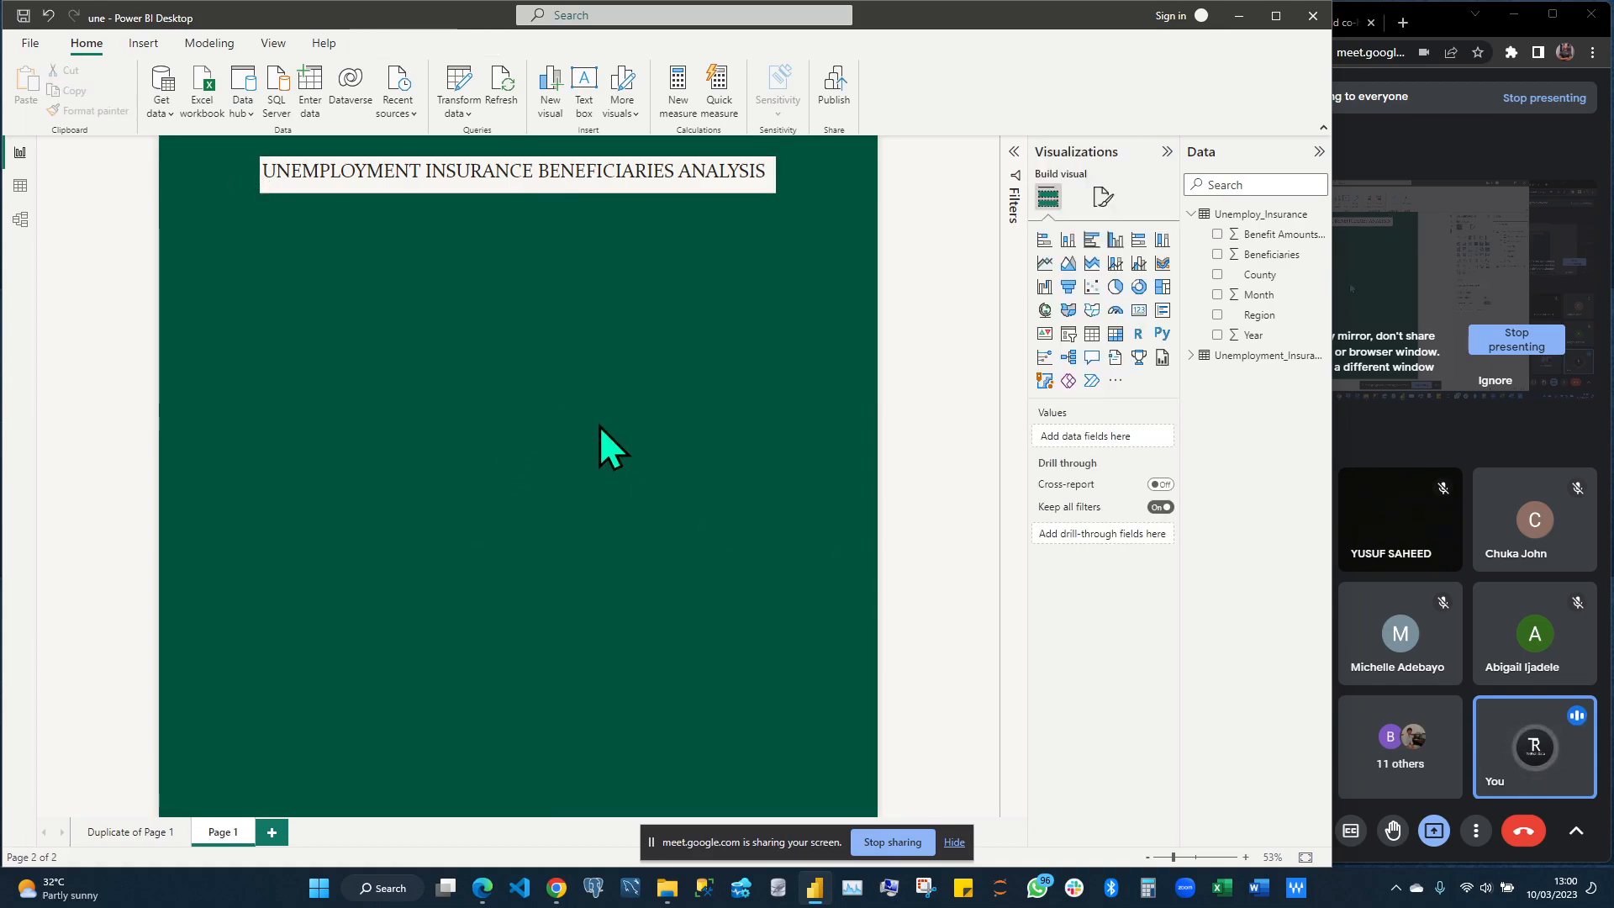
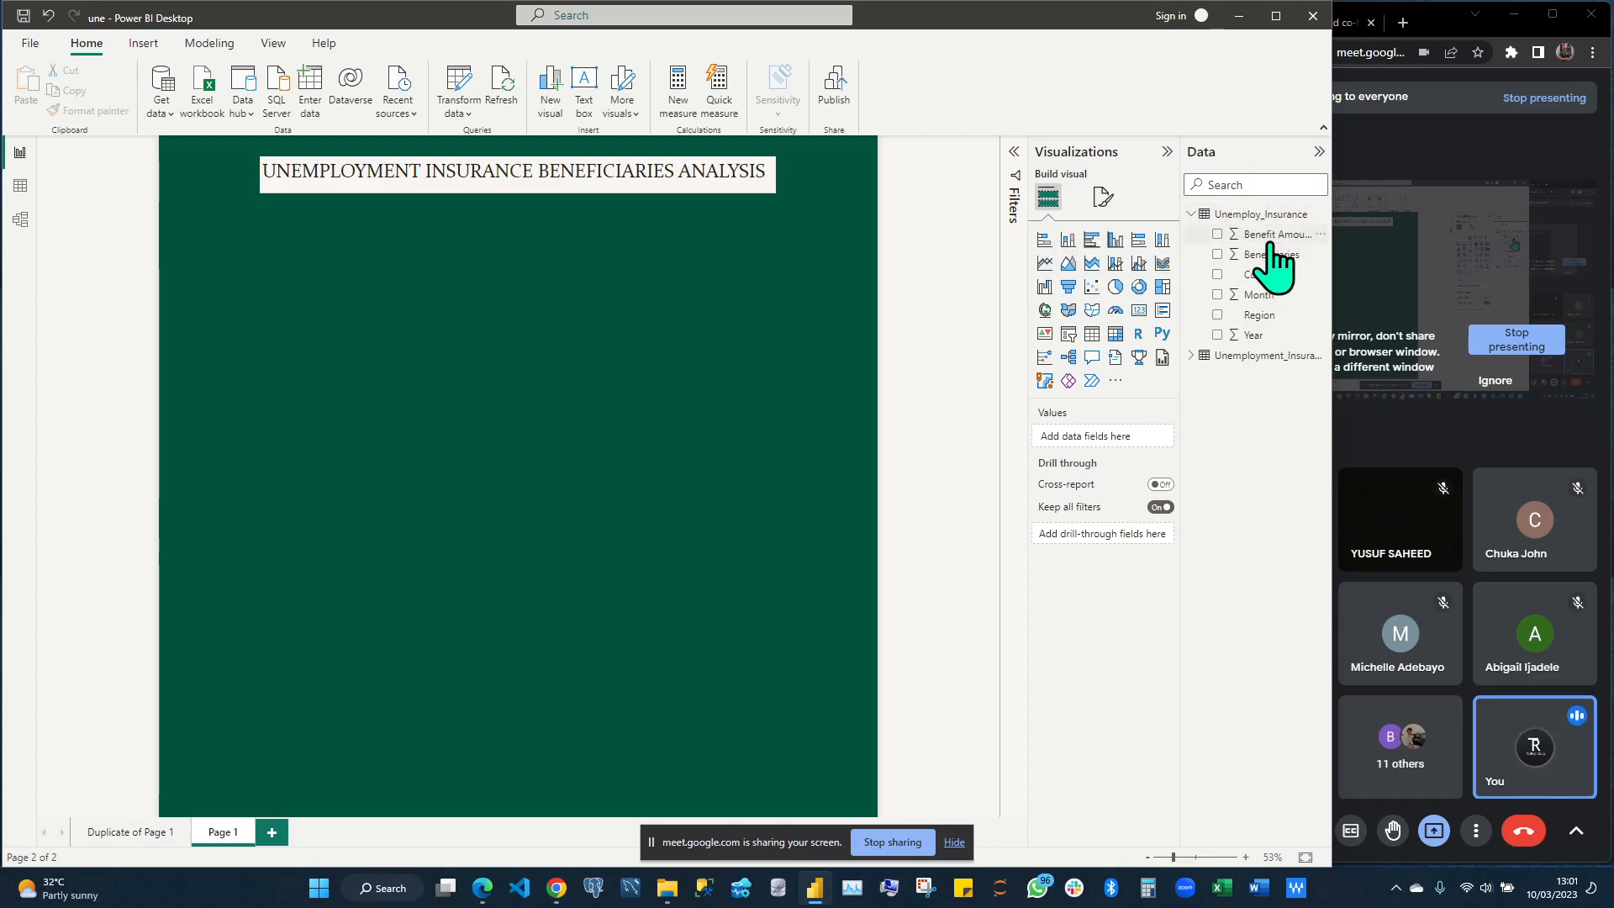
Start a new measure in the Unemploy_Insurance table with the name Total Beneficiaries and the SUM function
right_click(1236, 223)
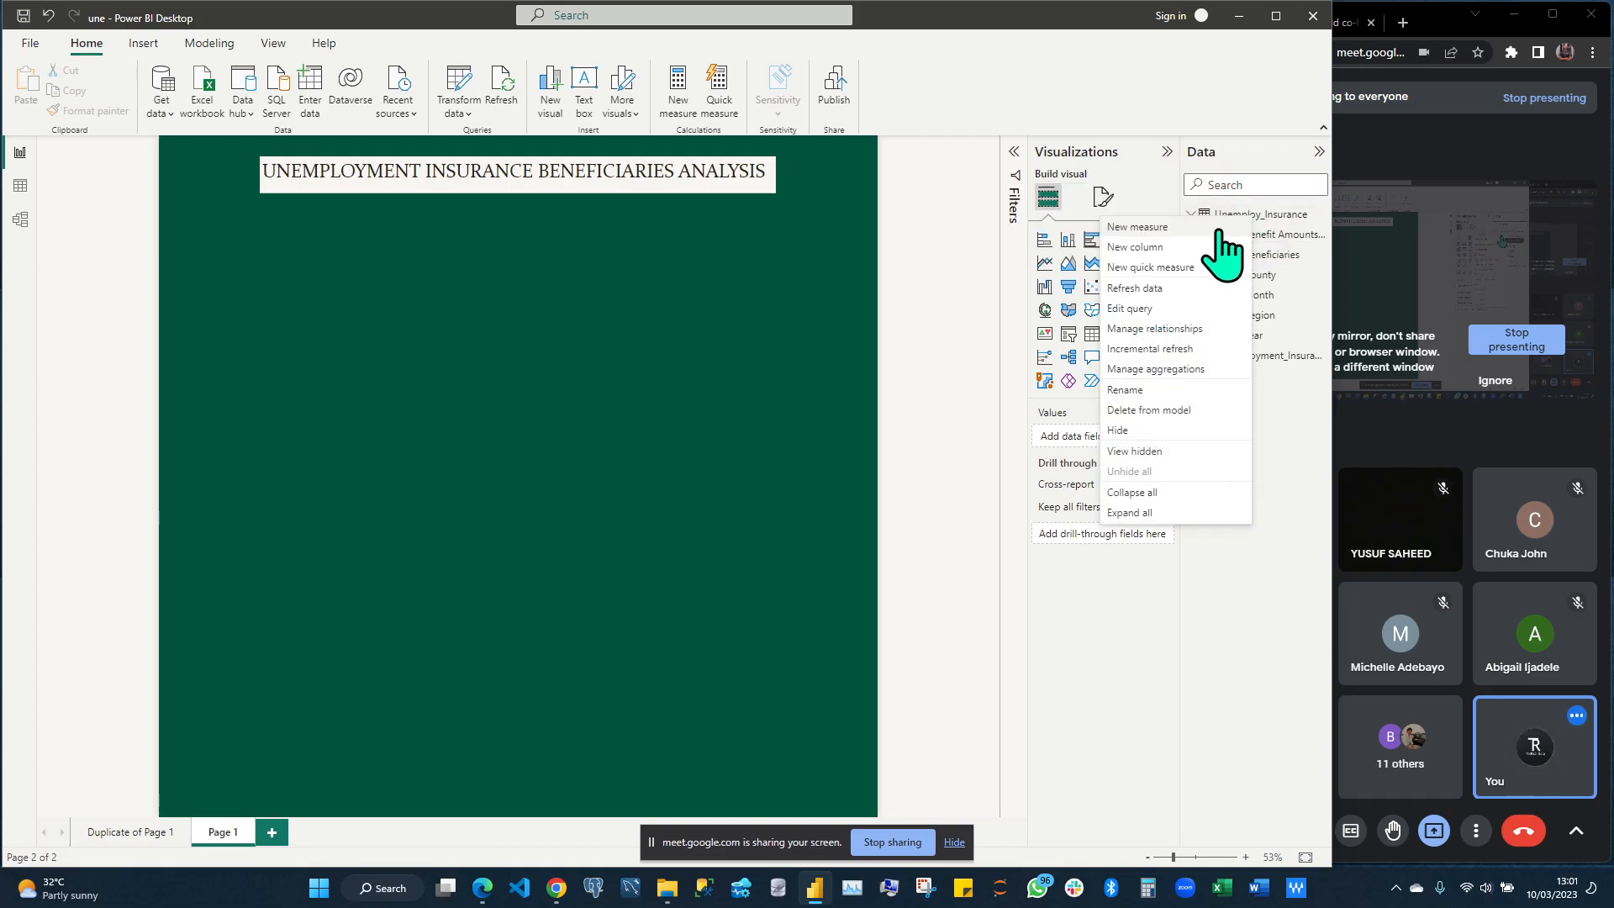
key(Escape)
click(1217, 234)
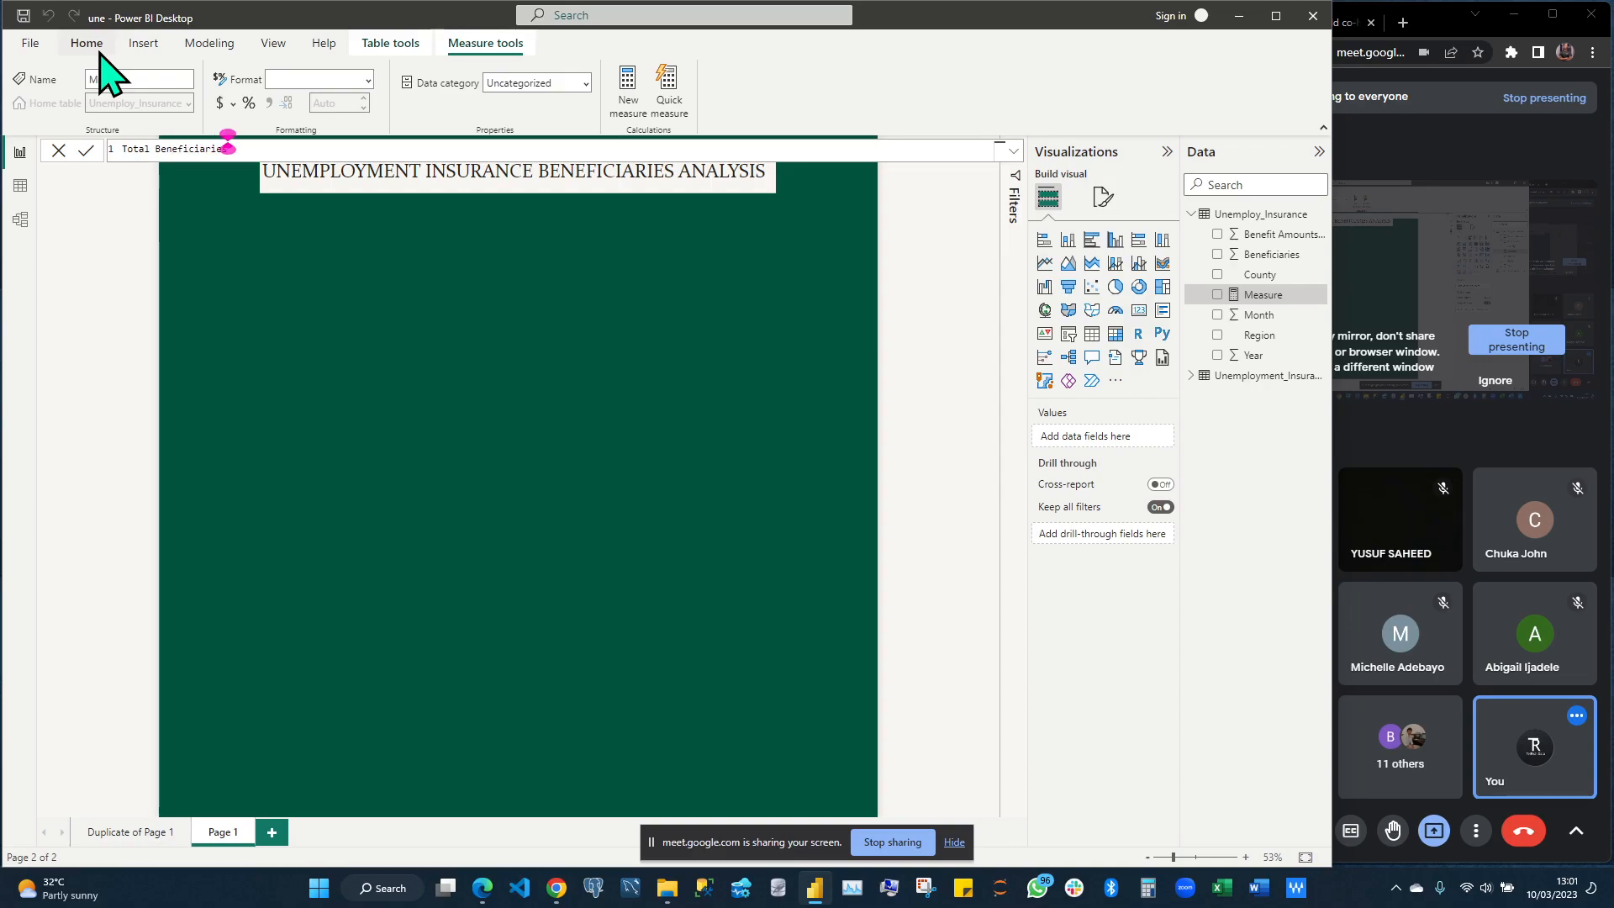
text(sum)
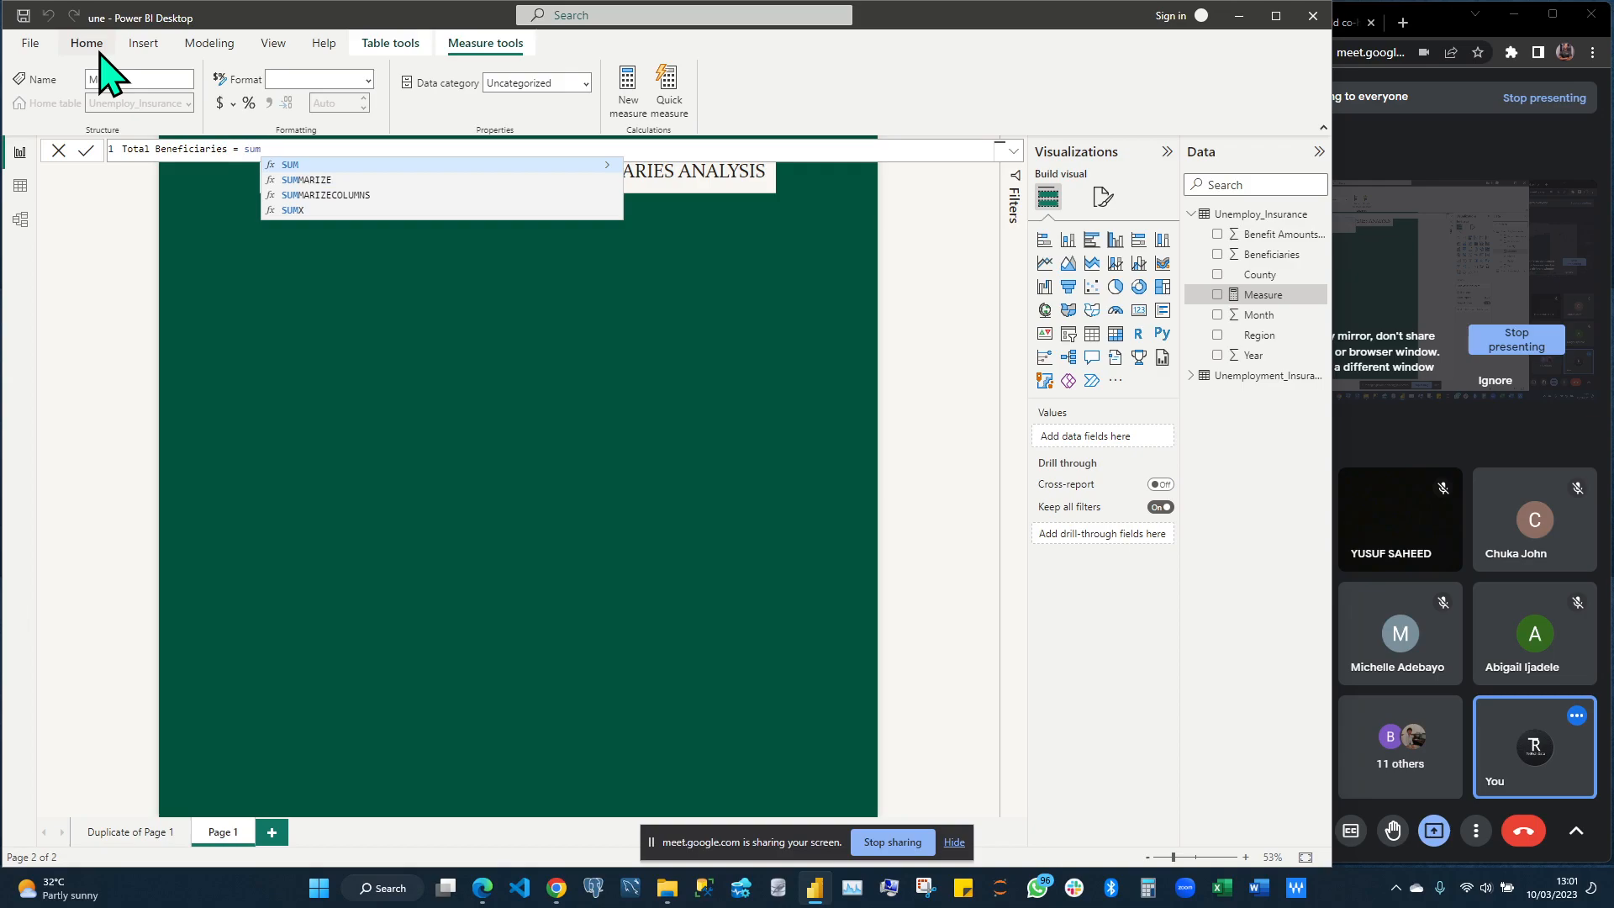
text((()
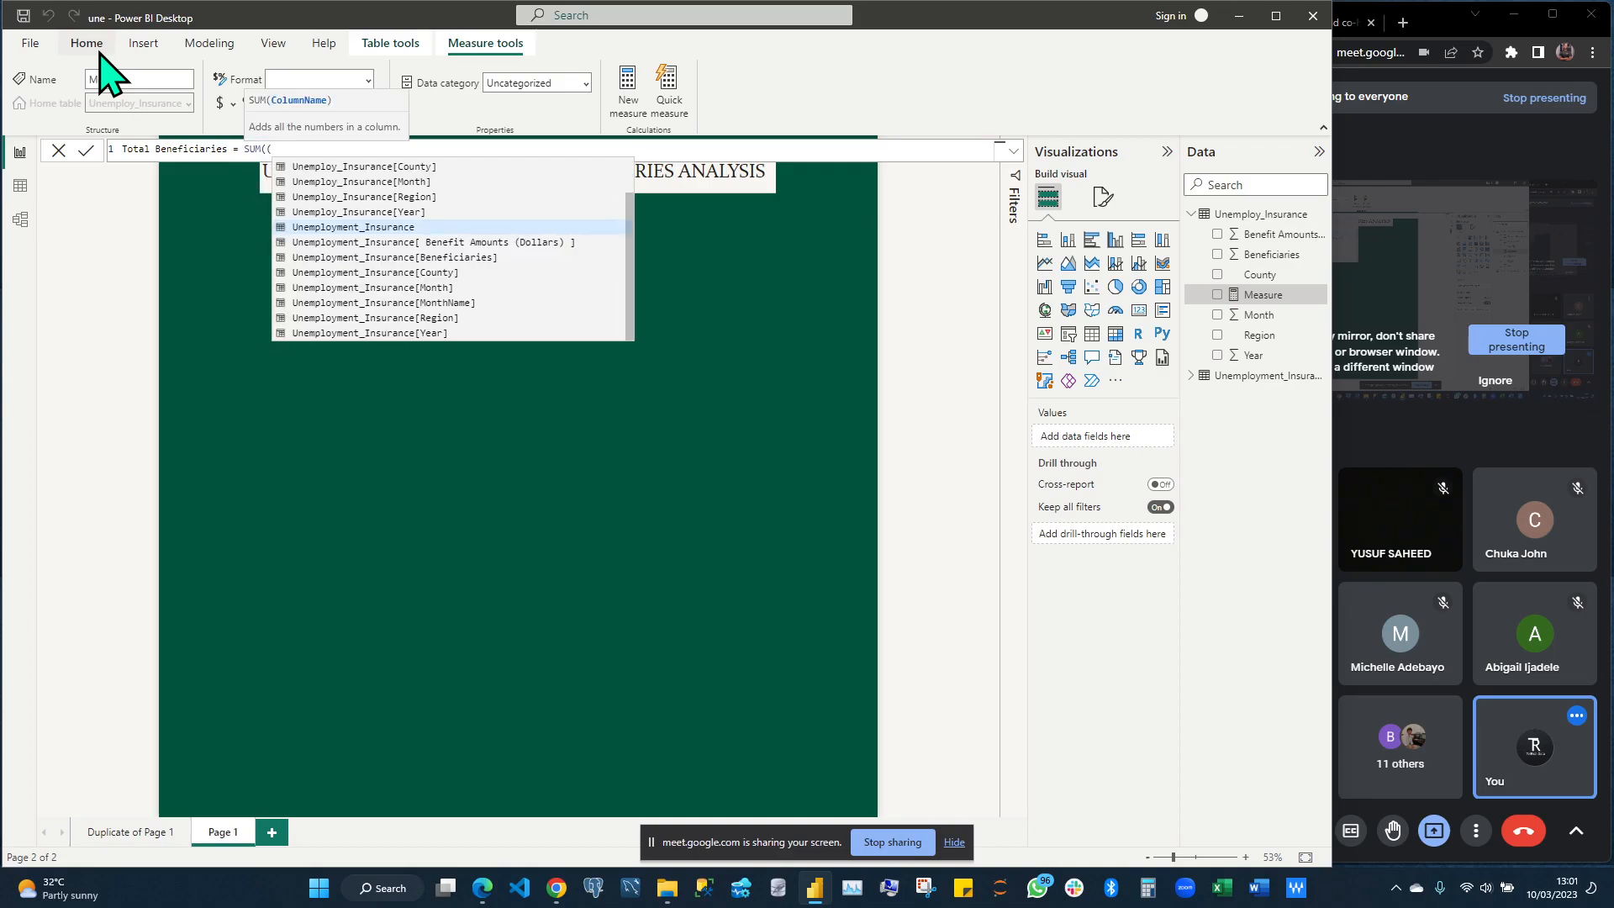
key(BackSpace)
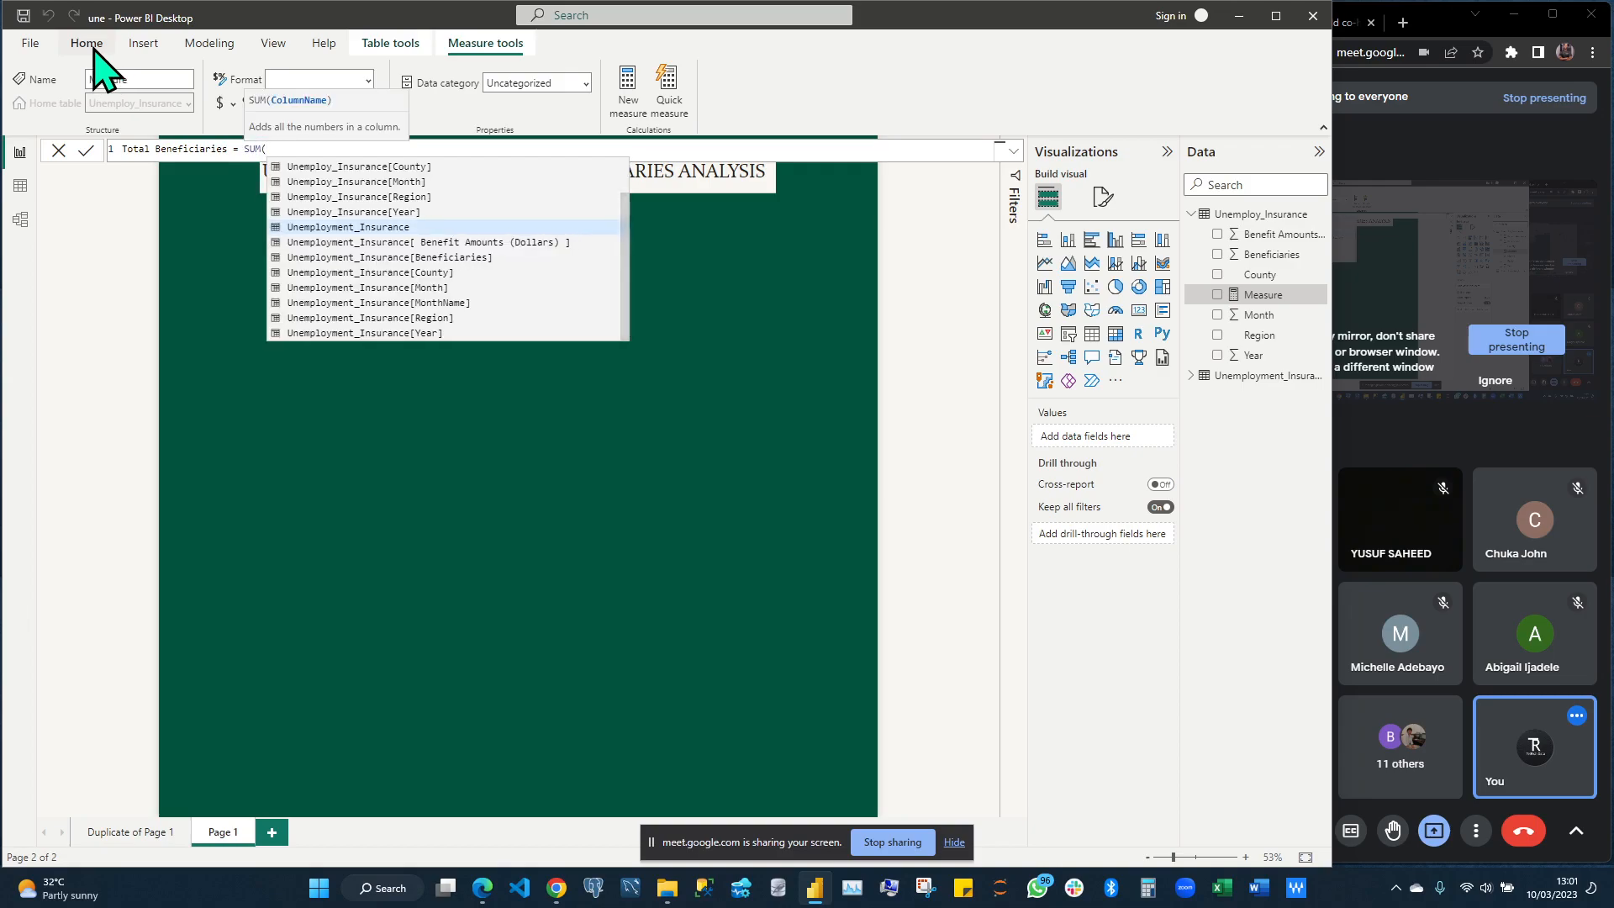
key(Up)
key(Down)
key(Down)
key(Down)
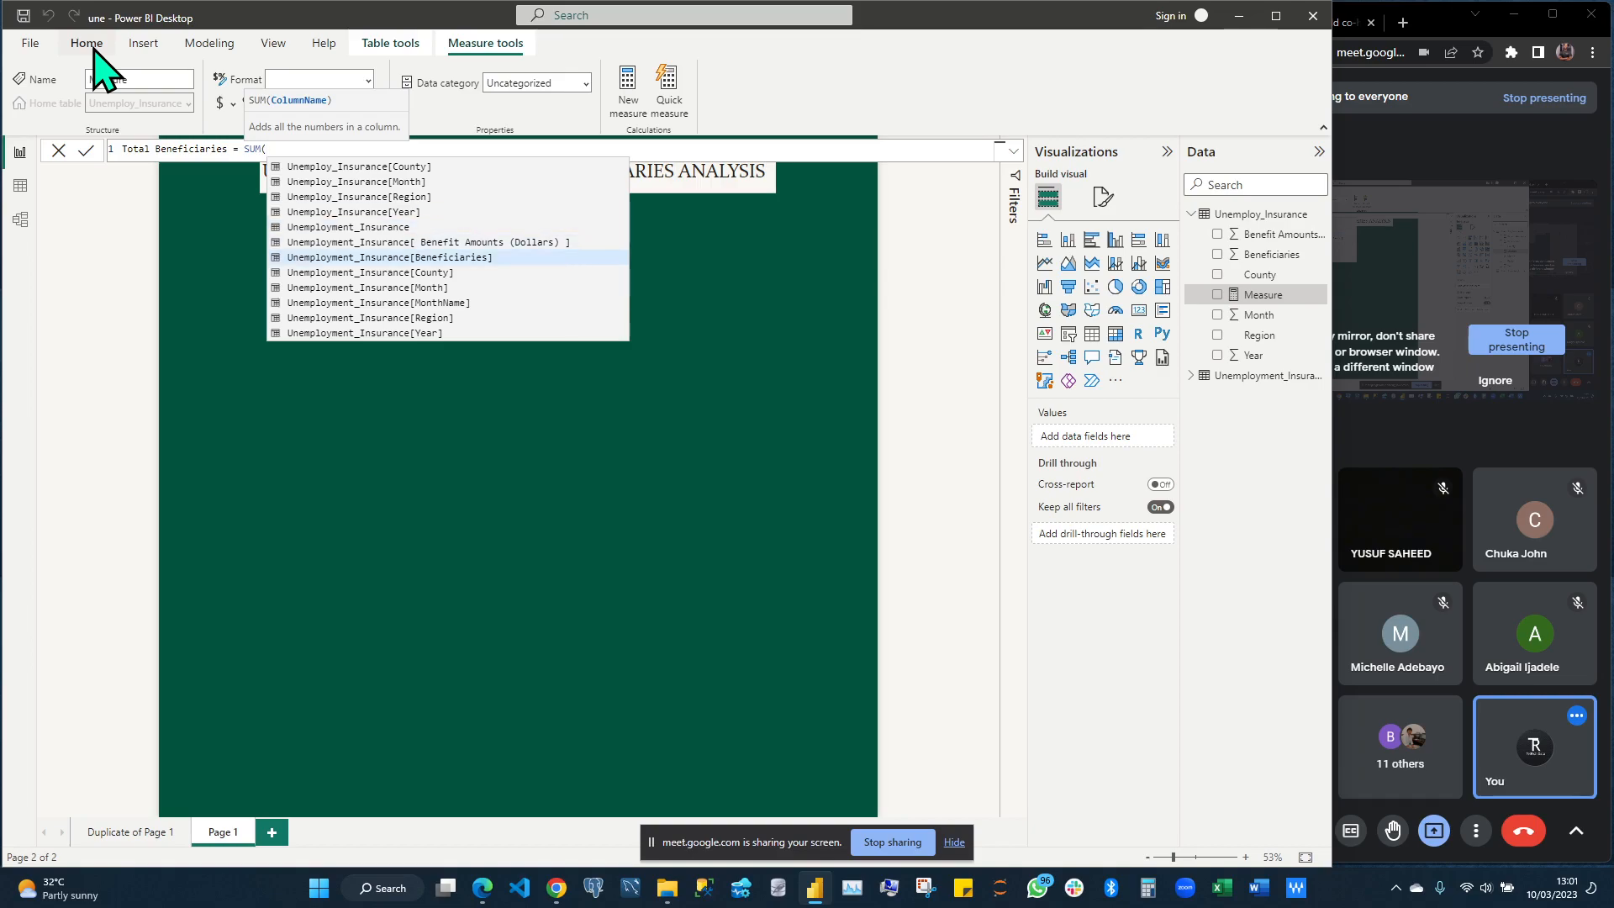
key(Tab)
text())
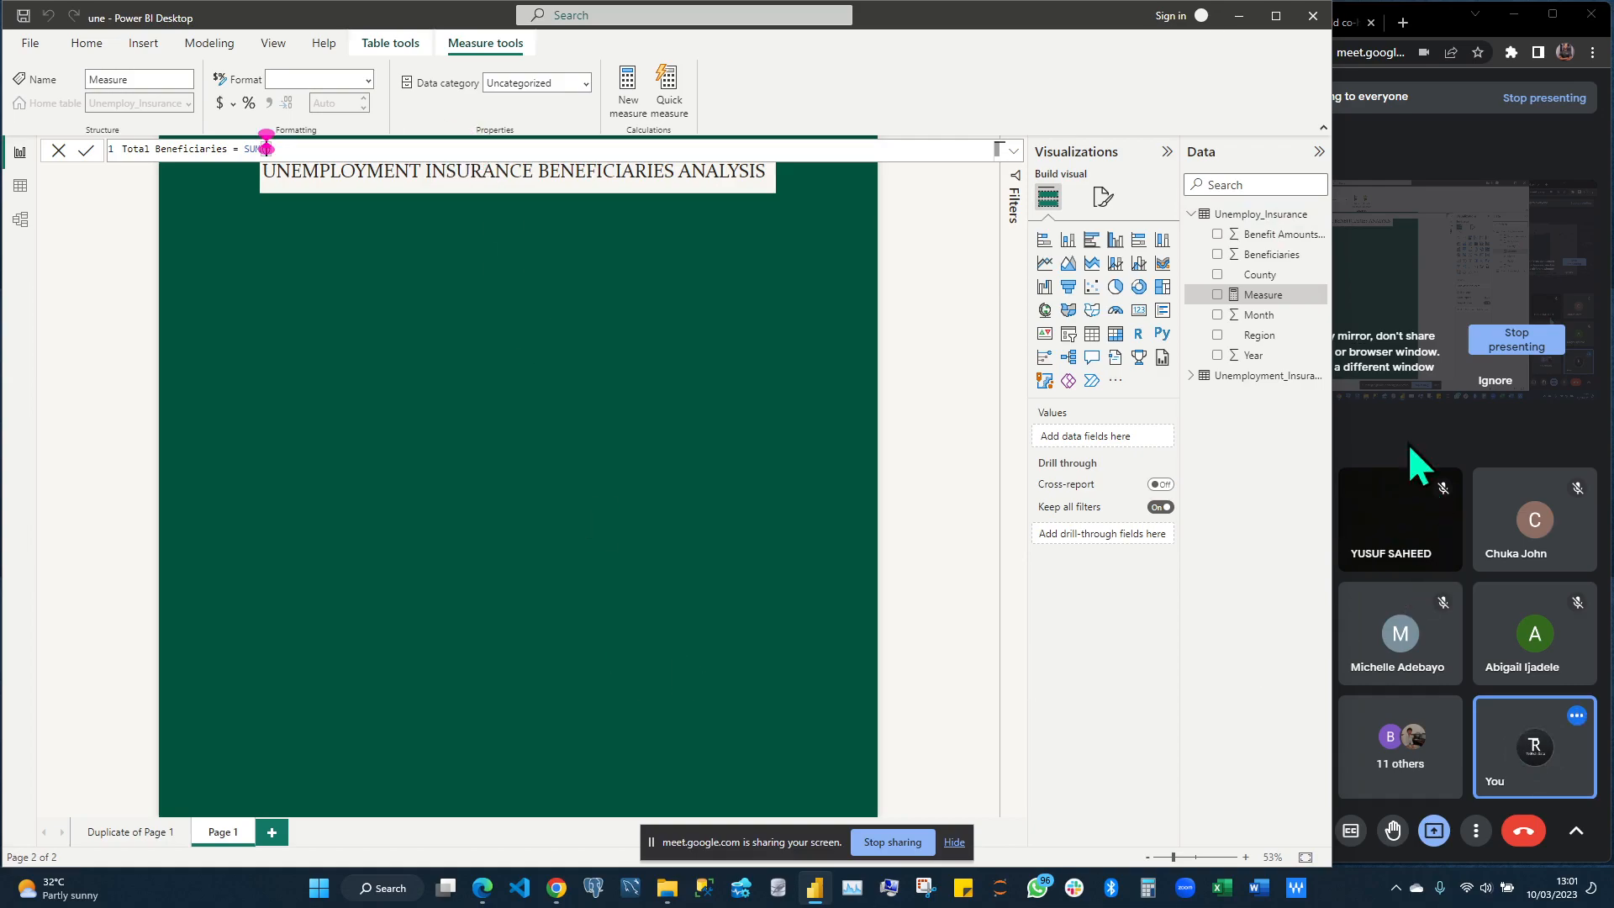
Complete the measure formula as SUM(Unemploy_Insurance[Beneficiaries]) and commit it
text((un)
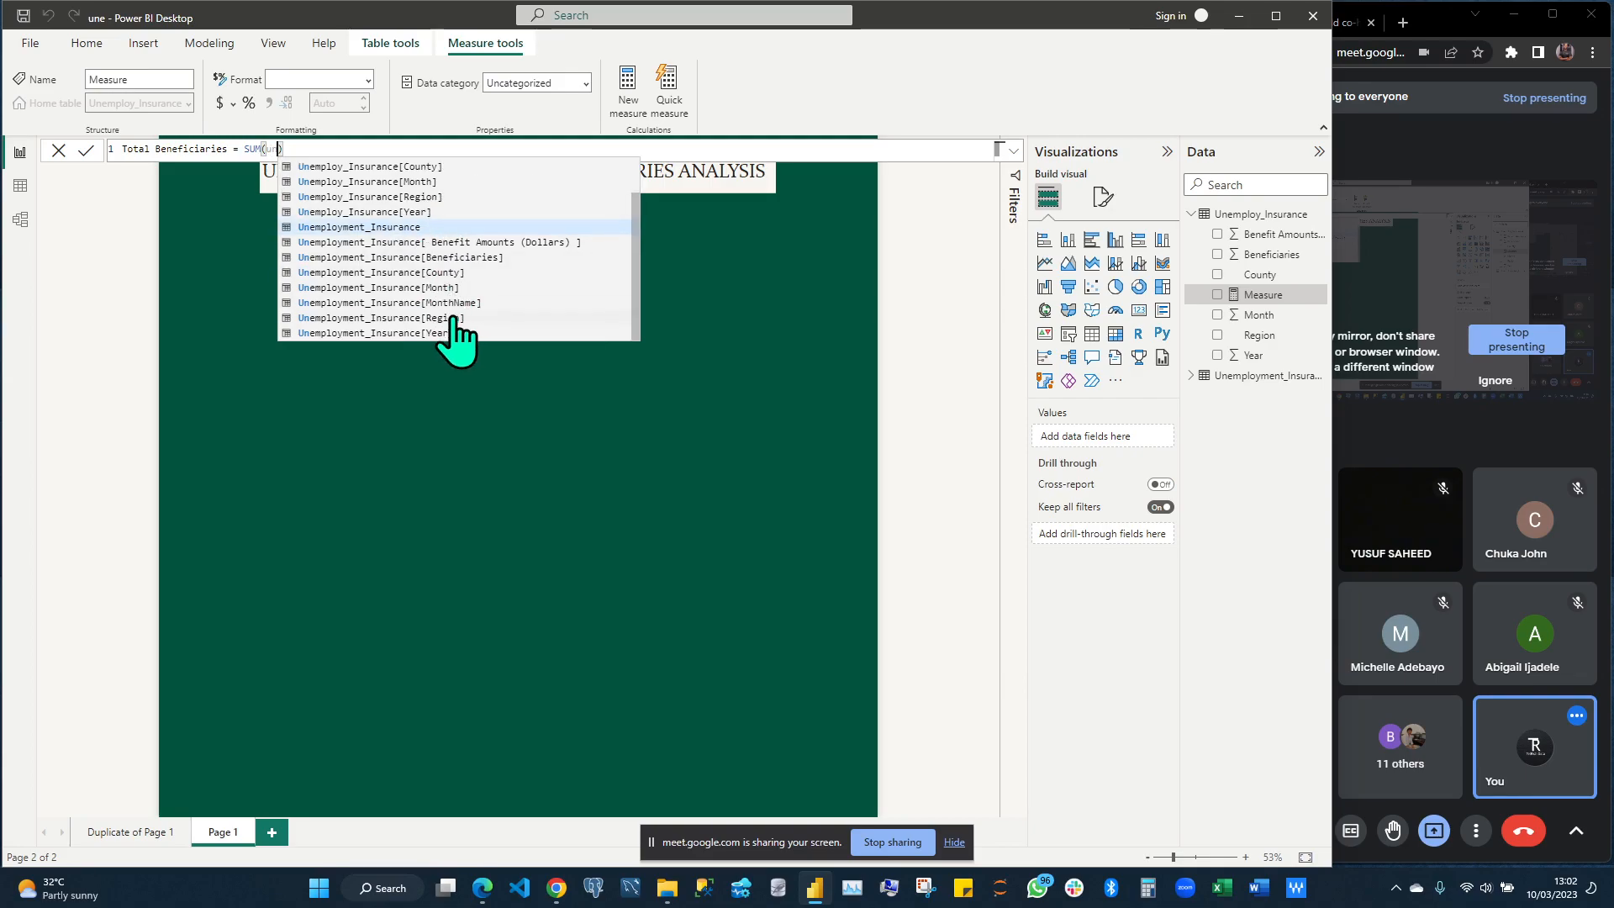
scroll(455, 262, up, 1)
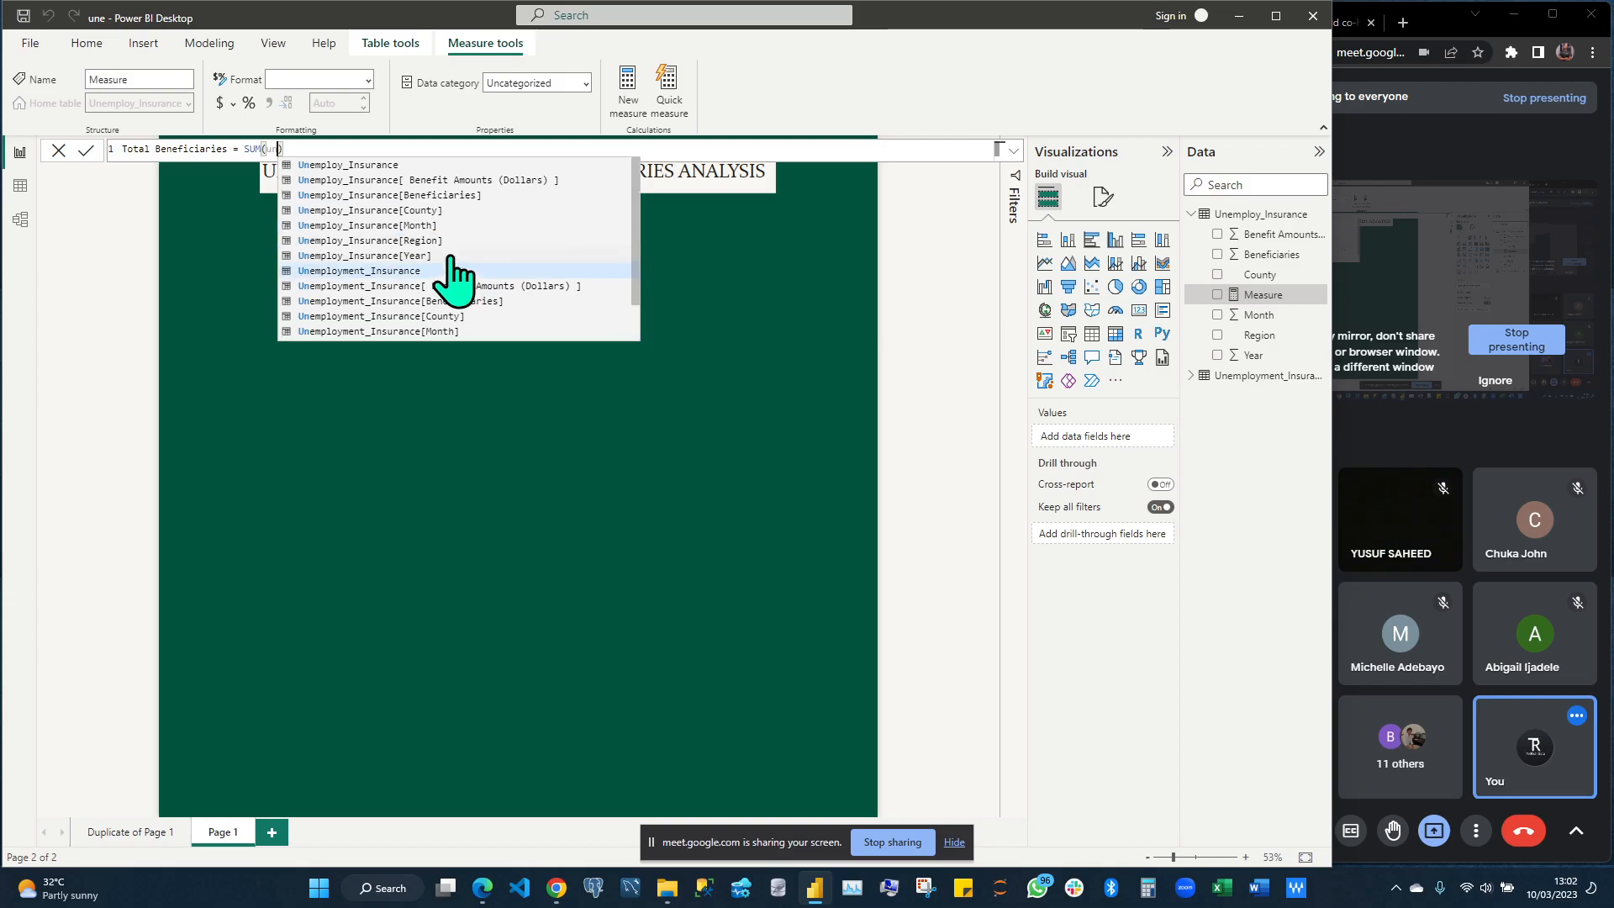
click(458, 197)
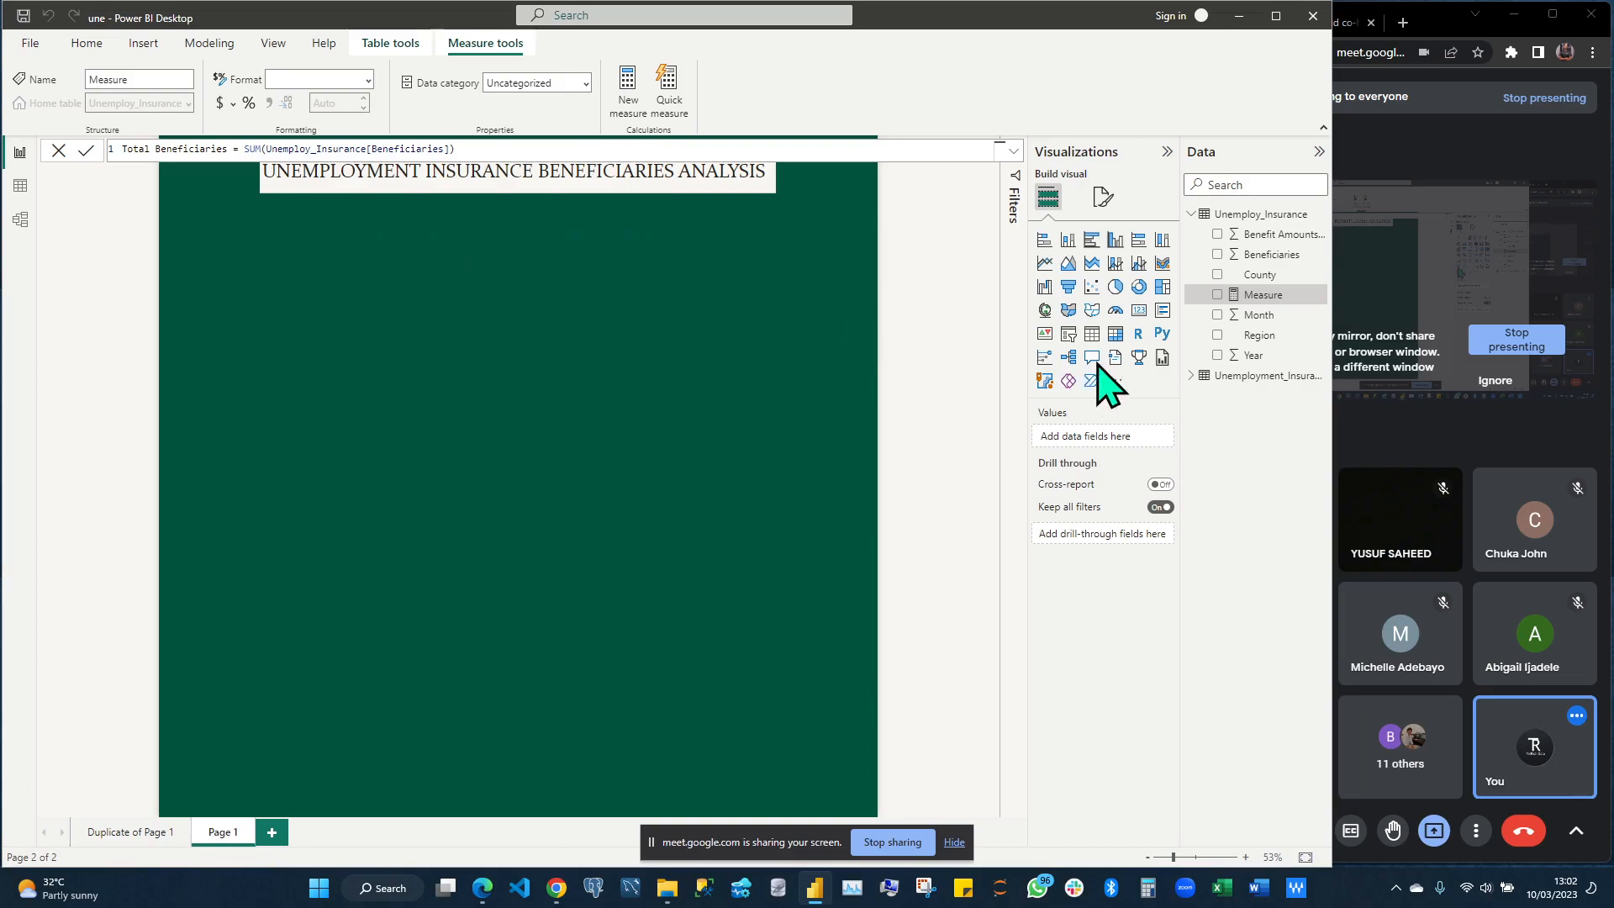
key(Return)
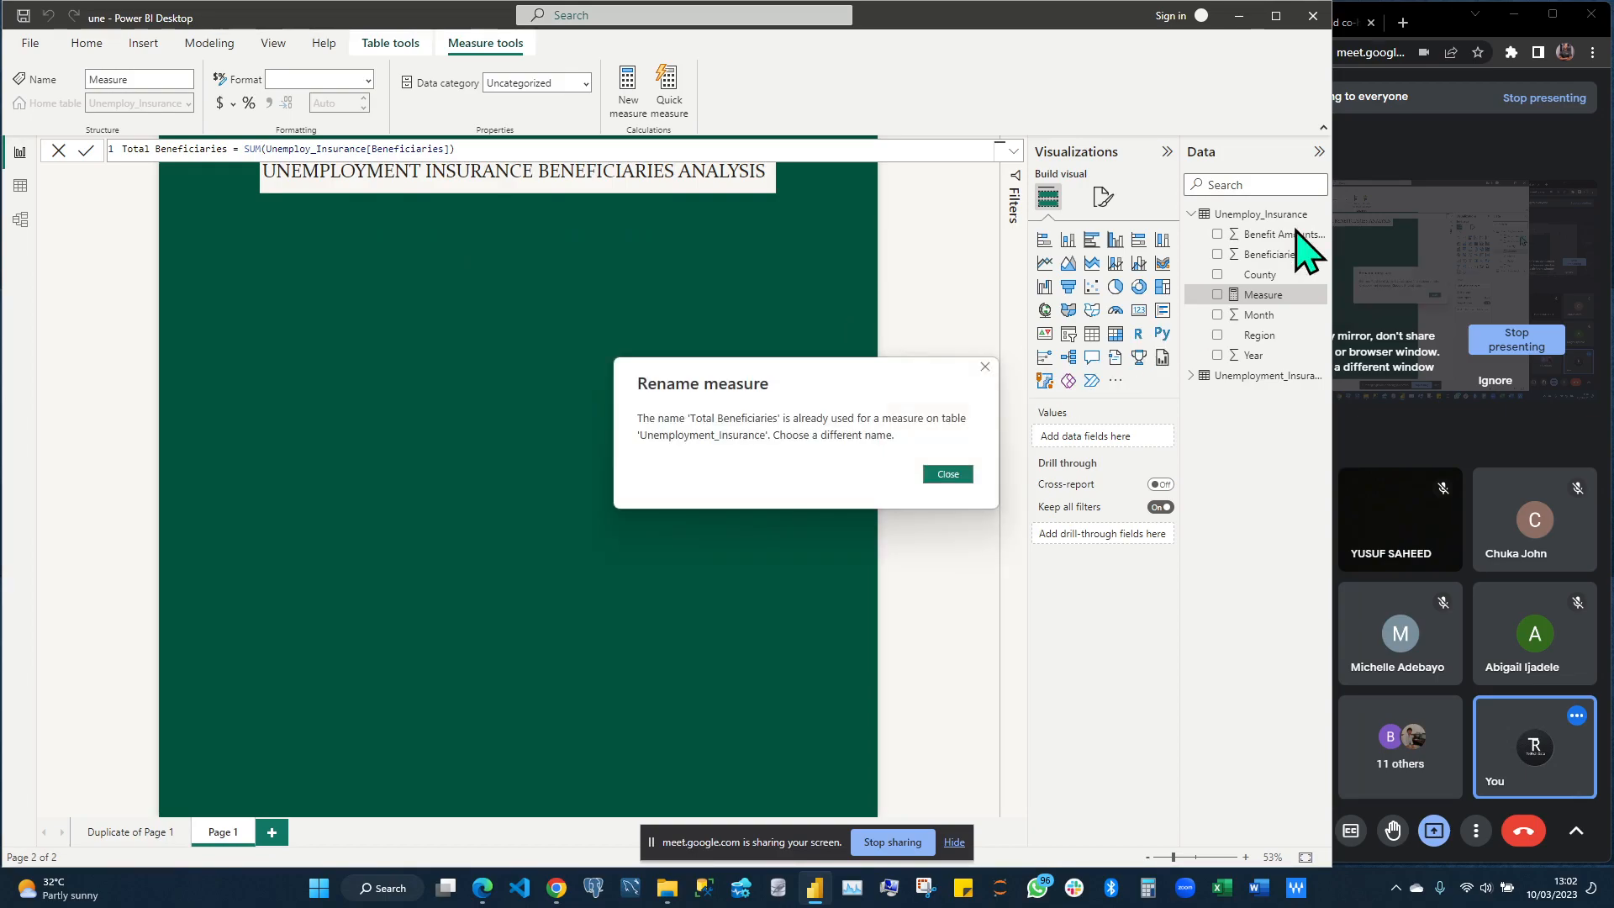
Change the measure's name in the formula to Total_Beneficiaries and commit the measure
click(948, 474)
click(155, 148)
key(shift+End)
key(Left)
key(BackSpace)
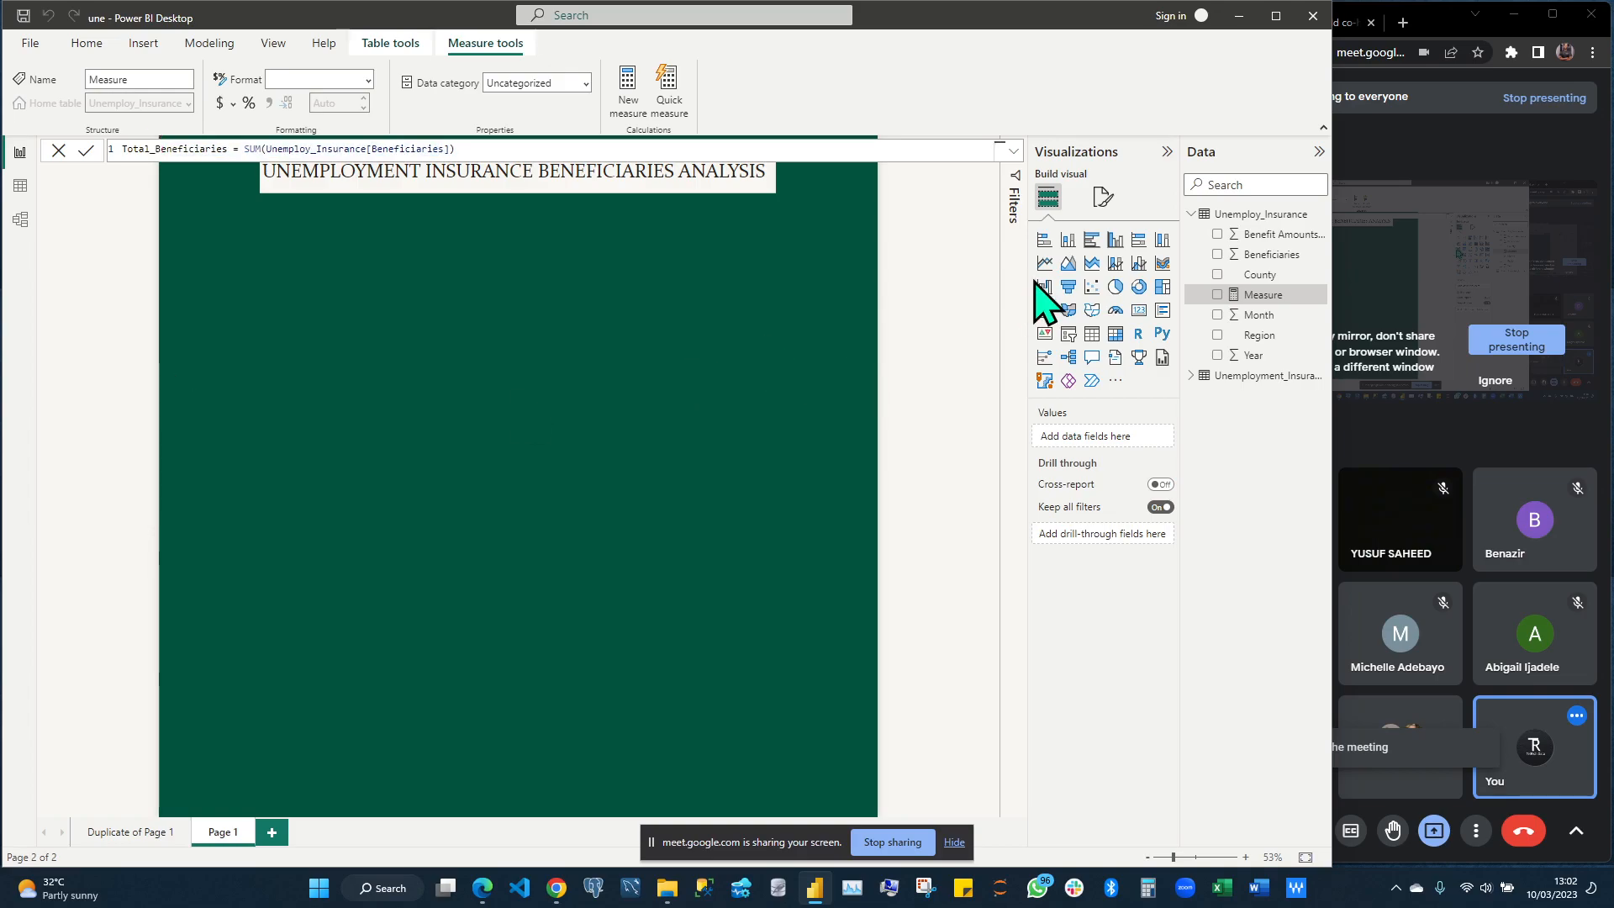
key(Return)
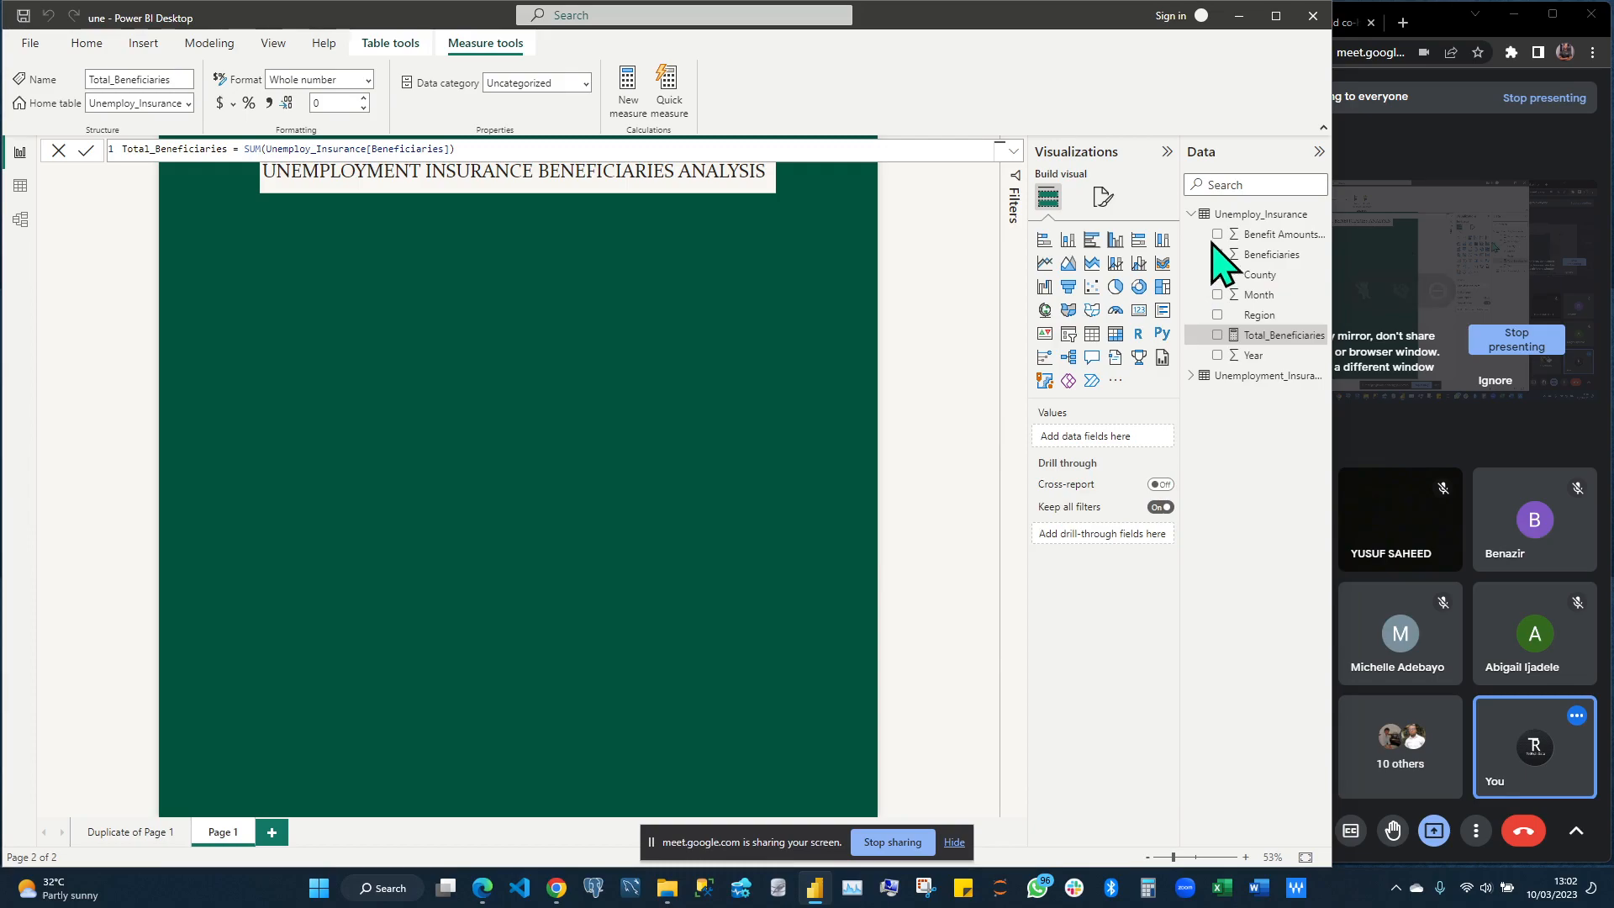
Start another measure in the Unemploy_Insurance table with the name Total_Beneficiary_Amt and the SUM function
right_click(1251, 216)
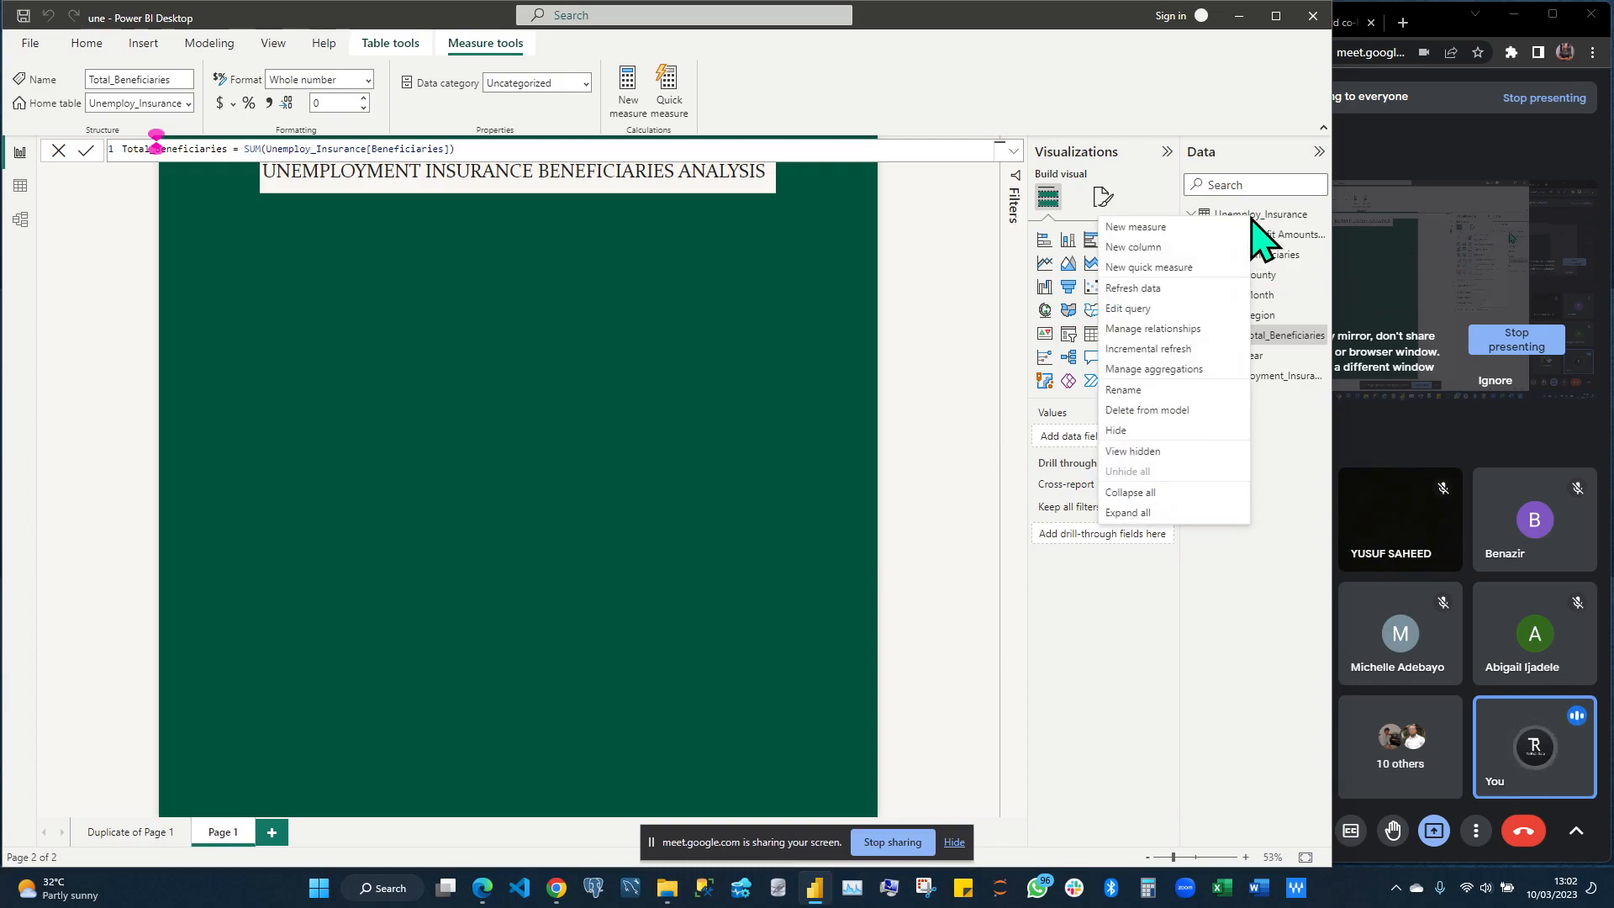
click(1155, 227)
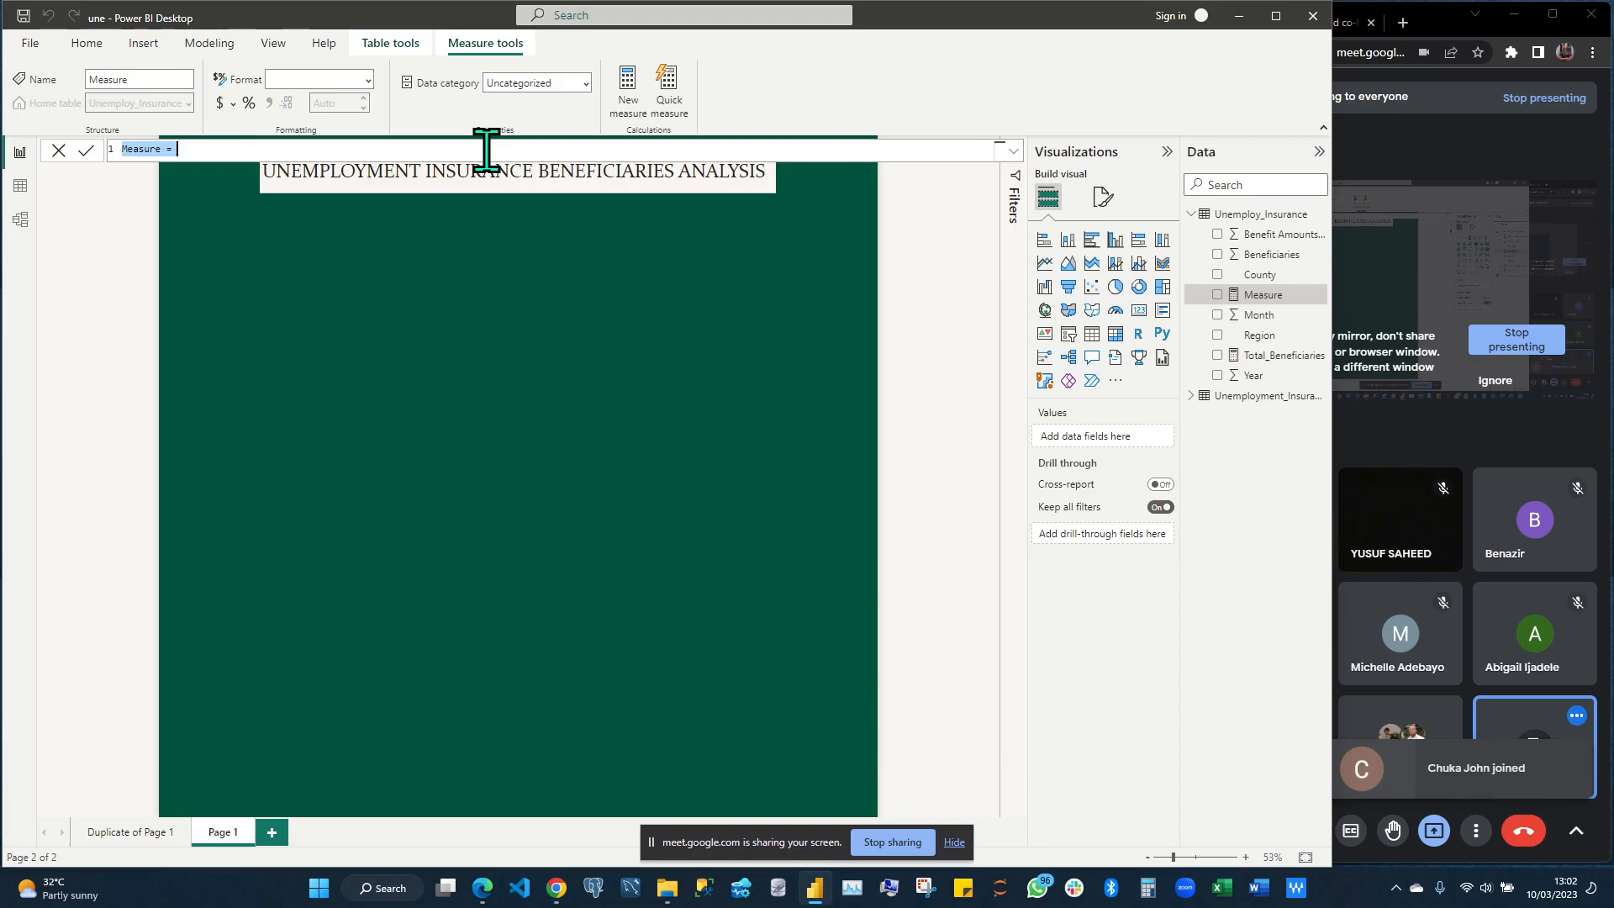
text(Total)
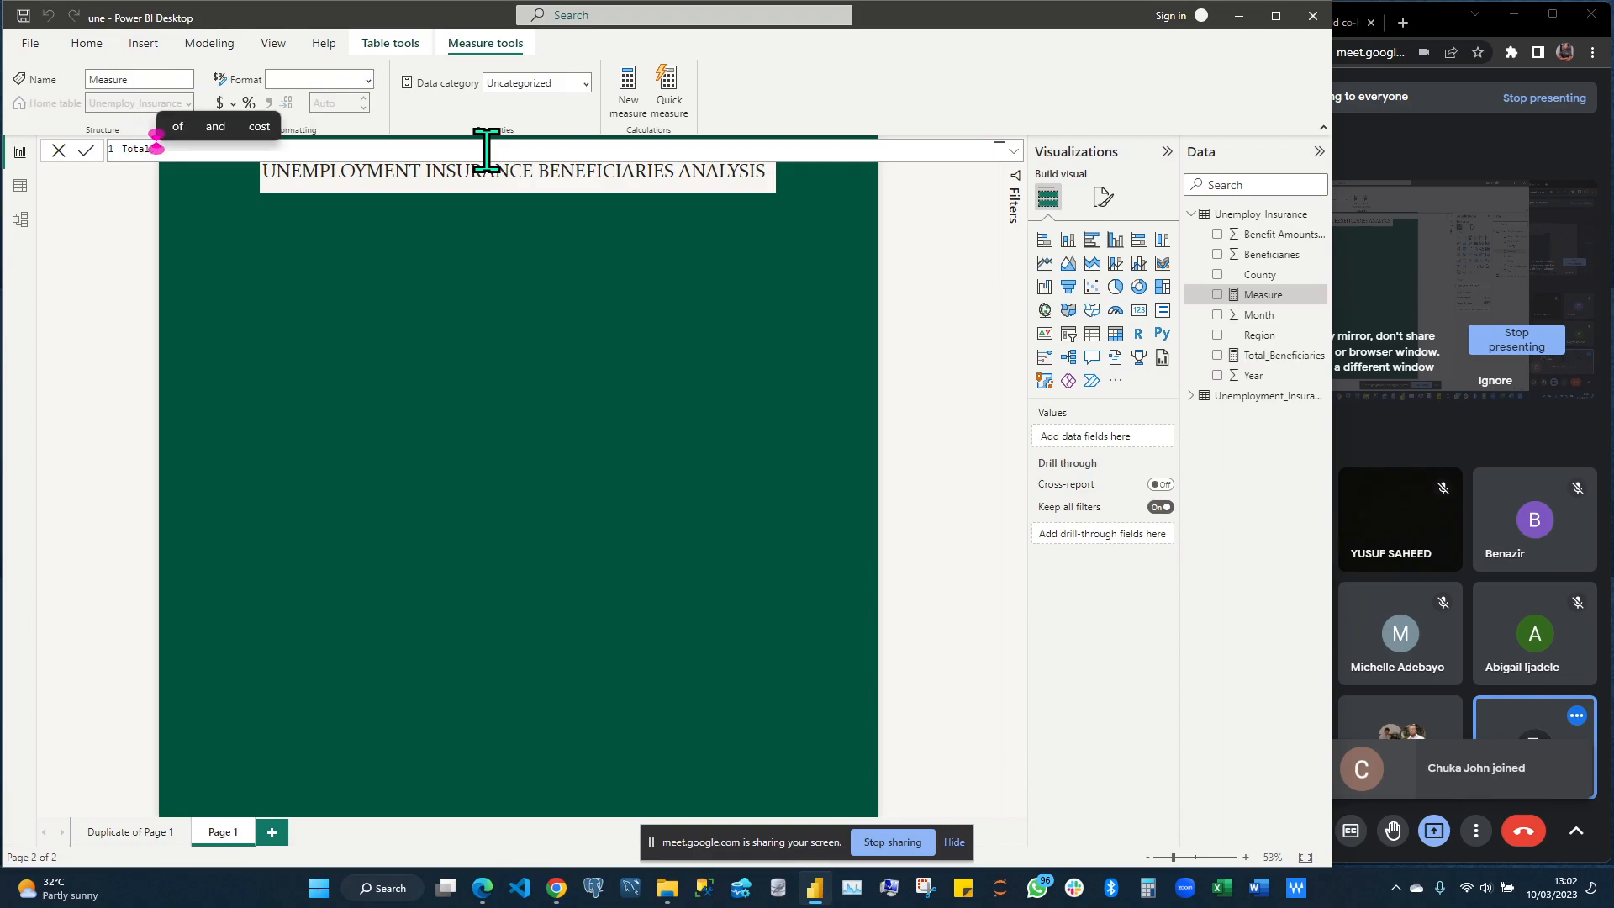
key(BackSpace)
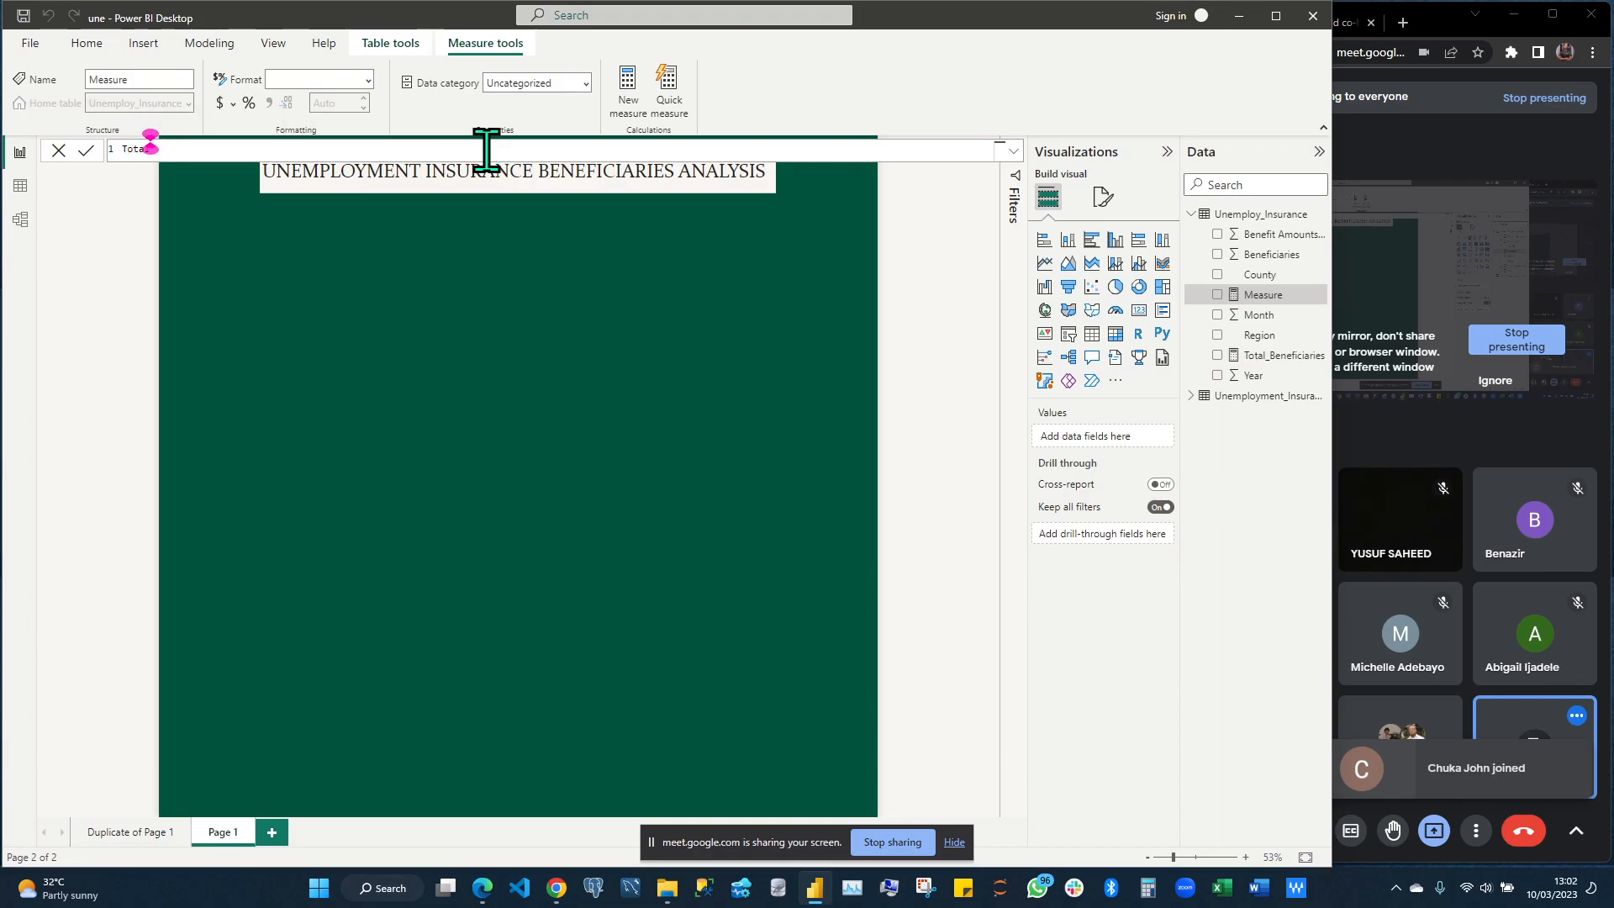
text(_Benef)
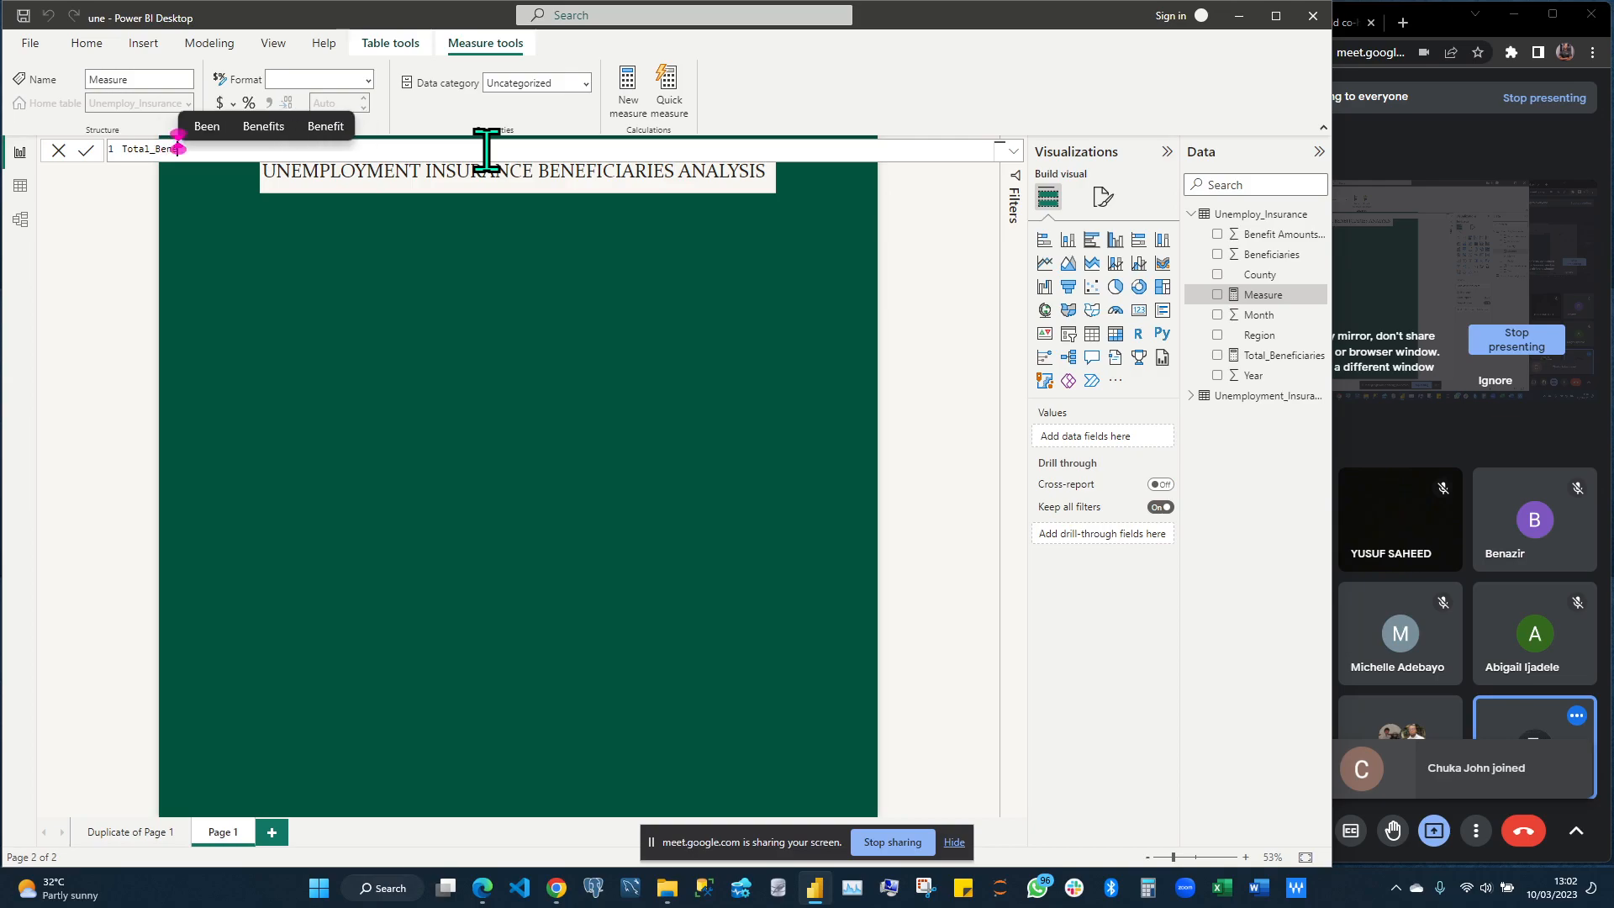
text(iciar)
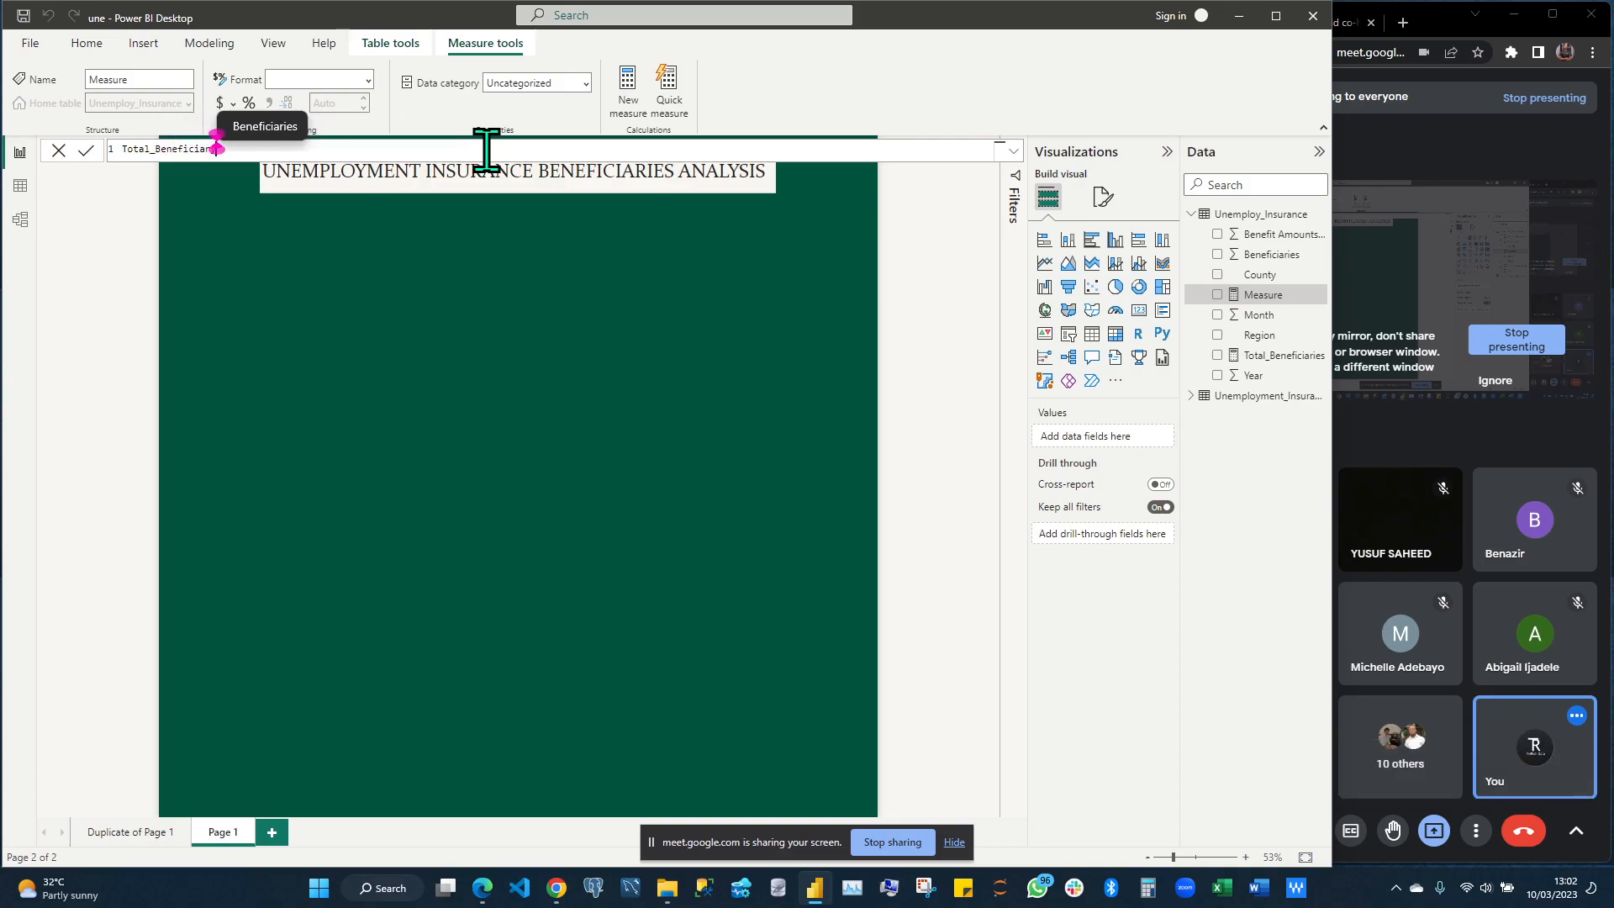
text(y)
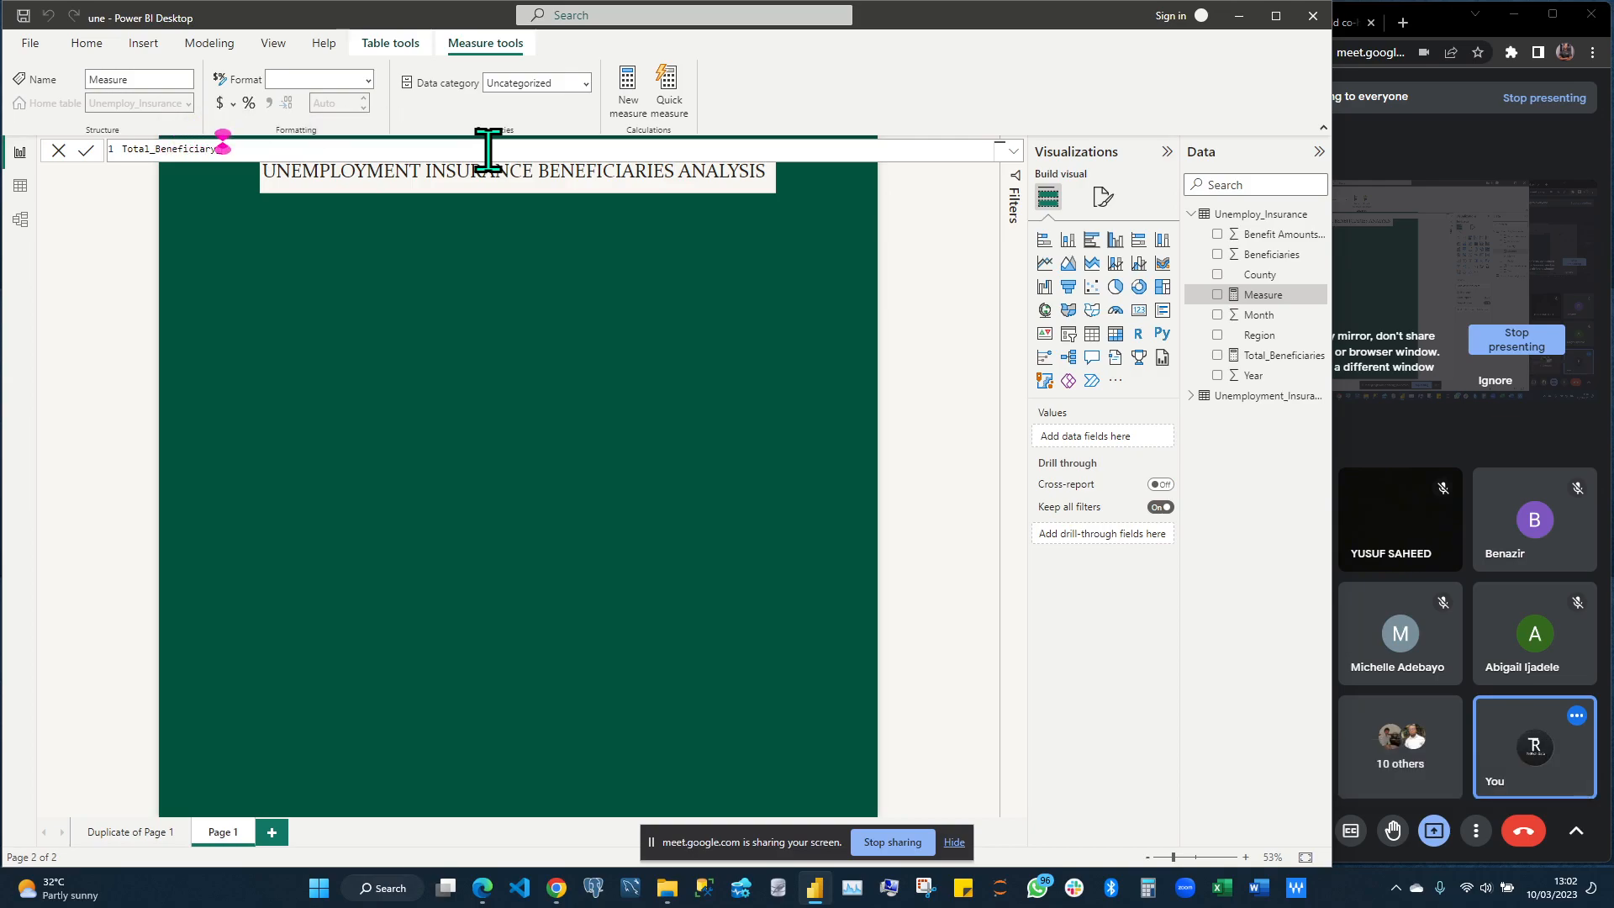
text(_Amt = sum)
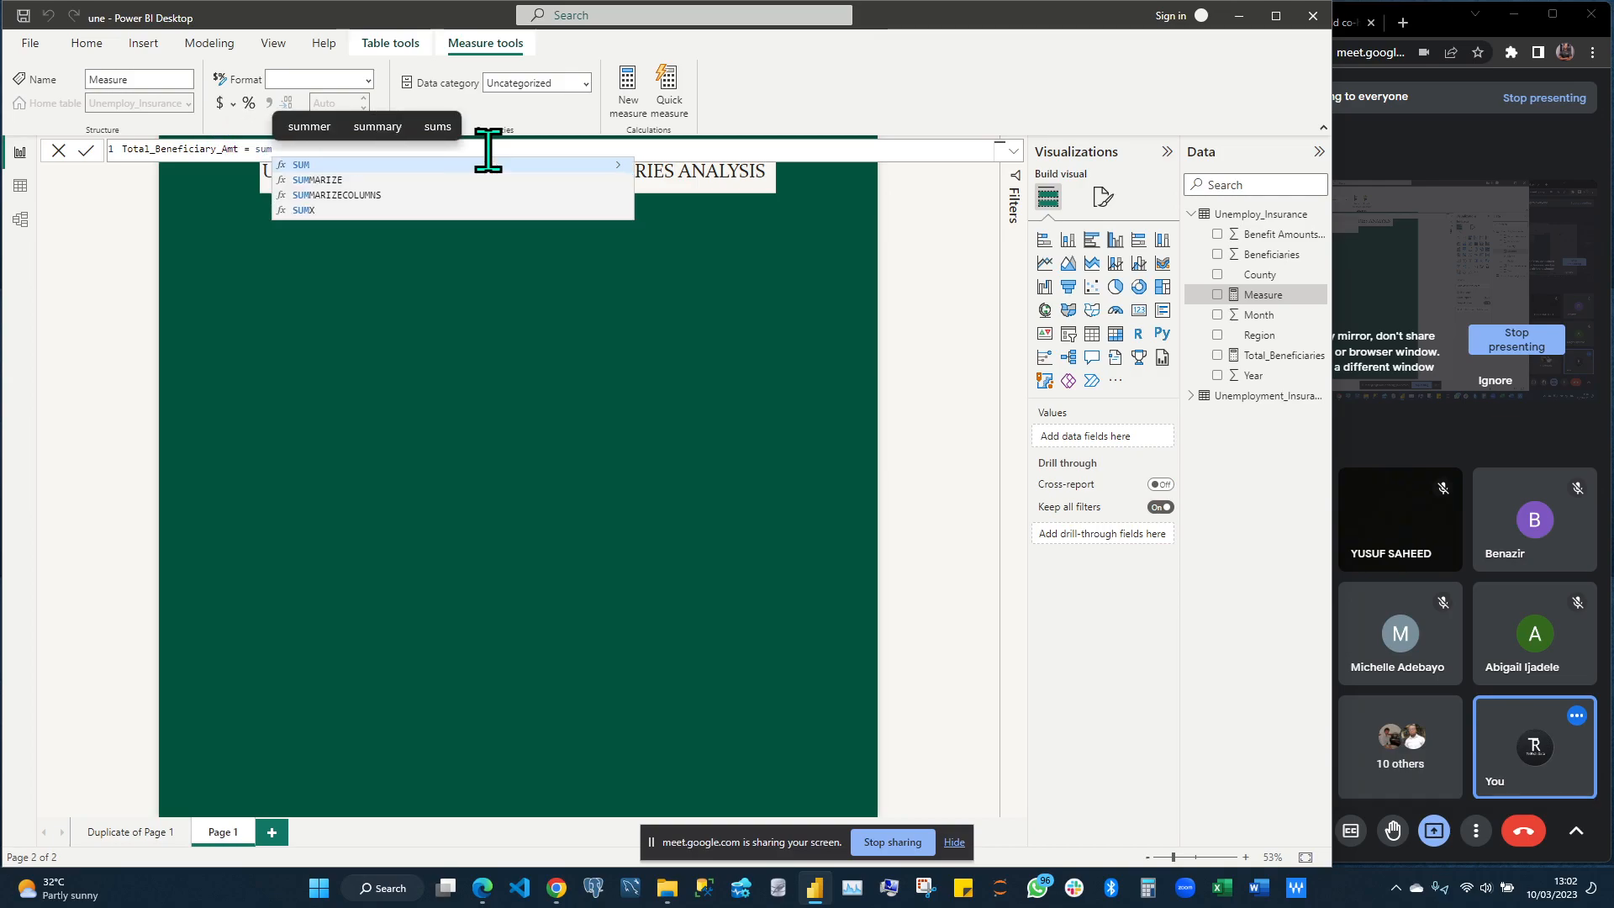
Complete the sum with the Benefit Amounts (Dollars) column of Unemploy_Insurance and commit the measure
text(()
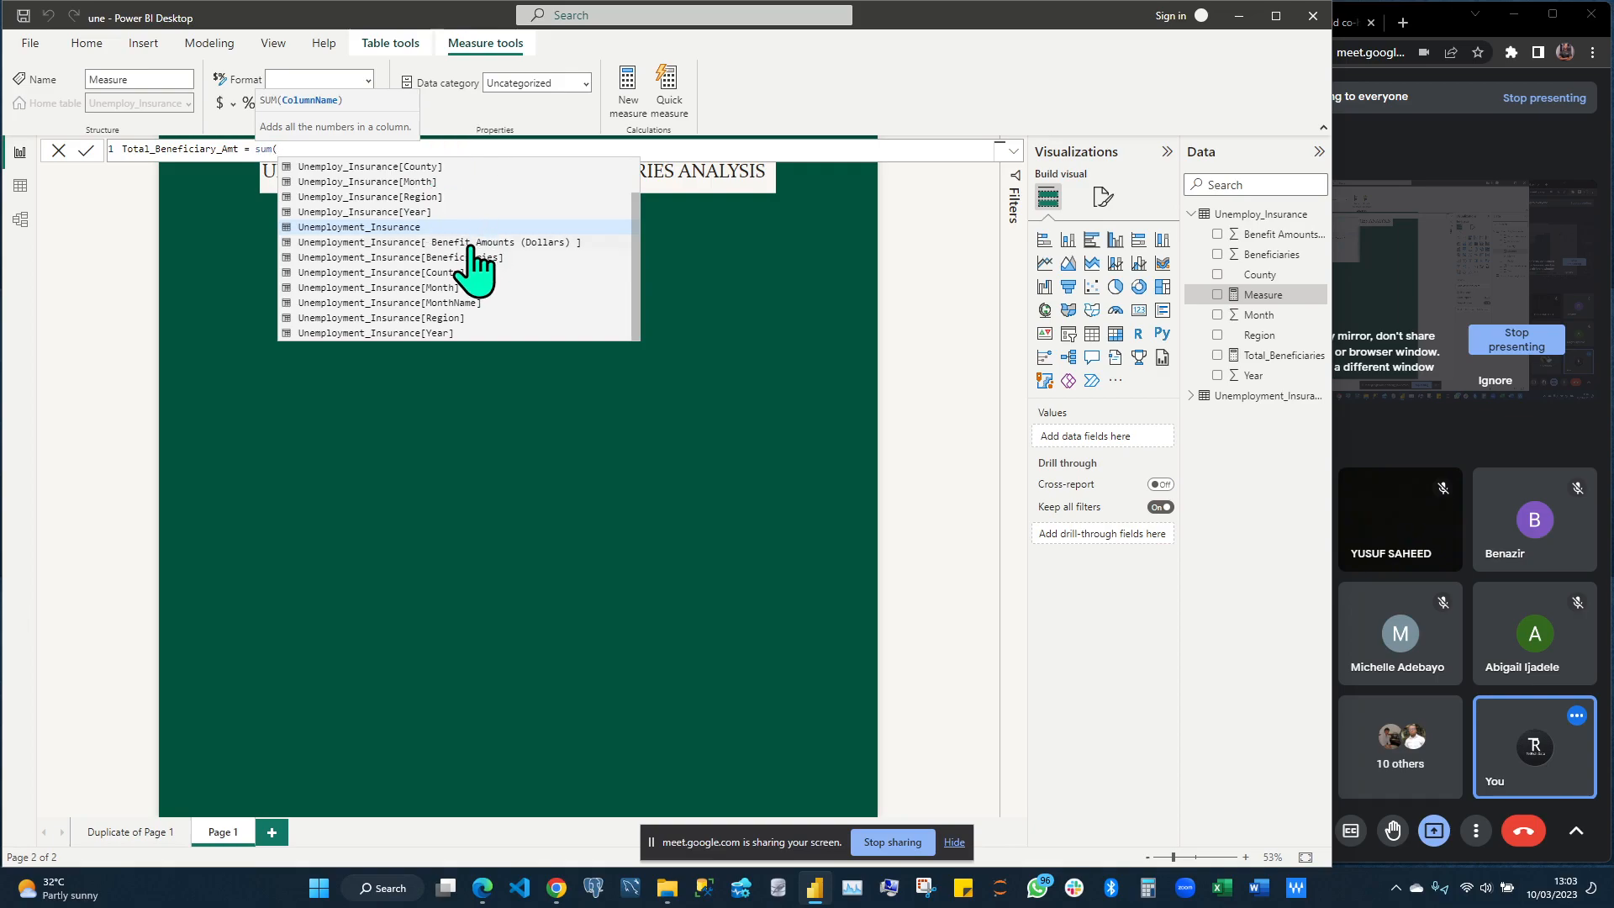
scroll(471, 245, up, 1)
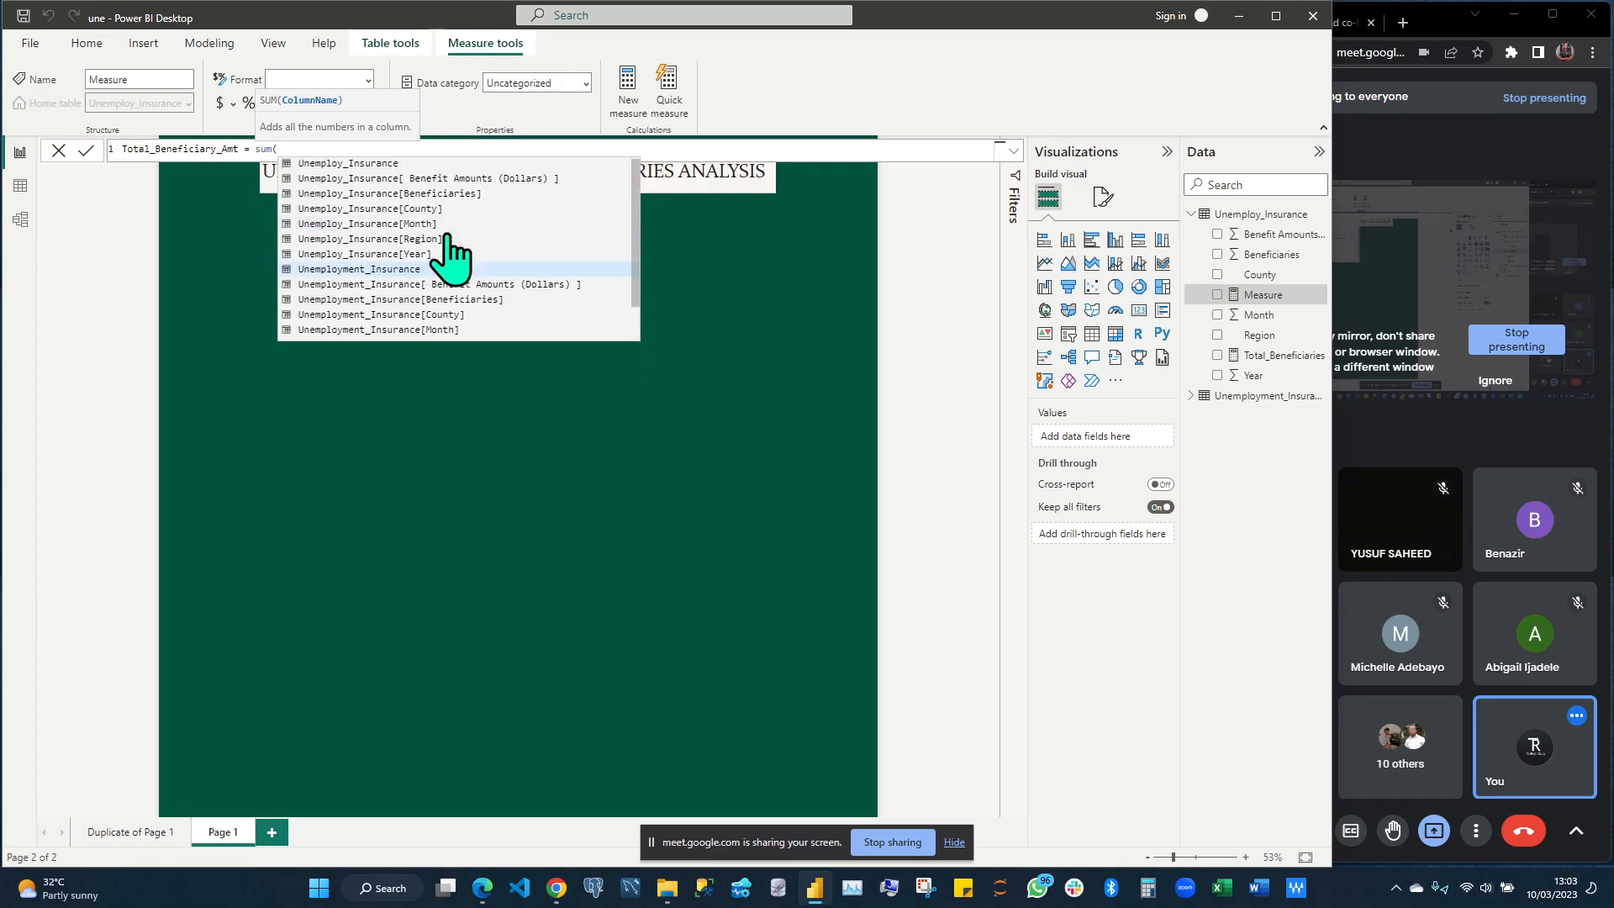
click(469, 180)
text())
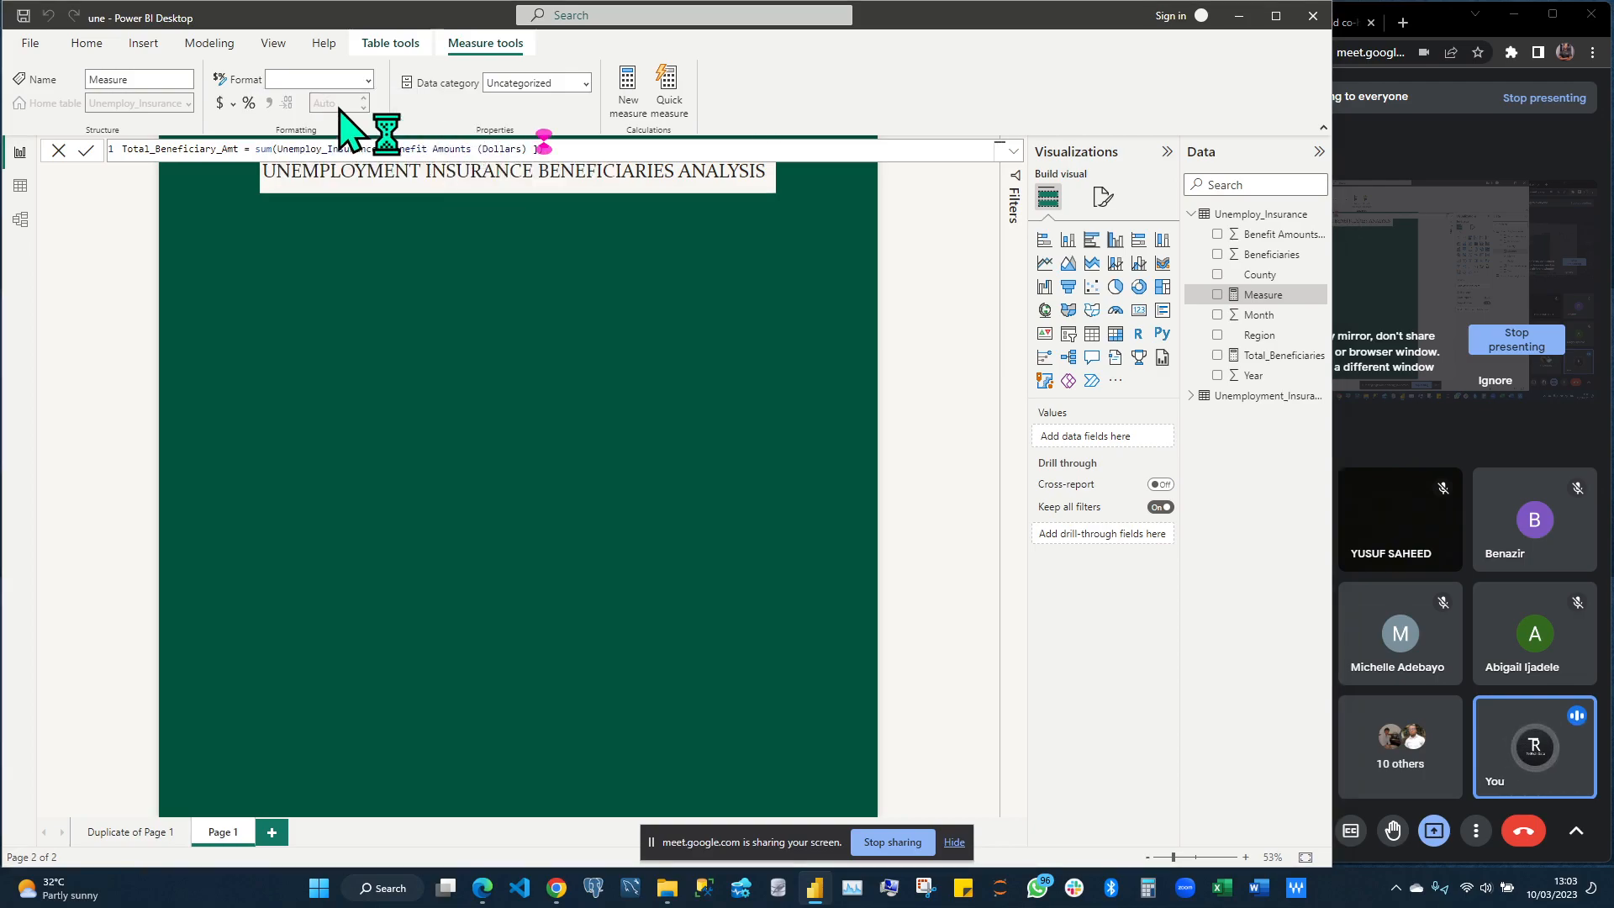
key(Return)
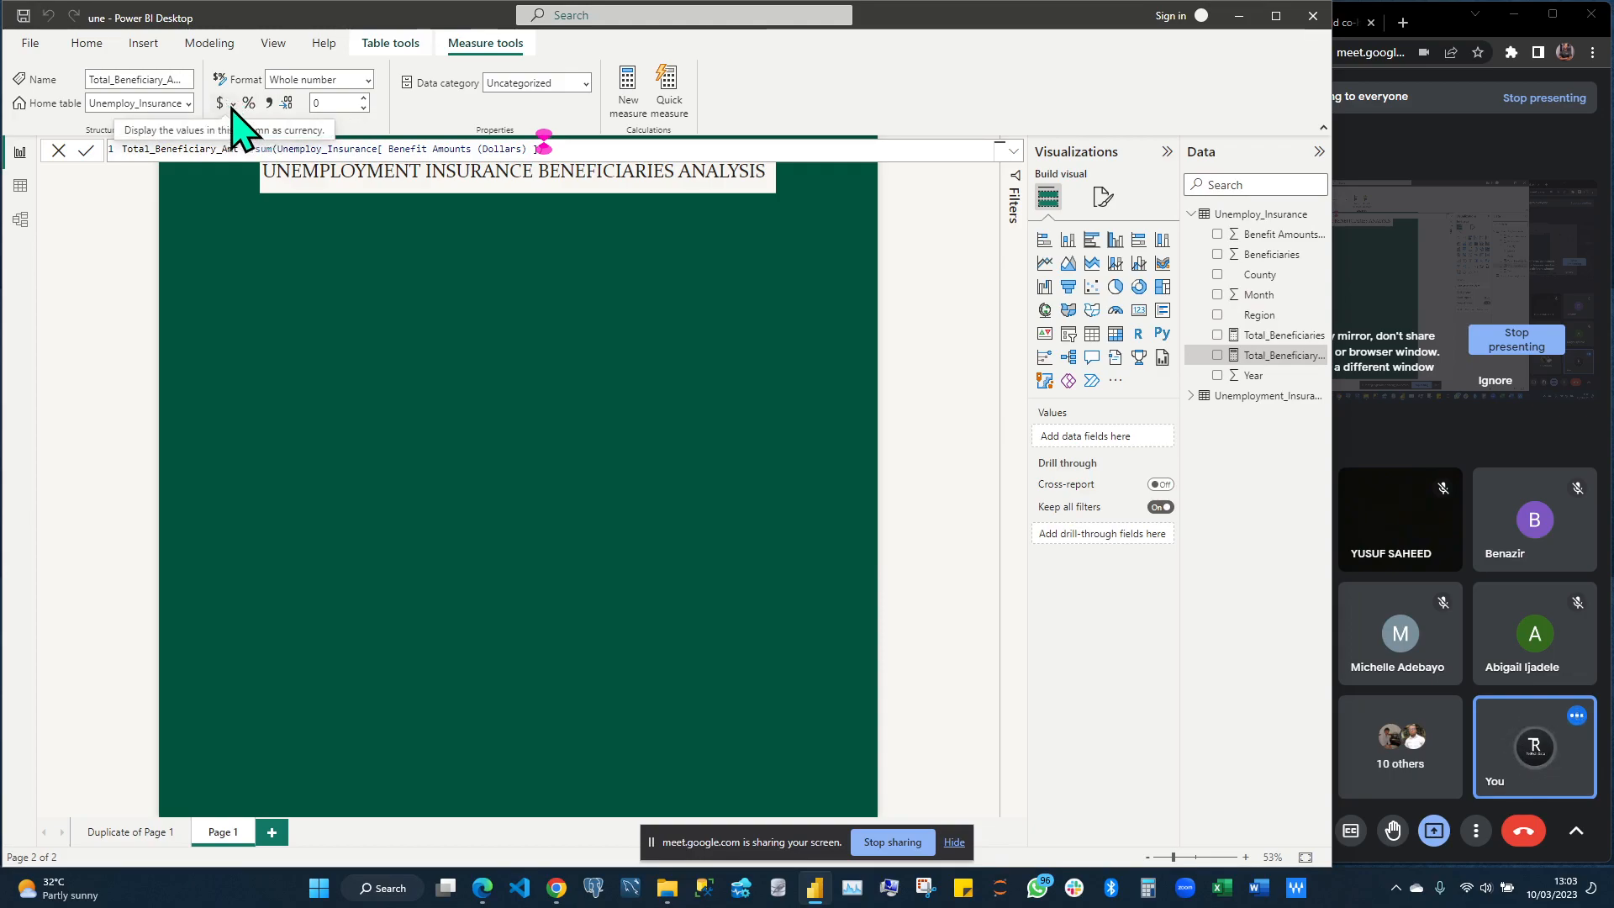
Format the Total_Beneficiary_Amt measure as currency with the $ English (United States) symbol
click(351, 81)
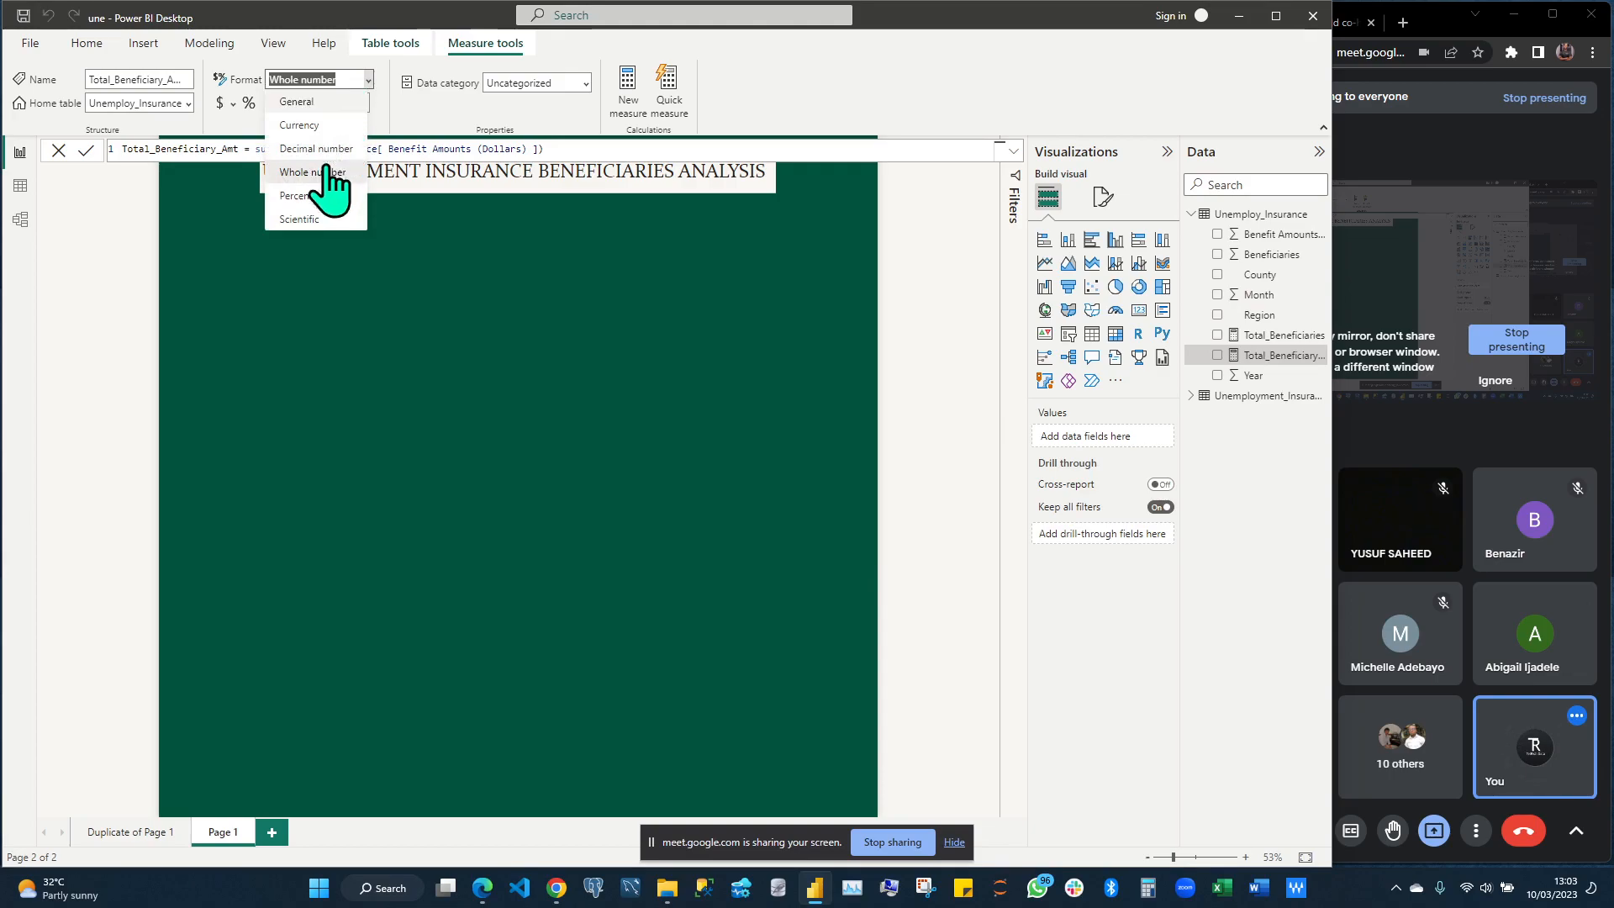
click(236, 109)
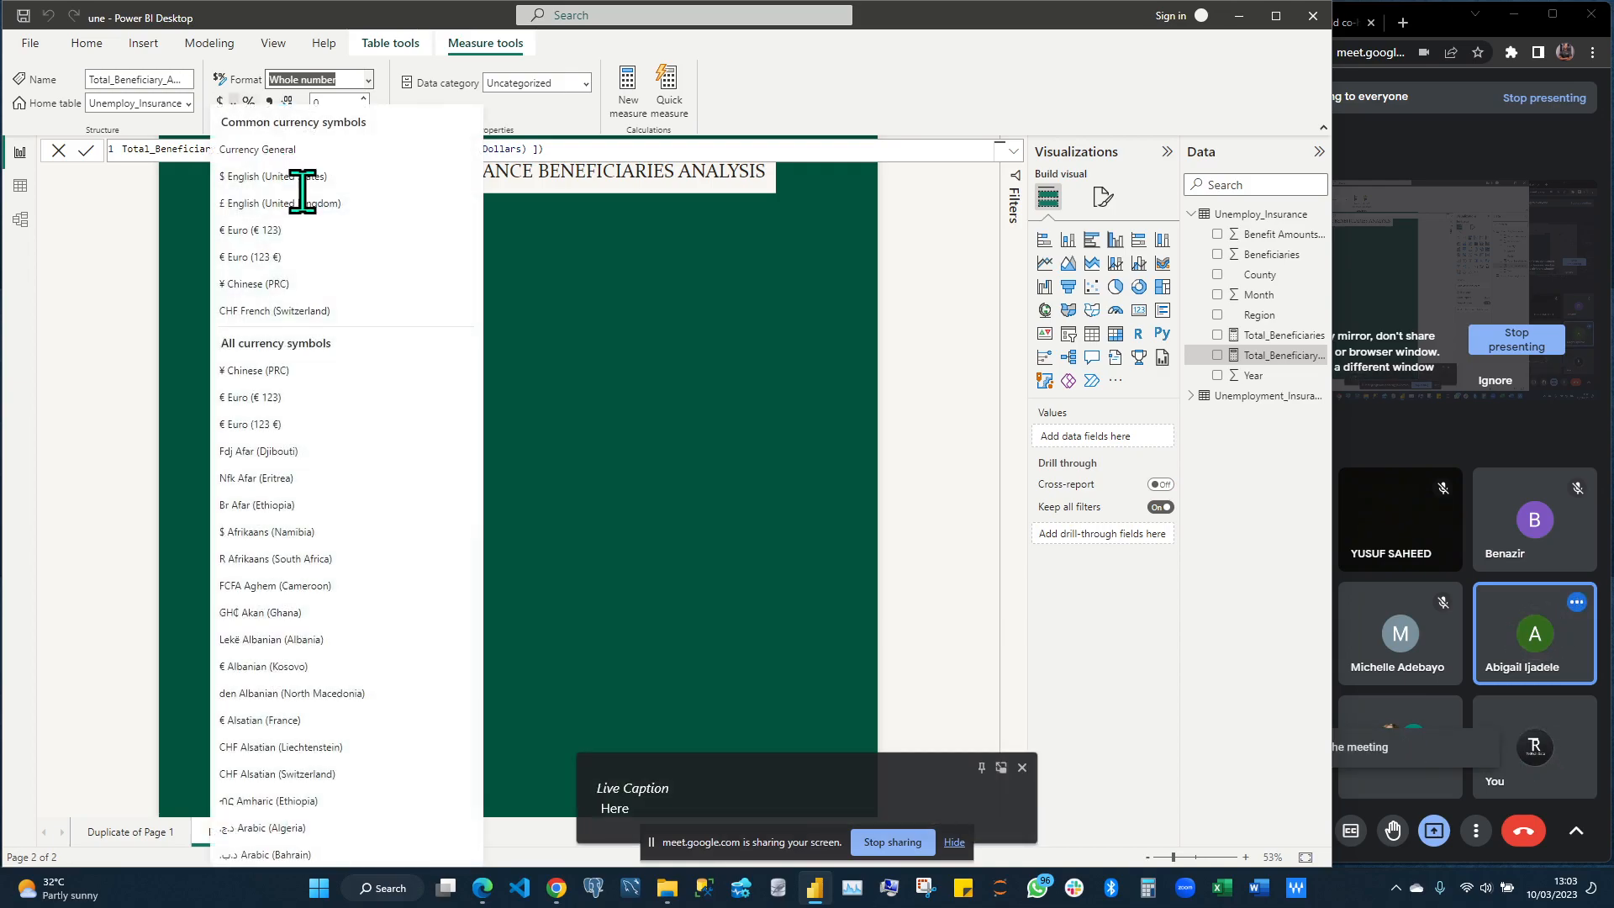
click(294, 180)
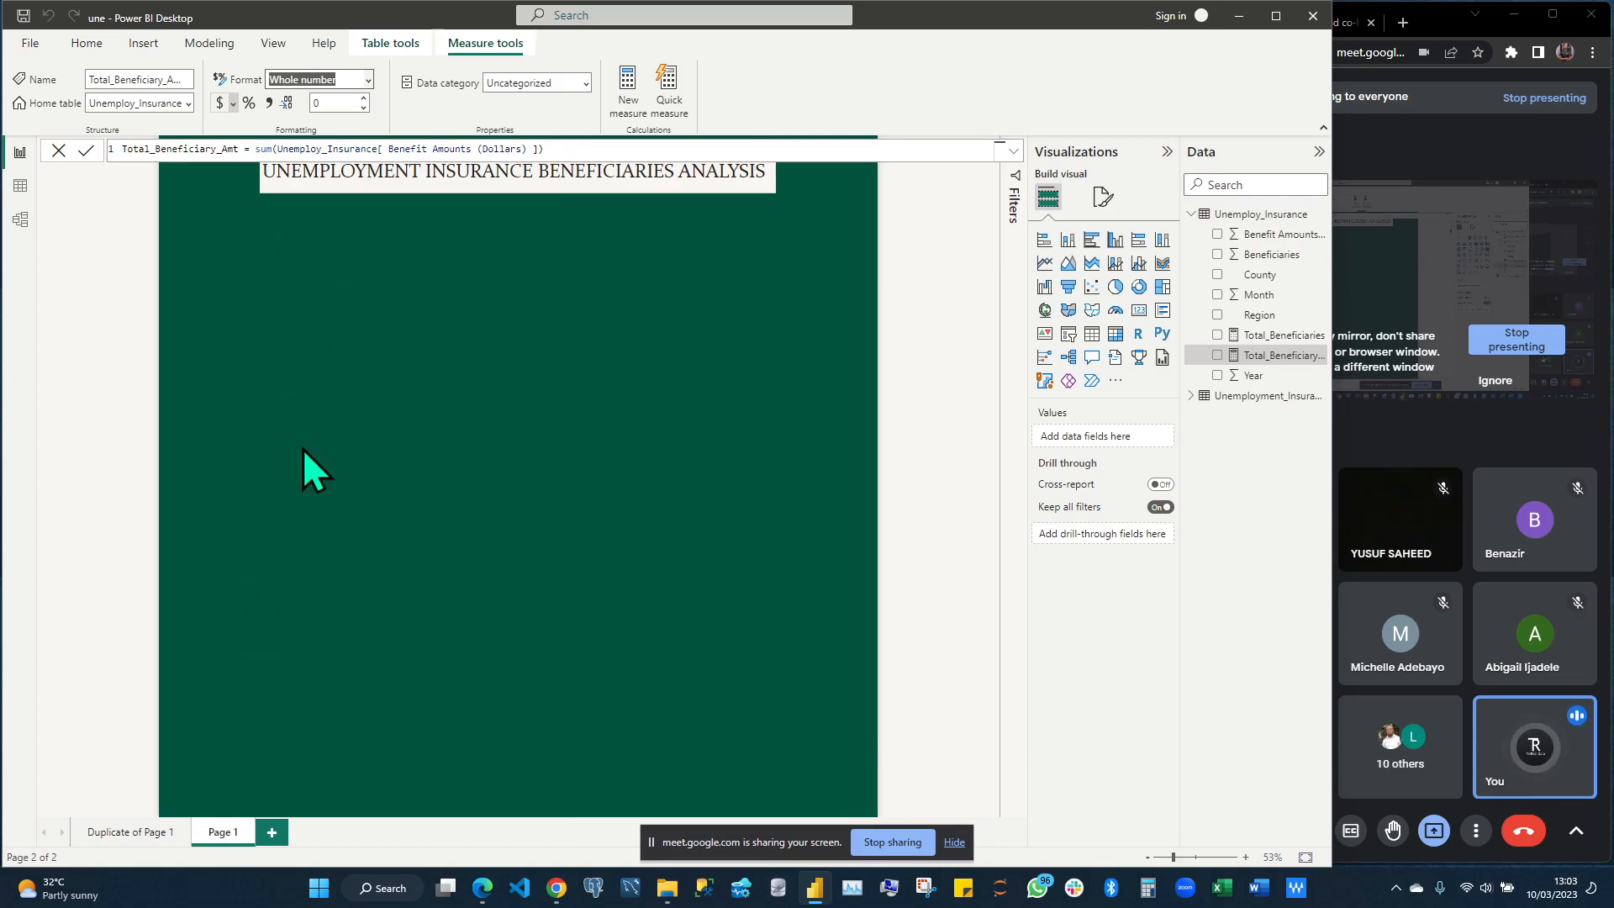
click(234, 103)
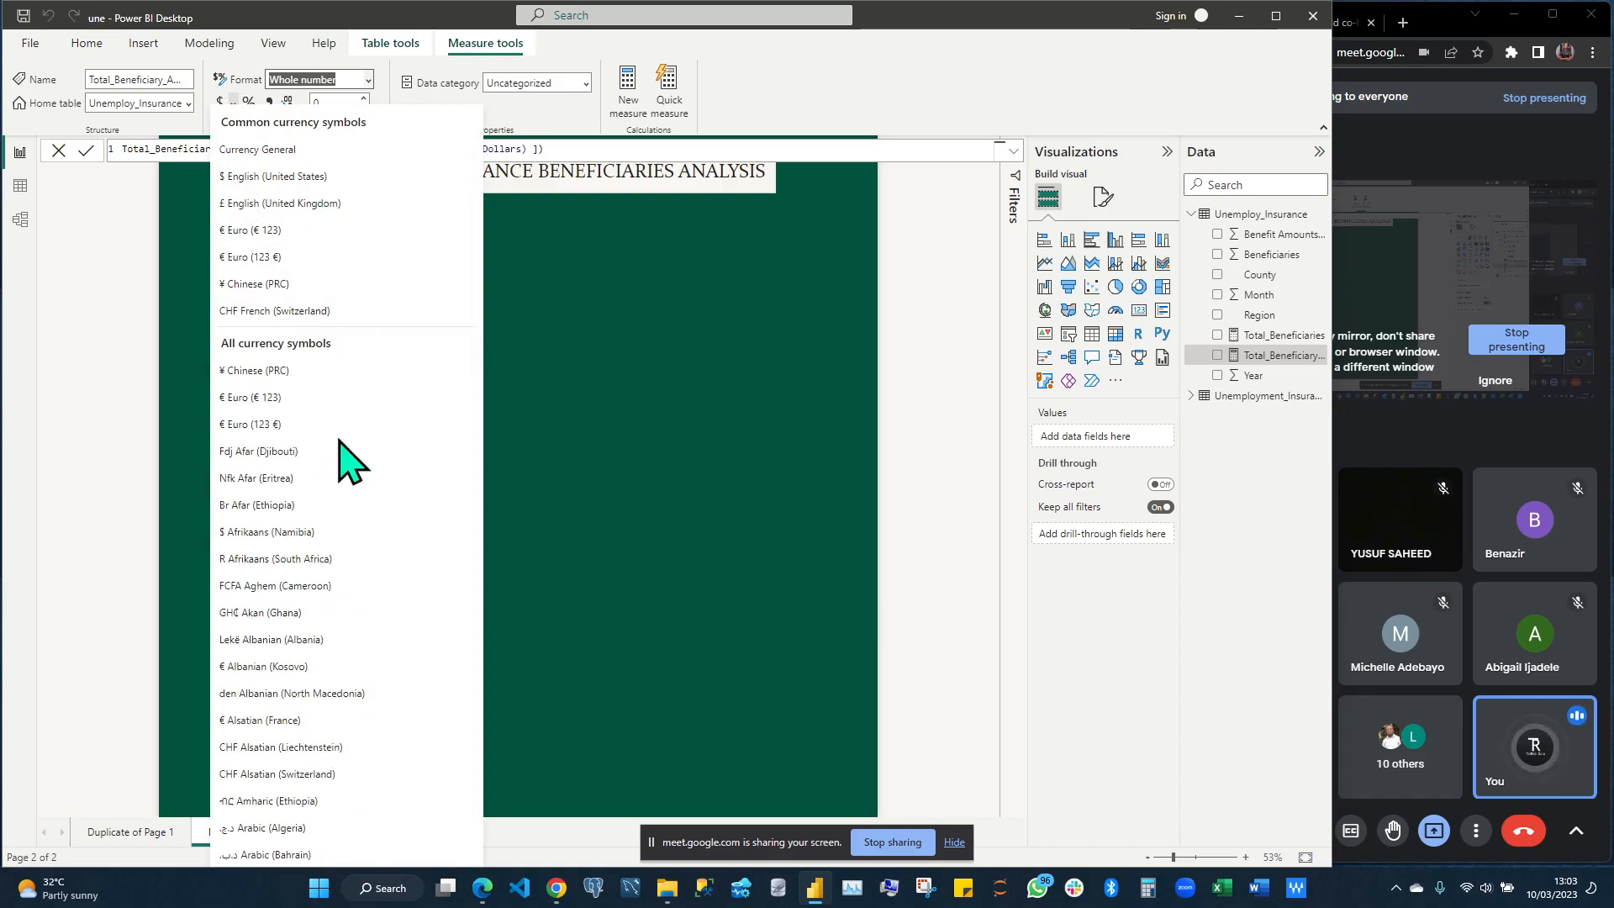
click(284, 185)
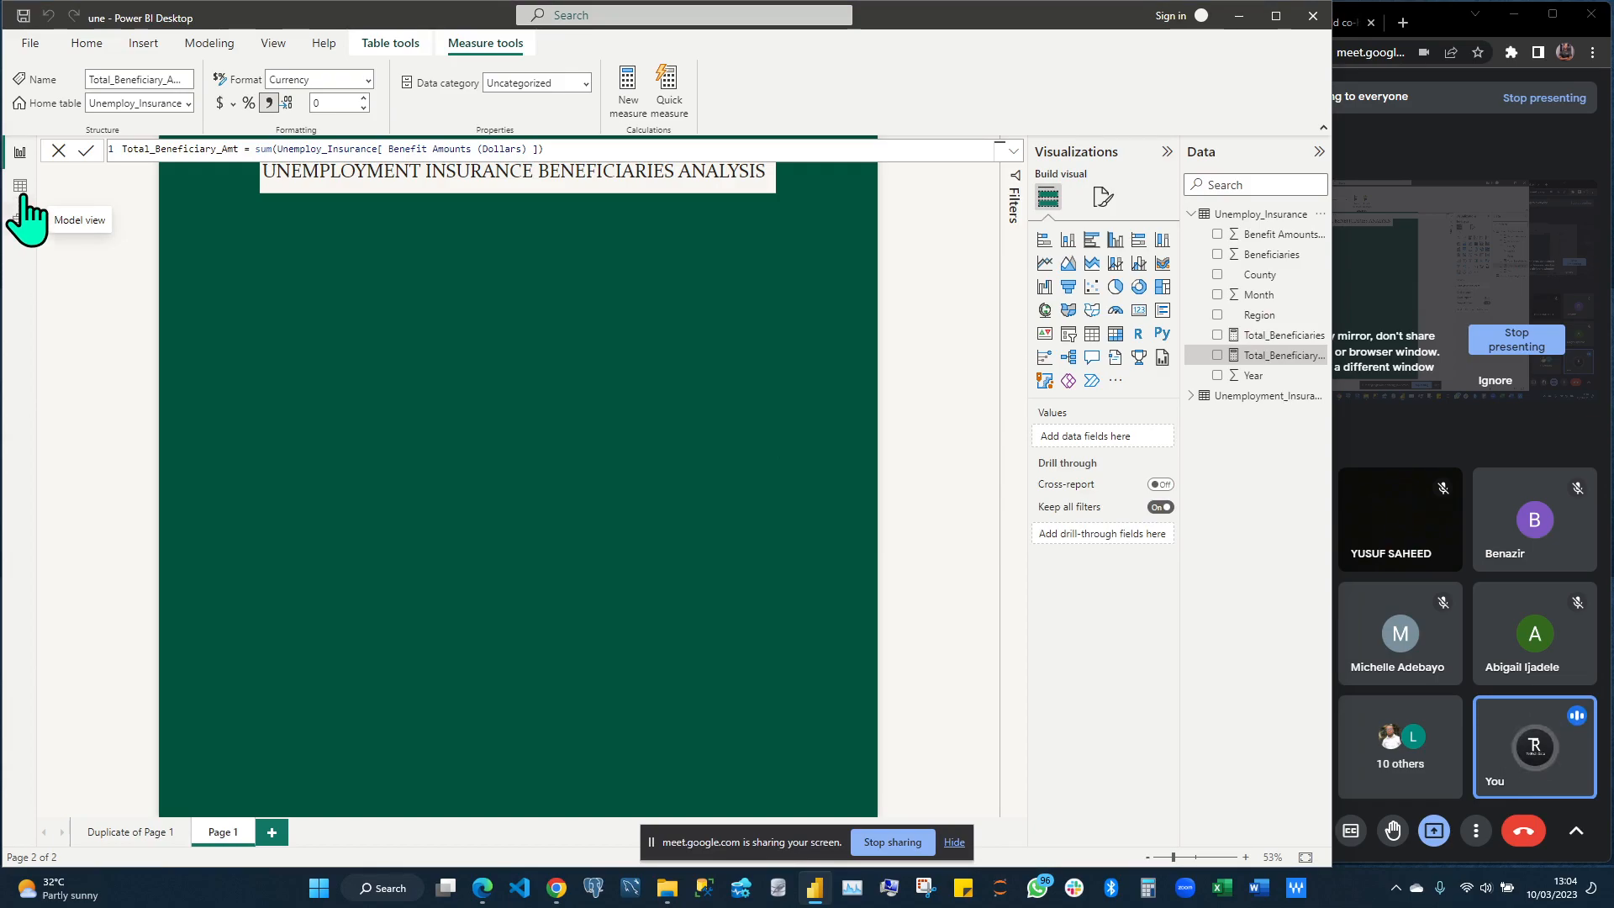
Switch the report to the model view and admit the waiting participant to the Google Meet call
click(21, 219)
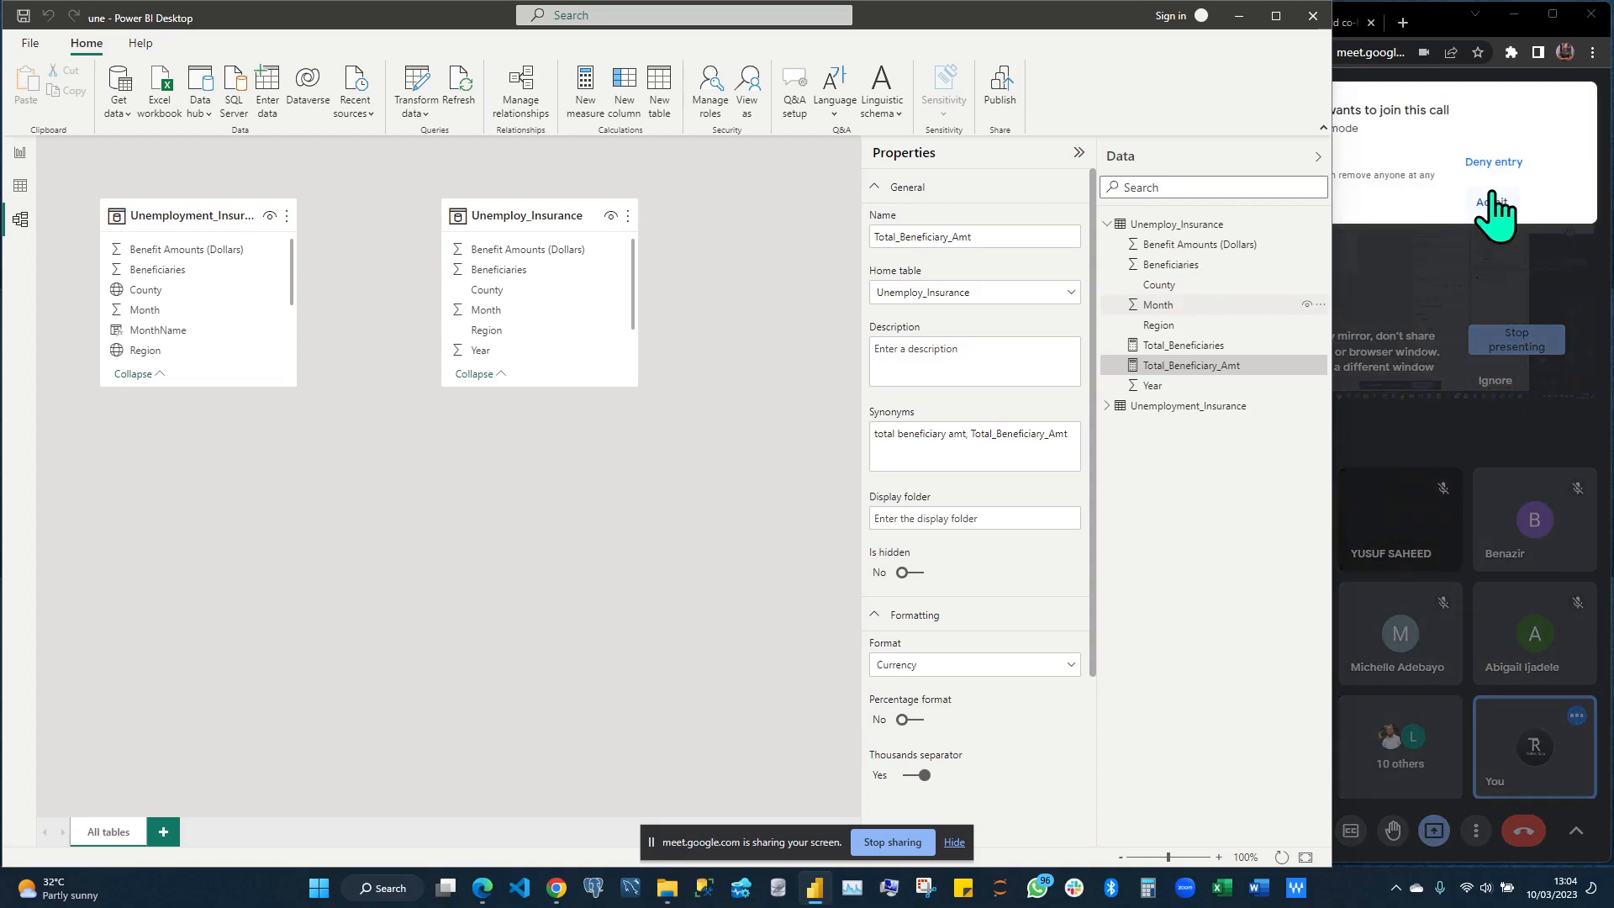
click(1496, 206)
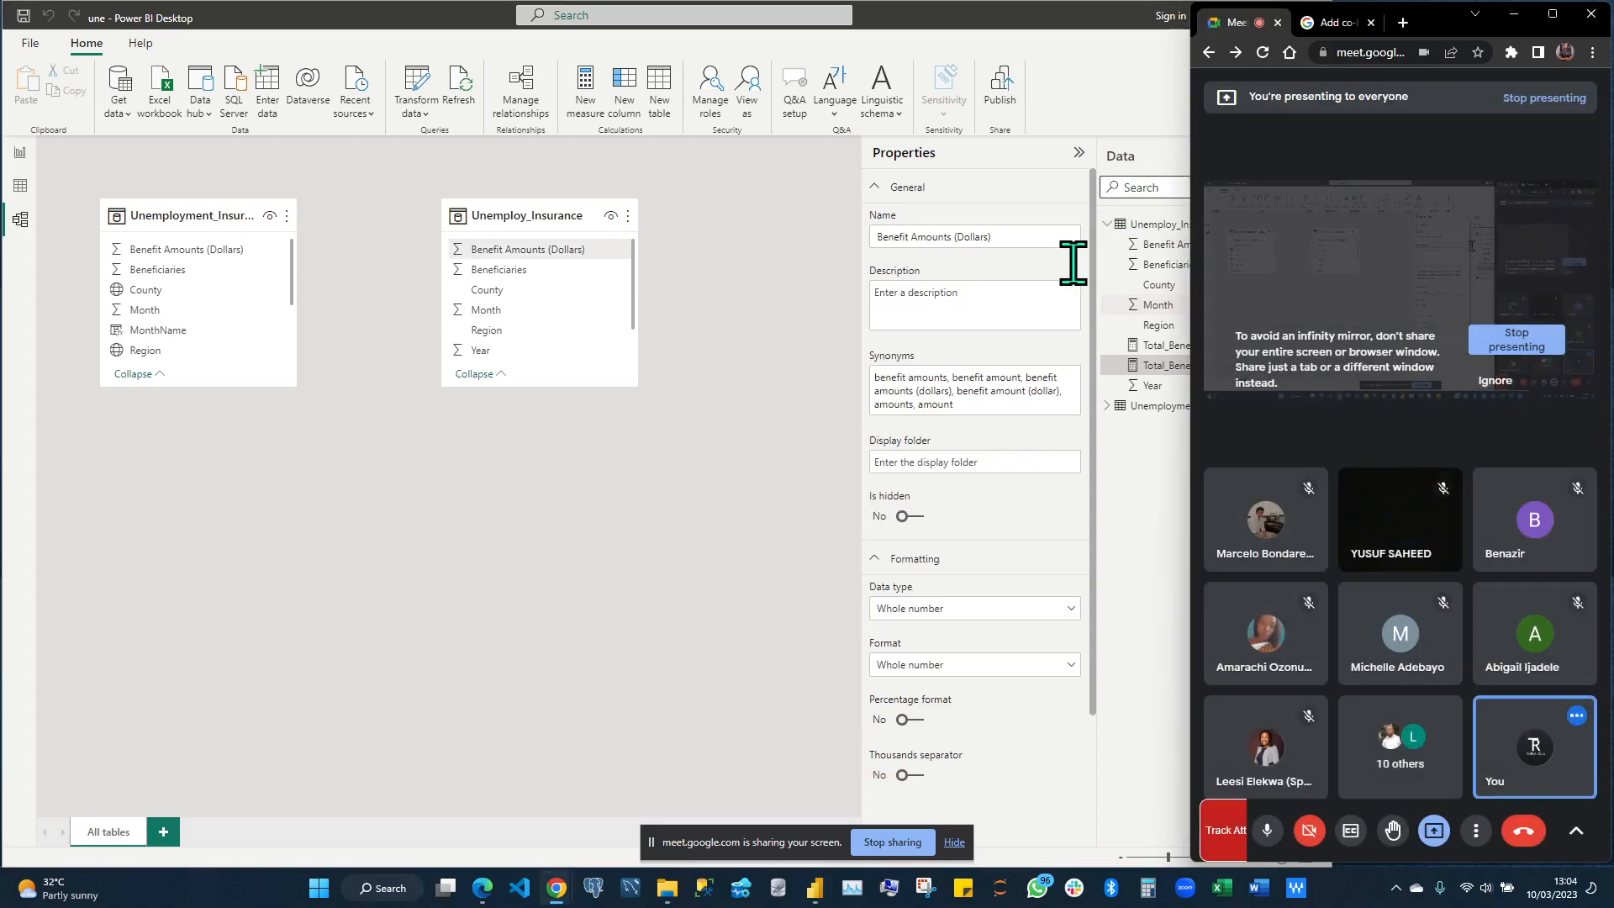
Group the Benefit Amounts (Dollars), Beneficiaries, County, Month, Region and Year fields of Unemploy_Insurance into a display folder named Columns
click(1104, 216)
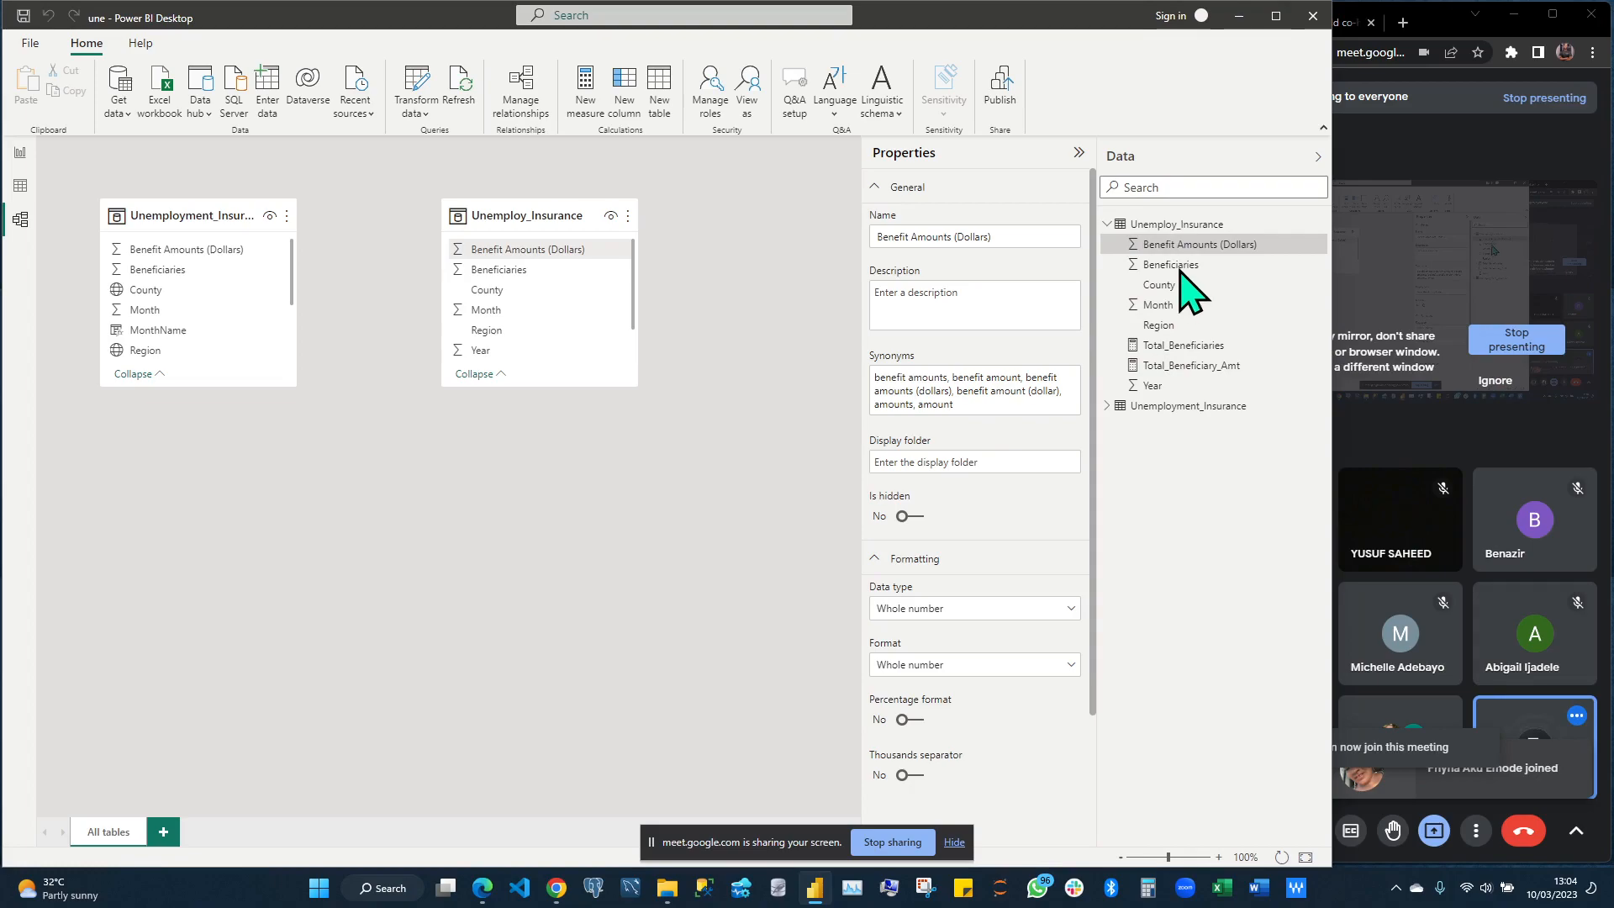
ctrl+click(1179, 269)
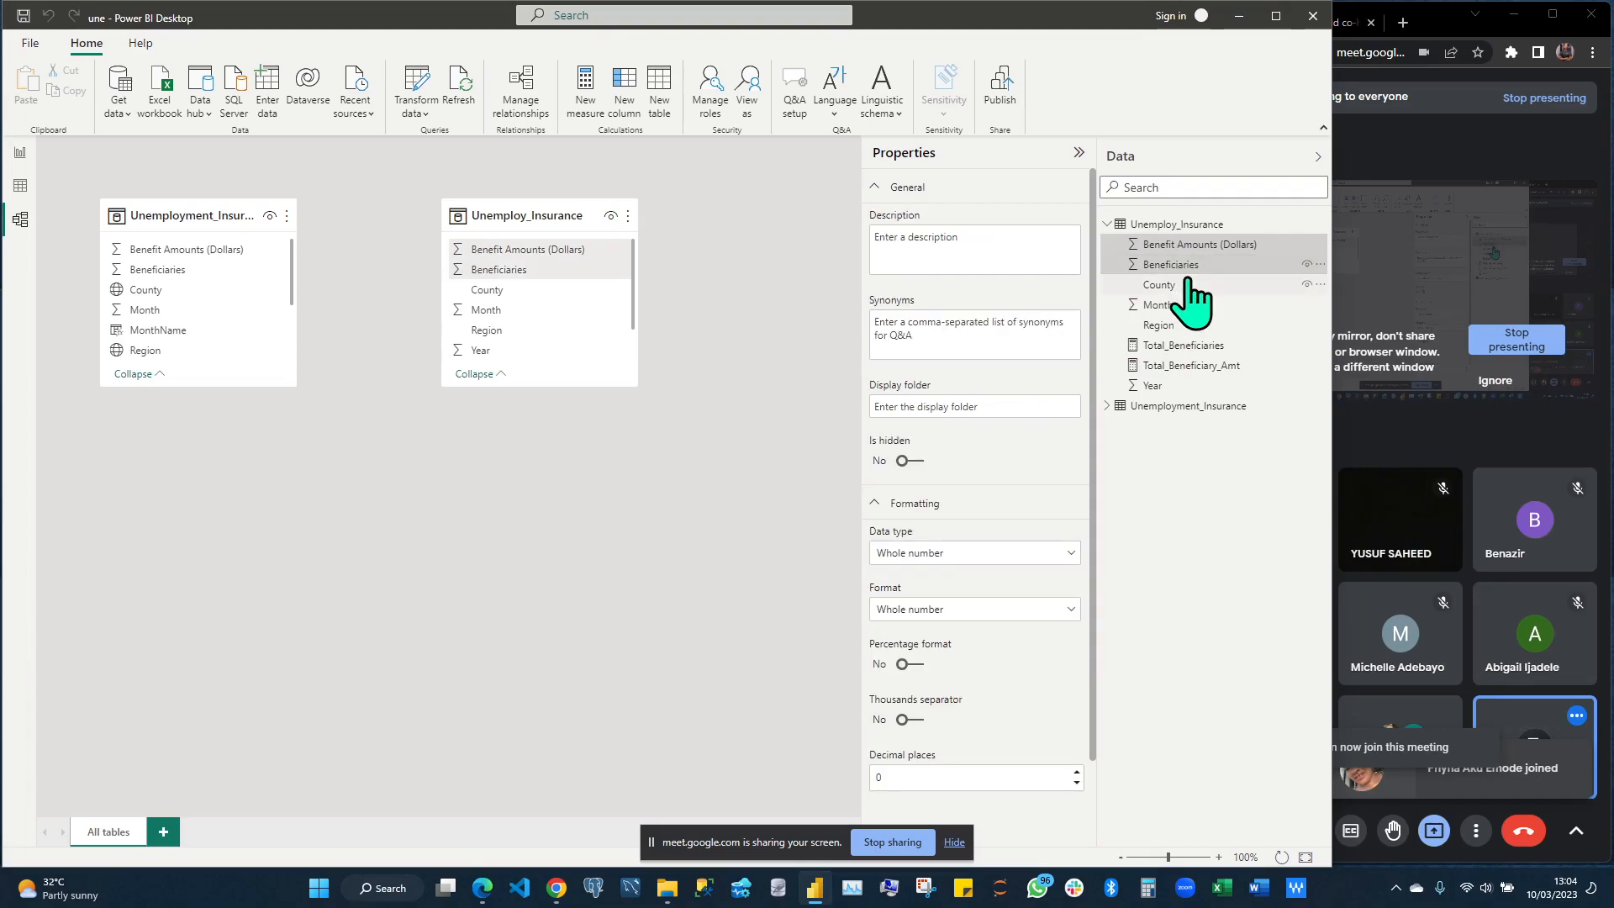
ctrl+click(1205, 290)
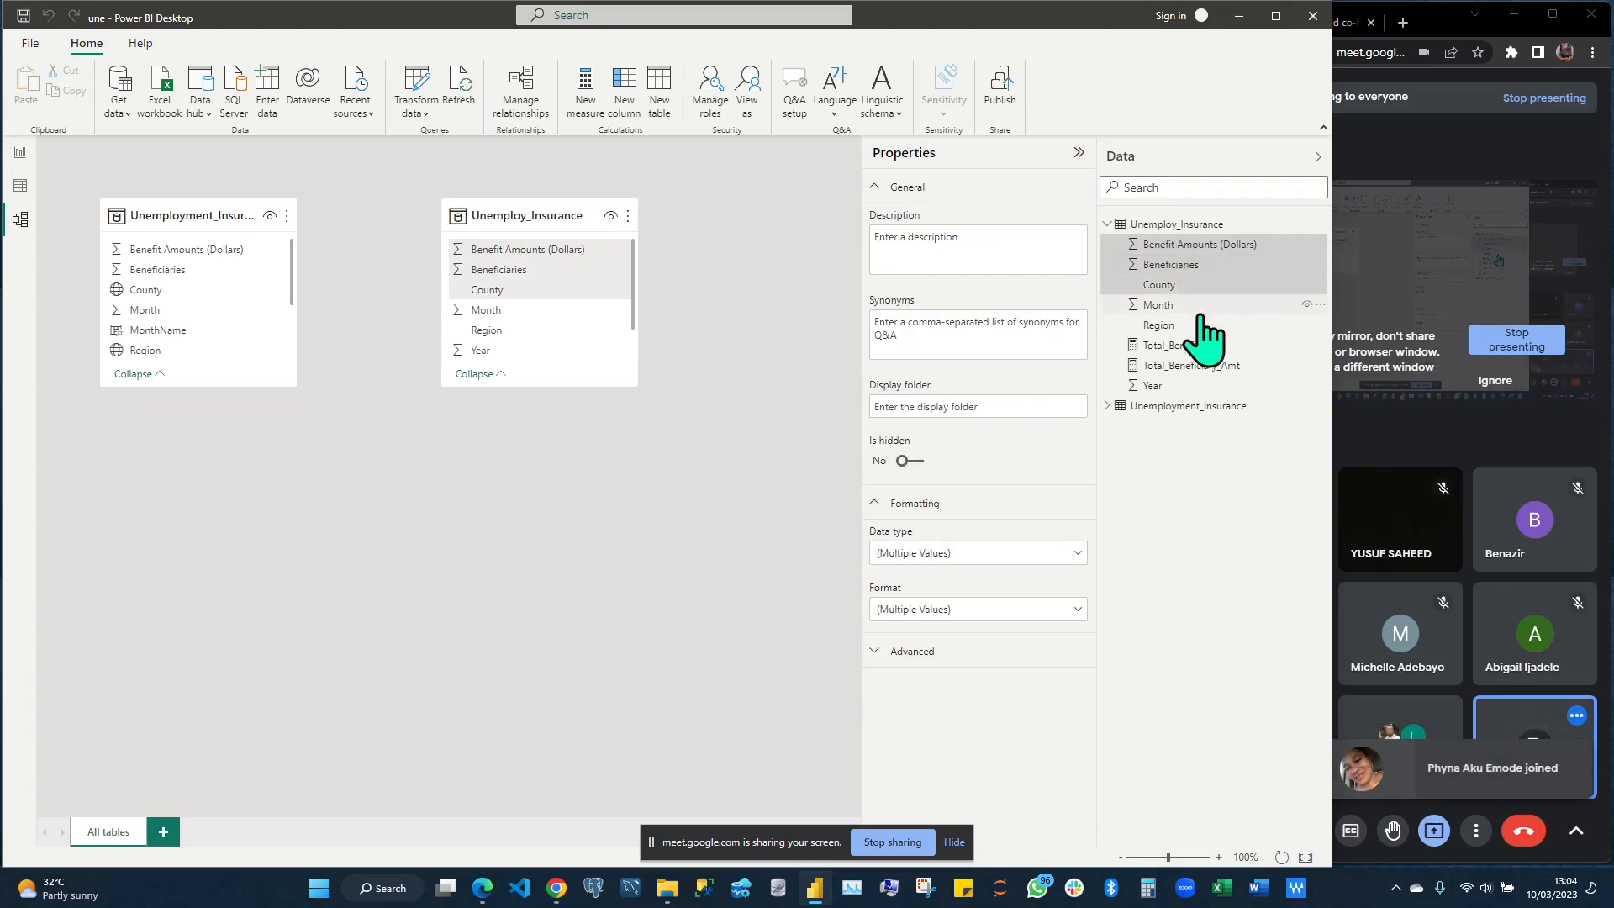
ctrl+click(1205, 308)
ctrl+click(1203, 327)
ctrl+click(1202, 385)
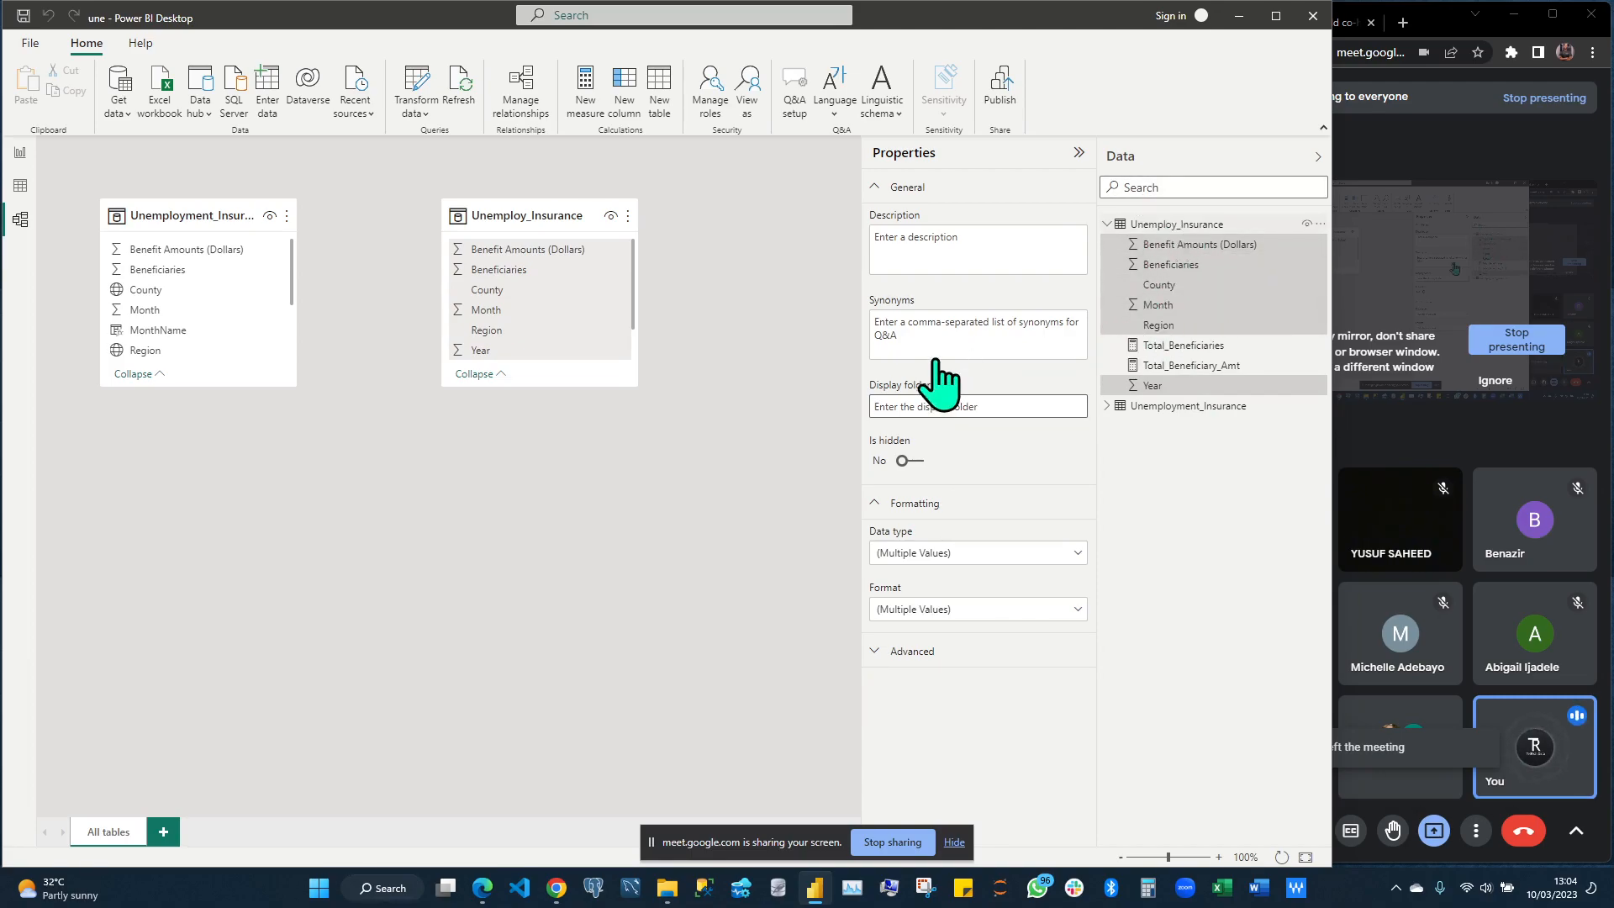
click(958, 407)
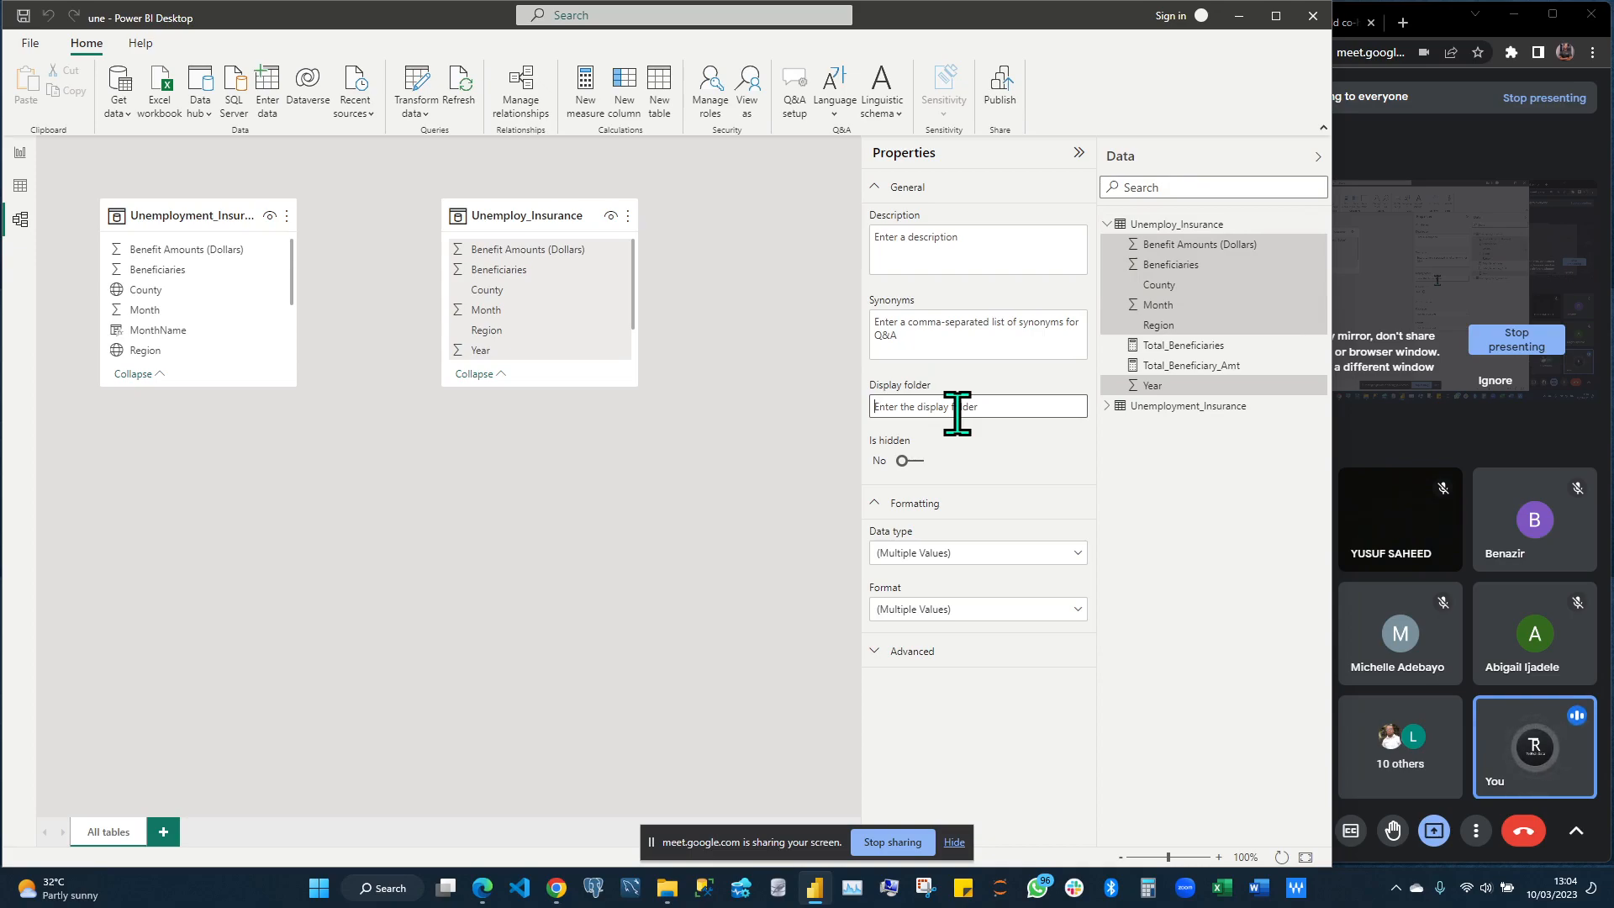
text(Columns)
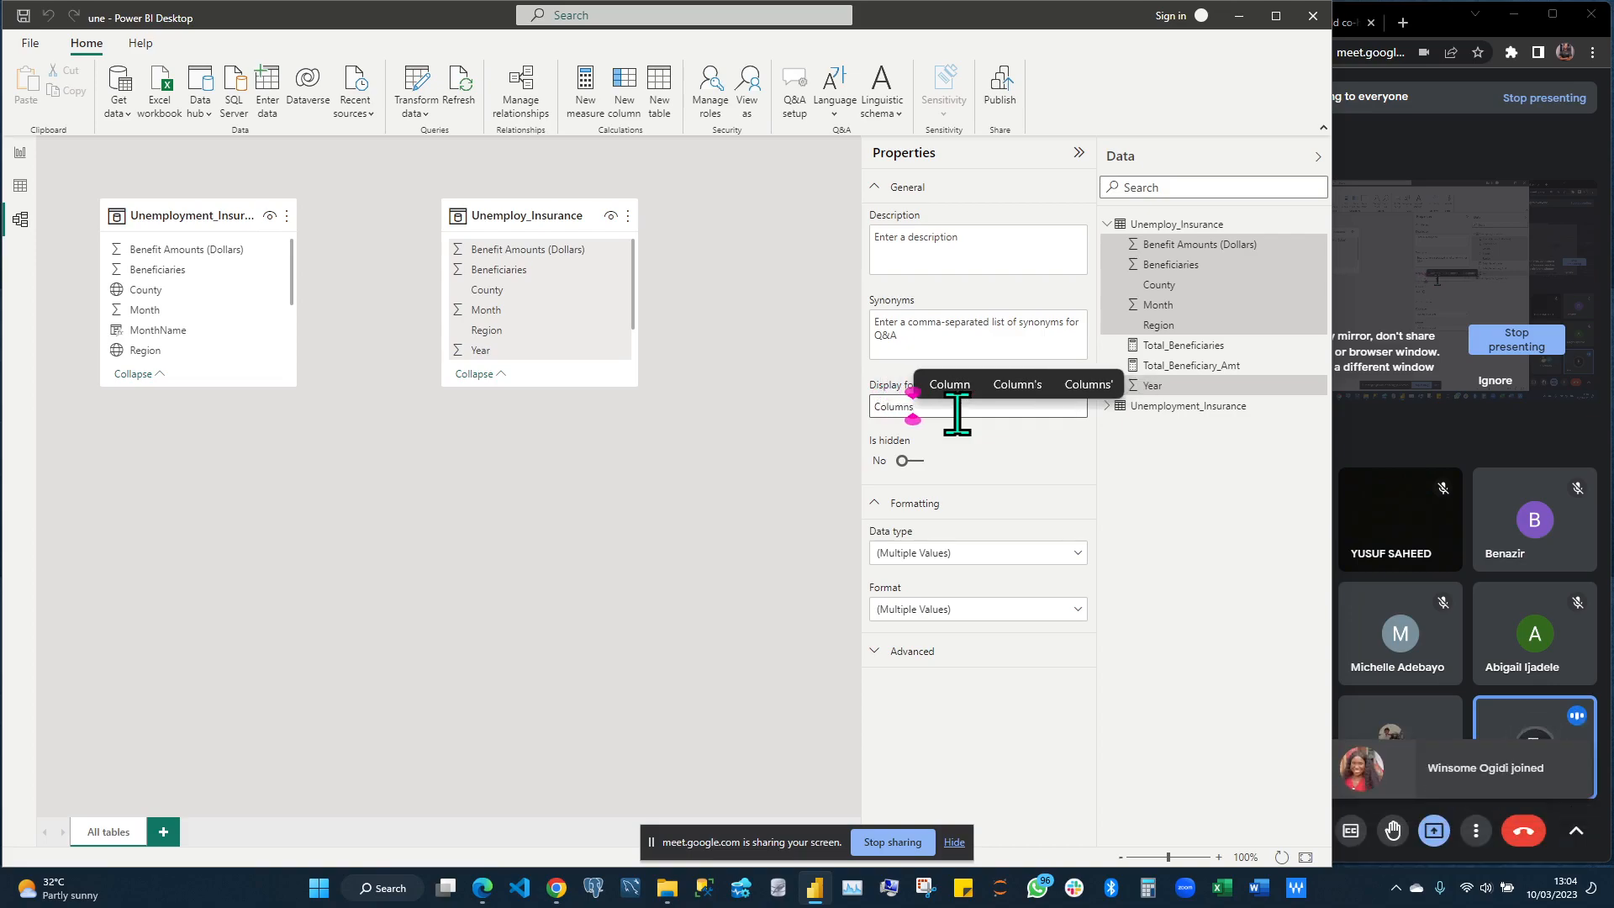
key(Return)
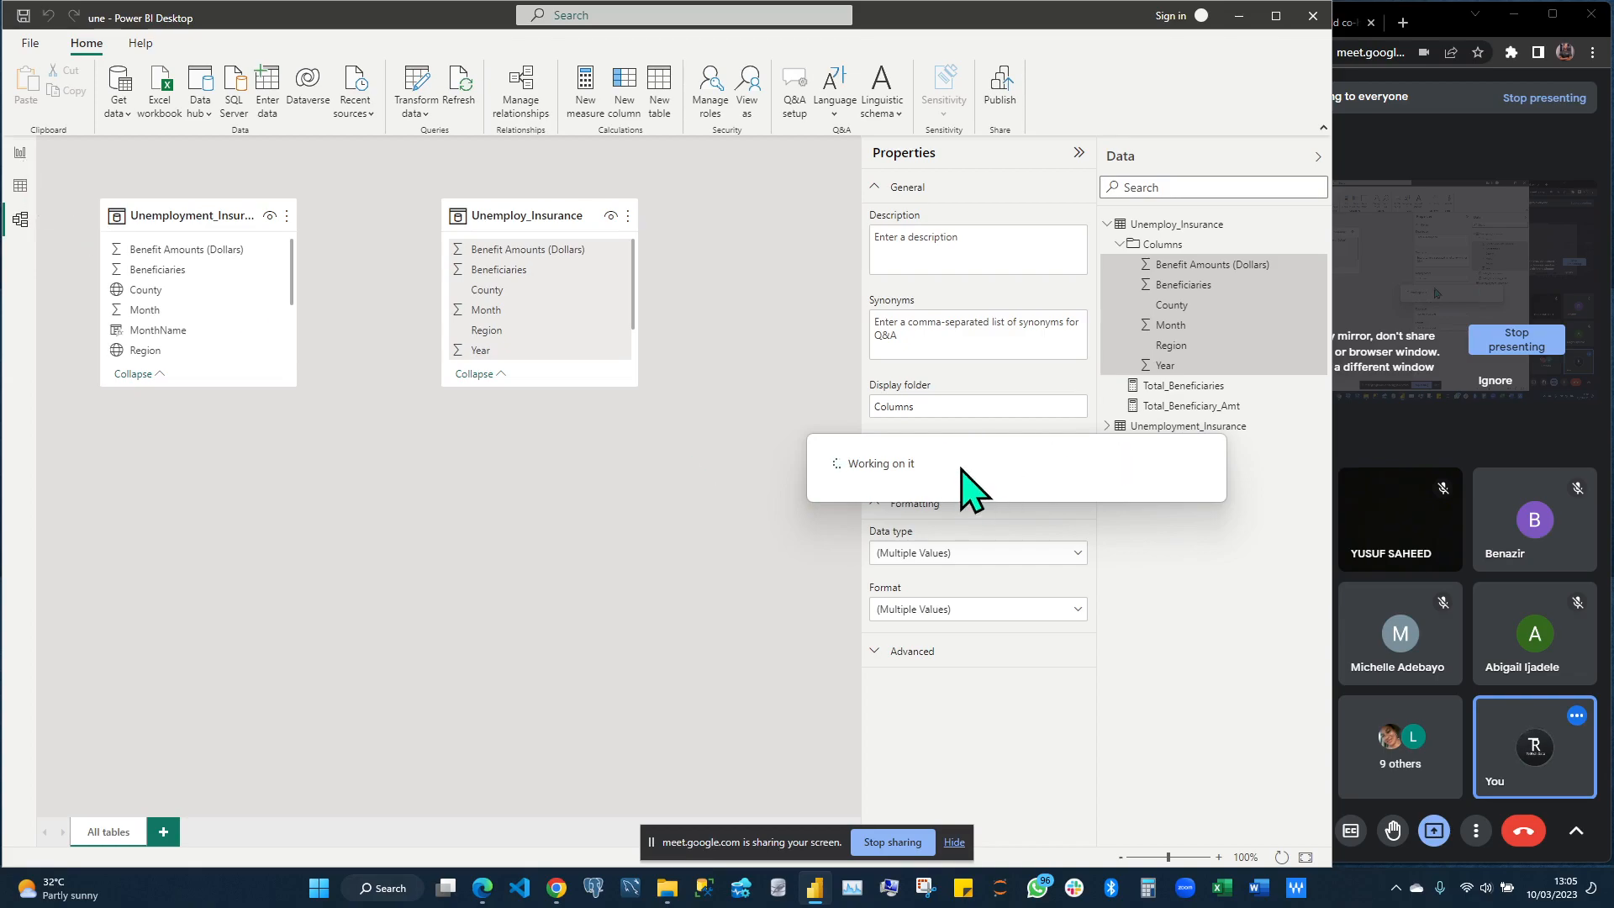
Add a card showing Total_Beneficiary_Amt below the title on report Page 1 and reduce its height
click(19, 153)
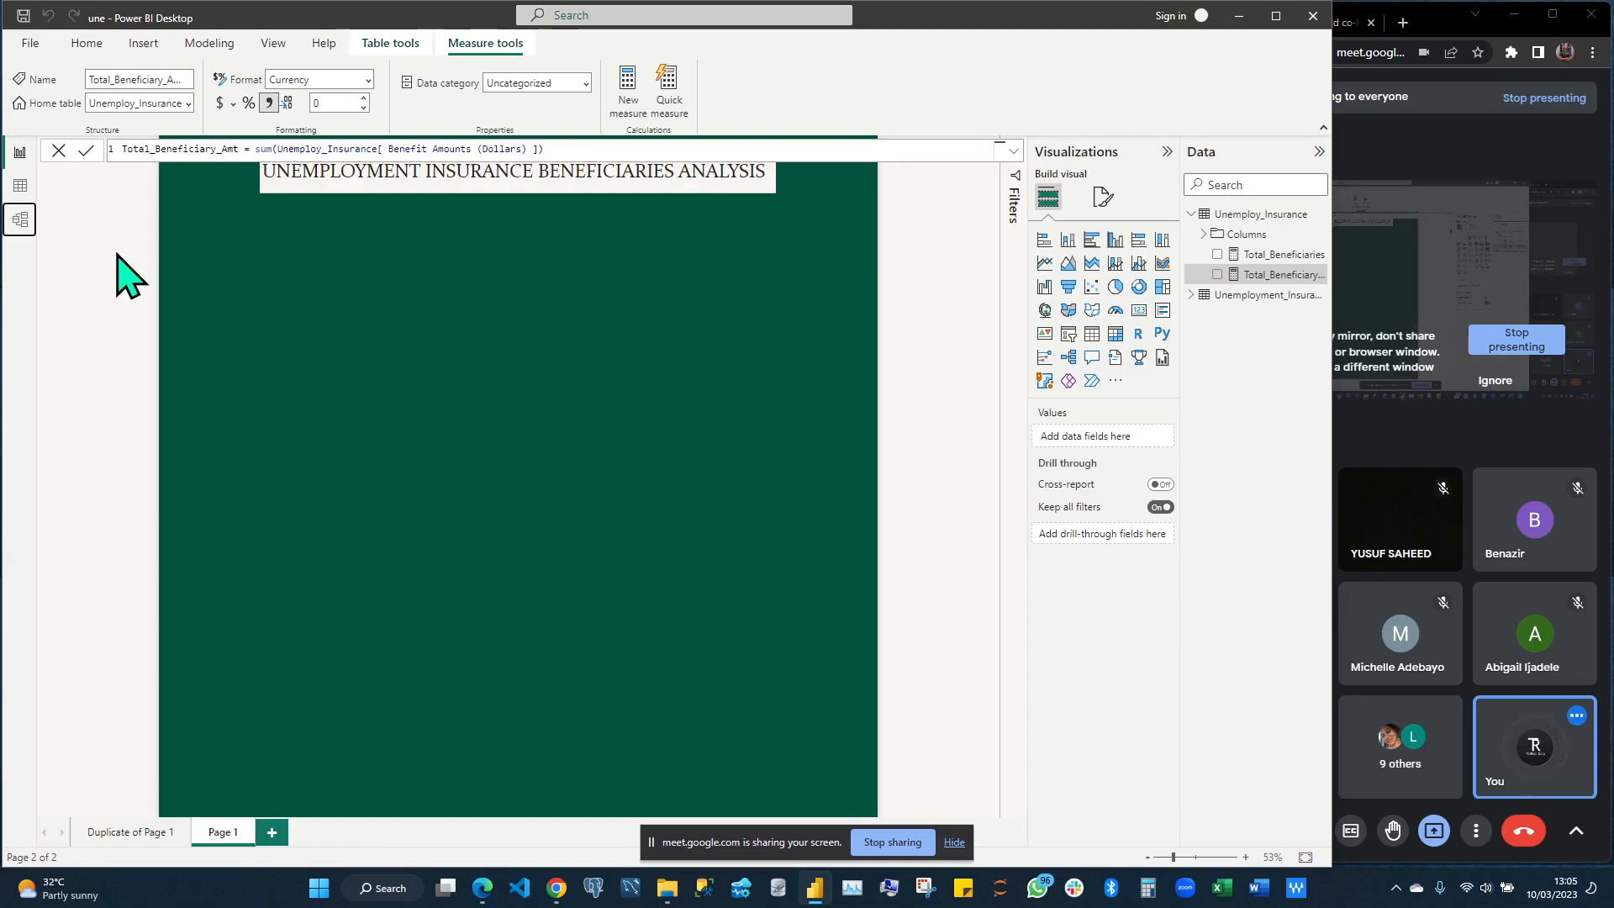
click(1206, 234)
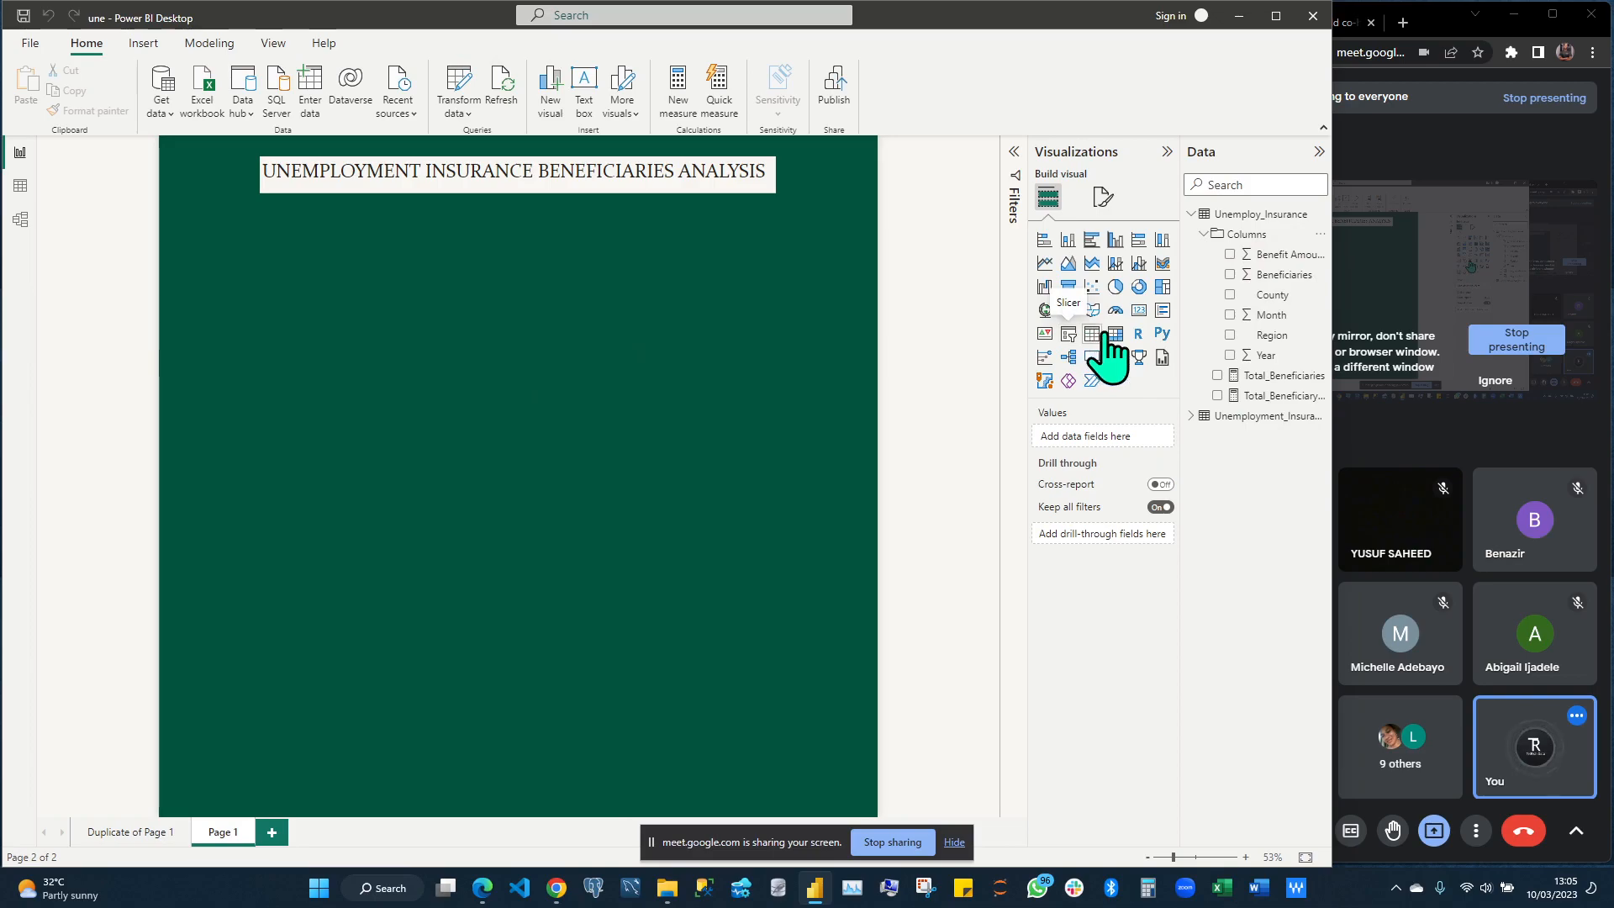
drag(1139, 311, 474, 284)
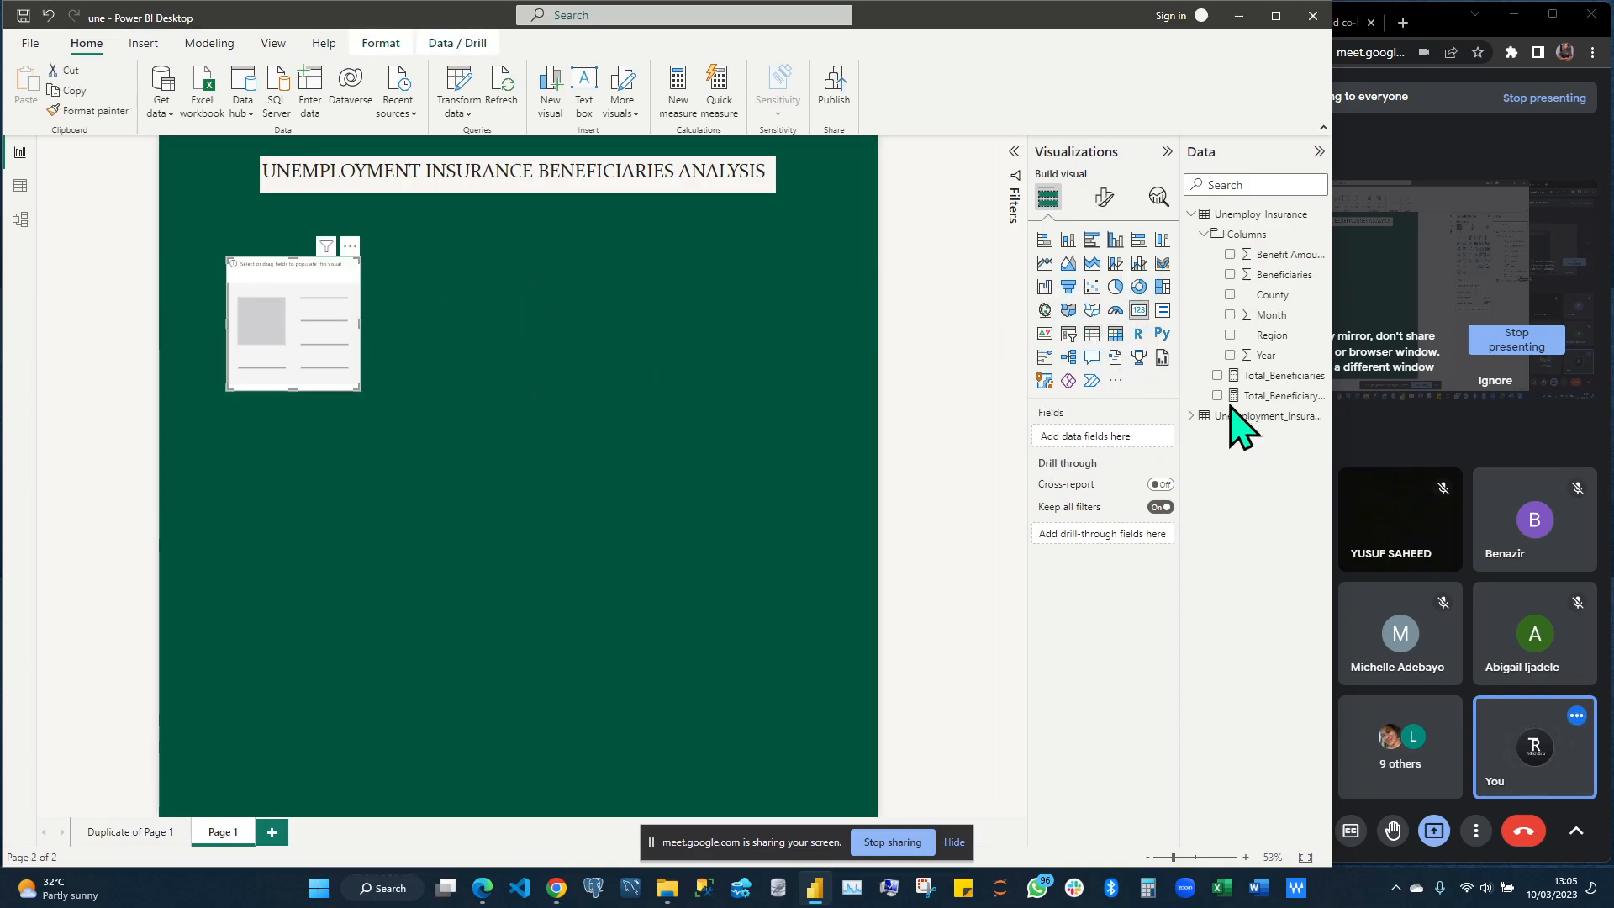
drag(1254, 401, 317, 335)
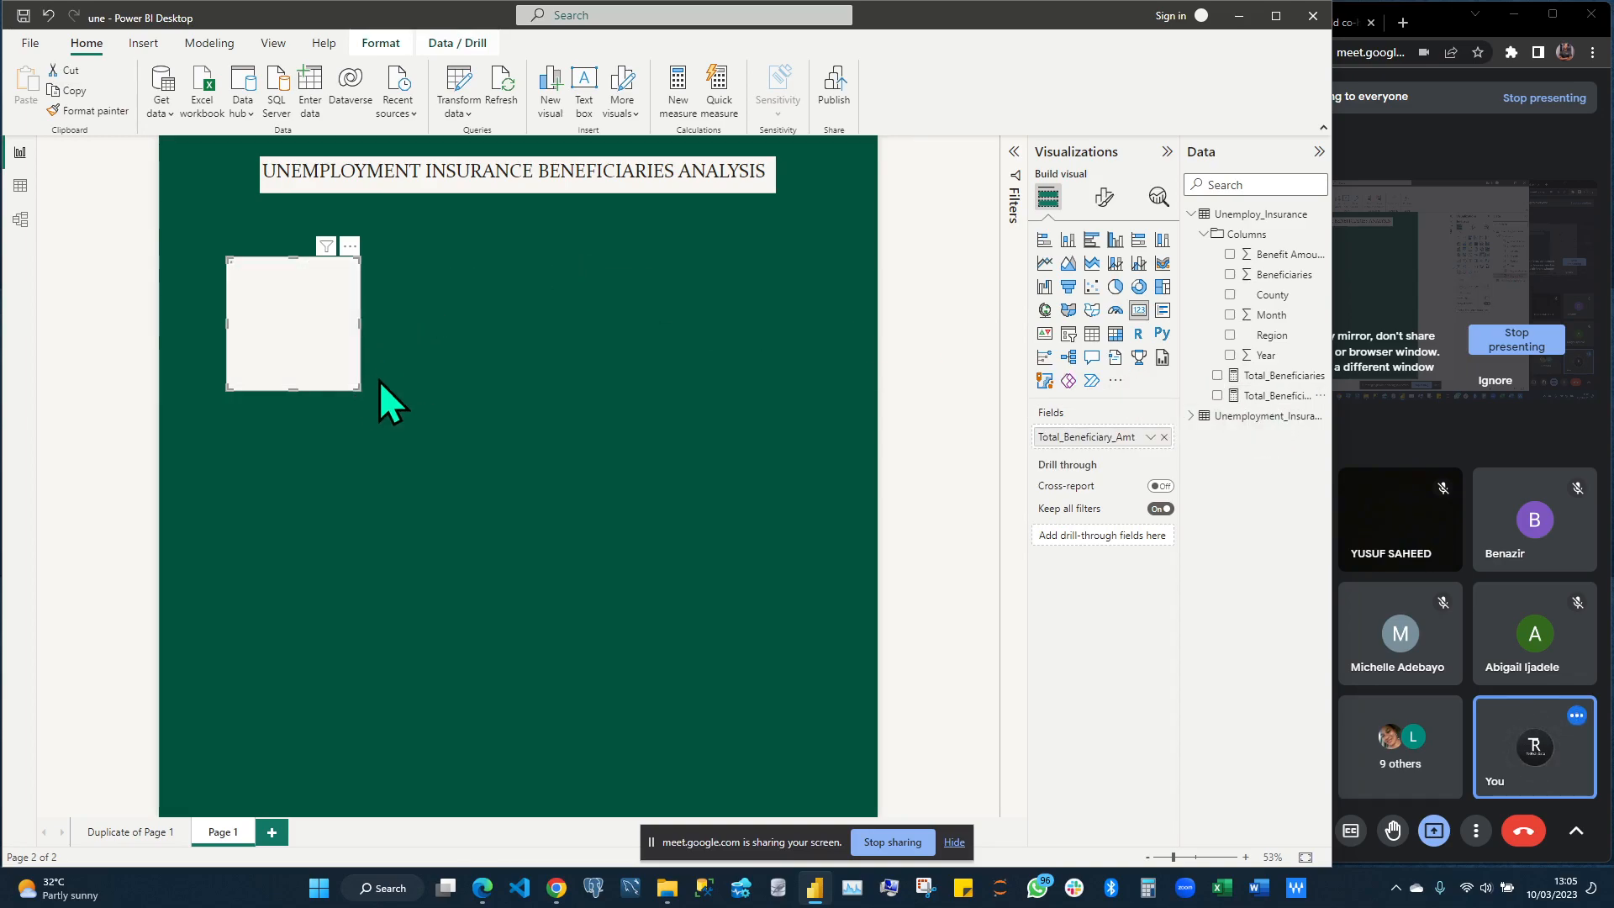
drag(360, 389, 367, 343)
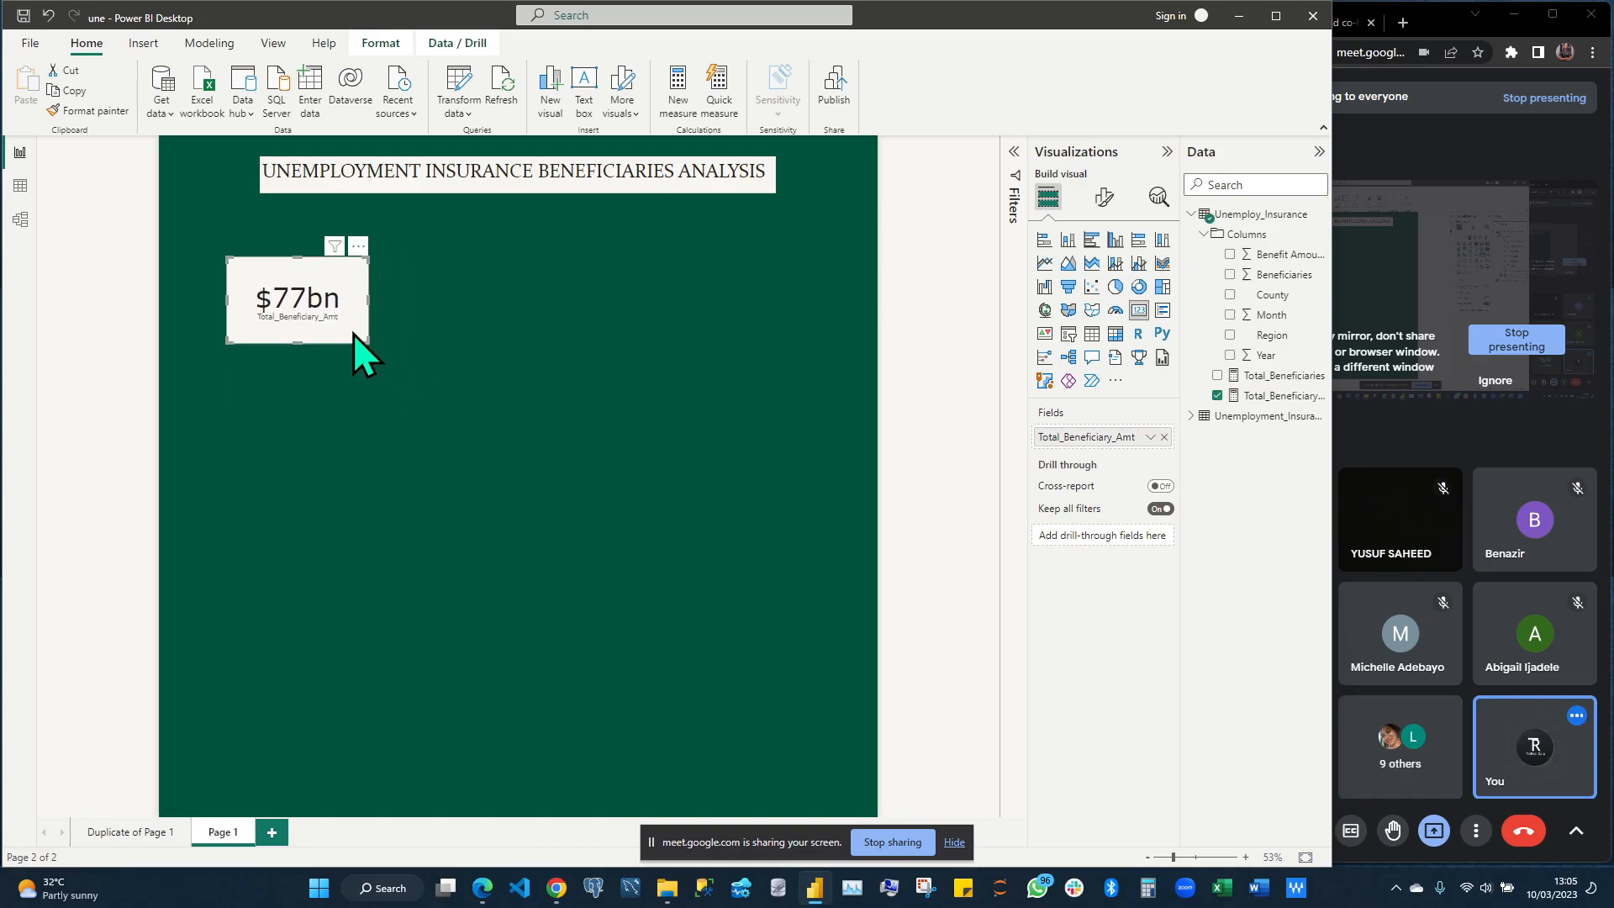
Duplicate the Total_Beneficiary_Amt card and arrange the copies in a row of three below the title
key(ctrl+c)
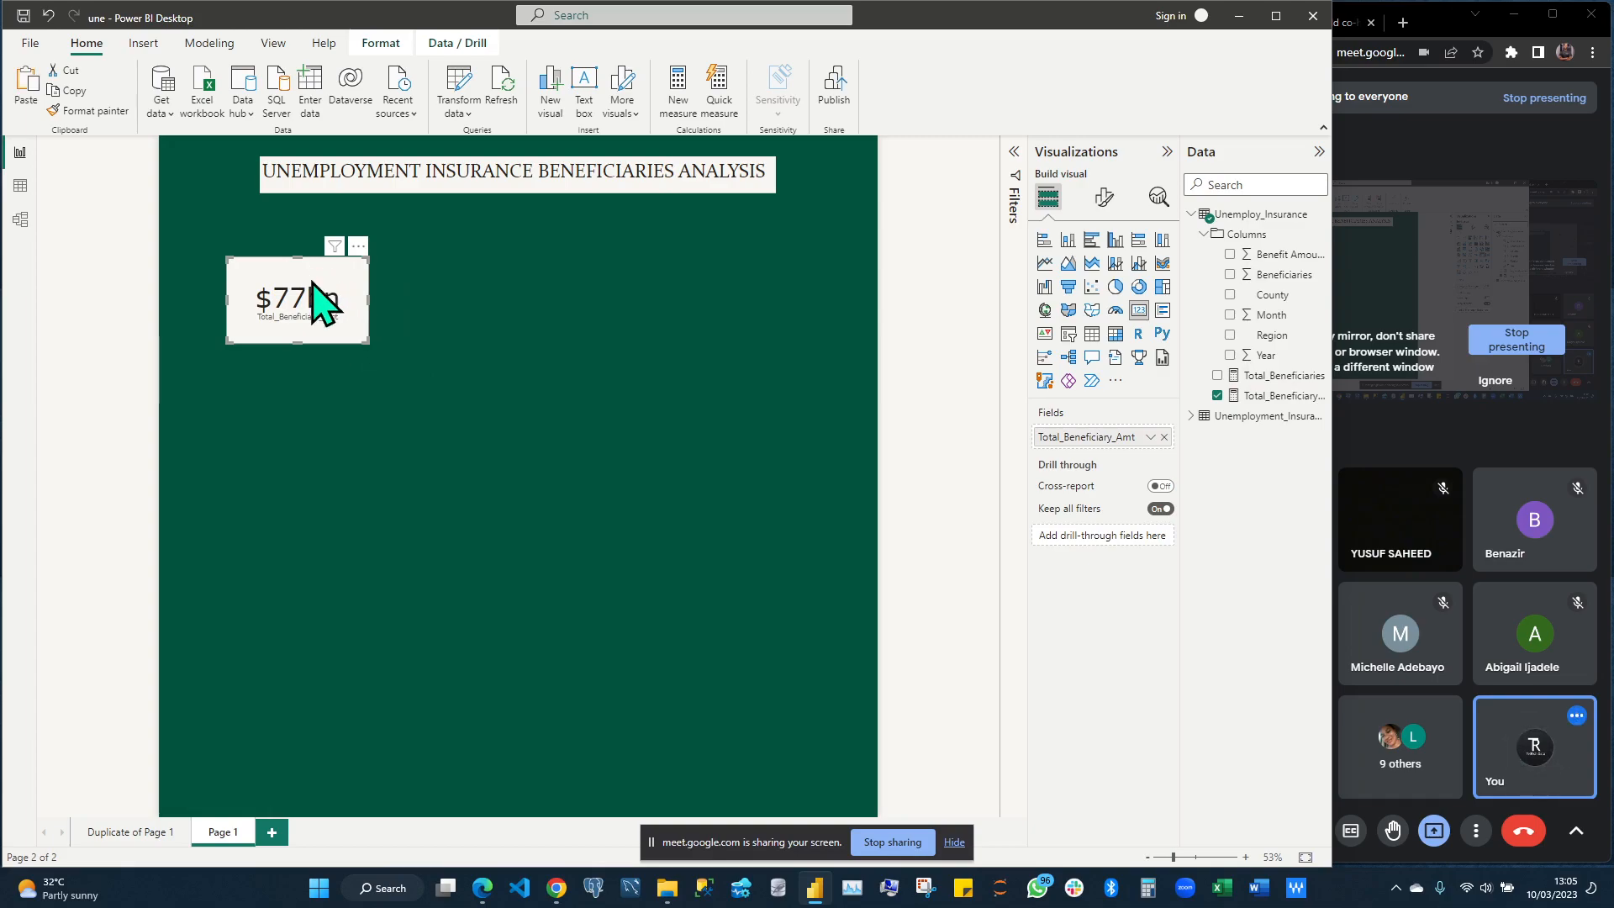
key(ctrl+v)
drag(307, 294, 454, 291)
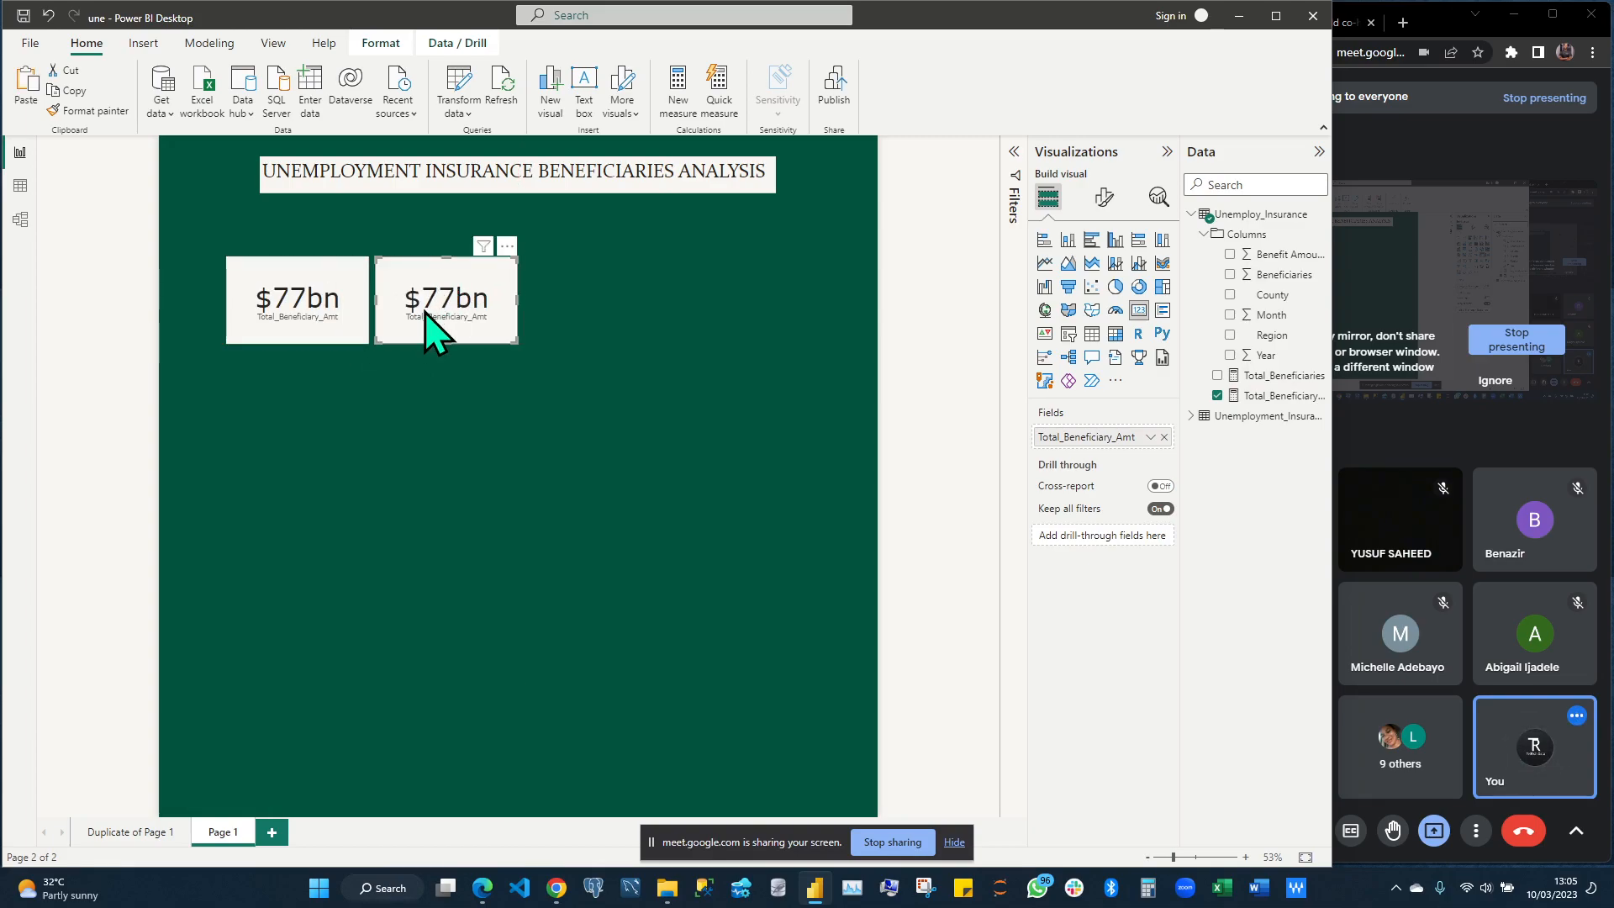
click(323, 273)
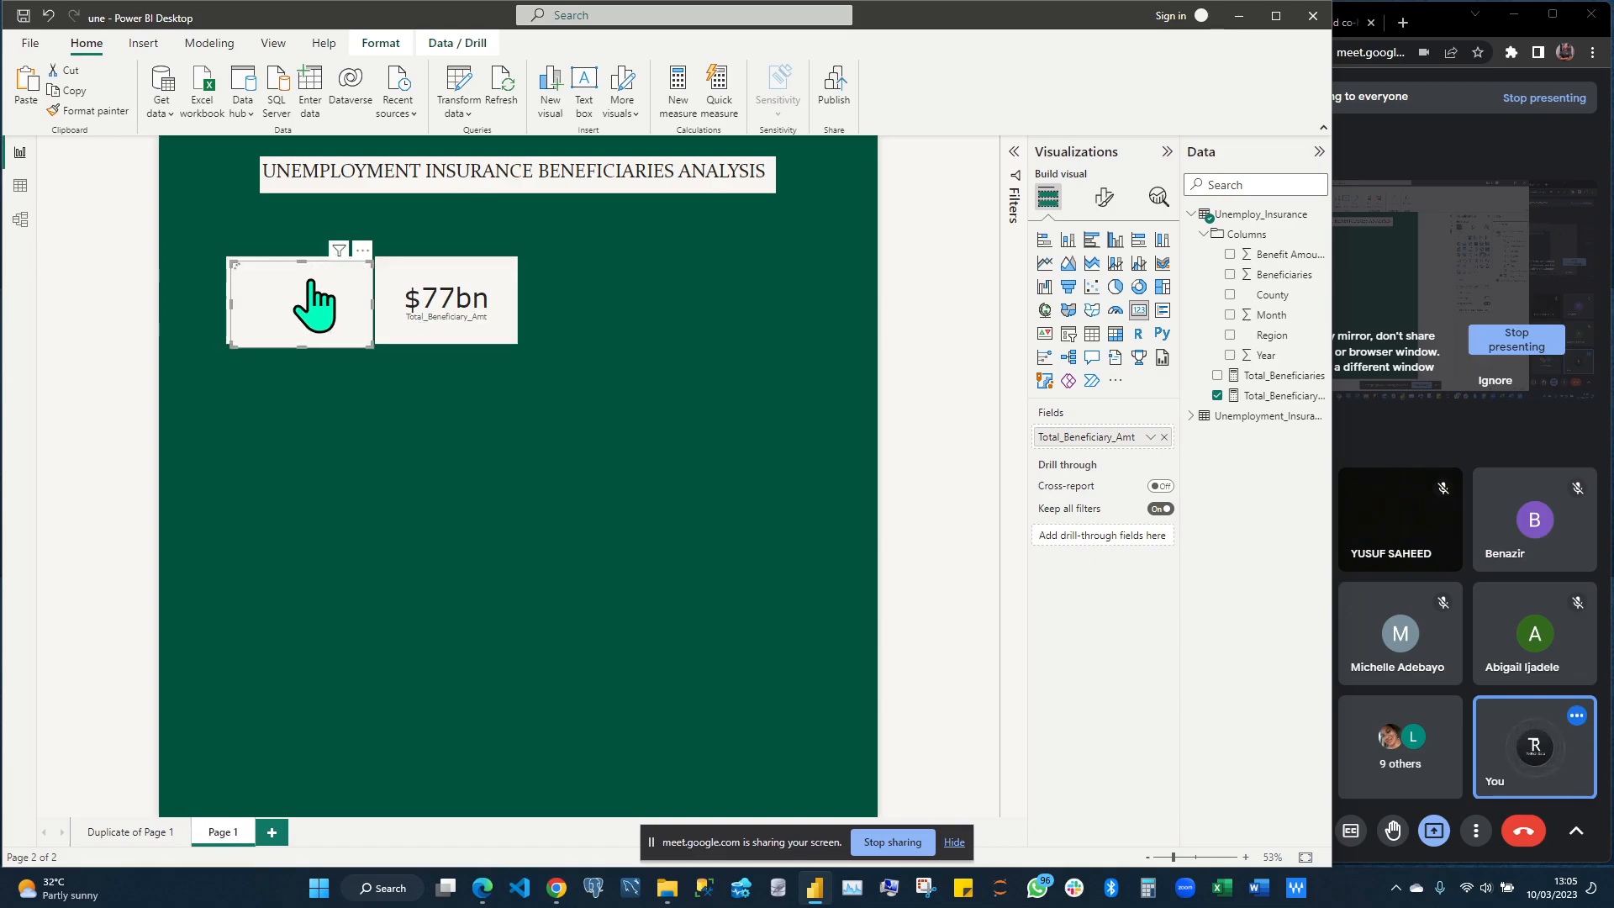
drag(299, 280, 626, 281)
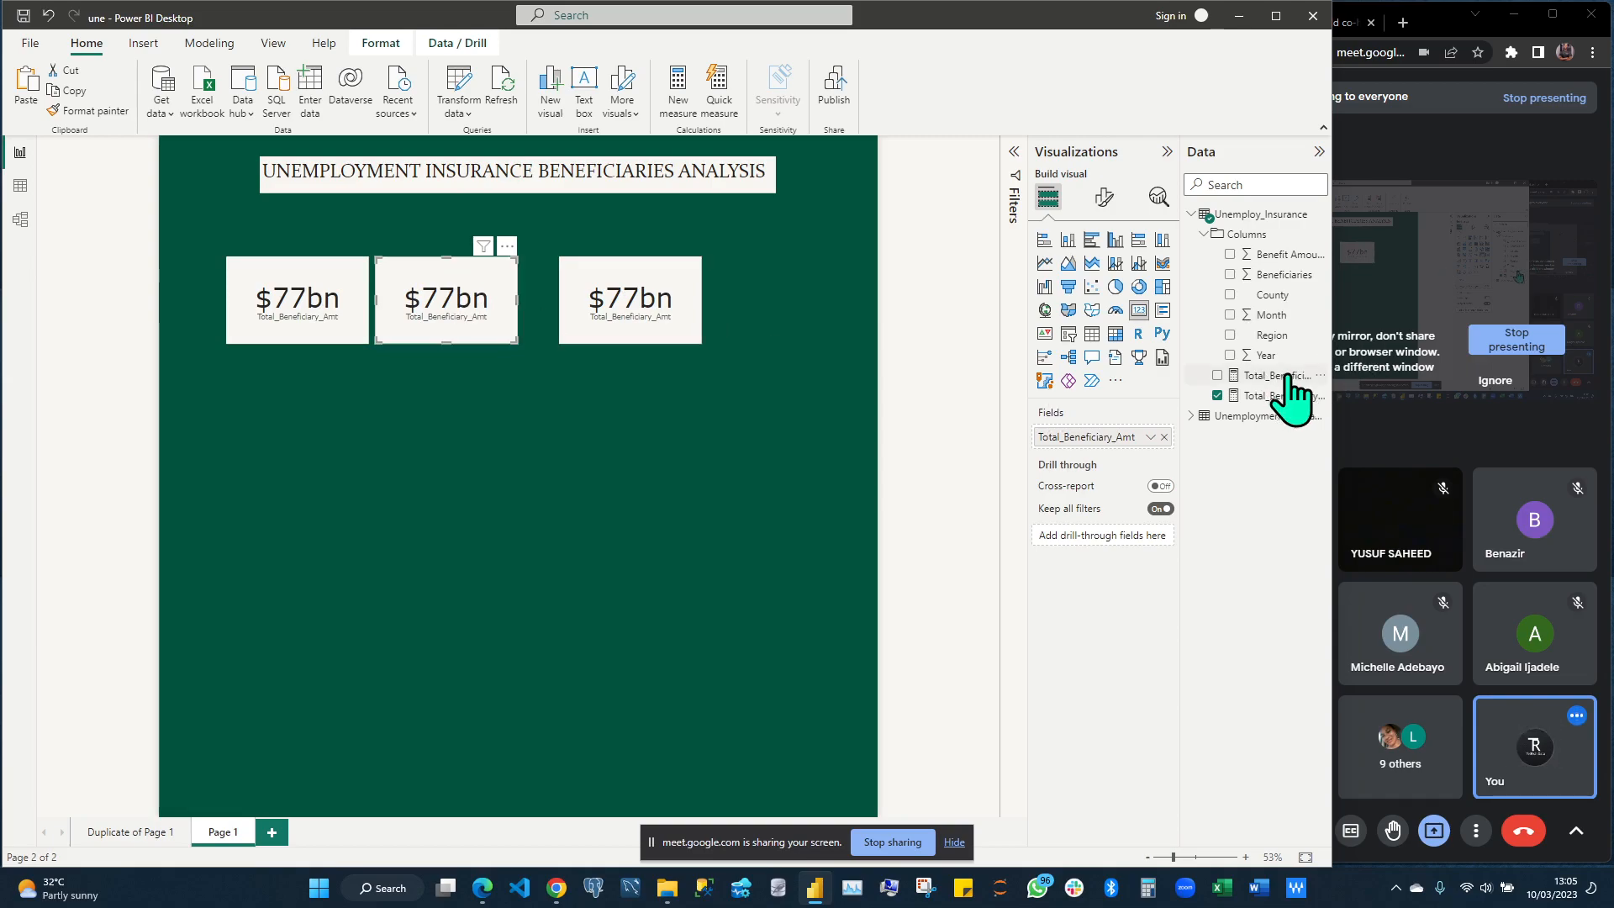
Try Total_Beneficiaries in the middle card, replace it with County summarized as Count (Distinct), and admit the waiting participant to the call
drag(1295, 378, 1127, 442)
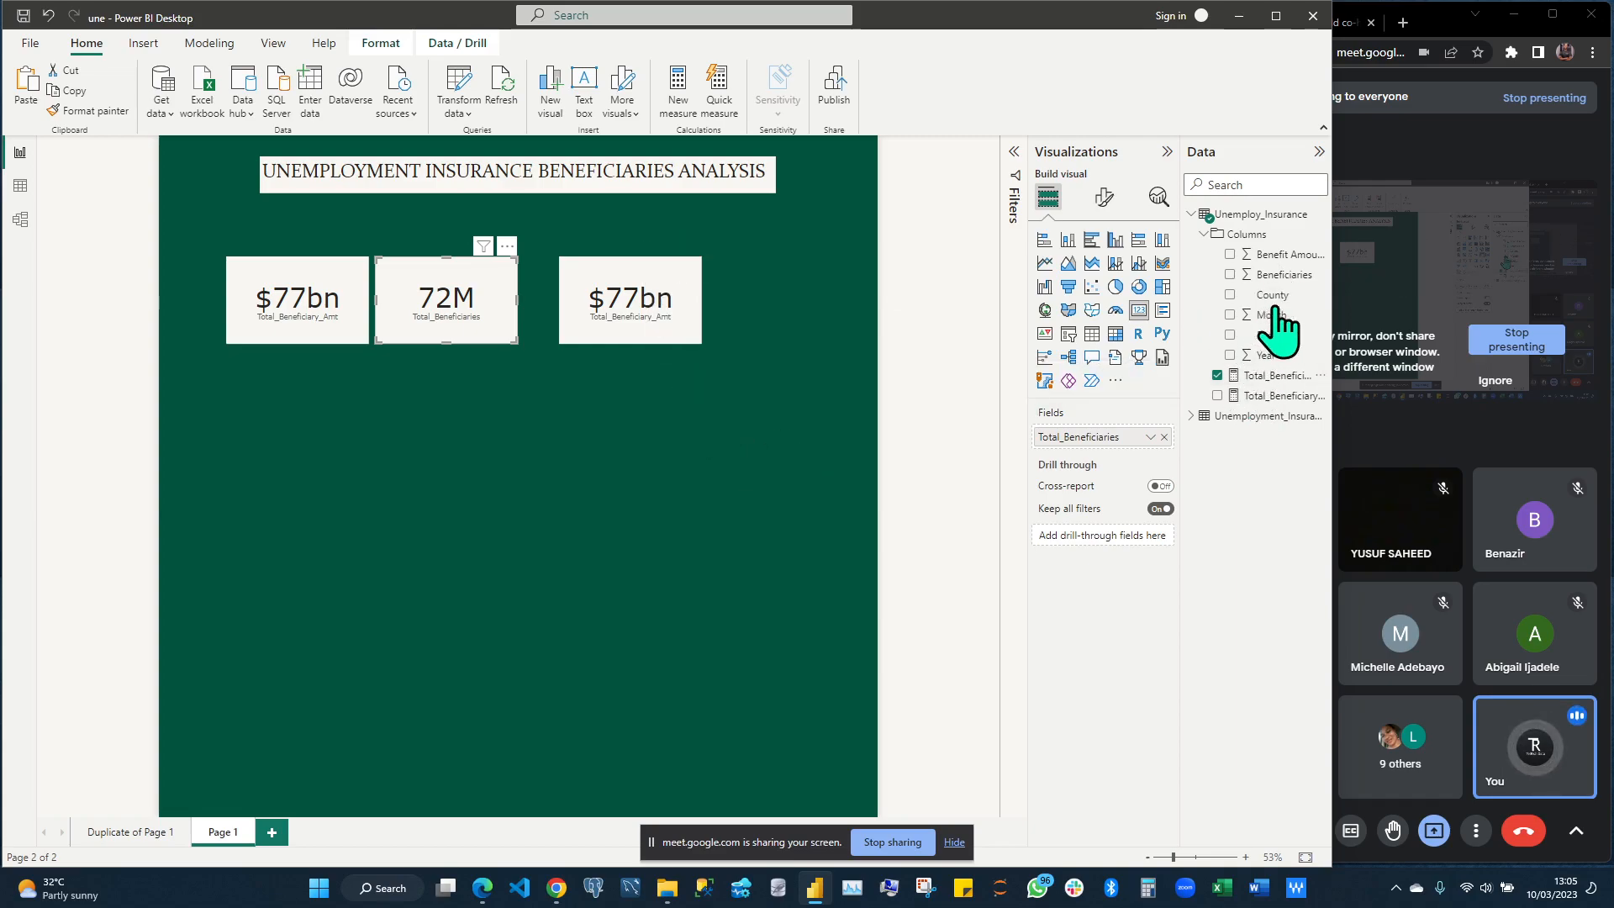
drag(1287, 304, 1129, 441)
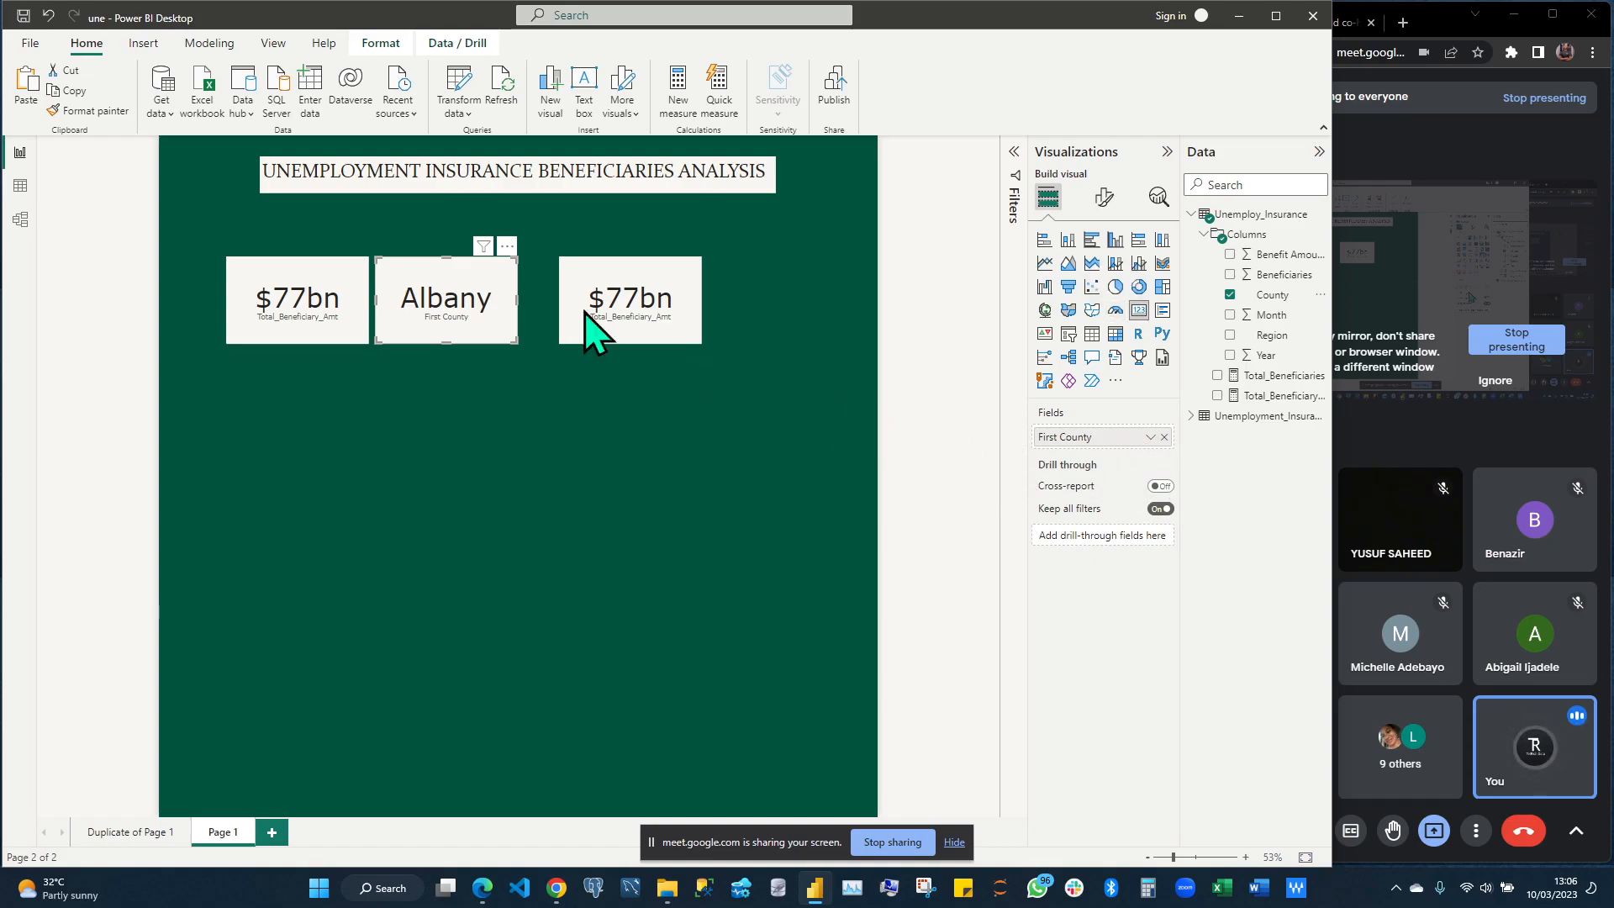
click(1152, 437)
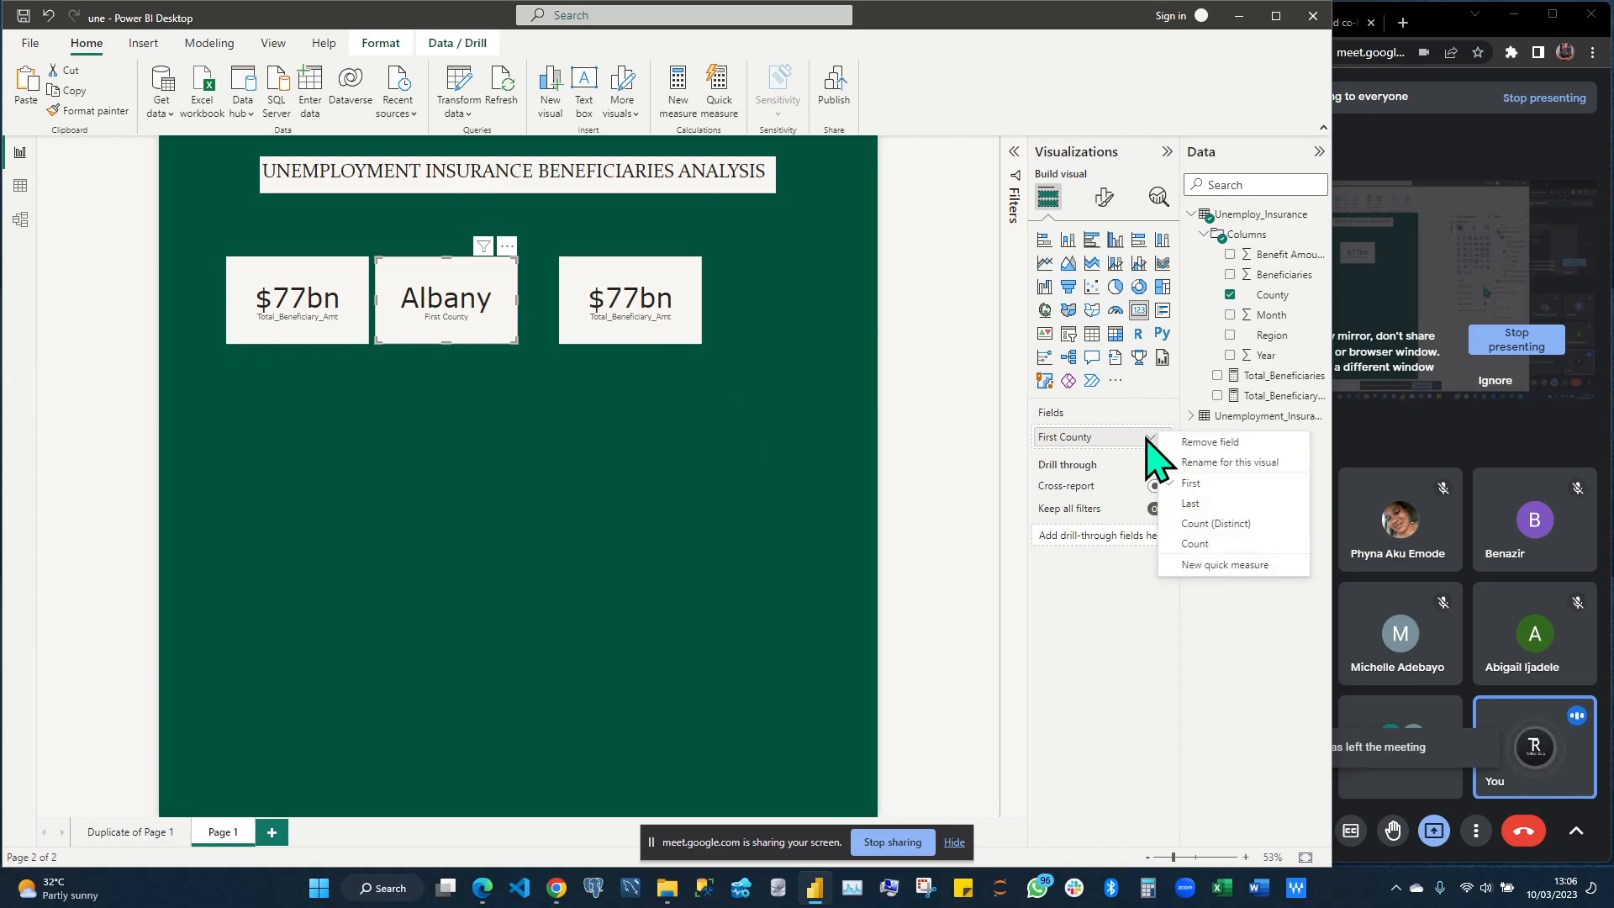
click(1220, 528)
click(1490, 286)
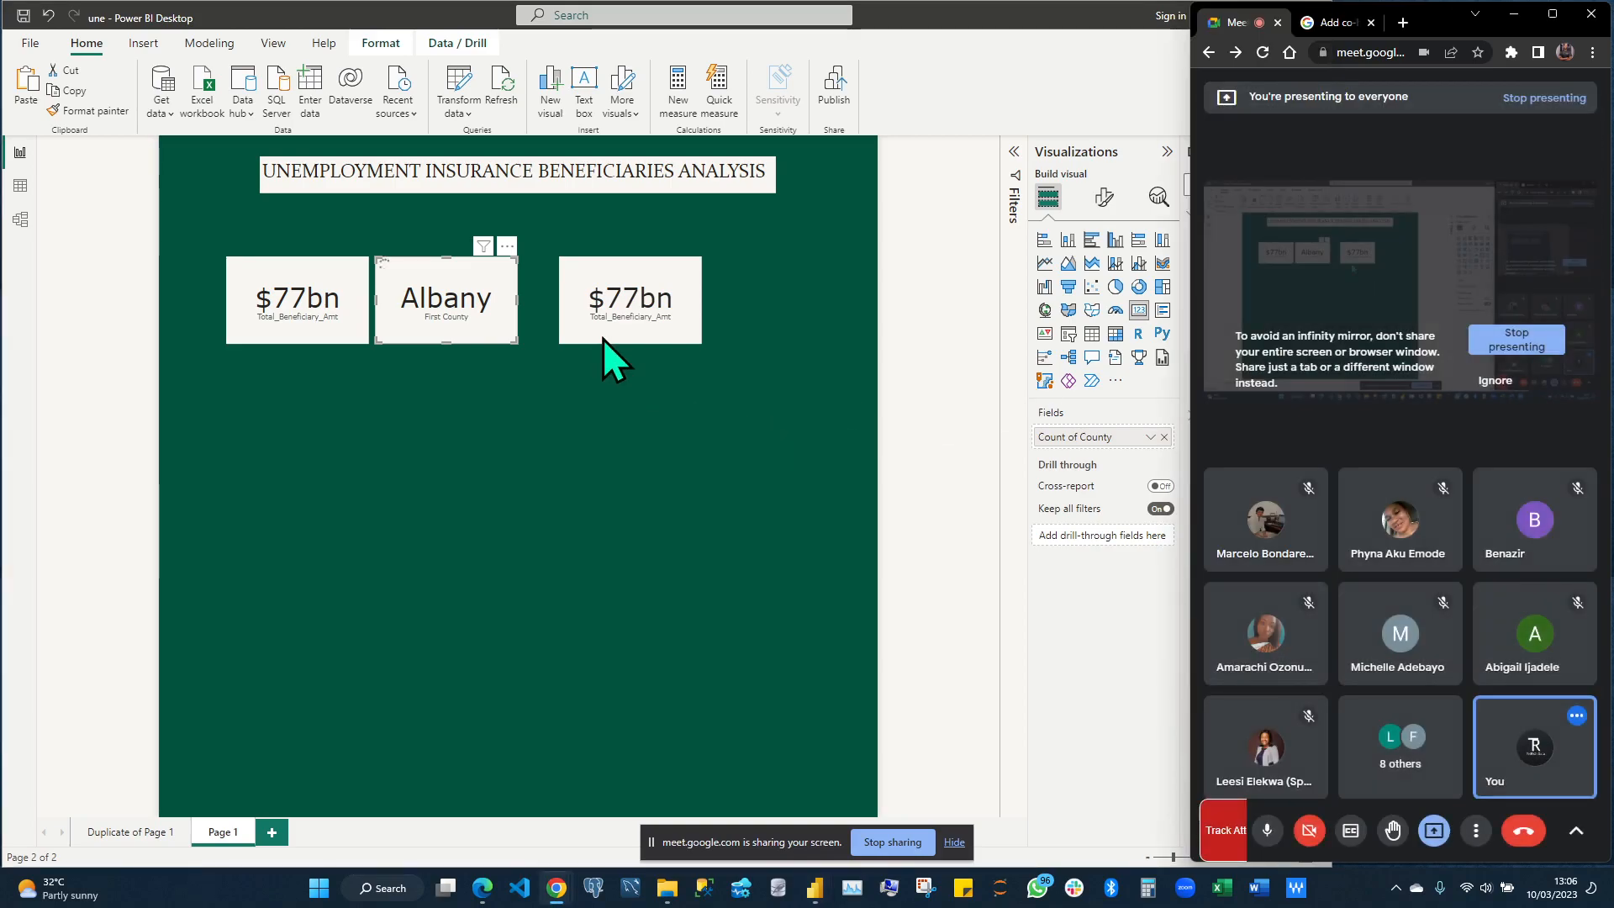
click(967, 498)
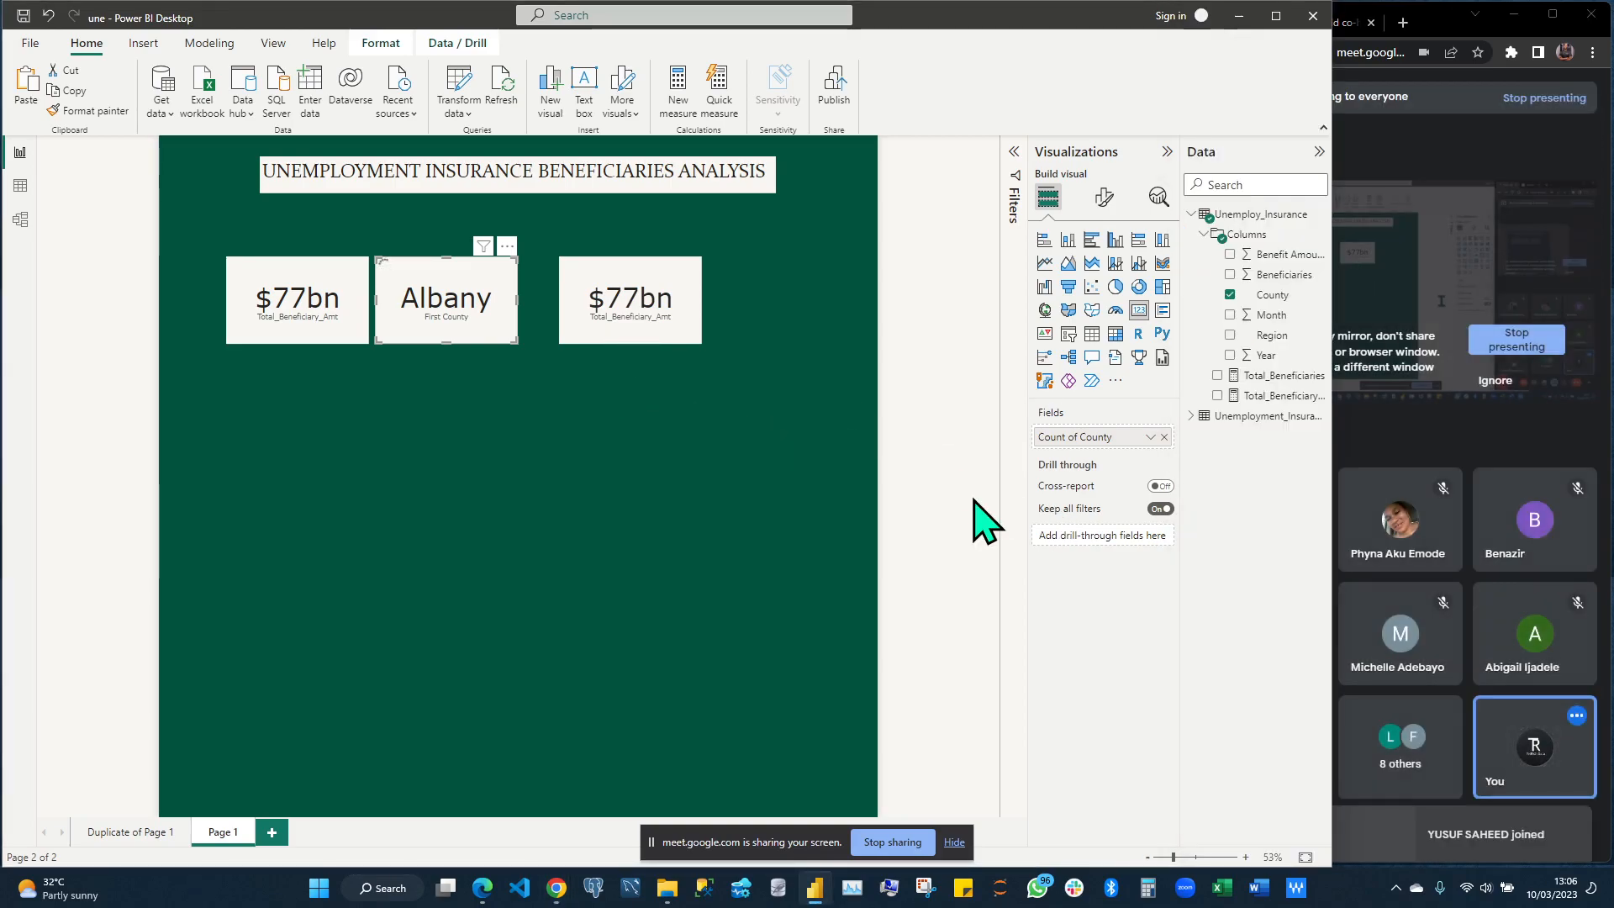
click(975, 501)
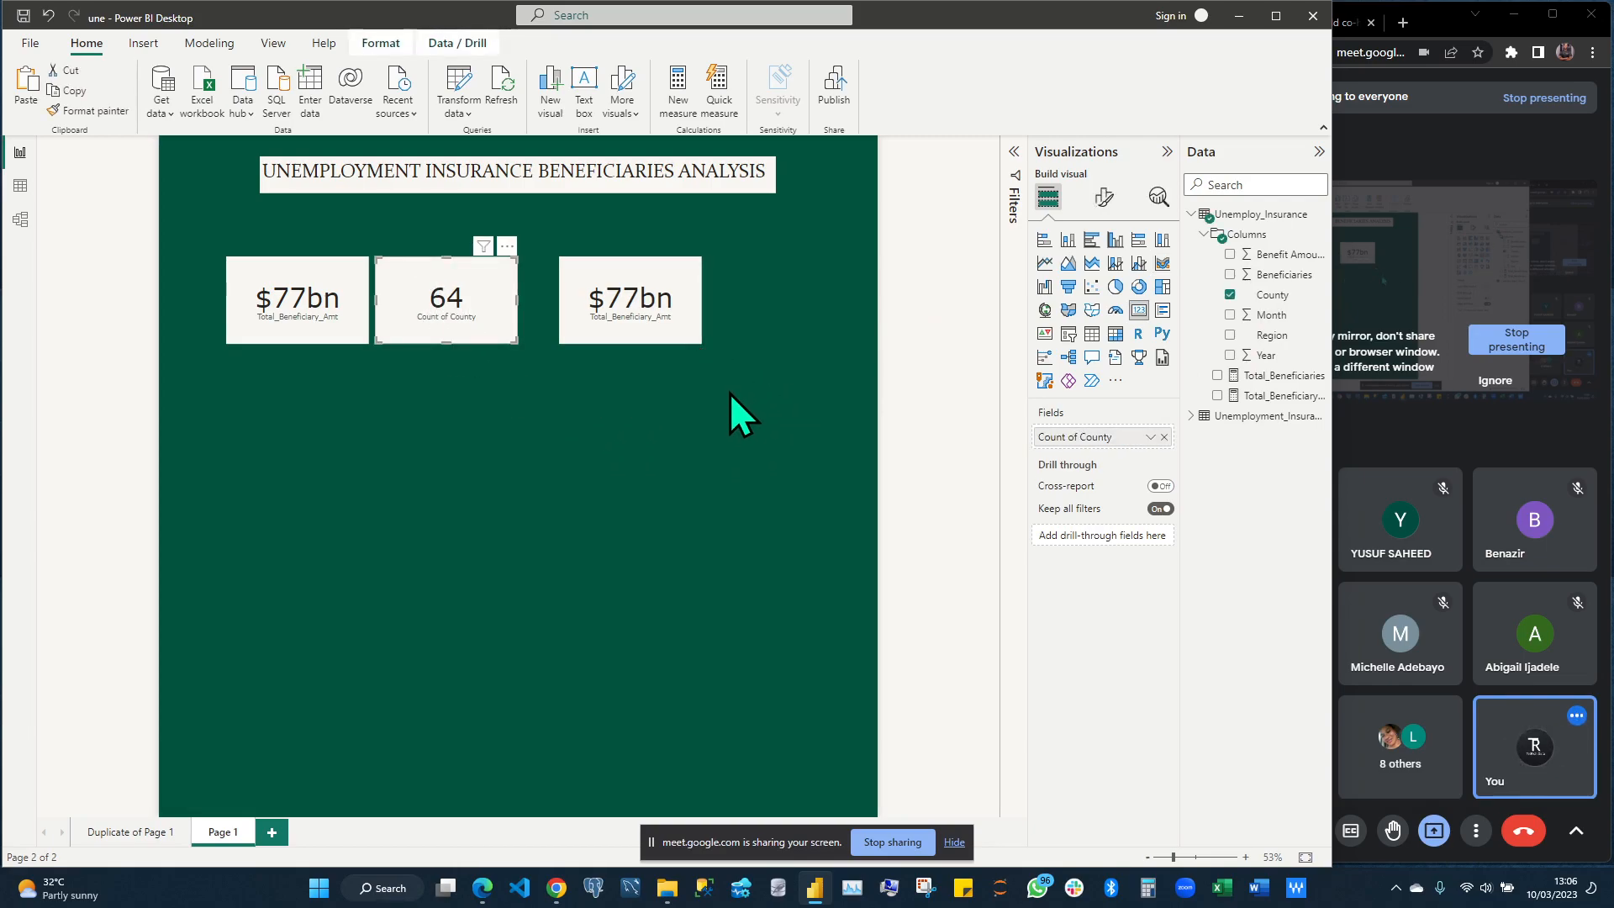
Add a fourth card below the others by copying, and show Region in it summarized as Count (Distinct)
key(ctrl+v)
drag(454, 303, 706, 456)
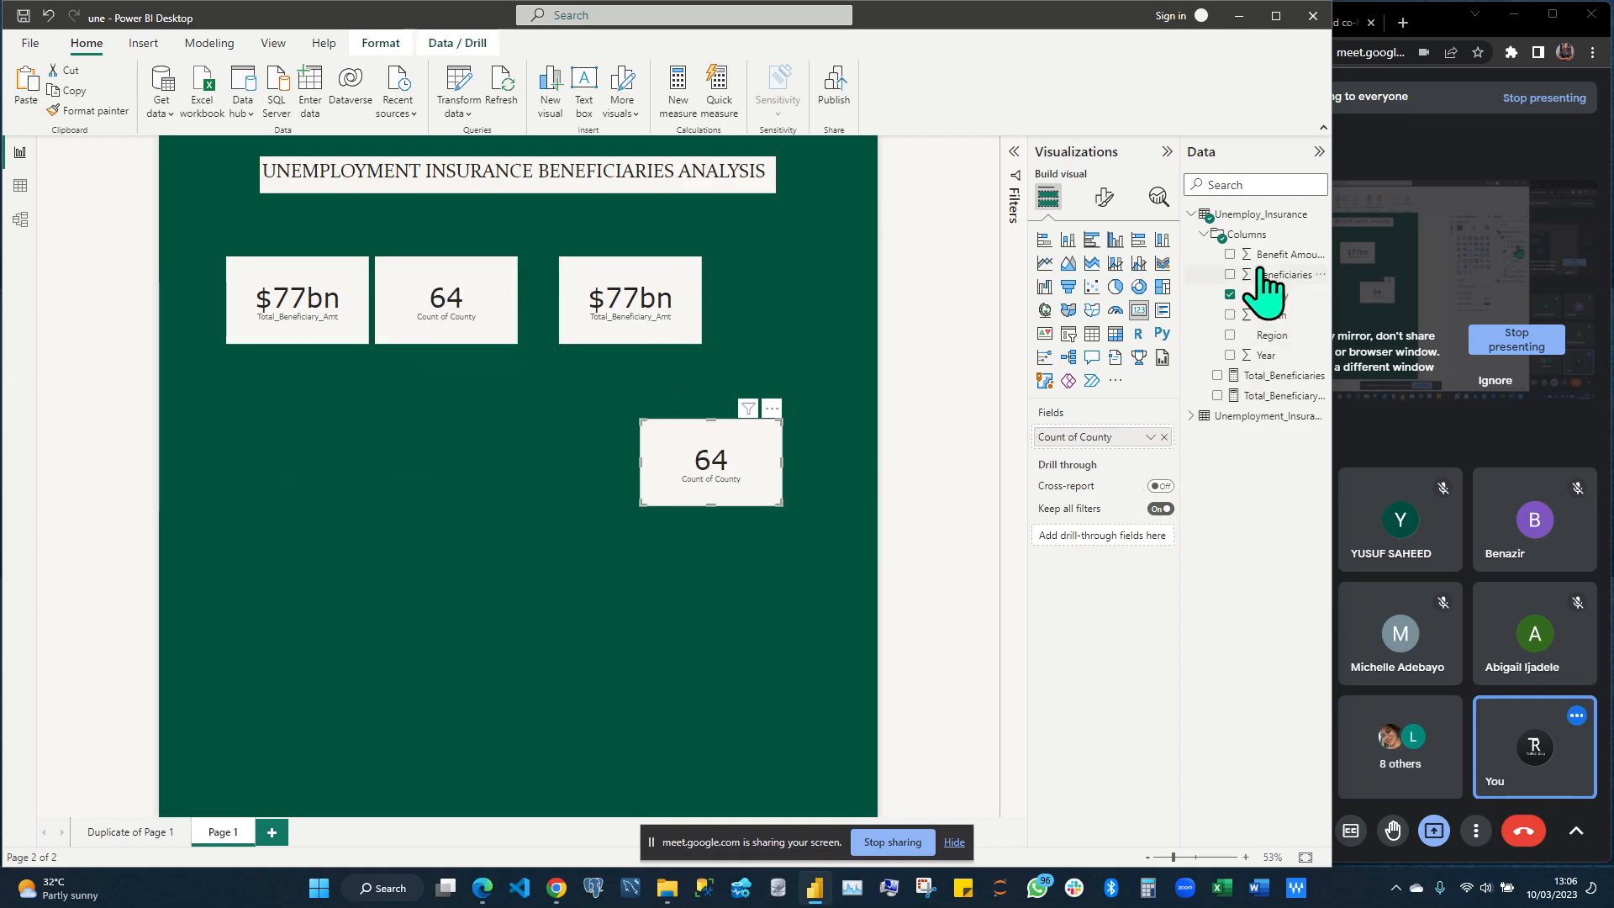
drag(1293, 336, 733, 501)
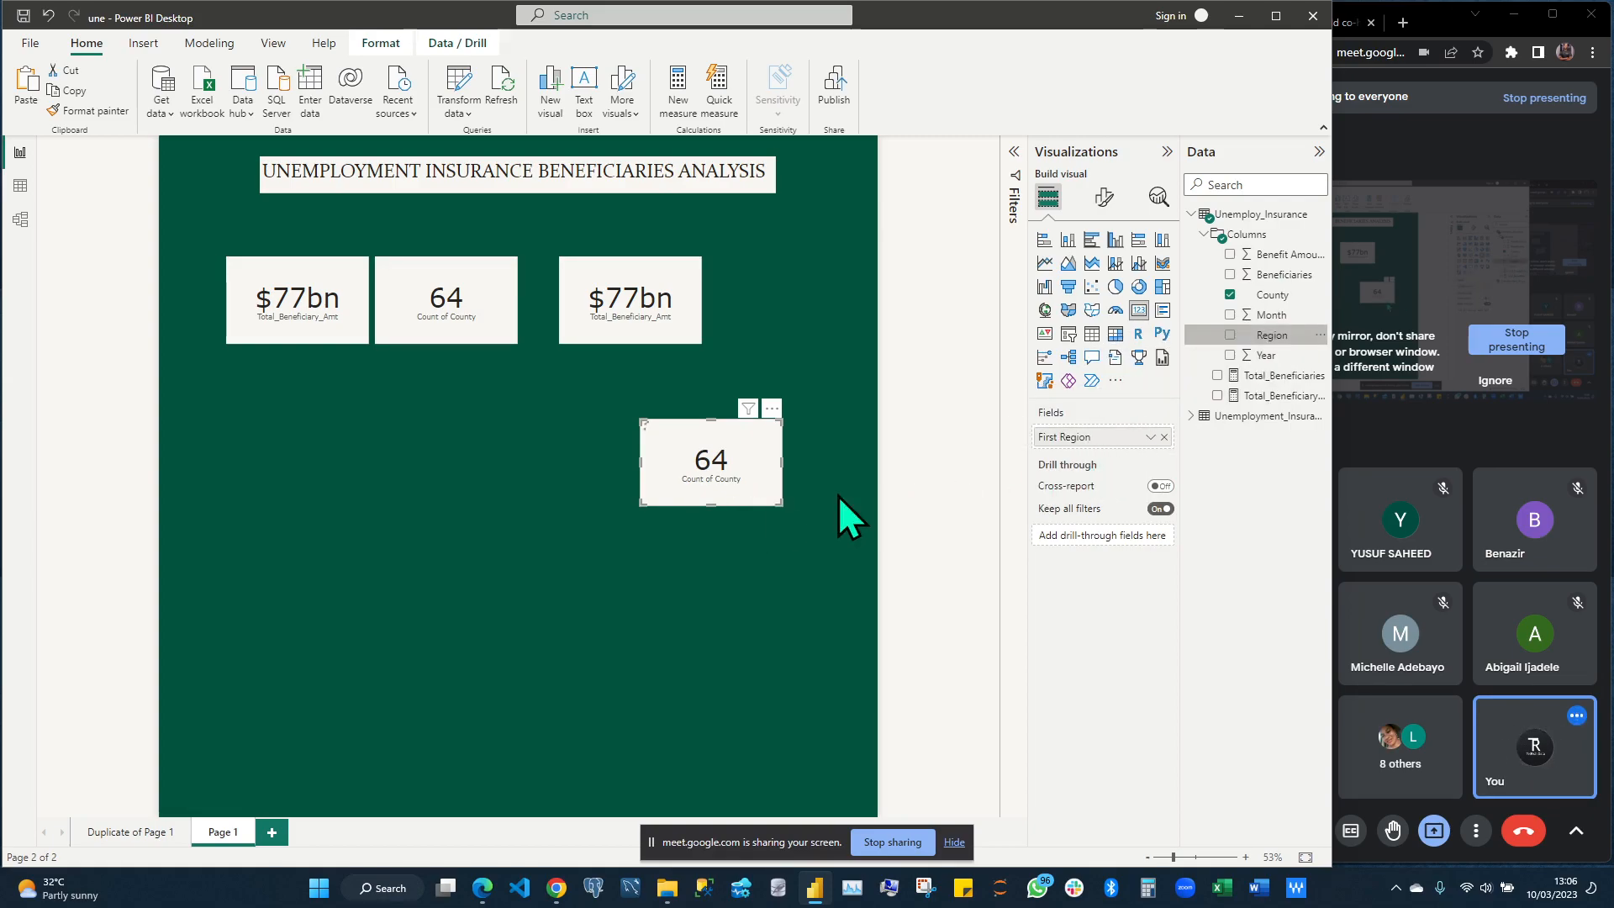
click(1151, 436)
click(1194, 525)
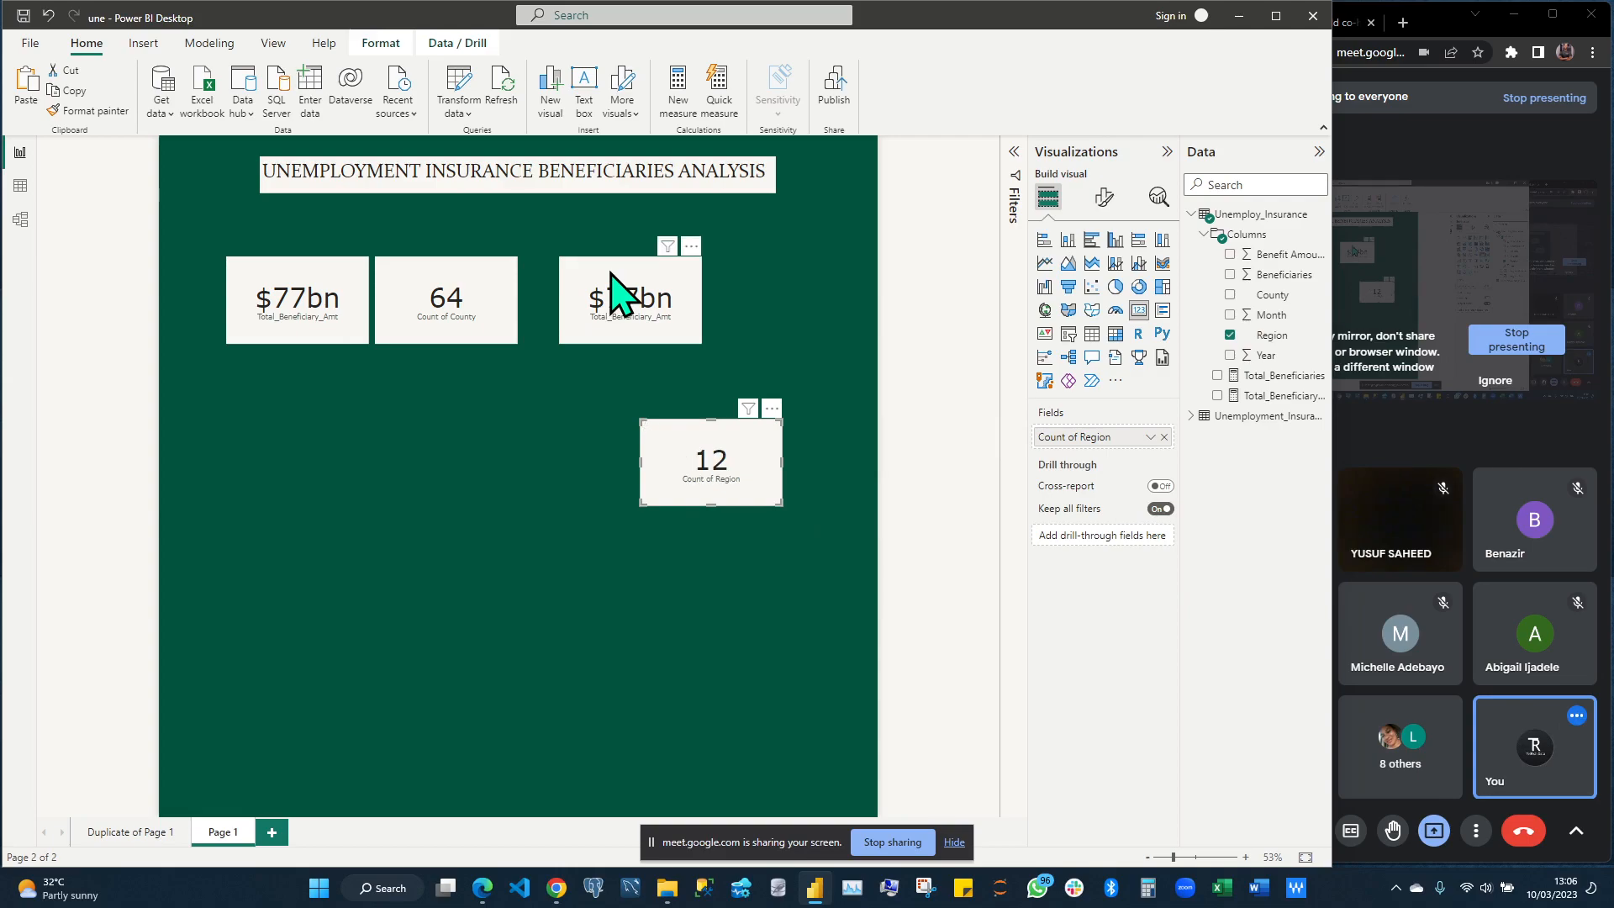
Arrange the cards in one row below the title: both Total_Beneficiary_Amt cards, the county count and the region count
mouse_move(271, 259)
mouse_down()
mouse_move(468, 210)
mouse_move(344, 276)
mouse_move(277, 240)
mouse_up()
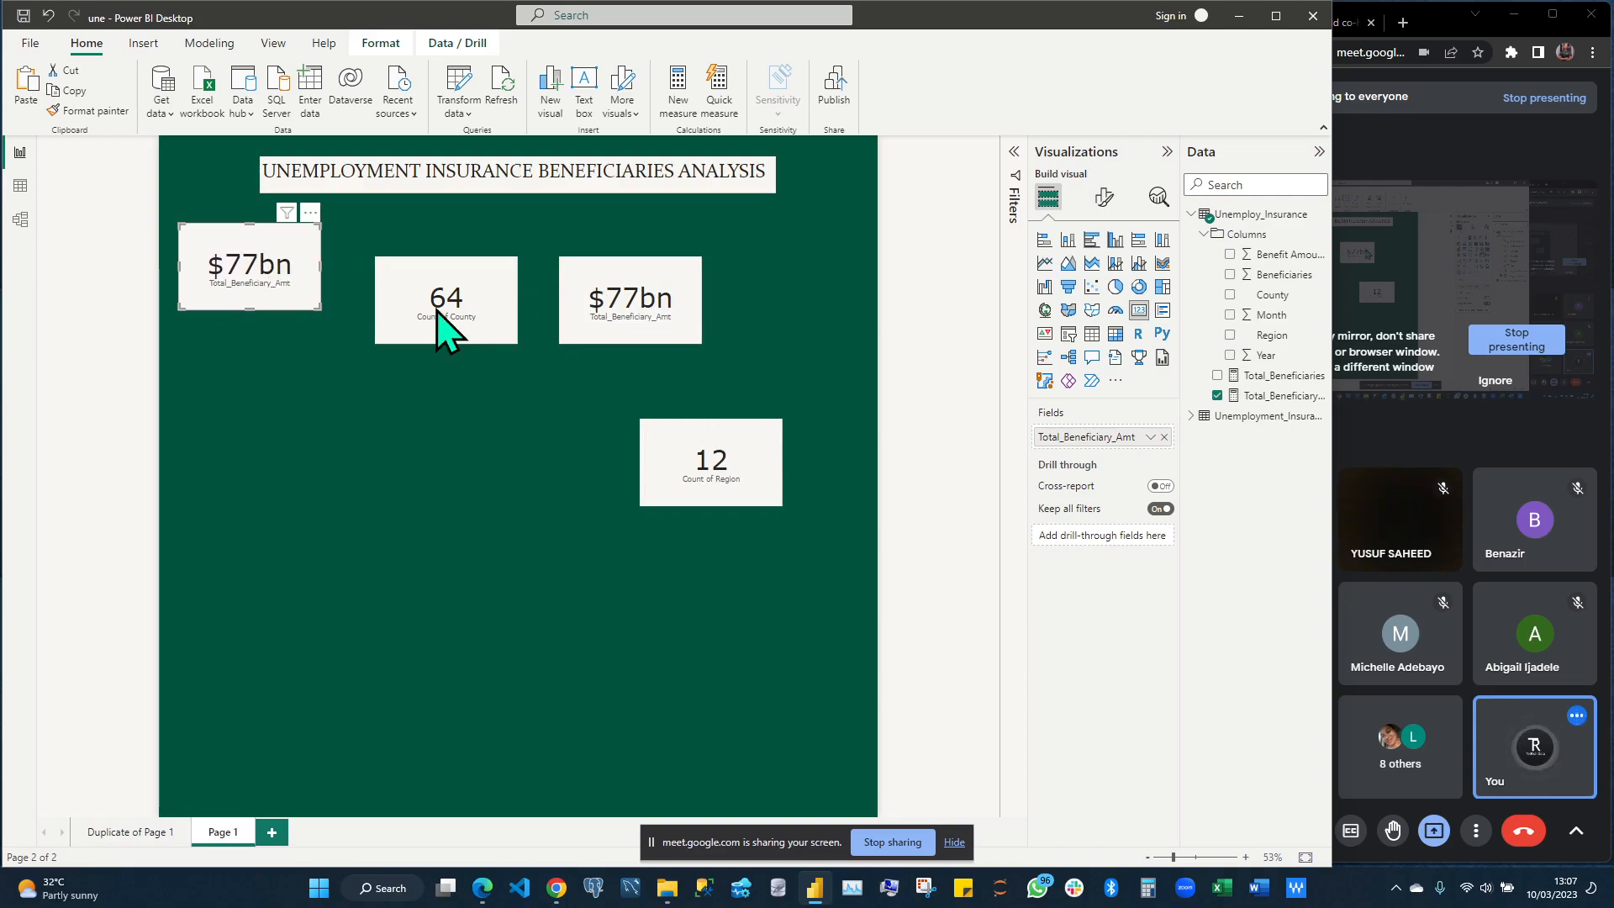
drag(457, 289, 562, 362)
drag(655, 292, 432, 258)
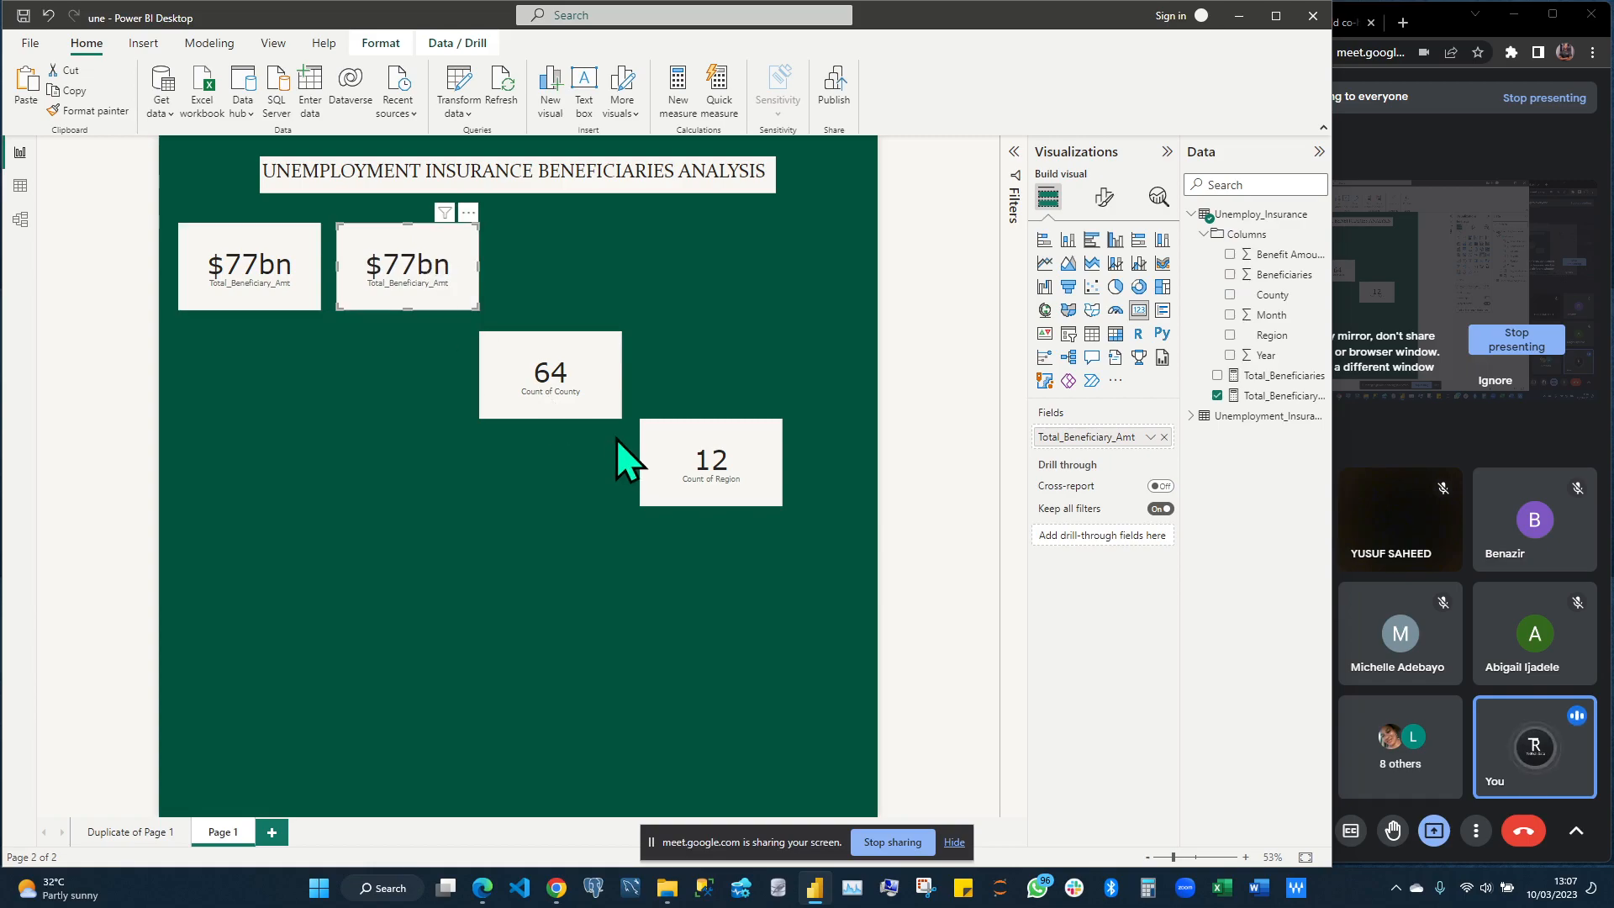
drag(575, 354, 593, 240)
drag(621, 308, 621, 307)
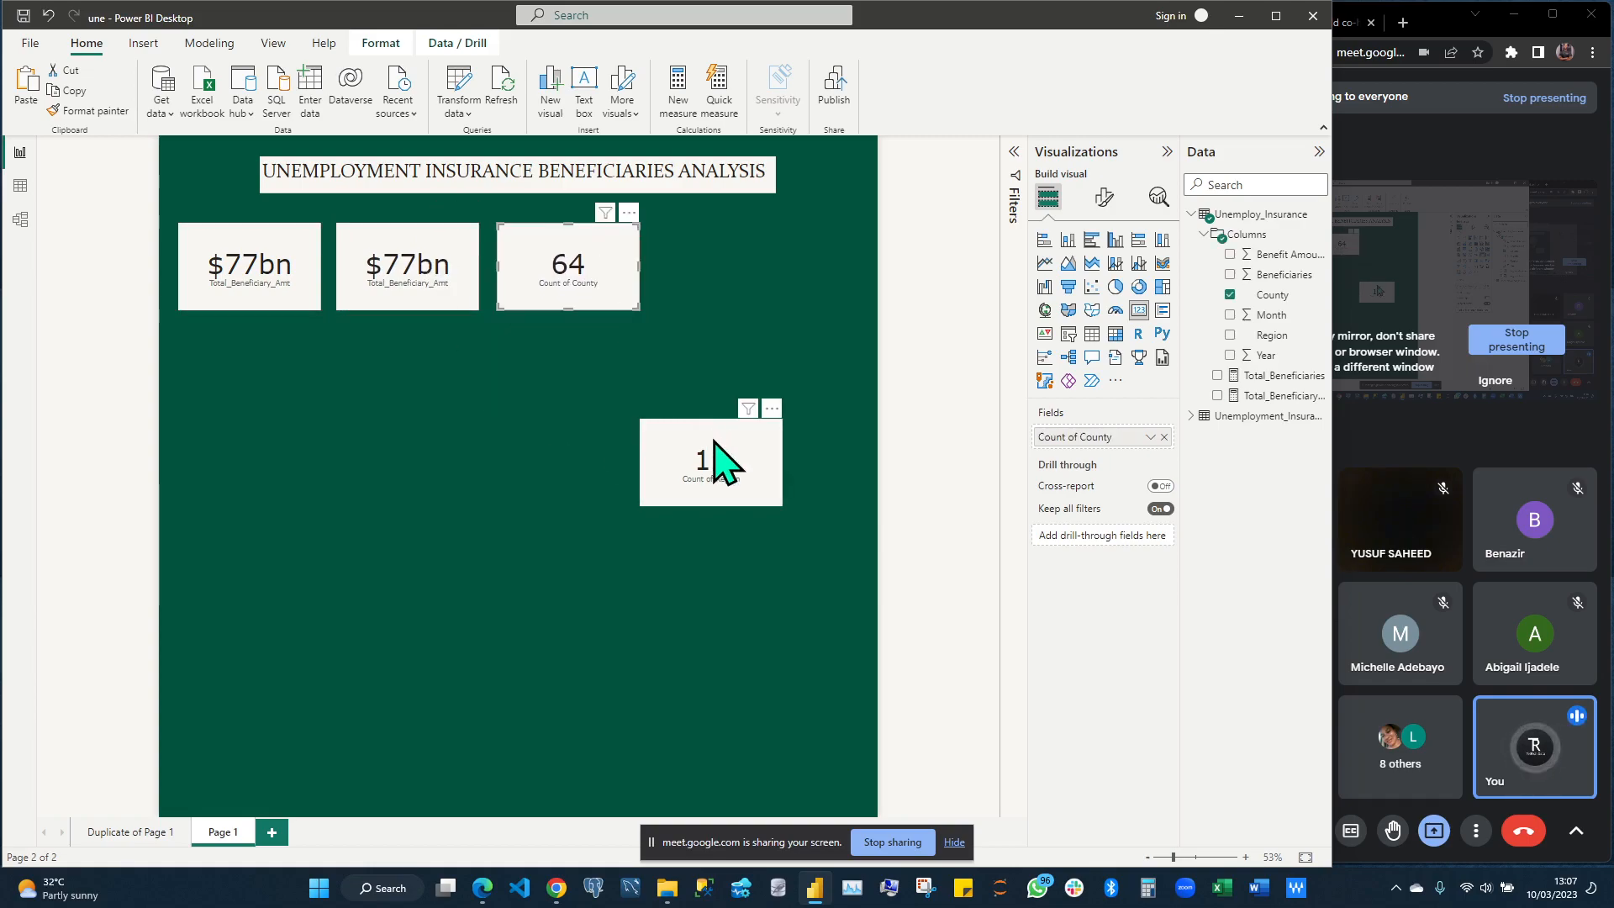
drag(723, 469, 732, 277)
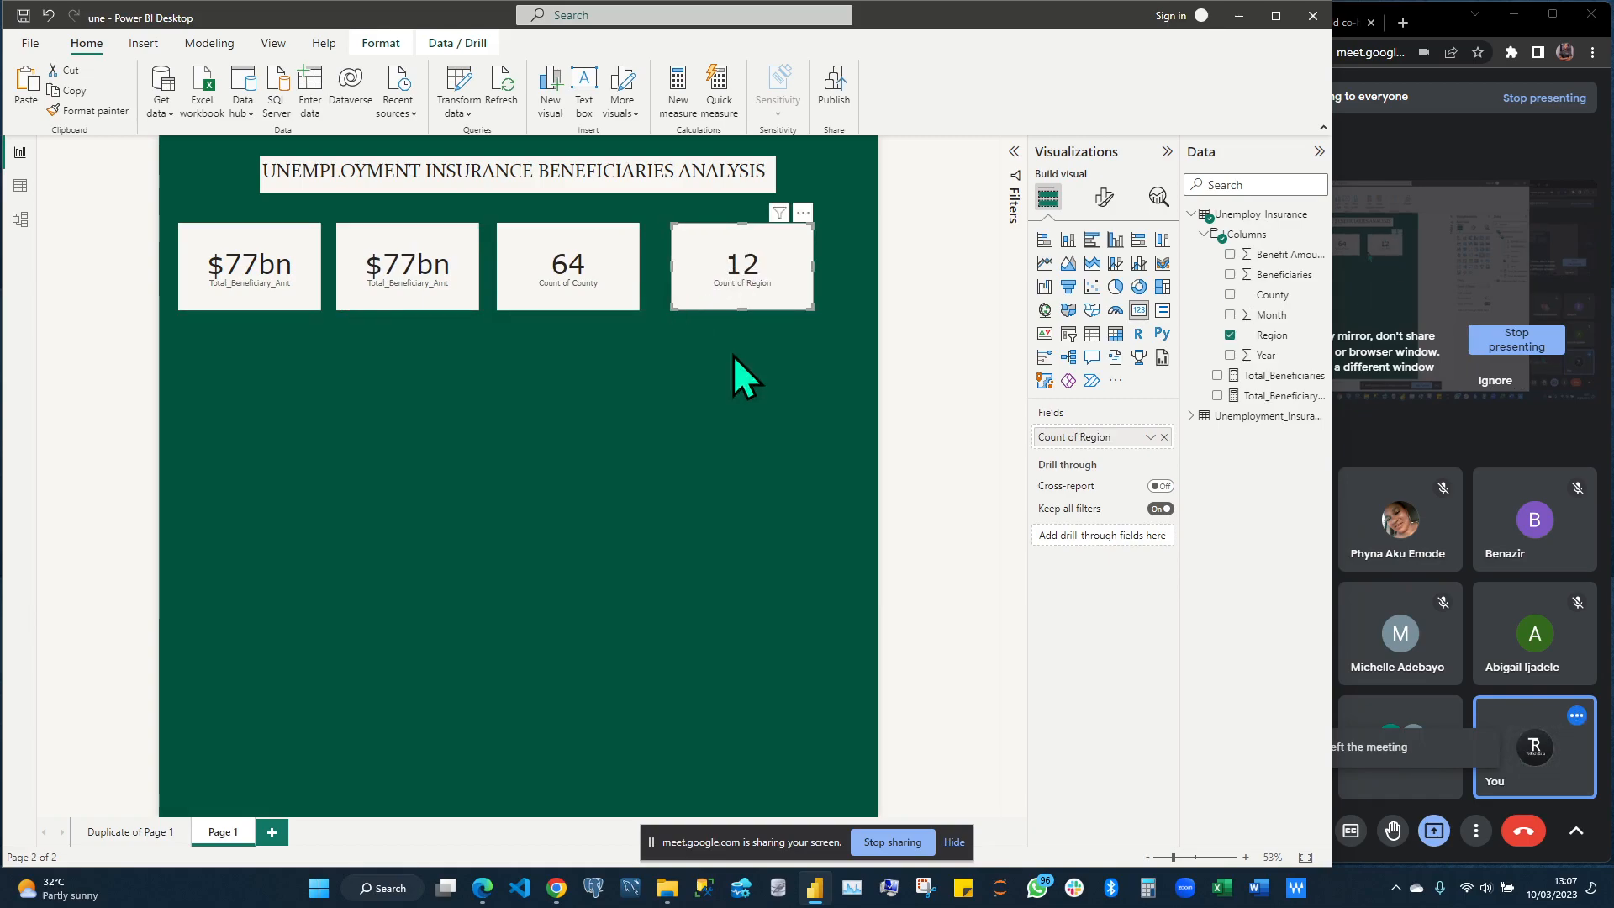
click(748, 538)
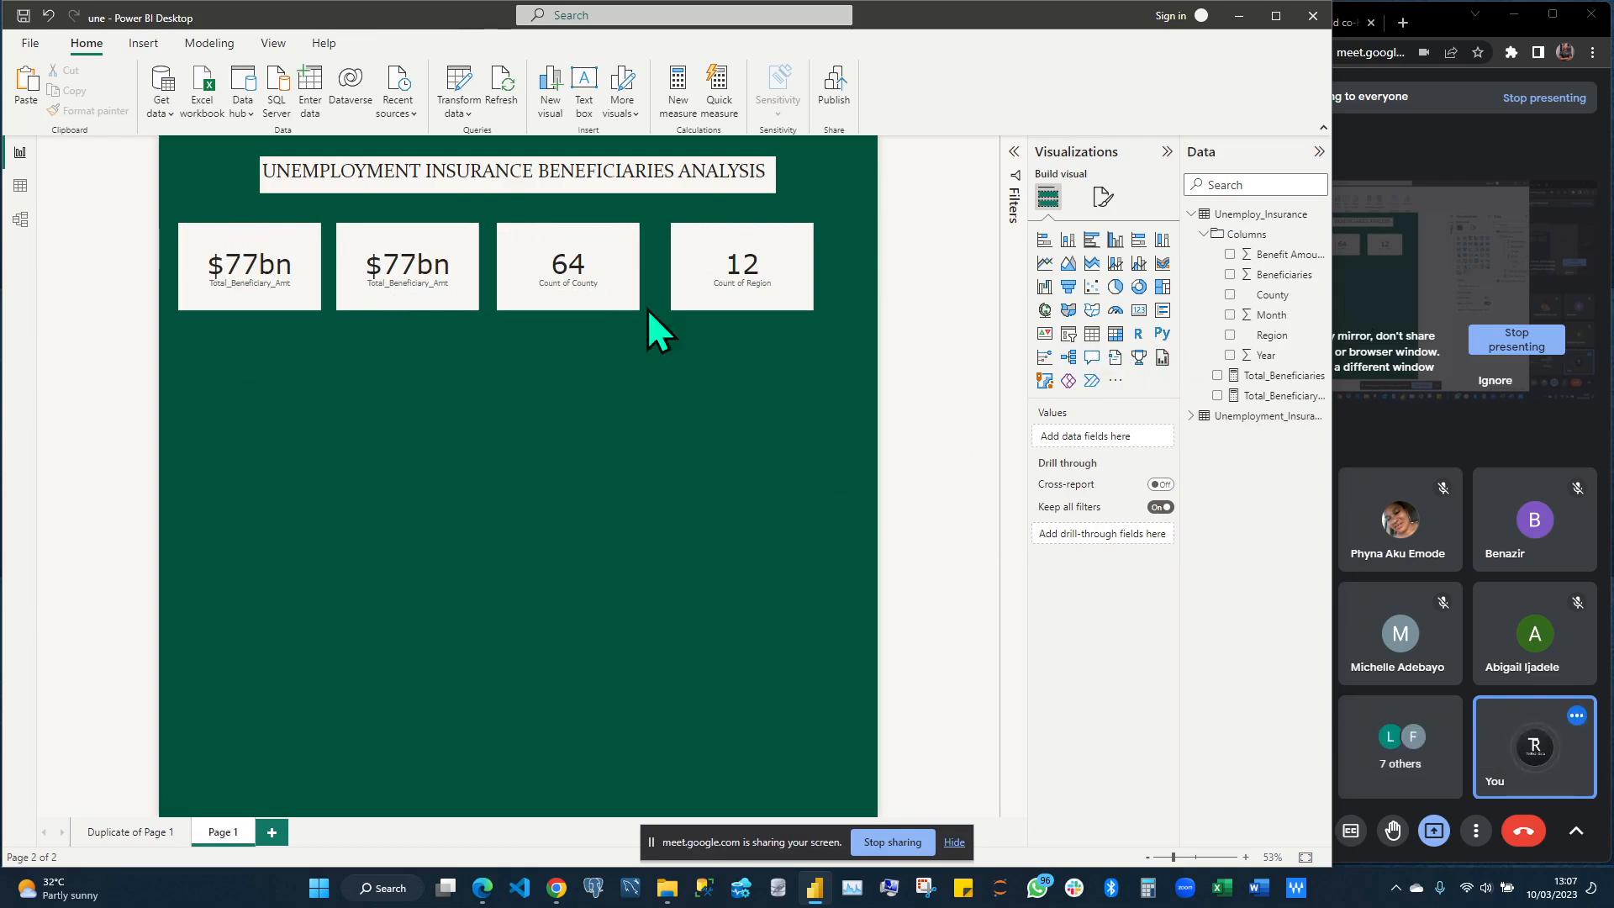
Add an empty slicer below the first Total_Beneficiary_Amt card and delete it again
click(1068, 334)
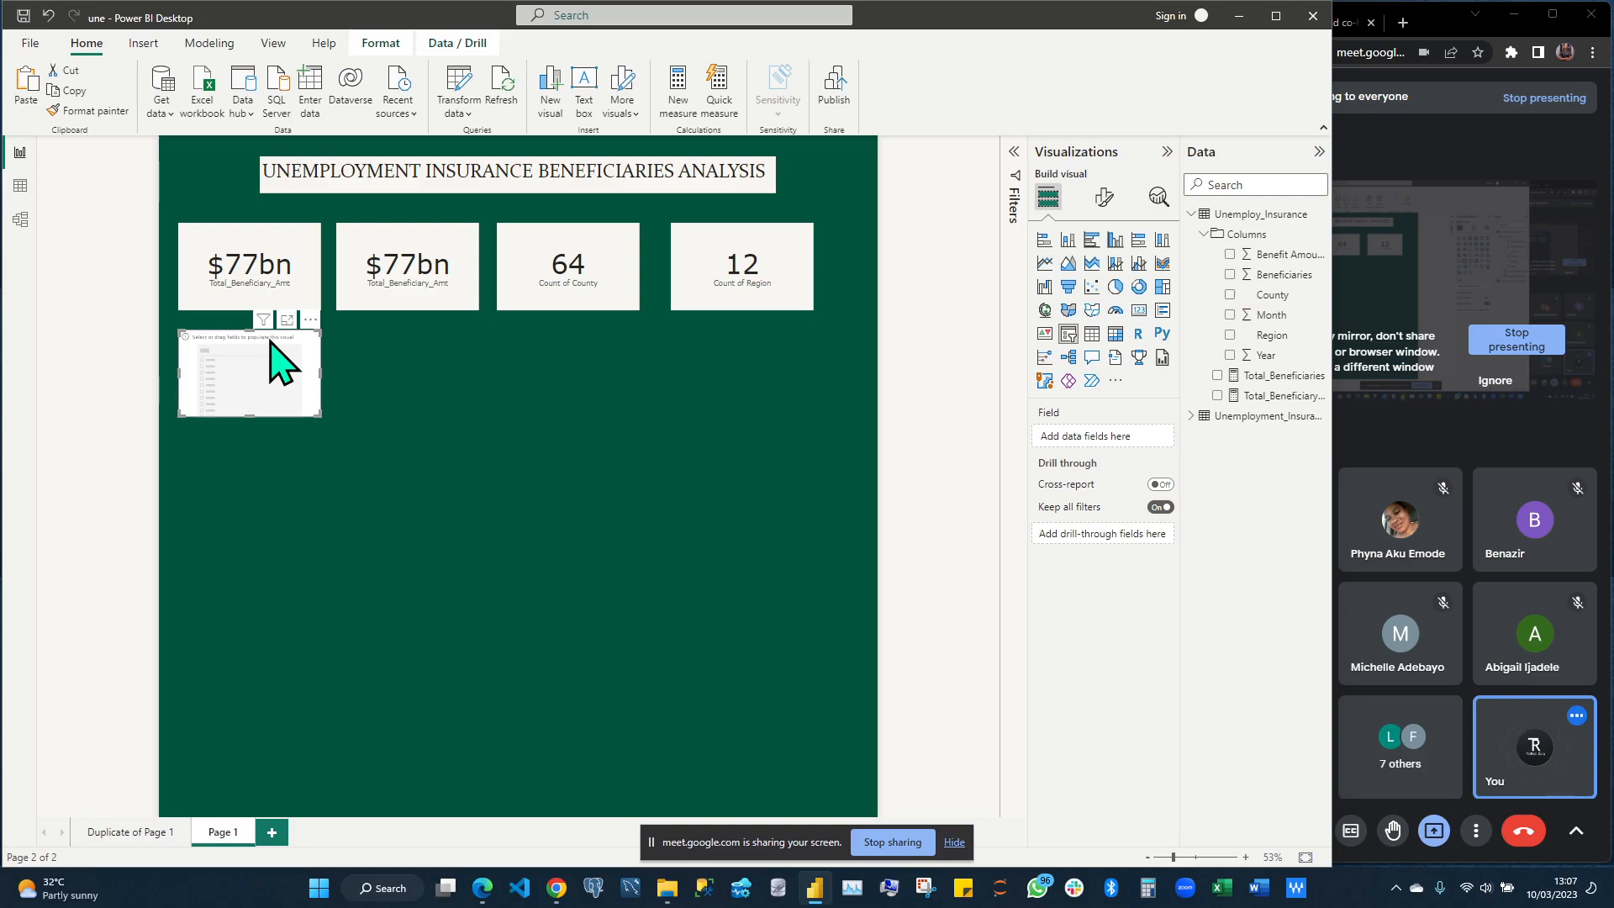
key(Delete)
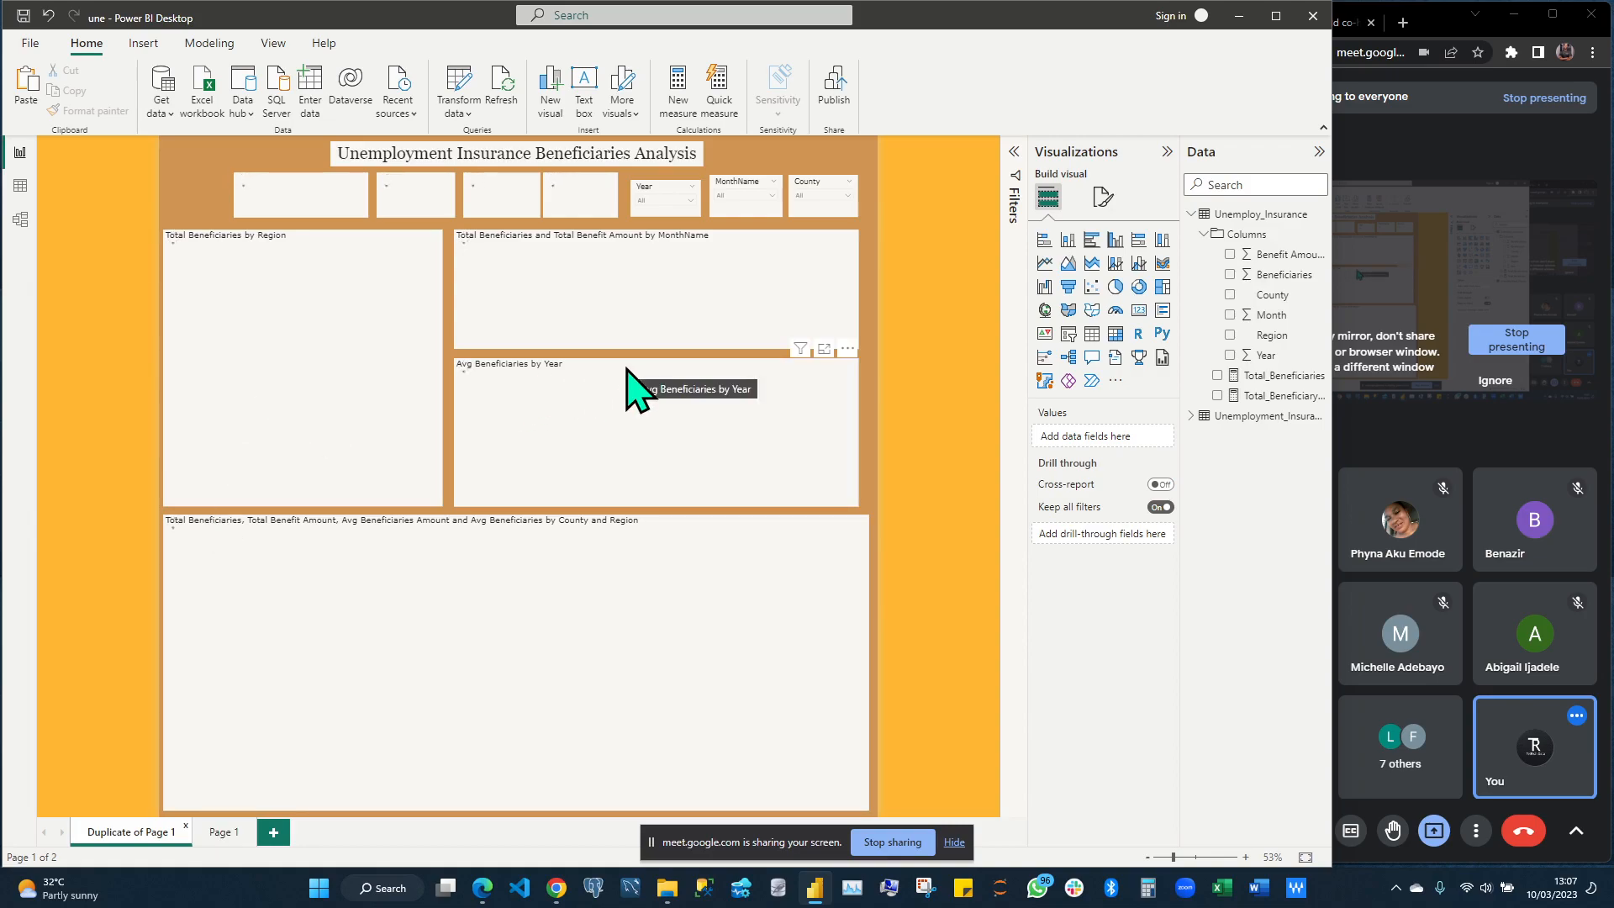
Admit the waiting participant to the Google Meet call
mouse_move(1550, 550)
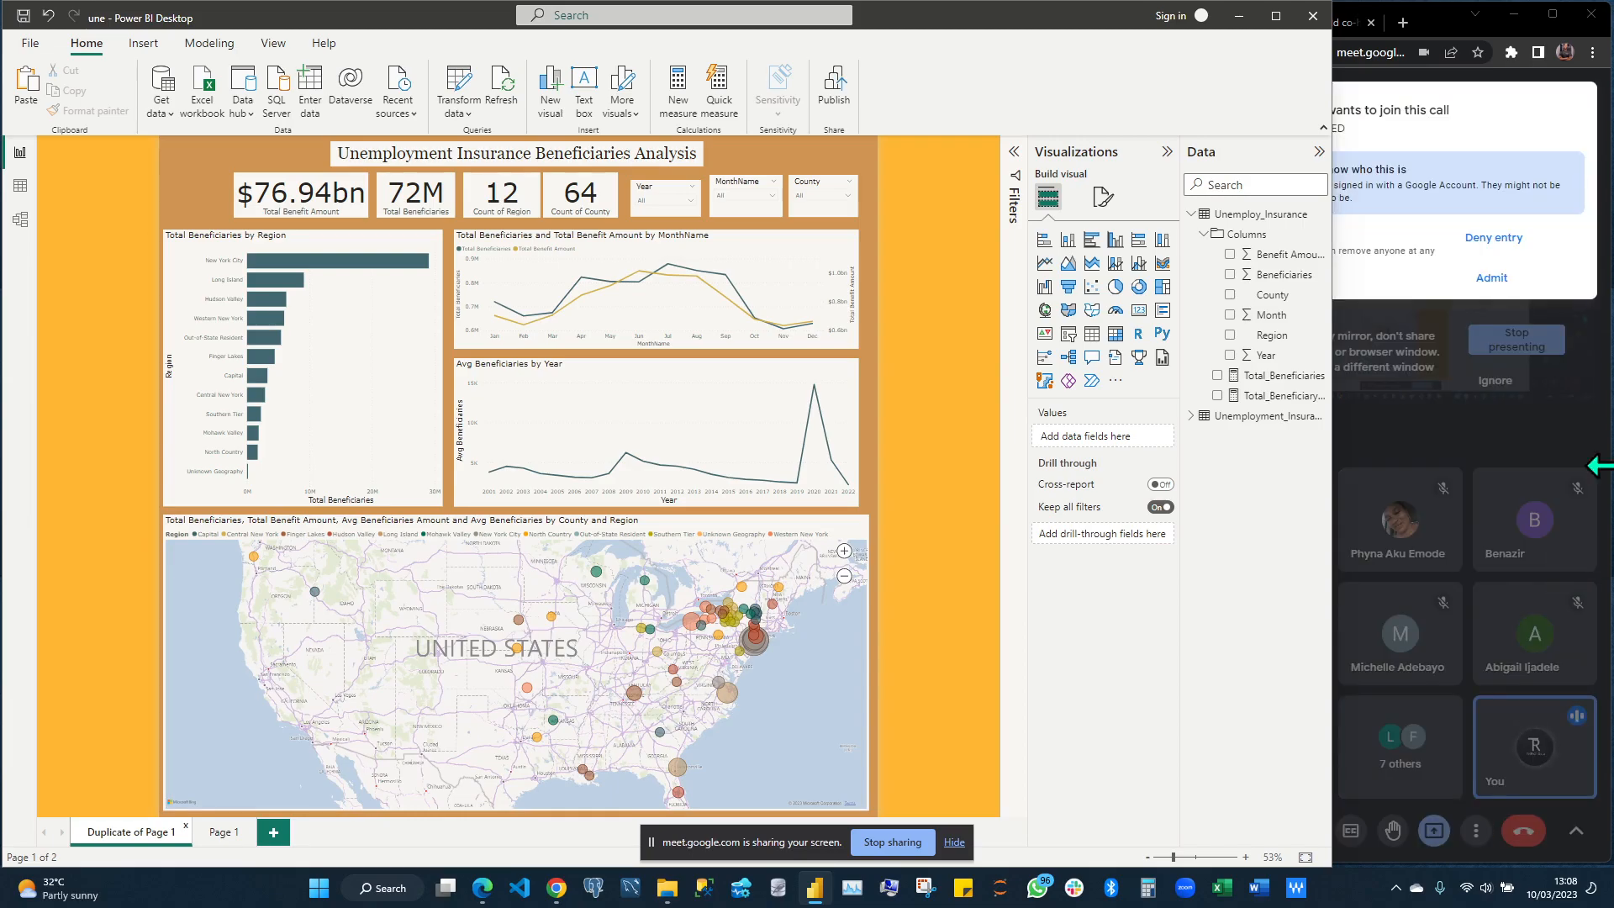
click(1486, 288)
click(1487, 290)
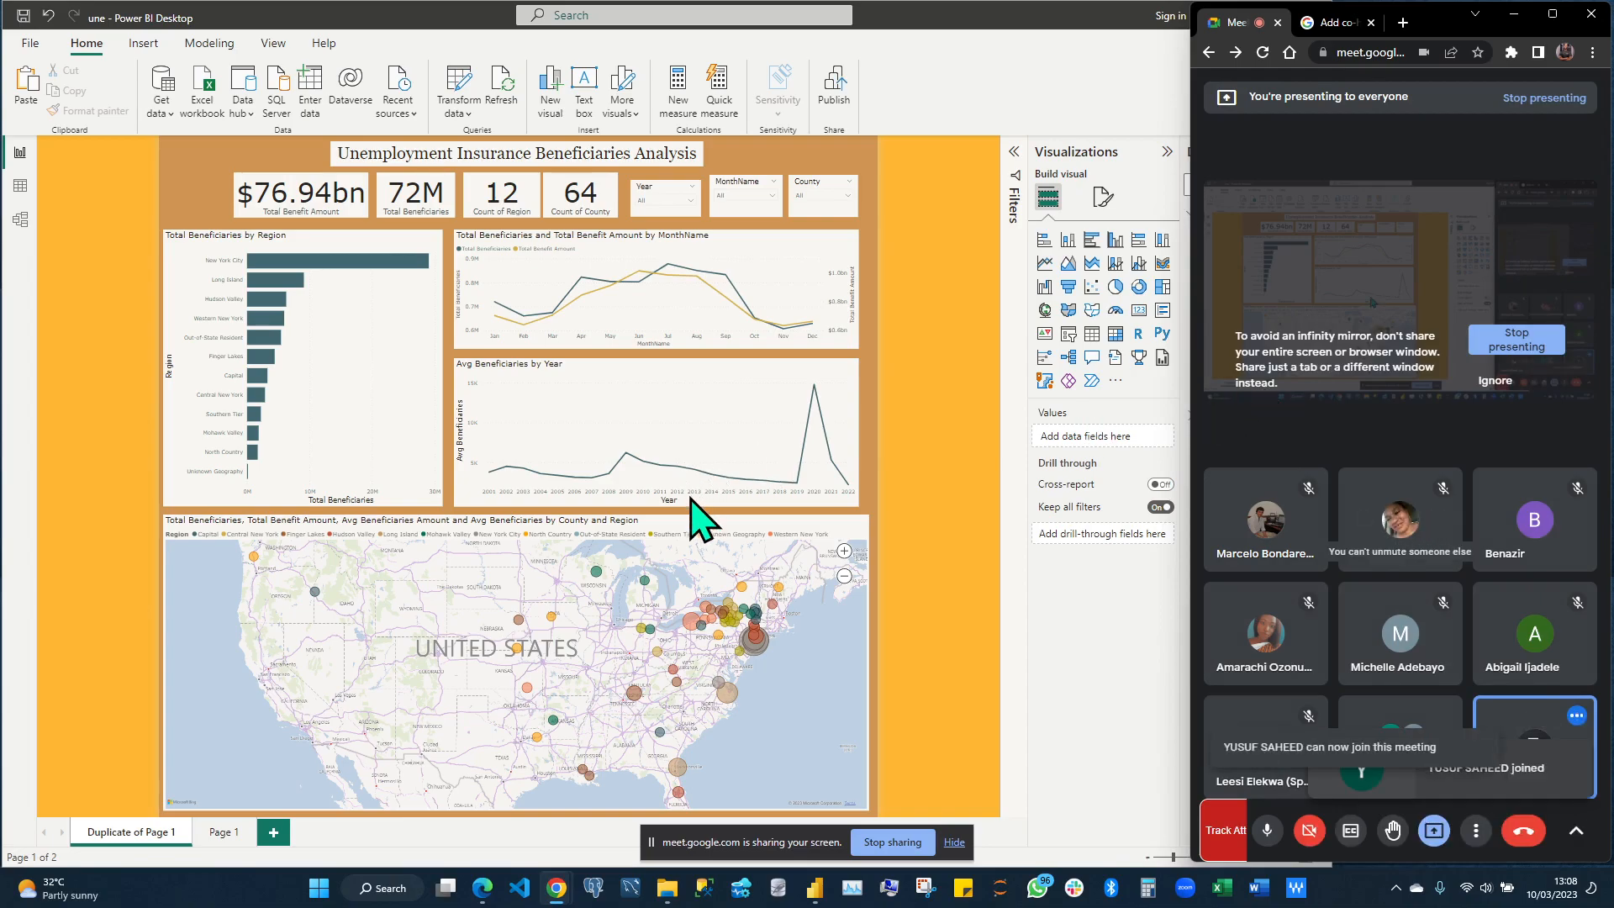
mouse_move(695, 484)
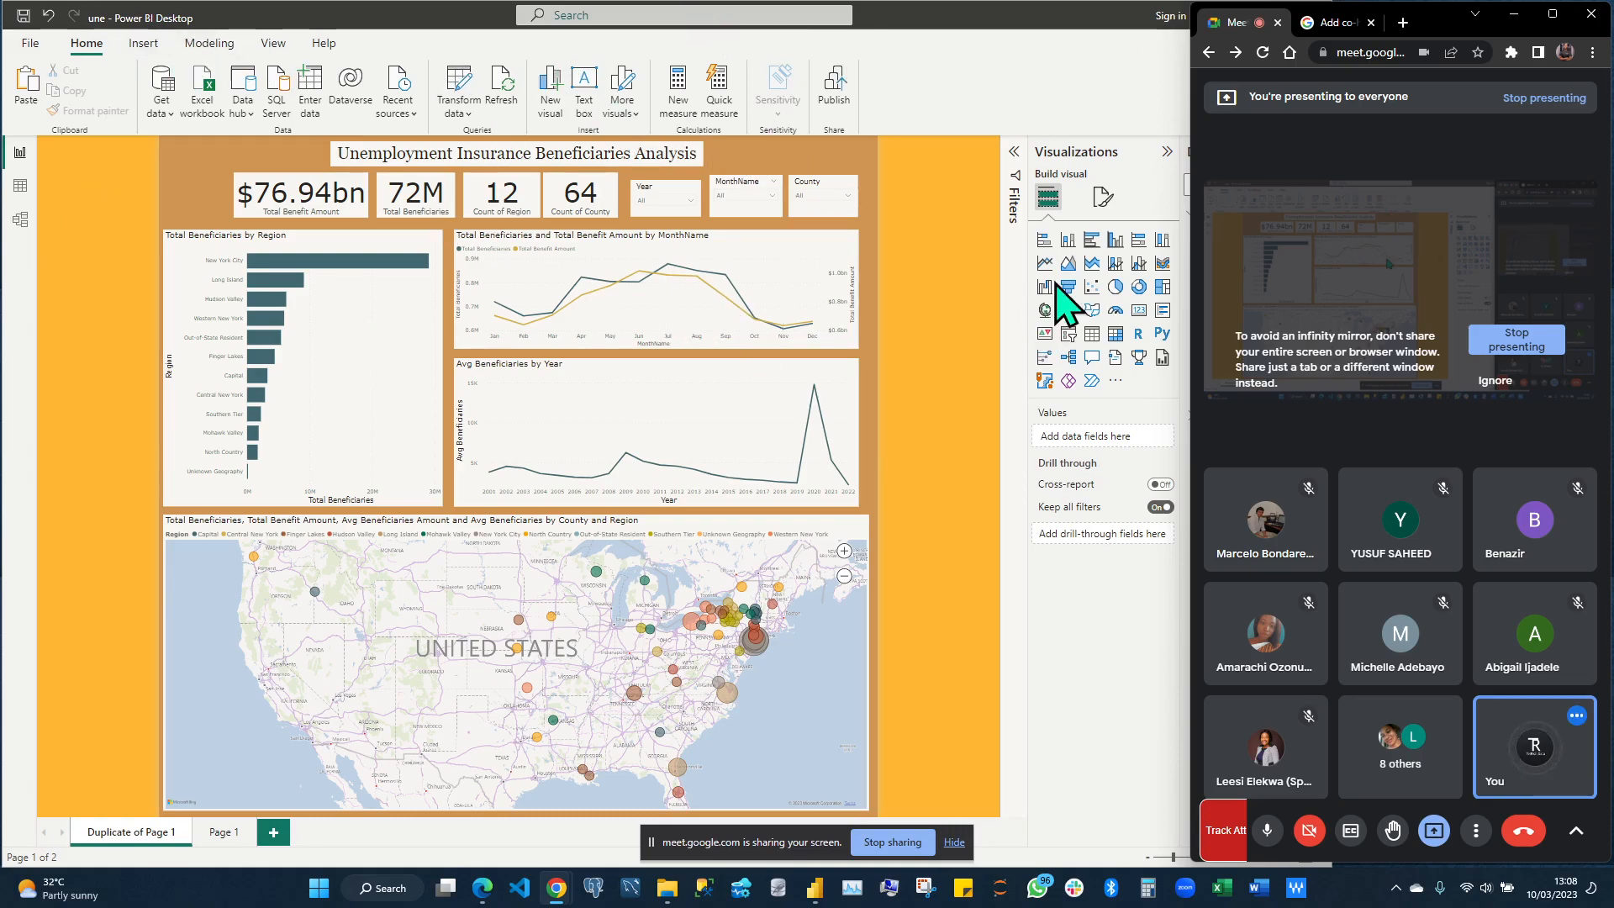
On Page 1, add a clustered bar chart of Total_Beneficiary_Amt by Region and enlarge it below the two leftmost cards
click(221, 841)
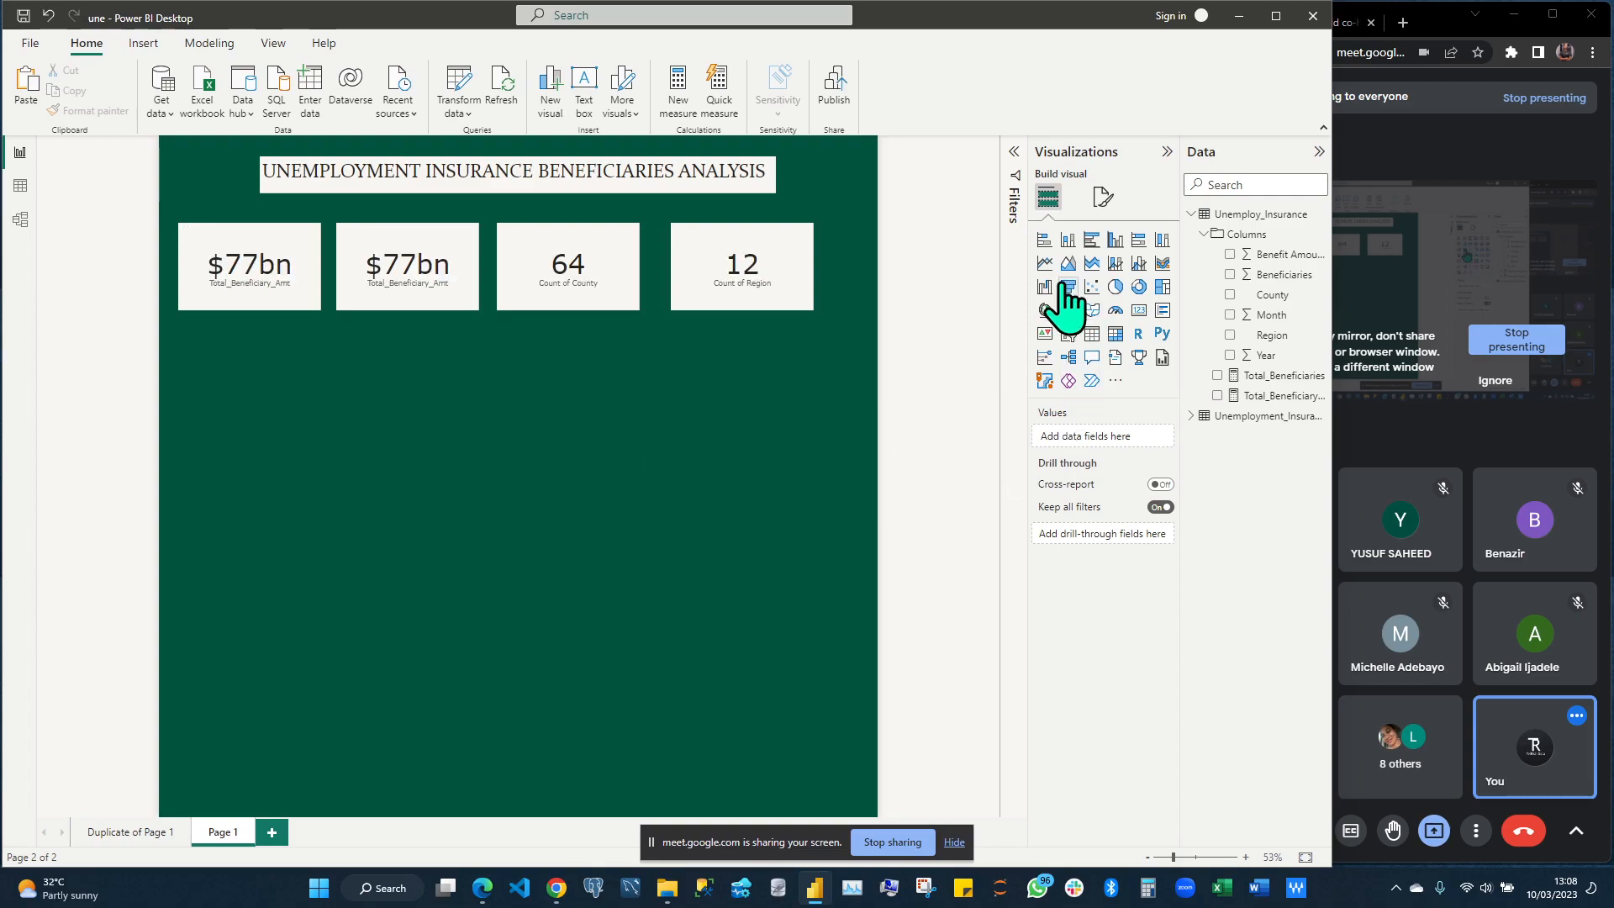
click(1091, 240)
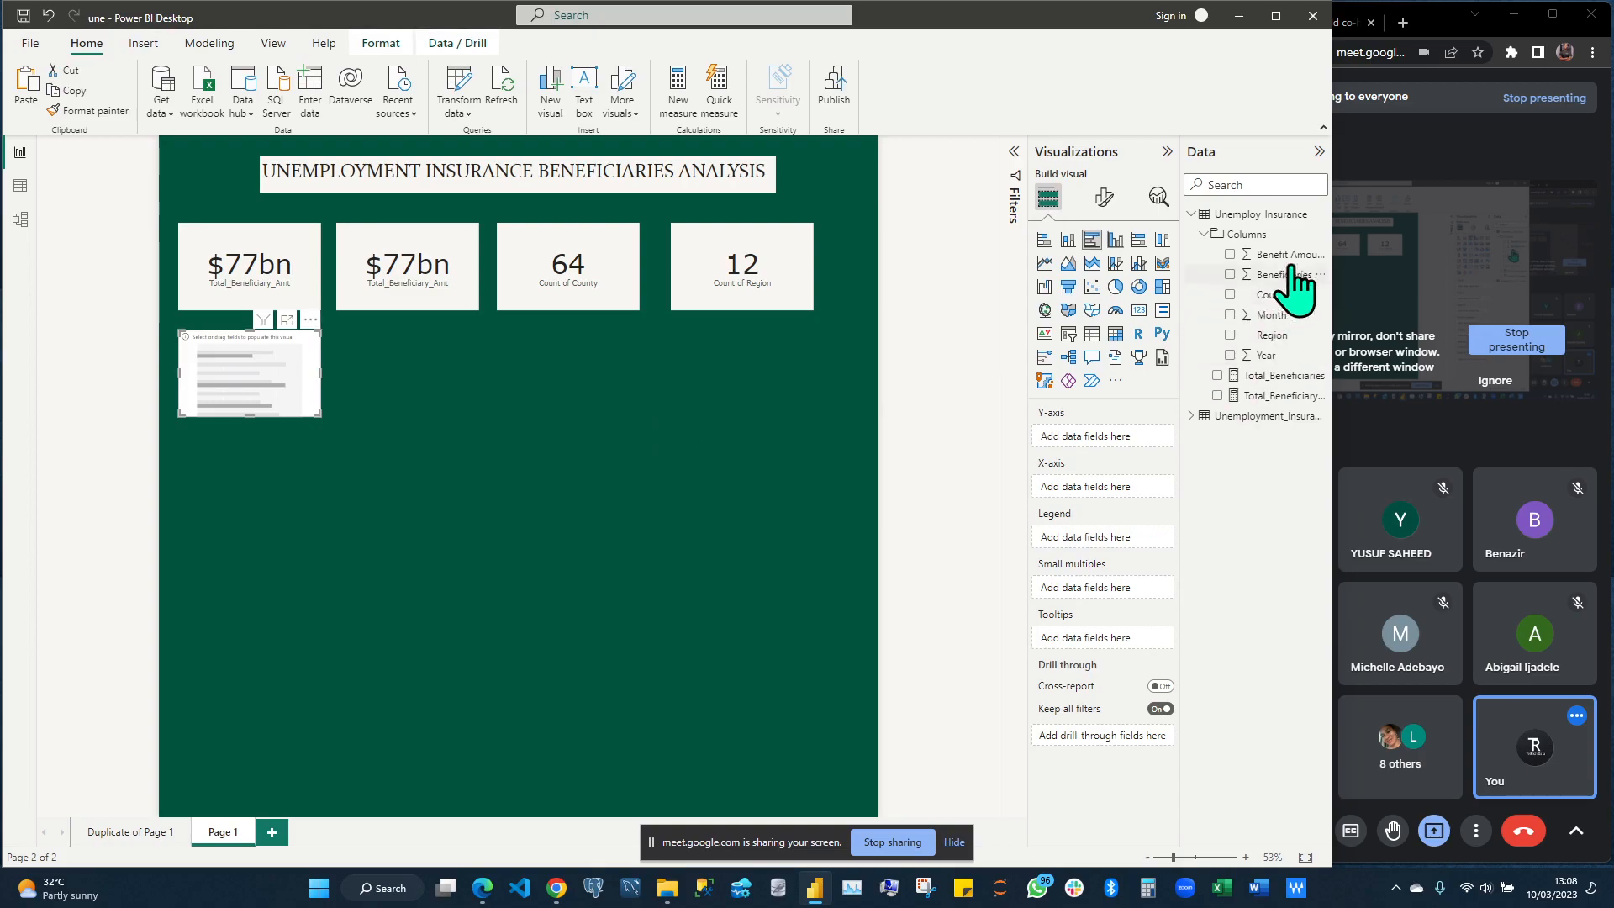
drag(1284, 338, 1128, 439)
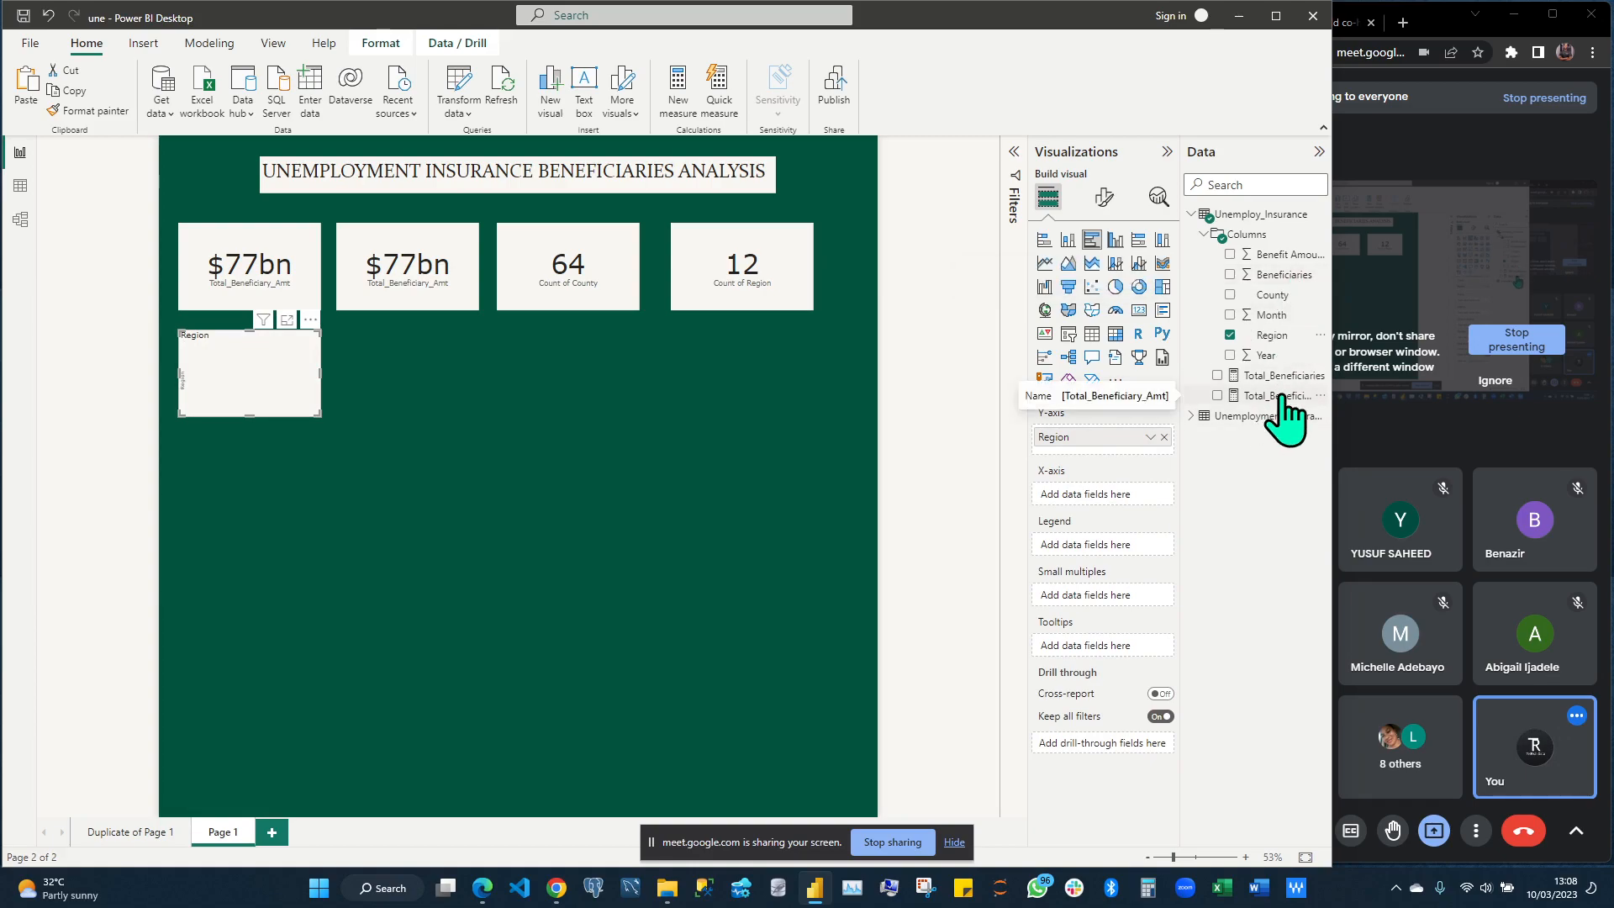
drag(1286, 412, 1127, 514)
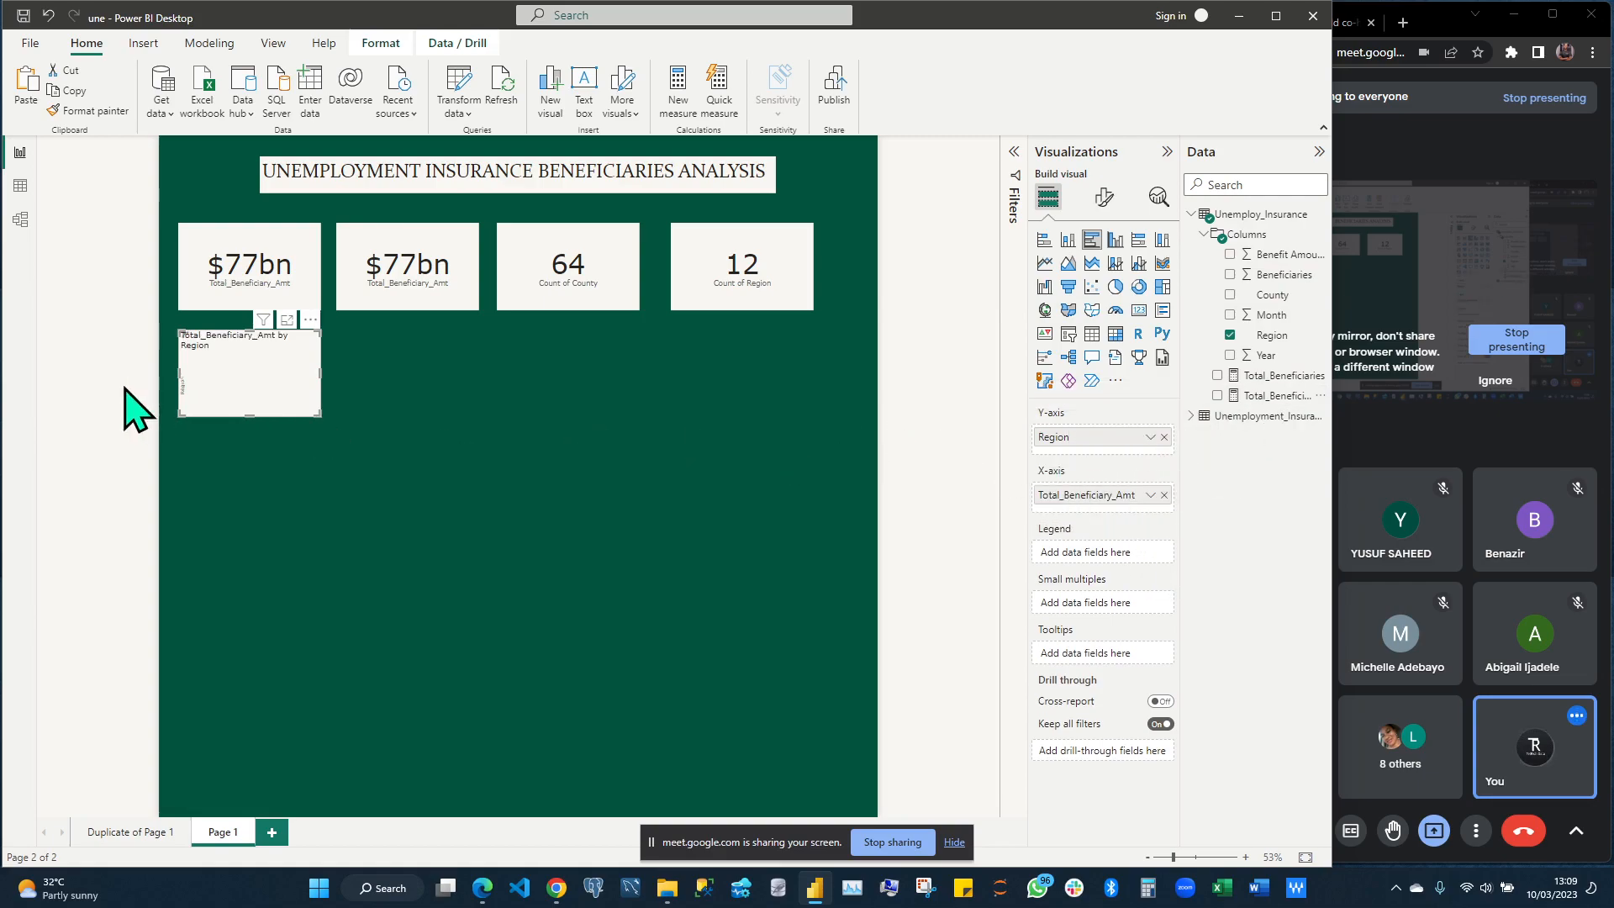
drag(318, 415, 481, 623)
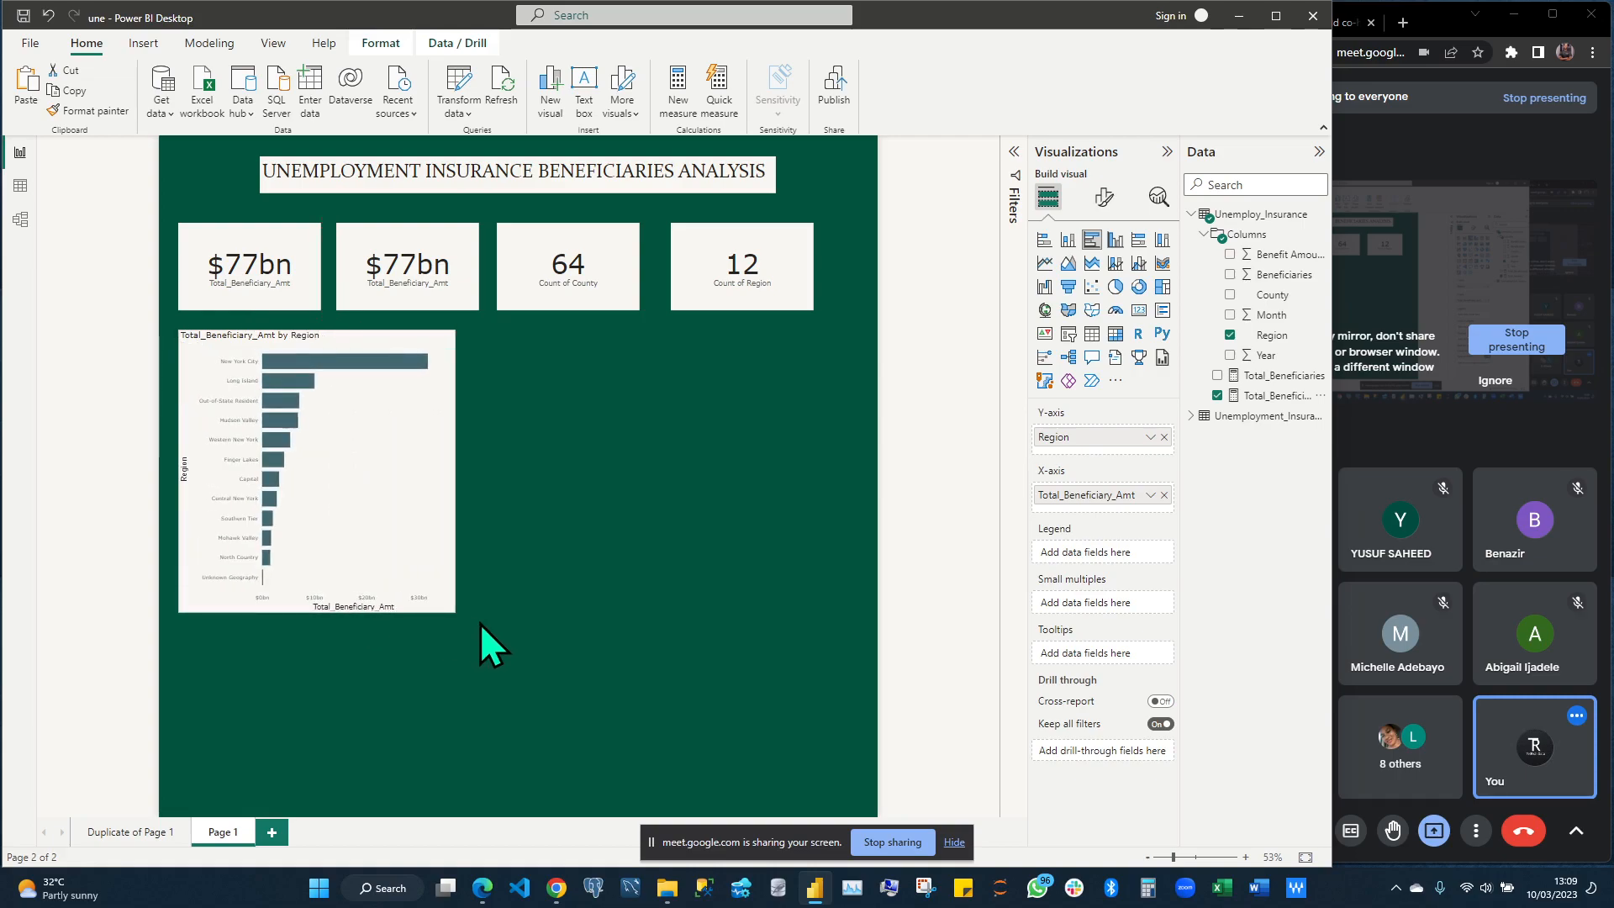
click(744, 566)
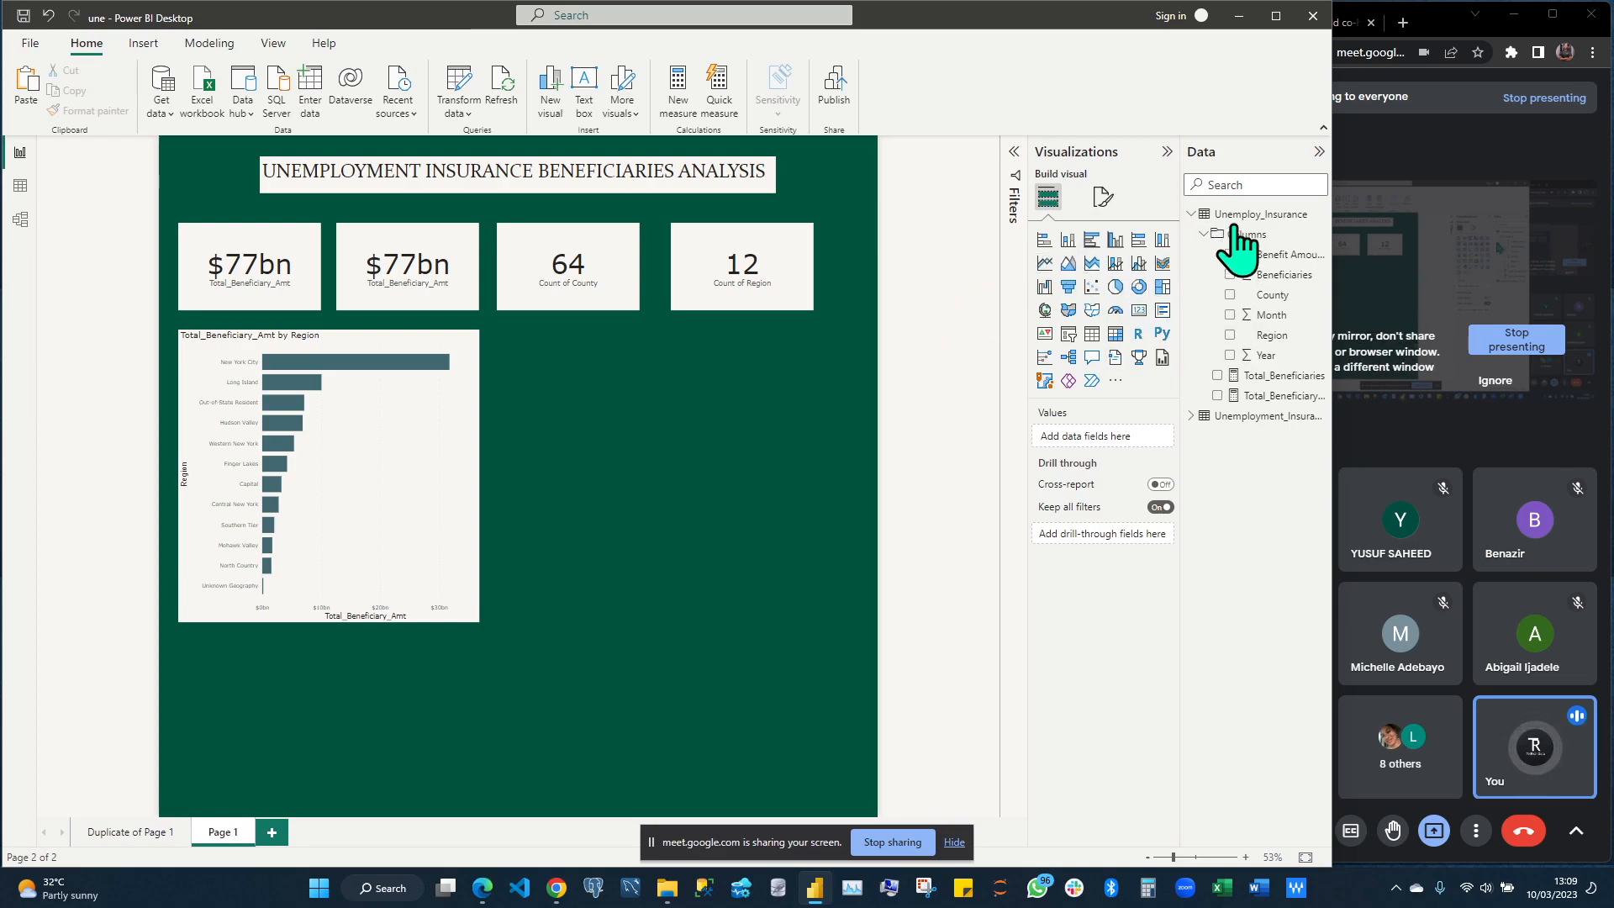
Add a line chart with Month on the X-axis and both Total_Beneficiaries and Total_Beneficiary_Amt on the Y-axis
click(20, 185)
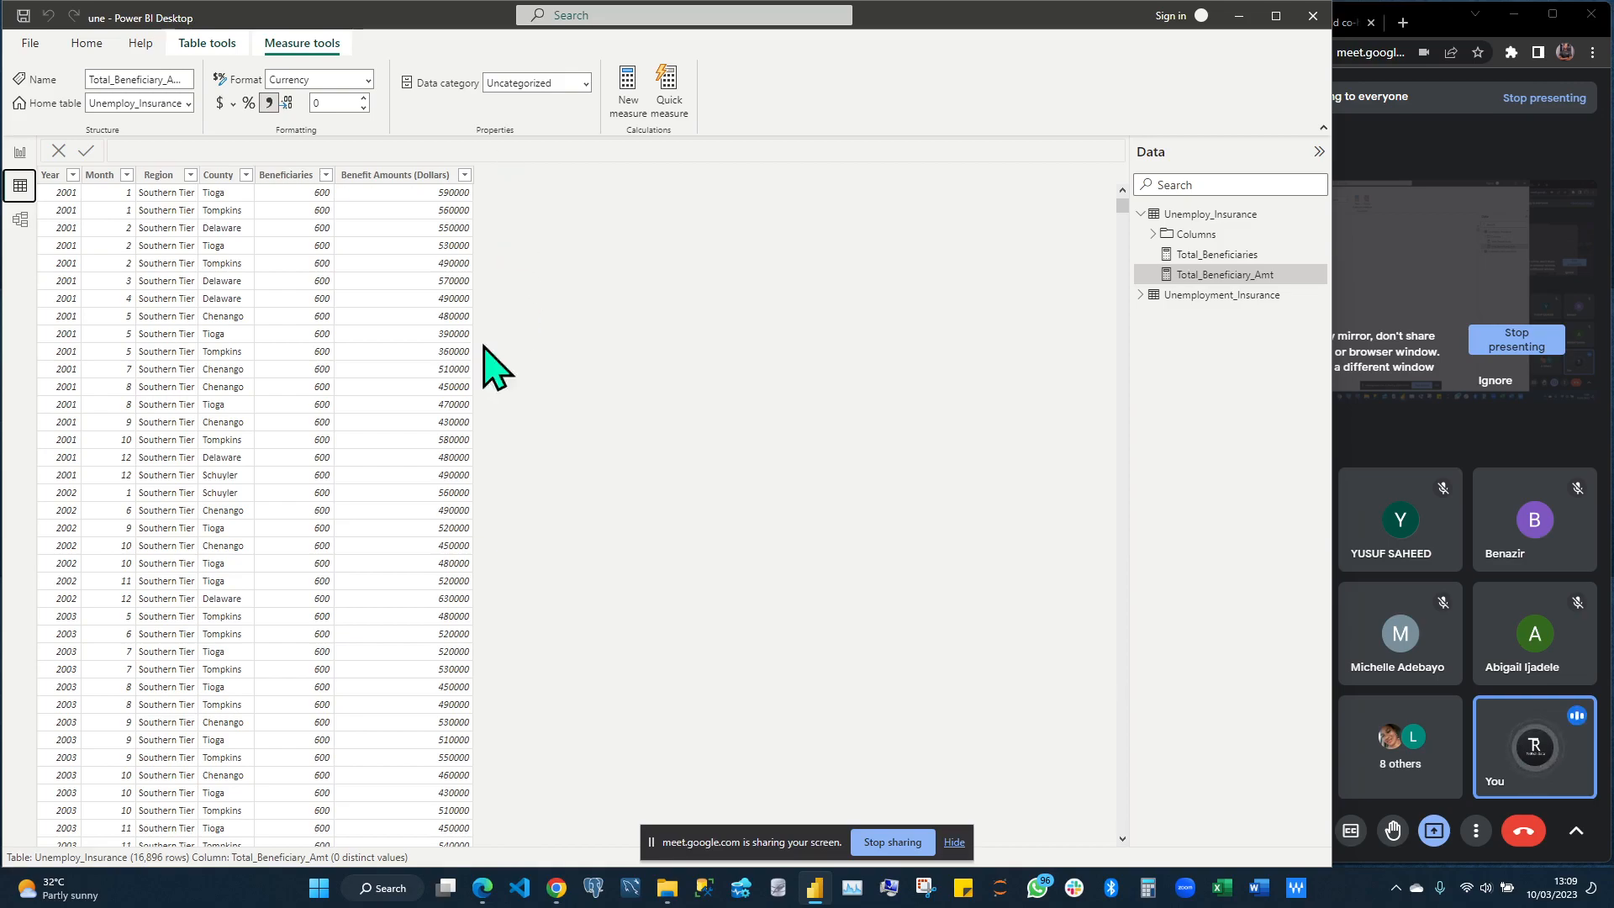
click(20, 154)
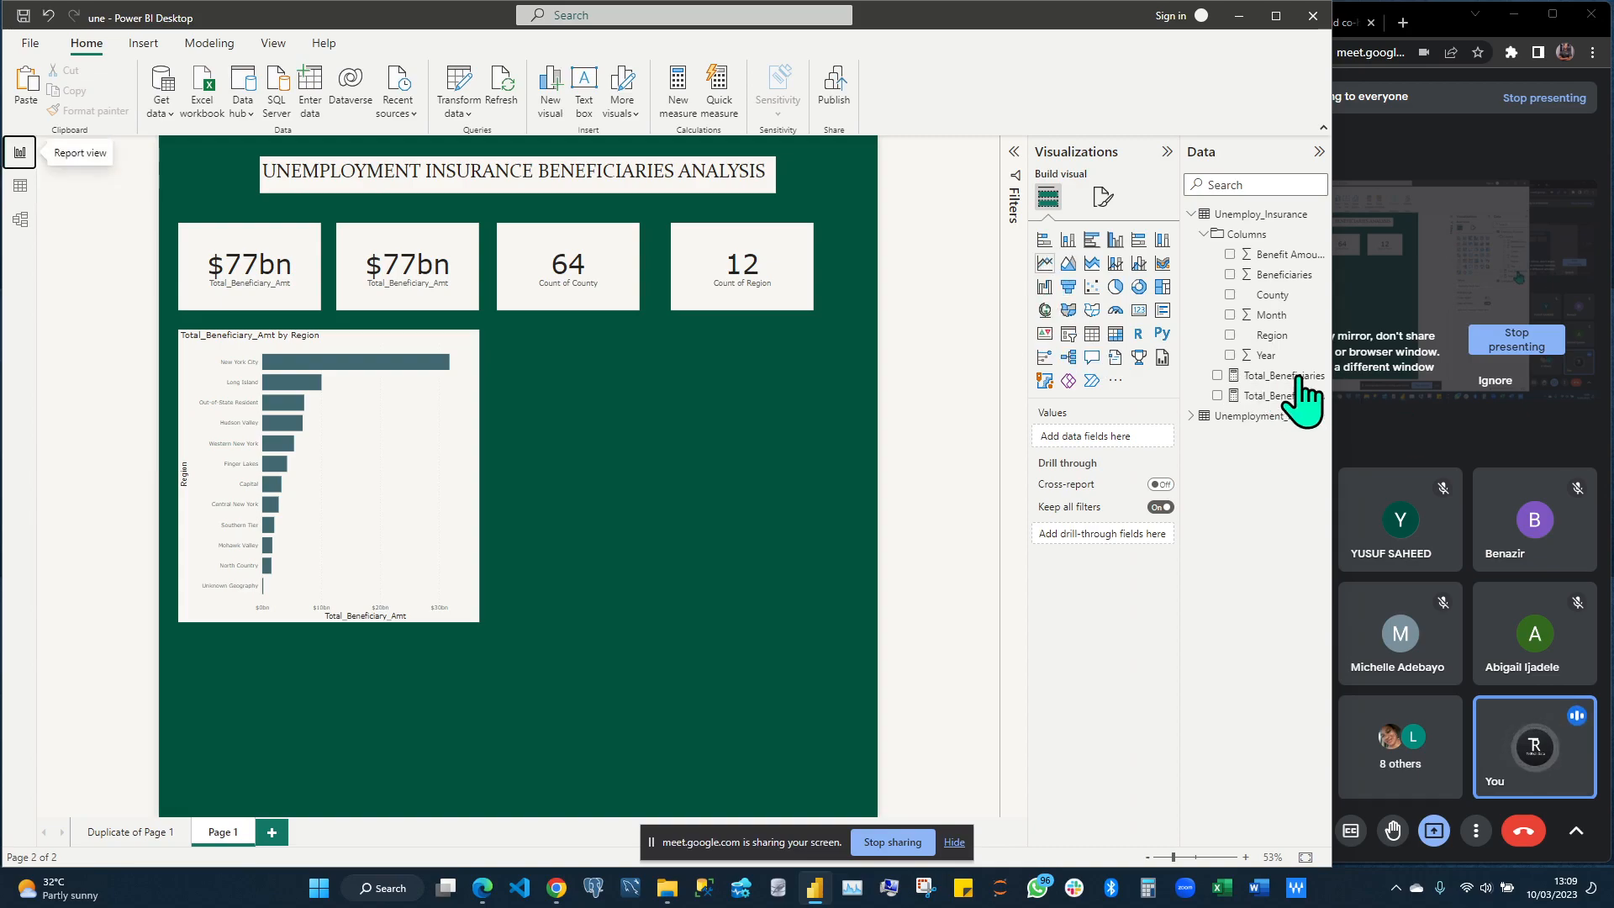
drag(1292, 377, 1124, 500)
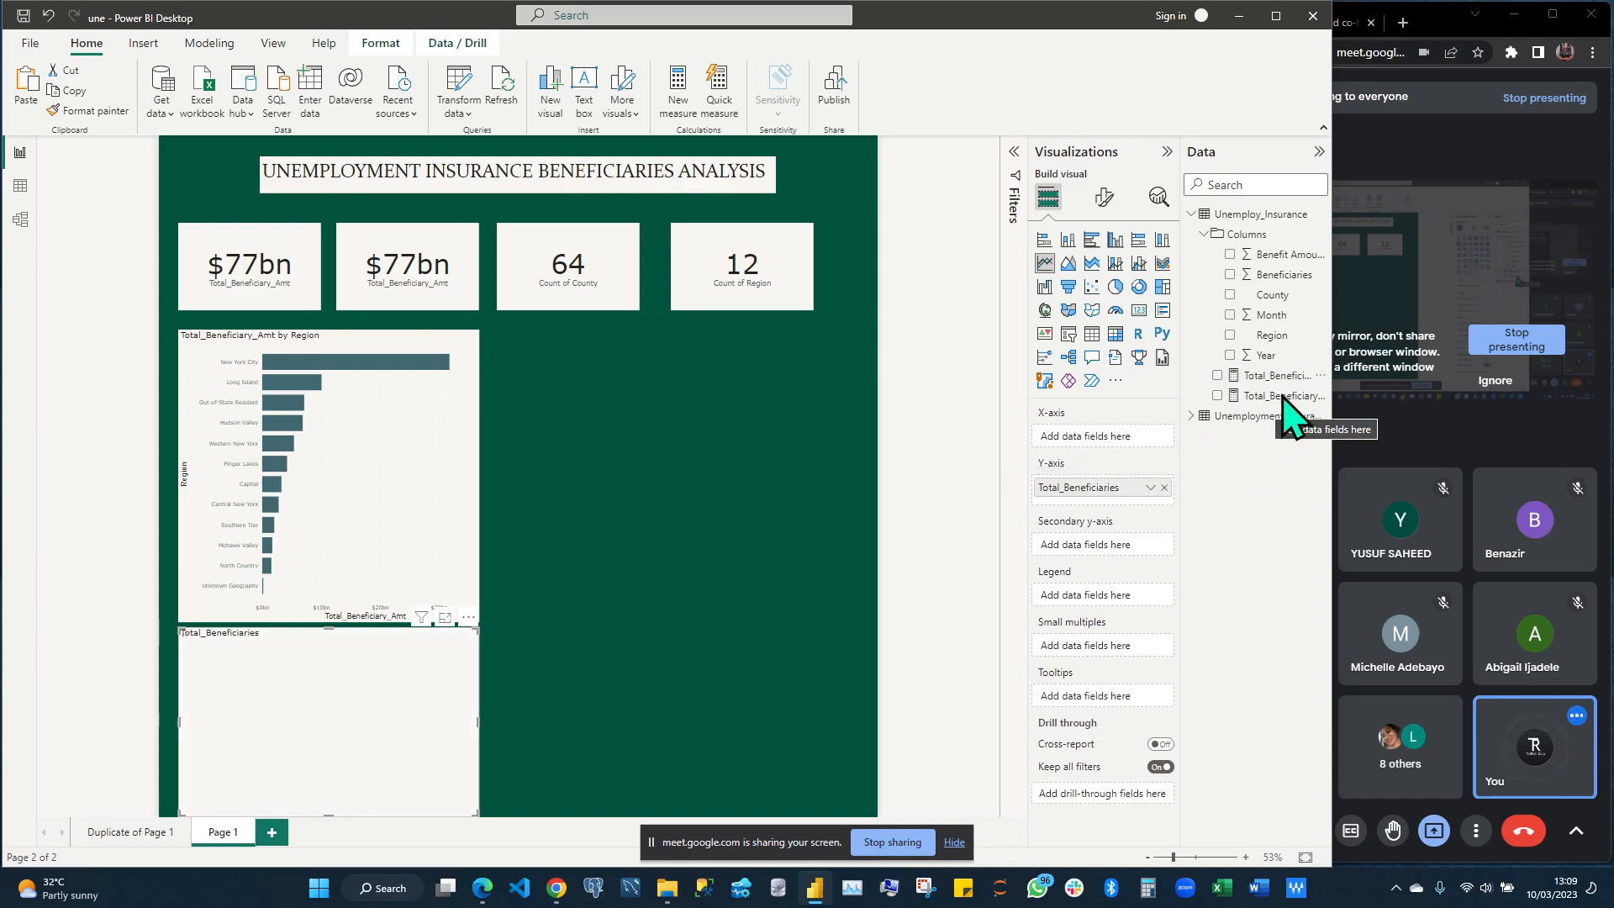
drag(1282, 397, 1133, 505)
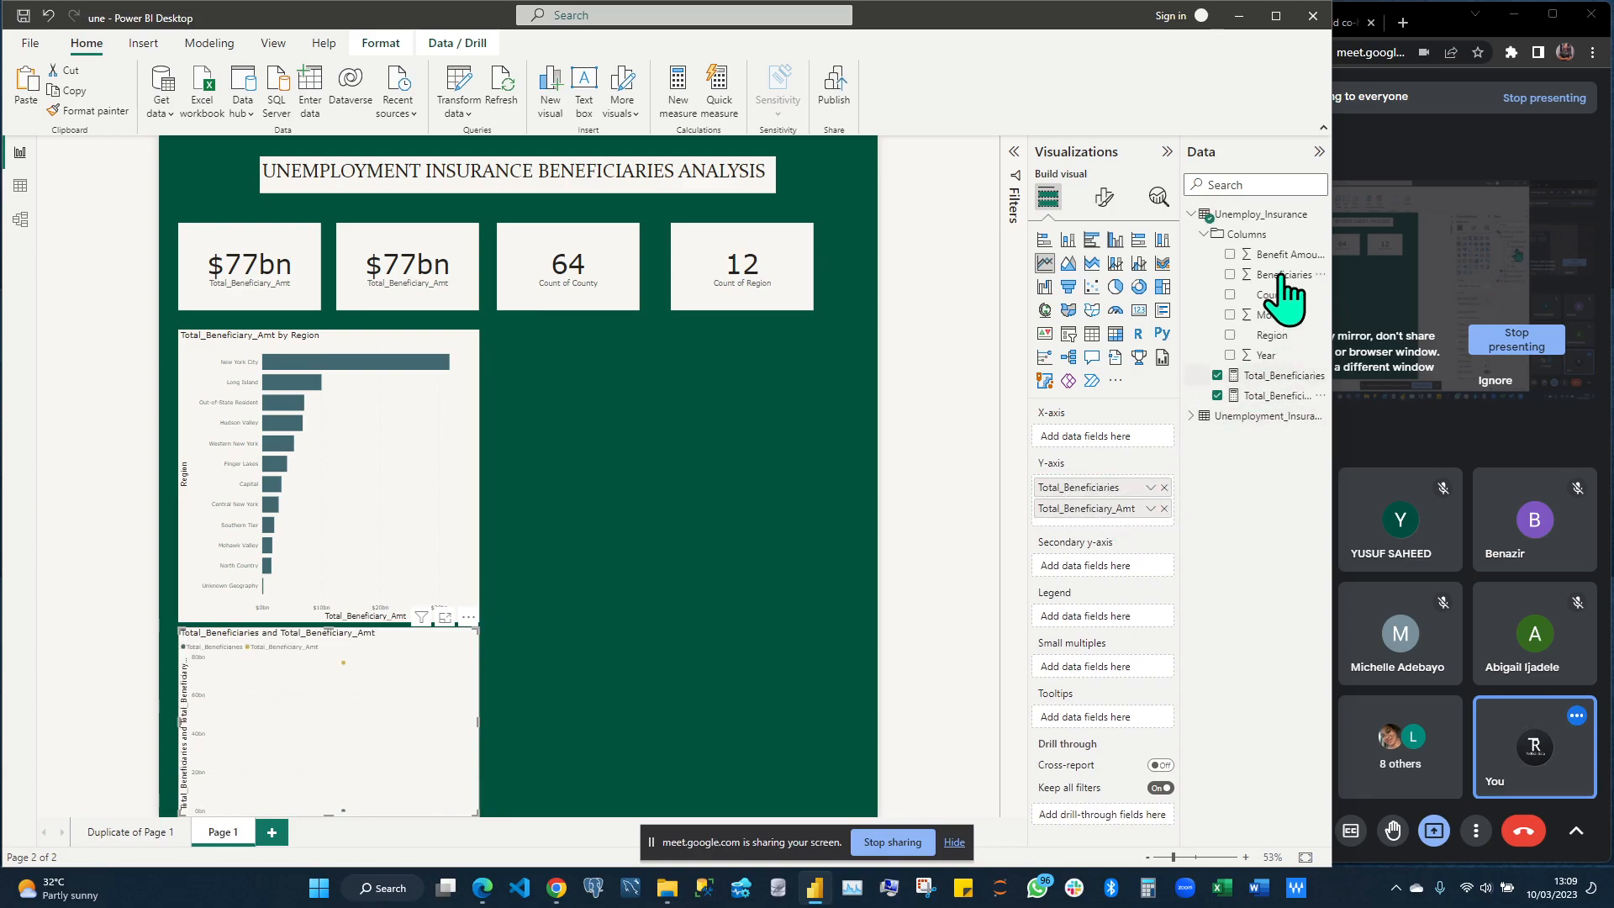
drag(1302, 320, 1130, 435)
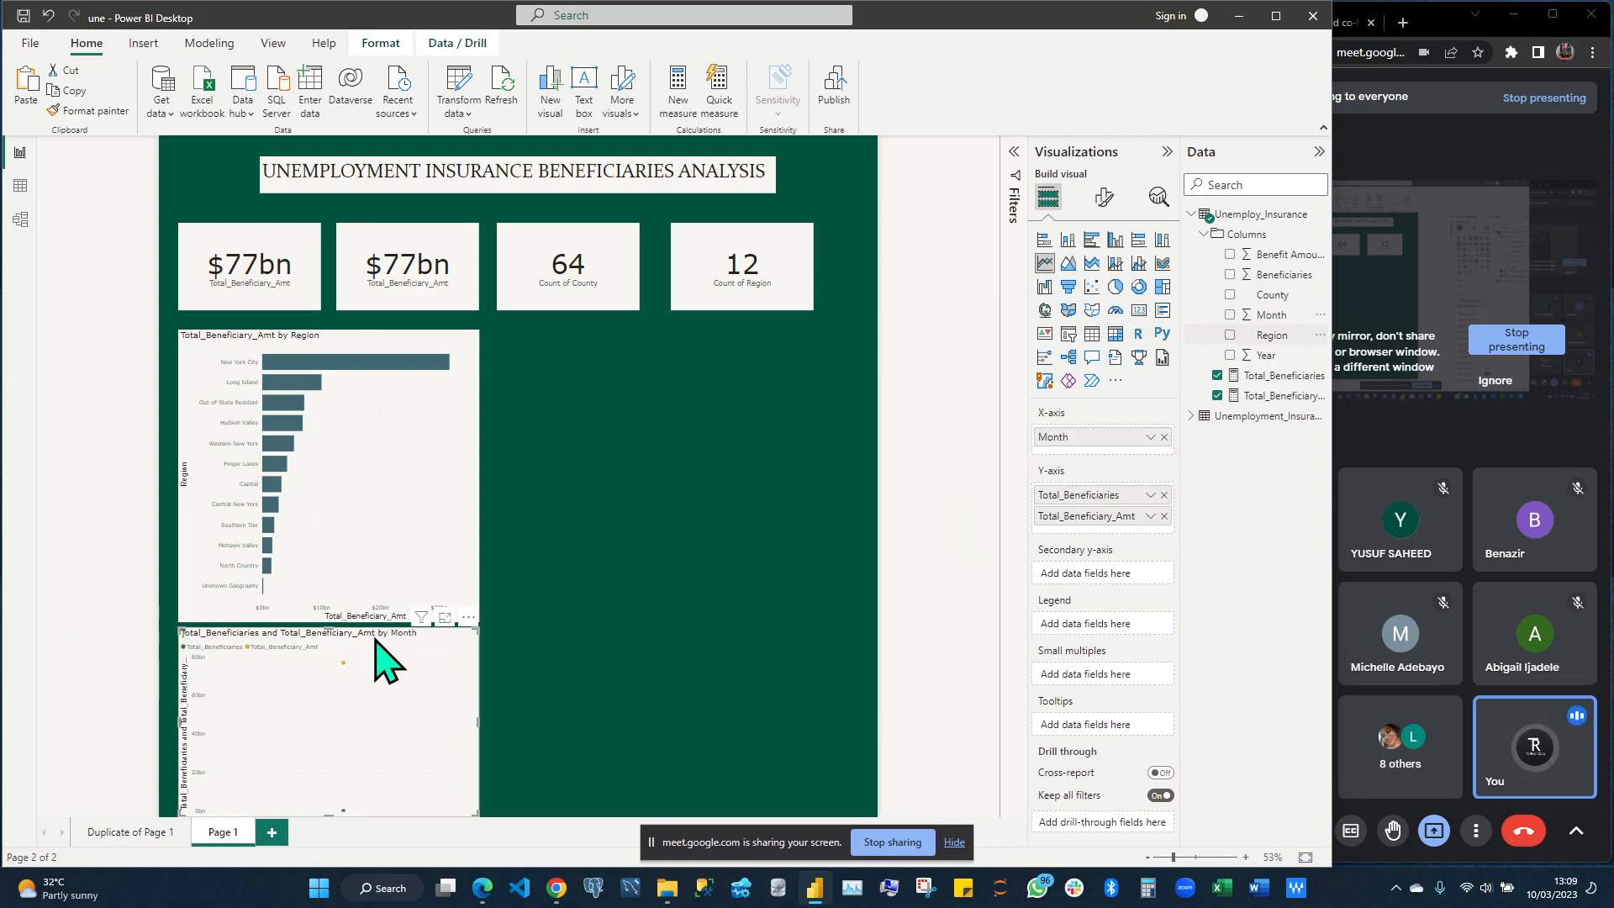
Place the line chart beside the bar chart, put Total_Beneficiary_Amt on its secondary y-axis, and widen it leftward
drag(392, 657, 928, 404)
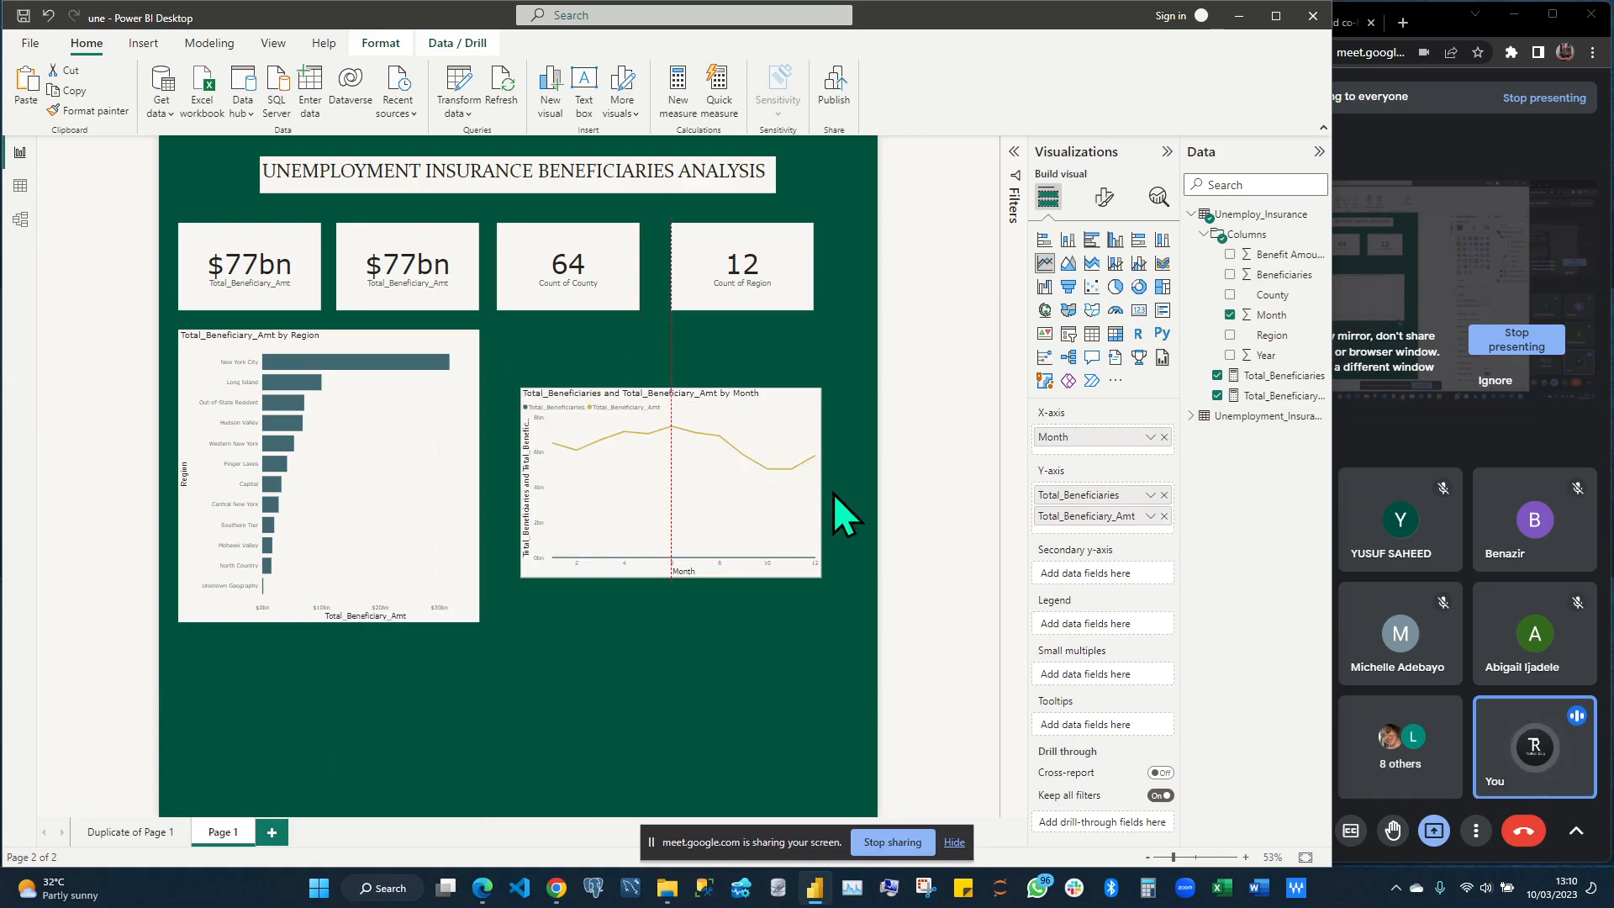
drag(818, 513, 816, 507)
drag(1126, 525, 1101, 576)
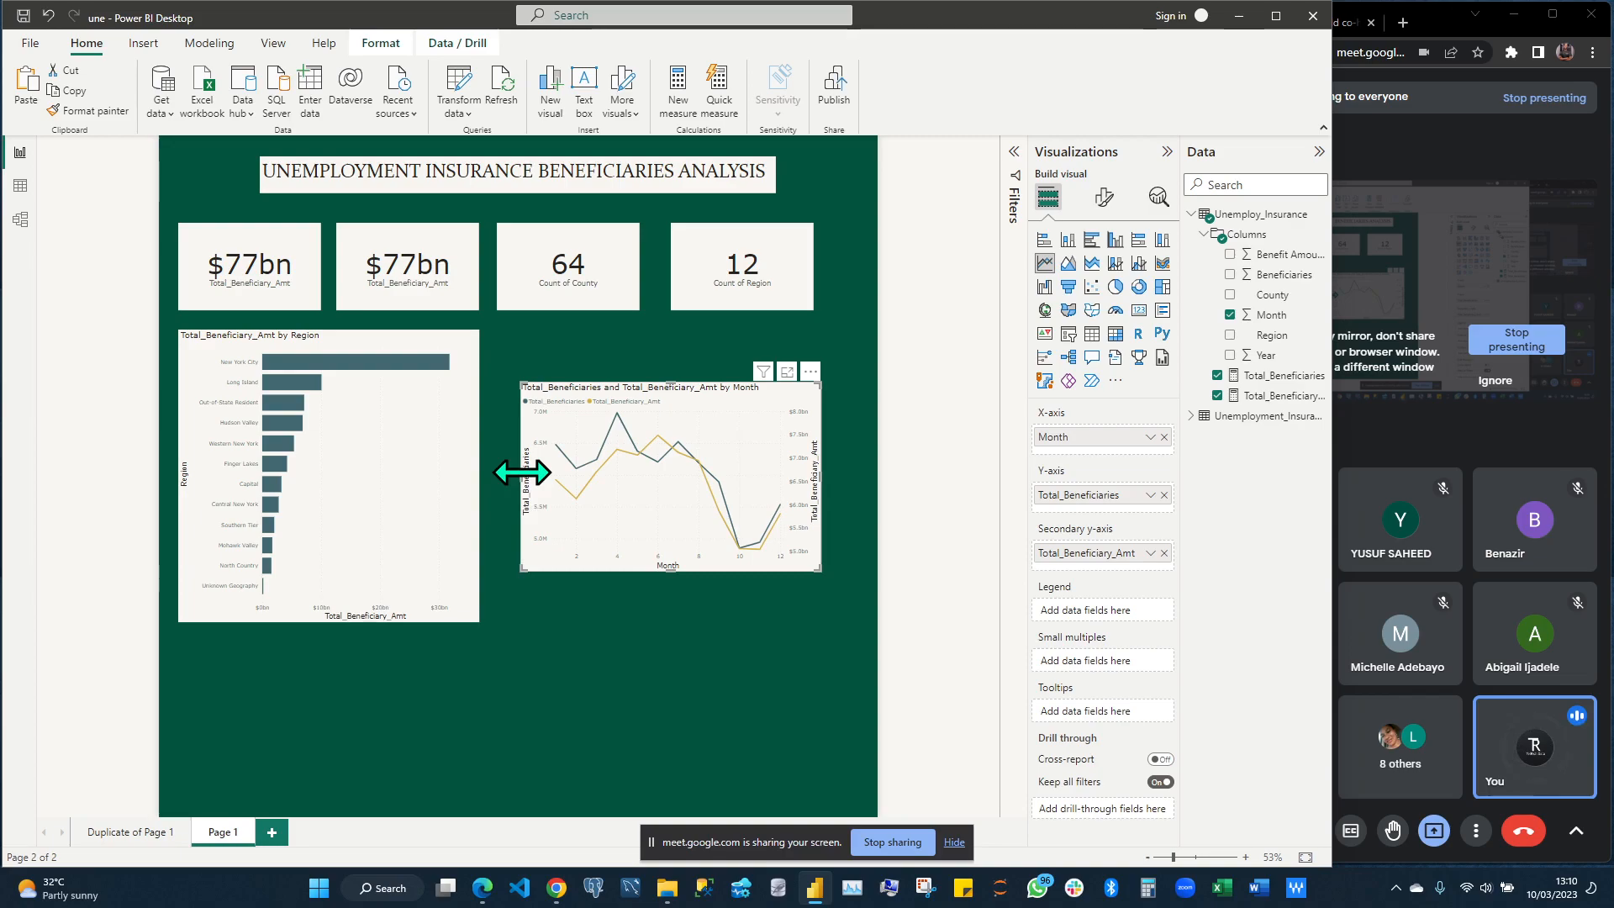
drag(522, 480, 446, 469)
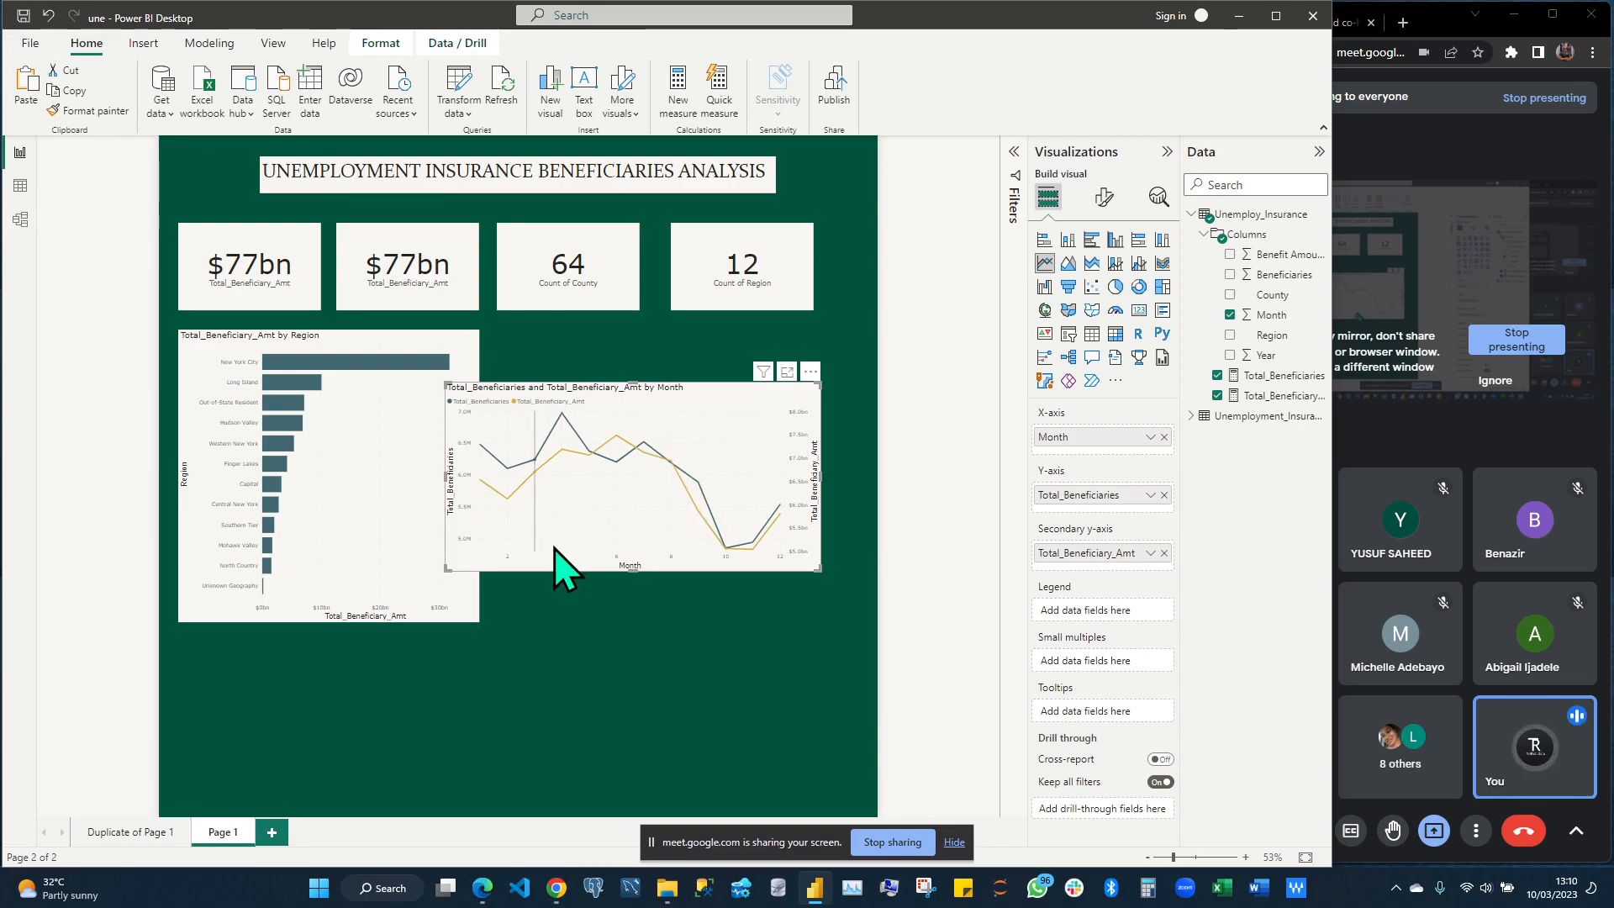
Create a calculated column named MonthName in the Unemploy_Insurance table and begin its formula
click(20, 187)
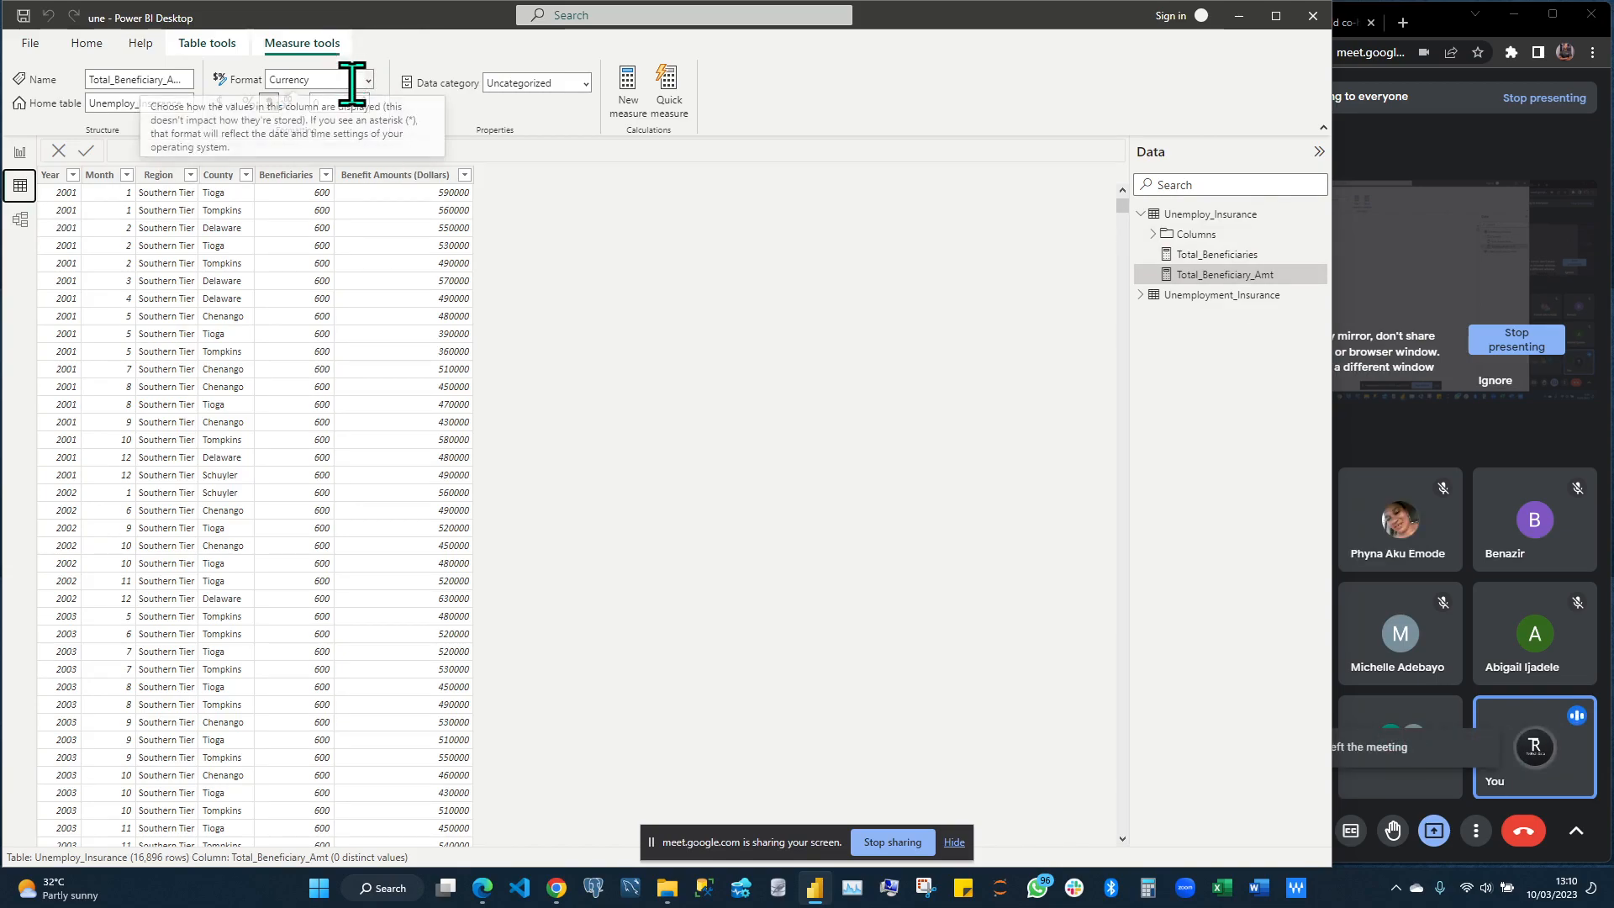
click(1208, 215)
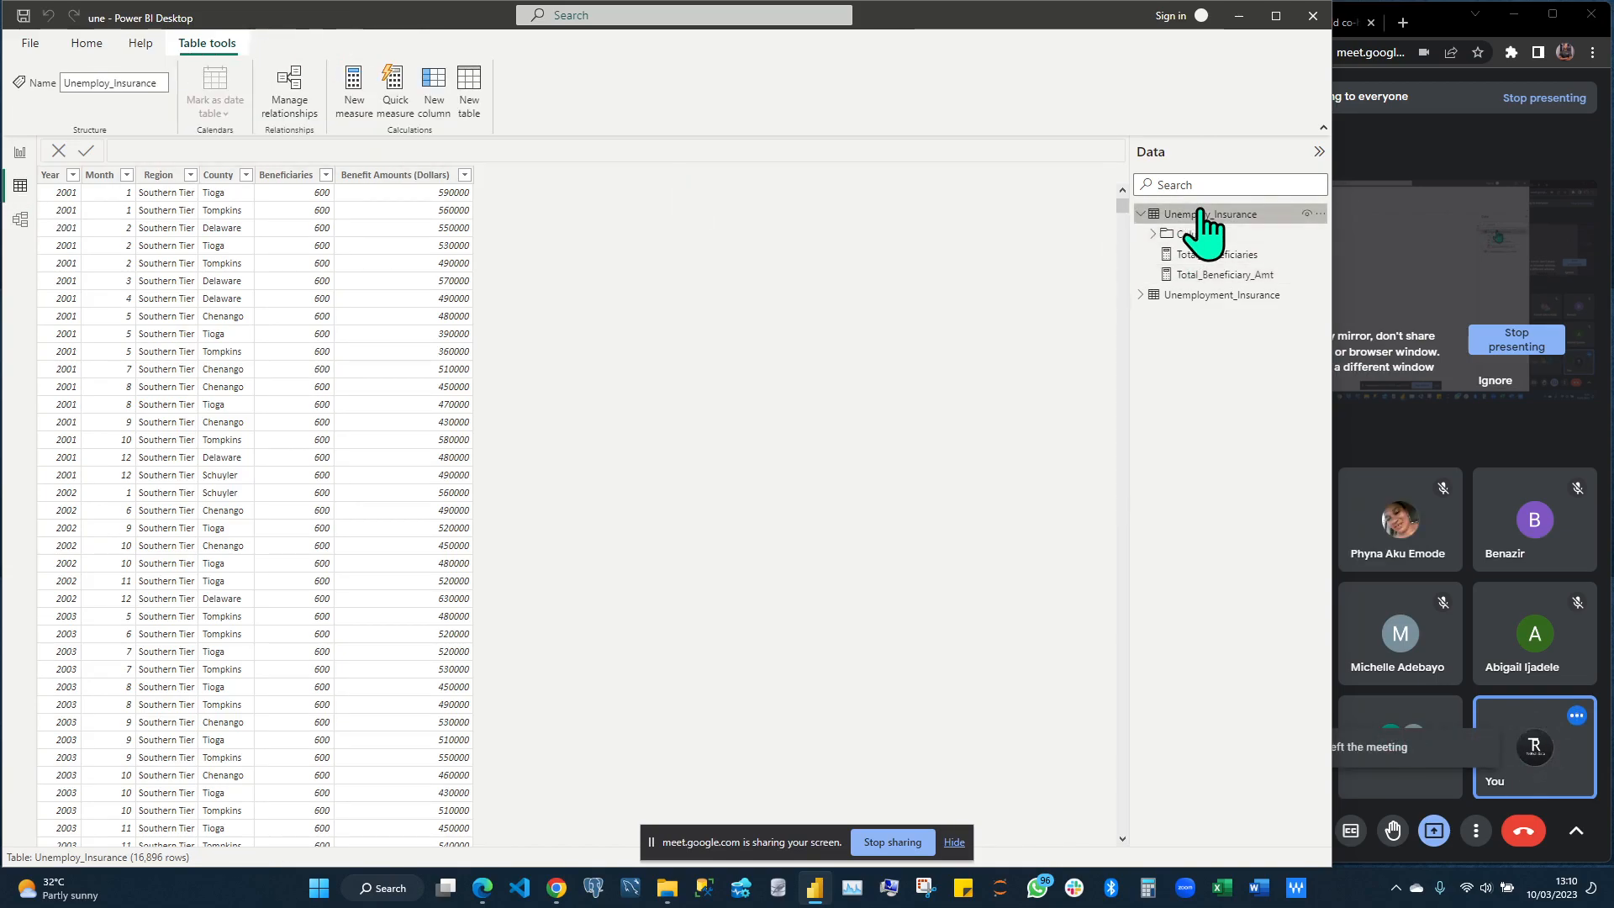
click(439, 77)
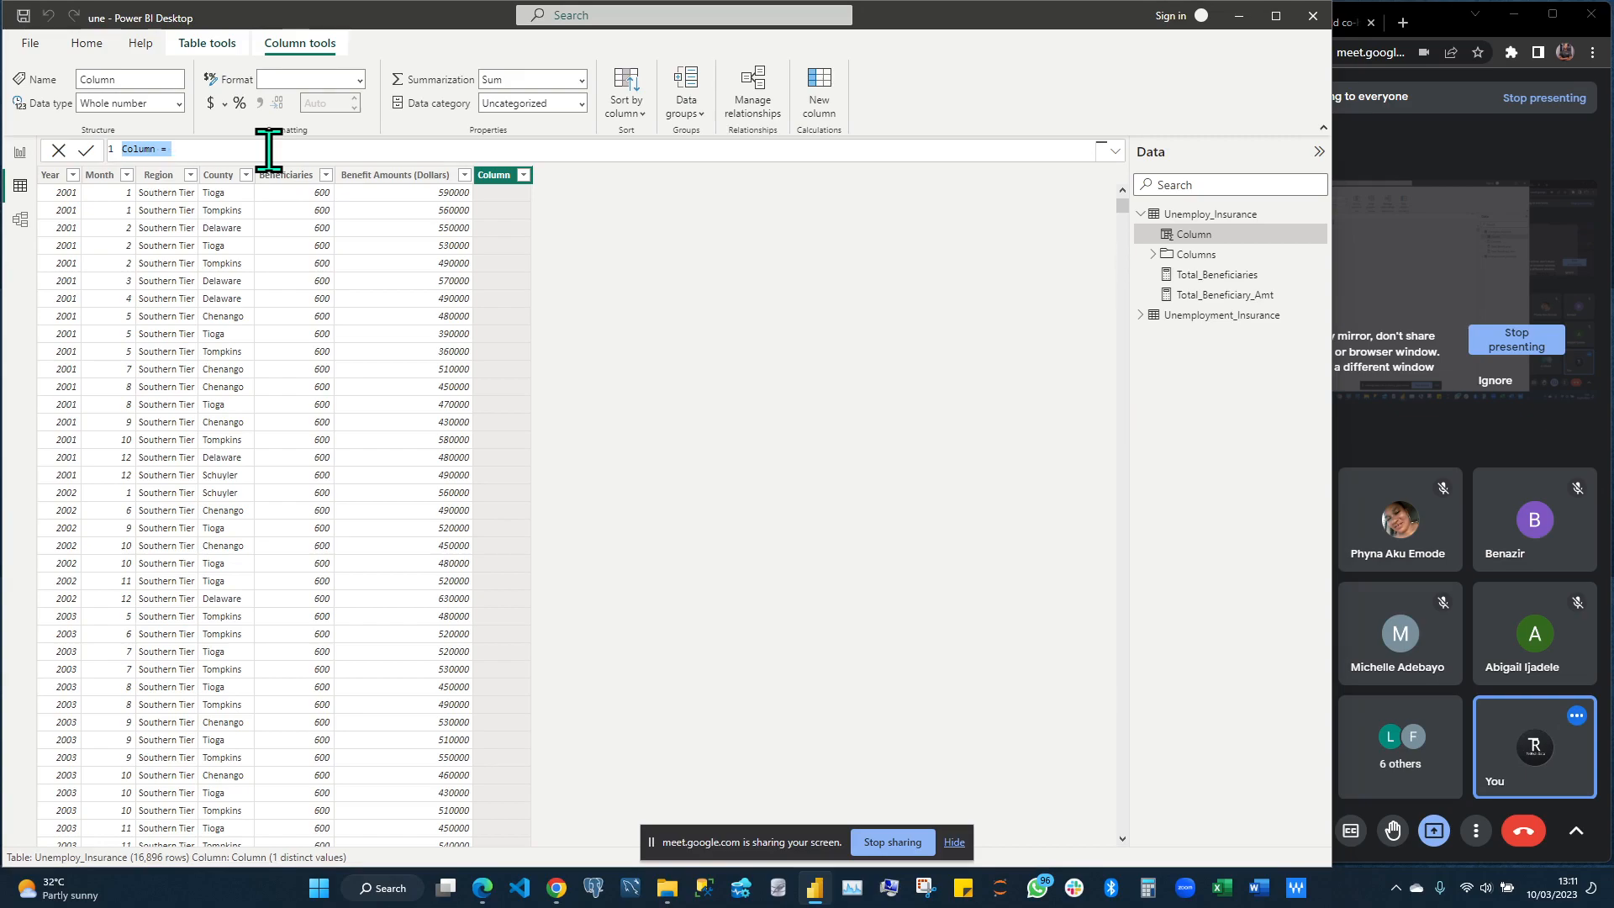
key(BackSpace)
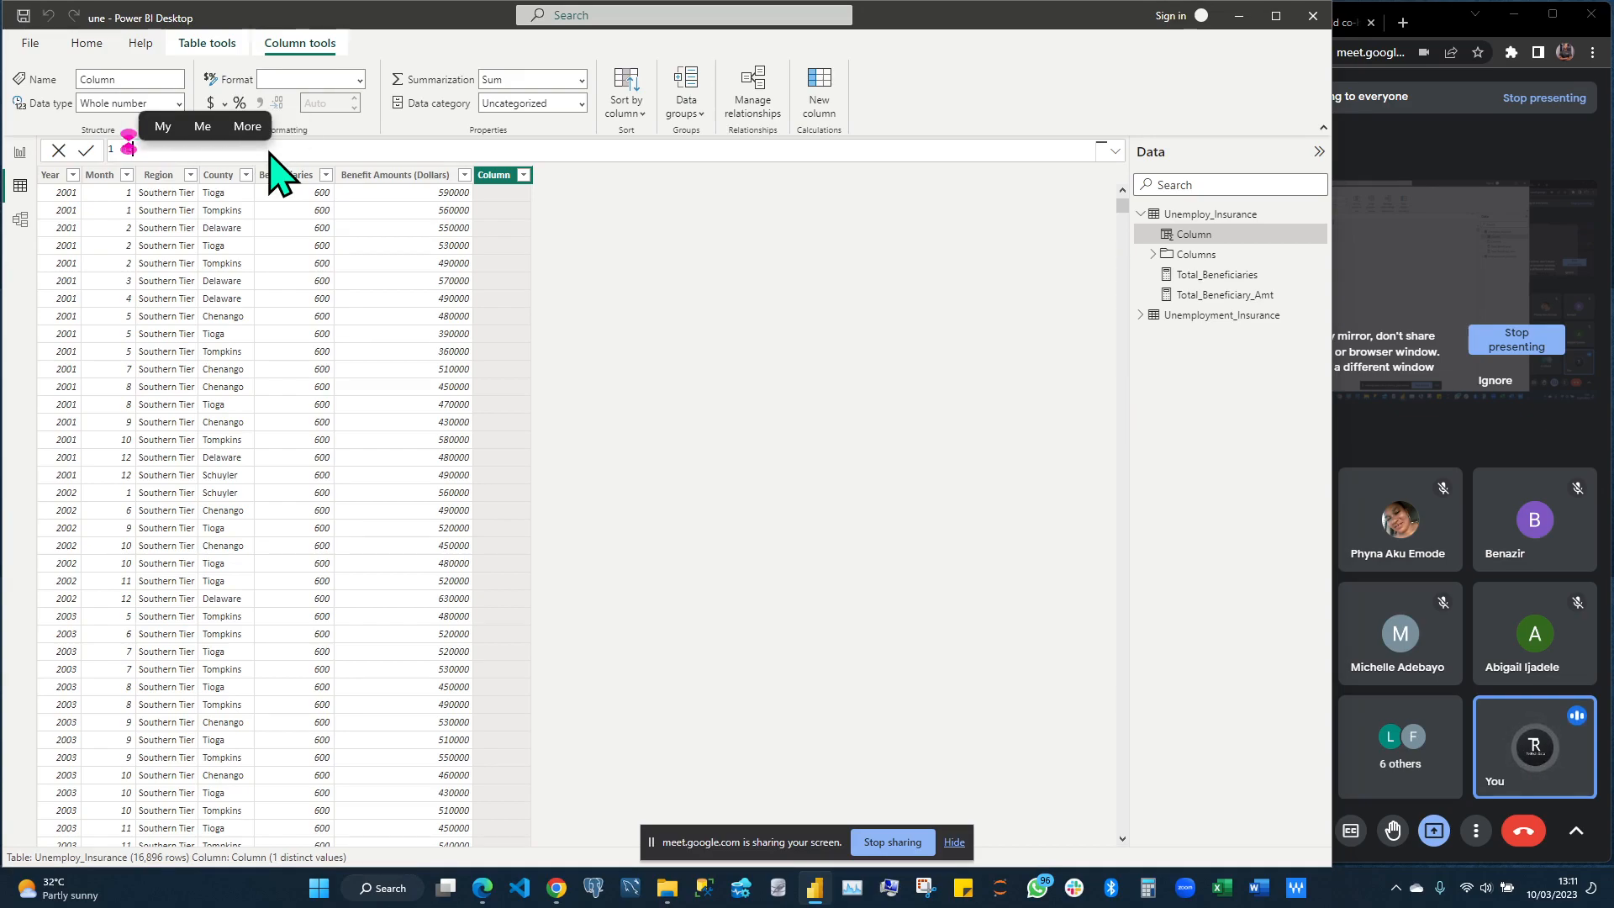
text(MonthName =)
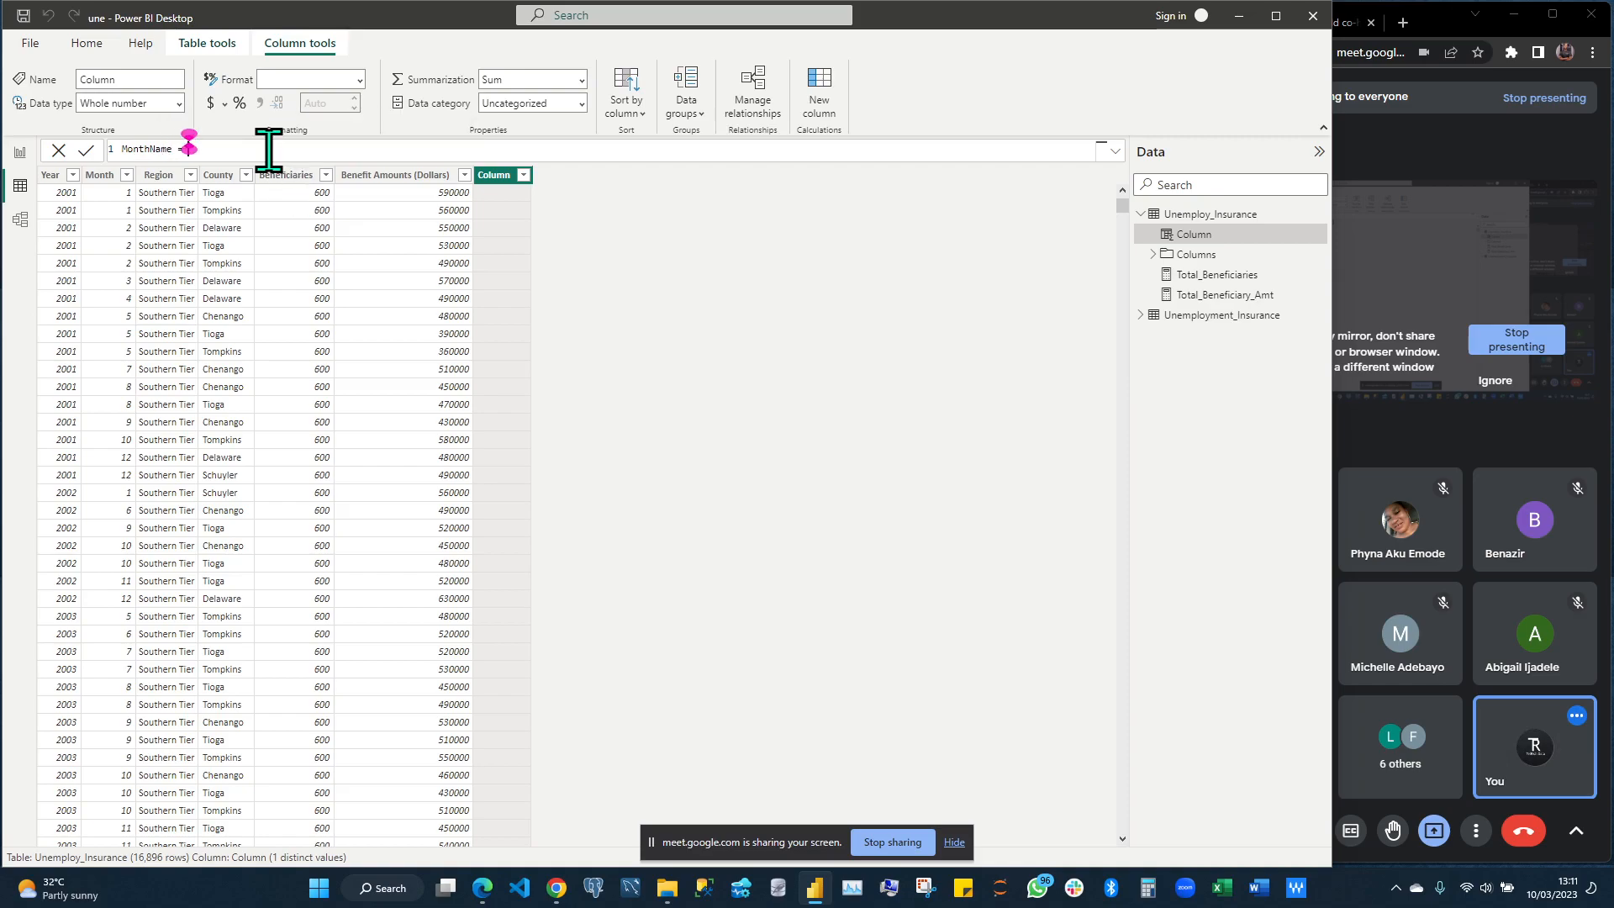
text( For)
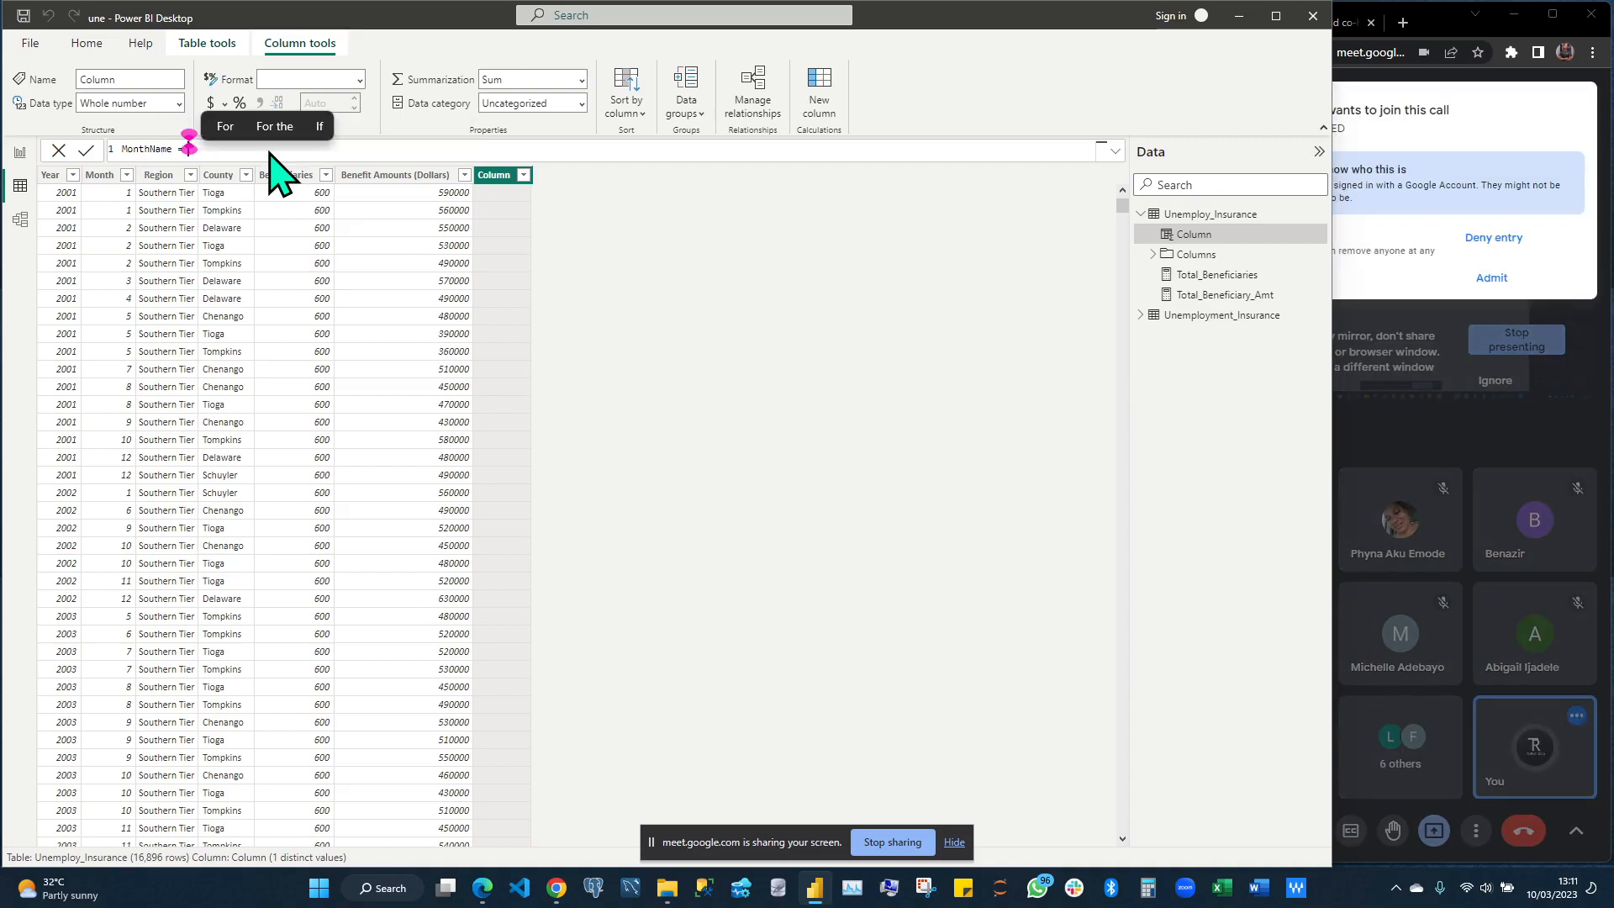
Admit the participant waiting to join the Google Meet call, and return to the table in Power BI
click(1499, 279)
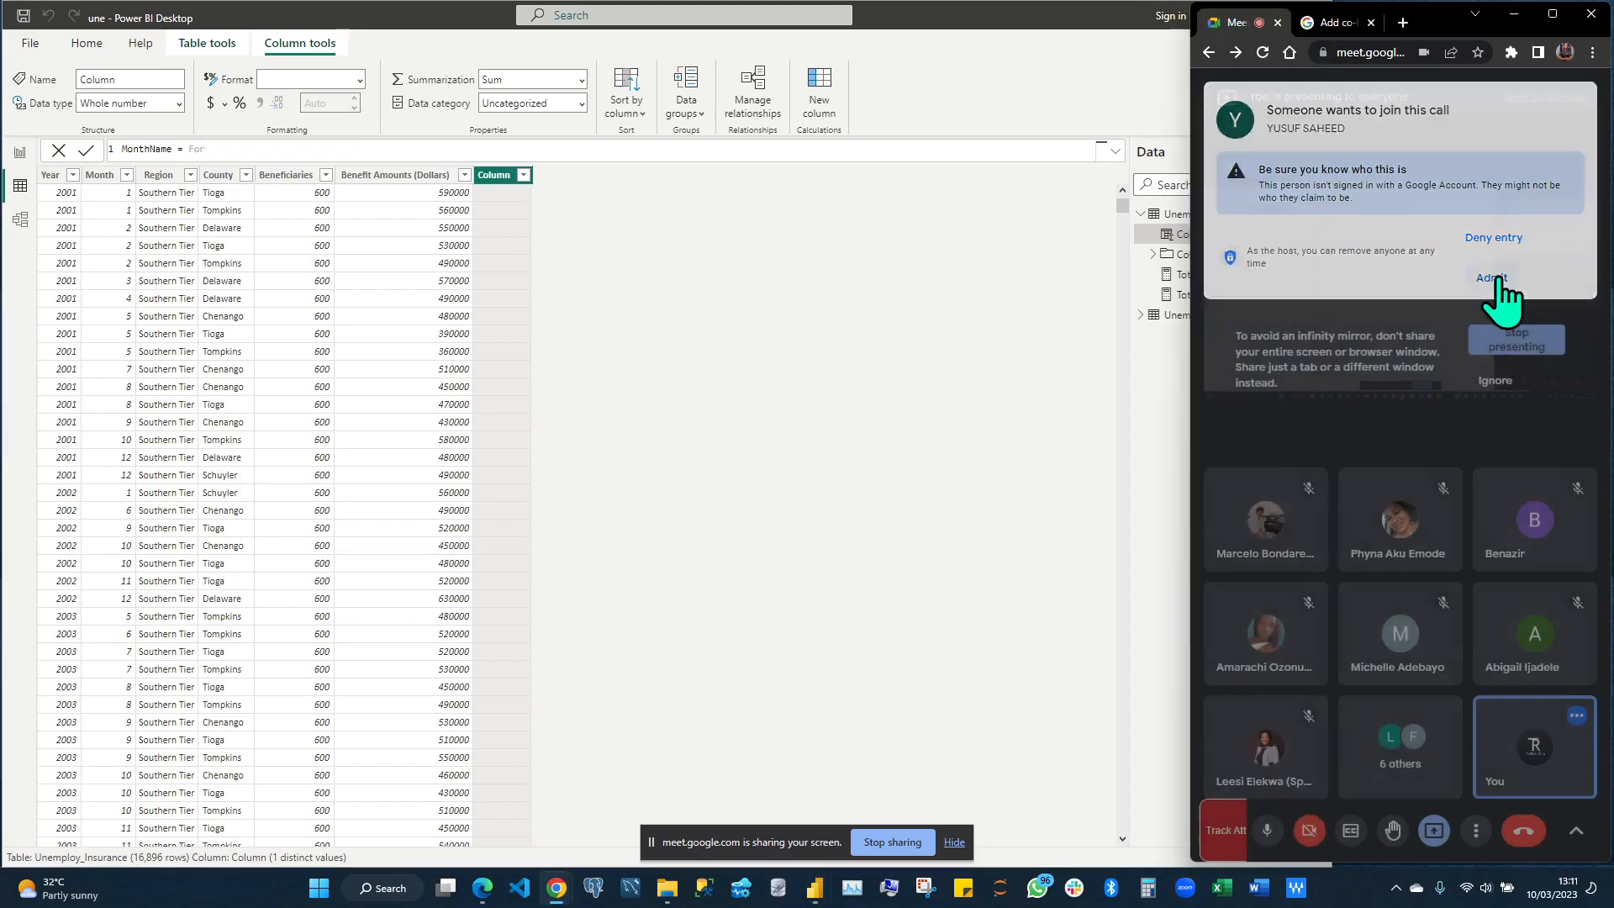
click(877, 257)
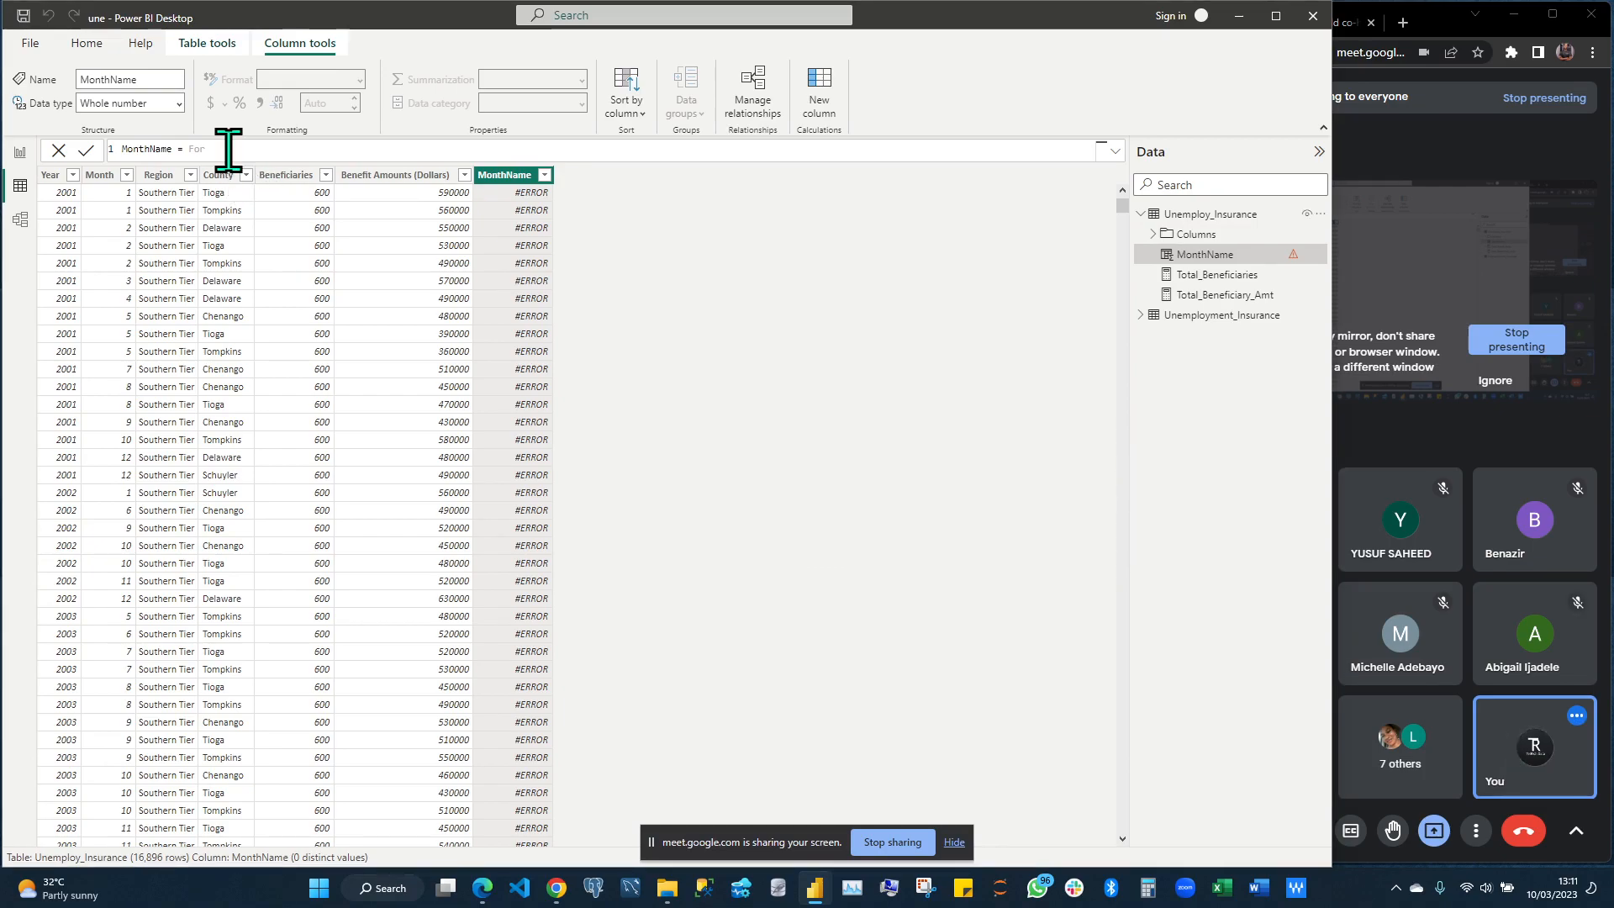
Replace the incomplete text in the MonthName formula with the FORMAT function
key(BackSpace)
key(BackSpace)
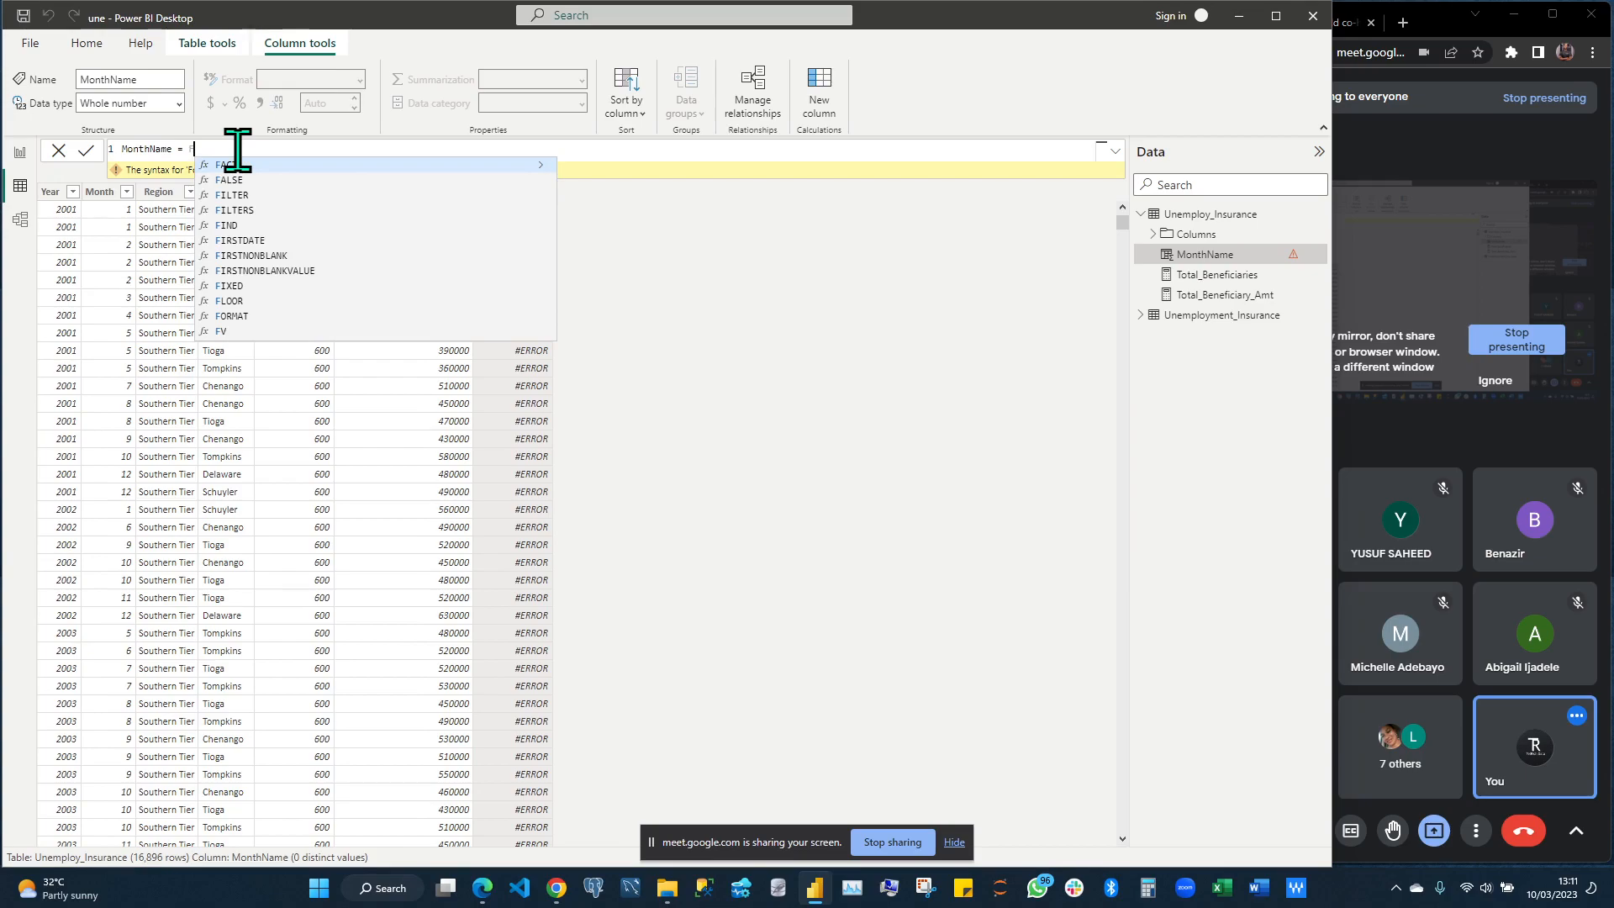
text(ORMAT()
key(Tab)
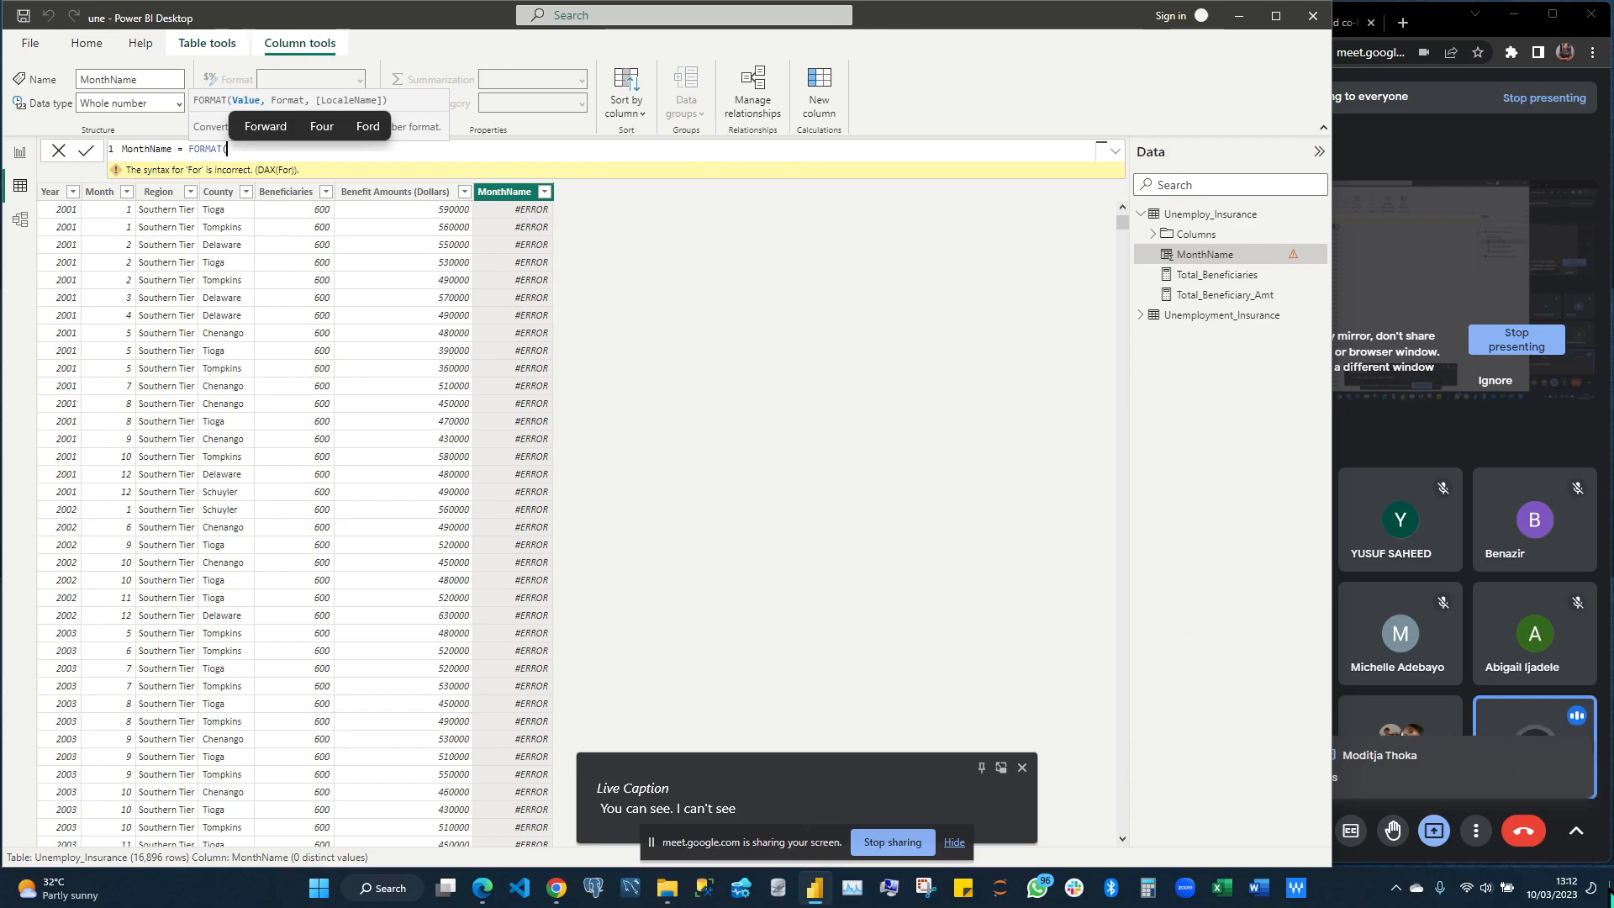
key(Escape)
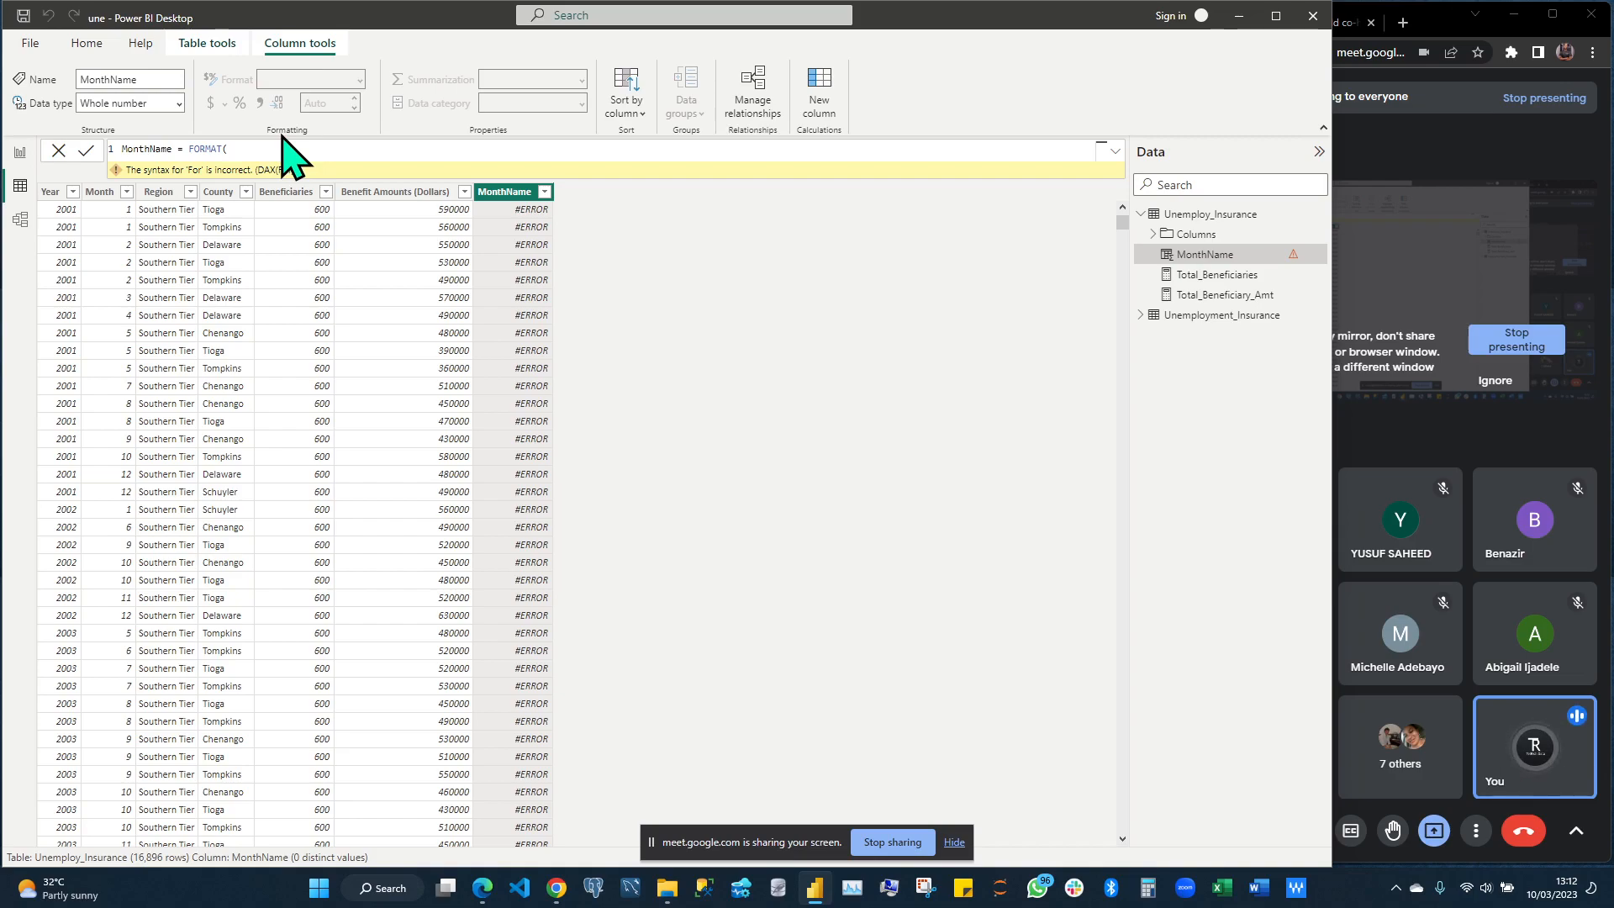
Enter DATE(1, [Month], 1) as the value argument of FORMAT in the MonthName formula
text(DA)
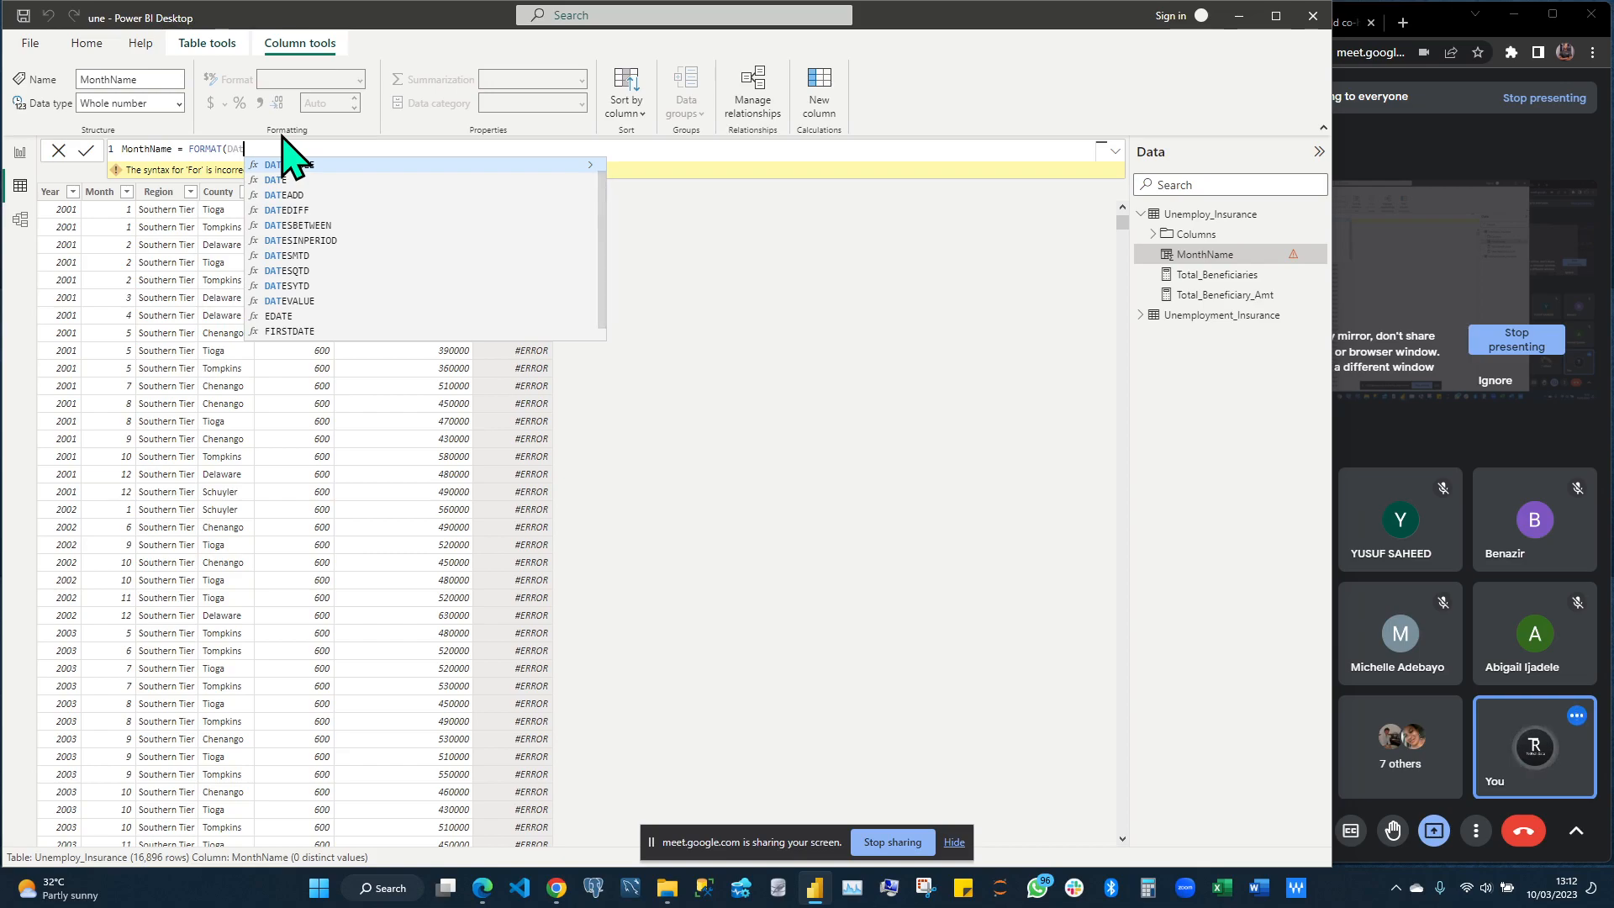
text(te)
key(Tab)
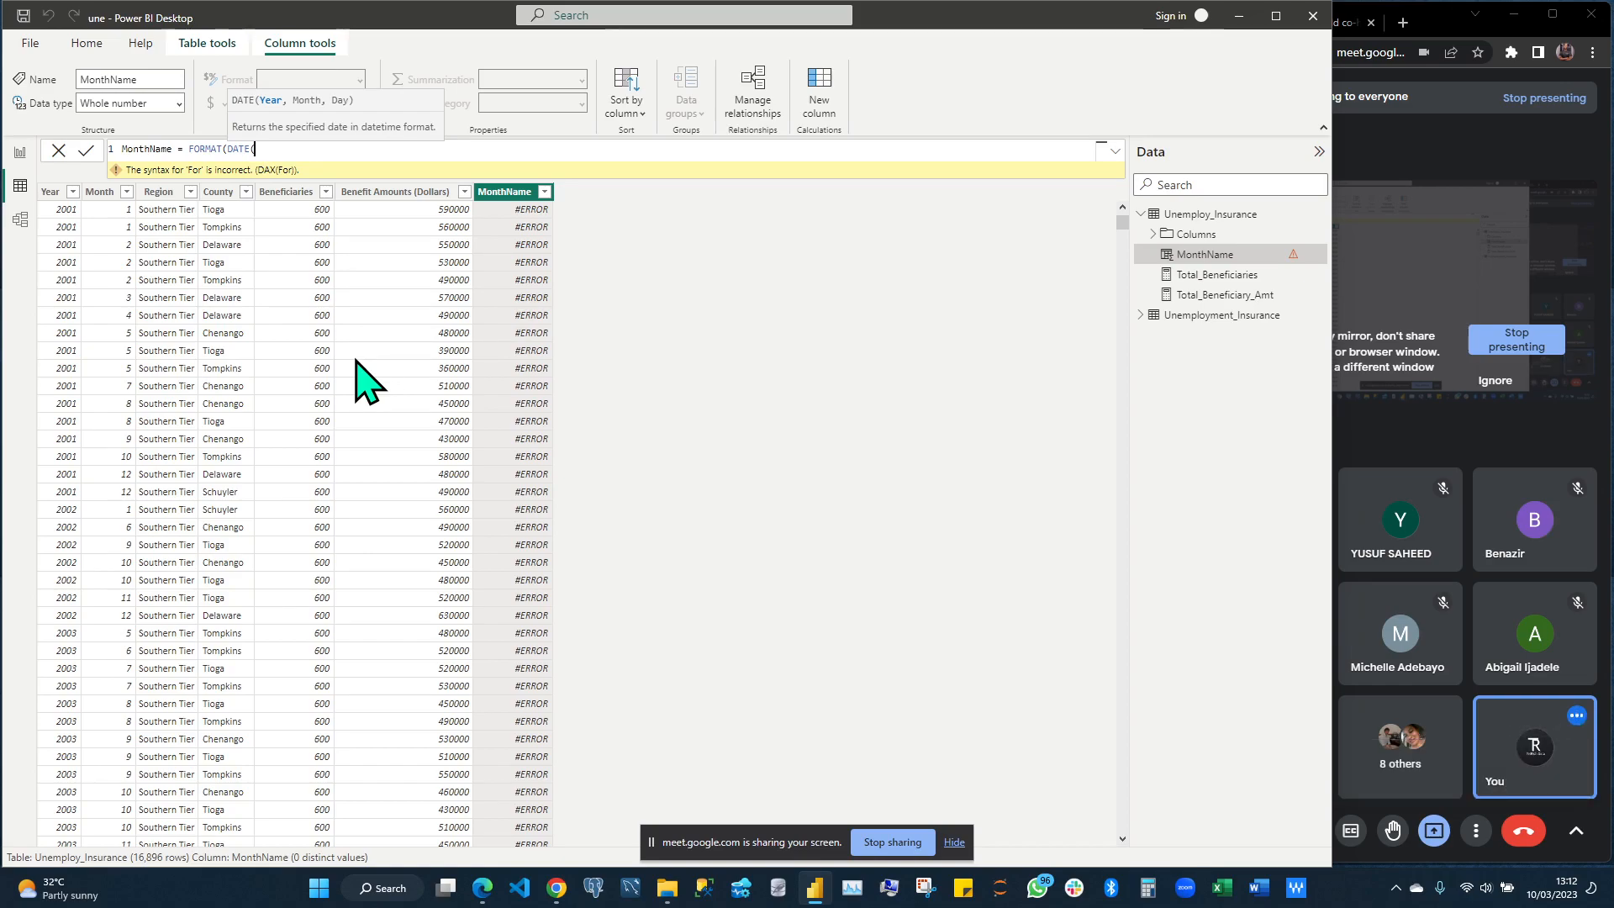
text(1,)
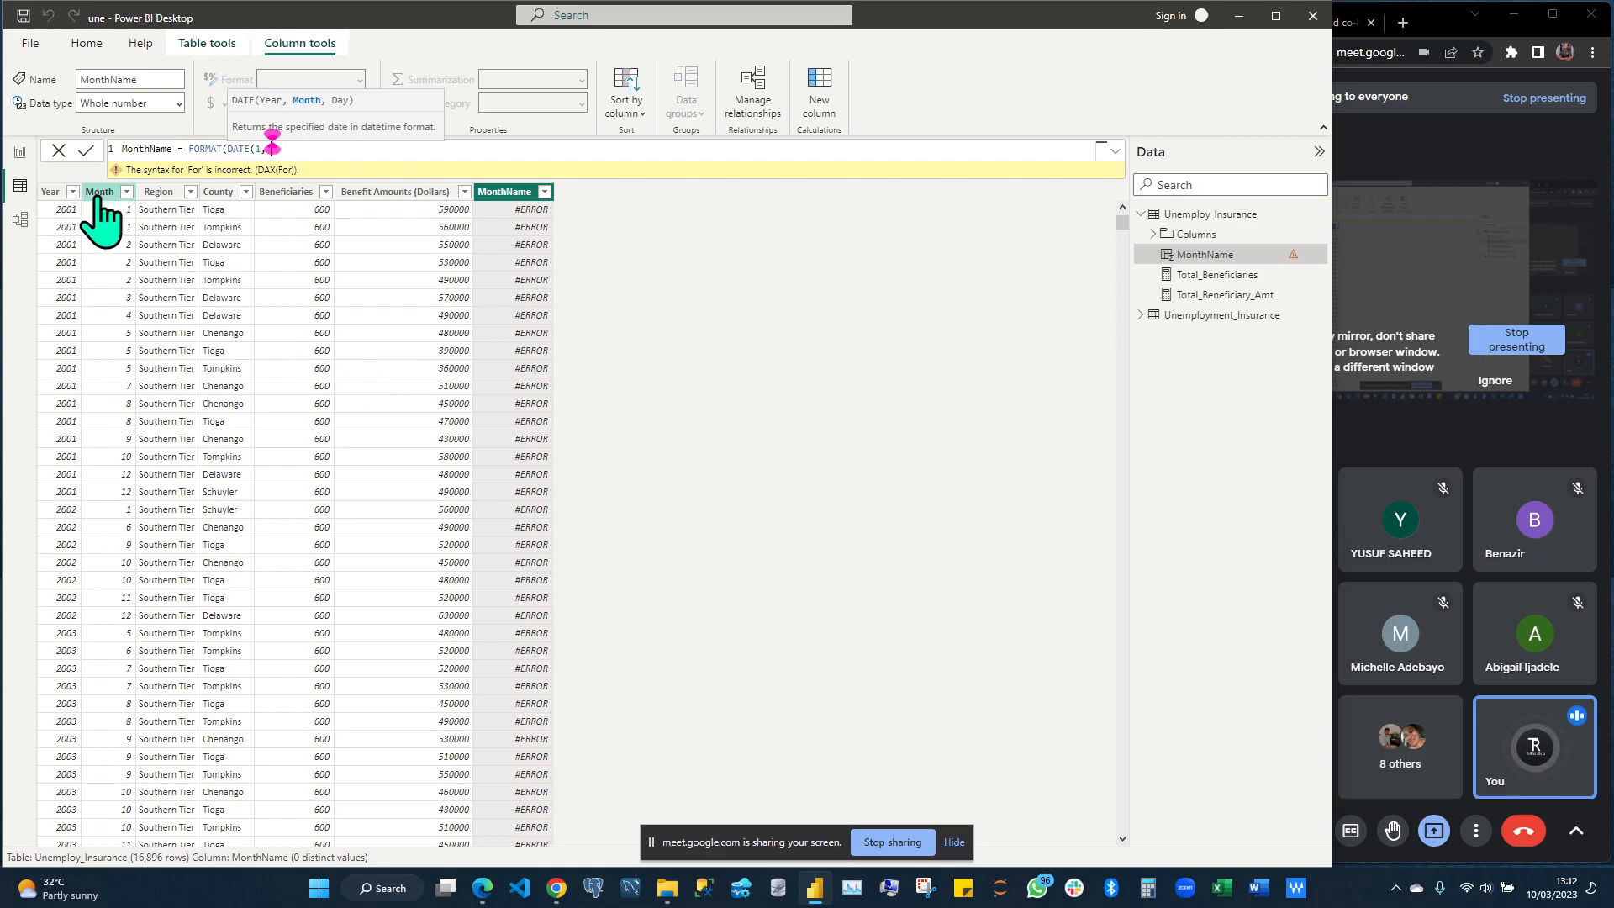
text([)
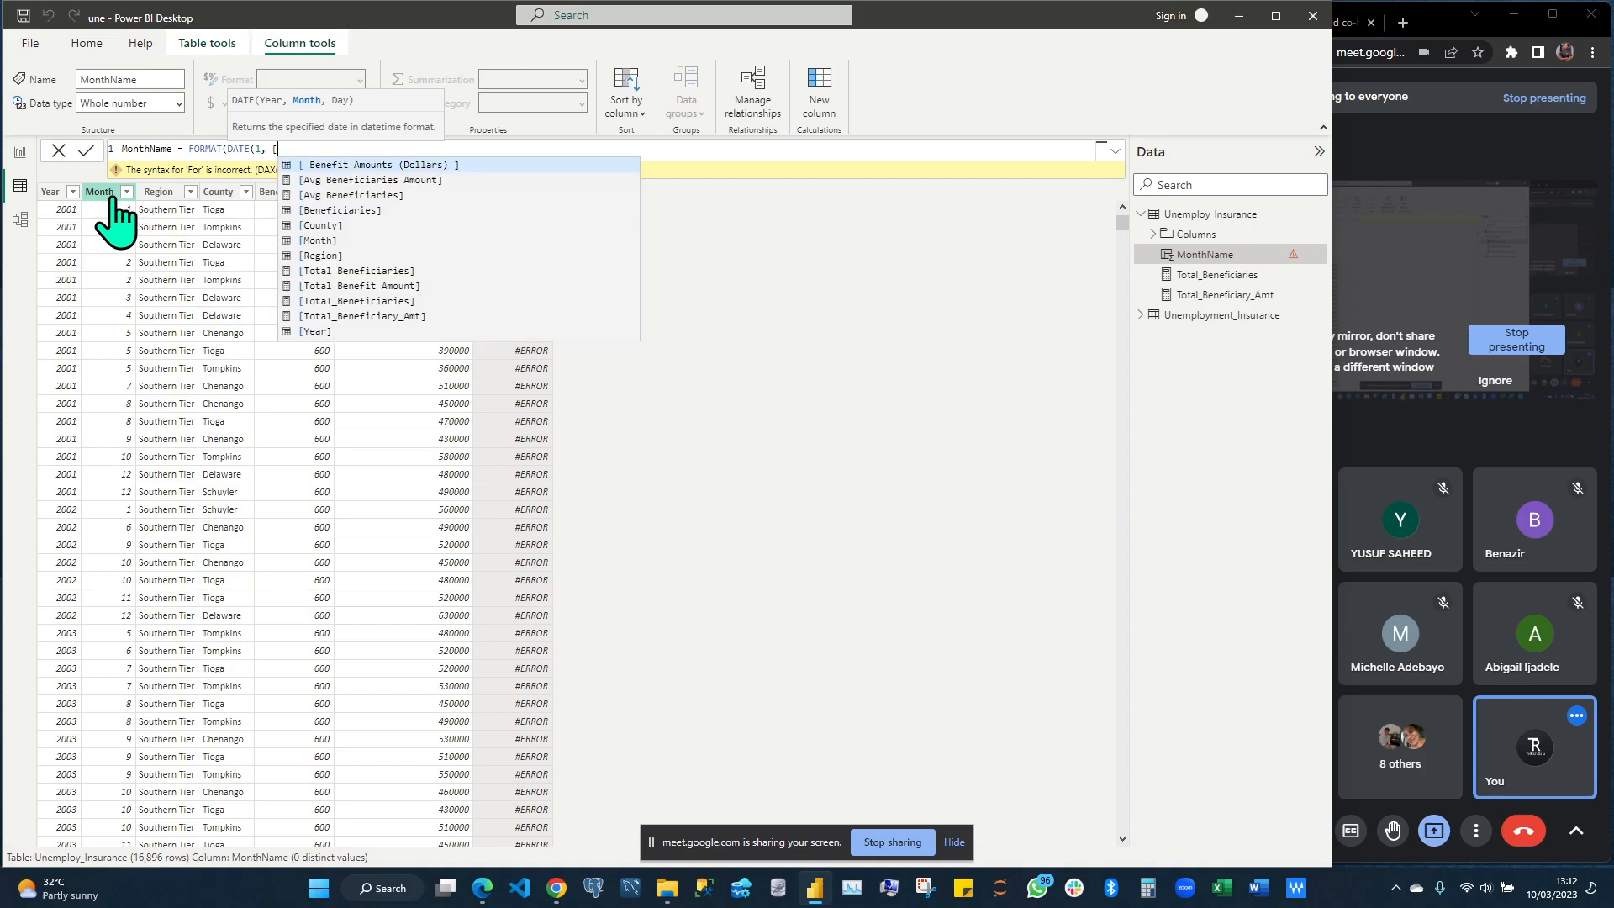
text(mo)
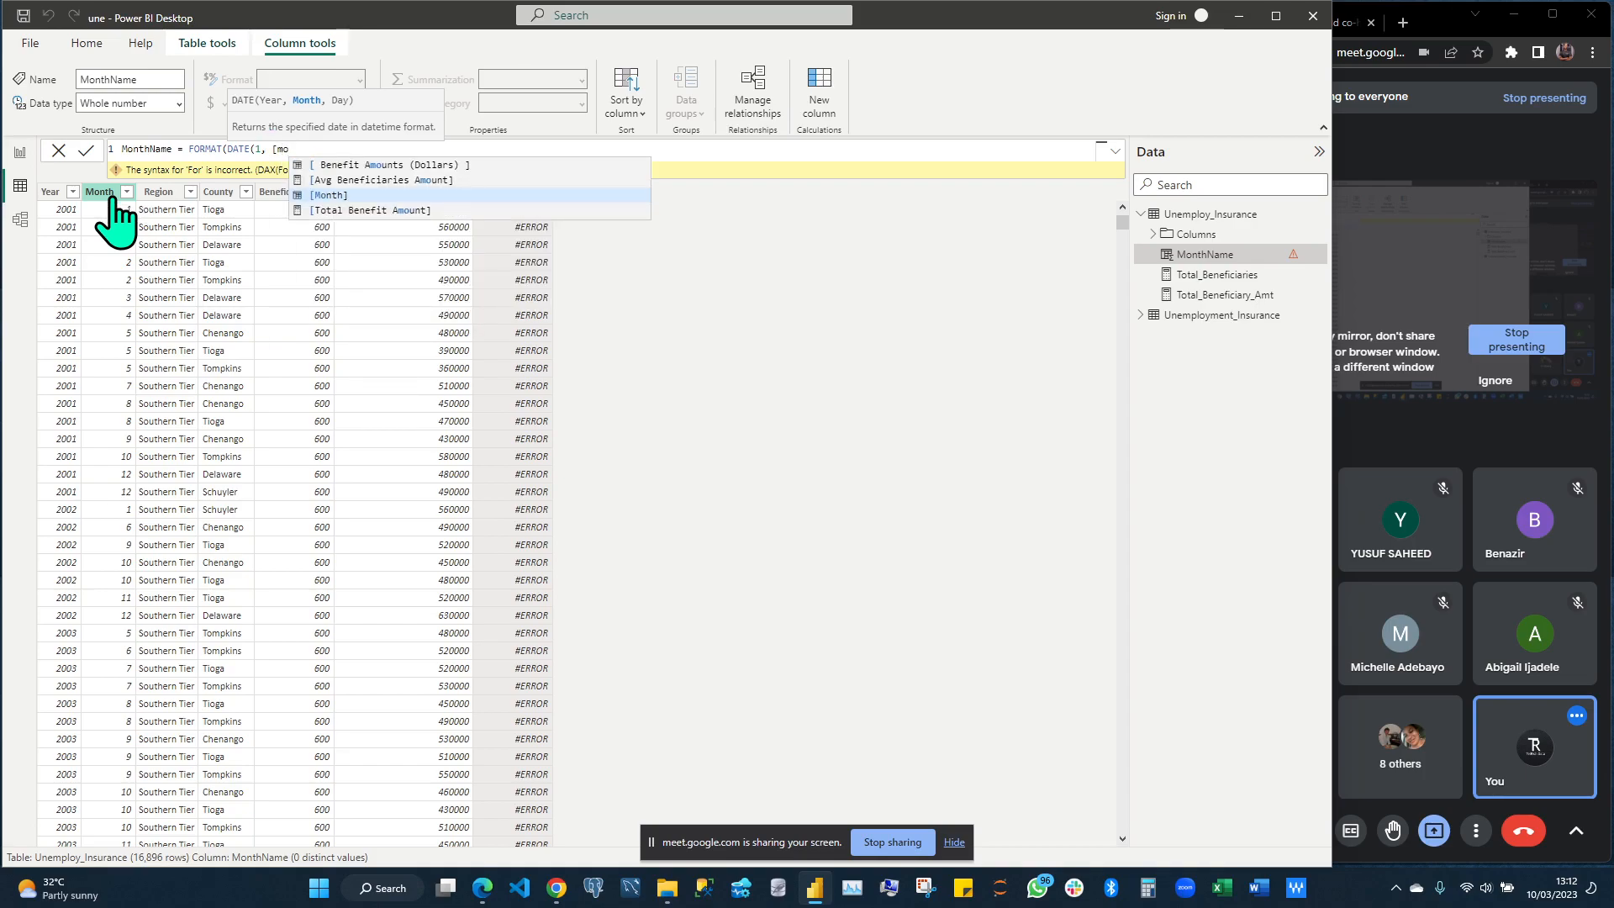
key(Tab)
text(,)
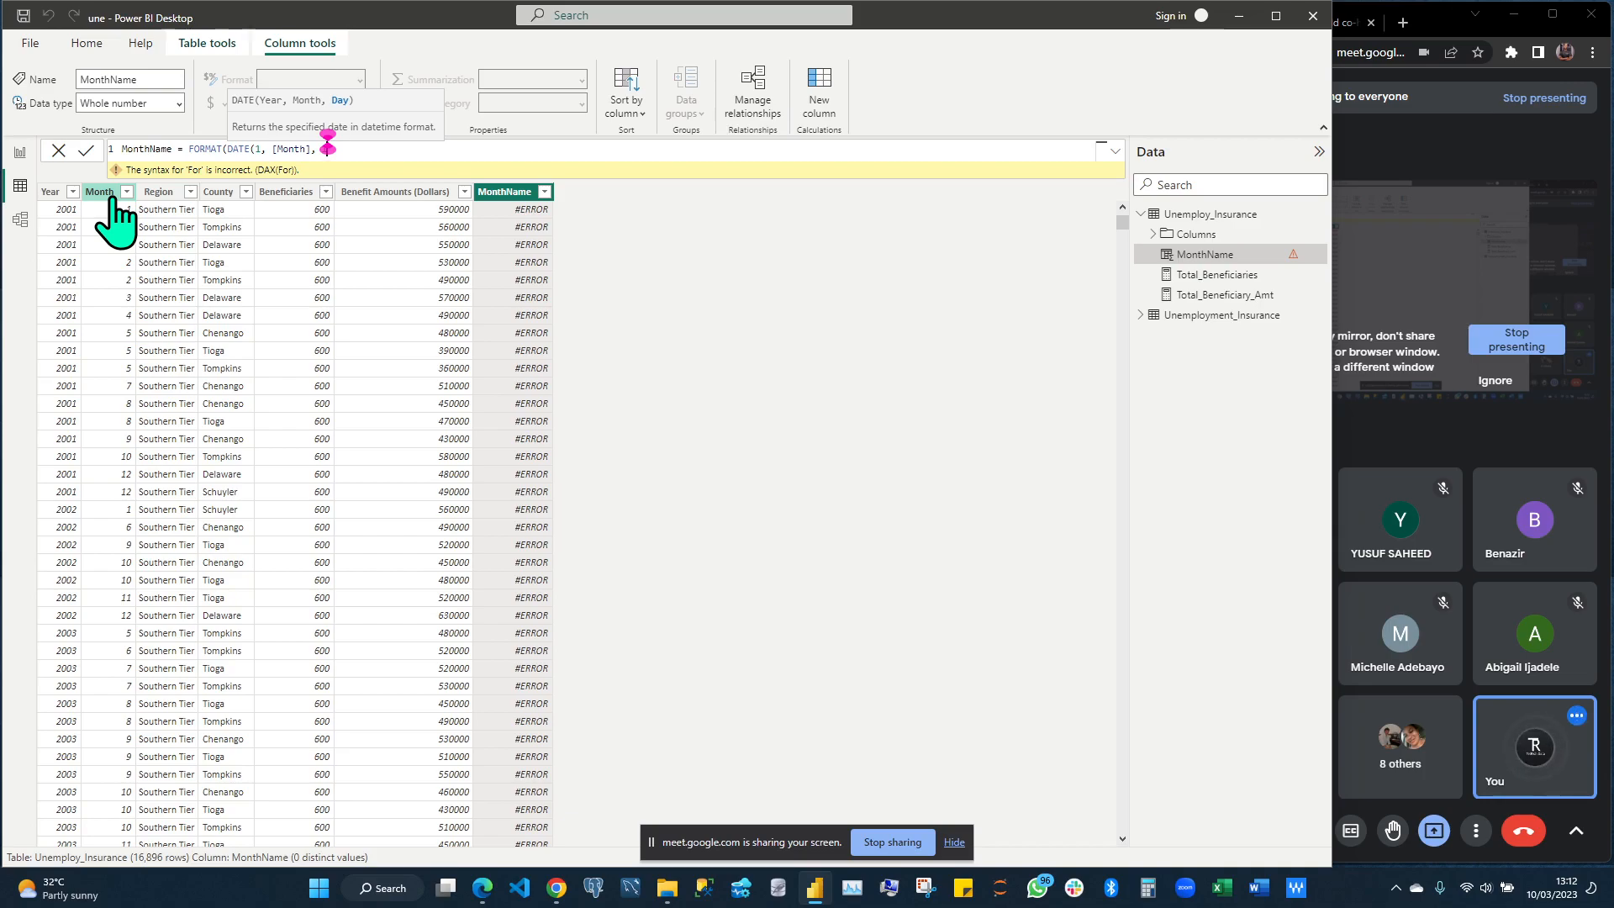
text( 1))
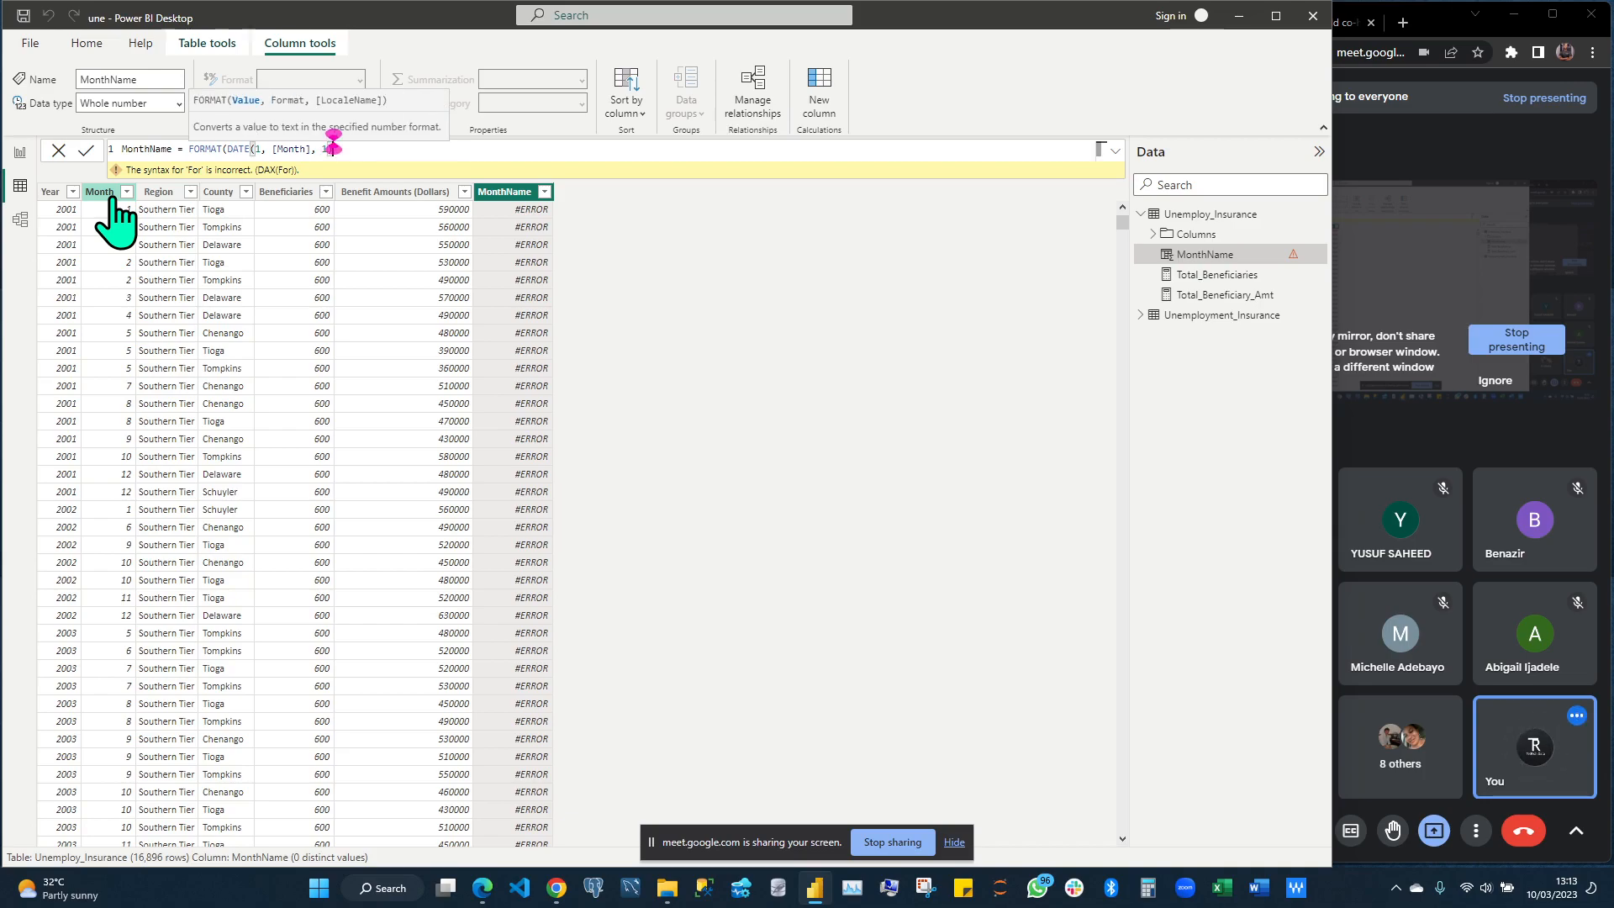
Complete the MonthName formula with the format code "MMM" and apply it to the column
text(,)
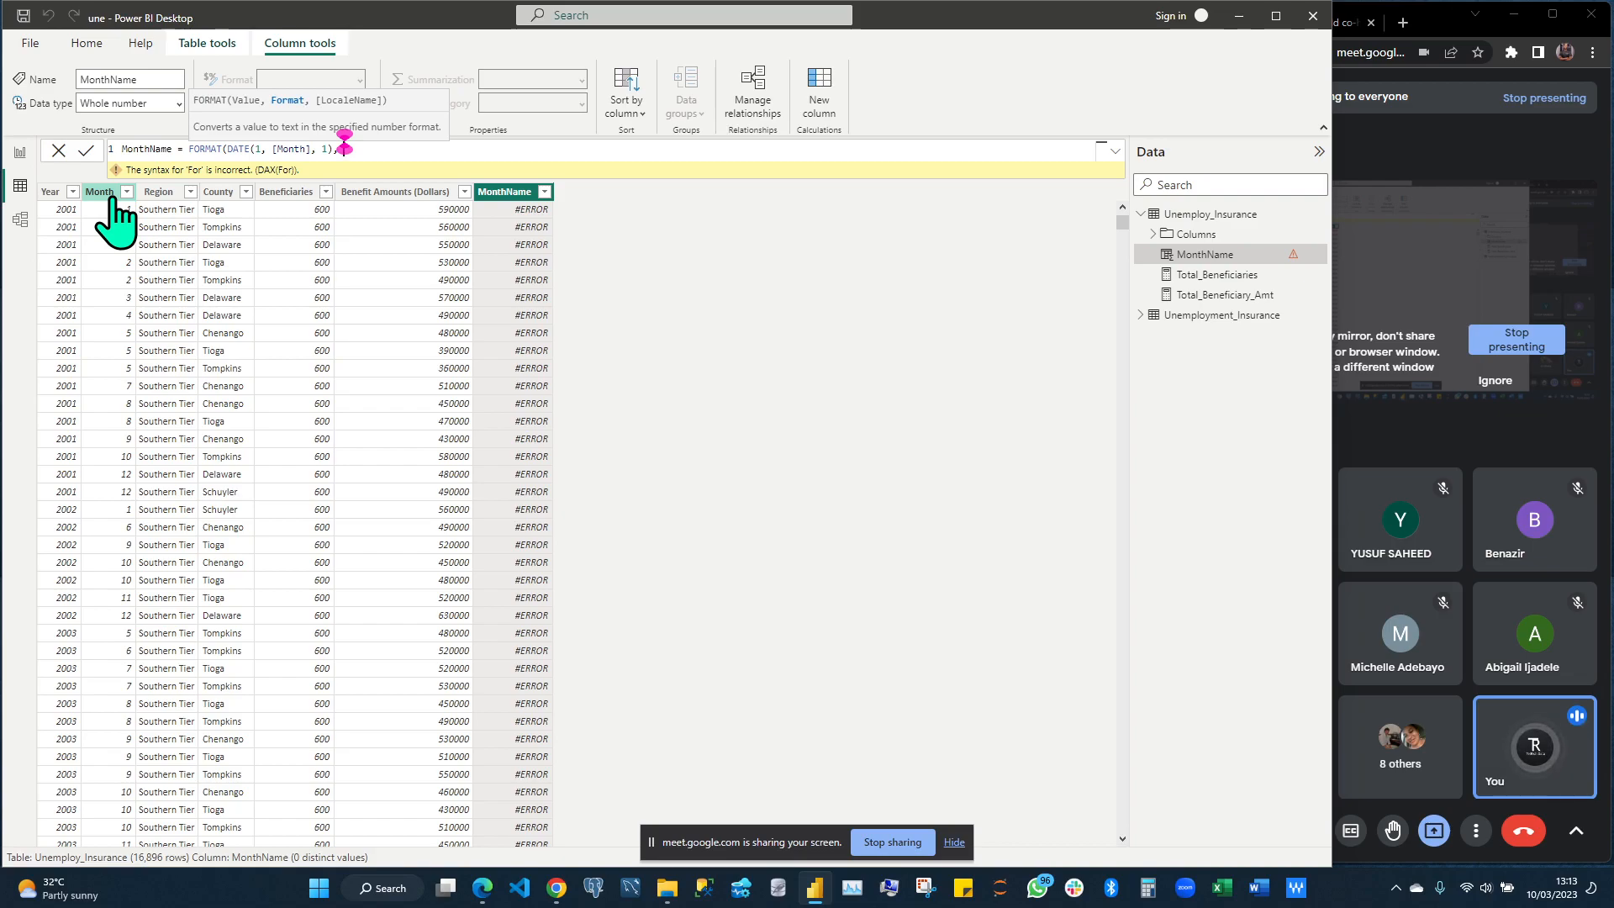
text(')
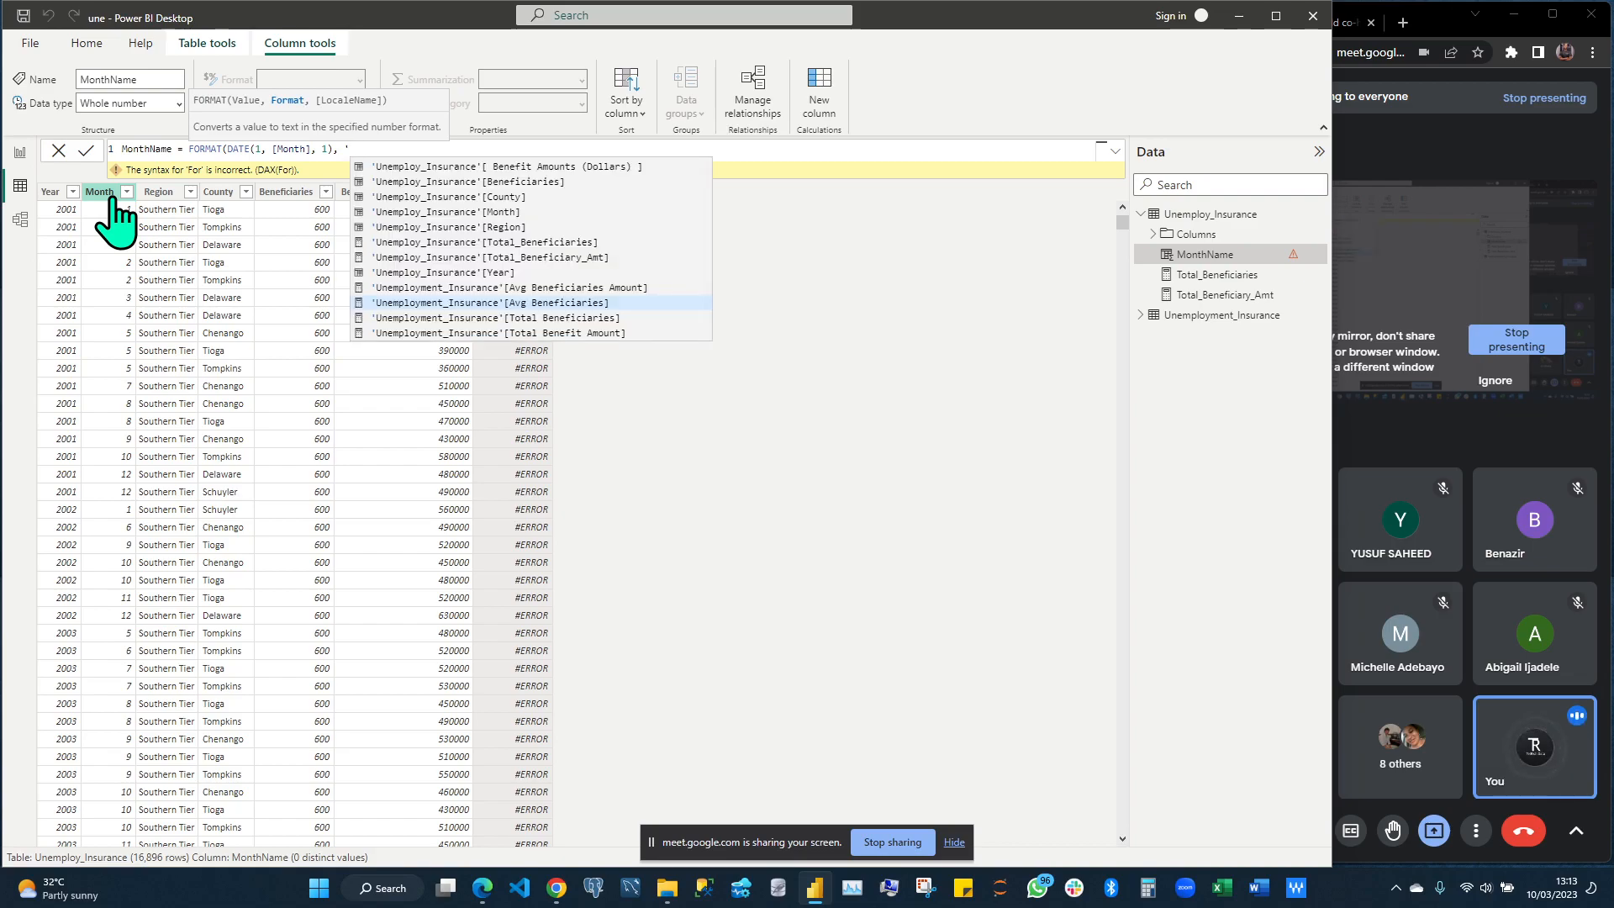
key(BackSpace)
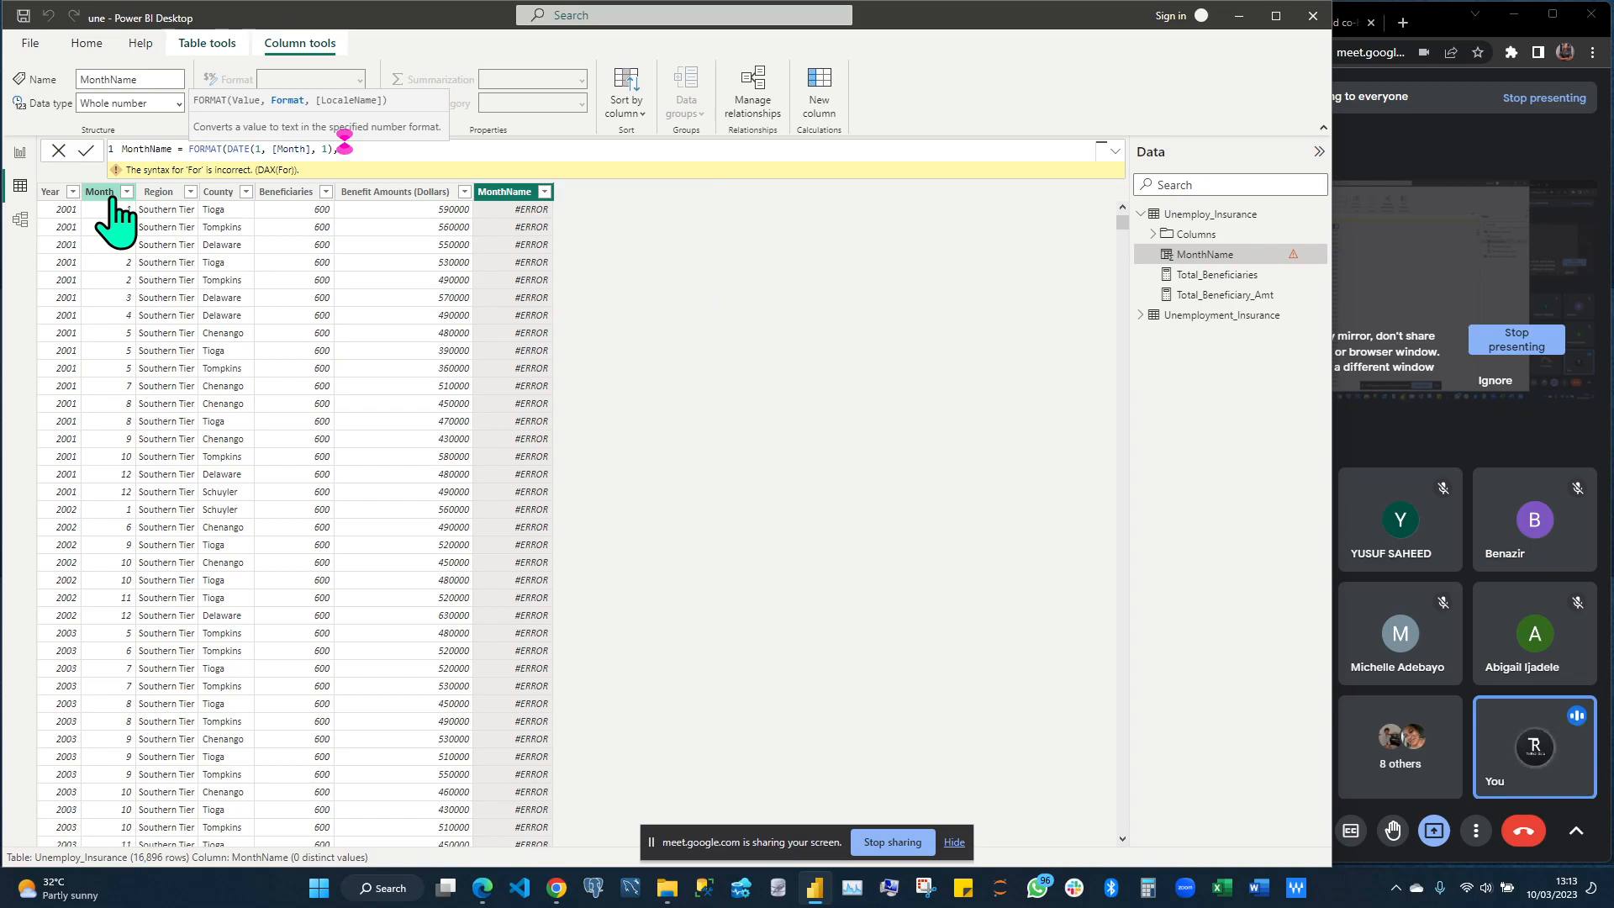
text("MM)
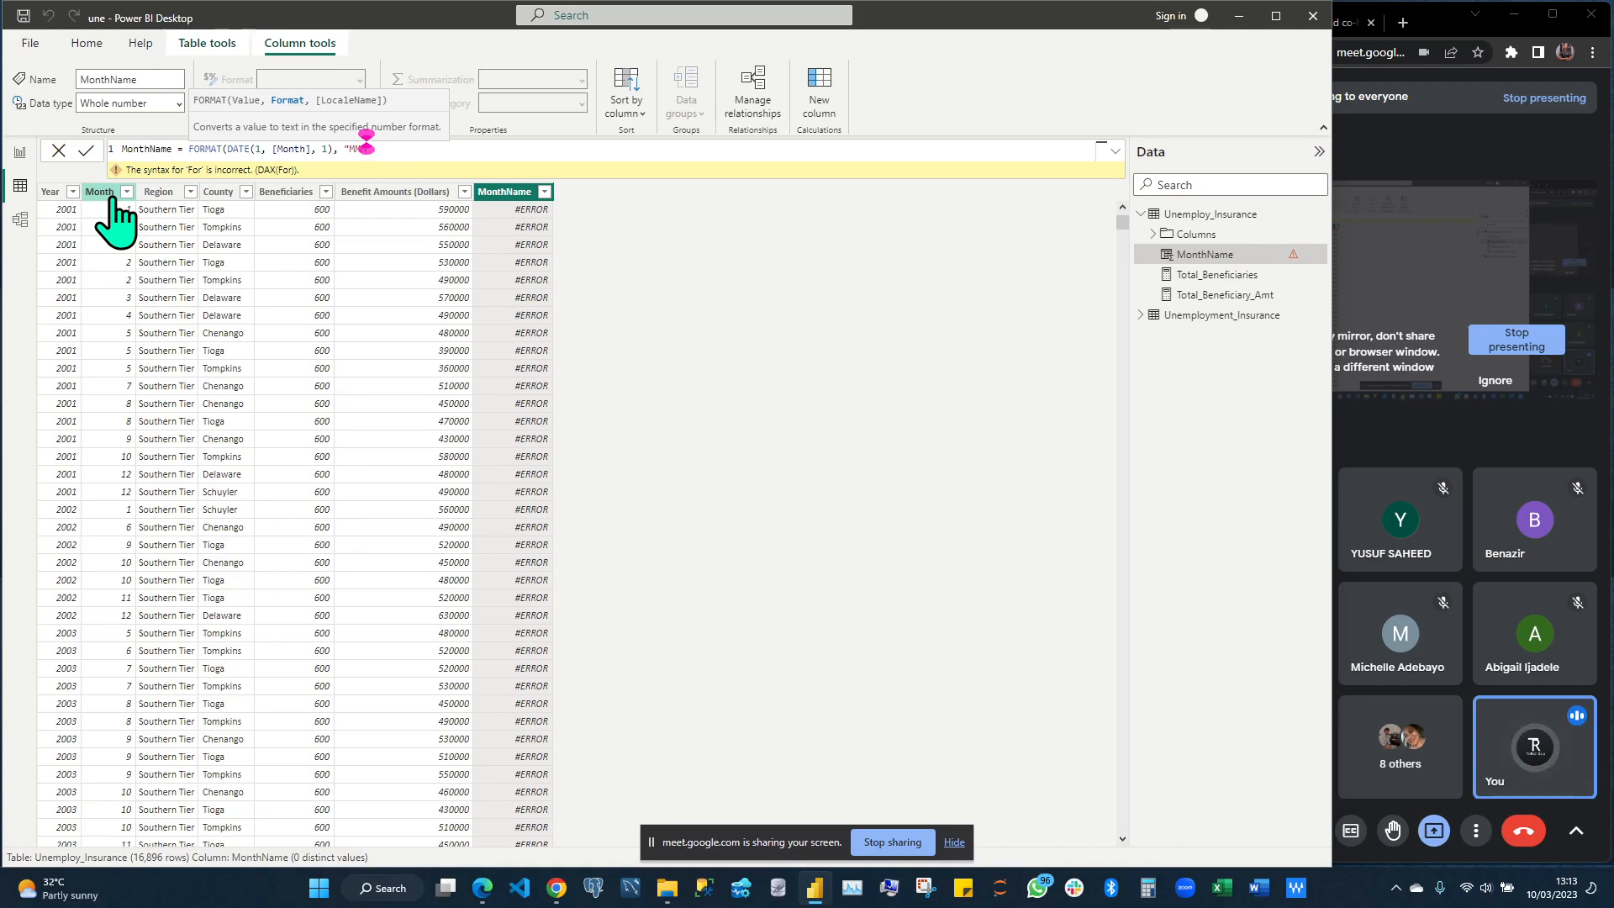
text(M)
key(BackSpace)
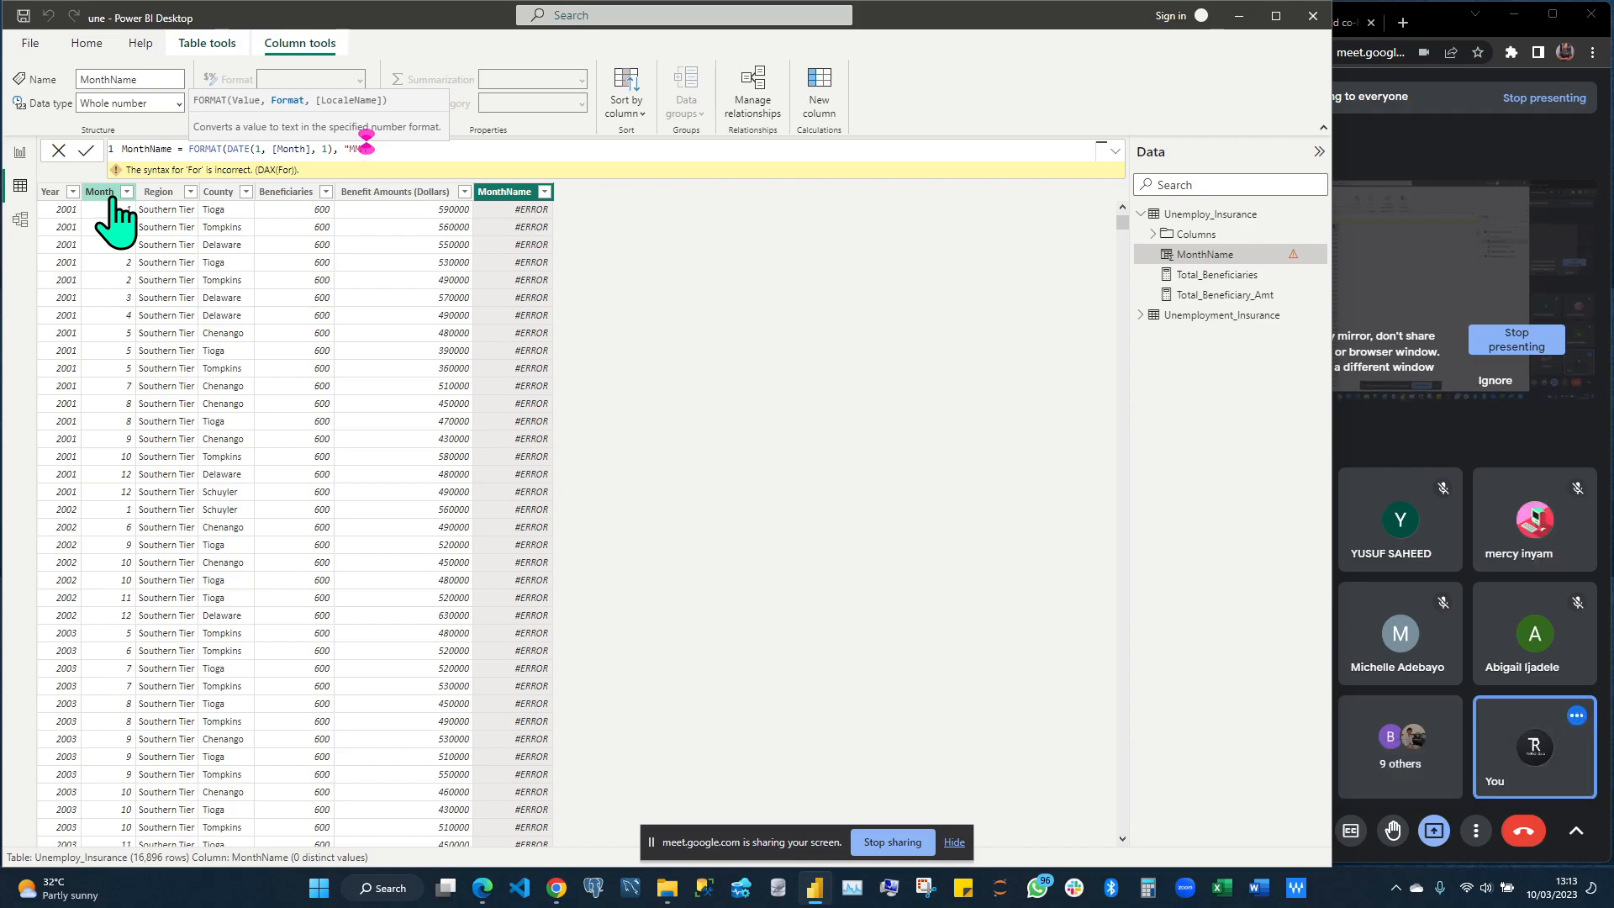
text(M")
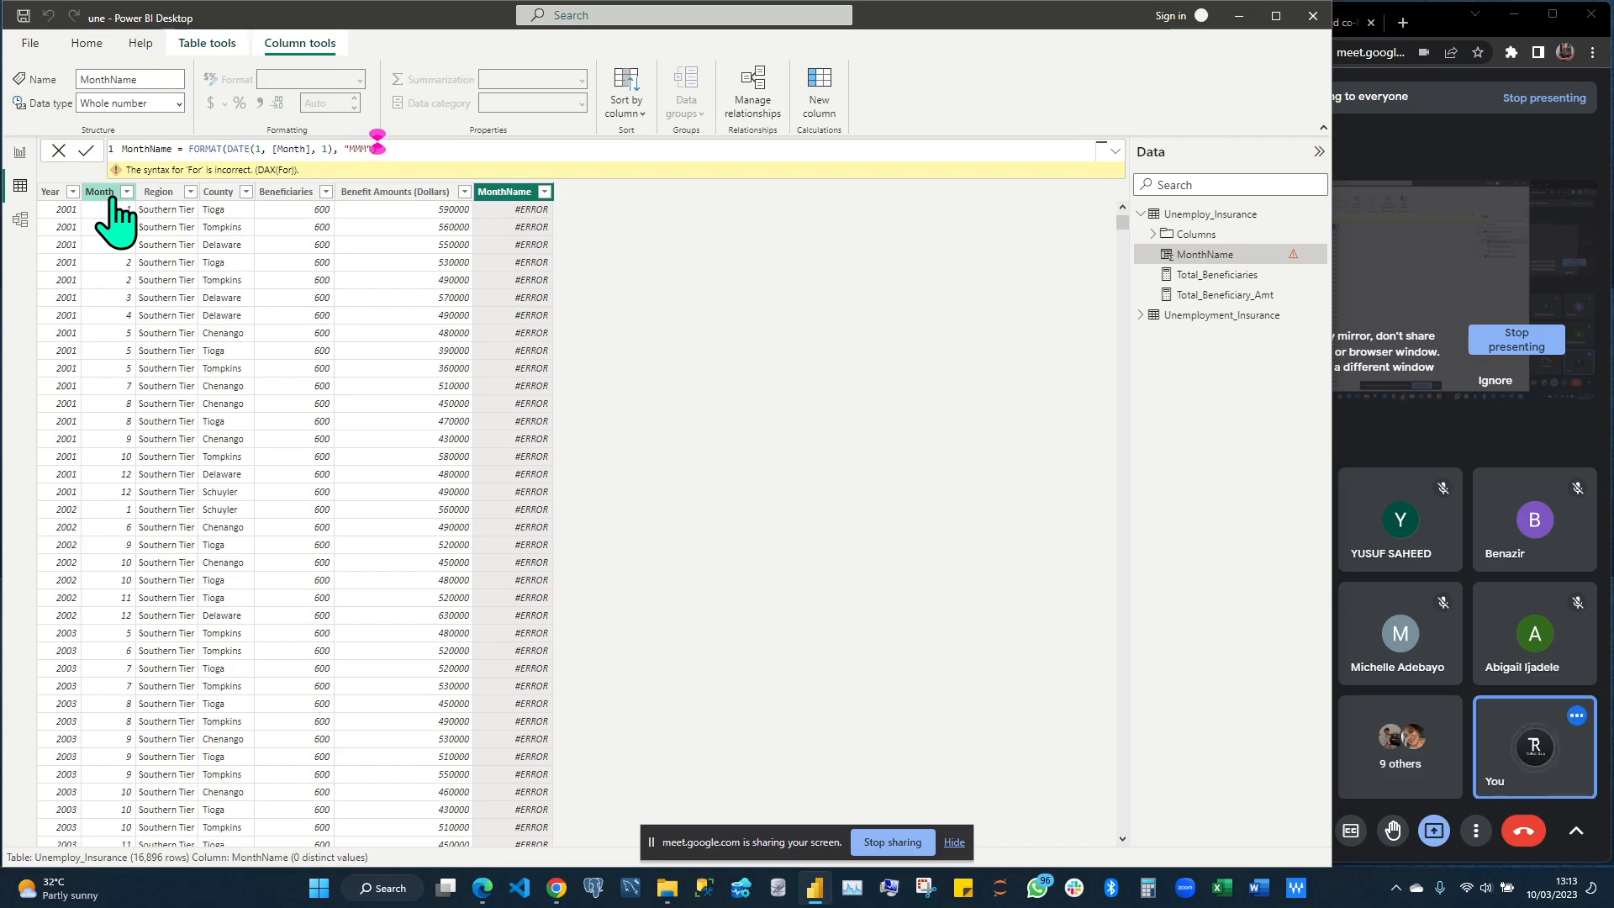
key(Return)
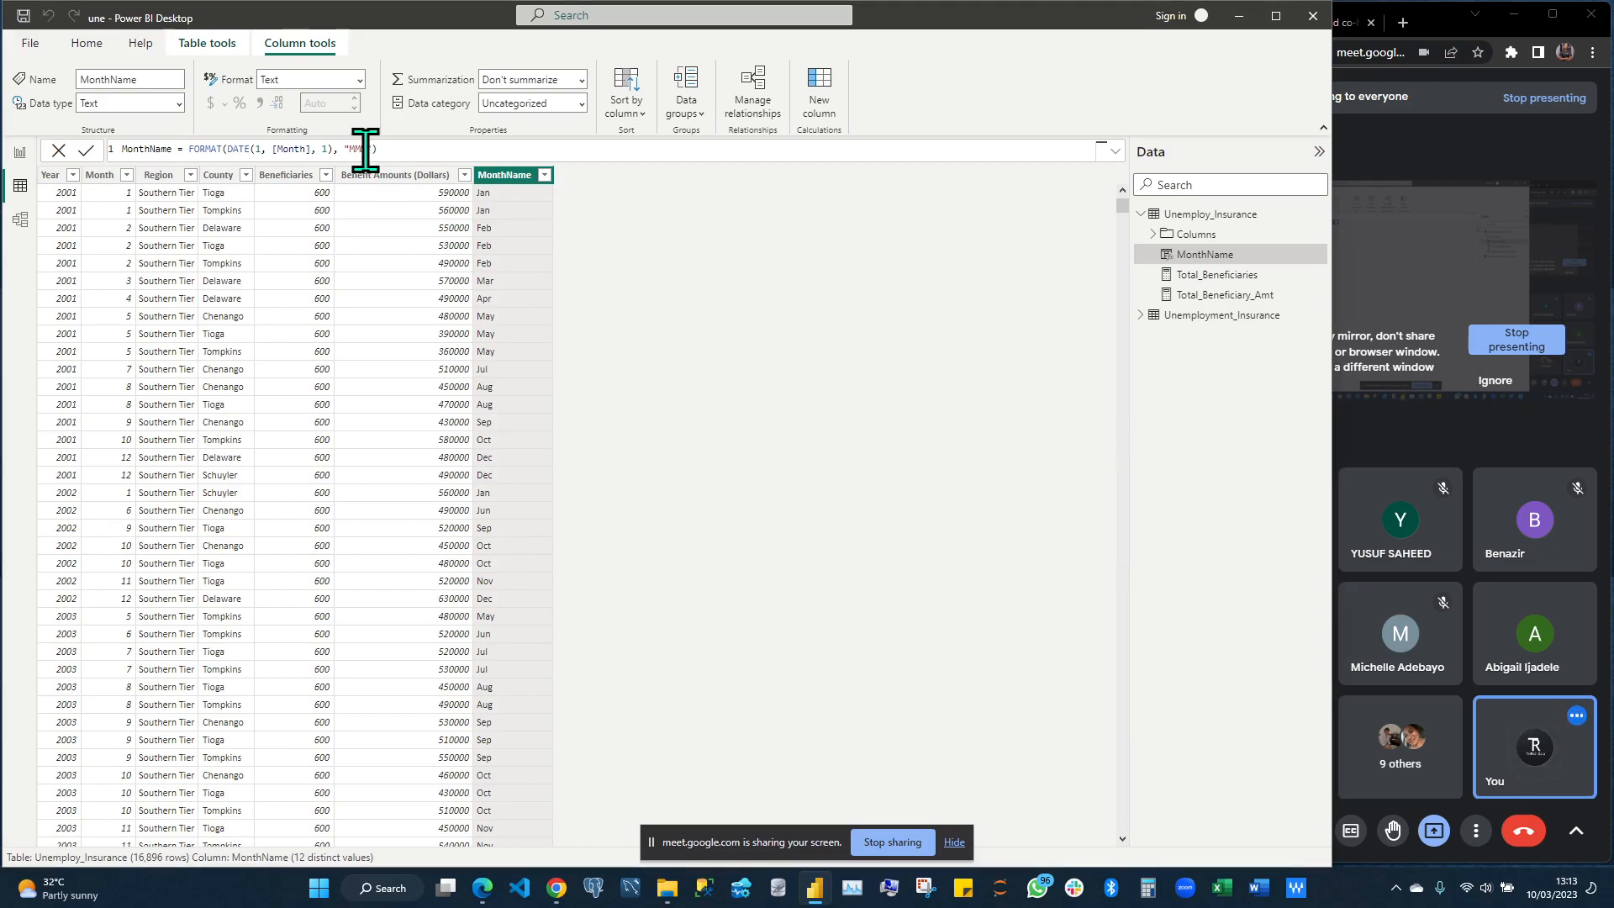
Try the format code "MMMM" in the MonthName formula and return it to "MMM"
text(M)
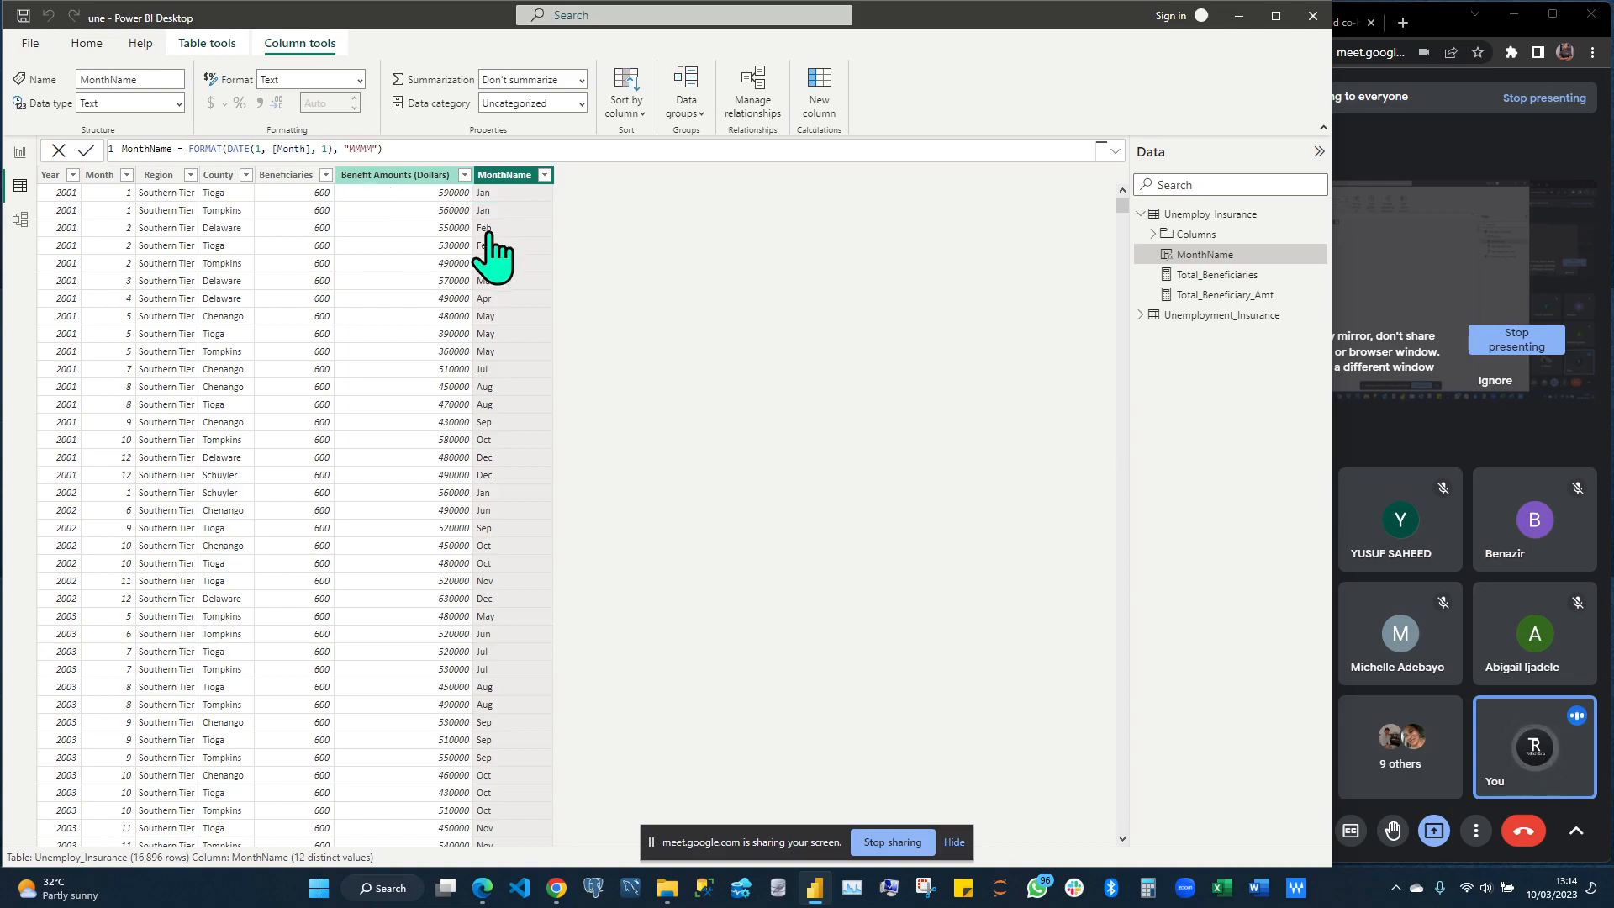
key(Return)
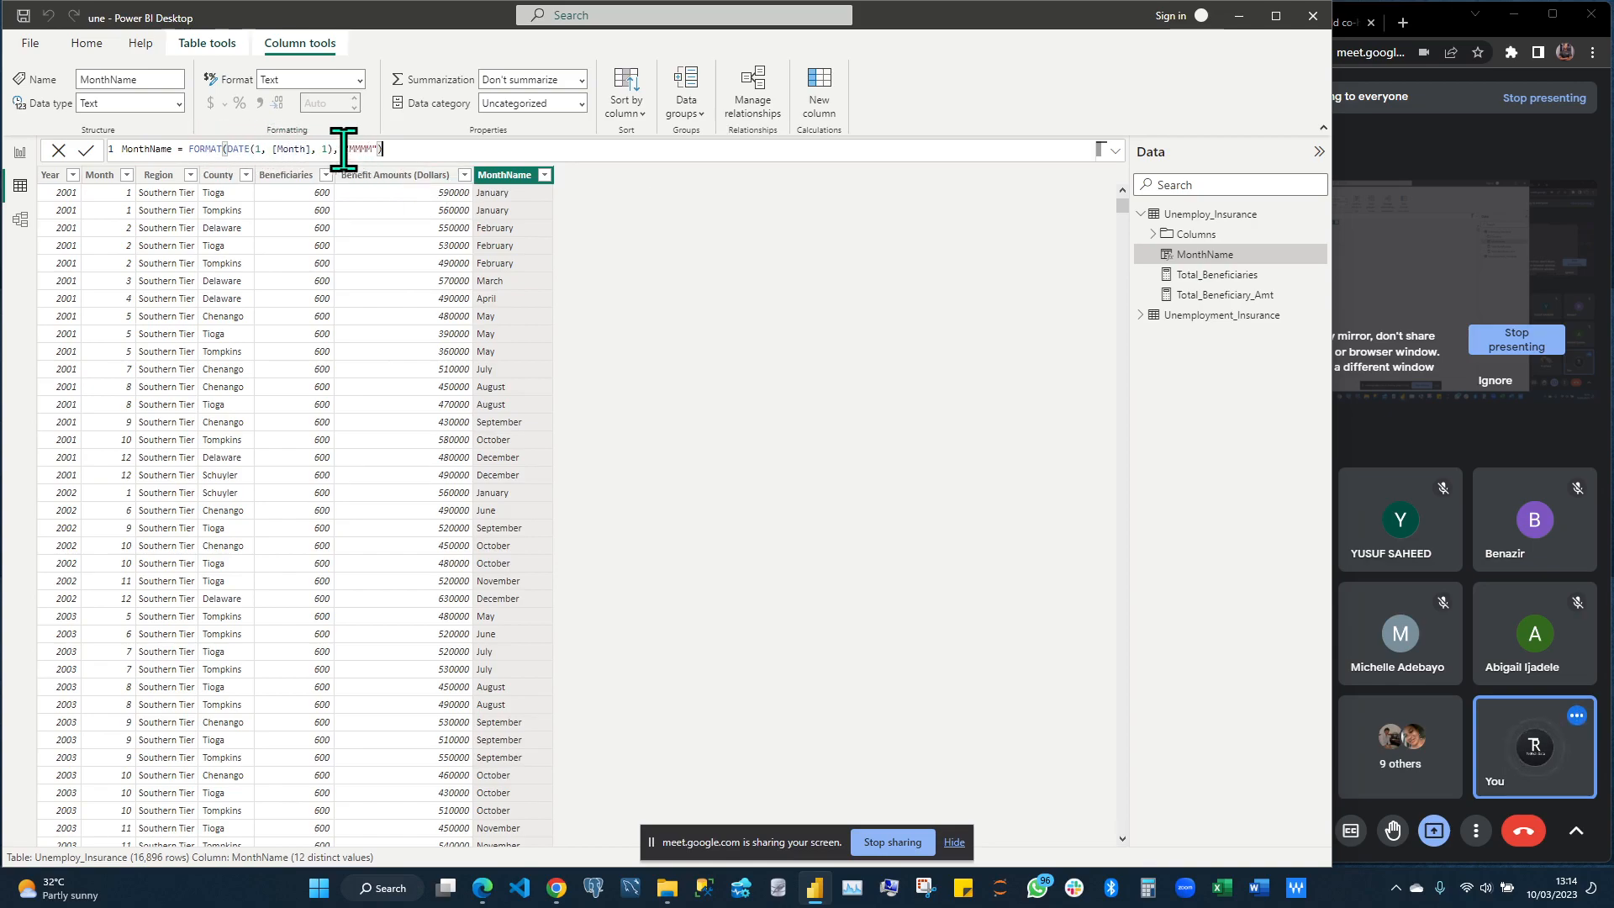
drag(335, 149, 228, 149)
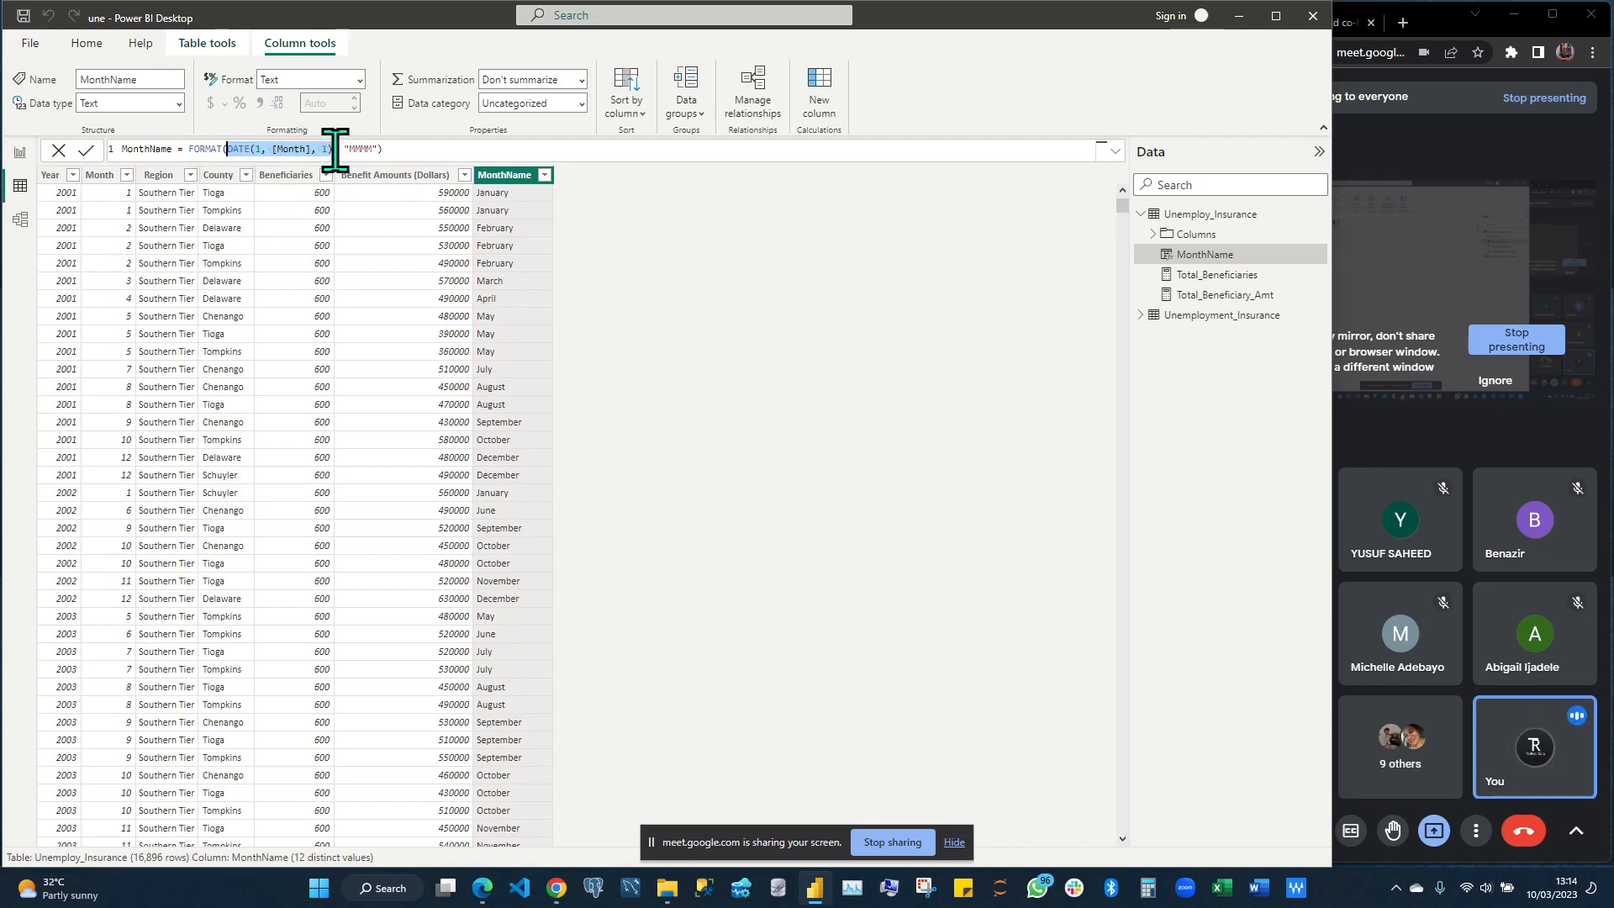
click(375, 149)
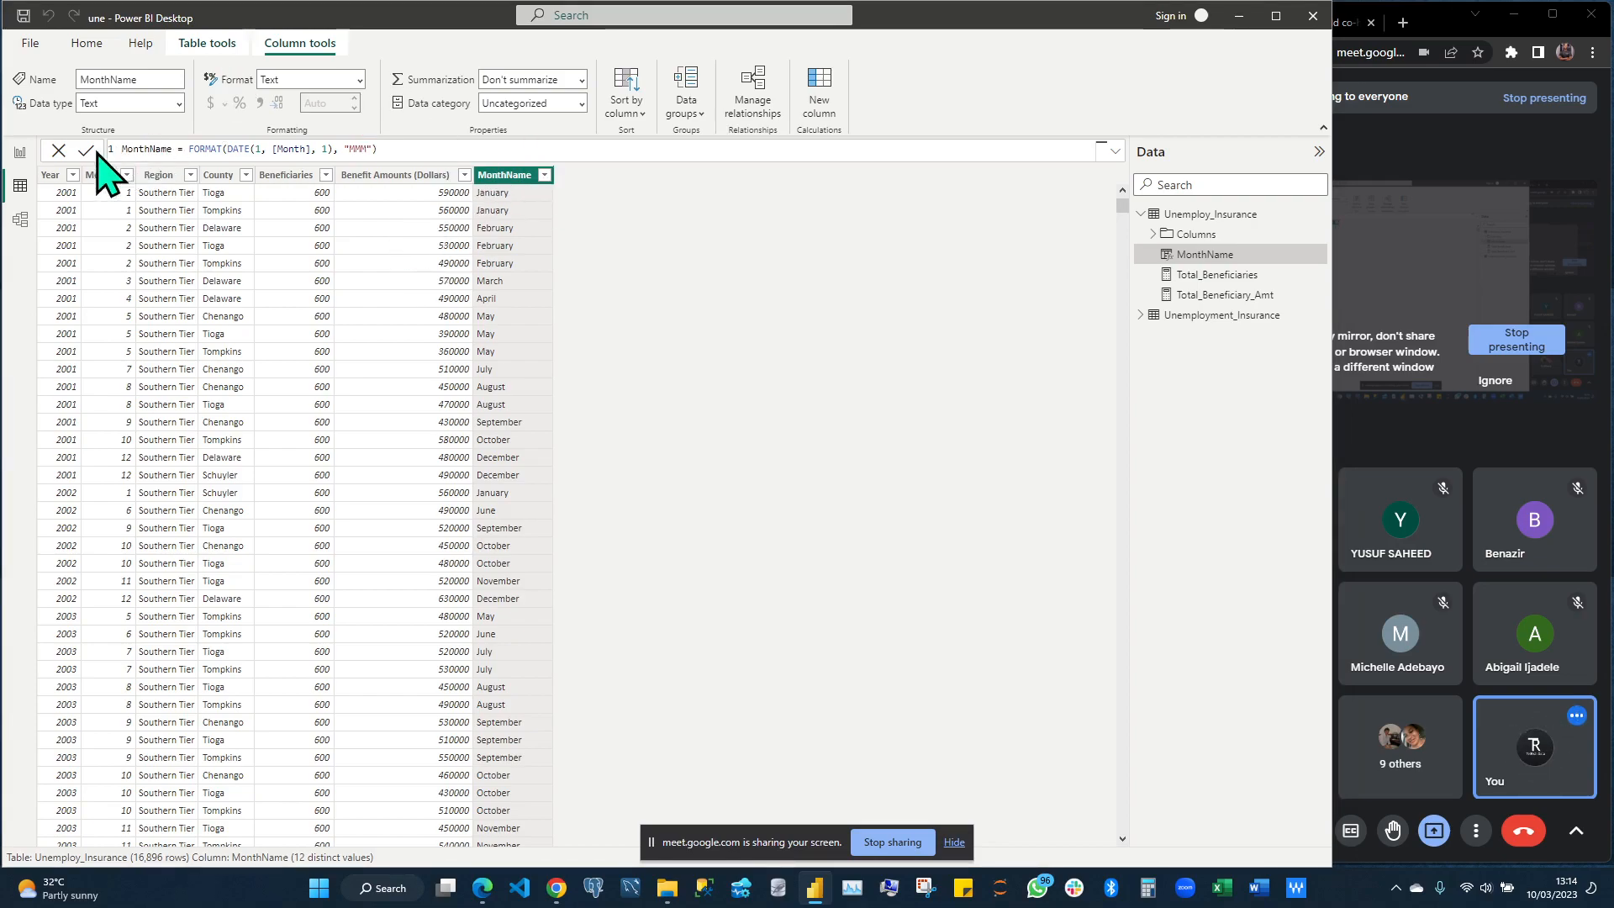
key(Return)
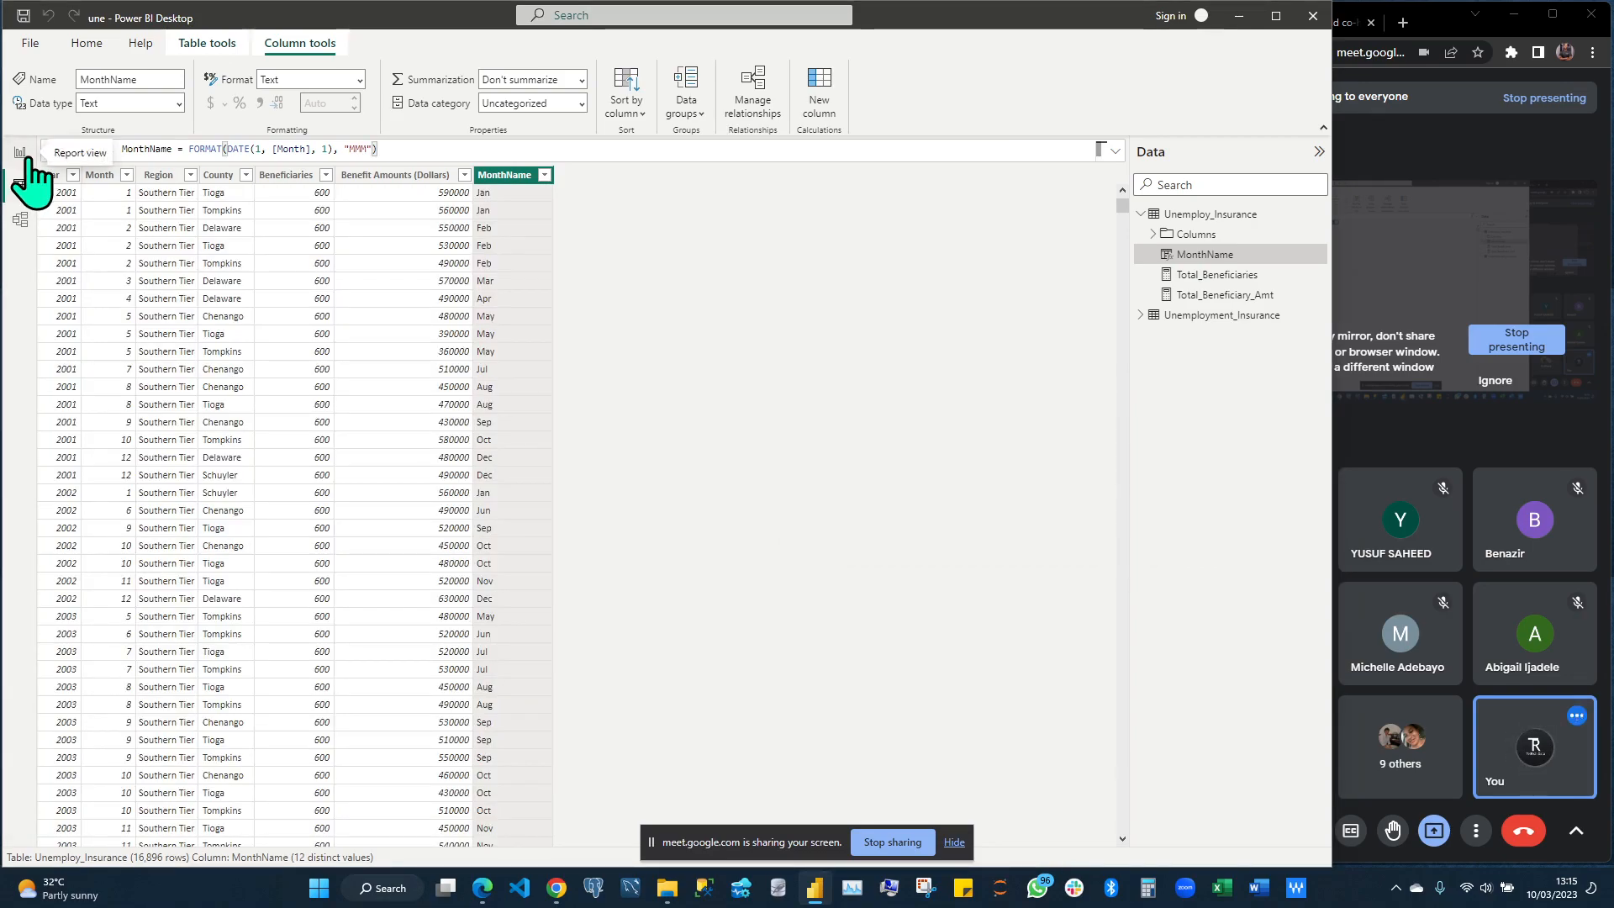
Return to the report page and replace Month with MonthName on the line chart's x-axis
click(24, 155)
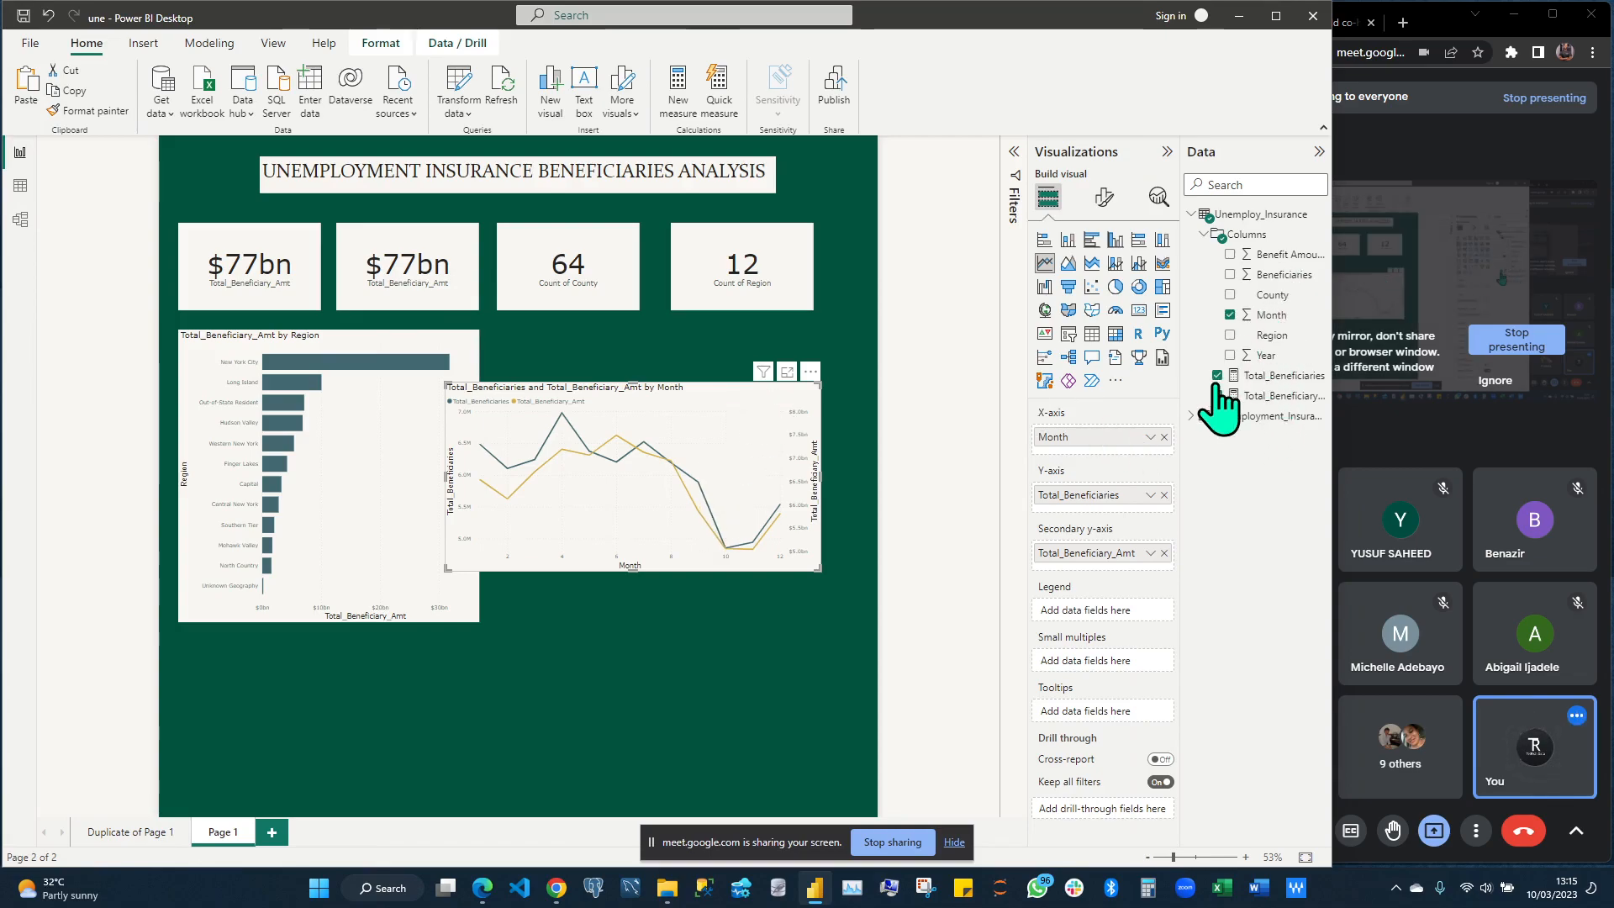
click(1259, 380)
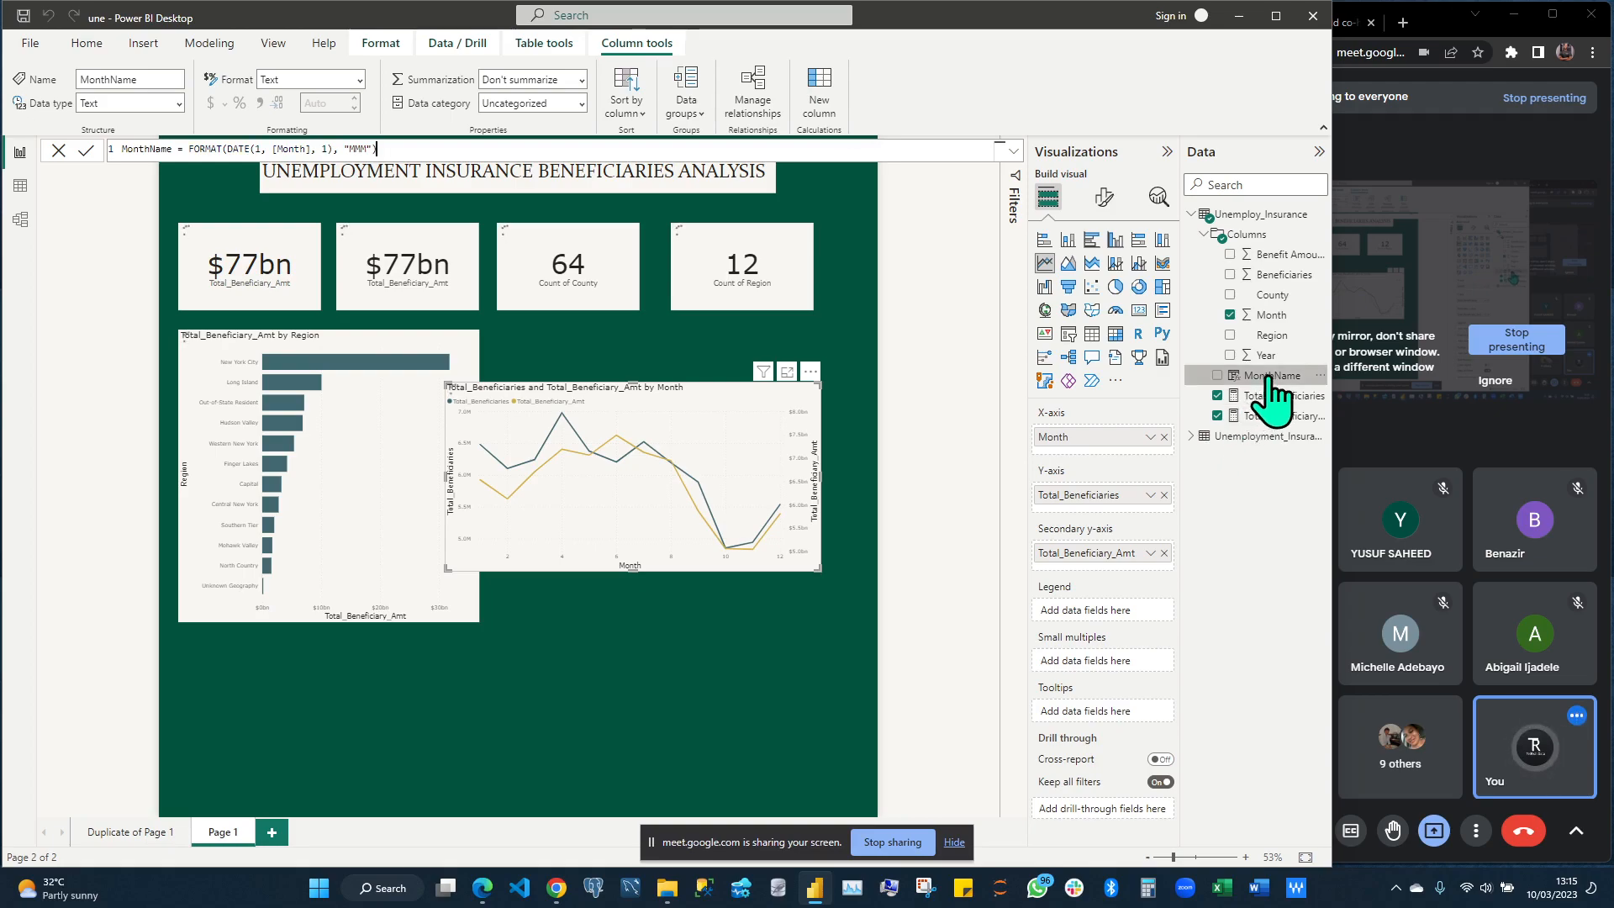
click(682, 555)
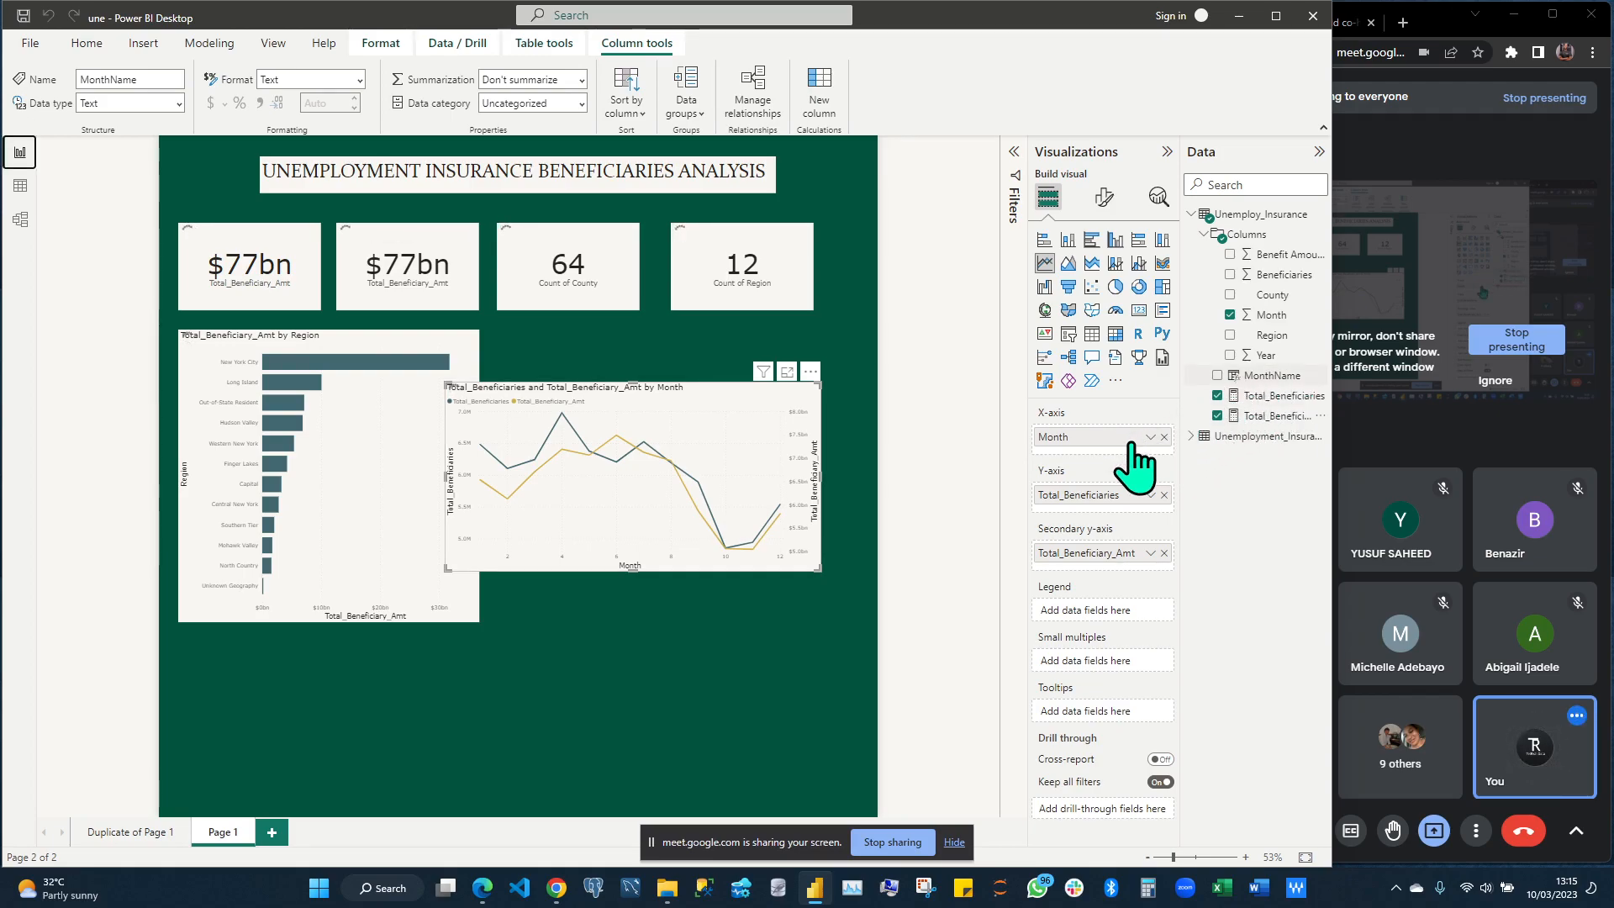
drag(1277, 378, 1106, 473)
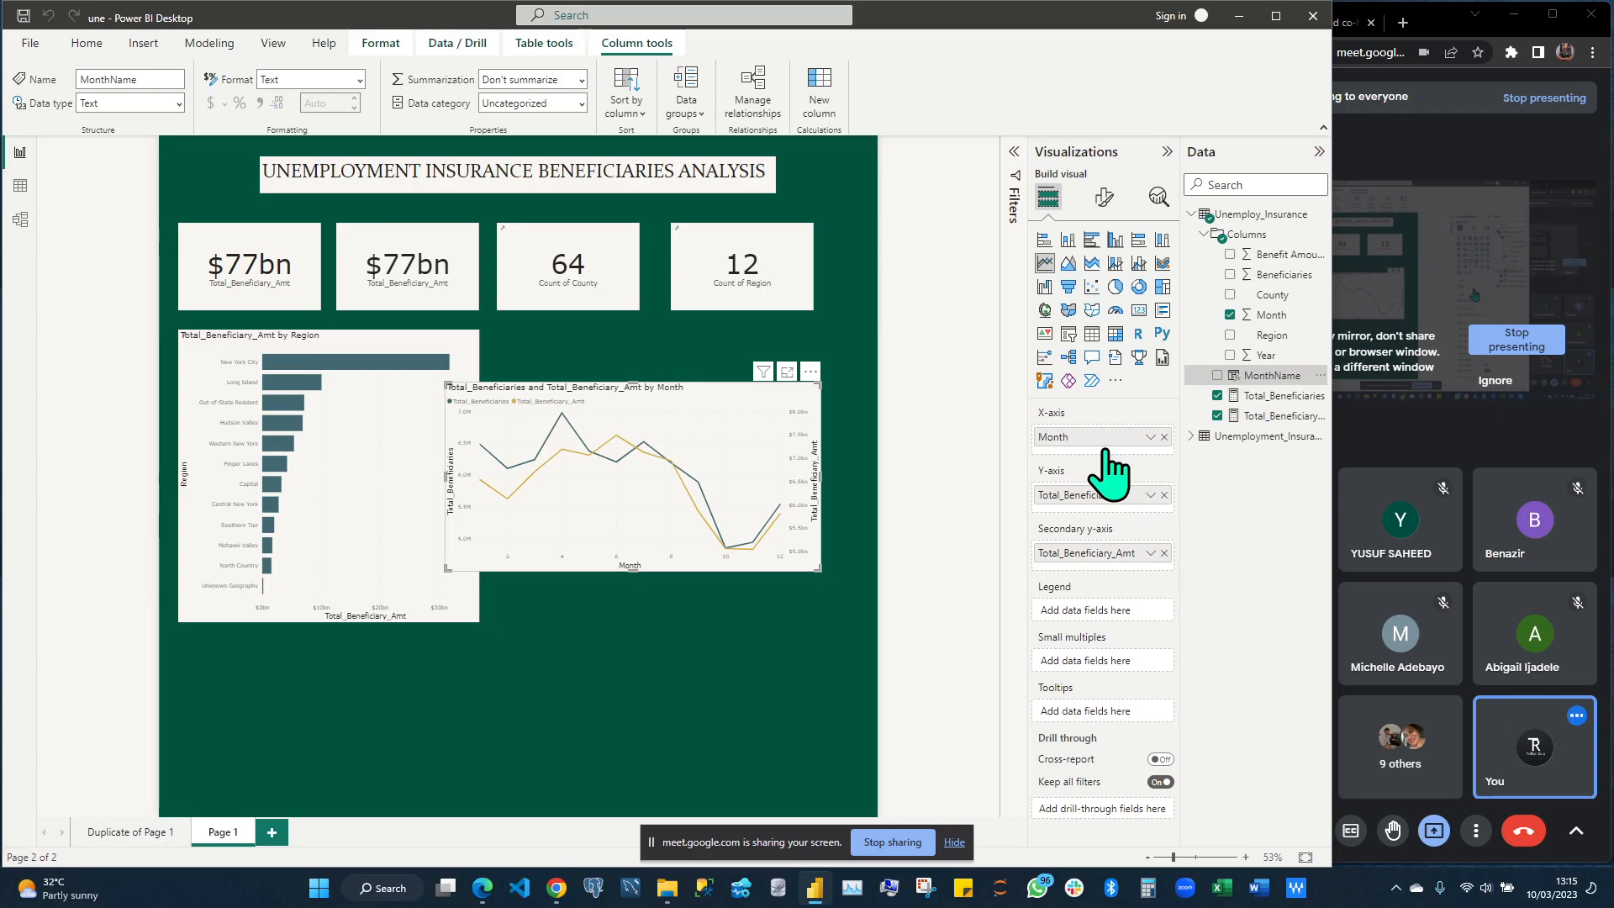
click(1254, 380)
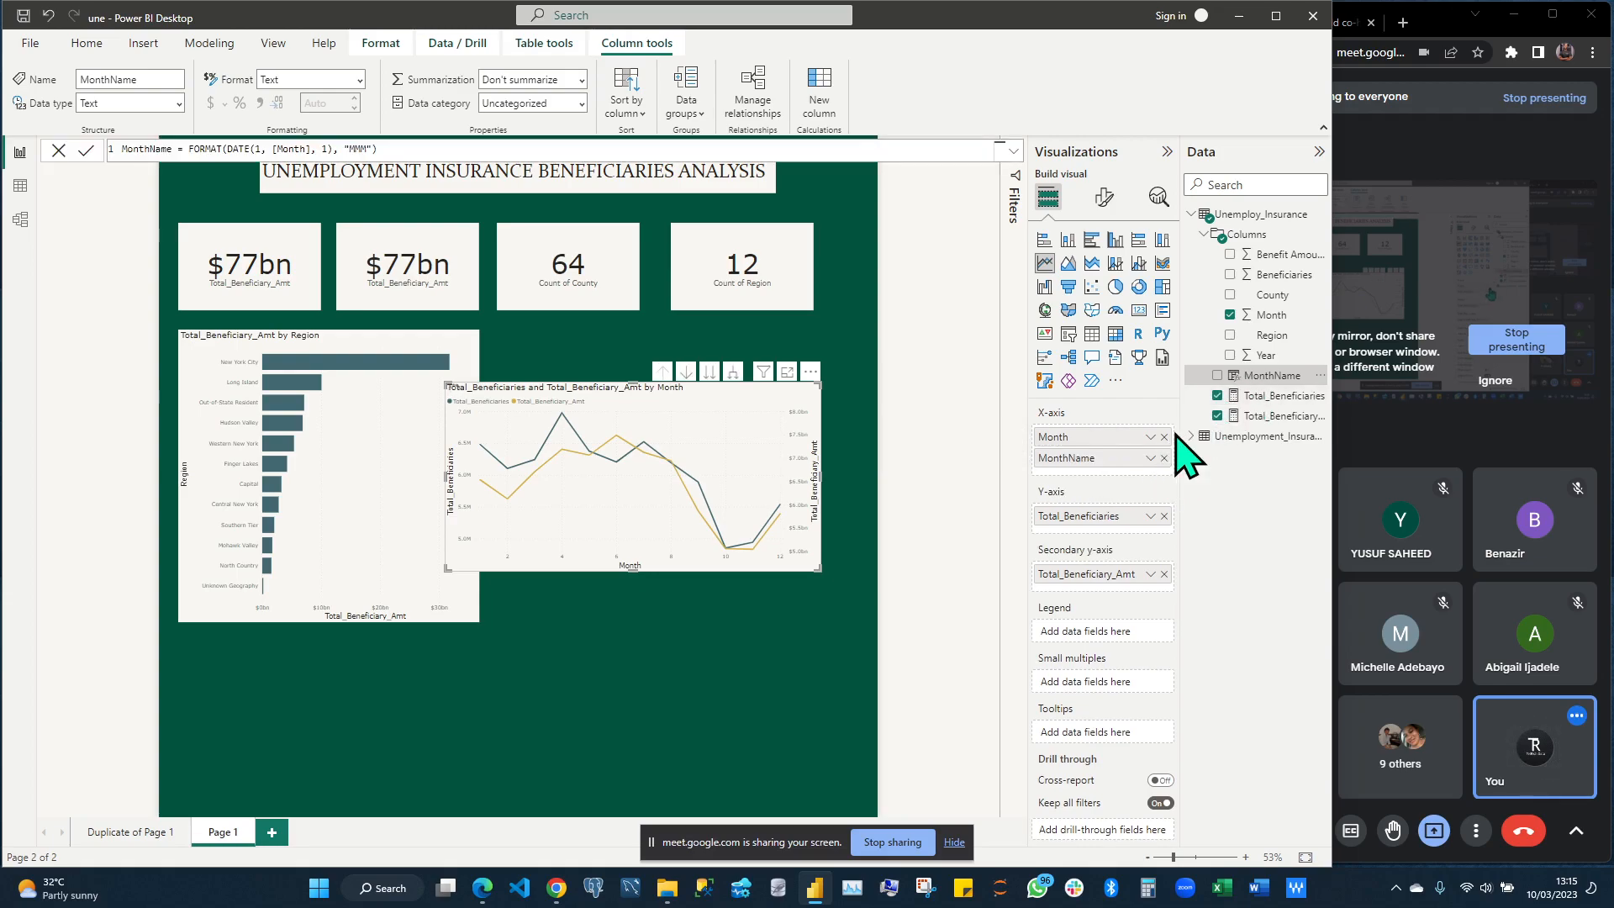
drag(1164, 437, 1198, 522)
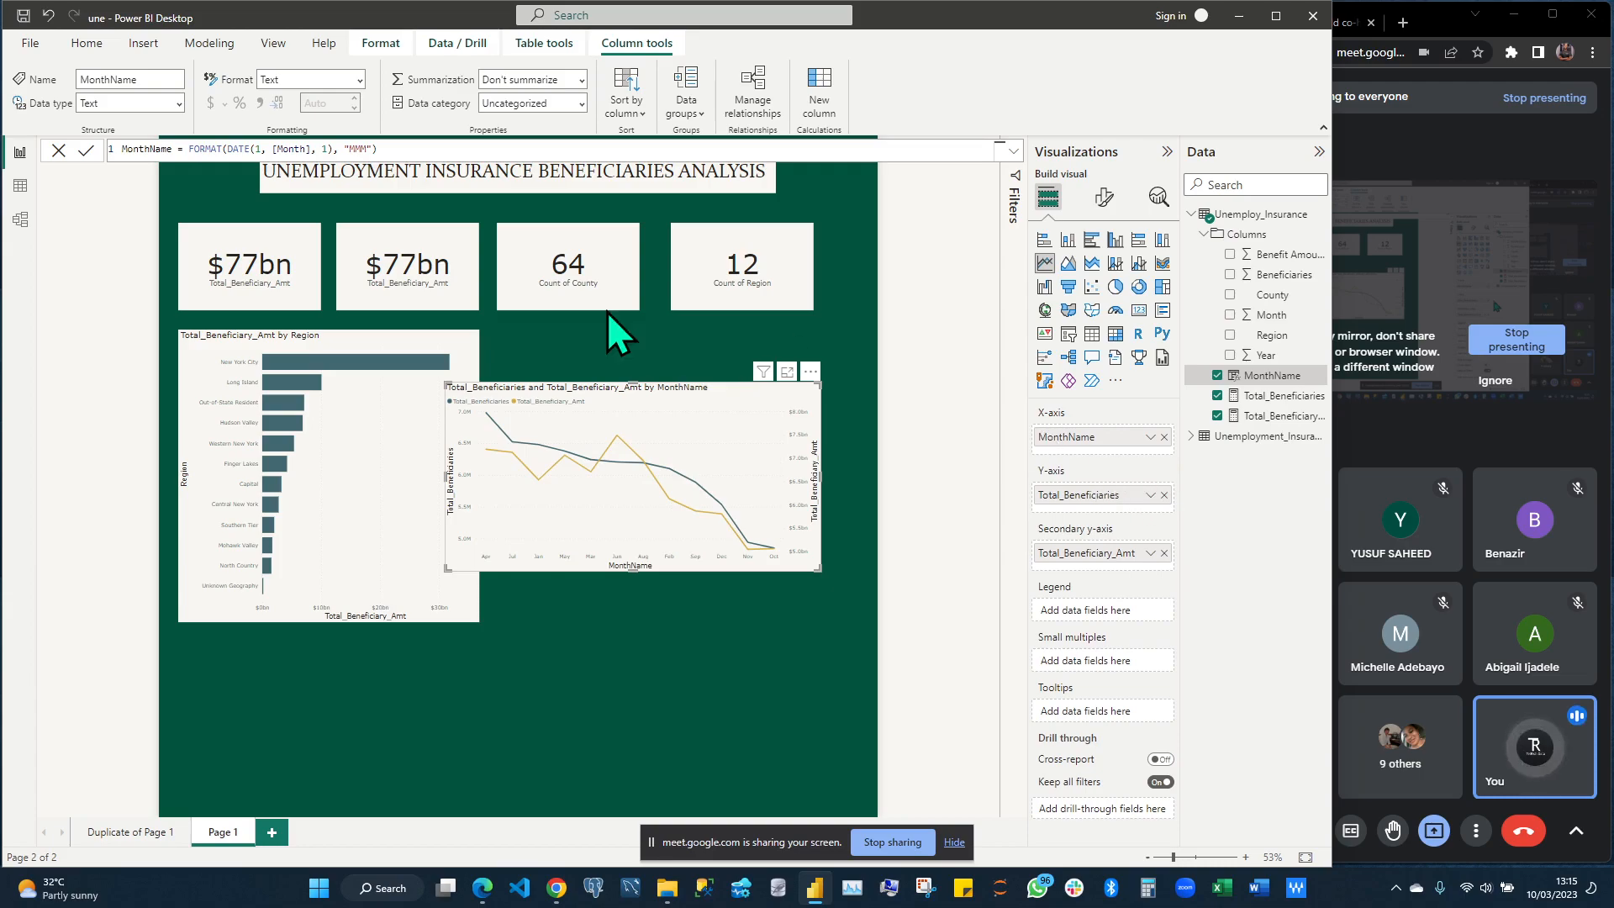
Enlarge the line chart from its upper-left corner and set its x-axis label font size to 15
drag(446, 383, 330, 287)
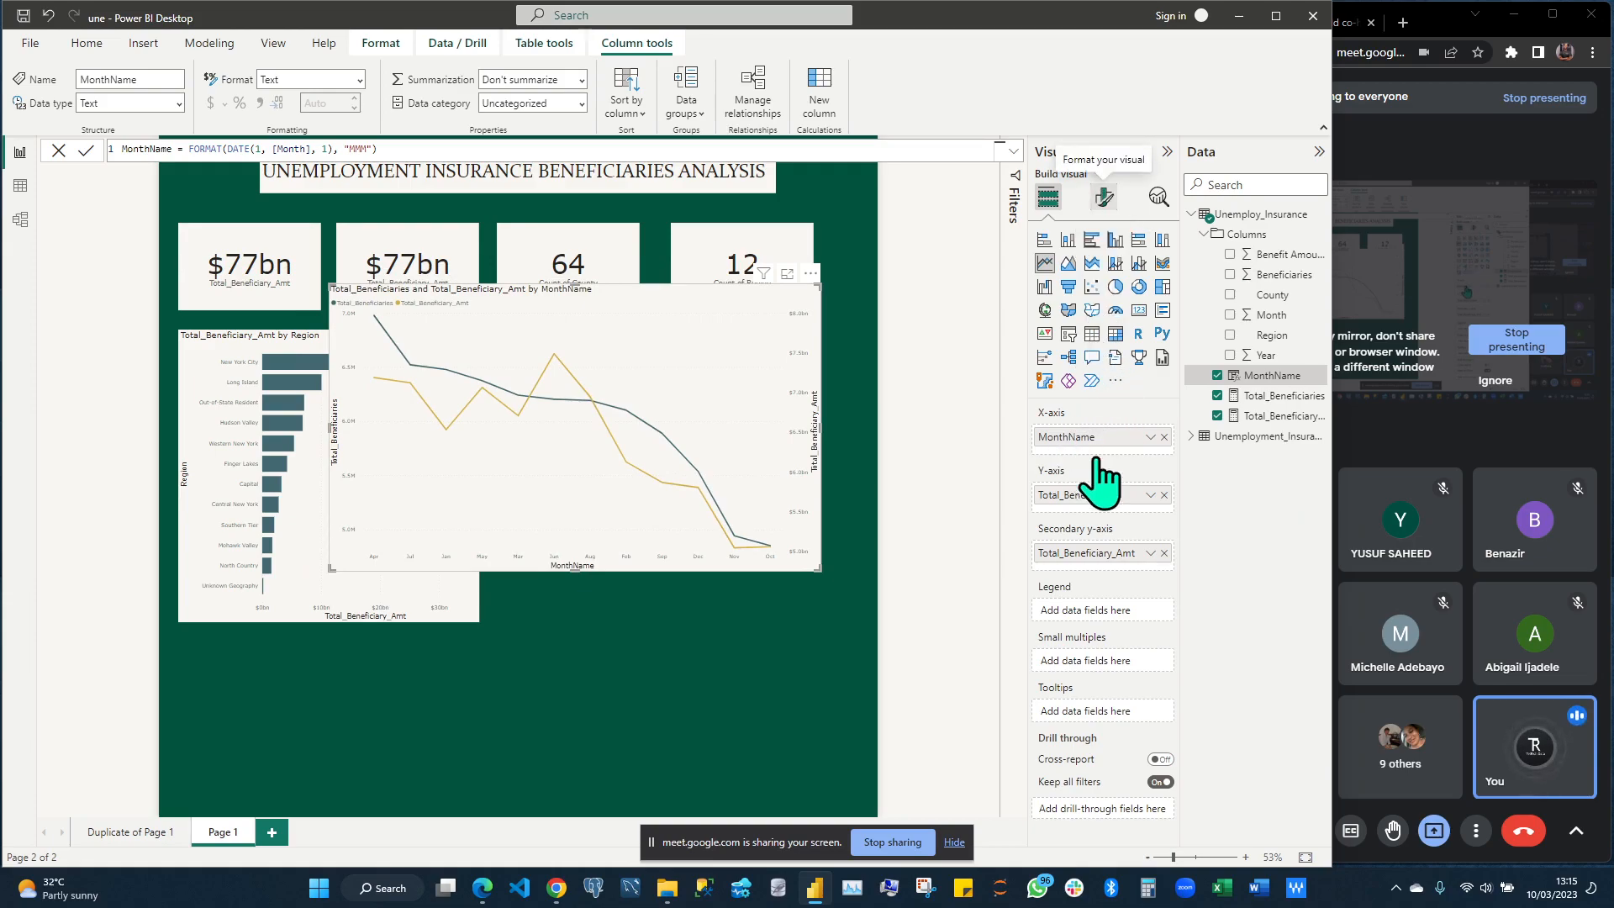
click(1104, 198)
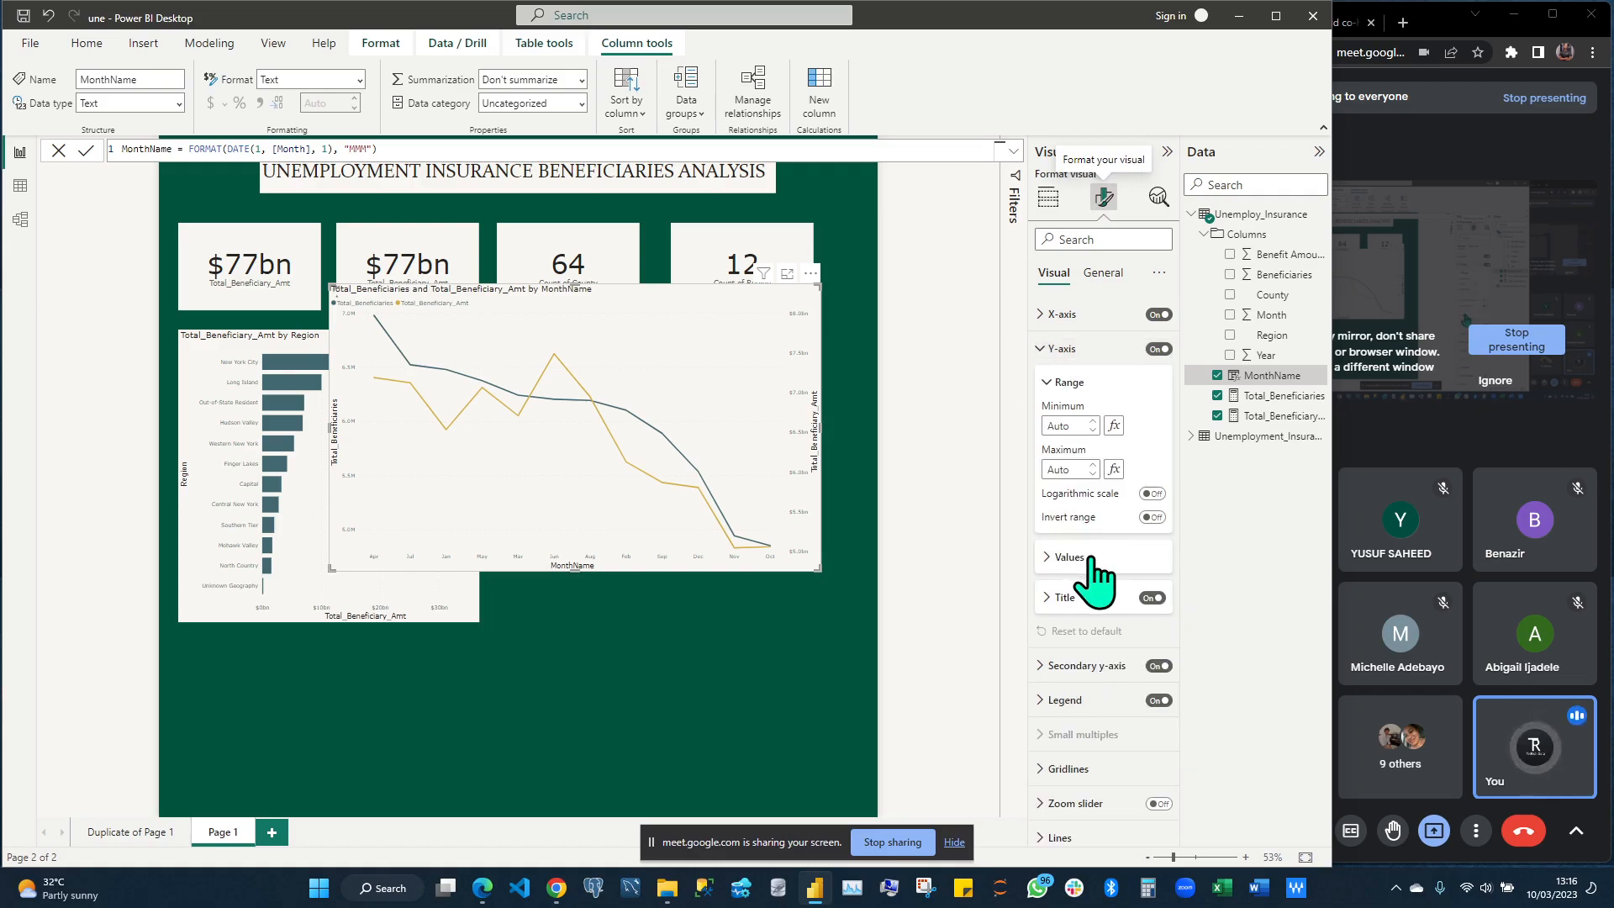
click(1147, 557)
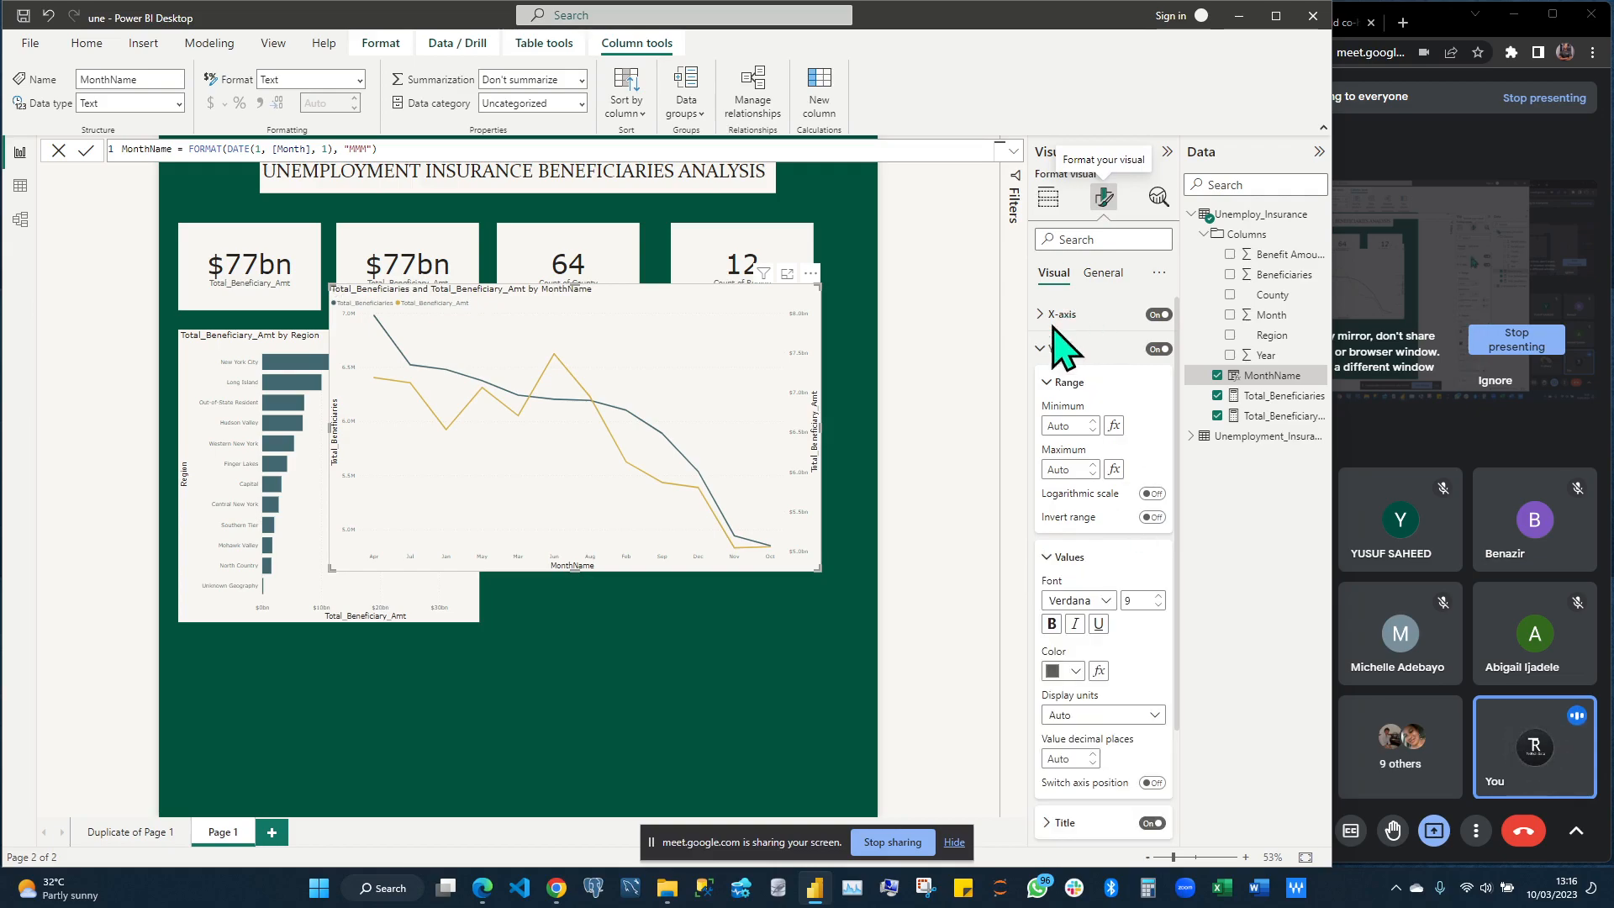
click(1045, 347)
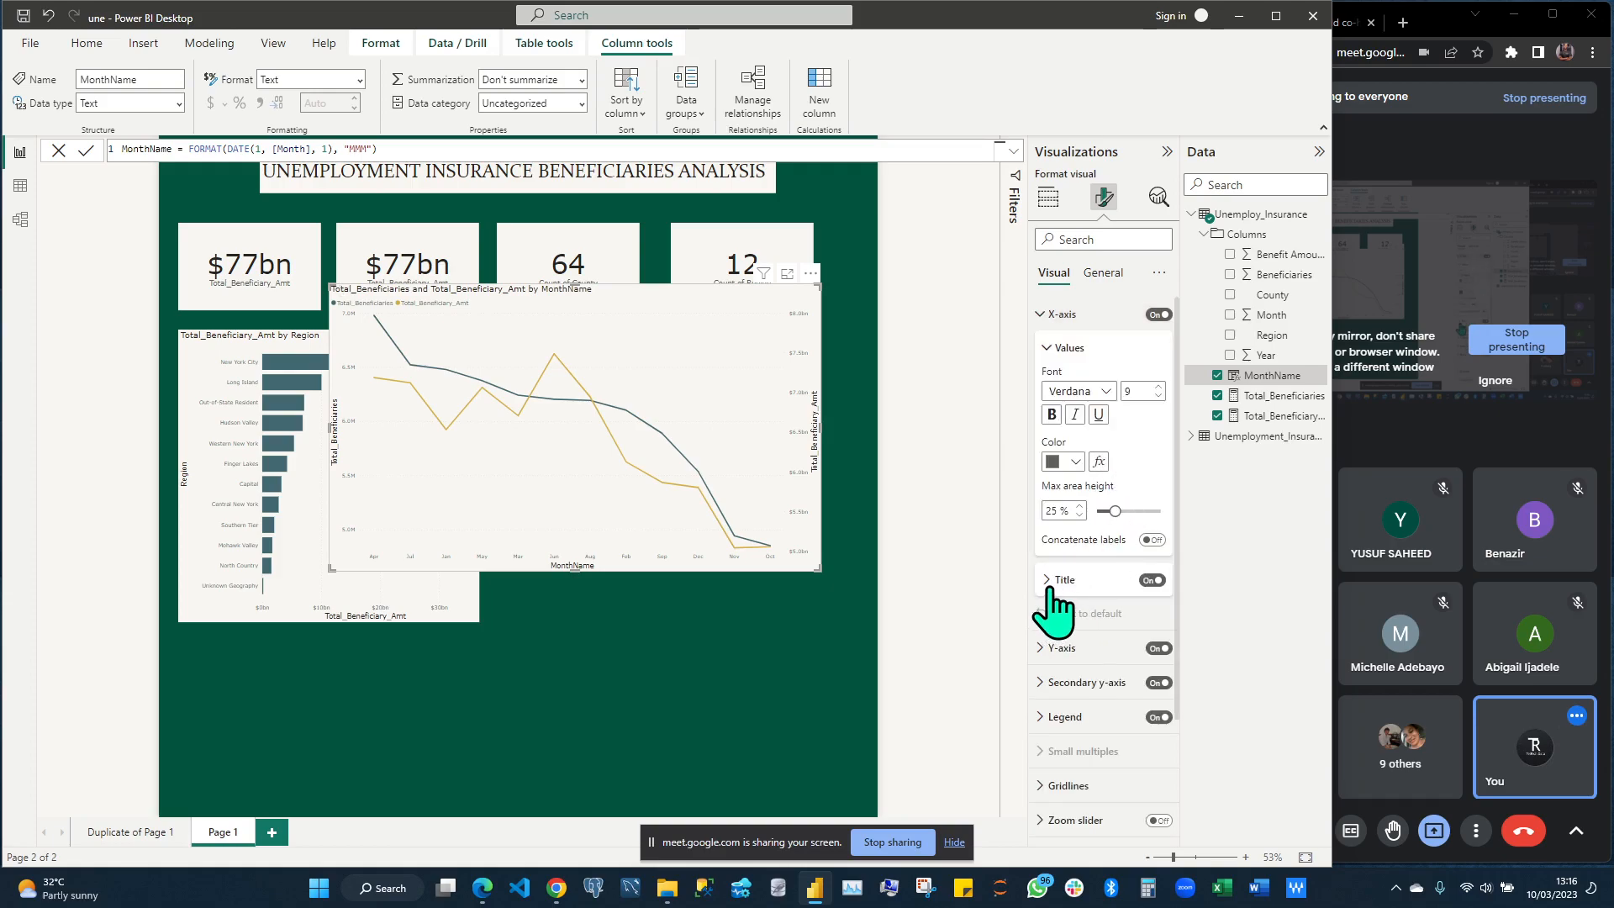
click(1051, 582)
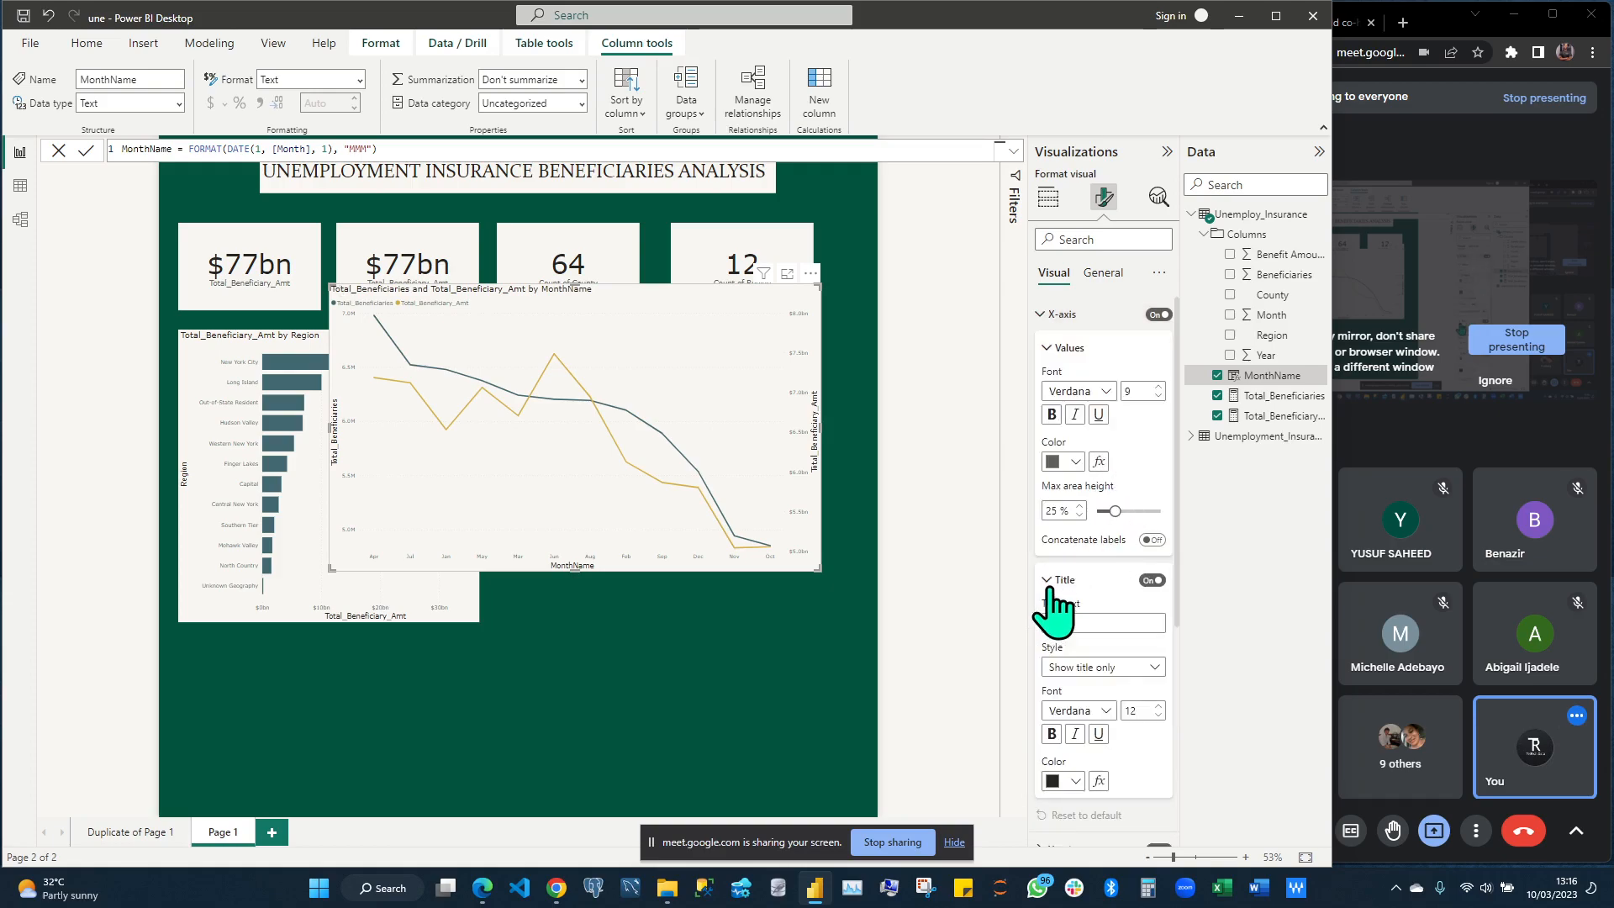
click(1050, 587)
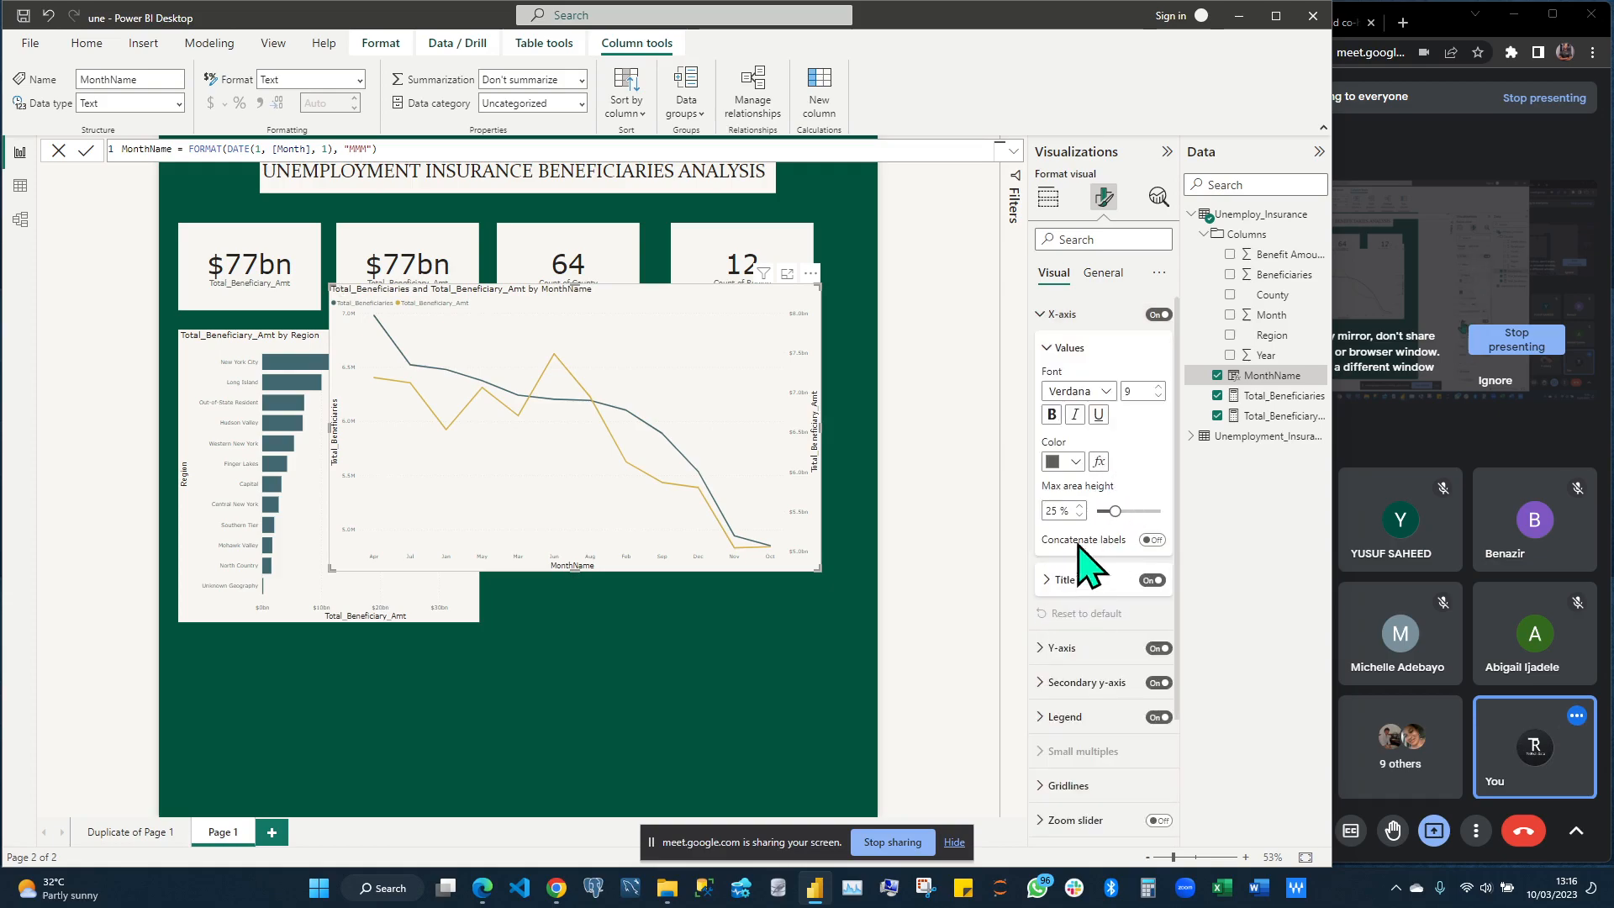
click(1160, 386)
click(1161, 386)
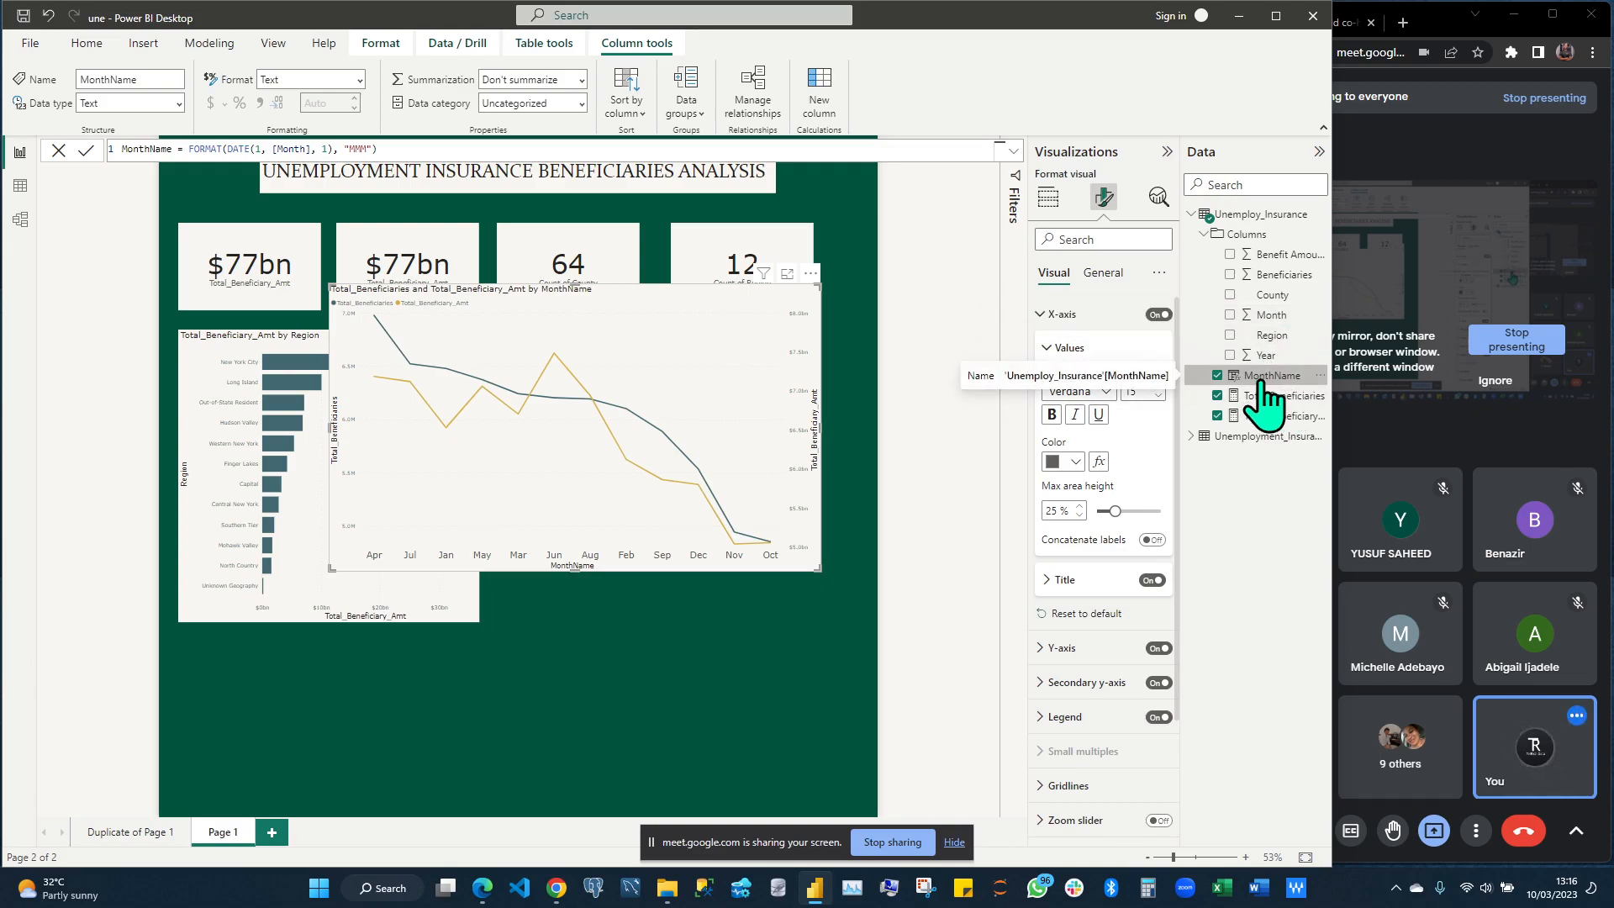
Sort the MonthName column by the Month column
click(644, 116)
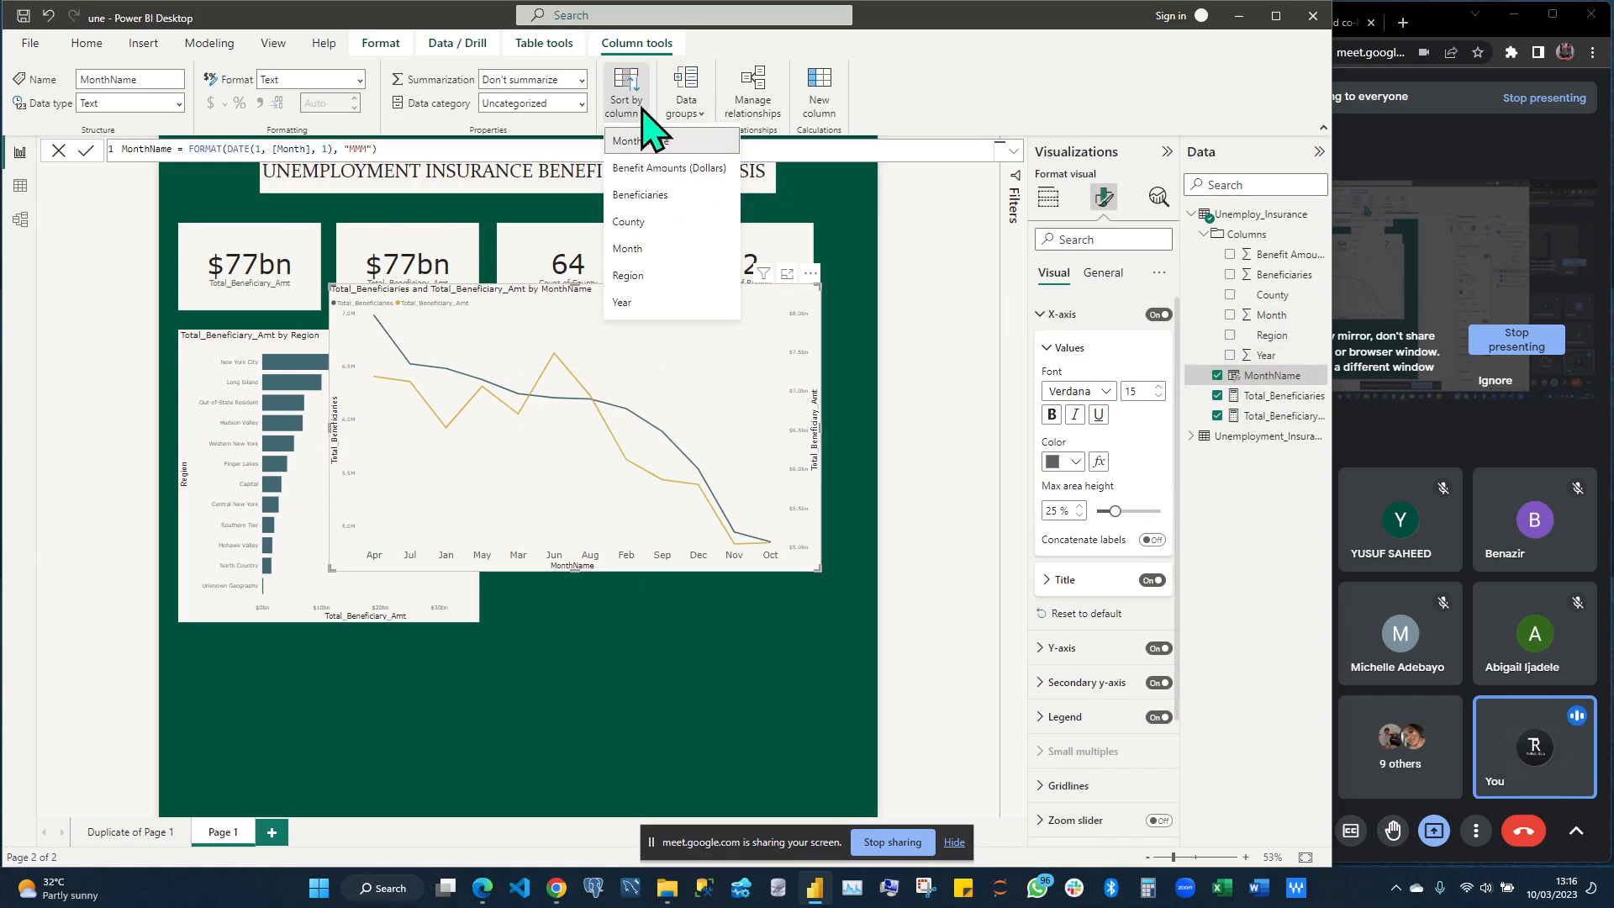
click(669, 252)
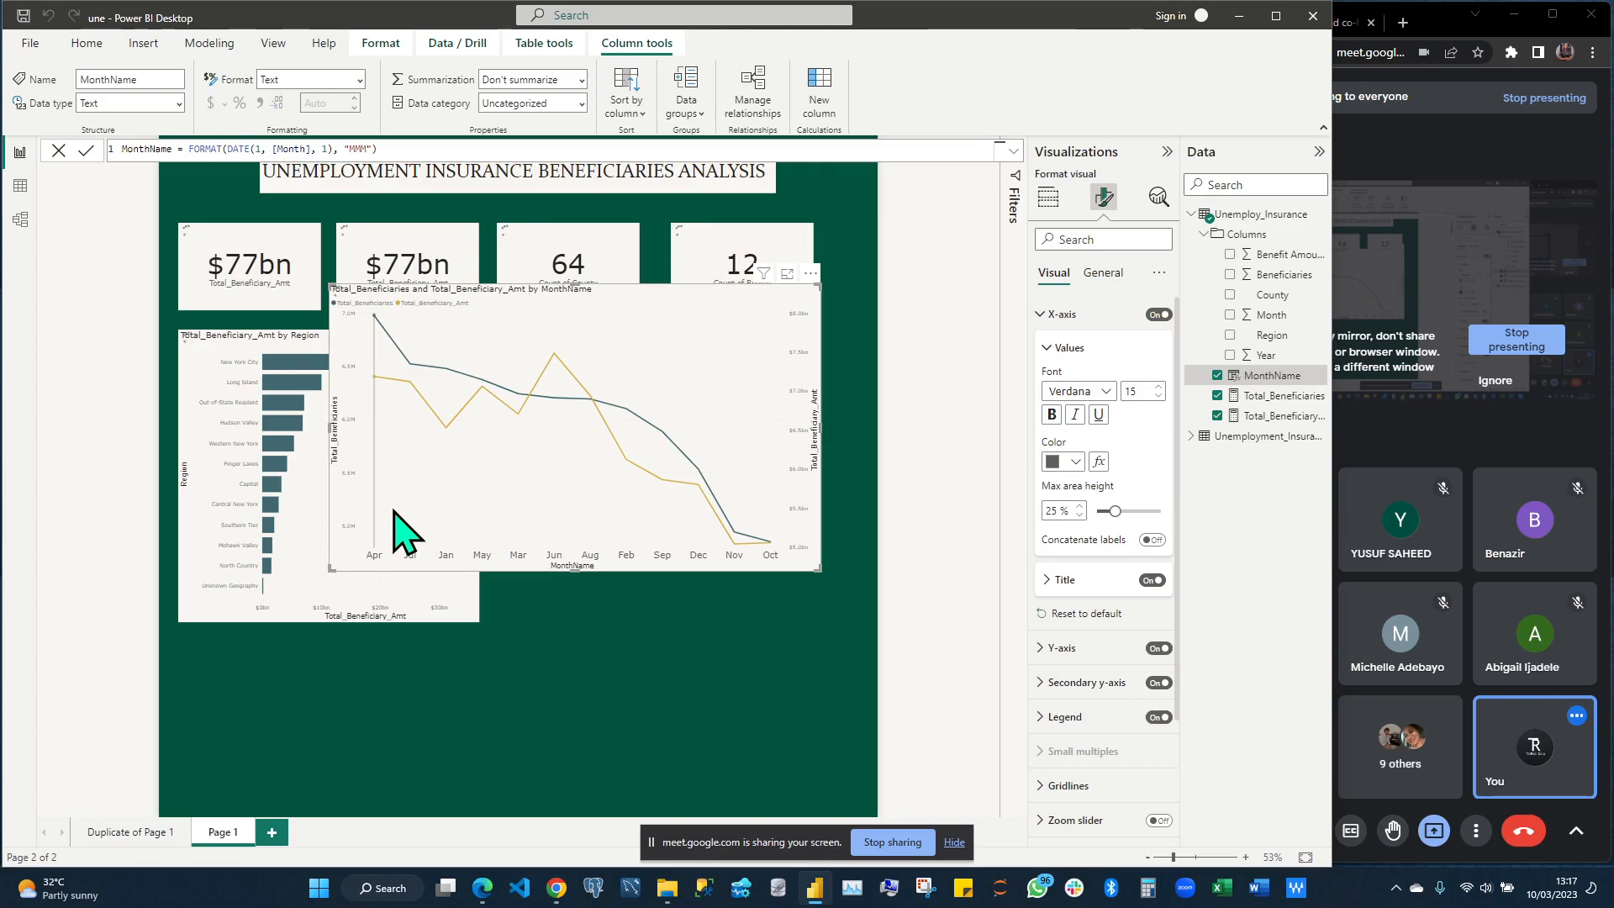
mouse_move(509, 433)
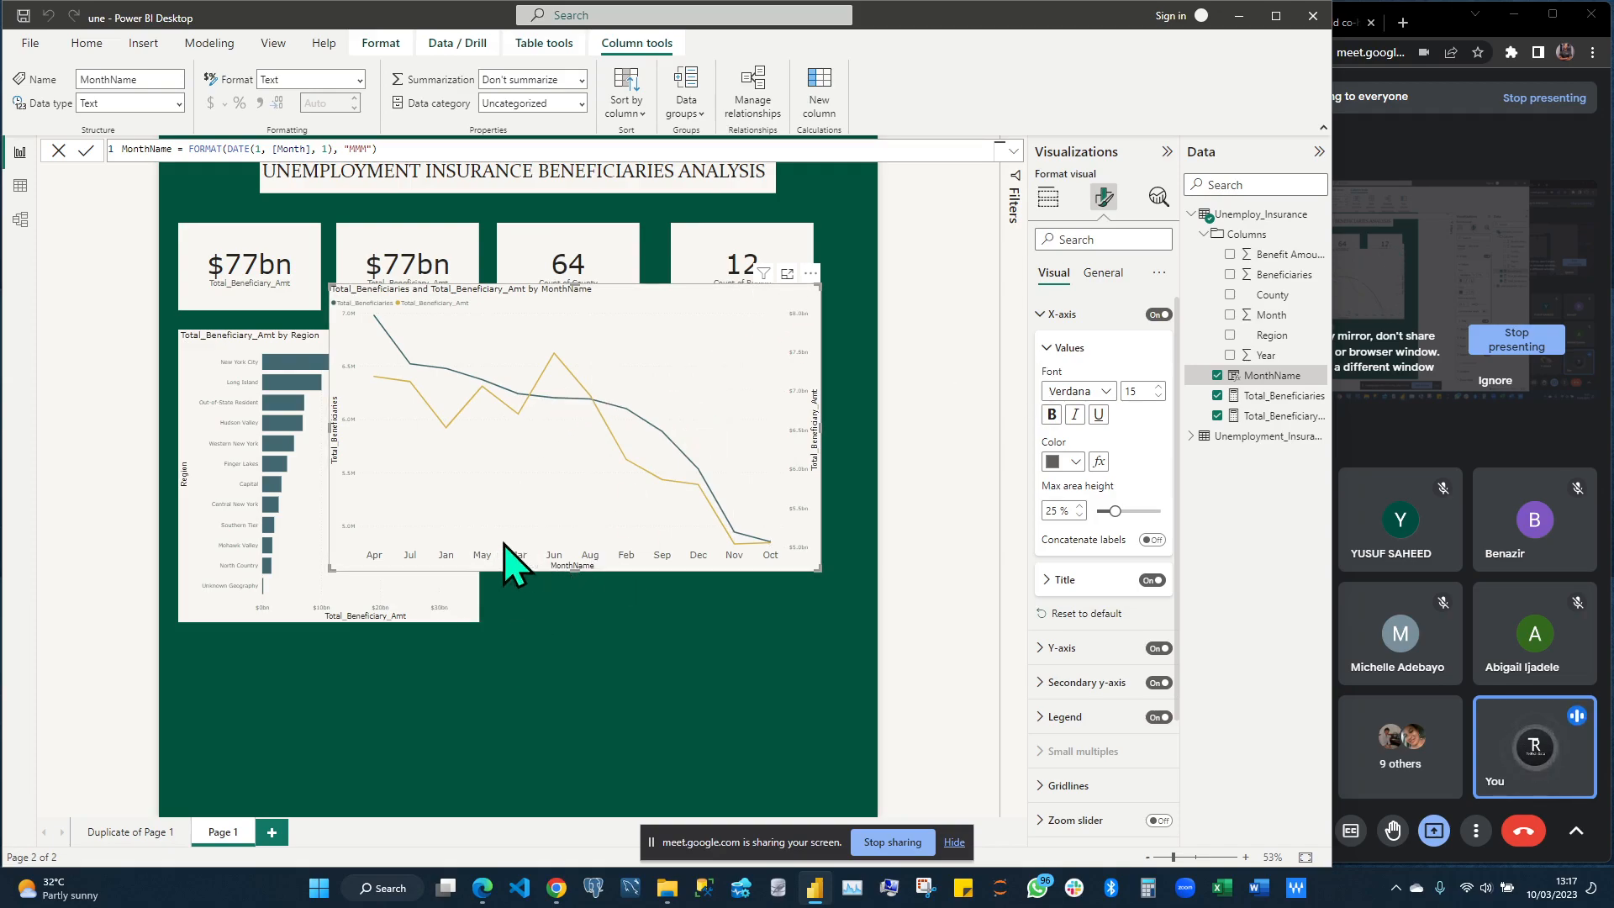
Sort the line chart's axis by MonthName in ascending order
click(811, 274)
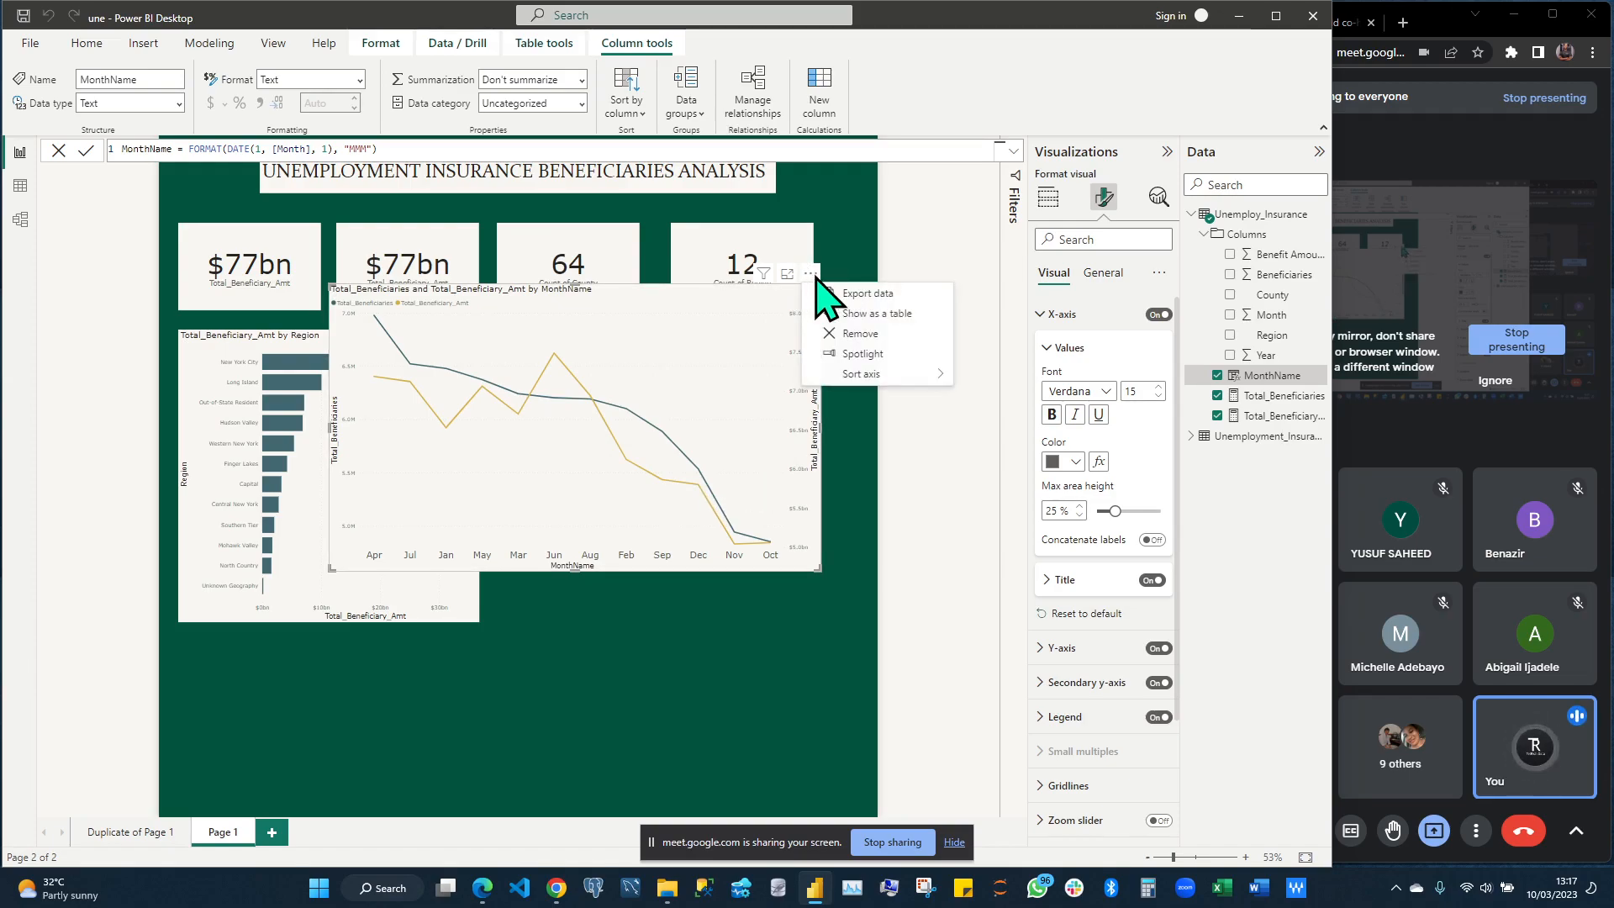
click(940, 373)
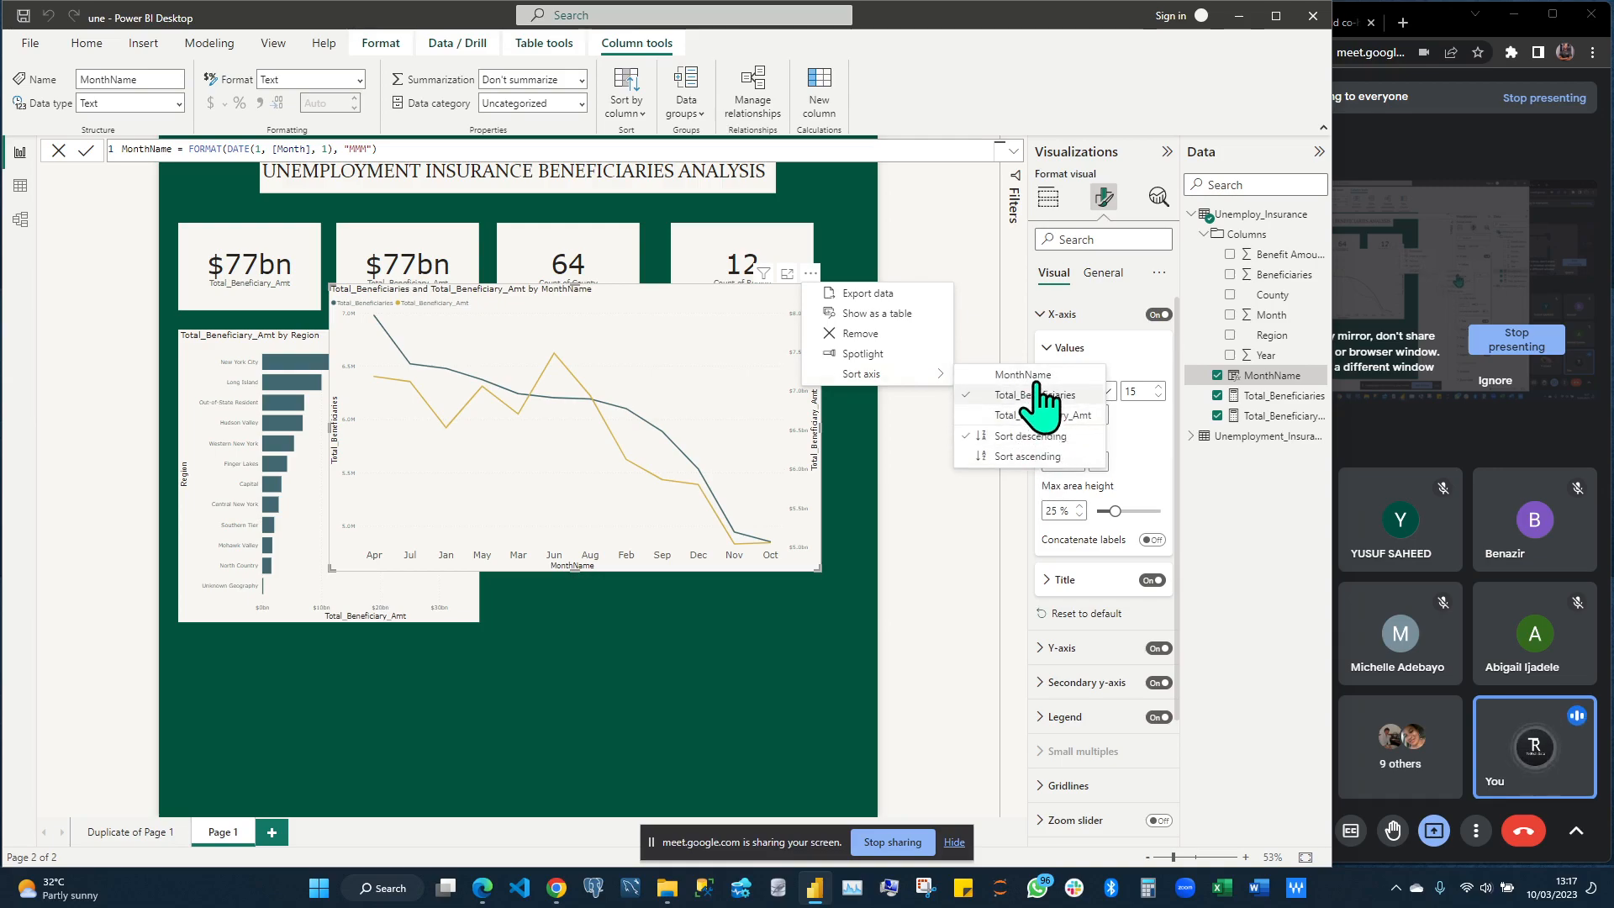
click(999, 375)
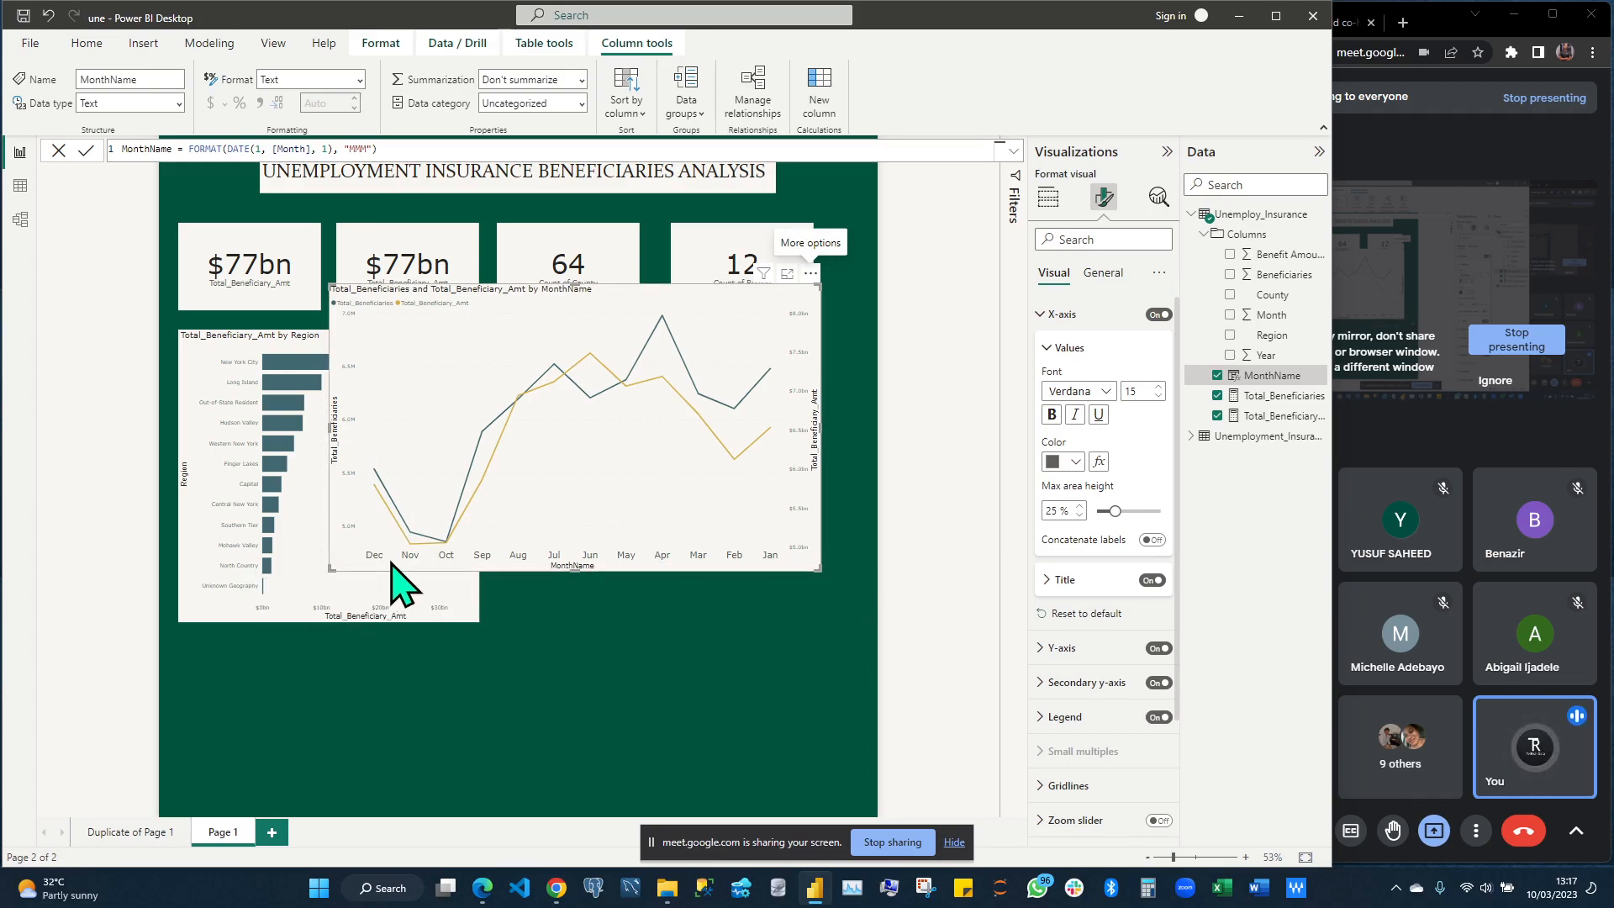
click(811, 275)
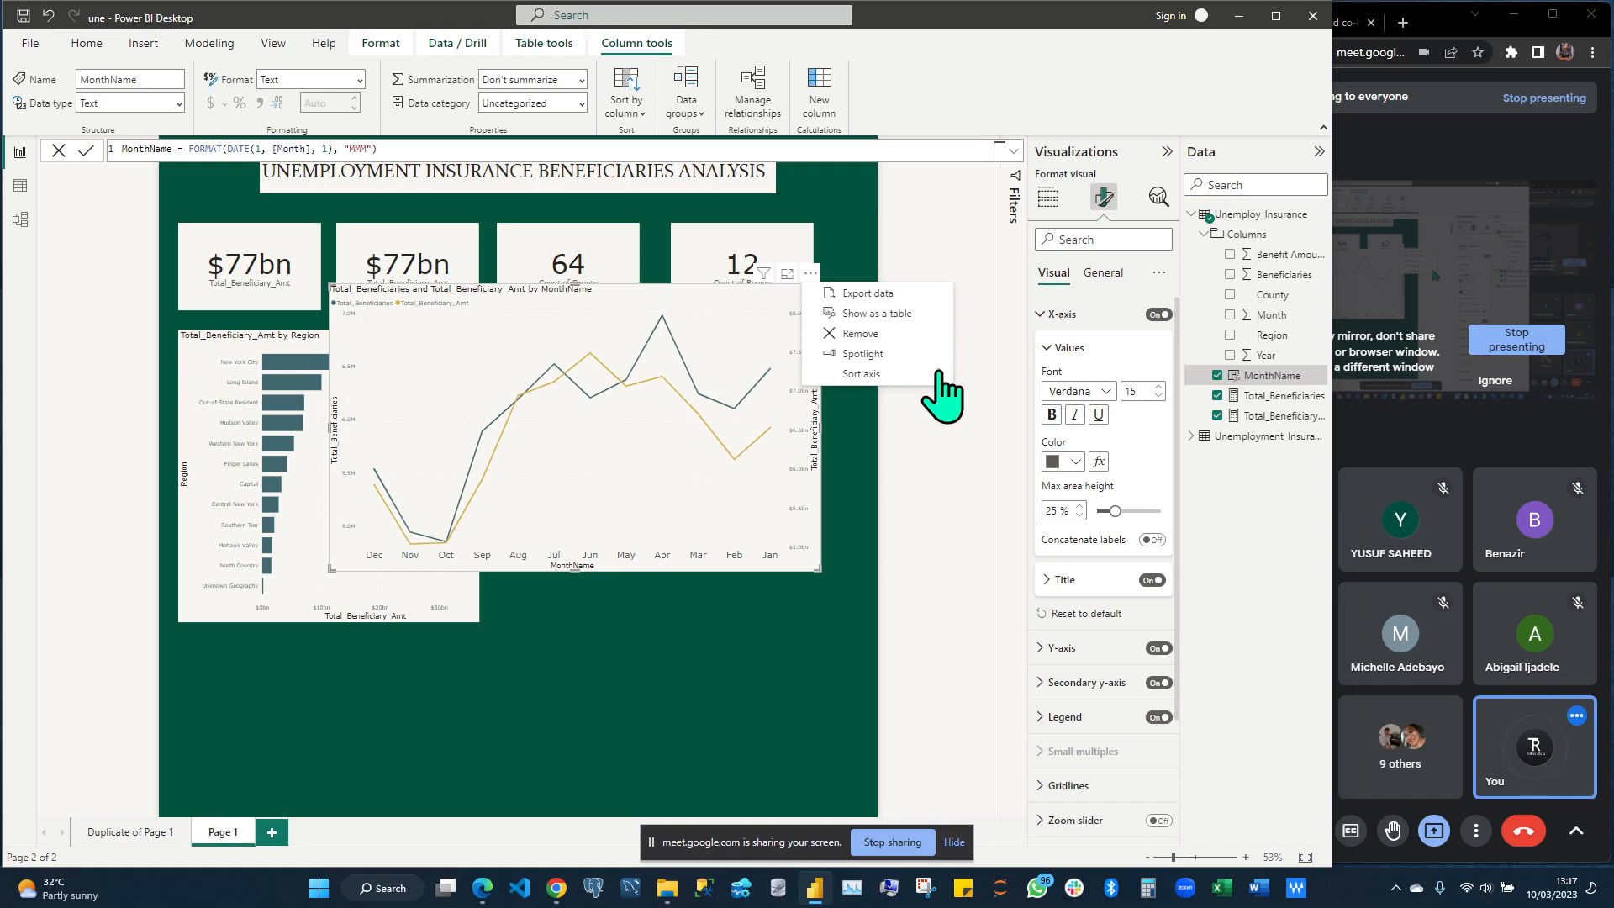
mouse_move(942, 374)
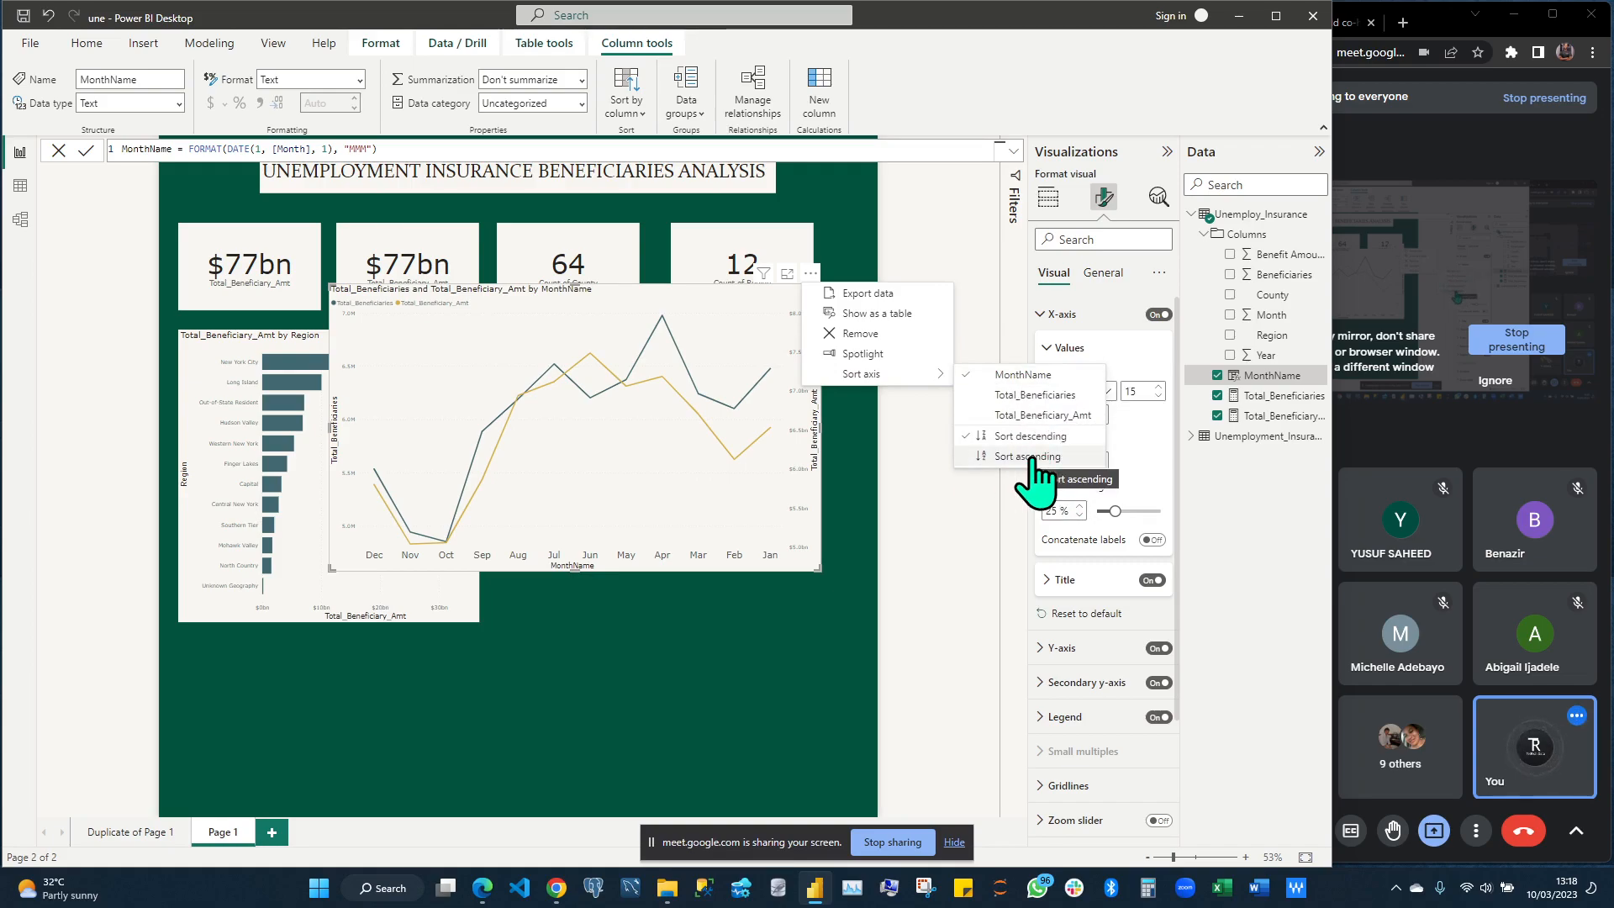
click(532, 528)
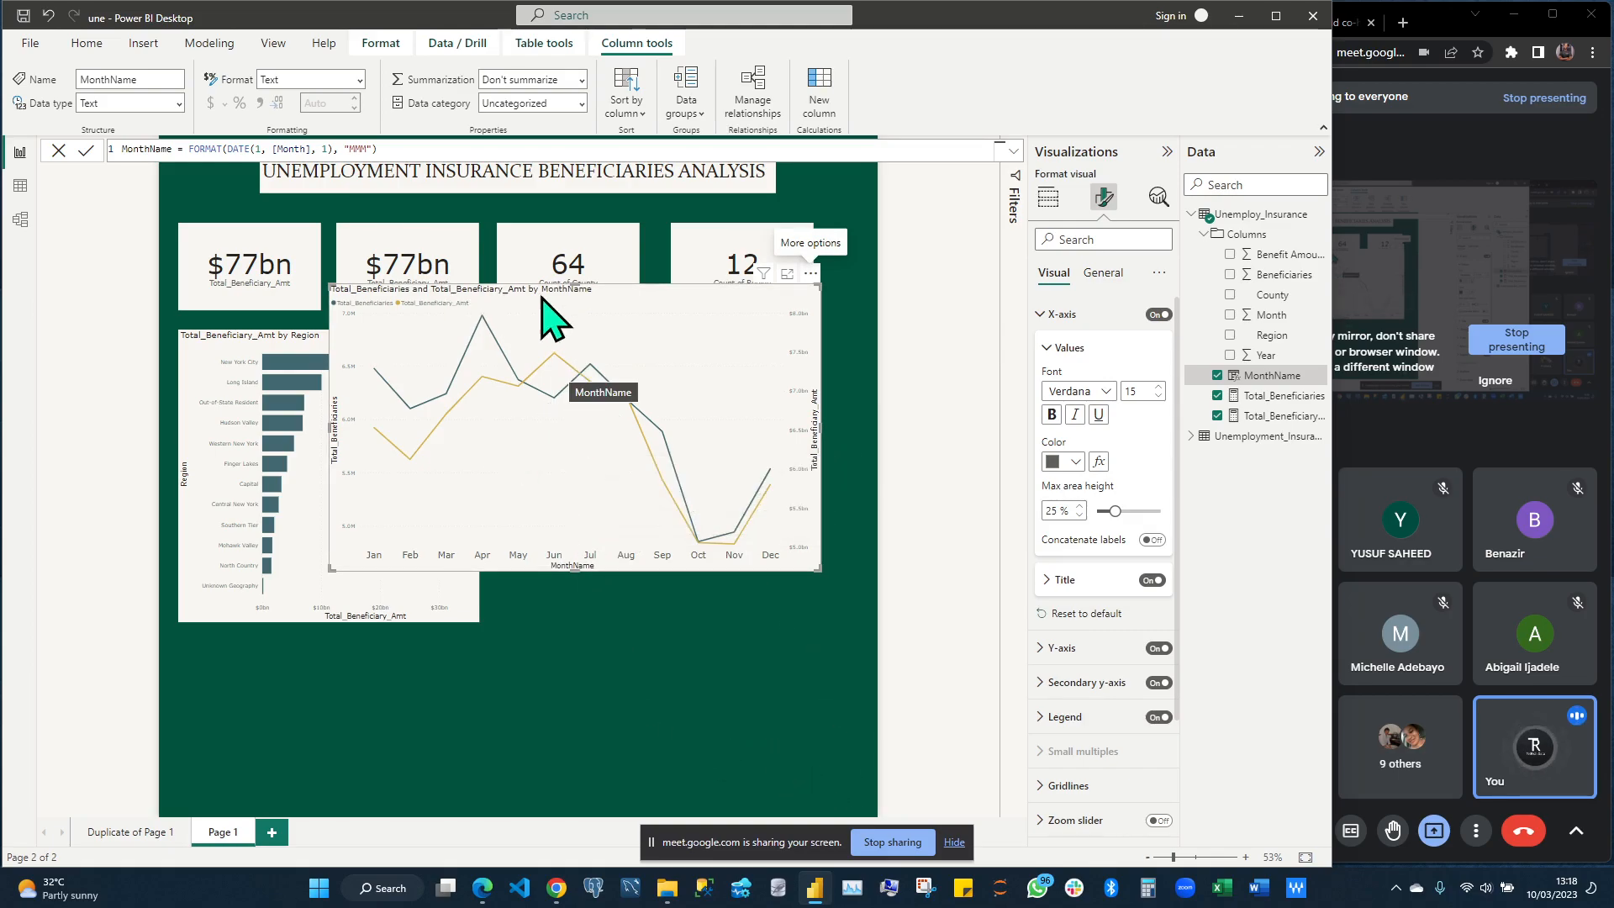
Move the line chart below the cards and narrow it to fit beside the region bar chart
drag(632, 356, 586, 360)
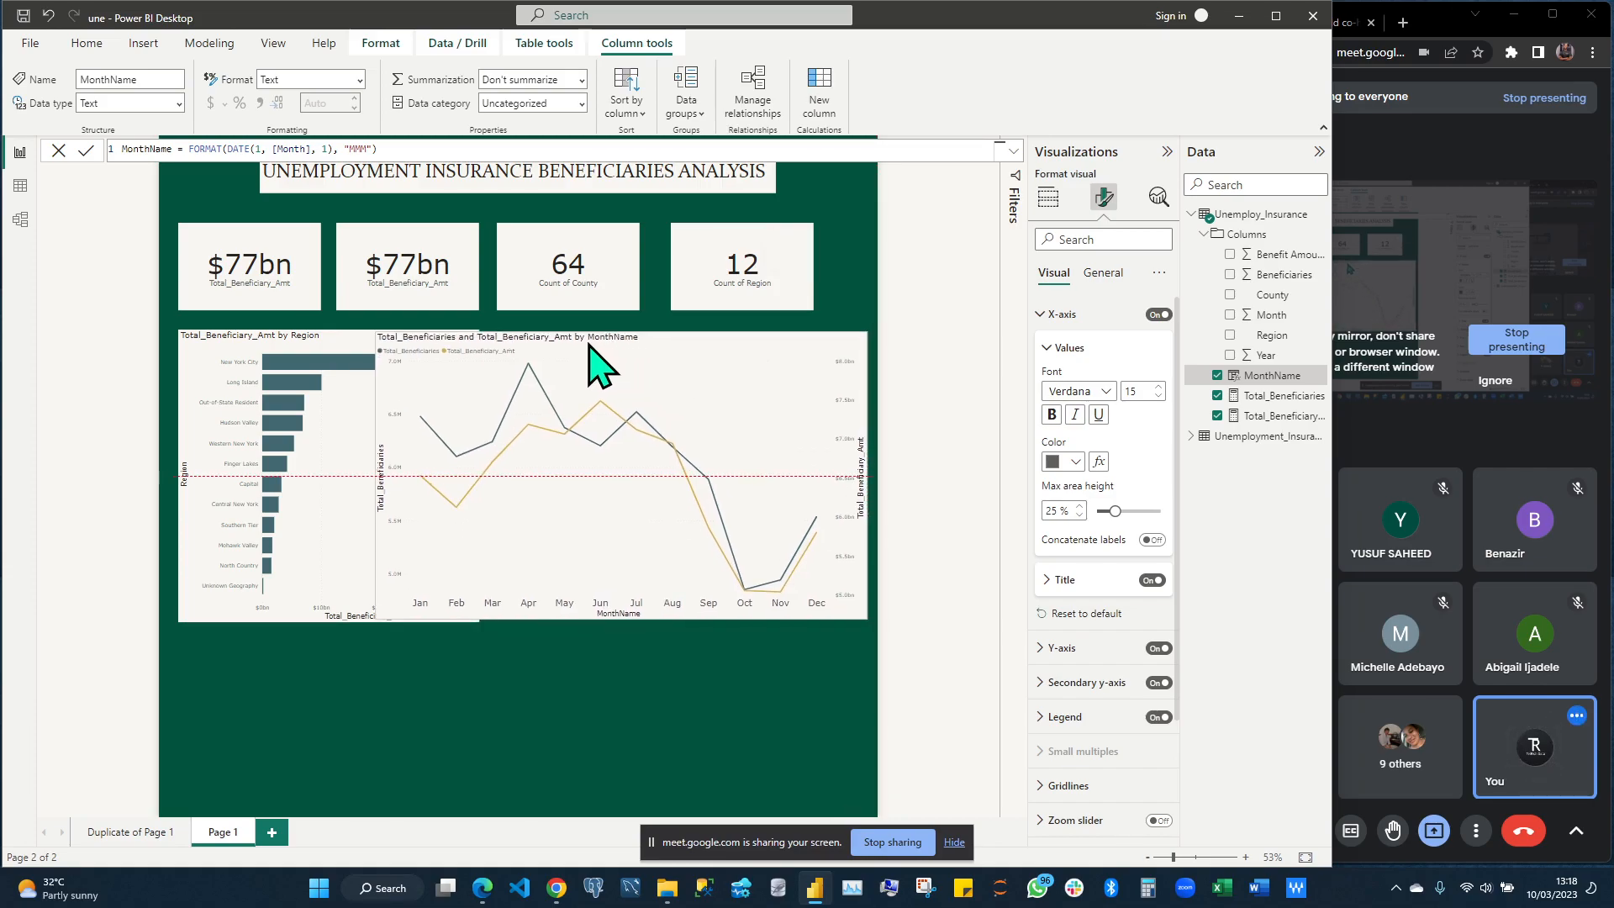
drag(378, 481, 384, 483)
mouse_move(546, 465)
mouse_down()
mouse_move(516, 479)
mouse_move(533, 457)
mouse_up()
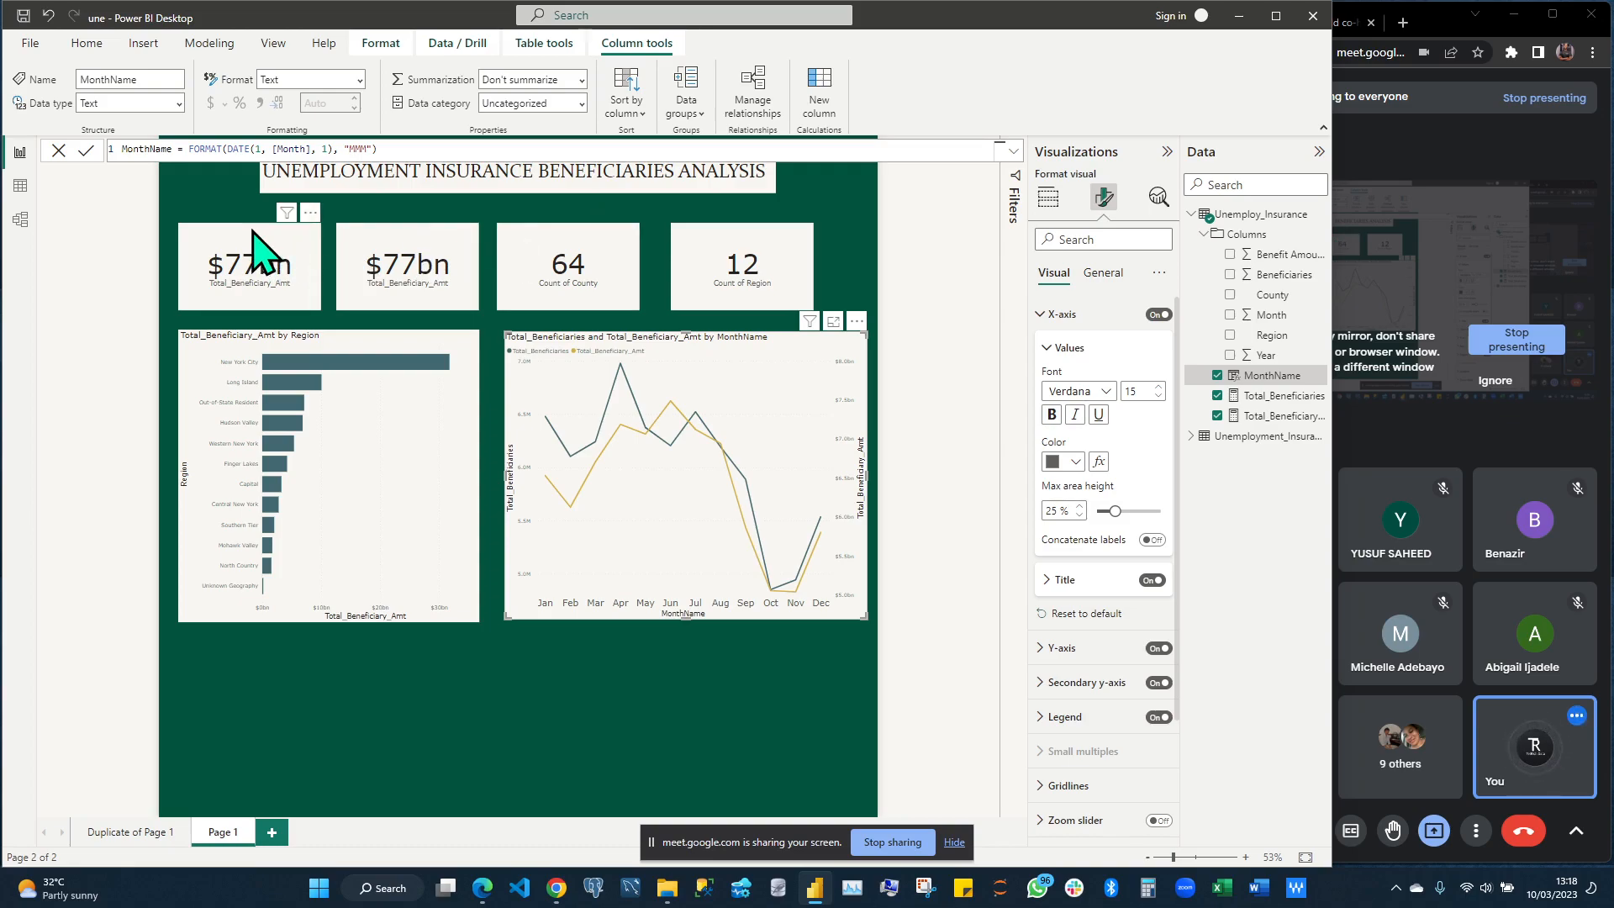
Add a slicer for the MonthName field and move it up over the lower part of the two charts
click(545, 695)
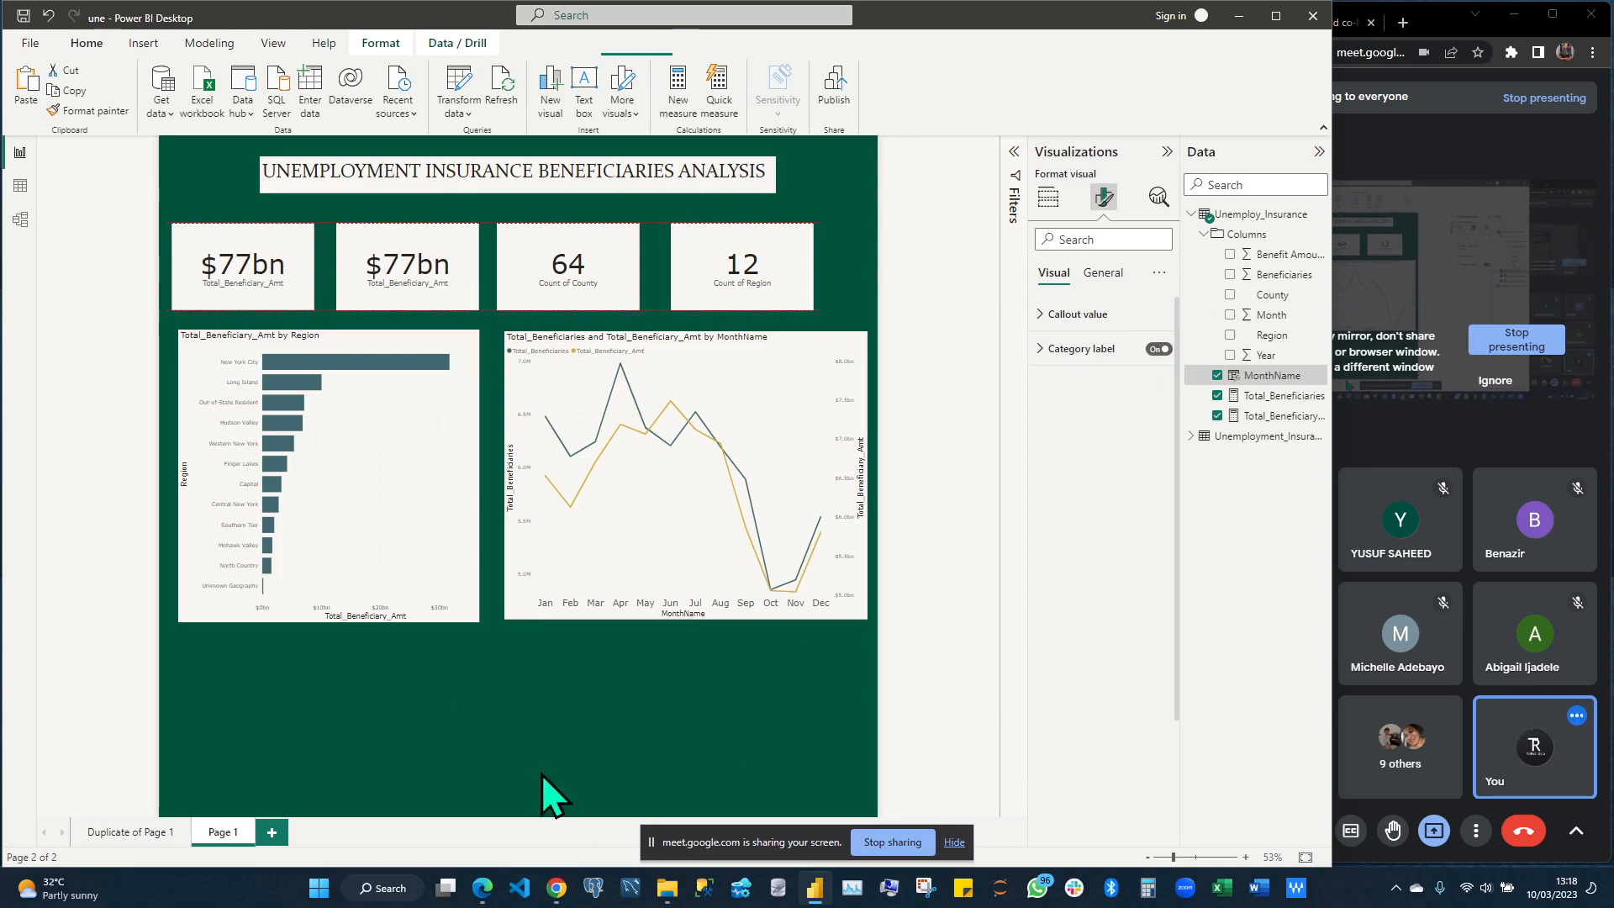
click(641, 719)
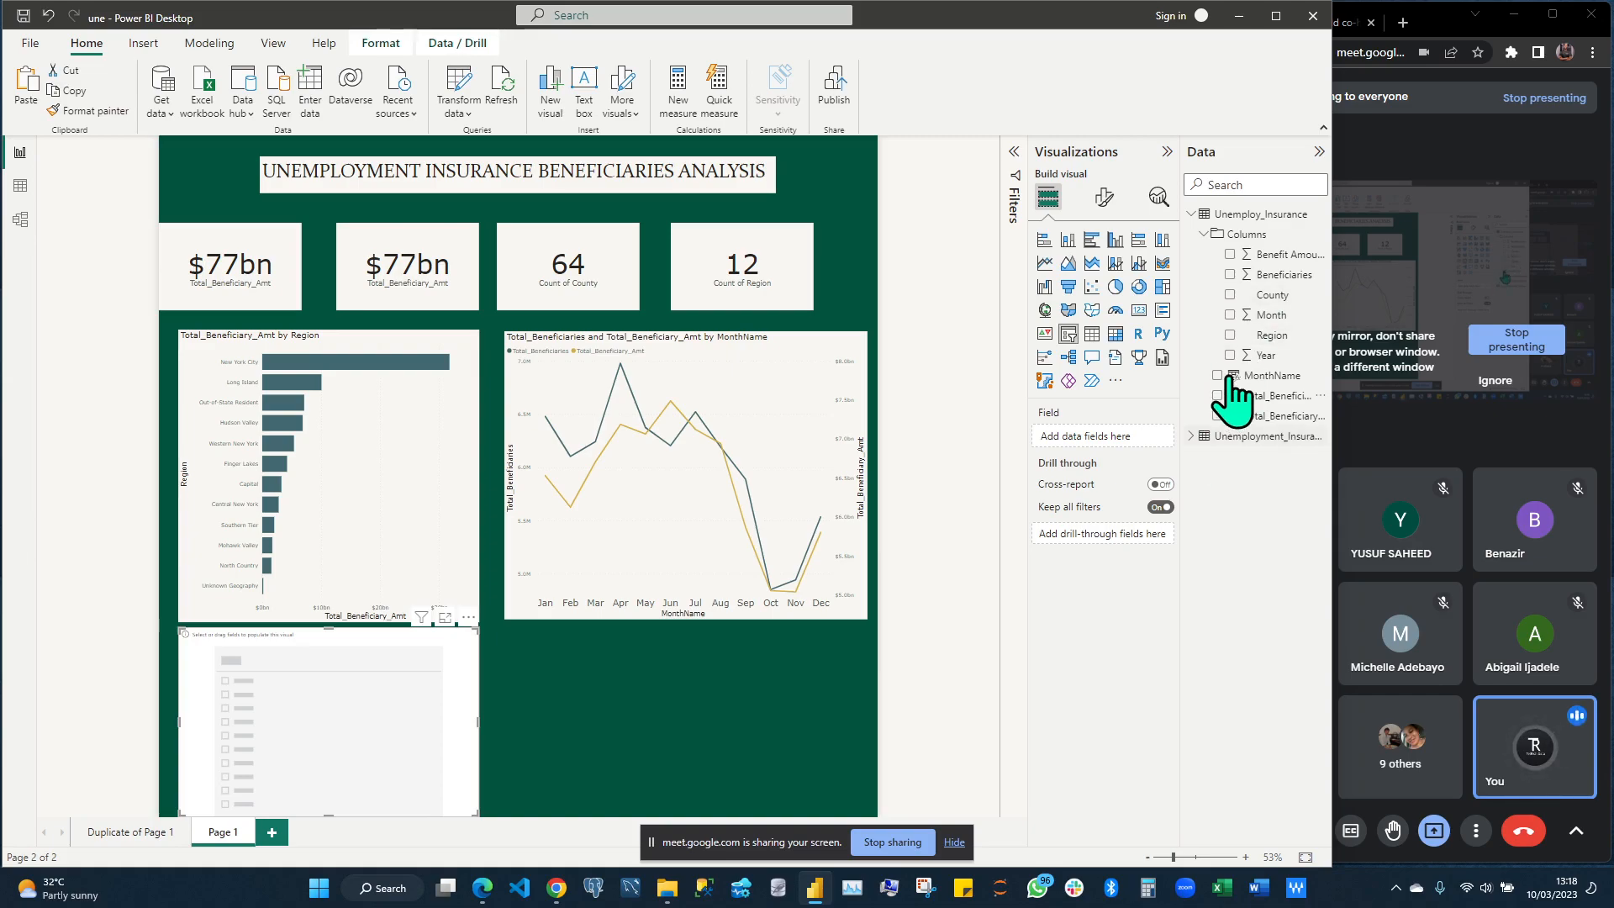
drag(1226, 376, 1196, 397)
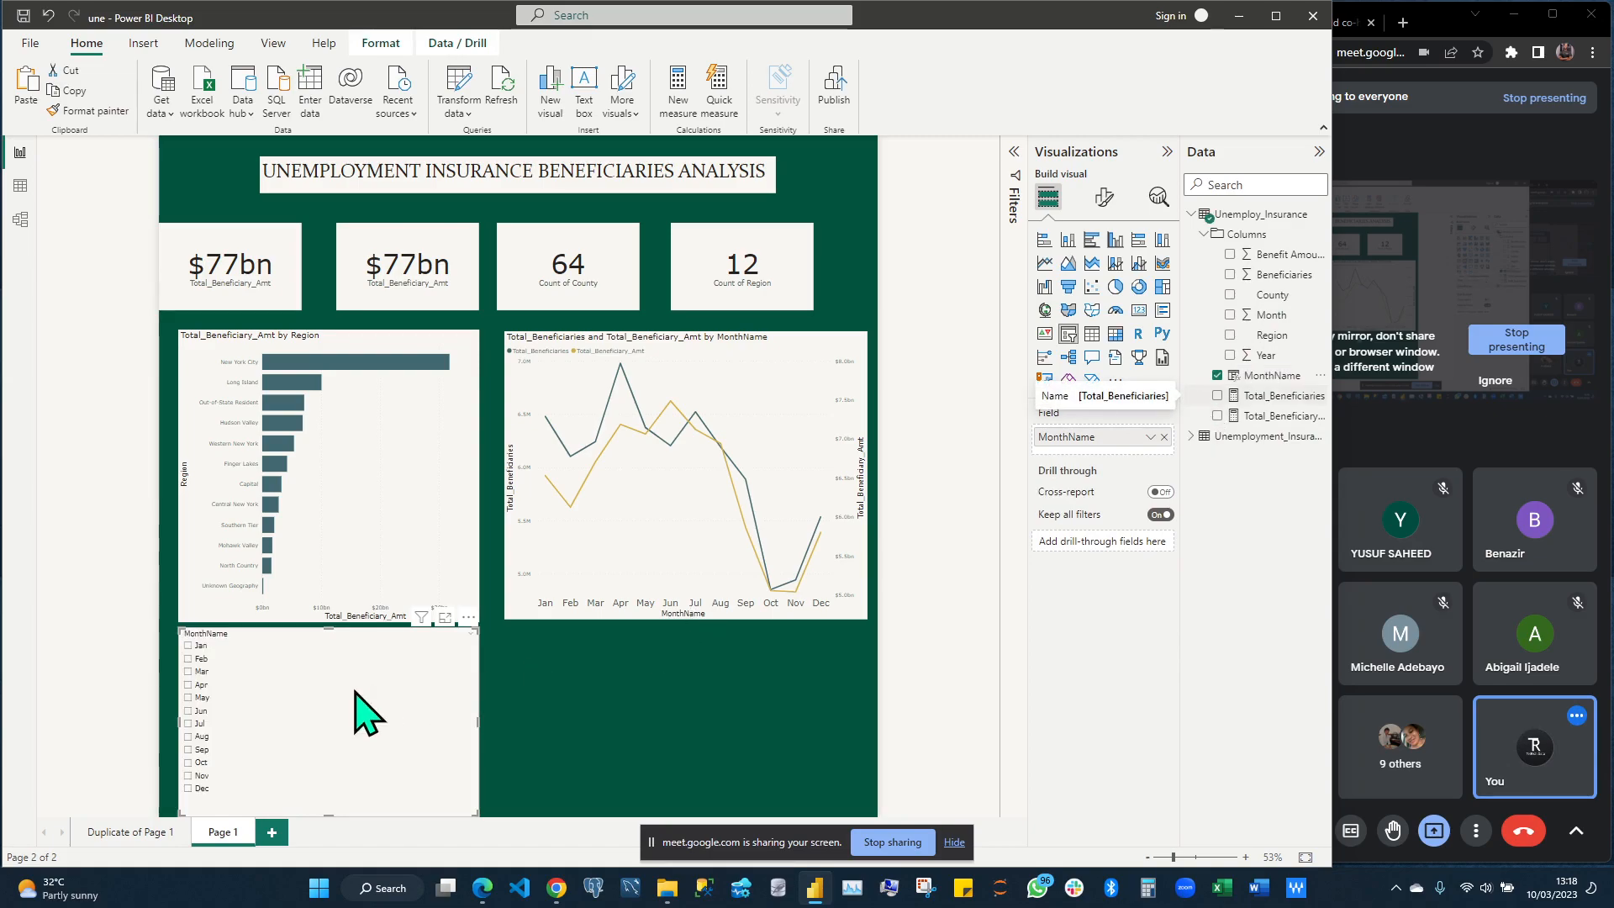
drag(428, 531, 467, 531)
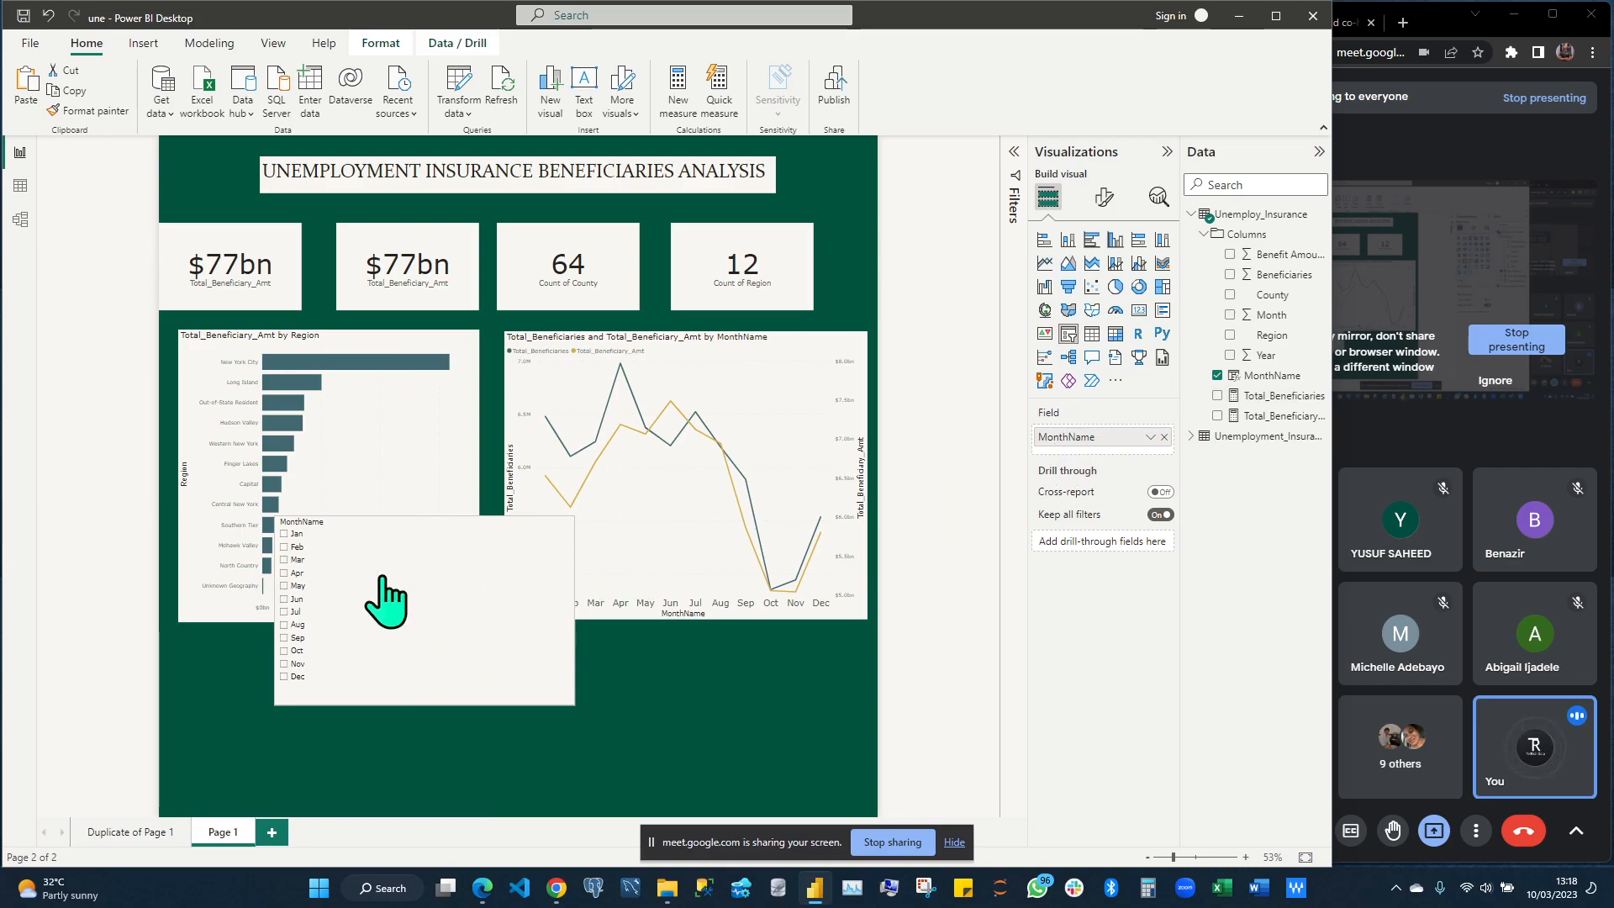
Set the MonthName slicer's style to Dropdown, shrink it and place it above the Count of Region card
click(1104, 196)
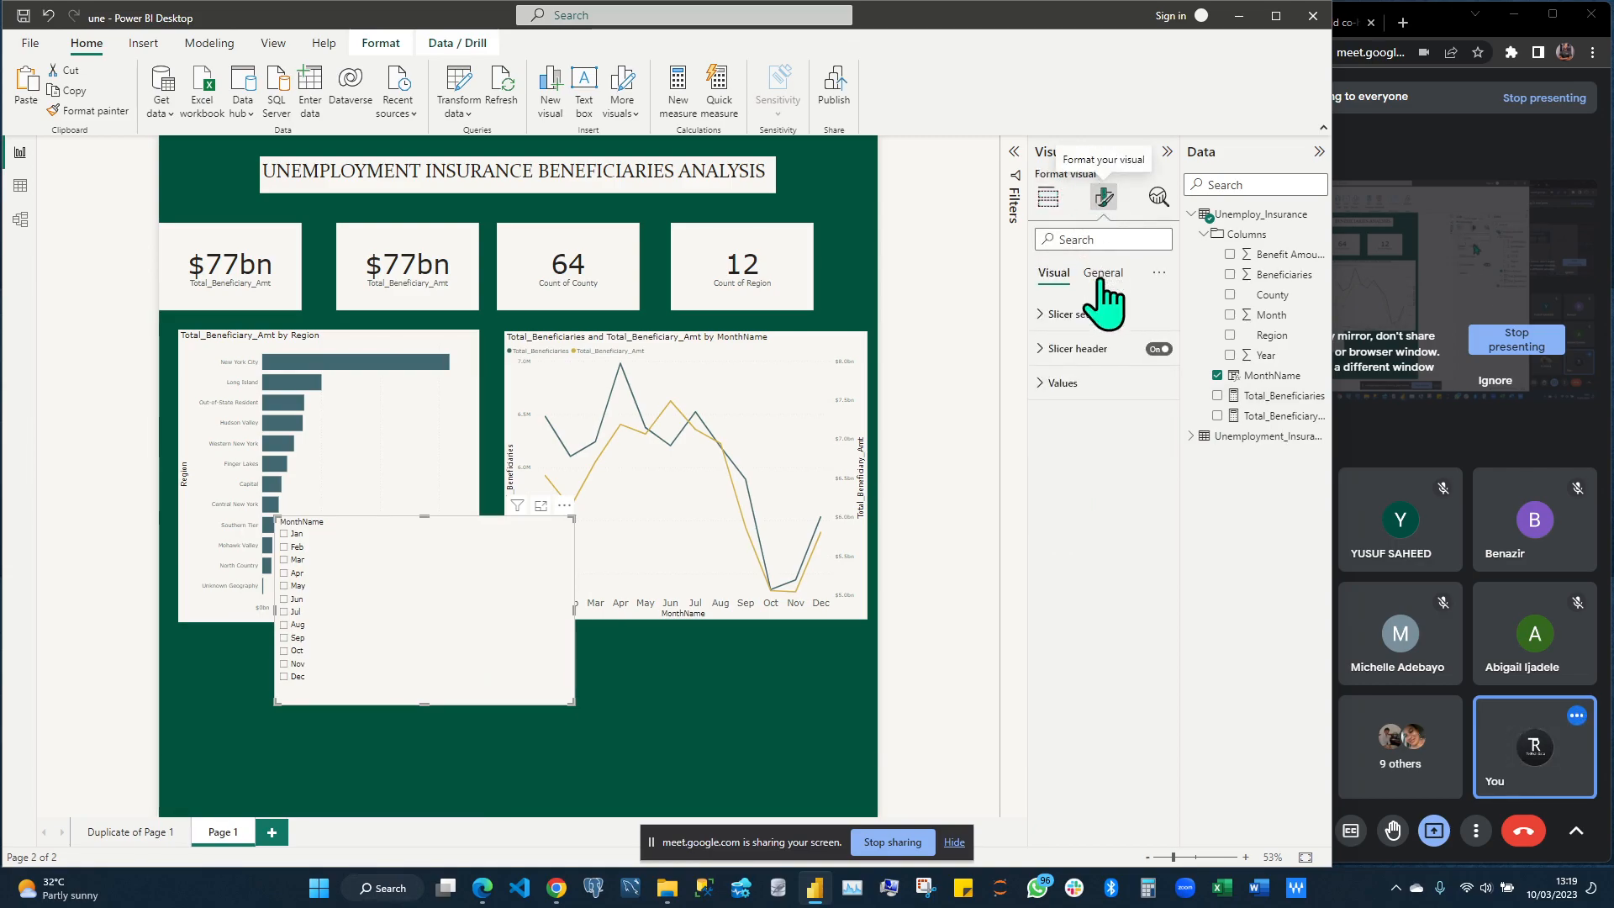
click(1043, 315)
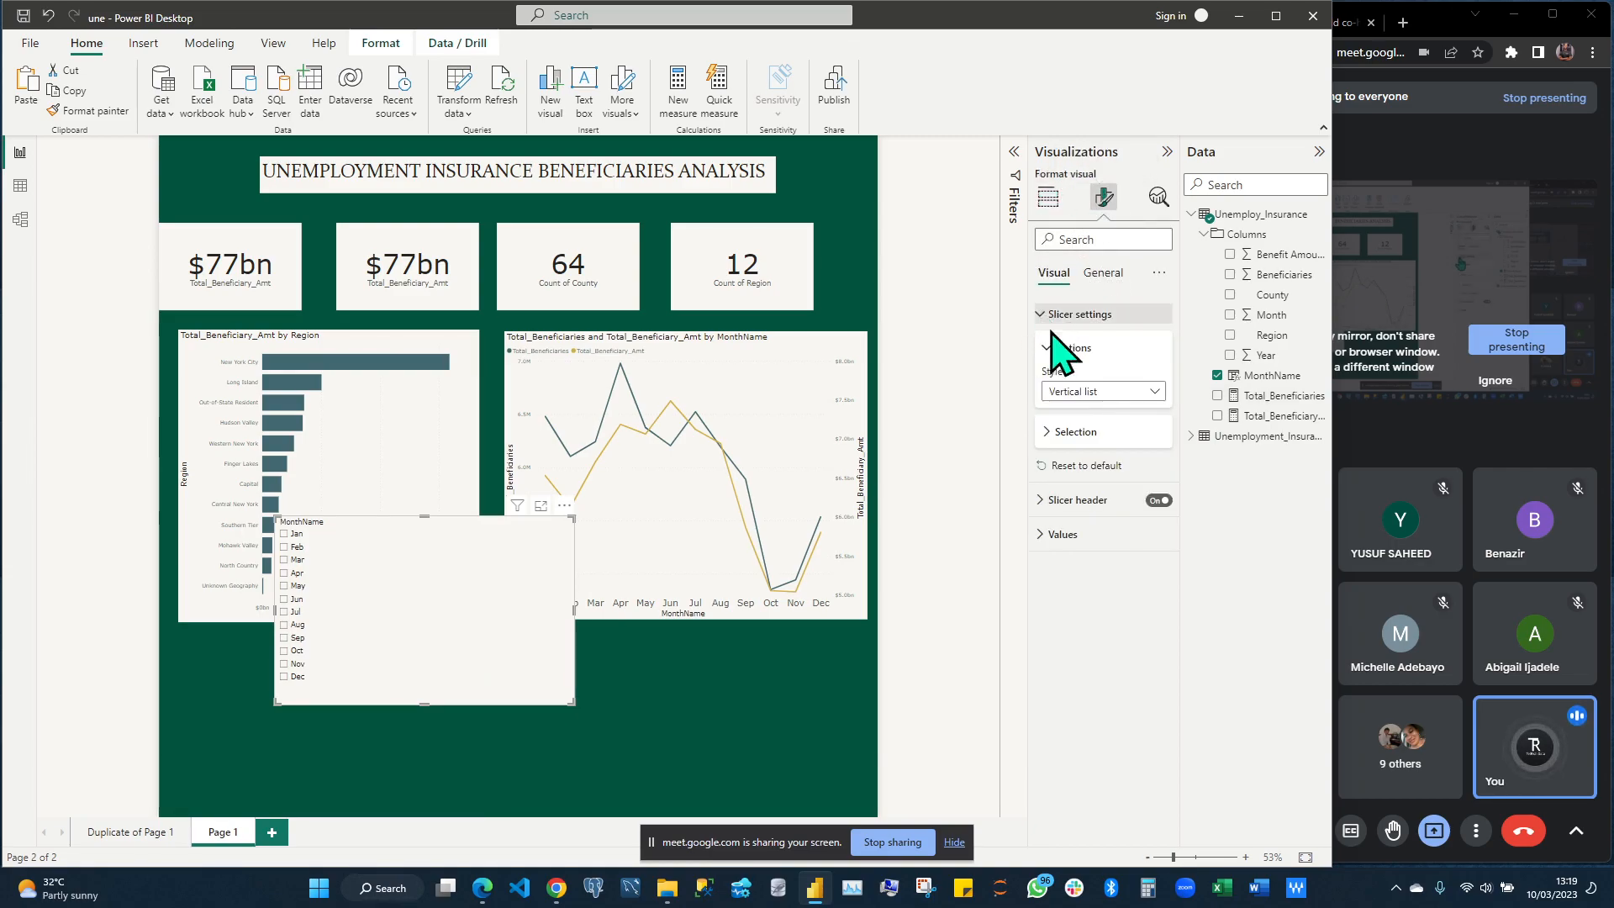
click(1061, 347)
click(1093, 392)
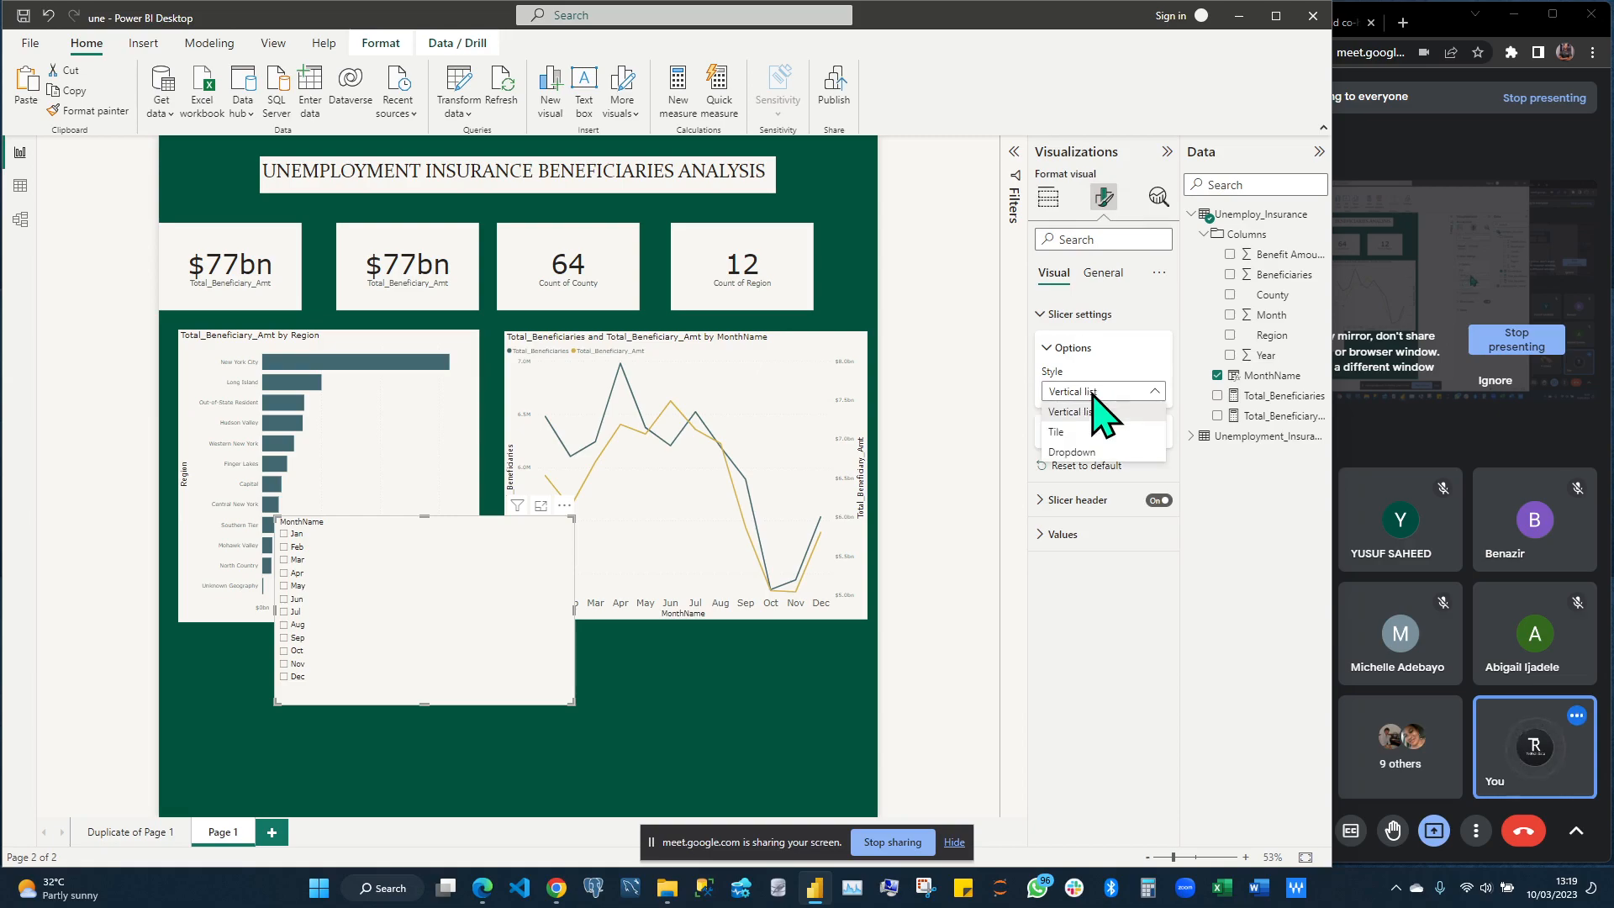
click(1090, 454)
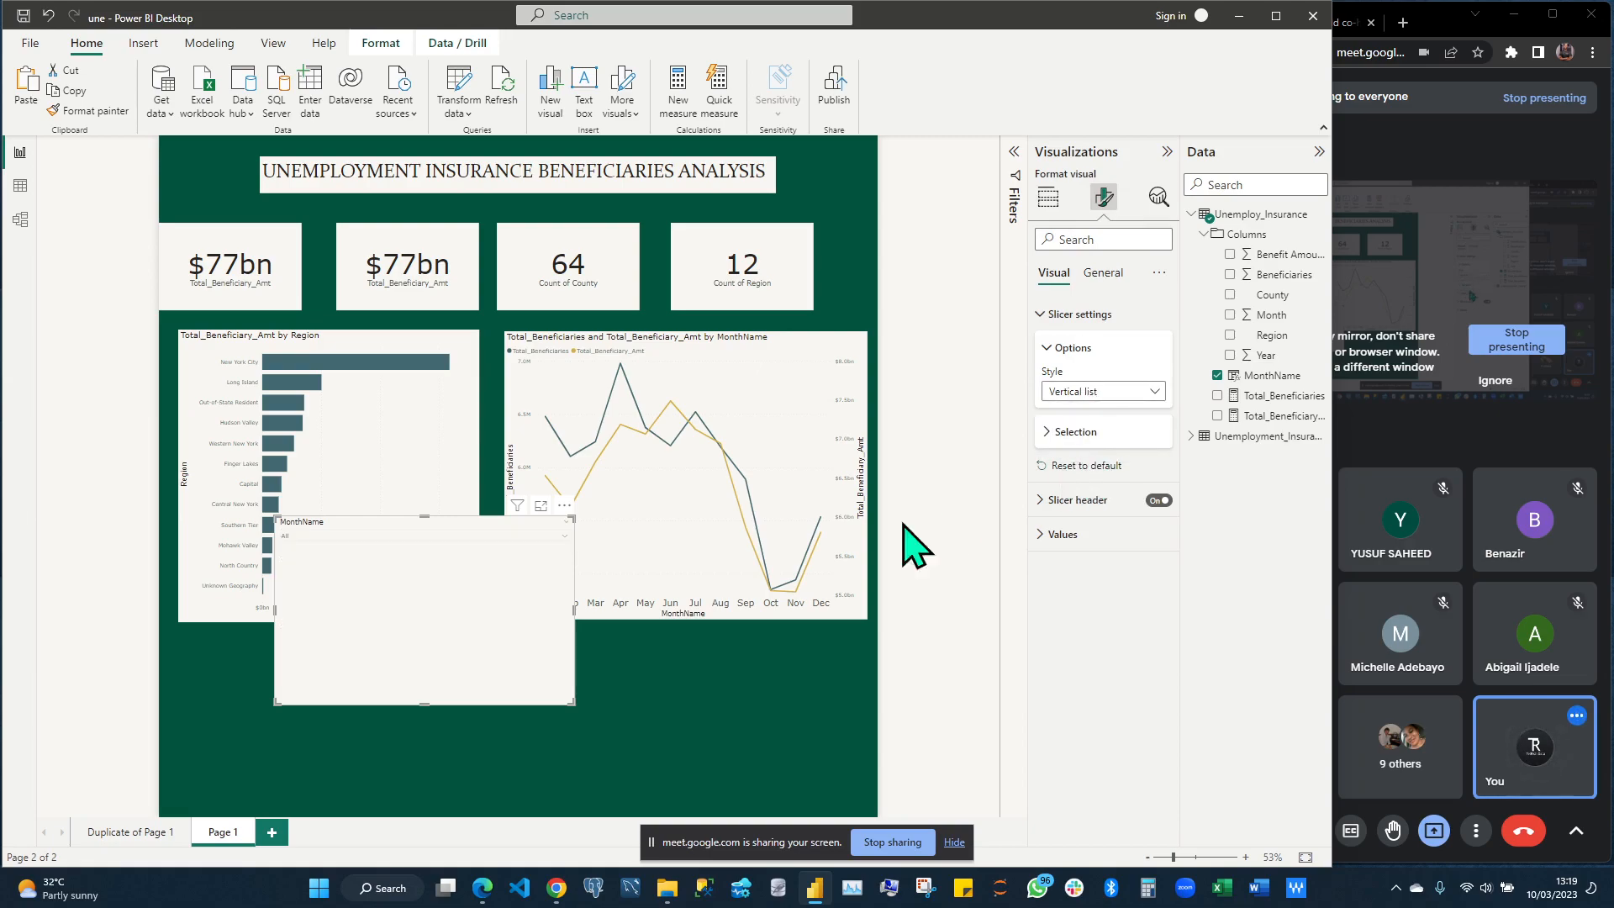
drag(570, 705, 702, 236)
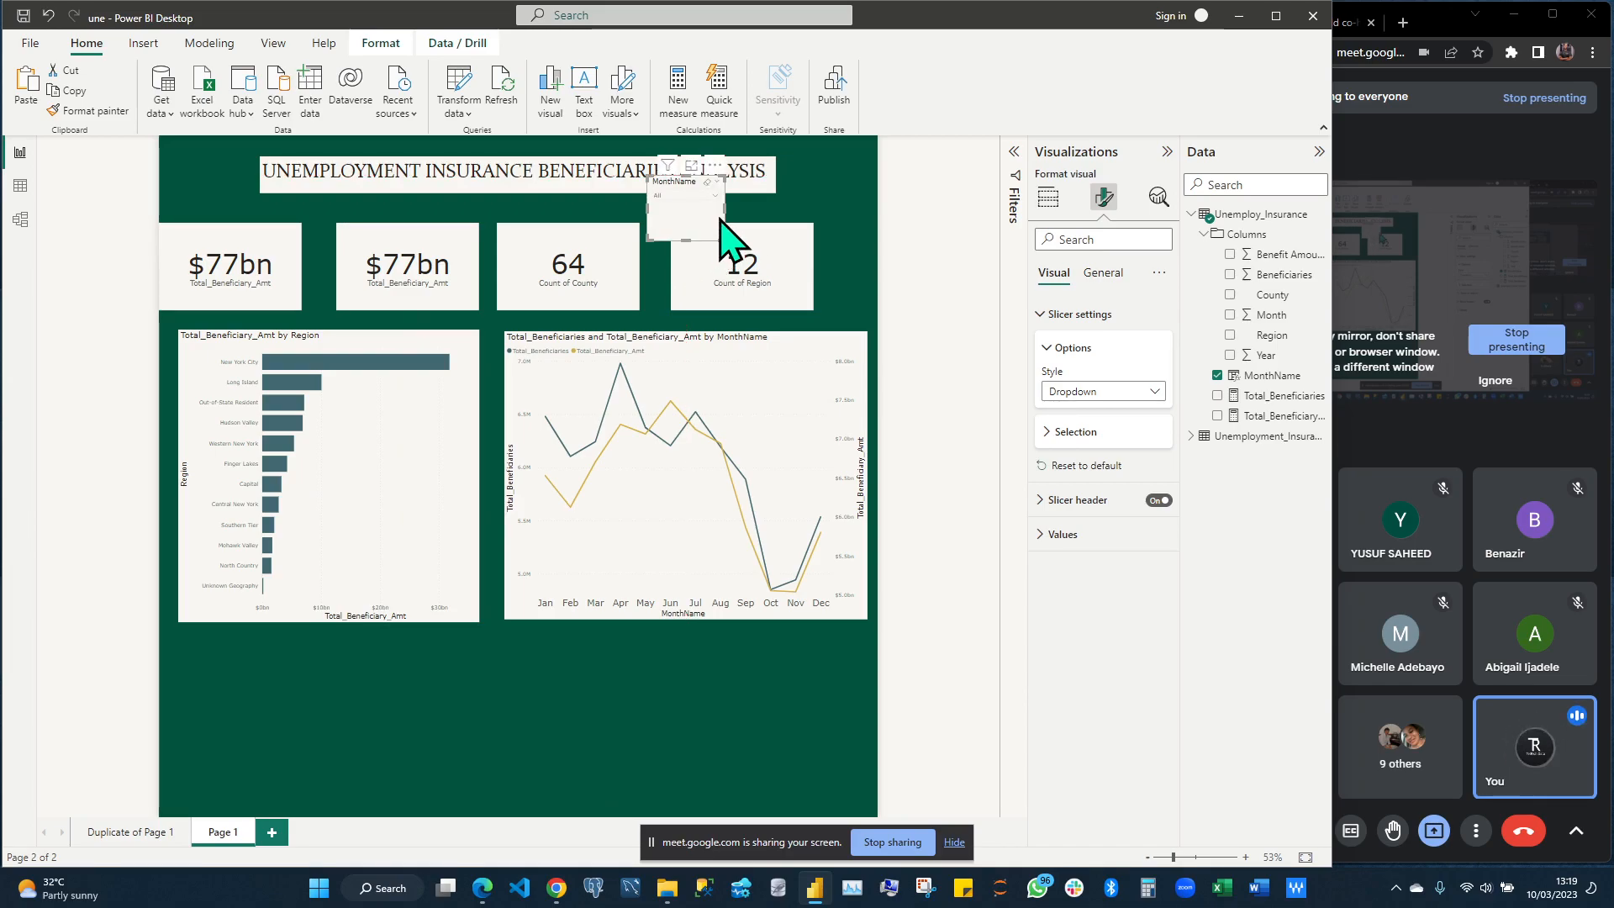
Duplicate the small MonthName slicer twice and spread the three slicers in a row below the report title
key(ctrl+v)
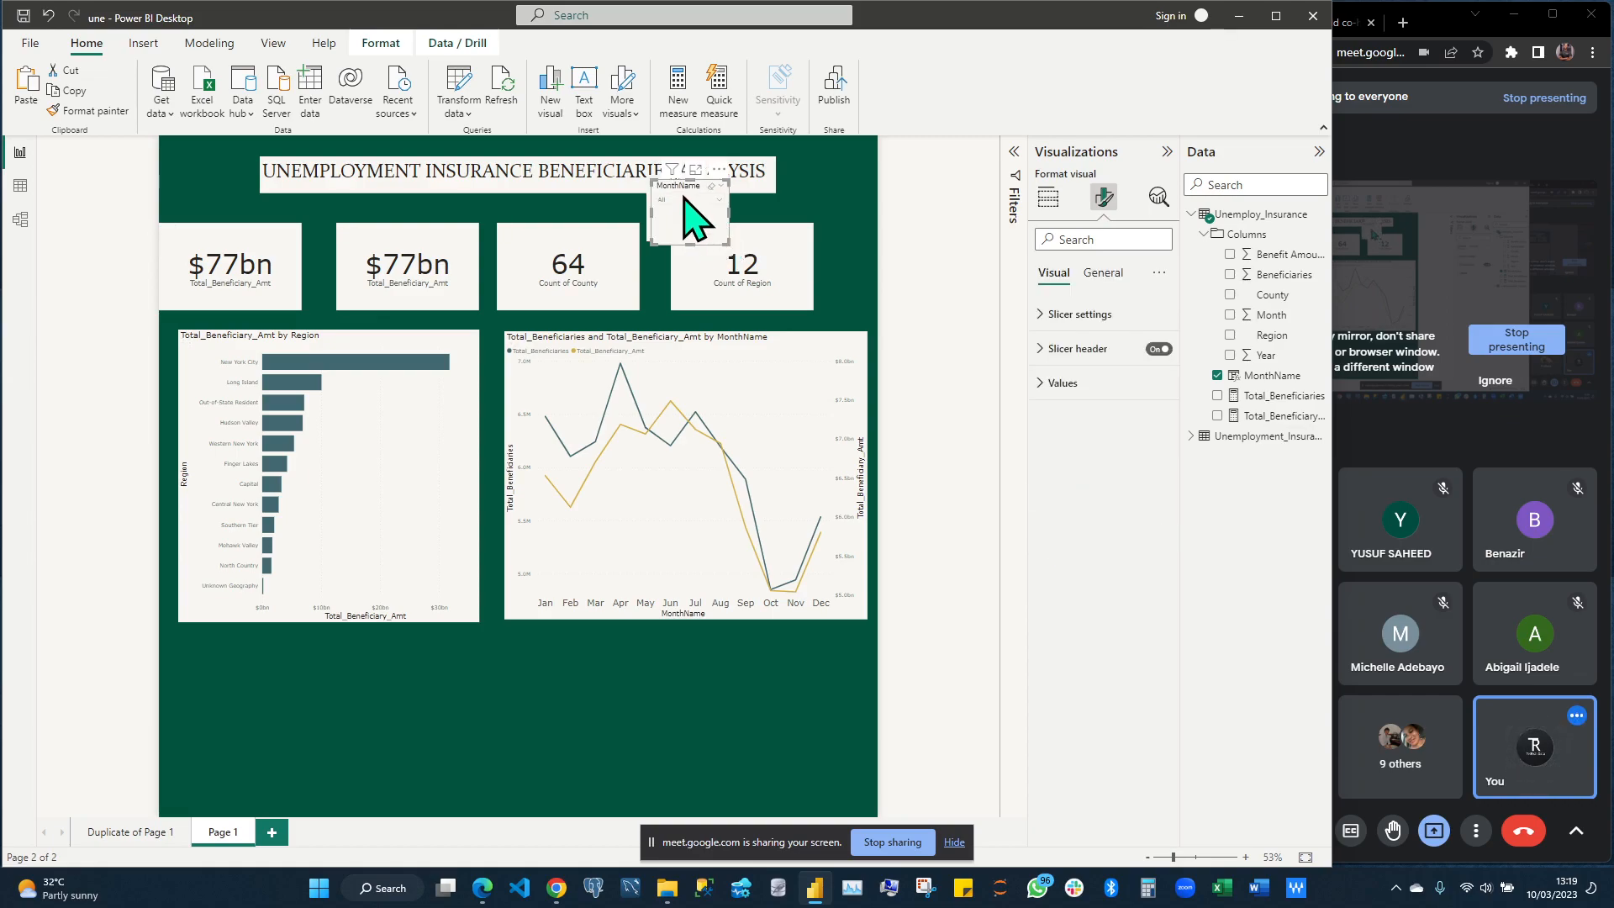
drag(677, 187, 792, 195)
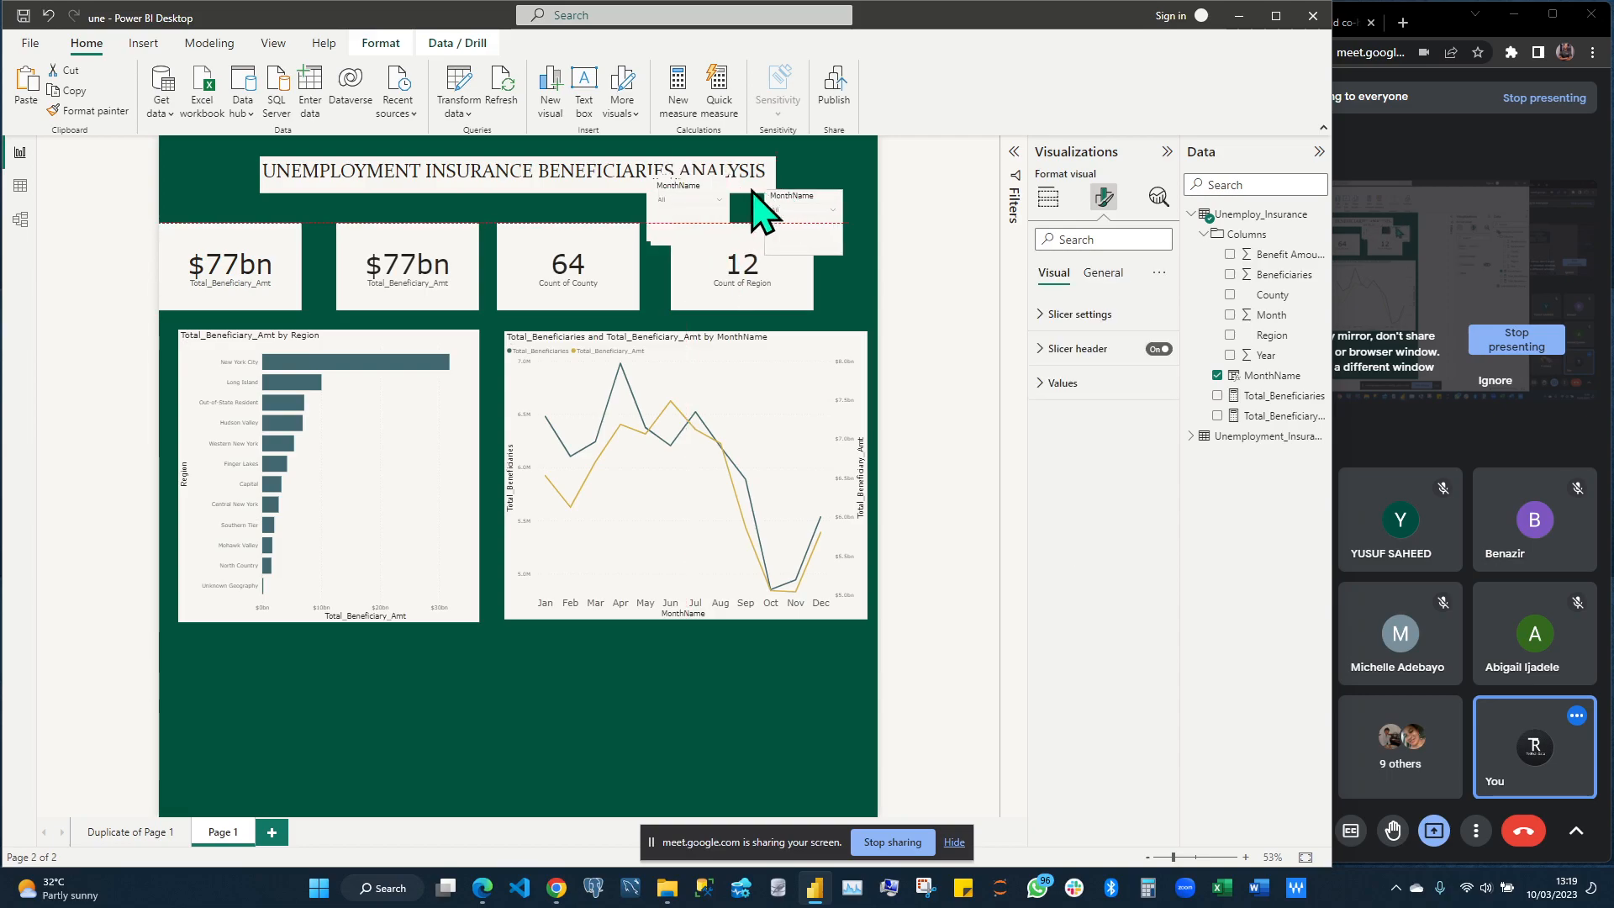
key(ctrl+v)
drag(672, 186, 619, 183)
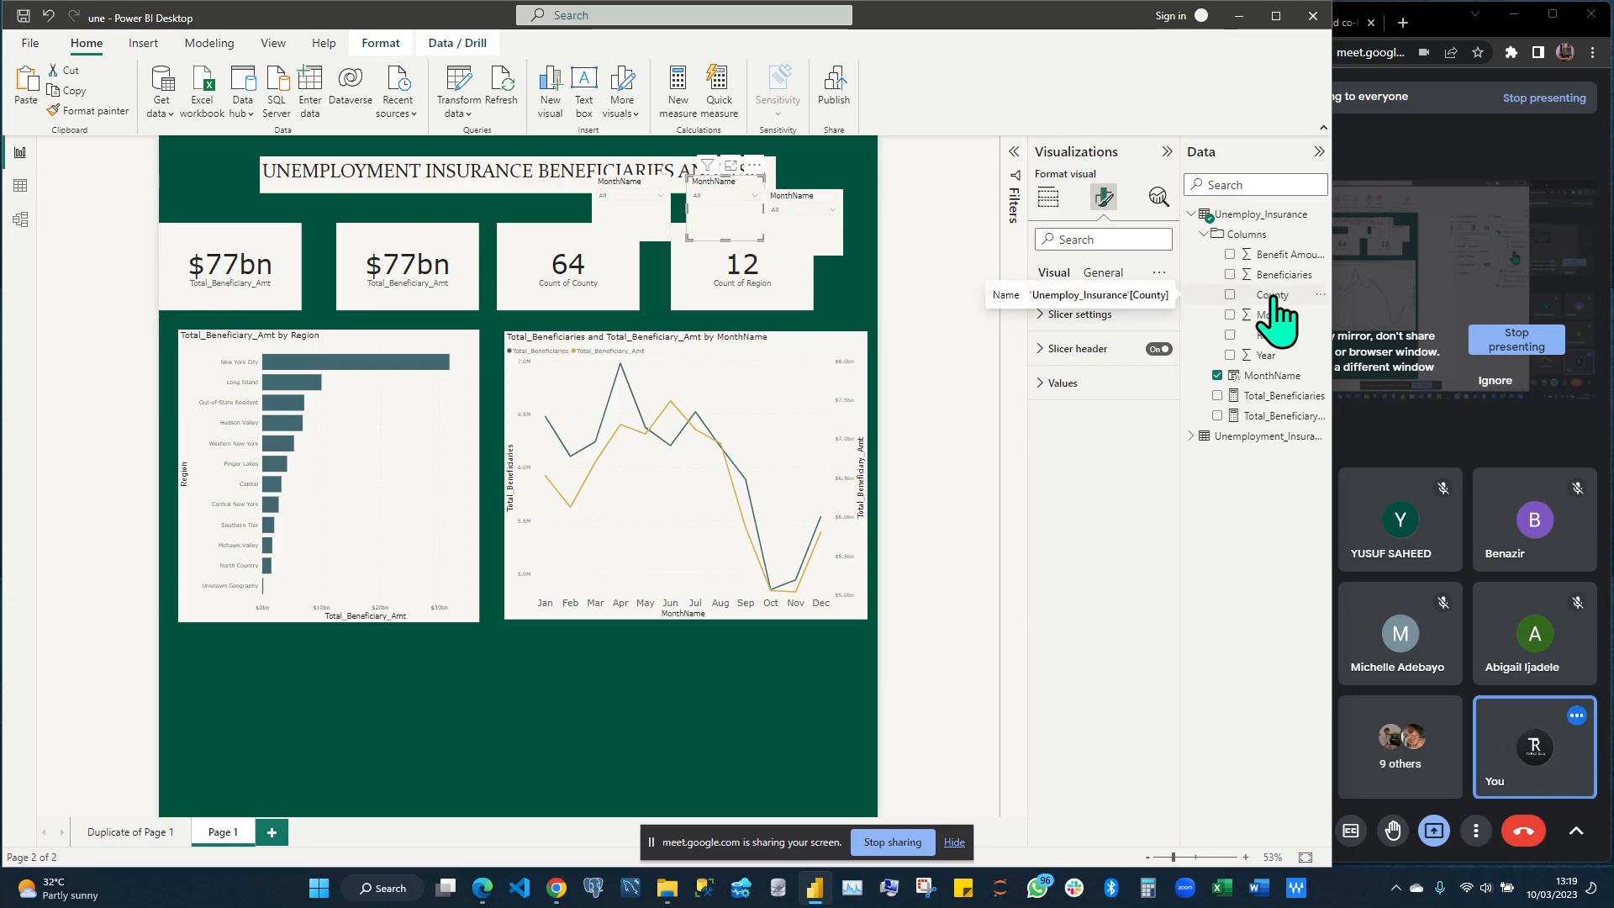
Replace MonthName with County as the field of the middle slicer
click(1048, 202)
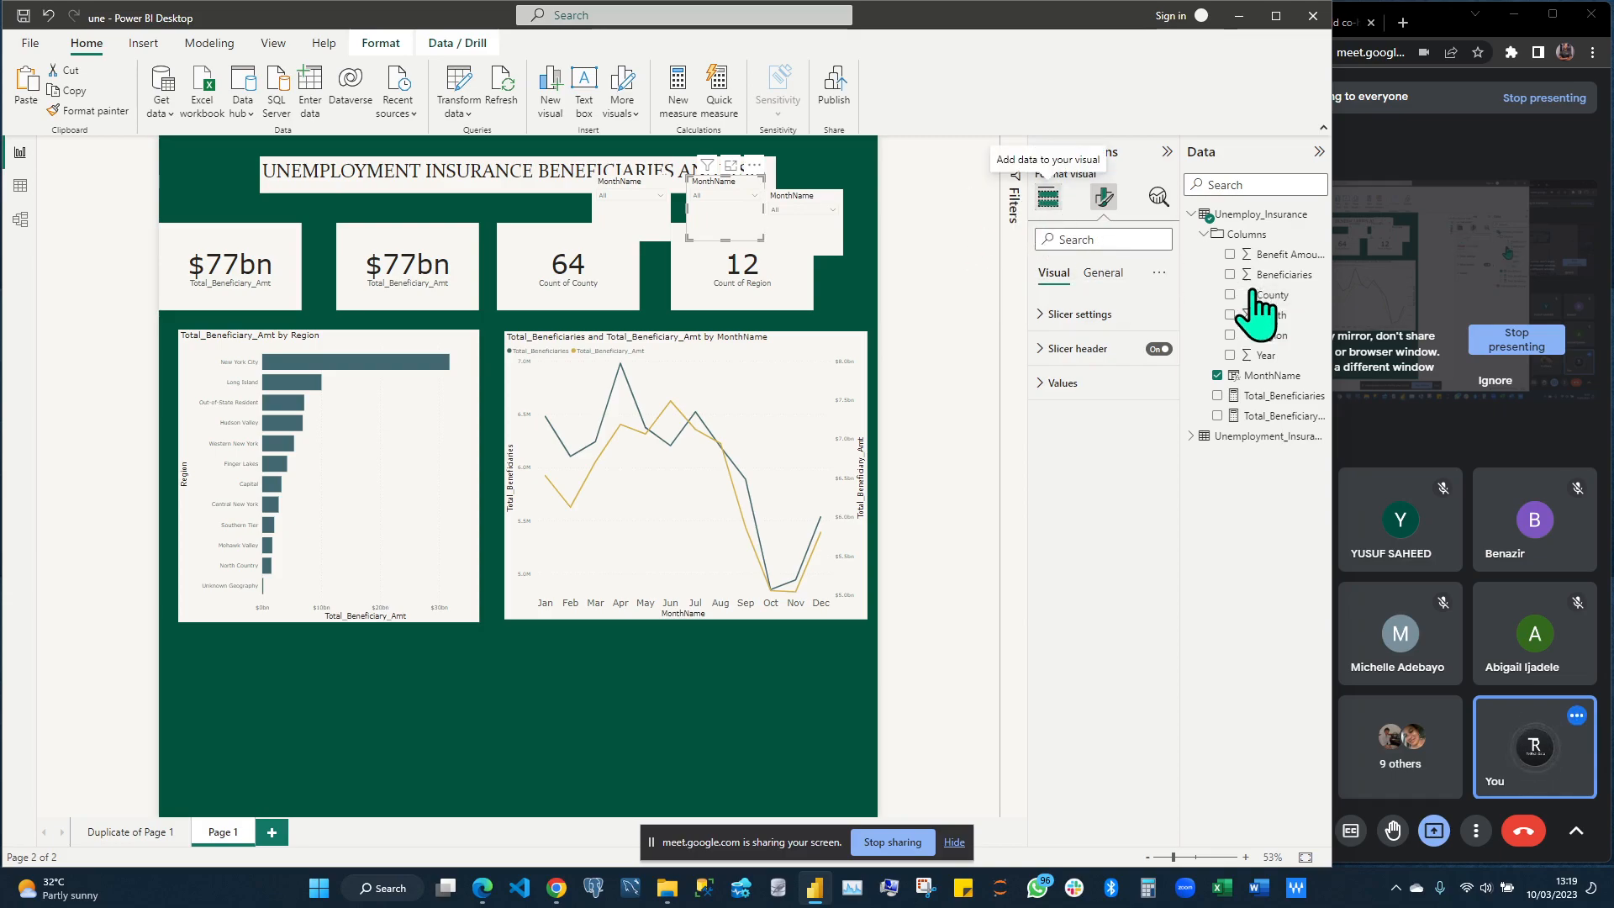
drag(1270, 298, 1103, 452)
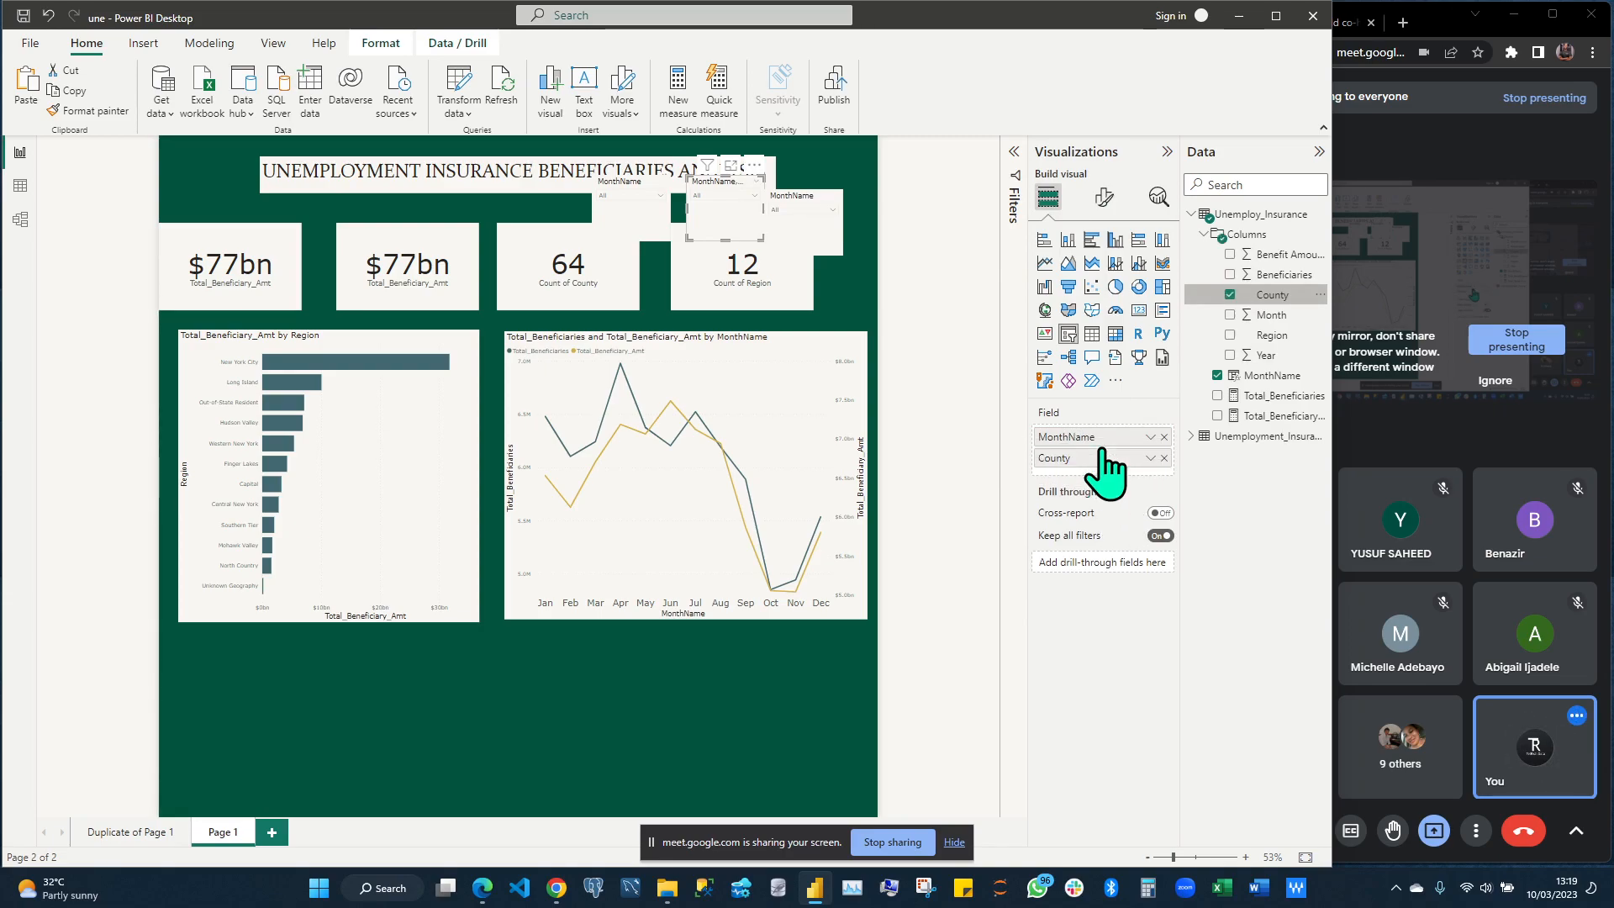
click(1165, 436)
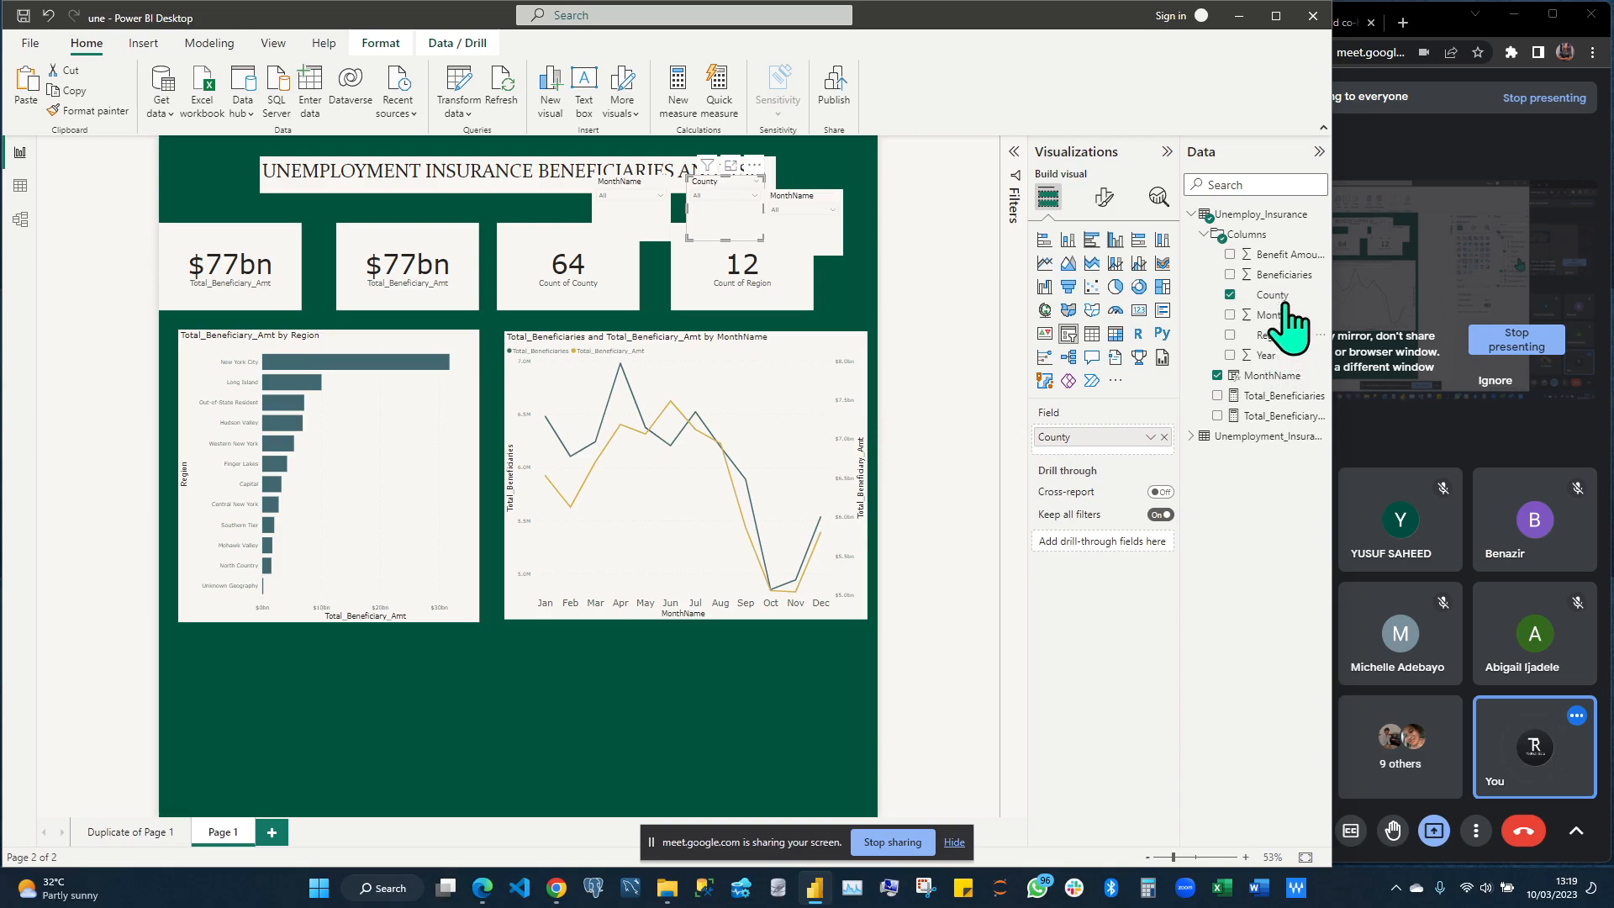
Replace MonthName with Region in the rightmost slicer and reduce that slicer's height
click(807, 243)
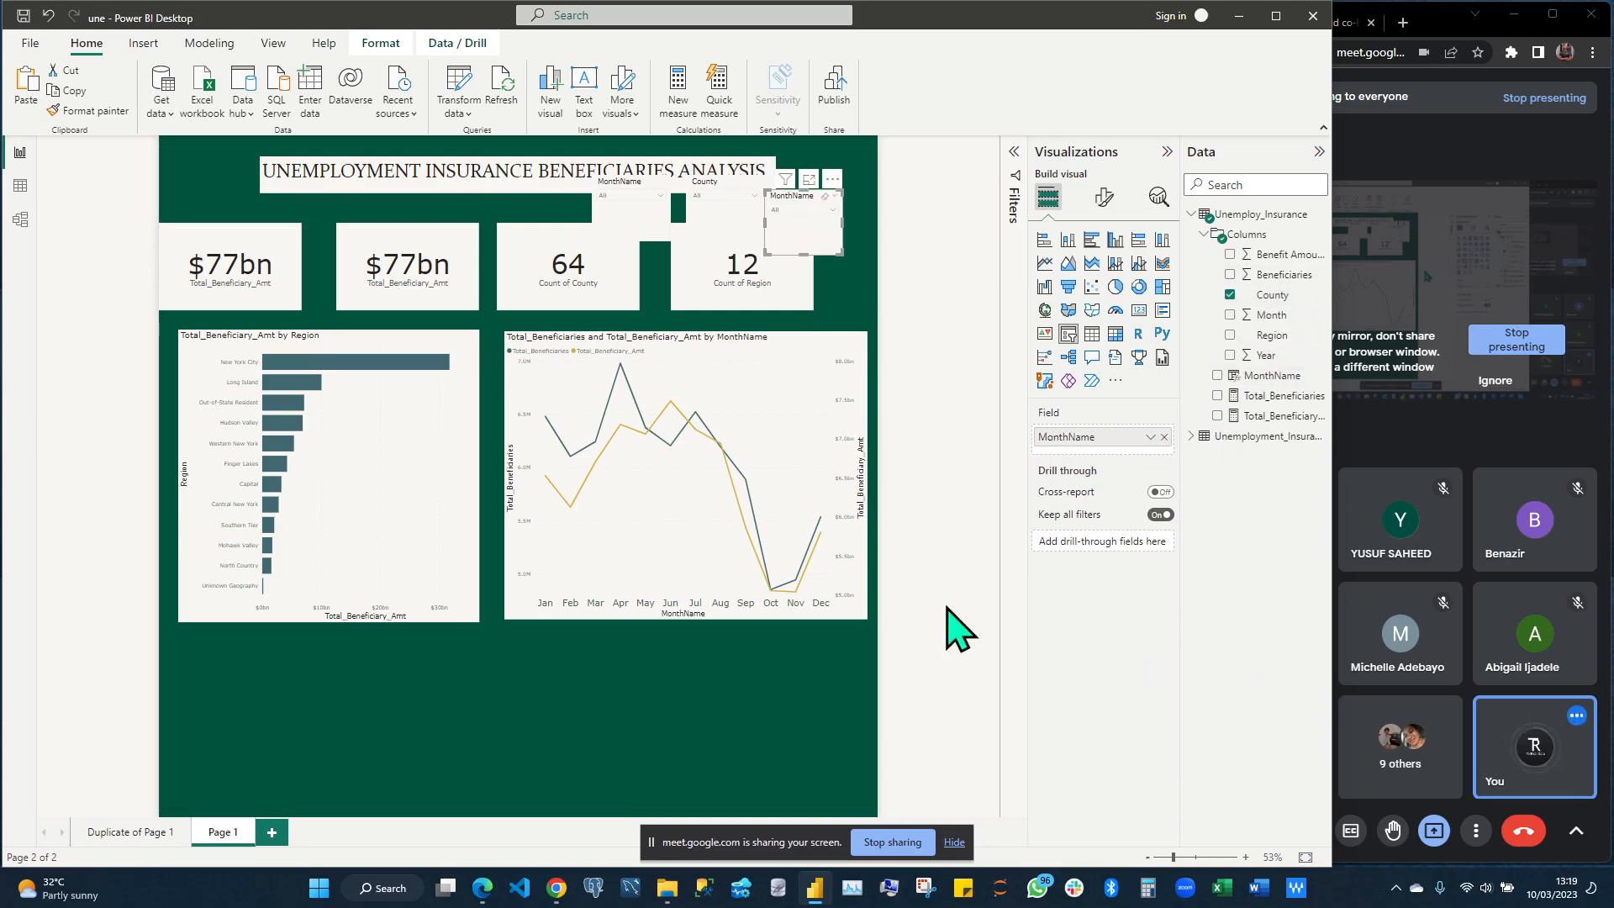
click(1243, 856)
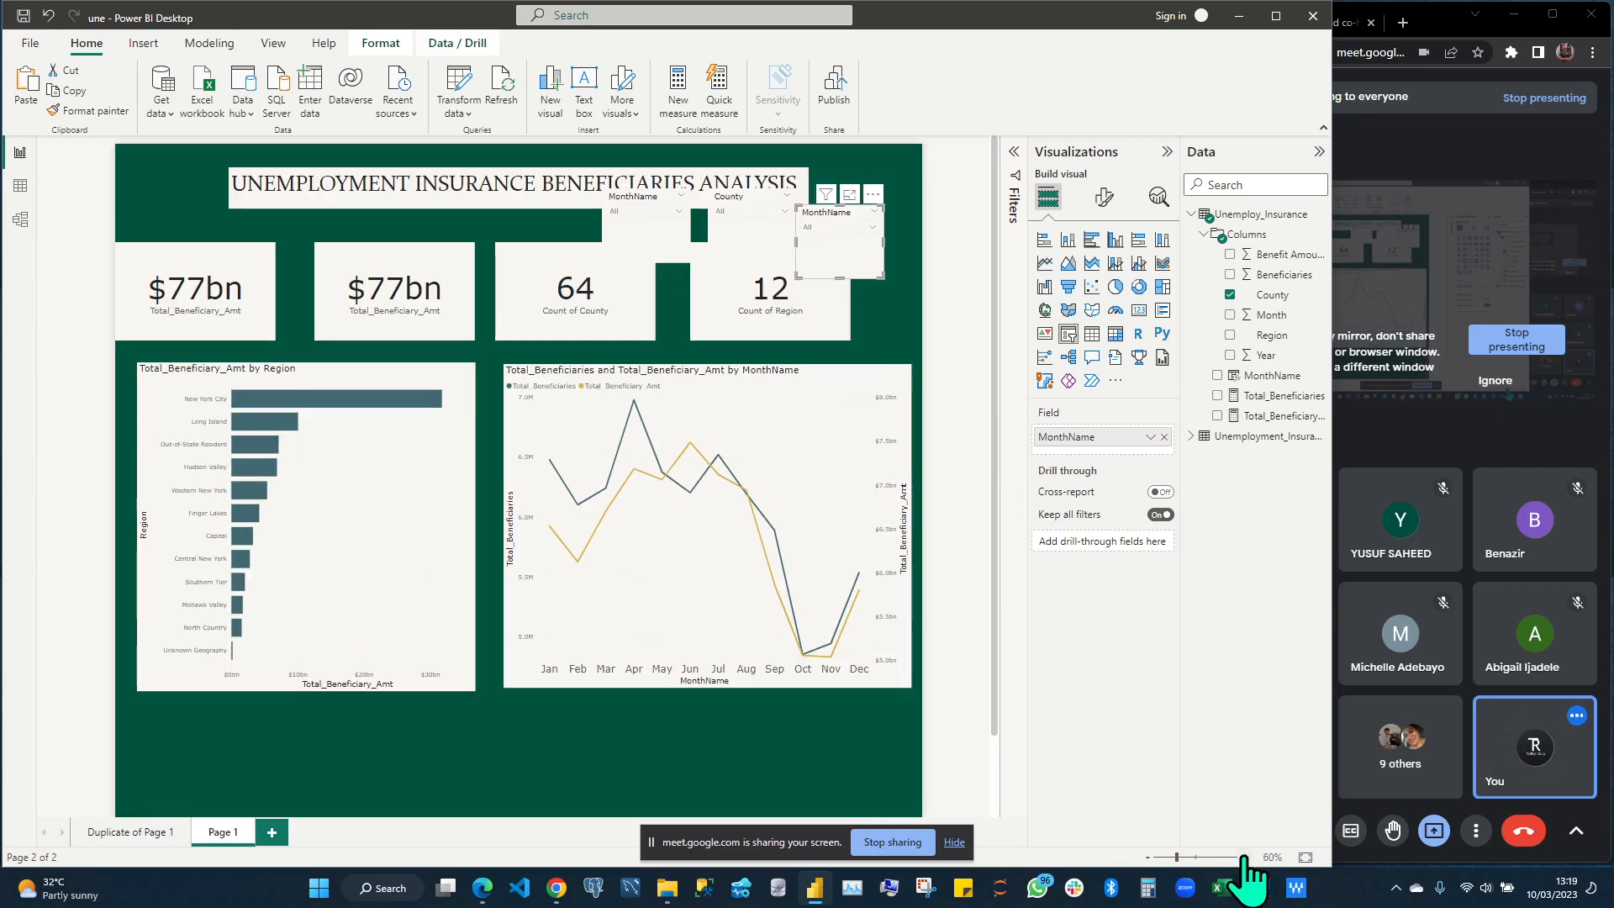
click(1244, 856)
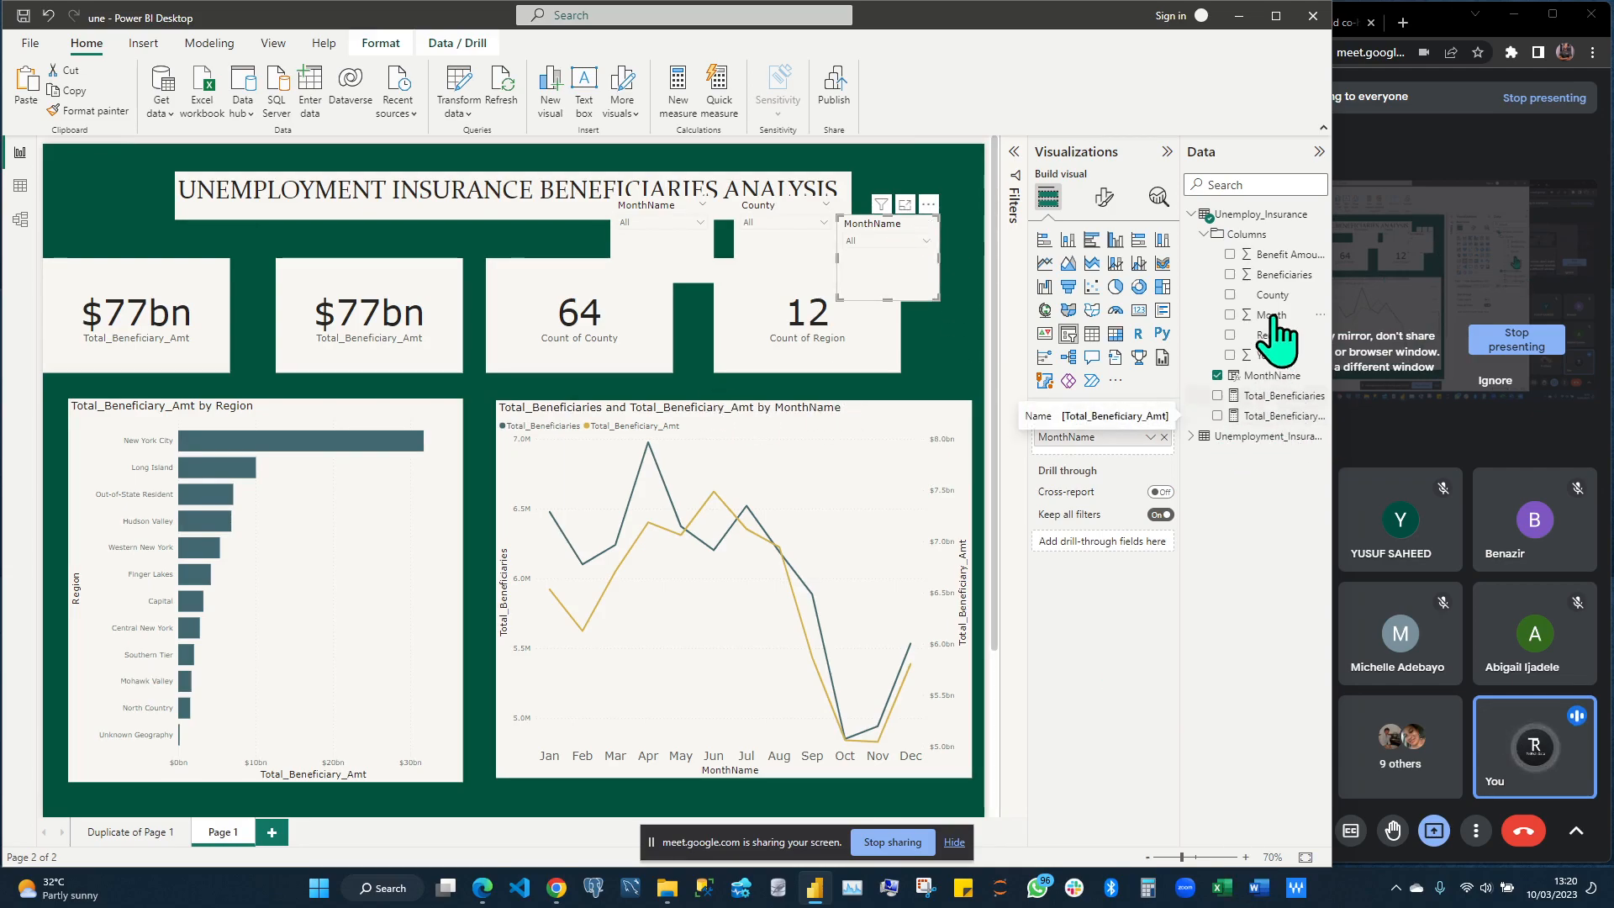
drag(1285, 339, 1135, 467)
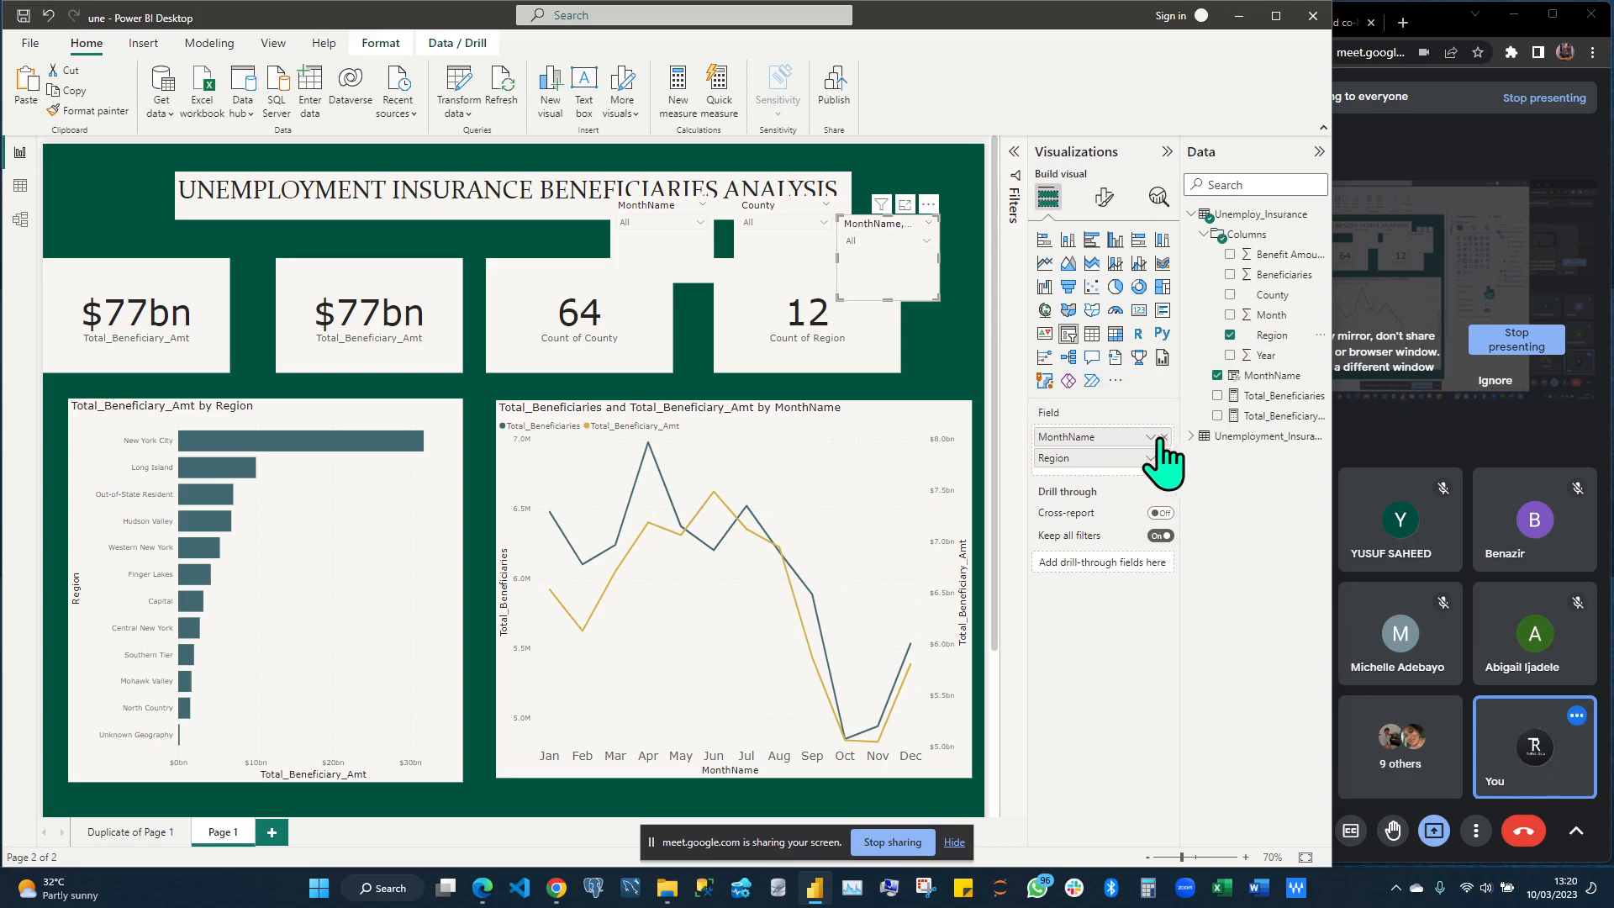
click(1163, 437)
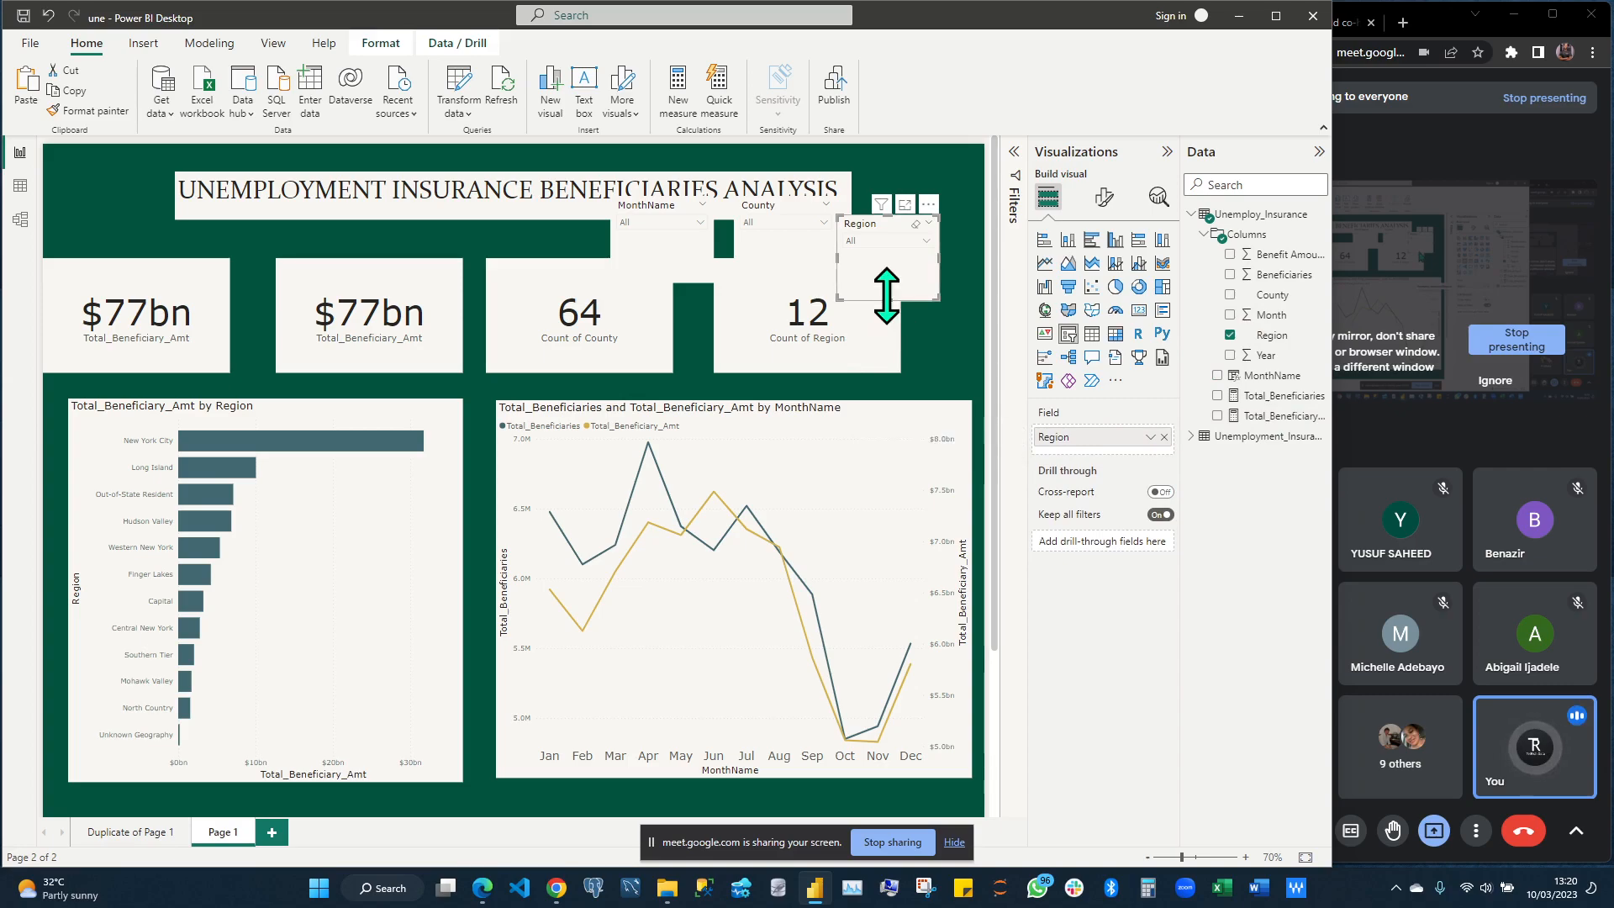
drag(881, 299, 881, 271)
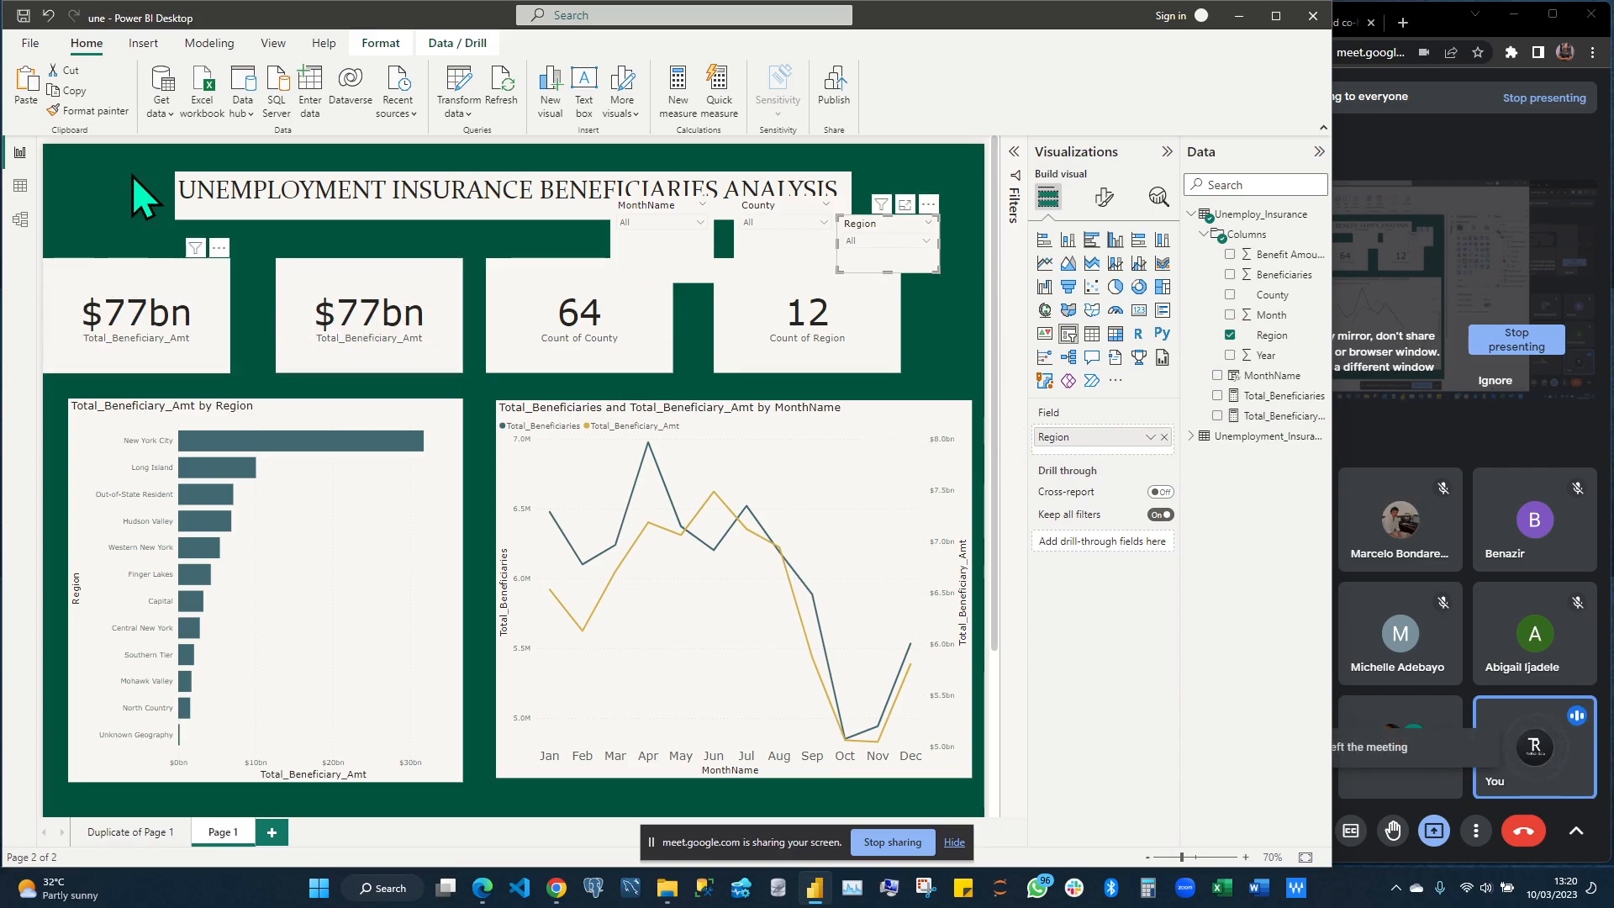
Shrink the first Total_Beneficiary_Amt card and move the second one closer beside it
click(126, 278)
drag(44, 260, 108, 277)
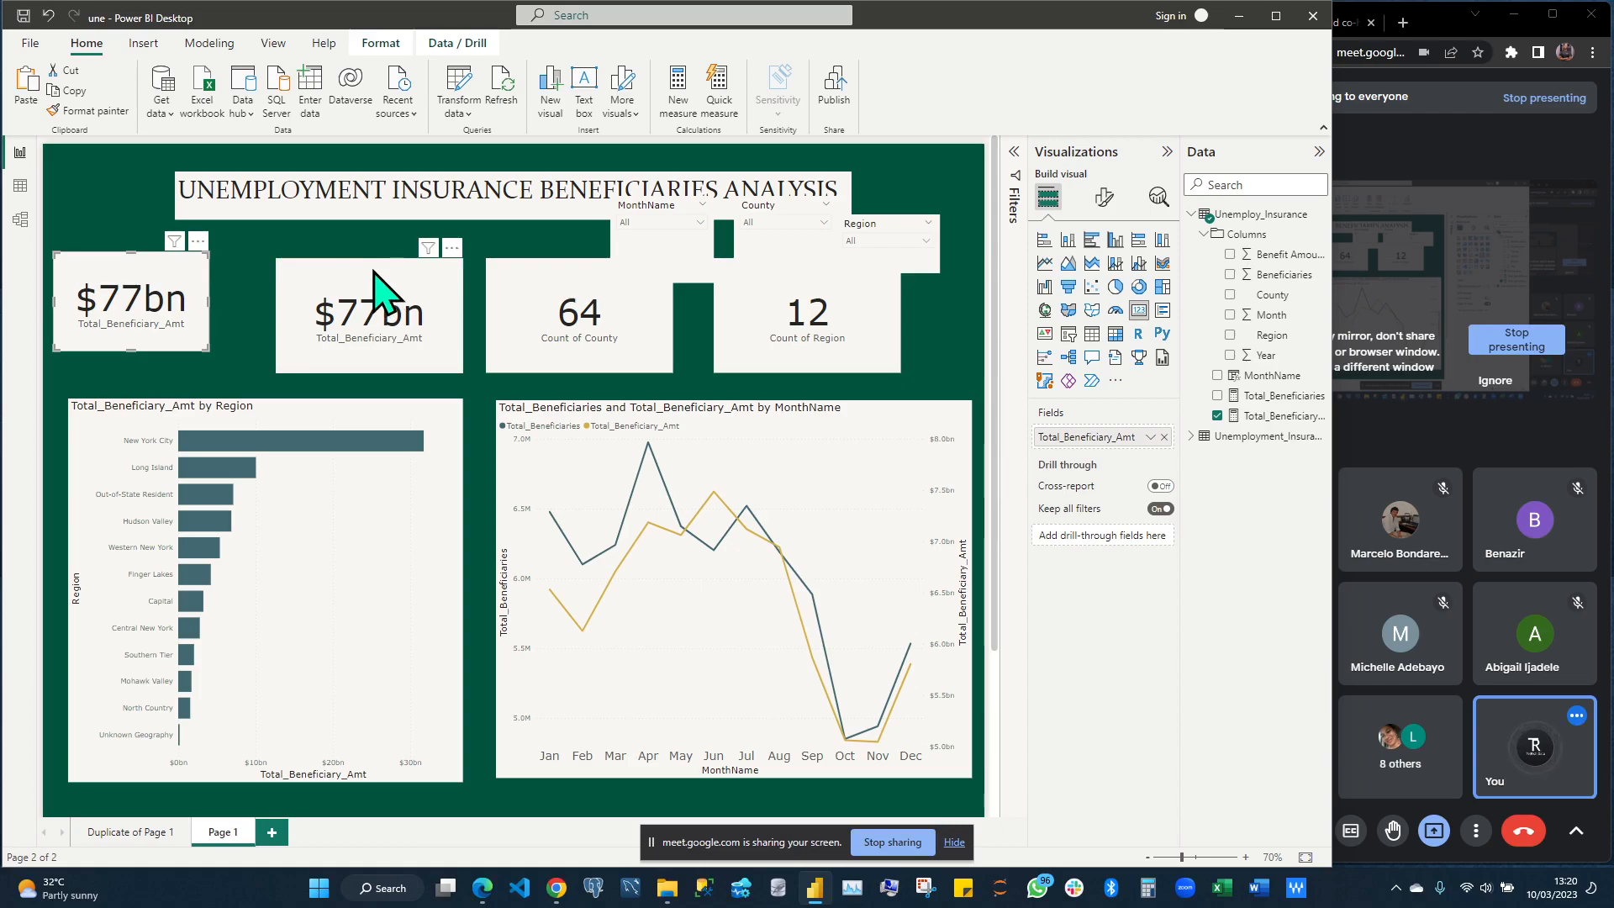
drag(362, 269, 330, 262)
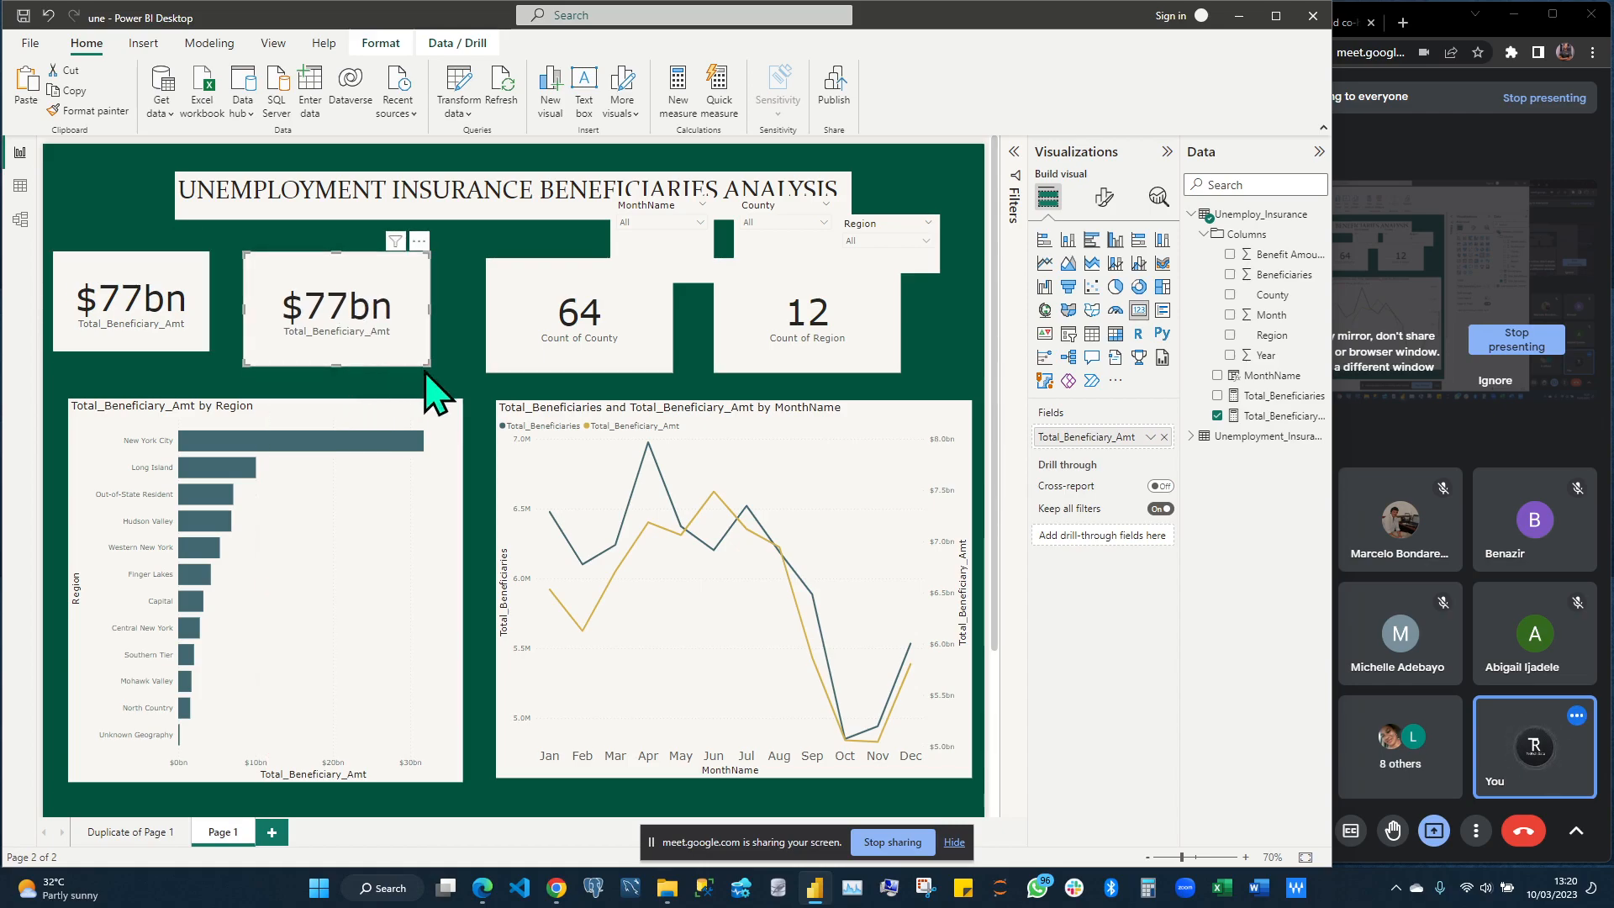
Shrink the second Total_Beneficiary_Amt card and move the Count of County card beside it, shrinking it to a similar size
drag(414, 349, 381, 350)
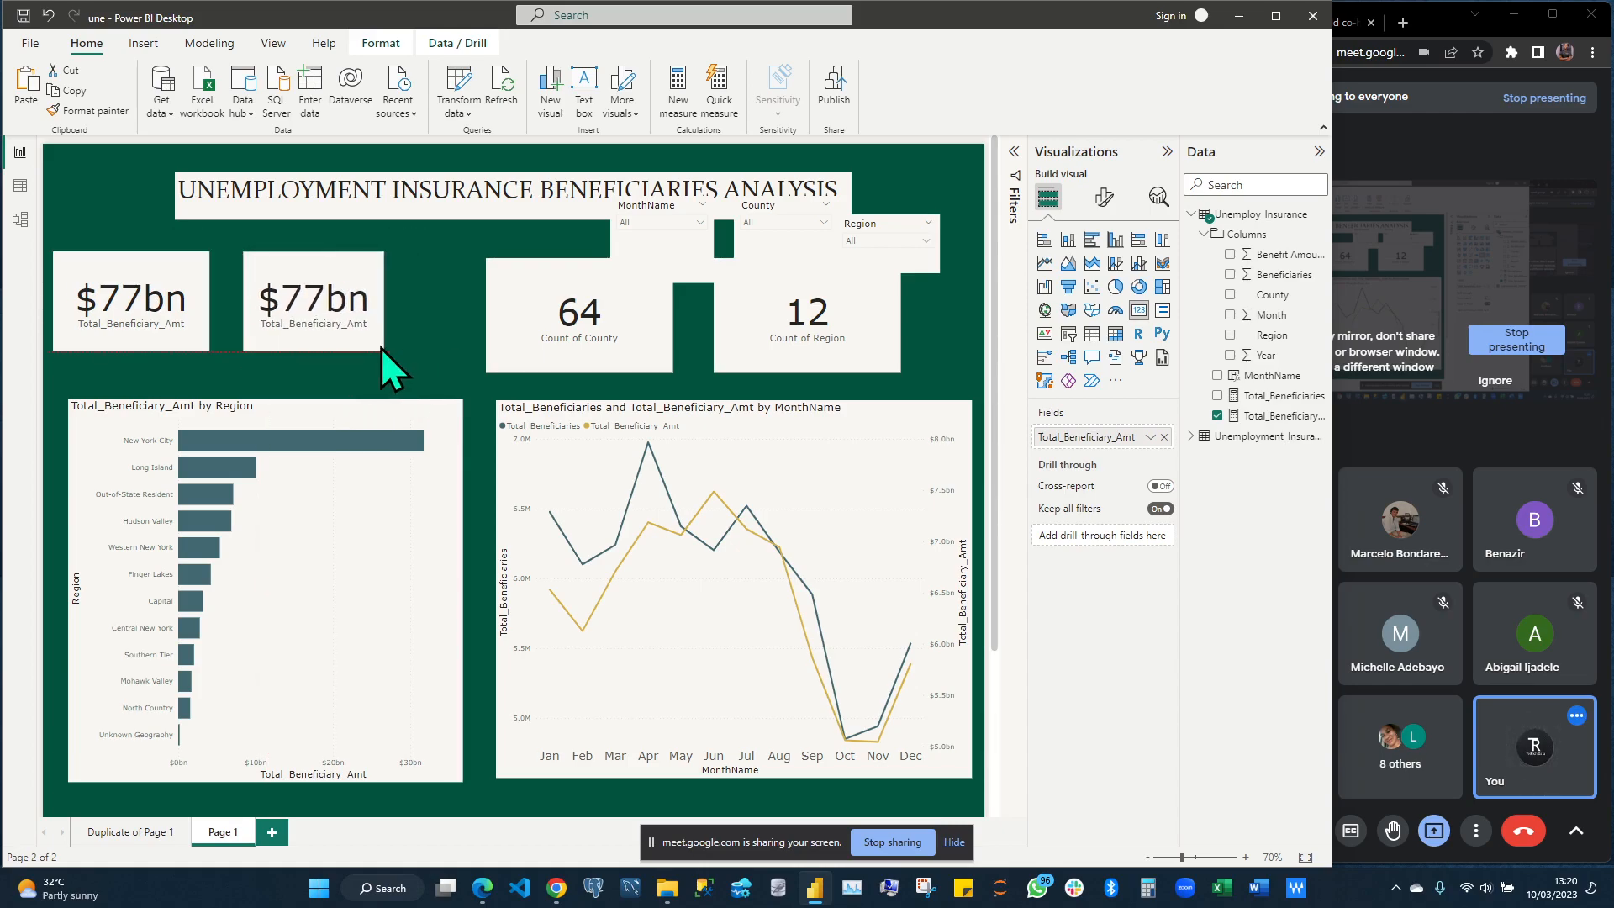
drag(575, 294, 482, 288)
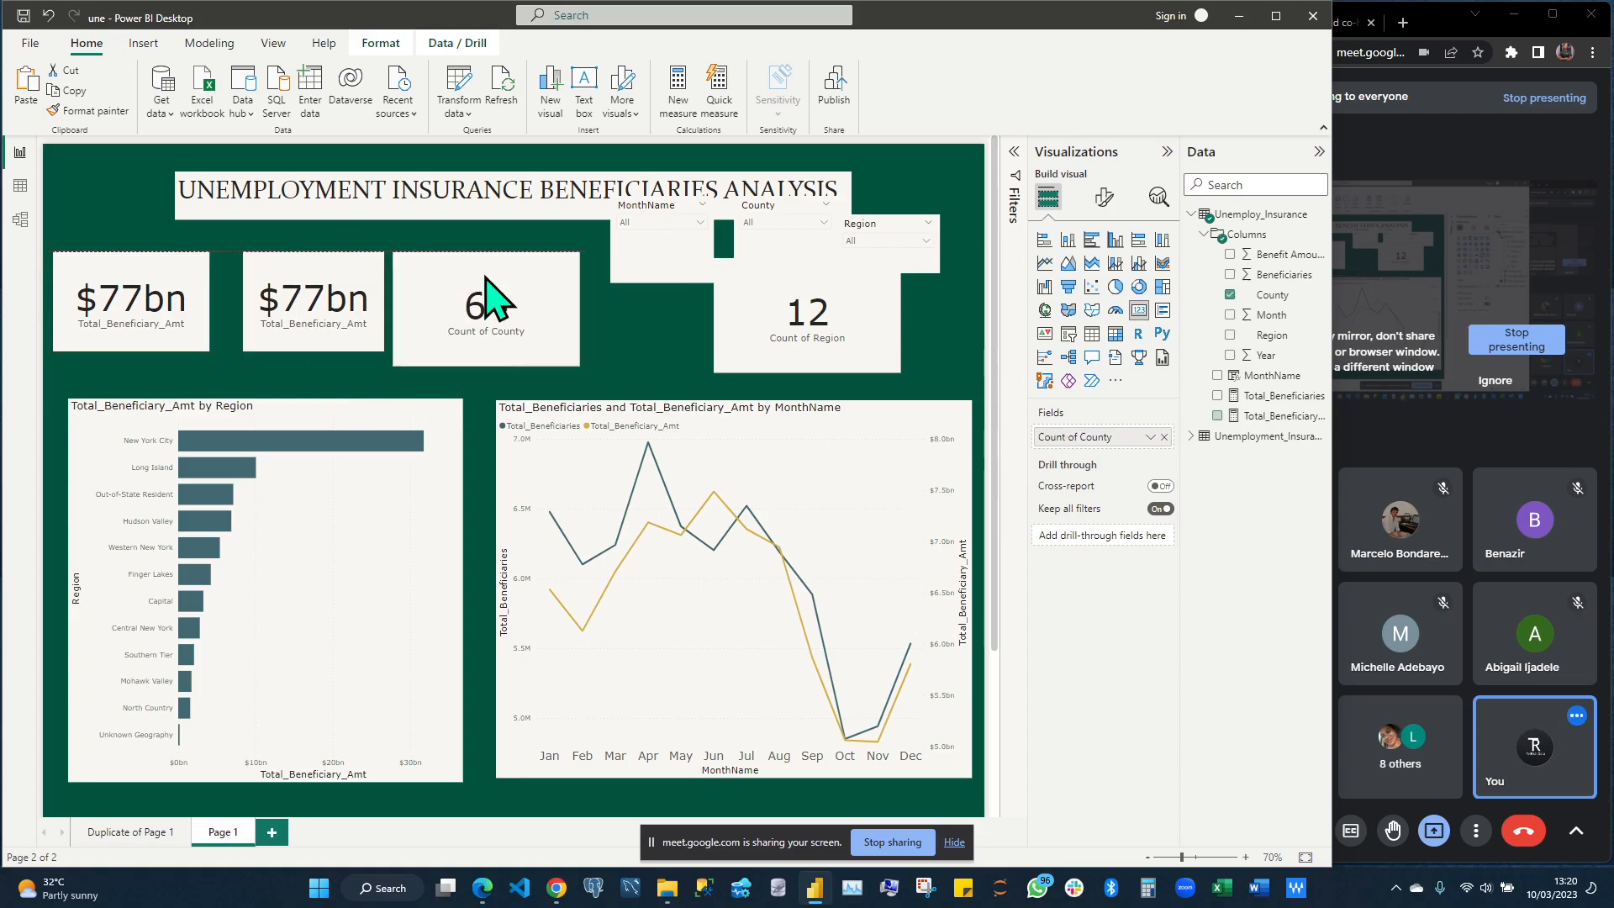
drag(579, 366, 519, 350)
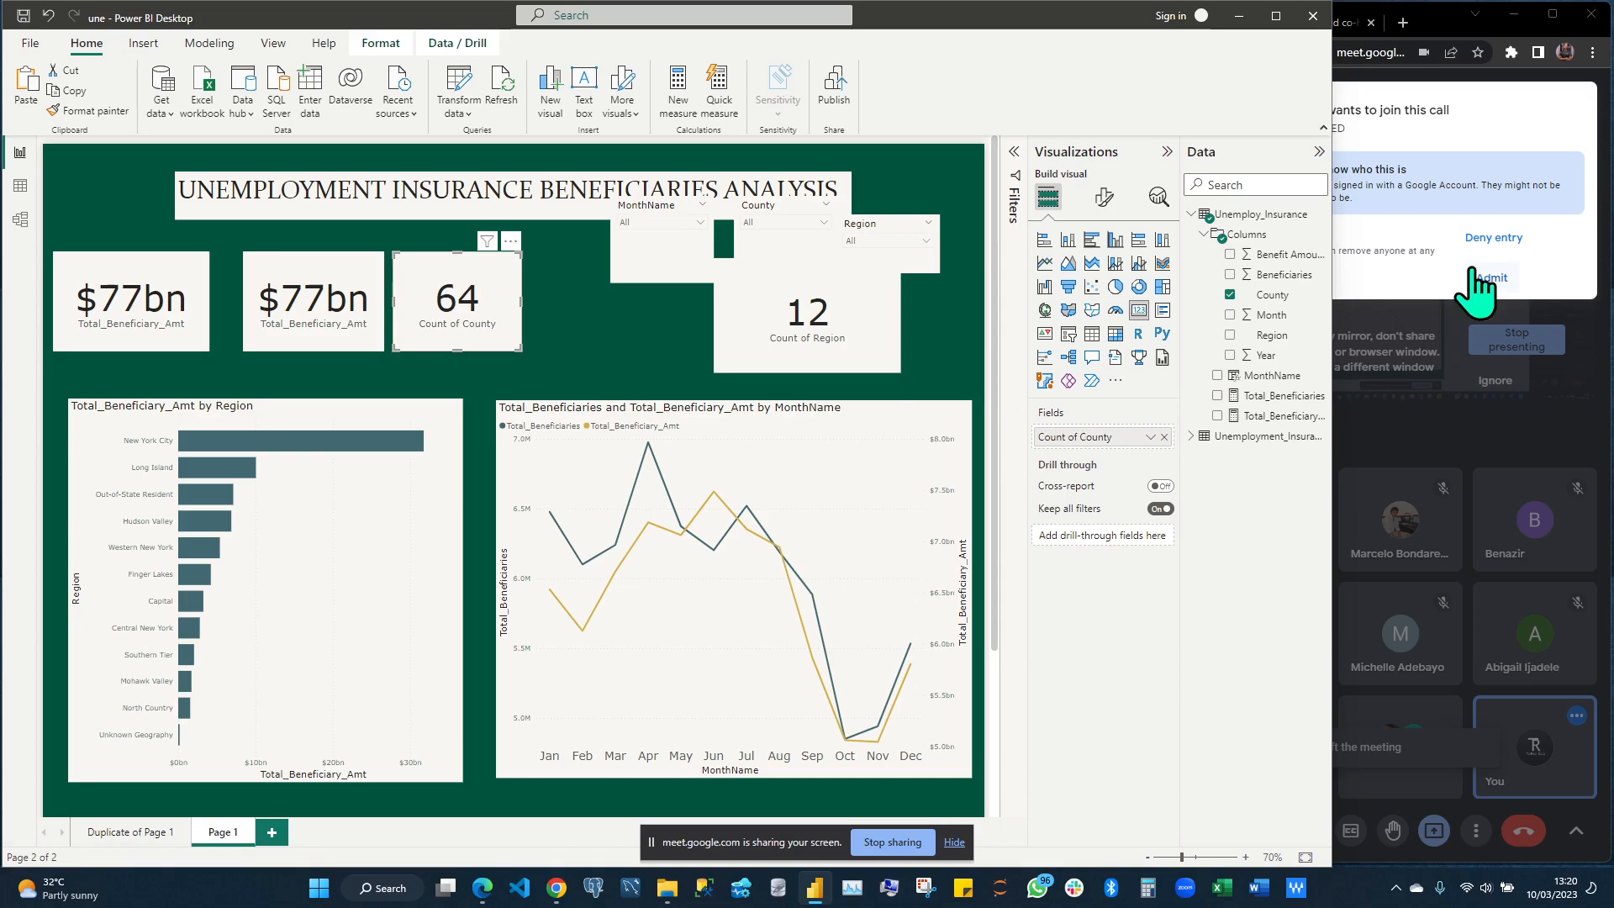
Admit the waiting participant to the call, and move the Count of Region card near the Count of County card and shrink it
click(1485, 291)
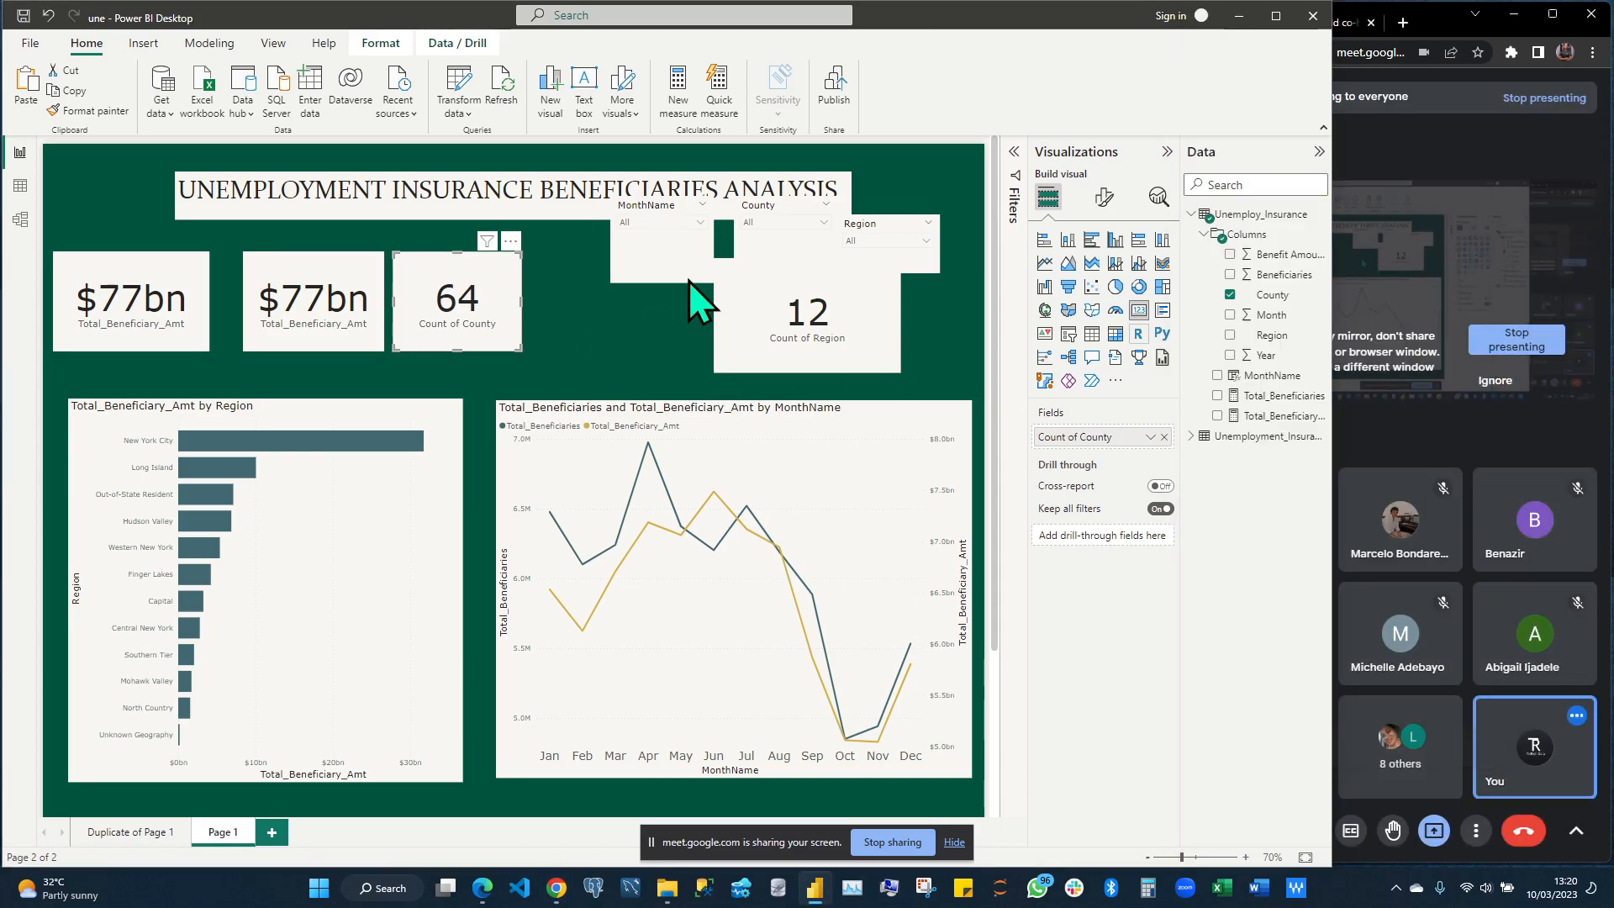
drag(767, 331, 589, 311)
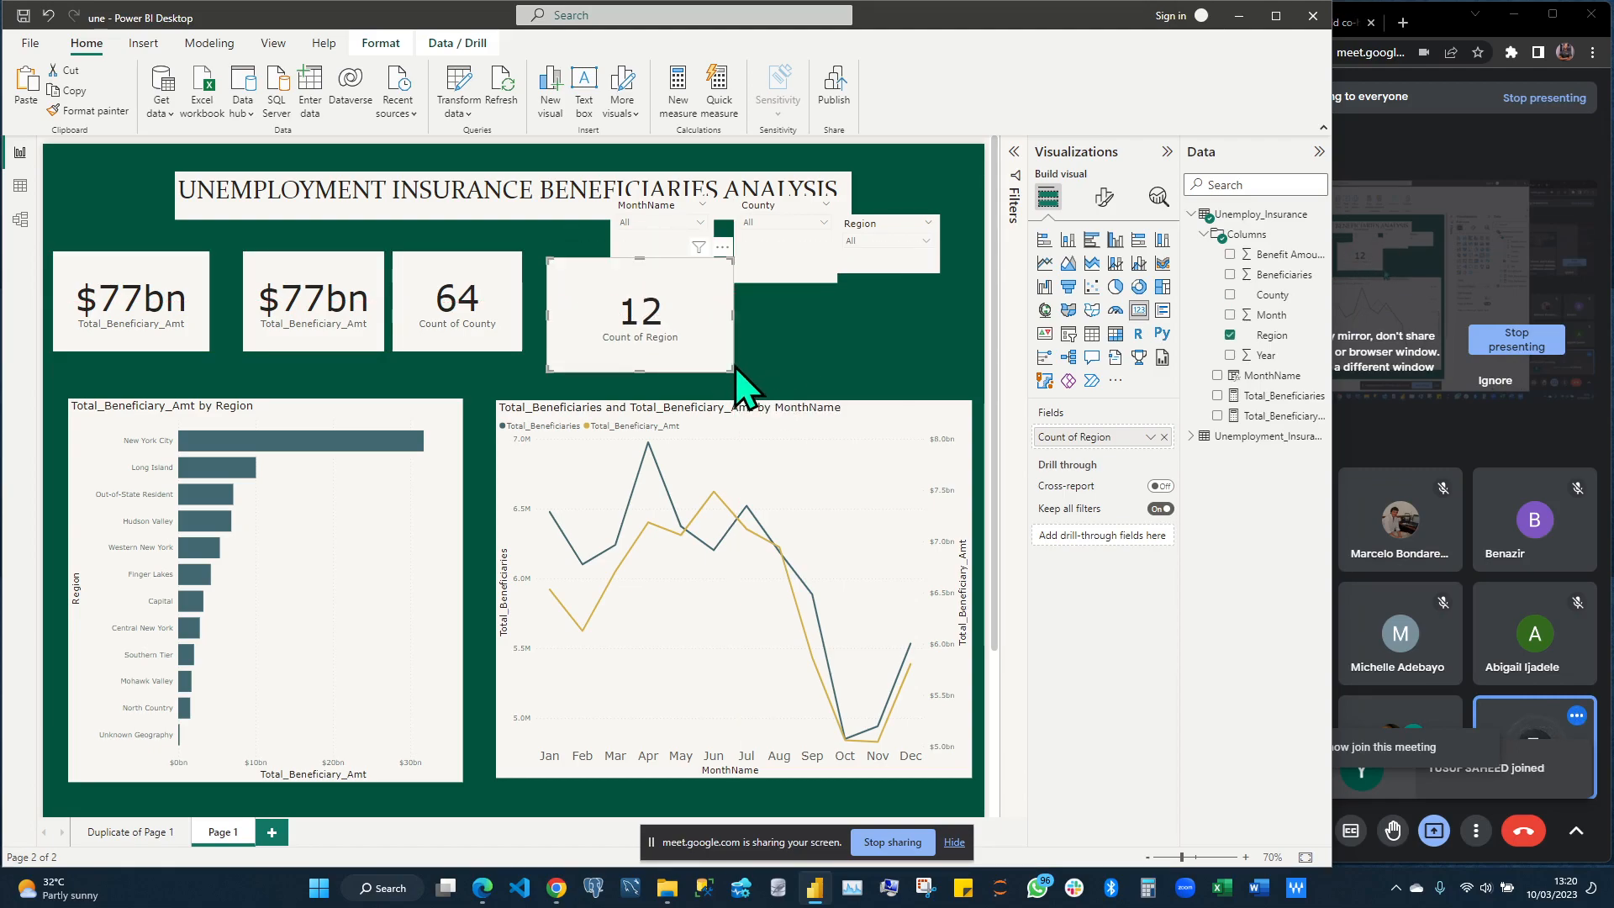
drag(728, 367, 677, 361)
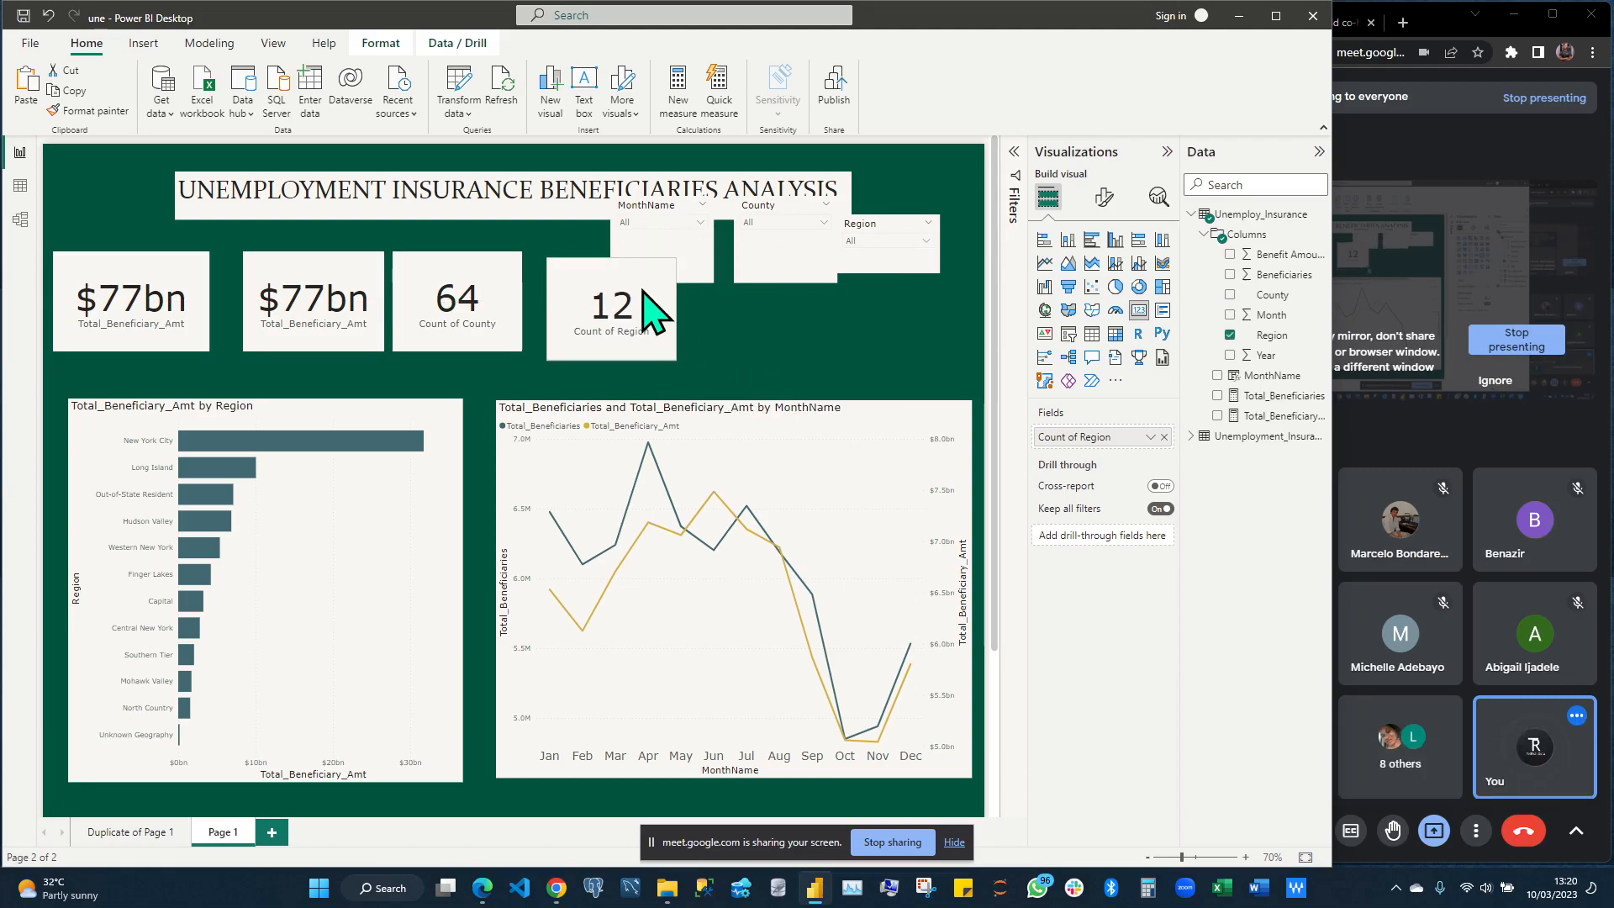
Move the MonthName, County and Region slicers off the report title into the row beside the Count of Region card
drag(697, 264, 762, 345)
drag(821, 260, 874, 326)
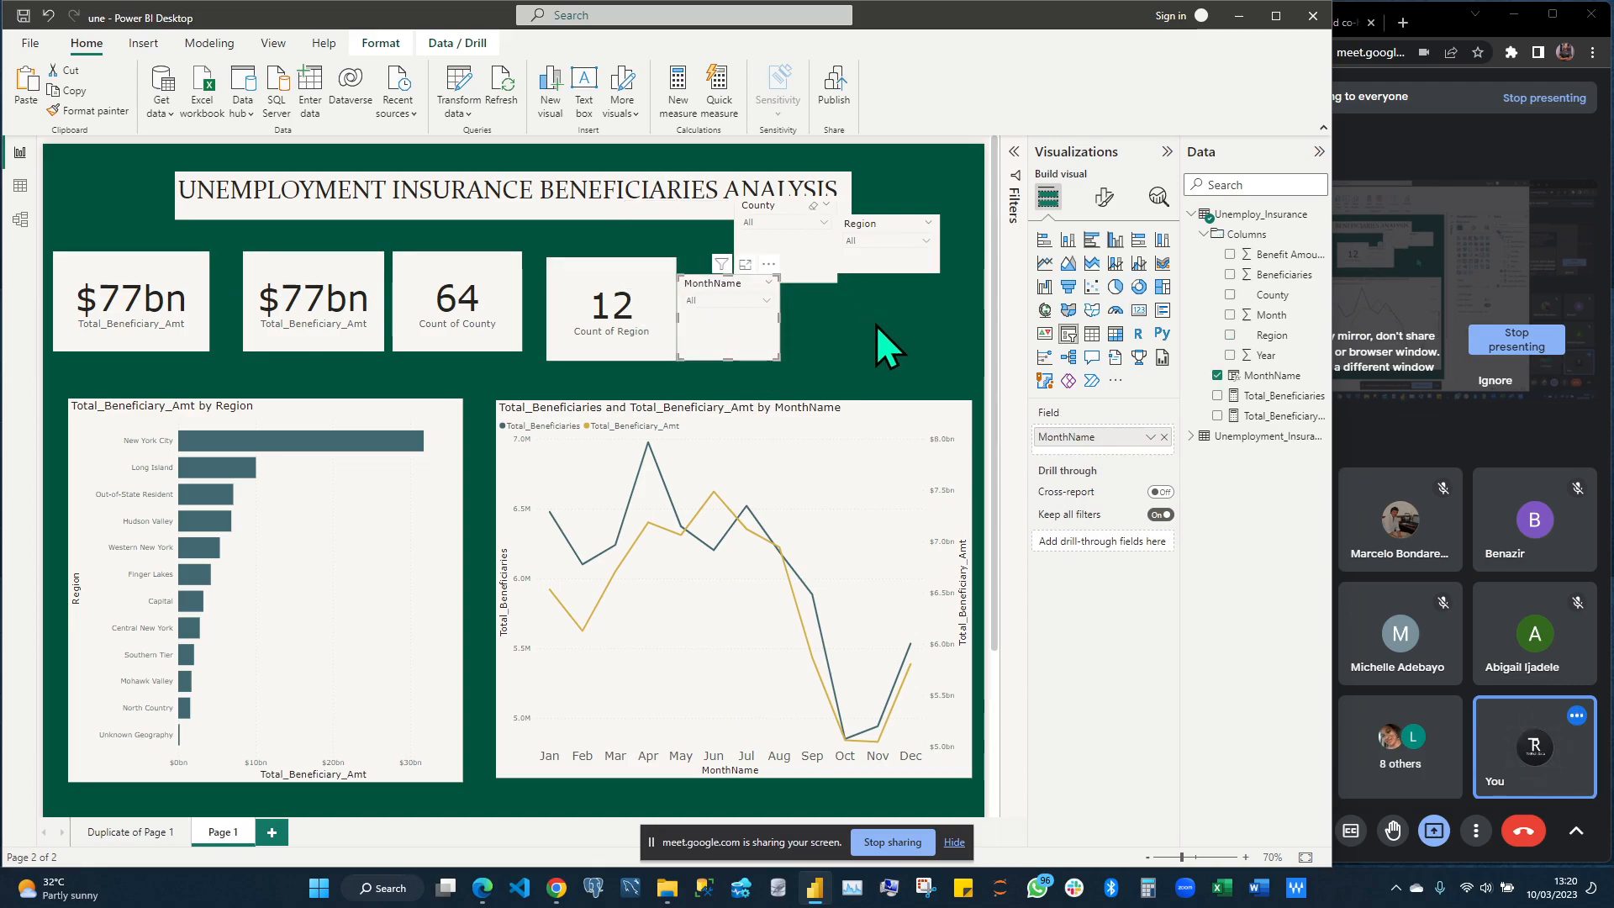
drag(921, 261, 967, 326)
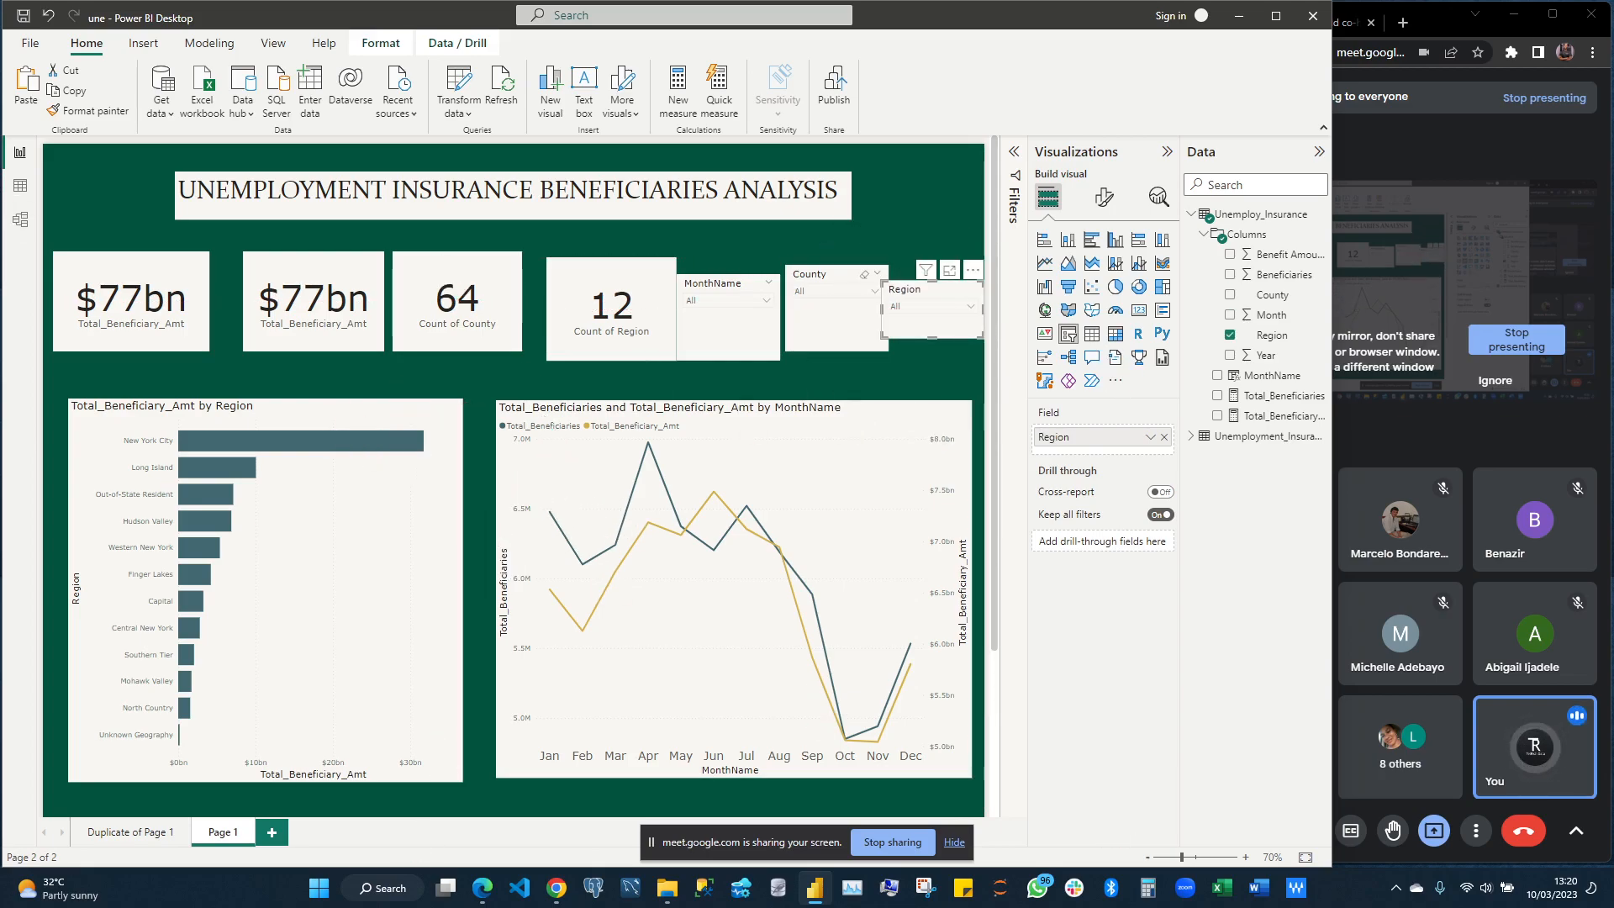
Review the visuals on the Duplicate of Page 1 report page
click(138, 833)
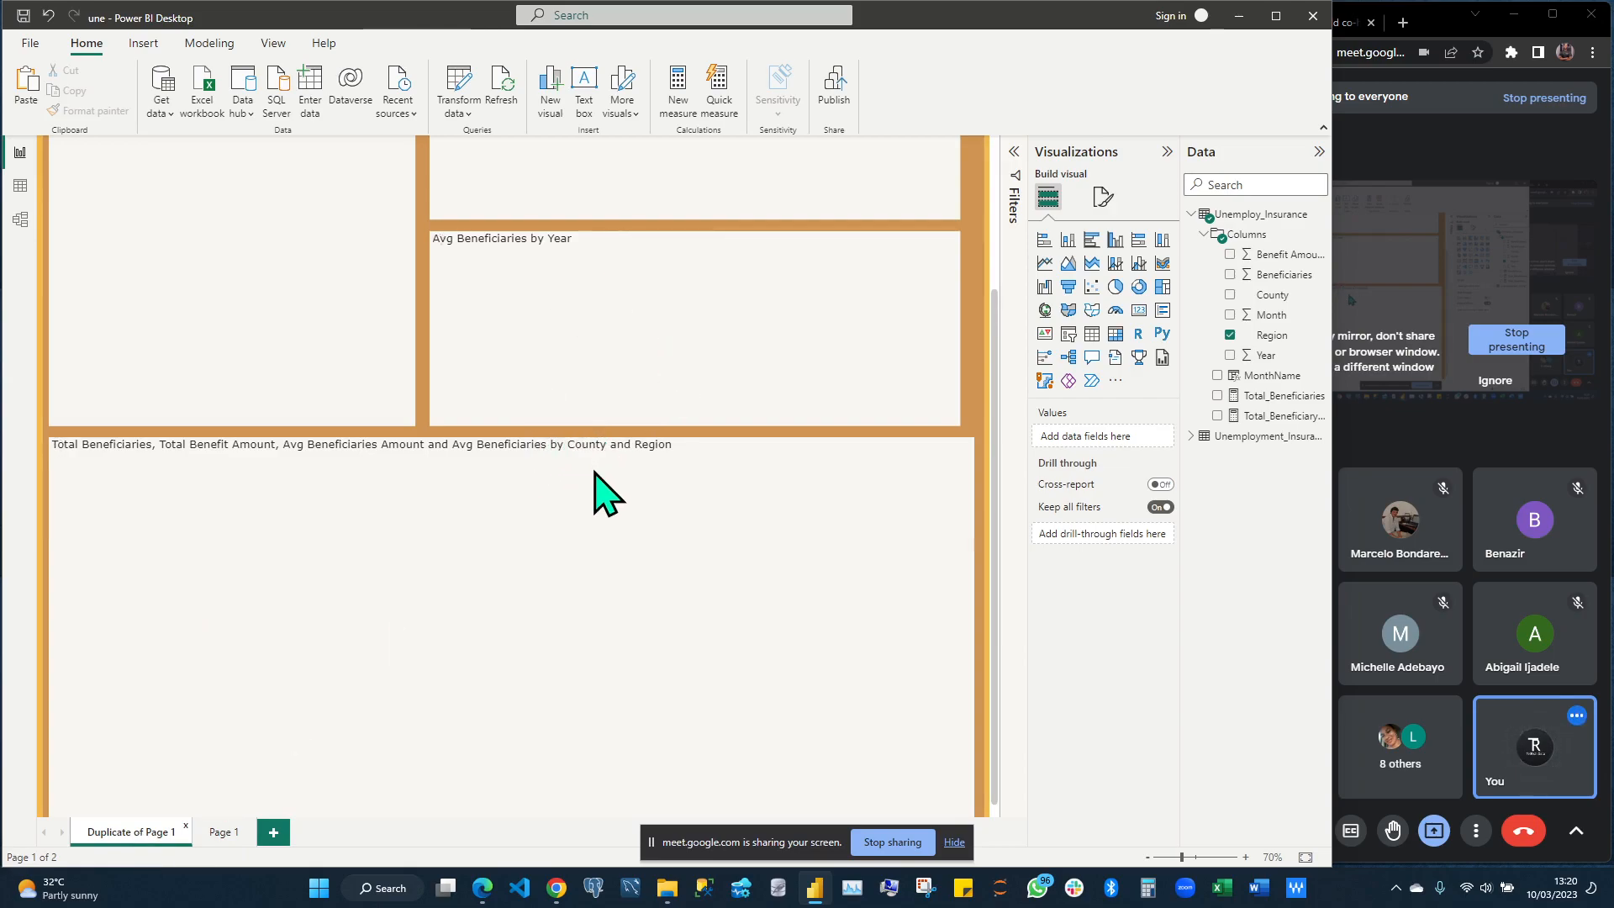
scroll(607, 495, up, 3)
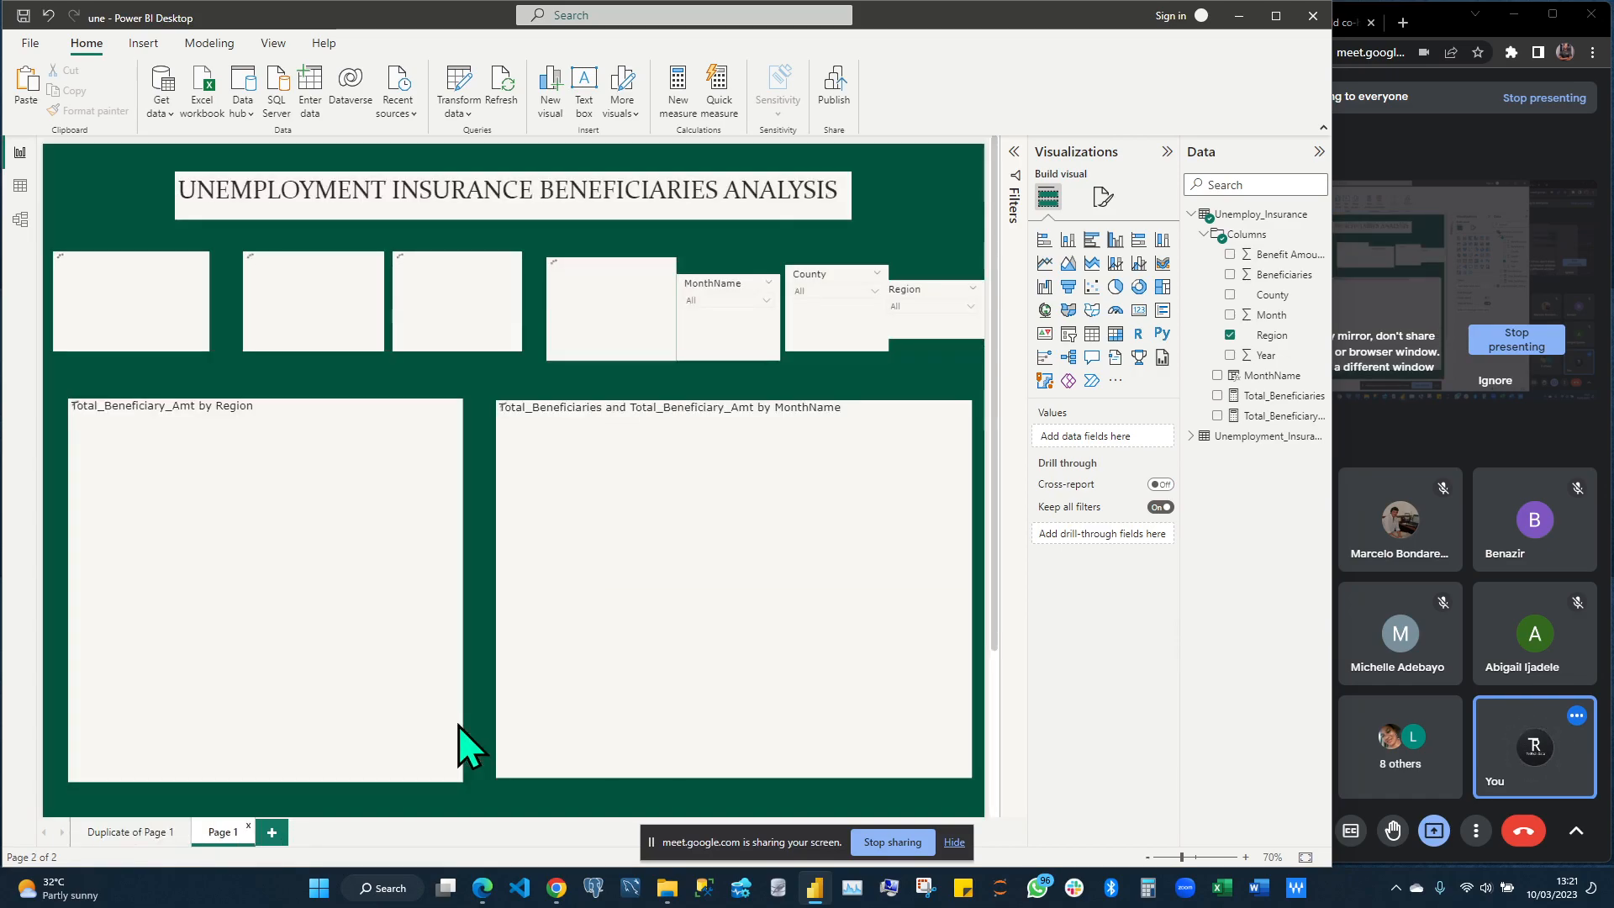
scroll(456, 724, down, 3)
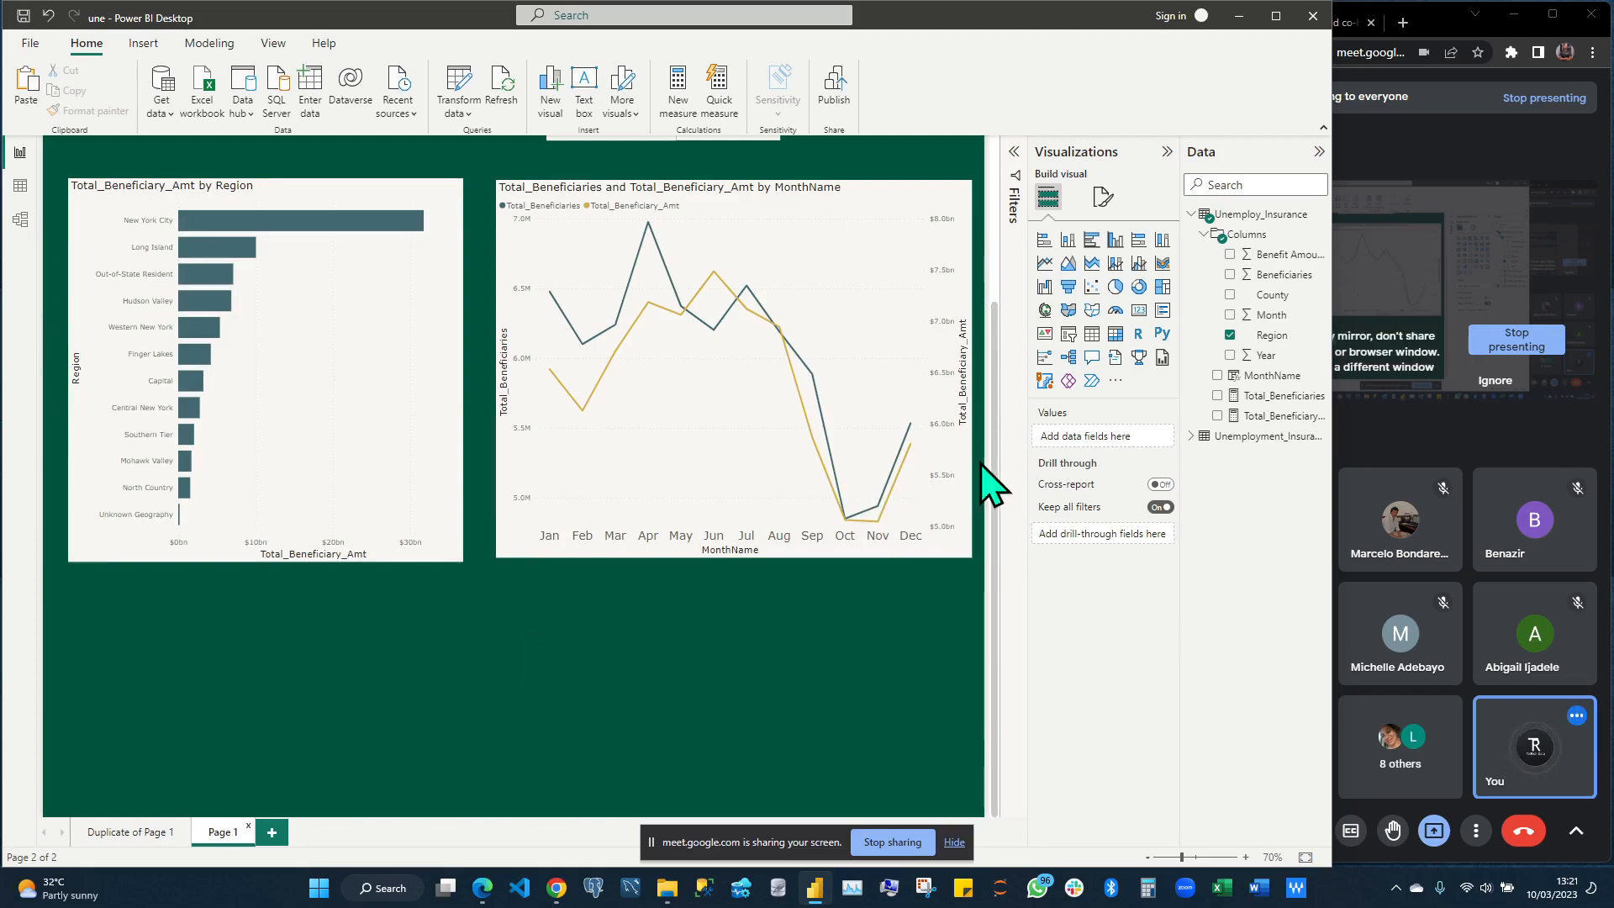
right_click(1256, 217)
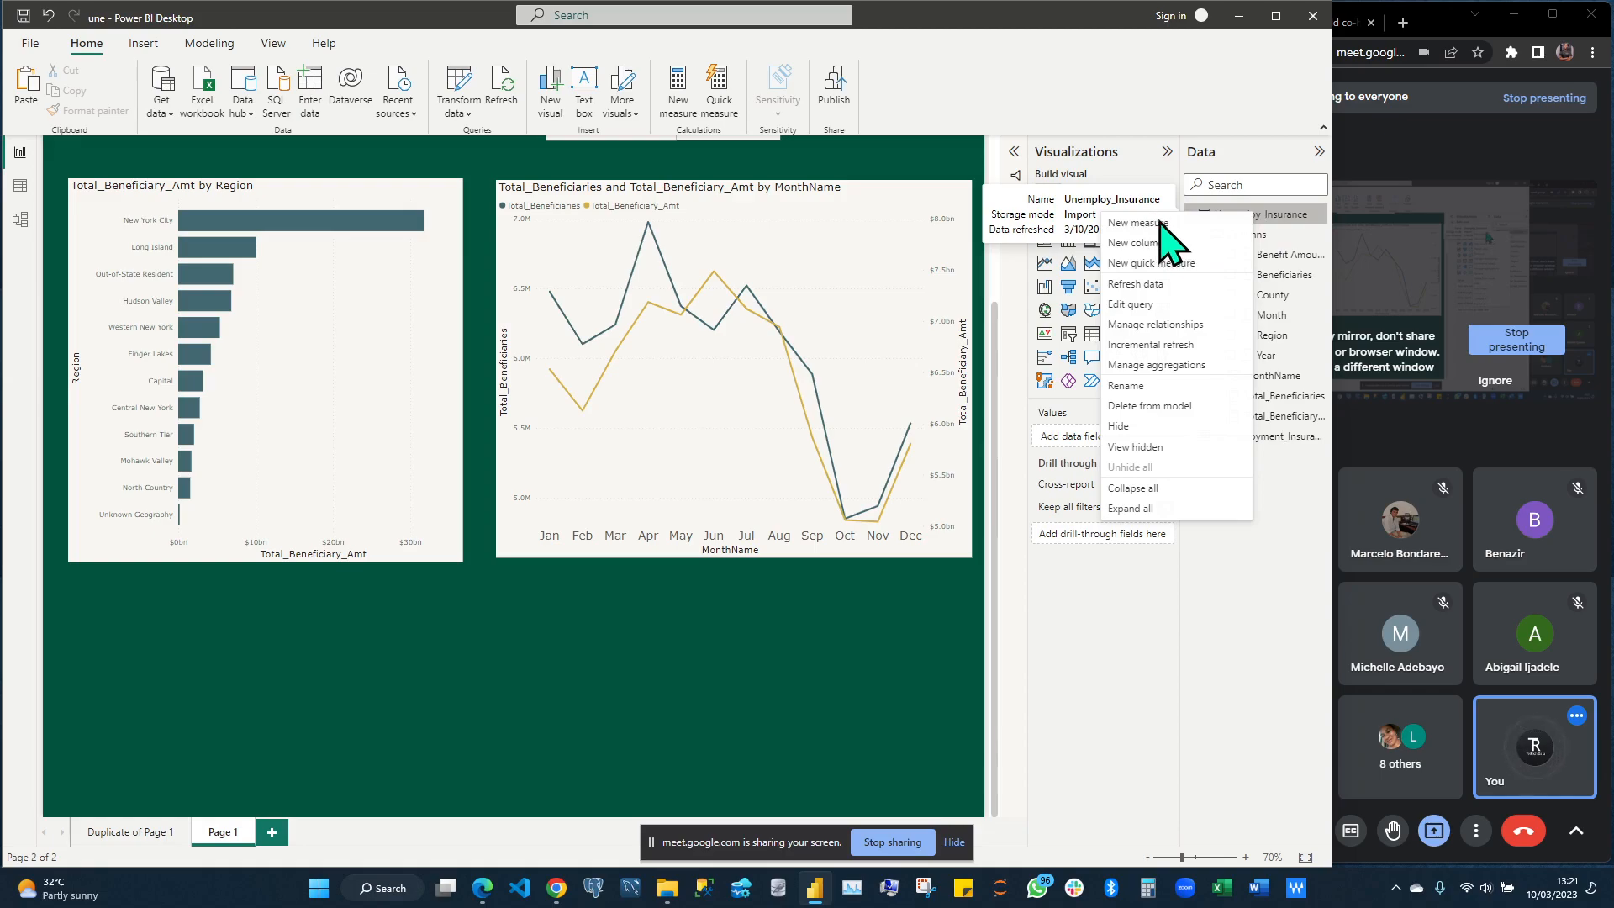
click(509, 269)
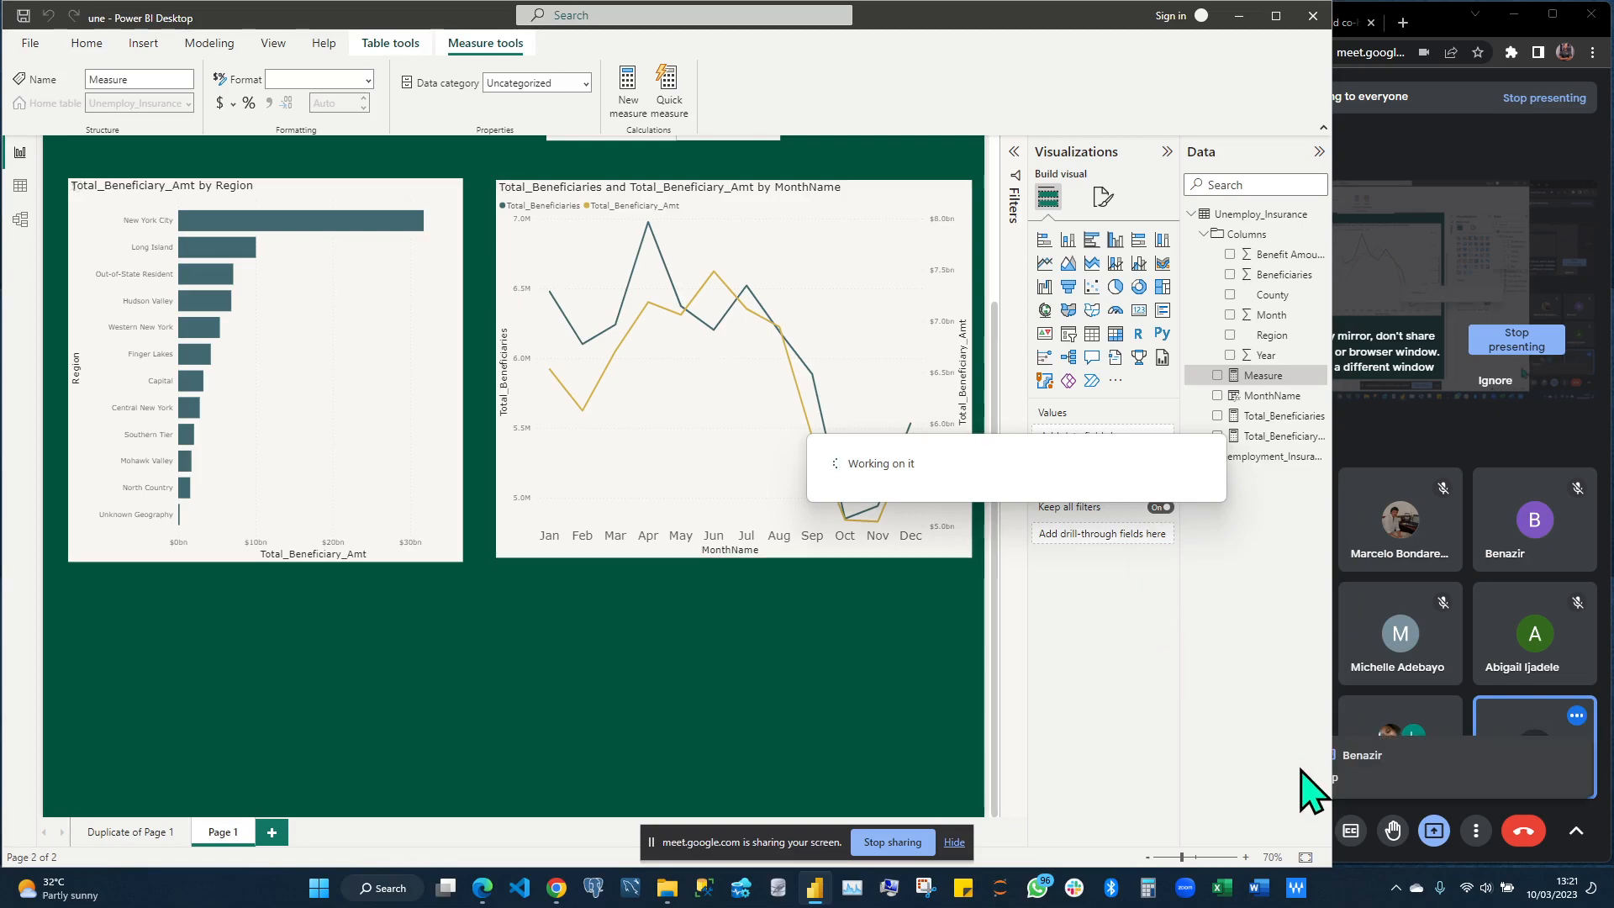
Check the in-call messages in the Google Meet window and close the chat
click(1453, 797)
click(1454, 795)
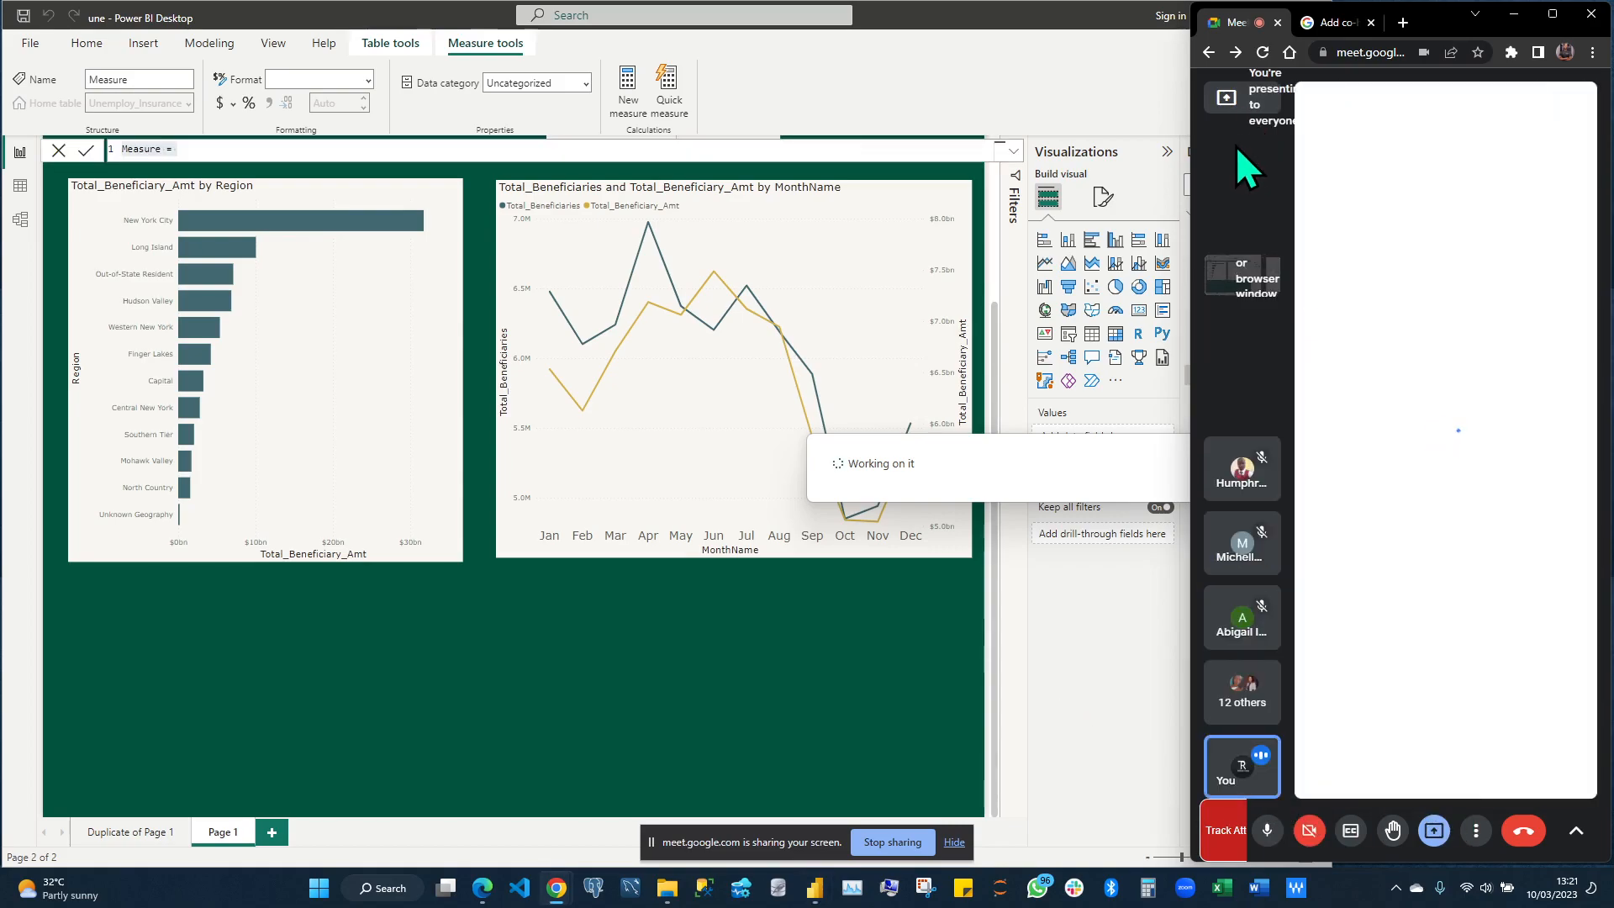
click(1045, 79)
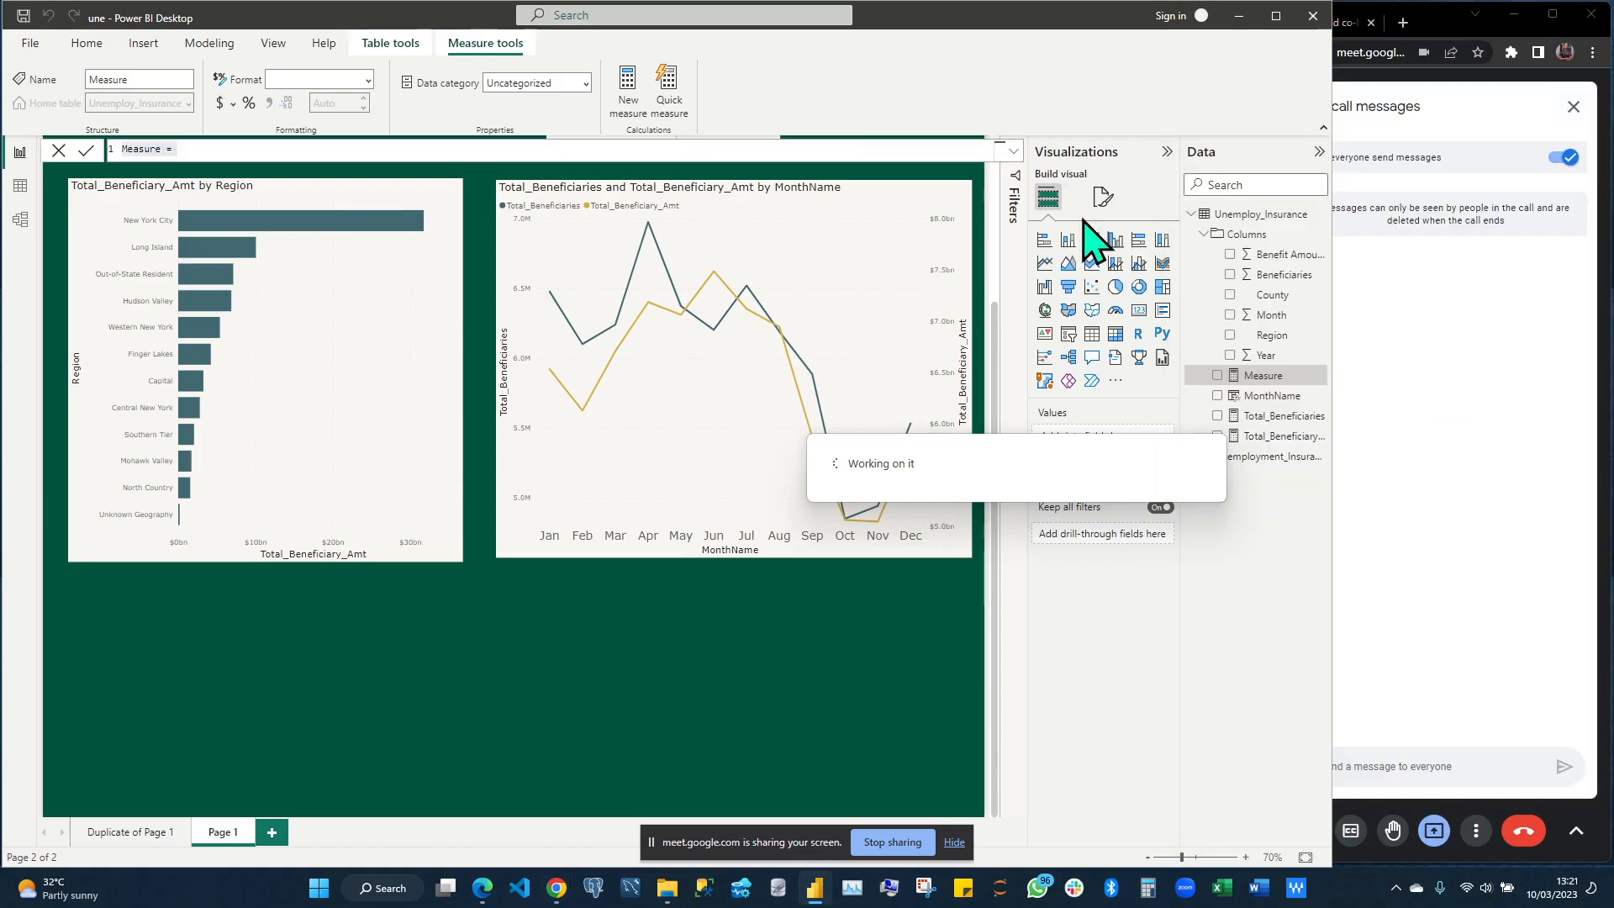
click(1577, 108)
click(1095, 79)
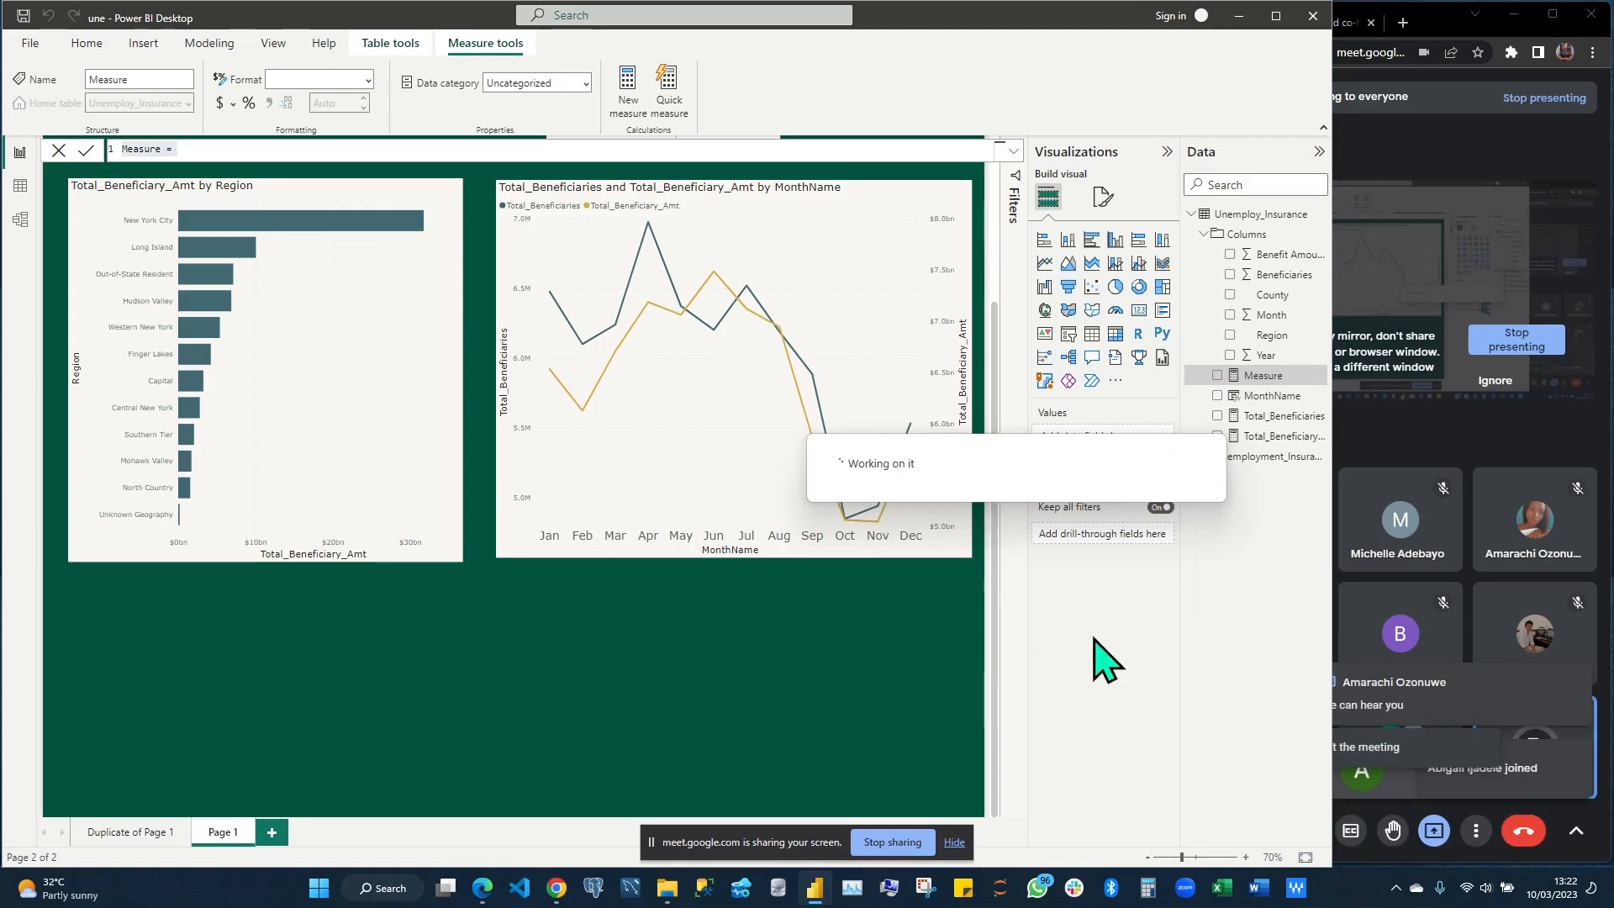
click(1550, 443)
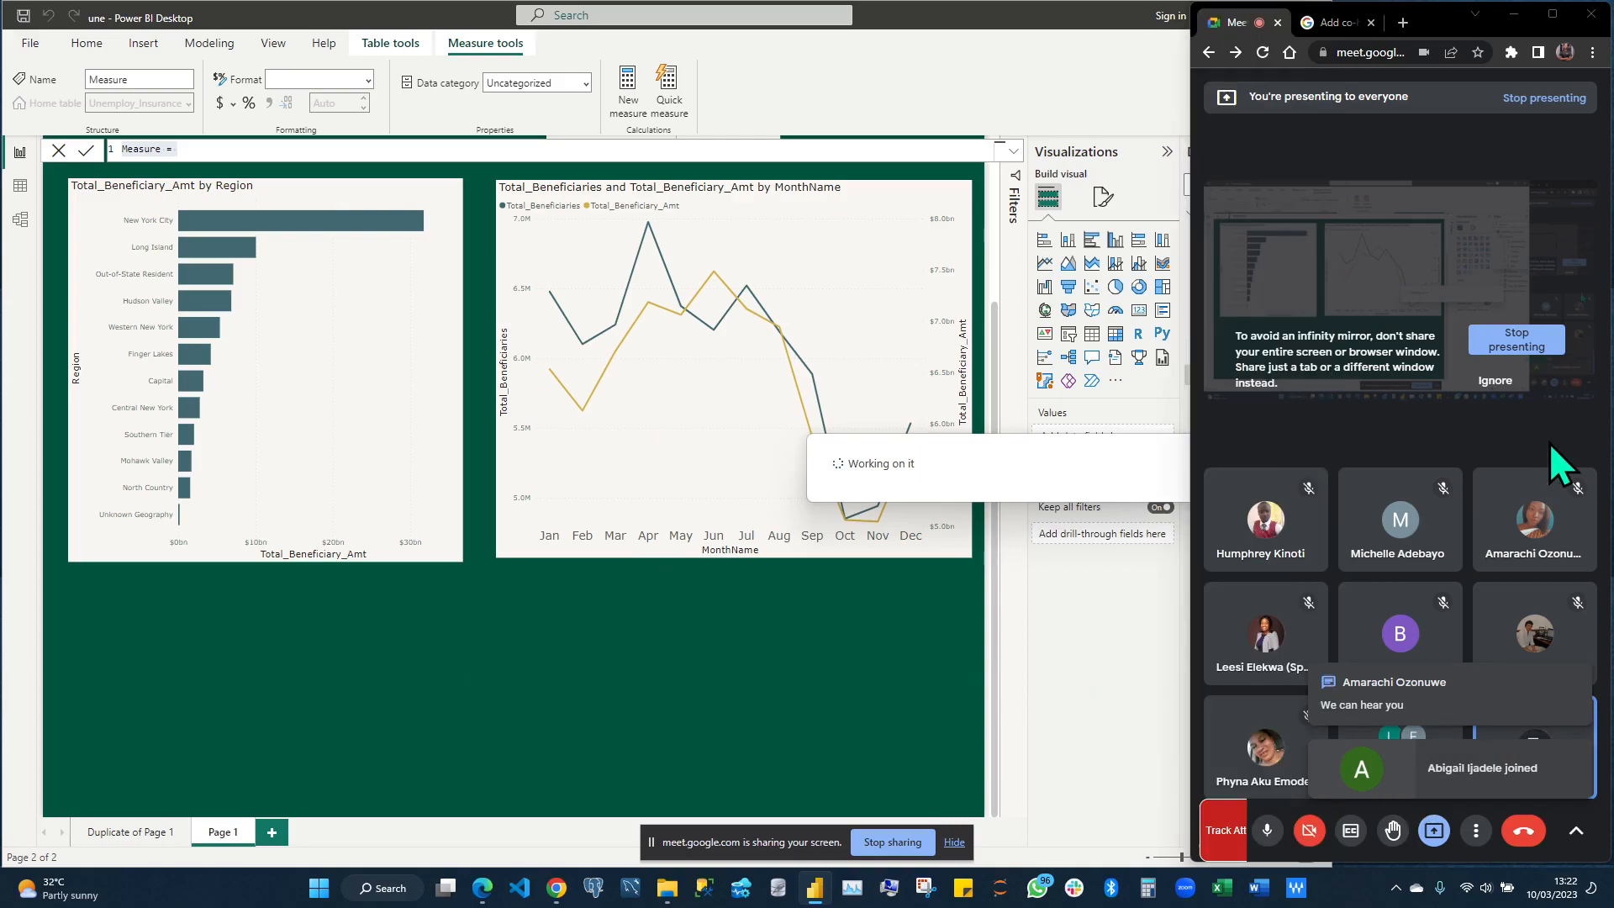
click(836, 609)
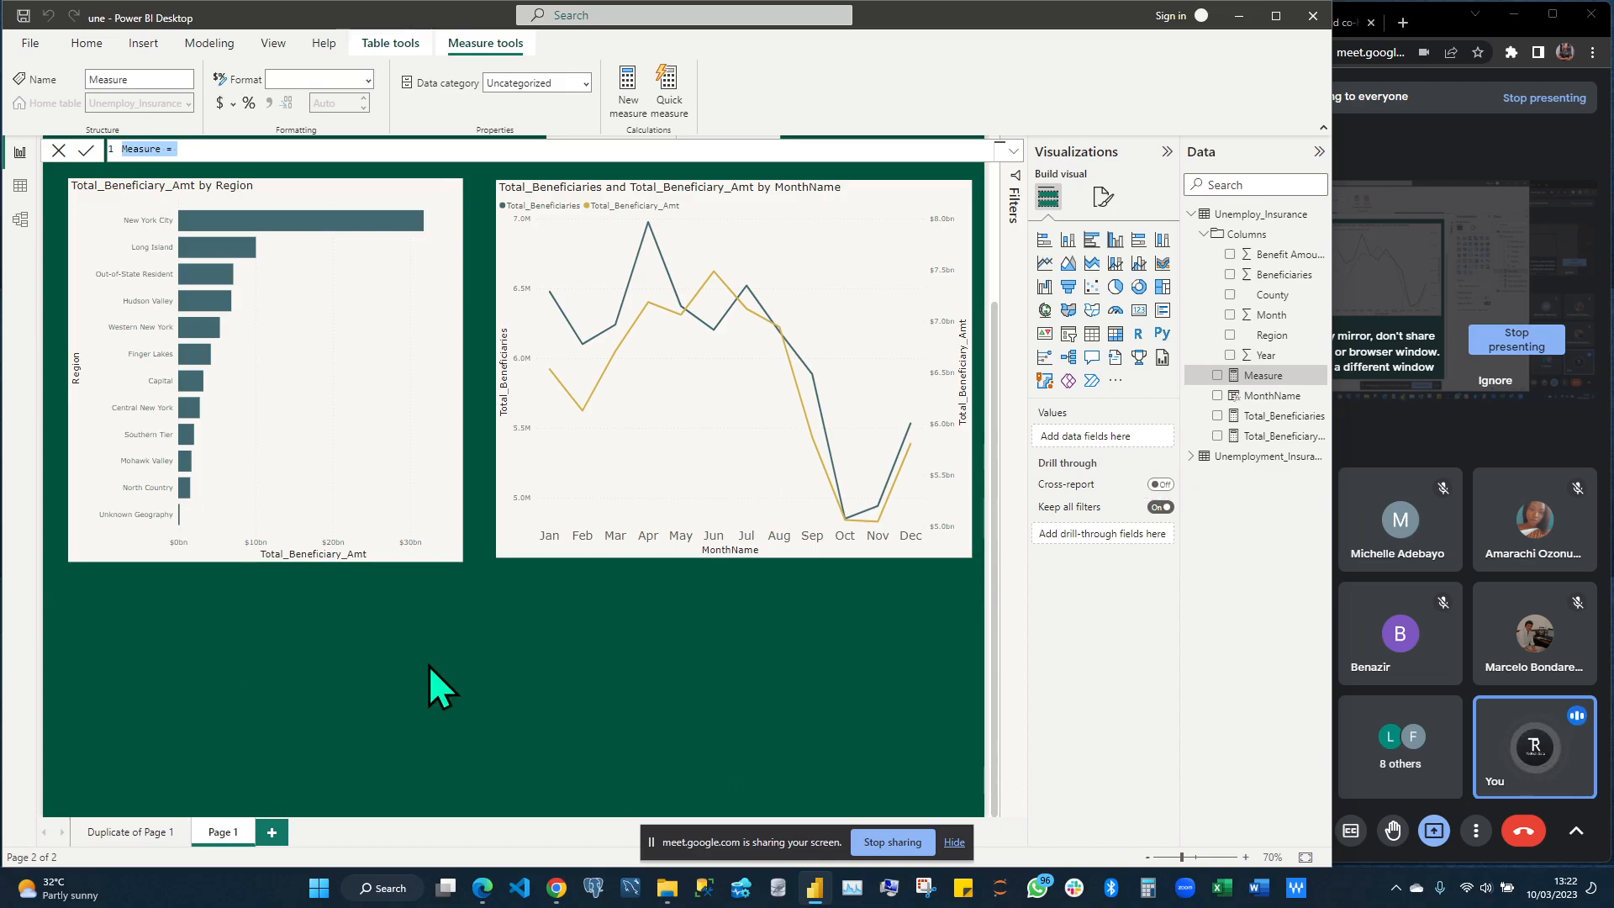
scroll(441, 663, up, 3)
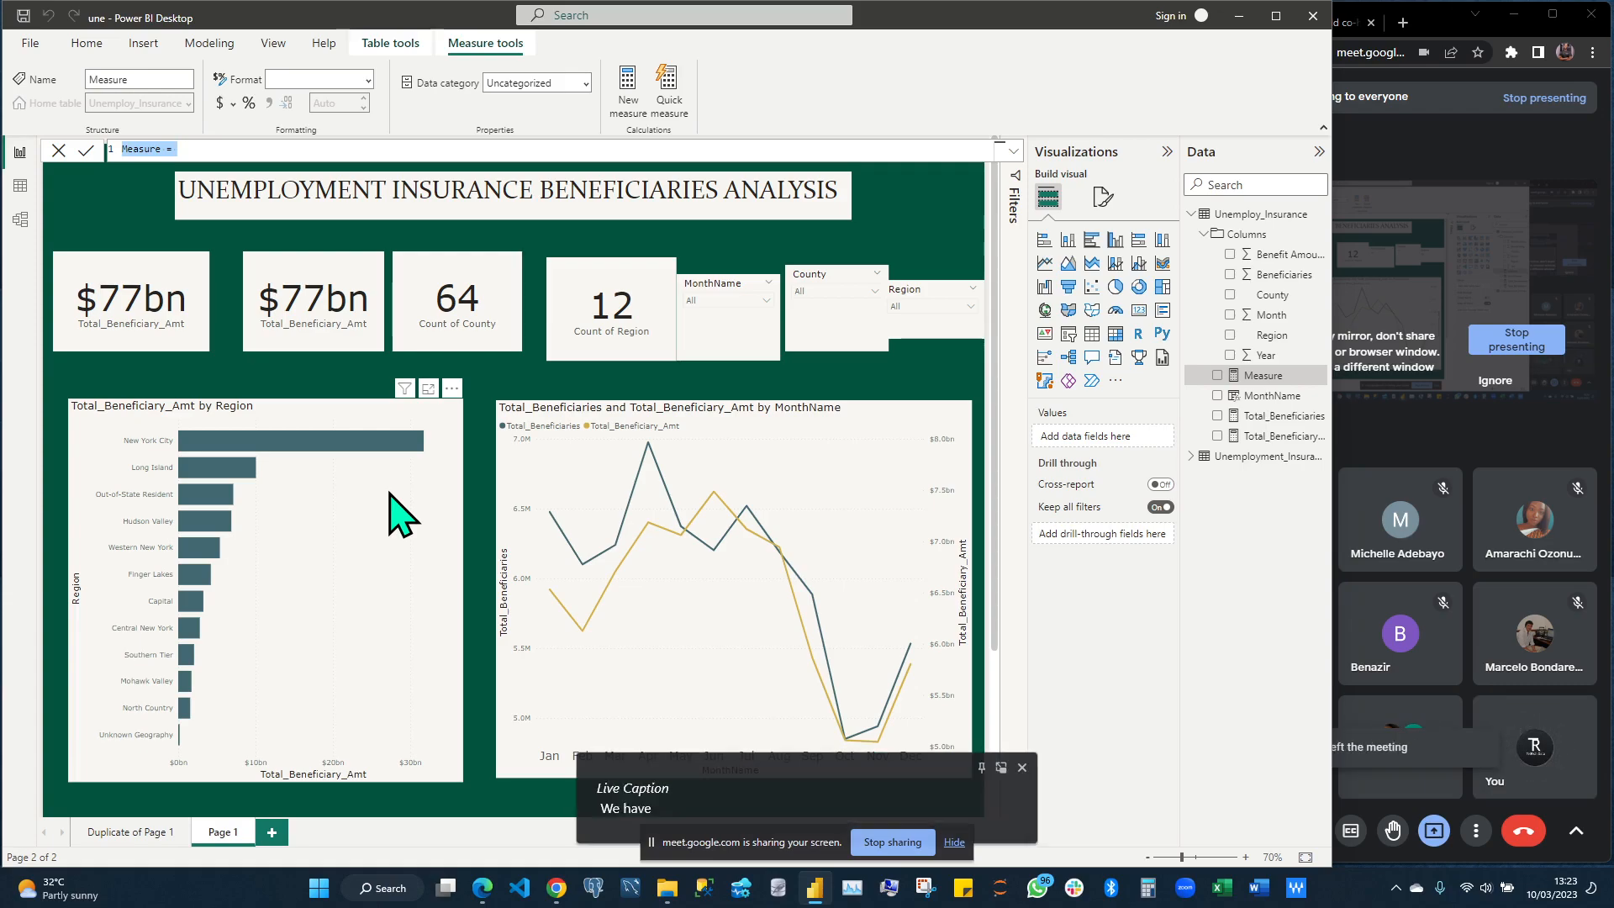
click(1345, 851)
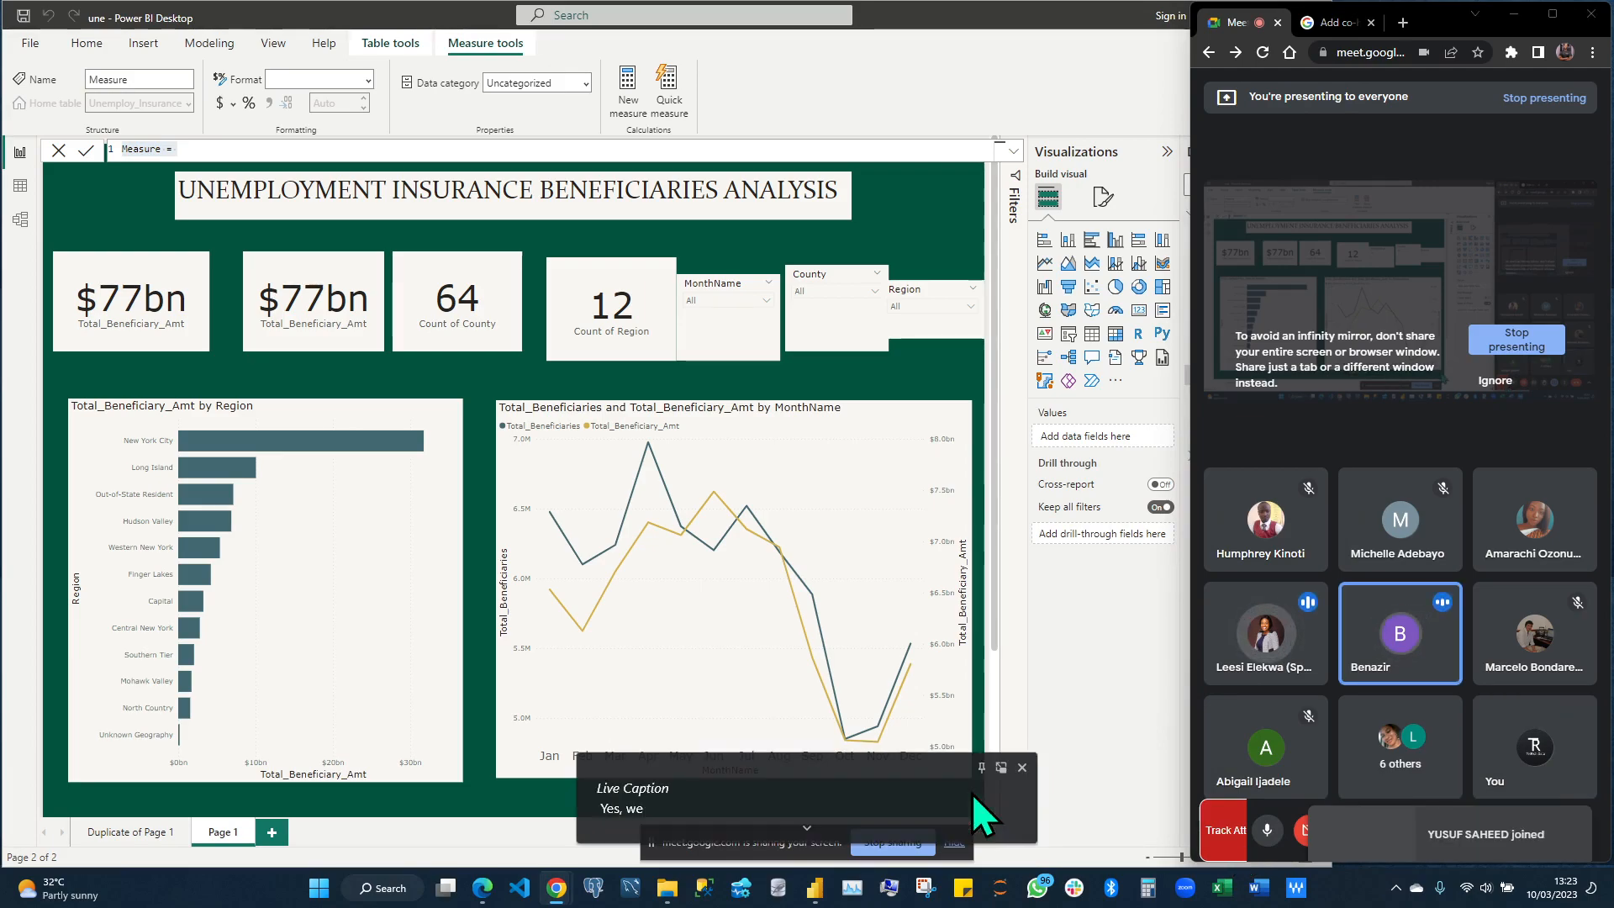
click(519, 810)
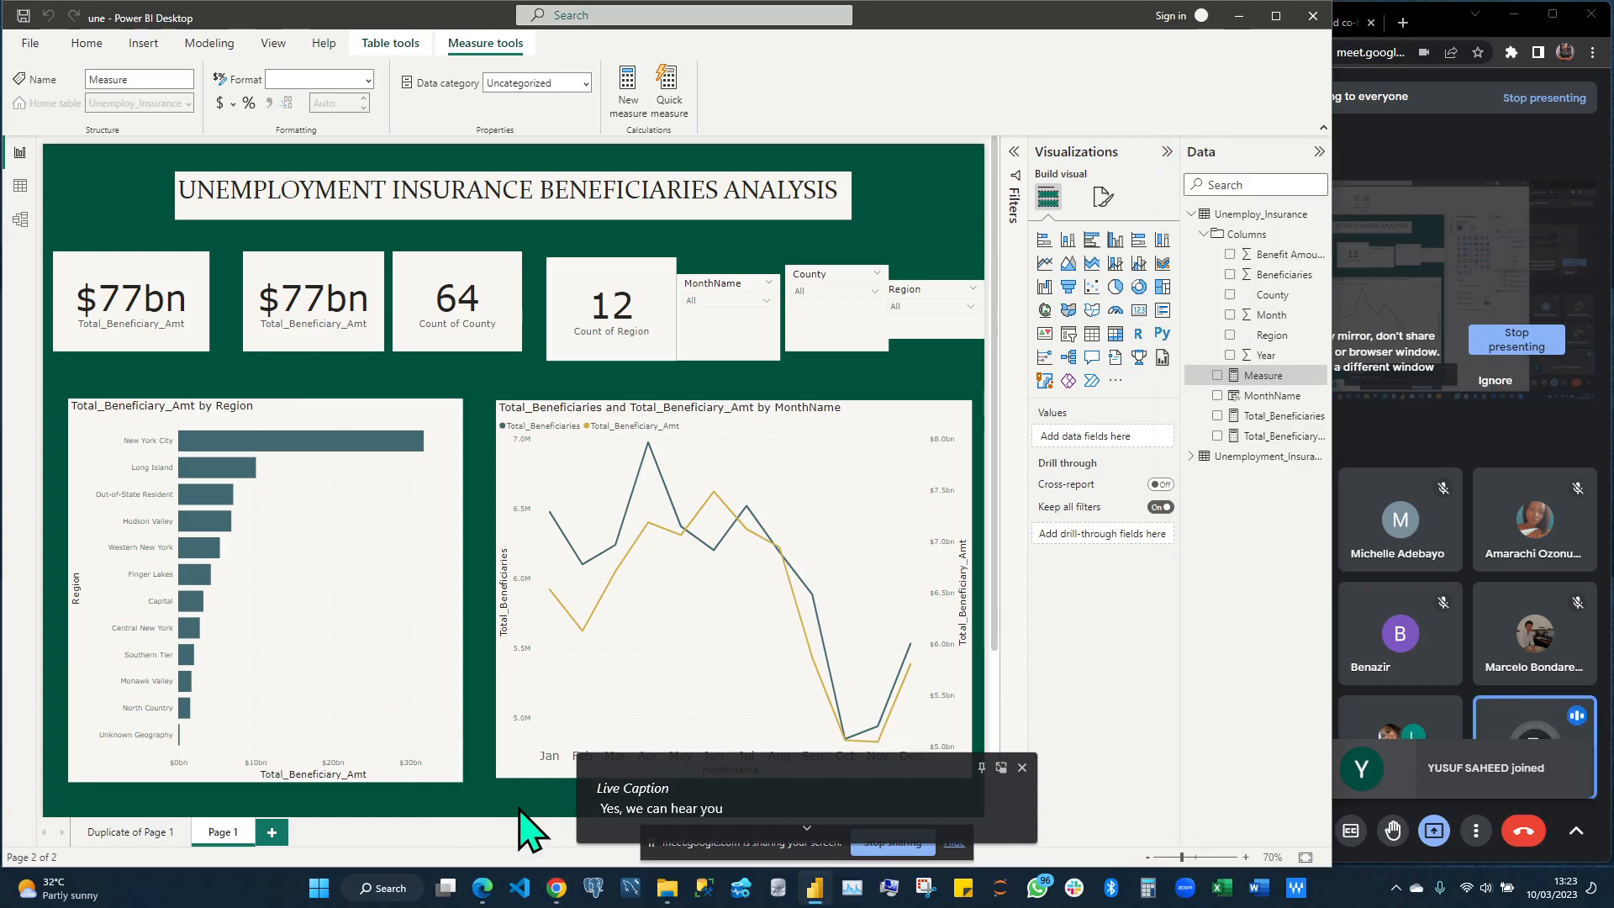
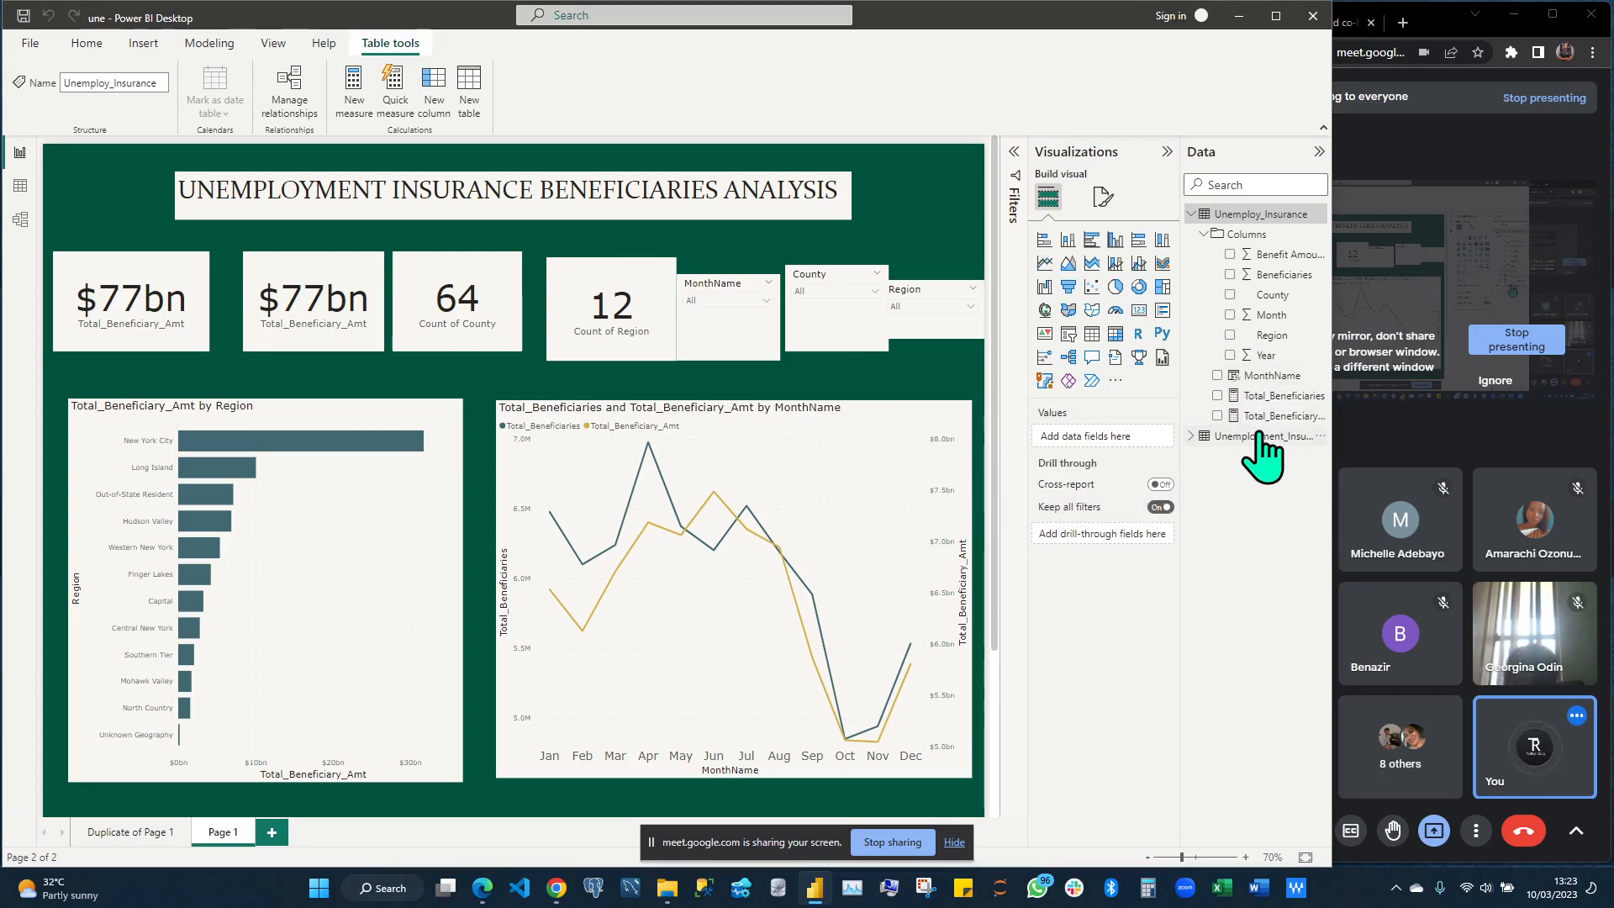
Create a new measure in the Unemploy_Insurance table and begin its formula with Avg Beneficiaries = AVERAGE(
right_click(1253, 218)
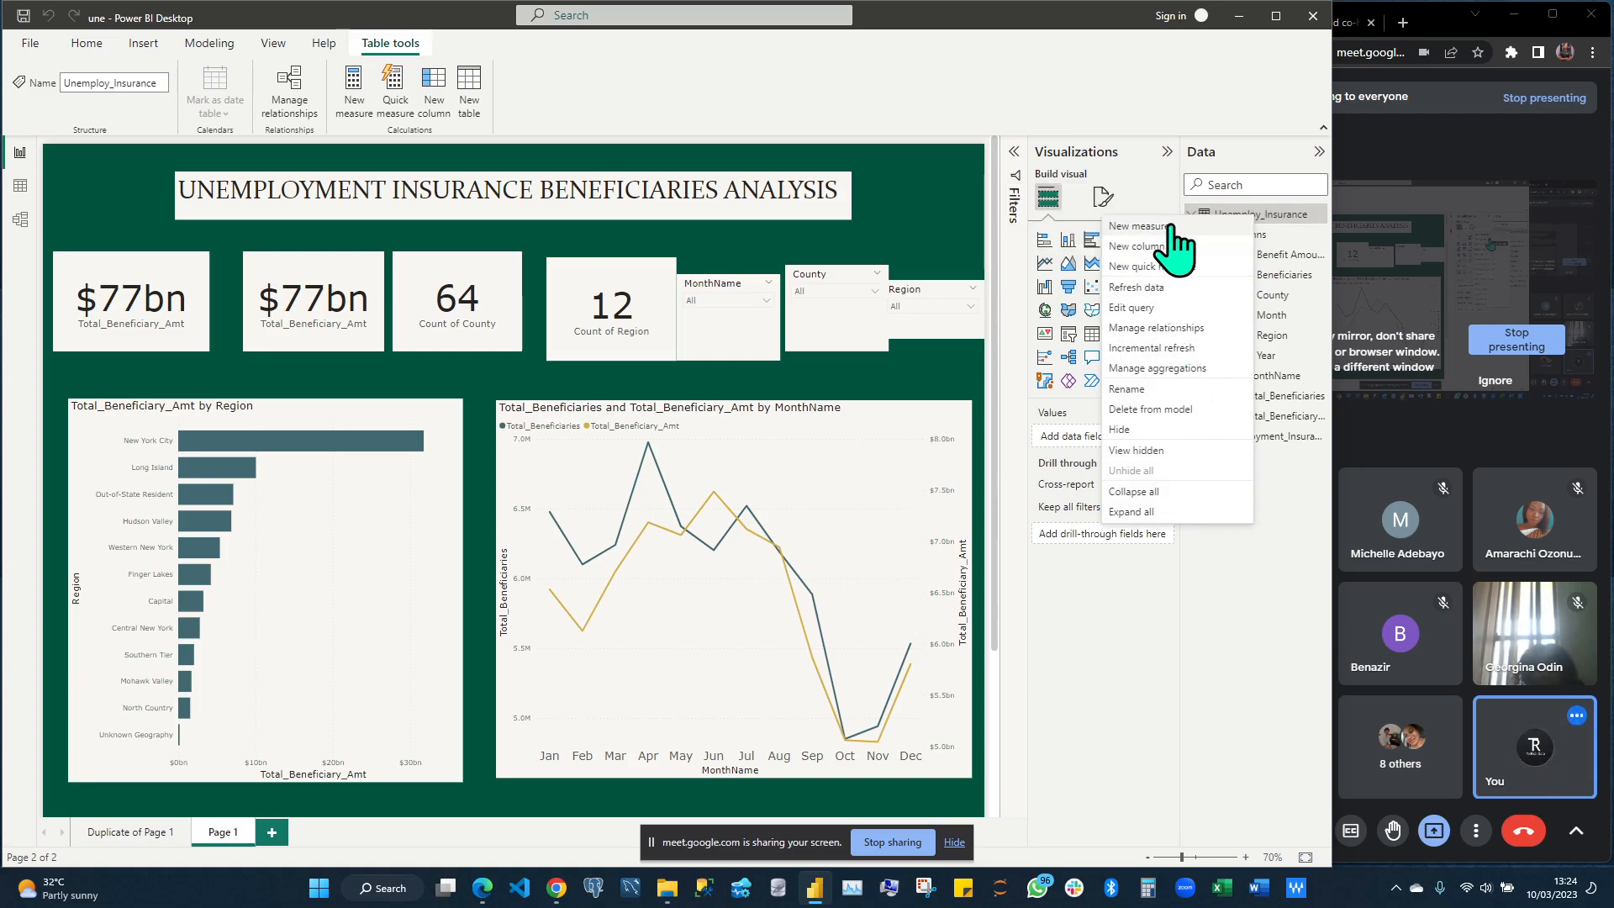
key(Escape)
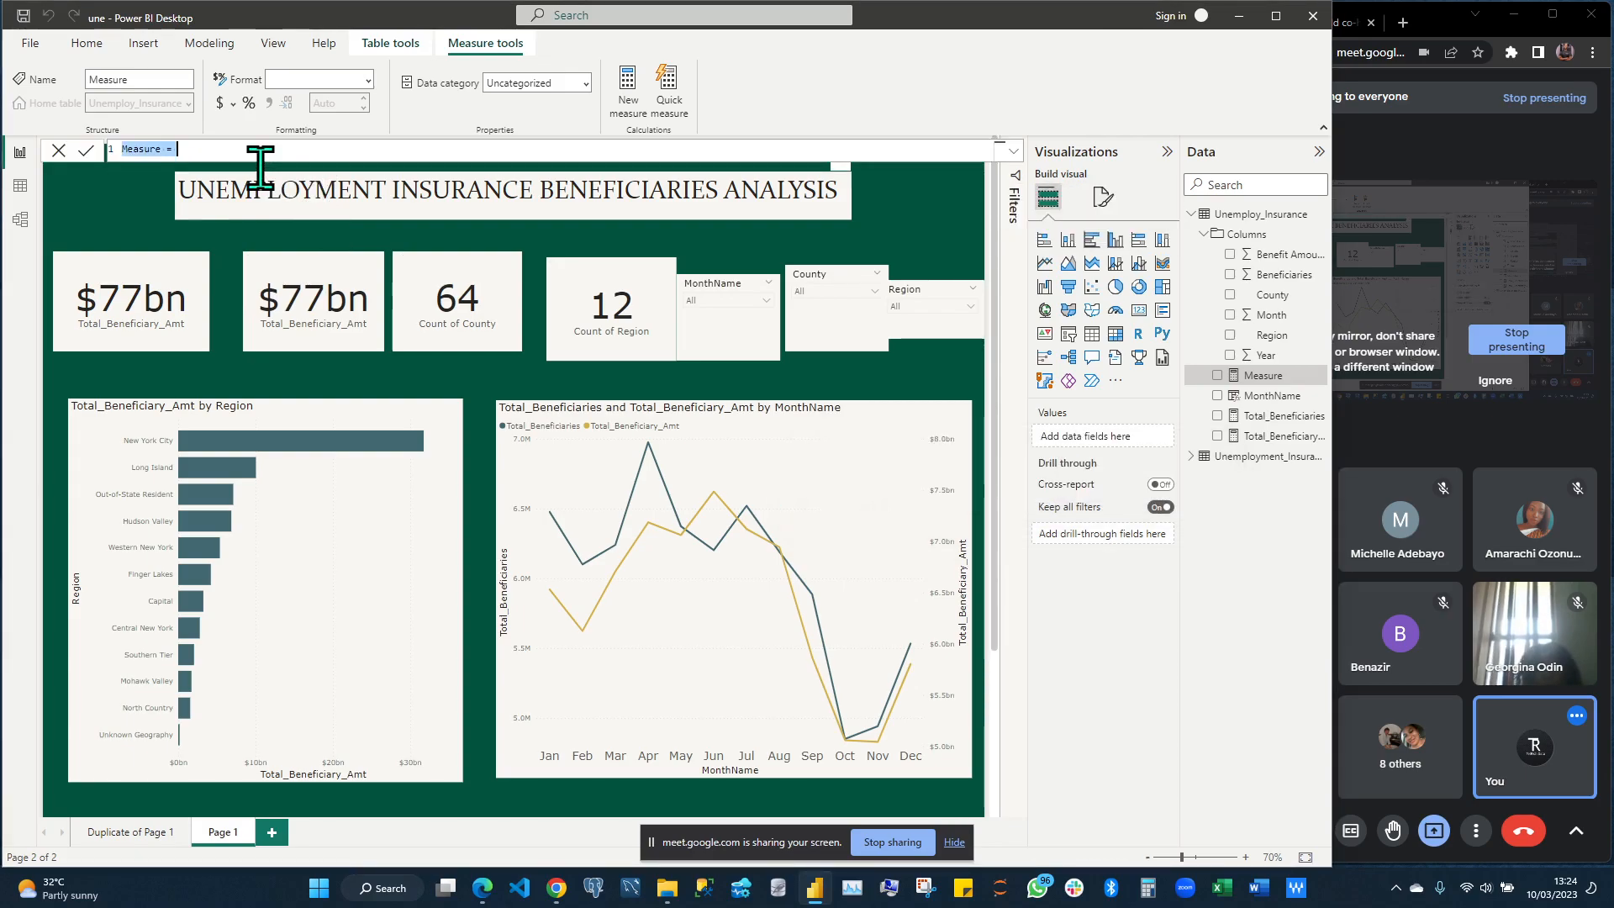
text(Ave)
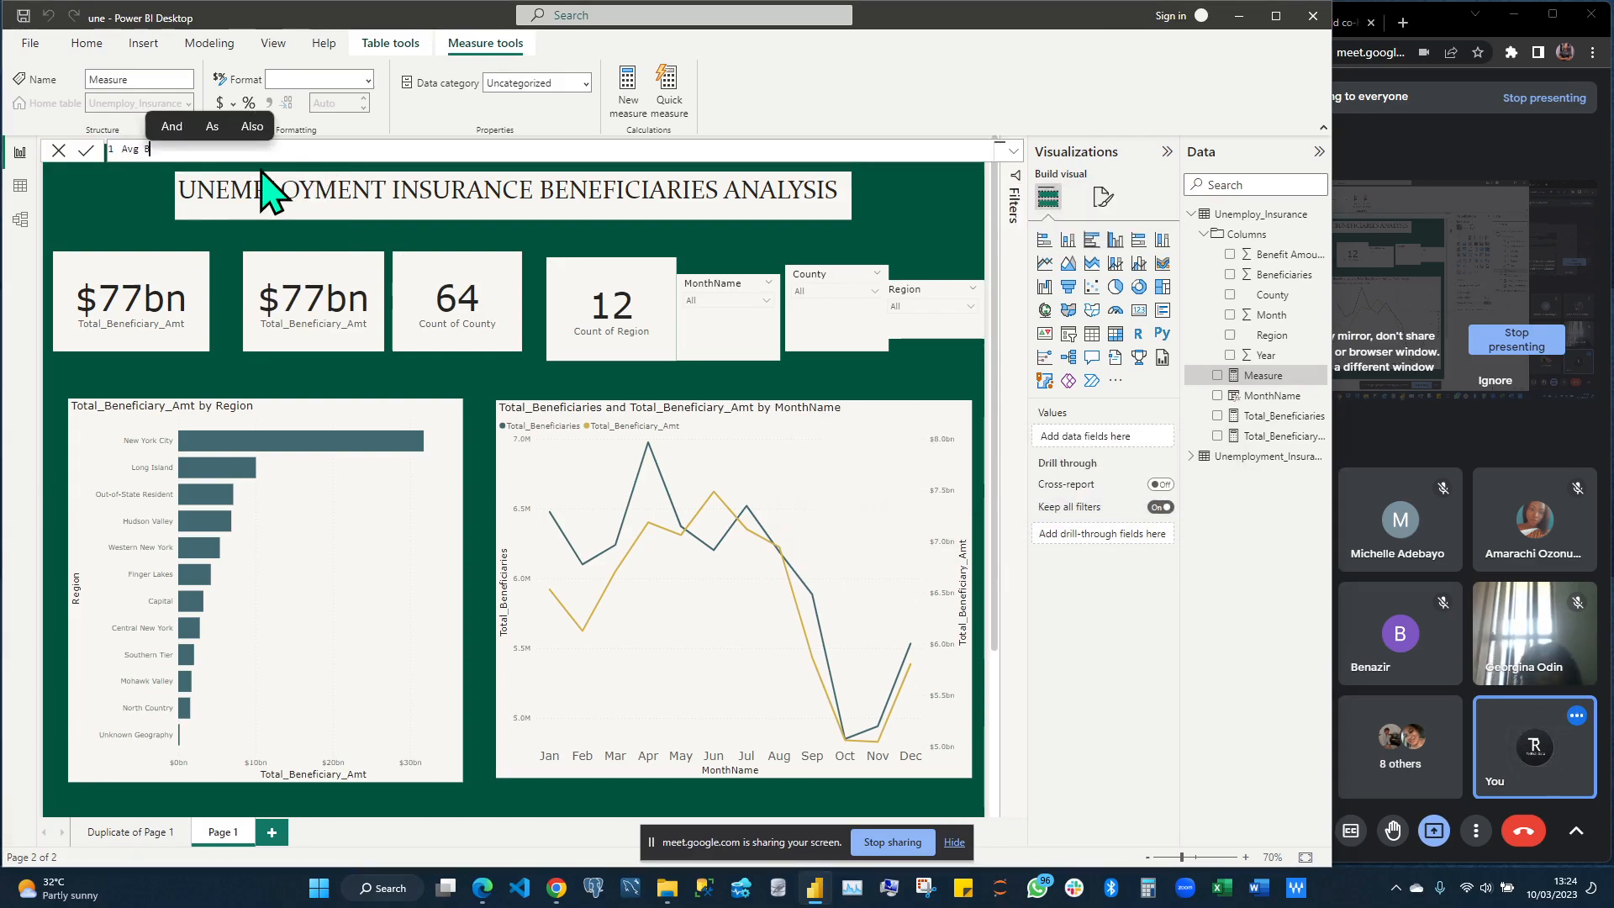
text( Benefic)
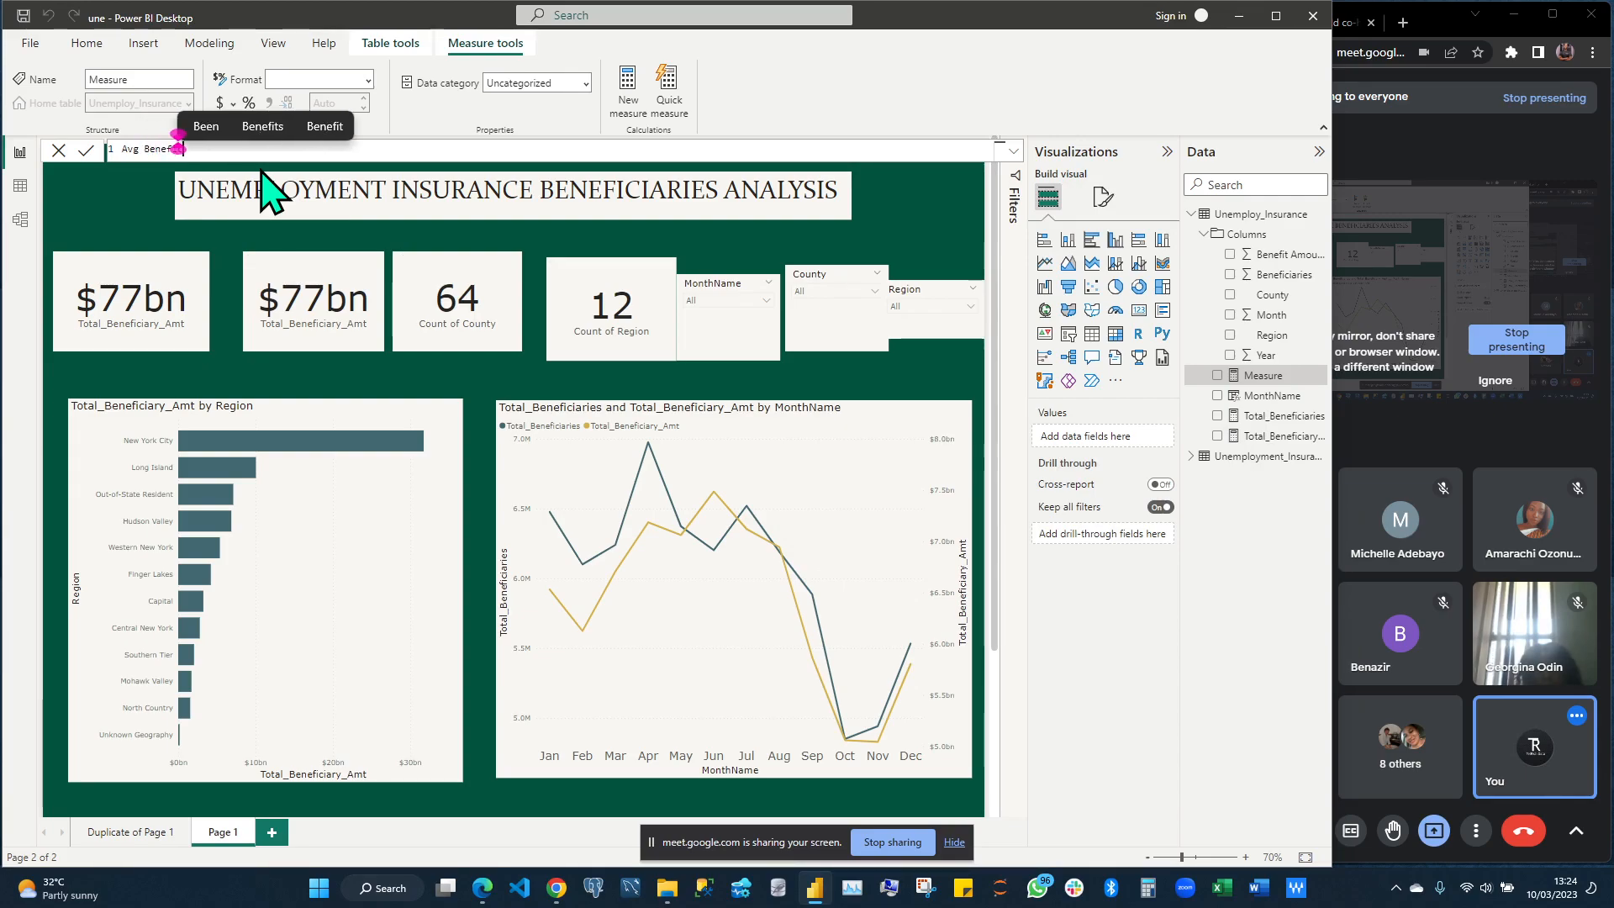
text(iar)
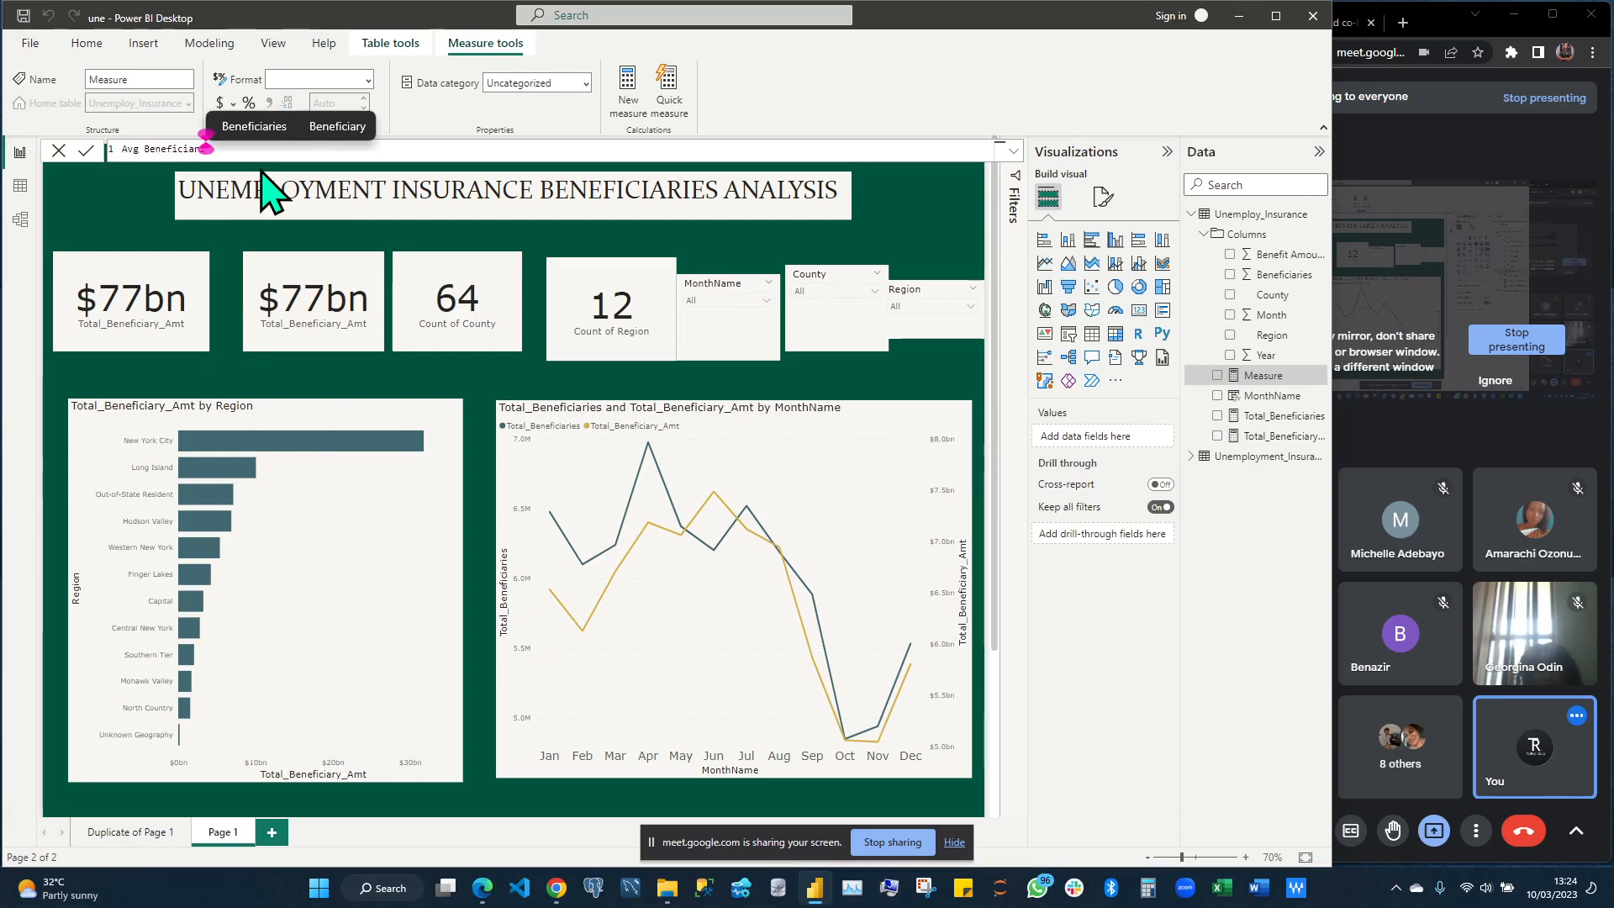
text(ies )
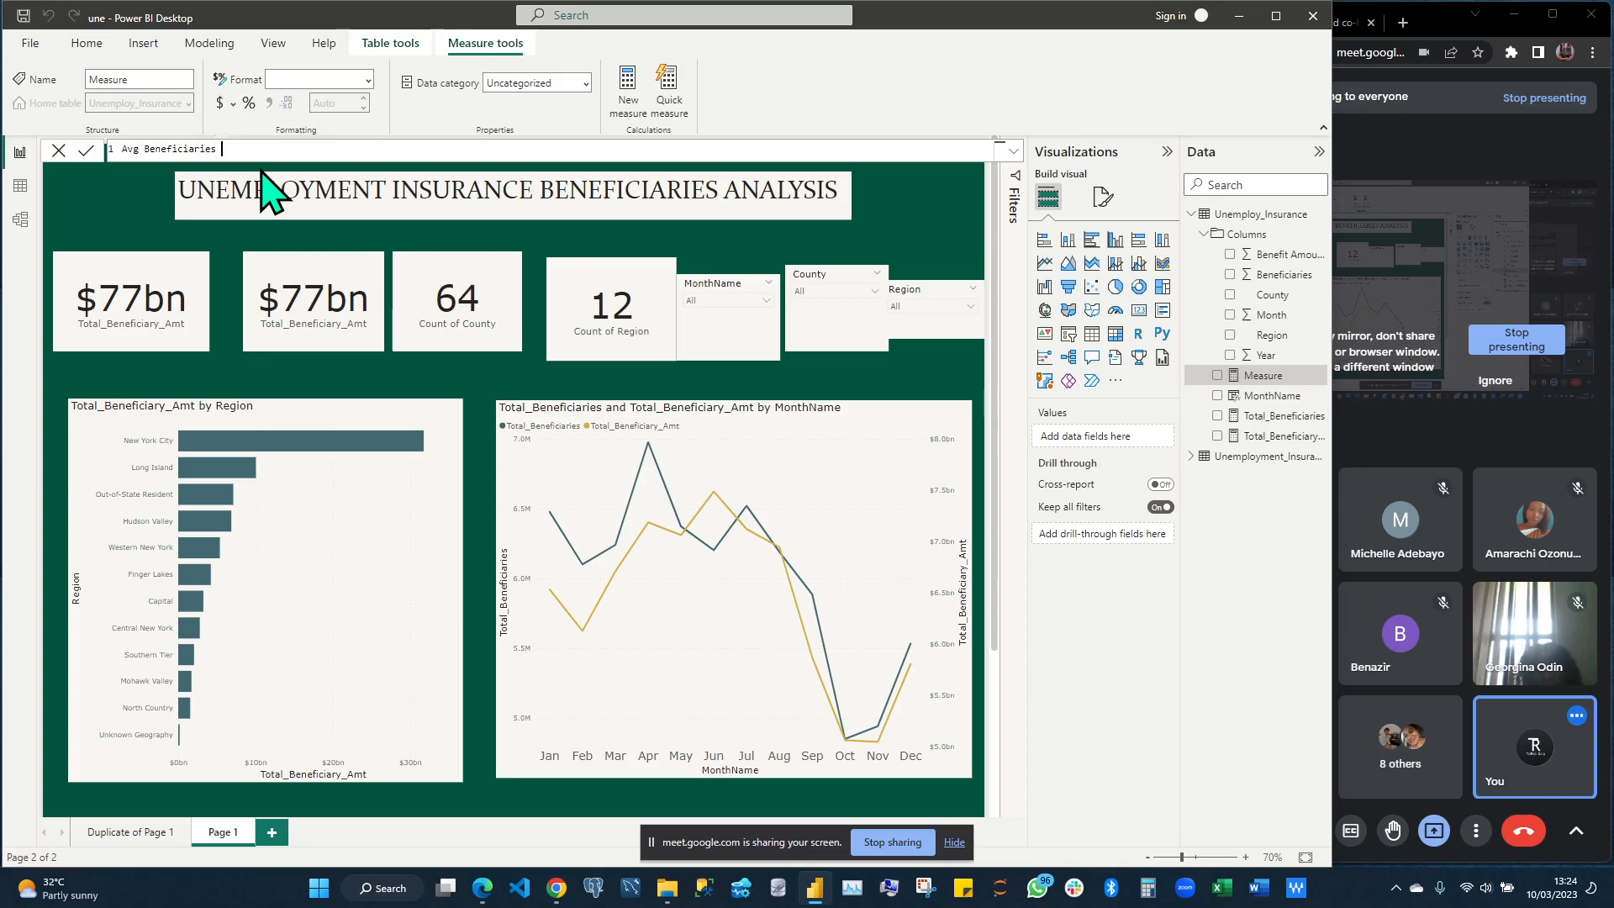
text(= avera)
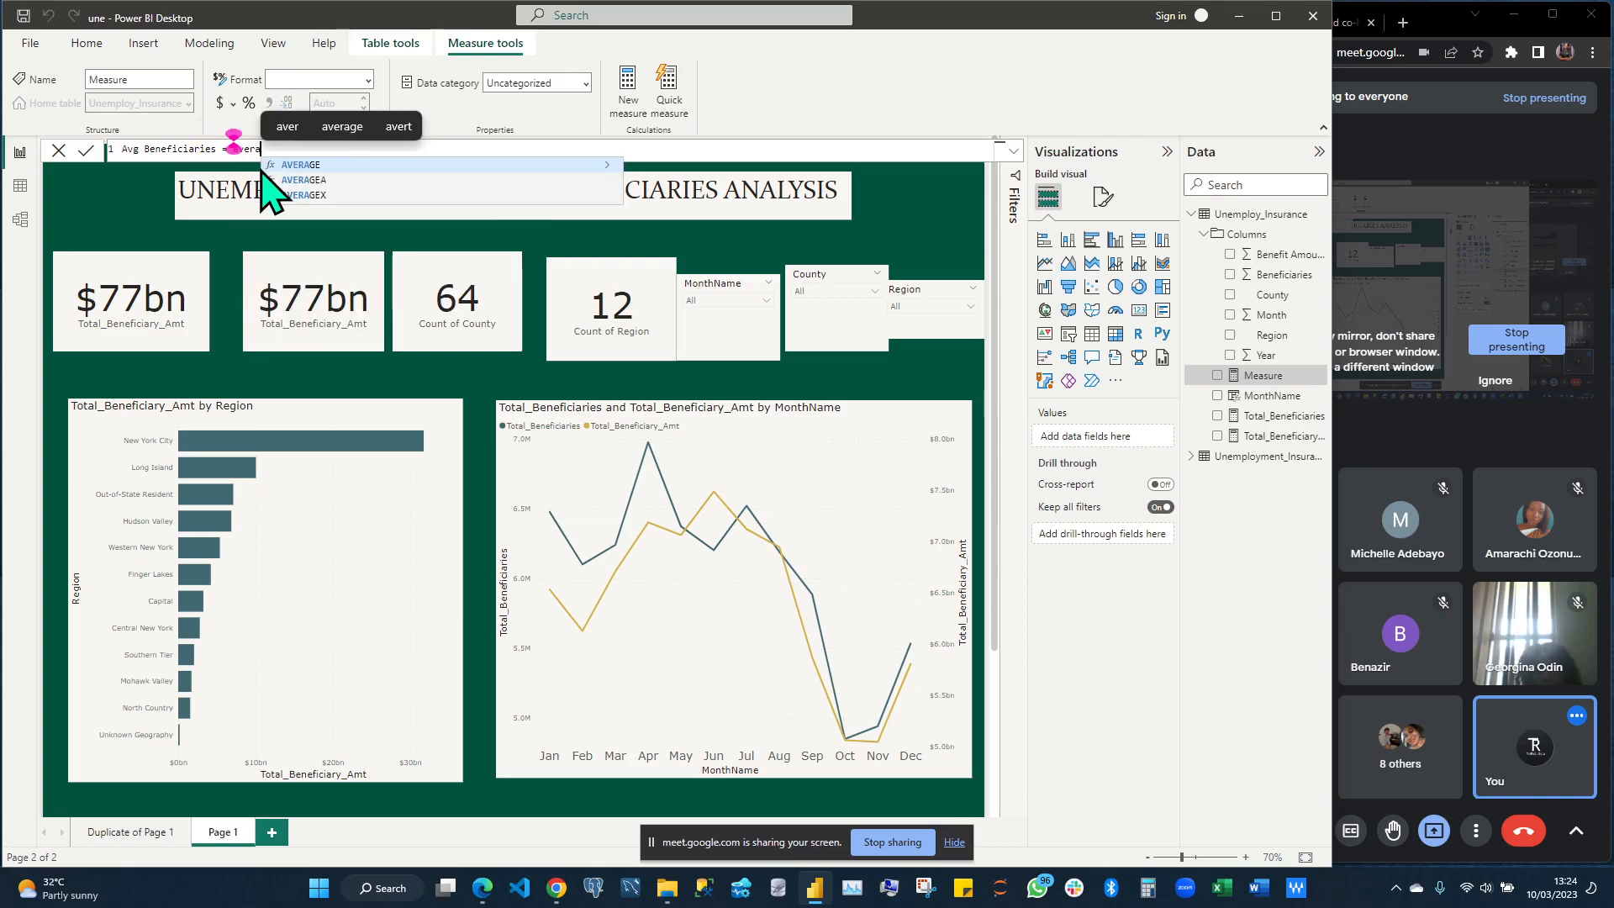
key(Tab)
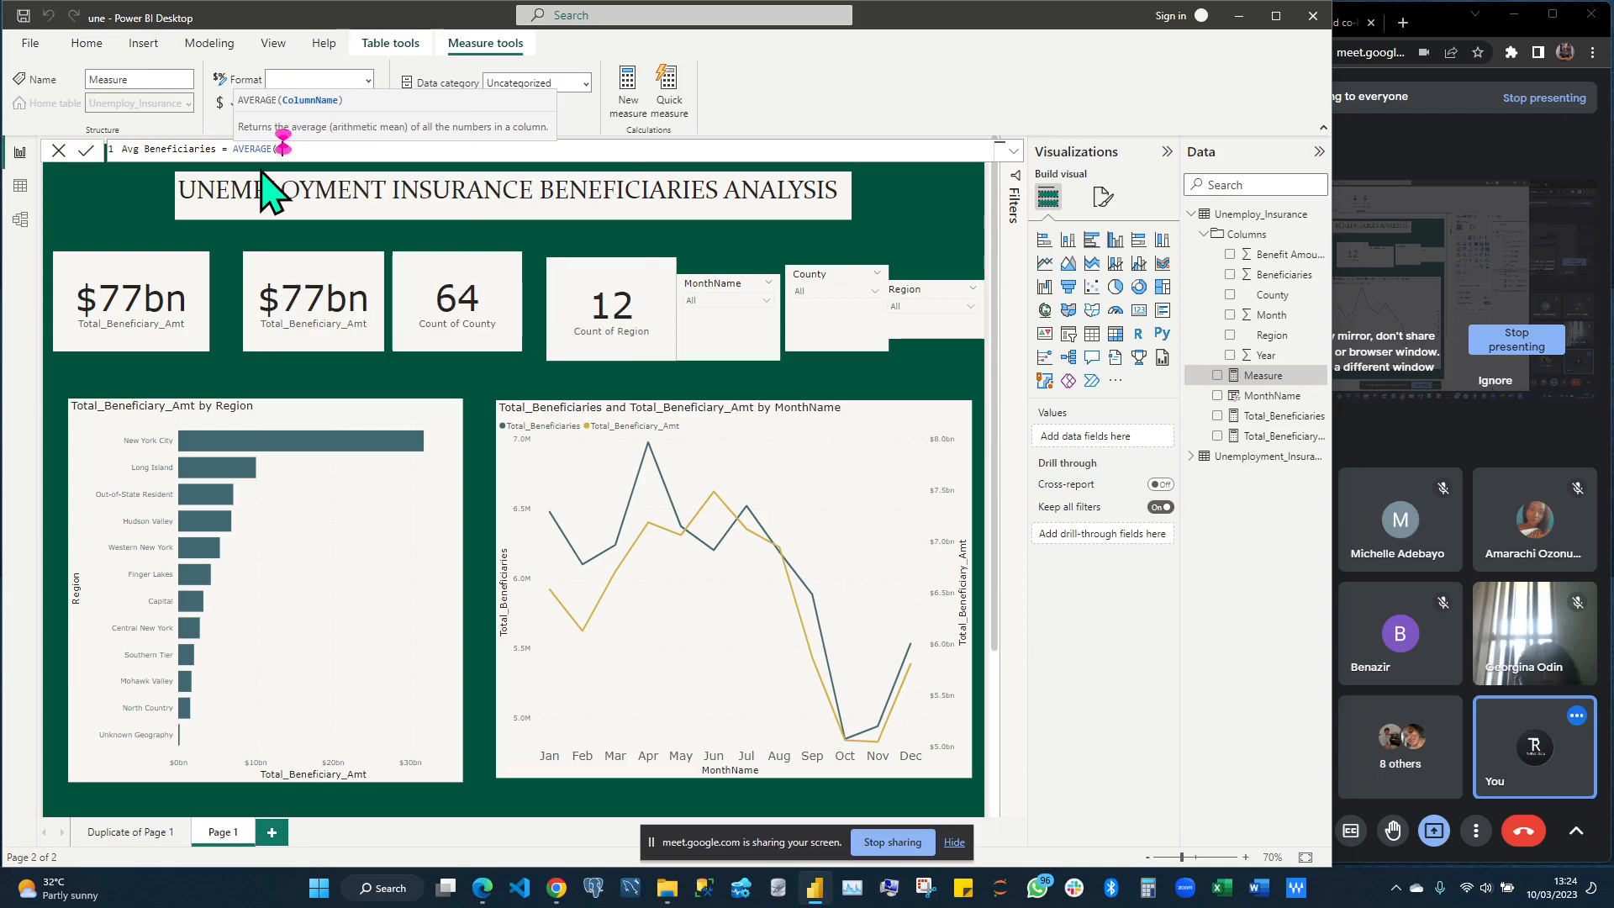
text(ben)
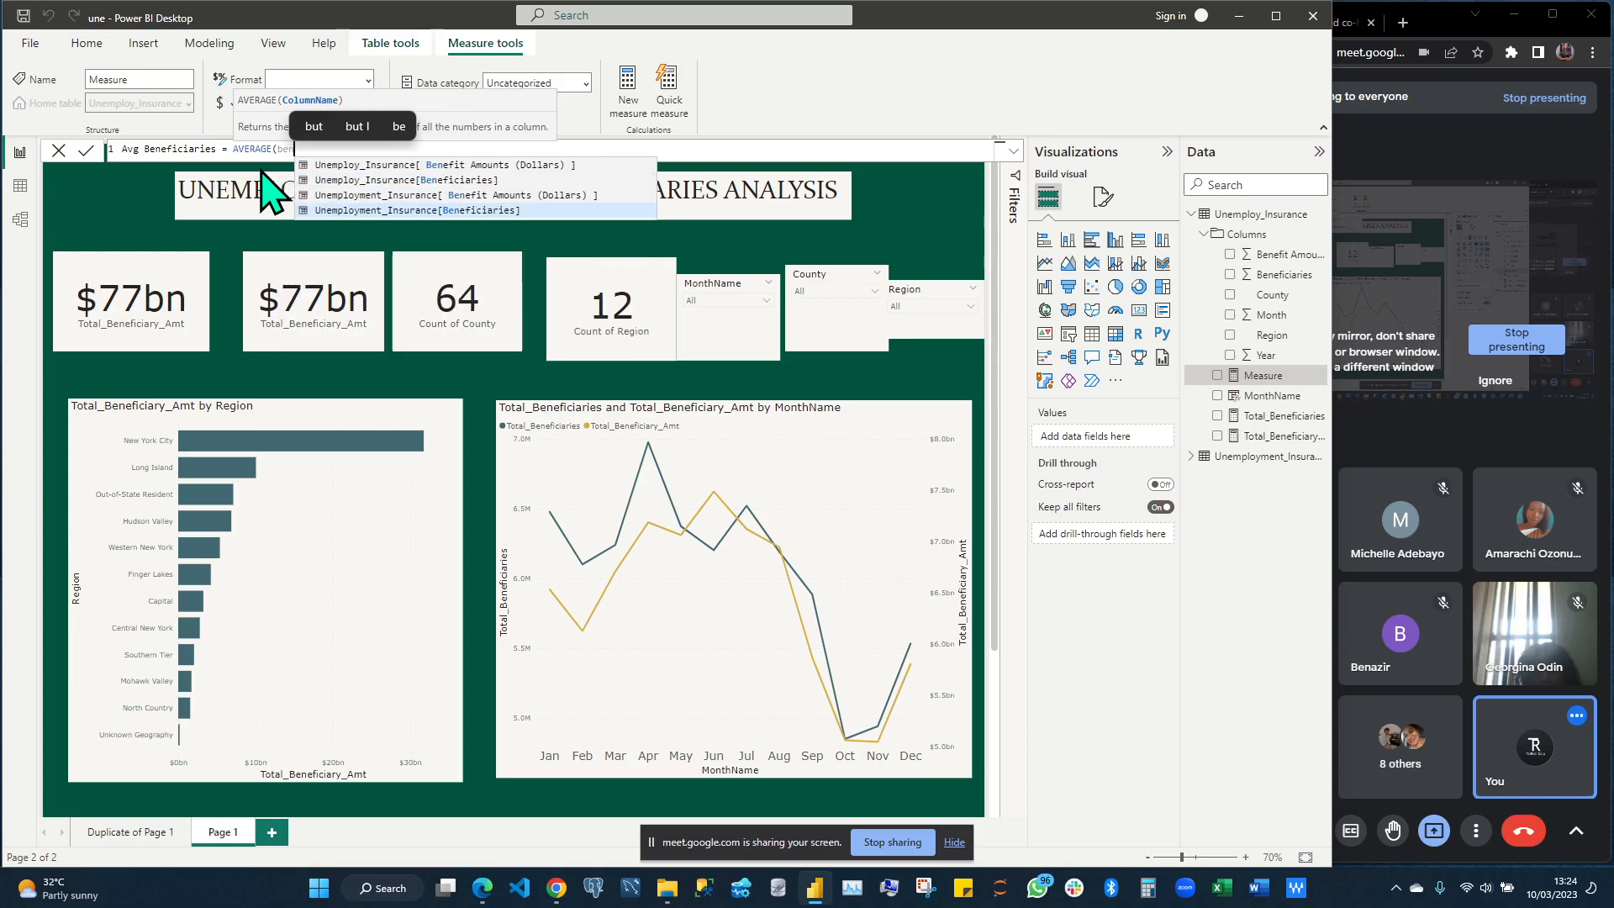
text(efi)
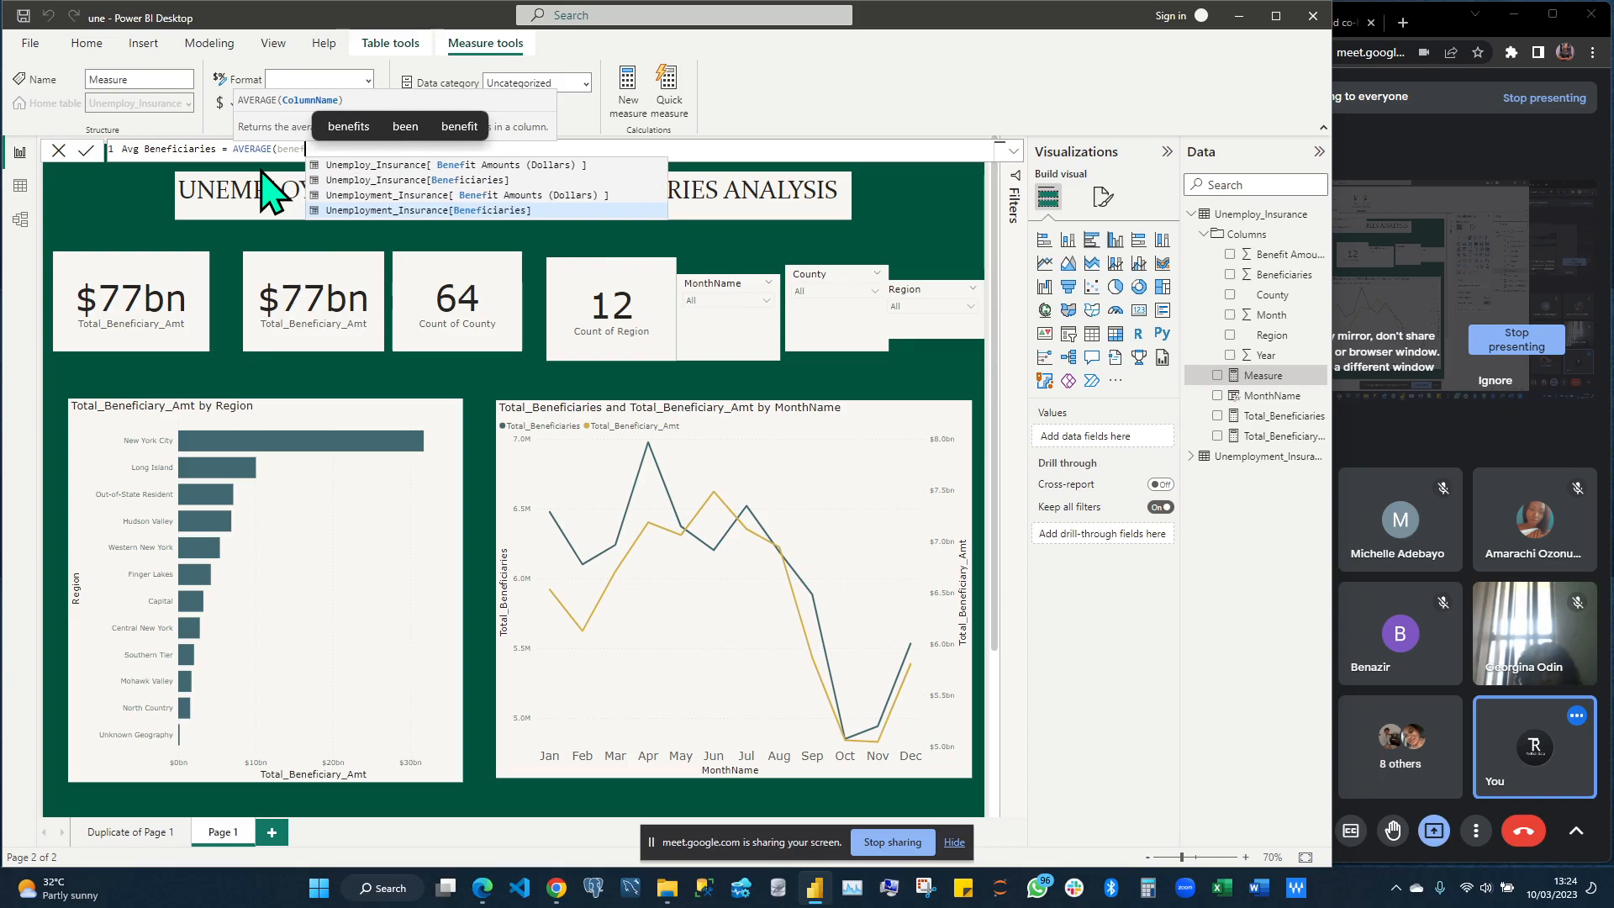
click(507, 212)
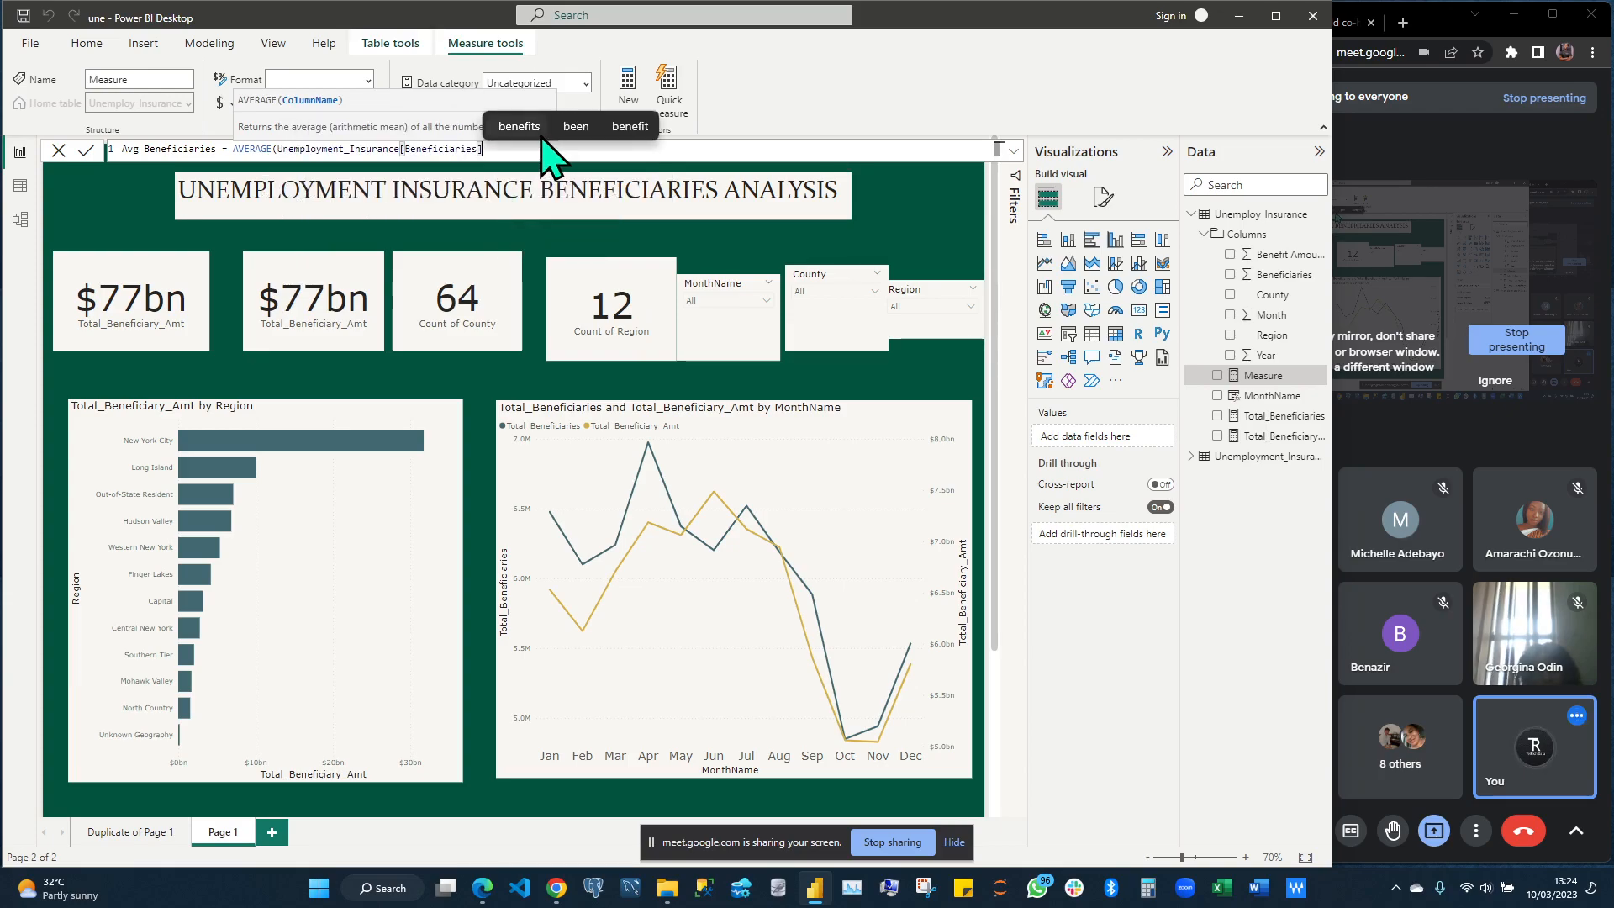
key(BackSpace)
key(BackSpace)
key(BackSpace)
key(BackSpace)
key(BackSpace)
key(BackSpace)
key(BackSpace)
key(BackSpace)
key(BackSpace)
key(BackSpace)
key(BackSpace)
key(BackSpace)
key(BackSpace)
key(BackSpace)
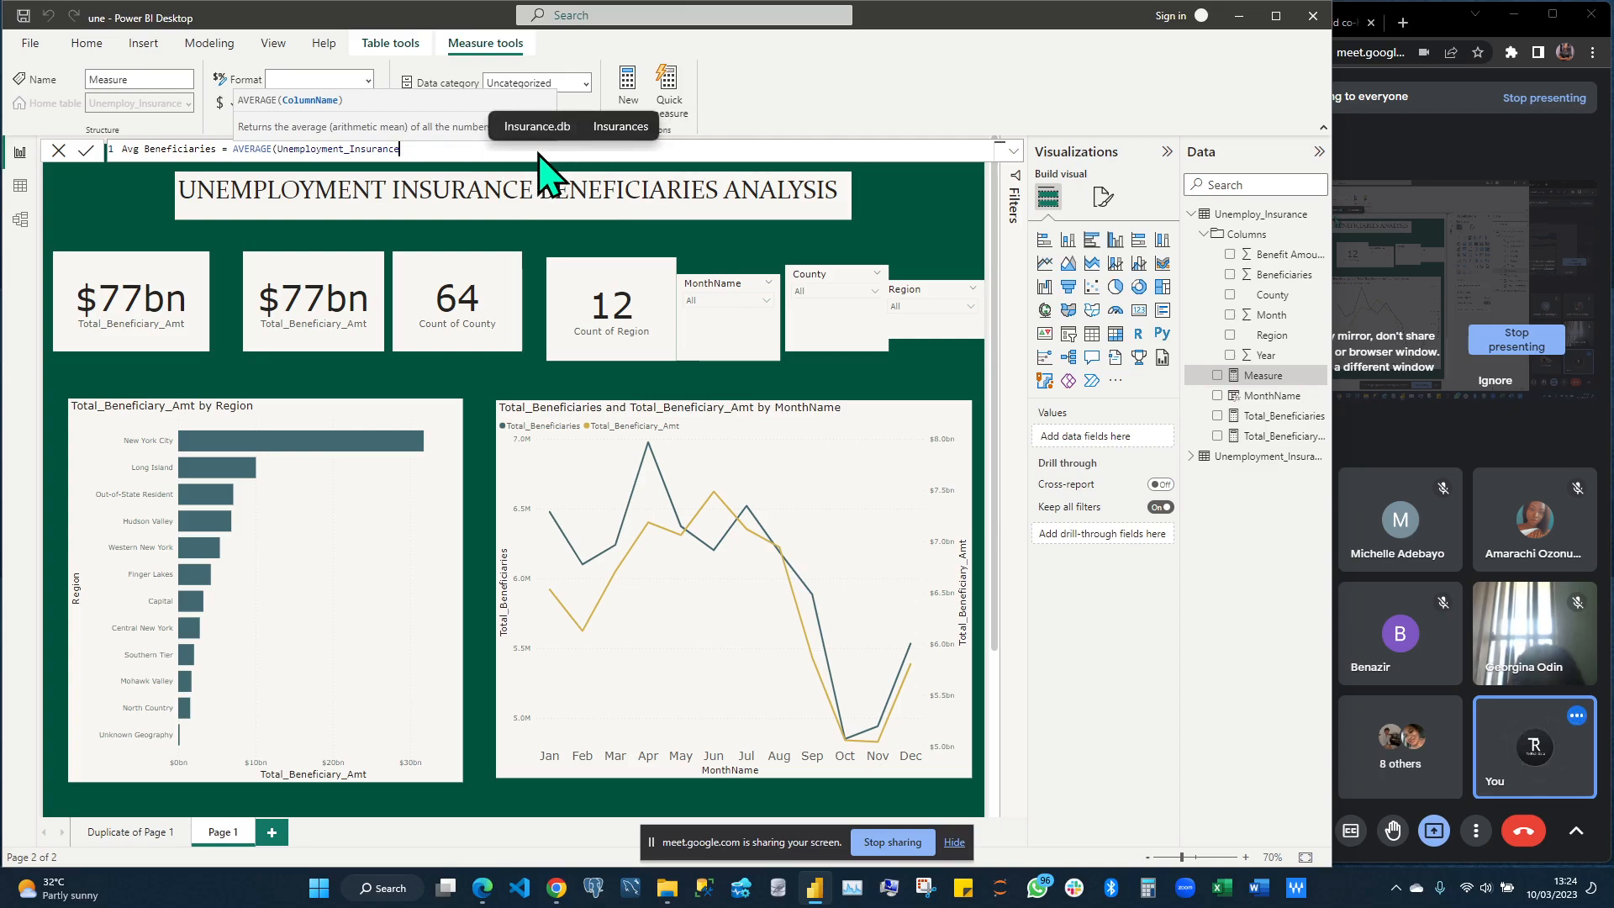
key(ctrl+BackSpace)
Complete the new measure's formula as AVERAGE(Unemploy_Insurance[Beneficiaries]) and try to commit it under the name Avg Beneficiaries
text(be)
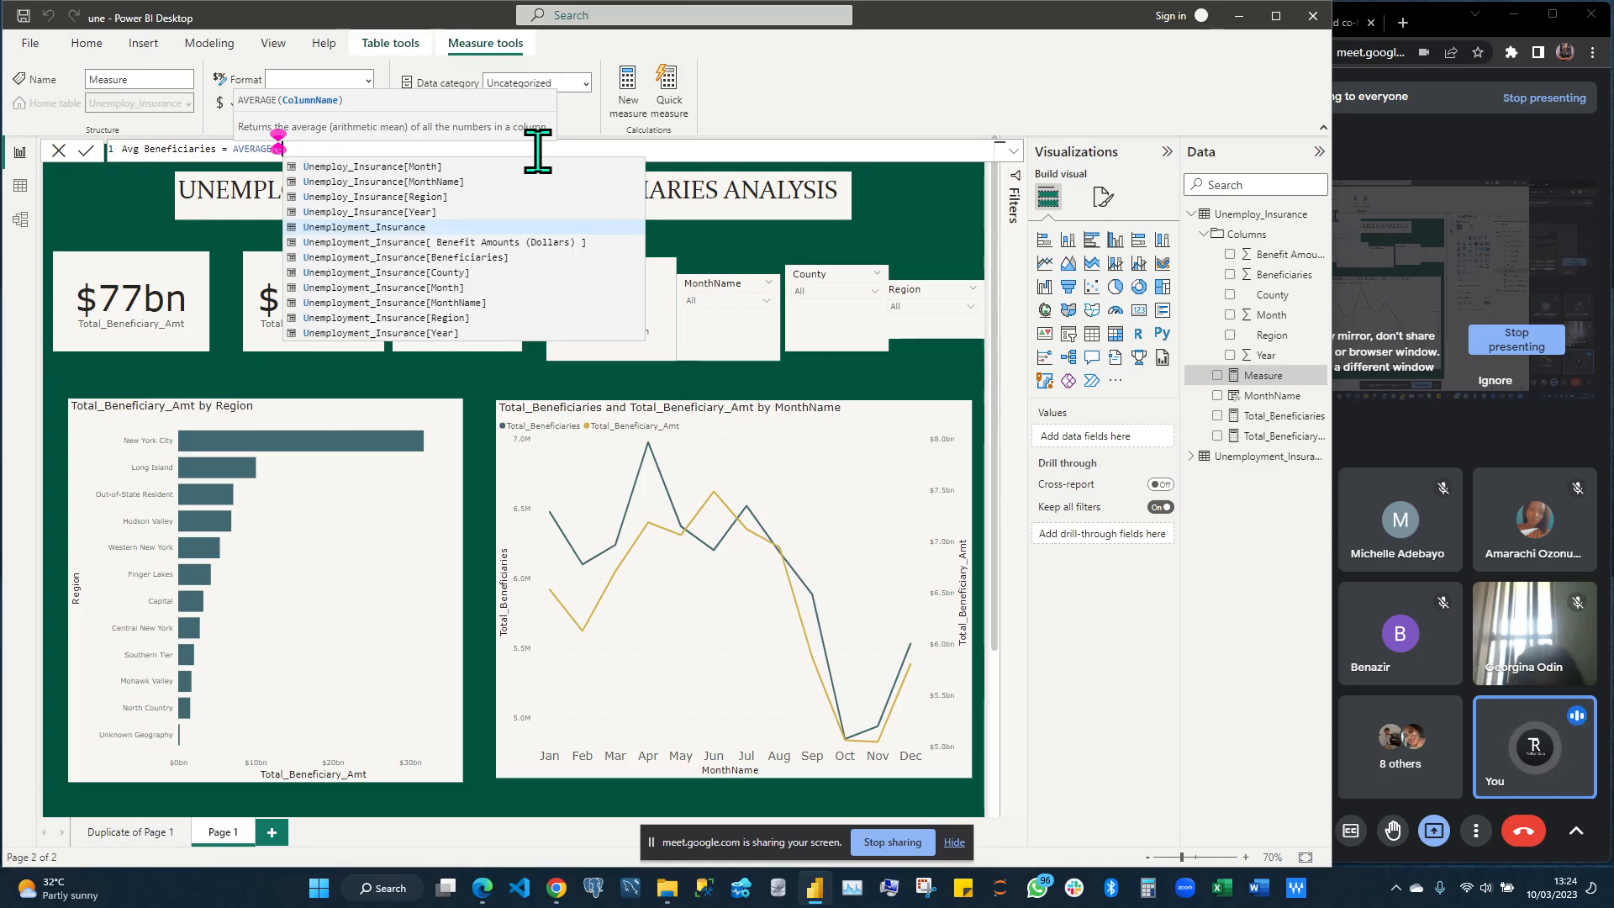
text(ne)
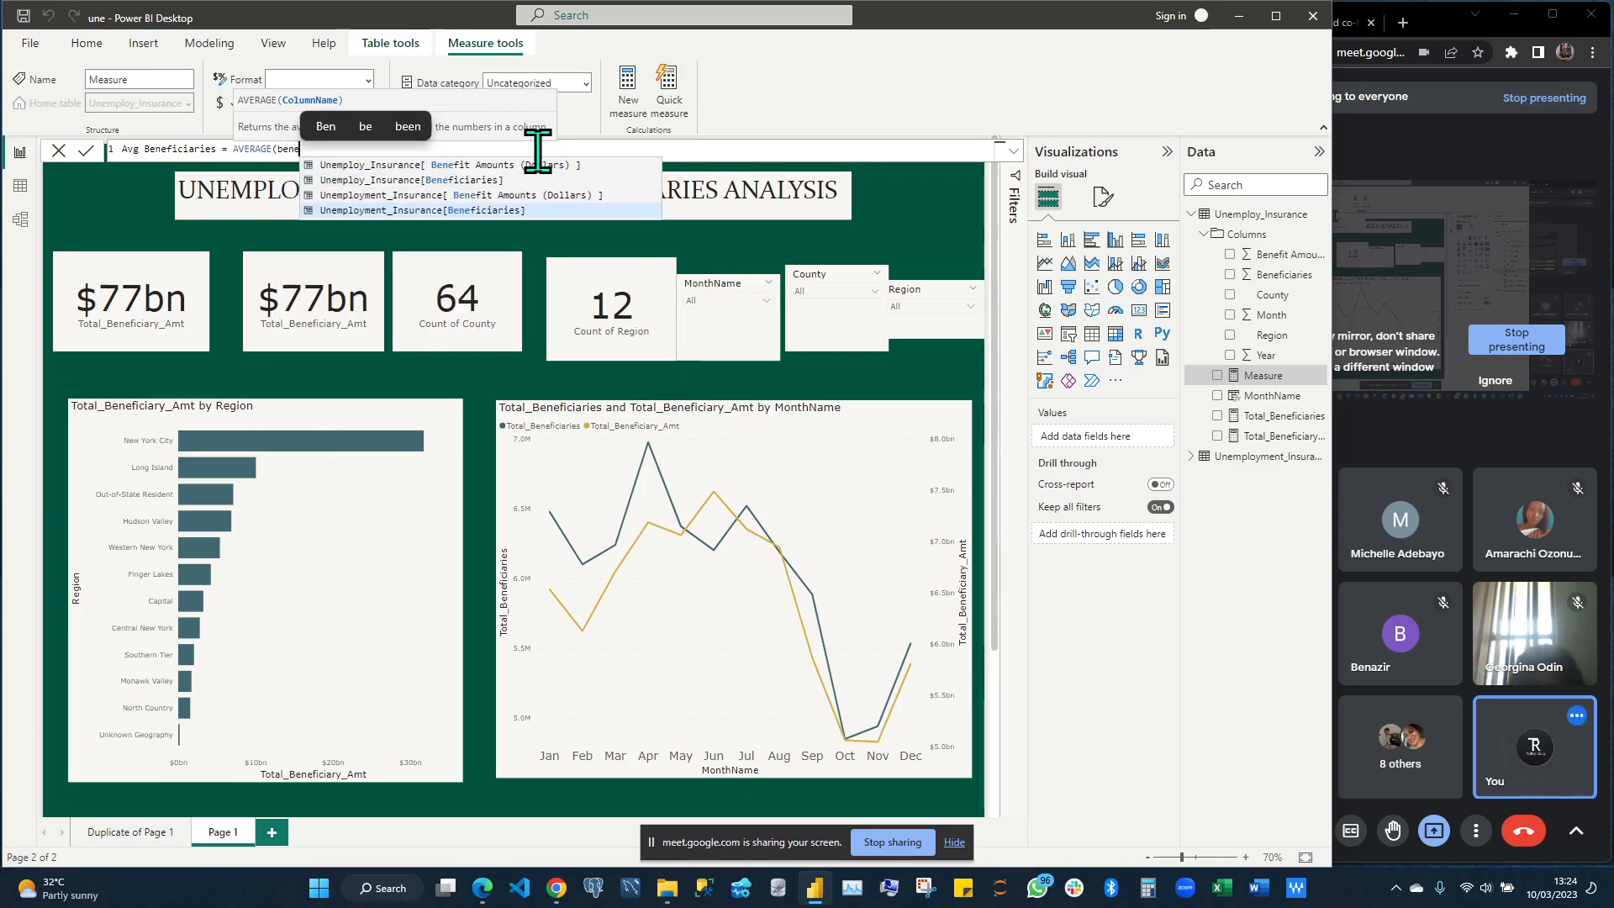
click(498, 180)
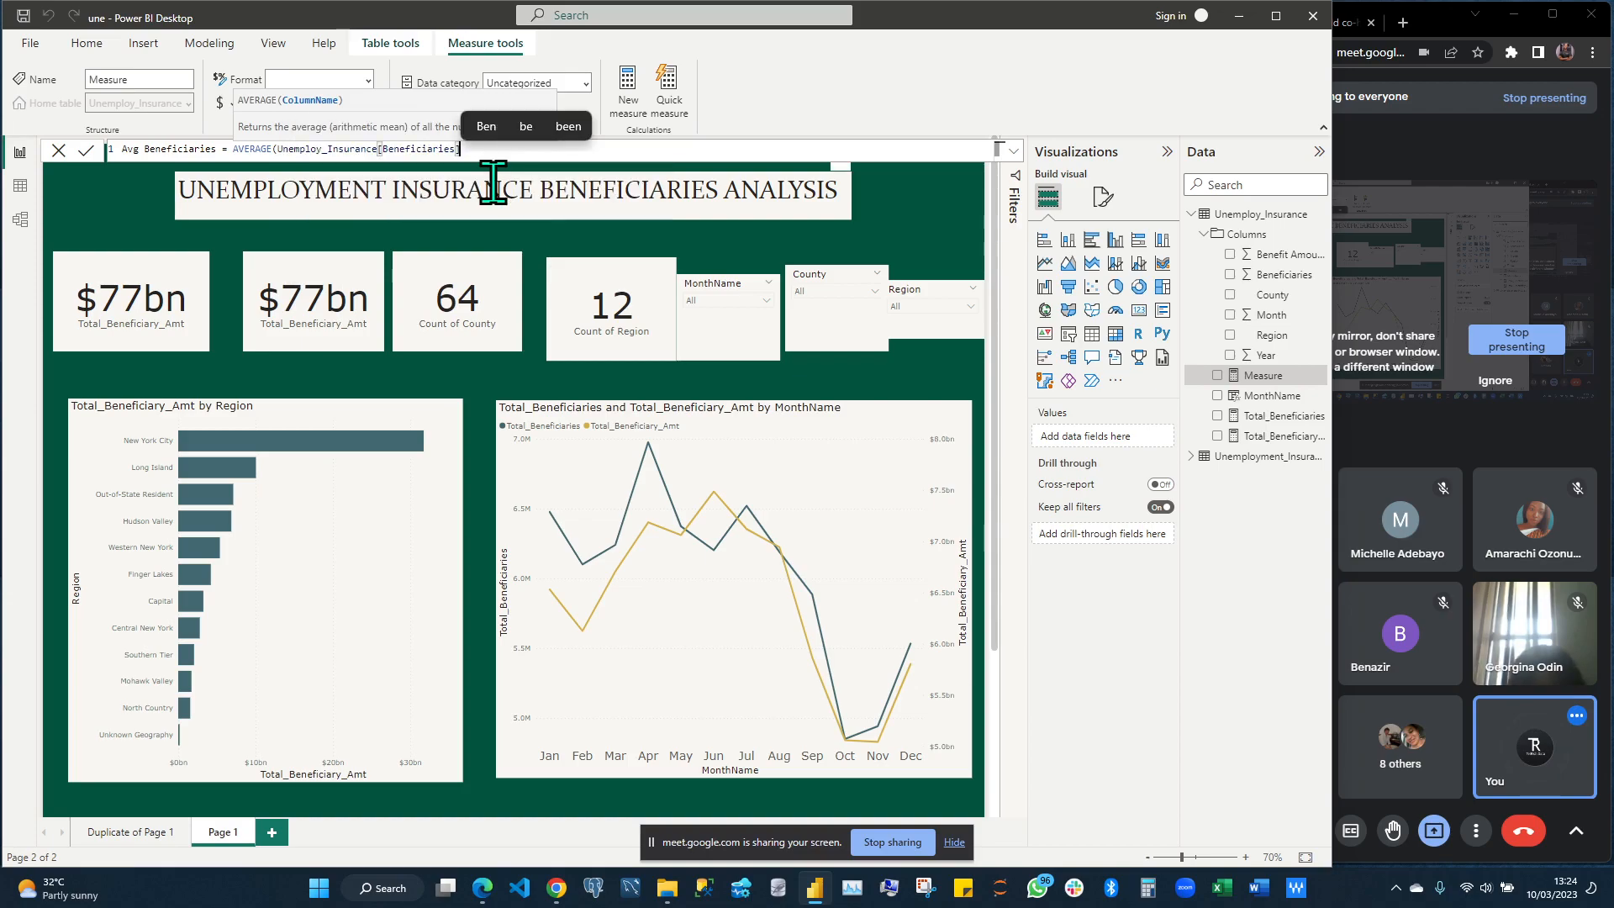
text())
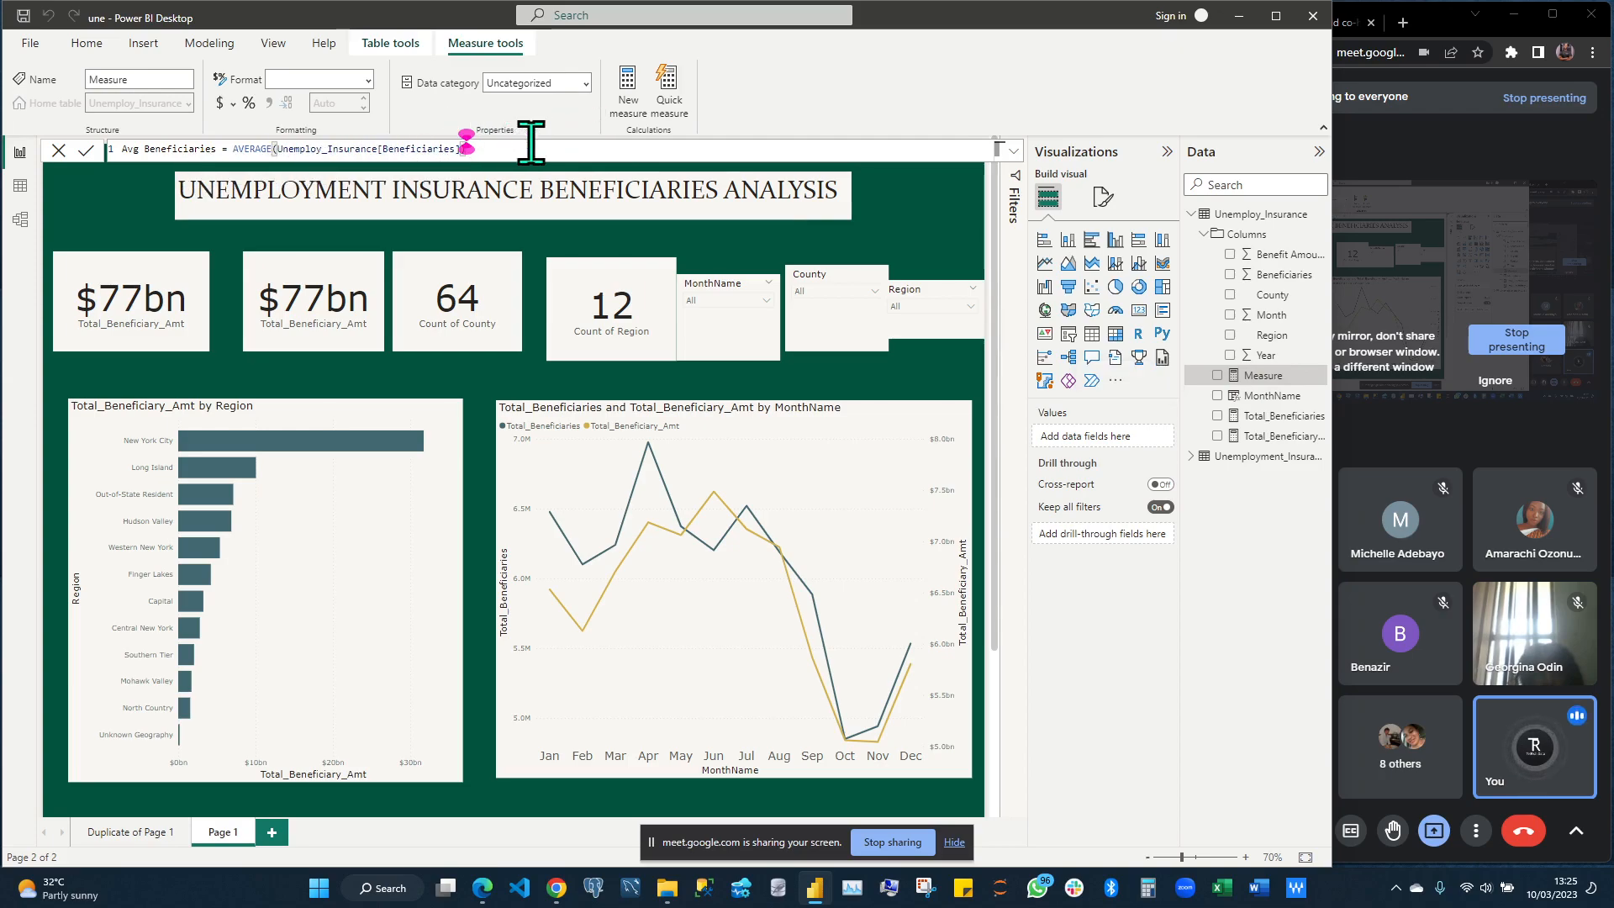
click(585, 160)
key(Return)
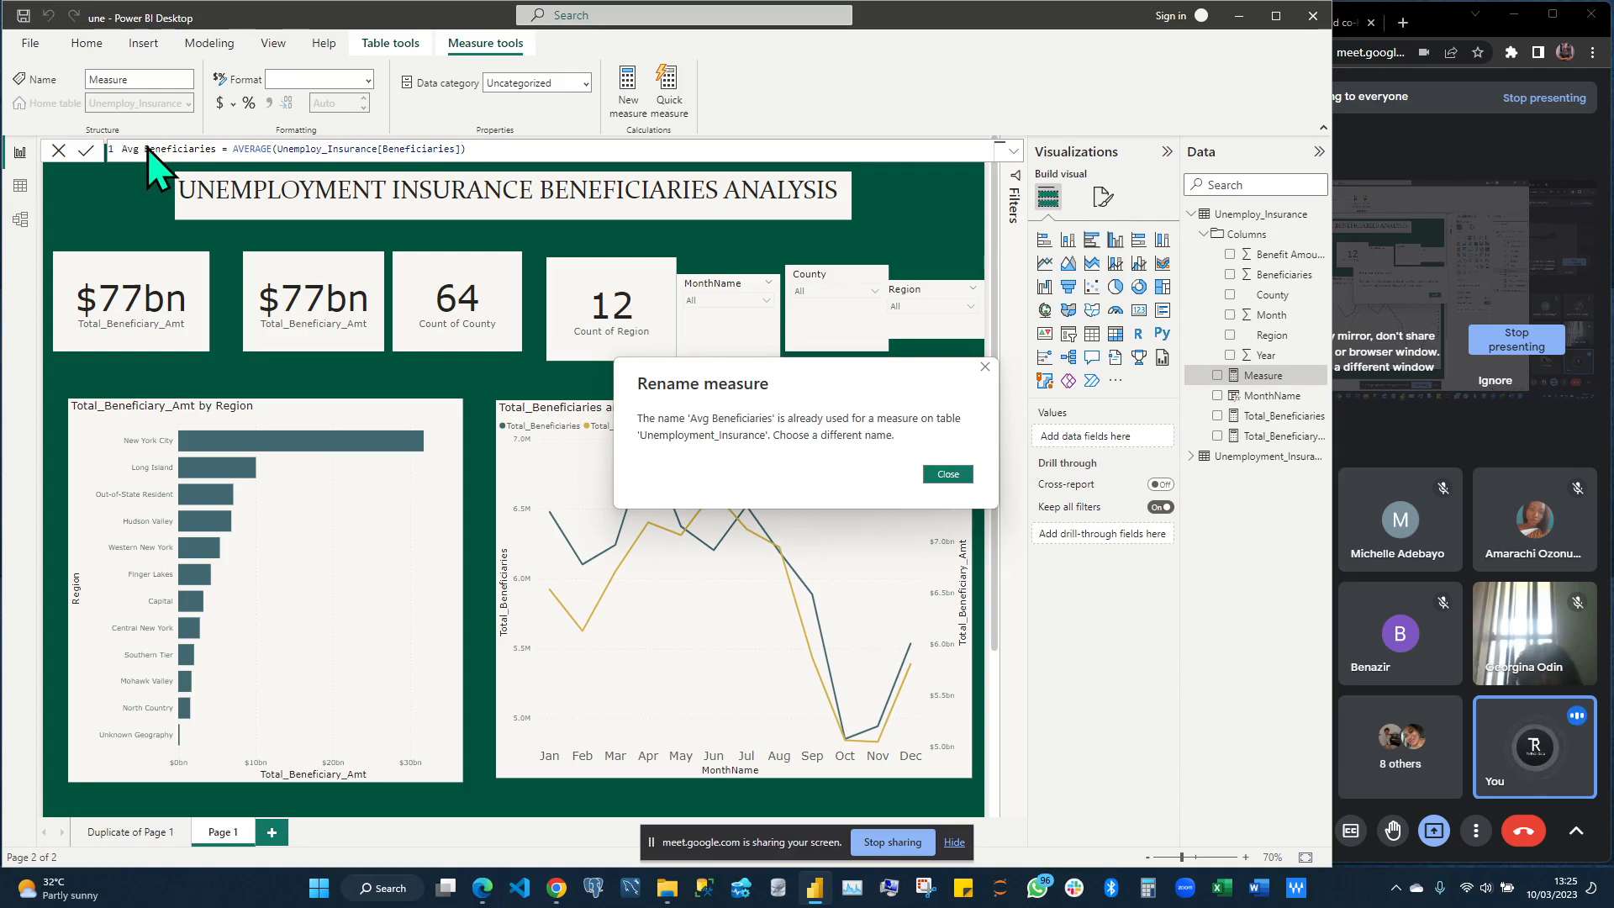
click(950, 475)
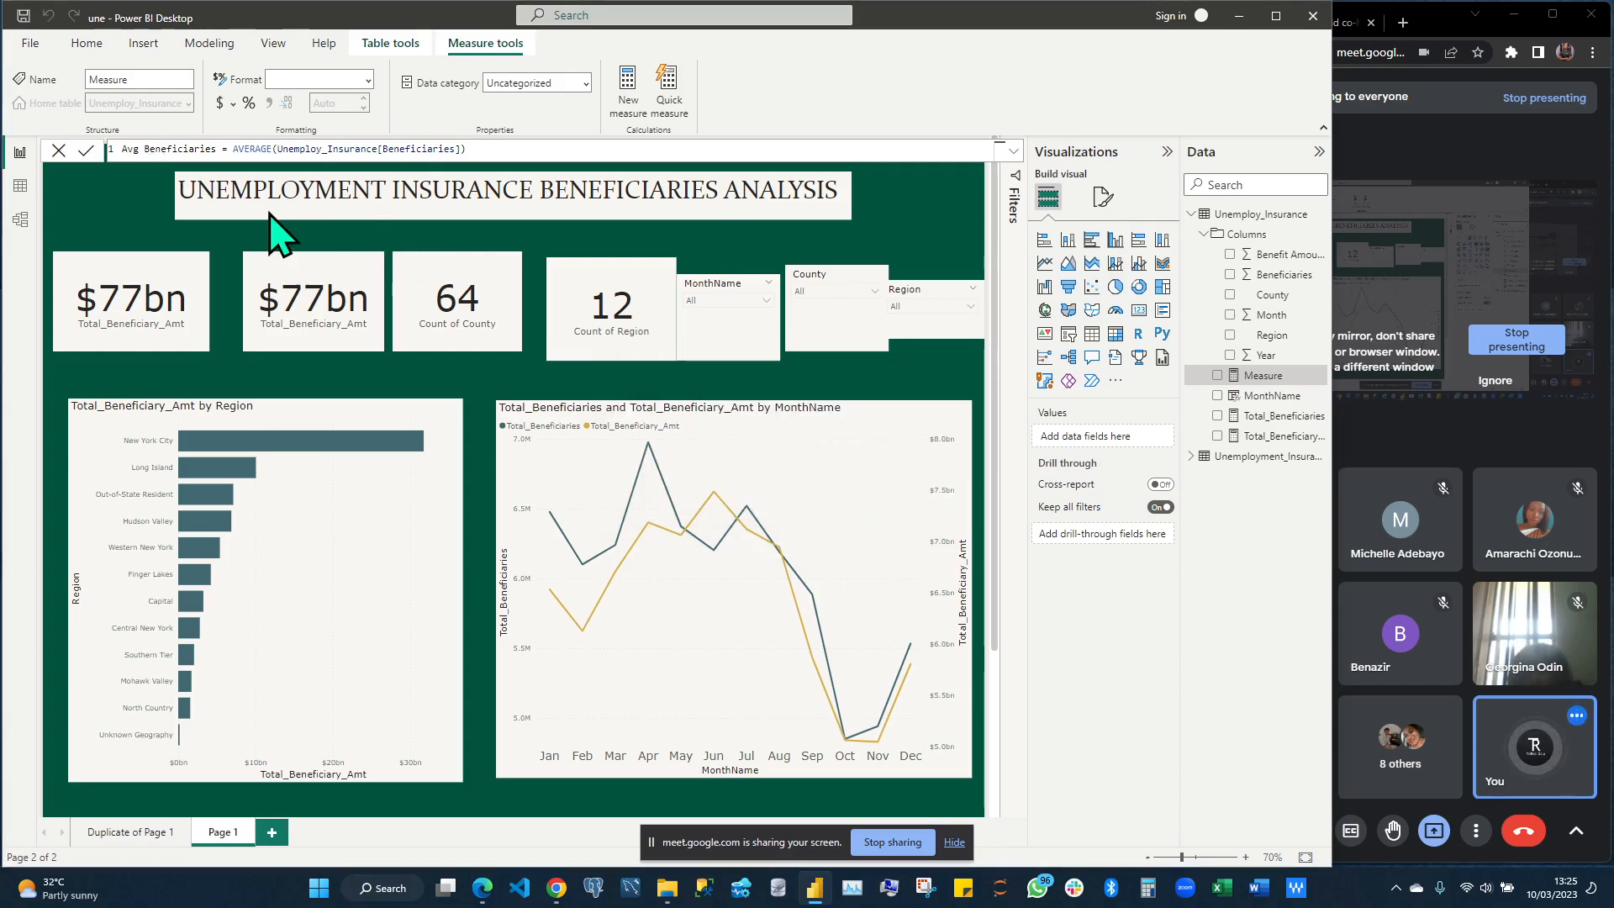
Change the measure's name in the formula to Avg_Beneficiaries and commit it
click(147, 149)
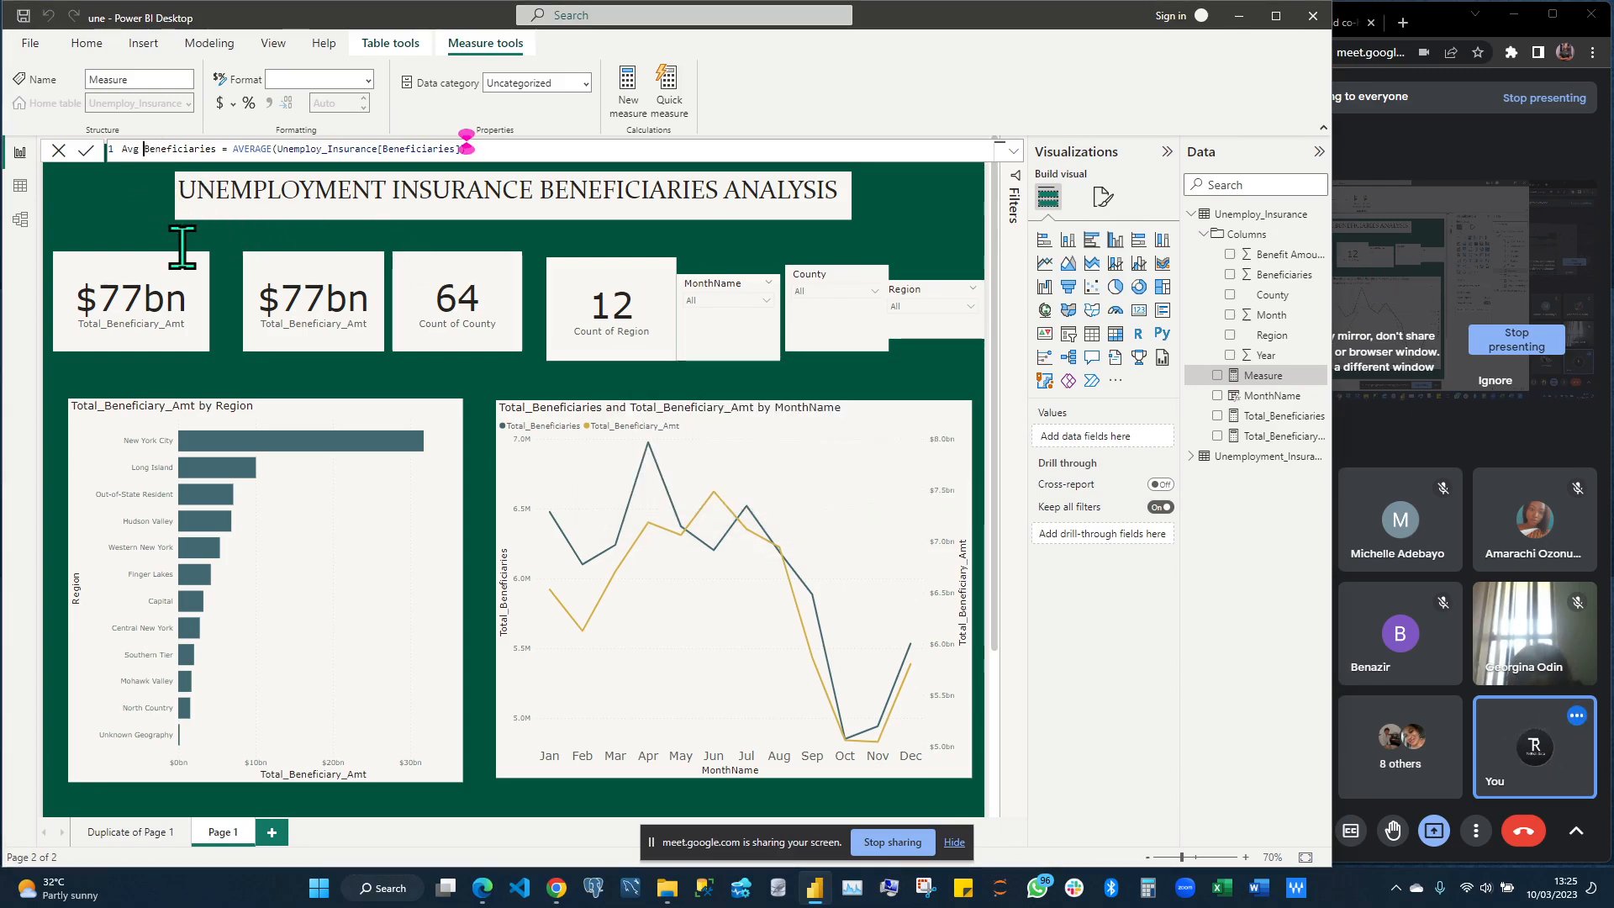
key(BackSpace)
text(_)
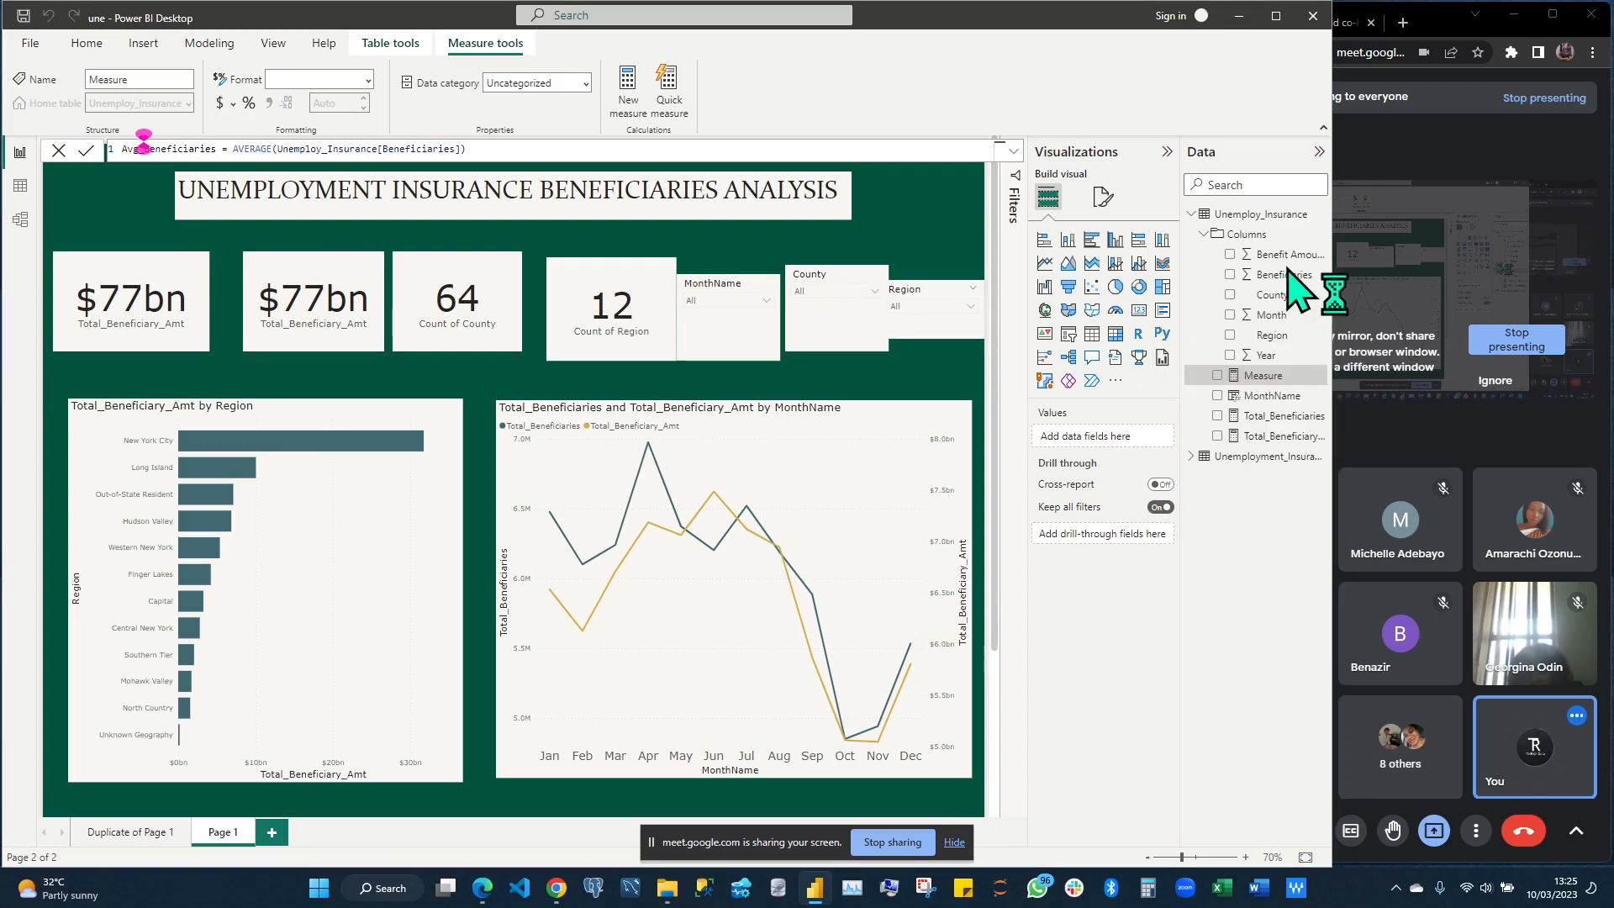
key(Return)
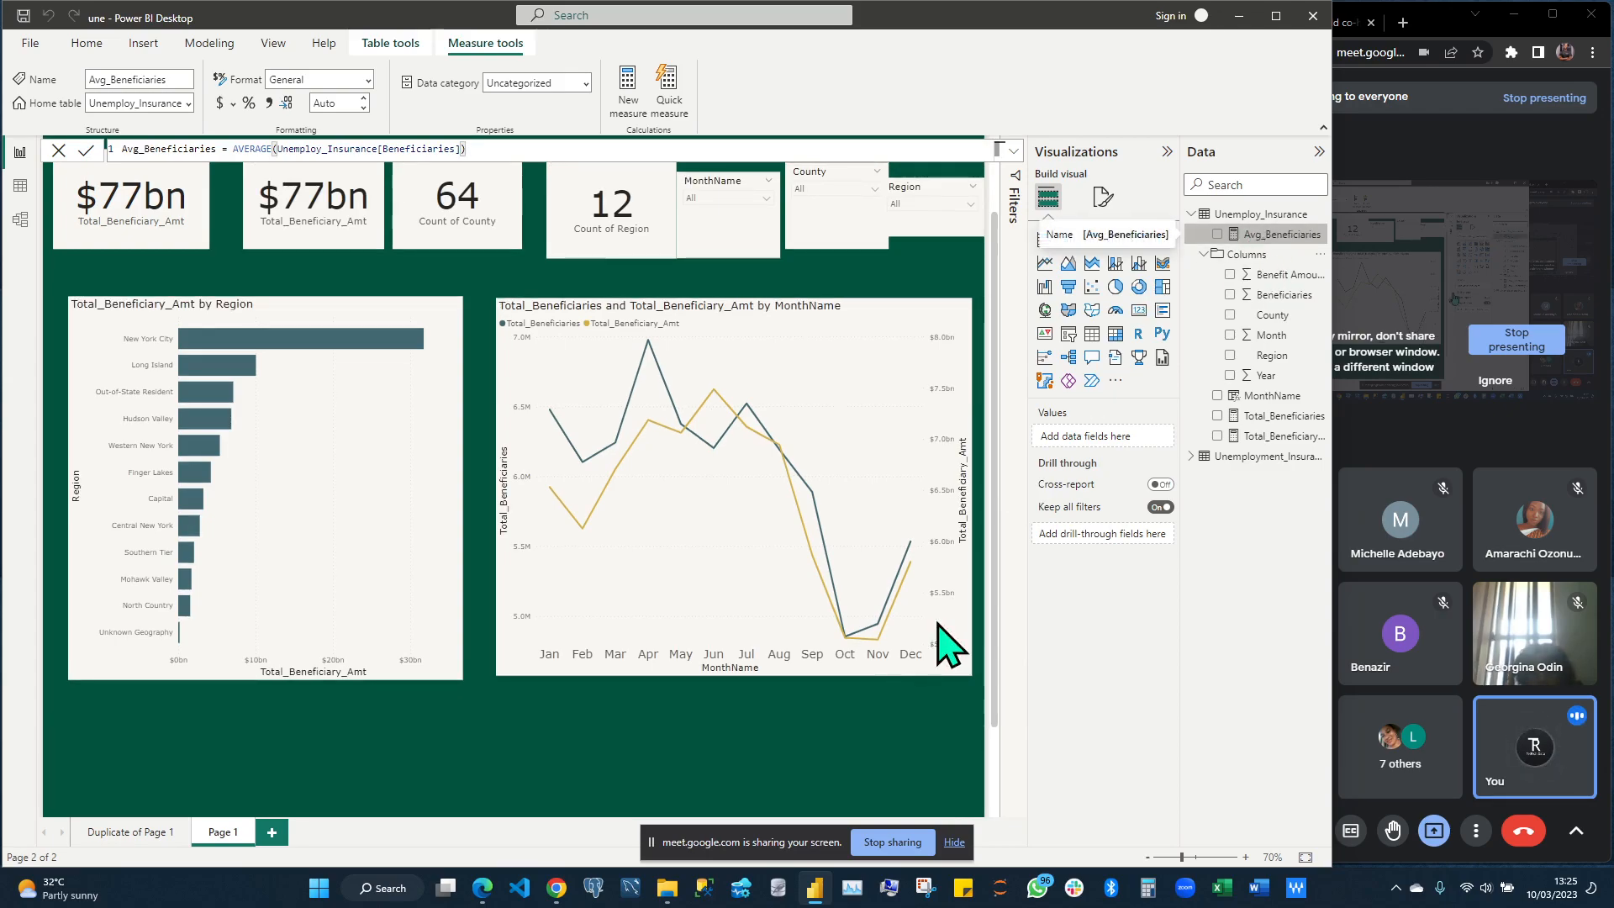
Reduce the heights of the monthly beneficiaries line chart and the Total_Beneficiary_Amt by Region bar chart to free space below them
click(716, 676)
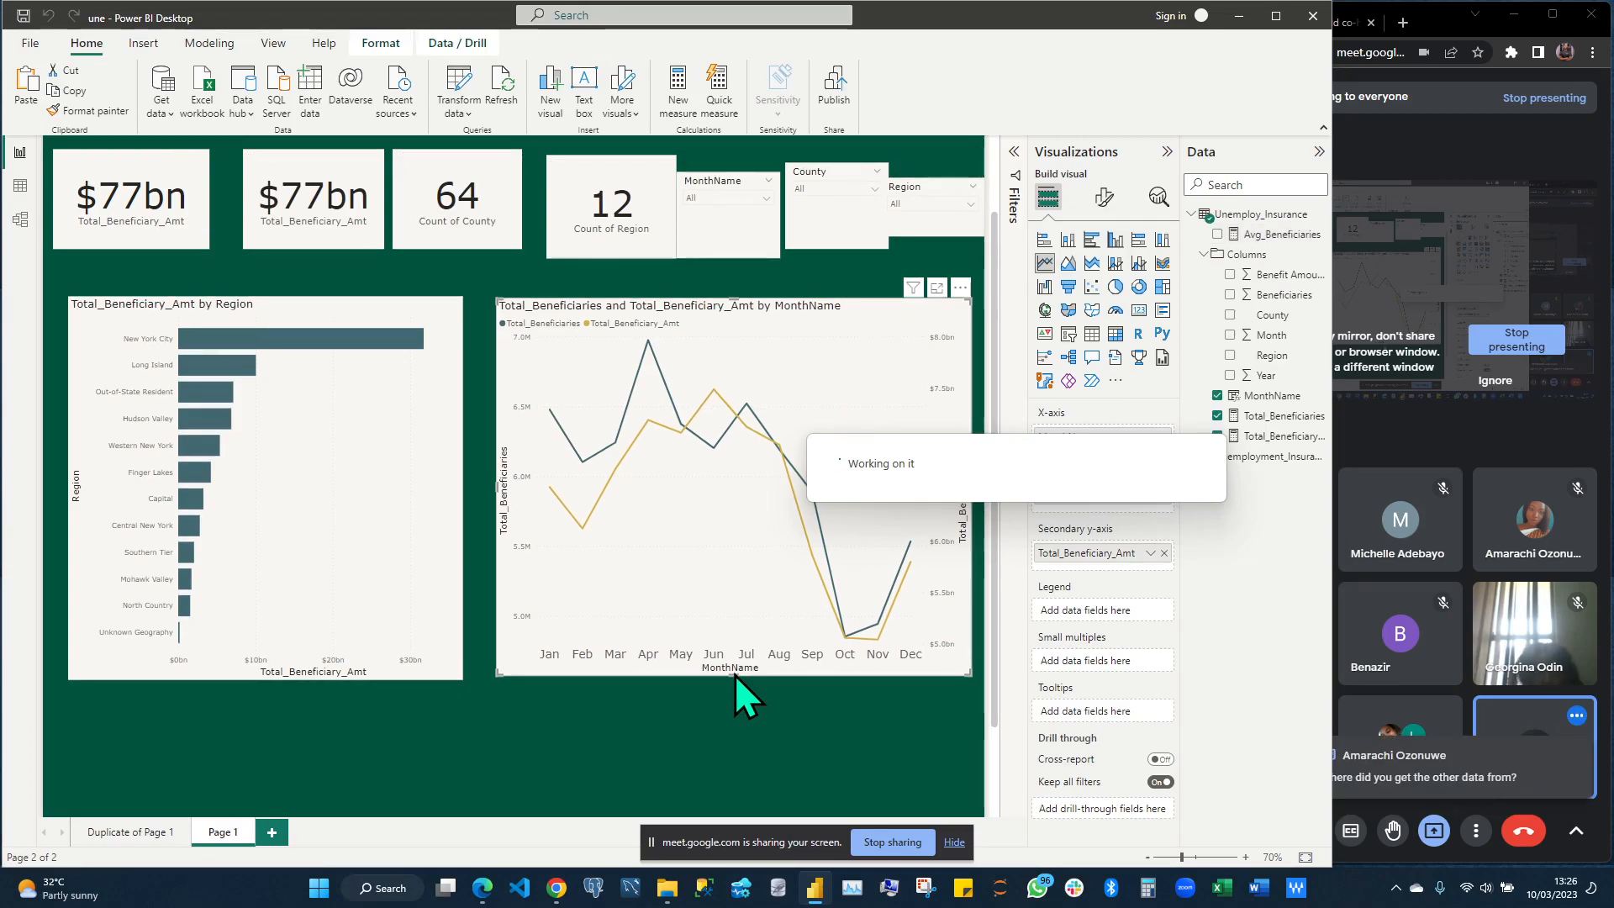
drag(734, 672, 735, 667)
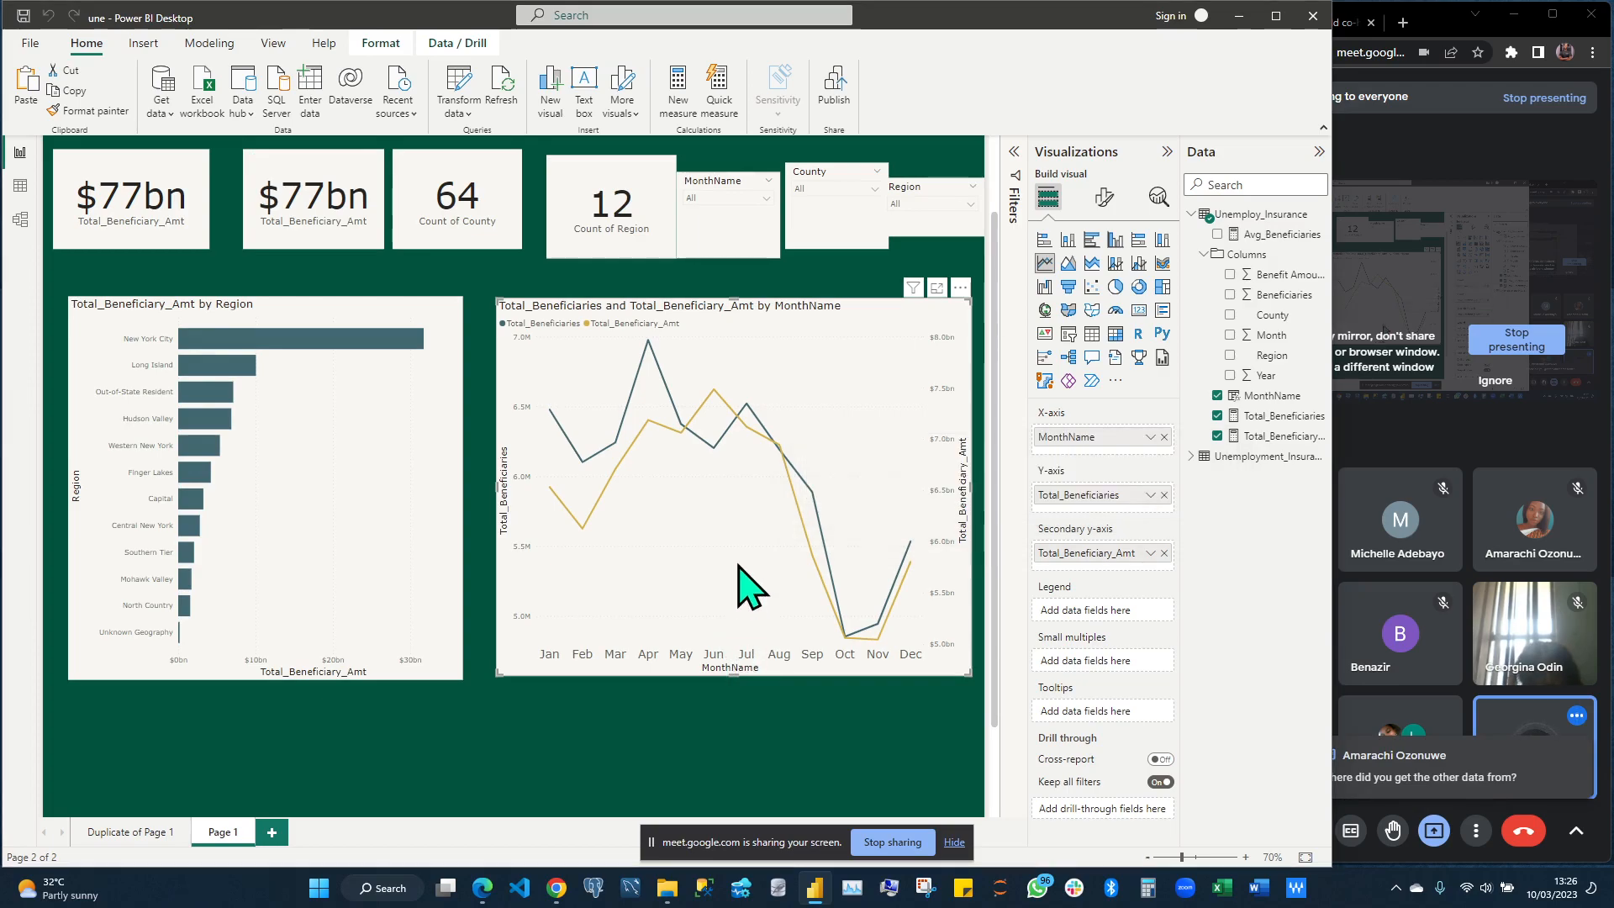
mouse_move(744, 527)
mouse_down()
mouse_move(745, 513)
mouse_move(745, 533)
mouse_up()
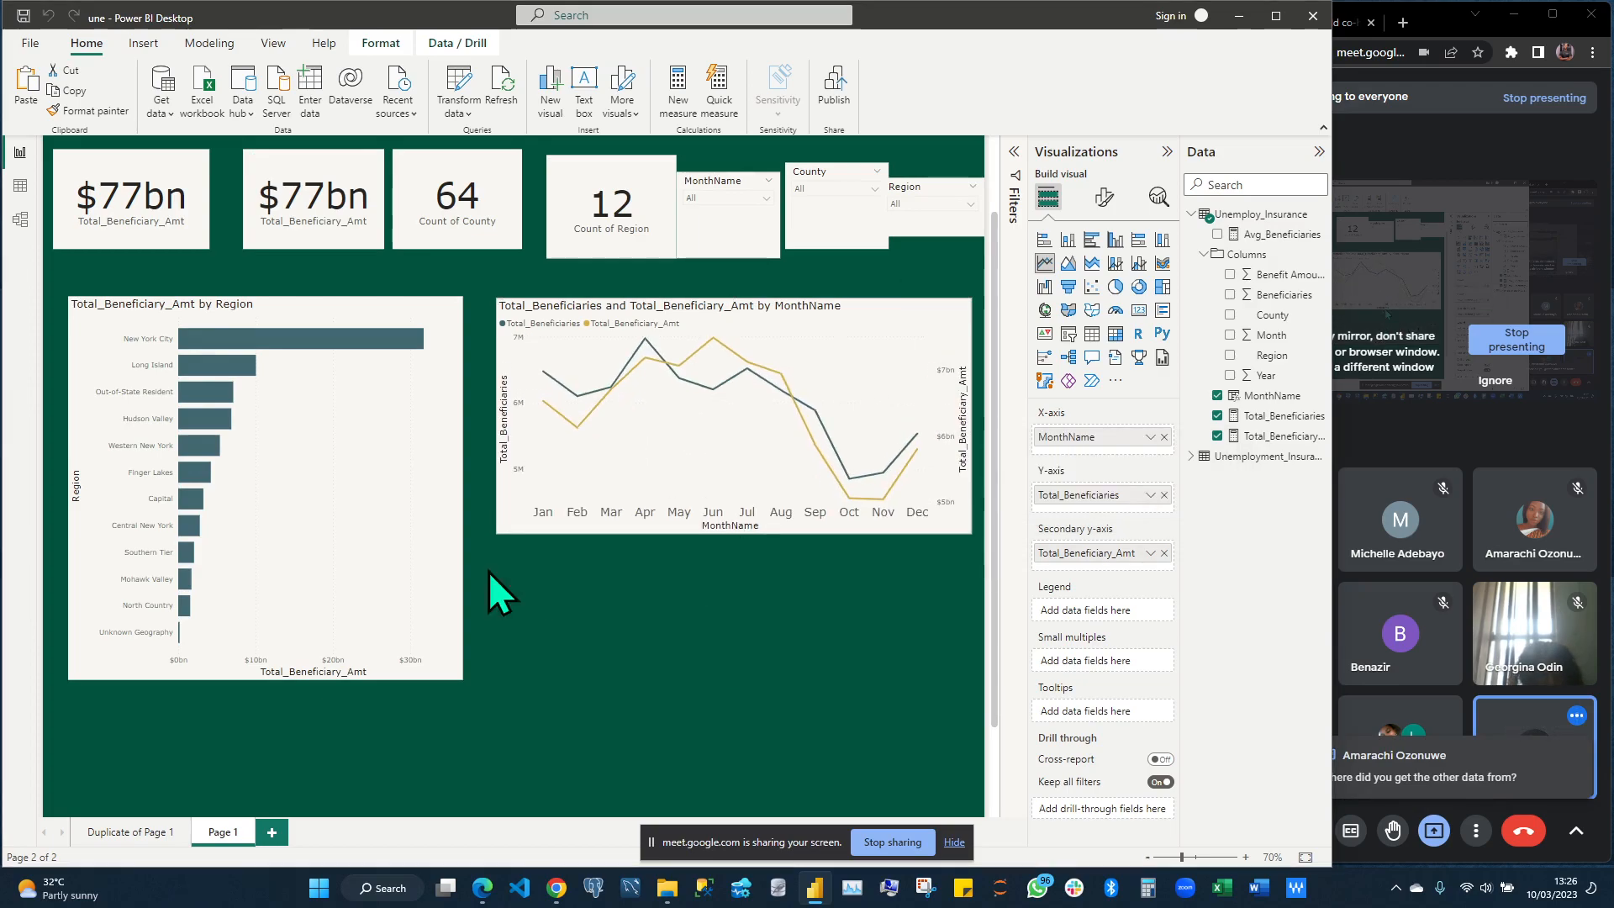
click(260, 677)
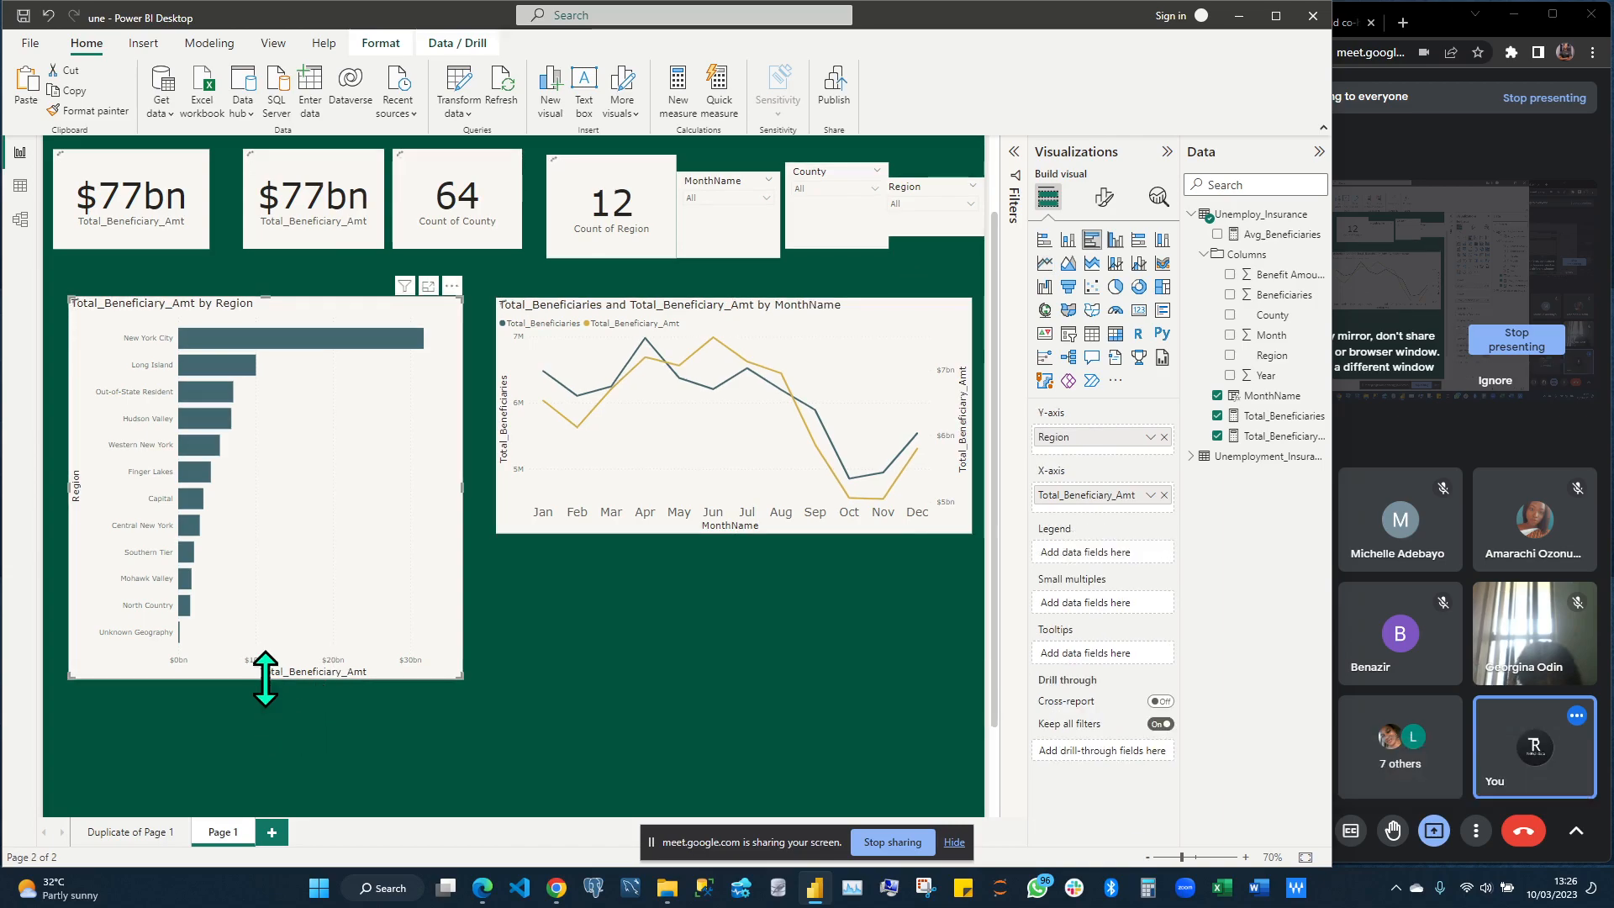
drag(277, 604, 277, 586)
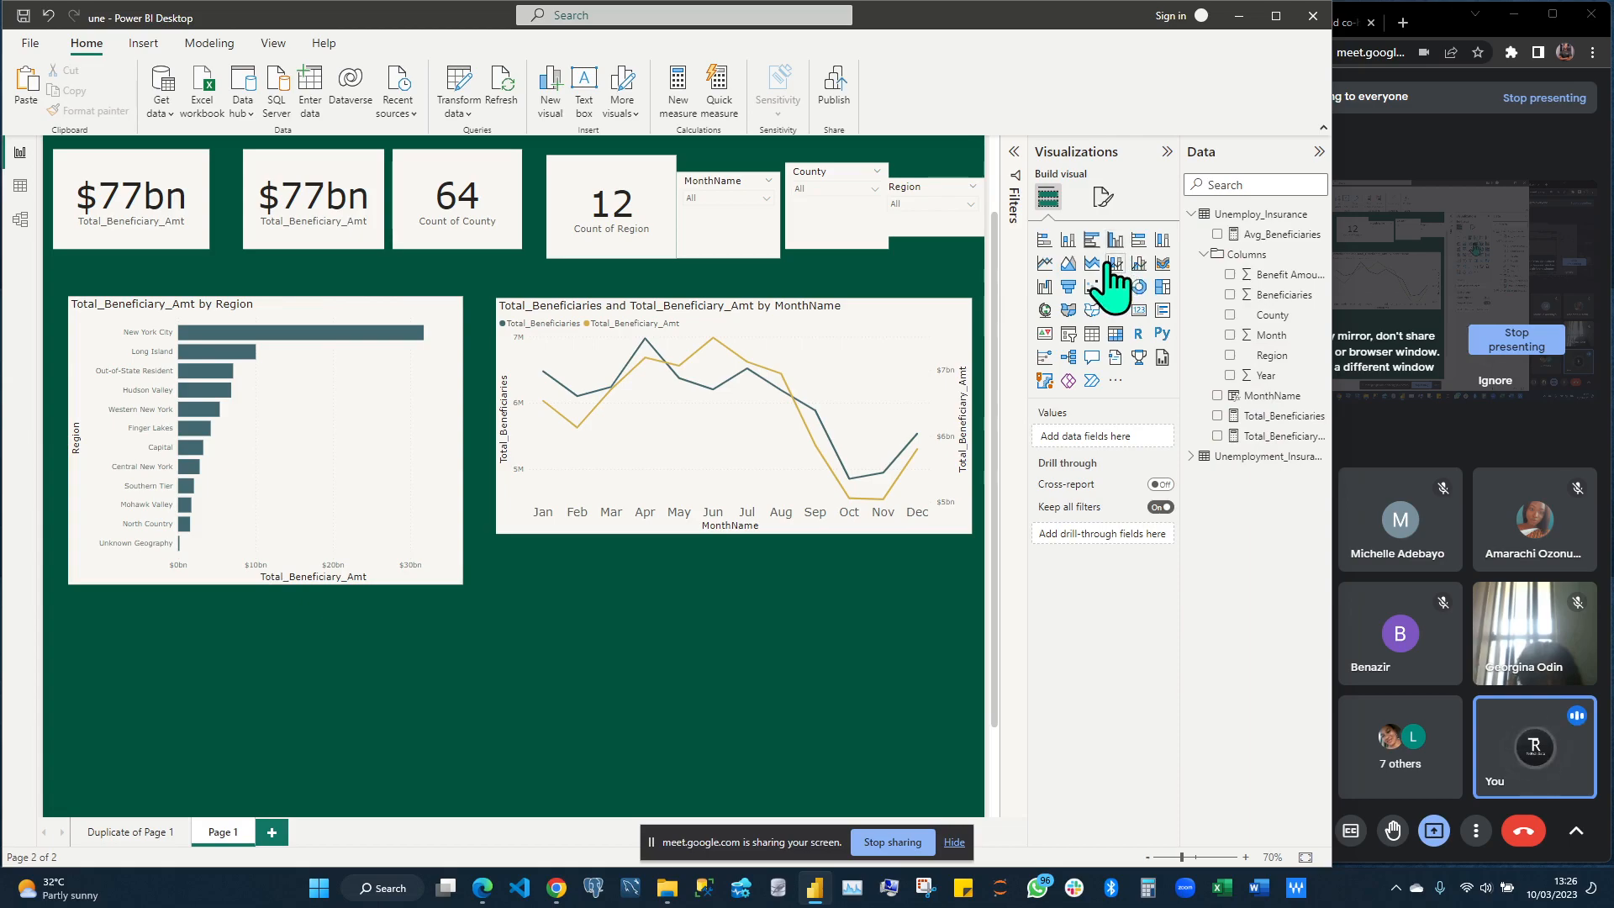
Add a line chart below the region bar chart with Year on the X-axis and Avg_Beneficiaries on the Y-axis
click(1045, 264)
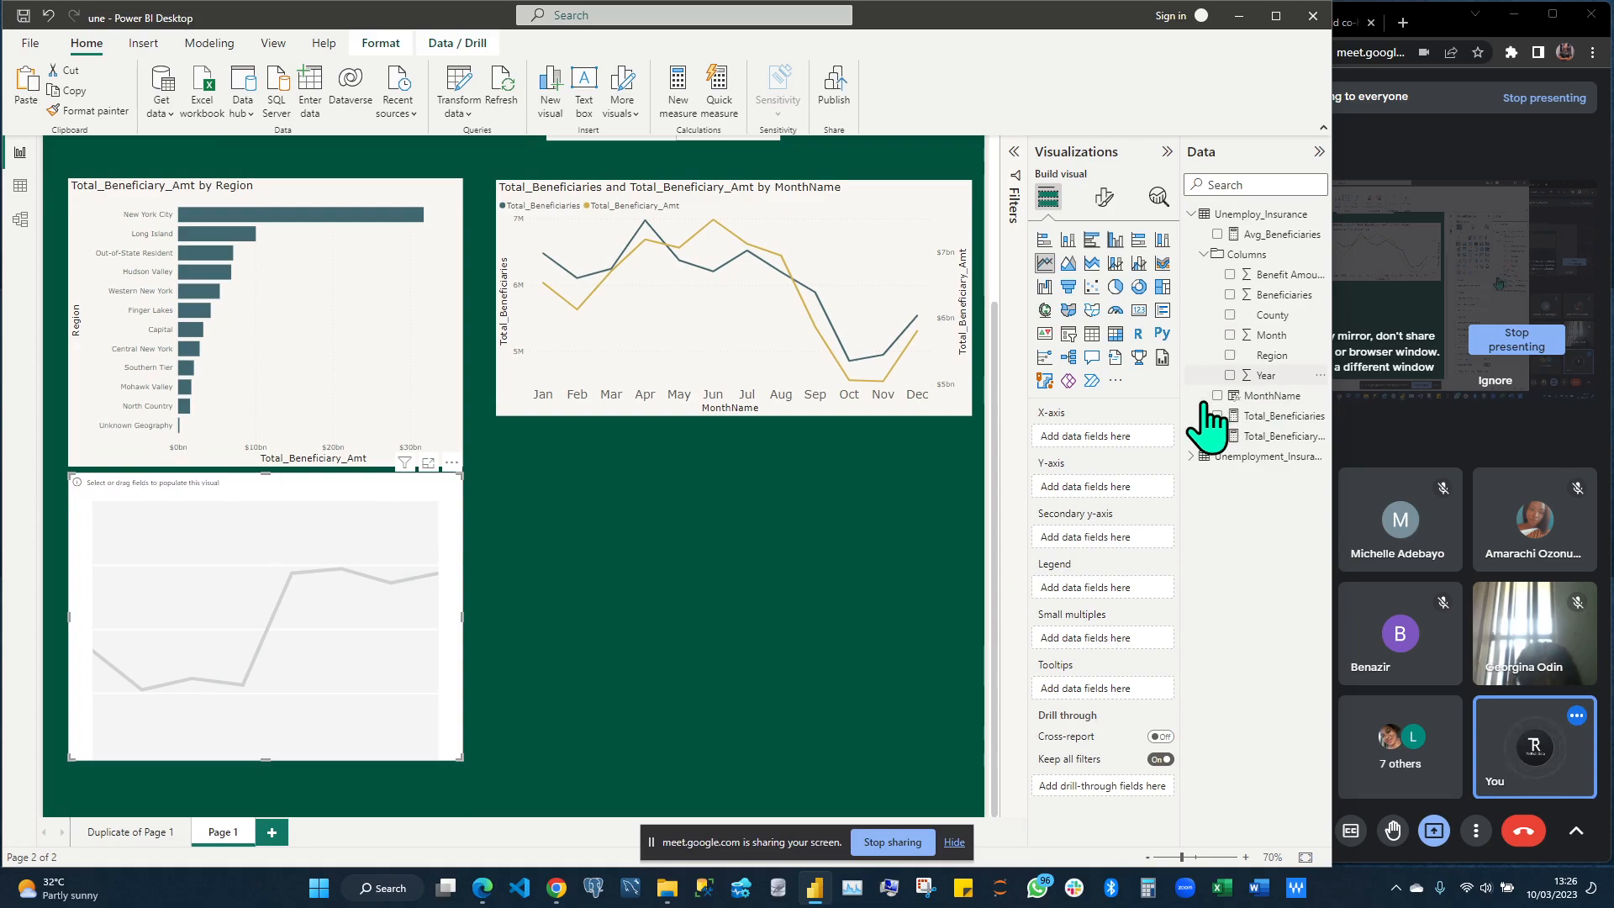
drag(1148, 418, 1122, 441)
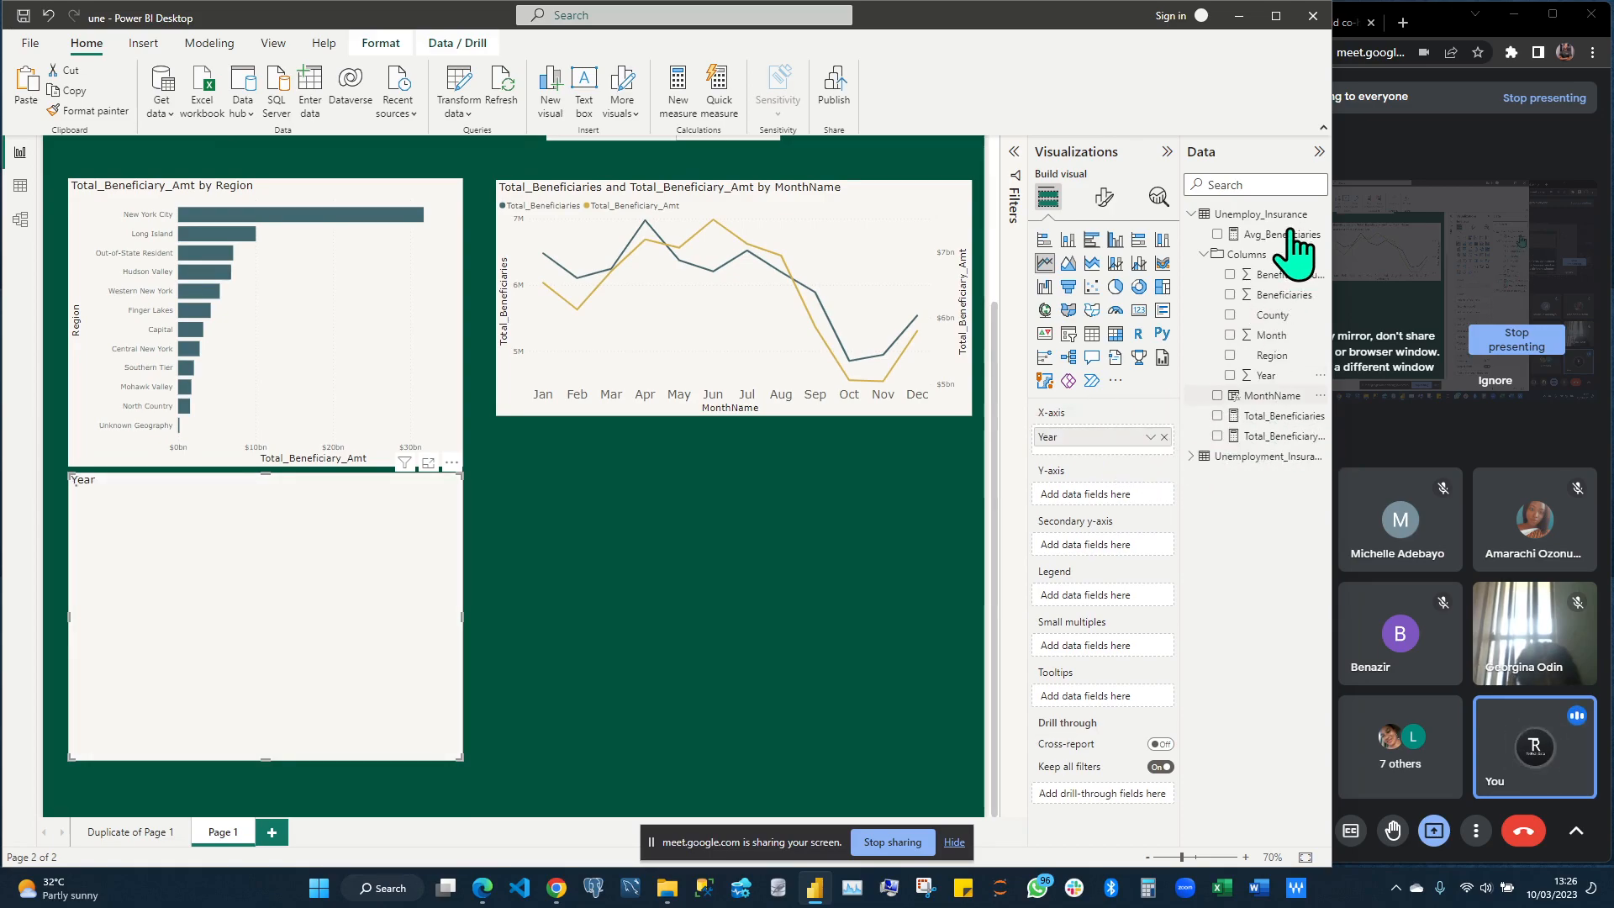
drag(1292, 242, 1131, 487)
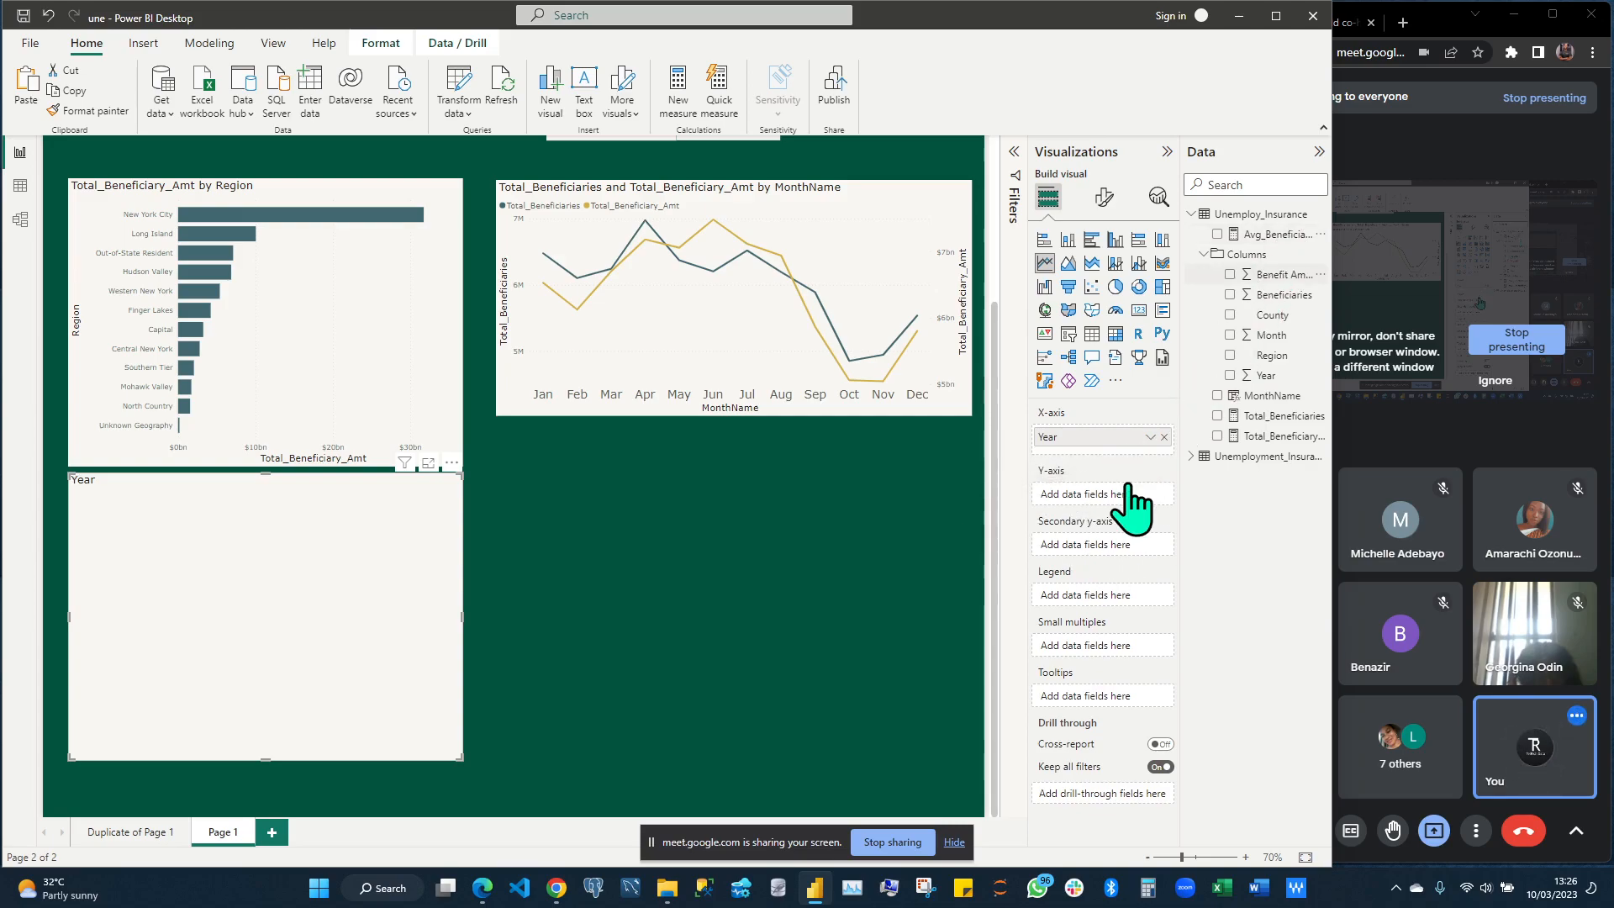
drag(1291, 236, 1142, 507)
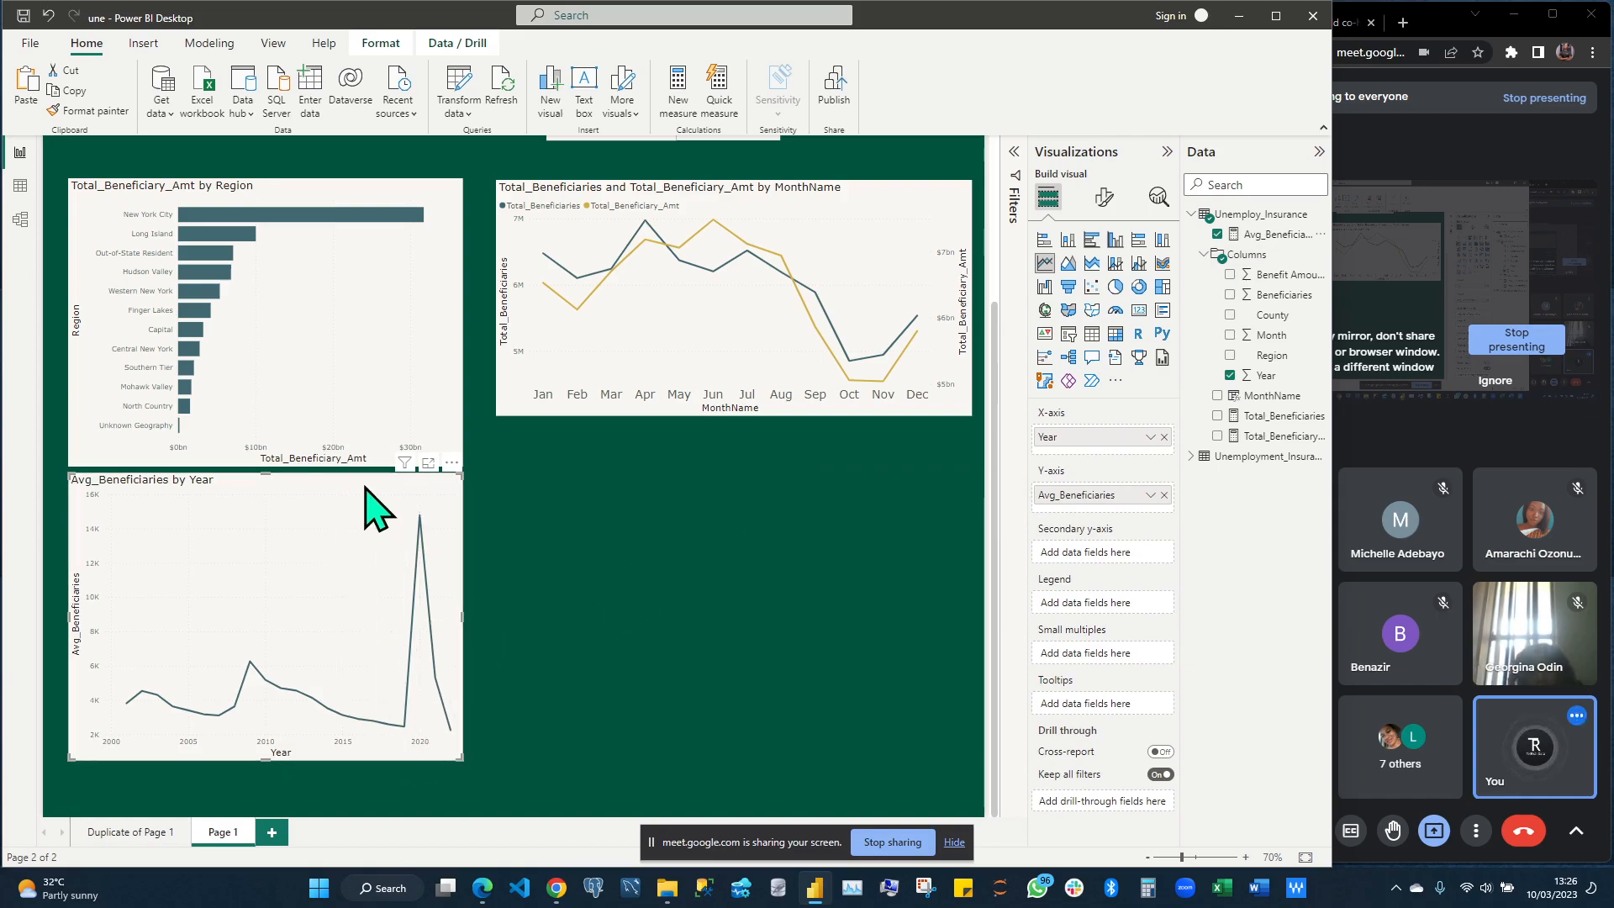
Move the Avg_Beneficiaries by Year chart directly beneath the monthly line chart and check the page layout
drag(369, 492, 814, 487)
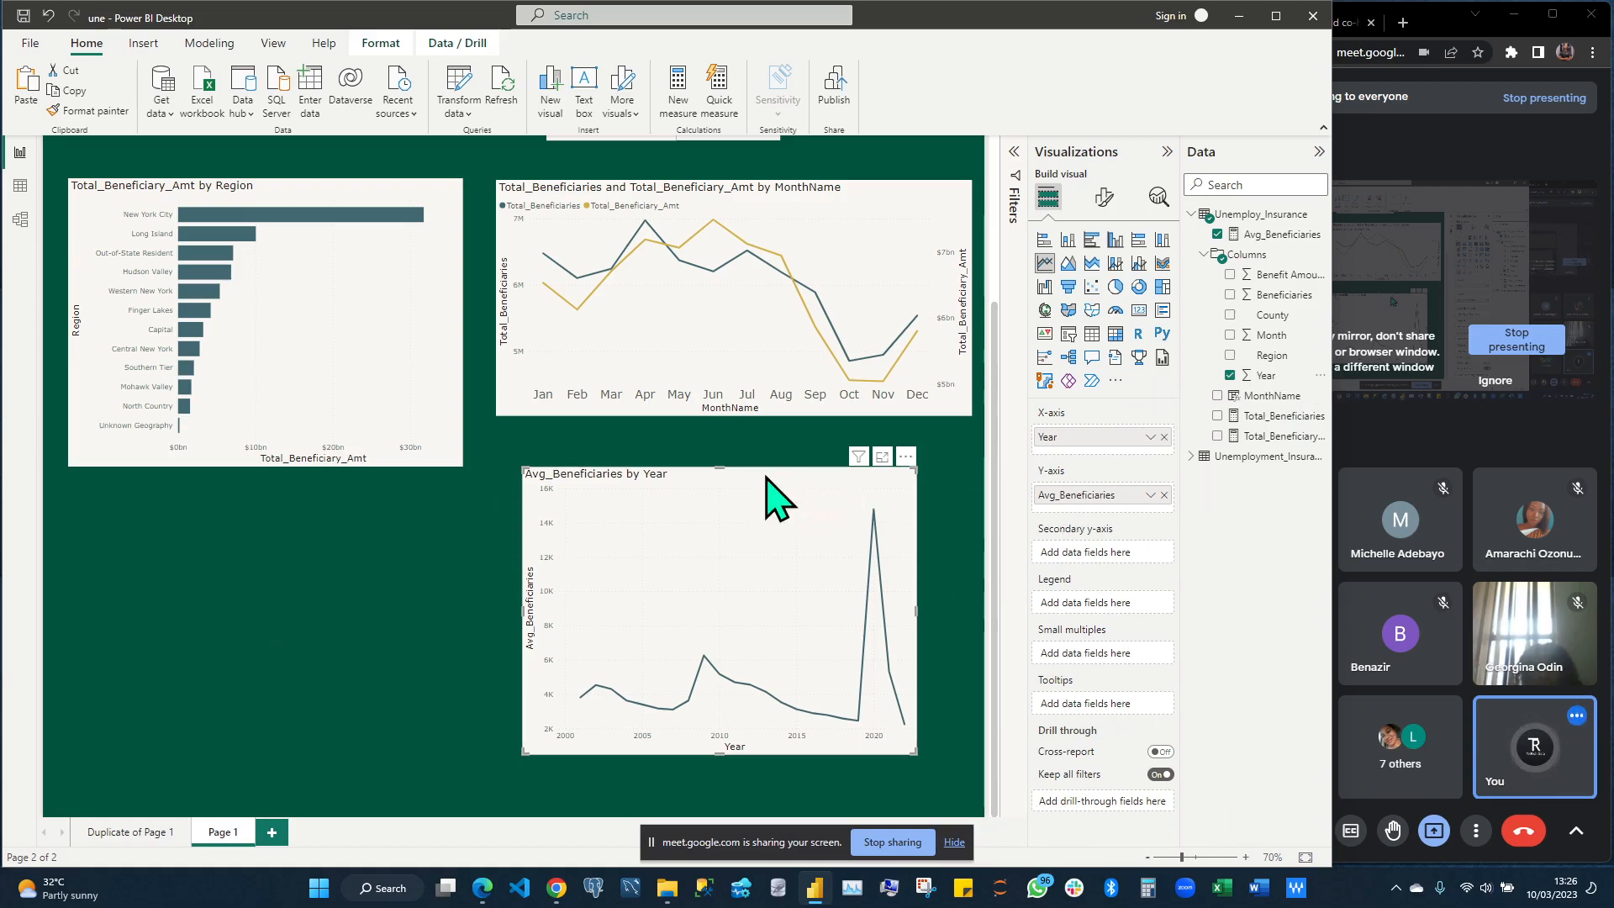
drag(769, 475, 745, 432)
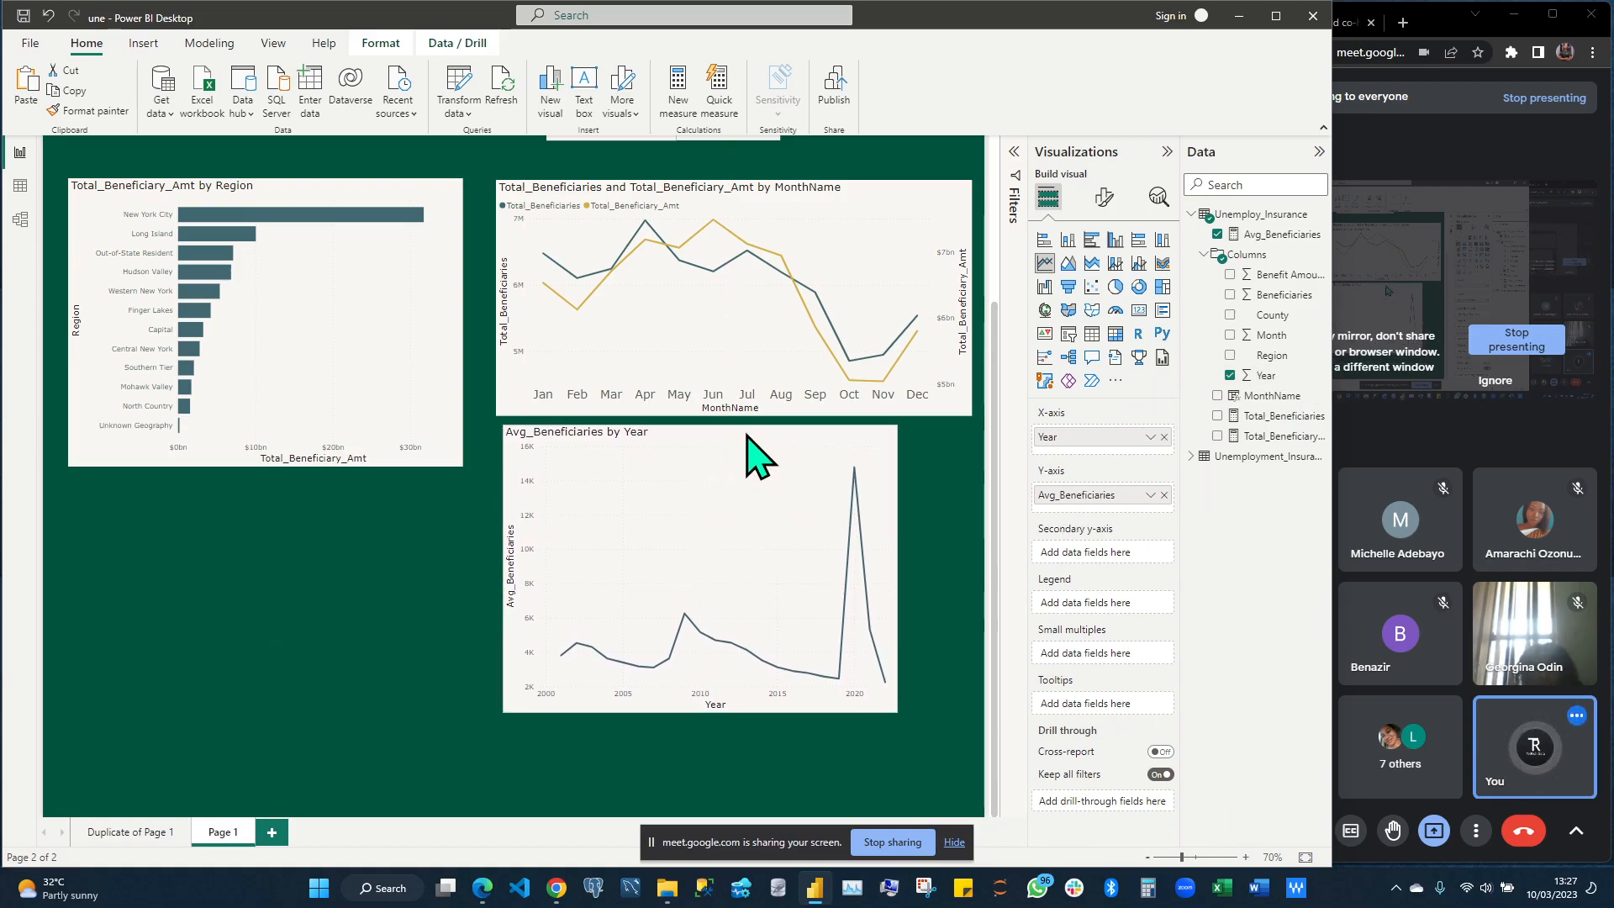
scroll(942, 362, up, 1)
scroll(768, 386, up, 4)
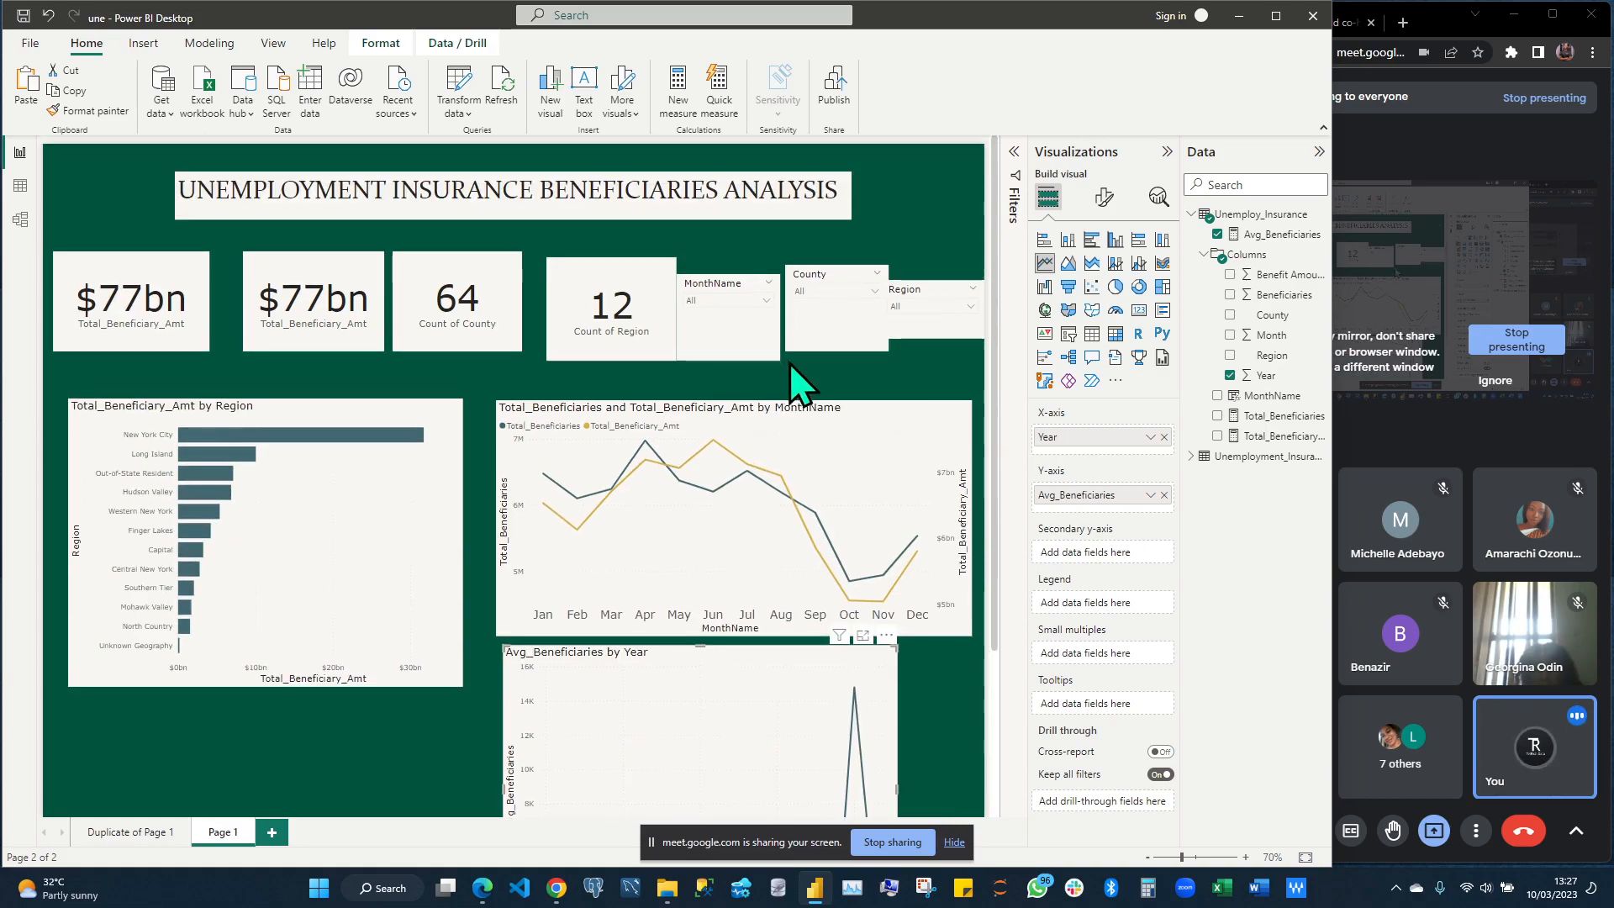
scroll(807, 396, down, 5)
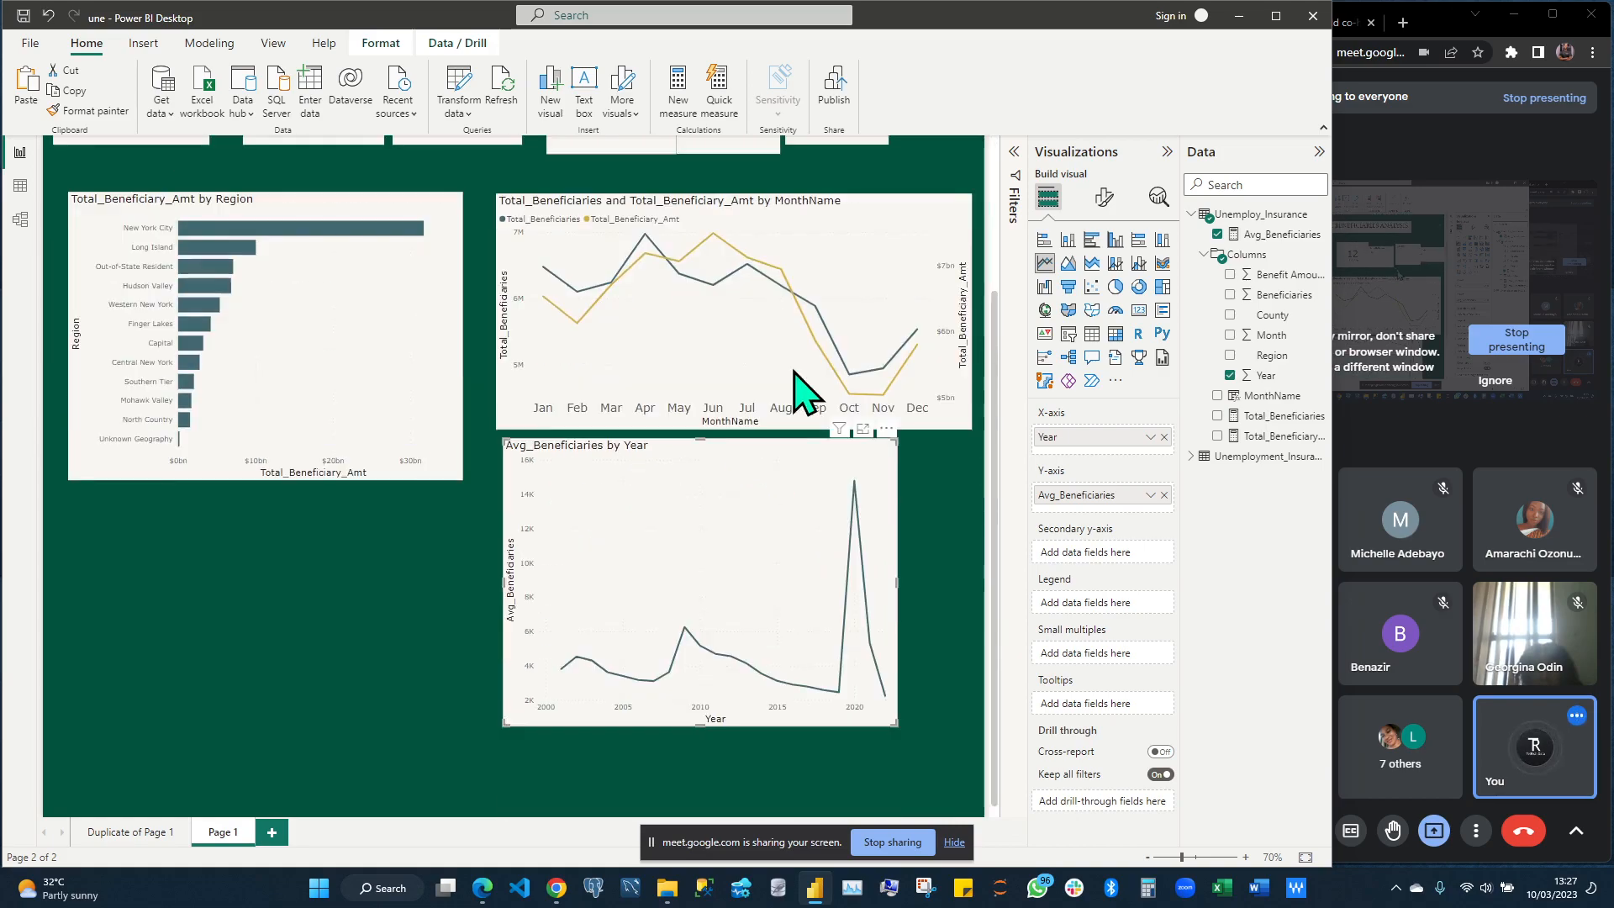
Set the County column's data category to County and admit the participant waiting to join the Google Meet call
click(1276, 316)
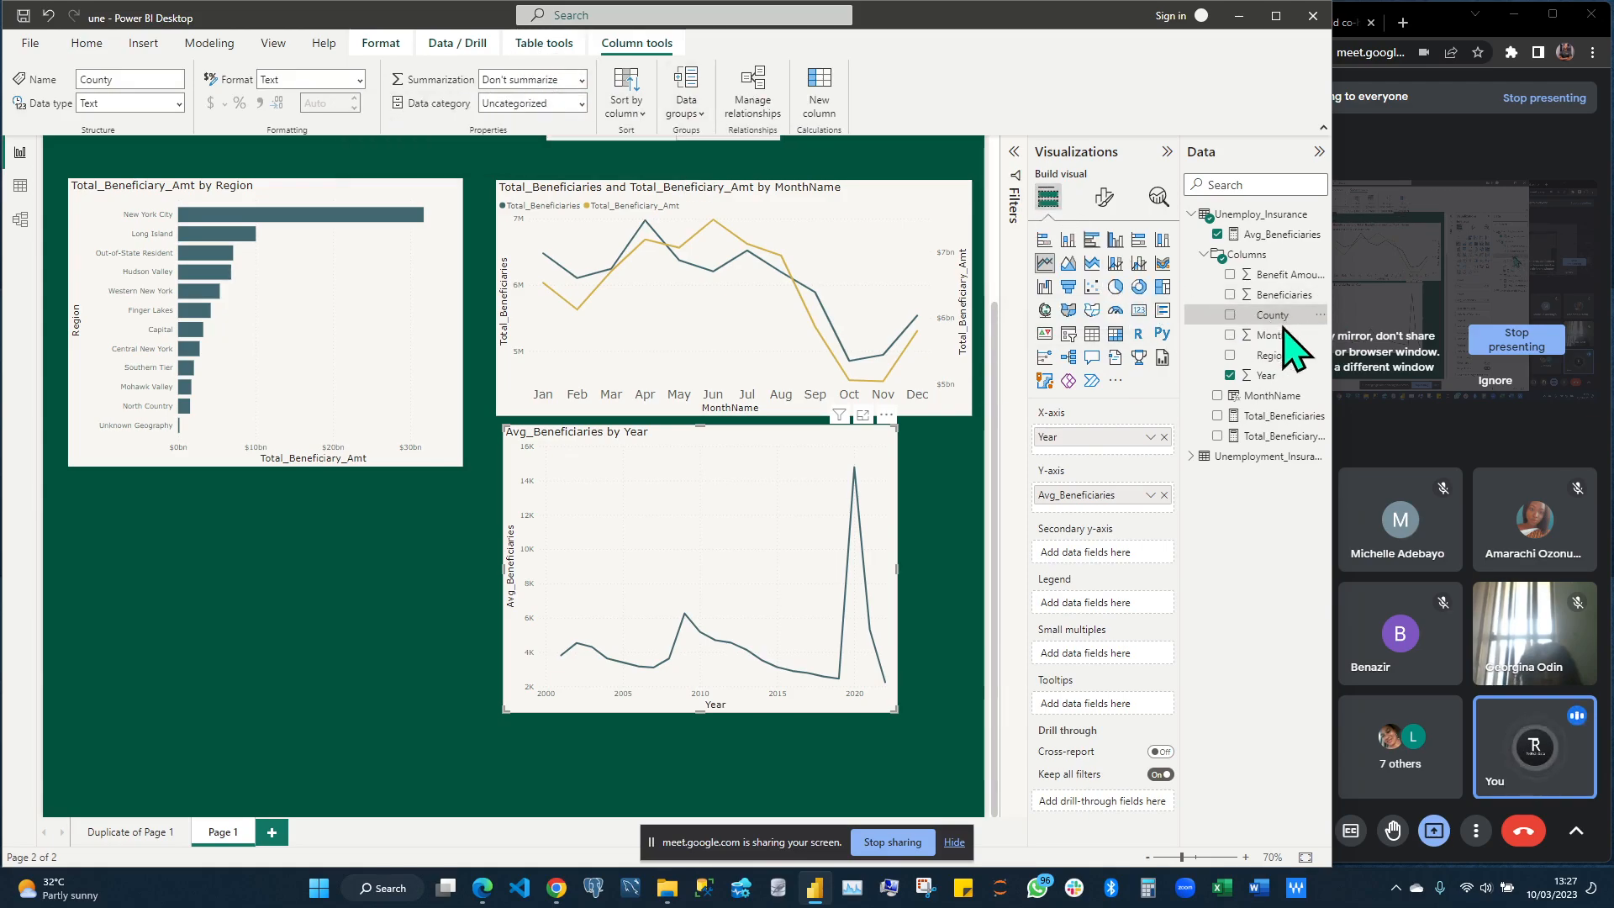
click(582, 108)
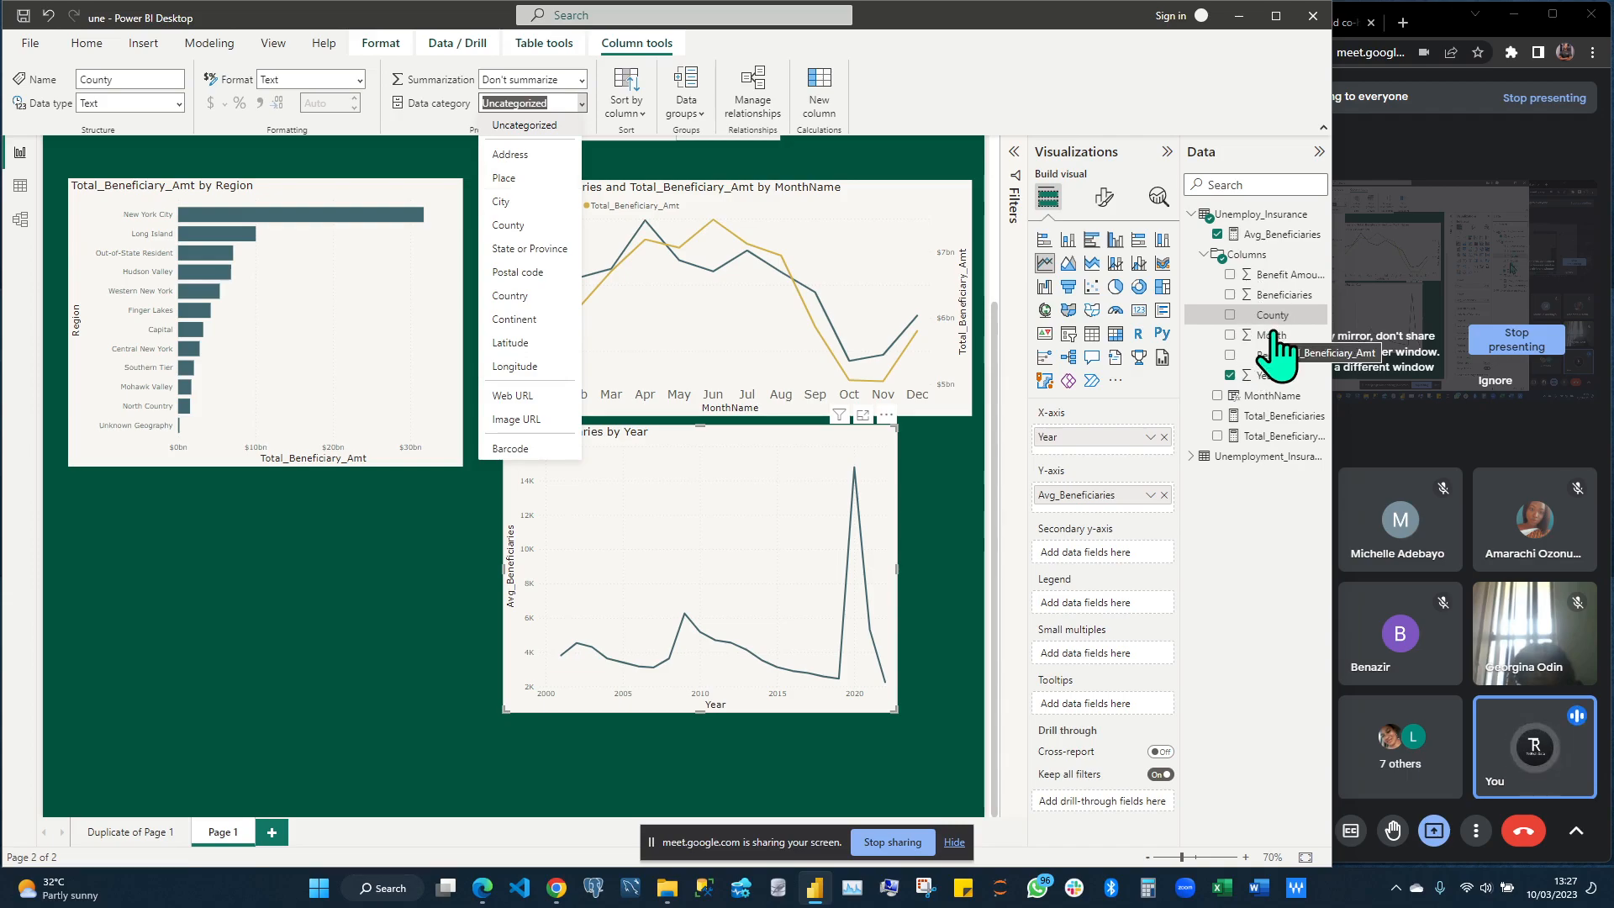
click(523, 229)
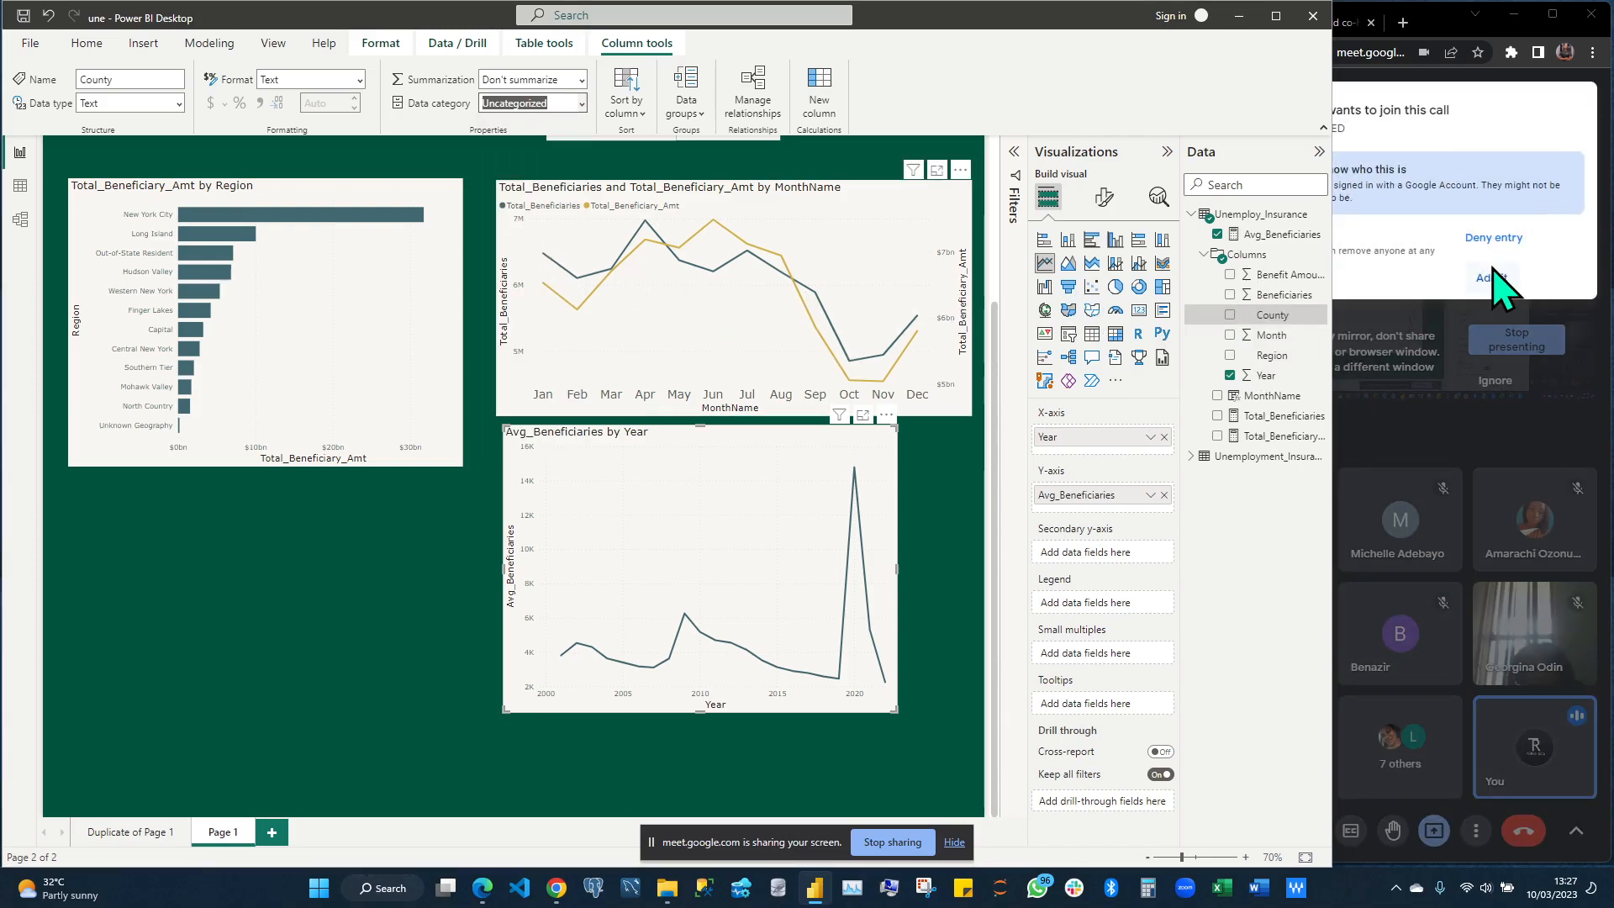
click(1491, 279)
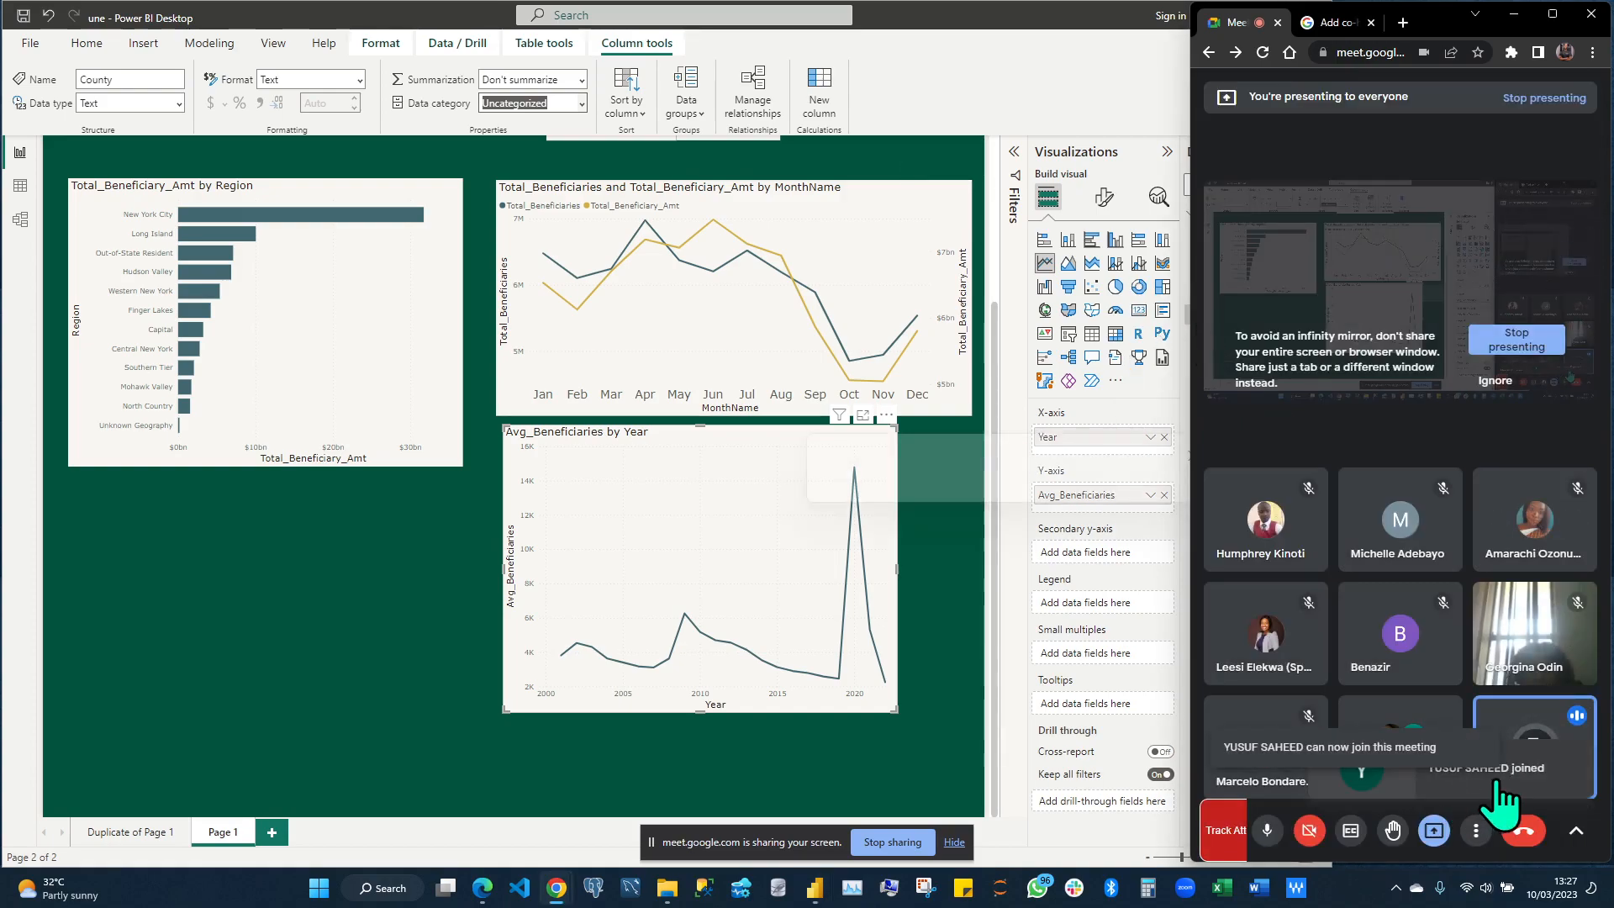
click(945, 567)
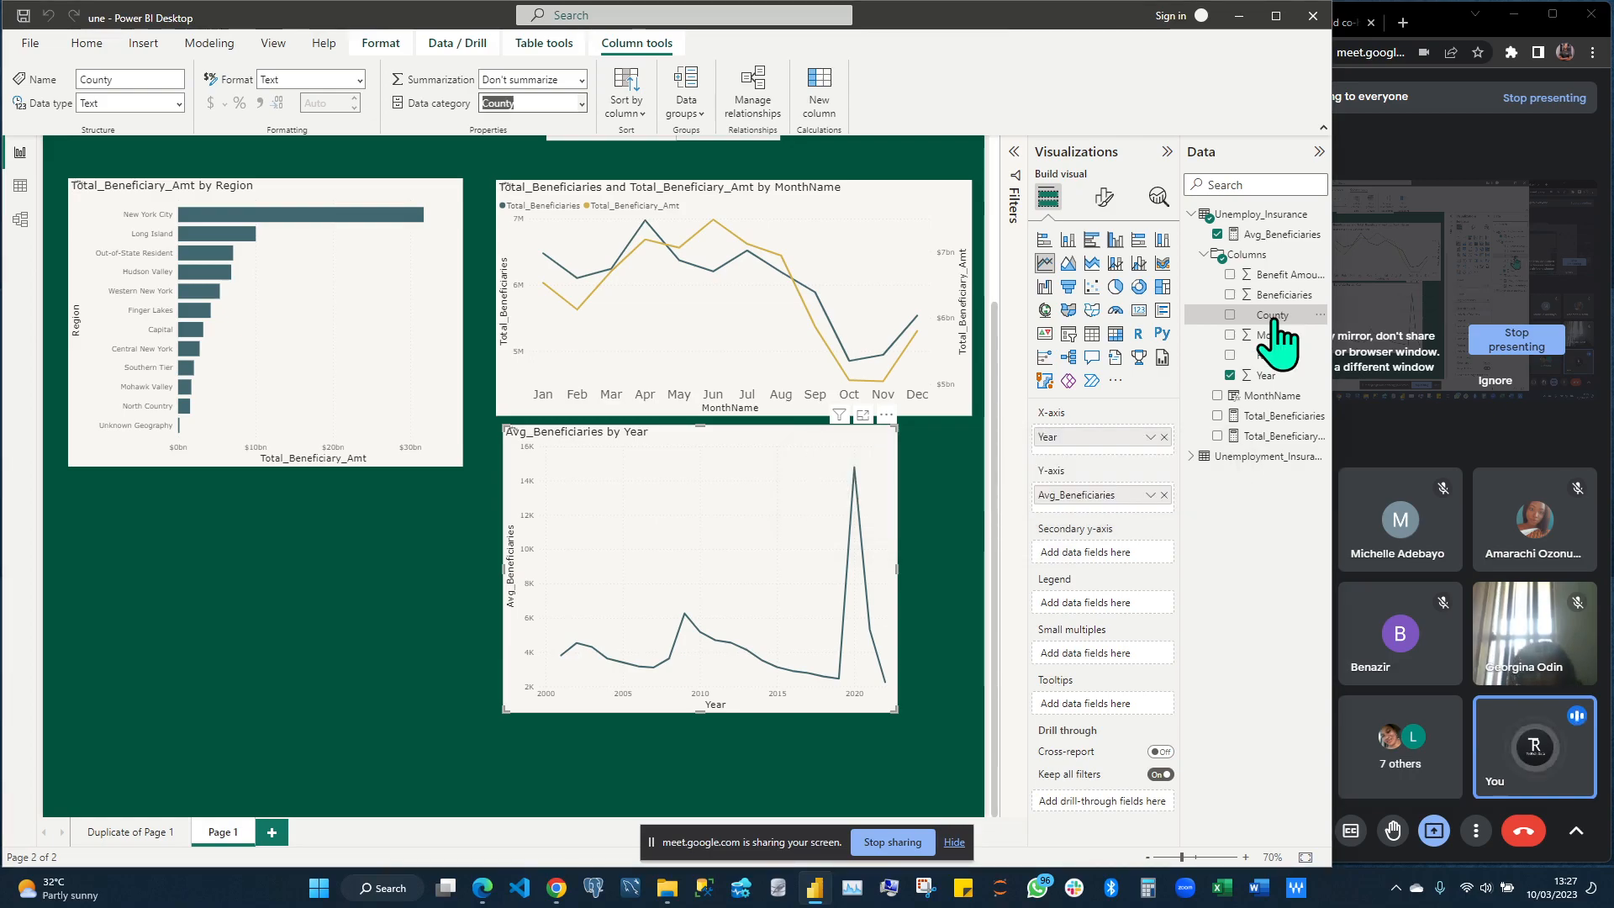
click(1275, 318)
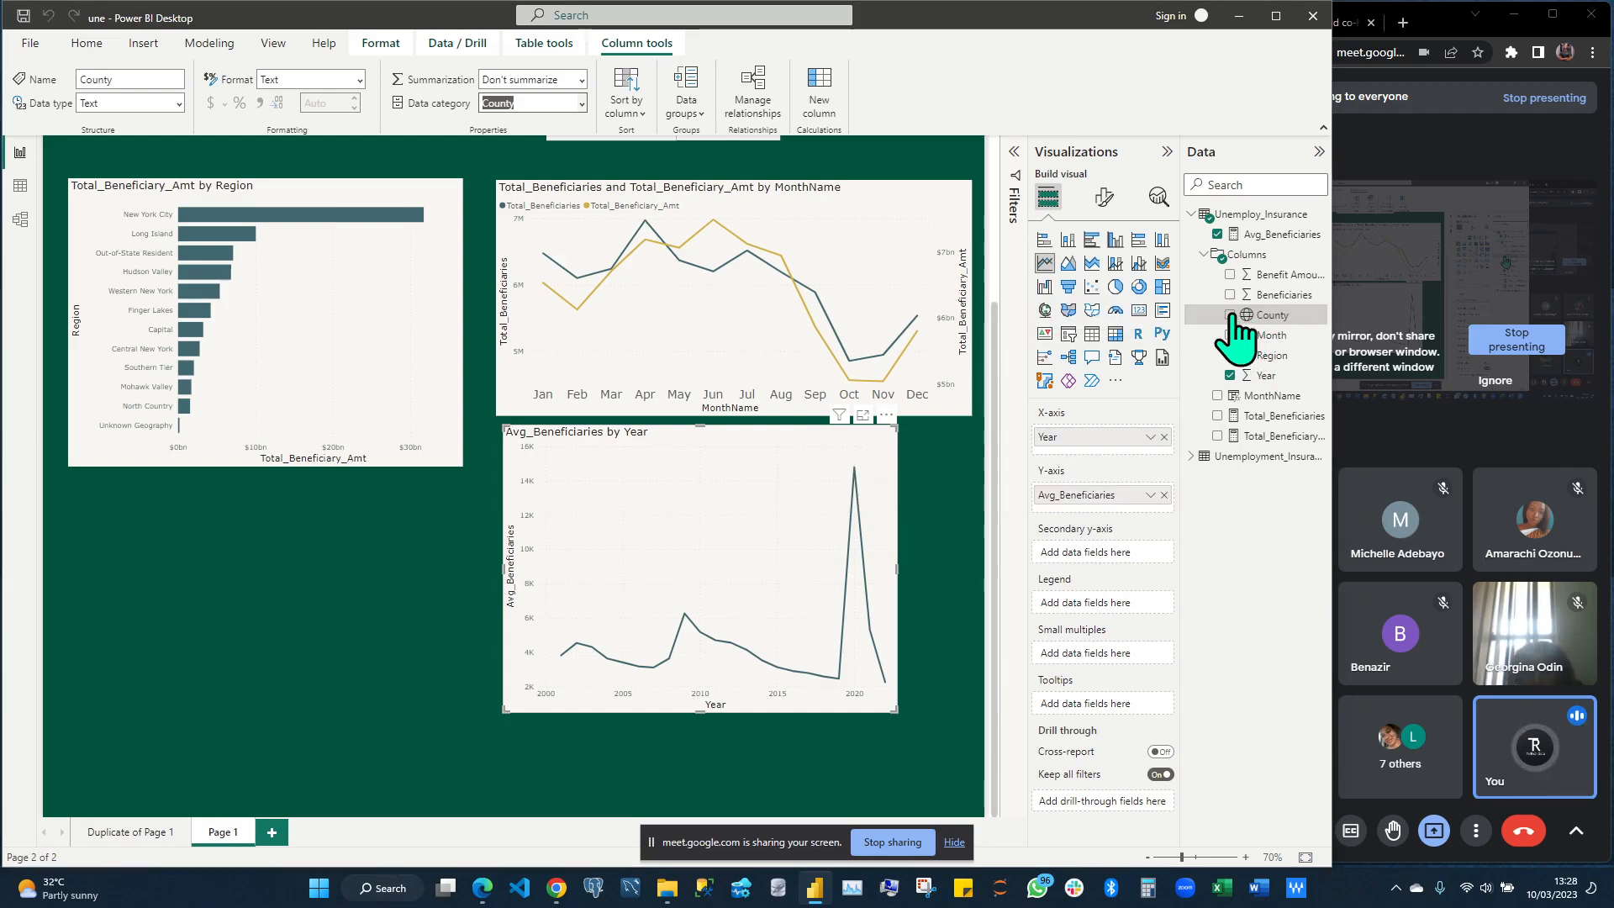
drag(947, 487, 971, 459)
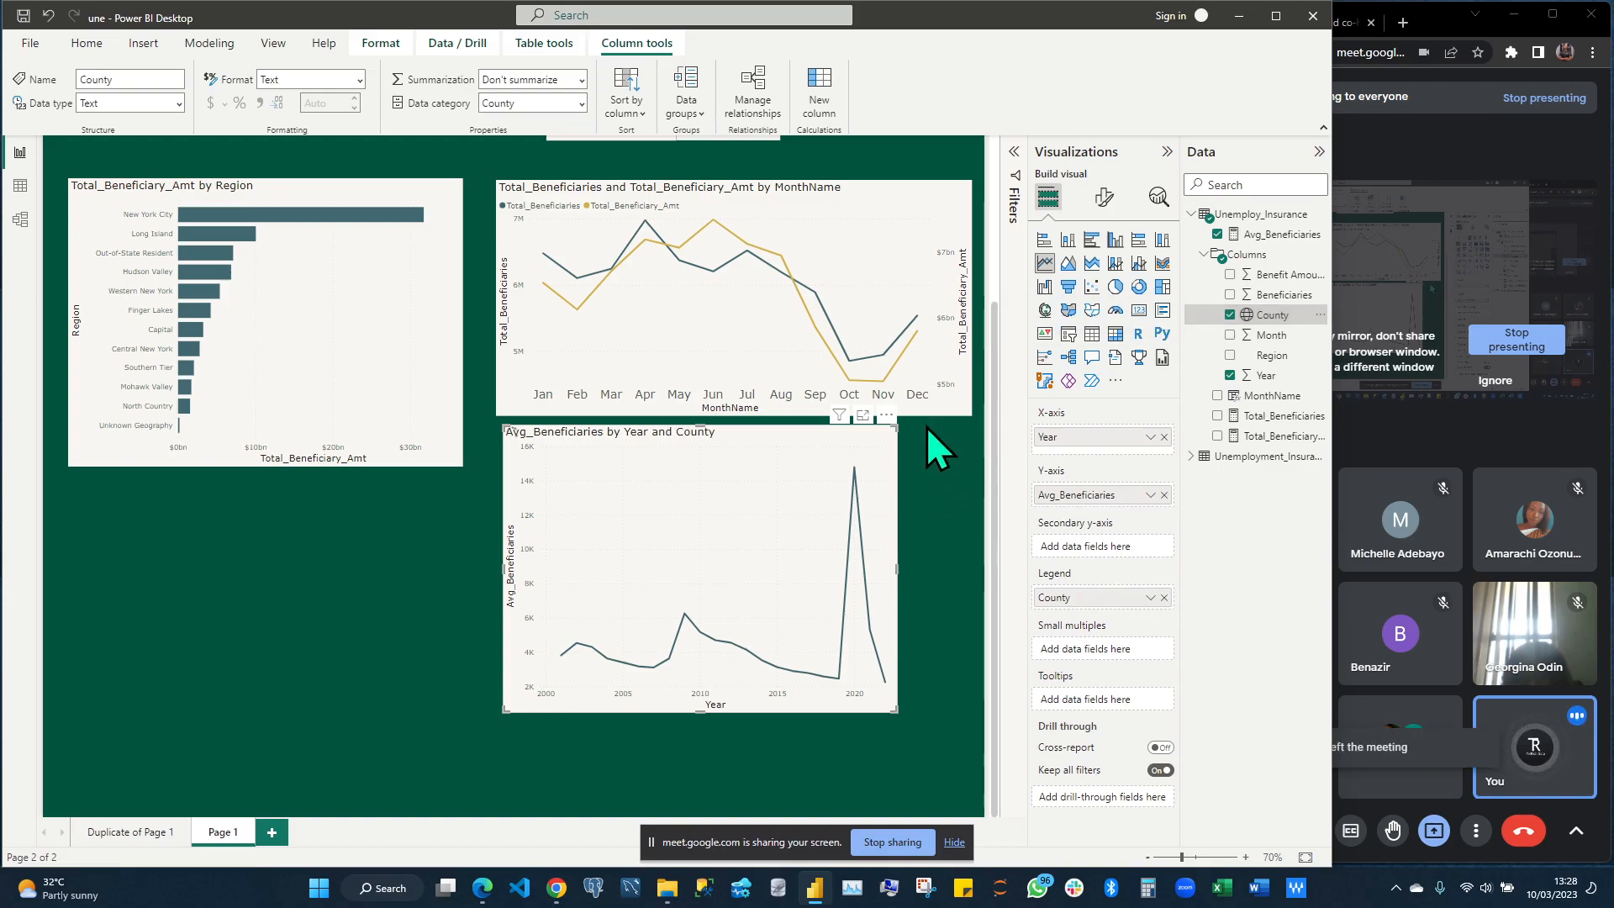
click(1230, 315)
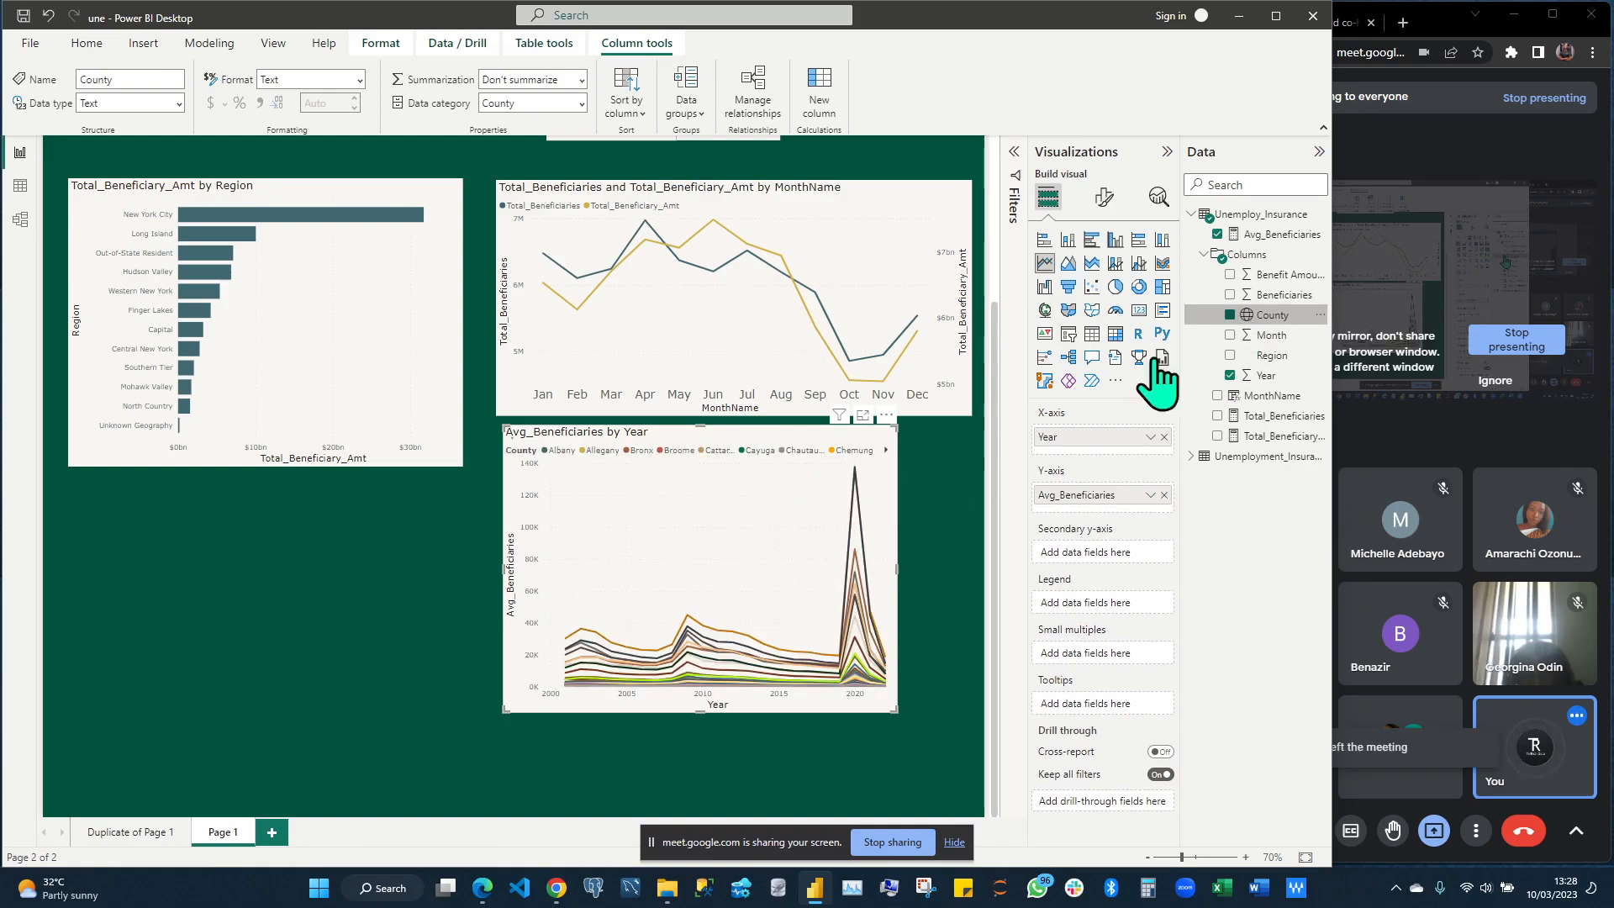
Create a separate map visual from the County field in the empty area below the region bar chart
click(401, 572)
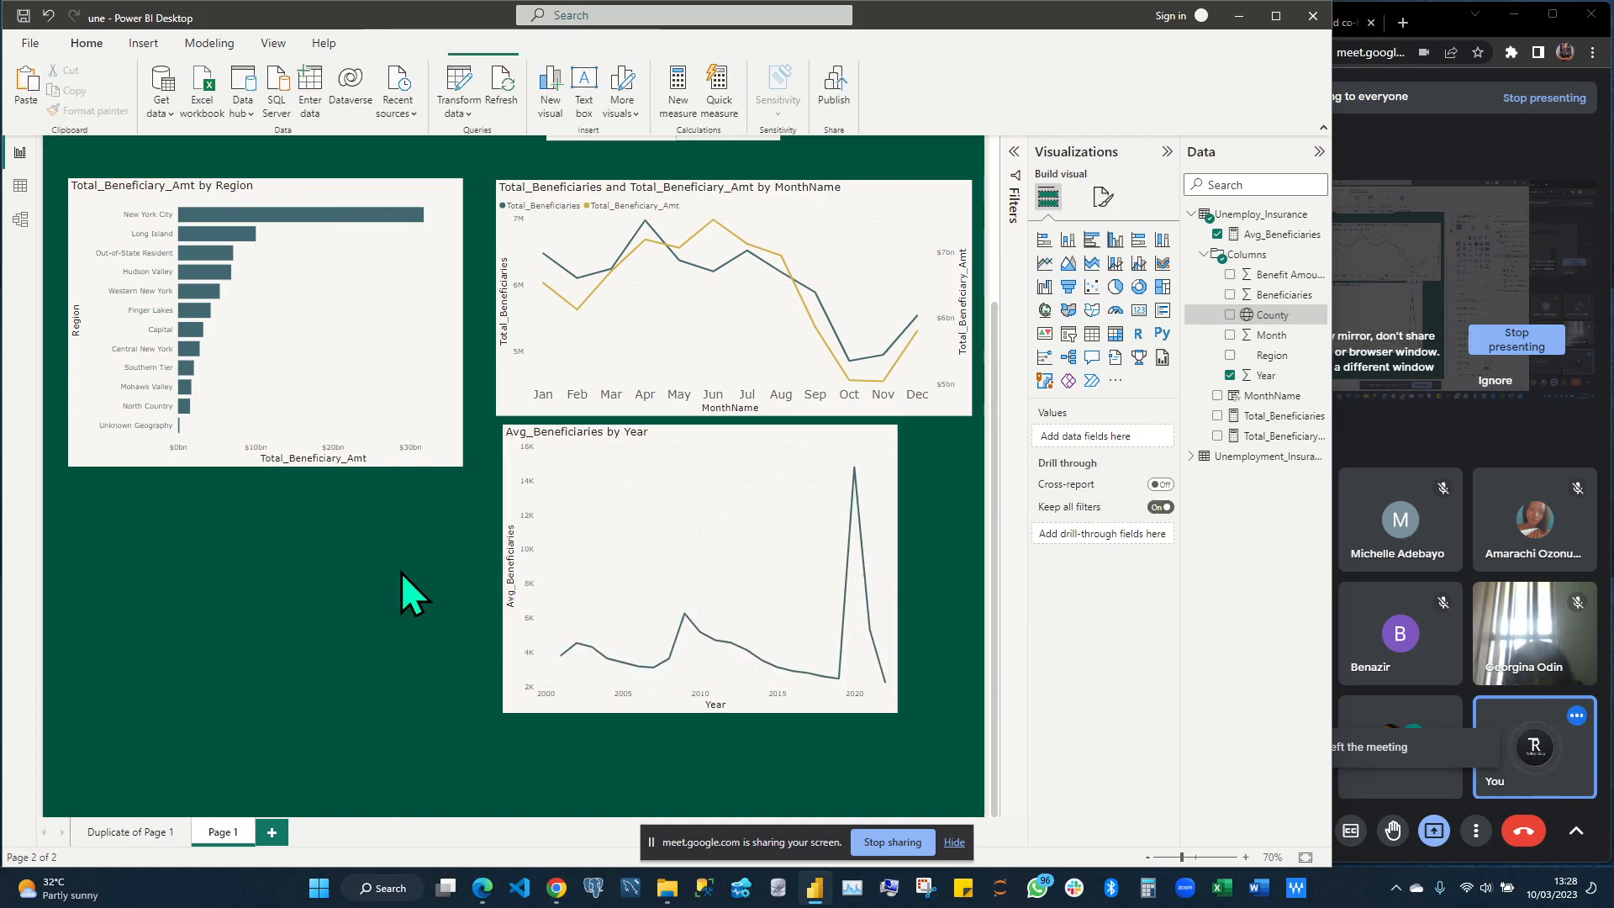
click(1230, 315)
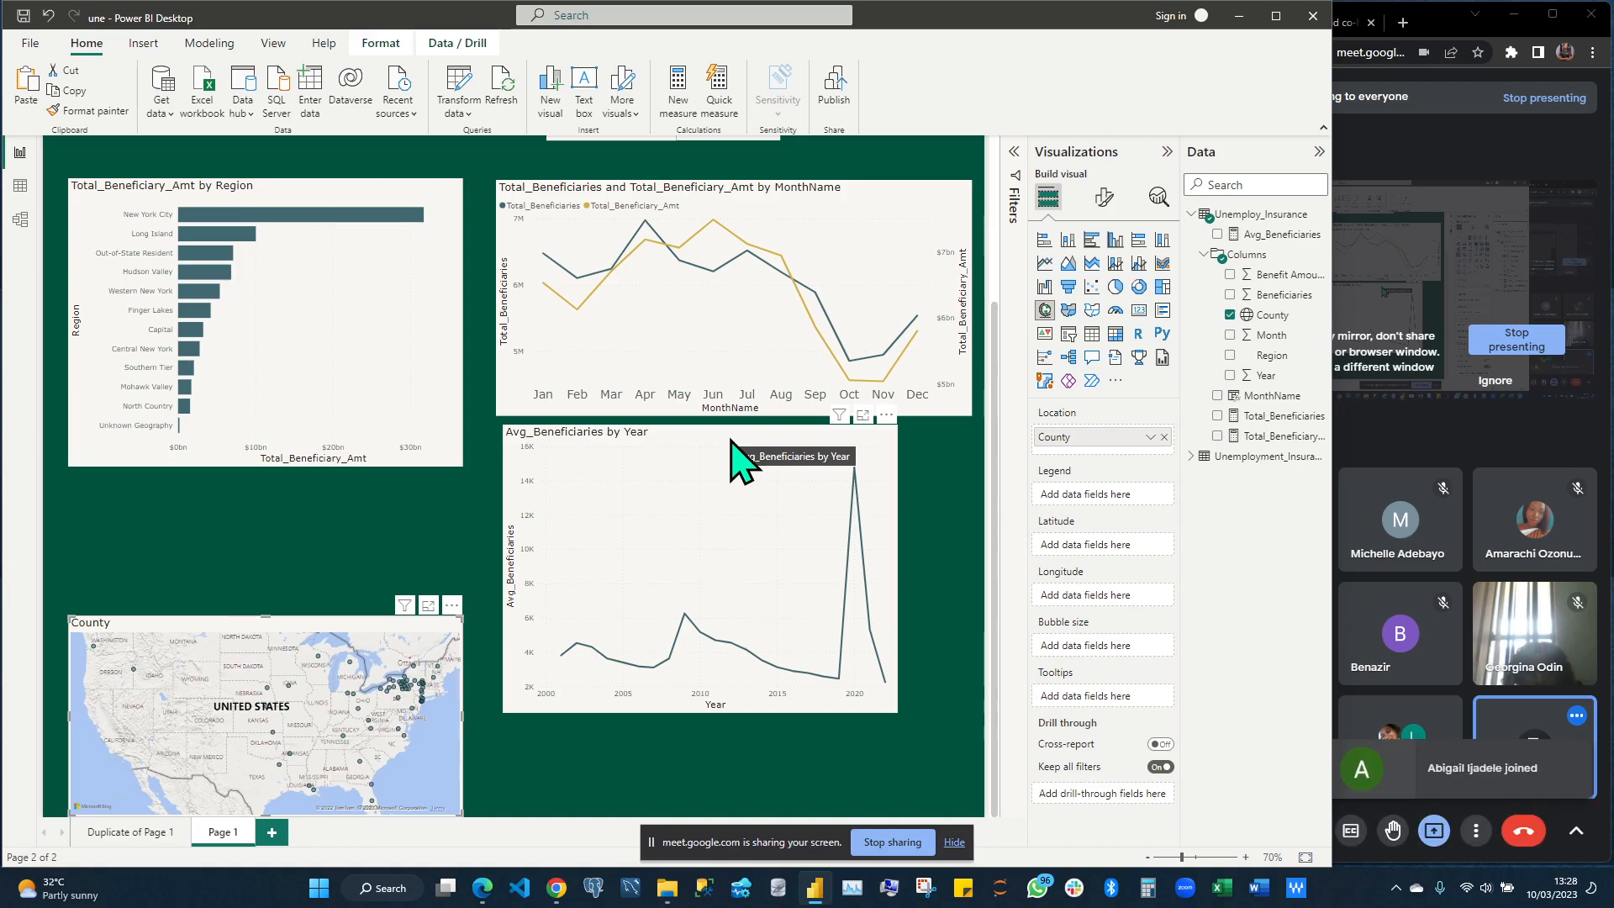
Move the Avg_Beneficiaries by Year chart up over the monthly line chart and shift the County map slightly toward the page's left edge
drag(730, 439, 767, 375)
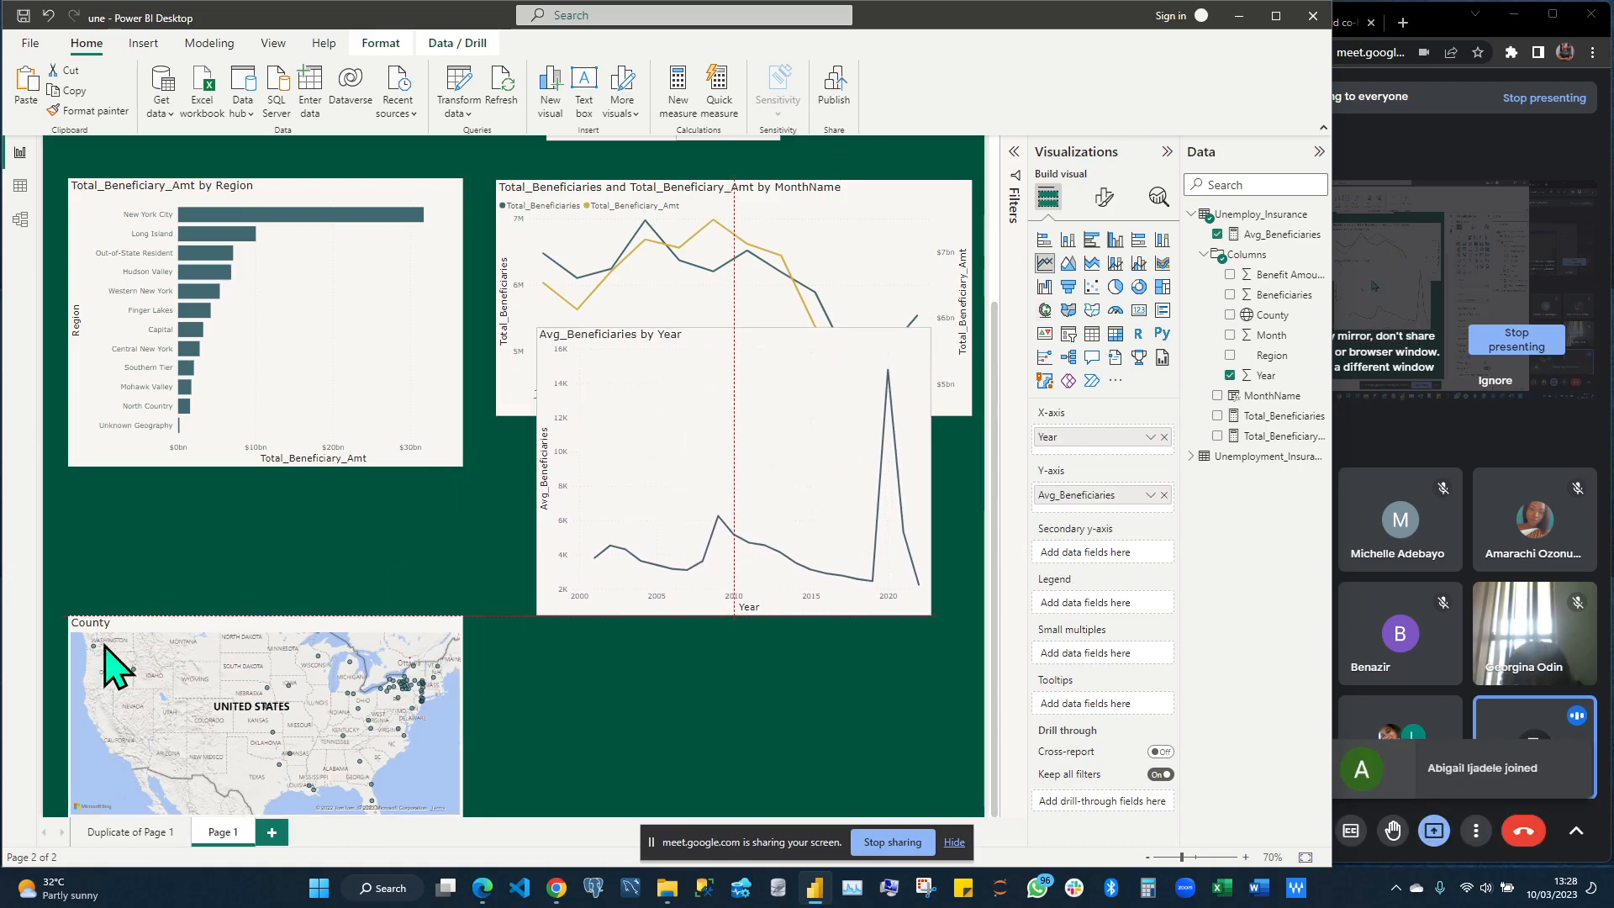
mouse_move(194, 619)
mouse_down()
mouse_move(194, 605)
mouse_move(179, 631)
mouse_up()
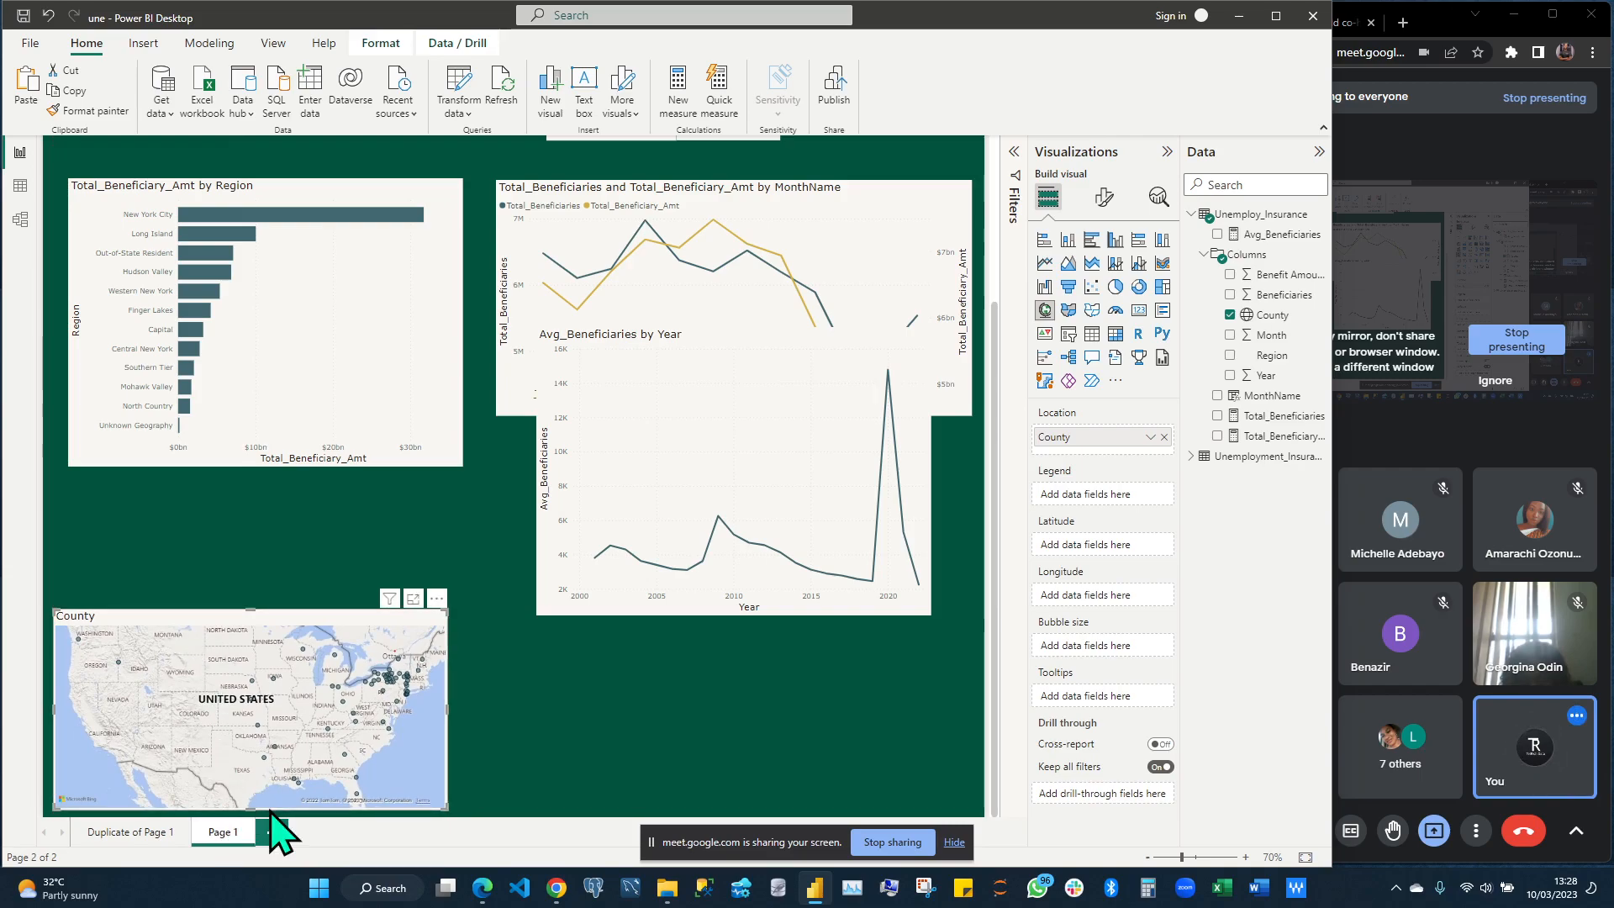
key(Left)
key(Left)
key(Left)
key(Right)
key(Right)
key(Right)
key(Right)
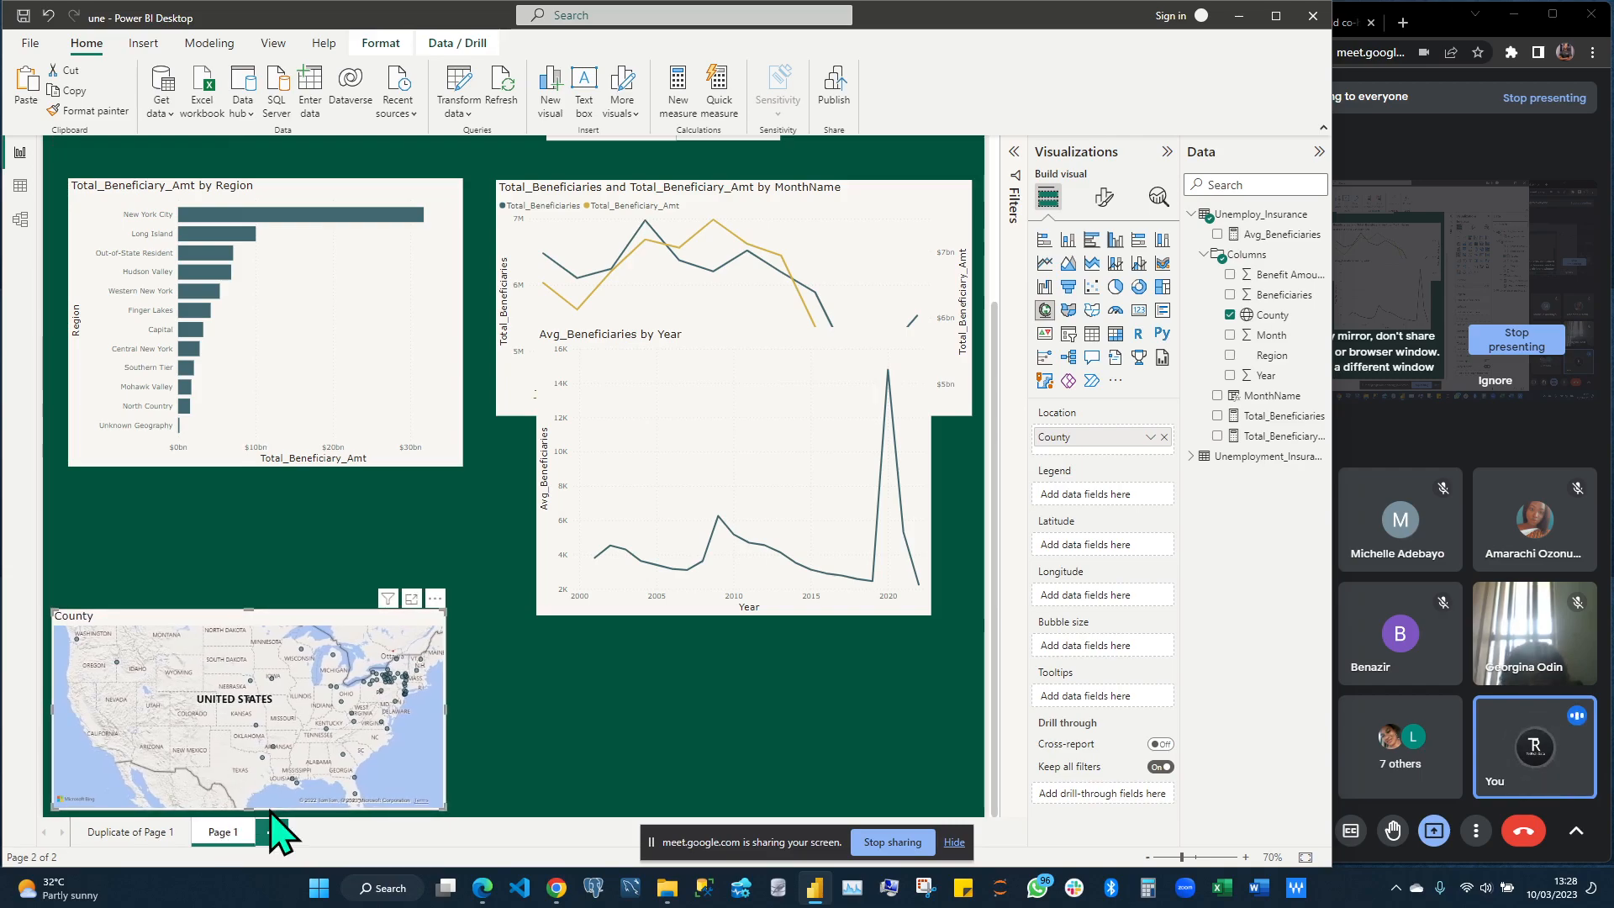
Nudge the County map slightly up and inward from the page's lower-left corner
key(Up)
key(Up)
key(Up)
key(Up)
key(Up)
key(Up)
key(Up)
key(Up)
key(Up)
key(Right)
key(Right)
key(Right)
key(Right)
key(Right)
key(Right)
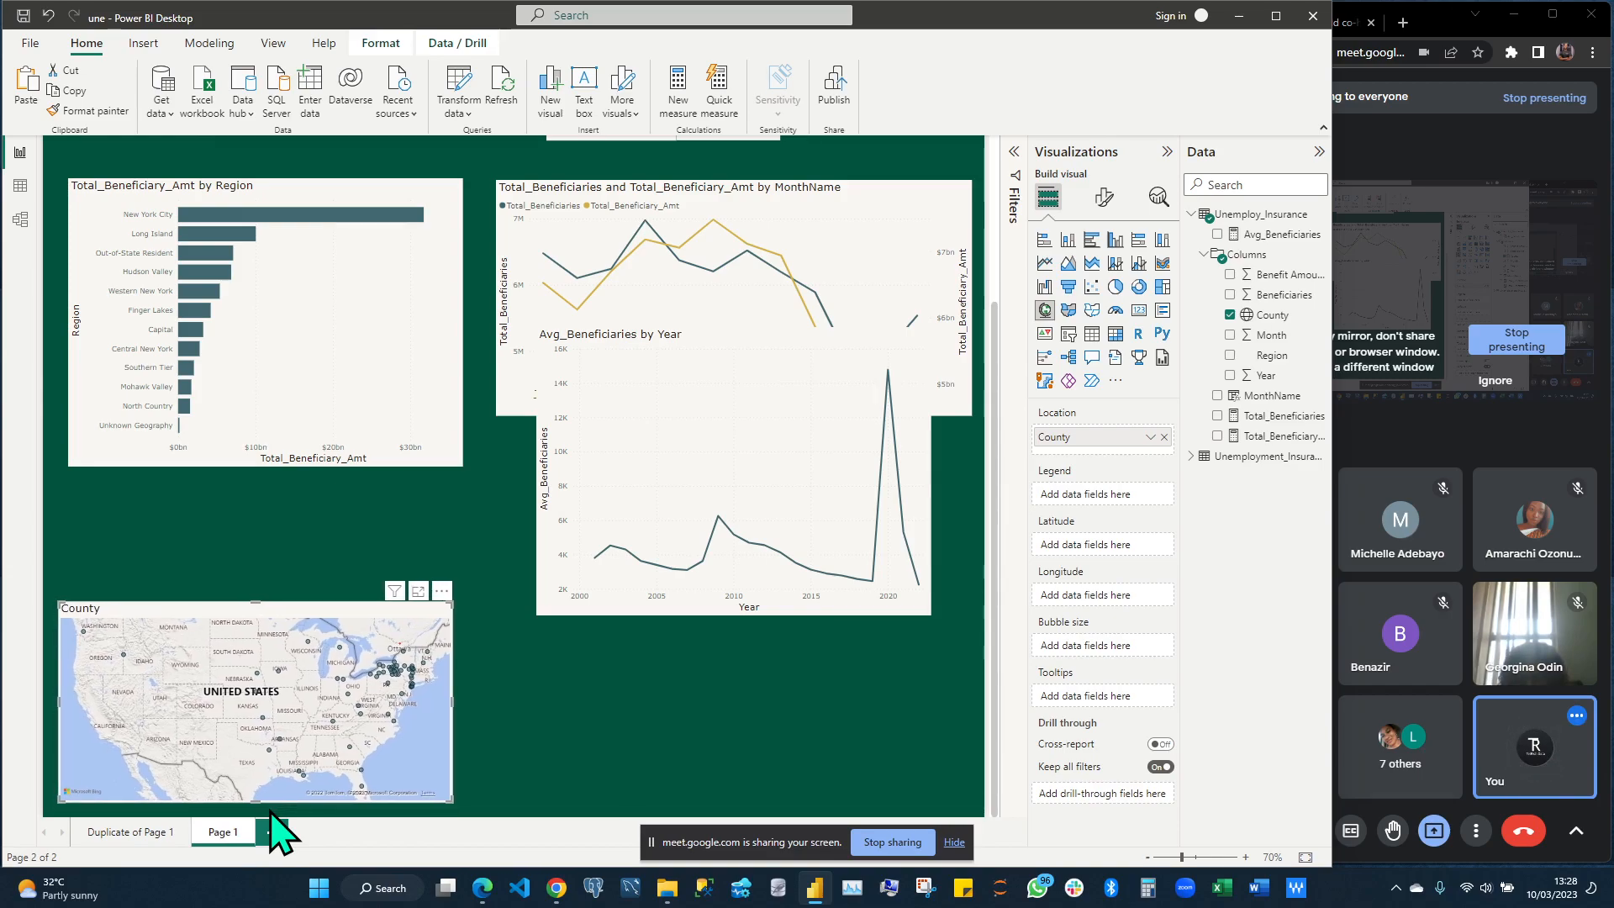
key(Up)
key(Up)
key(Up)
key(Right)
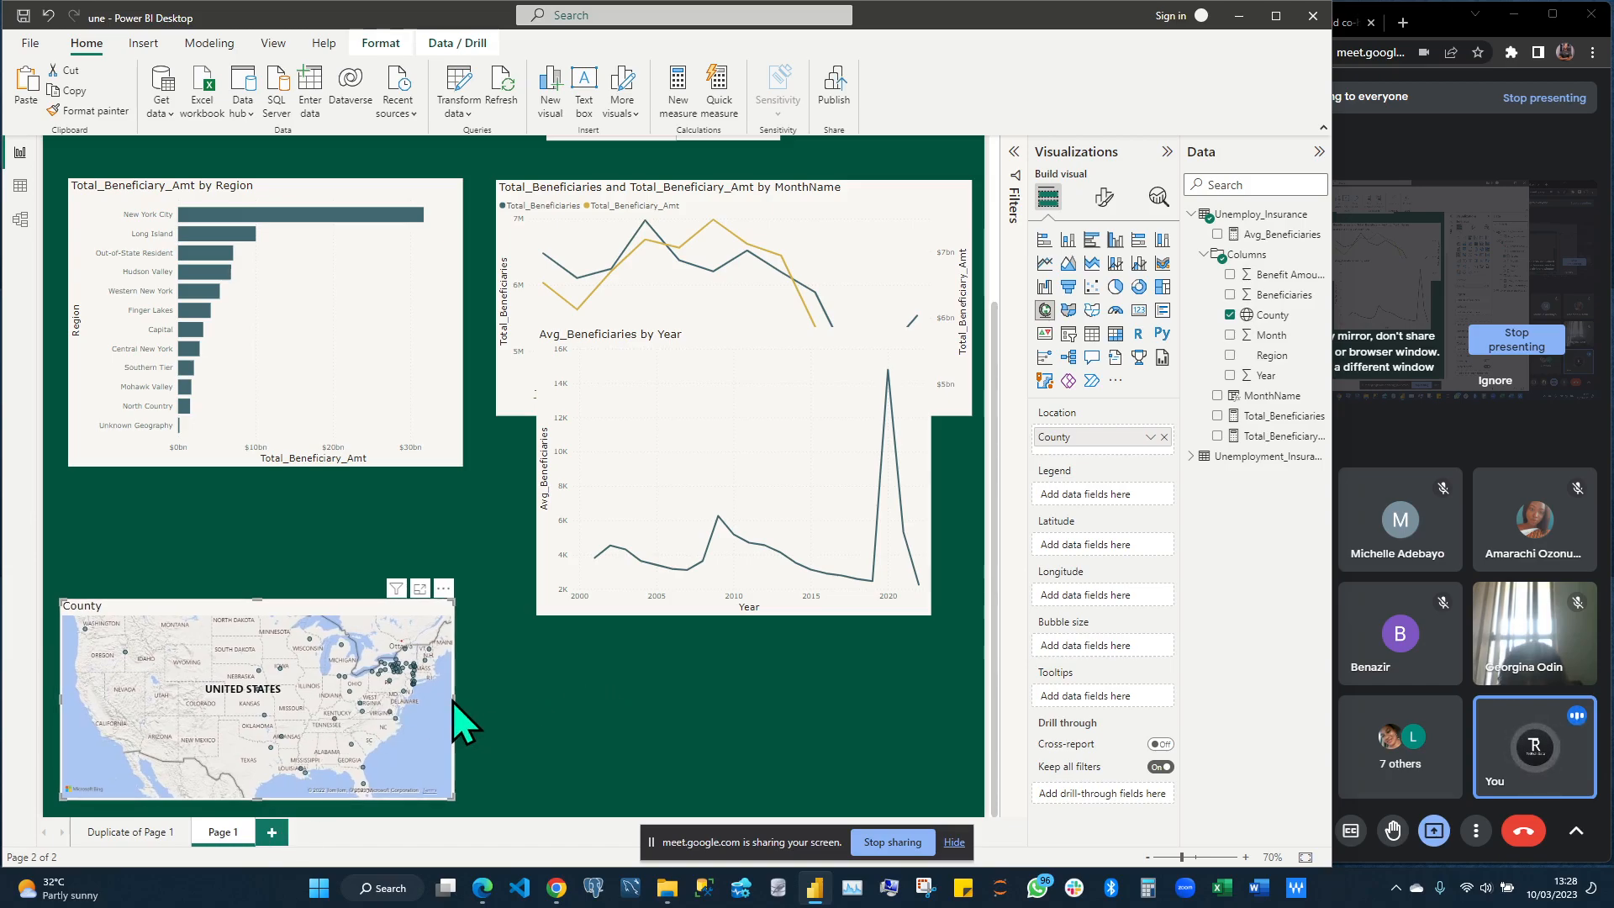
Enlarge the County map to span the page width and reach up to the region bar chart, moving the Avg_Beneficiaries by Year chart higher
drag(454, 700, 966, 752)
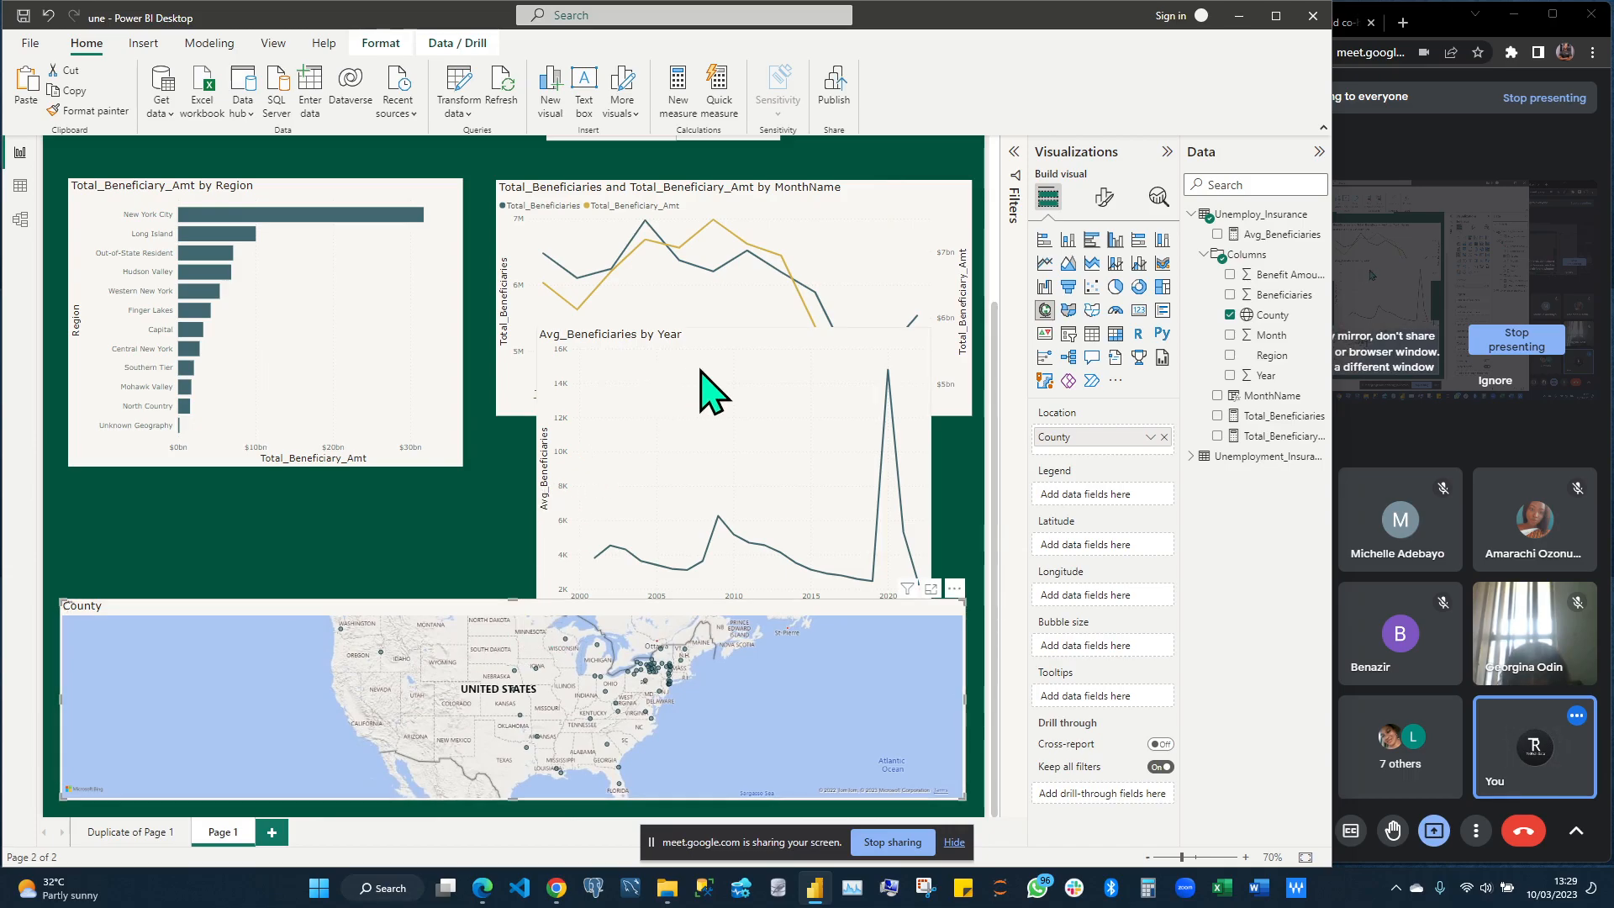
drag(728, 322, 713, 190)
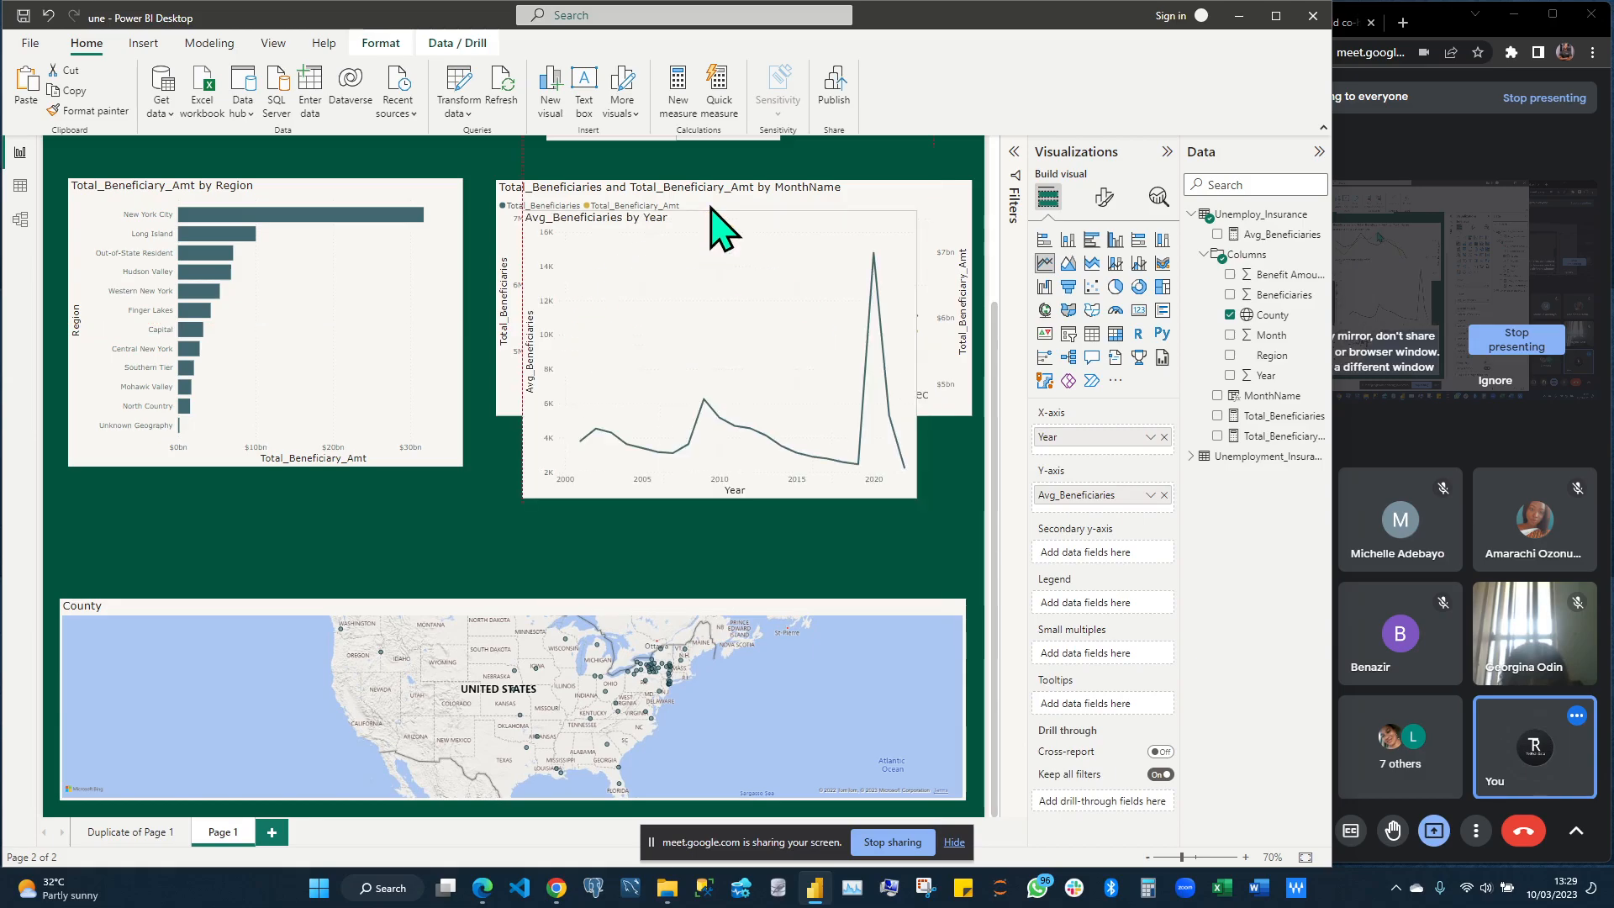
click(538, 632)
drag(514, 581, 510, 475)
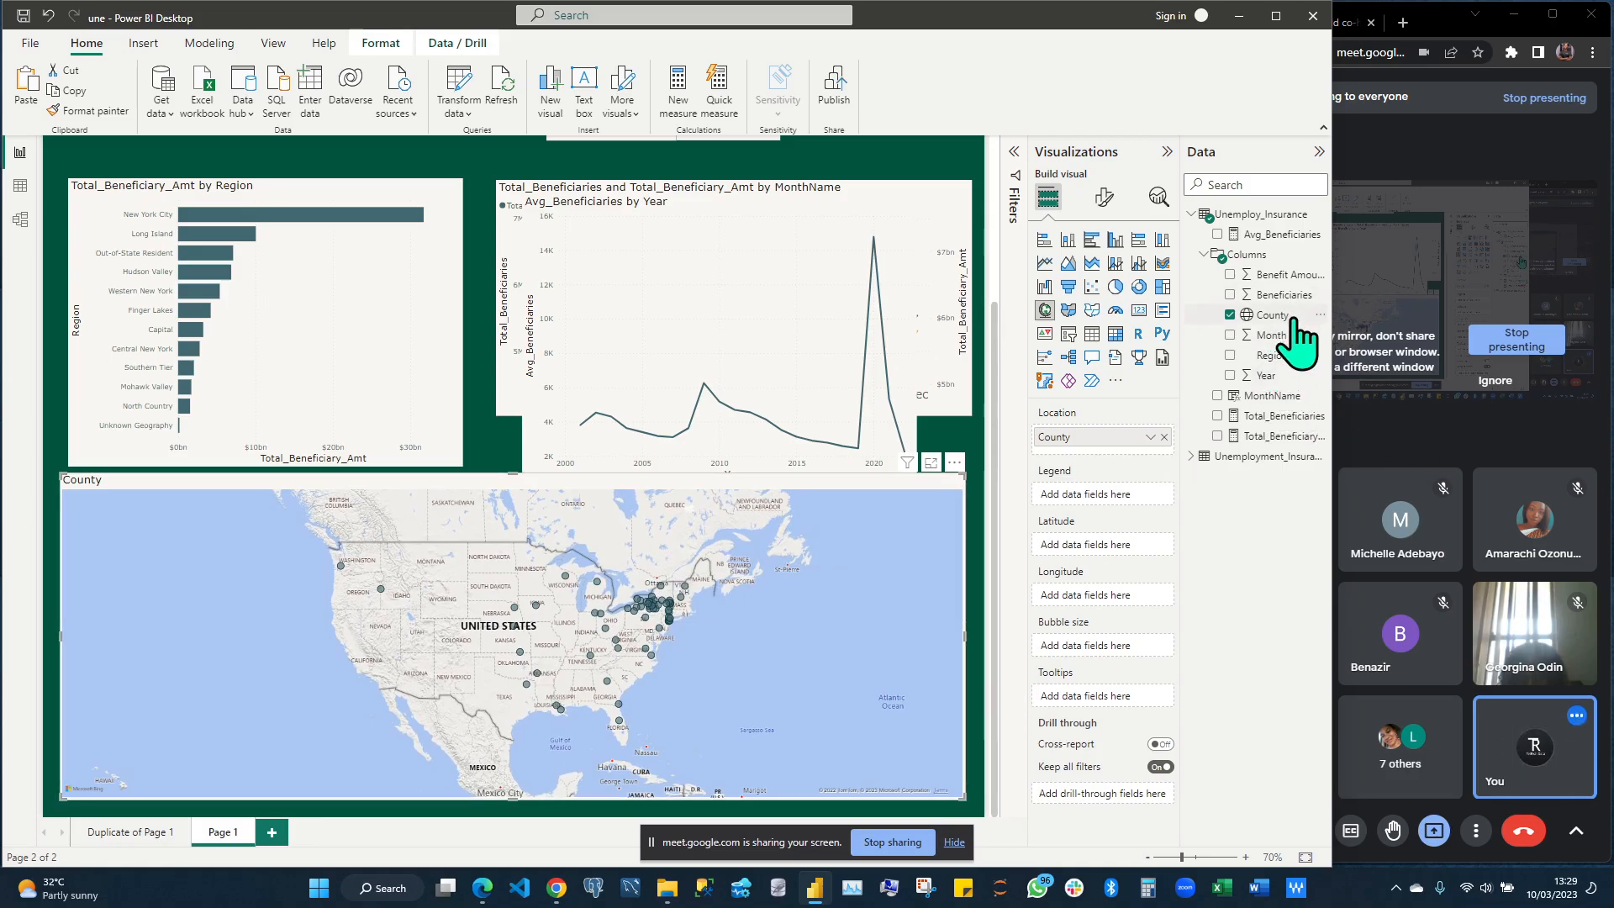
Assign Region as the County map's legend and Total_Beneficiary_Amt as its bubble size
drag(1292, 359, 1121, 496)
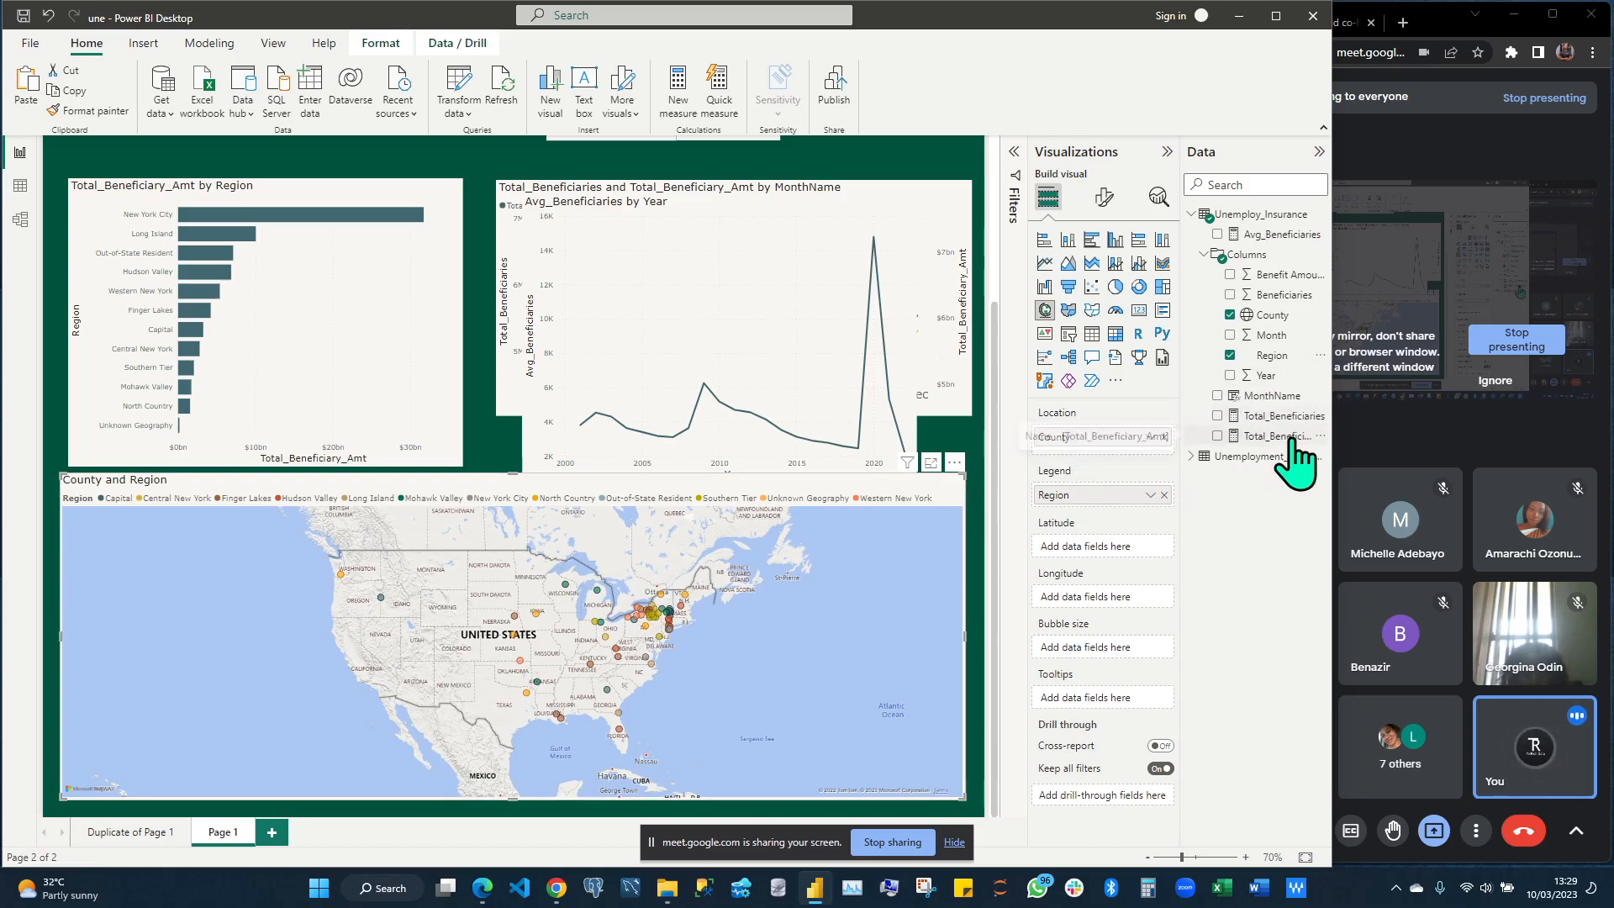
drag(1282, 438, 1118, 660)
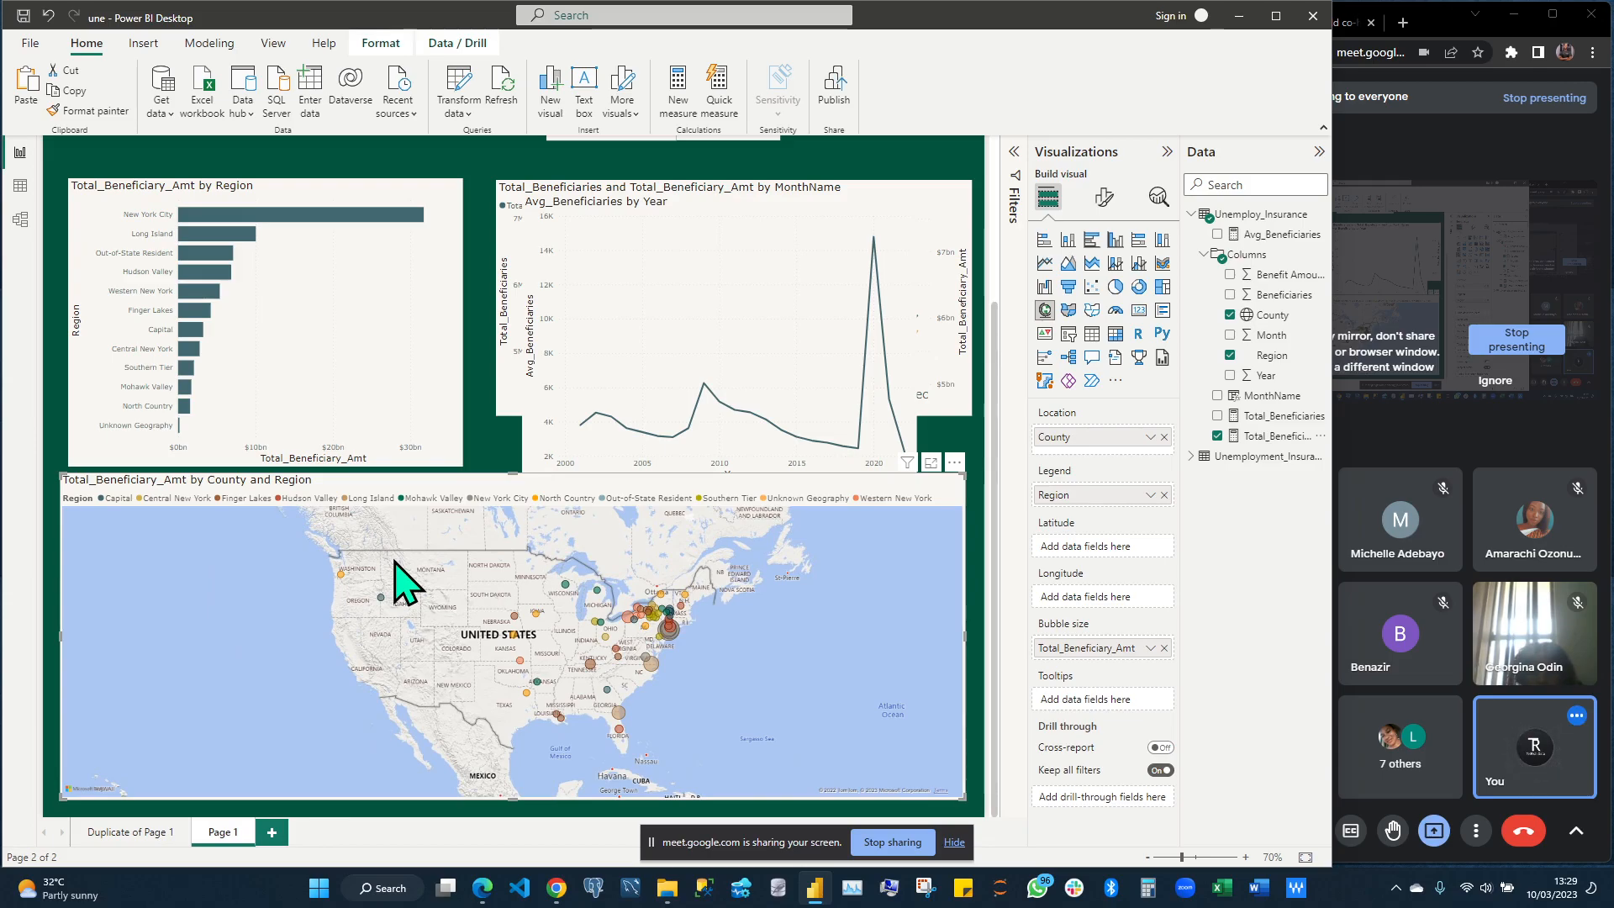
Move the report title and the first two Total_Beneficiary_Amt cards up toward the page's upper edge
scroll(492, 338, up, 3)
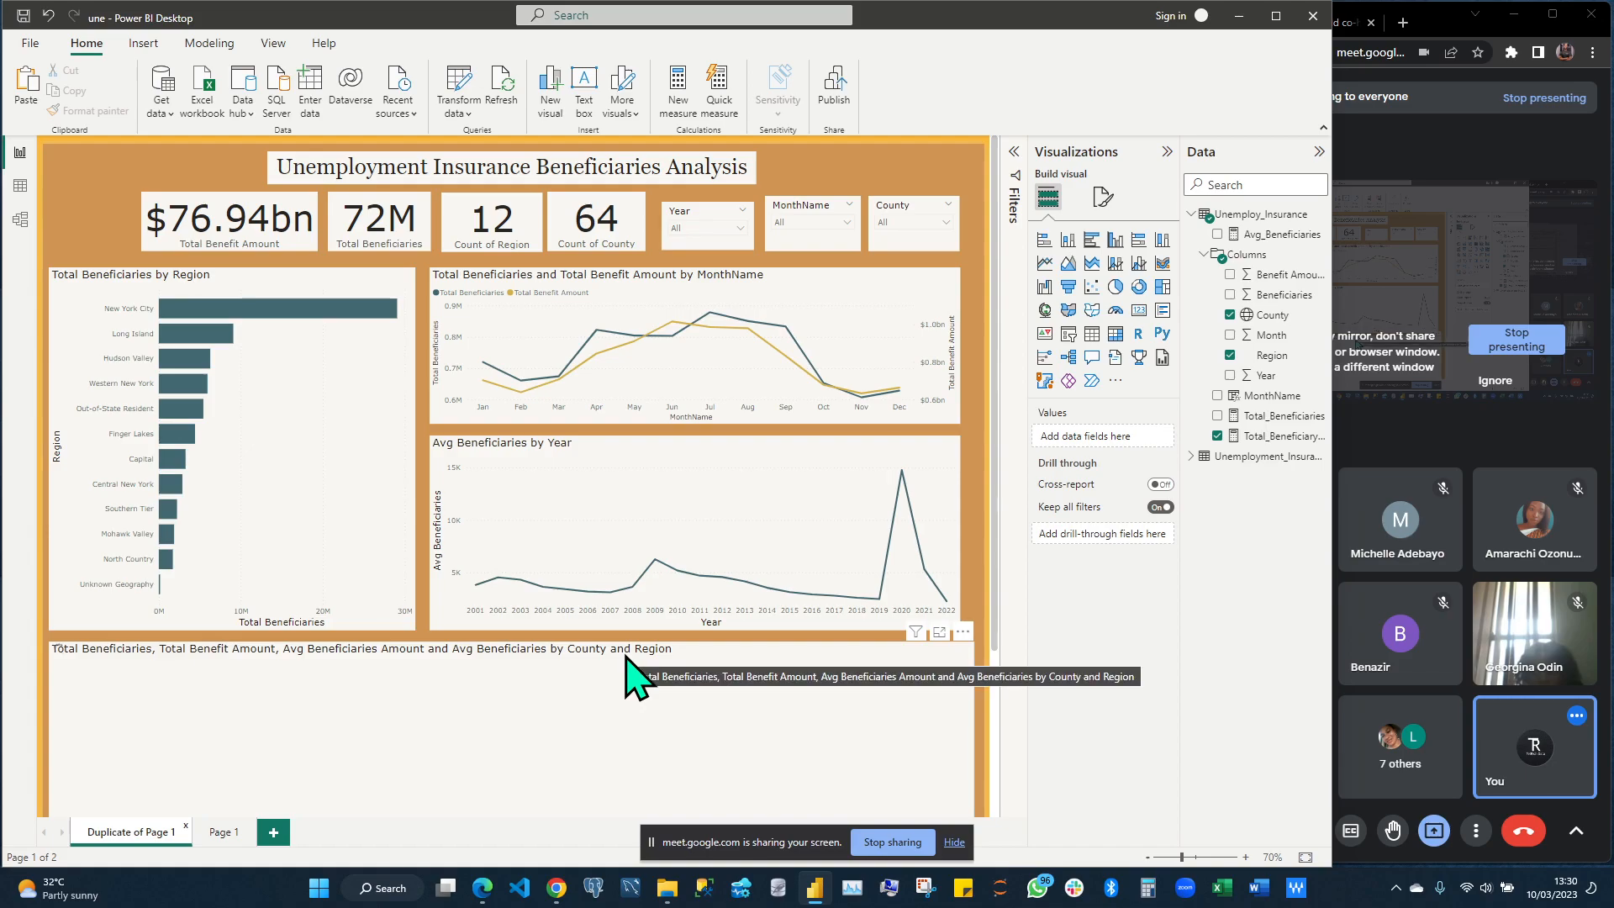
scroll(630, 672, down, 2)
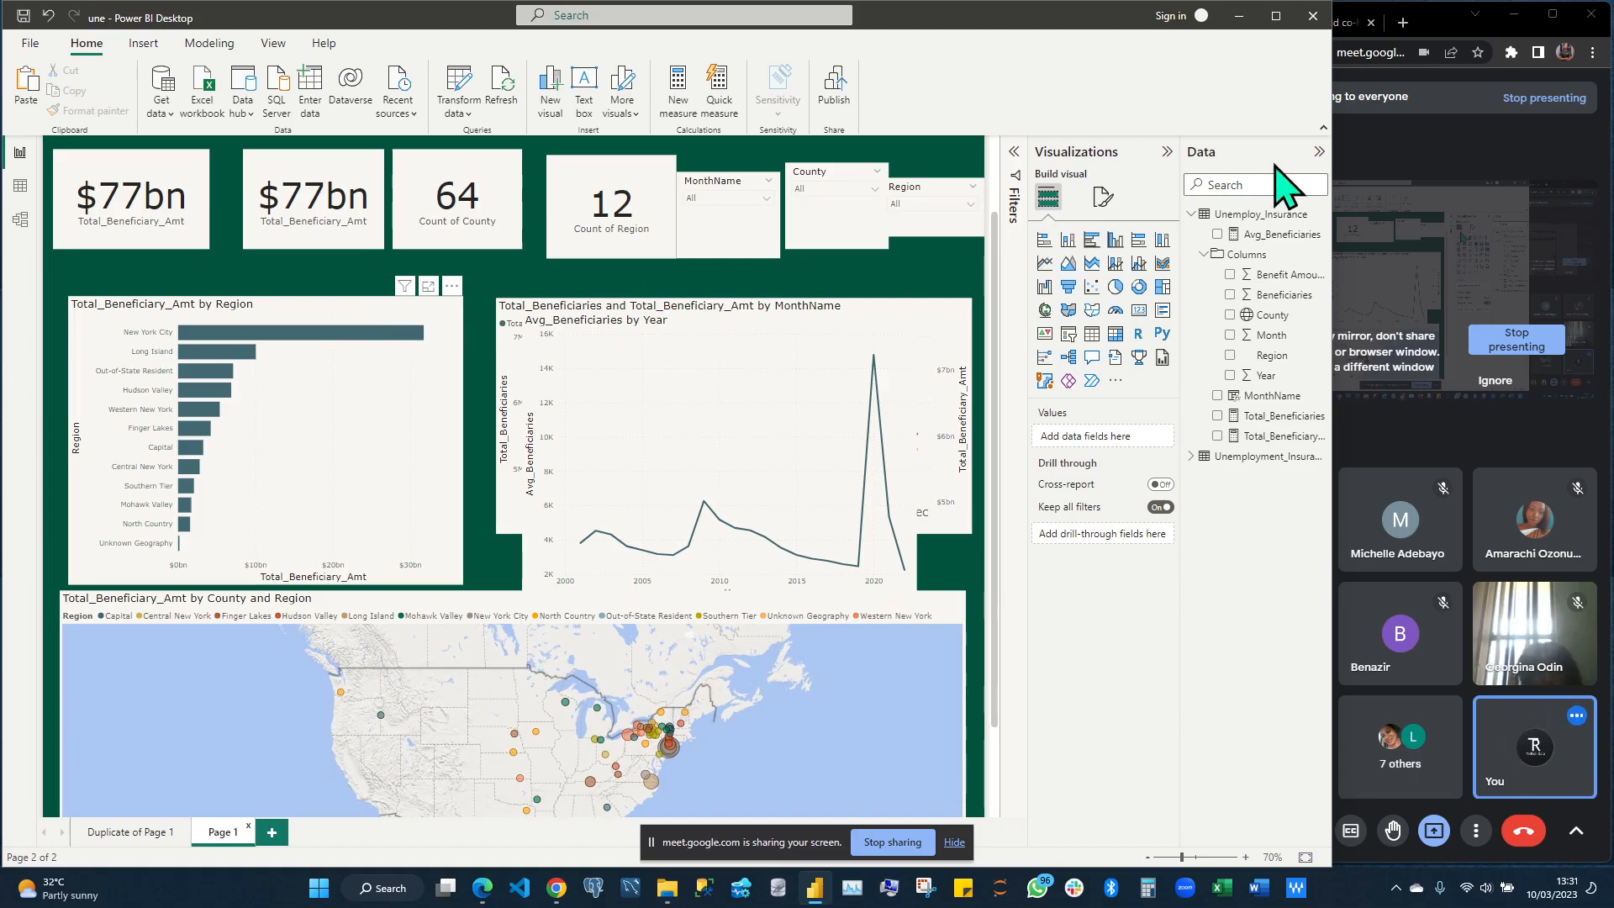
scroll(495, 320, down, 1)
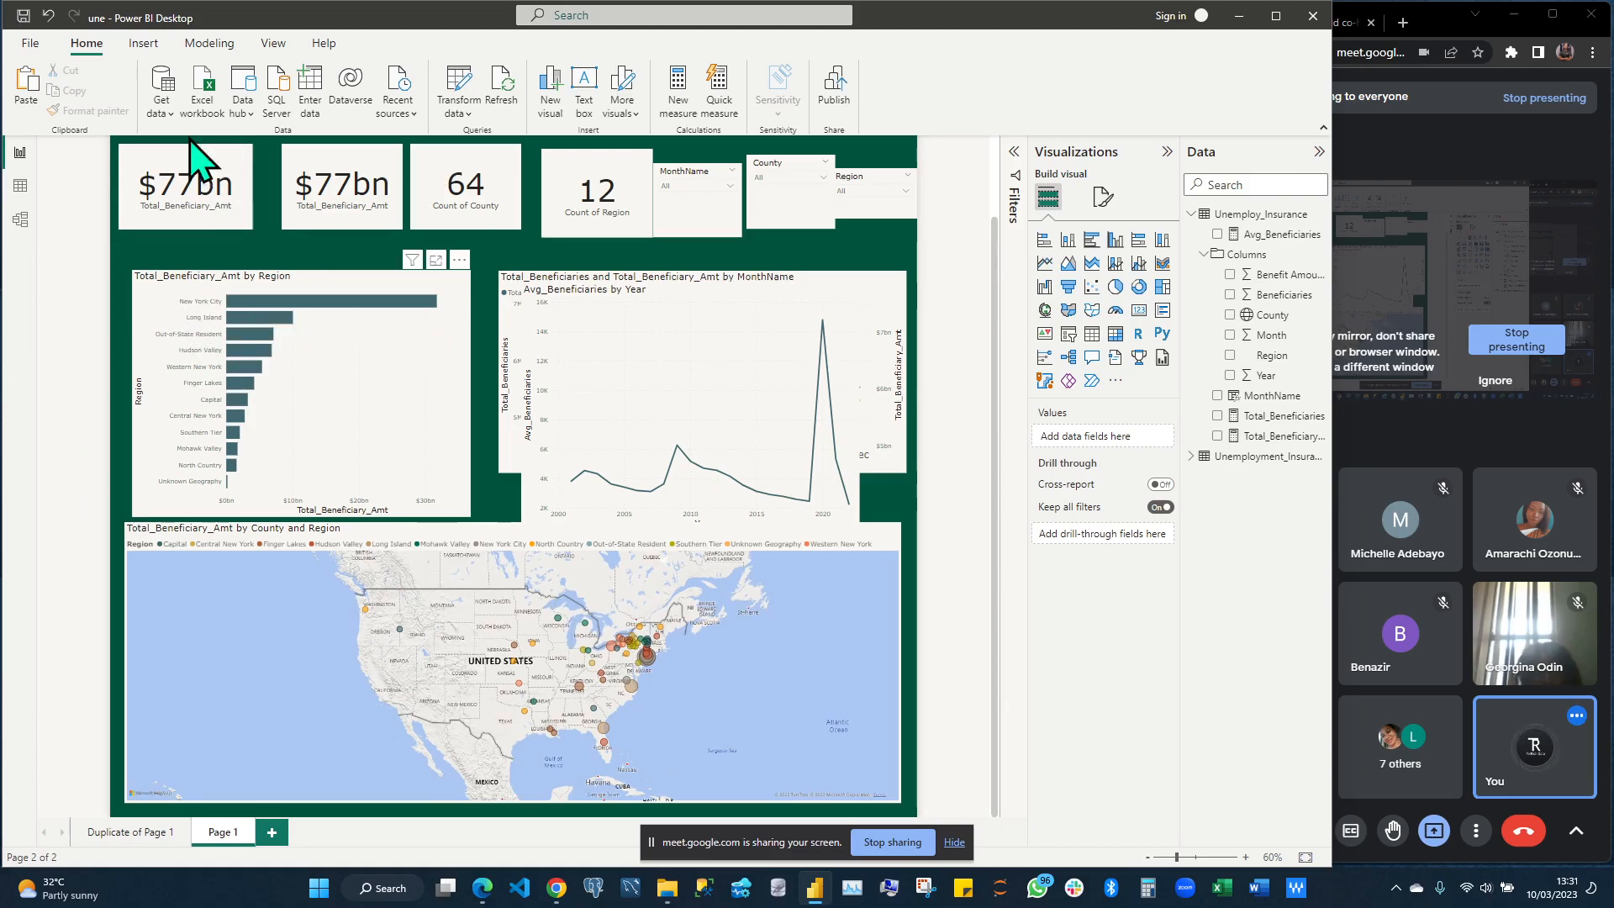
click(390, 254)
scroll(392, 255, up, 1)
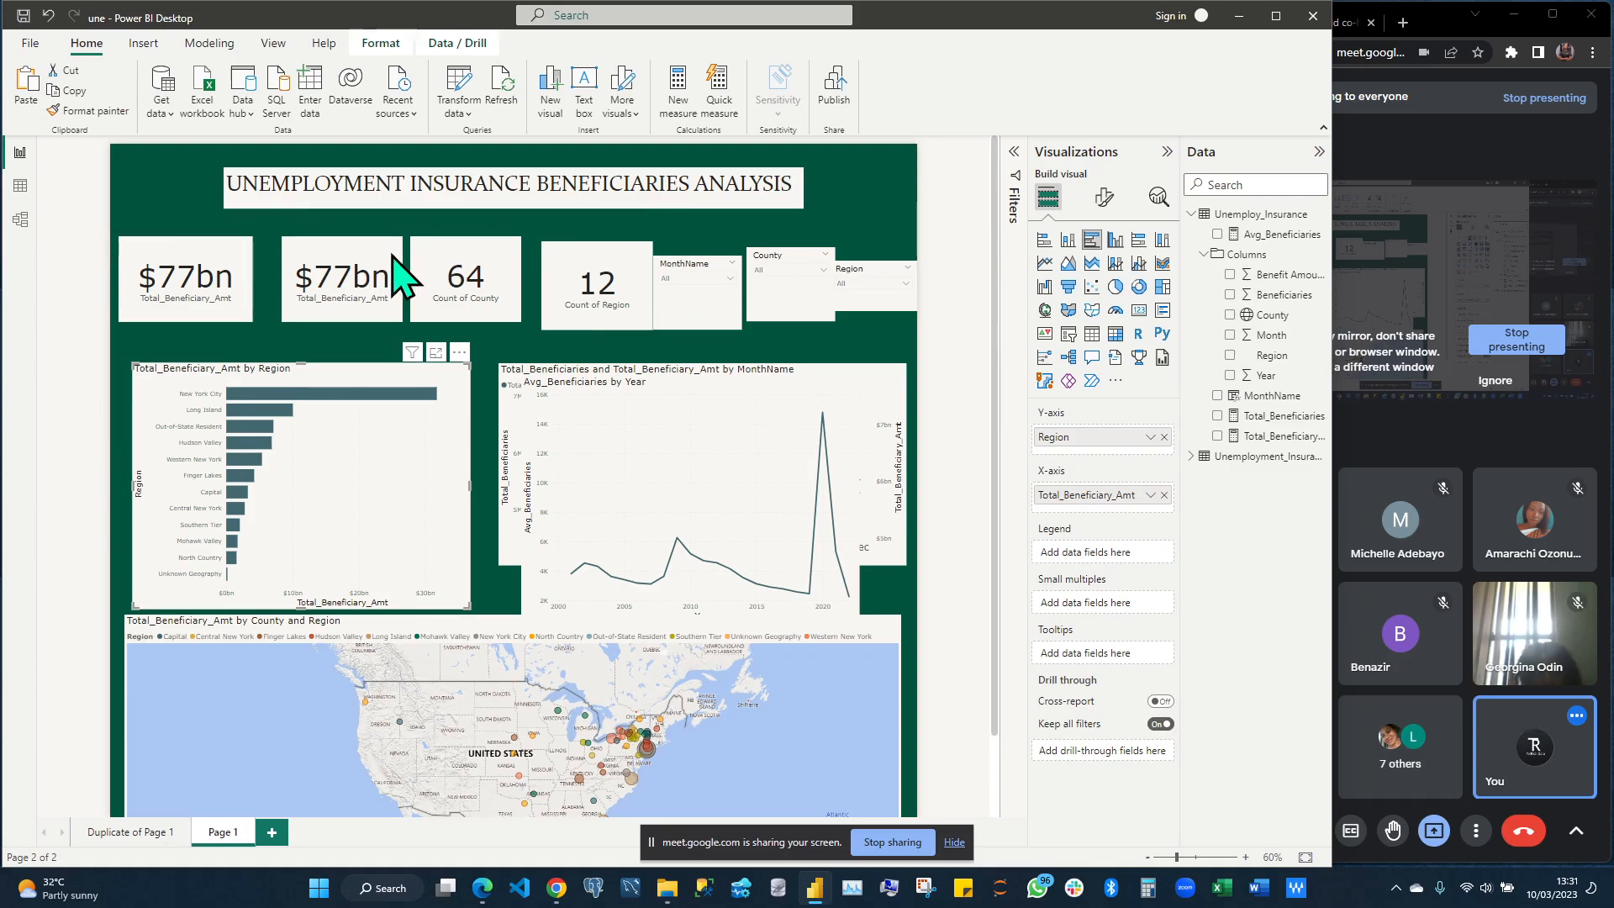
scroll(395, 277, down, 1)
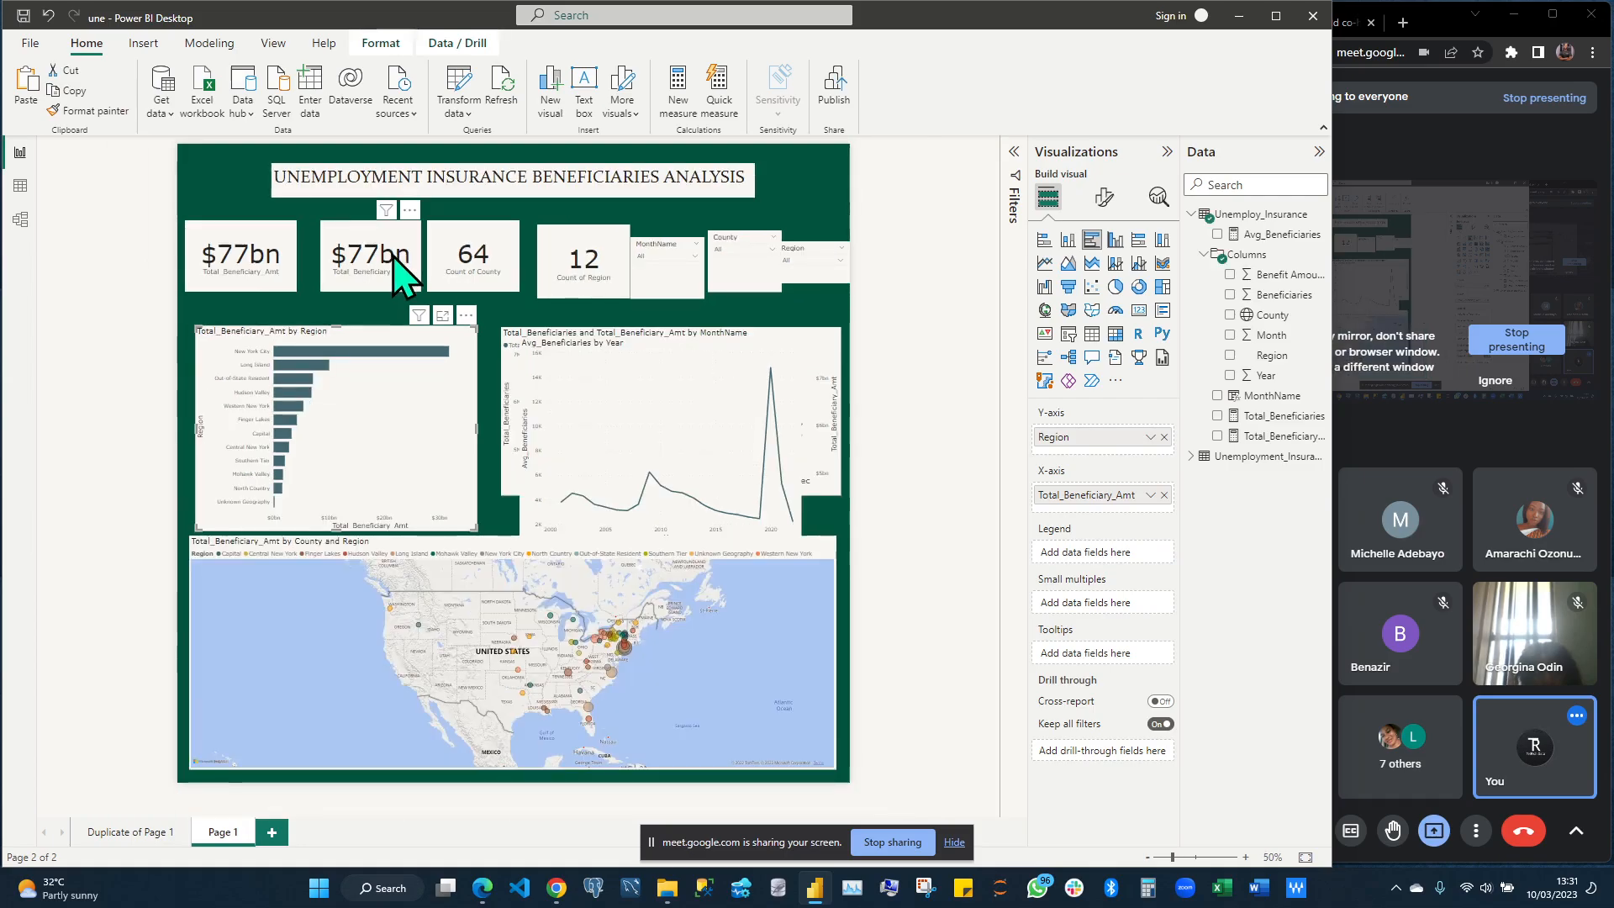
click(433, 177)
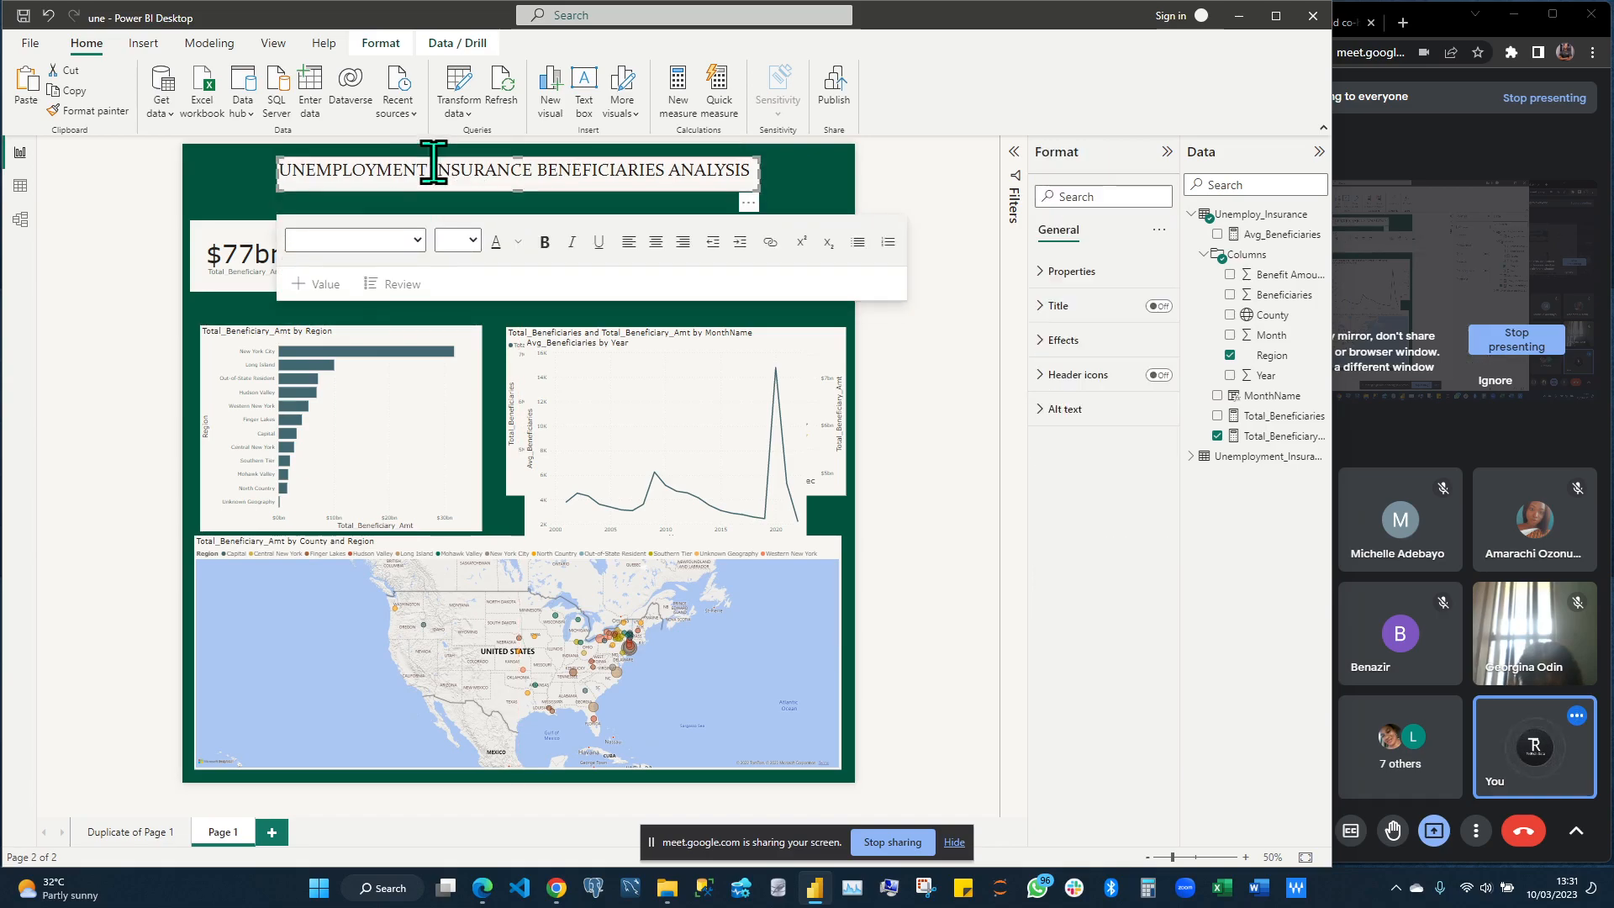
drag(232, 231, 234, 213)
drag(364, 221, 365, 213)
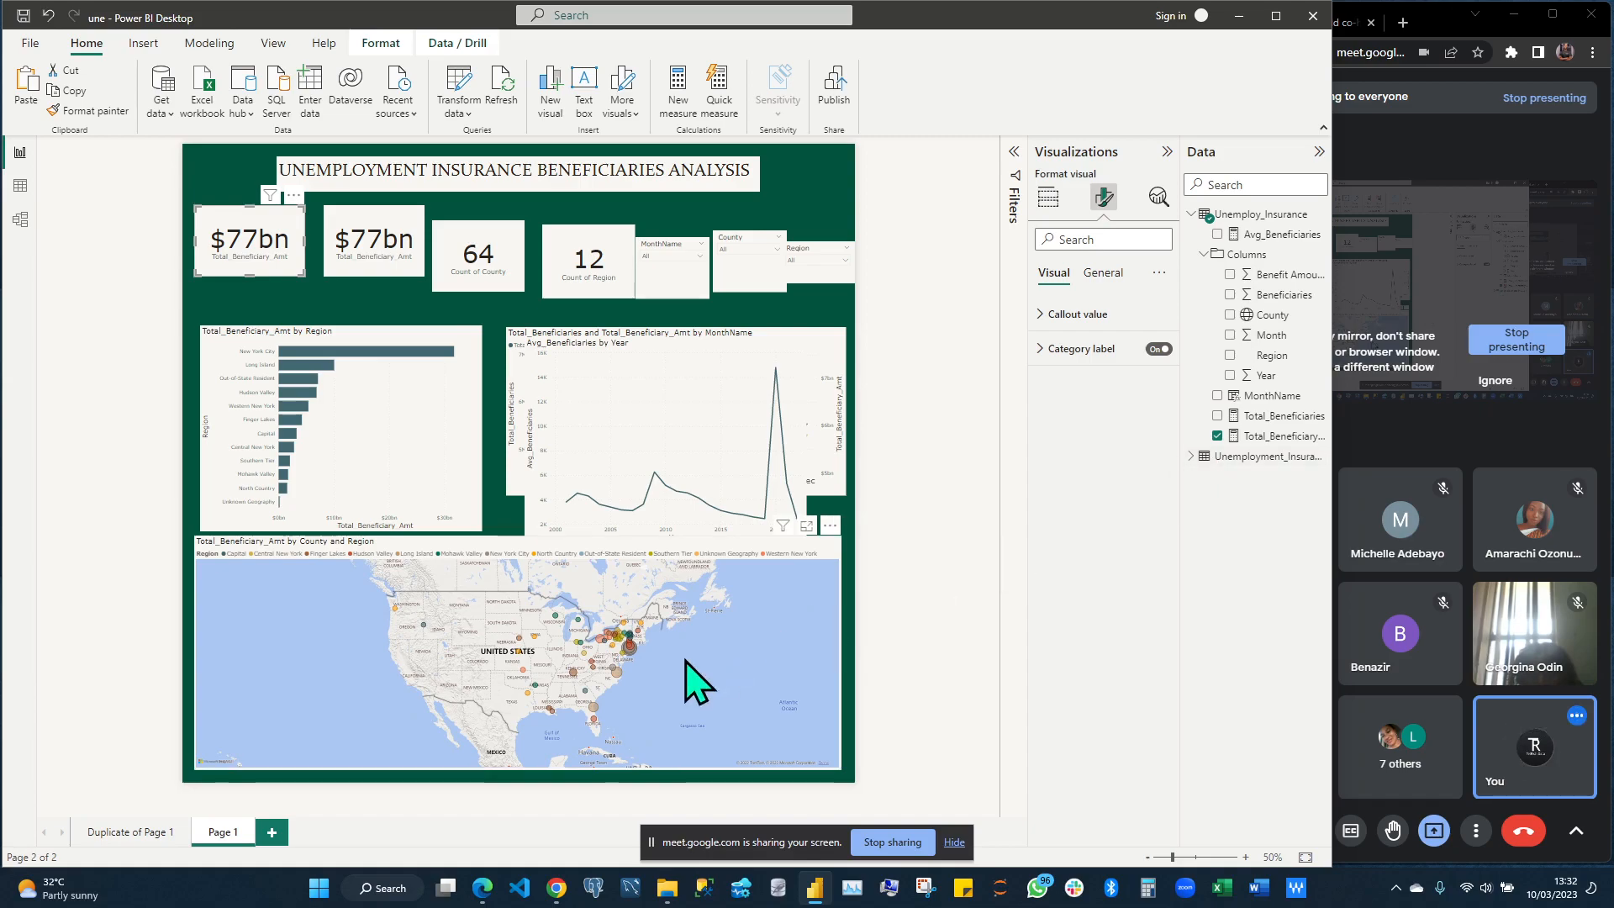
Zoom the county map in on the United States and reposition its view around the bubbles
scroll(604, 601, up, 2)
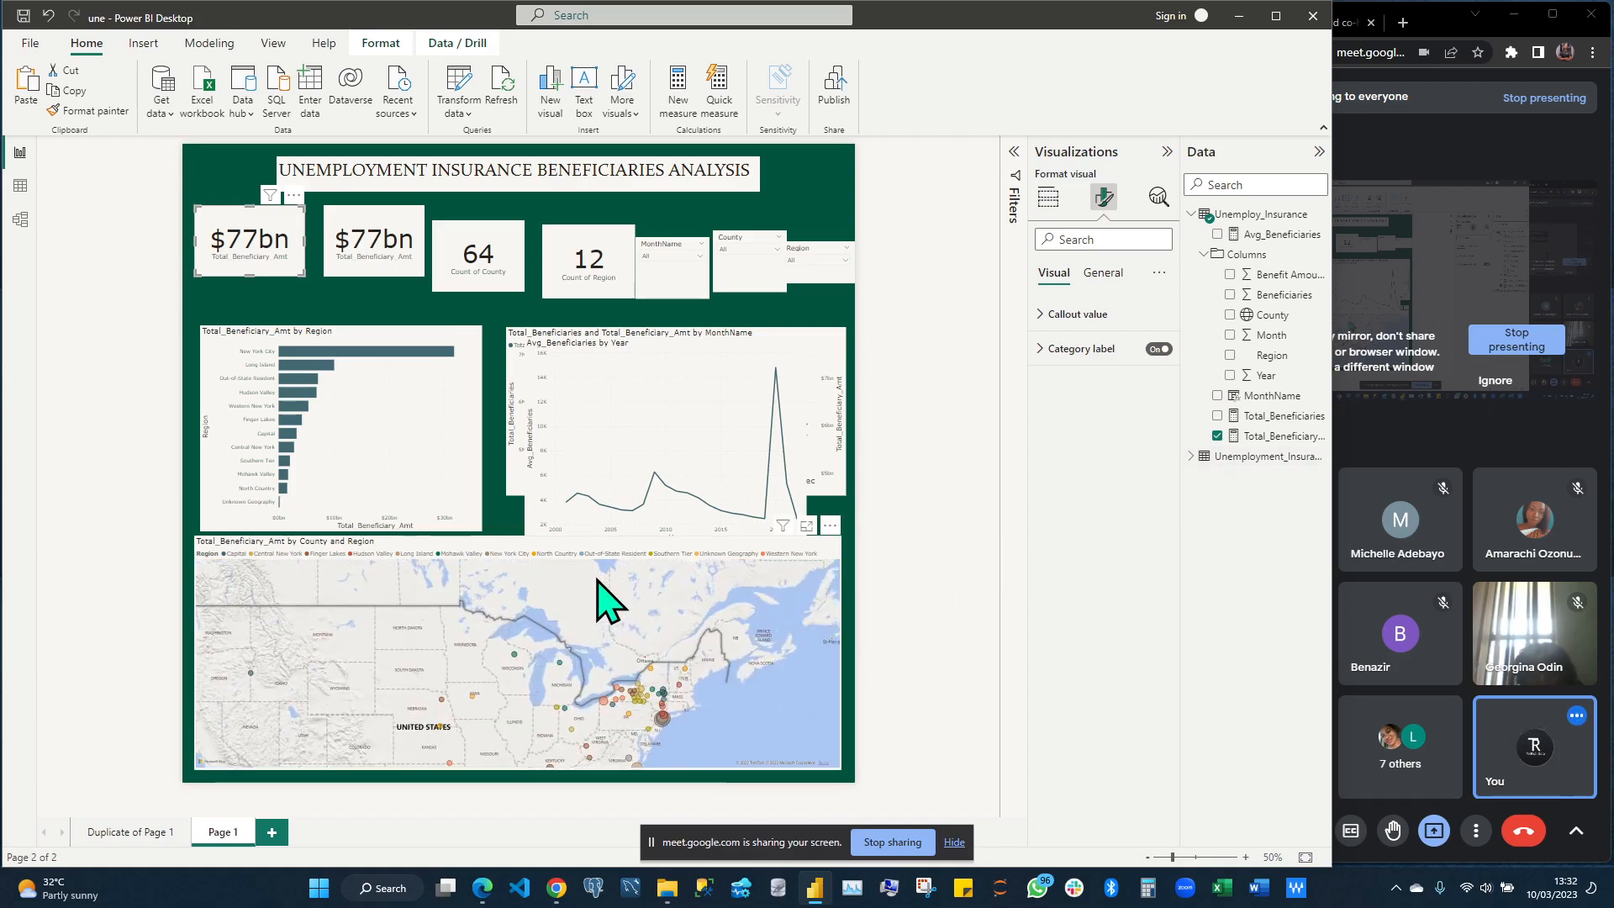
scroll(604, 601, up, 2)
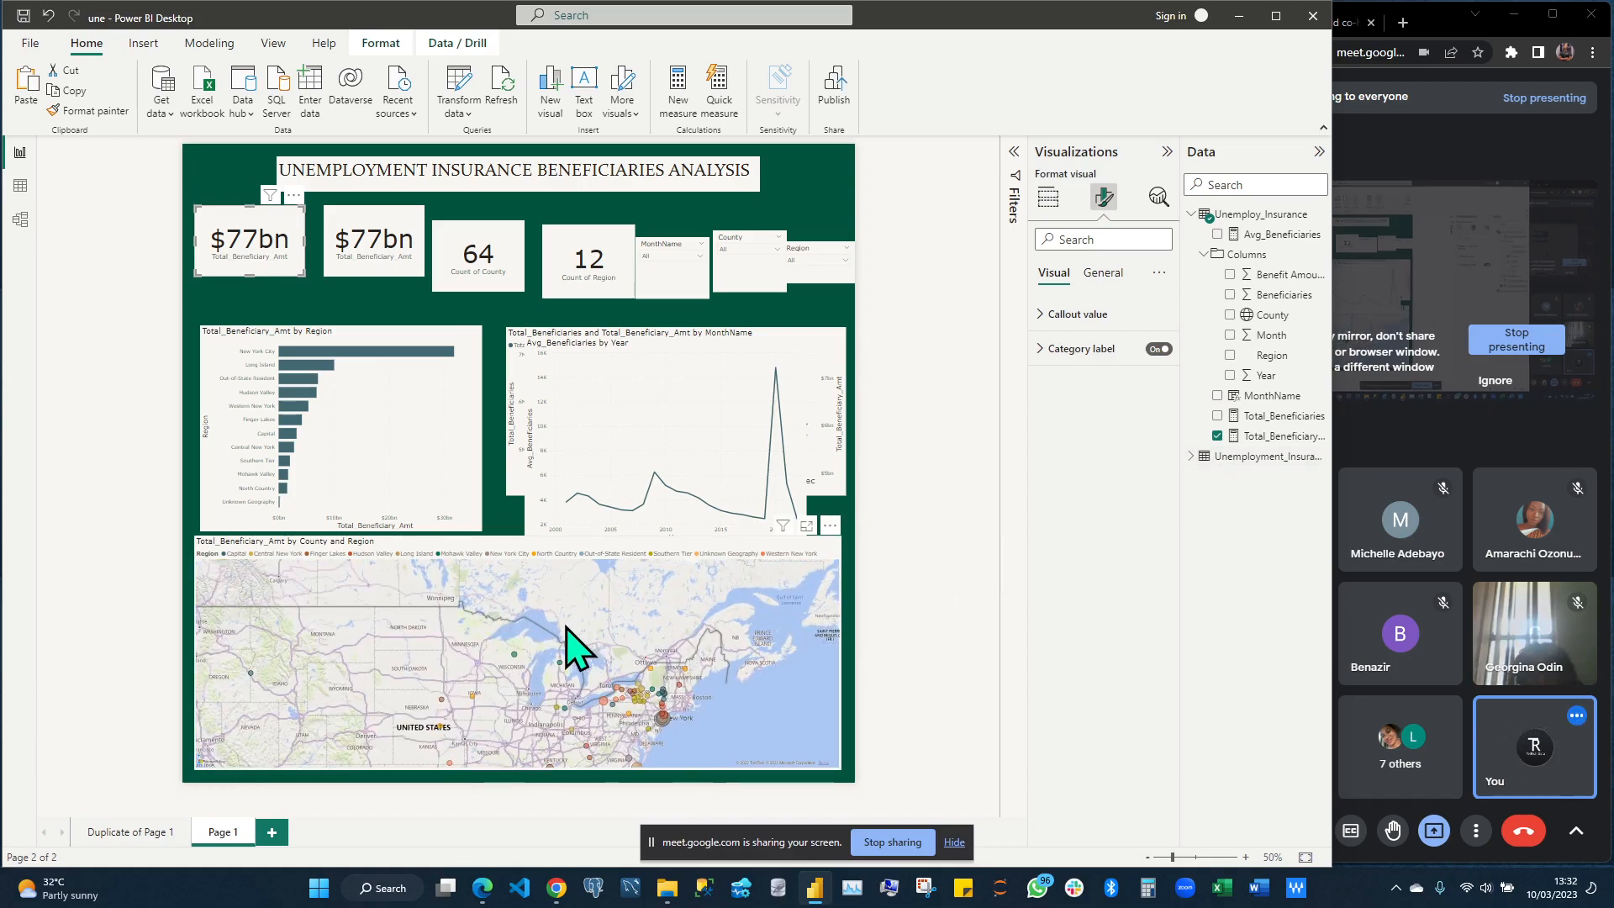
scroll(566, 649, down, 2)
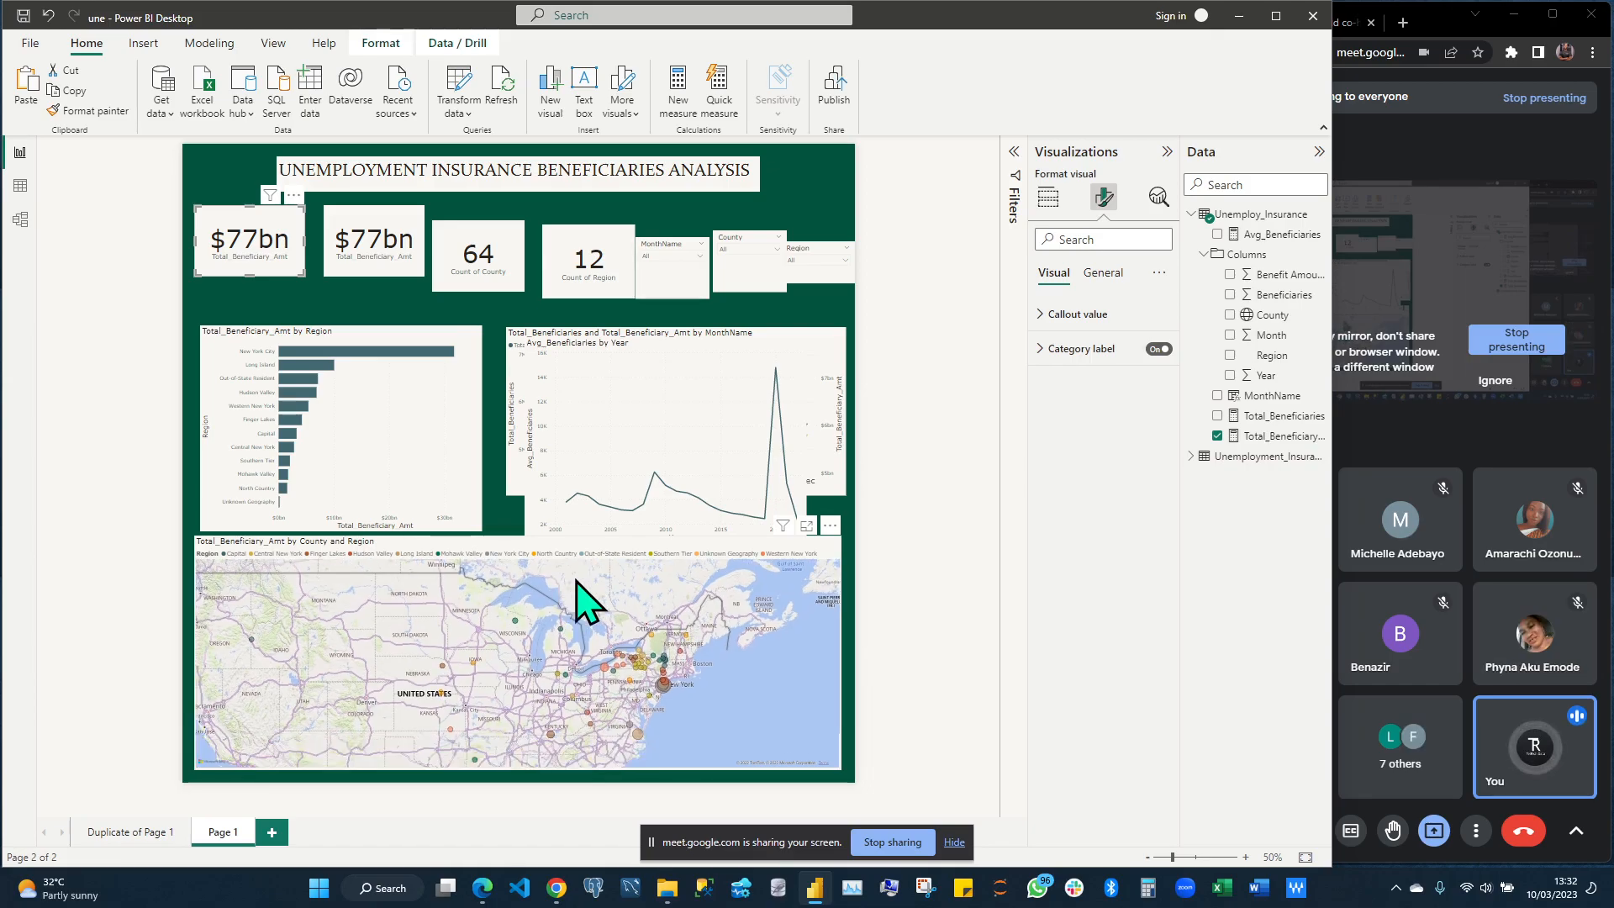
drag(577, 579, 589, 585)
click(589, 586)
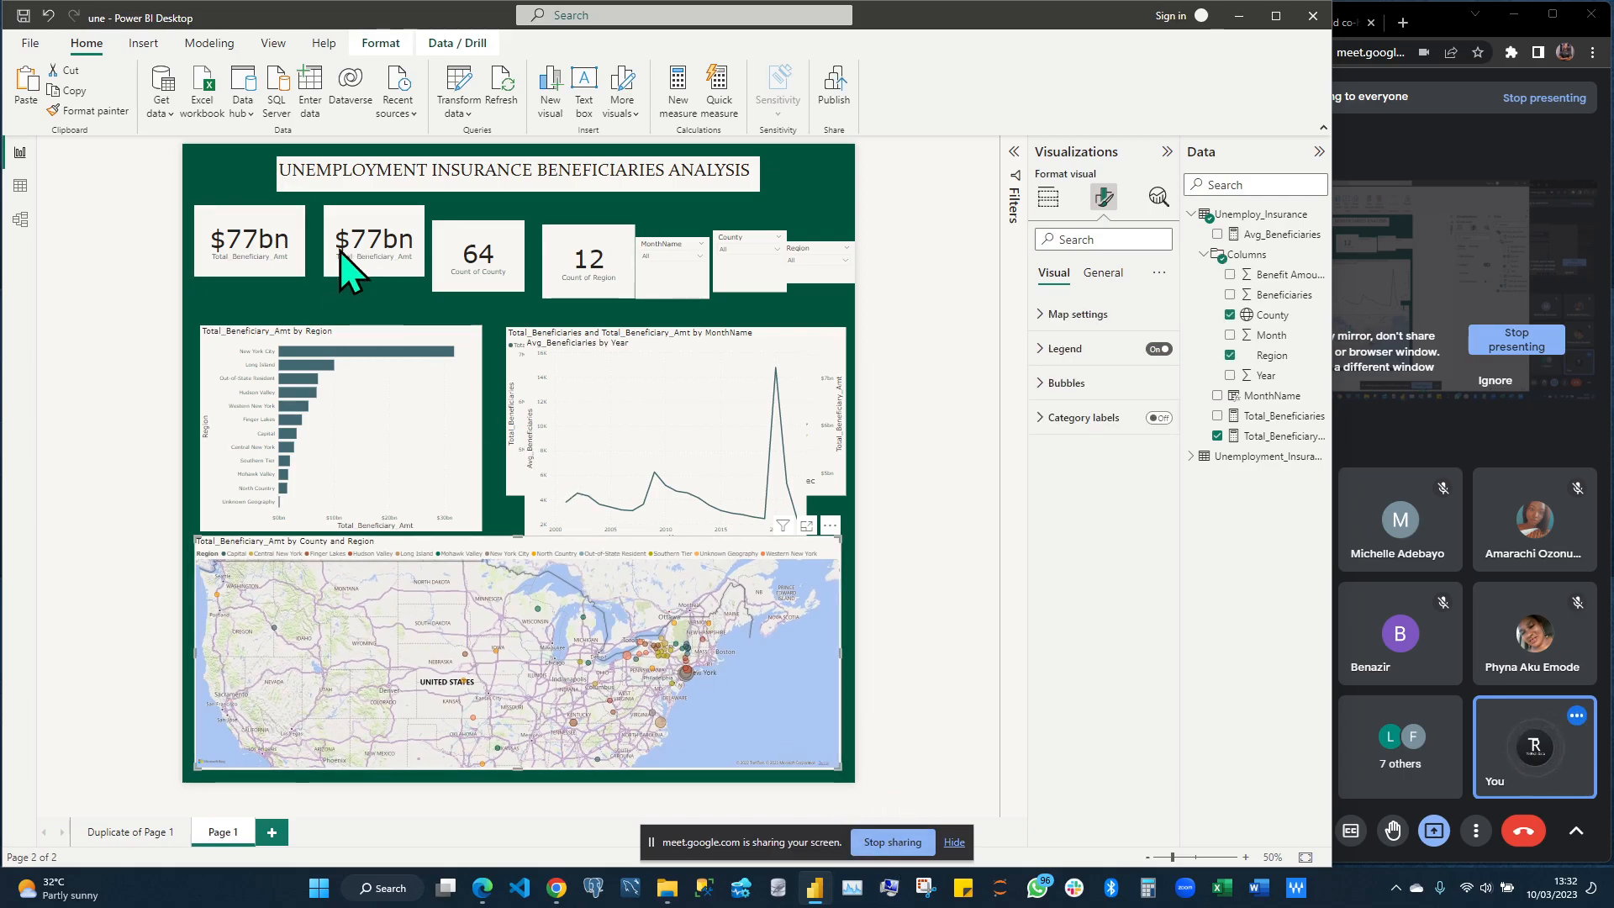
Extend the Total_Beneficiary_Amt by Region bar chart upward to sit directly beneath the cards
click(291, 245)
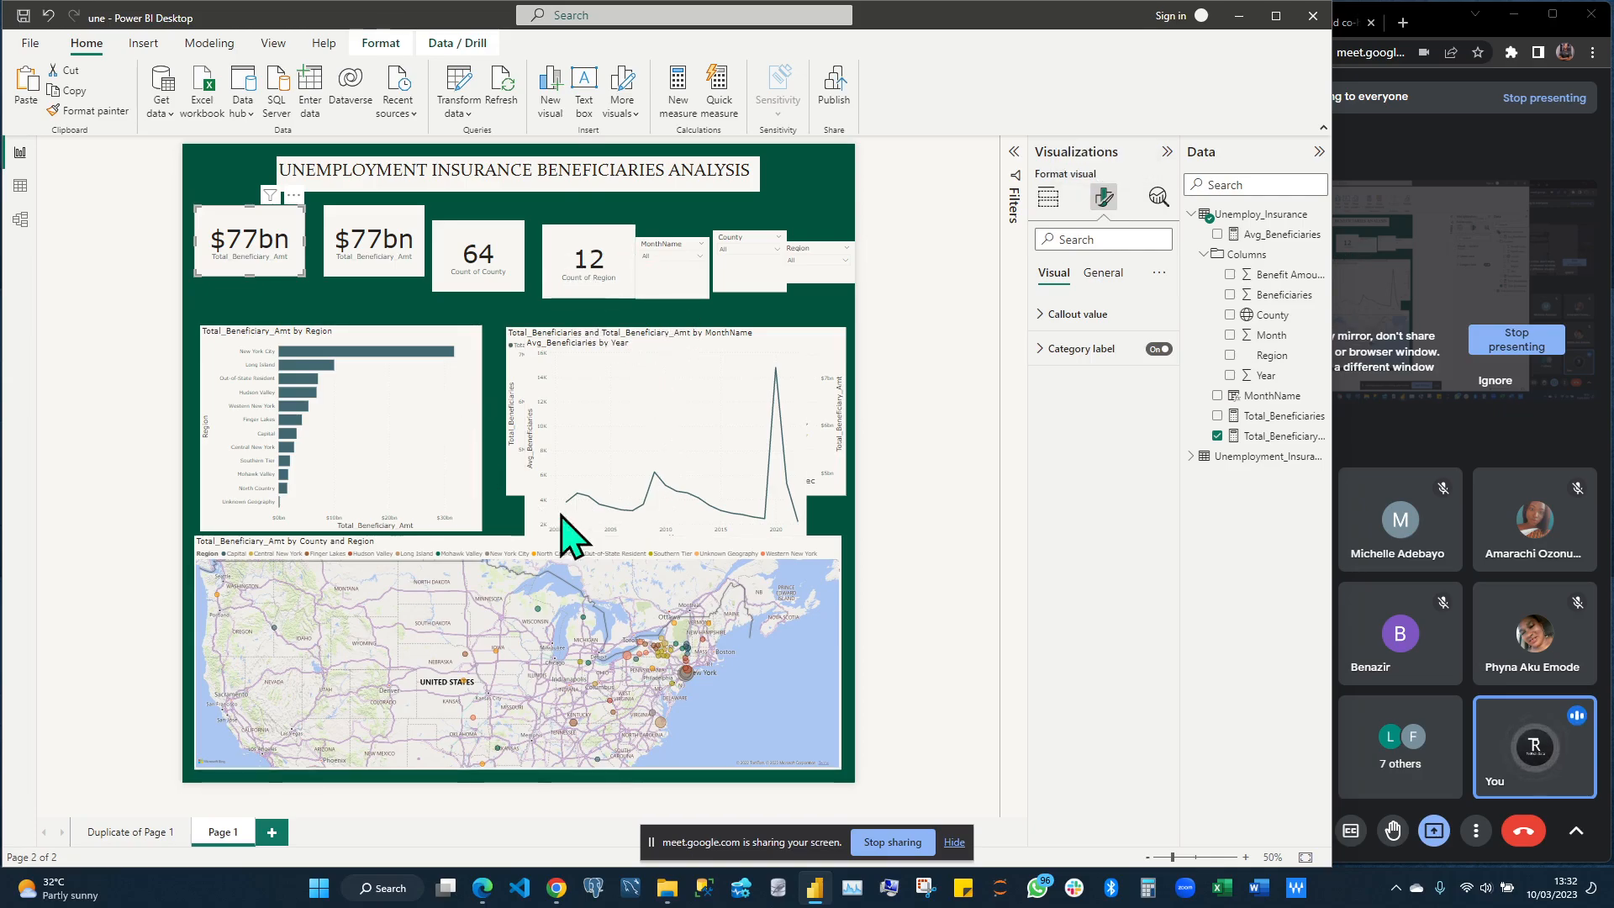
click(338, 327)
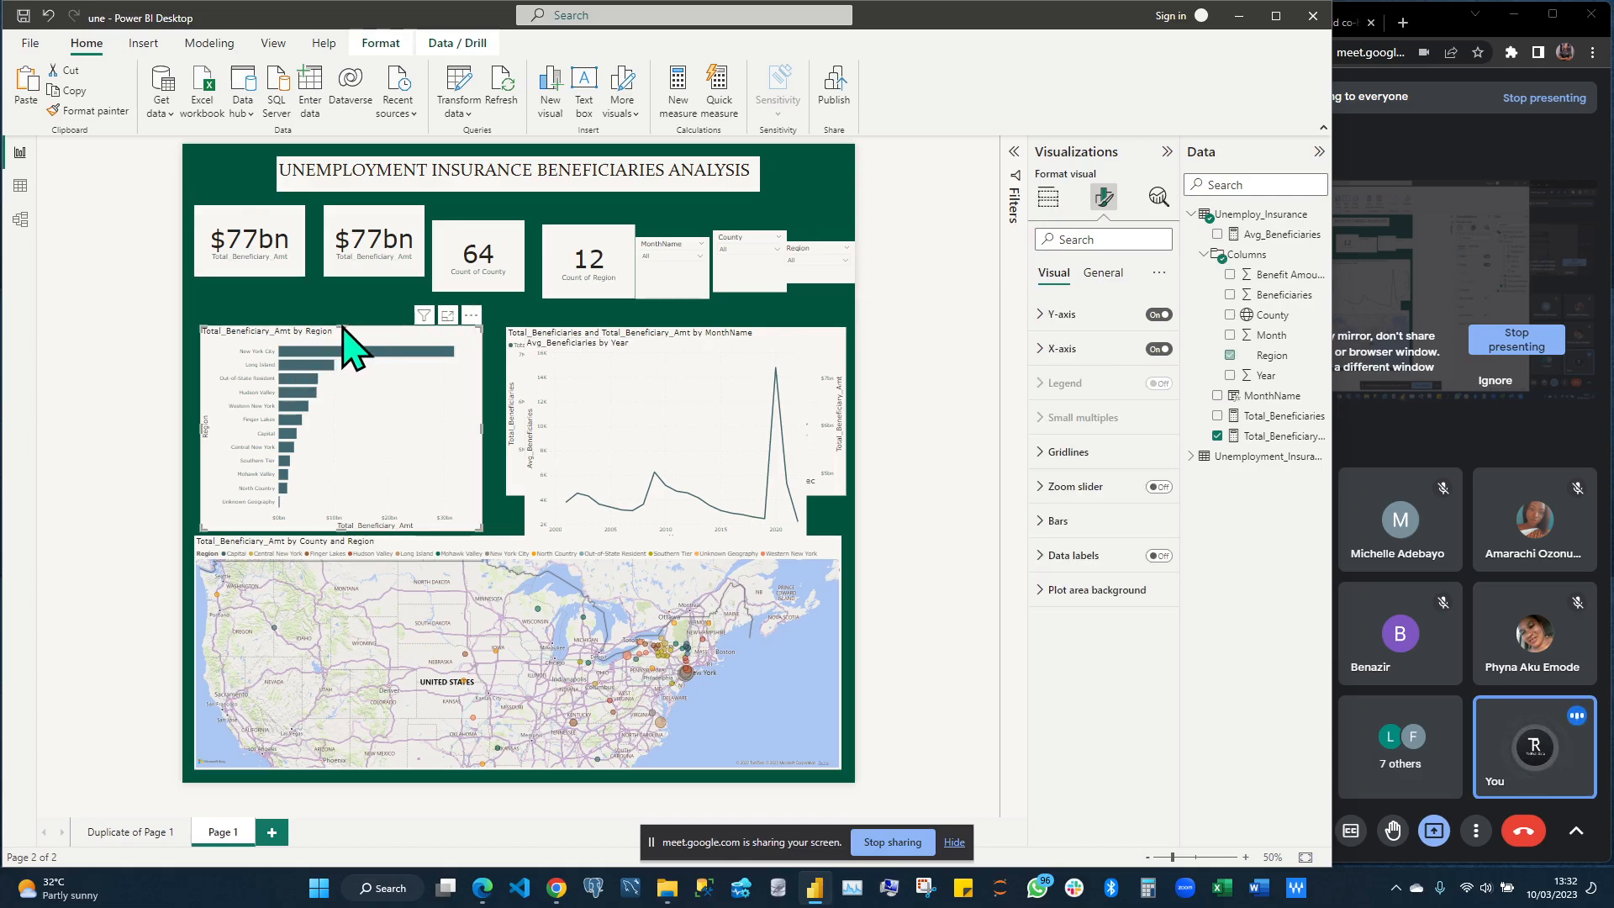
drag(349, 317, 346, 281)
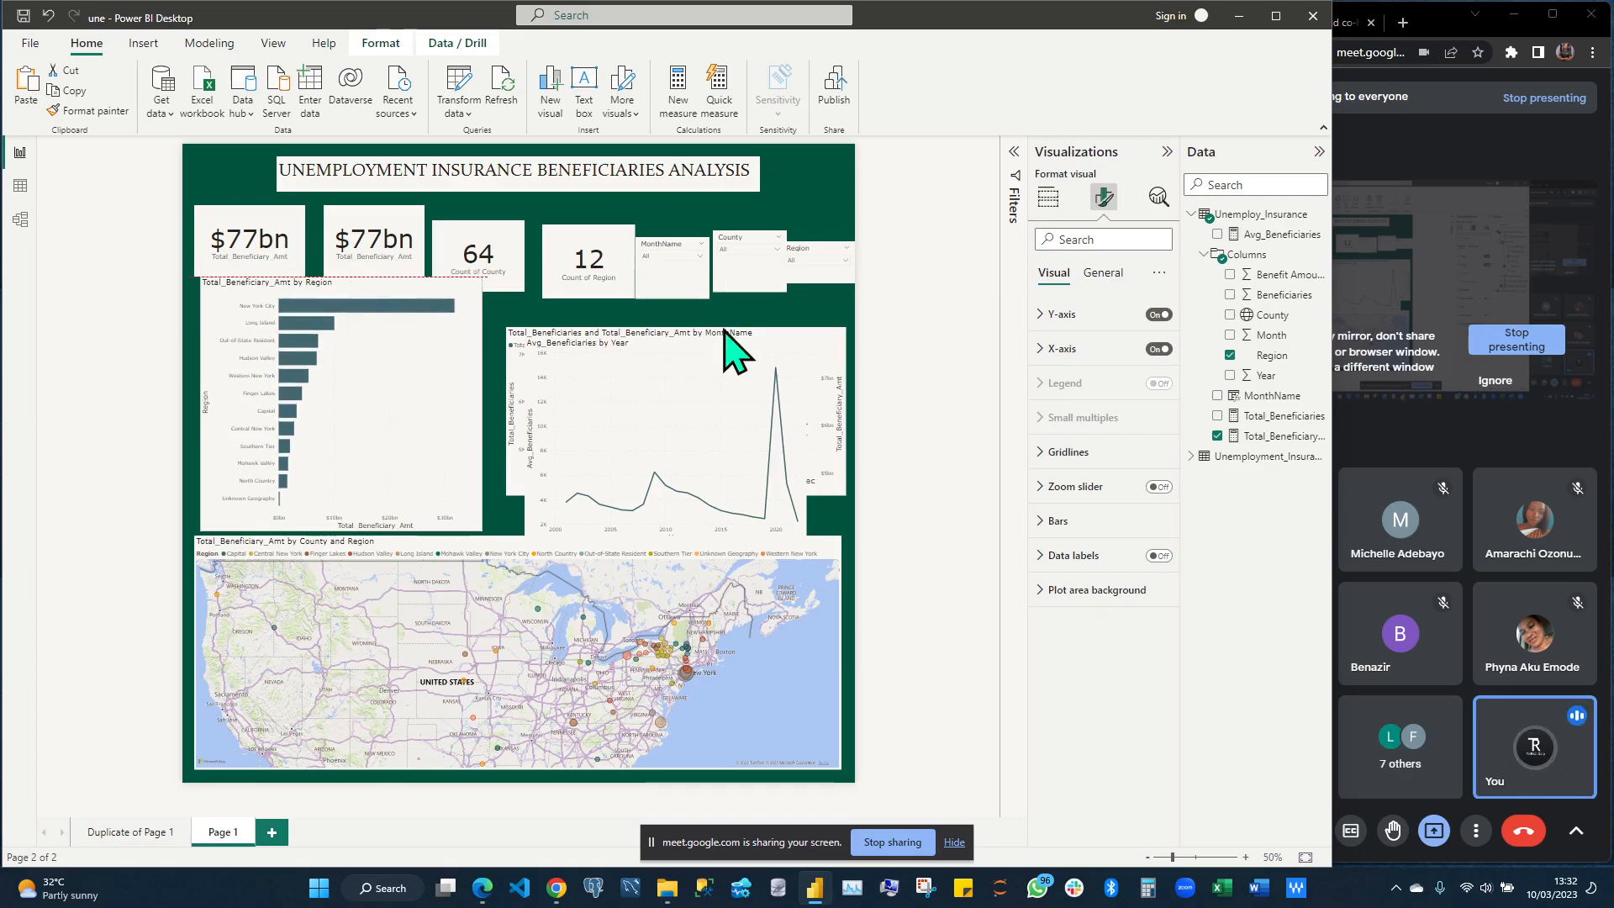
Turn off the background of the first Total_Beneficiary_Amt card
click(260, 217)
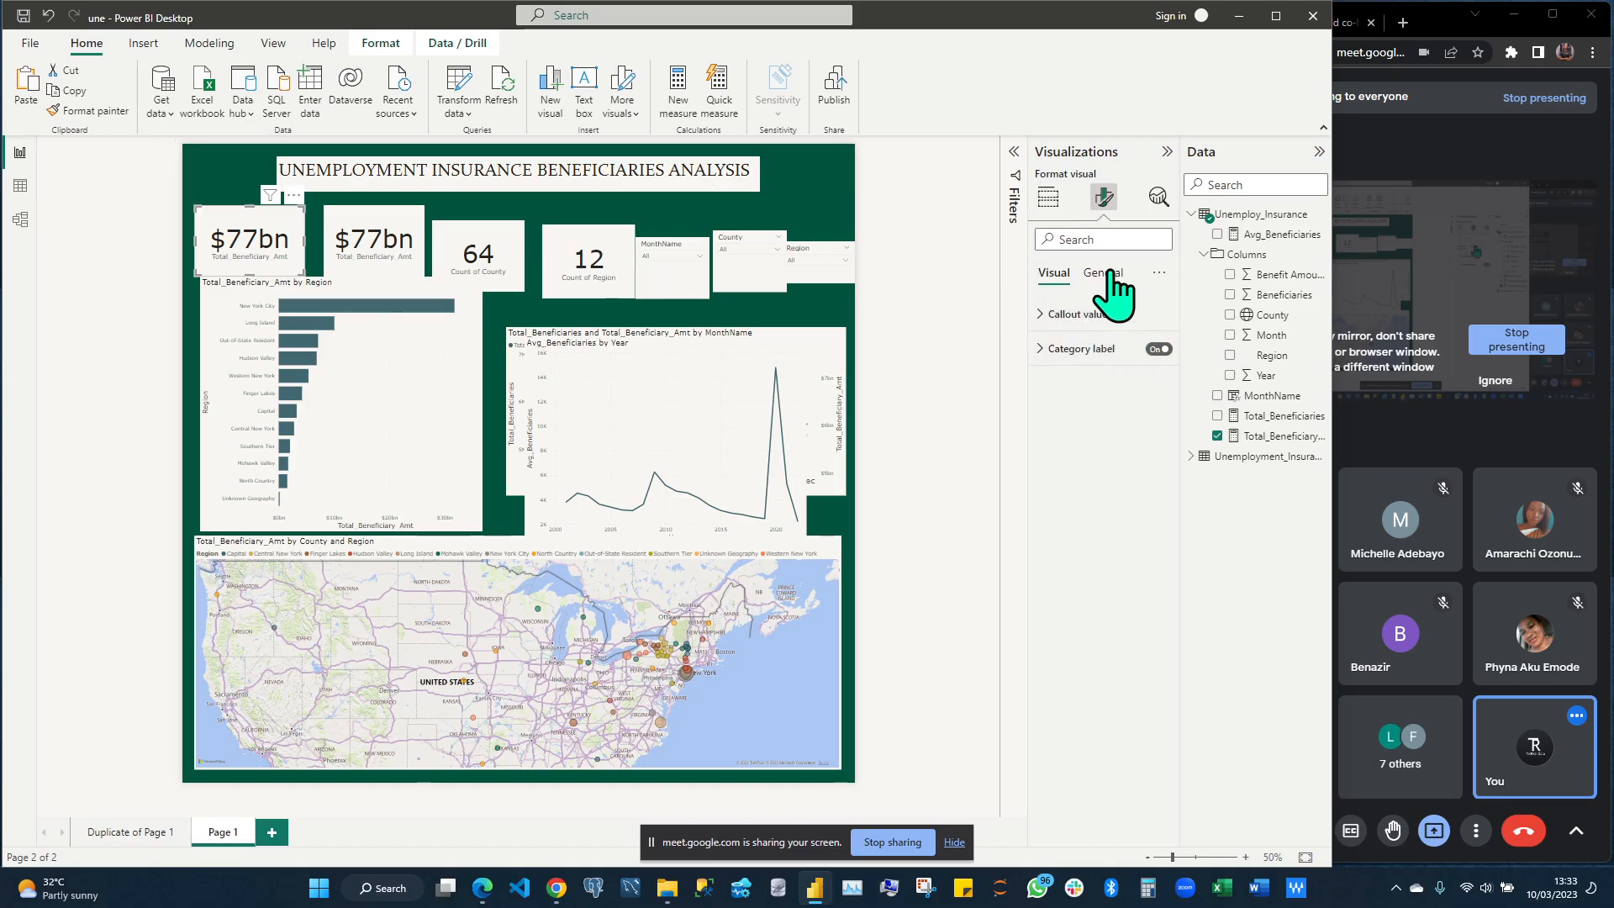
click(1107, 273)
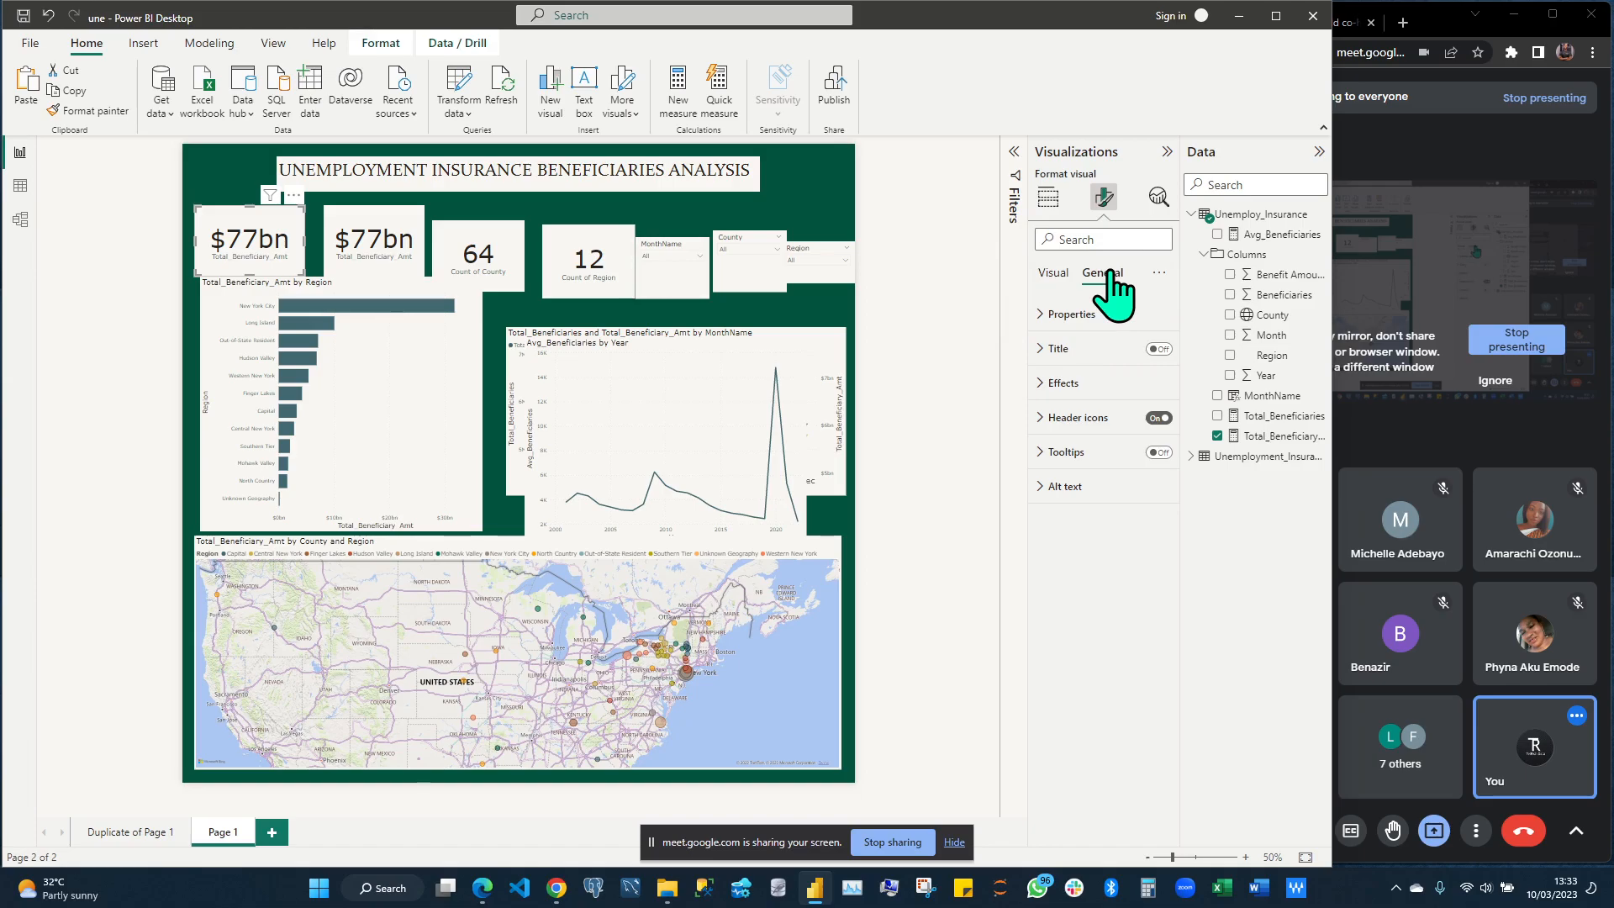
click(1043, 384)
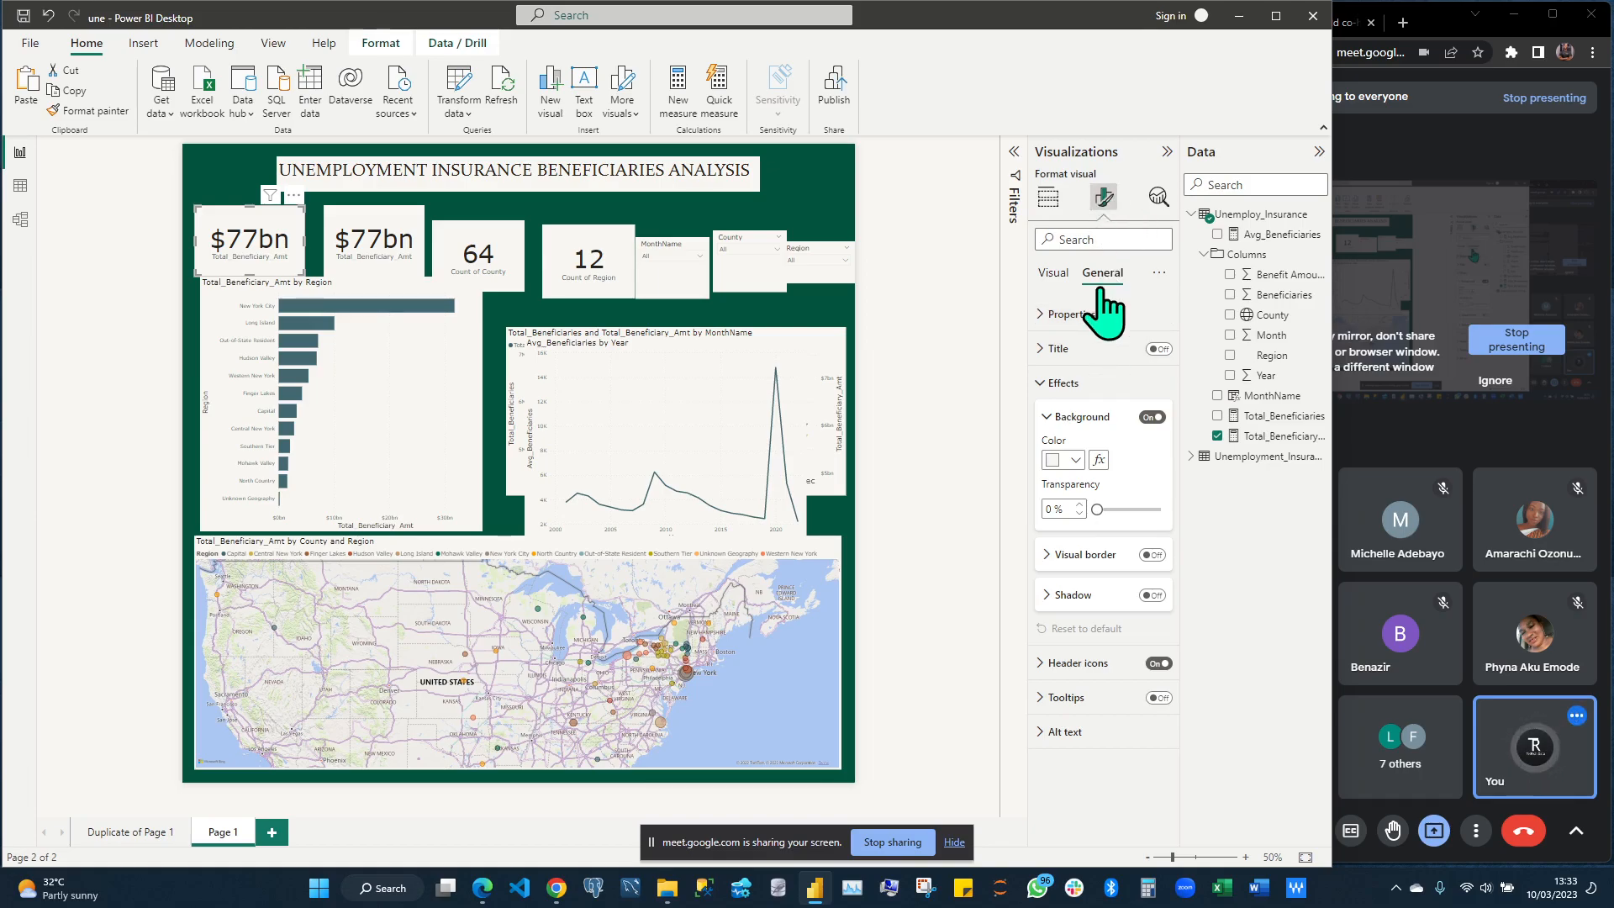
click(1152, 418)
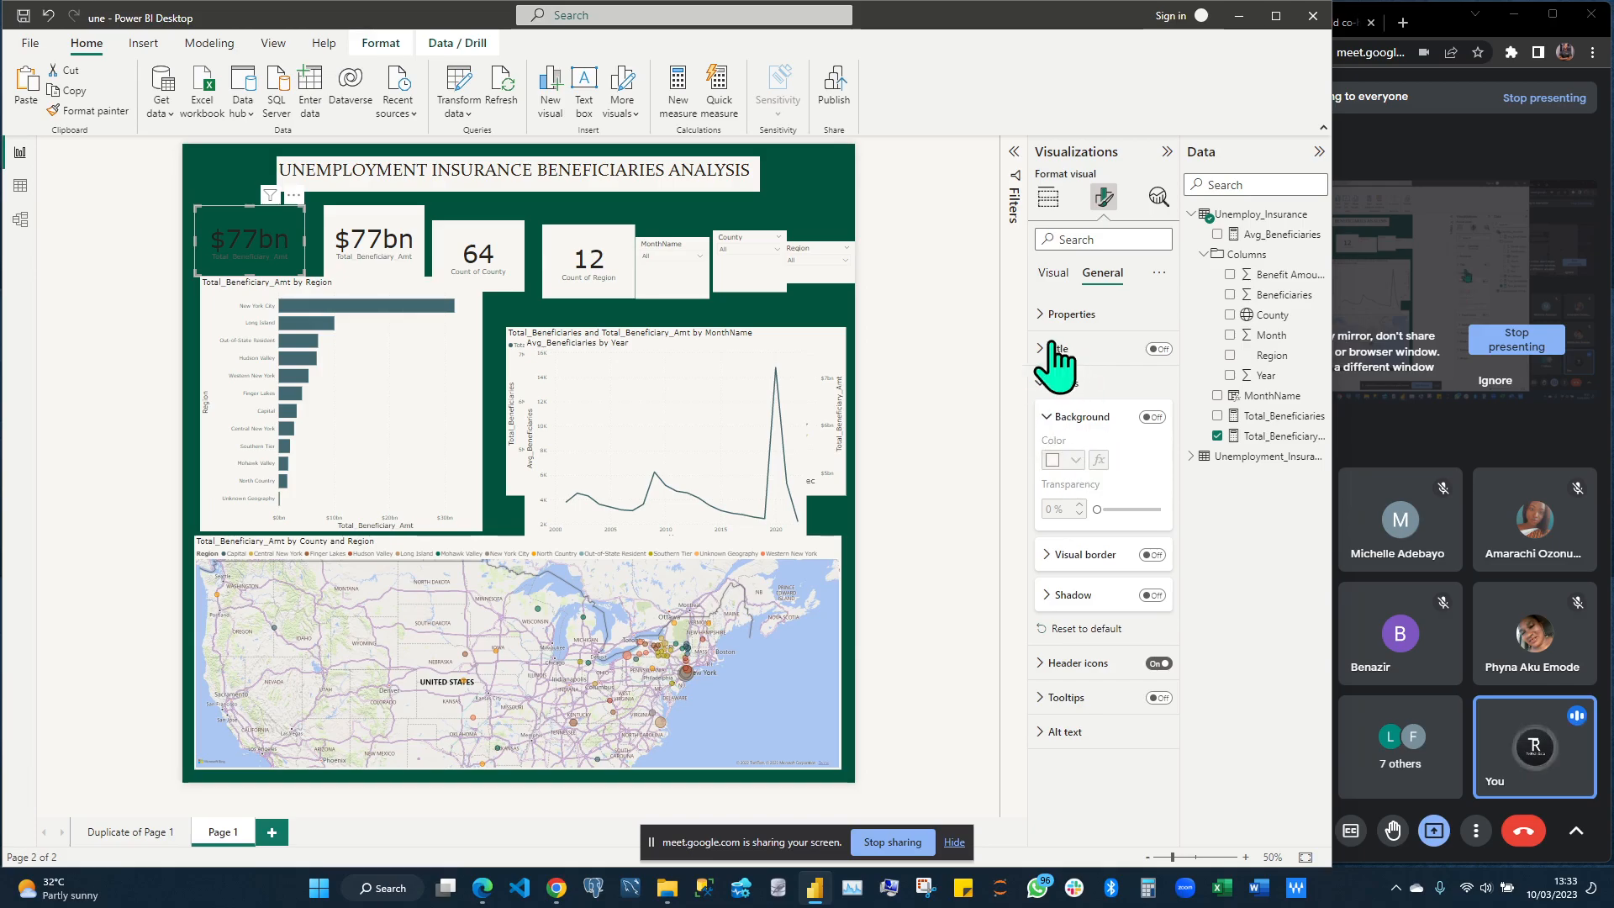
click(1047, 417)
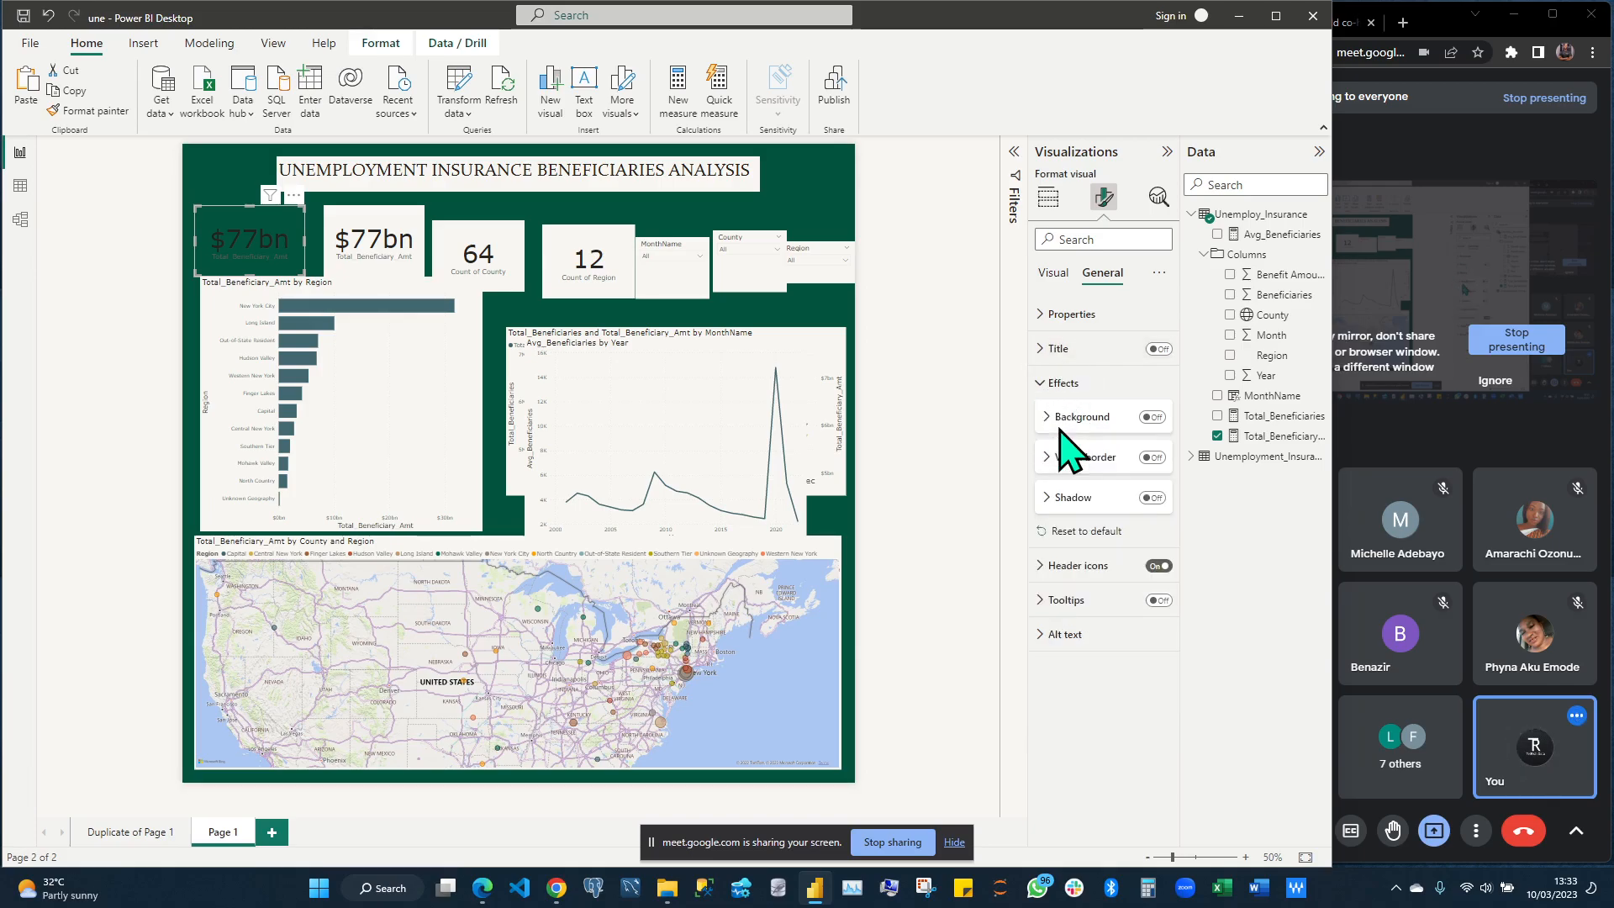
Set the first Total_Beneficiary_Amt card's callout value color to White
click(1049, 277)
click(1046, 315)
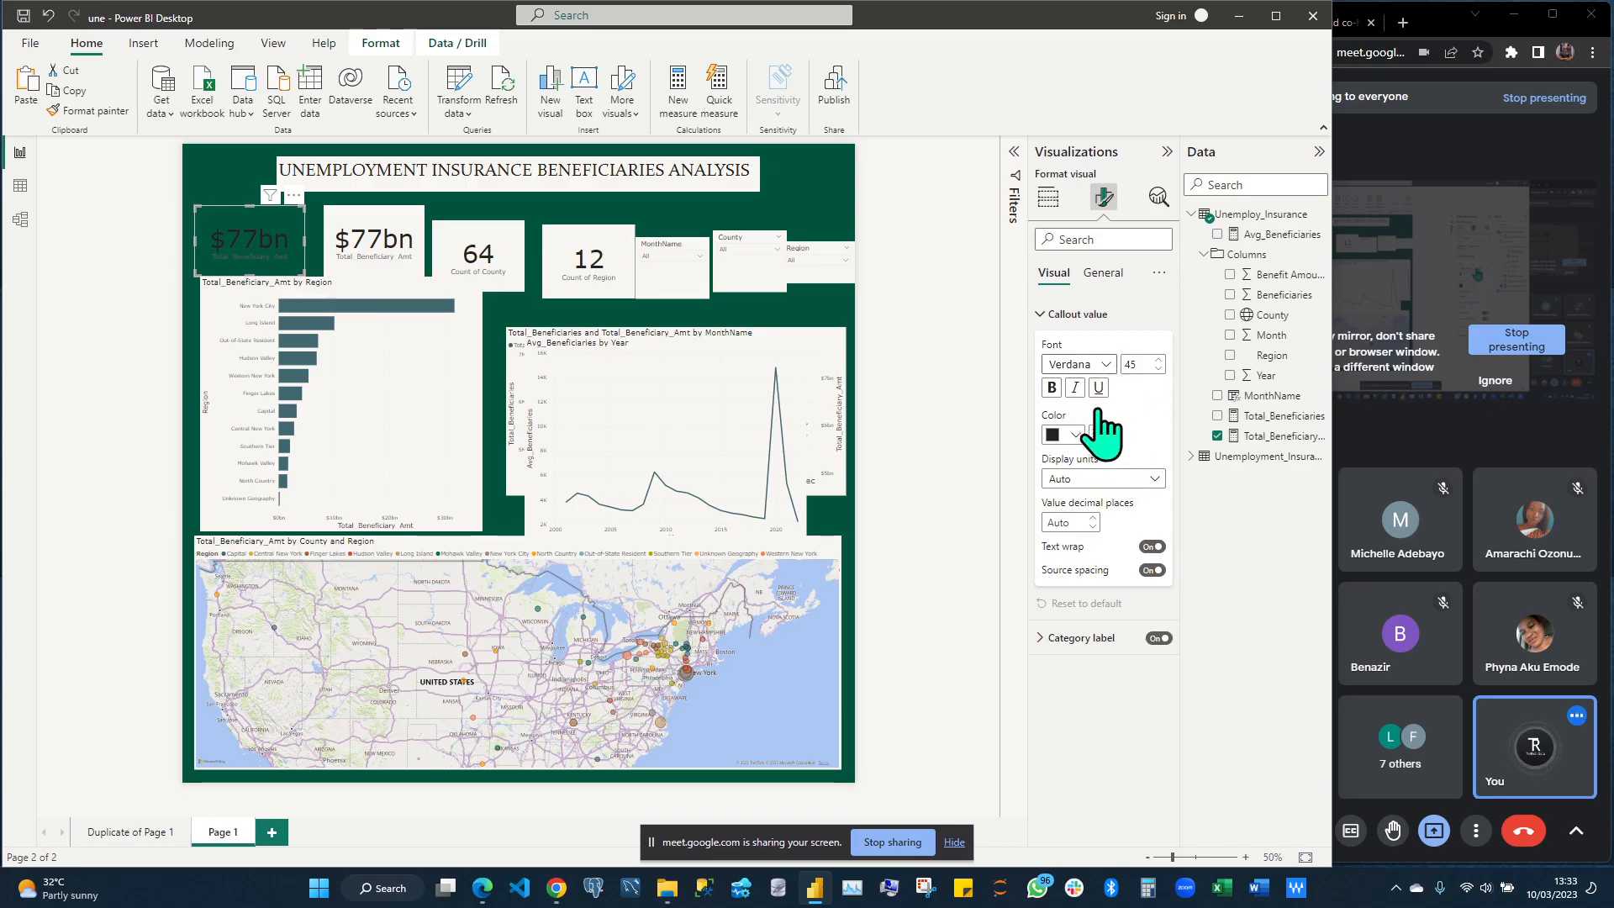
click(1070, 435)
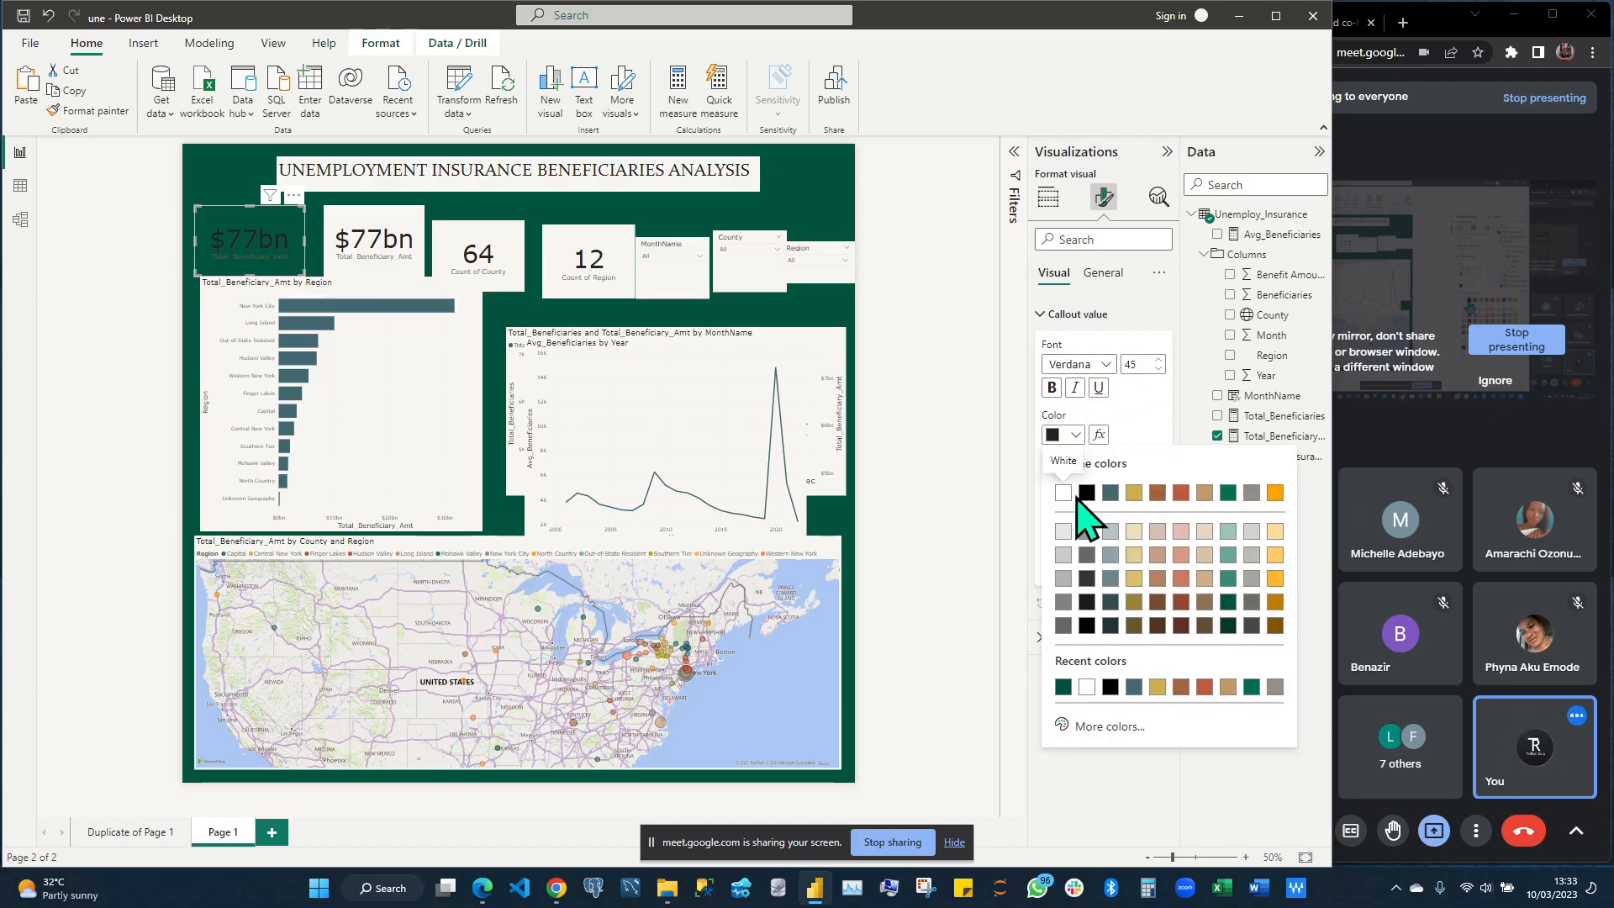
click(1064, 492)
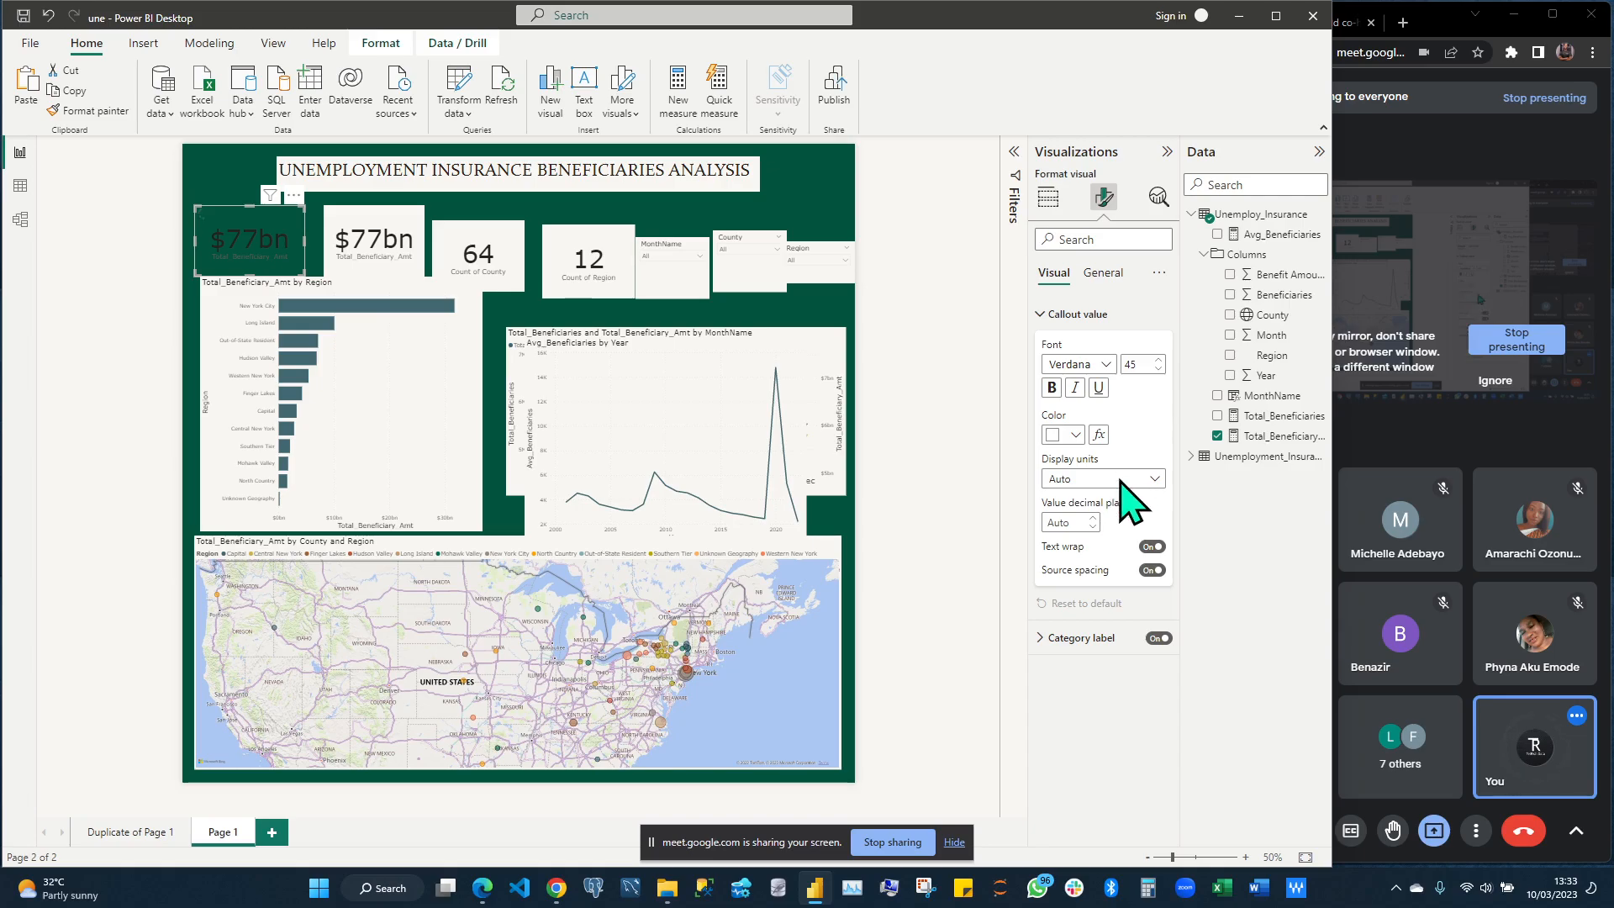
click(1046, 315)
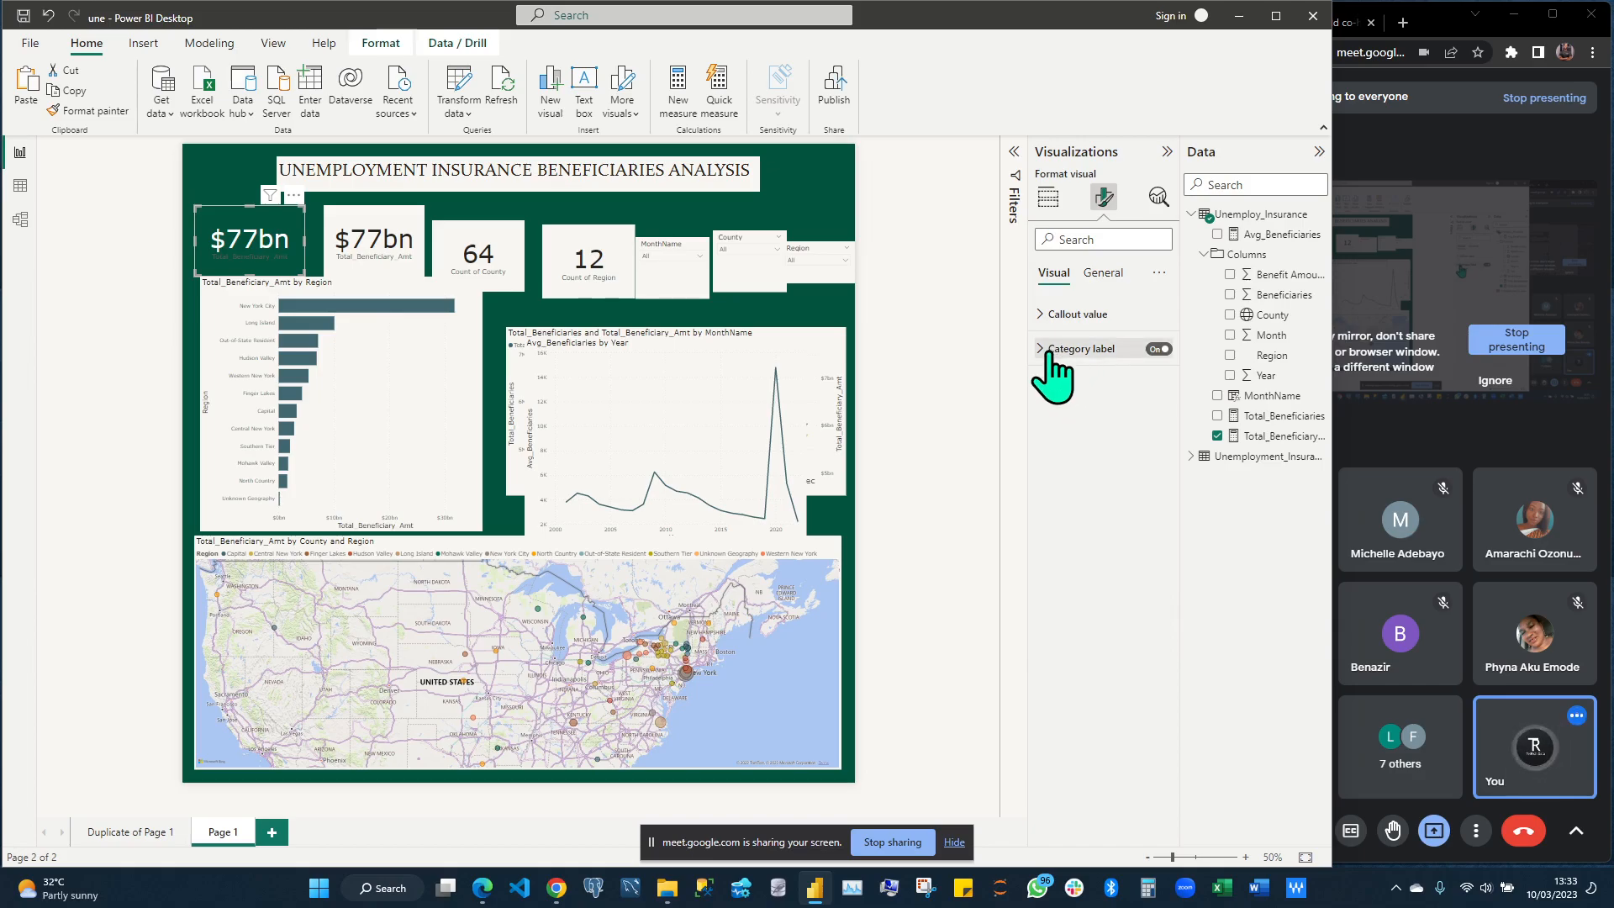
Give the first card's category label a light grey color and a font size of 15
click(1049, 354)
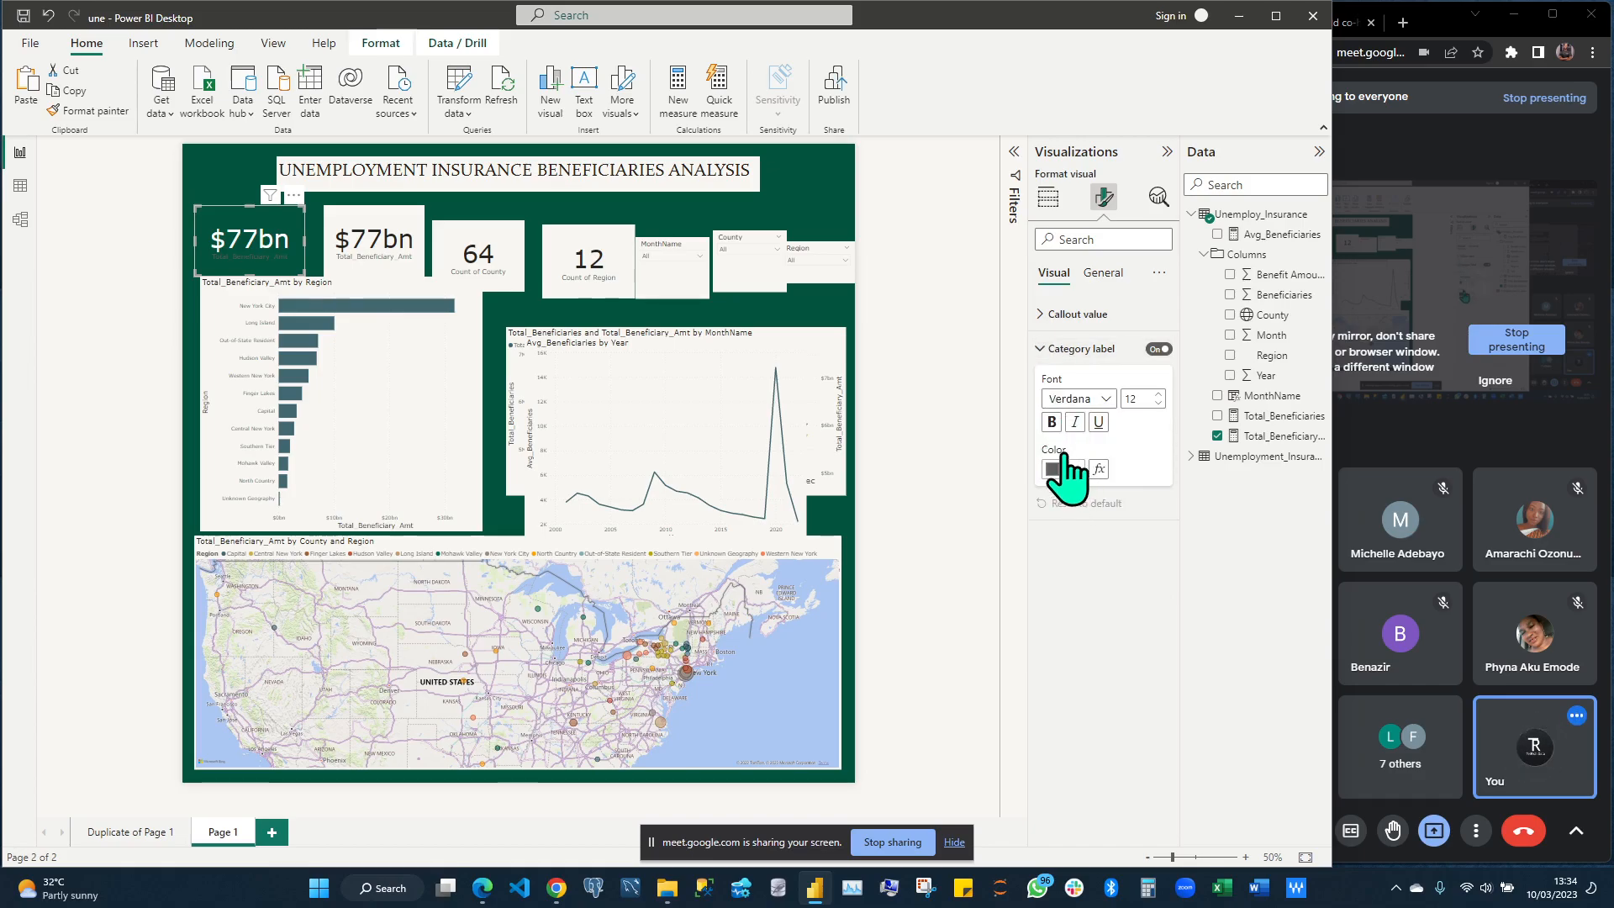
click(1061, 468)
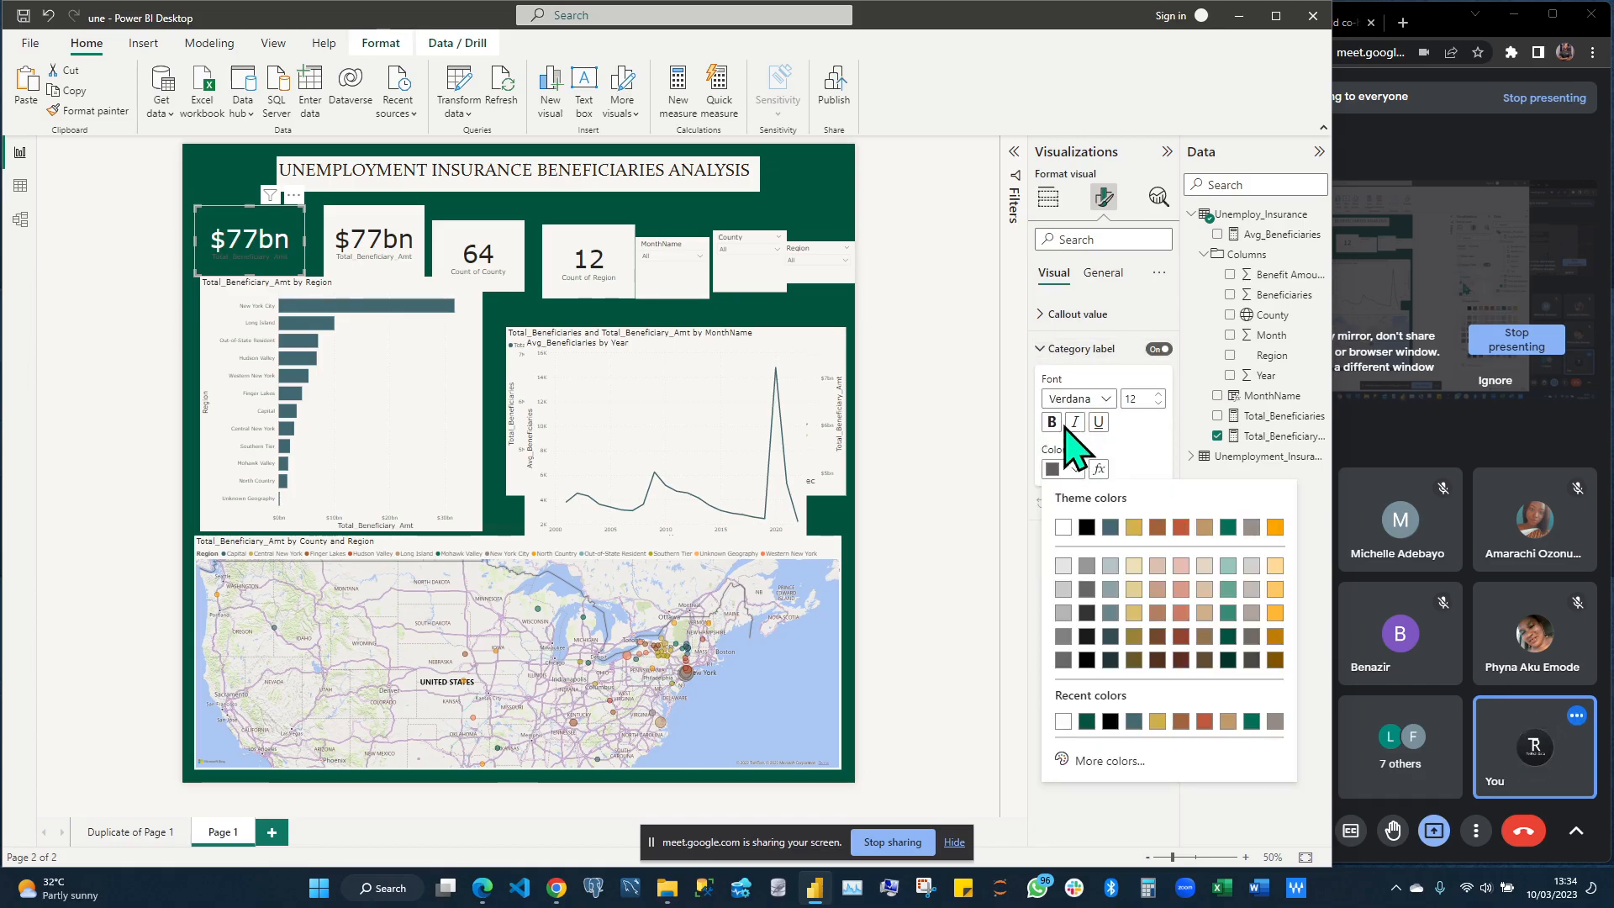
click(1064, 566)
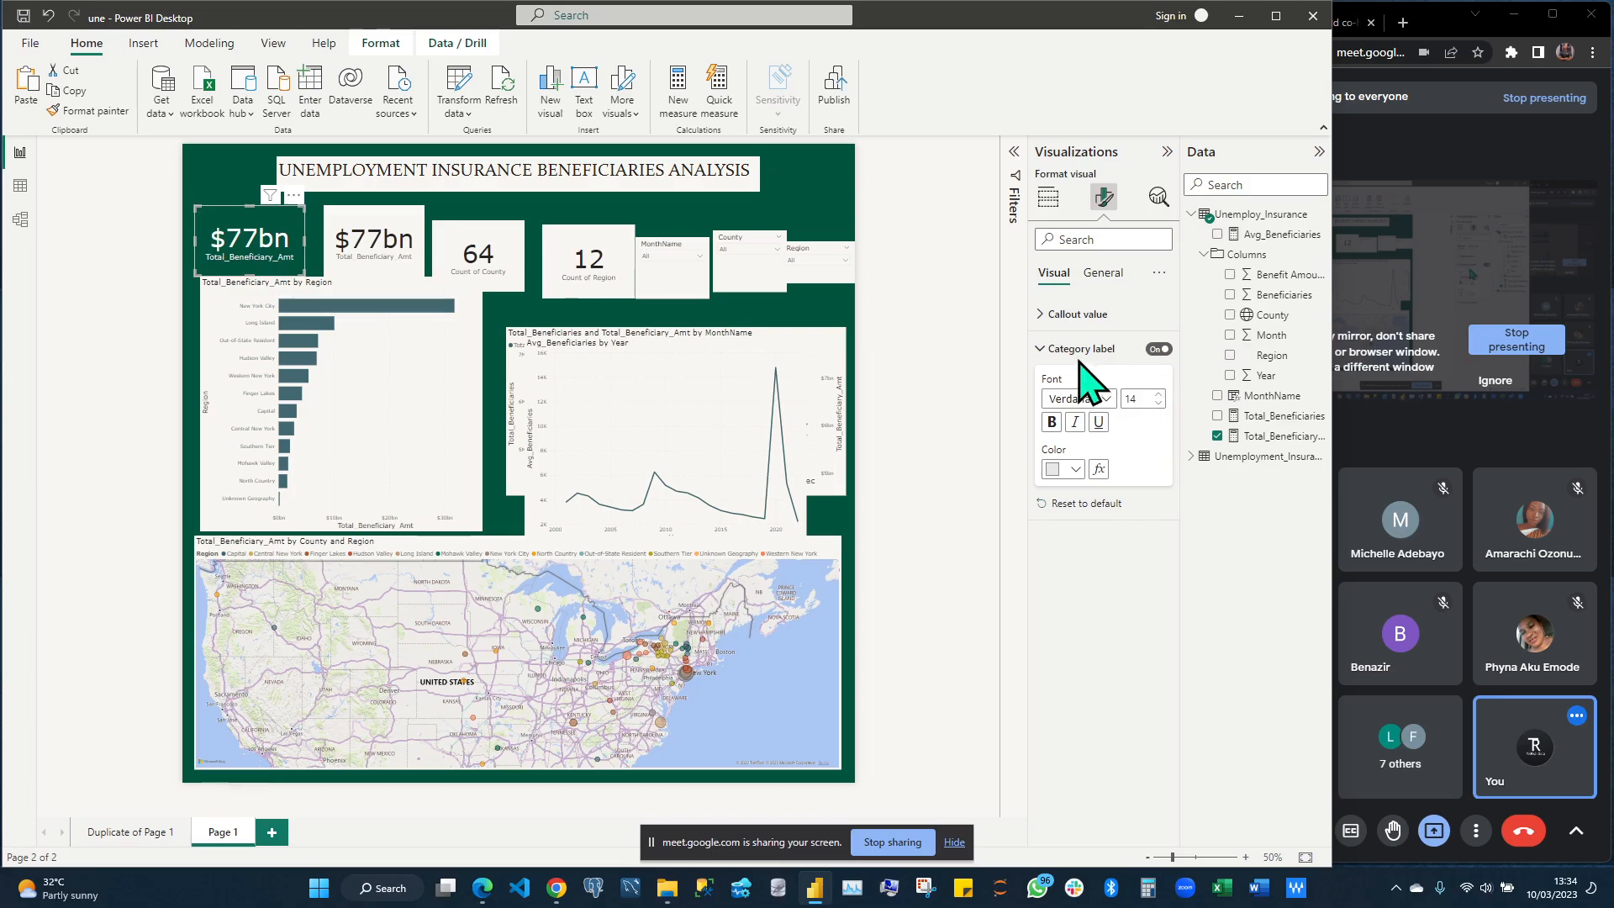
click(1157, 393)
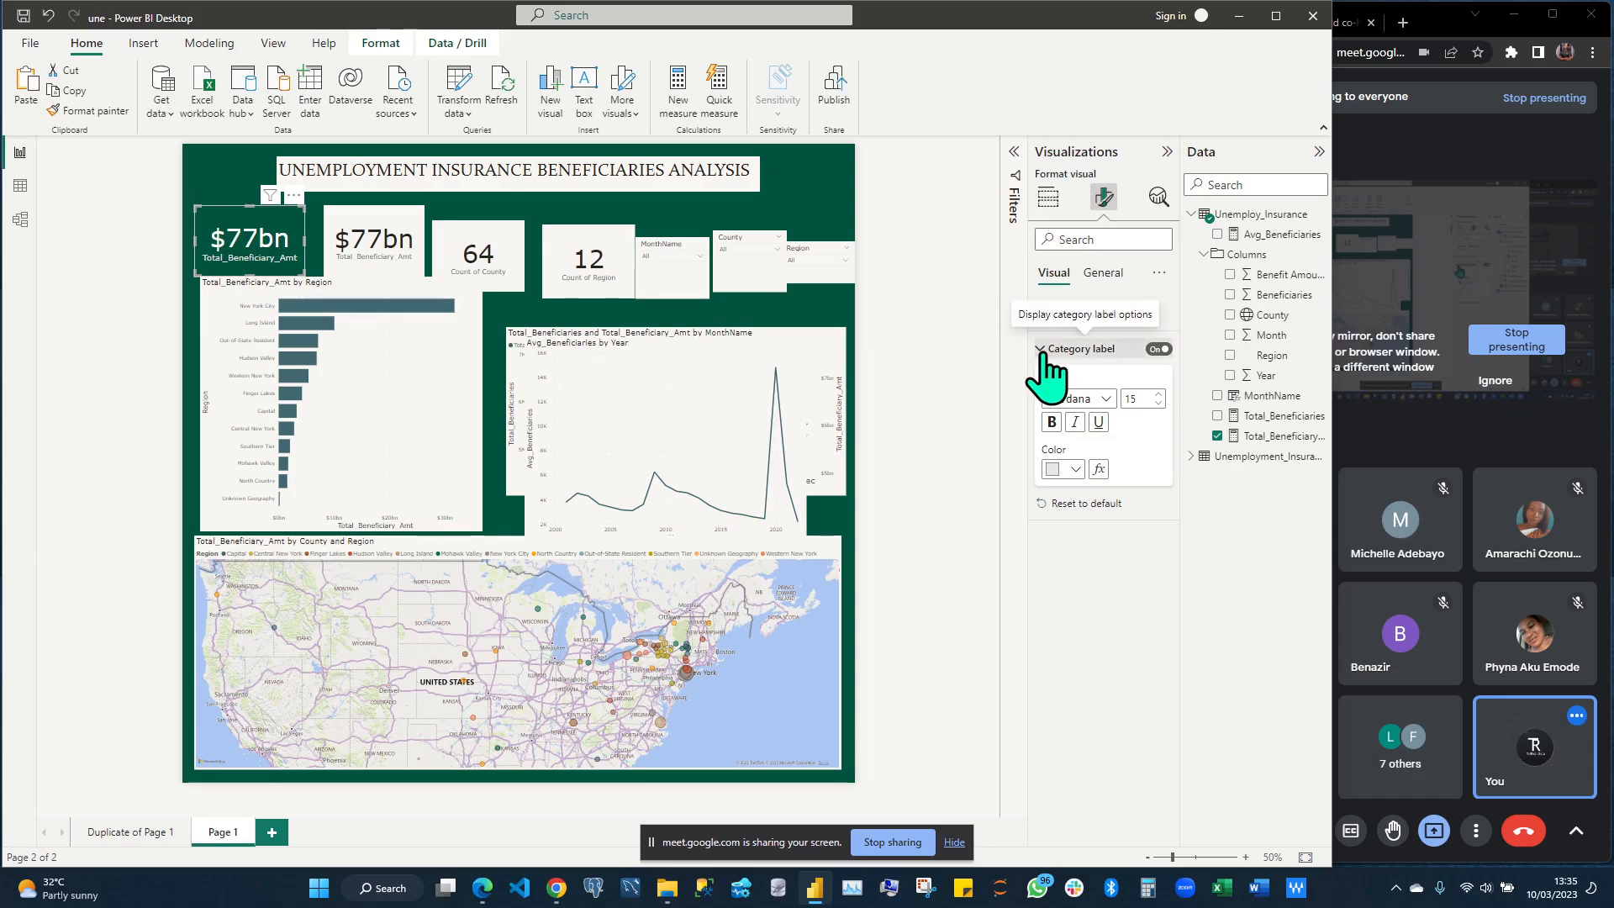
click(1042, 352)
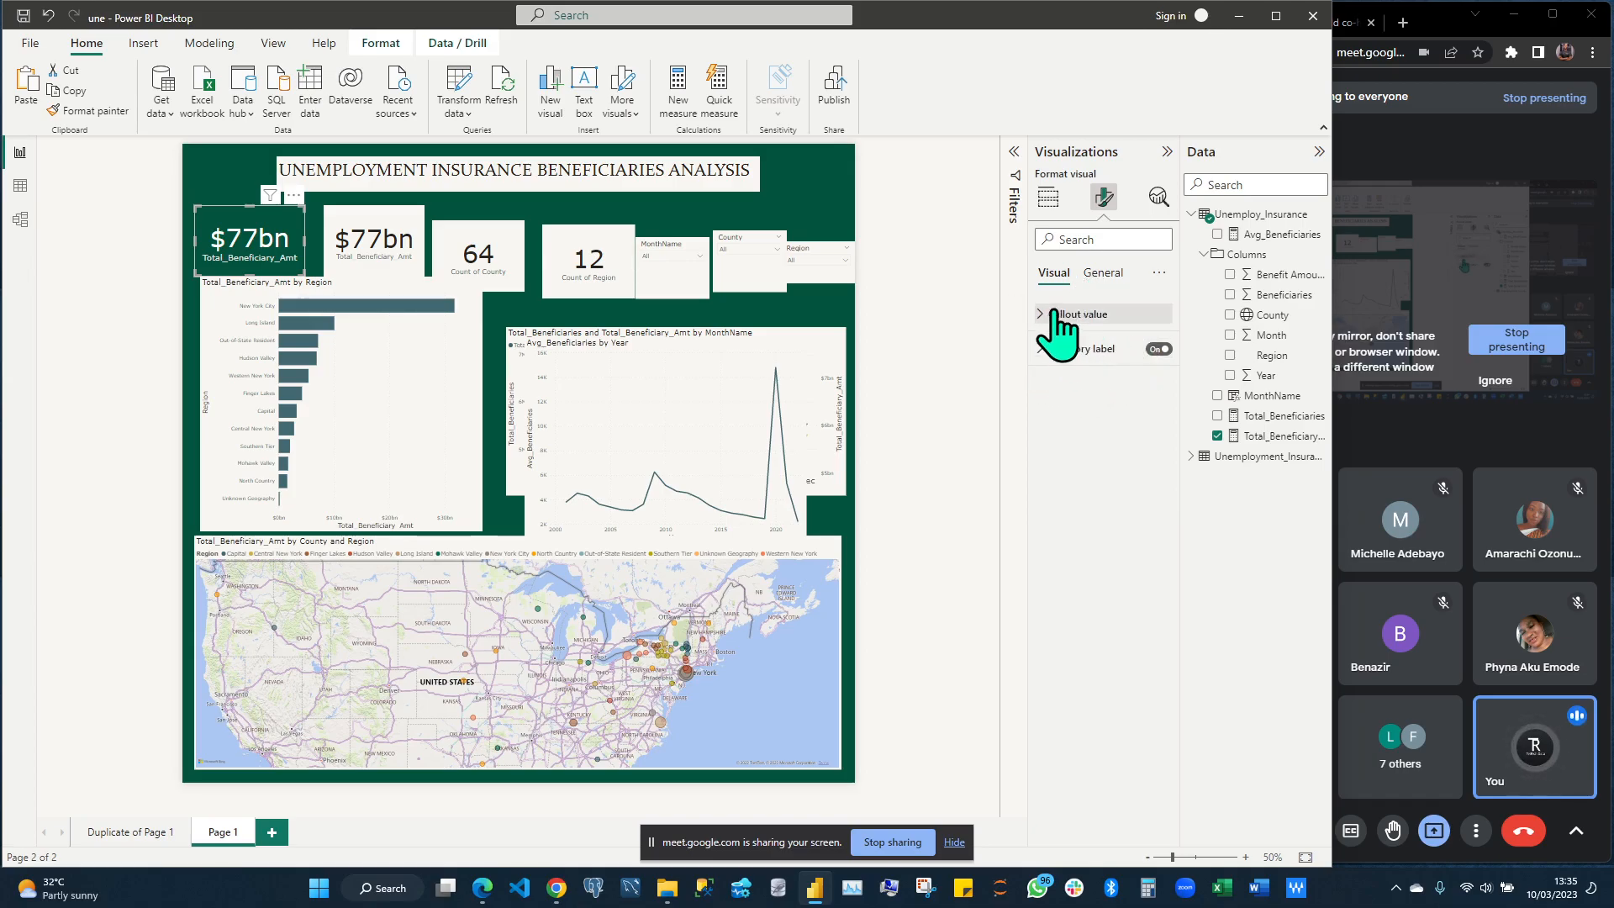
Turn on the visual border and shadow of the first Total_Beneficiary_Amt card
click(1051, 315)
click(1051, 315)
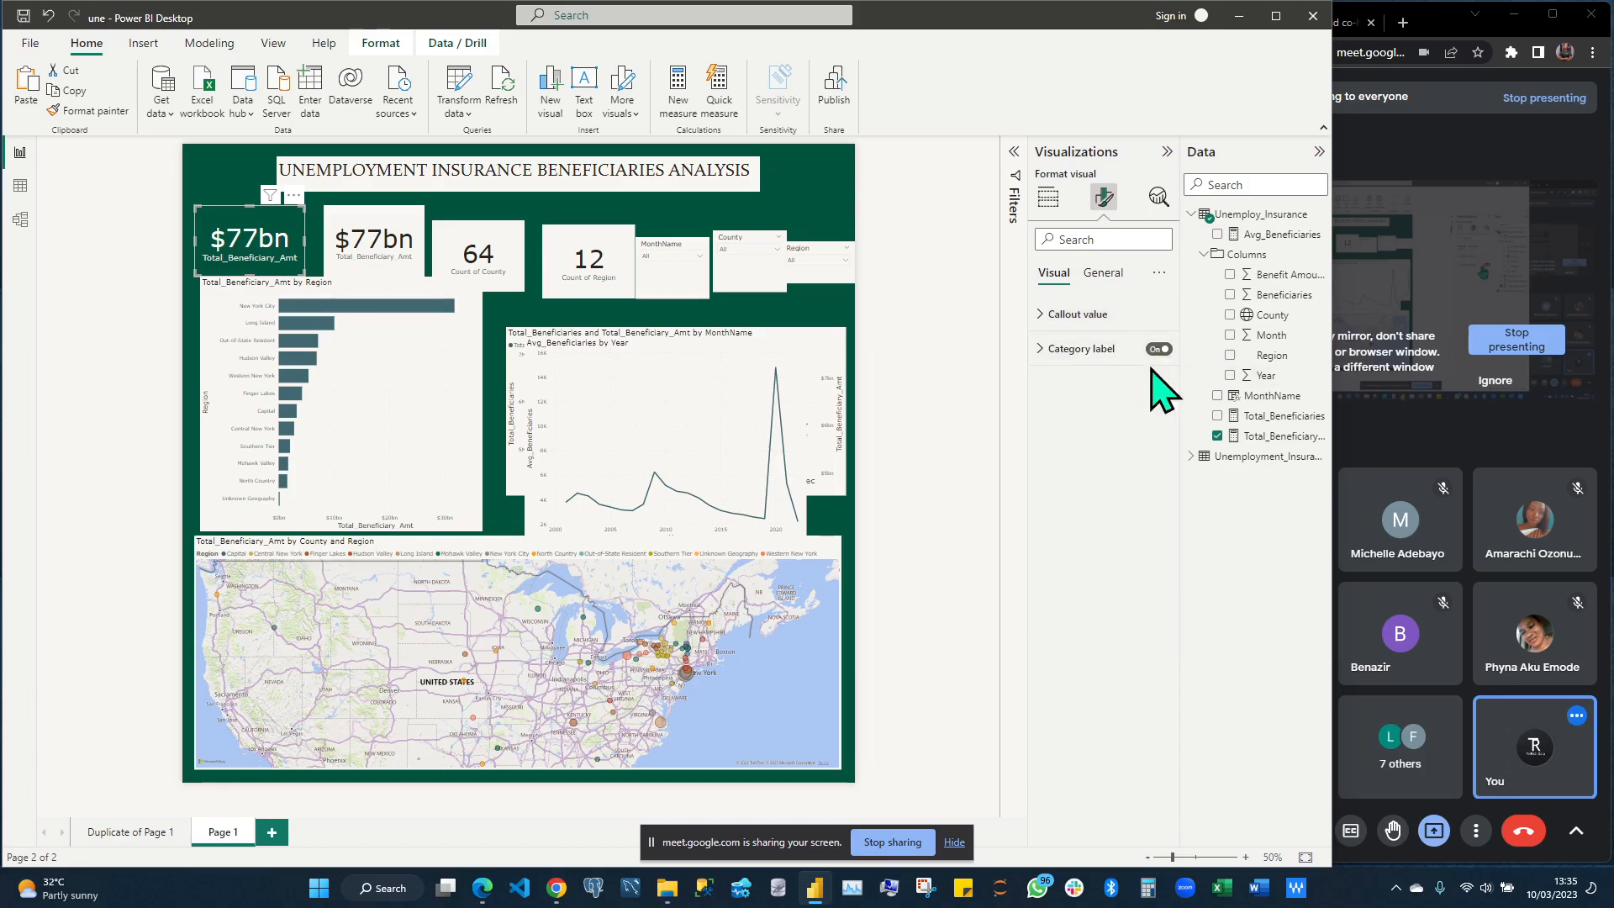
click(1051, 314)
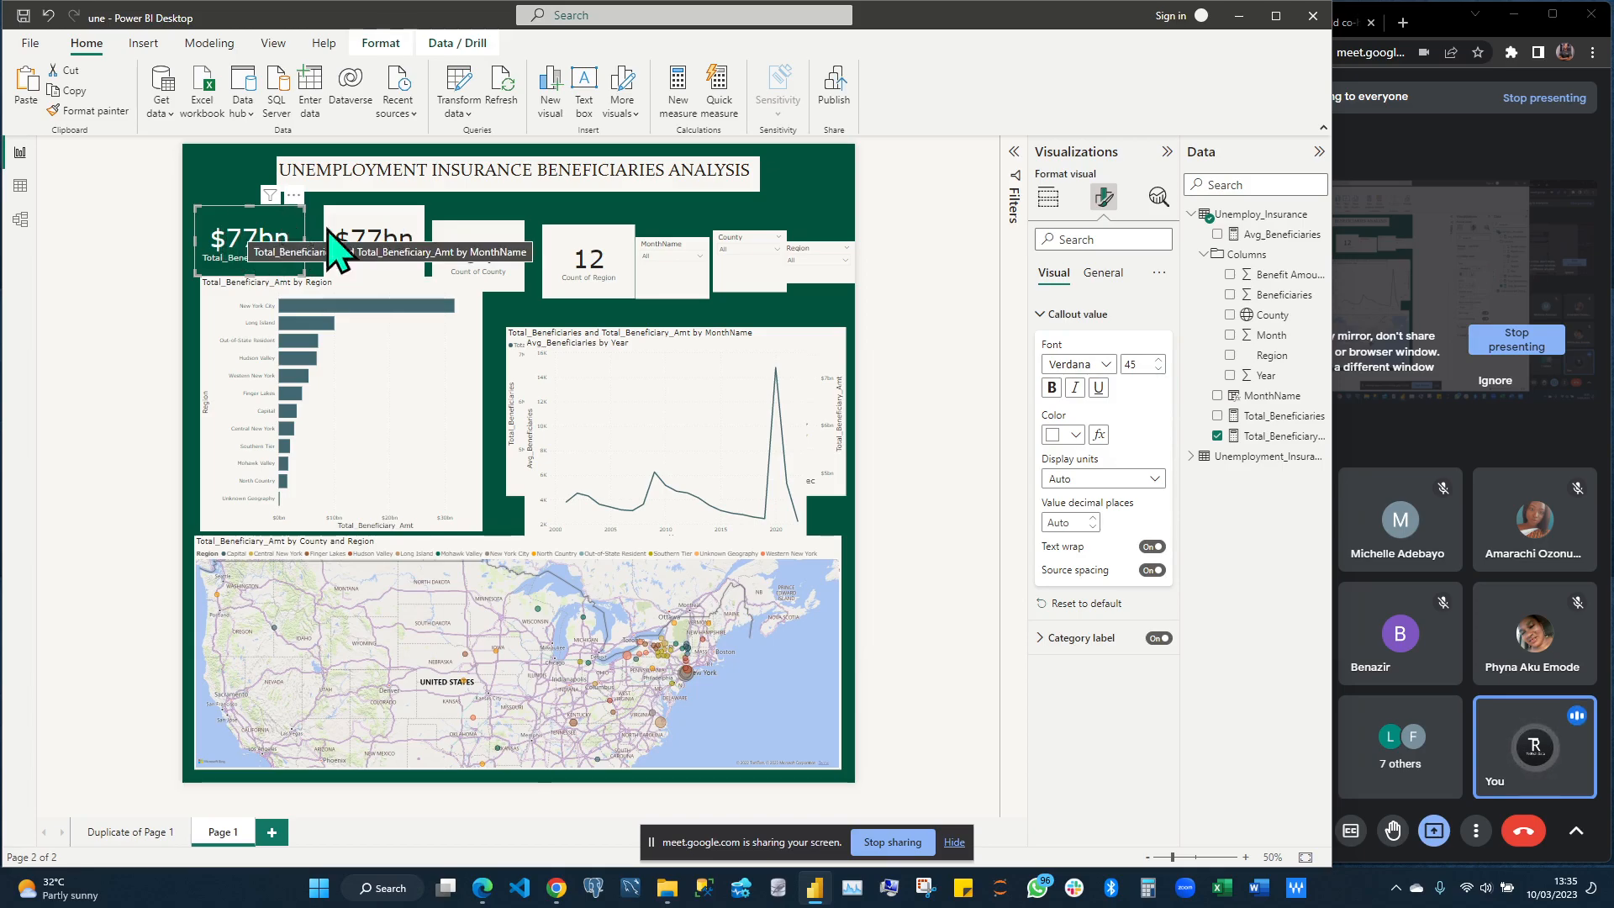
click(1097, 276)
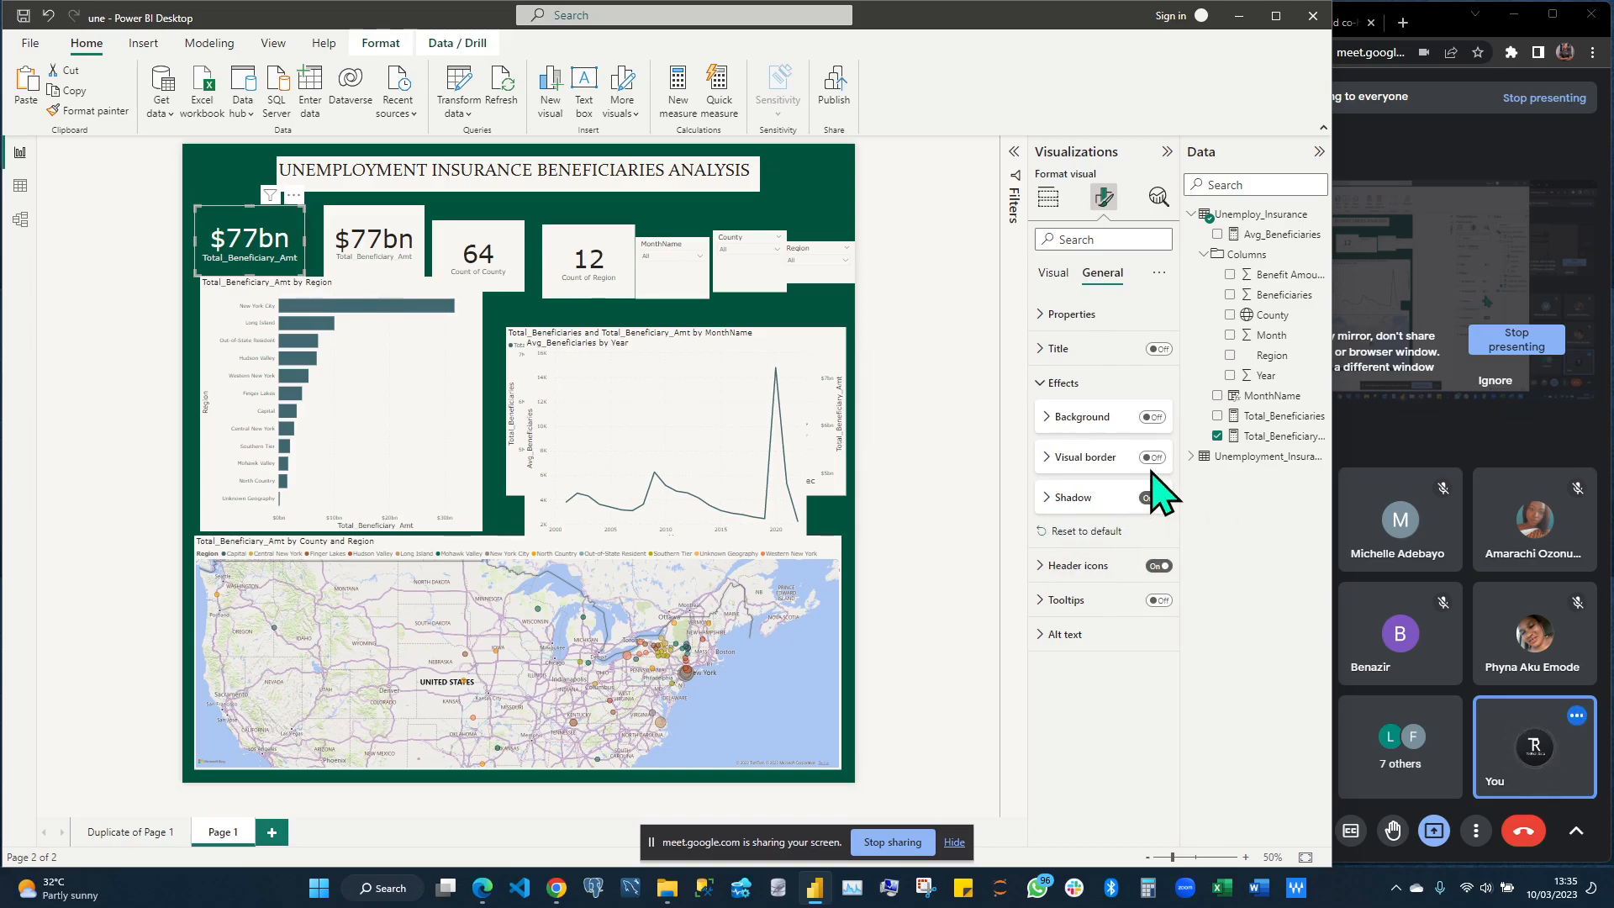
click(1053, 499)
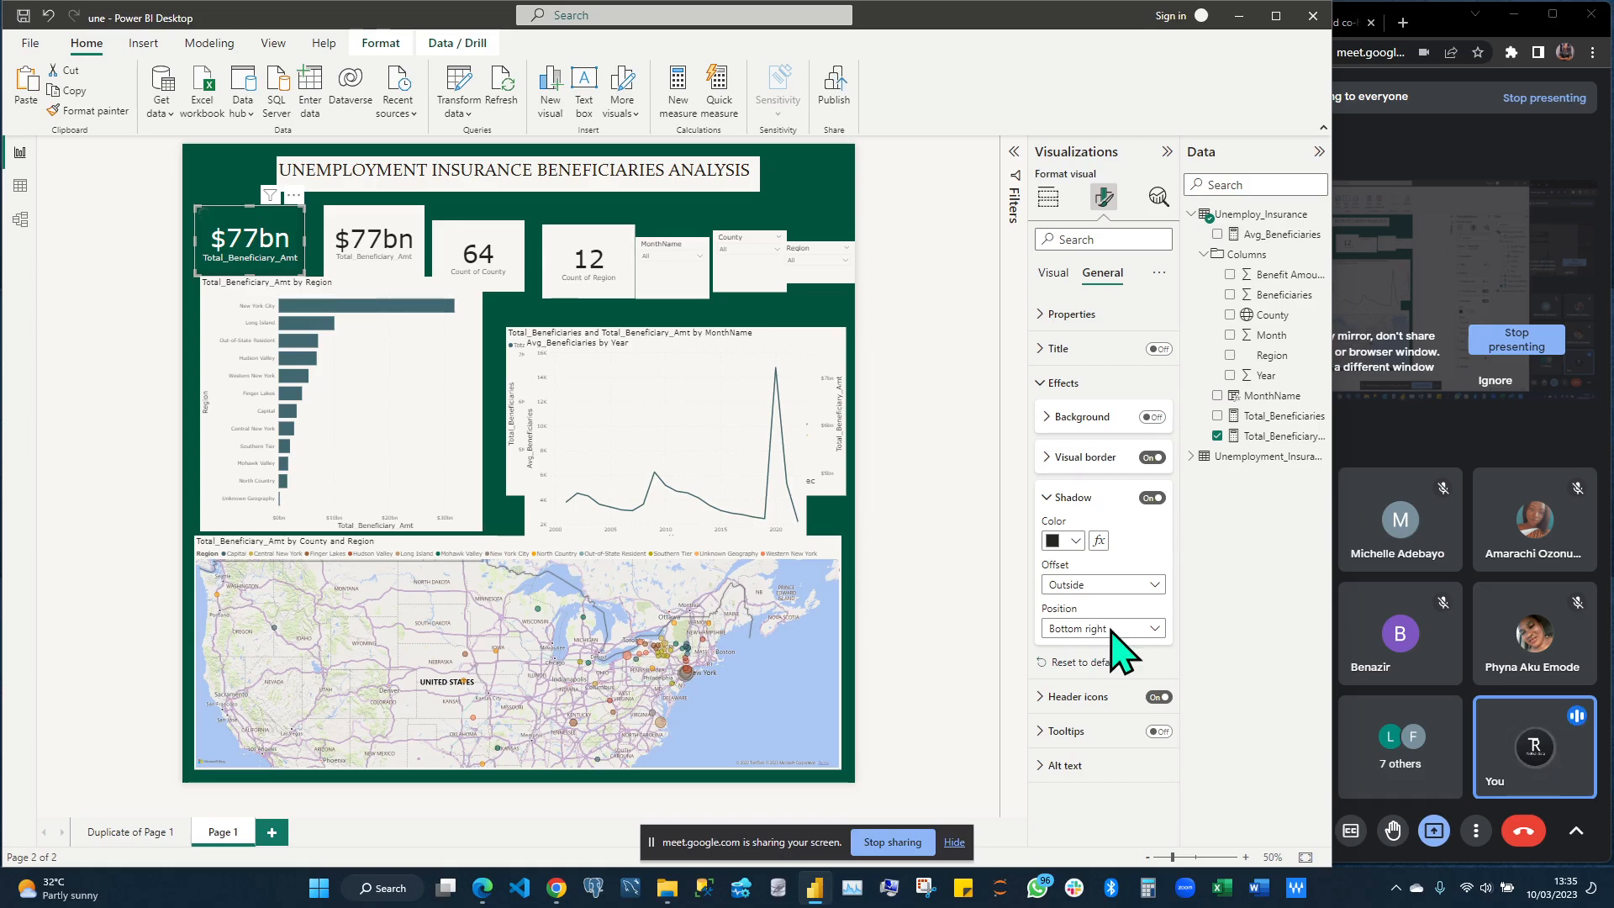
Set the first card's shadow offset to Inside and the shadow position to Center
click(1108, 629)
key(Escape)
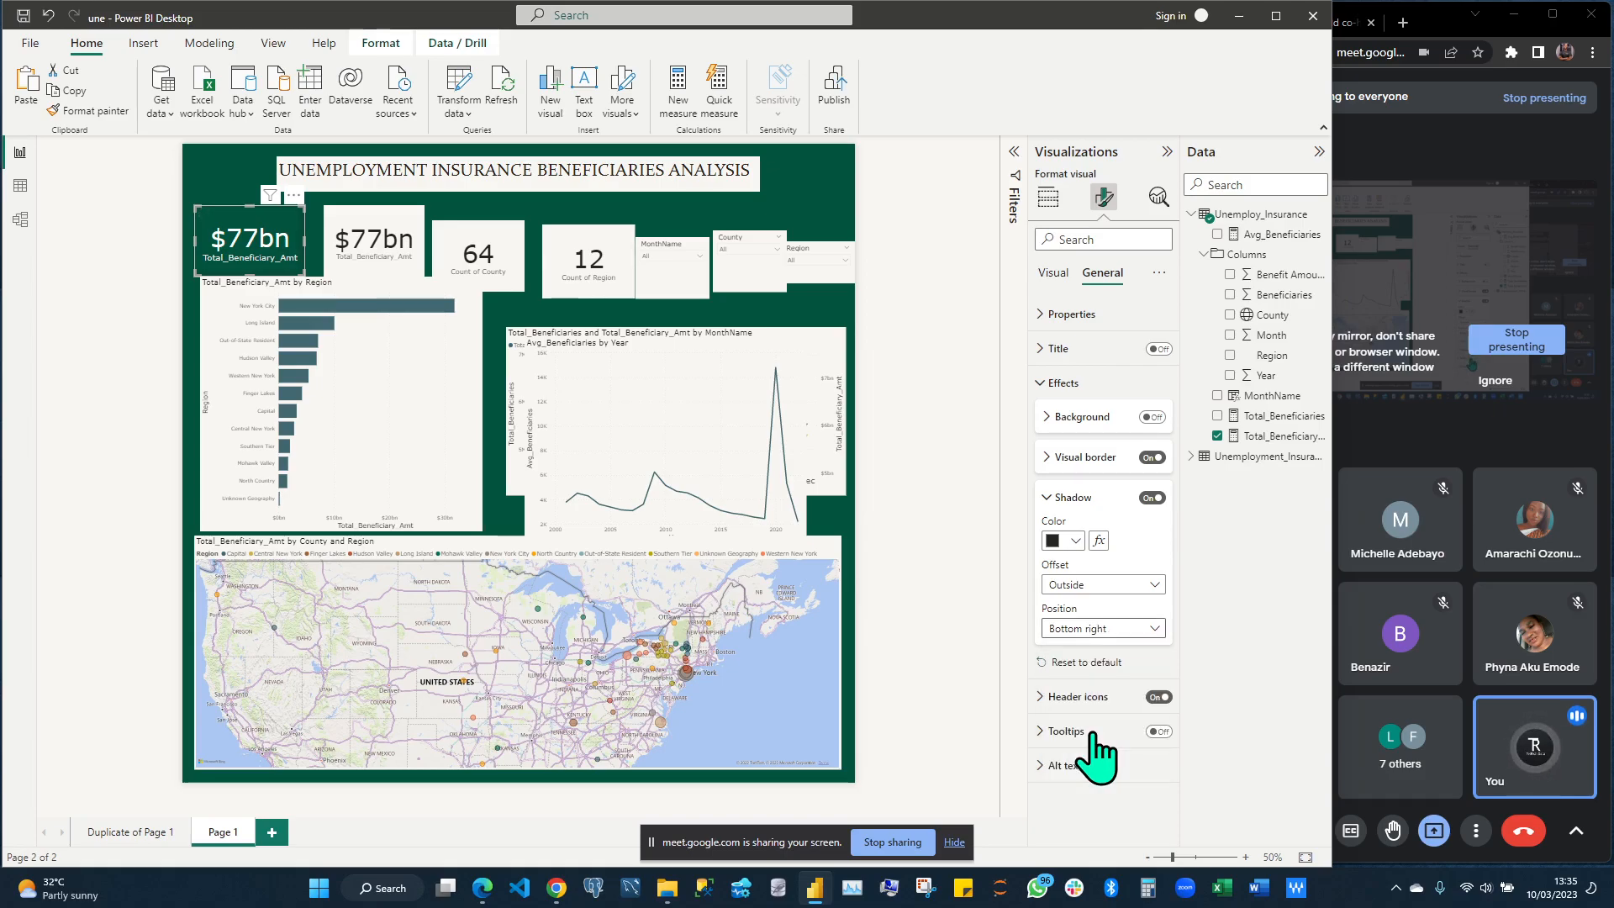
click(1133, 630)
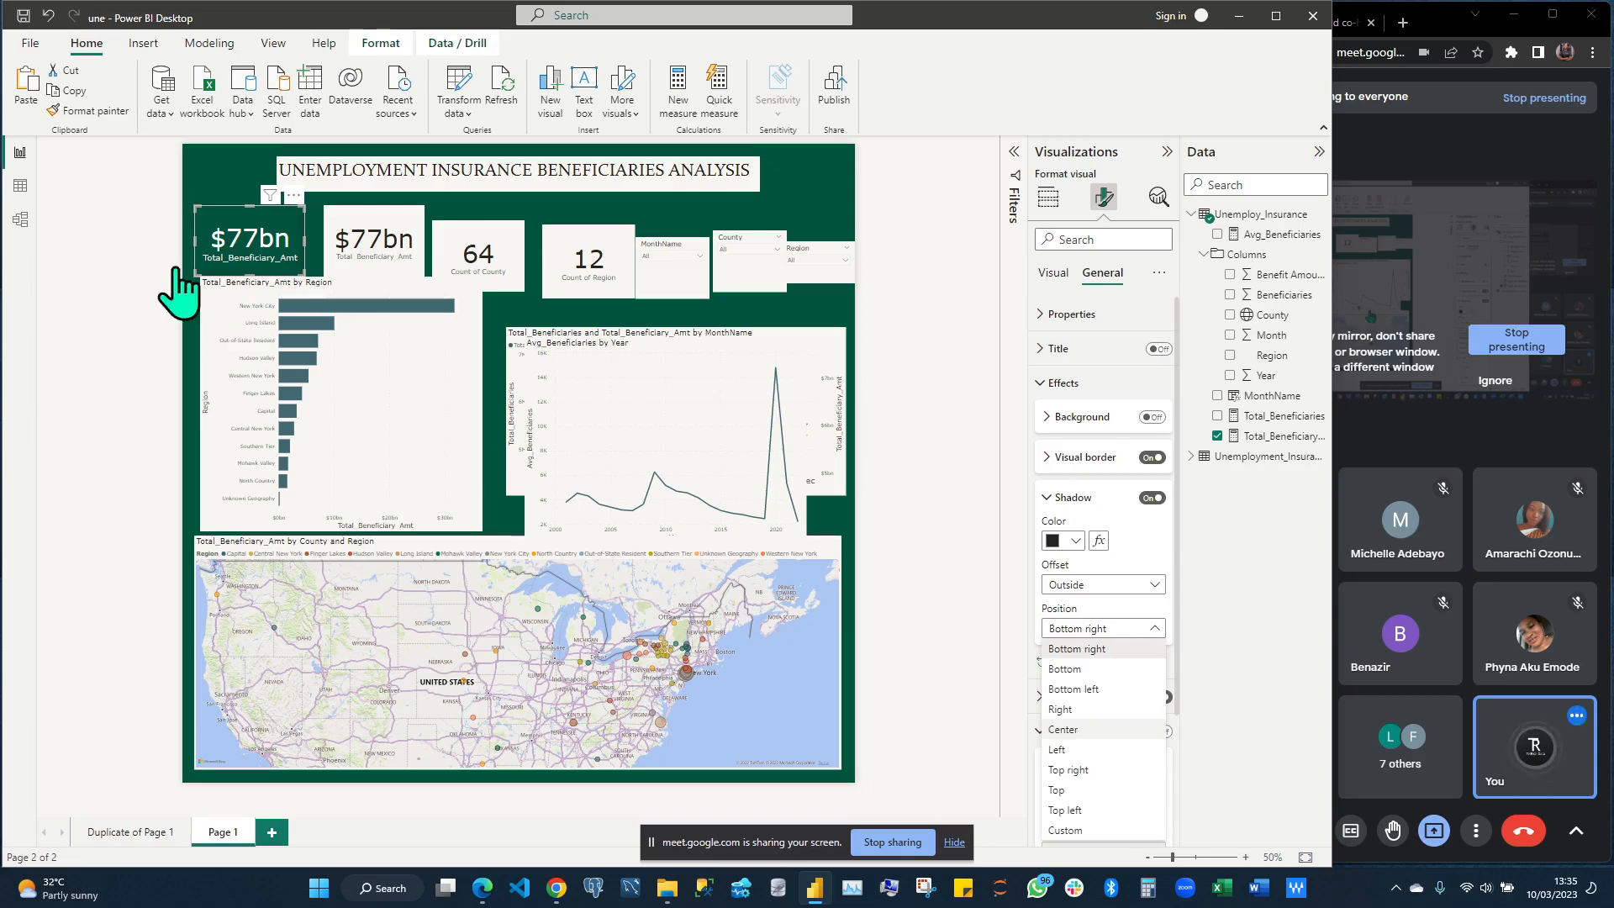
click(209, 218)
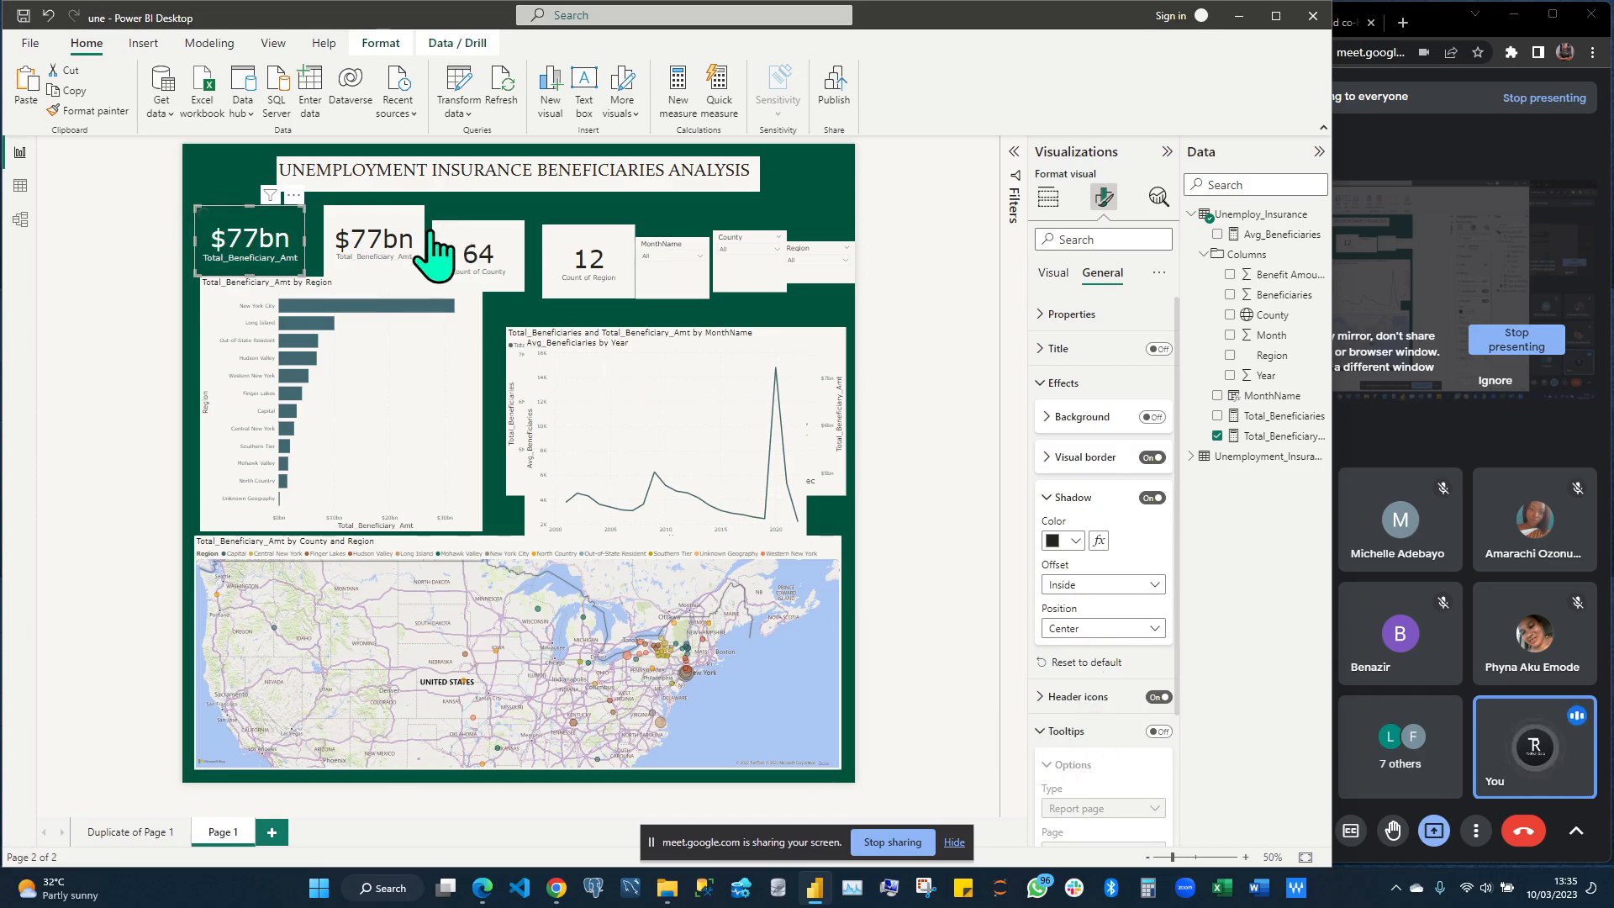
click(252, 225)
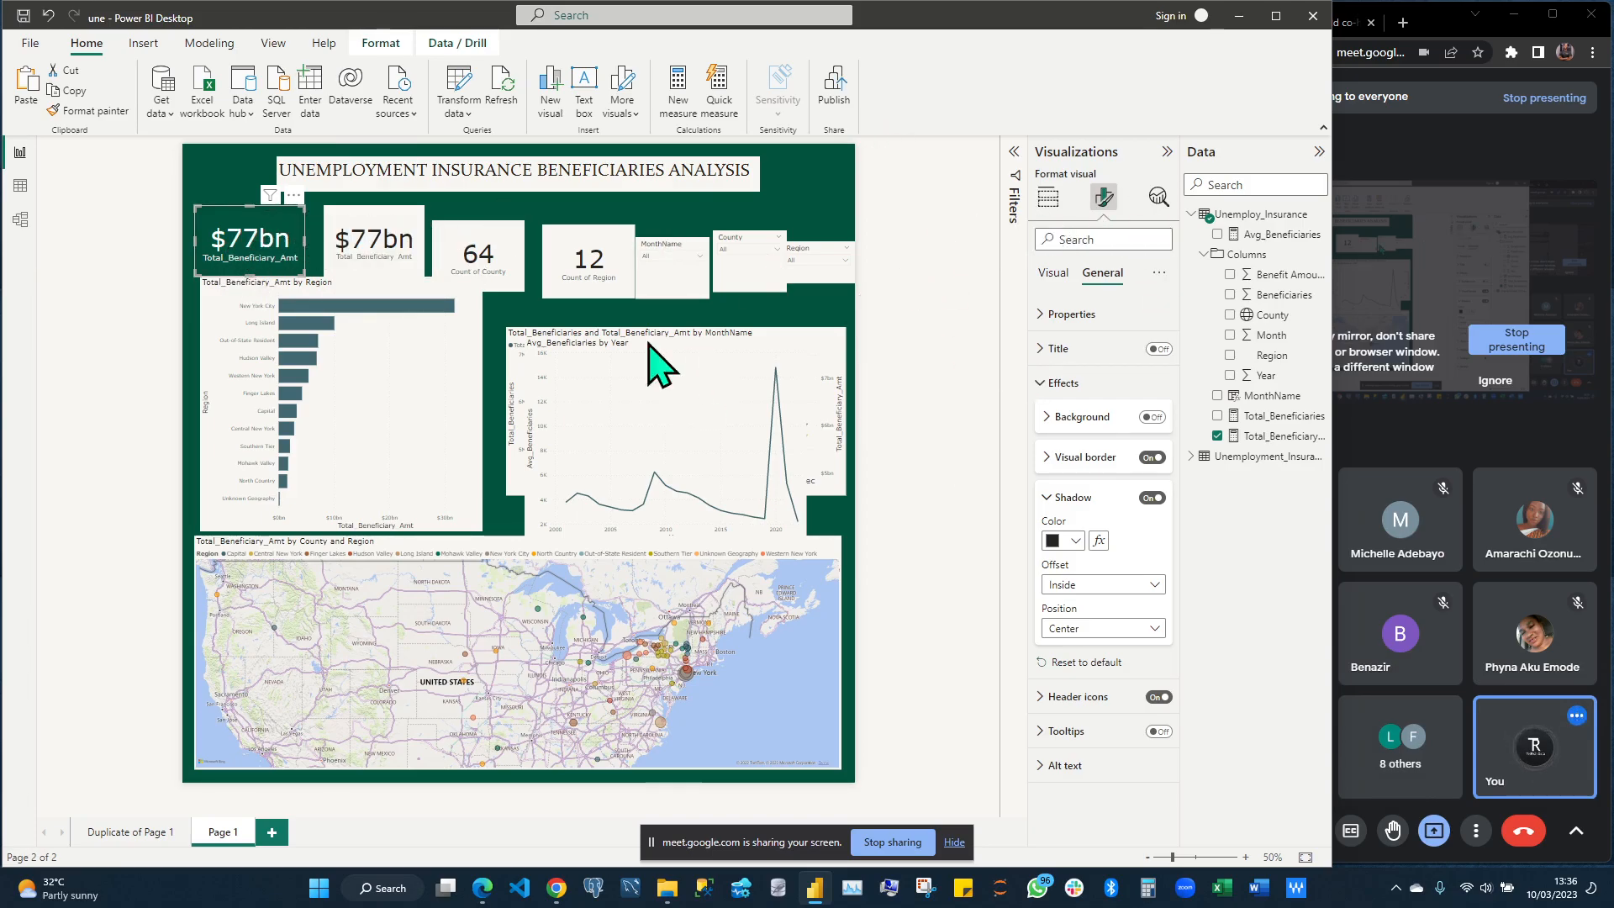
Move the first Total_Beneficiary_Amt card slightly upward, closer to the report title
click(354, 237)
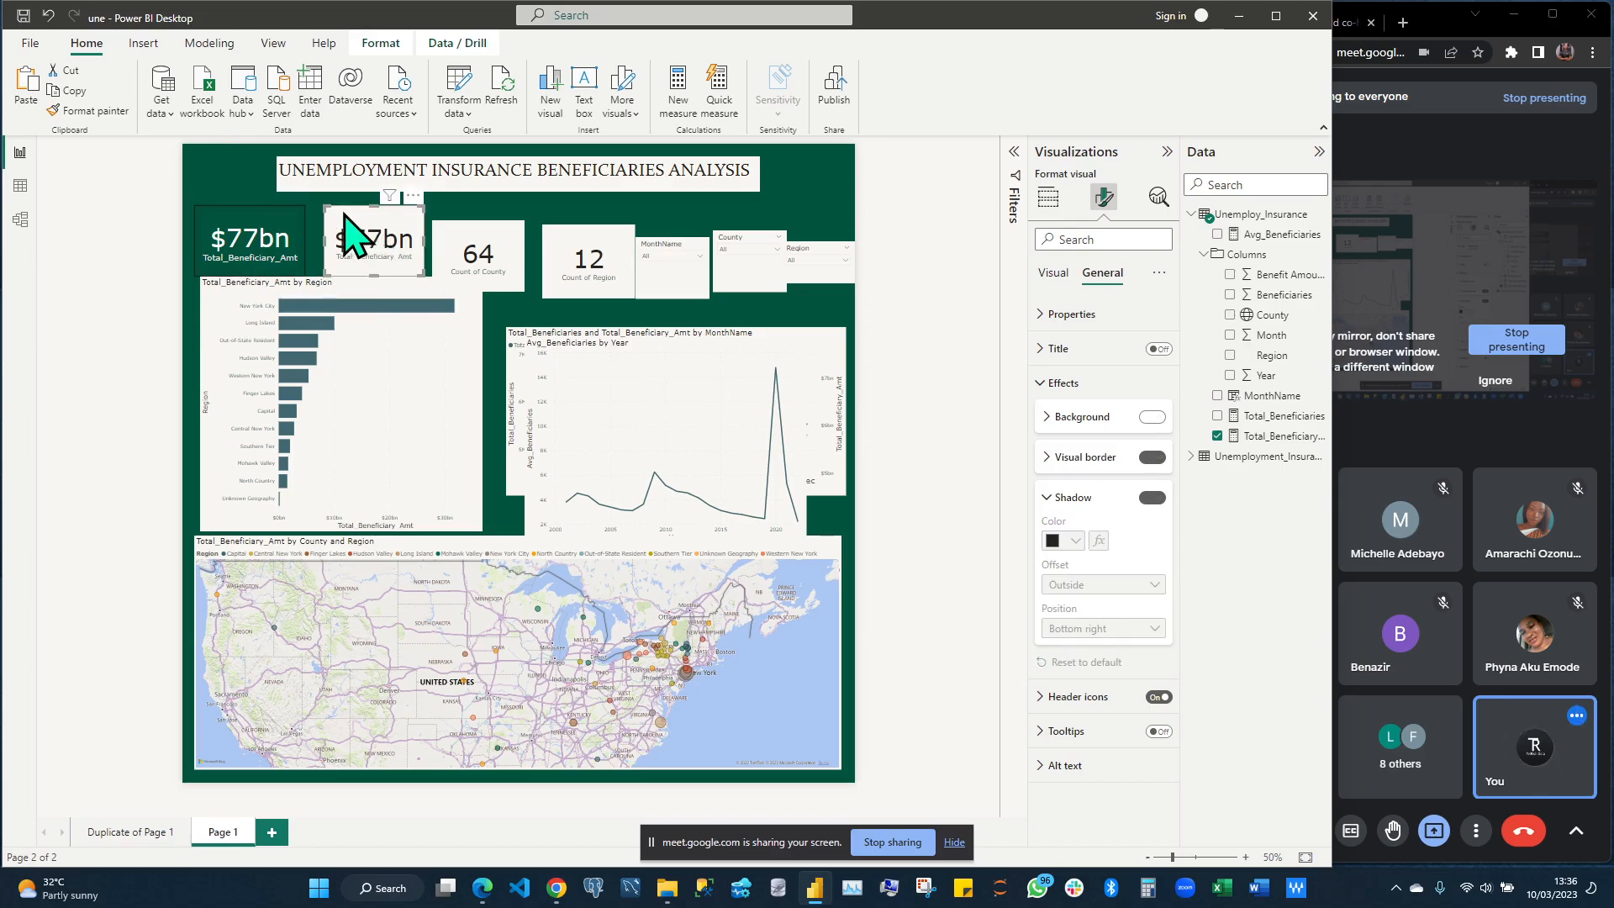
click(255, 205)
mouse_move(250, 204)
mouse_down()
mouse_move(272, 230)
mouse_move(275, 207)
mouse_up()
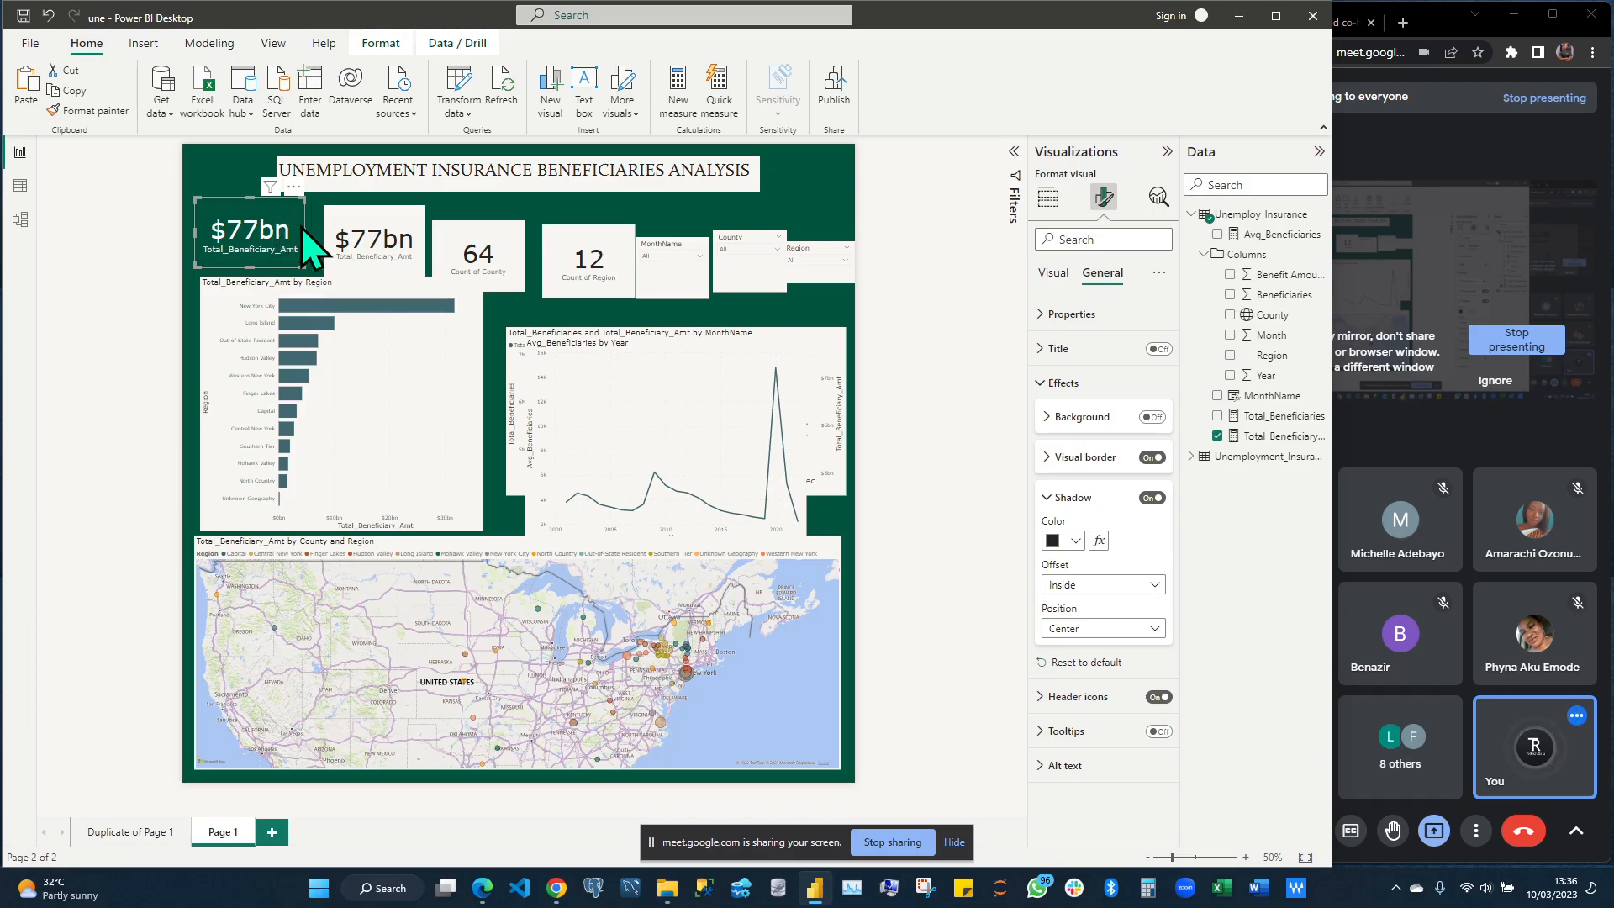
Copy the first card's formatting to the second Total_Beneficiary_Amt card with Format painter
click(87, 111)
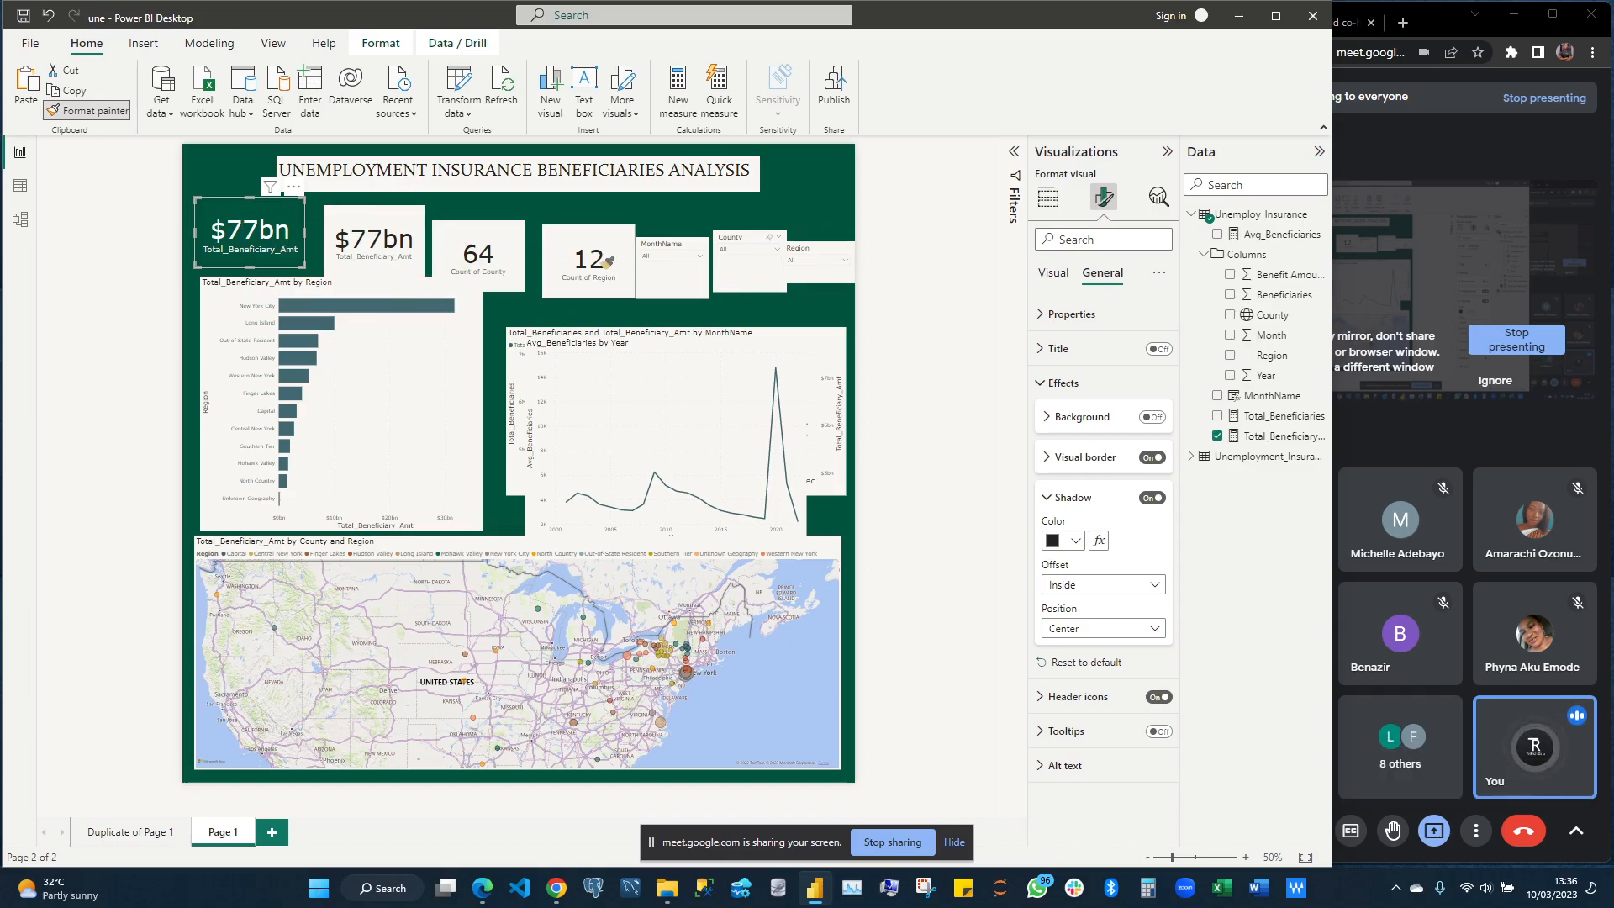
click(108, 113)
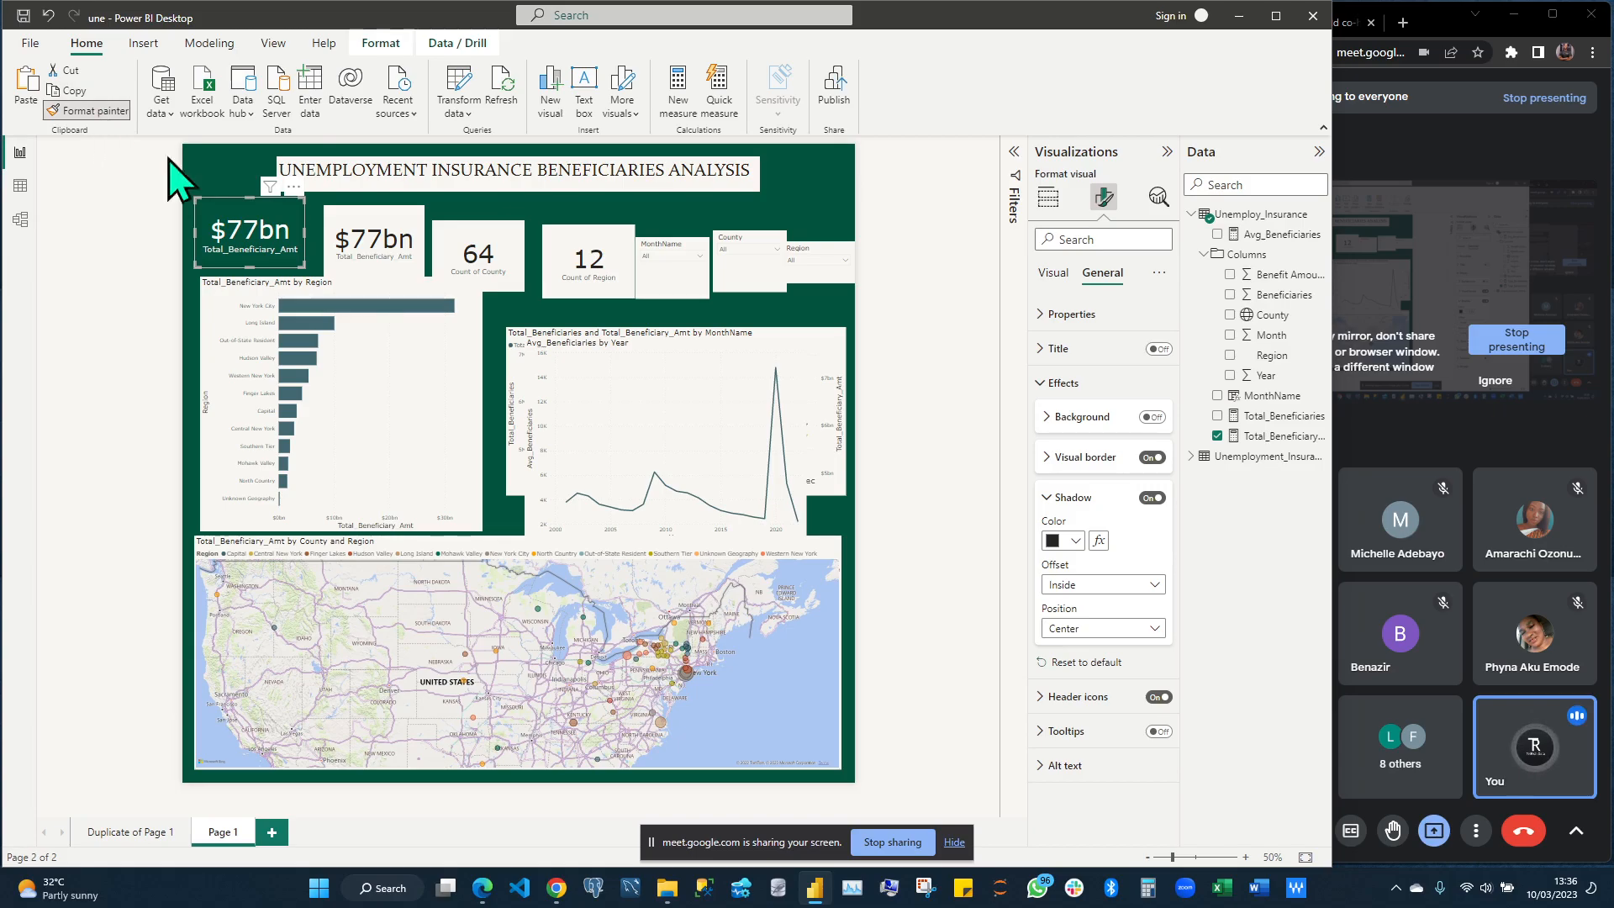
click(368, 216)
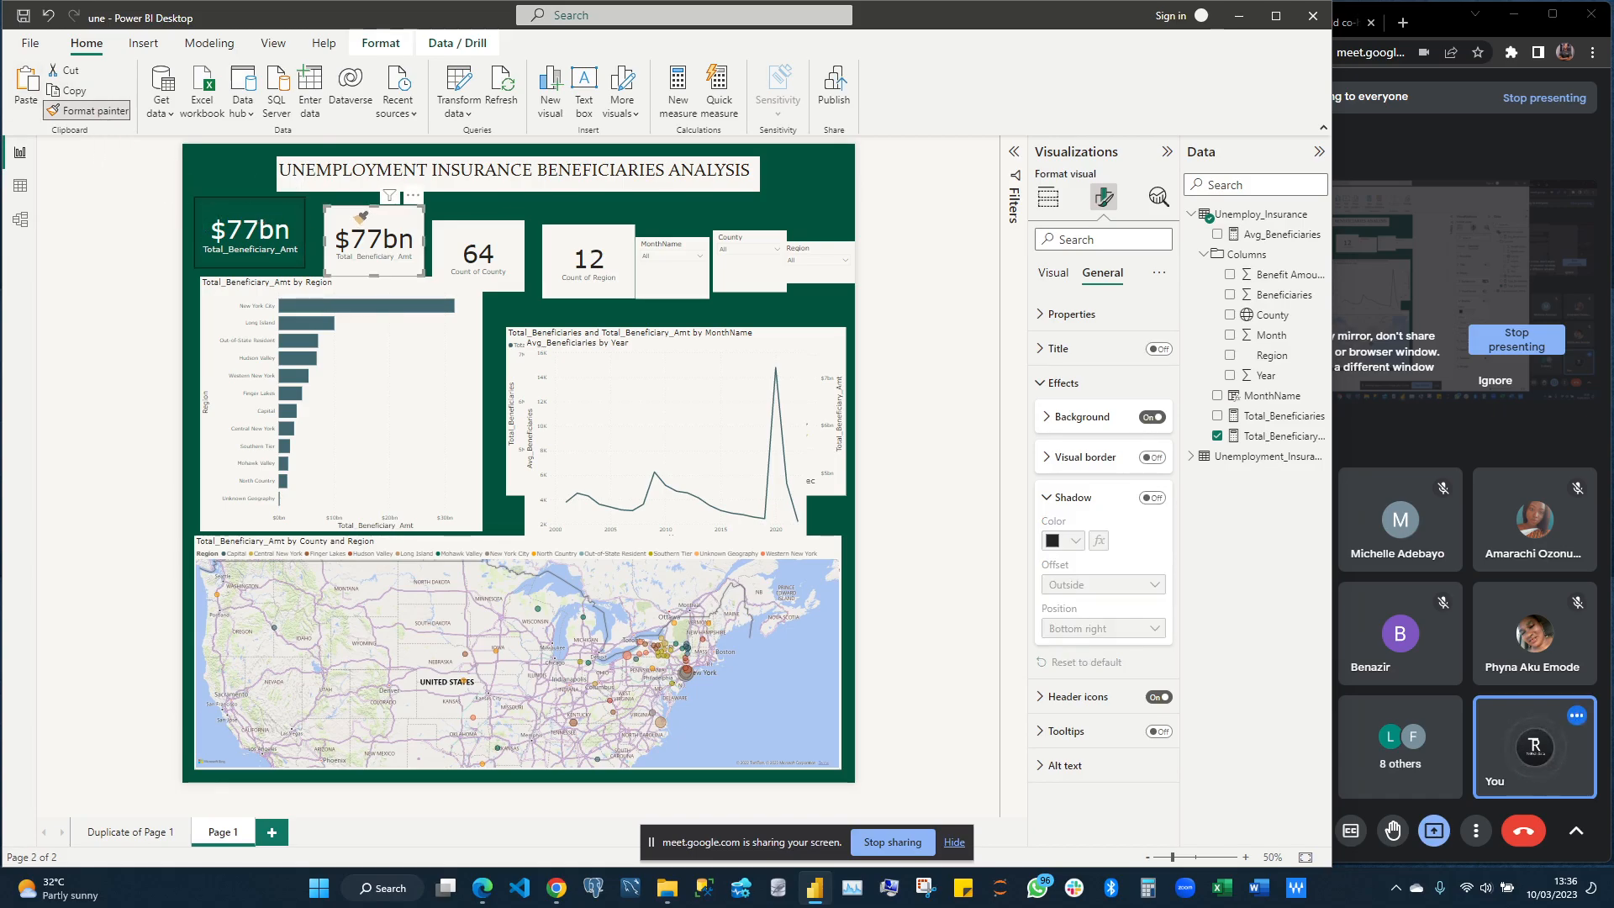
click(329, 207)
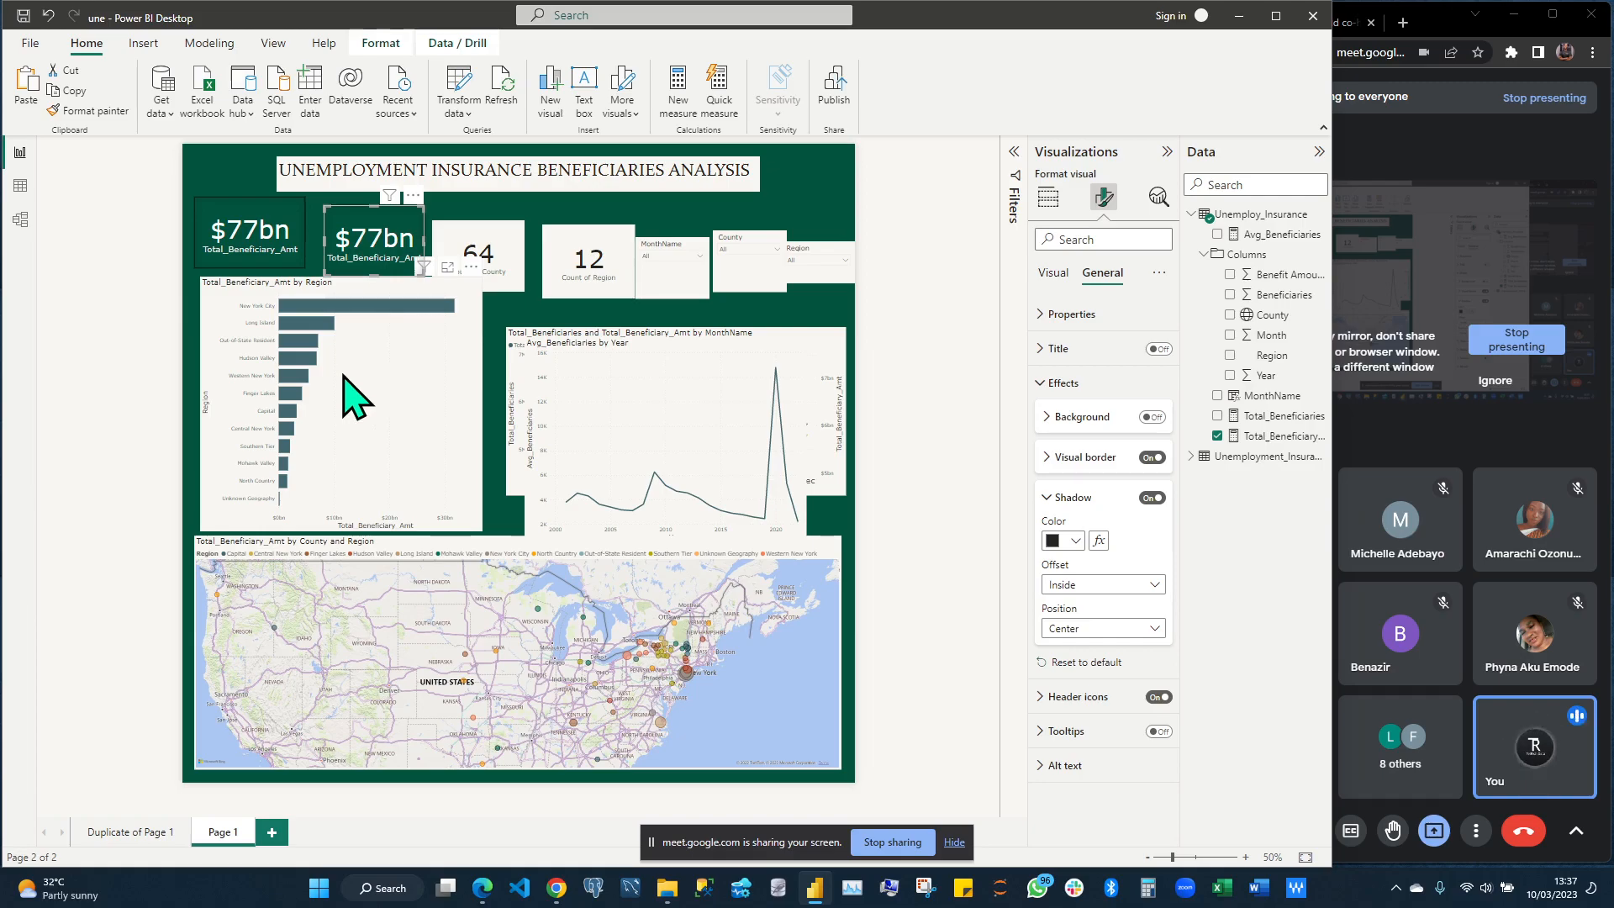
Try to copy the second card's formatting to the Count of County card
click(114, 118)
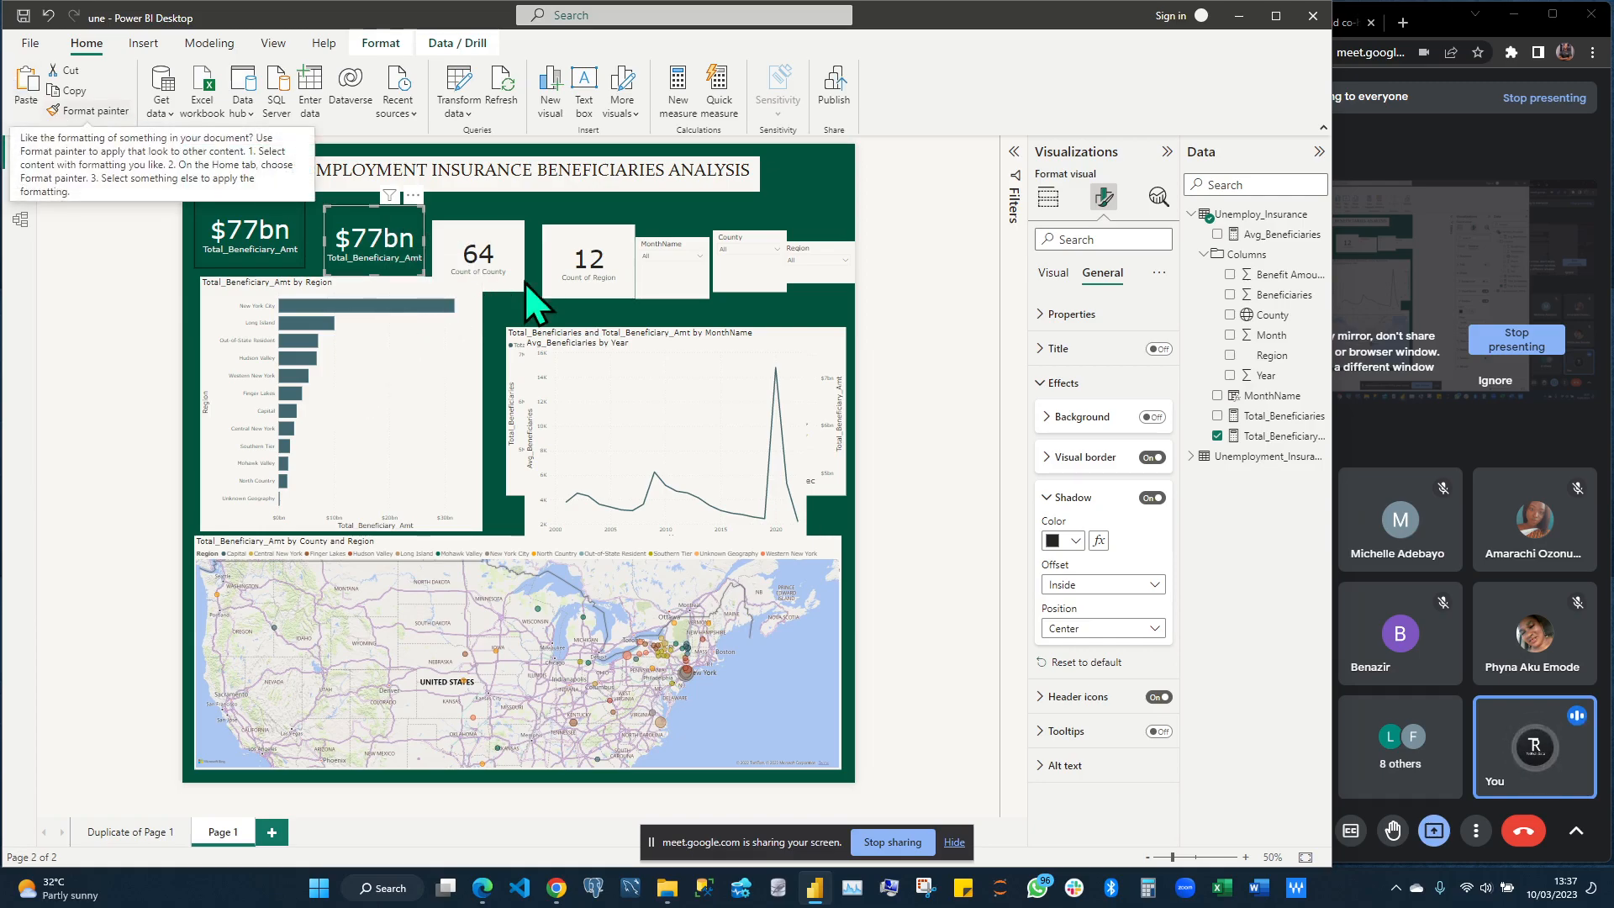
click(479, 242)
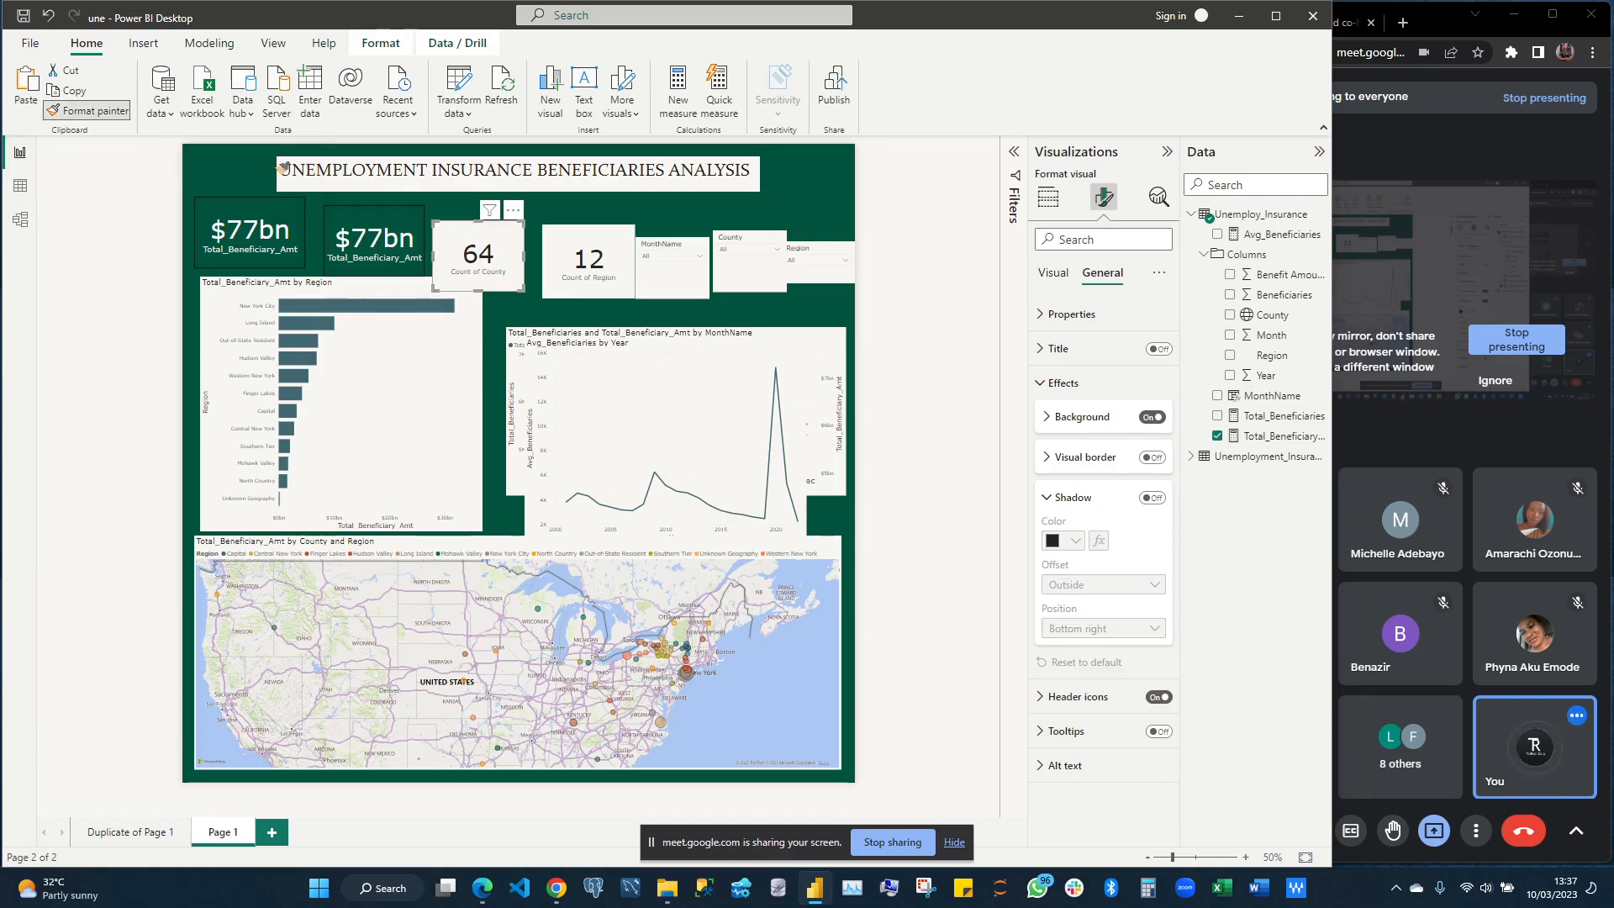
click(589, 267)
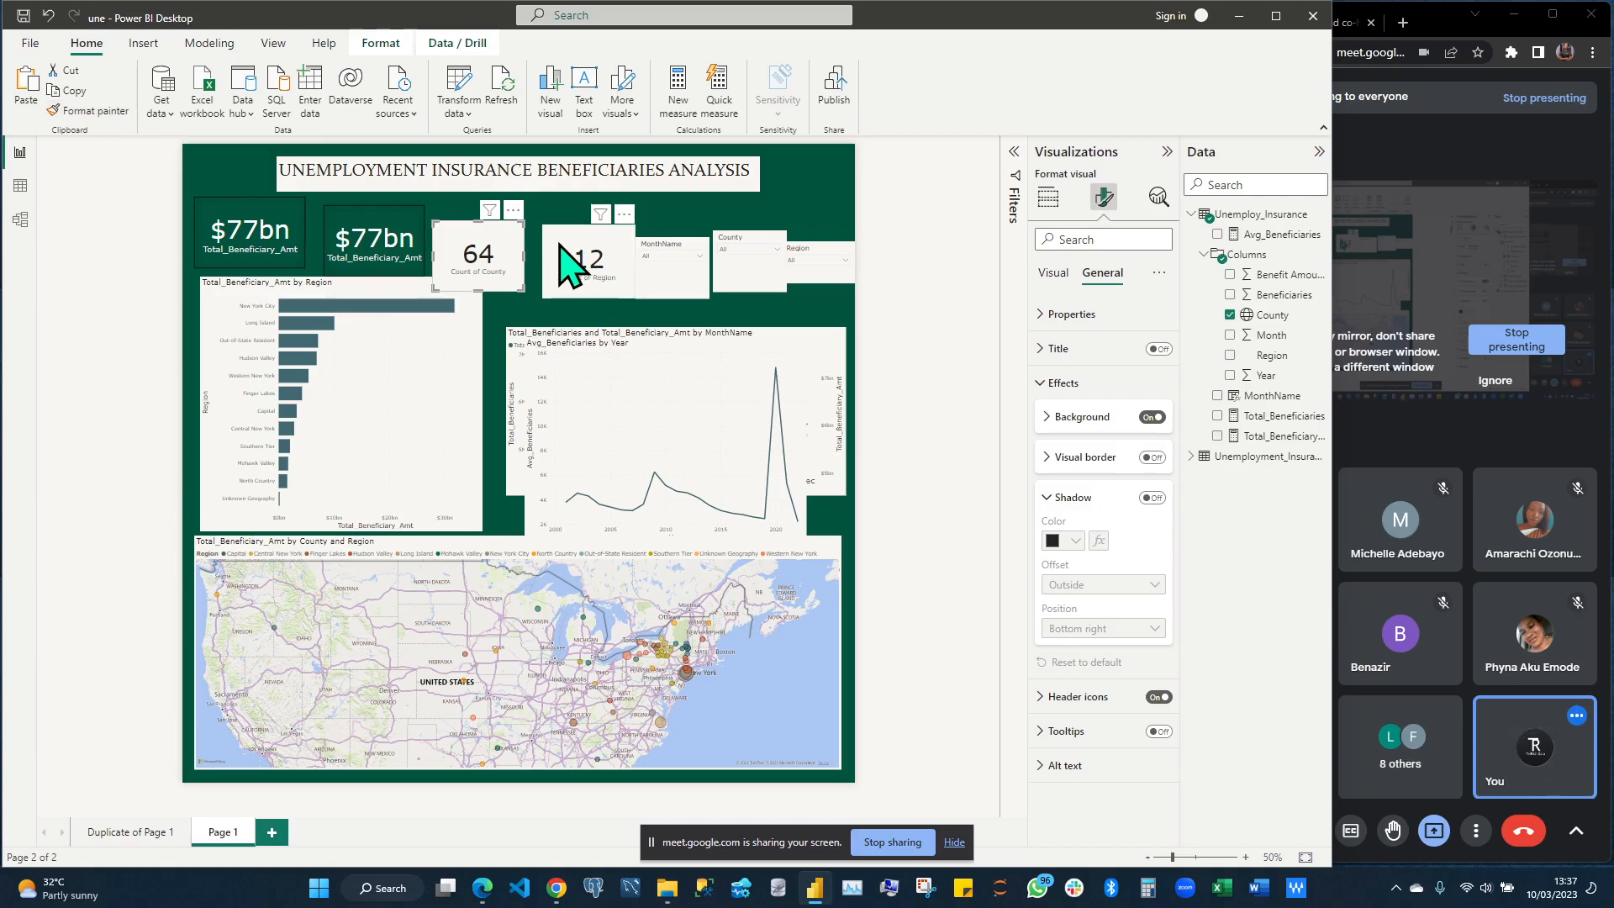
click(87, 111)
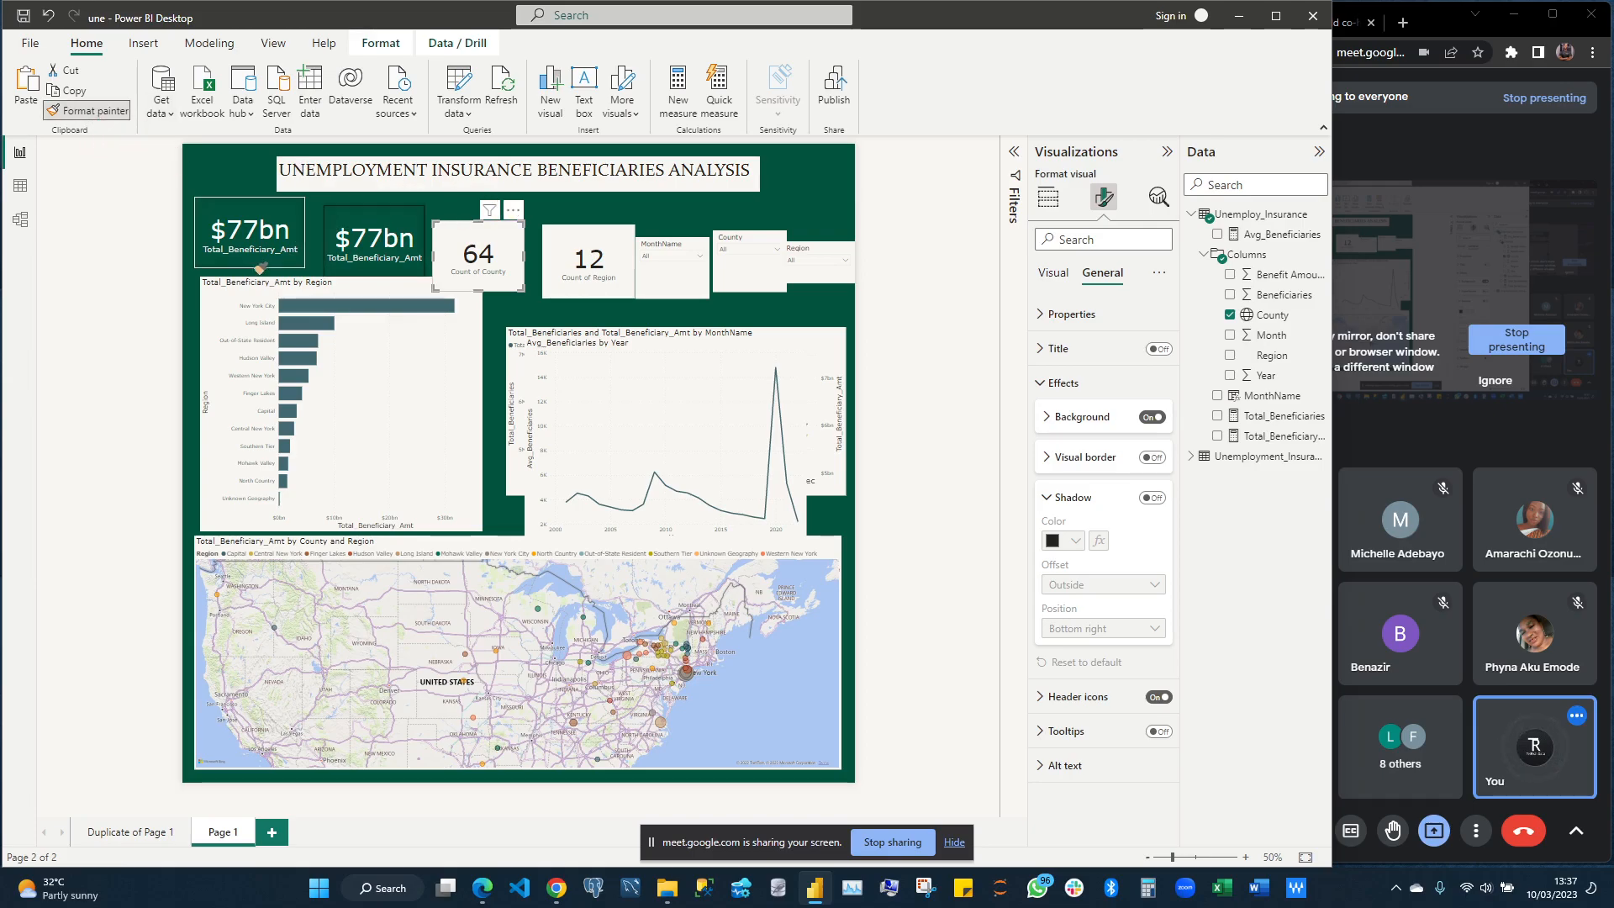
Copy the second Total_Beneficiary_Amt card's formatting to the Count of County and Count of Region cards with Format painter
click(330, 242)
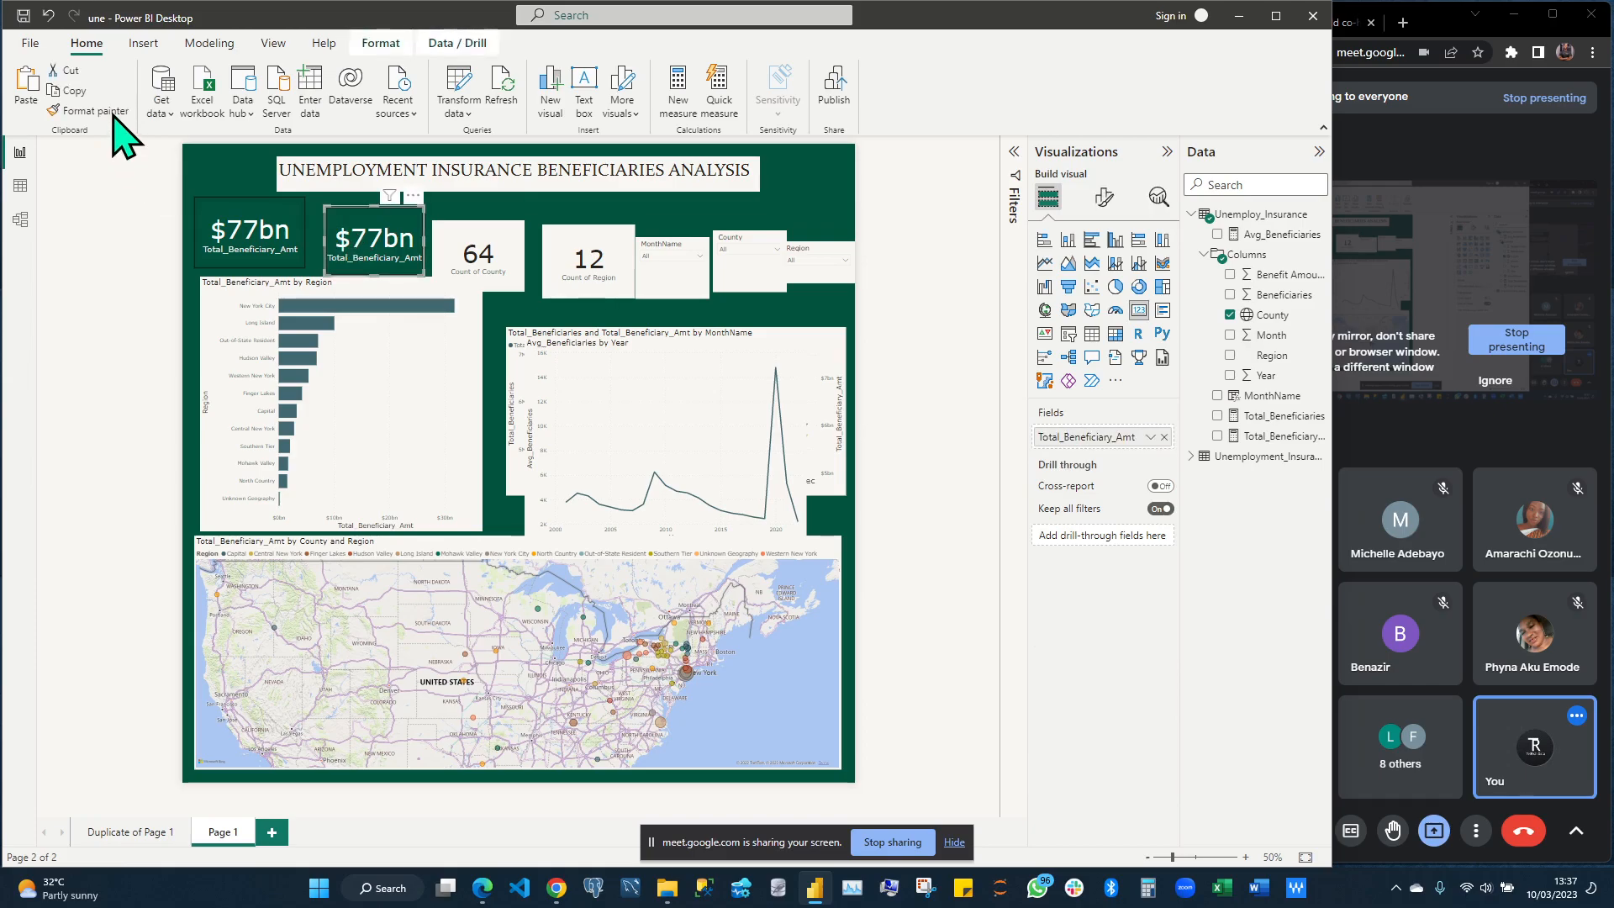
click(113, 112)
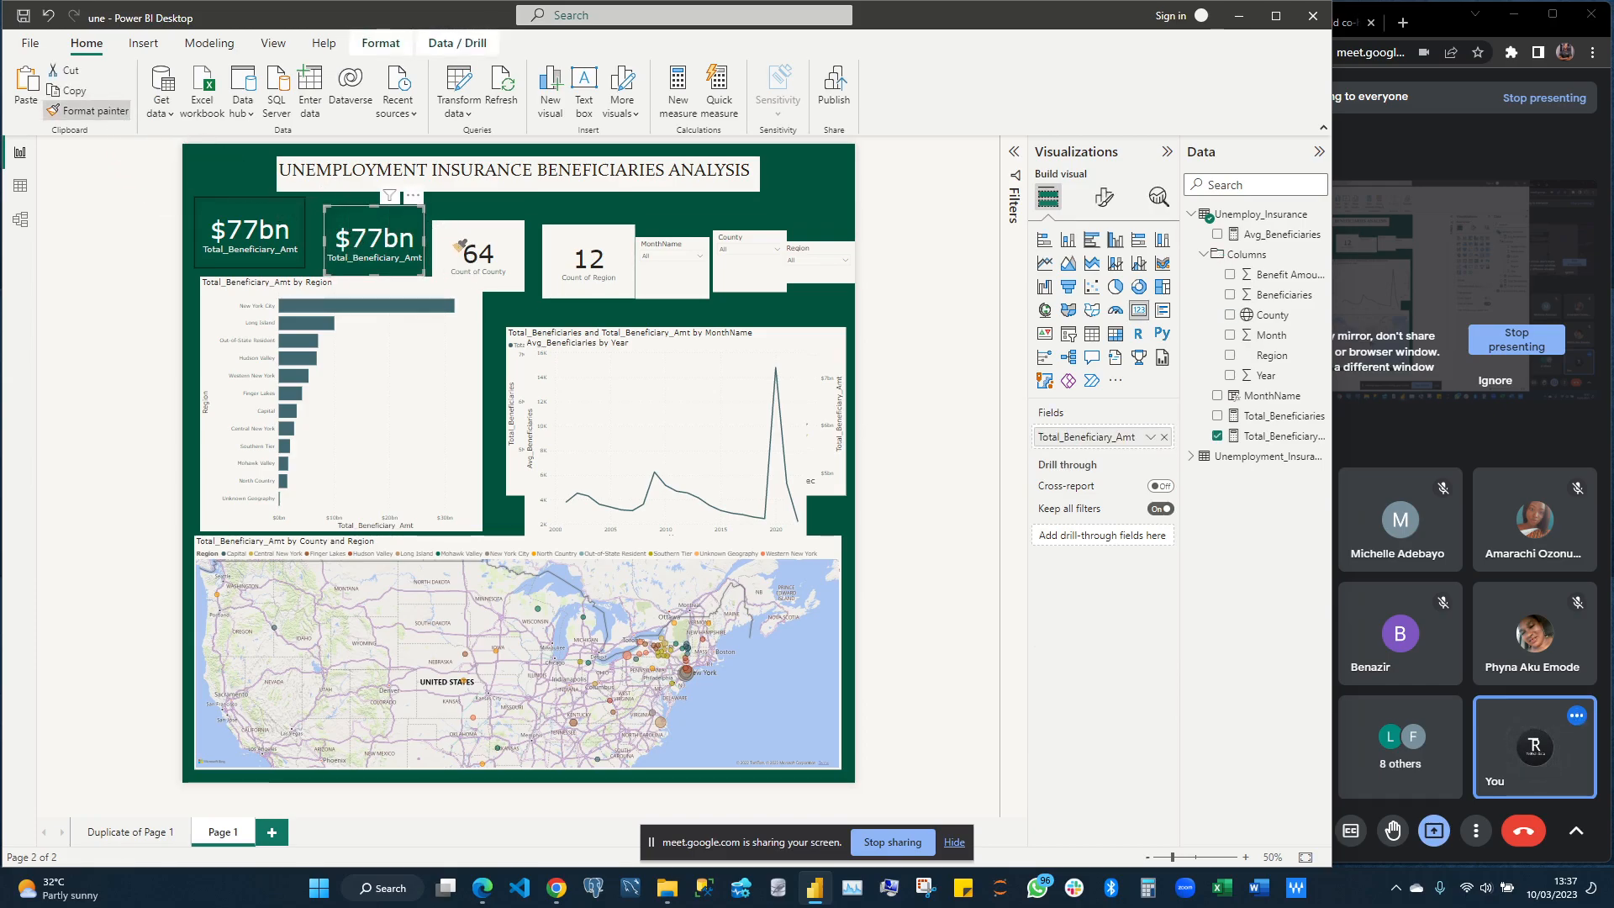
click(91, 110)
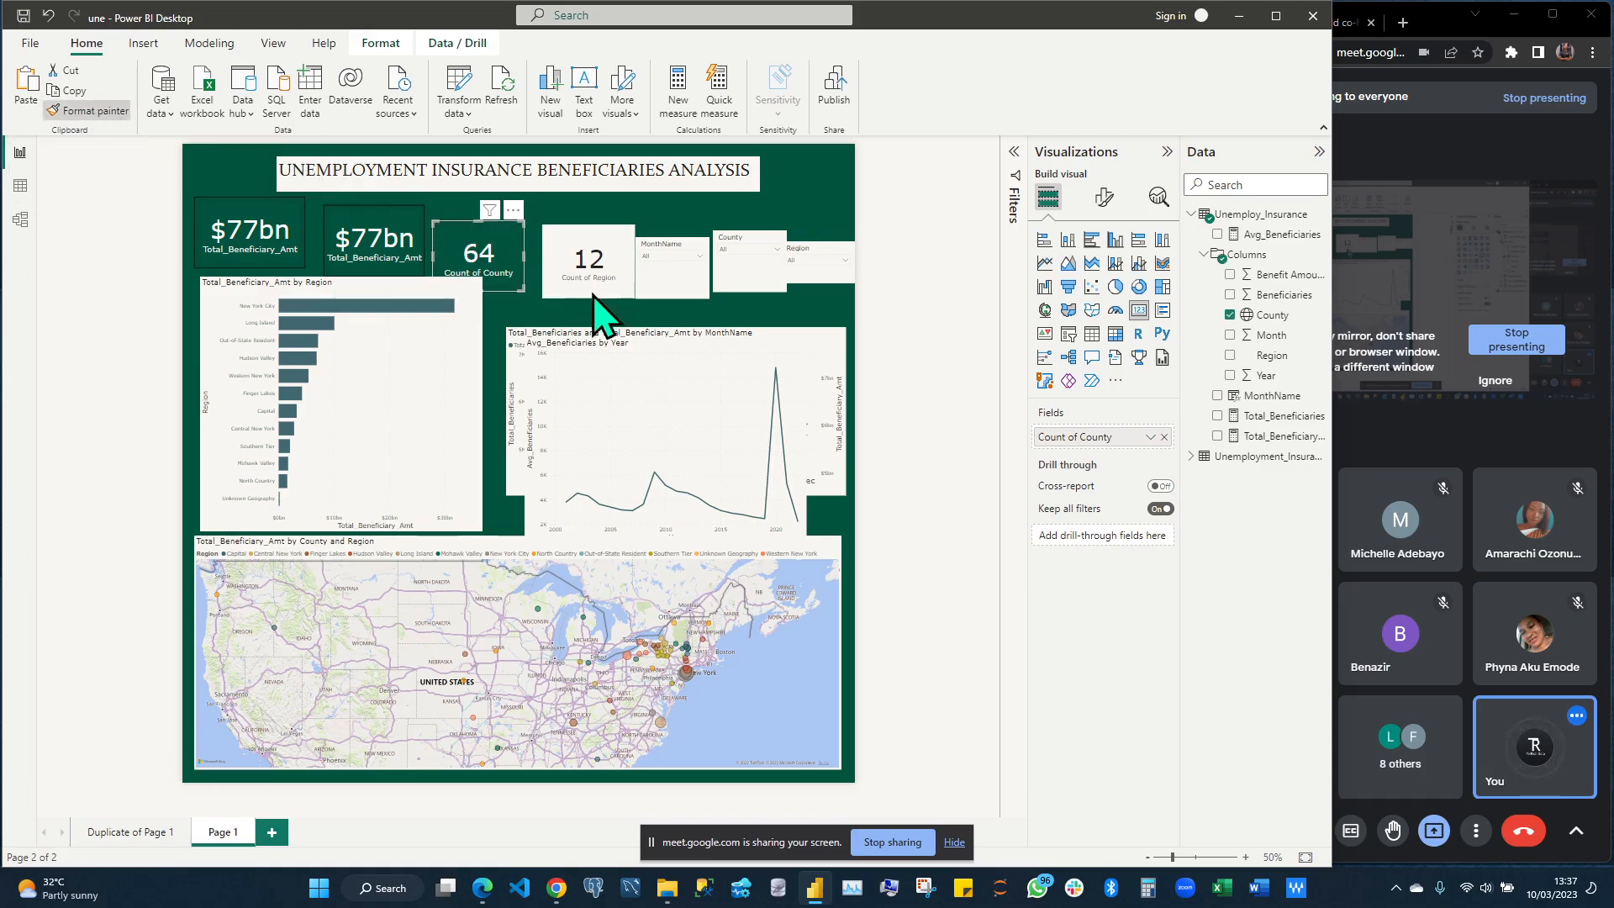
click(588, 249)
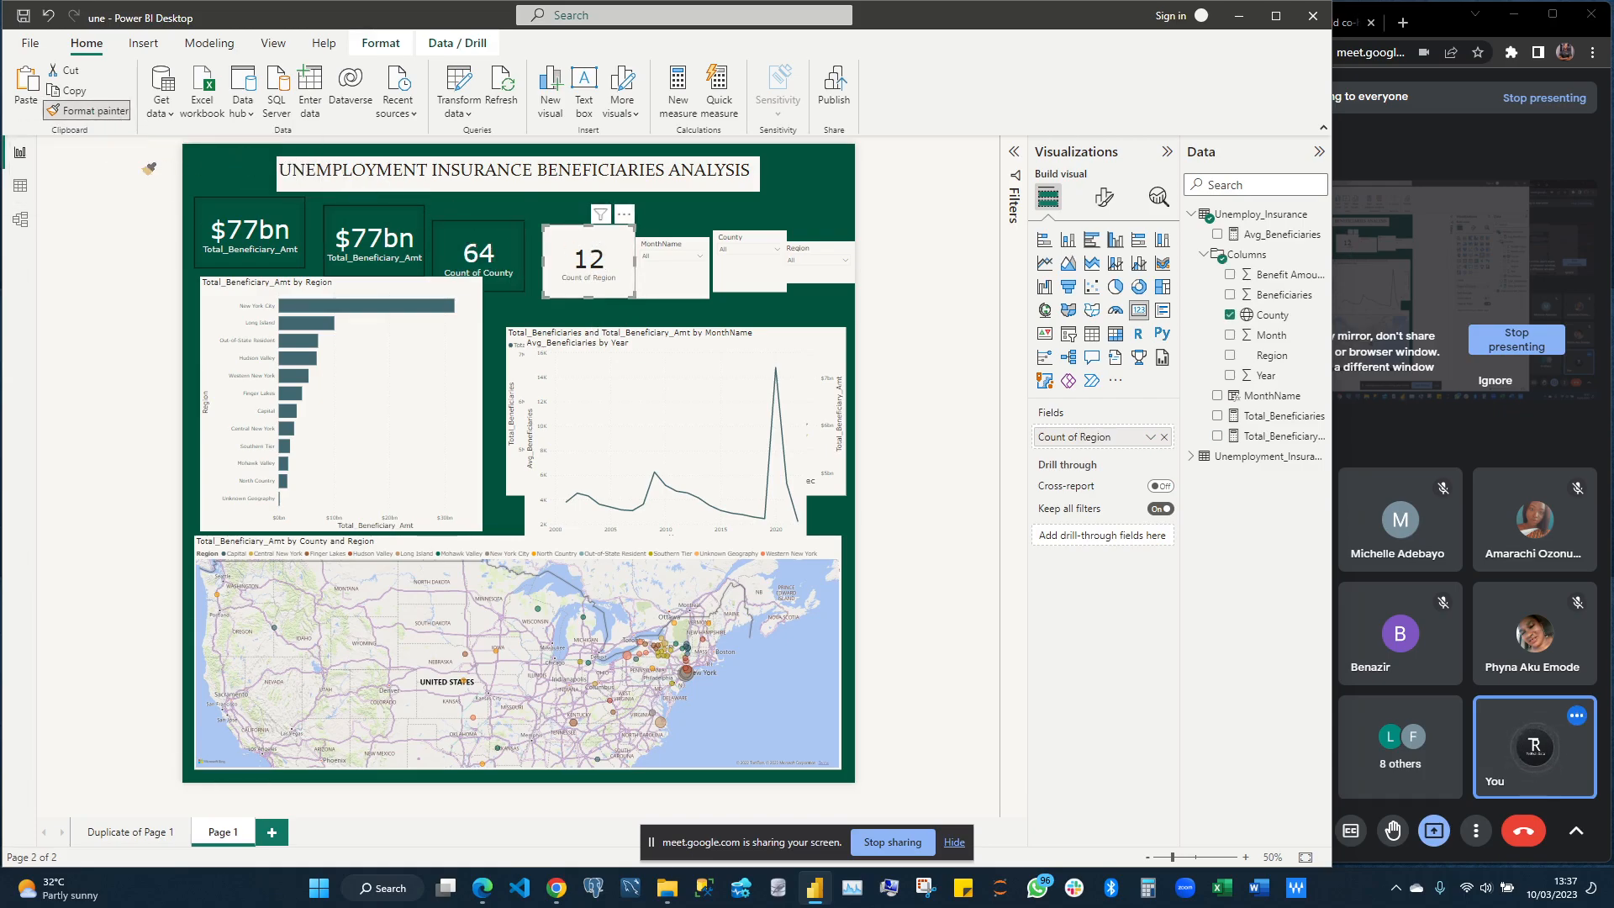
Copy the Count of Region card's formatting to the MonthName slicer and move that card up, closer to the report title
click(90, 109)
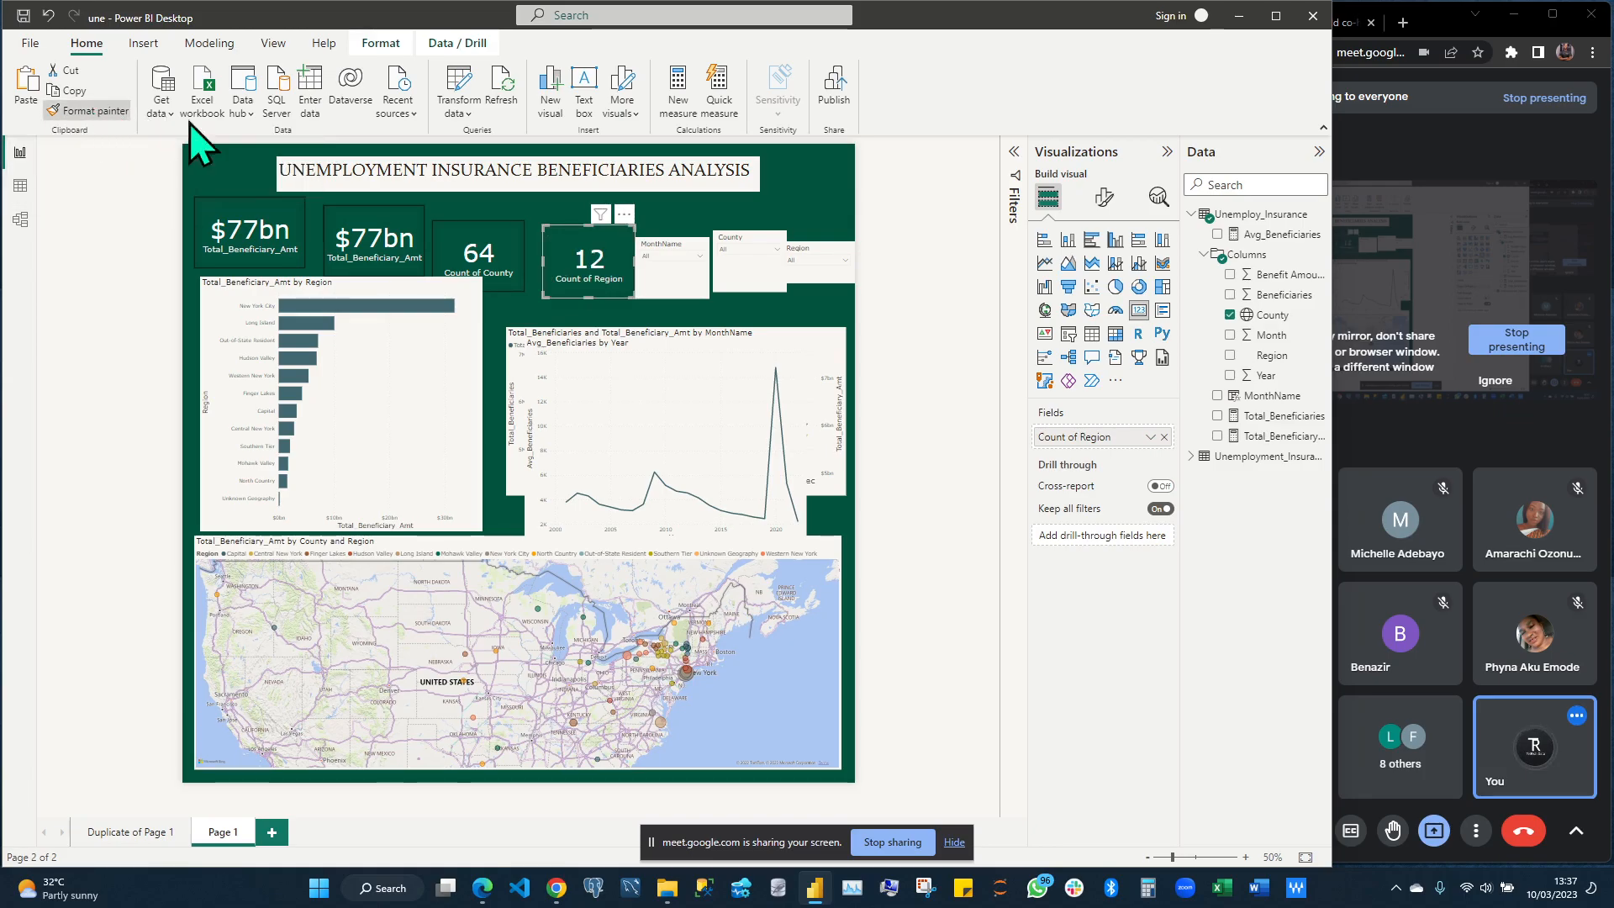
click(668, 268)
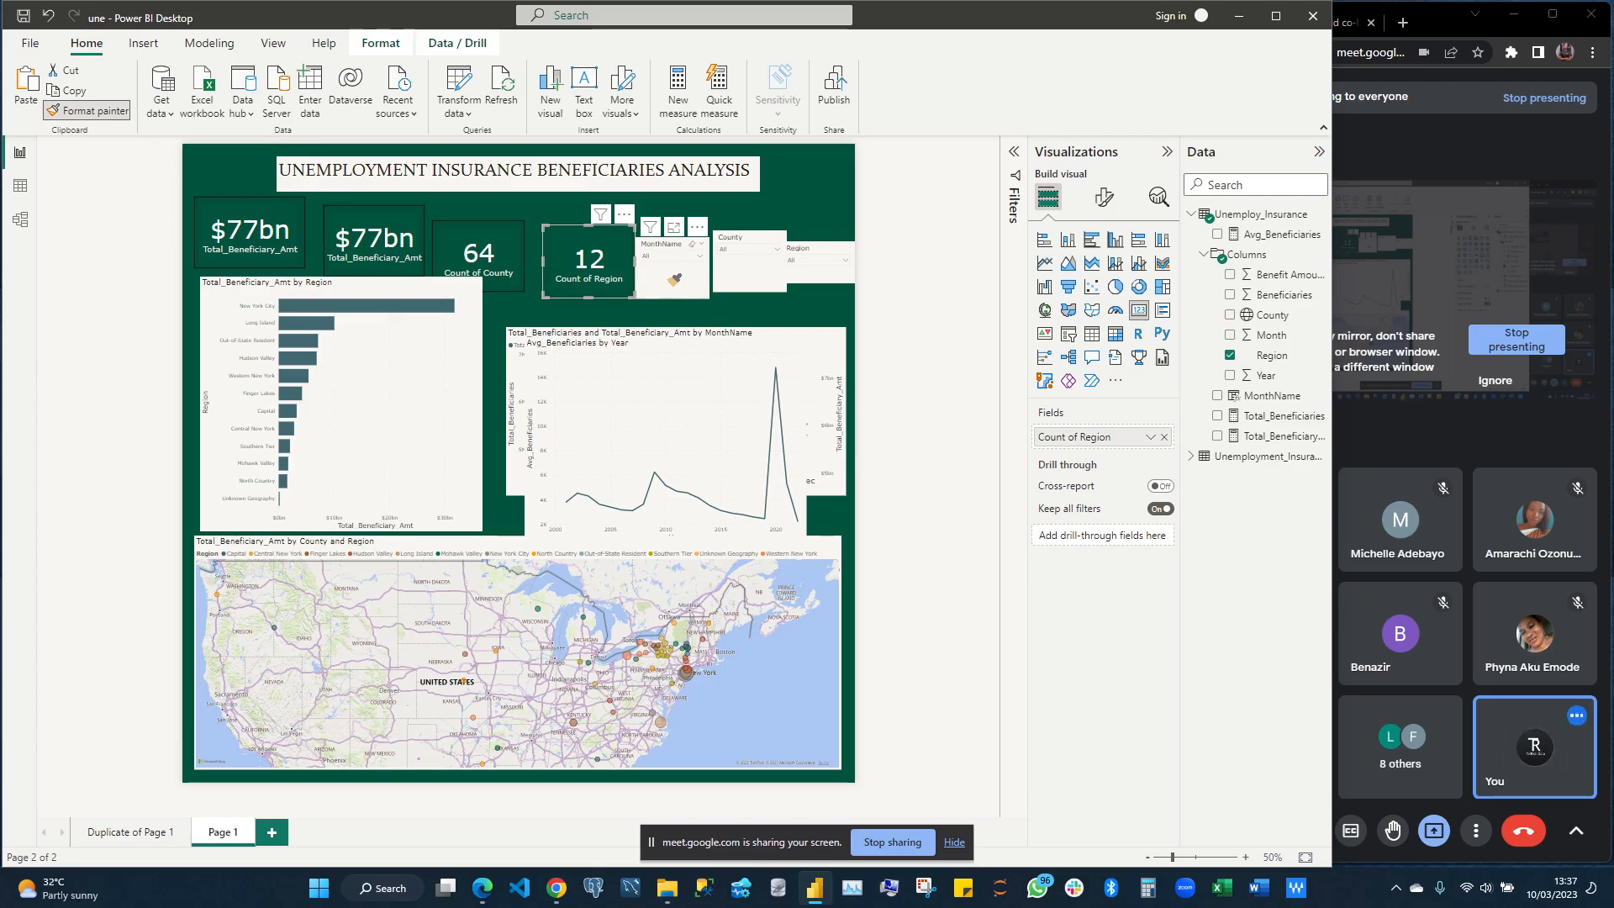
click(672, 278)
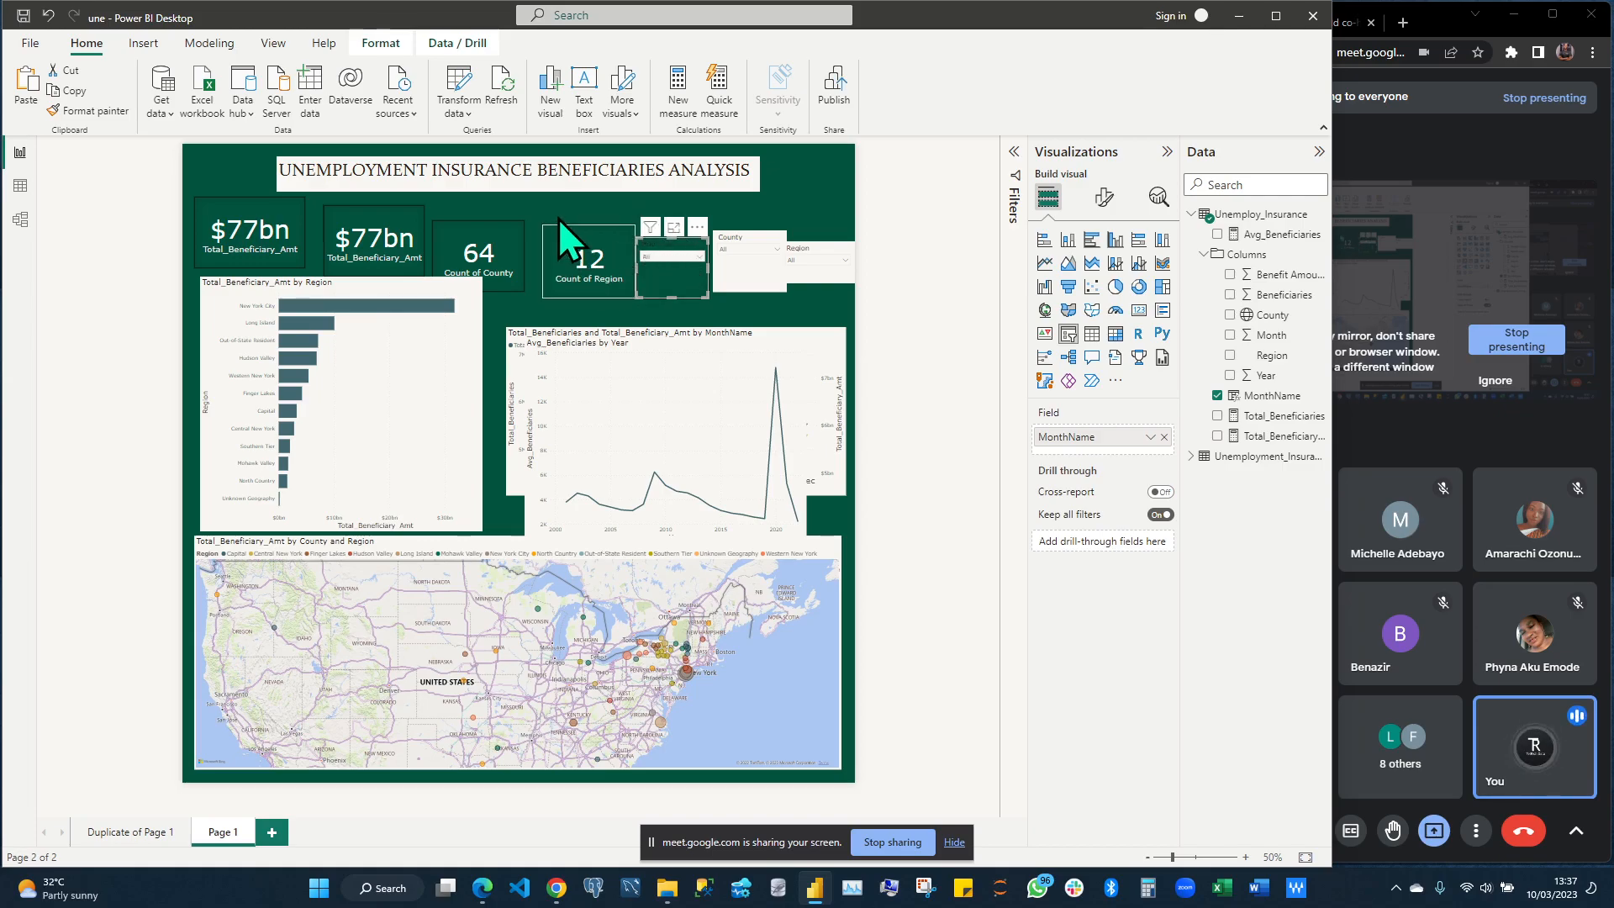
drag(553, 219, 546, 195)
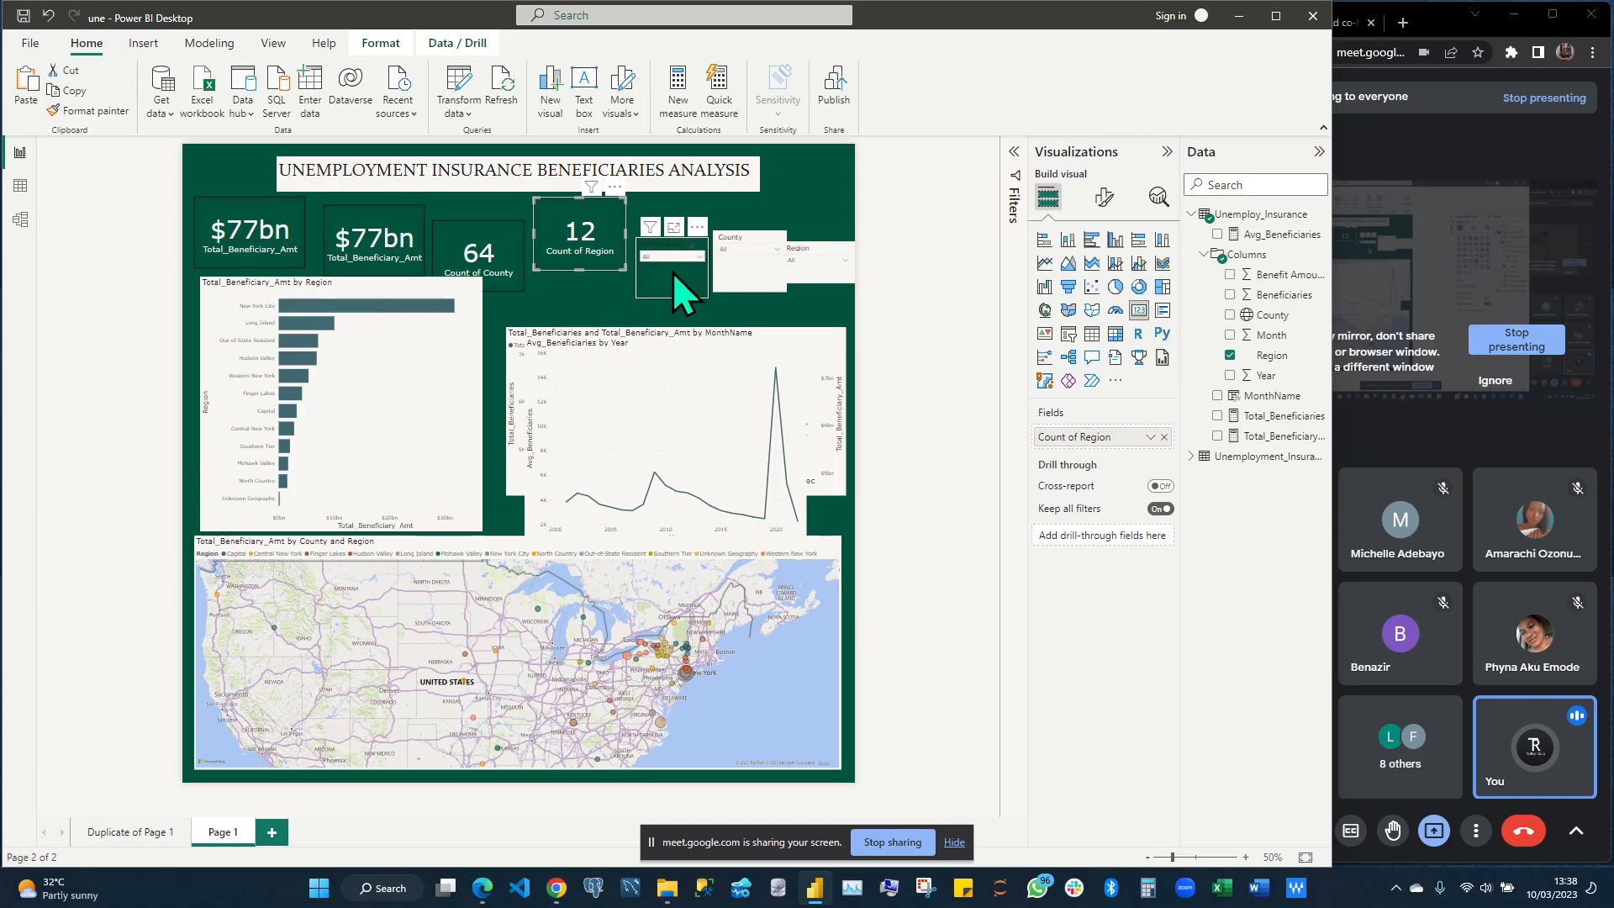
Try to copy the MonthName slicer's formatting to the County slicer with Format painter
click(102, 115)
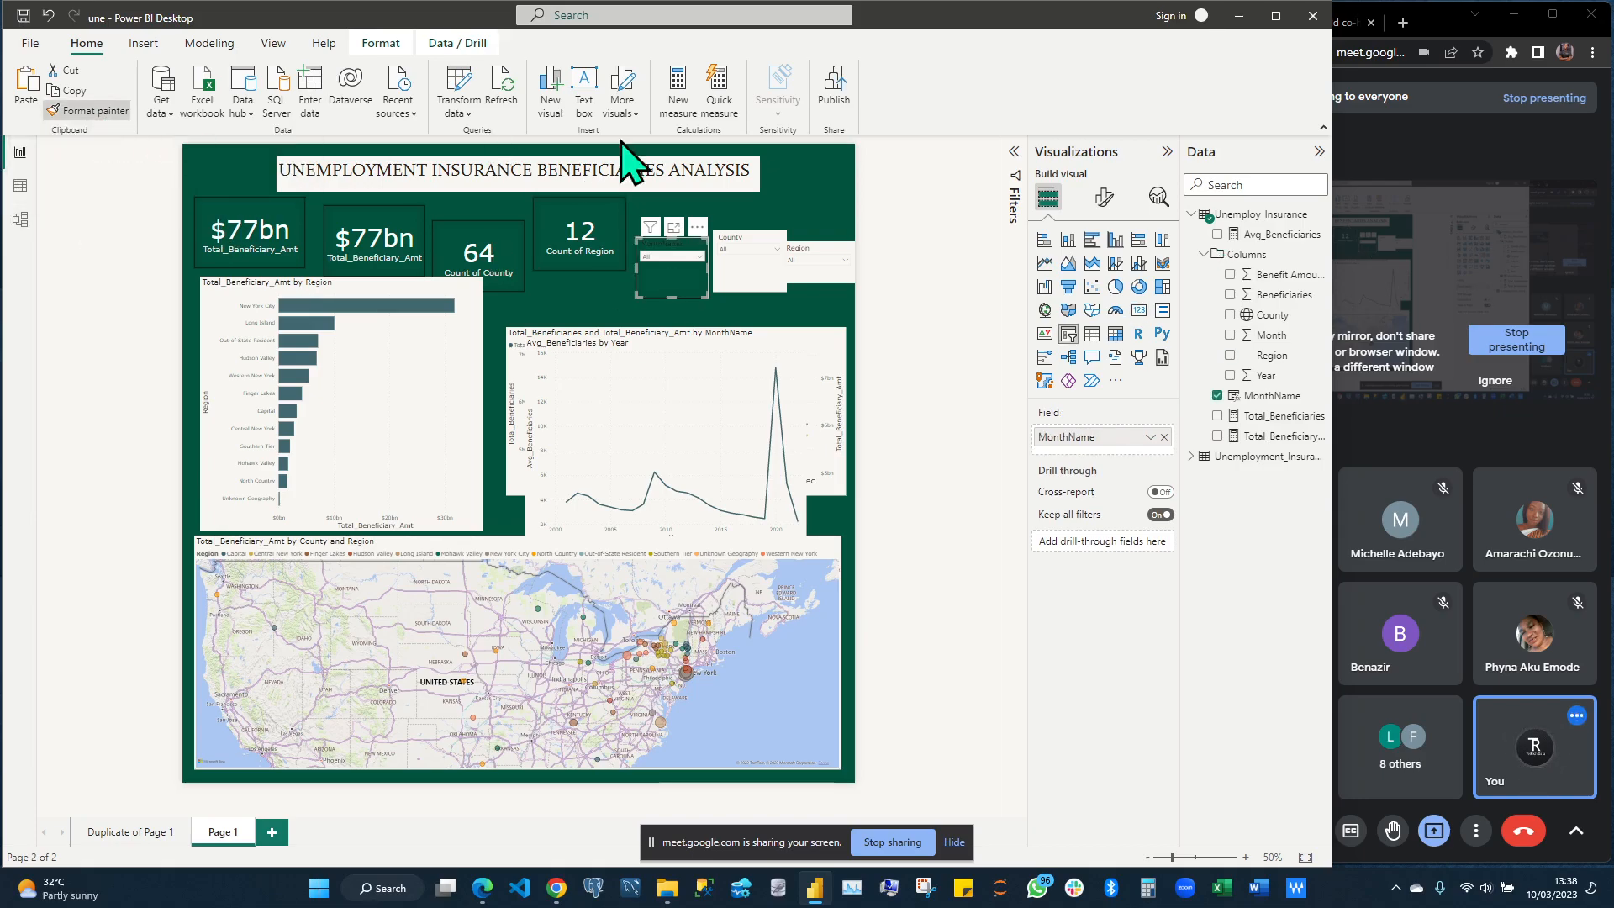
click(745, 274)
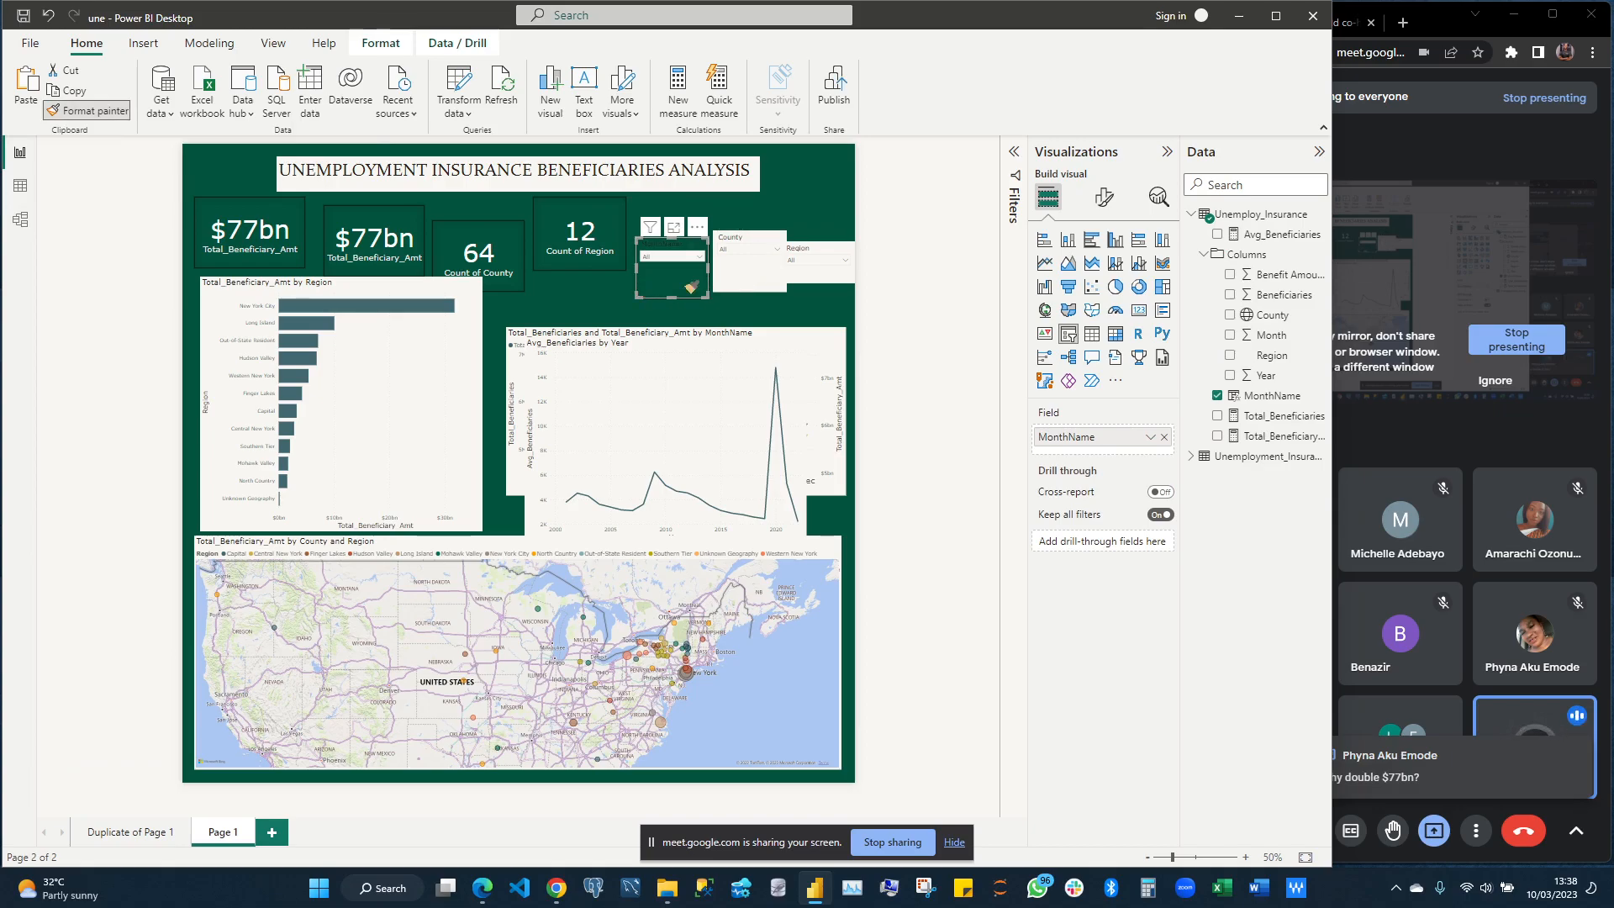
click(665, 264)
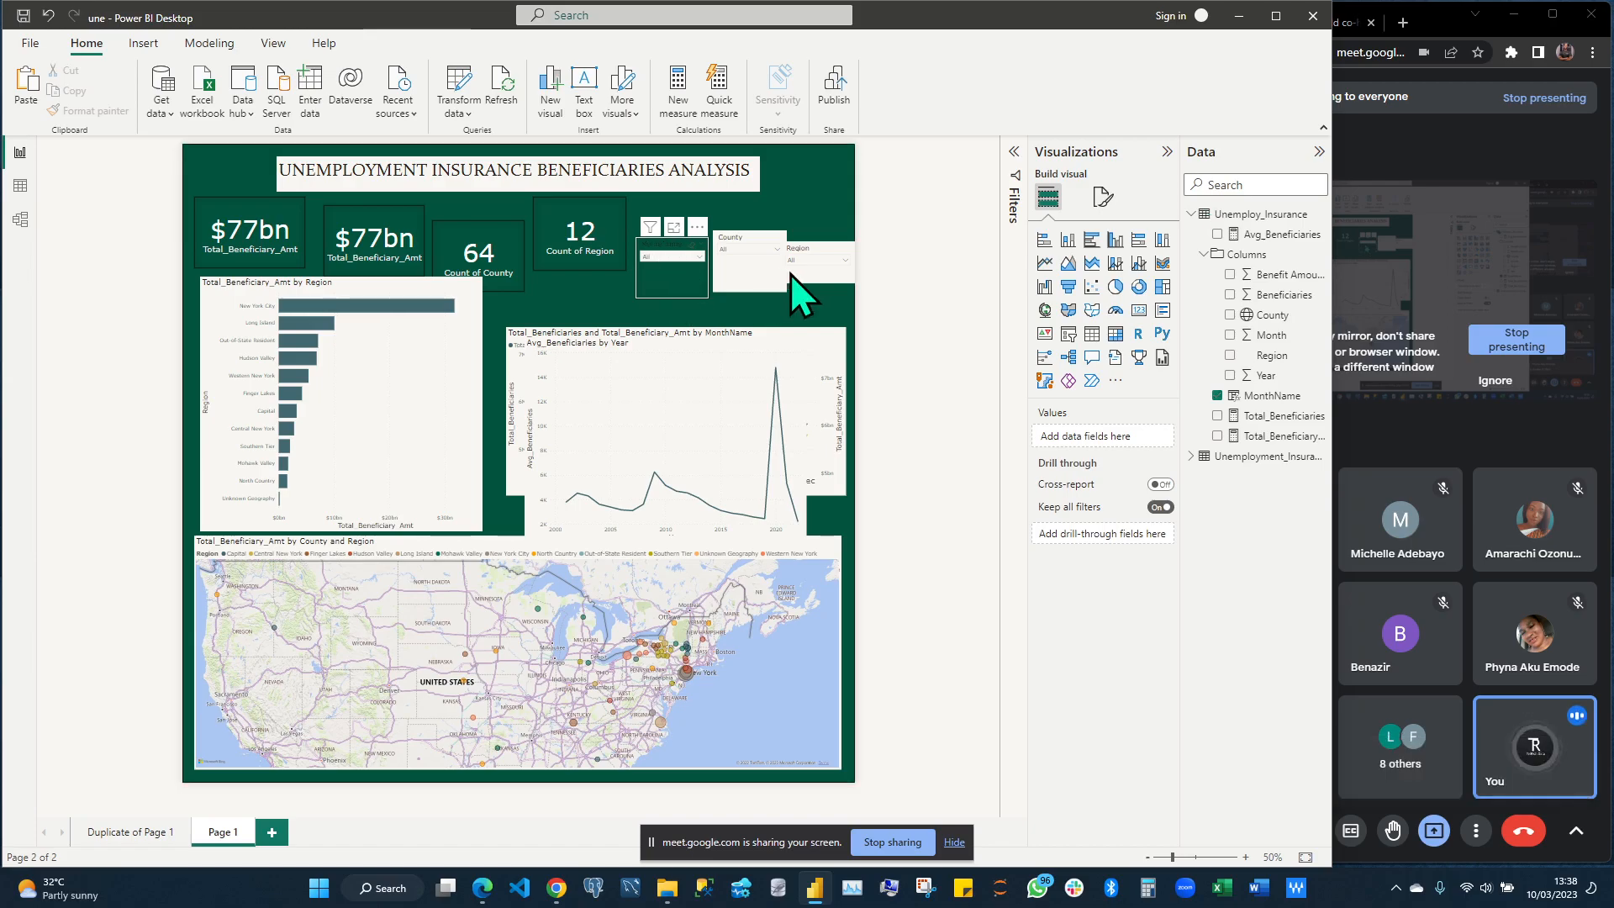
click(649, 315)
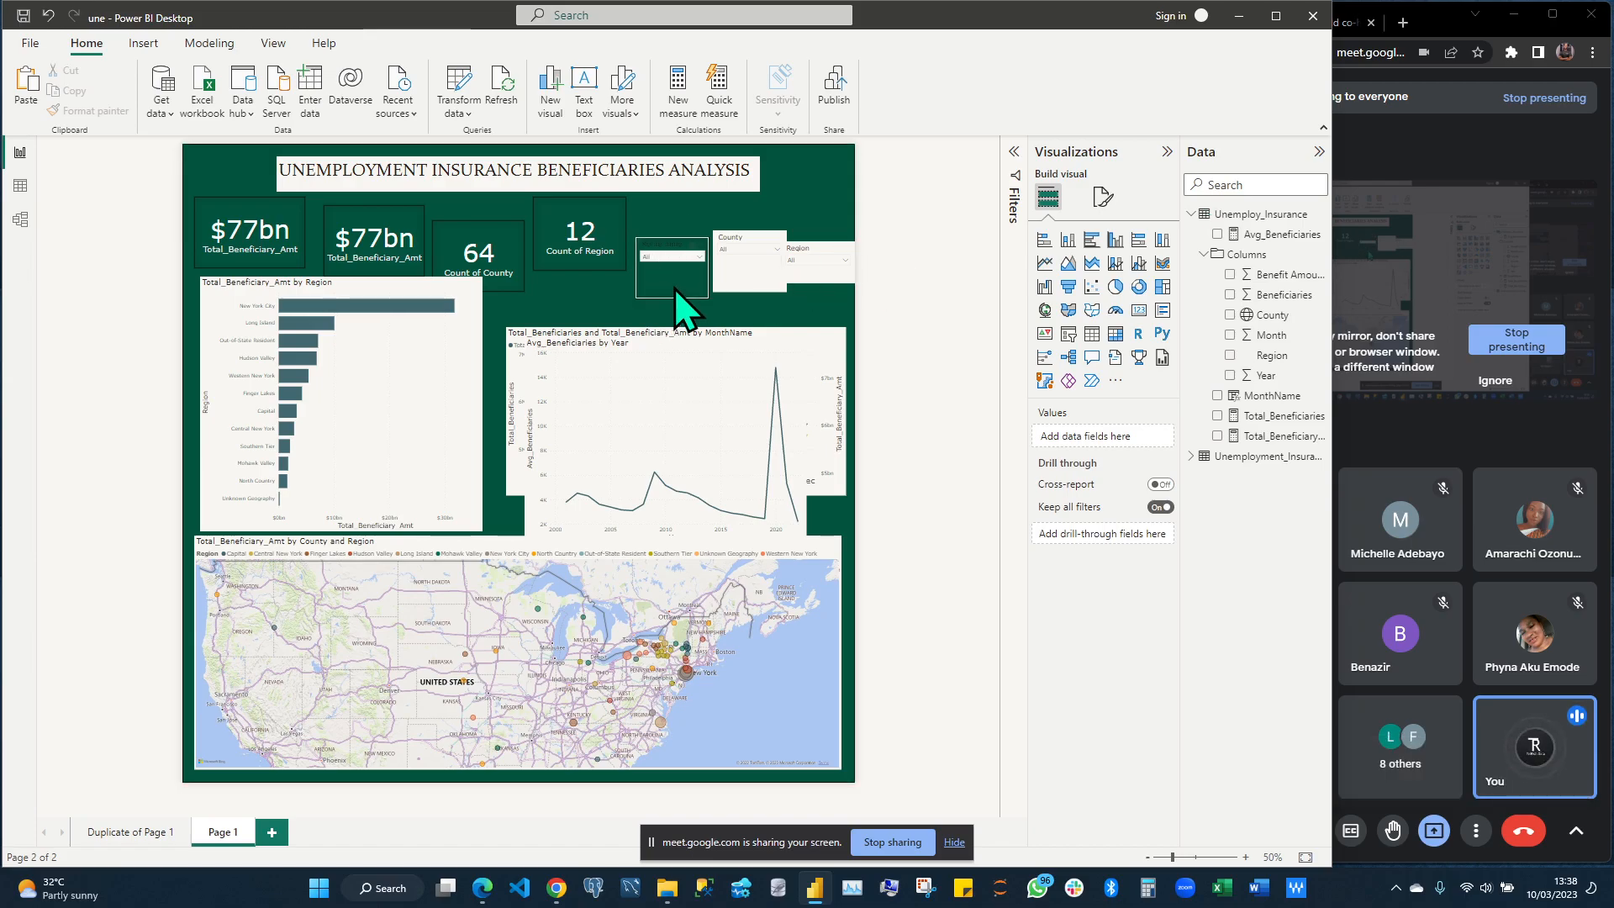
Give the MonthName slicer's header text a light grey font color and a font size of 15
click(665, 275)
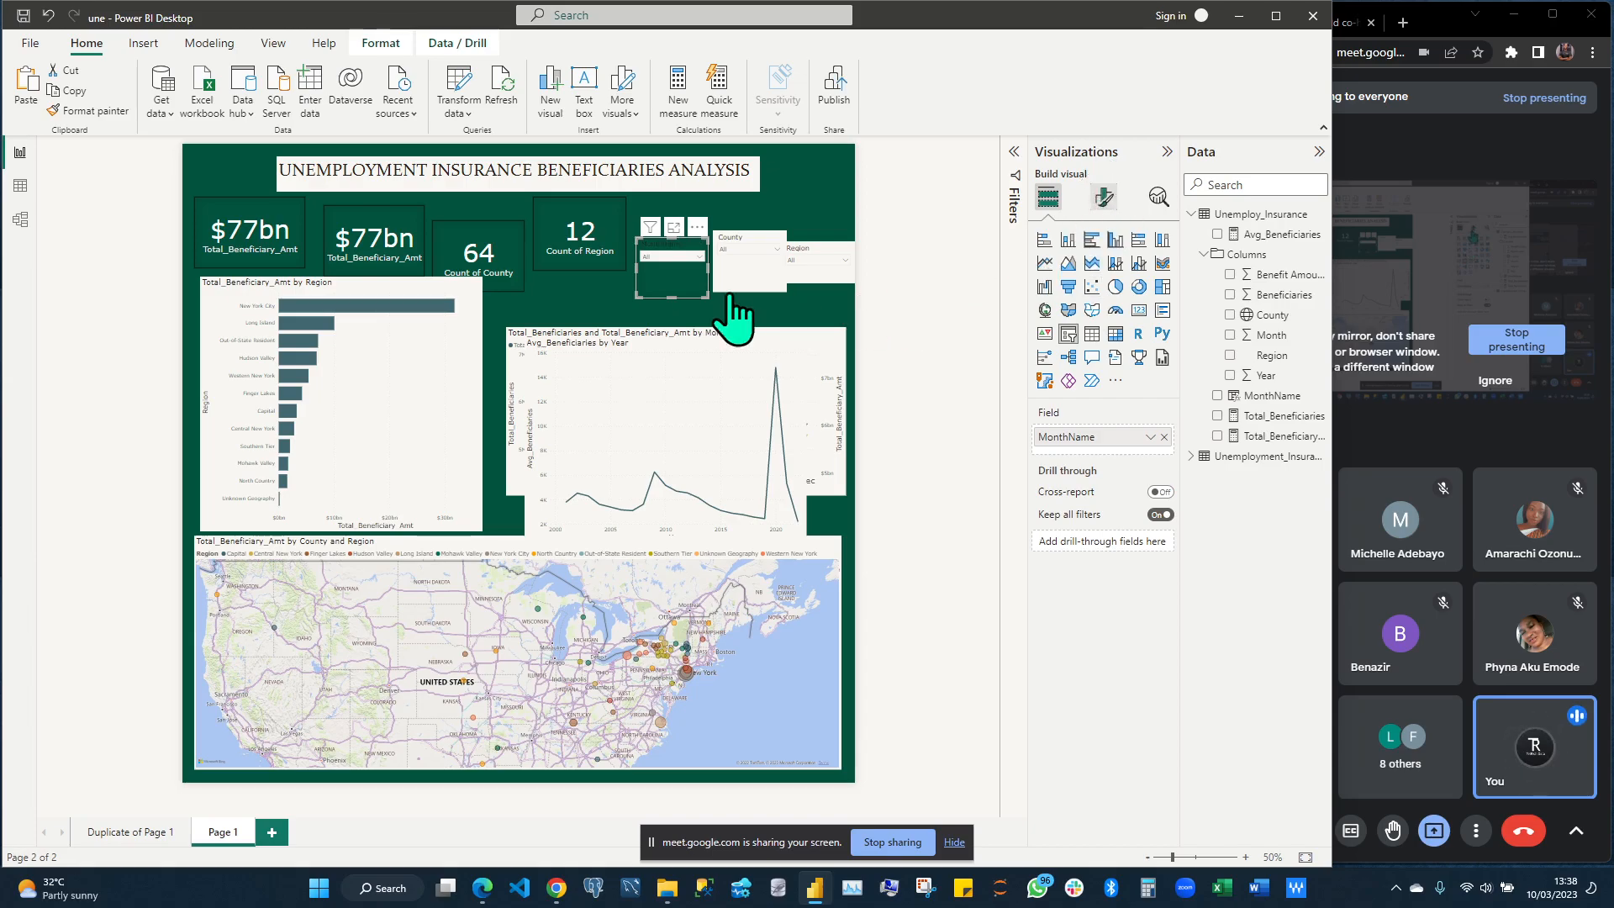
click(1104, 198)
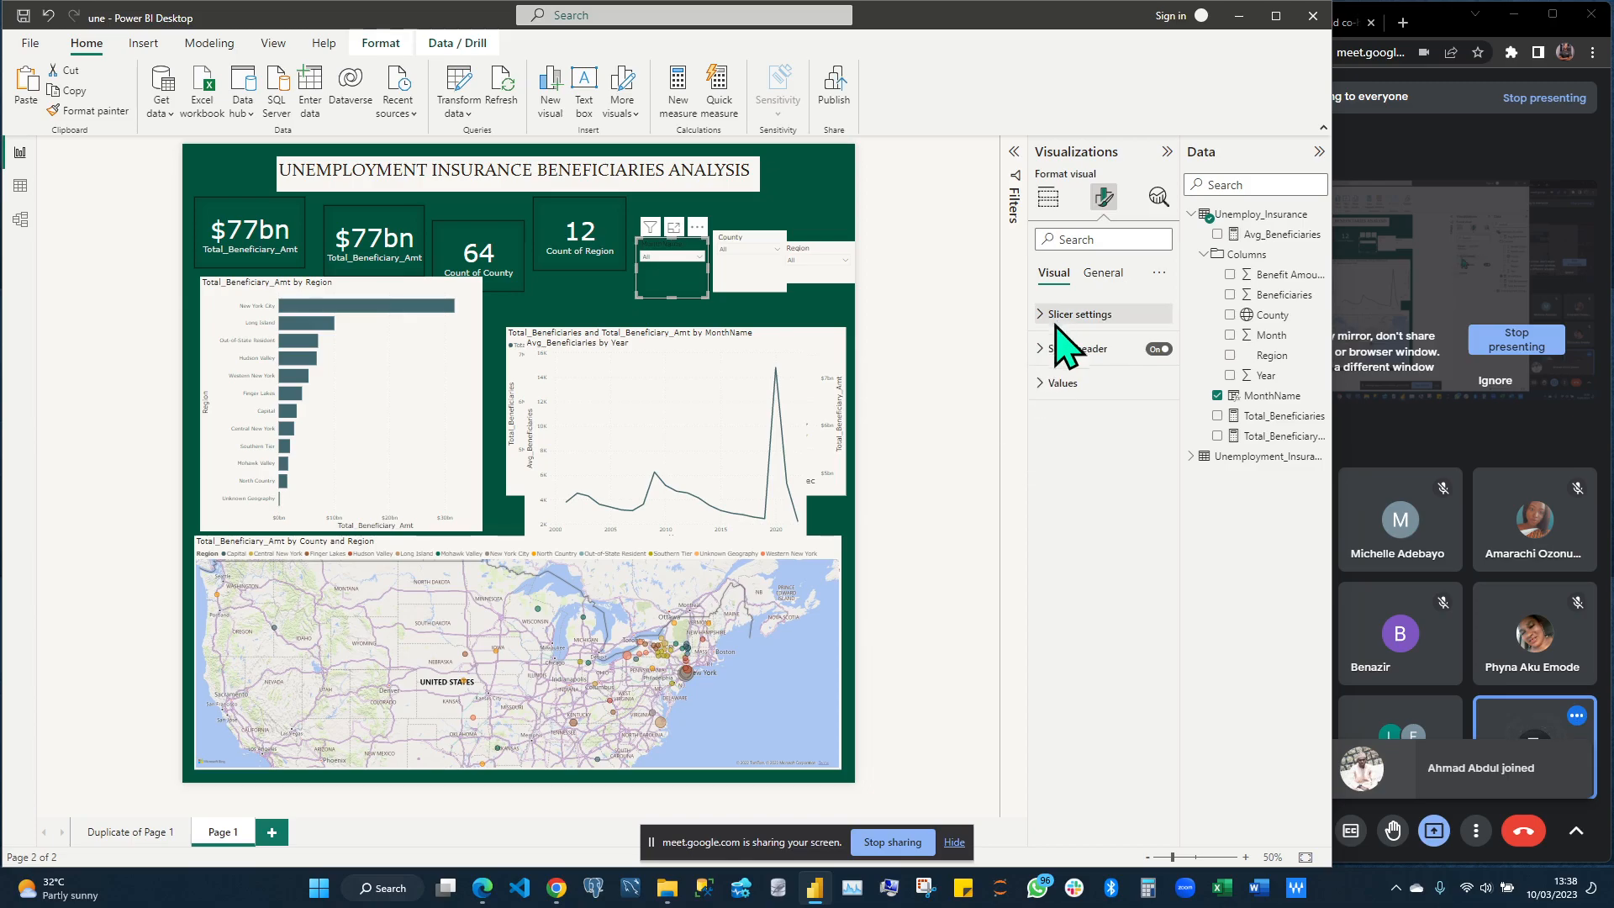
click(1044, 348)
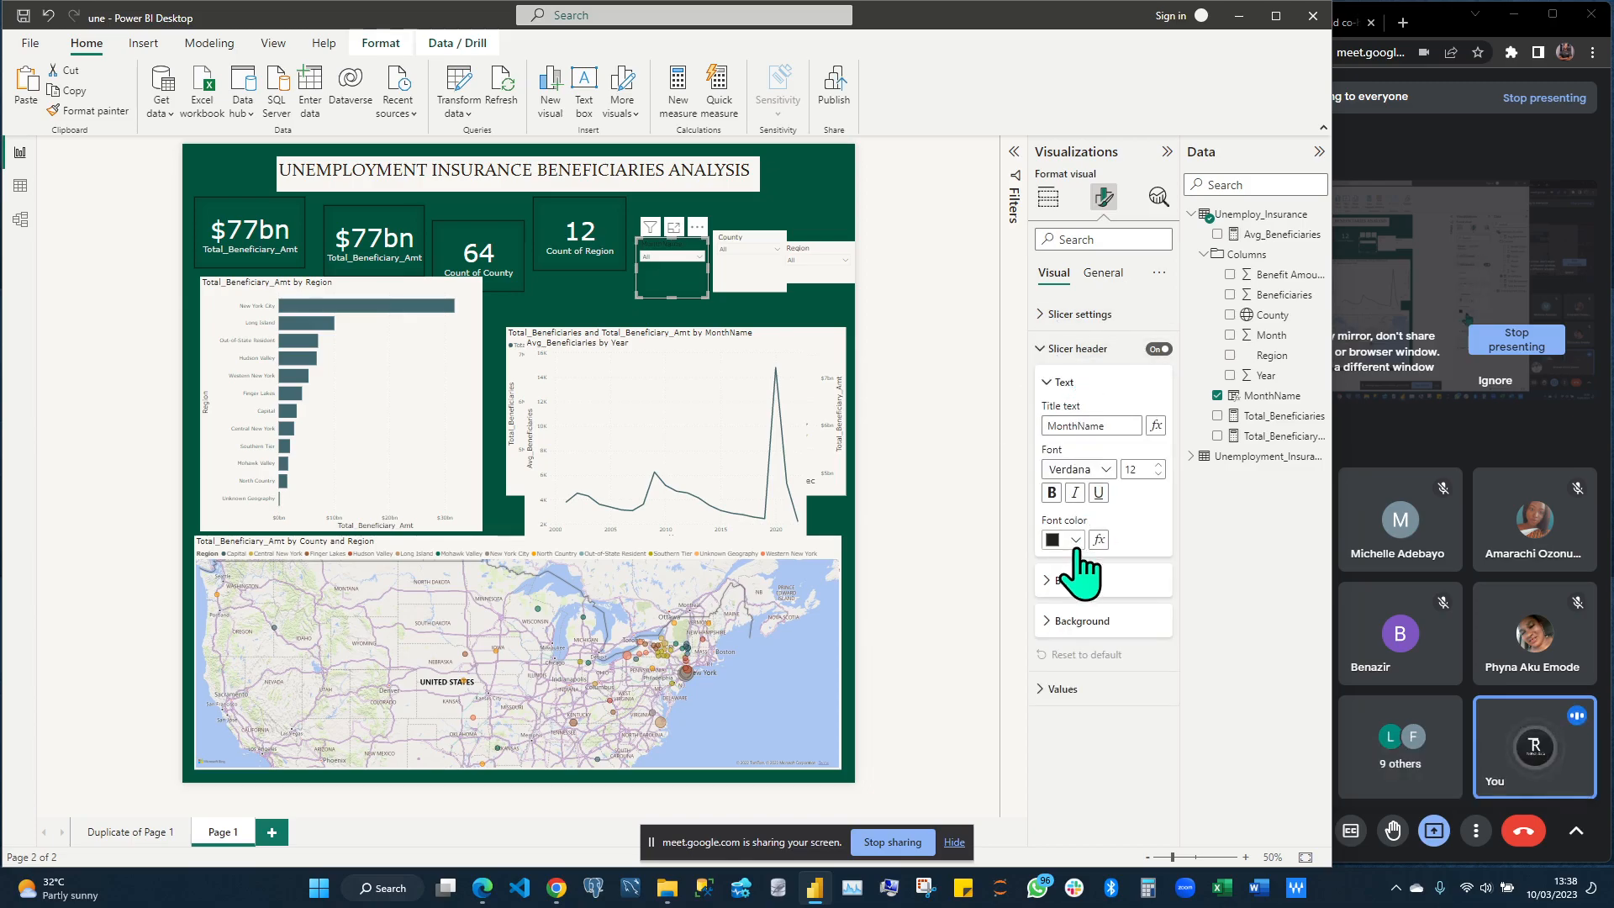
click(1076, 541)
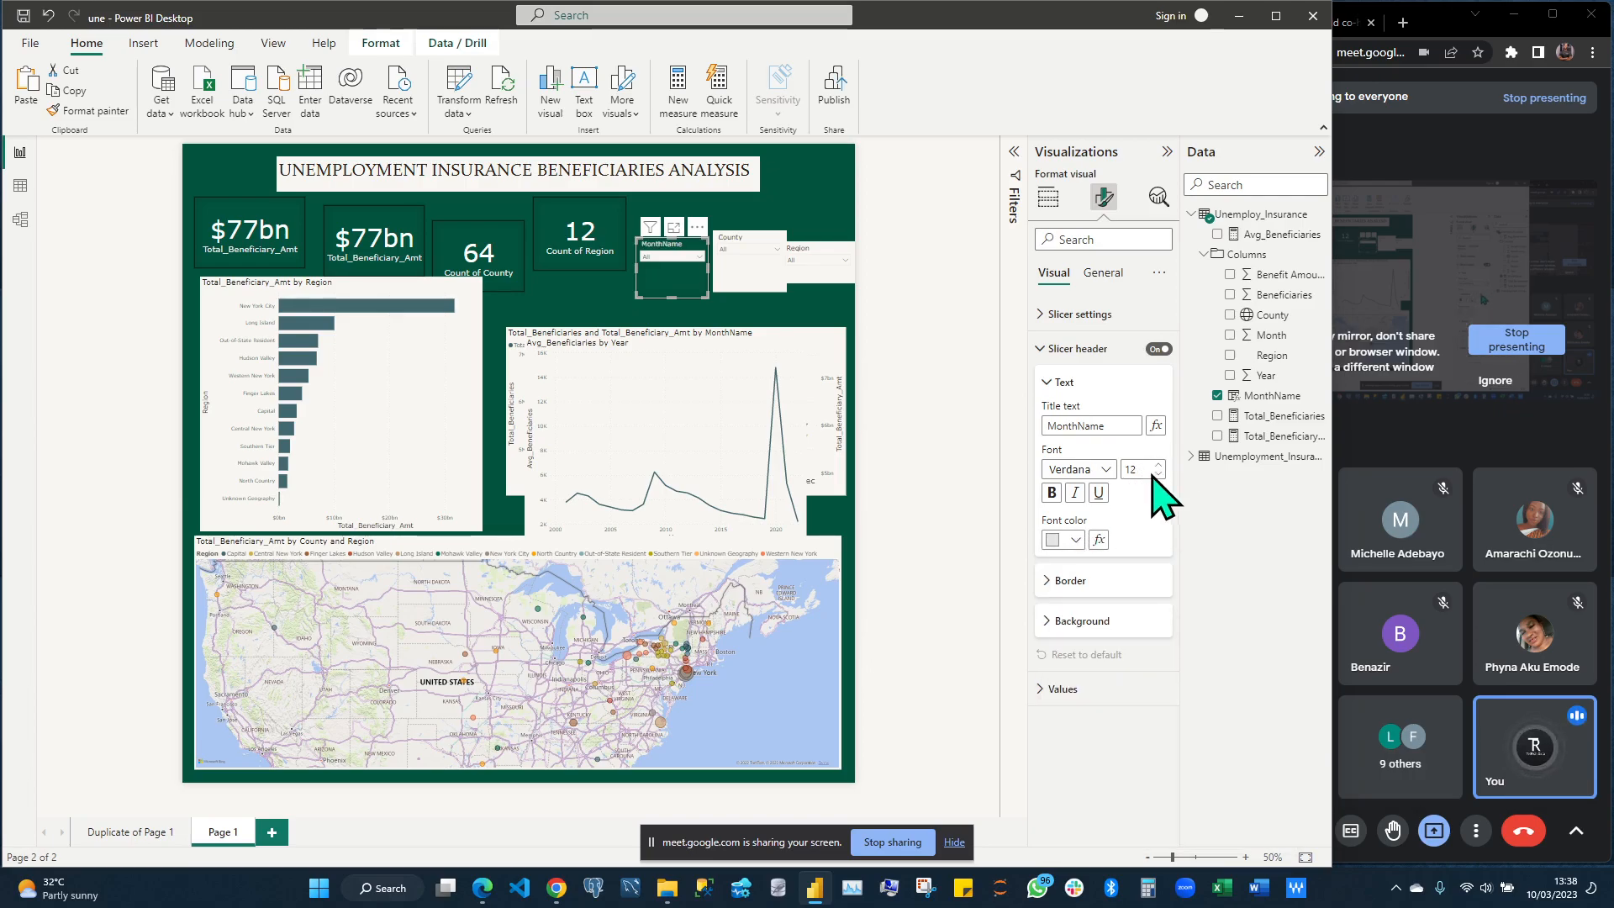
text(15)
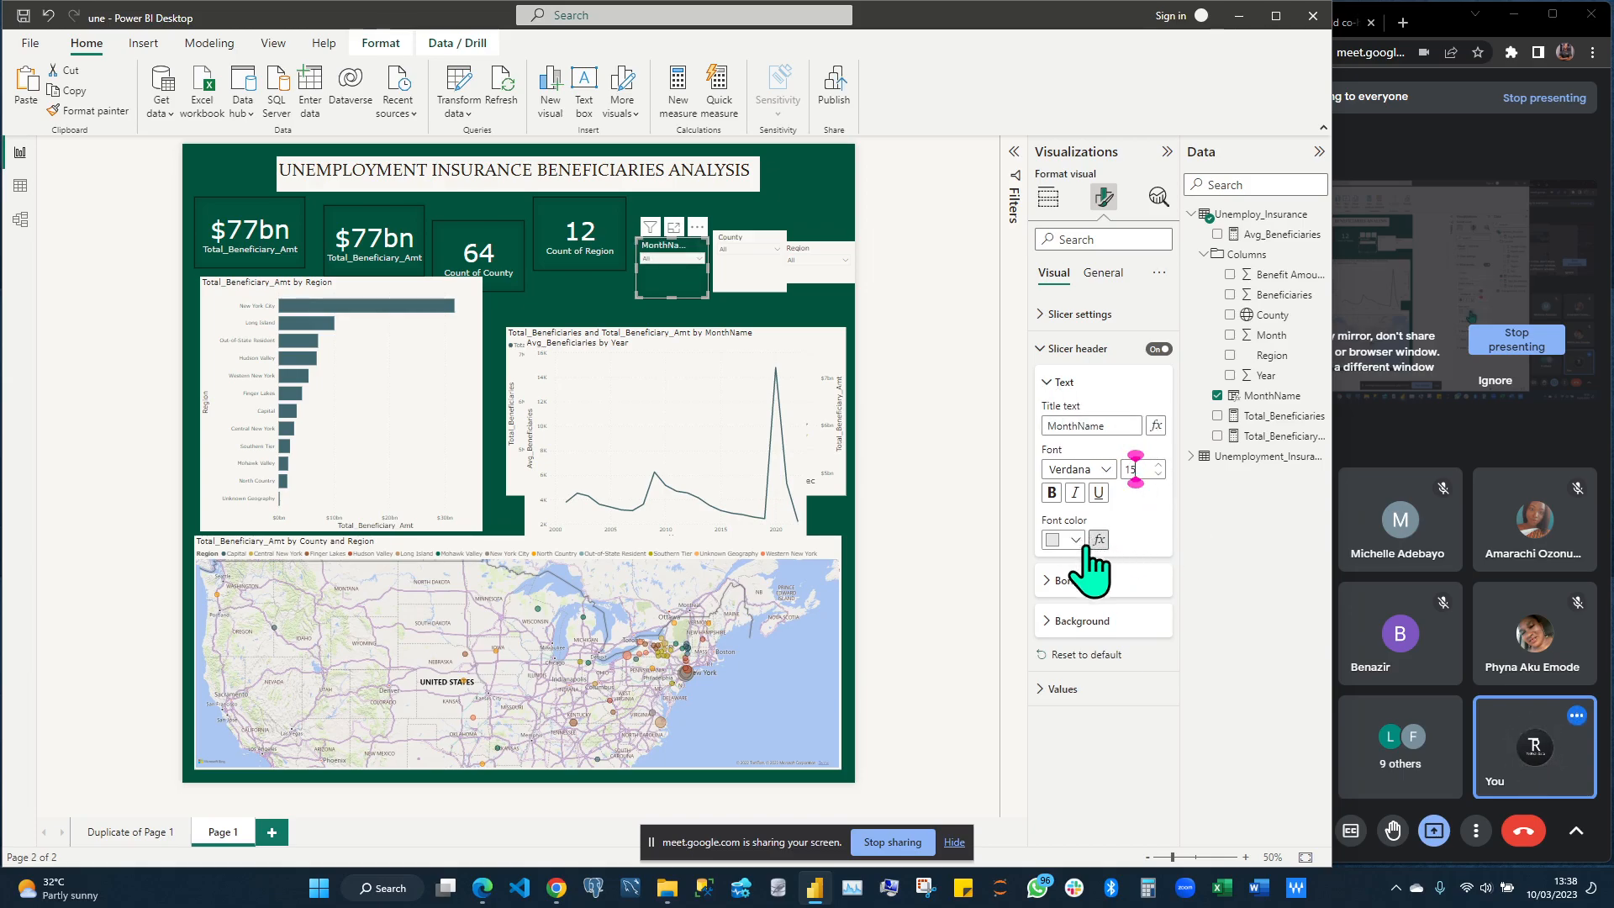
Set the font size of the MonthName slicer's values to 17
click(700, 261)
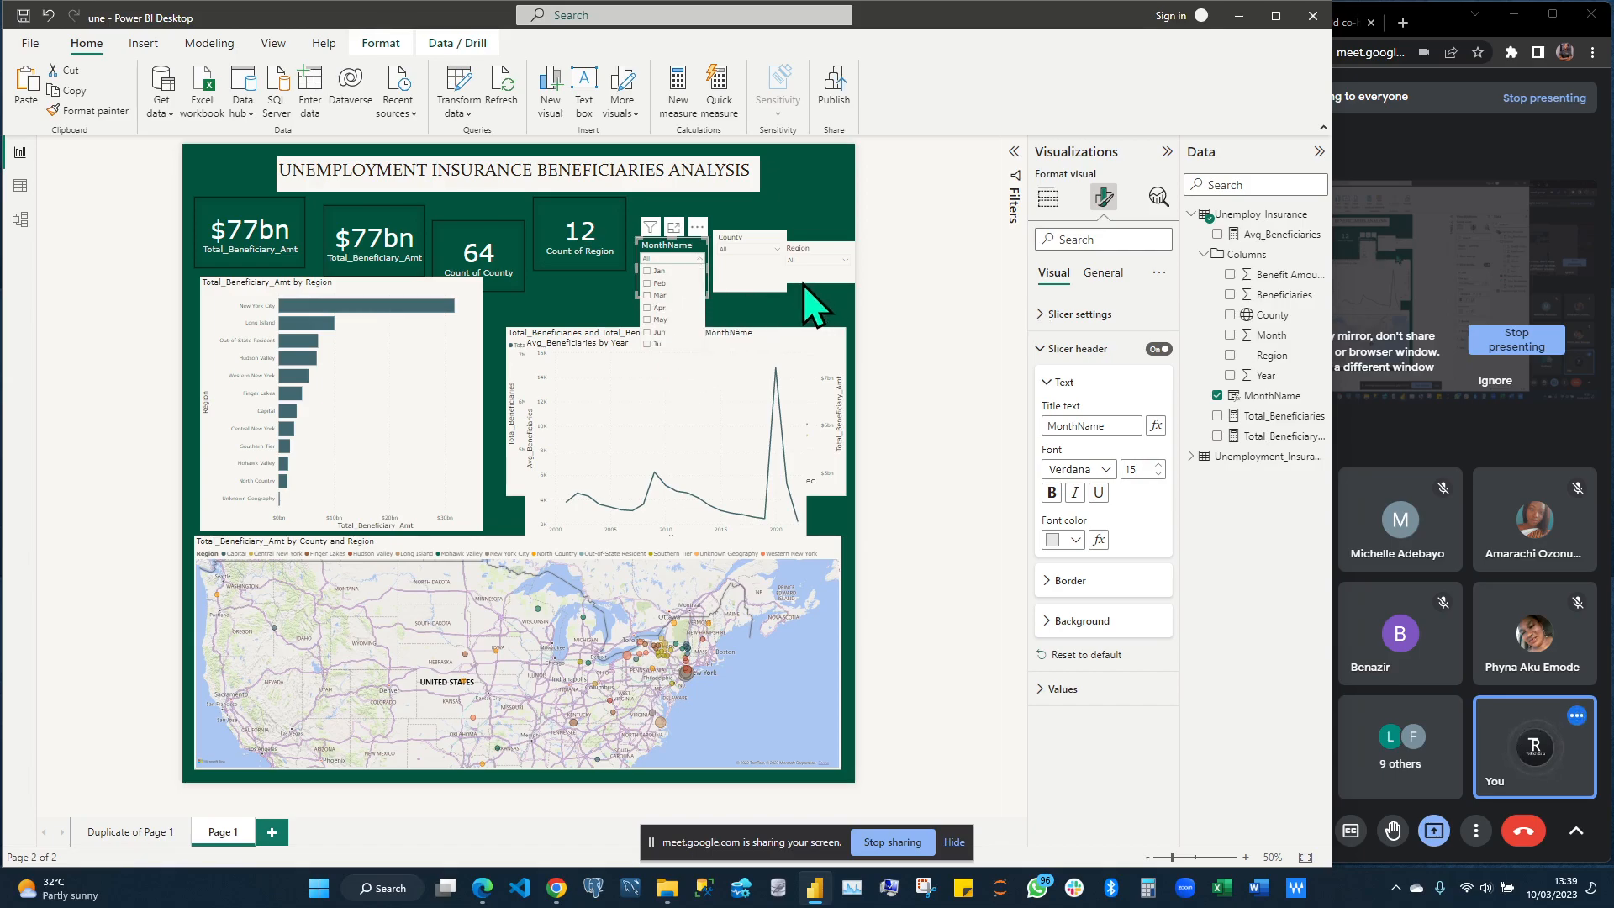
click(761, 324)
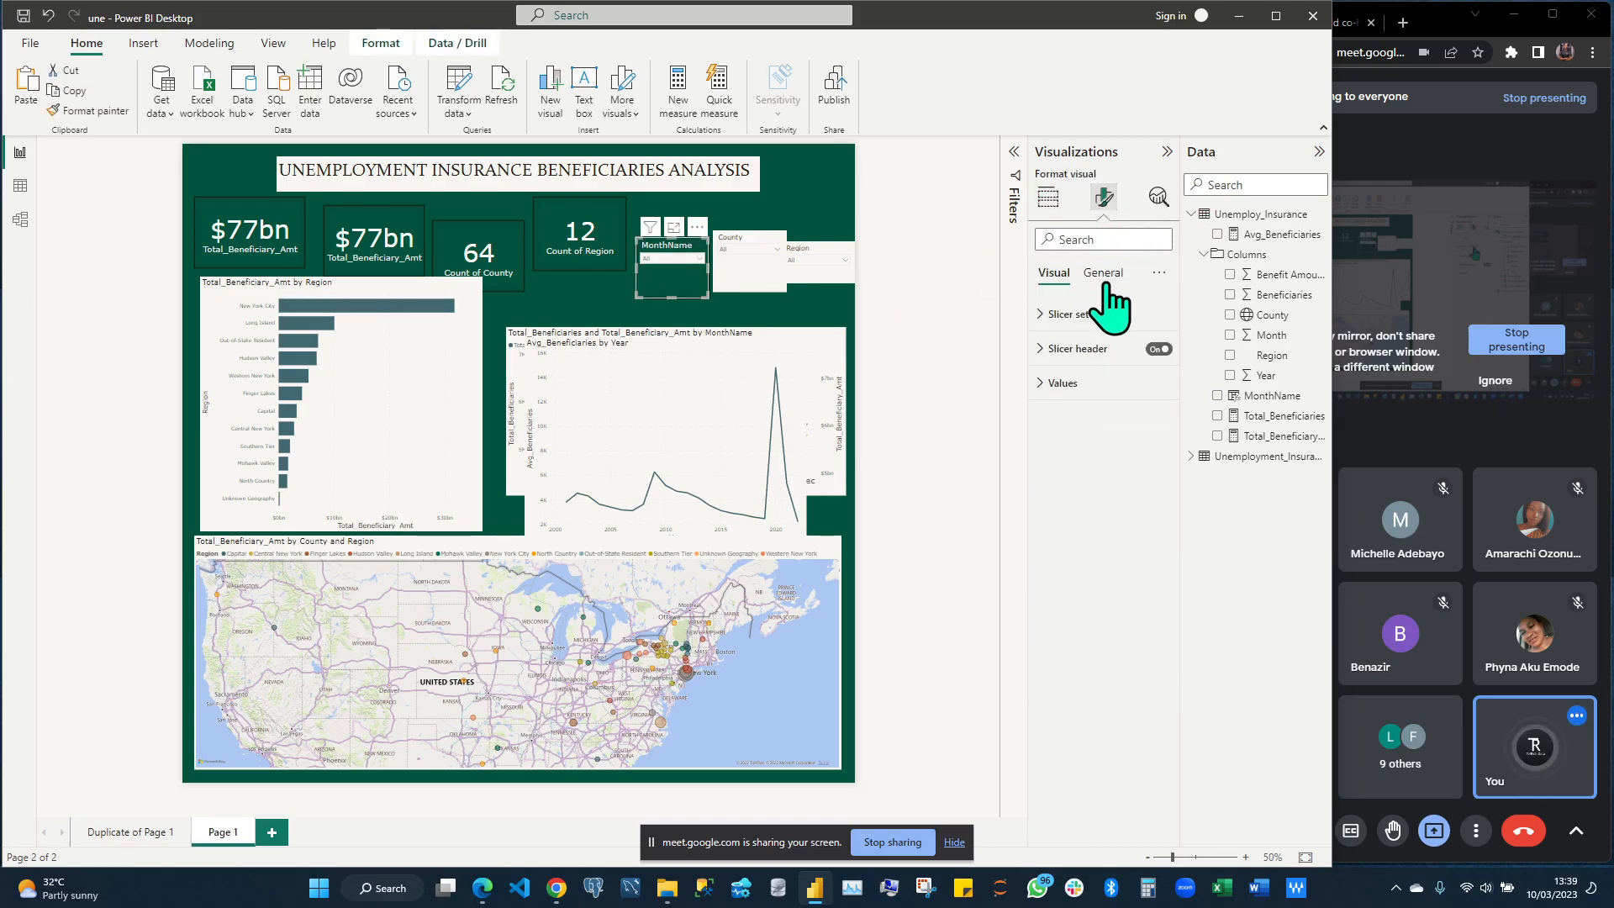
click(1046, 383)
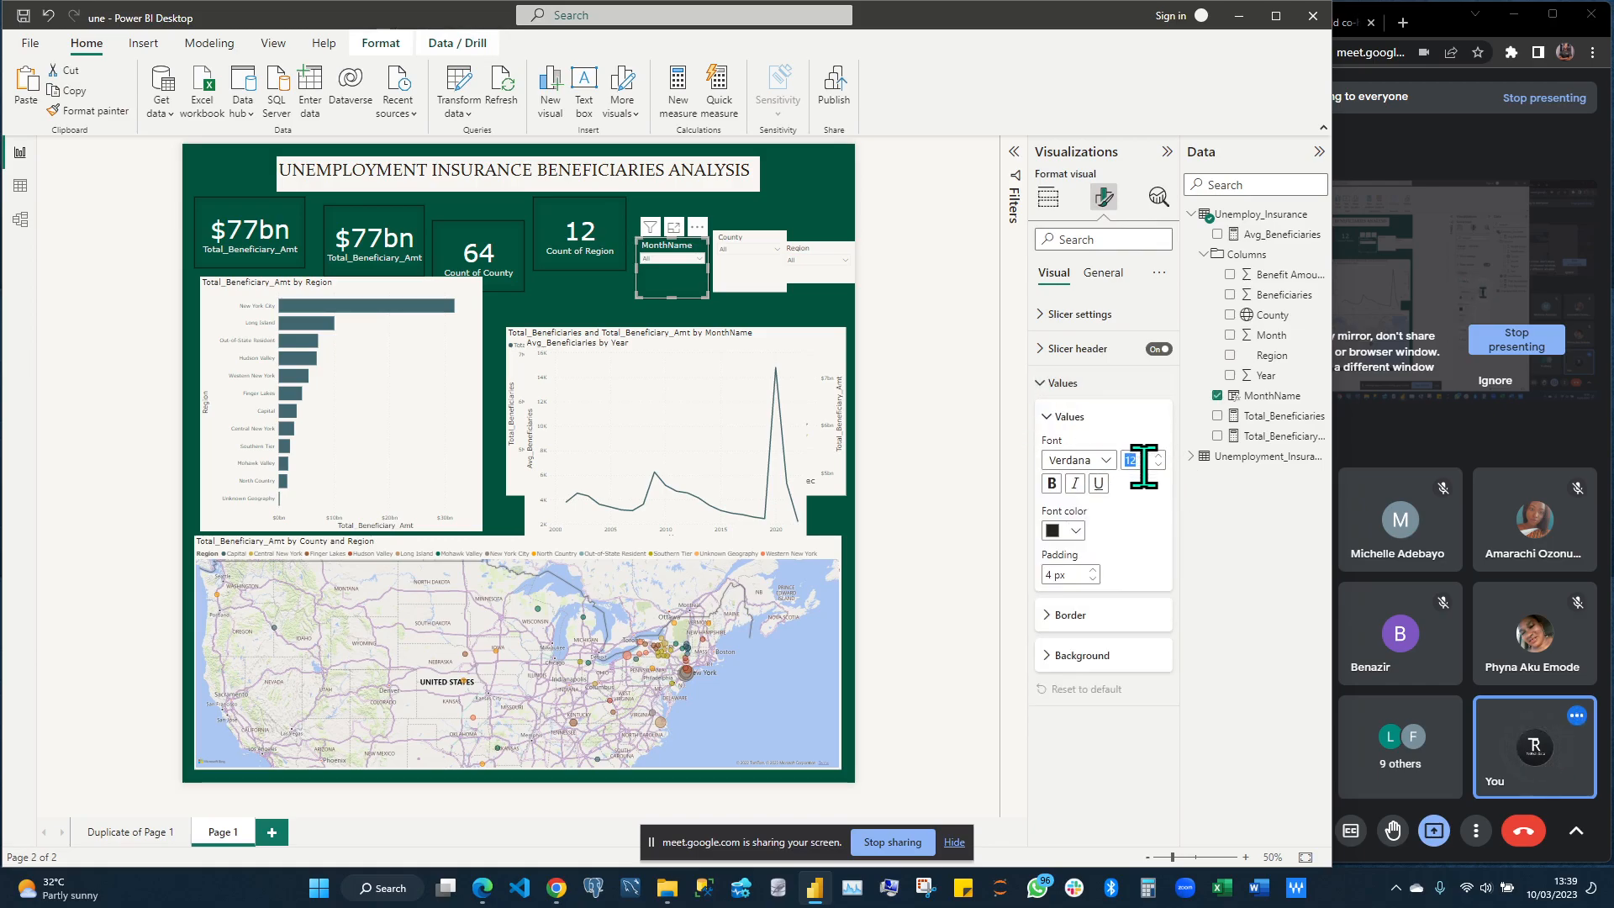
text(18)
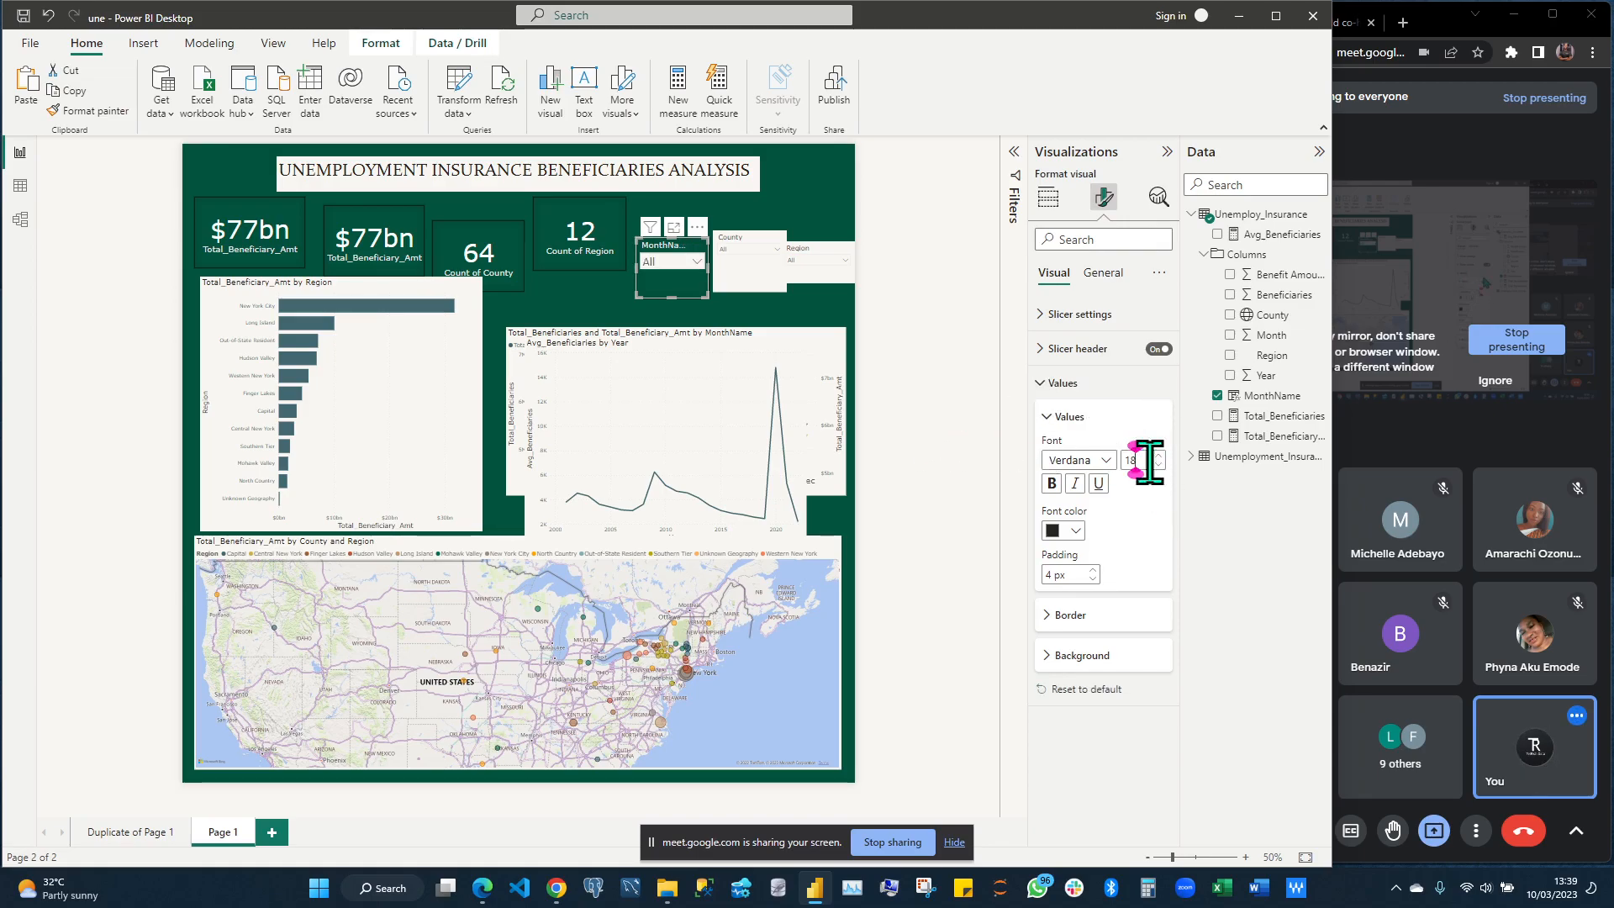
key(BackSpace)
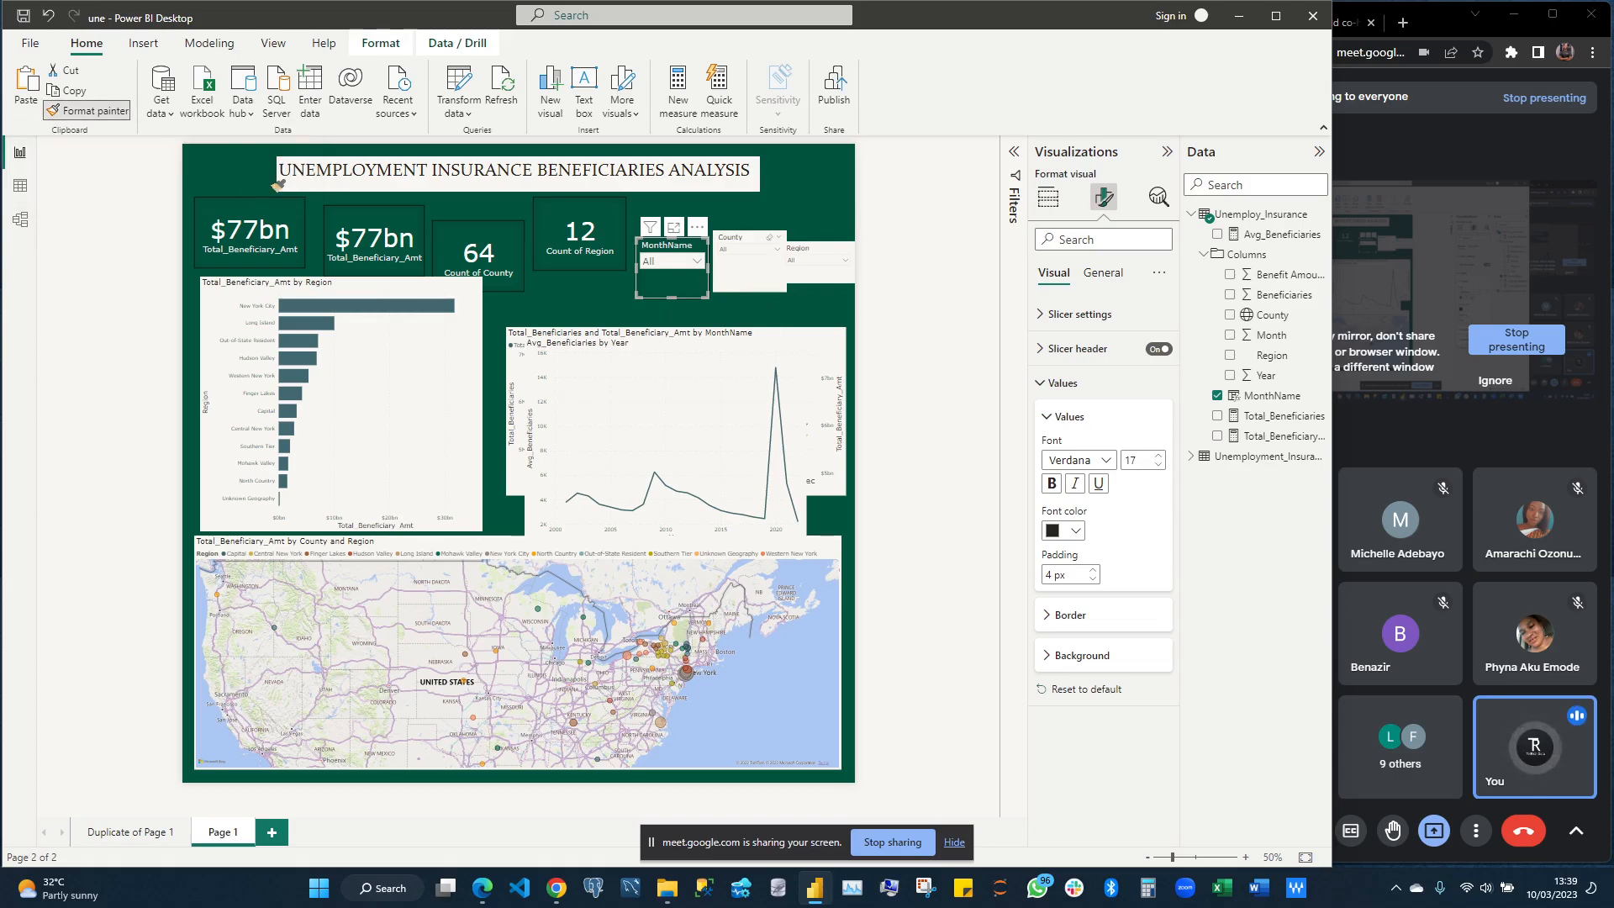
Copy the MonthName slicer's formatting to the County and Region slicers with Format painter
click(103, 118)
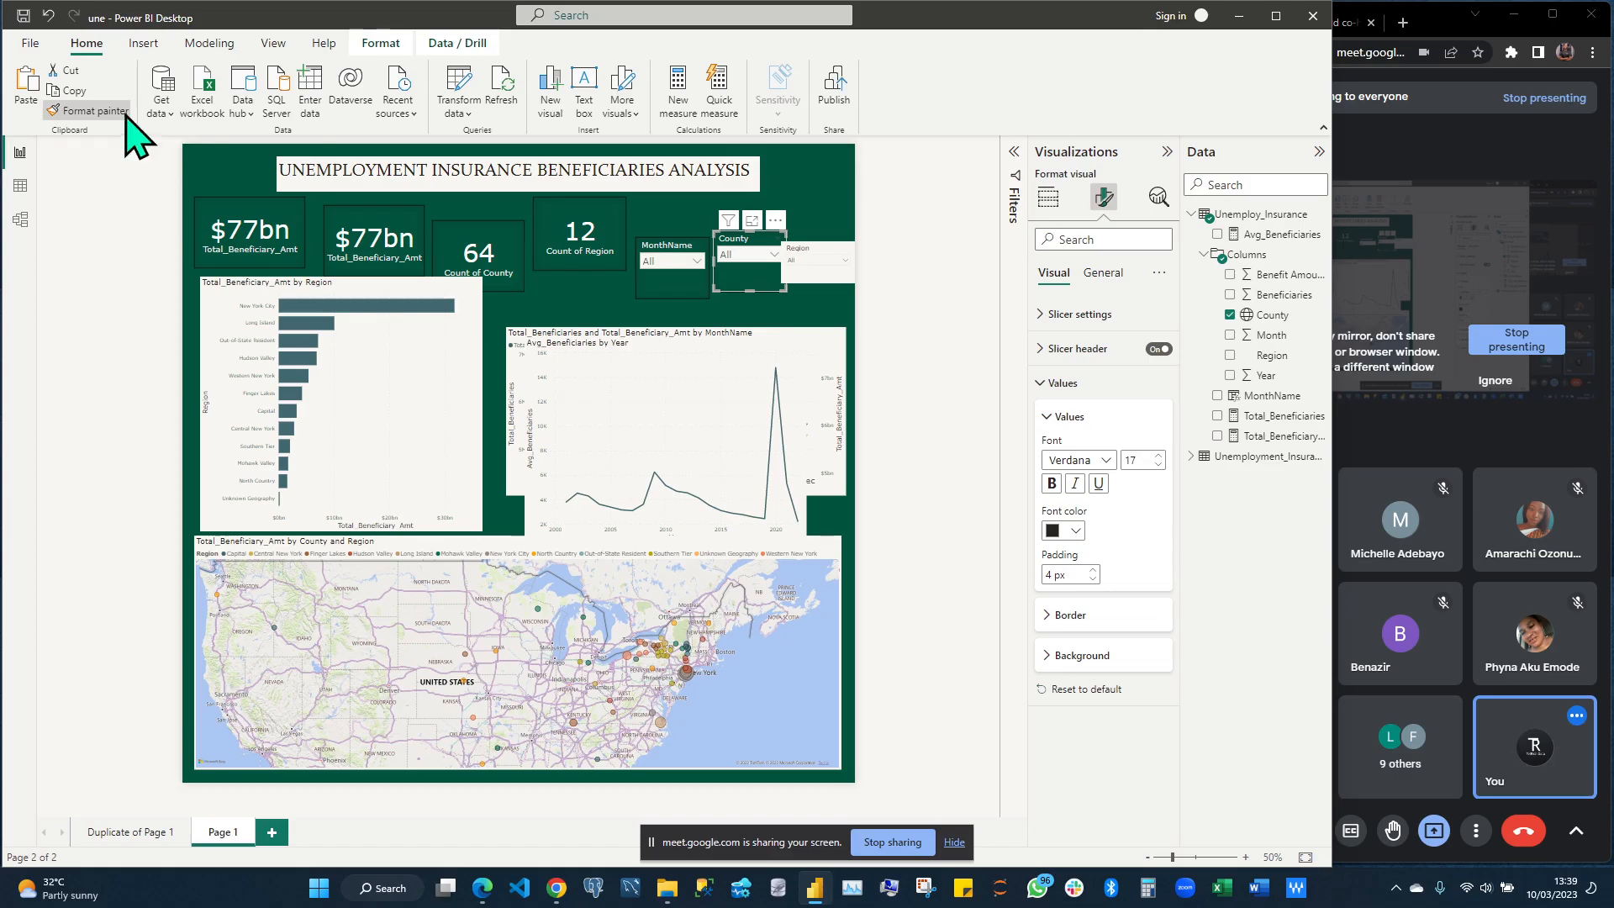
click(805, 278)
click(803, 278)
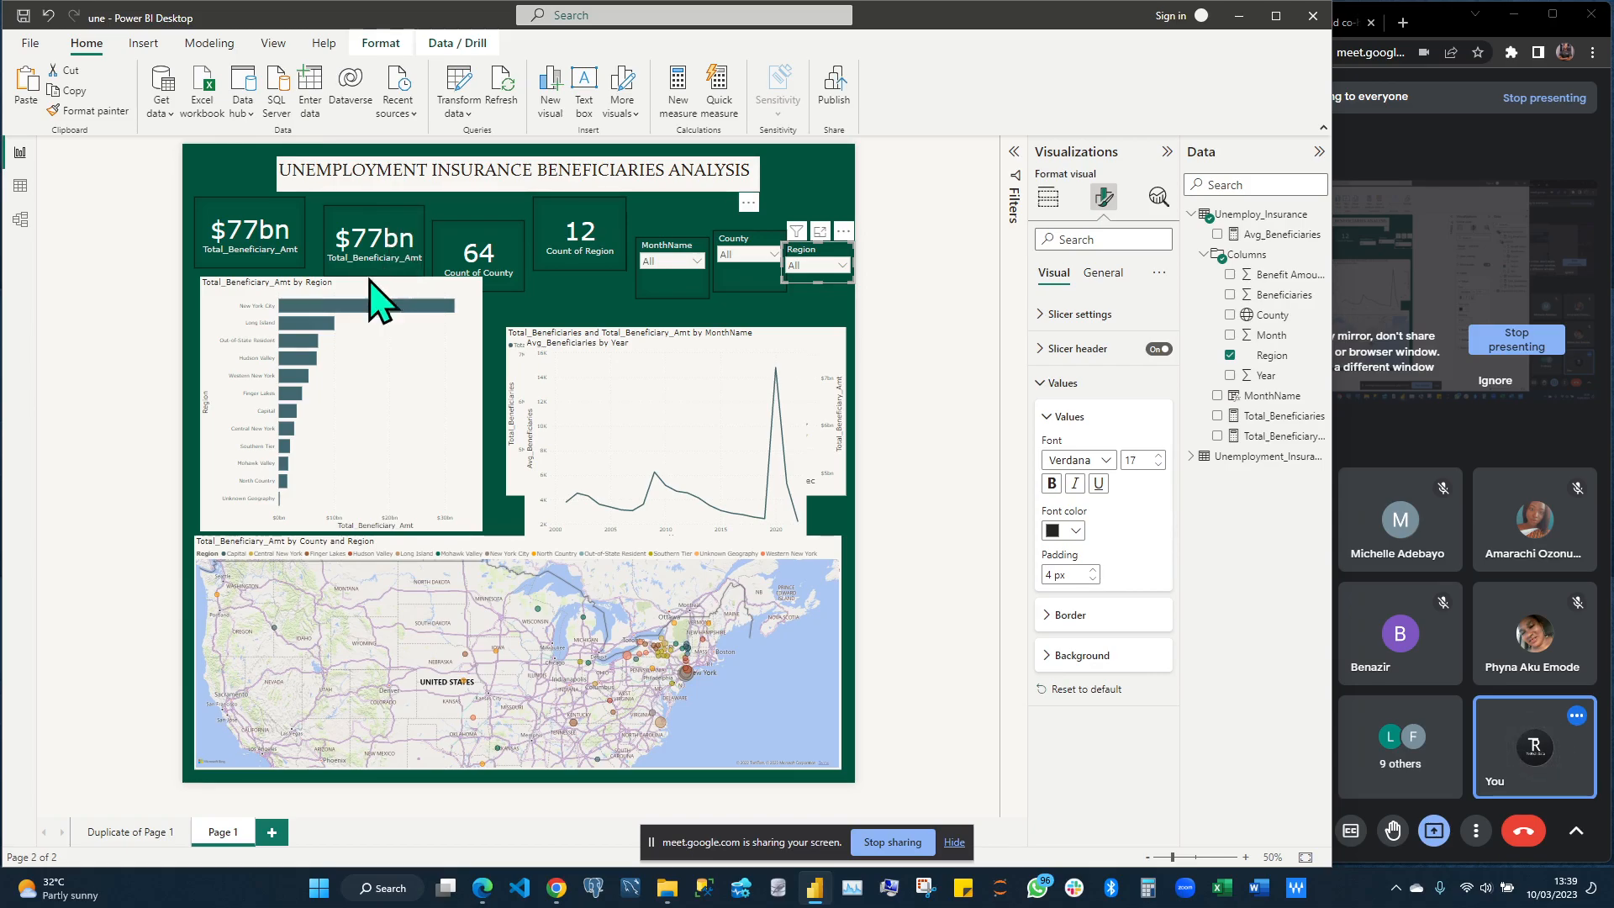
Shorten the Total_Beneficiary_Amt by Region bar chart from its upper edge to leave a gap below the cards
click(352, 302)
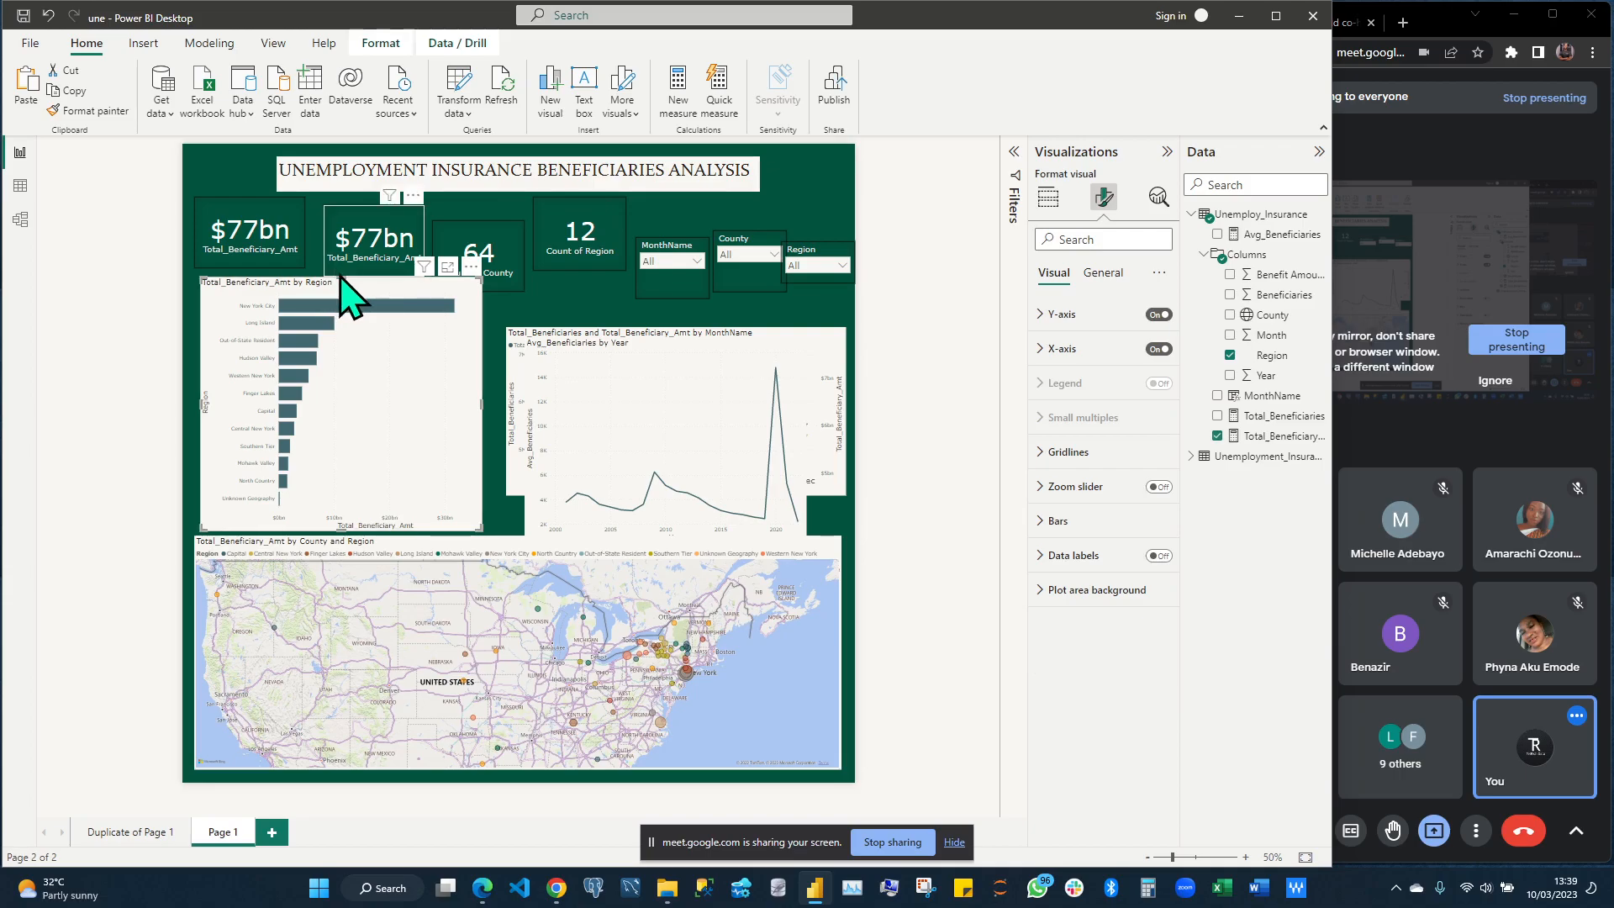
drag(332, 286, 346, 318)
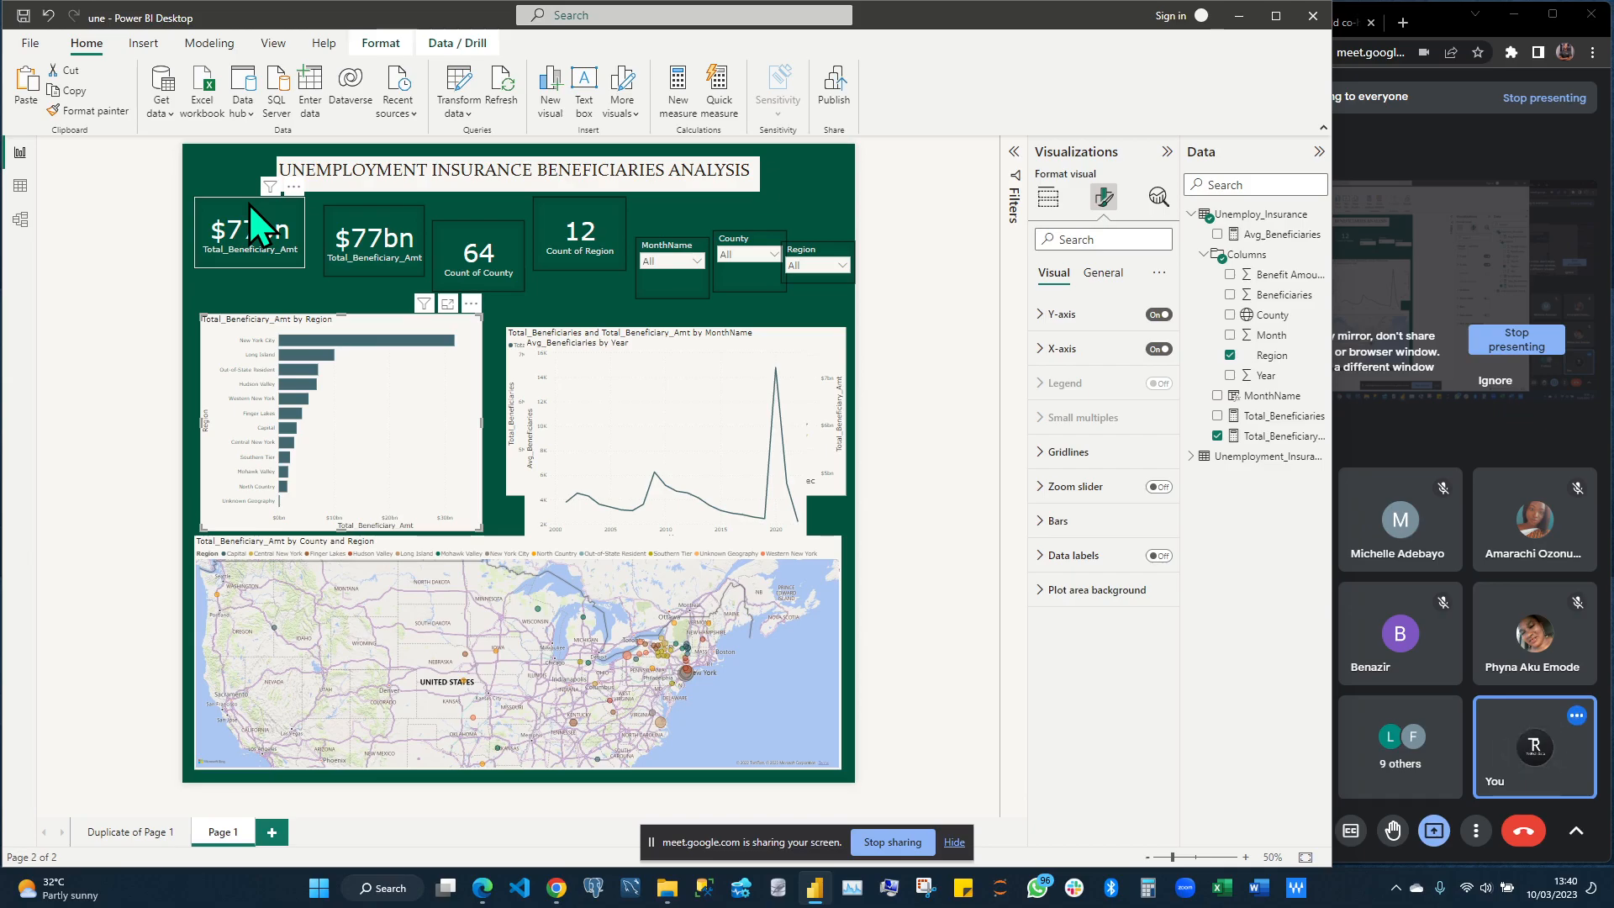
Shift the report title text box left and extend its left edge to line up with the first card
click(338, 172)
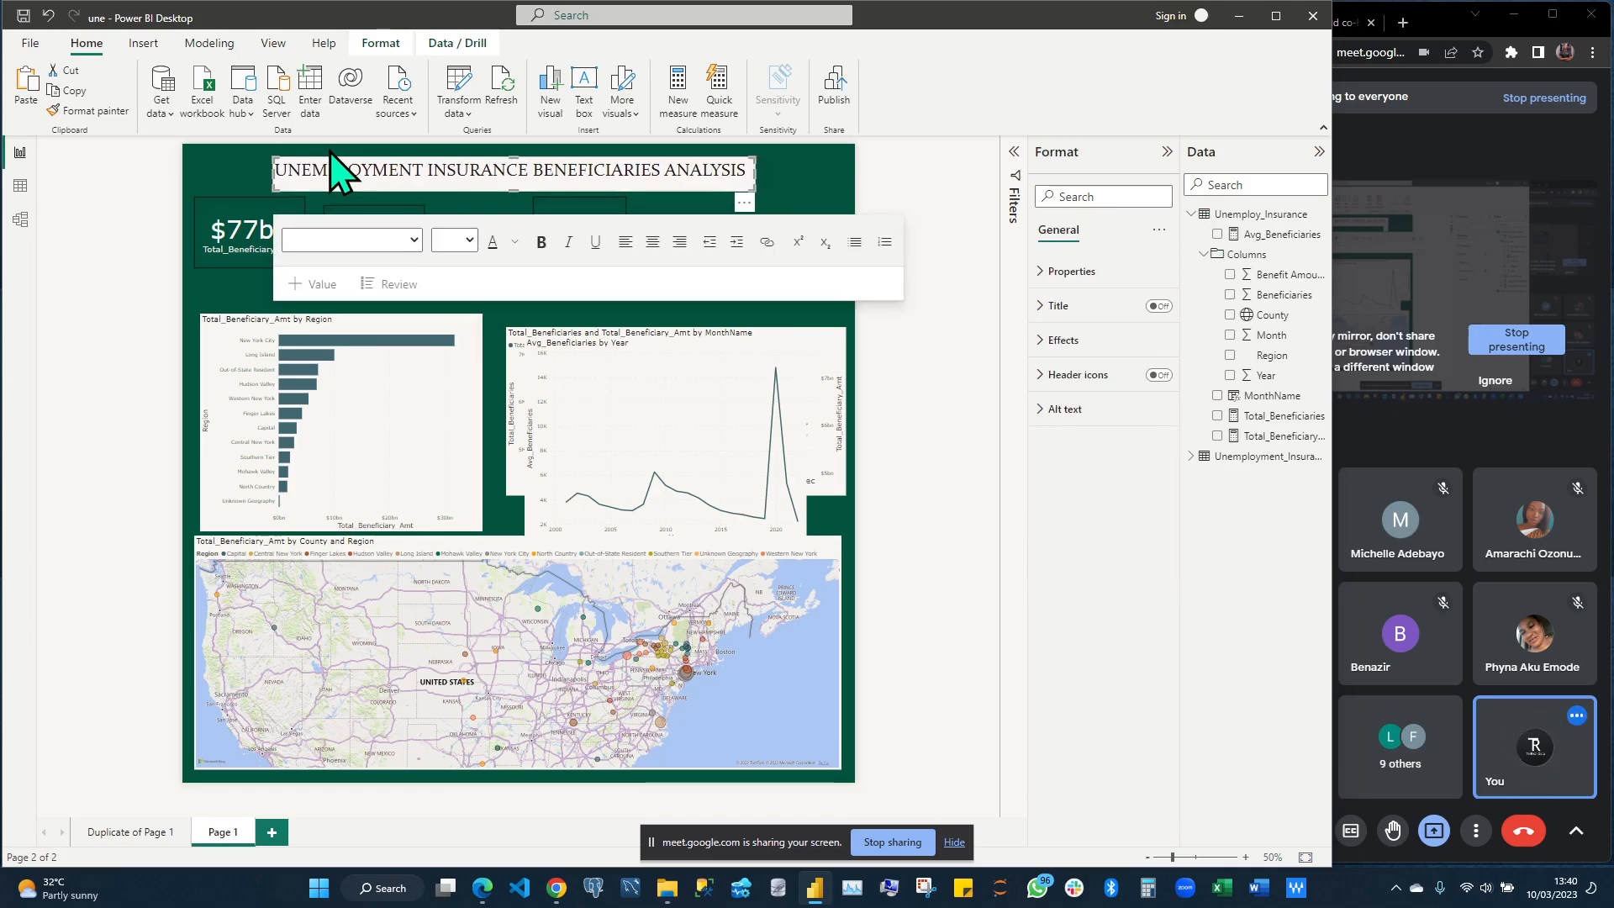
key(Left)
key(Left)
key(Left)
key(Left)
key(Left)
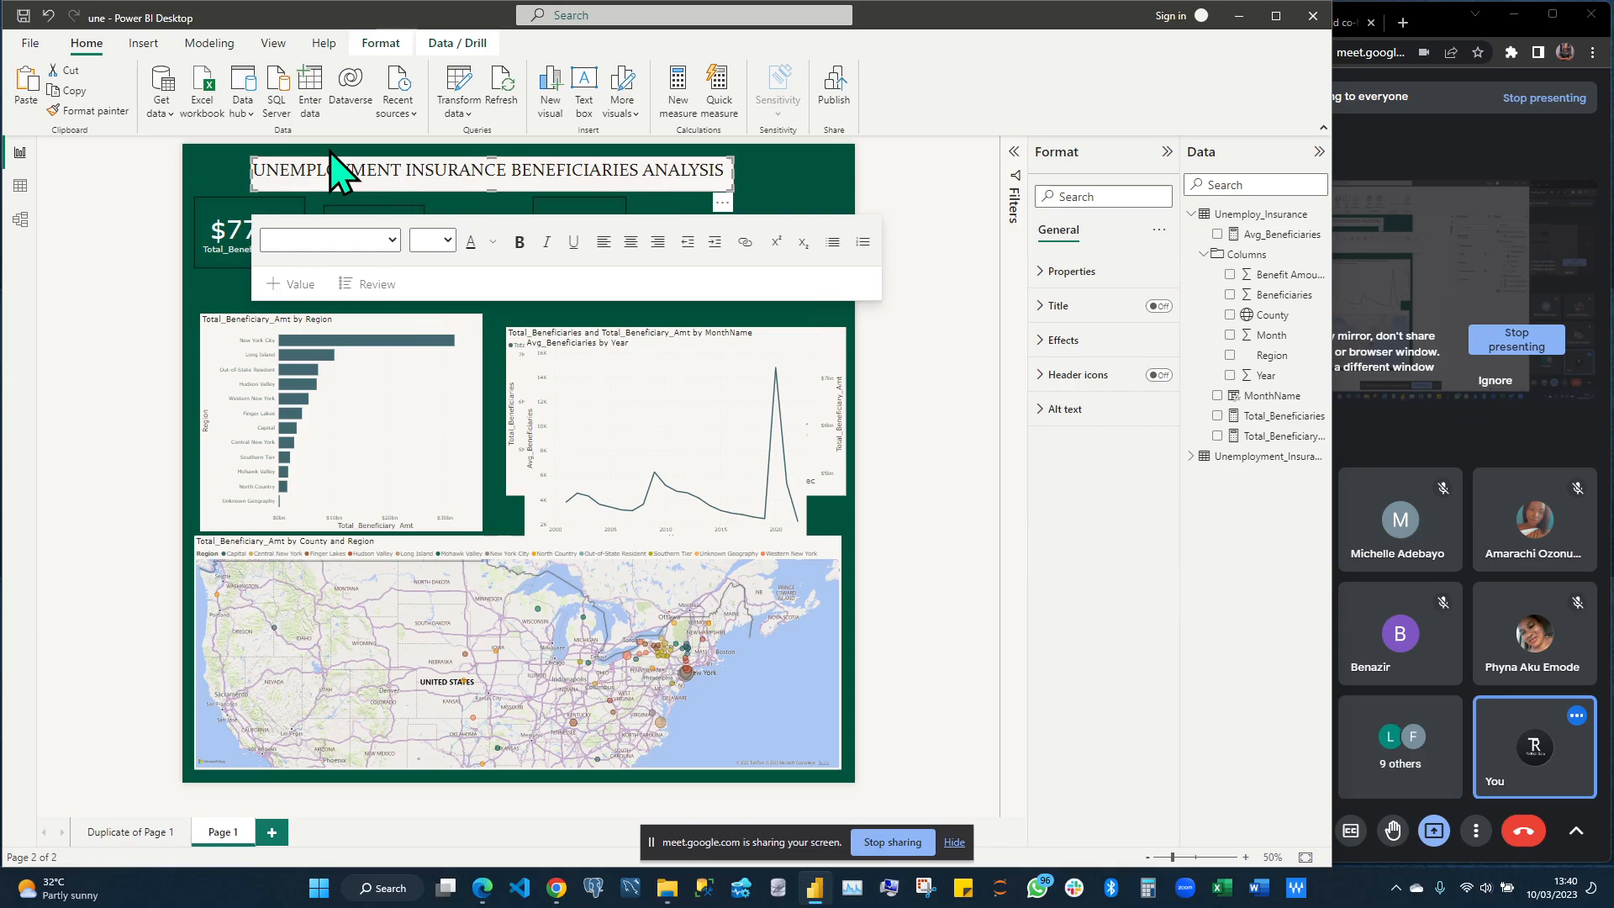
key(Left)
key(Left)
key(Left)
key(Left)
key(Left)
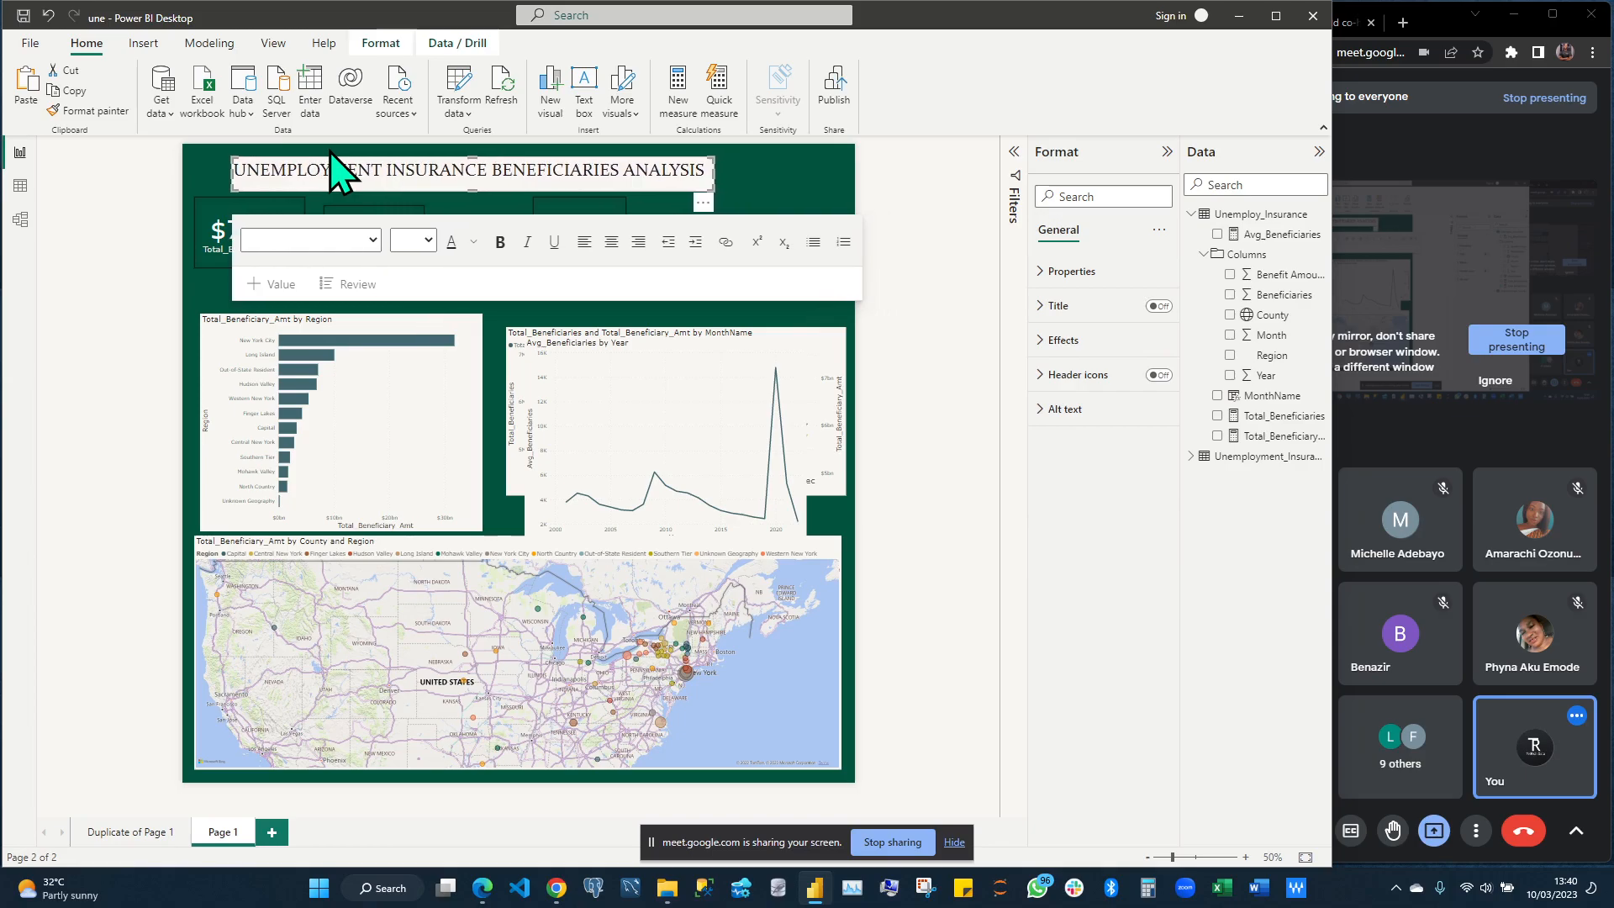
key(Left)
key(Left)
key(Left)
key(Left)
key(Left)
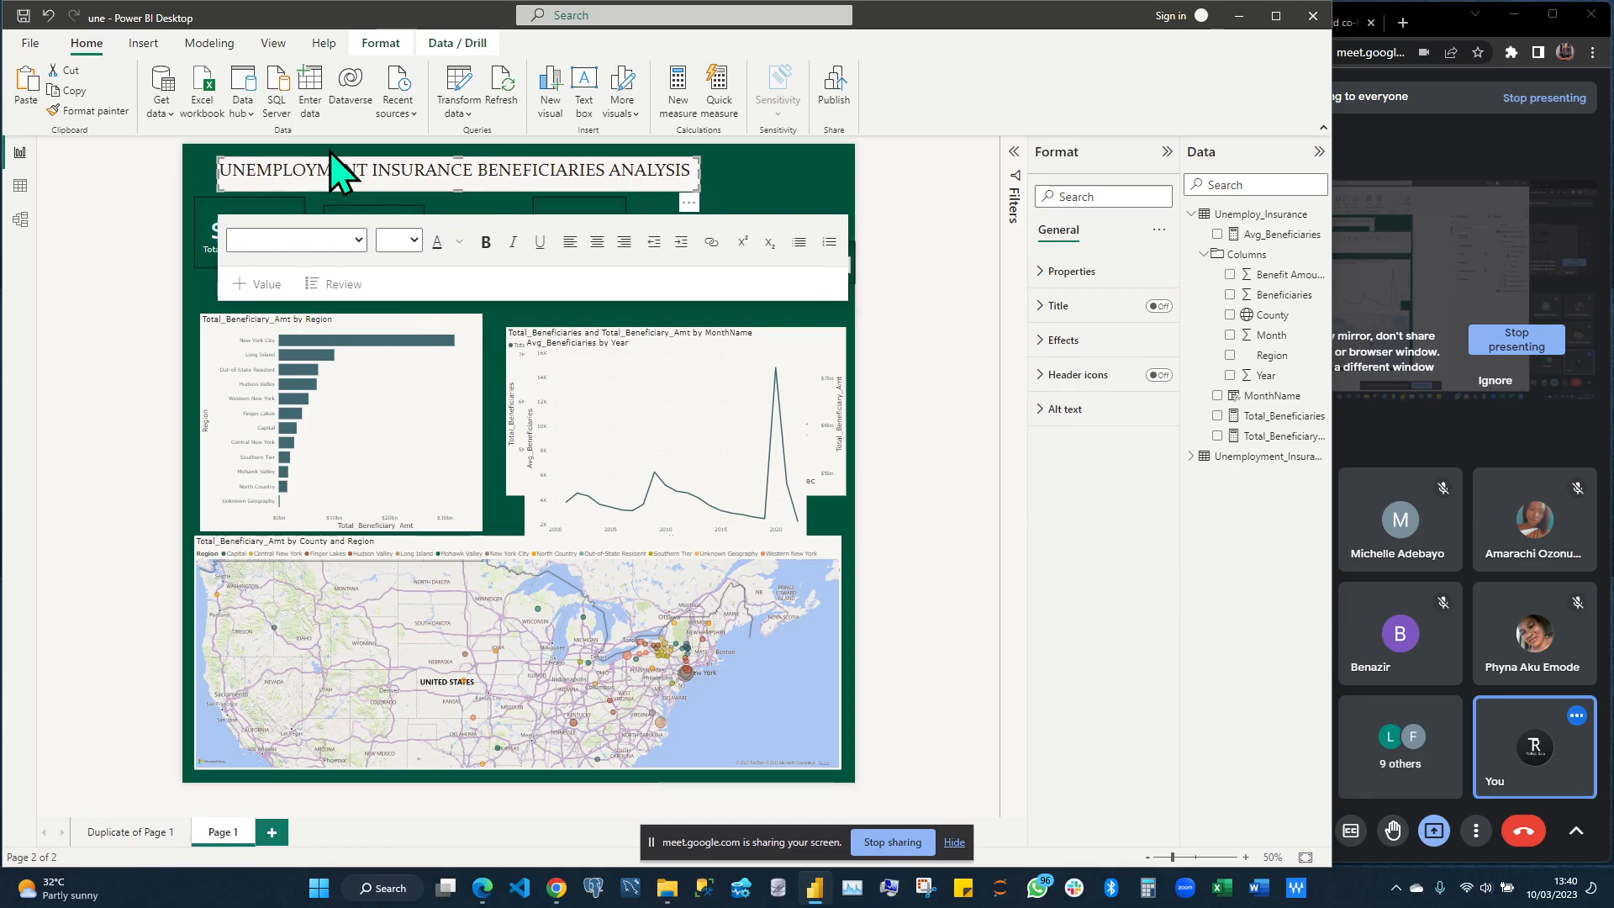
key(Left)
key(Left)
key(Left)
key(Left)
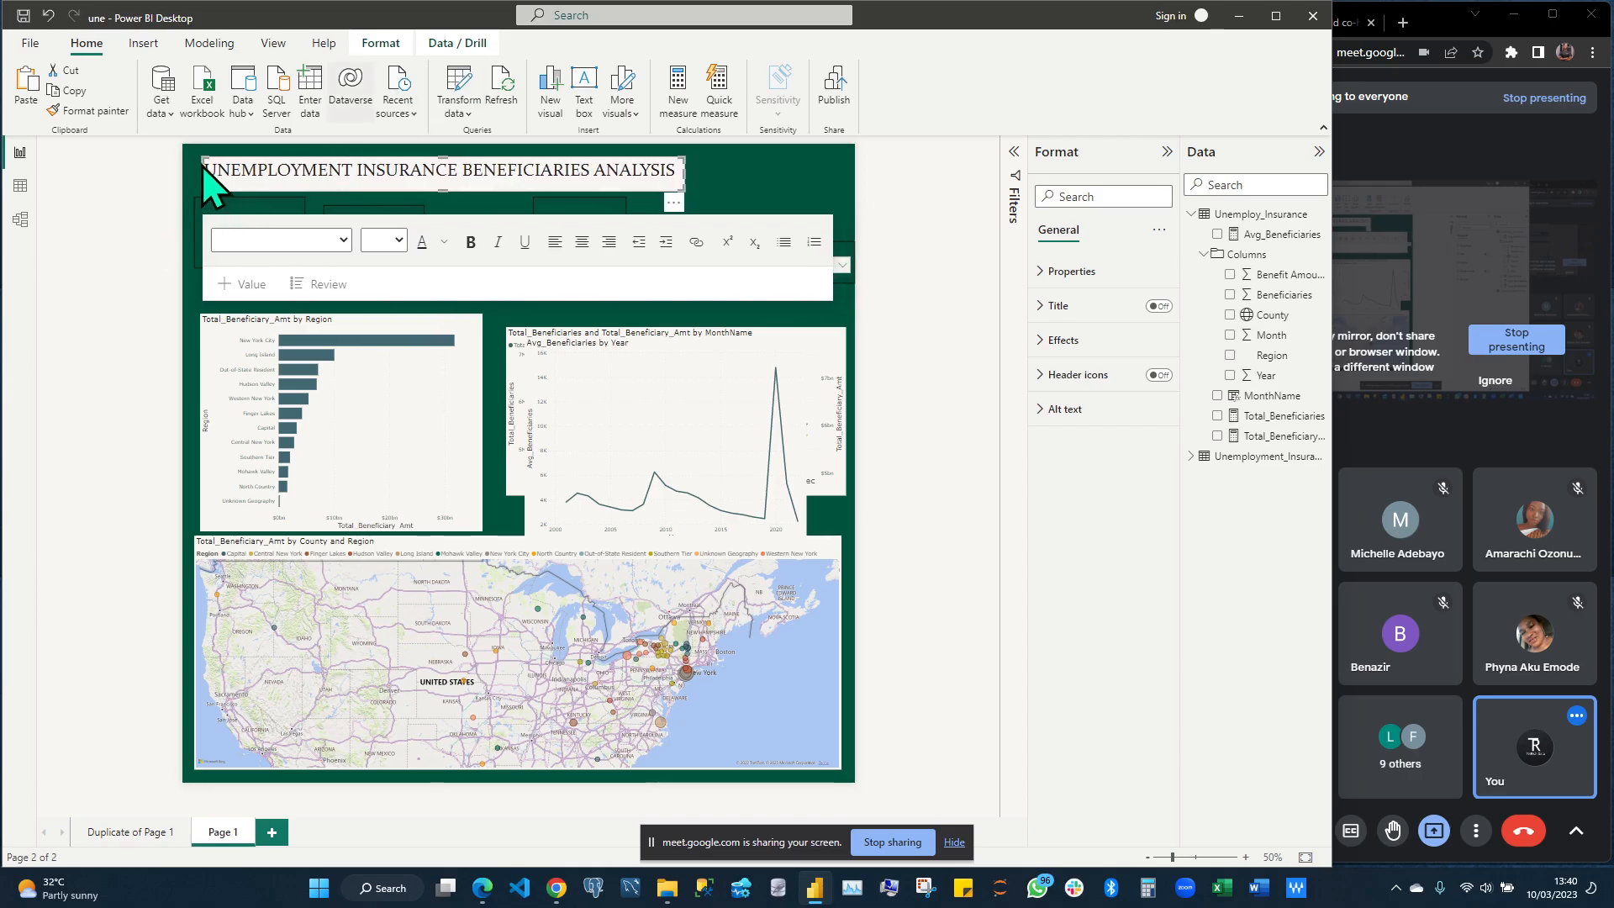
drag(202, 177, 194, 177)
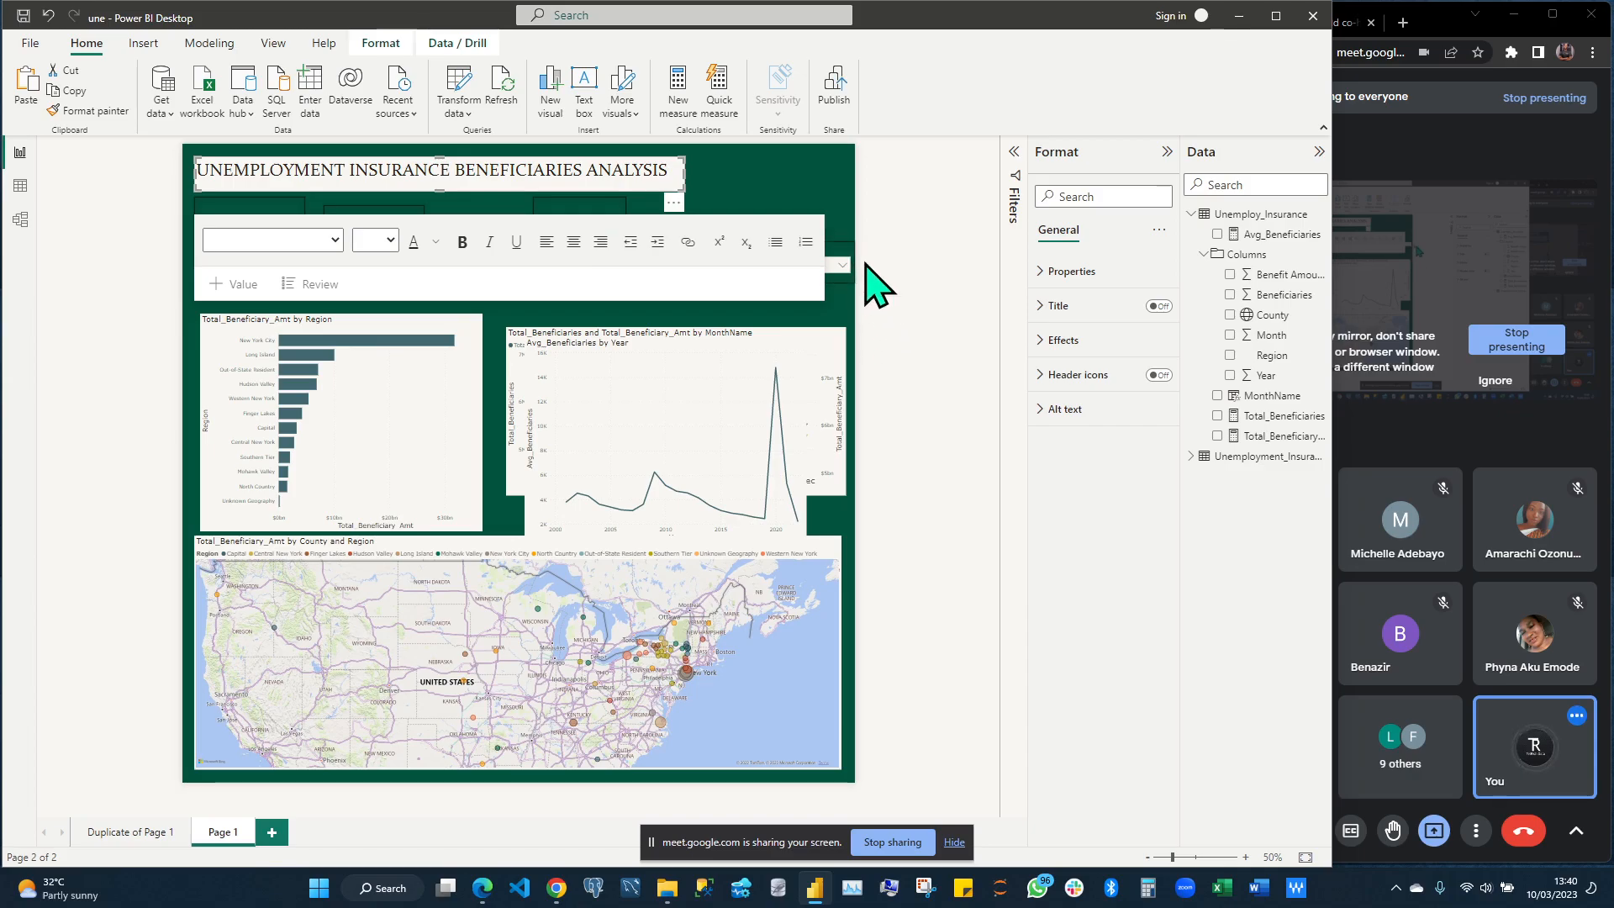
click(829, 311)
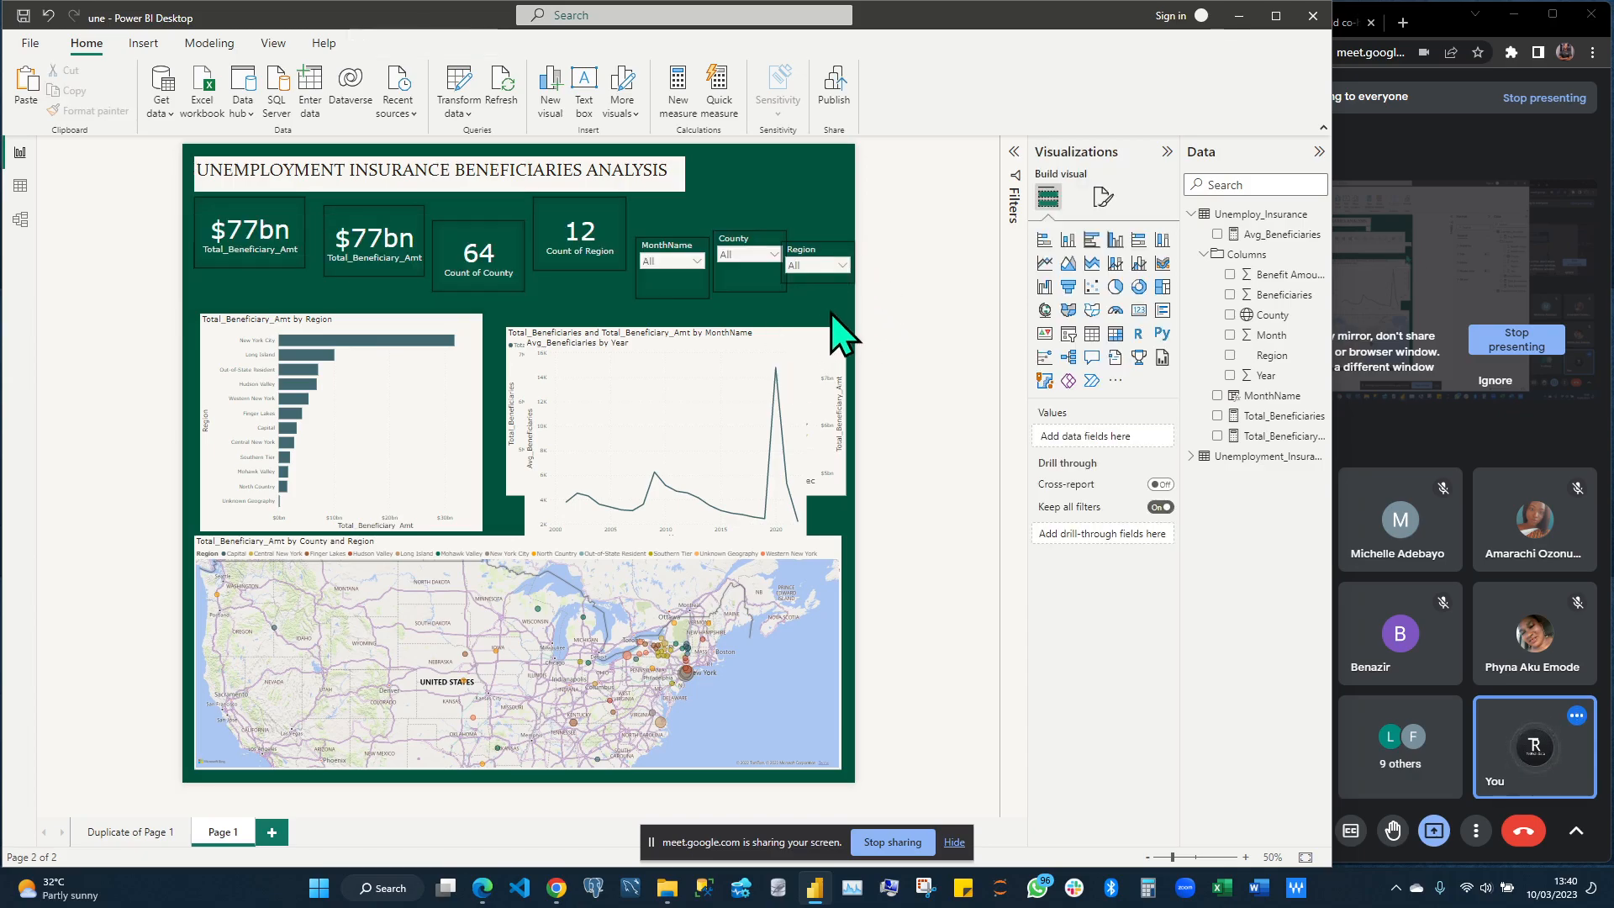
Move the MonthName slicer beside the report title and widen it toward the page's right edge while reducing its height
mouse_move(688, 242)
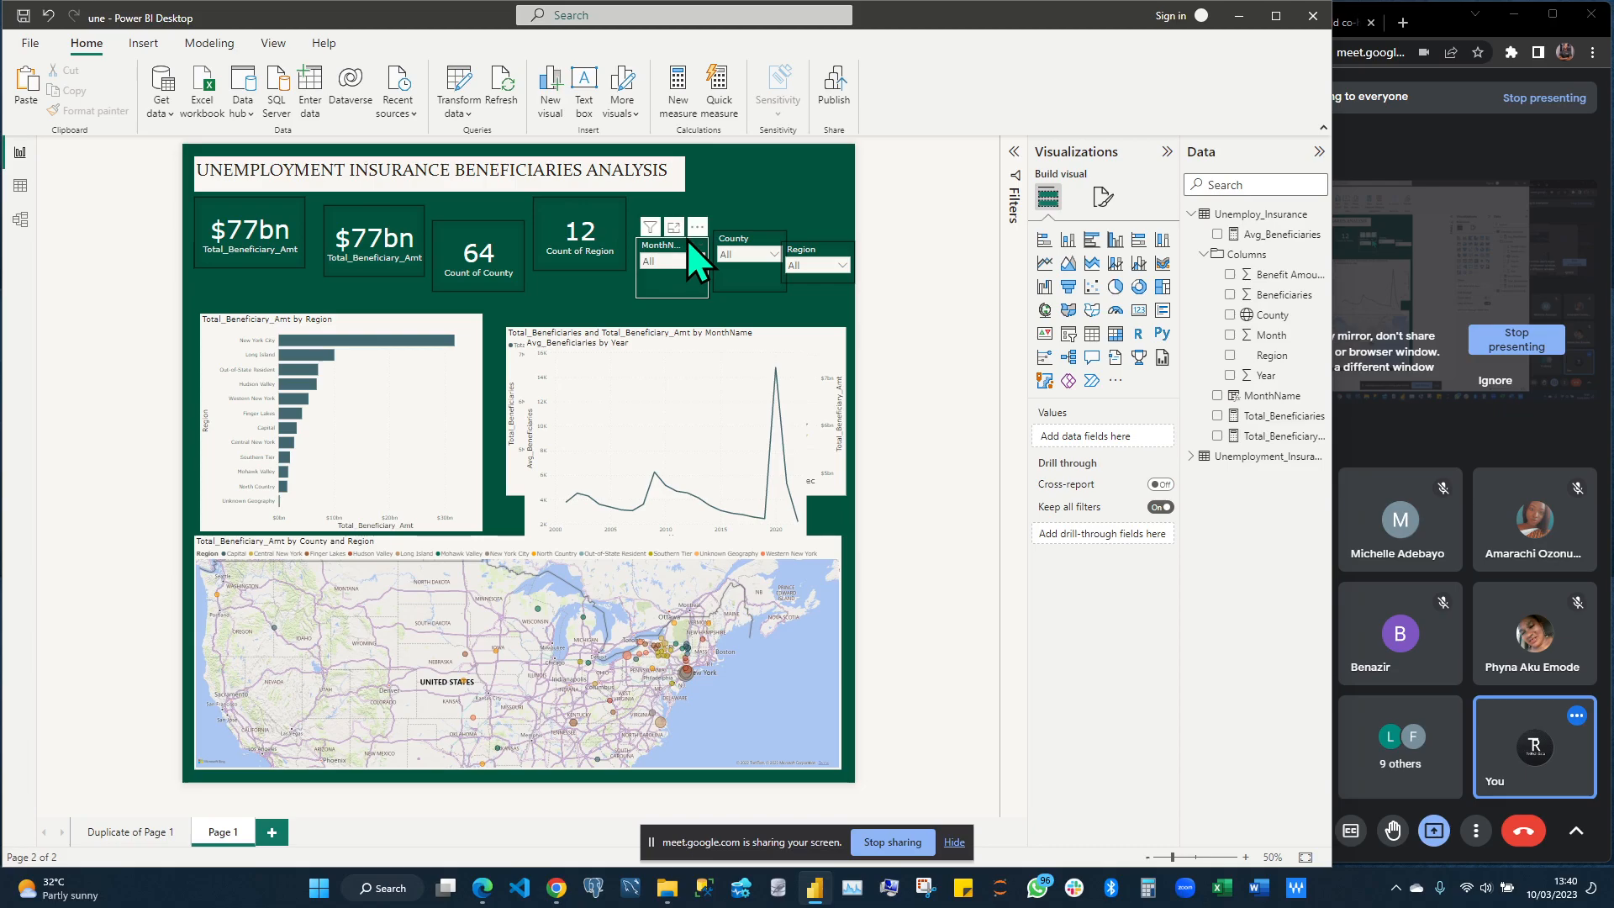
drag(681, 242, 744, 162)
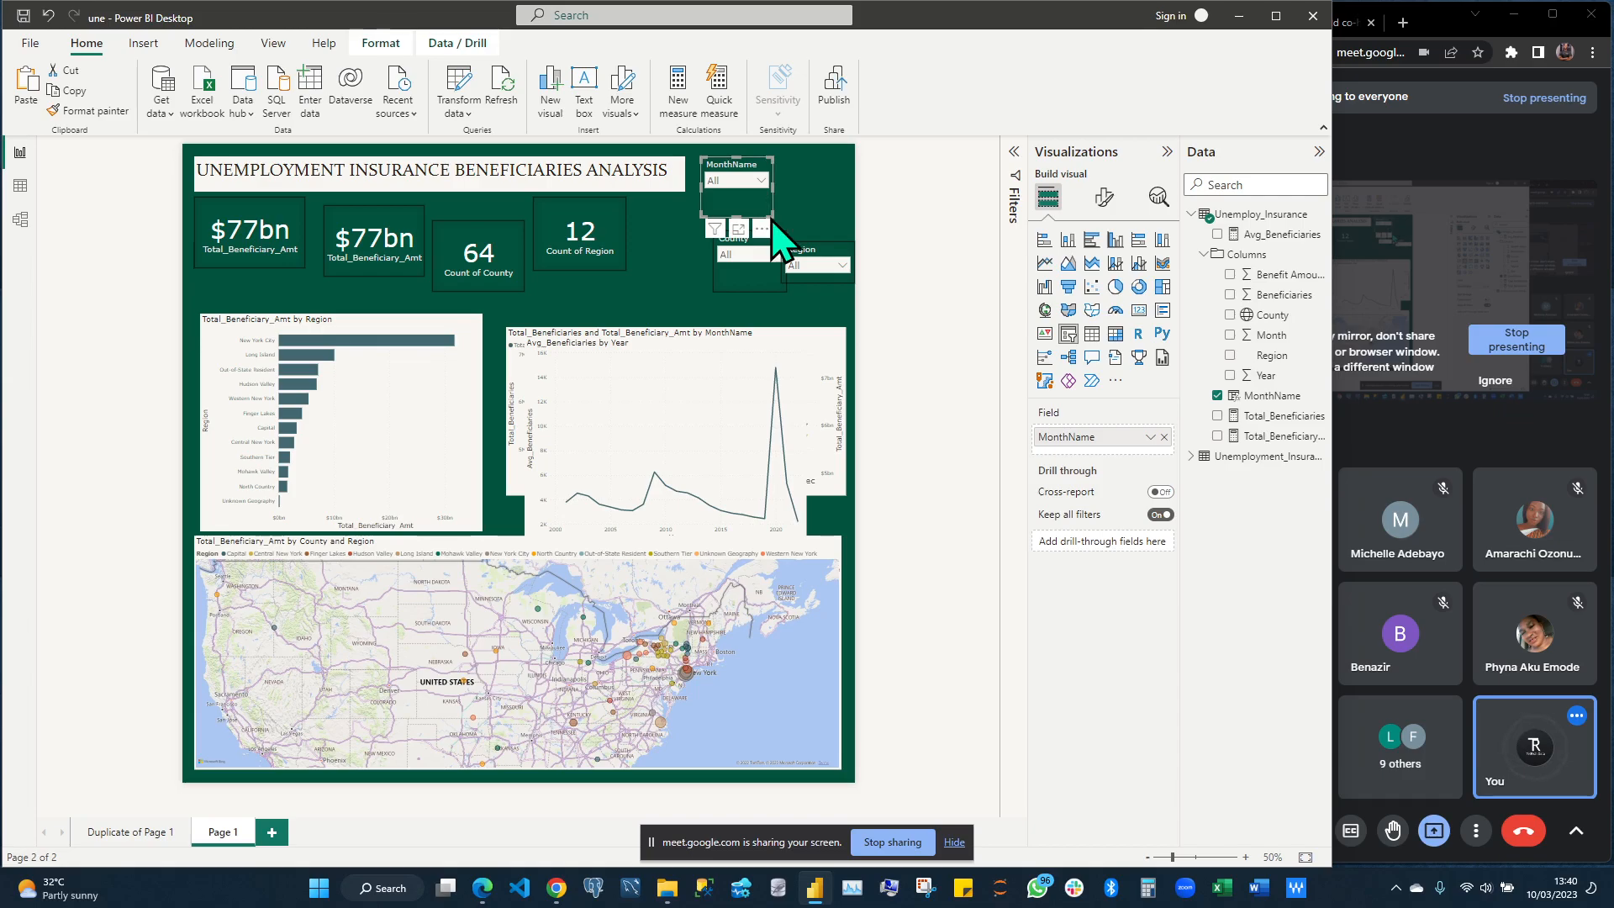
drag(777, 209, 842, 208)
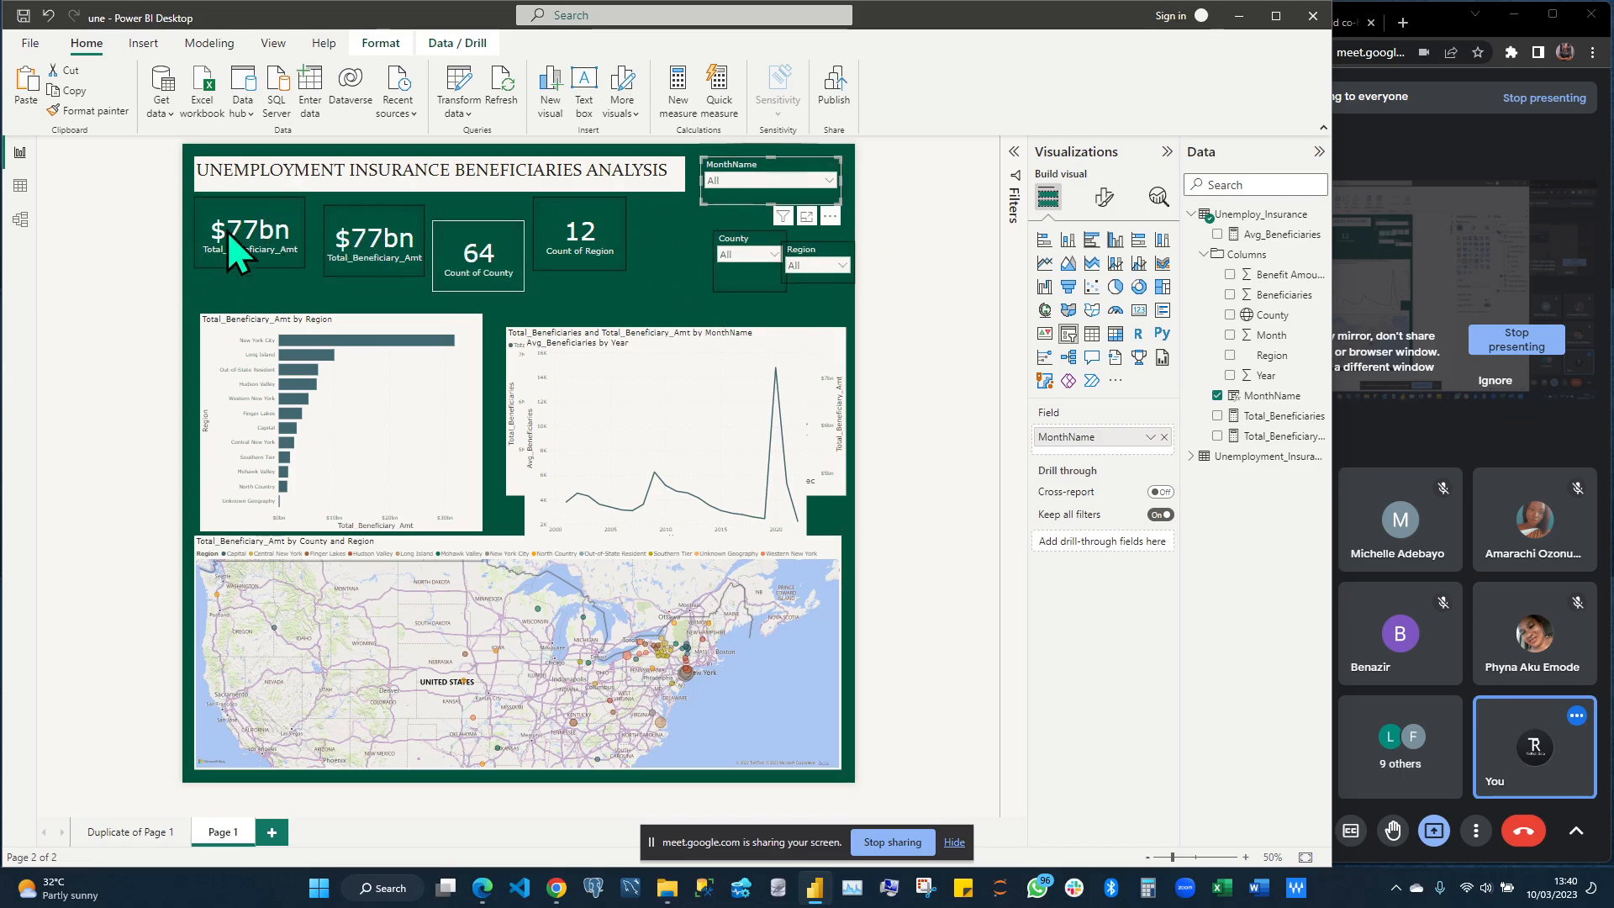
Move the first Total_Beneficiary_Amt card slightly down and set its visual border's rounded corners to 30 px
drag(237, 210, 237, 219)
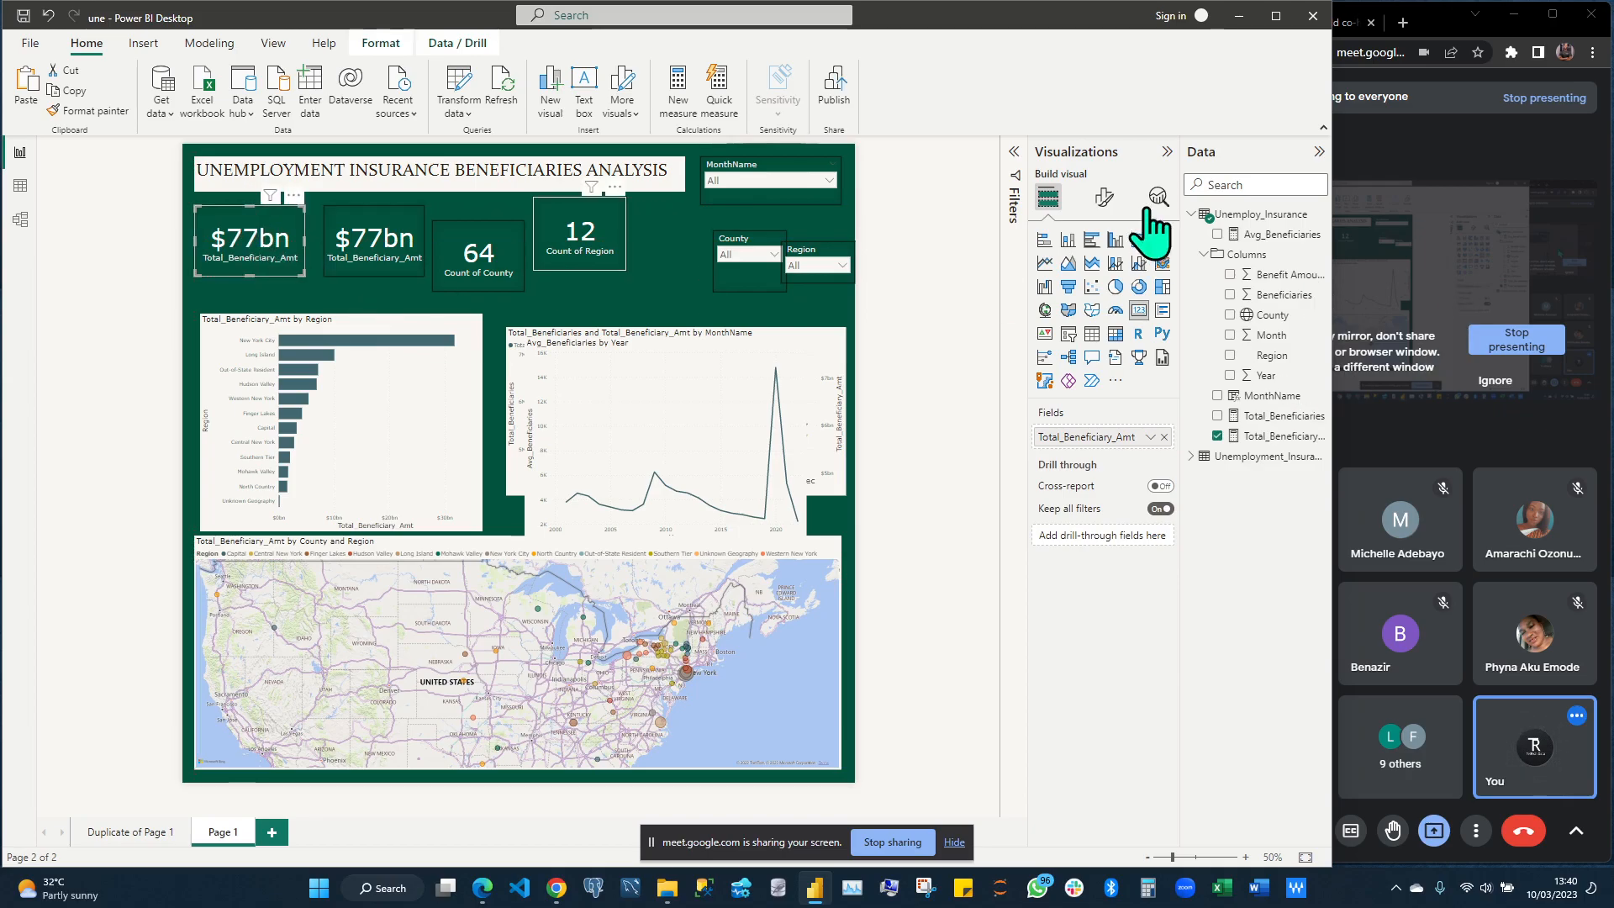
click(1105, 198)
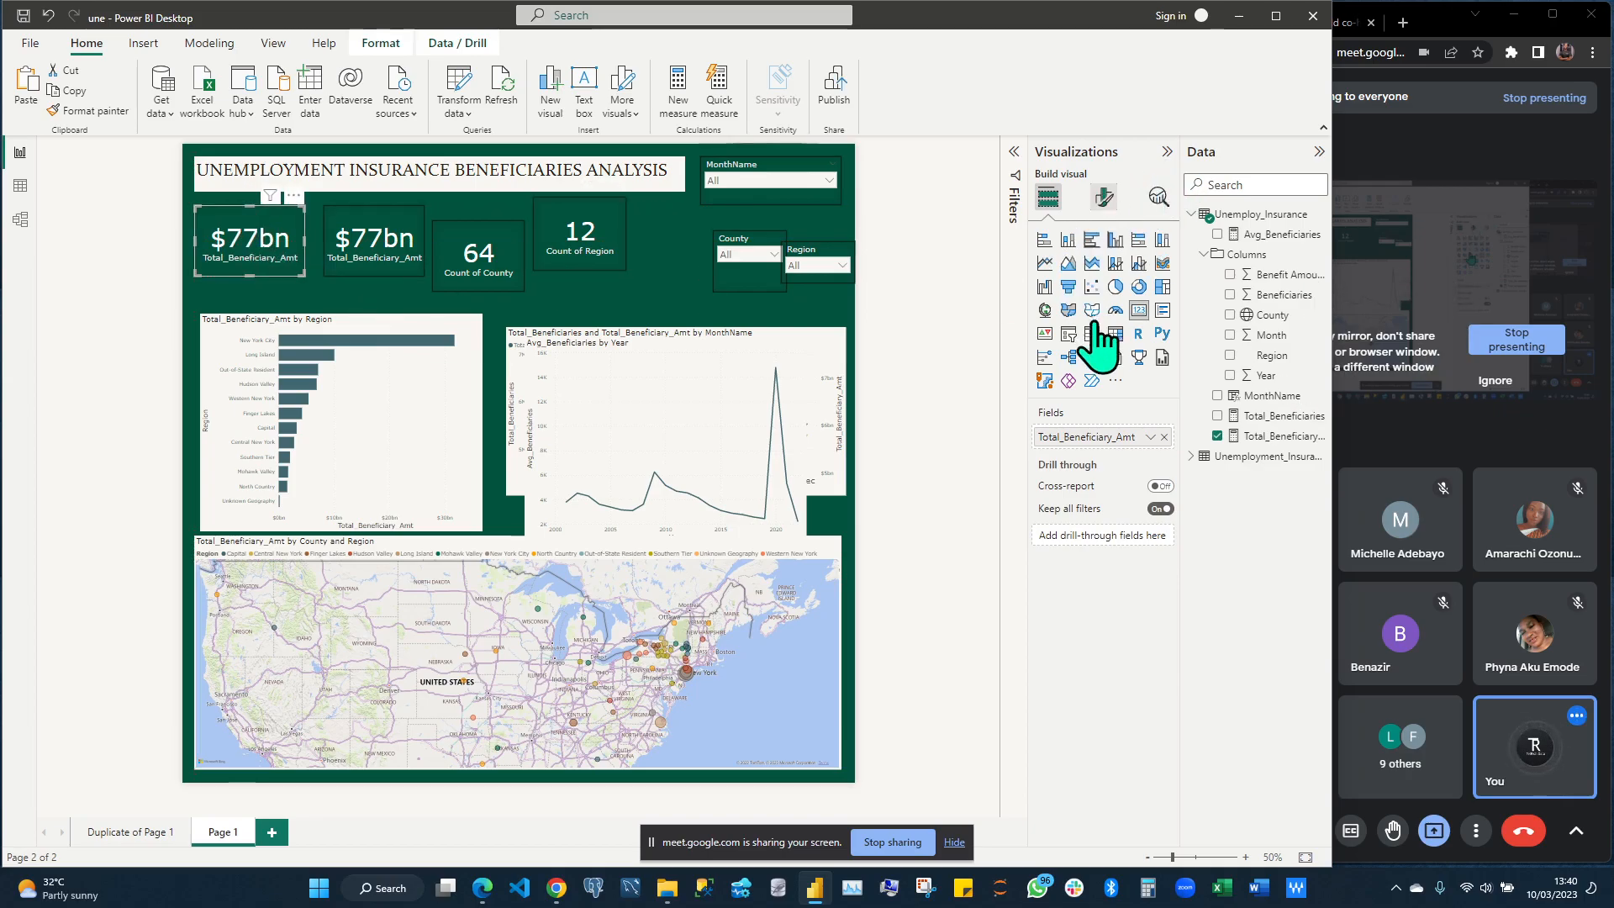
click(1105, 274)
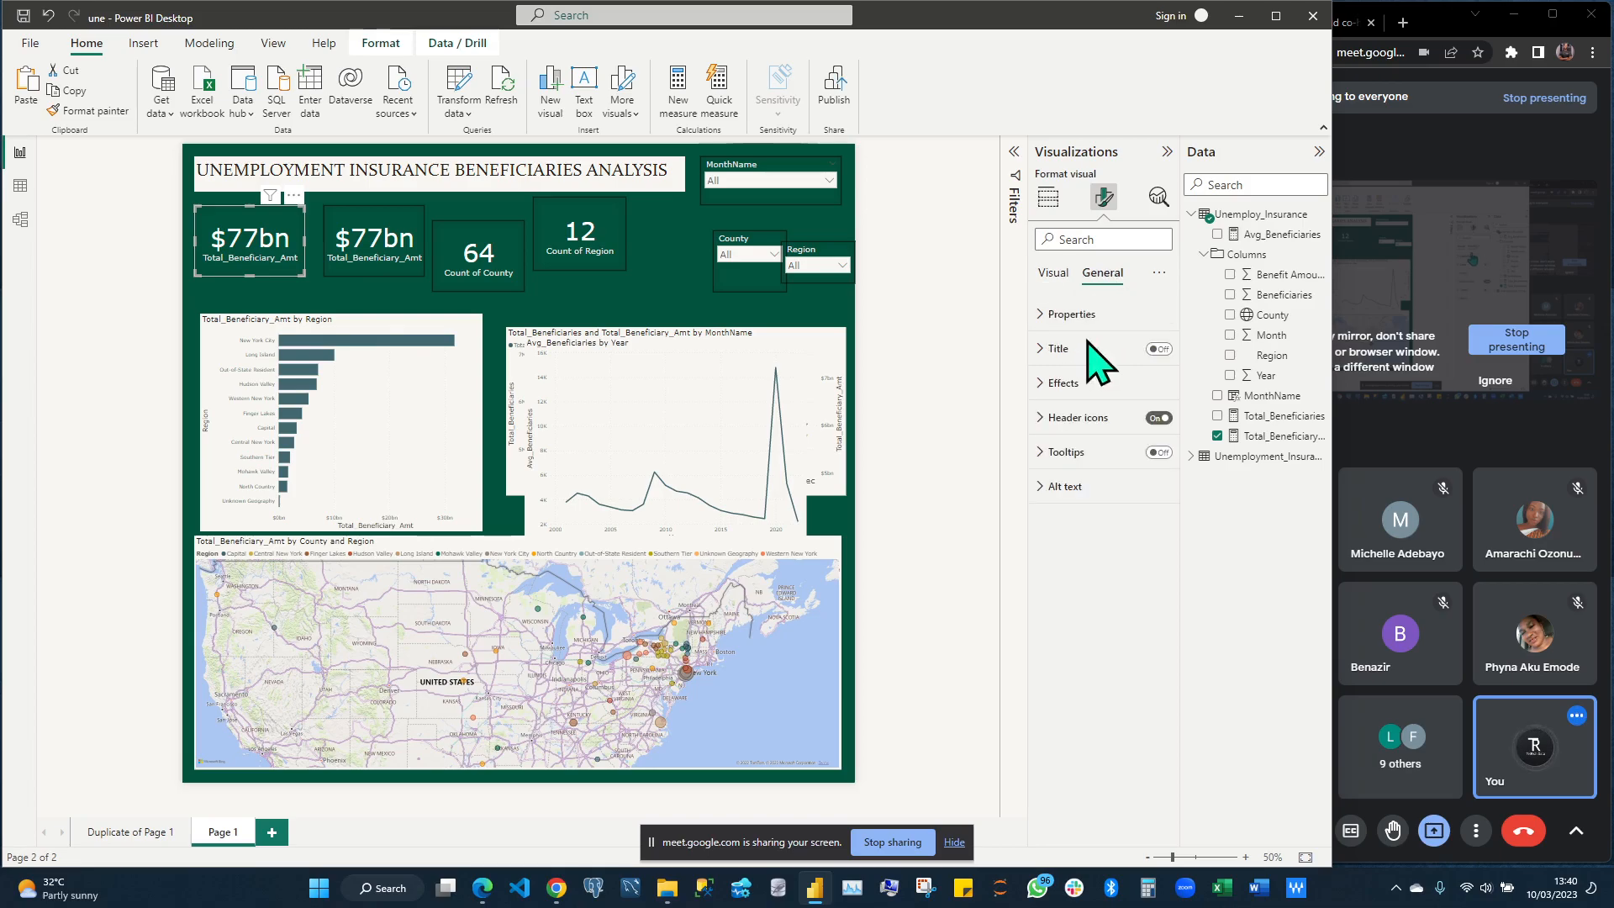
click(1061, 384)
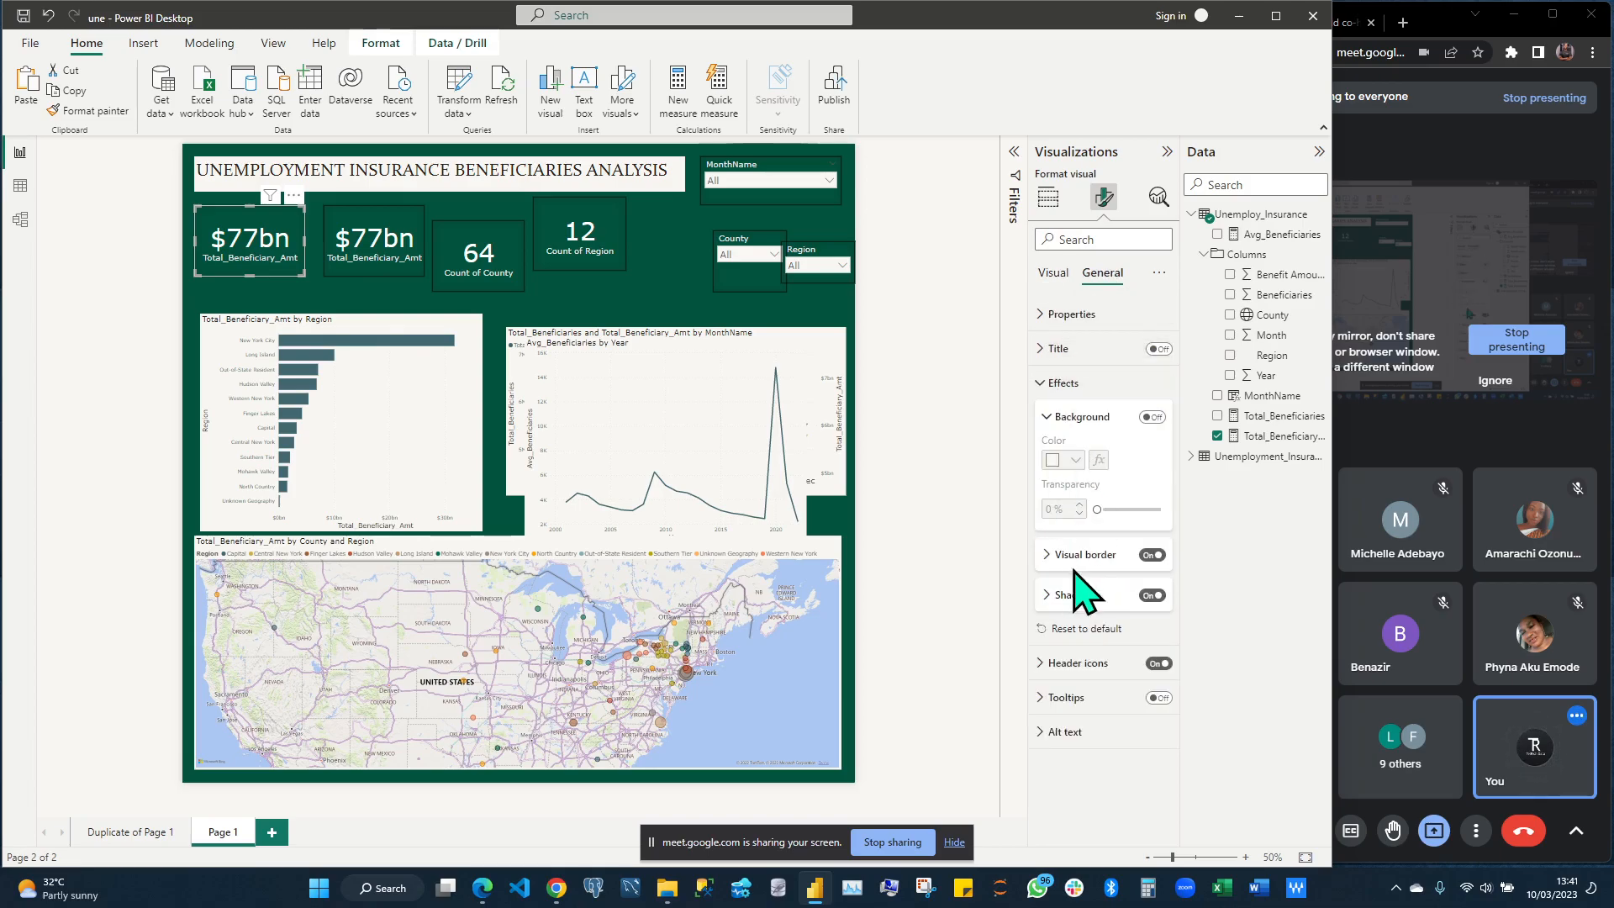
click(1047, 555)
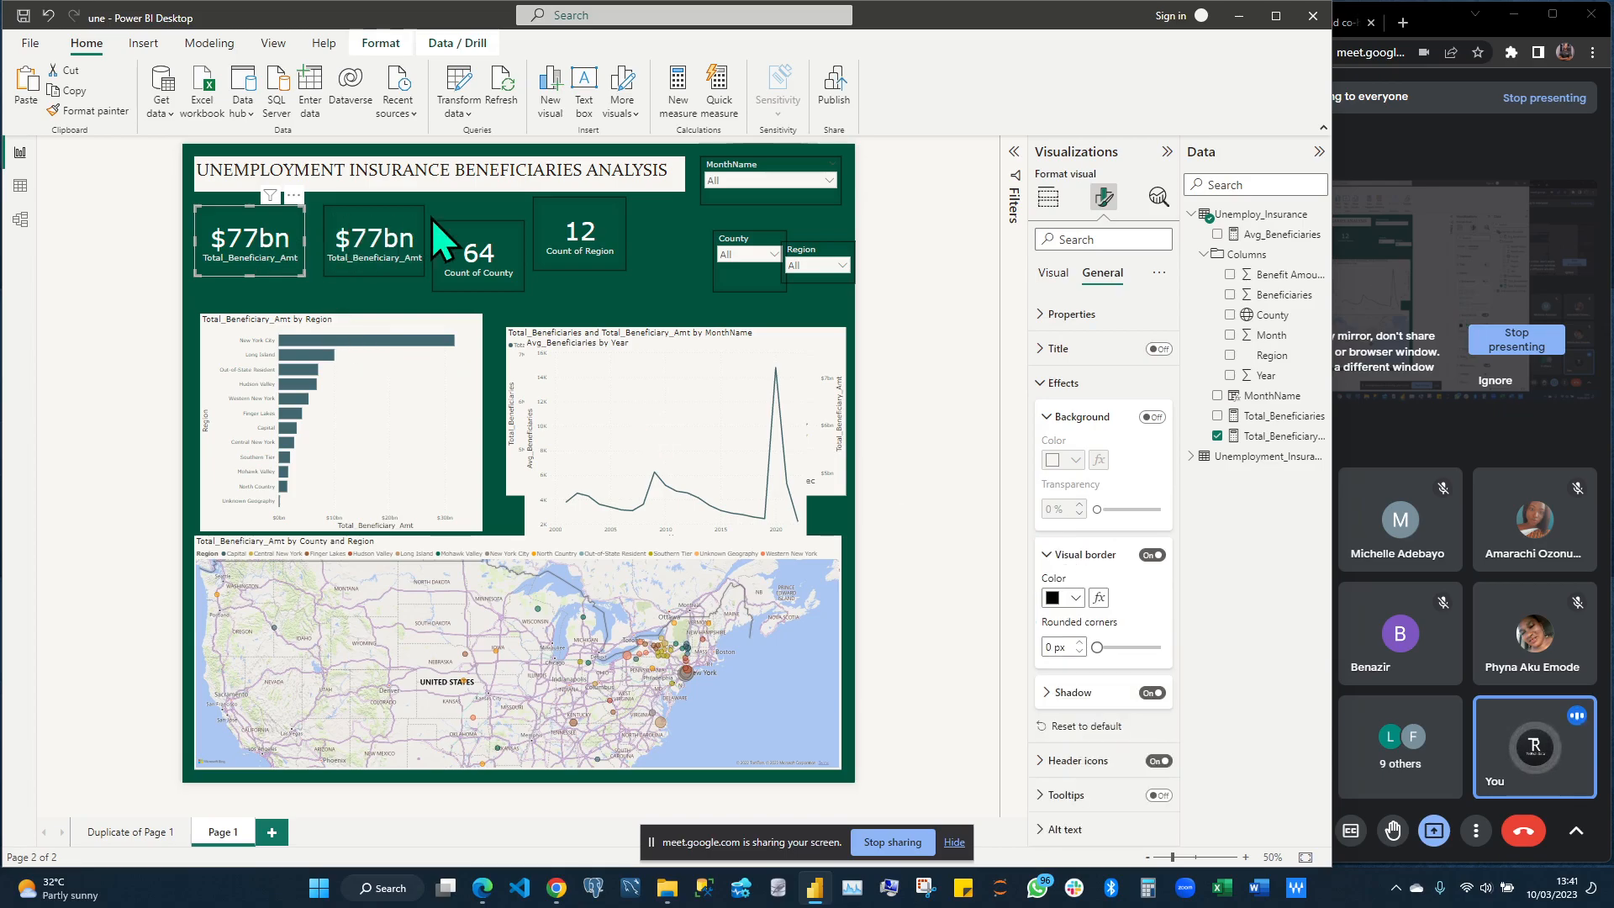
click(1051, 647)
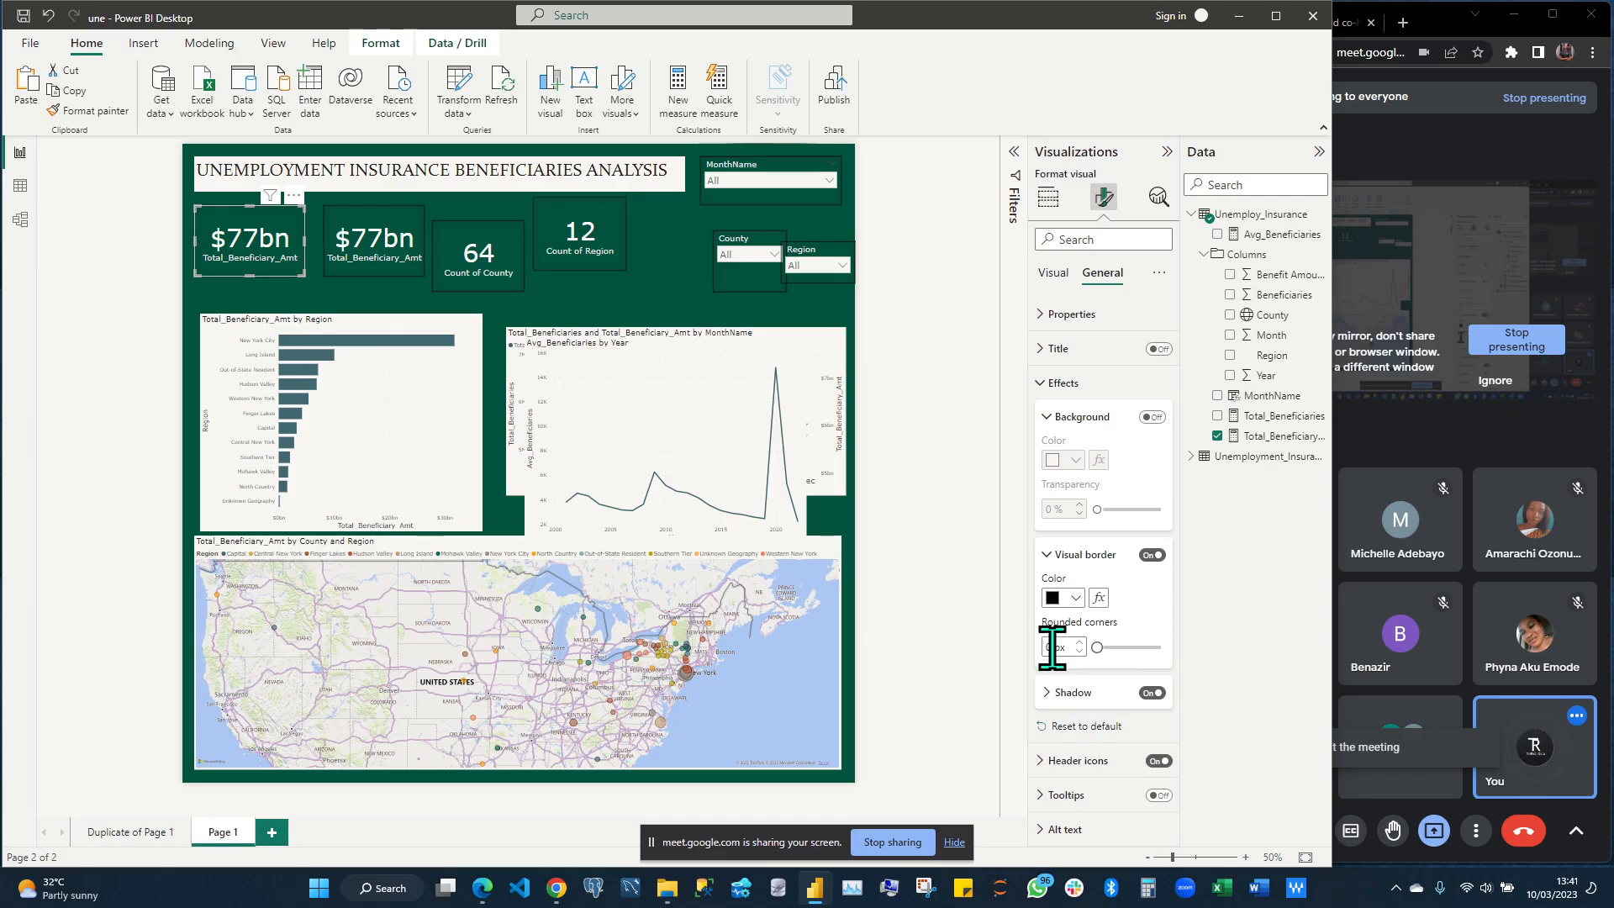
drag(1092, 661, 1108, 675)
text(15)
key(Return)
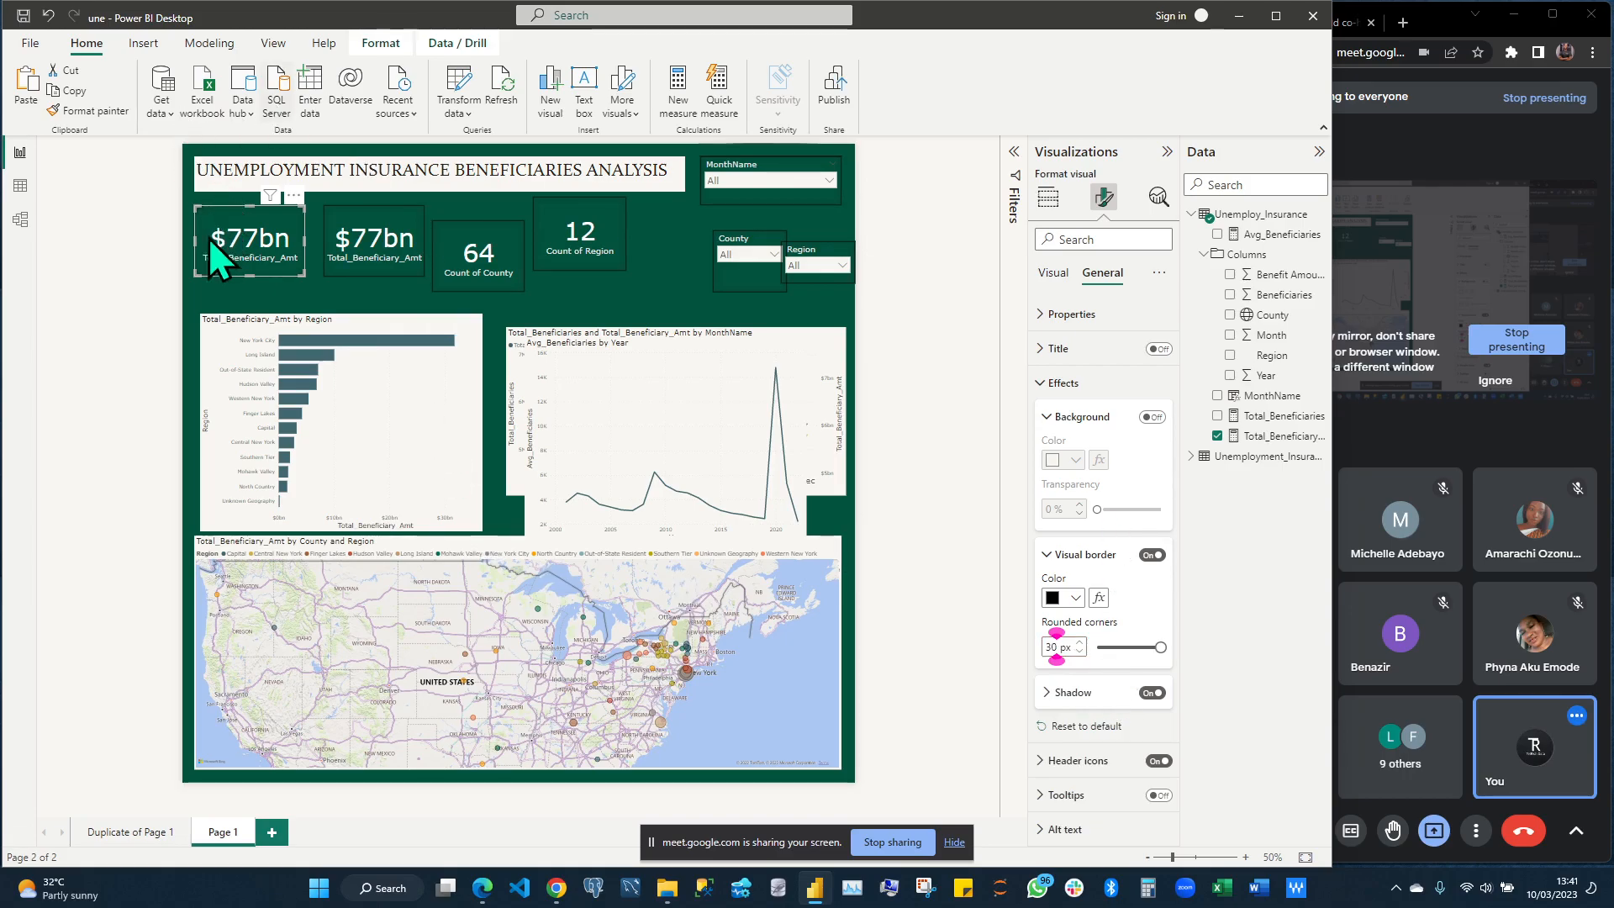
click(146, 249)
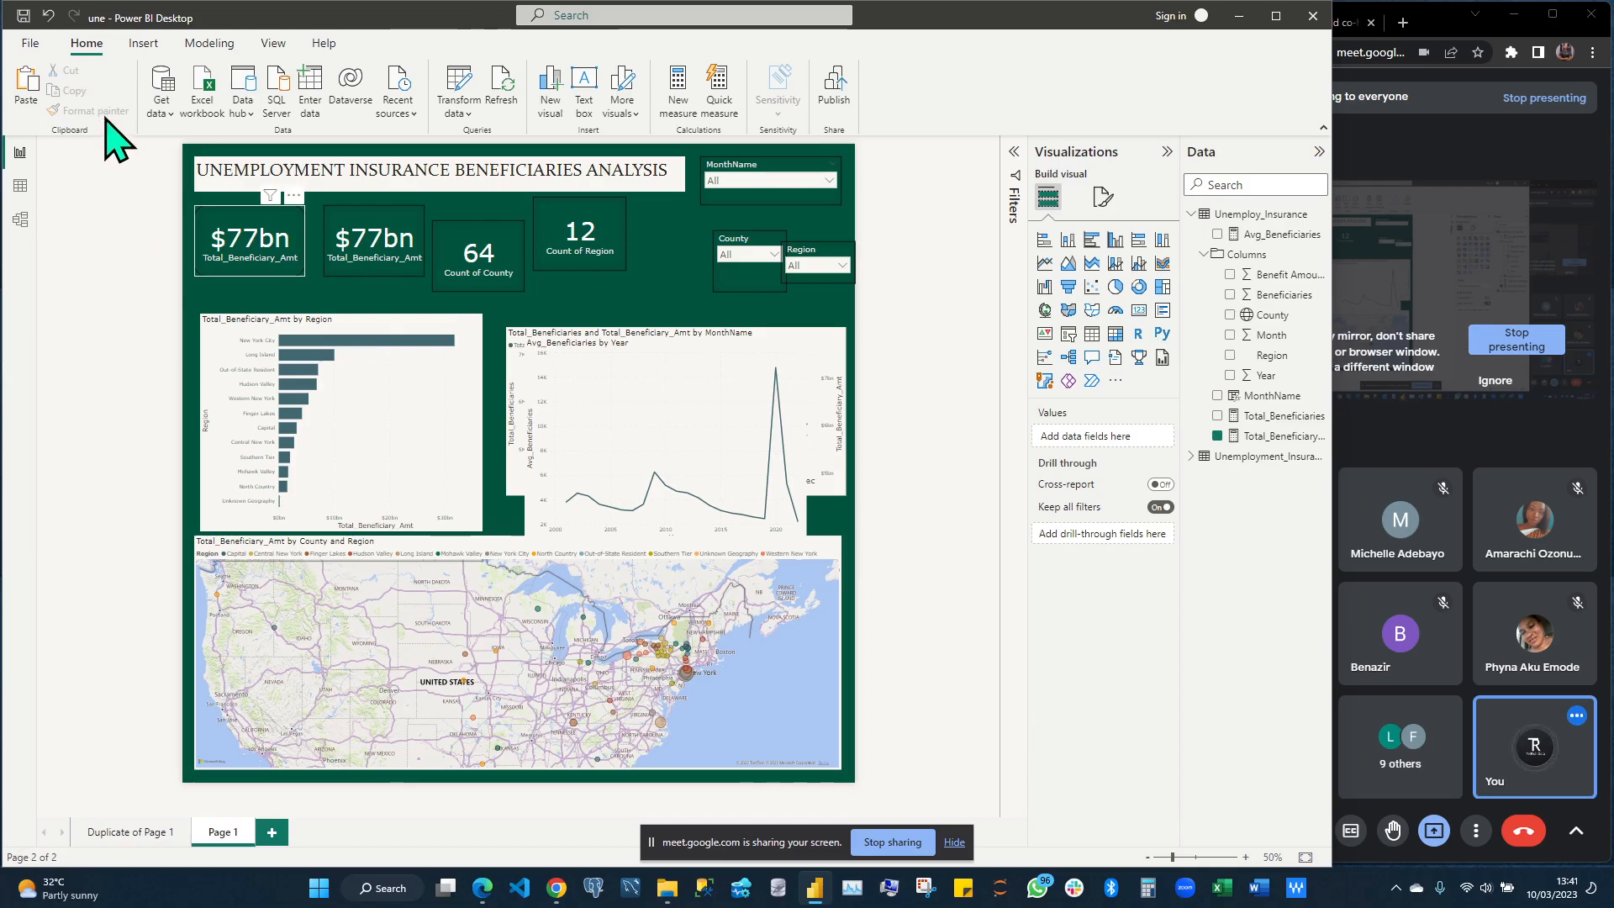
Copy the first Total_Beneficiary_Amt card's rounded-border formatting to the second Total_Beneficiary_Amt card with Format painter
click(239, 225)
click(115, 109)
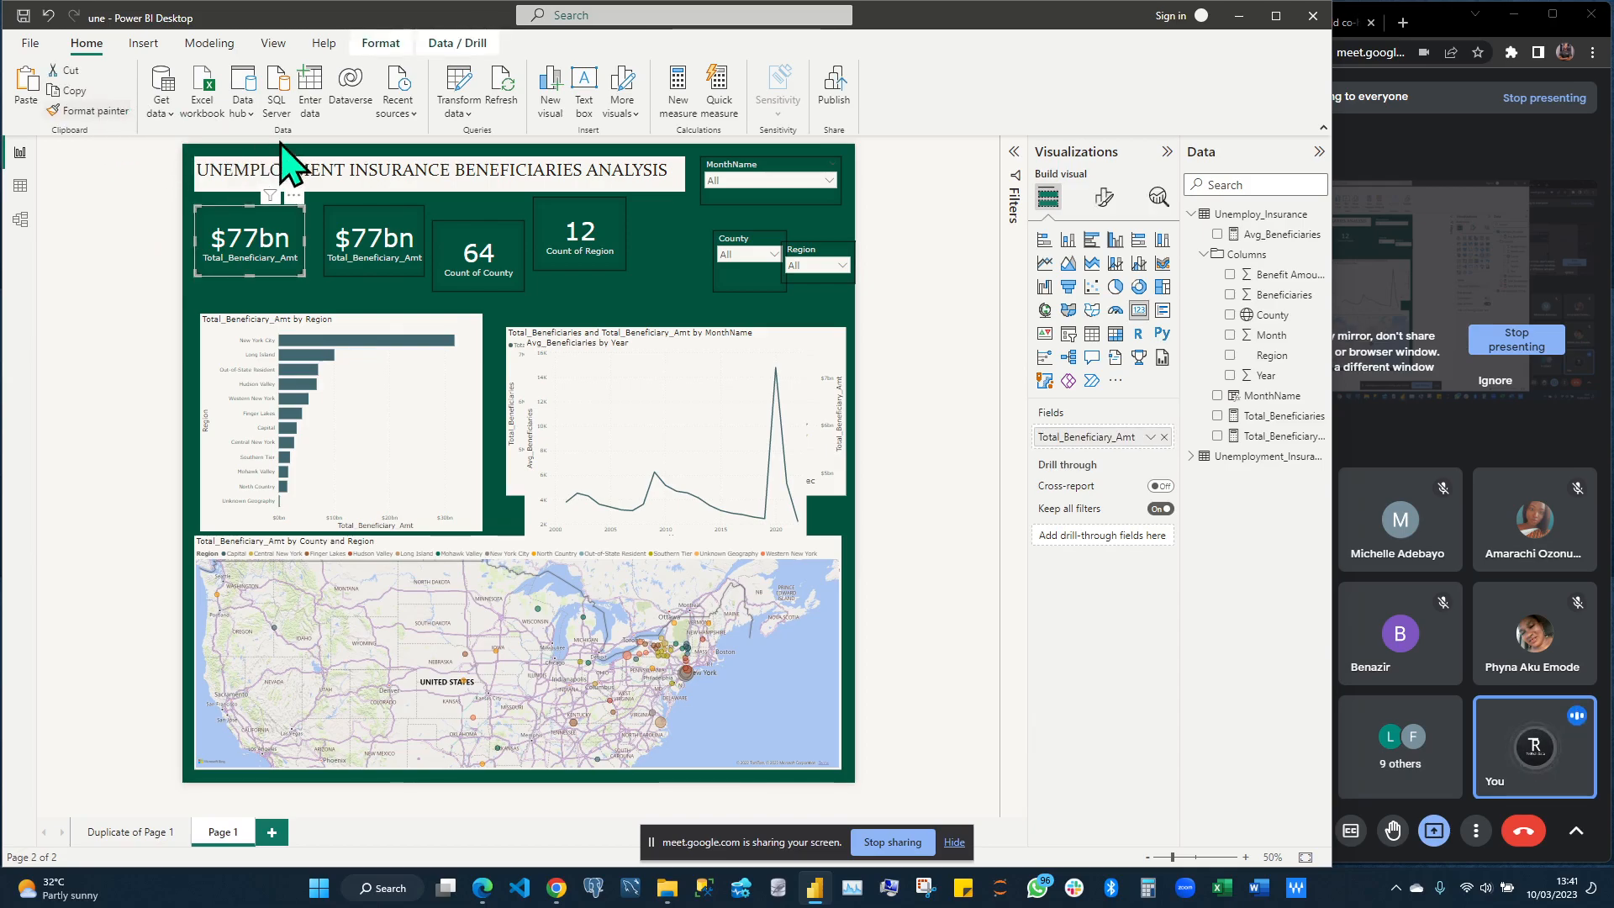
click(374, 225)
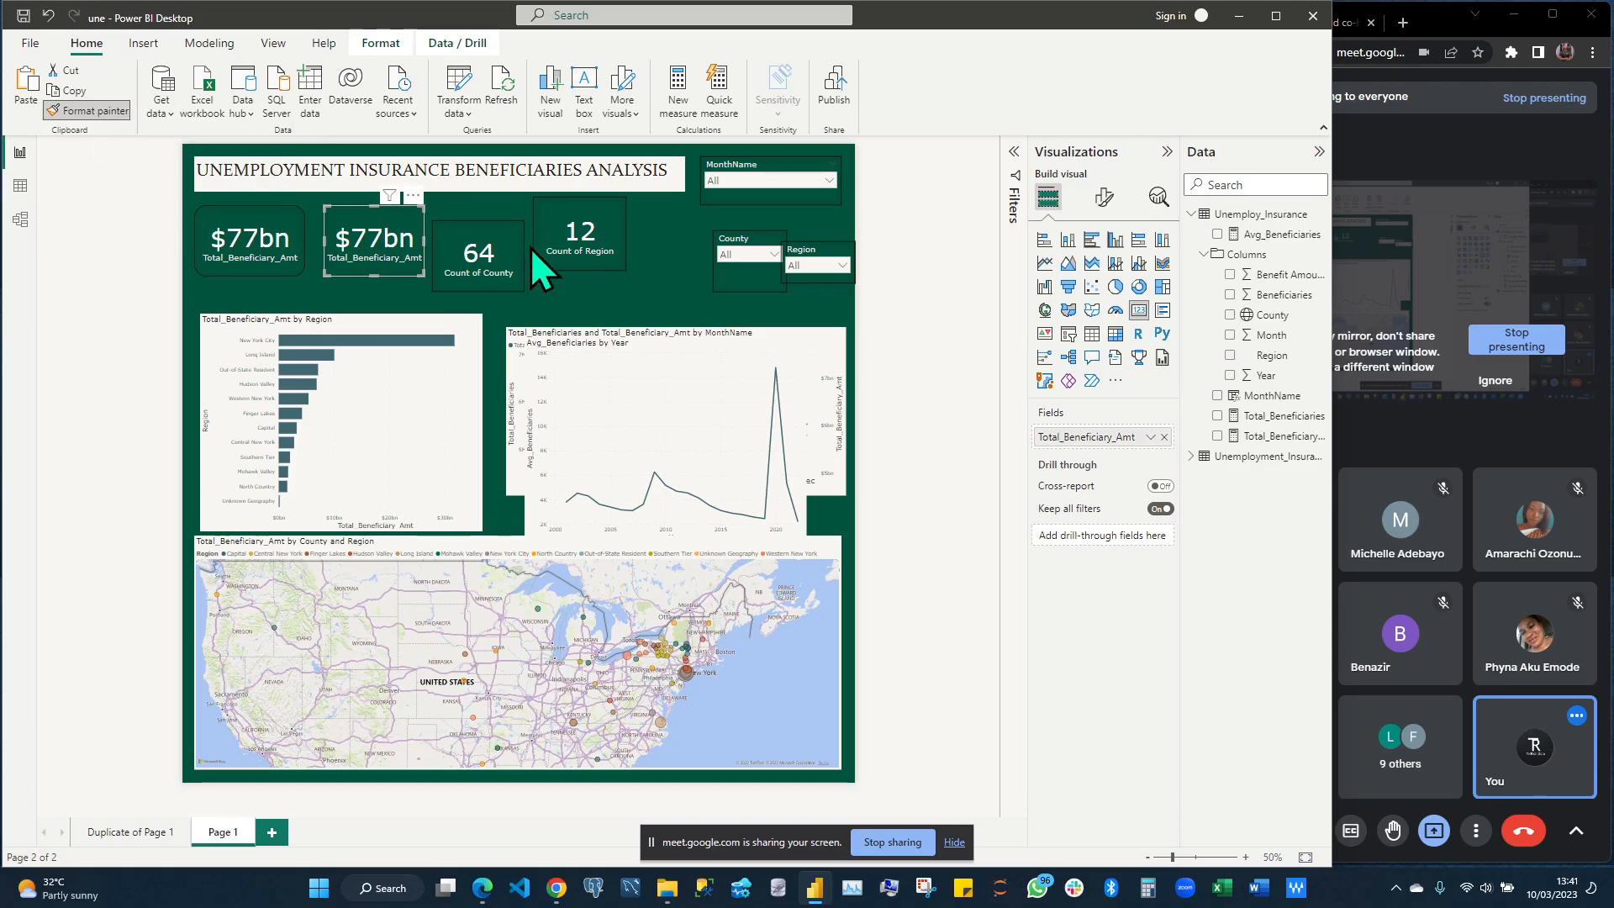
click(487, 241)
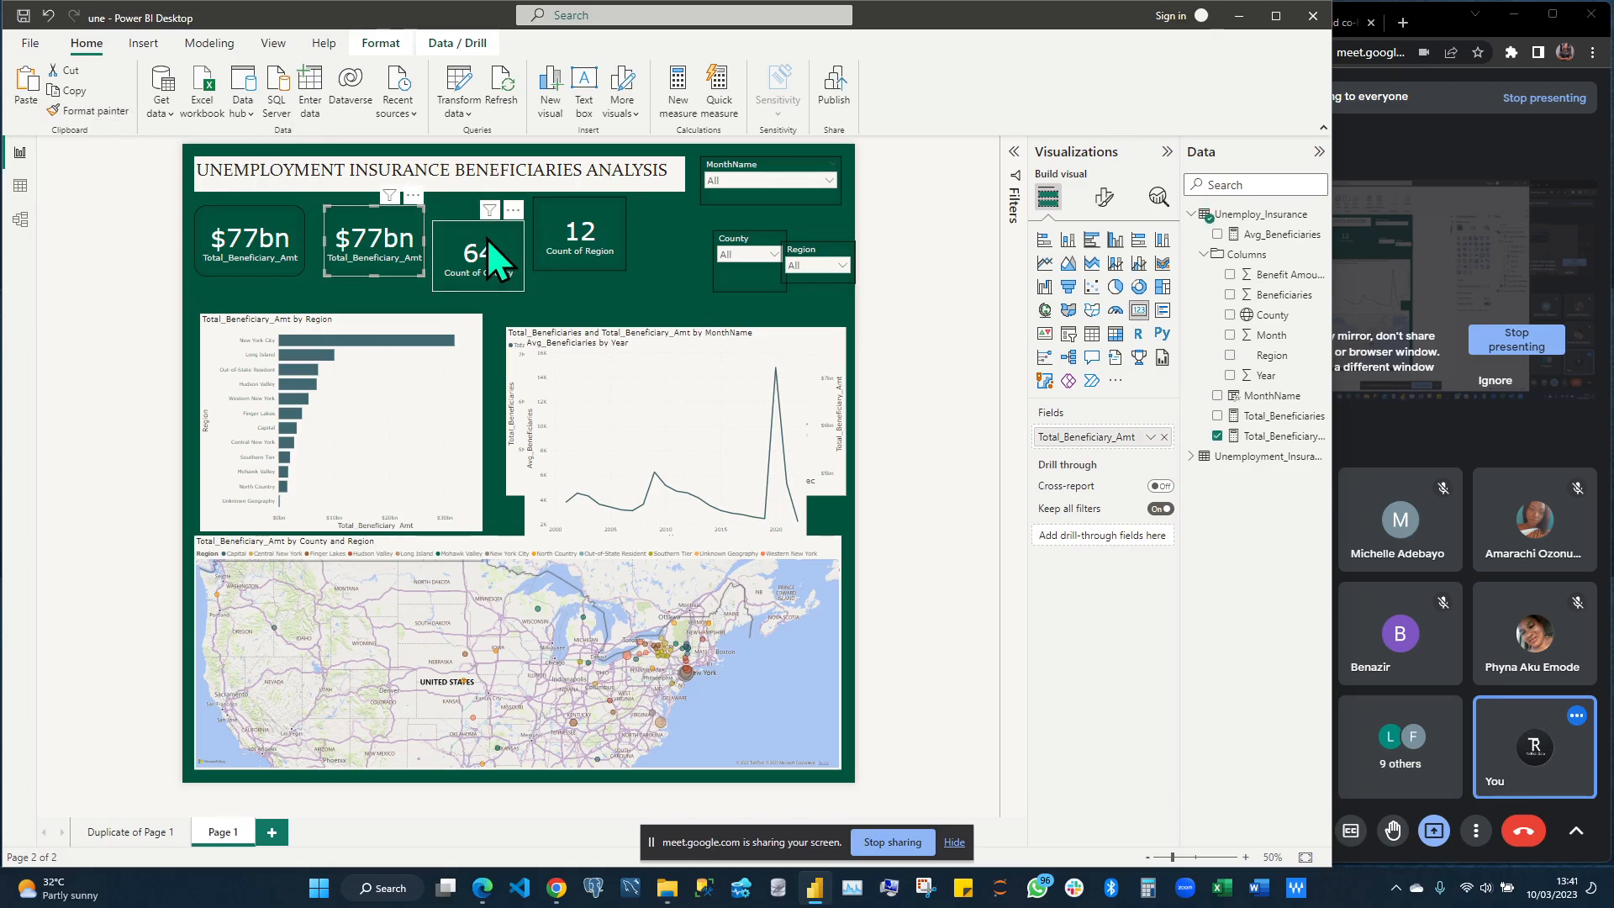
click(487, 238)
click(270, 212)
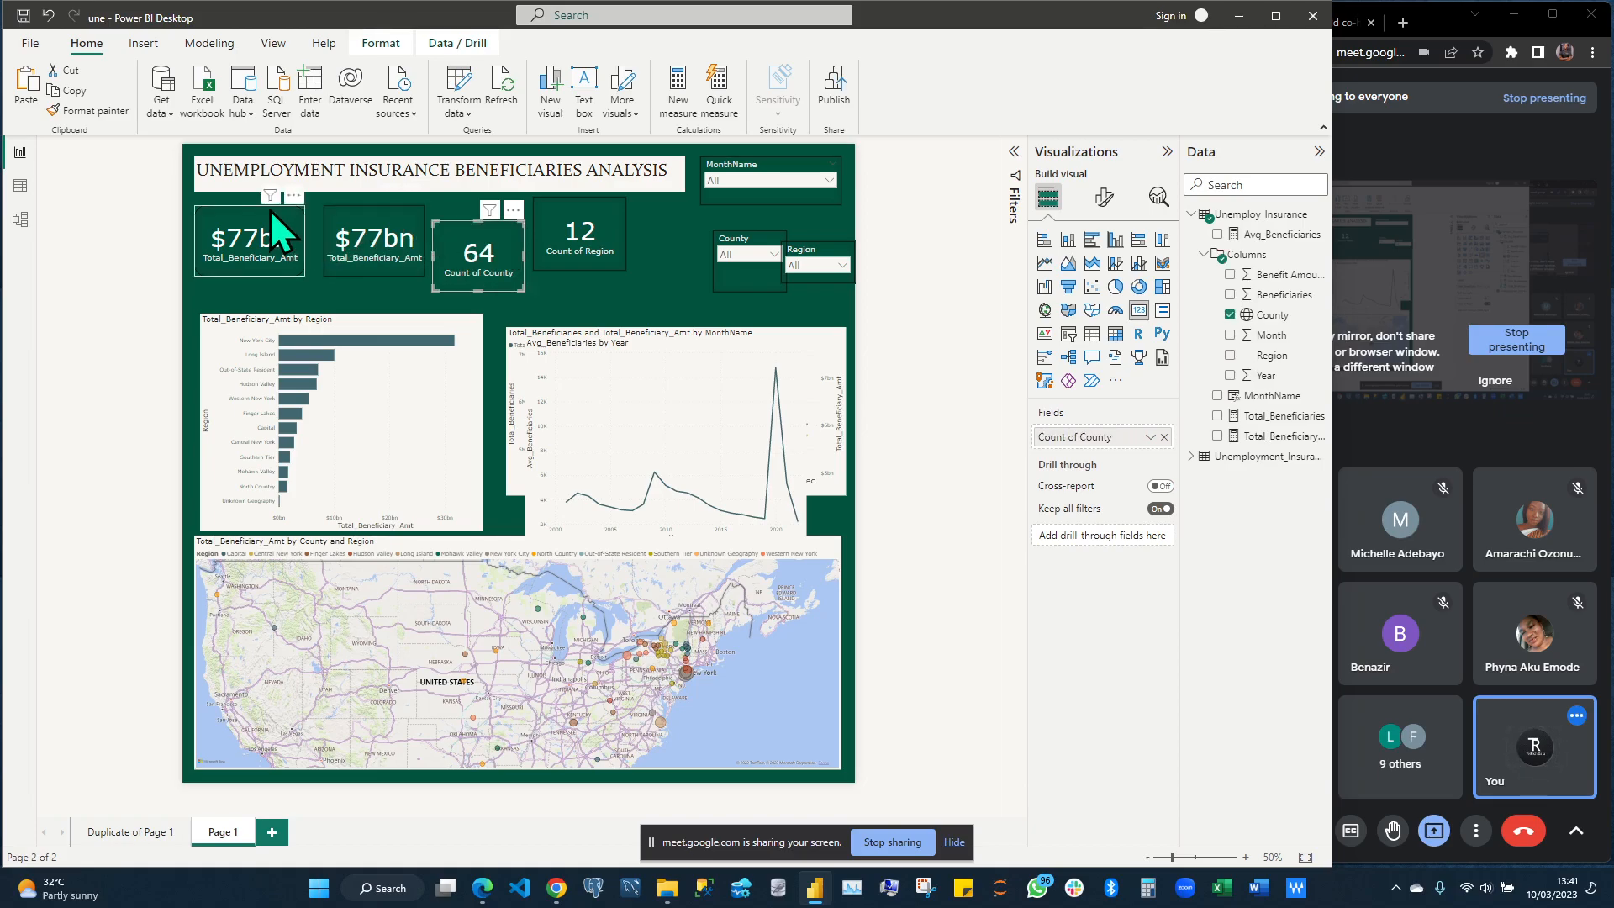
click(91, 111)
click(396, 234)
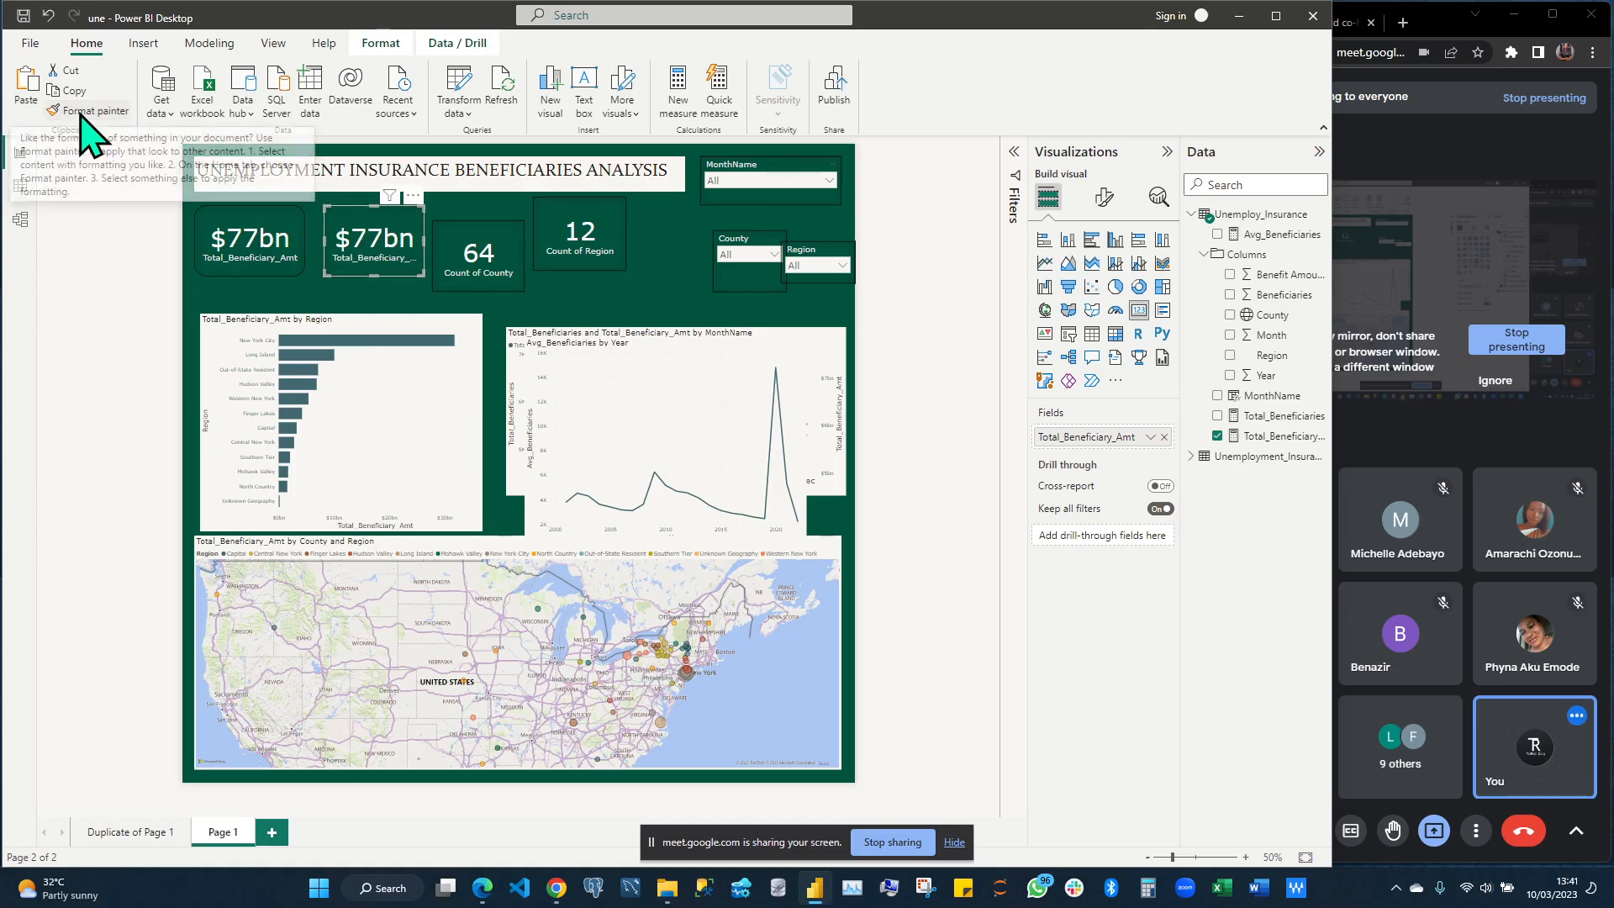
Copy the rounded-border formatting to the Count of County and Count of Region cards with Format painter
click(486, 257)
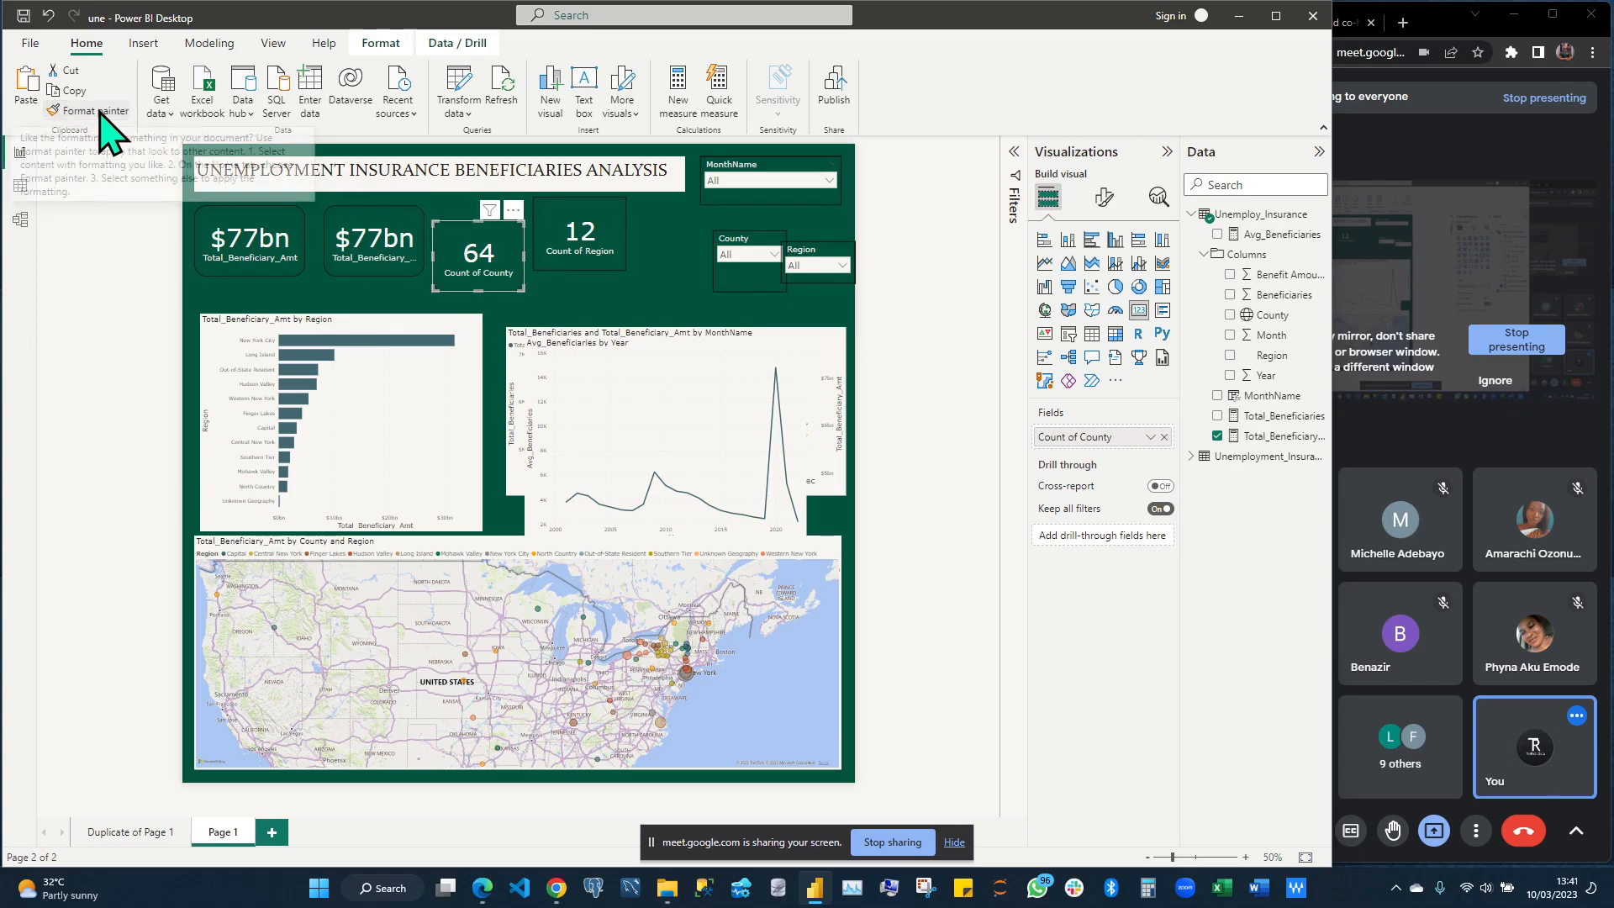
click(98, 111)
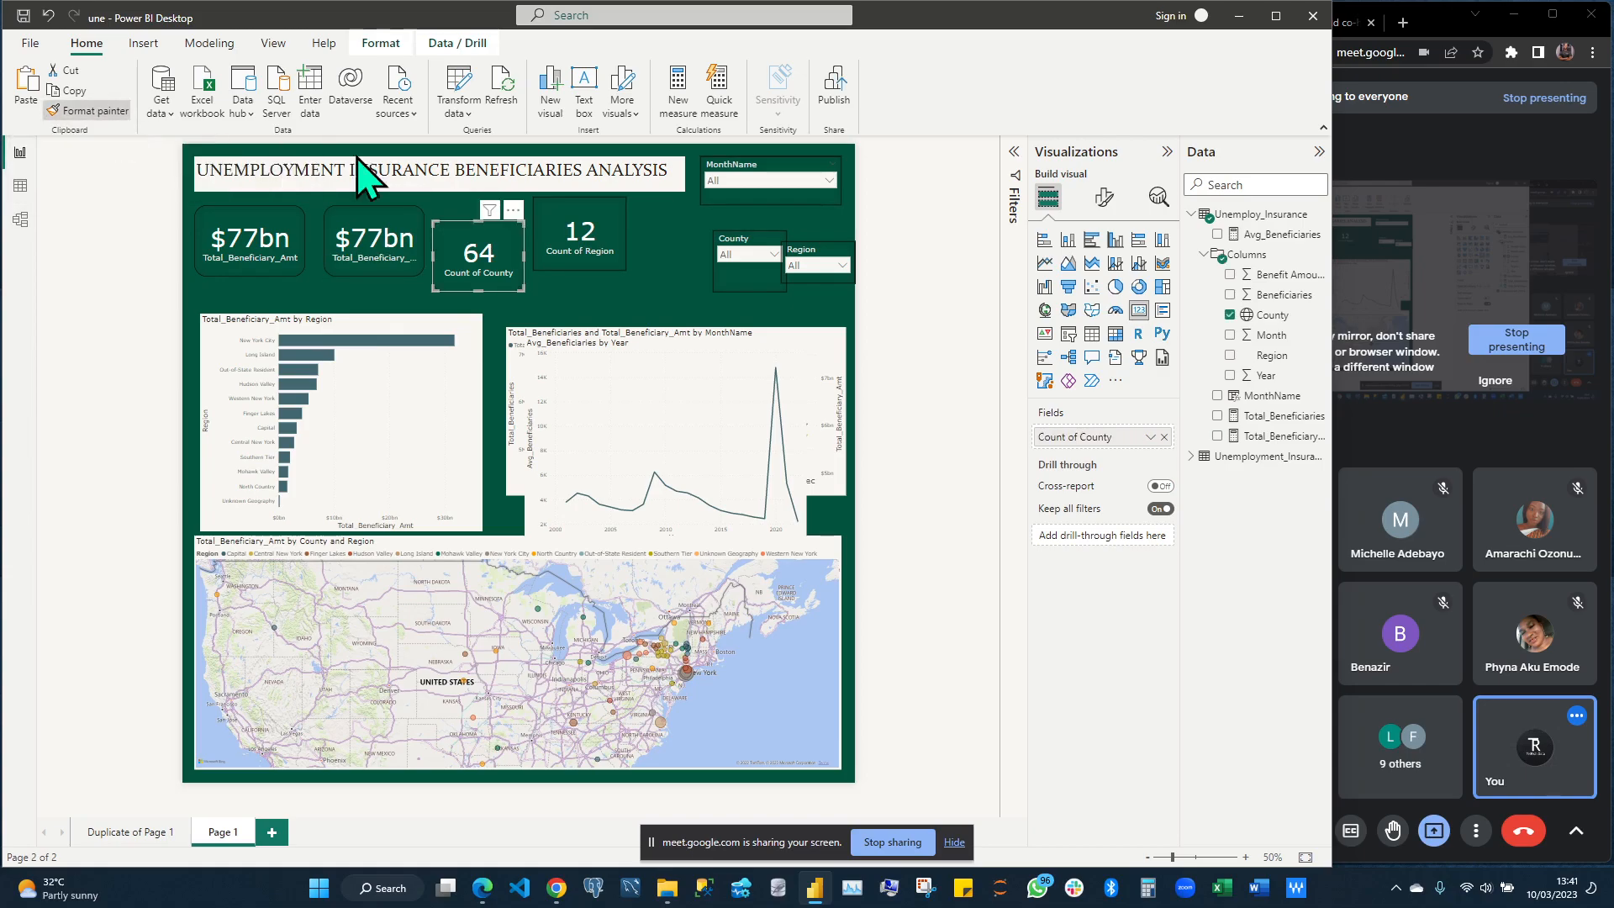
click(556, 228)
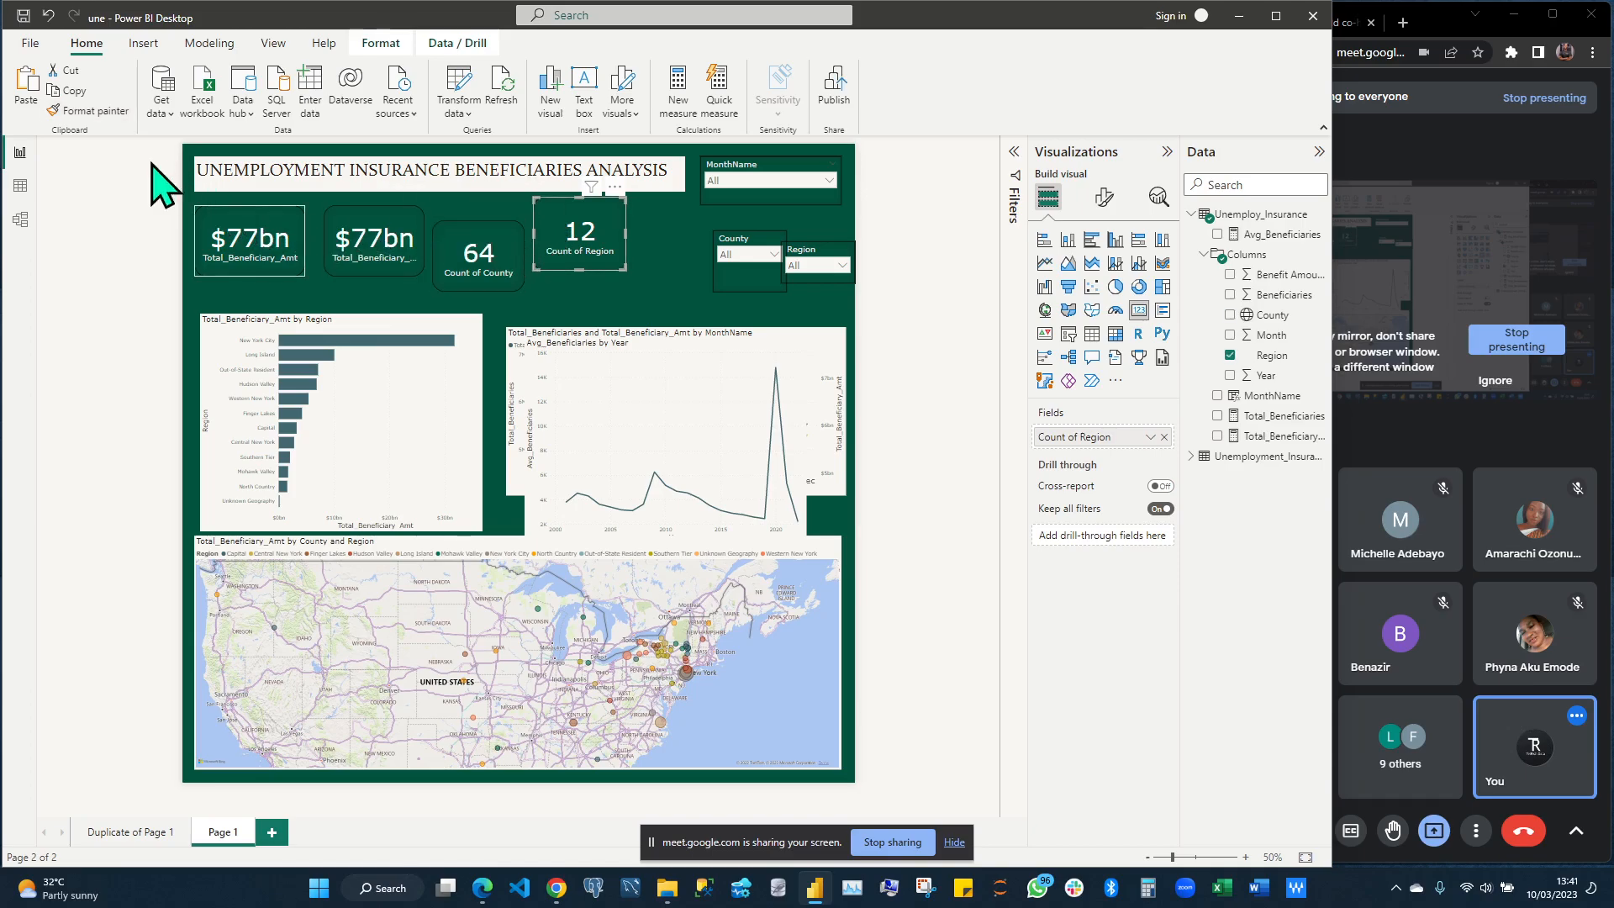
Set the rounded corners of the MonthName slicer's visual border to 15 px
click(725, 190)
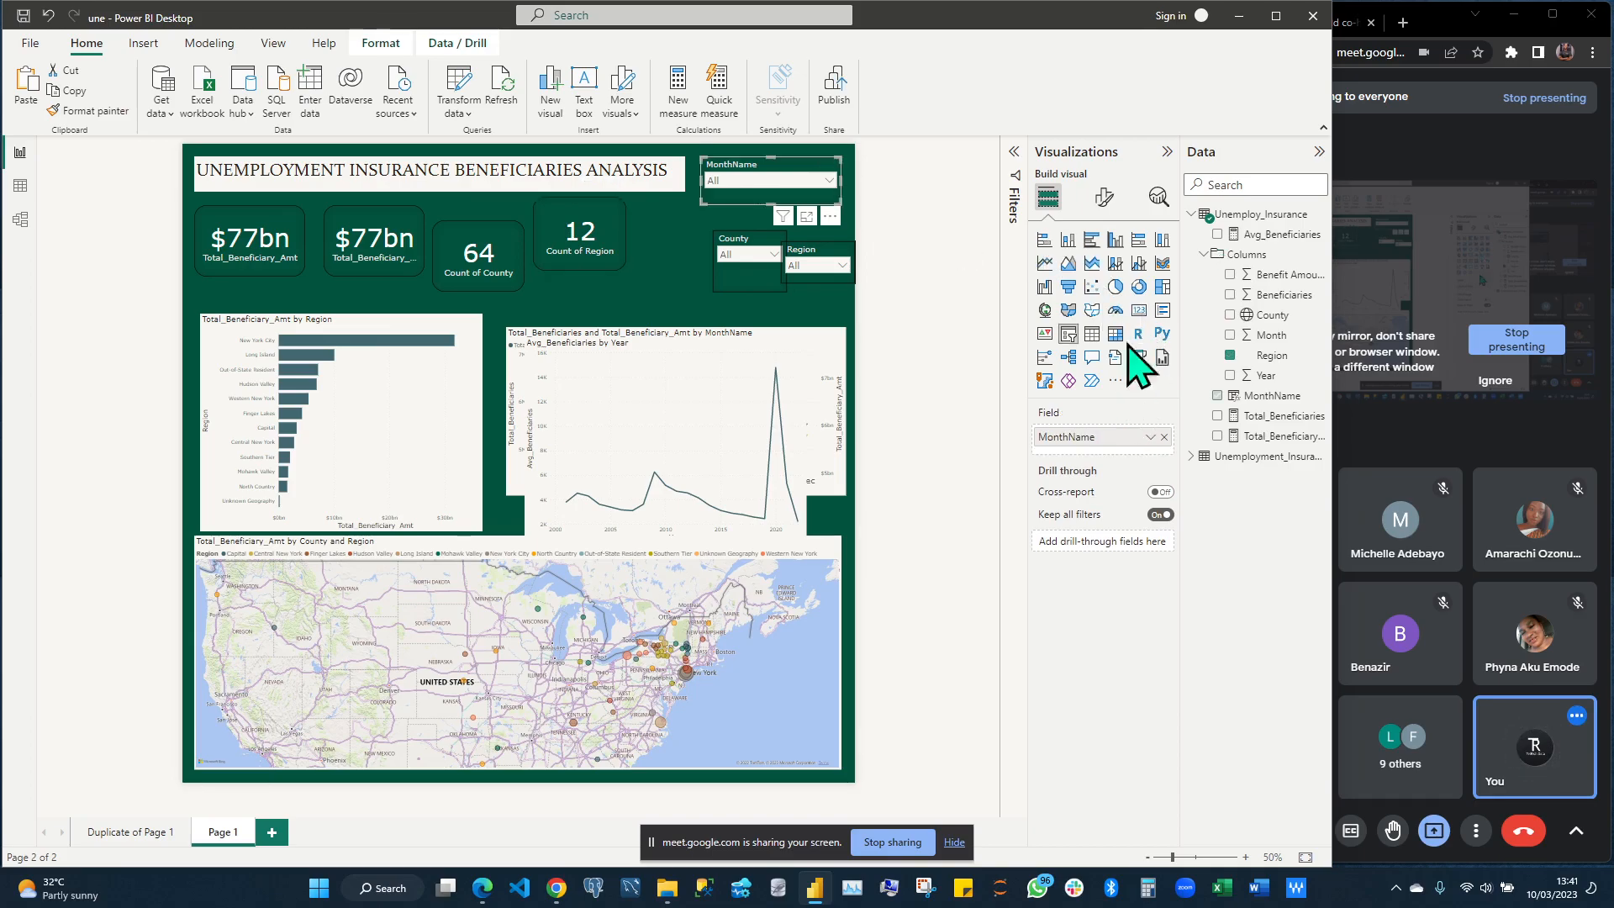
click(1104, 196)
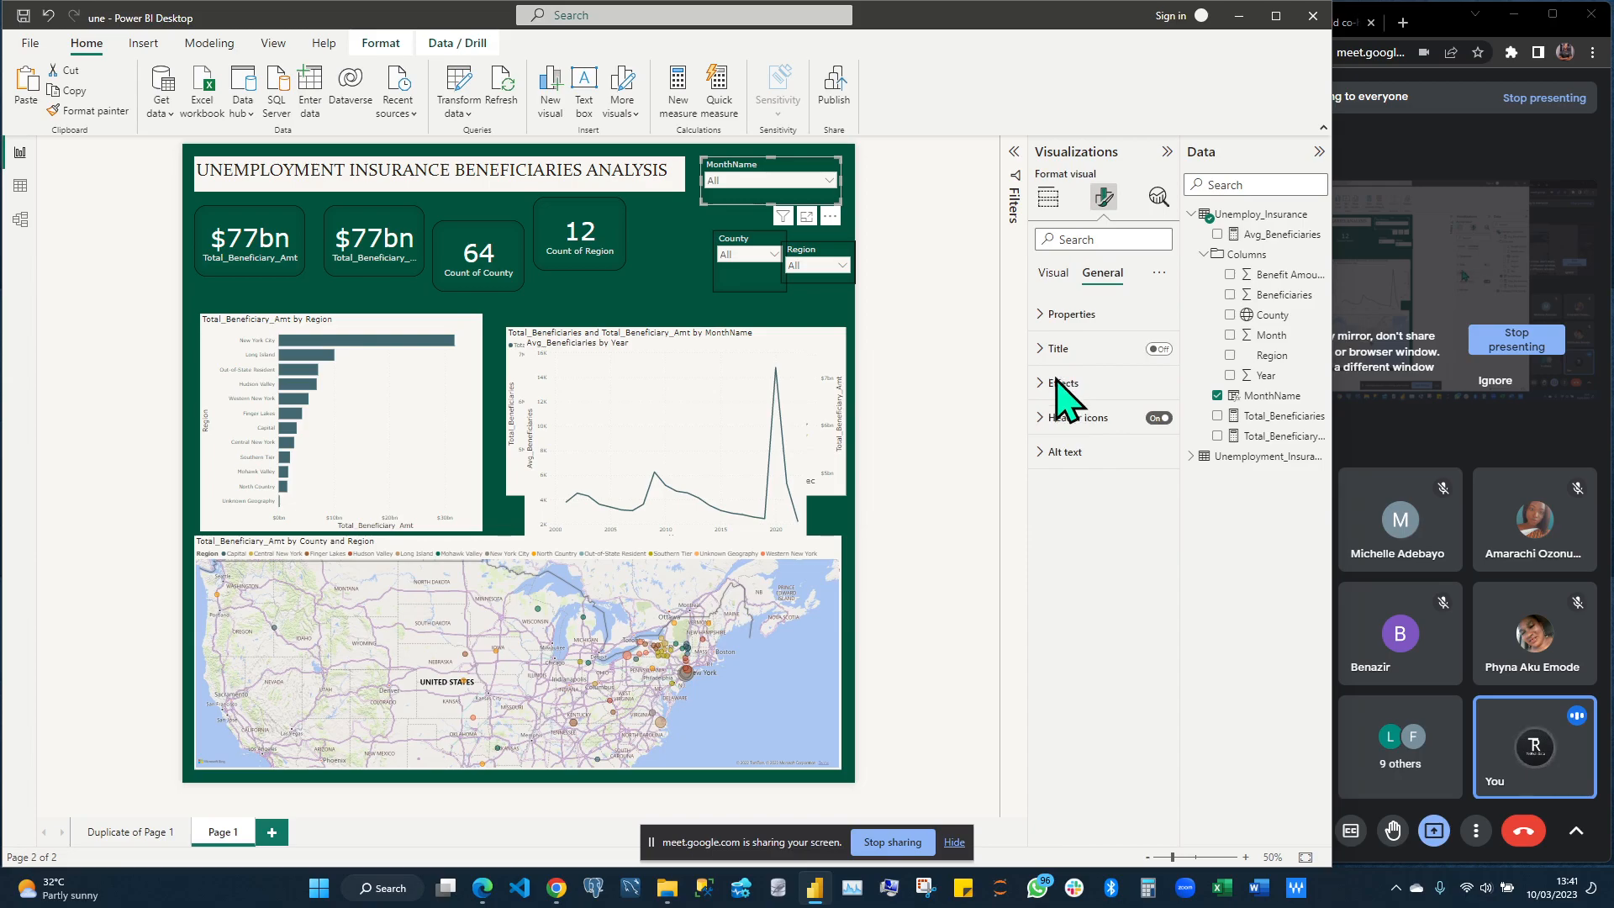
click(1043, 383)
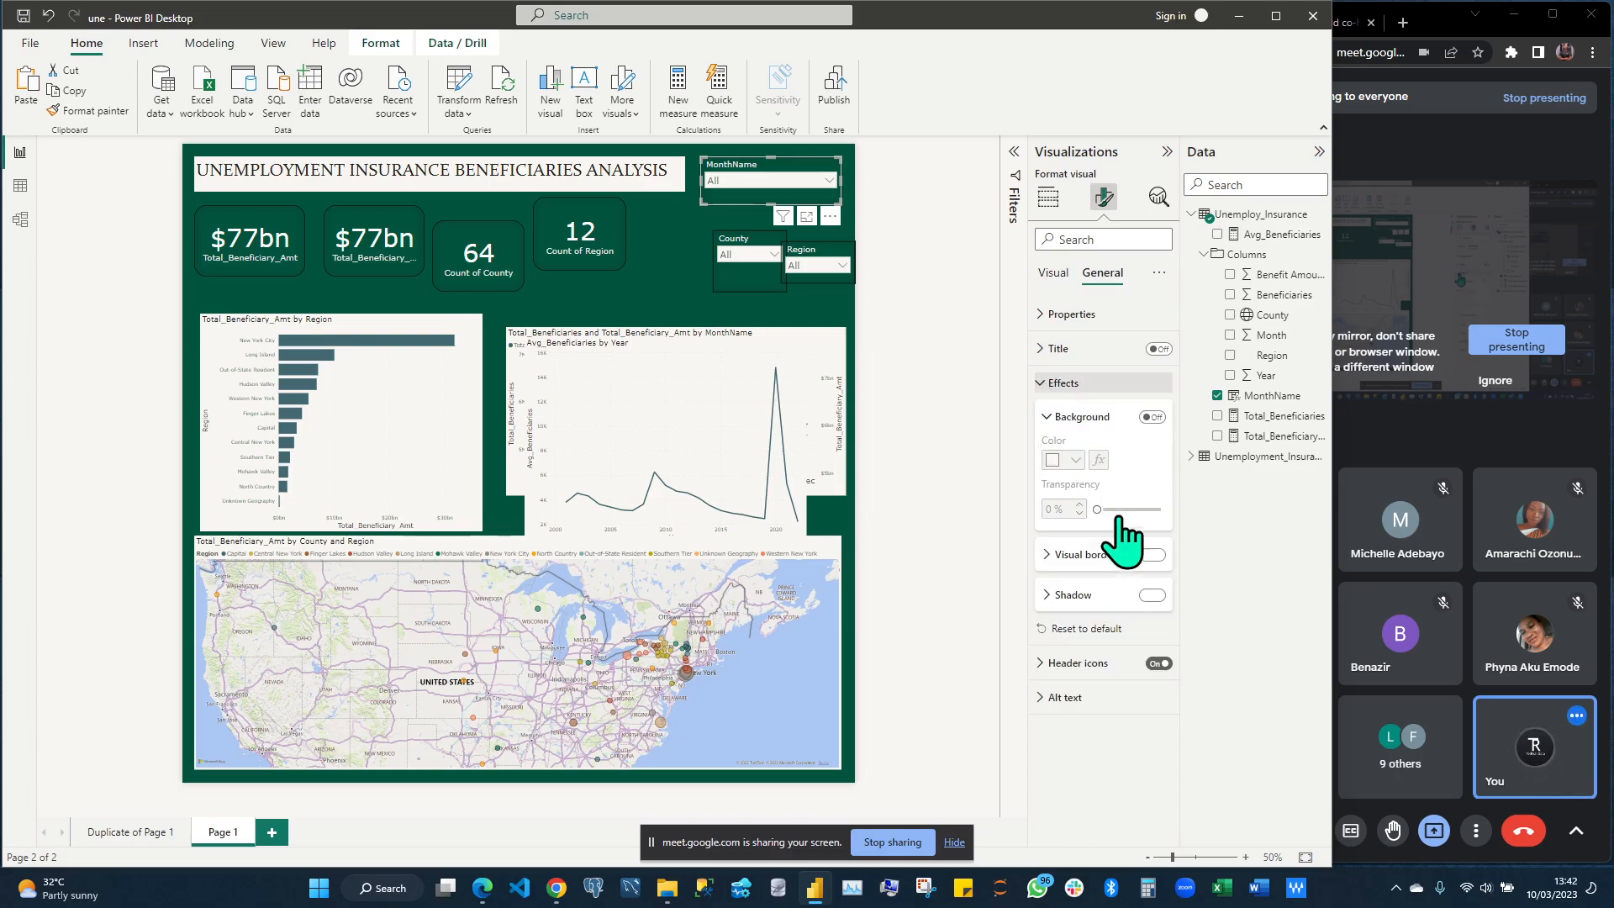
click(1047, 384)
click(1053, 555)
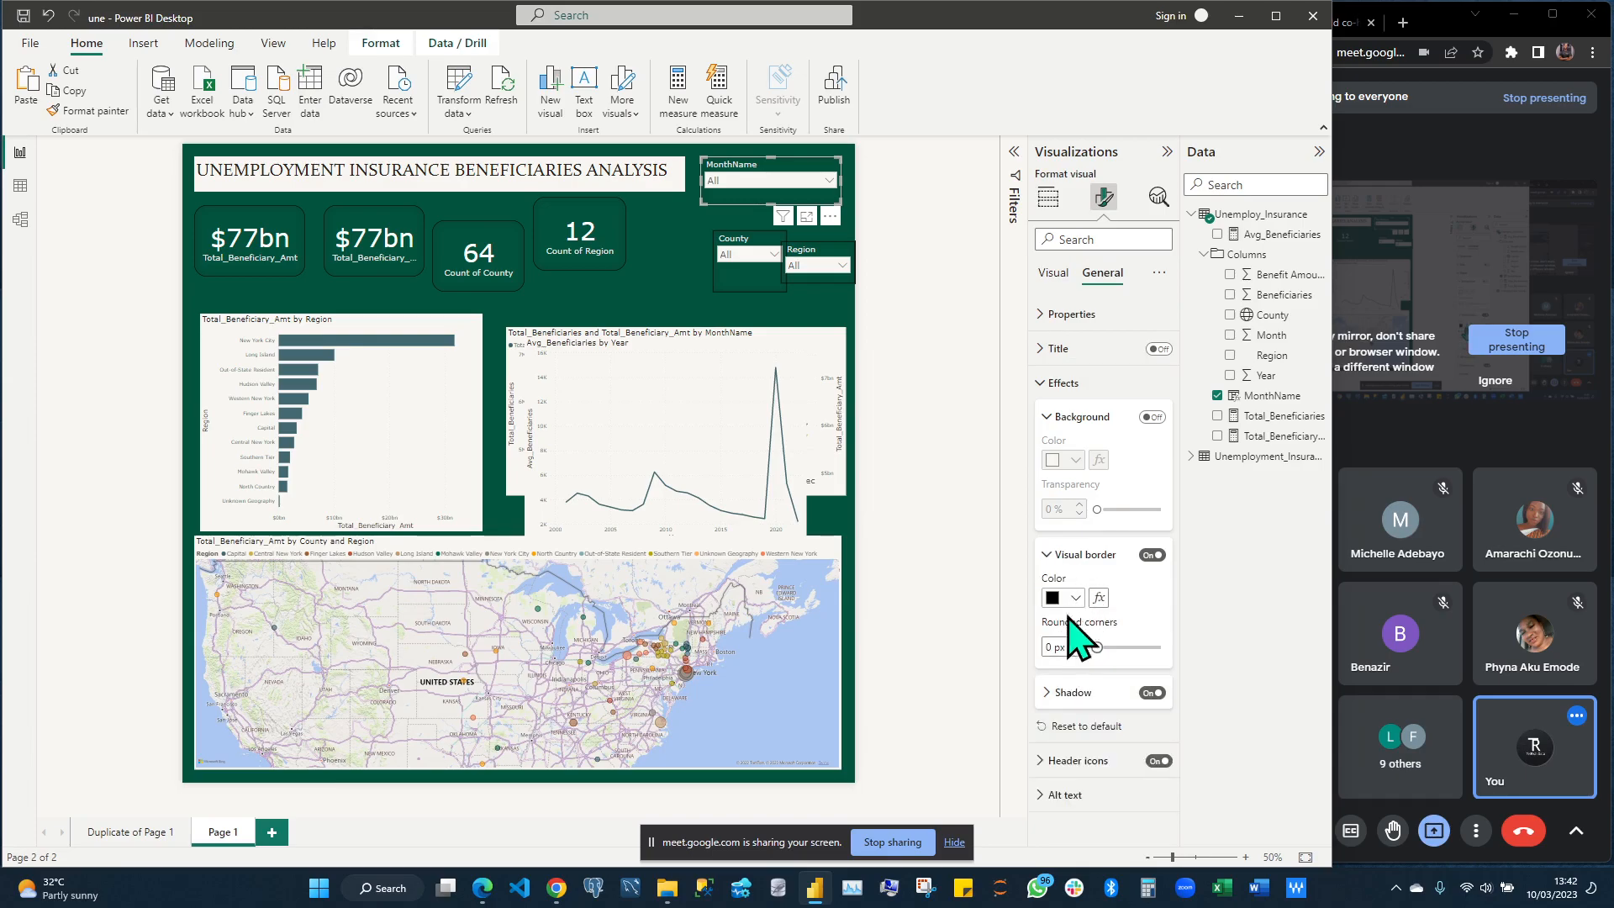
click(1054, 647)
text(15)
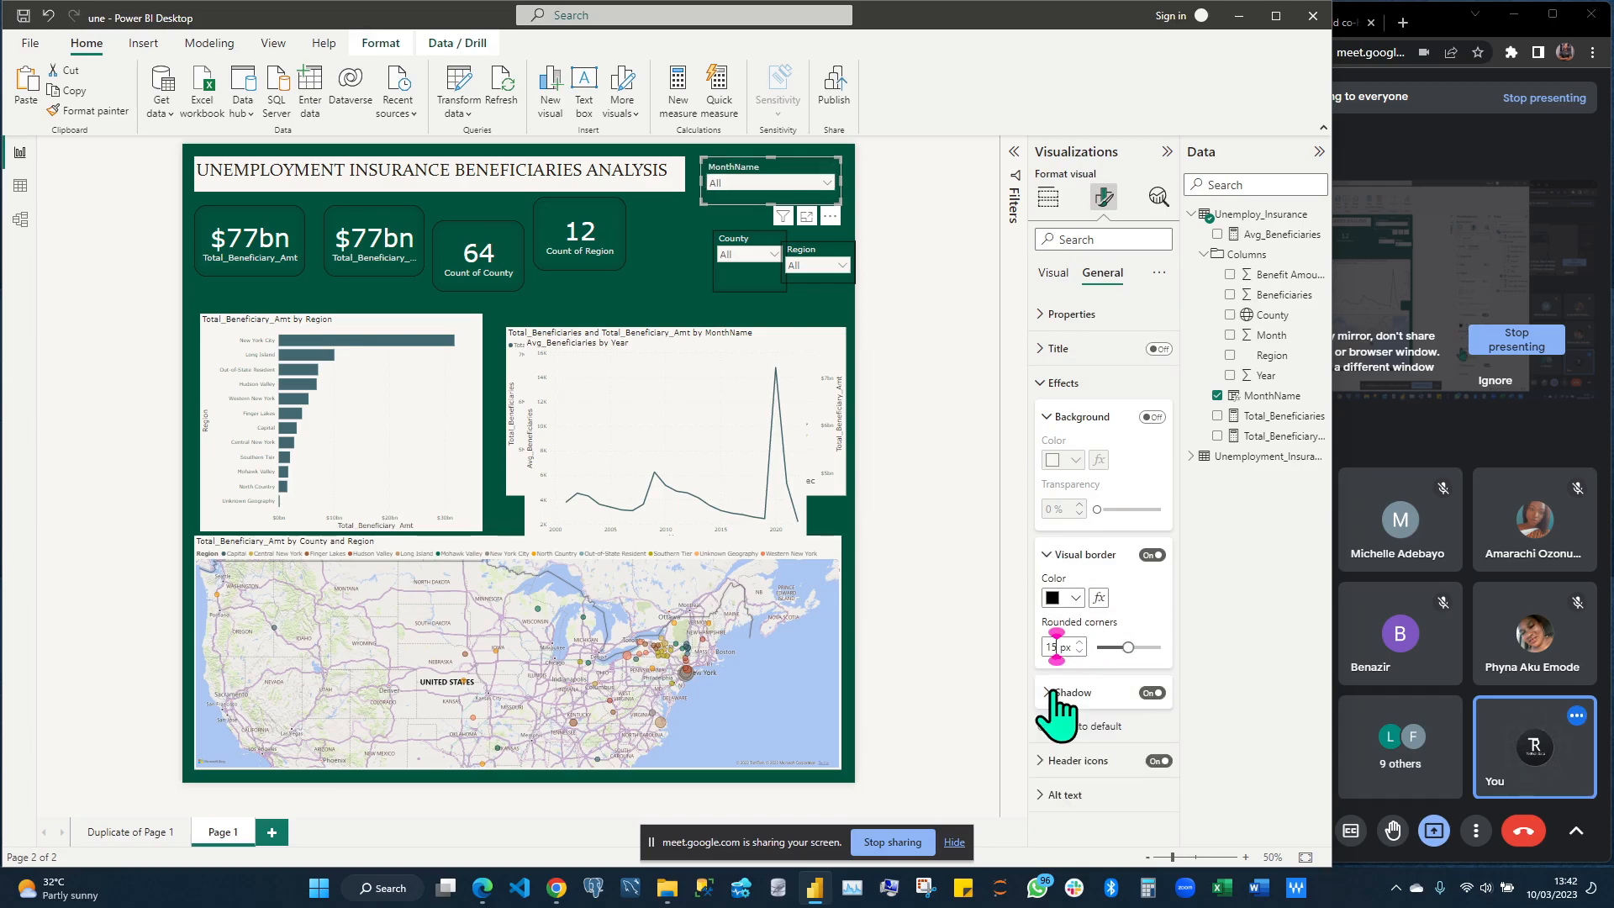
Copy the MonthName slicer's rounded-border formatting to the County and Region slicers with Format painter
click(91, 111)
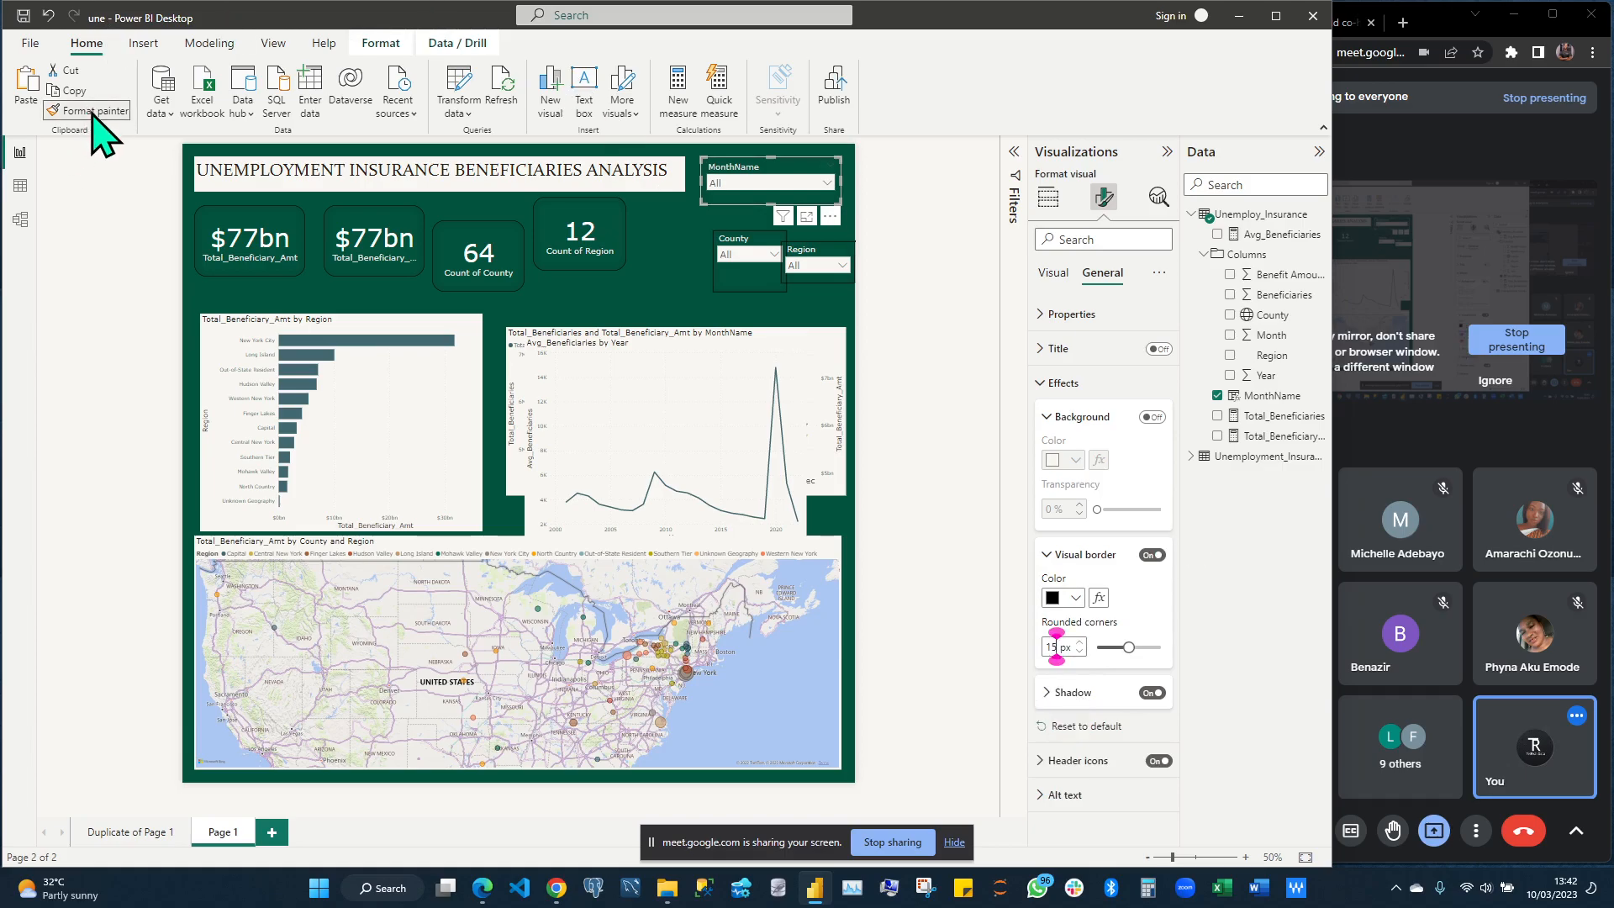
click(746, 280)
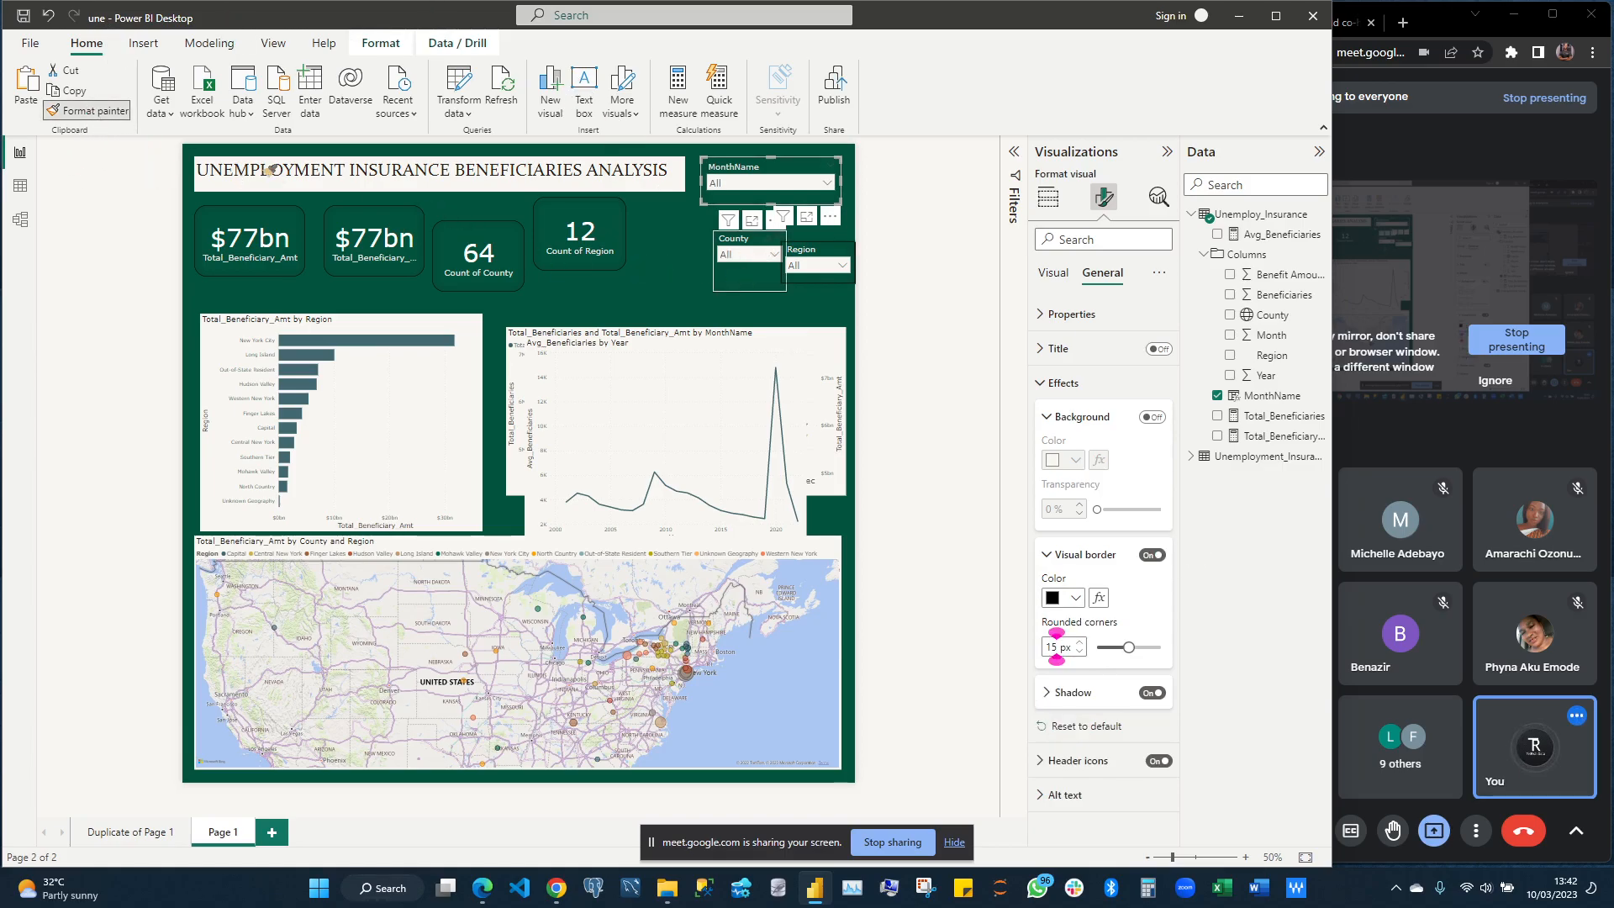
click(91, 111)
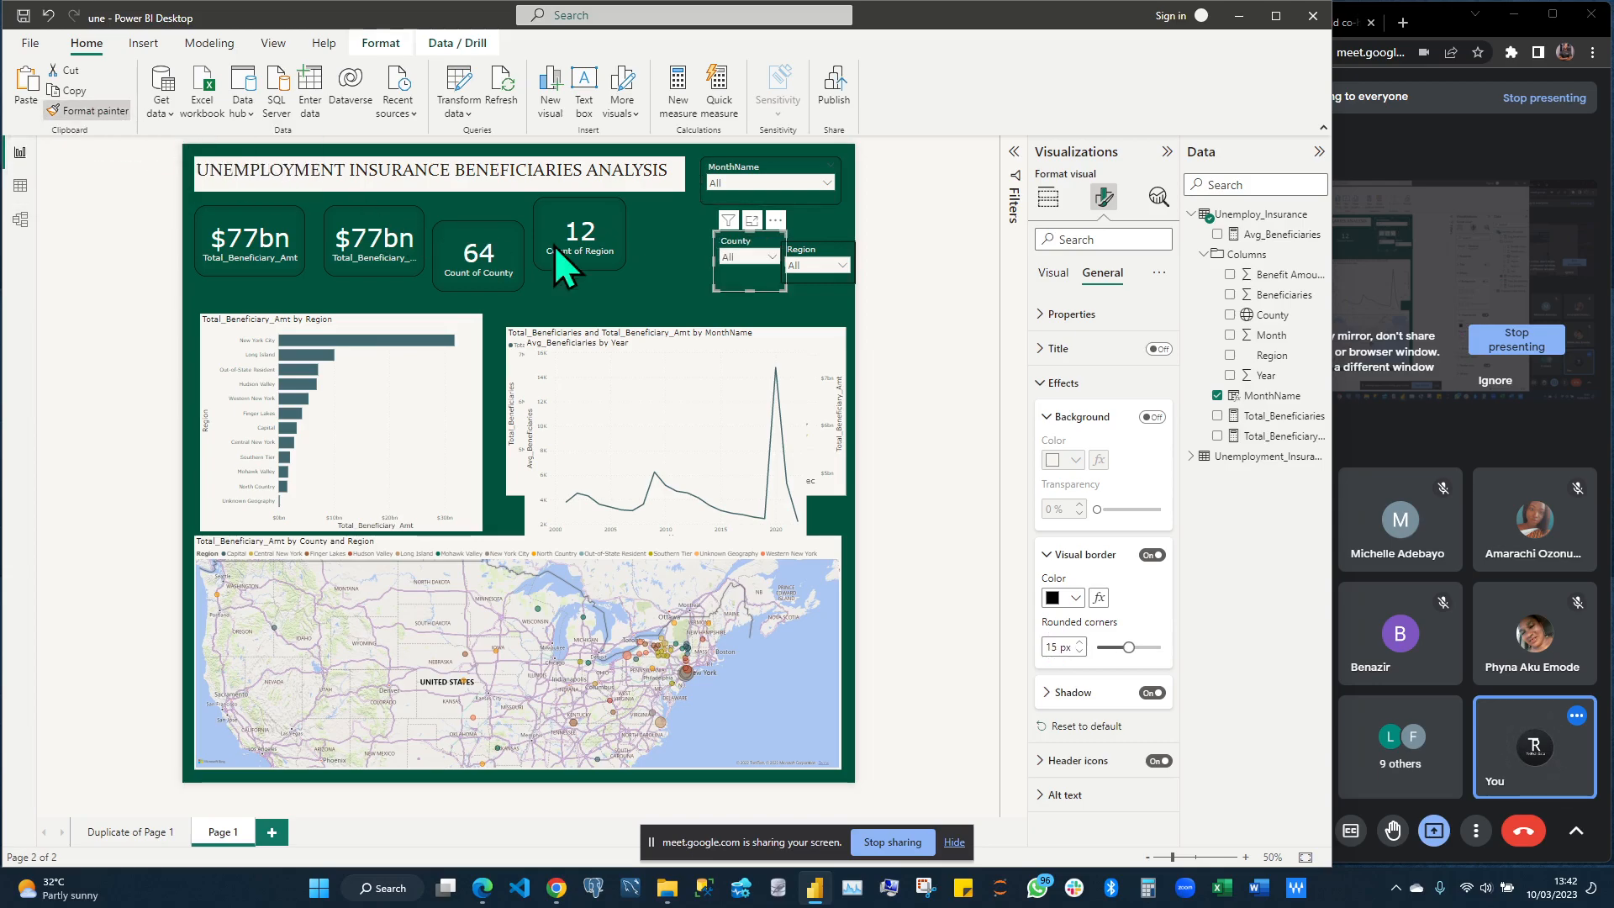
click(836, 251)
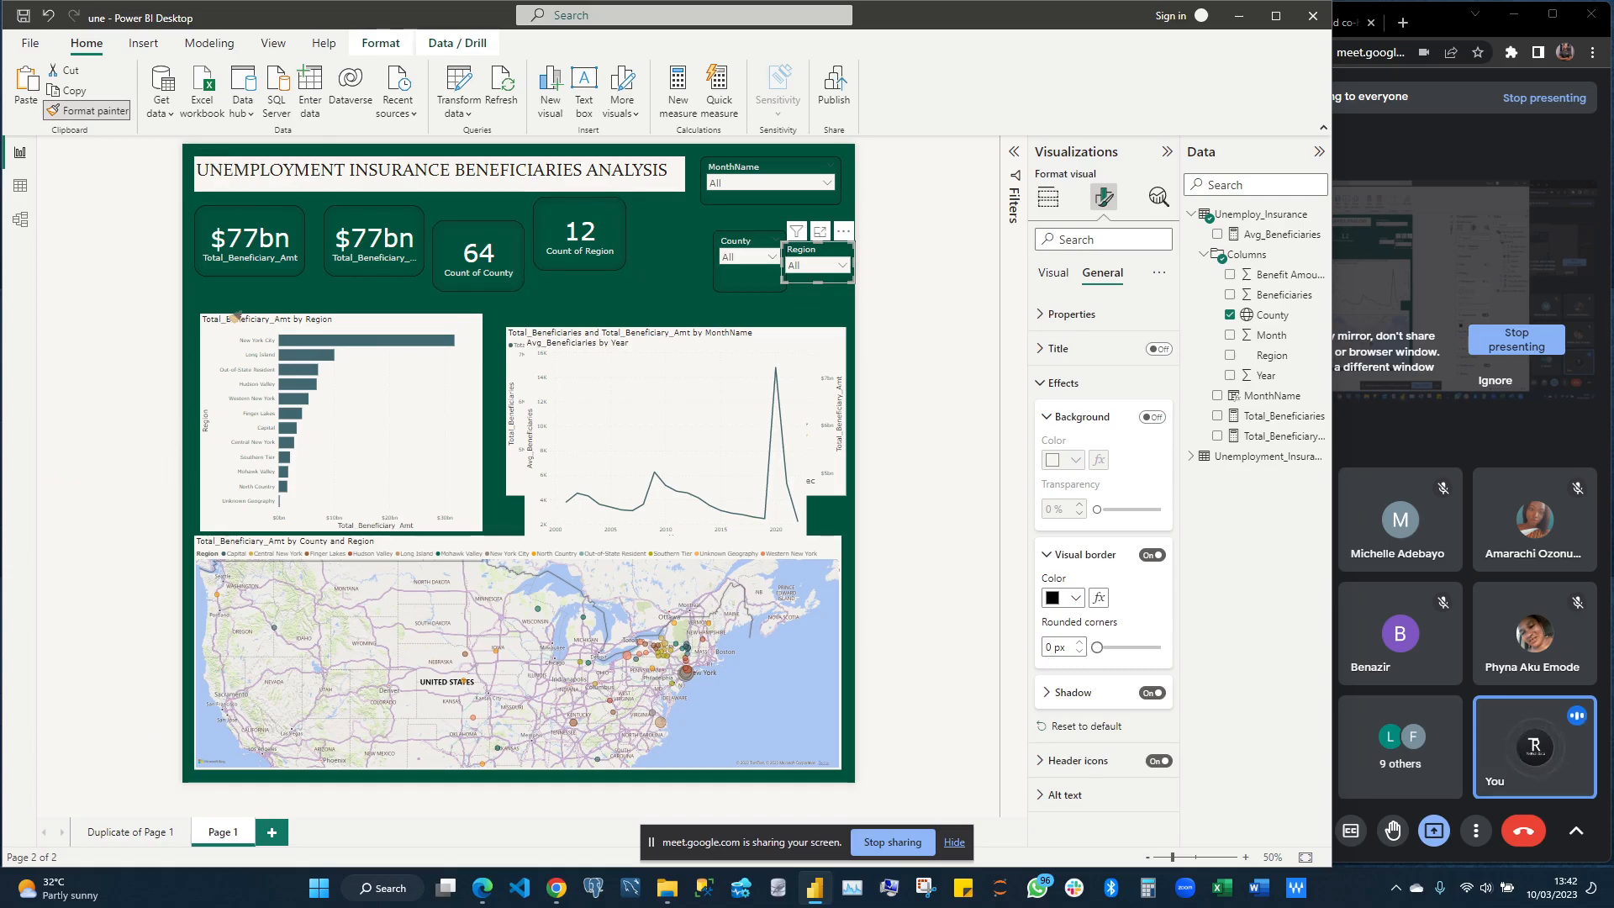
Resize the second Total_Beneficiary_Amt, Count of County and Count of Region cards to match the first, lining them up in one row beside it
click(253, 243)
click(355, 220)
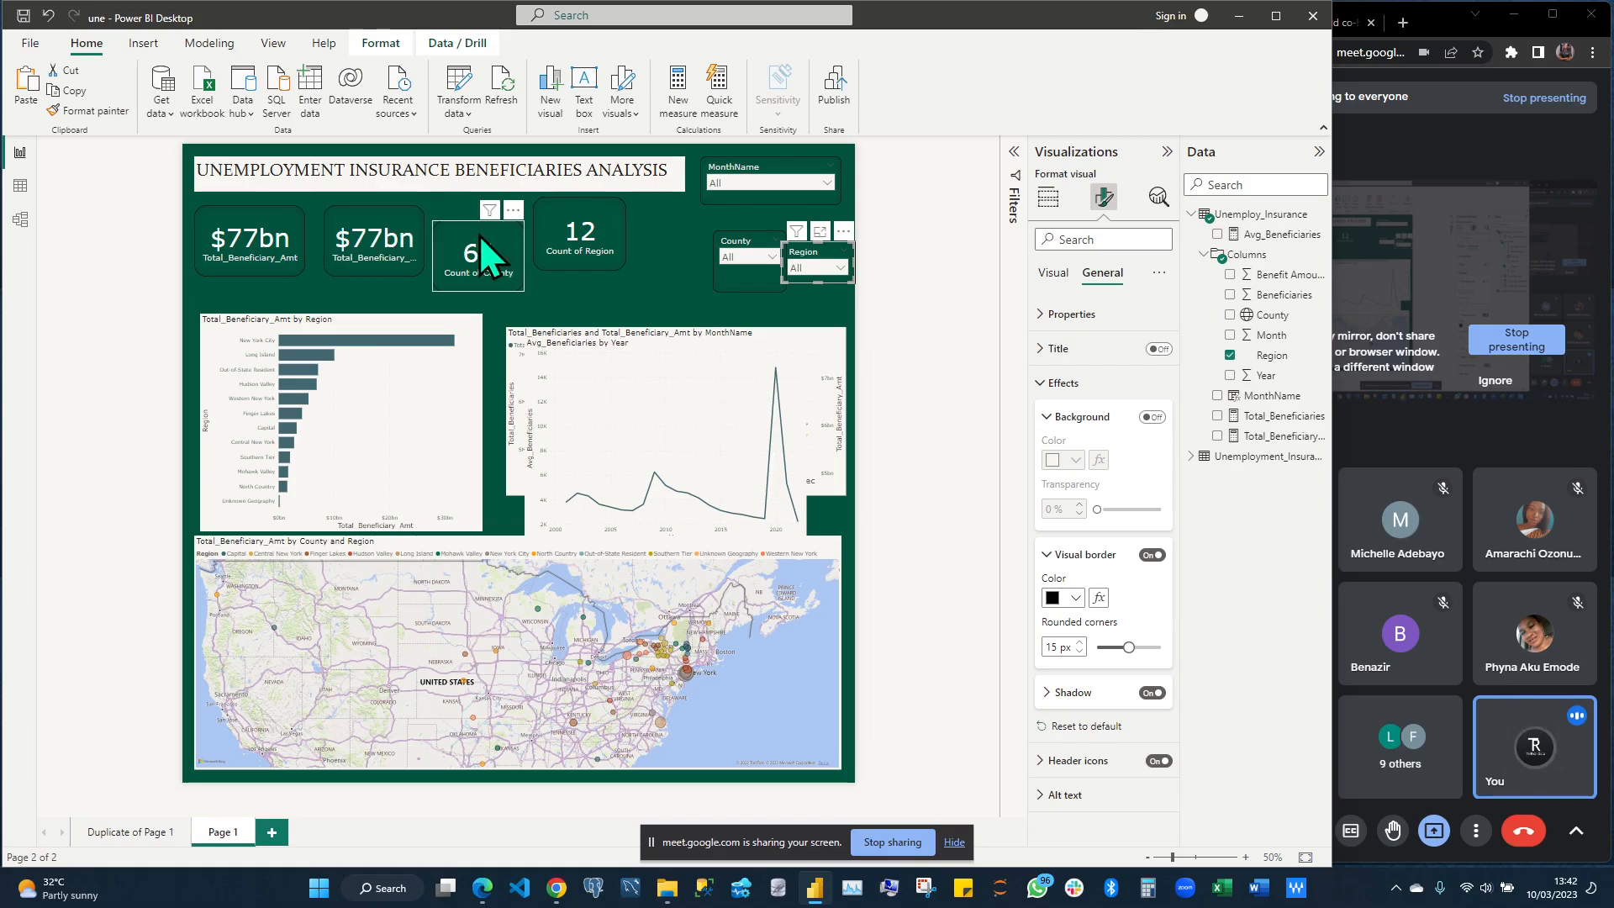
drag(361, 218, 394, 209)
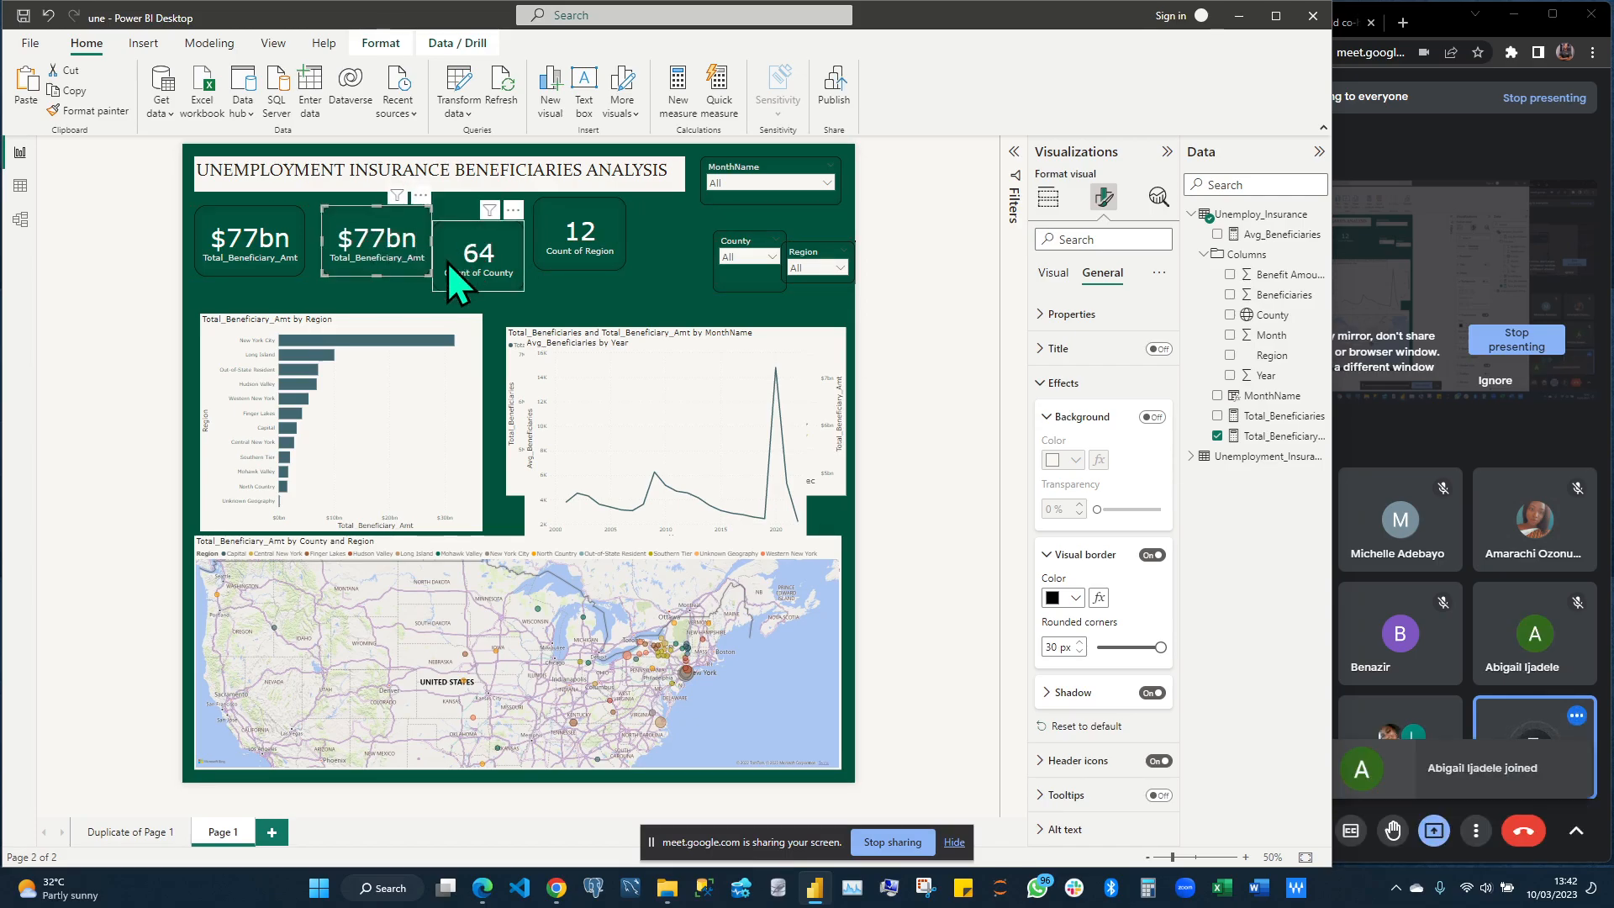
drag(427, 271, 636, 221)
click(517, 320)
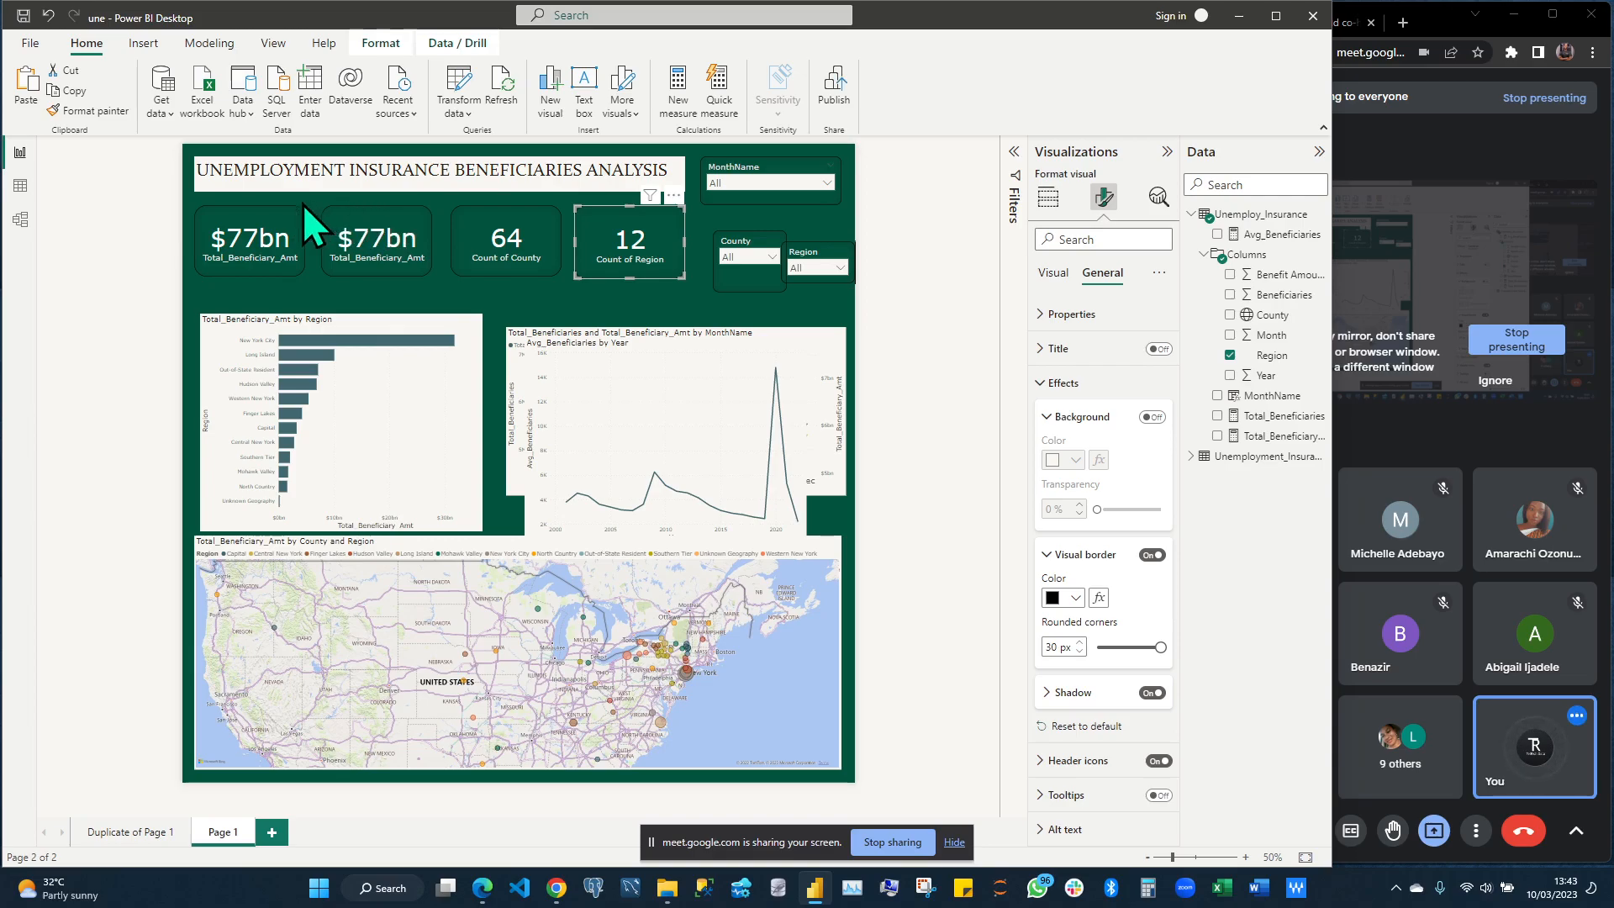
drag(316, 195, 673, 313)
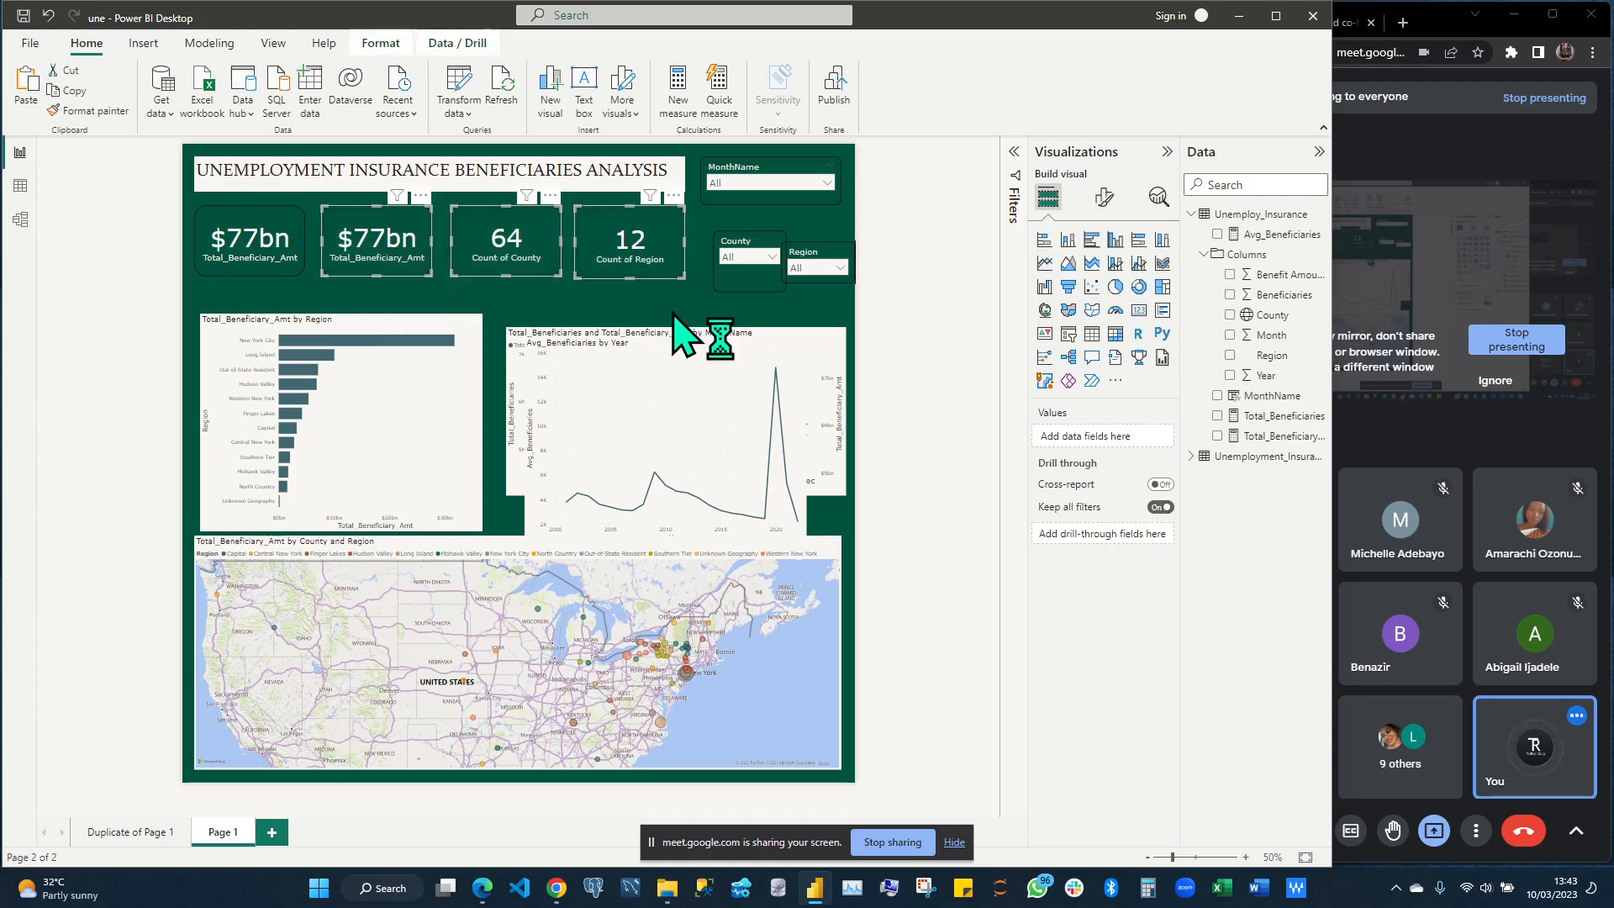
key(Left)
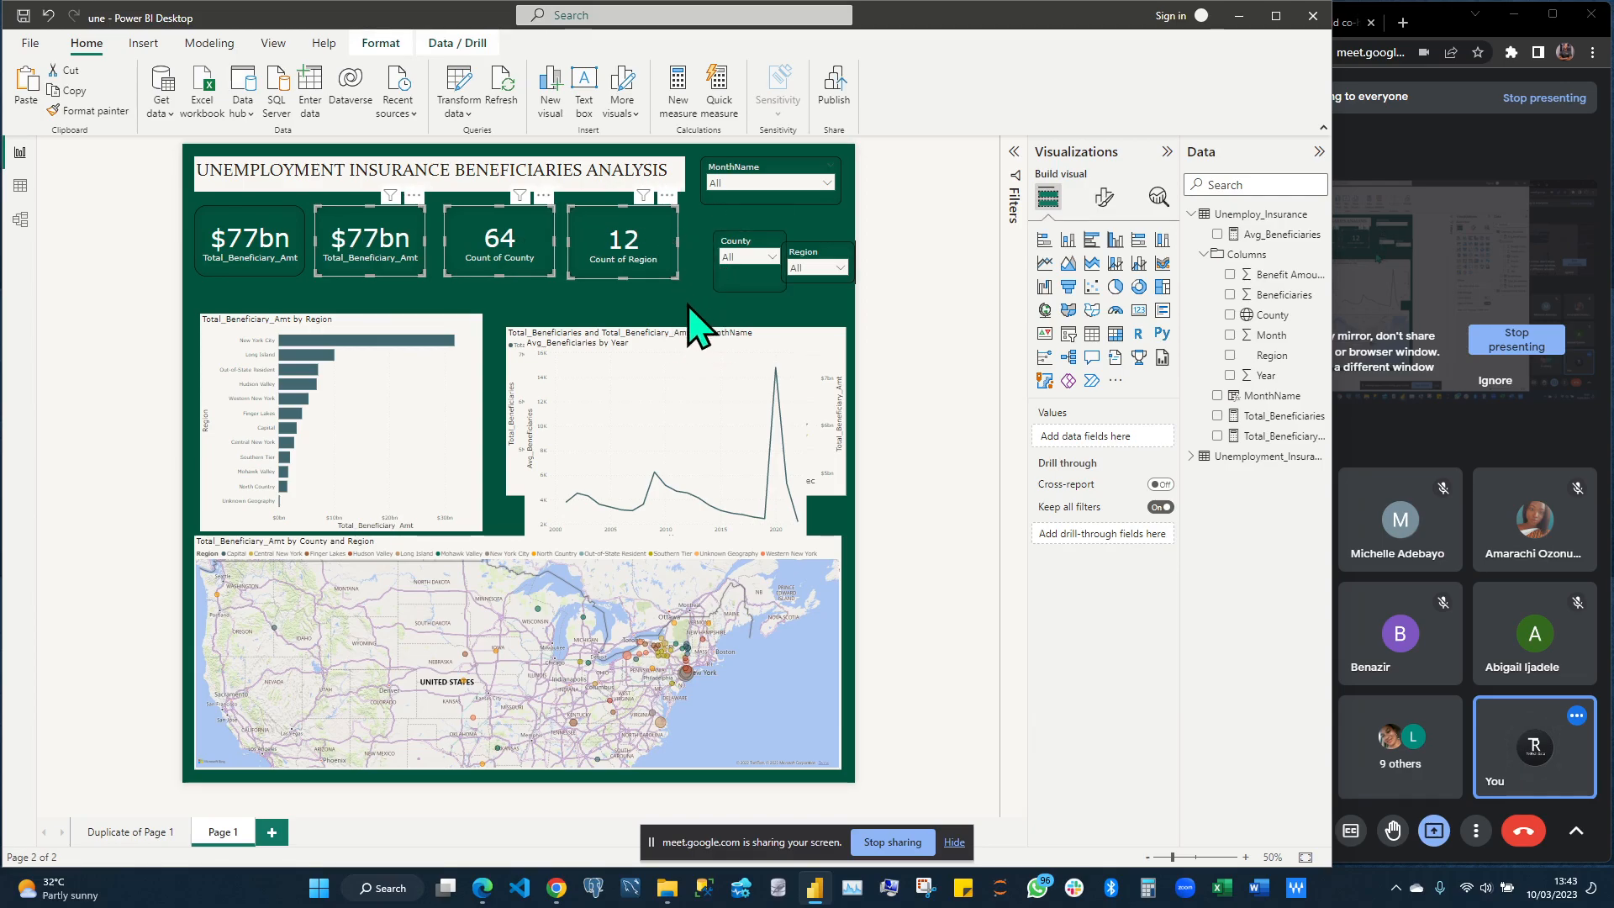
Move the County slicer directly below the MonthName slicer, match its width and reduce its height
drag(740, 244, 738, 228)
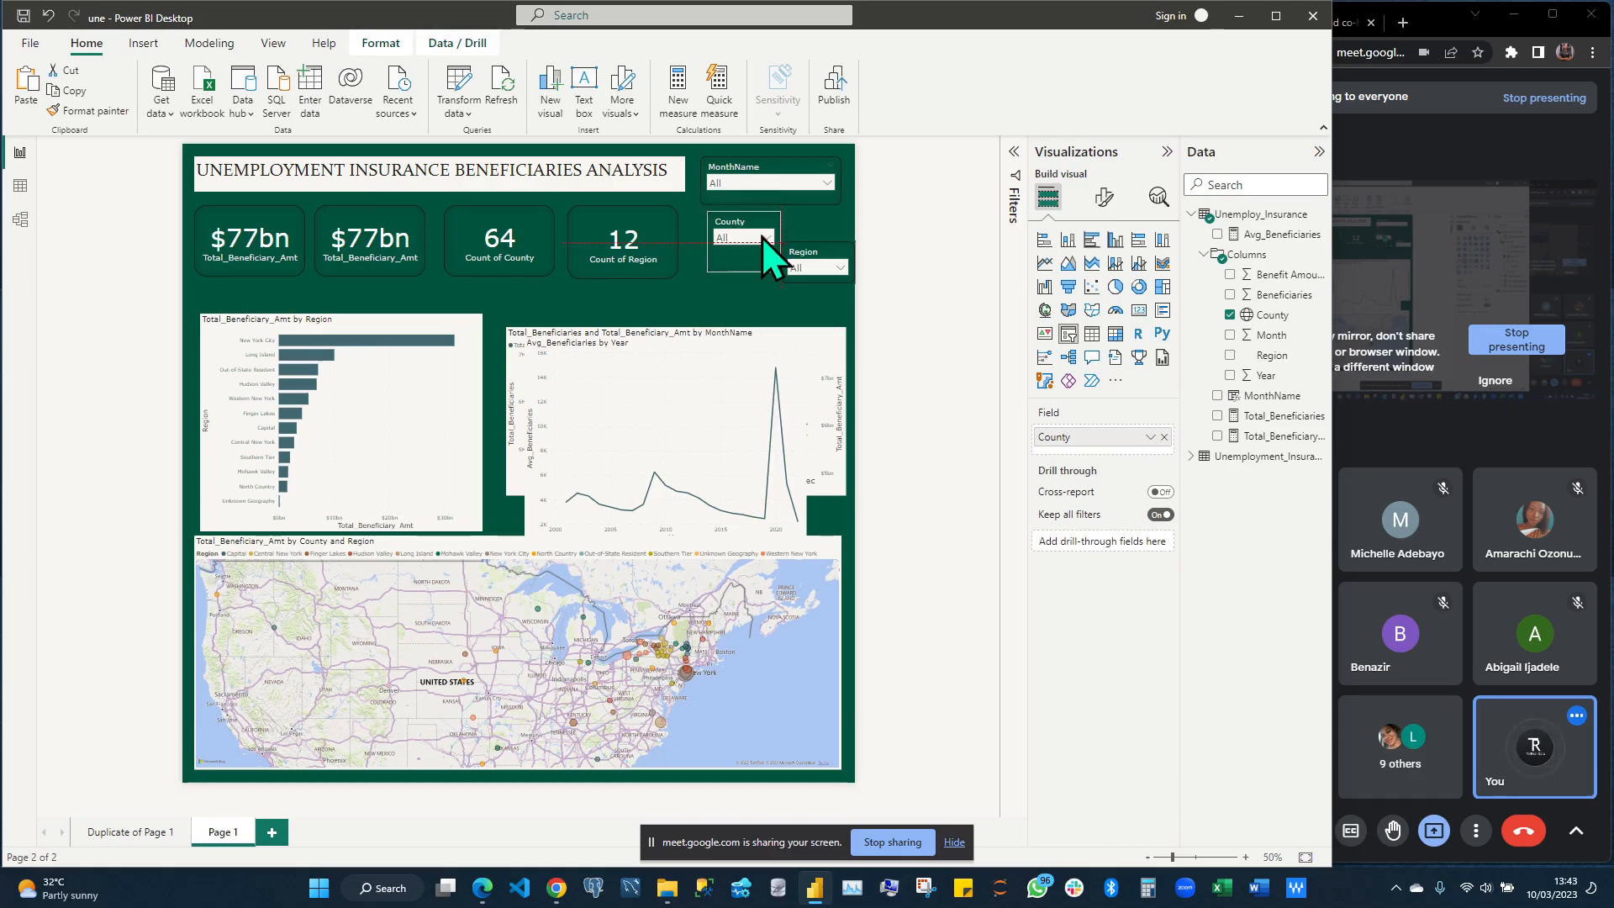
drag(709, 244, 841, 252)
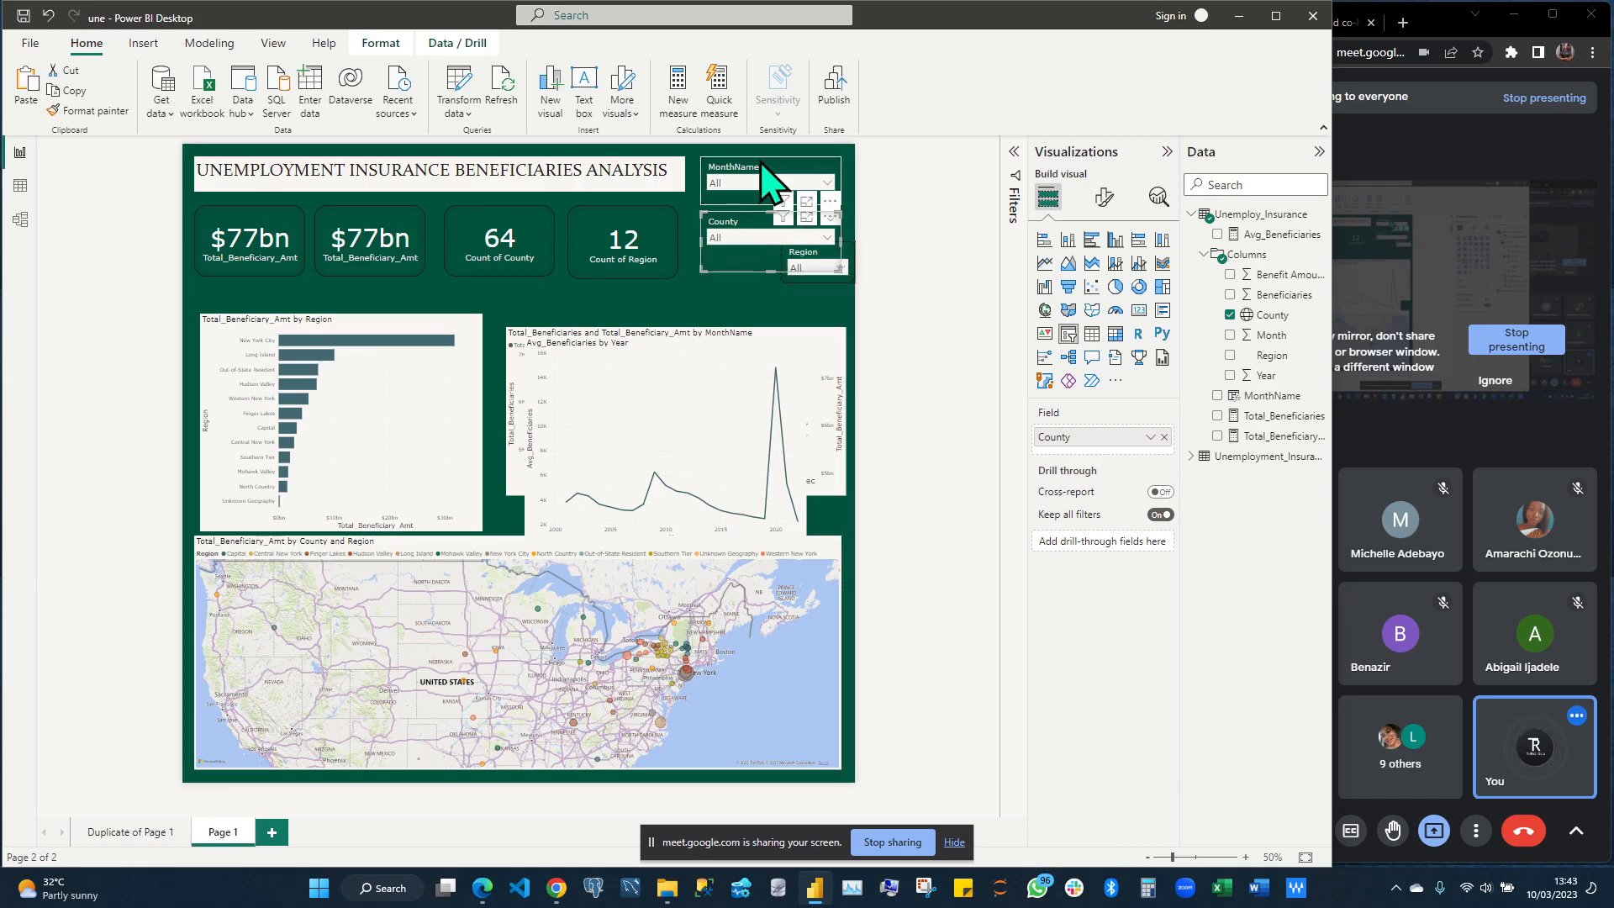
drag(766, 272, 767, 252)
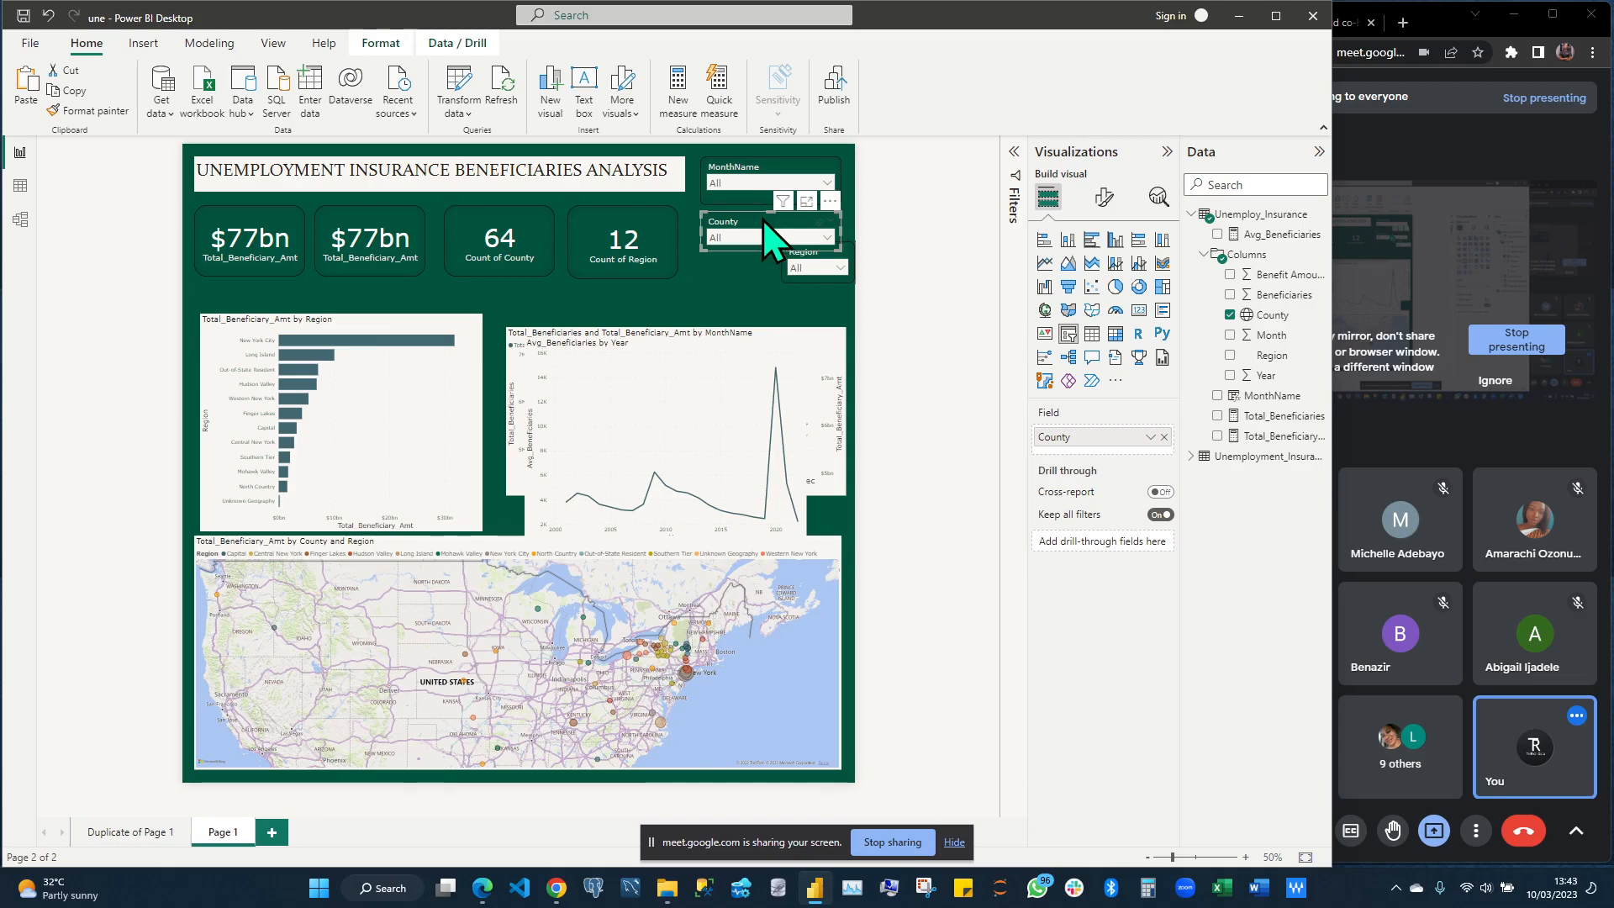
key(Up)
key(Up)
key(Up)
key(Up)
key(Up)
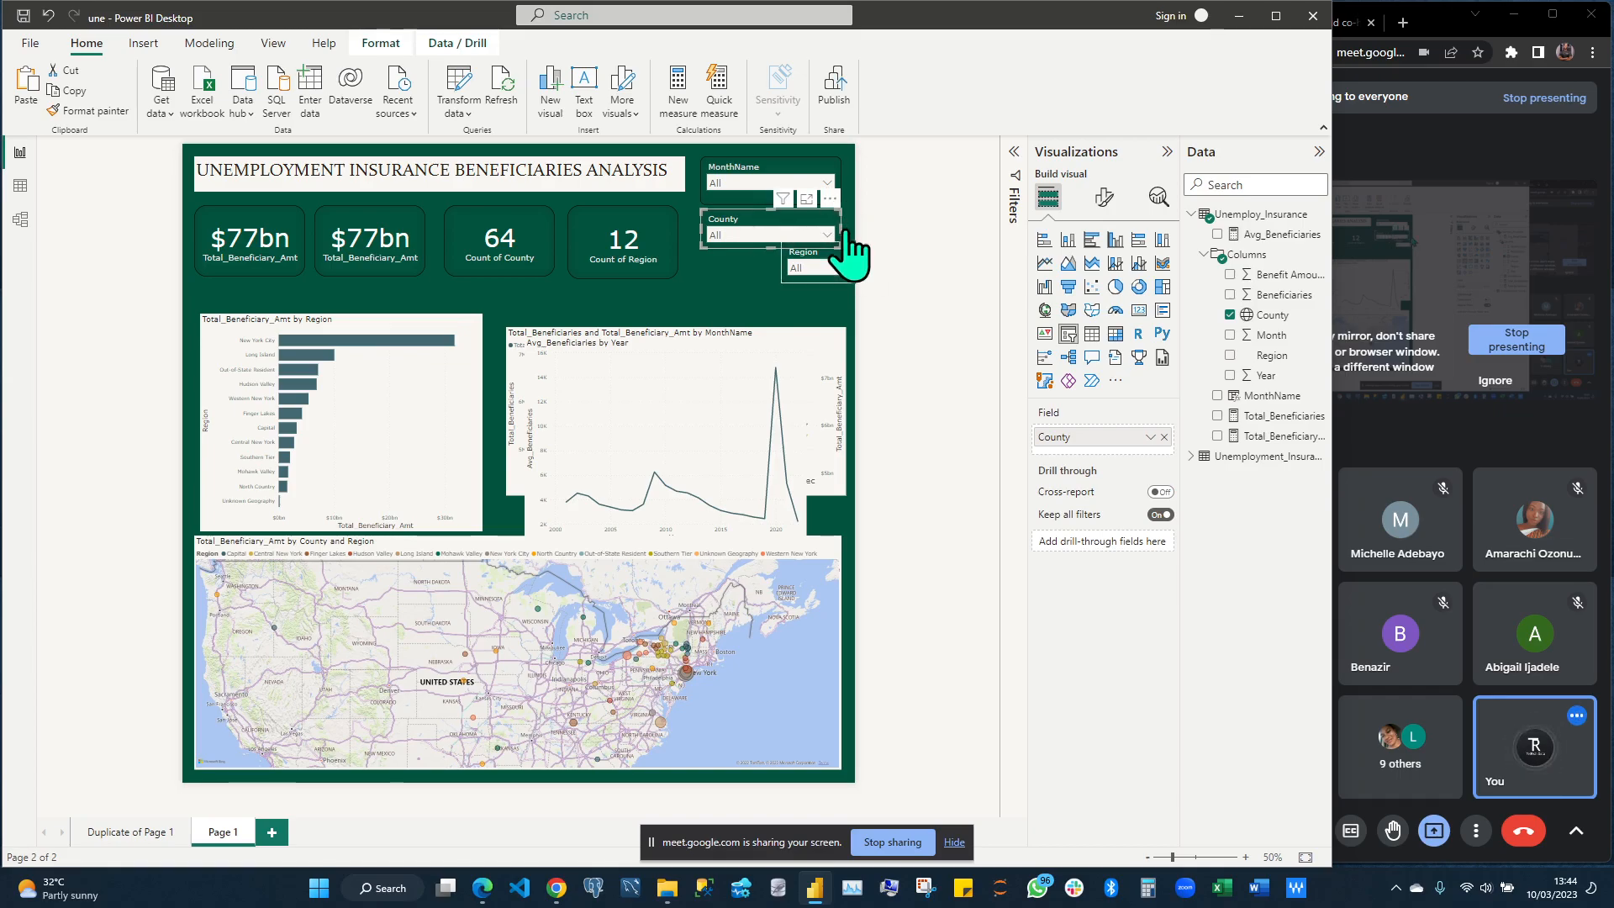
Narrow the County slicer to half the MonthName slicer's width and place the Region slicer beside it in the same row
drag(841, 227, 771, 229)
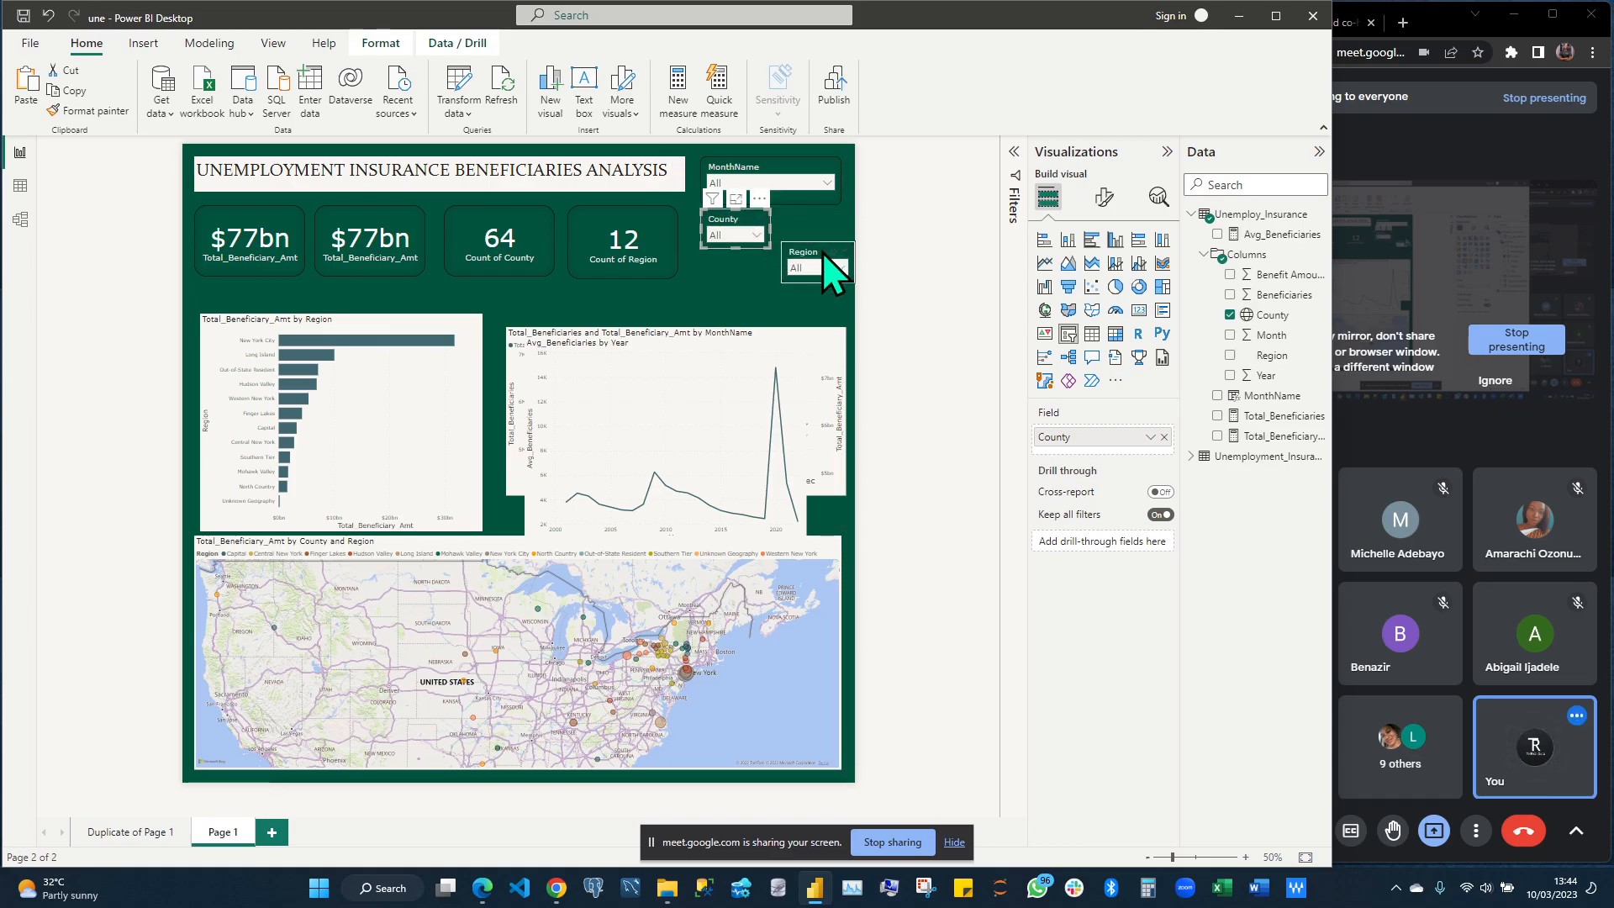
drag(813, 250, 806, 219)
click(805, 224)
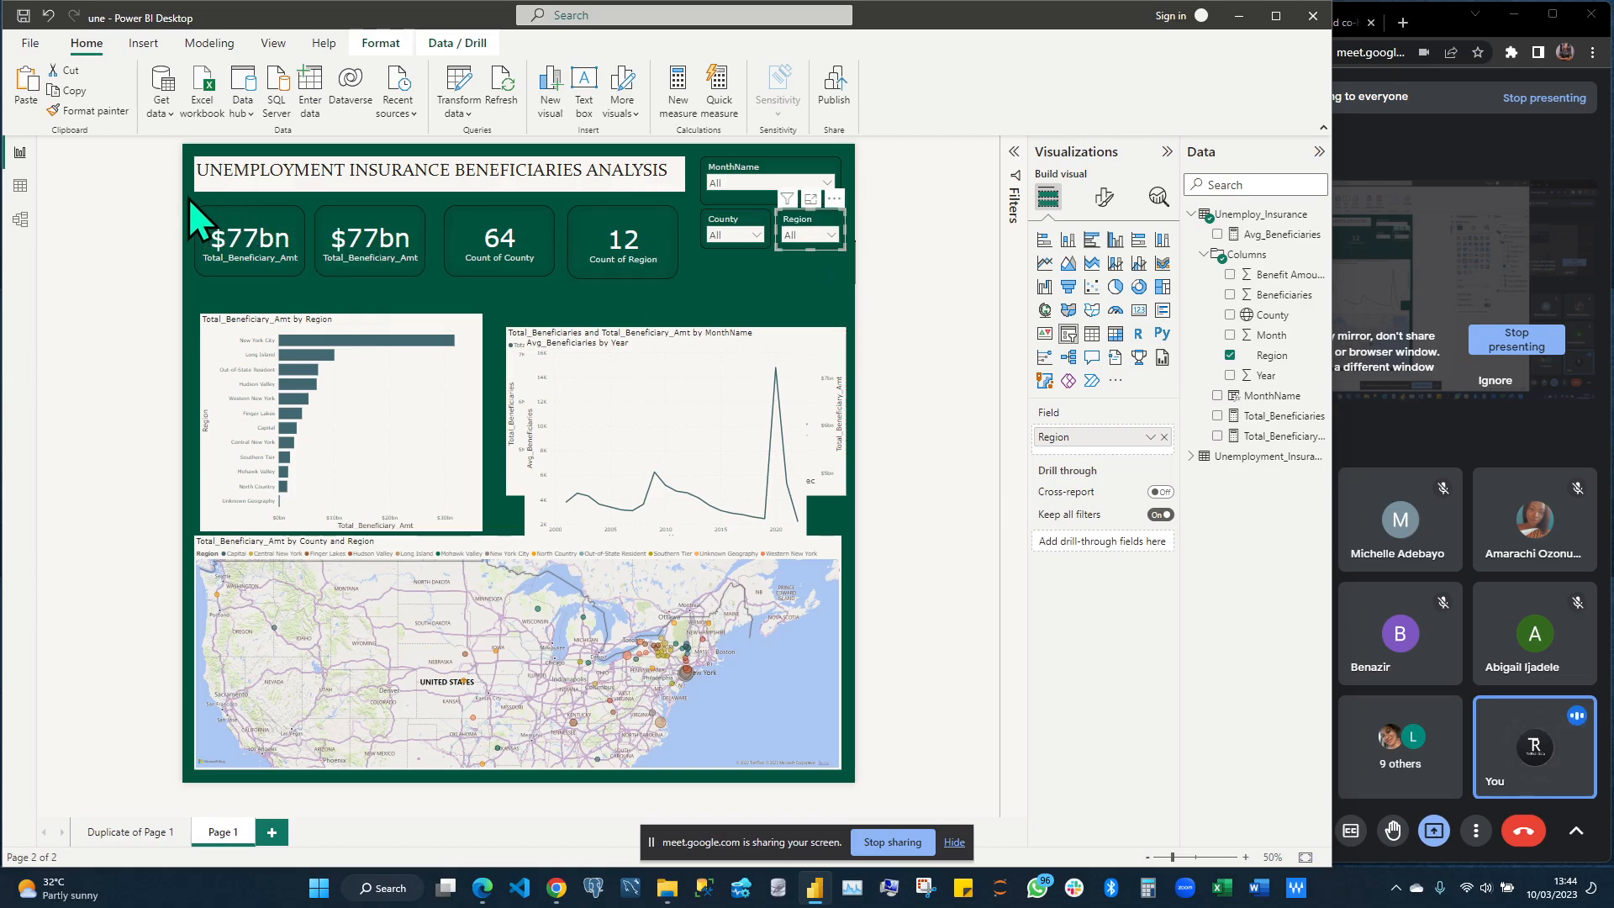
Select the four cards together and shift them slightly up toward the report title
click(689, 307)
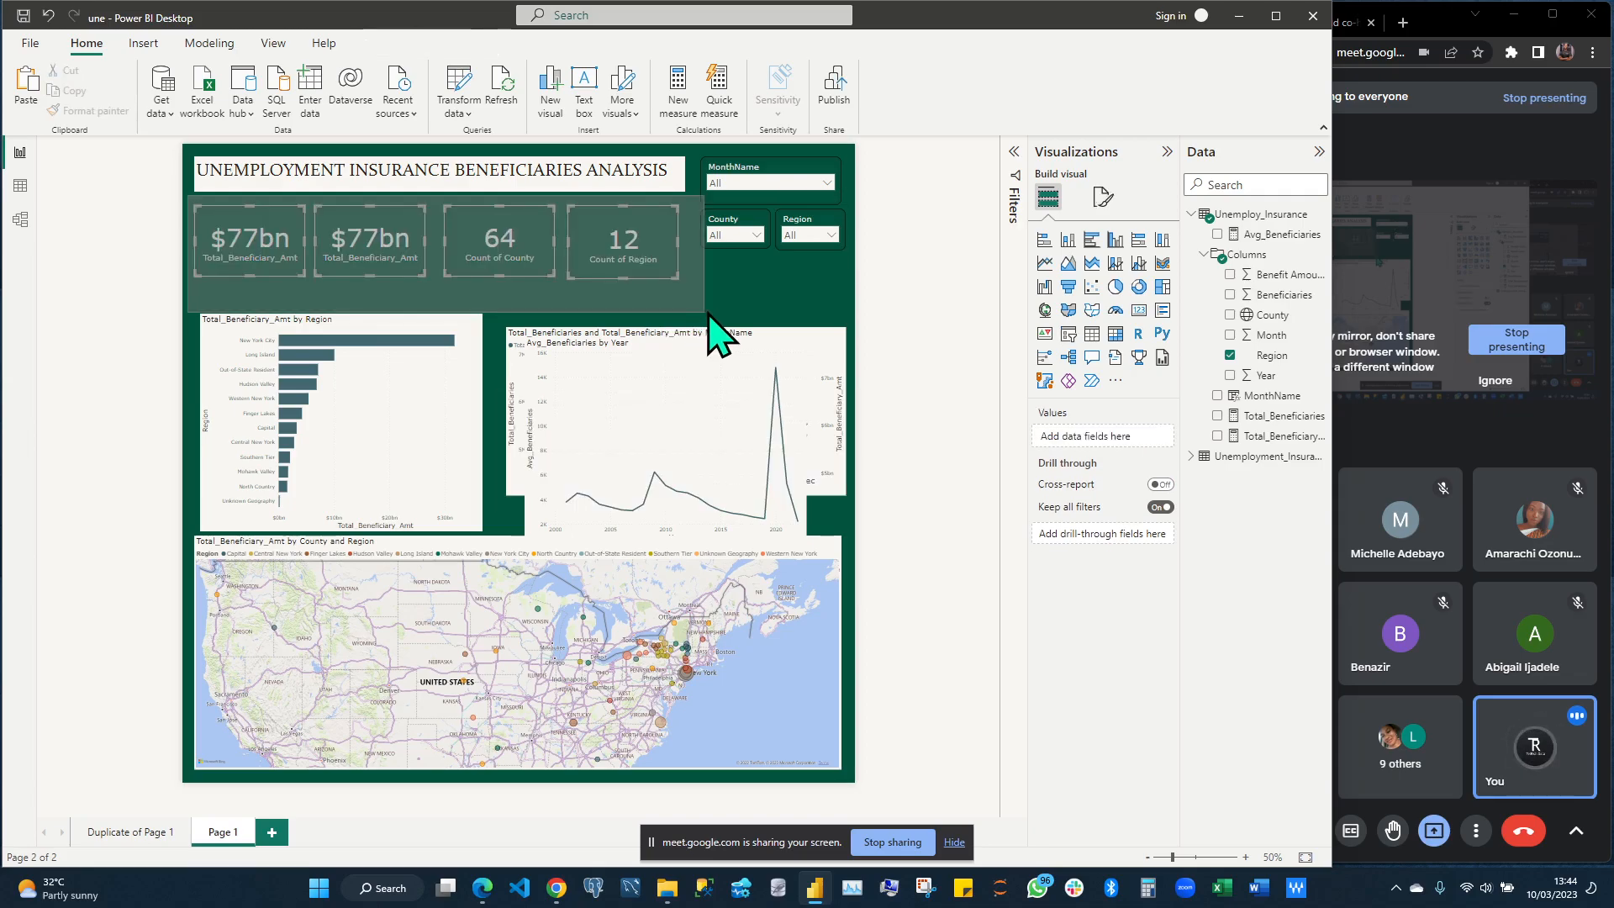
click(686, 309)
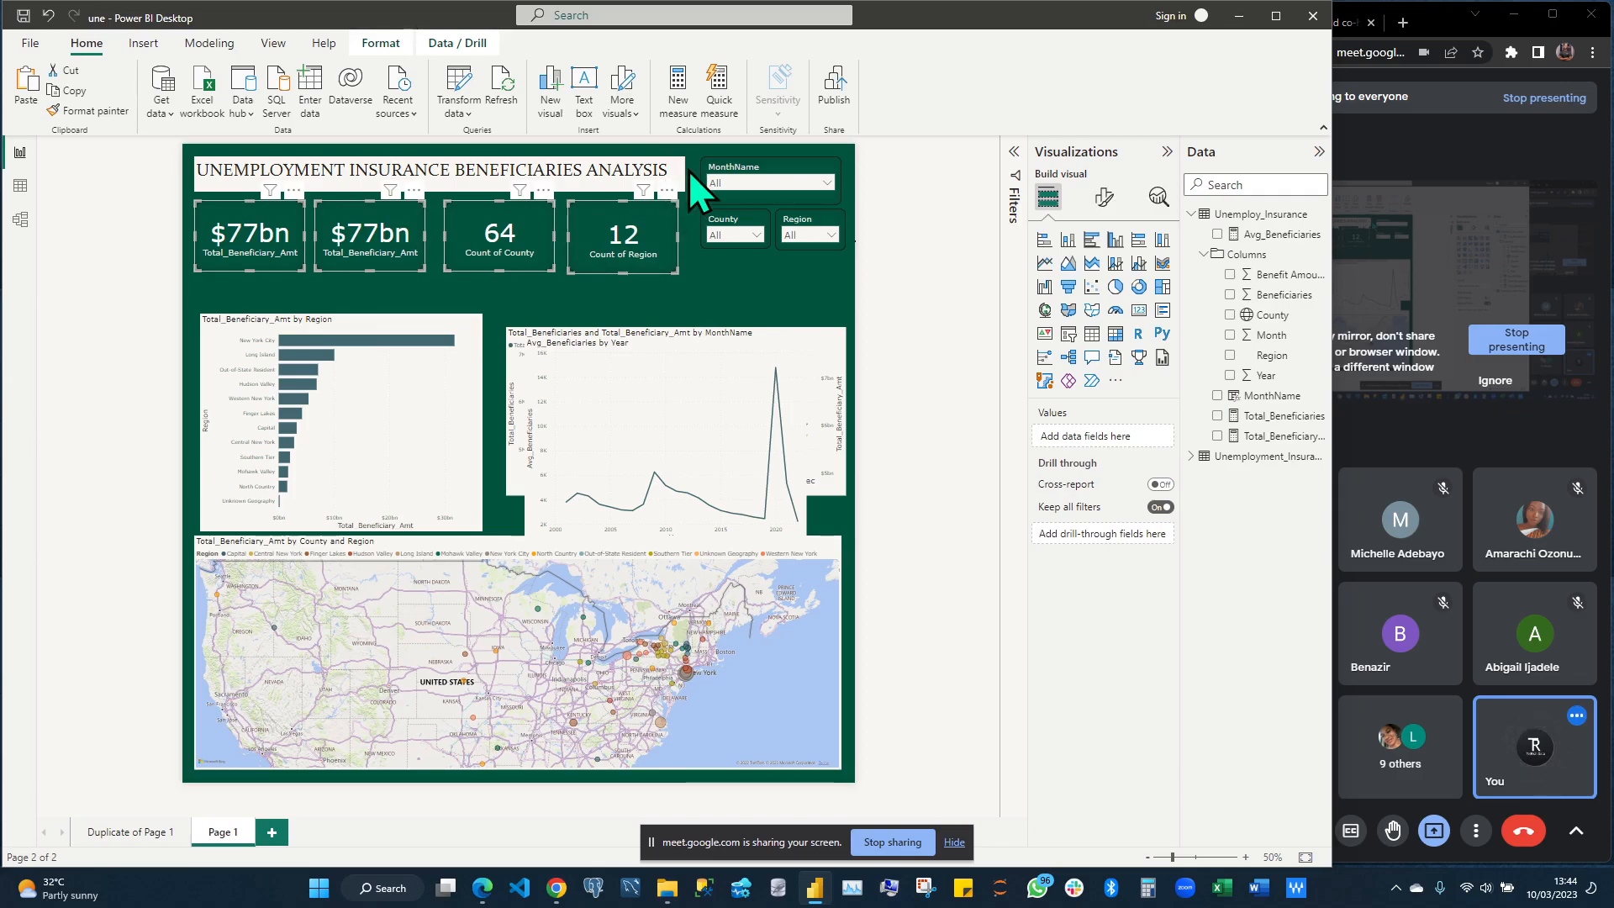
Turn off the background of the report title's text box
click(1105, 198)
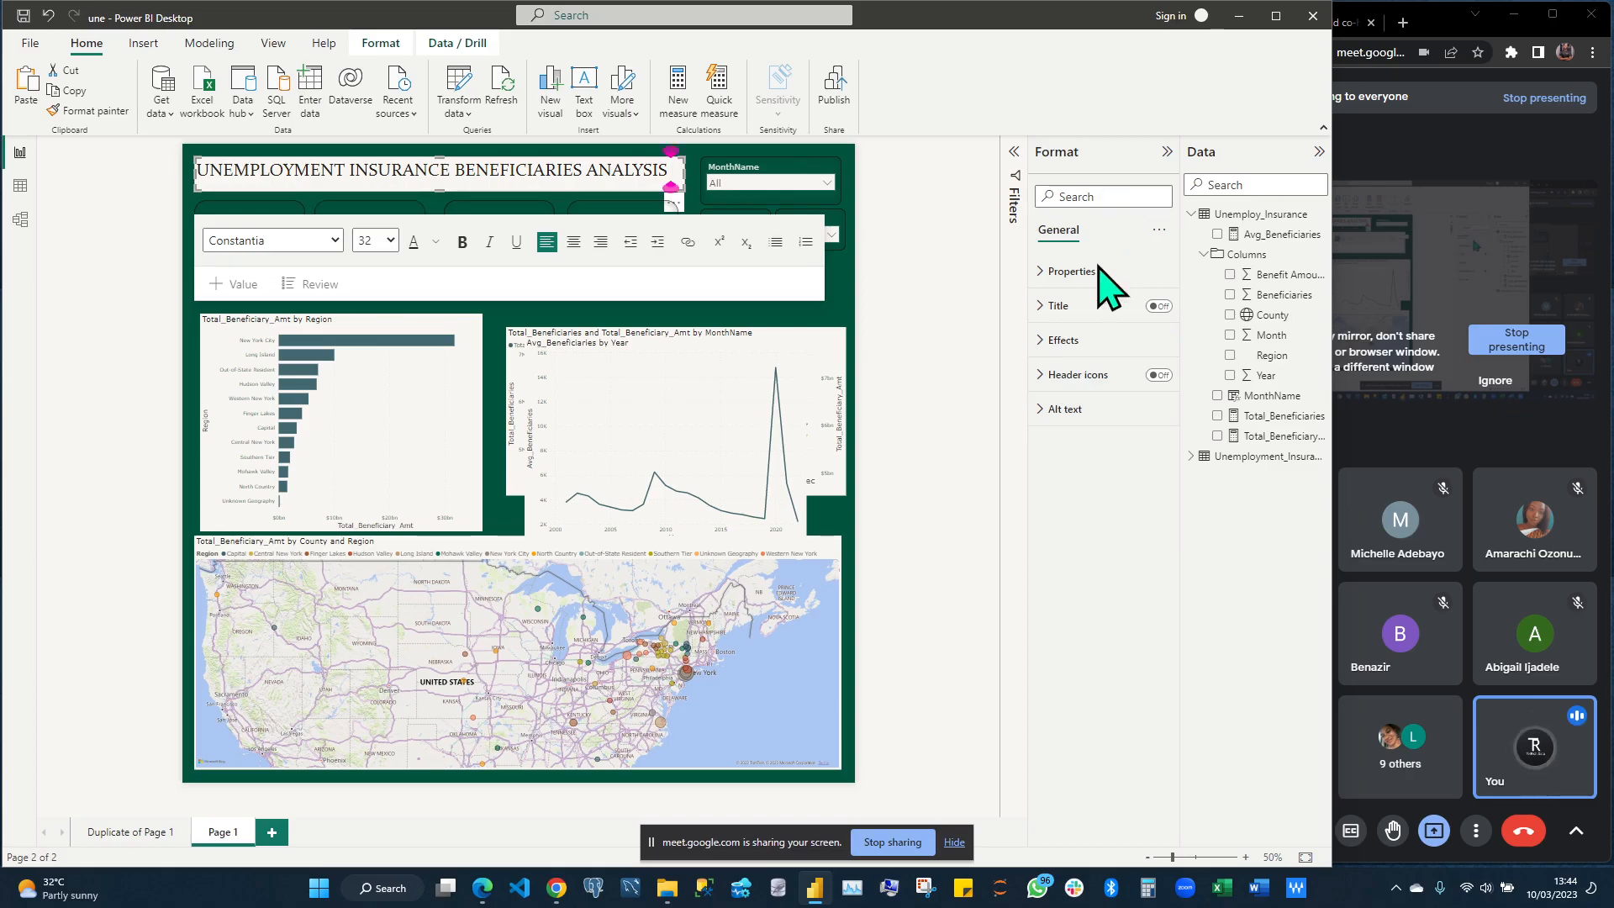
click(1061, 340)
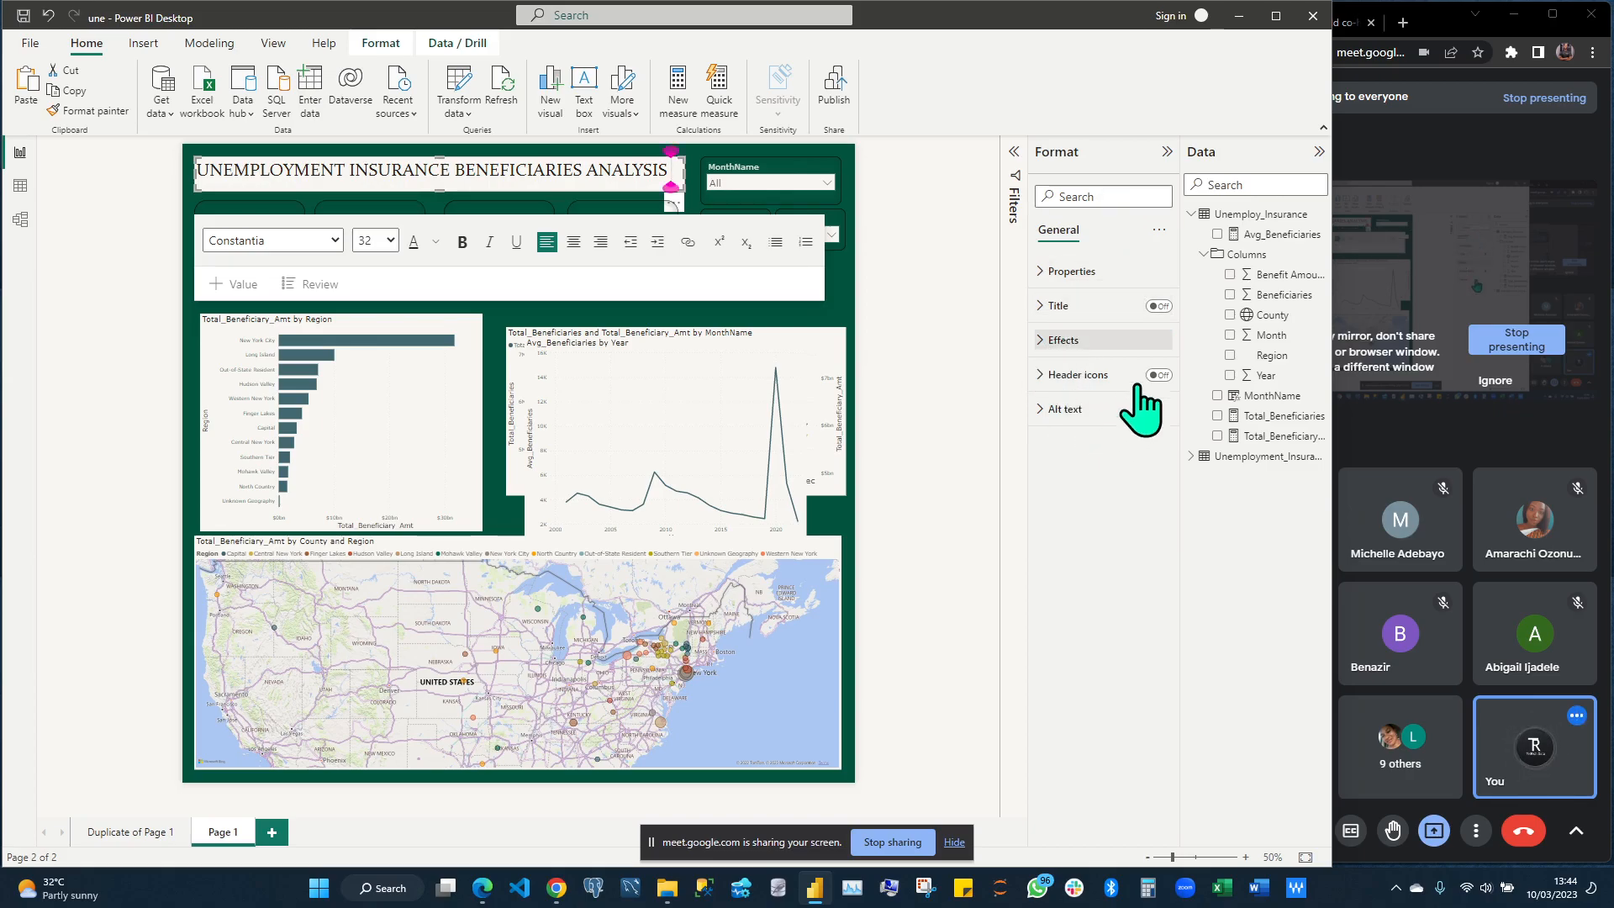
click(1152, 374)
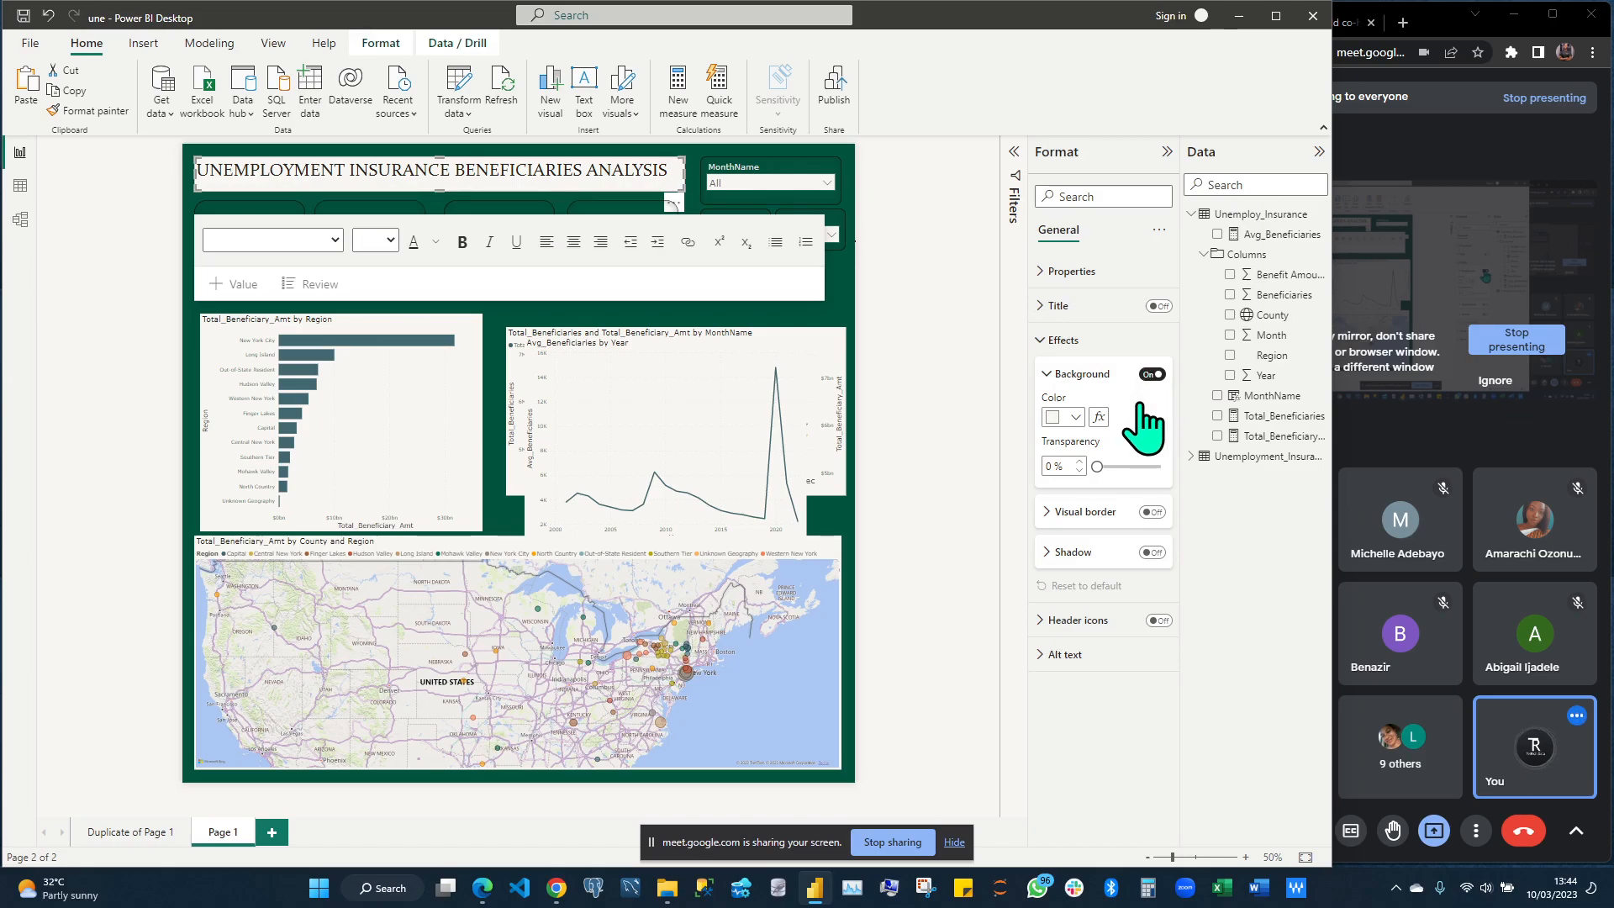
click(1058, 376)
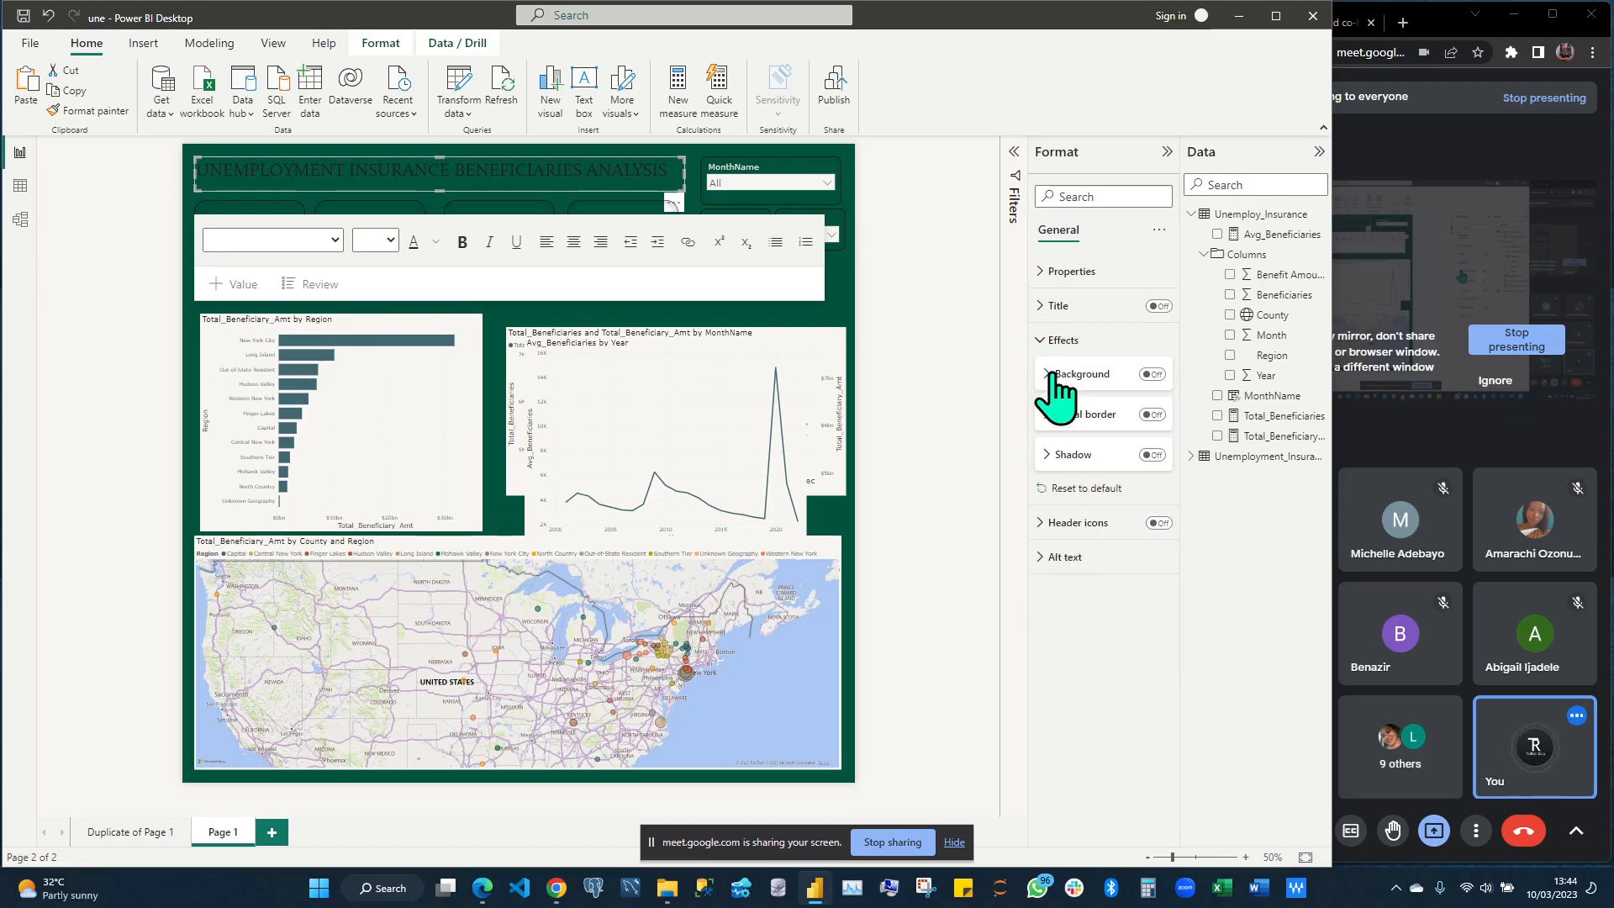
Change the font colour of the whole report title text to white
click(475, 169)
triple_click(470, 172)
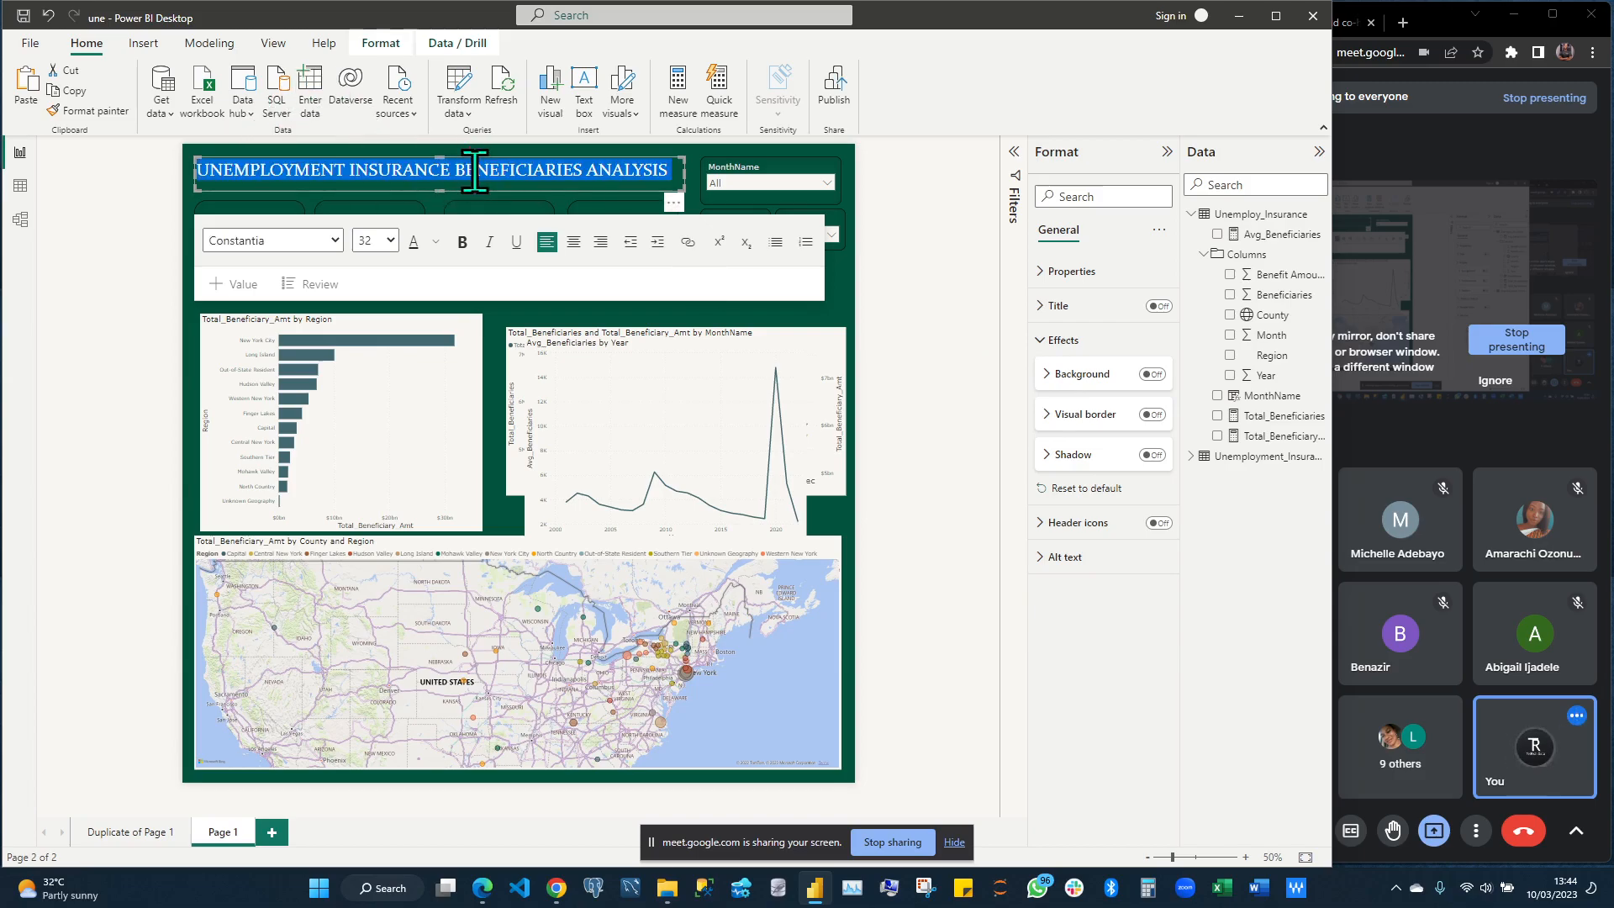
click(436, 243)
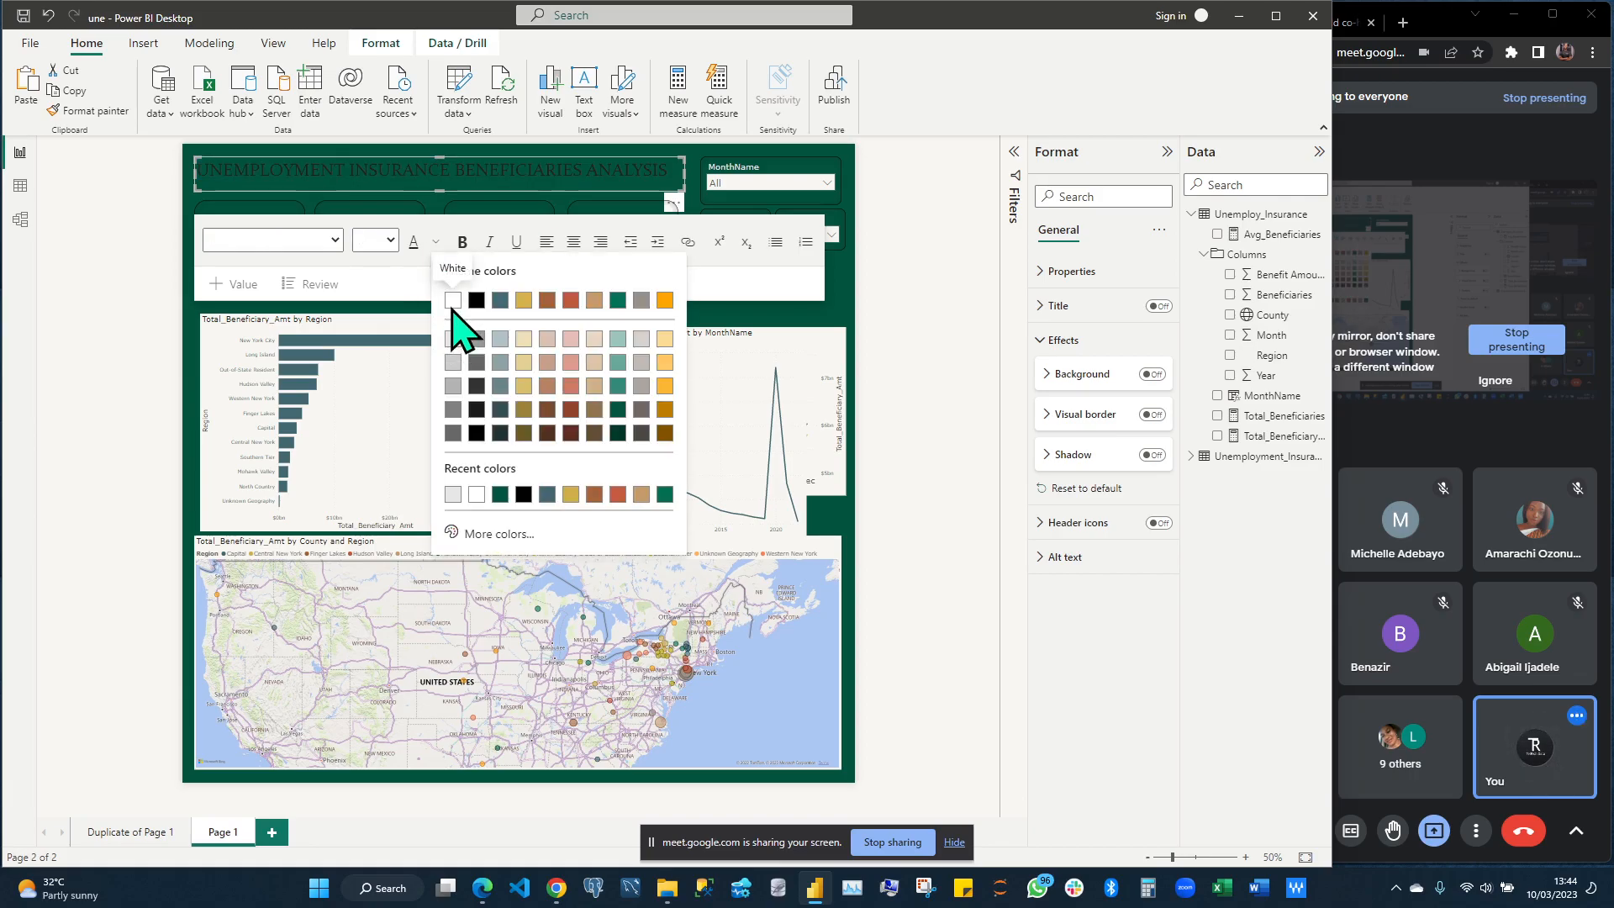
click(459, 324)
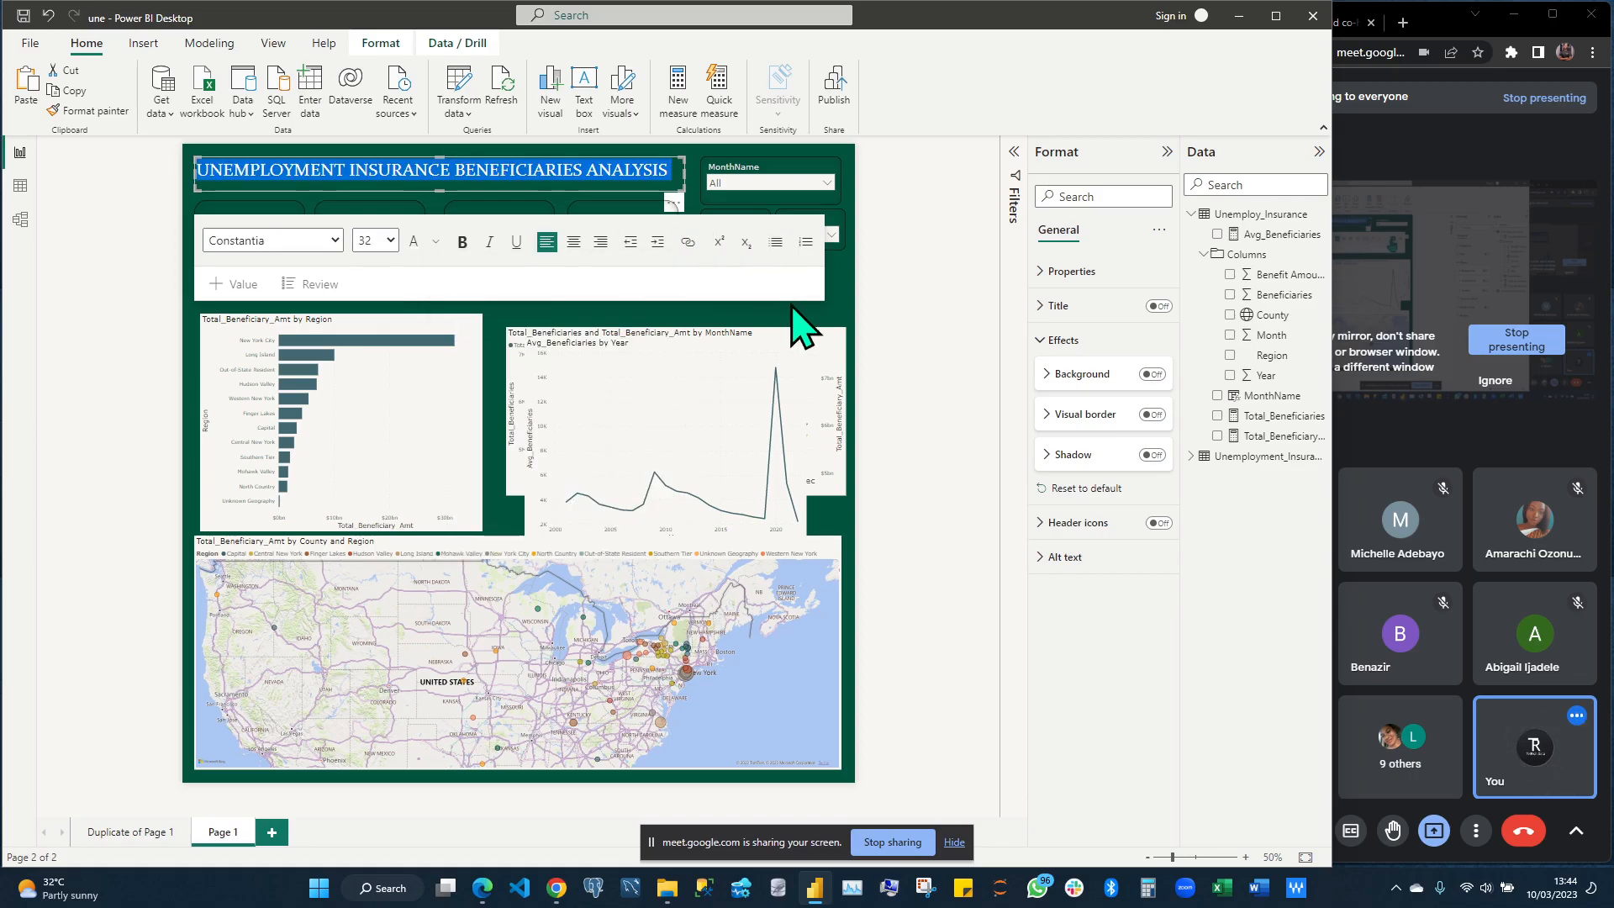
click(822, 309)
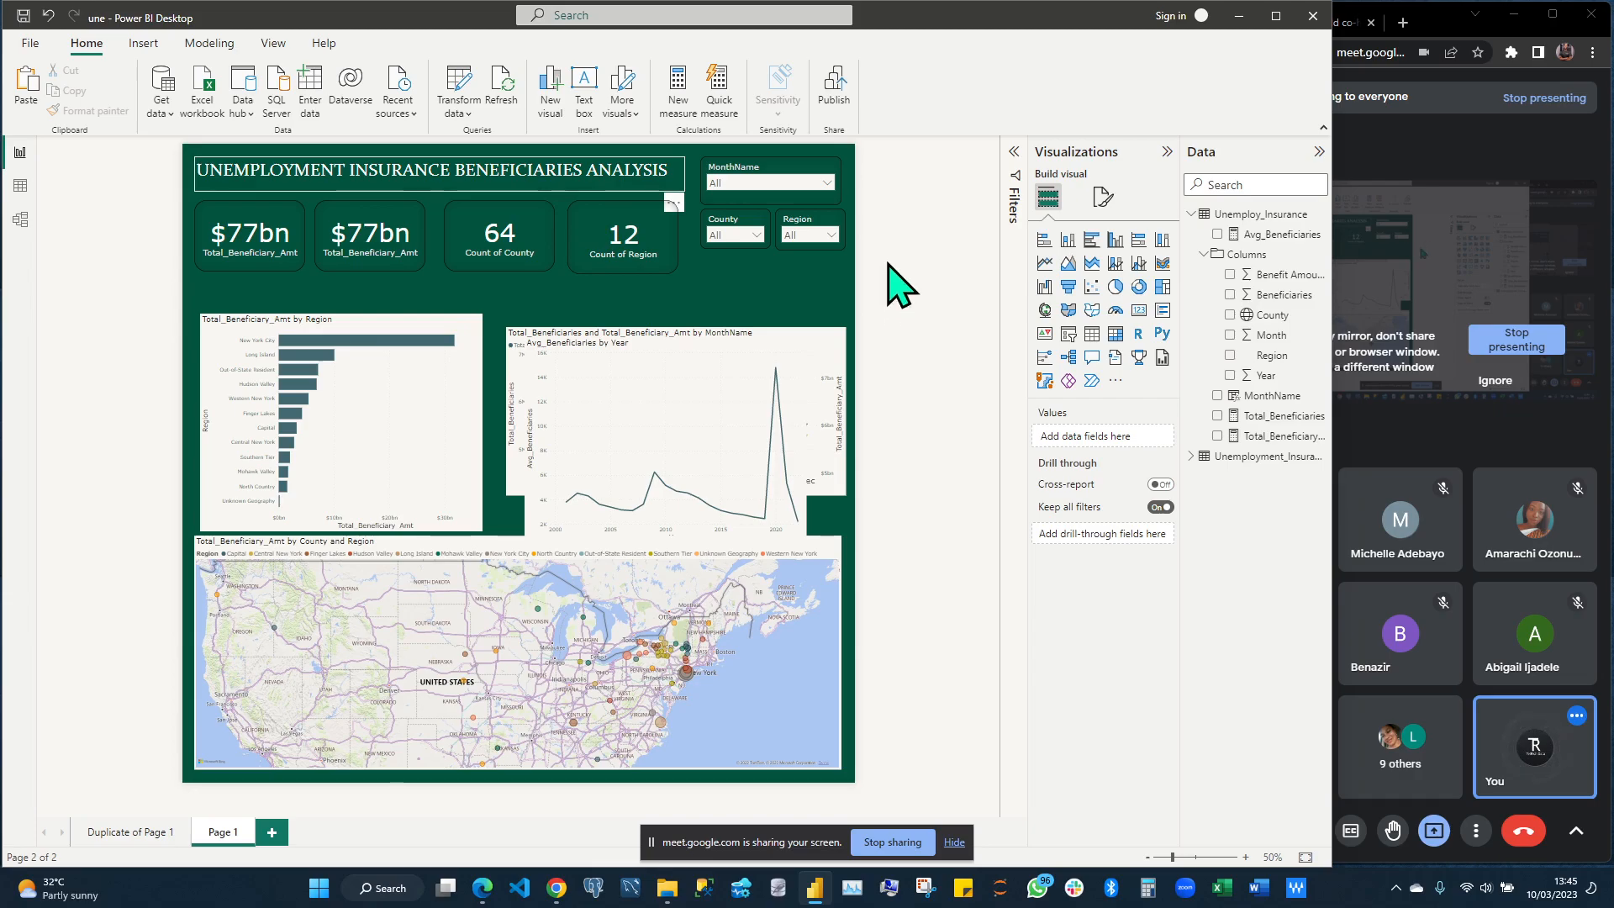
click(1114, 194)
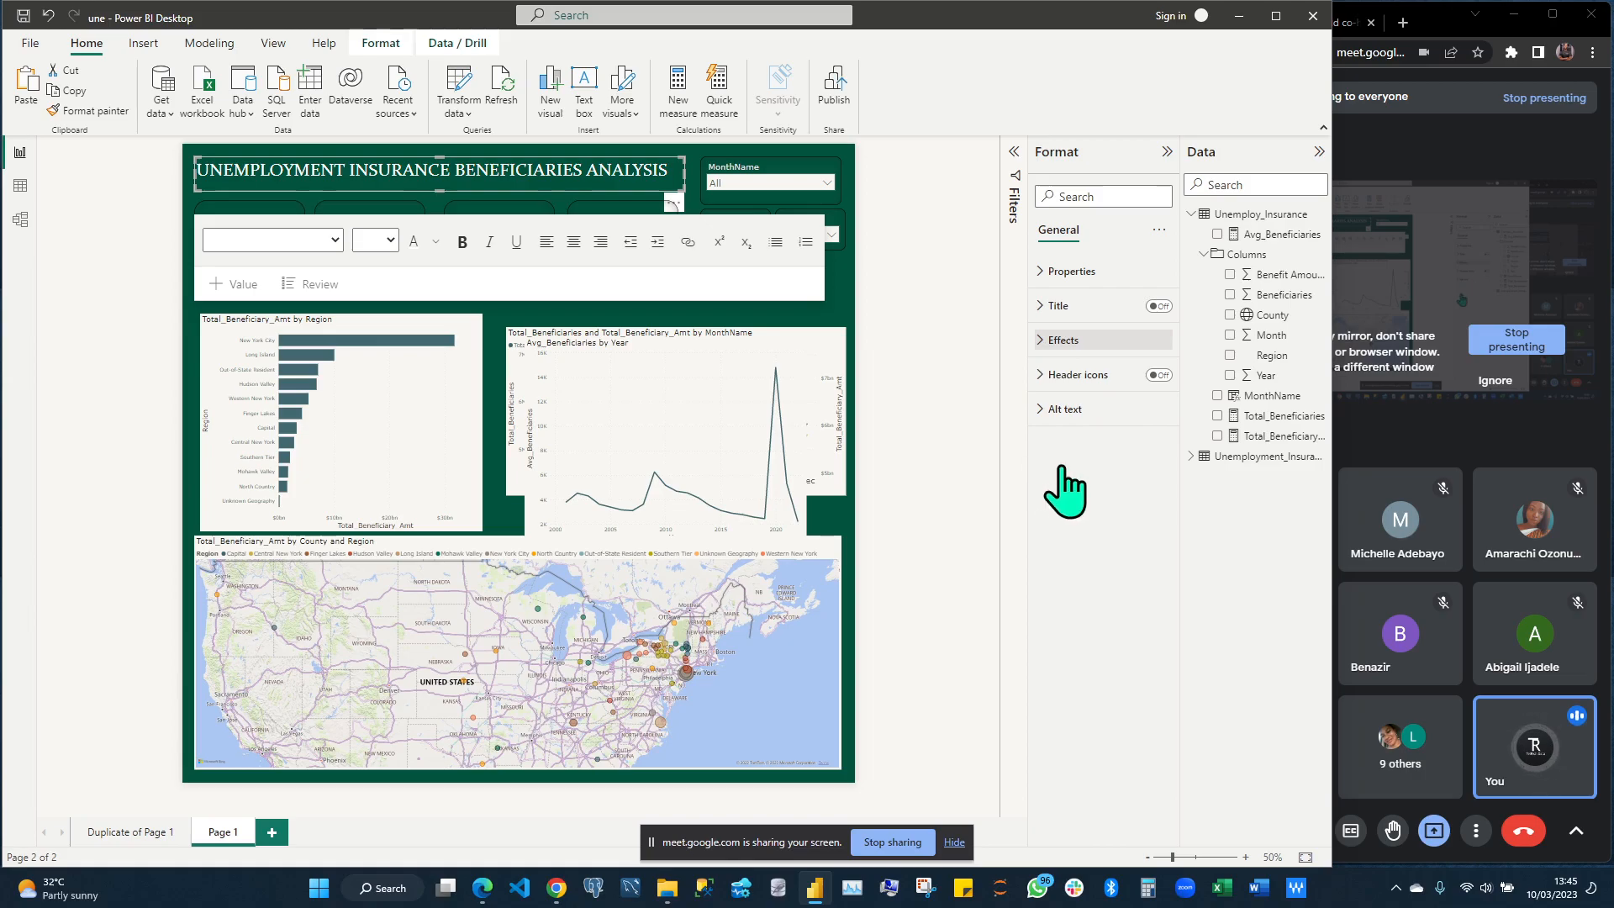
click(1066, 341)
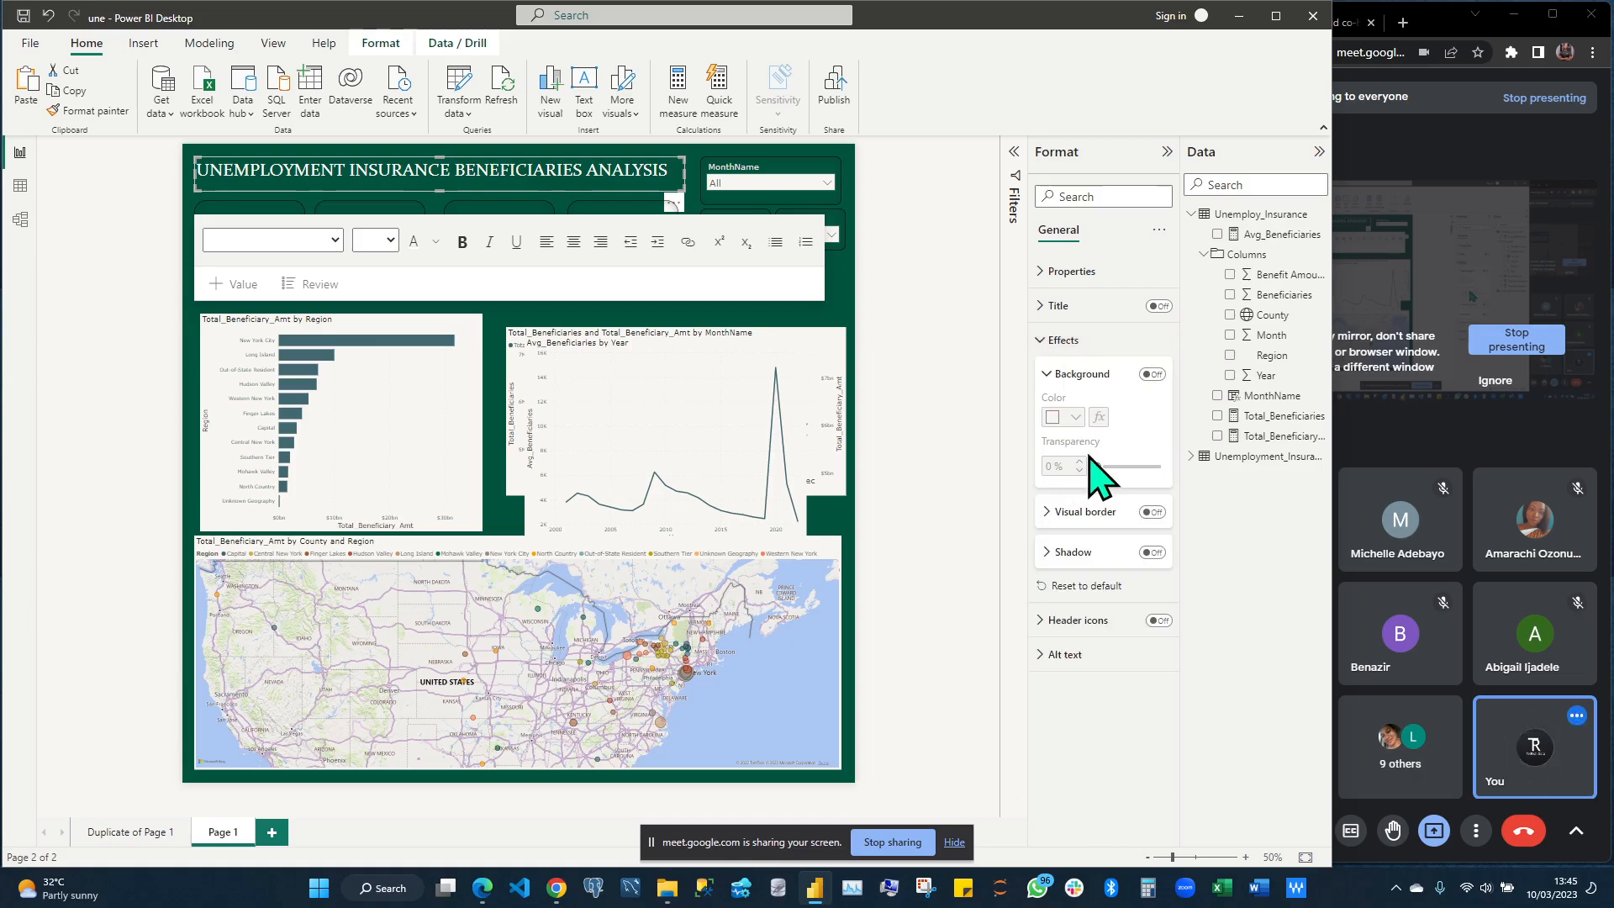
click(723, 313)
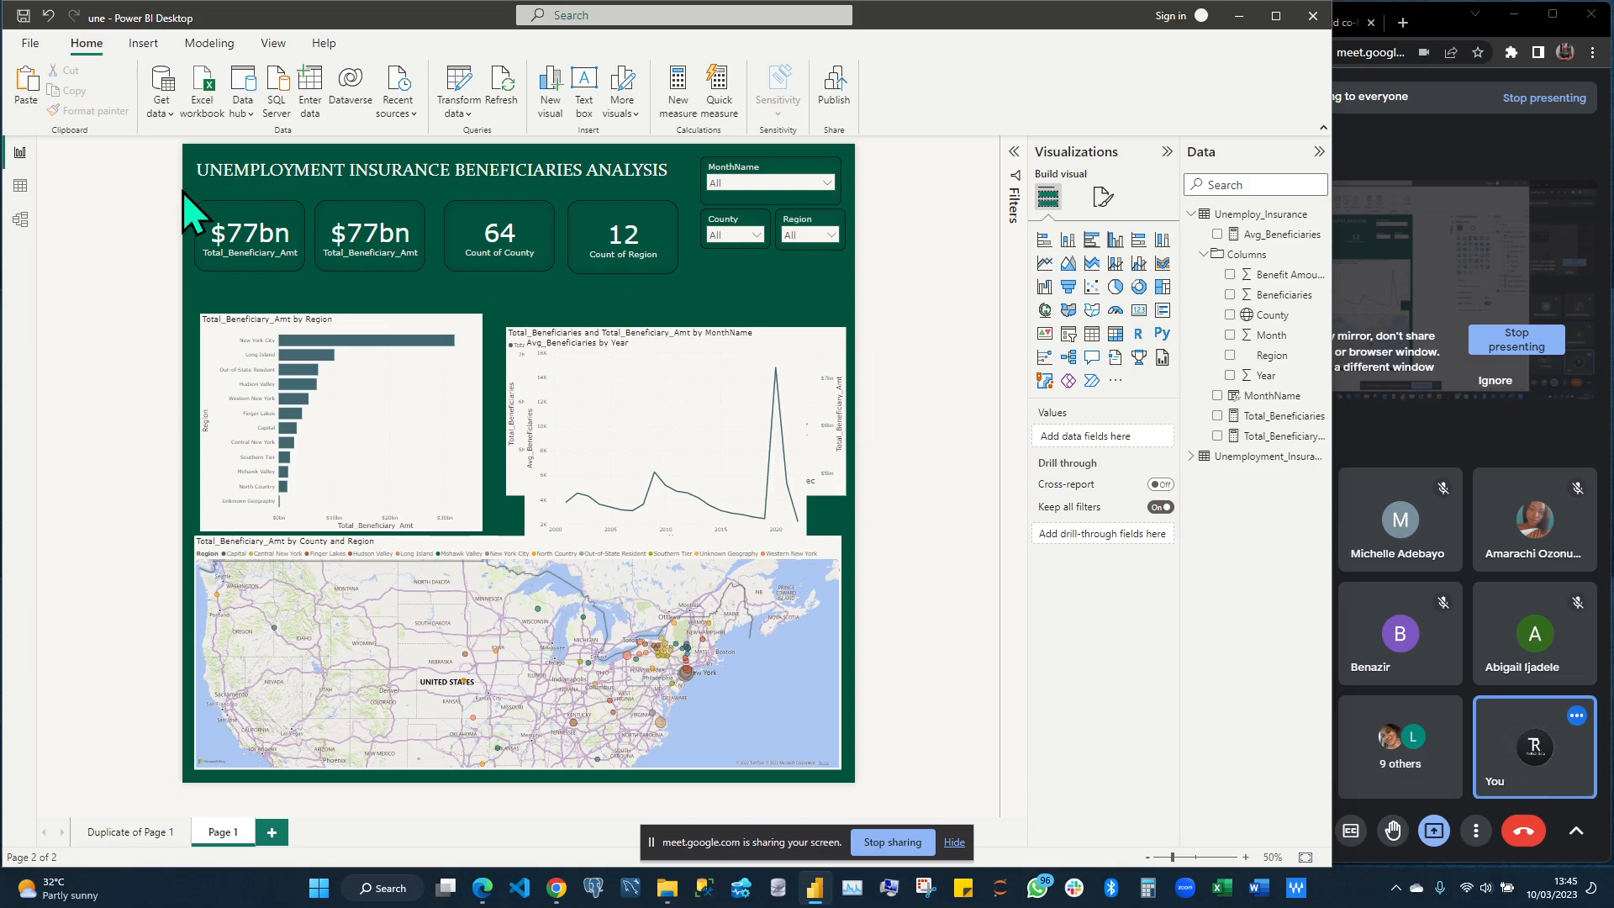
Nudge the row of four cards further up until it sits close beneath the report title
drag(190, 195, 691, 294)
key(Up)
key(Up)
key(Up)
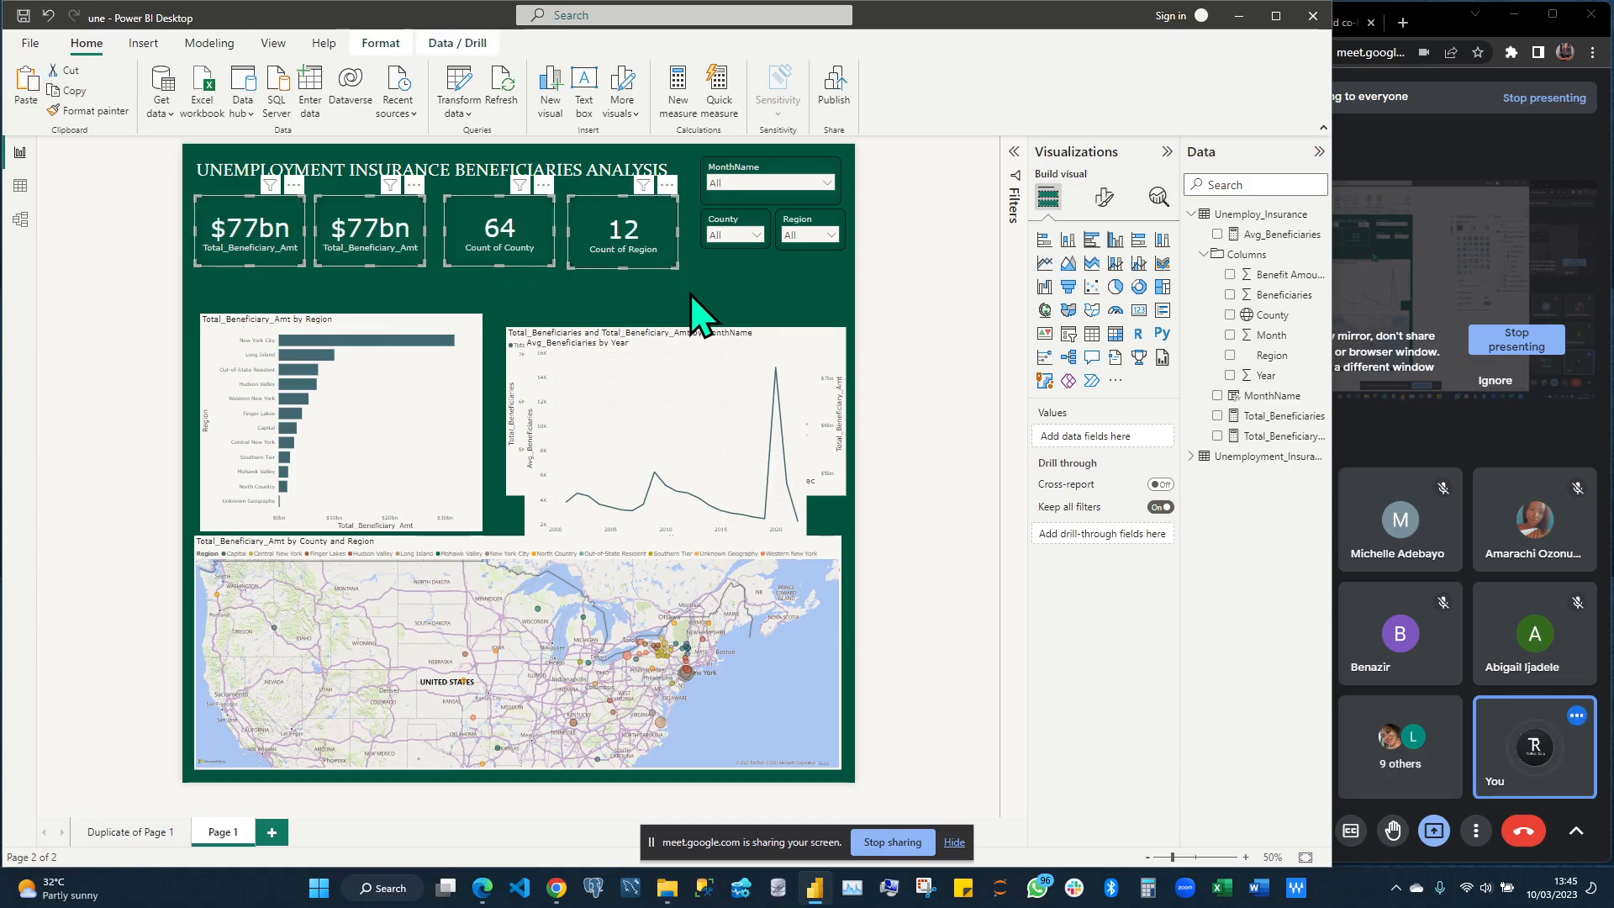
key(Up)
key(Up)
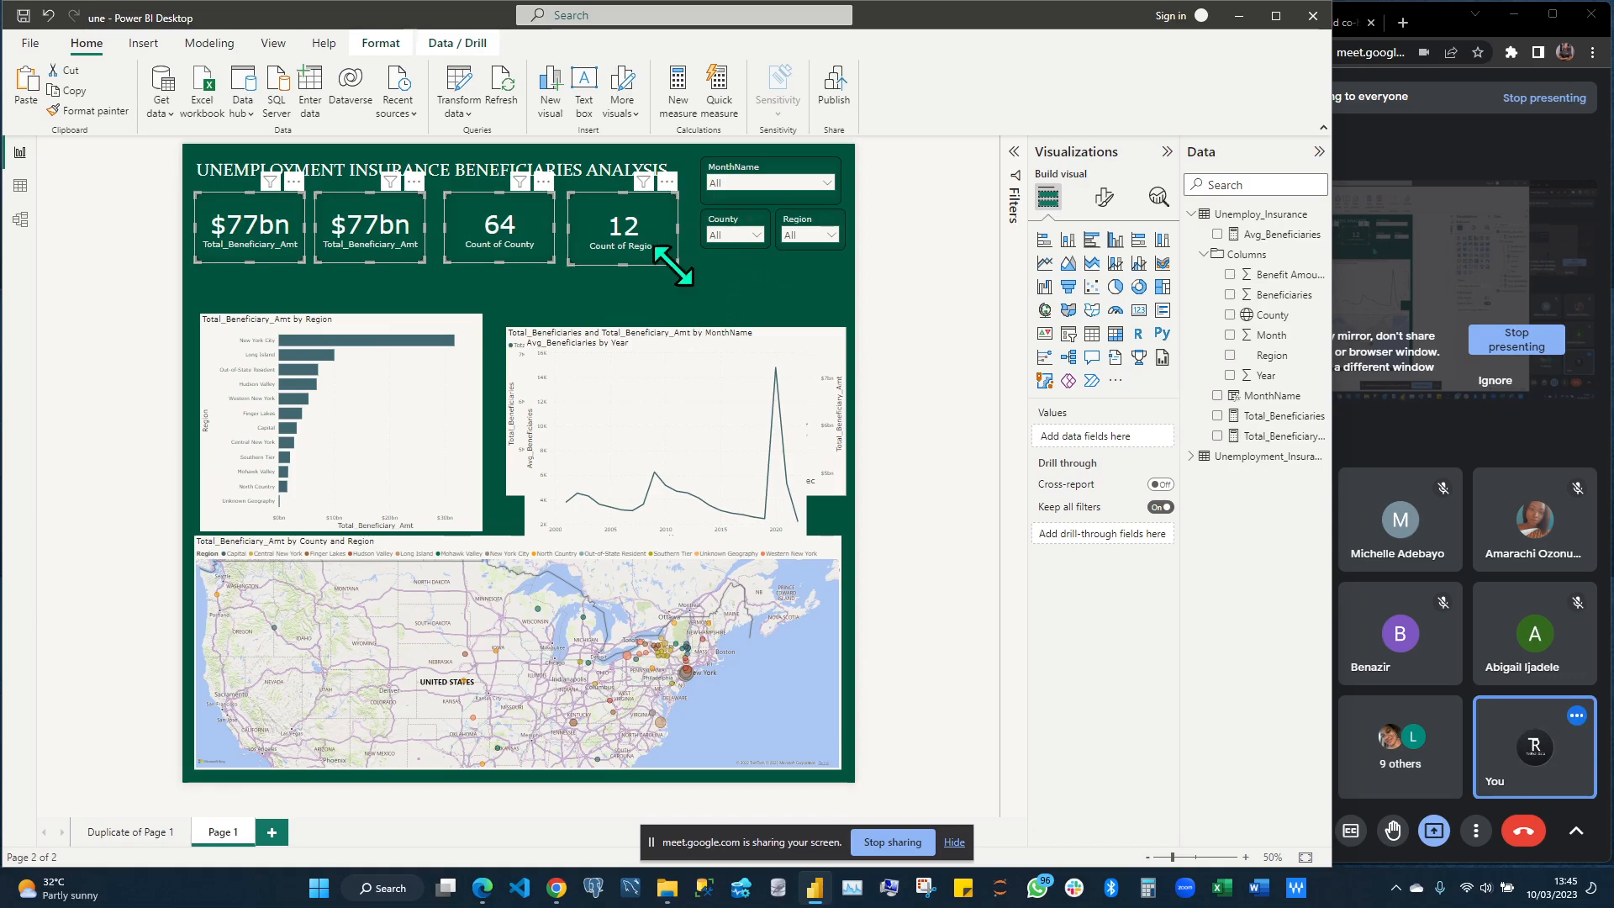
Fine-tune the Count of Region card's lower edge so it lines up with the other cards in the row
key(Escape)
click(622, 261)
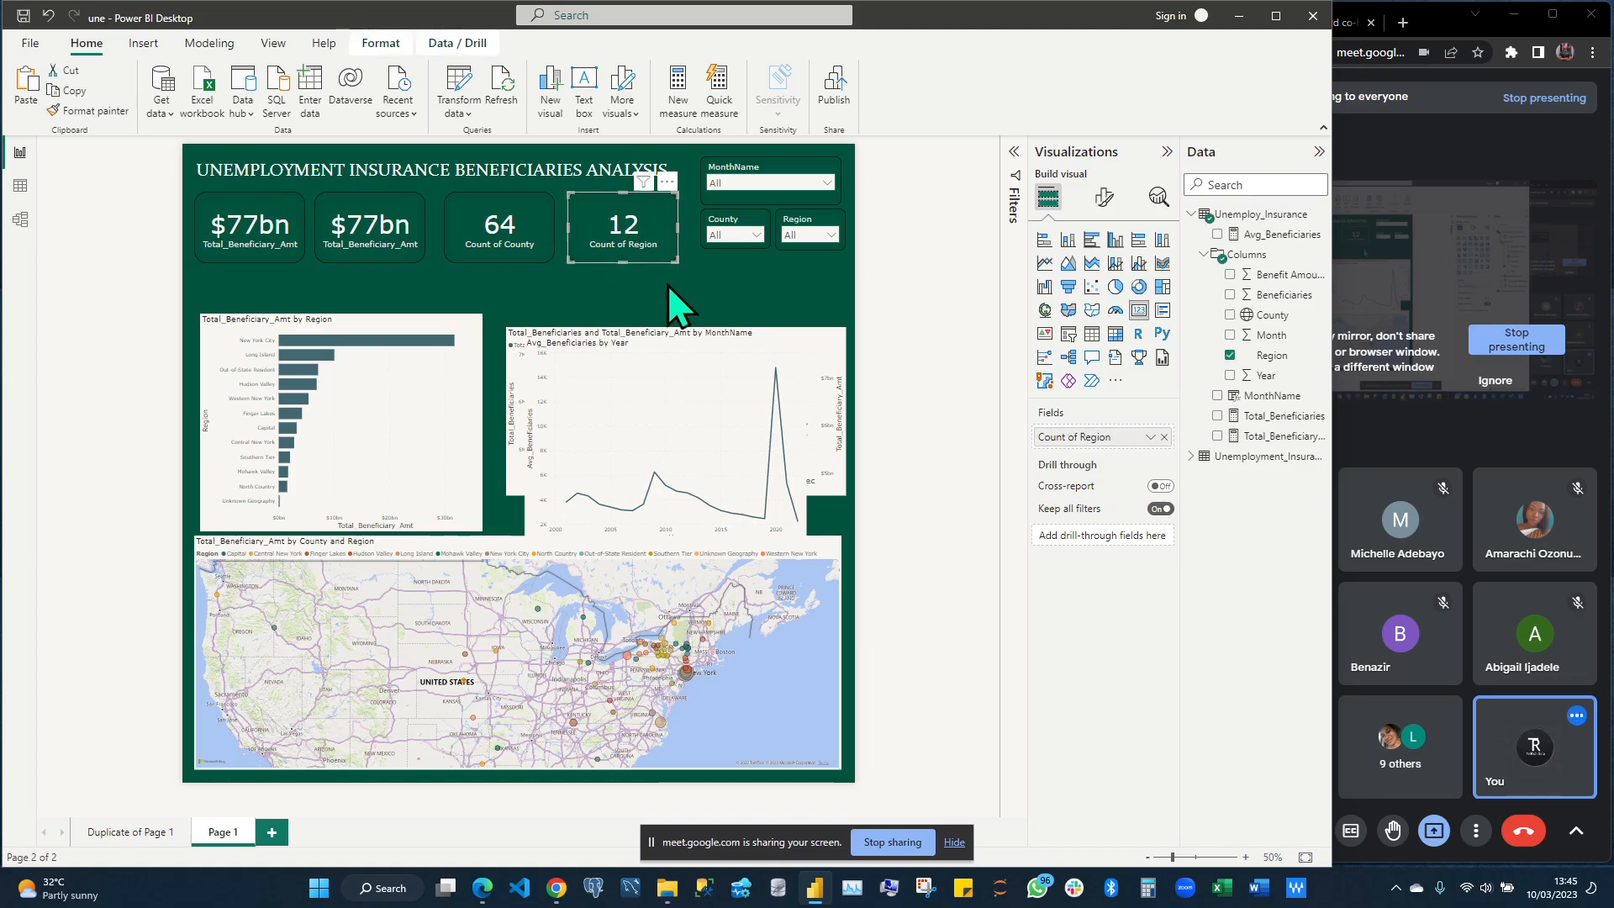
key(Escape)
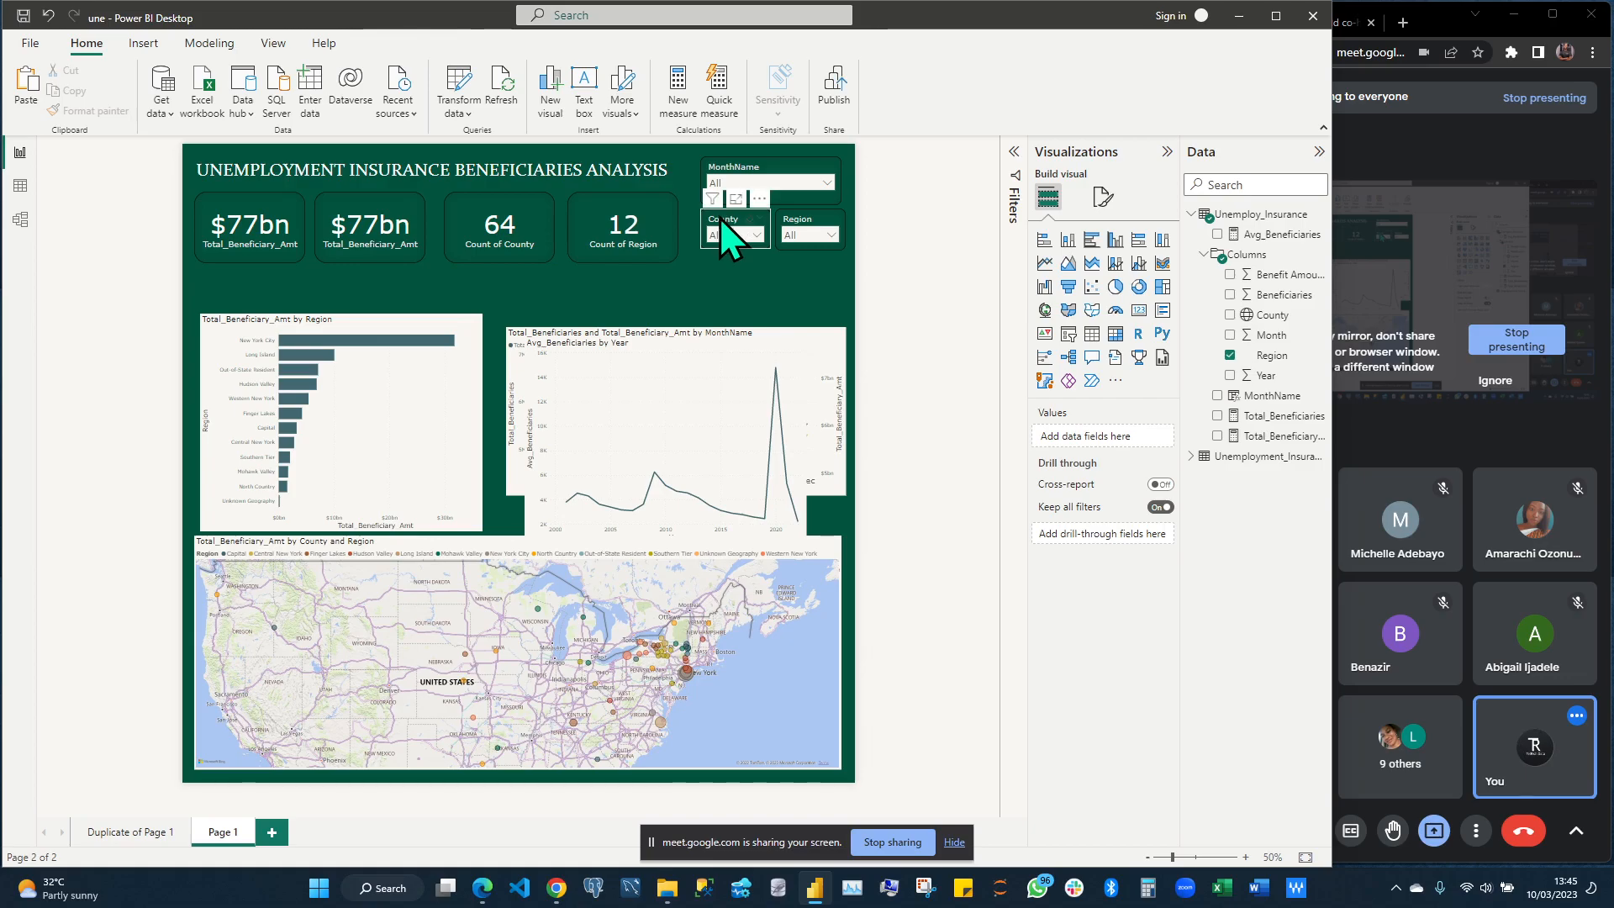
Select the MonthName, County and Region slicers together and shift them slightly left toward the report title and cards
drag(691, 151, 870, 242)
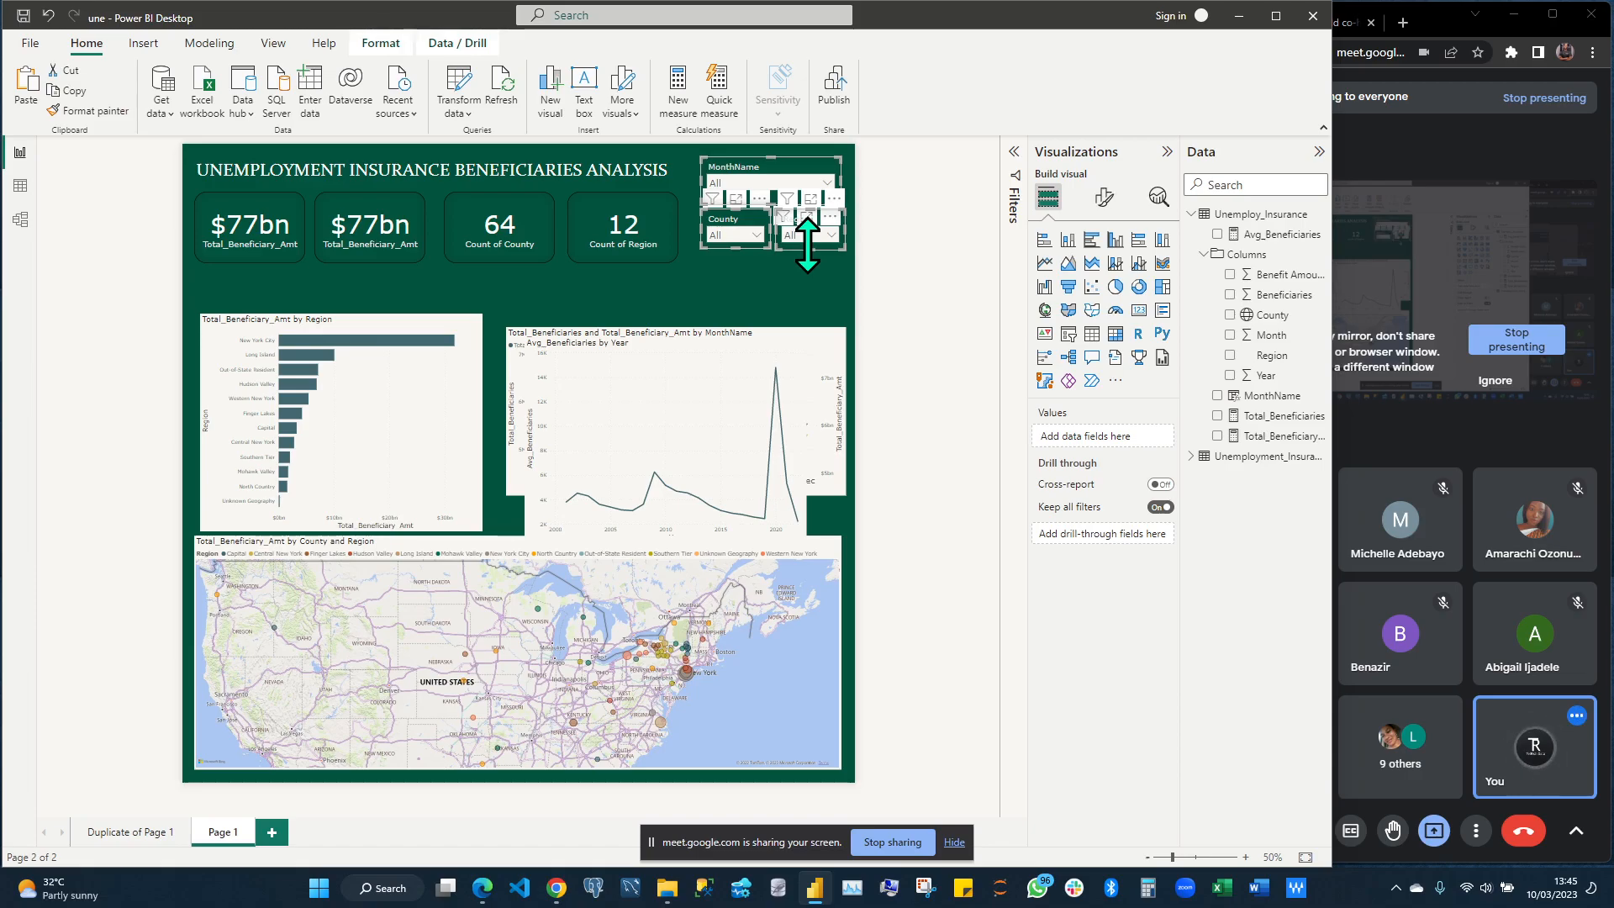
key(Left)
key(Left)
key(Left)
key(Left)
key(Left)
key(Left)
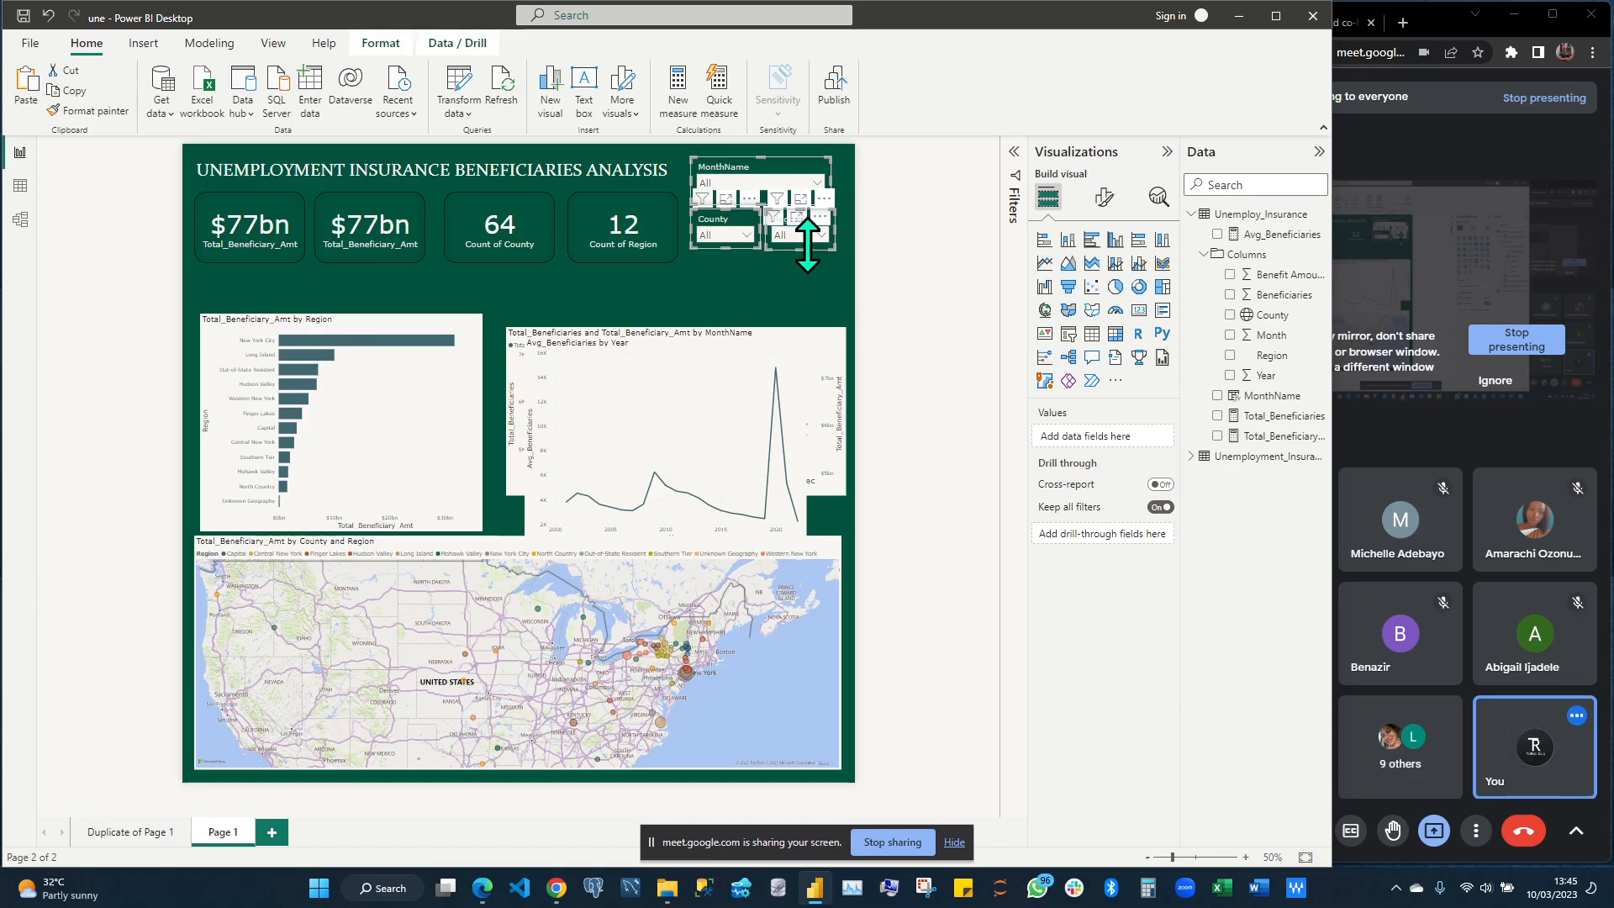
key(Right)
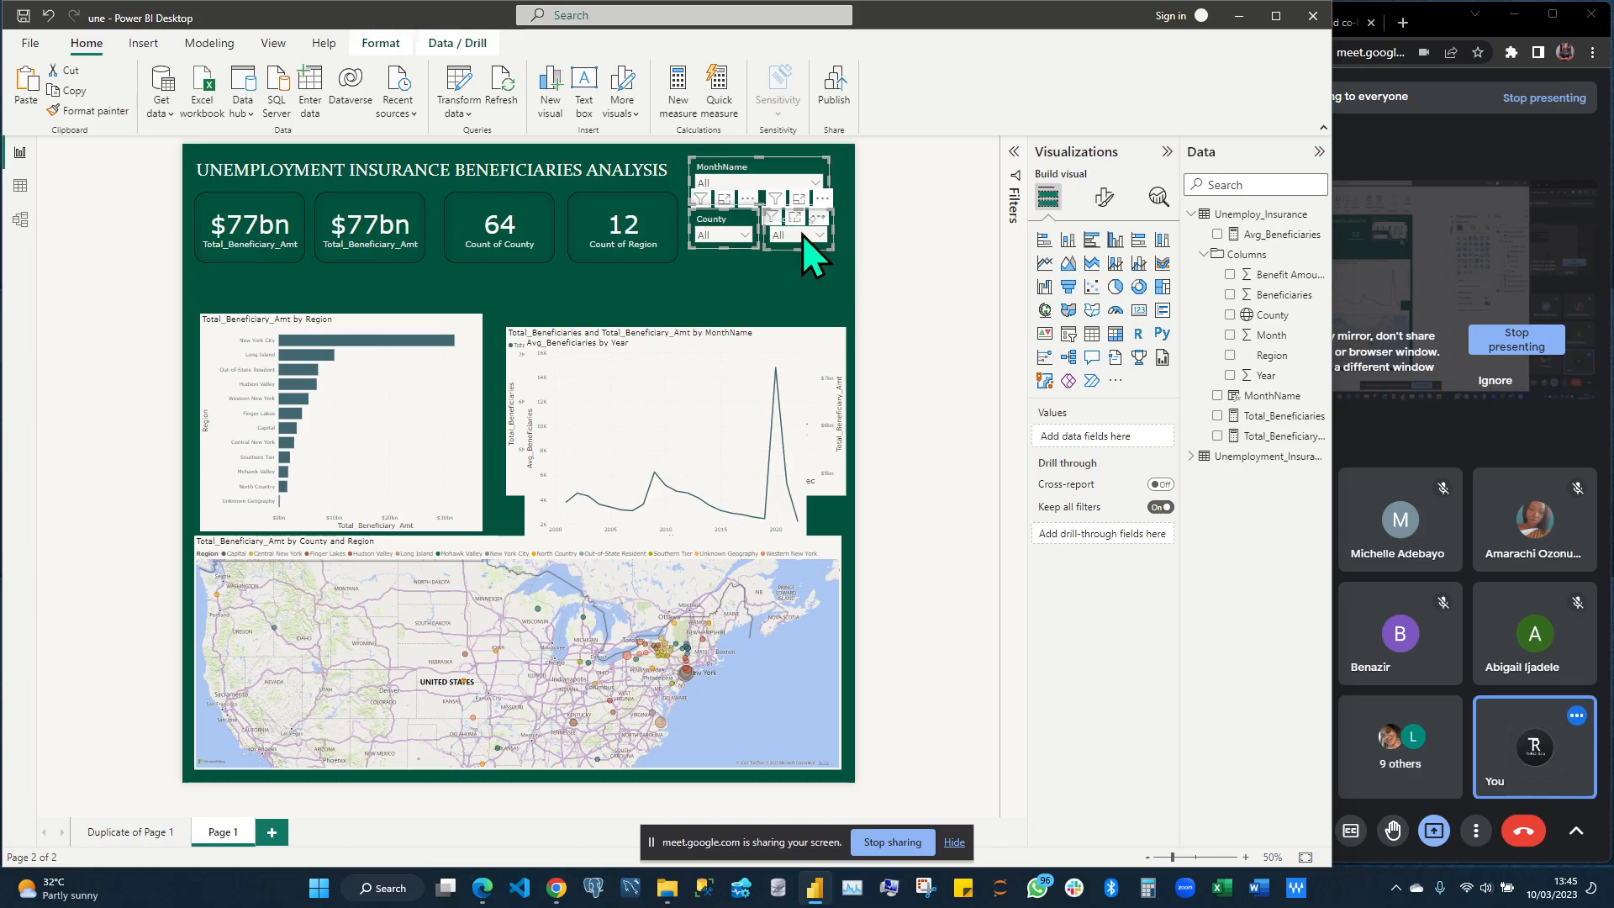
click(724, 271)
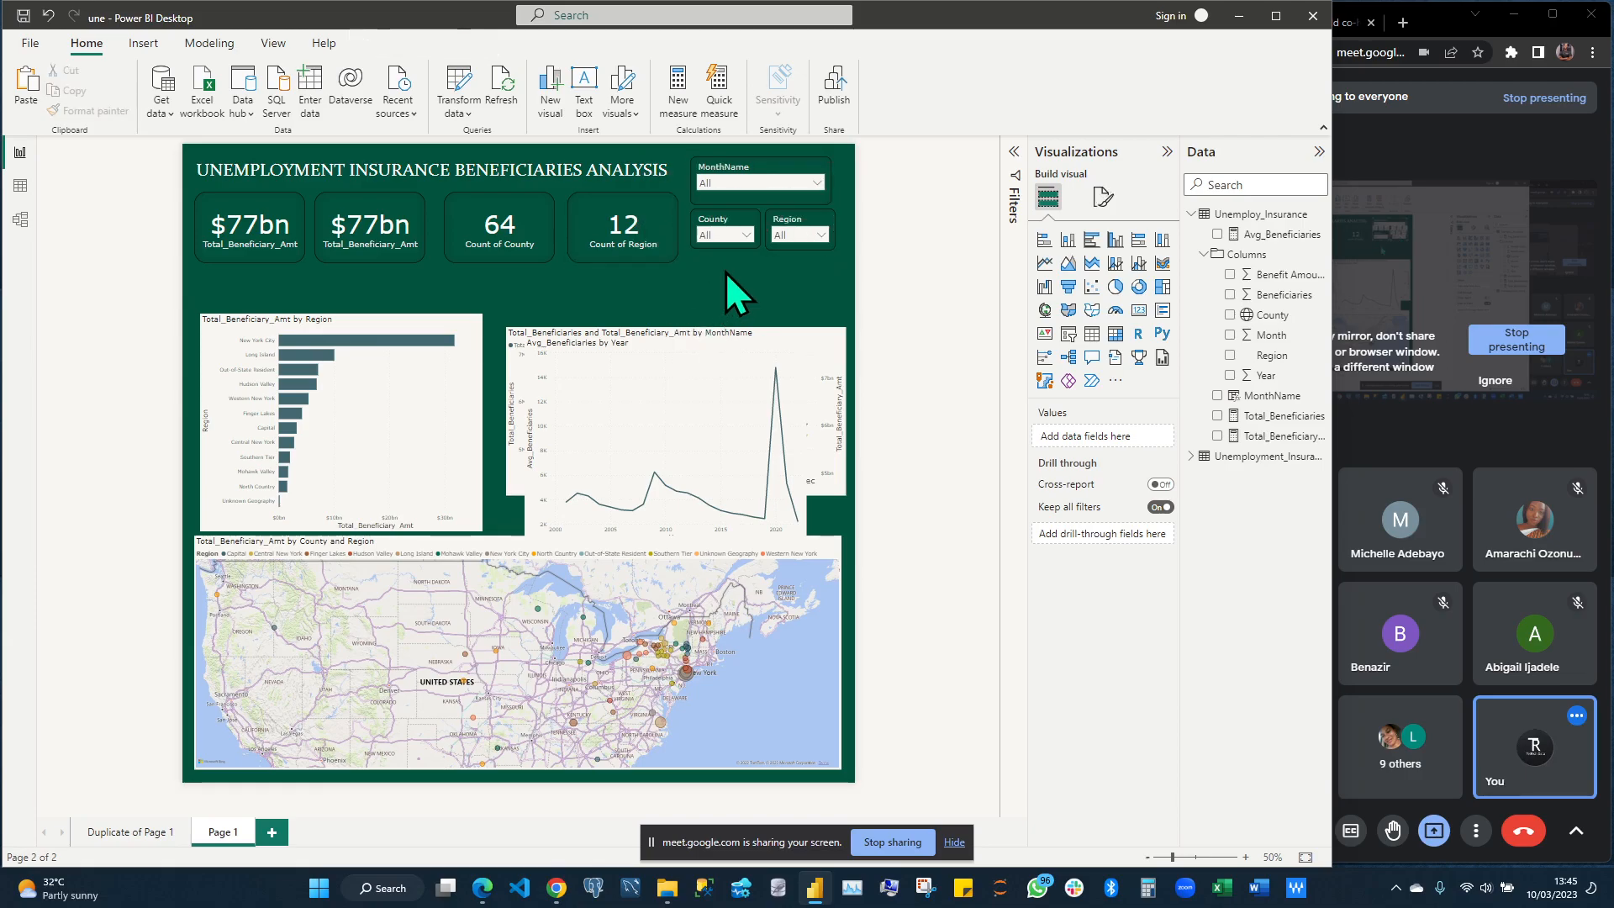
Select the County and Region slicers together and nudge them down to line up with the bottom of the cards
click(669, 178)
key(ctrl+a)
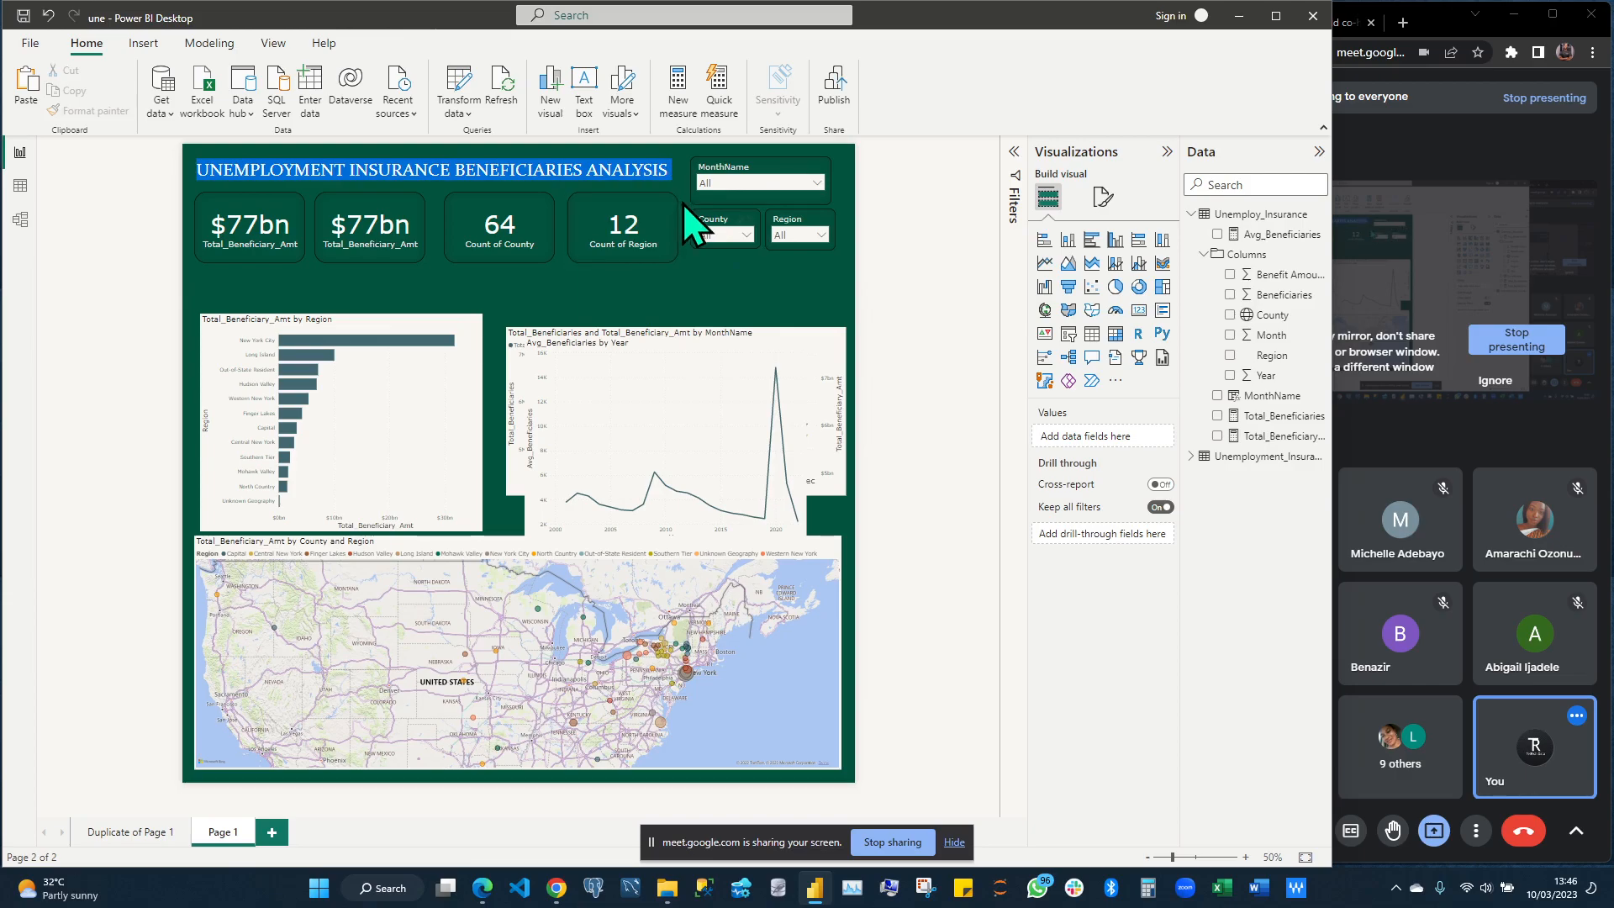
drag(681, 201, 825, 271)
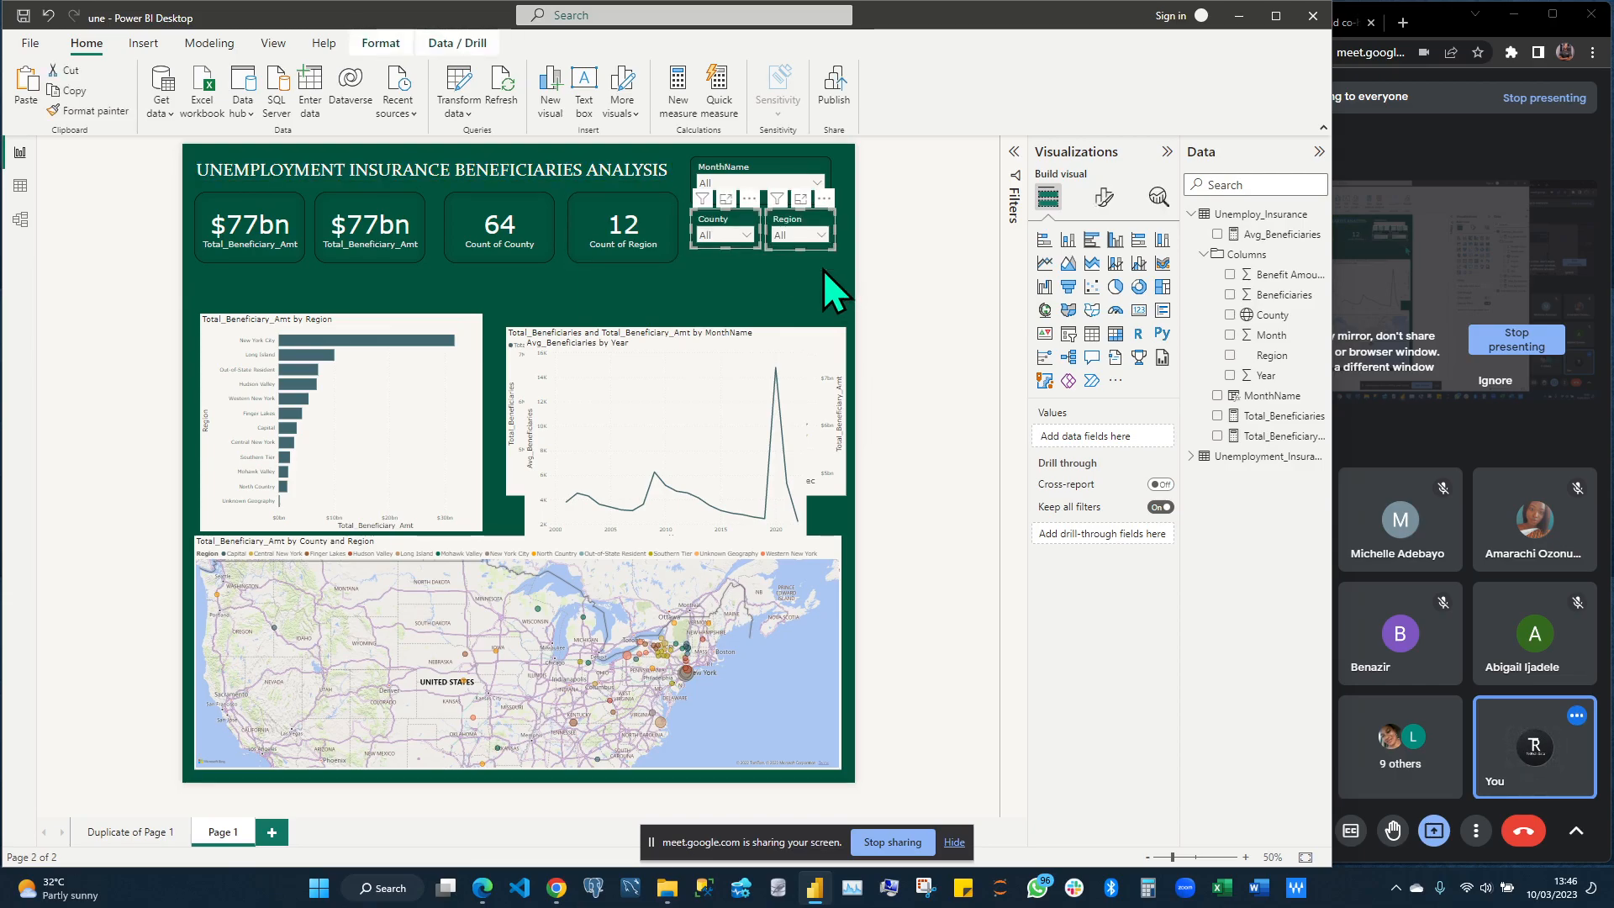
key(Down)
key(Down)
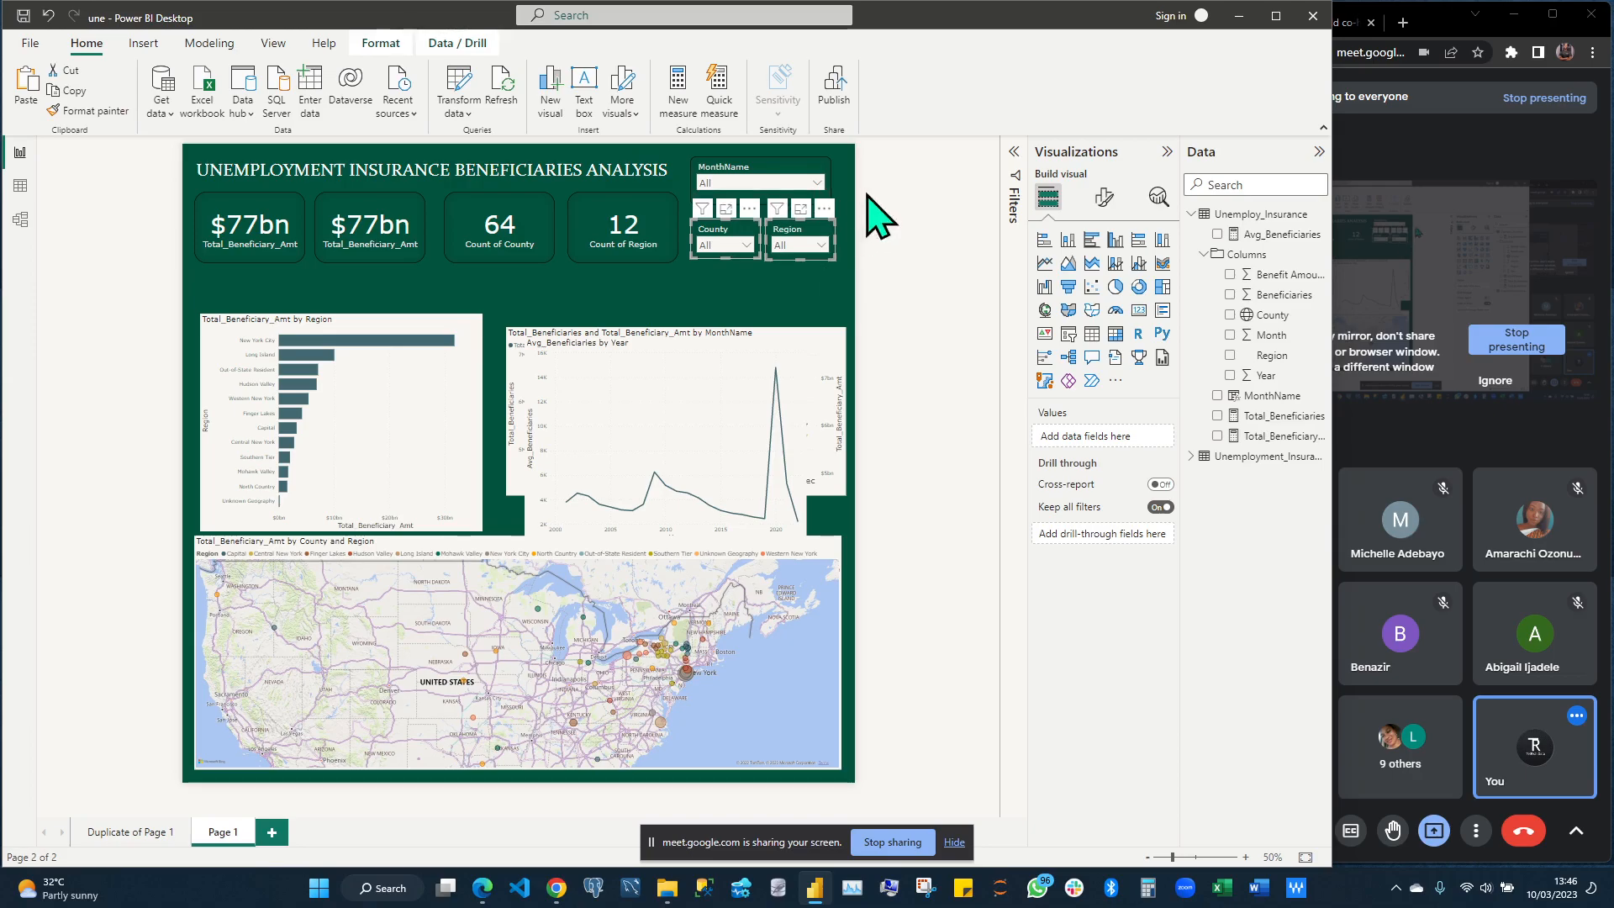
click(729, 268)
Check the County and Region slicers' alignment and nudge the MonthName slicer slightly down to even out the spacing
click(728, 256)
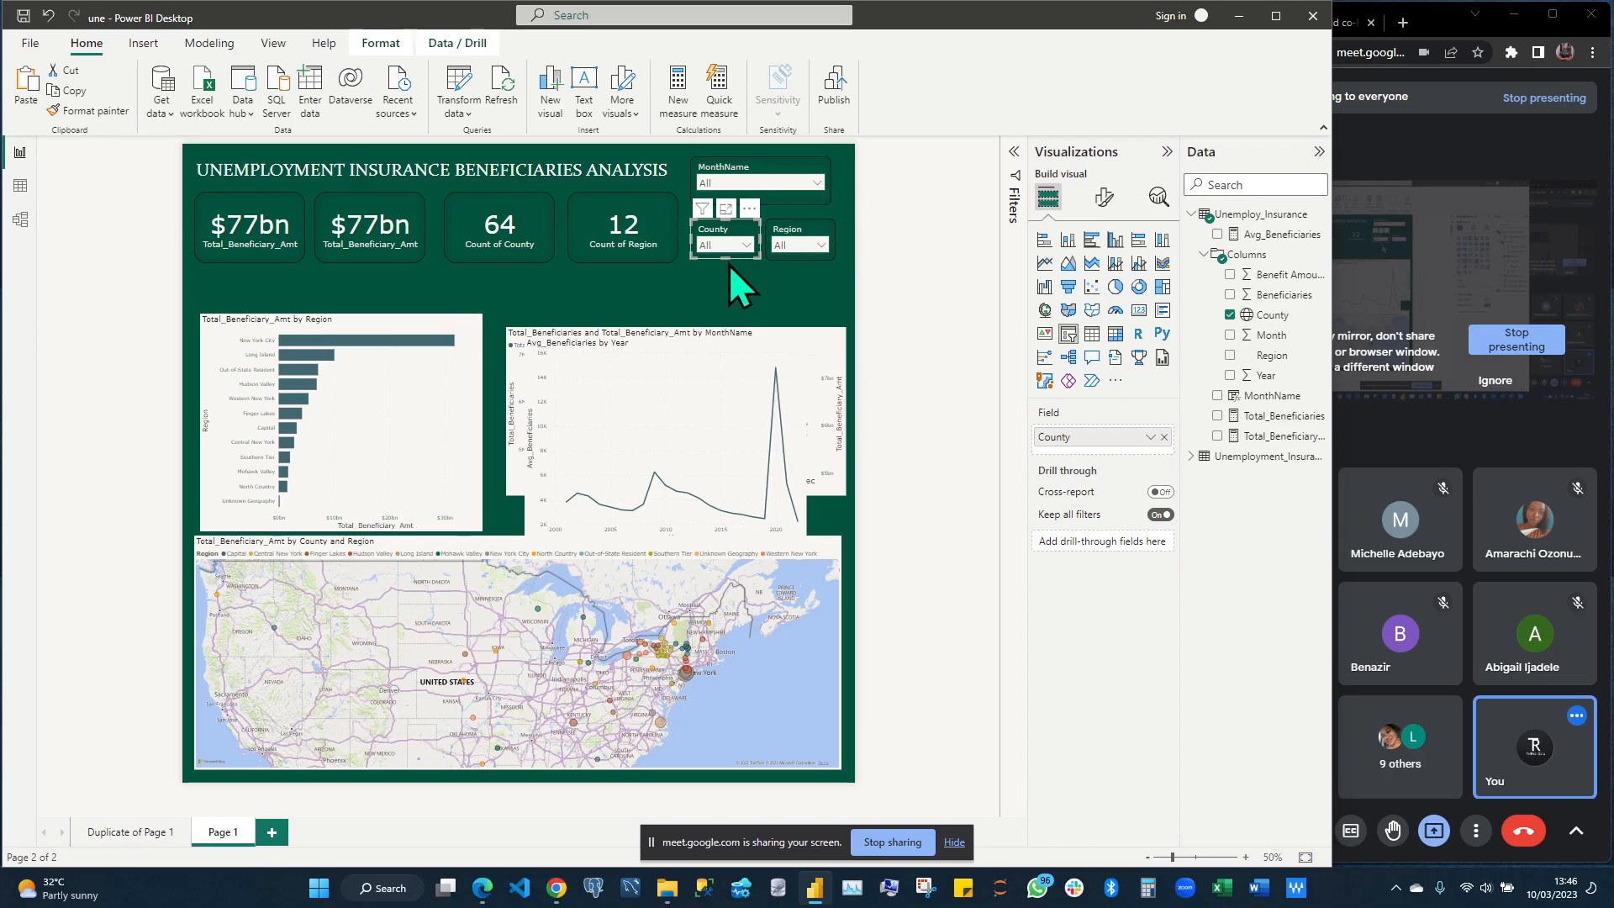
click(791, 265)
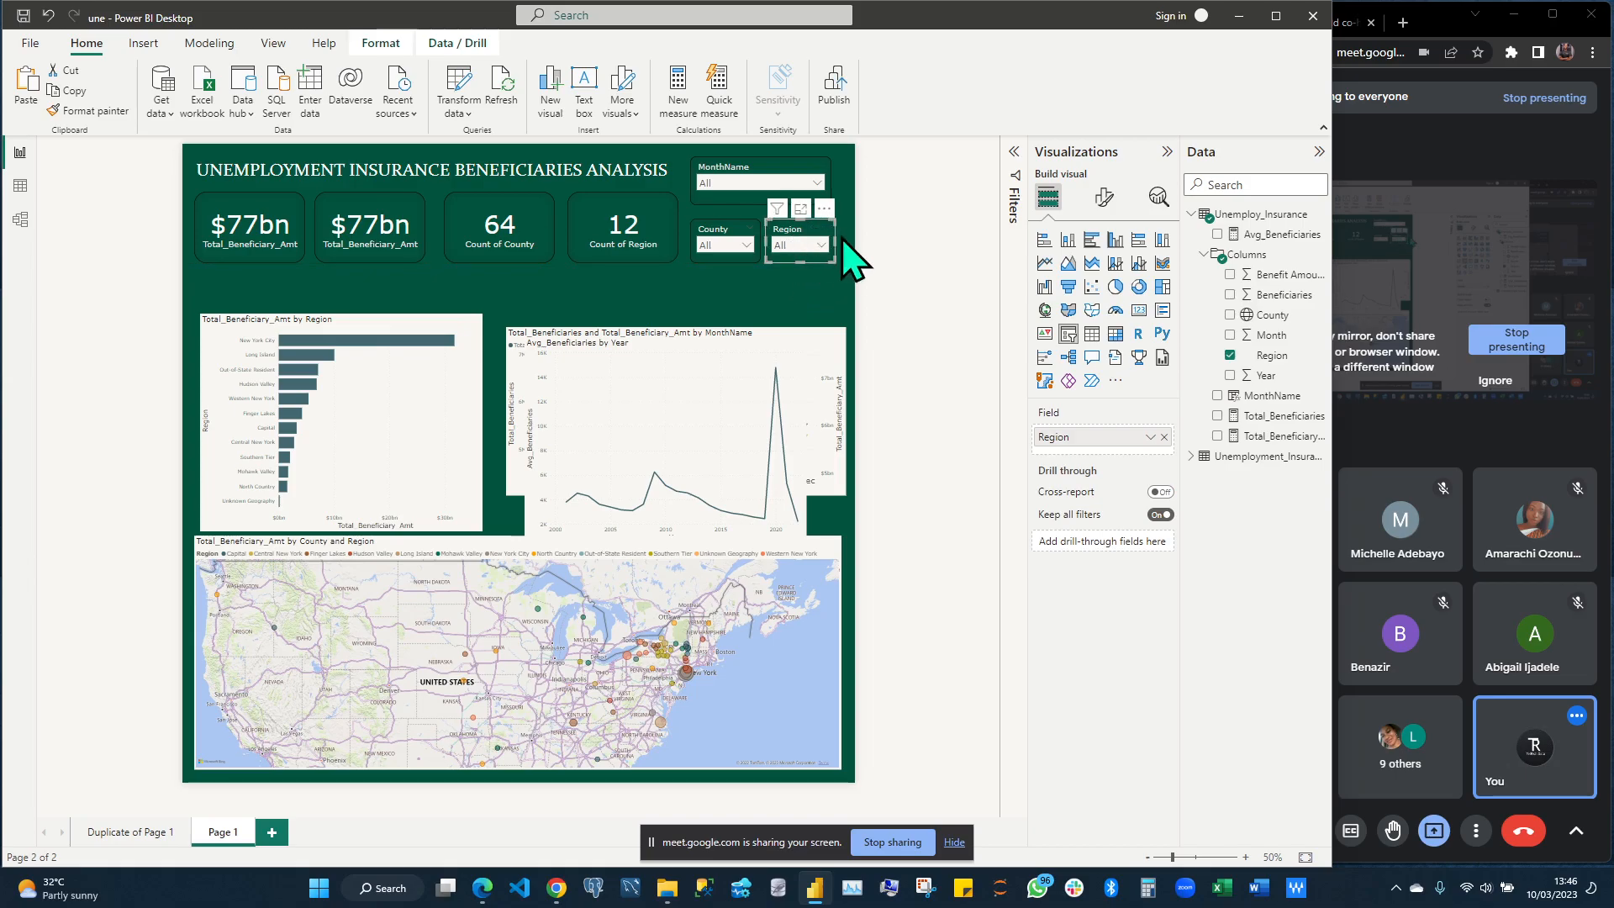
click(759, 275)
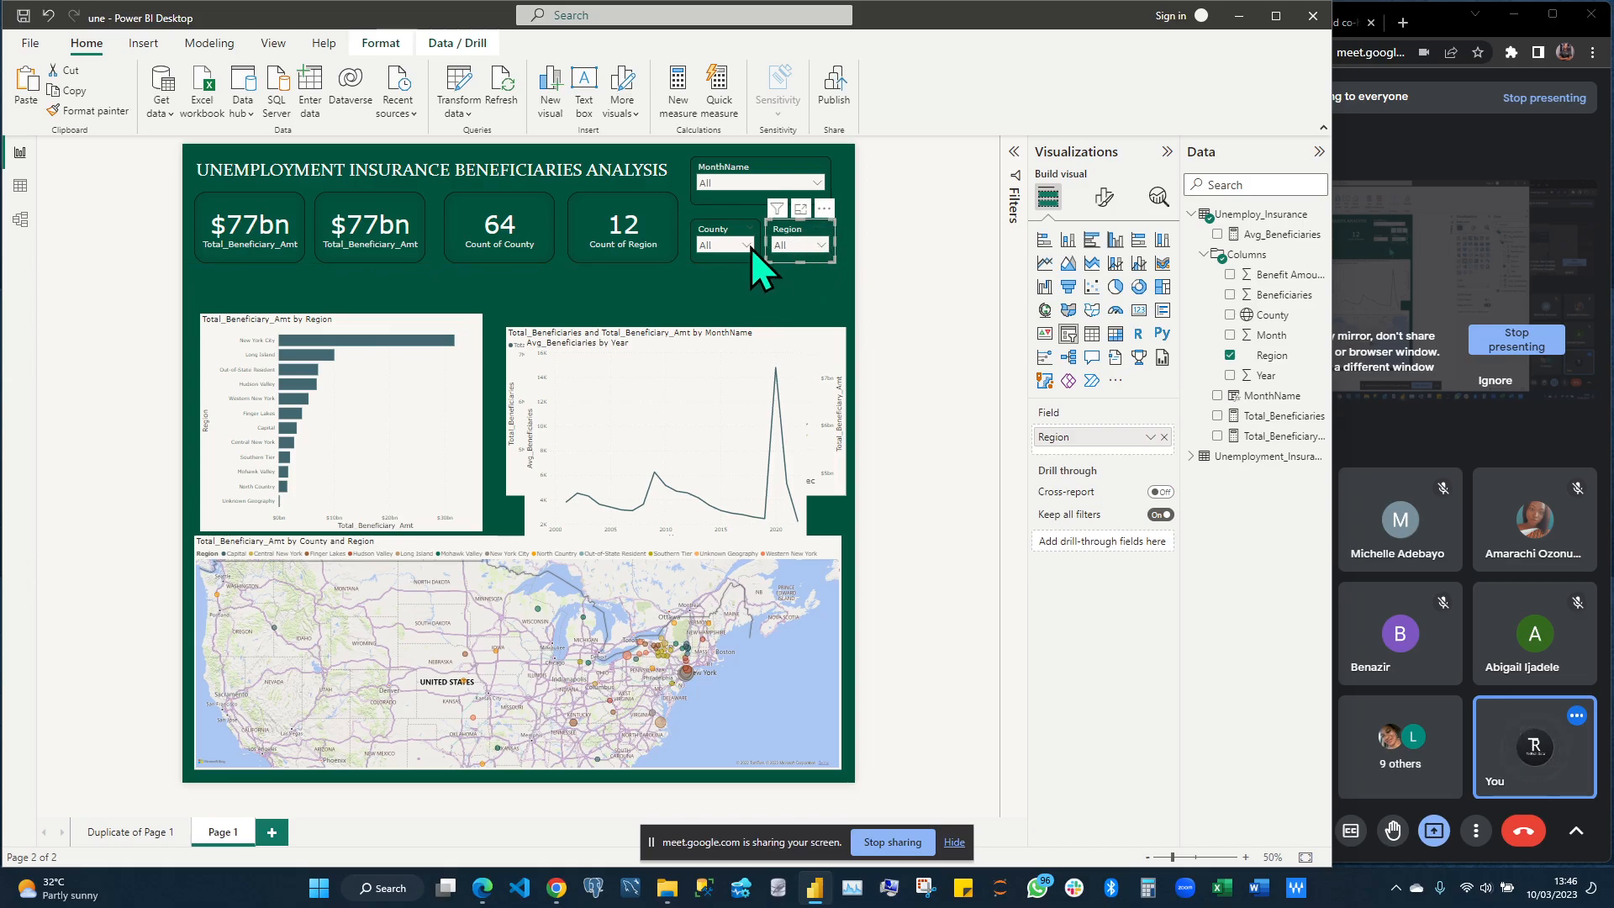
click(770, 190)
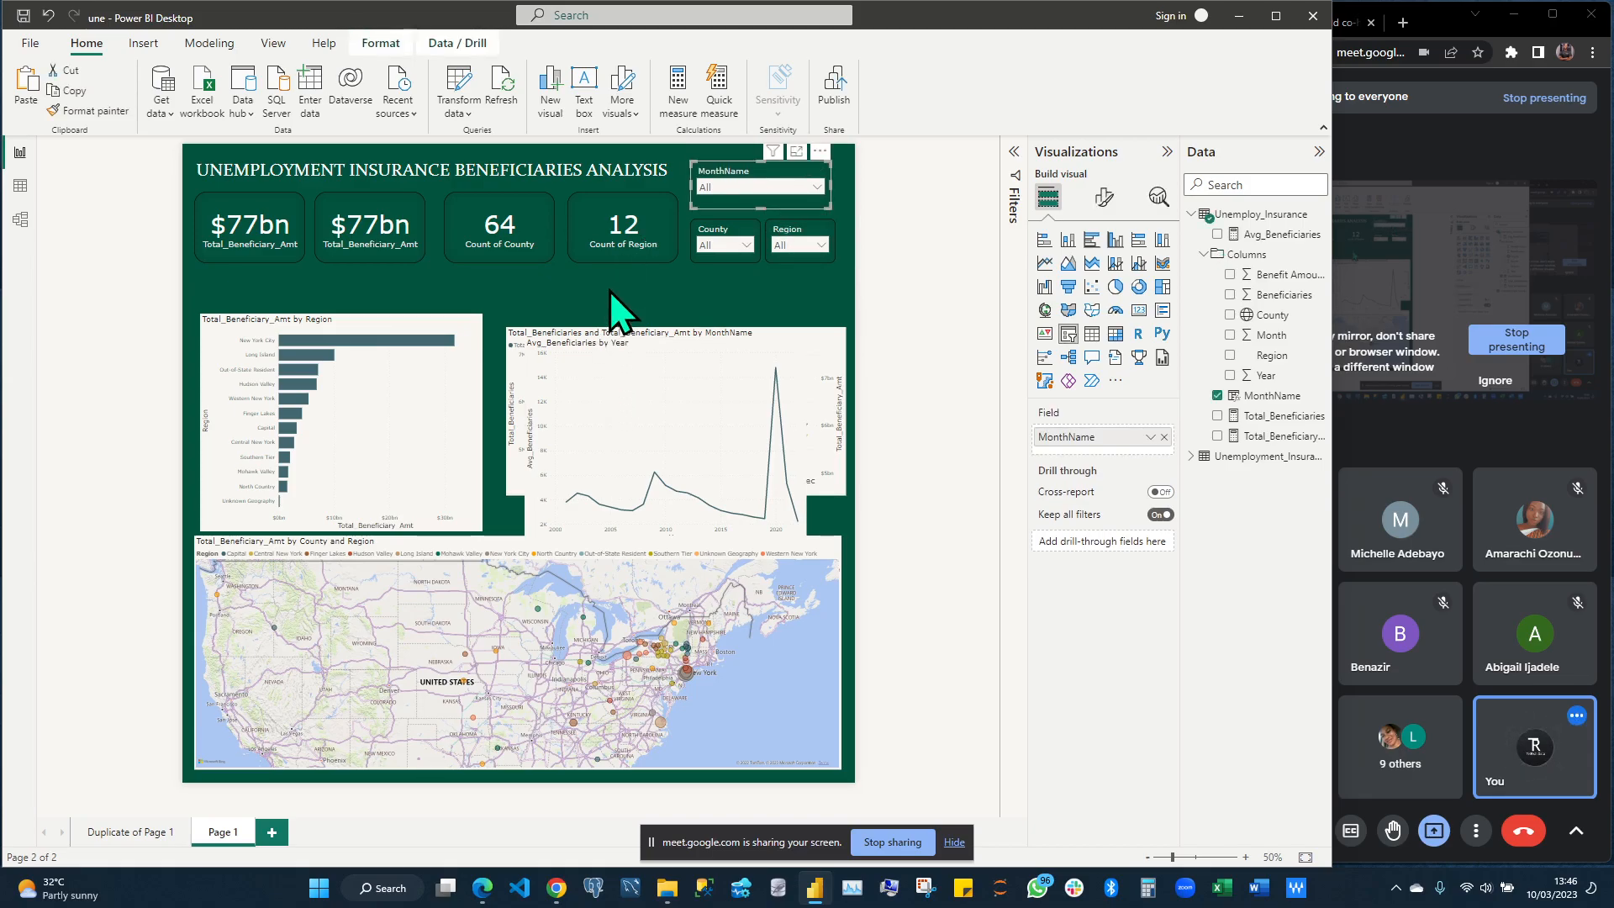
click(613, 316)
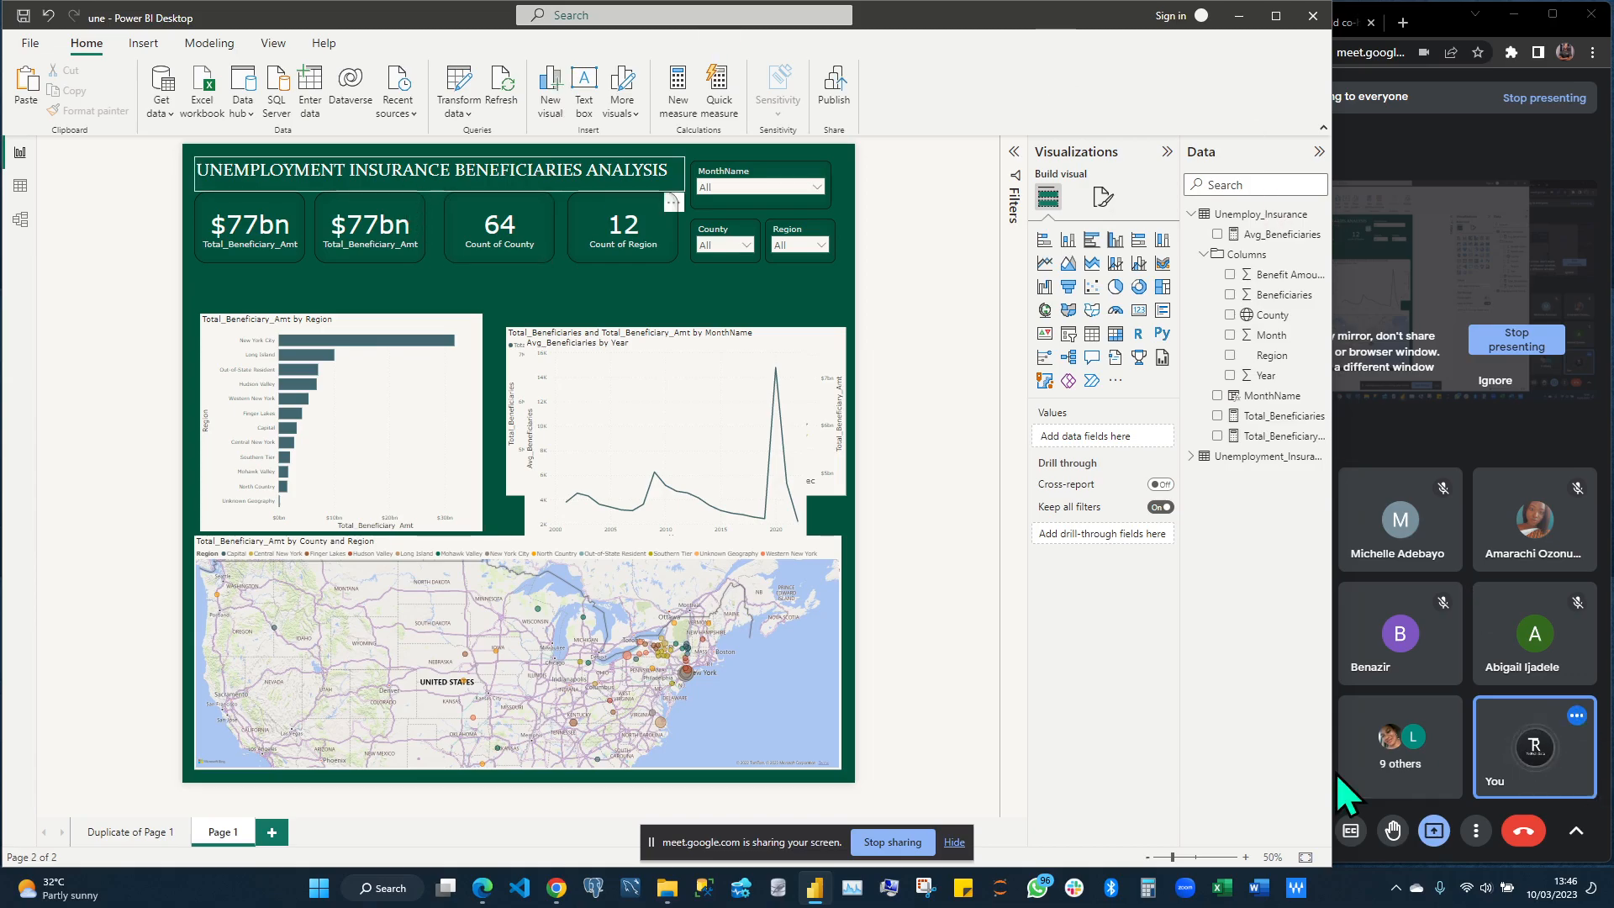
Switch to the Google Meet window and open the in-call messages to read the participants' questions
click(1481, 835)
click(1475, 830)
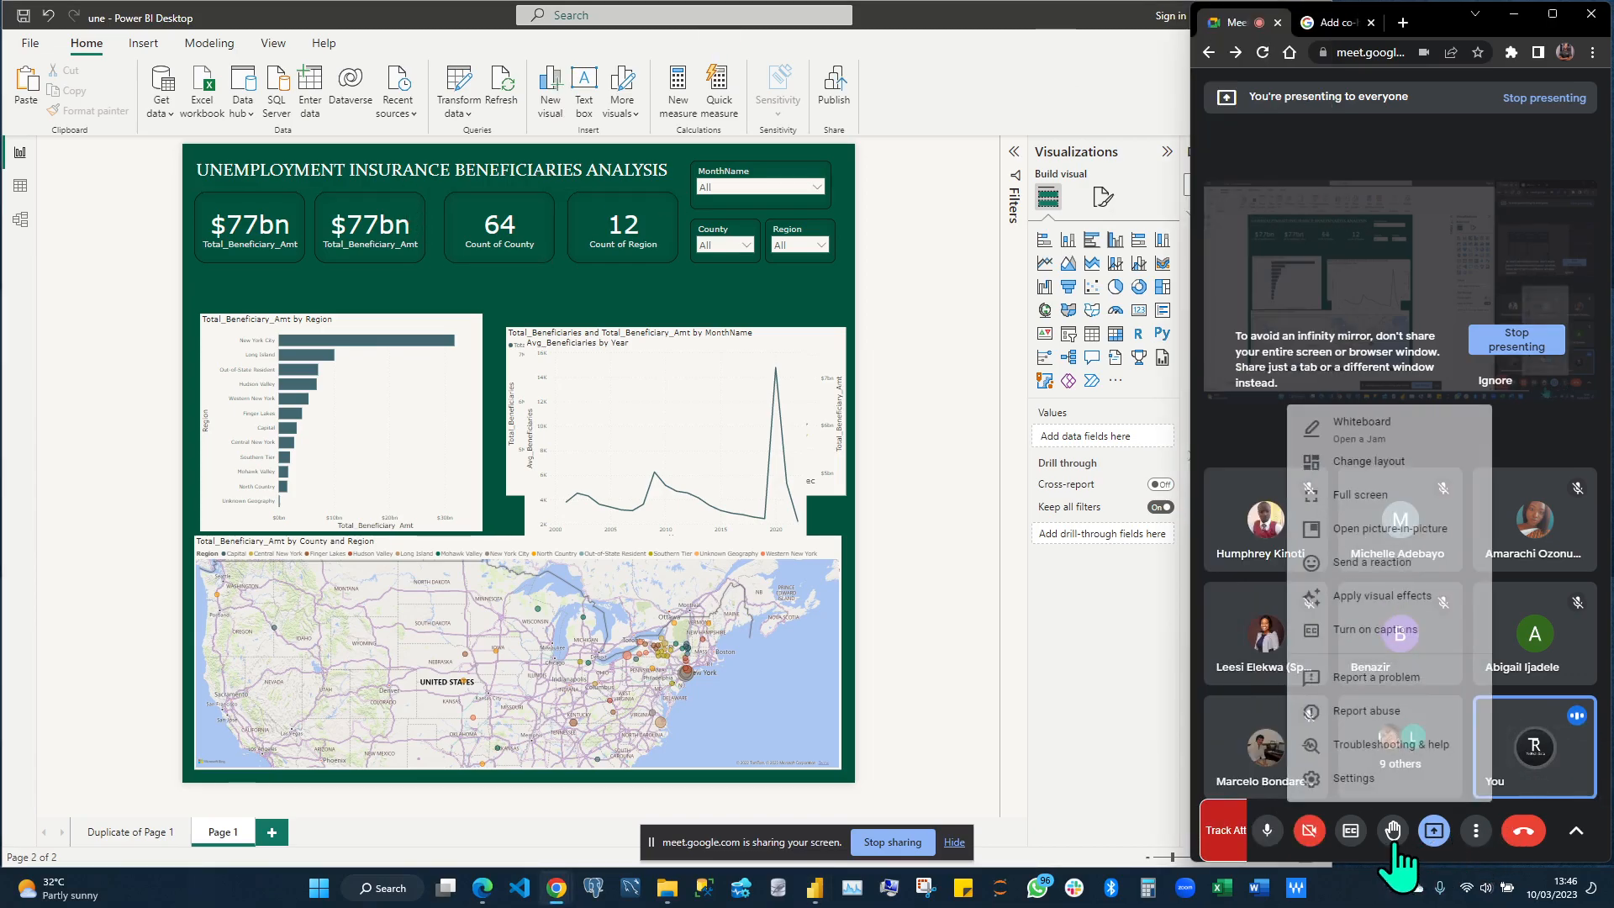
click(1576, 831)
click(1571, 655)
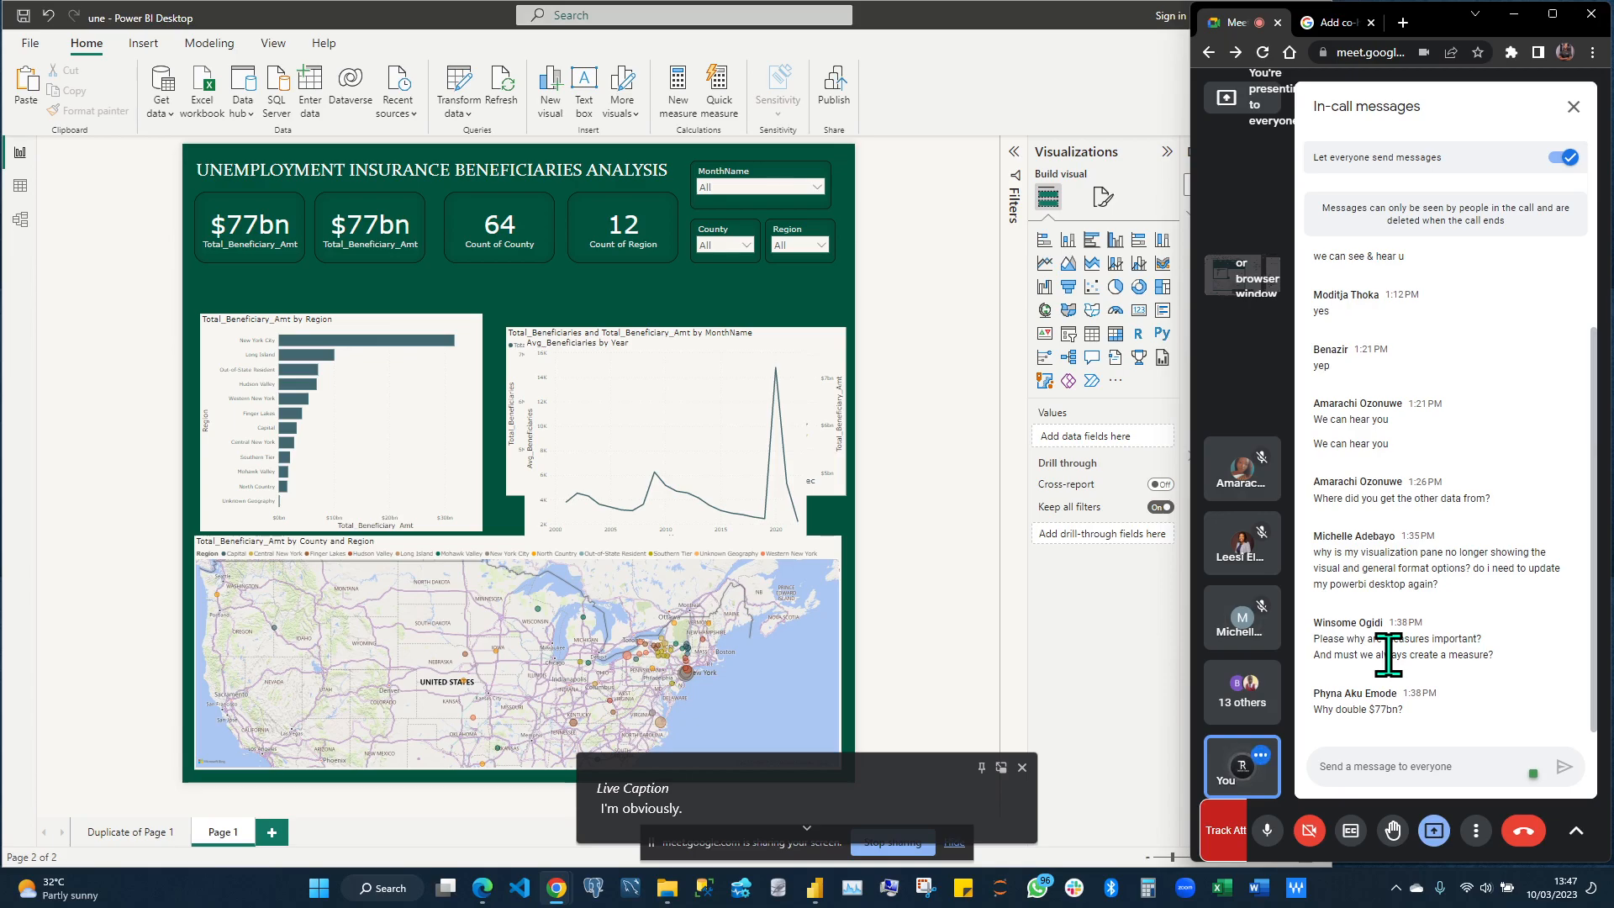
Switch back to Power BI Desktop and insert an enlarged table below the cards that lists the Region column
click(932, 395)
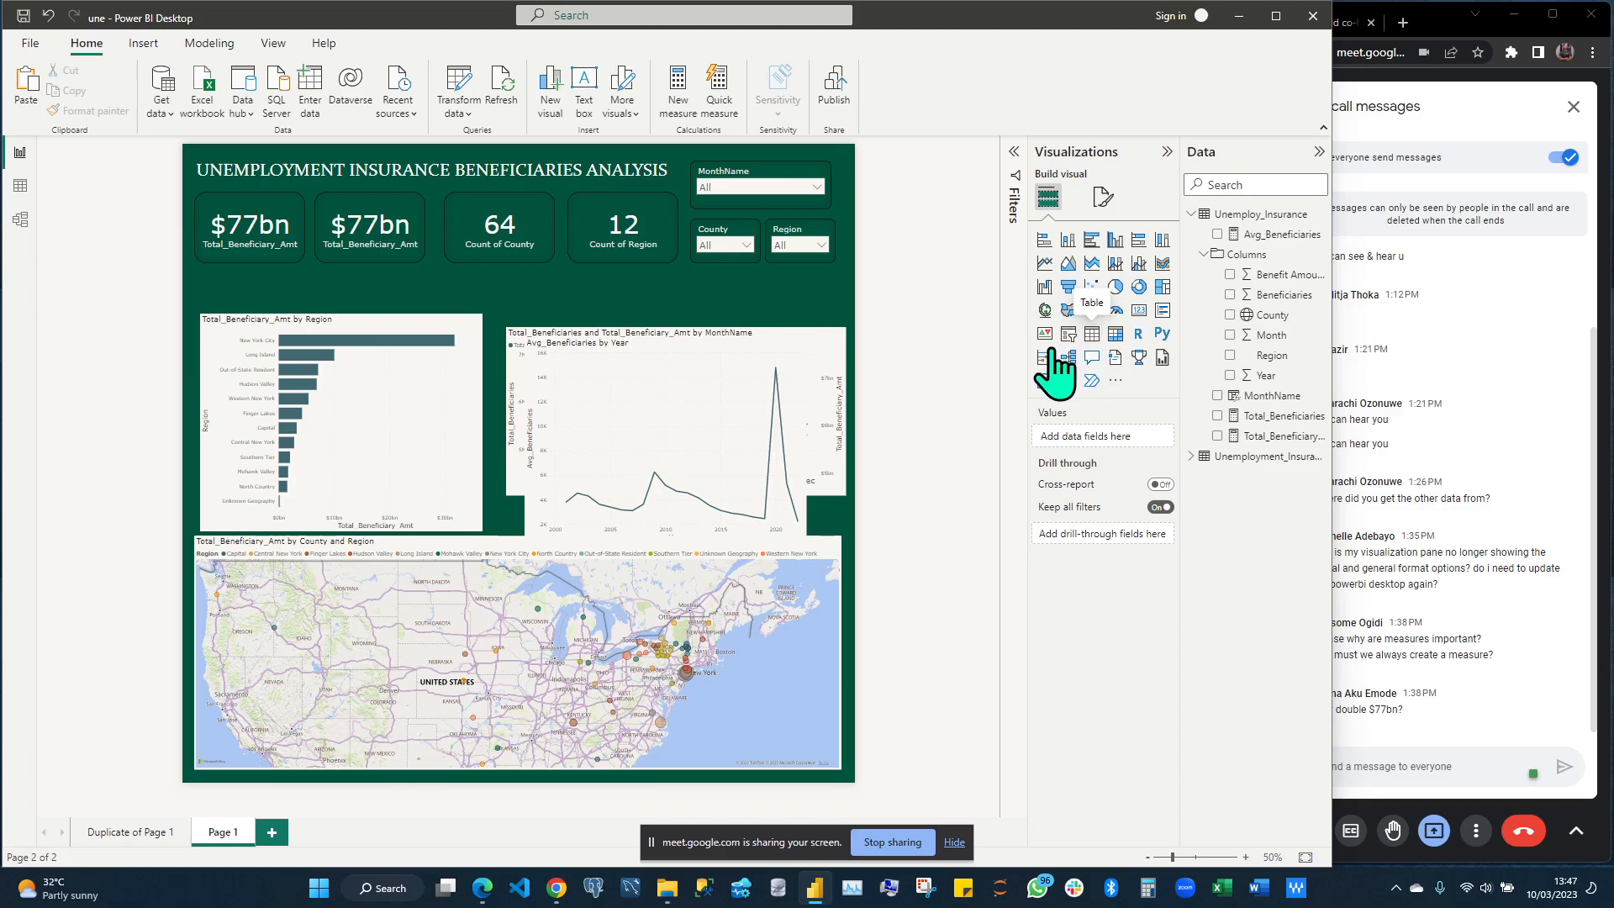
click(1091, 333)
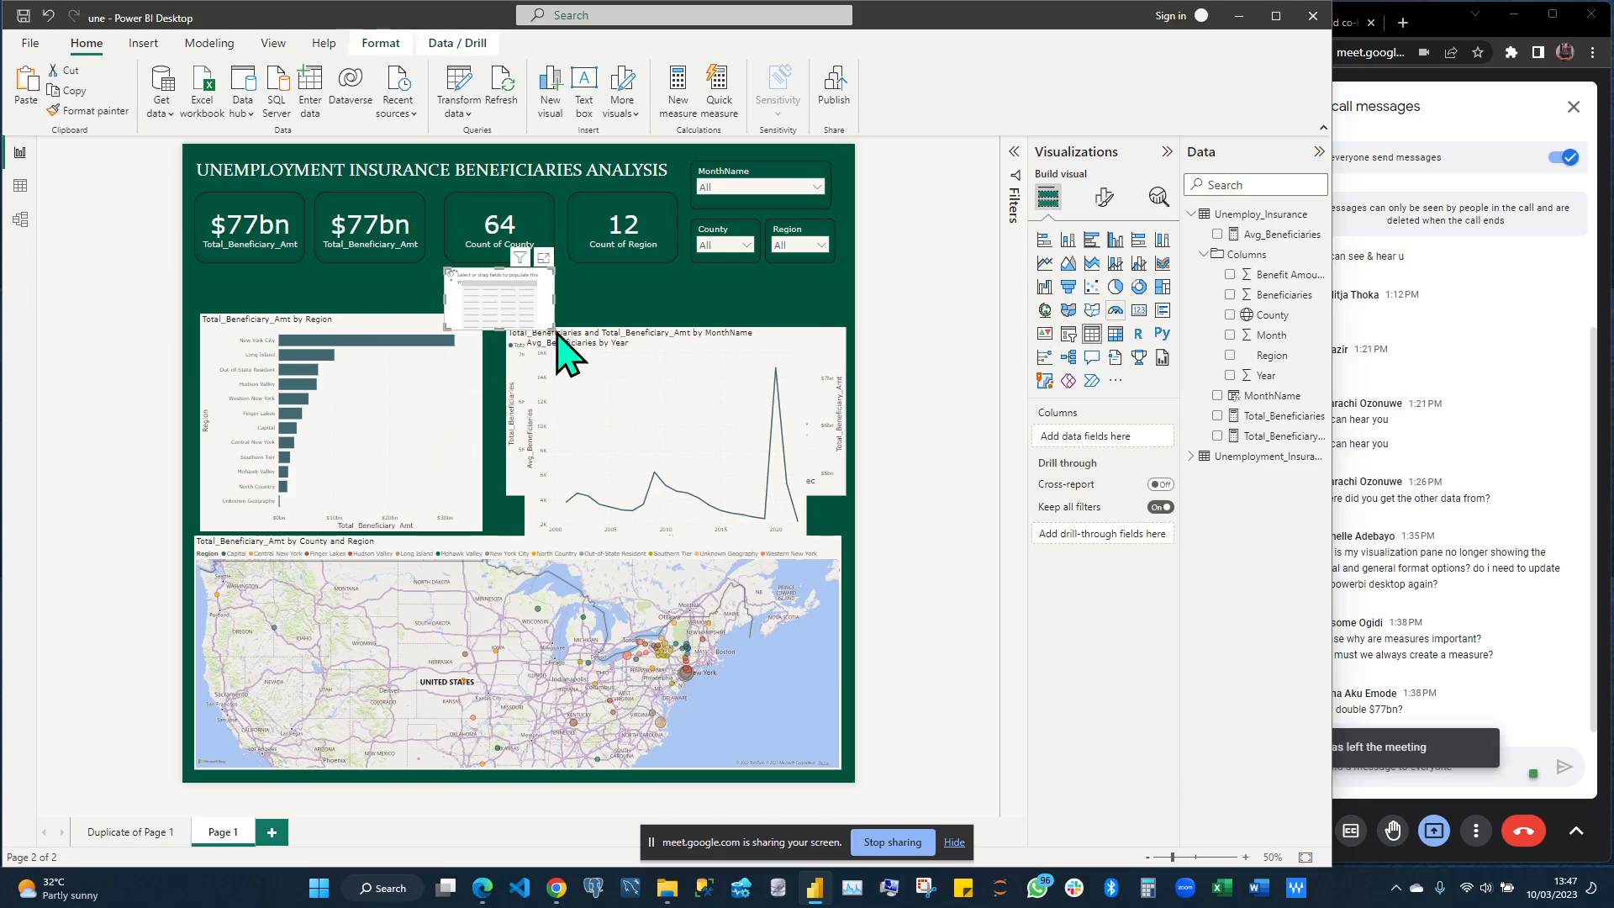
drag(554, 328, 602, 439)
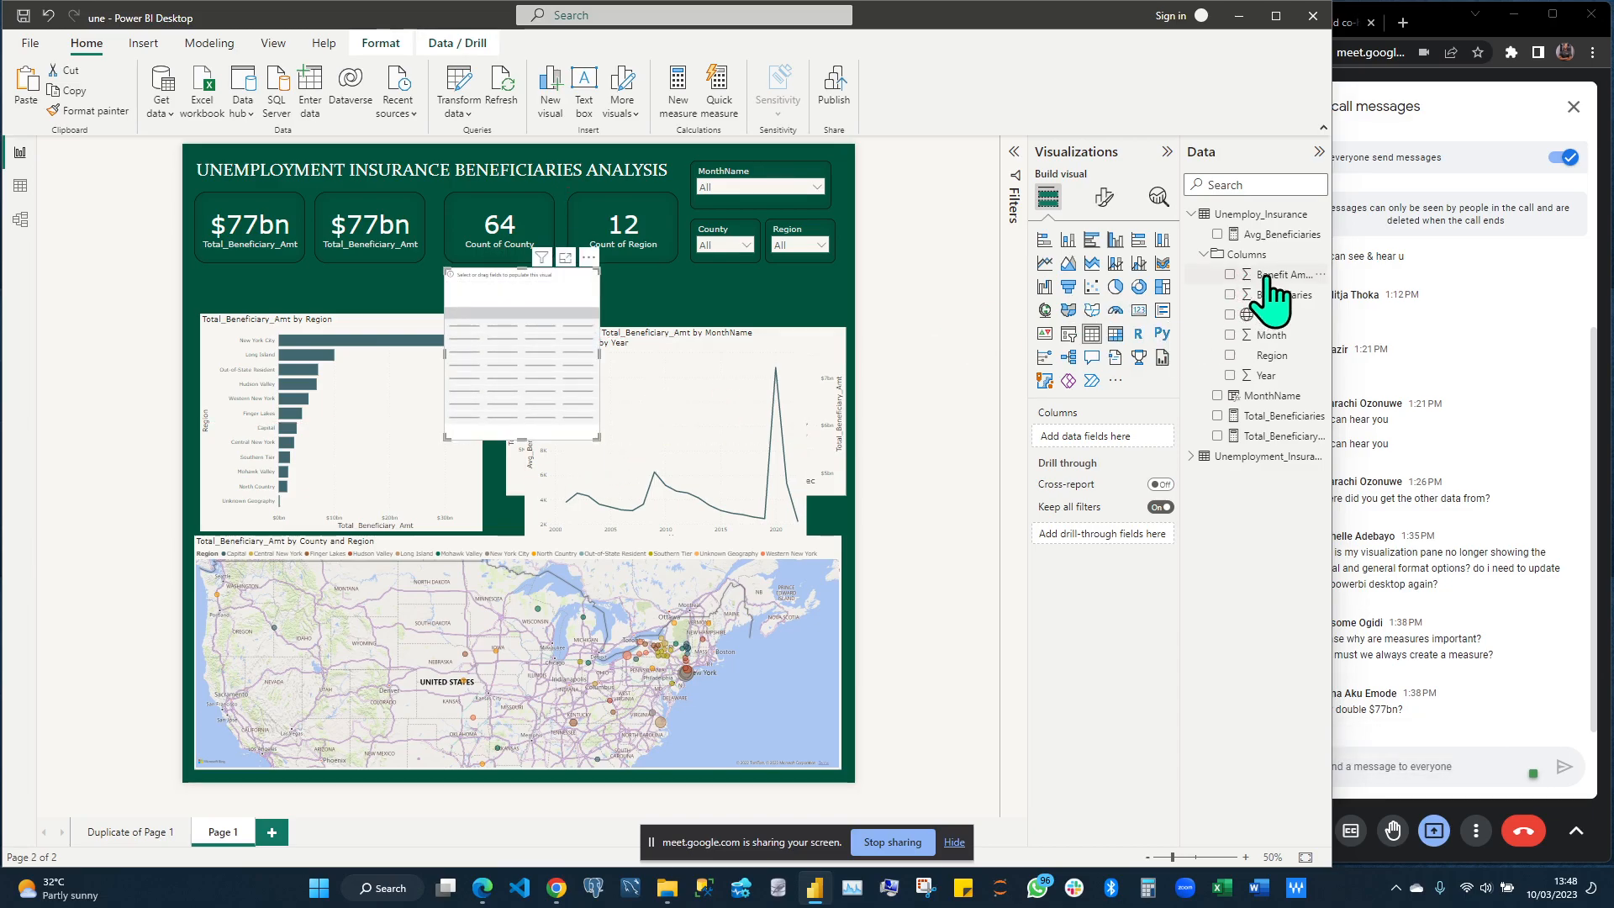
click(1234, 356)
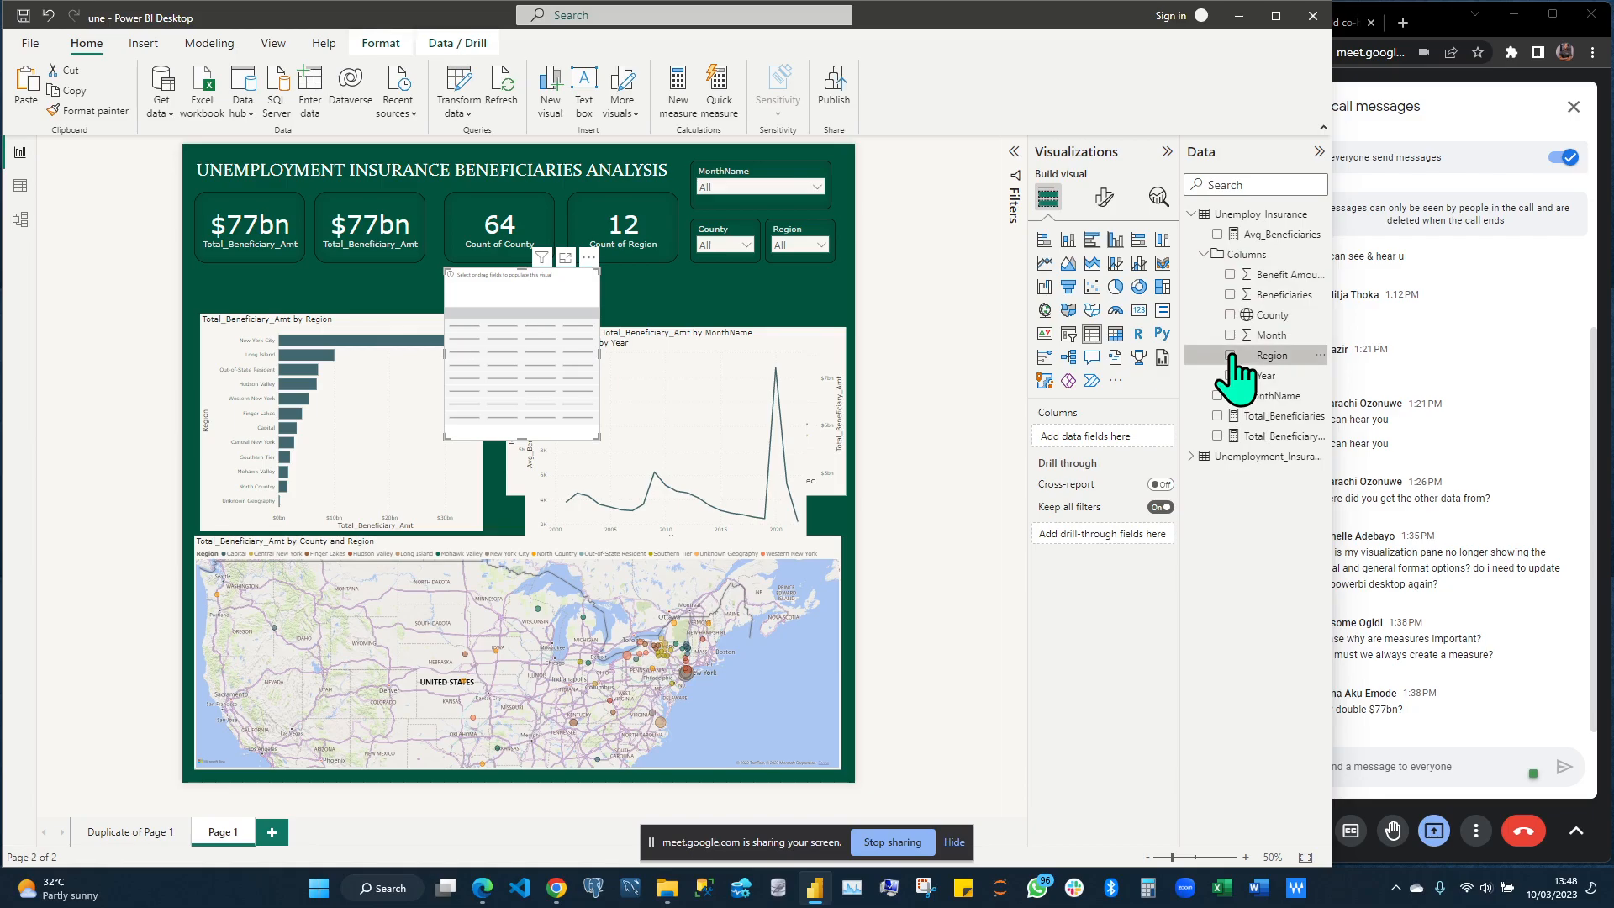
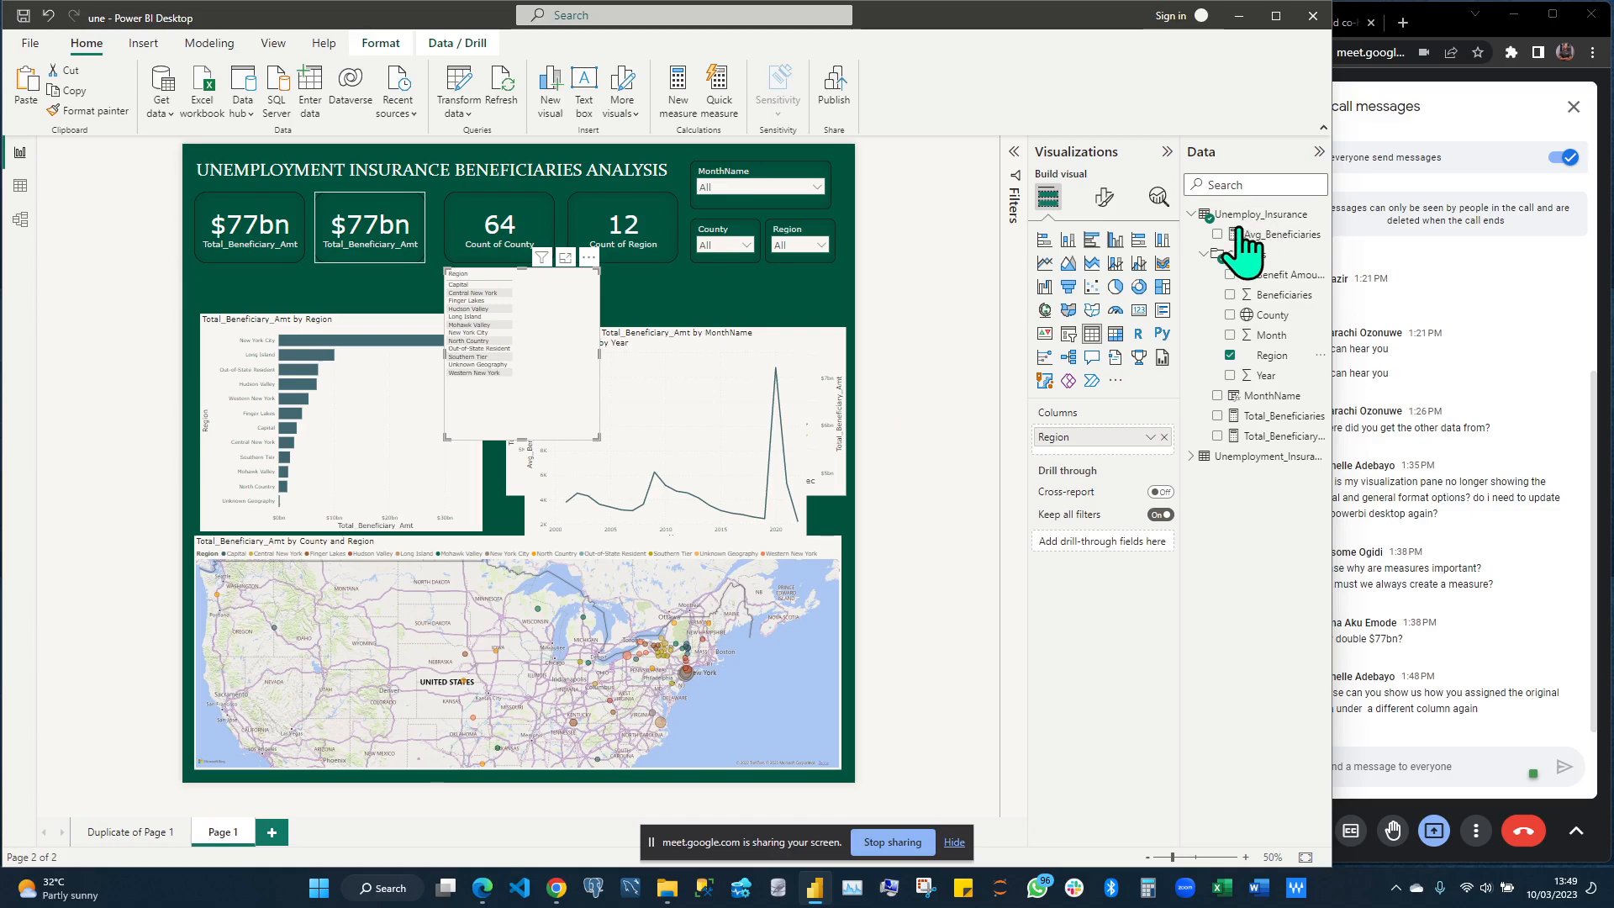
Add the Benefit Amounts (Dollars) column to the Region table and enlarge the table further
drag(1241, 228, 549, 294)
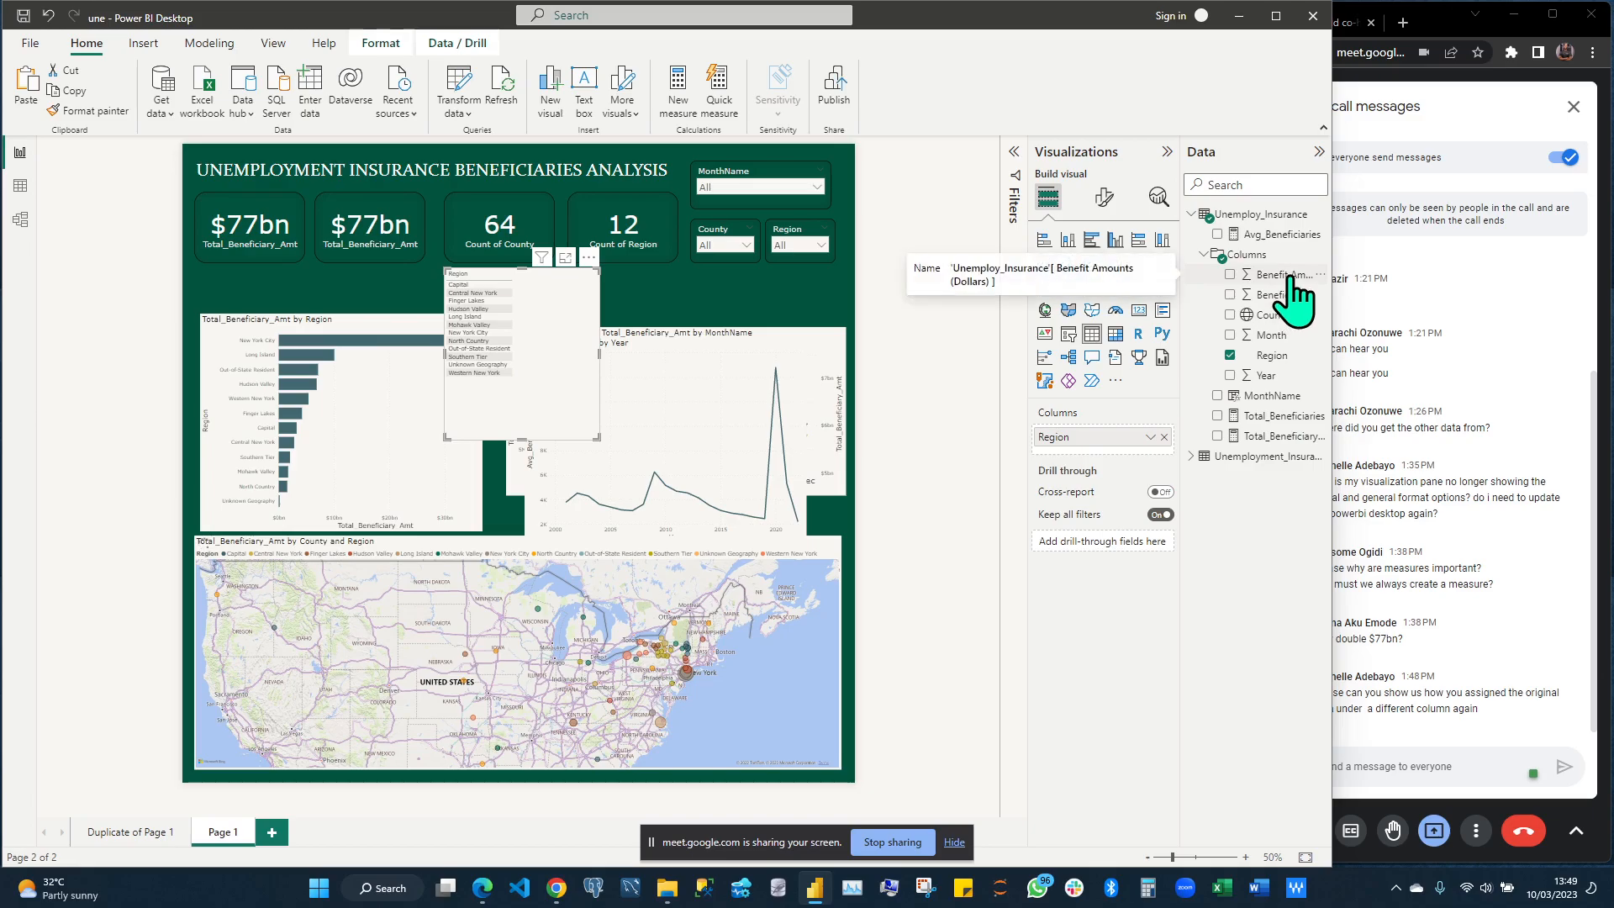
drag(1287, 277, 580, 338)
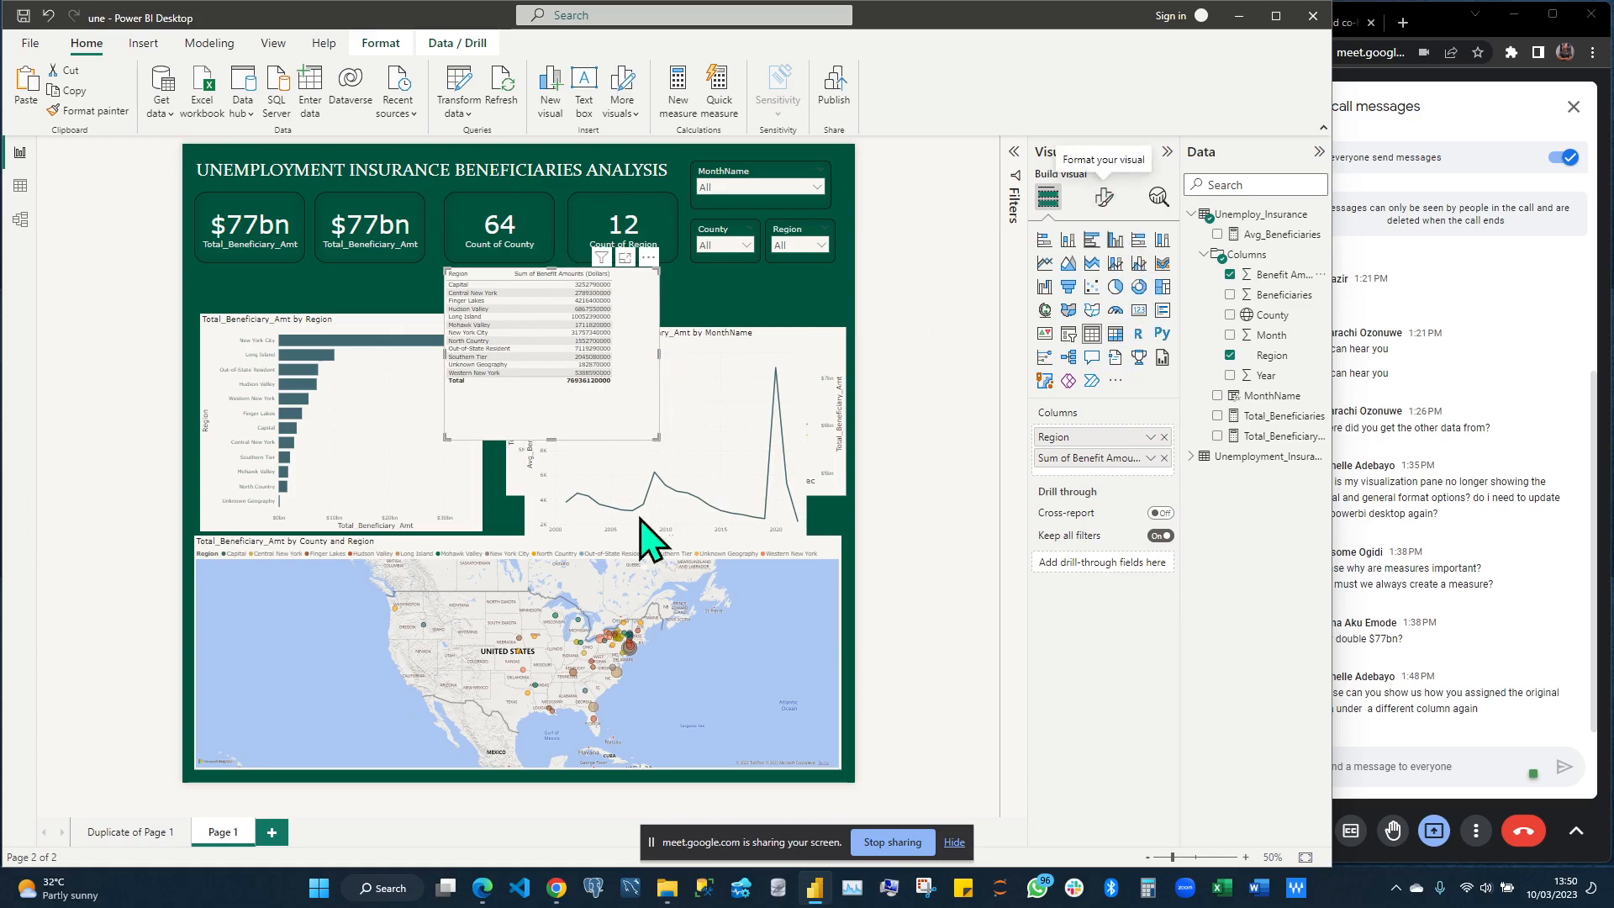
drag(659, 437, 717, 503)
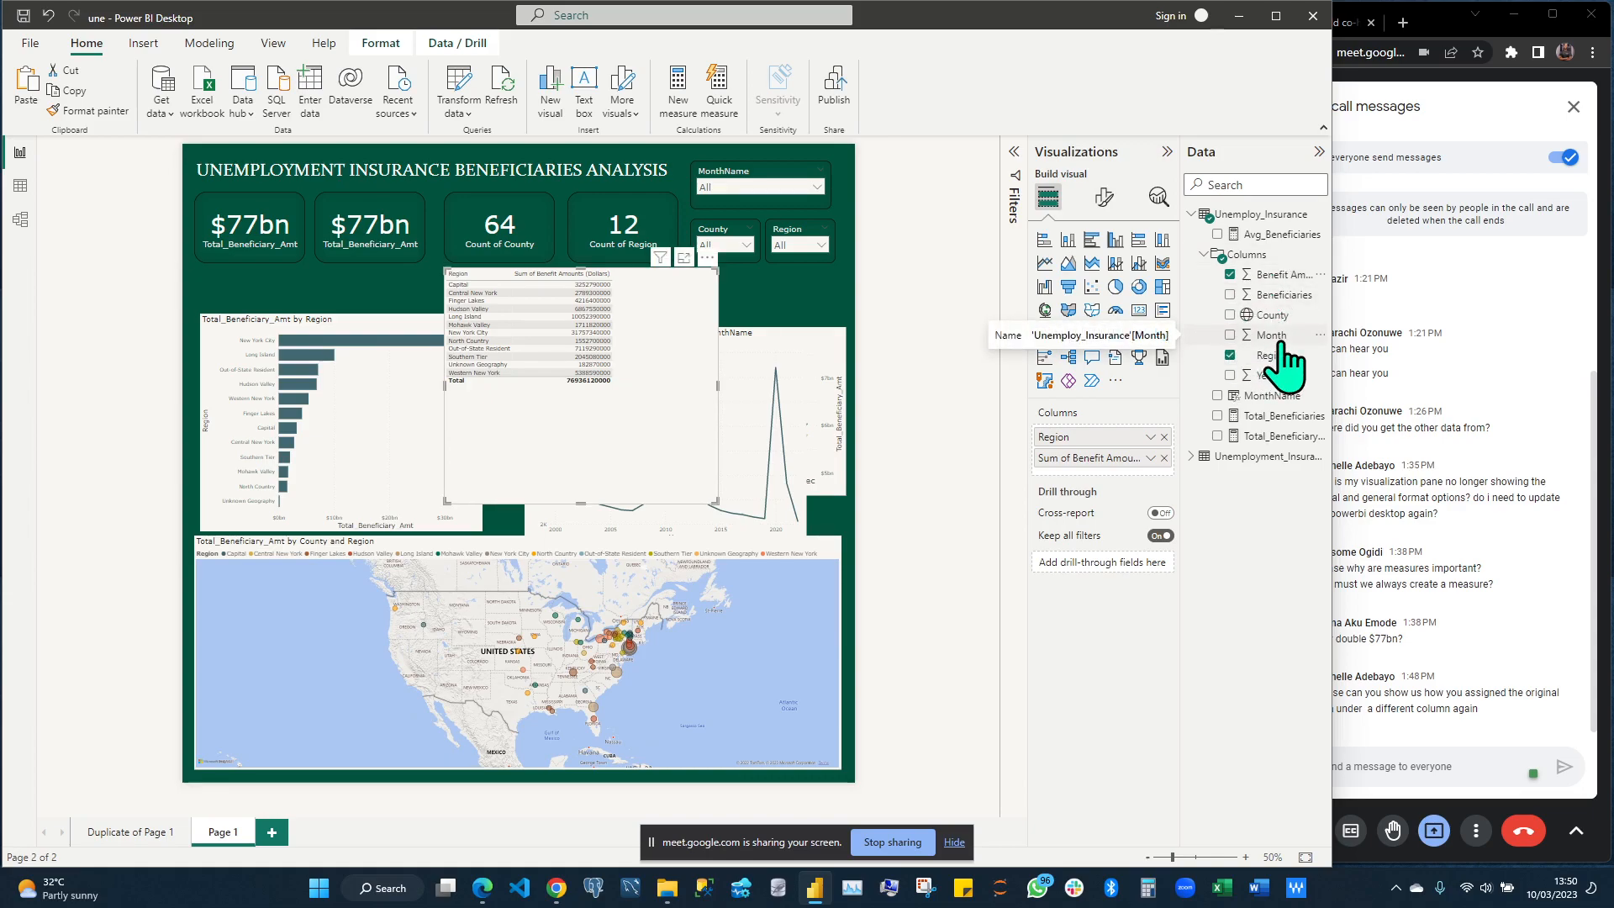
Review the aggregation options for the benefit amounts and increase the font size of the table's values
click(1150, 459)
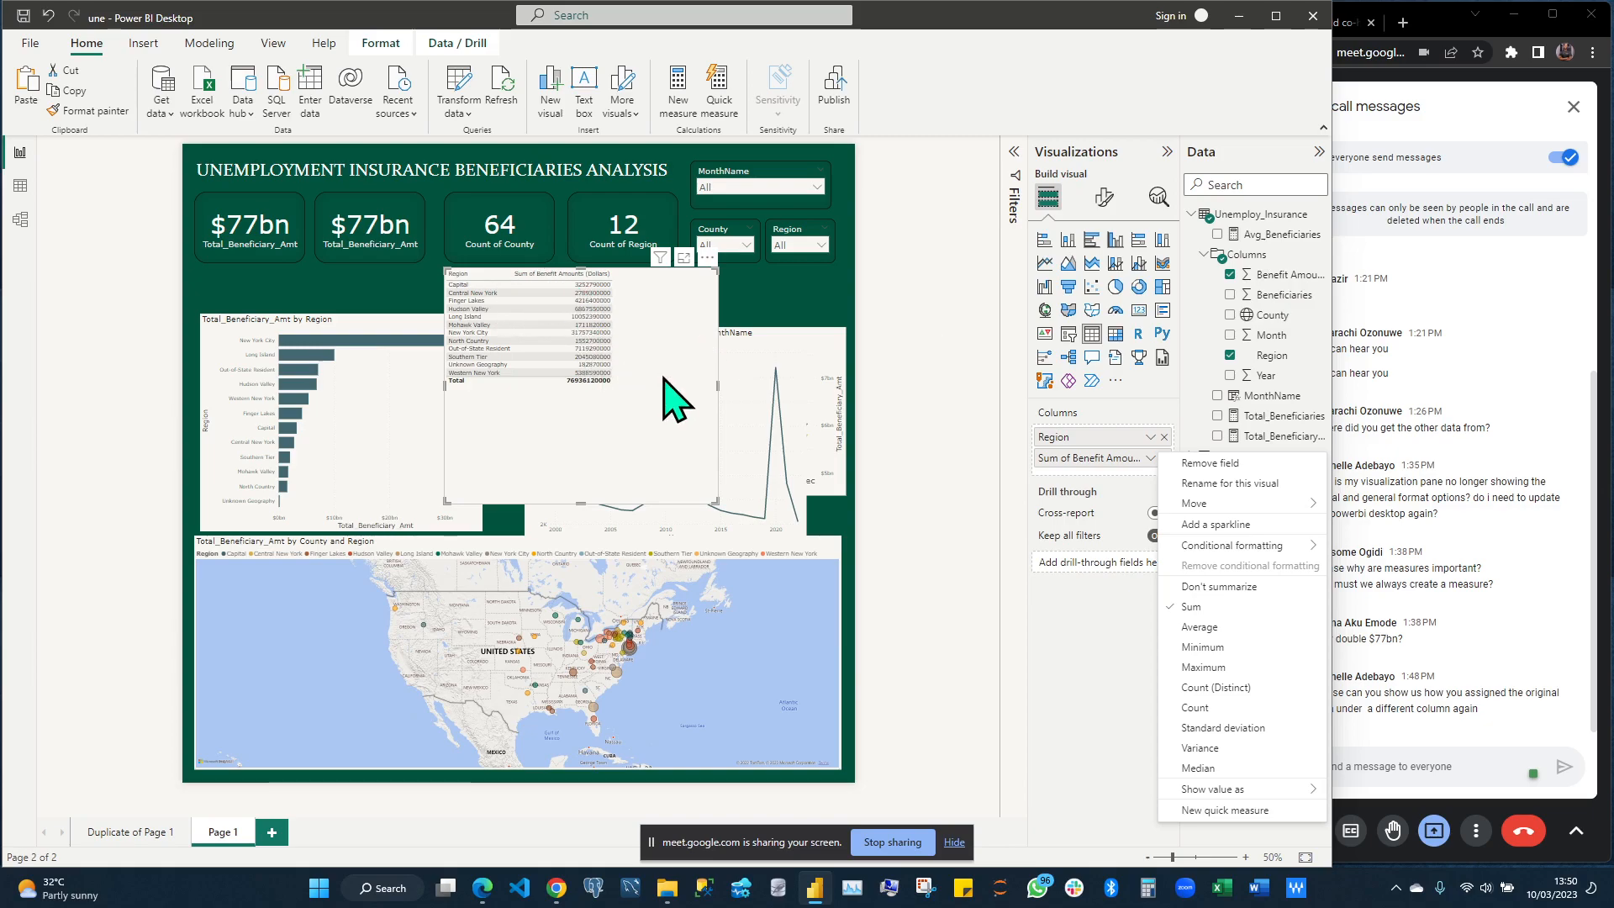
click(1102, 202)
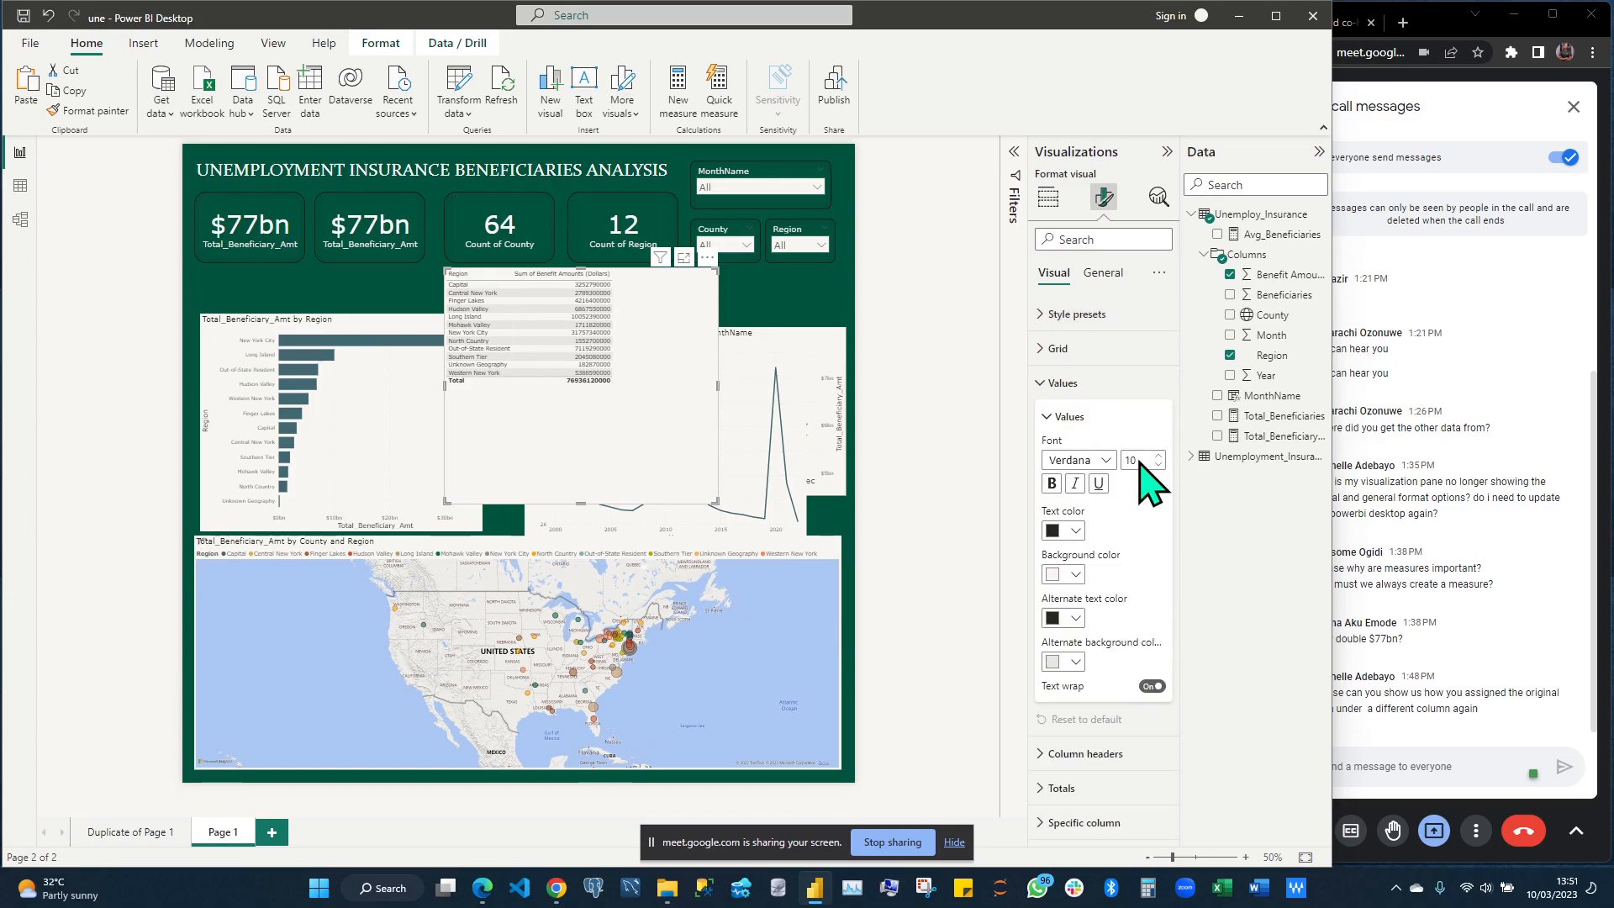
double_click(1142, 461)
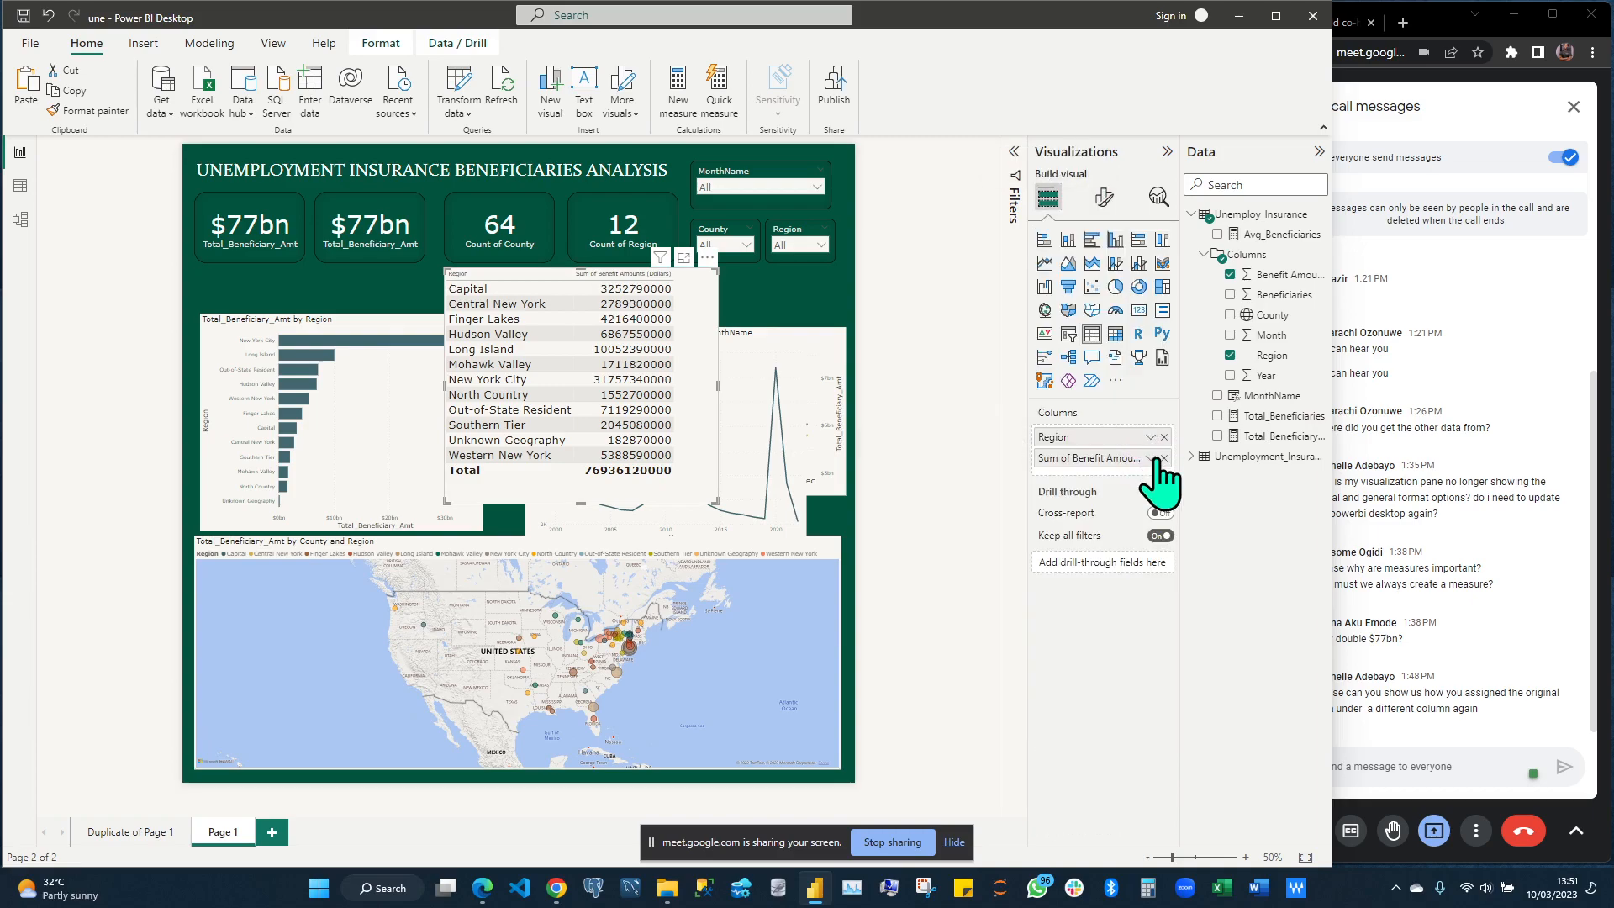
Change the table's benefit amounts aggregation to Average and widen the table
click(1151, 459)
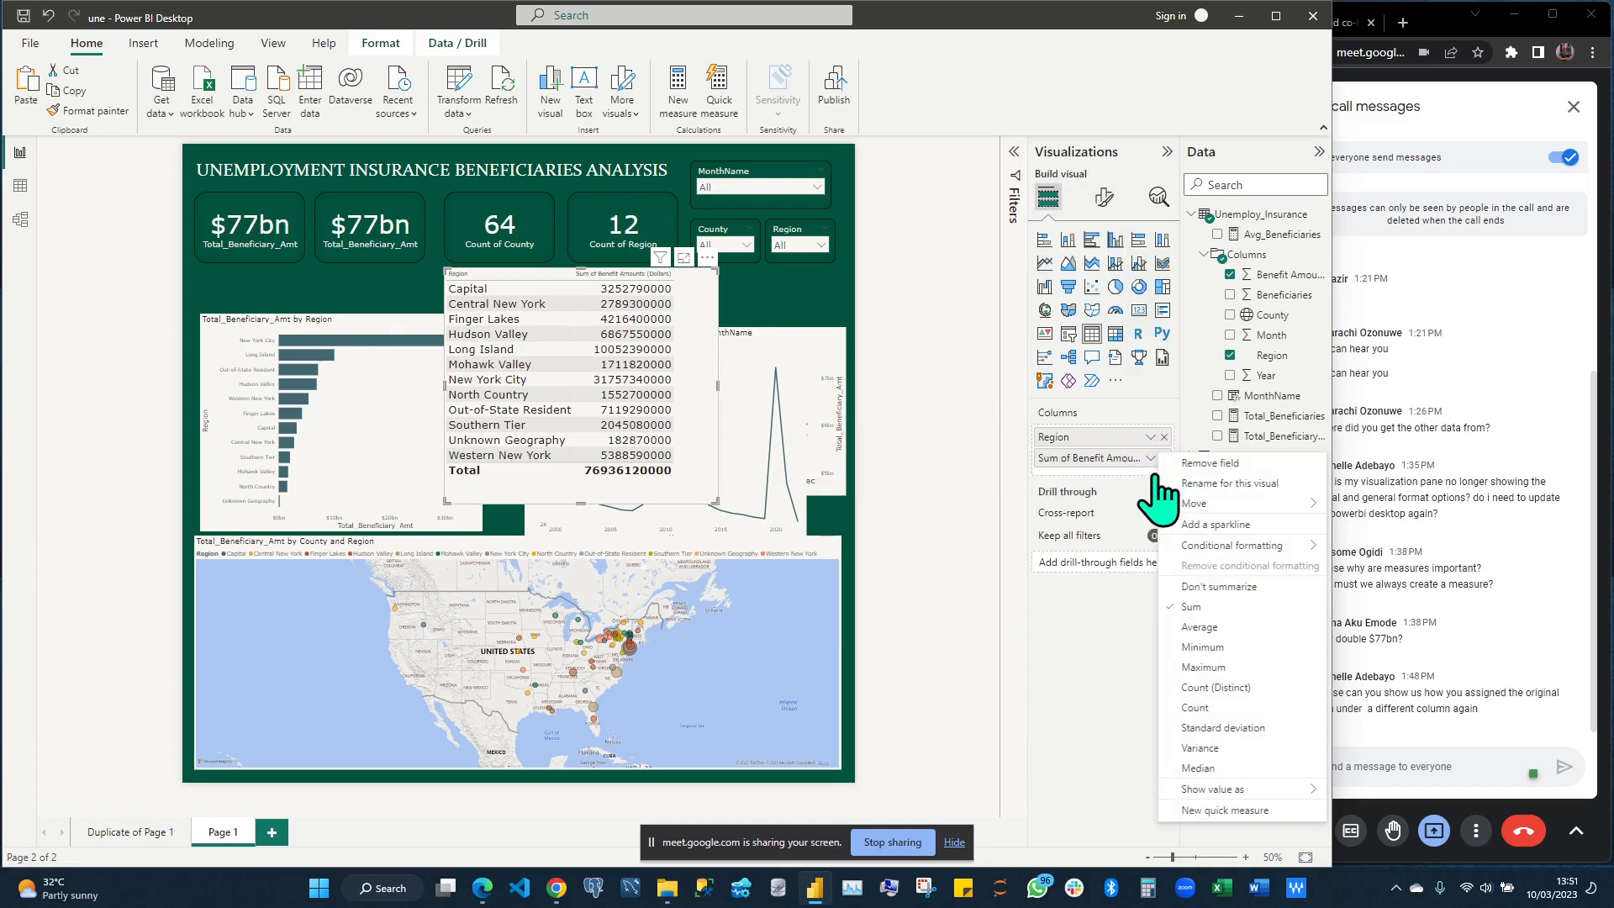
click(1212, 629)
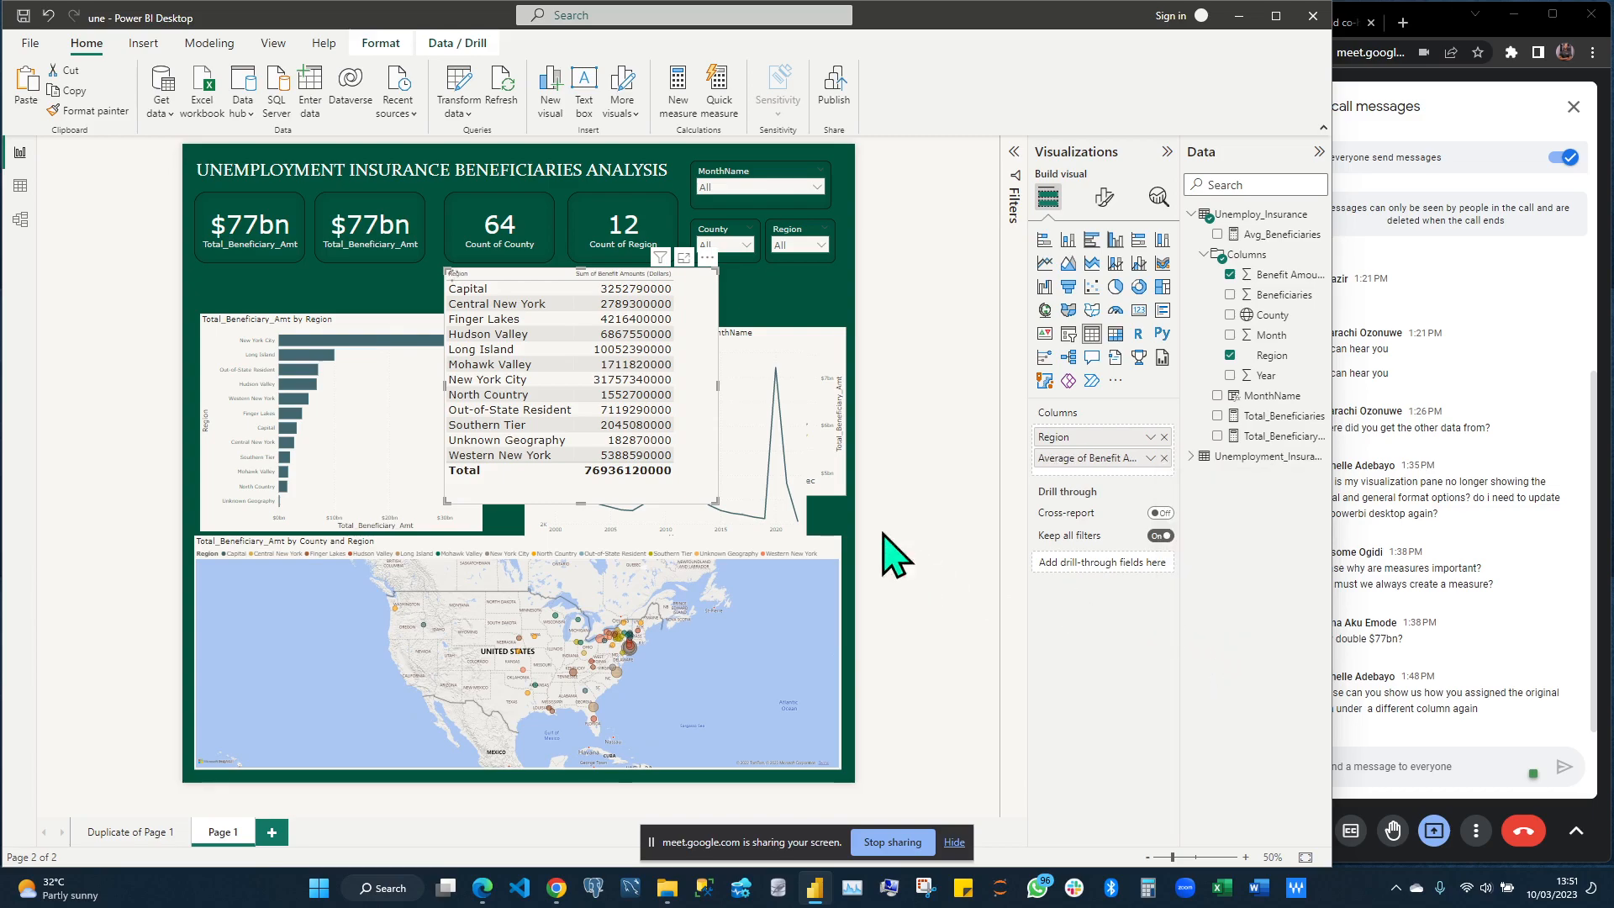
drag(717, 390, 737, 399)
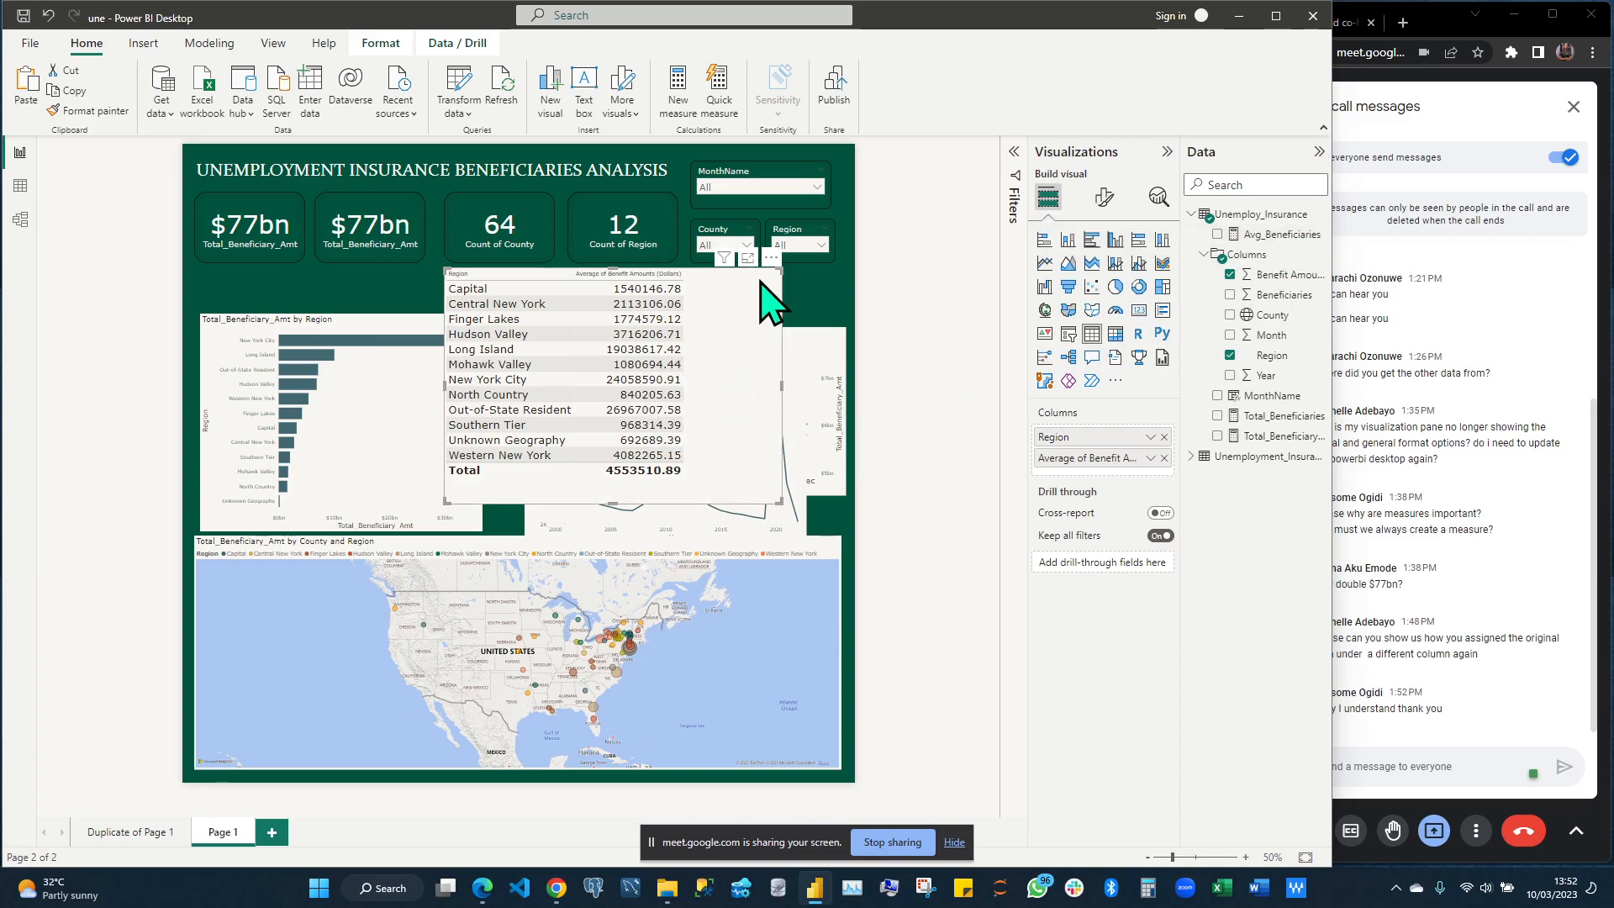
Switch to the Google Meet window and close the in-call messages
click(1550, 720)
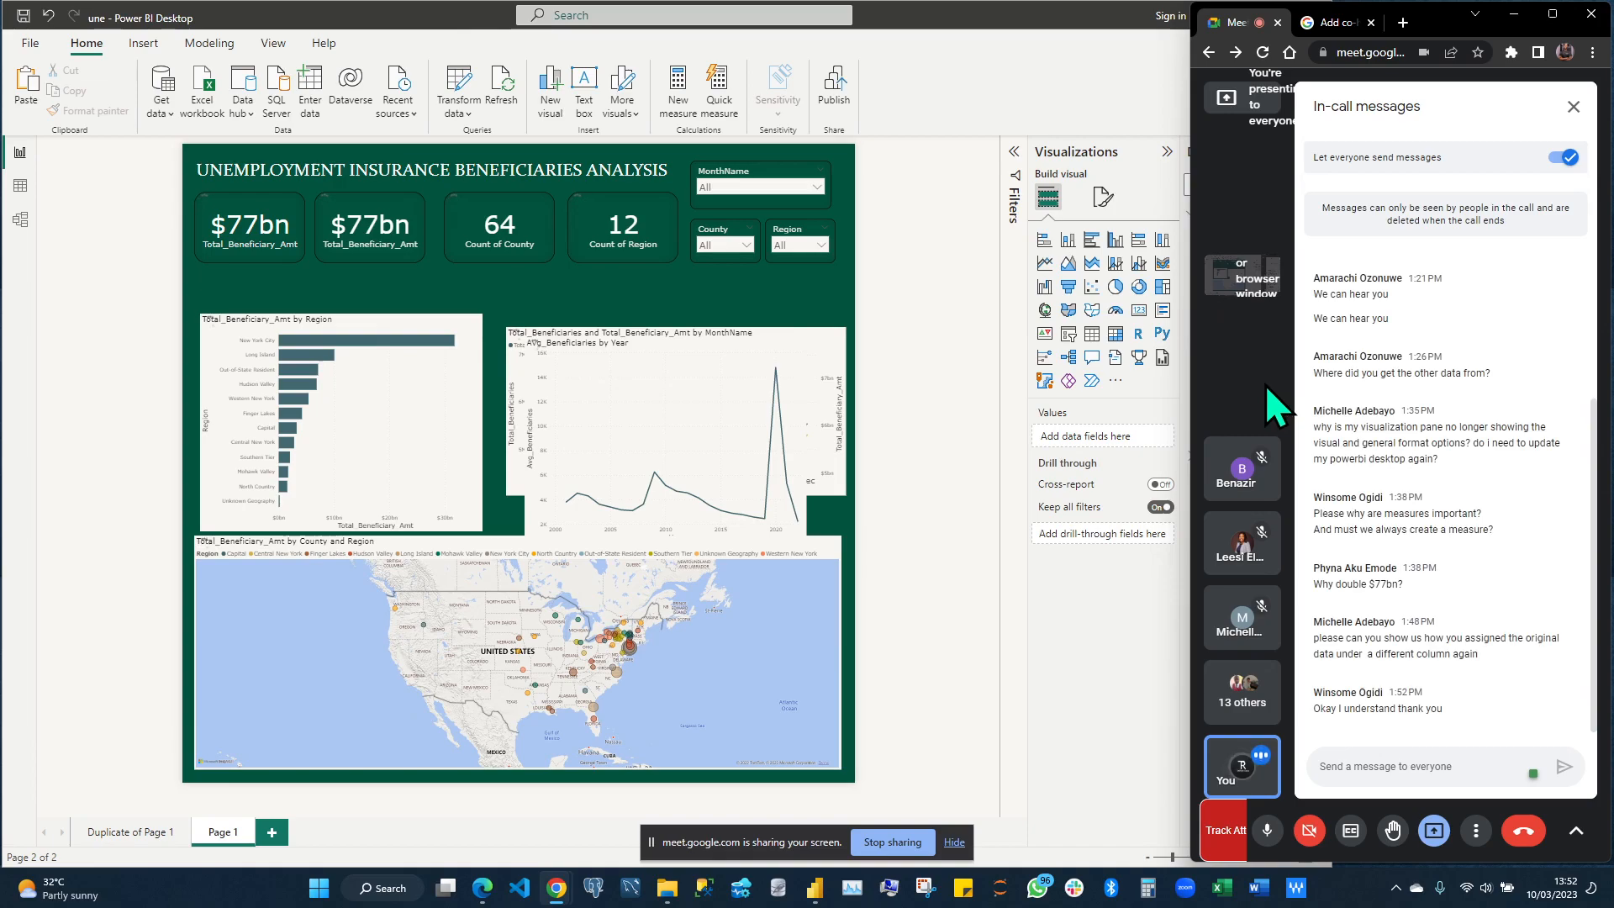
click(1573, 107)
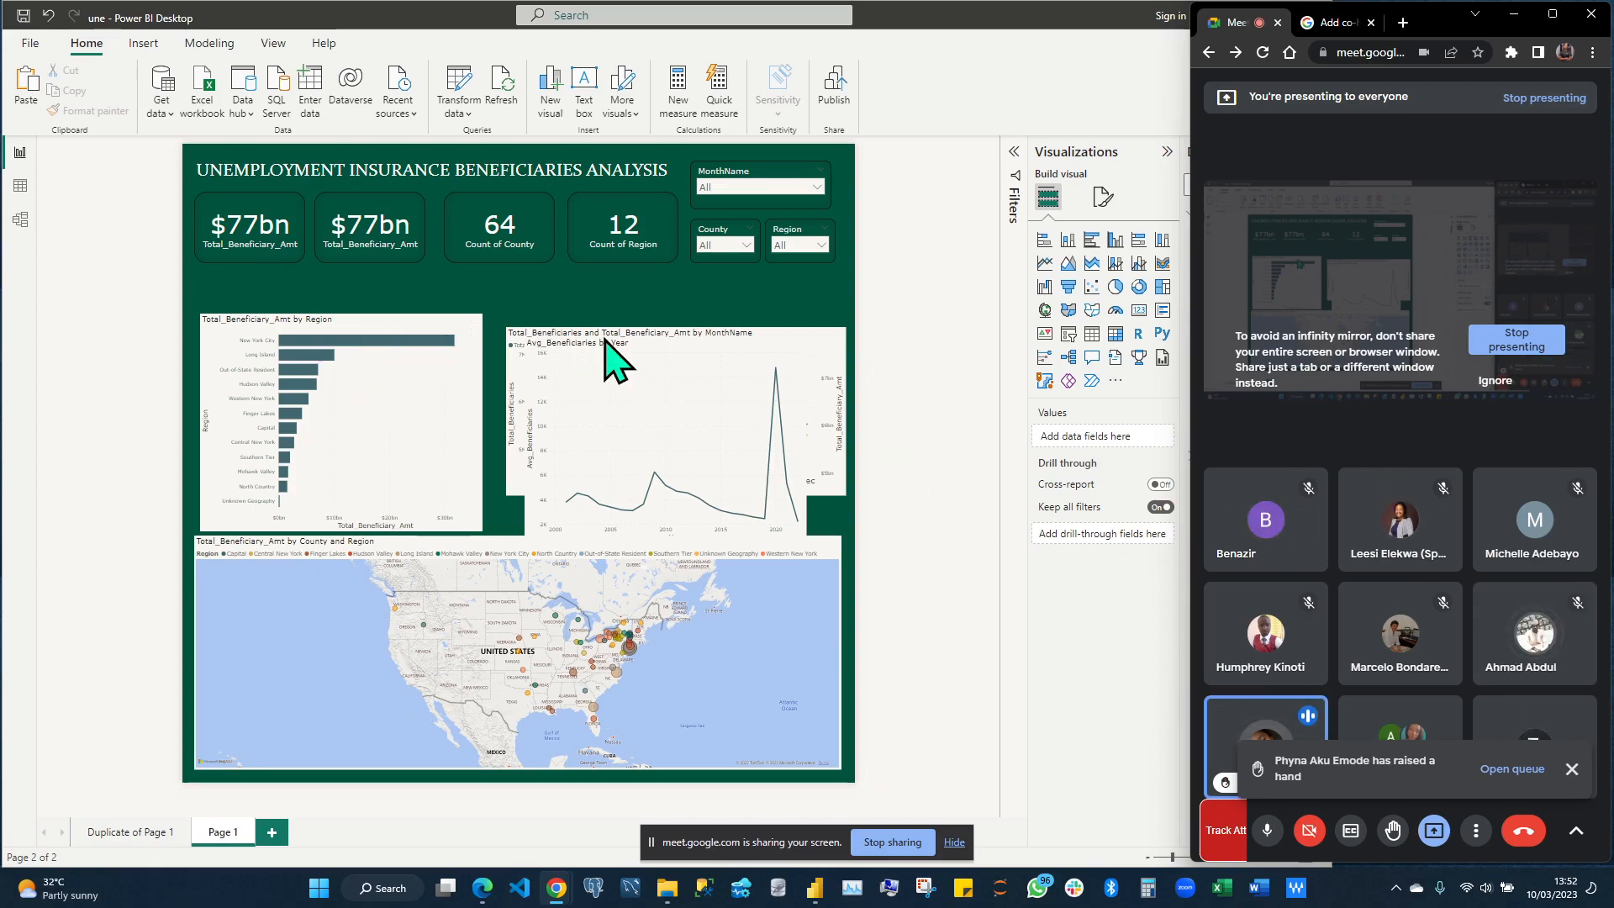
Return to the Power BI report and replace the duplicate Total_Beneficiary_Amt card's field with Total_Beneficiaries
click(340, 321)
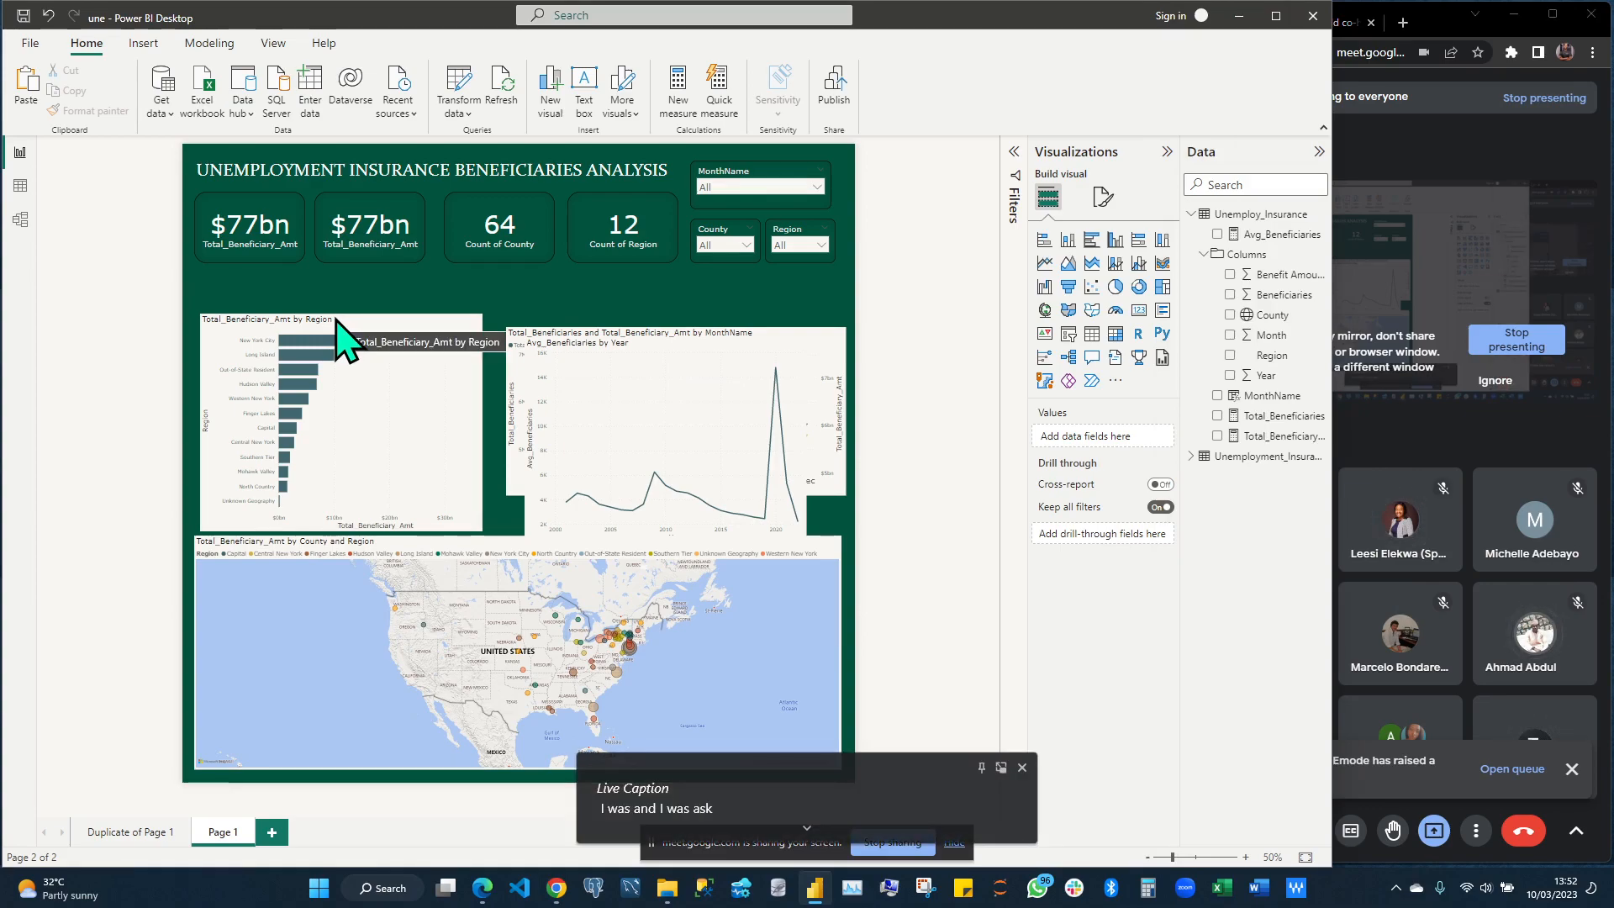
click(340, 326)
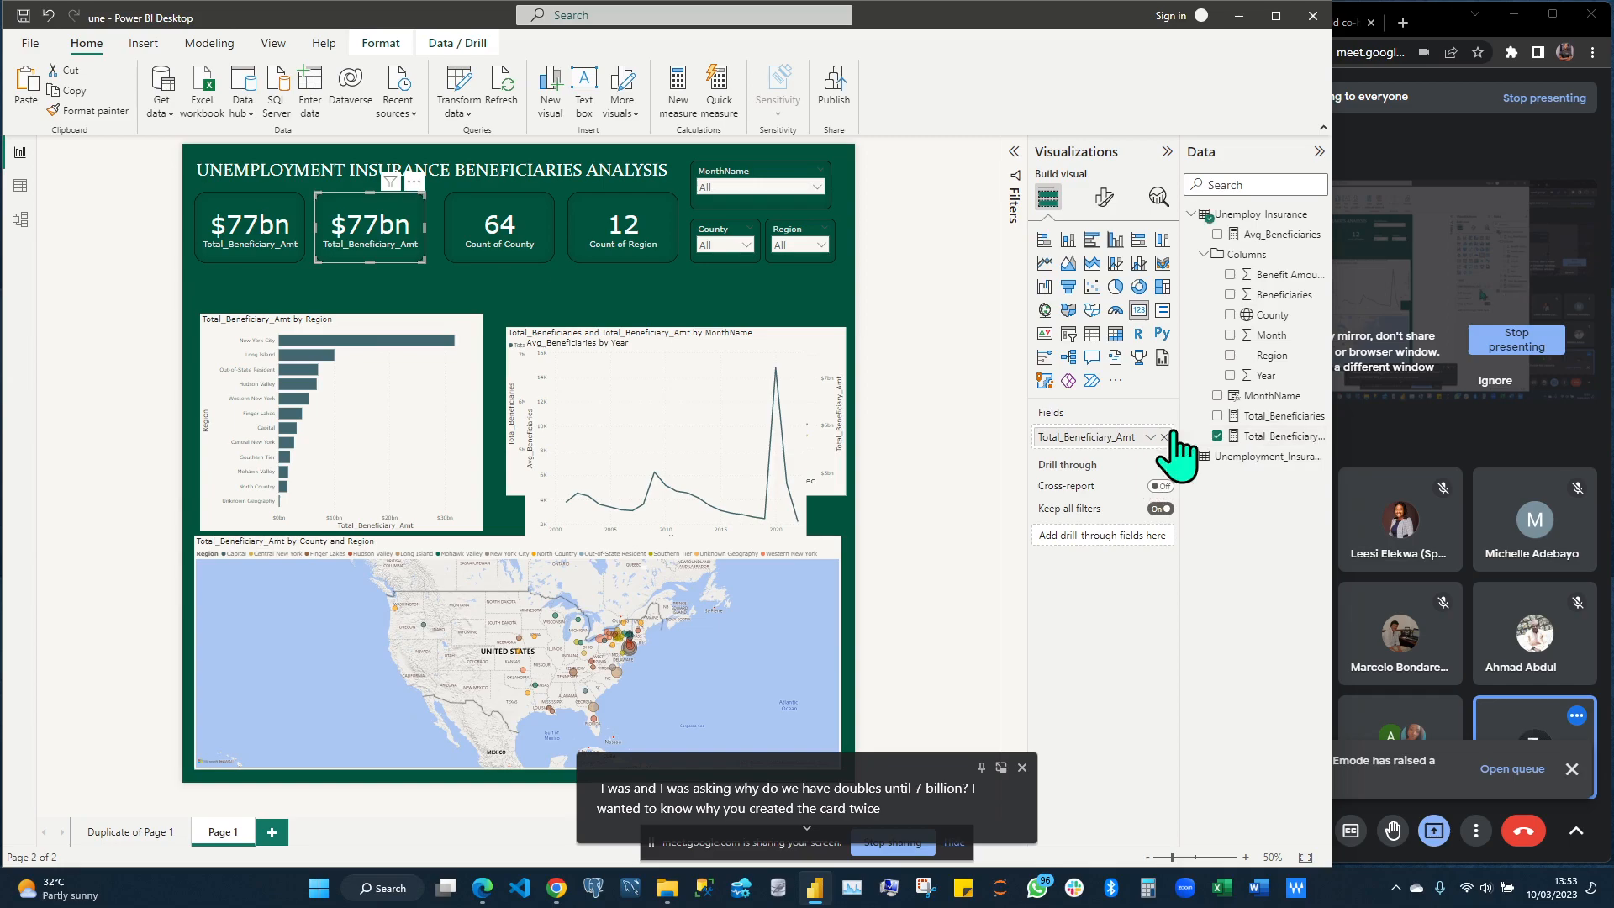
drag(1284, 419, 1116, 444)
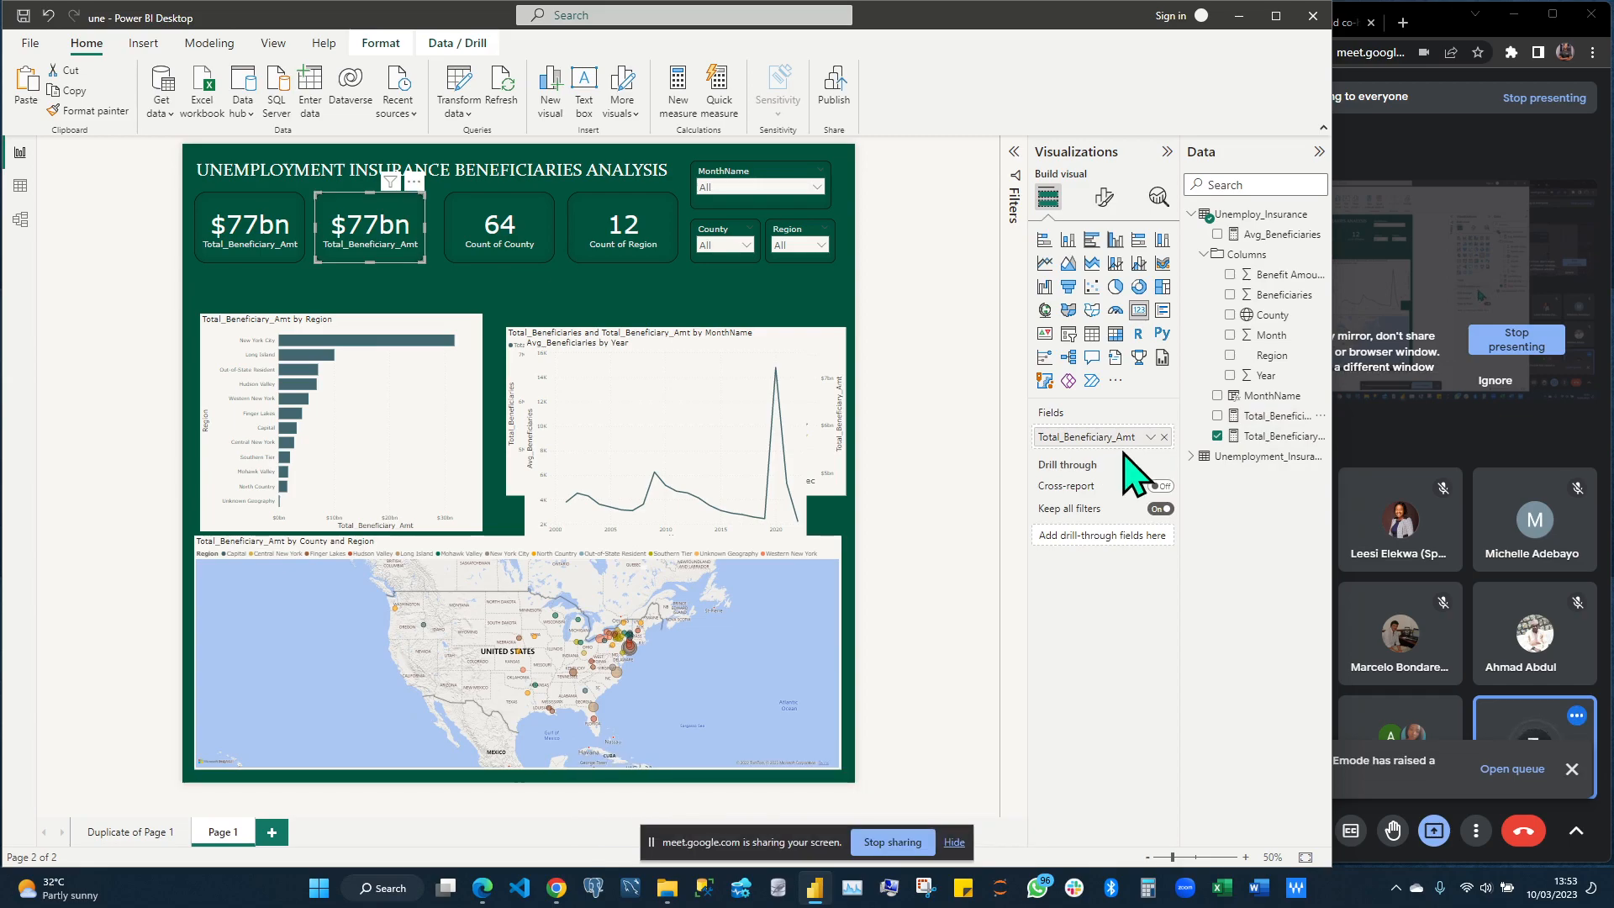
drag(1278, 416, 1121, 437)
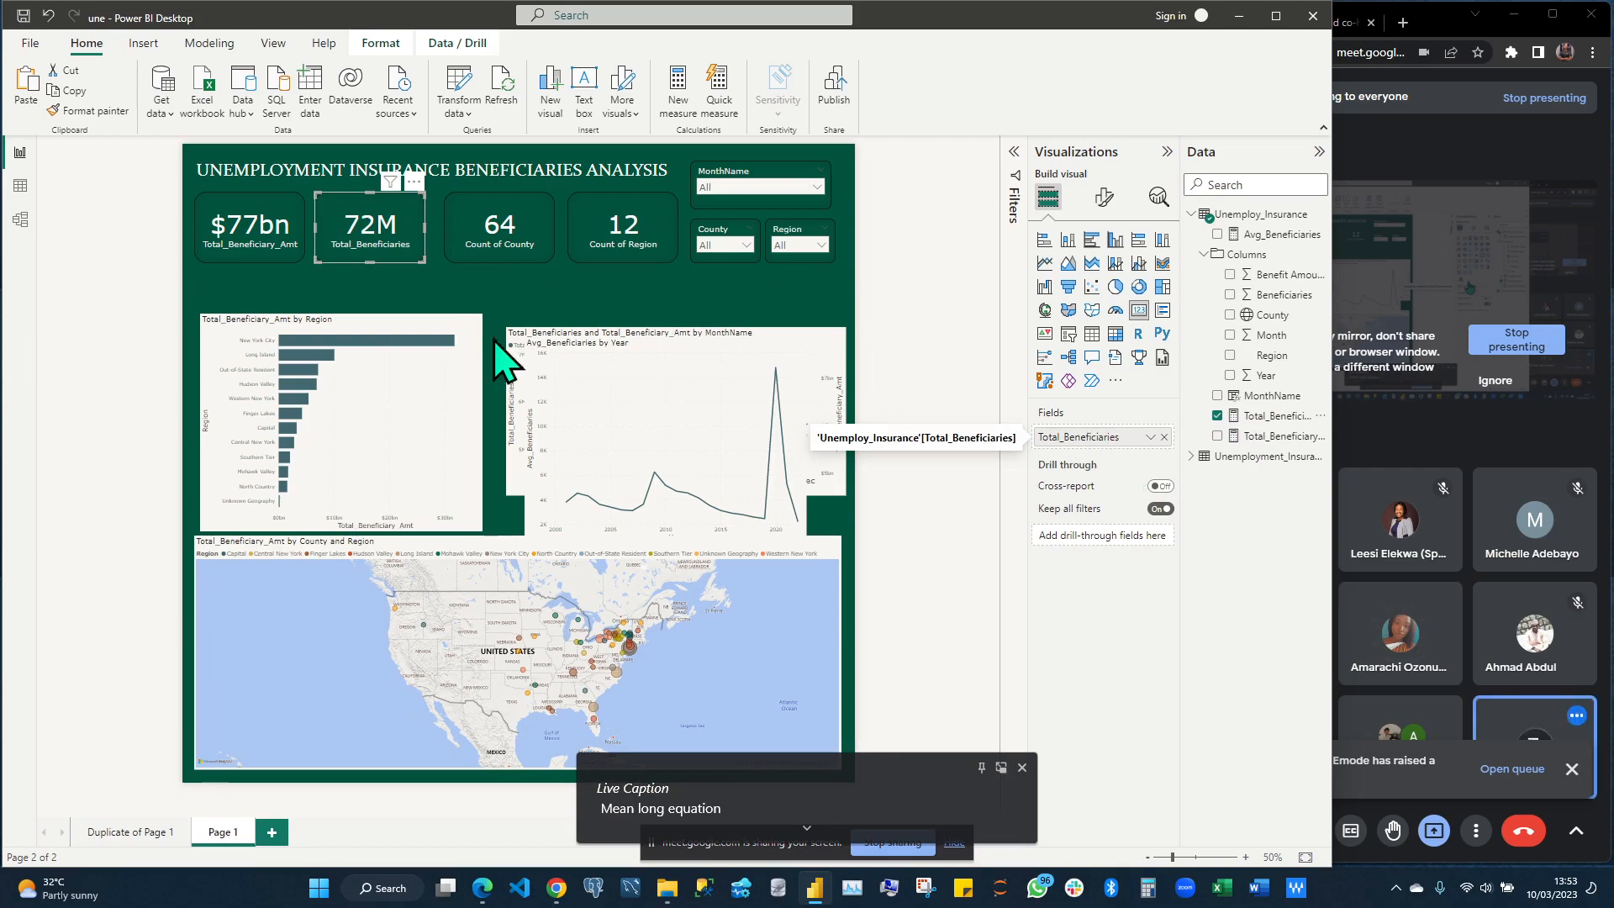
Extend the Total_Beneficiary_Amt by Region bar chart upward toward the cards and align its left edge with the map
click(360, 325)
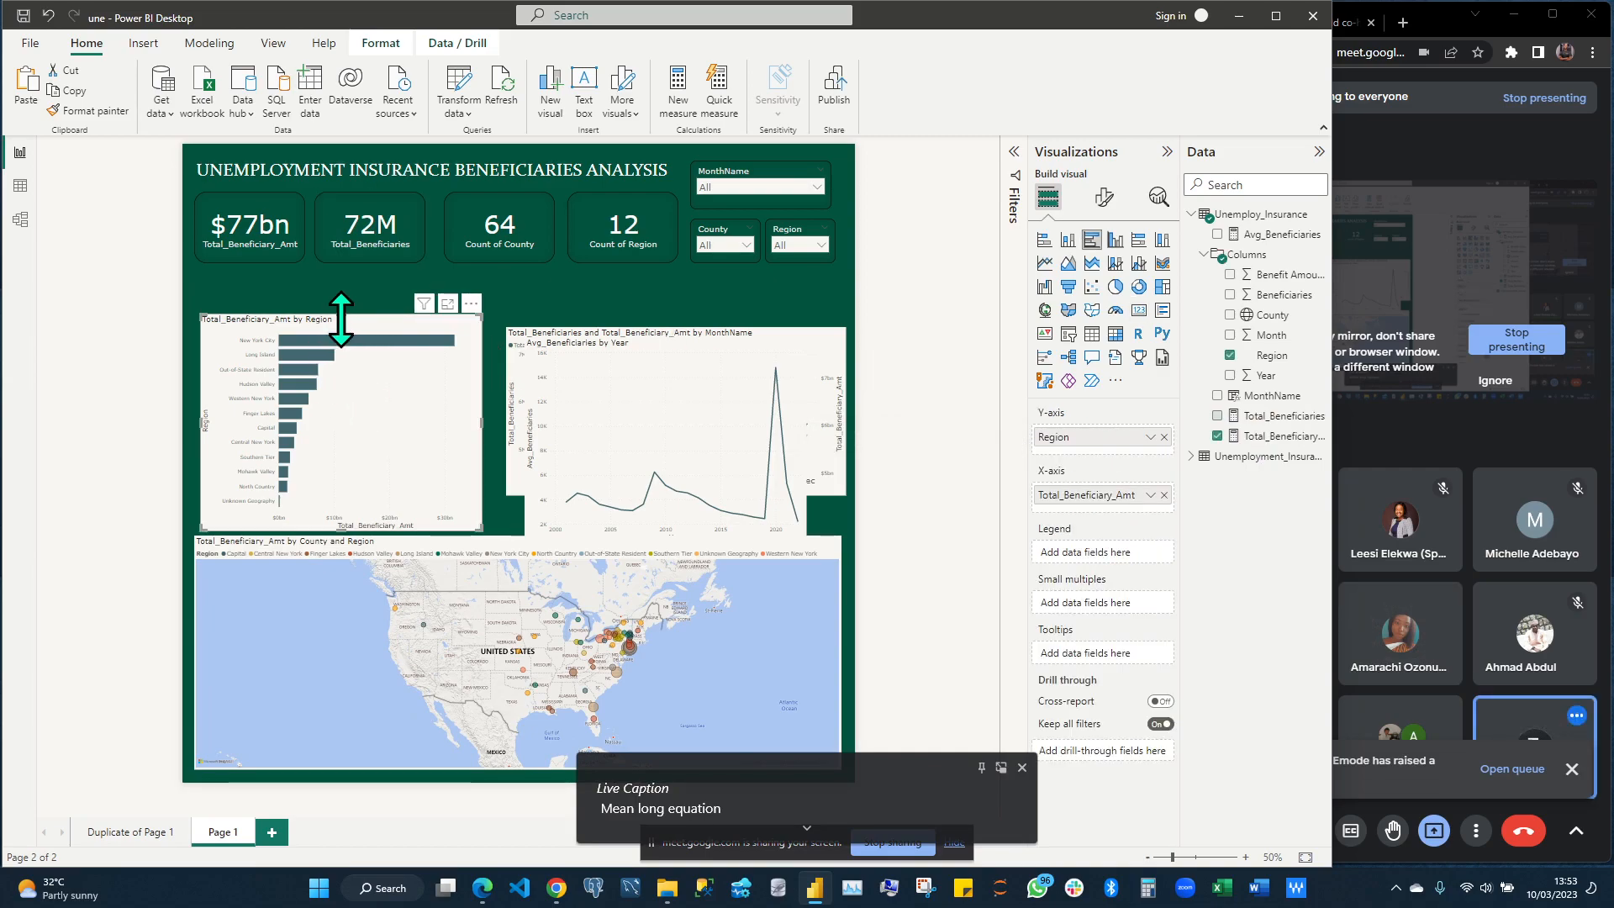
drag(338, 299, 338, 290)
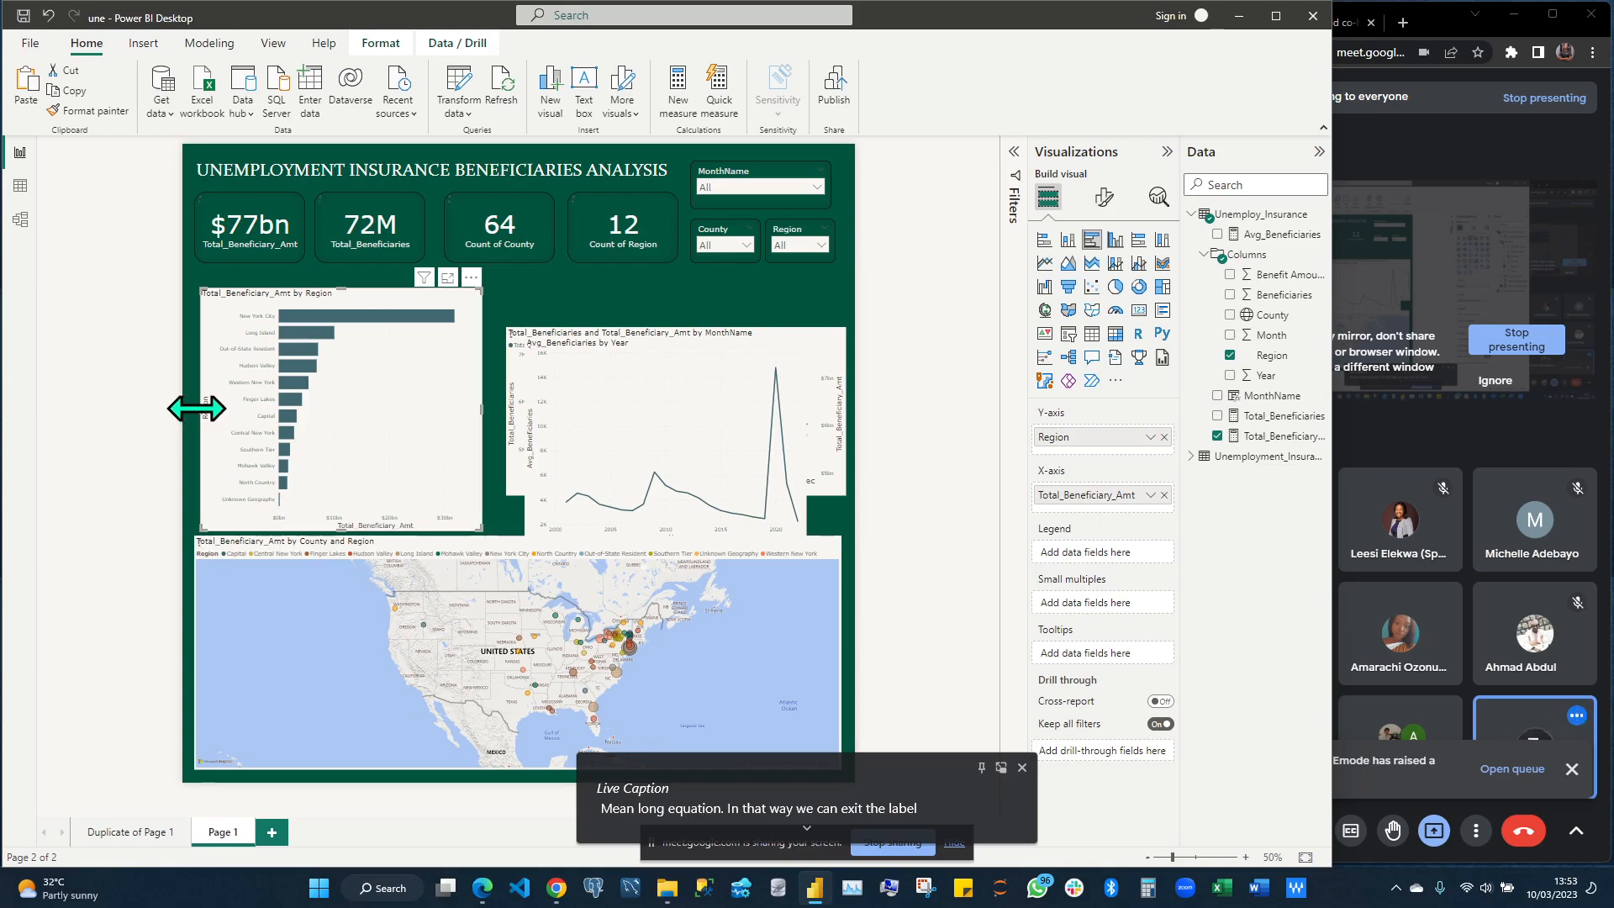
drag(189, 412, 201, 414)
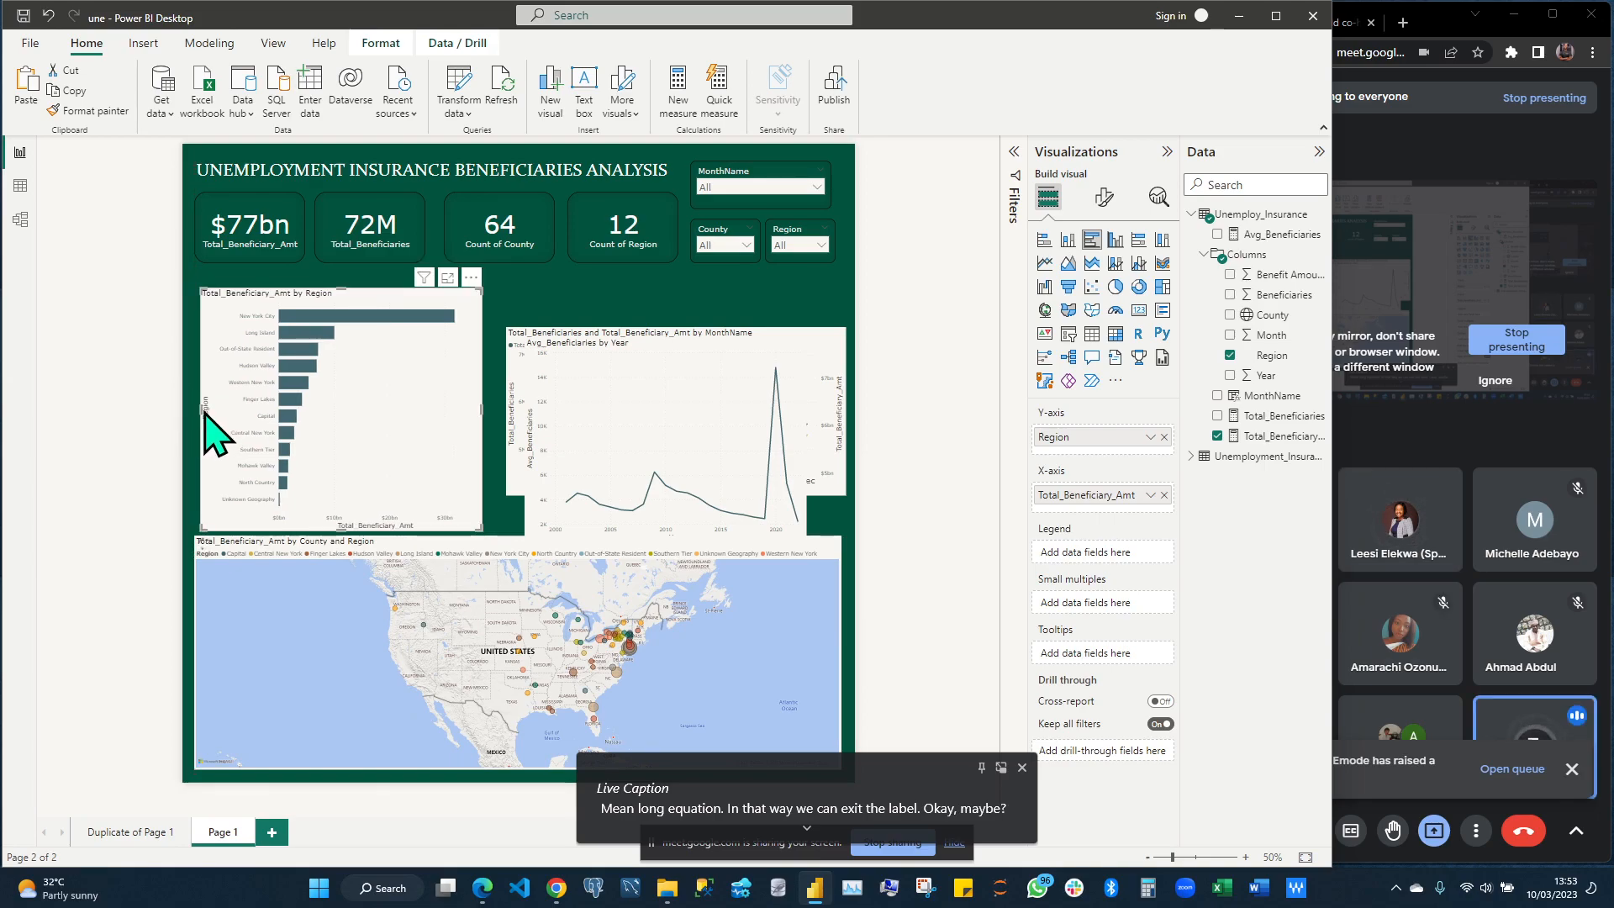
drag(199, 410, 194, 412)
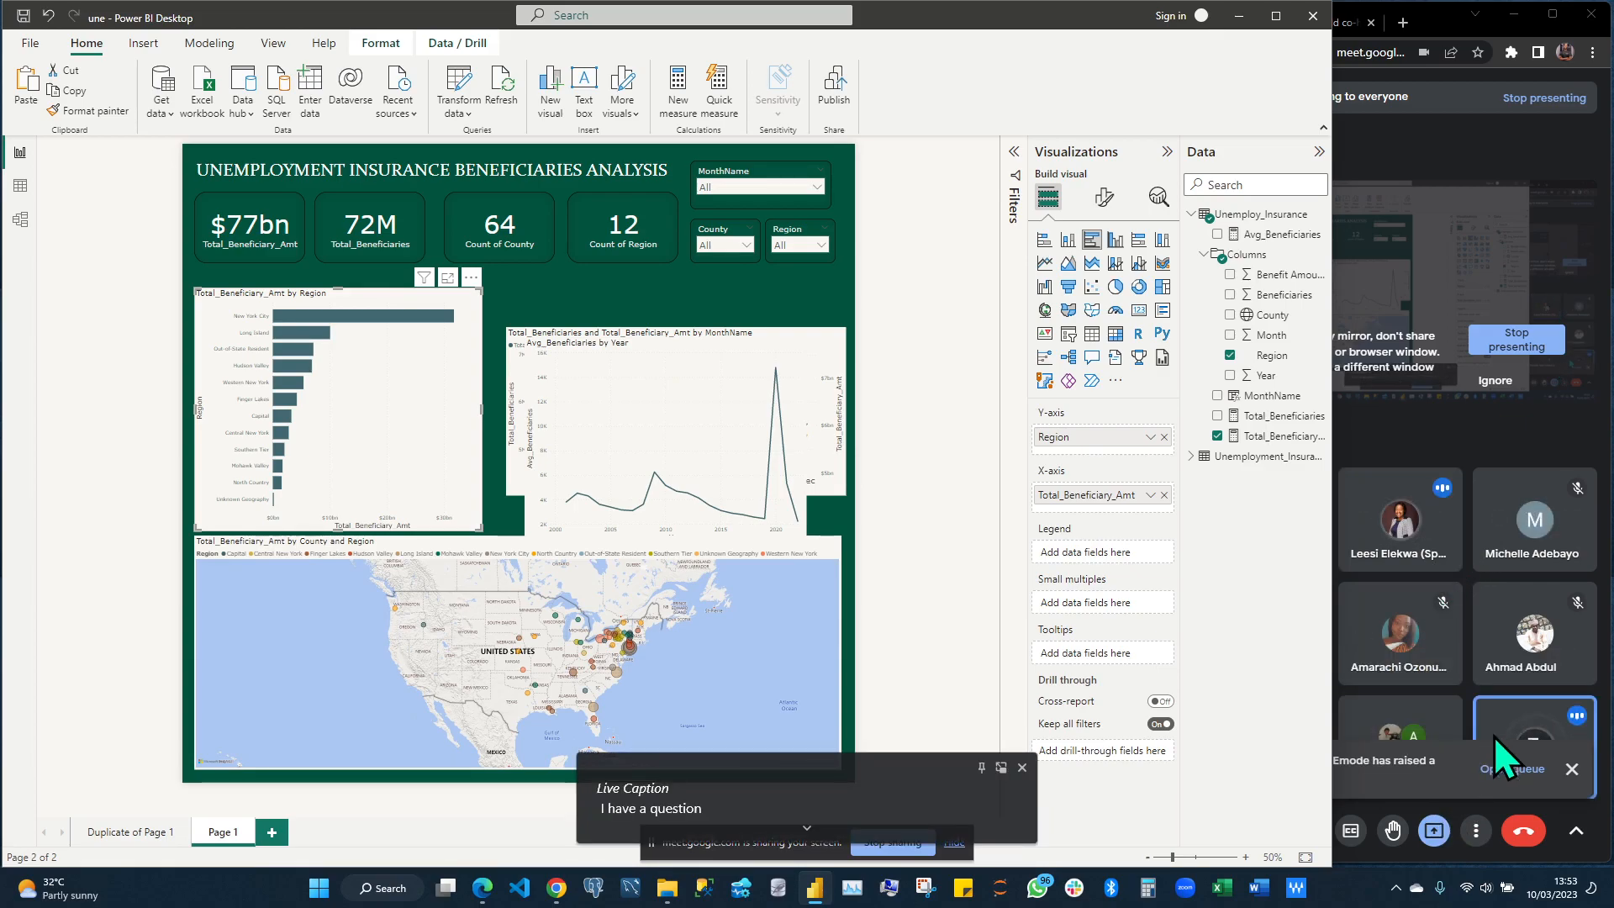
Check the Meet call, return to the report, and shift the Total_Beneficiaries card slightly right to even out the card spacing
click(1421, 143)
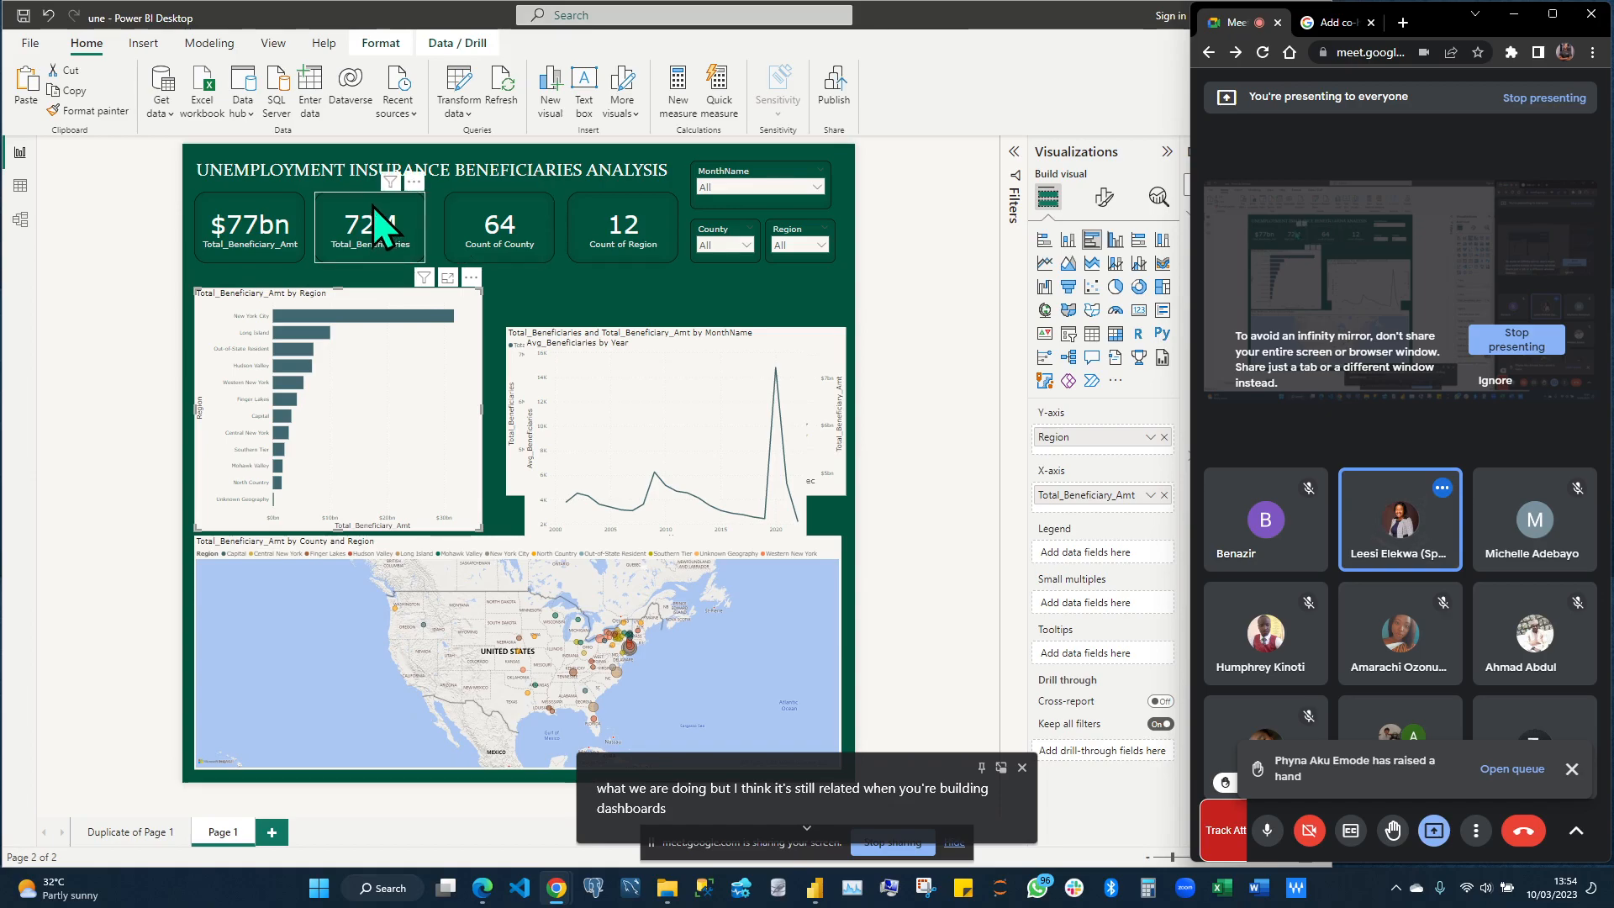
key(alt+Tab)
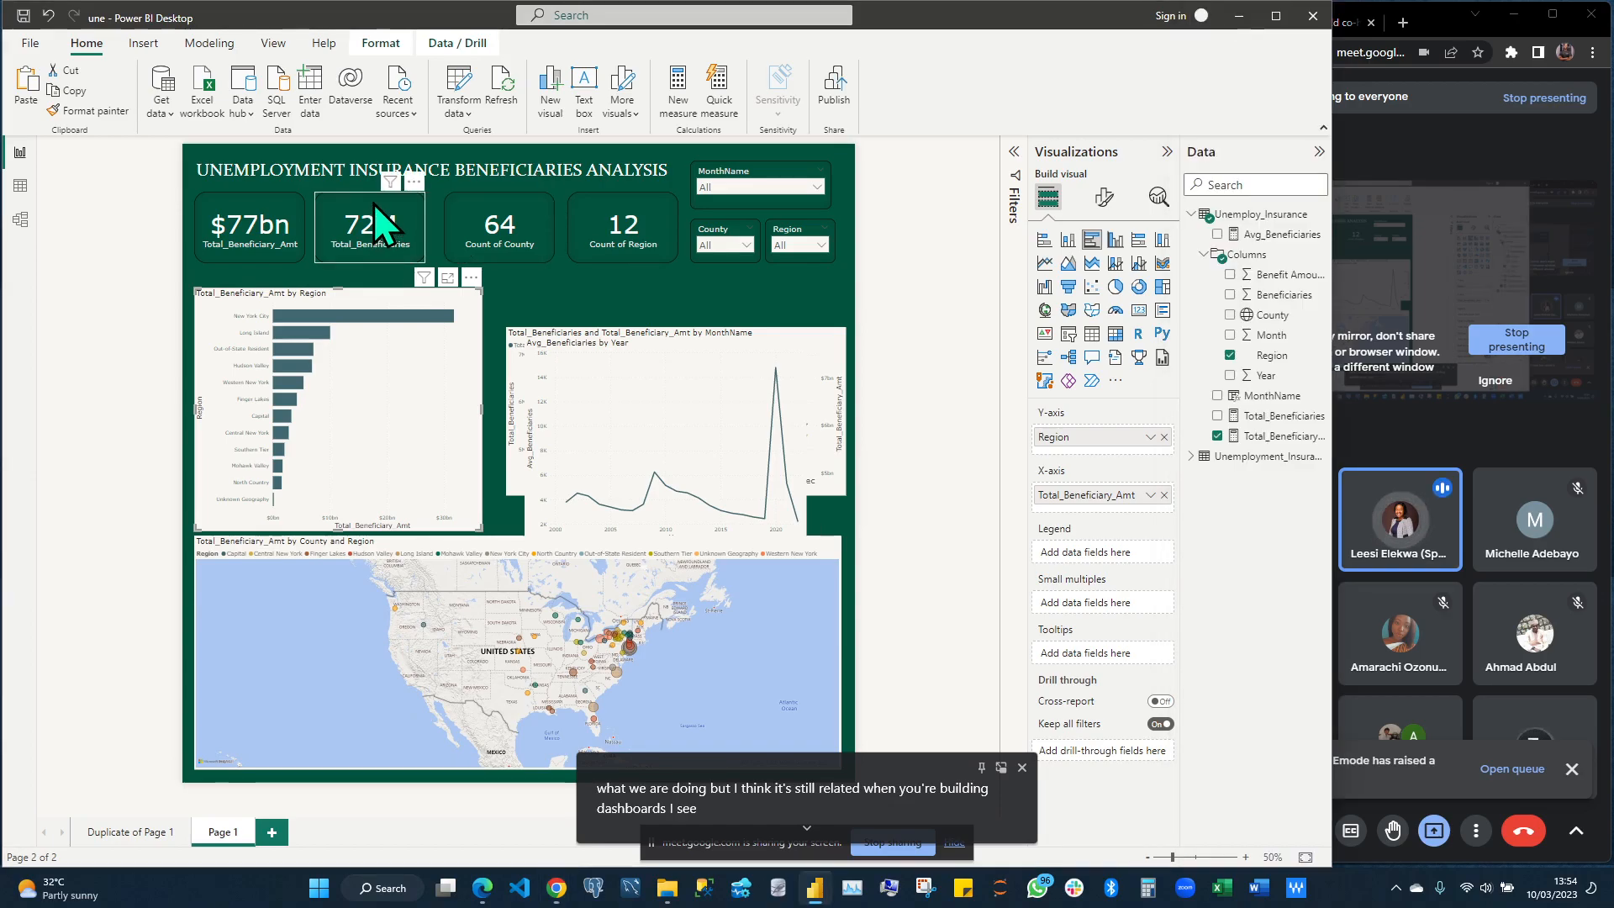
click(431, 185)
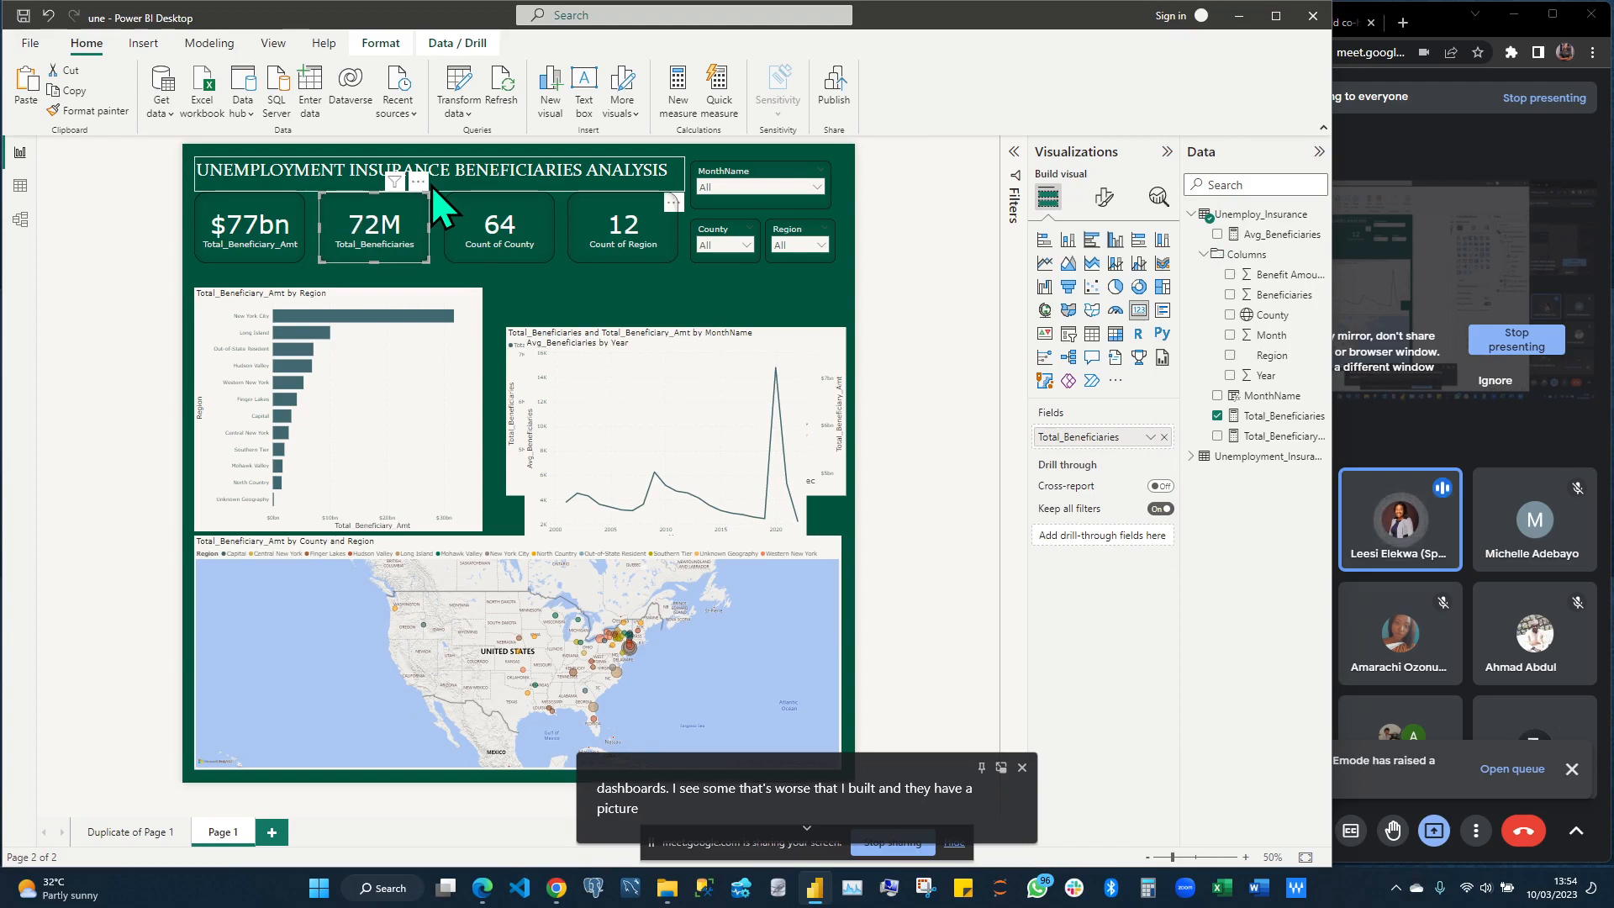
click(471, 204)
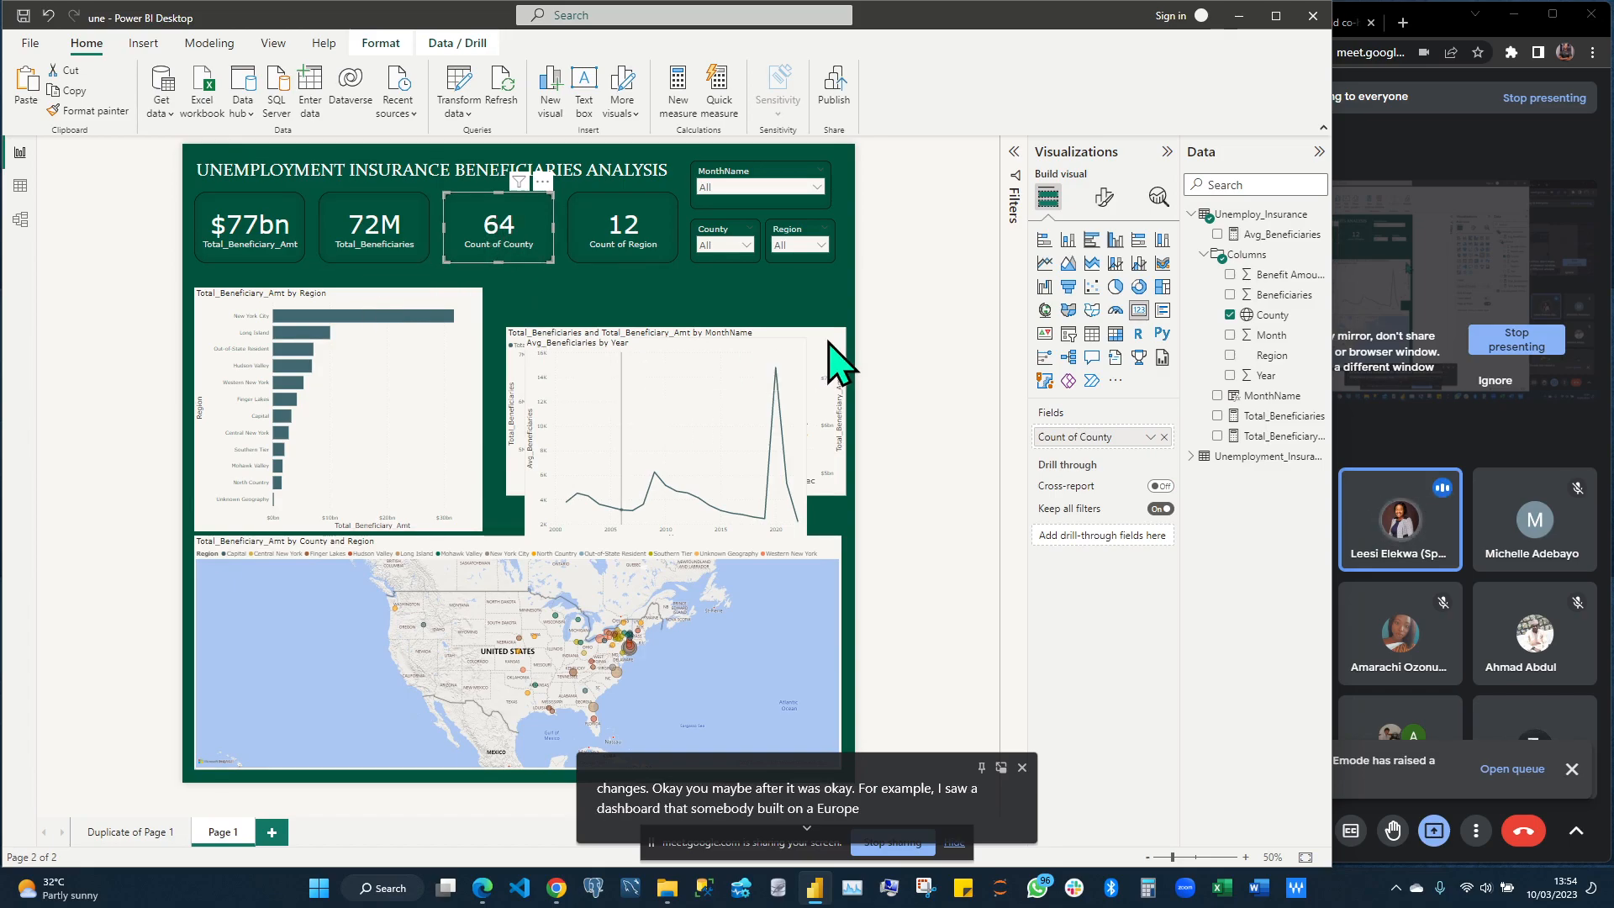
Move the MonthName line chart up level with the bar chart's top edge and reduce its height
drag(829, 341, 828, 305)
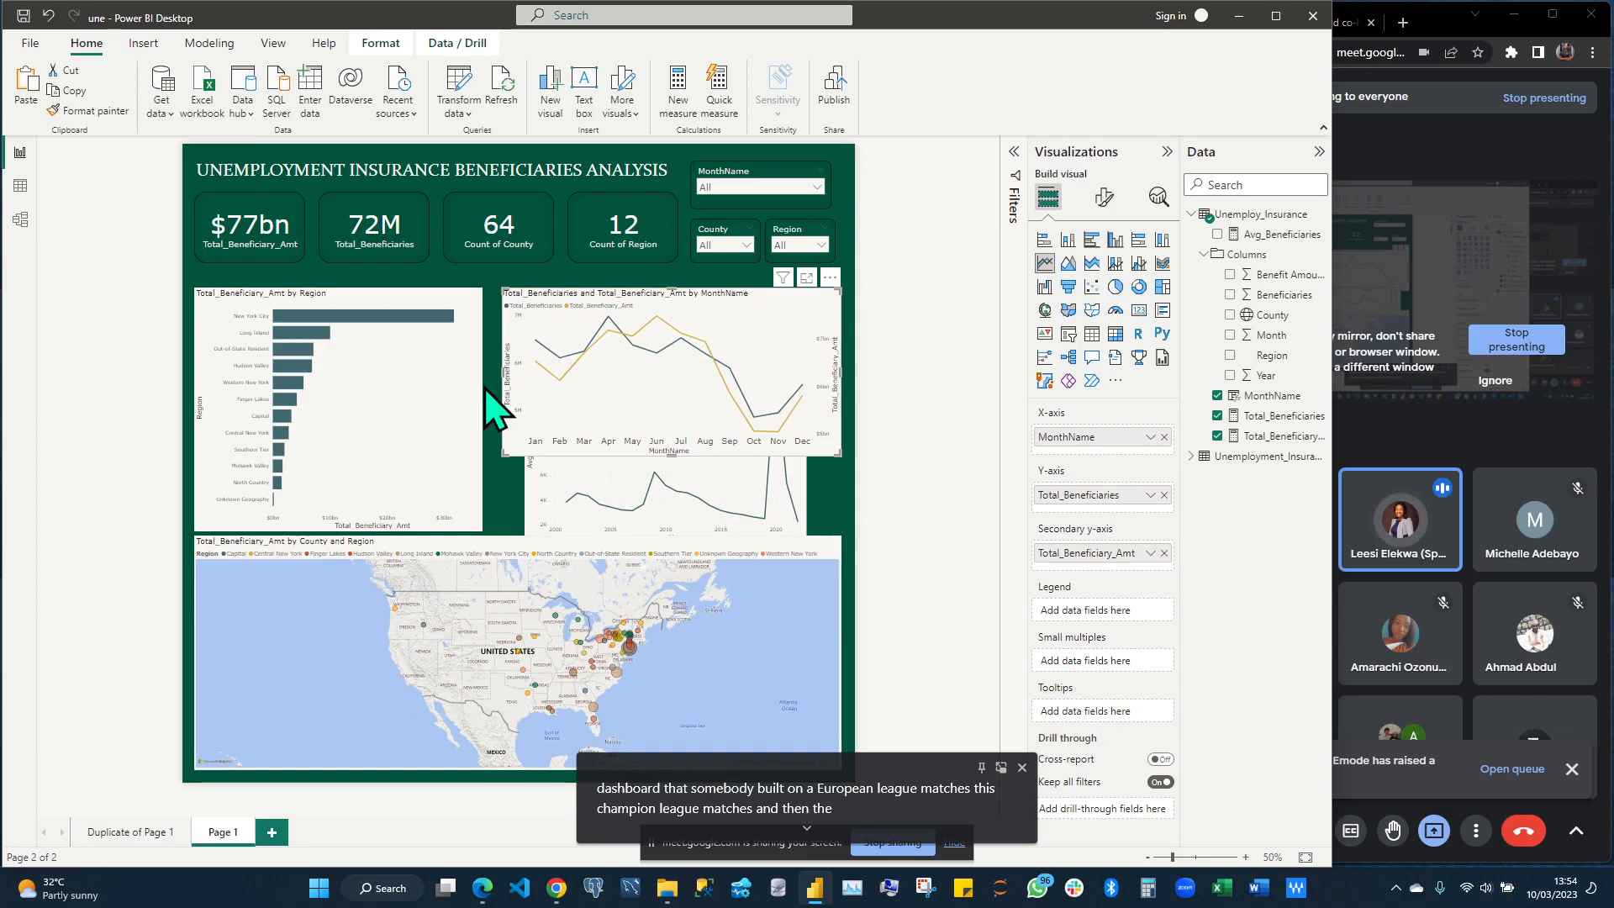
click(377, 292)
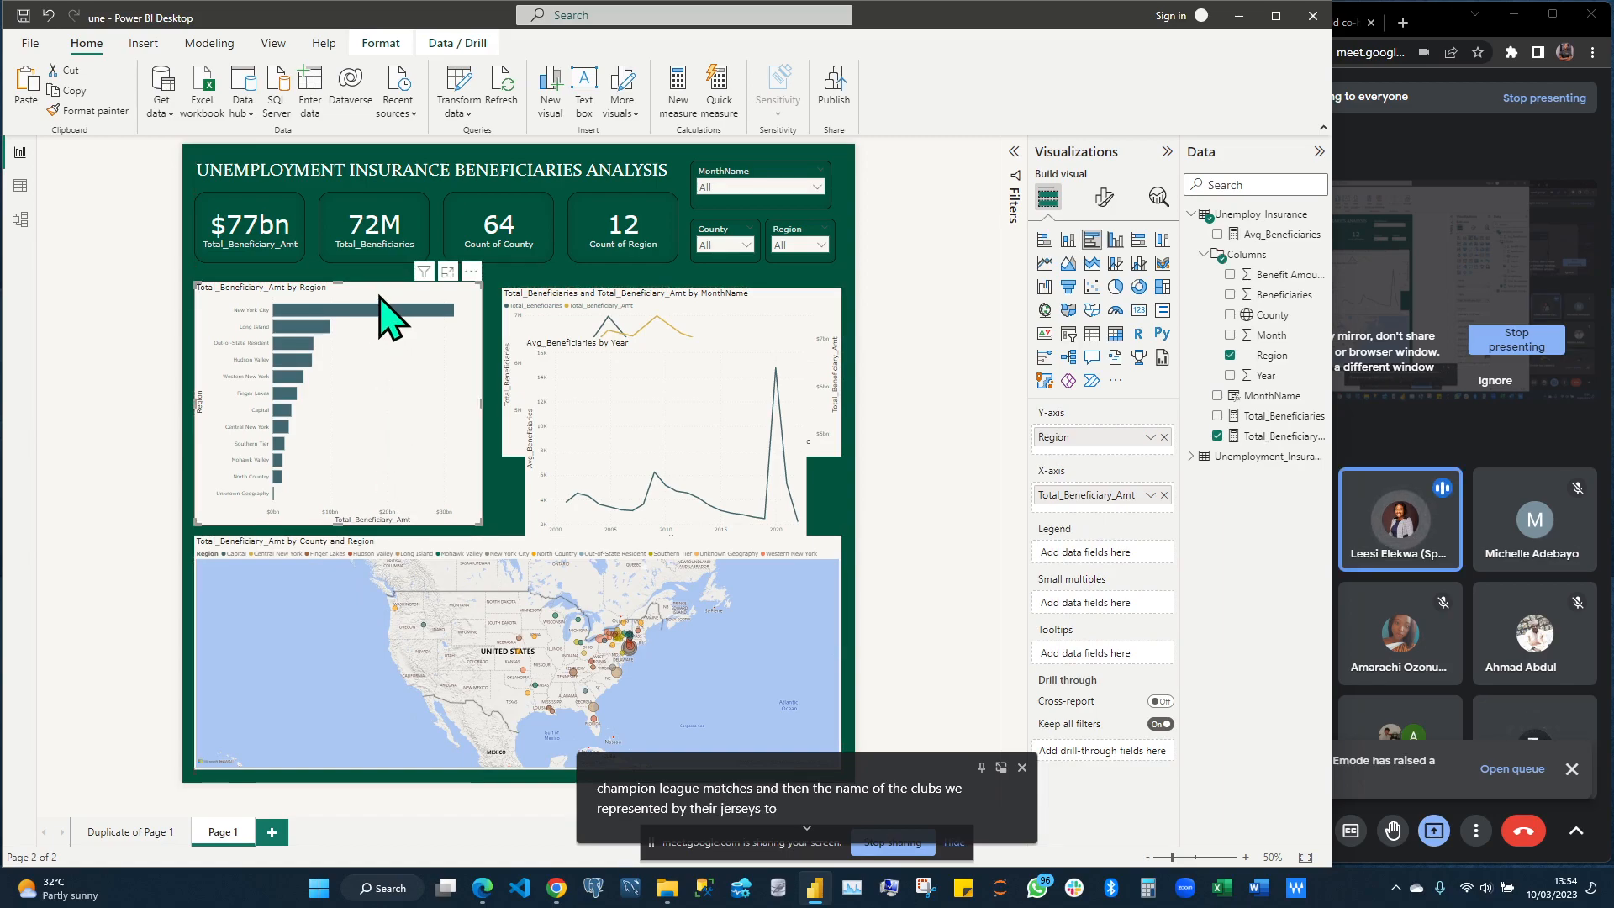
drag(380, 298, 378, 297)
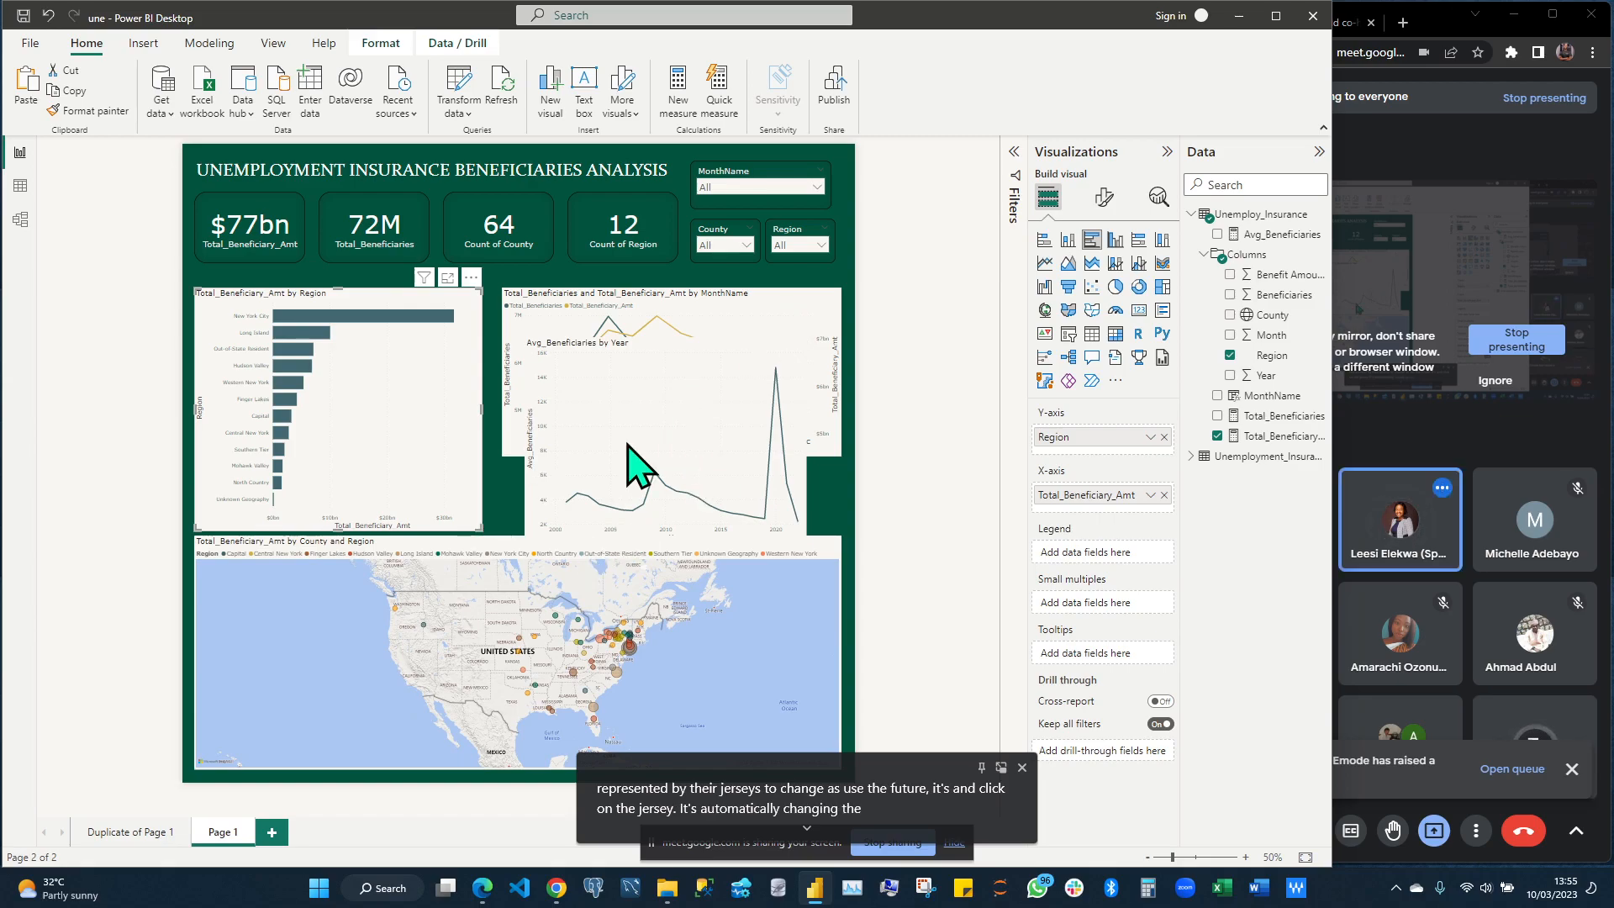
click(687, 437)
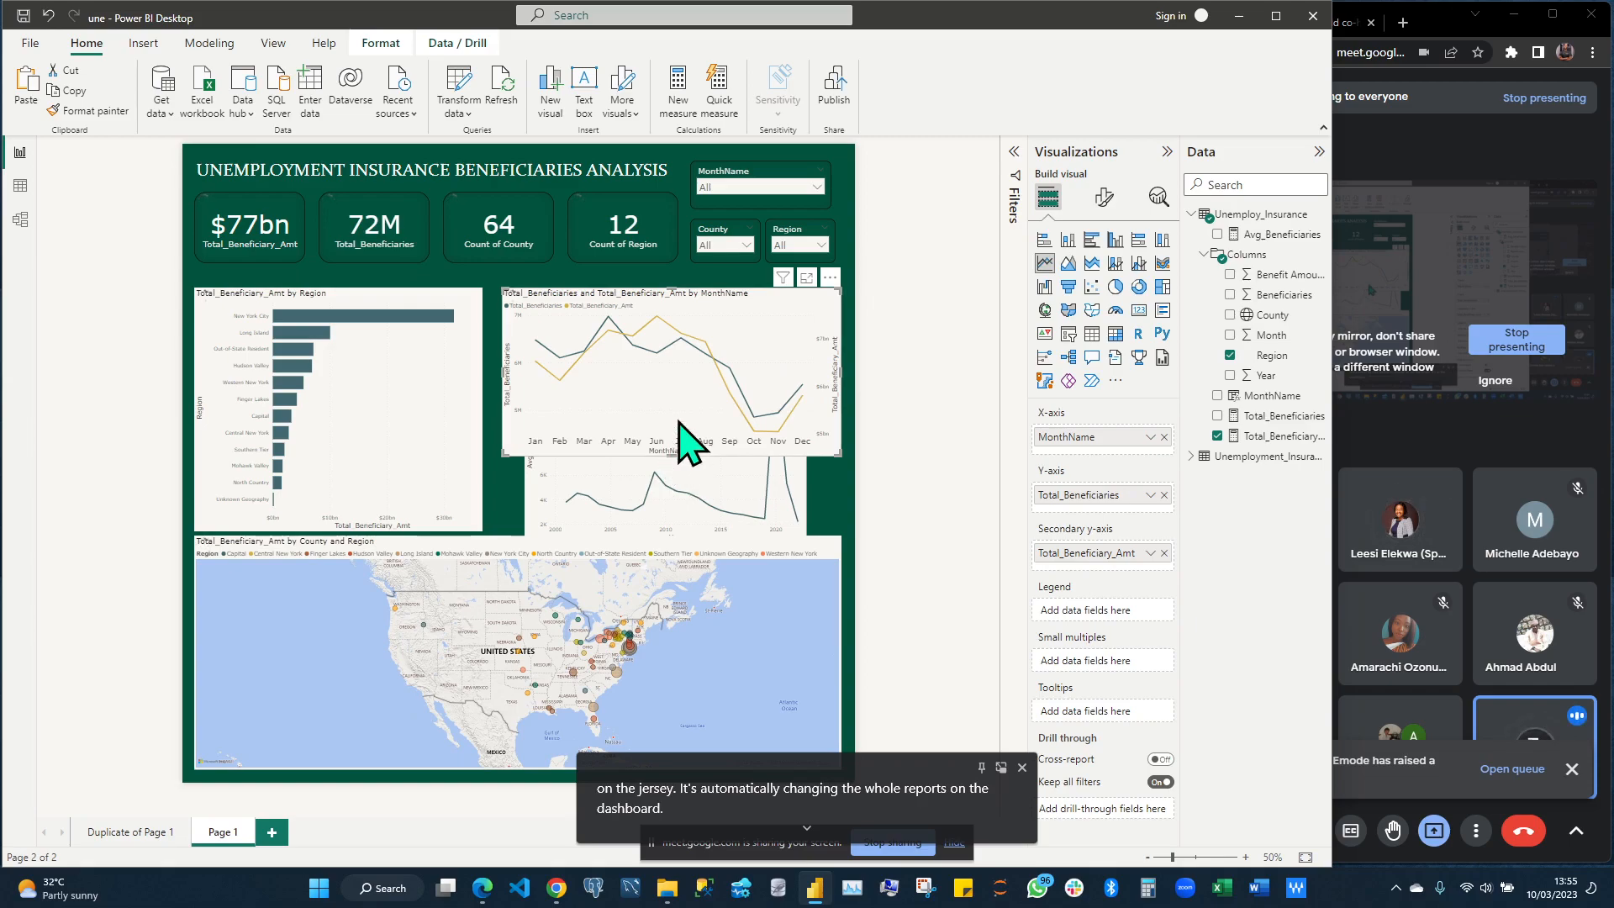
drag(673, 456, 678, 422)
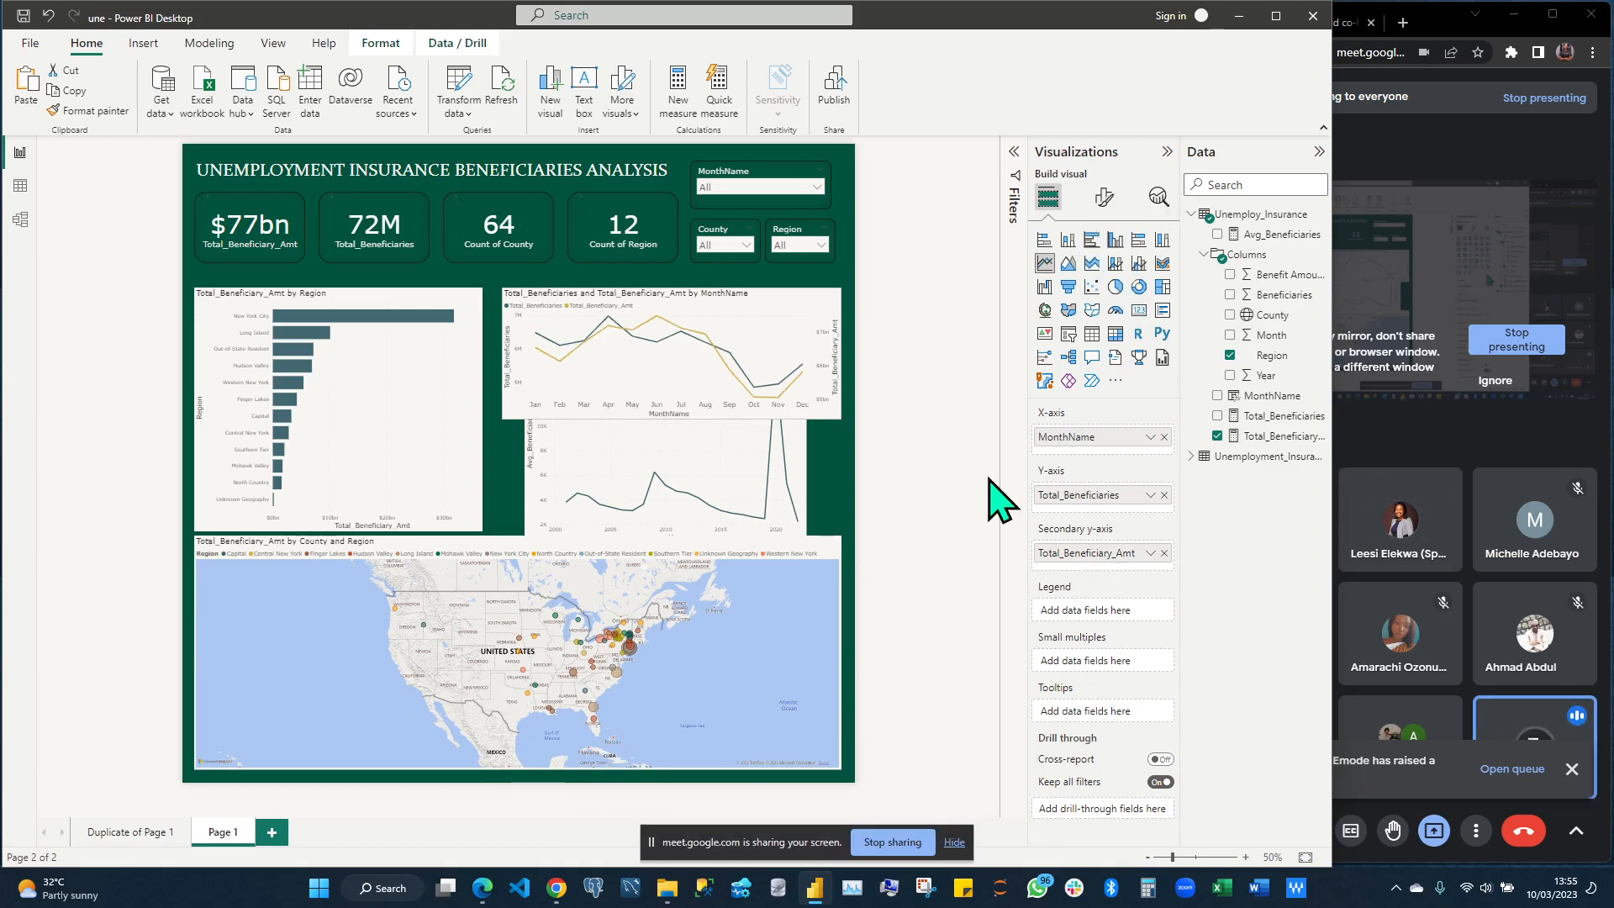
Admit the waiting participant to the Meet call and select the Avg_Beneficiaries by Year chart in the report
click(538, 483)
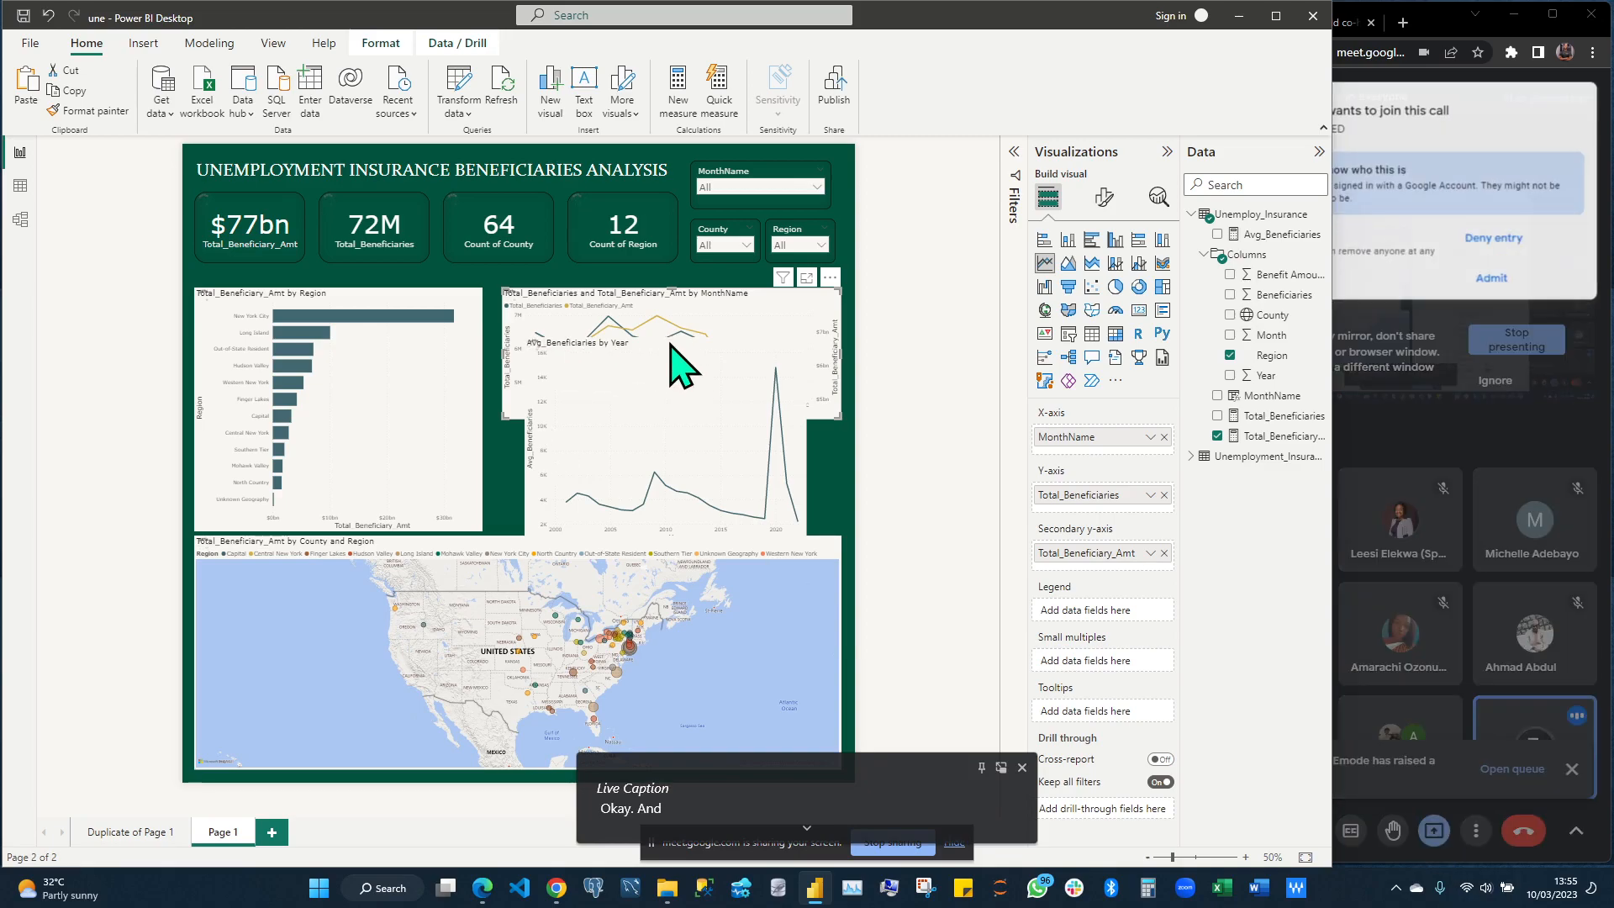
click(1490, 284)
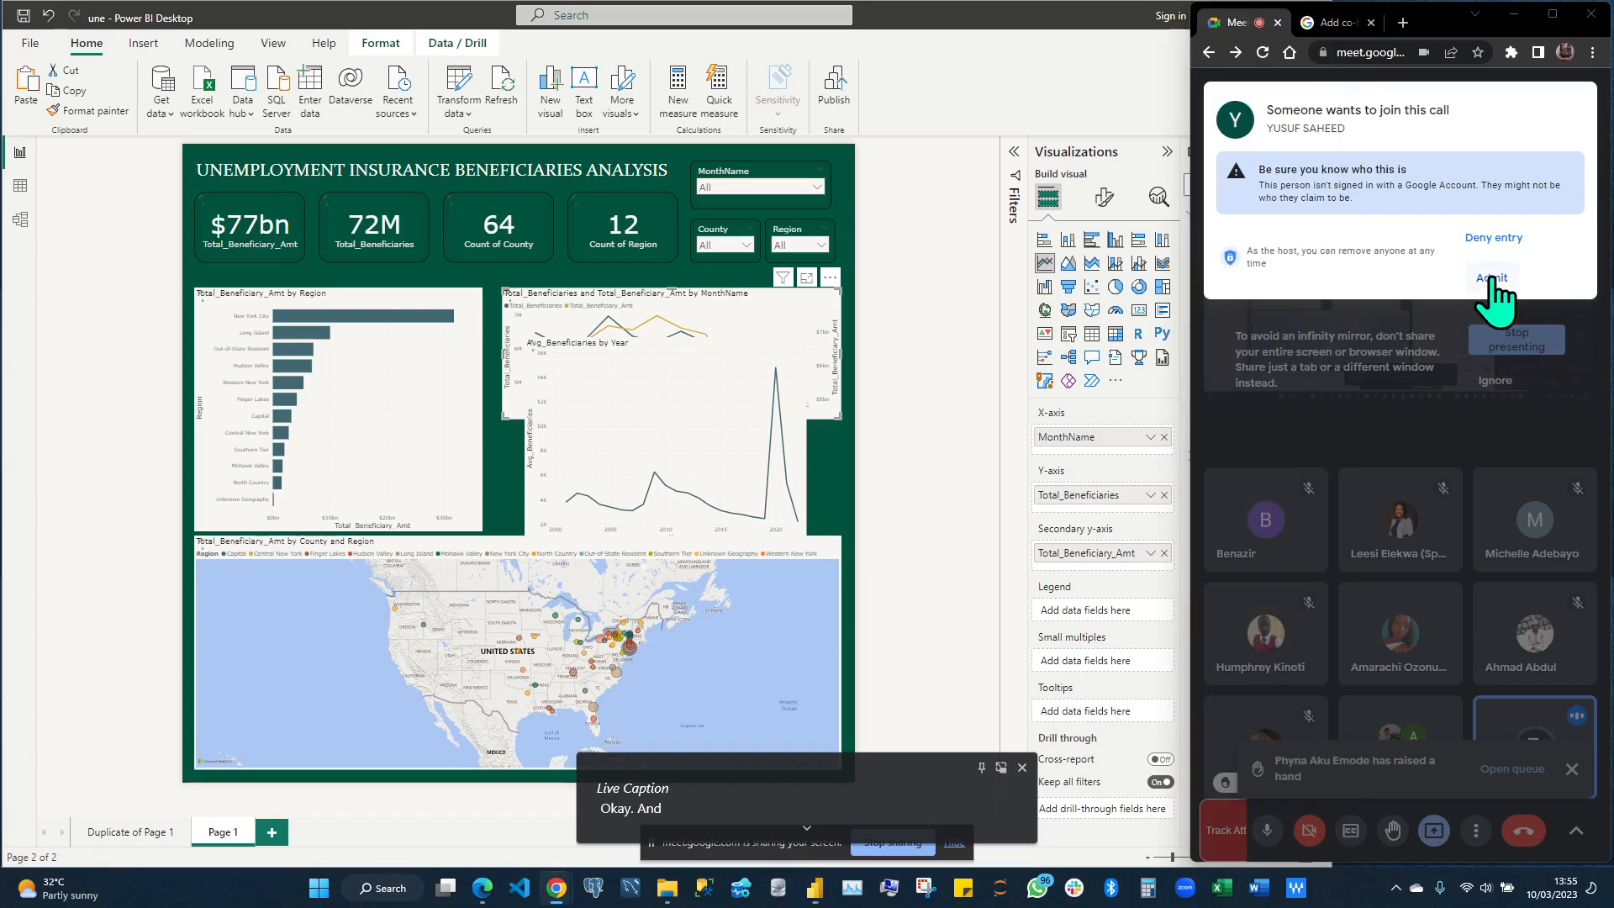
click(664, 362)
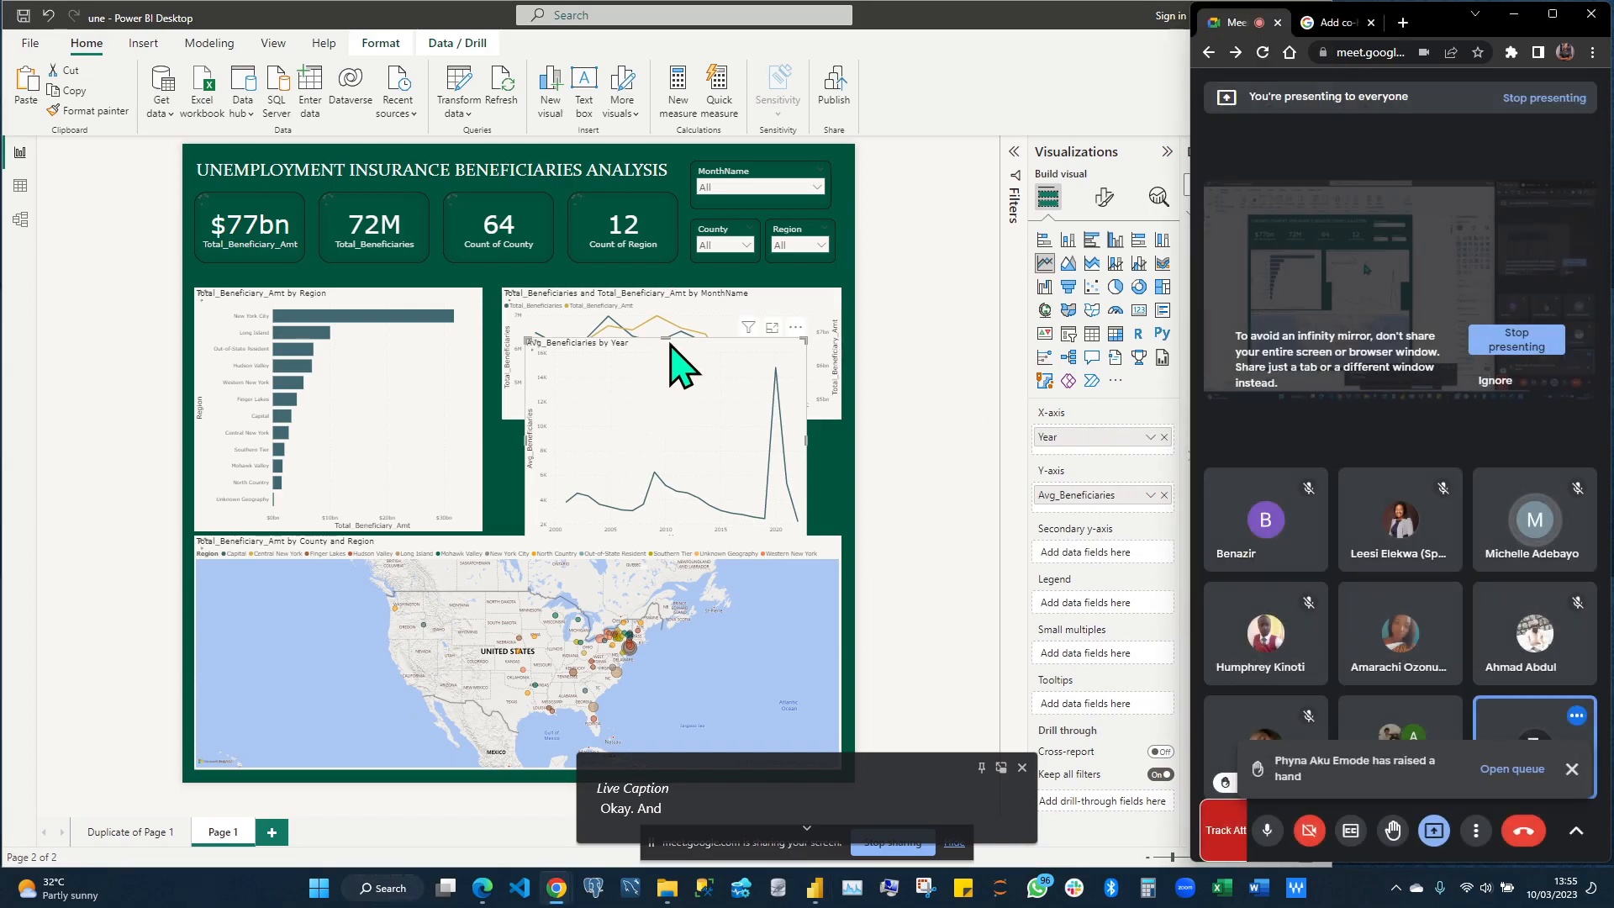
click(669, 355)
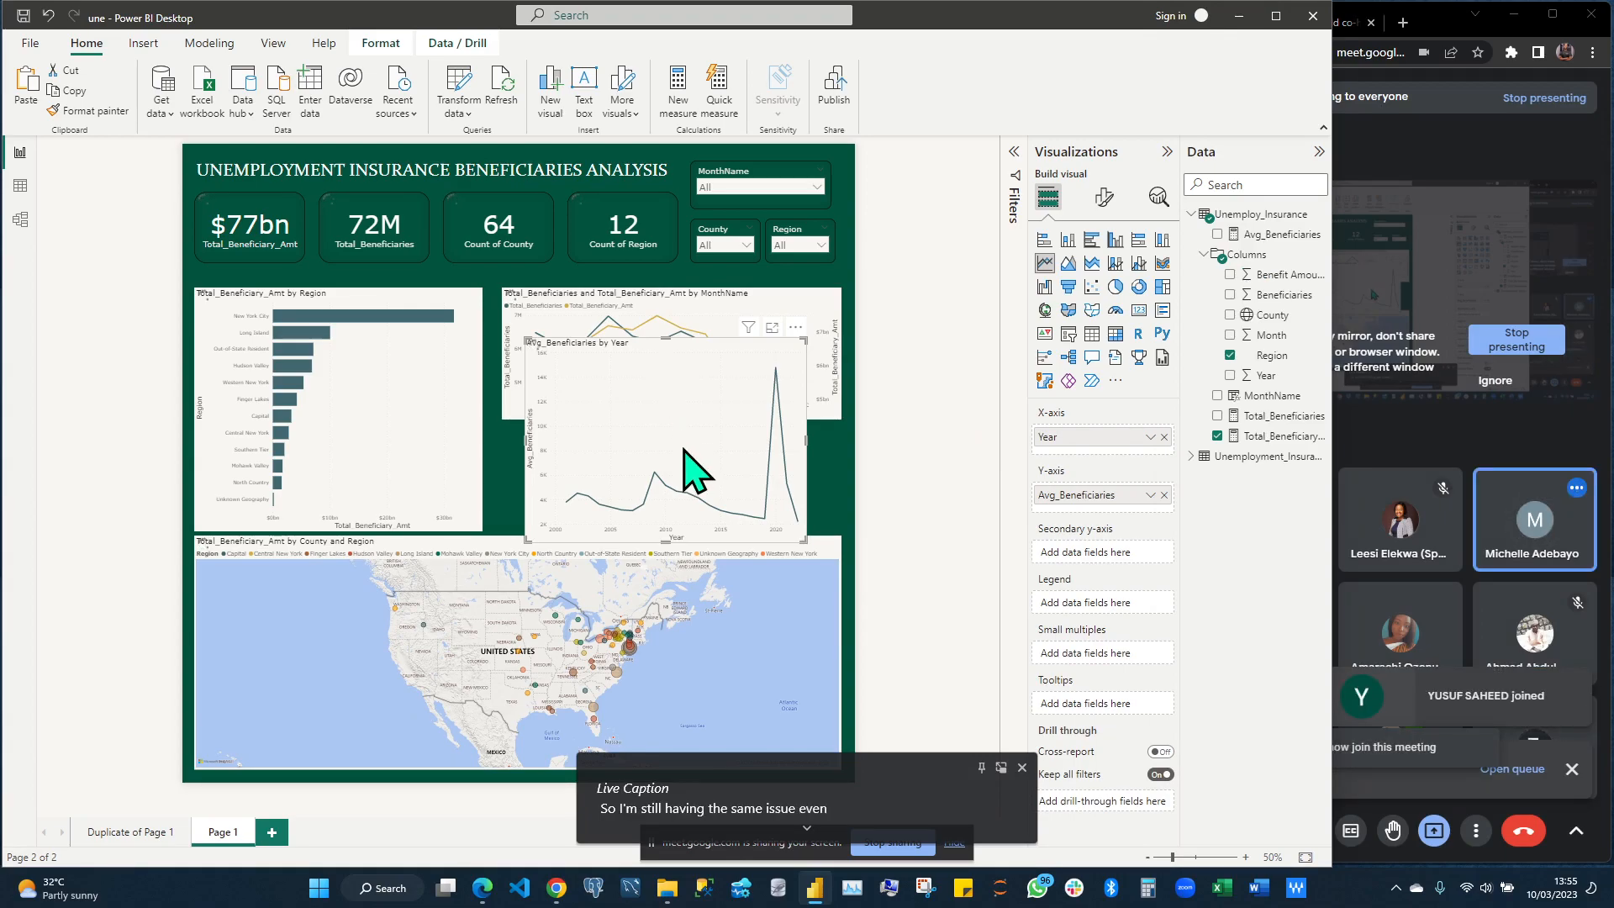
Shift the MonthName line chart right to the page edge, level with the bar chart's top, and admit the waiting participant
drag(668, 333, 681, 447)
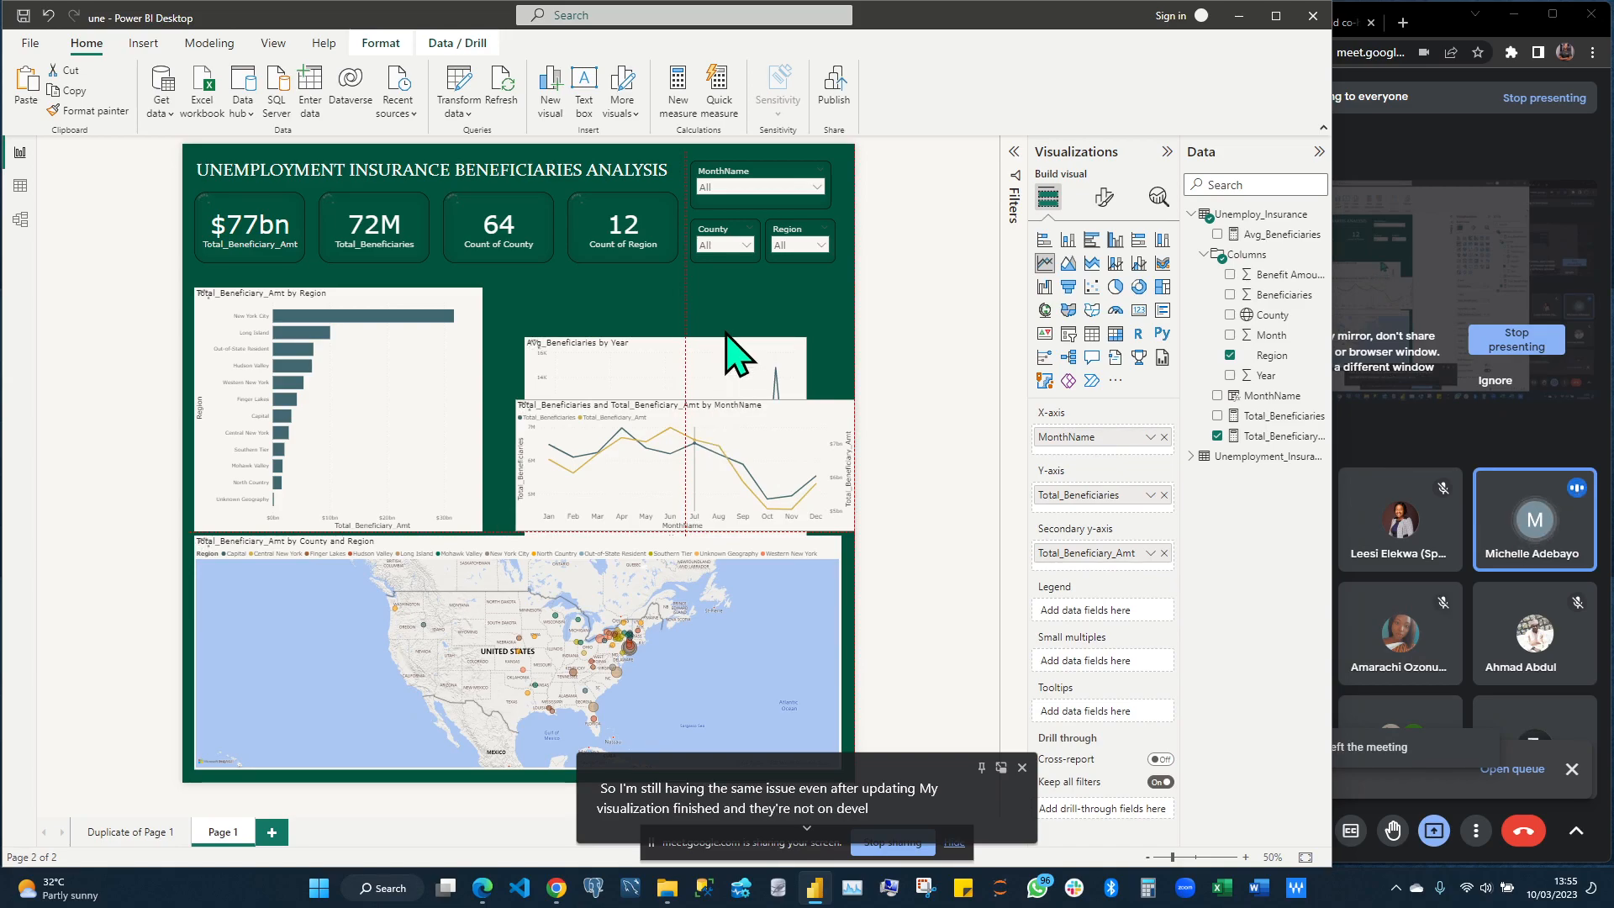
drag(726, 333, 729, 309)
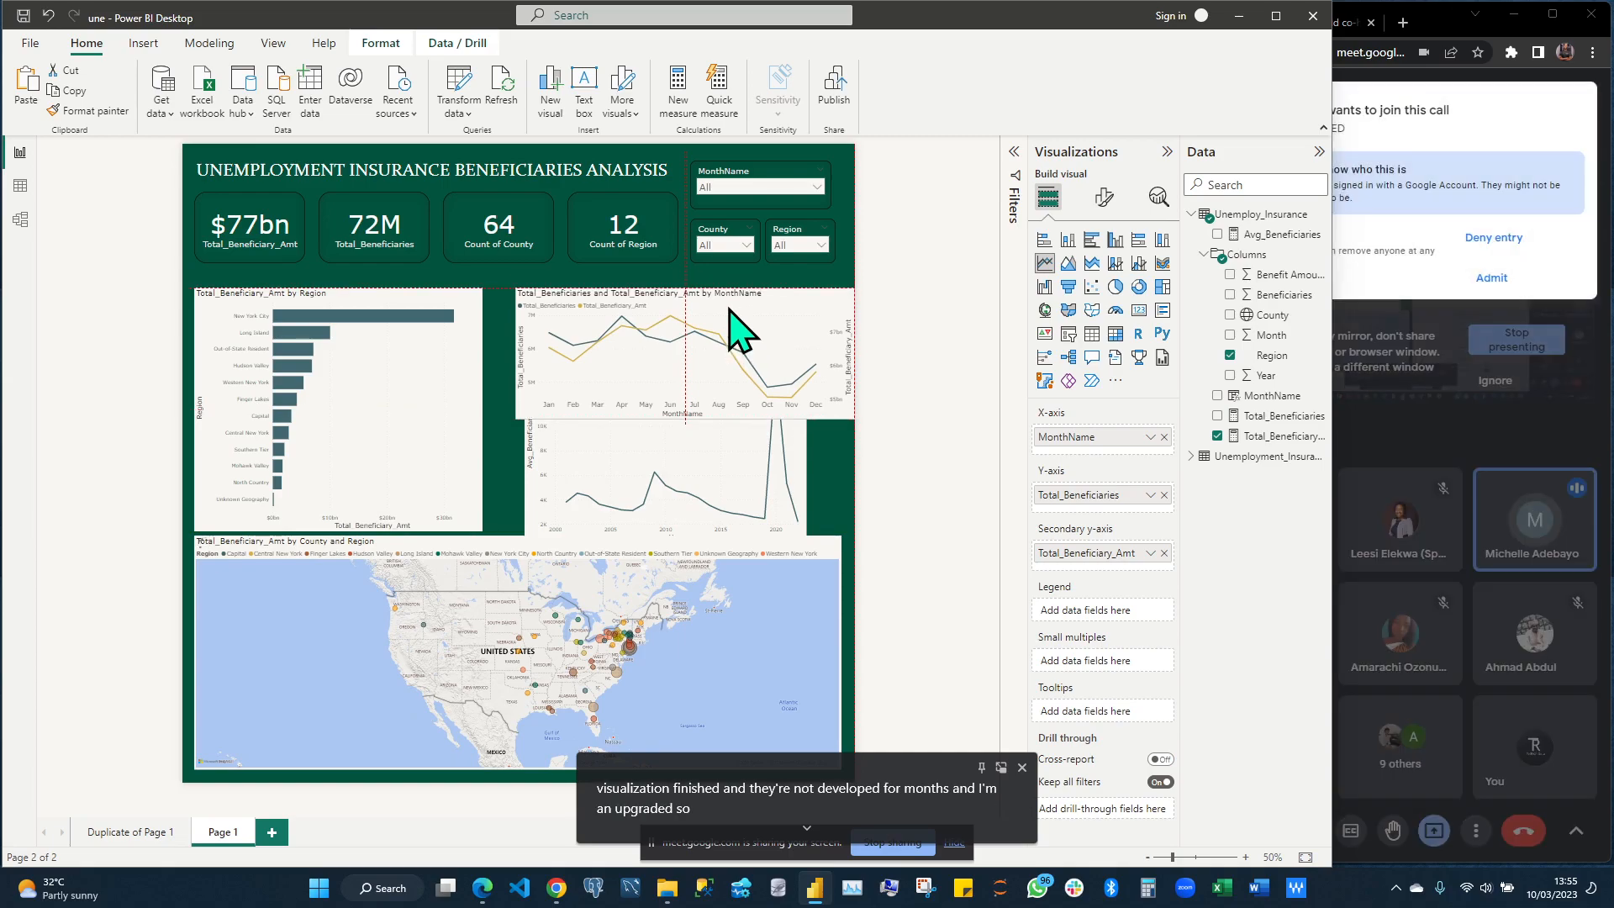
click(1493, 279)
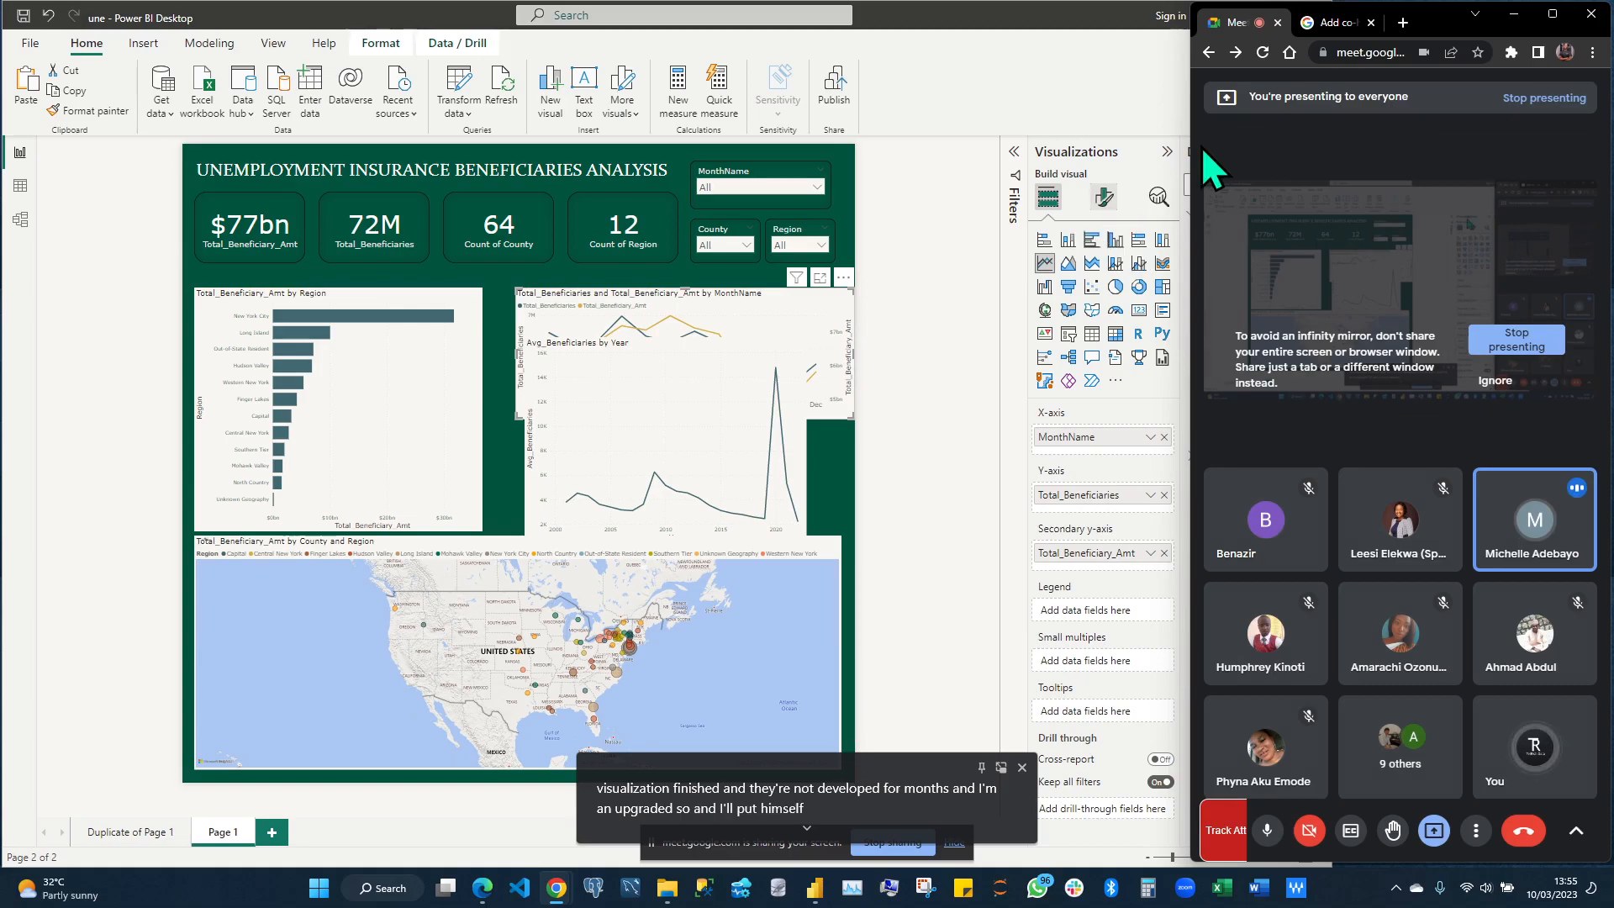
Return to the report and show the visual formatting options of the MonthName line chart
click(1036, 157)
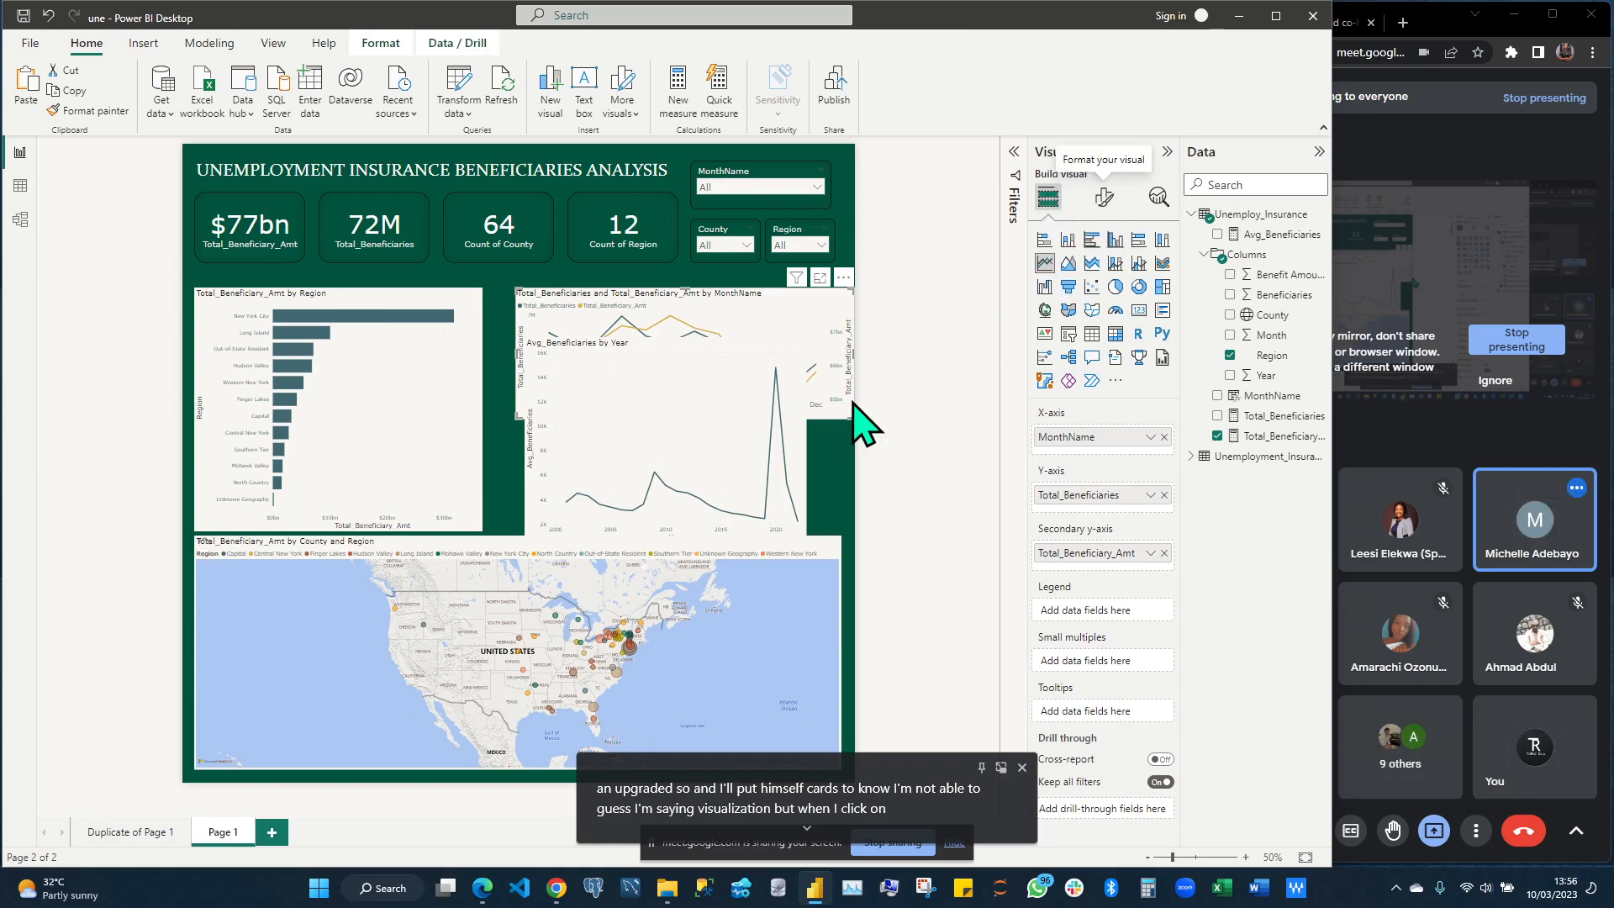
click(1104, 198)
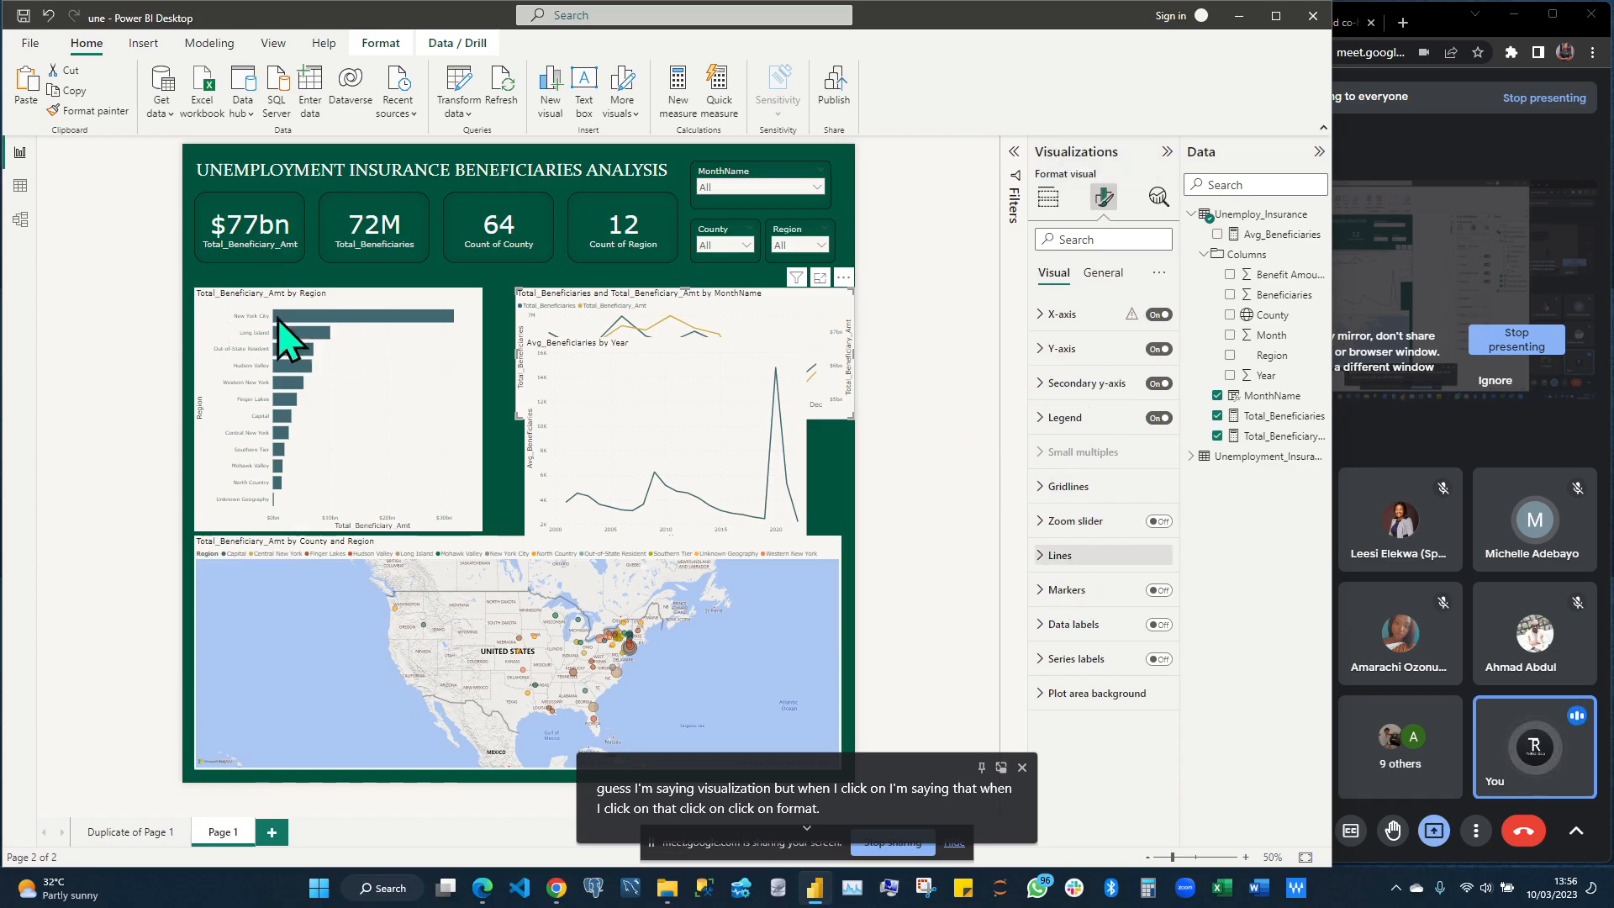
click(647, 387)
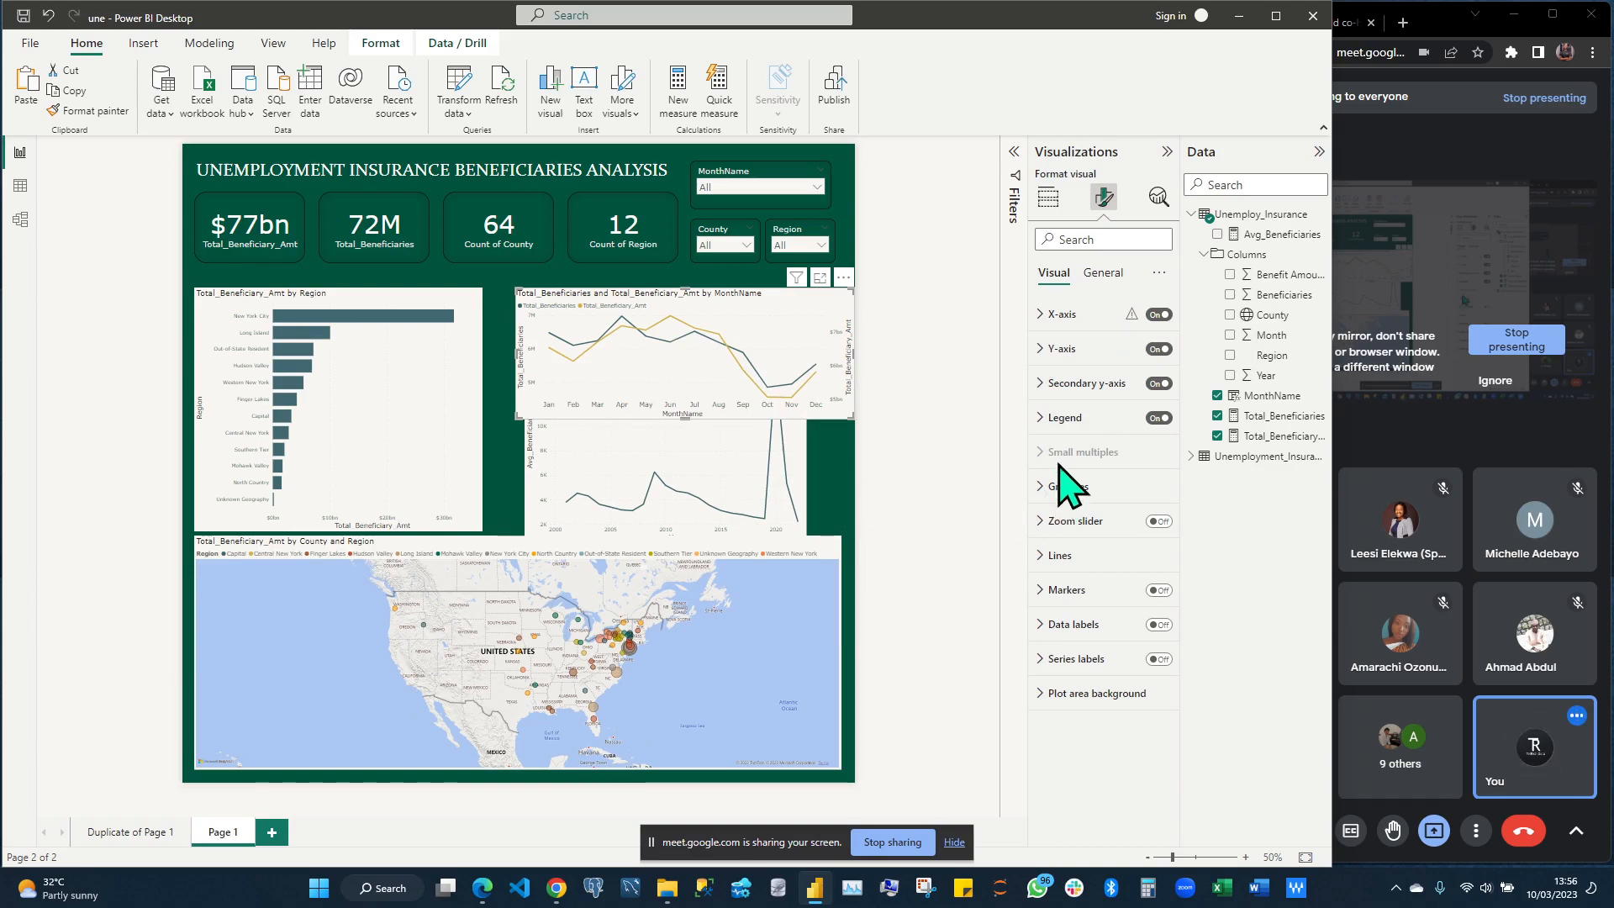
click(688, 333)
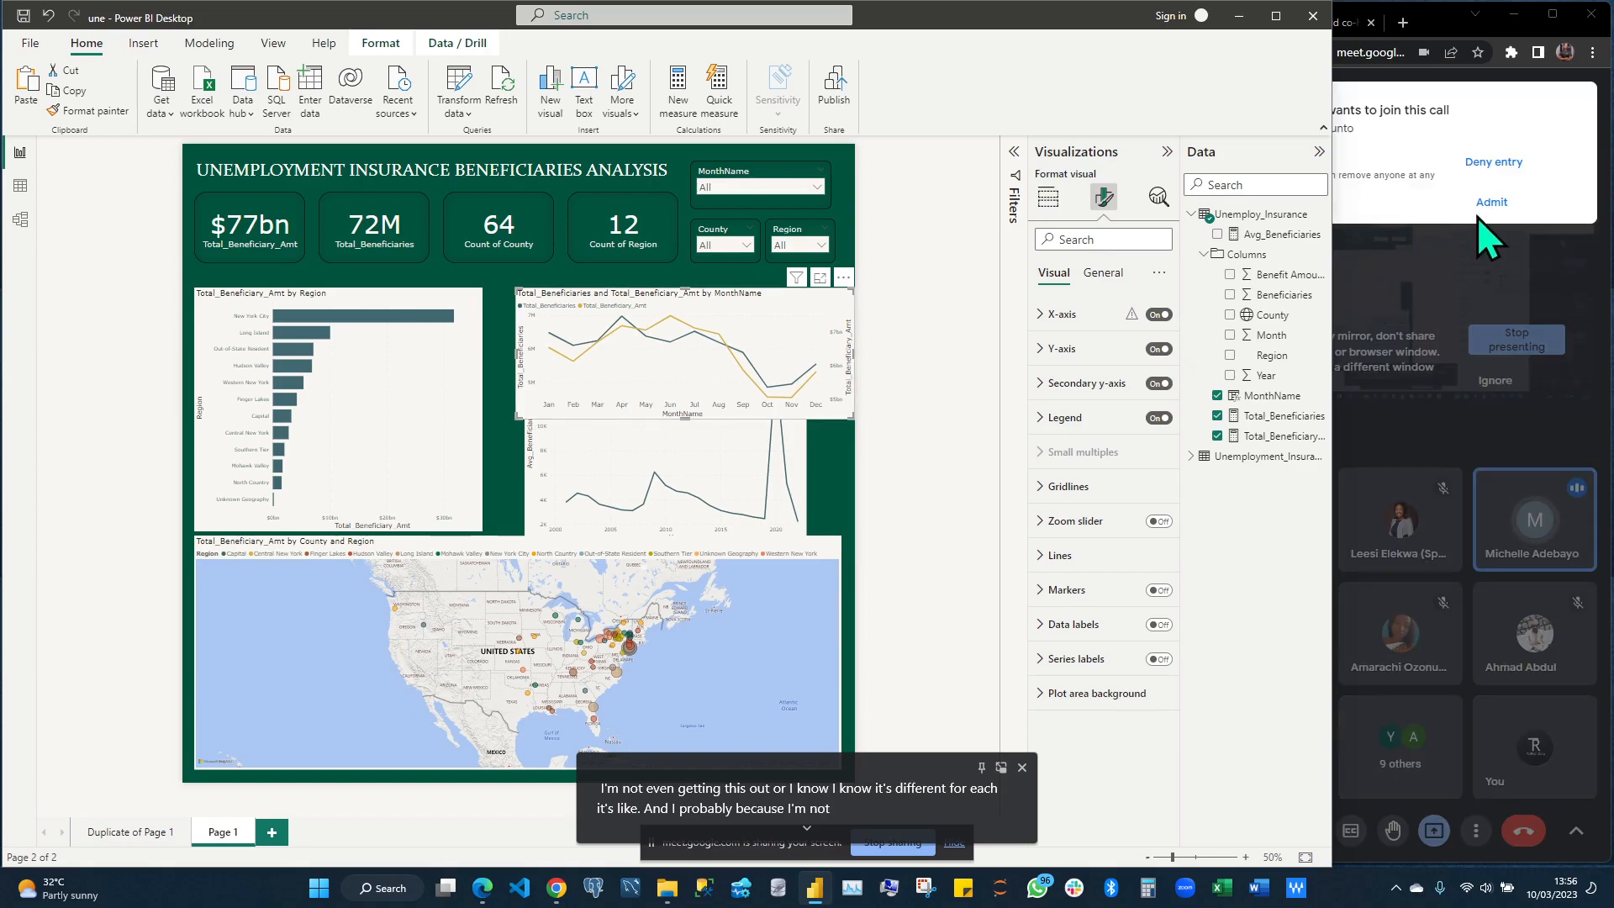
Admit the waiting participant to the call and narrow the MonthName line chart to align with the map's right edge
click(1456, 204)
click(1487, 205)
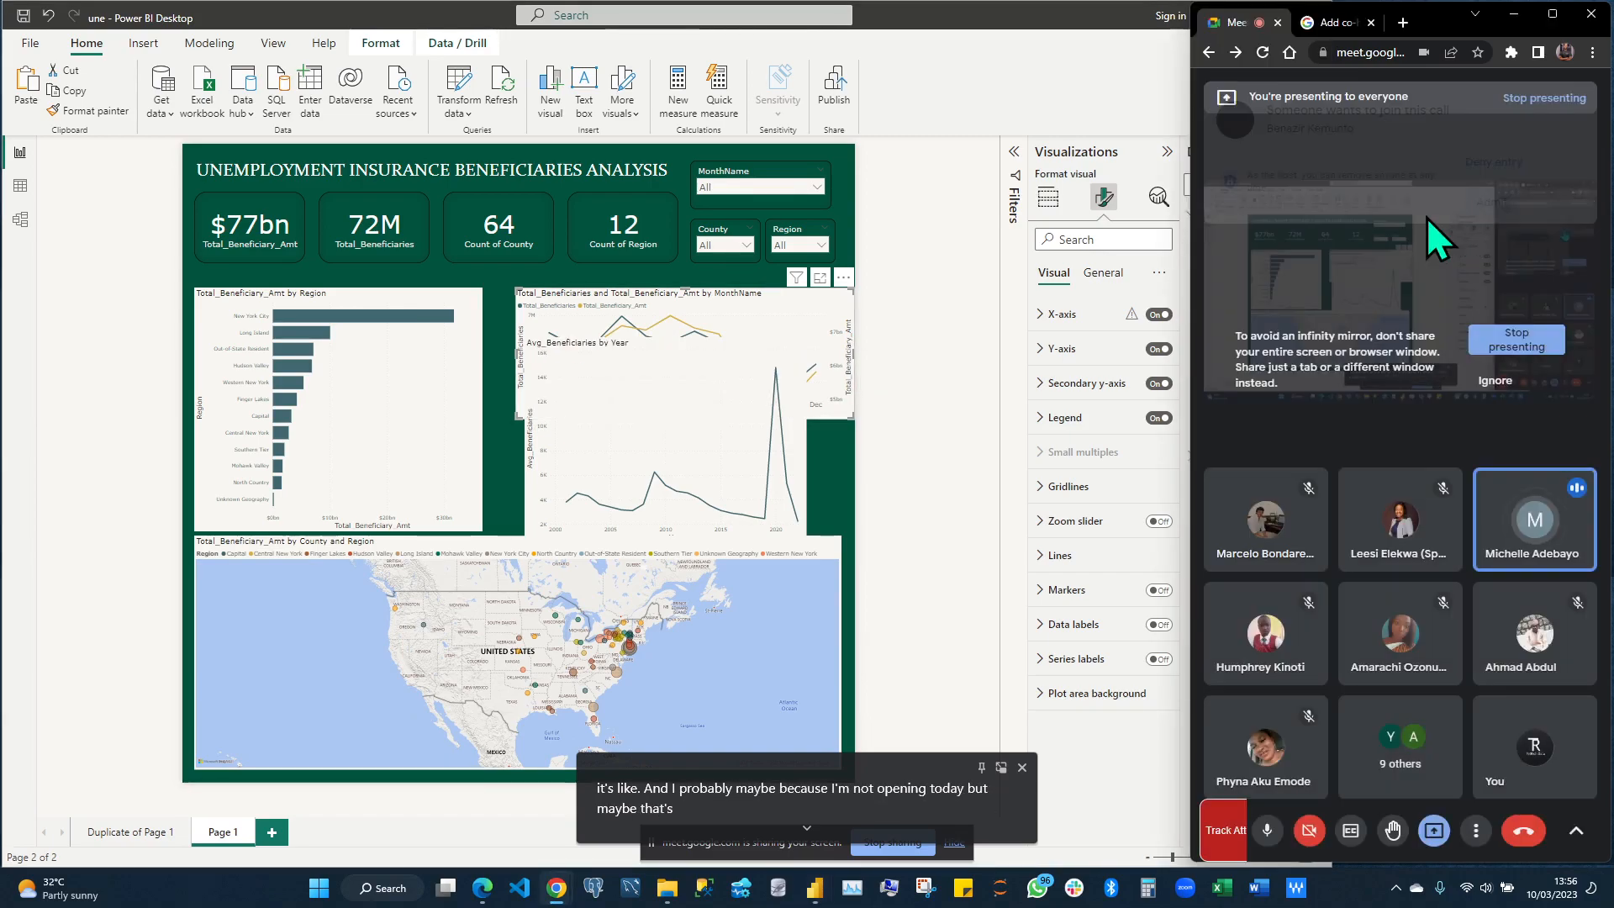
click(852, 355)
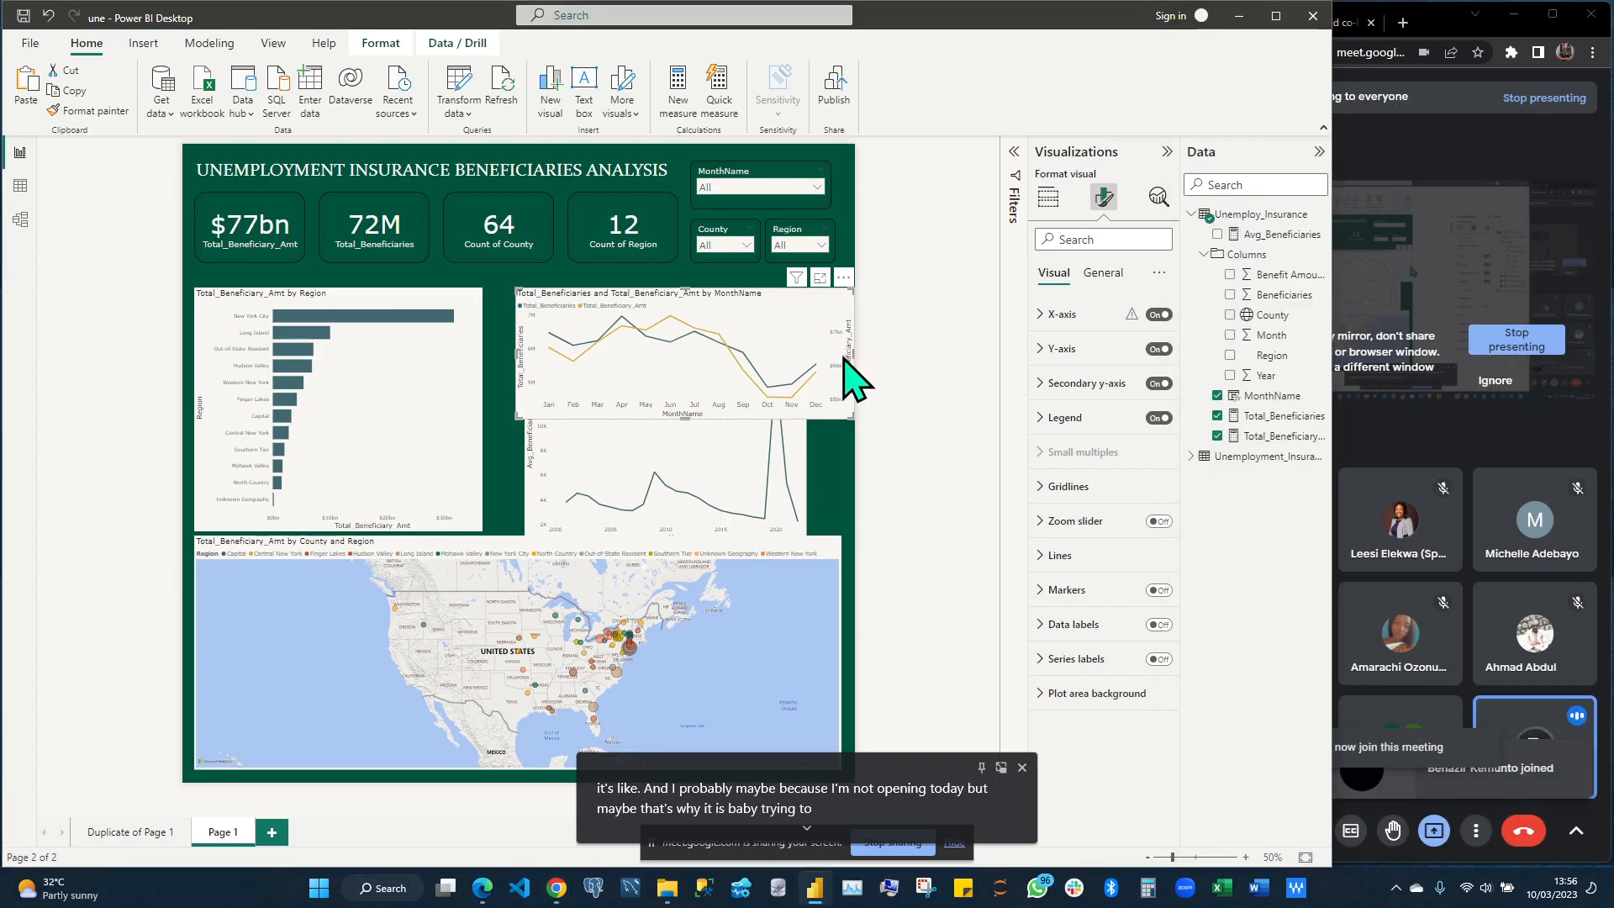
drag(841, 358, 836, 355)
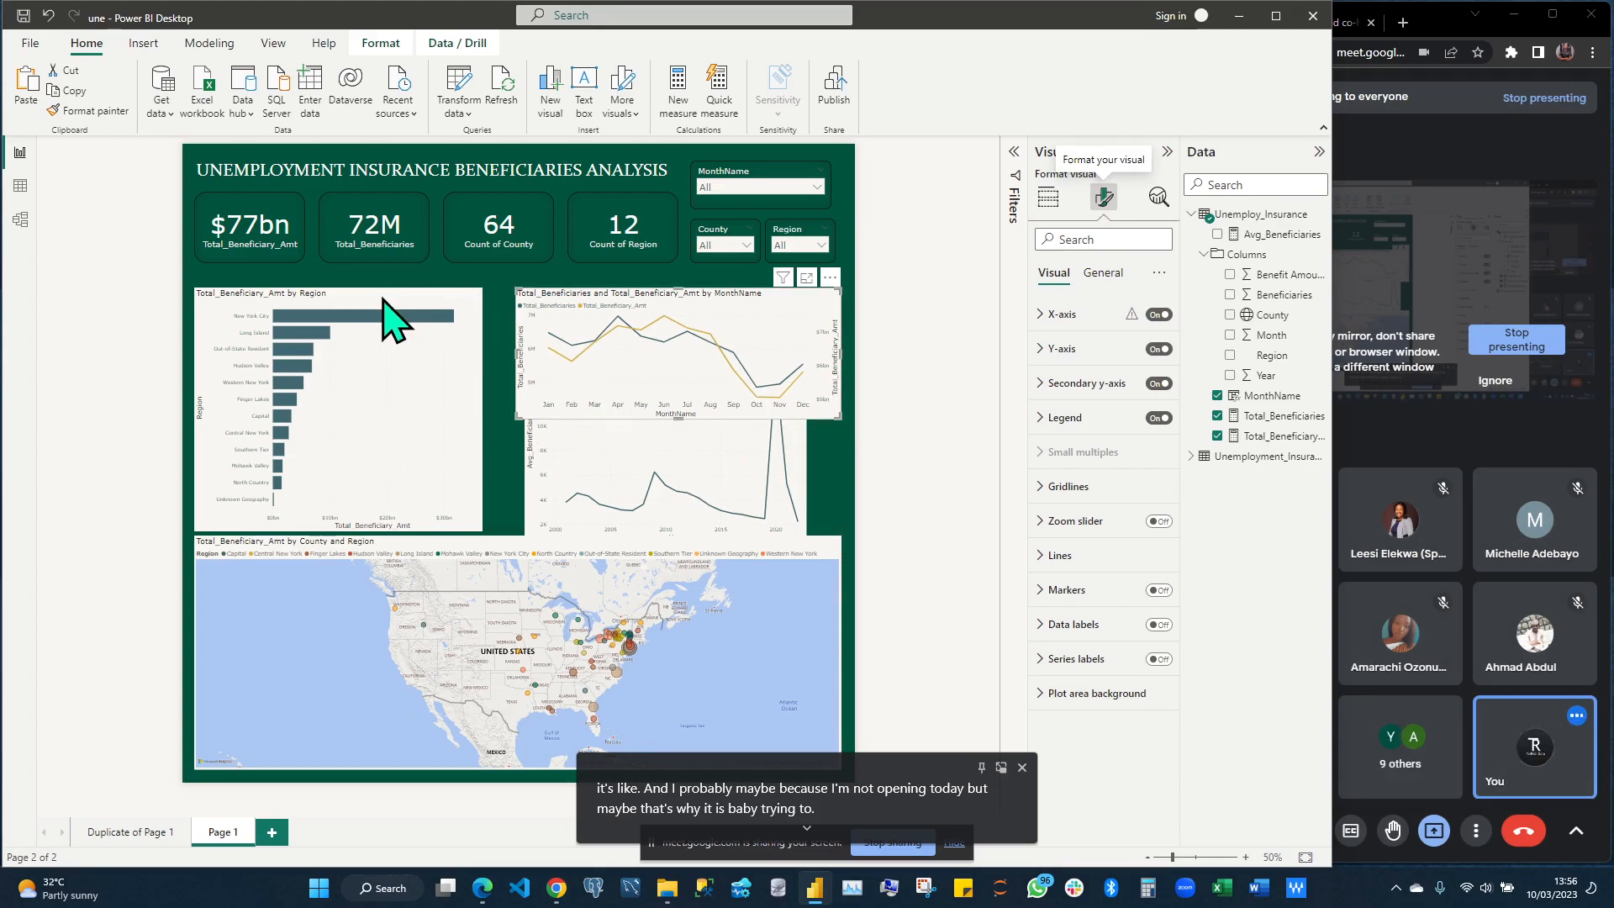
Show the Y-axis value formatting options of the Total_Beneficiary_Amt by Region bar chart and raise the system volume
click(412, 318)
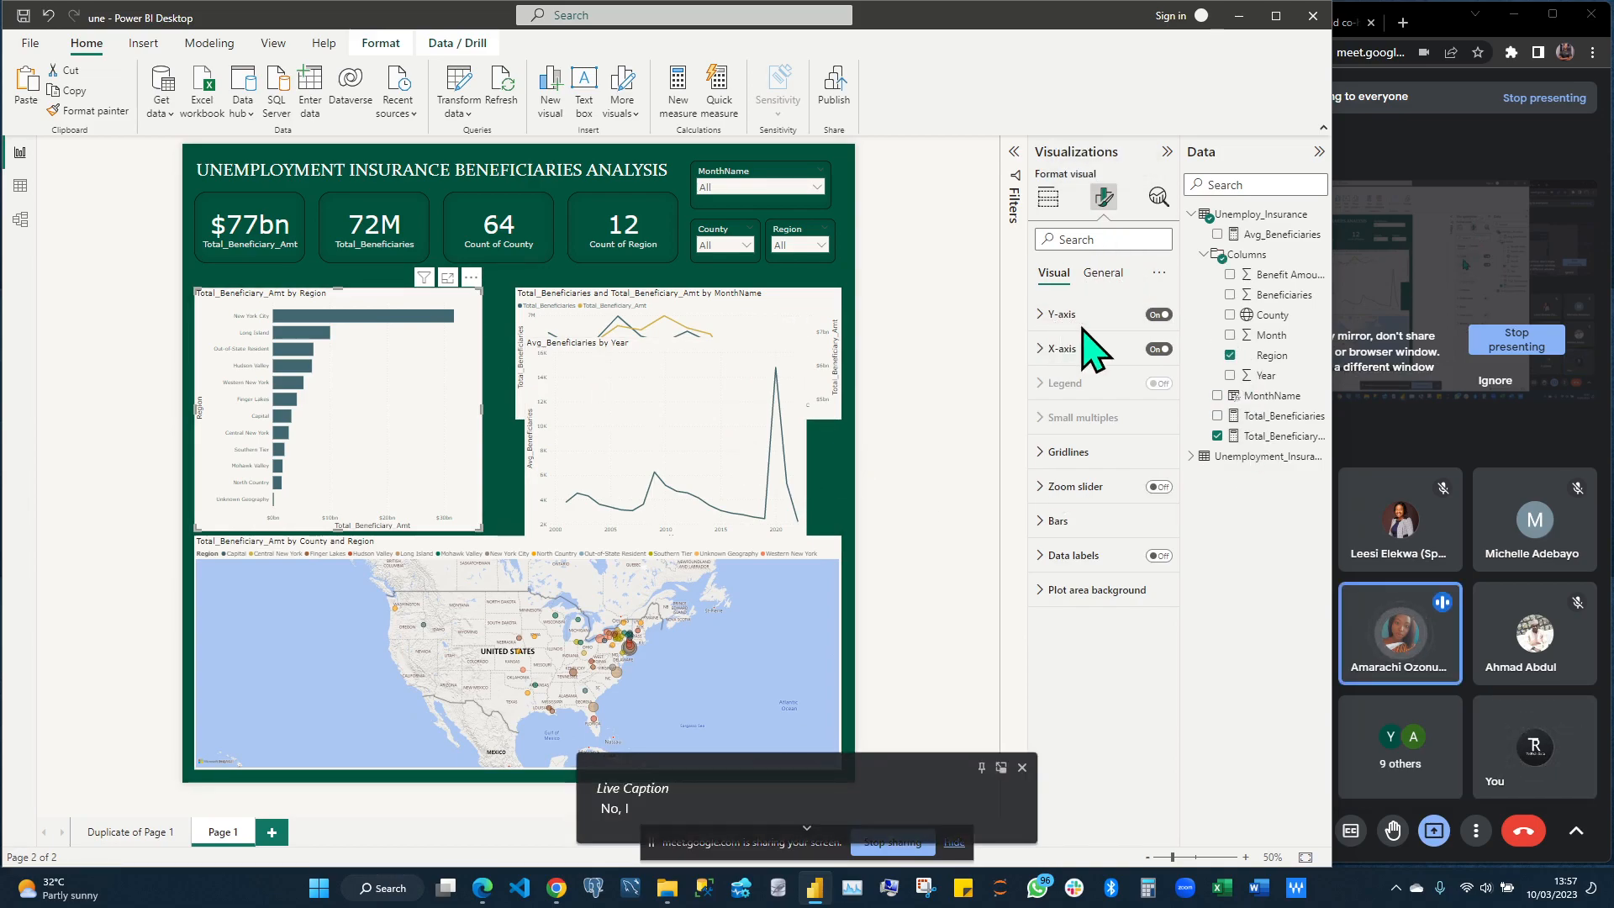
click(1044, 315)
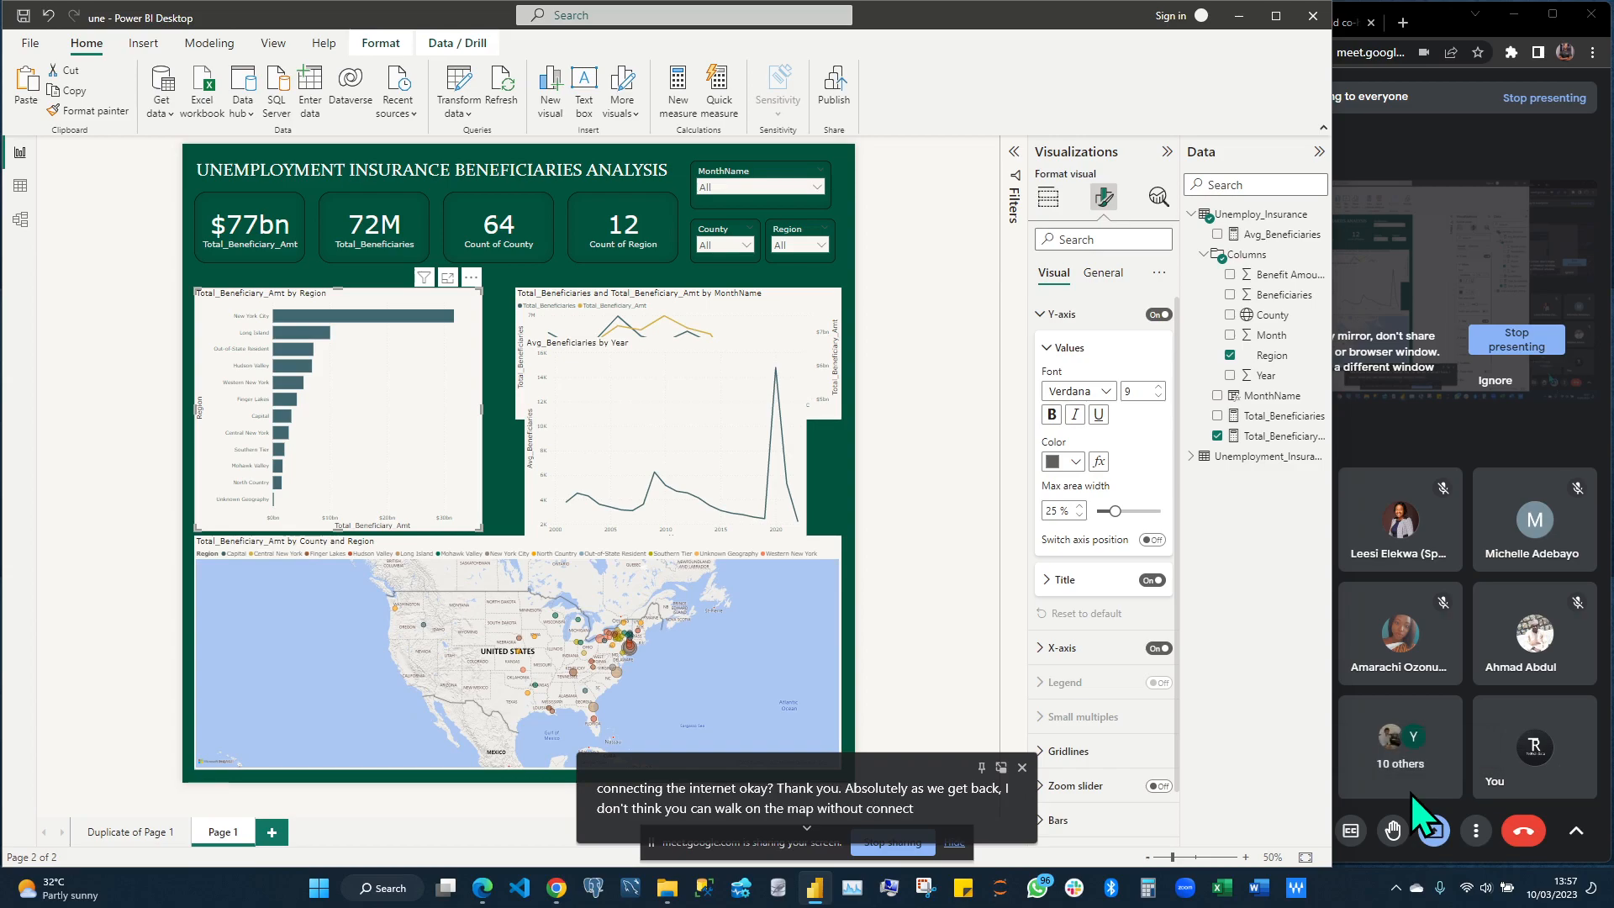
key(XF86AudioRaiseVolume)
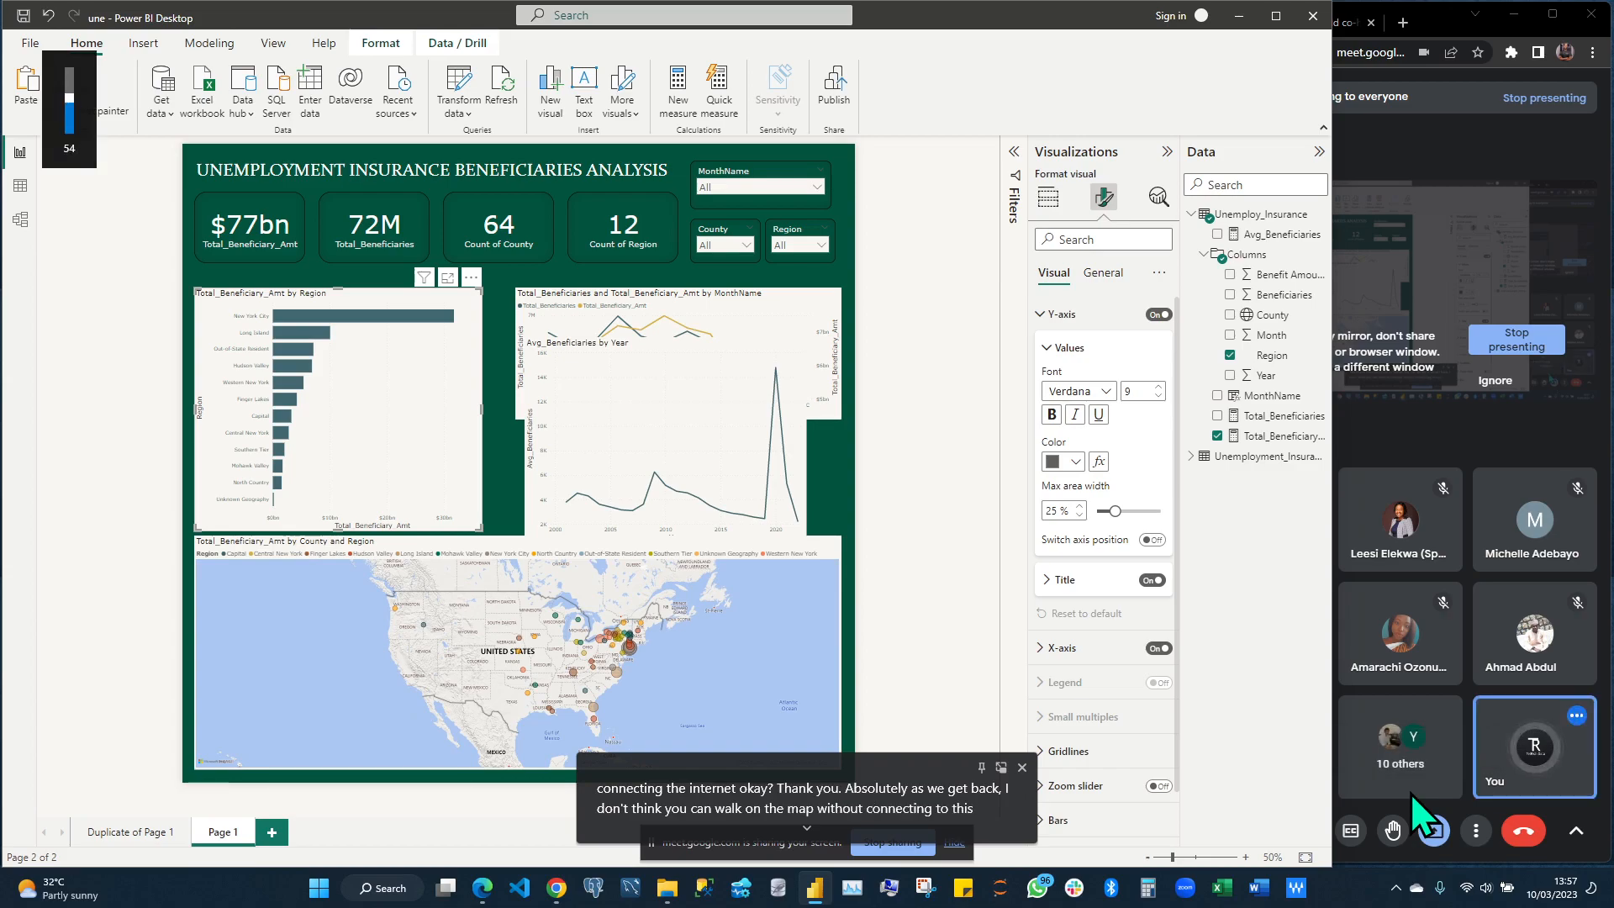
key(XF86AudioRaiseVolume)
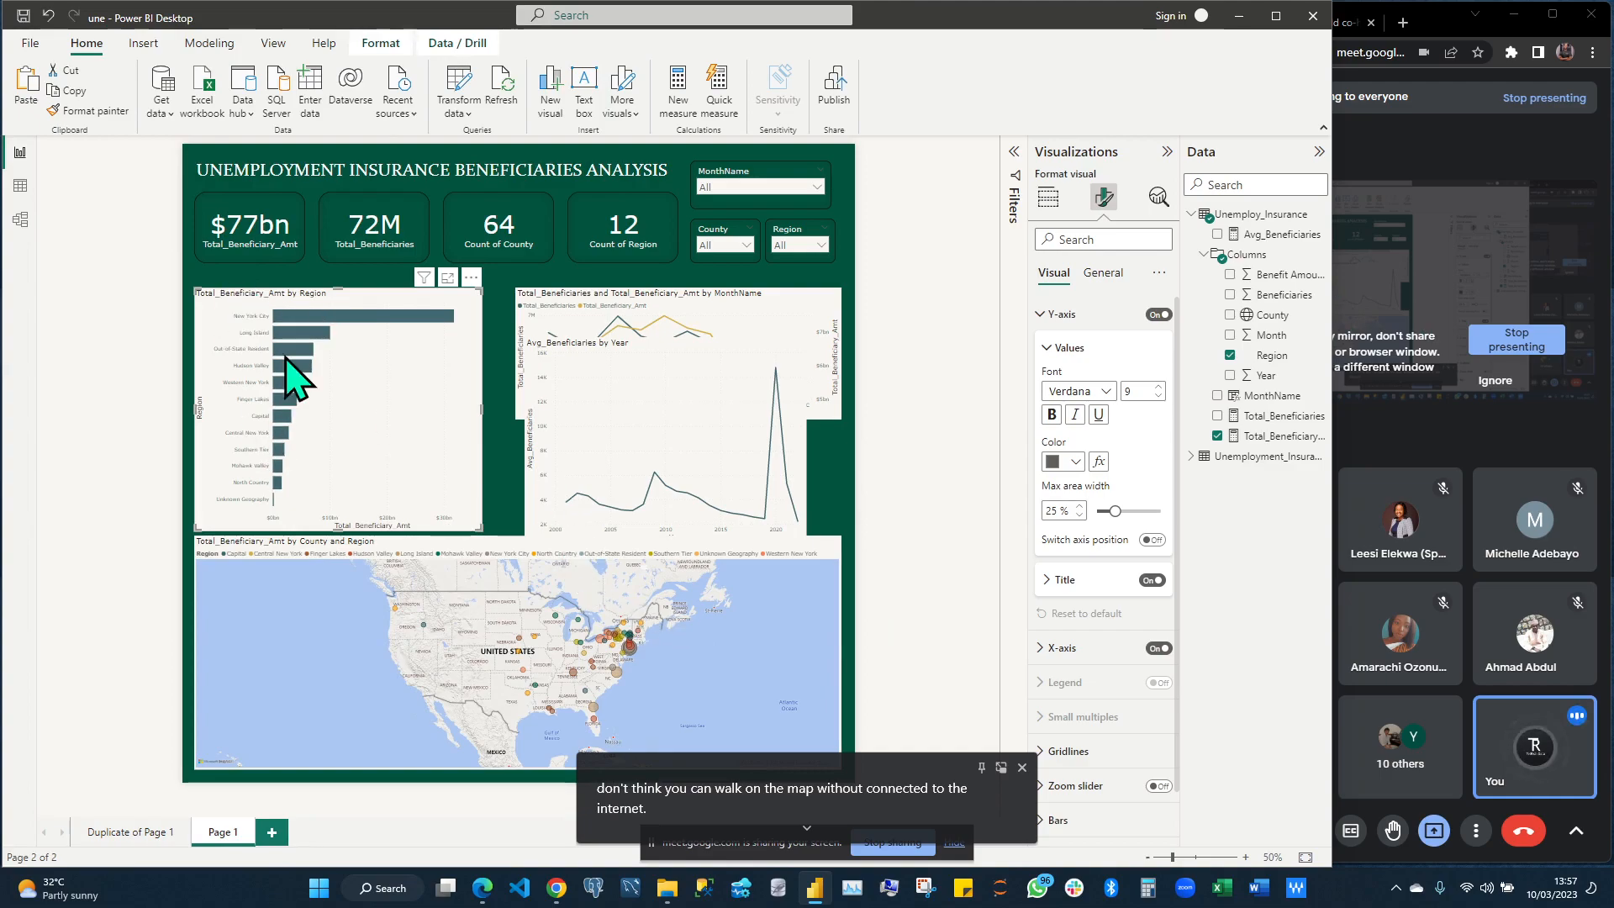
Enlarge the Total_Beneficiary_Amt by Region bar chart upward and rightward over the cards, and admit the waiting participant to the call
click(481, 286)
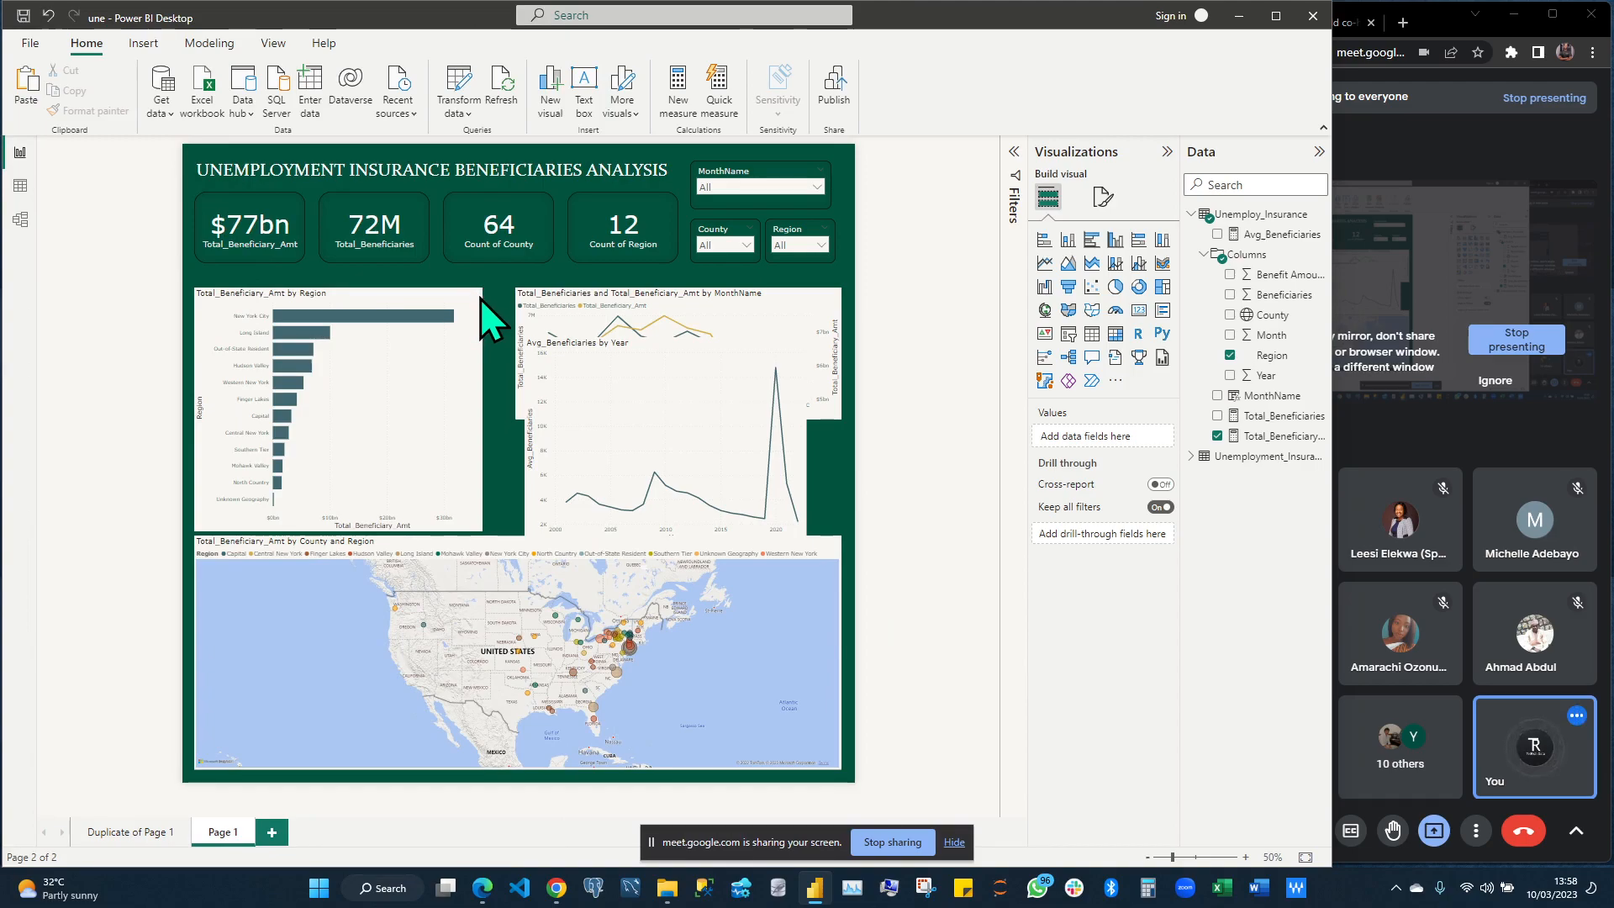
click(229, 388)
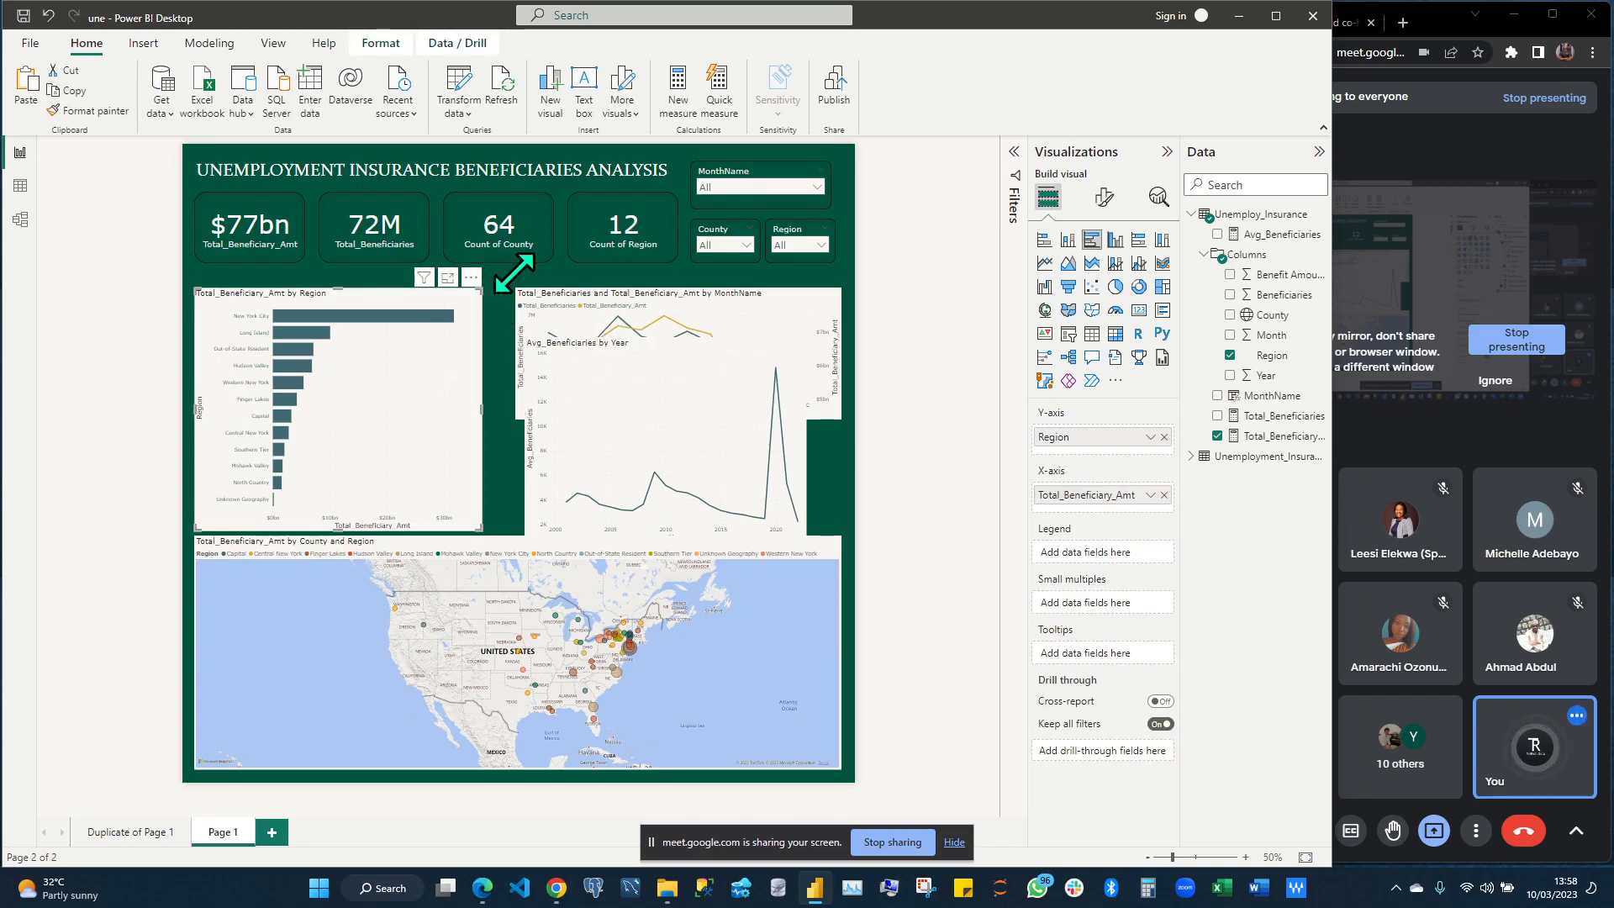
drag(524, 266, 545, 244)
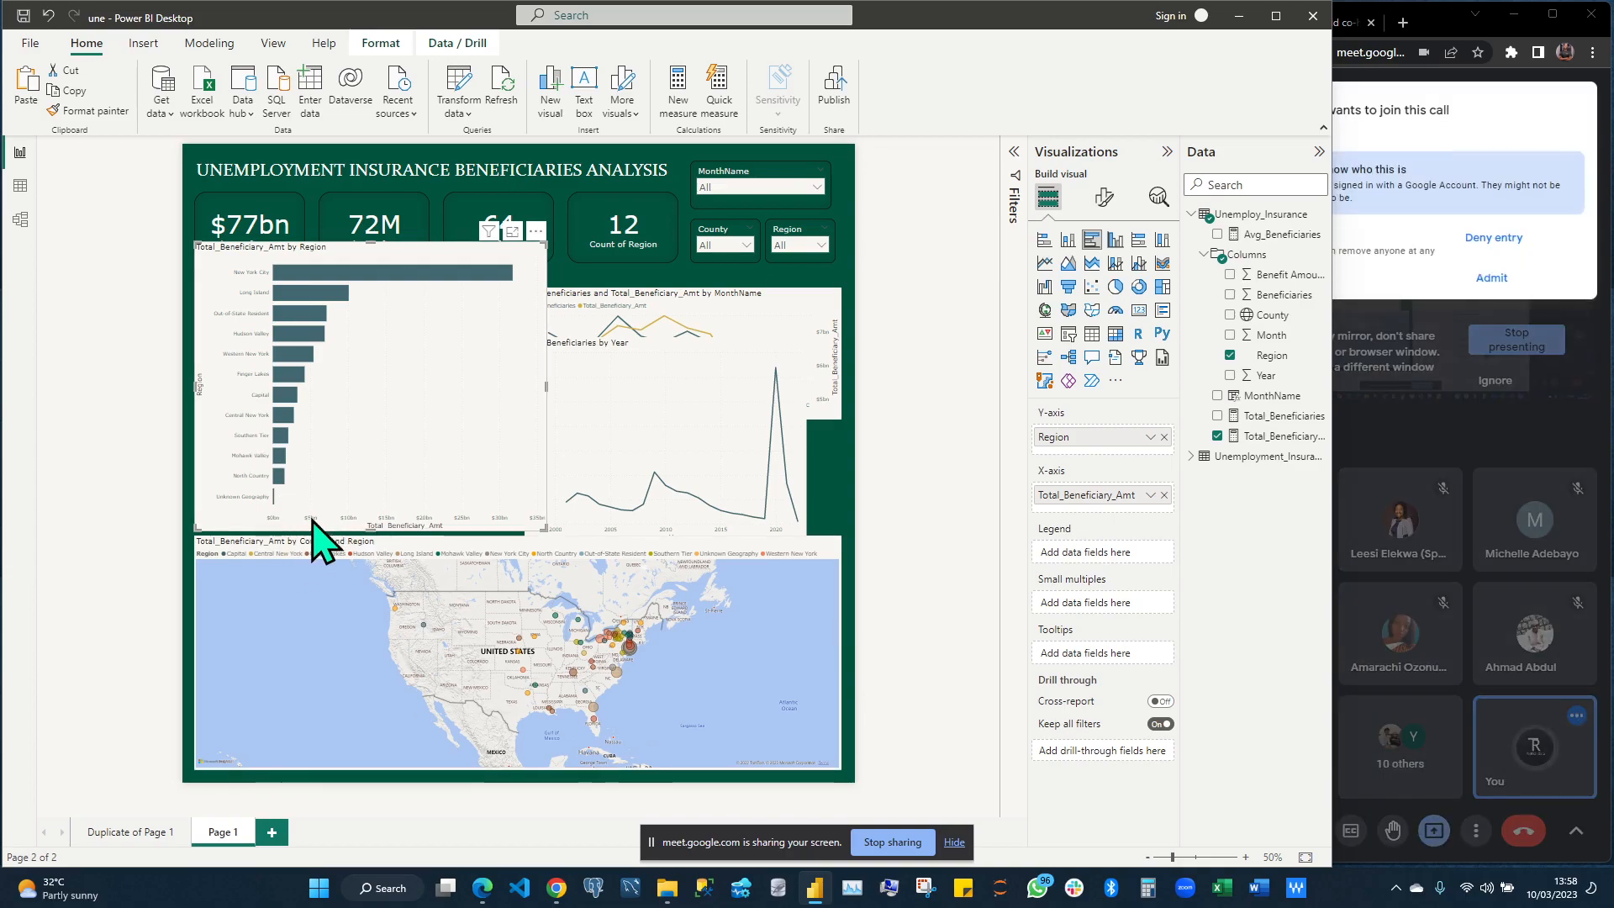
click(1470, 113)
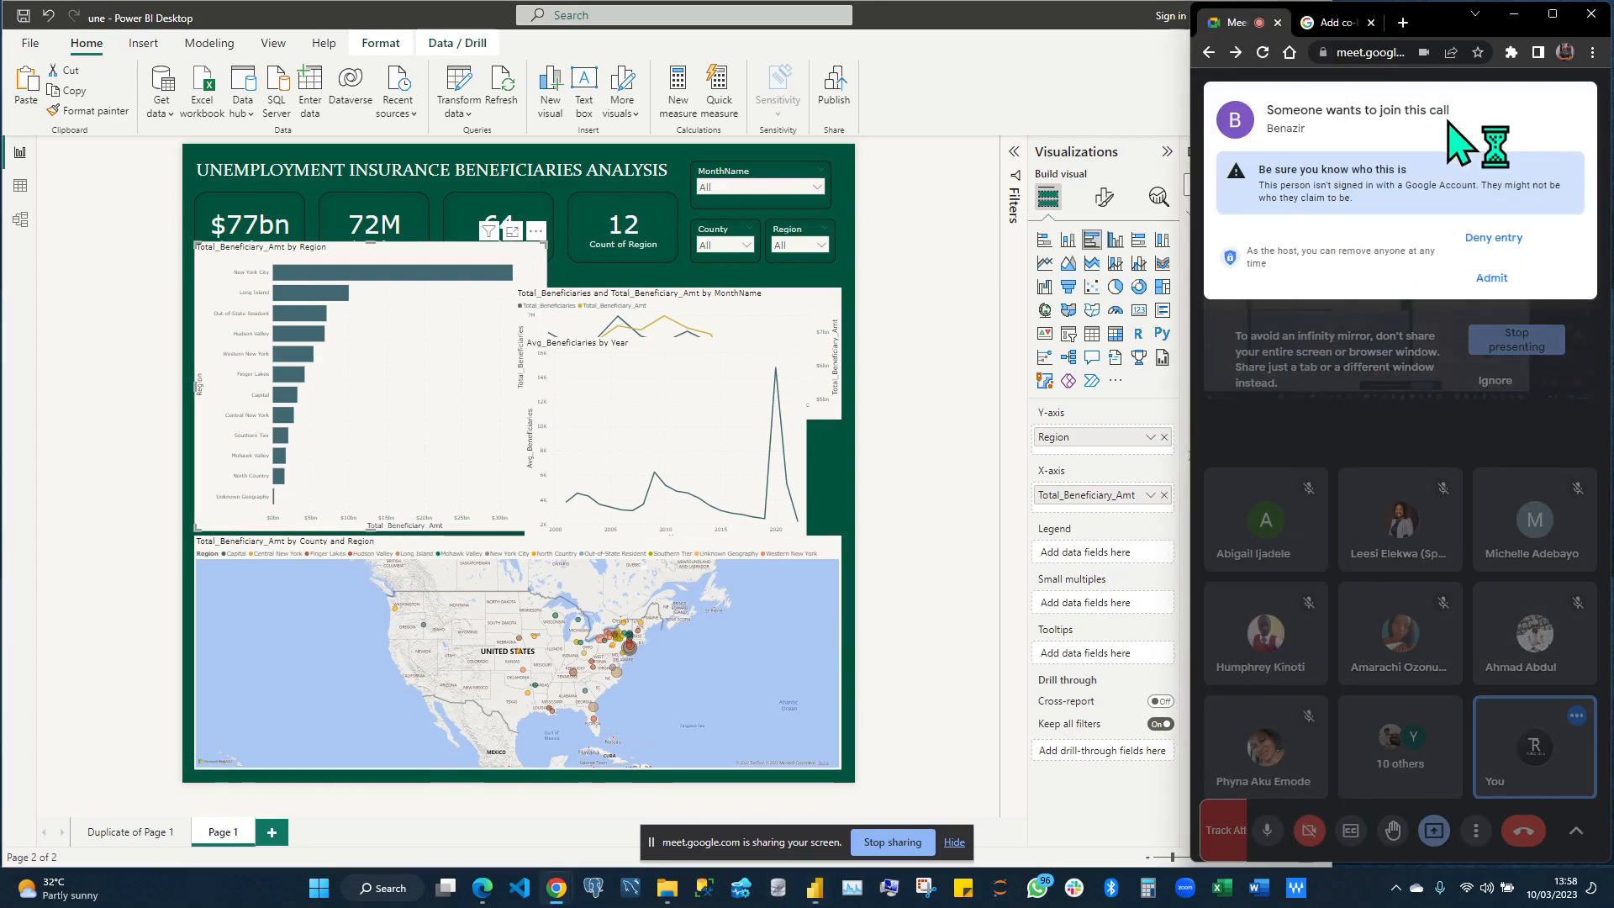
click(1503, 279)
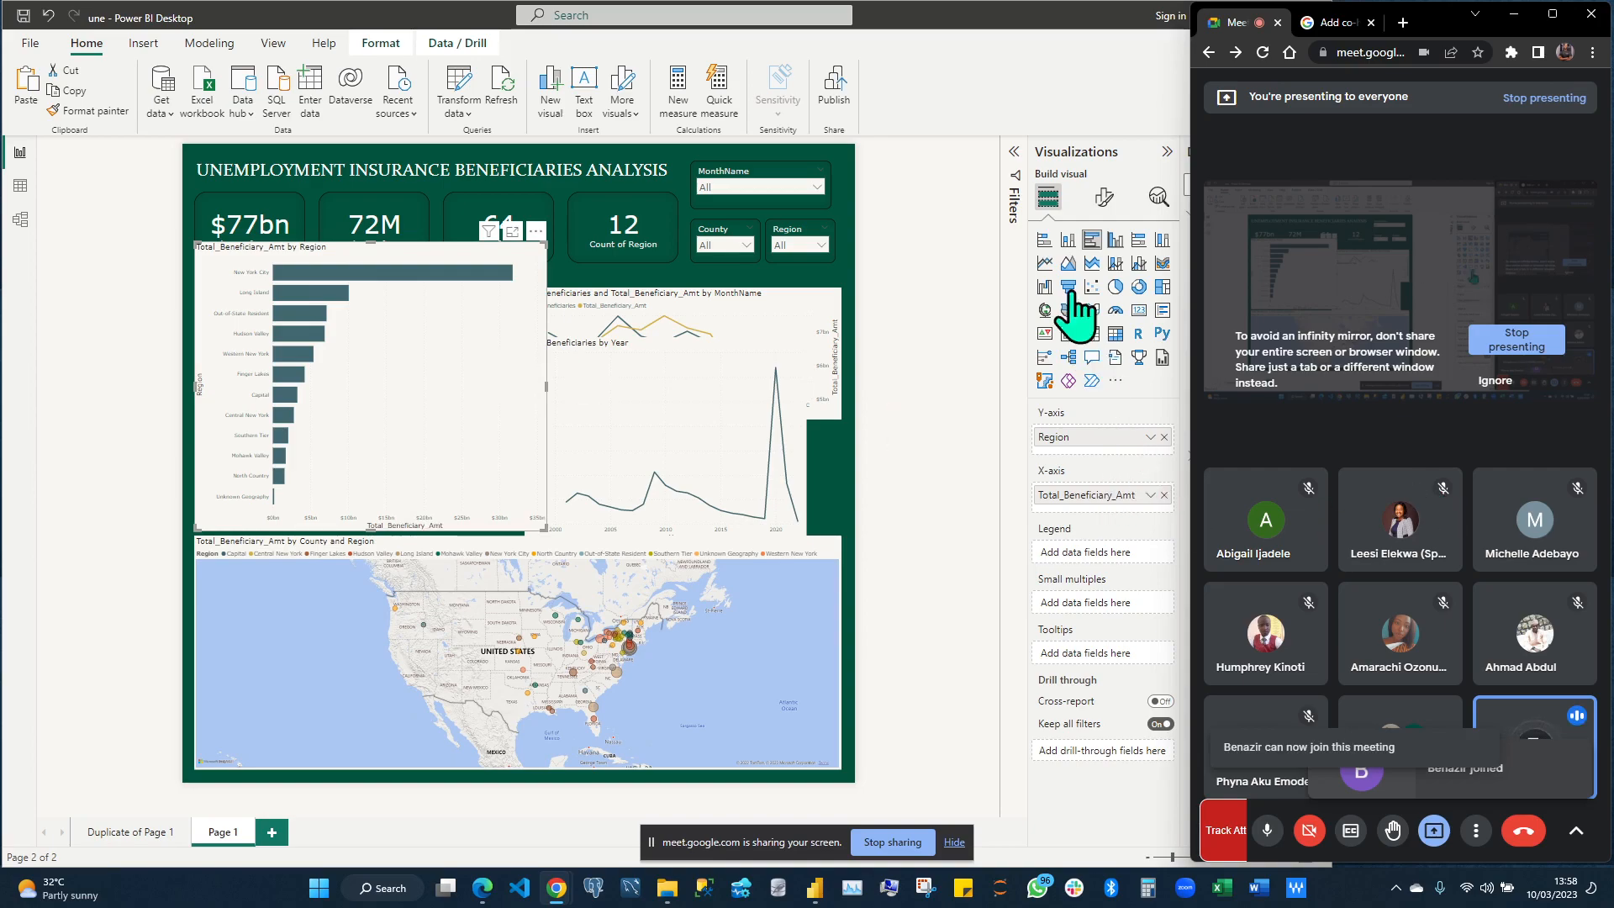
Format the Region bar chart's Y-axis with size 15 values in light gray and turn its axis title off
click(1106, 225)
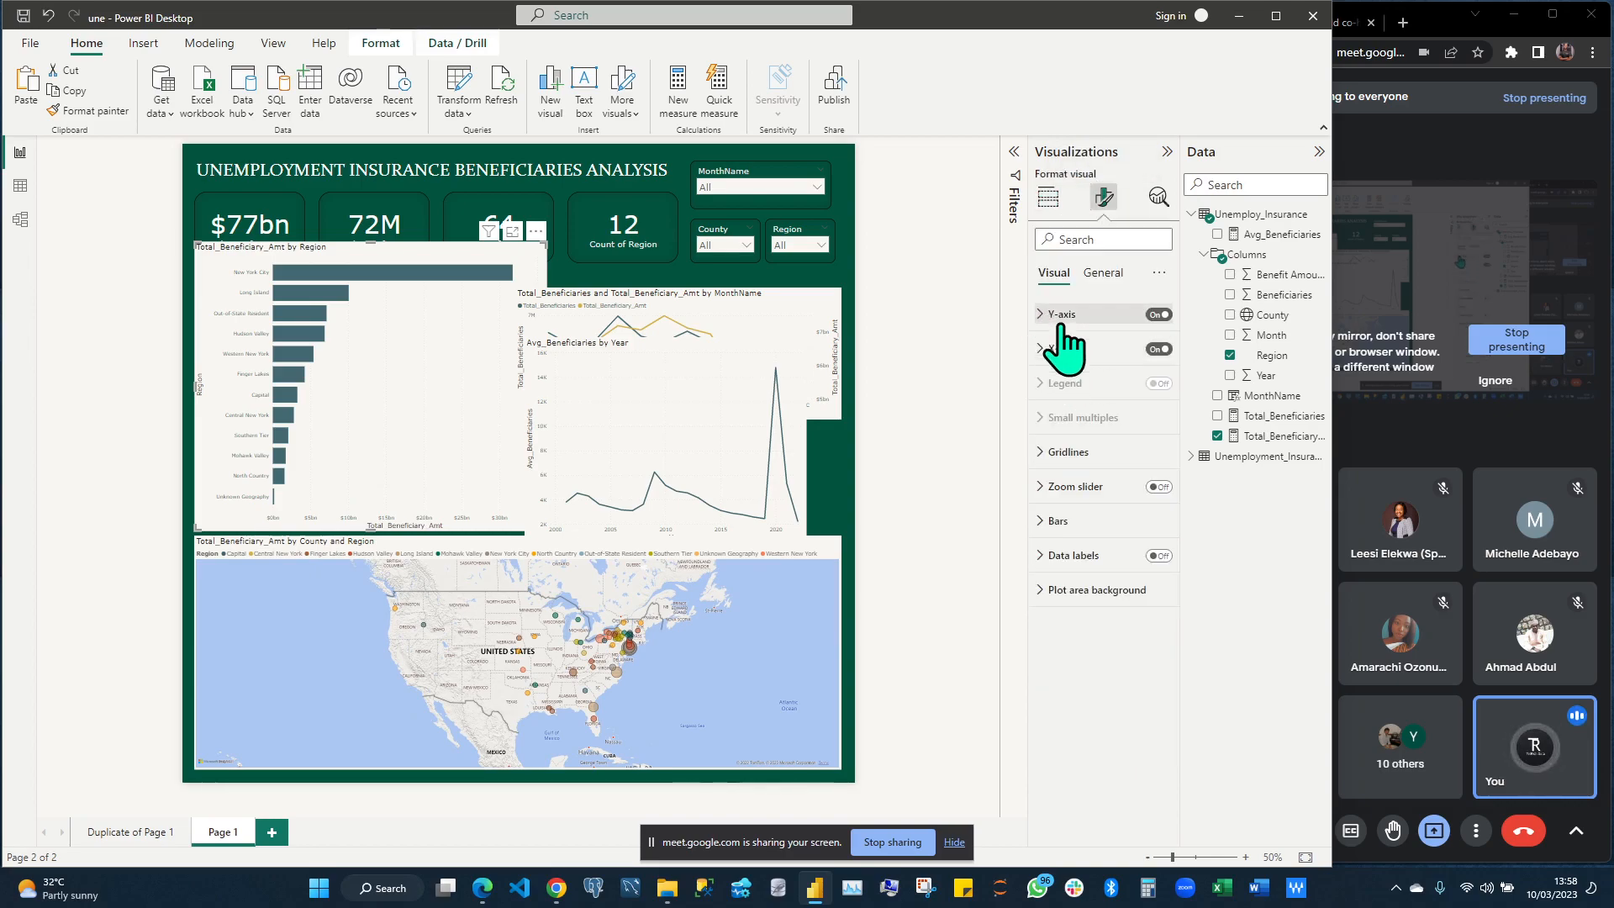
click(1090, 318)
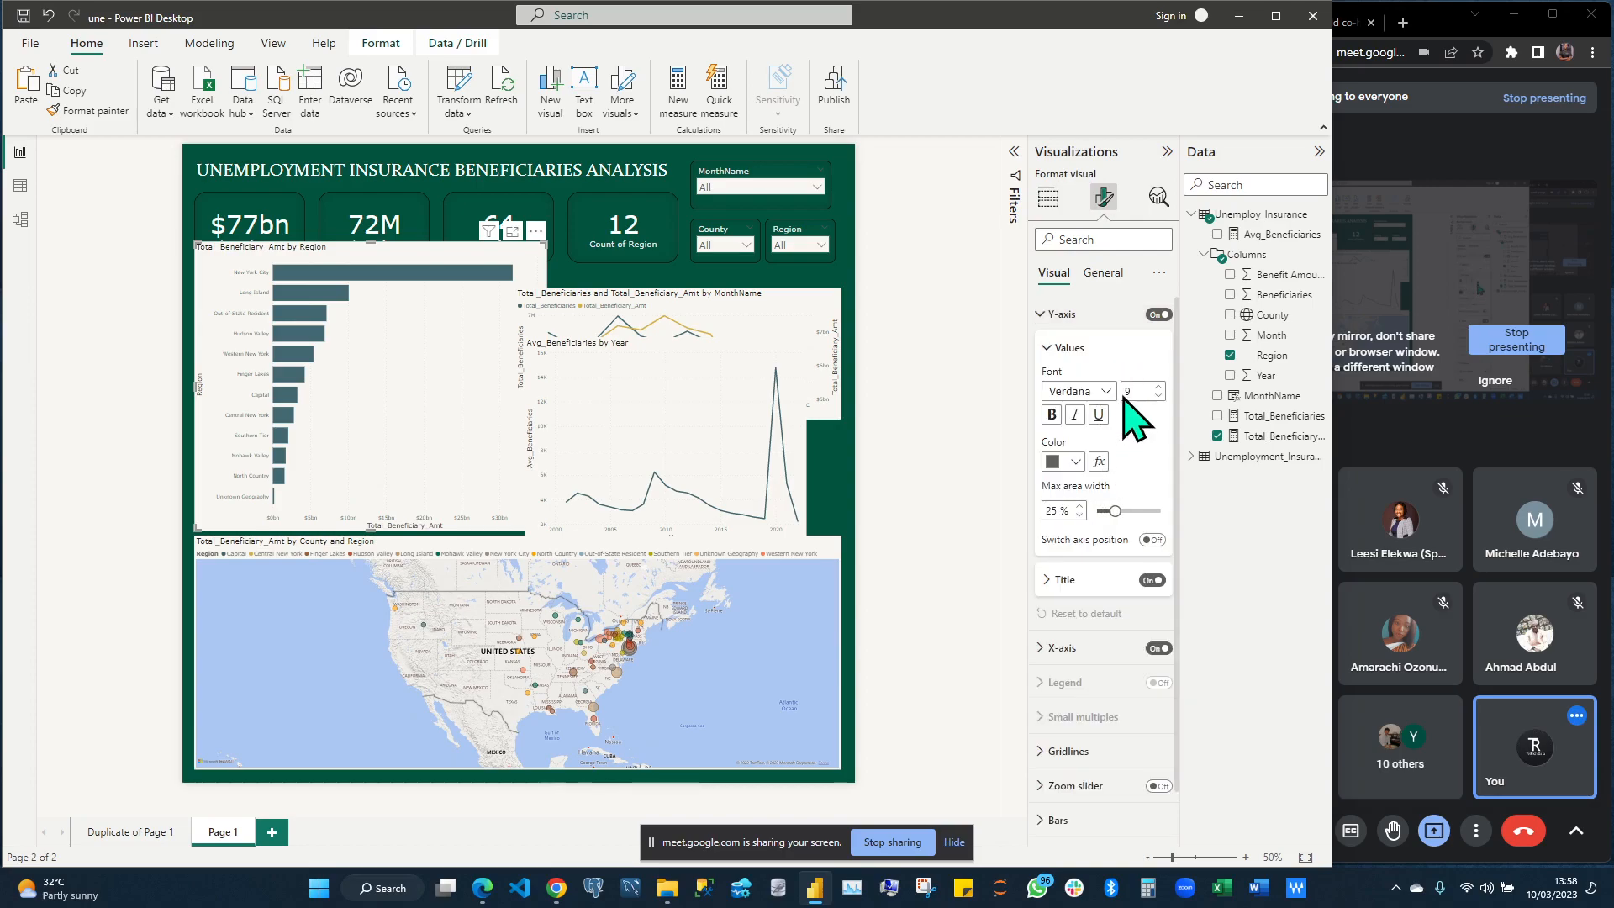
double_click(1135, 391)
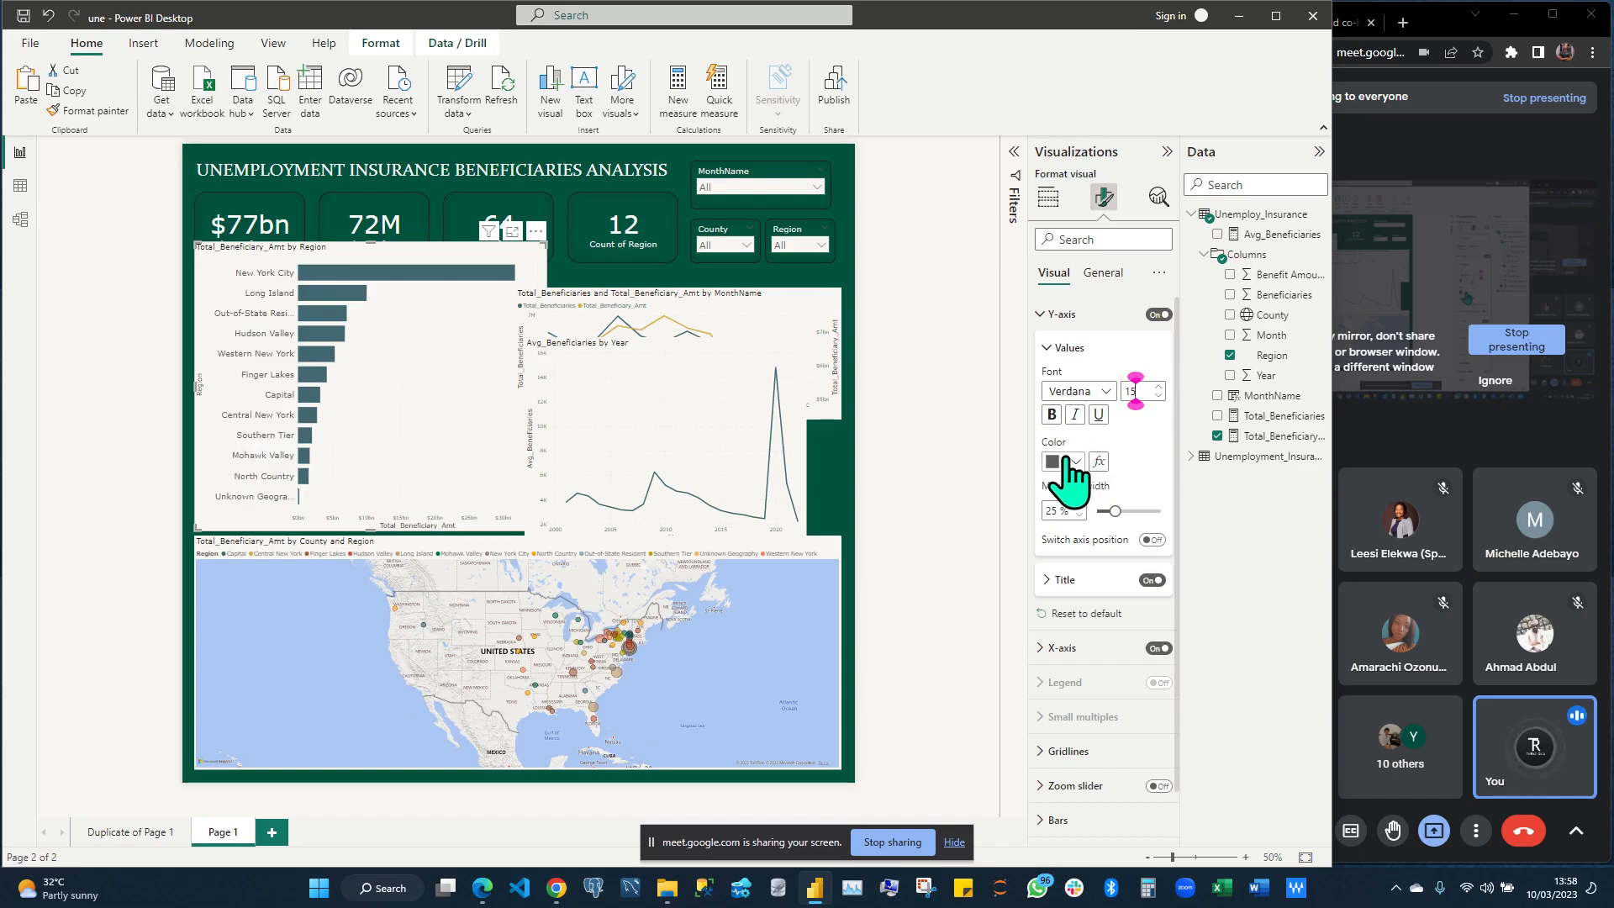
click(1066, 461)
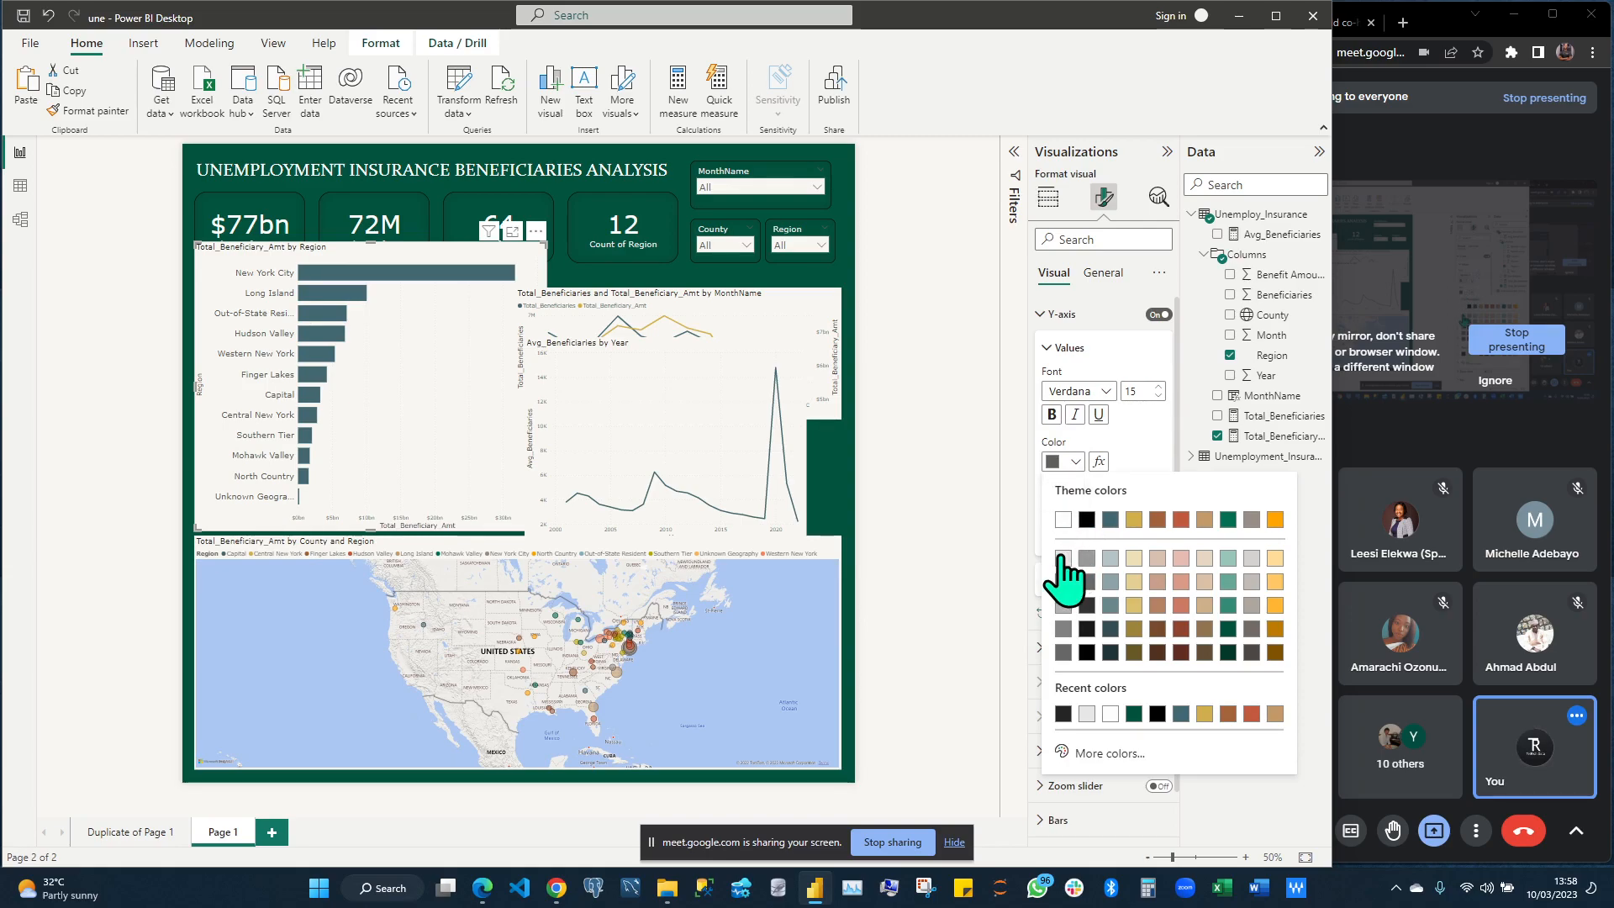
click(1063, 558)
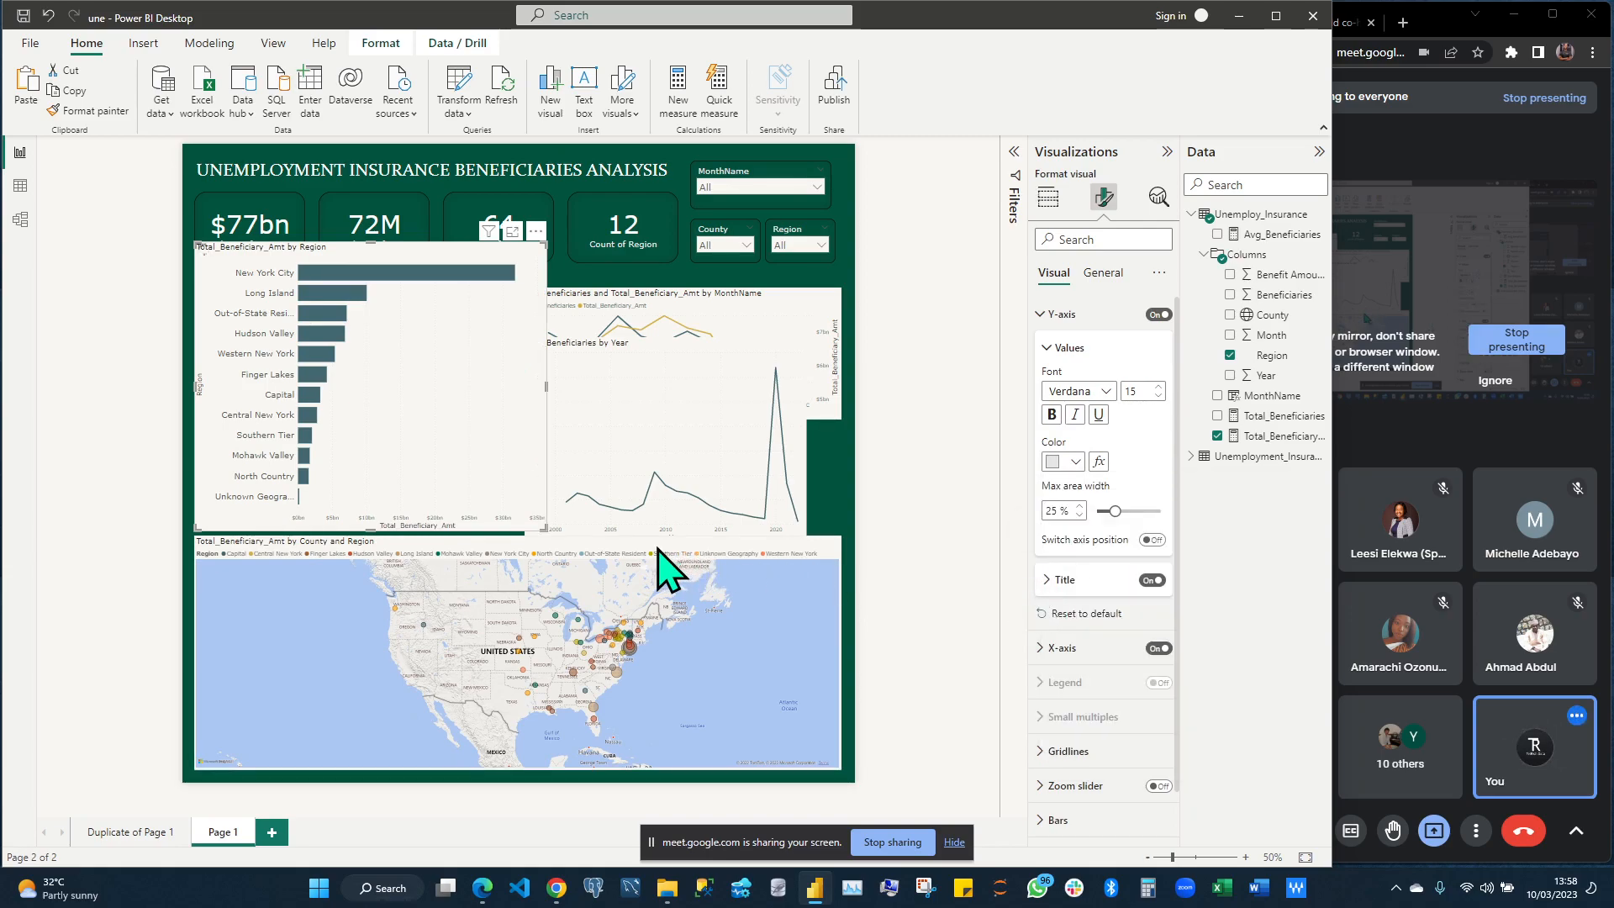
click(1153, 580)
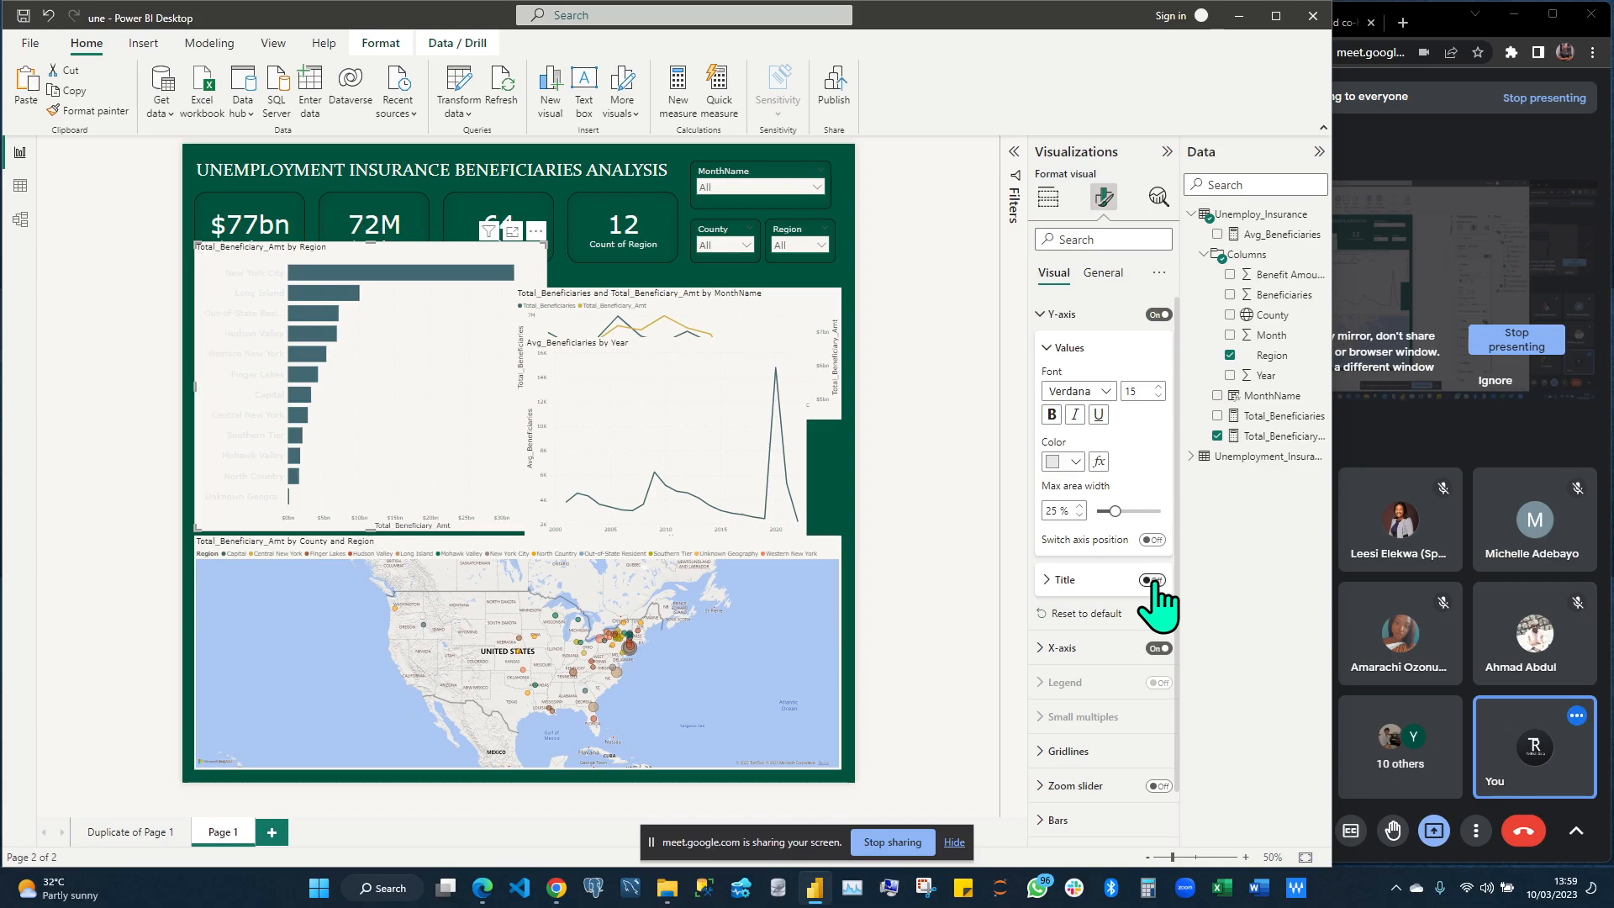
Set the Region bar chart's X-axis values to font size 15 and show the color choices for them
click(1046, 316)
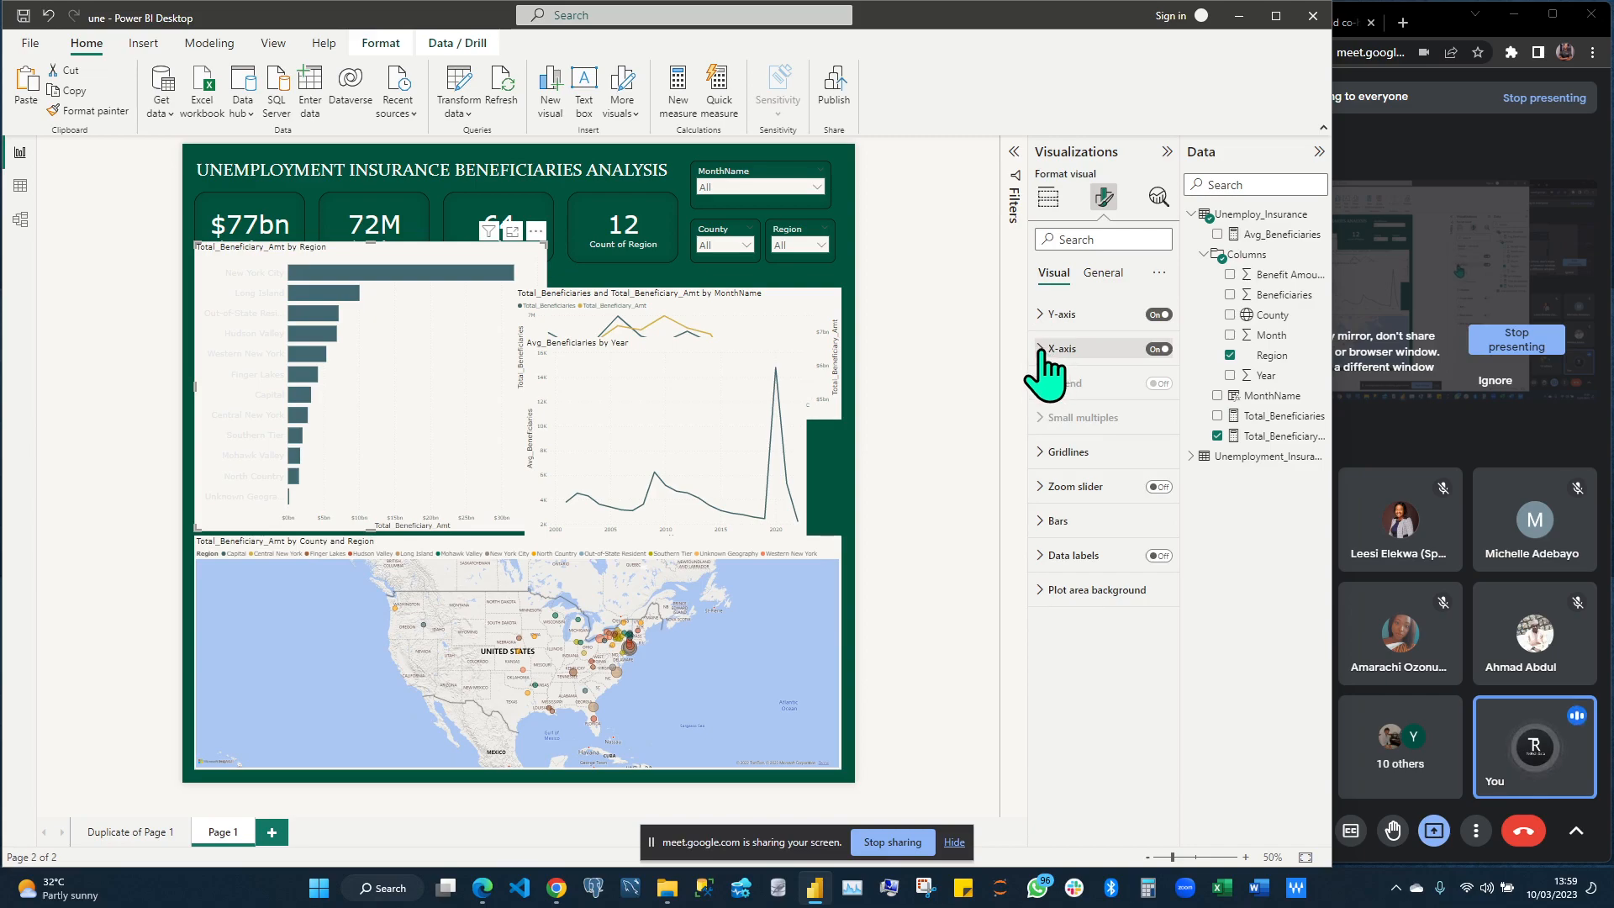
click(1043, 350)
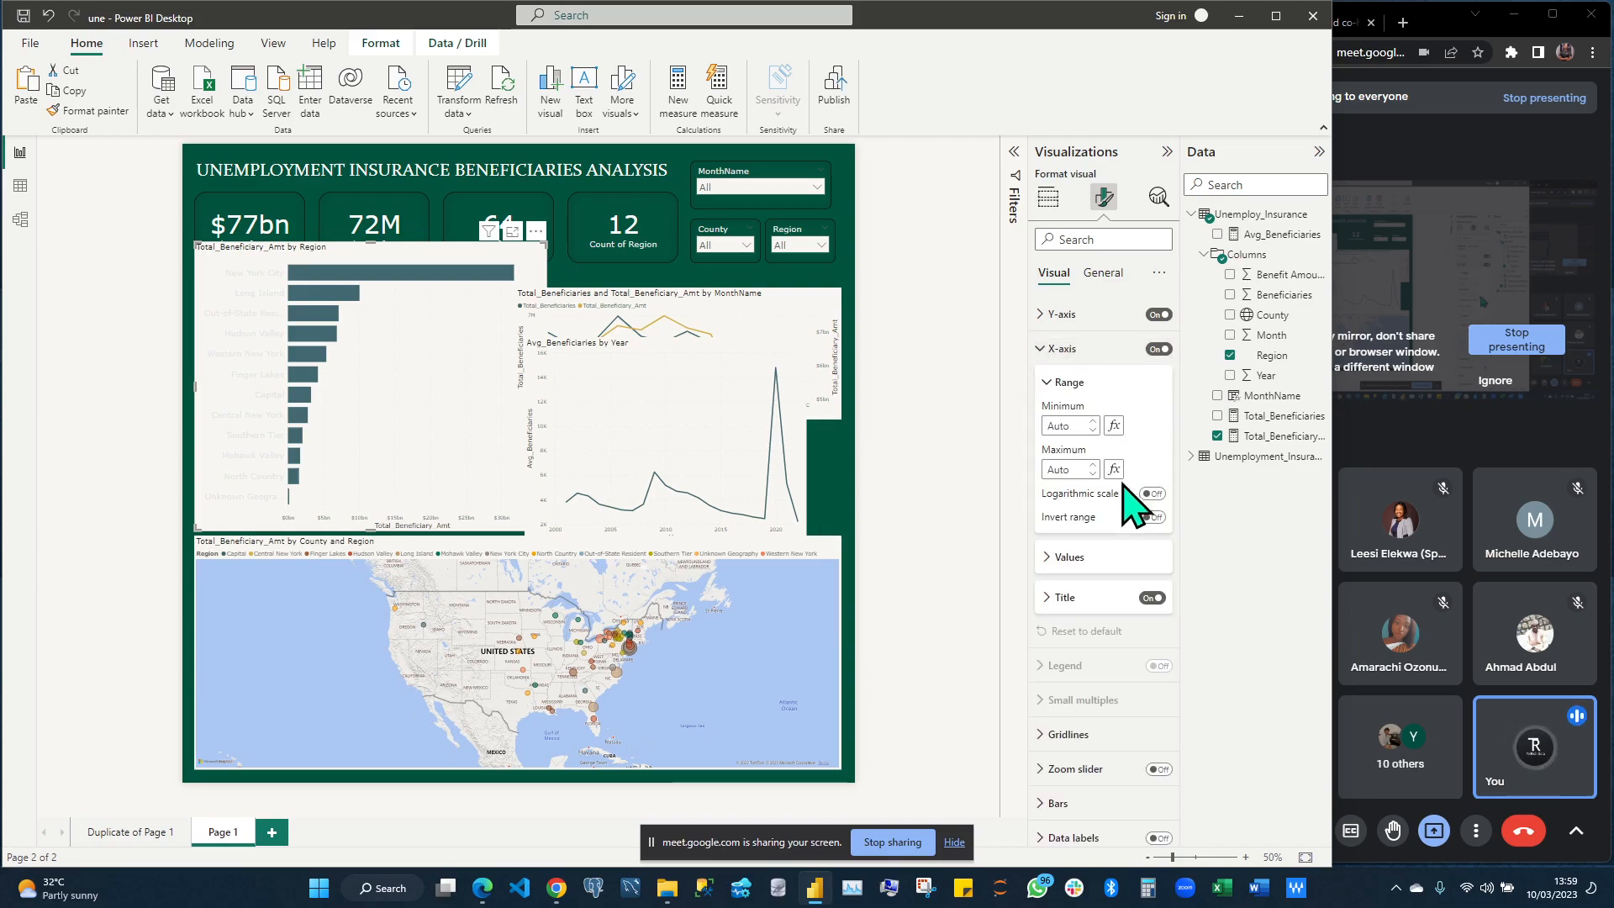
click(1125, 558)
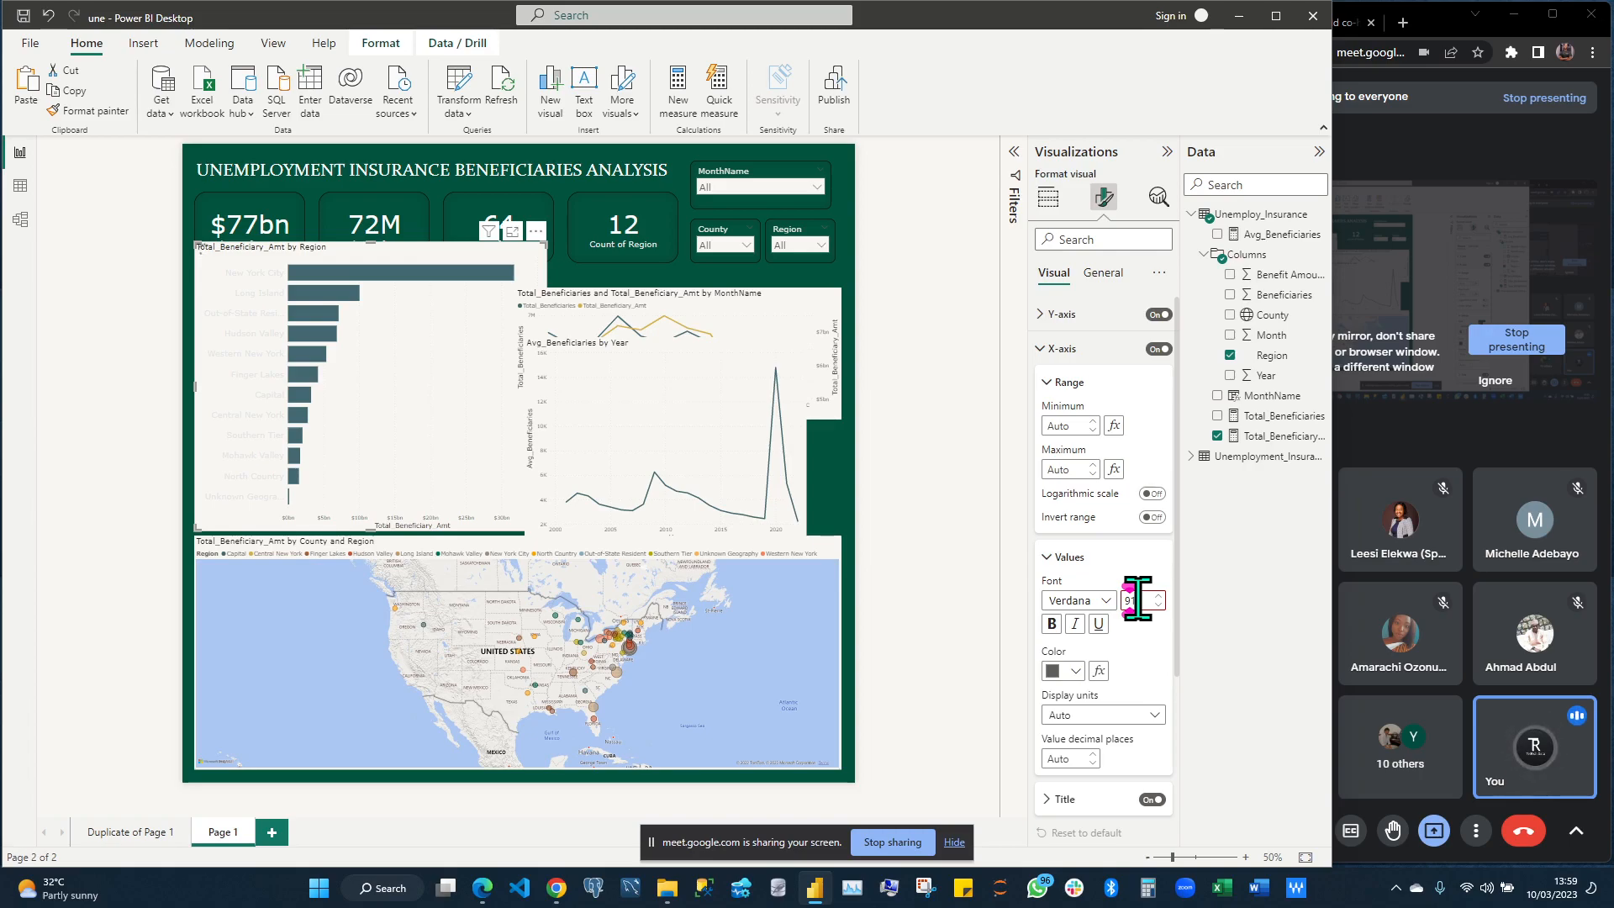
key(Return)
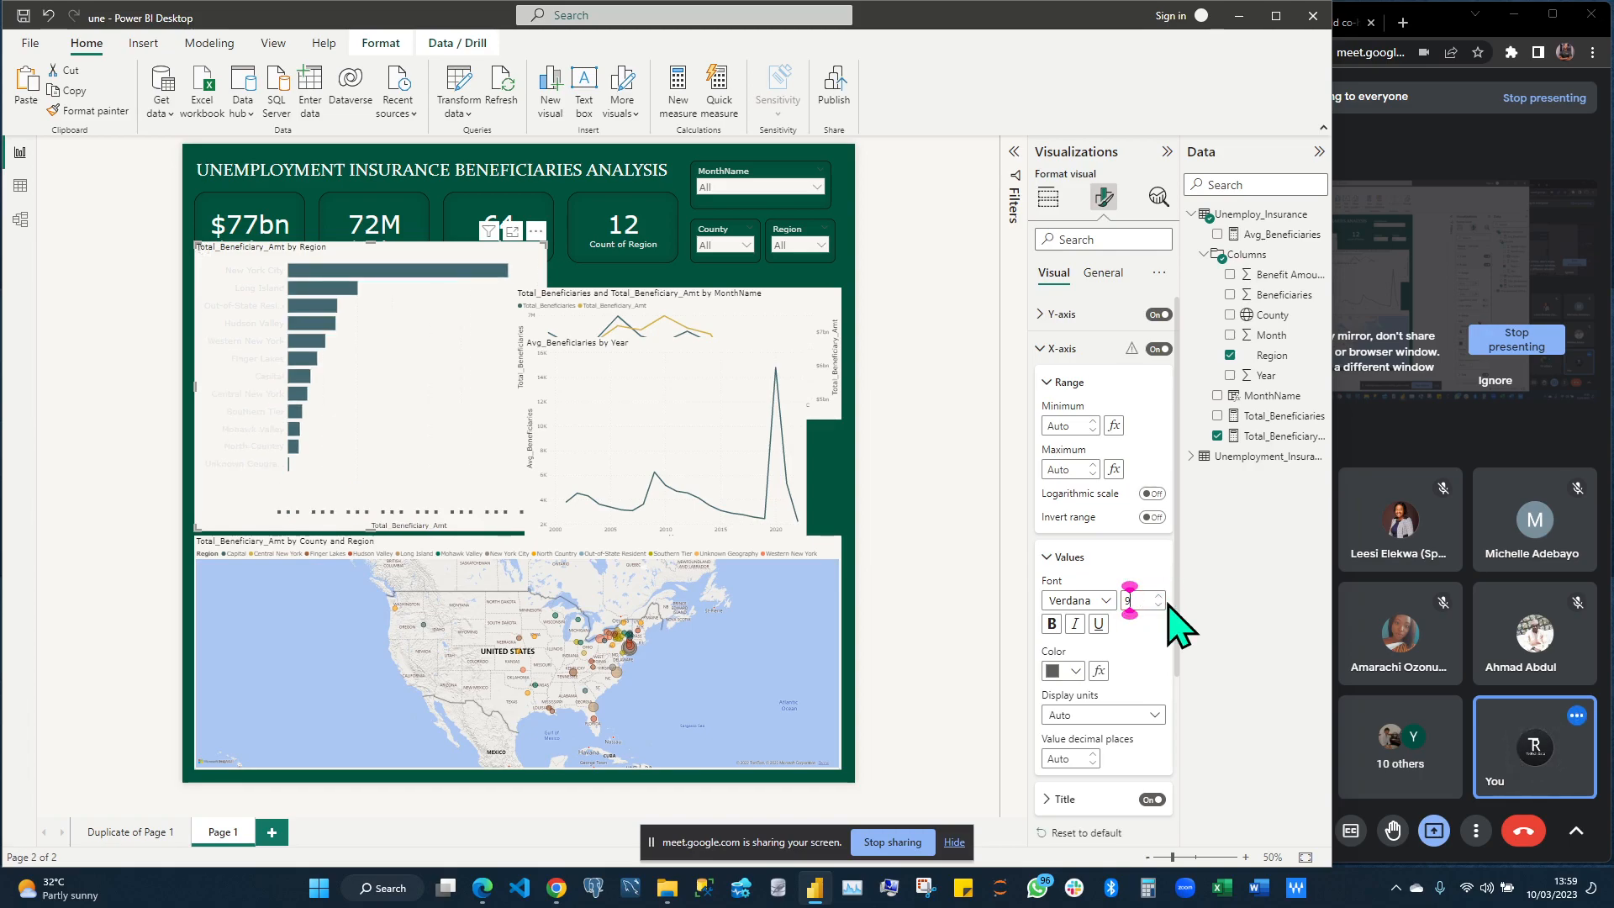
key(BackSpace)
key(Return)
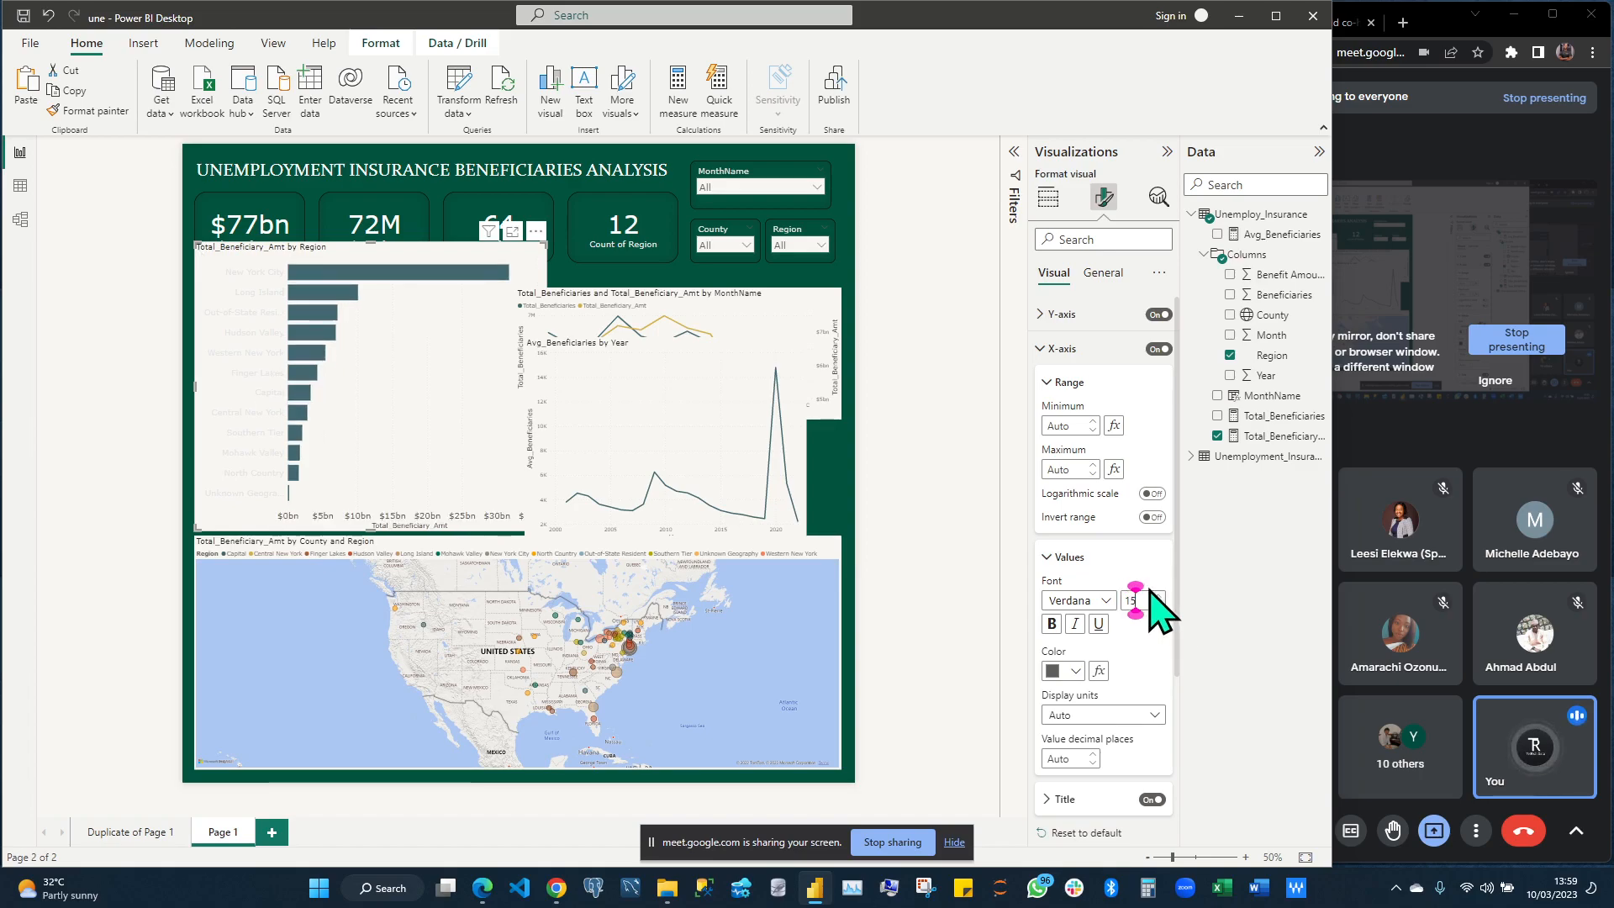
click(1077, 671)
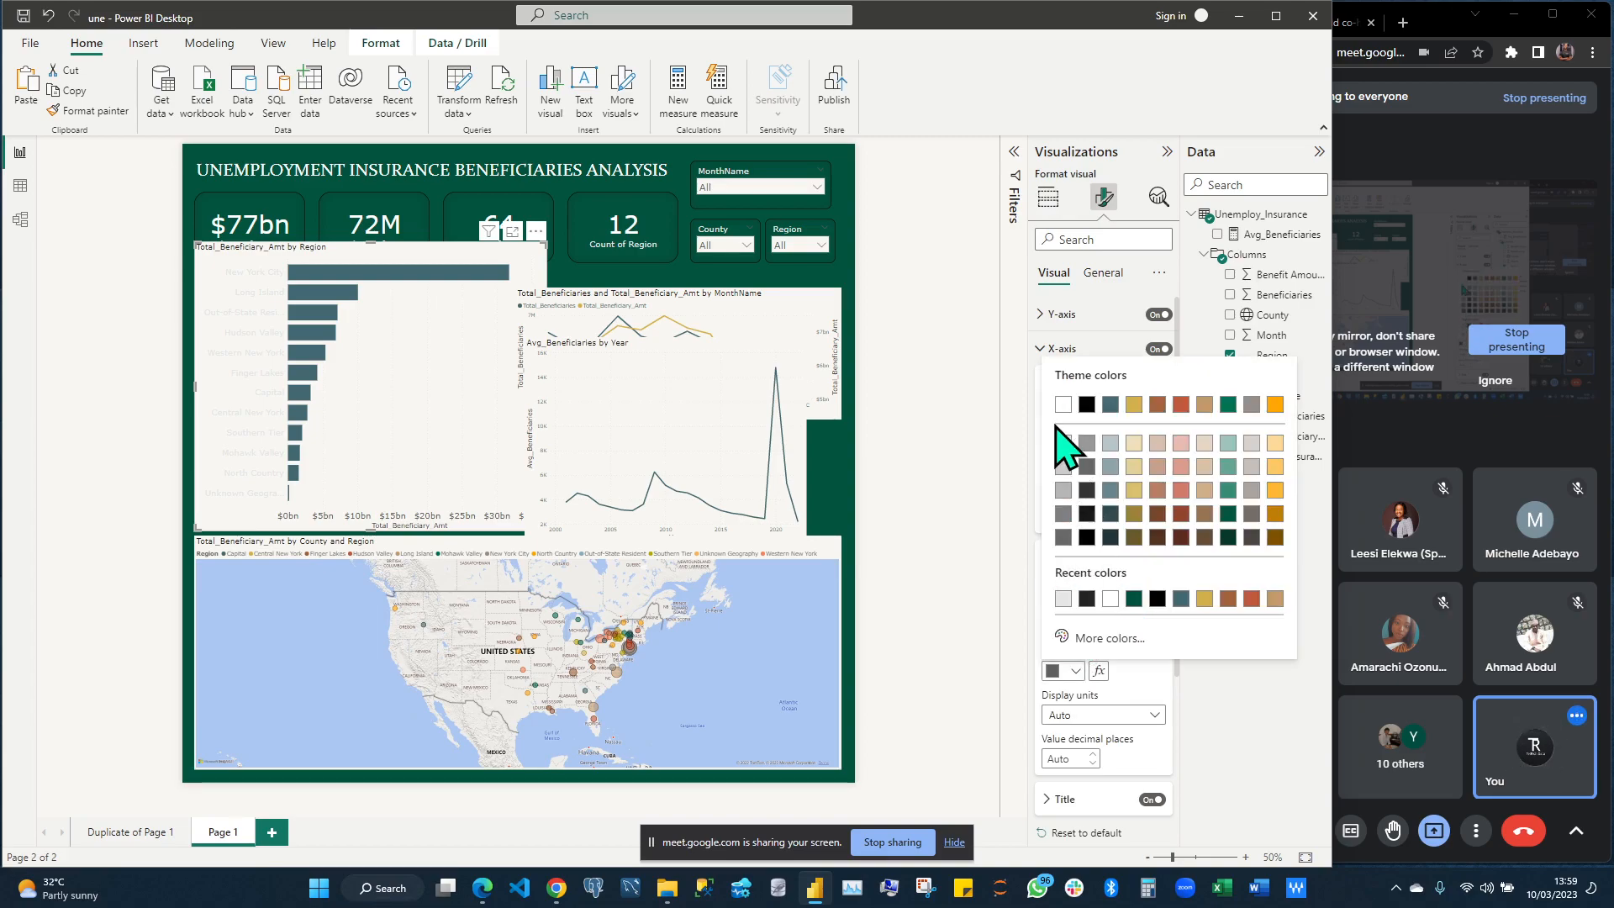
Set the region bar chart's x-axis values to light gray and turn off the chart's background
click(1064, 445)
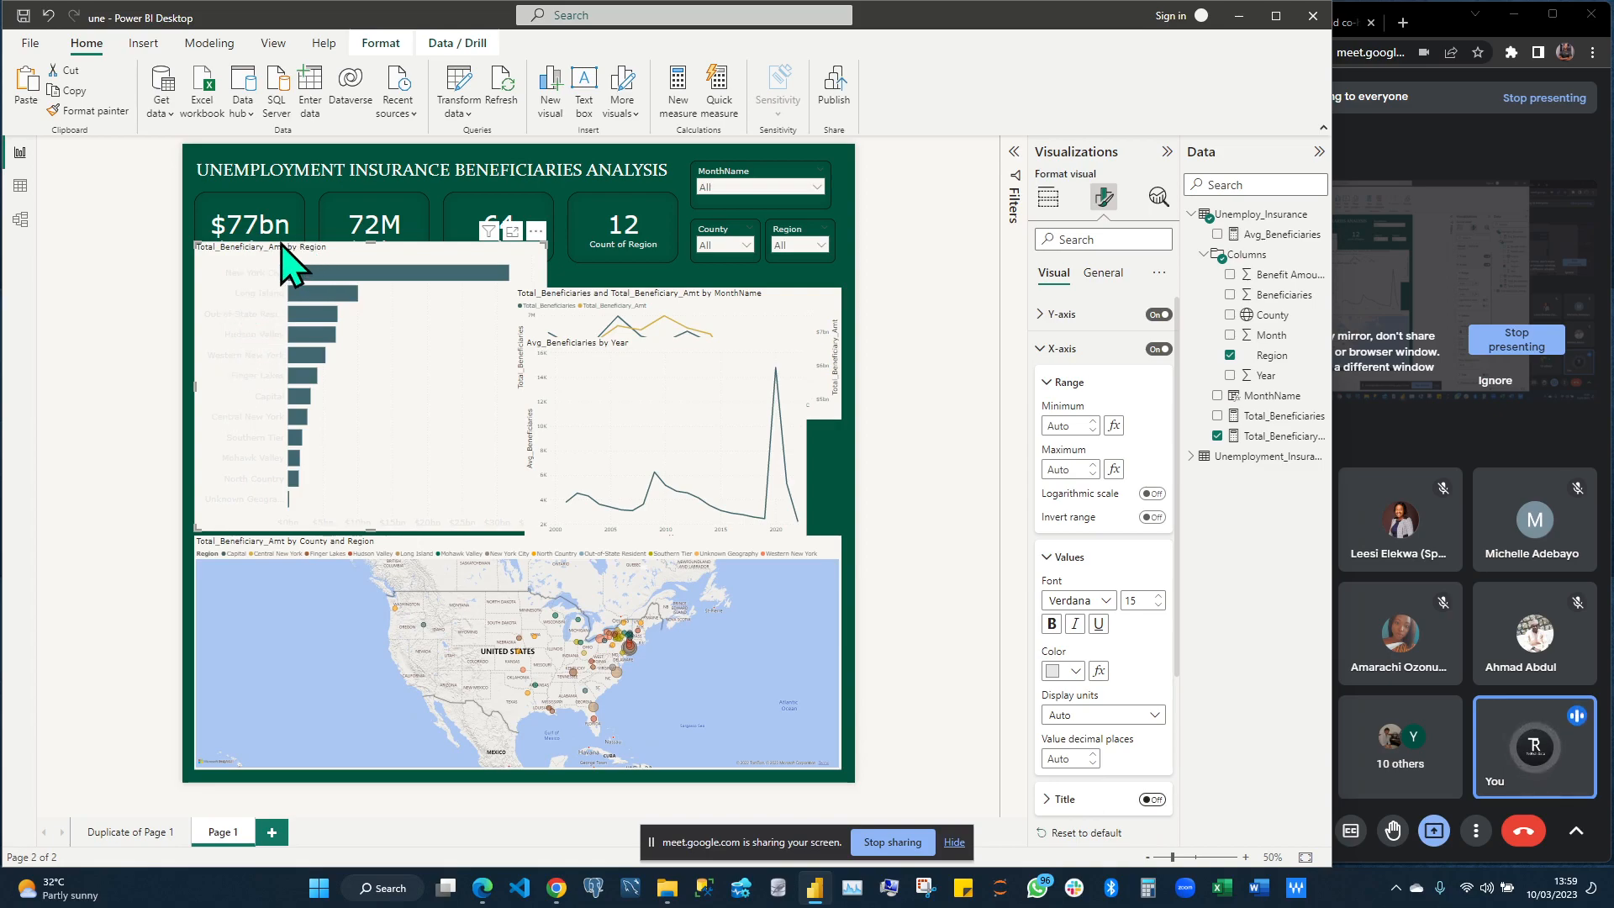
click(220, 246)
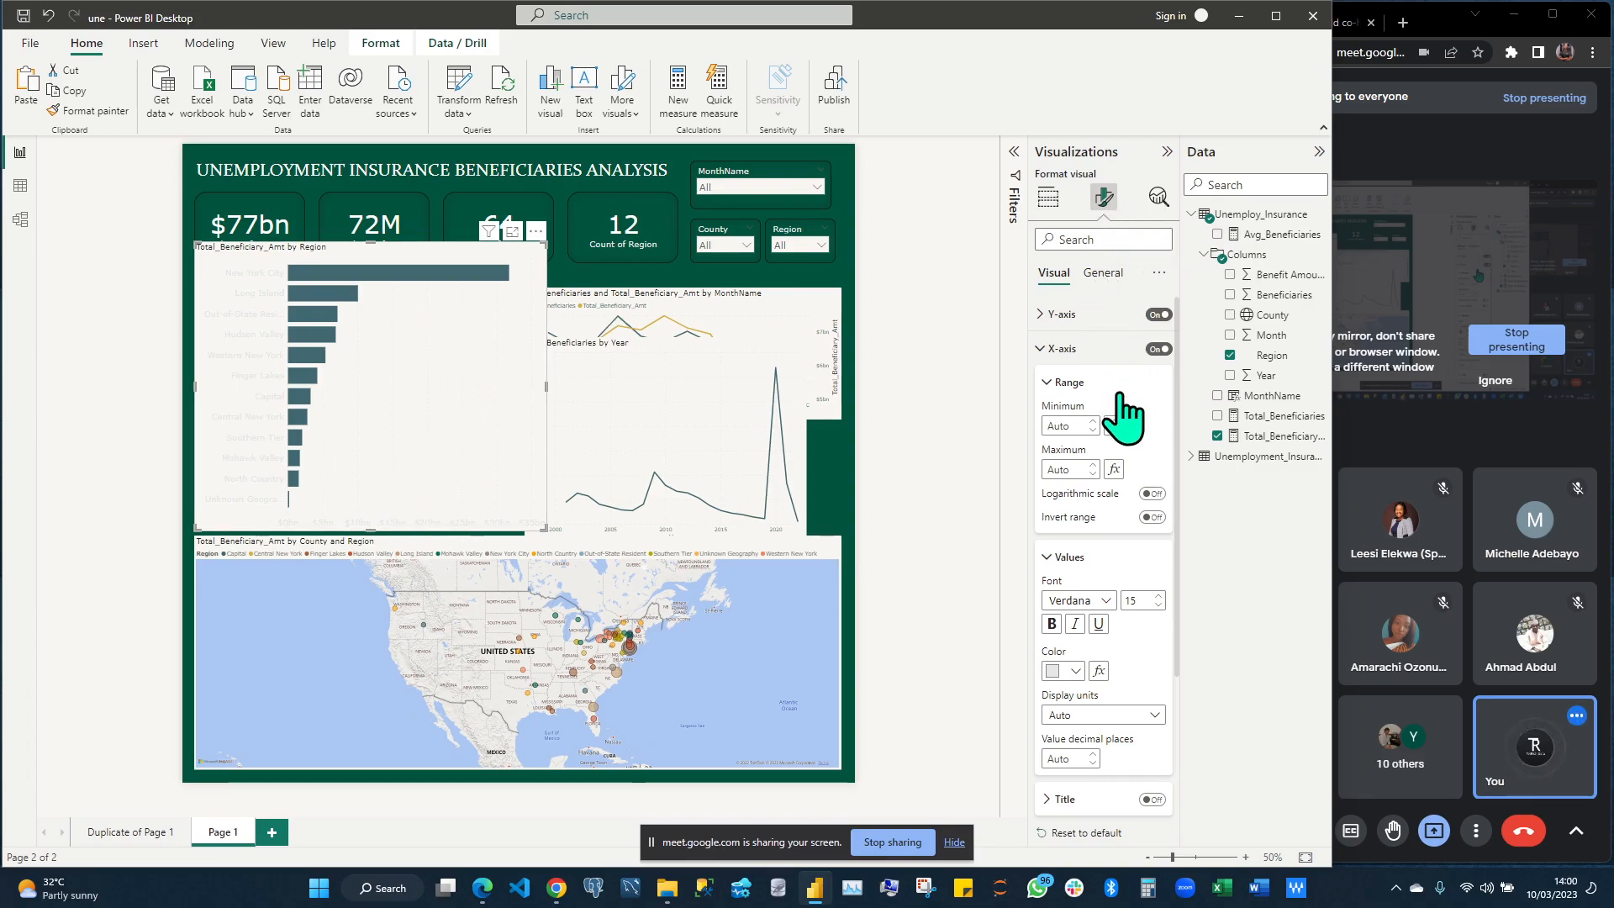
click(1104, 274)
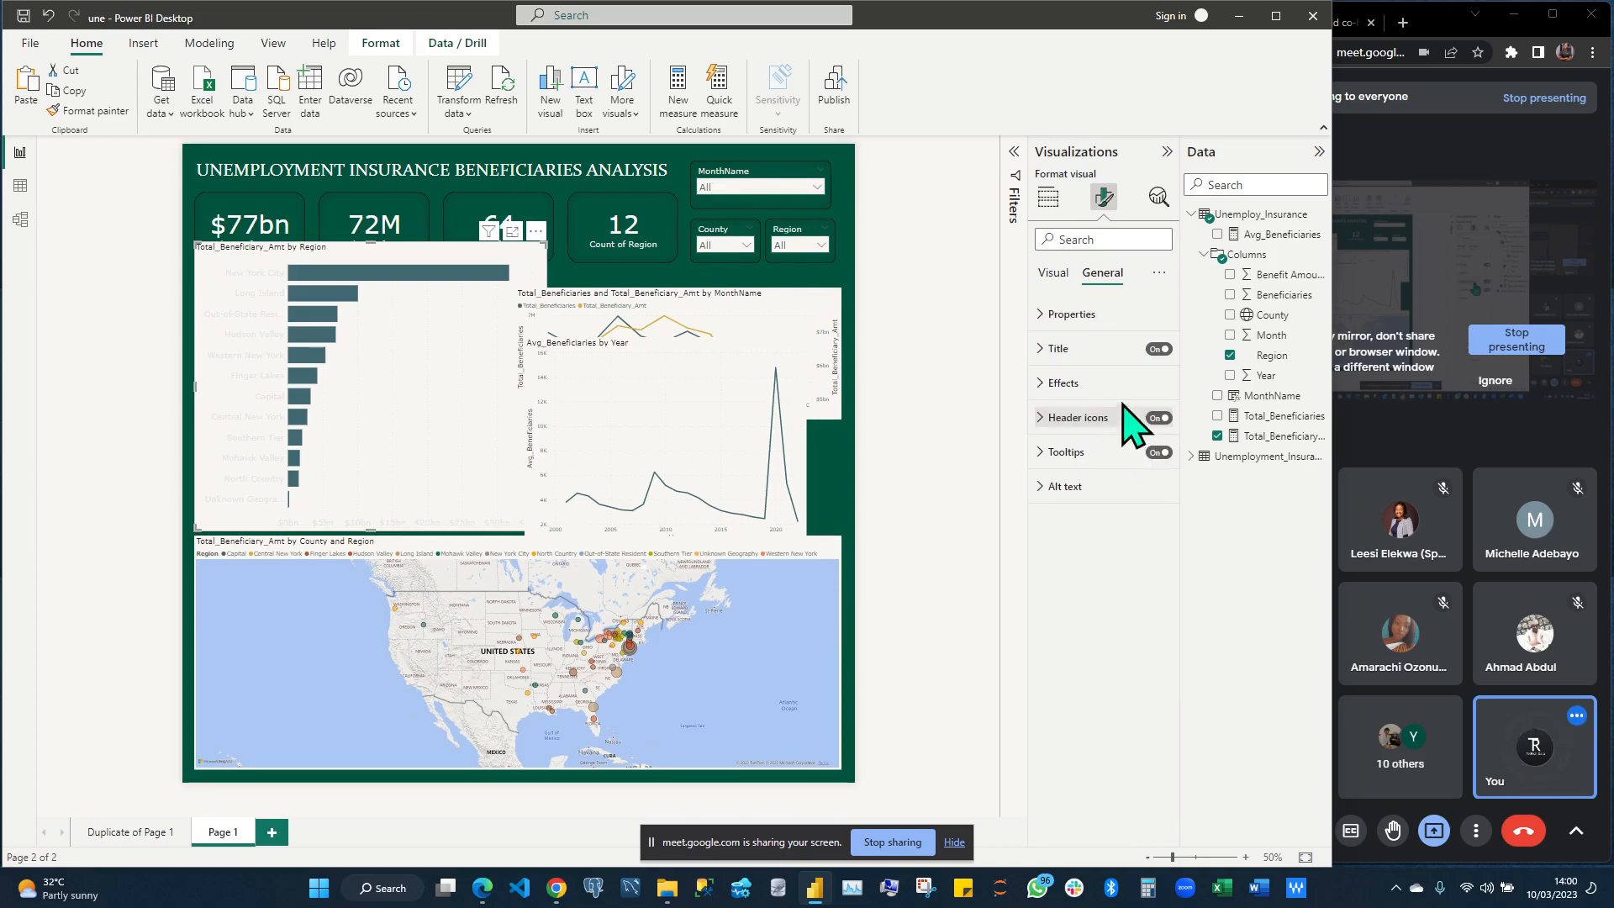
click(1043, 384)
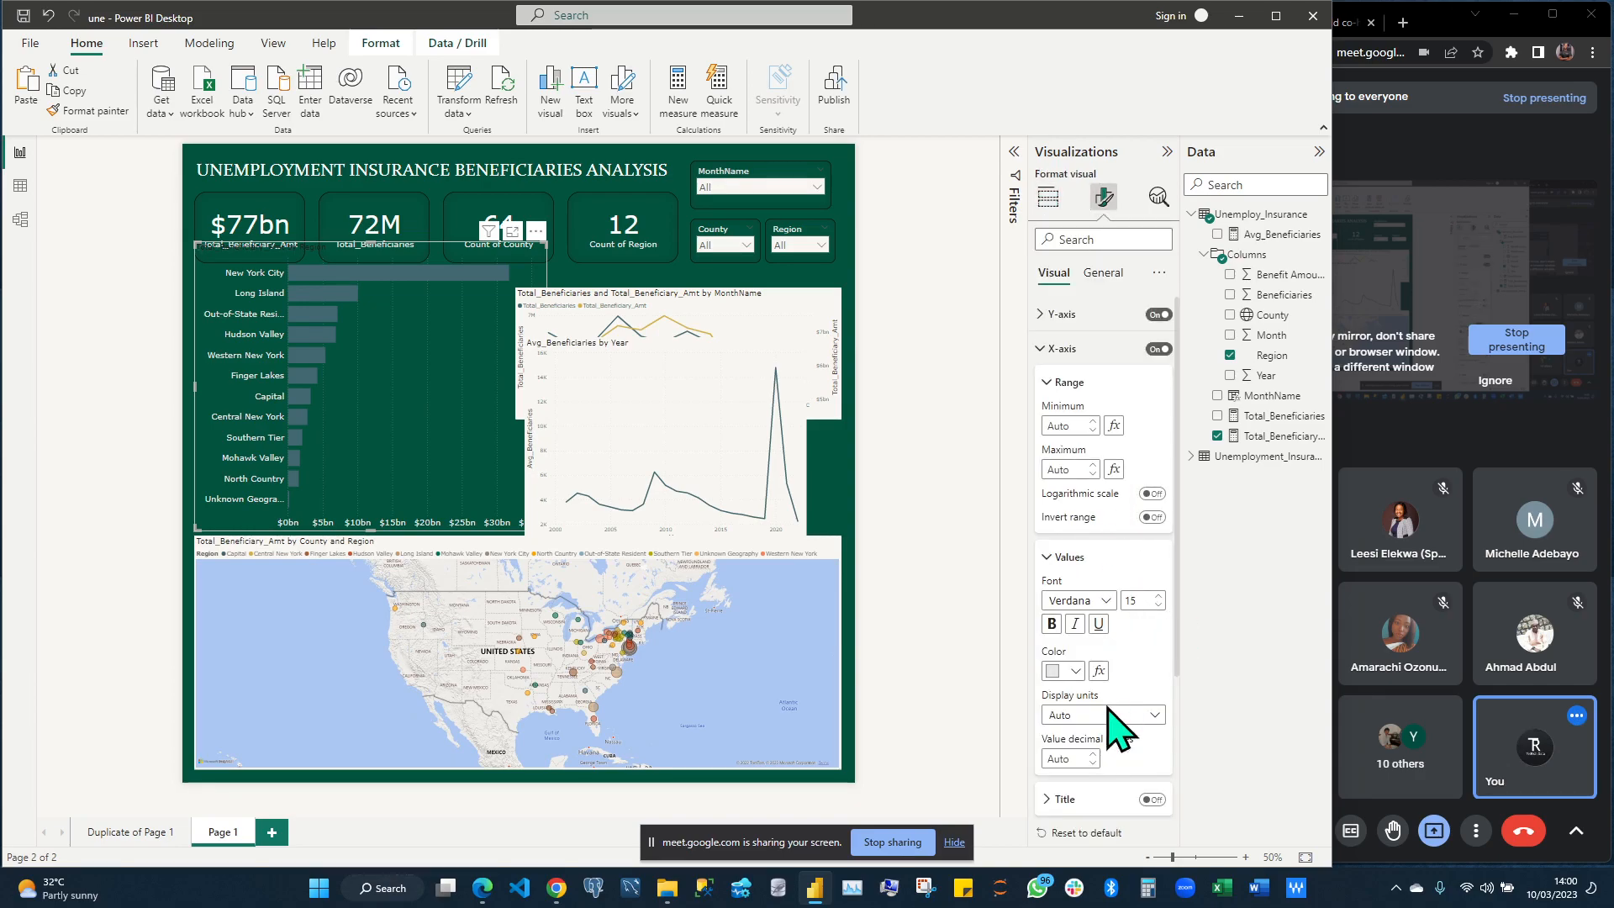
Turn on the region bar chart's data labels and format their values in light gray at font size 13
click(1048, 351)
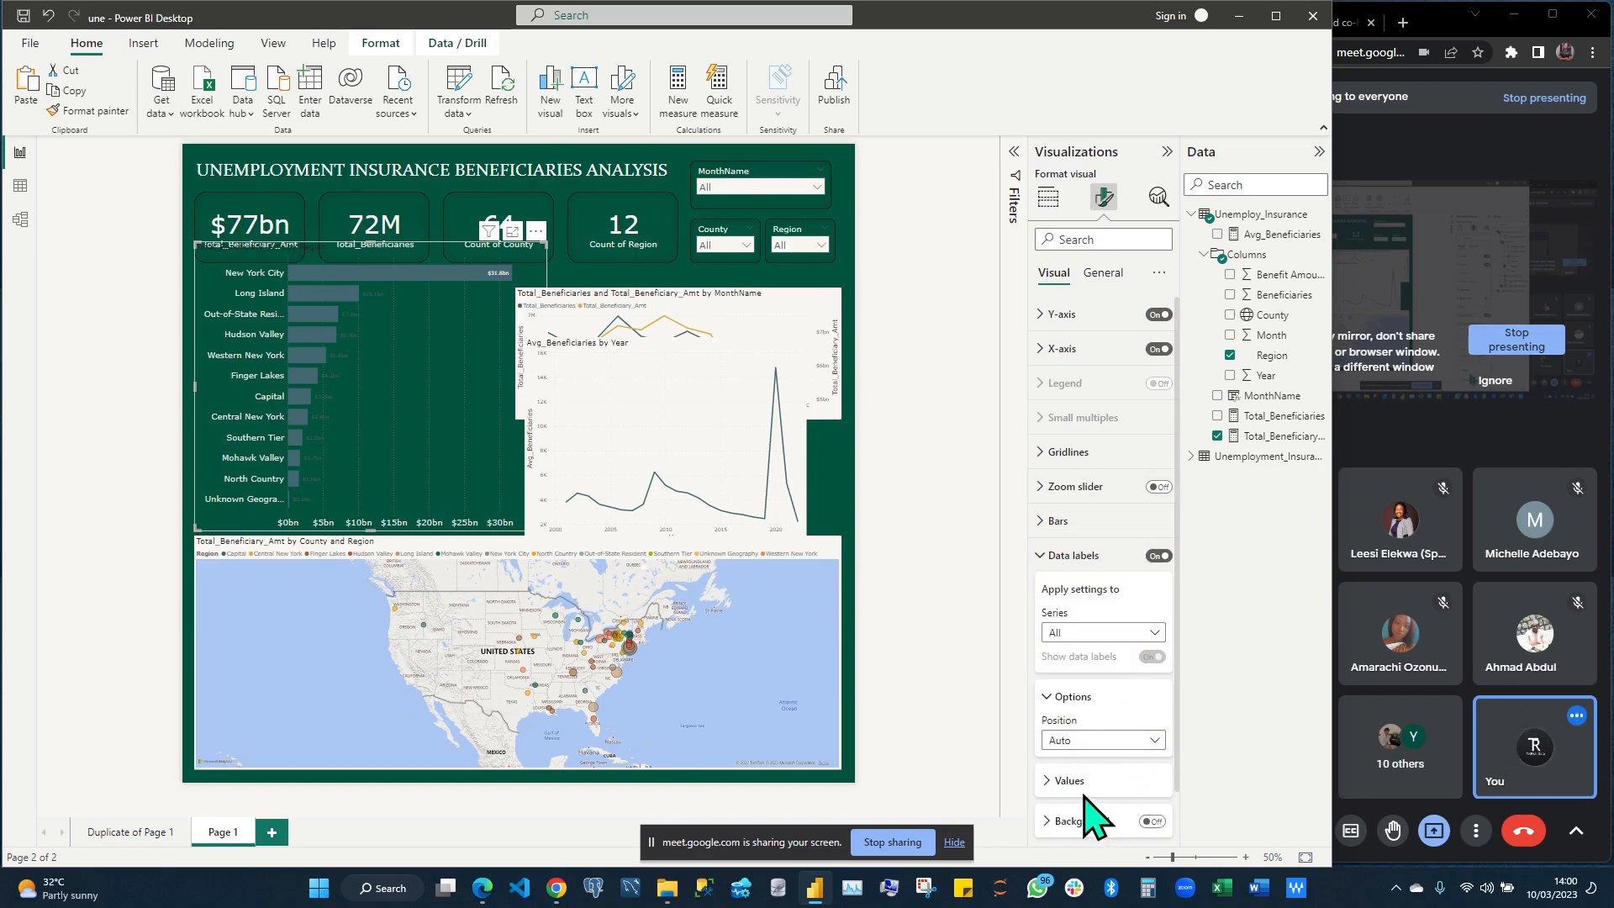
click(1056, 780)
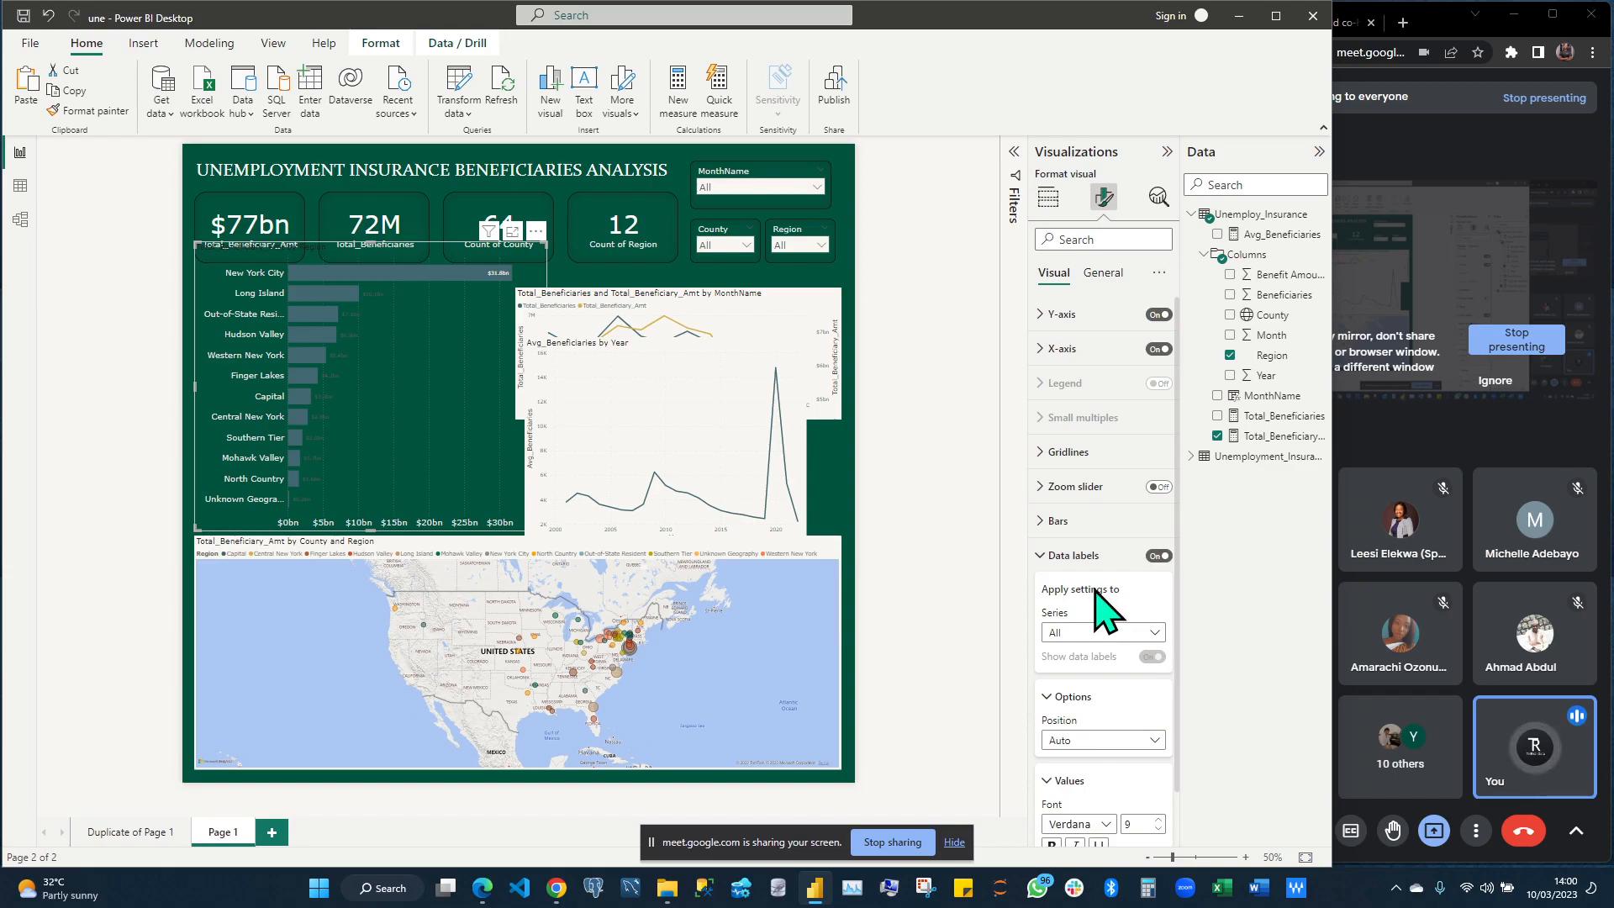
scroll(1096, 597, down, 3)
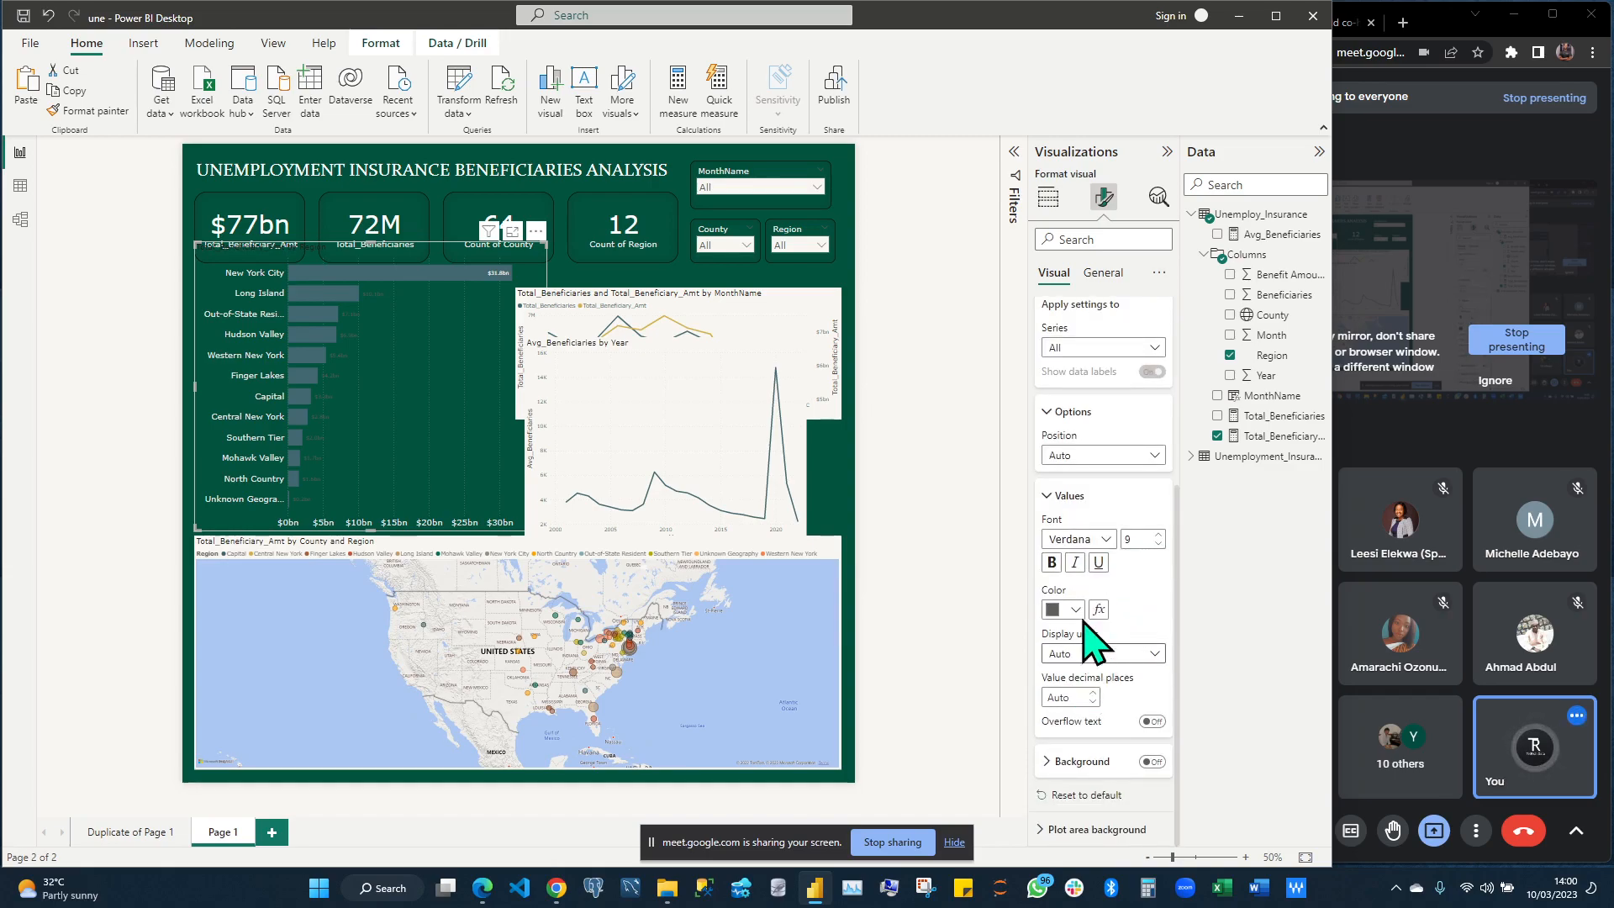
click(1079, 611)
click(1064, 383)
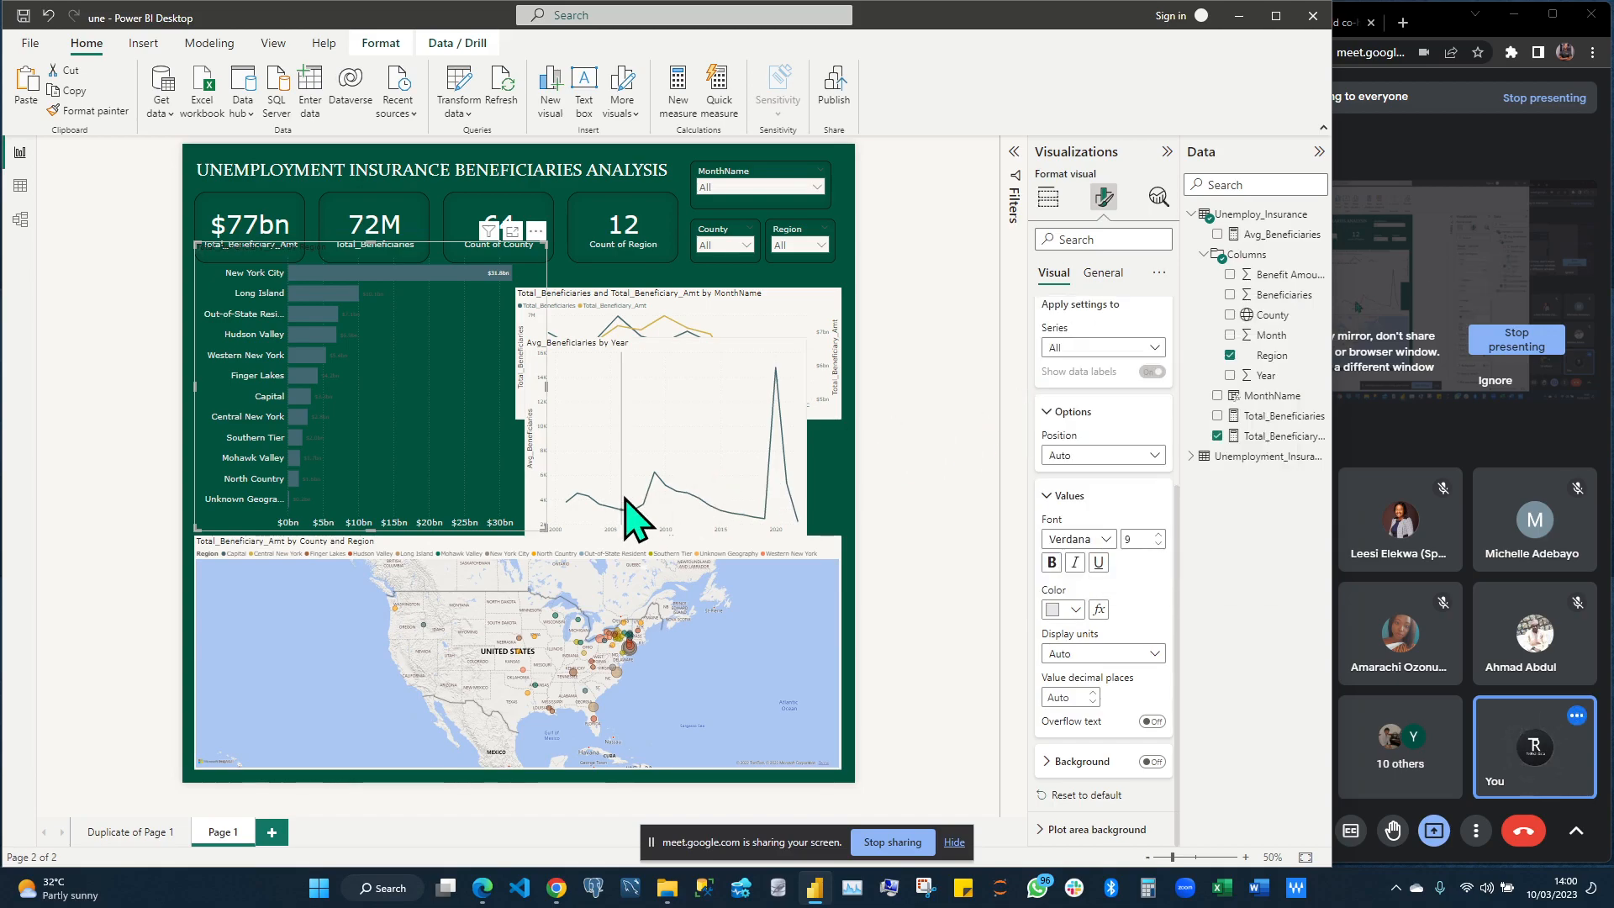
mouse_move(633, 513)
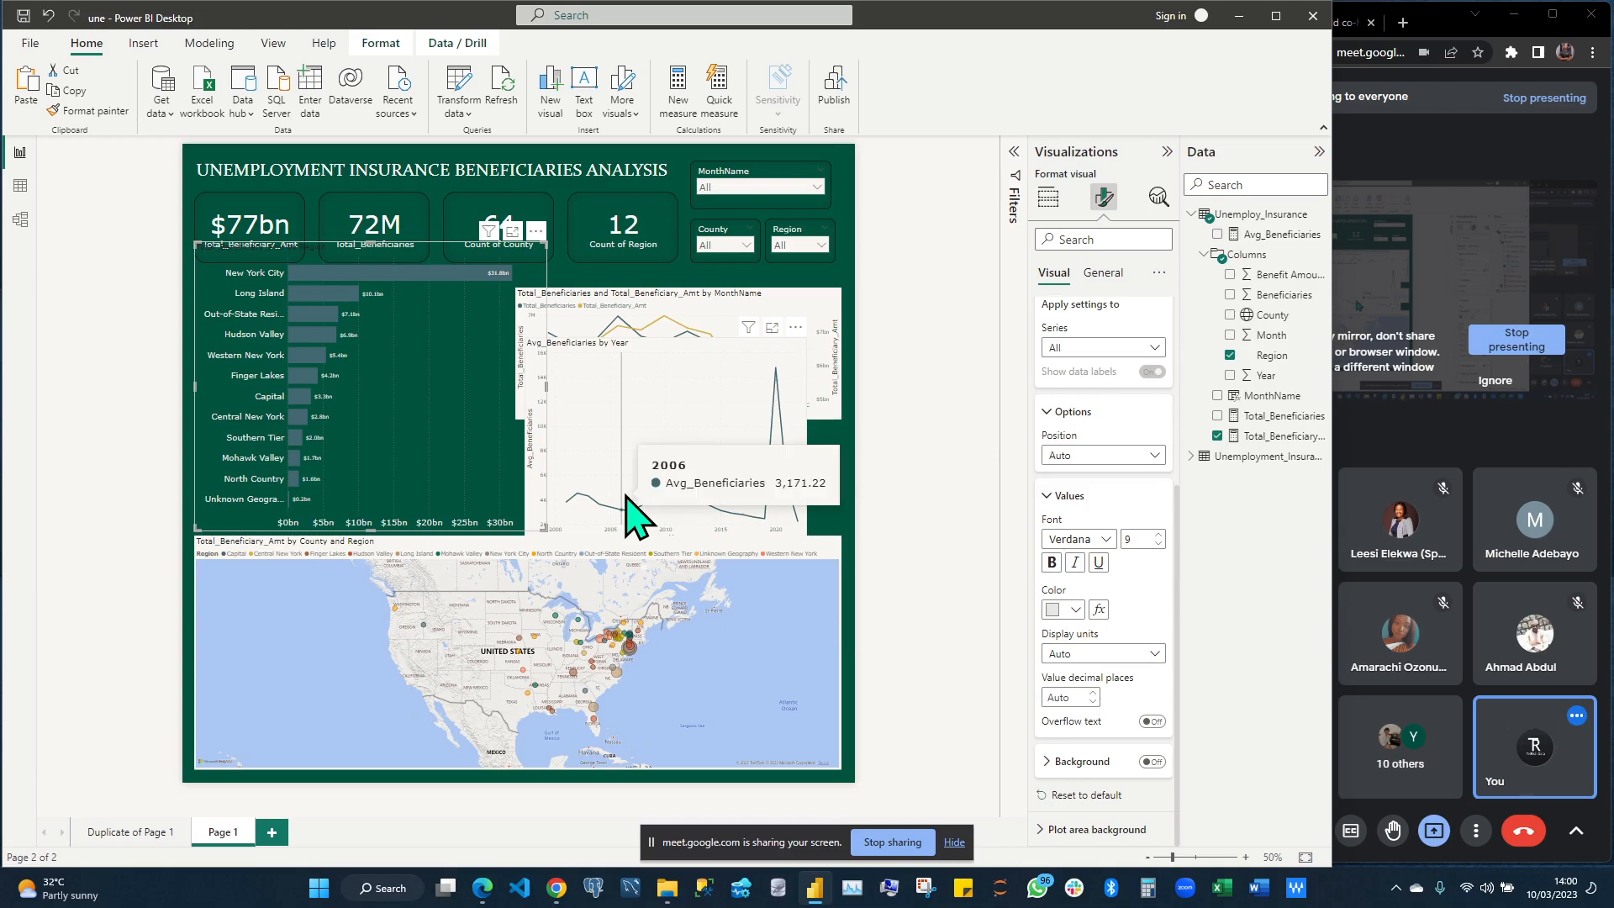
click(1137, 534)
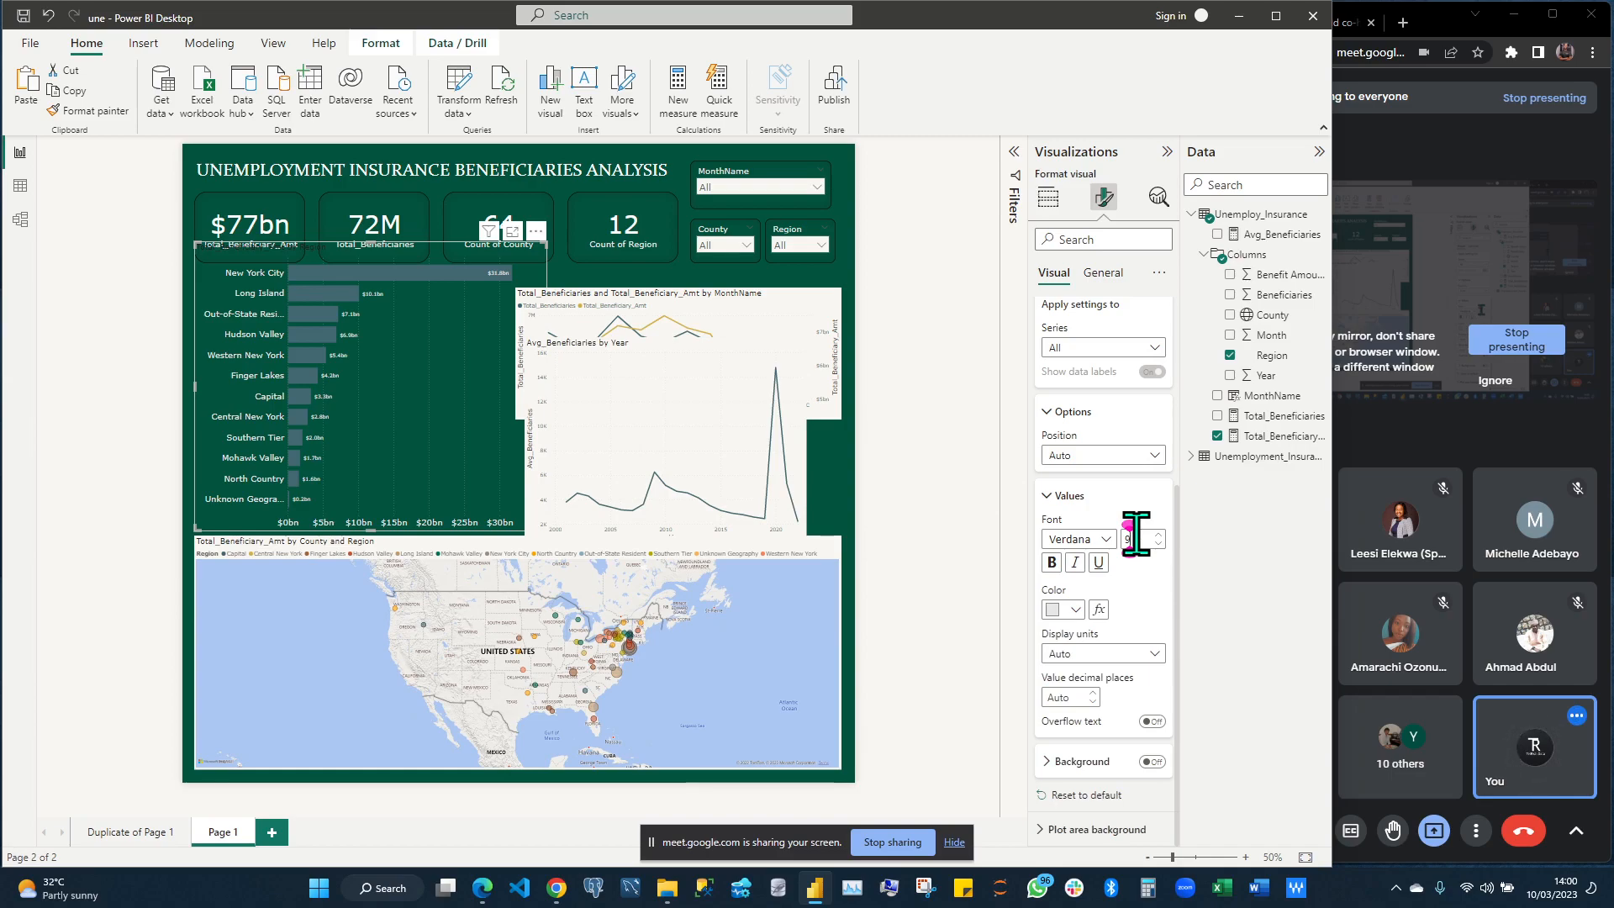
text(1)
text(13)
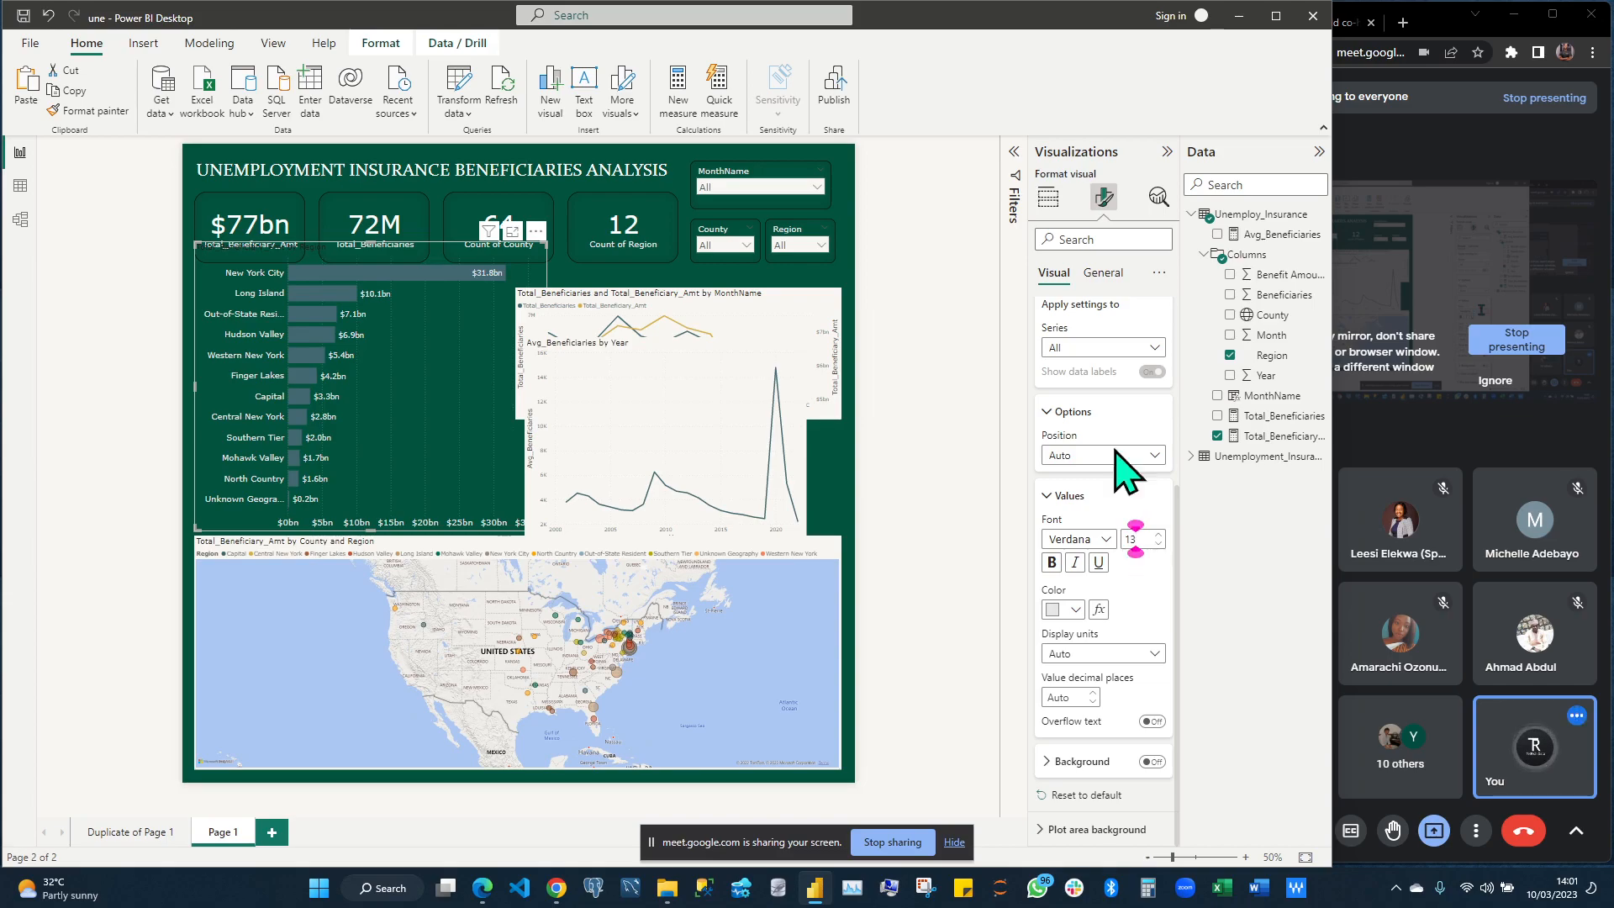
Turn off the x-axis of the region bar chart
click(1098, 276)
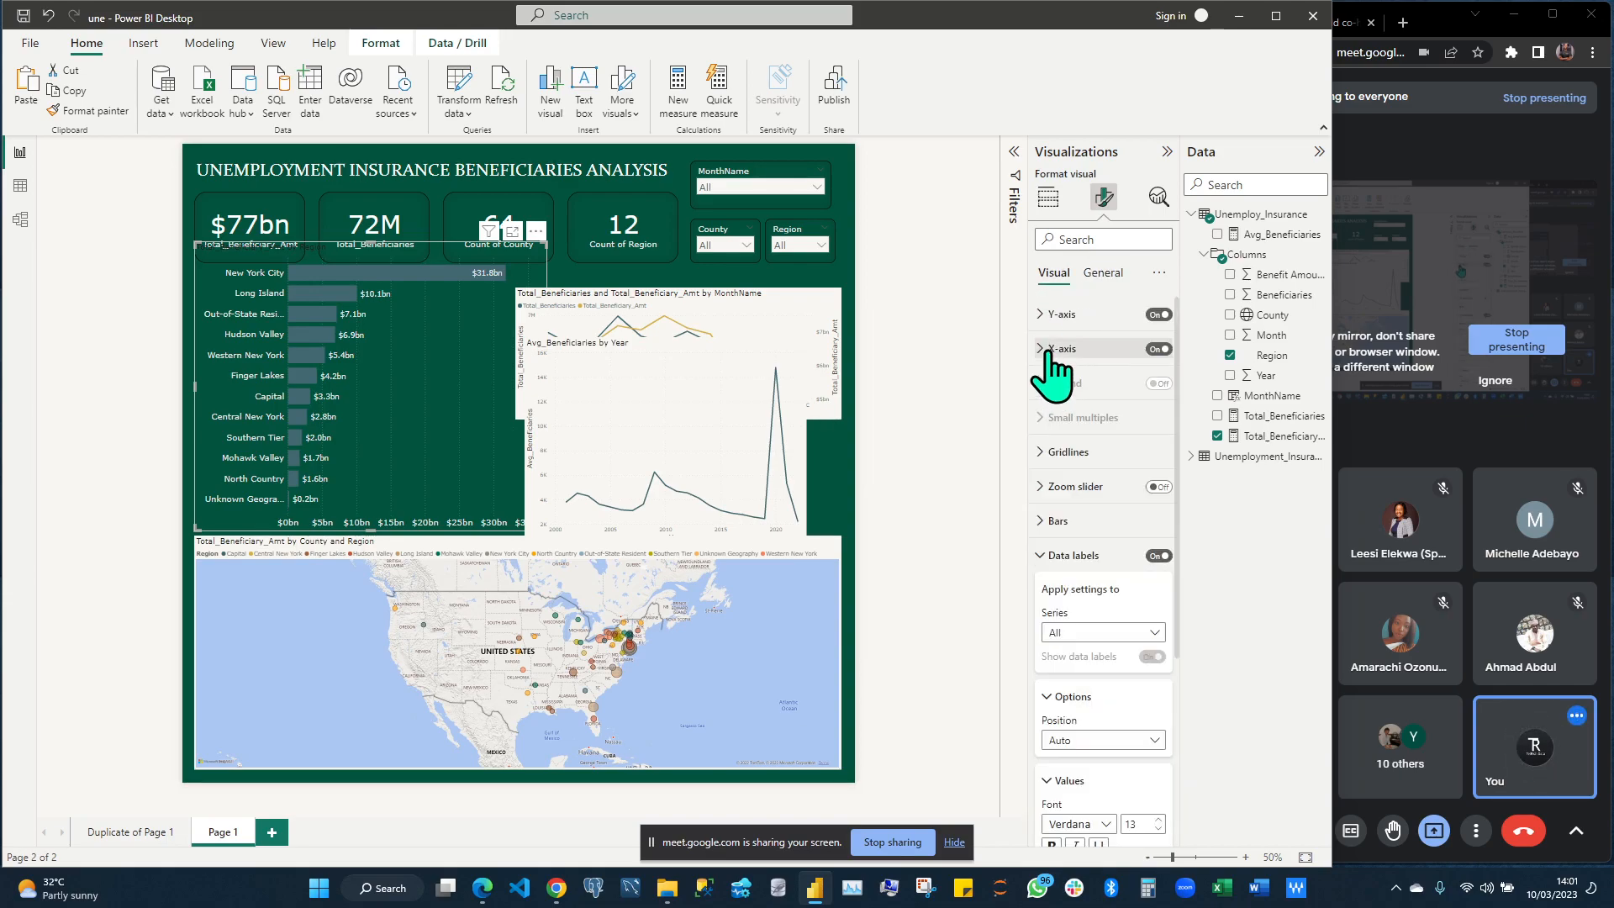
click(1051, 556)
click(1157, 349)
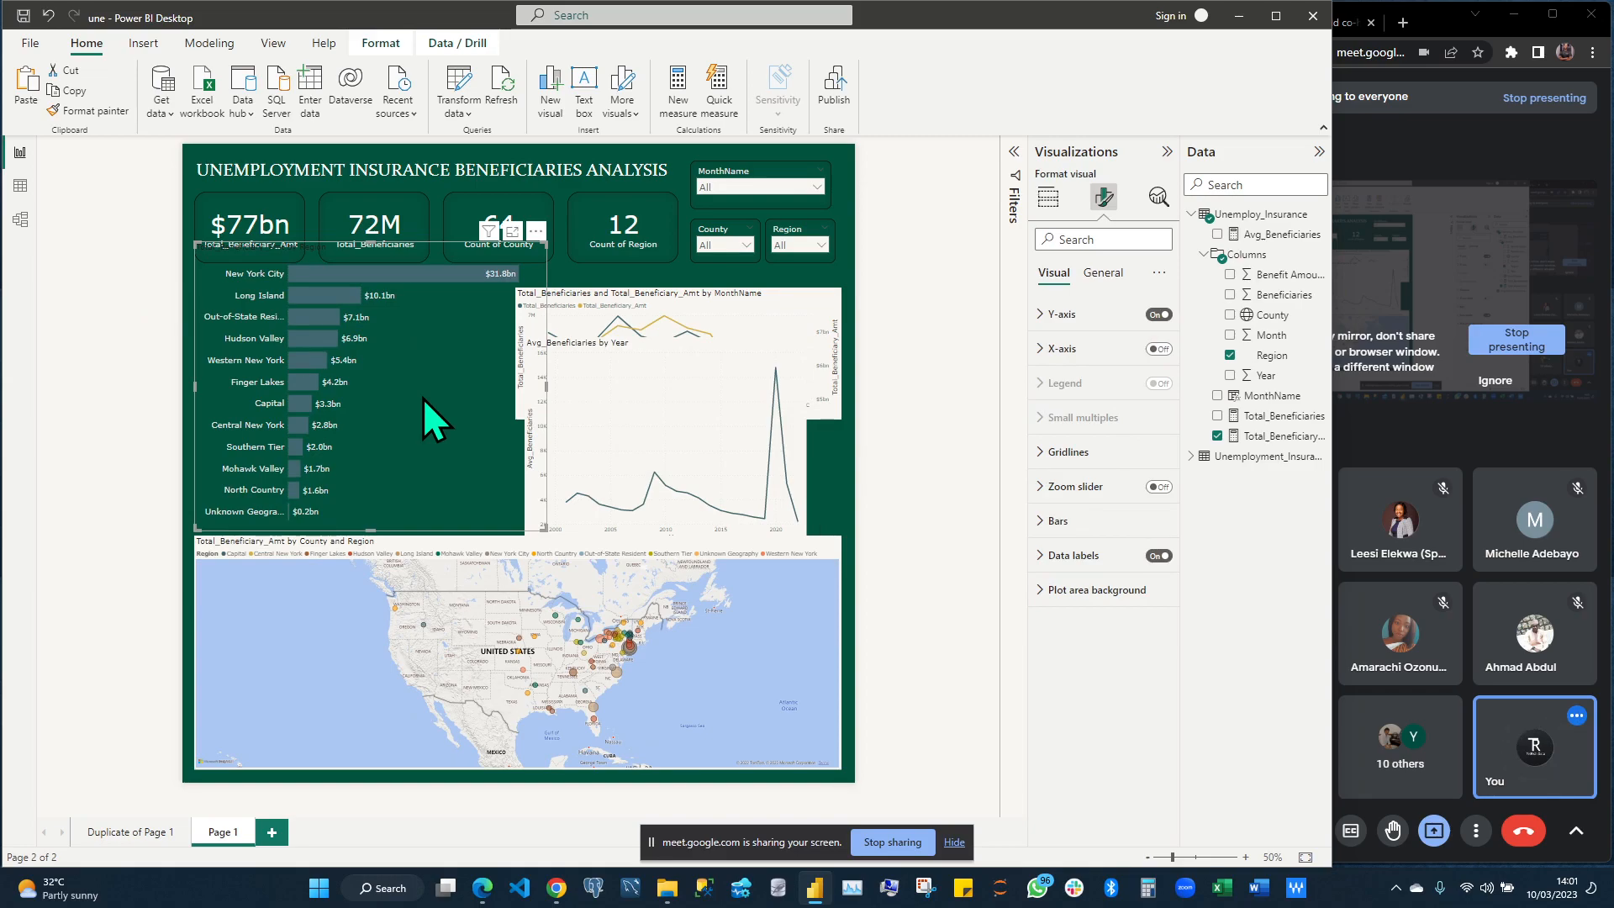
click(1040, 318)
click(1043, 319)
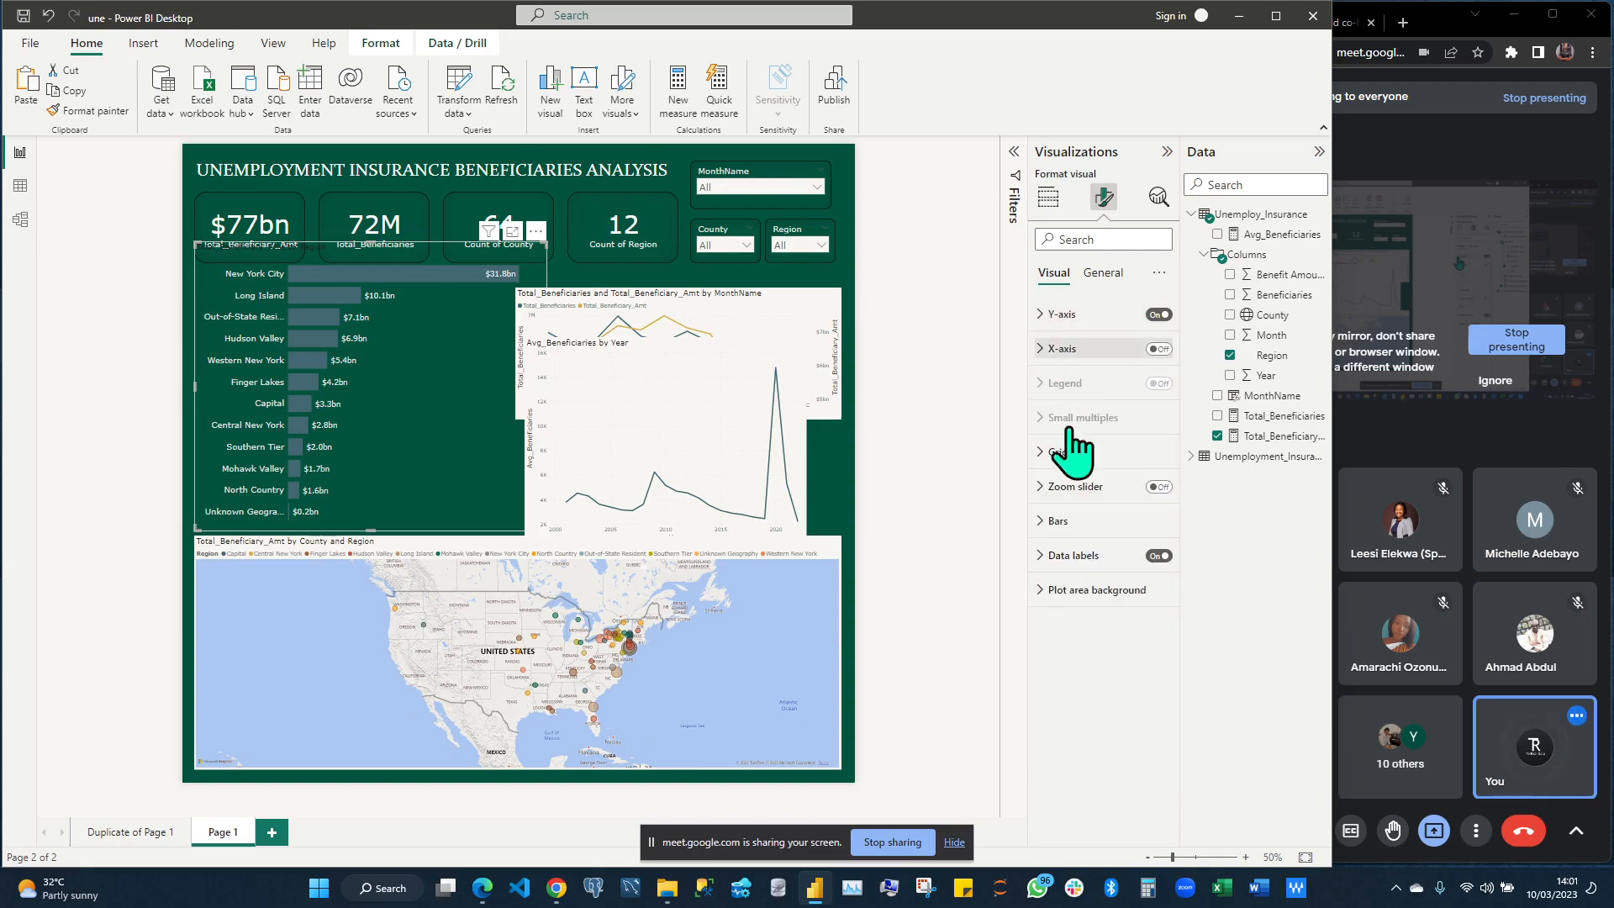
Recolor the region chart's bars light orange and lower the chart's top edge to clear the KPI cards
click(1040, 523)
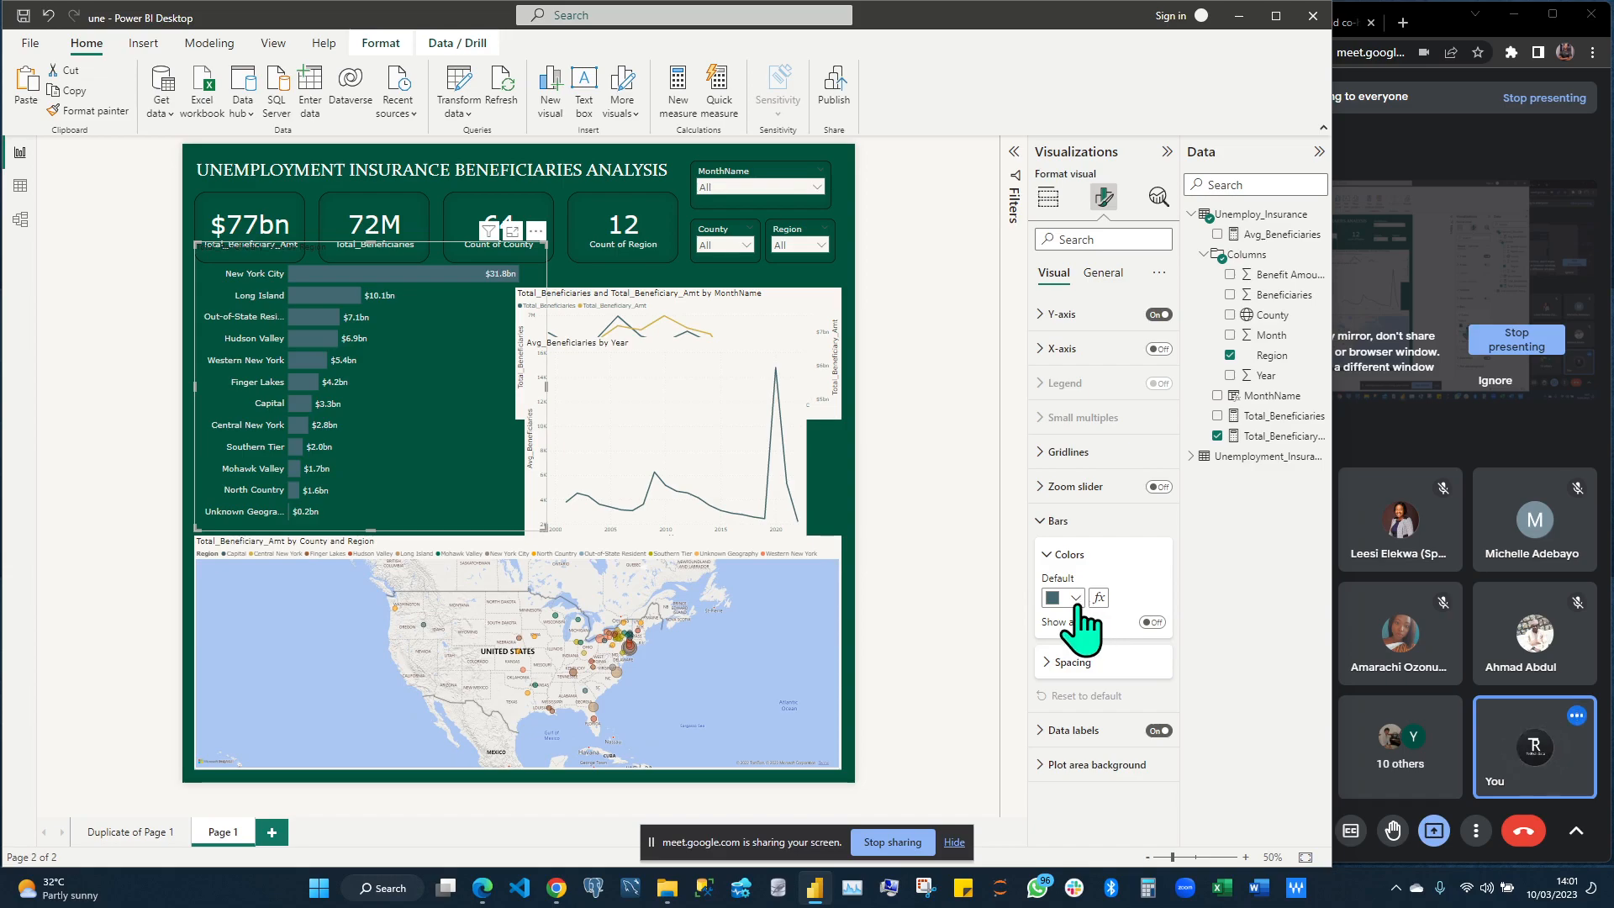
click(1076, 601)
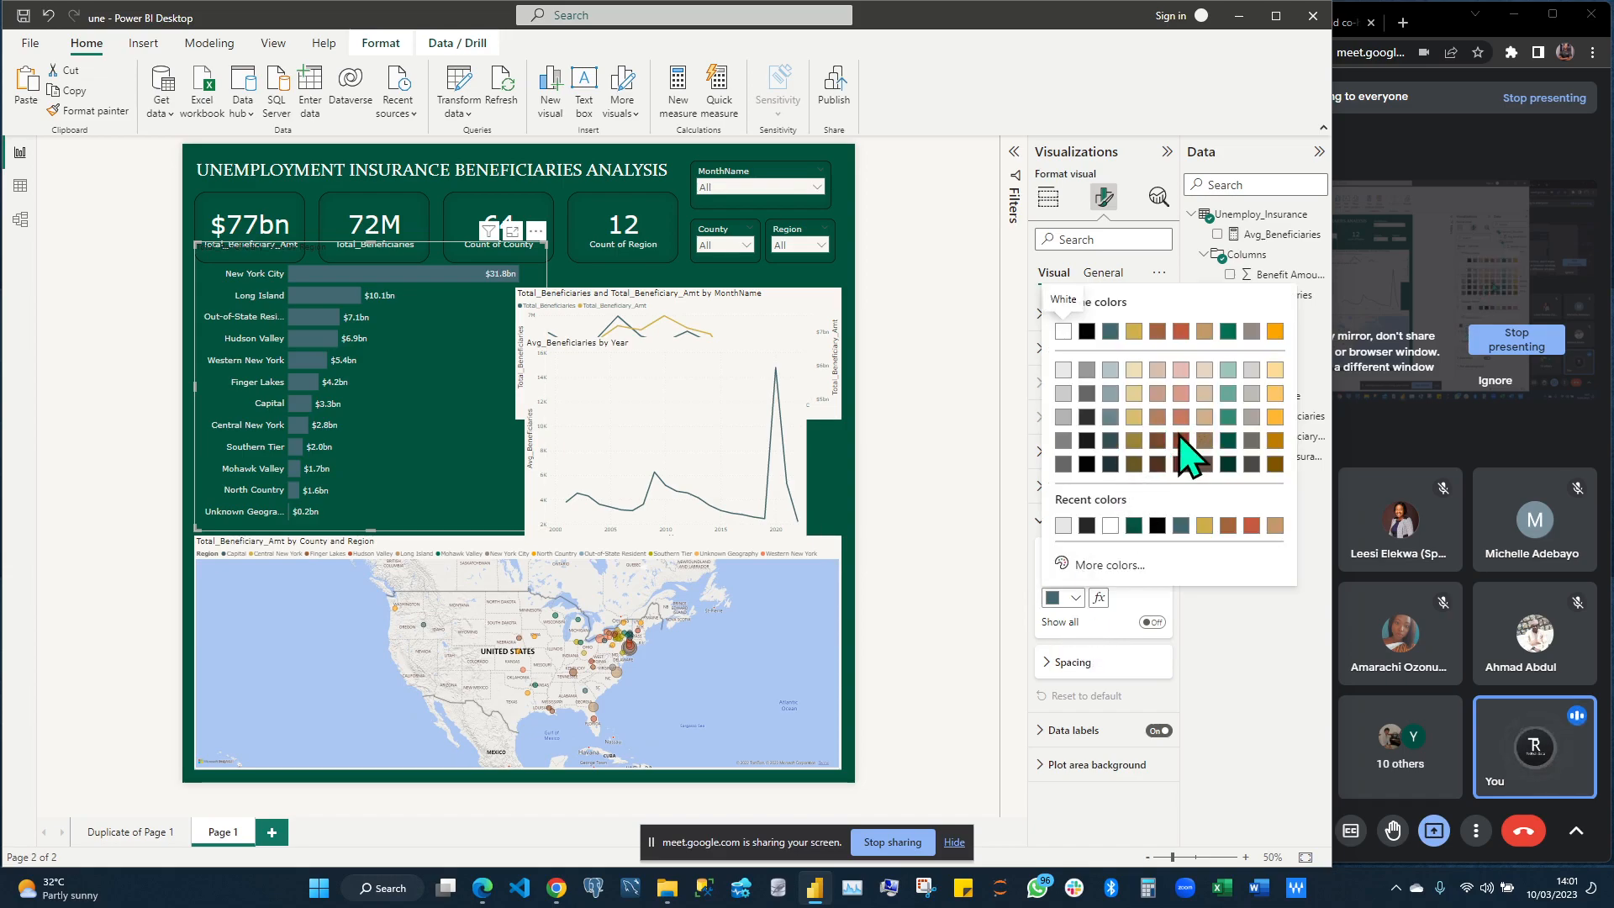
click(1275, 417)
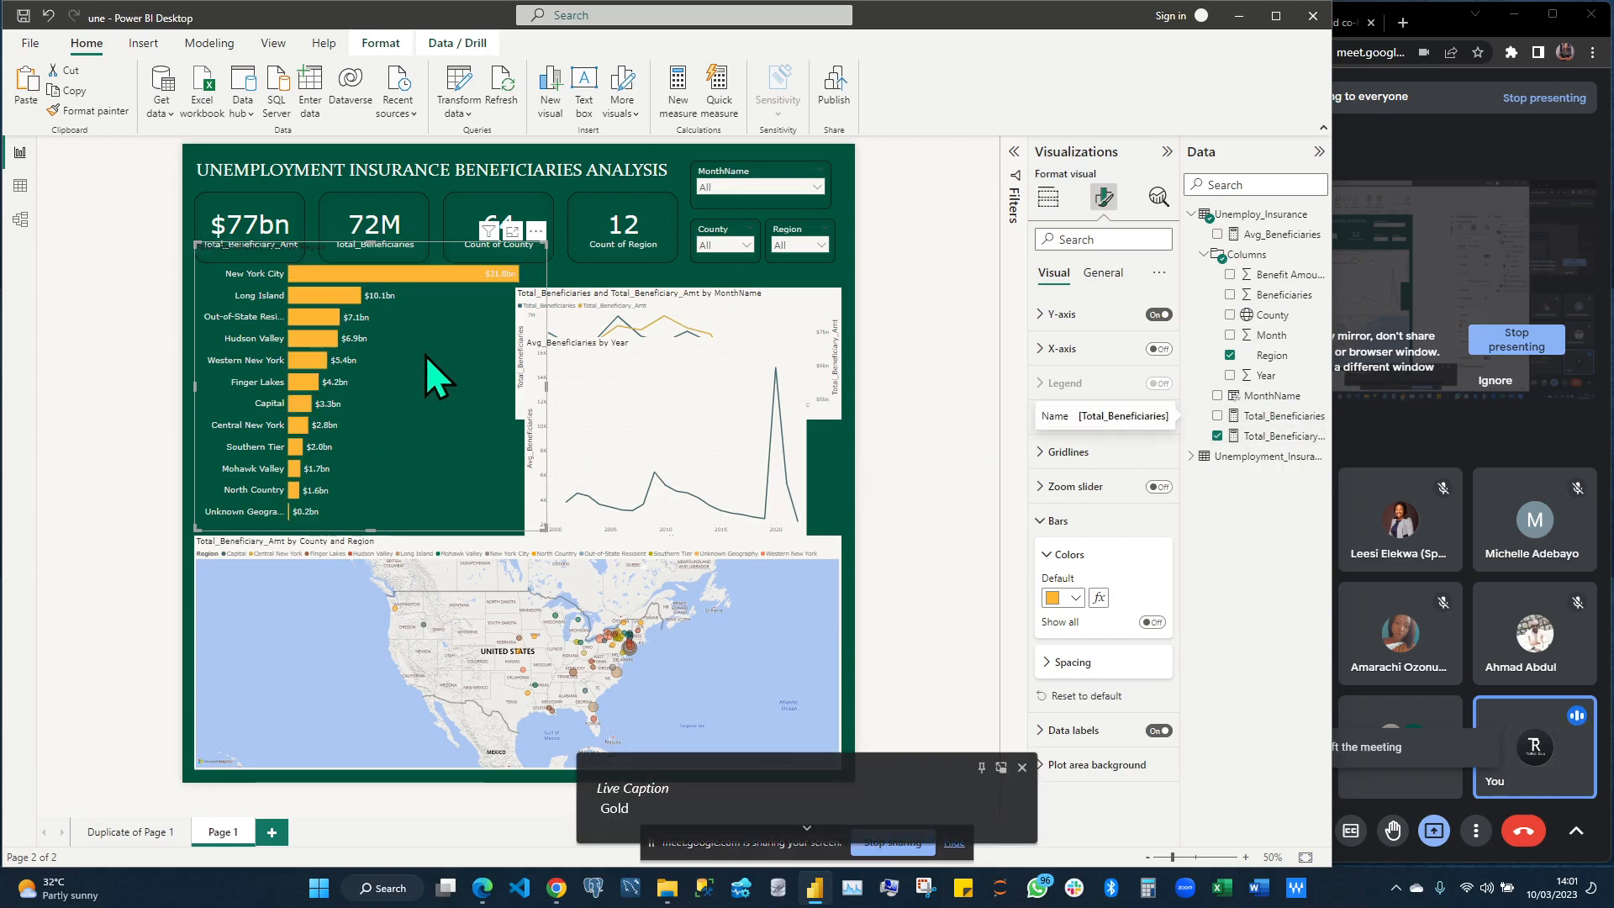
drag(195, 245, 199, 290)
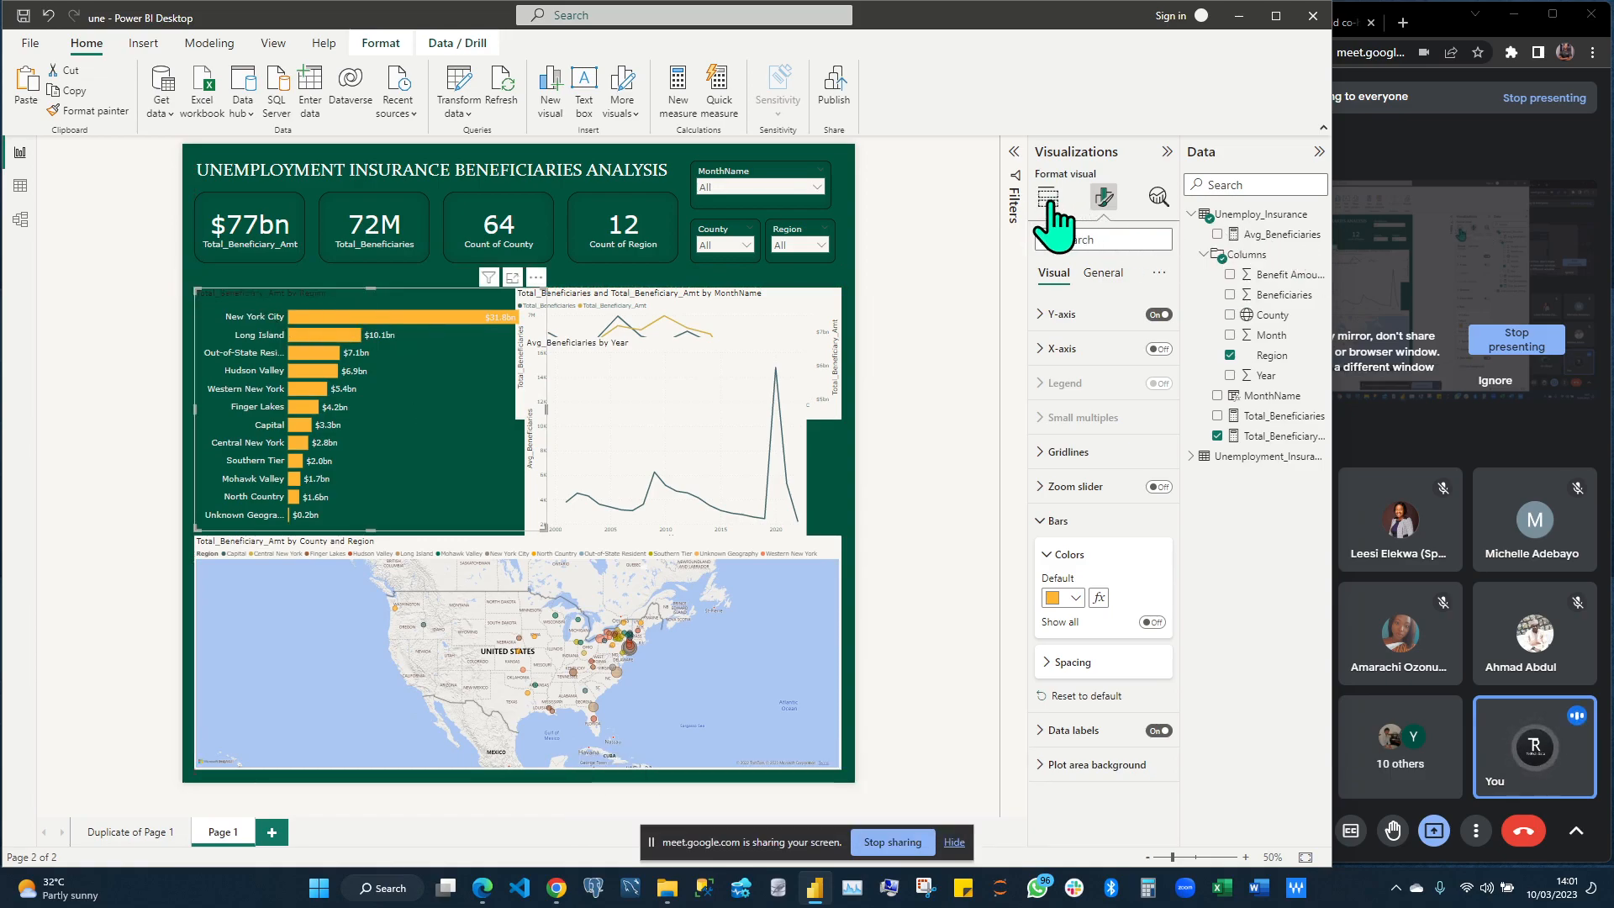
Change the region bar chart's title text to "Beneficiaries Amount by Region"
click(1103, 272)
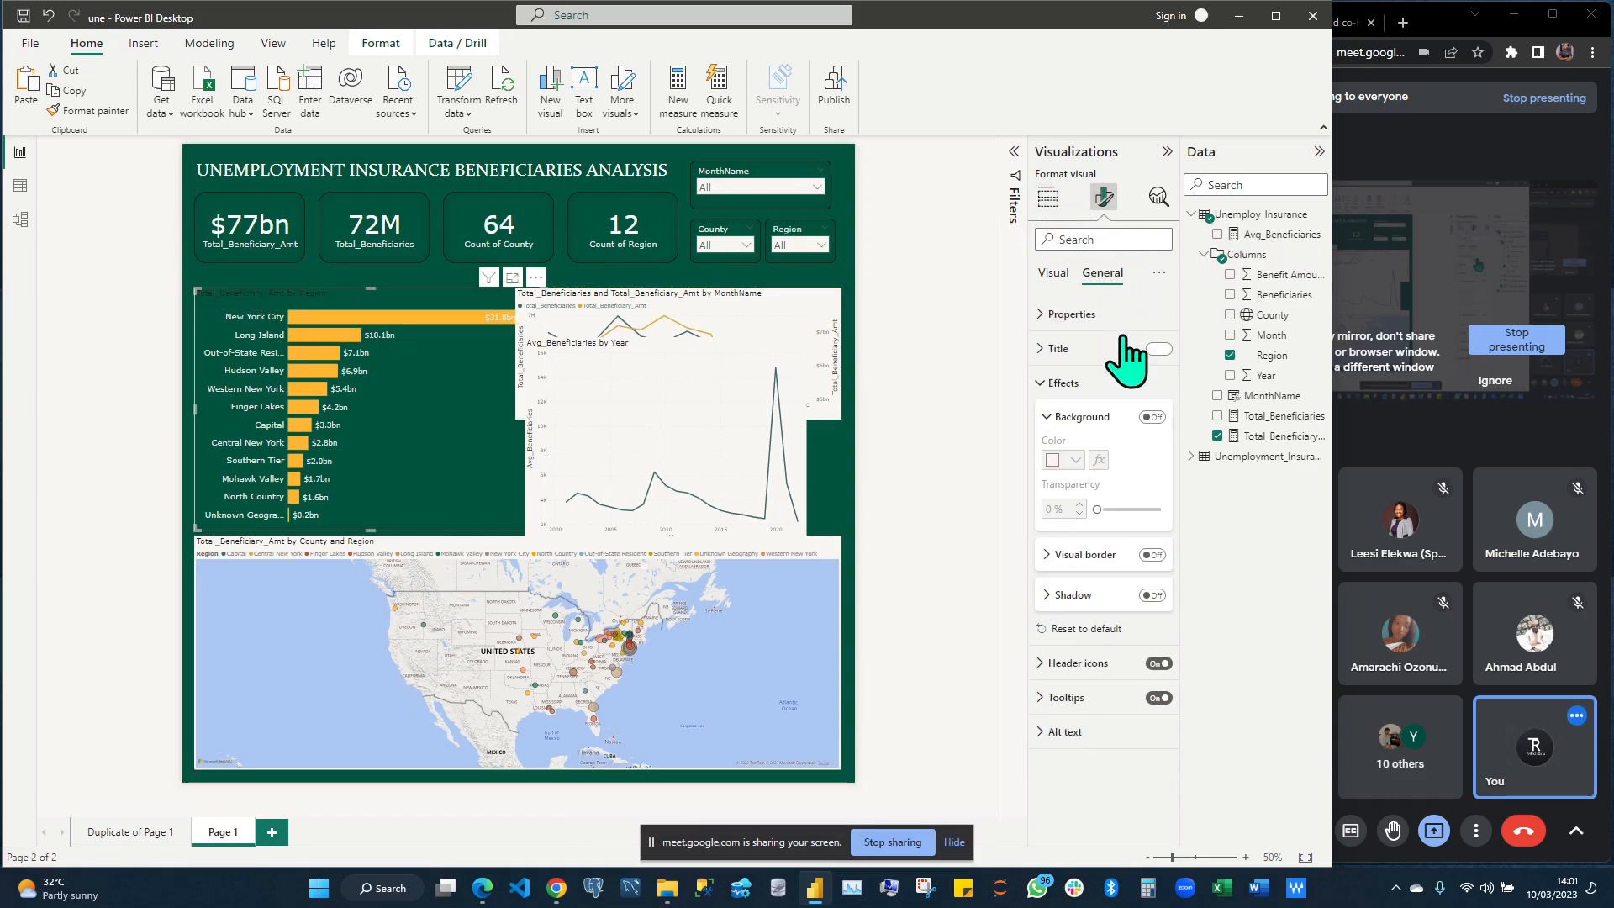
click(1047, 384)
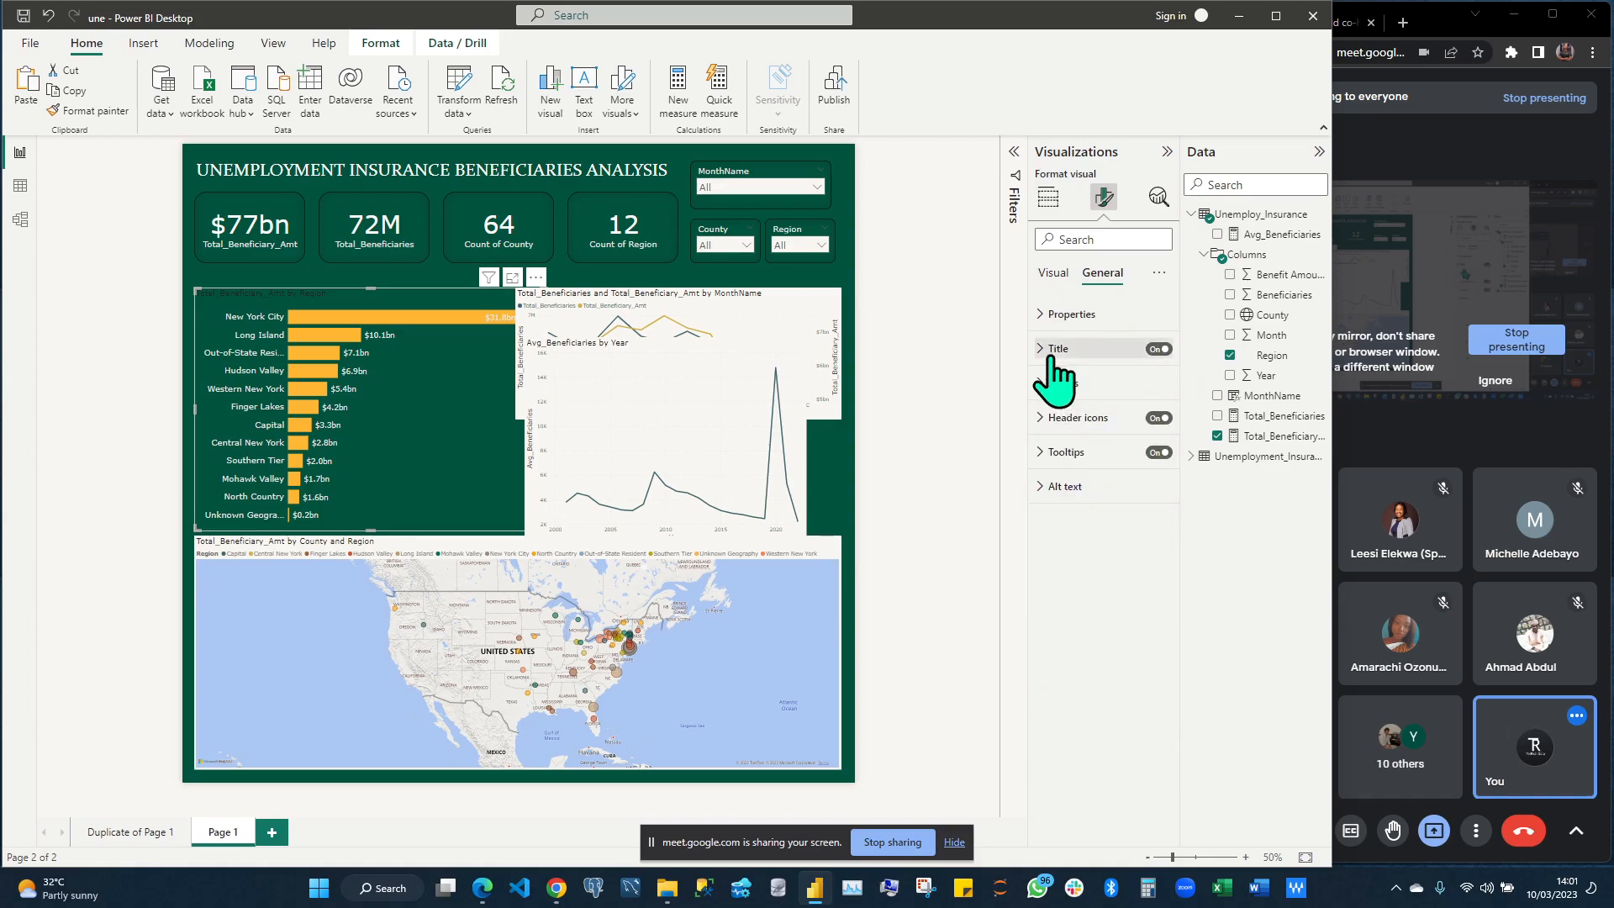
click(1102, 353)
click(1095, 399)
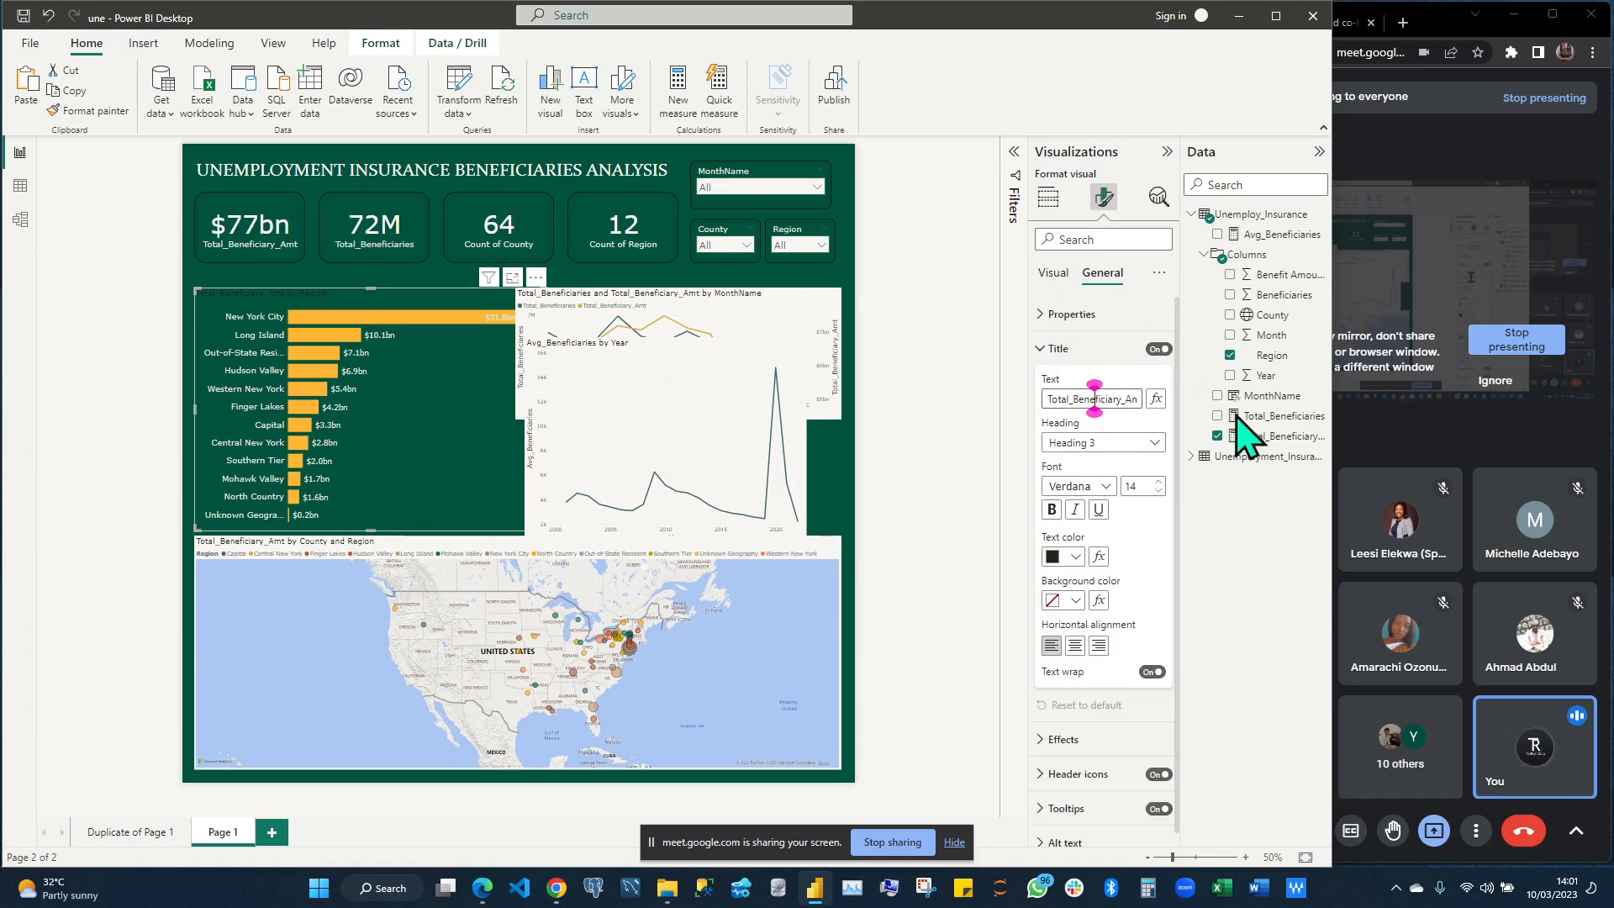
key(Left)
key(Left)
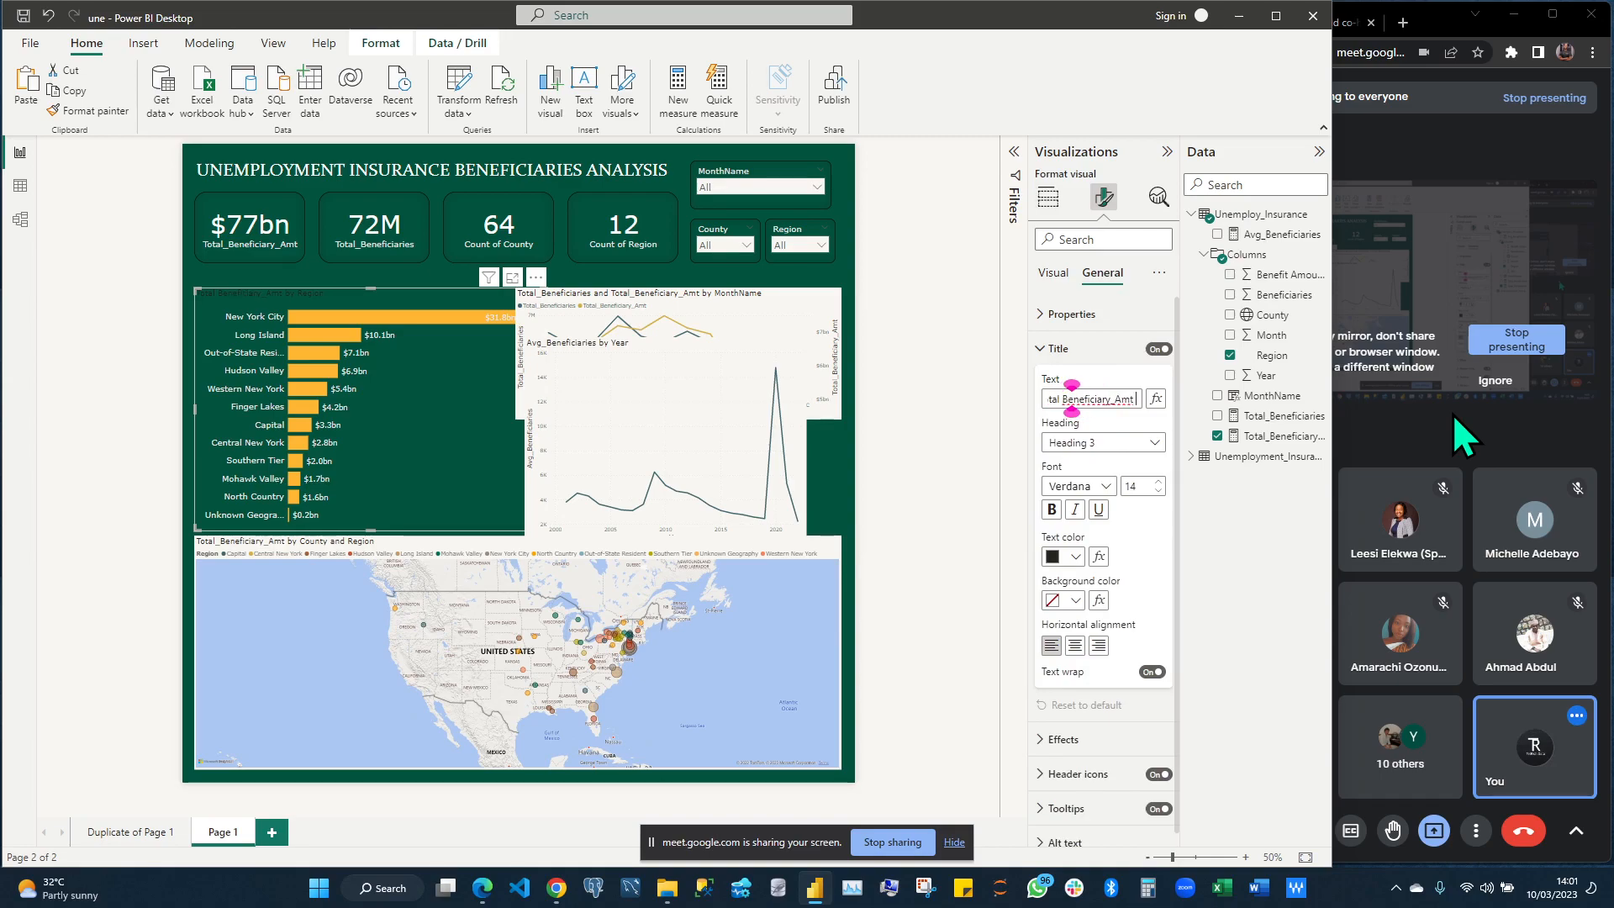
key(BackSpace)
key(BackSpace)
key(BackSpace)
key(BackSpace)
key(BackSpace)
key(BackSpace)
key(BackSpace)
key(BackSpace)
key(BackSpace)
key(BackSpace)
key(BackSpace)
key(BackSpace)
key(BackSpace)
key(BackSpace)
key(BackSpace)
key(BackSpace)
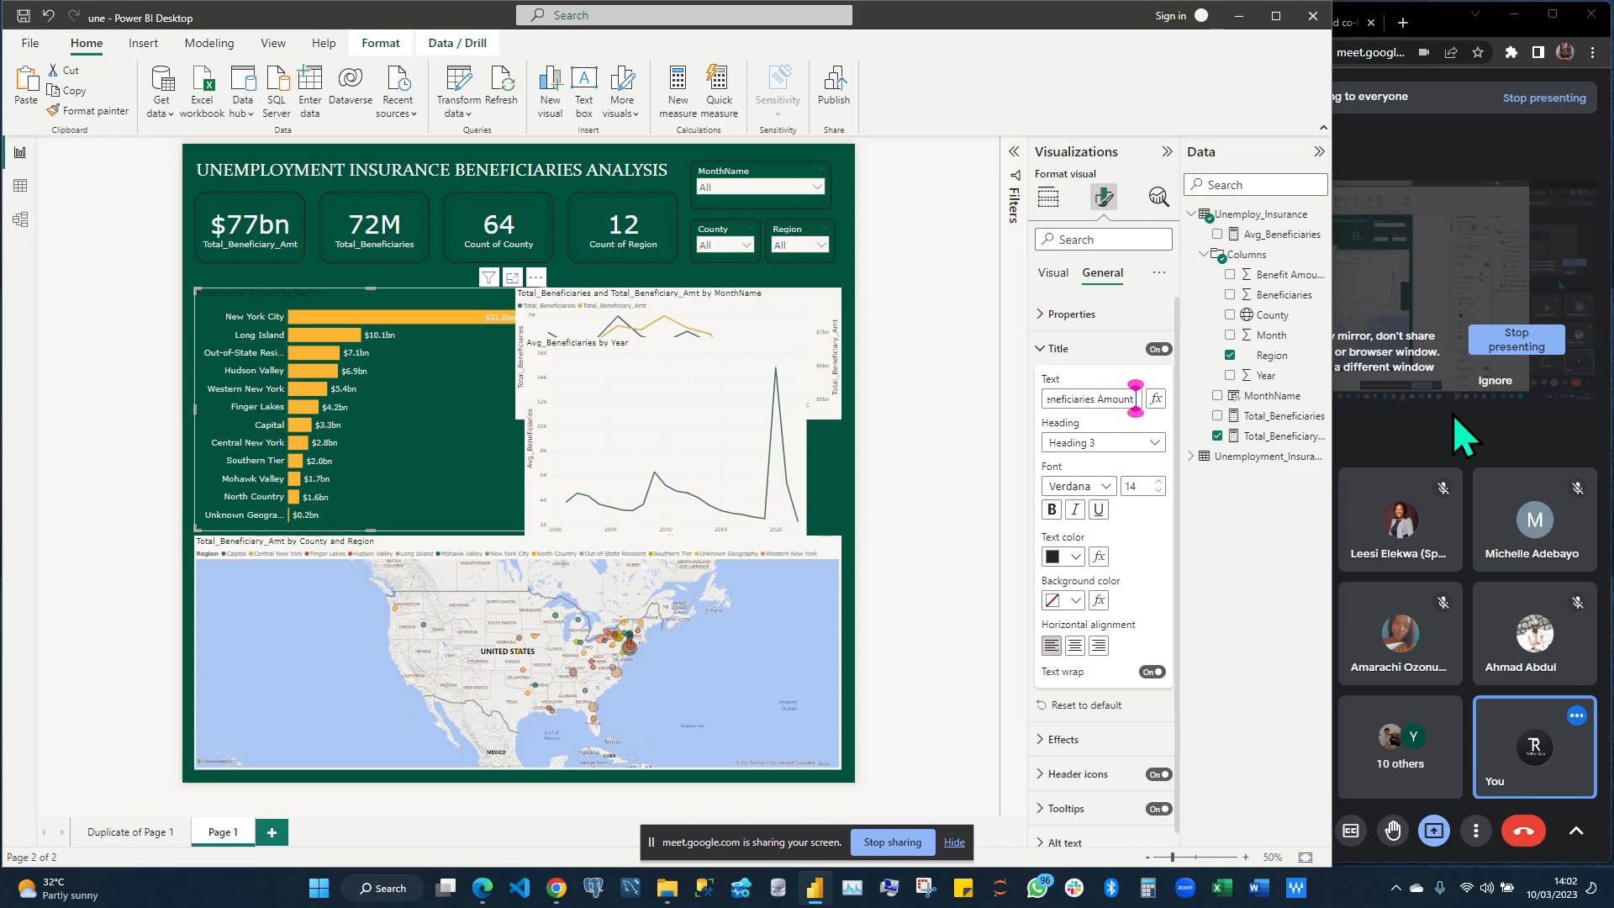
Center the region chart's title and format it in light gray at font size 18
click(1121, 521)
double_click(1139, 486)
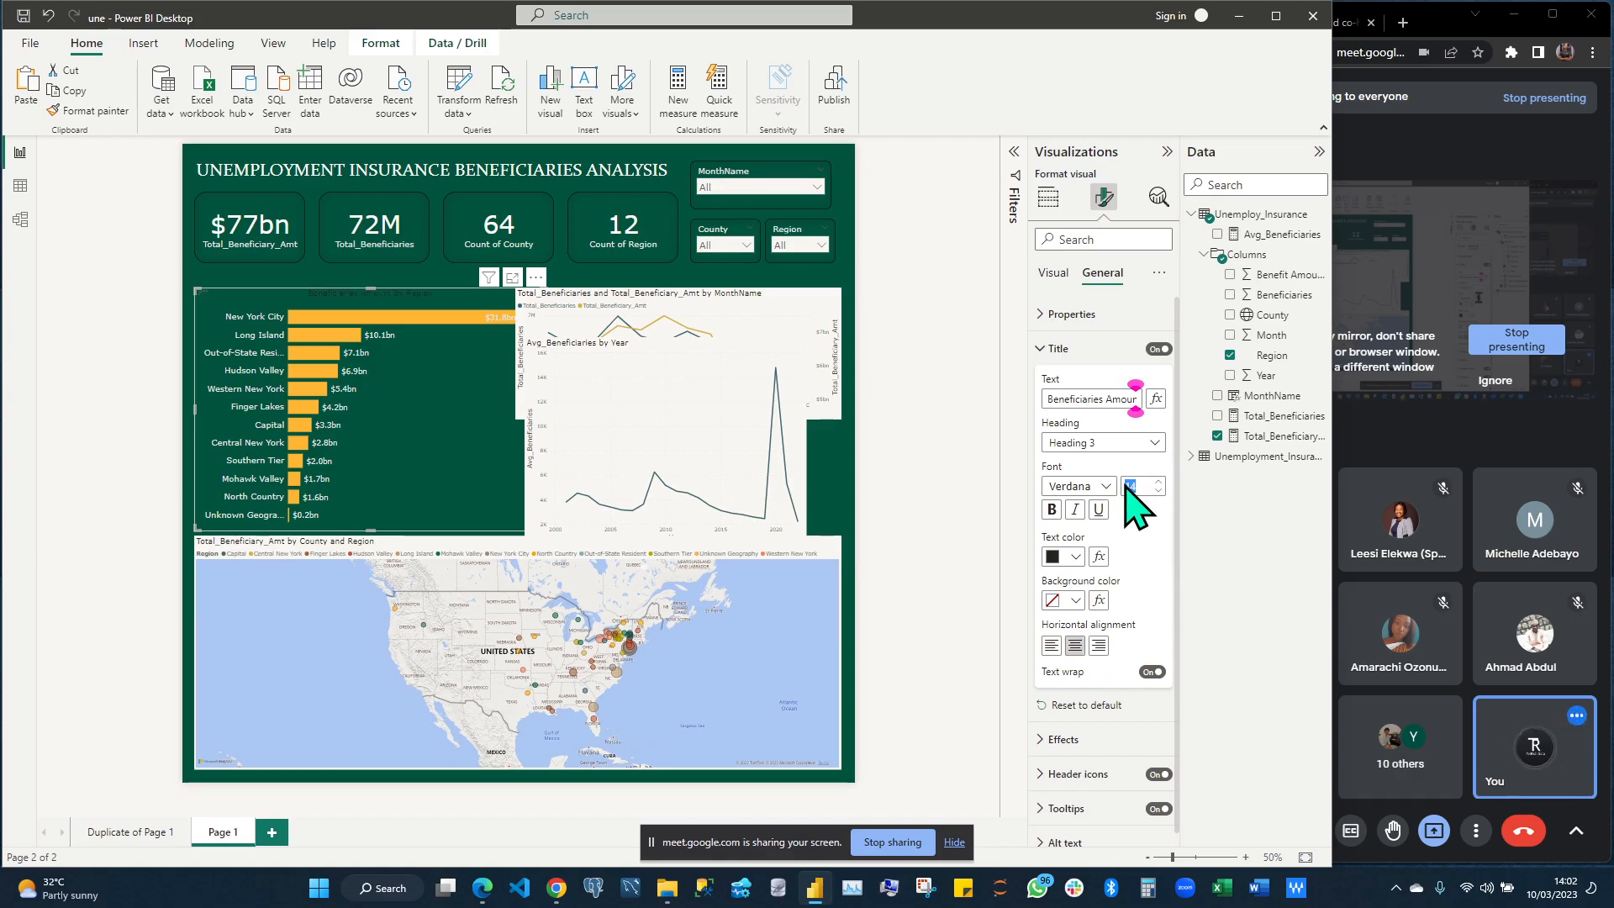
text(18)
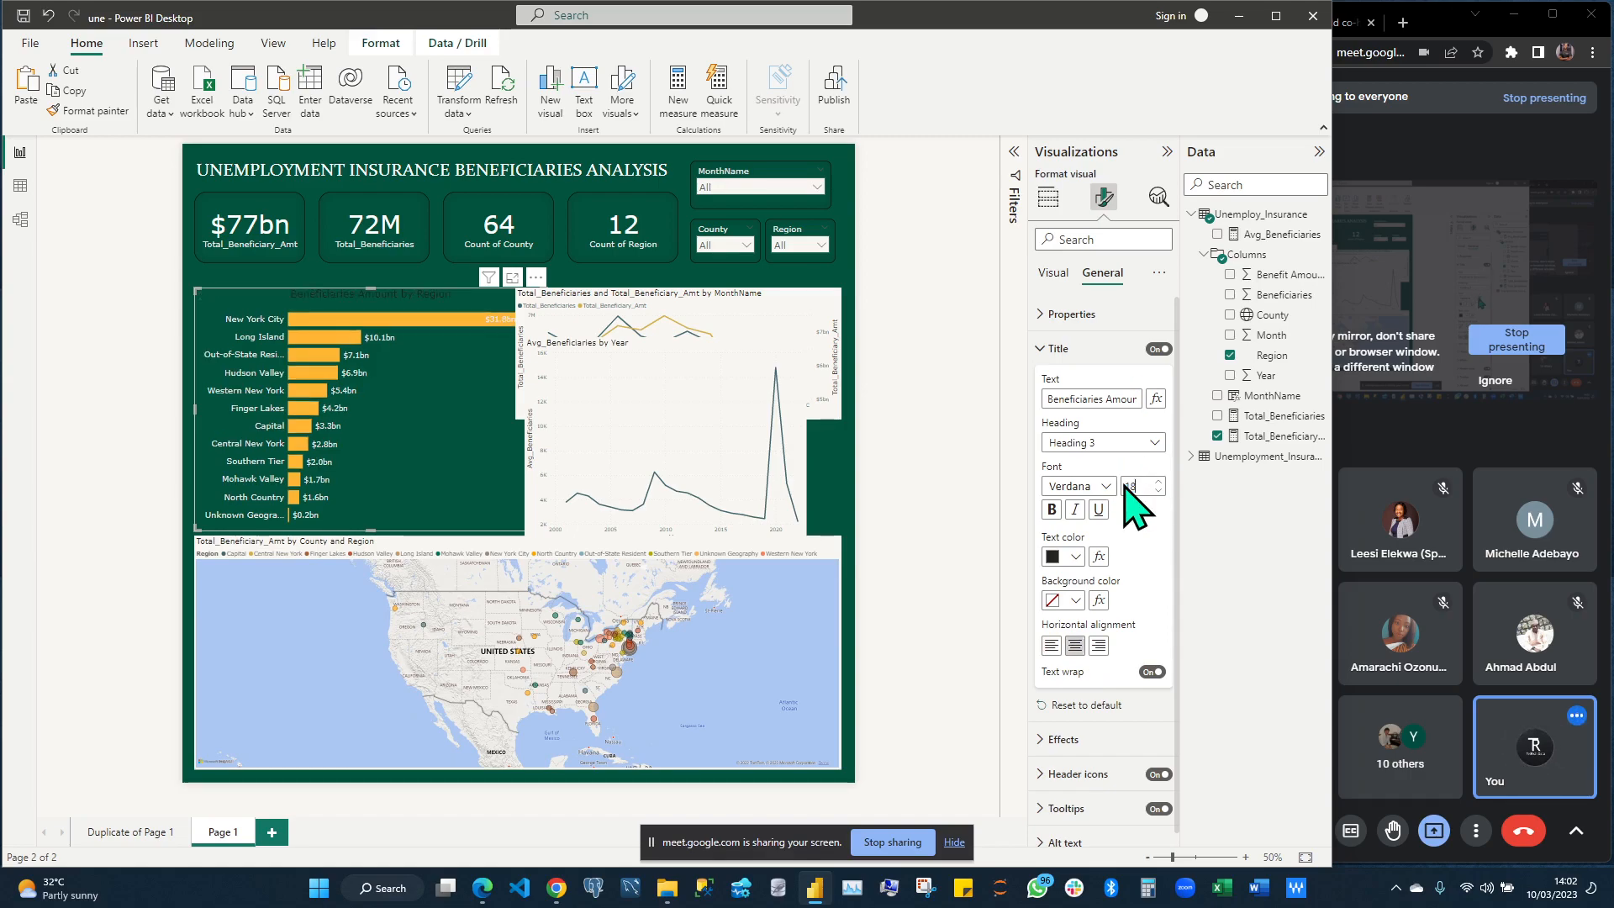
click(1068, 556)
click(1063, 329)
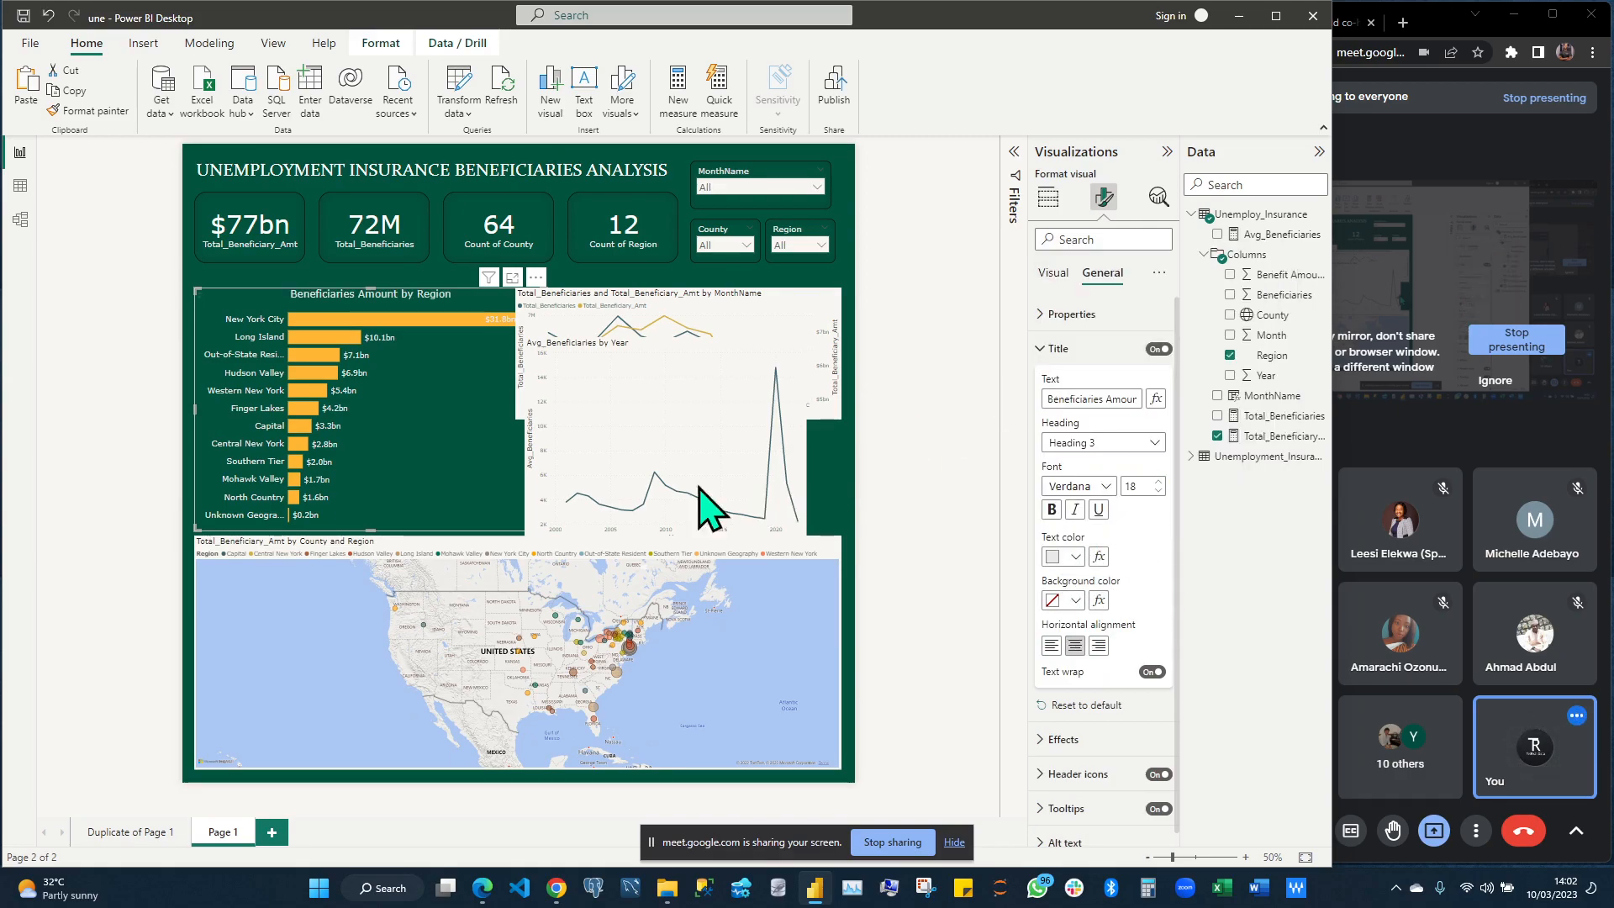
Increase the region chart's title font size to 20
click(1136, 489)
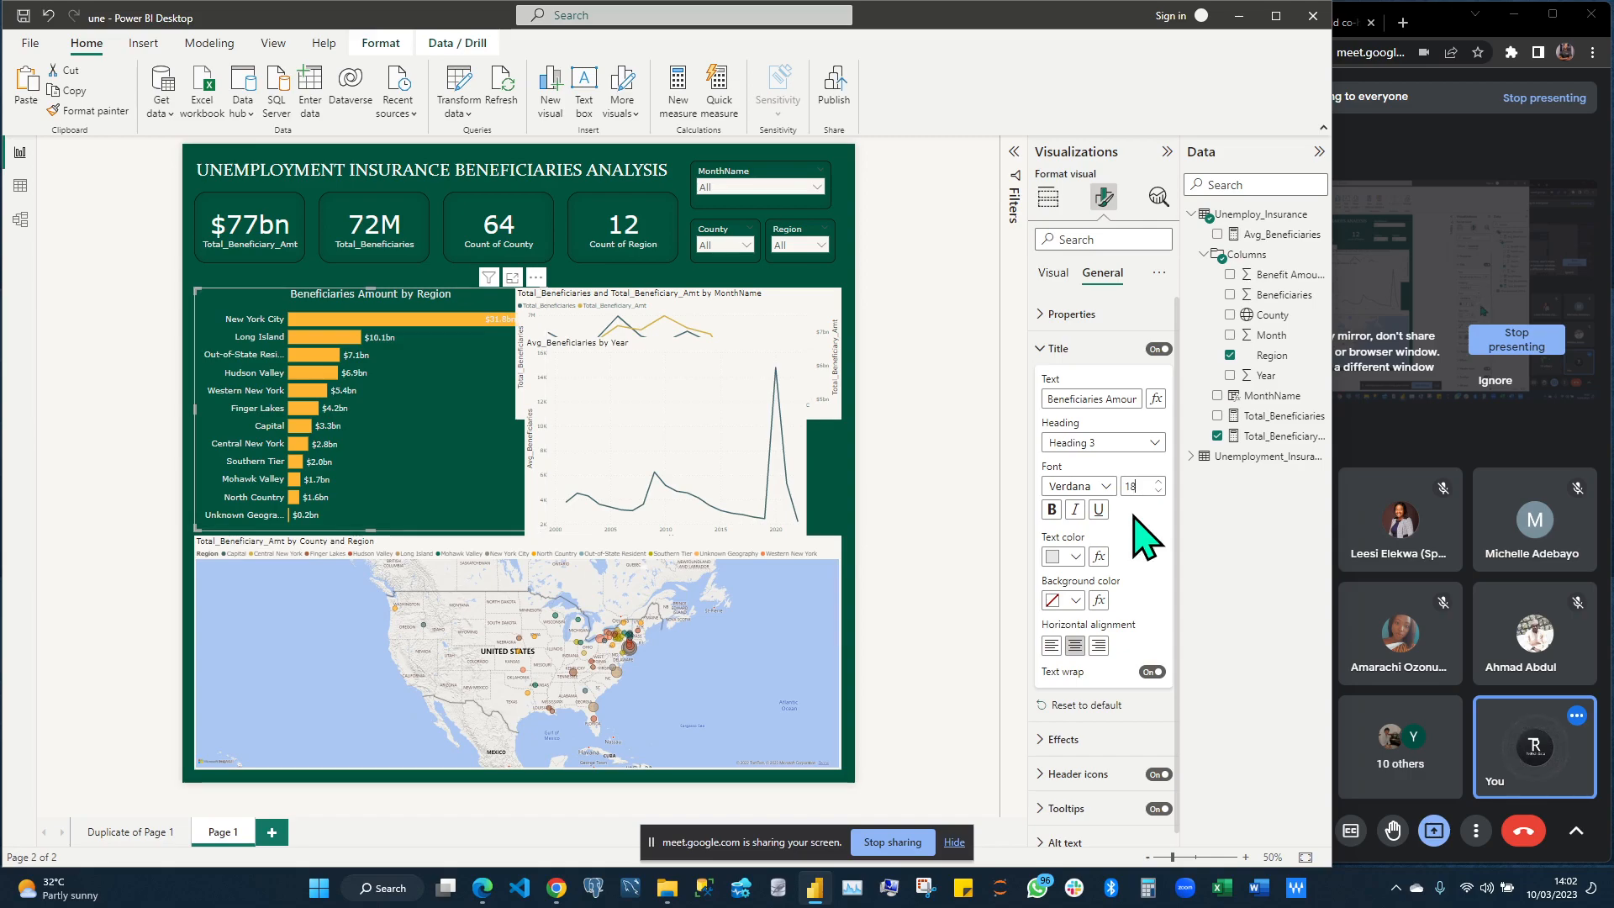
key(BackSpace)
key(BackSpace)
text(20)
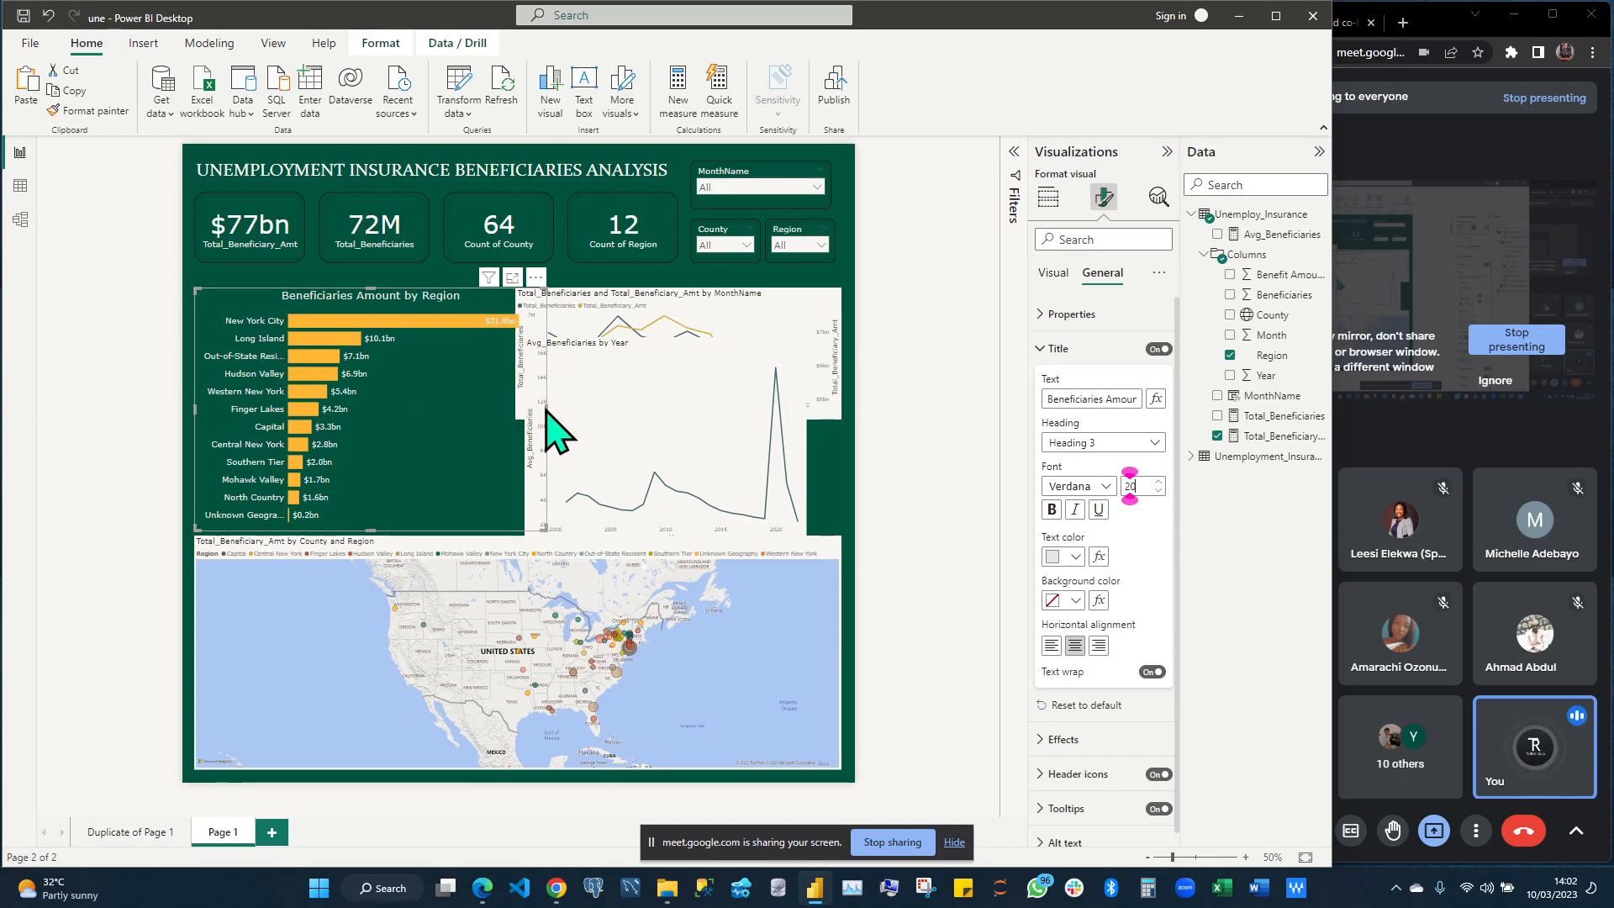
Narrow the Beneficiaries Amount by Region chart from its right edge, leaving a gap before the line charts
drag(547, 407, 467, 405)
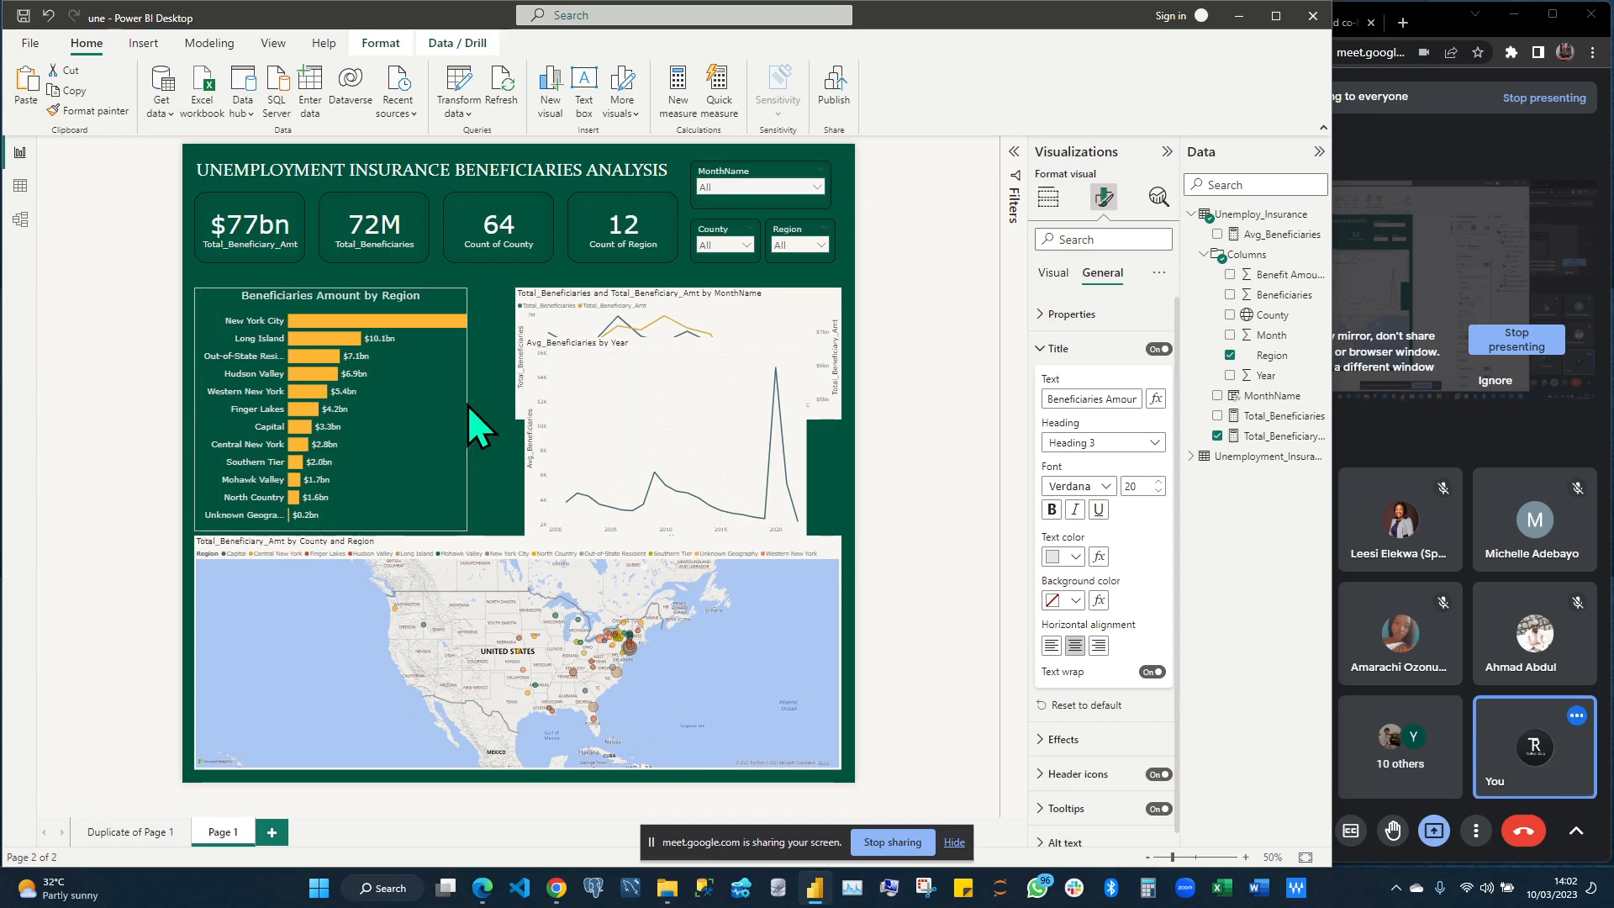
drag(468, 405, 472, 404)
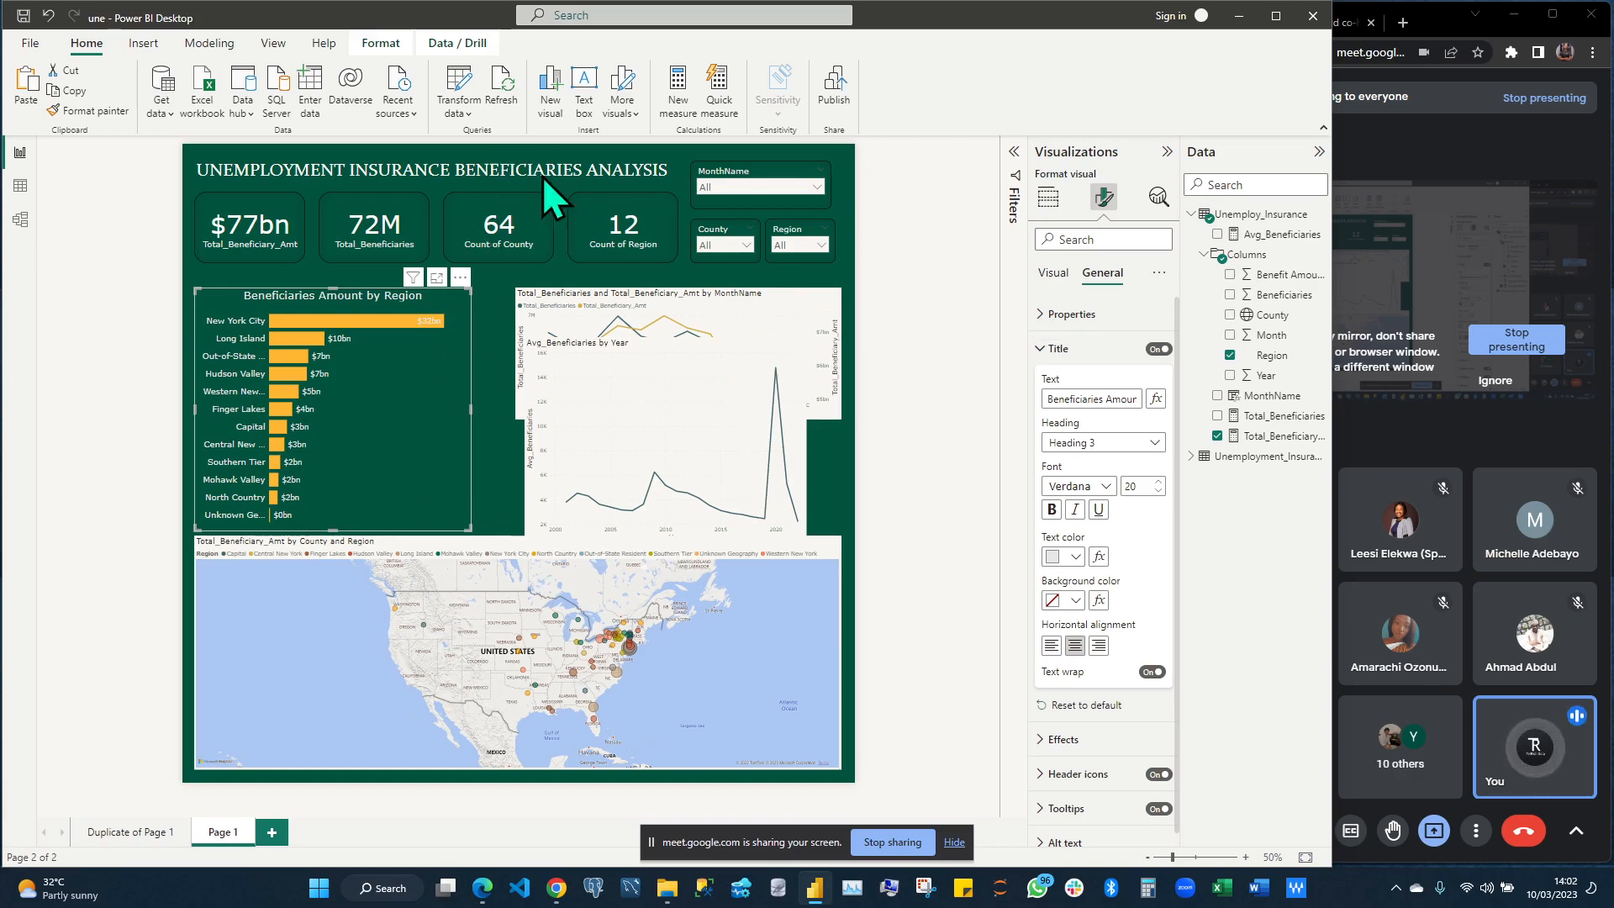
Widen the MonthName slicer slightly toward the report page's right edge
click(555, 410)
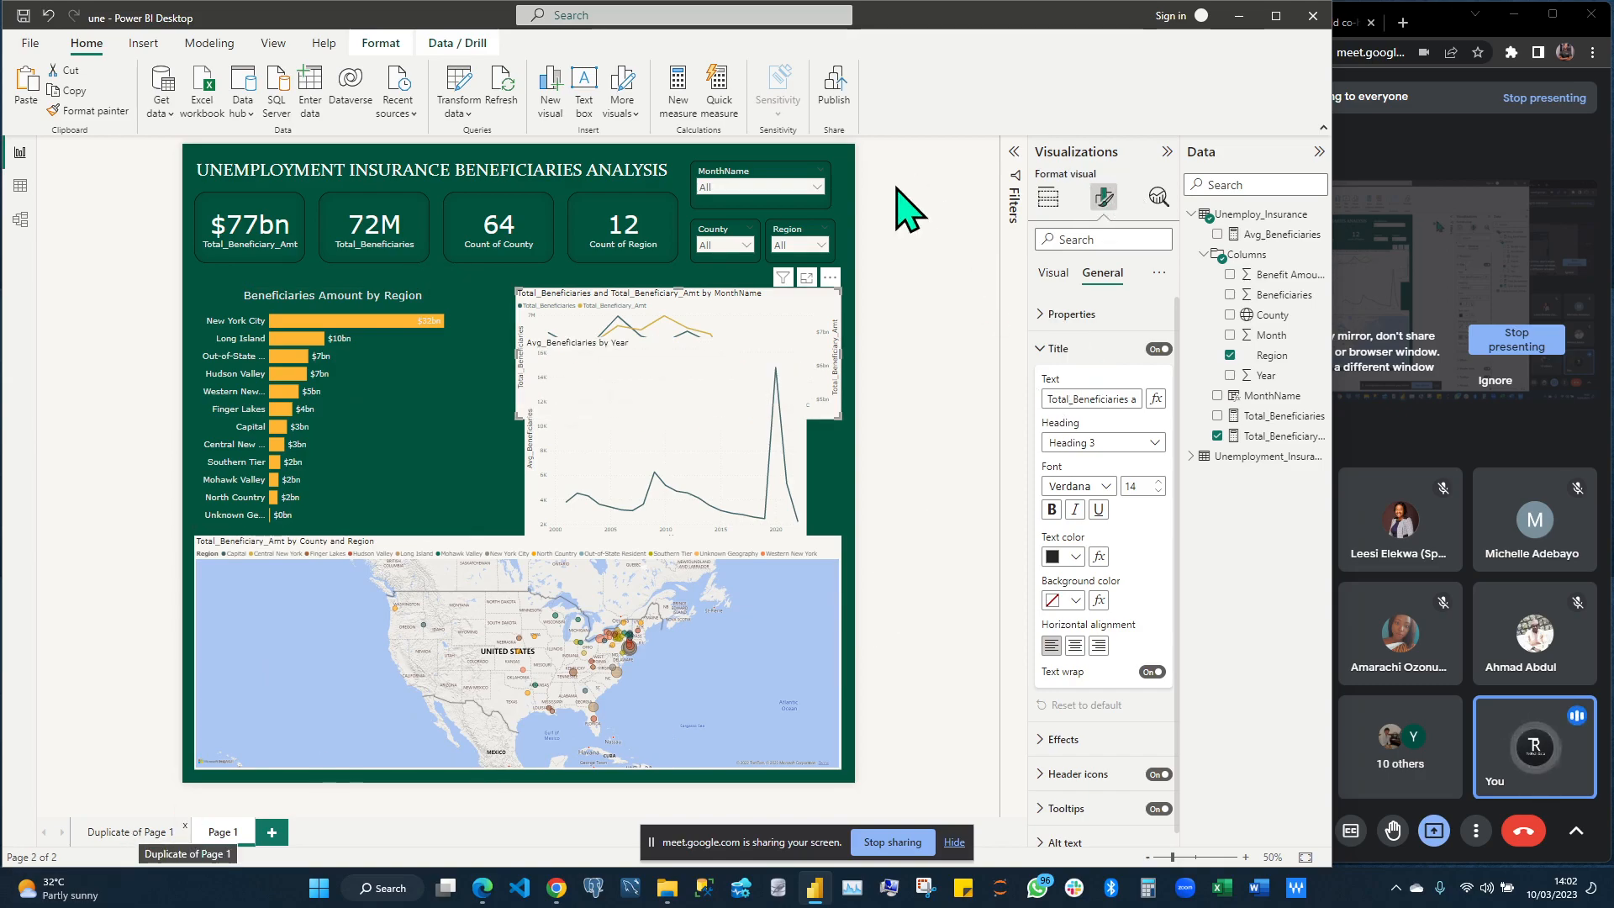
click(805, 178)
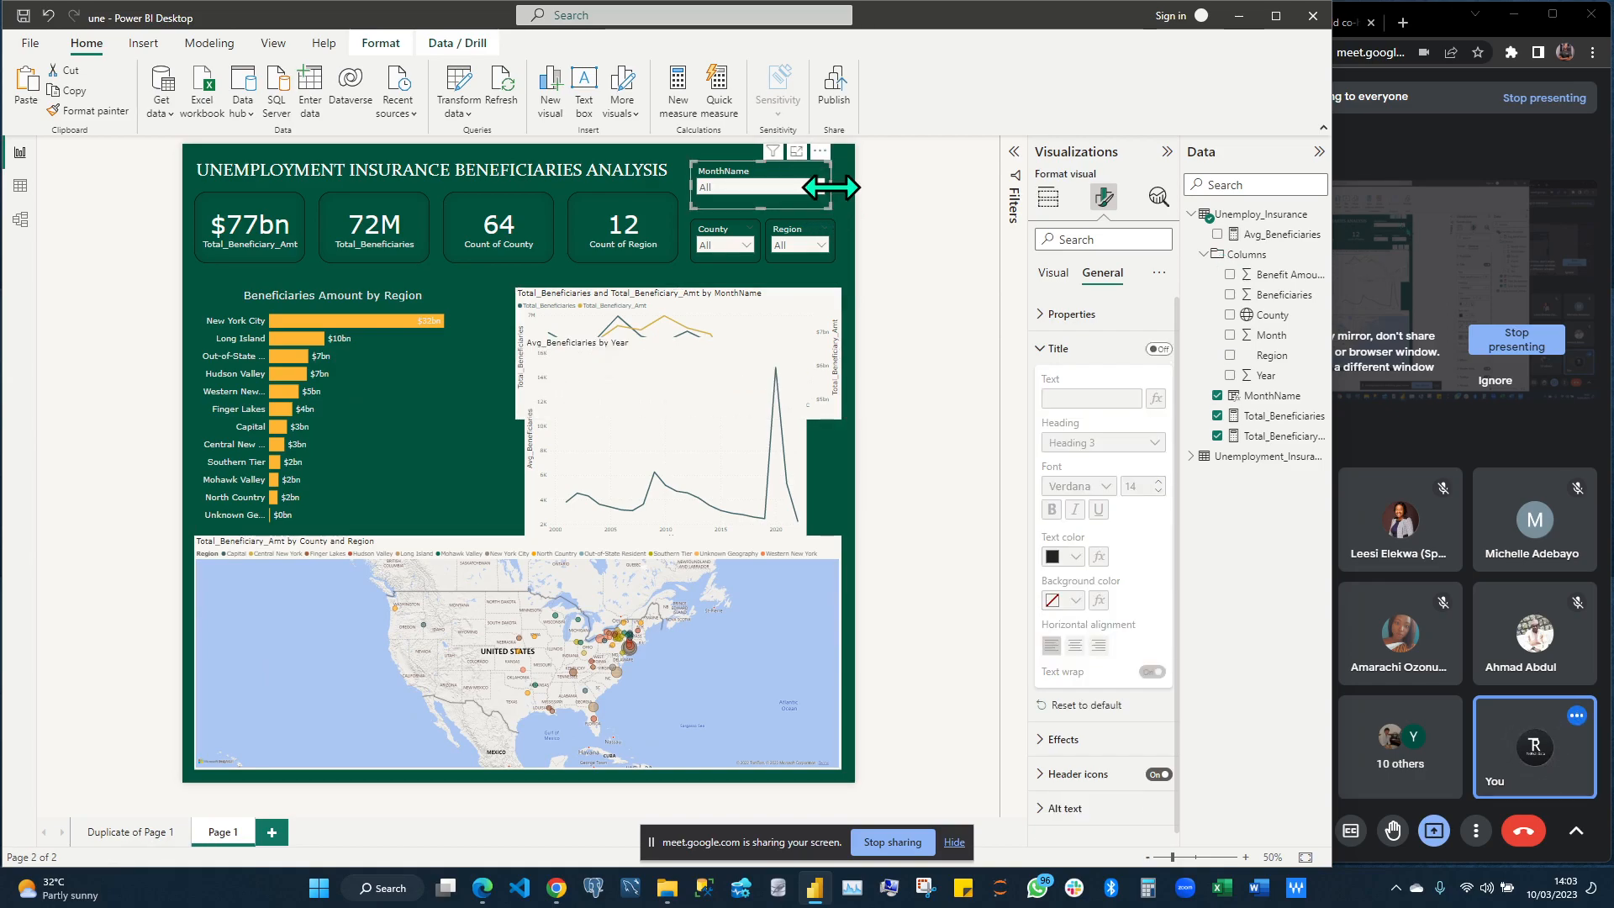
drag(831, 185, 837, 185)
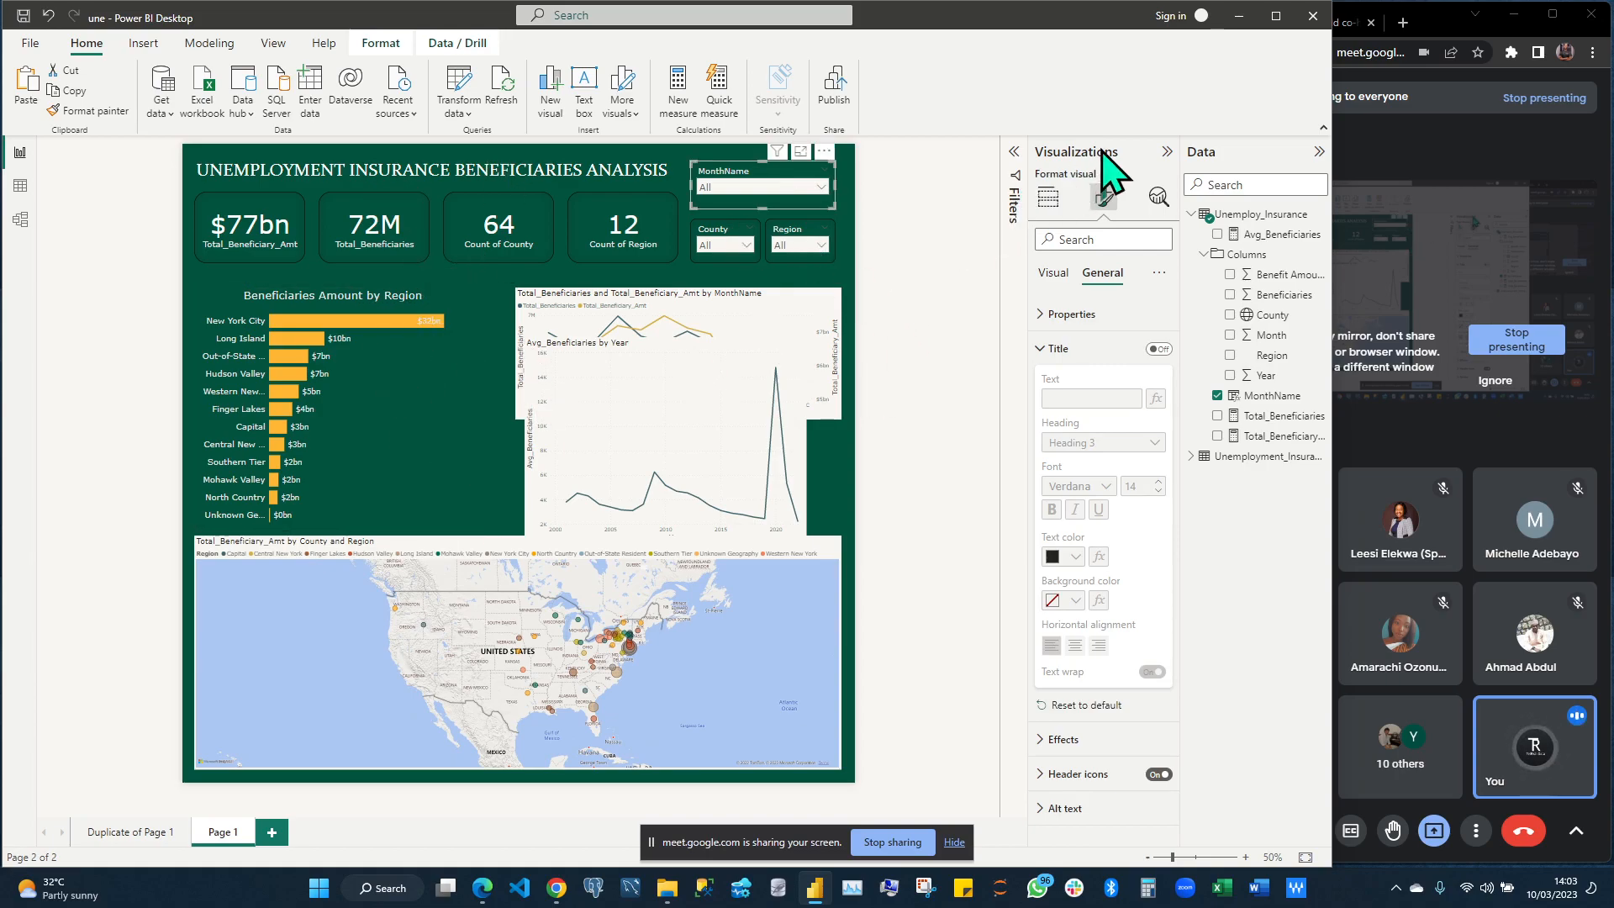
Set the report page's custom canvas height to 1600 px
click(1050, 200)
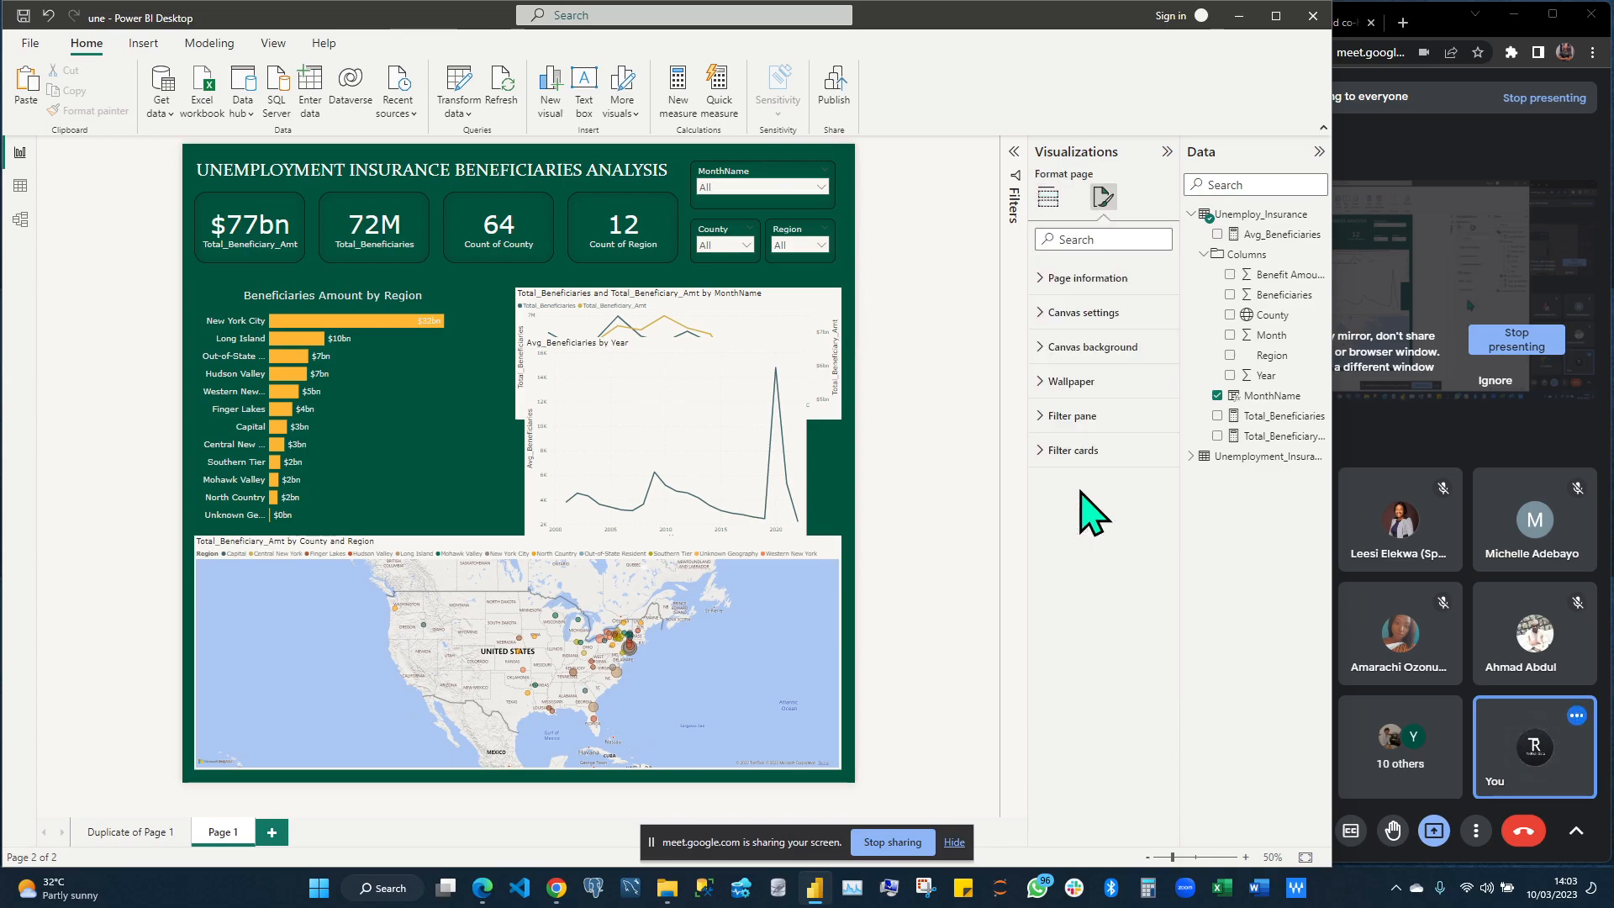
click(1040, 312)
double_click(1058, 406)
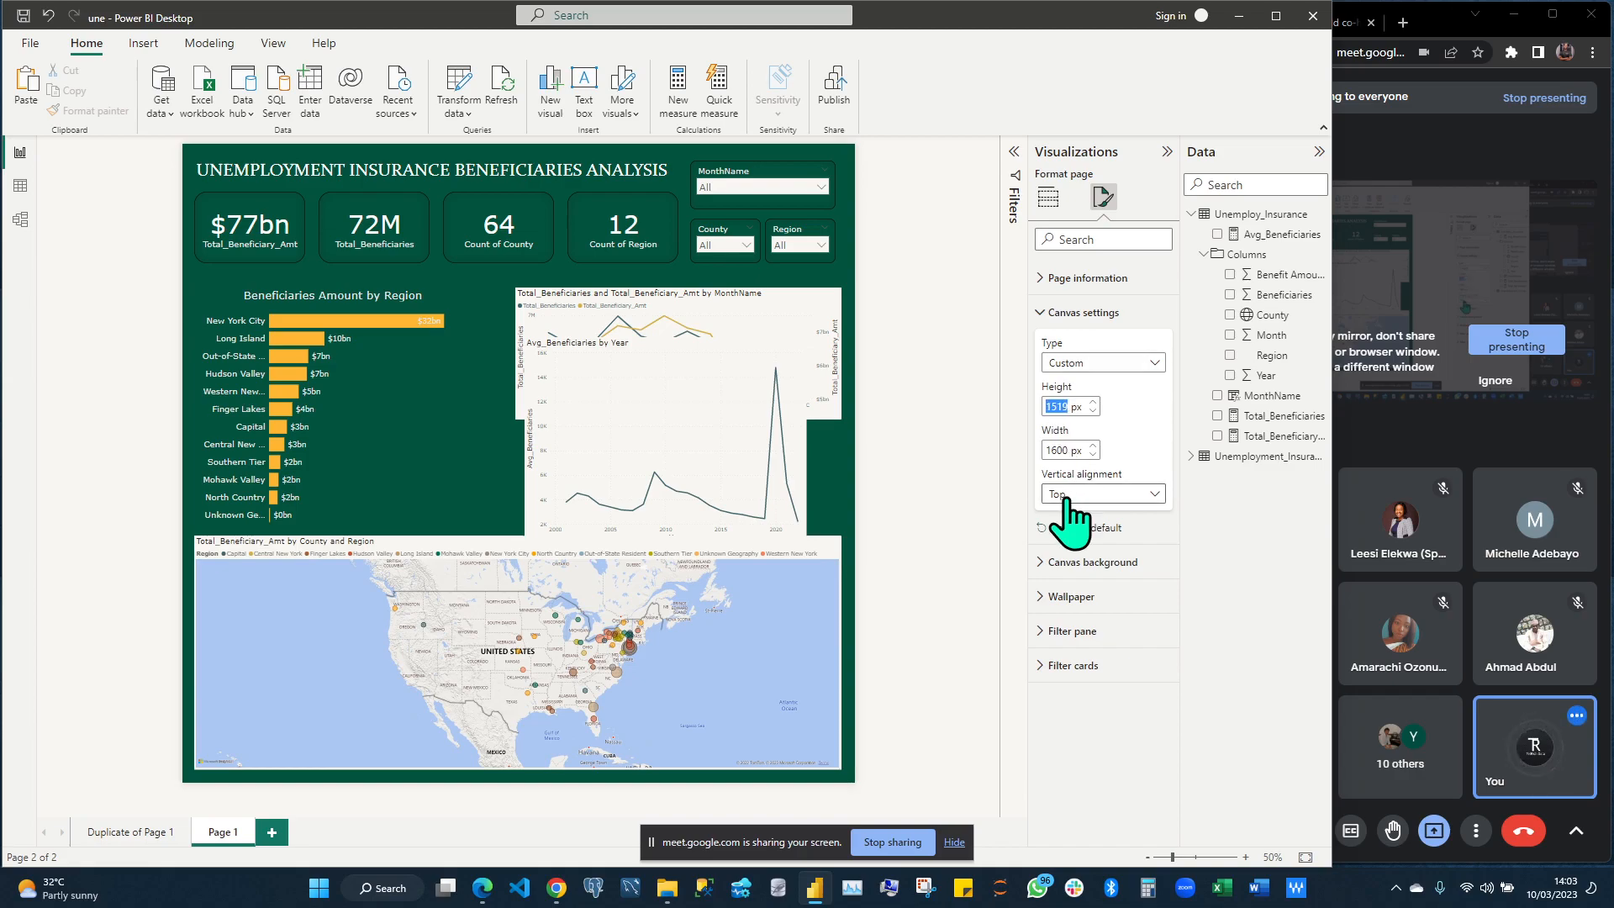
text(1600)
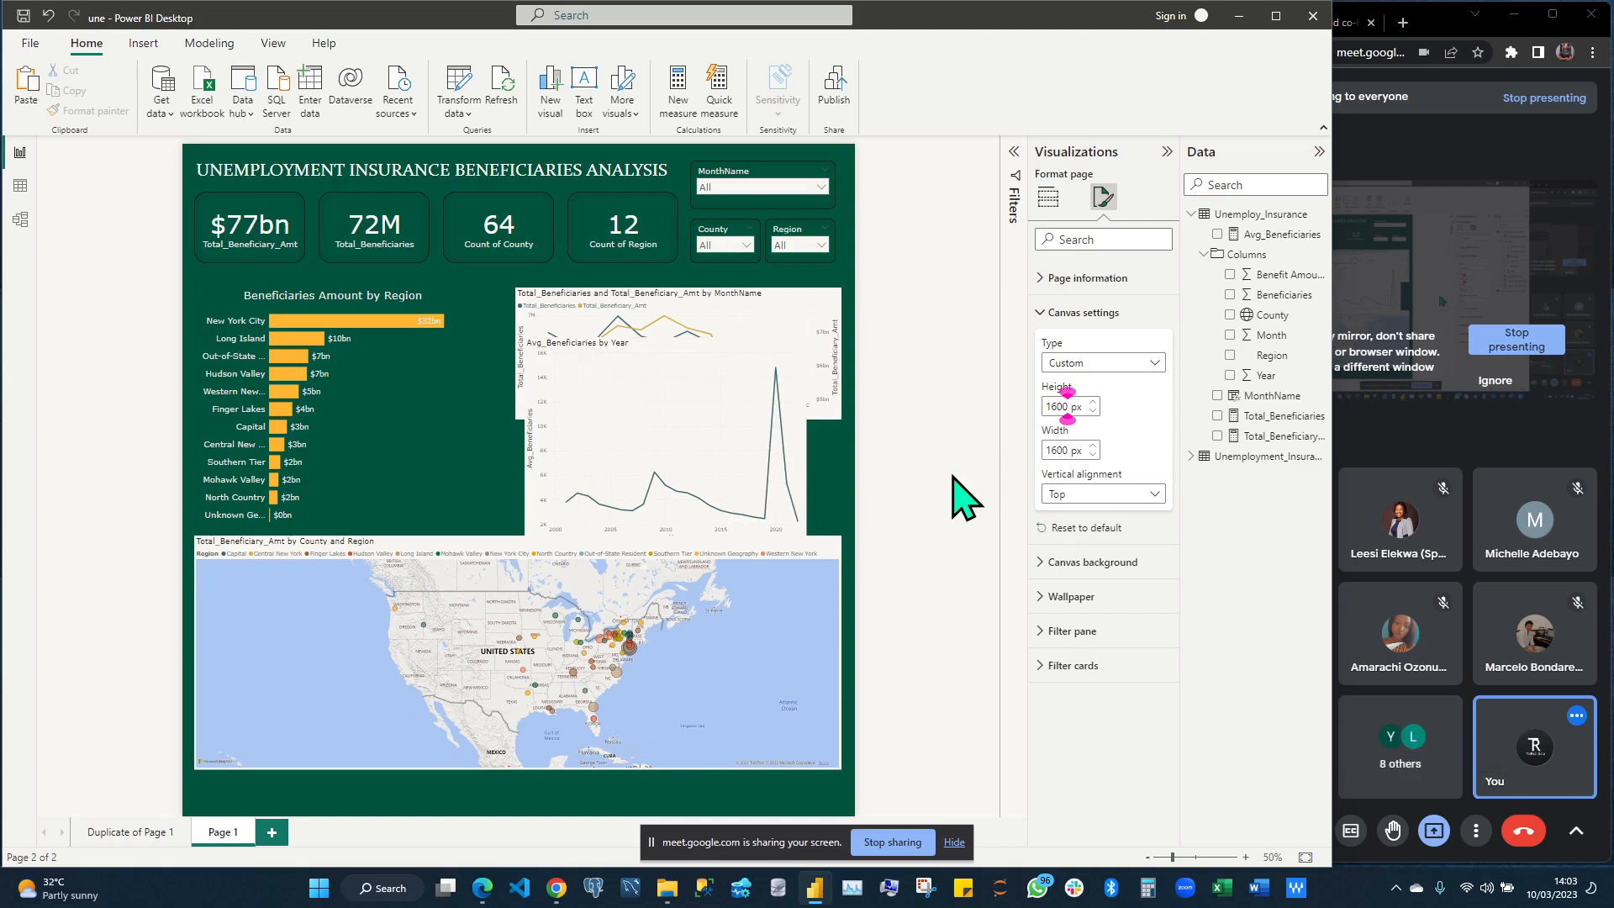
Extend the County and Region map downward to fill the free space near the report page's lower edge
scroll(963, 496, down, 1)
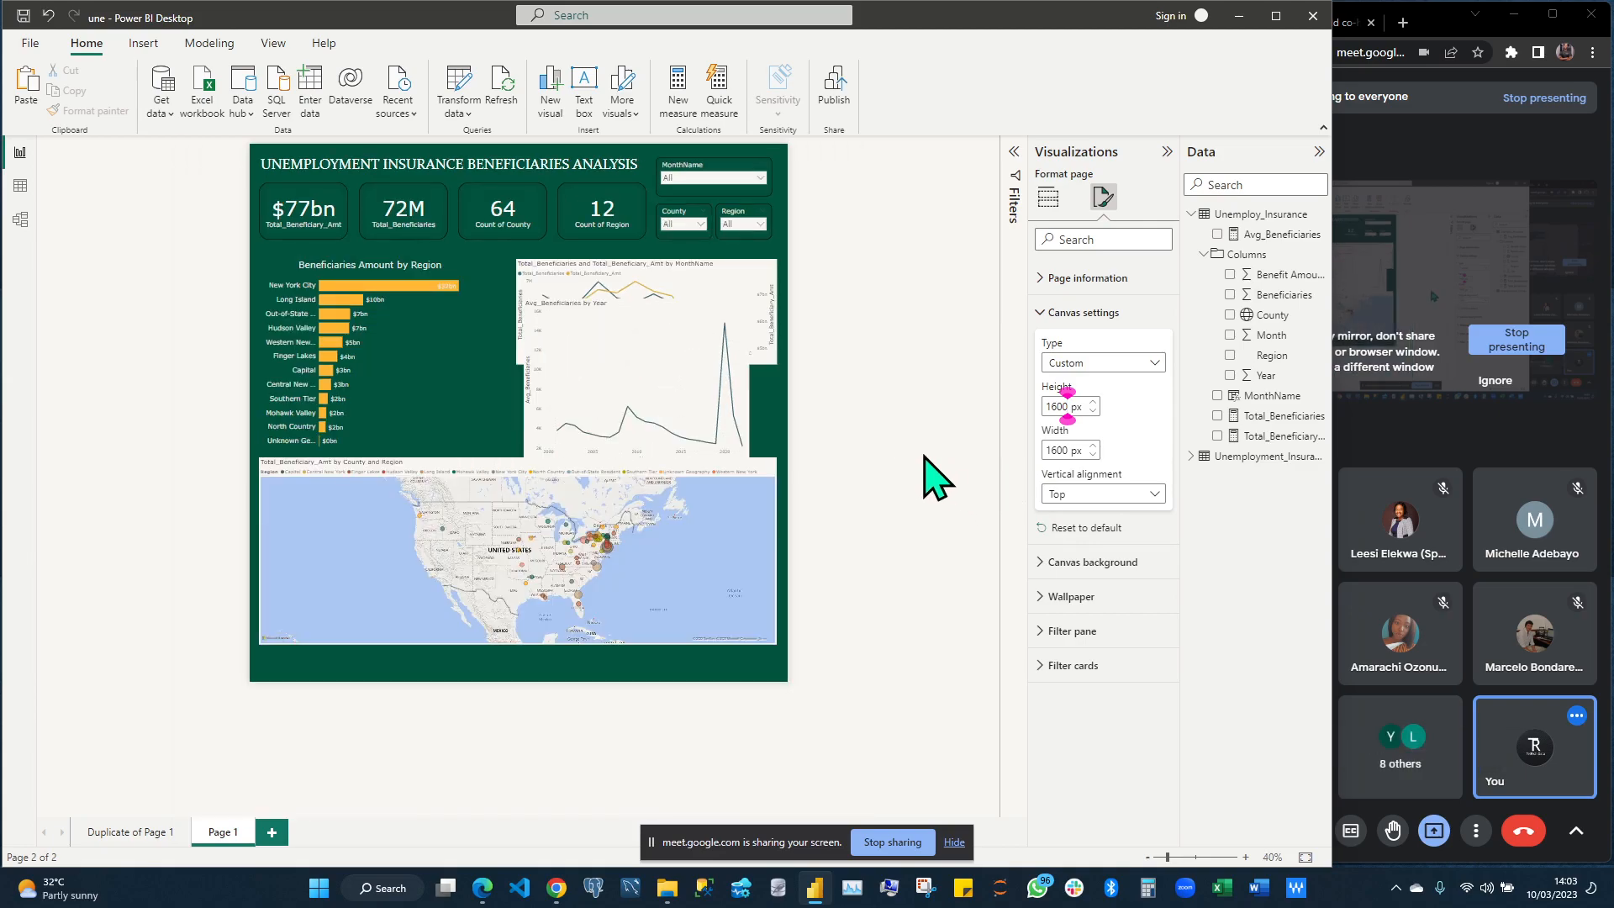
scroll(923, 458, up, 1)
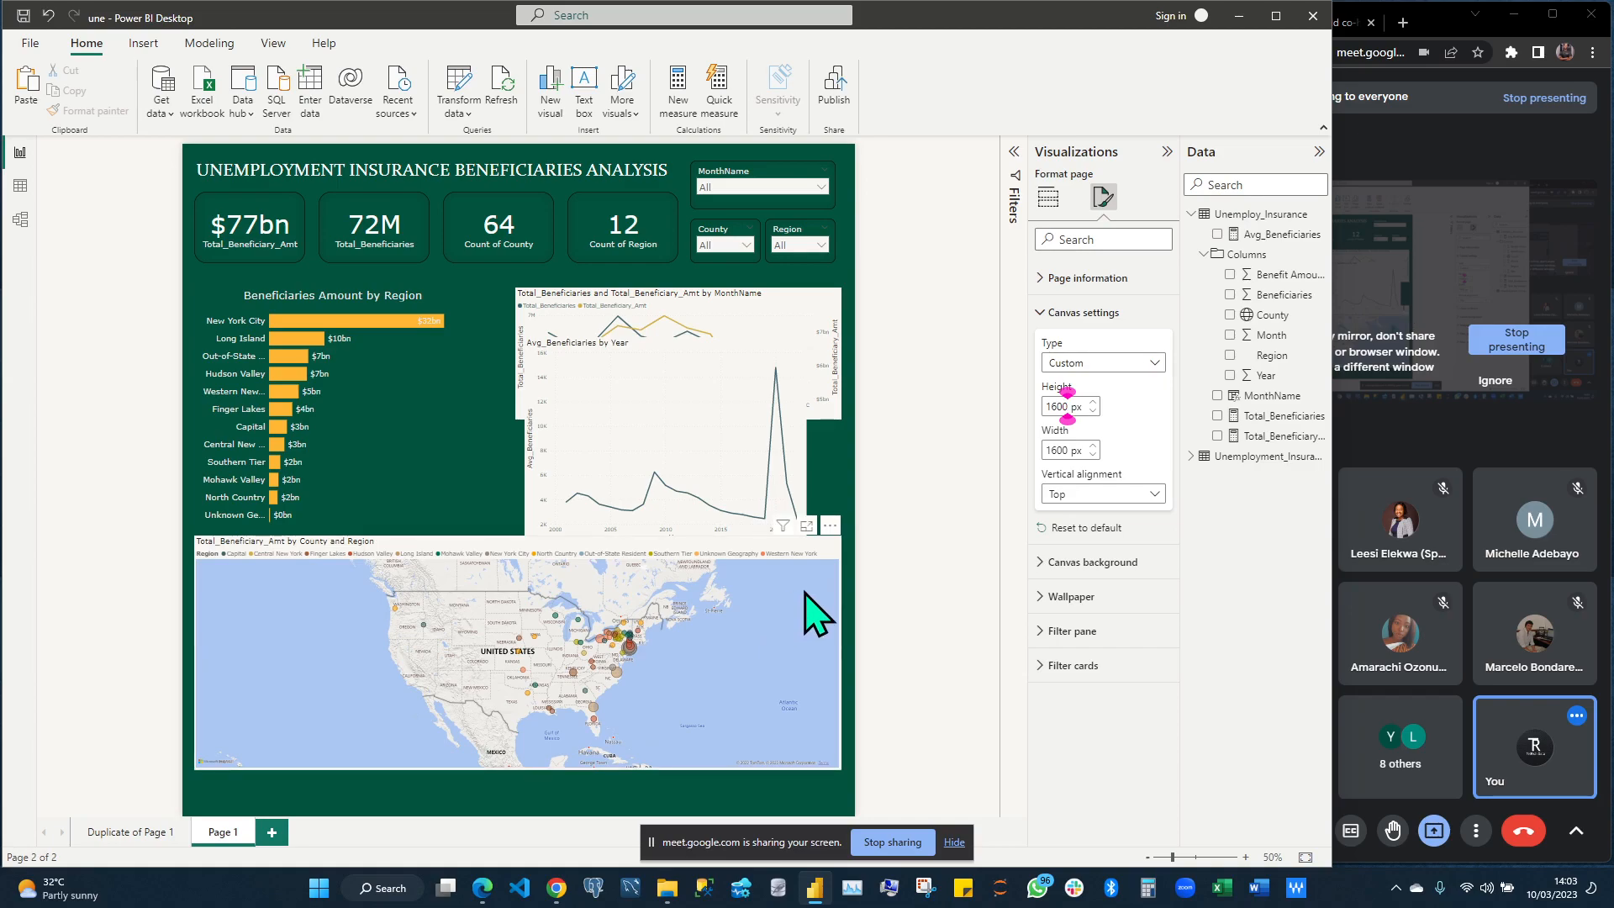
scroll(816, 618, up, 1)
scroll(667, 648, up, 1)
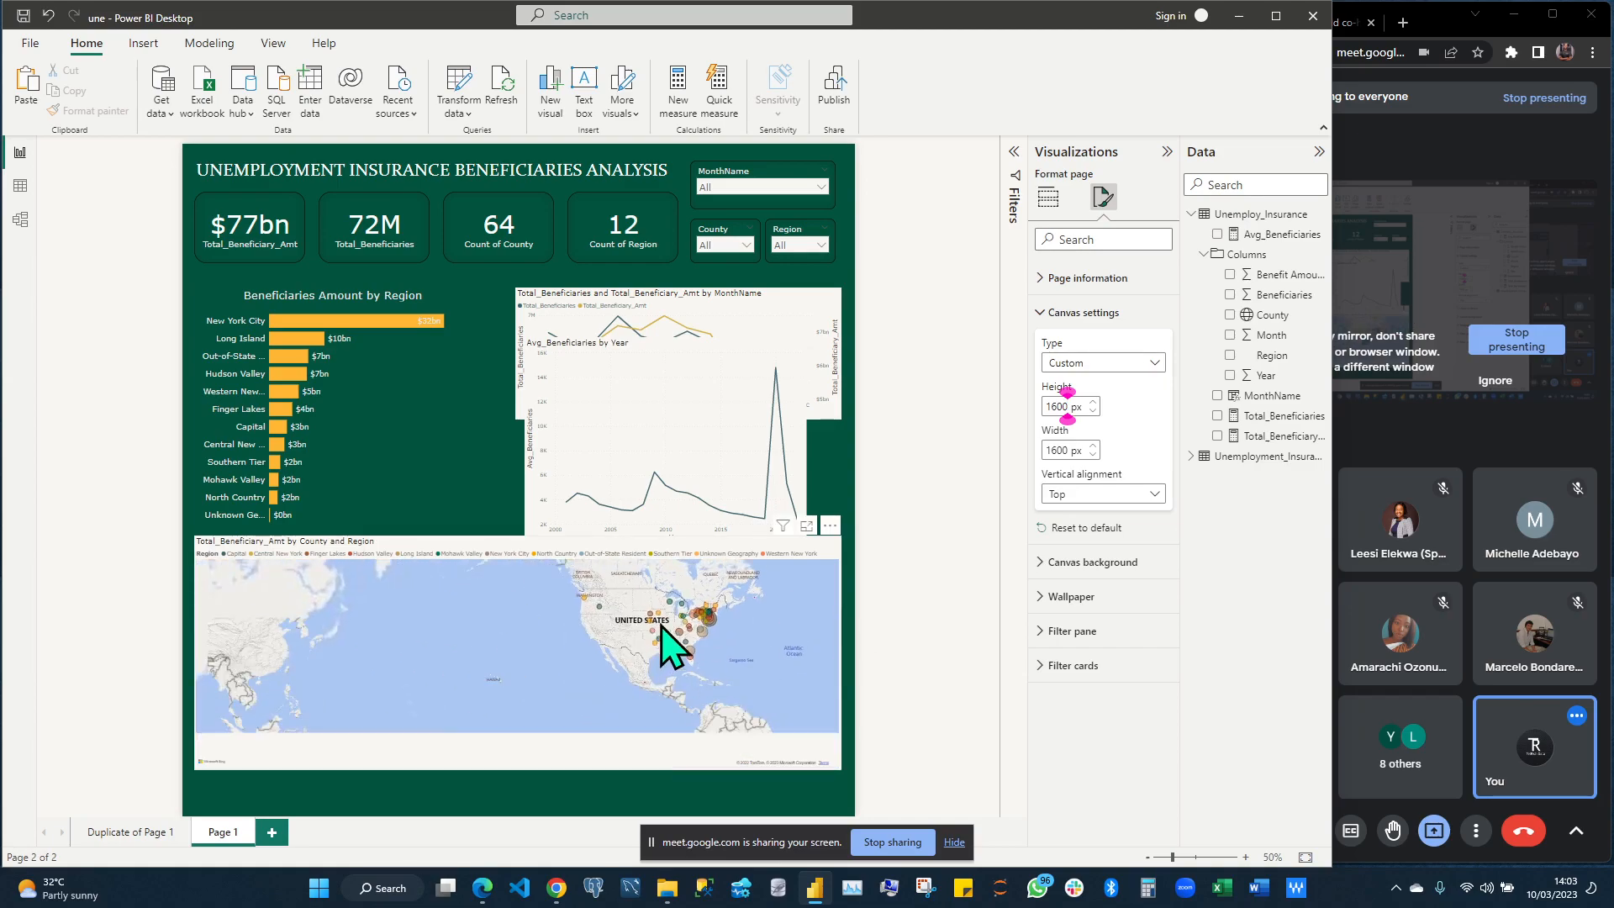
click(491, 775)
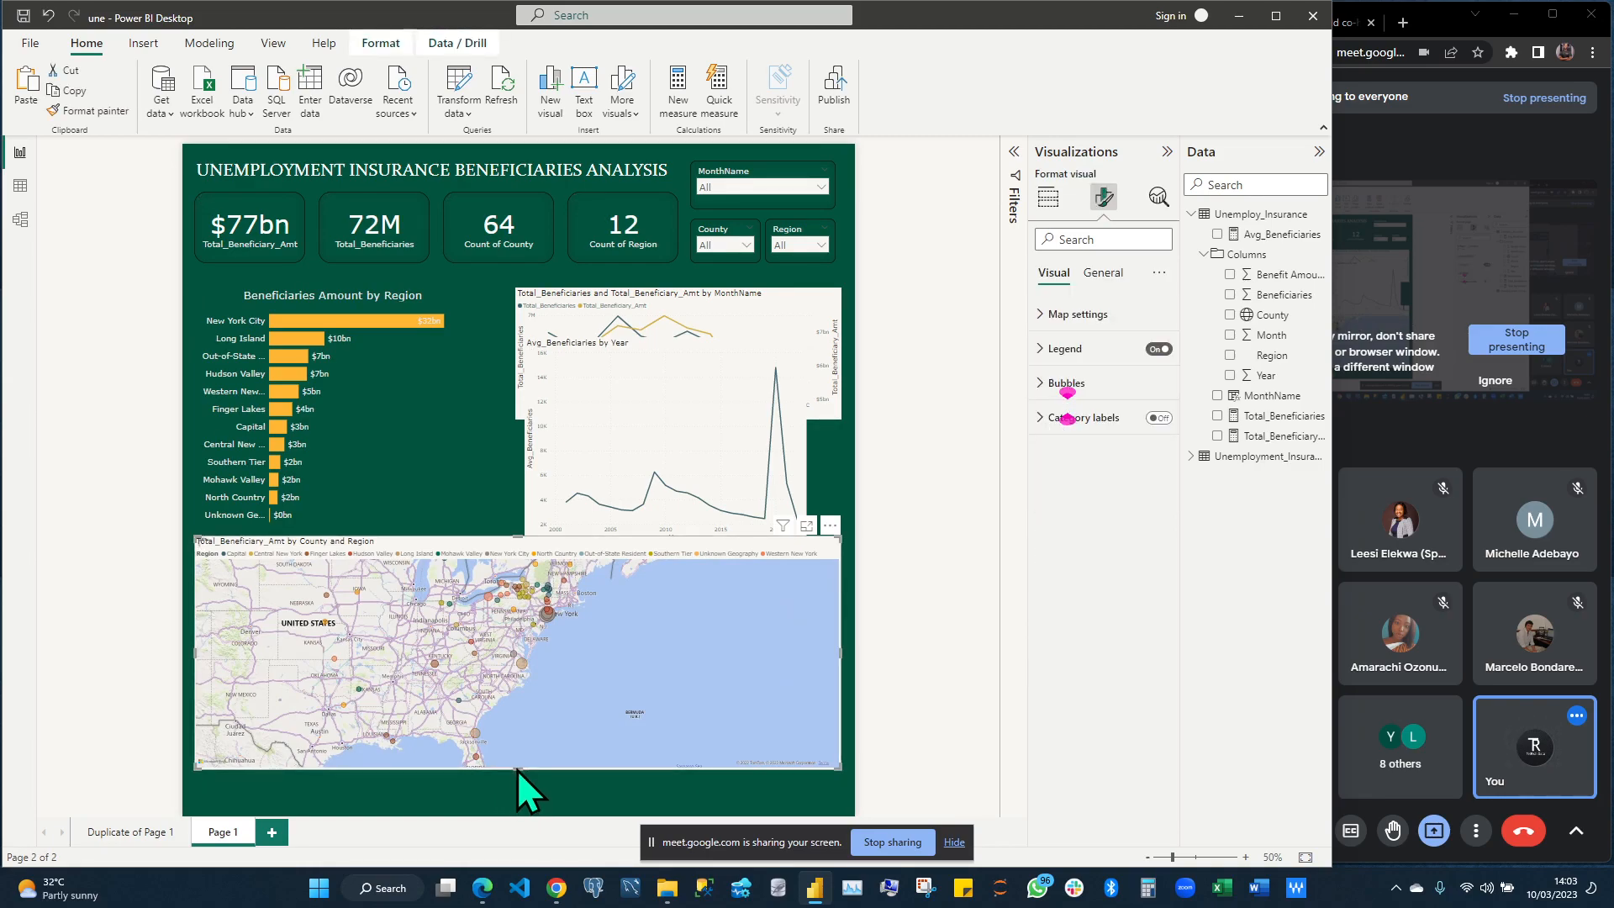
drag(517, 767, 508, 805)
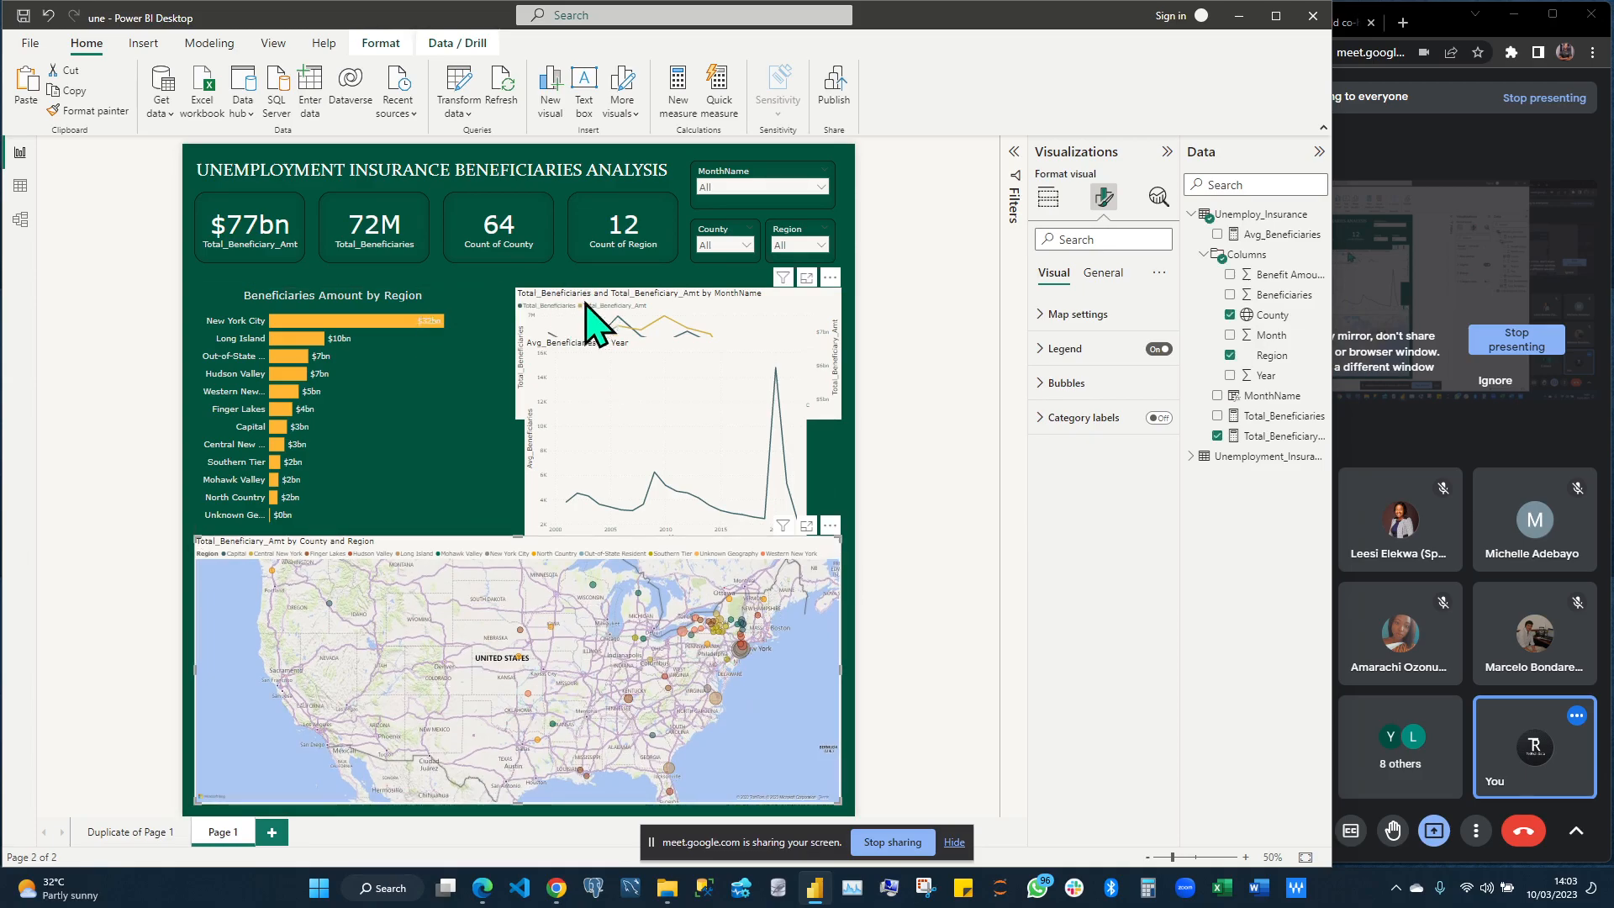
Shorten the Avg_Beneficiaries by Year chart from its upper edge so it sits below the MonthName line chart
click(651, 318)
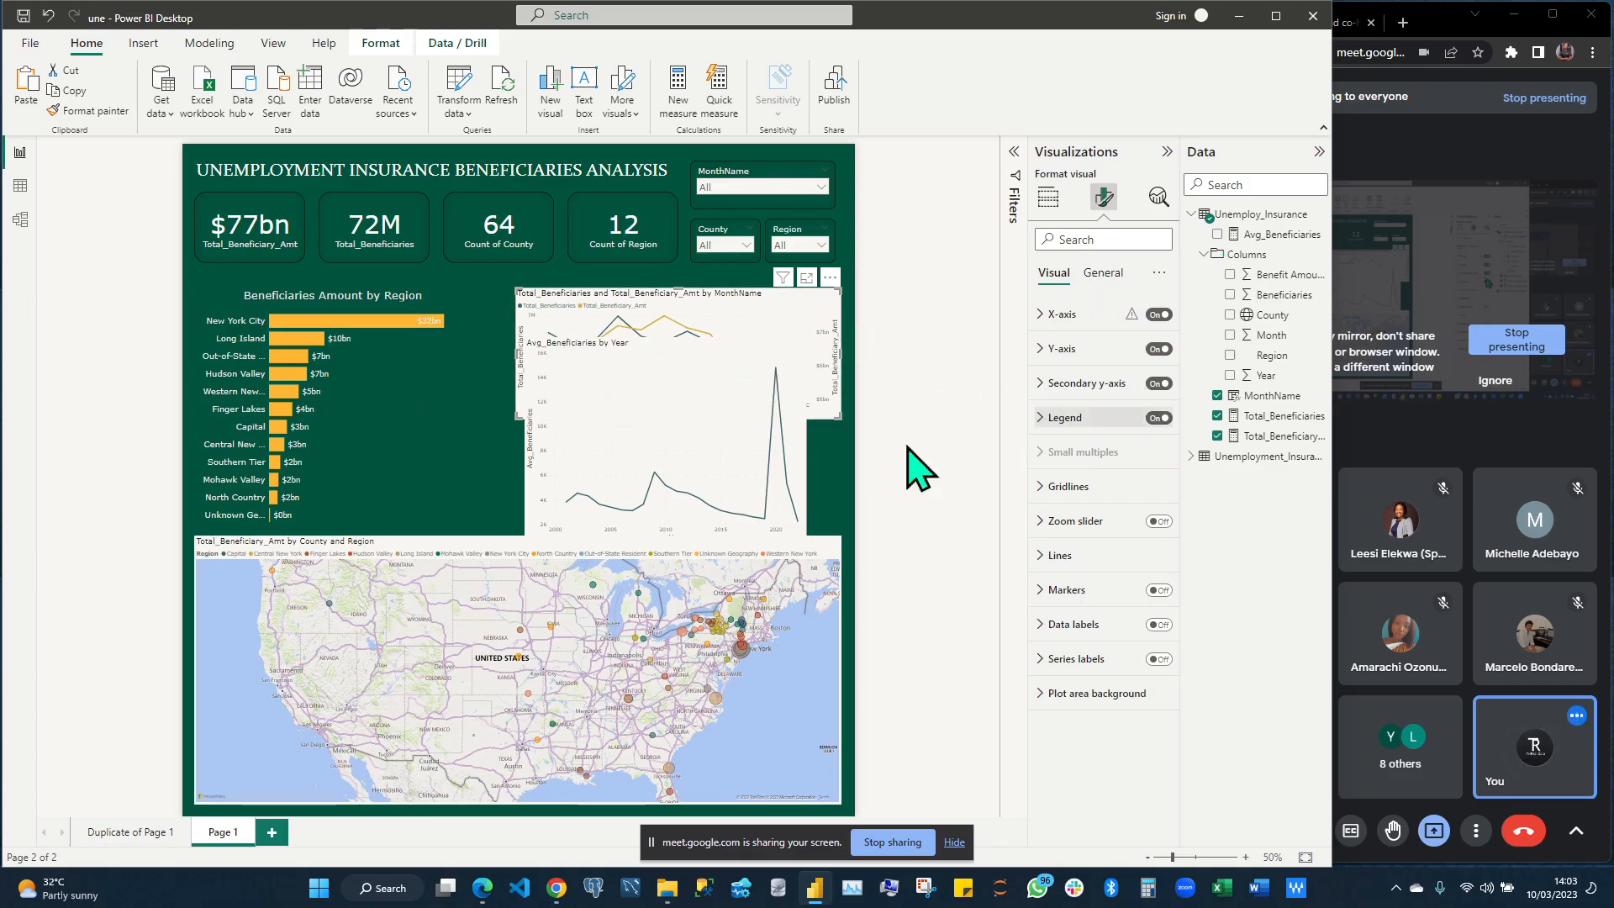
click(1167, 317)
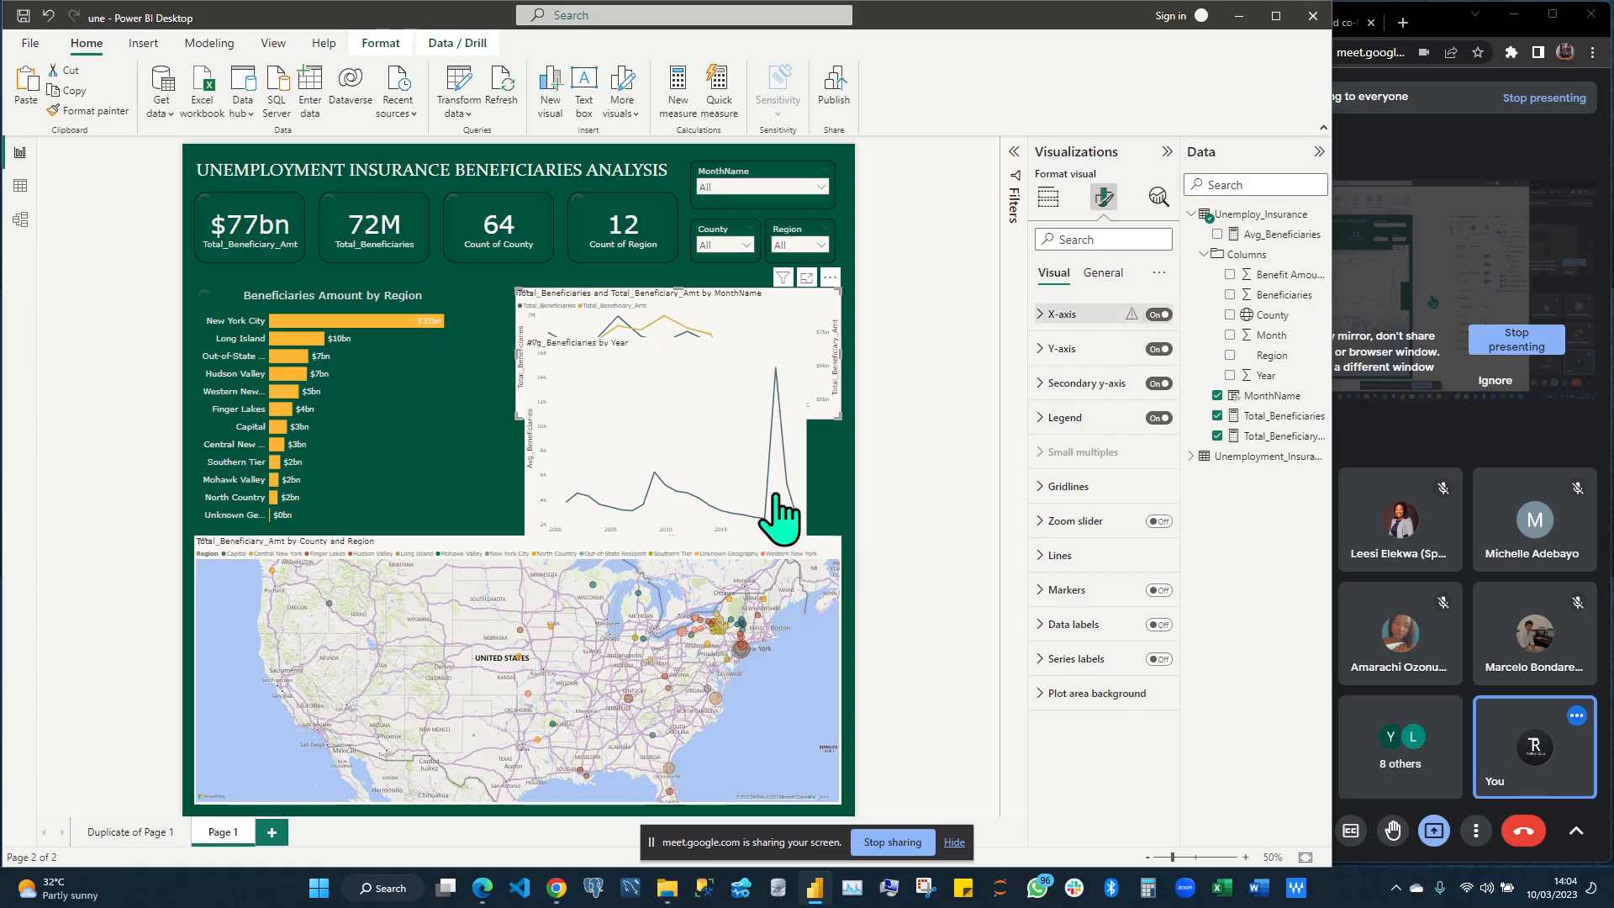
click(672, 370)
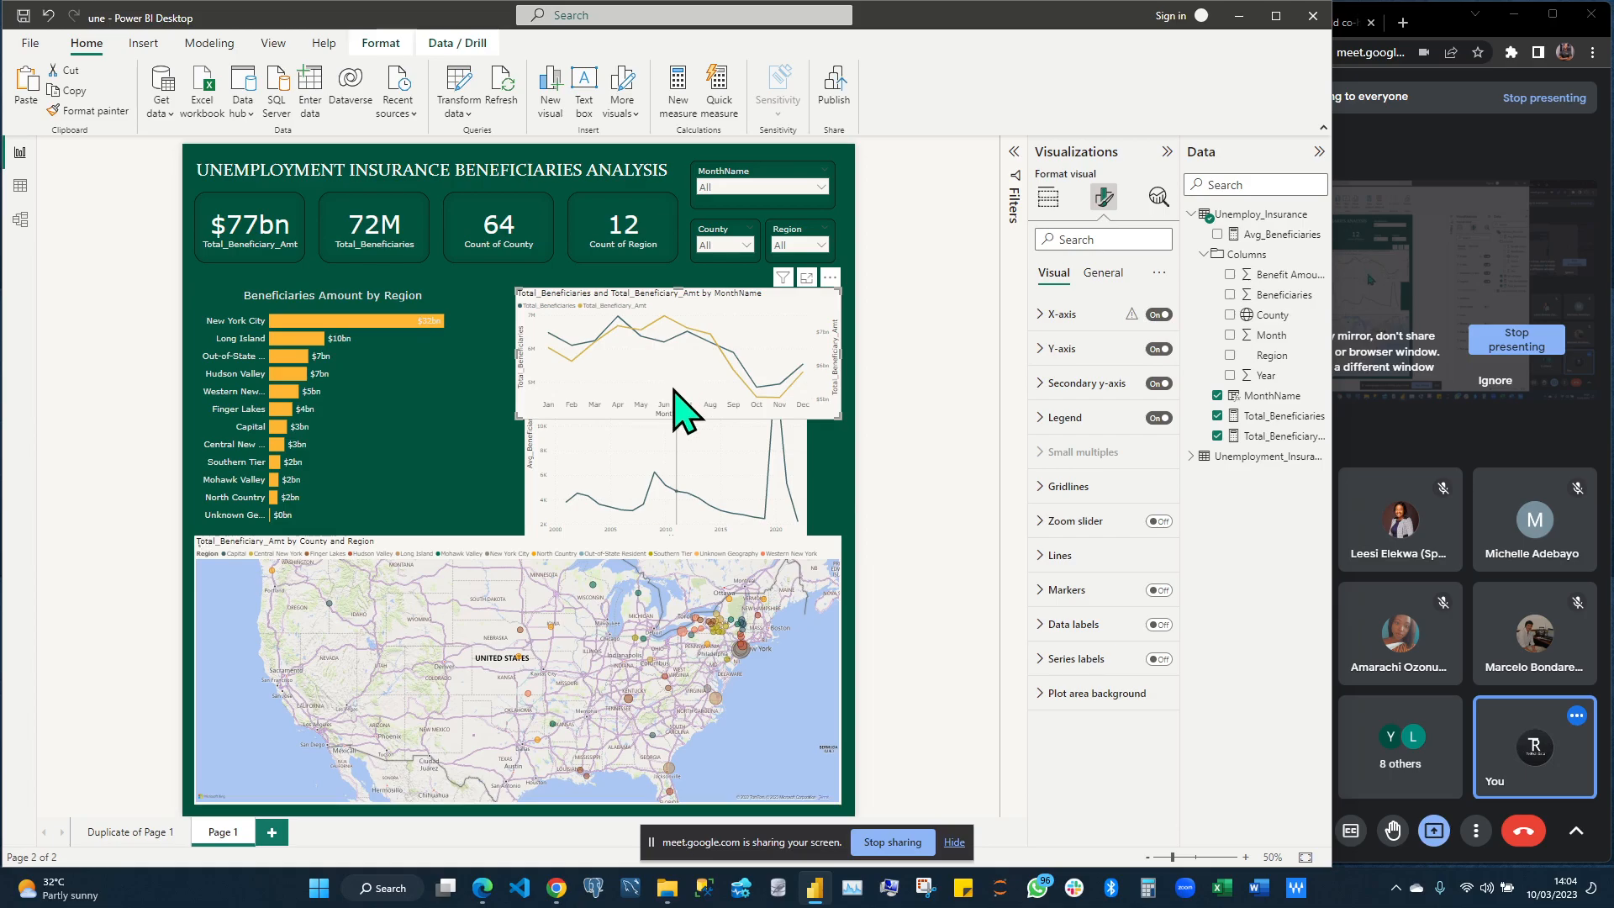
click(720, 497)
drag(667, 338, 669, 450)
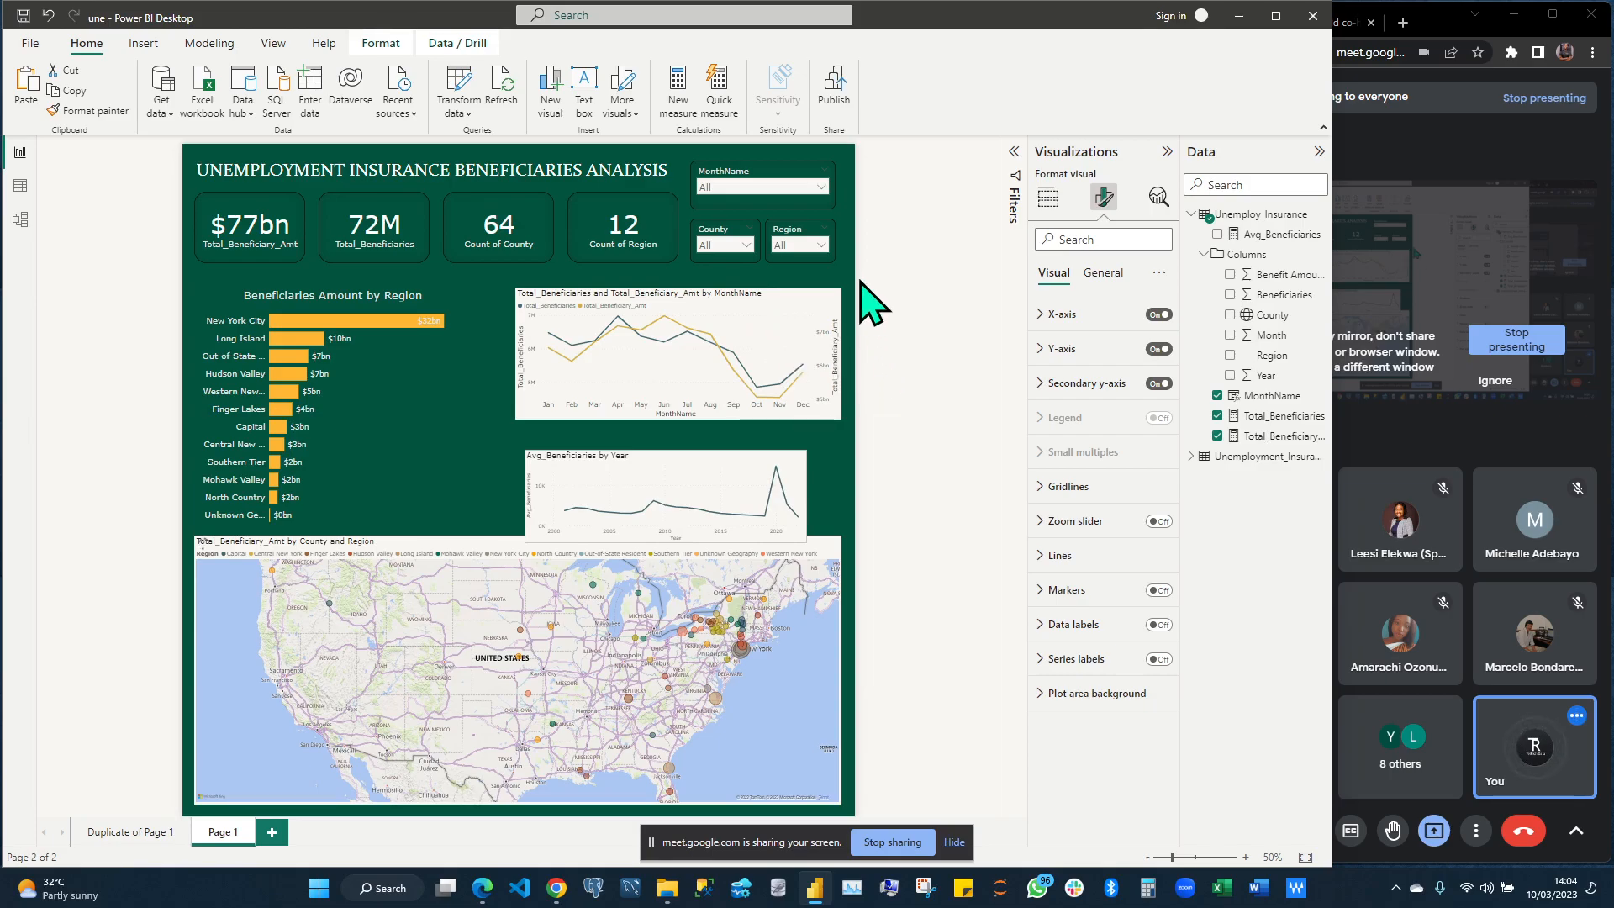
Turn off the background of the MonthName line chart
click(1101, 274)
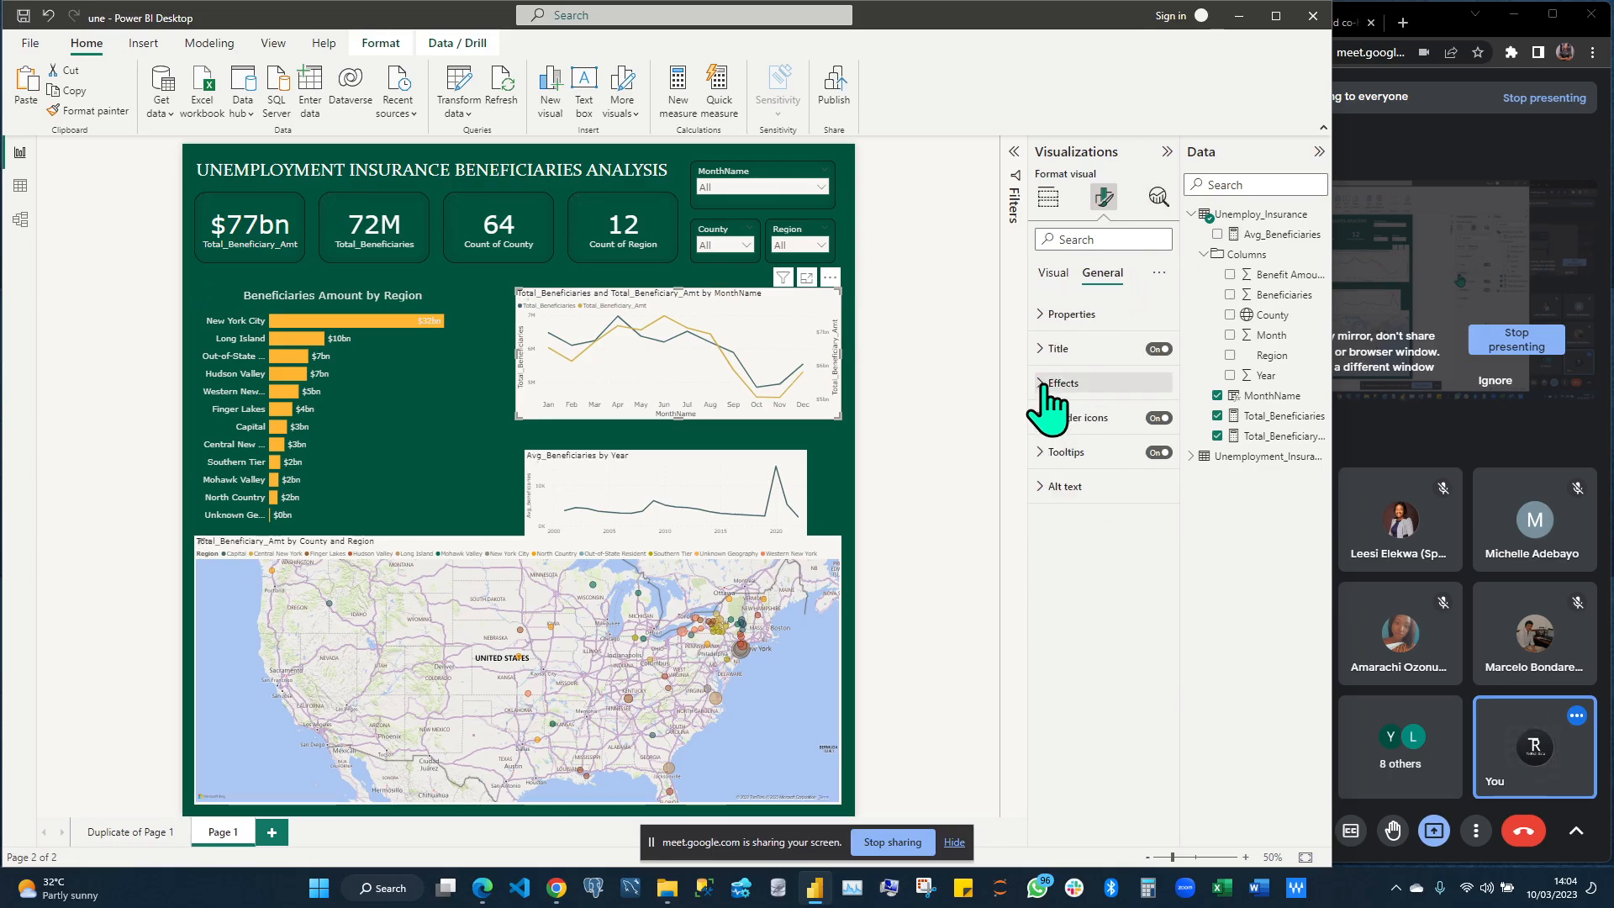
click(1121, 410)
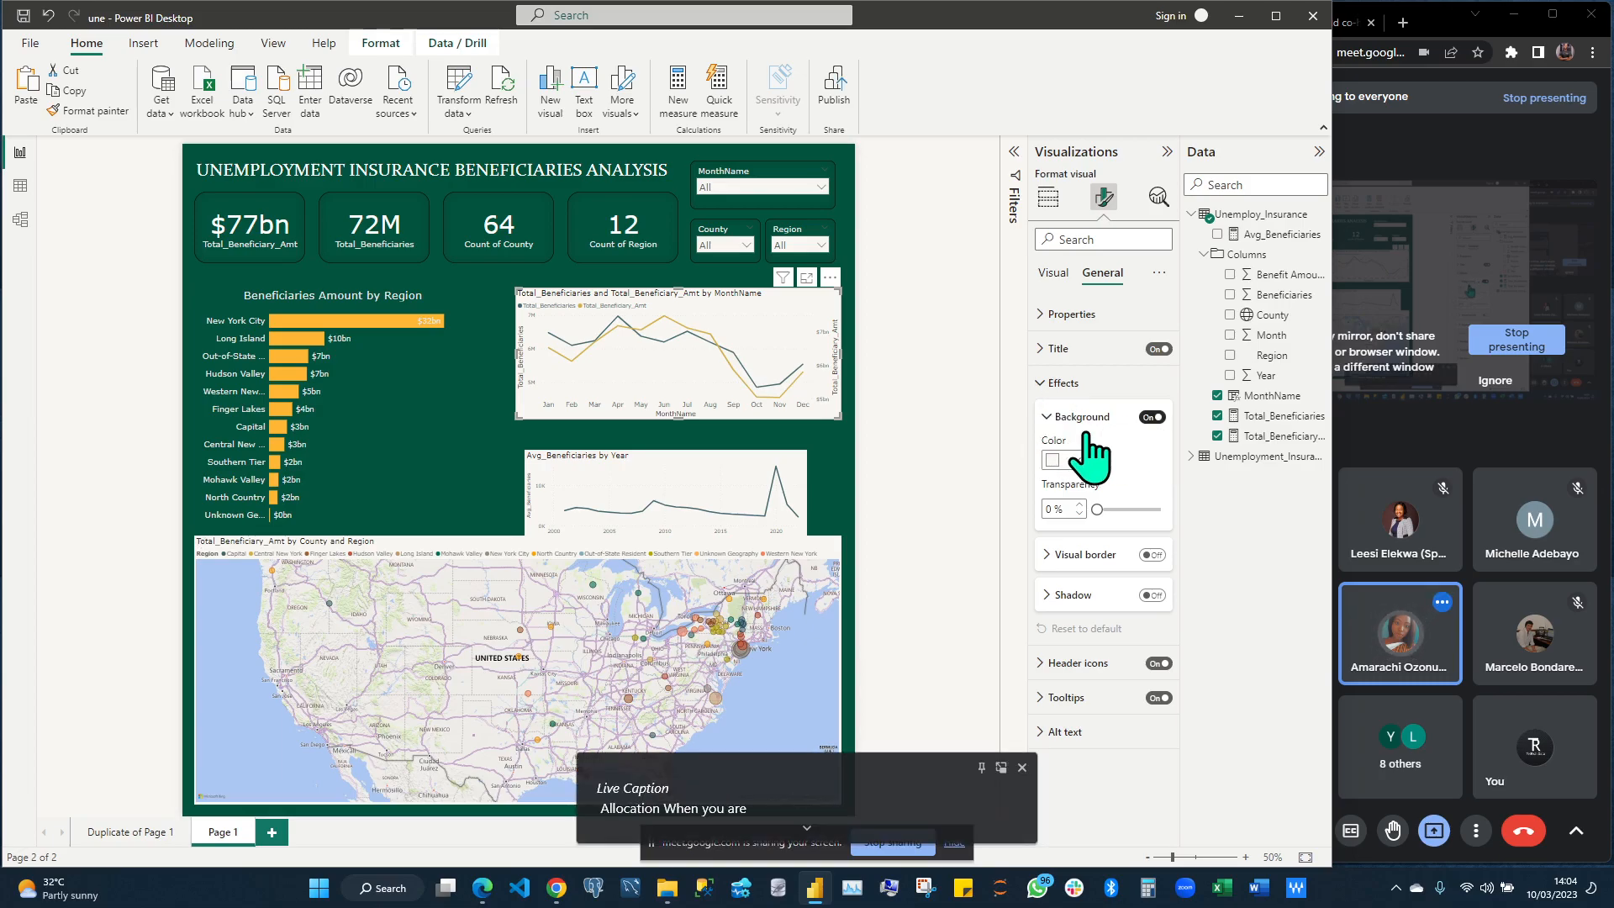
click(1152, 417)
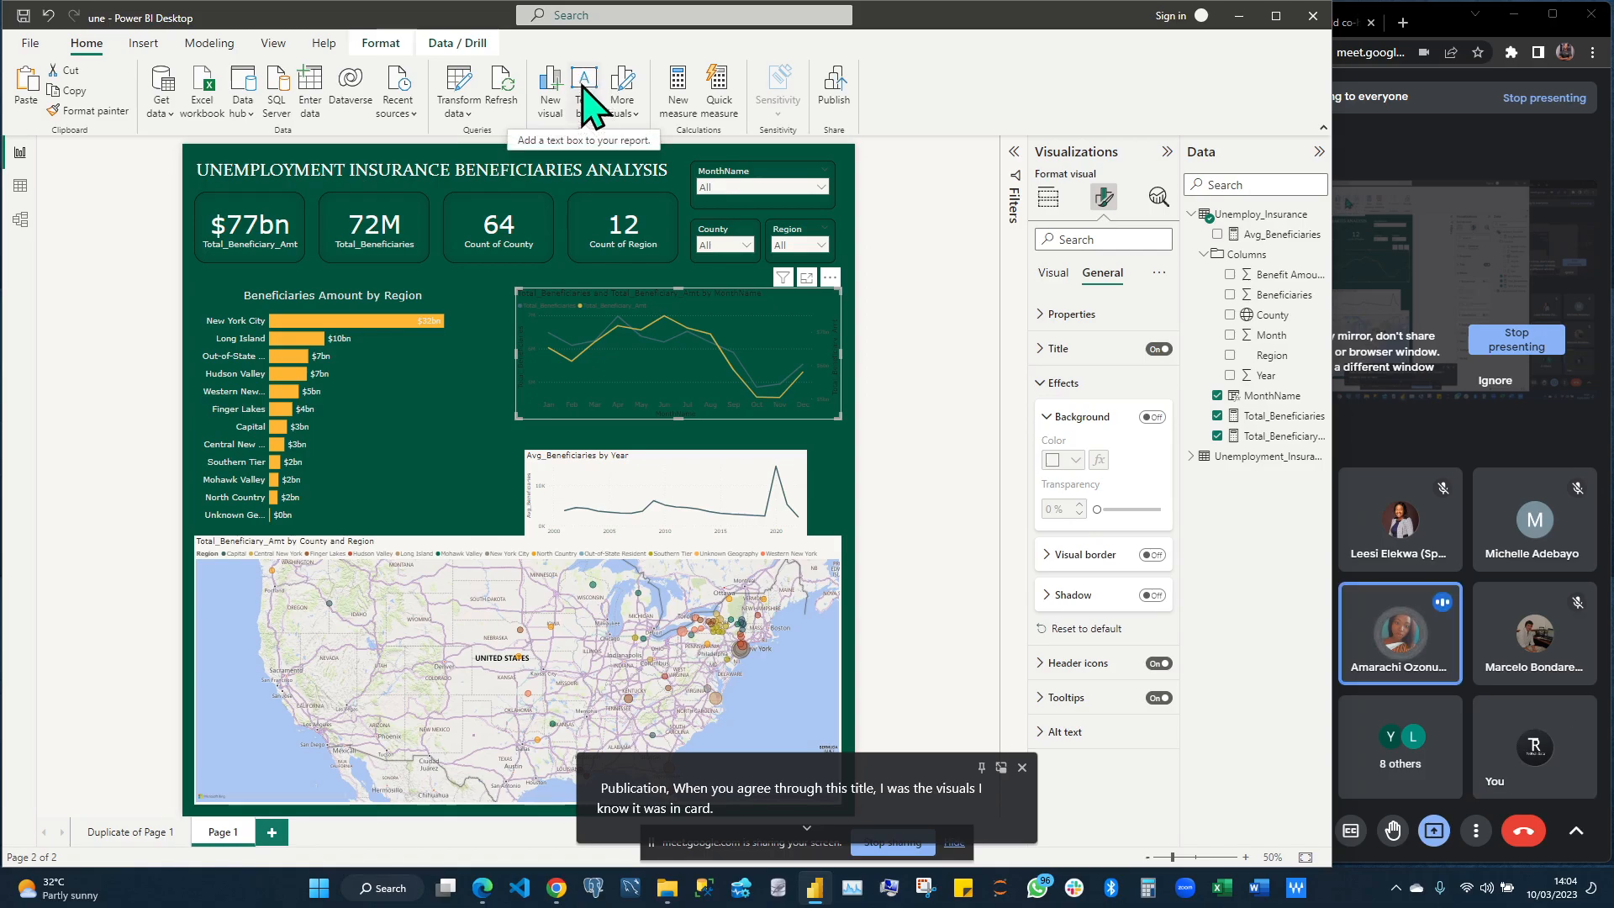
click(1045, 385)
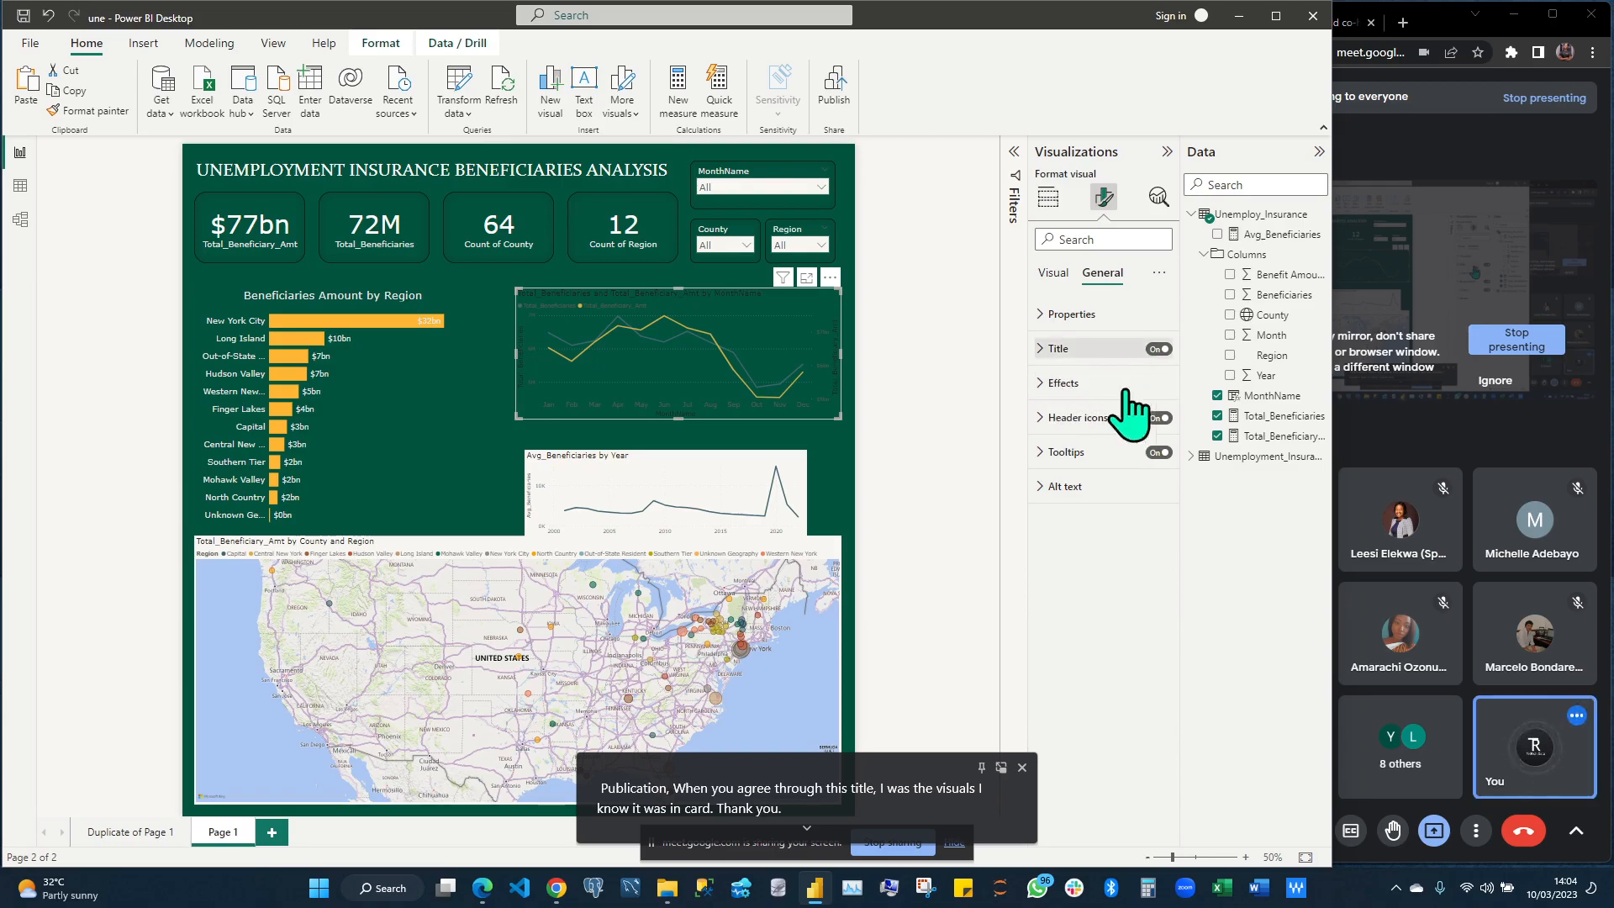
Set the MonthName line chart's title to font size 20 and center it
click(1053, 275)
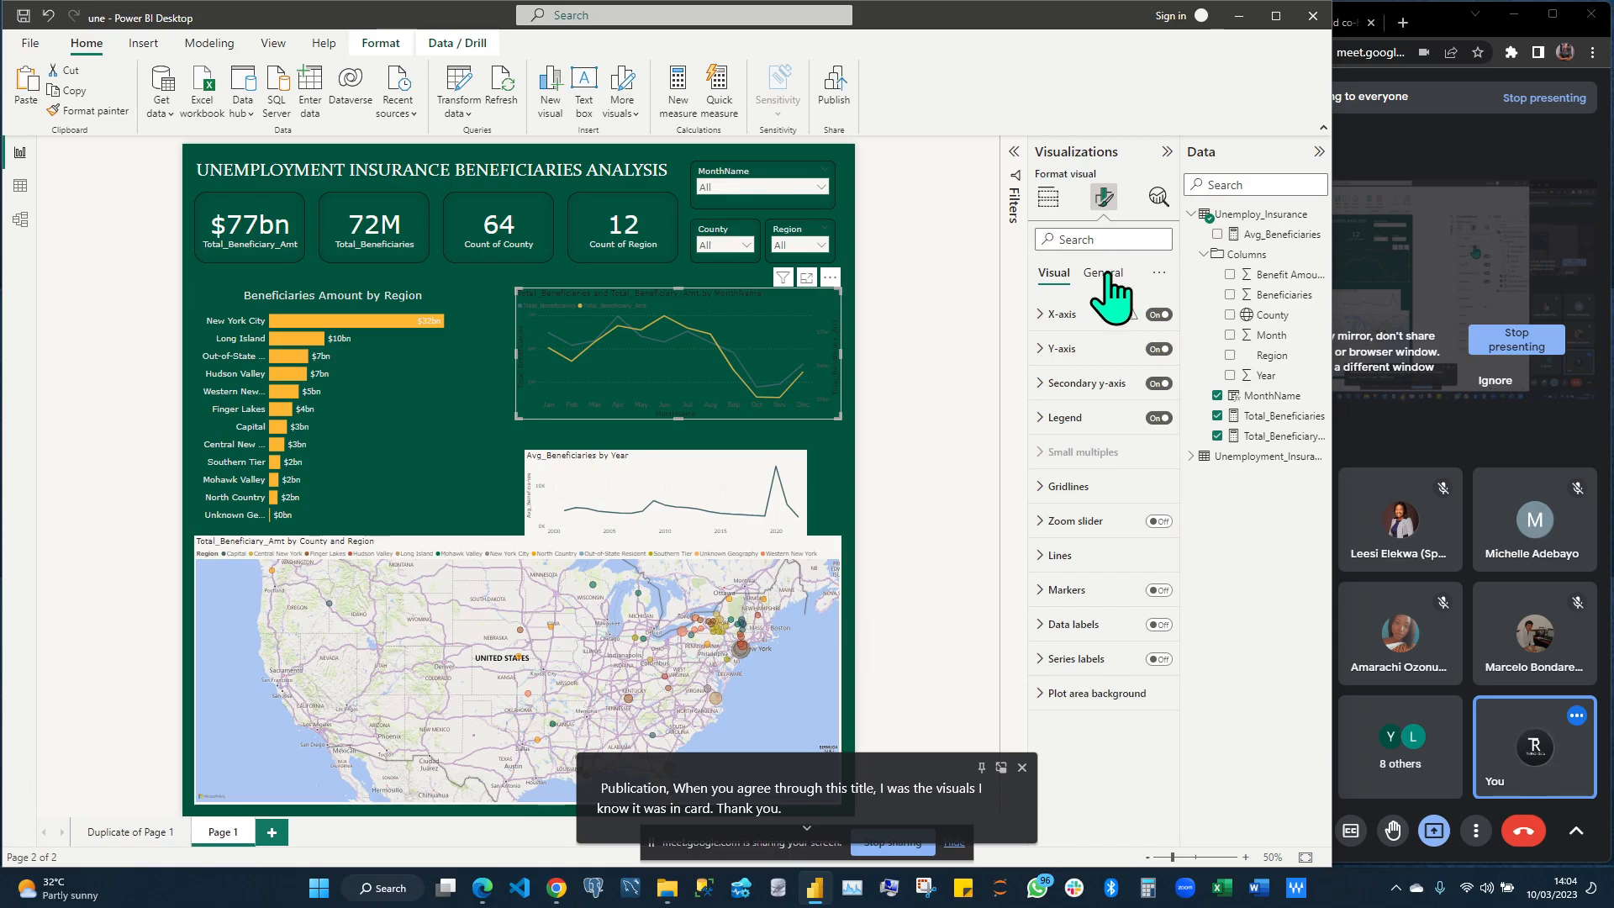
click(1108, 276)
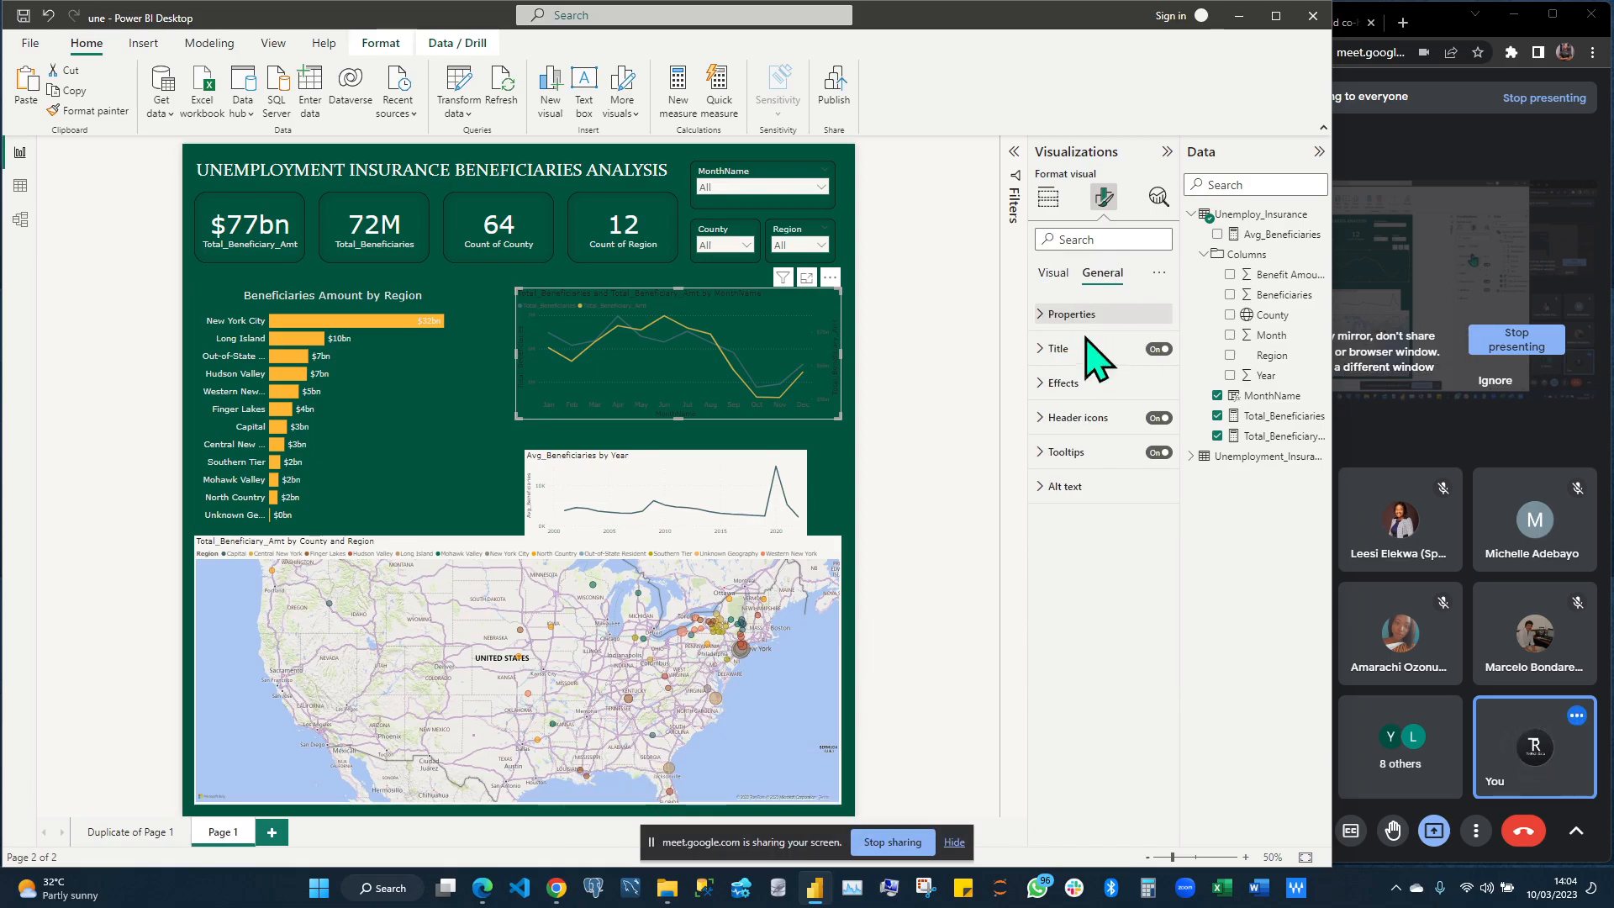
click(1043, 350)
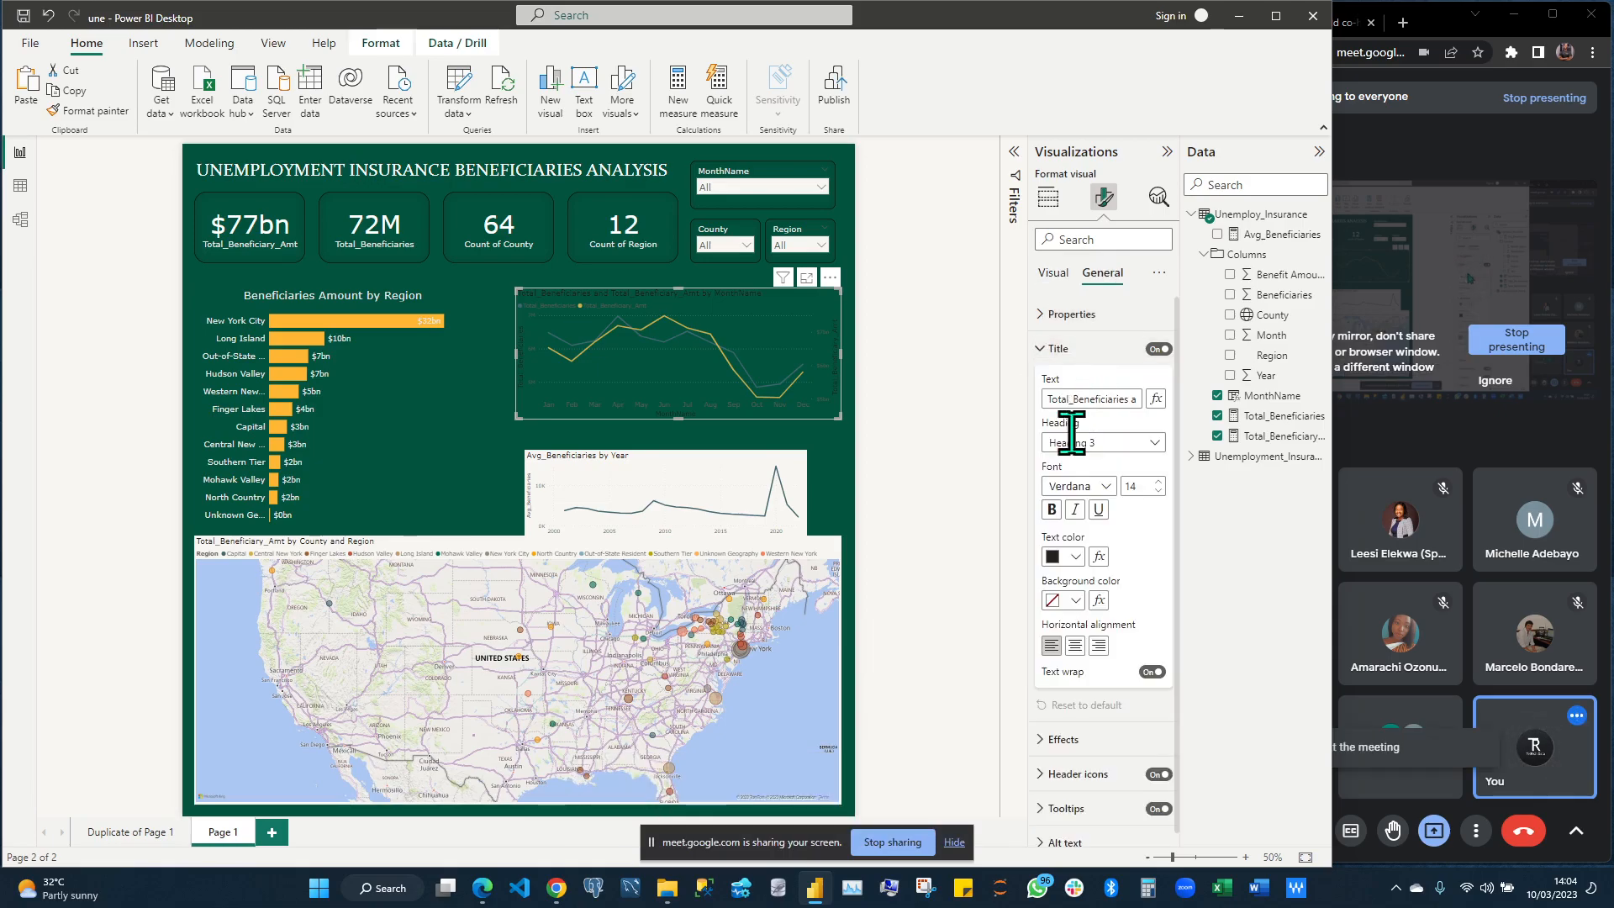
double_click(1131, 486)
text(20)
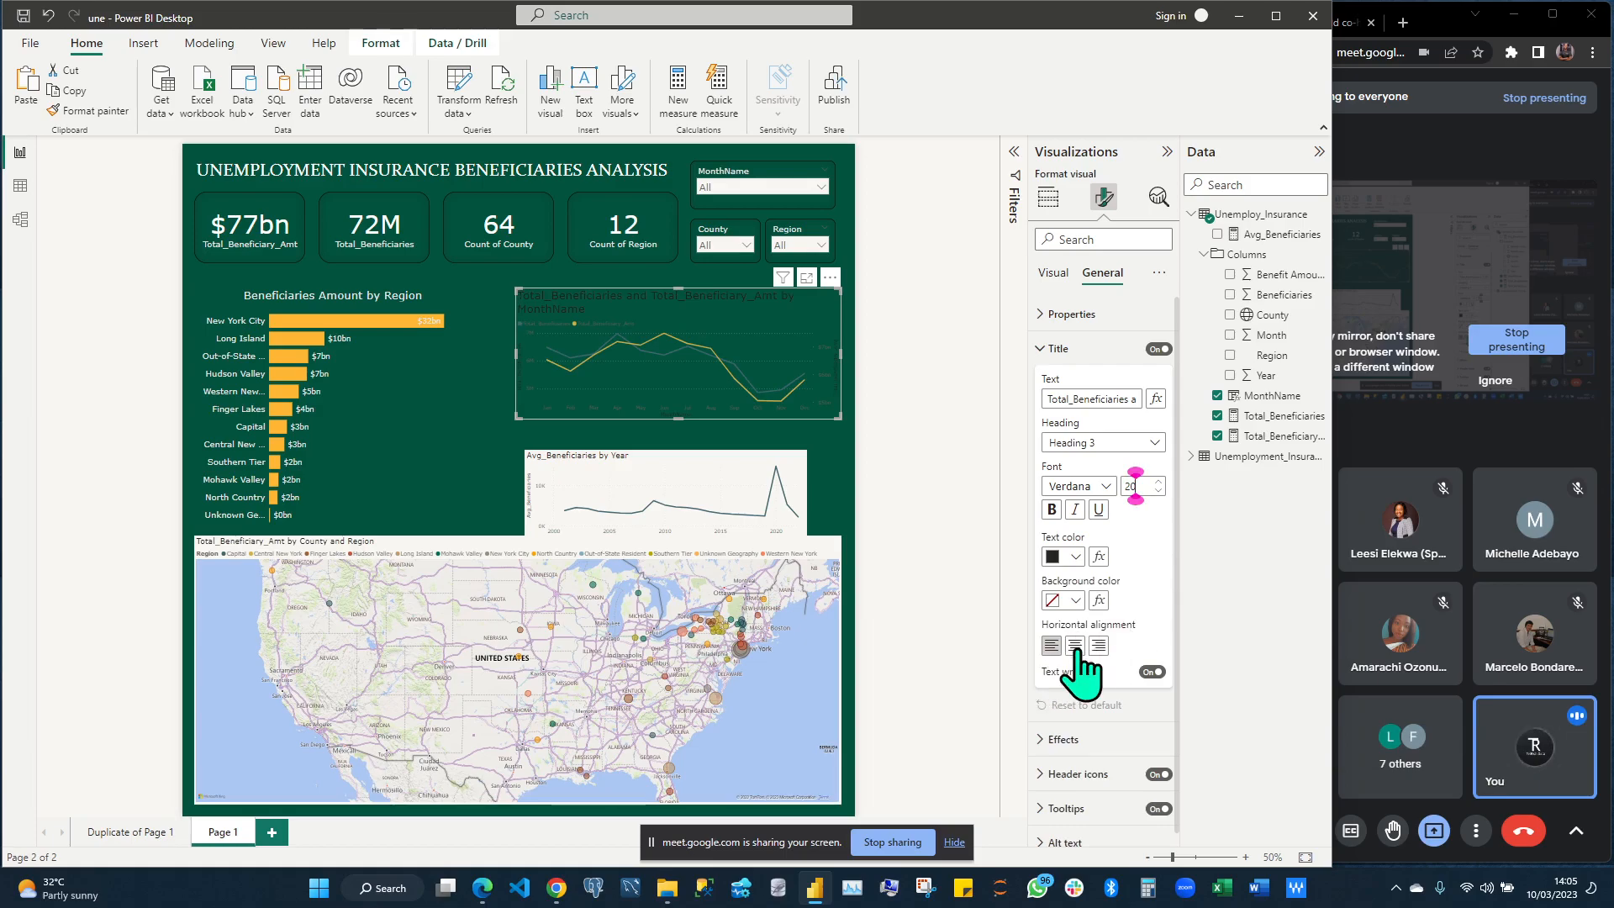
click(1075, 646)
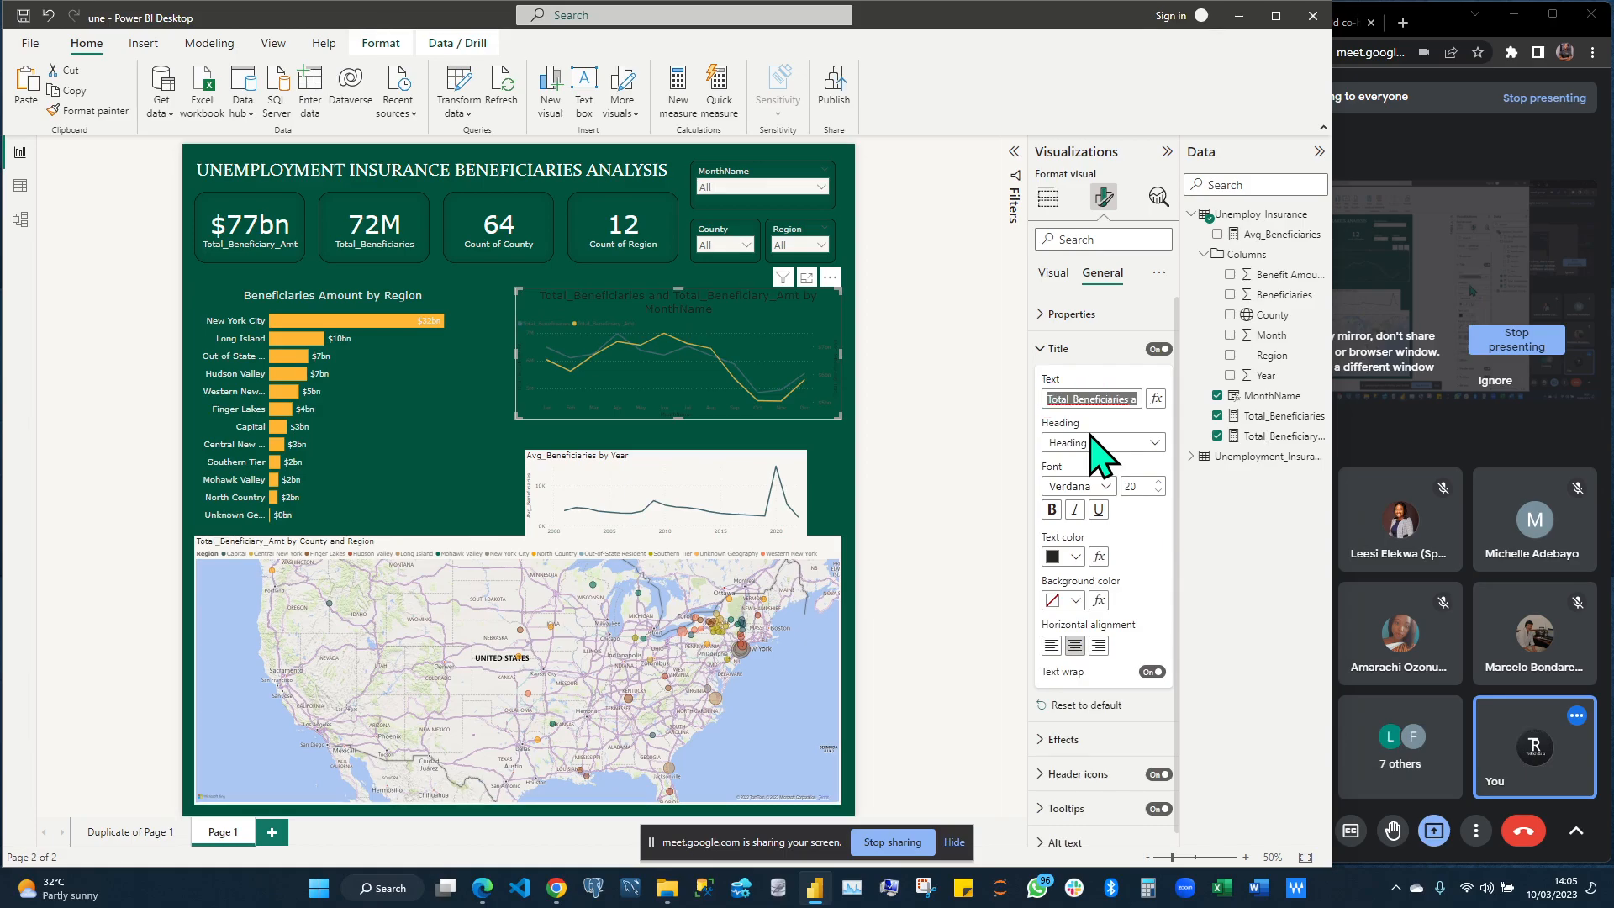
Retitle the MonthName line chart "Beneficiaries Amountand Beneficiaries by Month" and color the title white
text(Be)
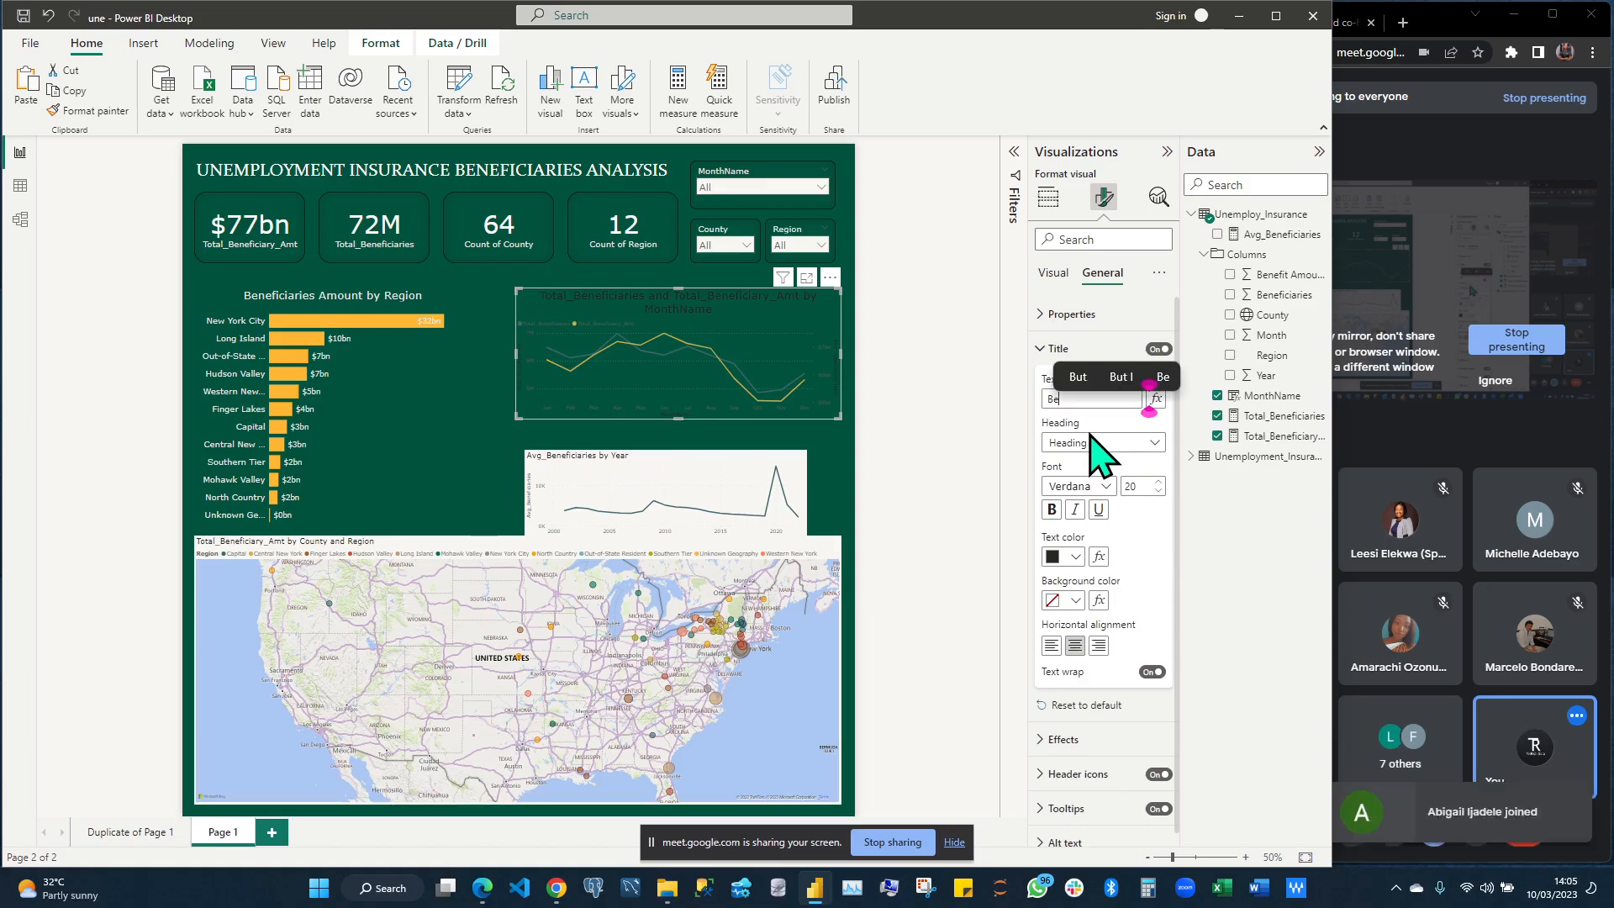
text(neficiari)
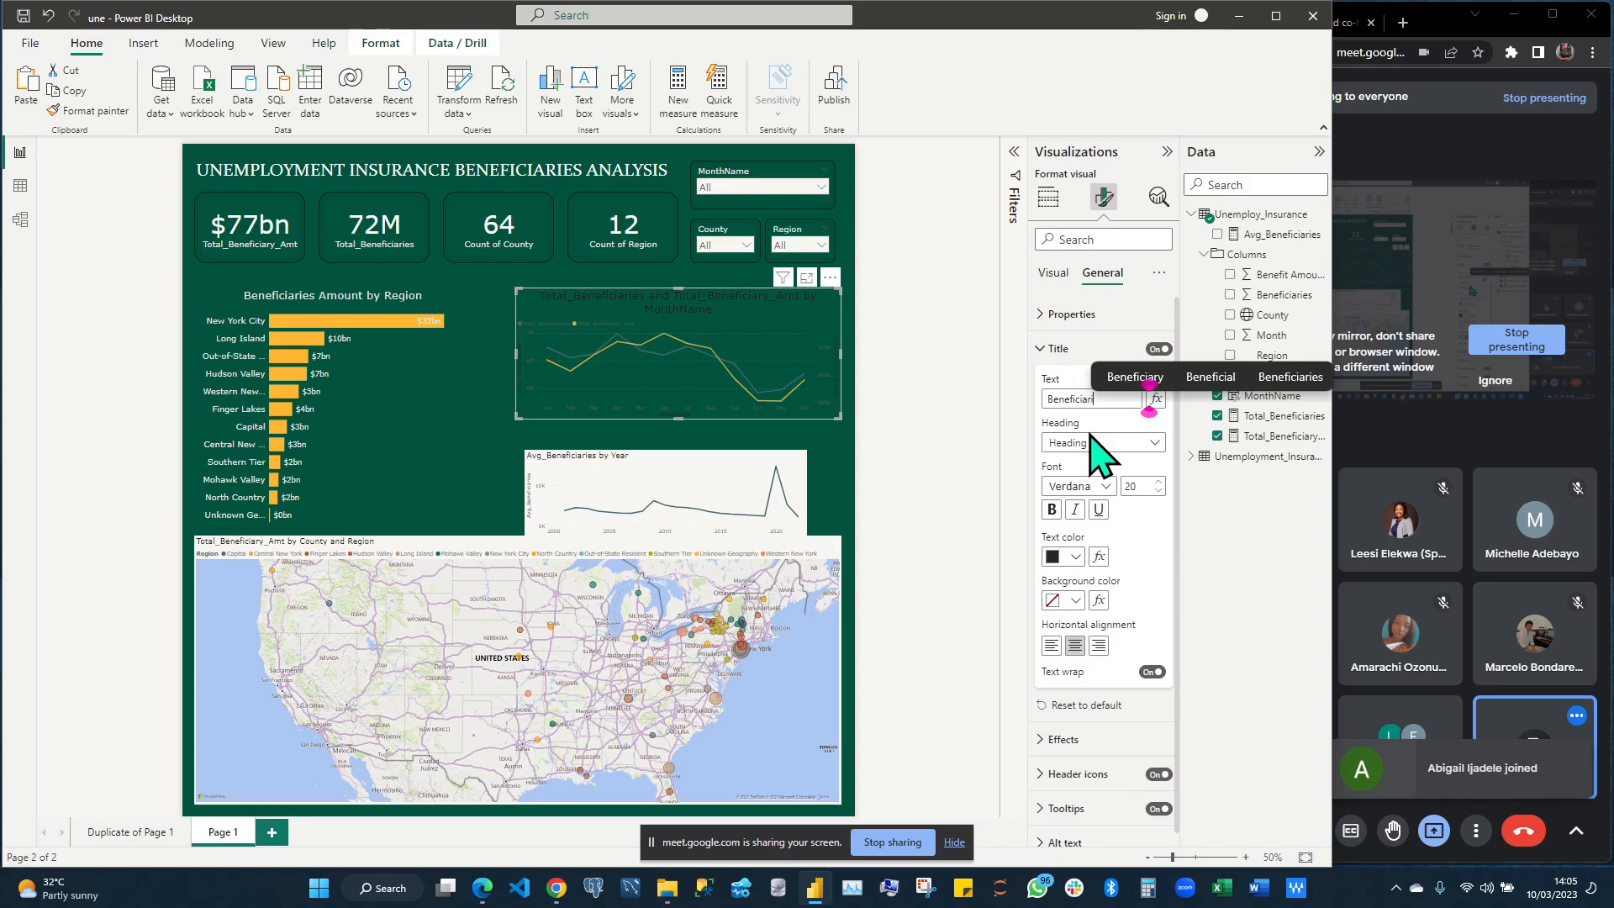
text(es amount)
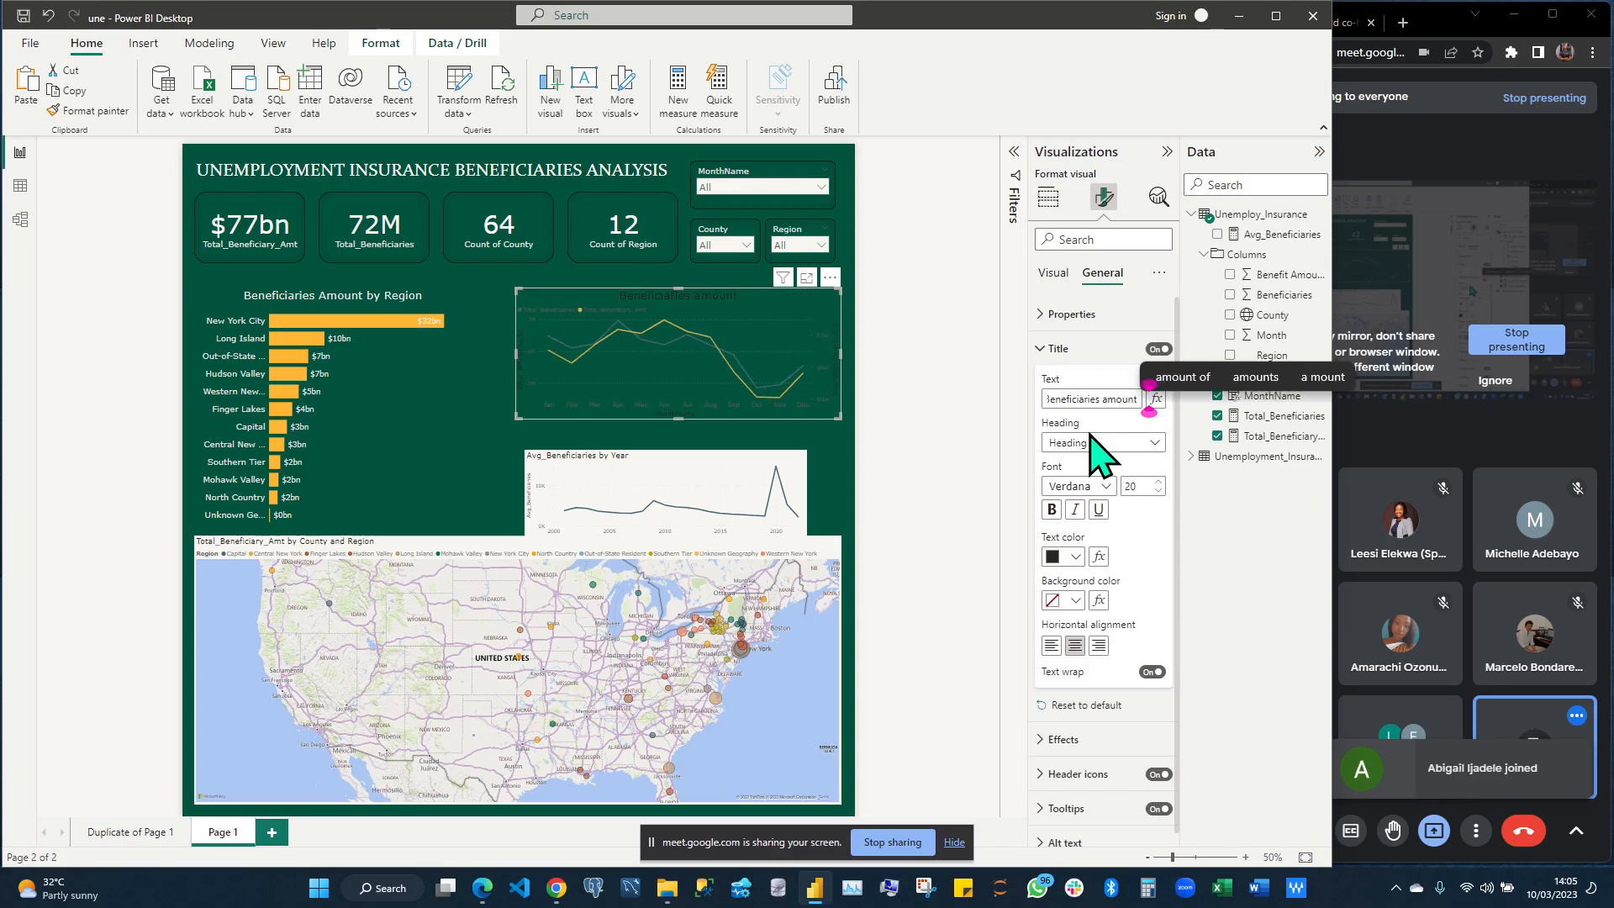
key(BackSpace)
text(A)
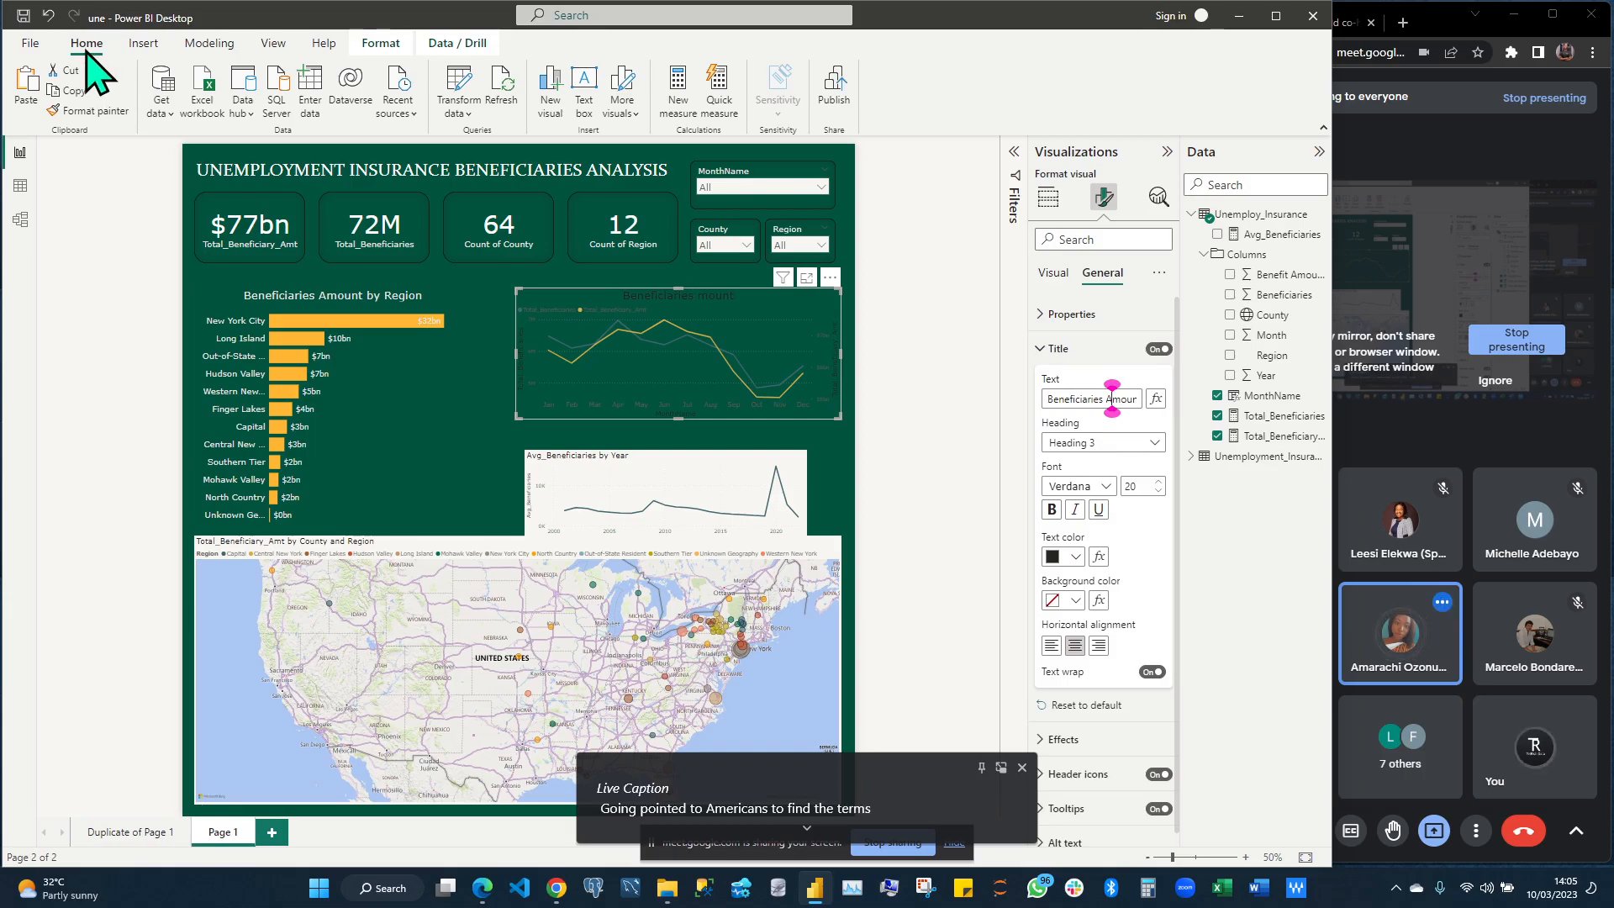
key(End)
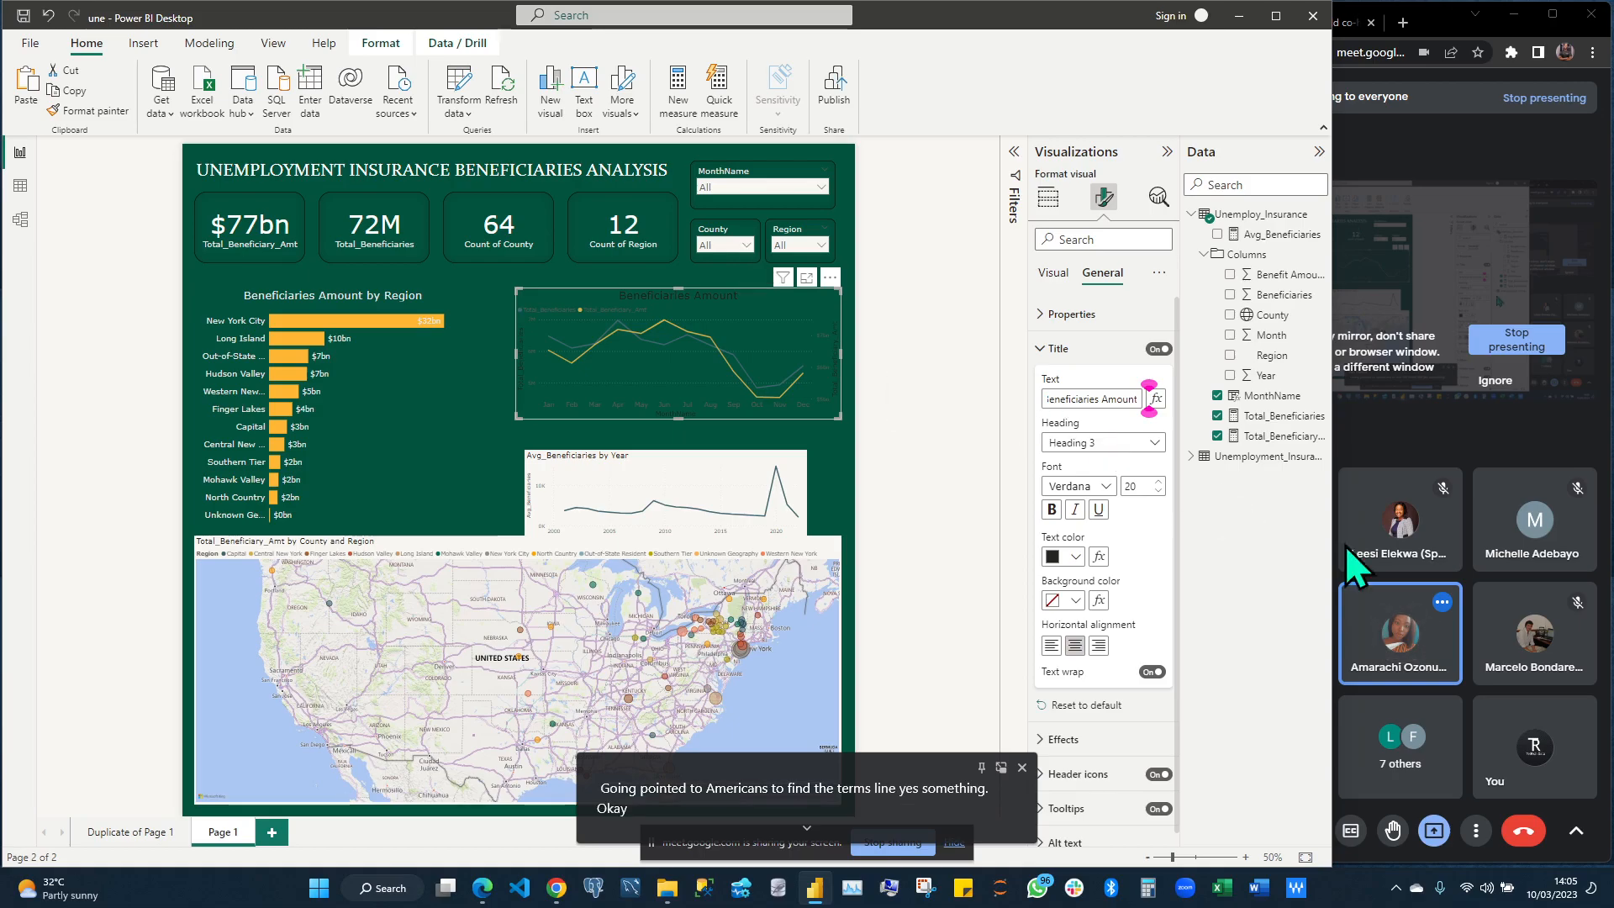
click(1140, 391)
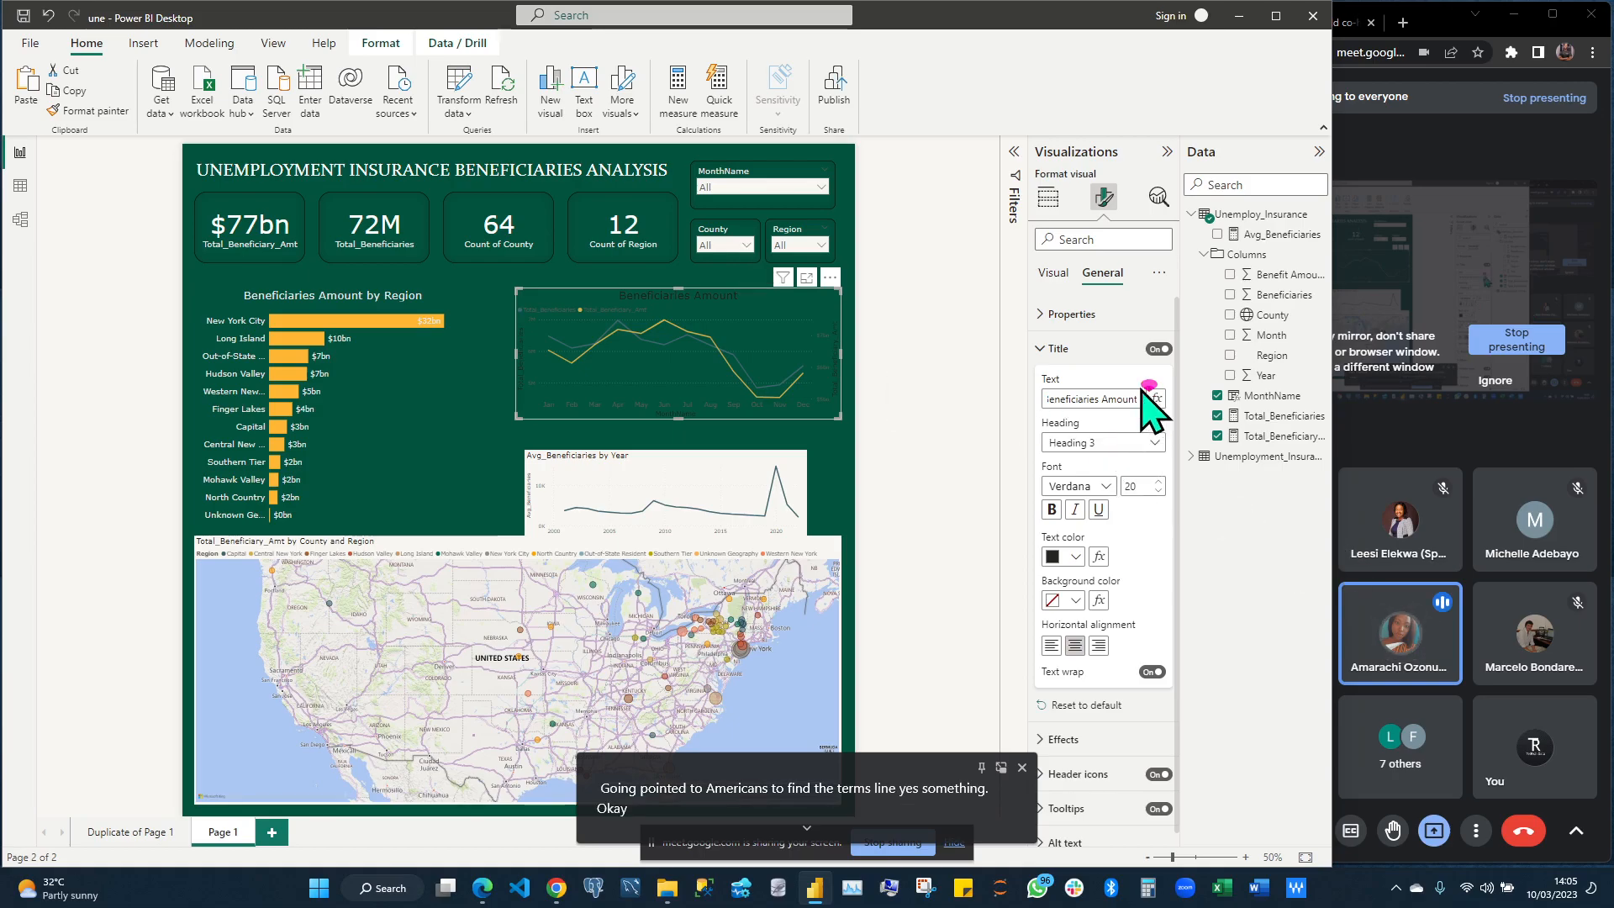
click(1099, 510)
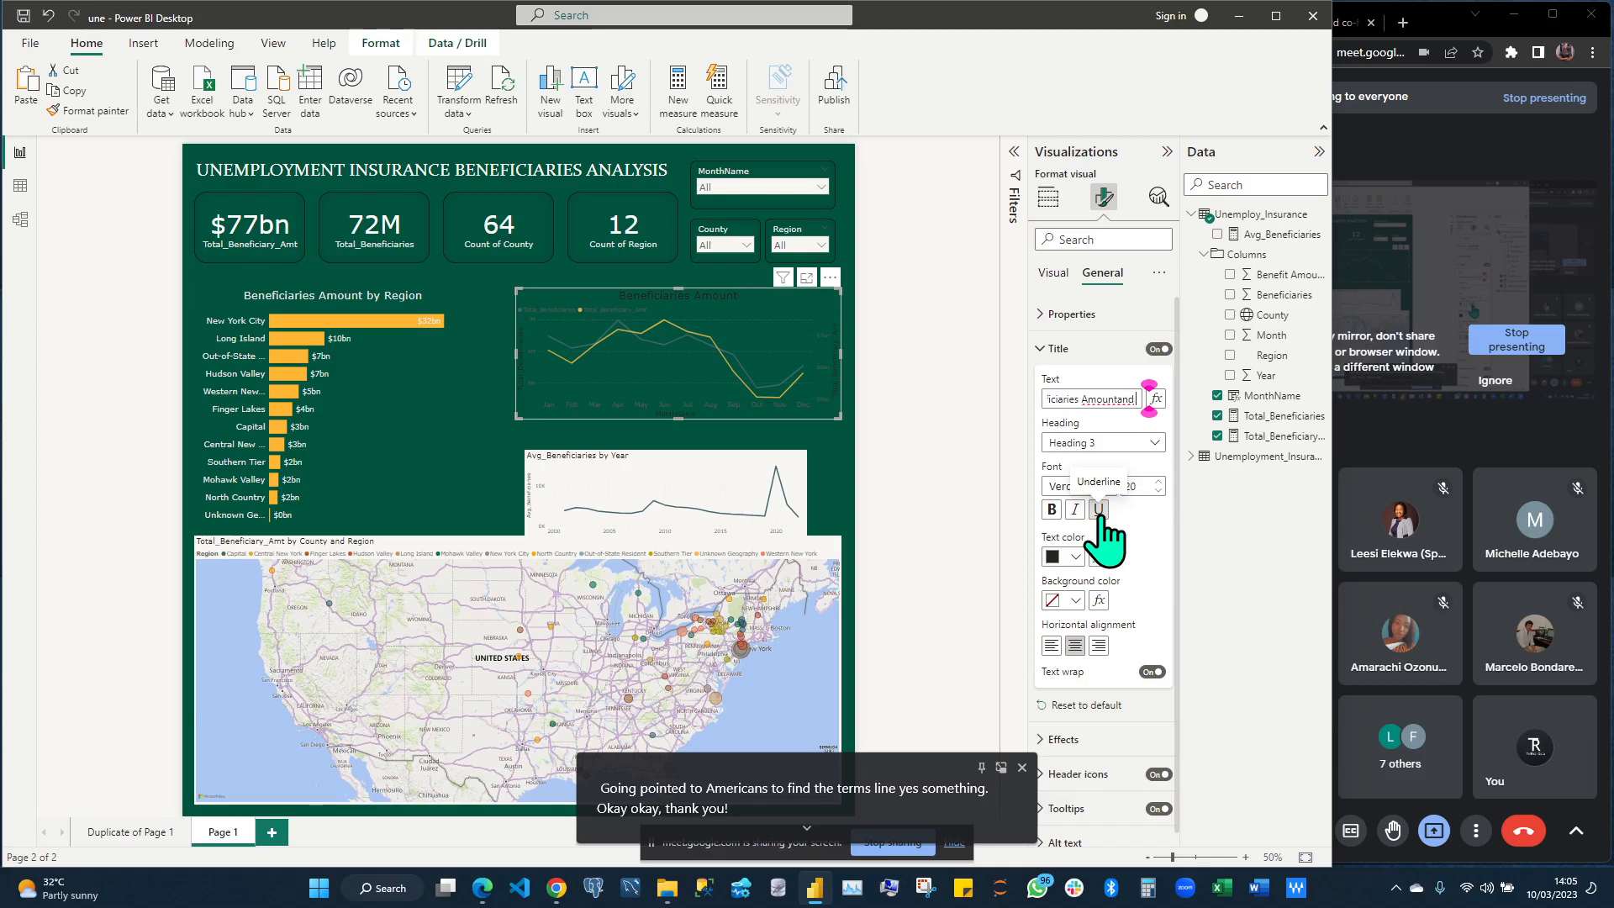
text(Ben)
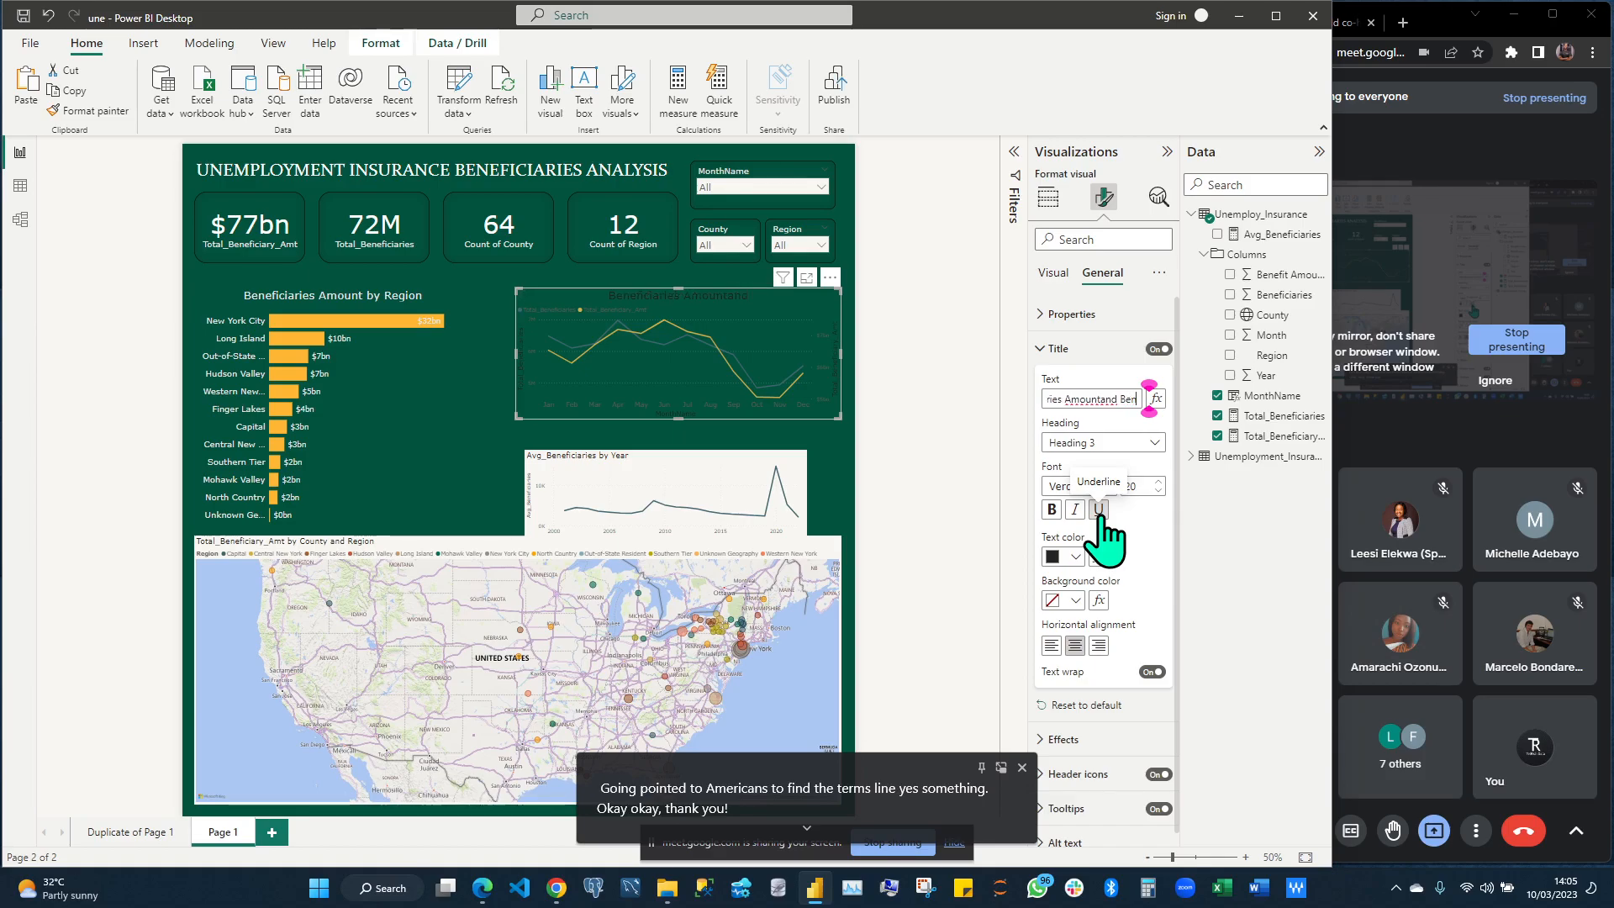
text(eficiaries by Month)
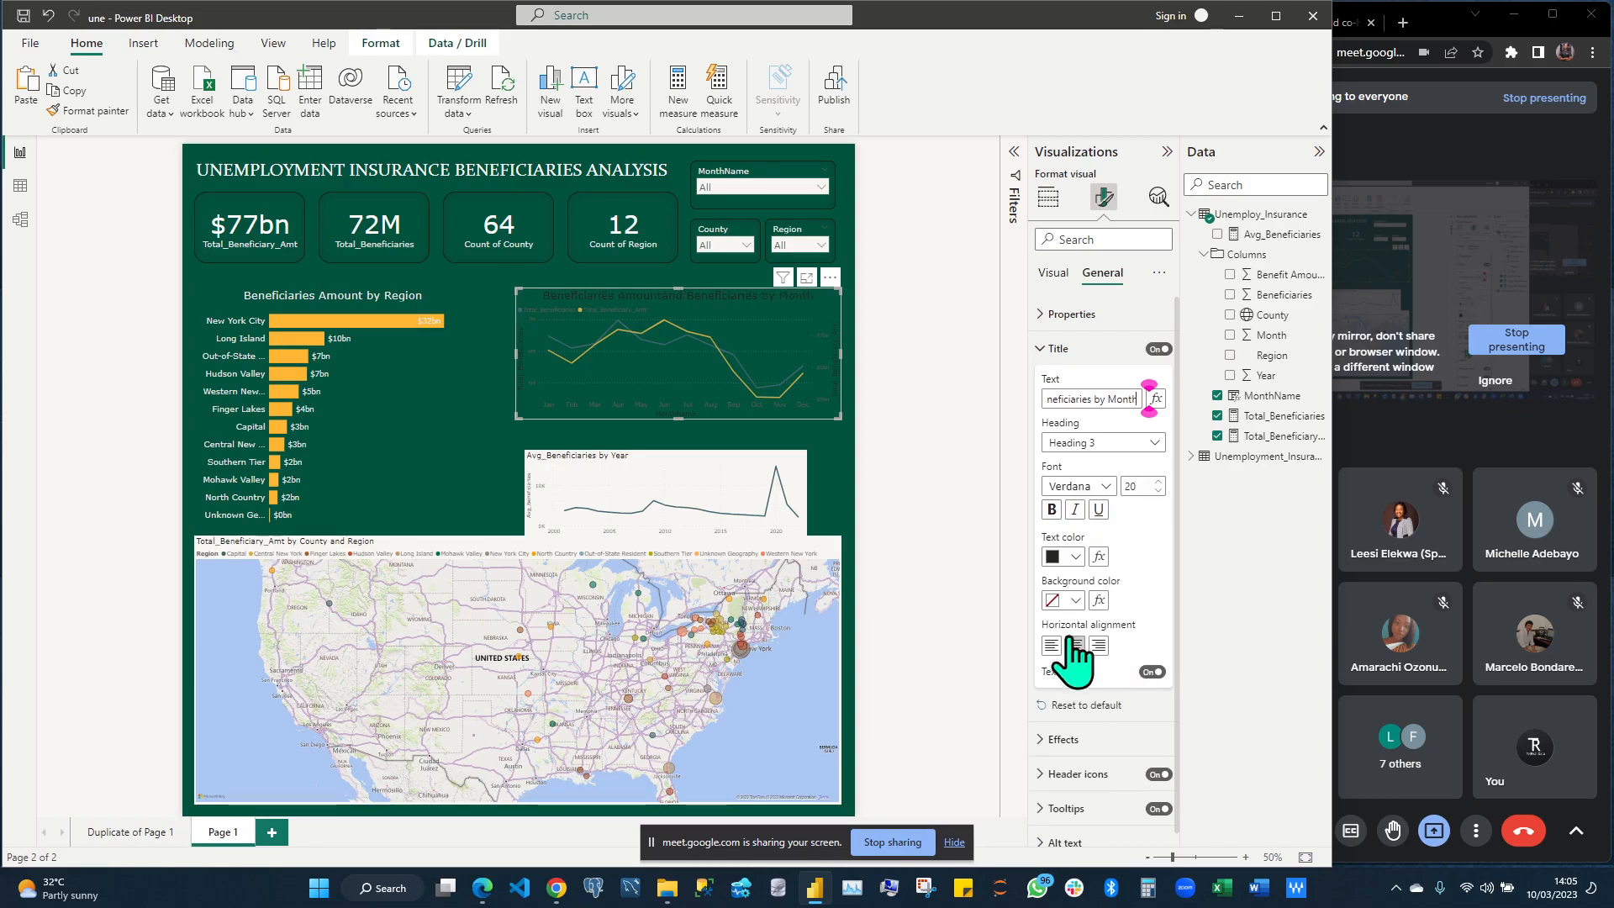
click(1074, 556)
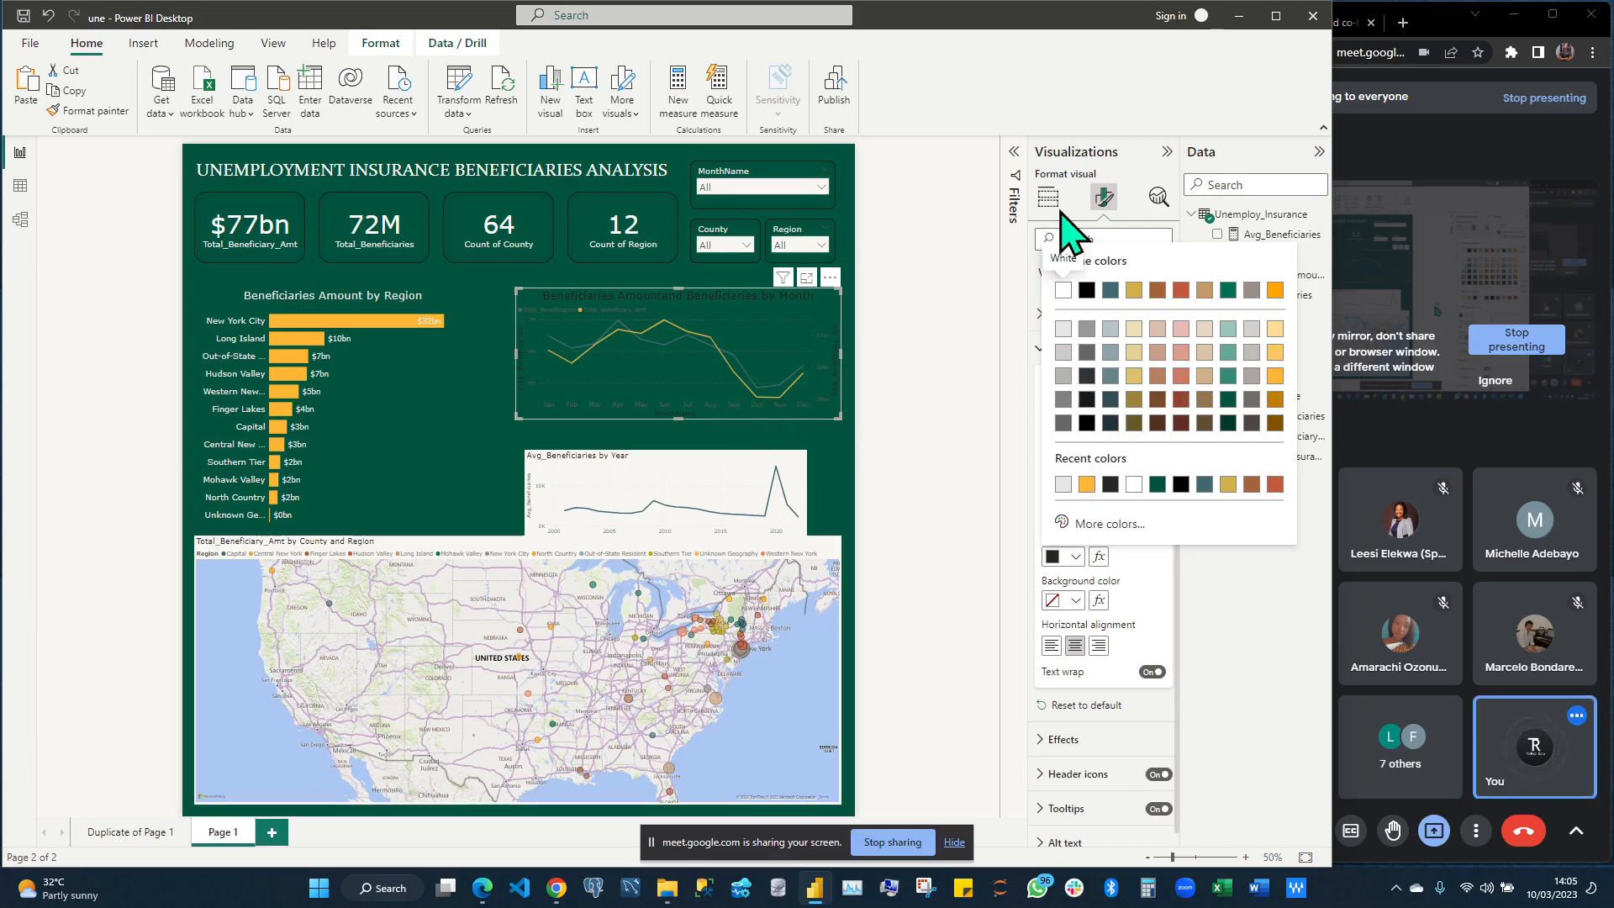
click(1063, 290)
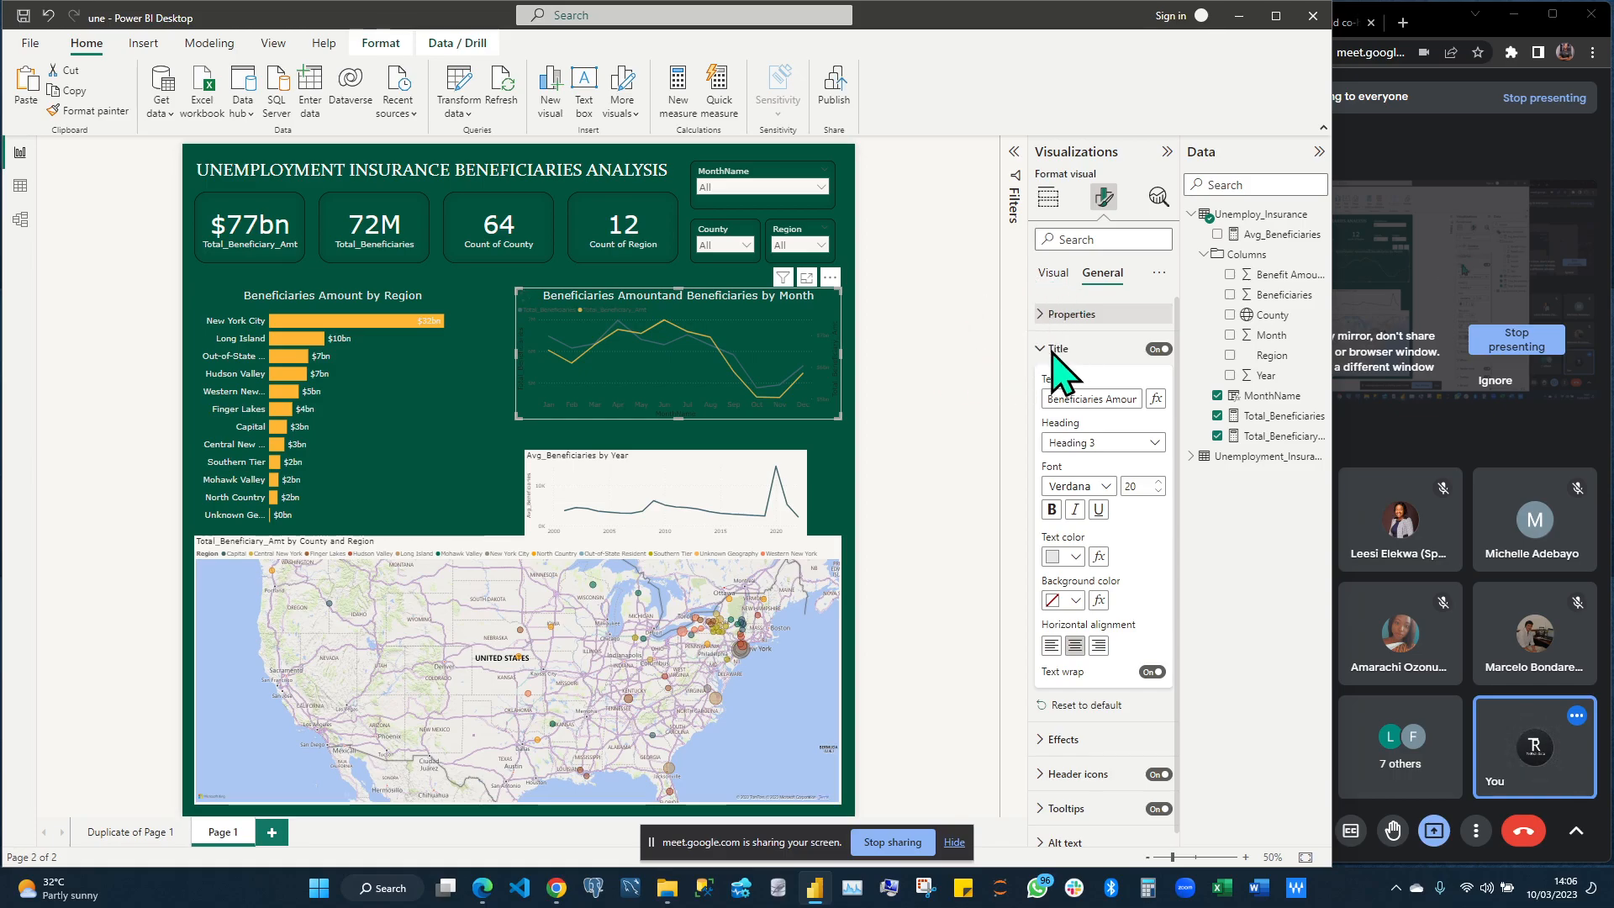
Turn off the monthly line chart's Y-axis title, and set its Y-axis values to White, 10% darker at font size 15
click(1054, 274)
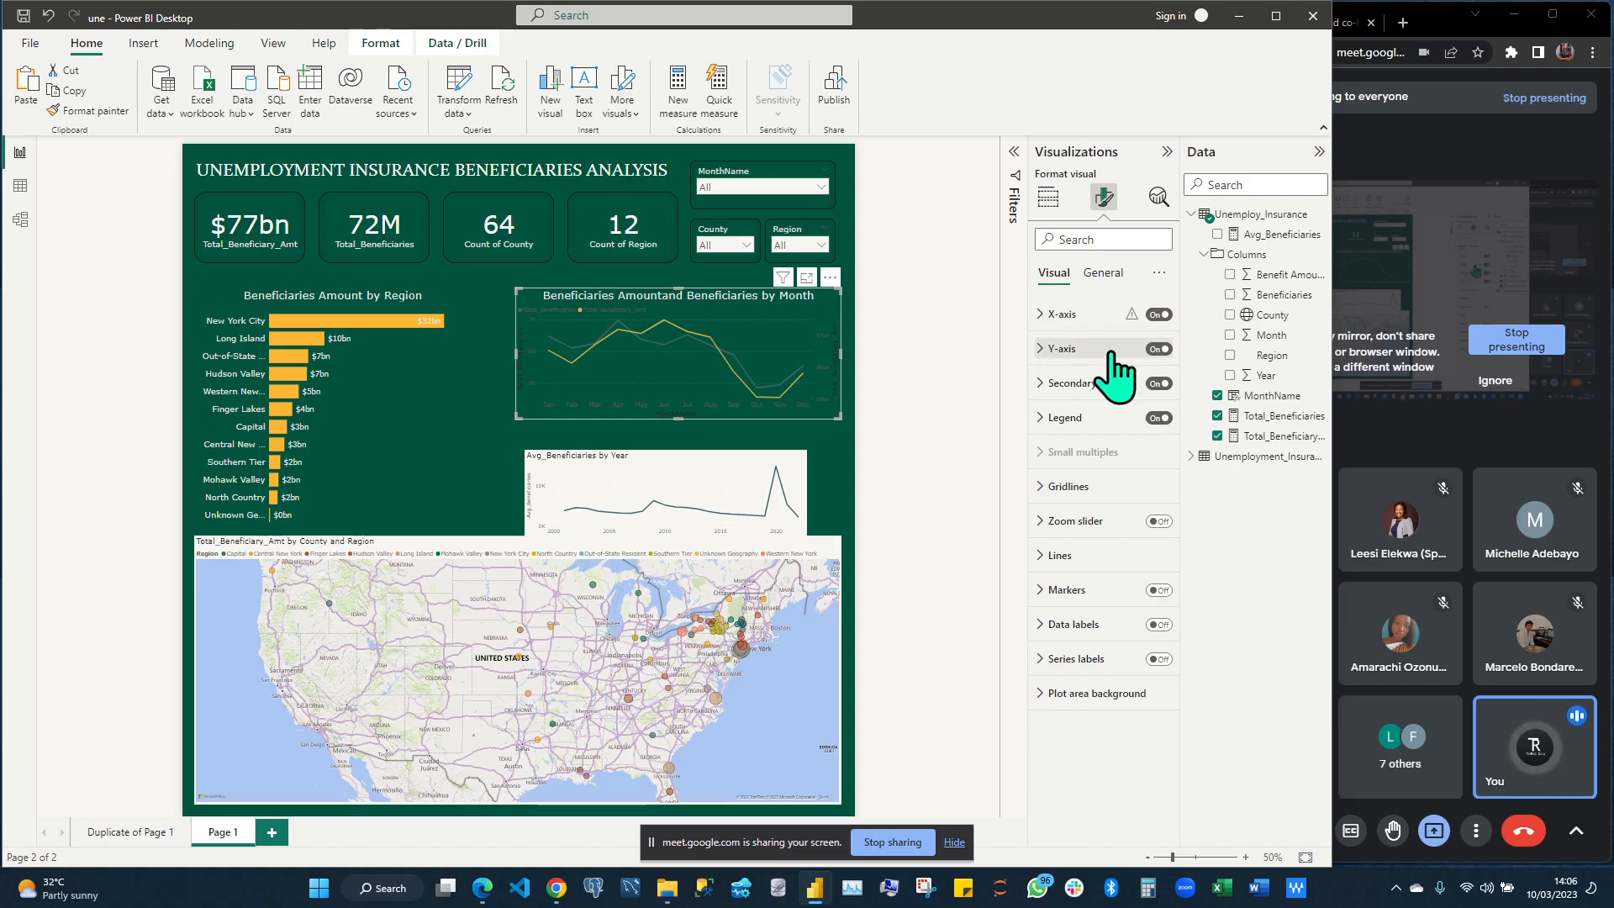
click(1041, 350)
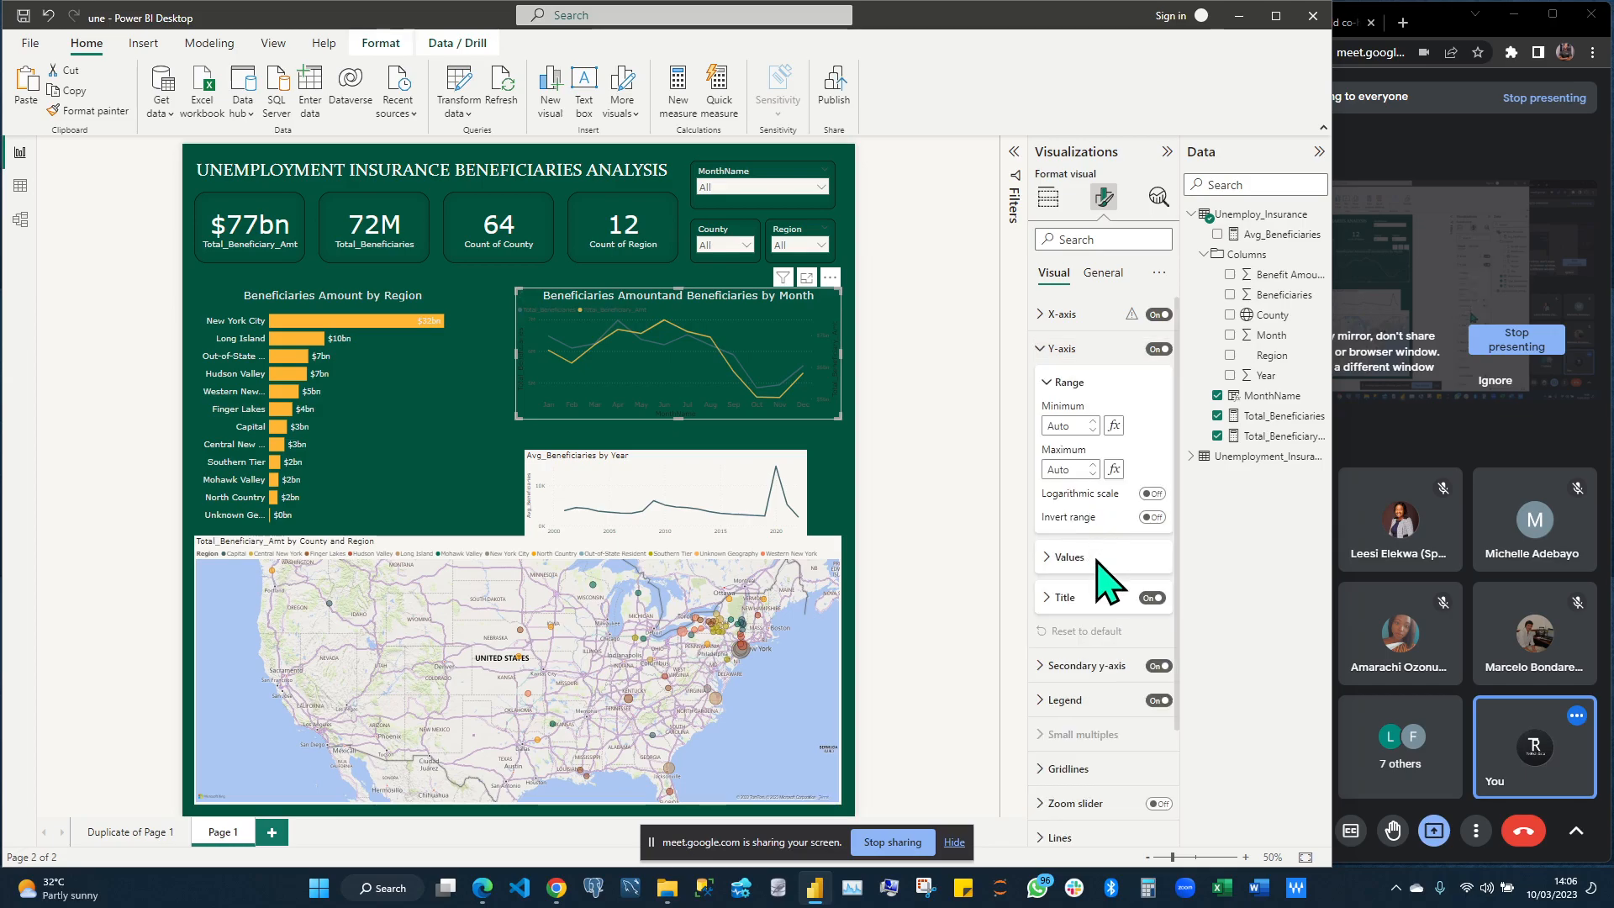
click(1153, 598)
click(1061, 558)
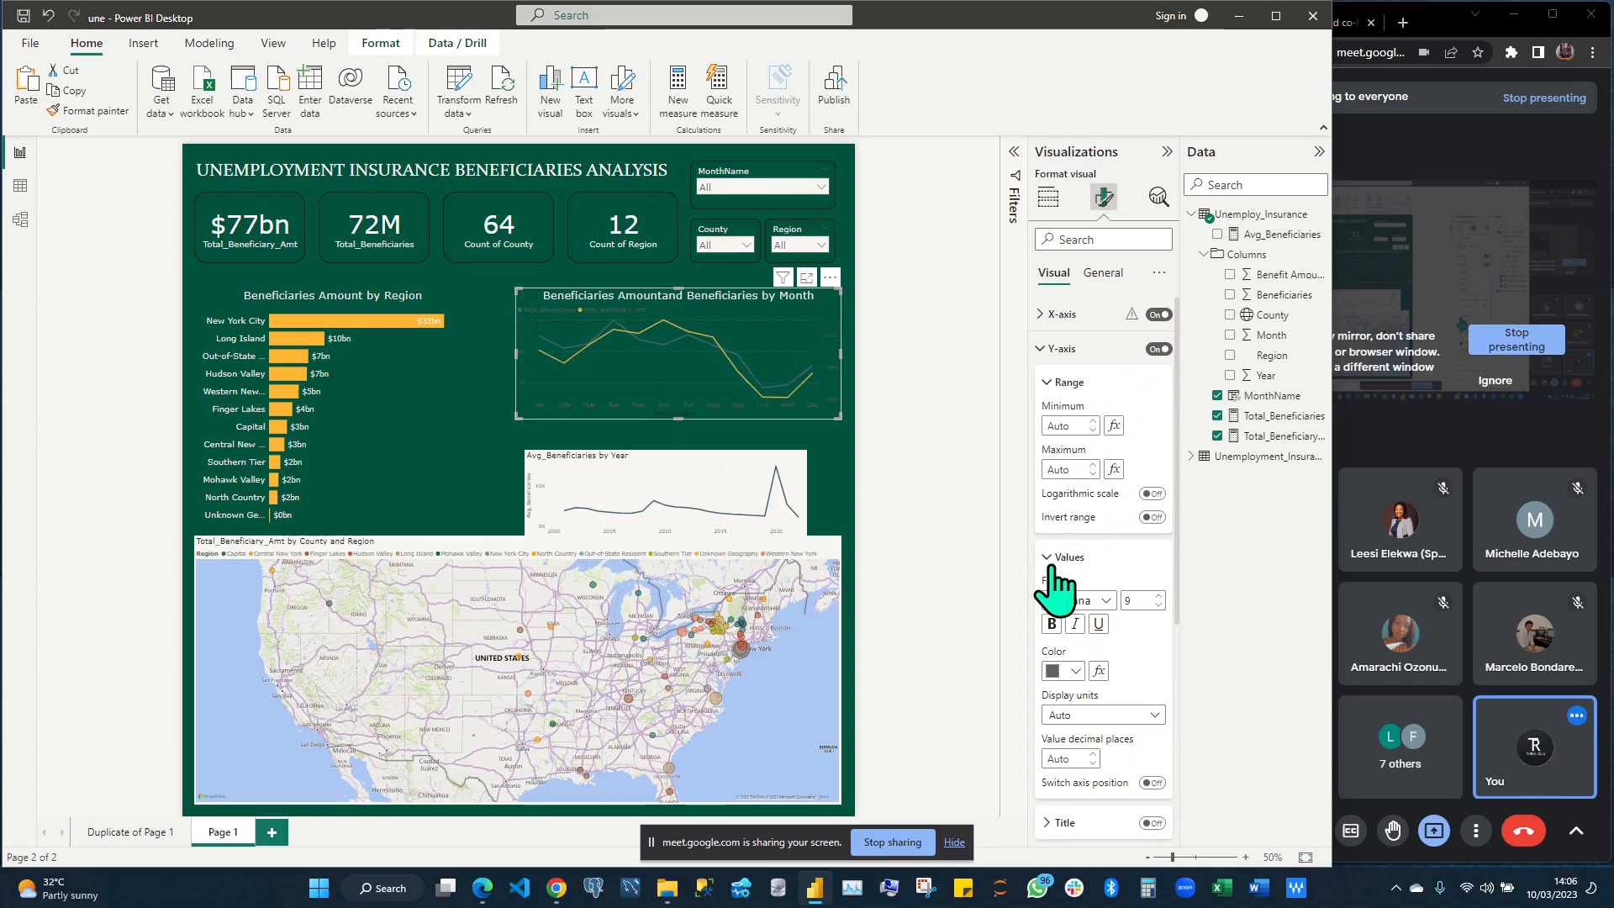
click(1066, 671)
double_click(1119, 598)
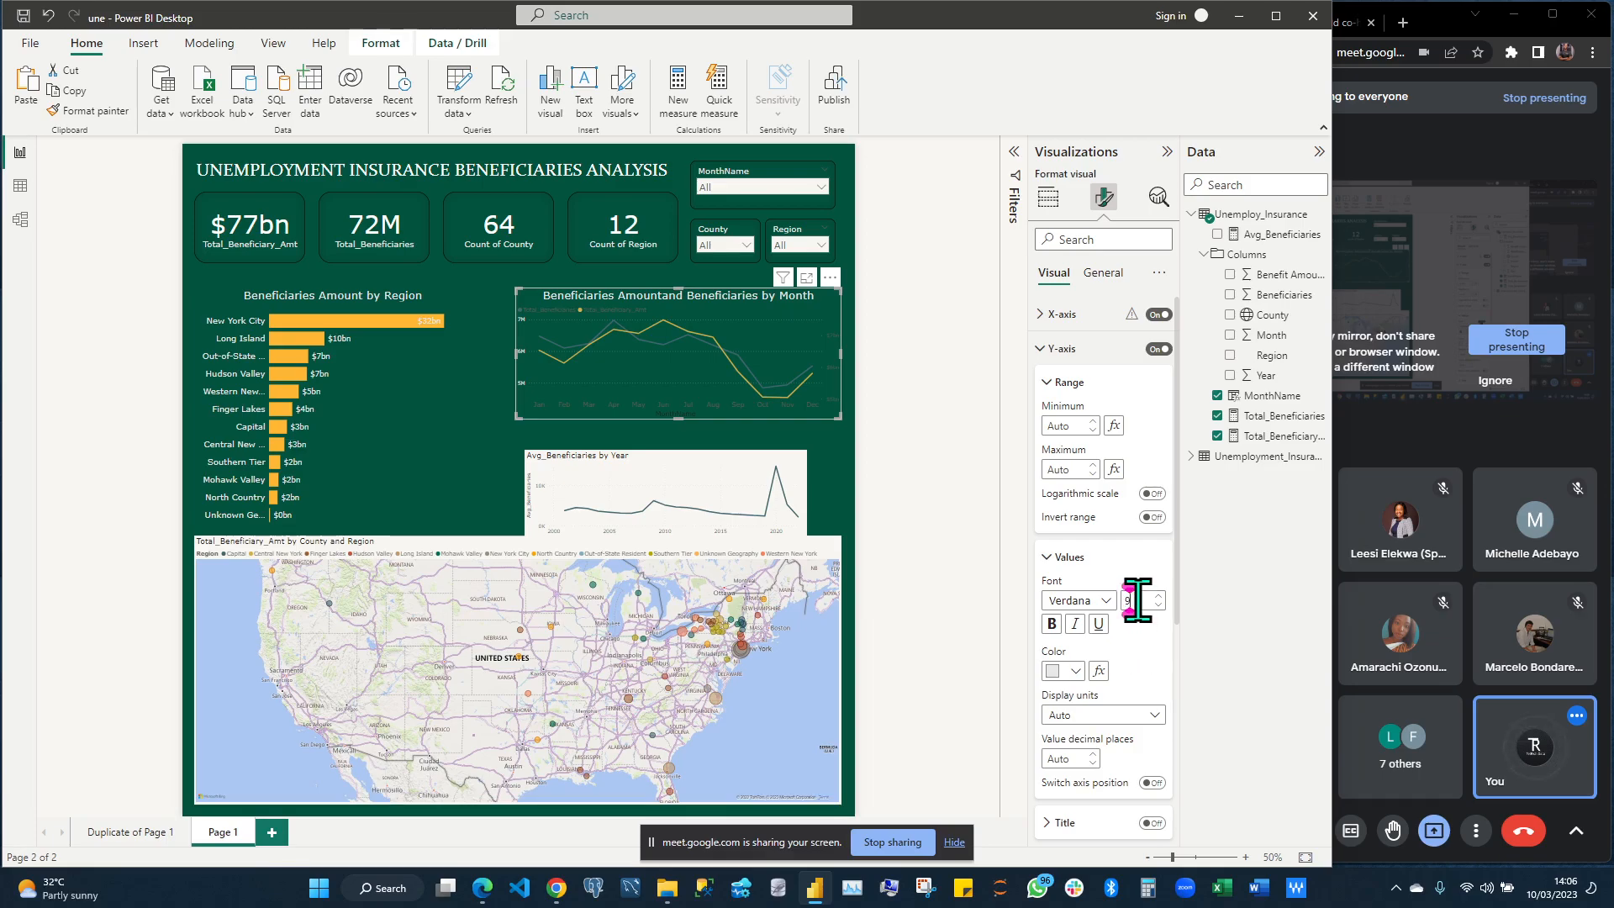
text(5)
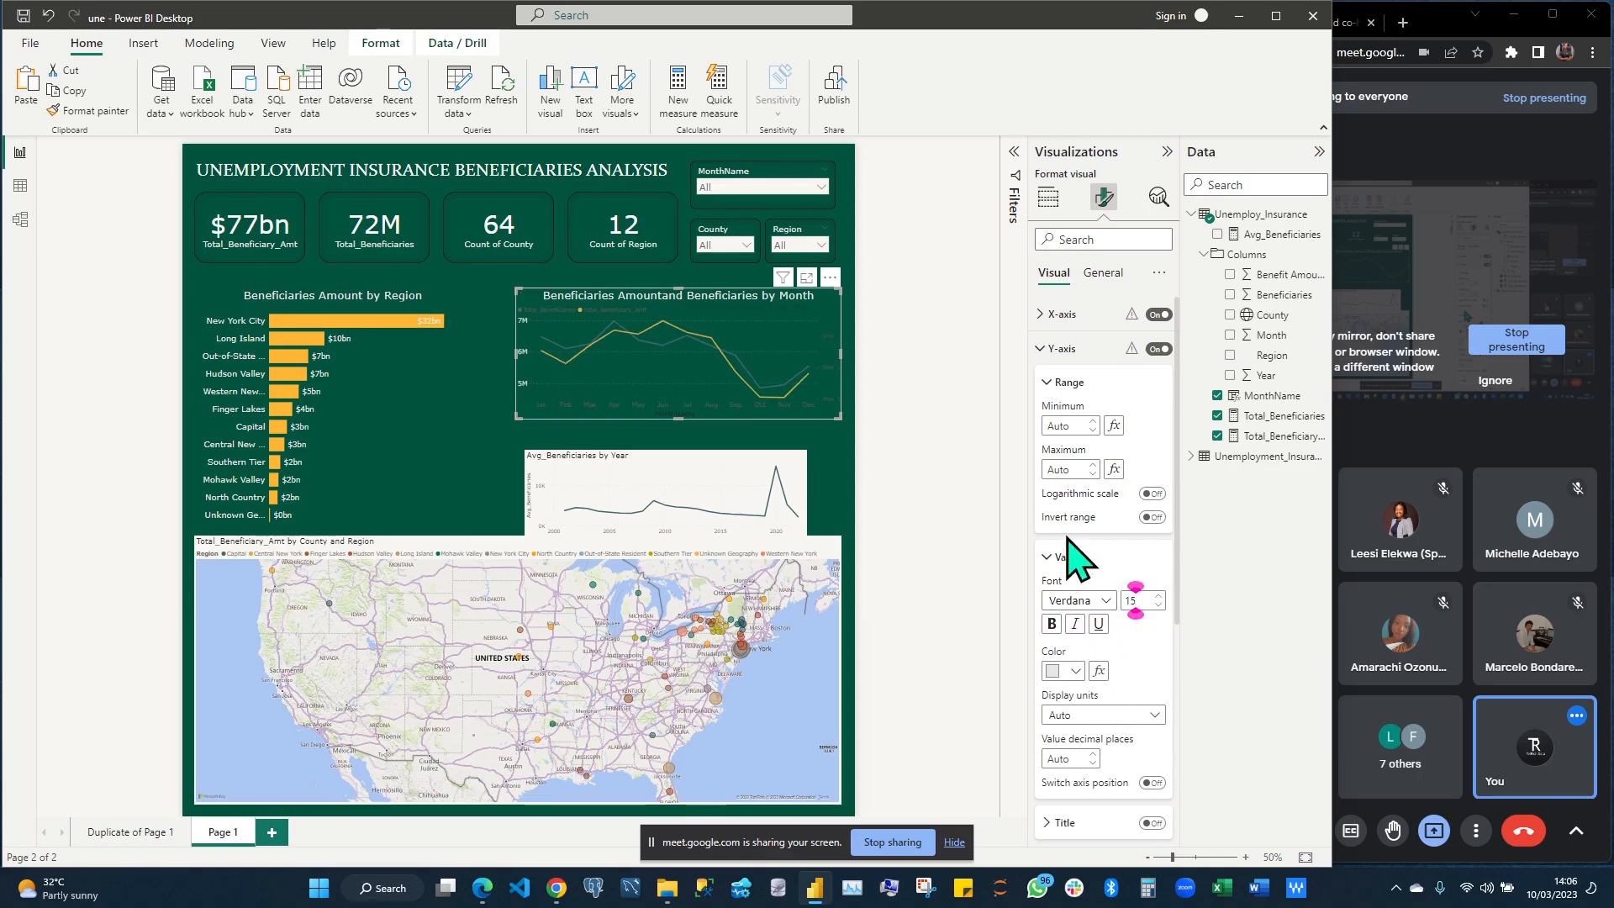
click(1043, 348)
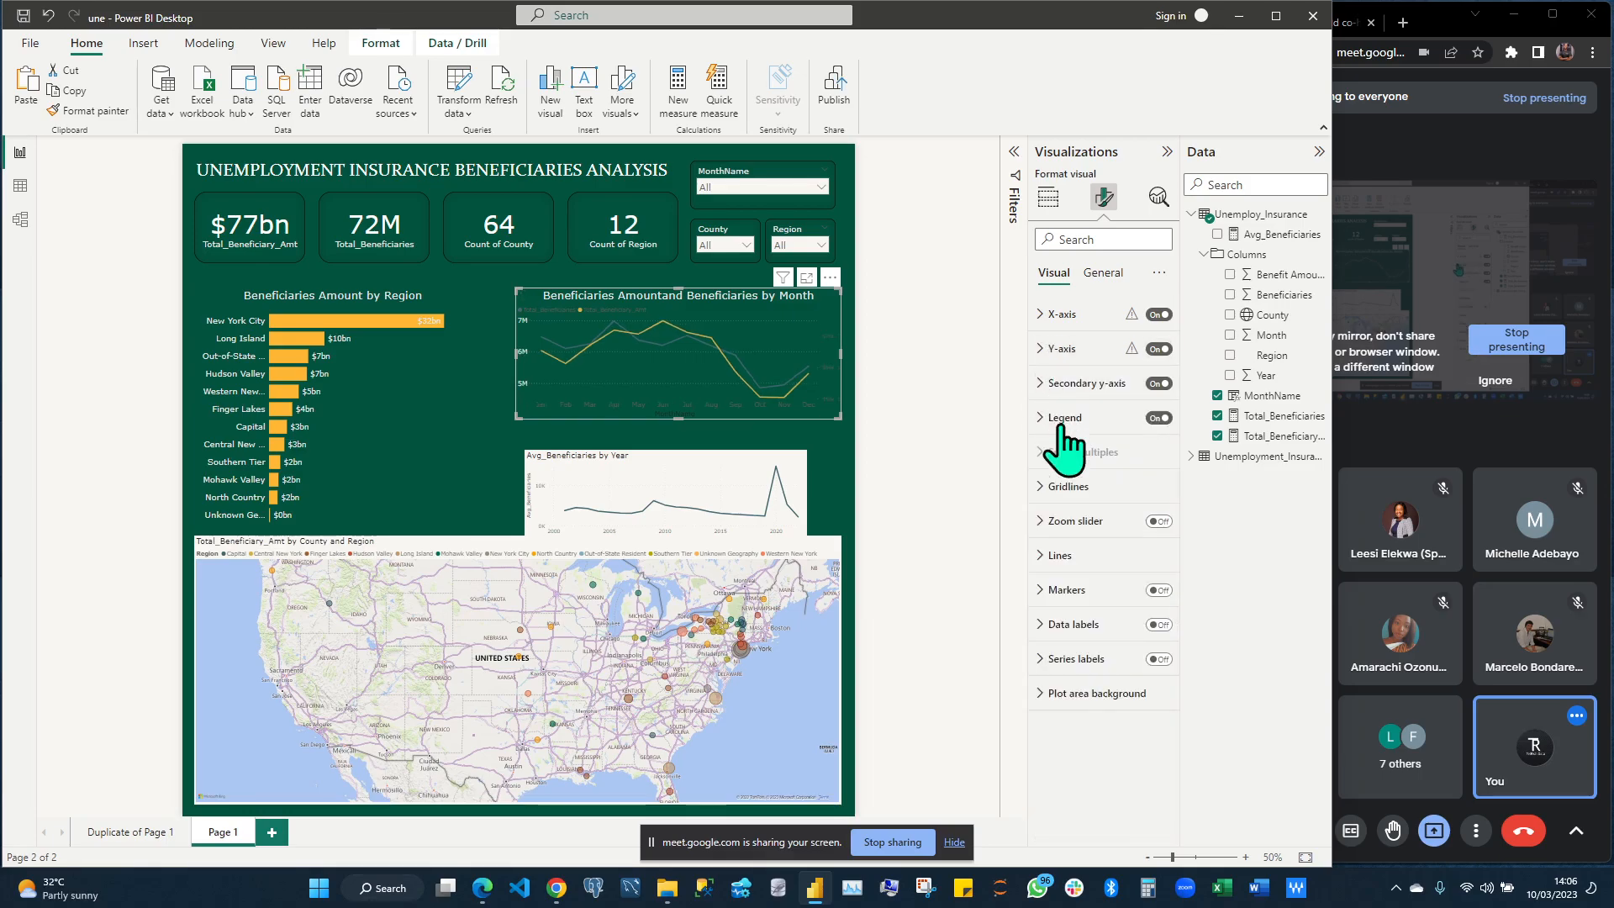
Set the monthly line chart's legend text to White, 10% darker with font size 13
click(1041, 417)
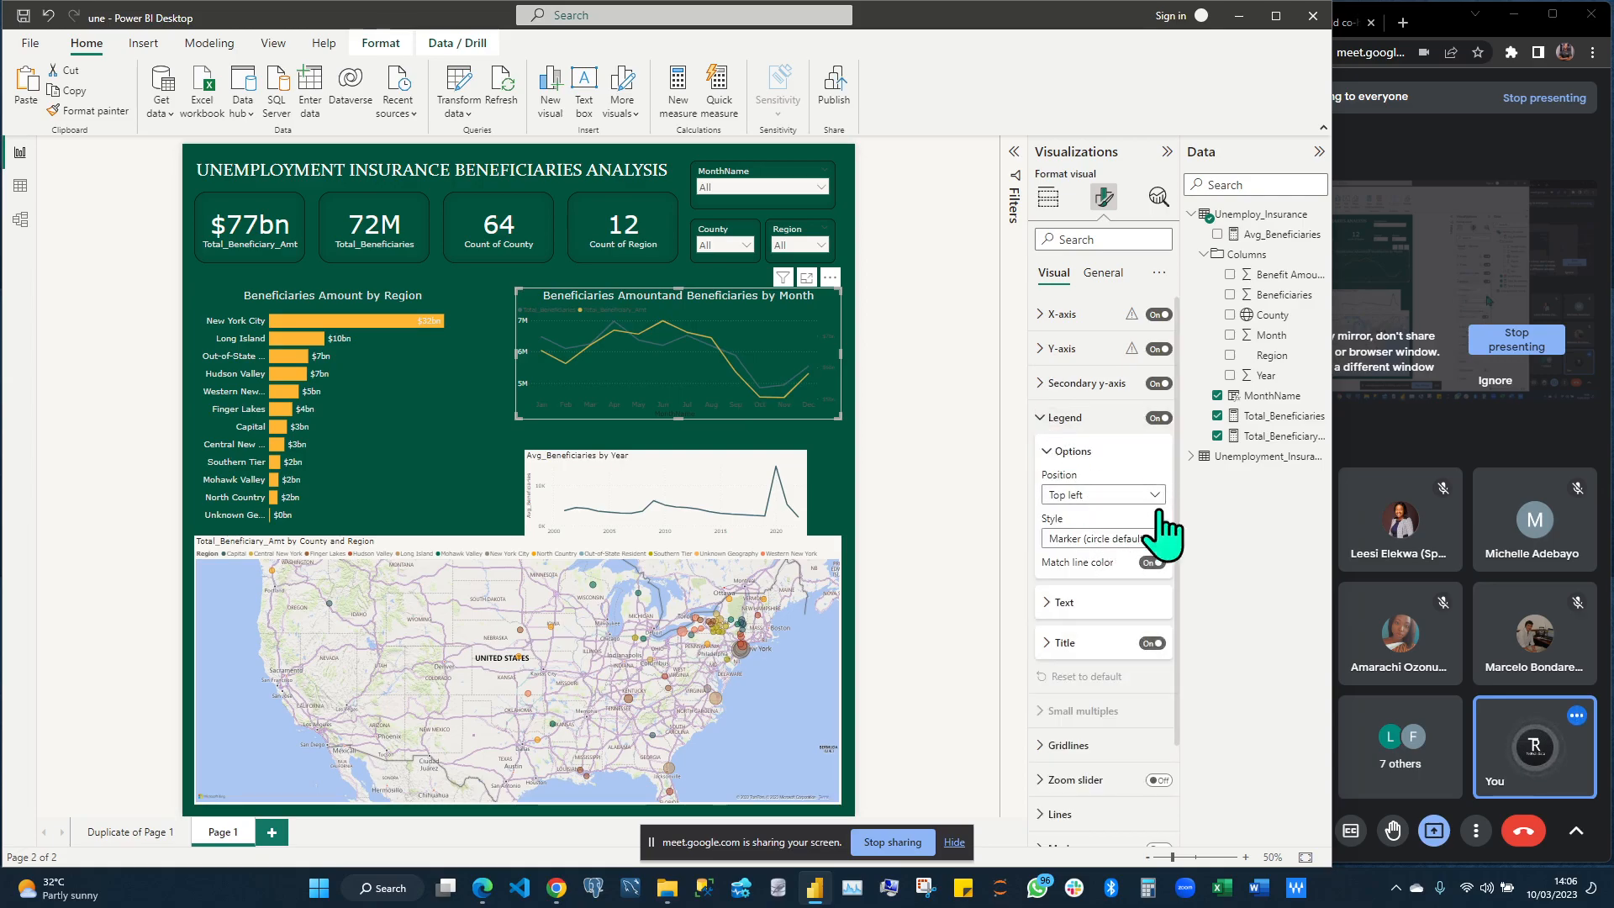
click(1065, 606)
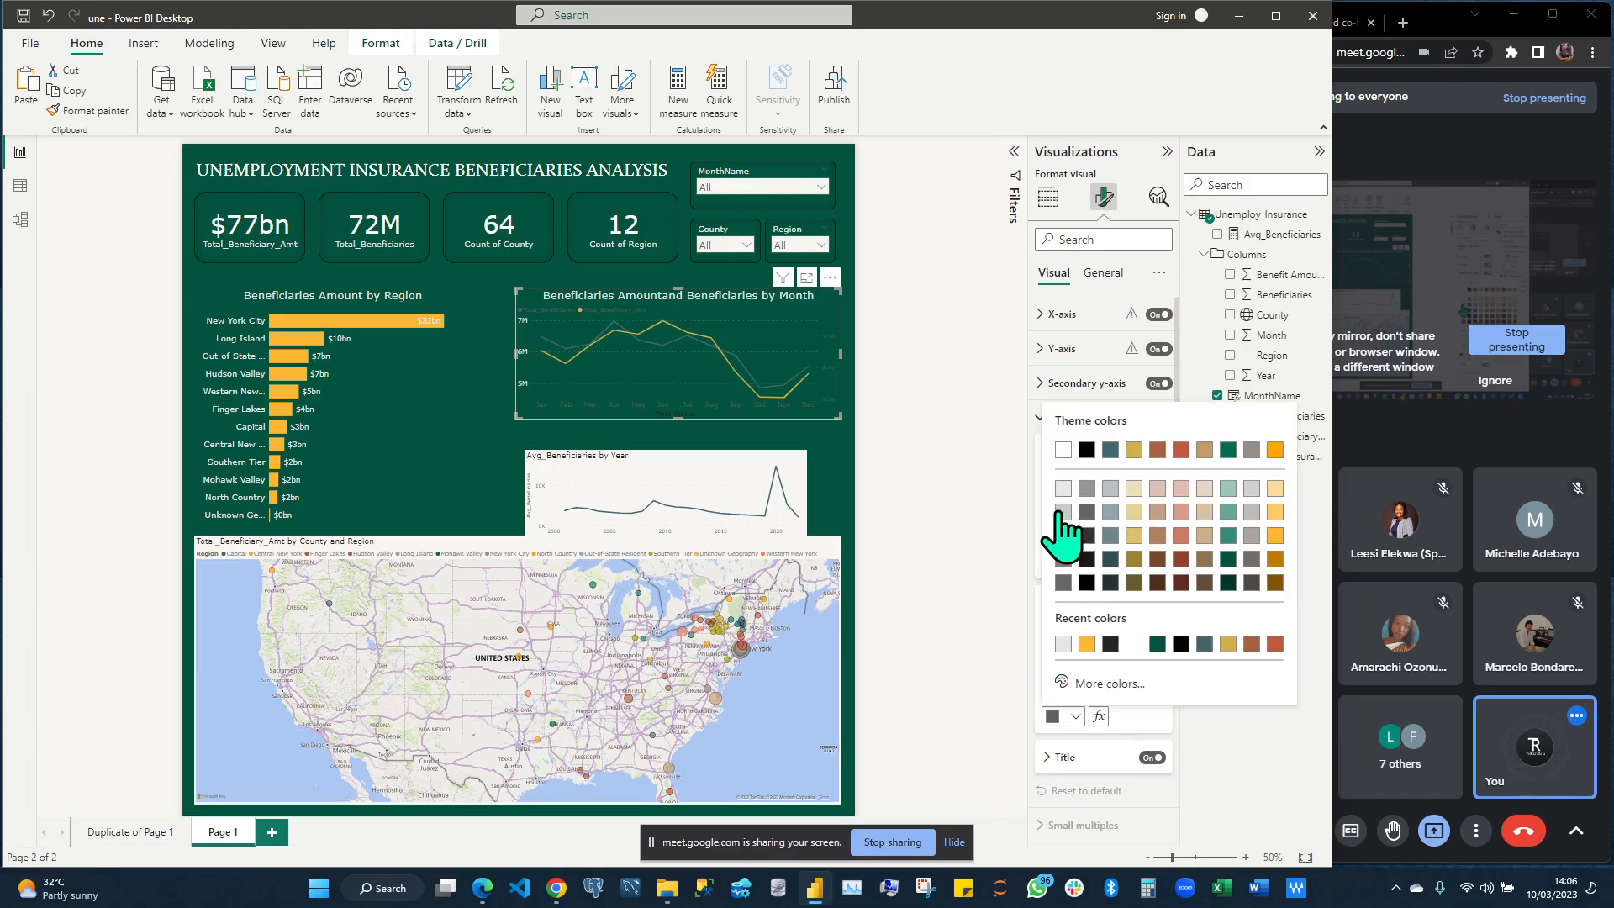
click(1065, 491)
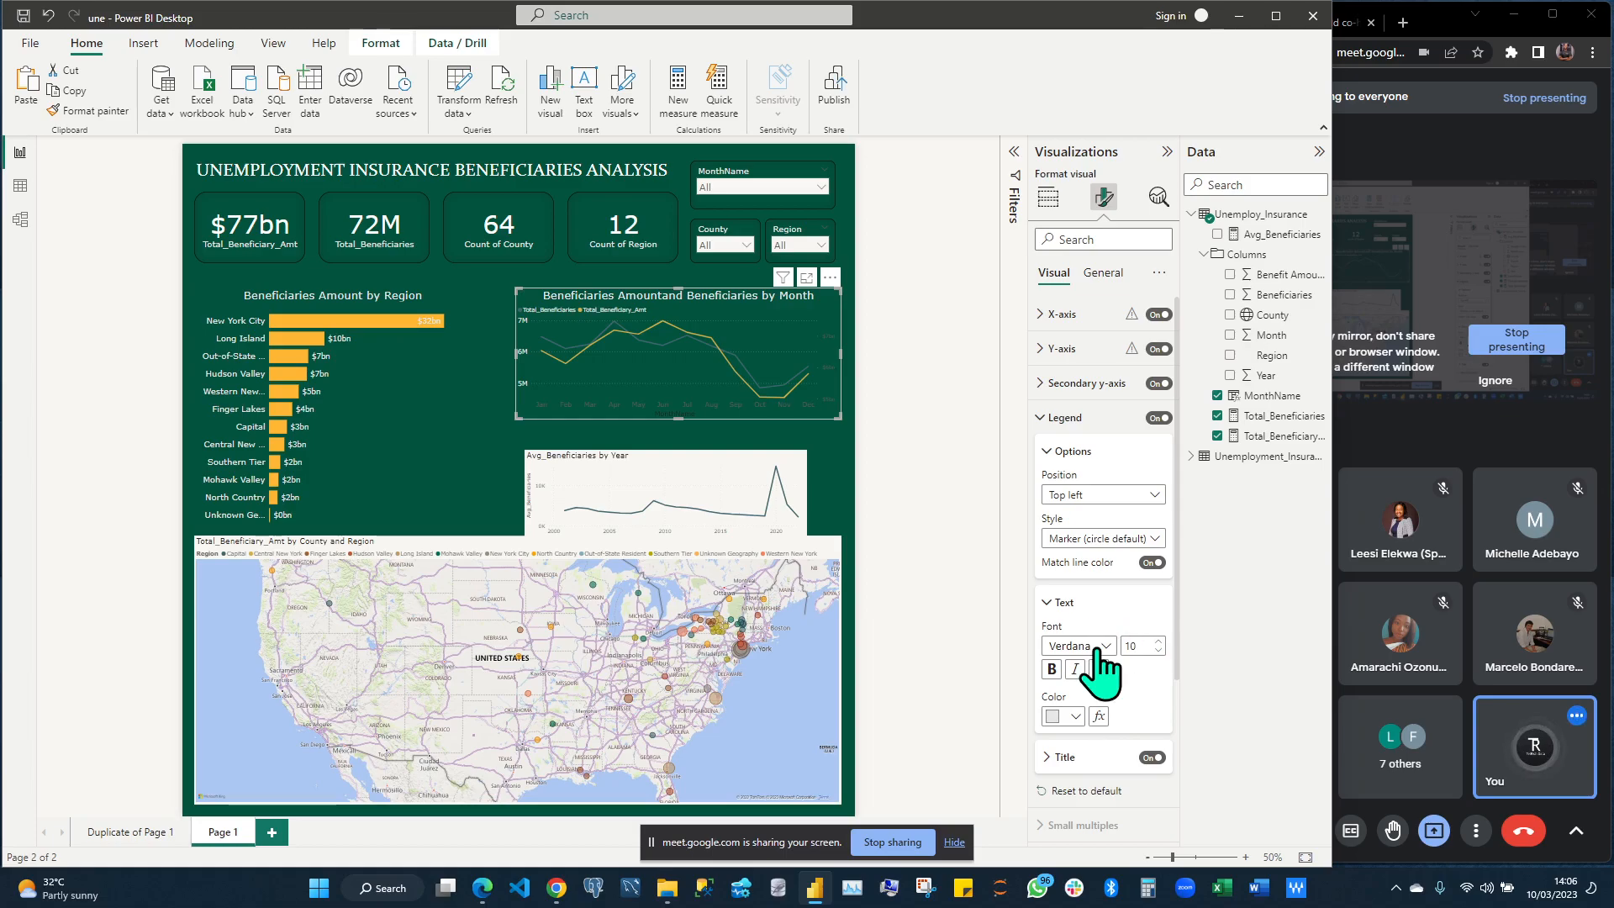
drag(1138, 646, 1096, 649)
text(13)
click(1135, 644)
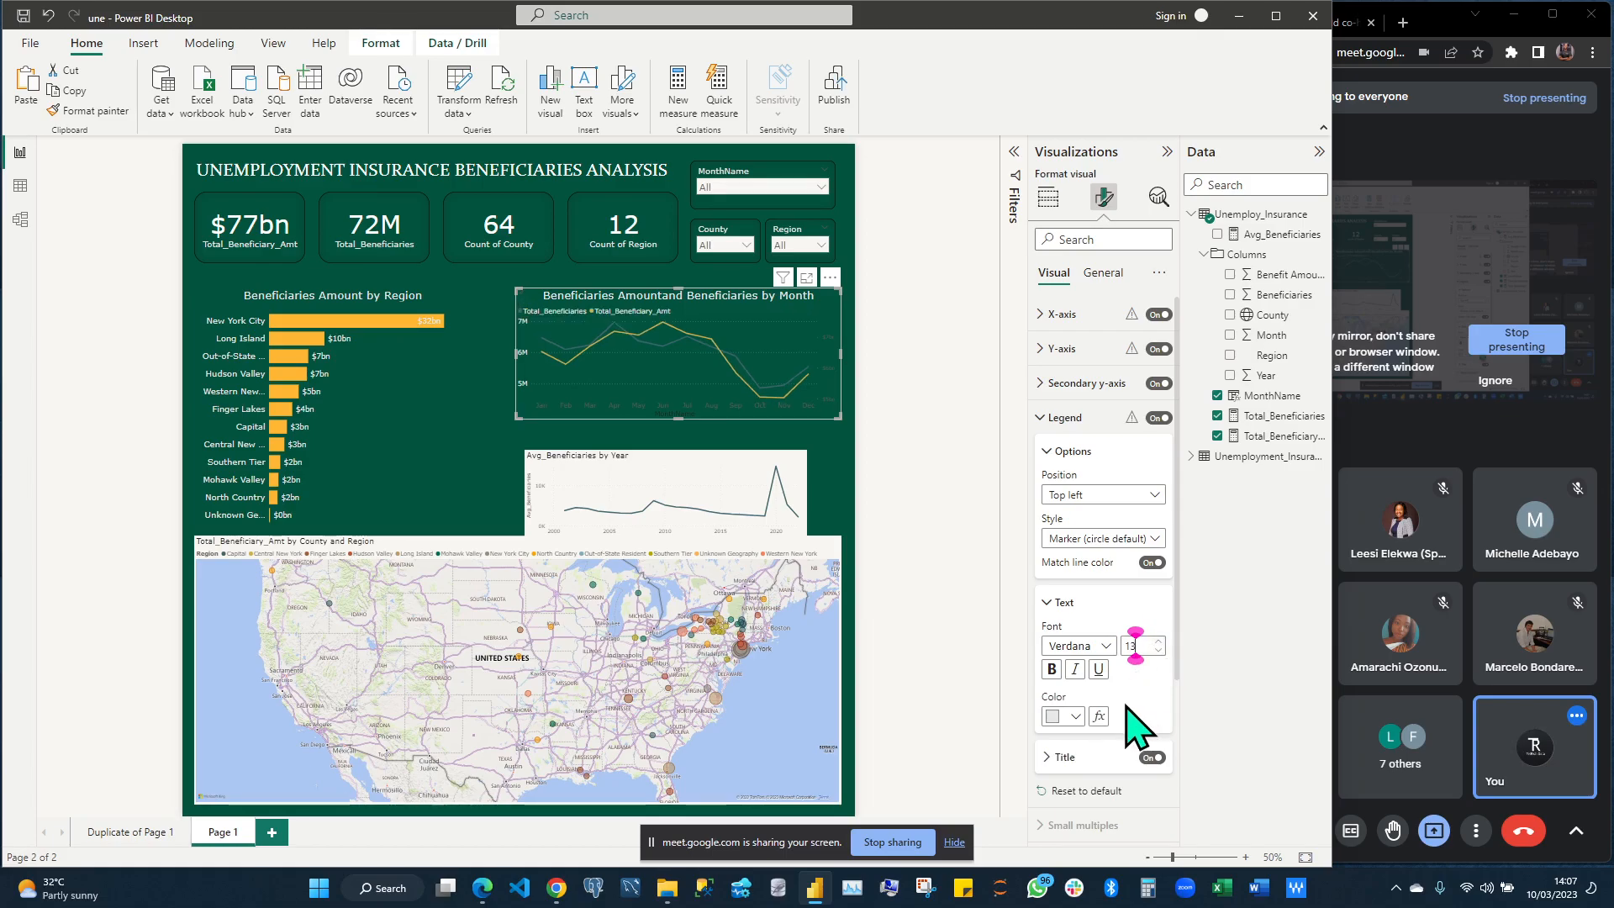
click(1042, 417)
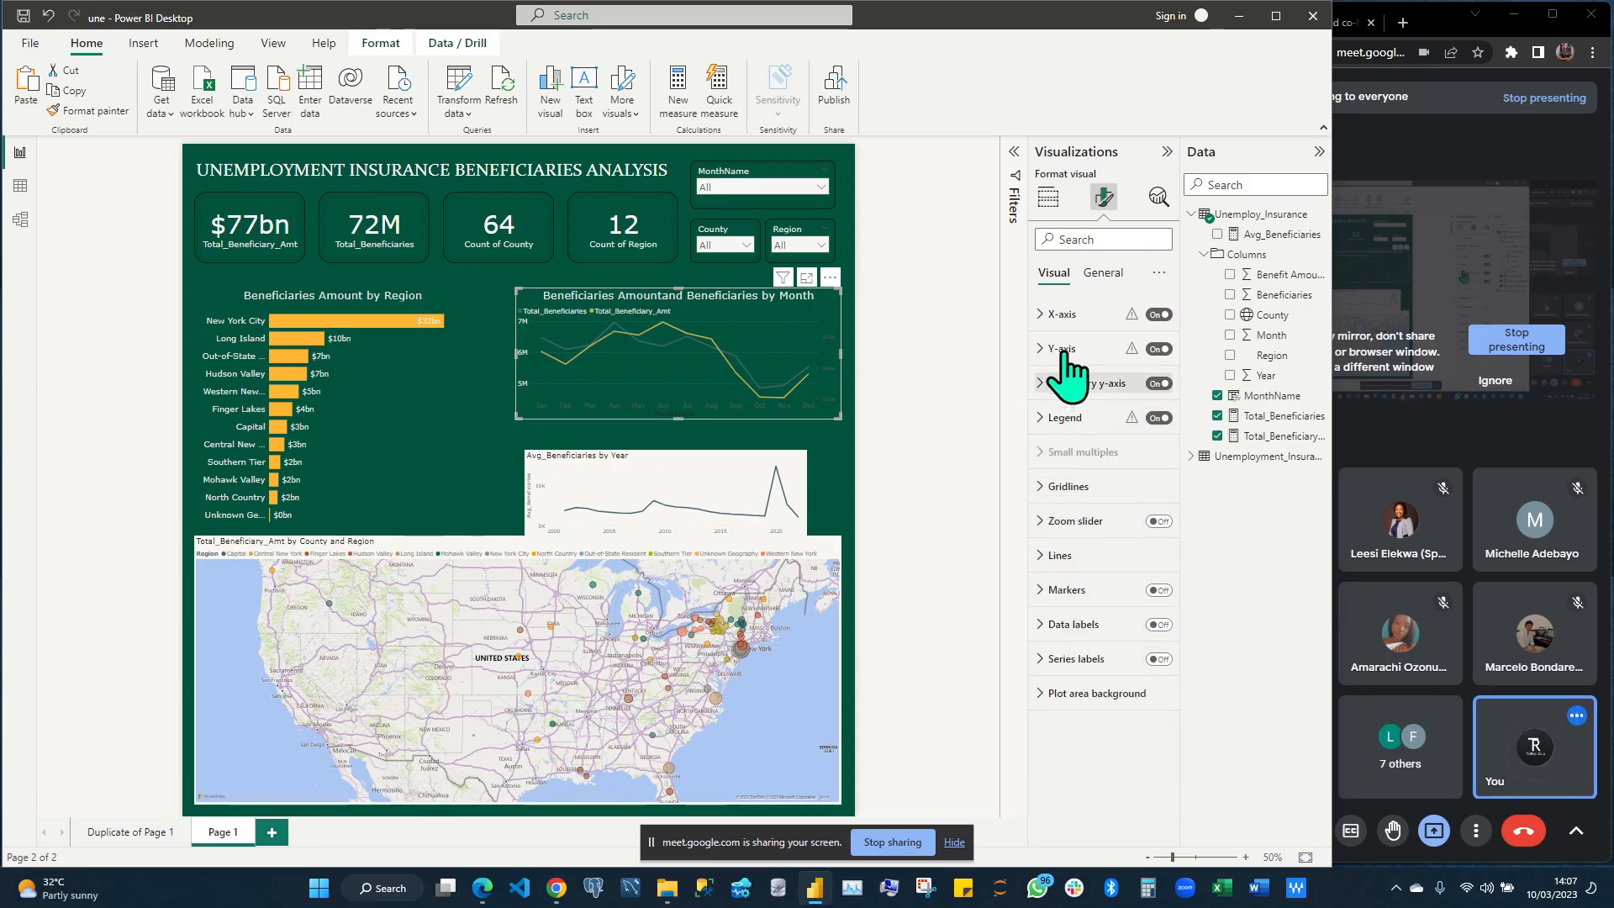
Turn off the monthly line chart's X-axis title and color its X-axis values White, 10% darker
click(1035, 316)
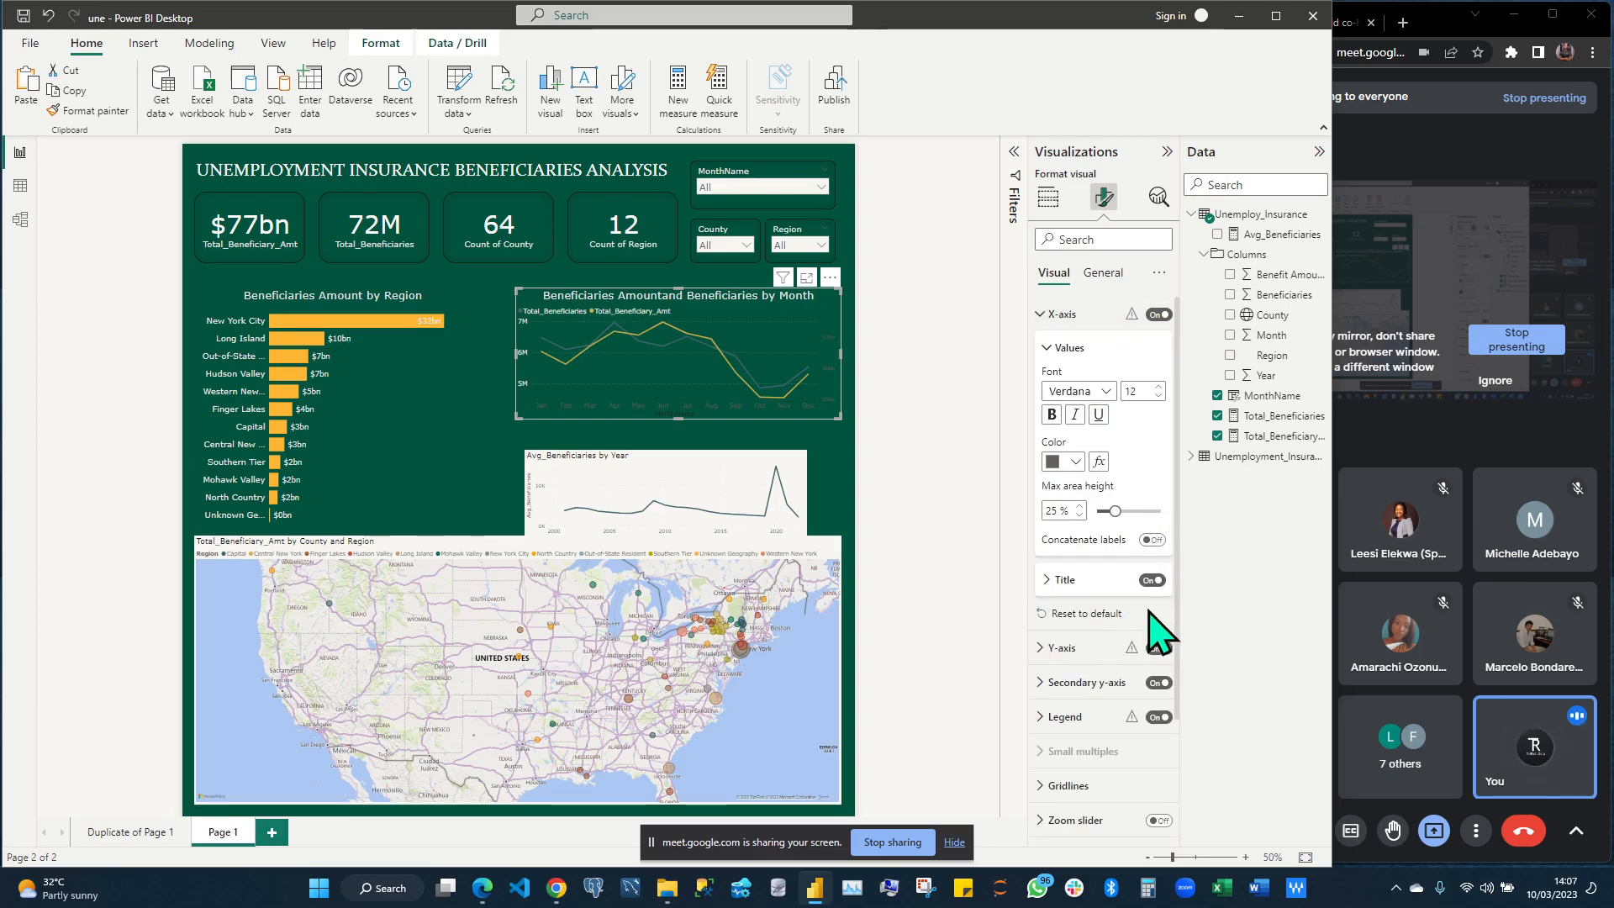
click(1152, 580)
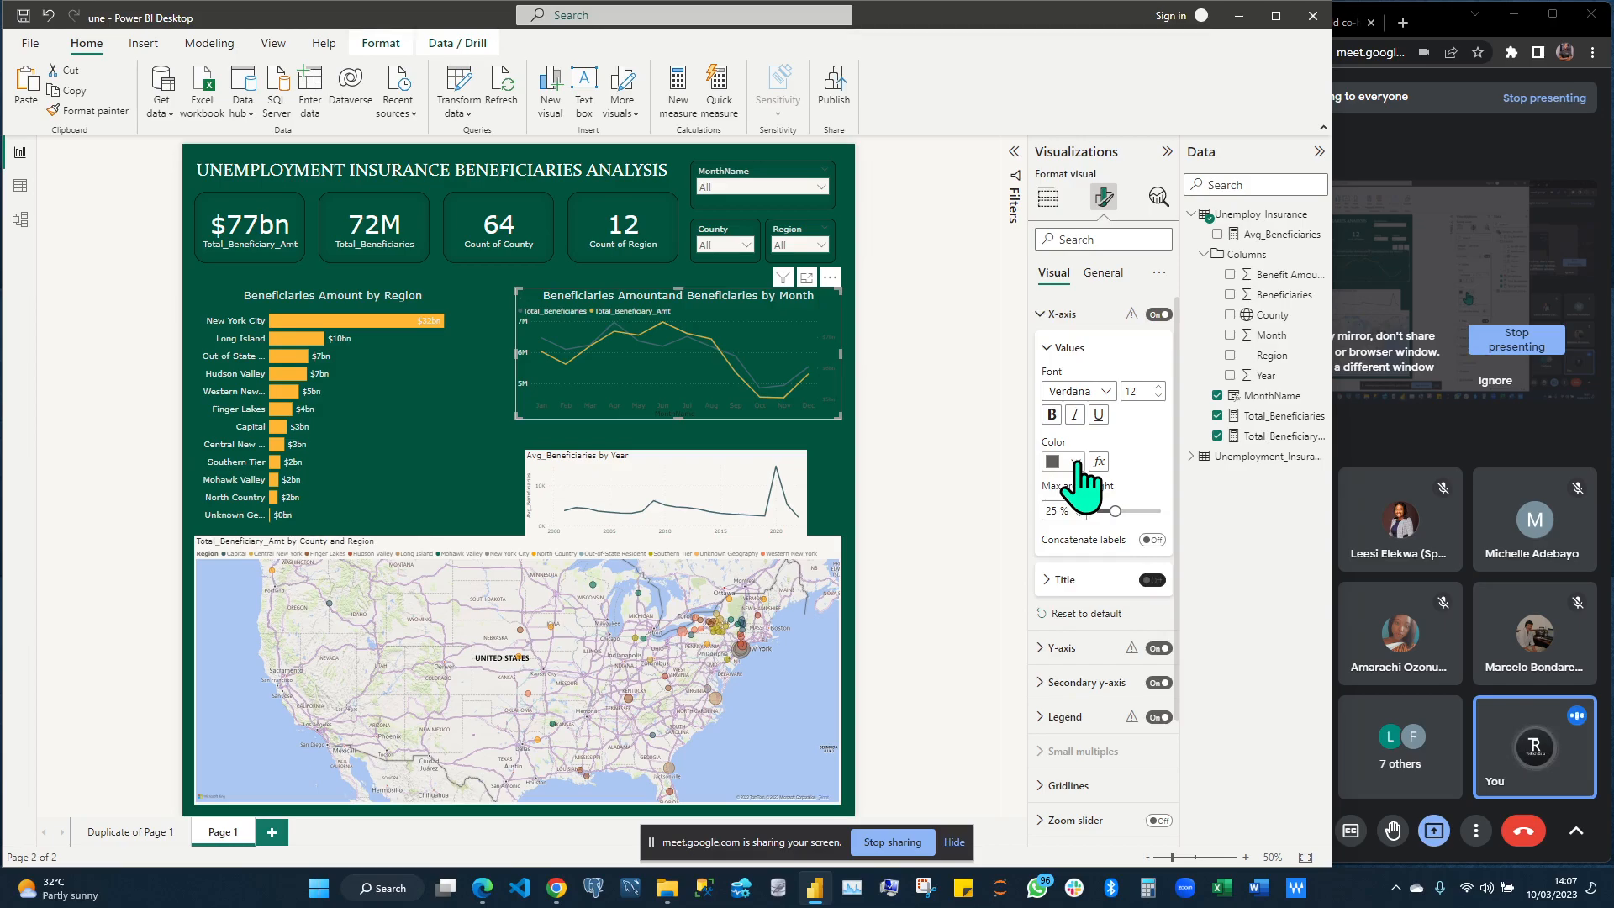
click(1075, 461)
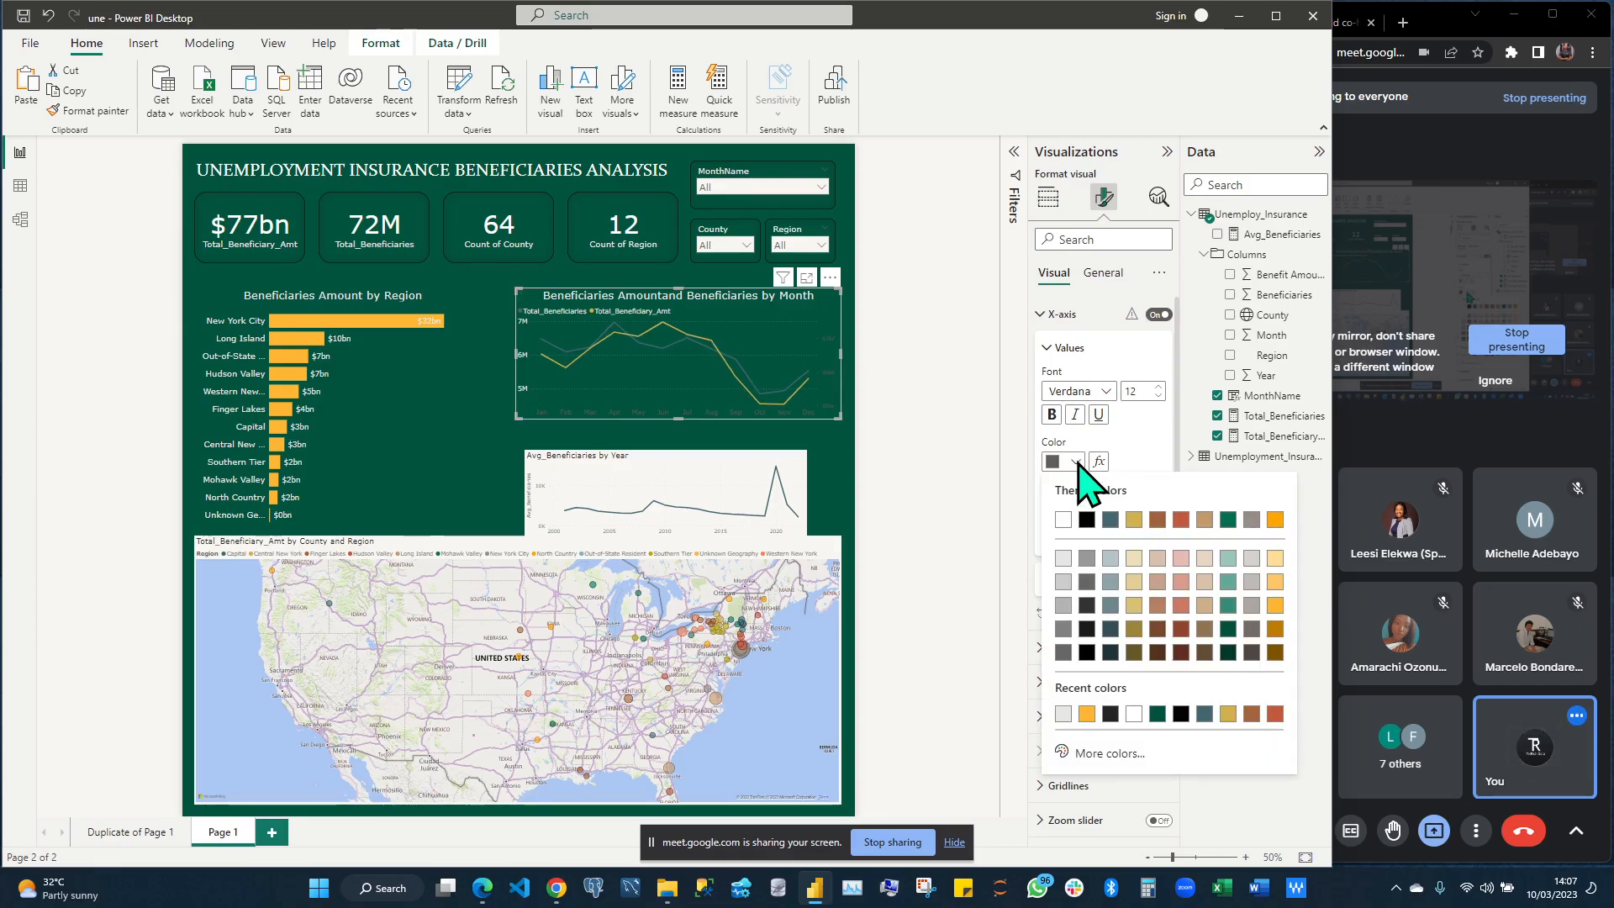
click(1064, 559)
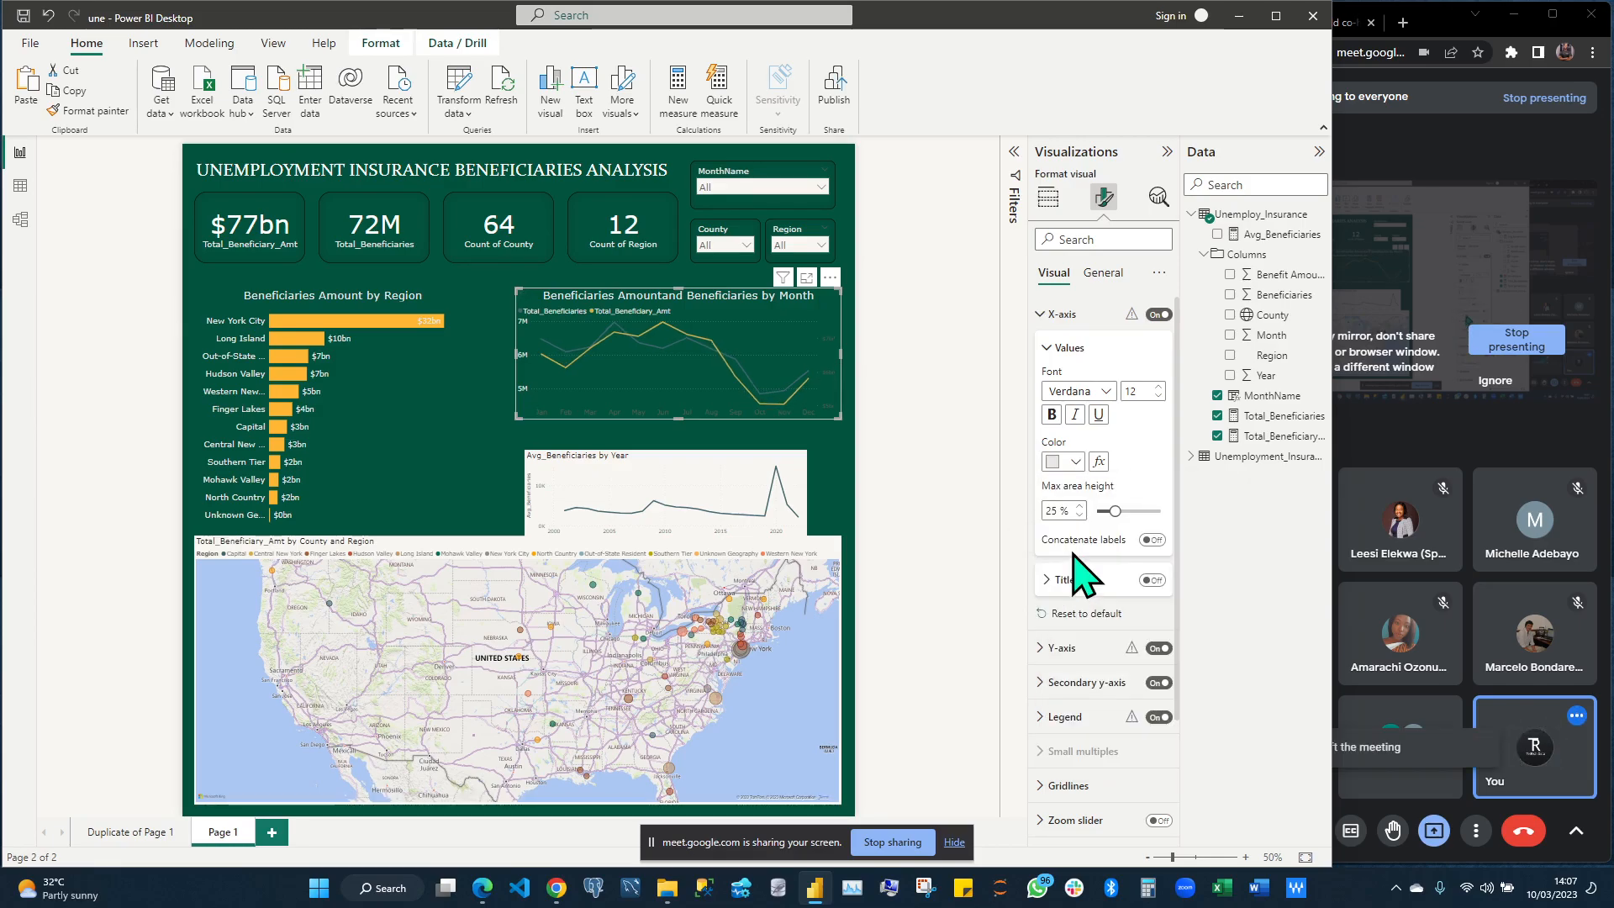
click(1044, 316)
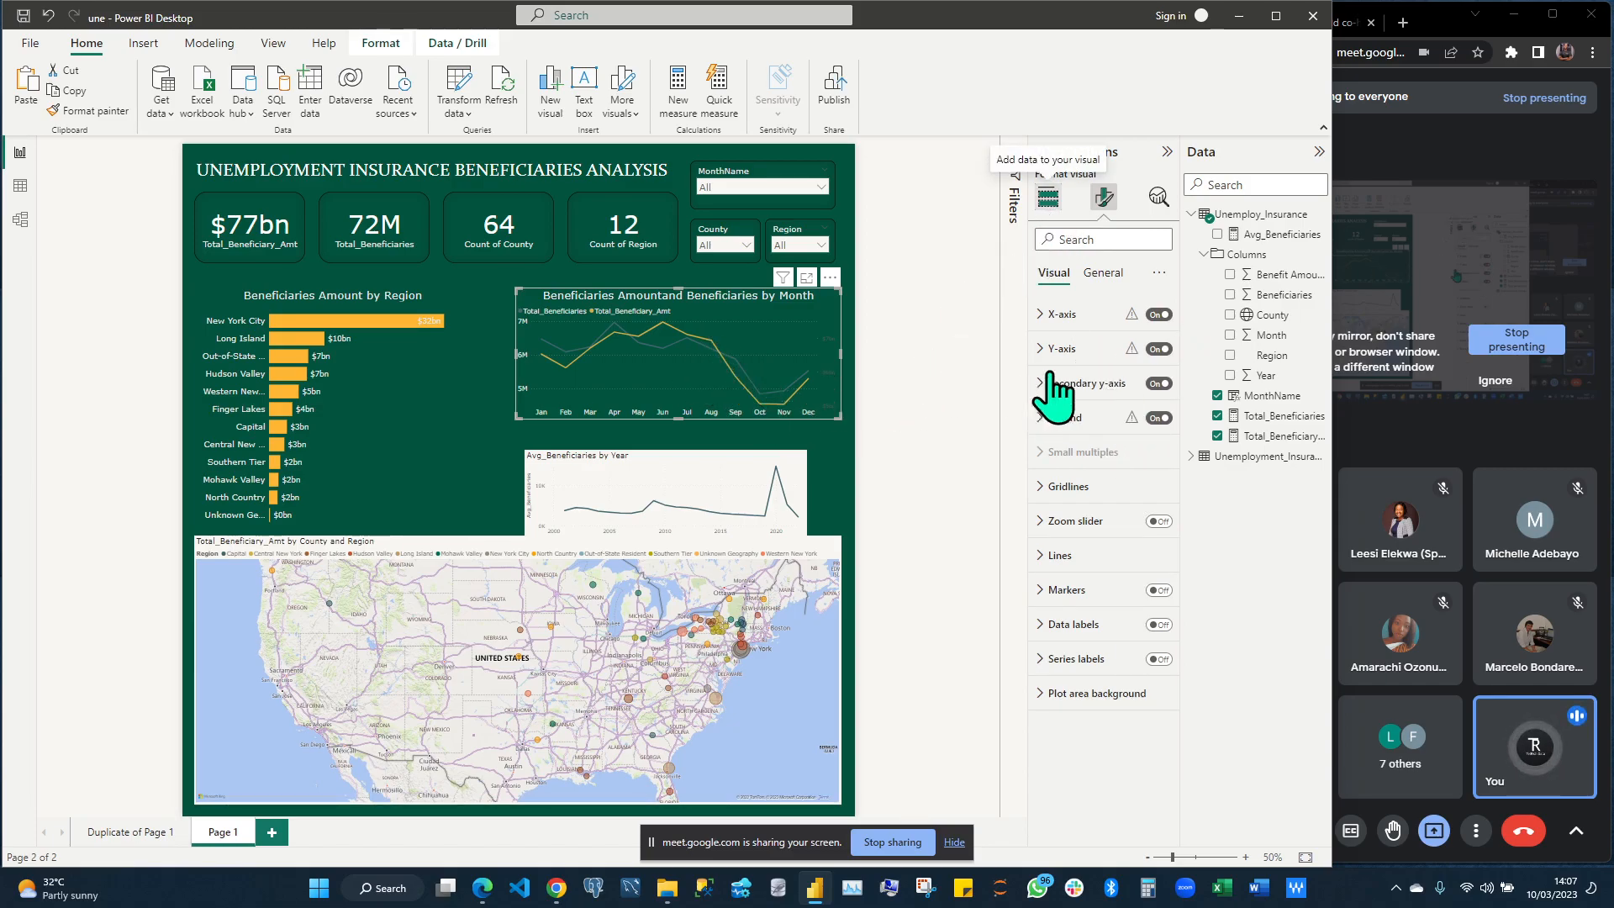
Try plotting Total_Beneficiary_Amt on the primary Y-axis alongside Total_Beneficiaries, and return it to the secondary Y-axis
click(1047, 197)
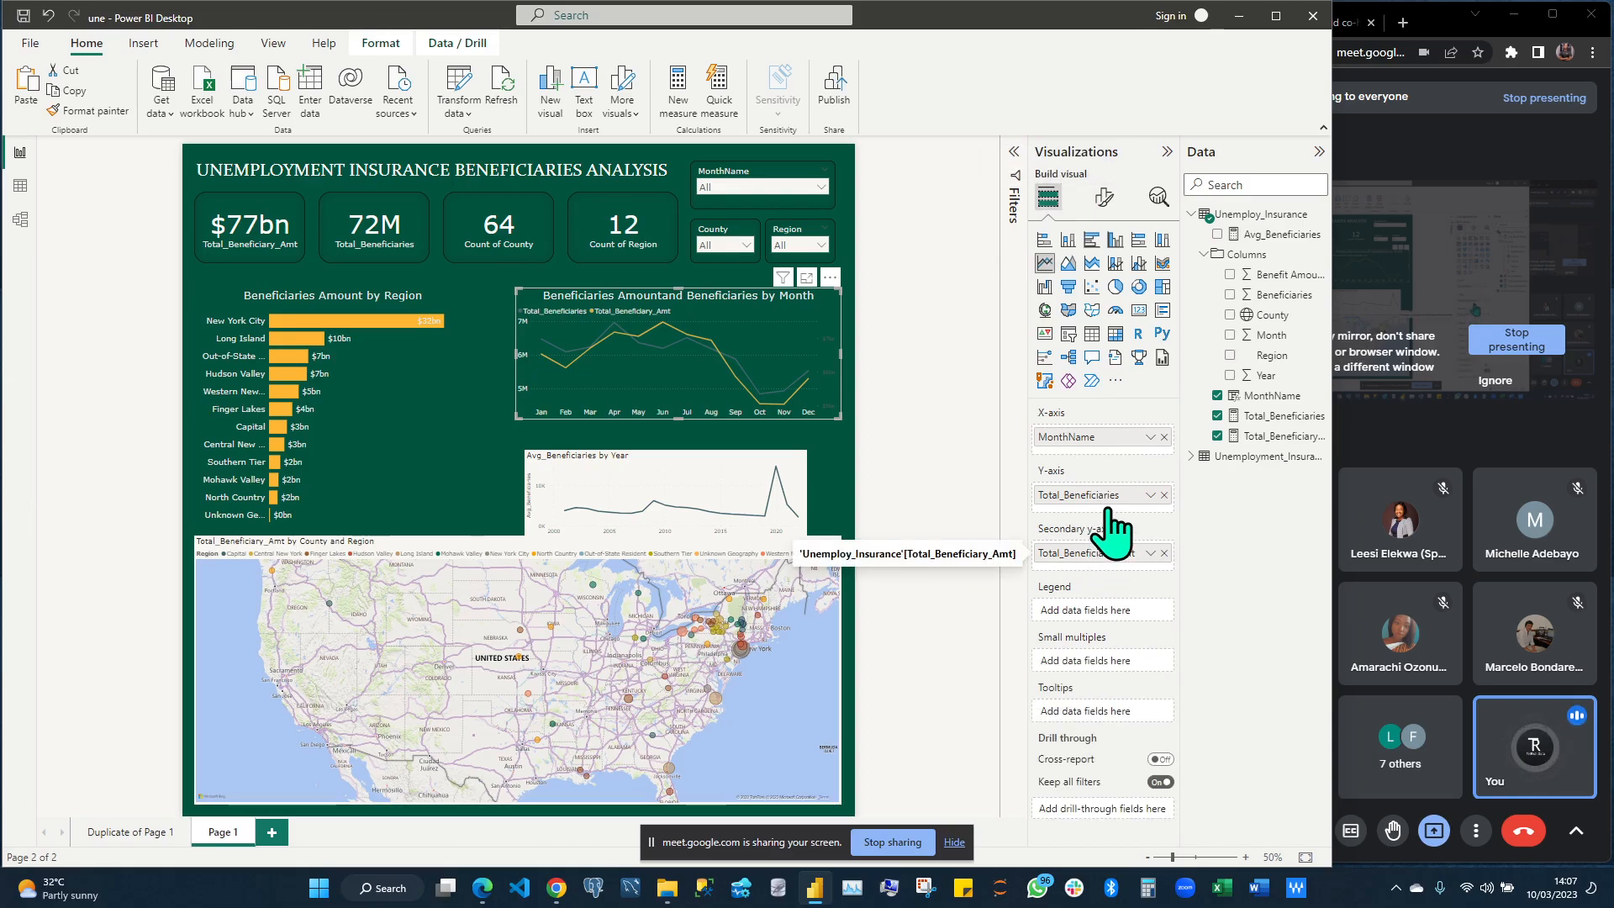
drag(1108, 507, 1110, 503)
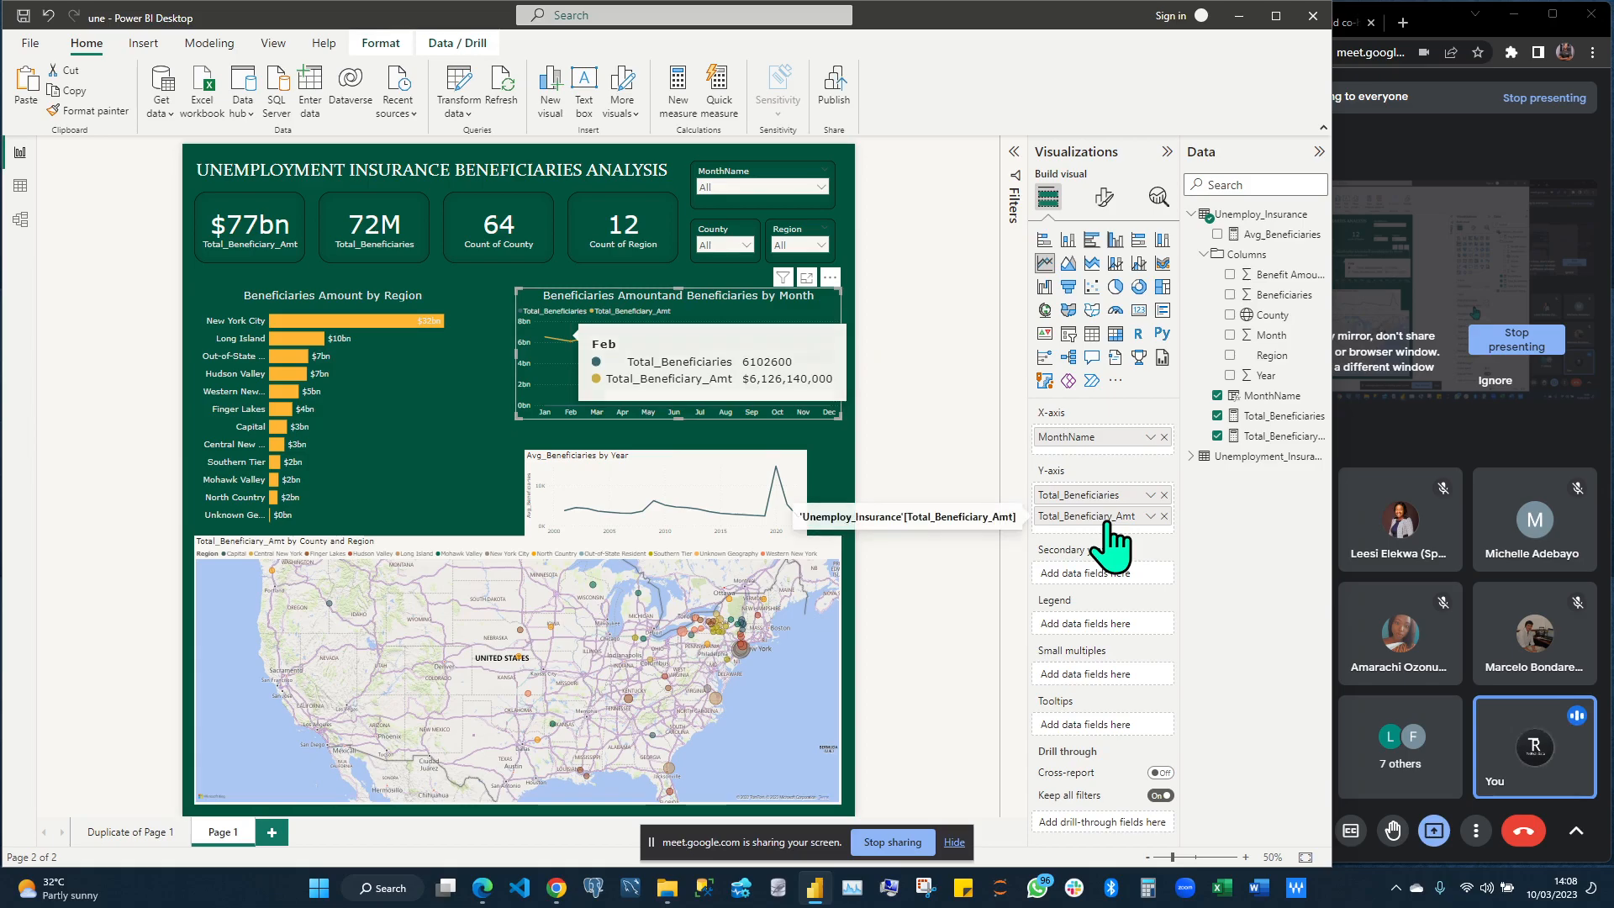
drag(1104, 567, 1104, 578)
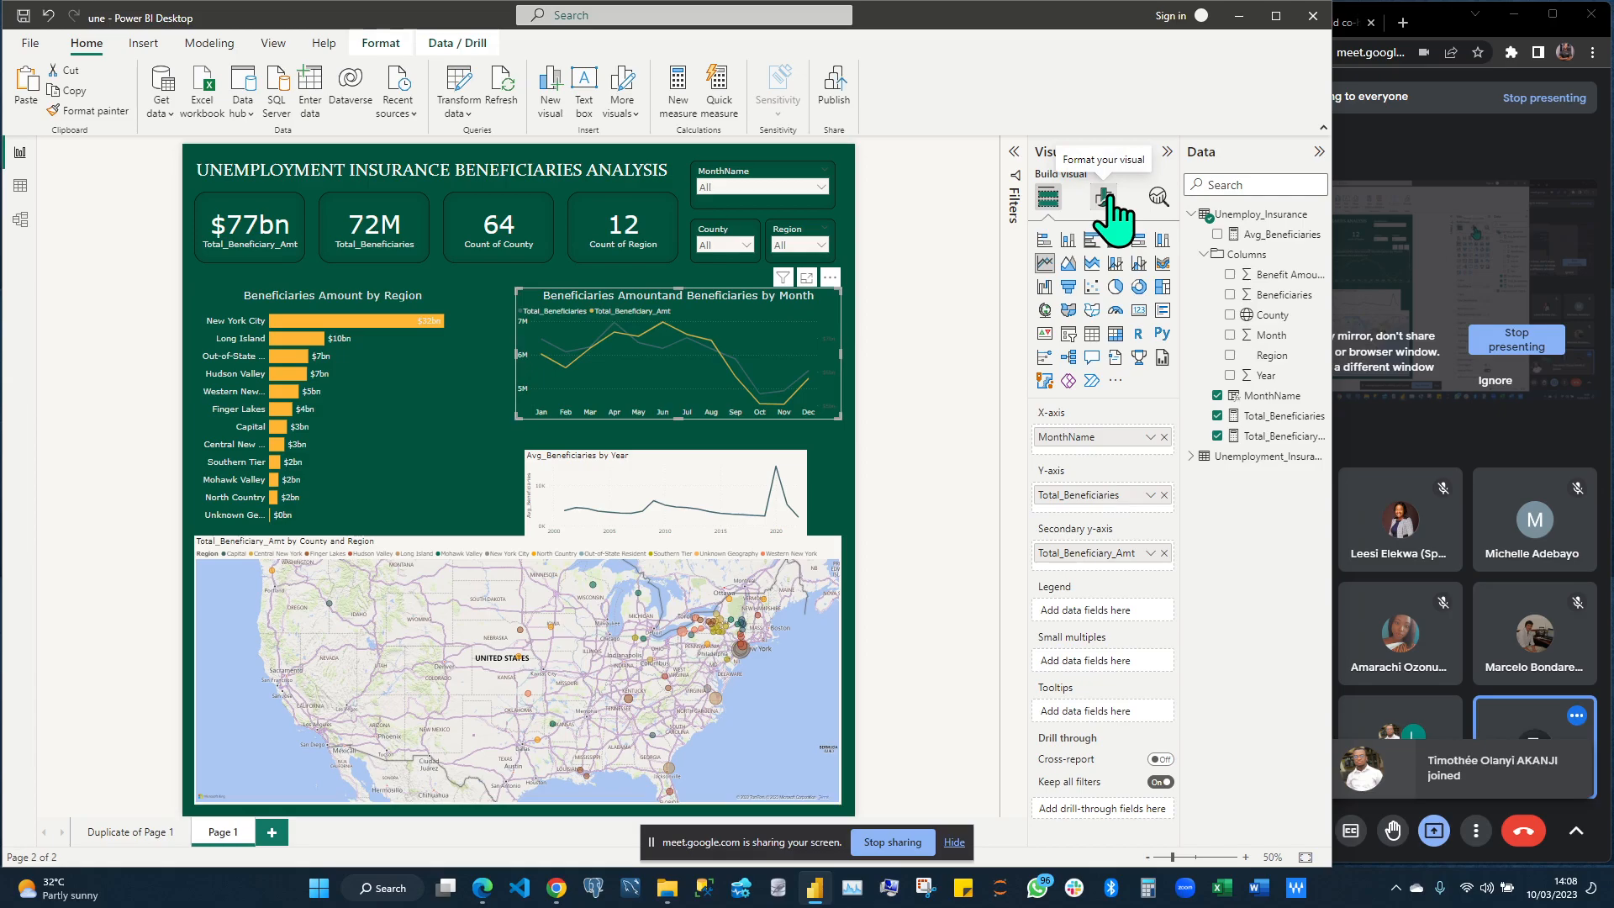
Set the monthly line chart's secondary Y-axis values to White, 10% darker with font size 15
click(1076, 460)
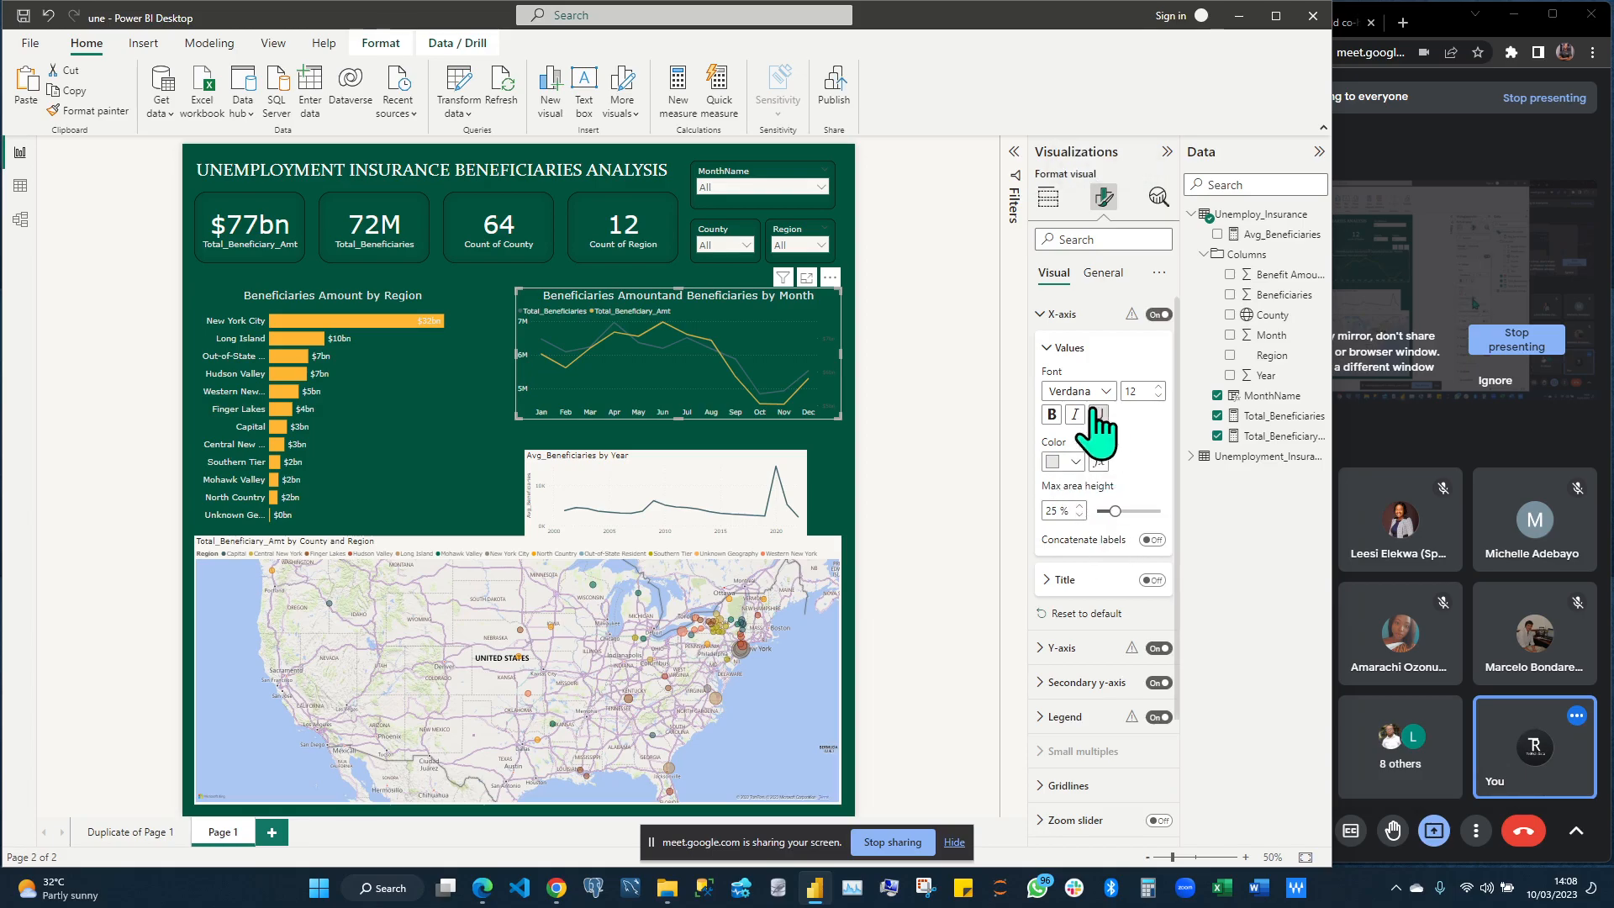
click(1049, 347)
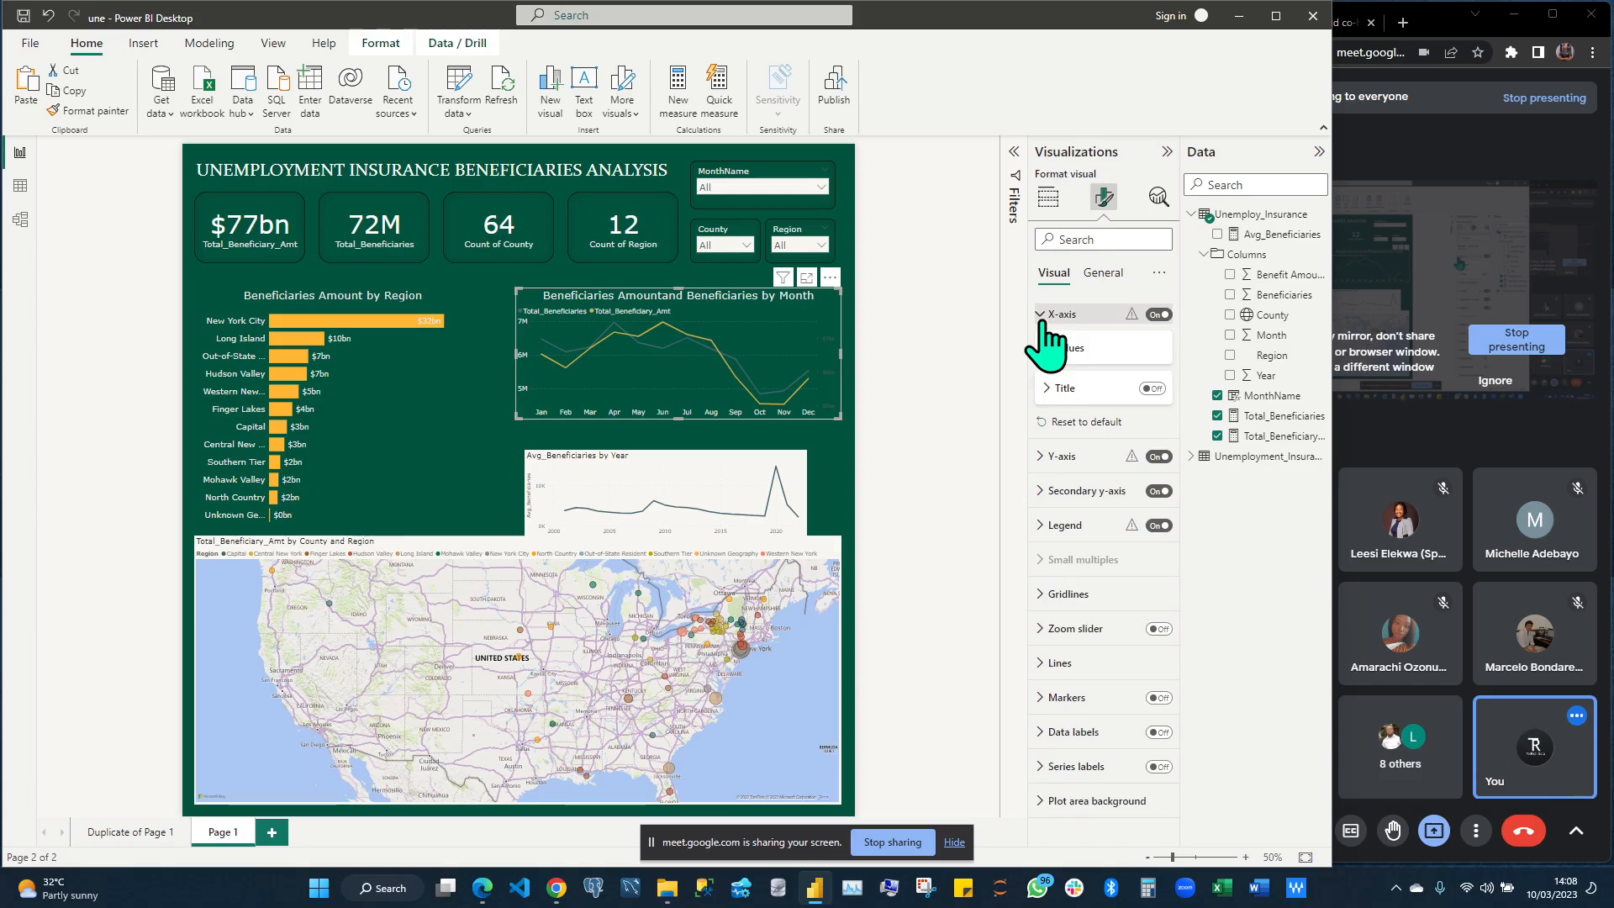
click(1043, 315)
click(1046, 383)
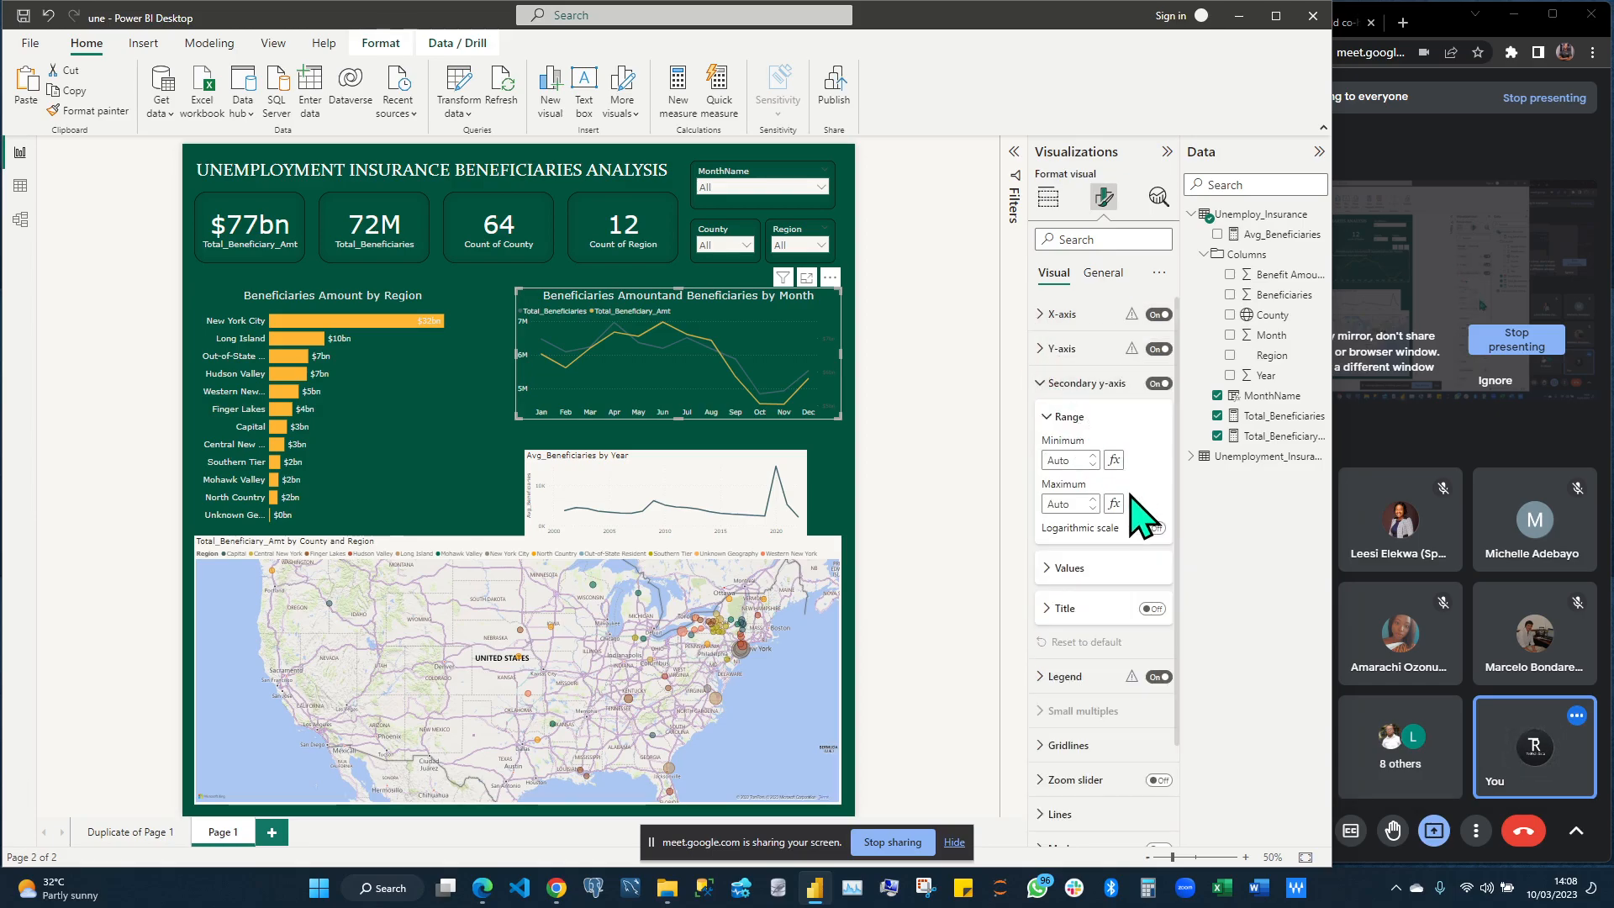
click(1067, 573)
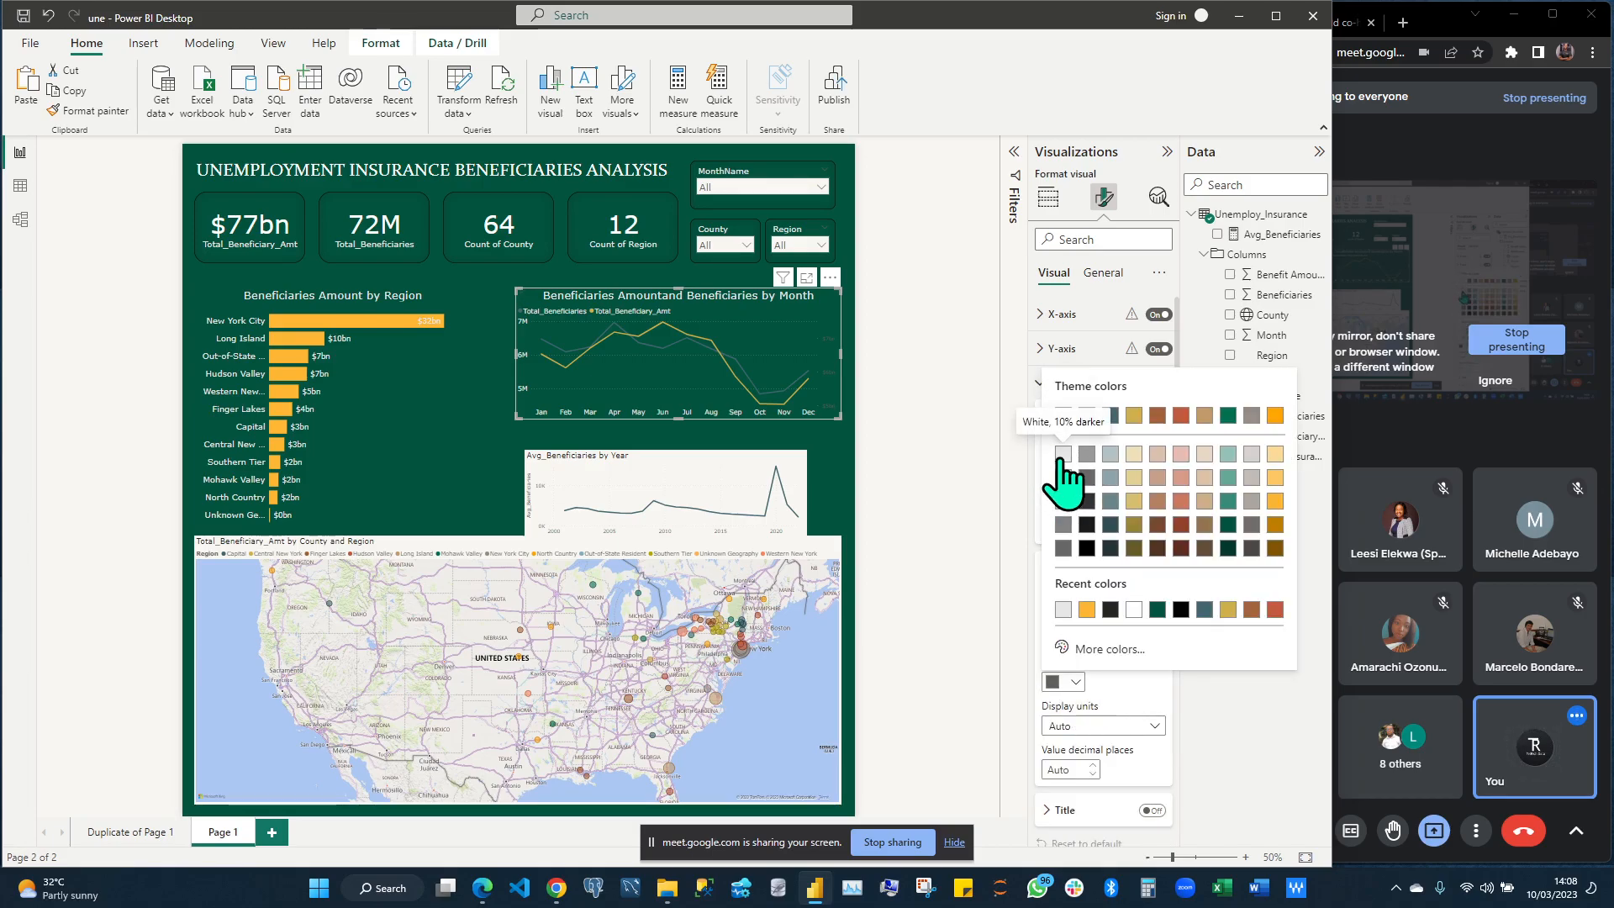
click(1065, 609)
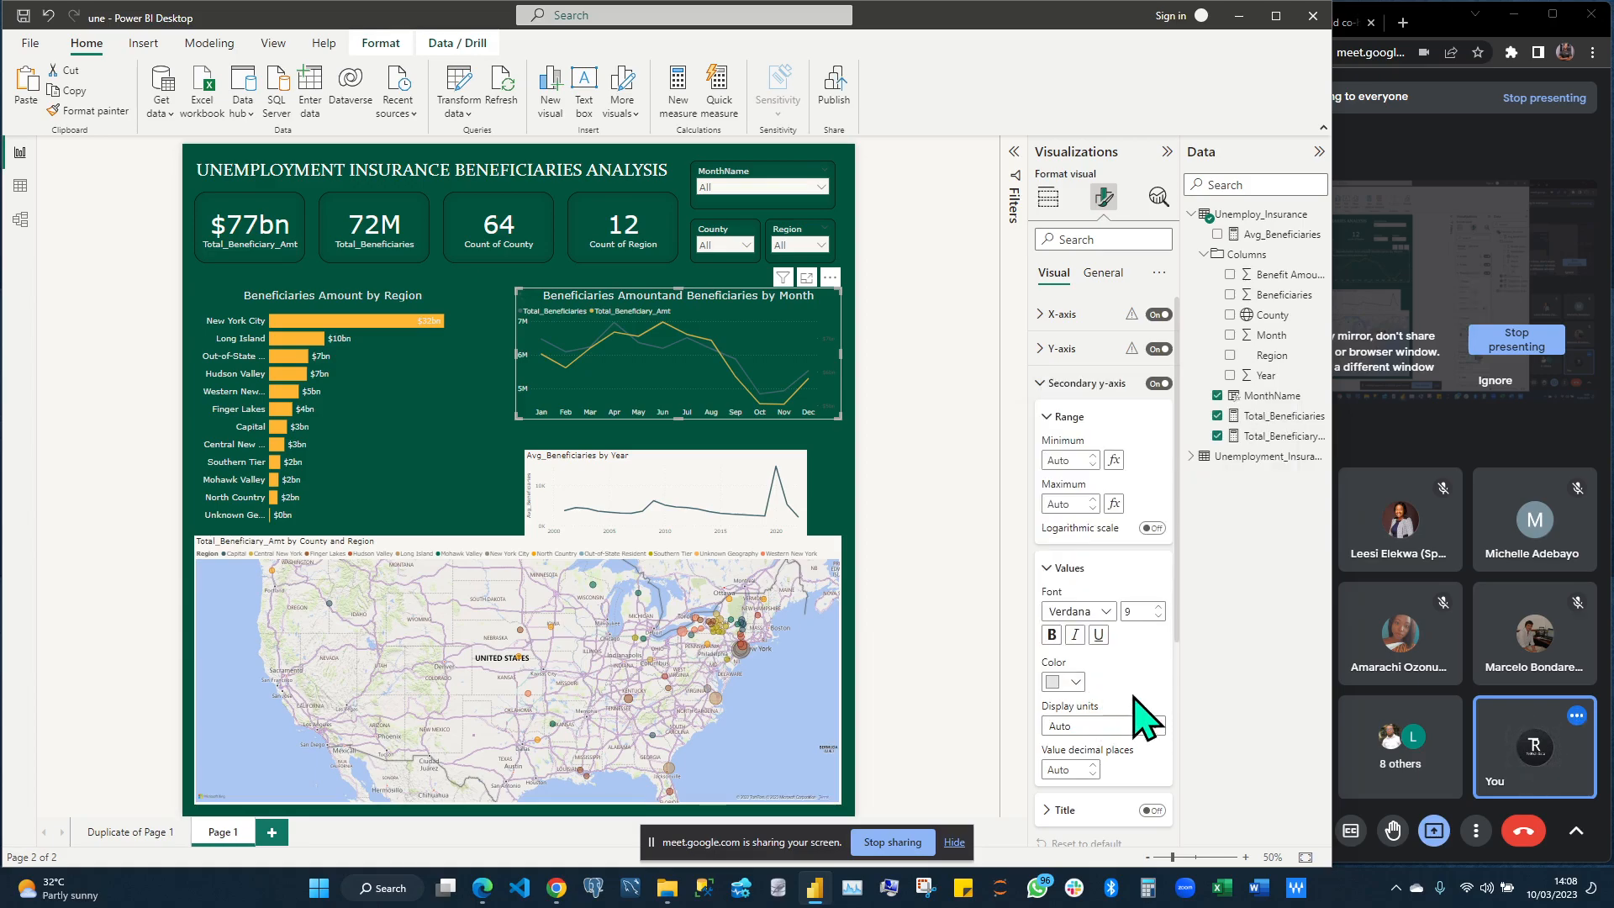
double_click(1137, 610)
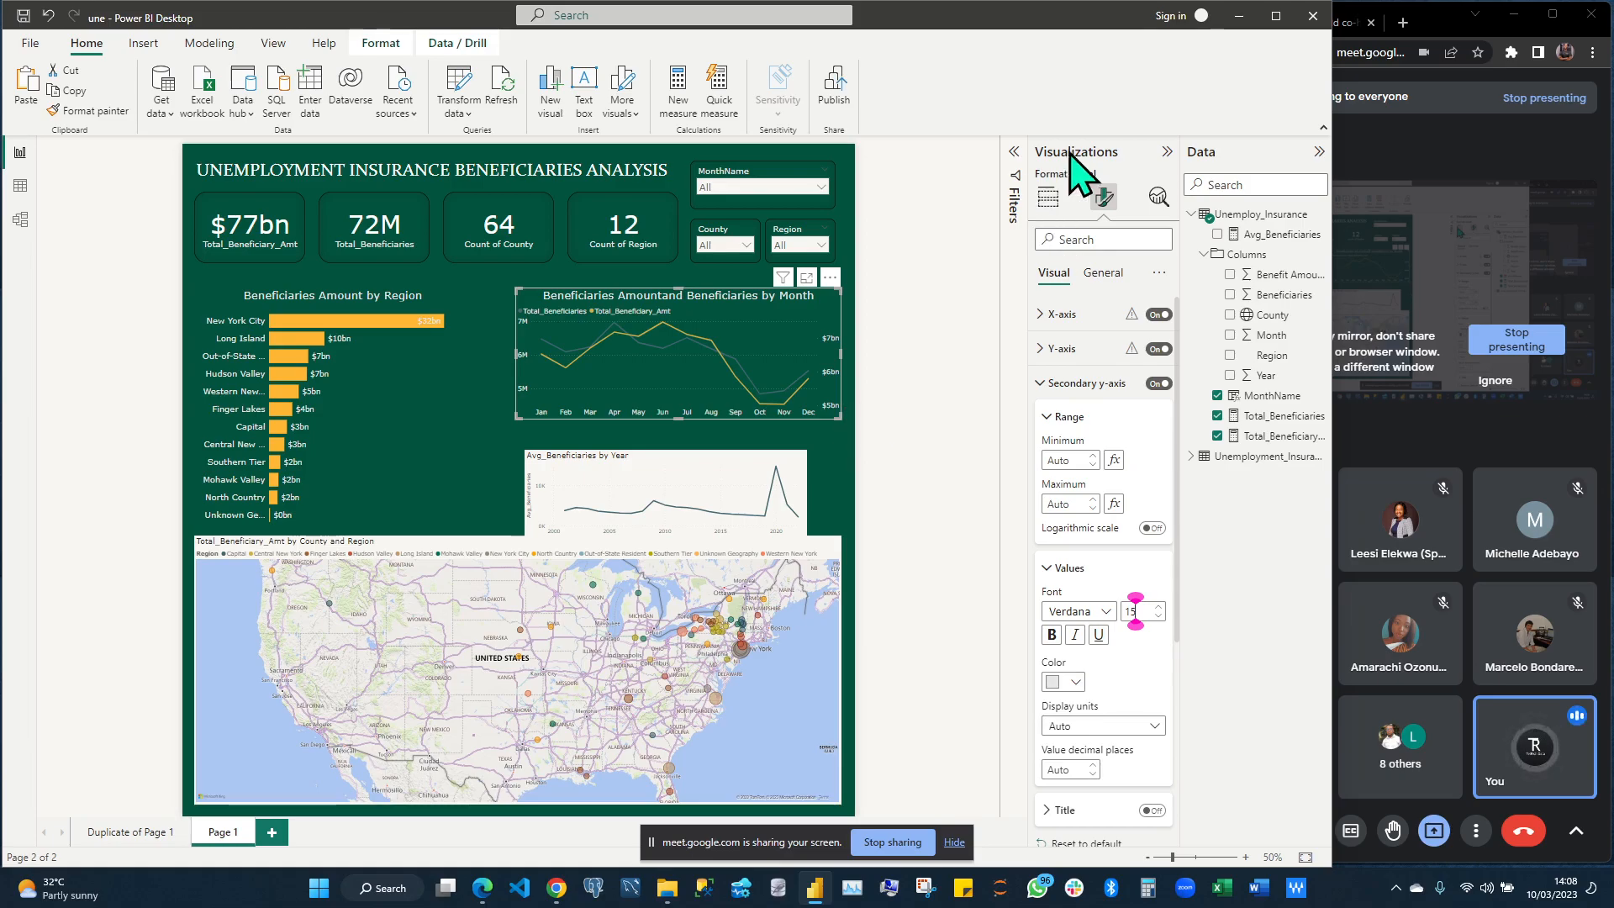
Set the height of the report page's custom canvas to 1800 px
click(842, 471)
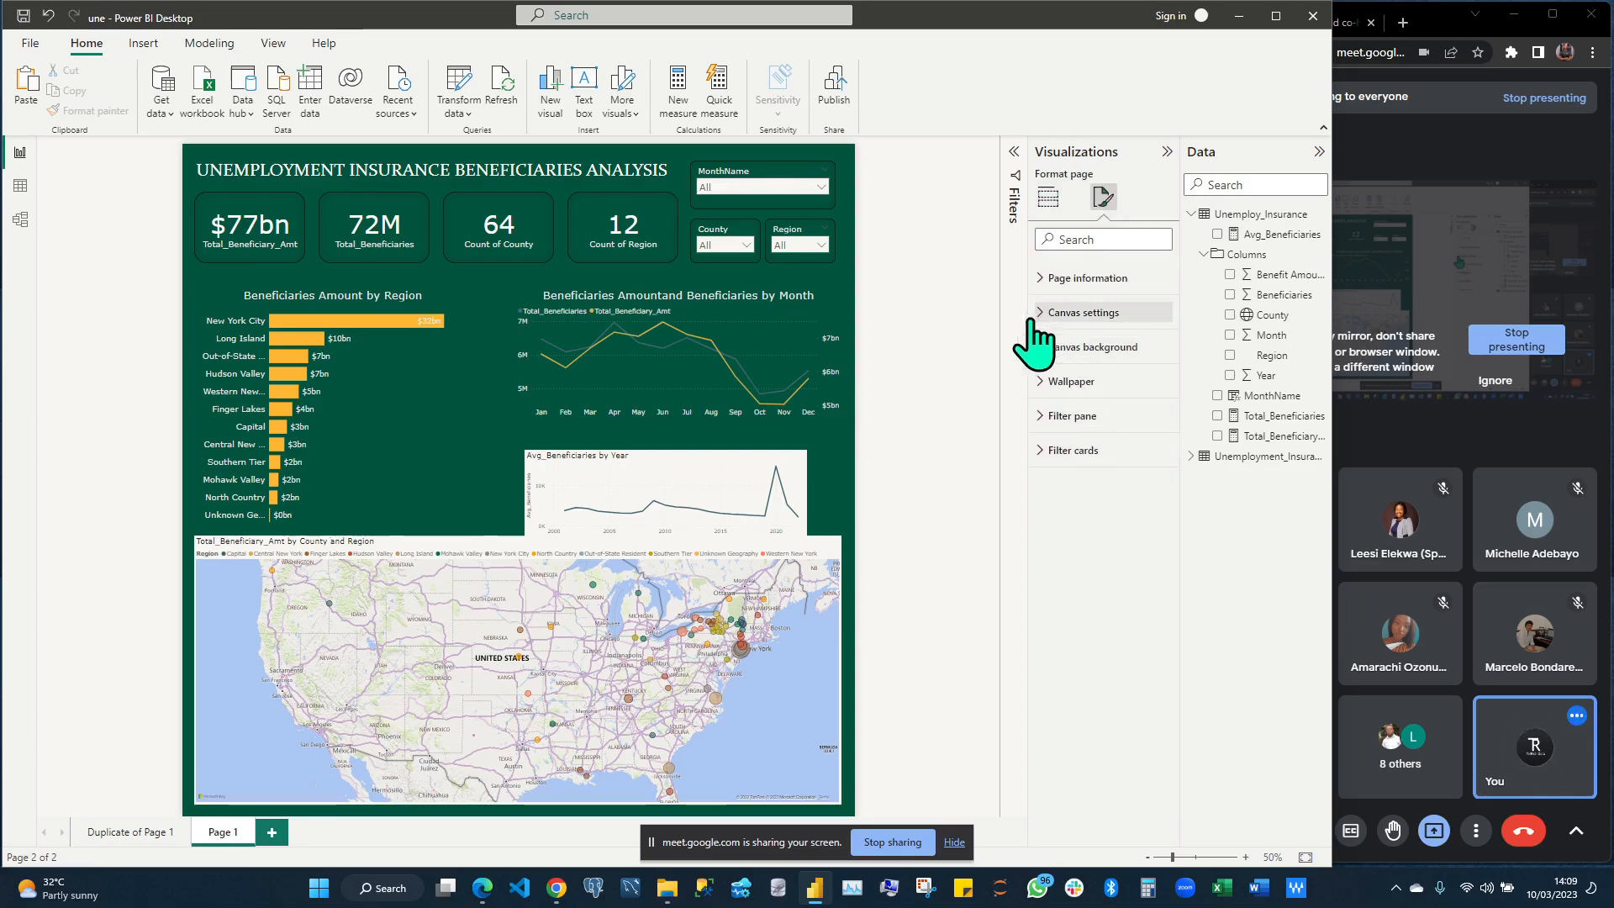
click(1047, 313)
double_click(1066, 407)
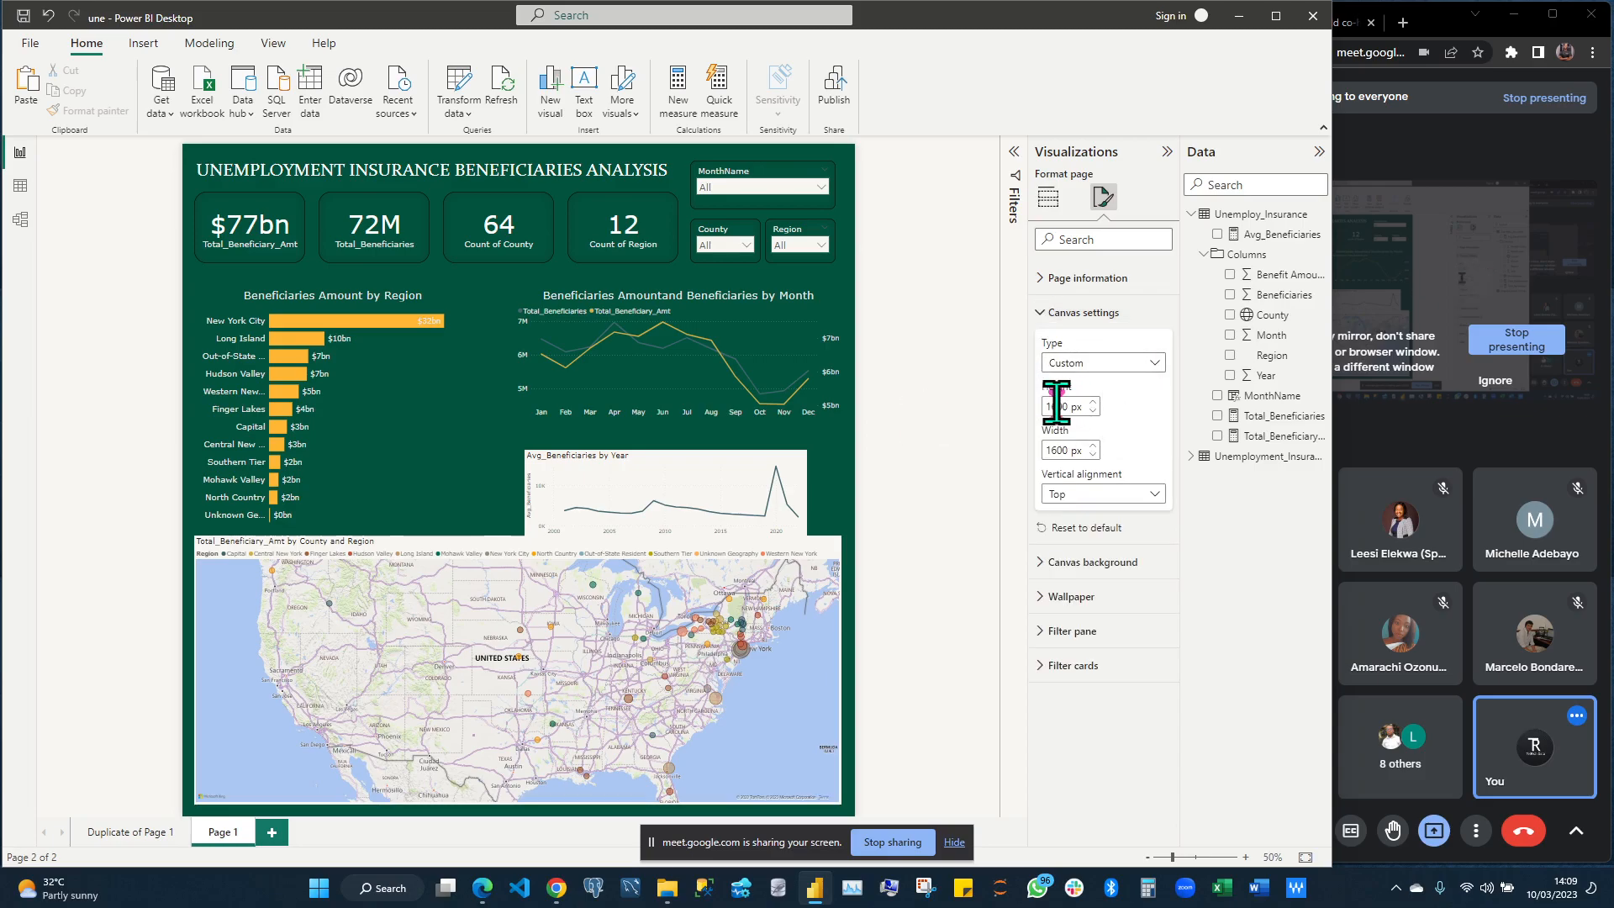
key(Right)
key(Right)
key(BackSpace)
text(8)
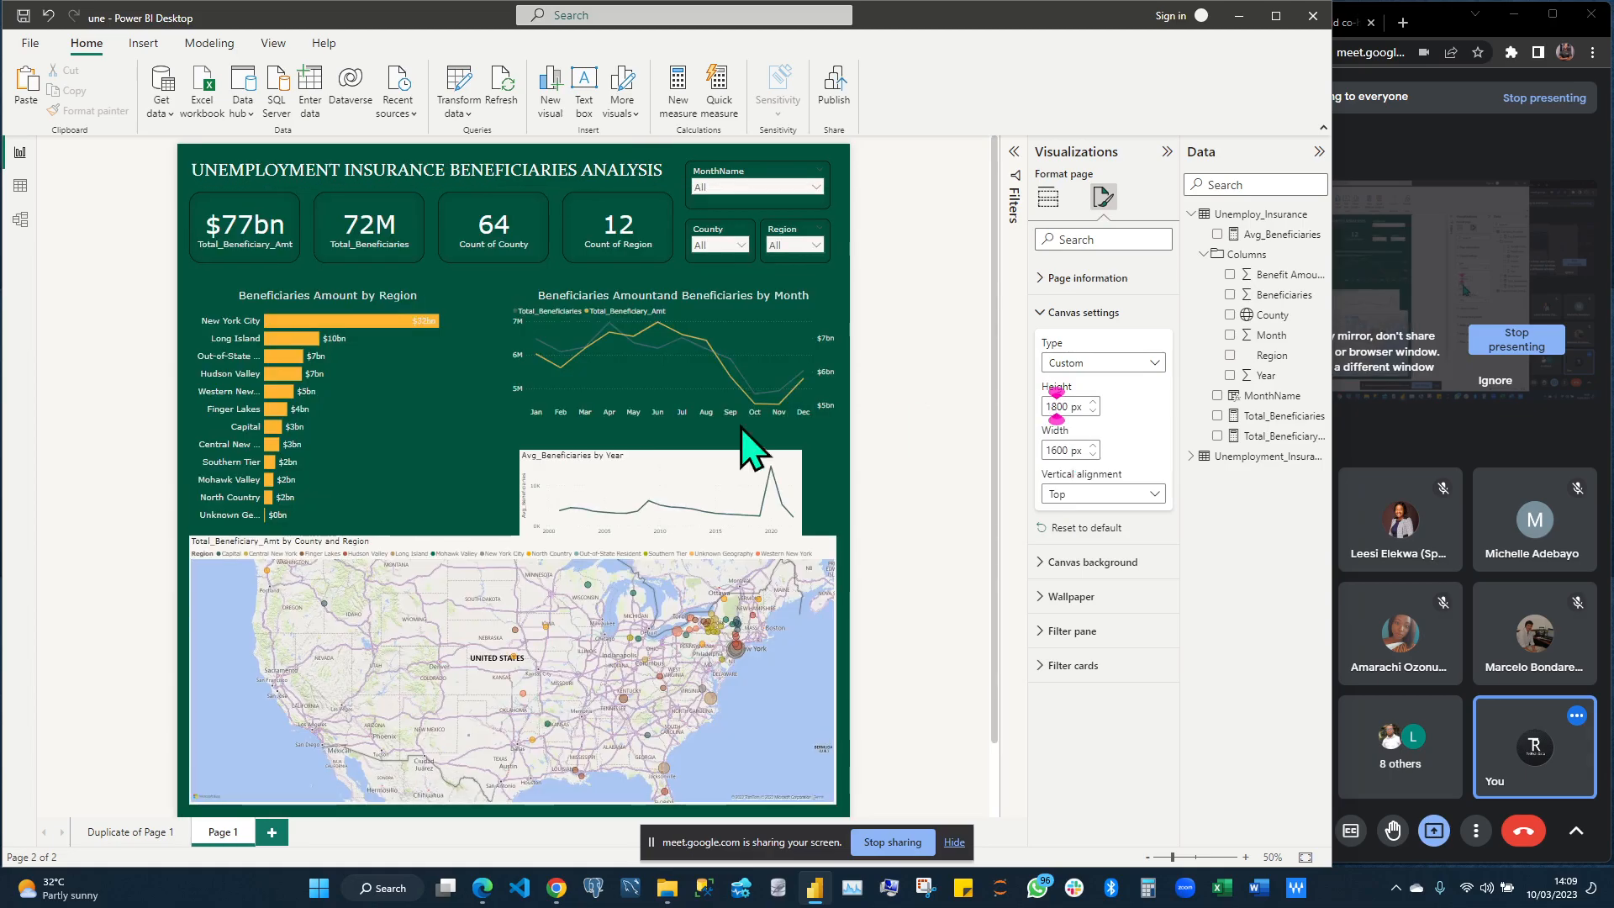
Move the Total_Beneficiary_Amt by County and Region map down the page, leaving a gap below the charts
scroll(613, 468, down, 2)
scroll(643, 517, down, 1)
scroll(642, 511, down, 1)
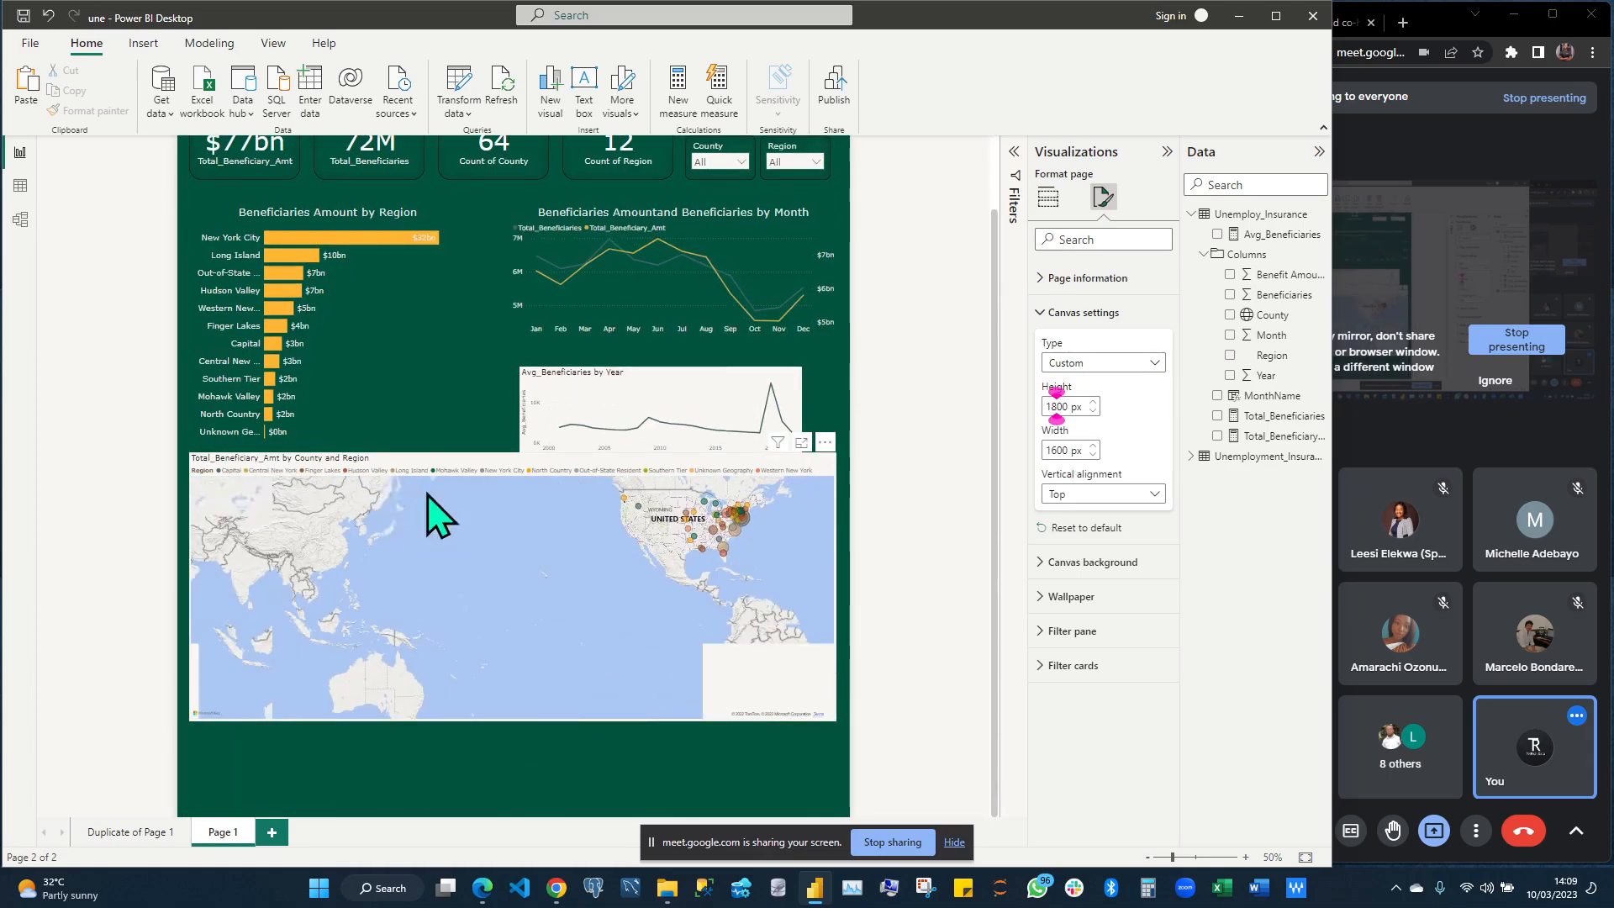
scroll(731, 558, up, 2)
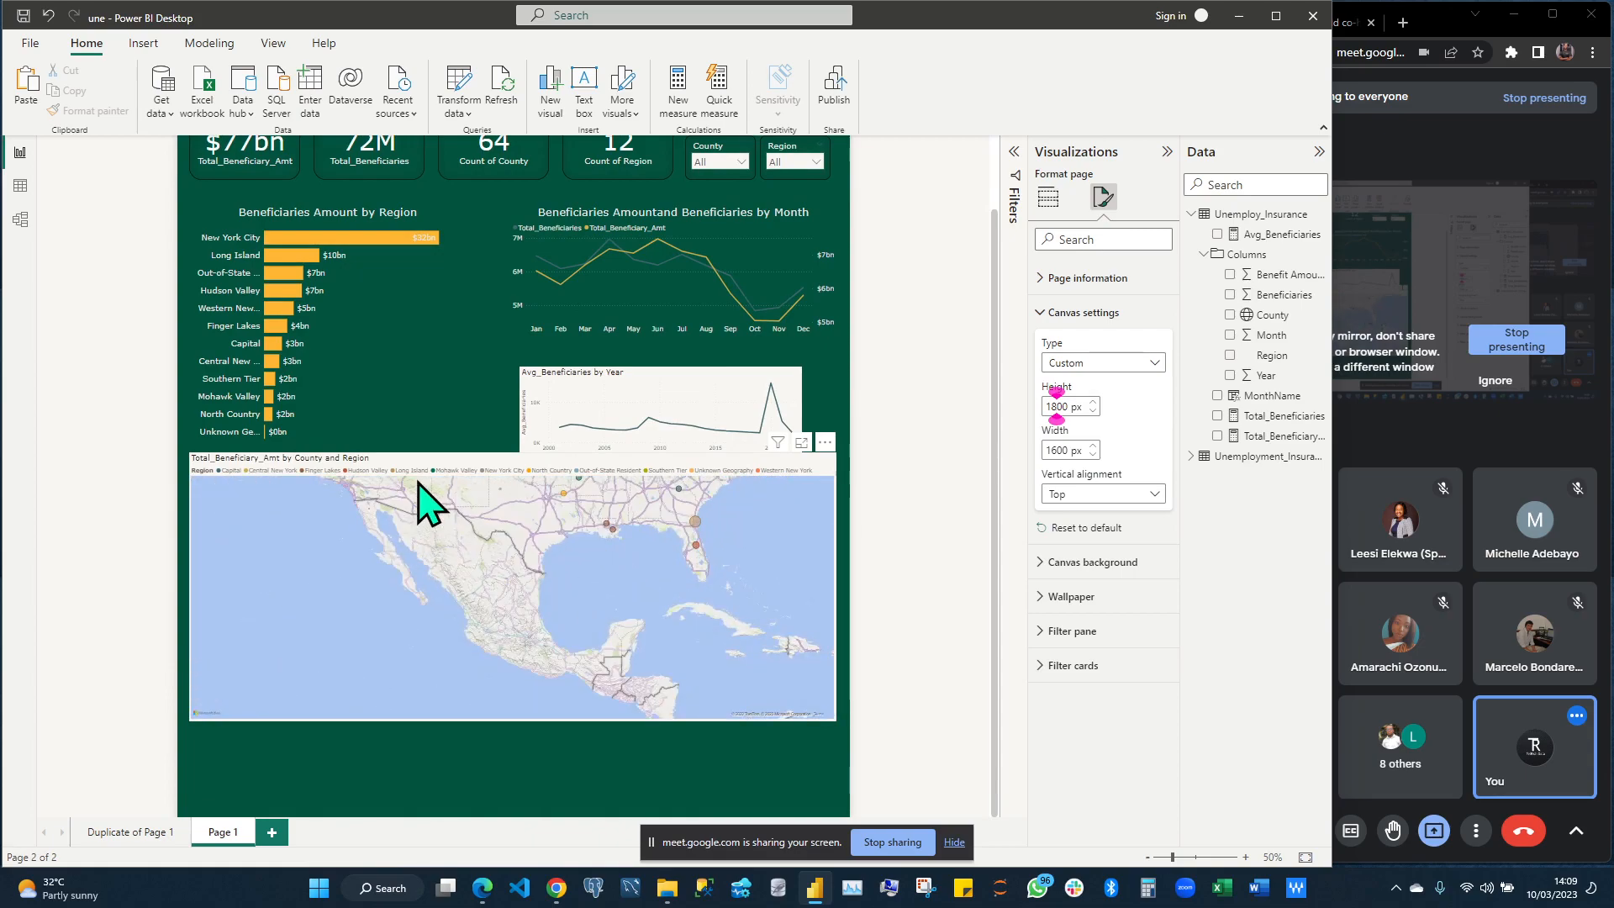
drag(427, 508, 433, 555)
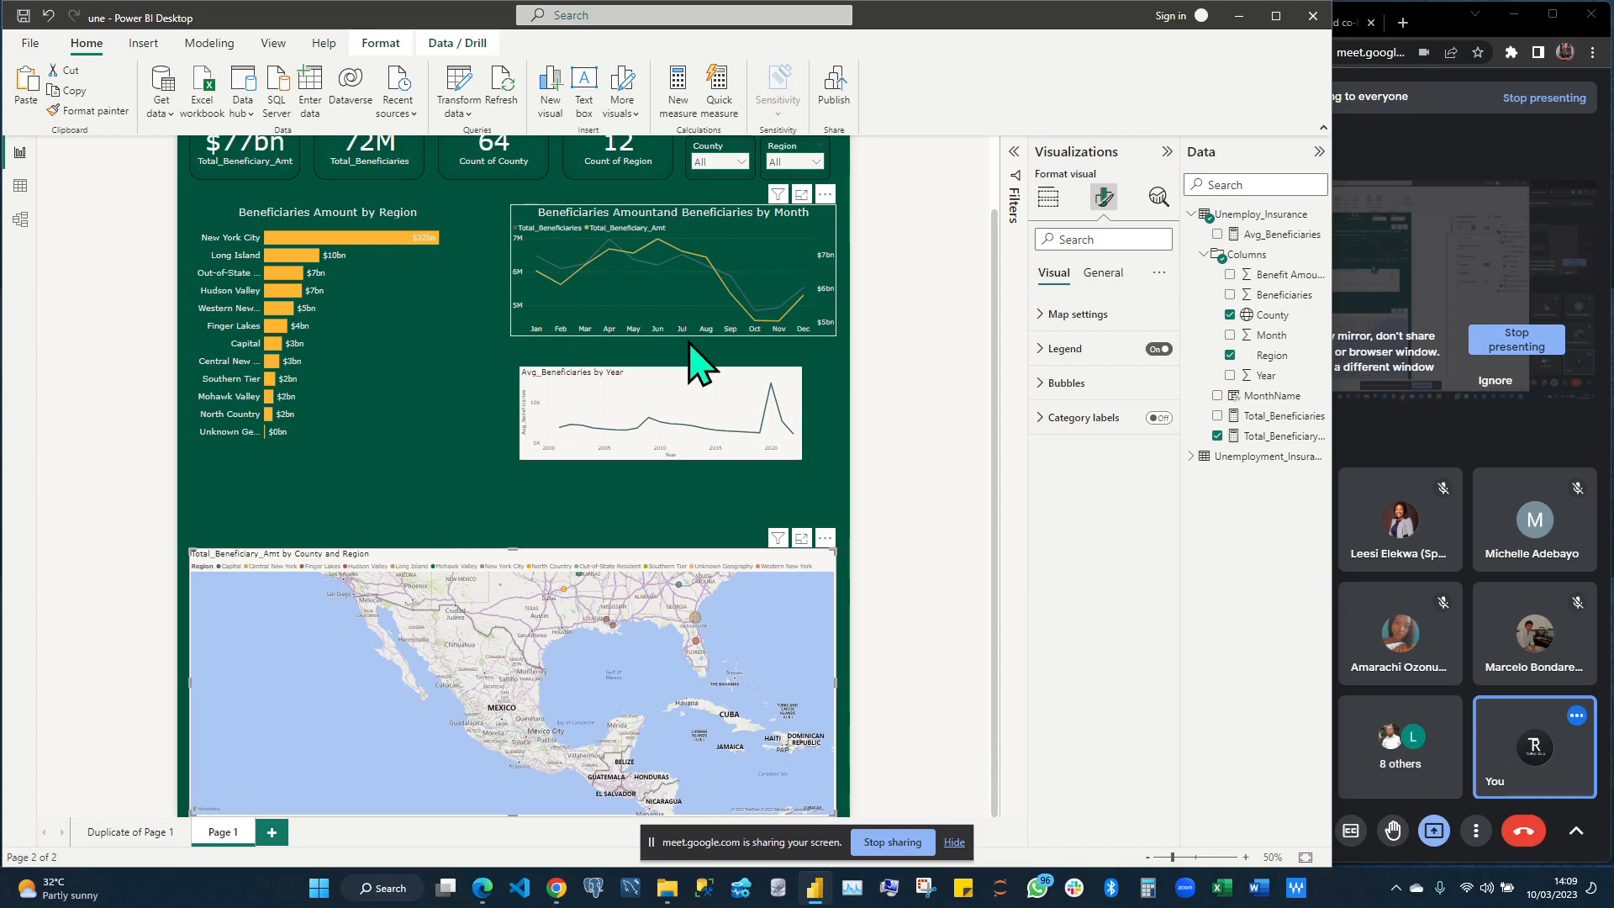
Make the monthly line chart taller at its lower edge, and move the Avg_Beneficiaries by Year chart below it with left edges aligned
click(666, 333)
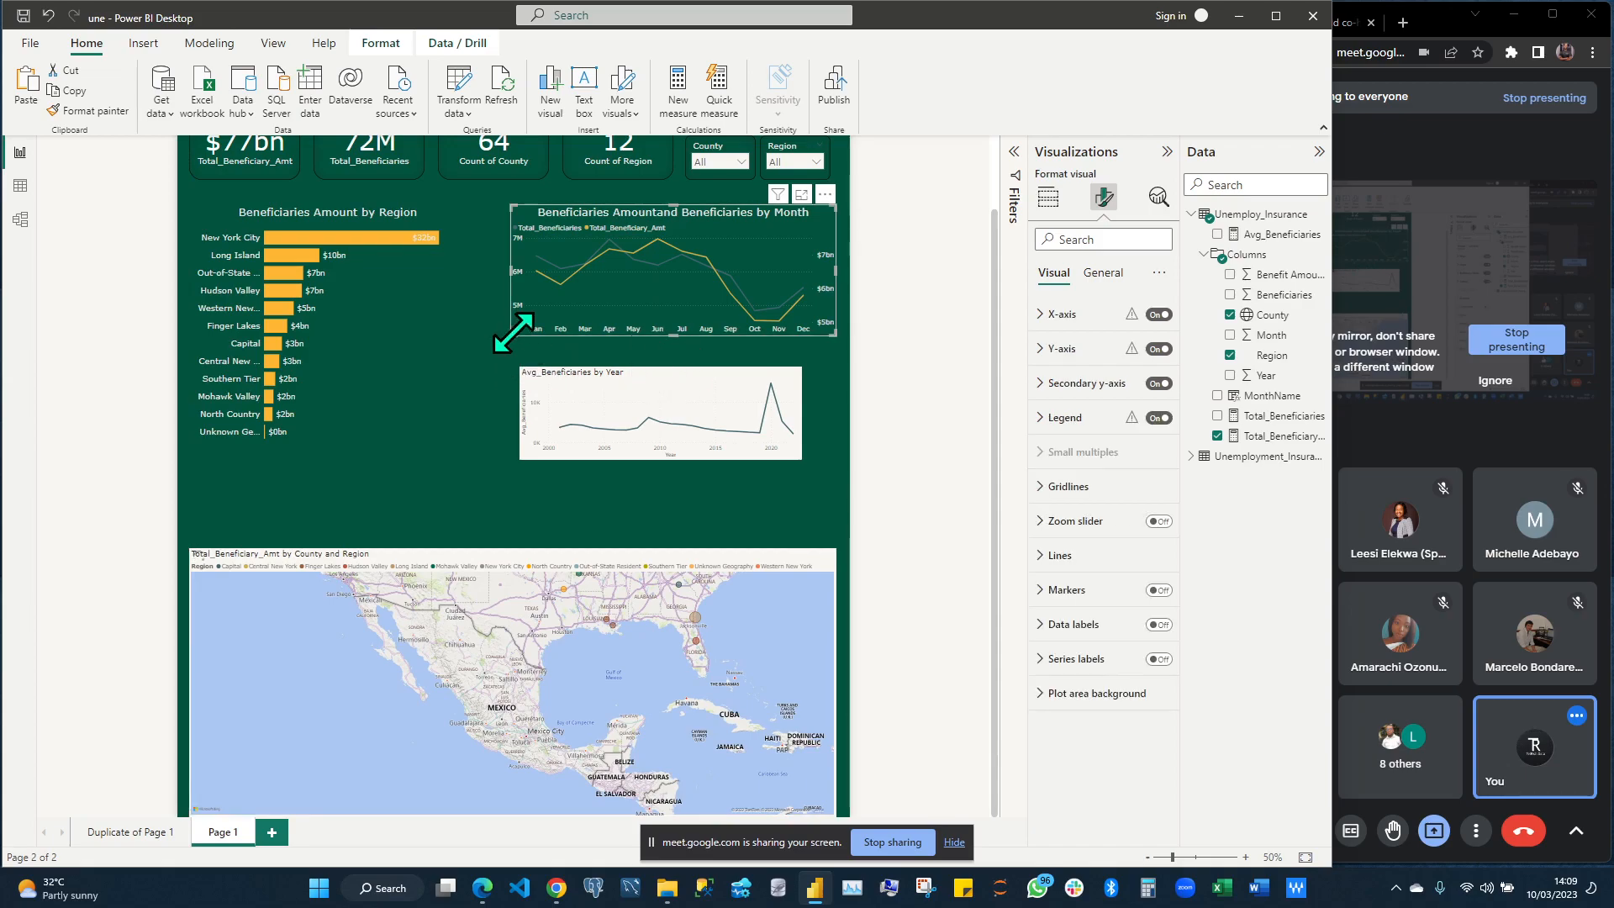
drag(512, 336, 498, 382)
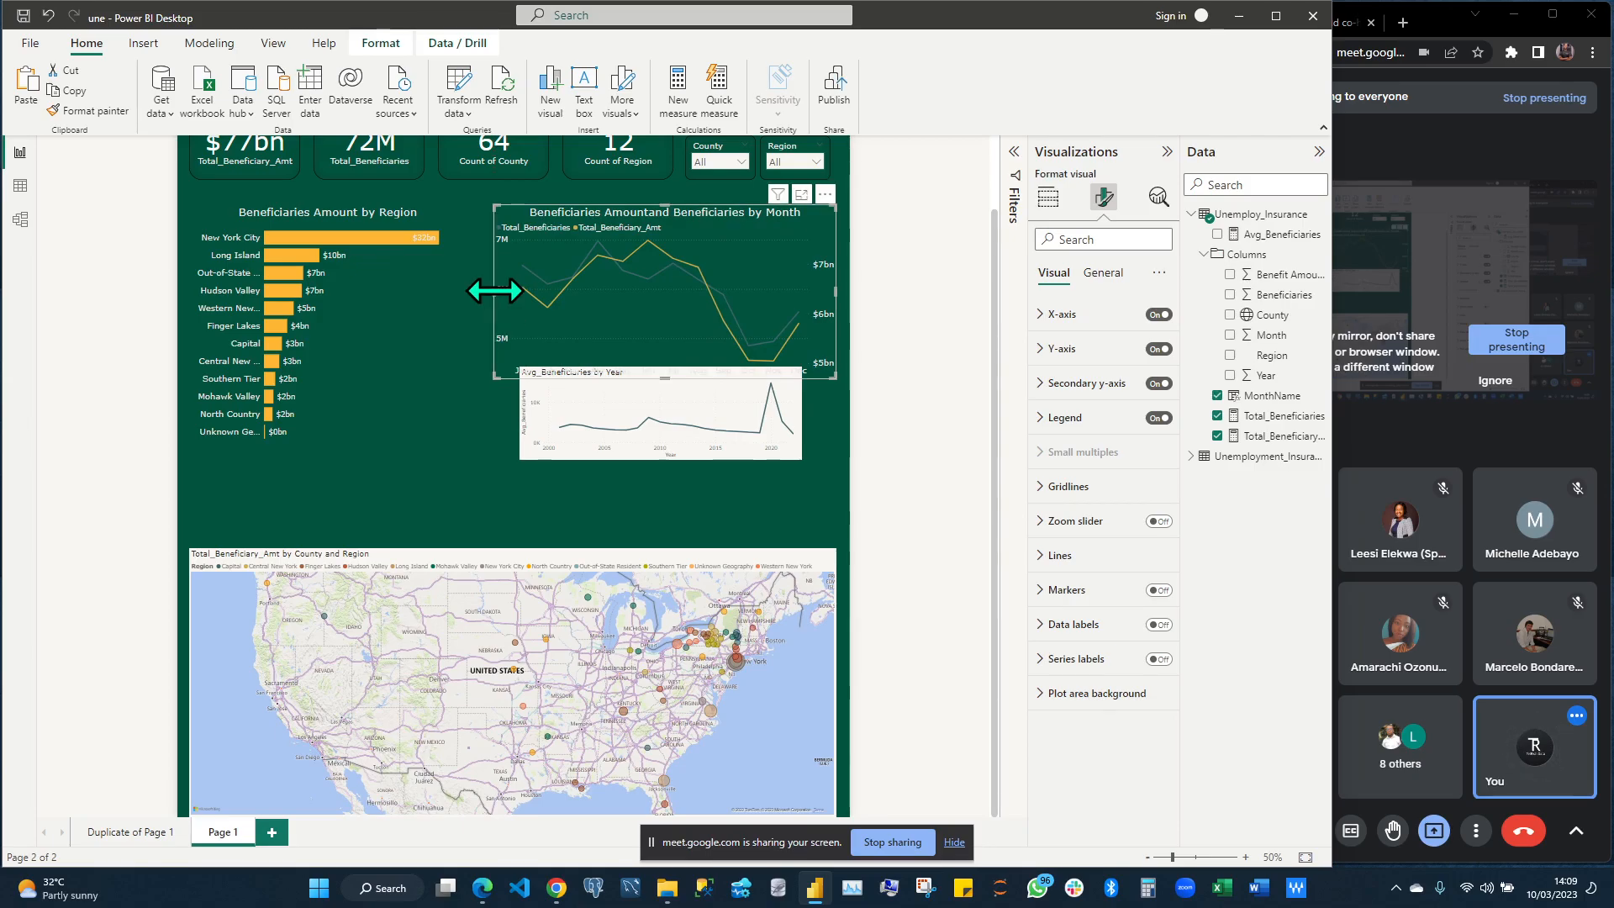
mouse_move(492, 293)
mouse_down()
mouse_move(470, 291)
mouse_move(518, 305)
mouse_up()
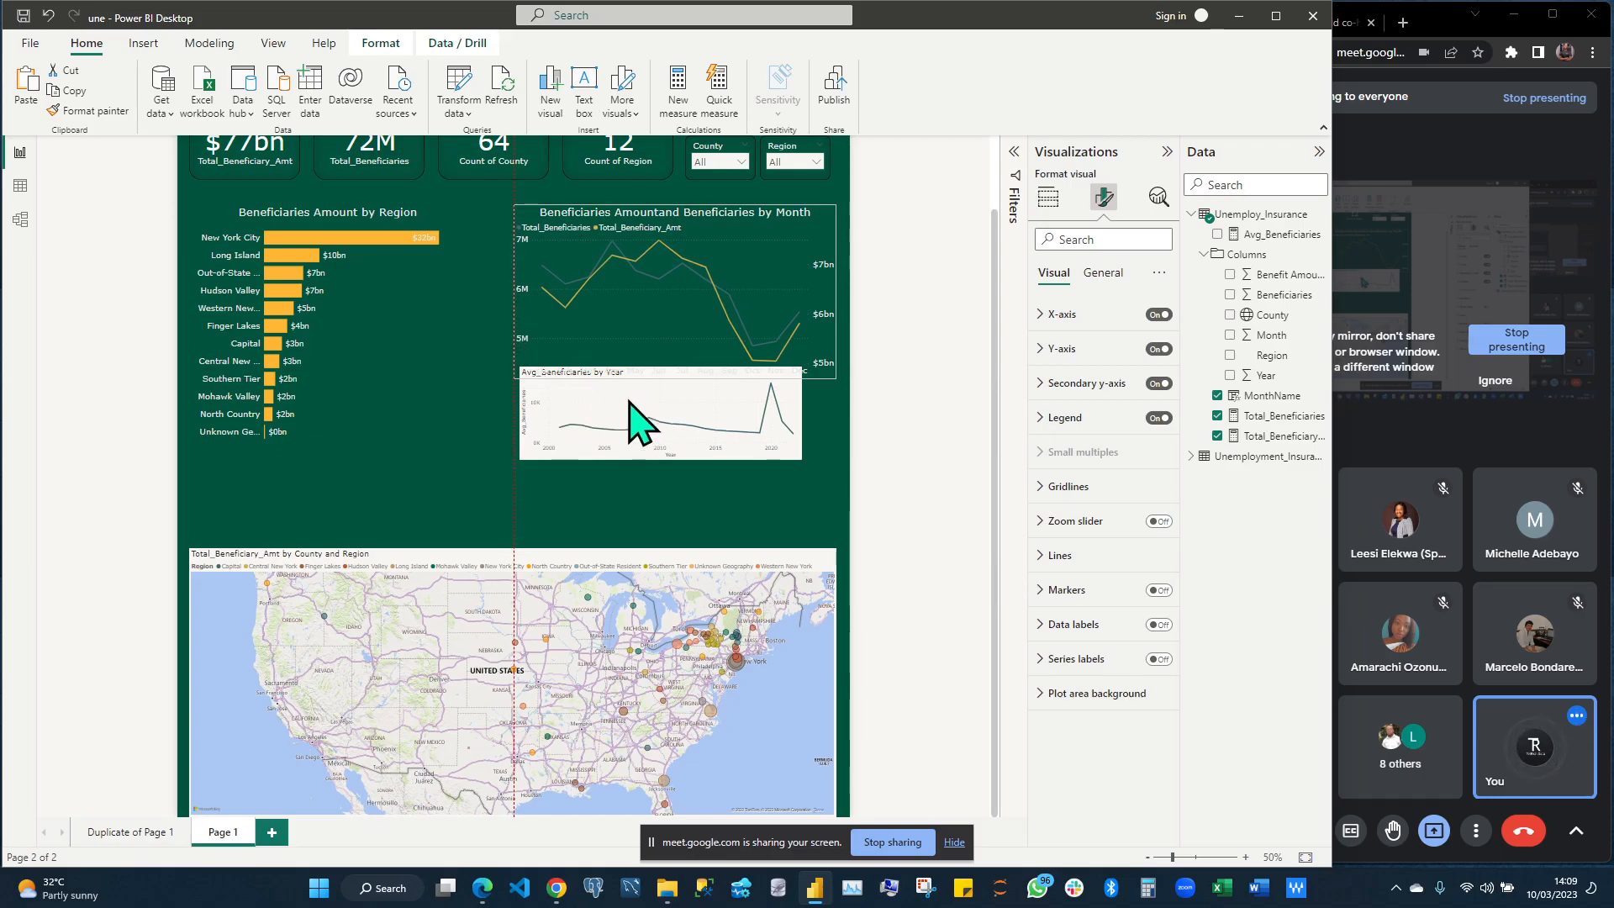
drag(679, 400, 675, 449)
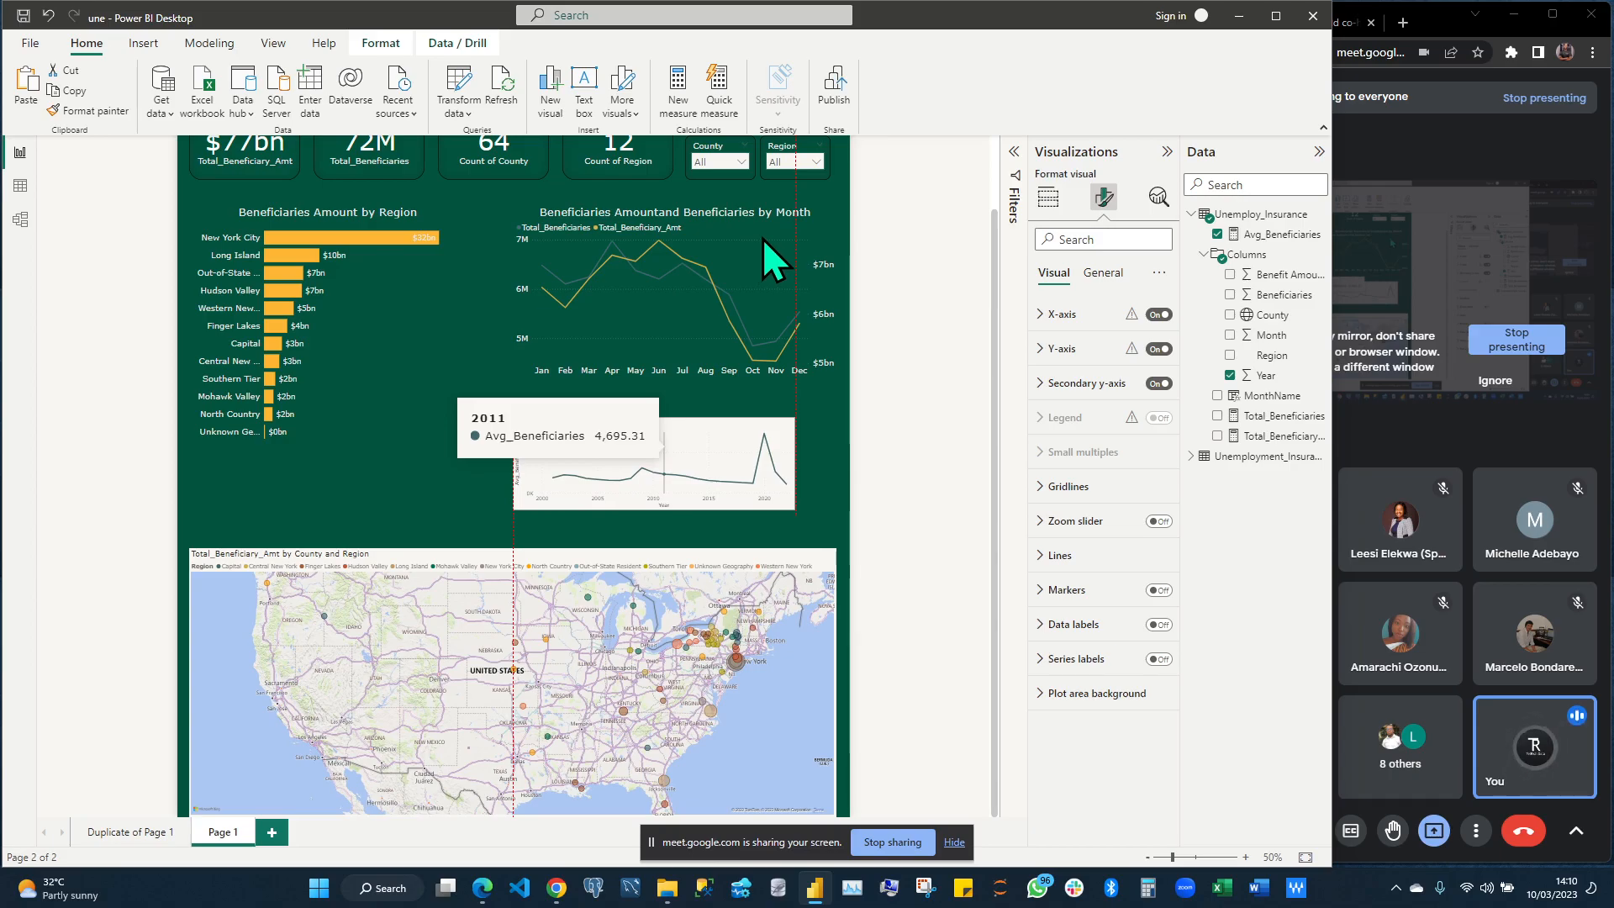
Turn on the visual border and shadow of the monthly line chart, with shadow offset Inside and position Center
click(767, 285)
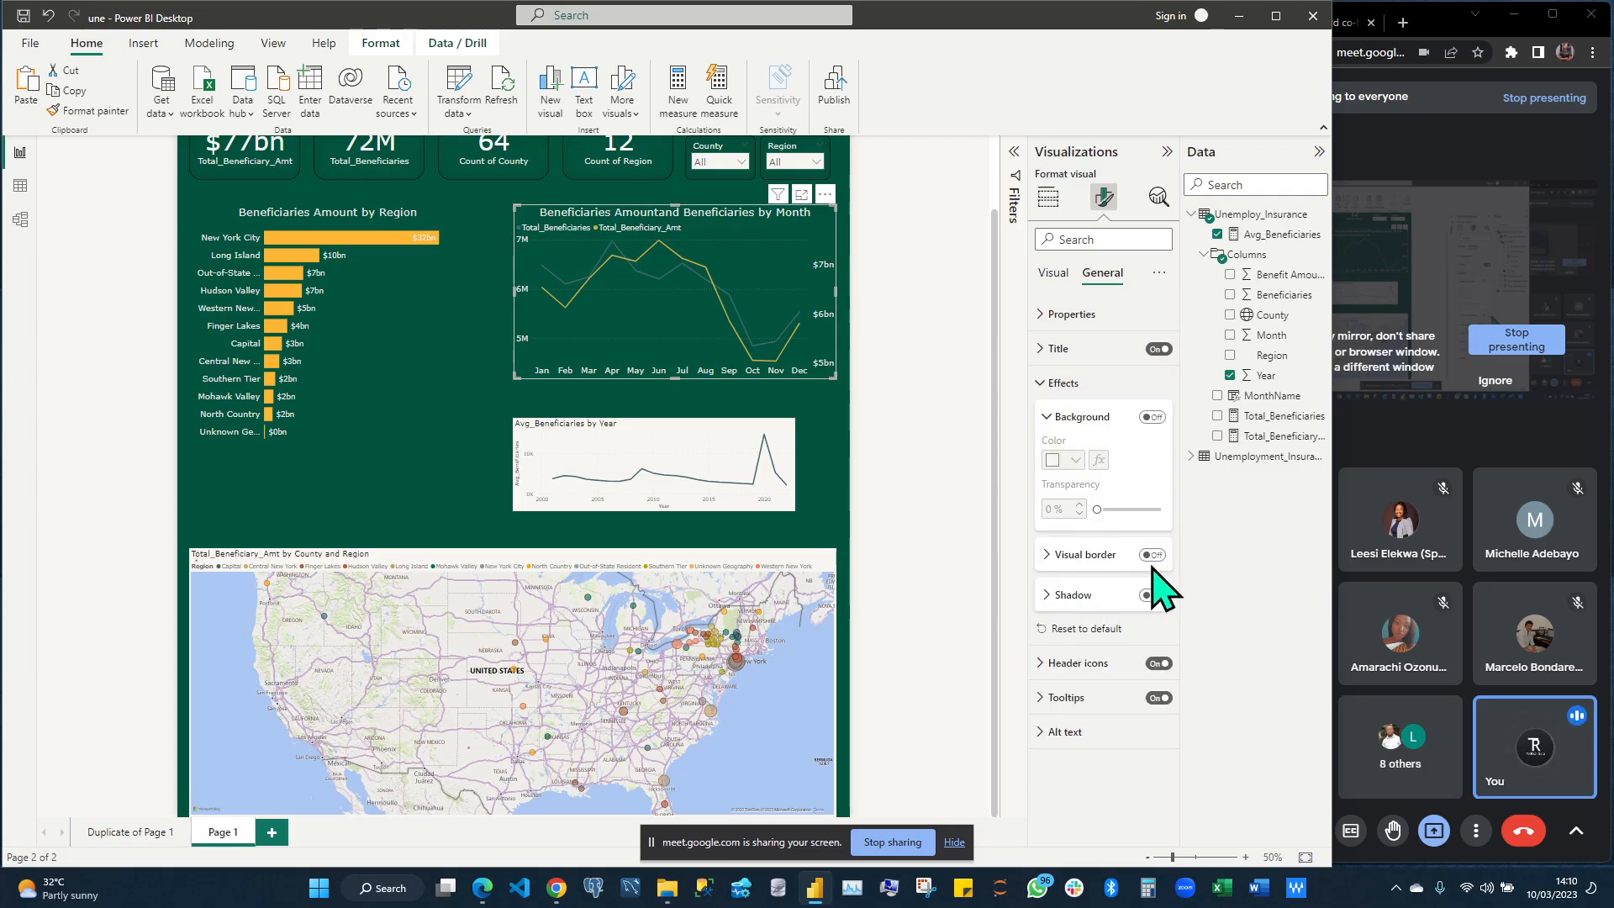
click(1152, 555)
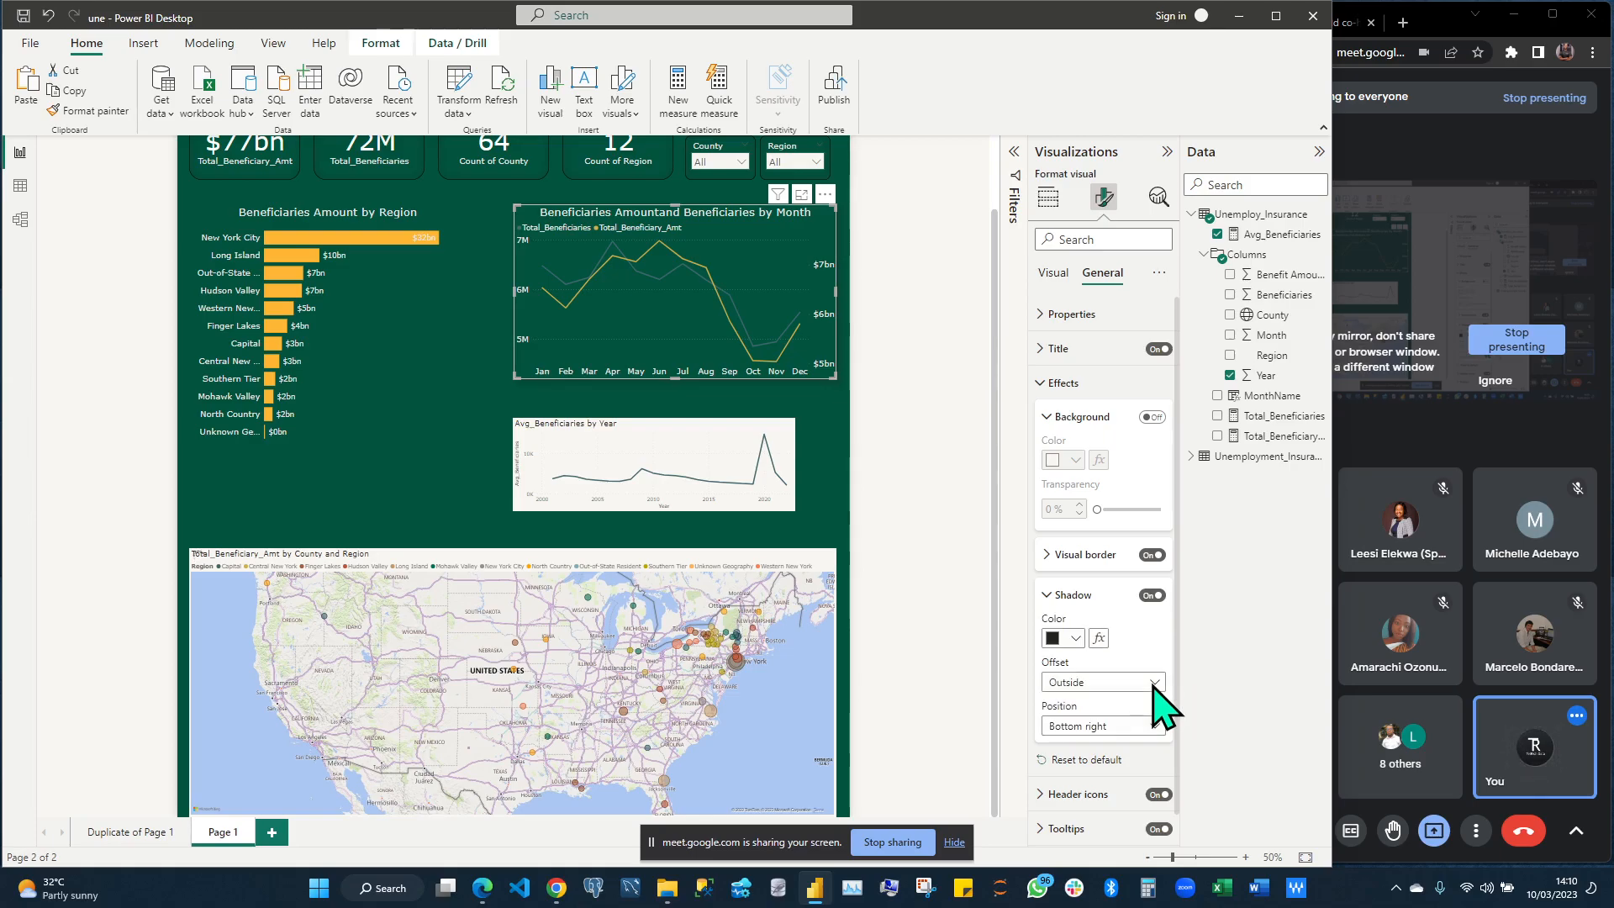
click(1153, 684)
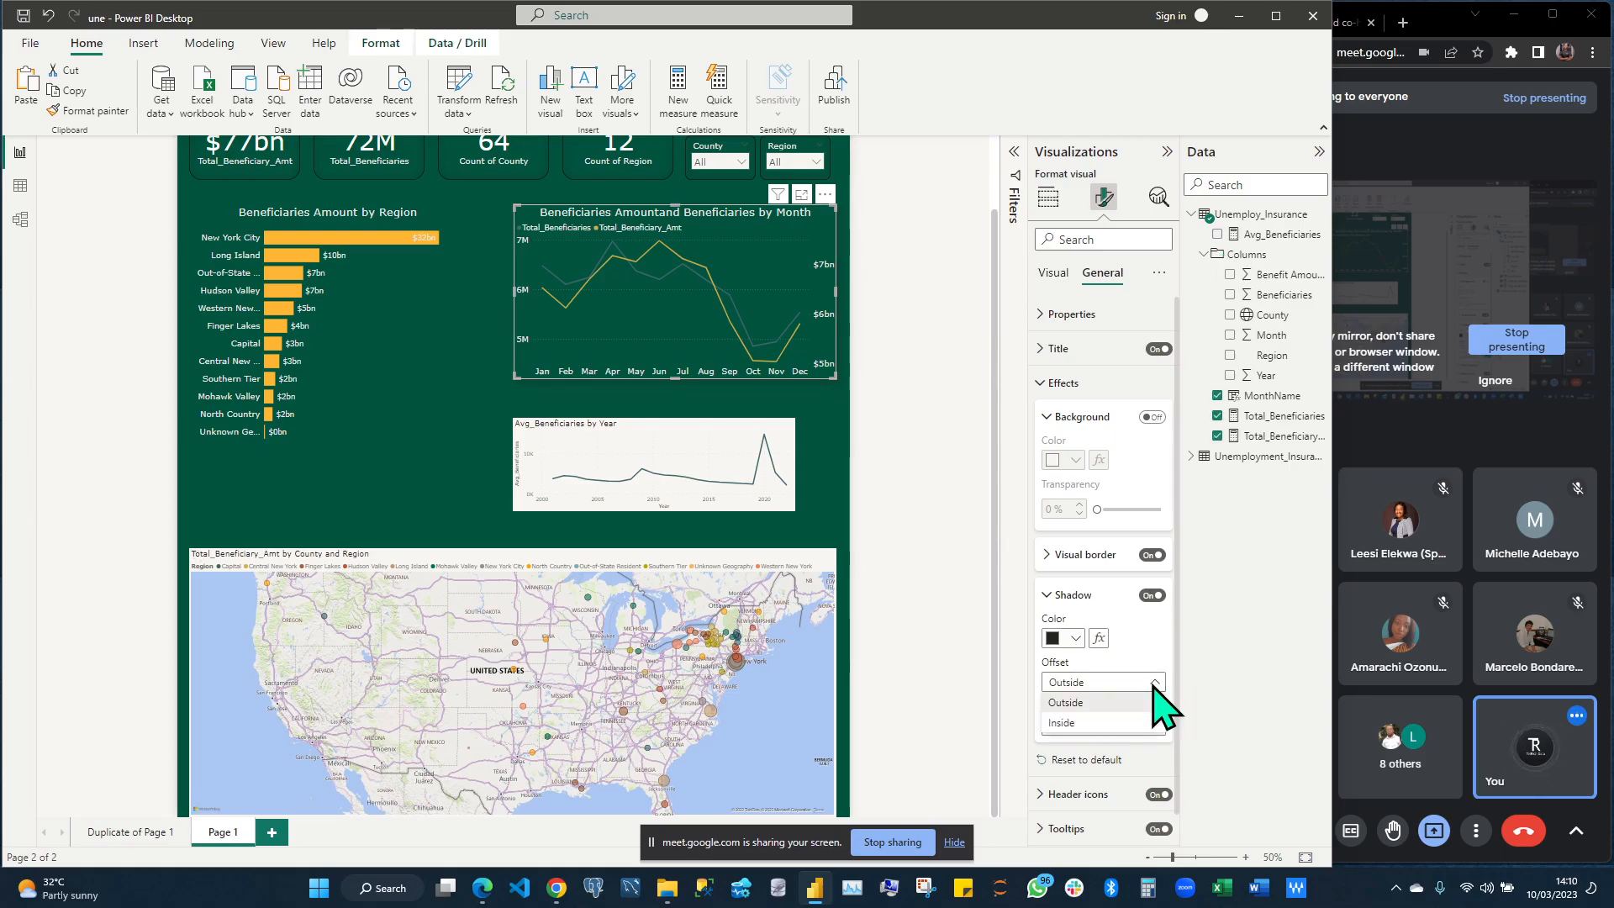
click(1100, 728)
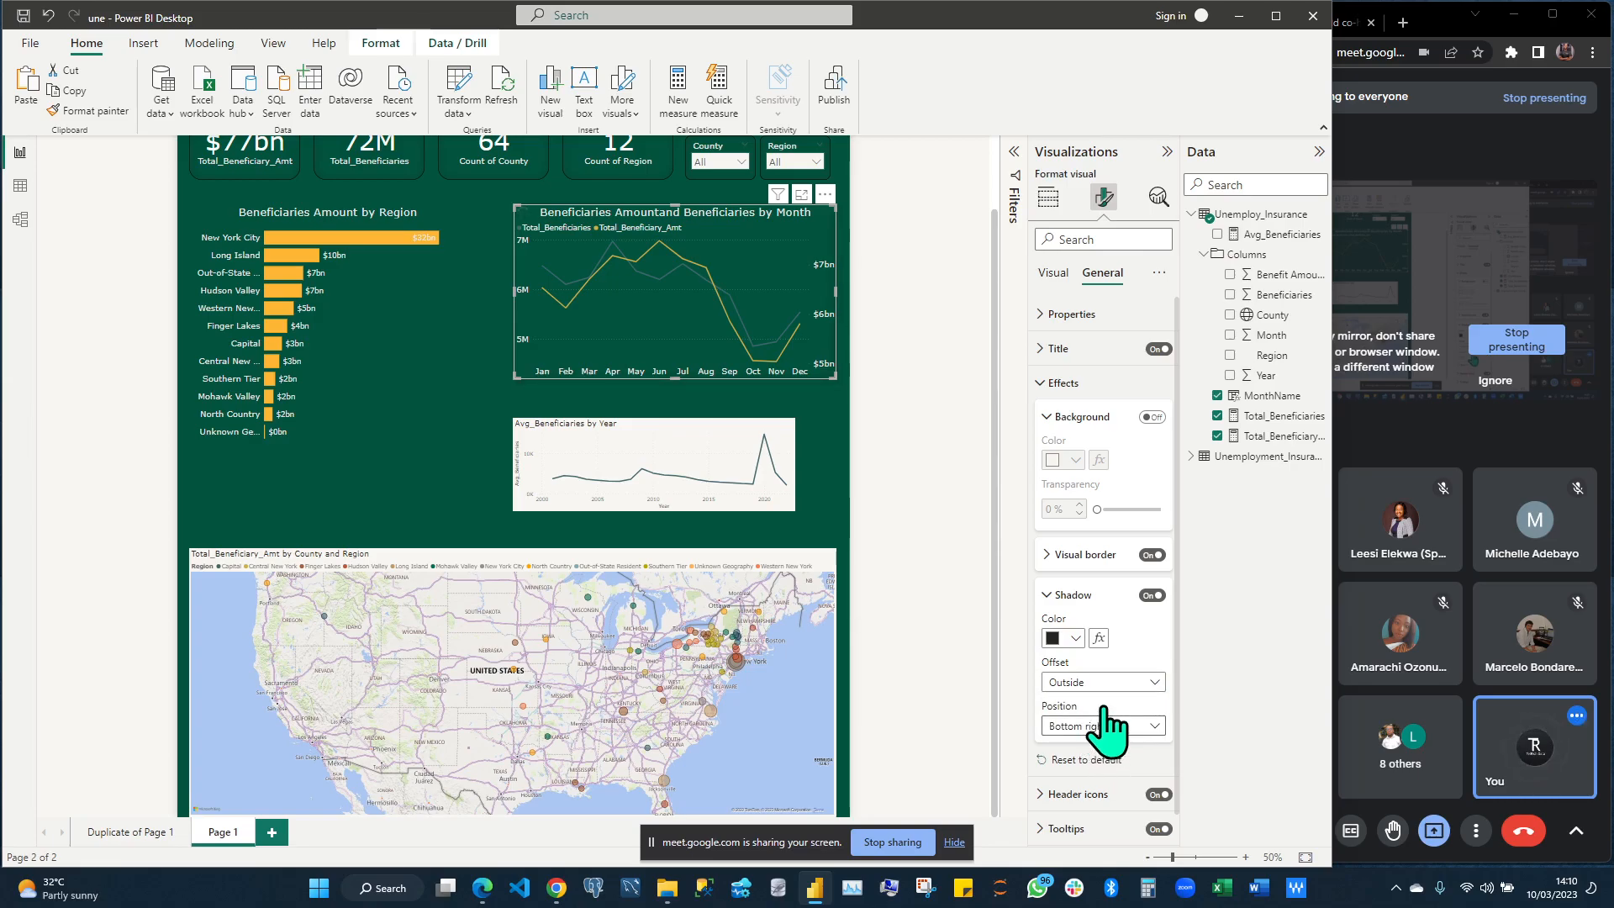
click(1074, 726)
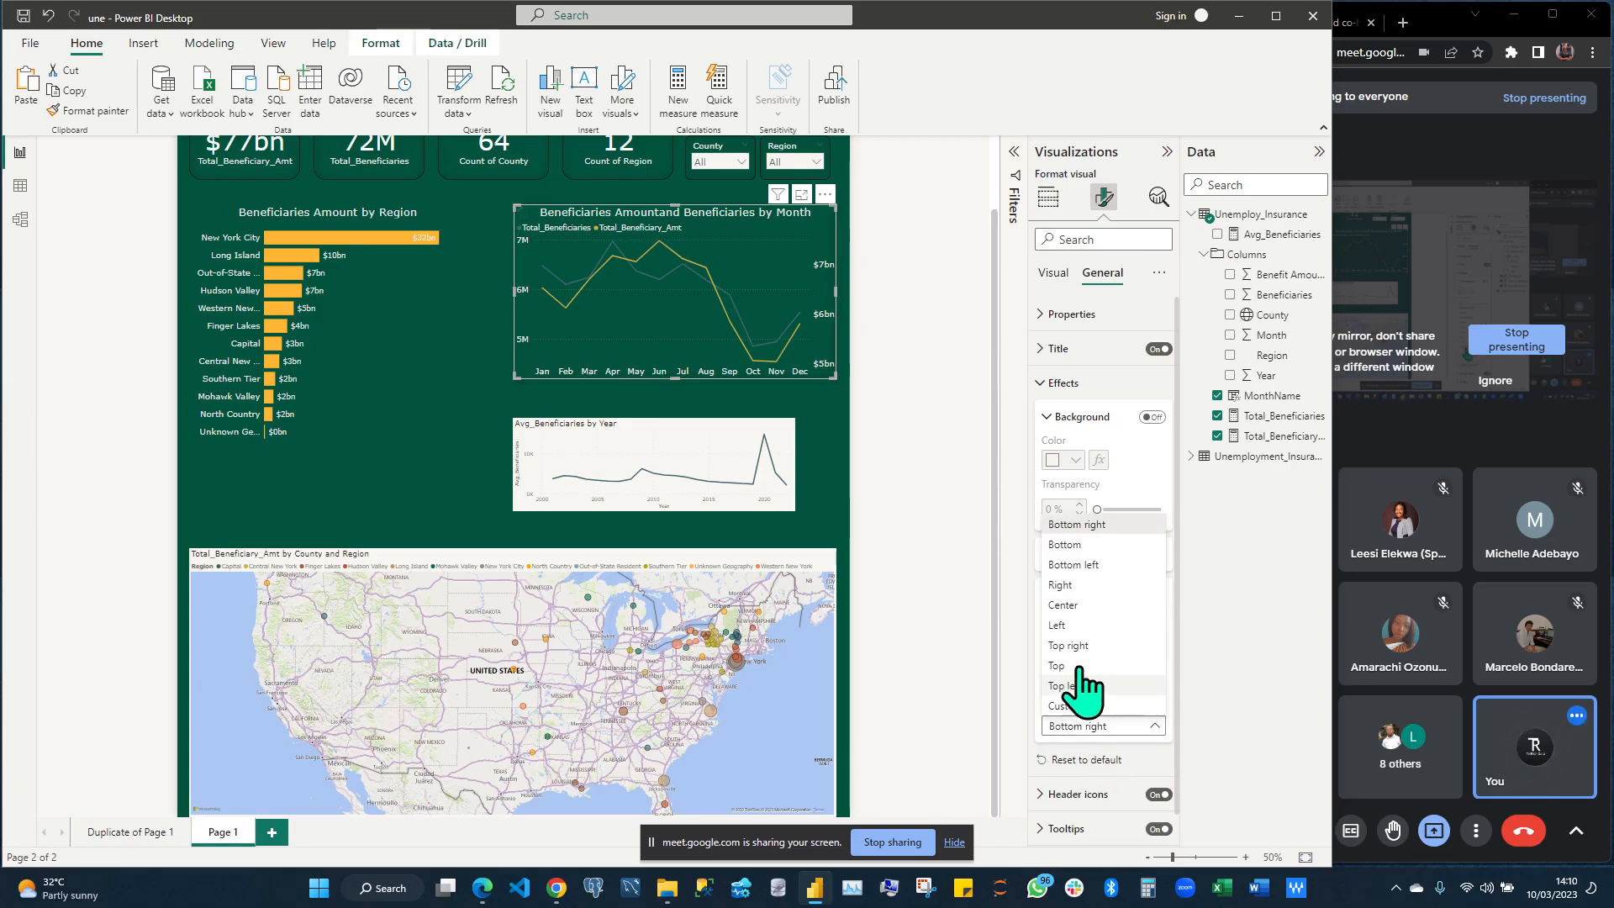
click(1070, 607)
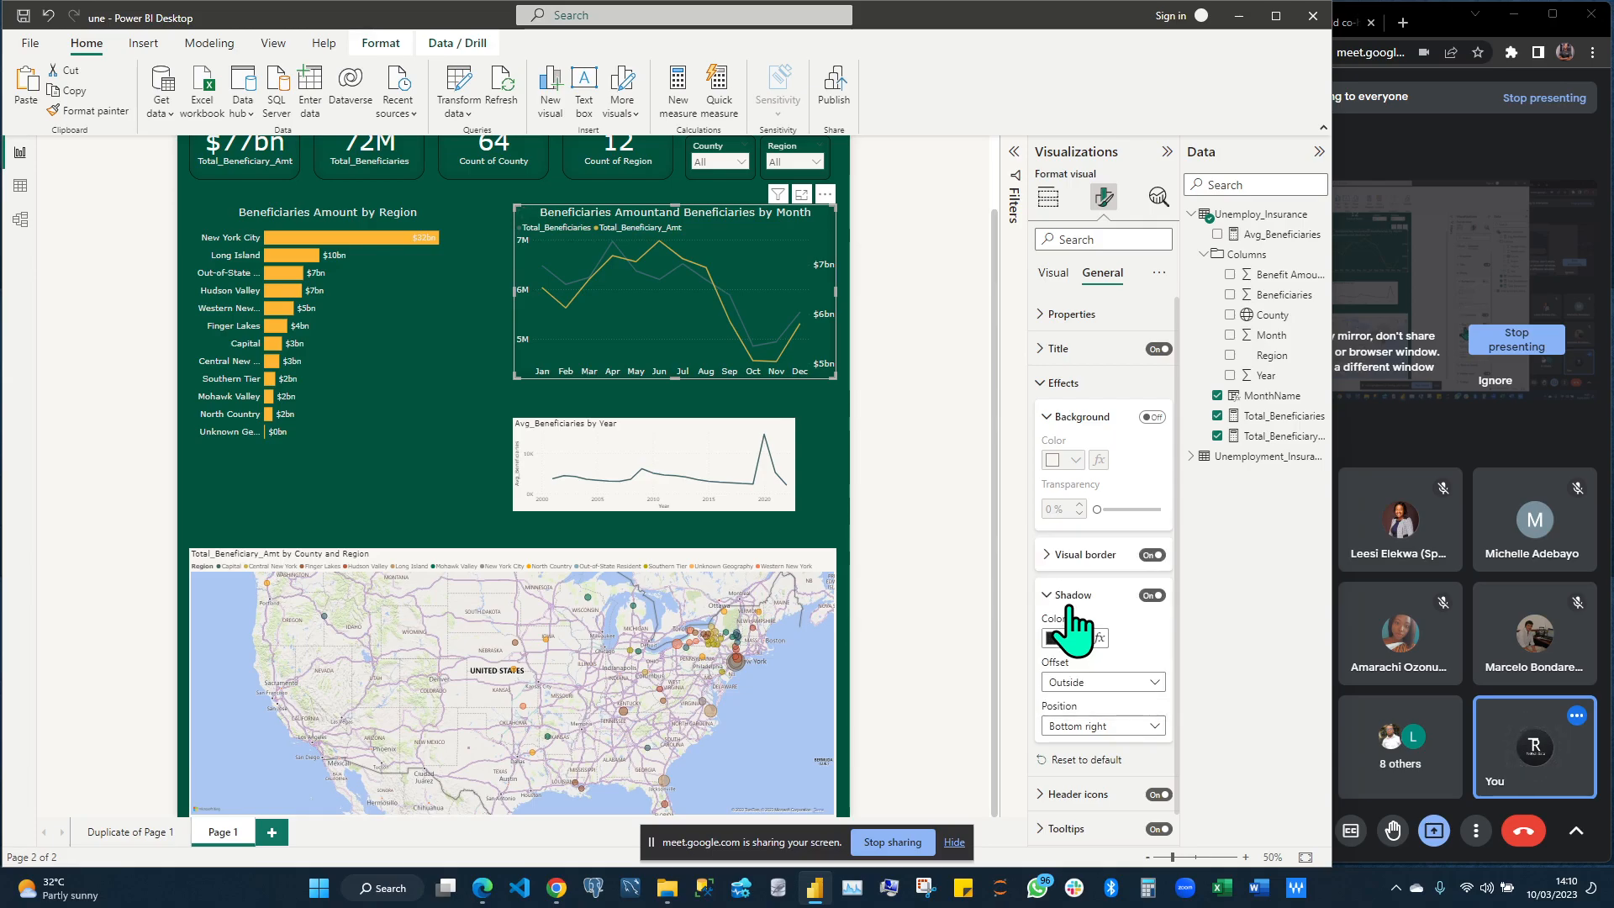
click(1125, 728)
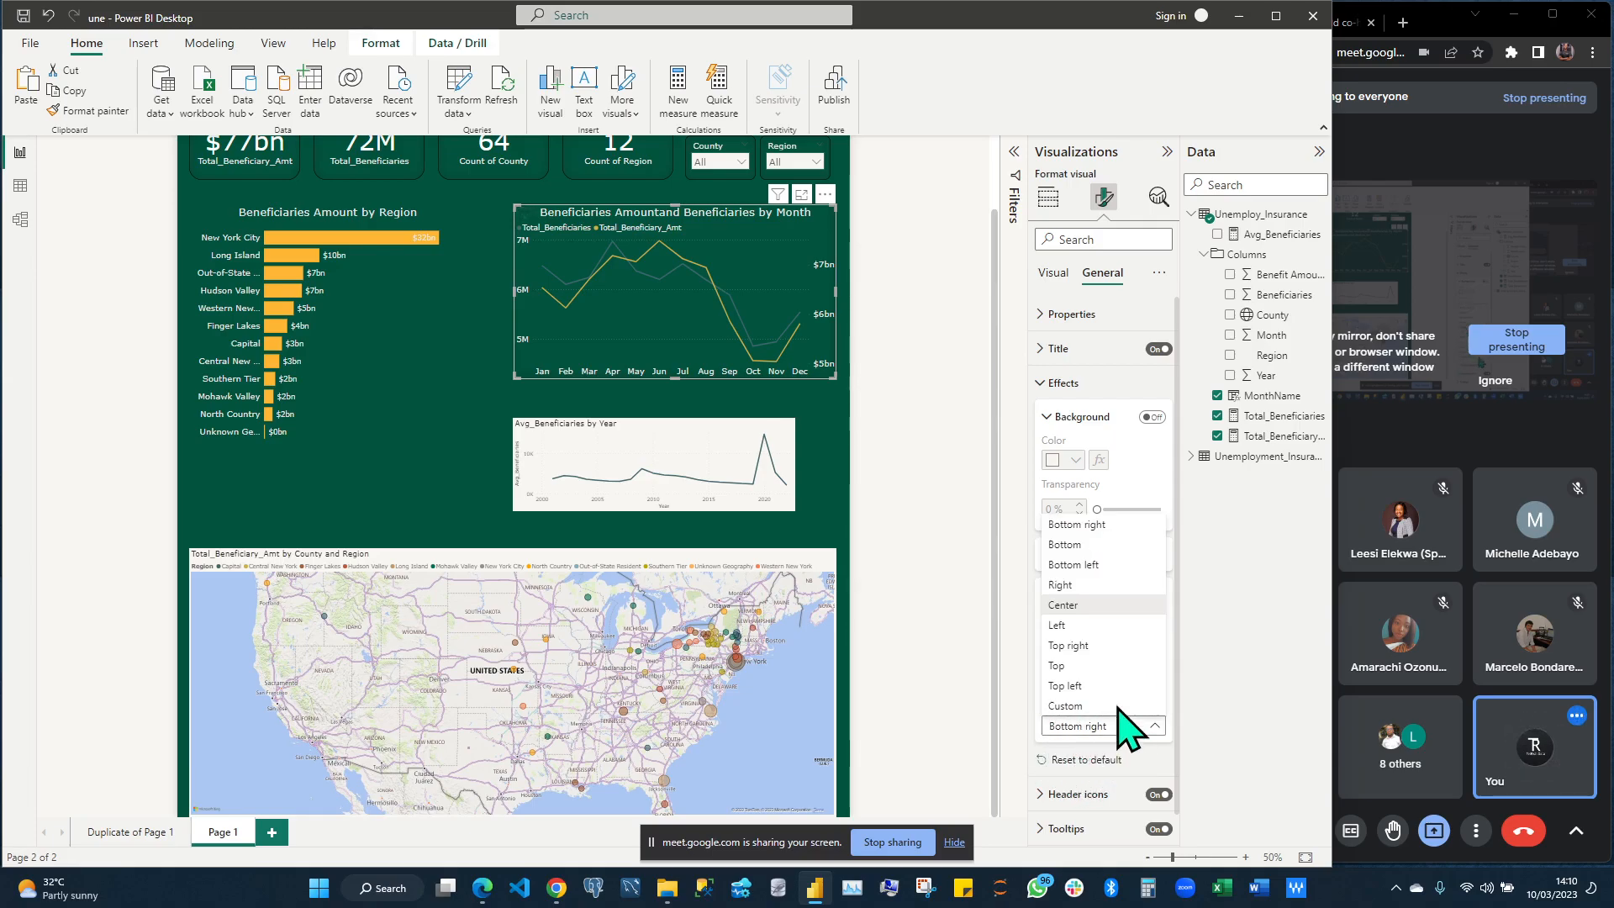
click(1025, 637)
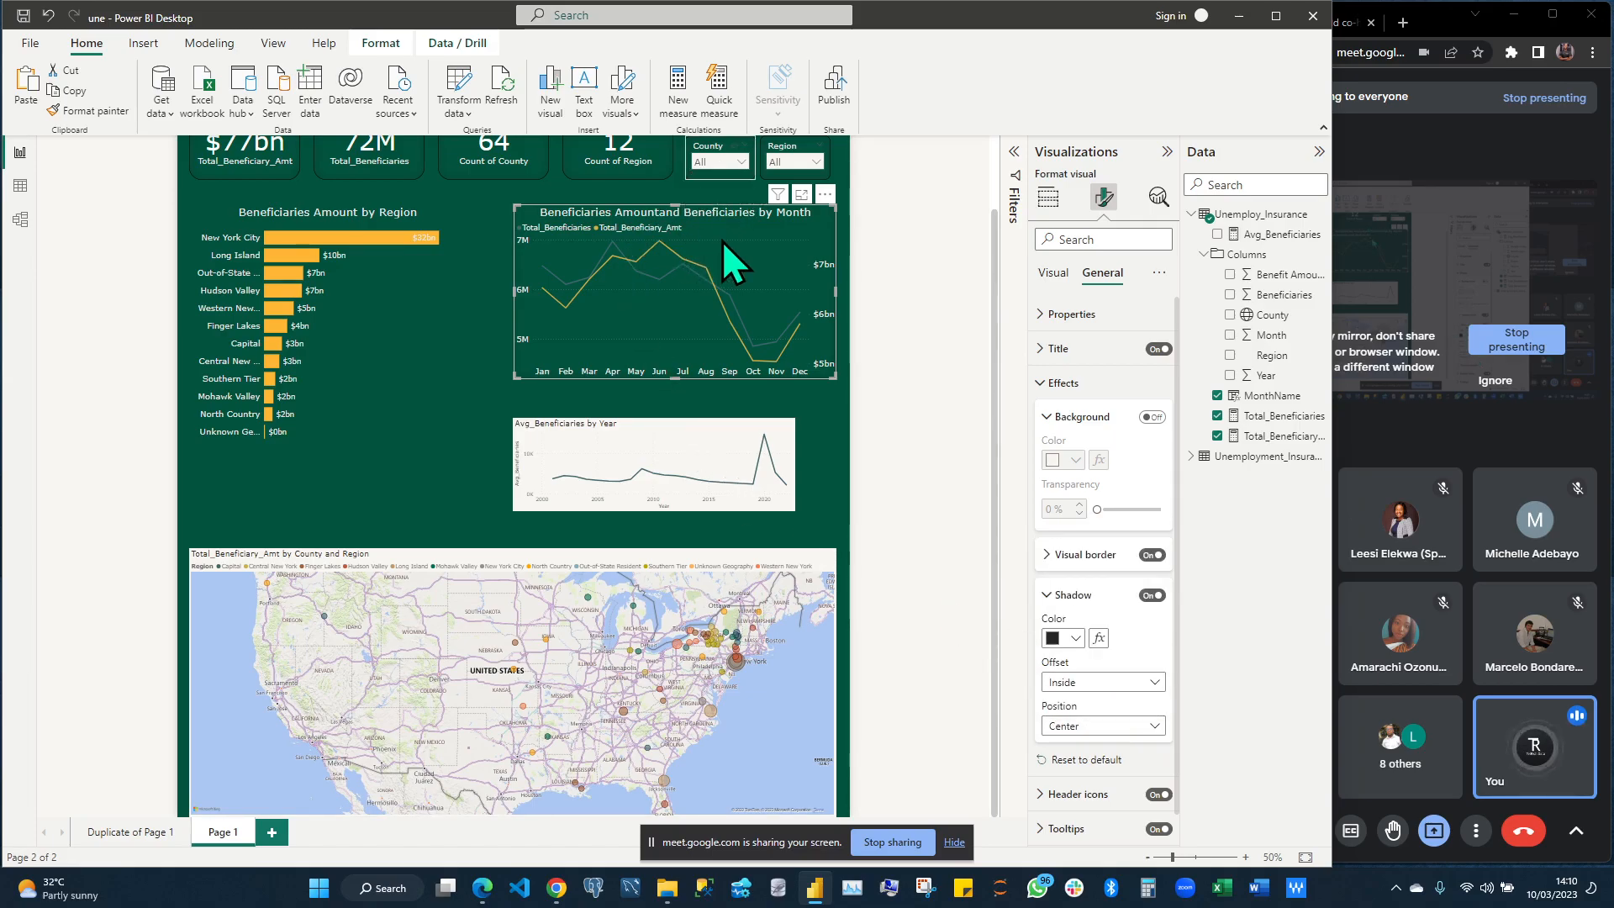
Copy the monthly line chart's formatting to the Avg_Beneficiaries by Year chart with Format painter
click(107, 118)
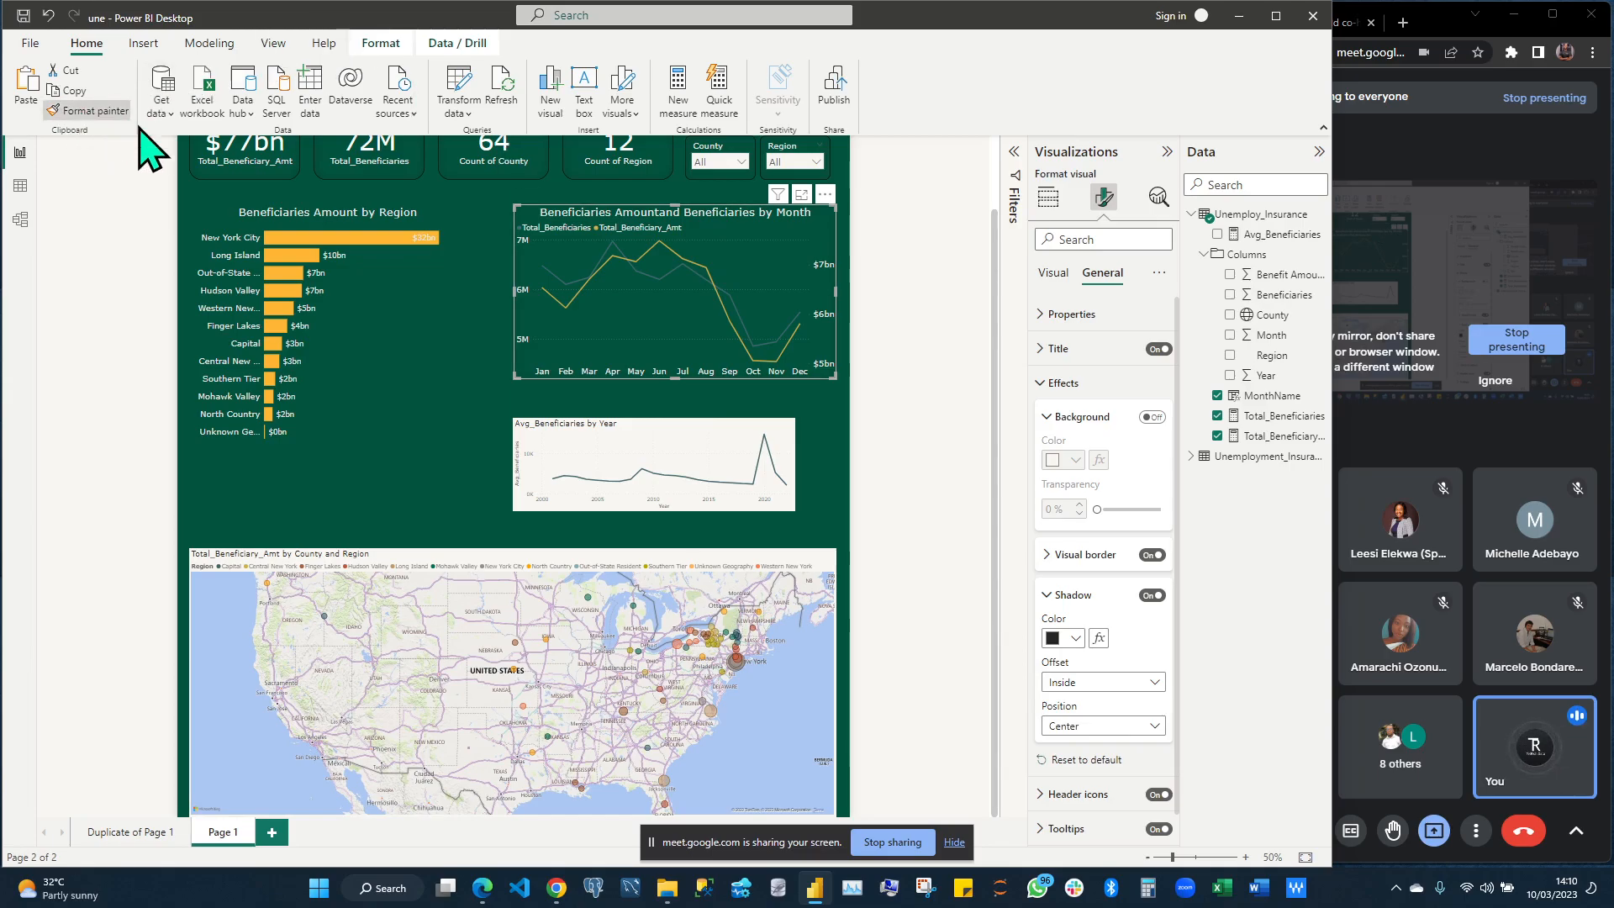
click(713, 436)
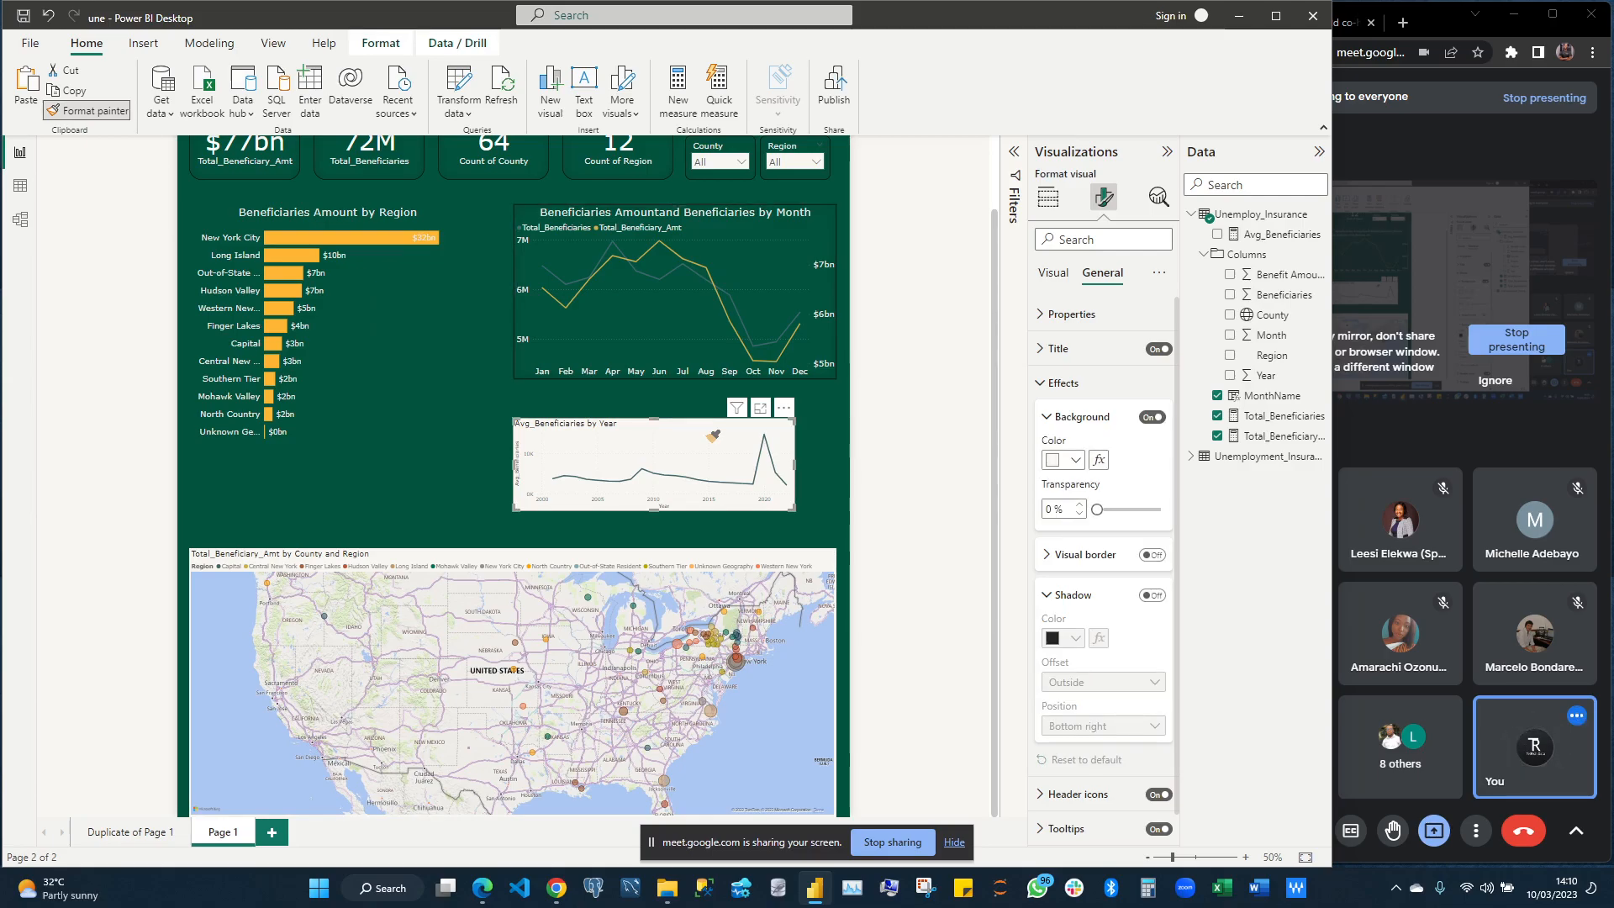
click(712, 435)
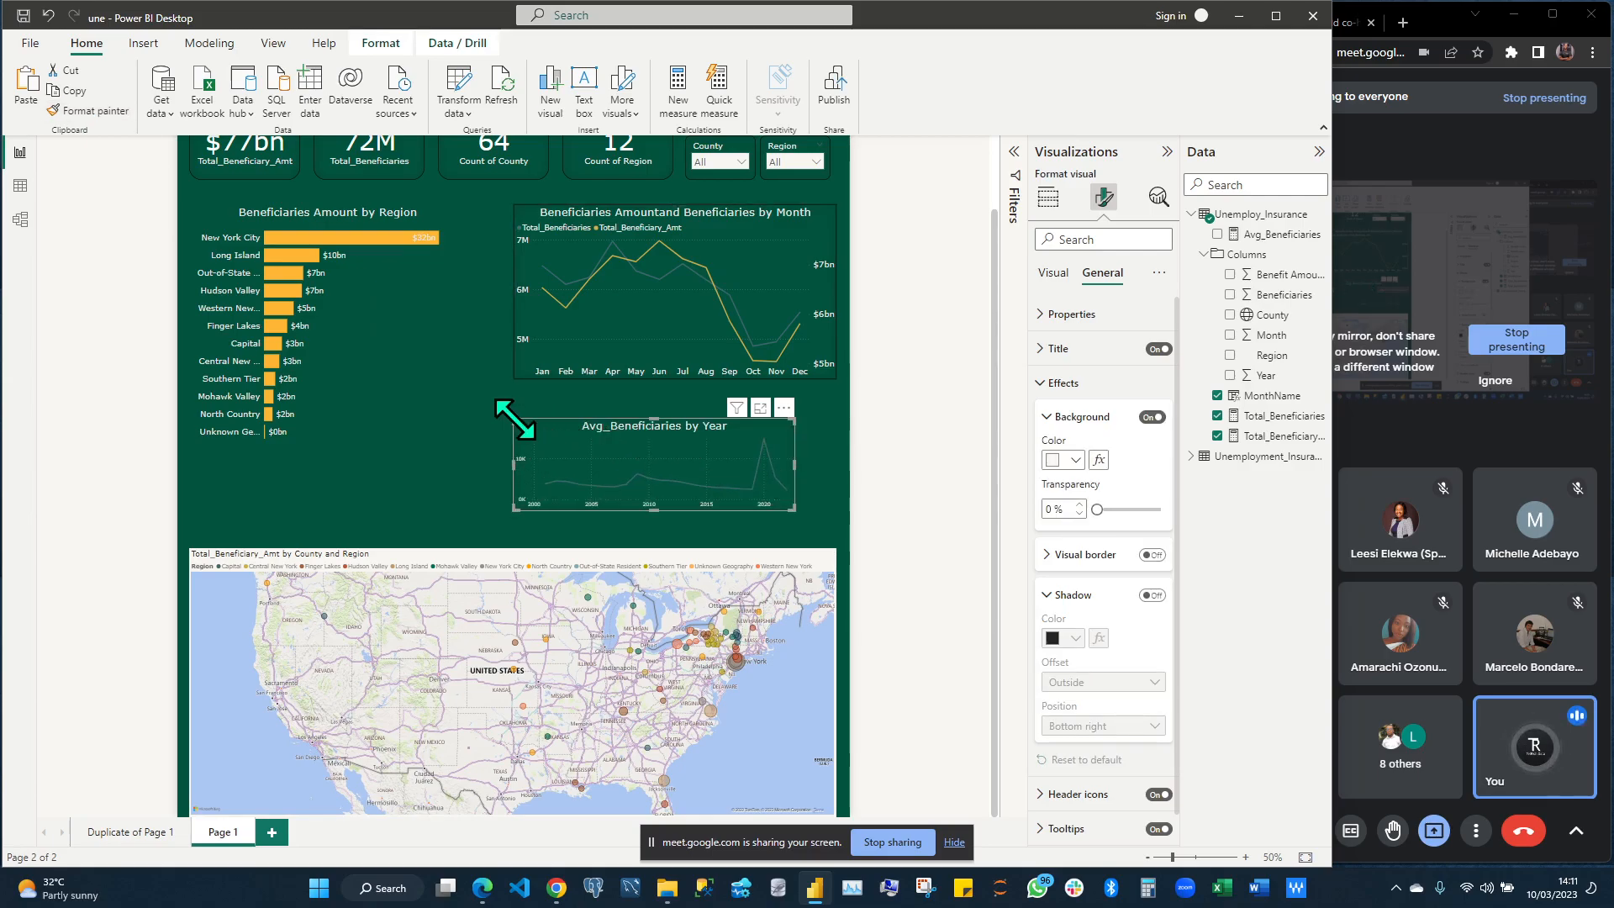
Enlarge the Avg_Beneficiaries by Year chart upward, downward and to the right, and narrow the monthly line chart so their right edges align
drag(514, 420, 515, 395)
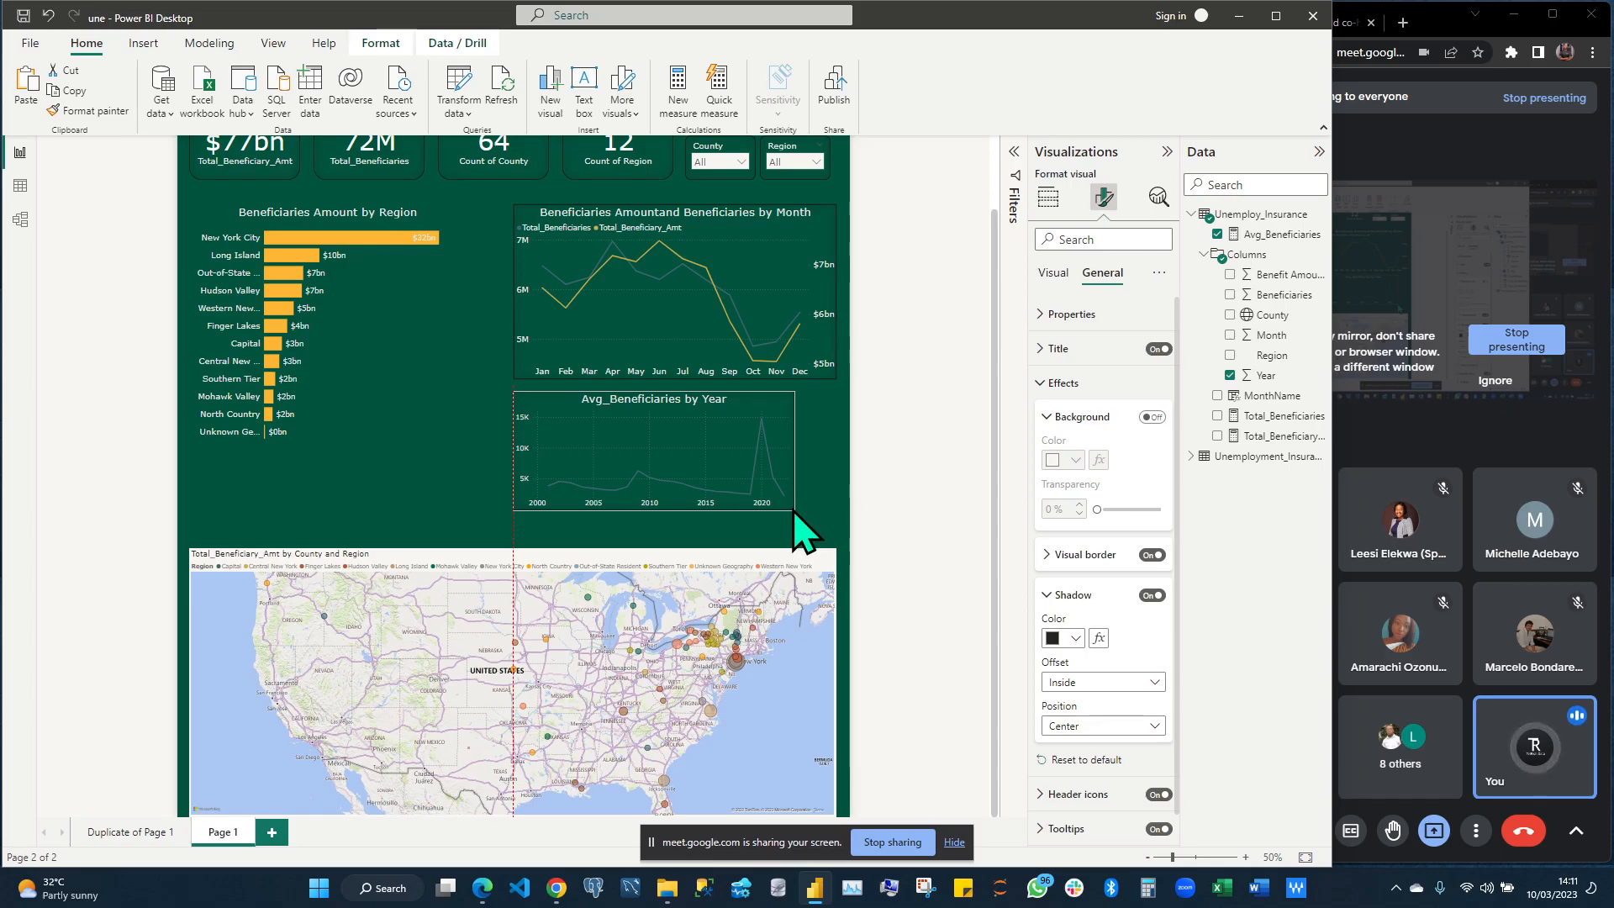
drag(794, 510, 815, 521)
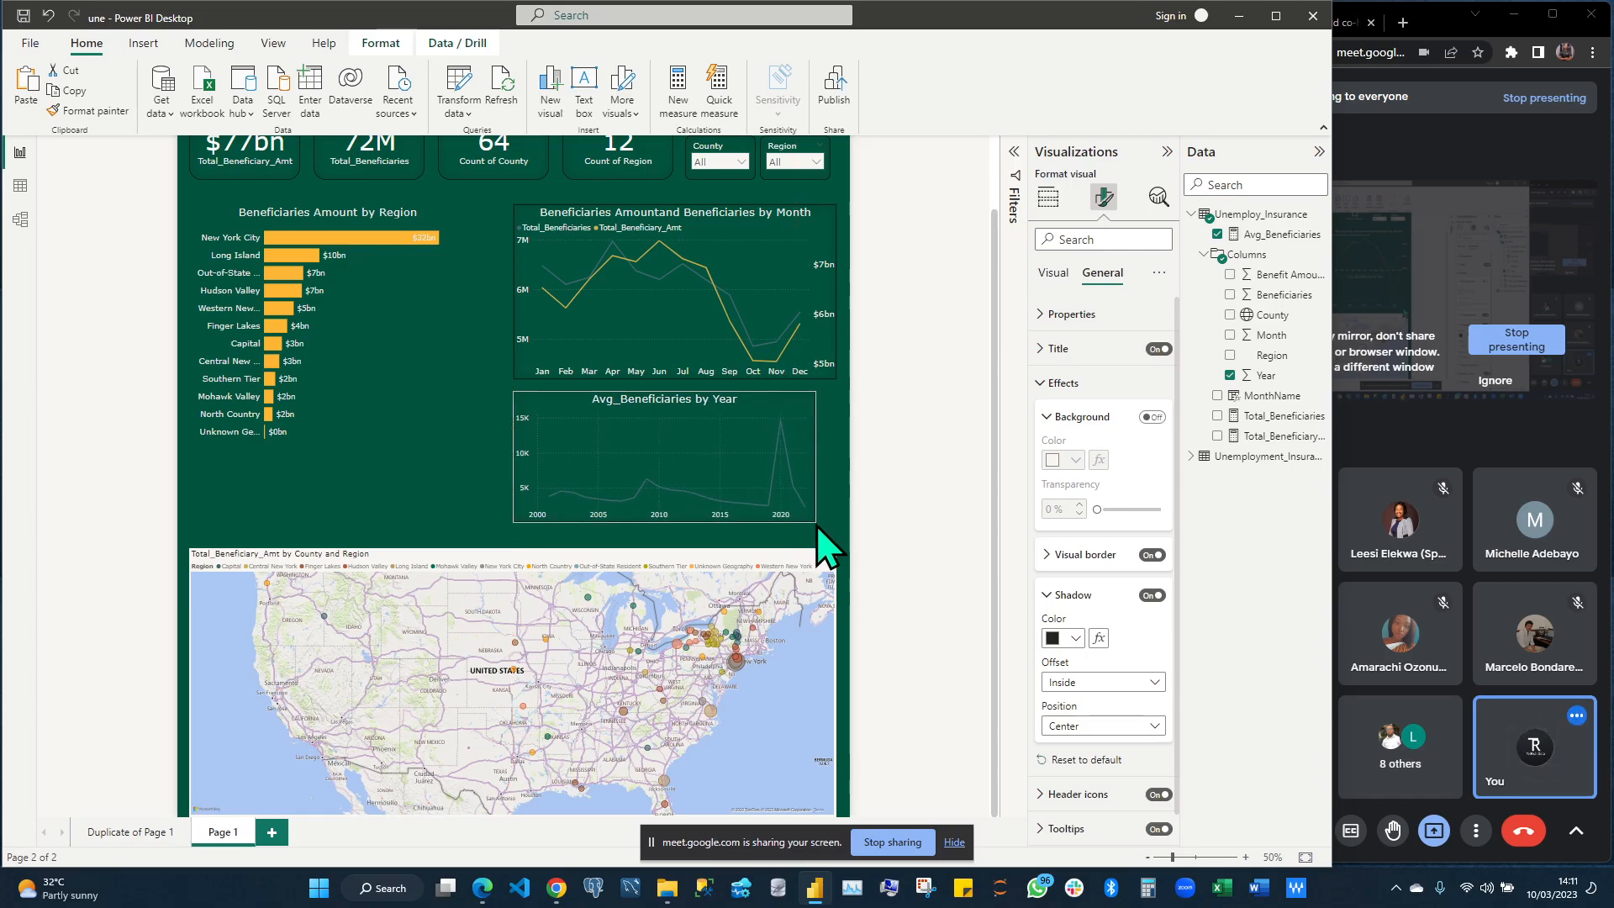
click(829, 370)
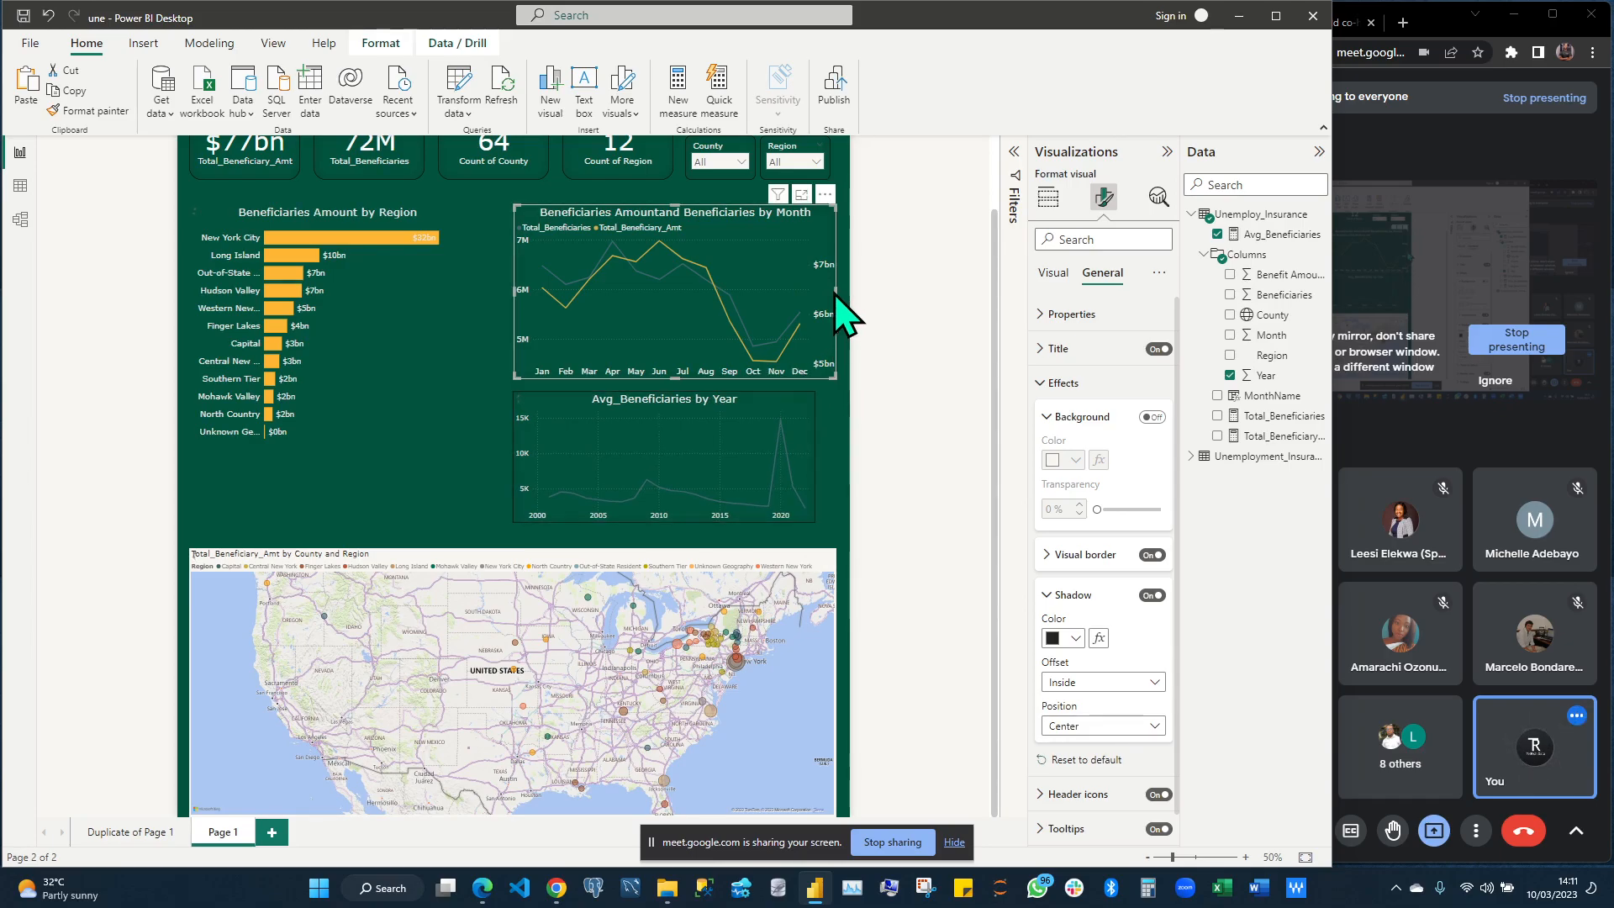
drag(809, 296, 819, 296)
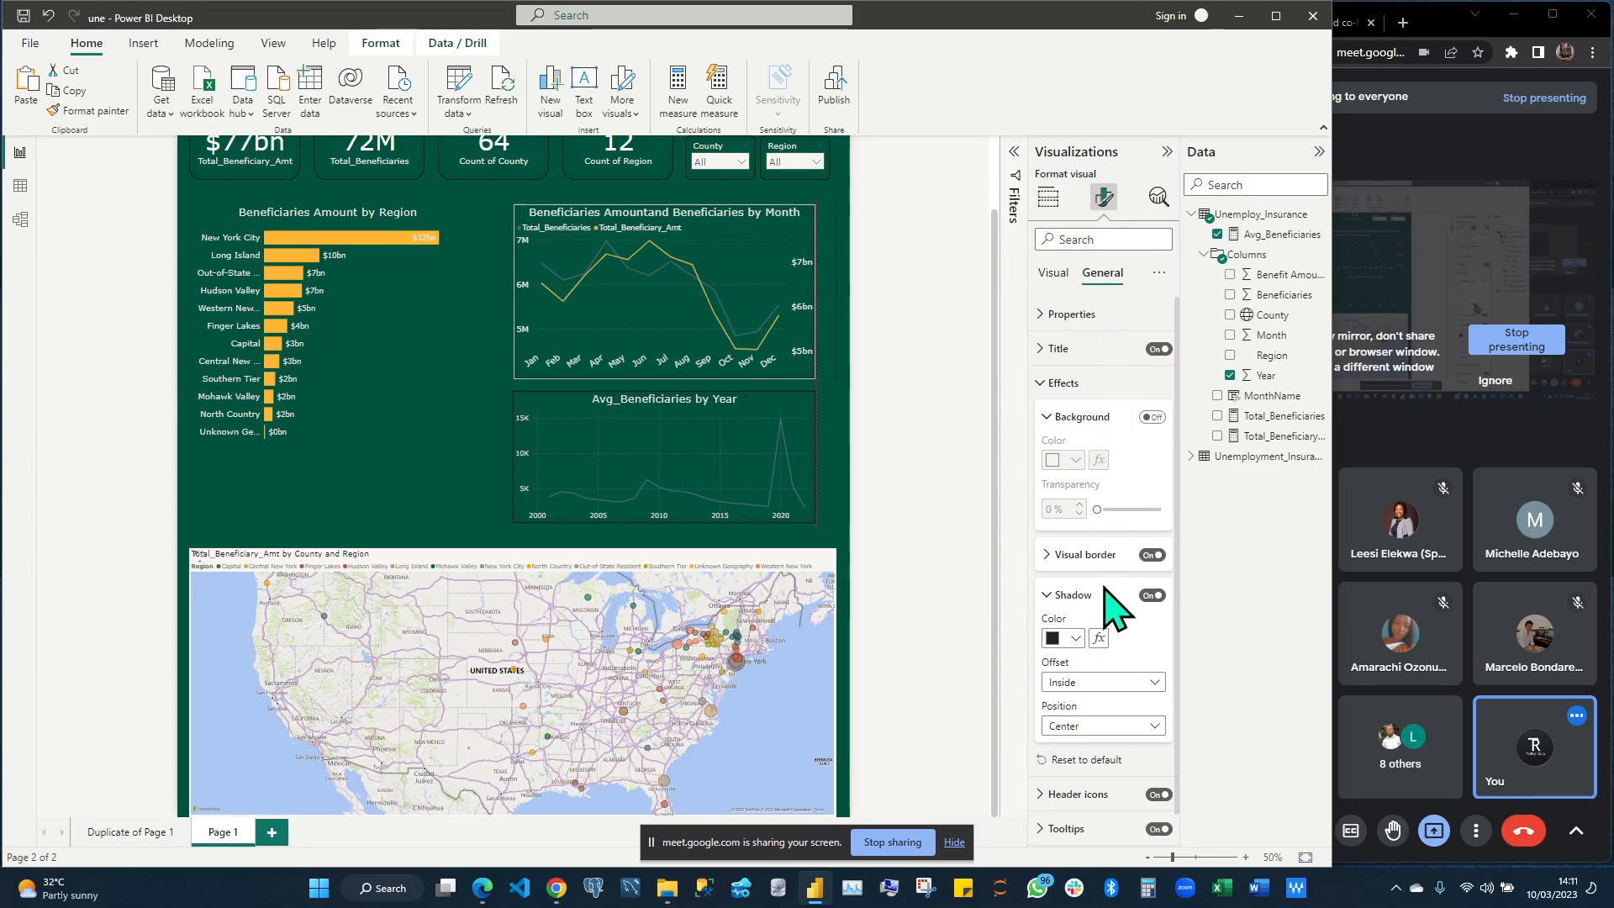
Set the monthly line chart's border to 10 px rounded corners and copy its formatting to the Avg_Beneficiaries by Year chart
click(1058, 595)
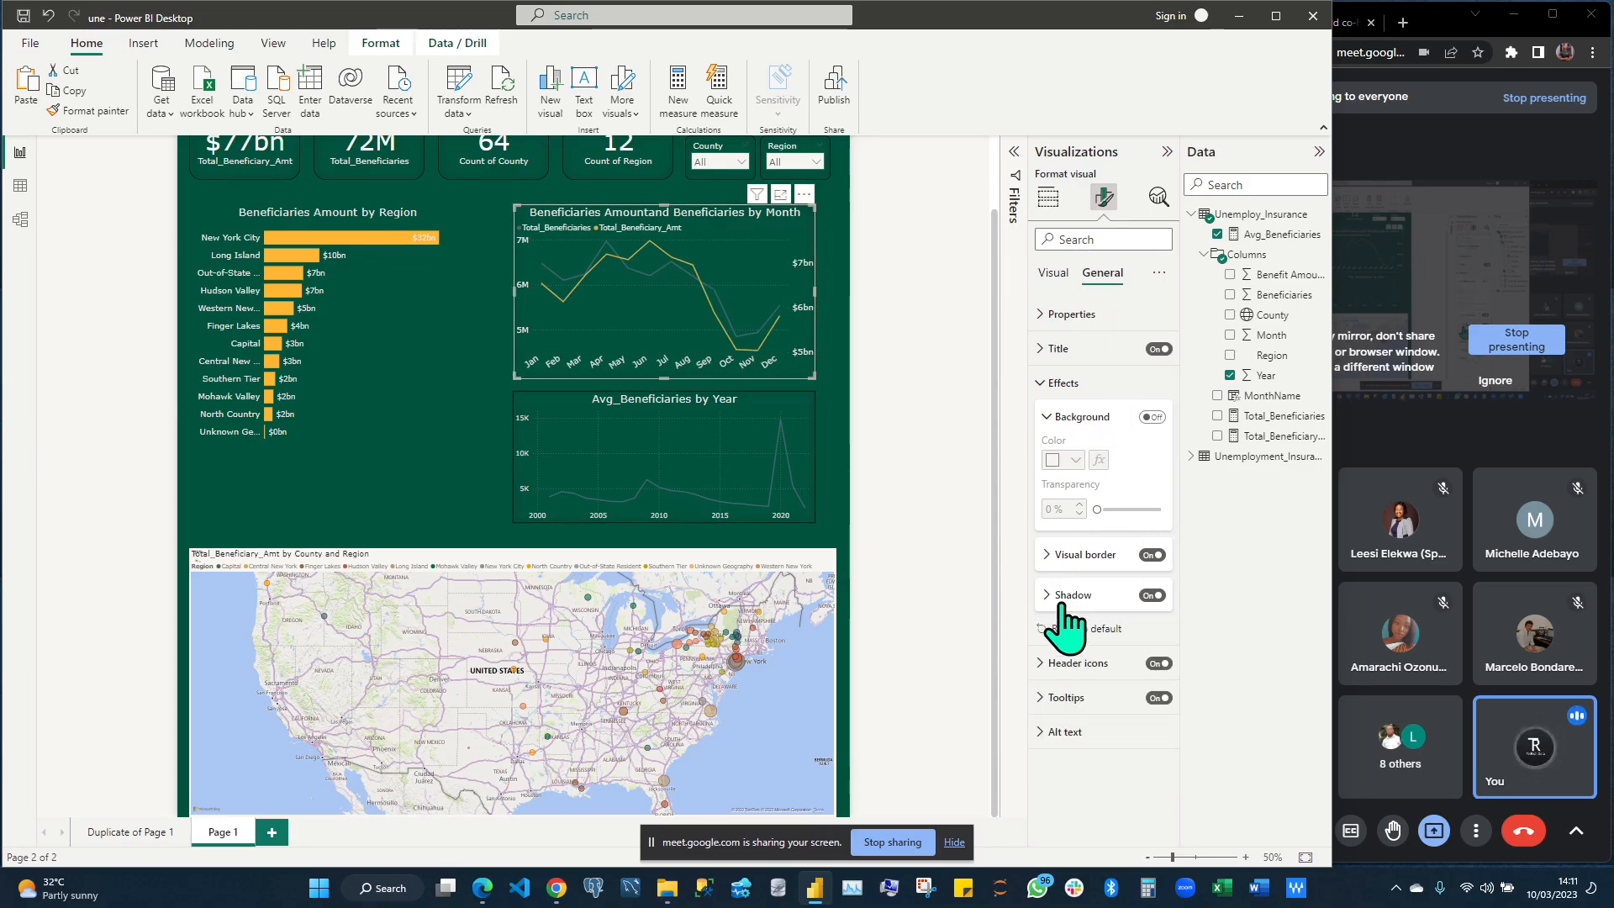
click(1078, 555)
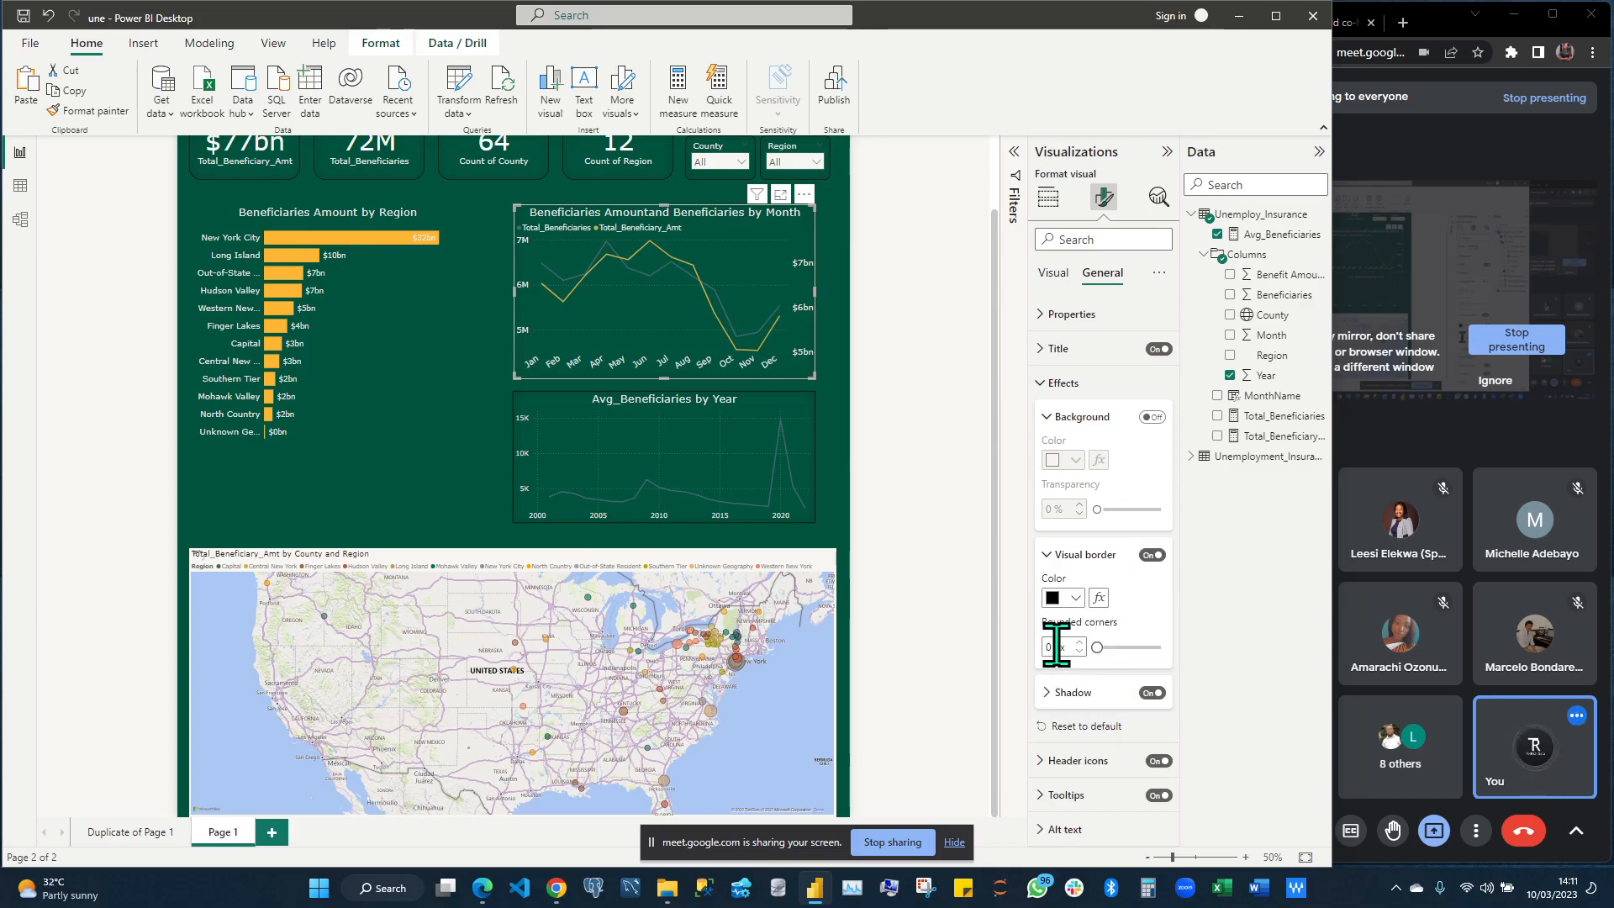
key(ctrl+a)
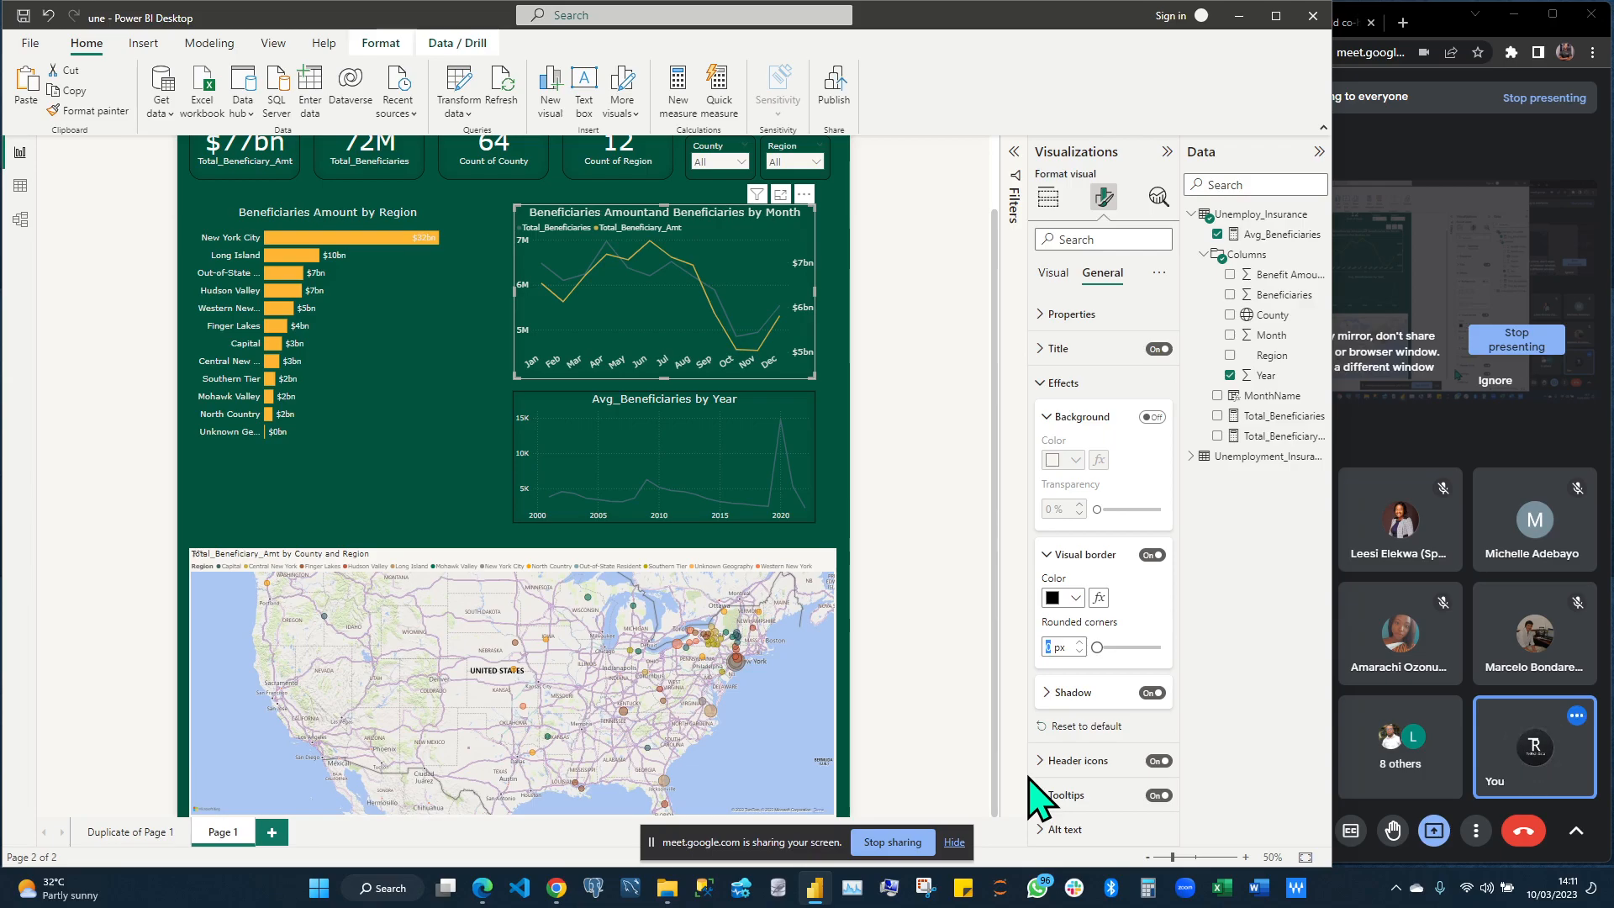
text(10)
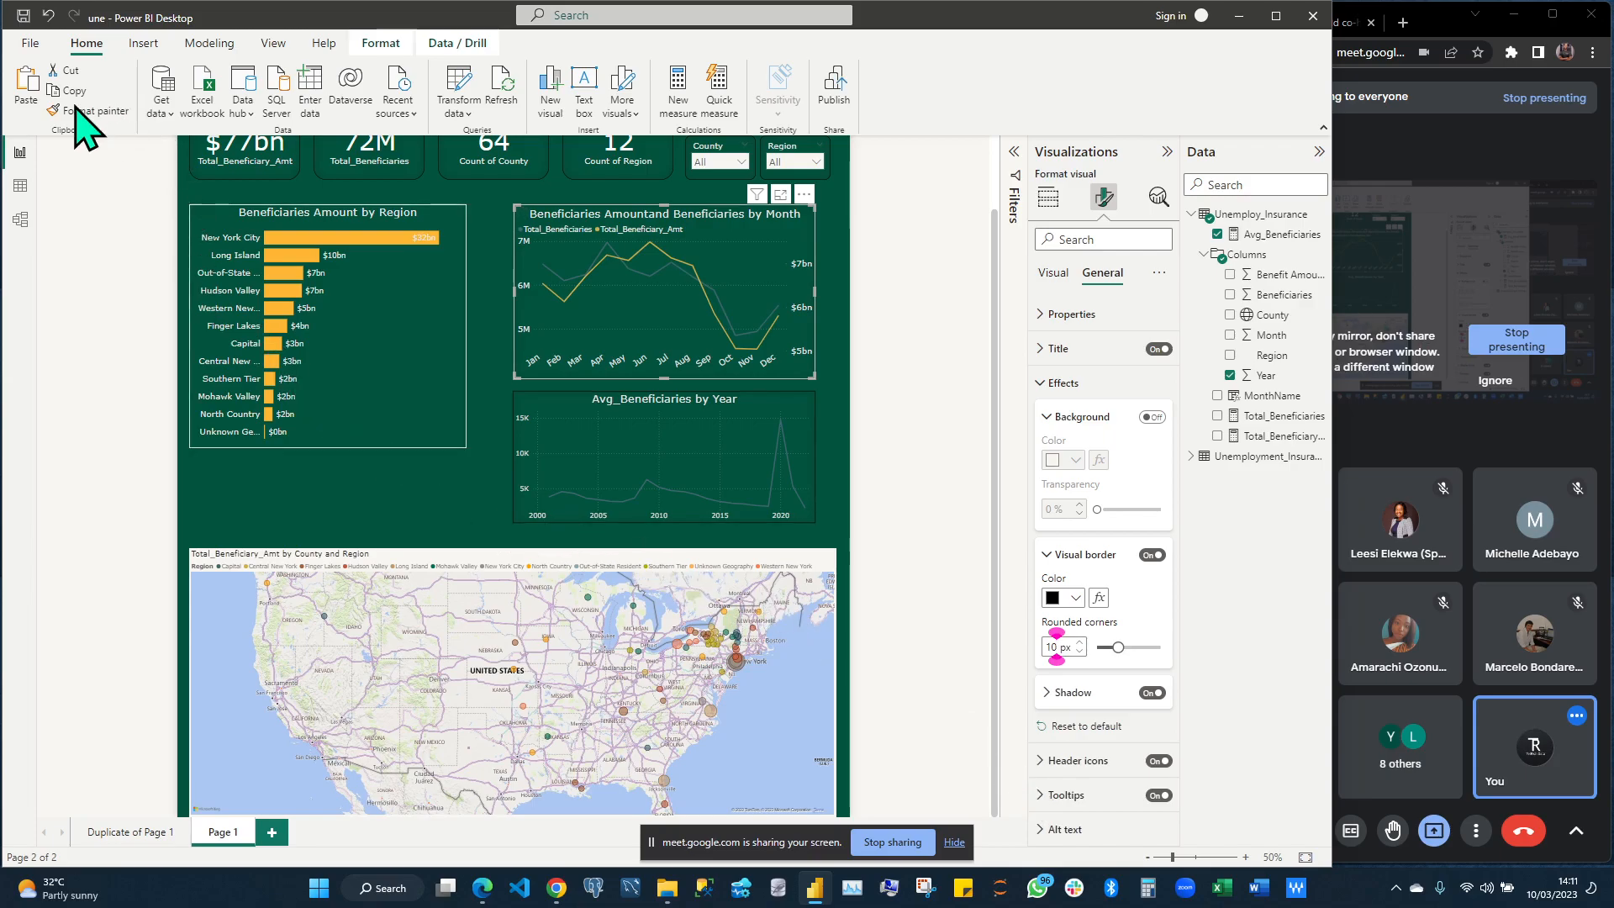
click(603, 432)
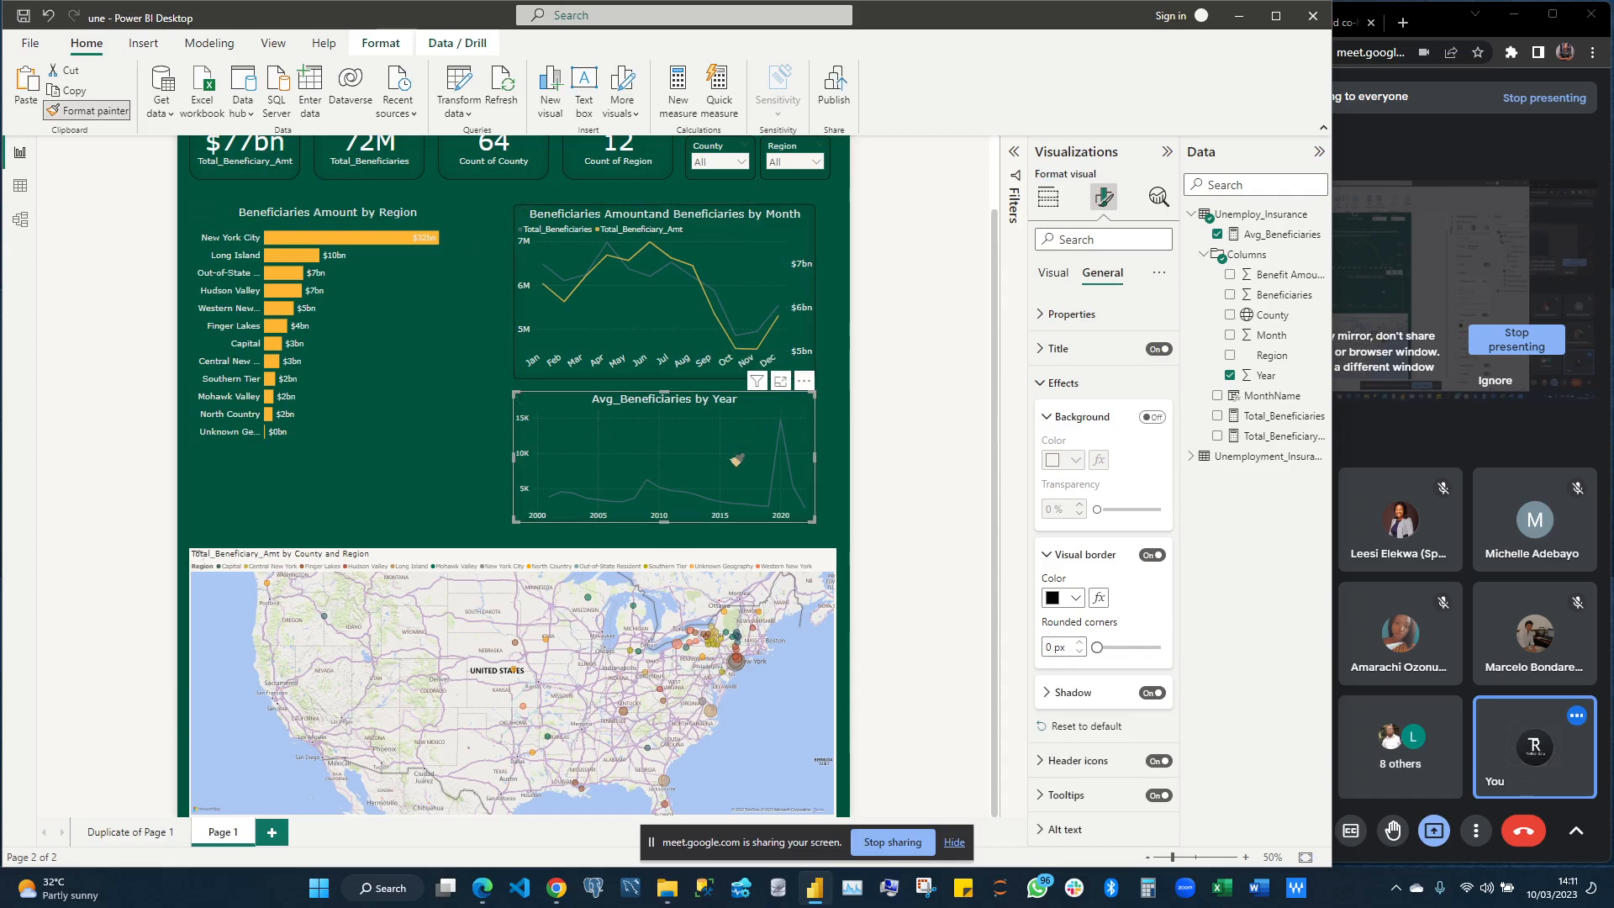
click(639, 431)
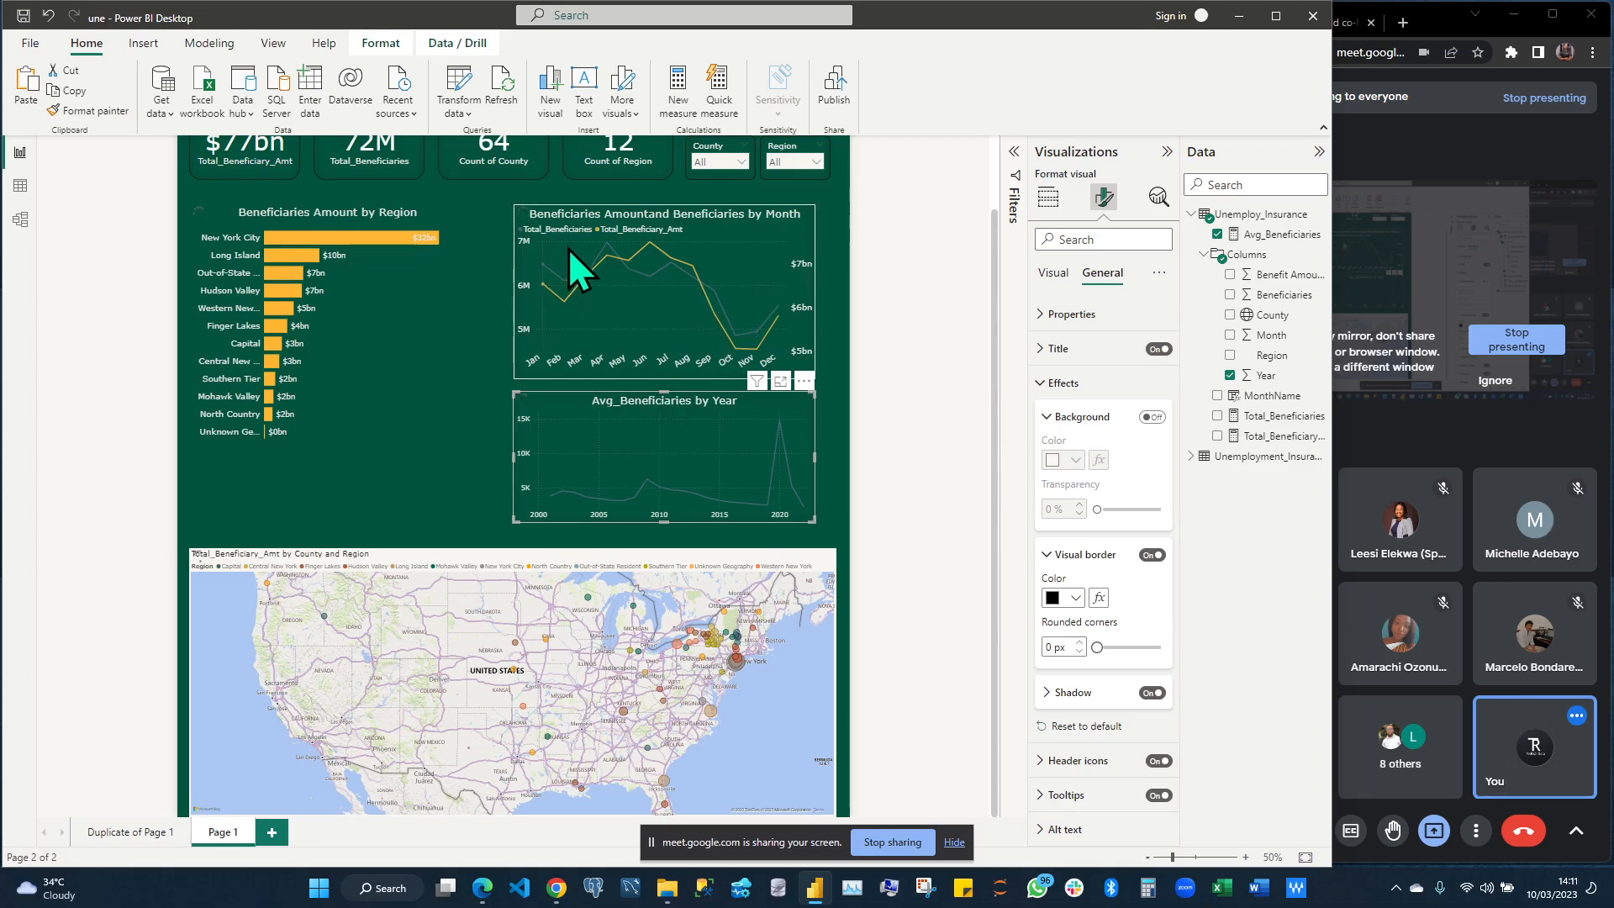
Widen the monthly and yearly line charts leftward to a common left edge close to the Beneficiaries Amount by Region chart
click(529, 308)
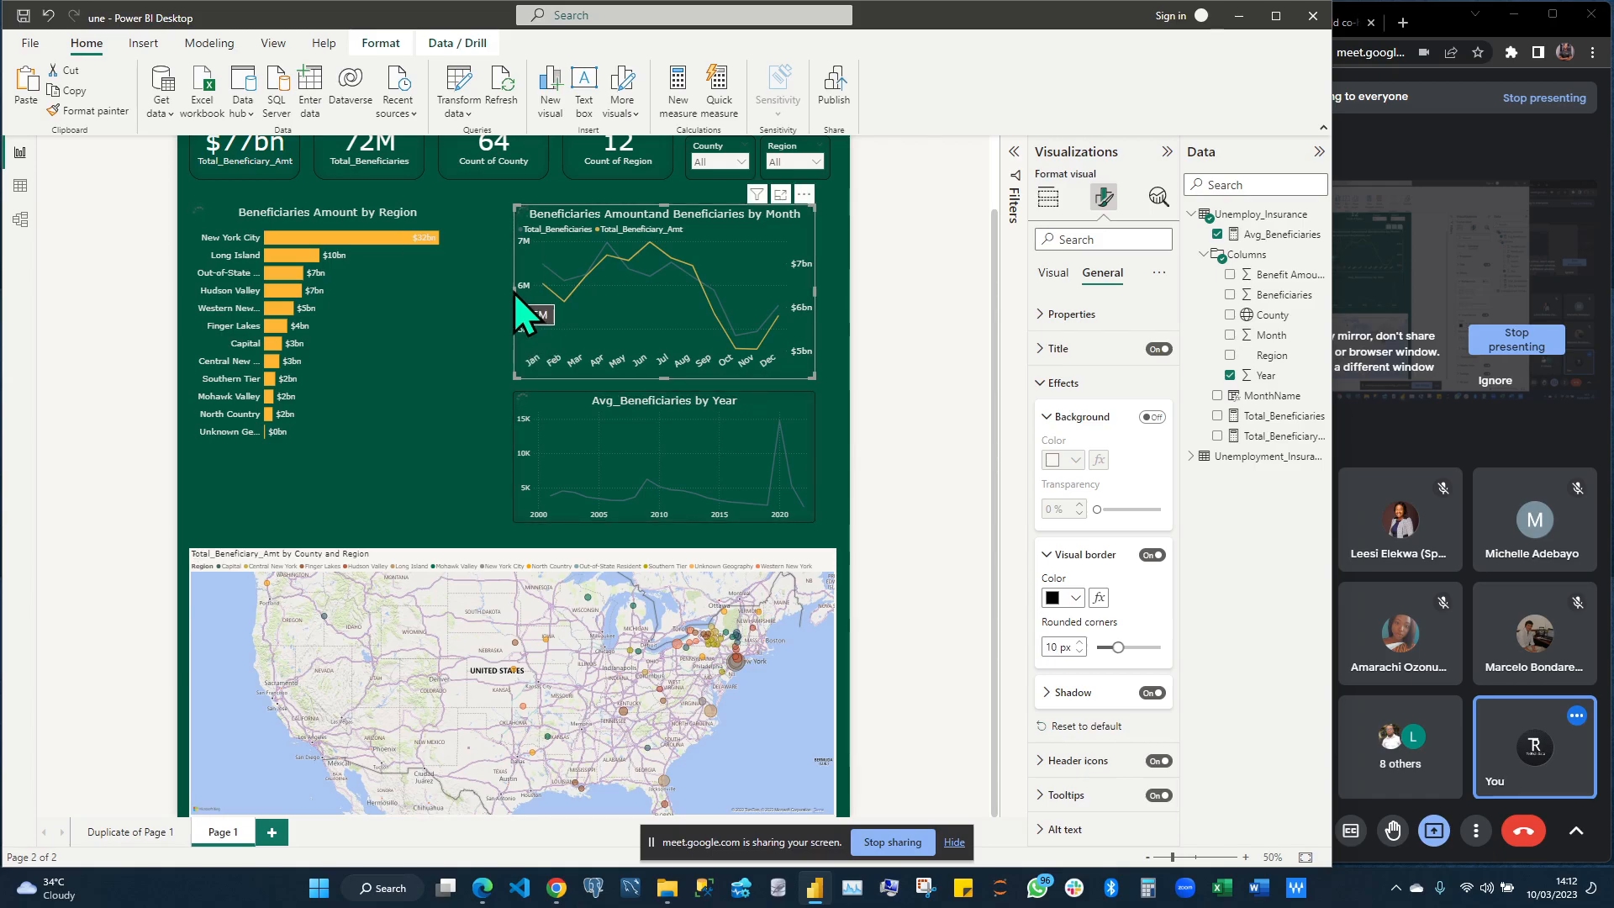
drag(496, 313, 481, 301)
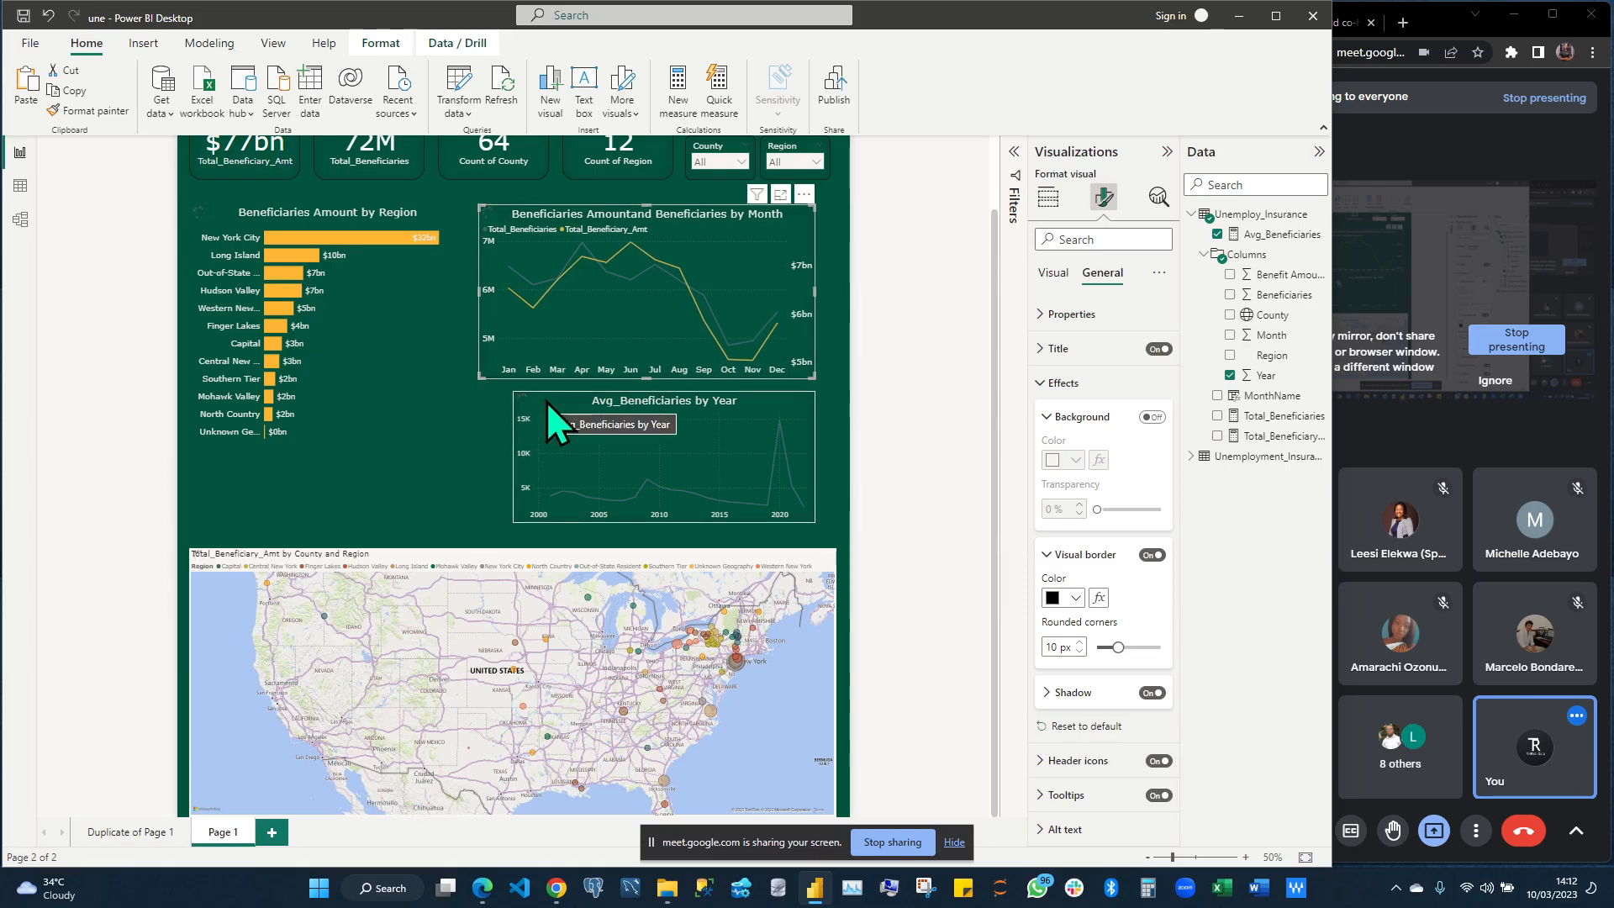
click(514, 457)
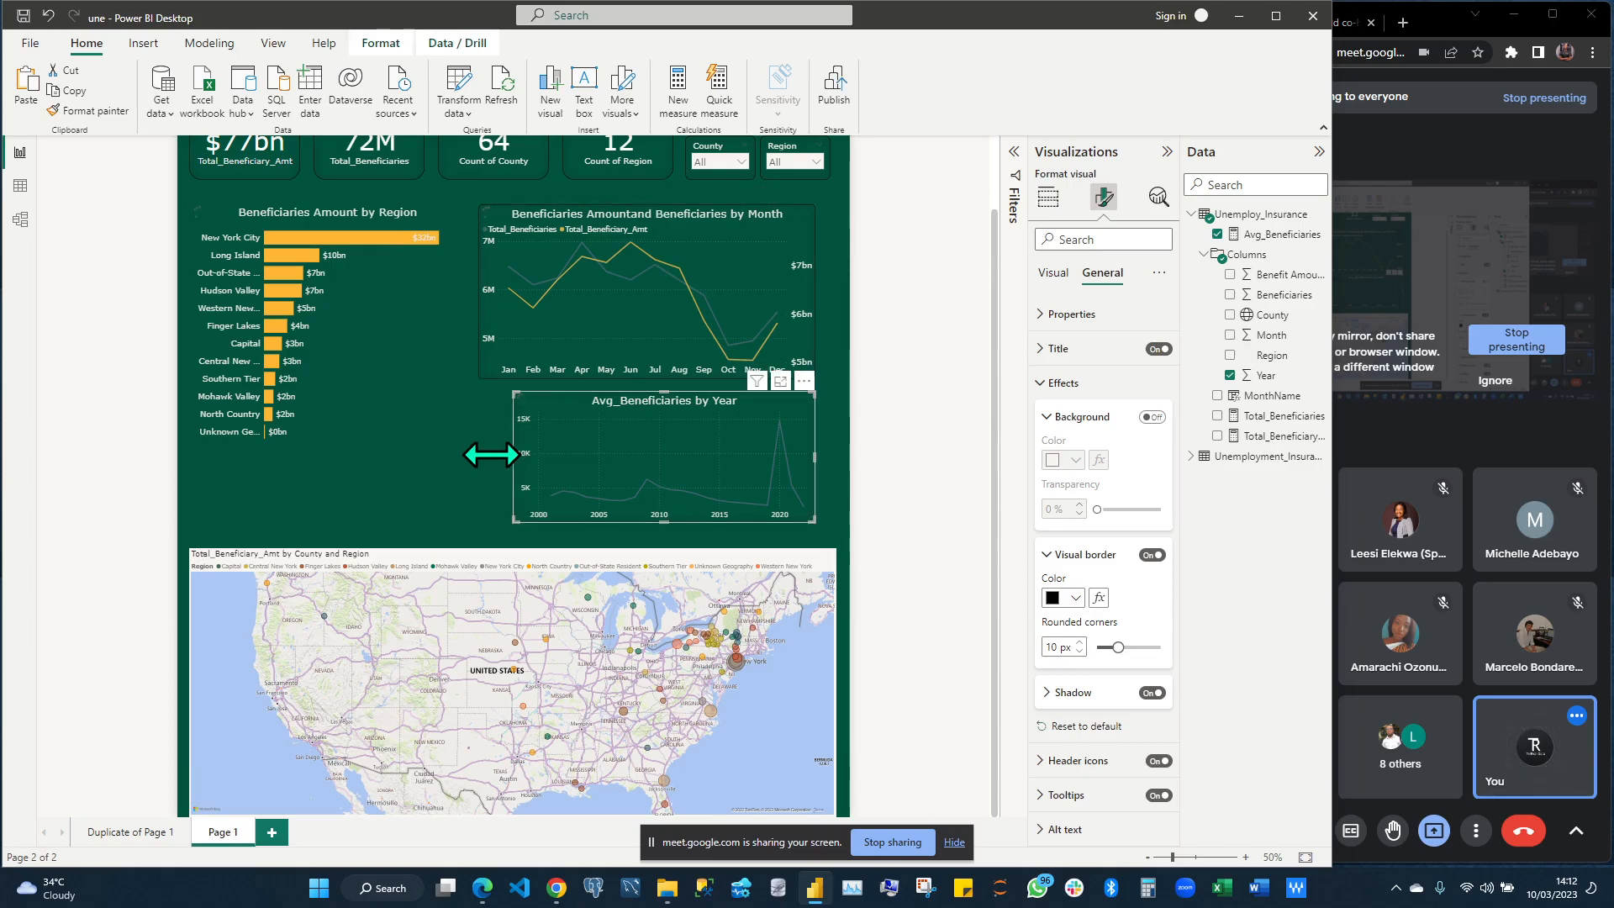
drag(488, 454, 486, 457)
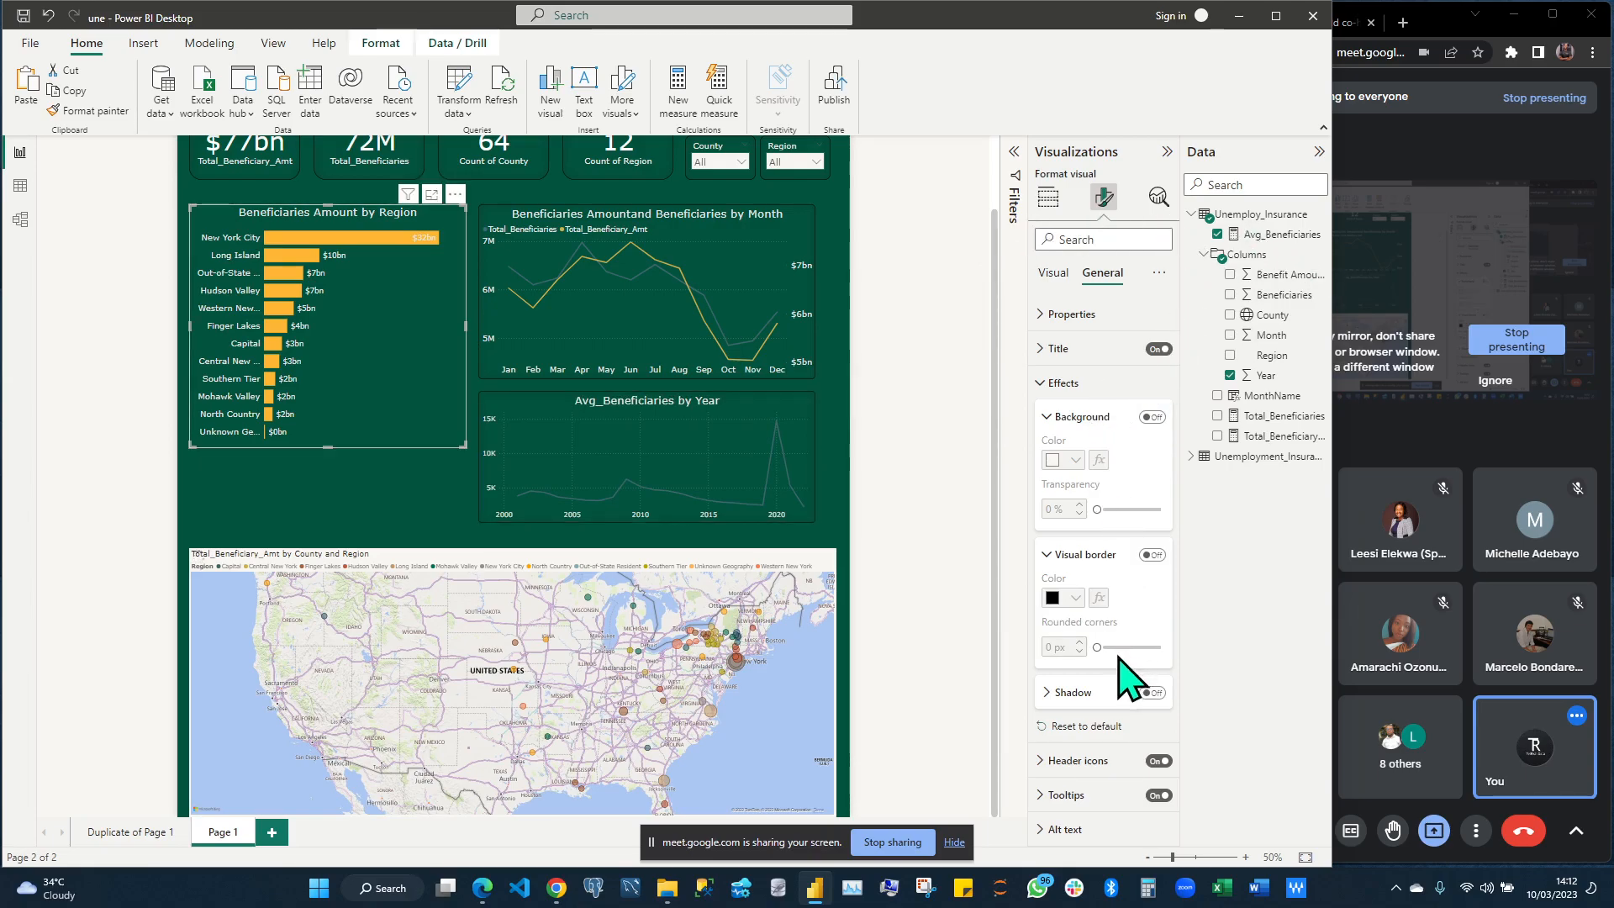
Turn on the visual border of the Beneficiaries Amount by Region chart with 15 px rounded corners
click(1153, 556)
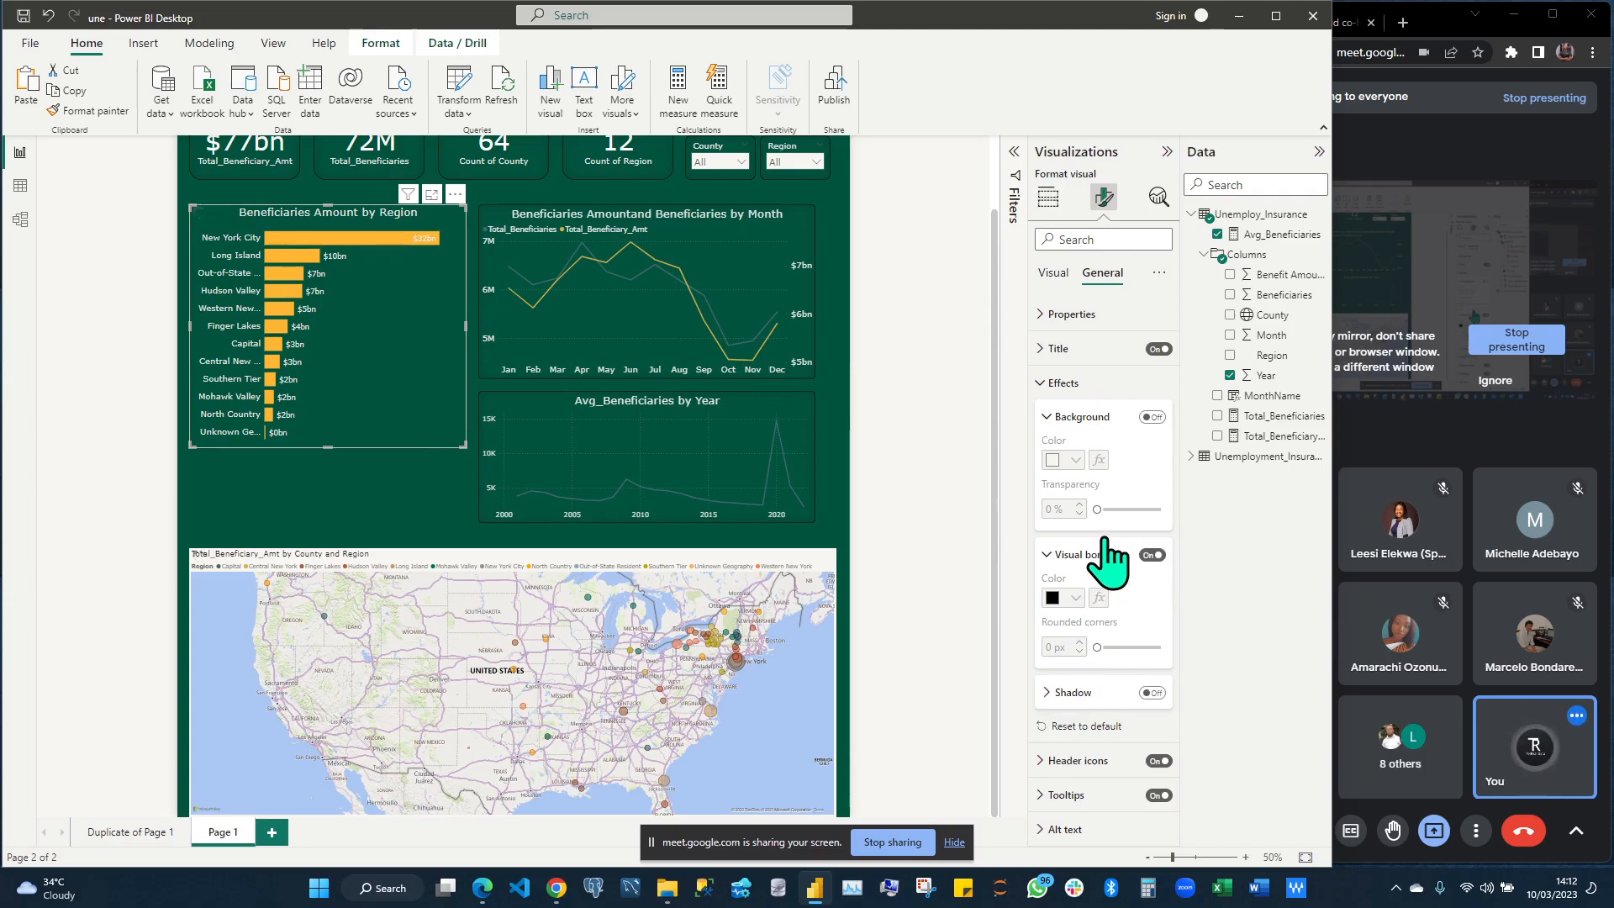
scroll(1109, 530, down, 1)
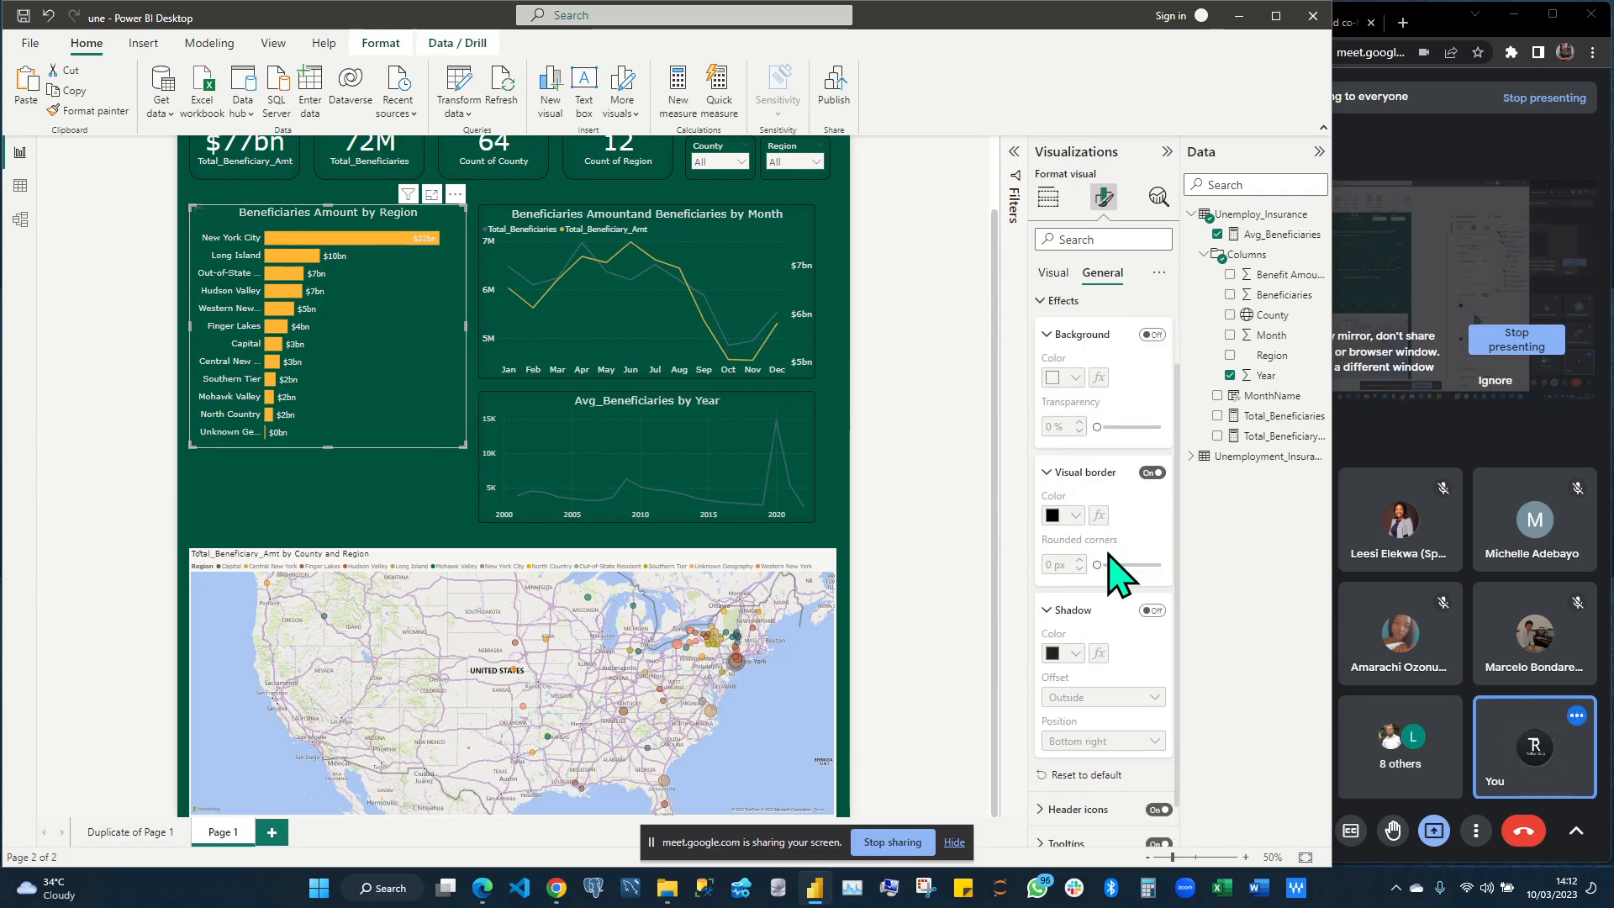
scroll(1110, 521, down, 1)
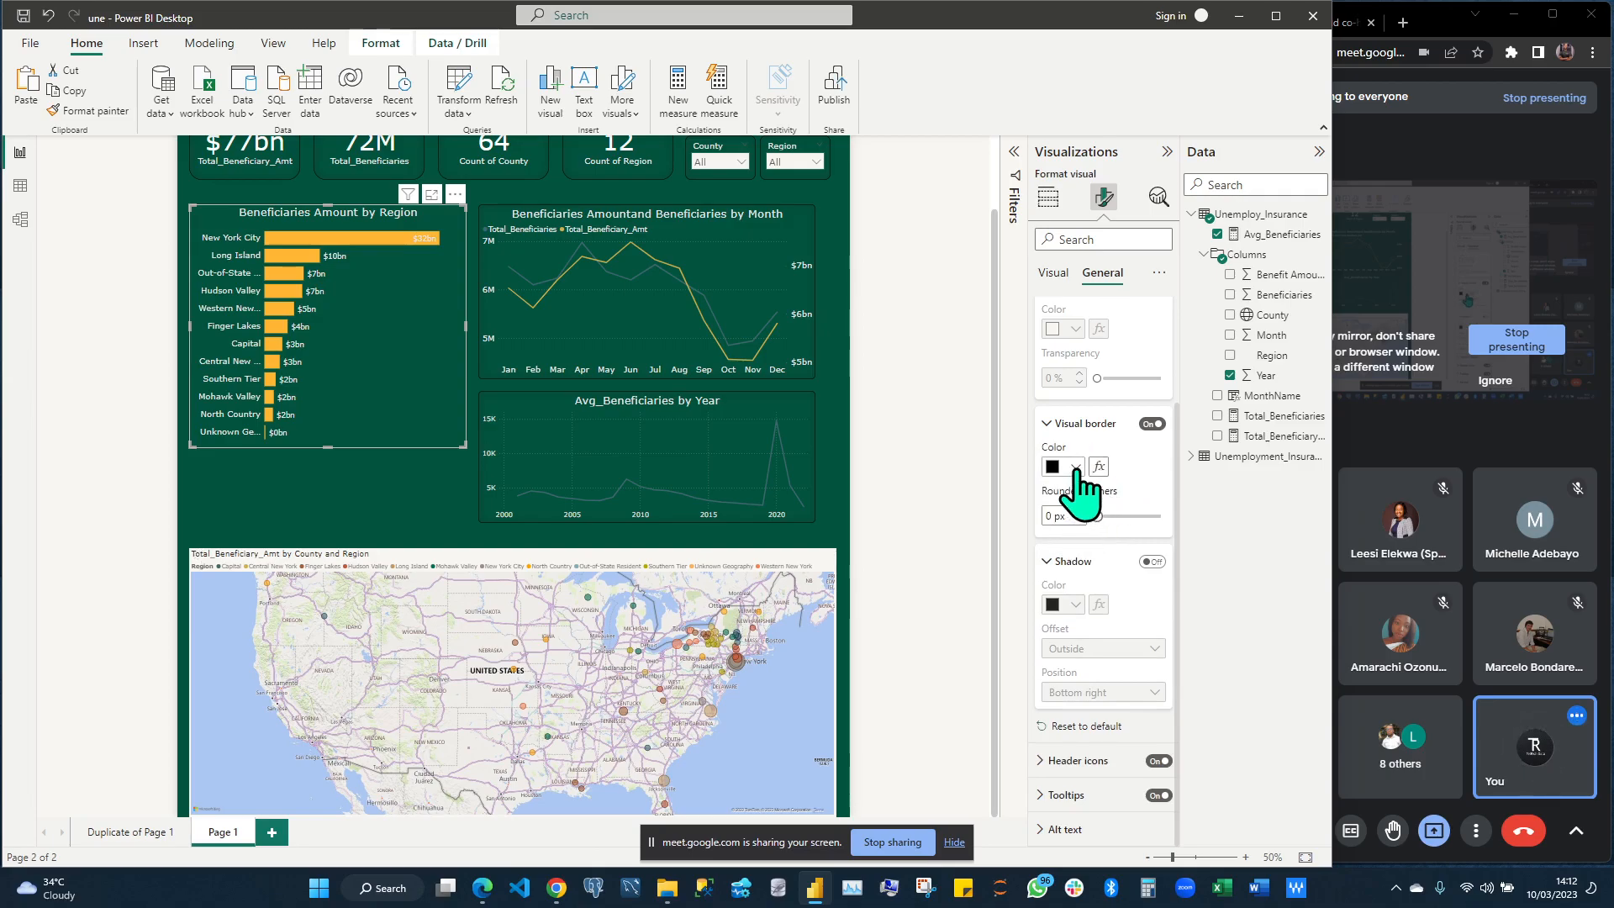
click(1059, 515)
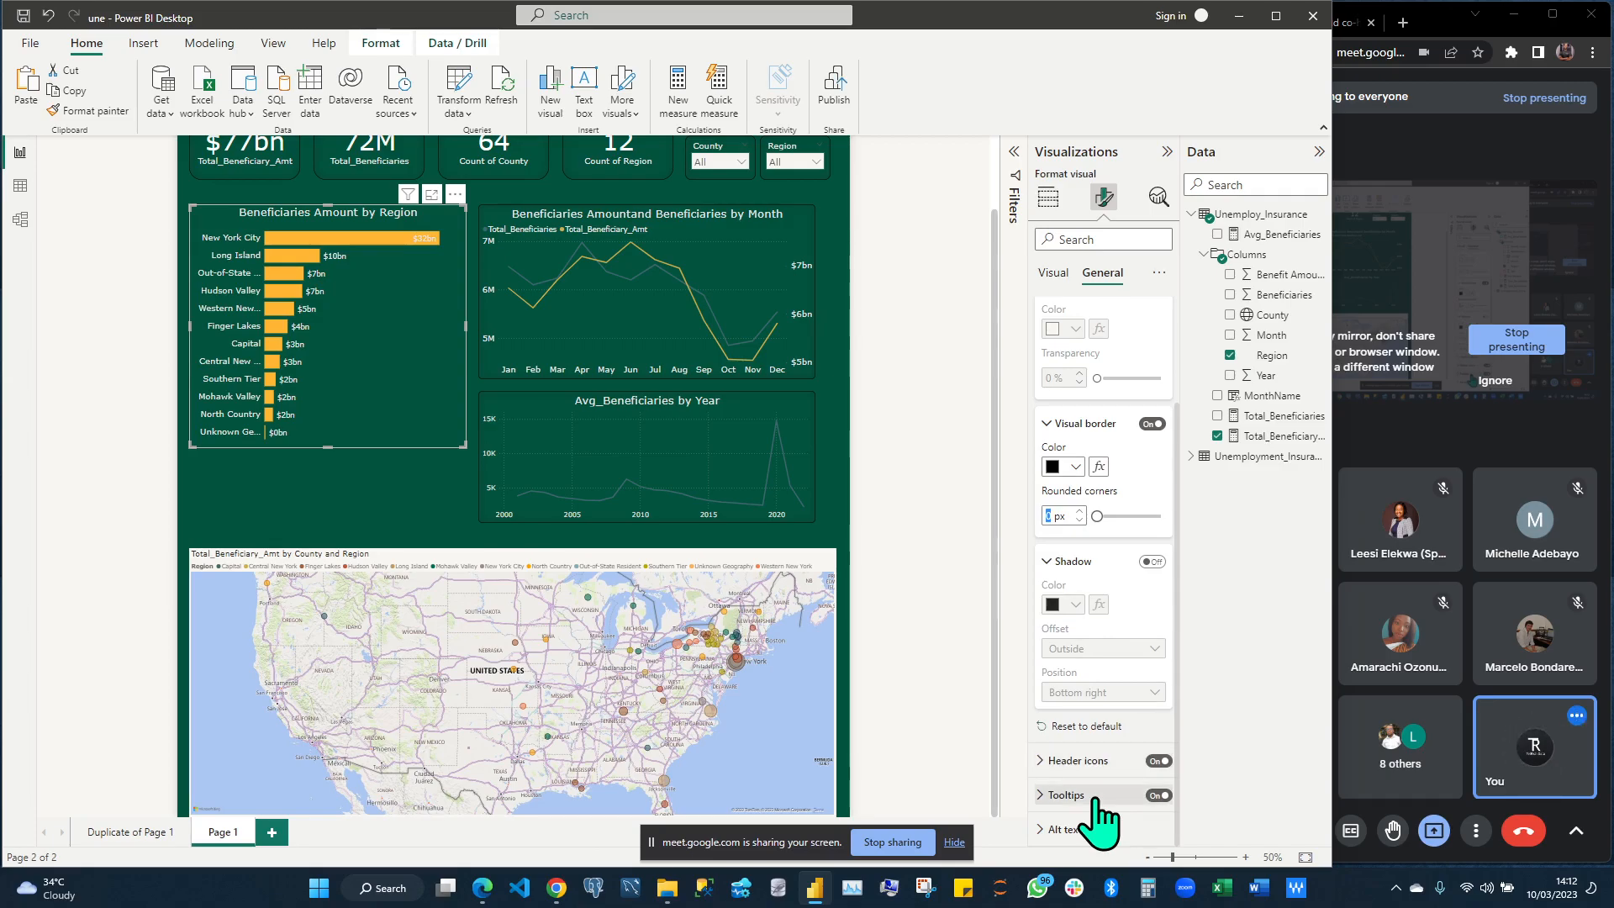
text(15)
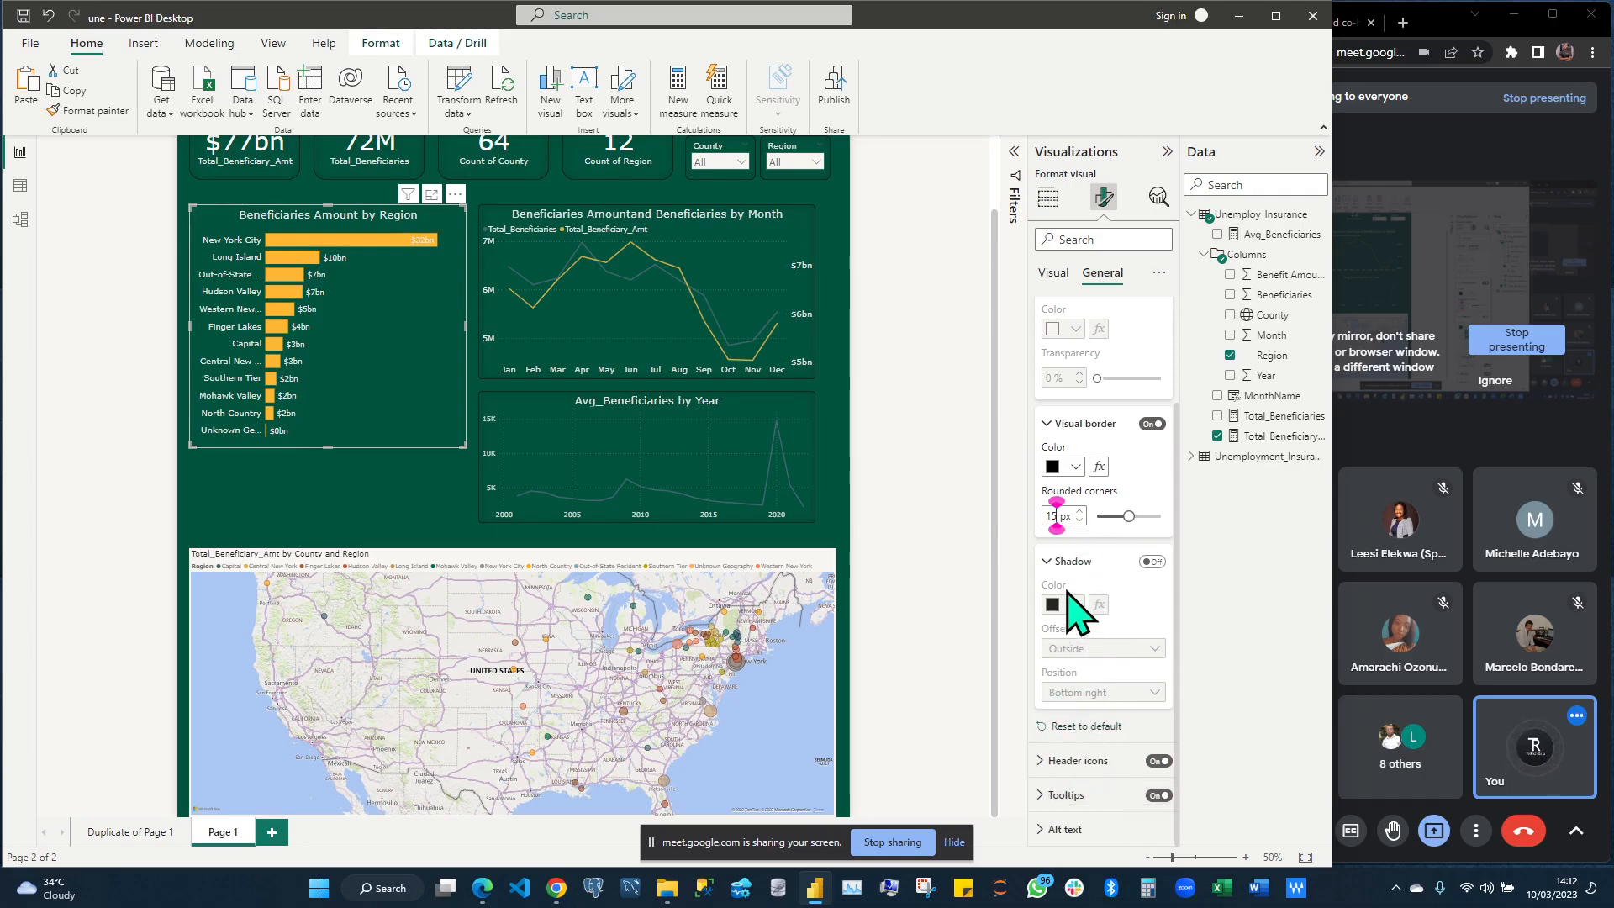
Give the Beneficiaries Amount by Region chart an Inside, Center shadow and extend its lower edge level with the yearly line chart
click(1151, 561)
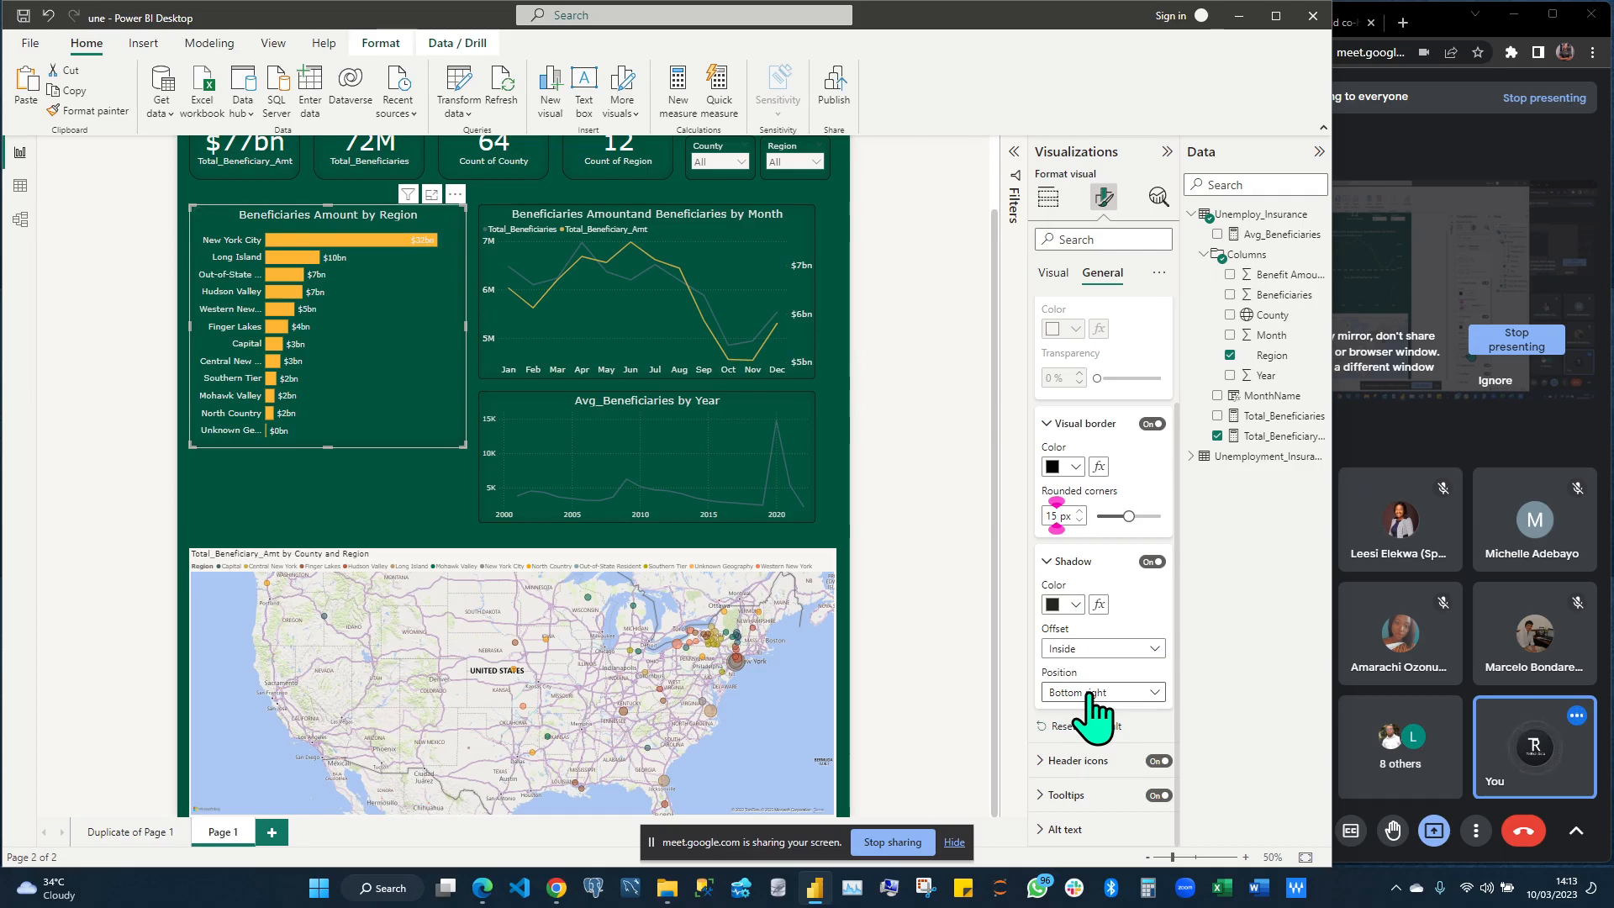
click(1091, 693)
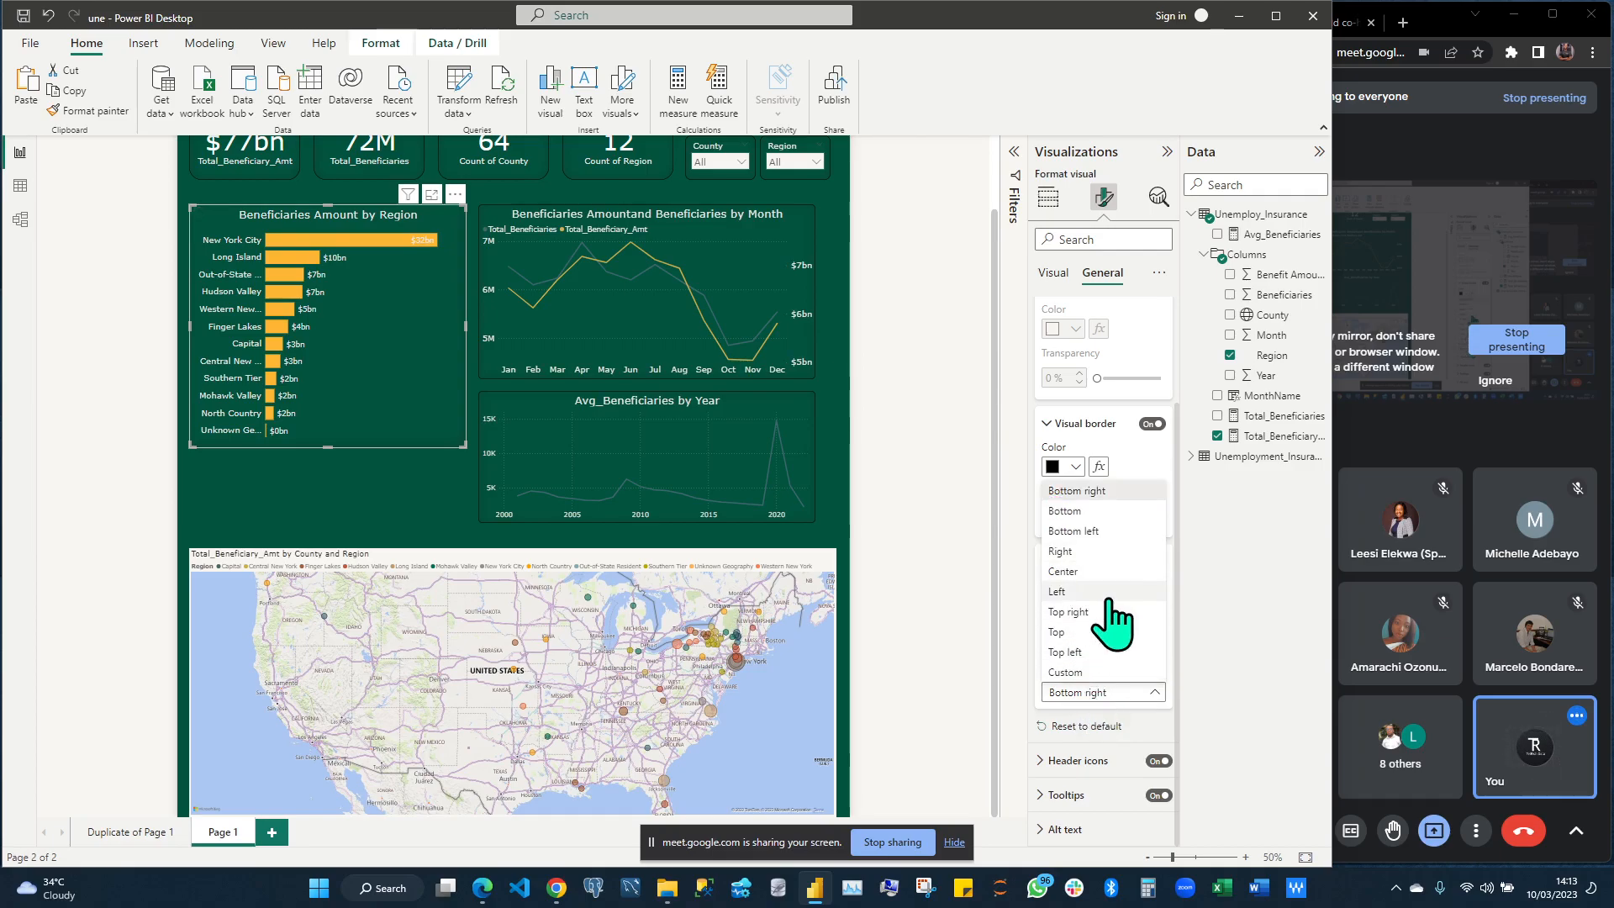
click(963, 618)
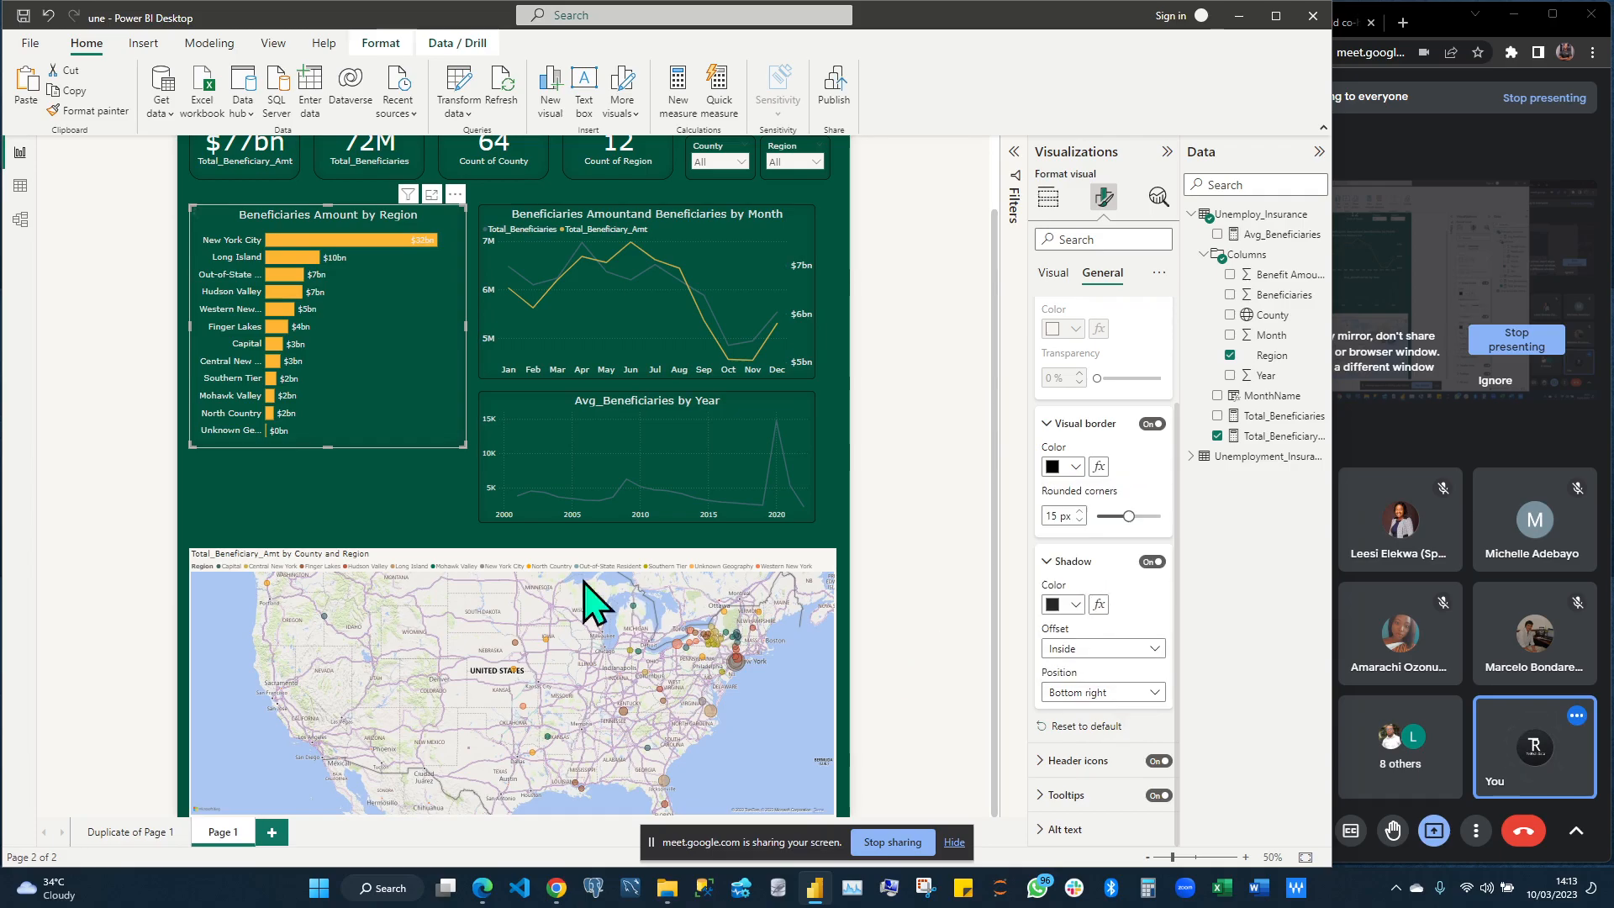
drag(326, 445, 325, 523)
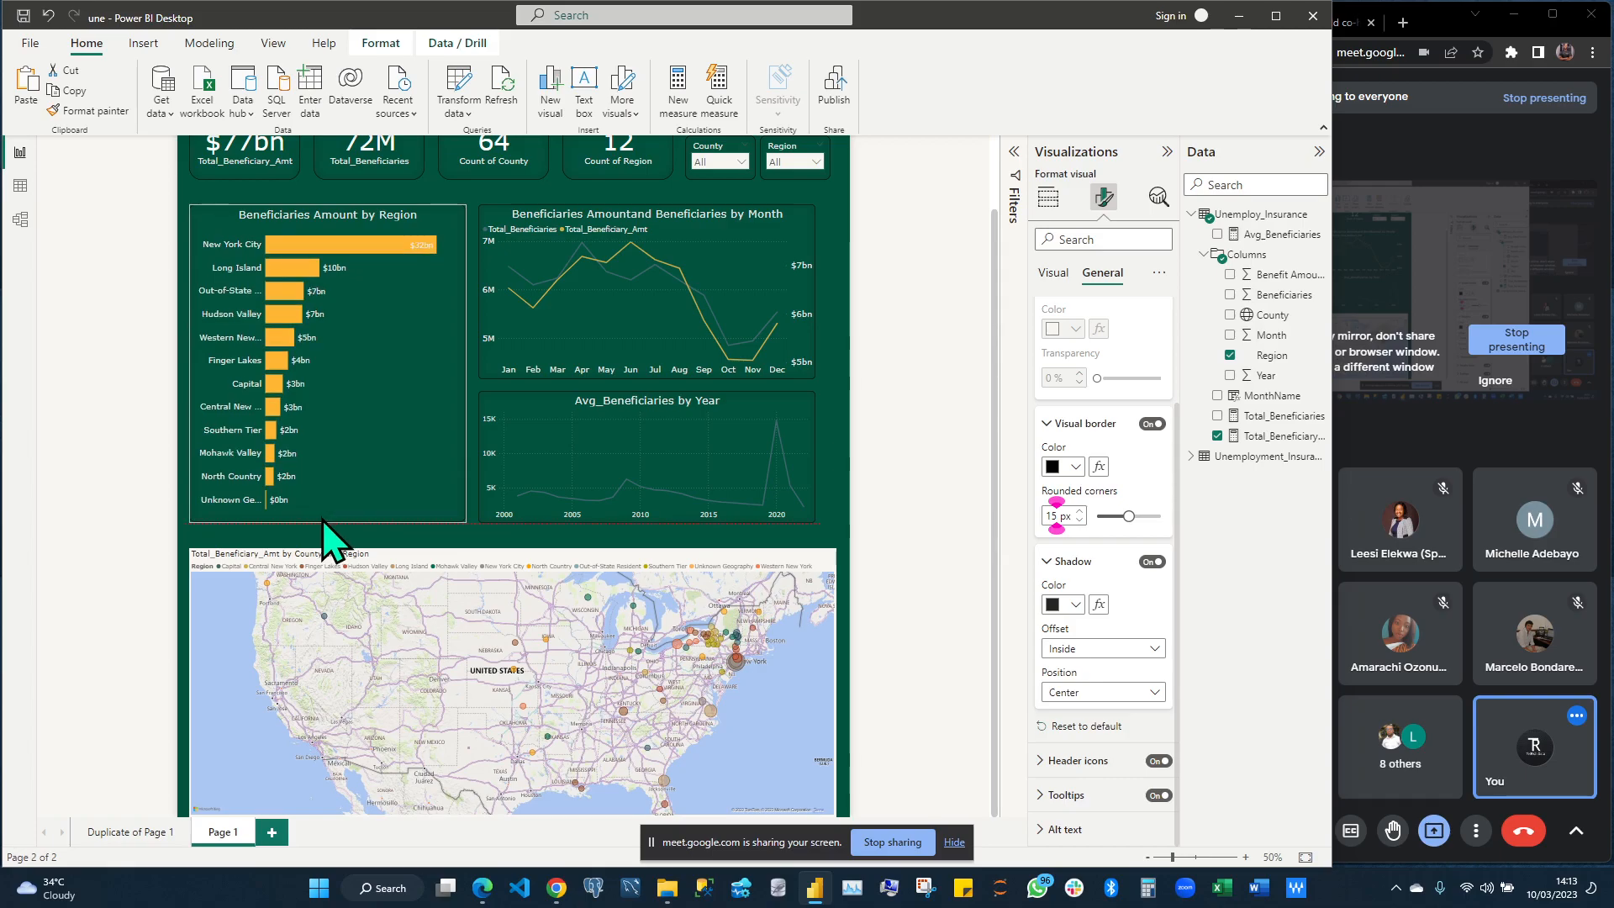
click(841, 376)
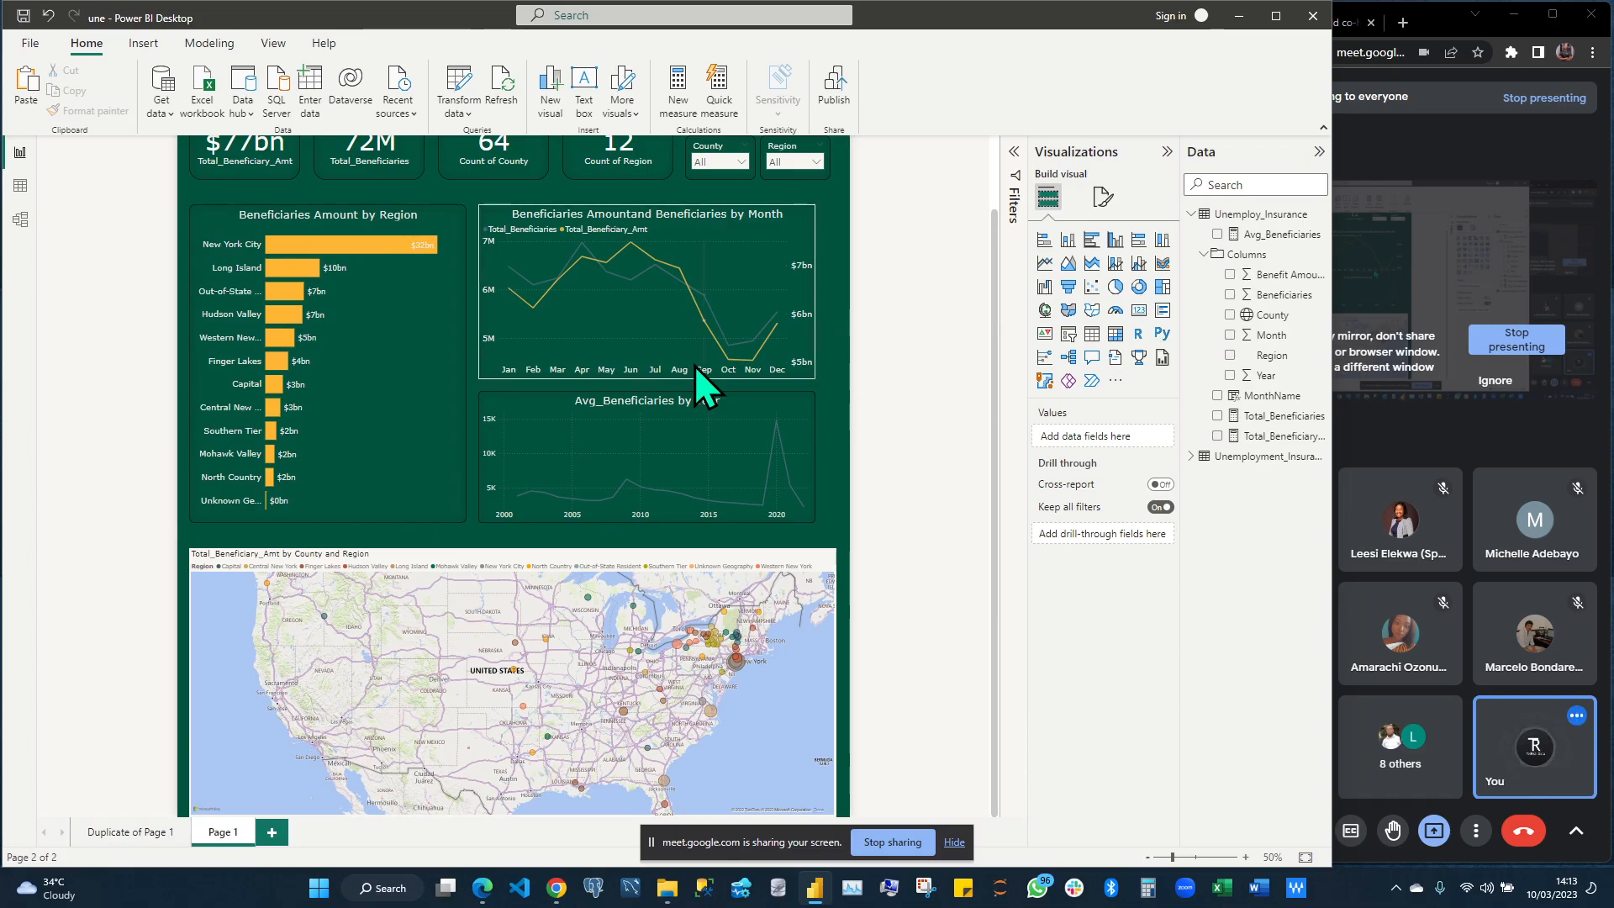
Insert a rounded rectangle shape on the dashboard page
scroll(824, 291, up, 2)
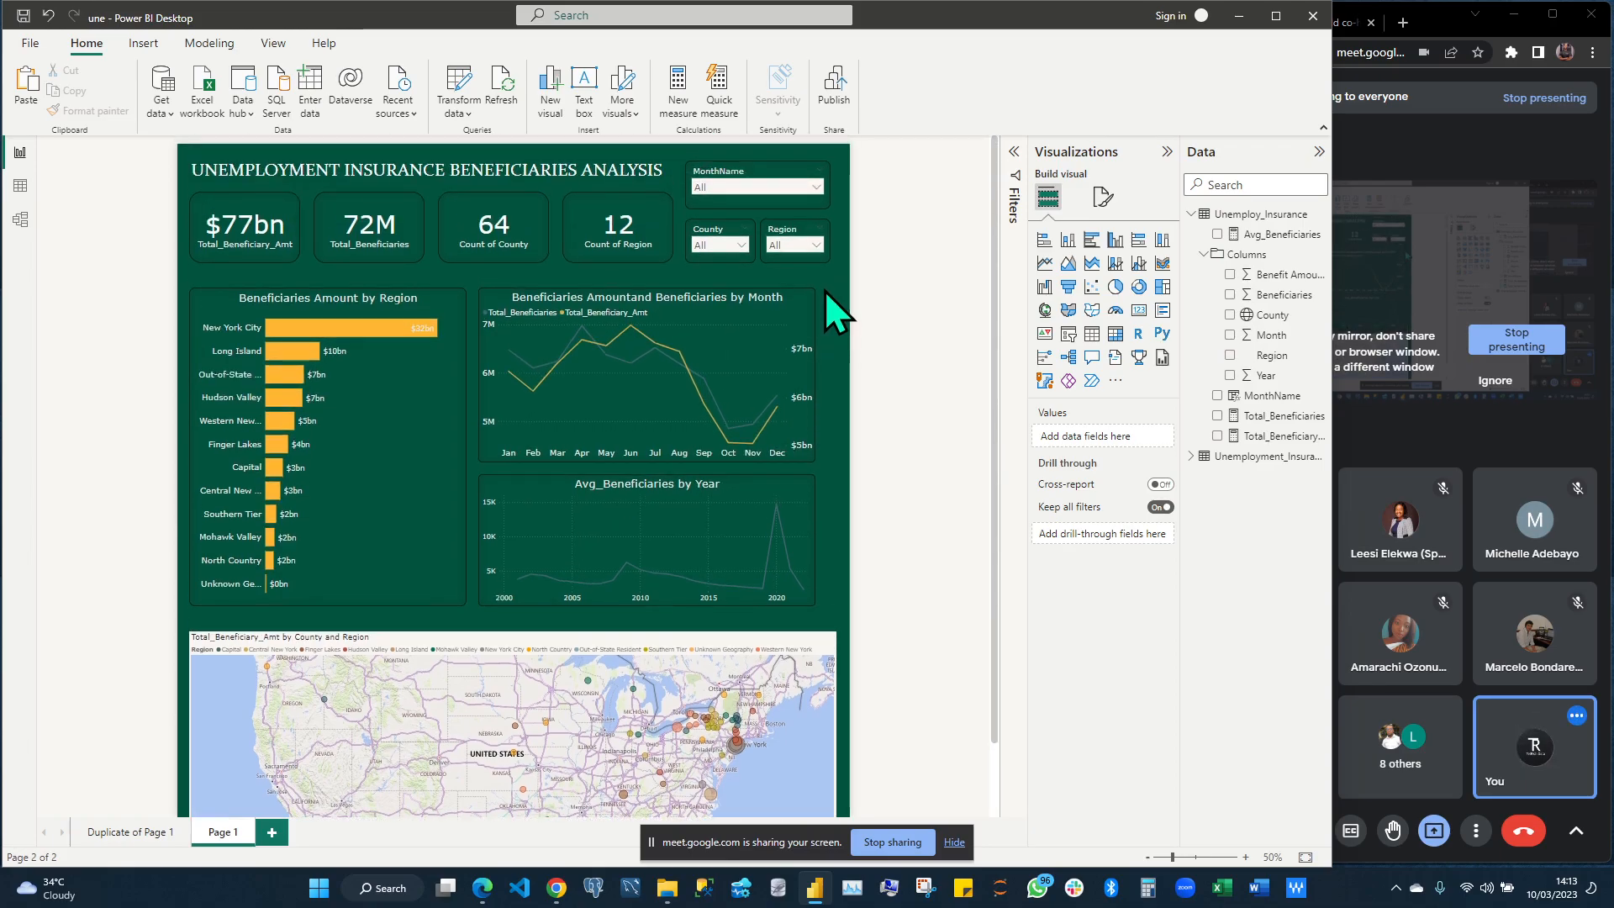
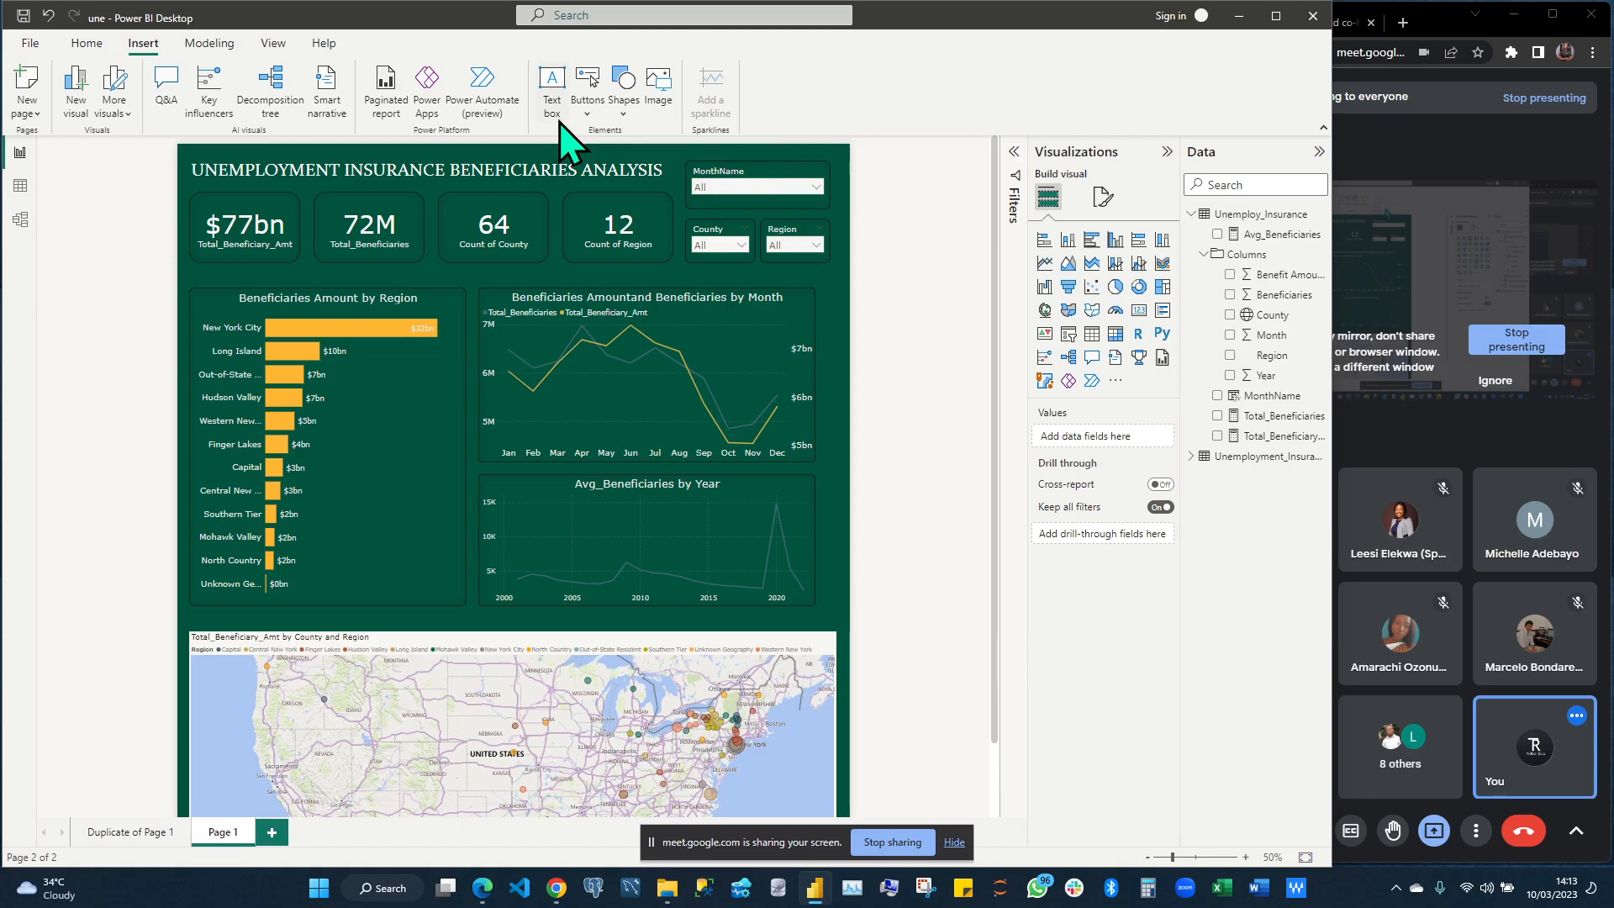
click(593, 88)
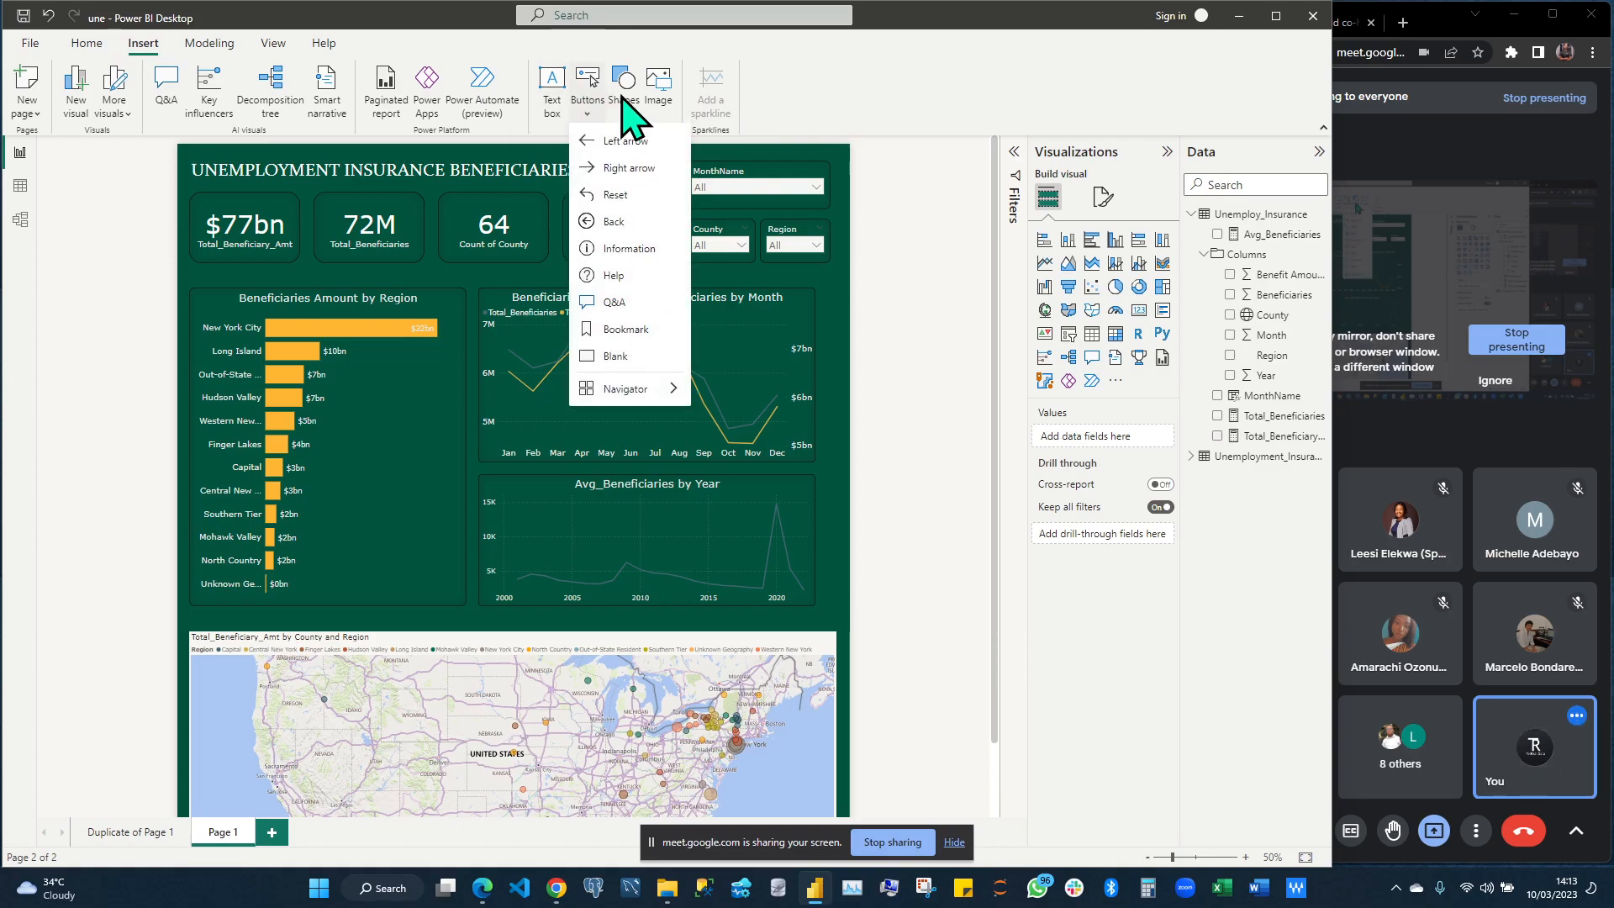
click(624, 97)
click(629, 102)
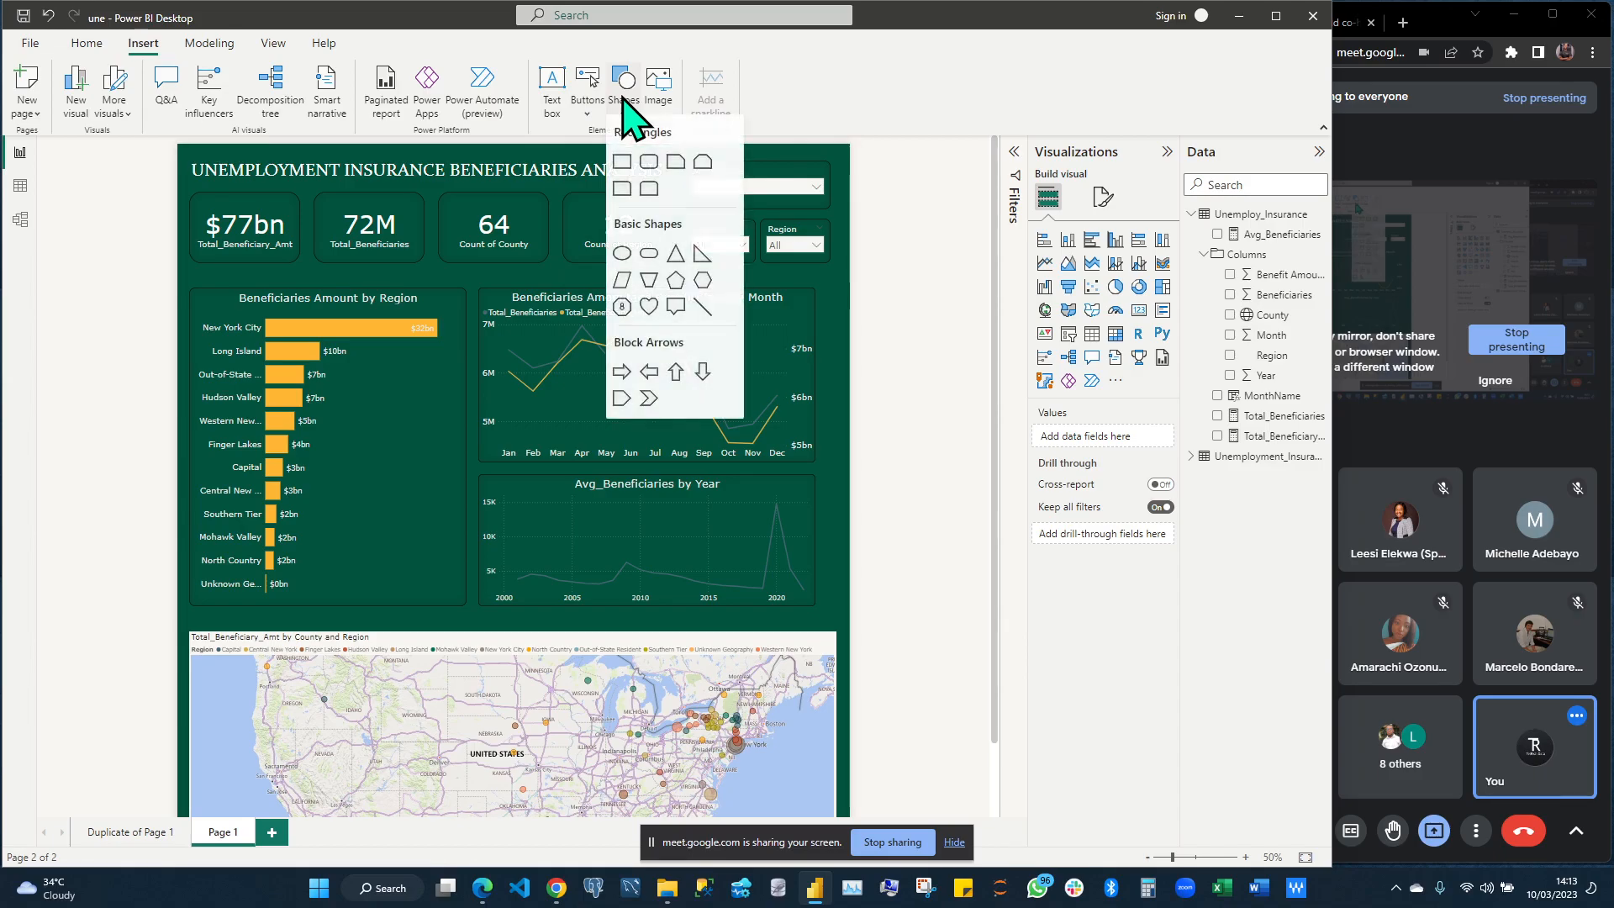
click(648, 170)
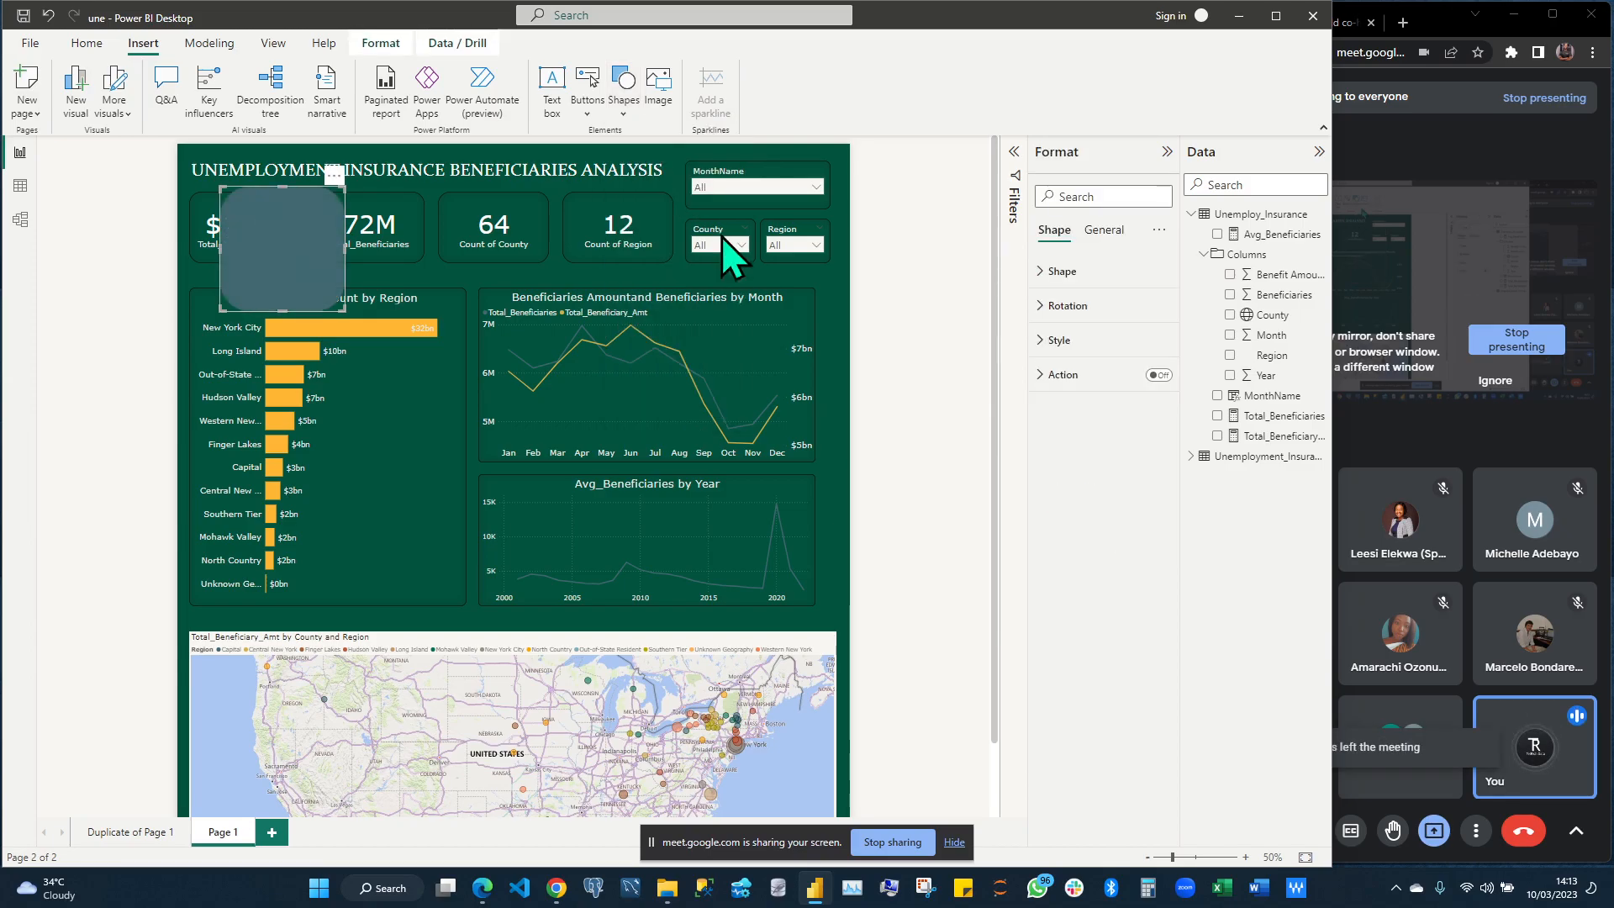
Fill the rounded rectangle with the theme's dark green that matches the page background
click(1051, 340)
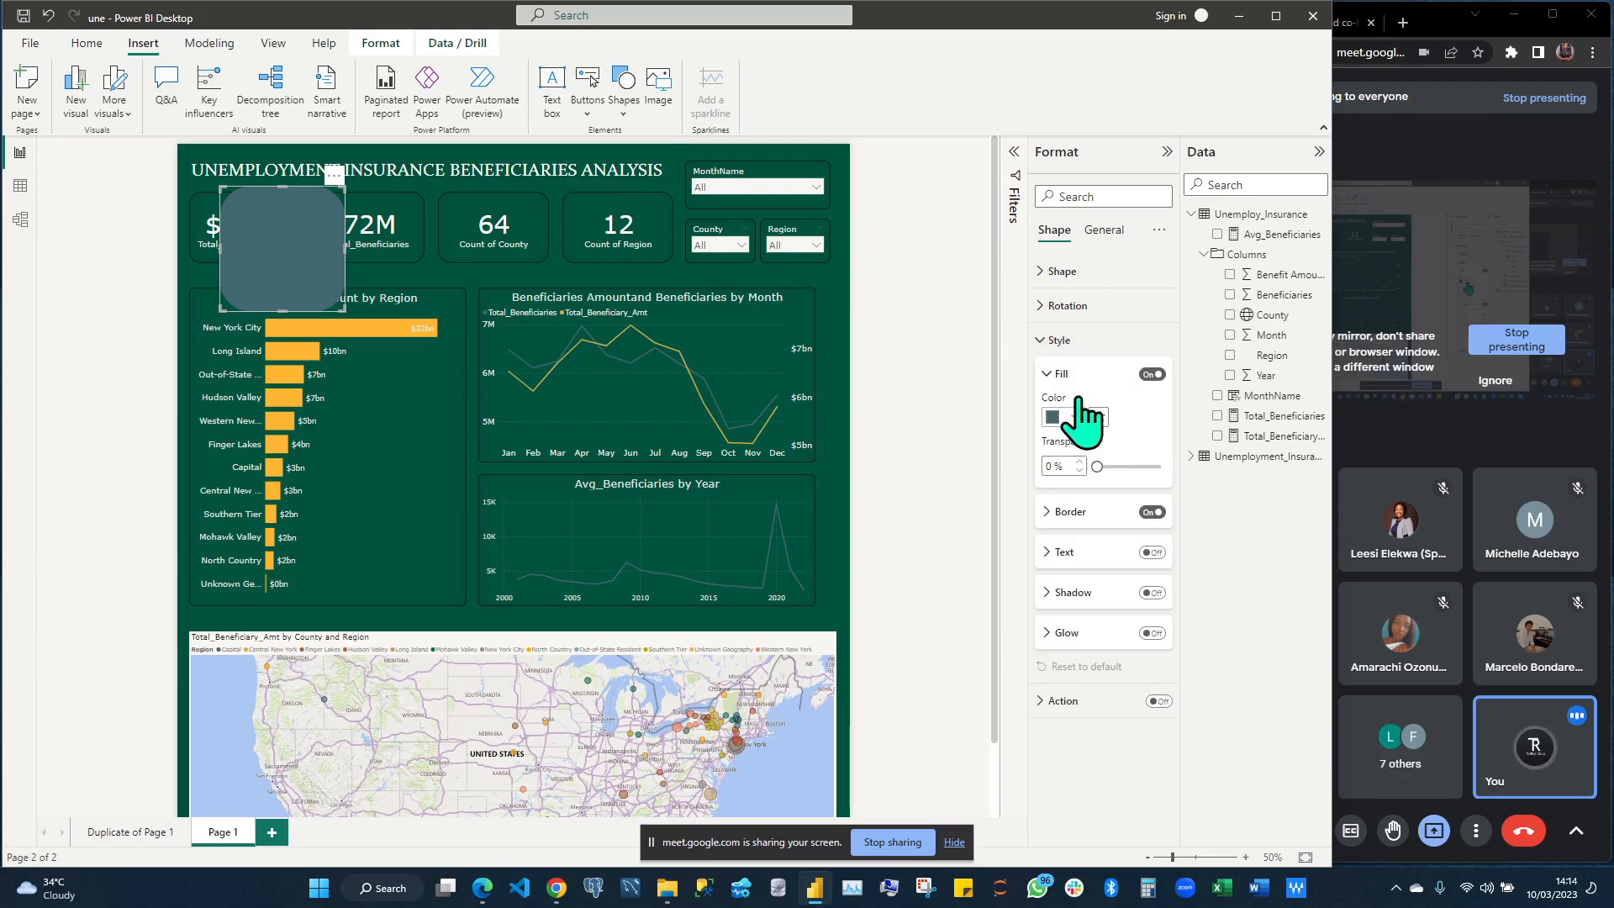
click(1076, 417)
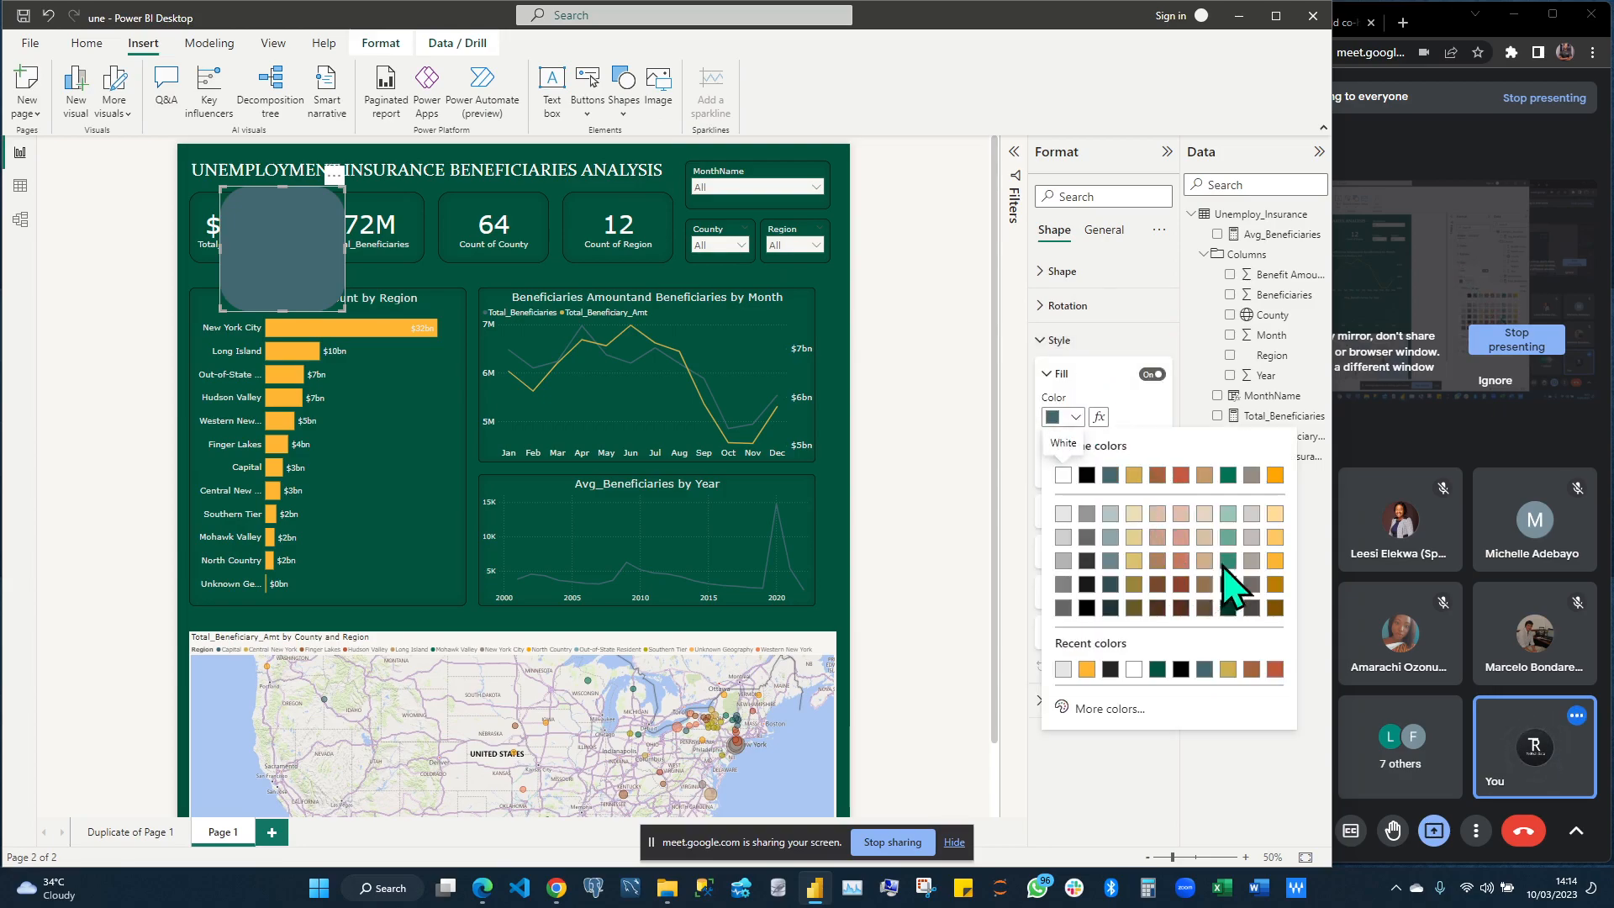
click(1228, 584)
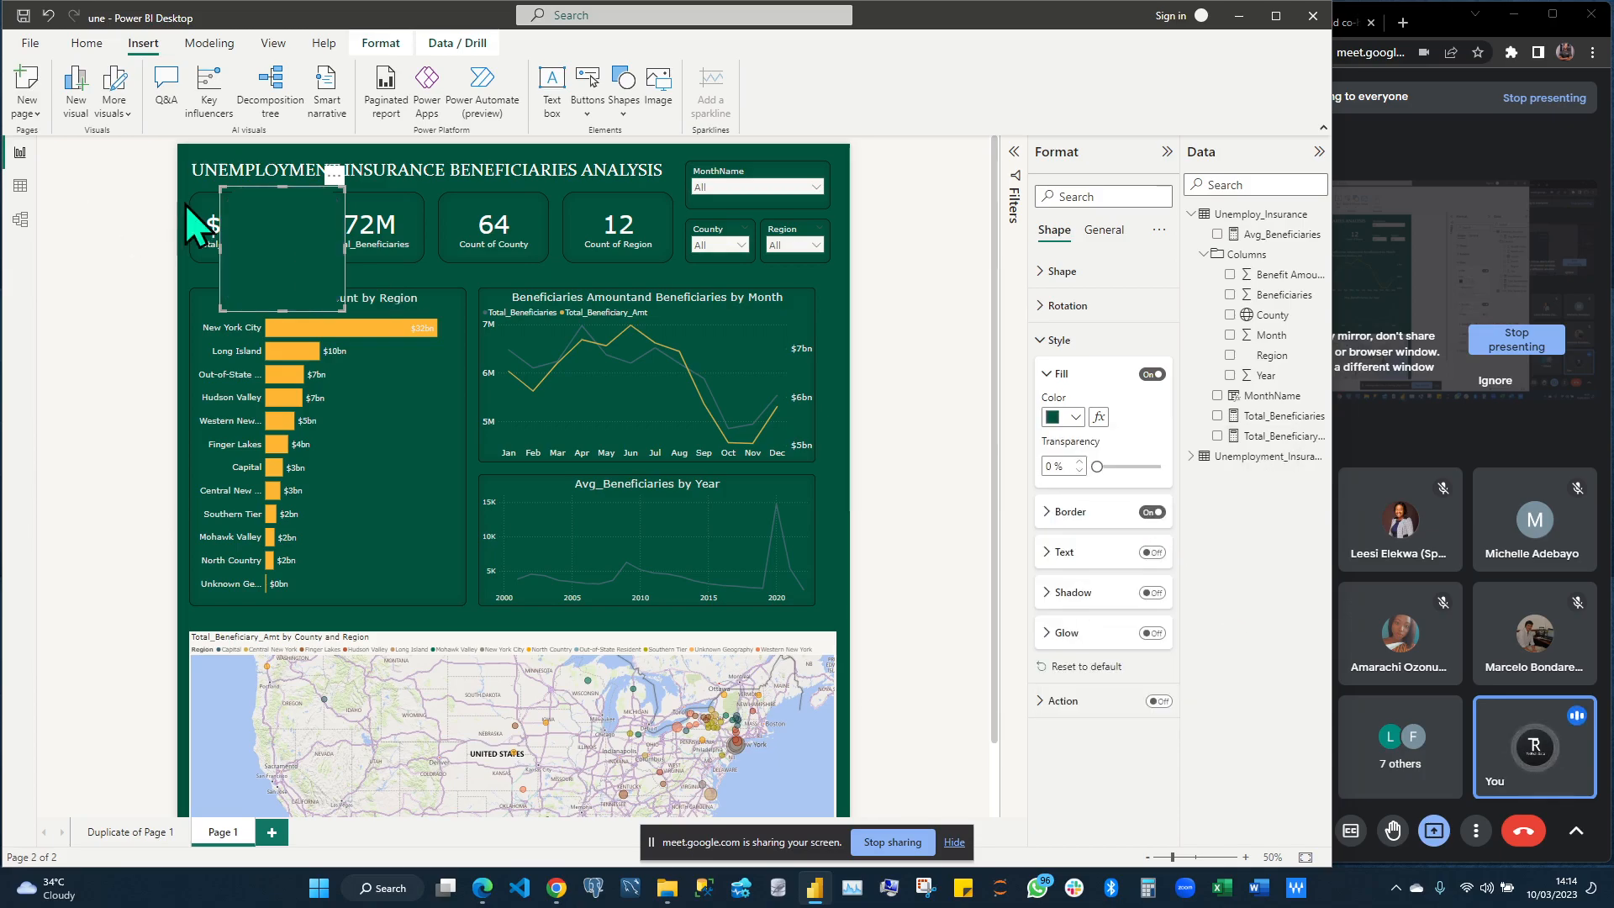
Place the rounded rectangle in the page's upper-left corner with a small margin, covering the Total_Beneficiary_Amt card
drag(246, 210, 212, 180)
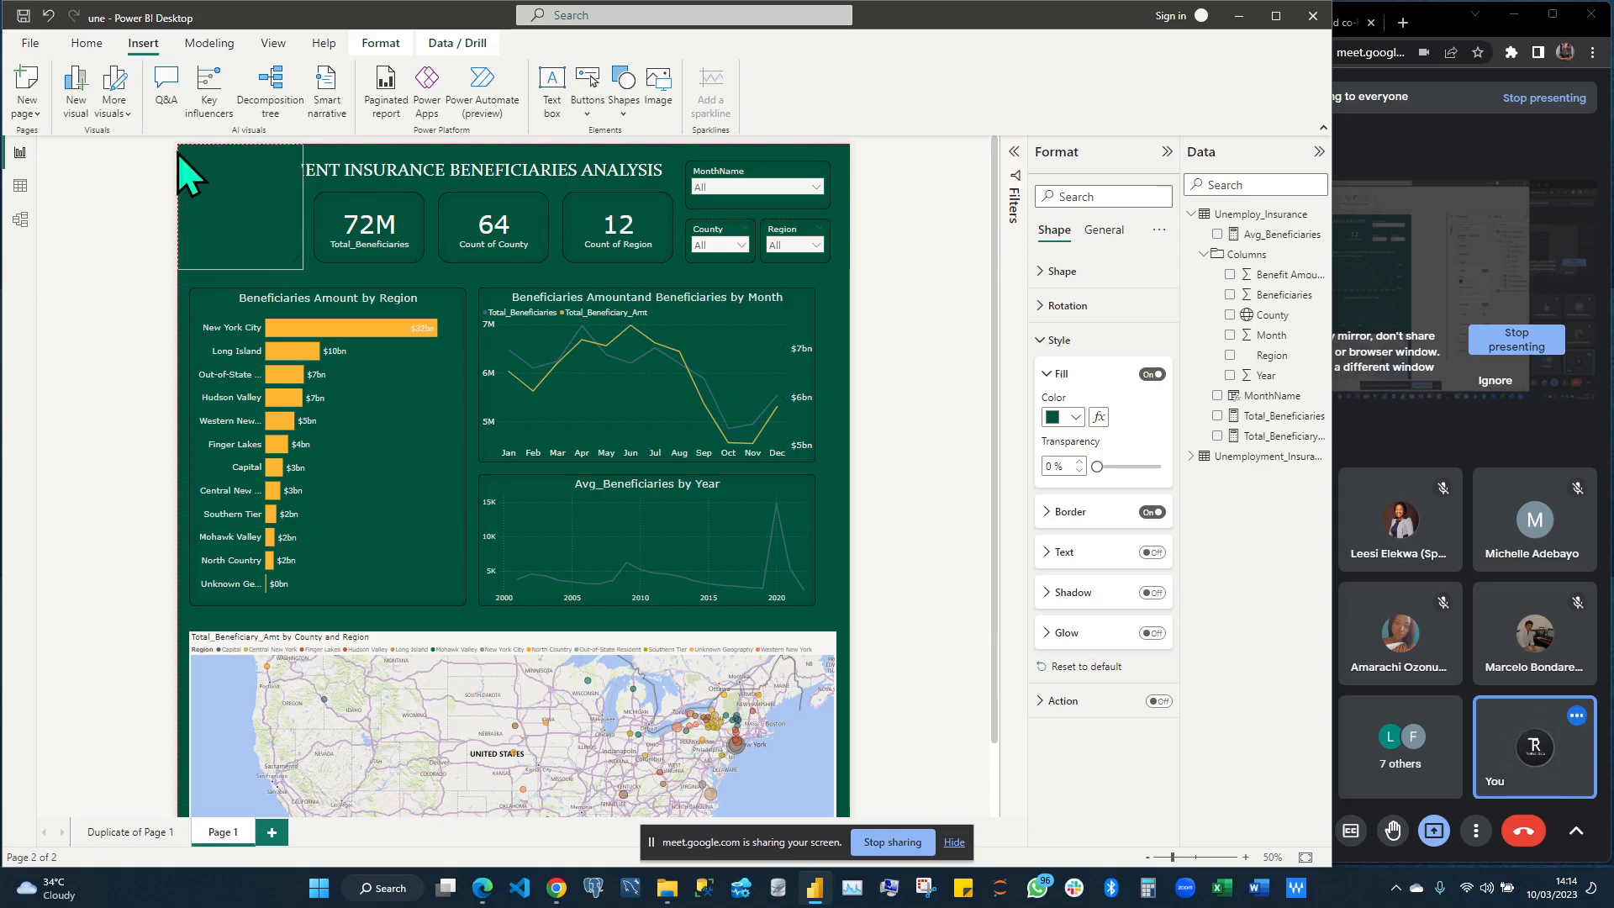
drag(187, 148, 190, 159)
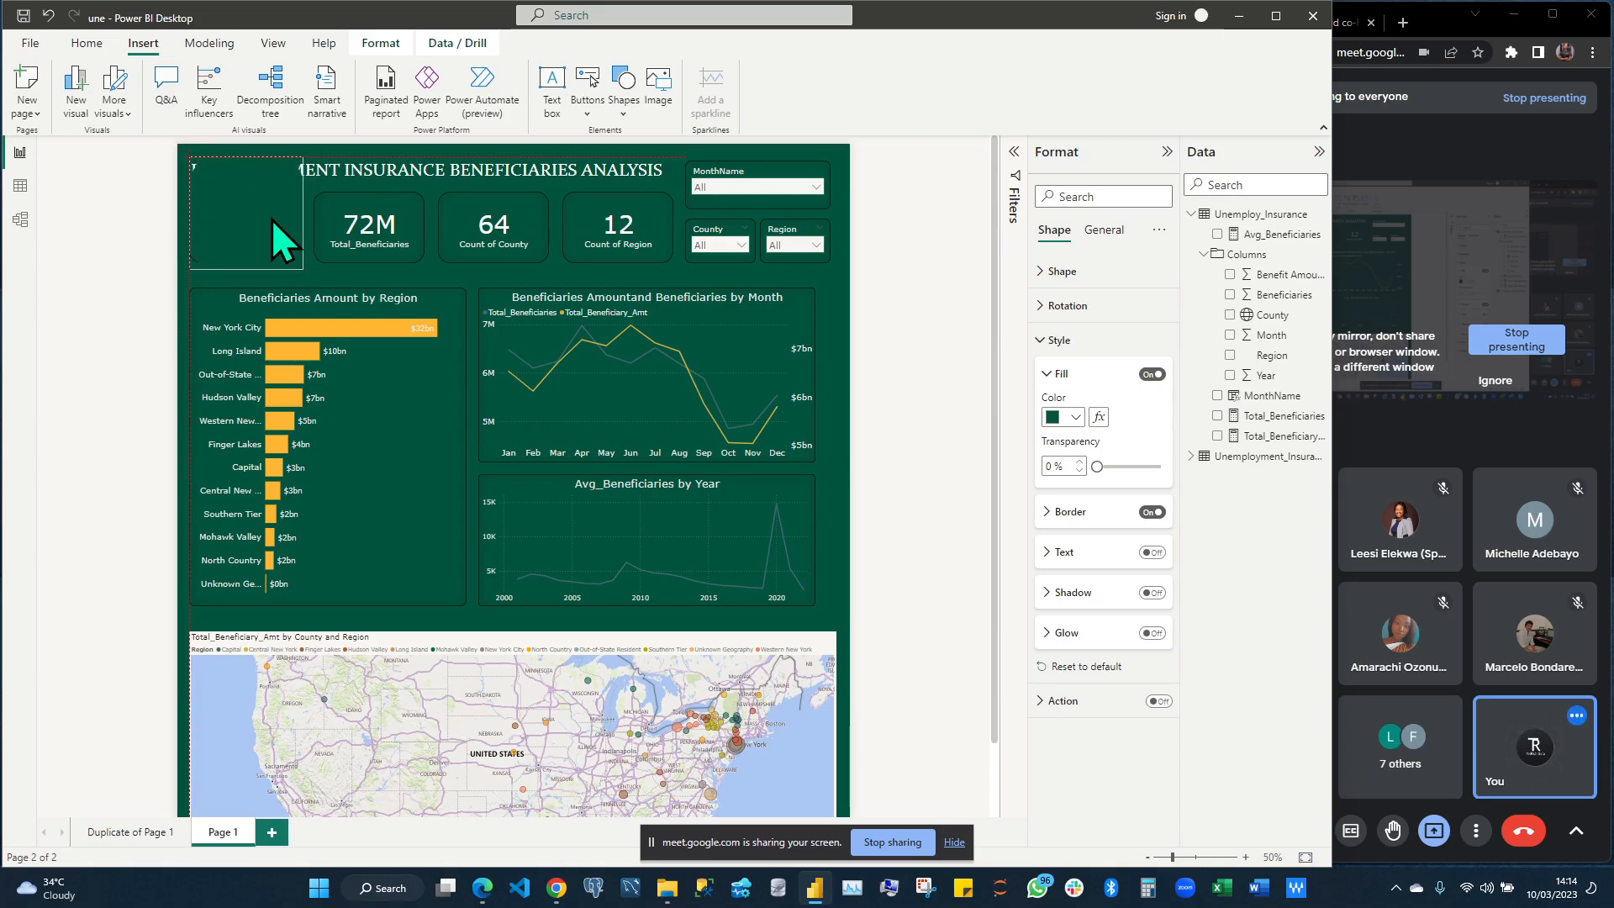
key(Up)
key(Up)
key(Up)
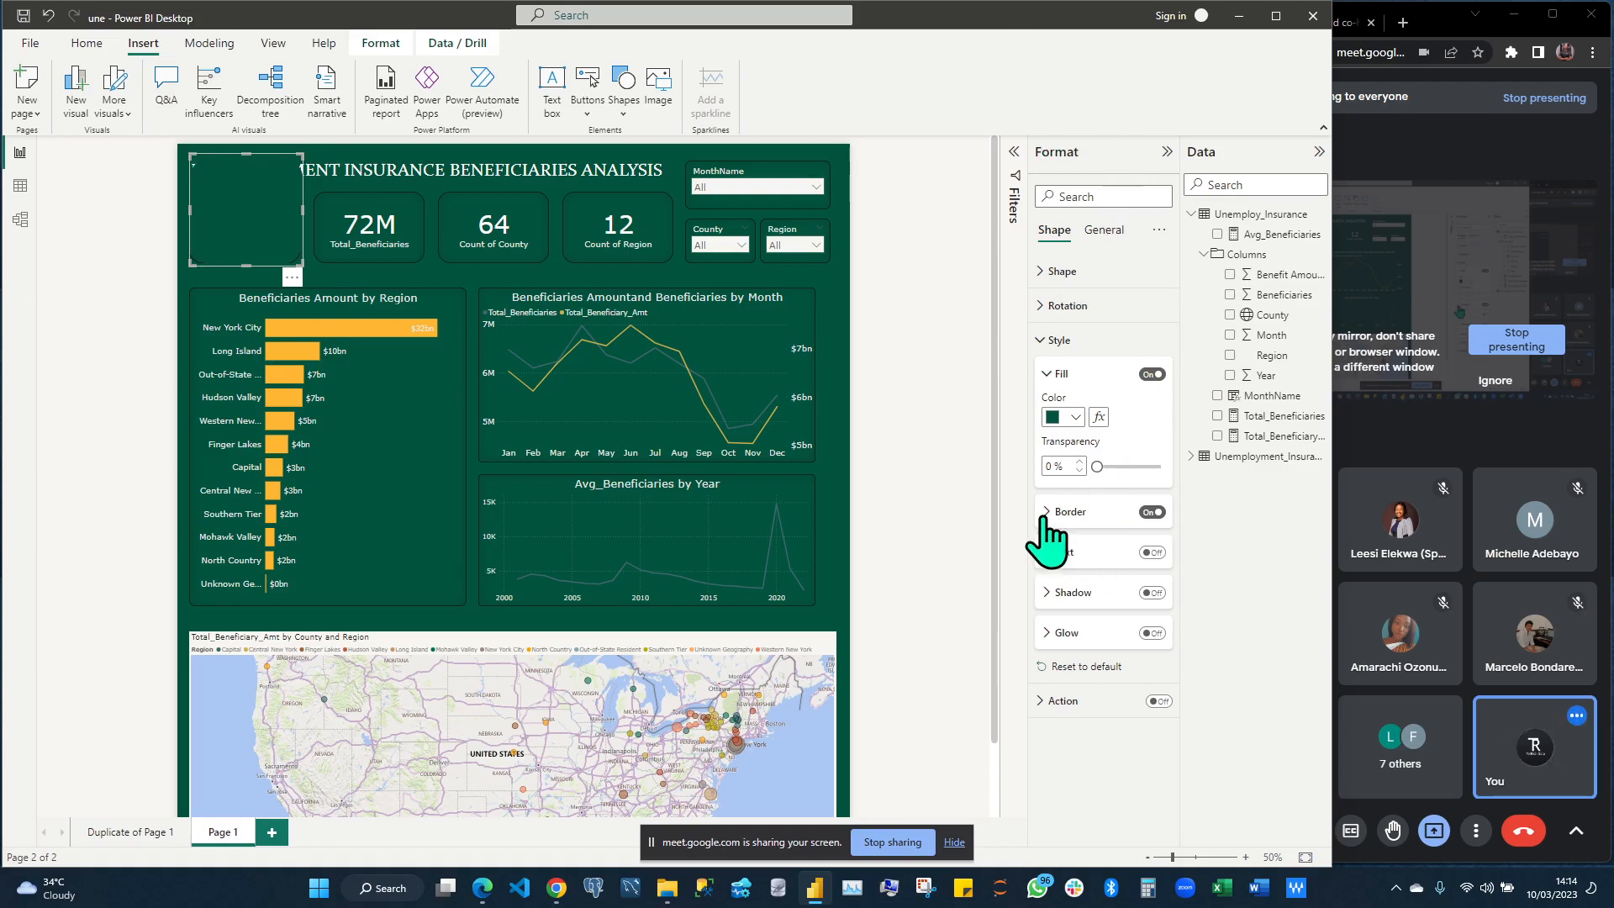
Widen the rounded rectangle rightward to the left edge of the Count of Region card
click(1062, 271)
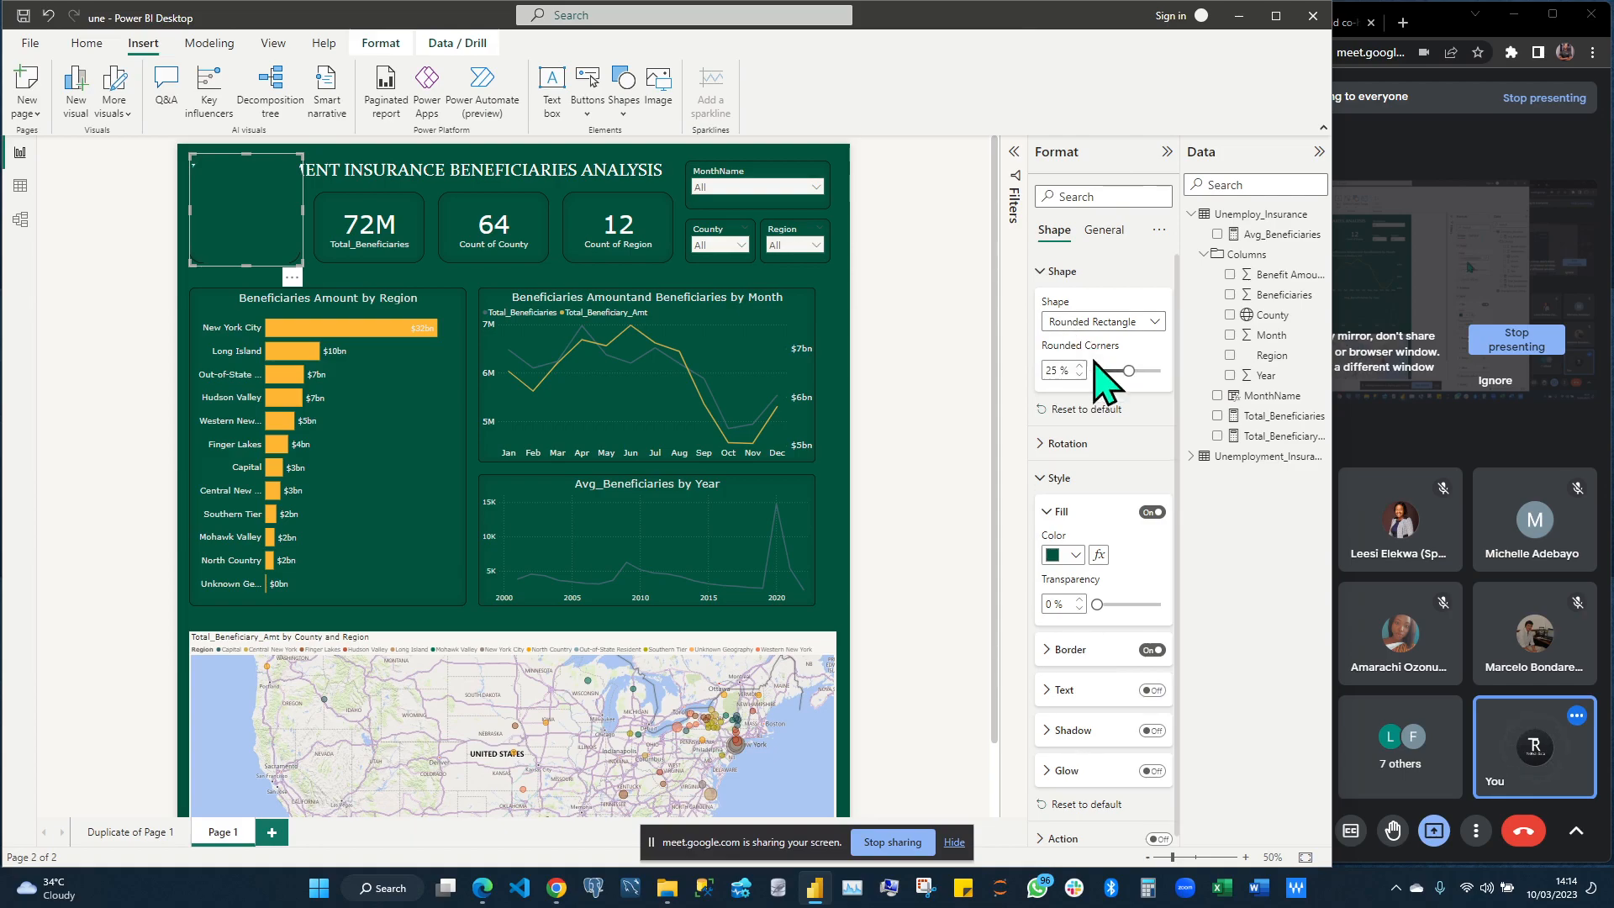
double_click(1051, 370)
drag(303, 210, 563, 220)
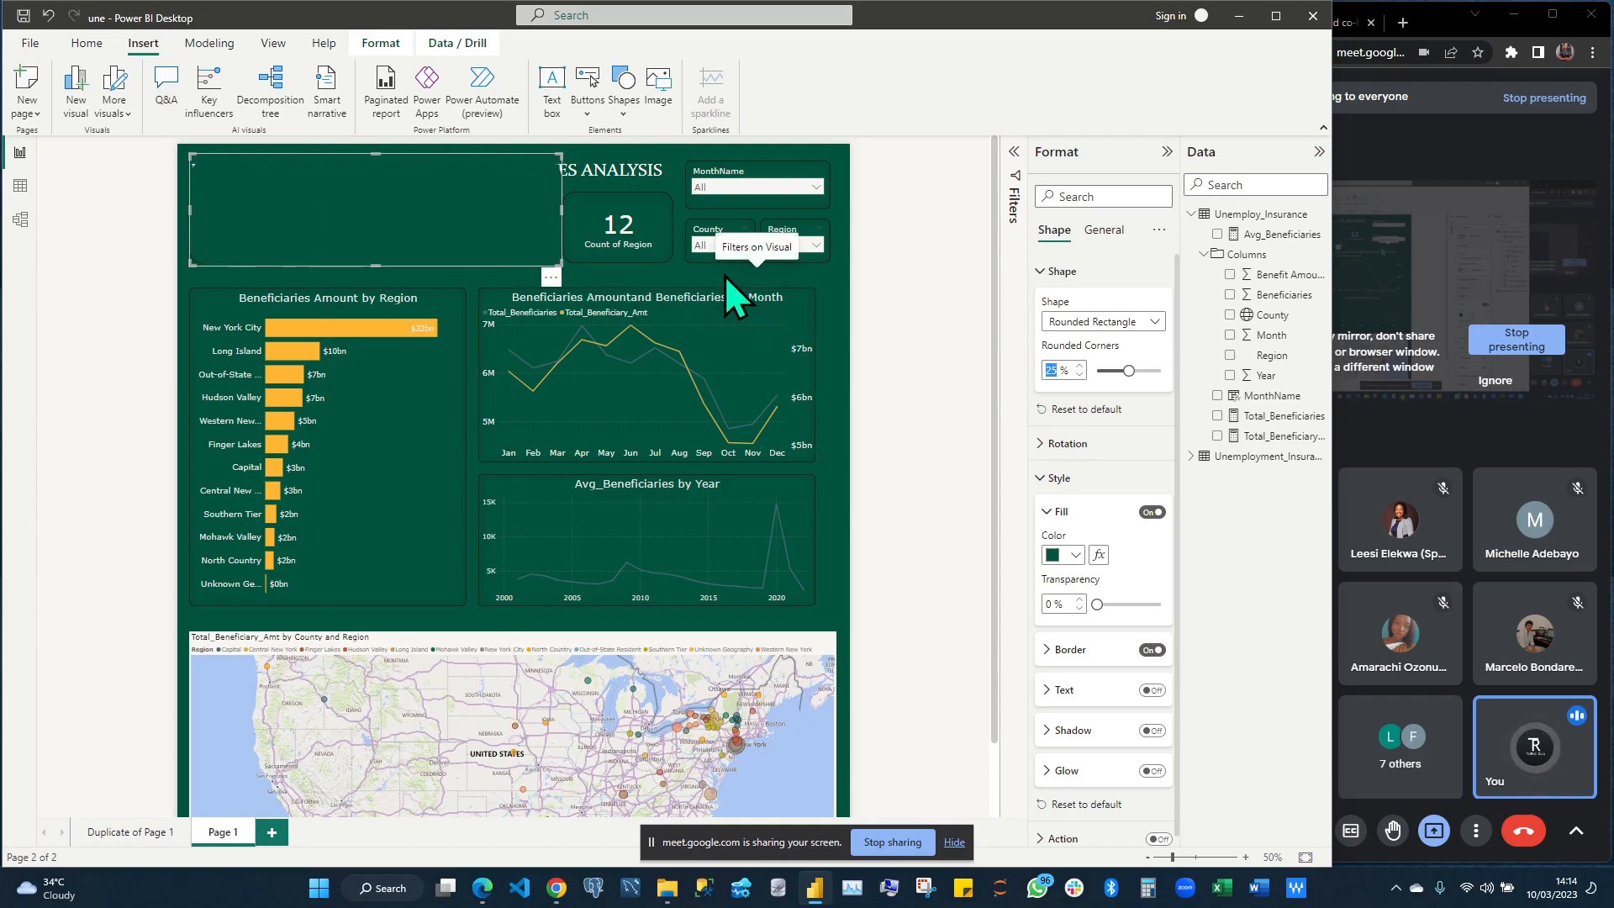
Set the green rectangle's rounded corners to 20 %
click(724, 275)
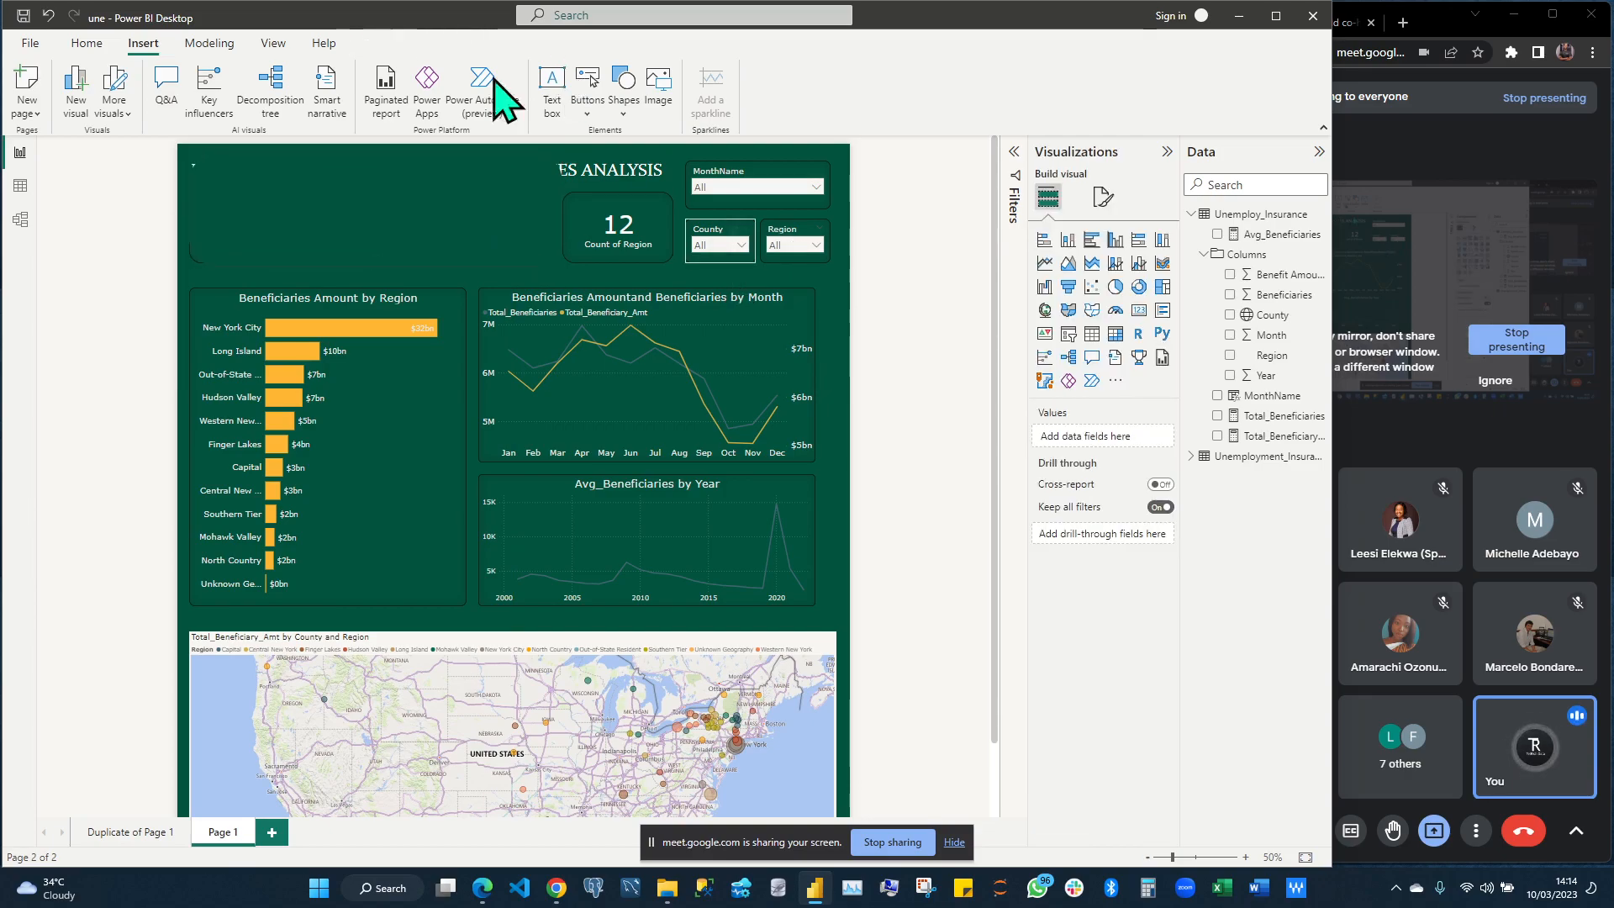
click(270, 220)
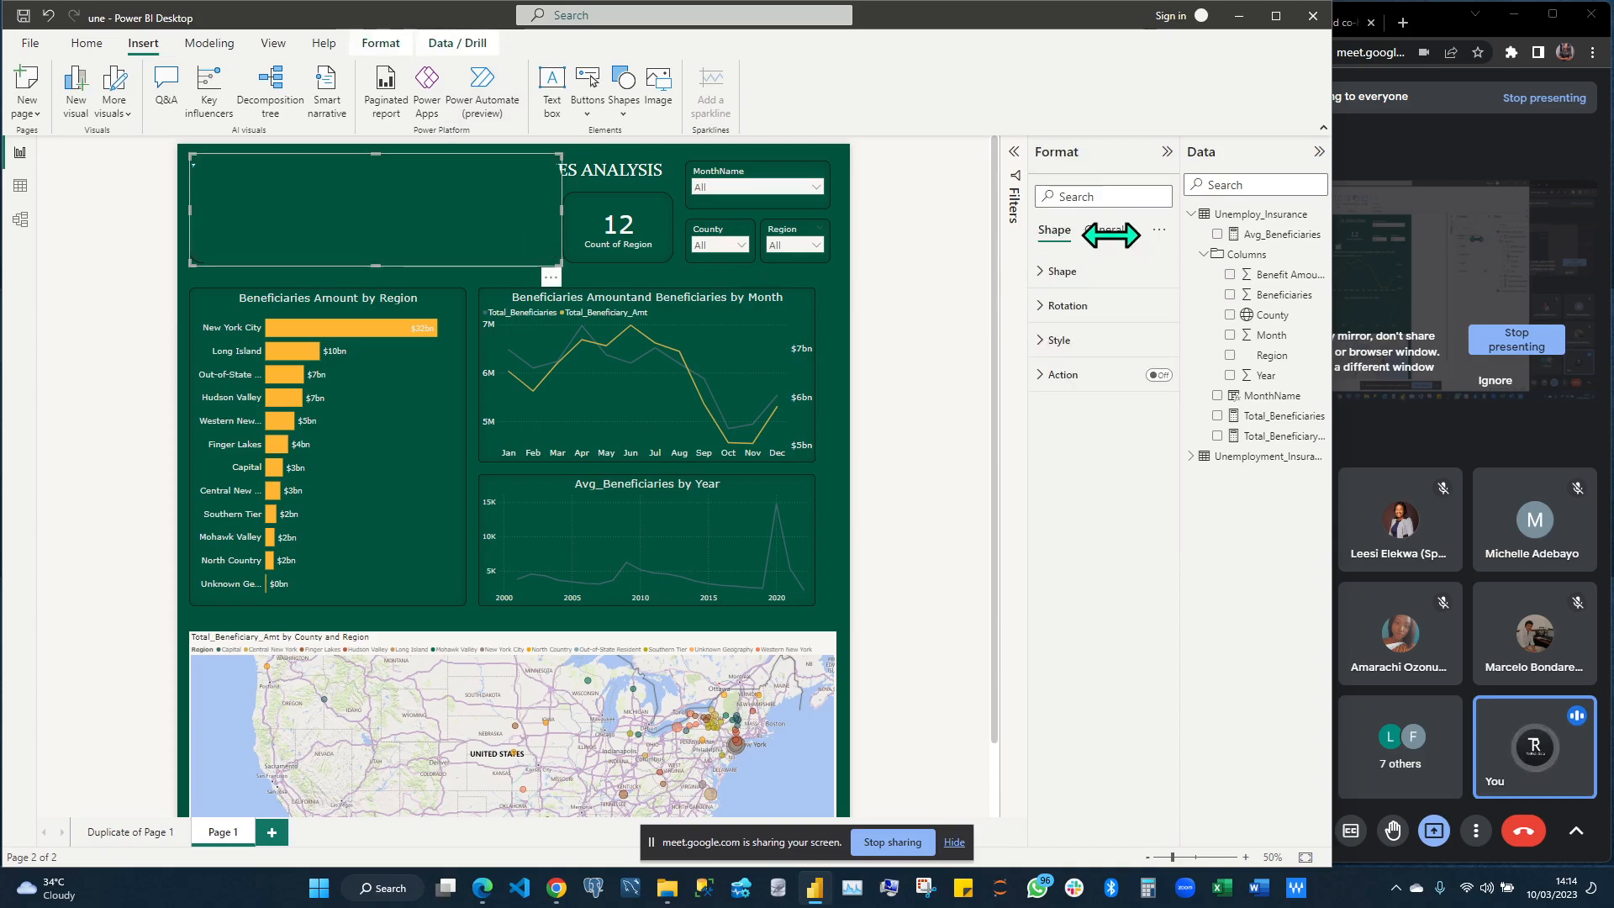
click(1050, 302)
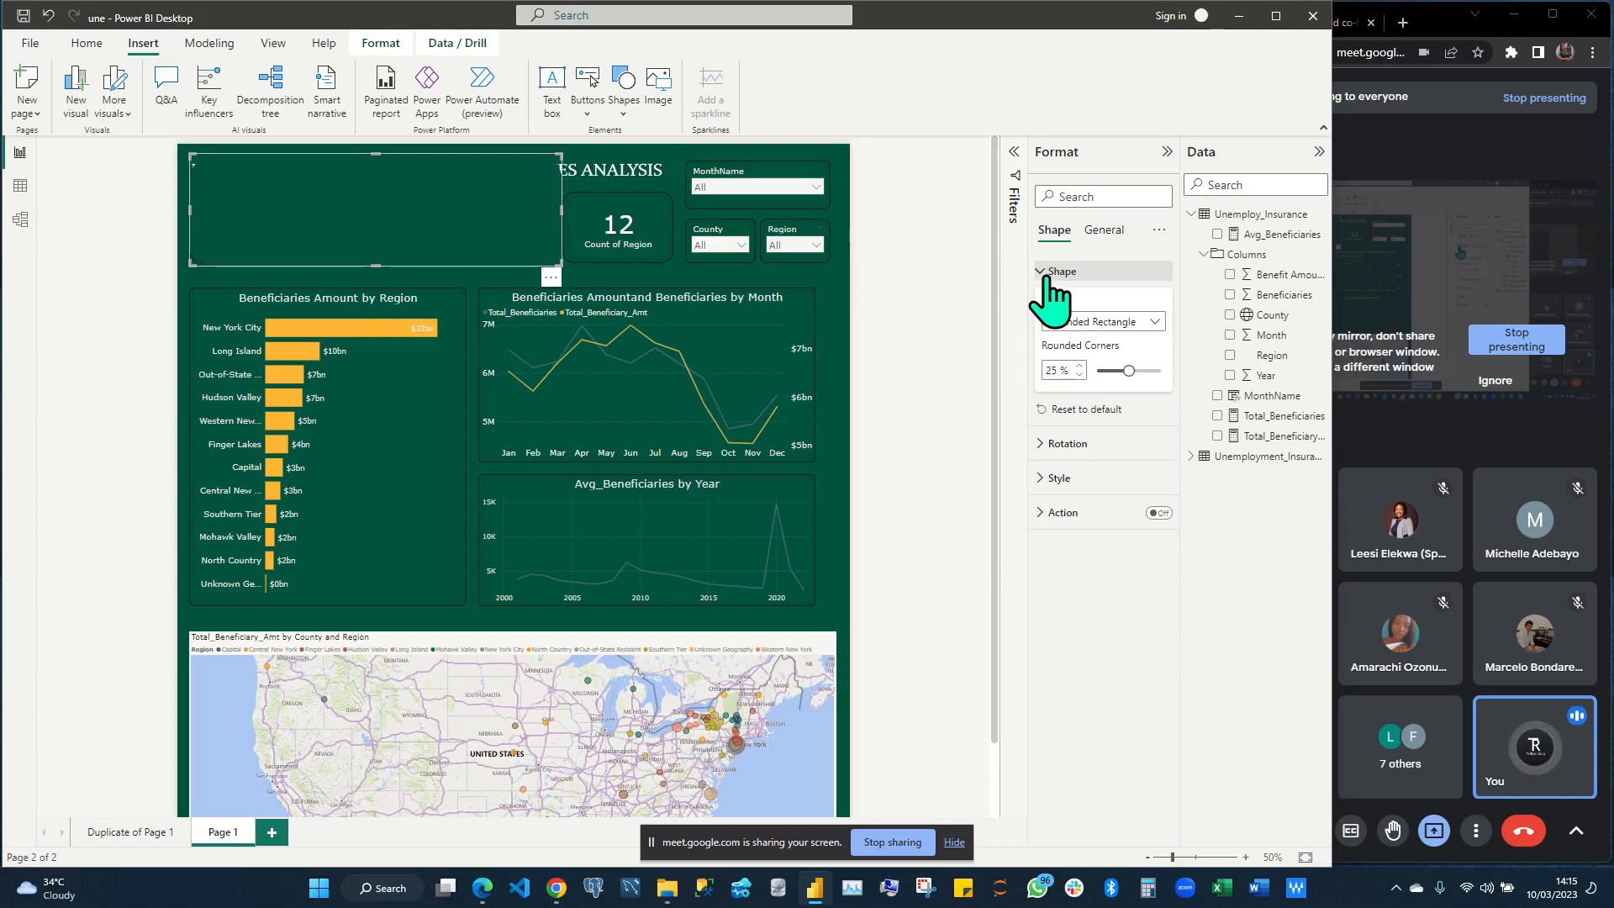
click(1053, 369)
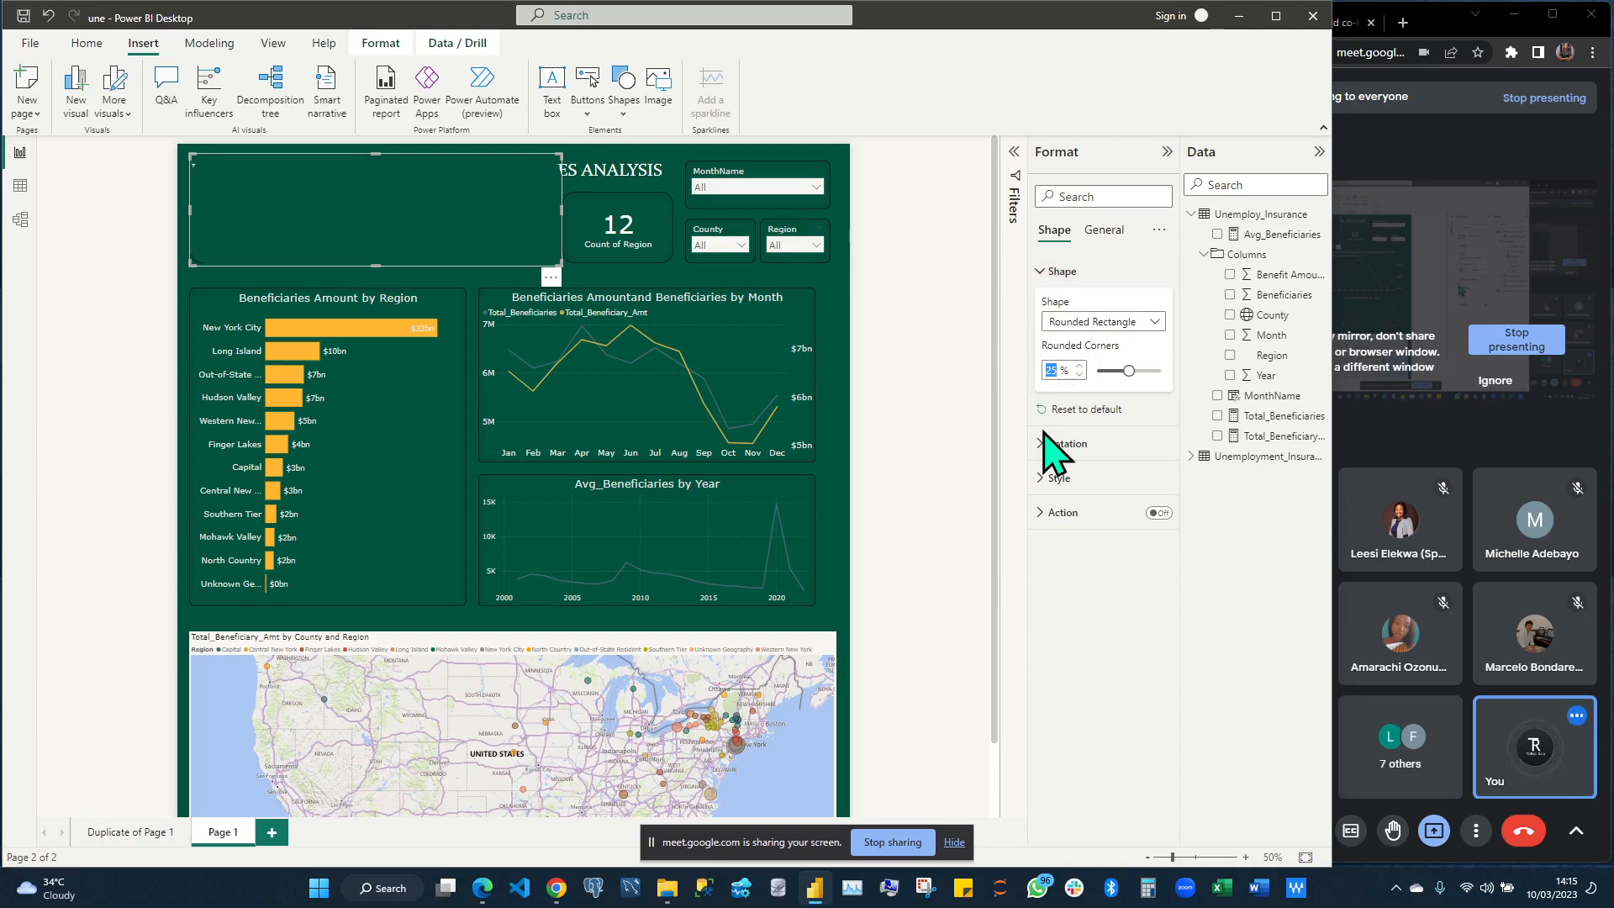
key(BackSpace)
text(20)
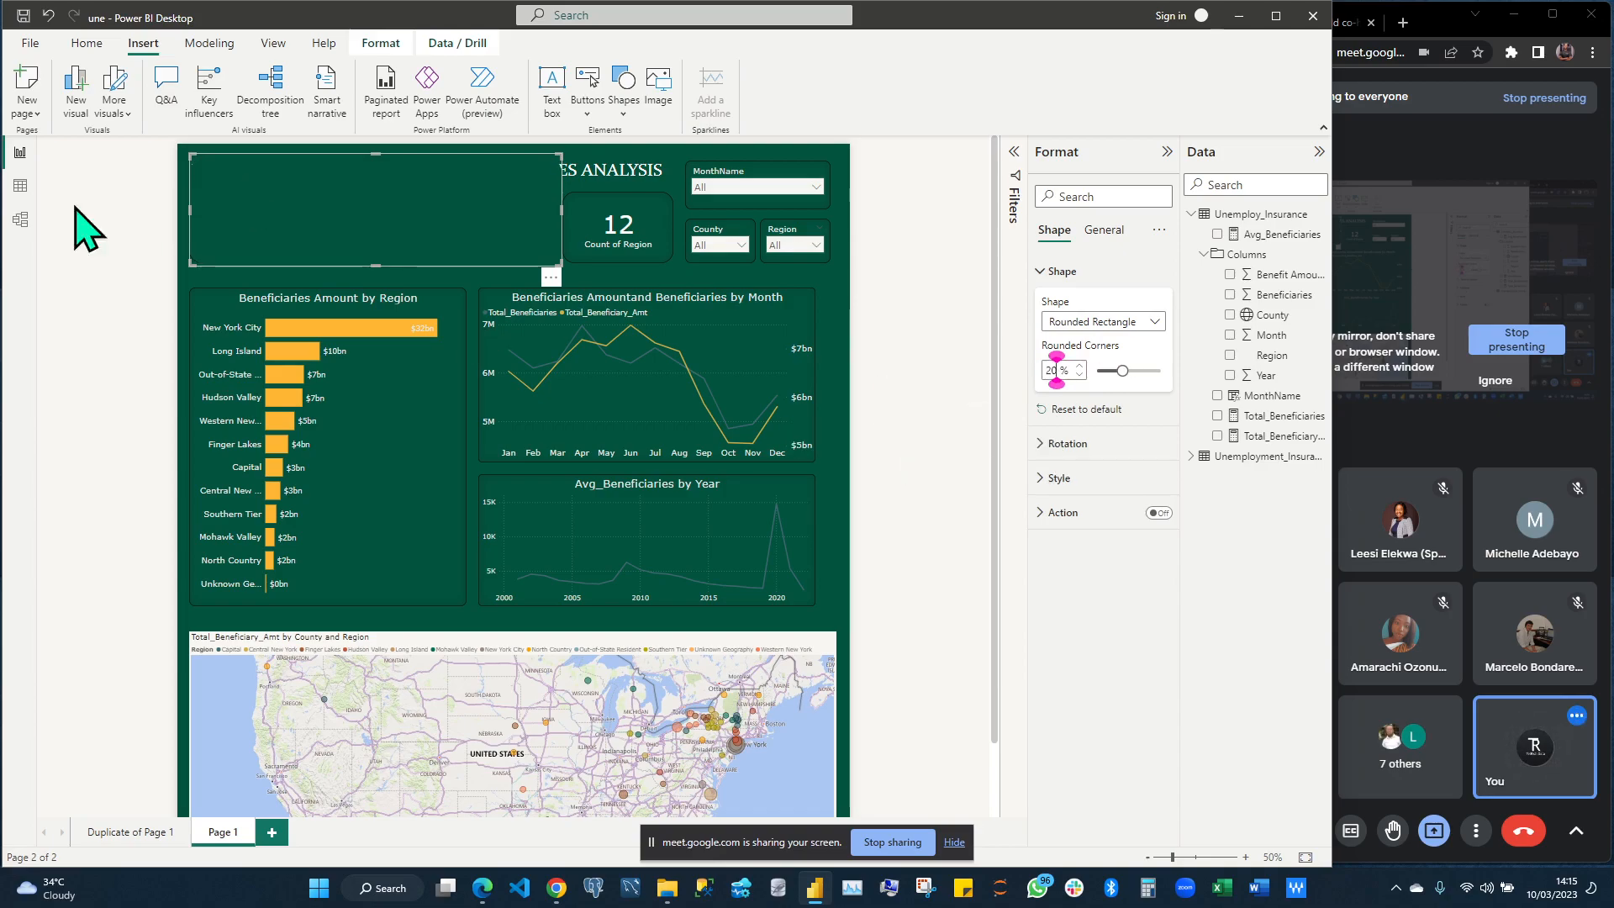
Send the green rectangle to the back, behind the title and cards
click(184, 281)
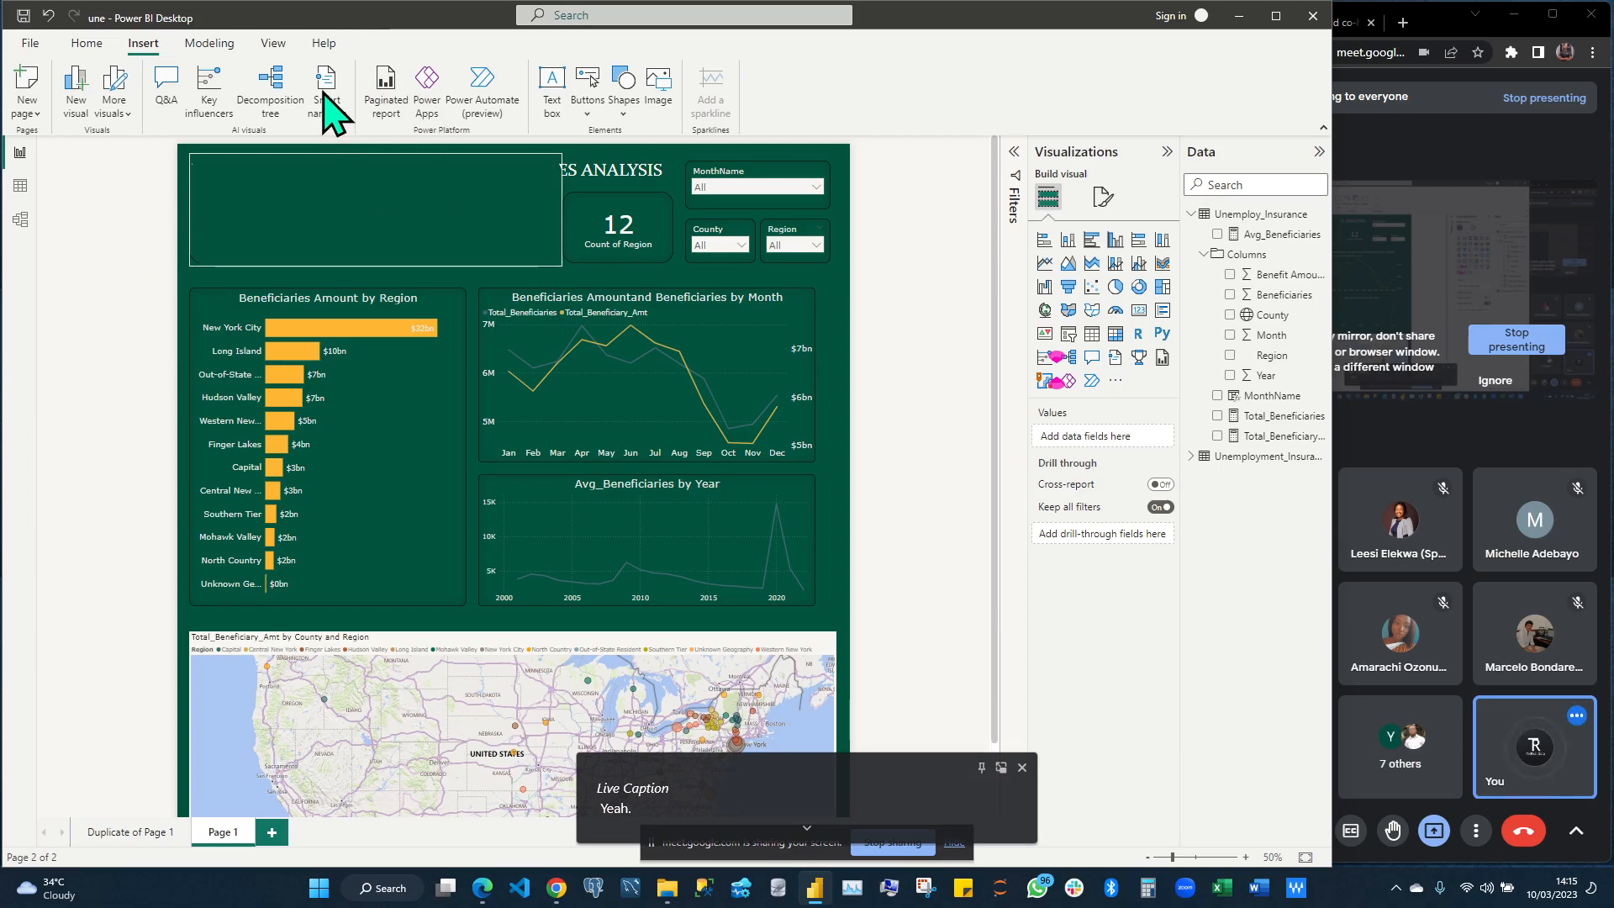
click(389, 45)
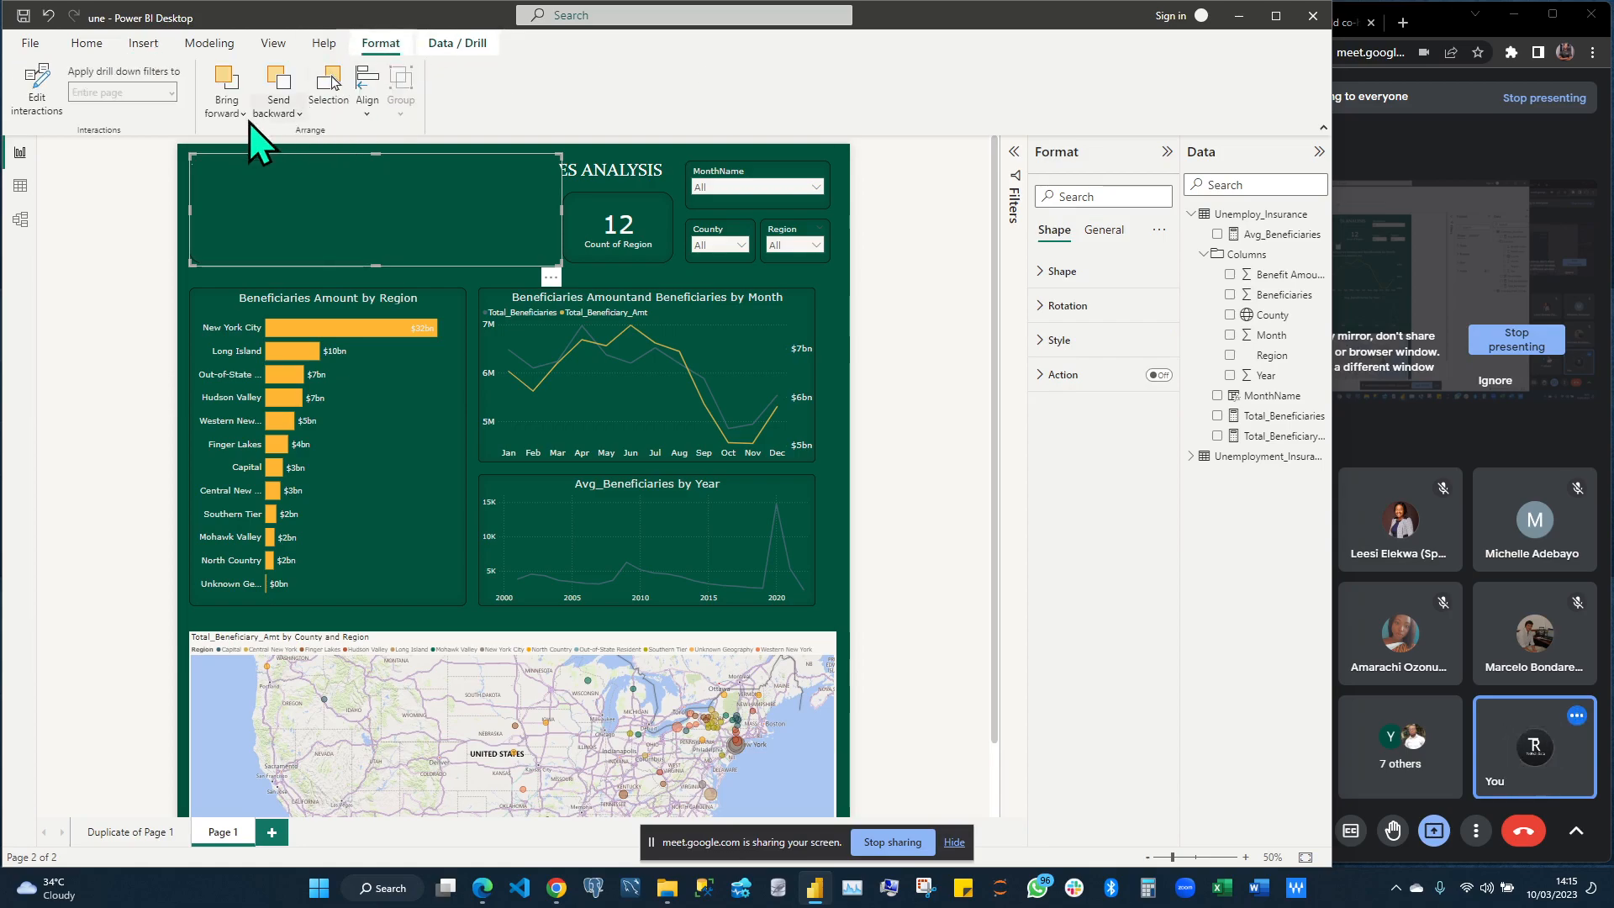
click(293, 116)
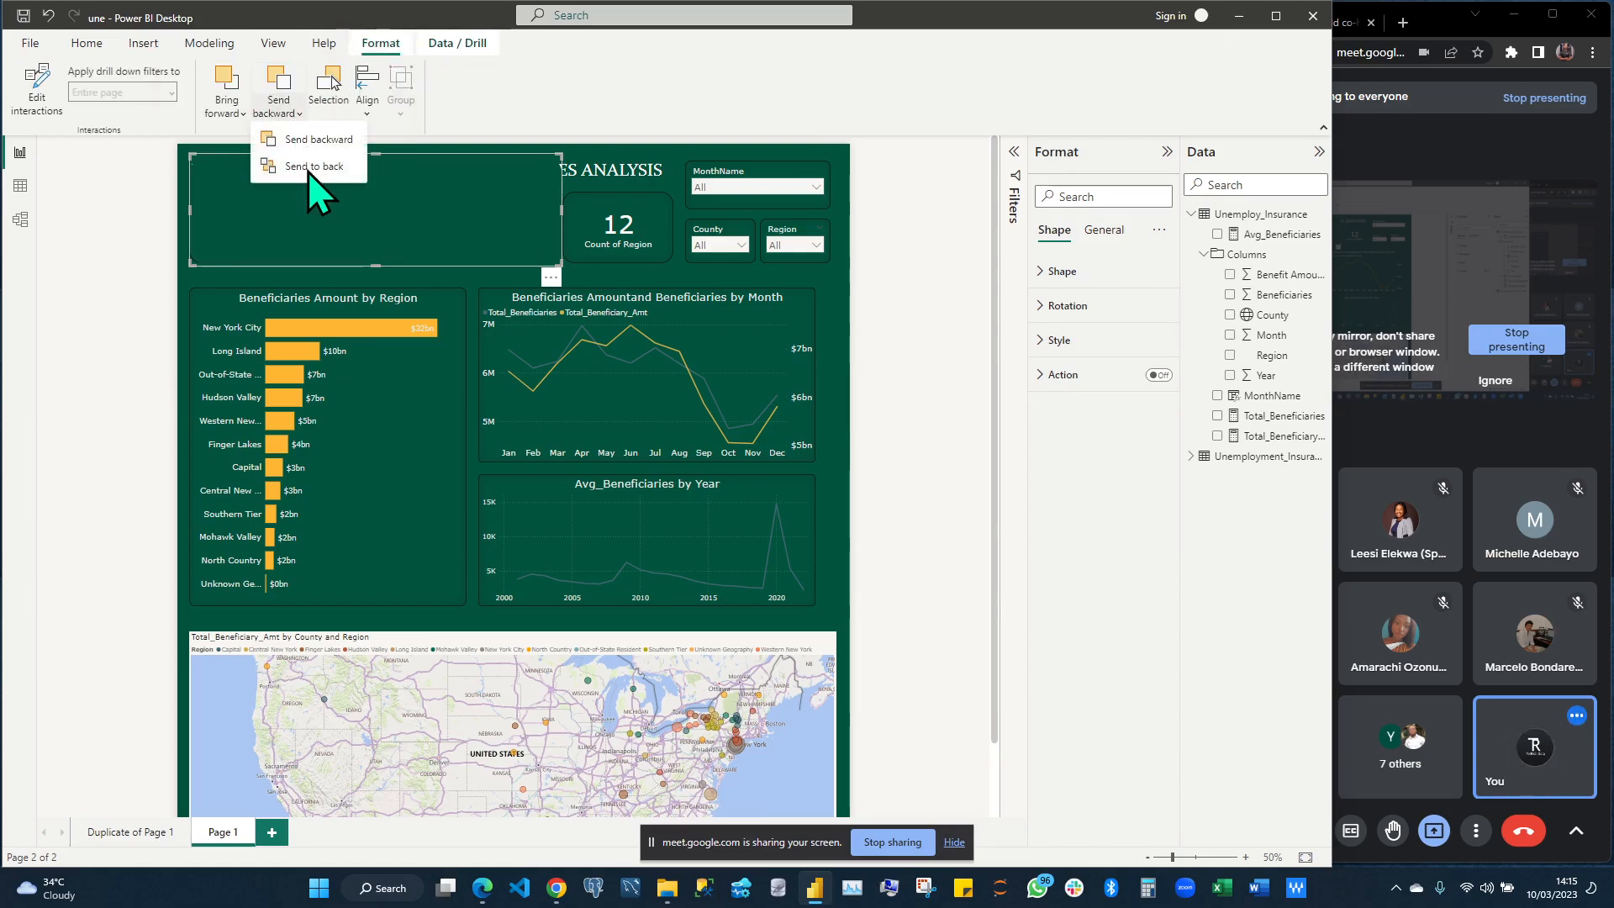
click(310, 168)
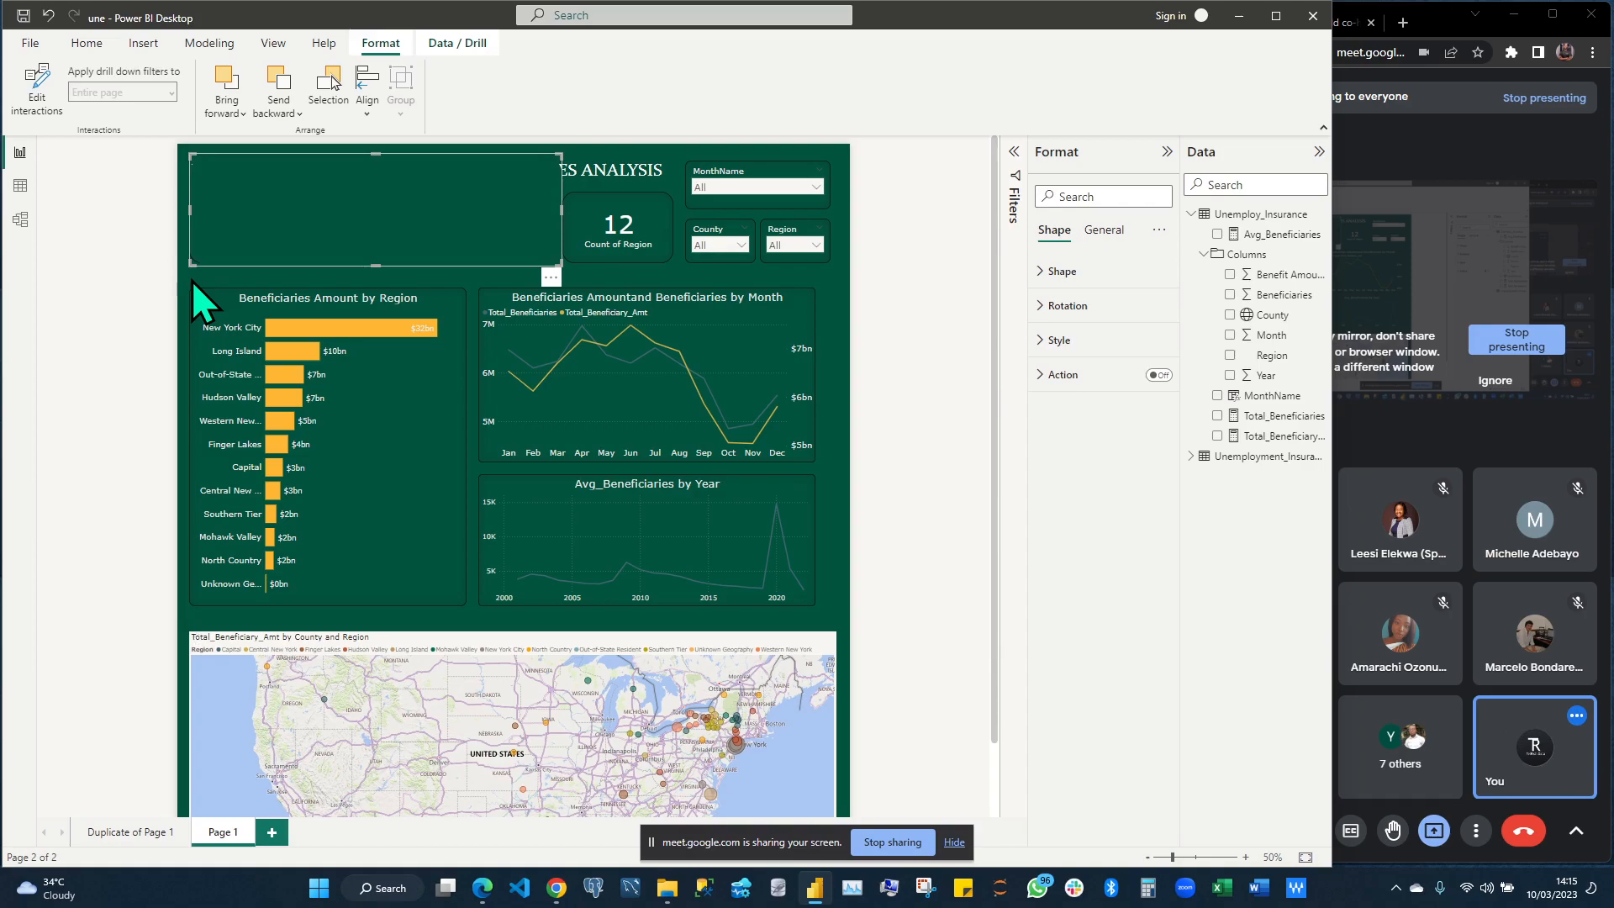
click(323, 202)
click(279, 84)
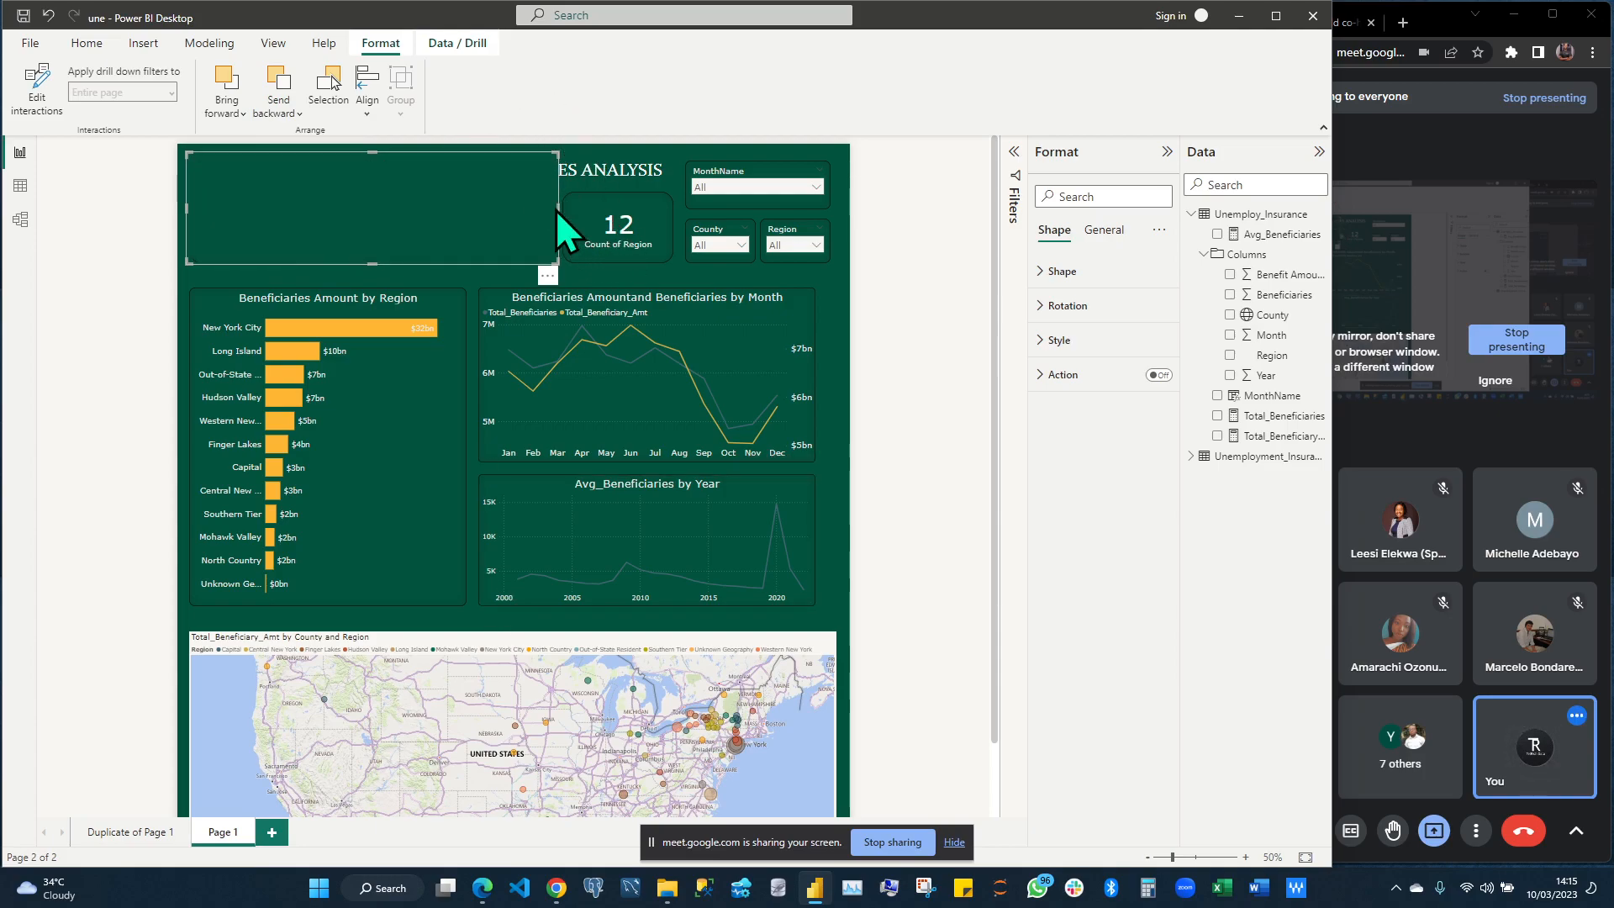
Stretch the green rectangle across to just inside the page's right edge and extend it slightly below the cards, then deselect it
drag(557, 211, 841, 213)
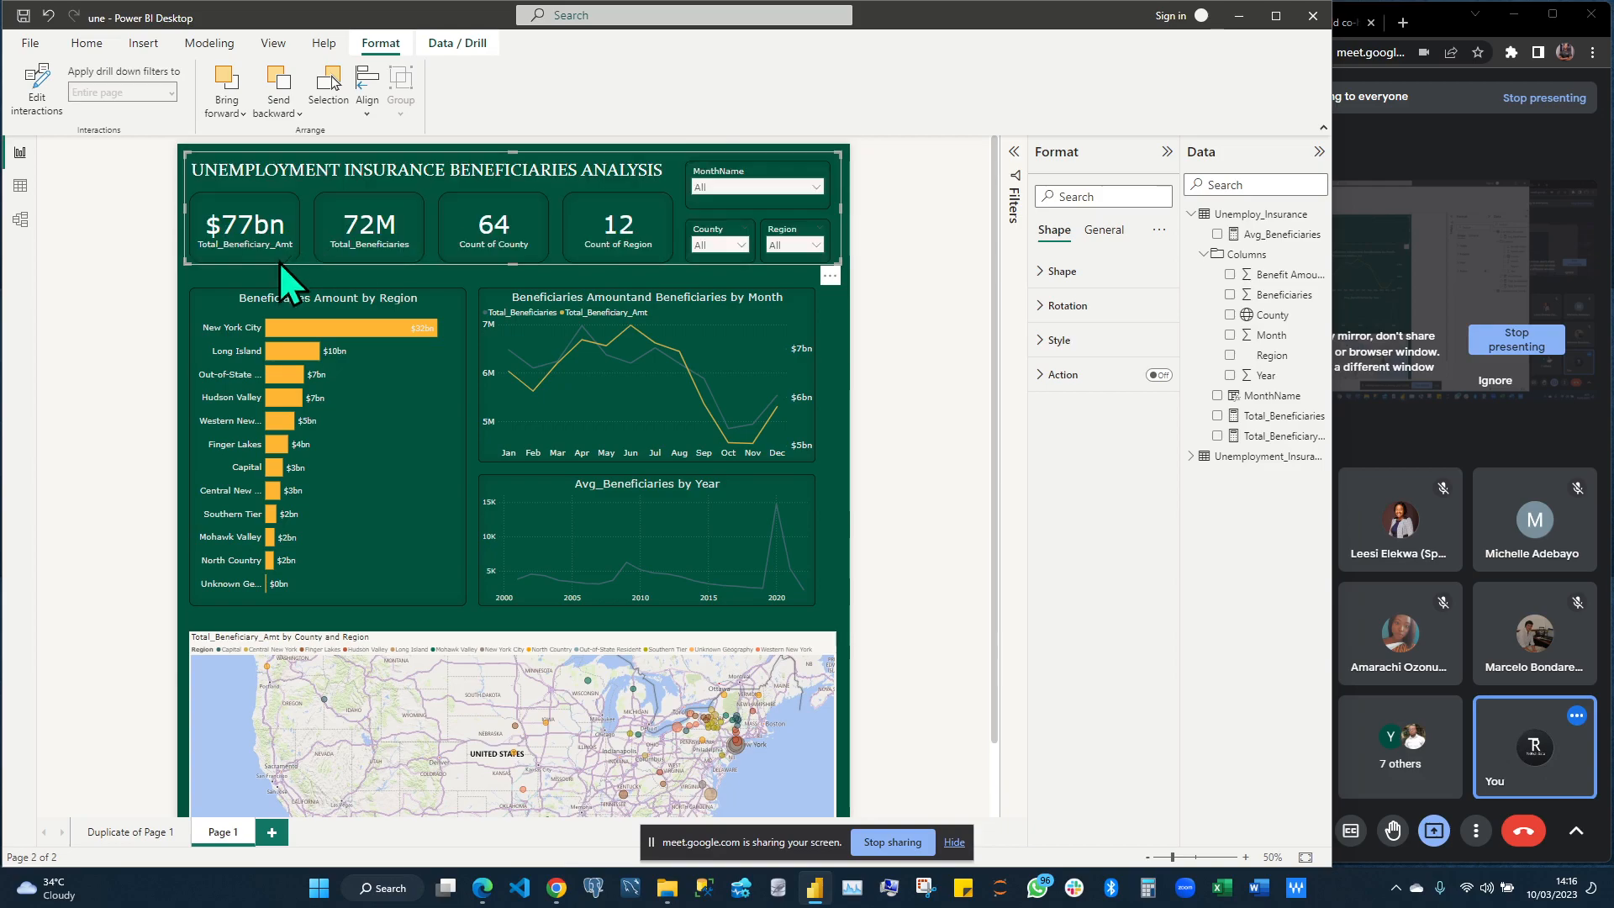
drag(513, 263, 515, 270)
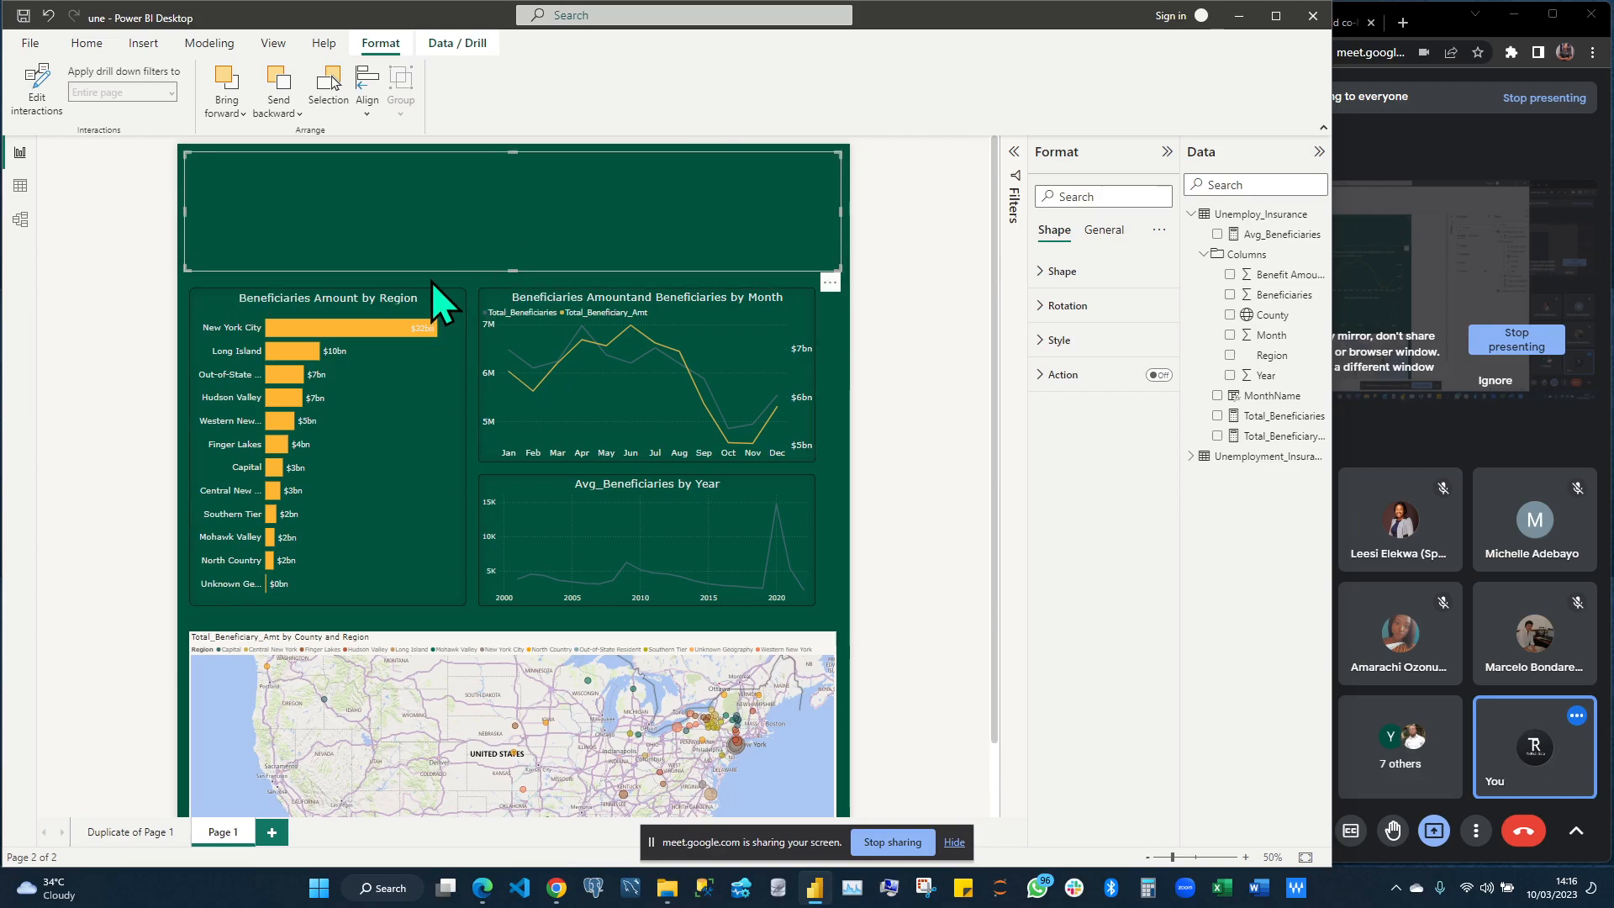
key(Delete)
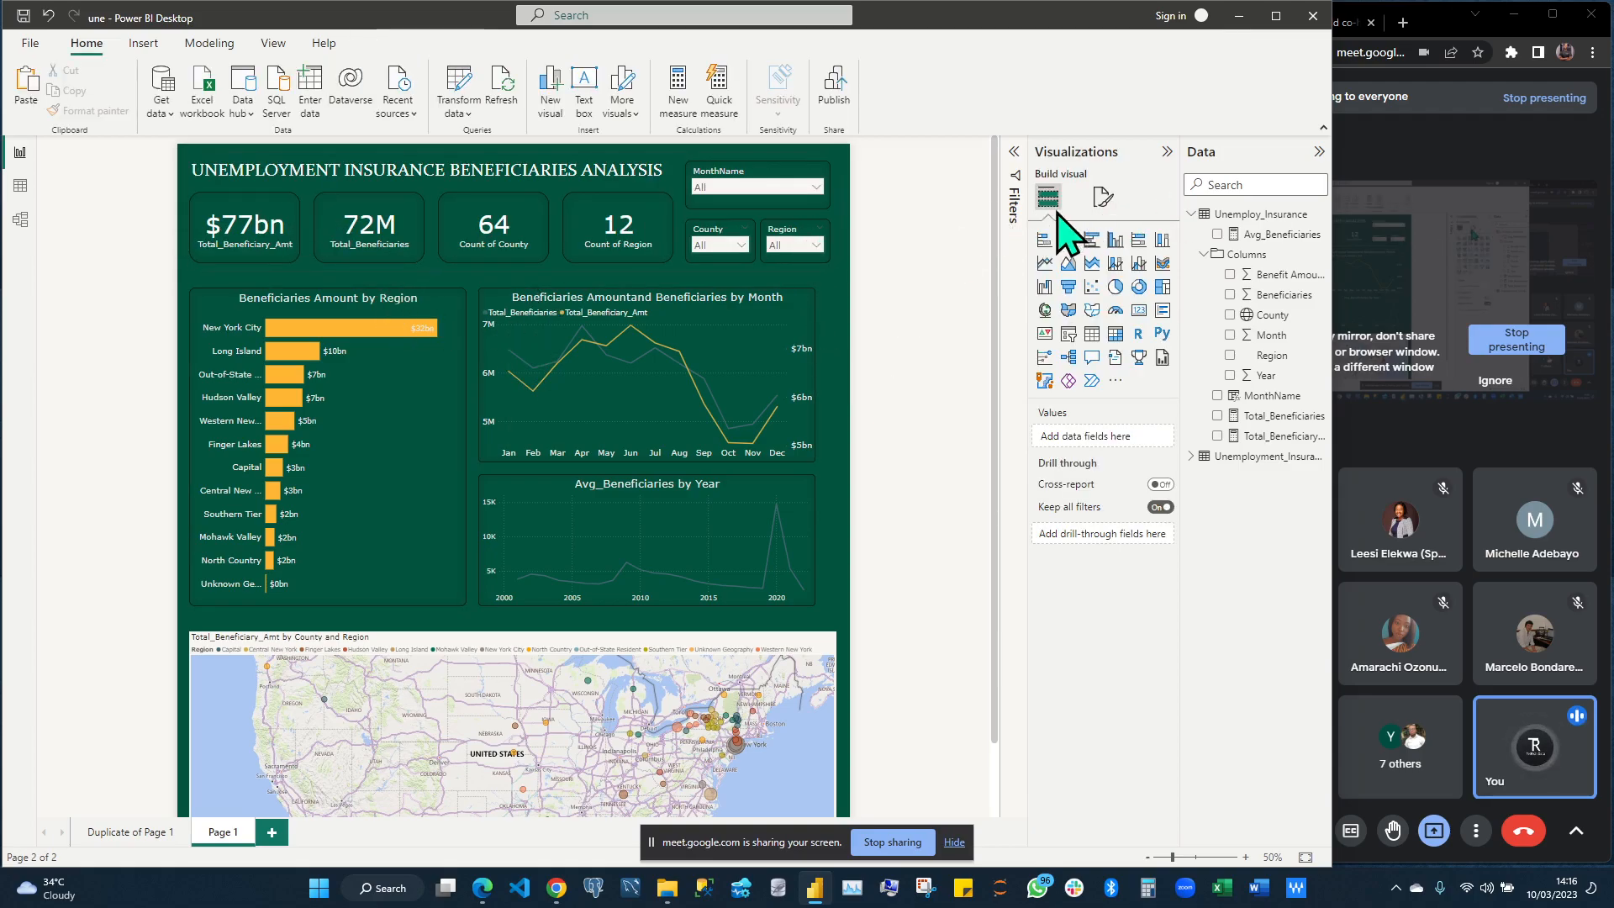
Set the page's canvas background color to the recently used yellow-orange
click(1104, 200)
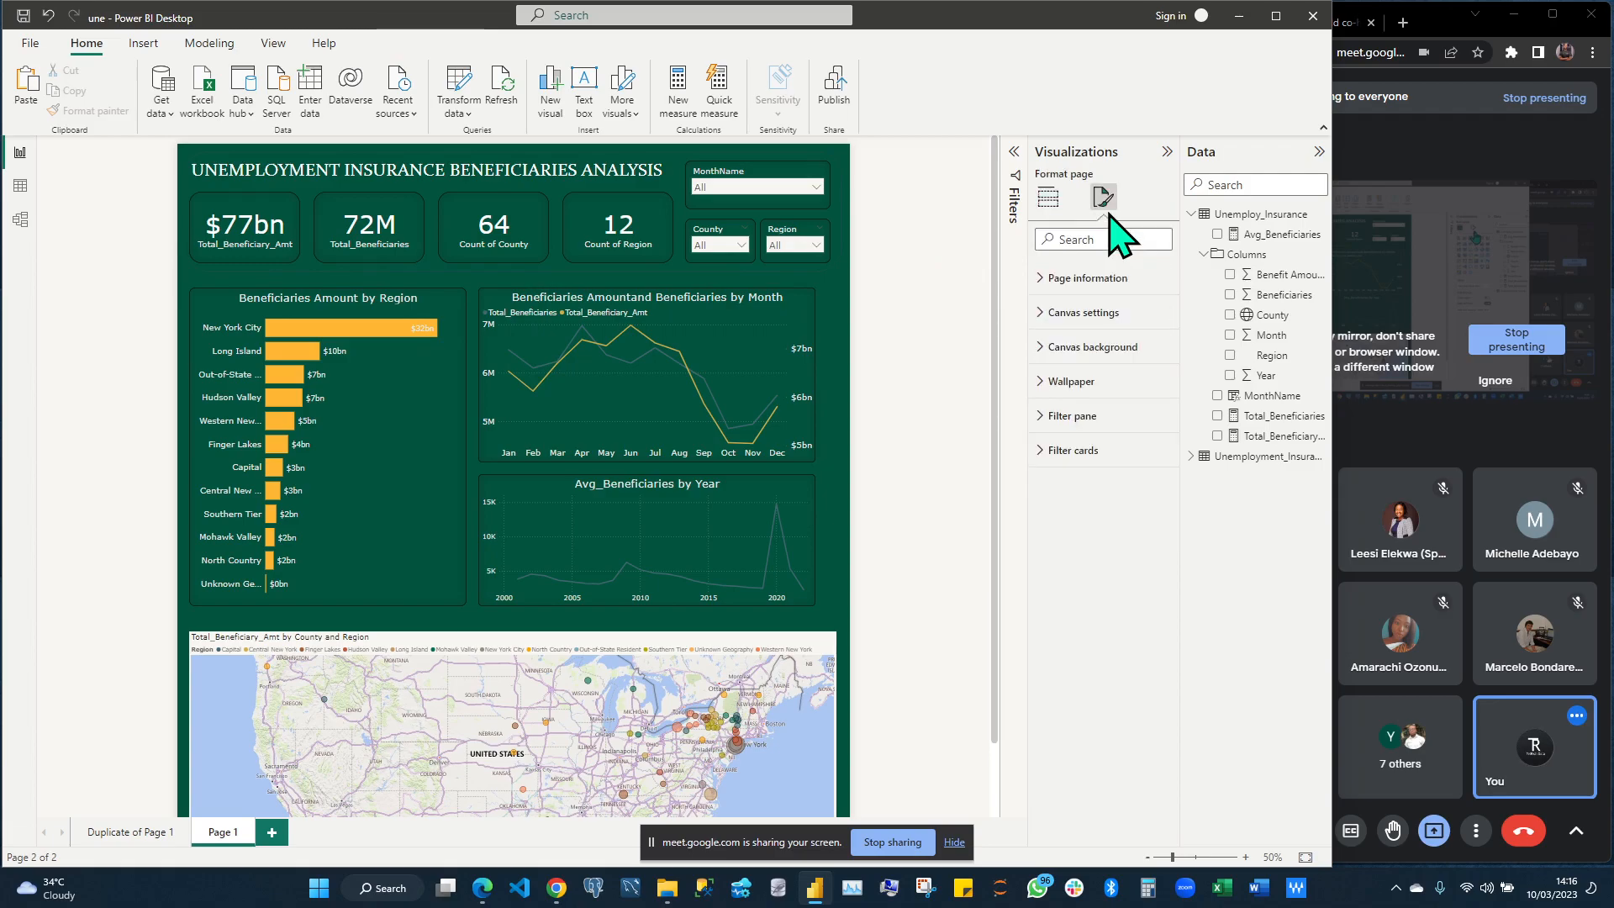
click(1042, 315)
click(1044, 319)
click(1047, 347)
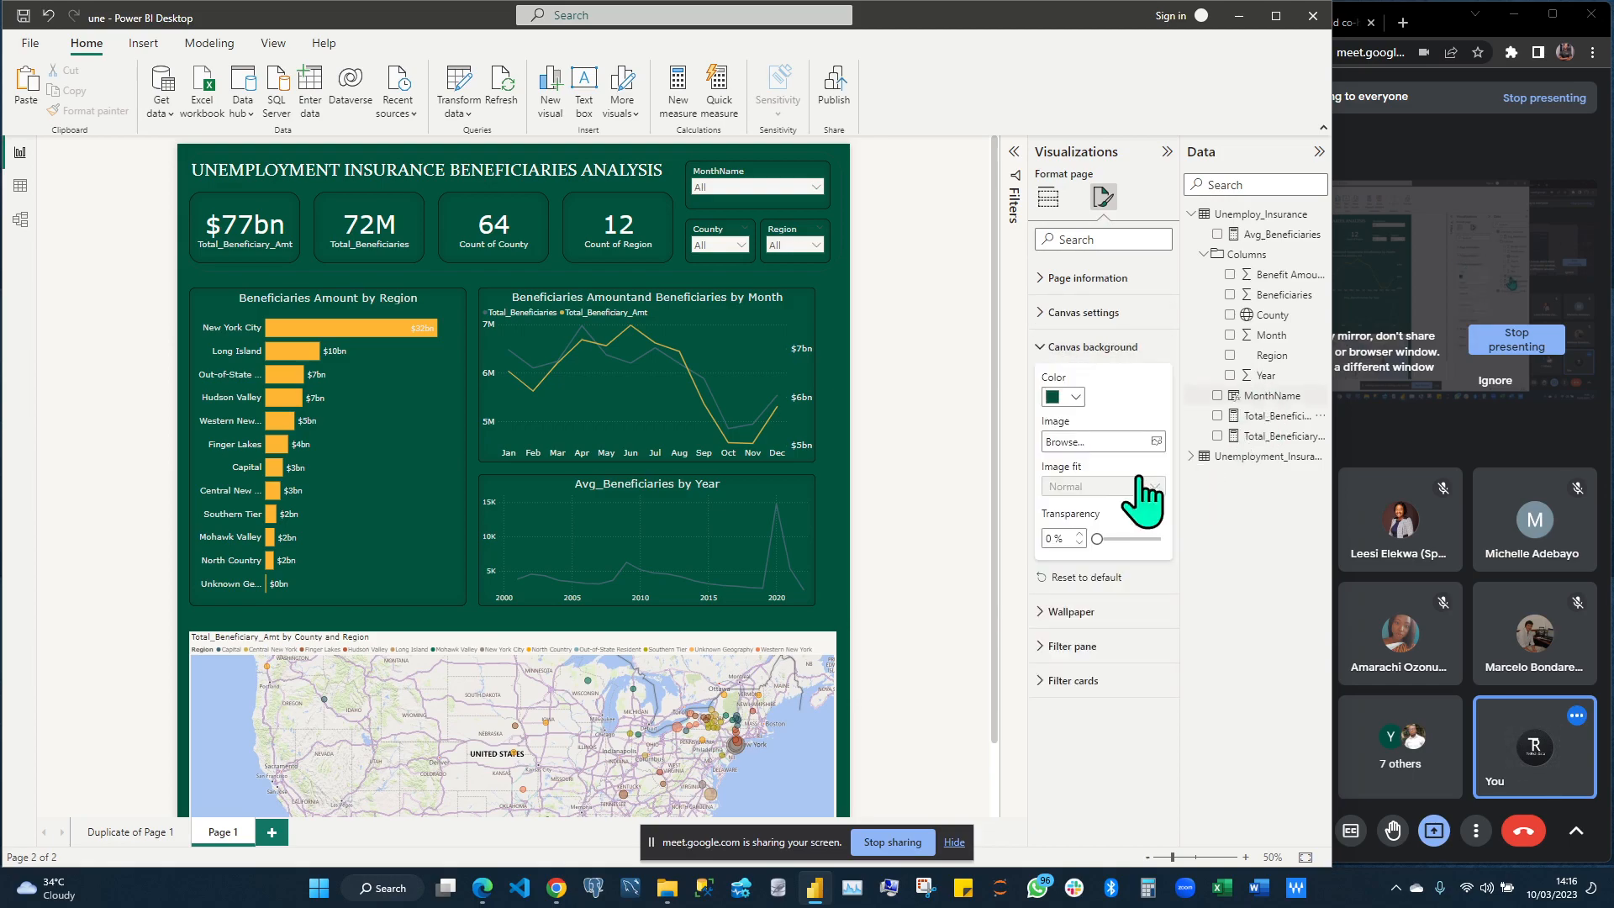
click(1065, 397)
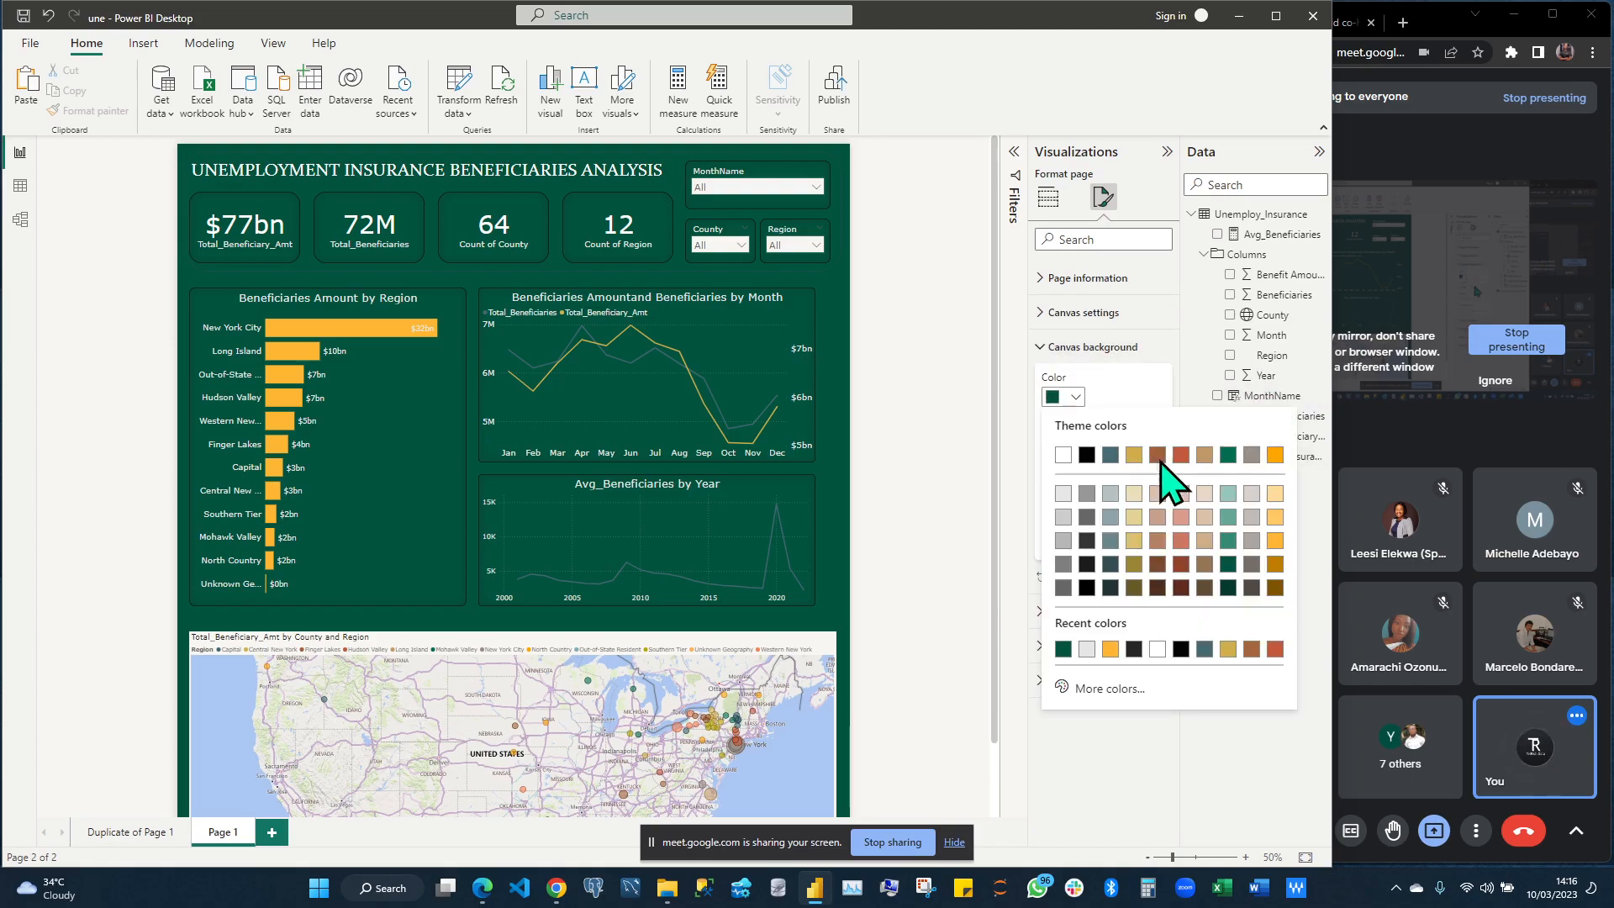
click(1110, 648)
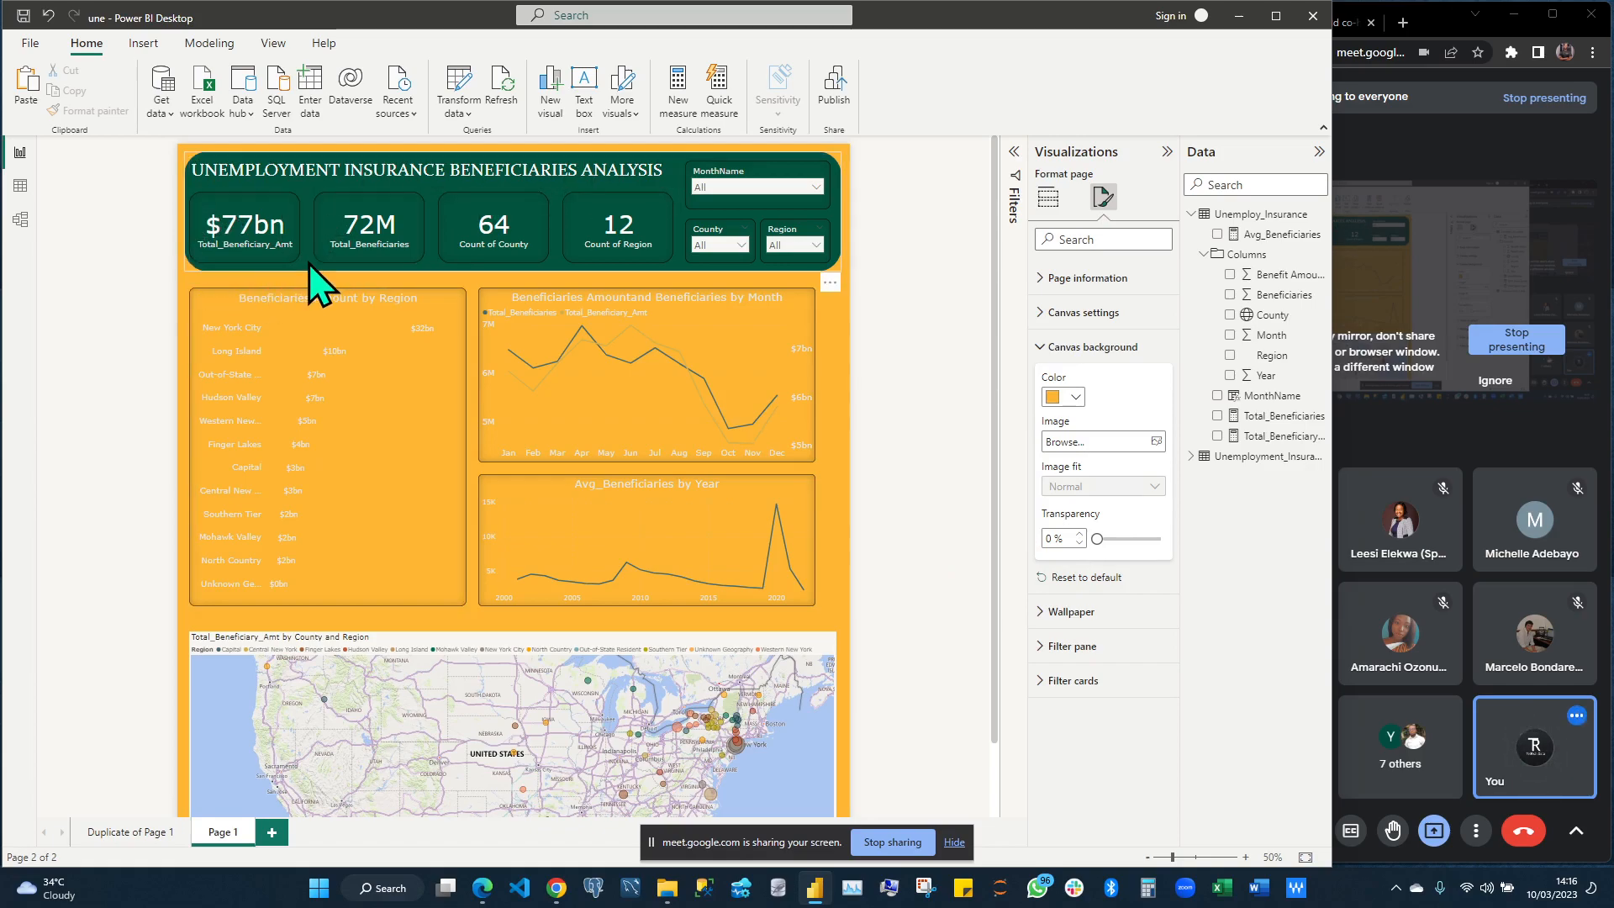
Set the rounded corners of the green header rectangle to 15 %
click(418, 257)
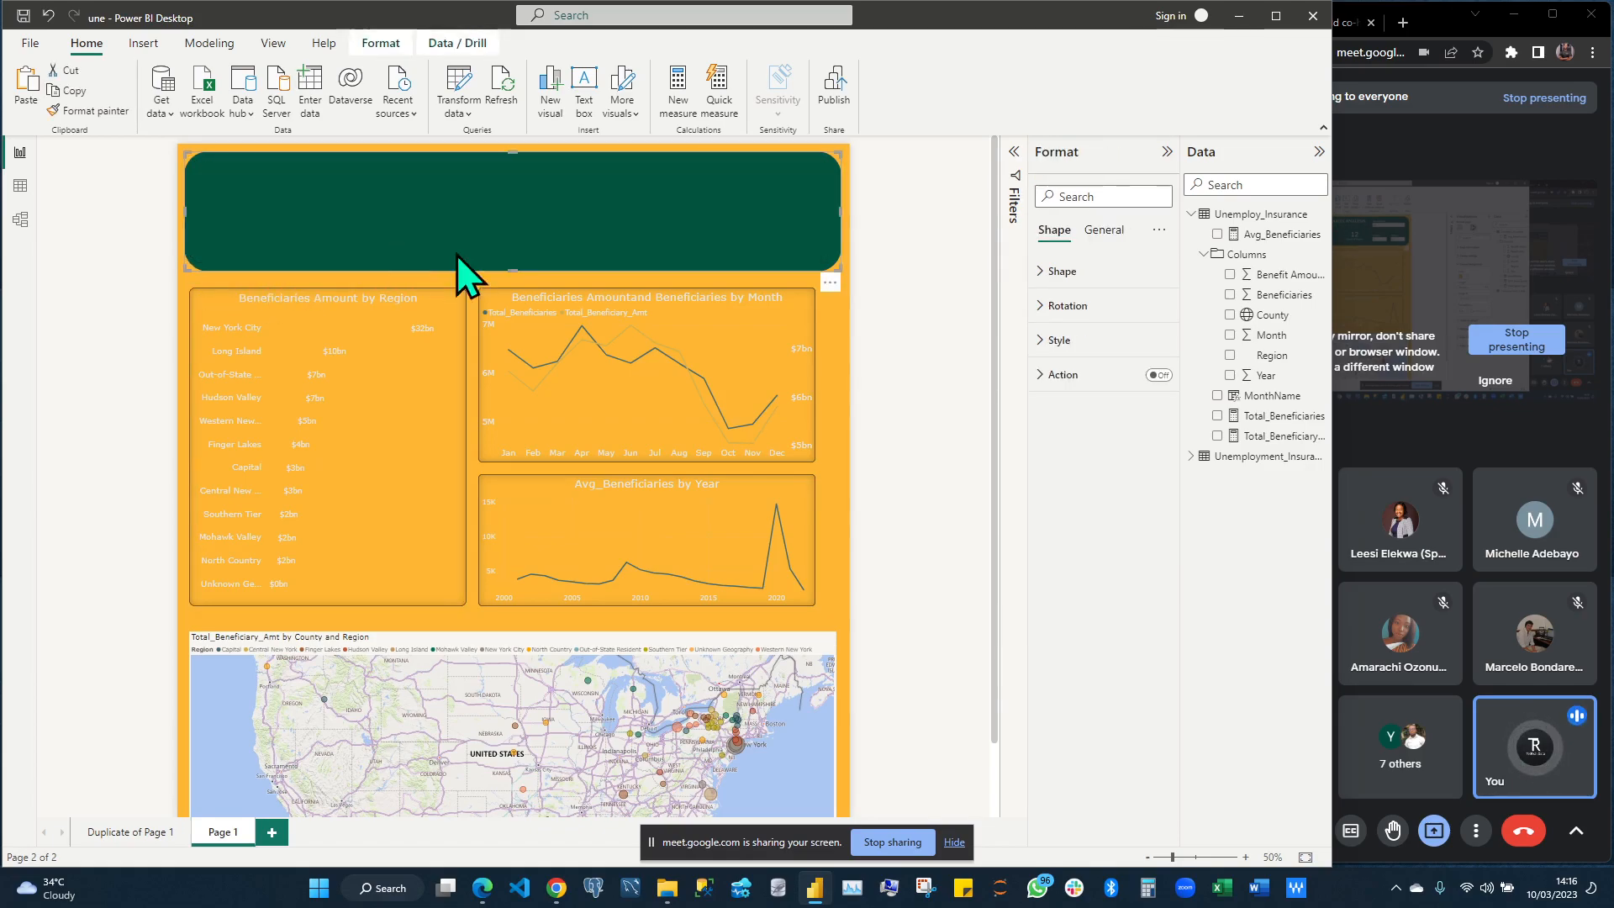
click(1050, 272)
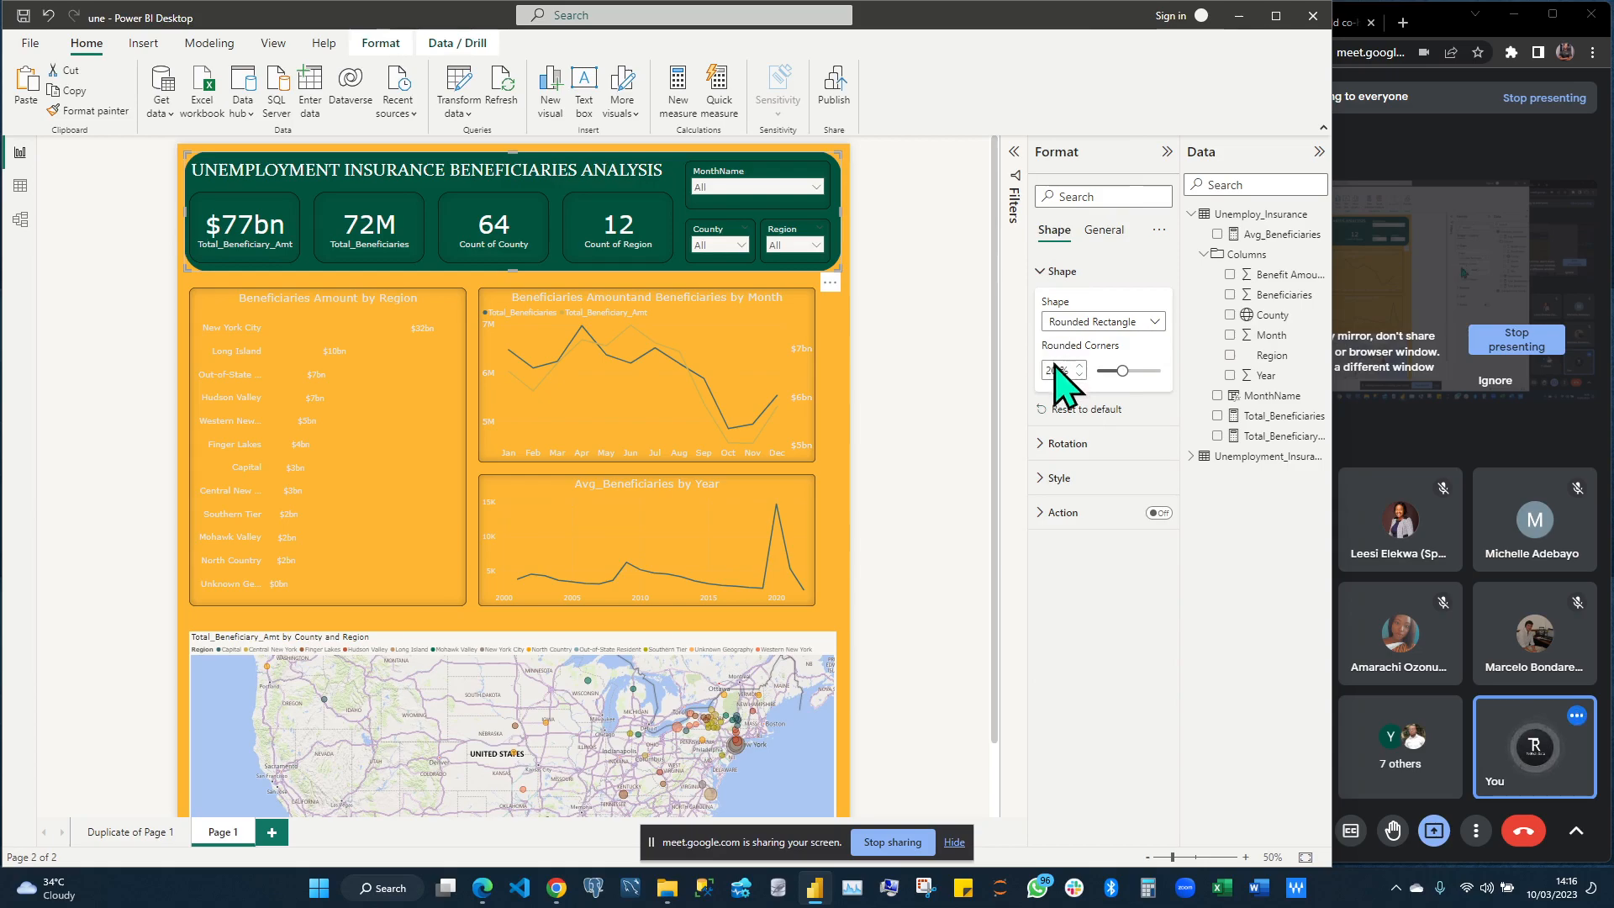
text(0)
text(15)
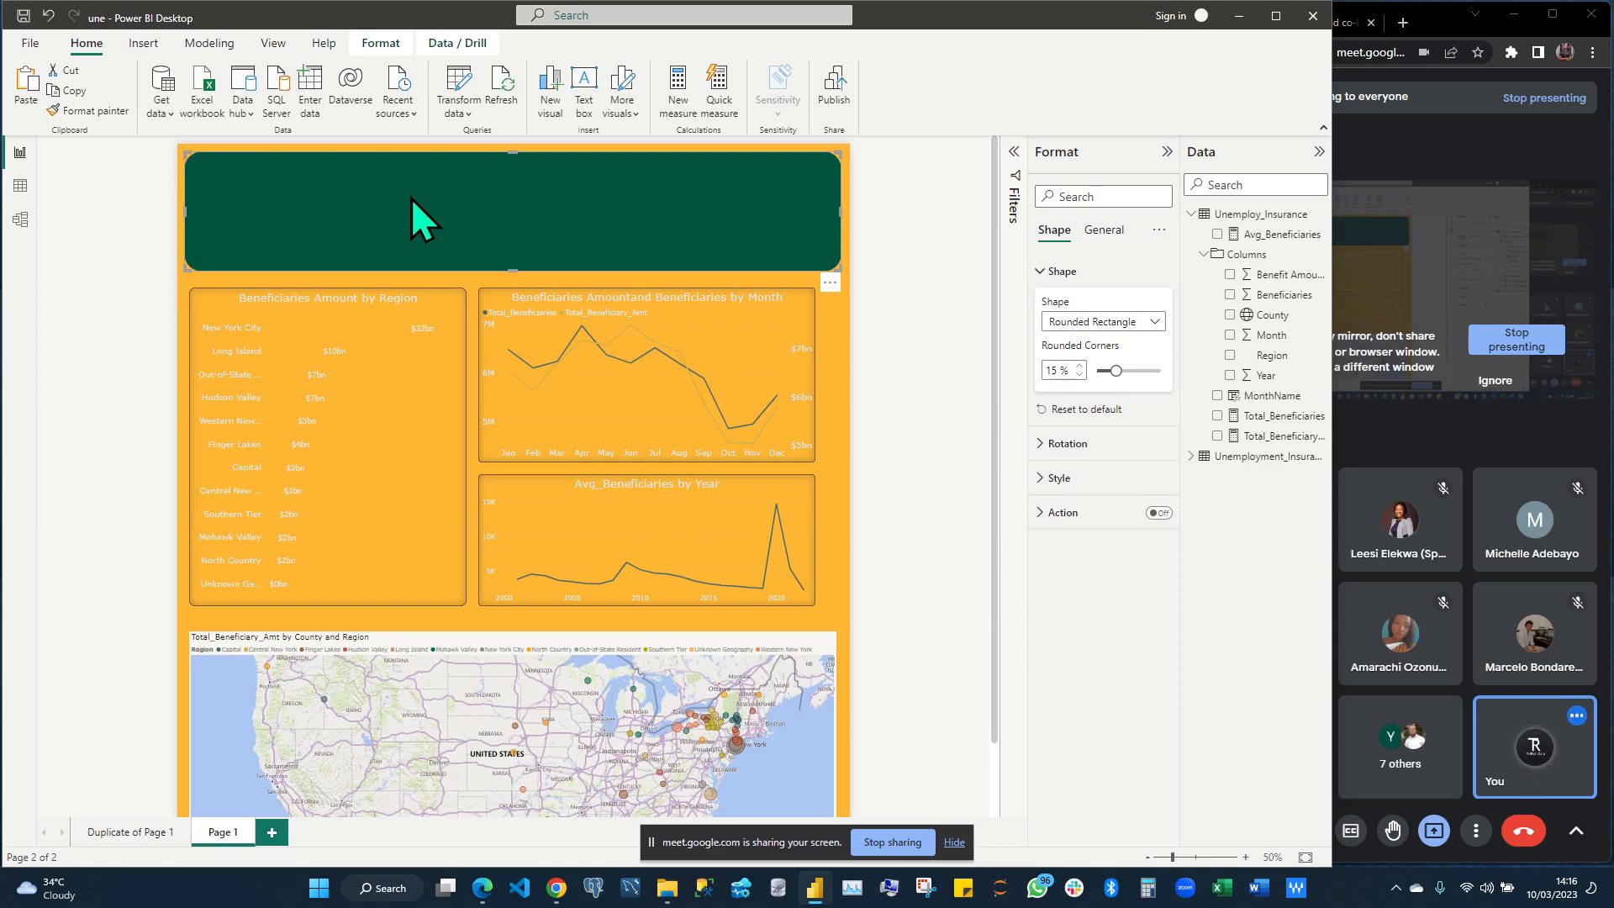
Paste a copy of the green header rectangle and place it directly below the header, aligned with its sides
key(ctrl+v)
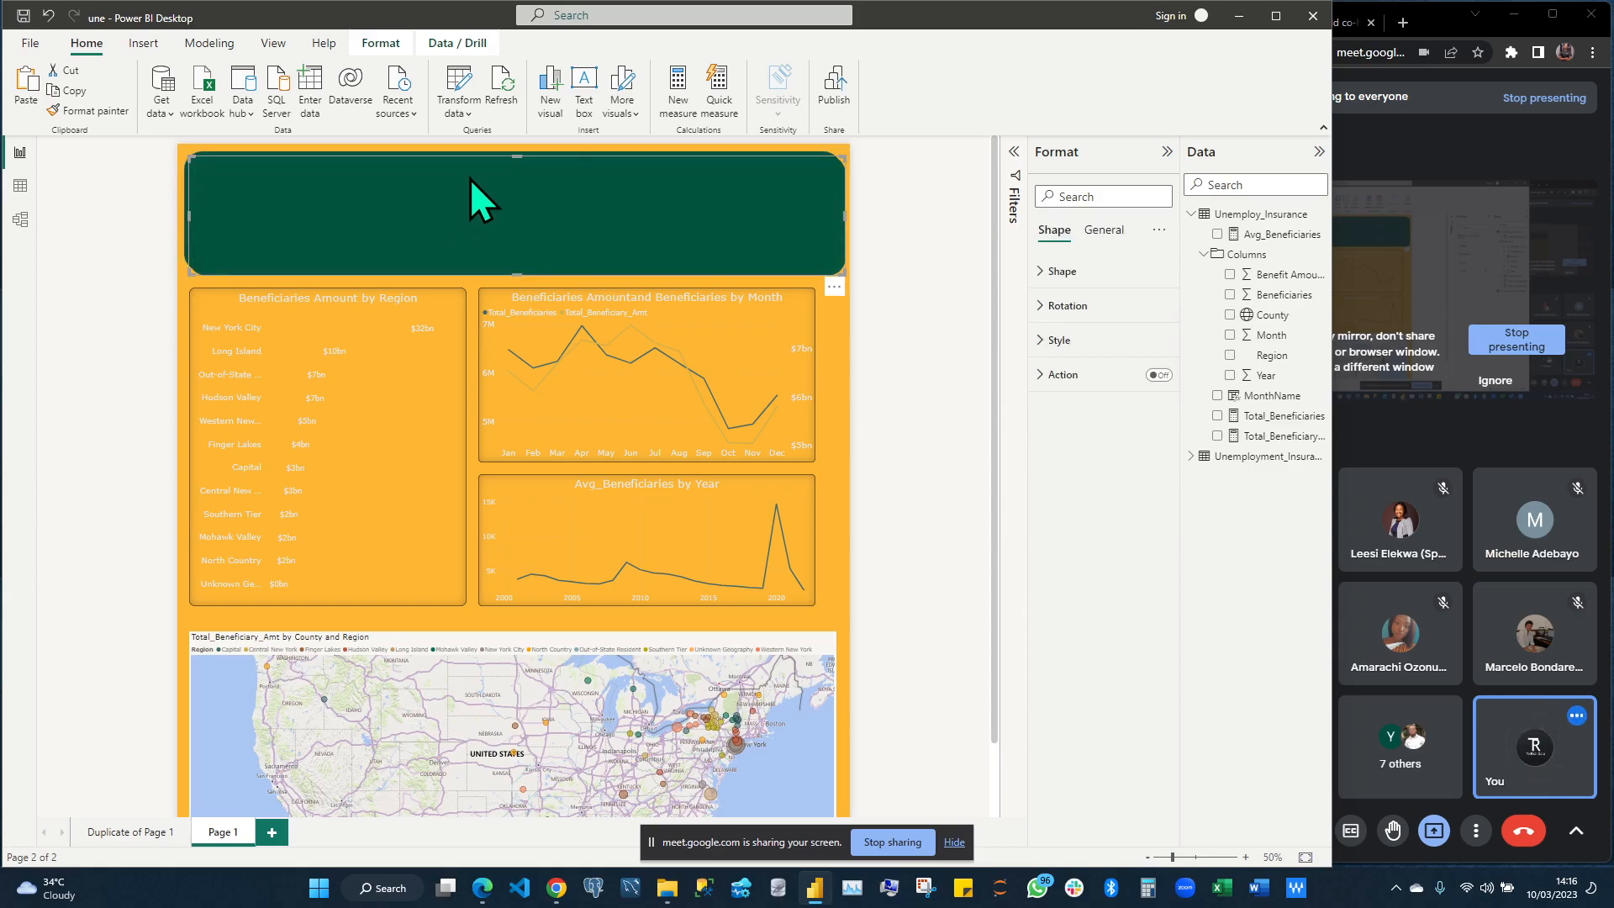
drag(472, 188, 468, 311)
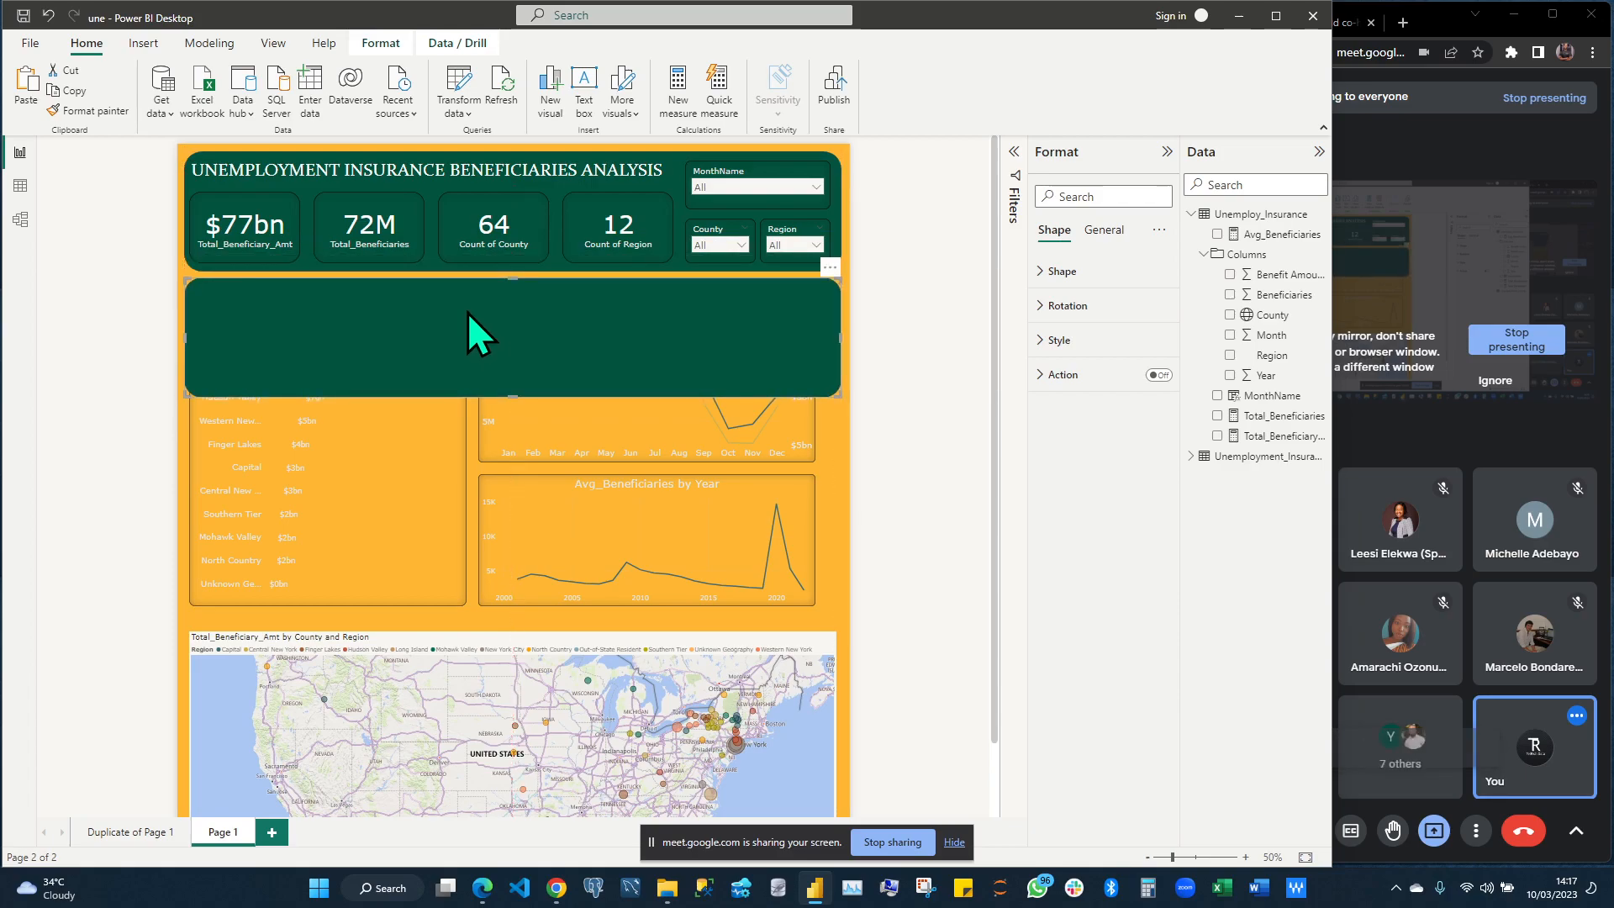
Extend the copied green rectangle down behind all the charts to just above the map, and set its rounded corners to 5 %
drag(511, 391, 512, 616)
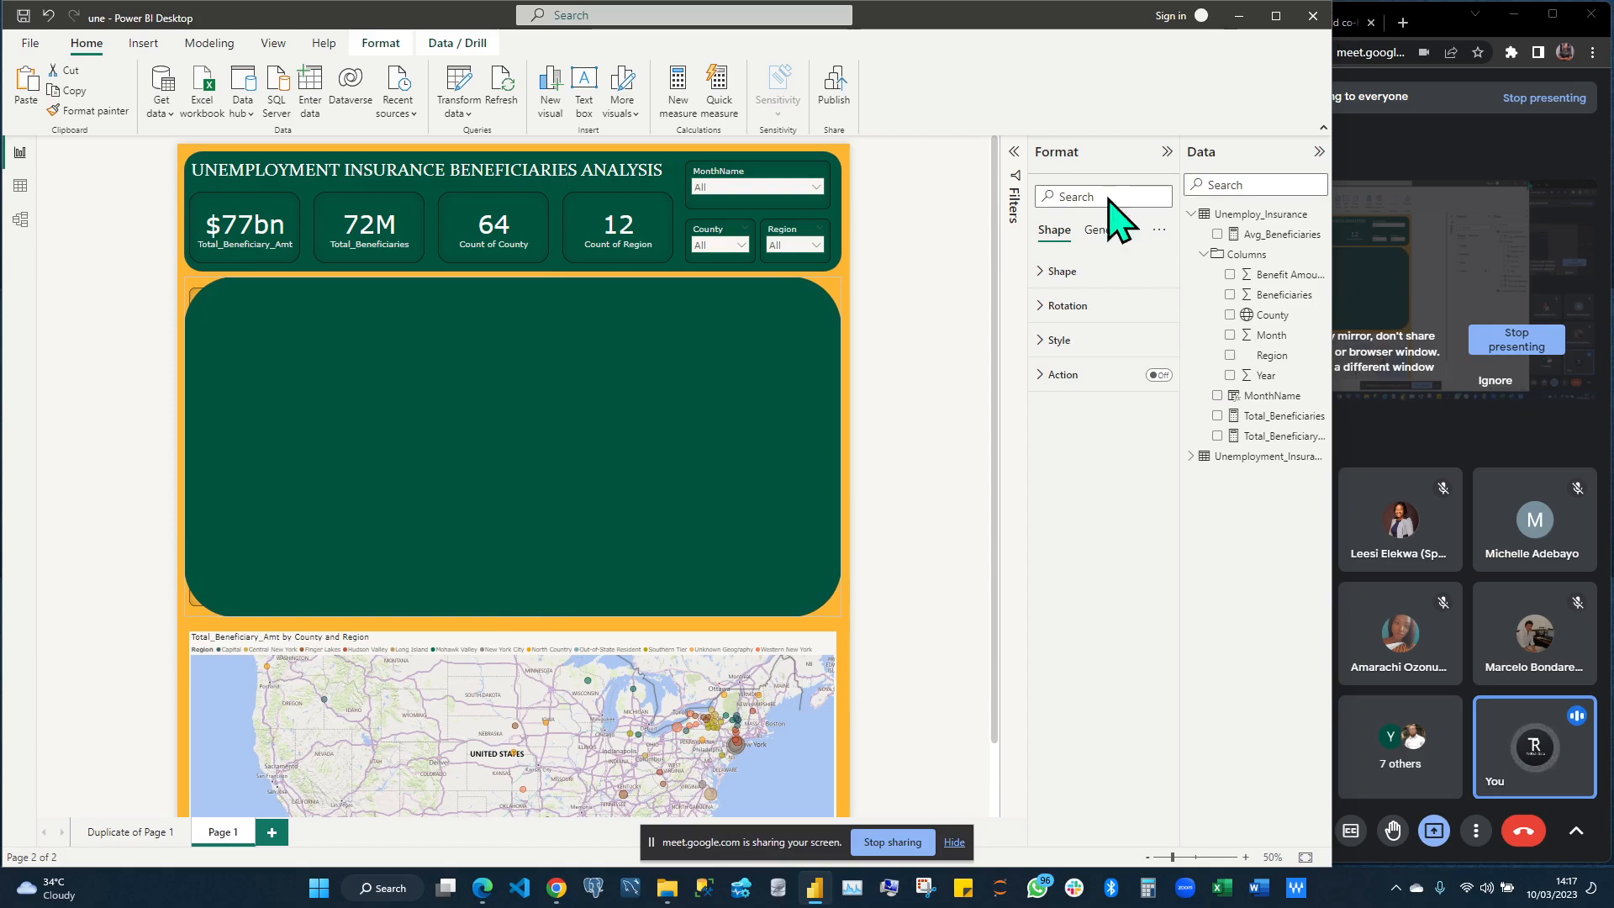
click(1046, 276)
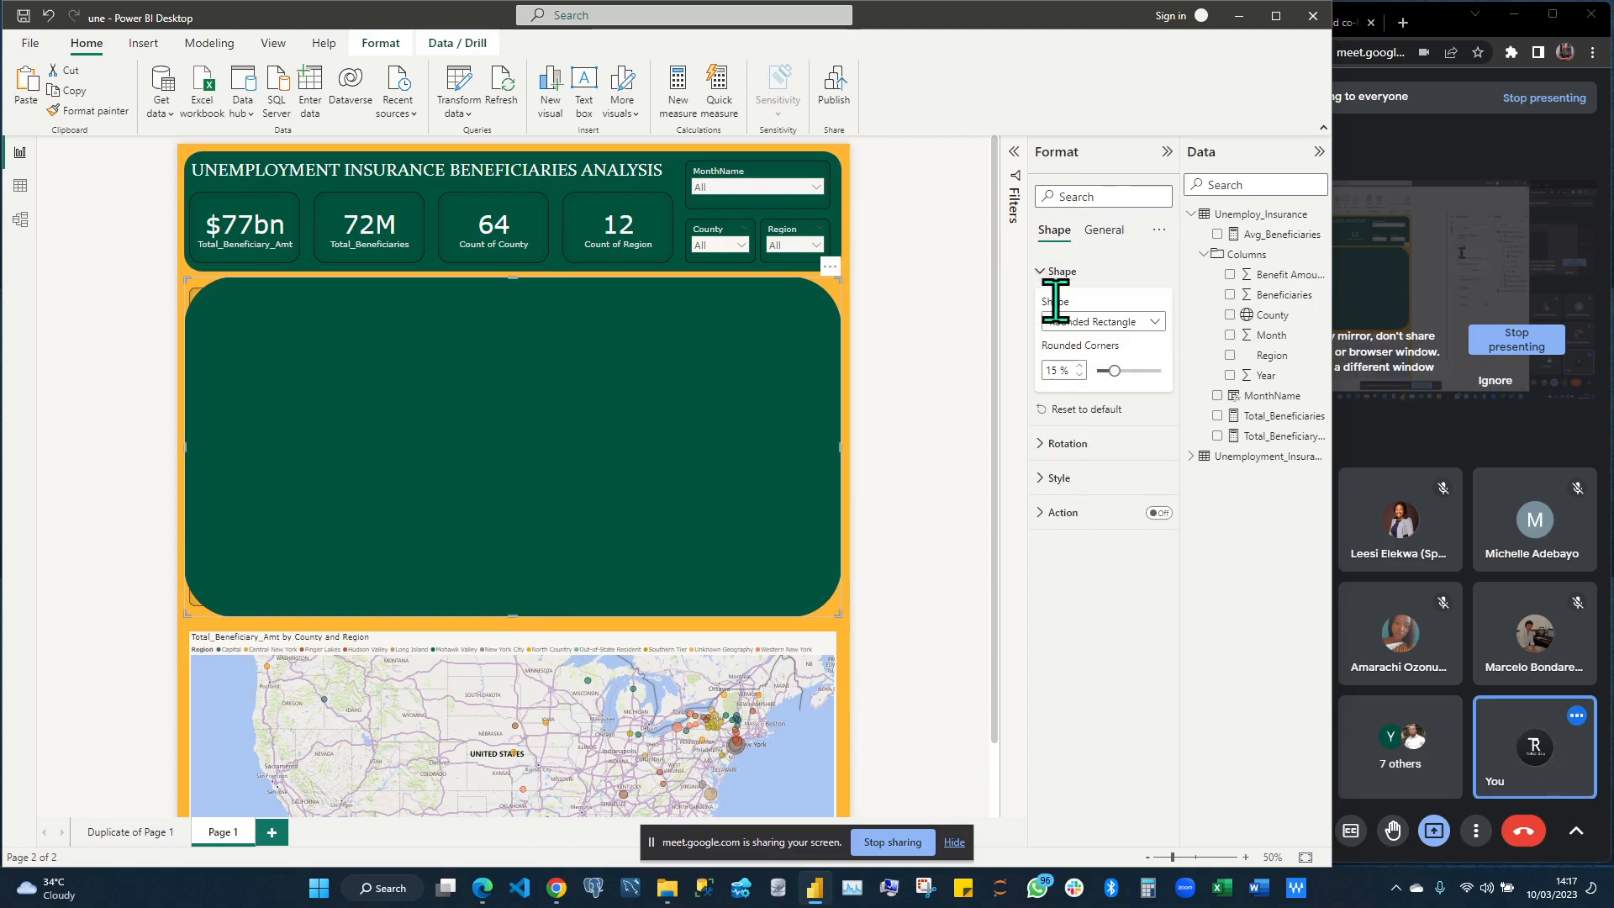
double_click(1036, 382)
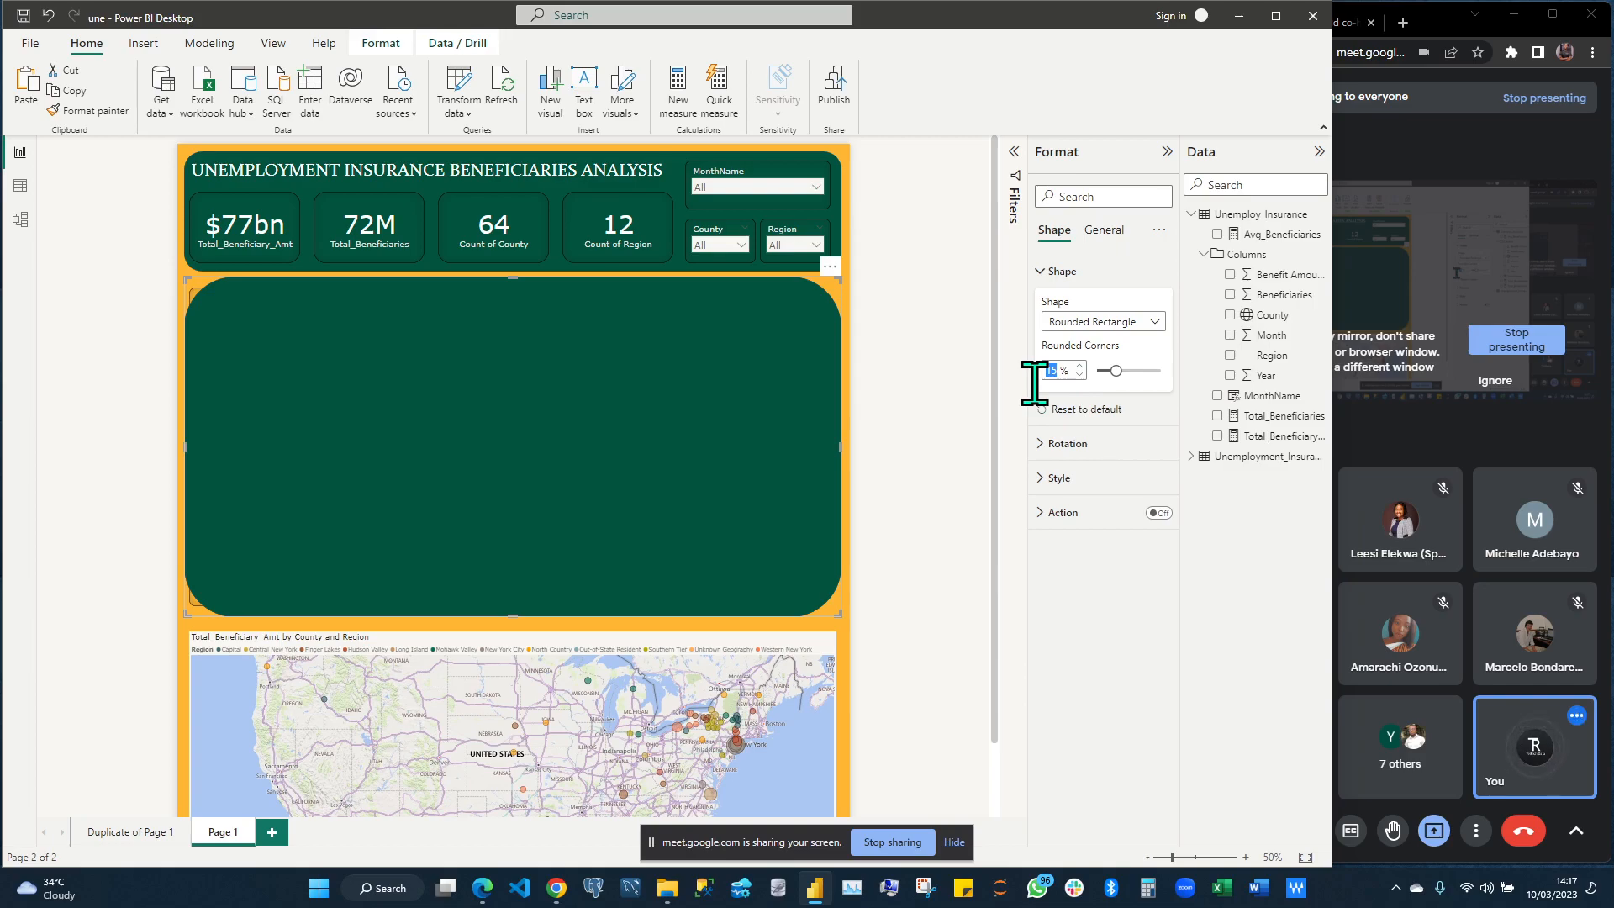
click(452, 5)
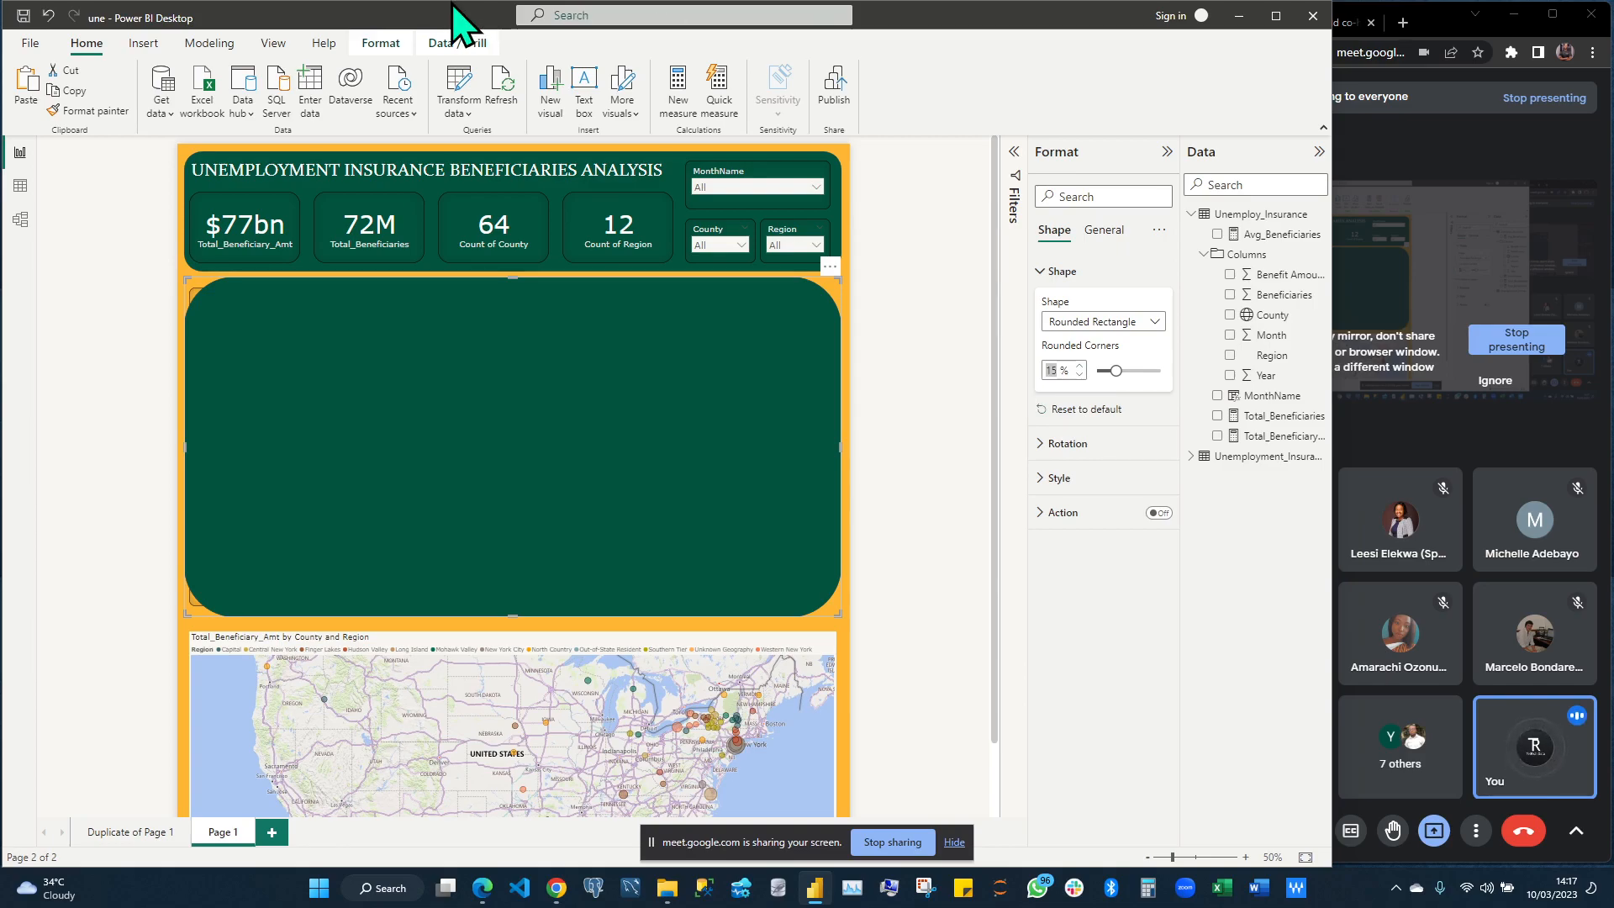
click(1050, 370)
key(BackSpace)
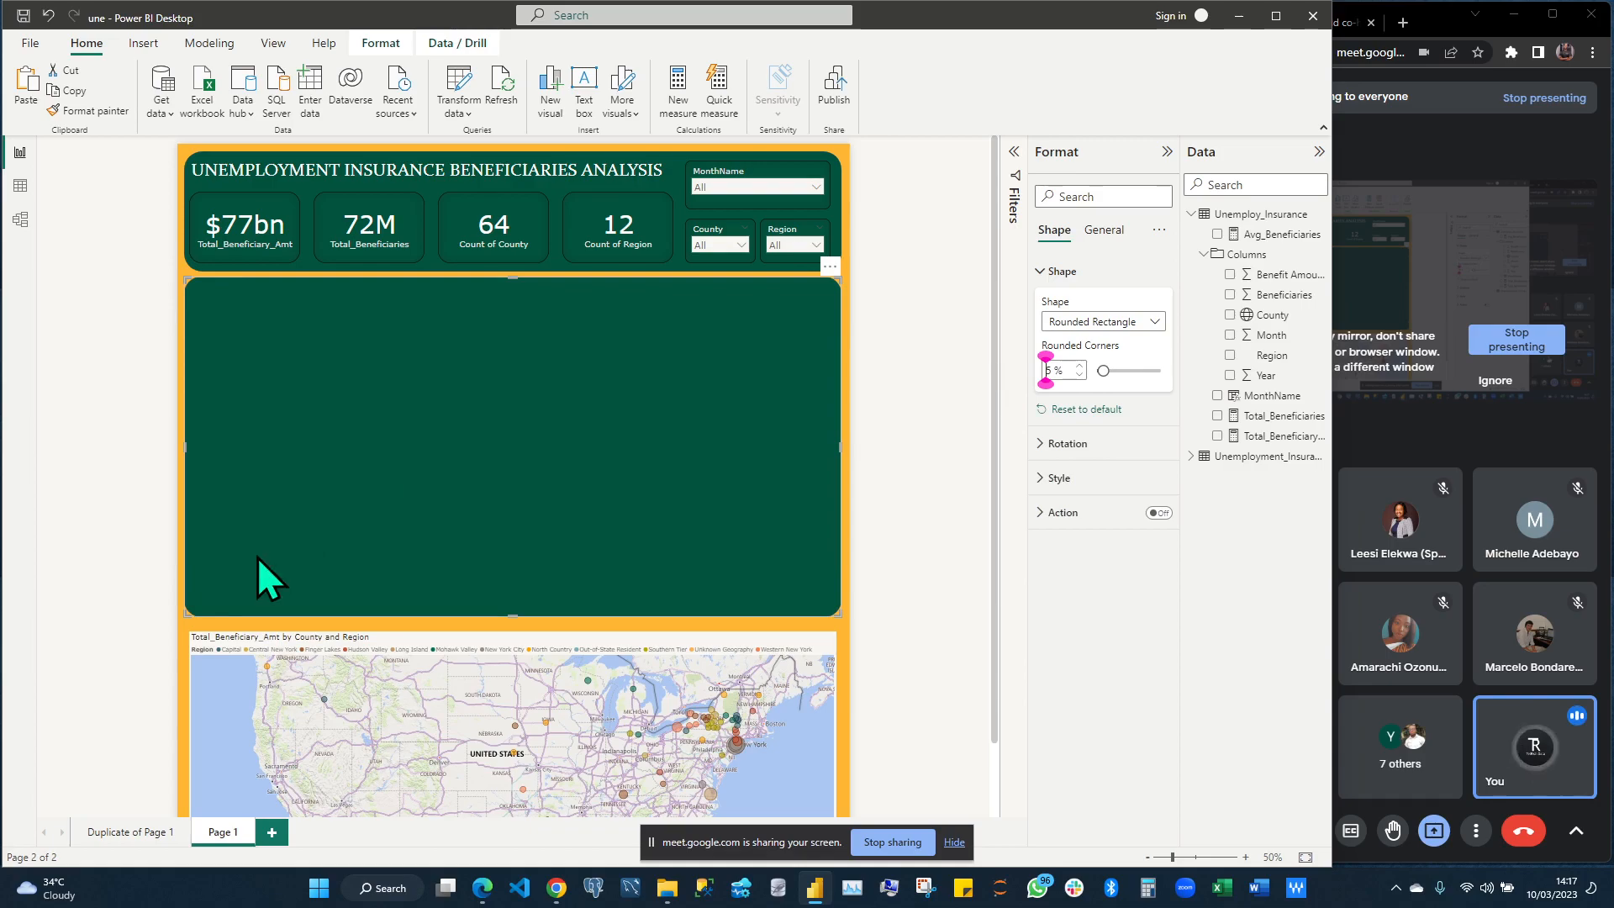
click(188, 638)
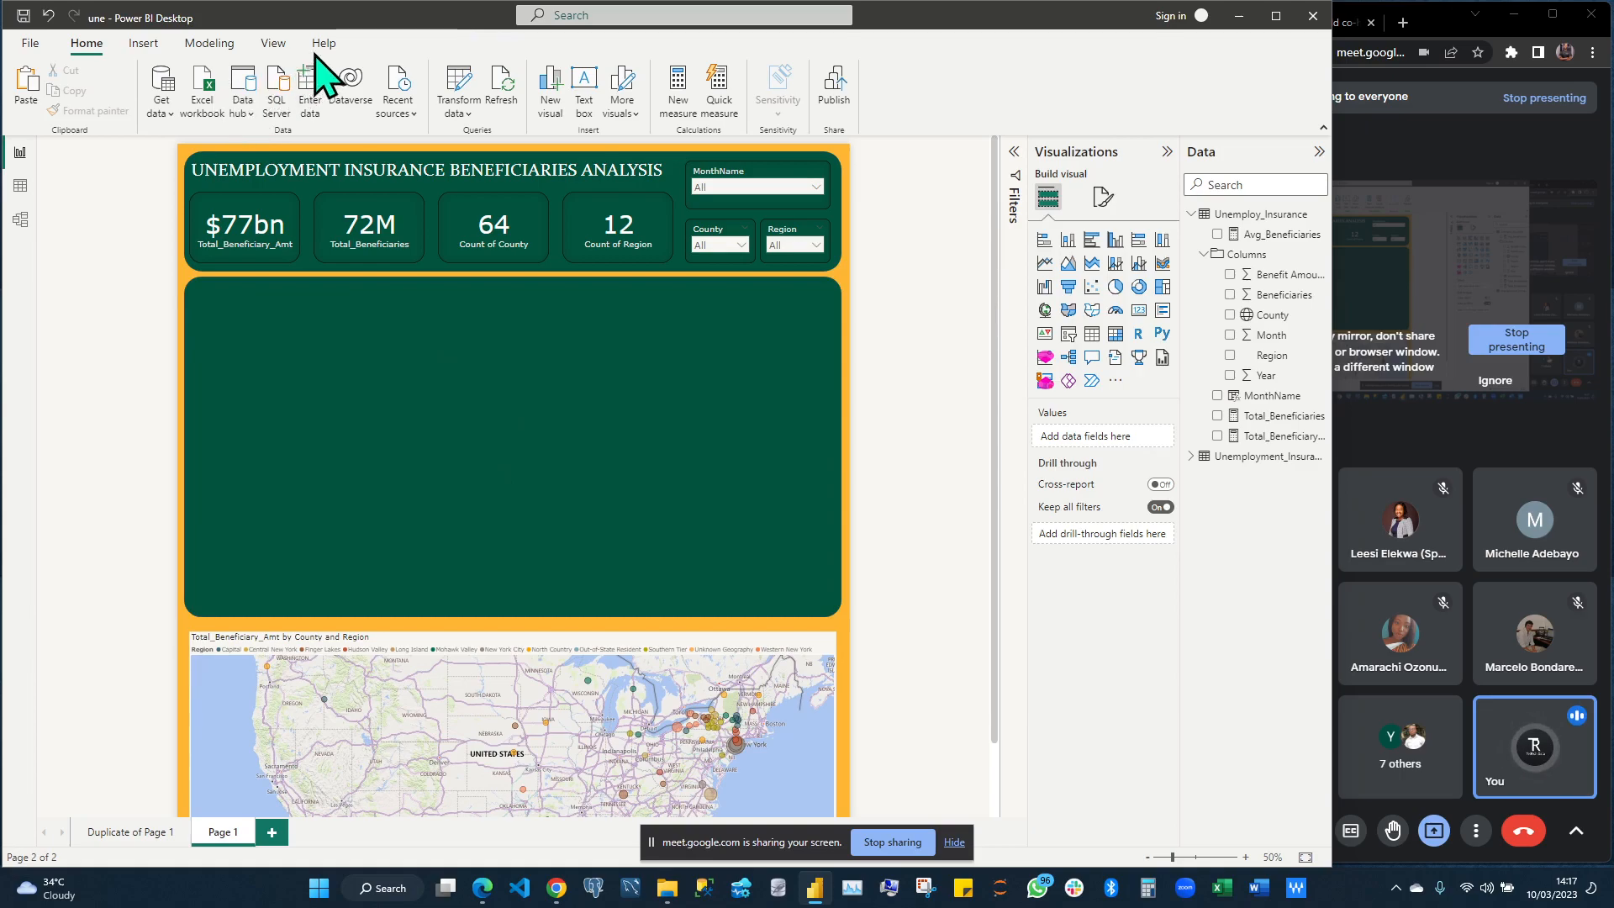
Send the enlarged green rectangle to the back so it sits behind the bar chart and the two line charts
click(438, 477)
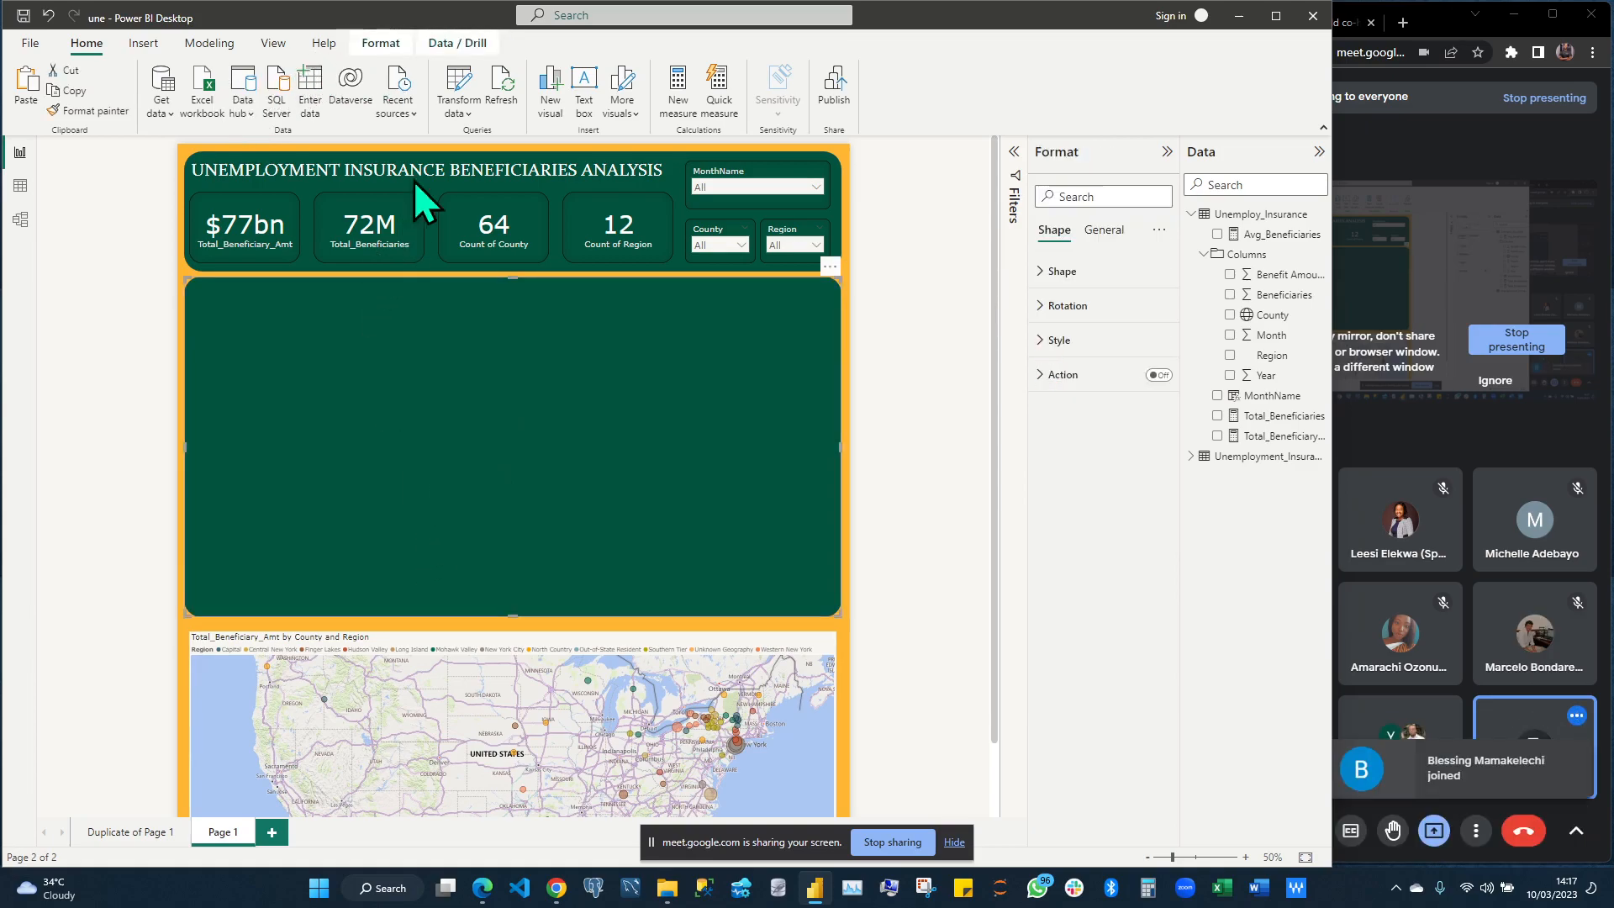
click(379, 46)
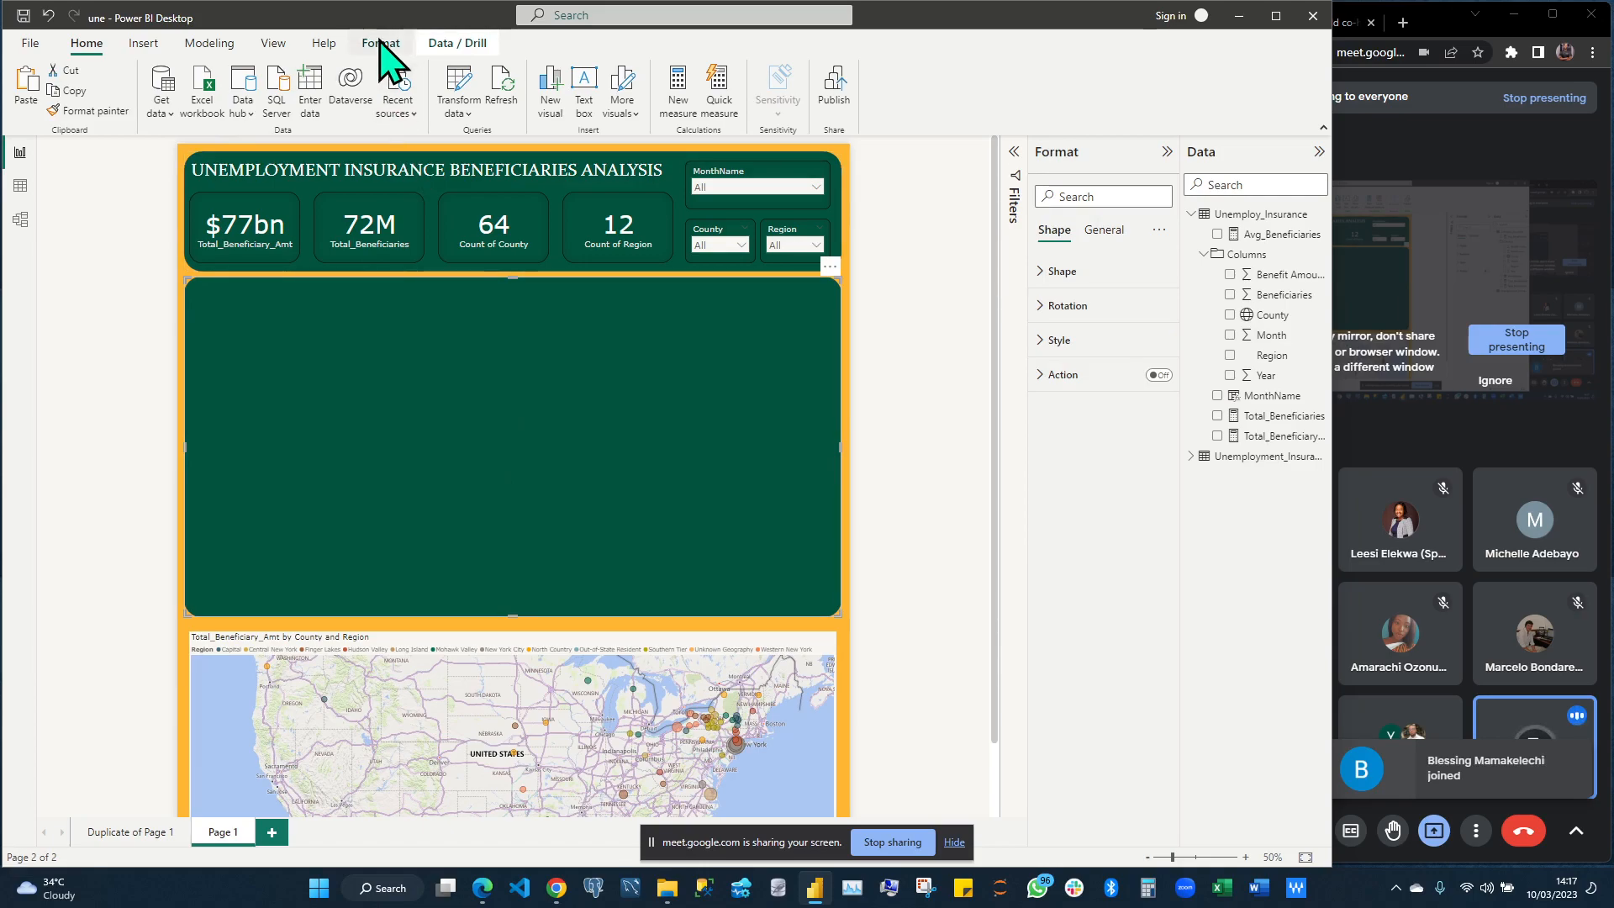
click(336, 166)
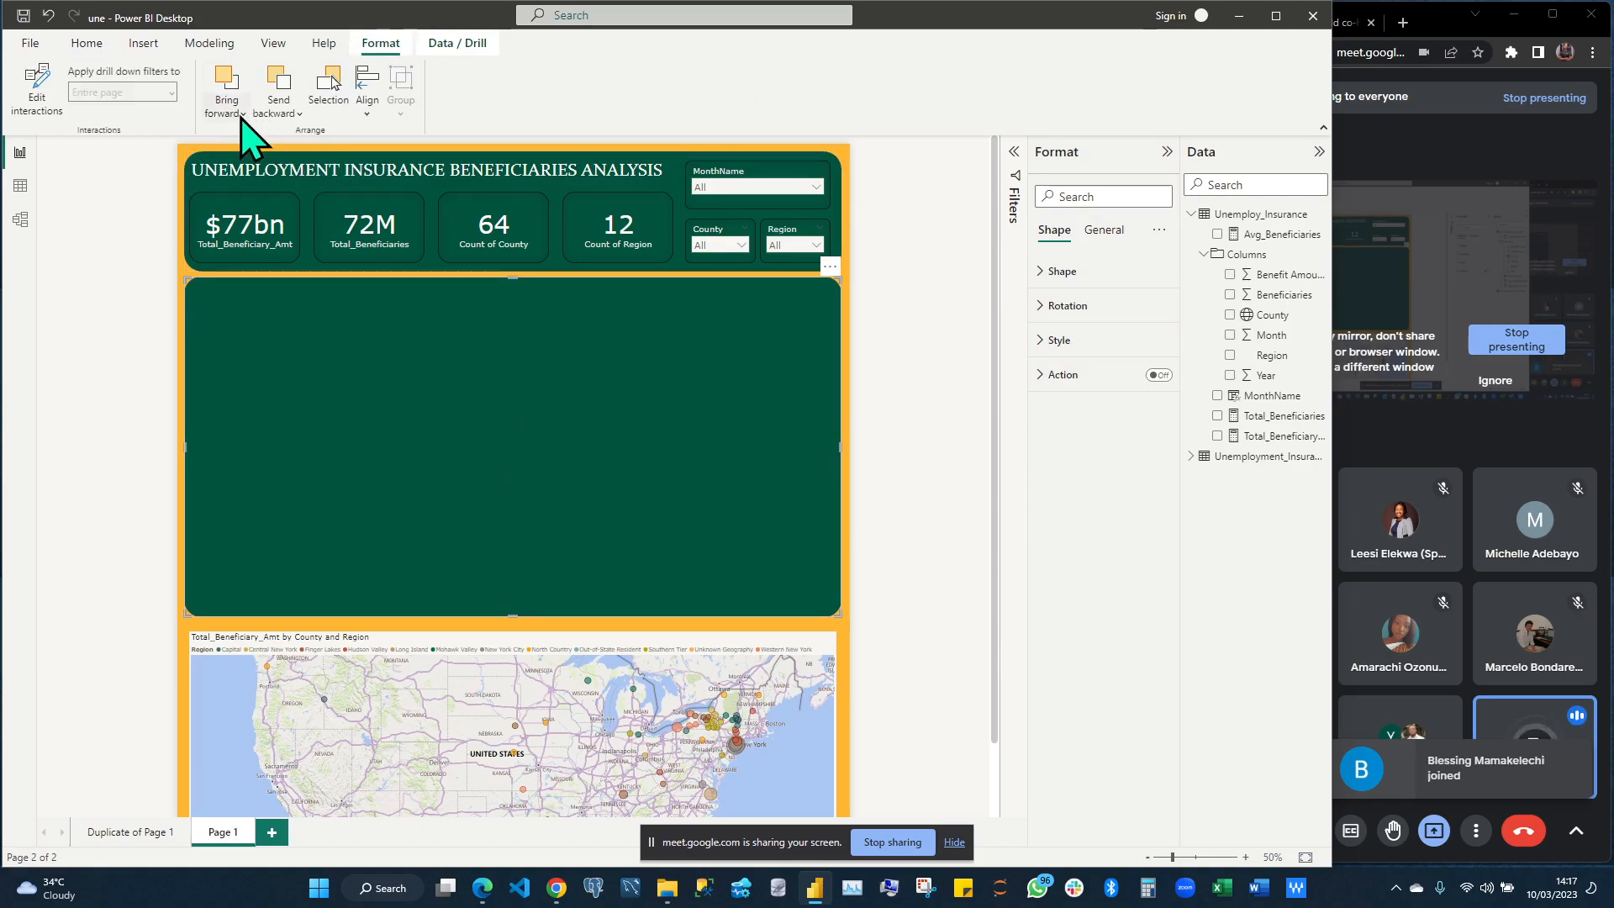
click(290, 113)
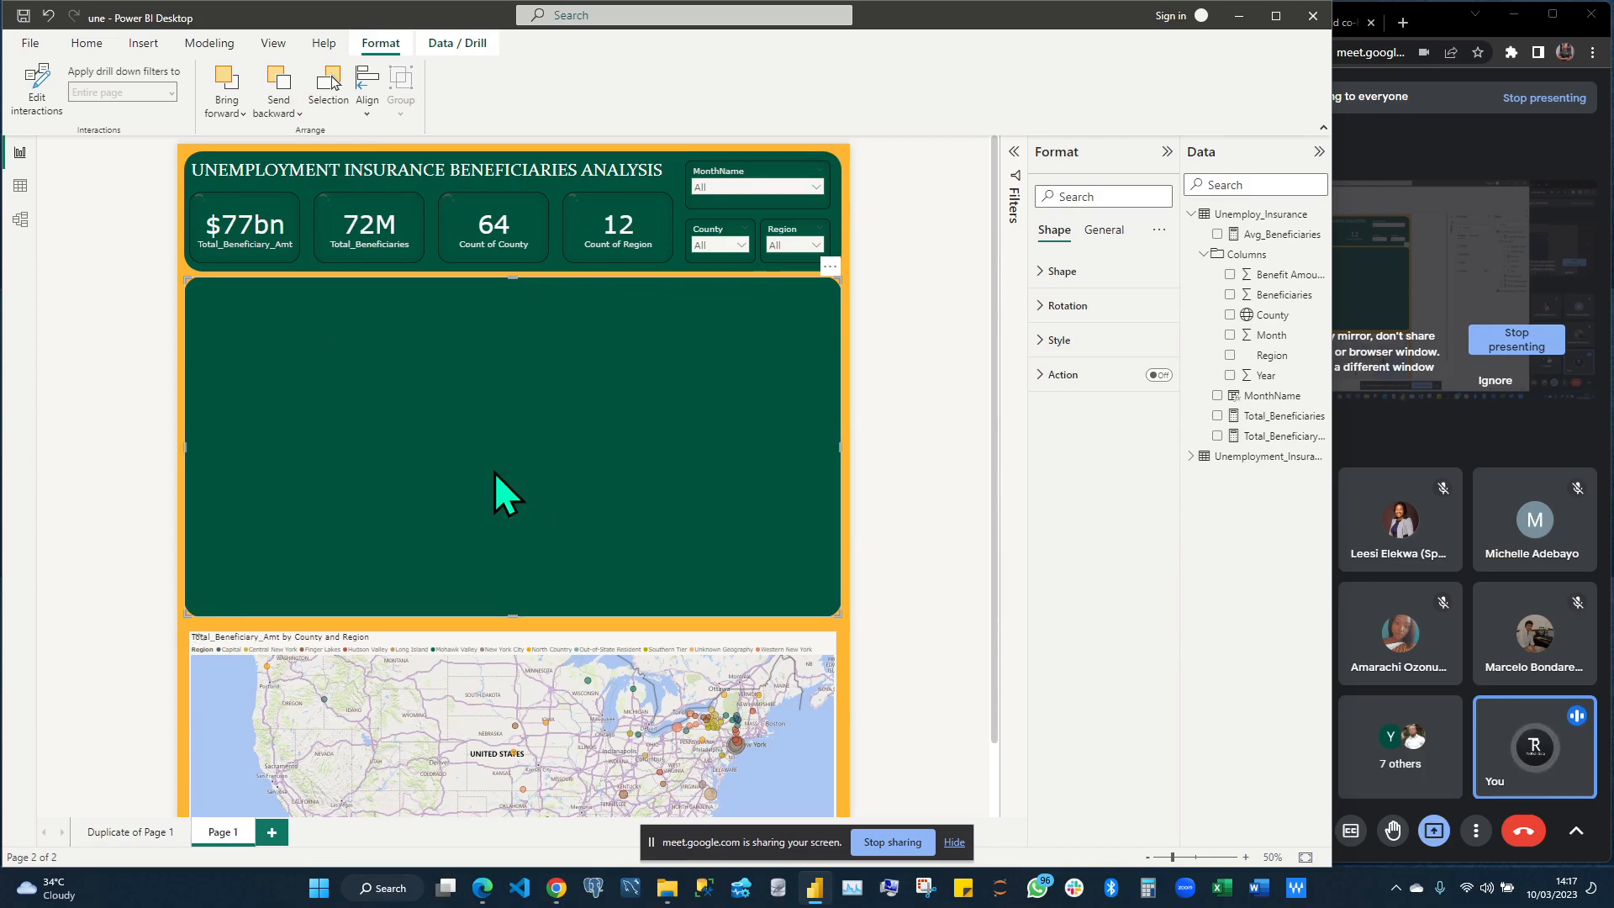
click(537, 447)
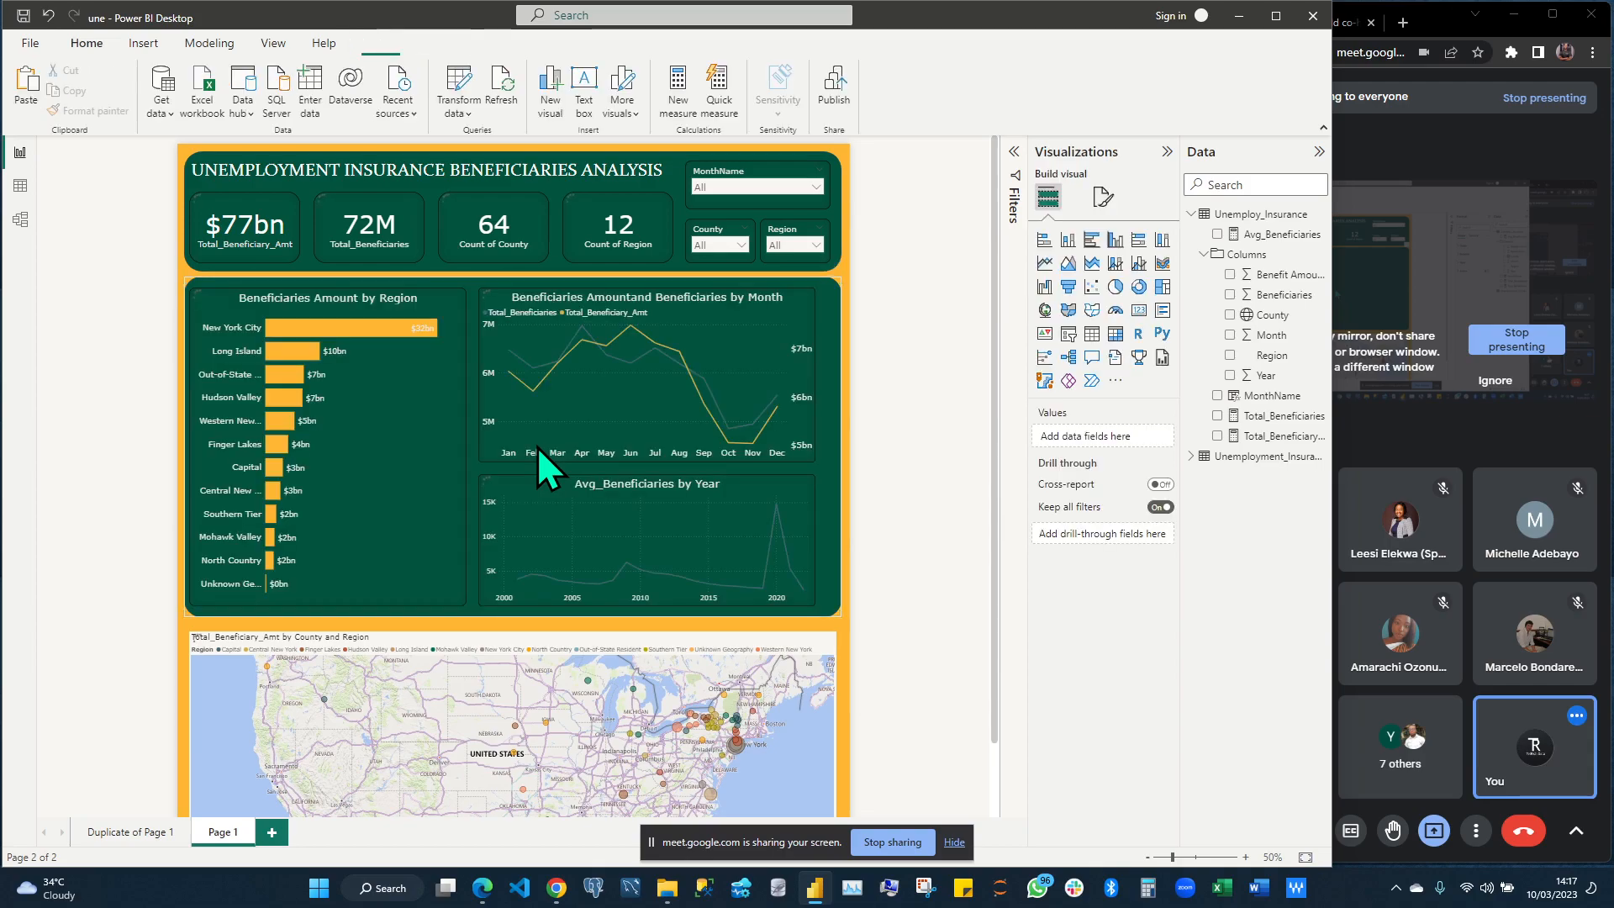
click(552, 522)
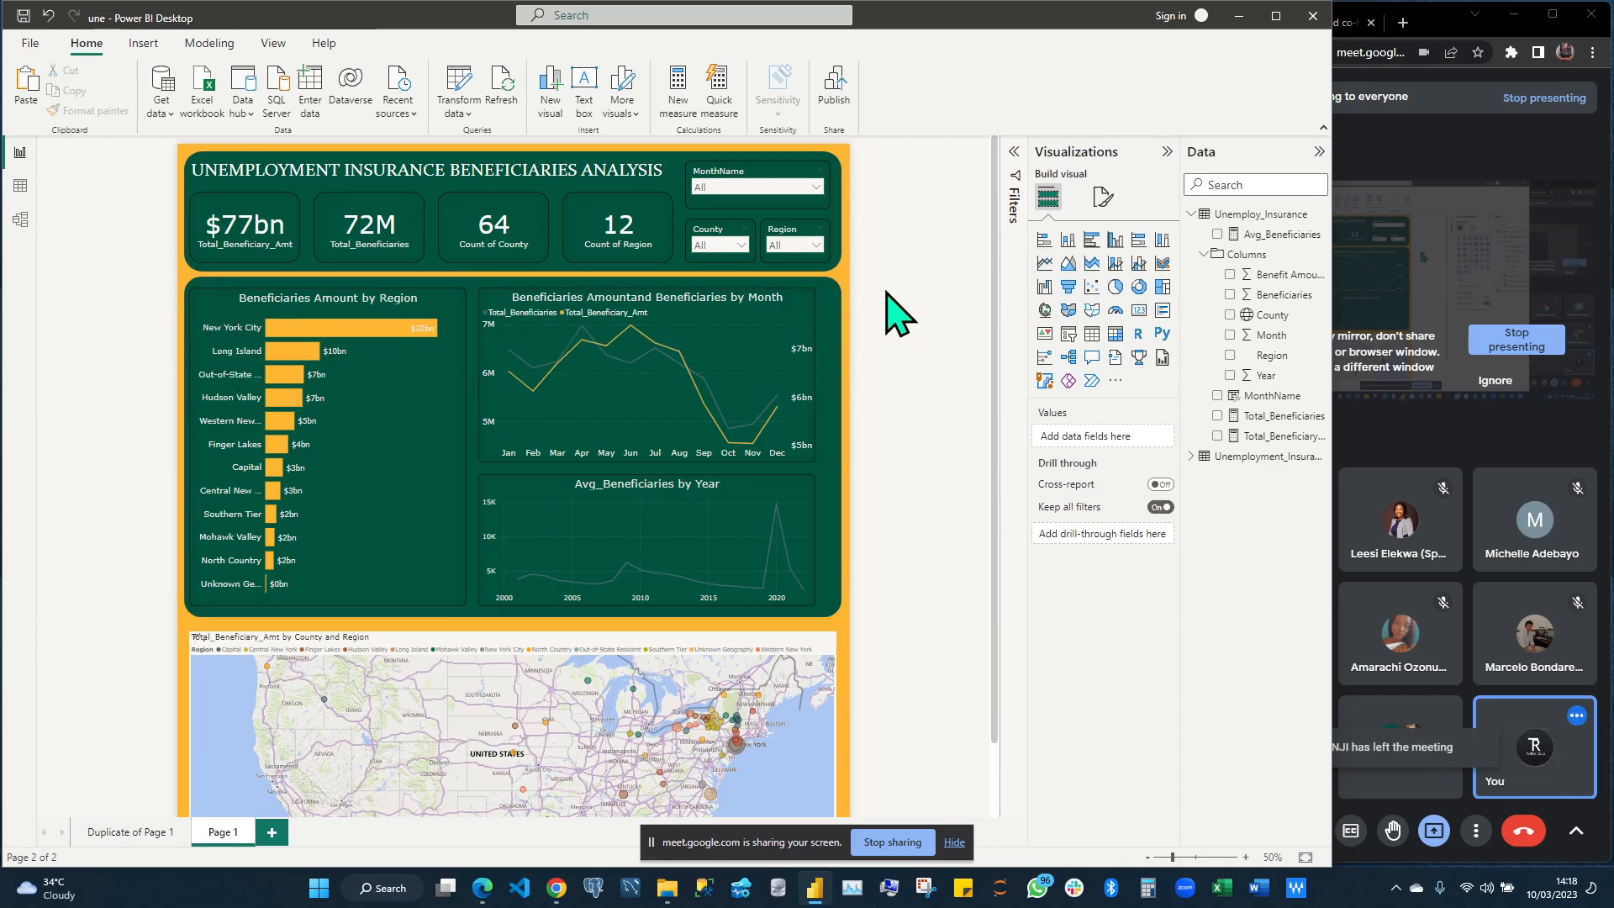
Widen the monthly and yearly line charts equally so both end just inside the green panel's right edge
click(812, 391)
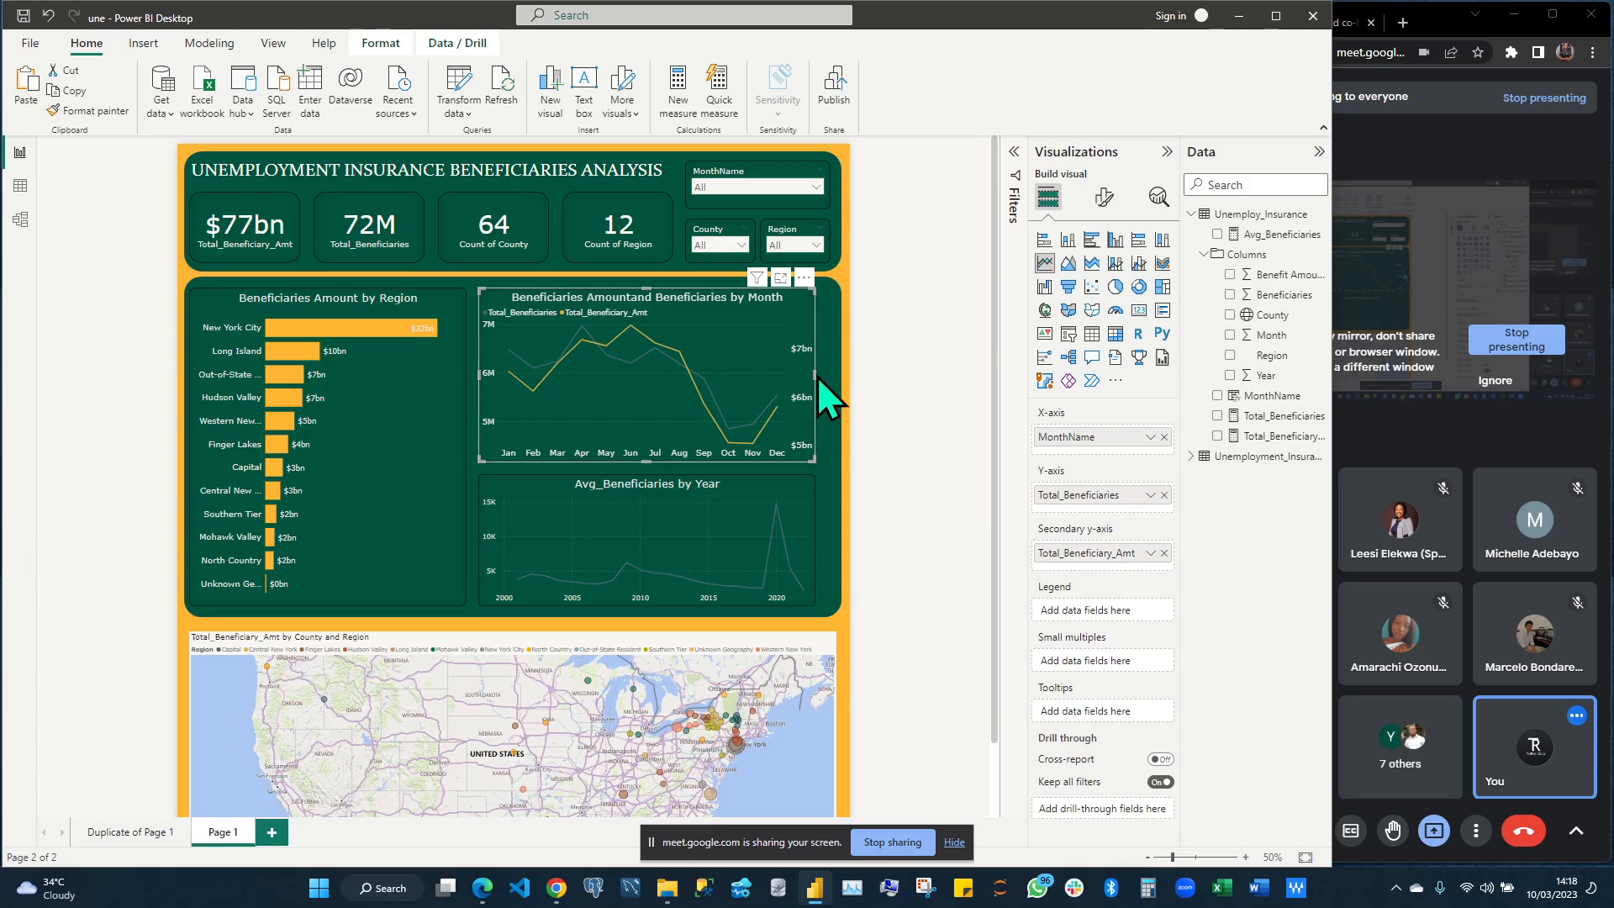
drag(815, 372, 830, 372)
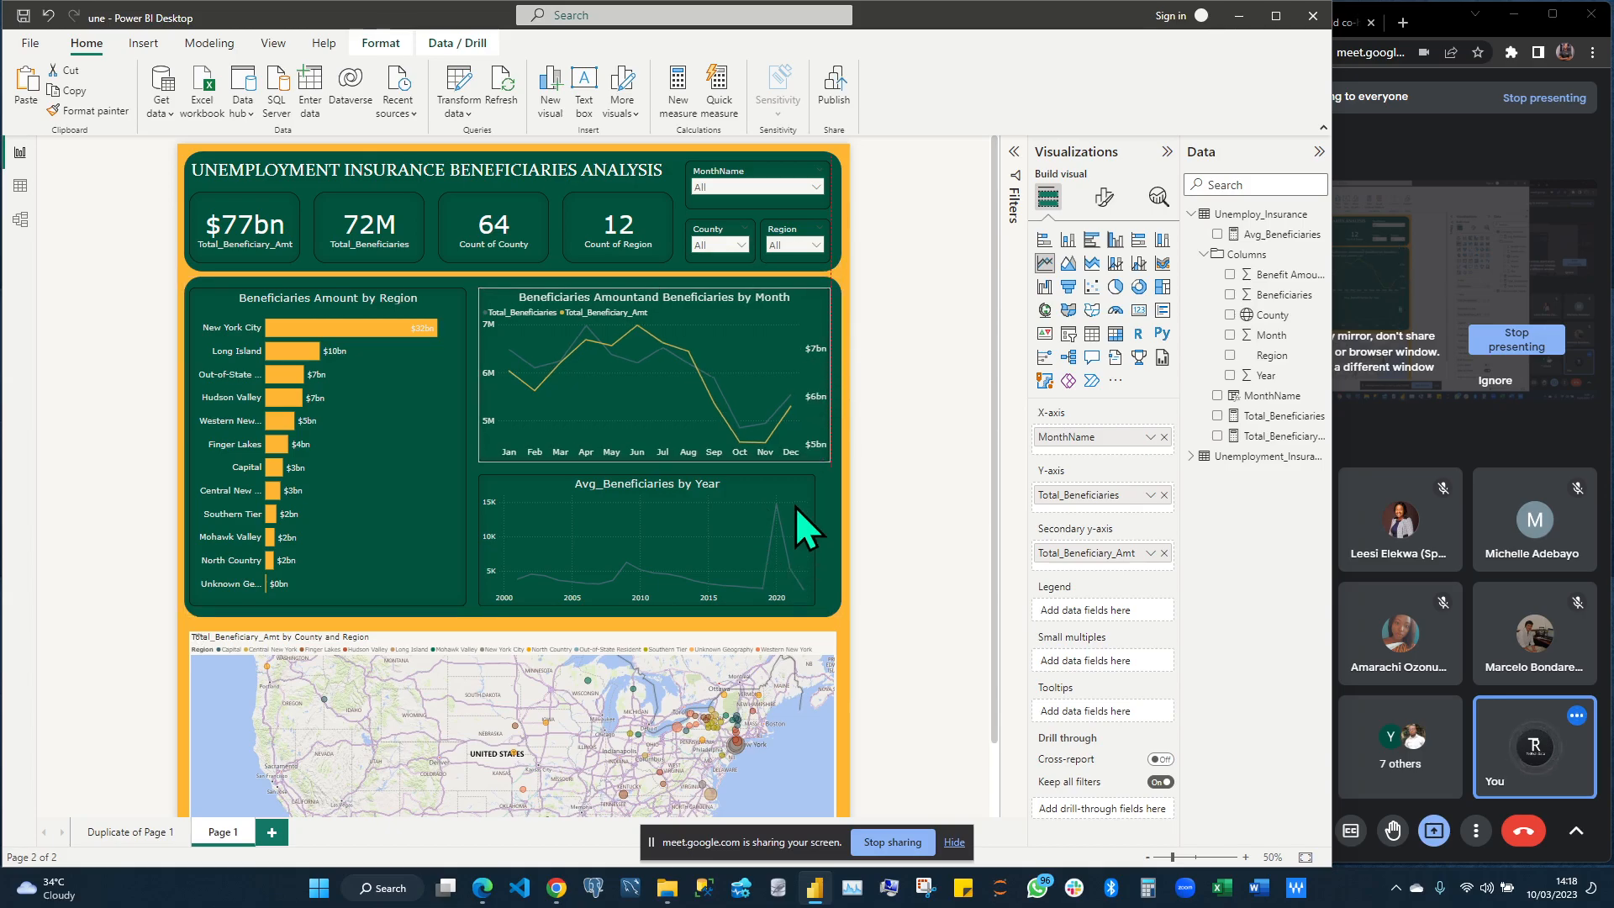
click(814, 551)
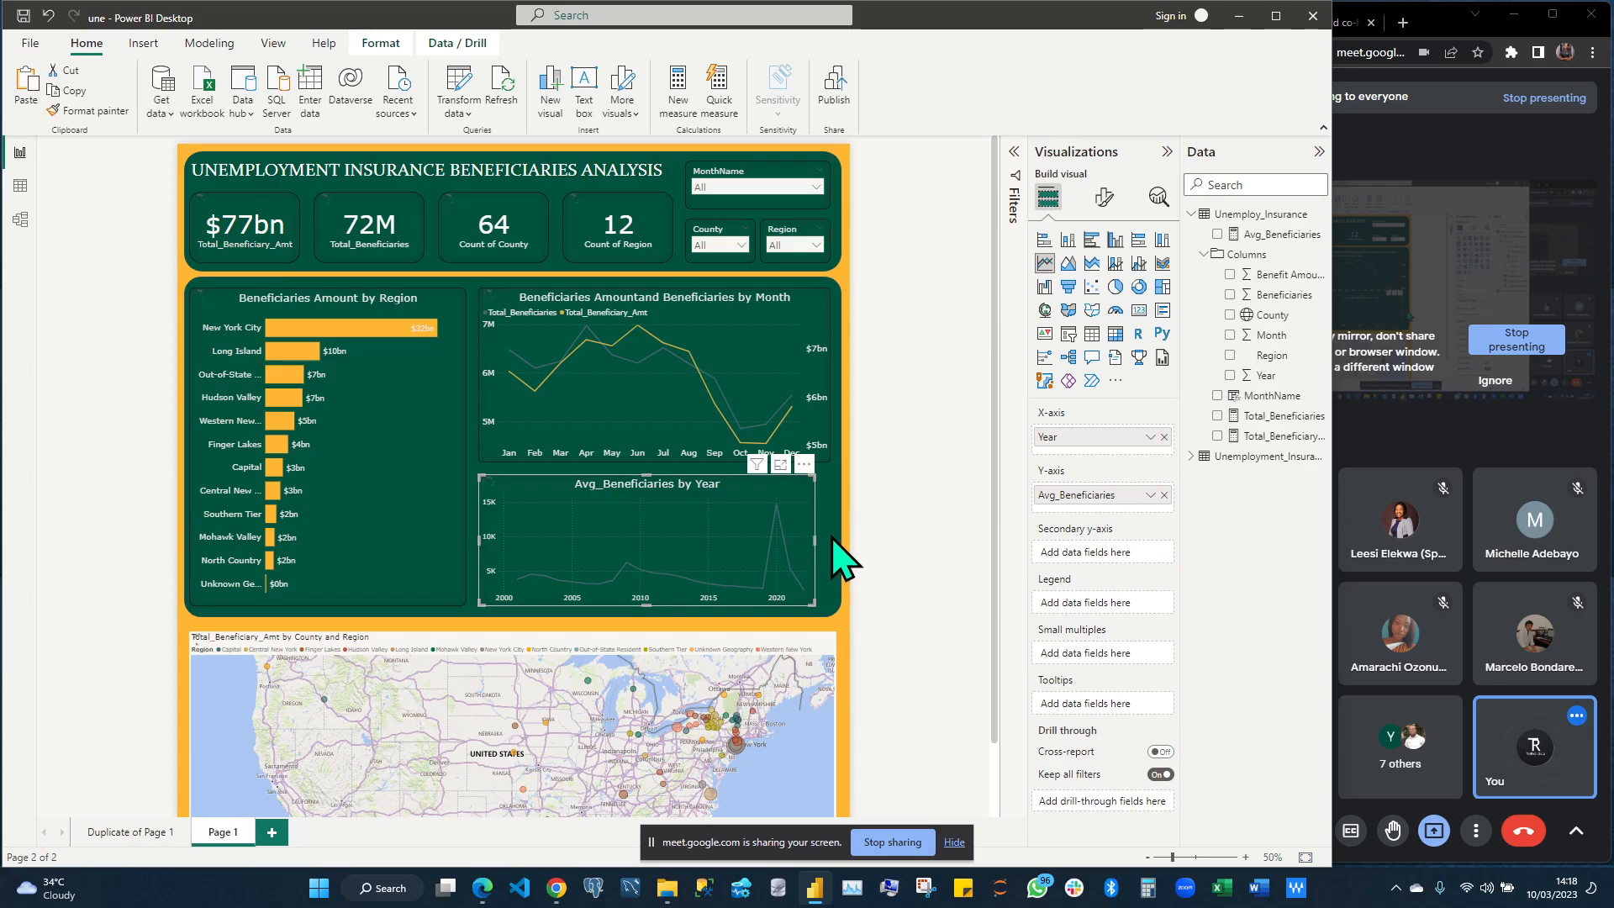
drag(832, 536, 830, 540)
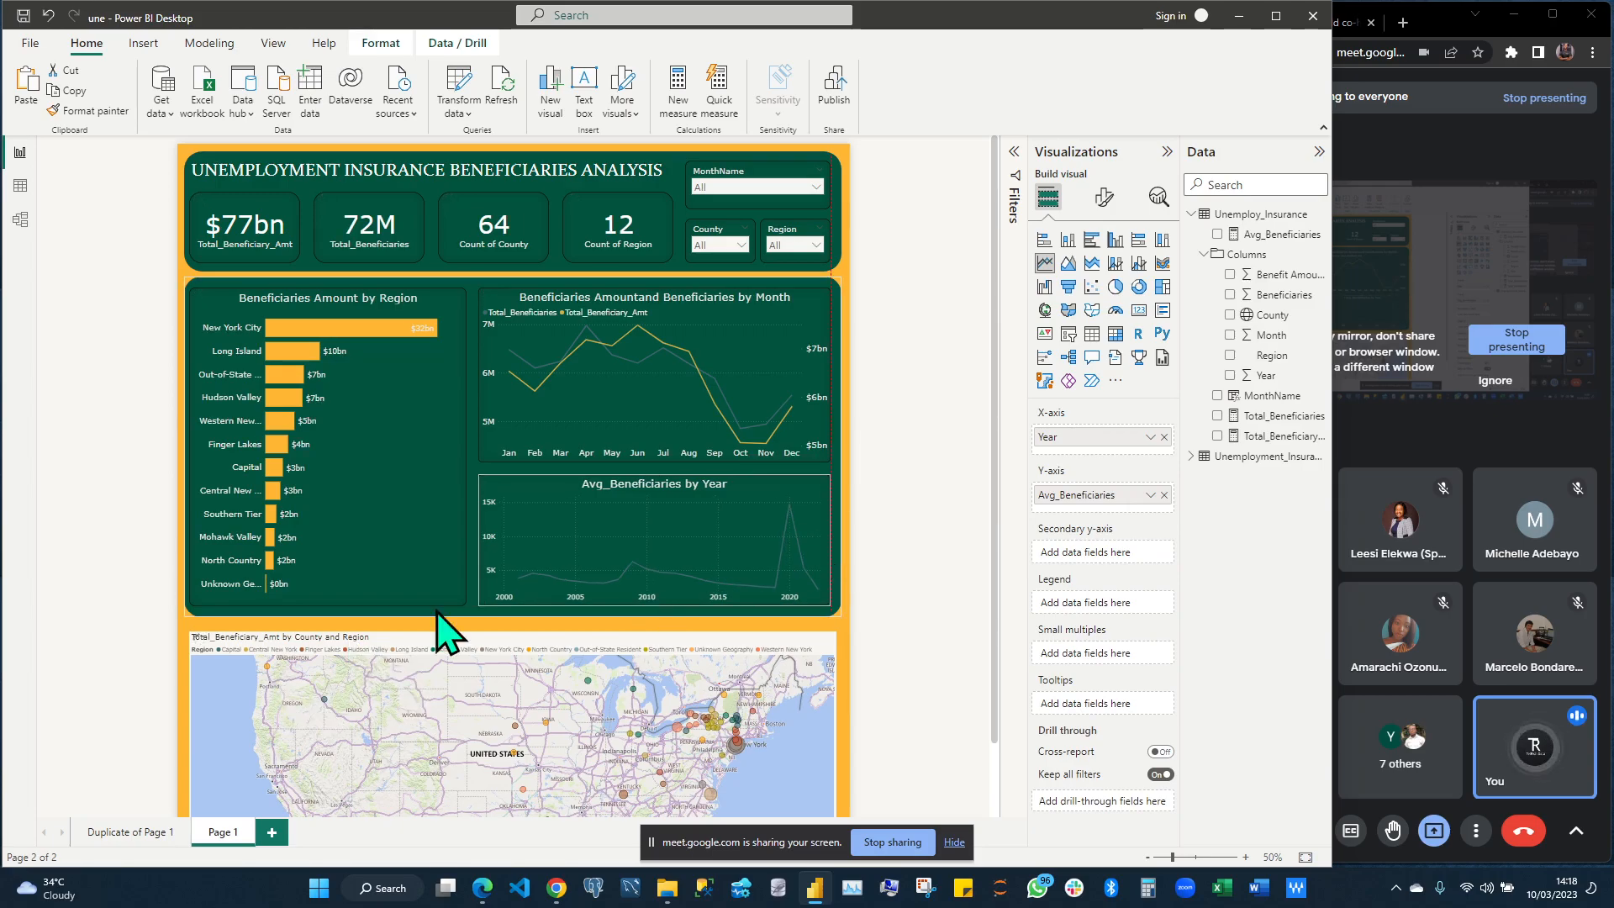
click(486, 593)
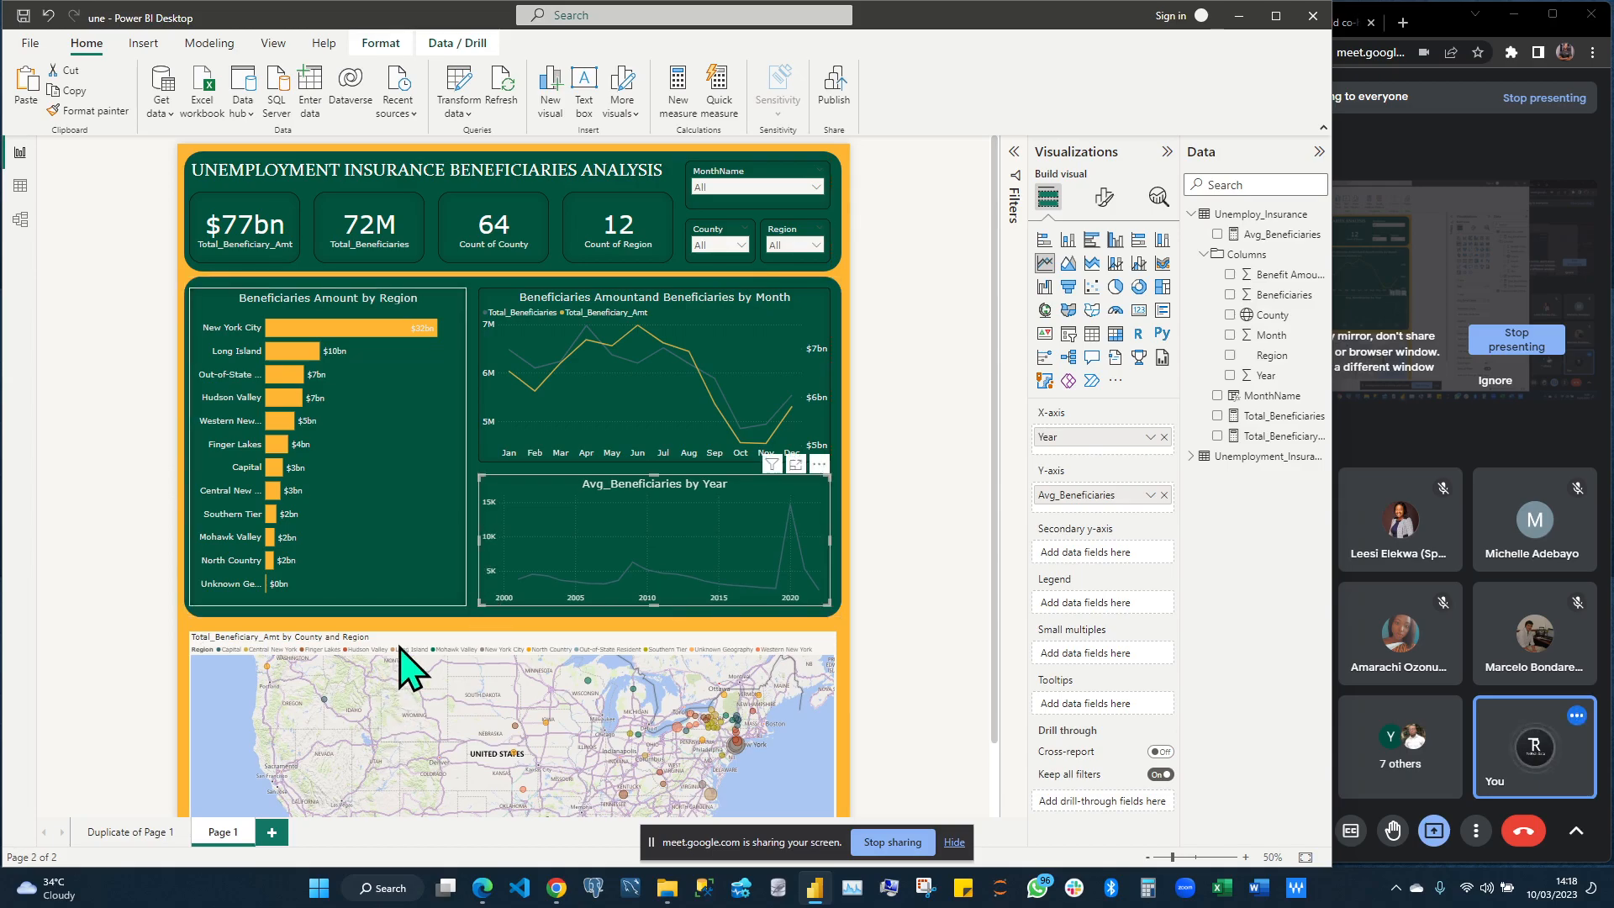
Shorten the green panel behind the charts slightly at its lower edge, then deselect it
scroll(400, 647, down, 2)
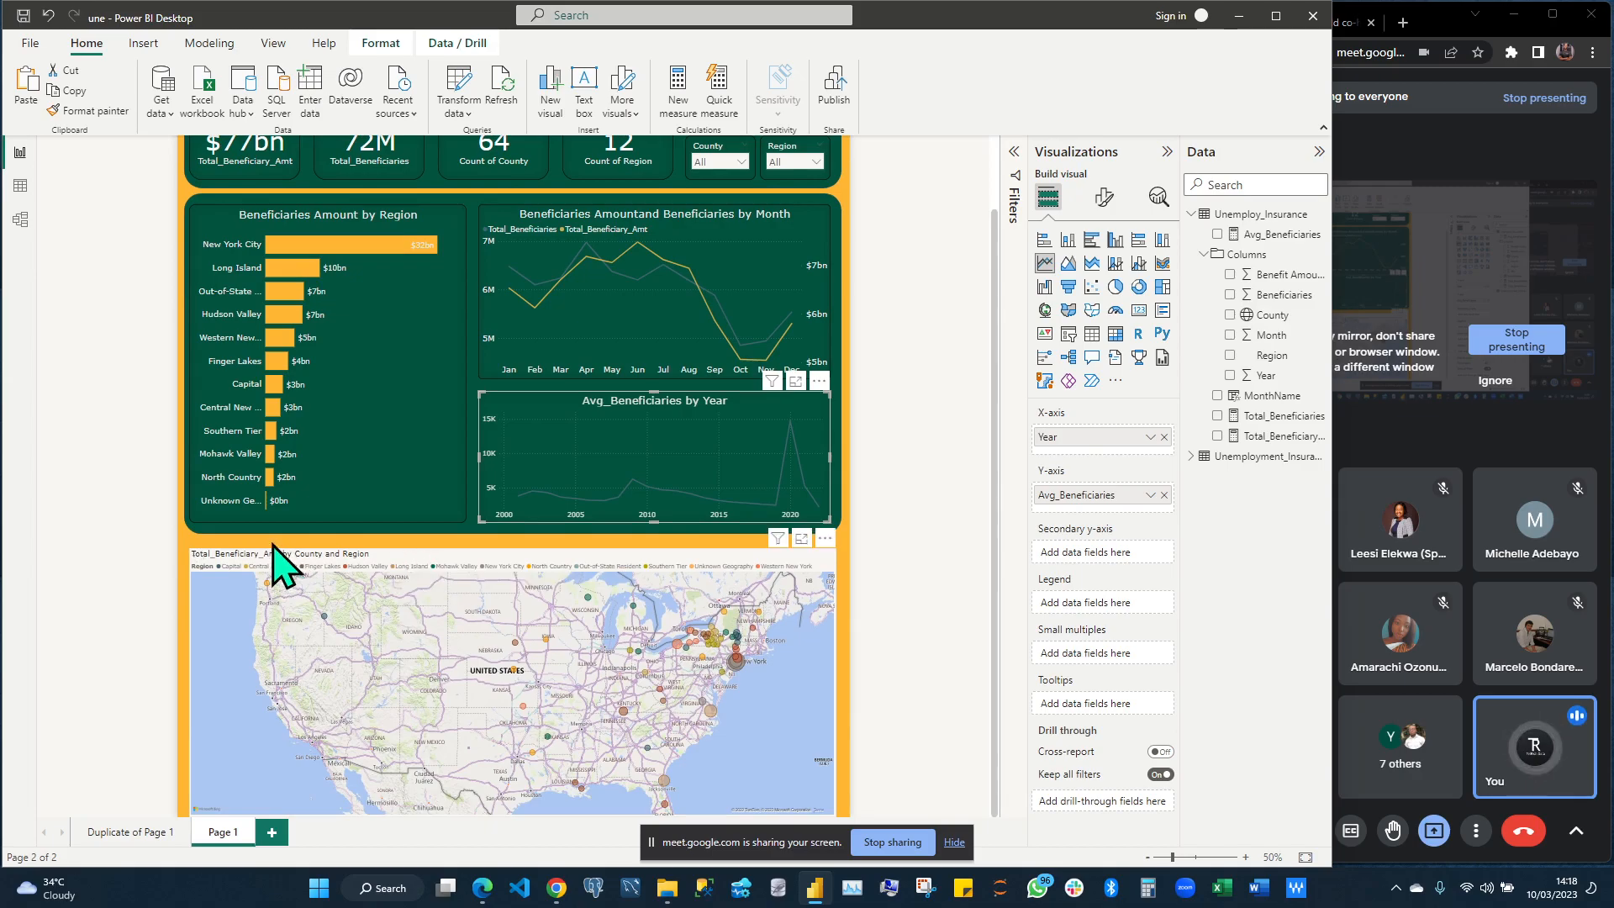
click(495, 542)
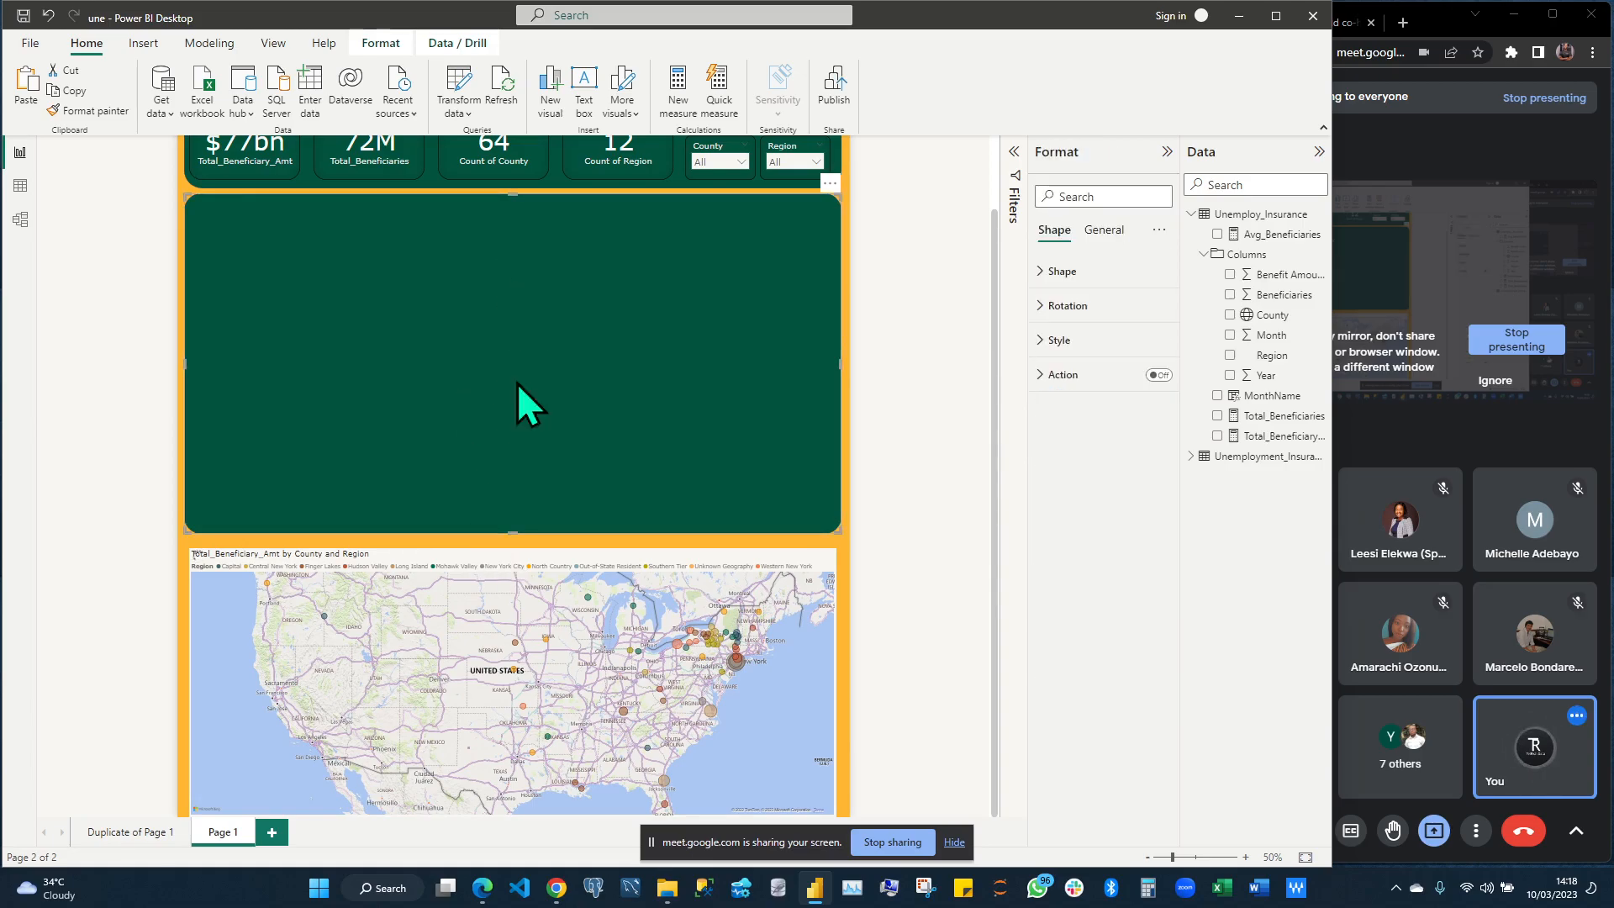
drag(512, 529, 513, 526)
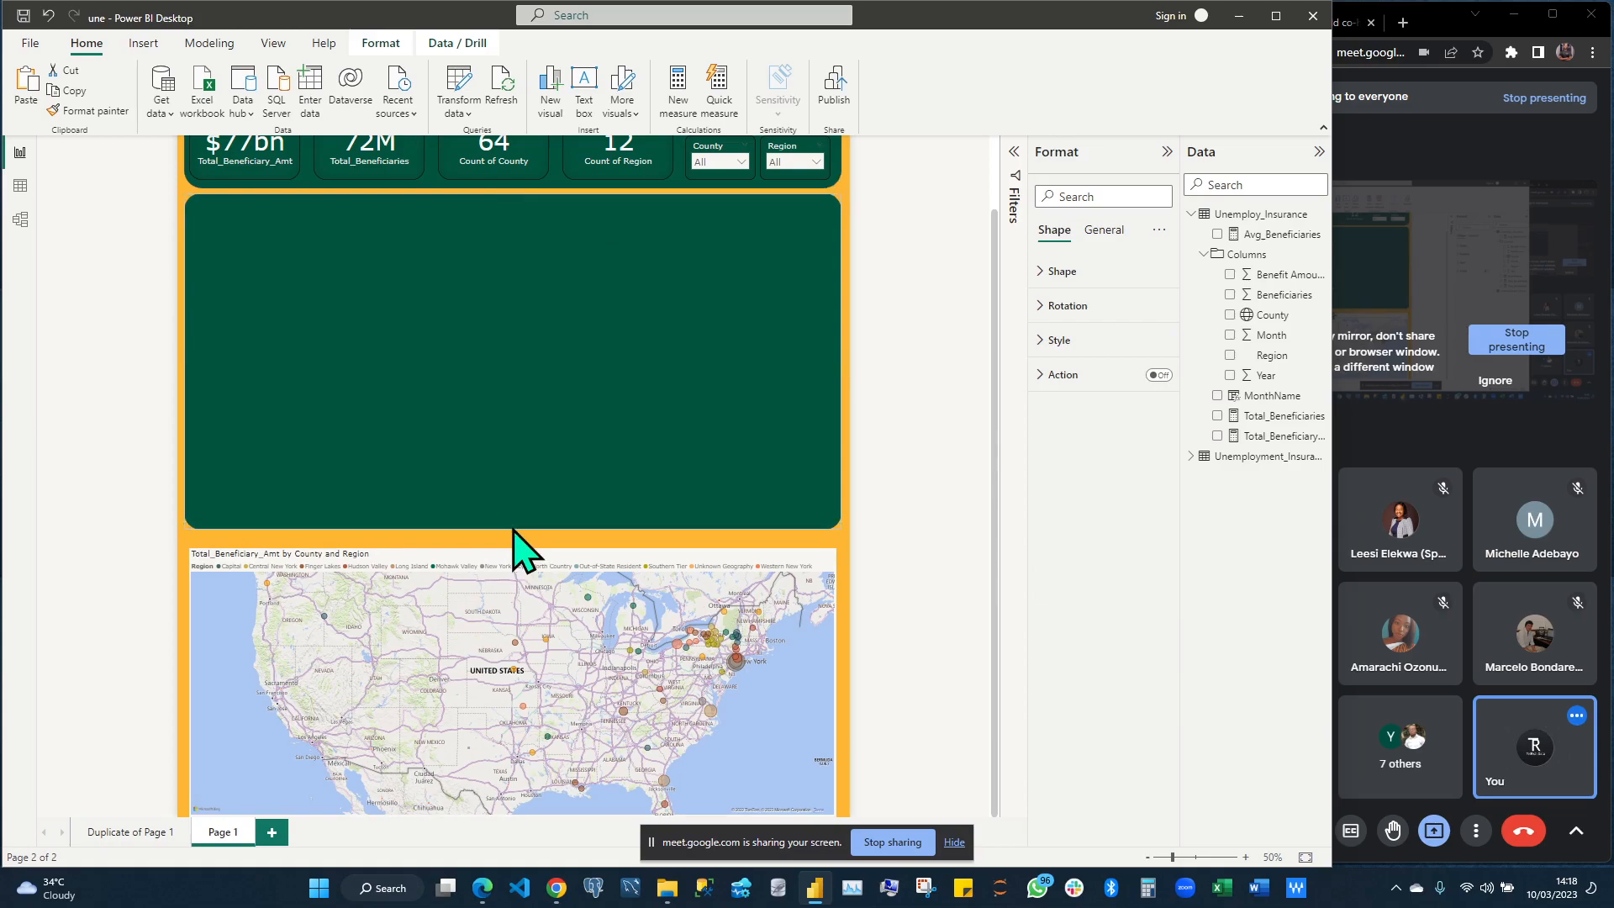
click(401, 544)
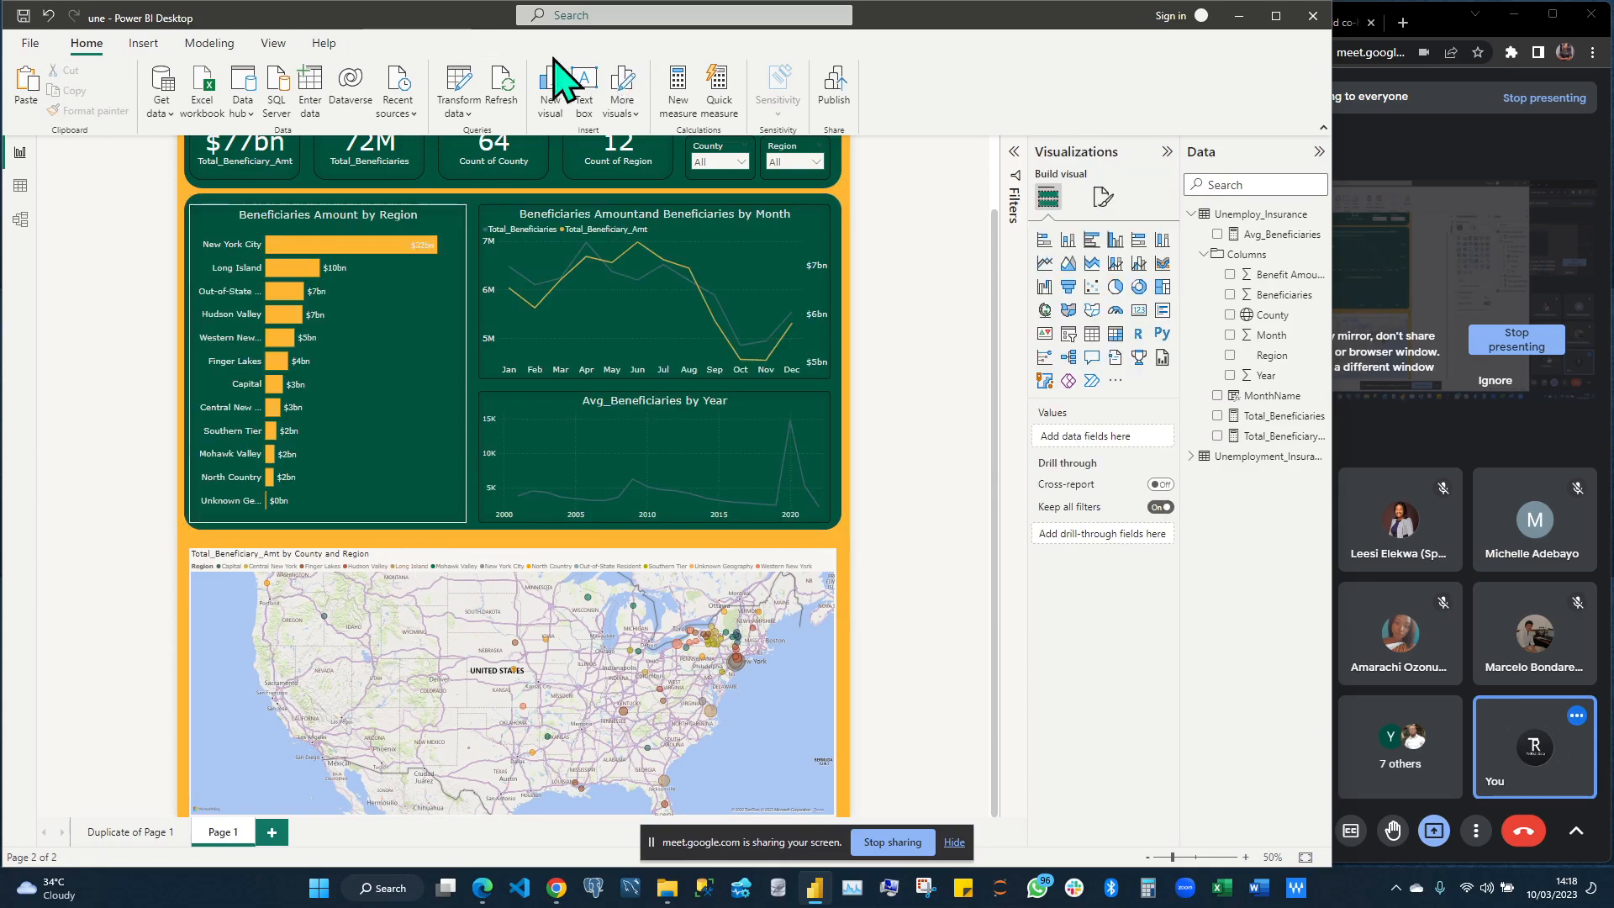
Duplicate the green panel behind the charts and move the copy down over the map
click(467, 207)
key(ctrl+c)
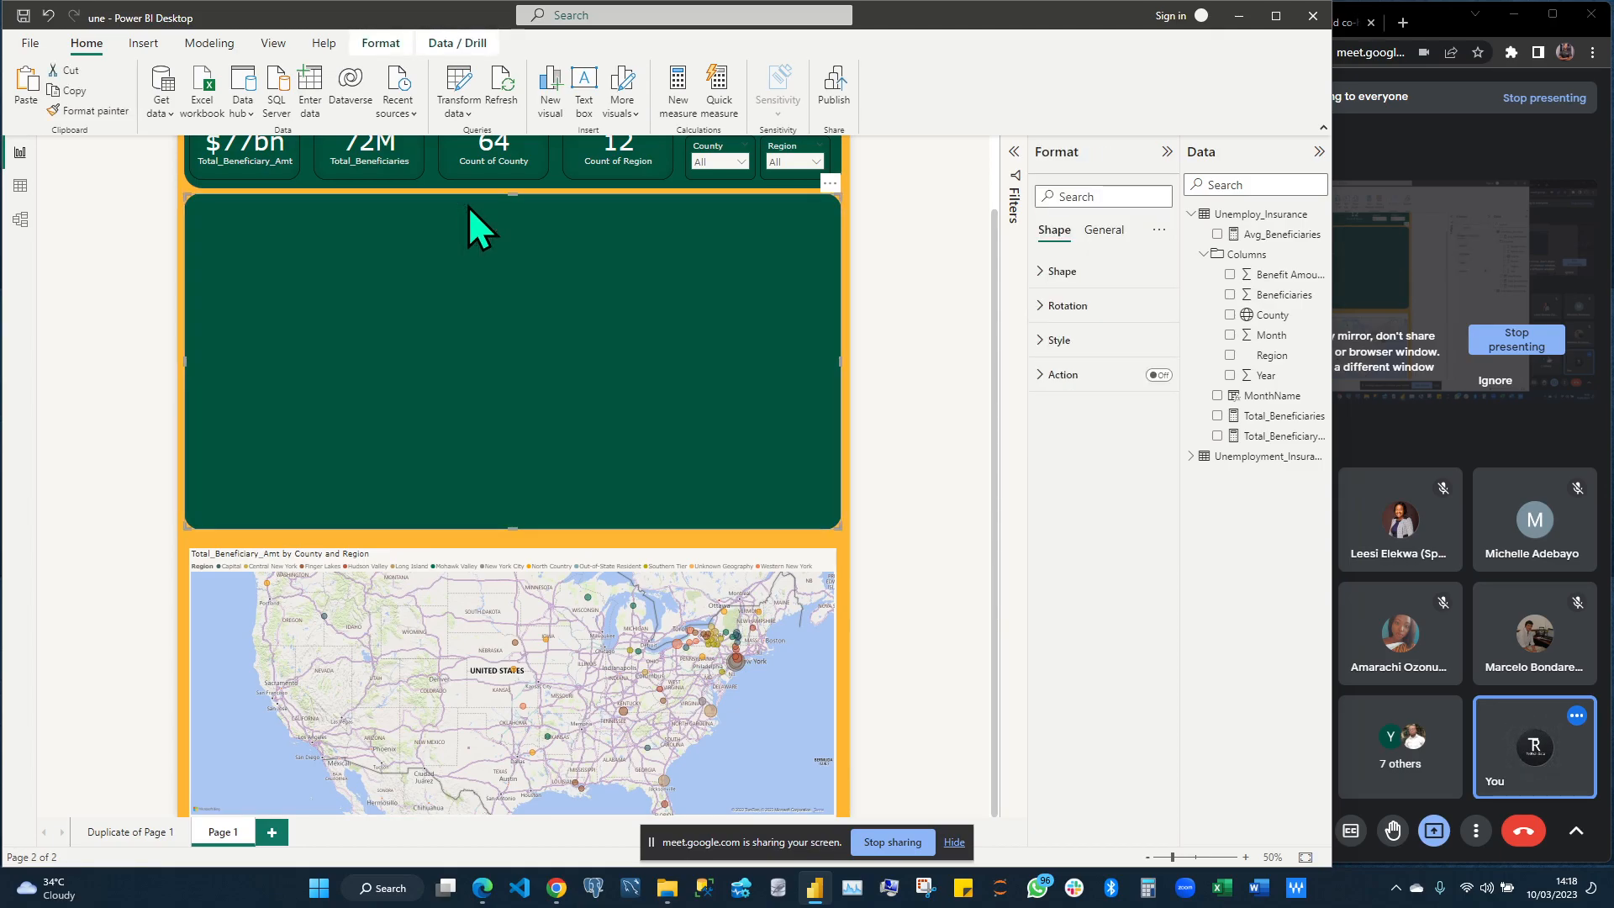
key(ctrl+v)
drag(421, 225, 431, 614)
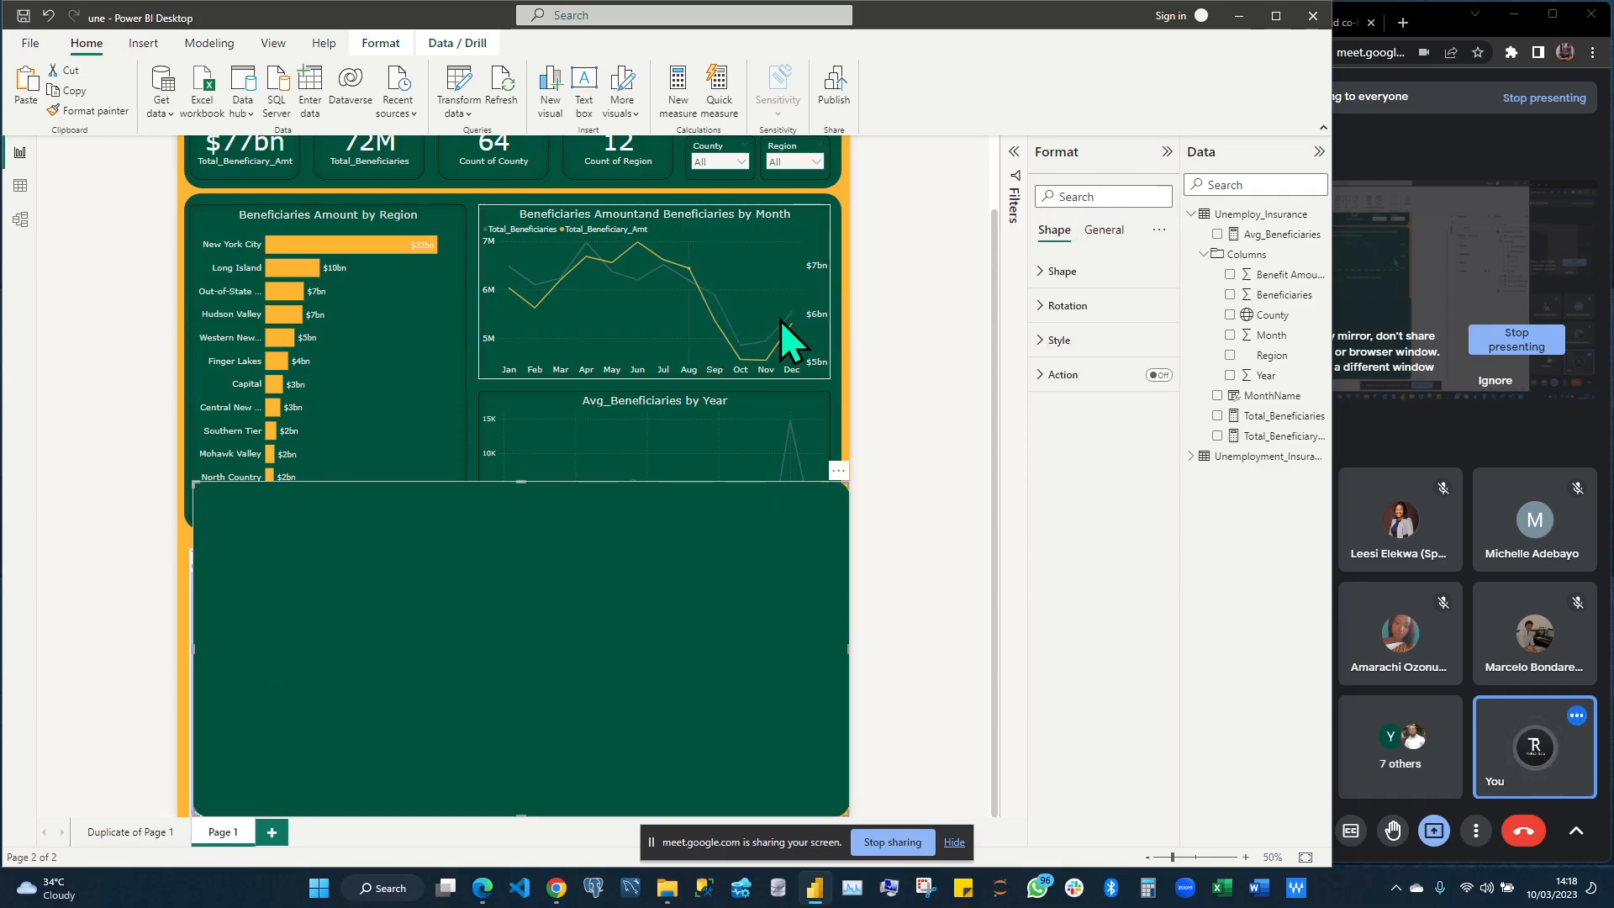
Set the page's canvas height to 2000 px
scroll(785, 311, down, 2)
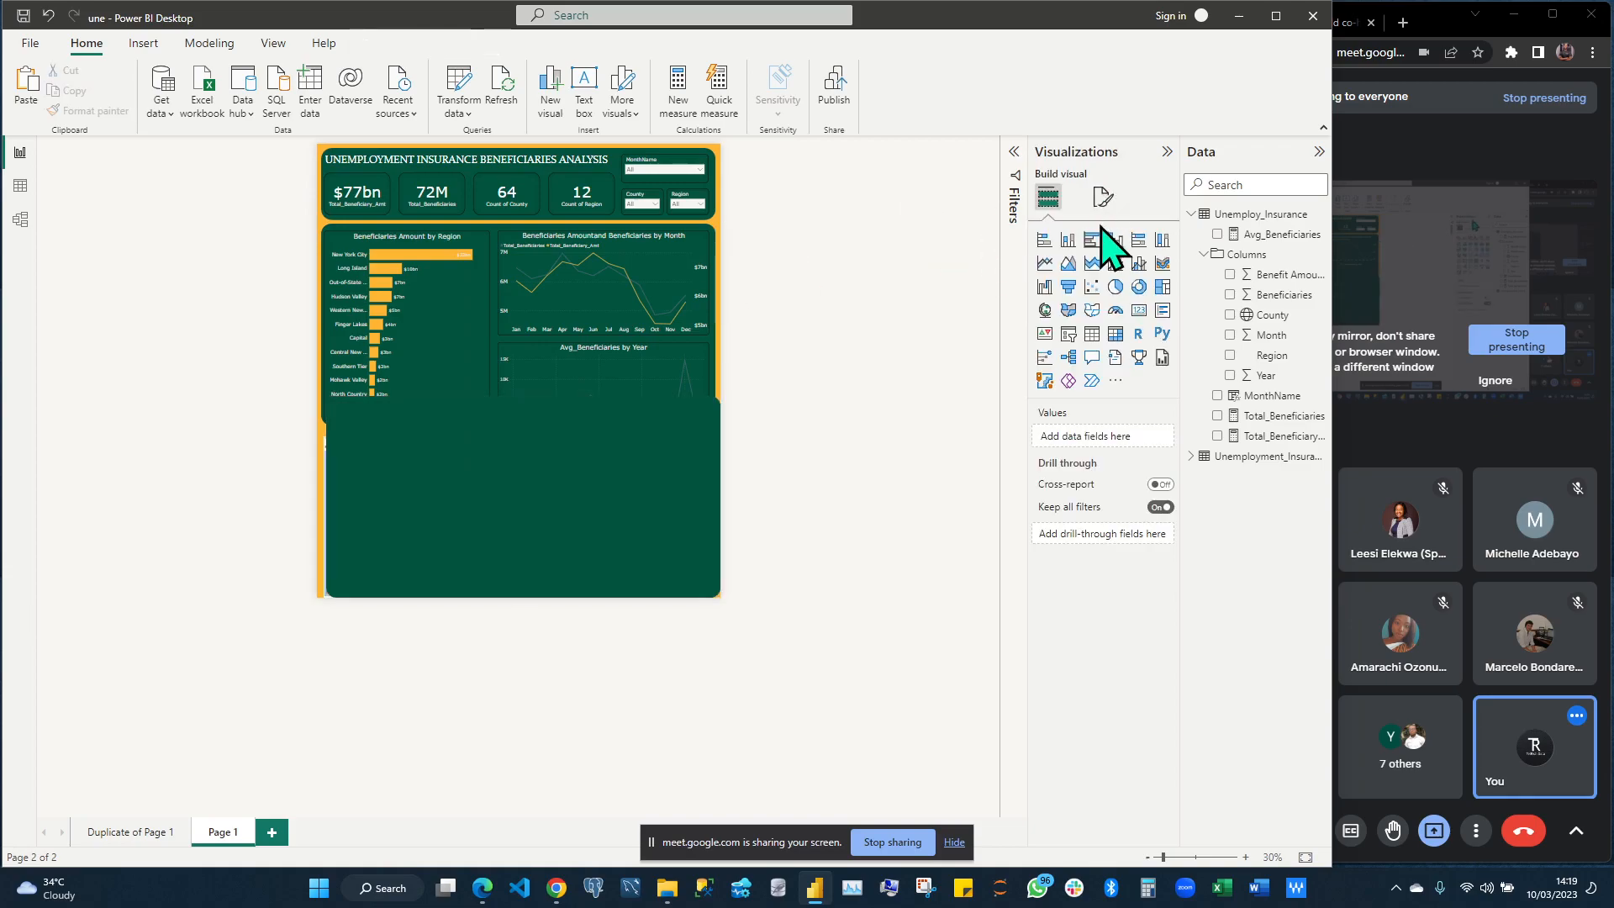
click(1102, 207)
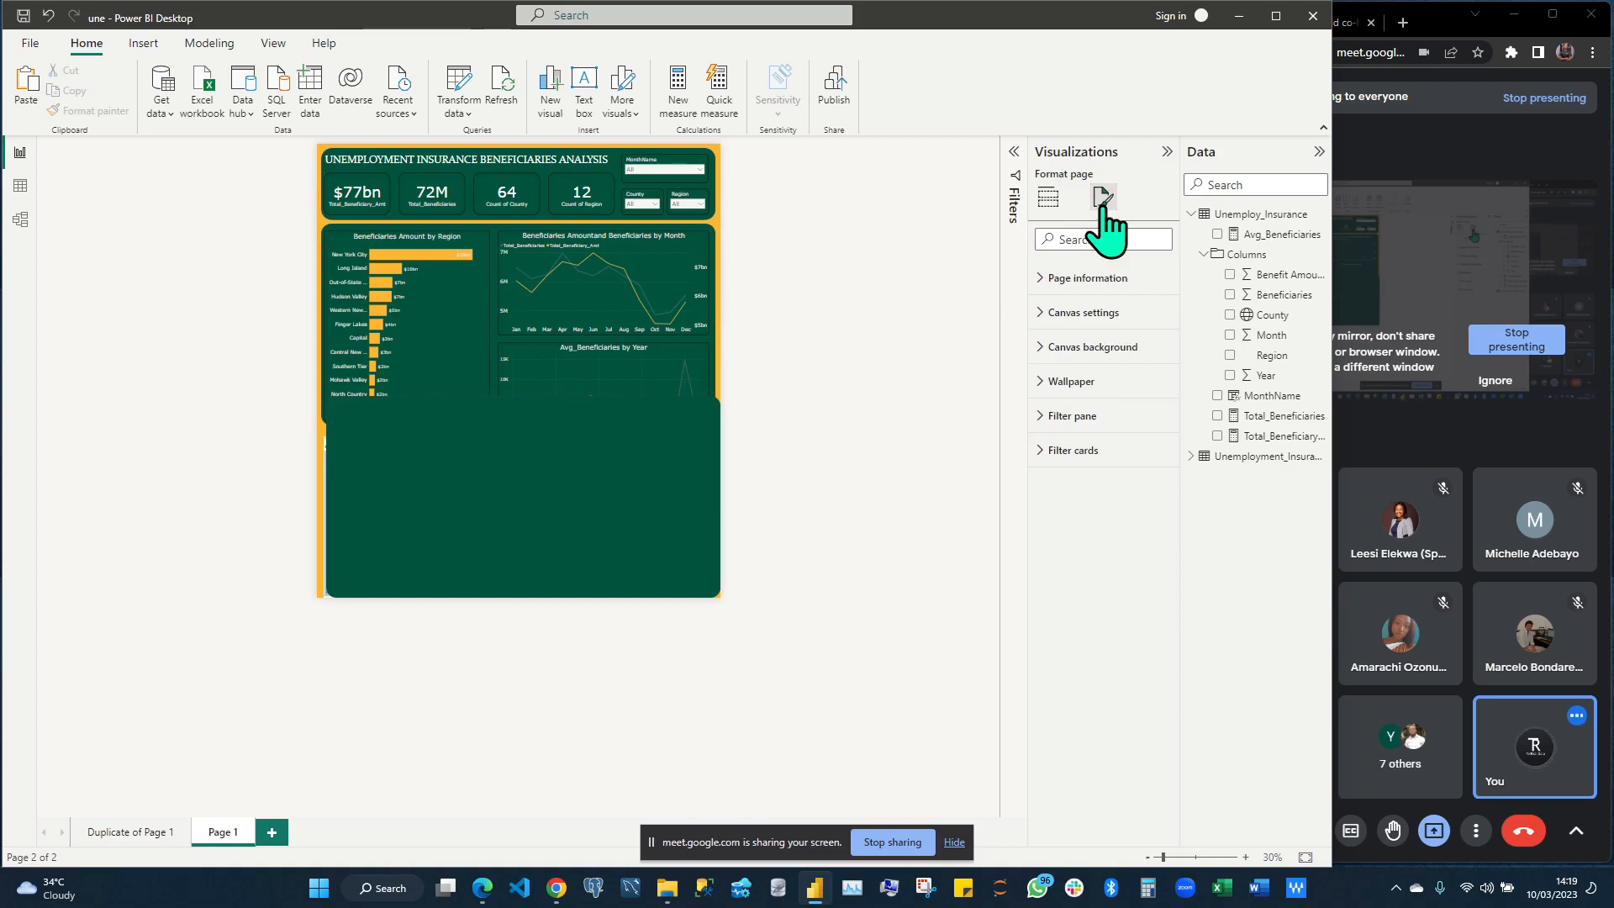
click(1043, 316)
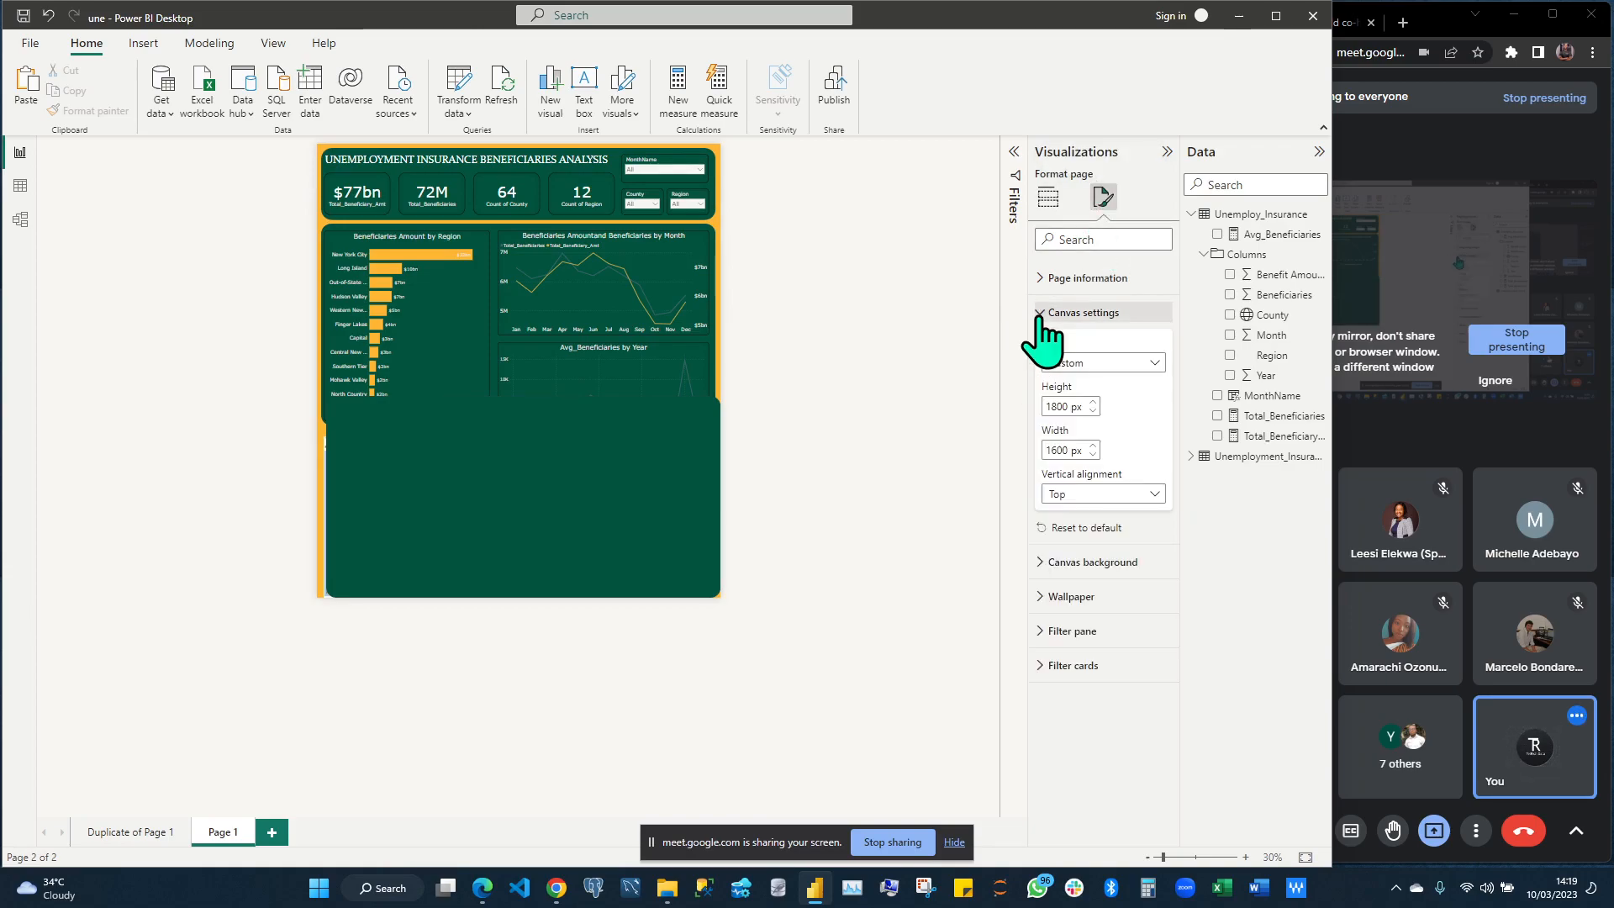
click(1063, 407)
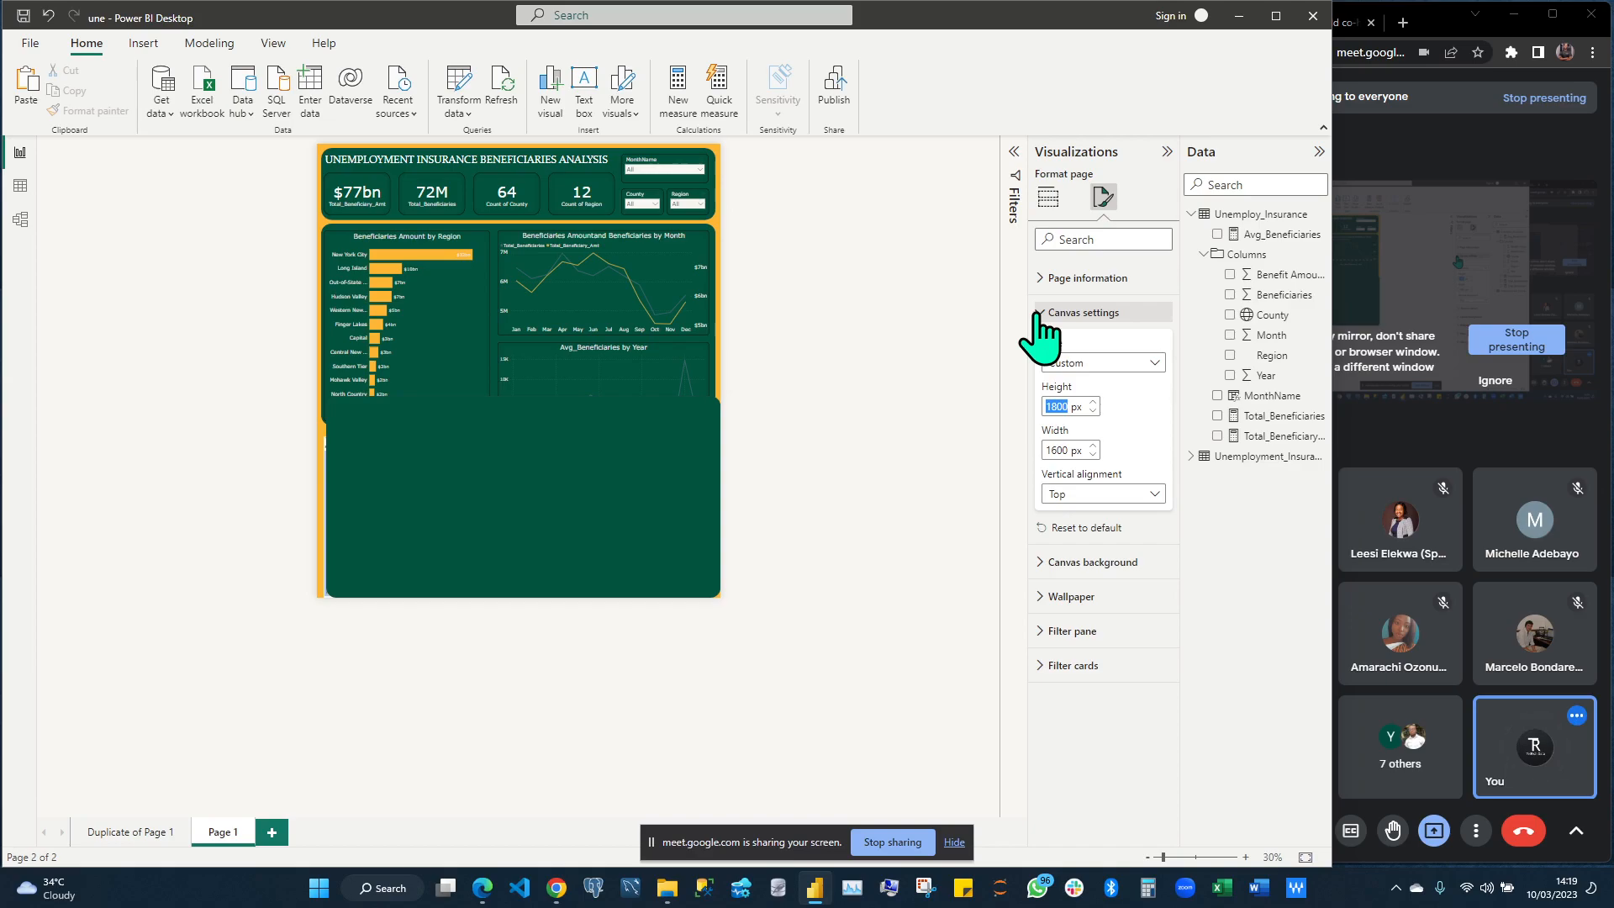
text(2000)
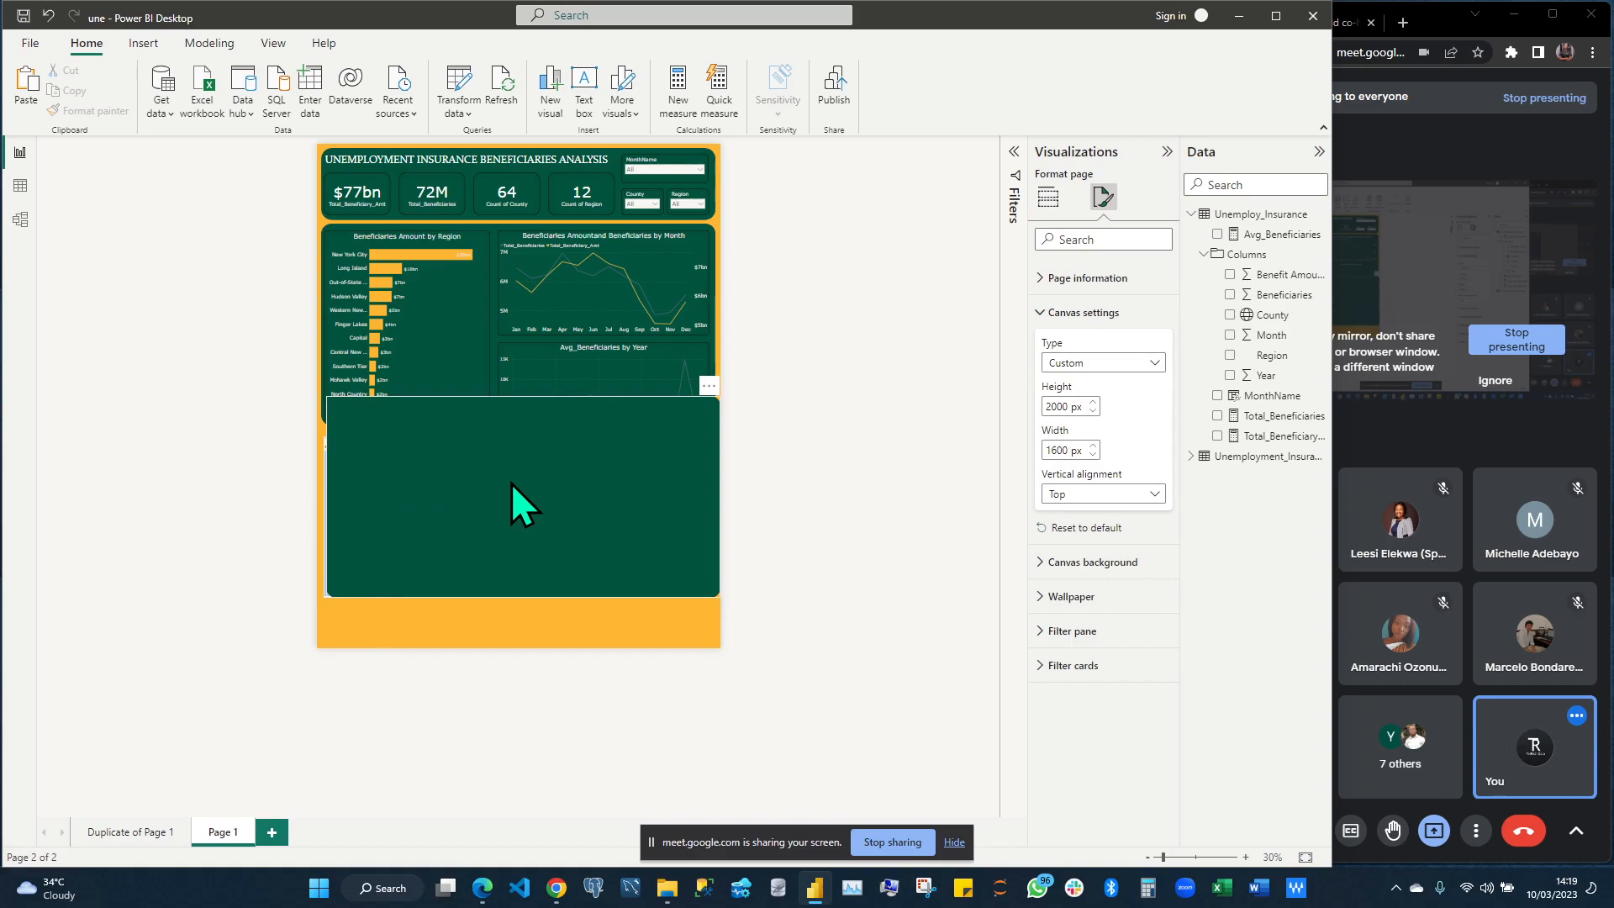
Move the copied green panel down below the charts panel, aligned with its sides and just above the page's lower edge
drag(507, 526, 507, 533)
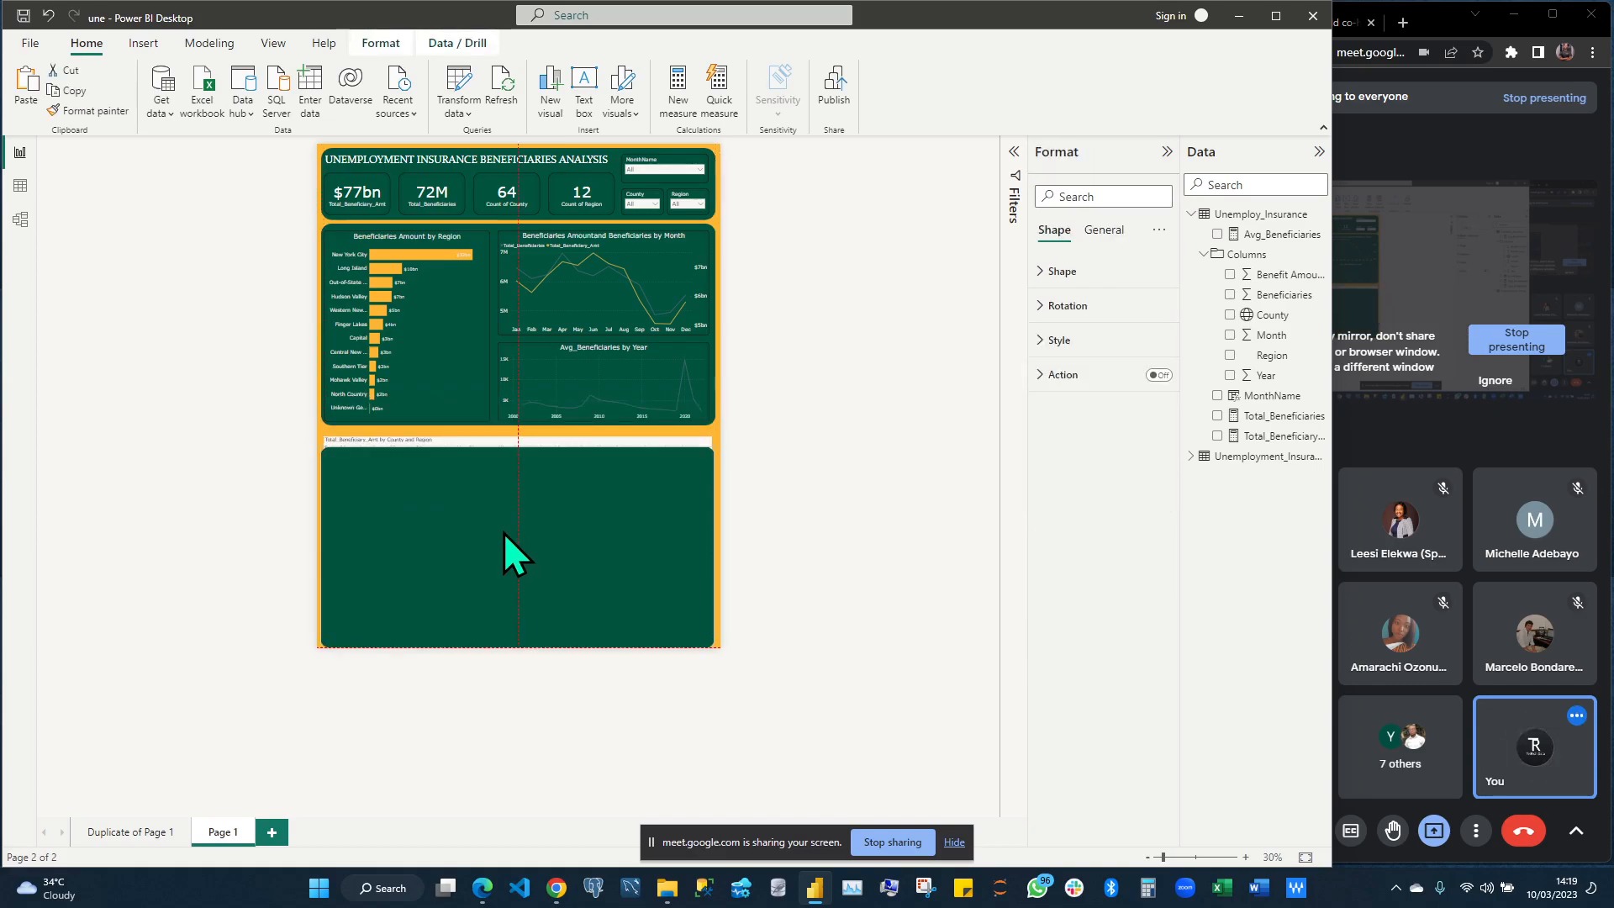
drag(507, 533, 507, 532)
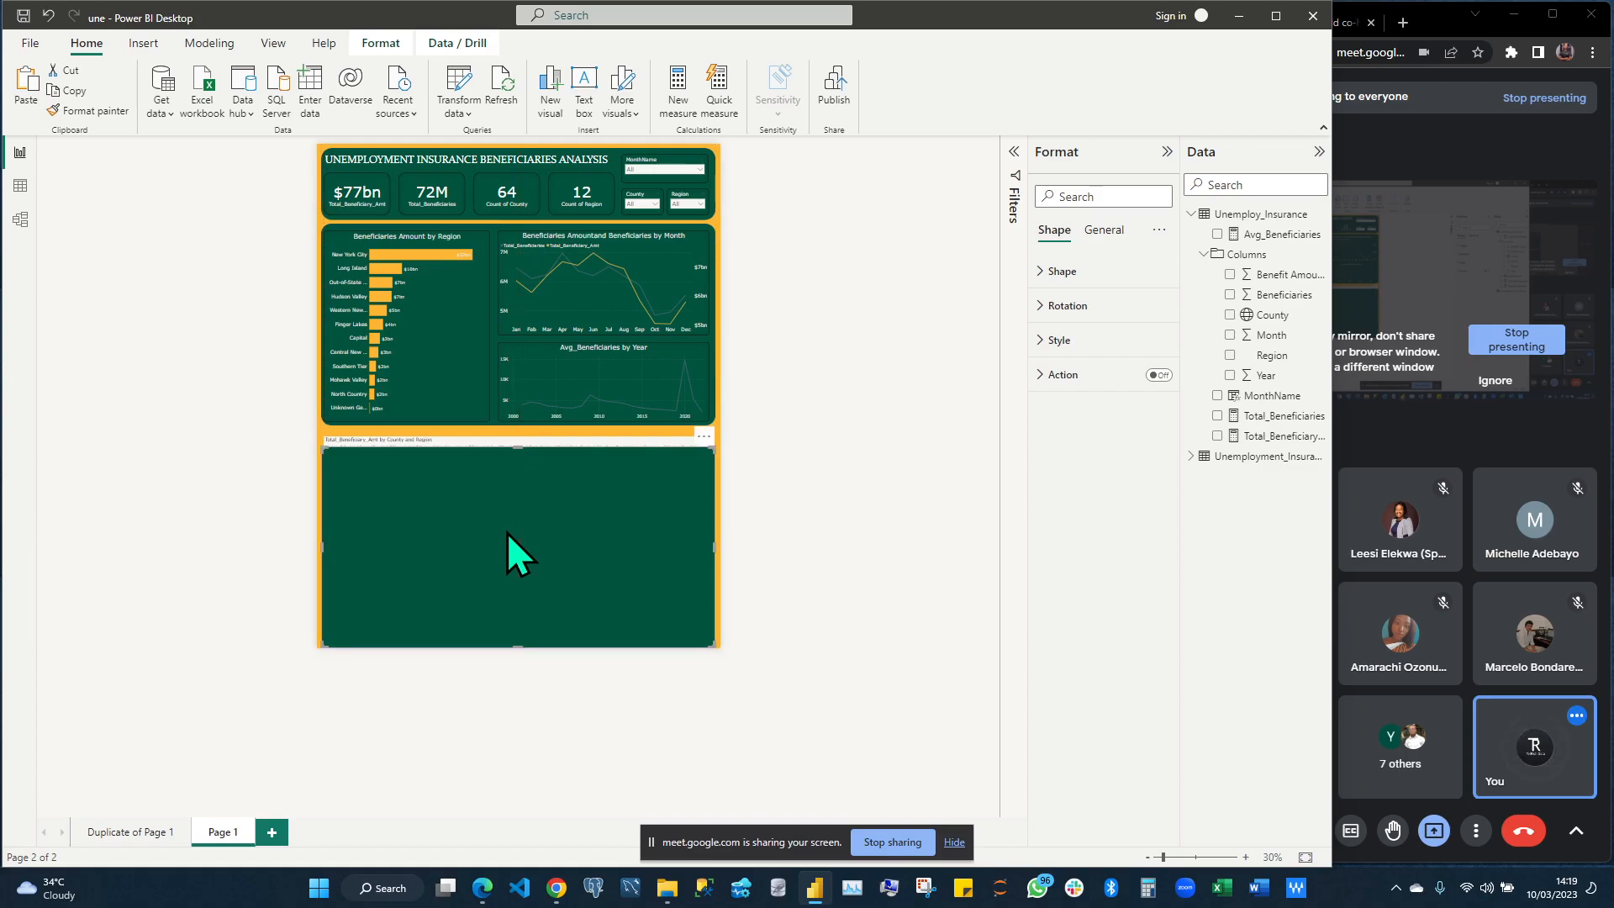
key(Up)
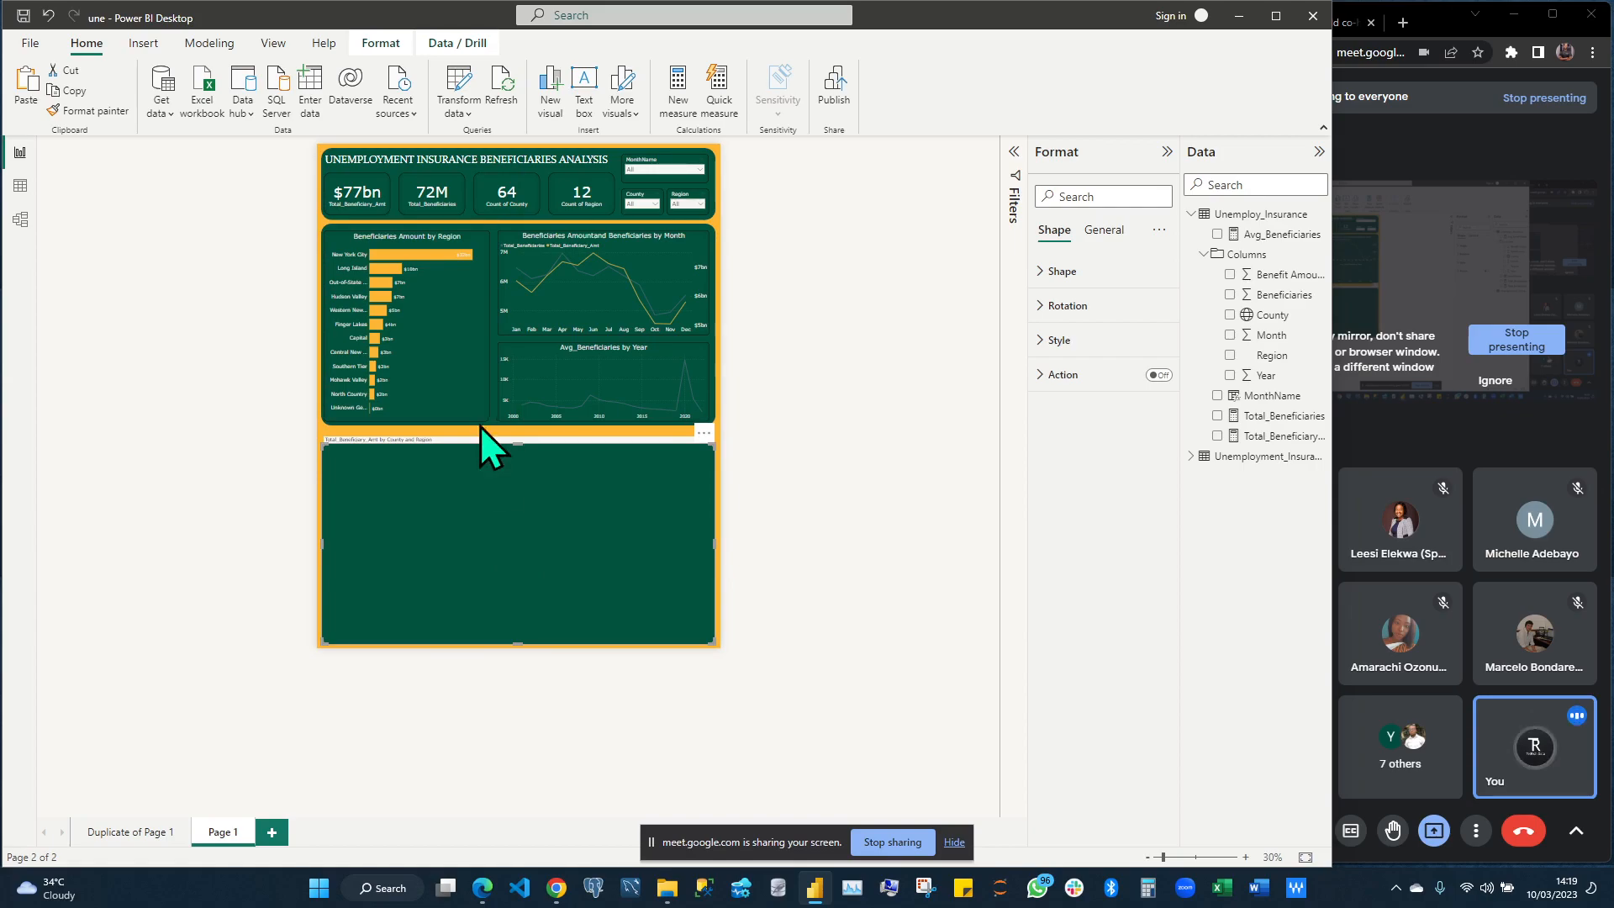
Send the lower green panel to the back, behind the map, and deselect it
click(385, 44)
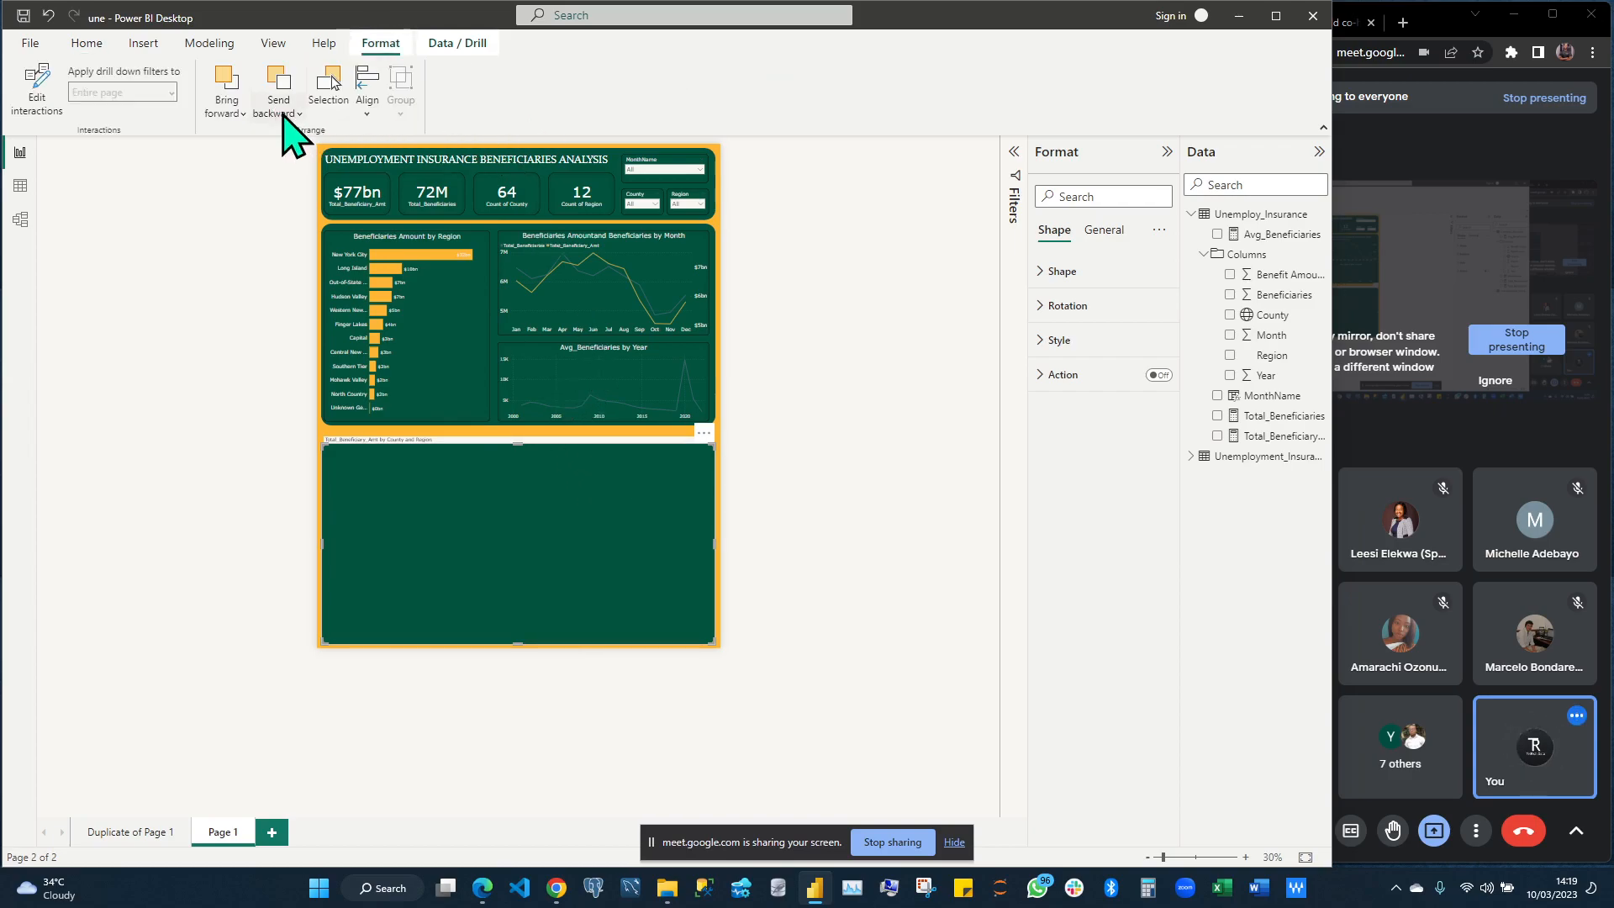
click(279, 110)
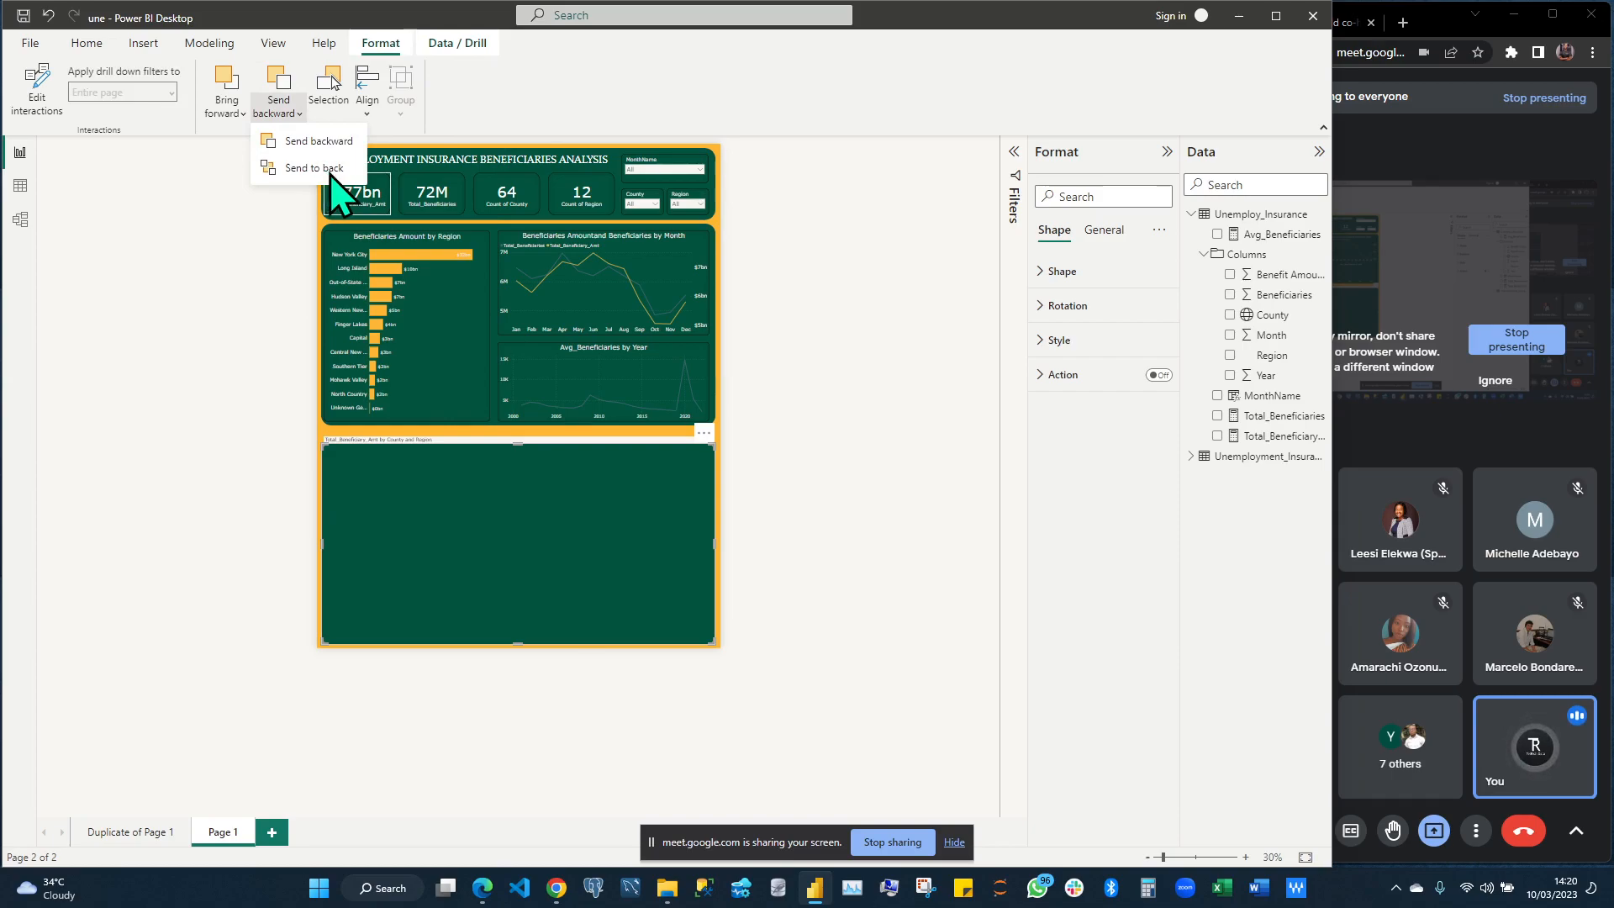
click(333, 171)
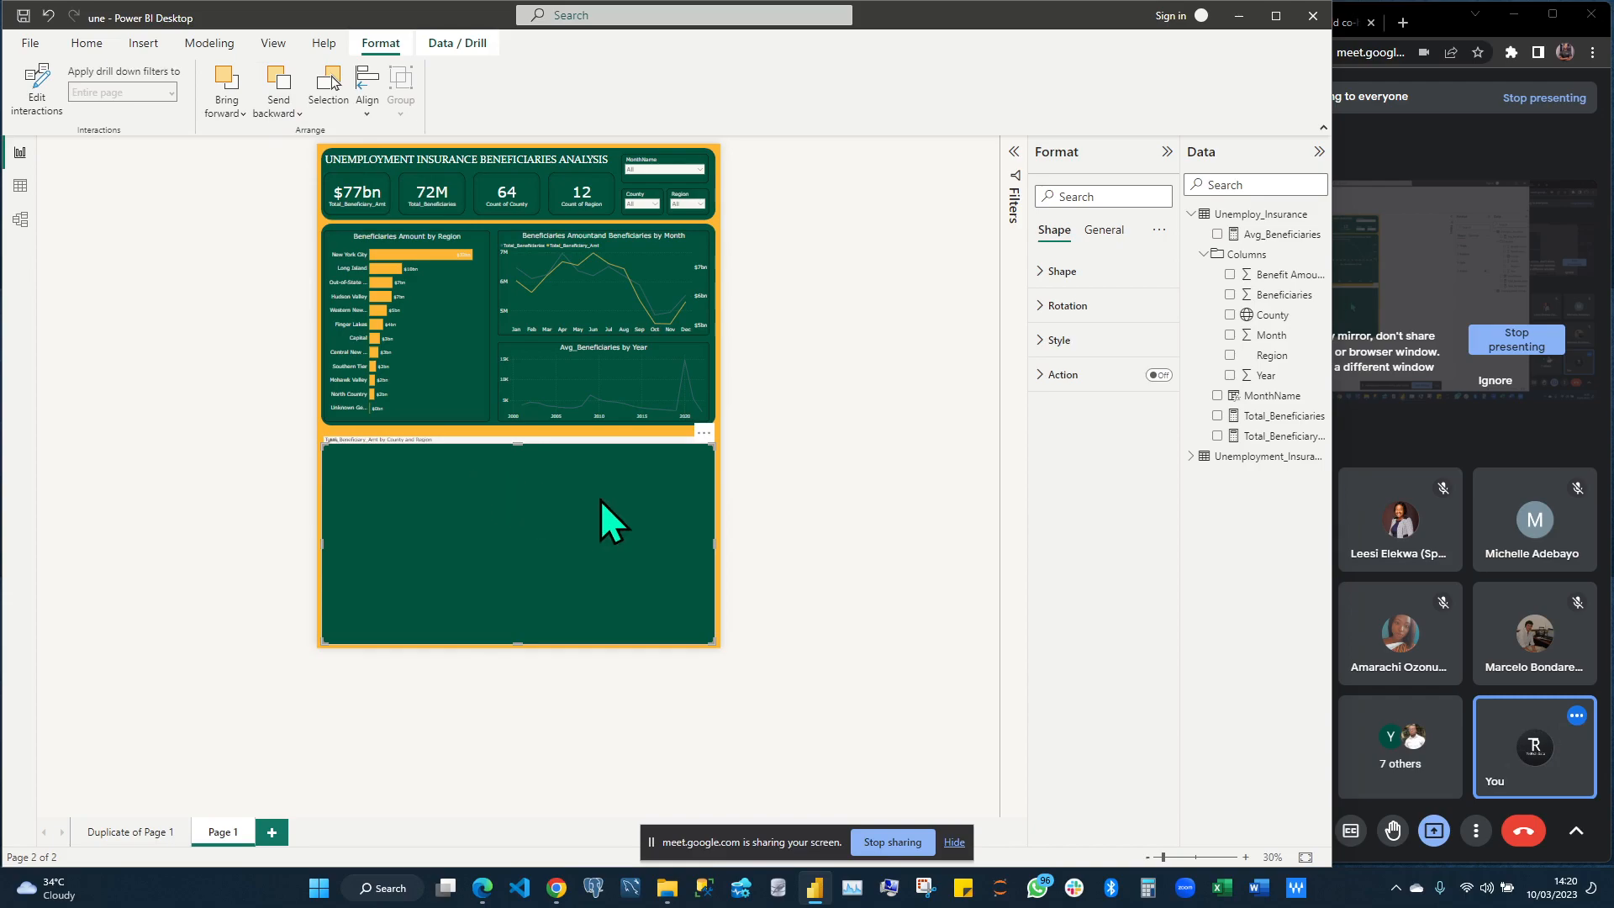
click(582, 487)
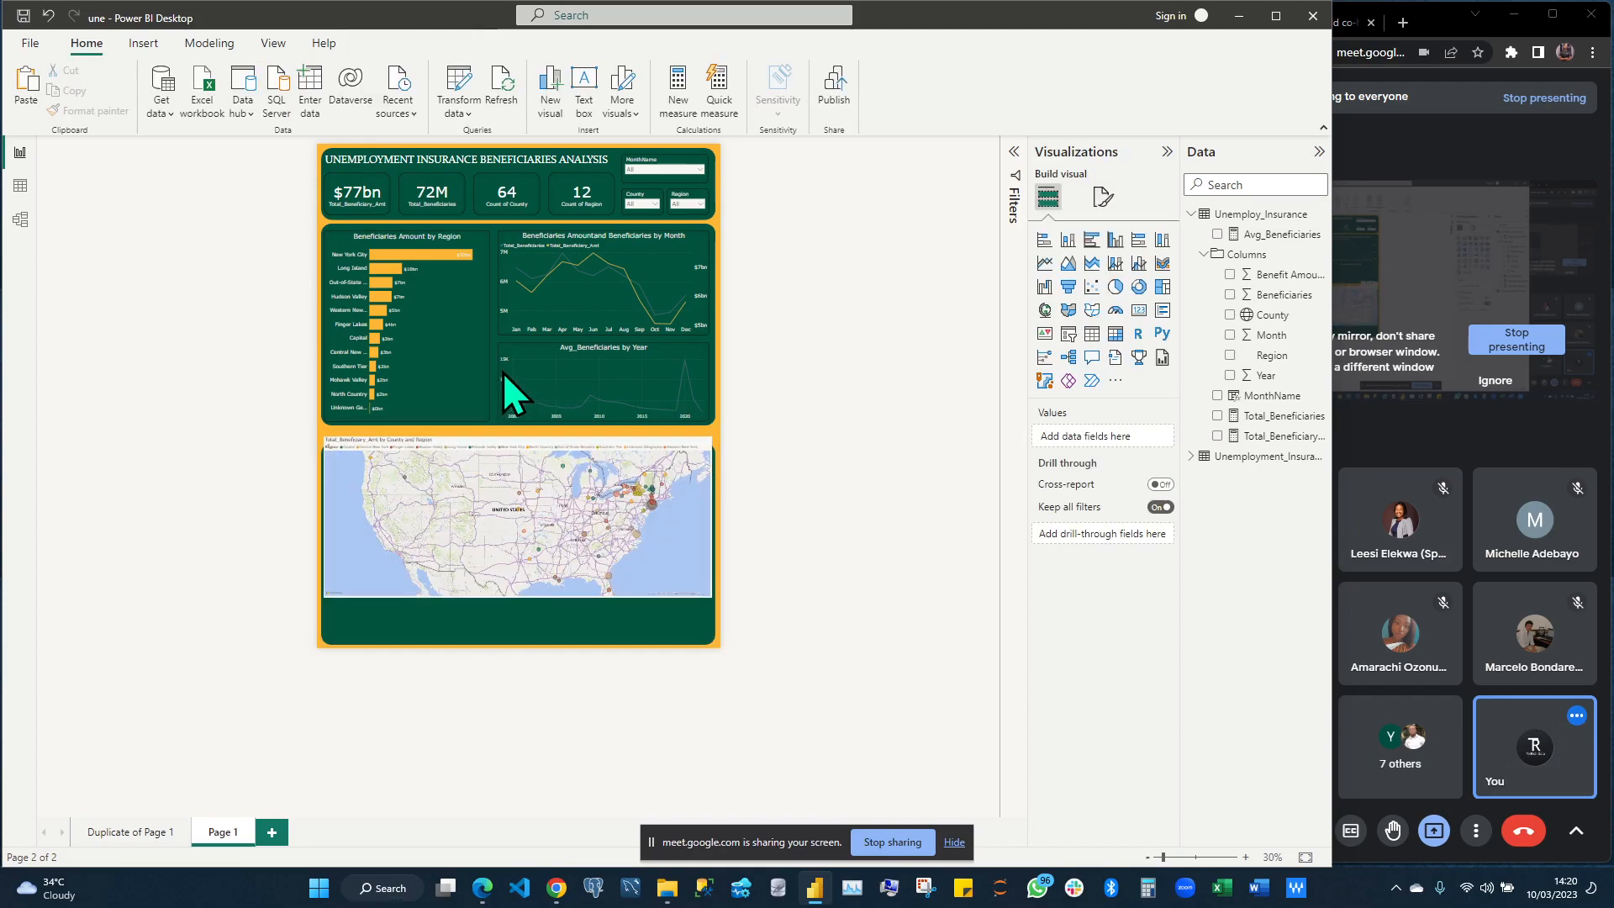
Move the map down into the lower green panel and extend its height to fill the panel
scroll(503, 371, up, 1)
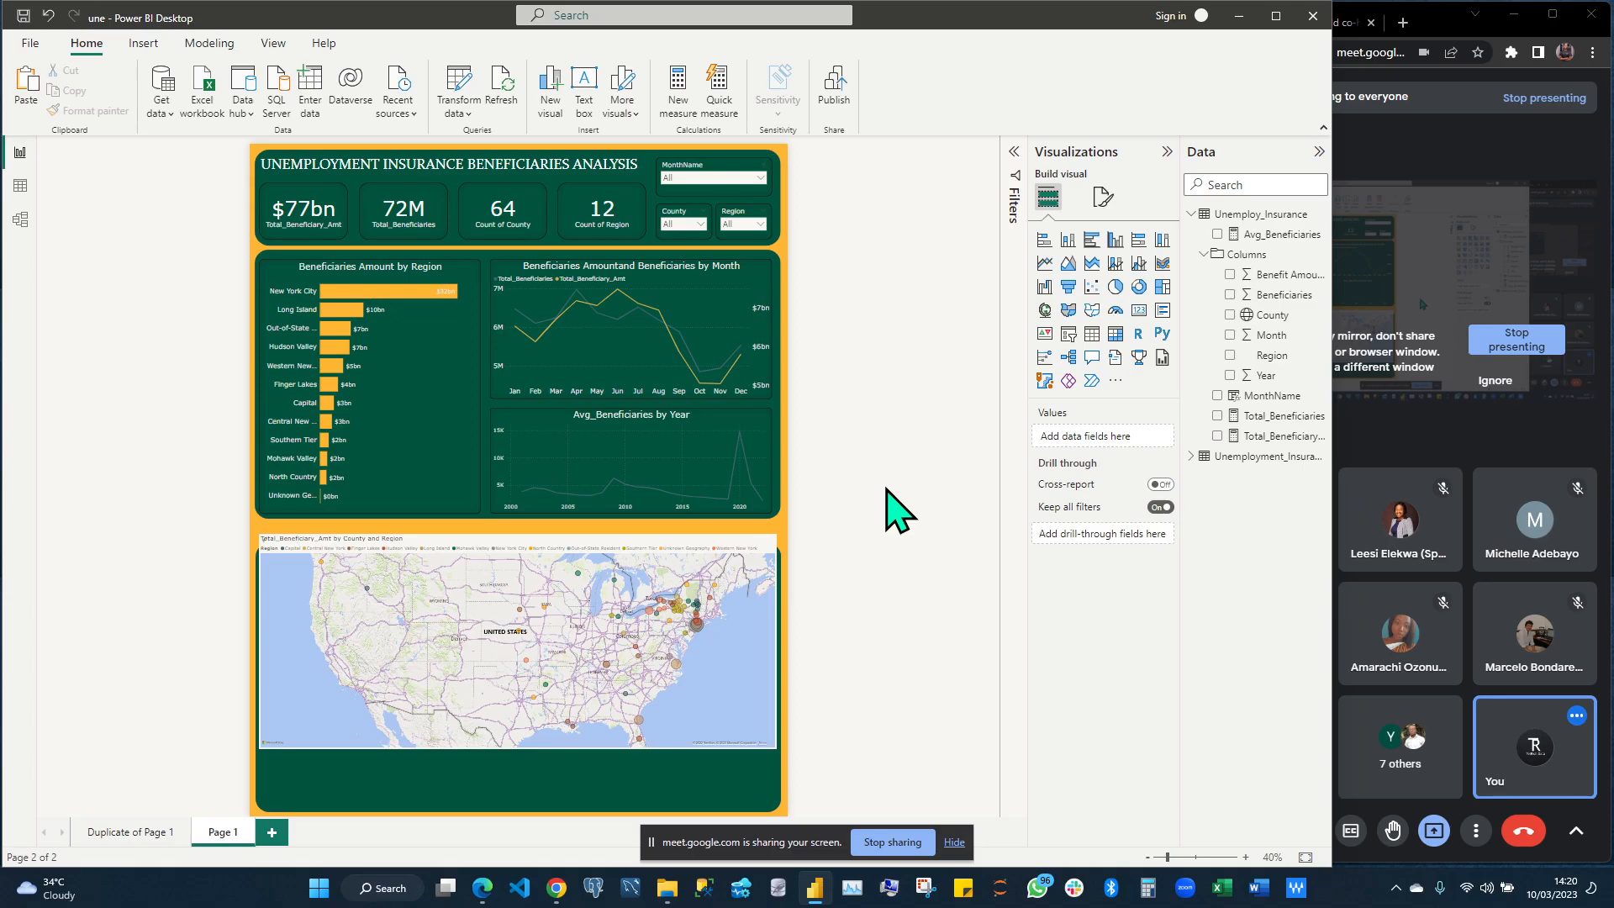
scroll(864, 509, up, 2)
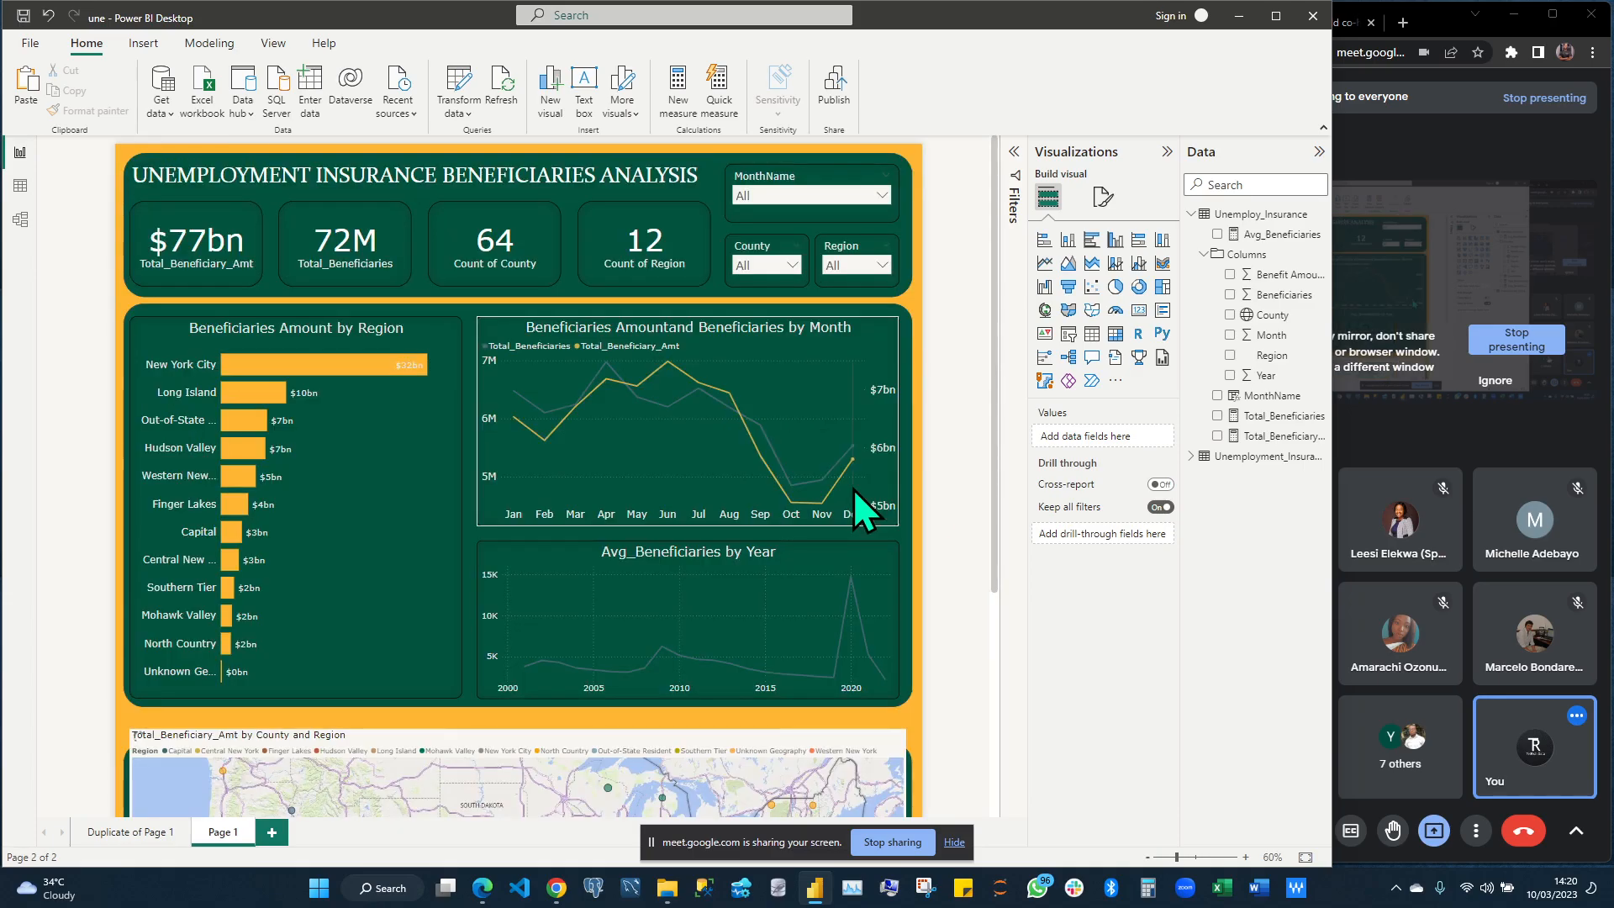
scroll(930, 462, down, 4)
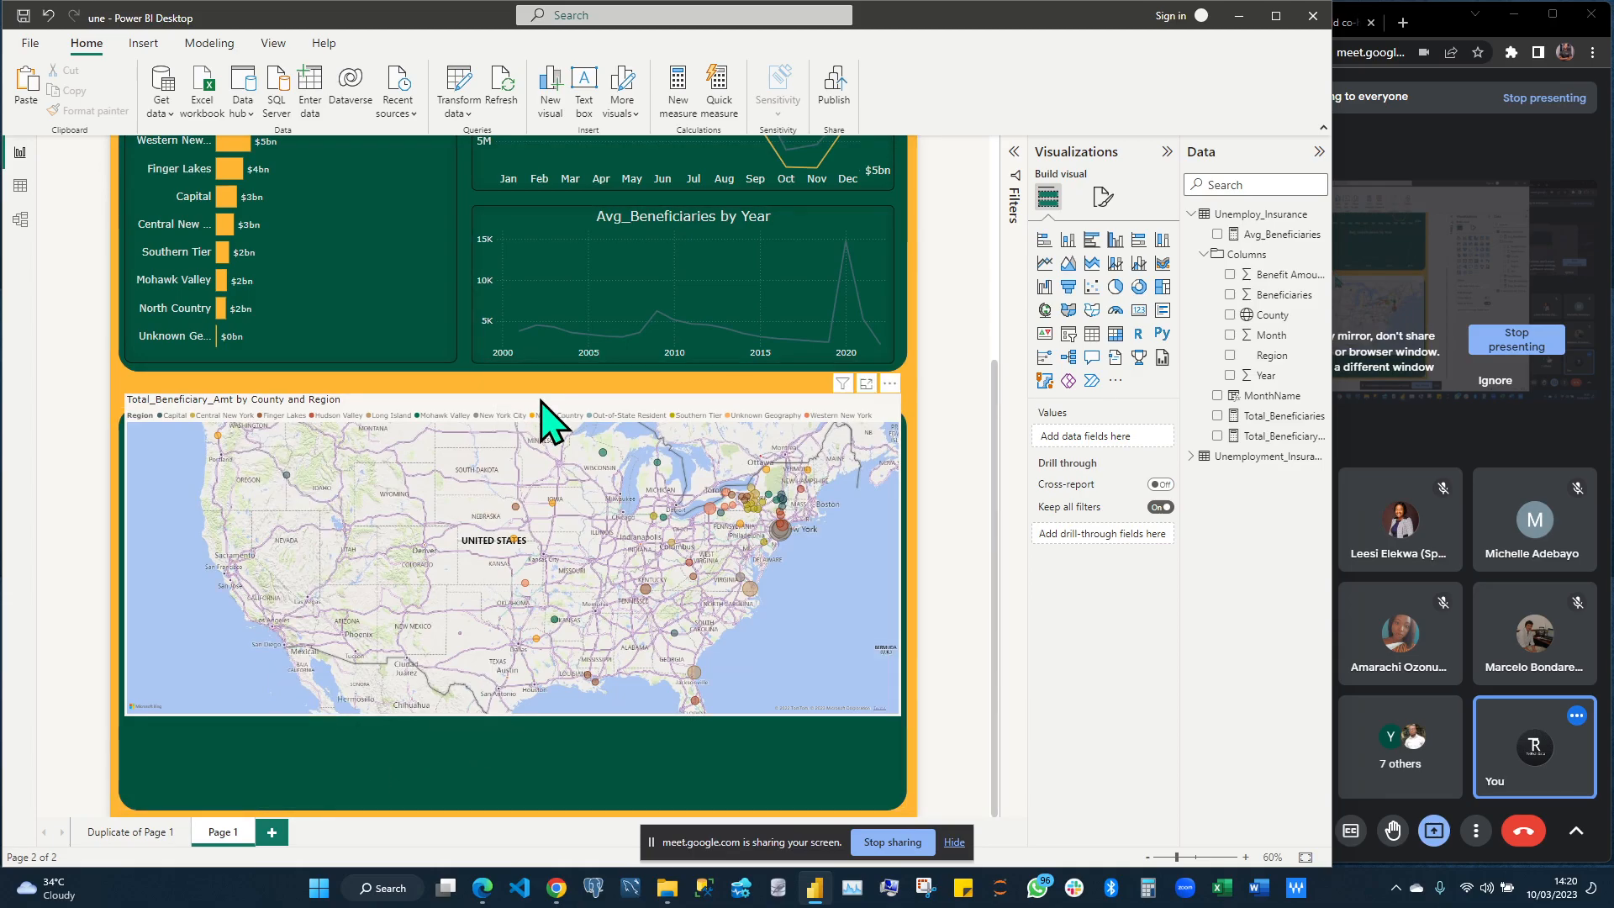
drag(541, 402, 515, 430)
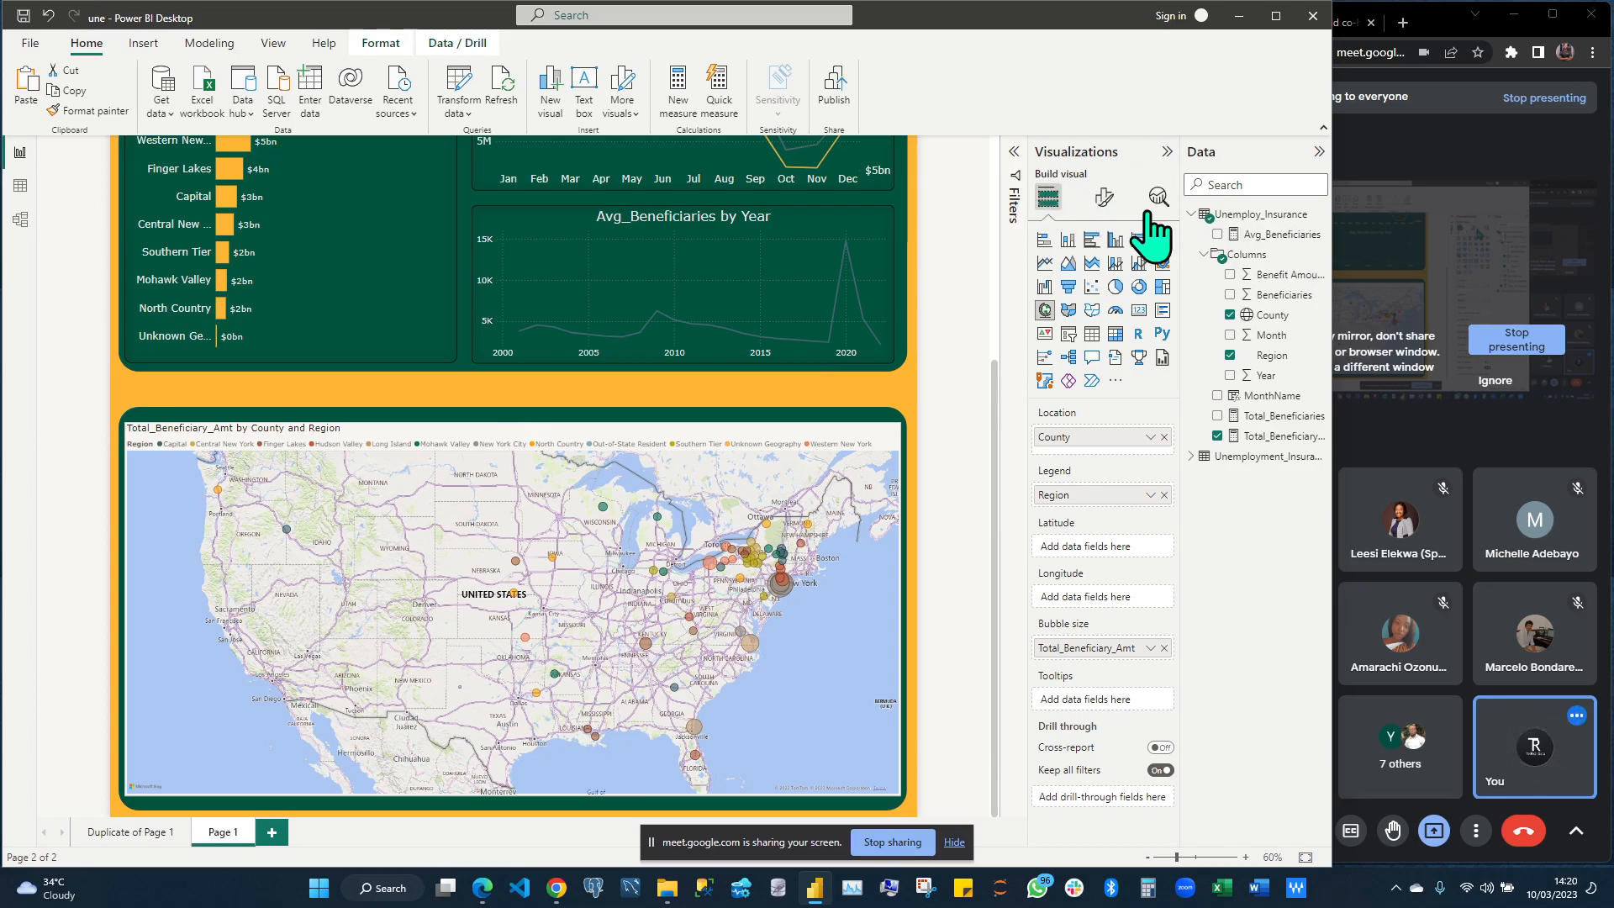
Change the map's title text to "Beneficiaries Amount by County"
click(1107, 198)
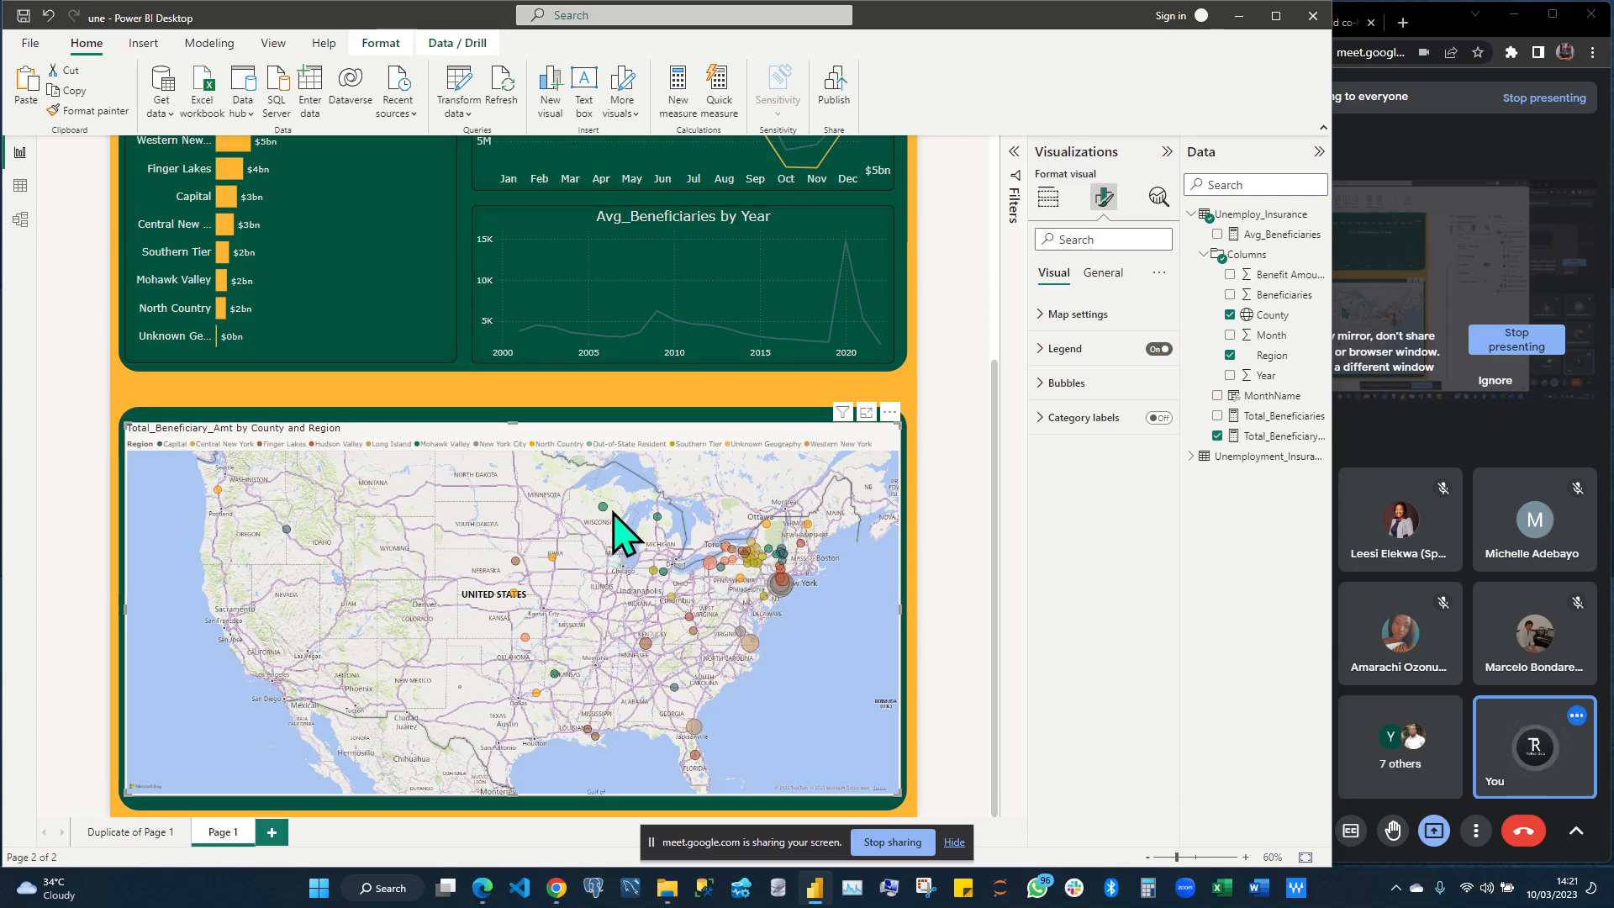
mouse_move(606, 508)
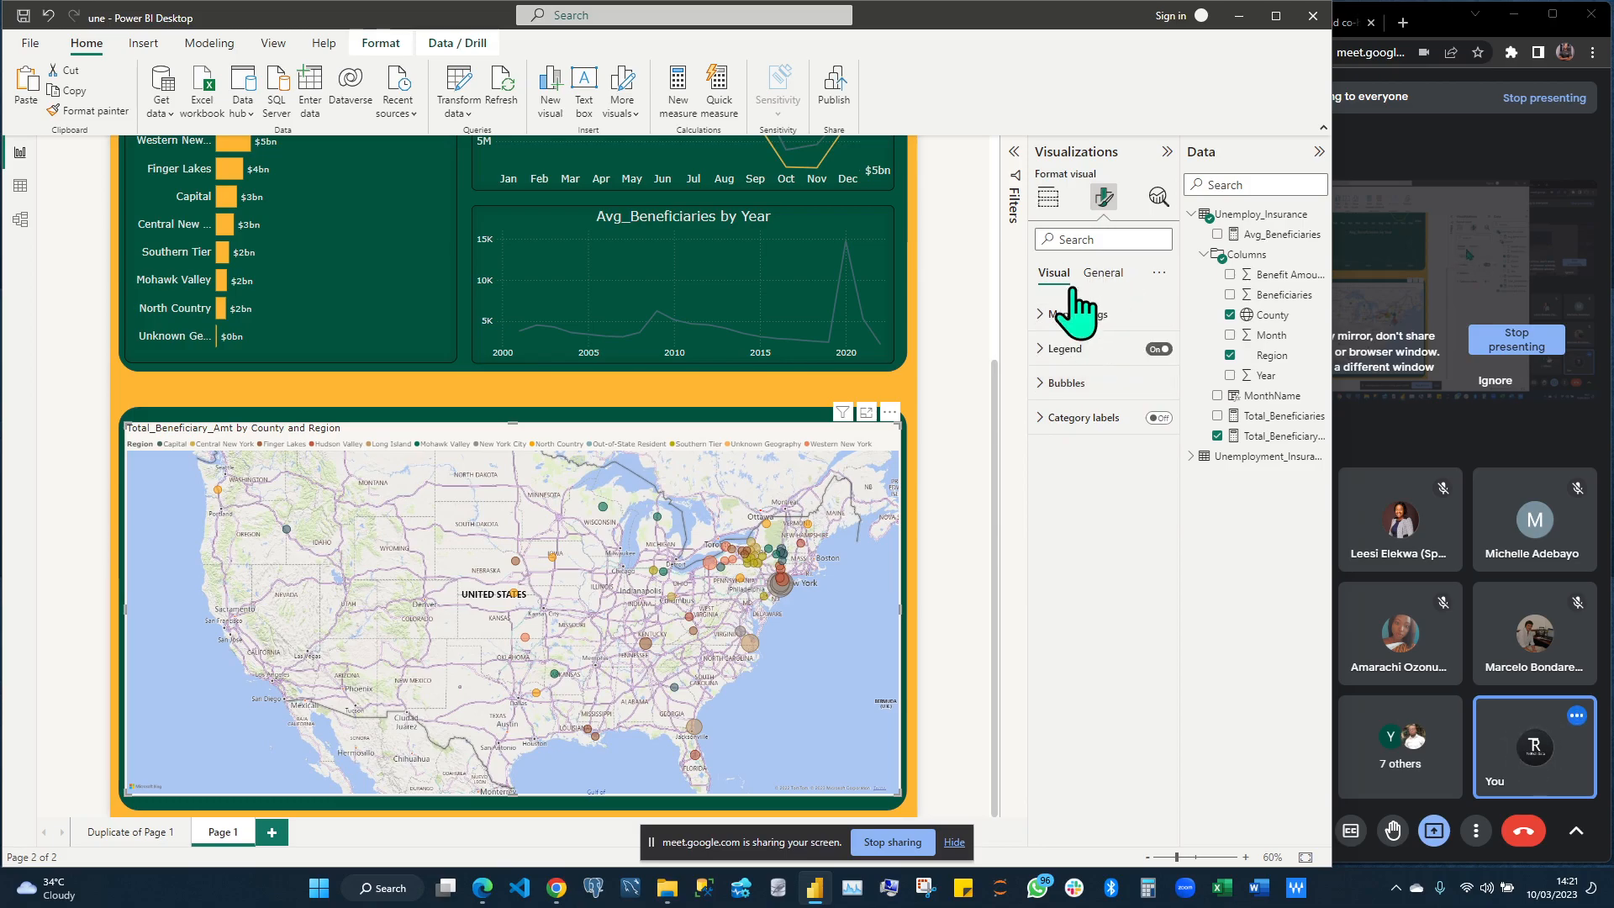
click(1098, 275)
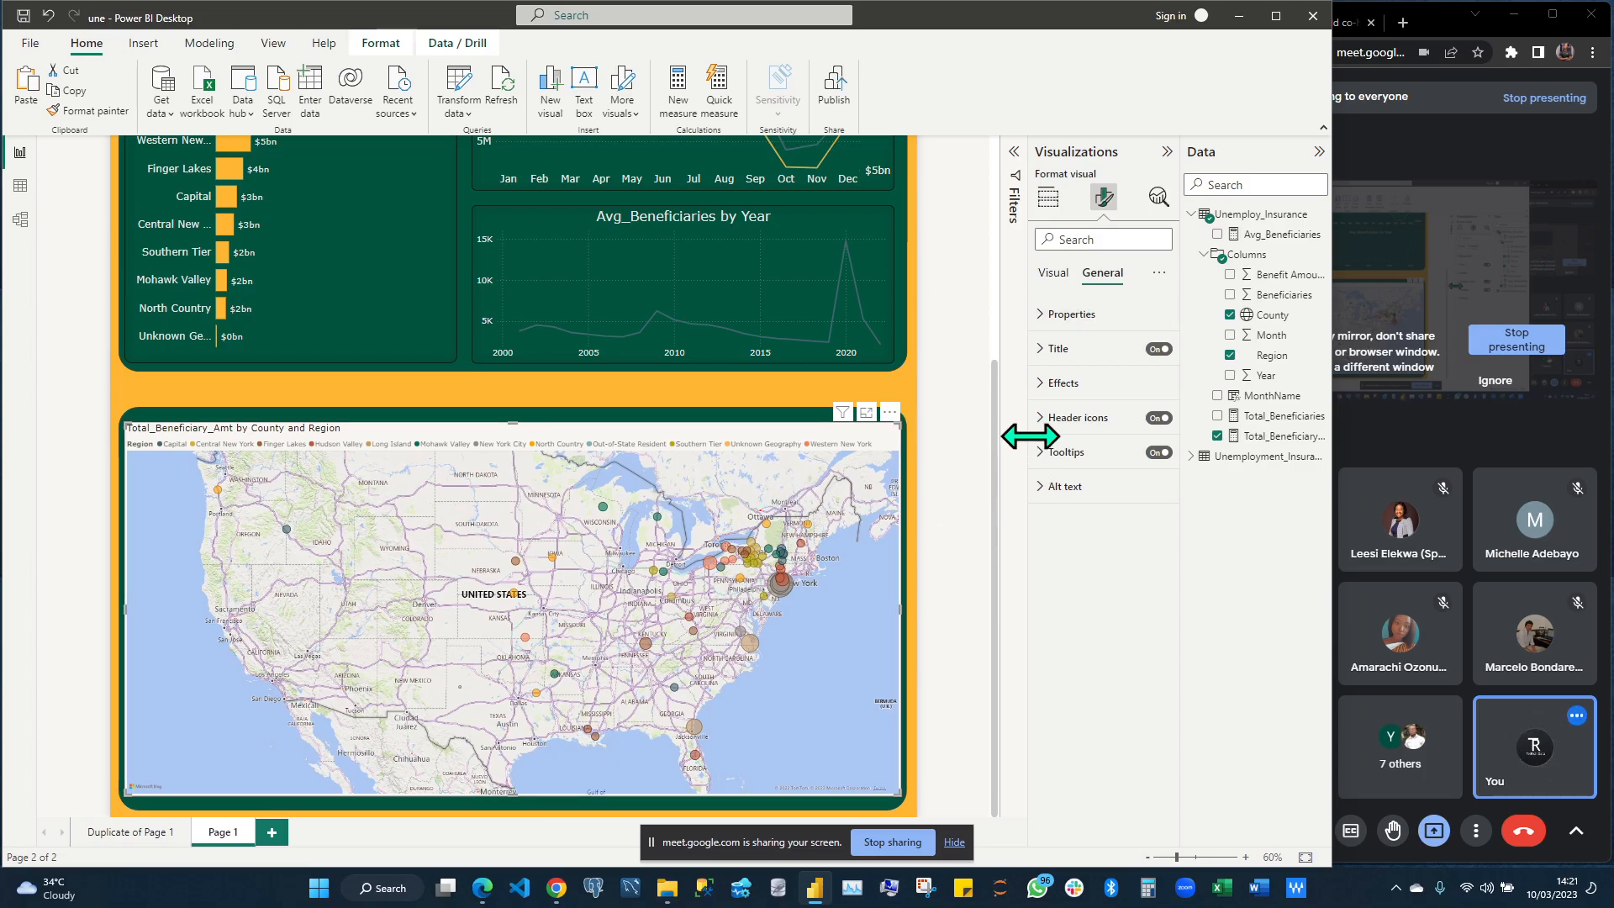
click(1053, 349)
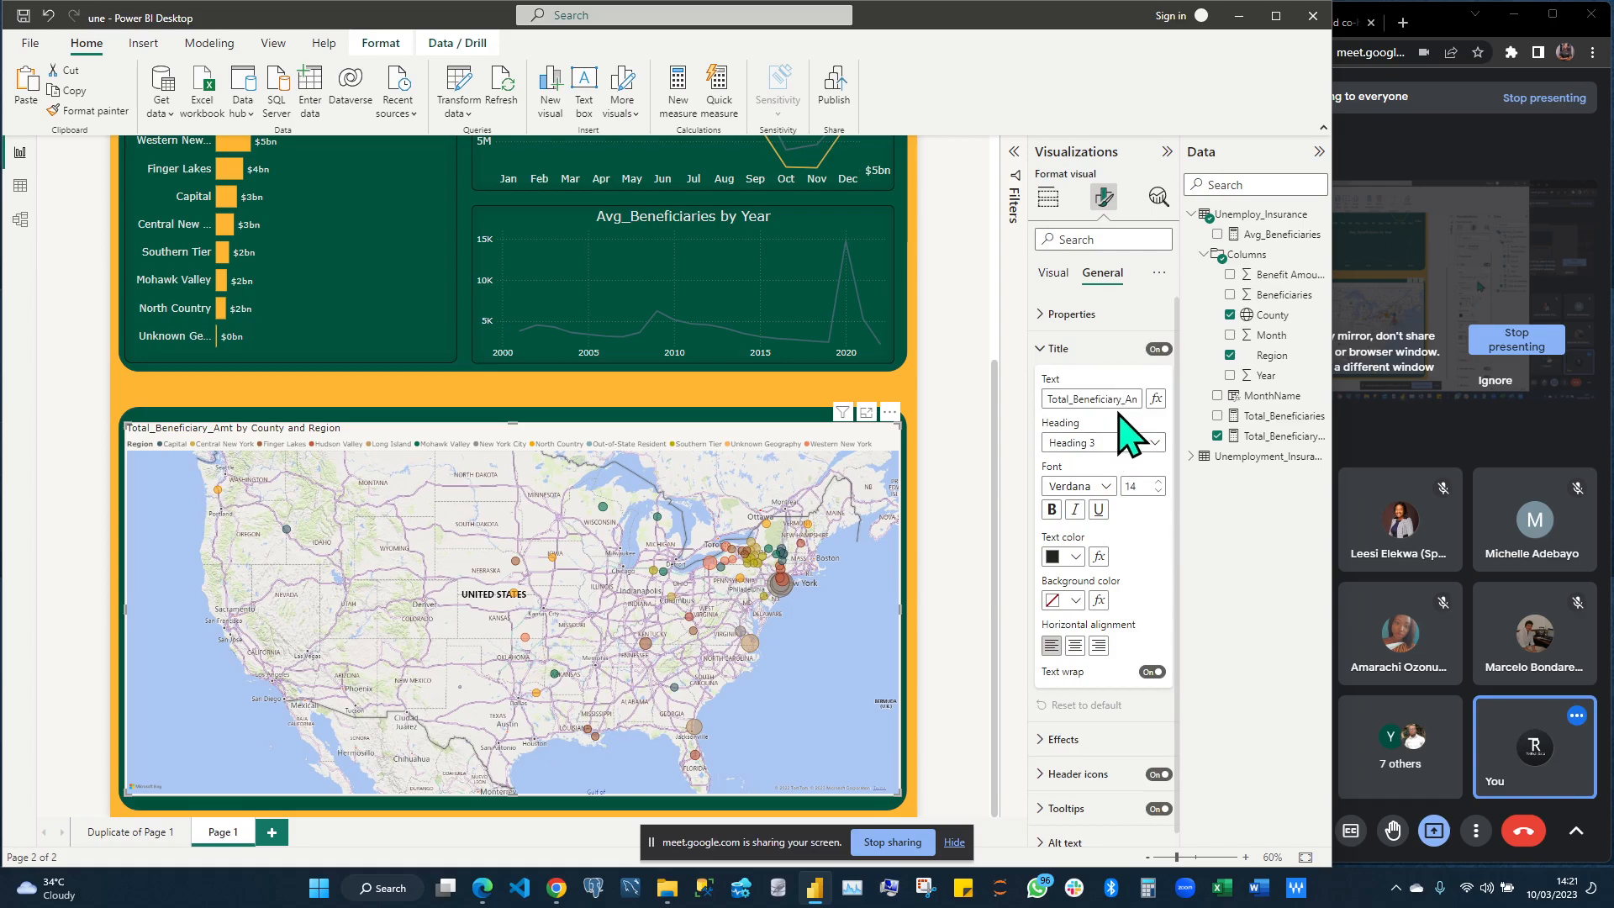
click(1114, 401)
key(ctrl+a)
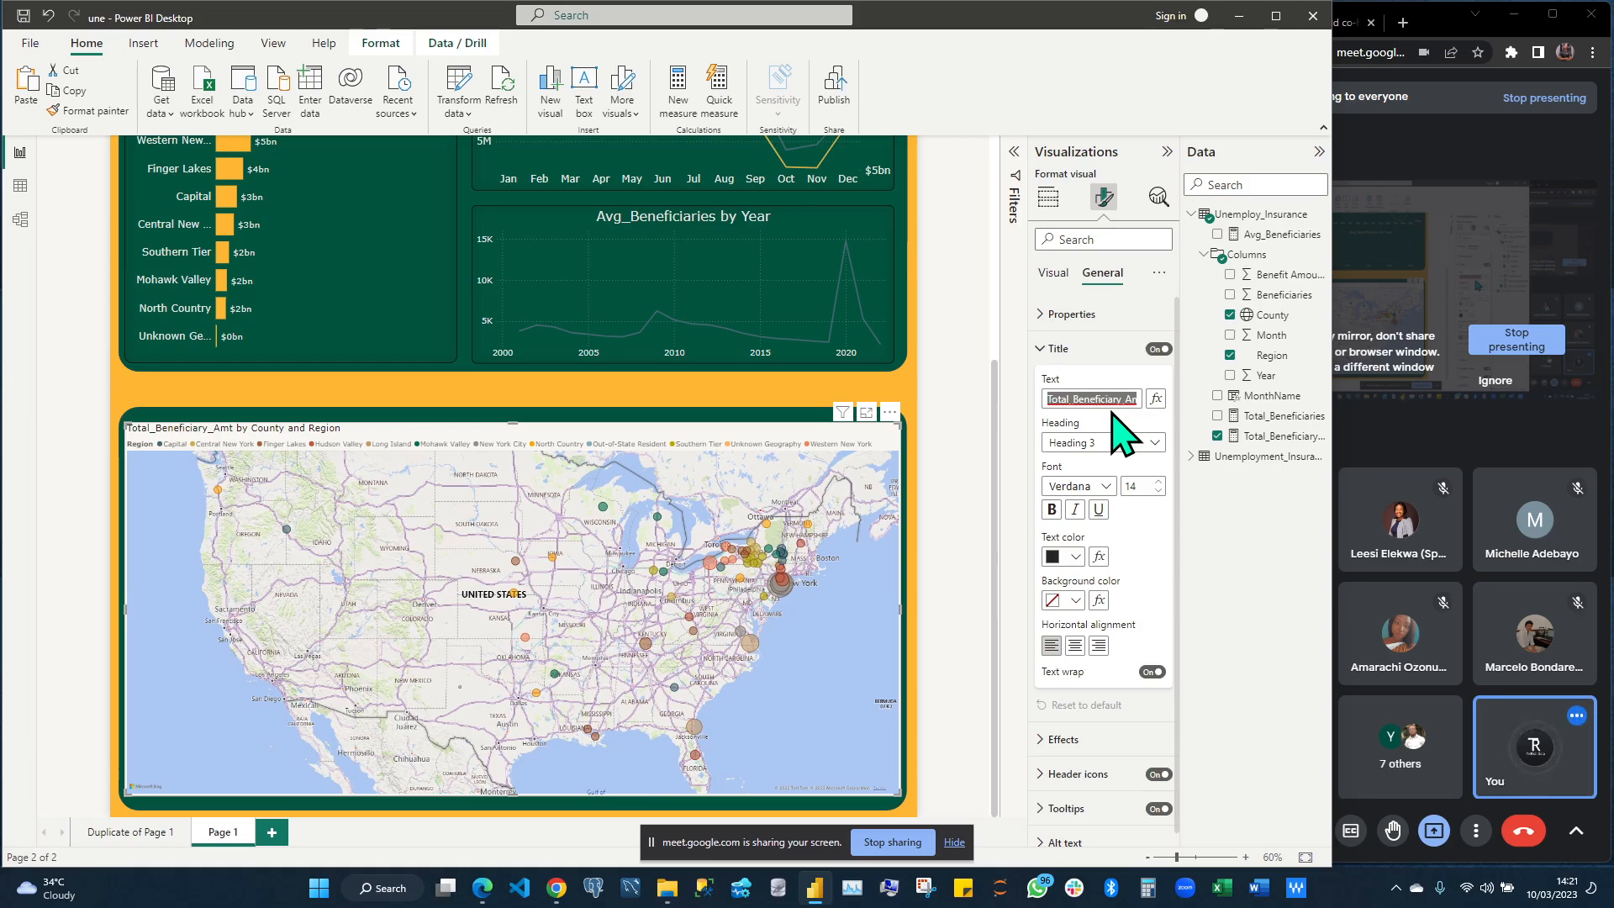
text(Benef)
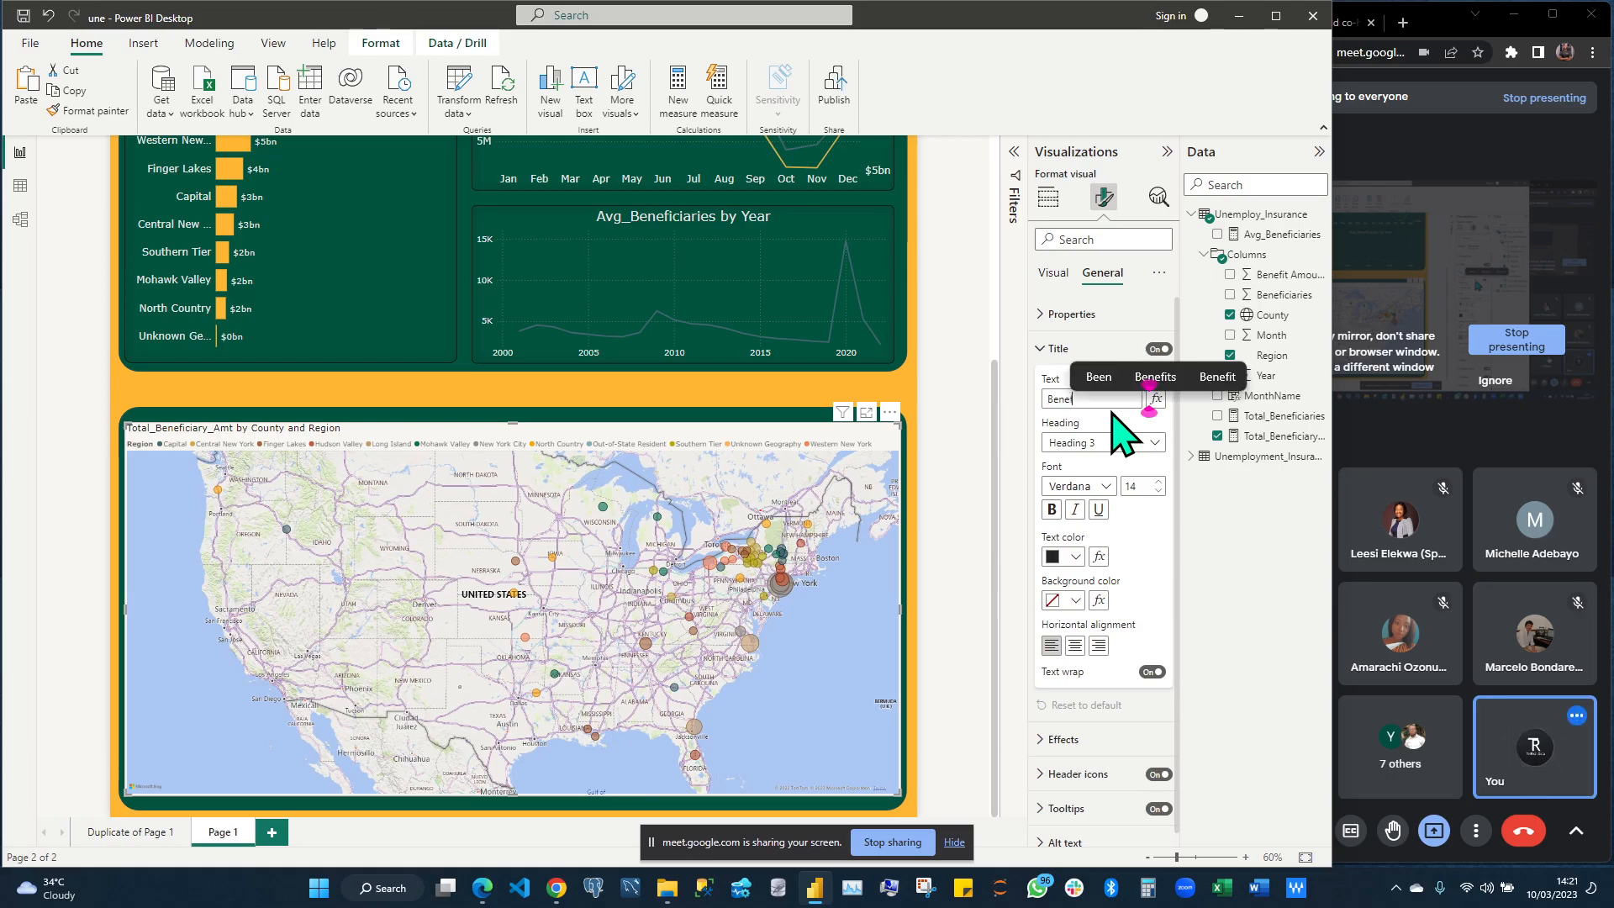
text(iciaries)
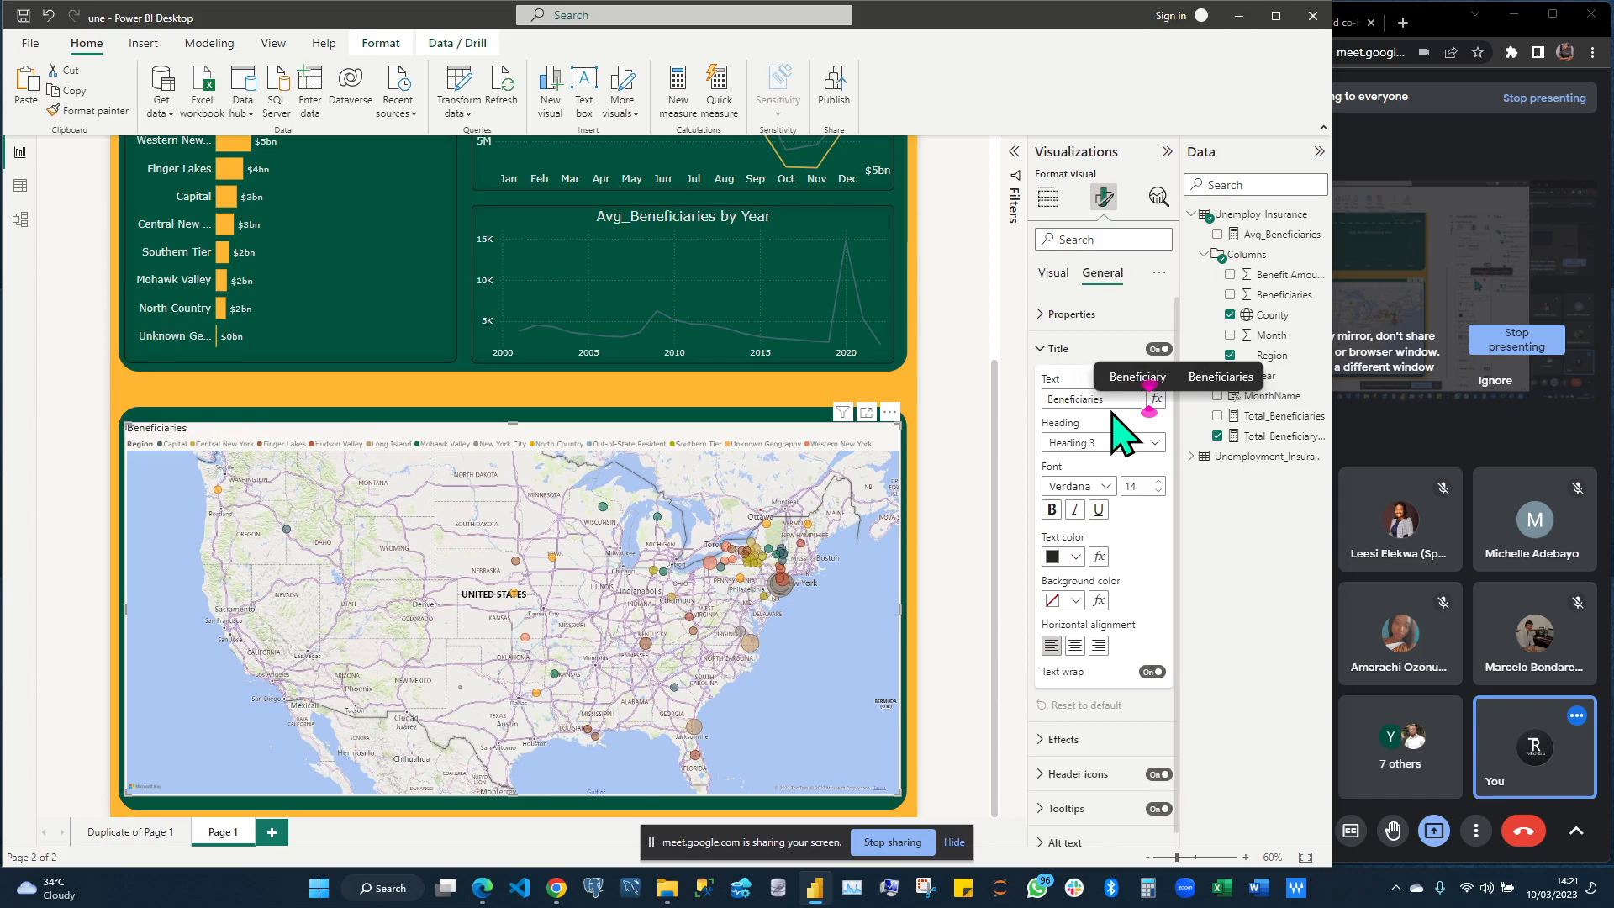
text( Amount by Region)
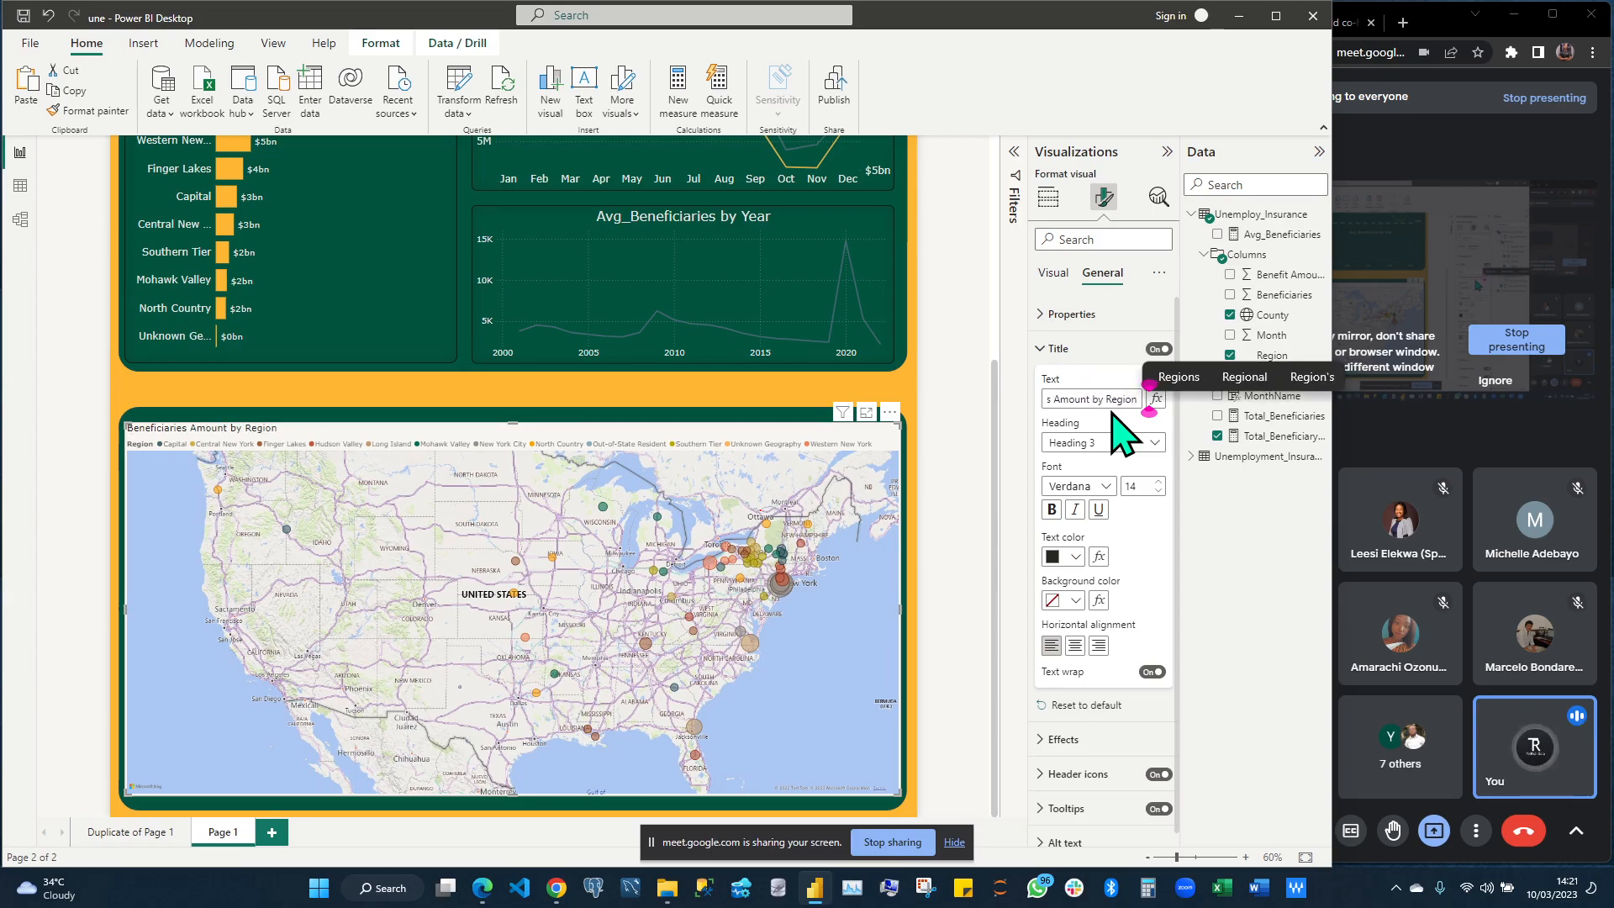
key(ctrl+BackSpace)
text(County)
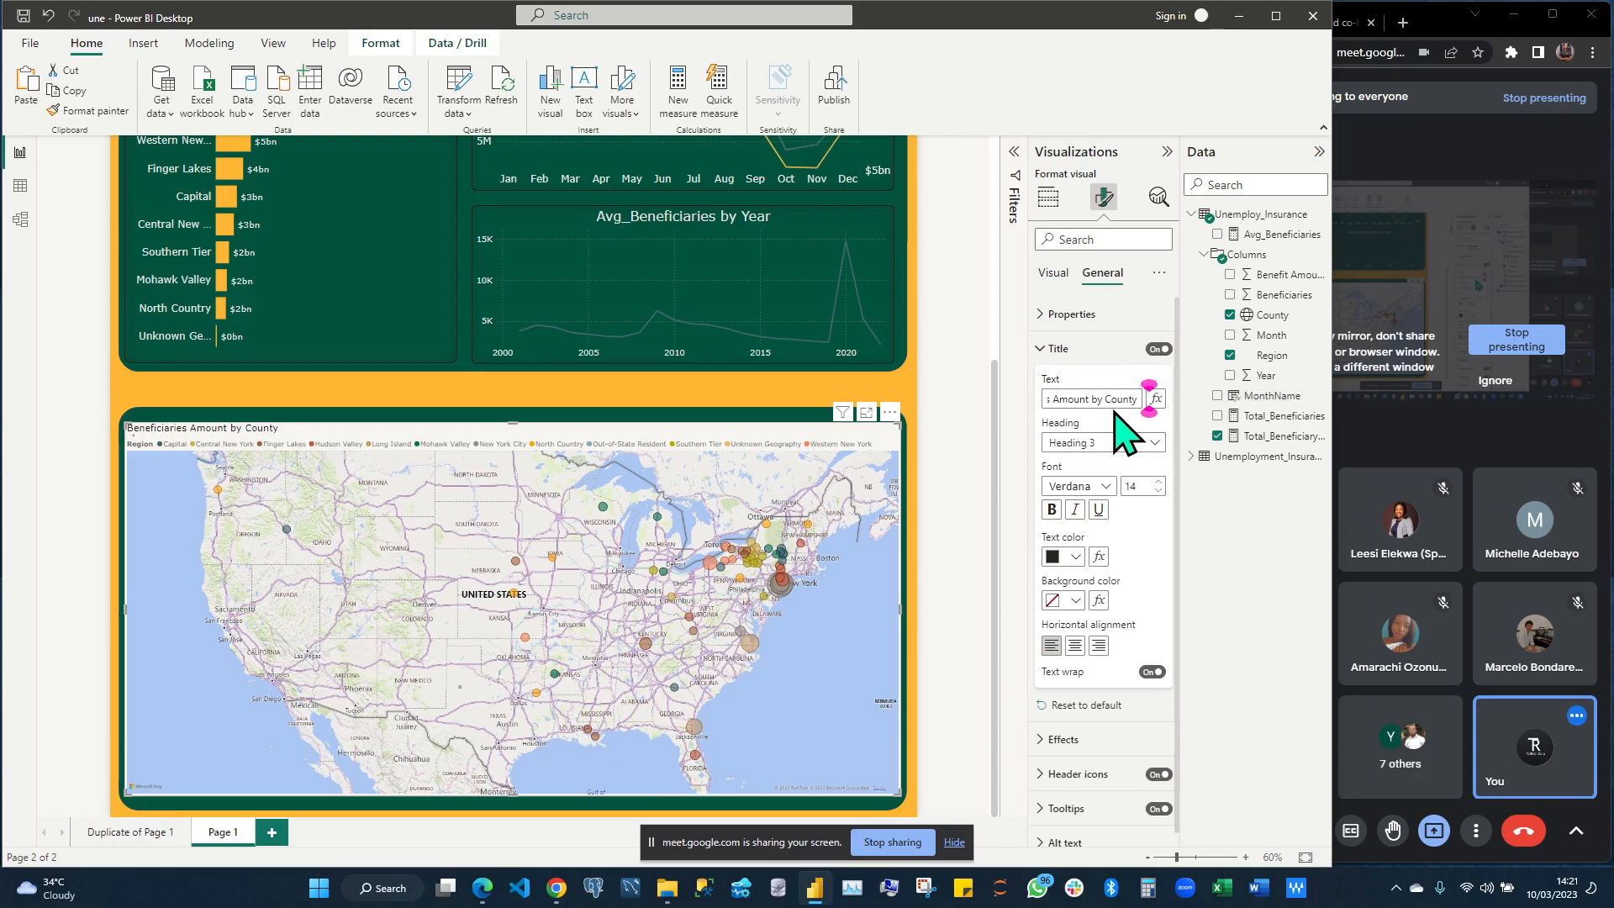
Set the map title's font size to 20 and center it horizontally
click(1136, 486)
text(20)
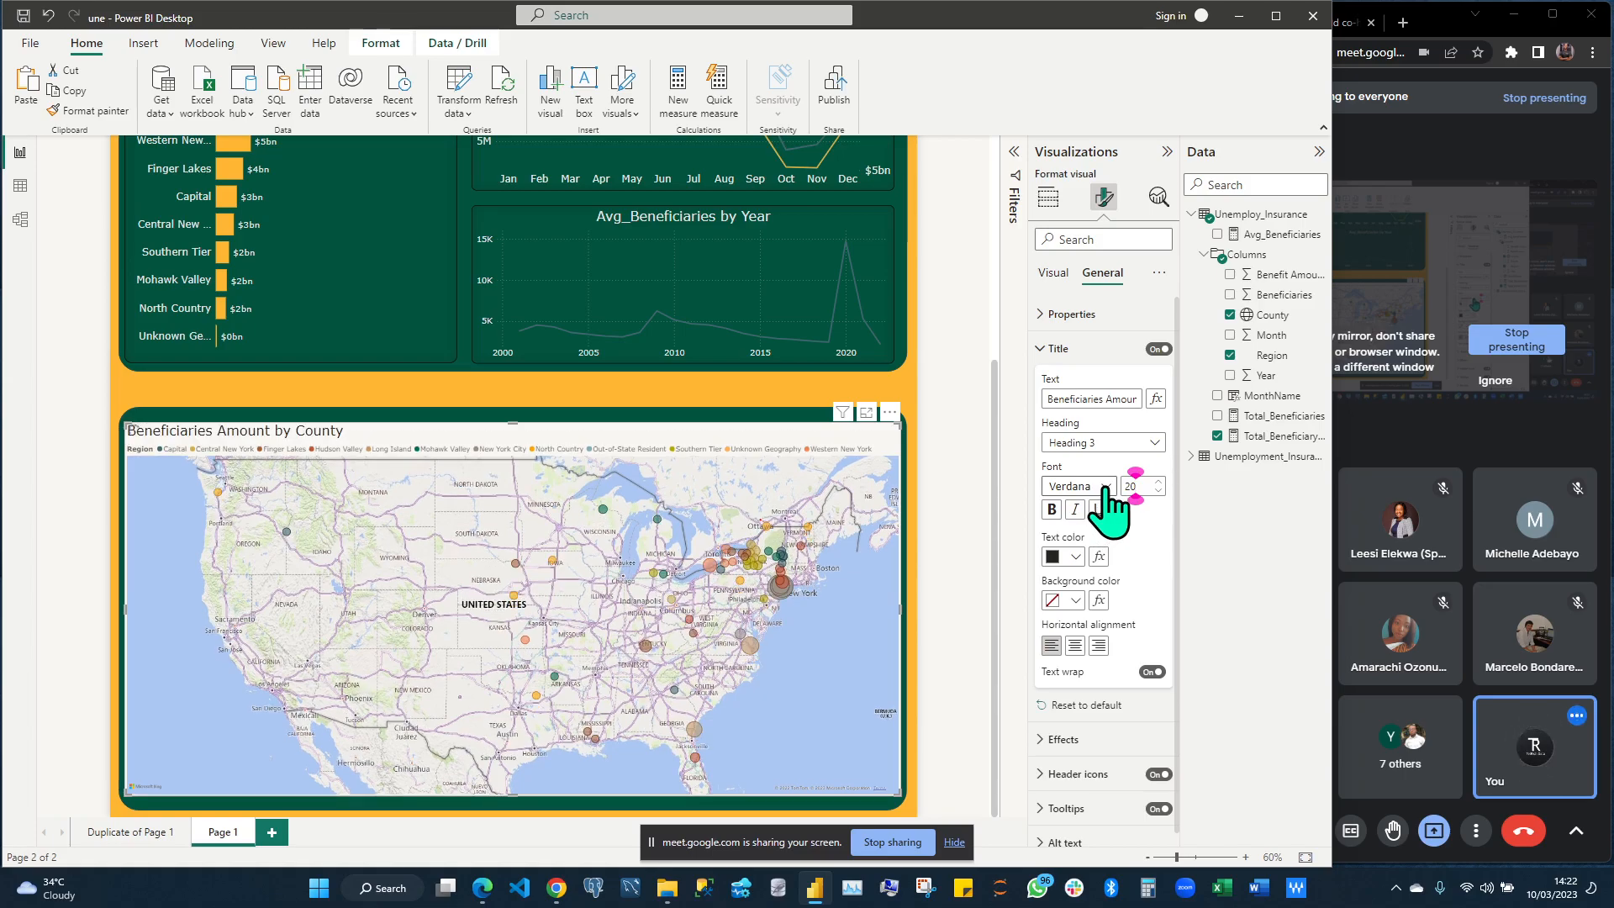
click(1080, 648)
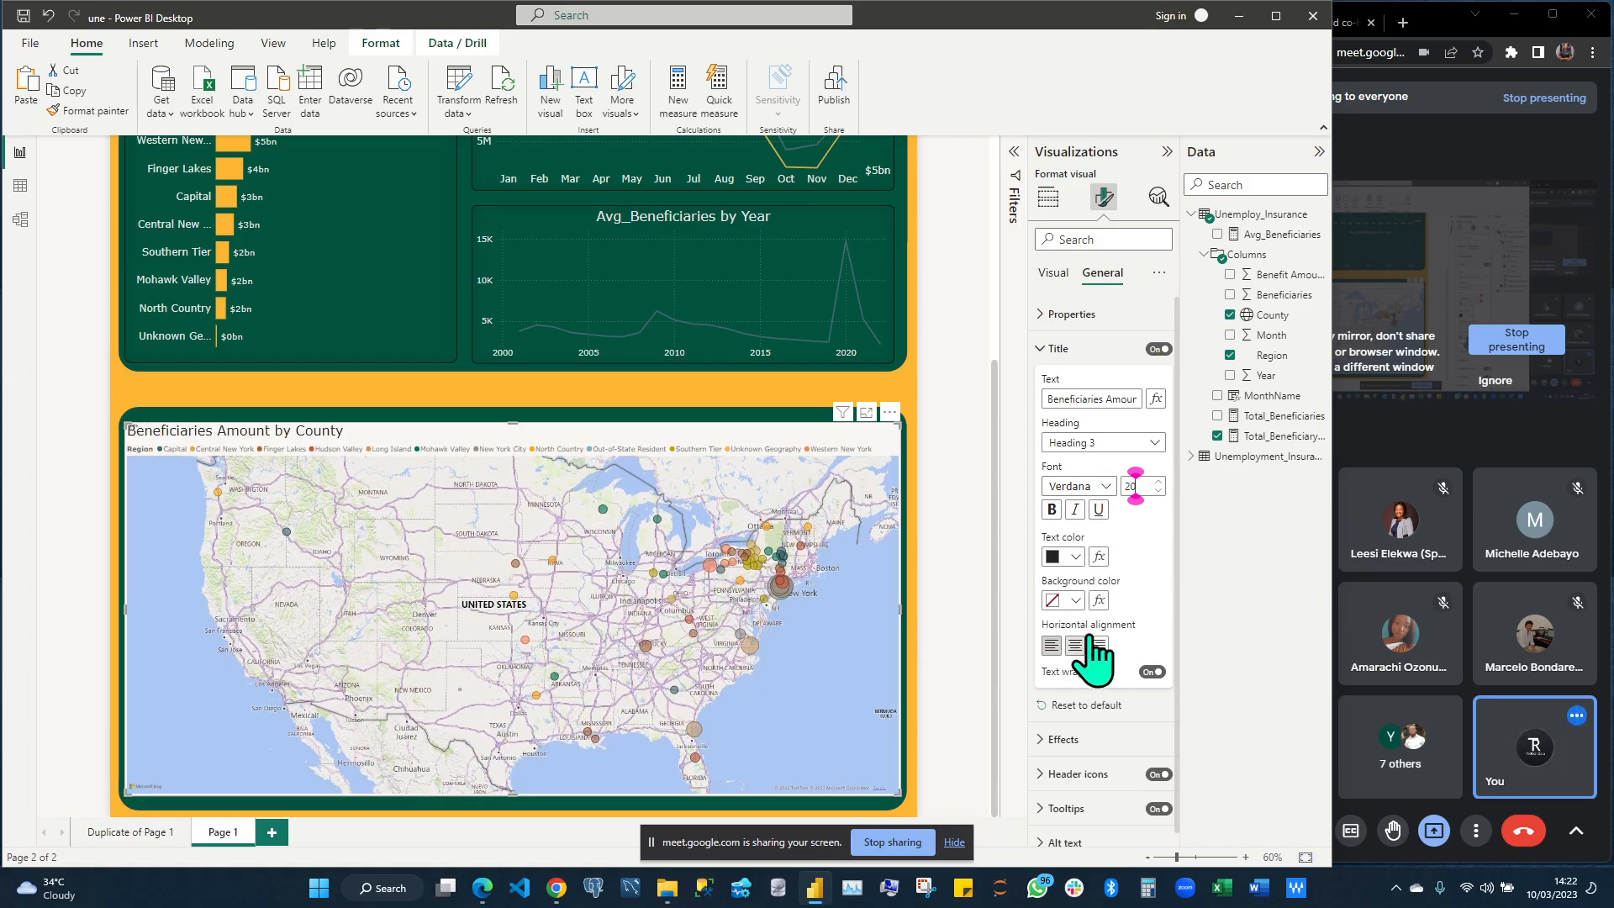
click(1131, 406)
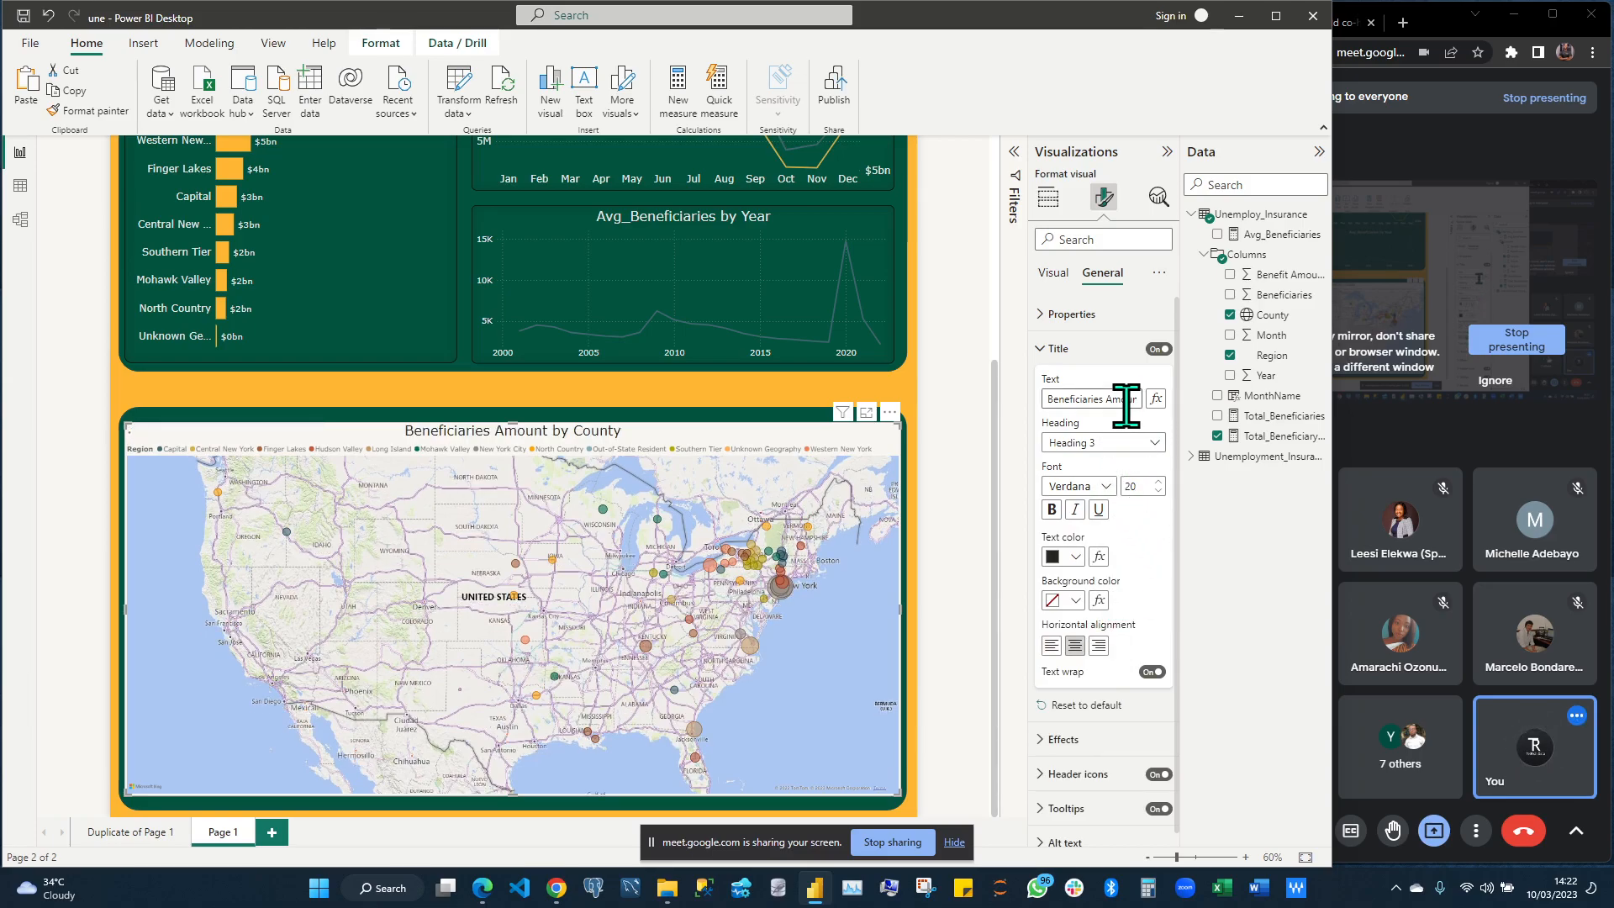
Color the map title's text light grey and give it a dark green background
click(1075, 558)
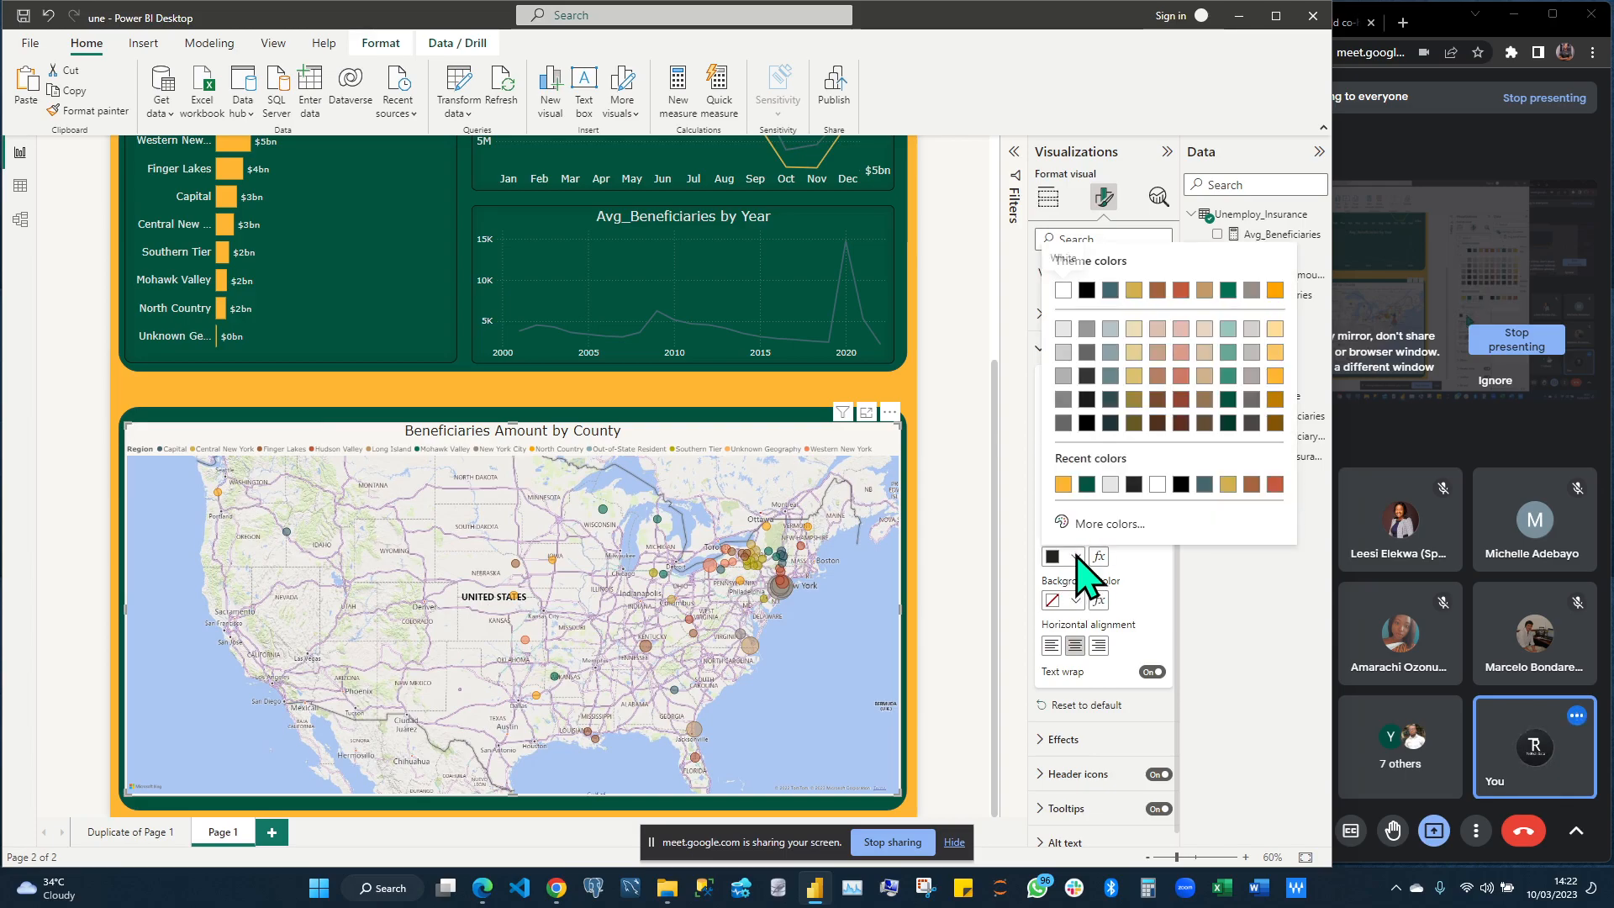
click(1066, 332)
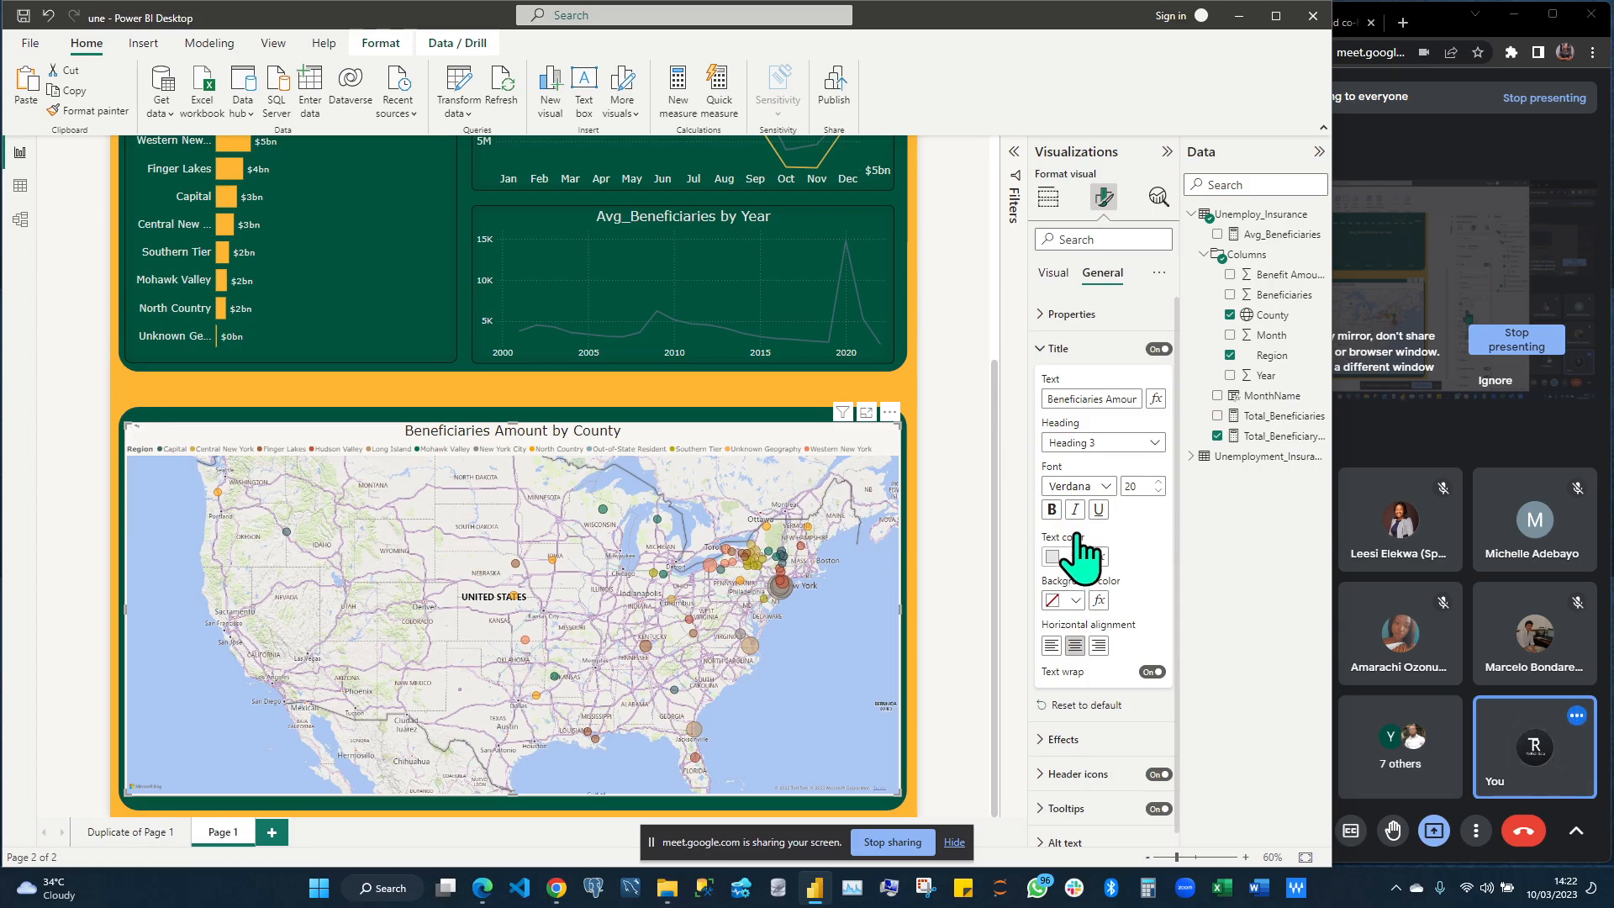
click(1083, 605)
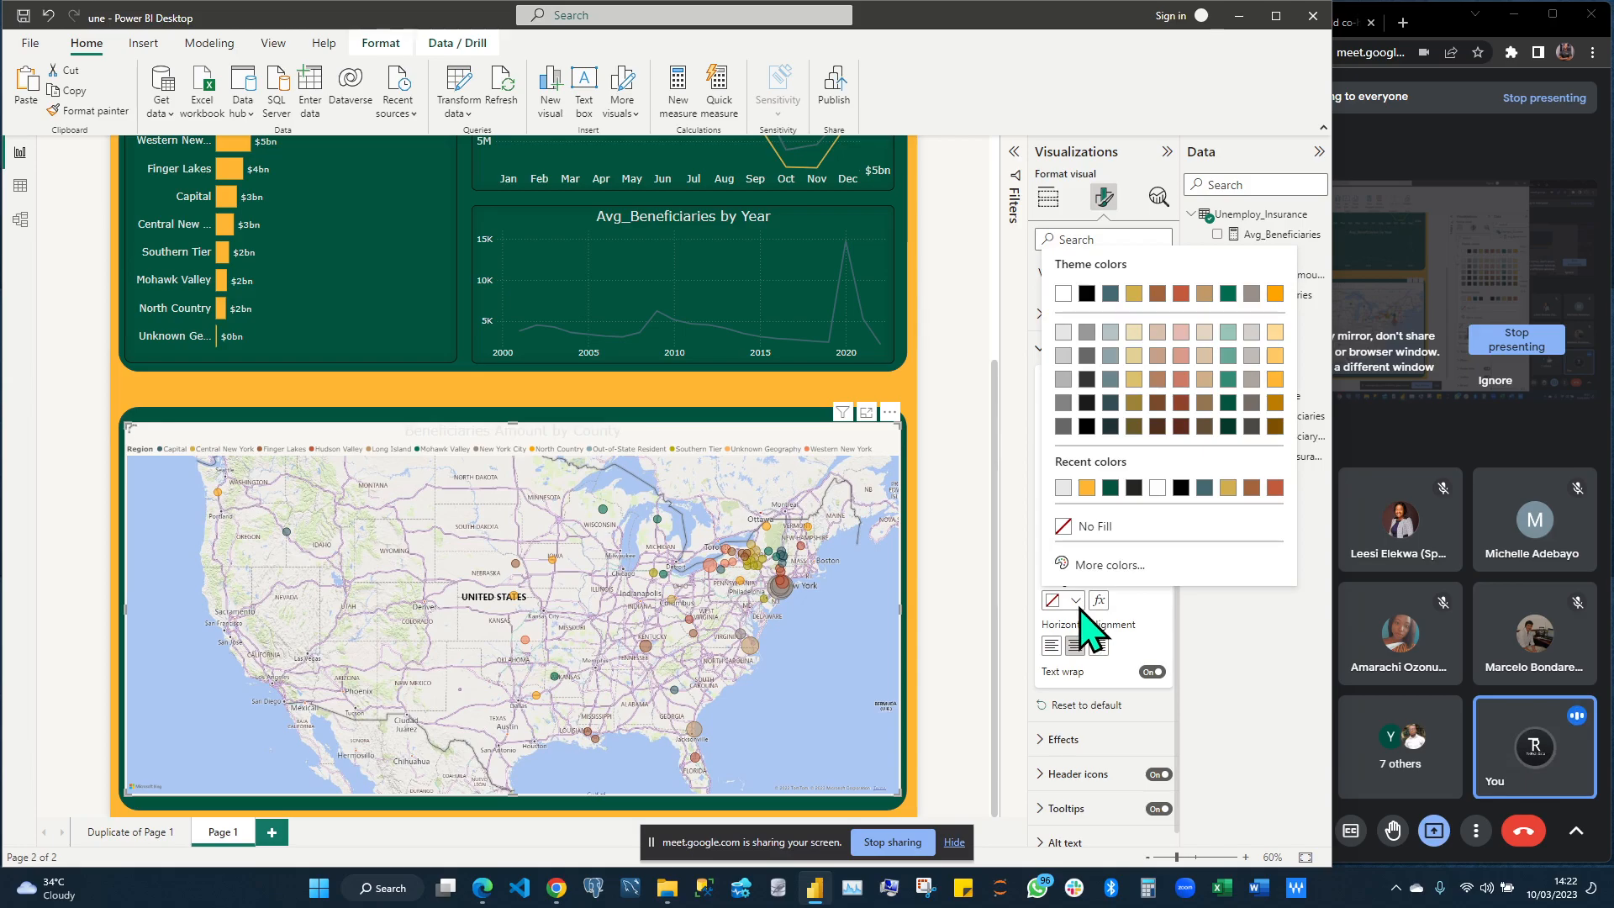
click(1111, 499)
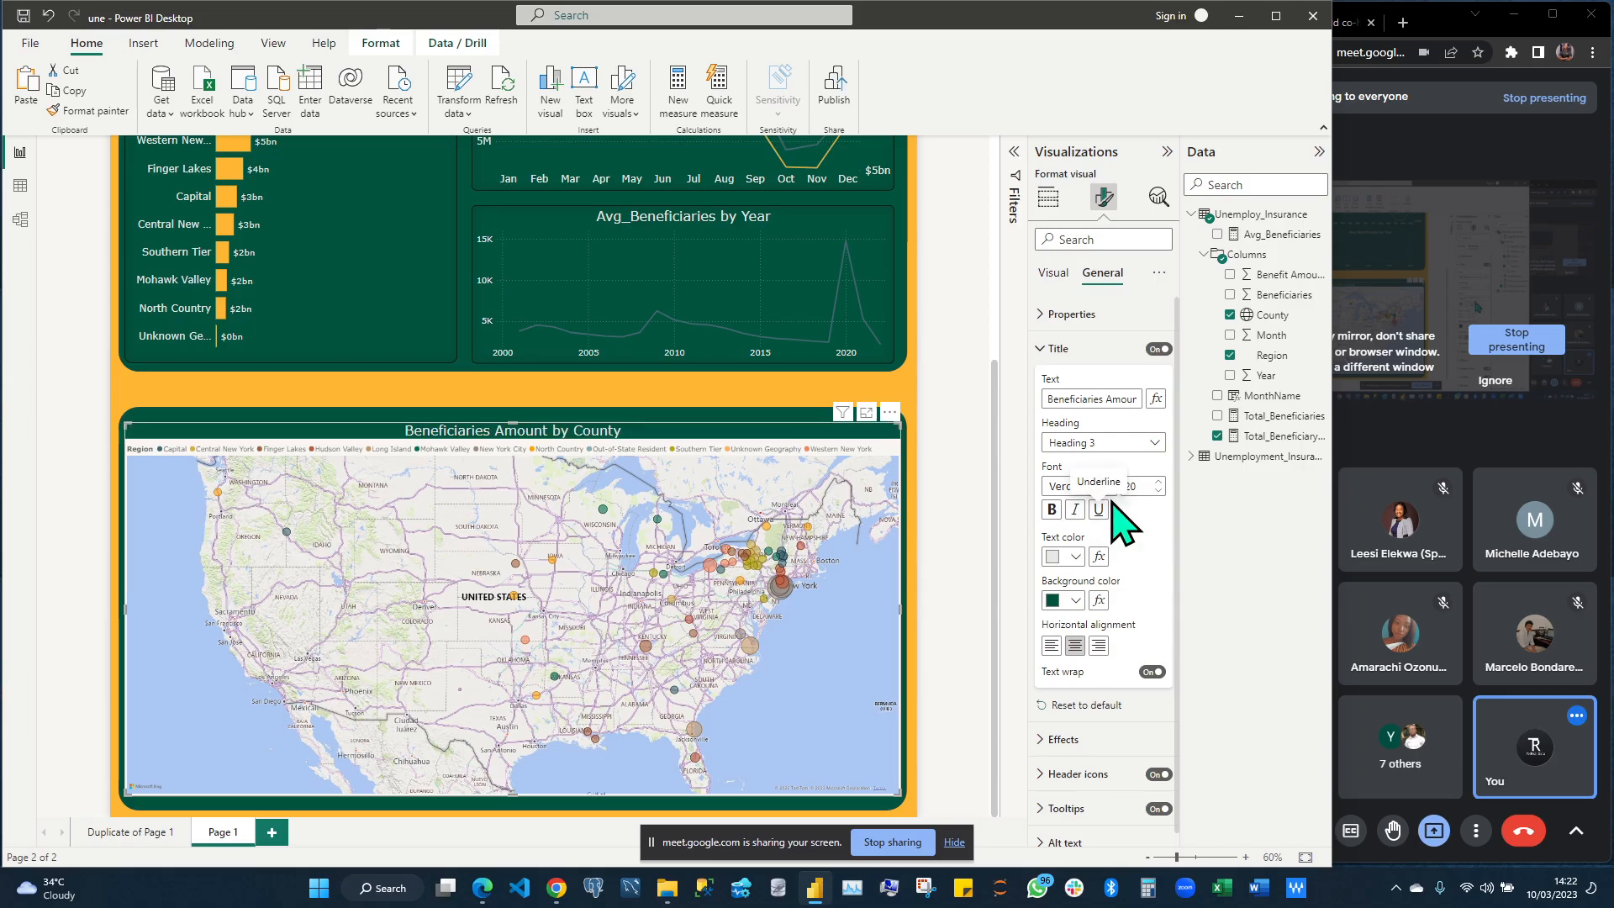
click(1046, 352)
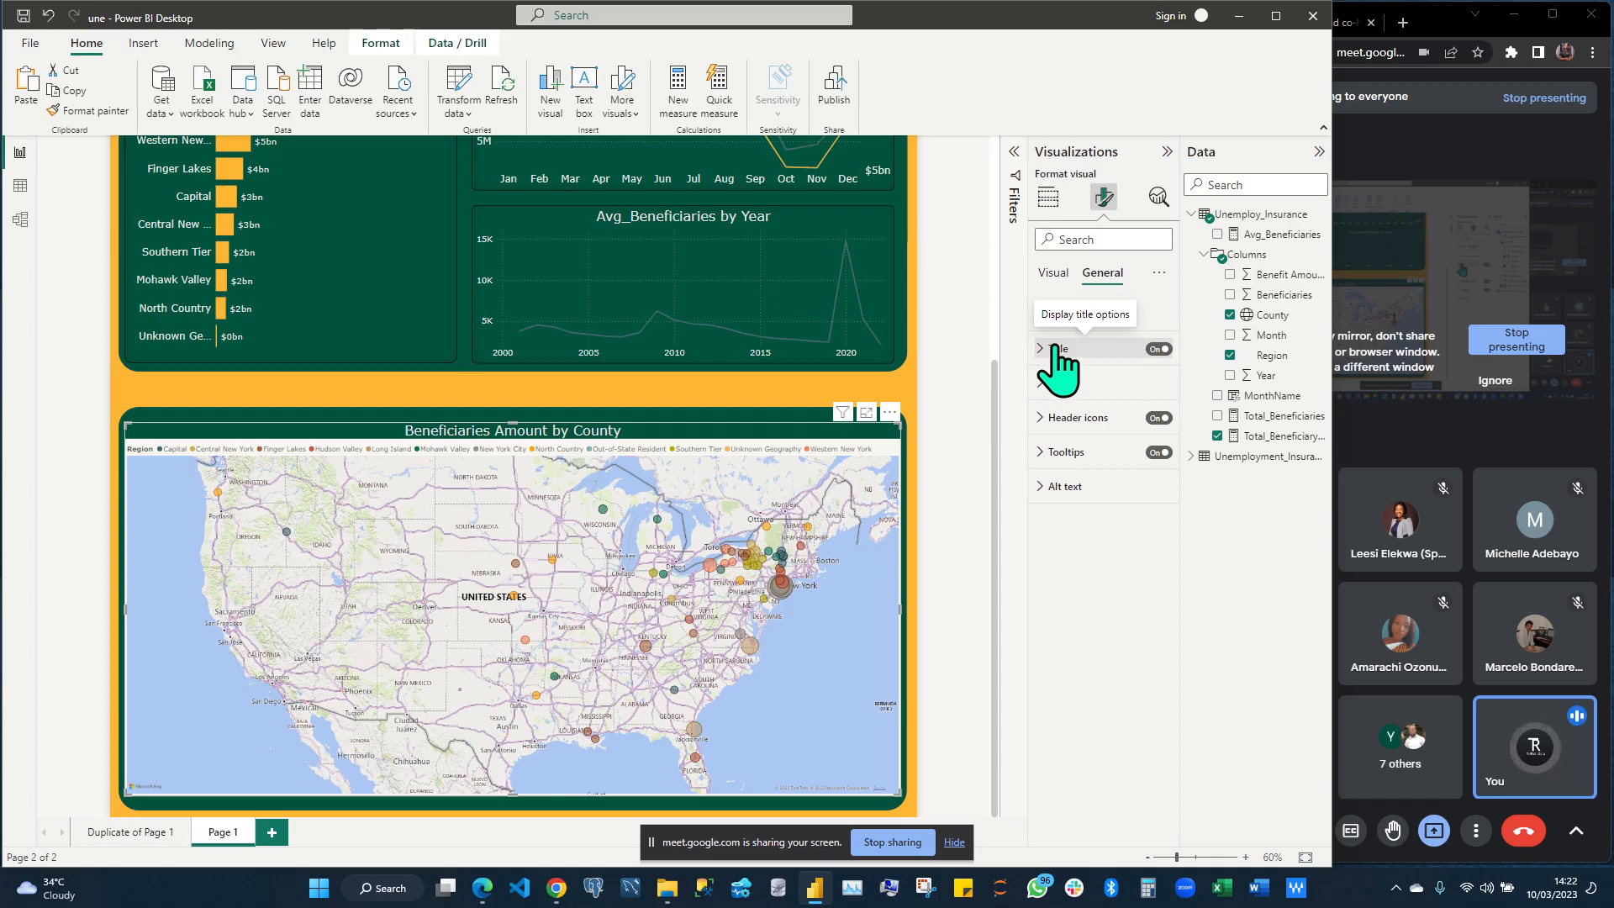
Turn off the legend of the Beneficiaries Amount by County map
click(1052, 274)
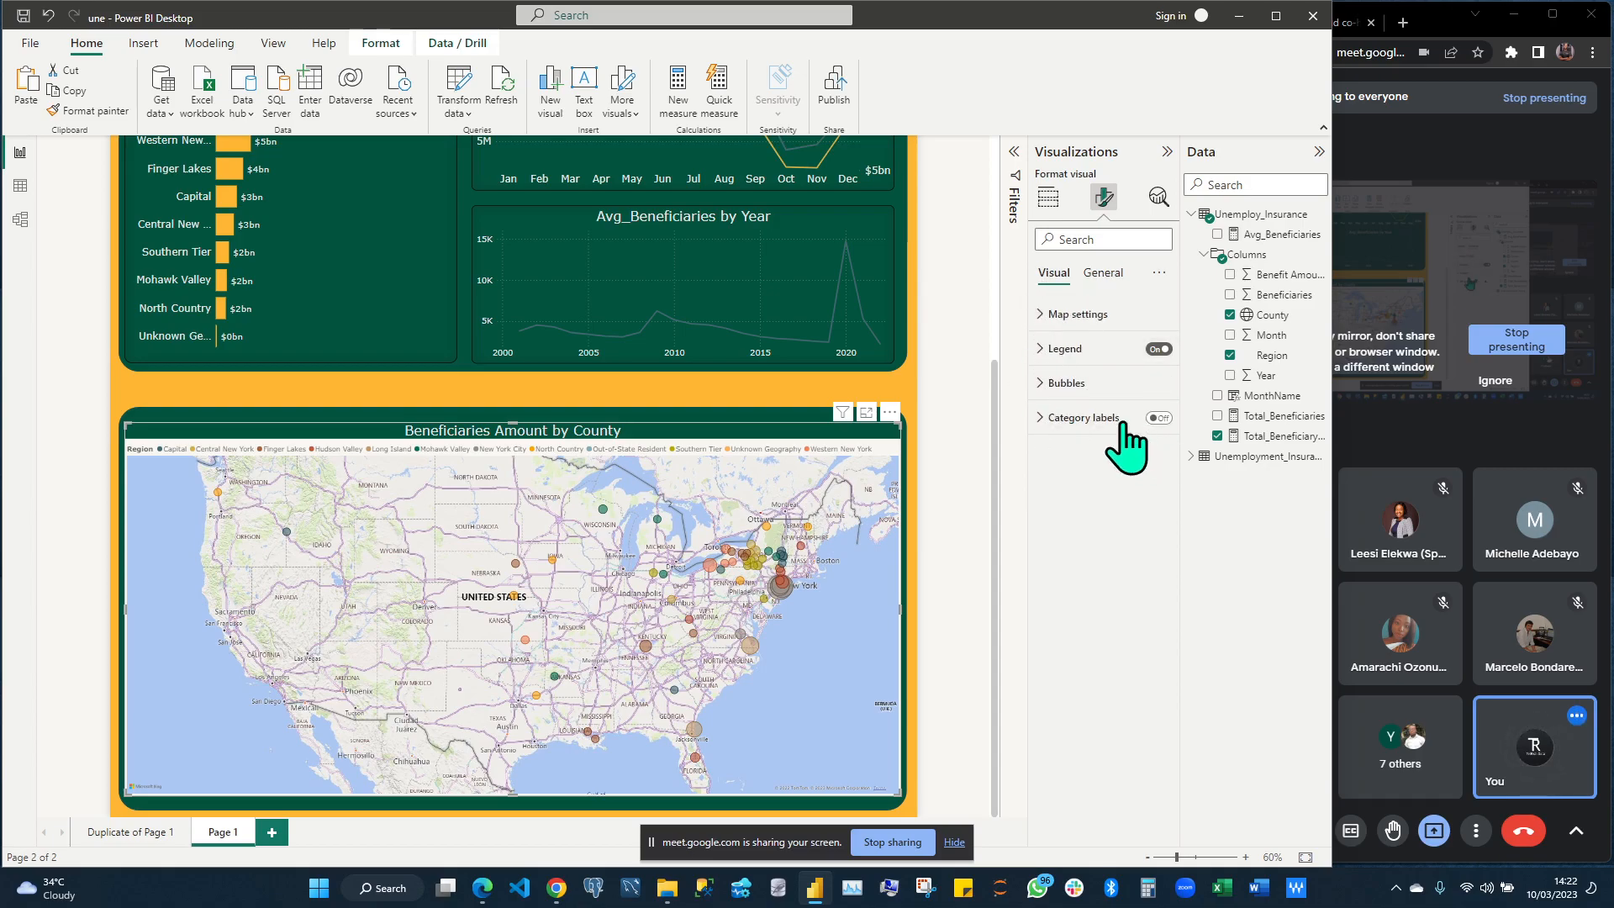
click(1050, 350)
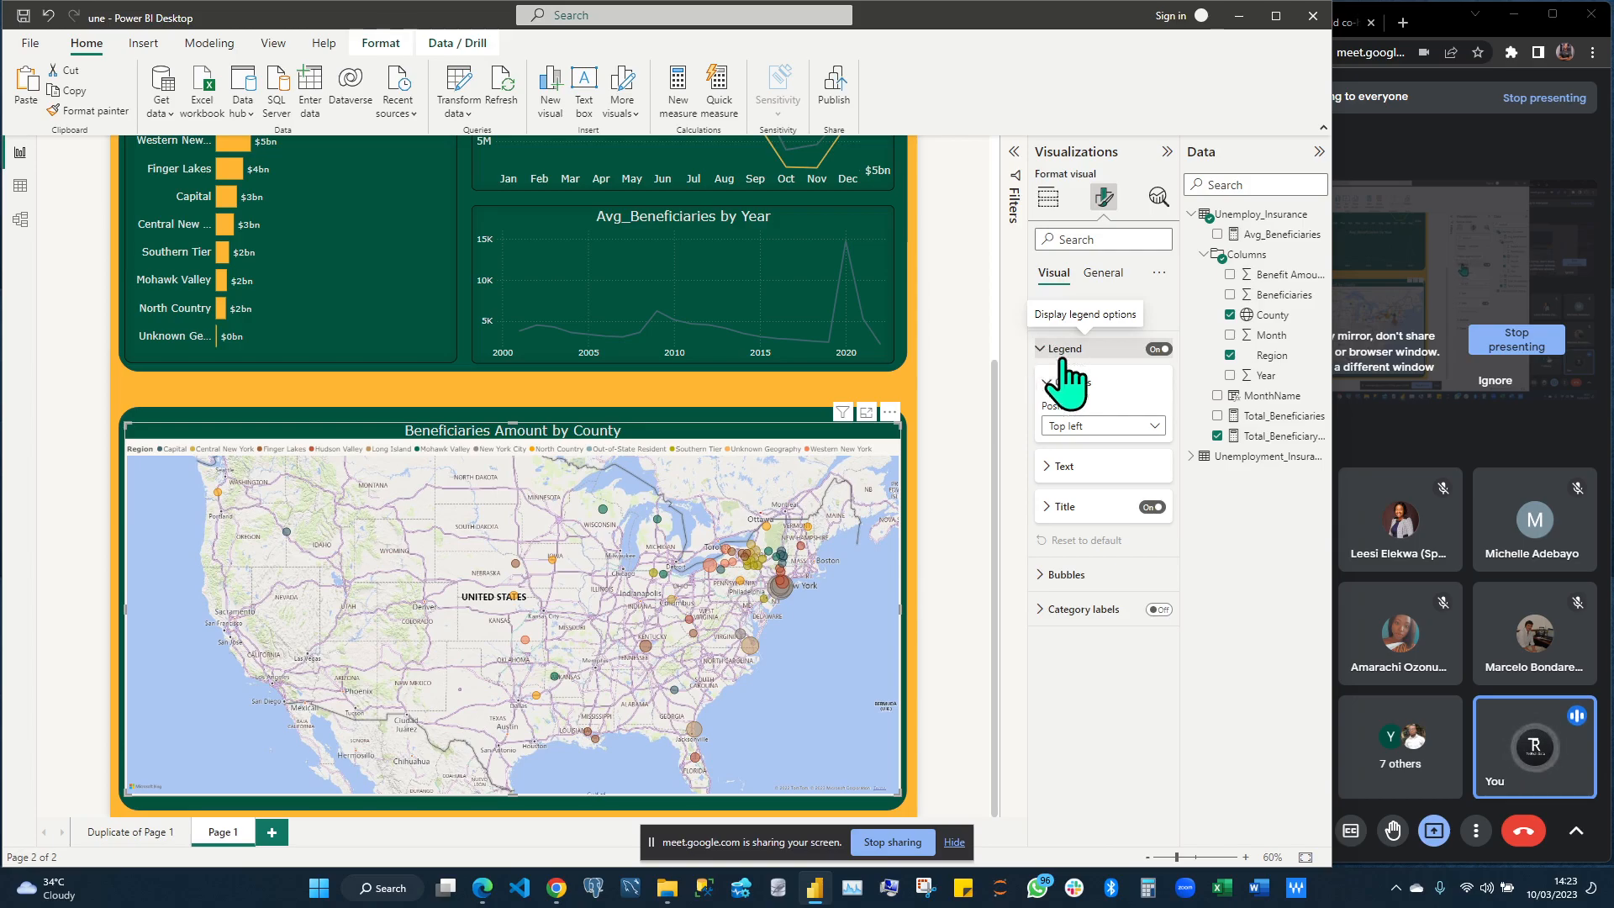
click(1158, 349)
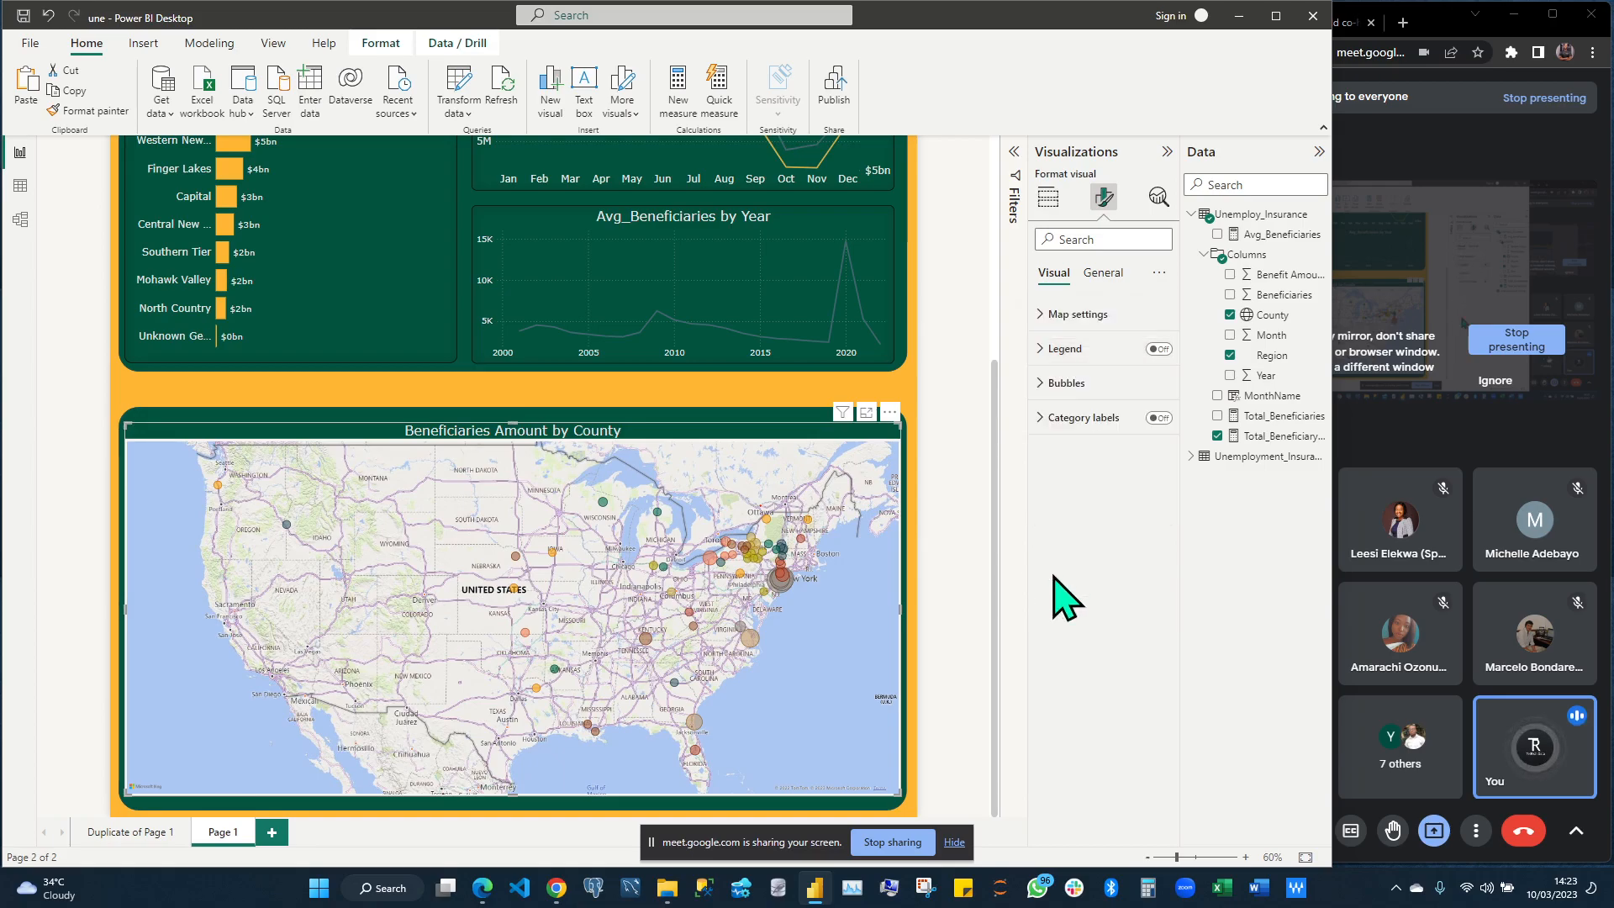
Set the map's bubble size to 5 px and try the category labels on and off
click(1045, 386)
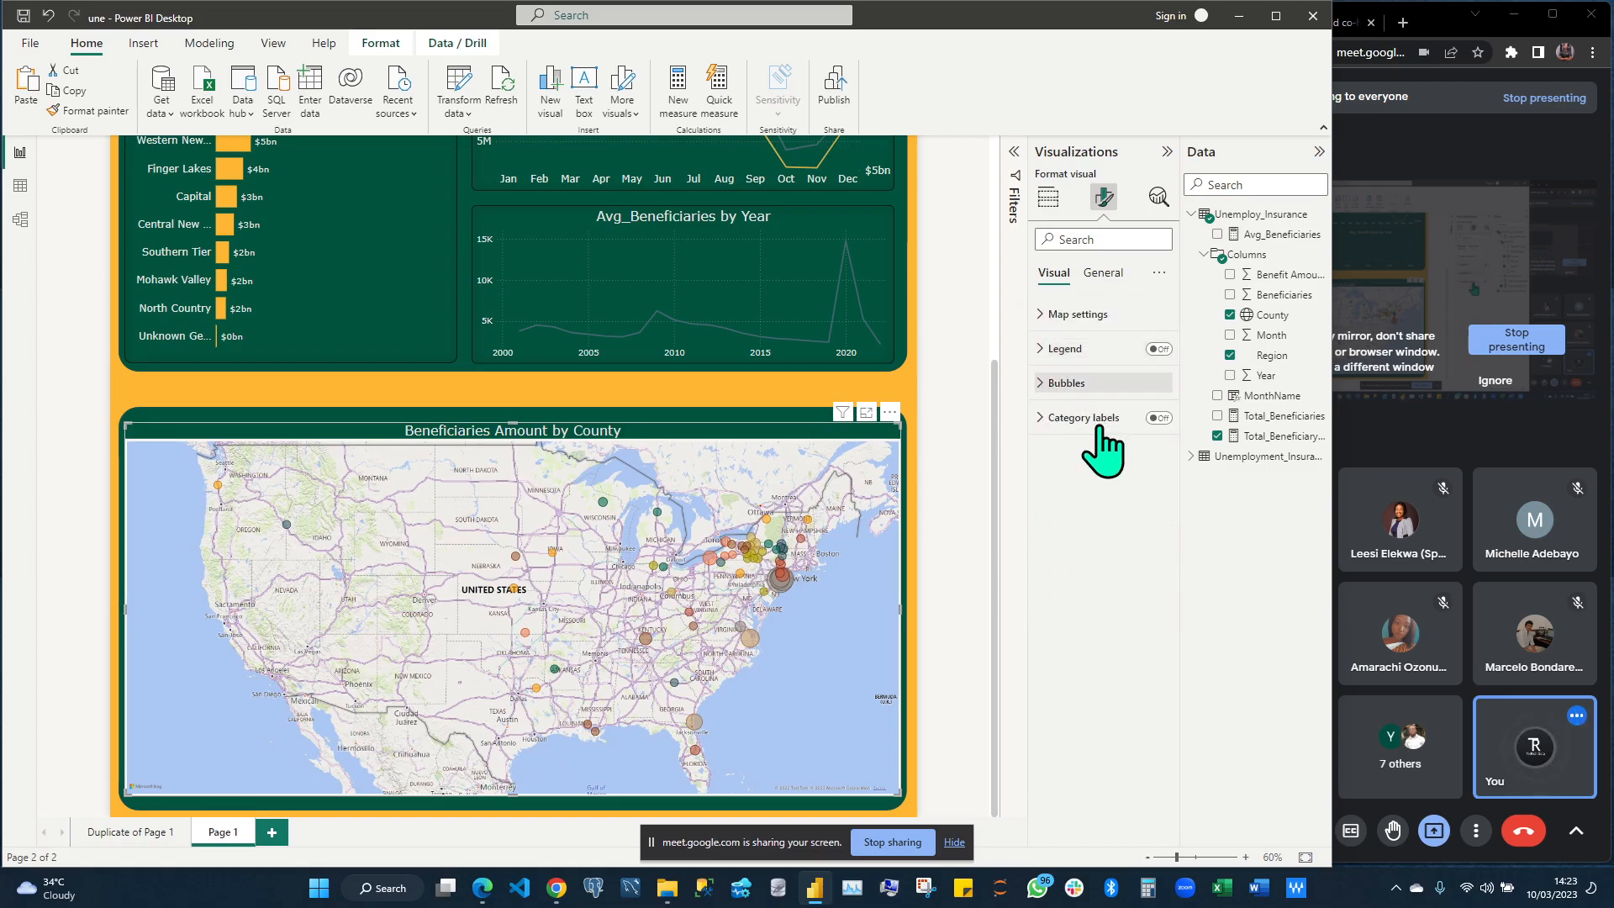
click(1108, 465)
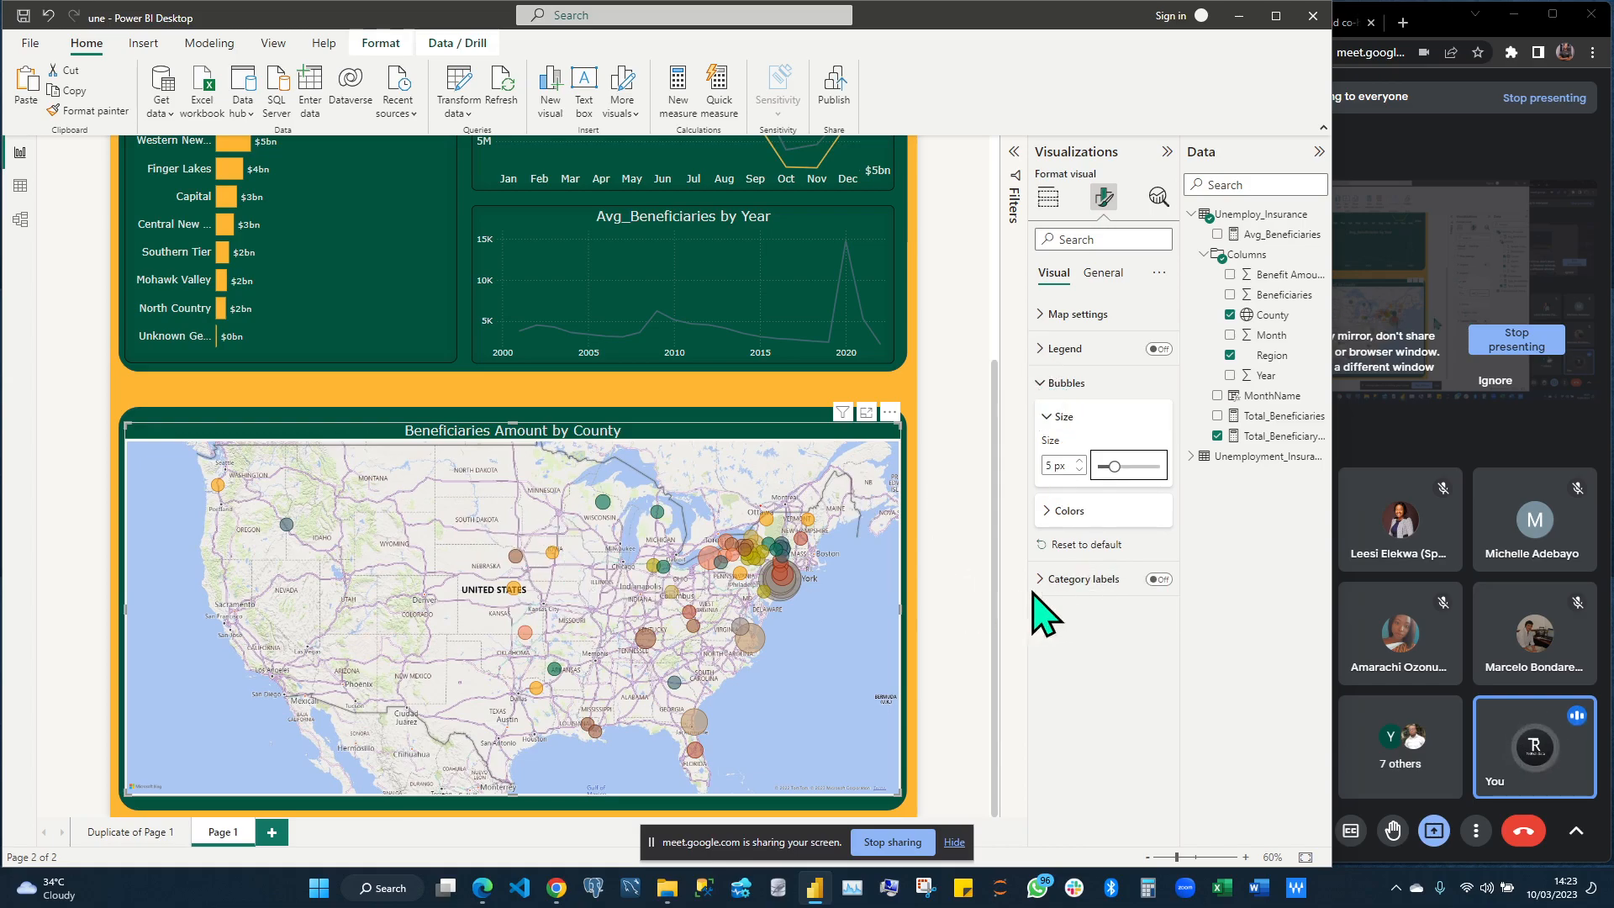
click(1158, 580)
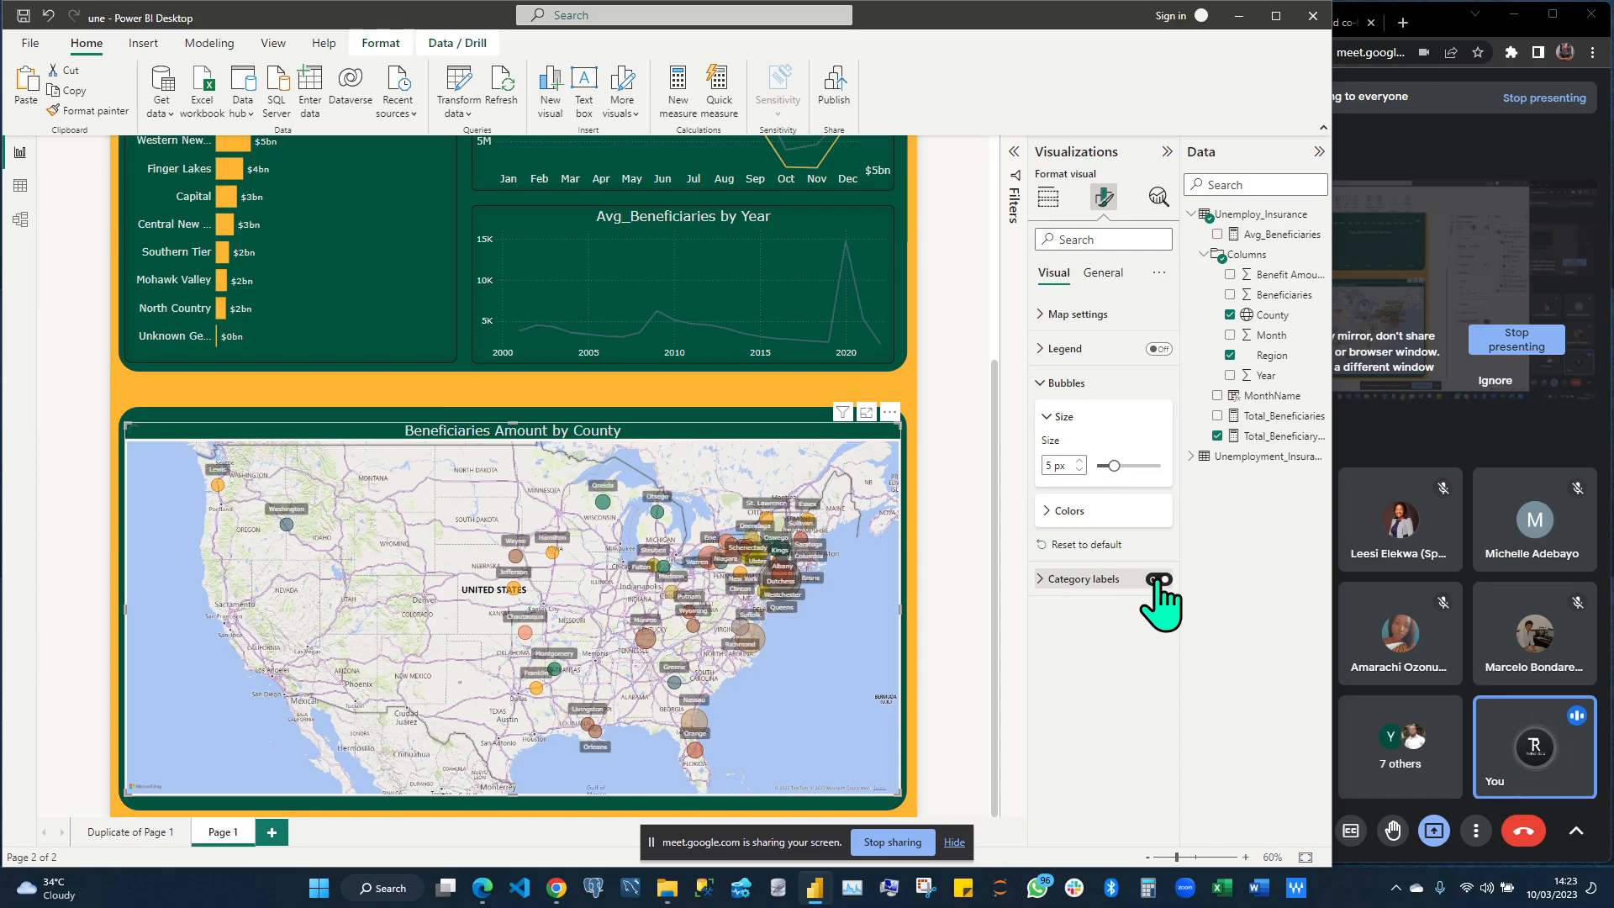
click(1049, 385)
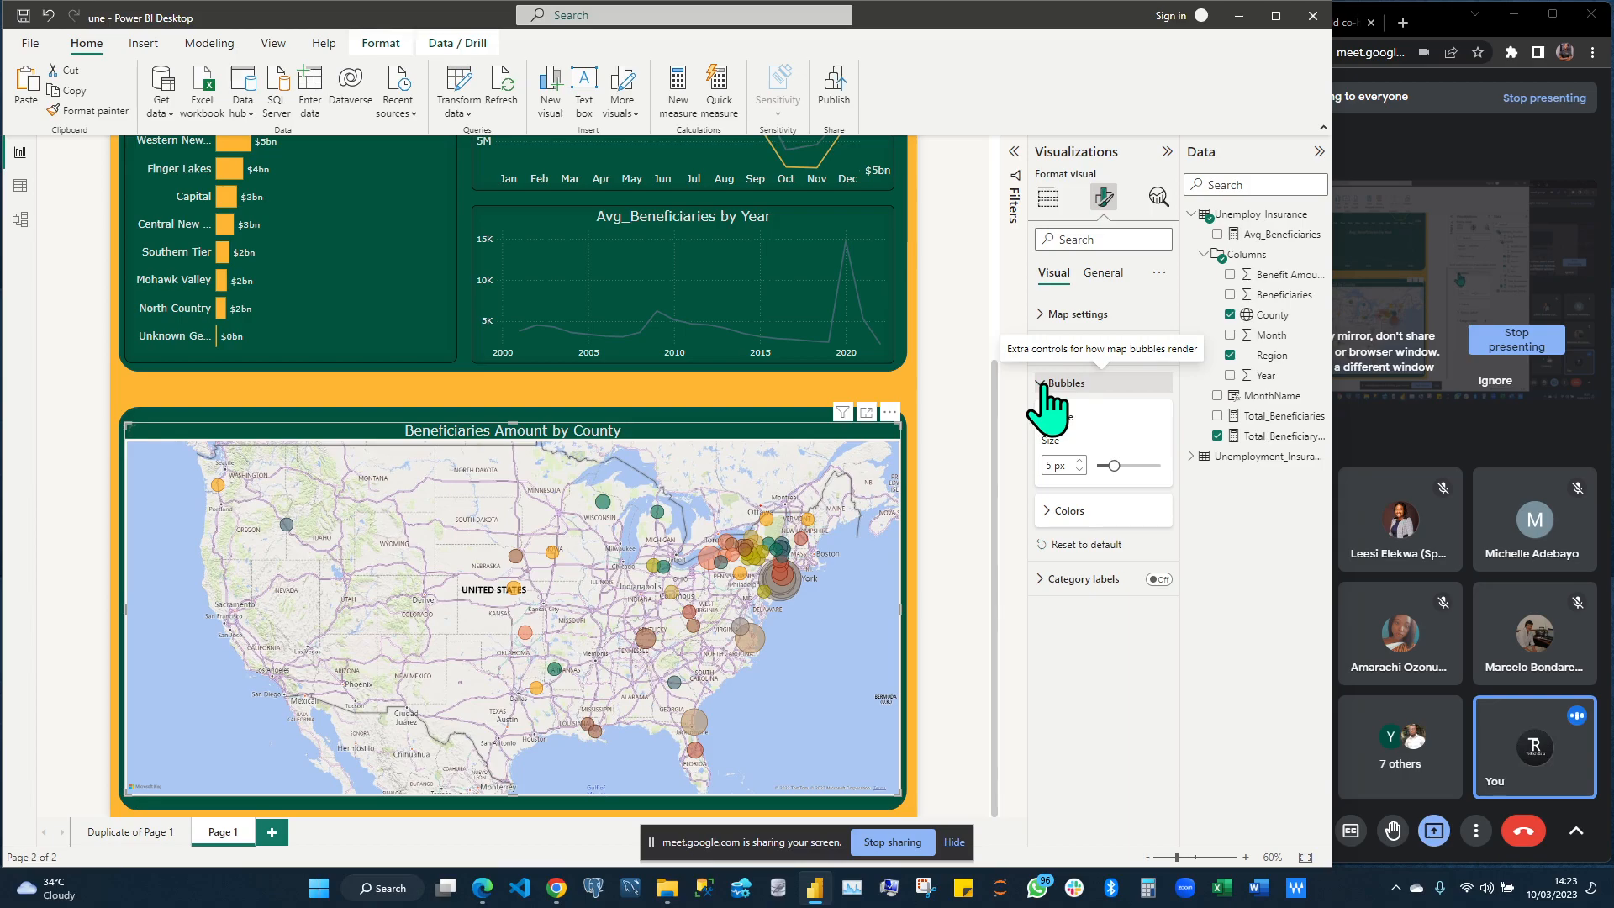
Try the Aerial style on the Beneficiaries Amount by County map
click(1052, 315)
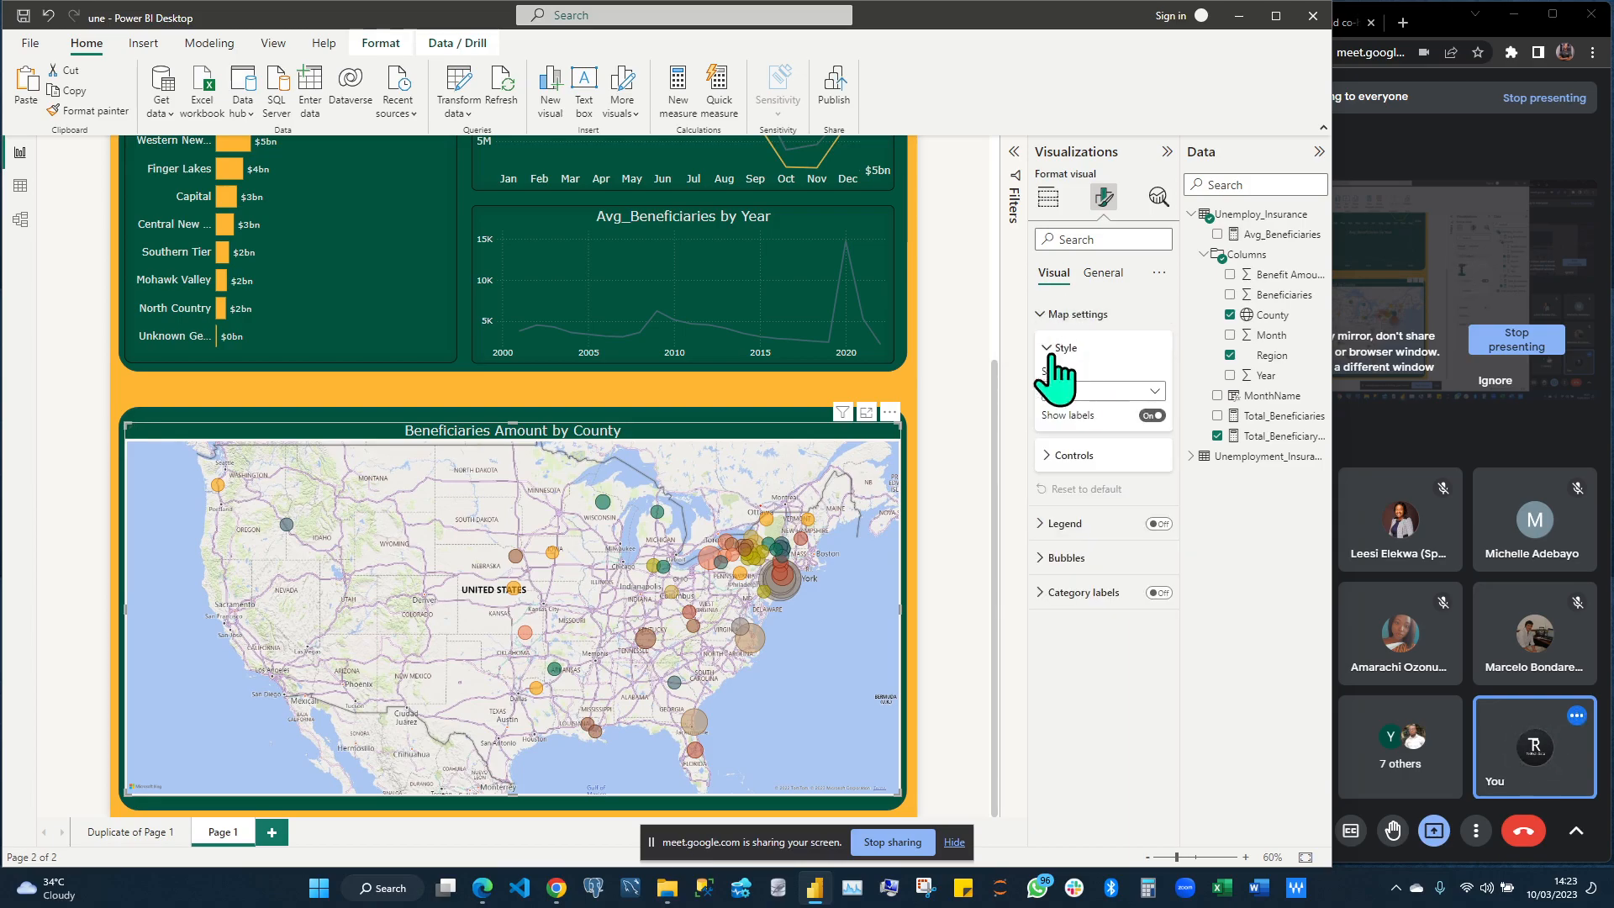
click(1093, 392)
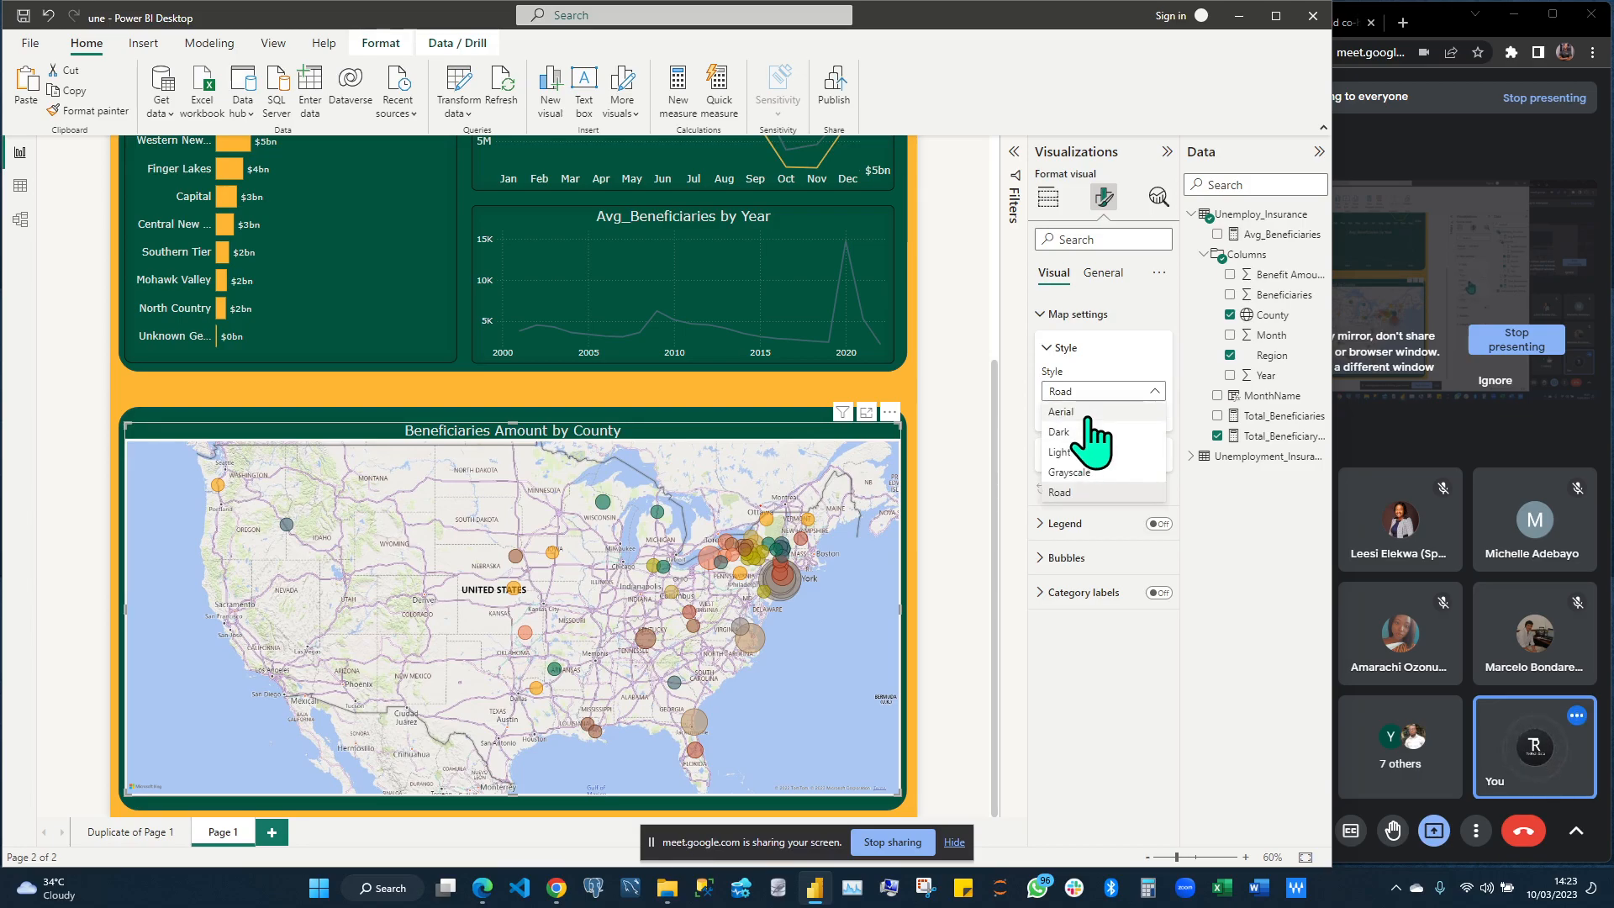
click(1088, 418)
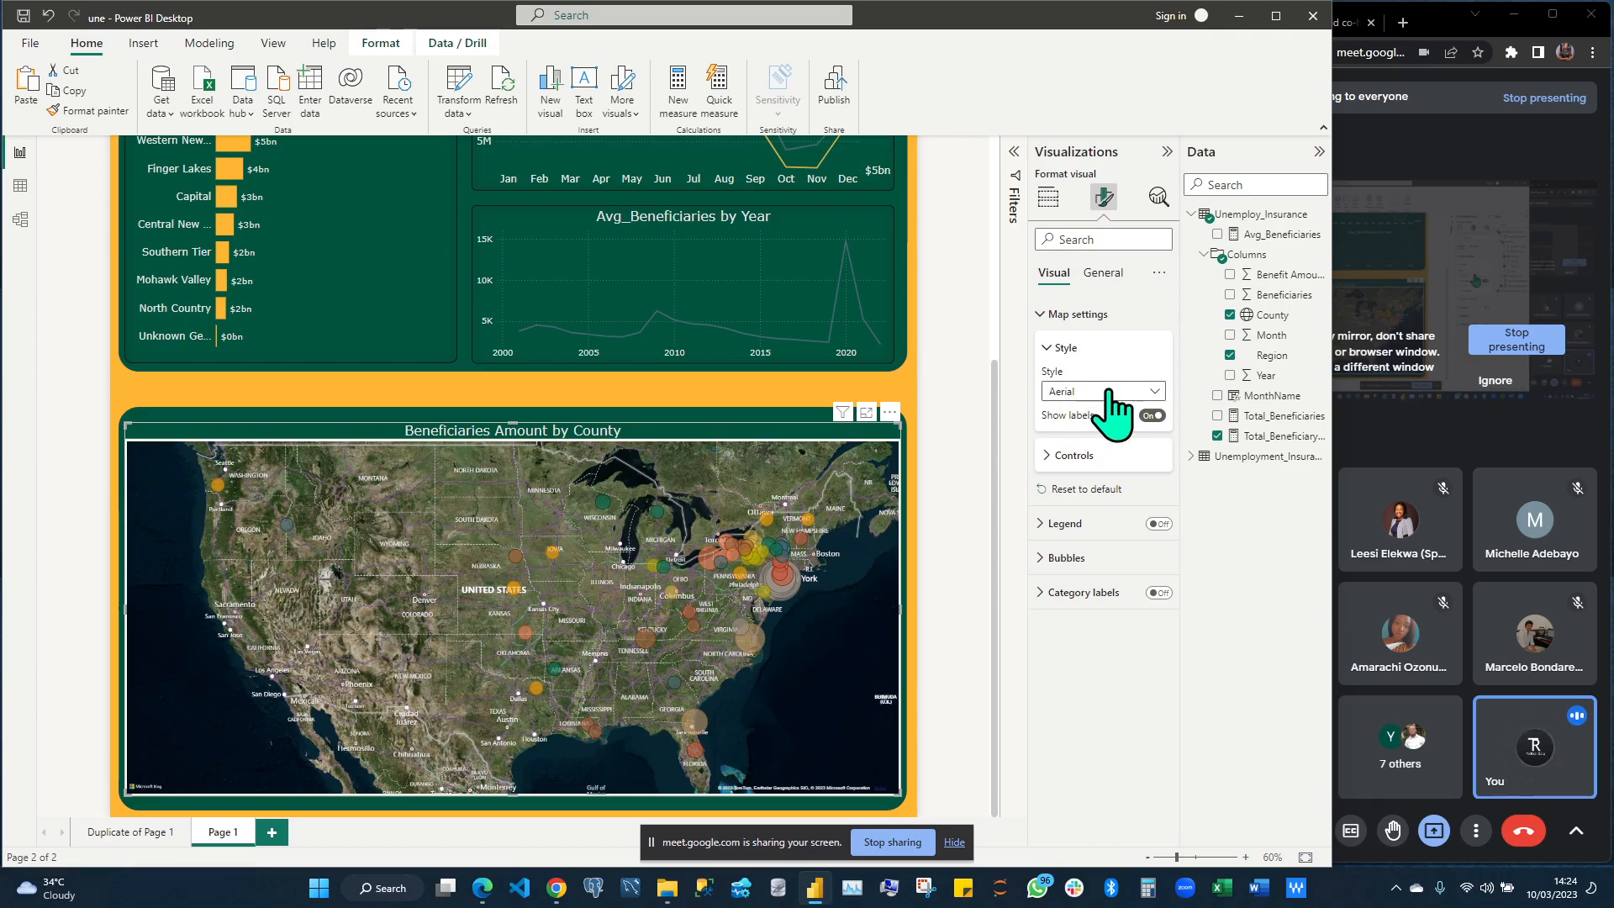
Try the Dark, Light and Grayscale styles on the Beneficiaries Amount by County map
click(1110, 392)
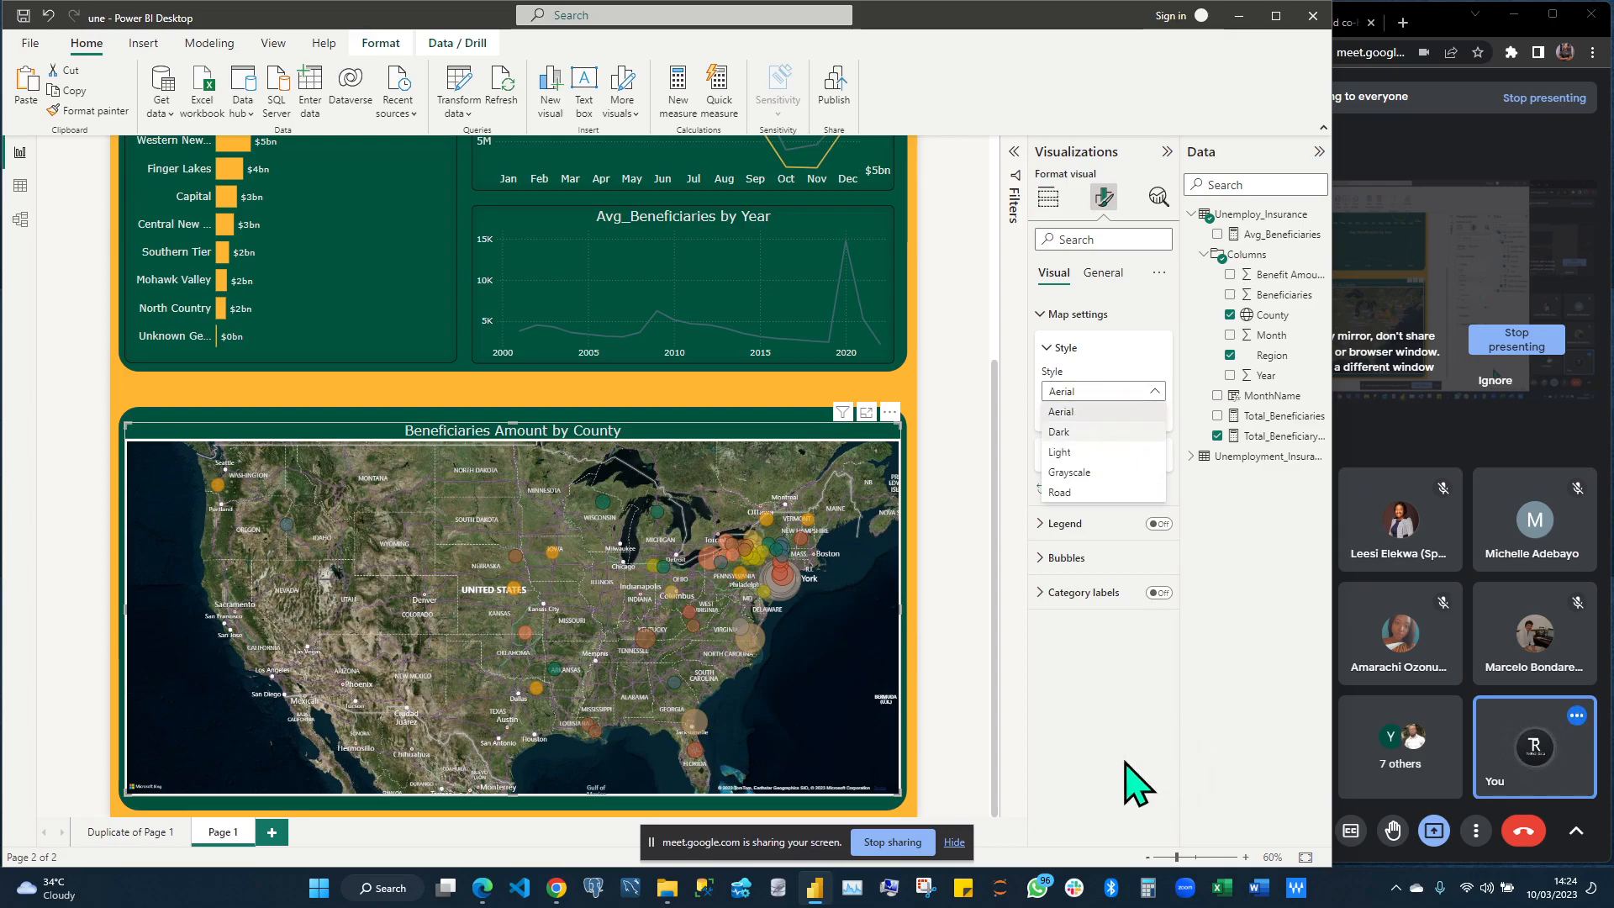
click(1119, 551)
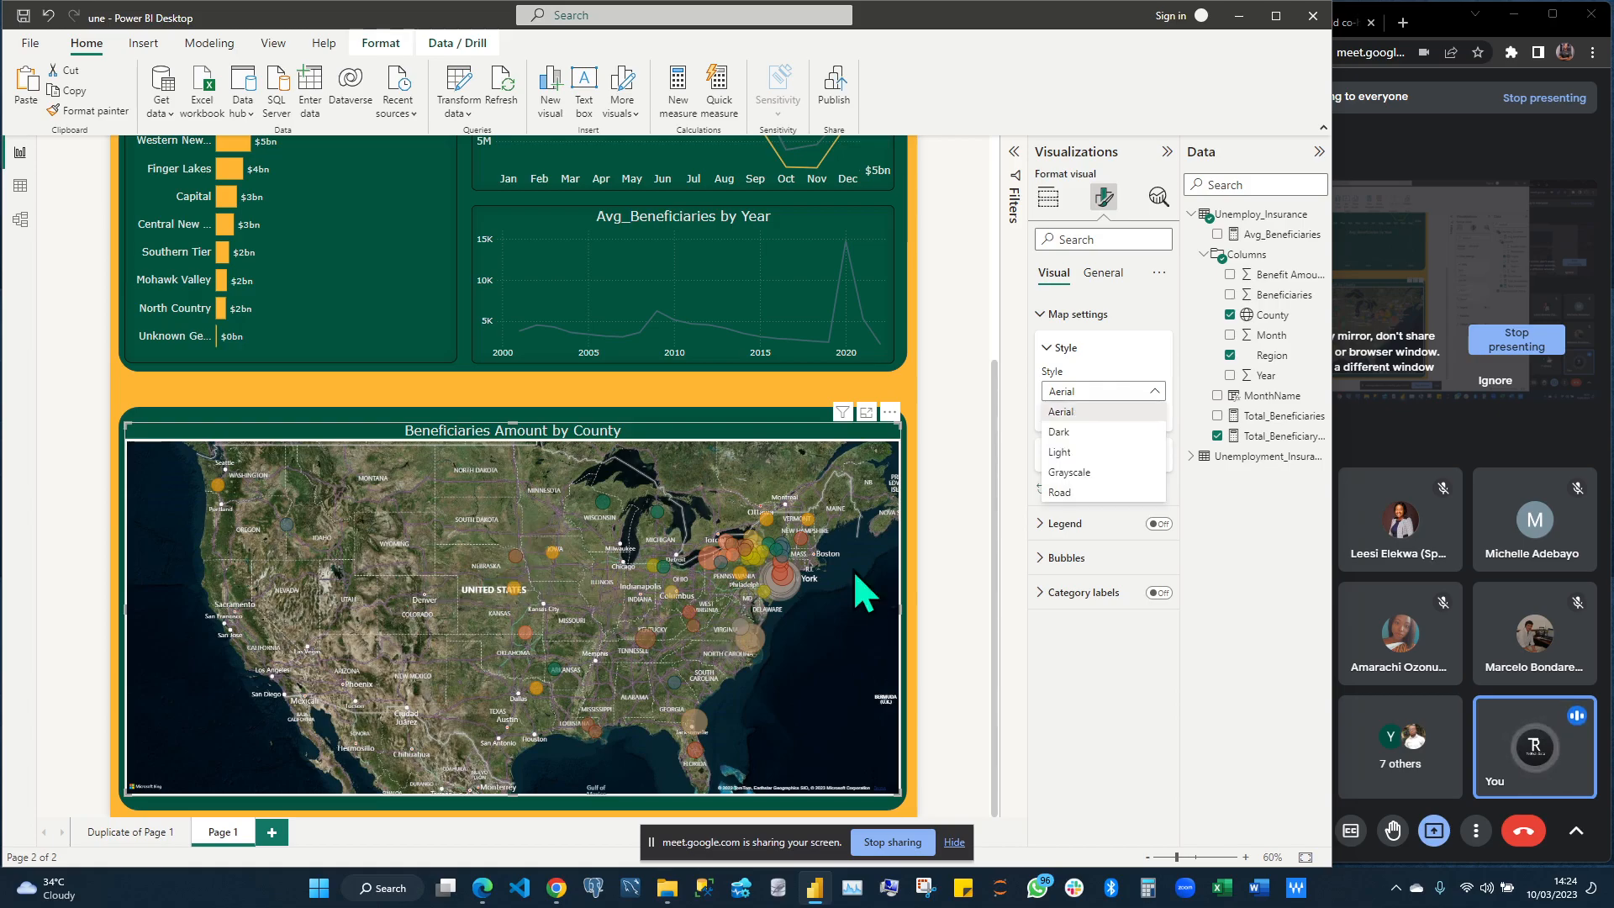
click(1106, 434)
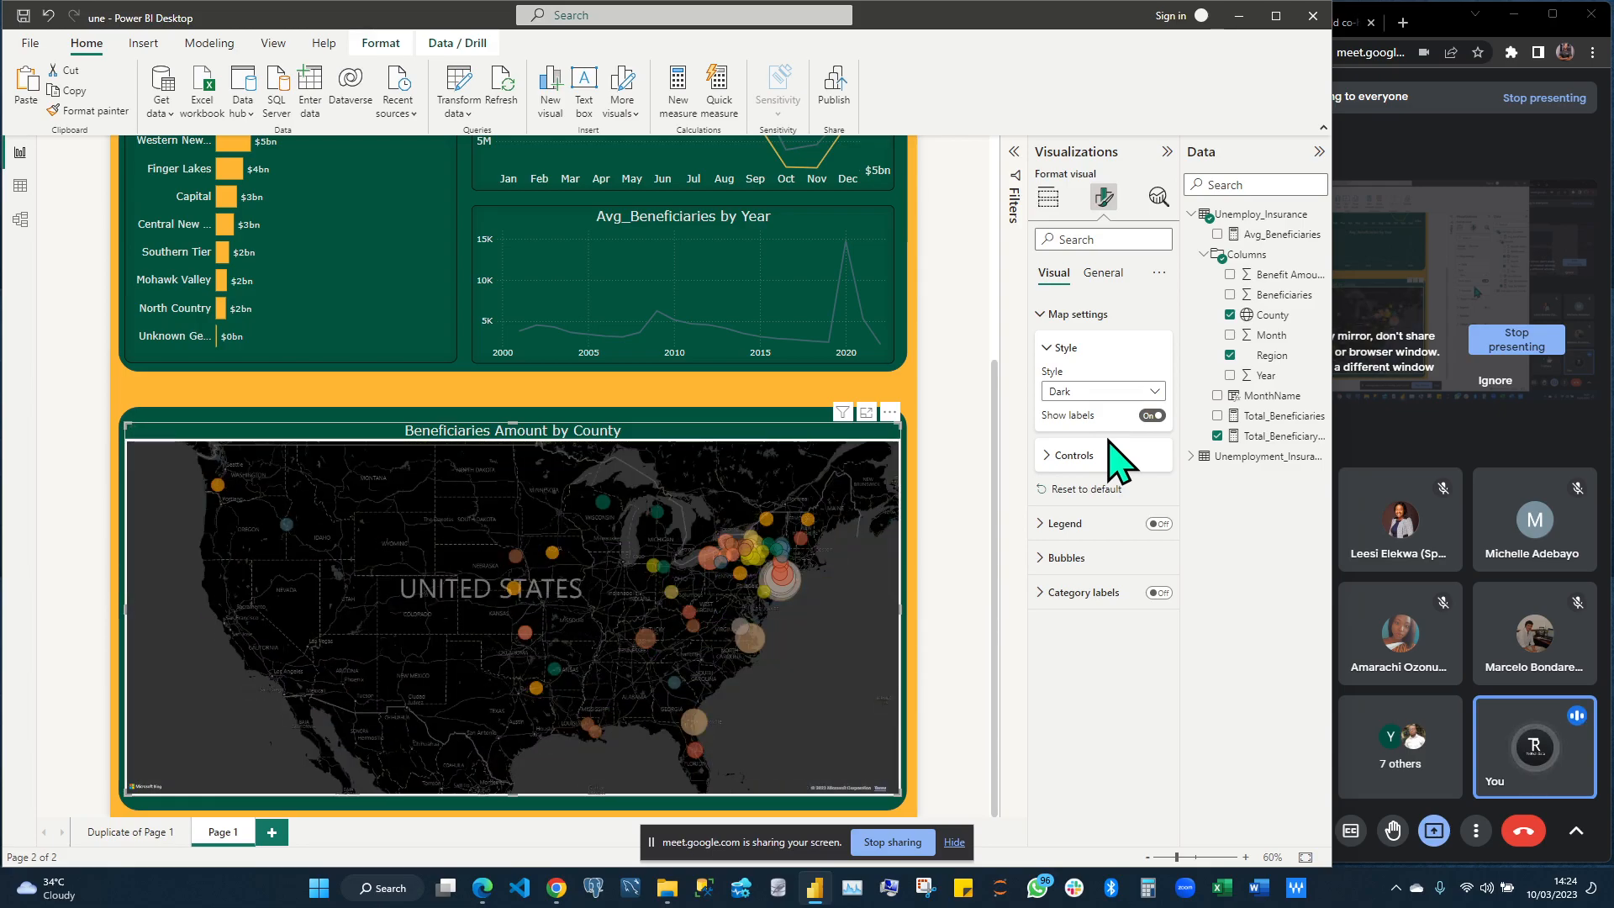
click(1137, 392)
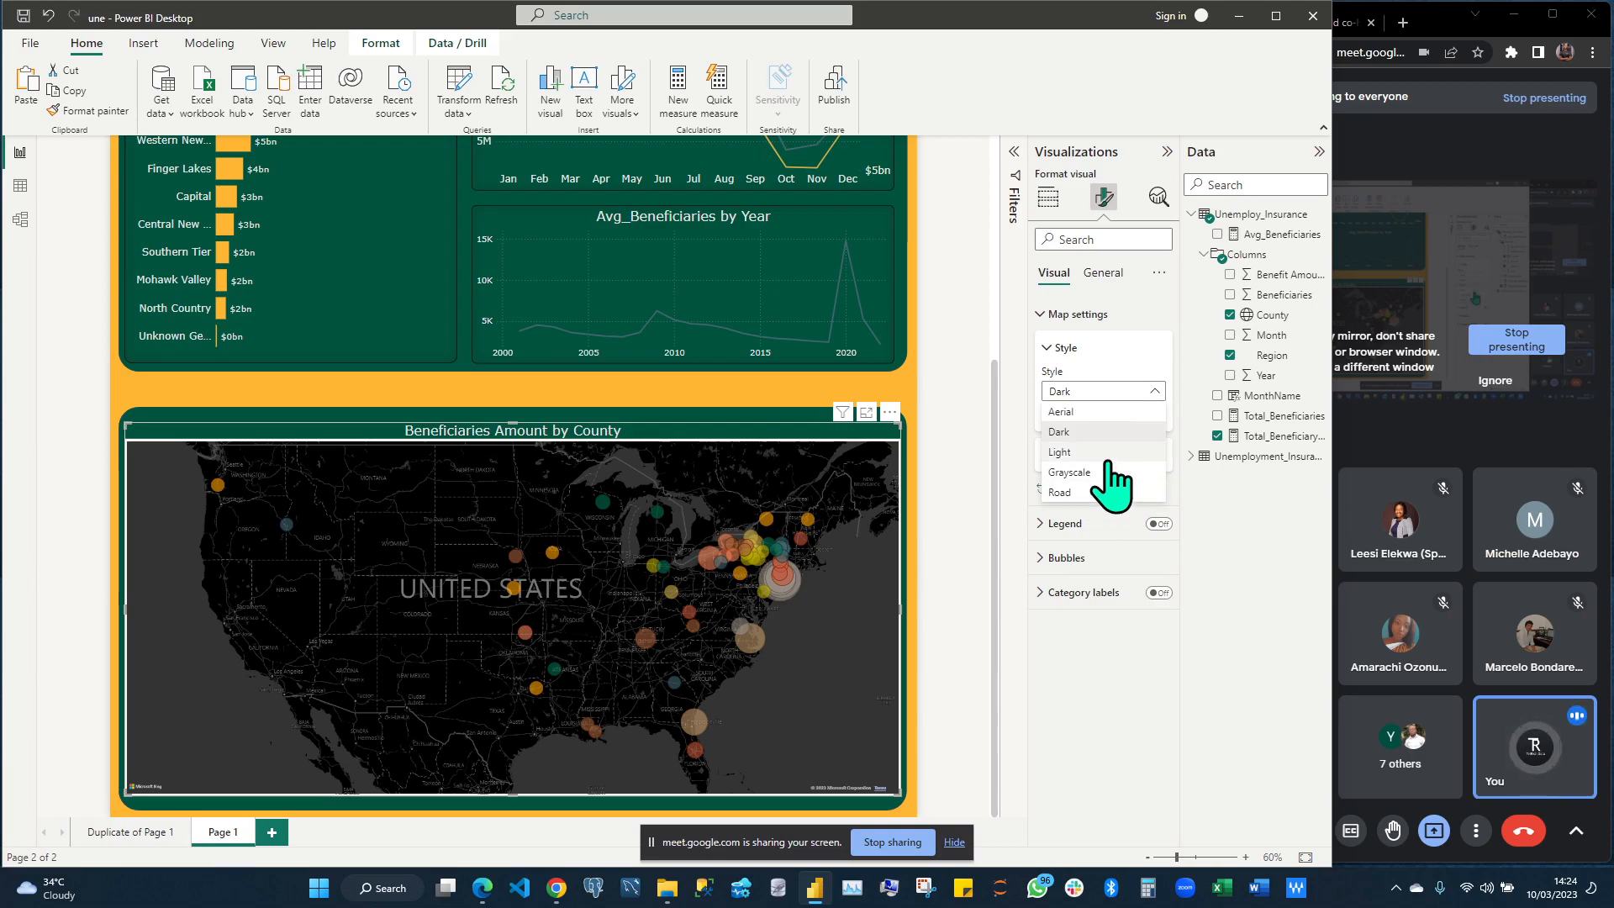
click(715, 627)
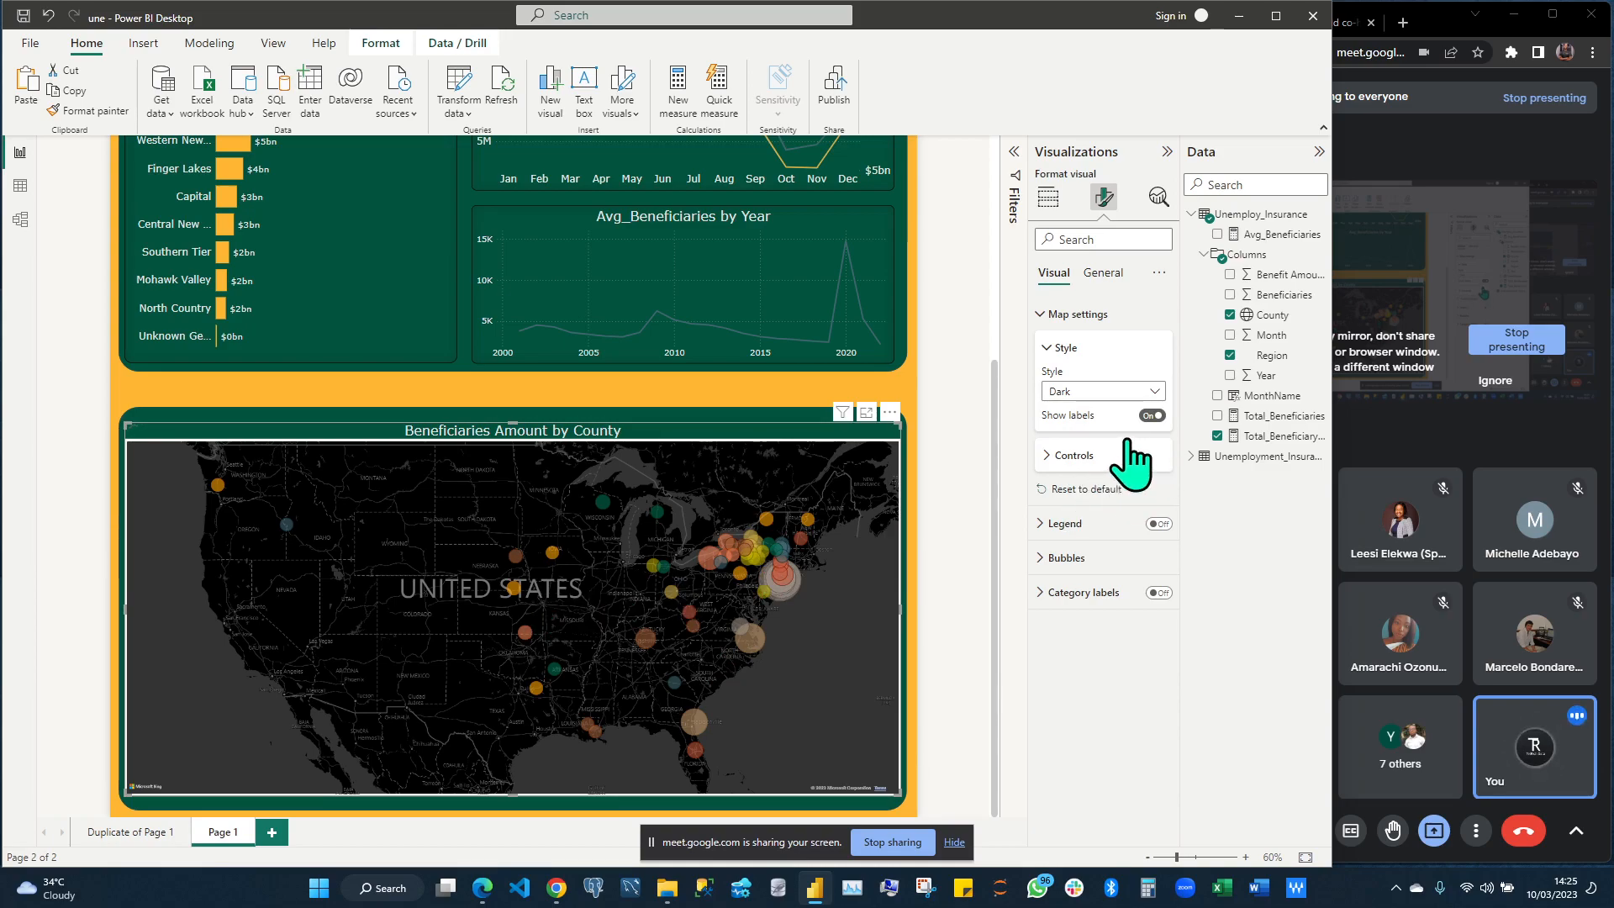
click(1147, 393)
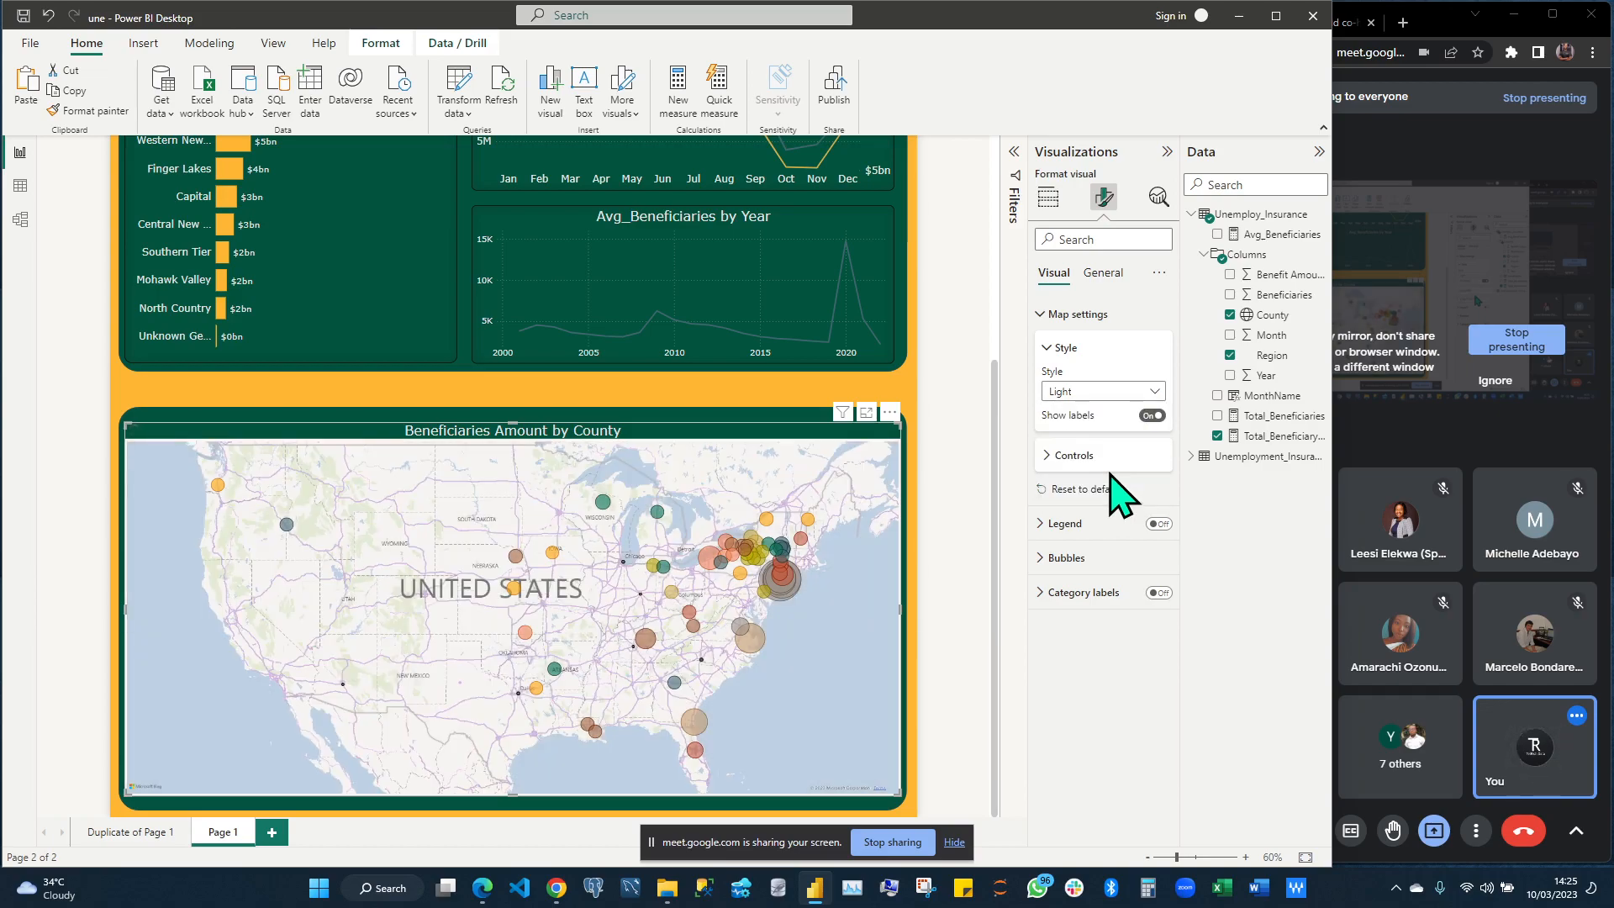
key(Down)
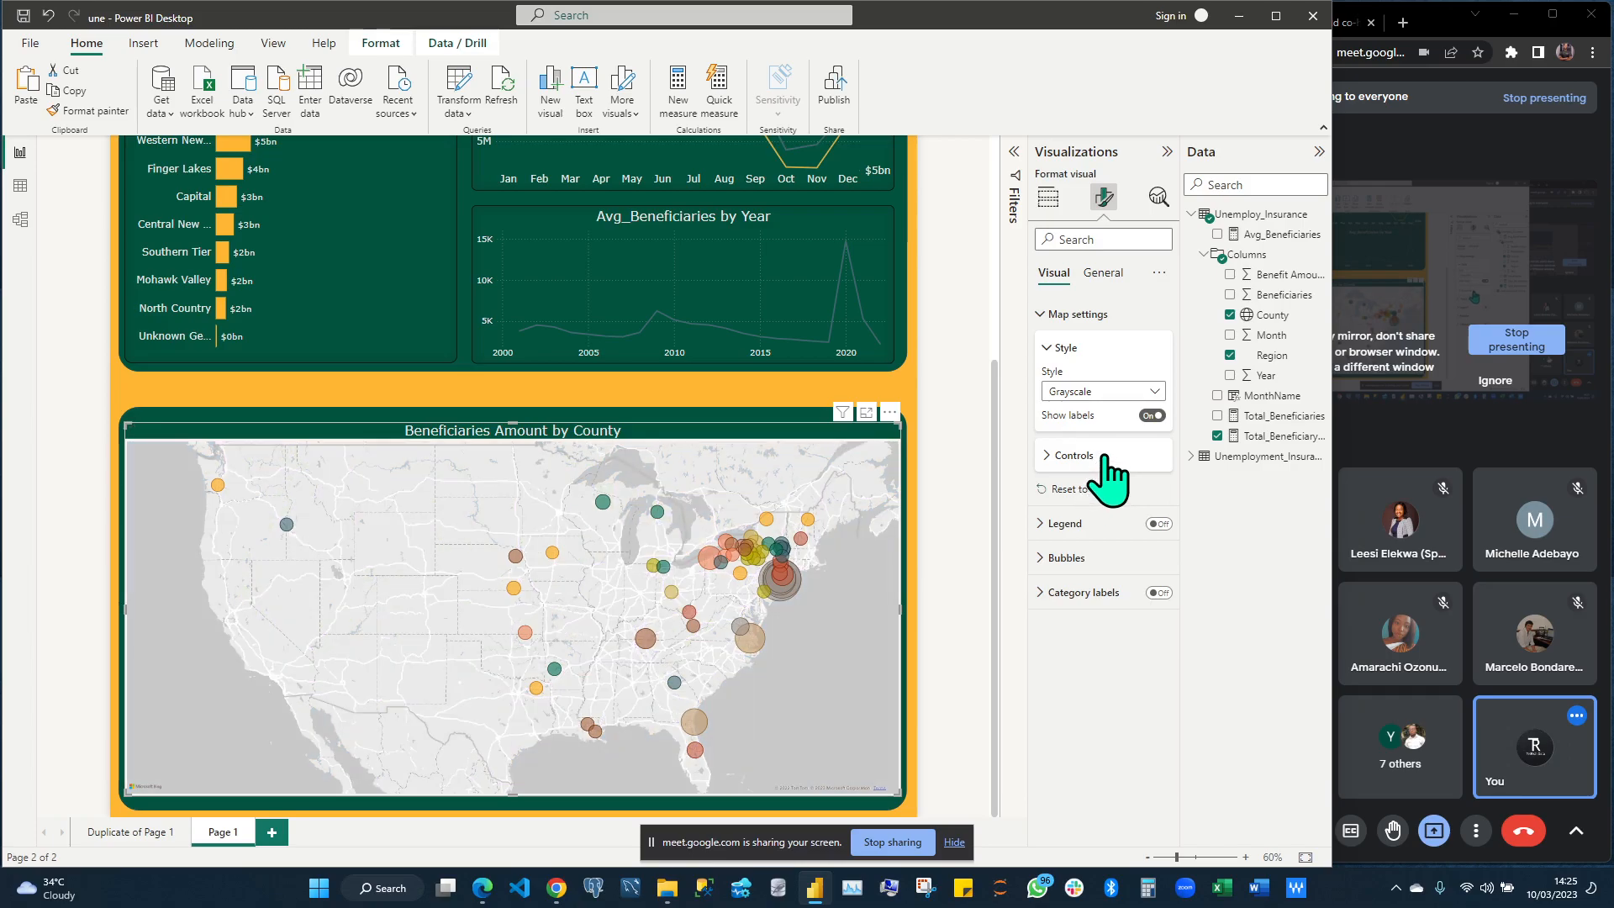
Set the style of the Beneficiaries Amount by County map to Road
click(1116, 392)
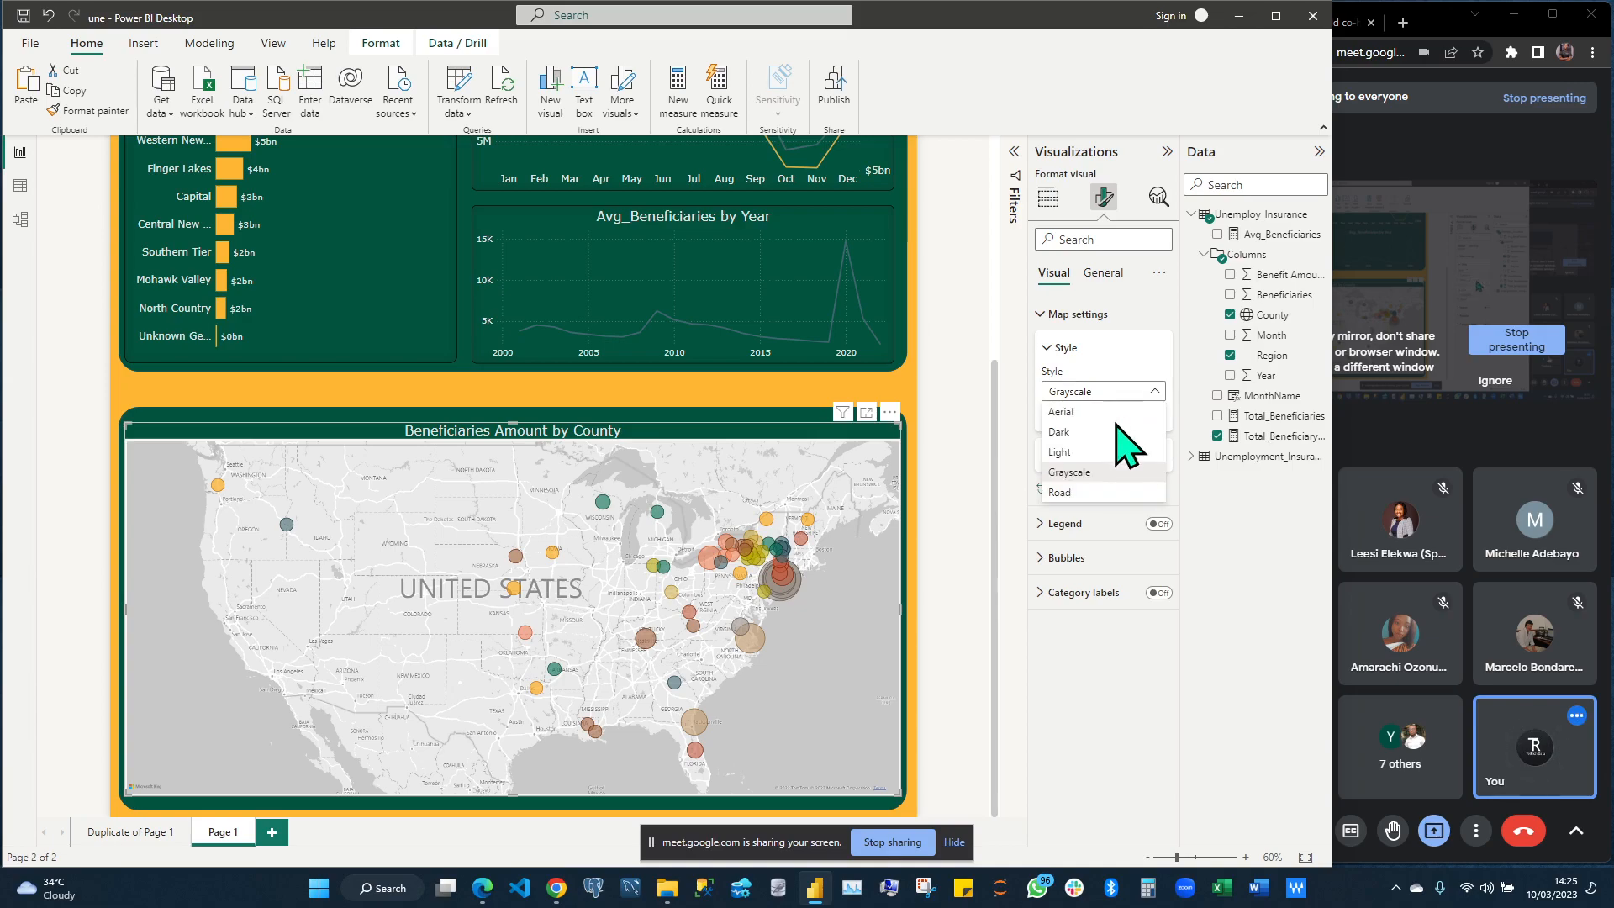
click(1097, 497)
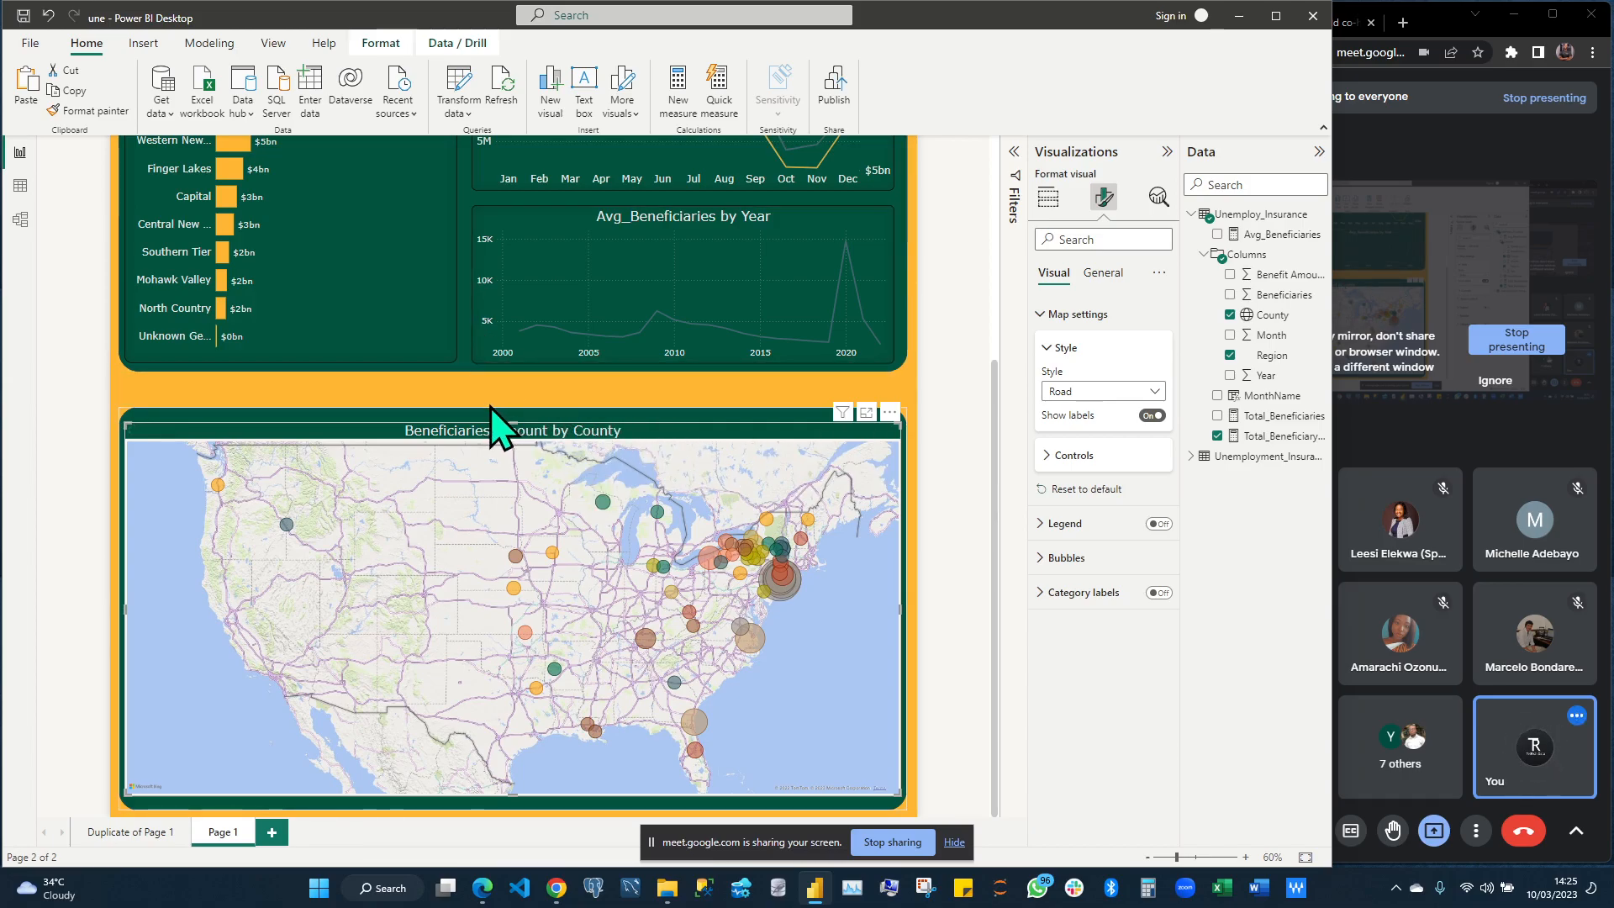
Extend the green panel behind the map and the map itself upward, leaving a narrow gap below the charts panel
click(515, 407)
drag(516, 407, 516, 384)
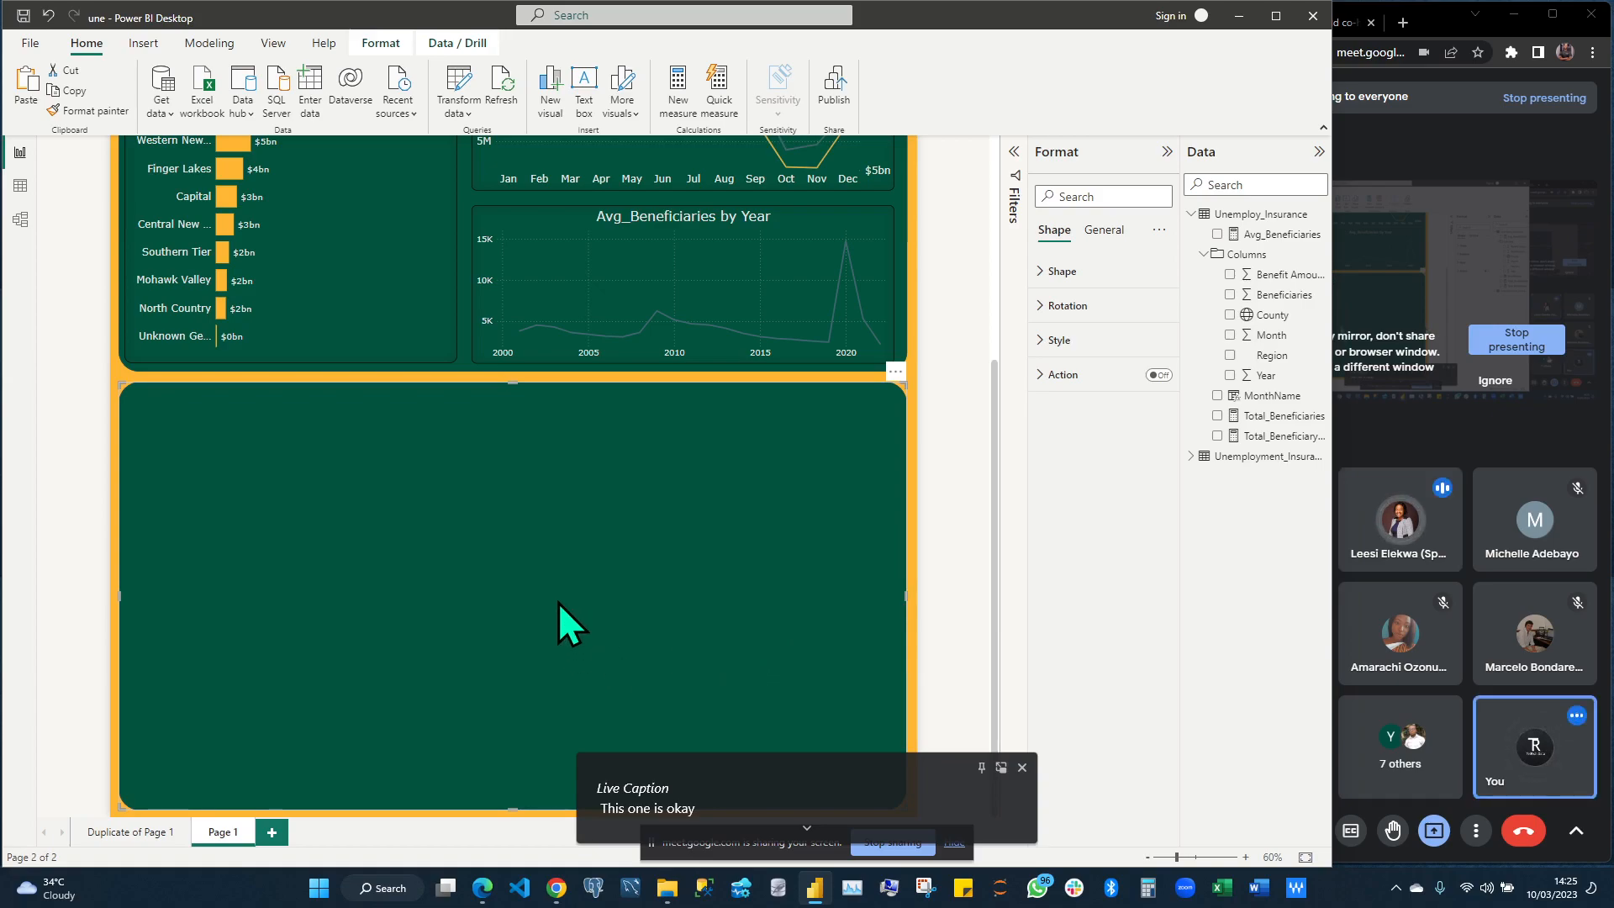
key(Escape)
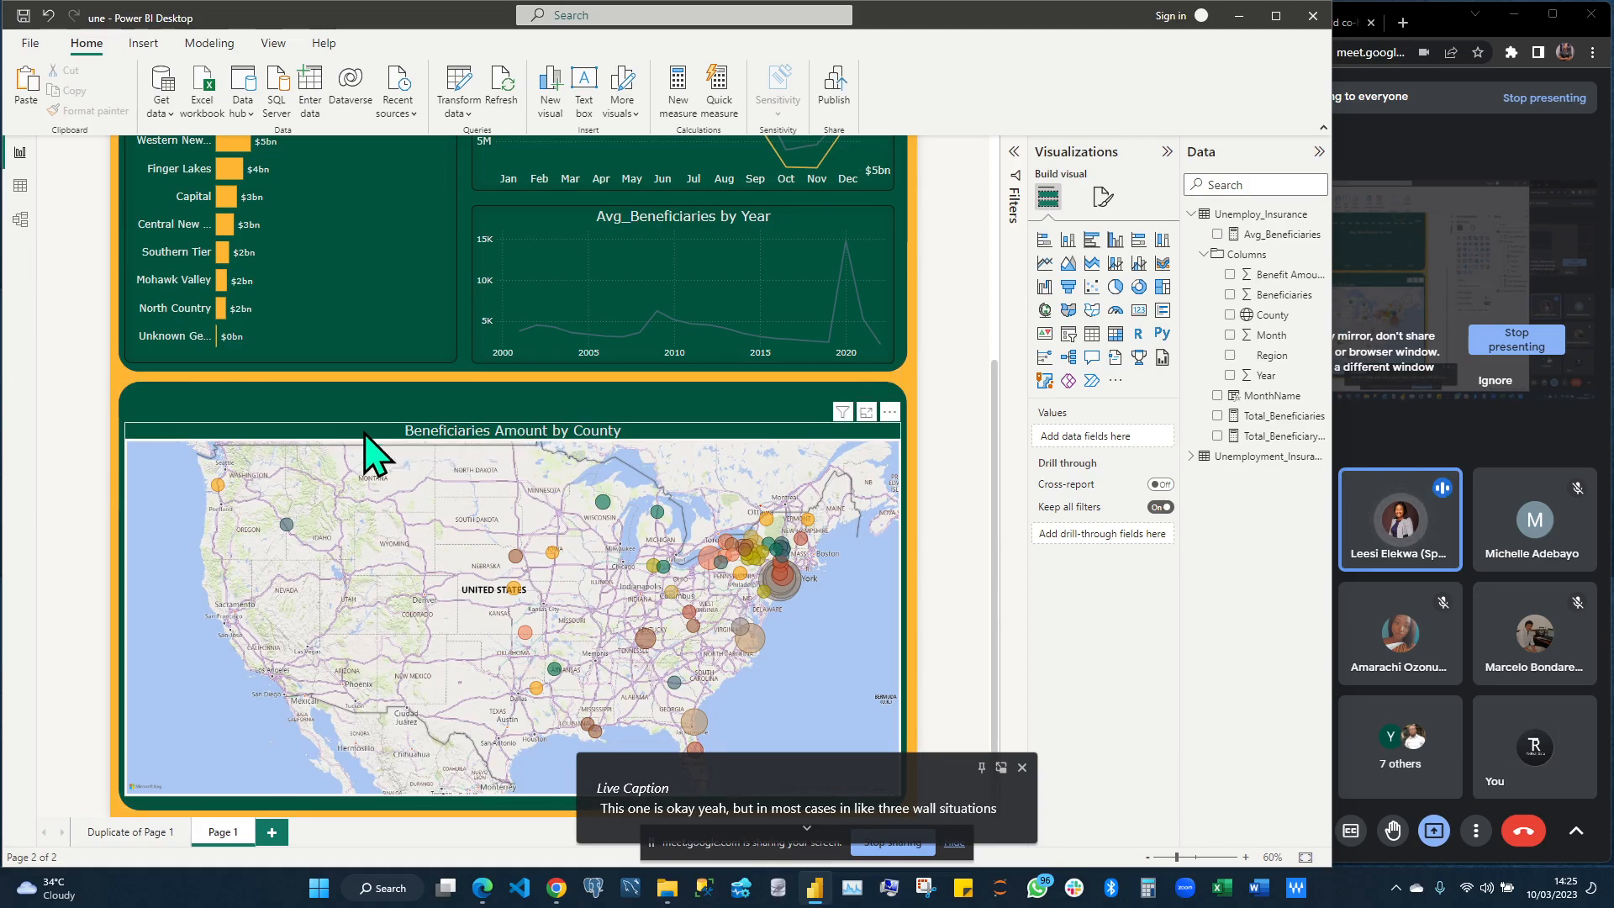
click(504, 431)
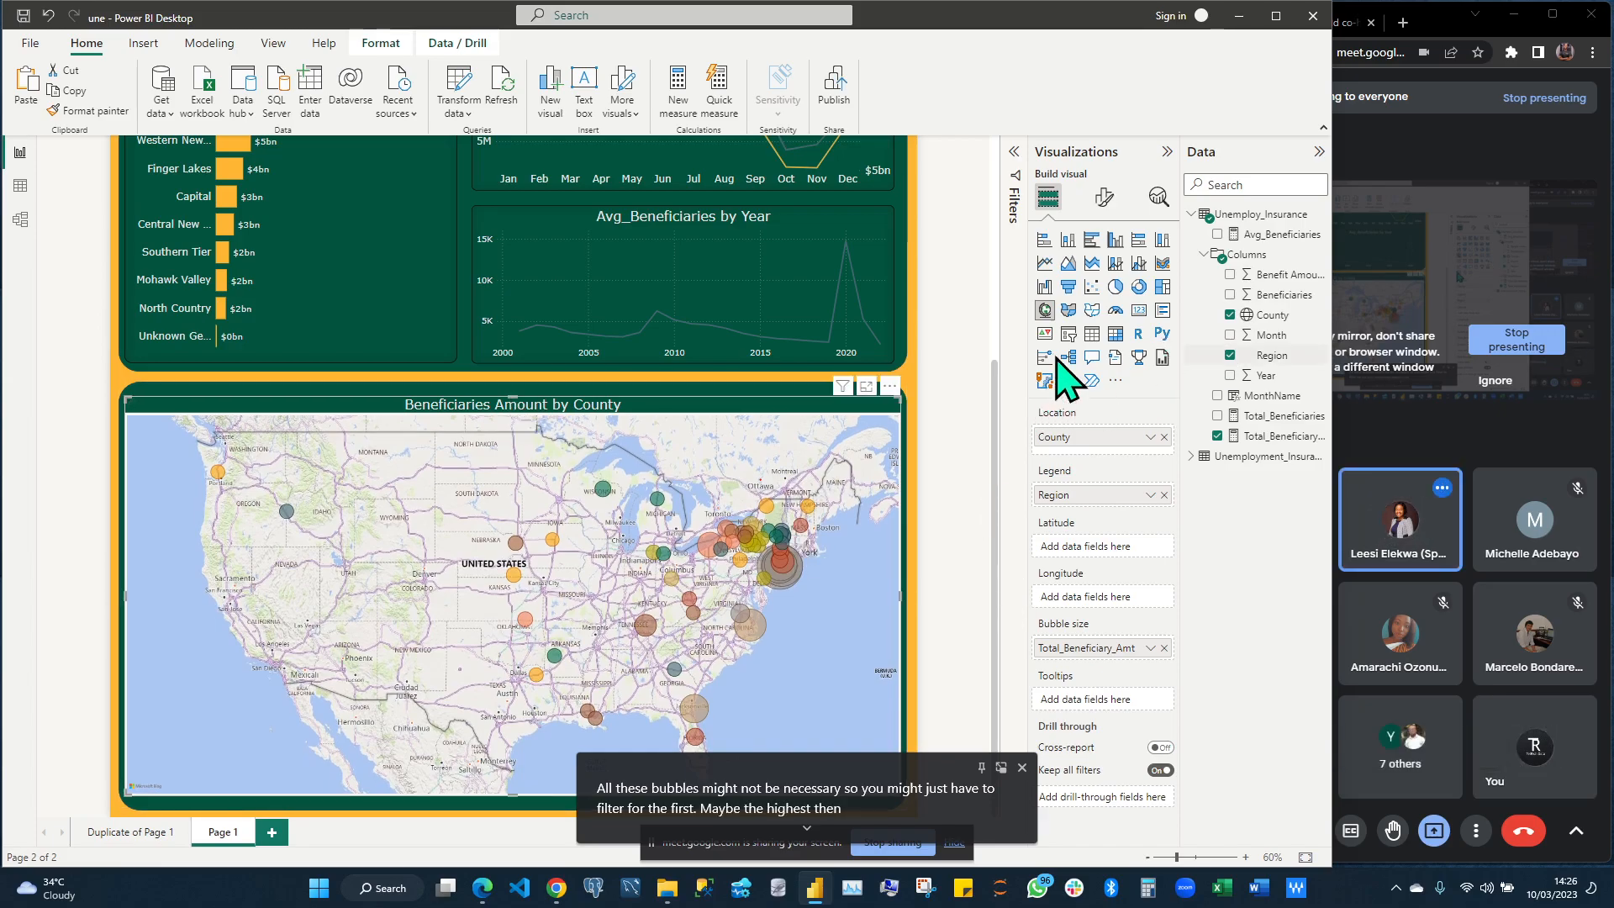
Add Total_Beneficiary_Amt as an extra filter on the map visual and bring up its condition choices
click(1016, 156)
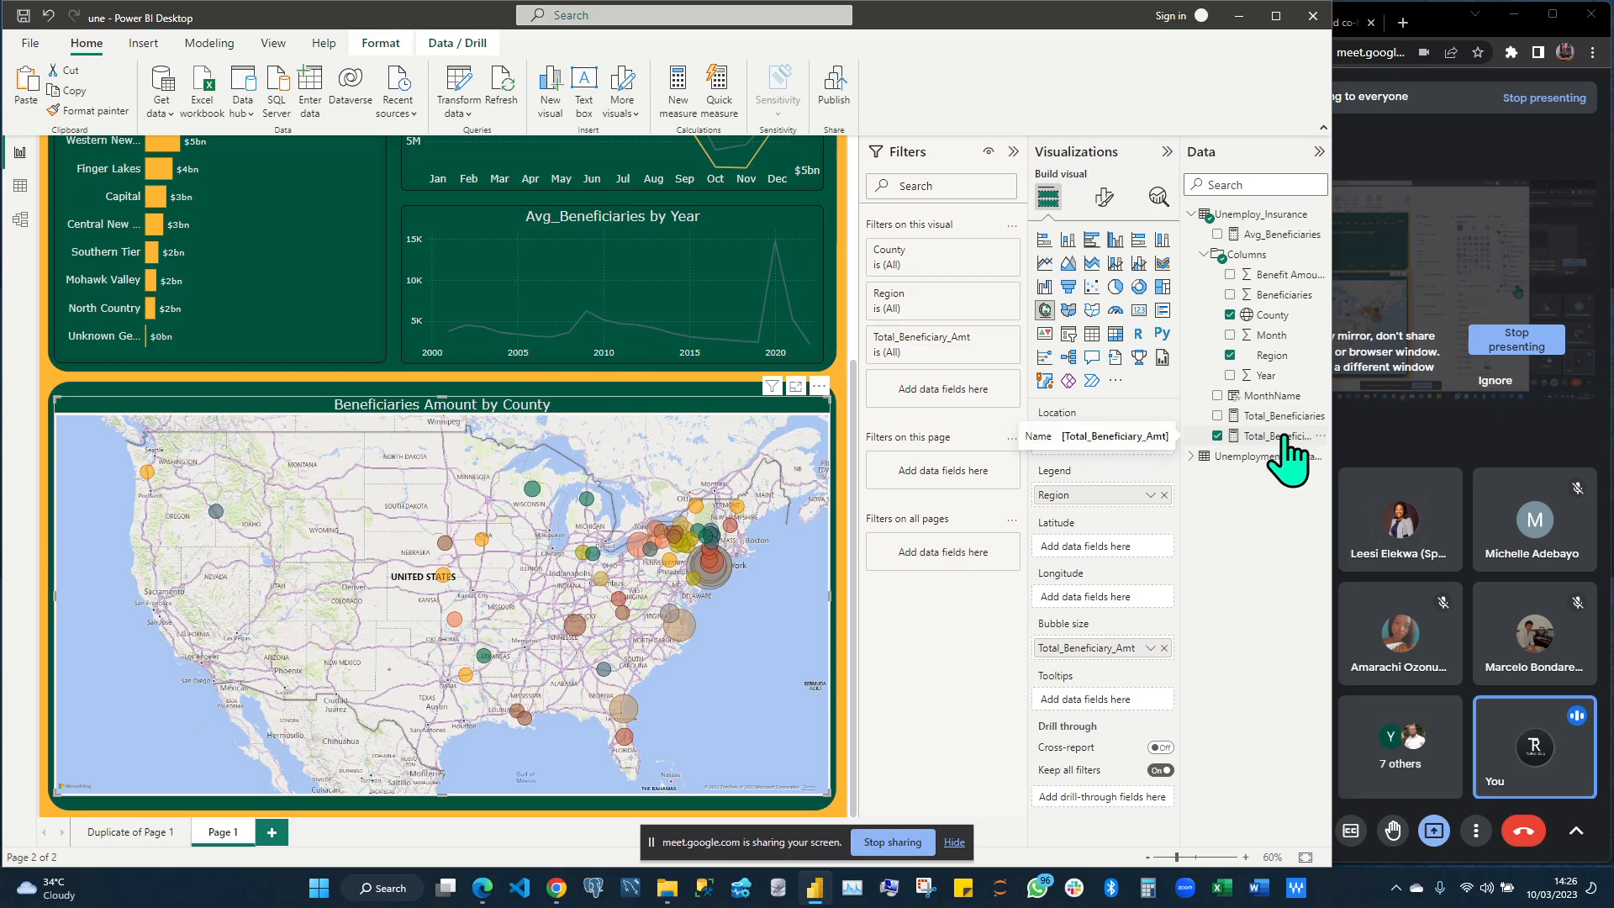
drag(1039, 424, 960, 395)
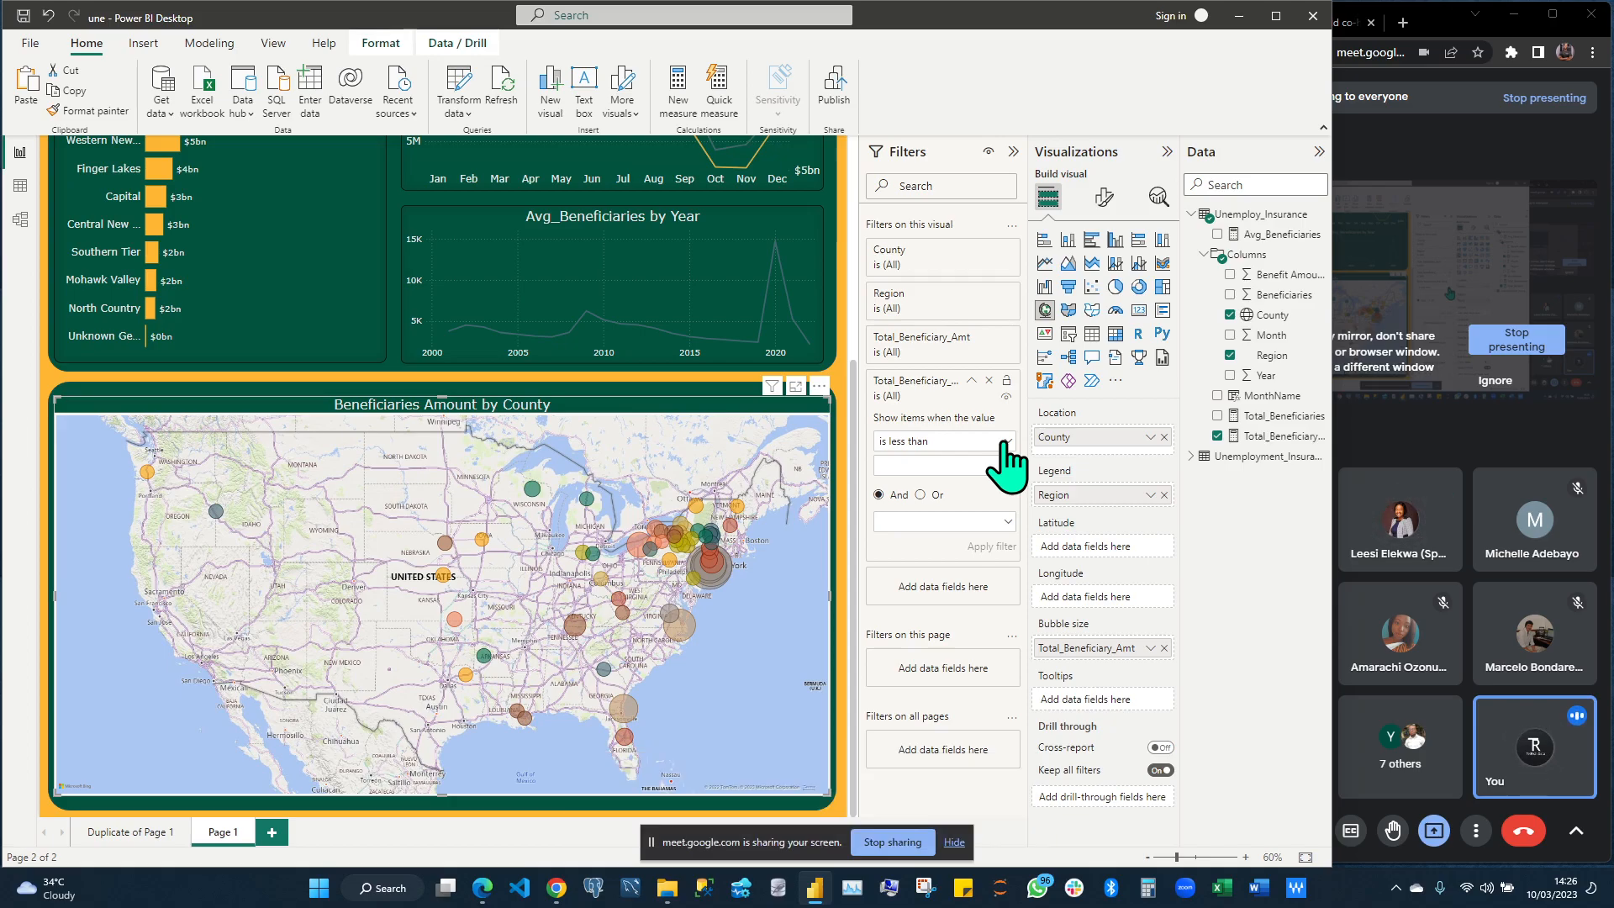
click(1005, 442)
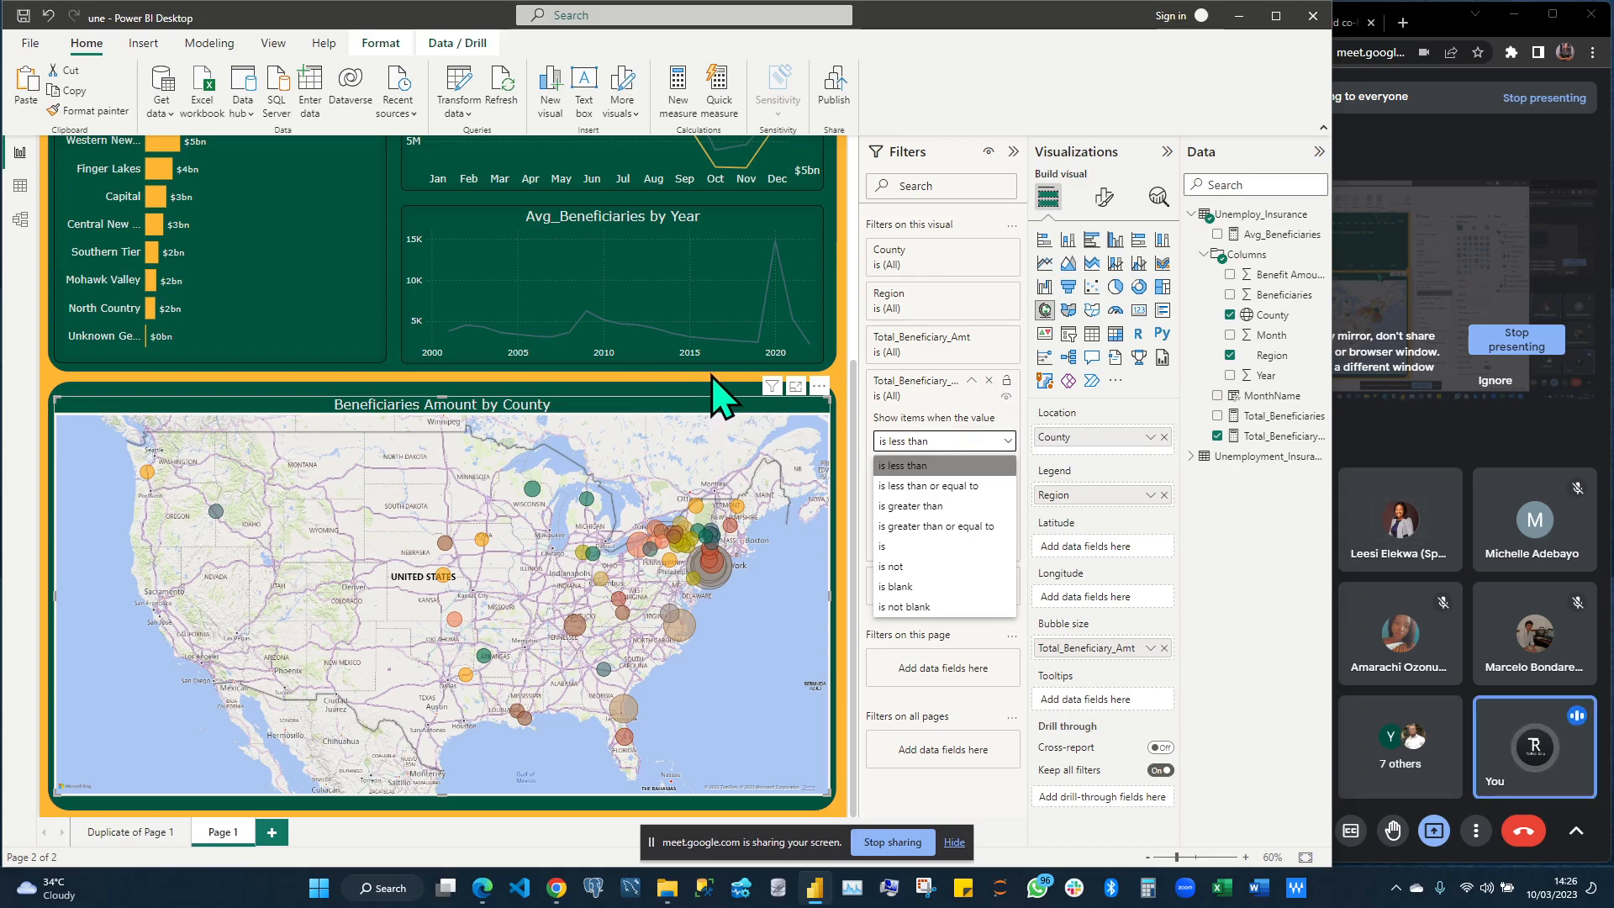
Duplicate the map as a County, Region and Total_Beneficiary_Amt table and sort the table by amount in descending order
click(1084, 345)
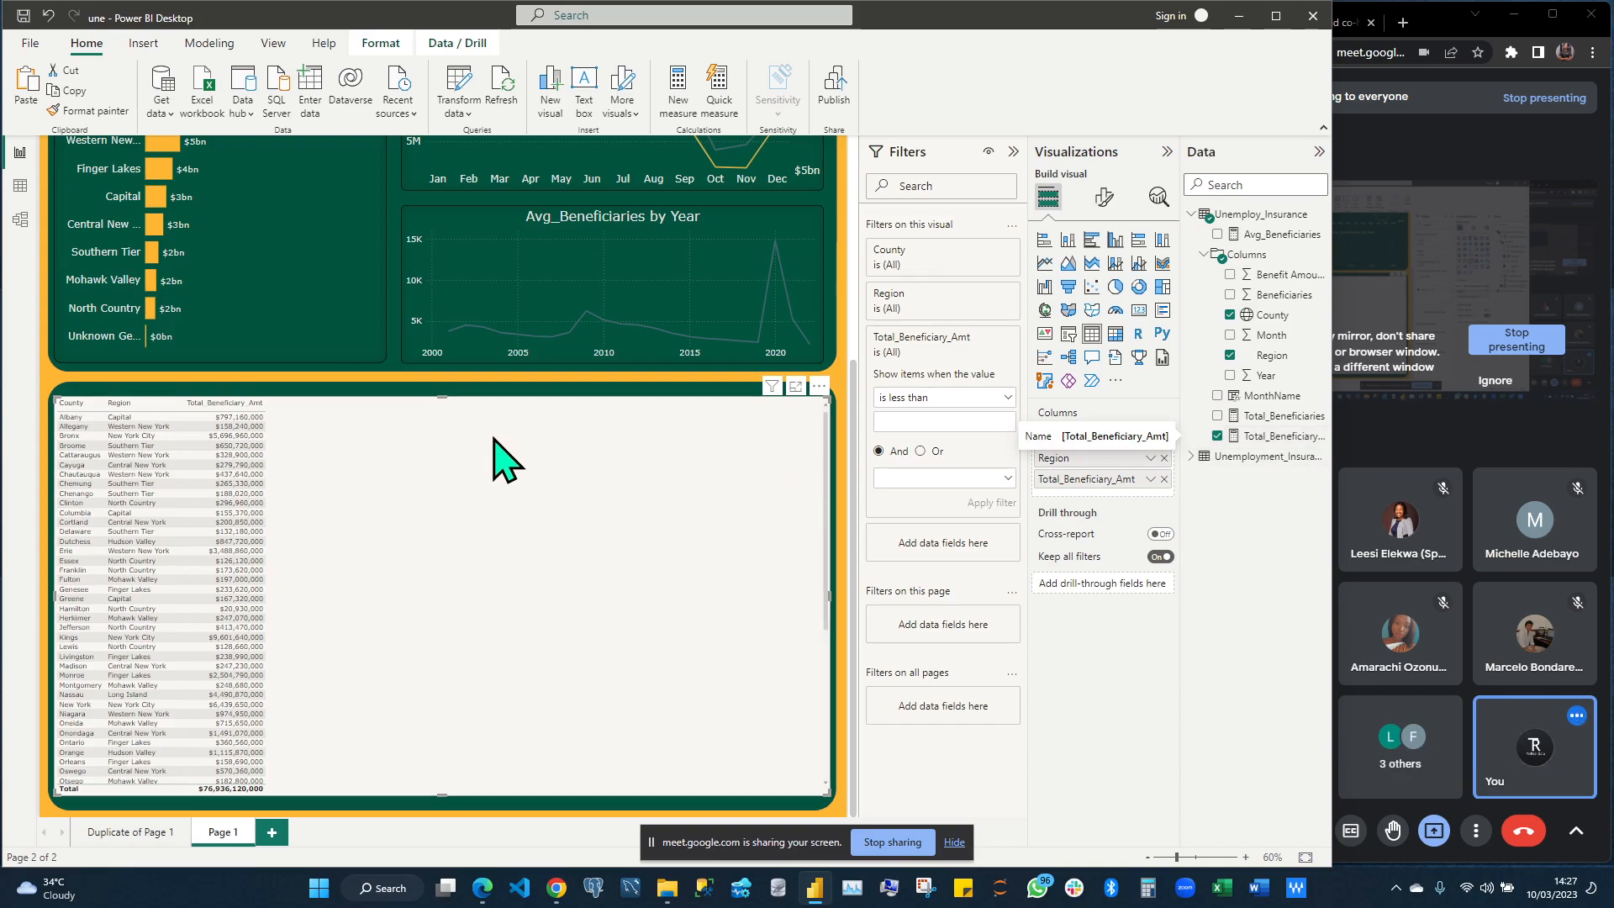
key(ctrl+v)
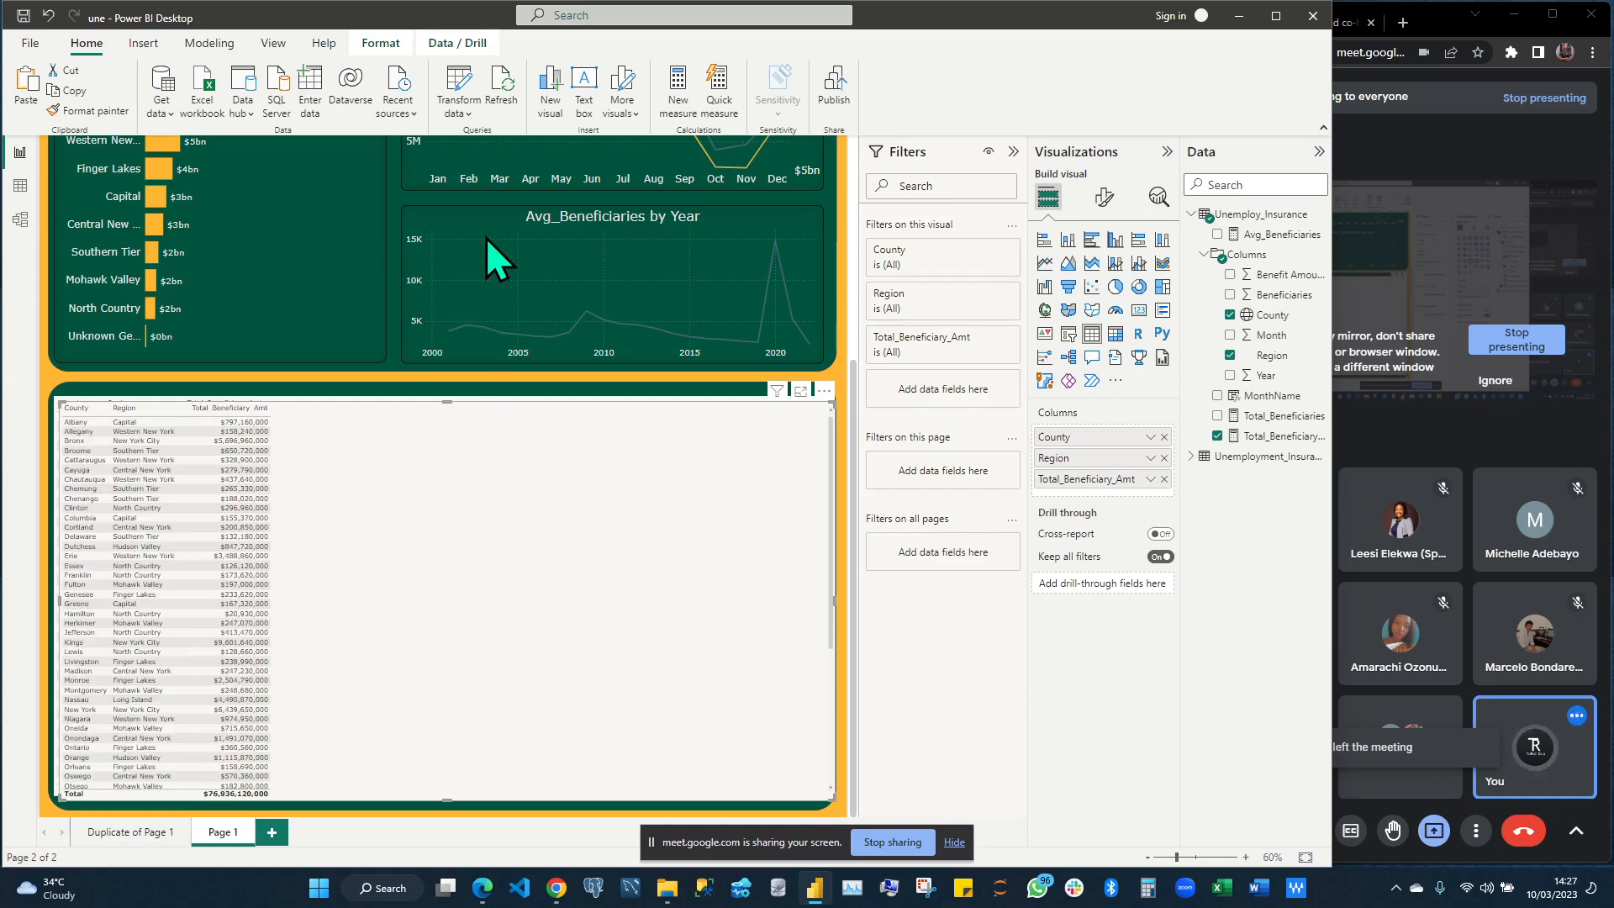
key(ctrl+v)
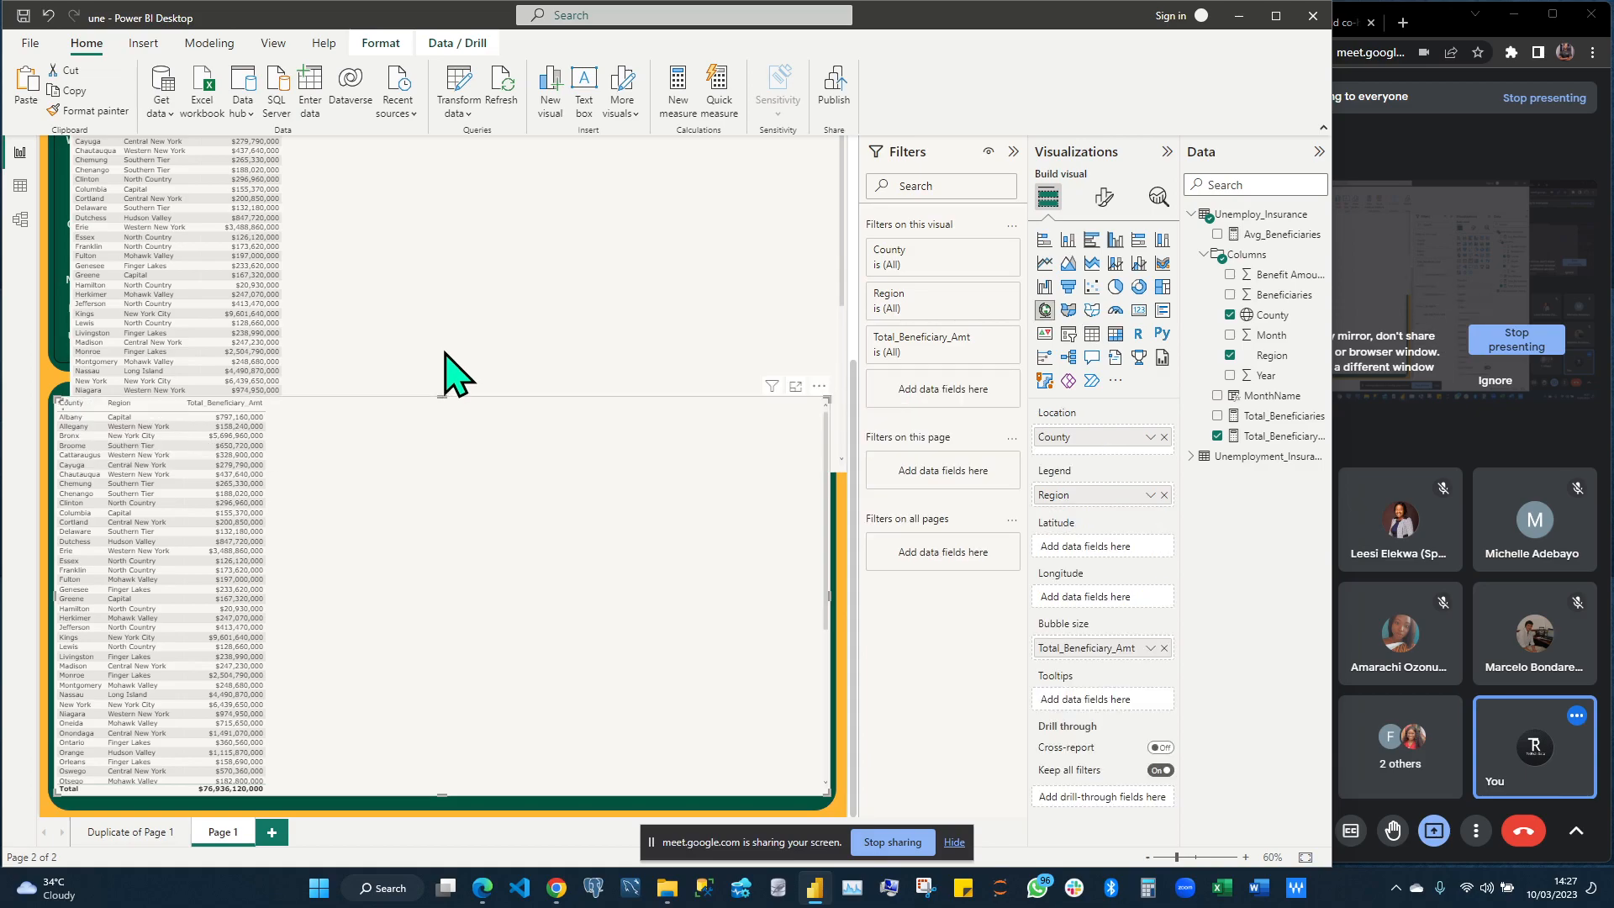
scroll(461, 366, up, 1)
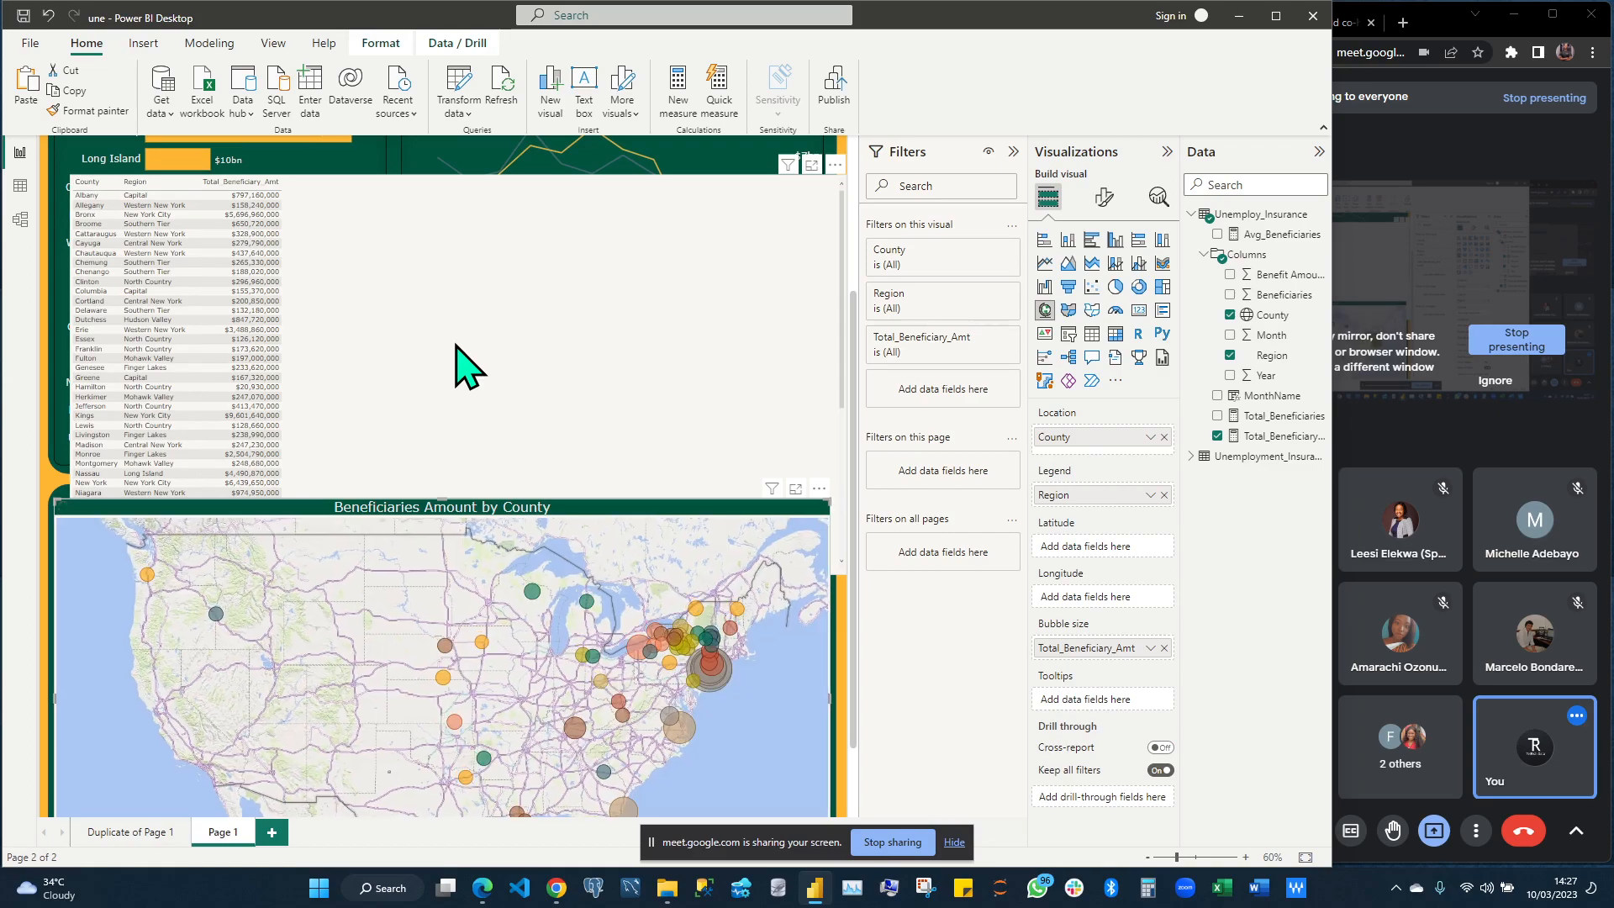
click(246, 182)
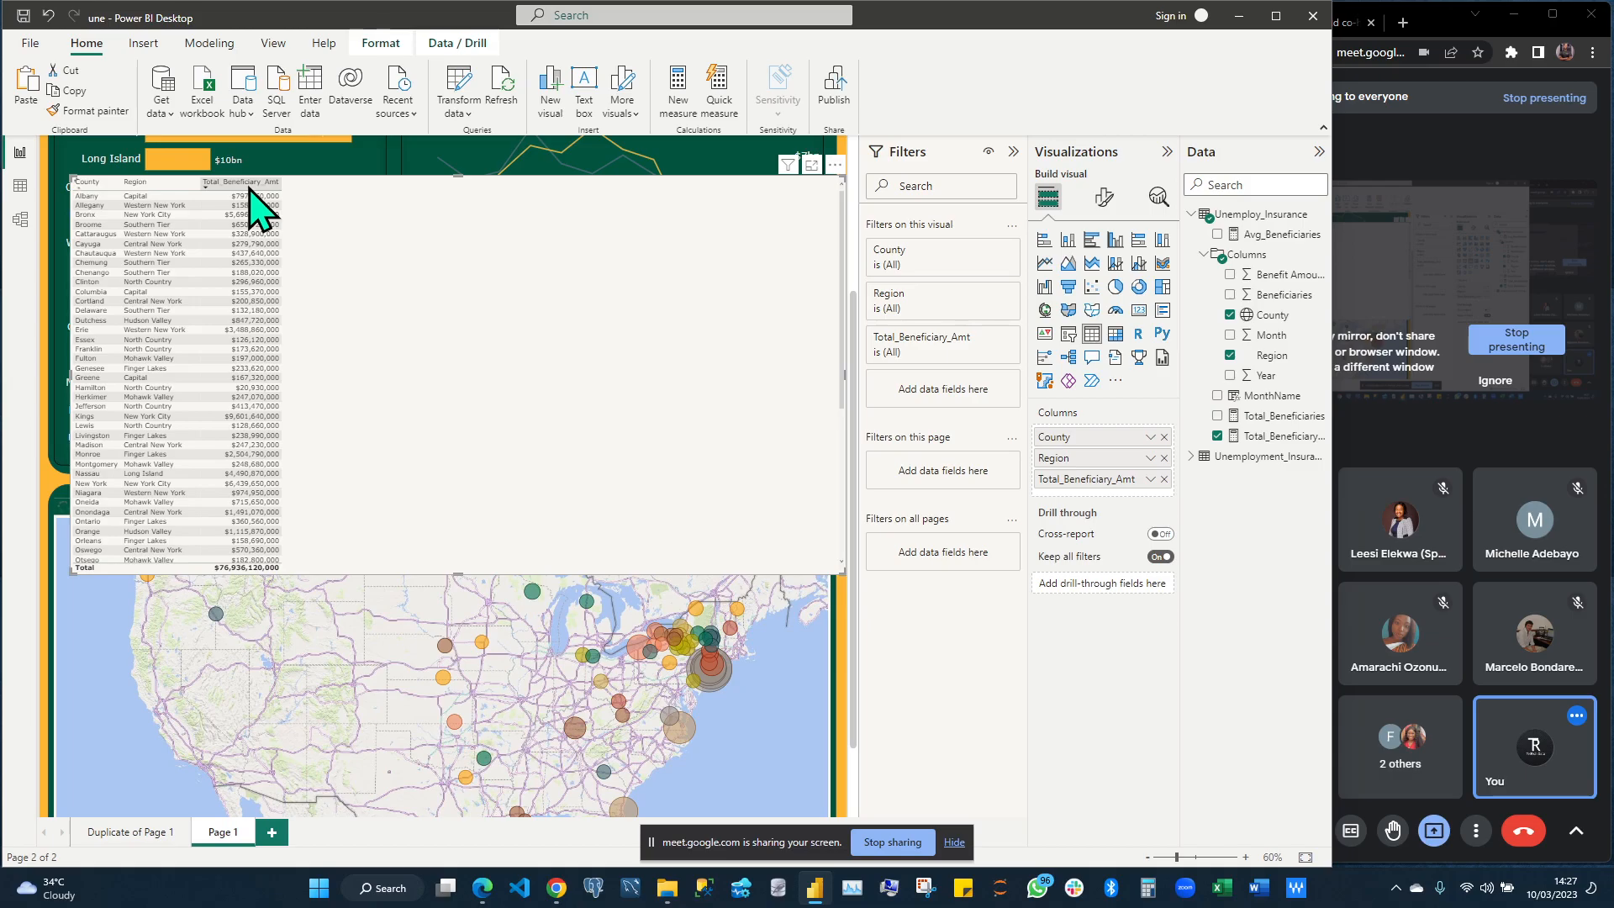
click(250, 182)
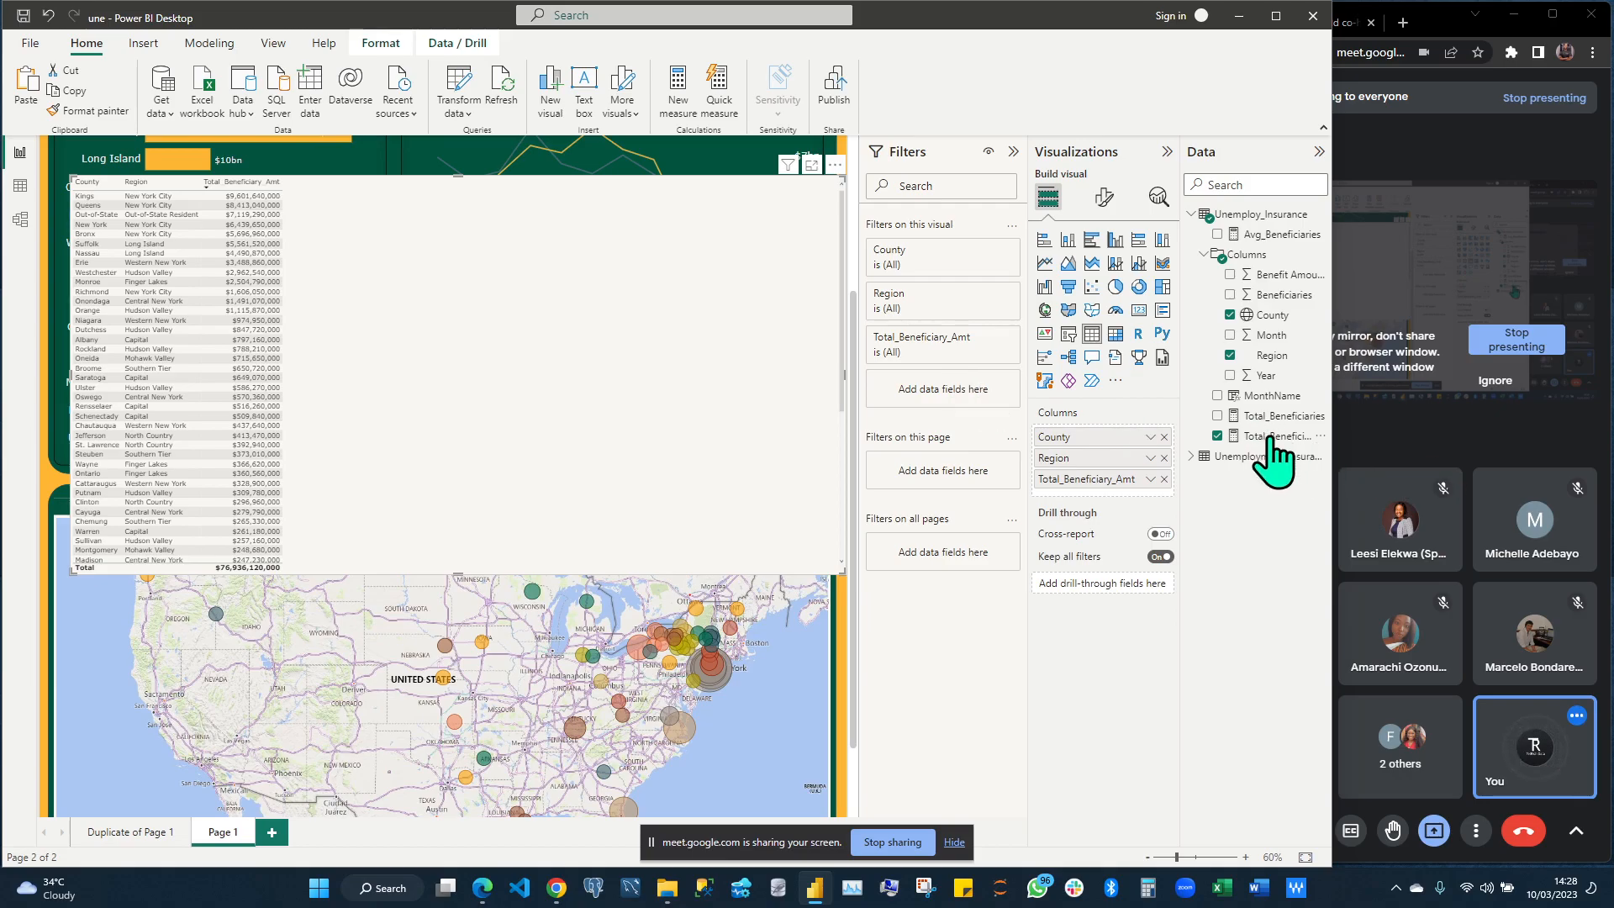
Filter the table to rows where Total_Beneficiary_Amt is greater than 974,950,000
drag(1270, 437, 955, 401)
click(1010, 441)
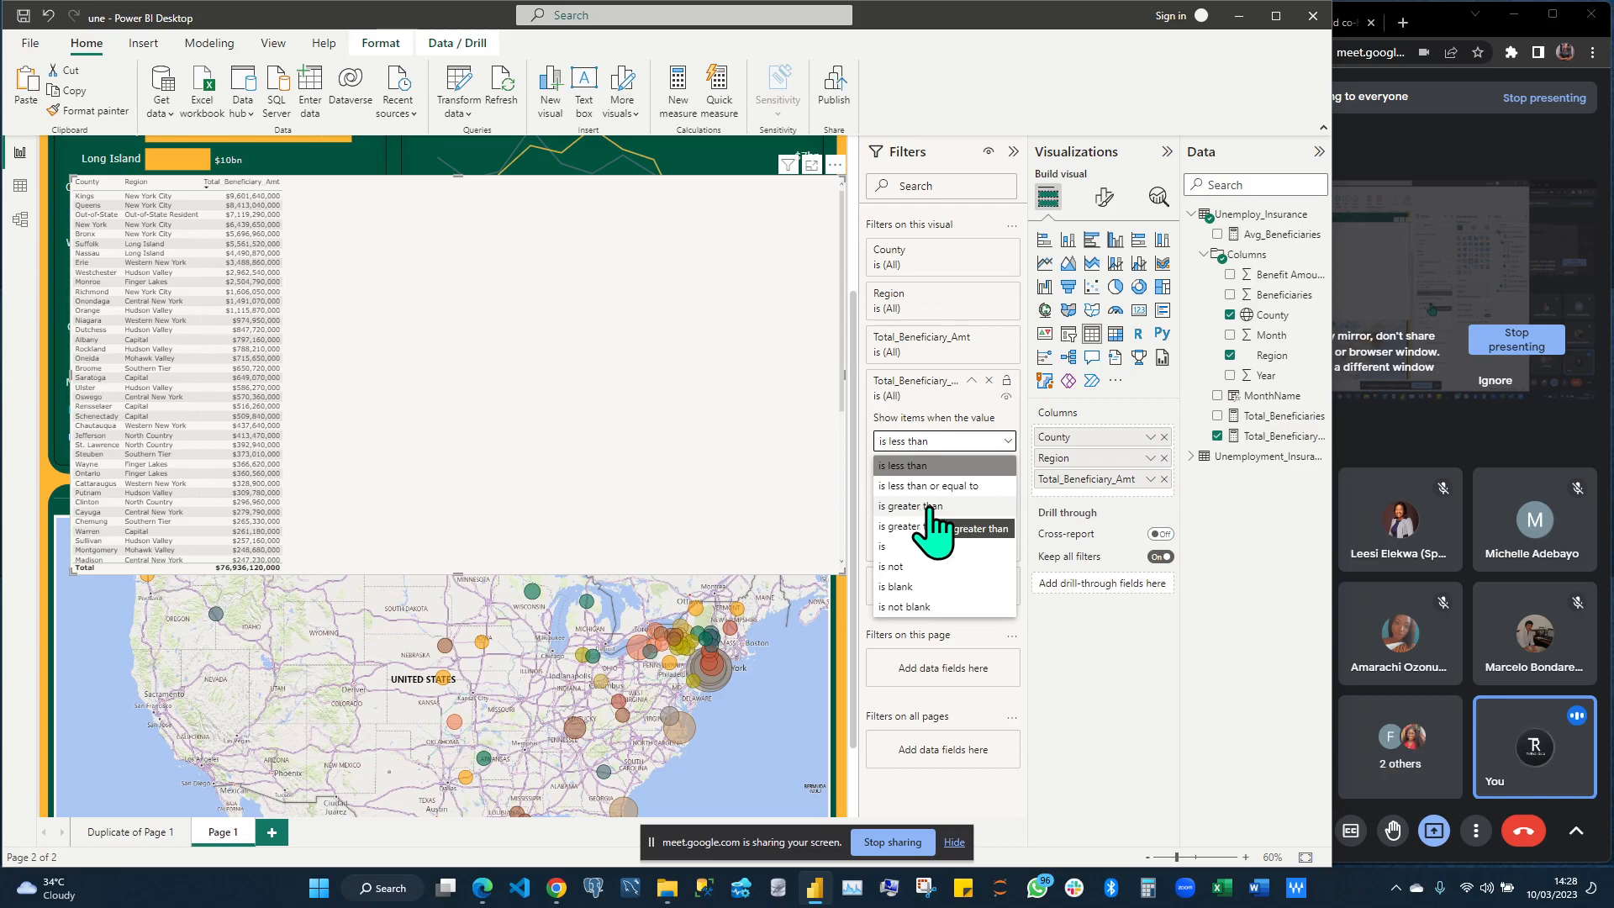
click(957, 505)
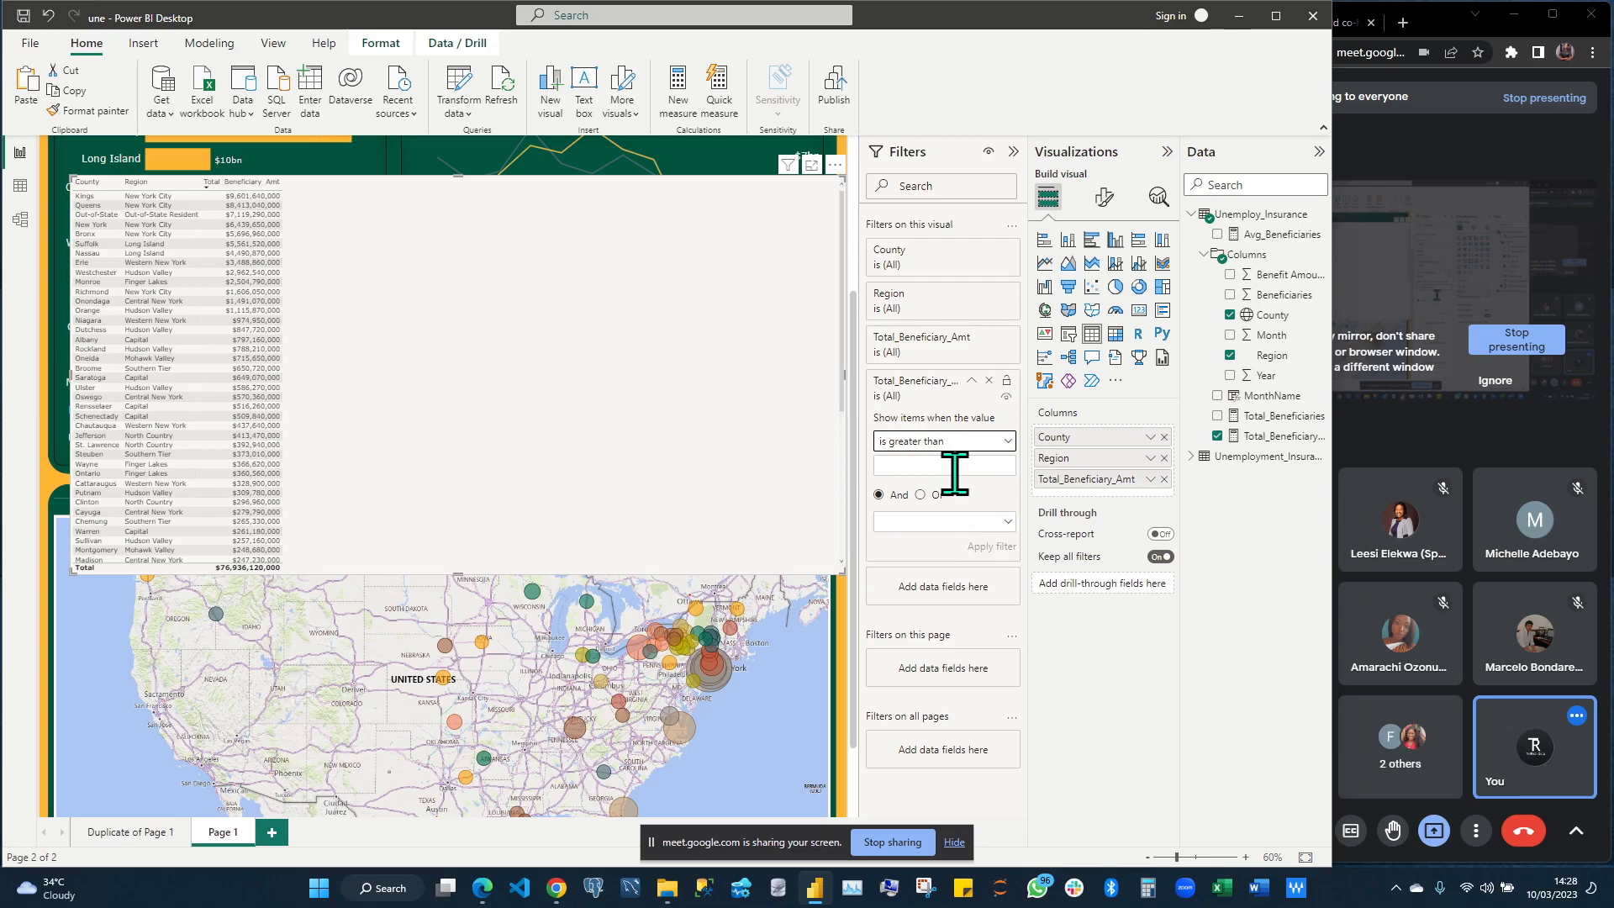
click(955, 467)
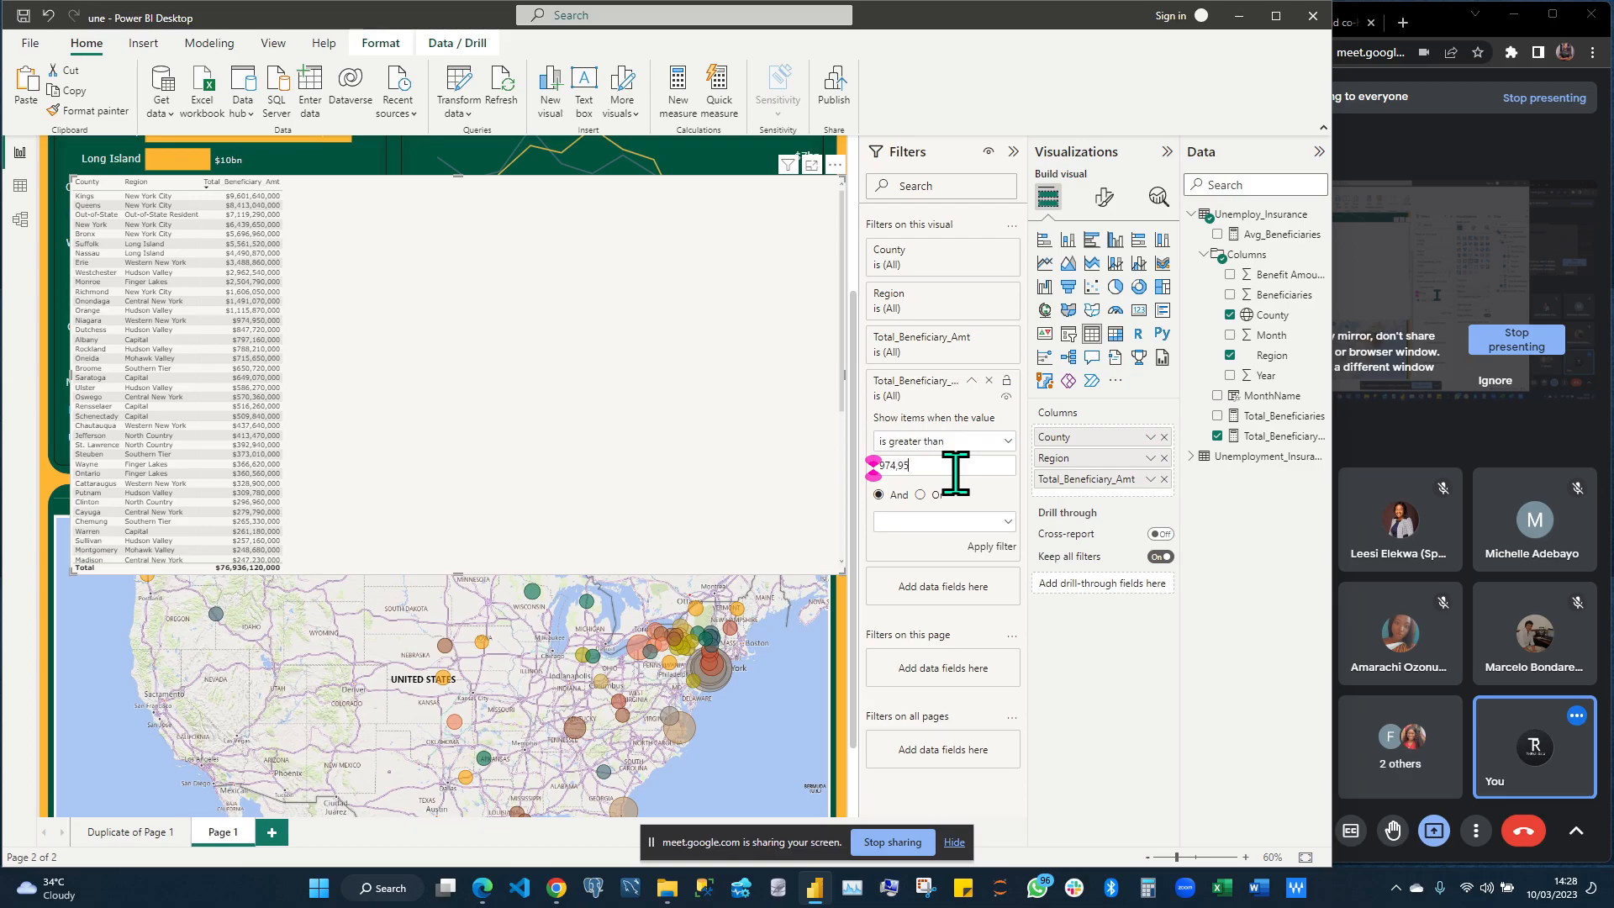
text(,000)
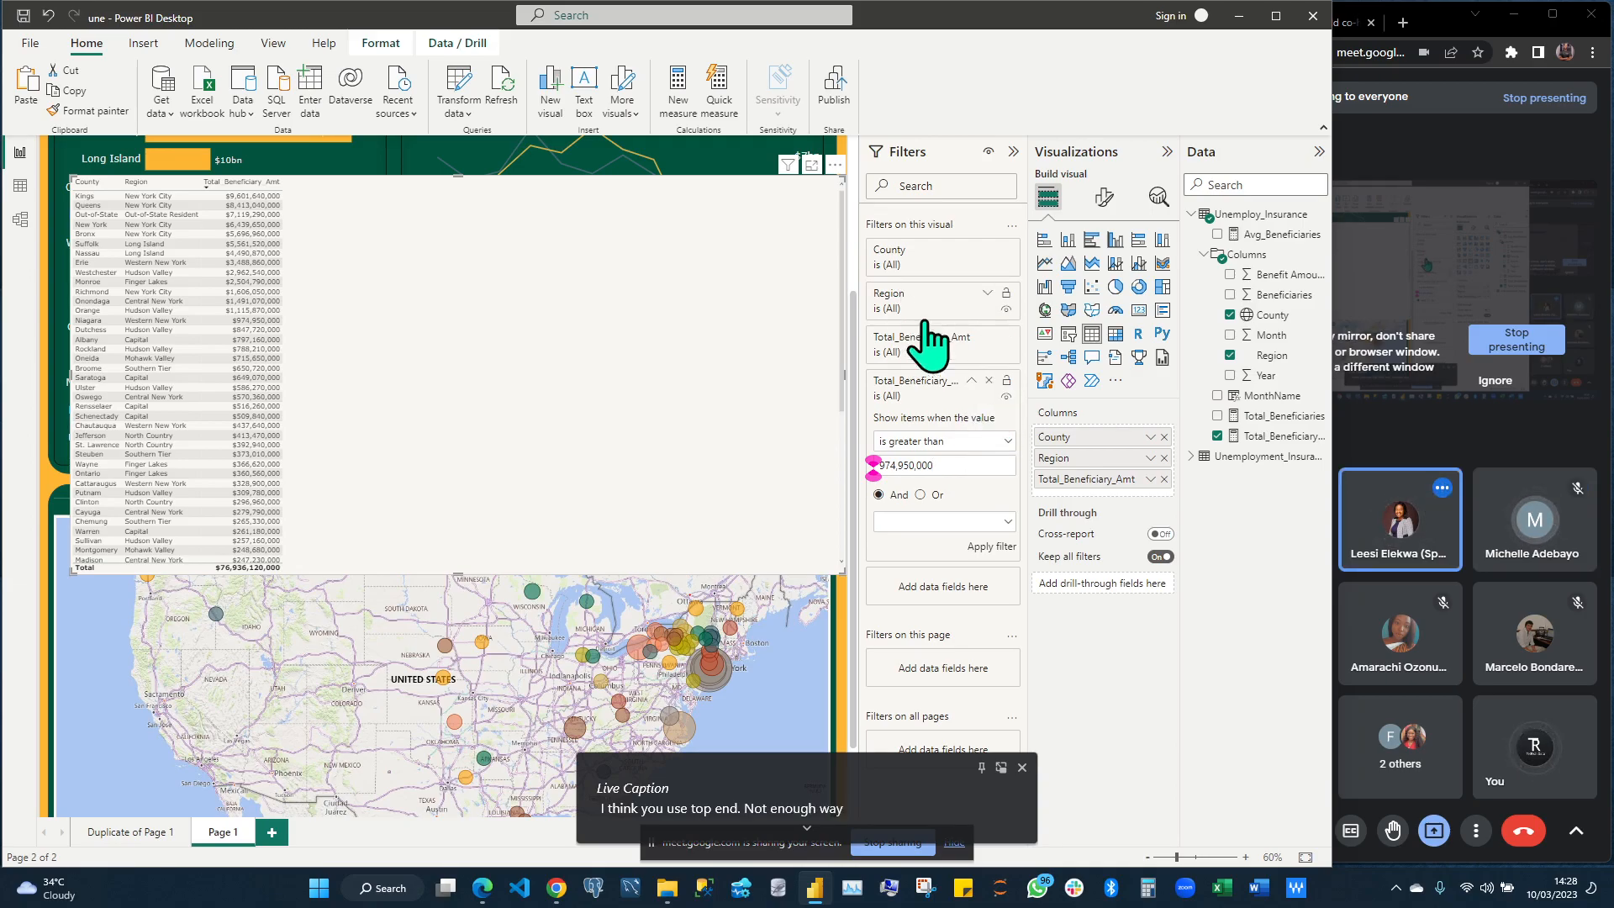
click(989, 337)
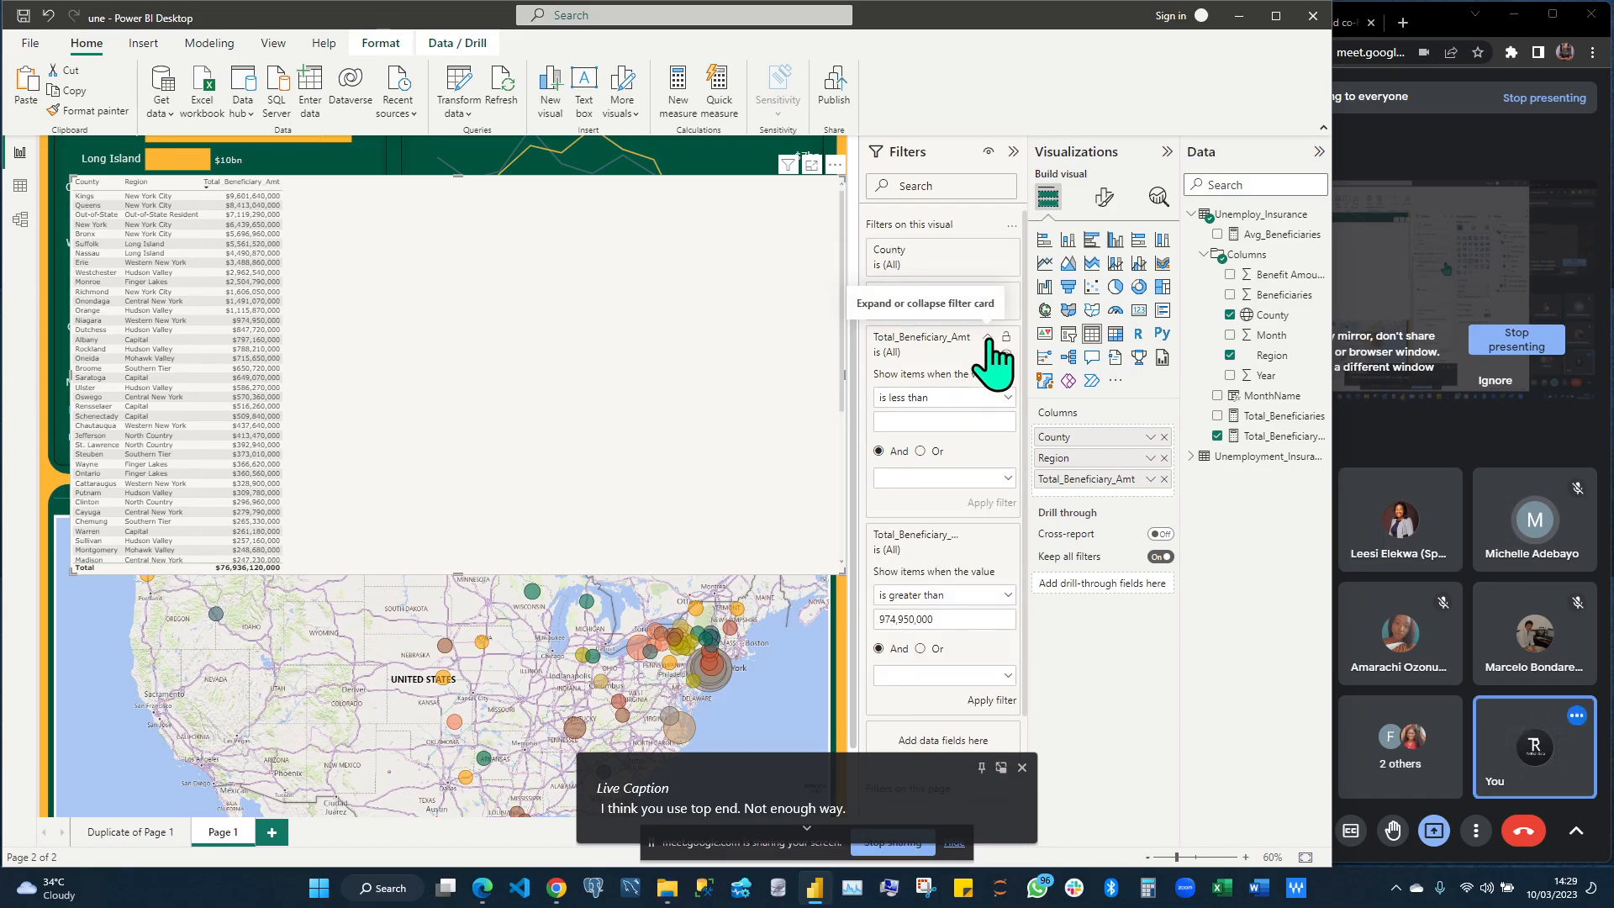
click(989, 337)
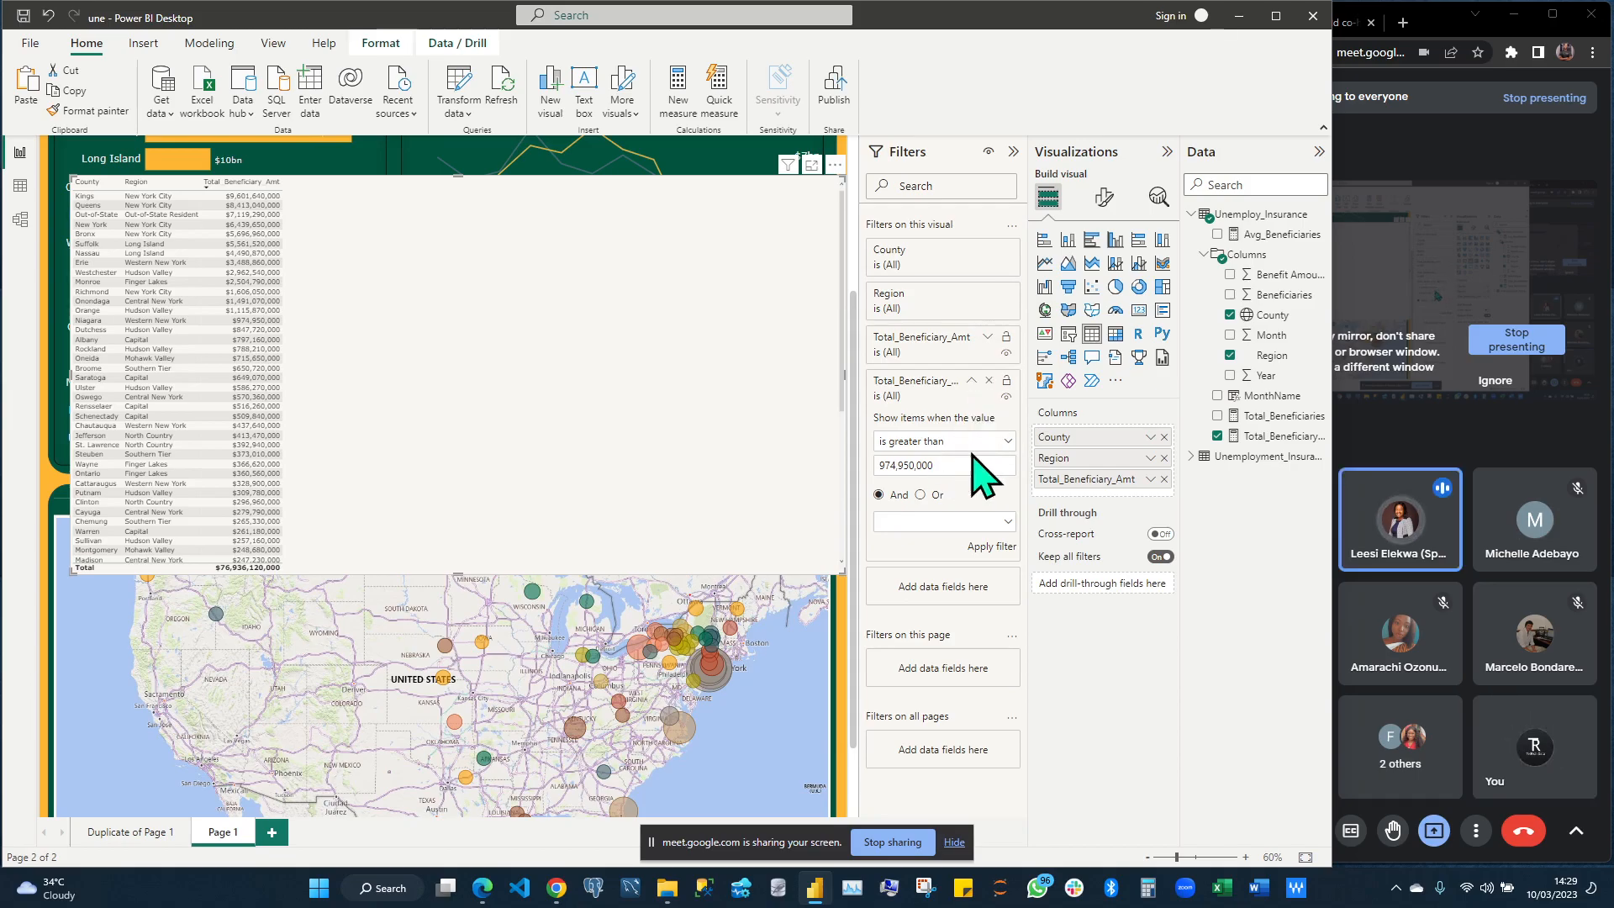
click(996, 548)
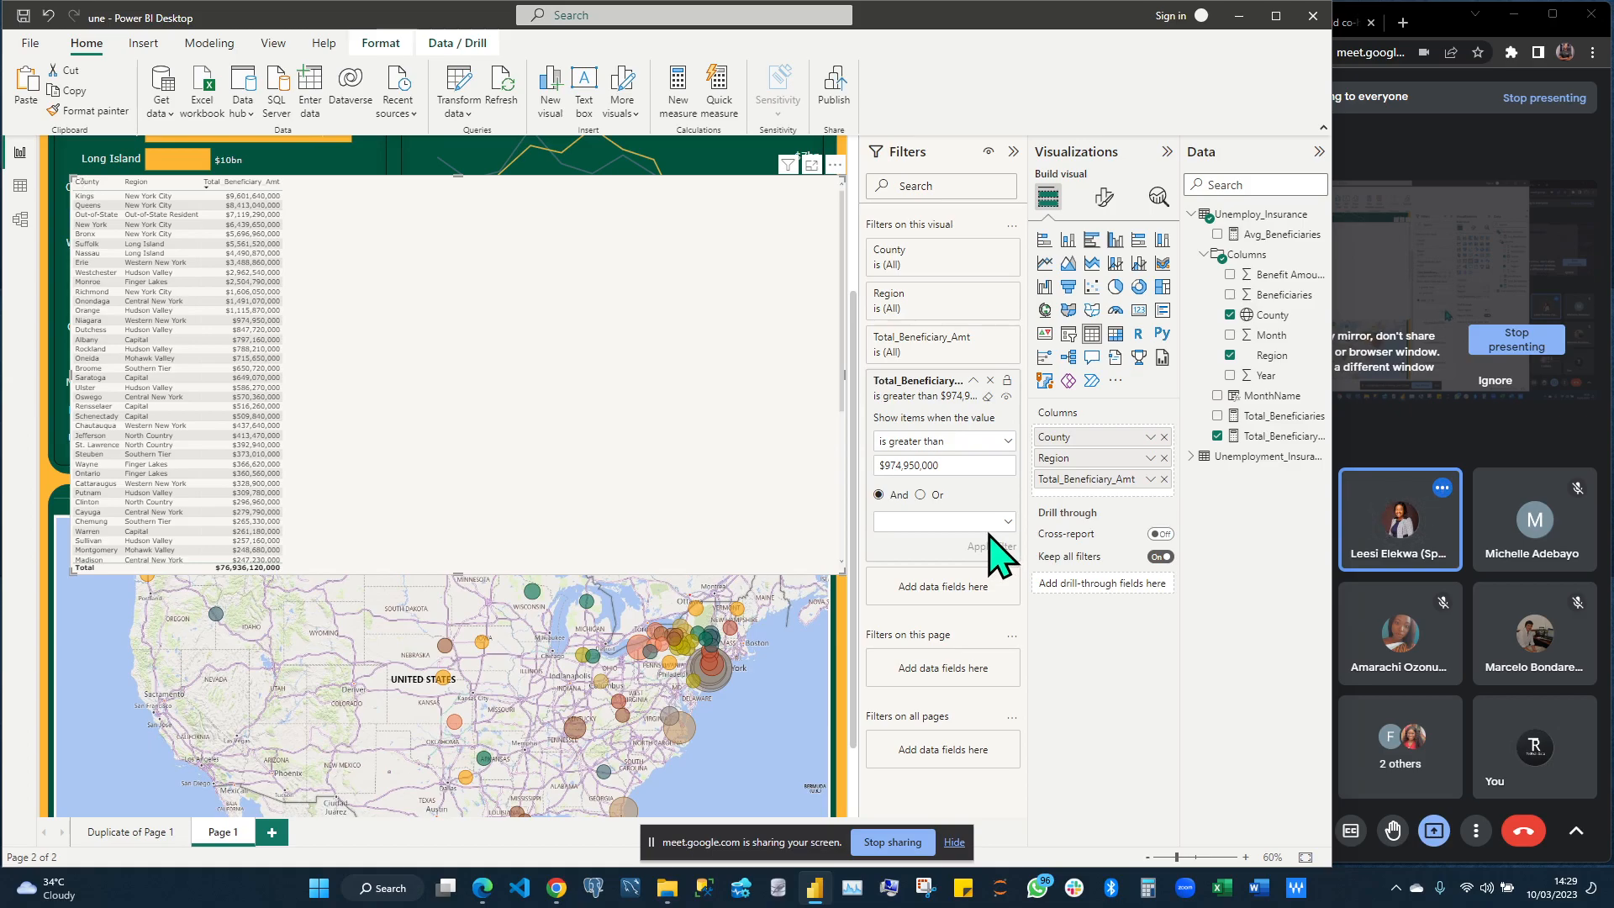
click(996, 548)
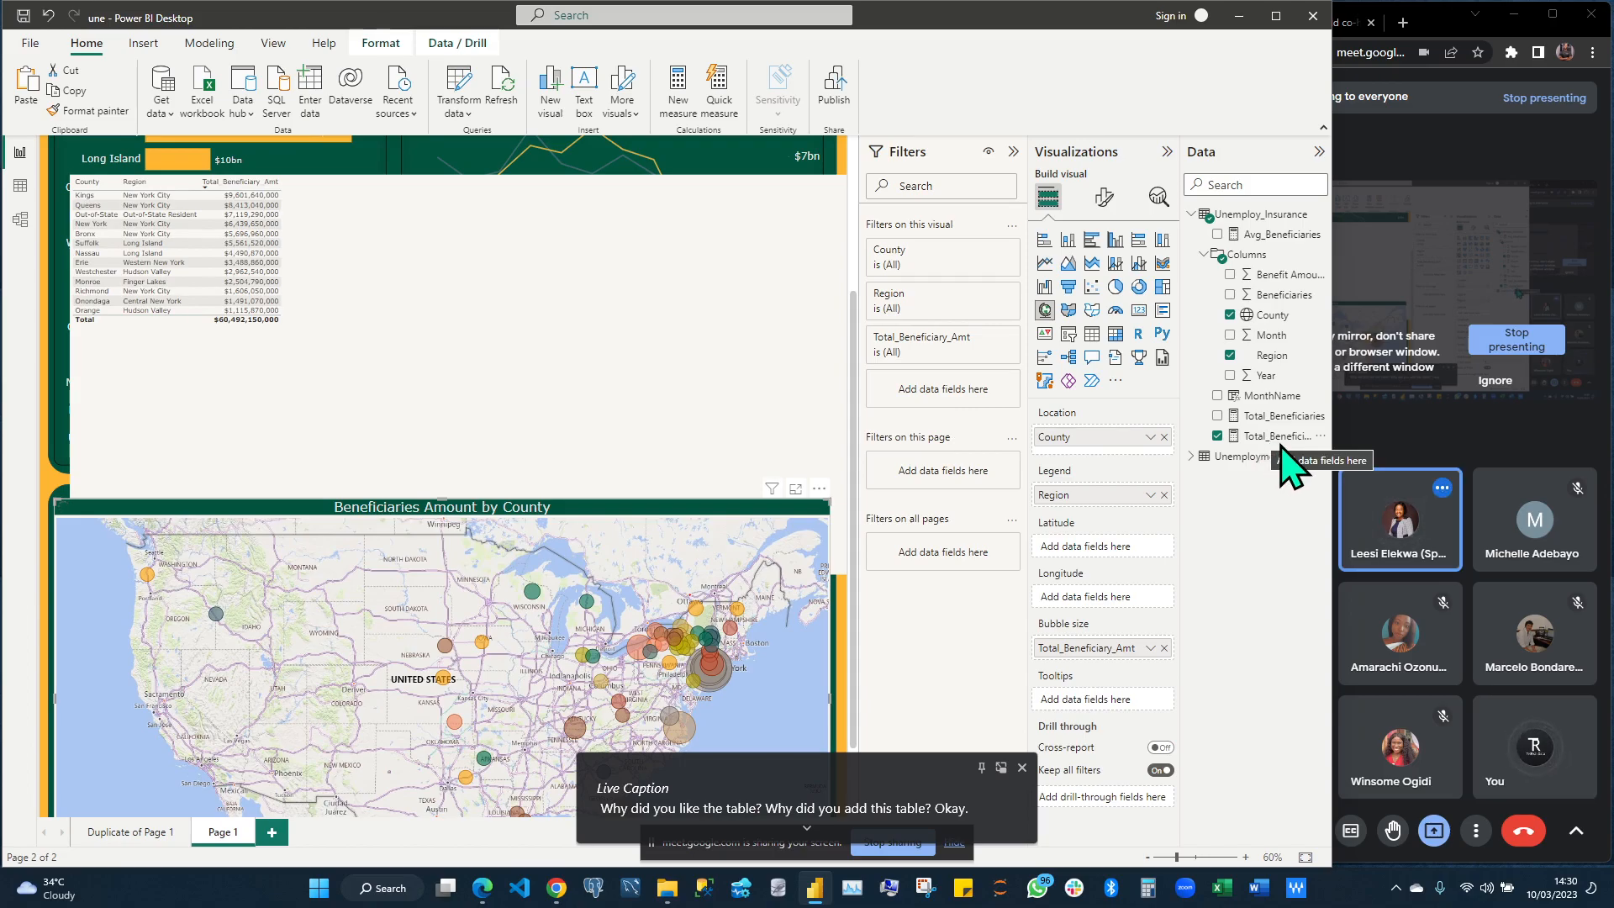
Delete the table that covers the charts and the map
click(594, 193)
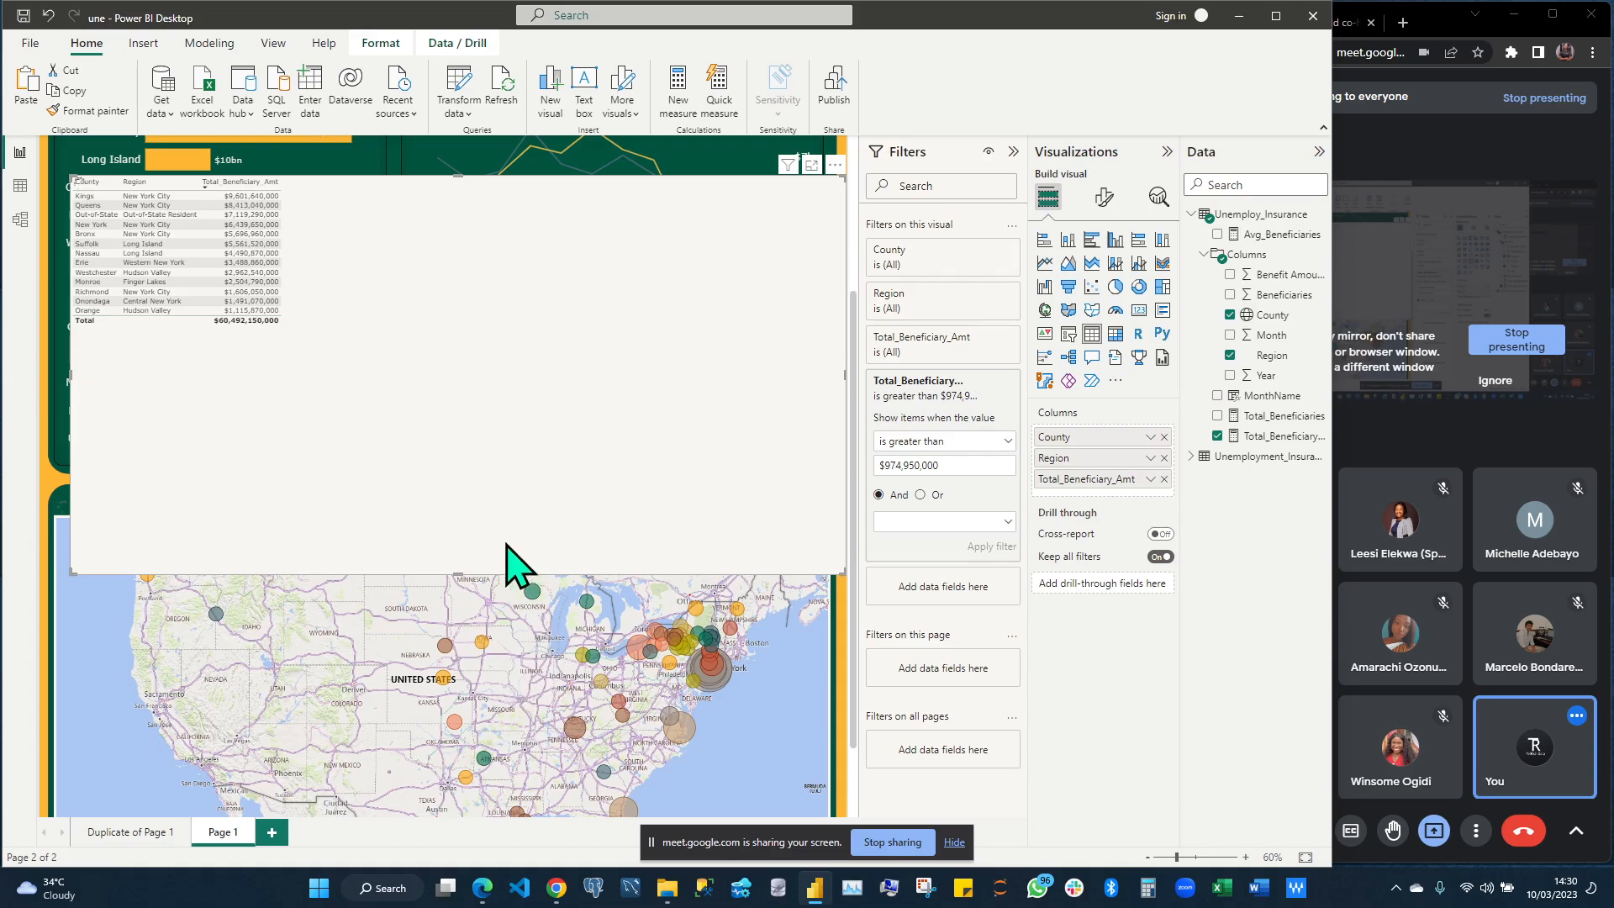
key(Delete)
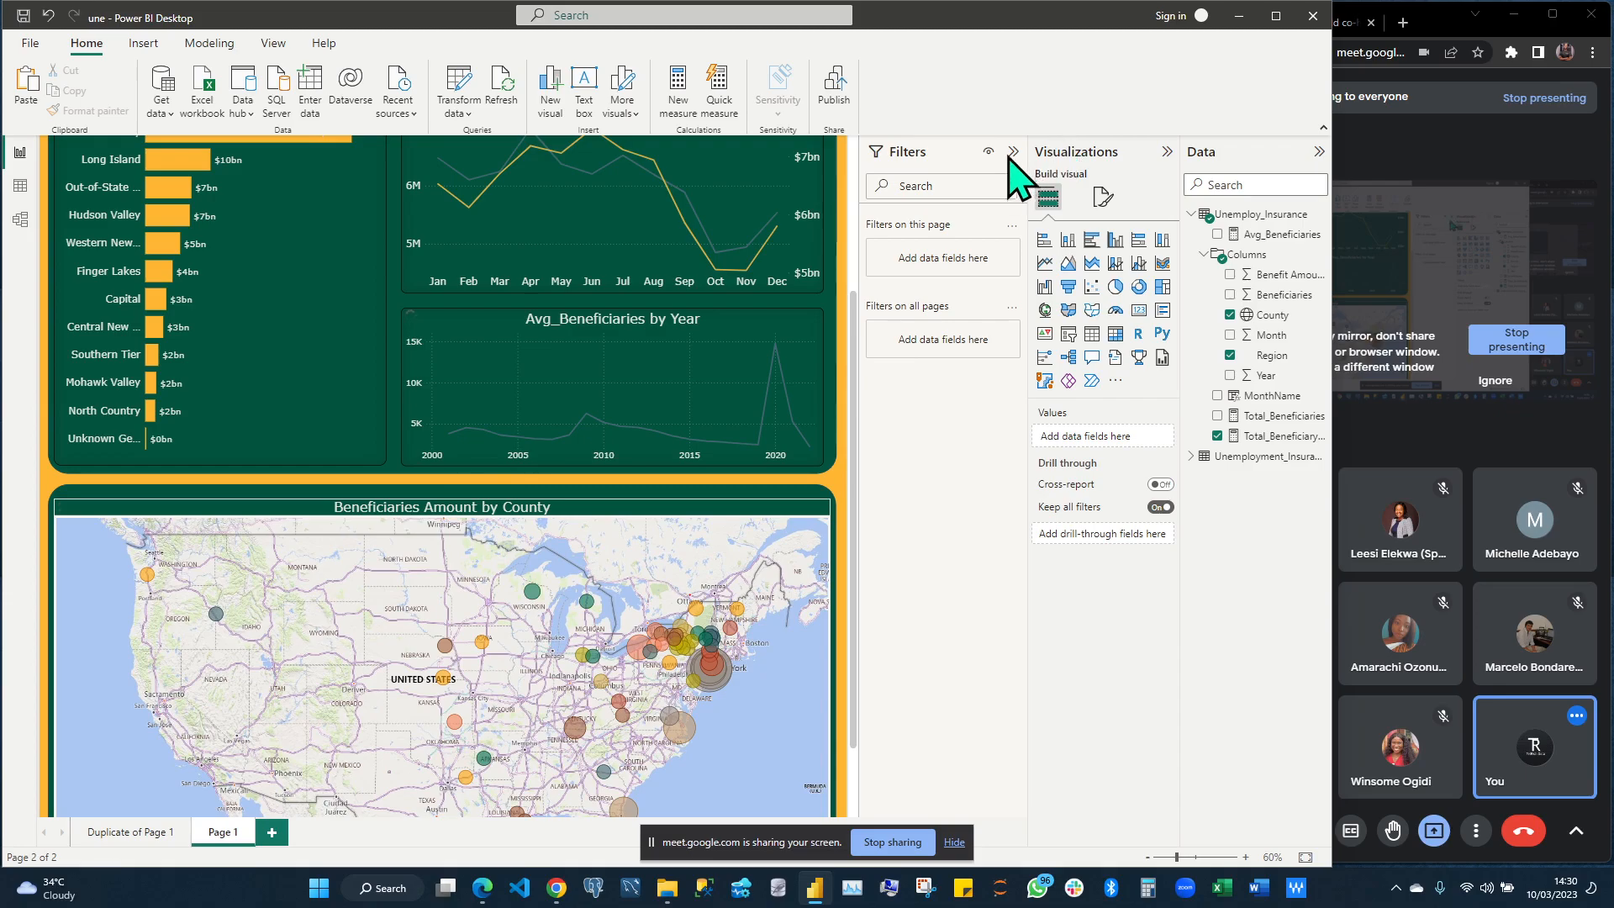
Zoom the report page out to 50% and review the dashboard from the title cards to the map
key(ctrl+minus)
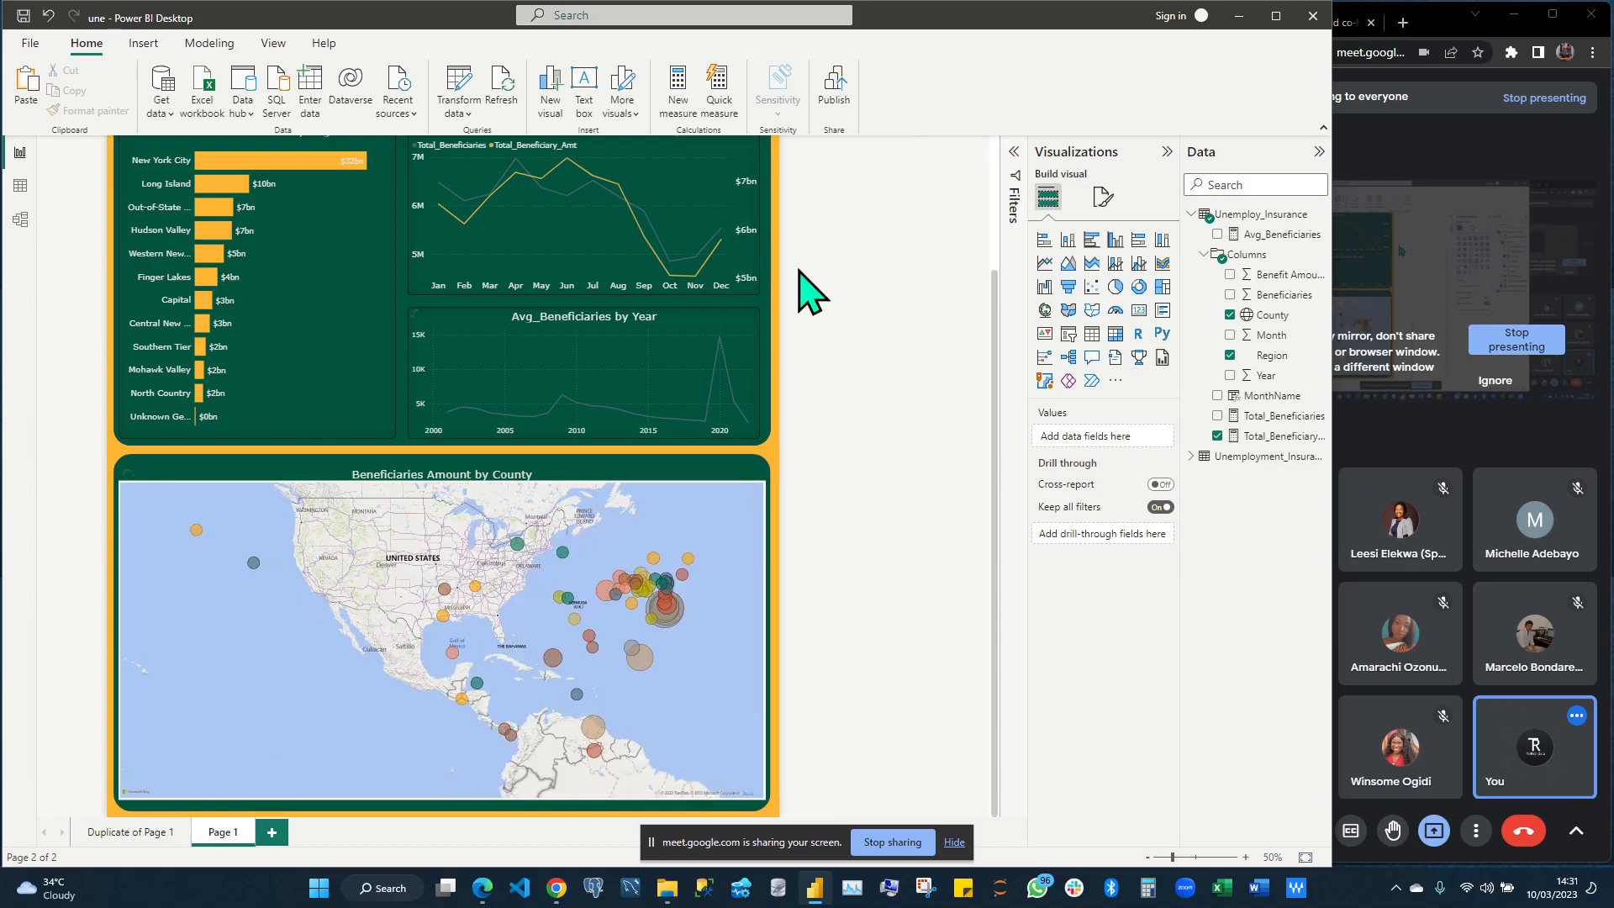
scroll(742, 282, up, 5)
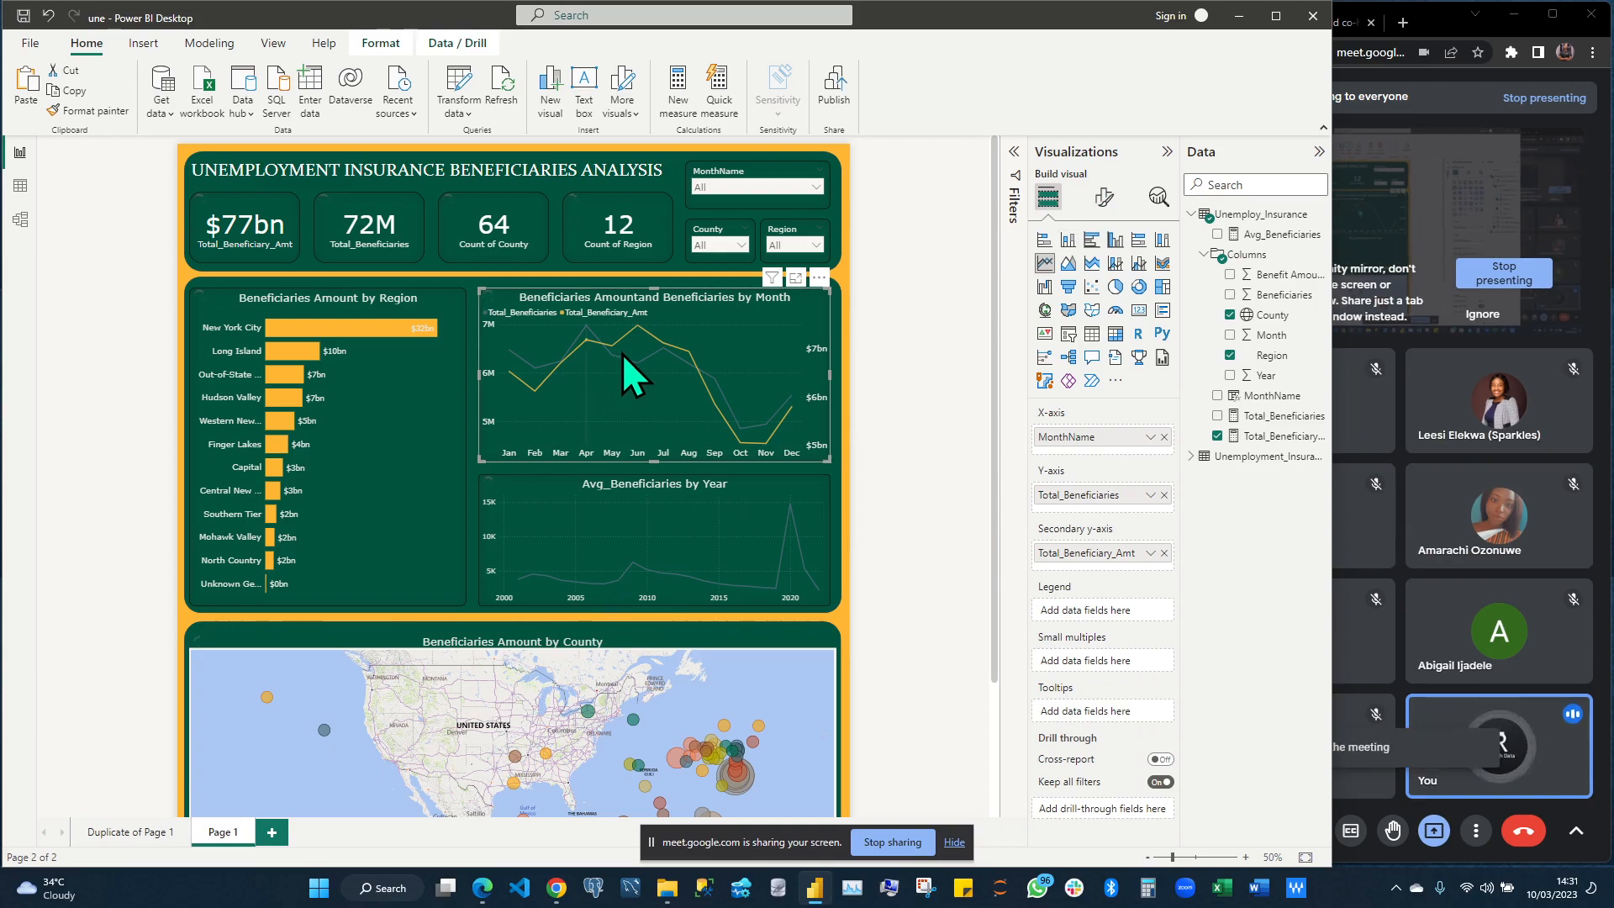
scroll(546, 413, down, 2)
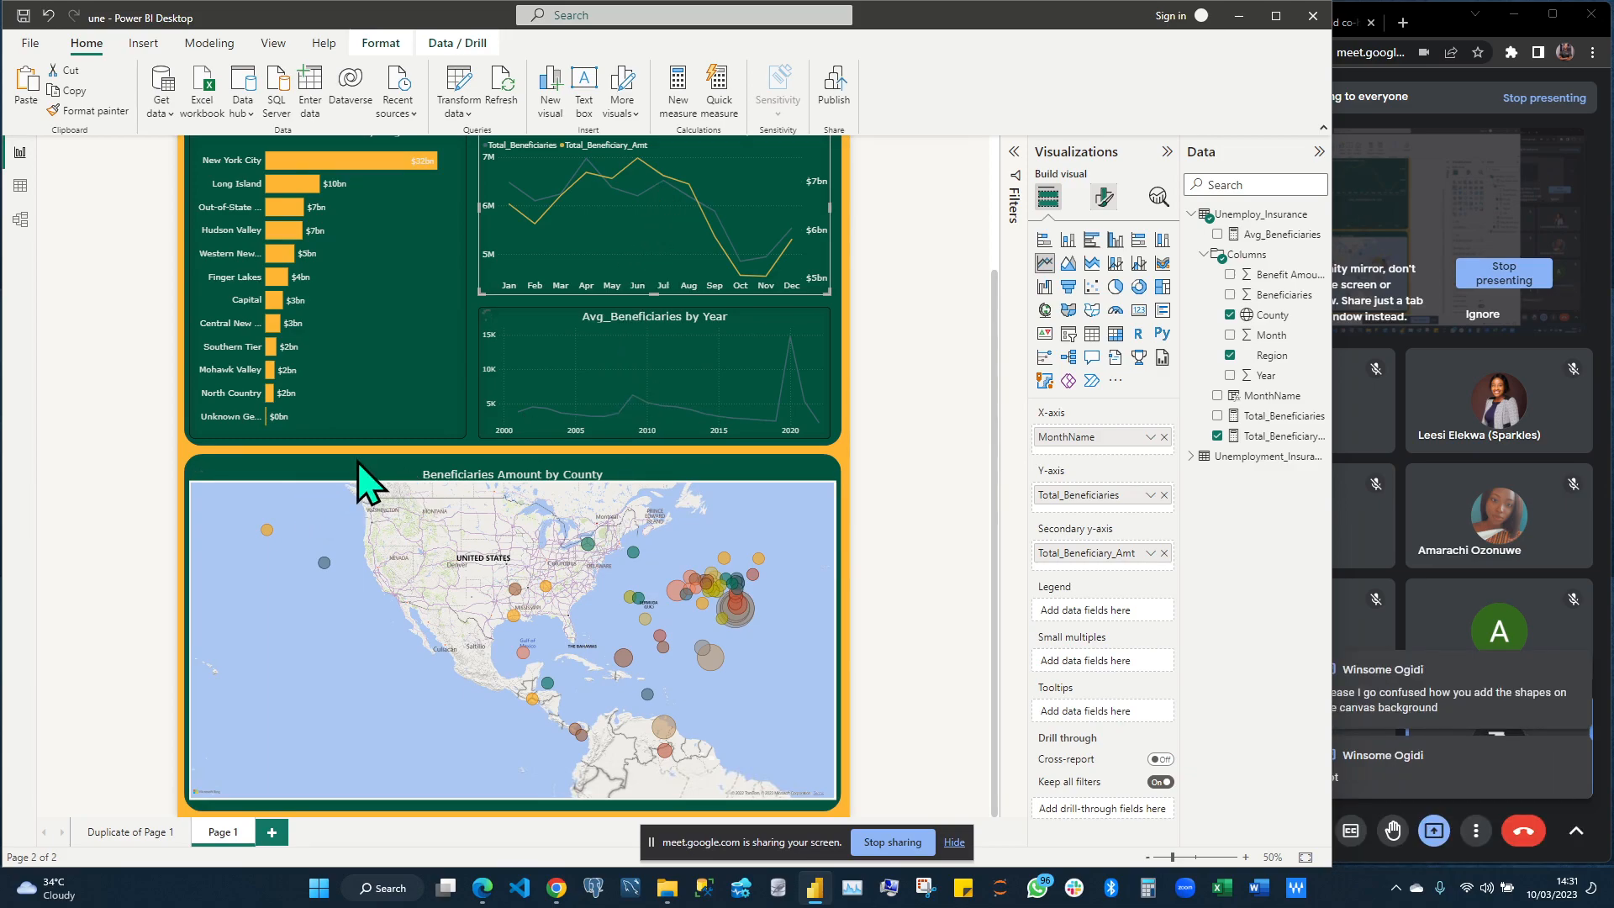
scroll(370, 475, up, 2)
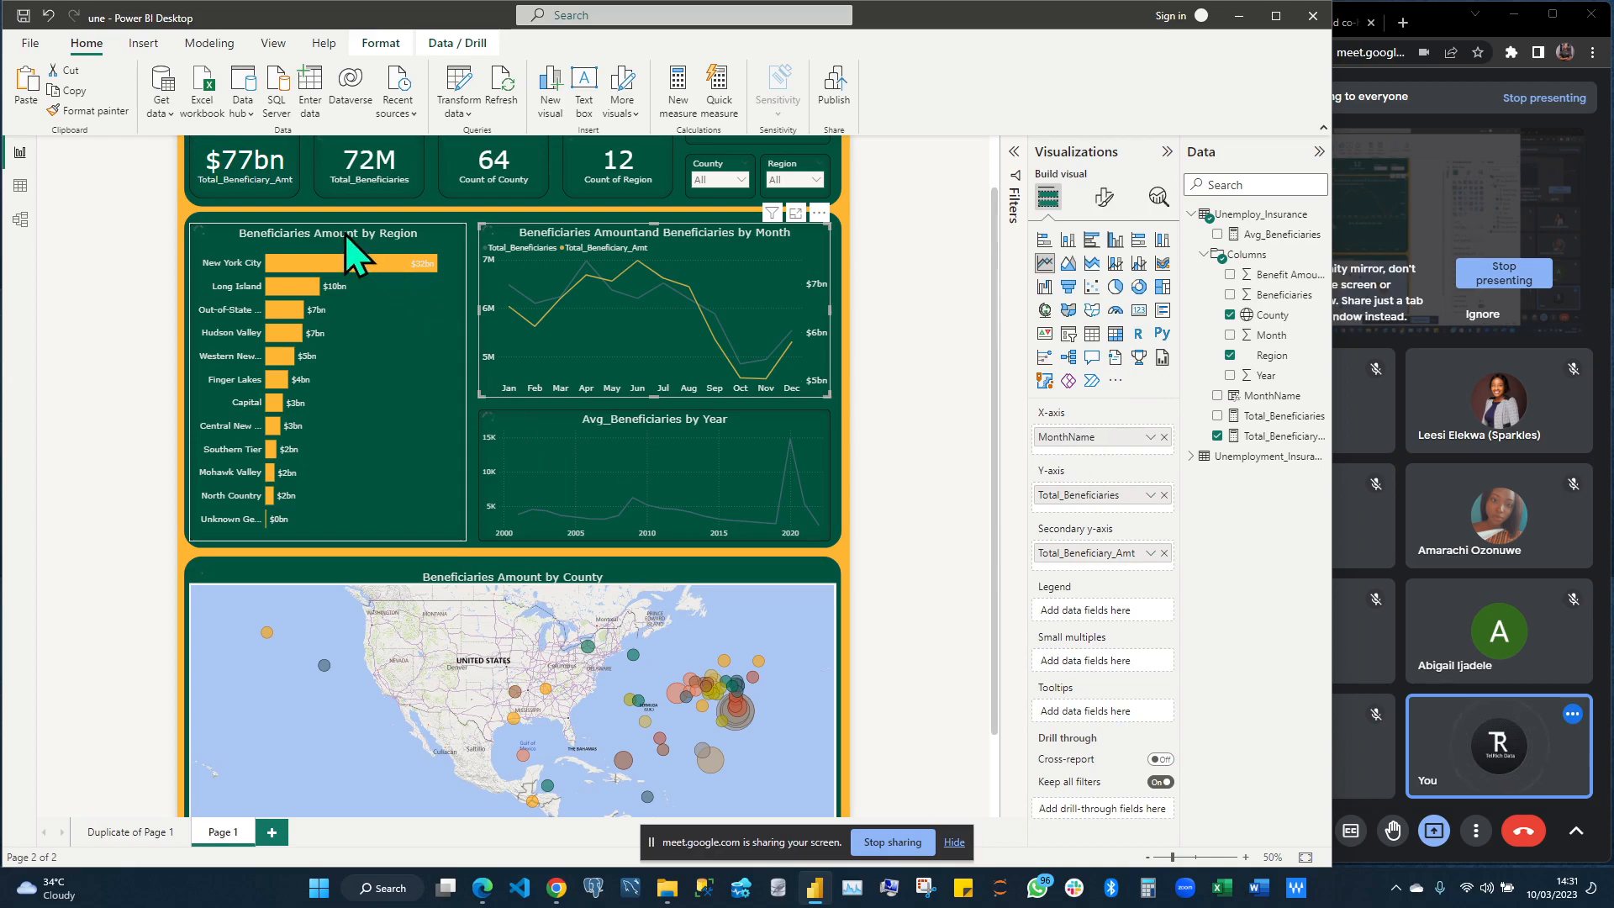
Recolor the Total_Beneficiaries line in the monthly beneficiaries chart to the light pink tint of theme color 4
click(1104, 197)
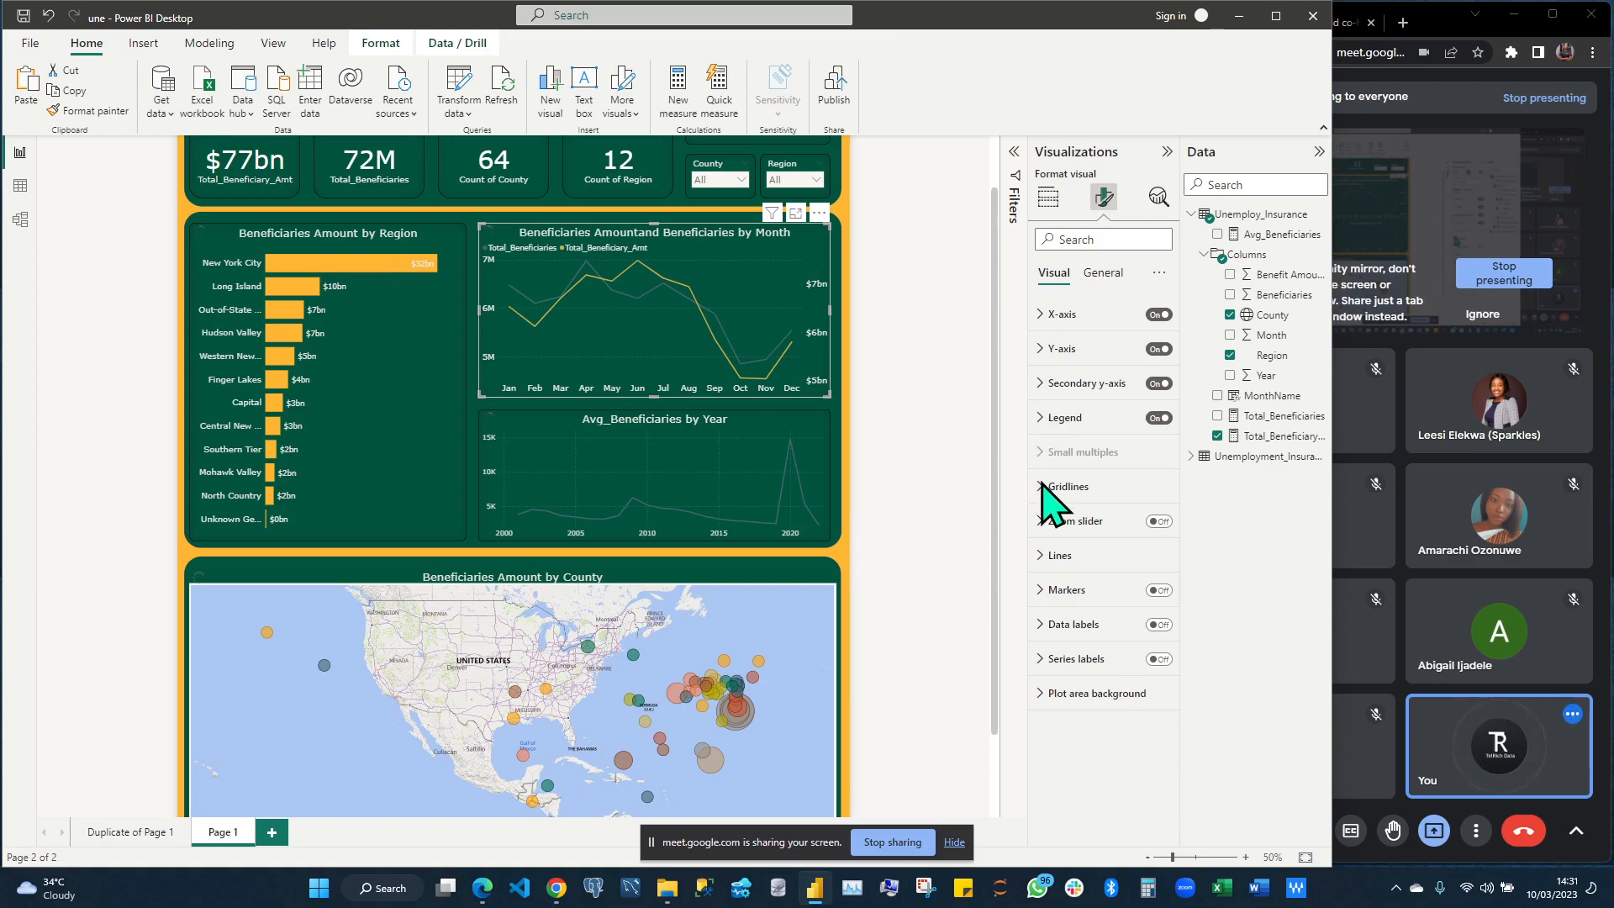
click(1049, 558)
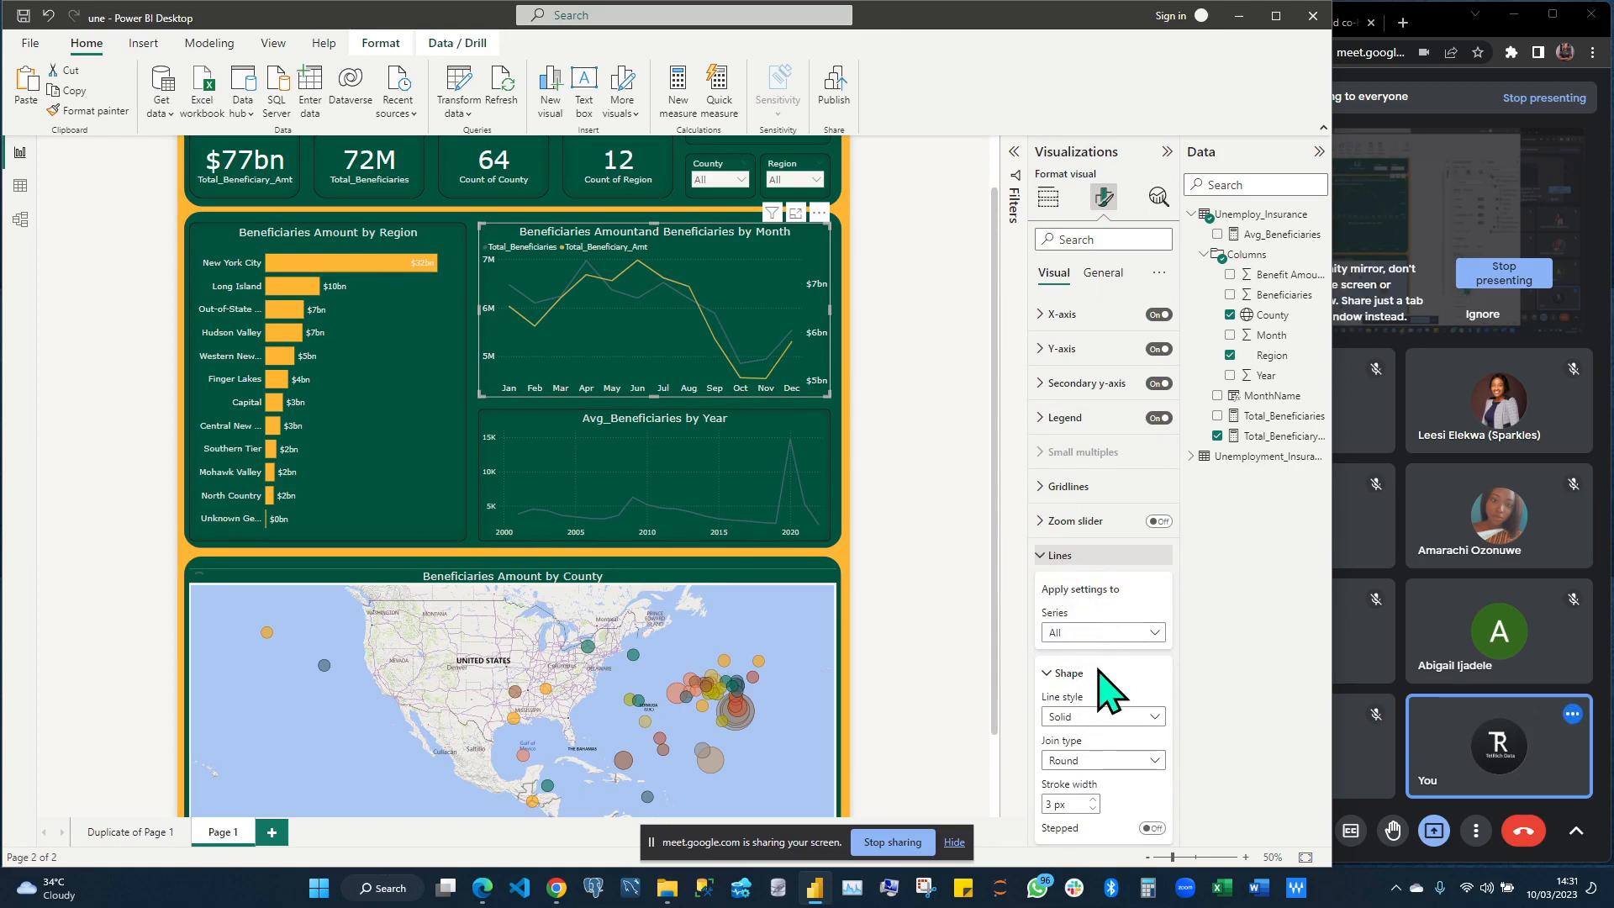
click(1147, 637)
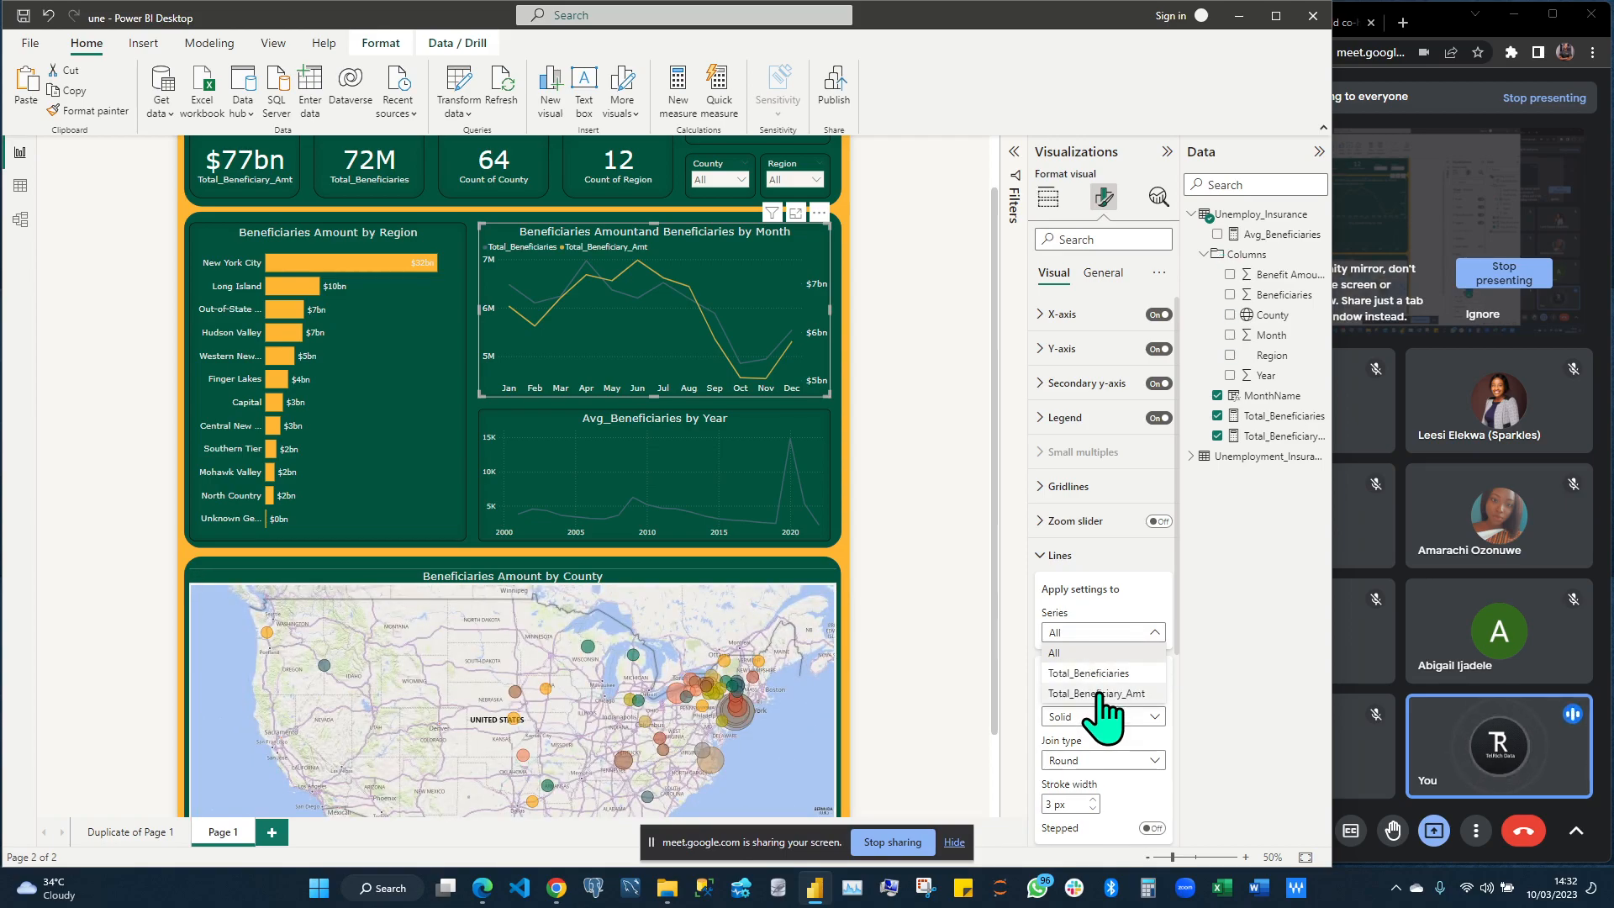
click(1104, 676)
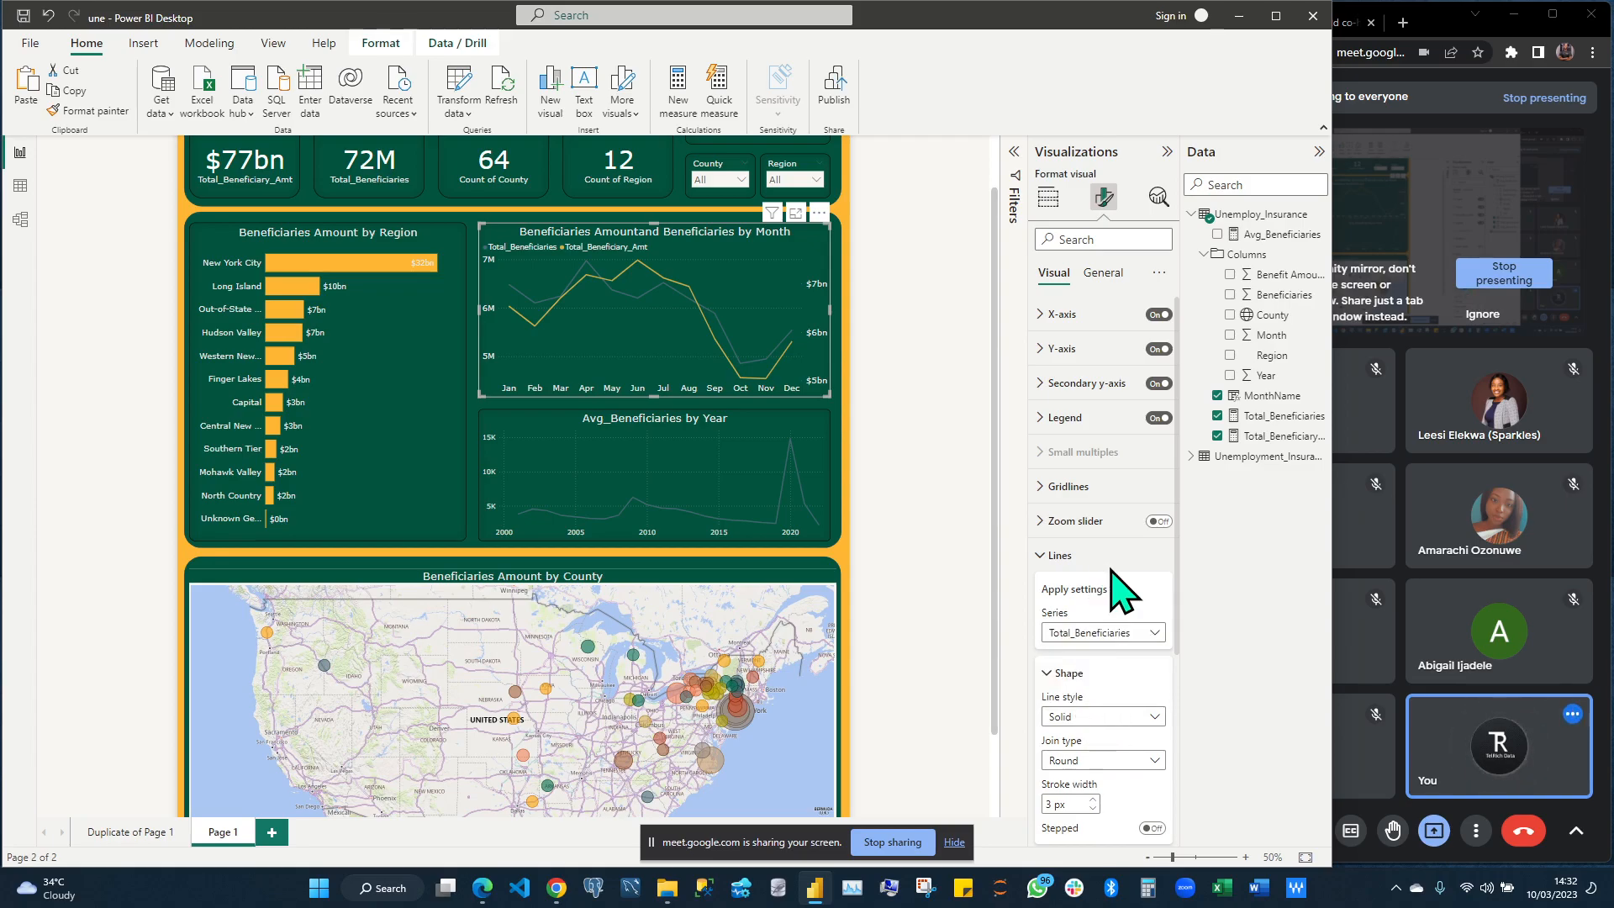
scroll(1126, 626, down, 3)
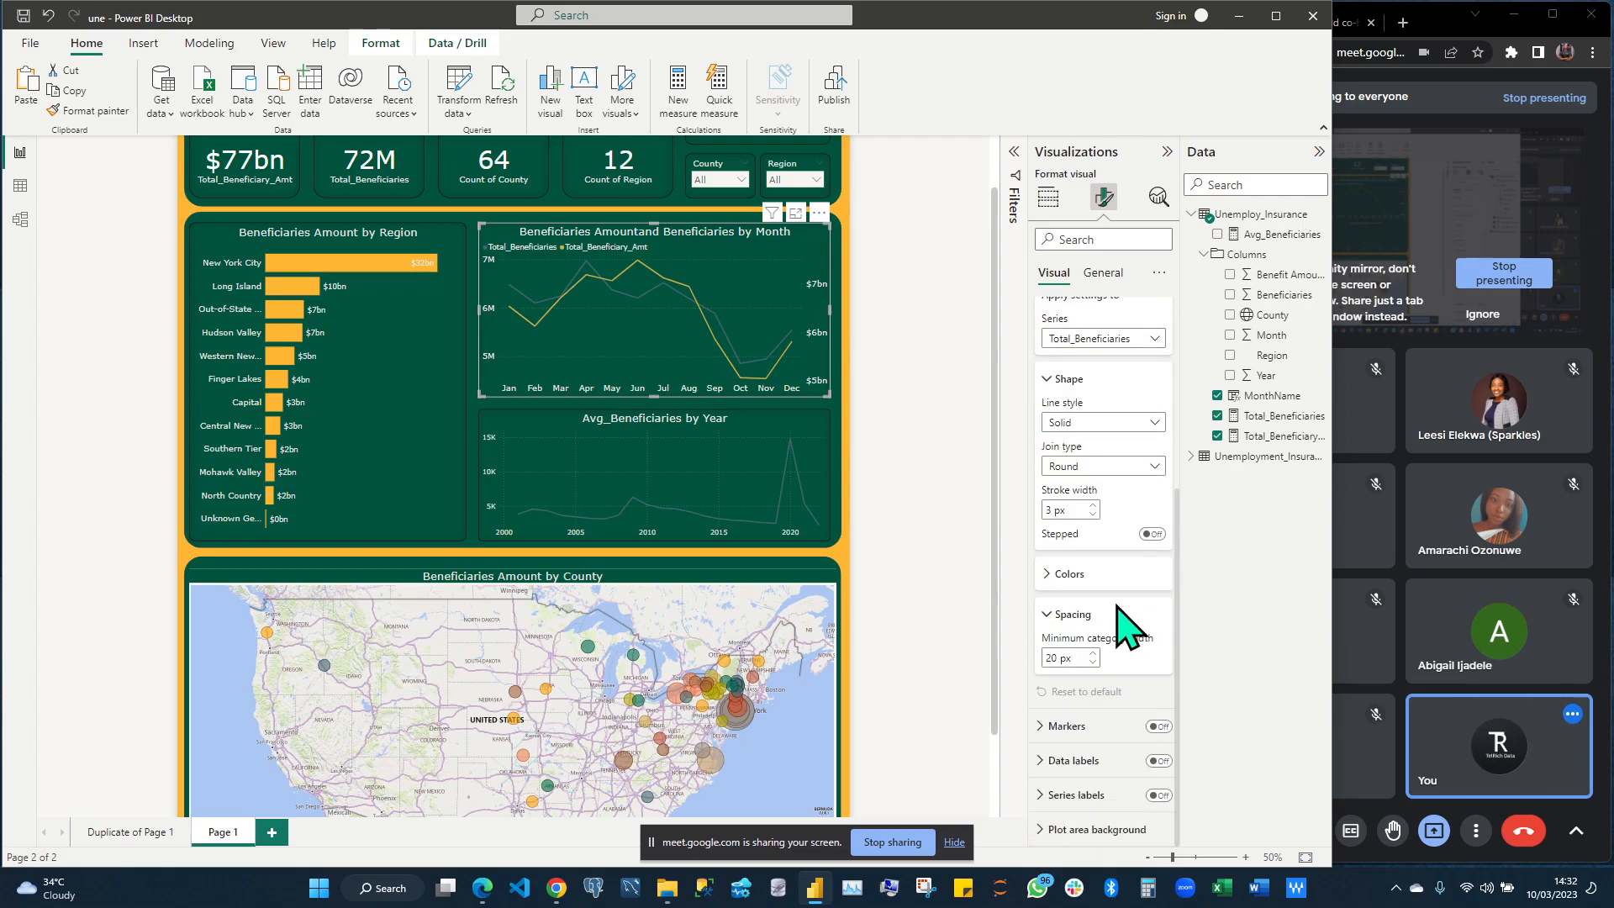
click(1061, 575)
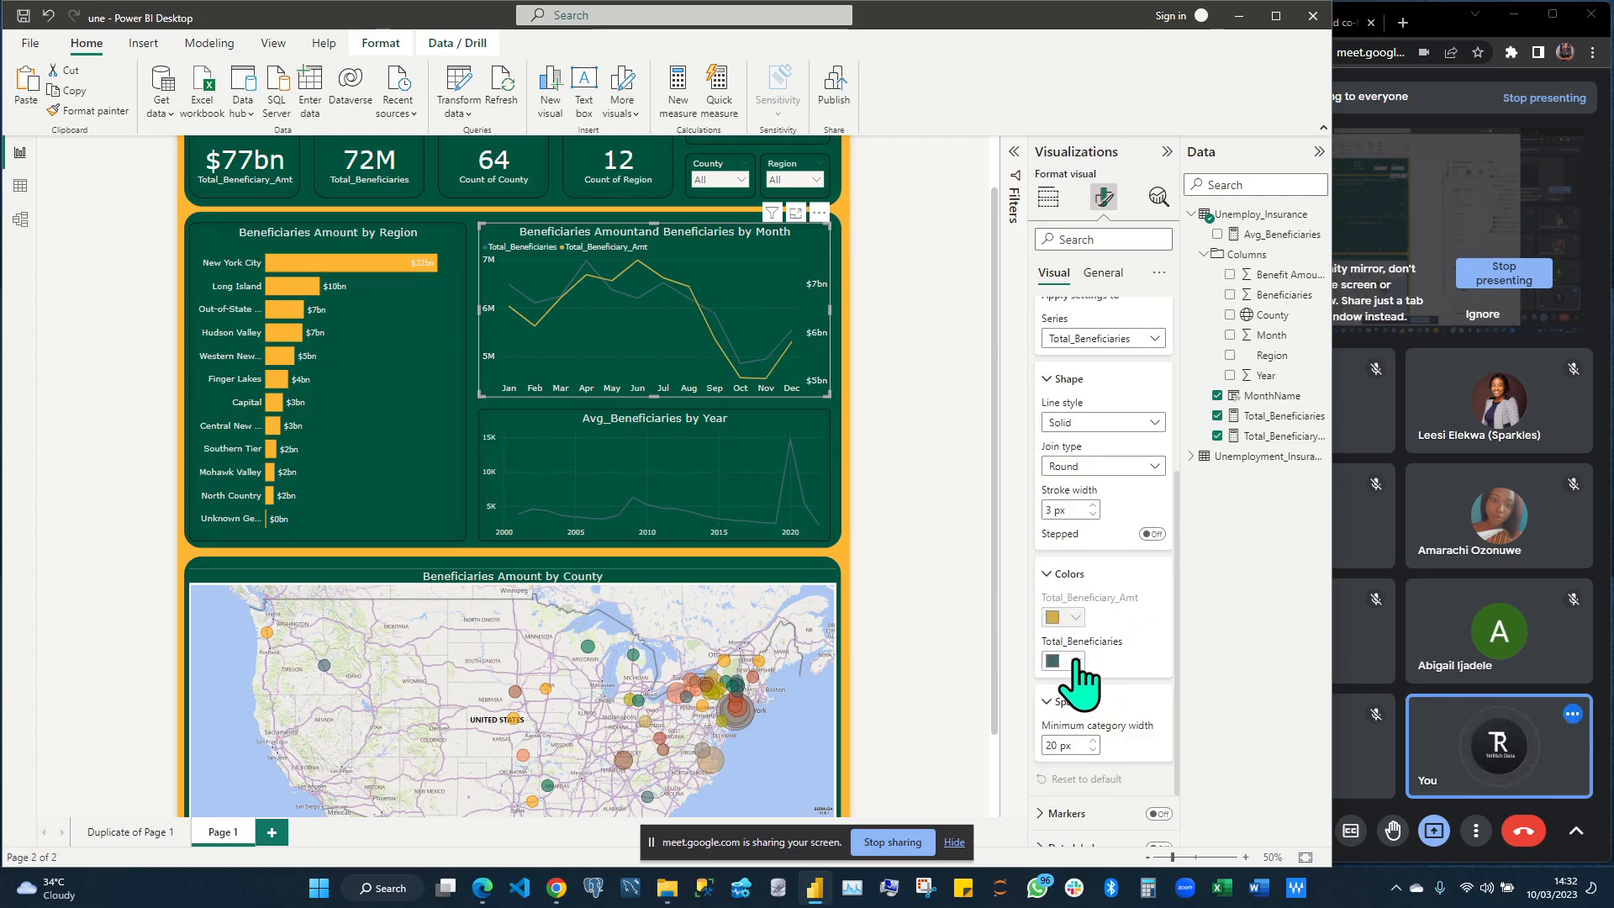
click(1069, 662)
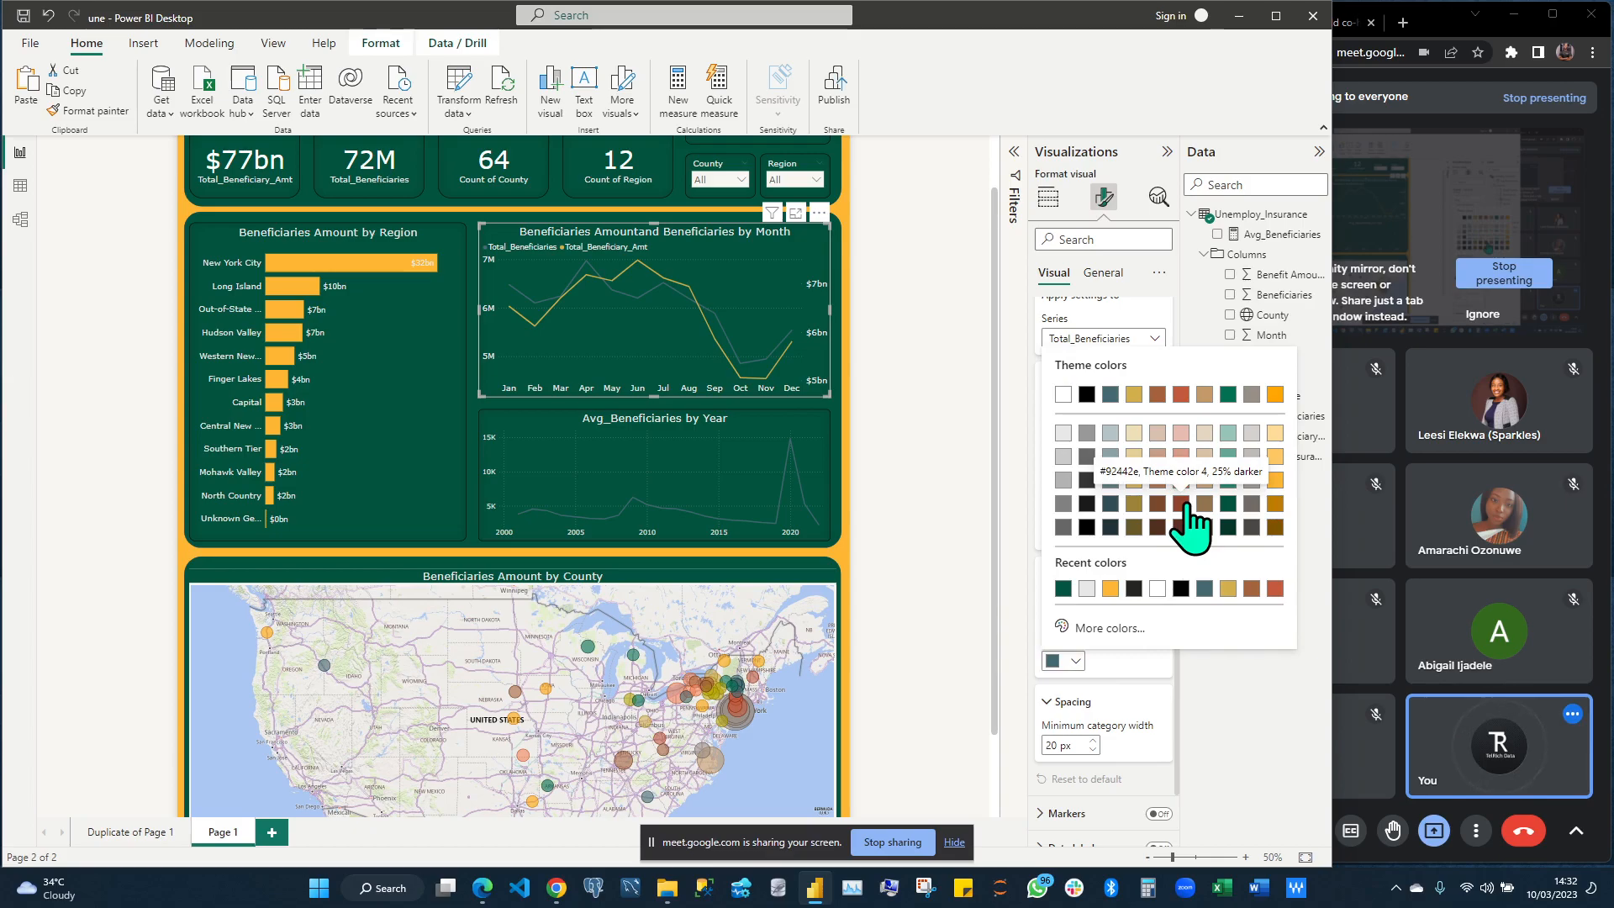
click(1183, 504)
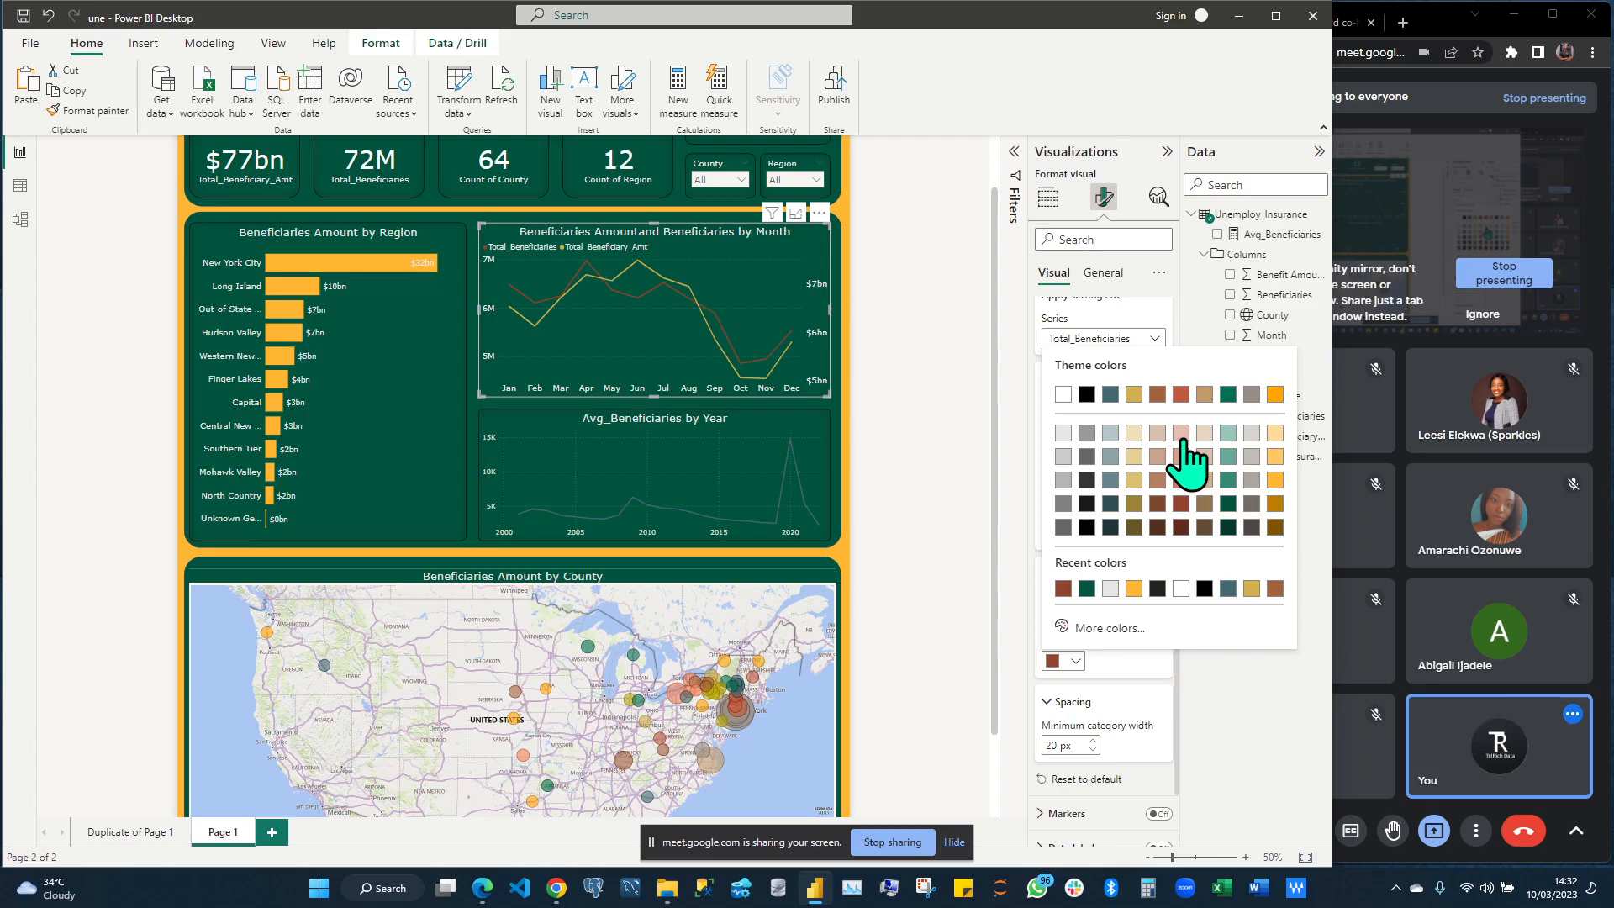
click(1182, 435)
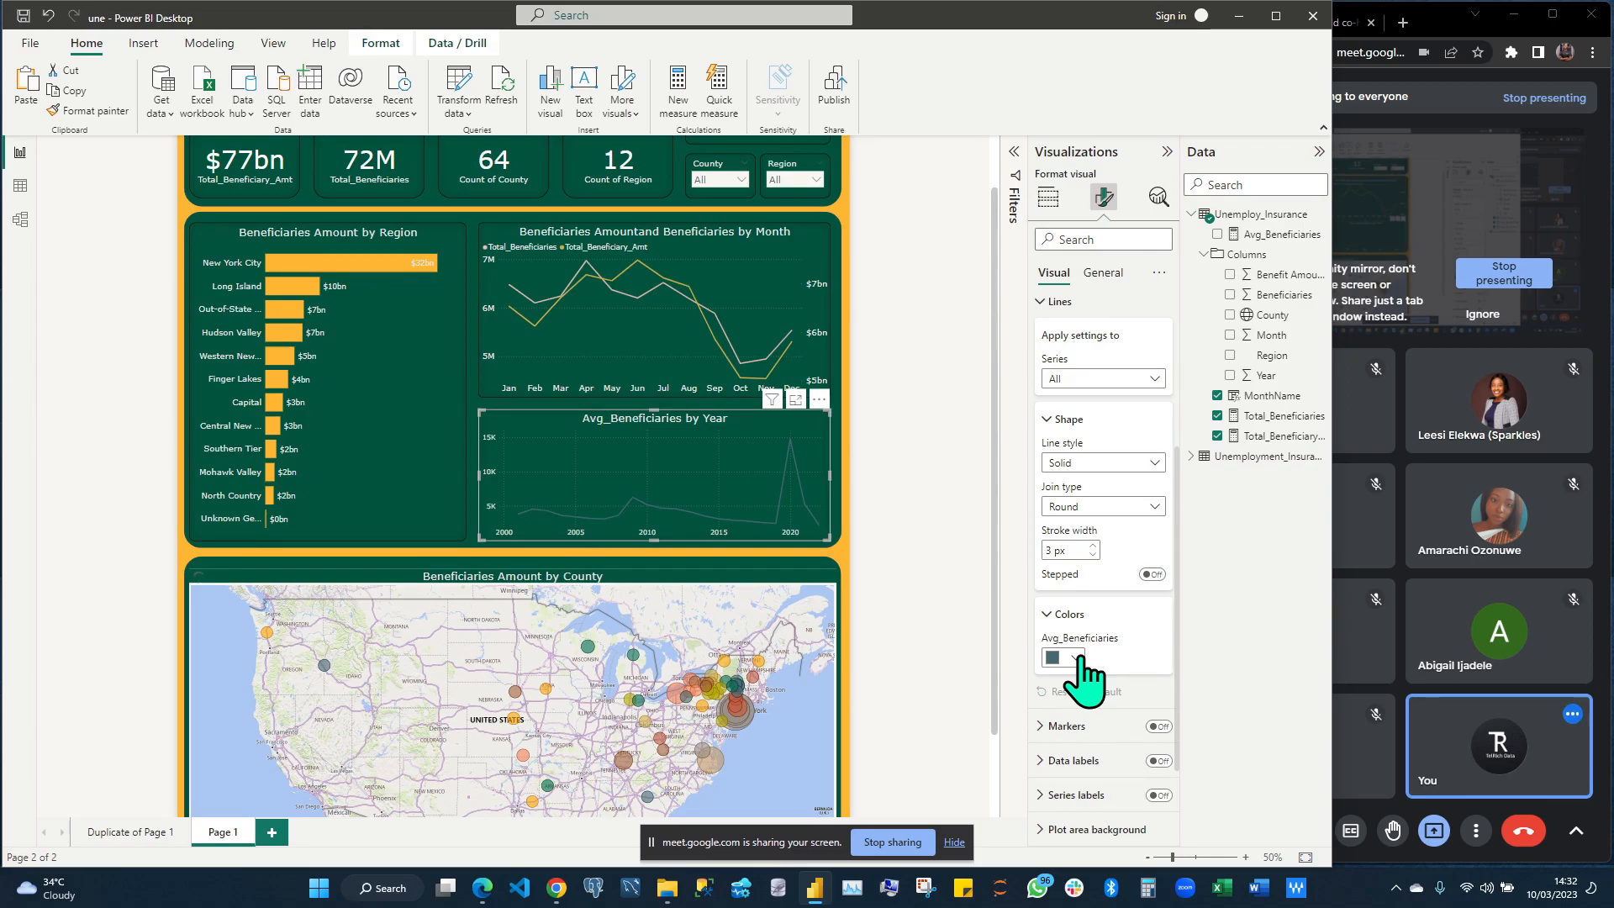
Recolor the Avg_Beneficiaries line in the yearly chart to the same light pink
click(1078, 659)
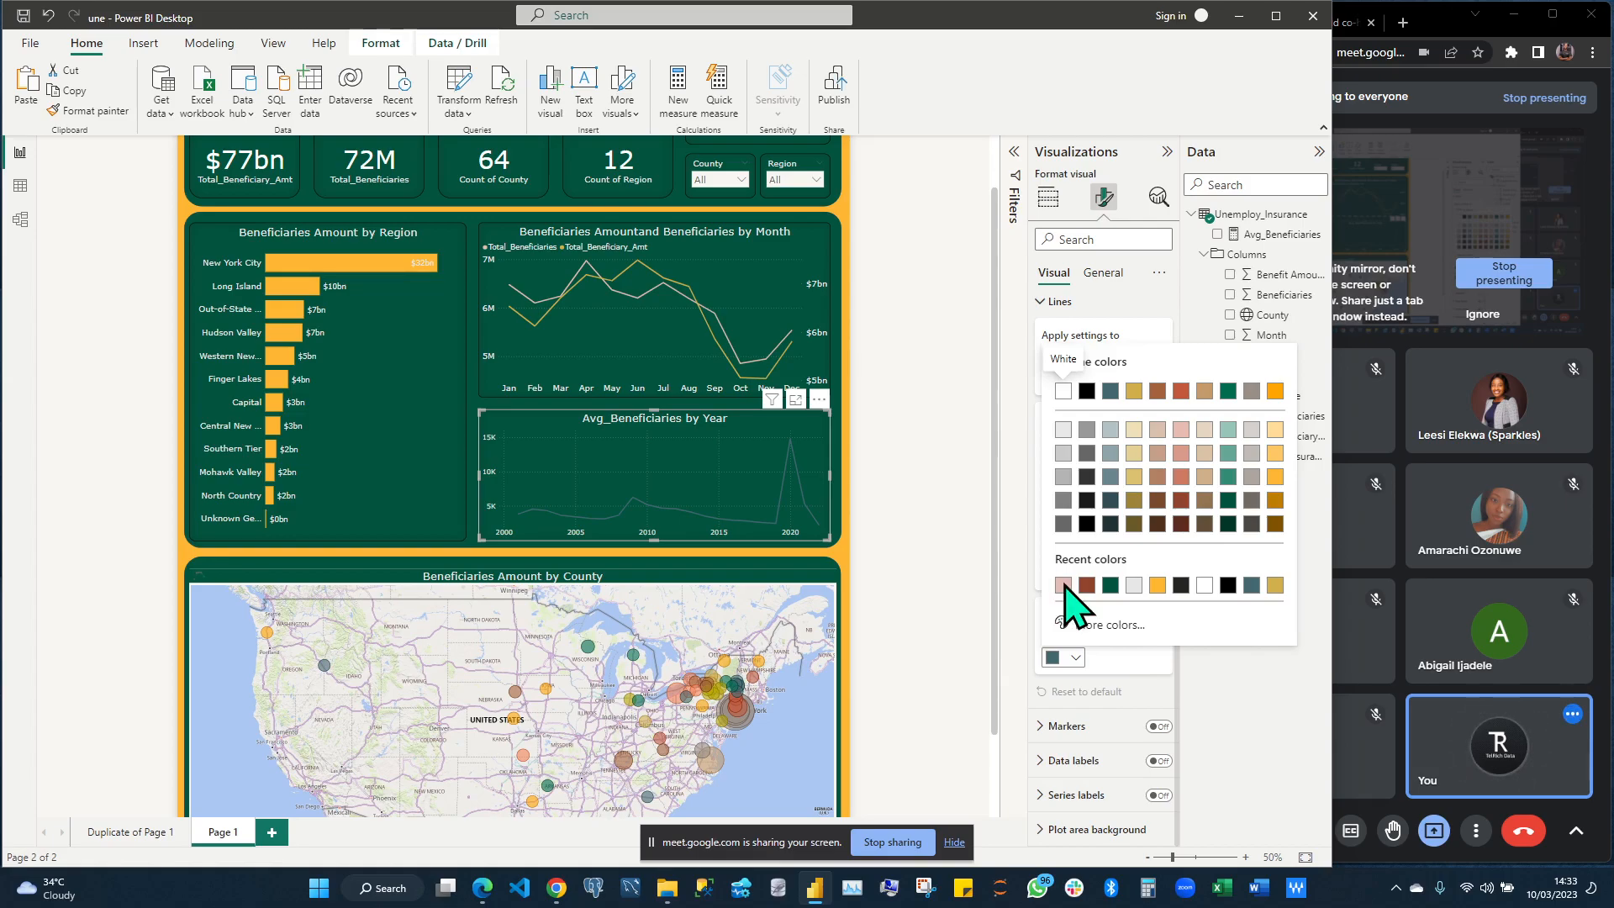
click(1063, 586)
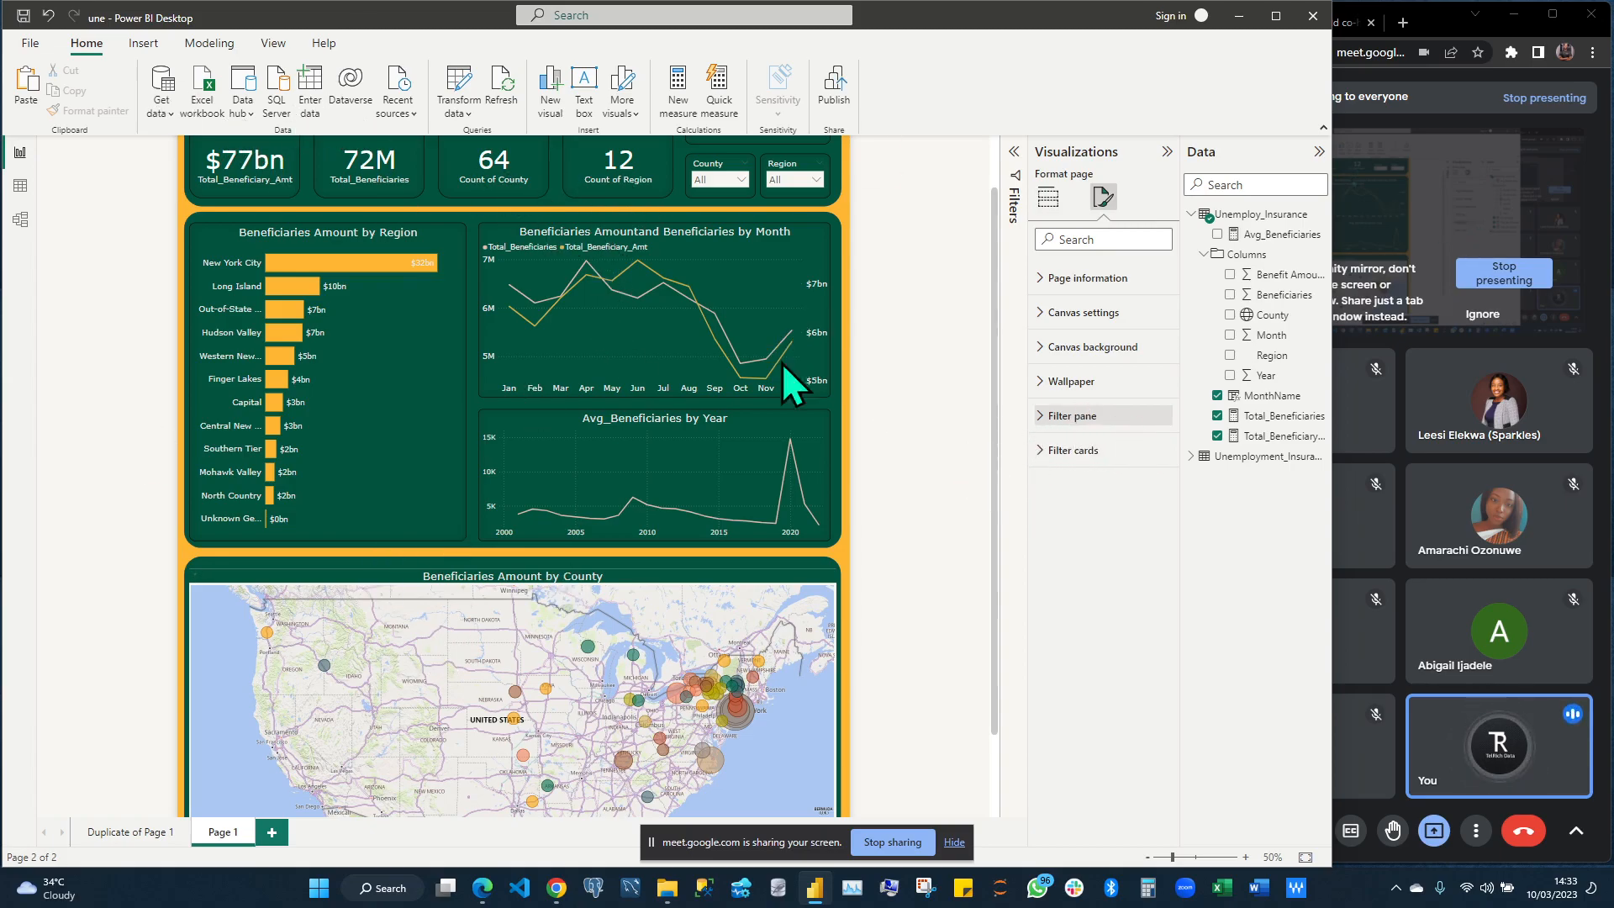
Set the page's canvas background to dark red-brown (theme color 4, 25% darker) and switch the ribbon to its compact layout
click(1043, 347)
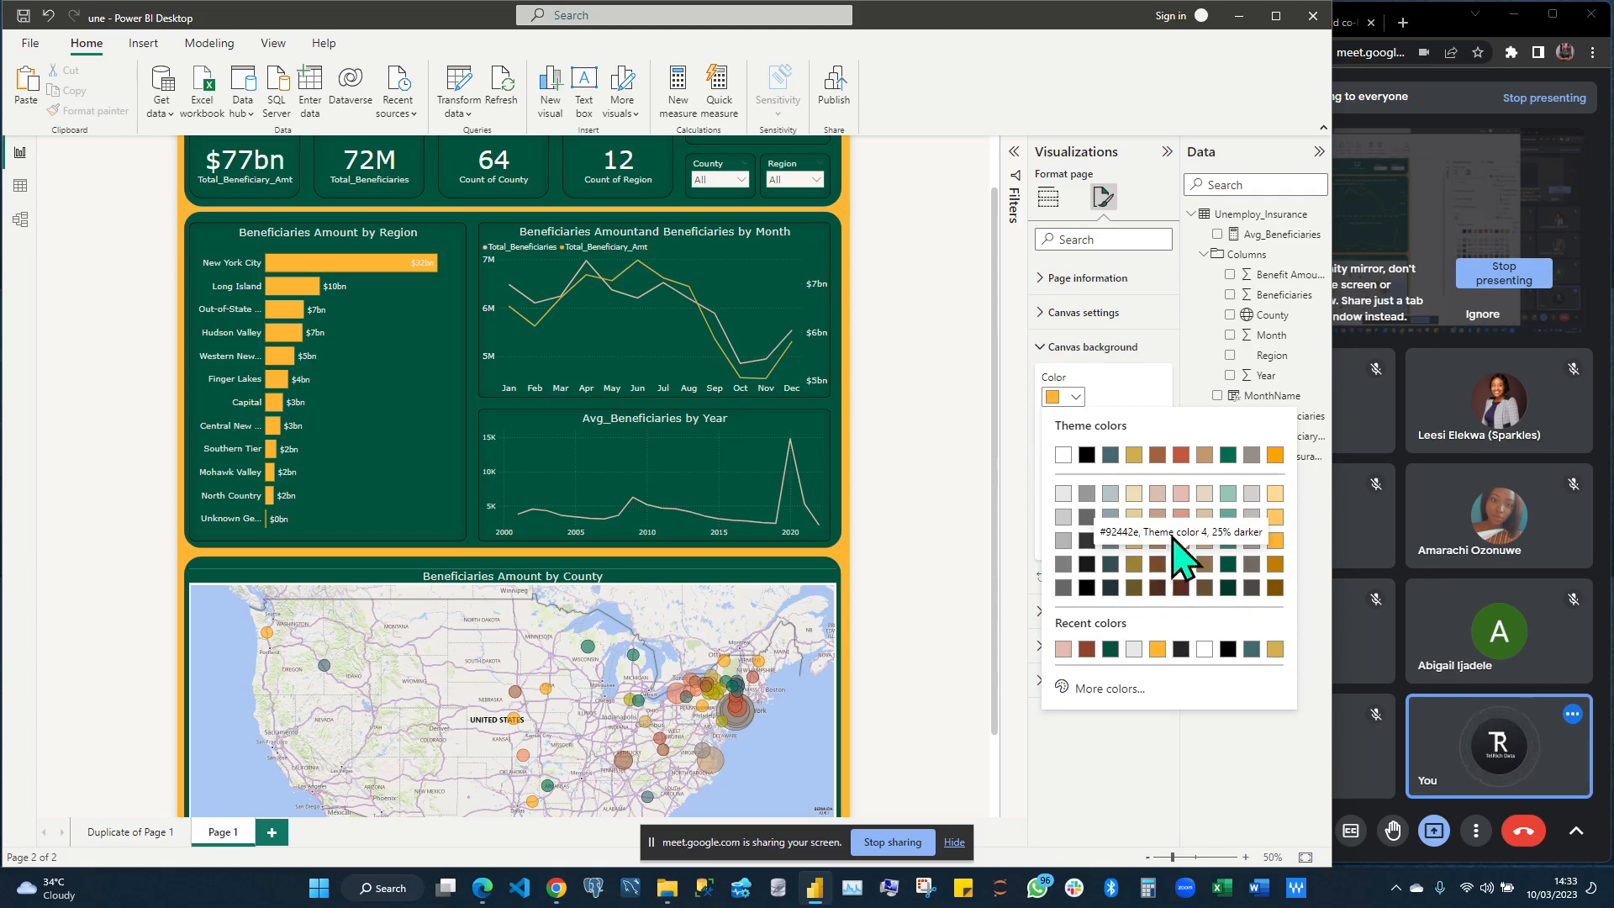
click(1063, 650)
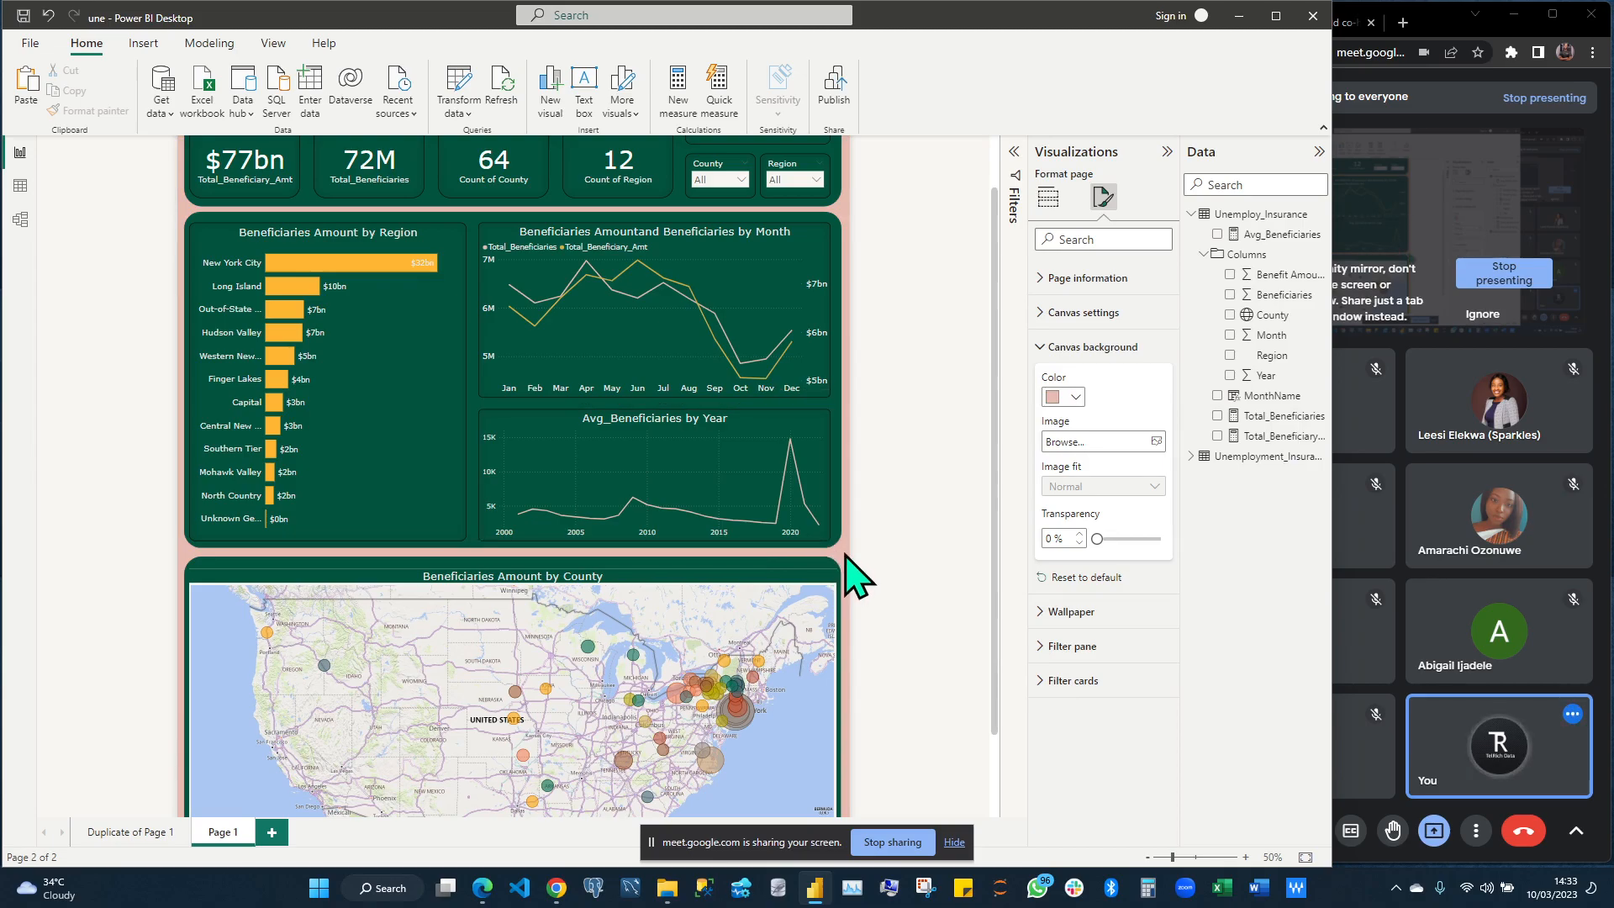
click(925, 472)
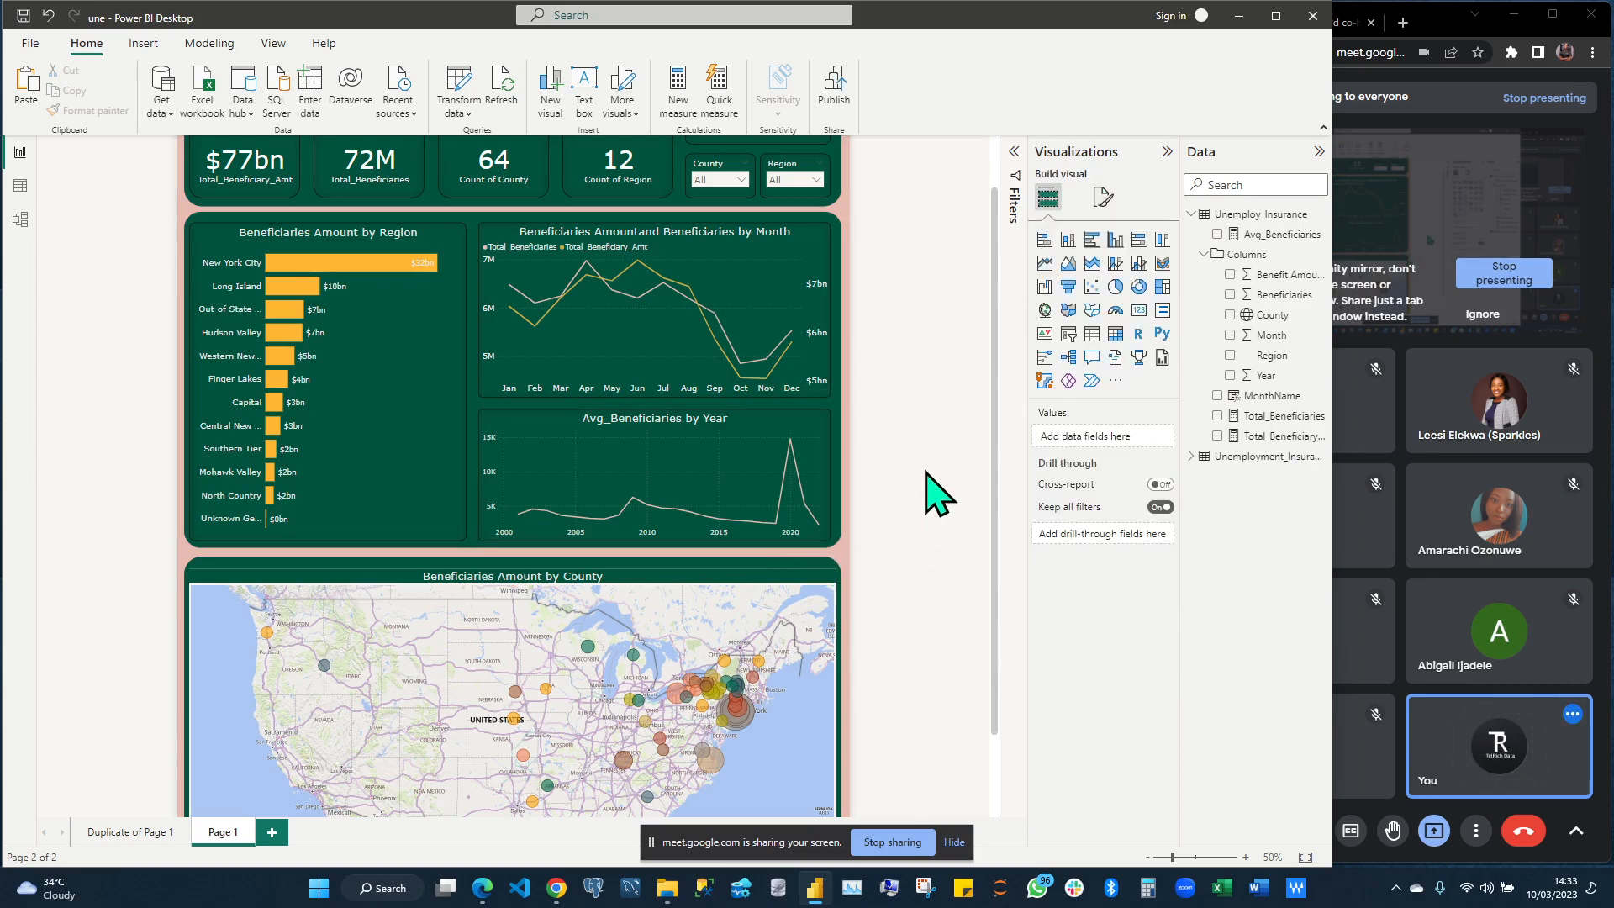
scroll(925, 492, down, 1)
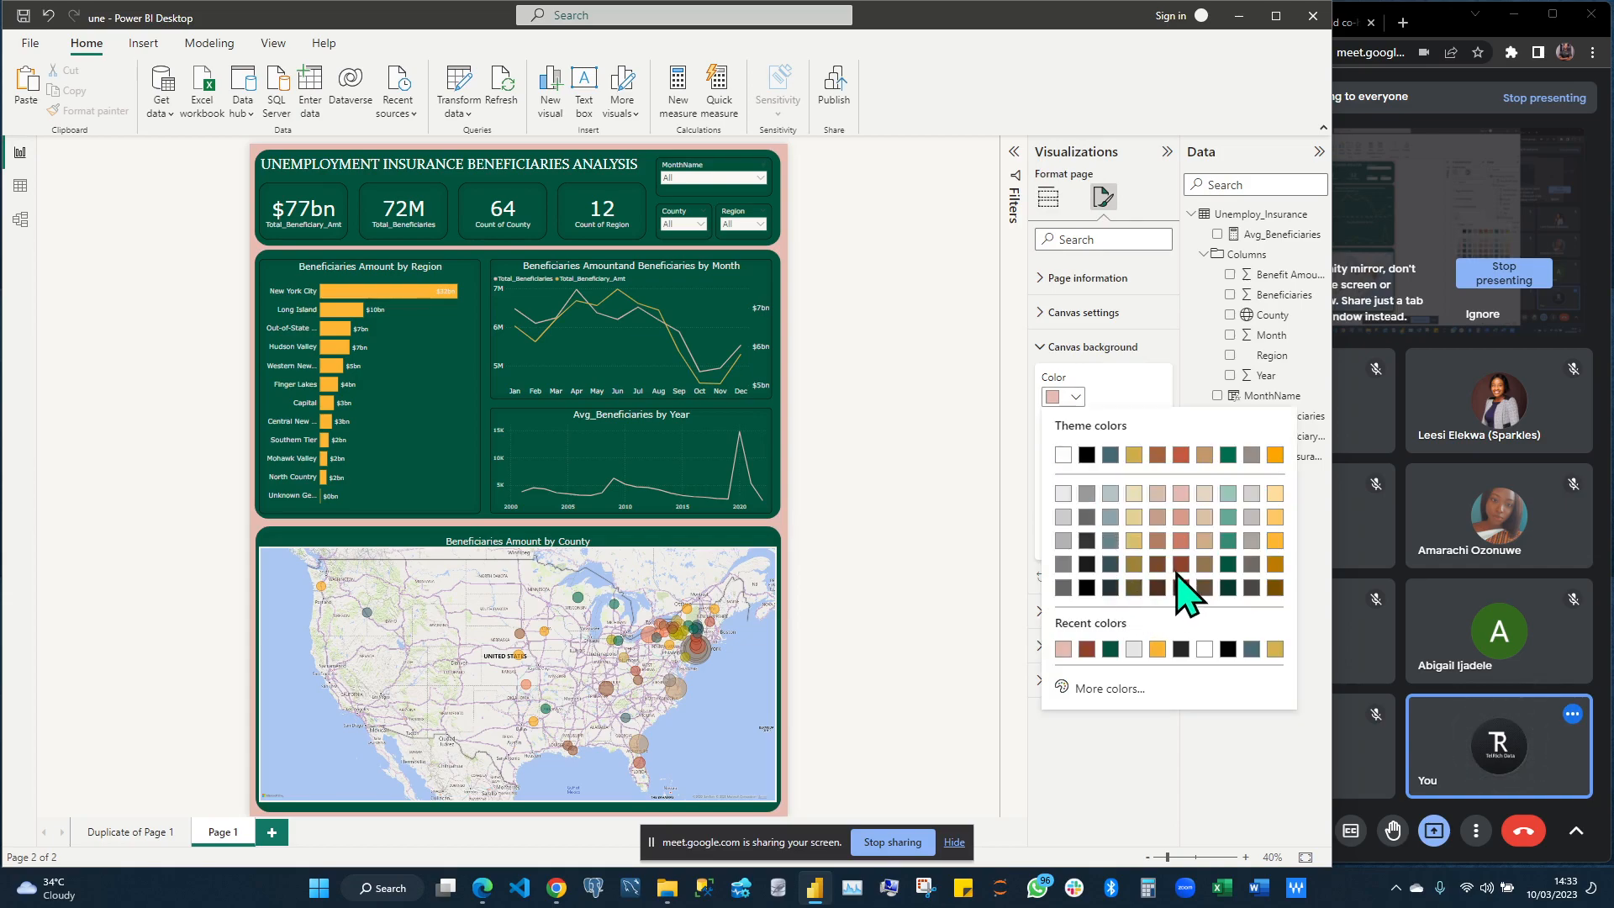
click(1160, 583)
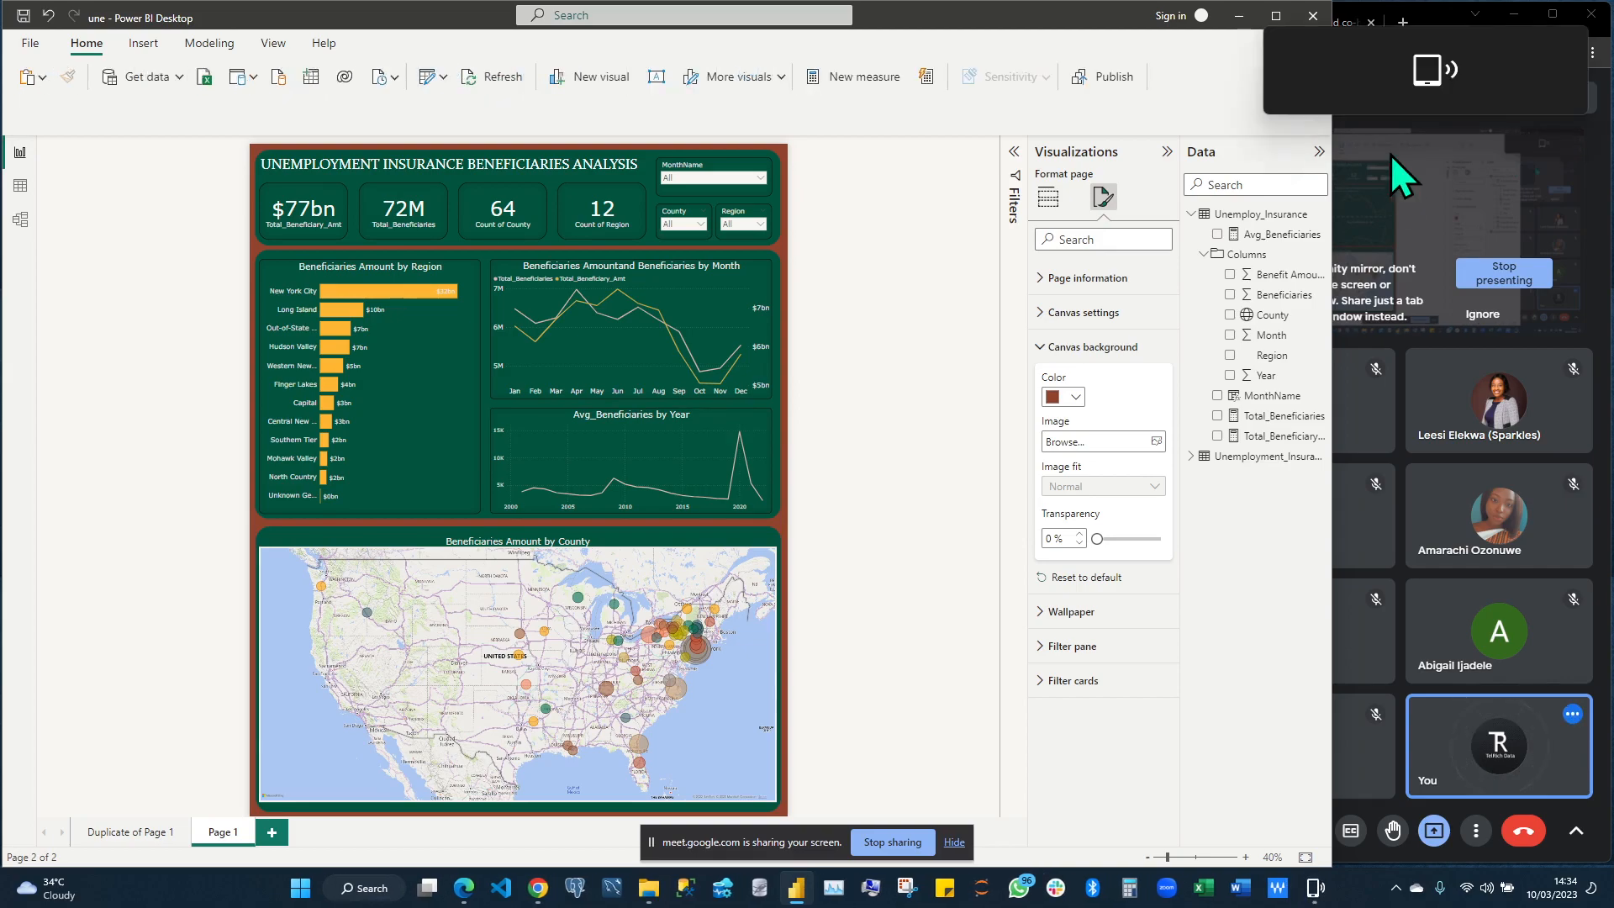
click(1324, 127)
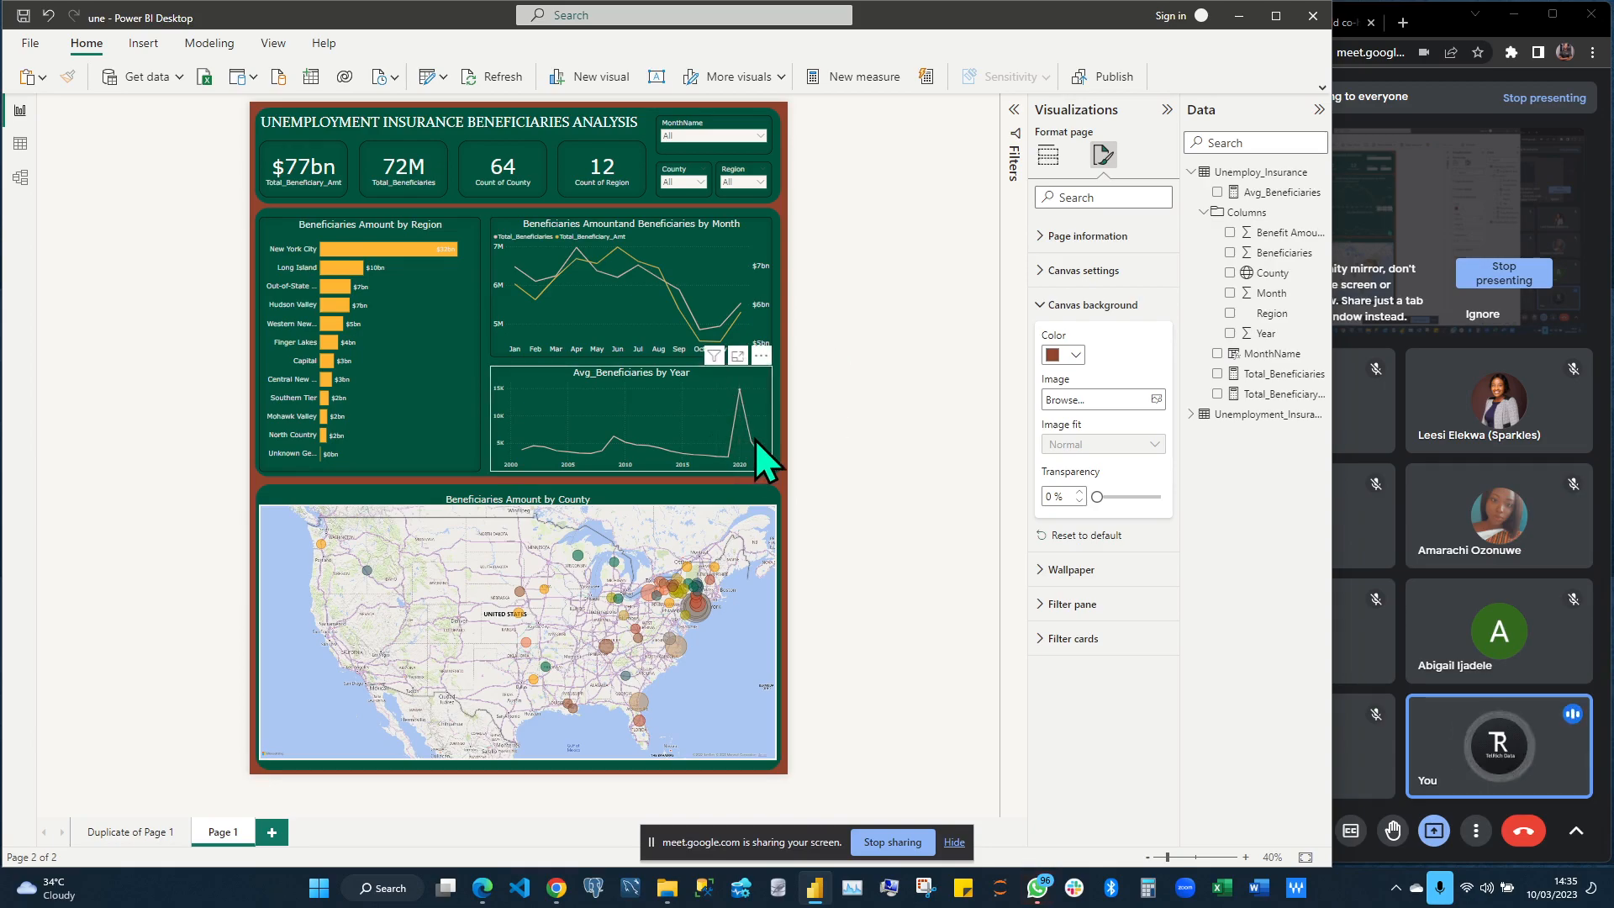
mouse_move(753, 439)
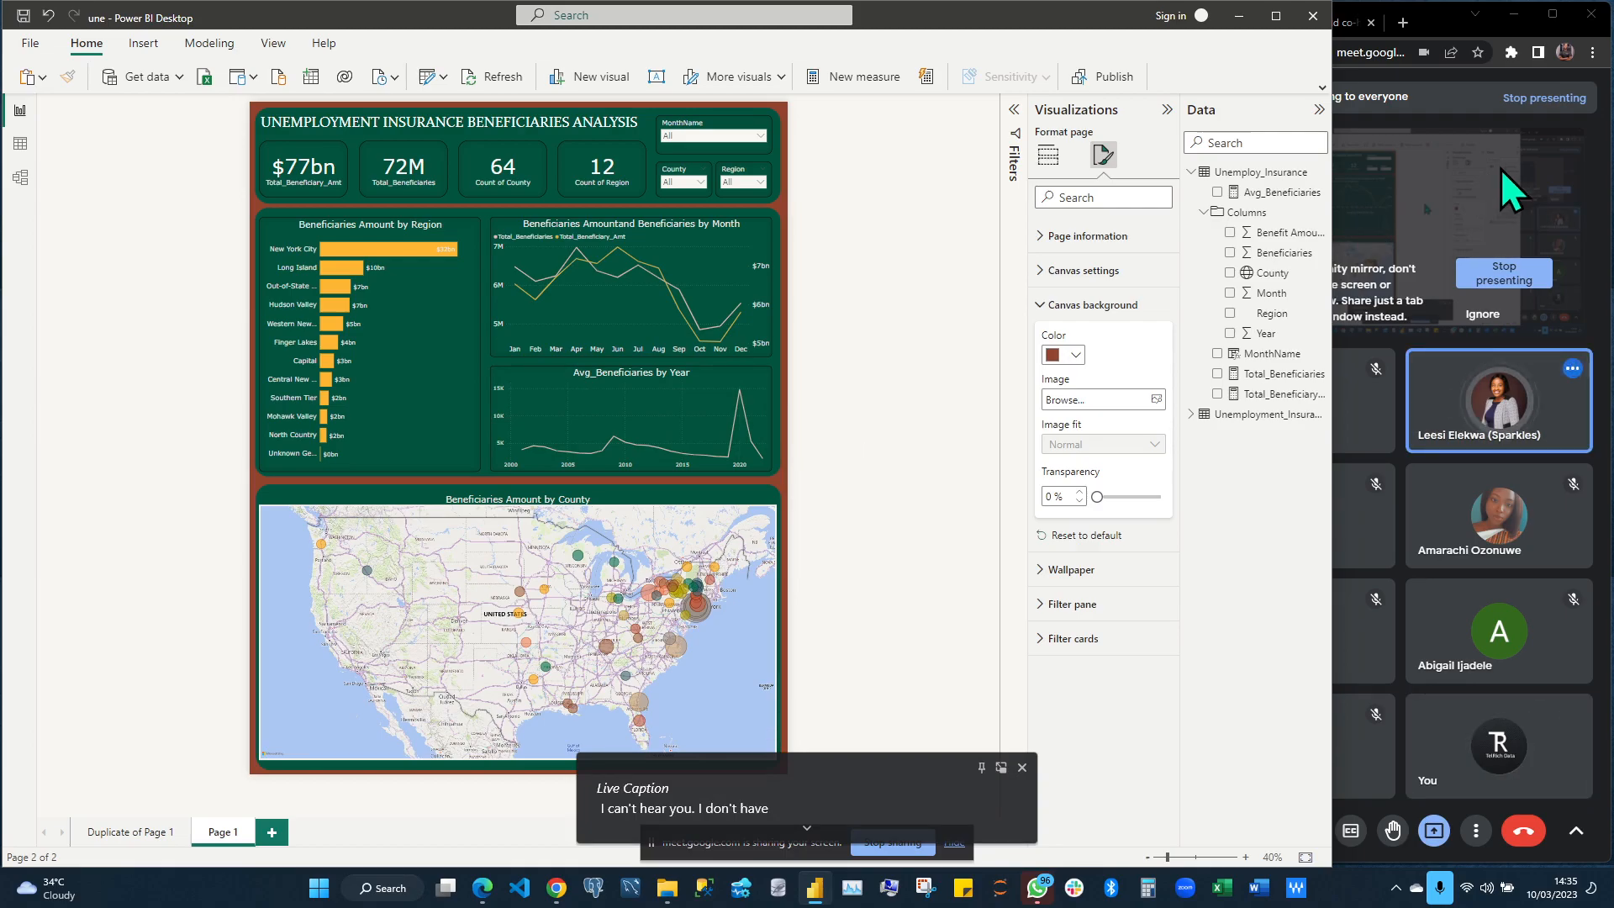
click(1471, 177)
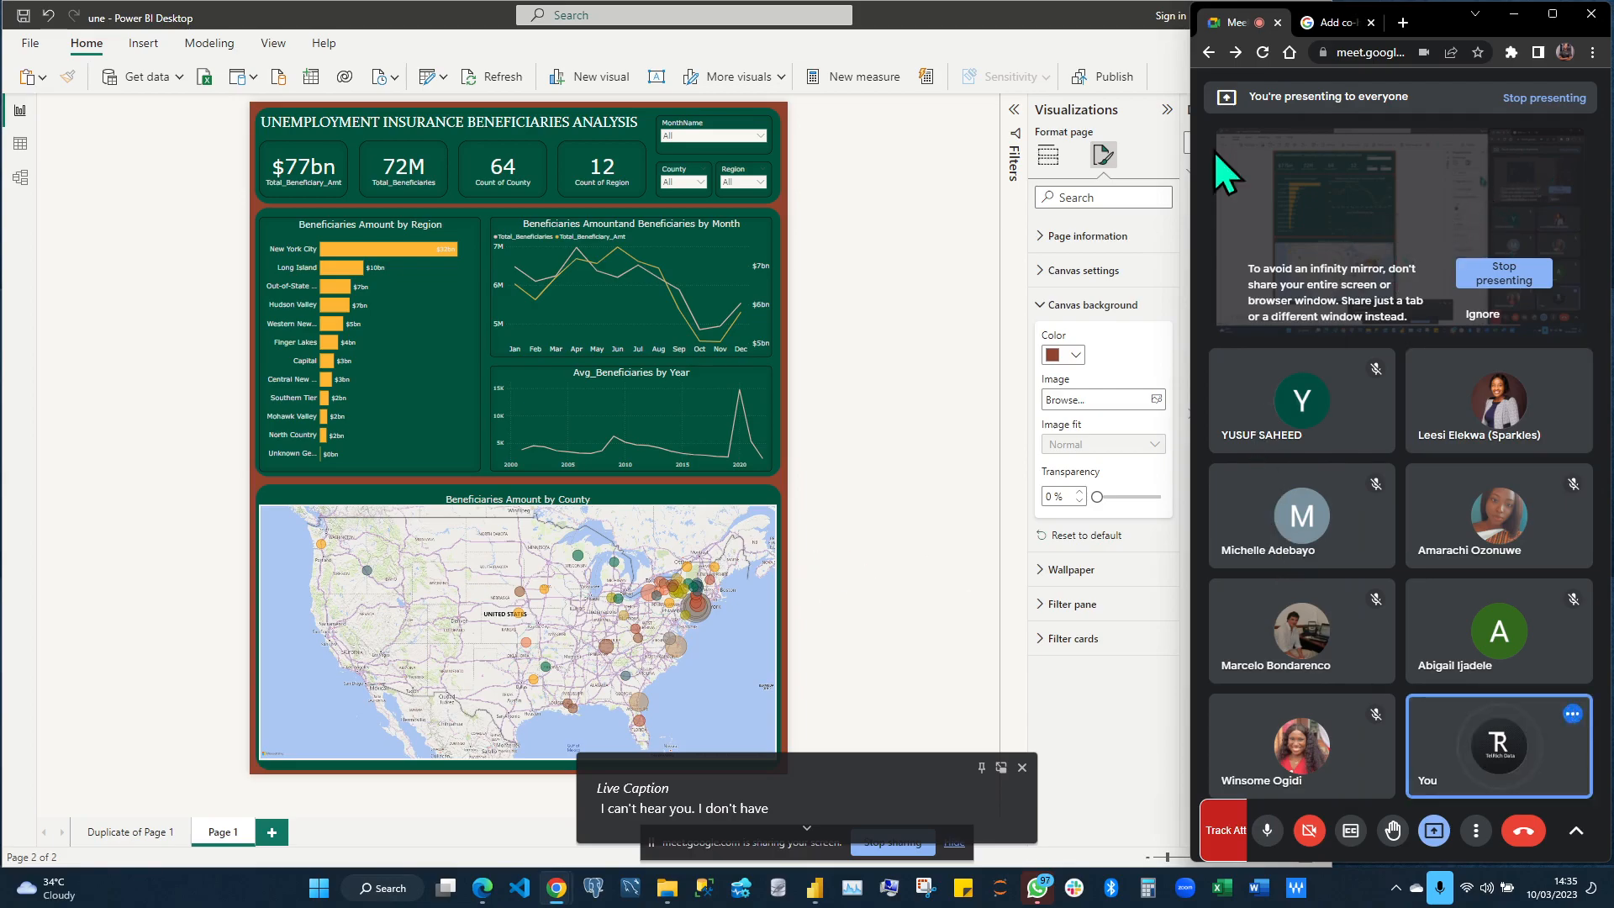
click(1168, 841)
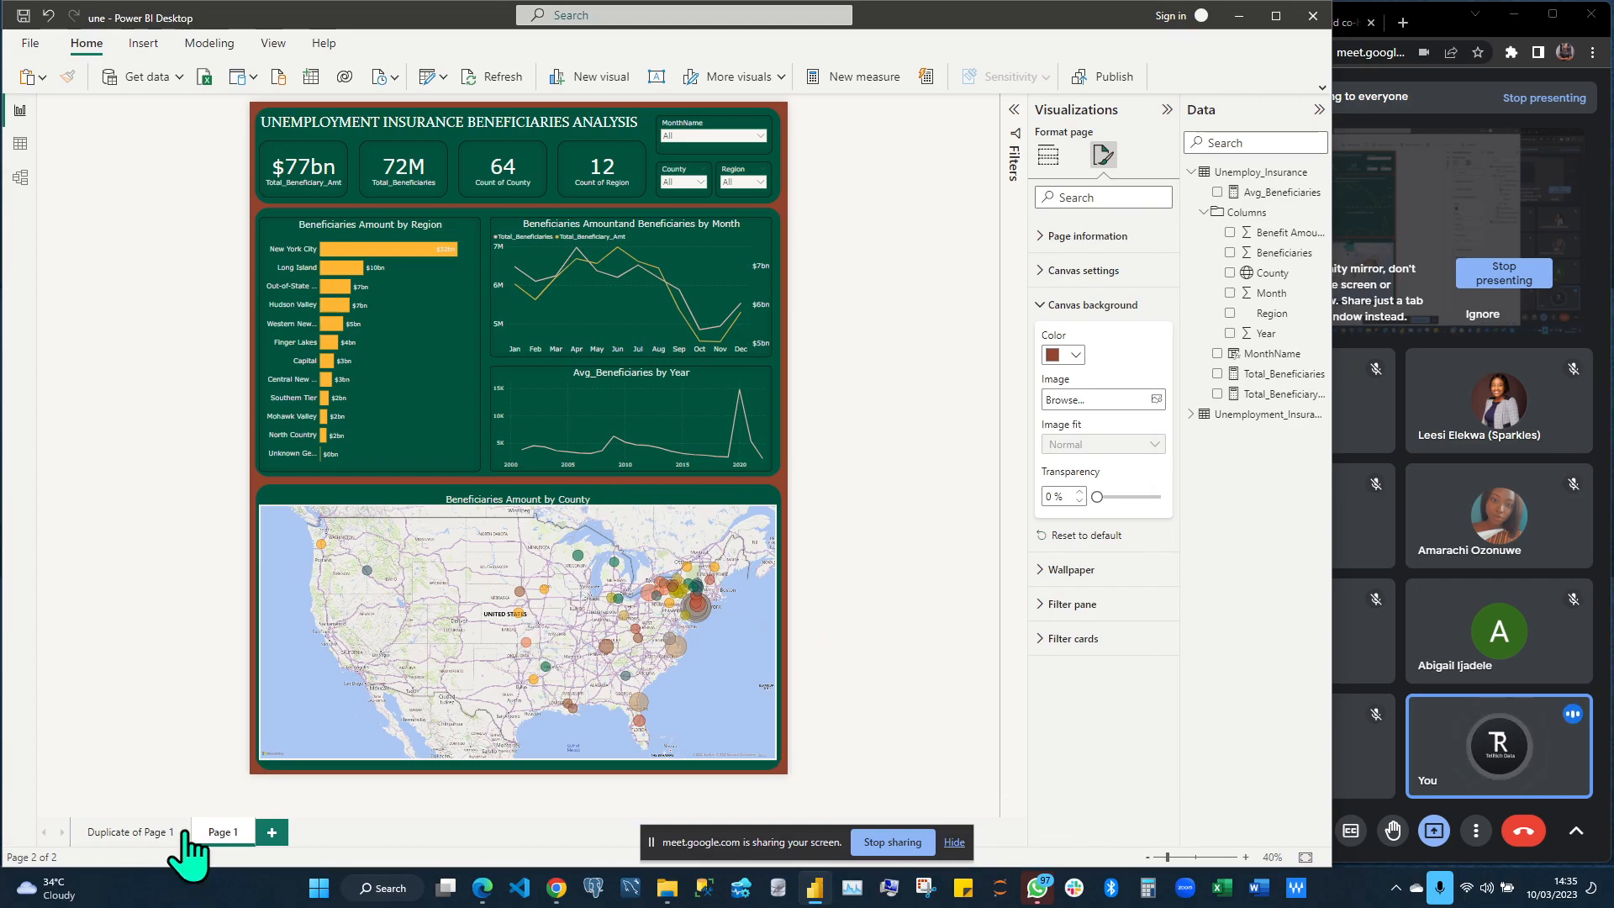
Open the Duplicate of Page 1 report page to compare its layout with the restyled dashboard
scroll(116, 836, up, 1)
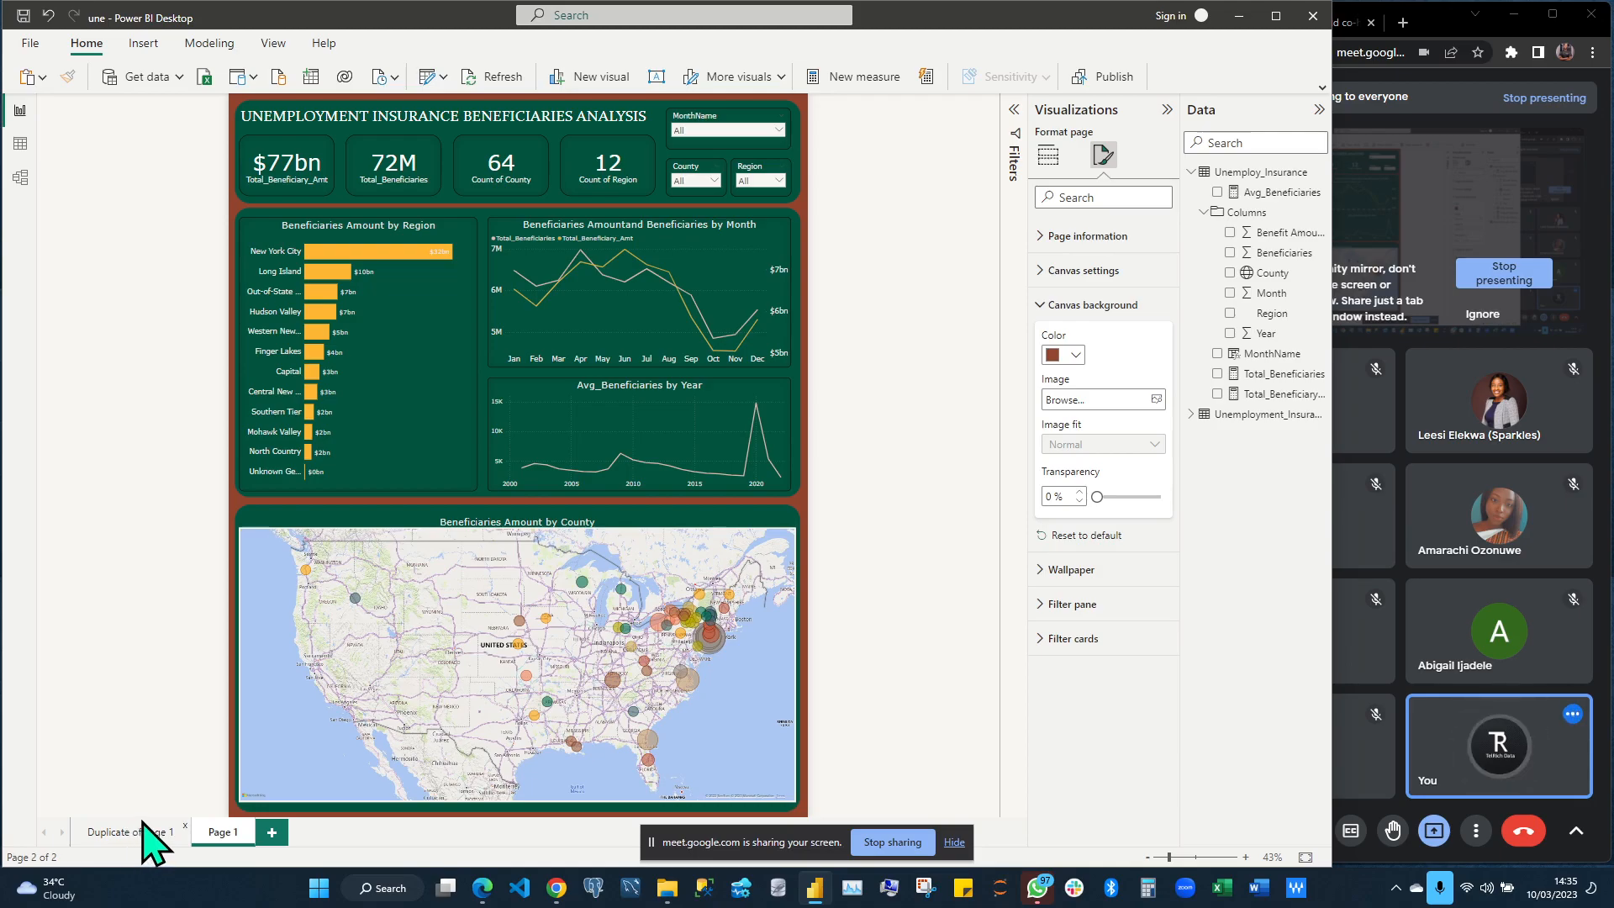
click(143, 834)
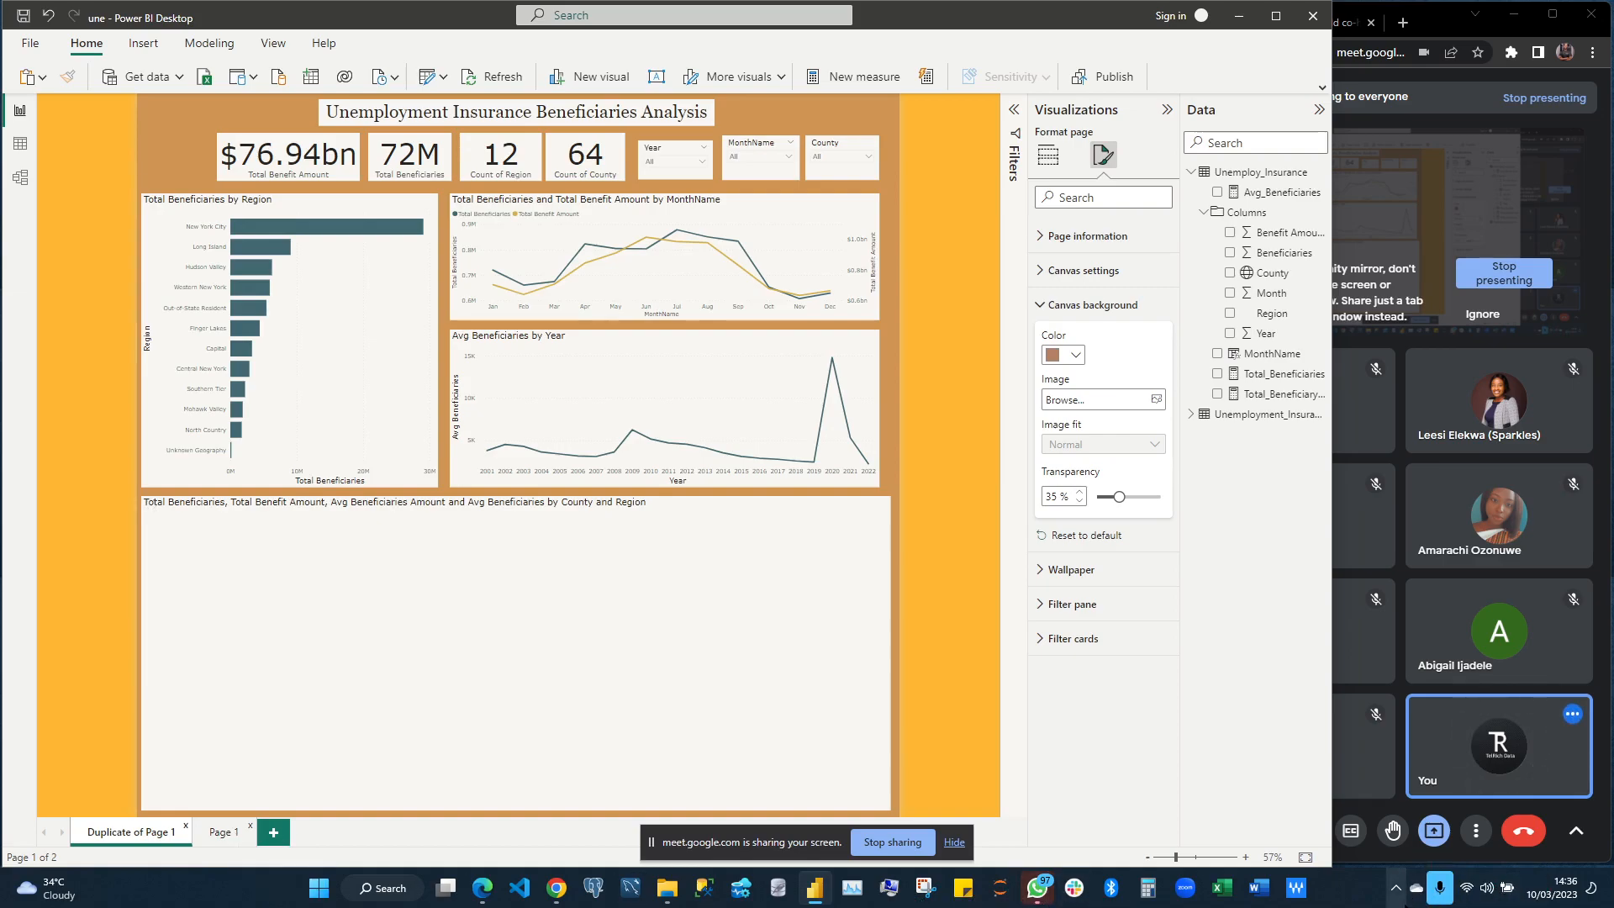
click(1402, 899)
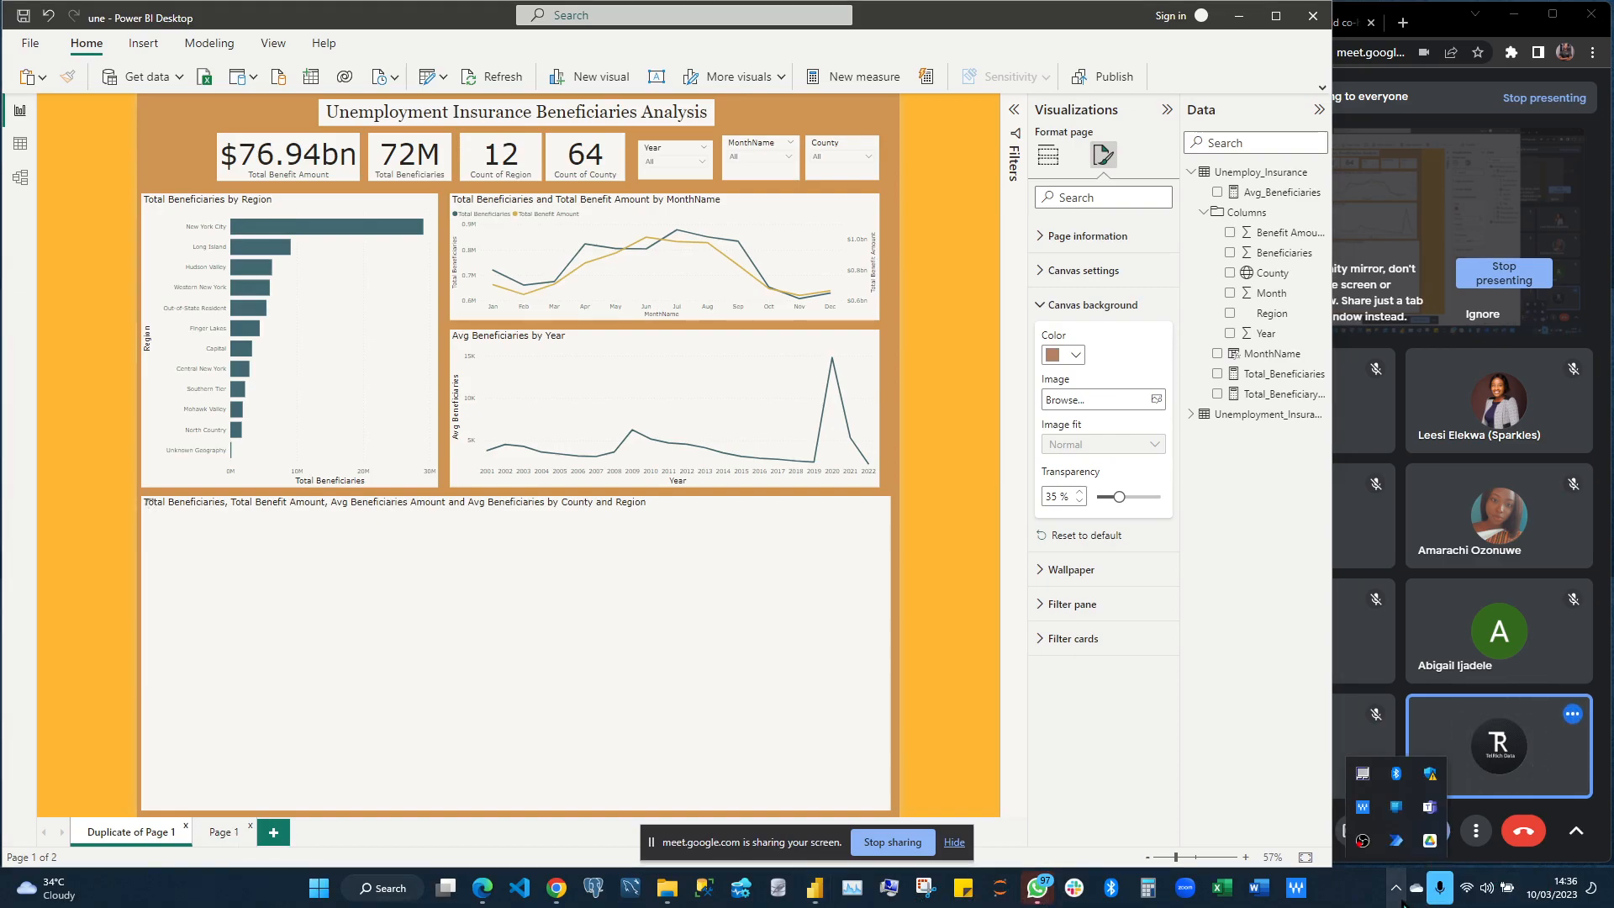